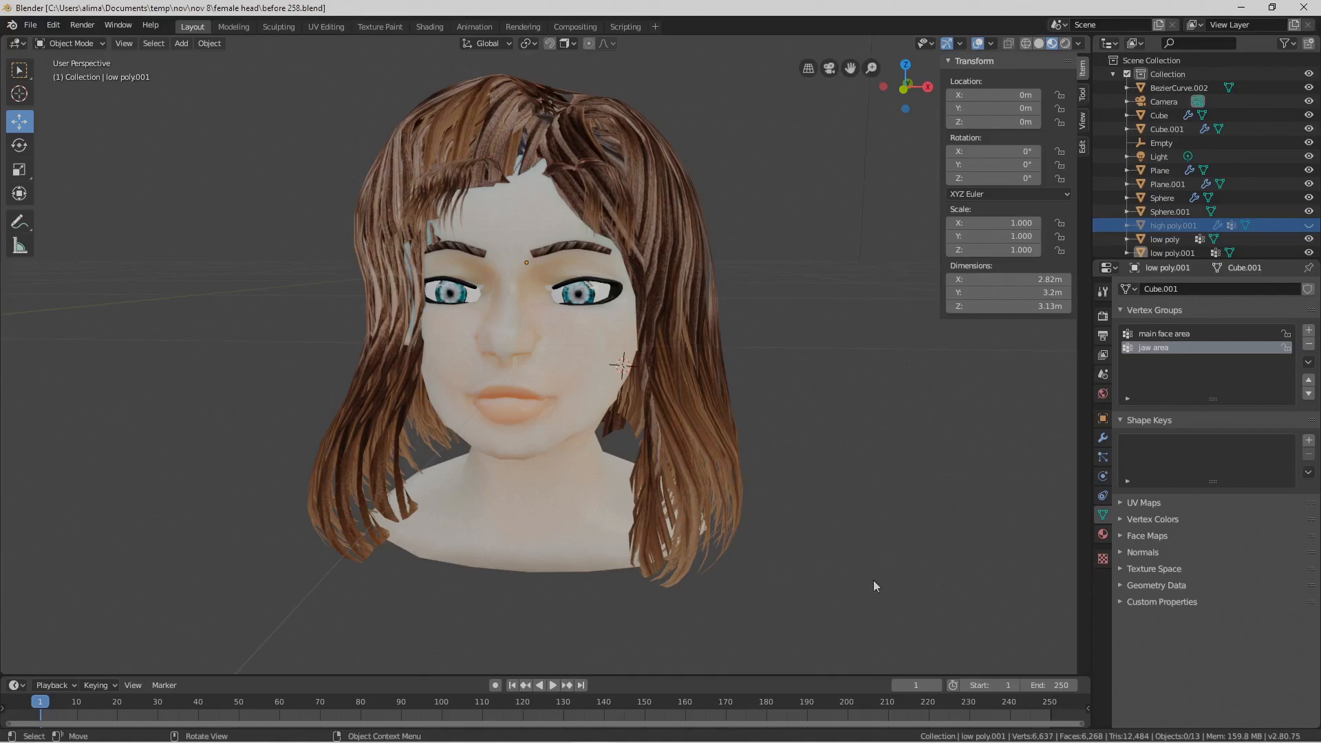
Select the hair object on the head and view the hair.png reference image in Photos
left_click(718, 476)
mouse_move(550, 734)
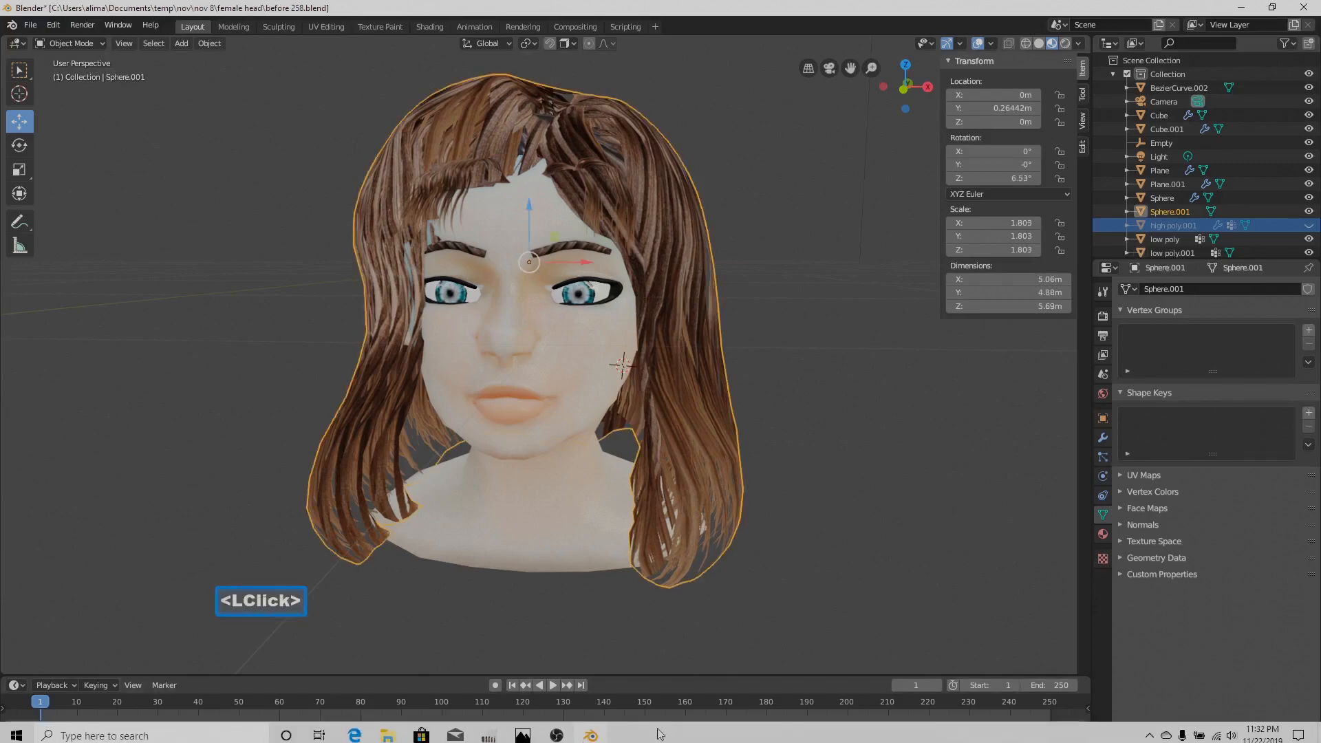
left_click(523, 730)
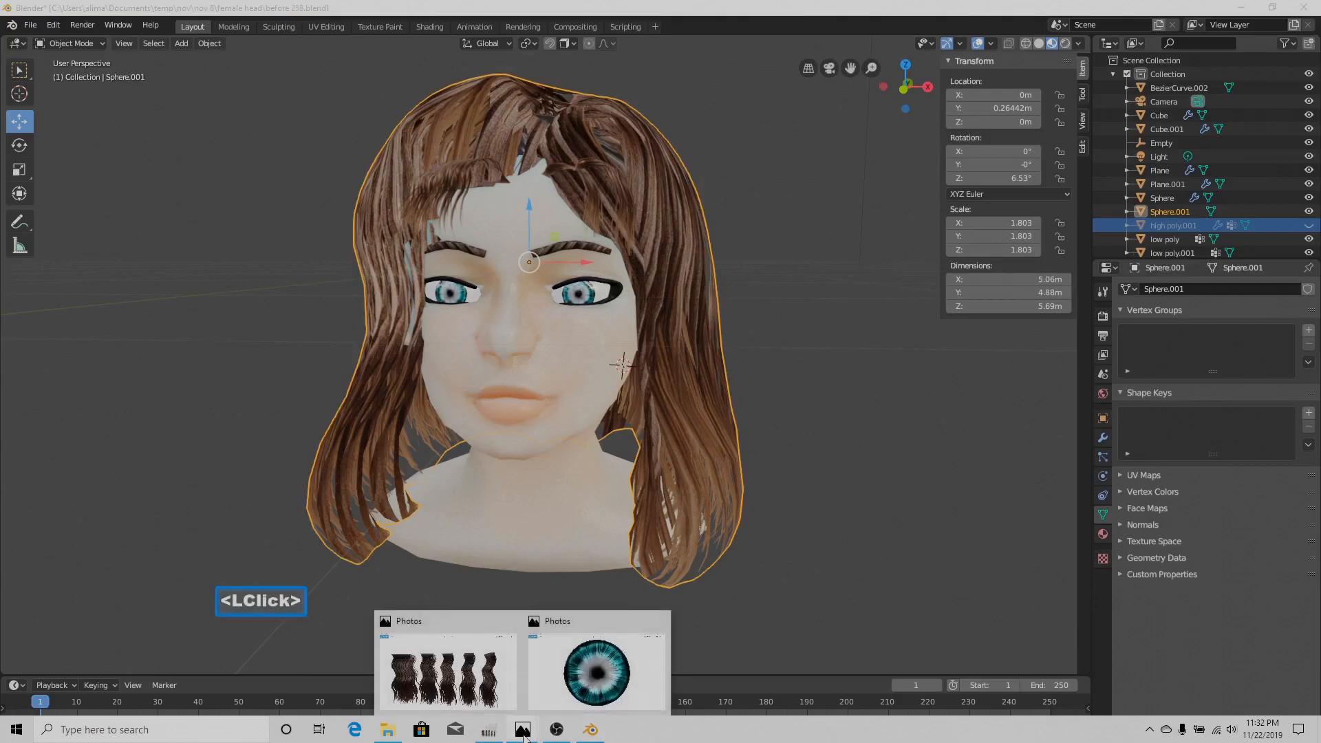
left_click(447, 664)
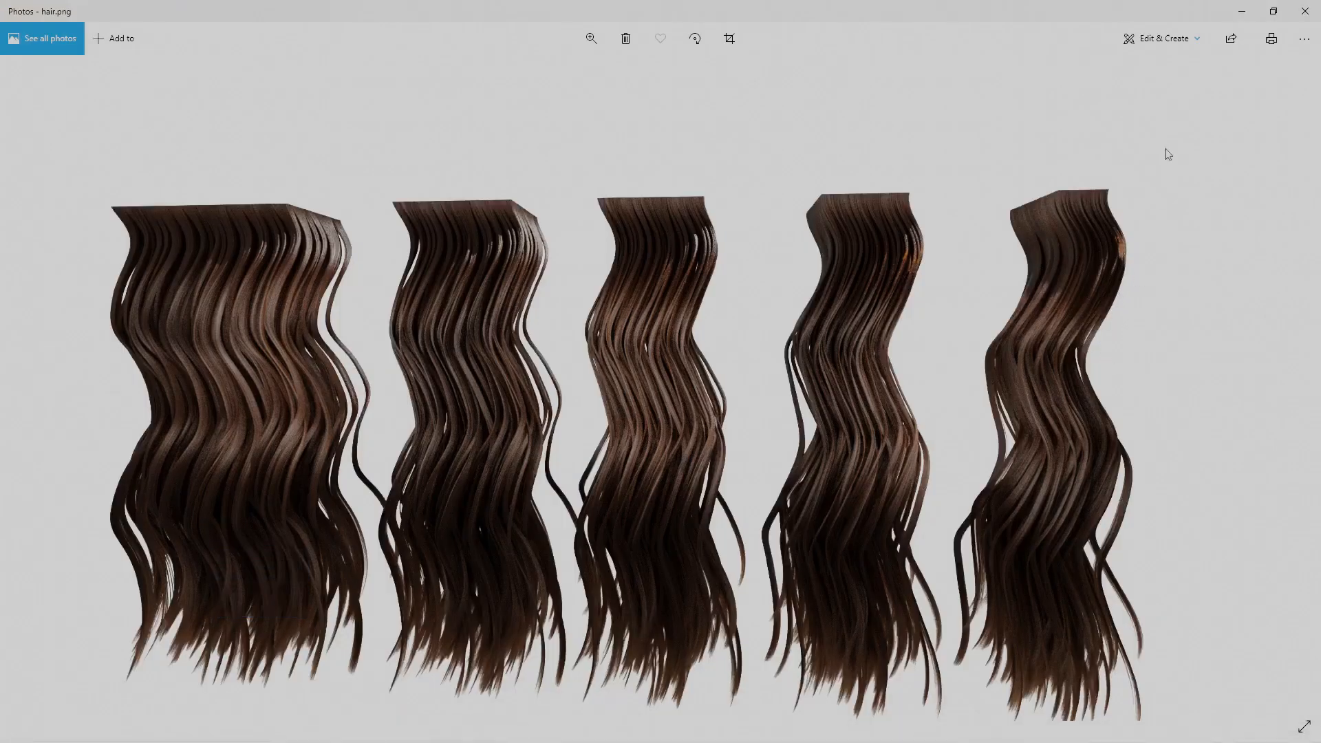
left_click(1241, 16)
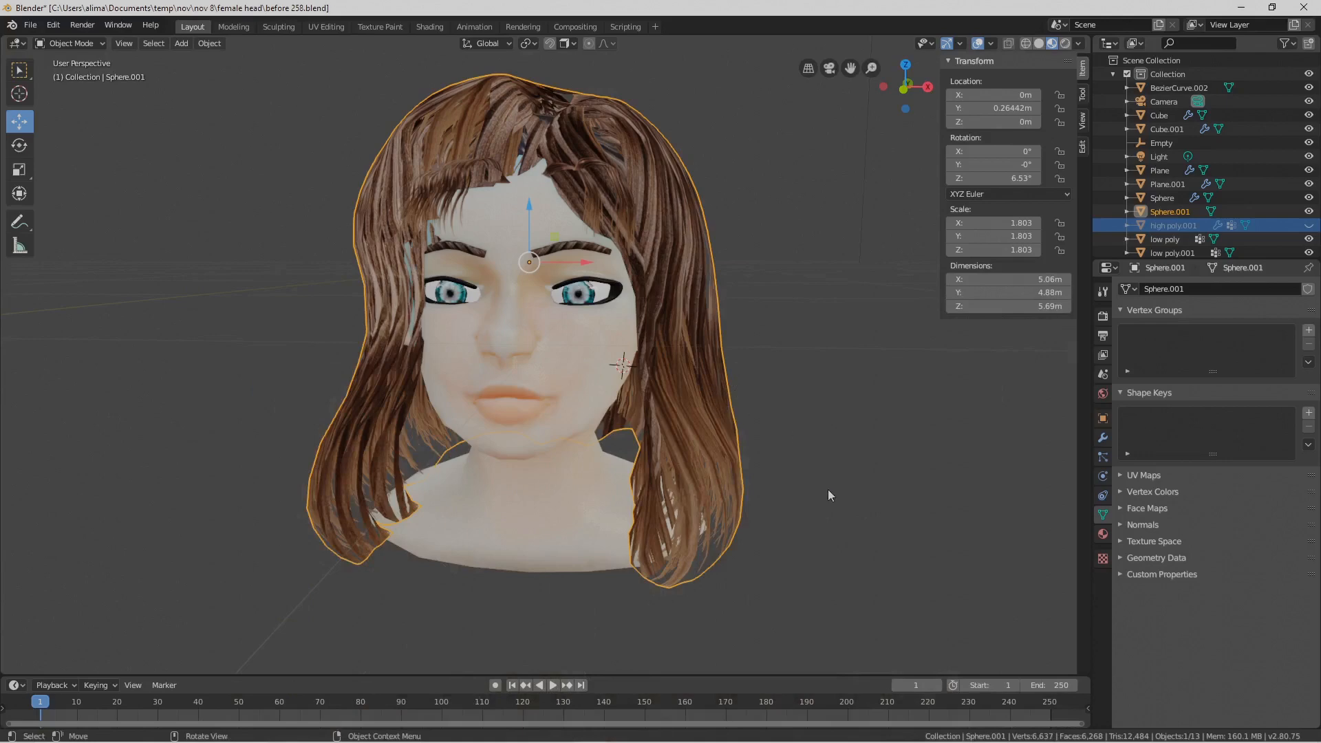
View the female iris picture1.png image in Photos and return to the head model in Blender
mouse_move(534, 738)
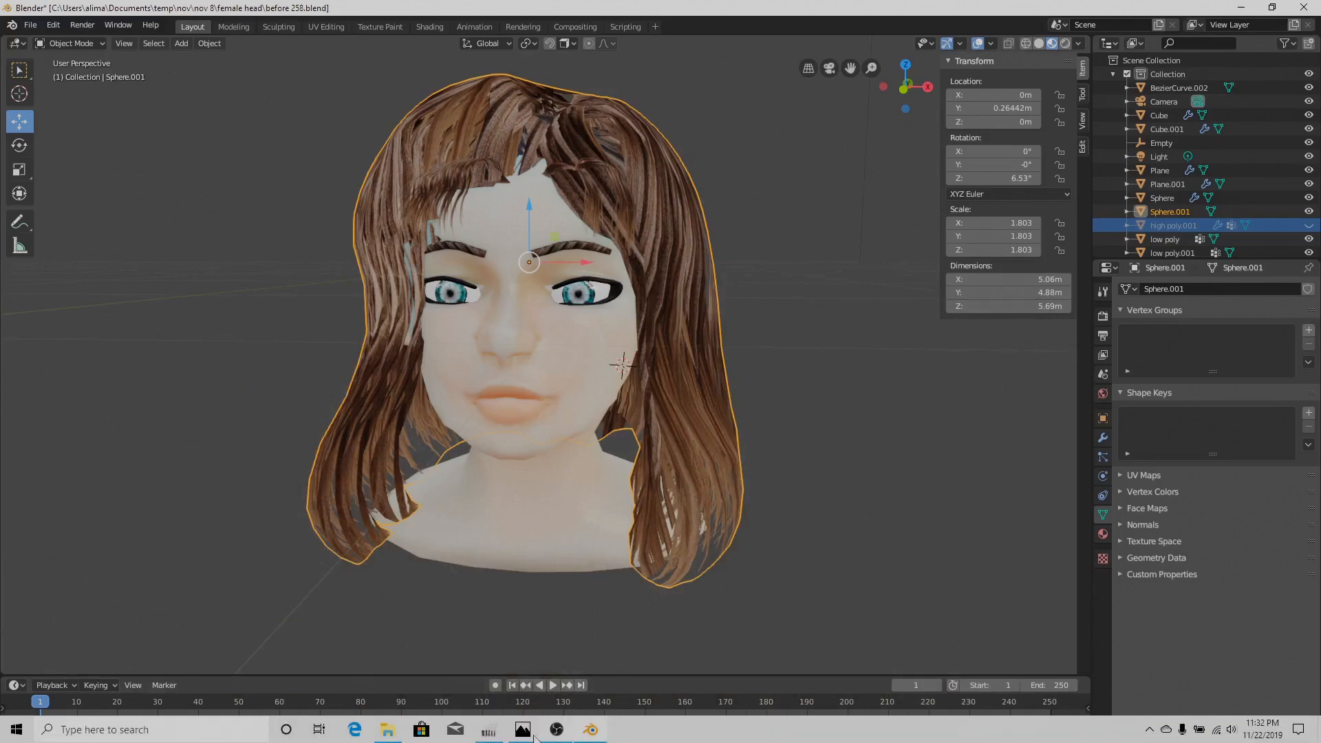
left_click(562, 695)
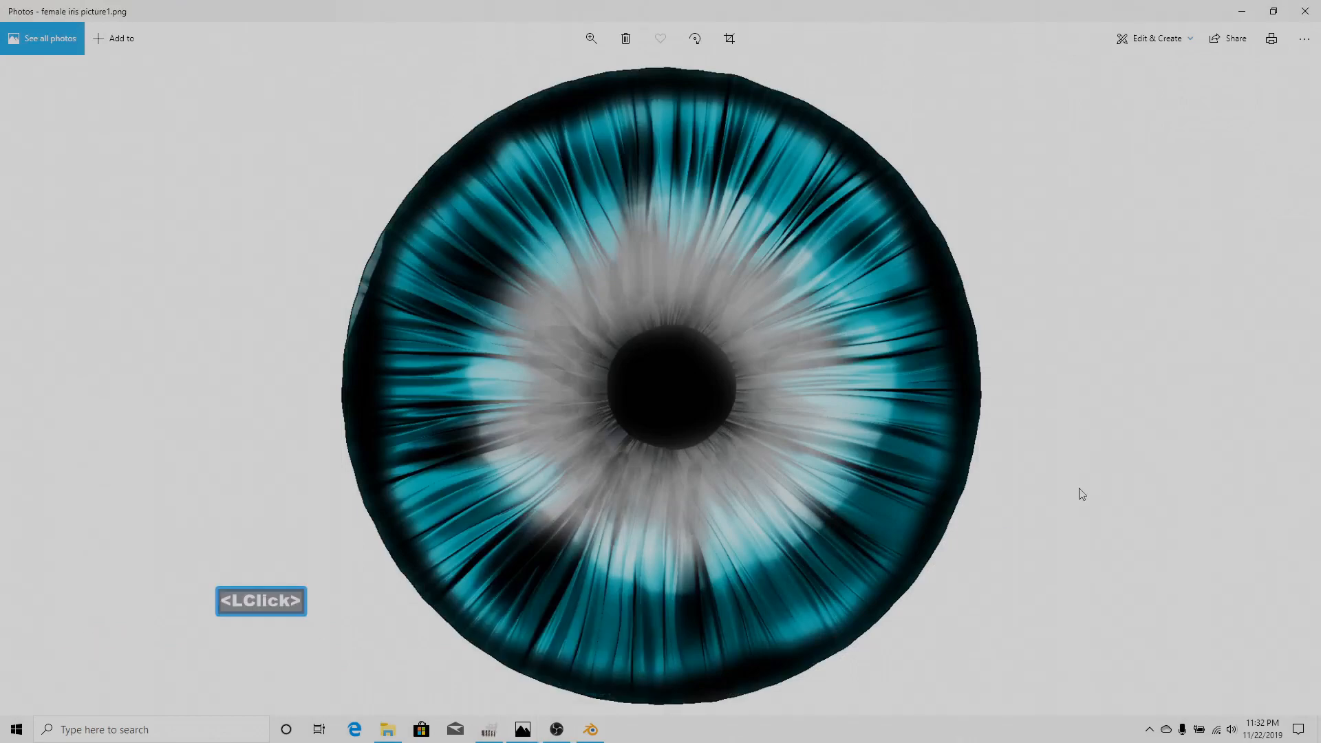
left_click(1243, 13)
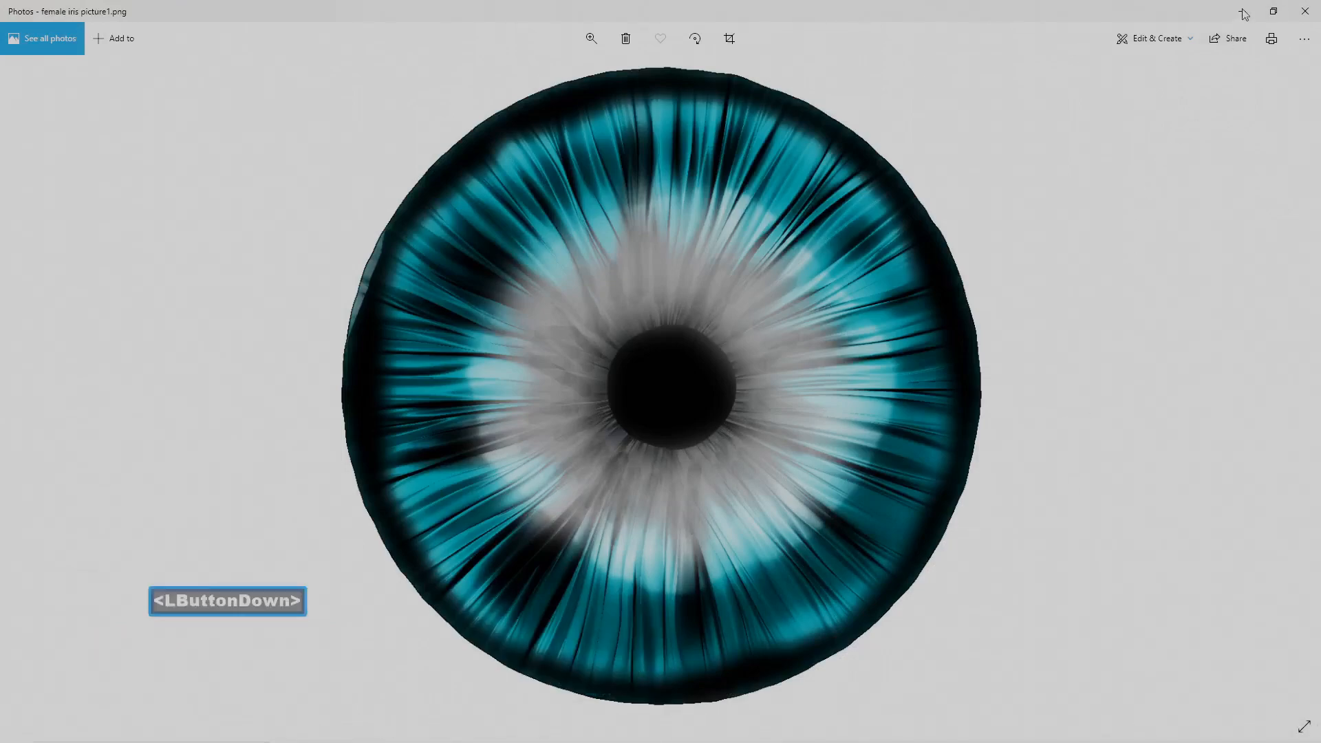
Select the low poly head mesh, check its Key 1 shape key value and inspect the head from slightly different angles
middle_click_drag(805, 525, 795, 539)
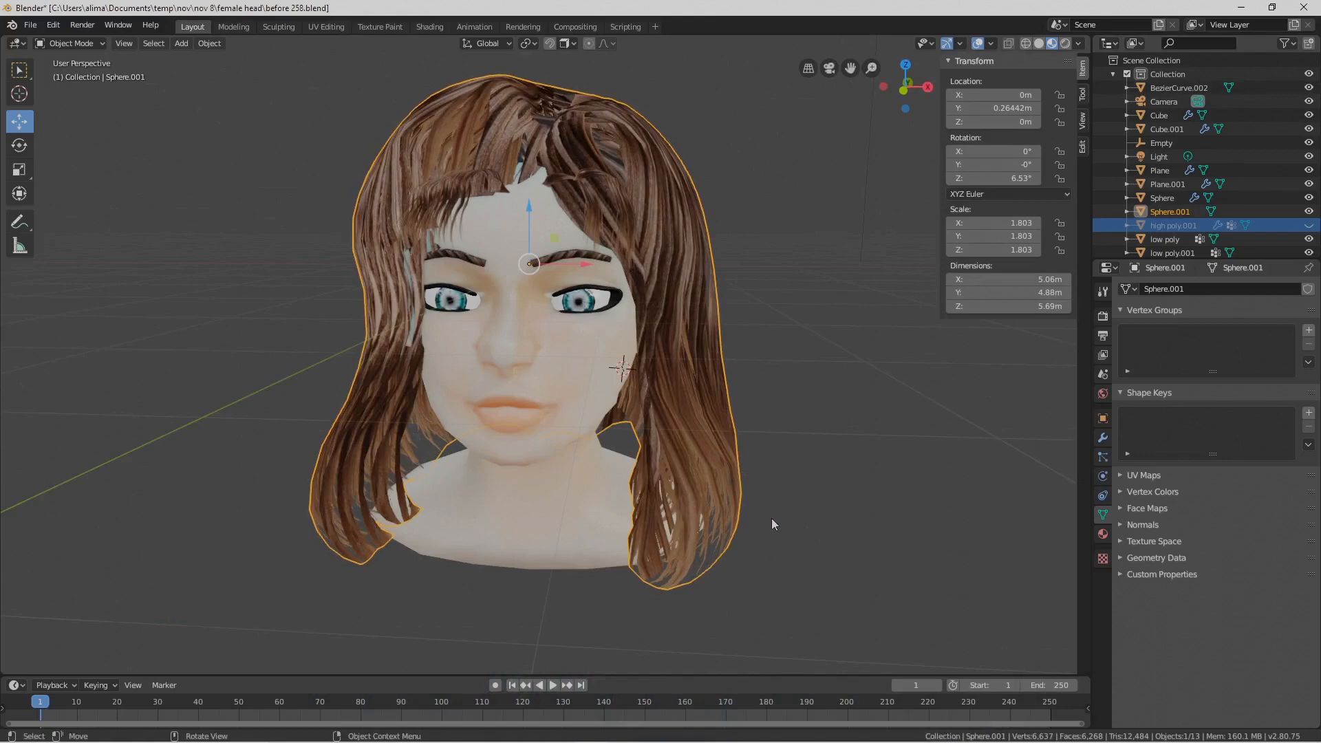
left_click(603, 486)
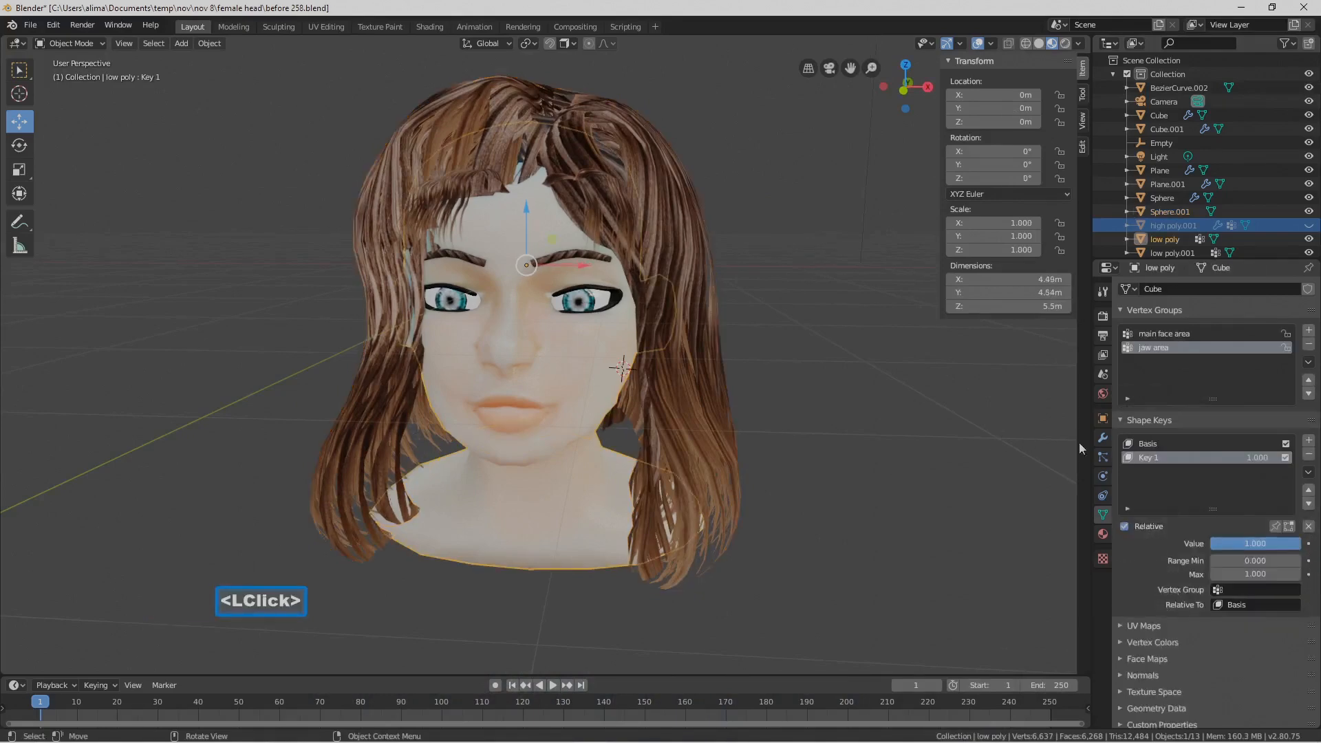
mouse_move(1273, 543)
left_mouse_down()
mouse_move(1213, 544)
mouse_move(1300, 544)
left_mouse_up()
middle_click_drag(822, 526, 818, 520)
left_click(858, 559)
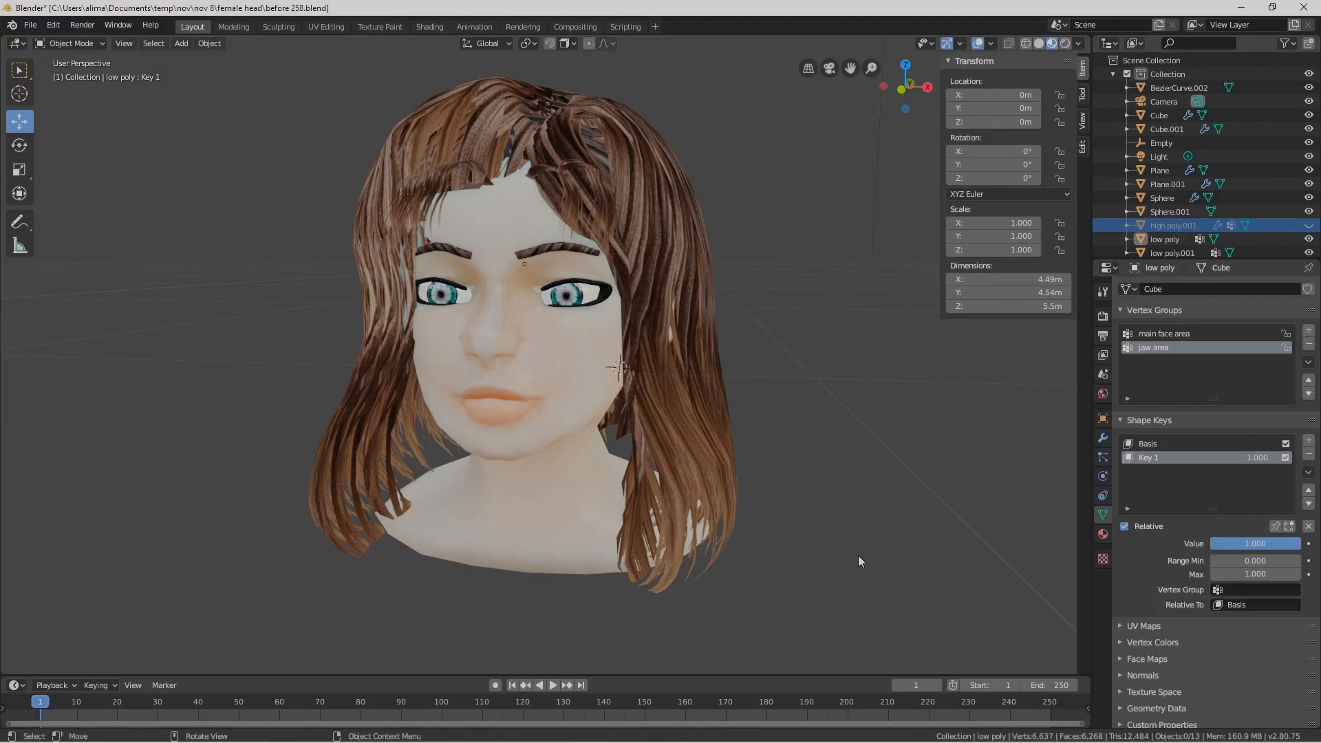
middle_click_drag(828, 555, 836, 556)
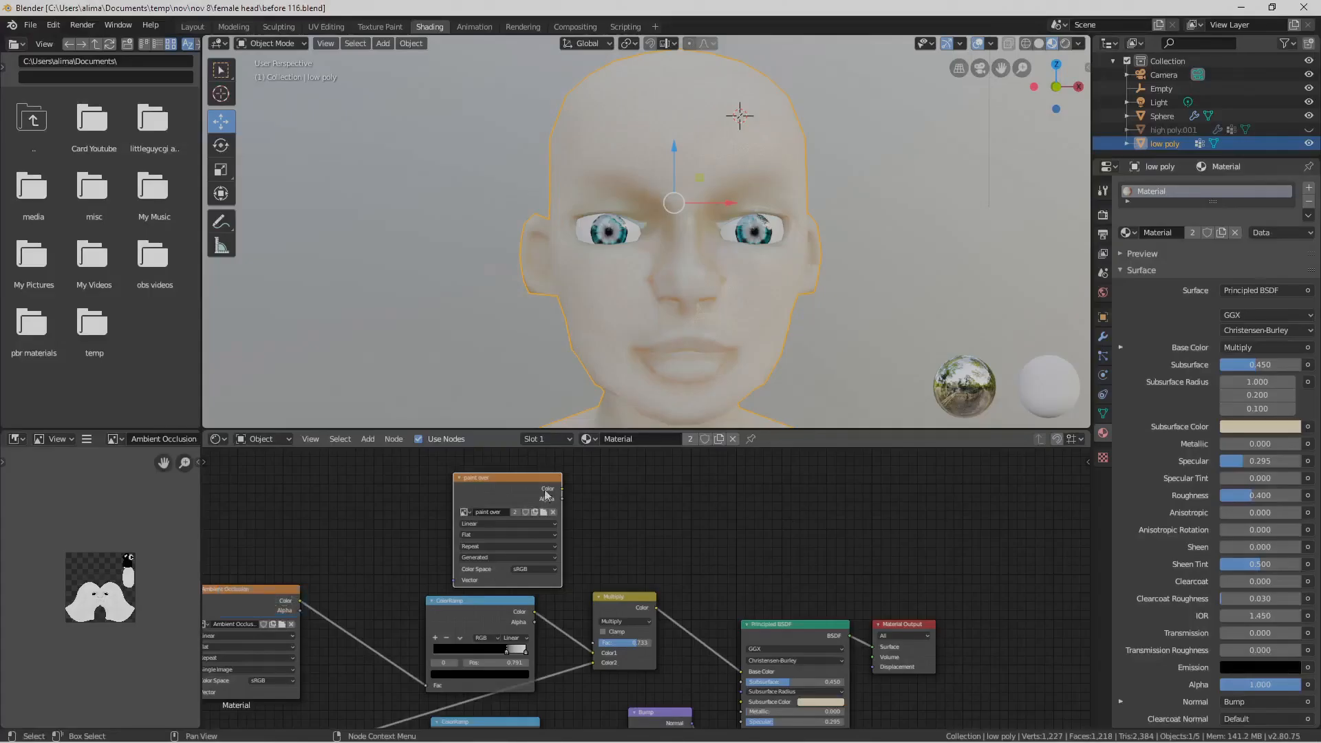
Add a Mix colour node above the Material Output and place the paint over image node beside it
left_click(369, 439)
mouse_move(406, 530)
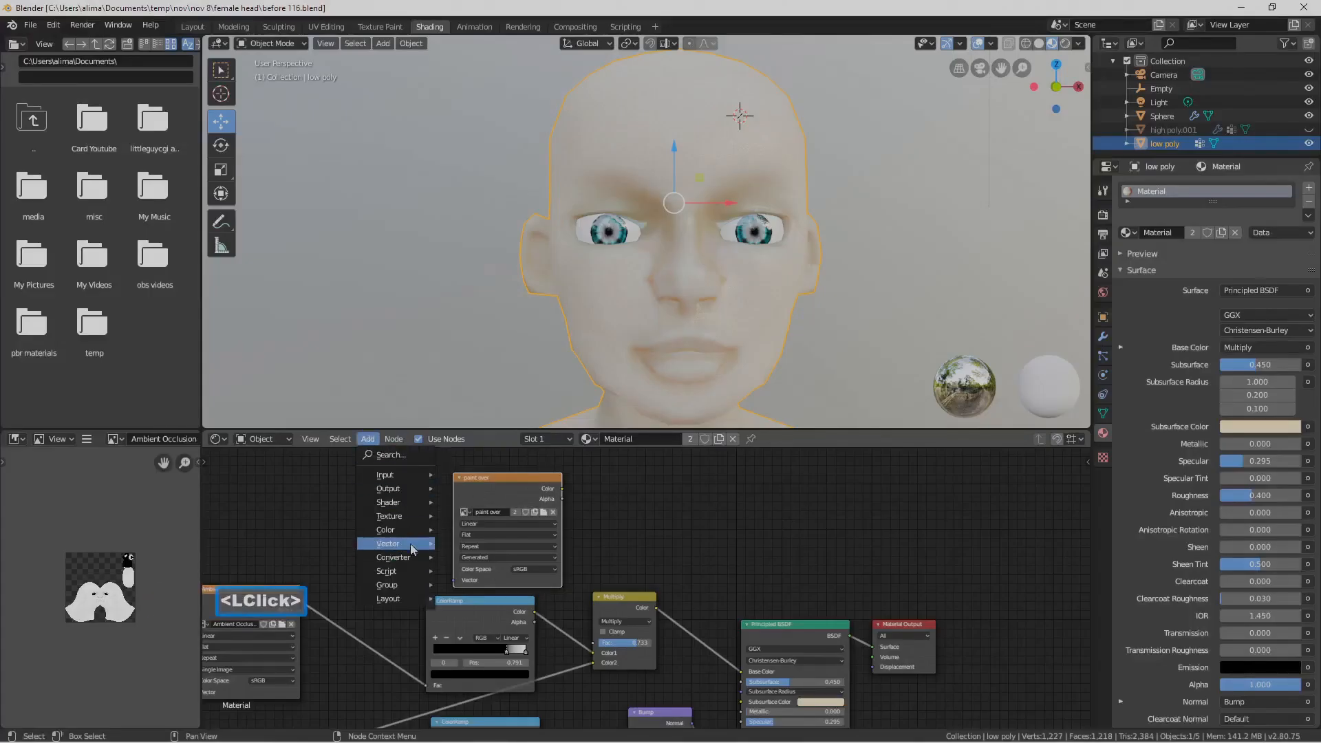
left_click(498, 605)
left_click(787, 499)
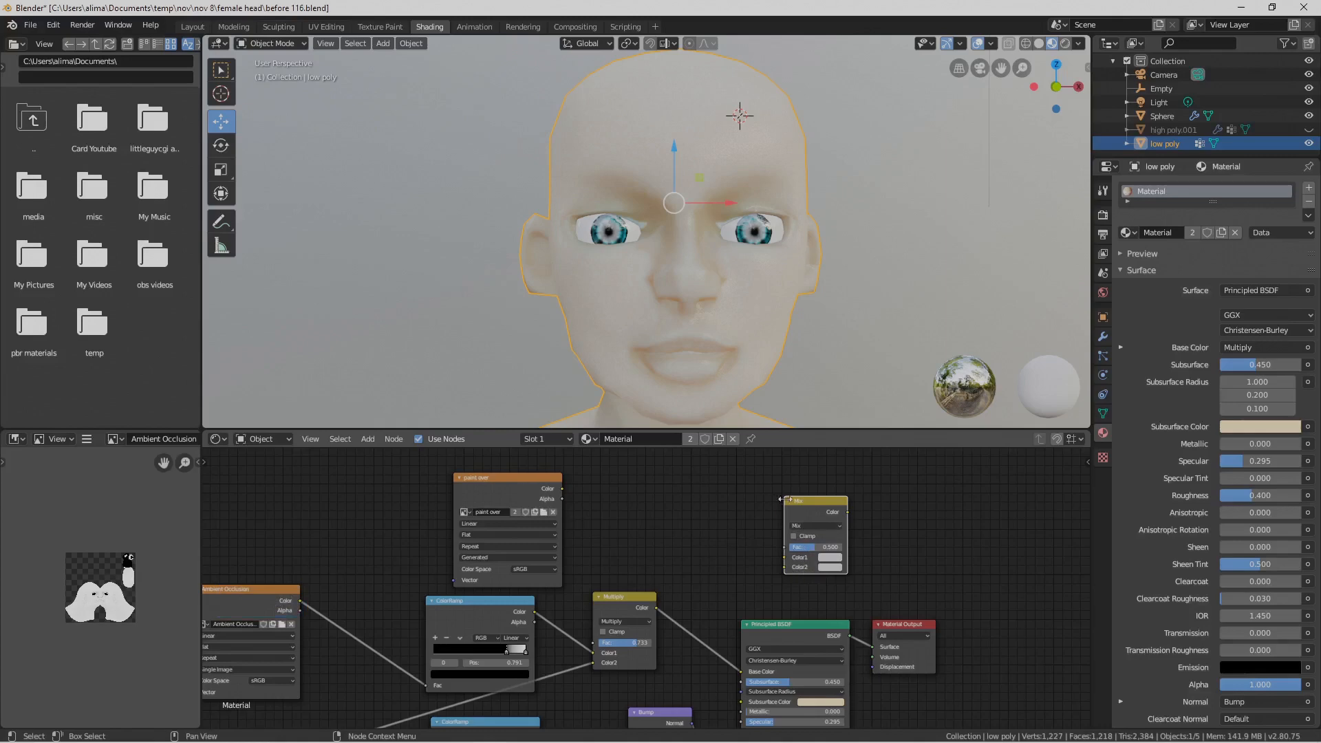
left_click_drag(840, 512, 924, 508)
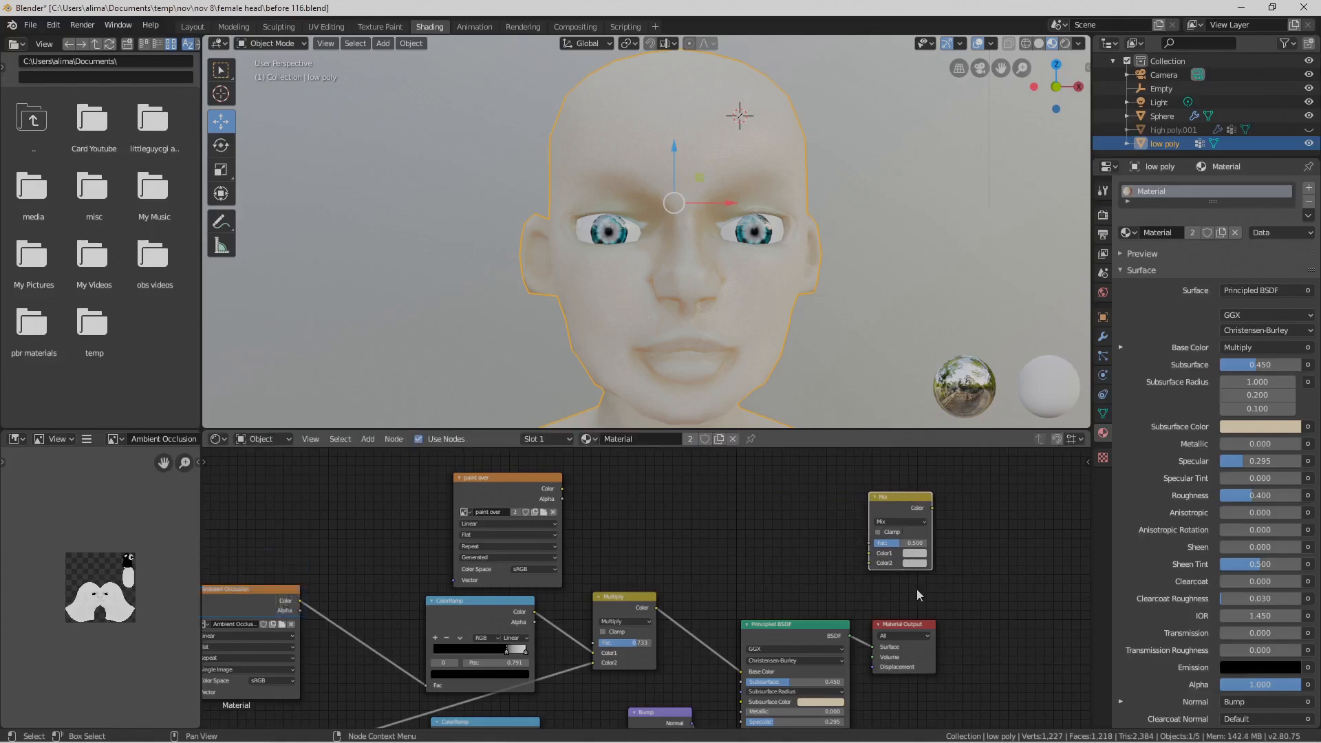
left_click_drag(508, 479, 714, 475)
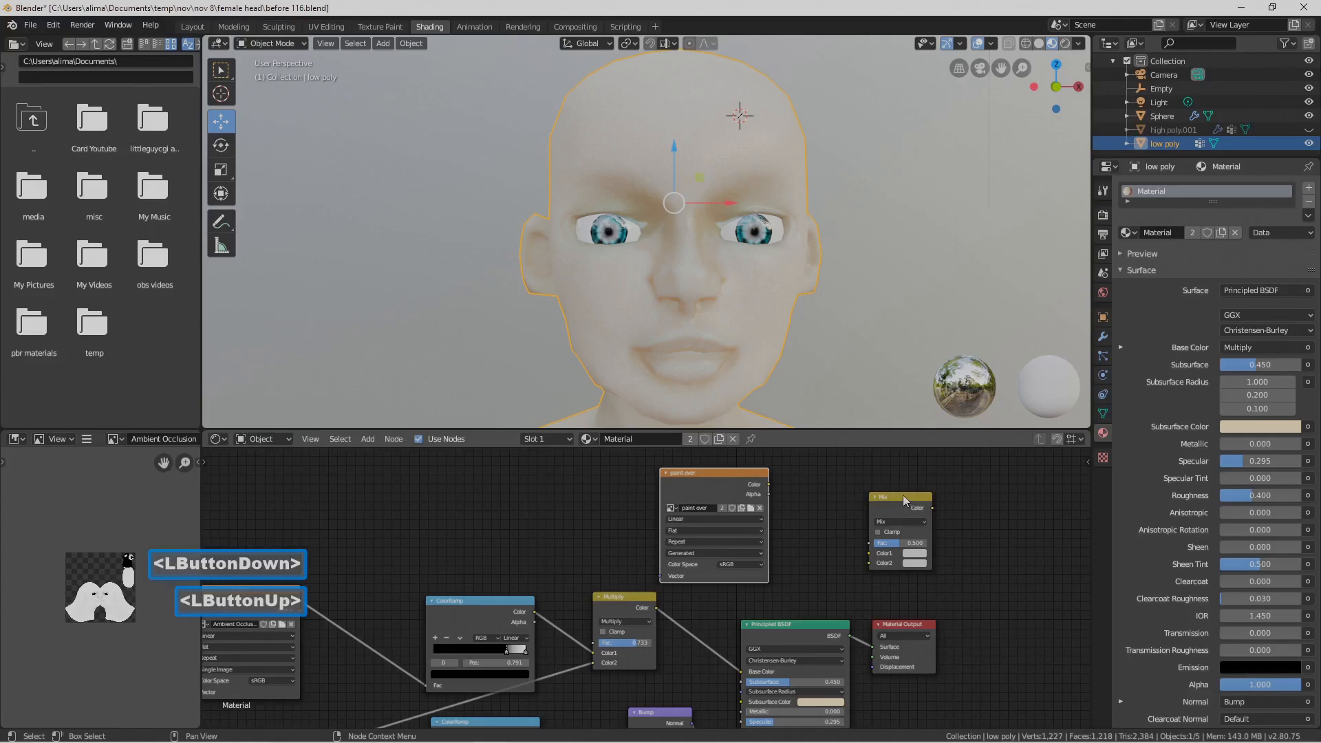
Detach the Multiply node's colour from the Principled BSDF Base Color and connect it to the Mix node's Color1
middle_click_drag(802, 655, 874, 641)
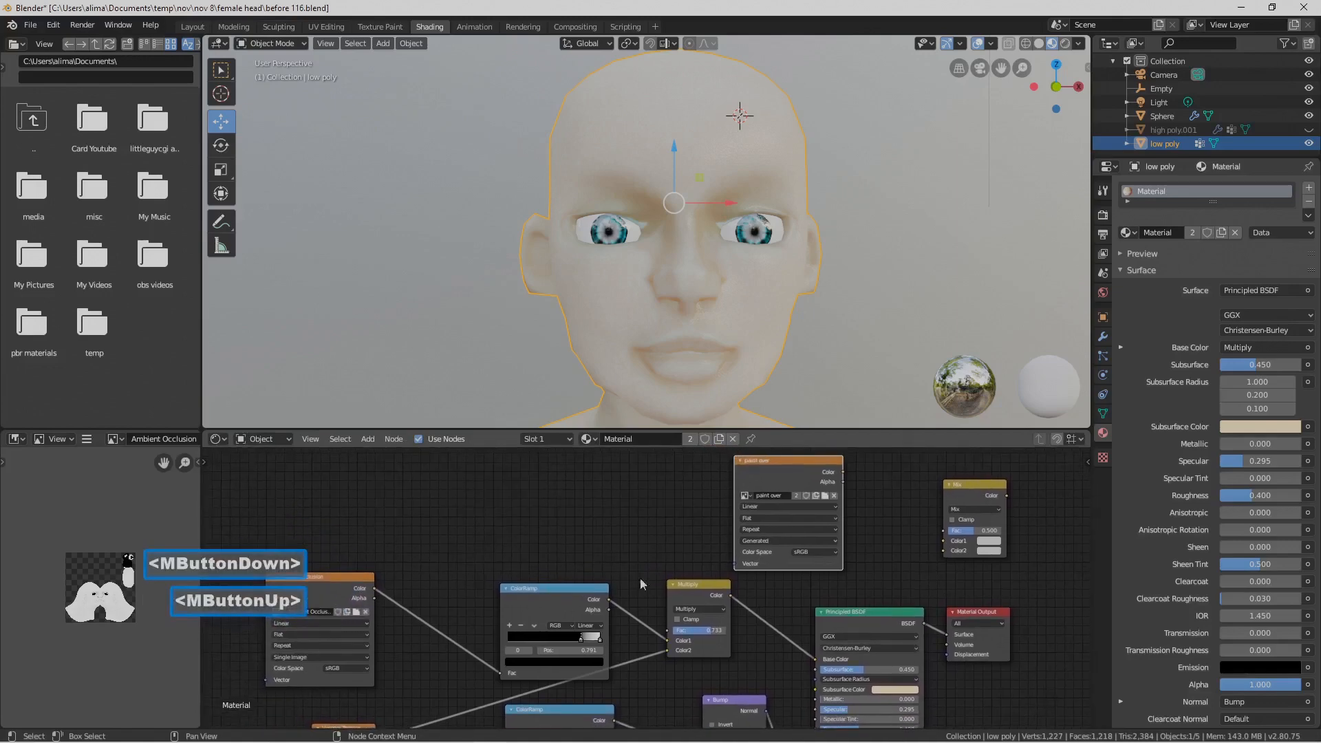
scroll(664, 619, "down", 4)
middle_click_drag(663, 624, 680, 577)
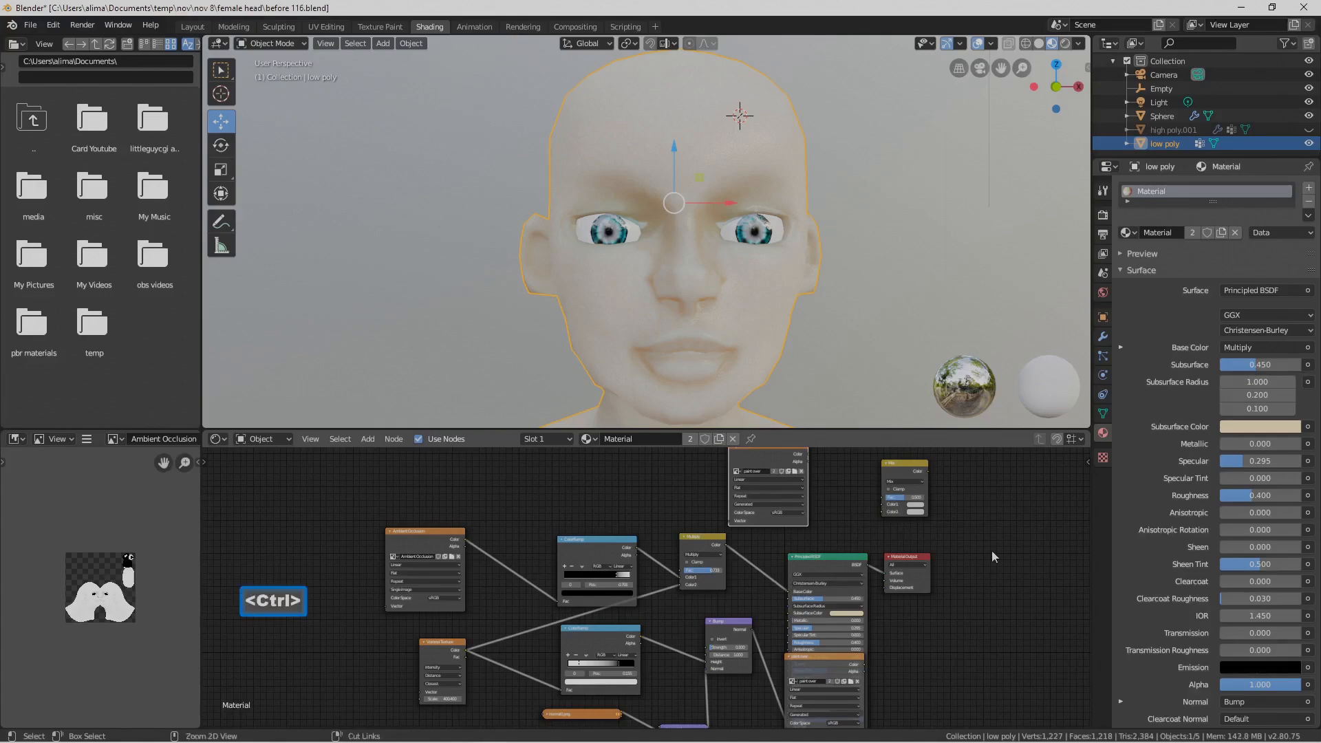
key("ctrl+space")
middle_click_drag(1021, 425, 836, 499)
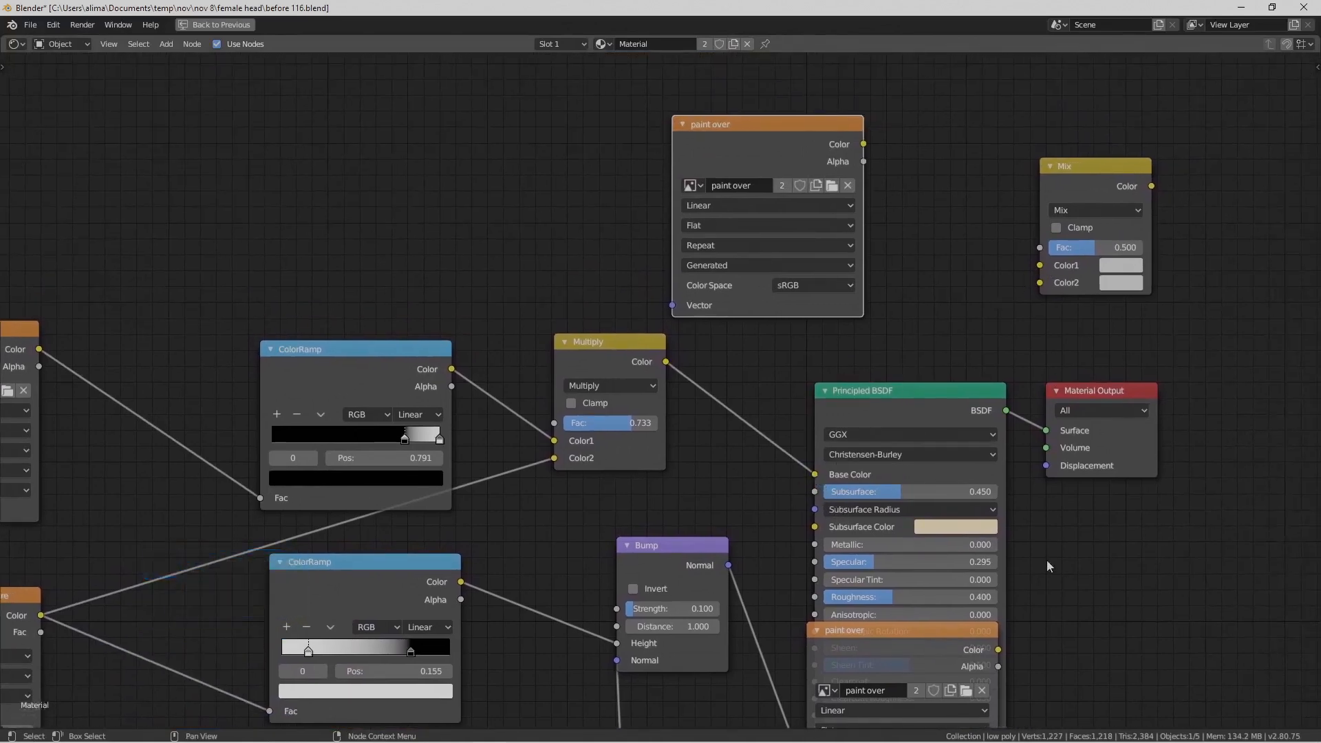
key("ctrl+space")
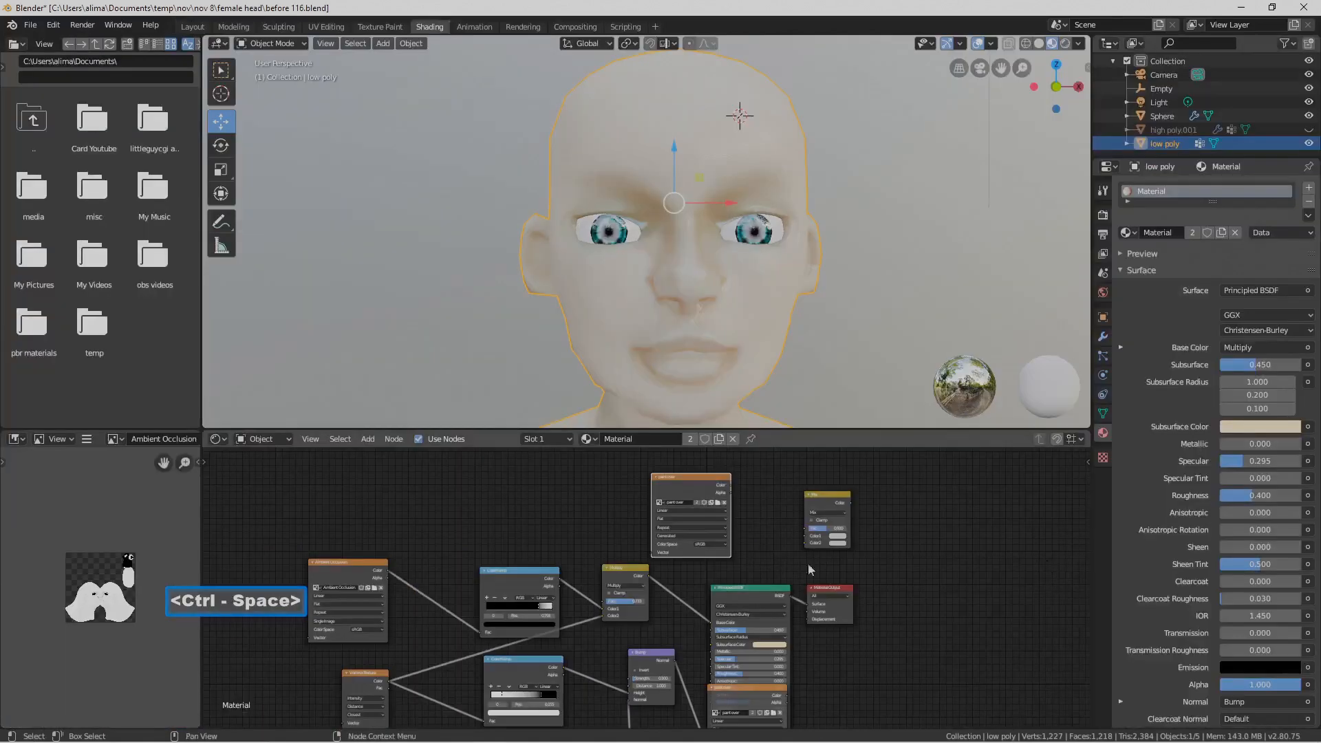
left_click_drag(708, 621, 688, 601)
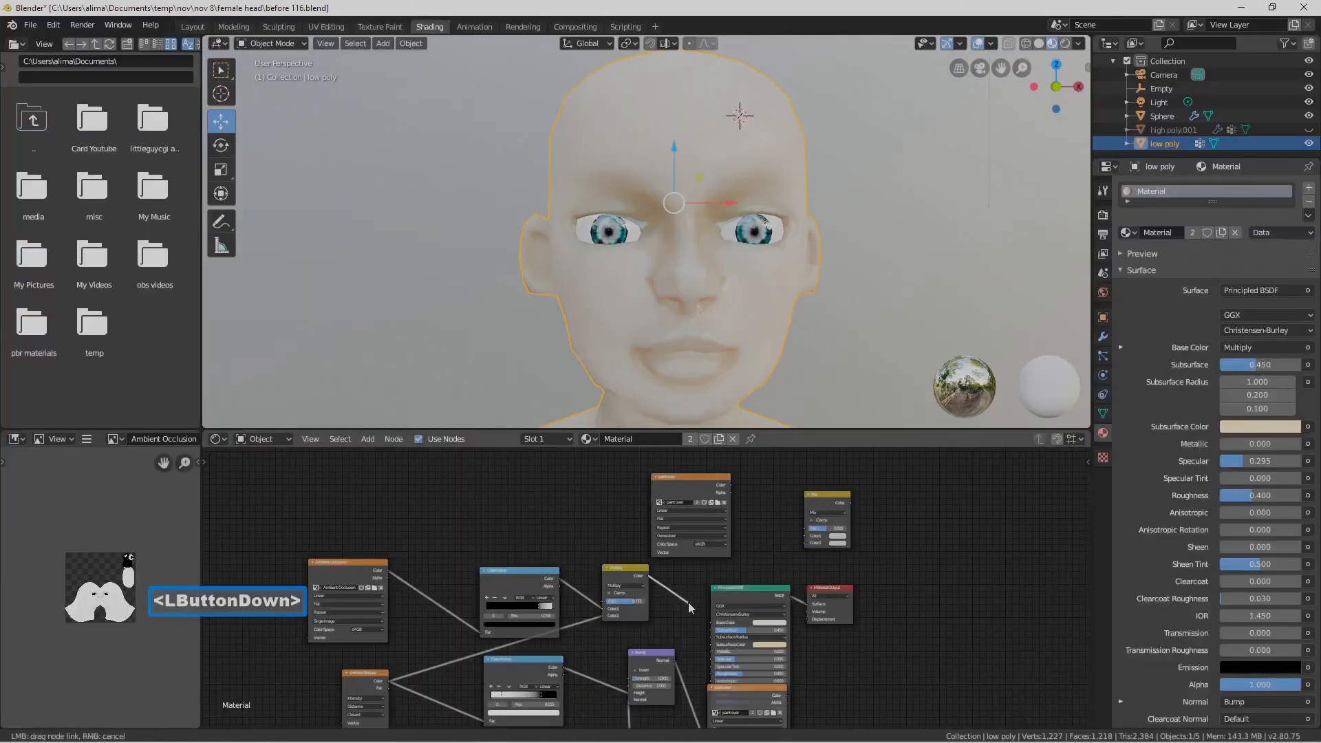
left_click_drag(698, 619, 802, 535)
Rearrange the nodes so Mix sits between Multiply and Principled BSDF, and connect the Mix colour to Base Color
left_click_drag(720, 483, 682, 468)
left_click_drag(818, 504, 693, 553)
left_click_drag(505, 568, 441, 549)
left_click_drag(625, 571, 550, 553)
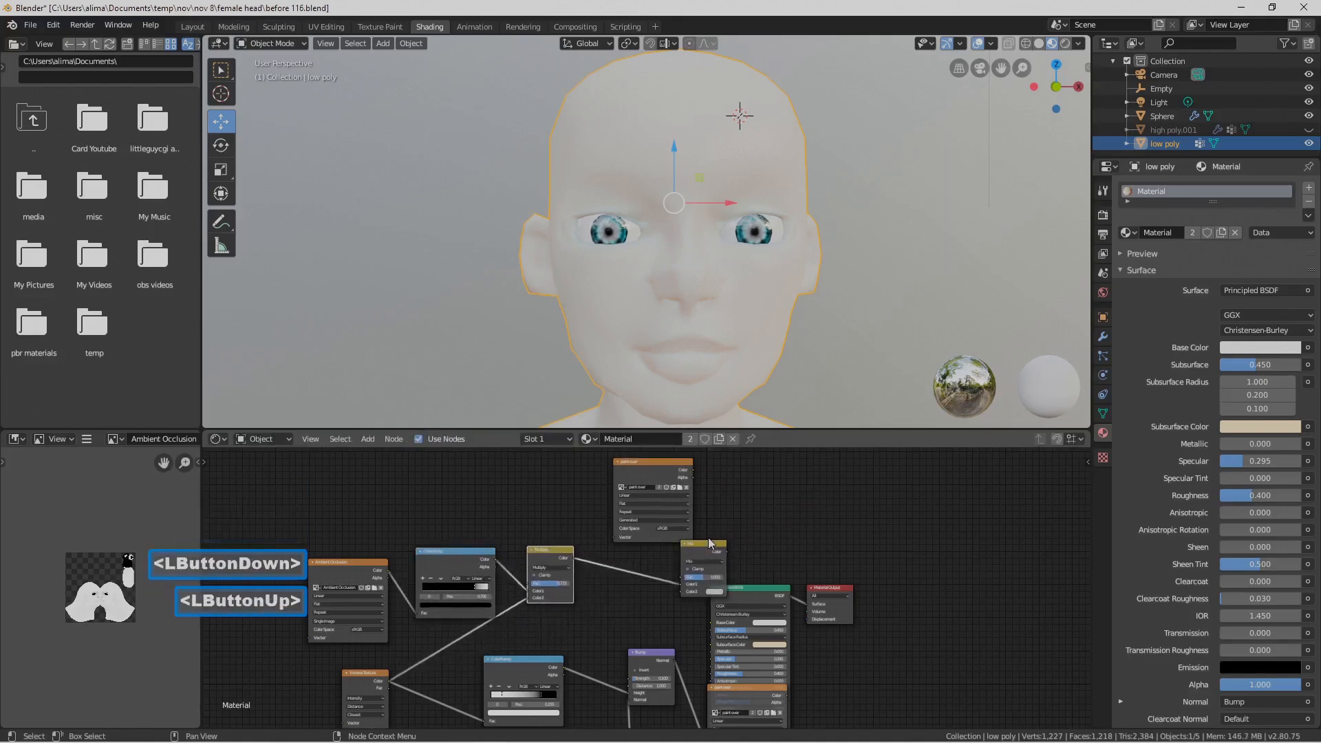
left_click_drag(654, 461, 595, 458)
left_click_drag(718, 545, 708, 620)
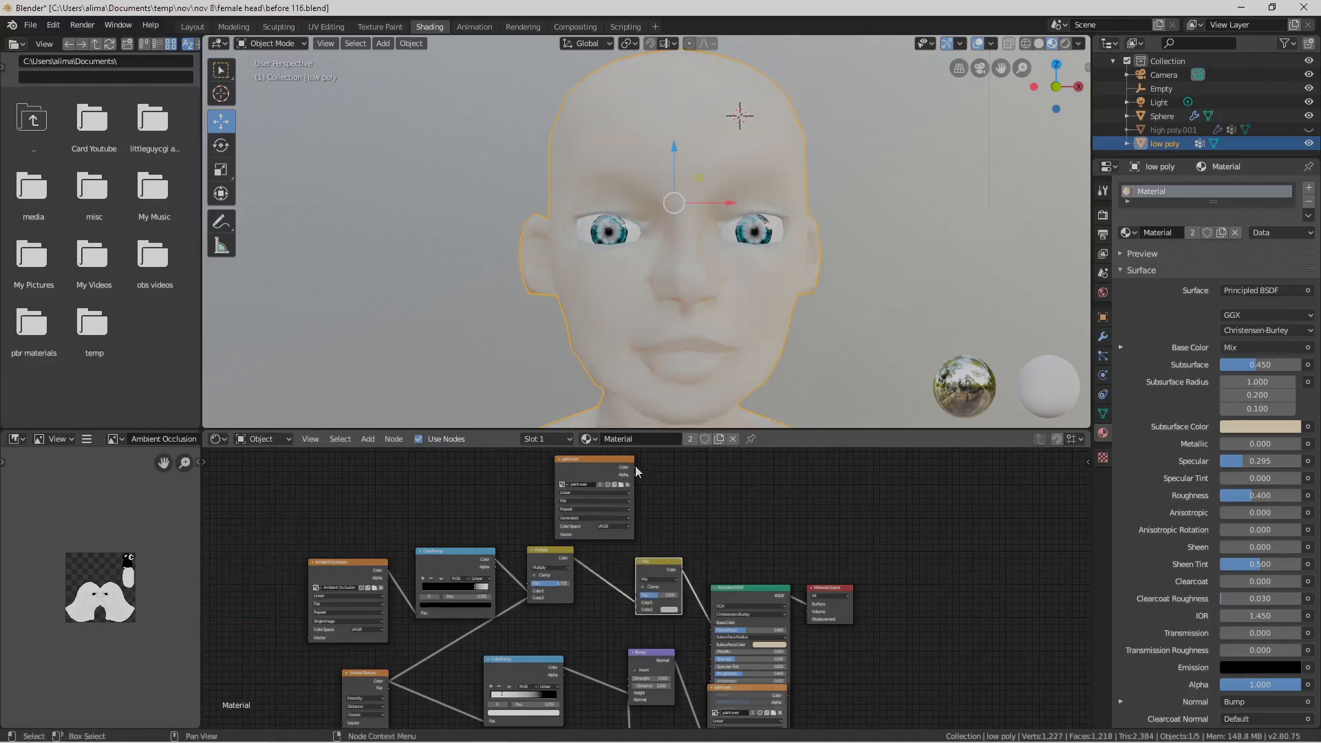
Connect the paint over image's Color to the Mix node's Color2 and its Alpha to the Fac
left_click_drag(634, 466, 642, 474)
left_click_drag(627, 542, 635, 609)
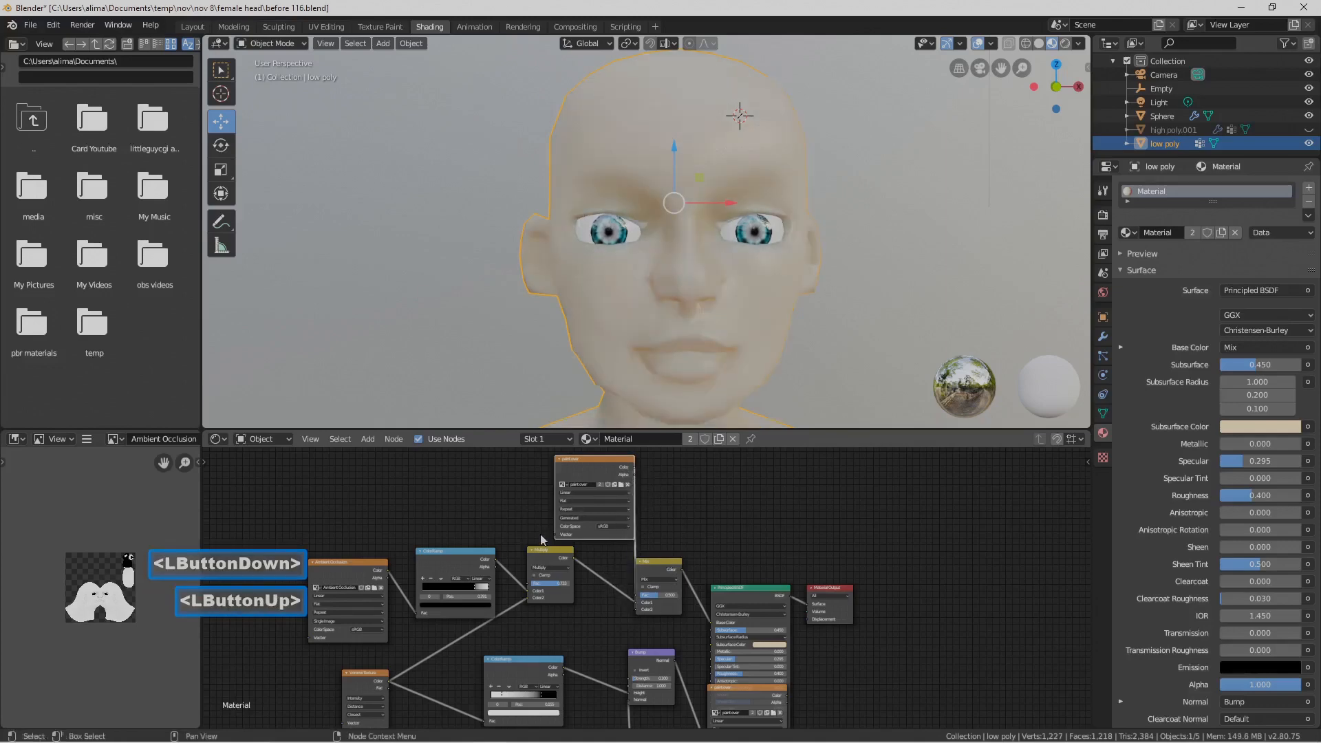
left_click_drag(544, 549, 530, 566)
mouse_move(589, 468)
left_mouse_down()
mouse_move(534, 475)
mouse_move(550, 460)
mouse_move(588, 492)
mouse_move(636, 595)
left_mouse_up()
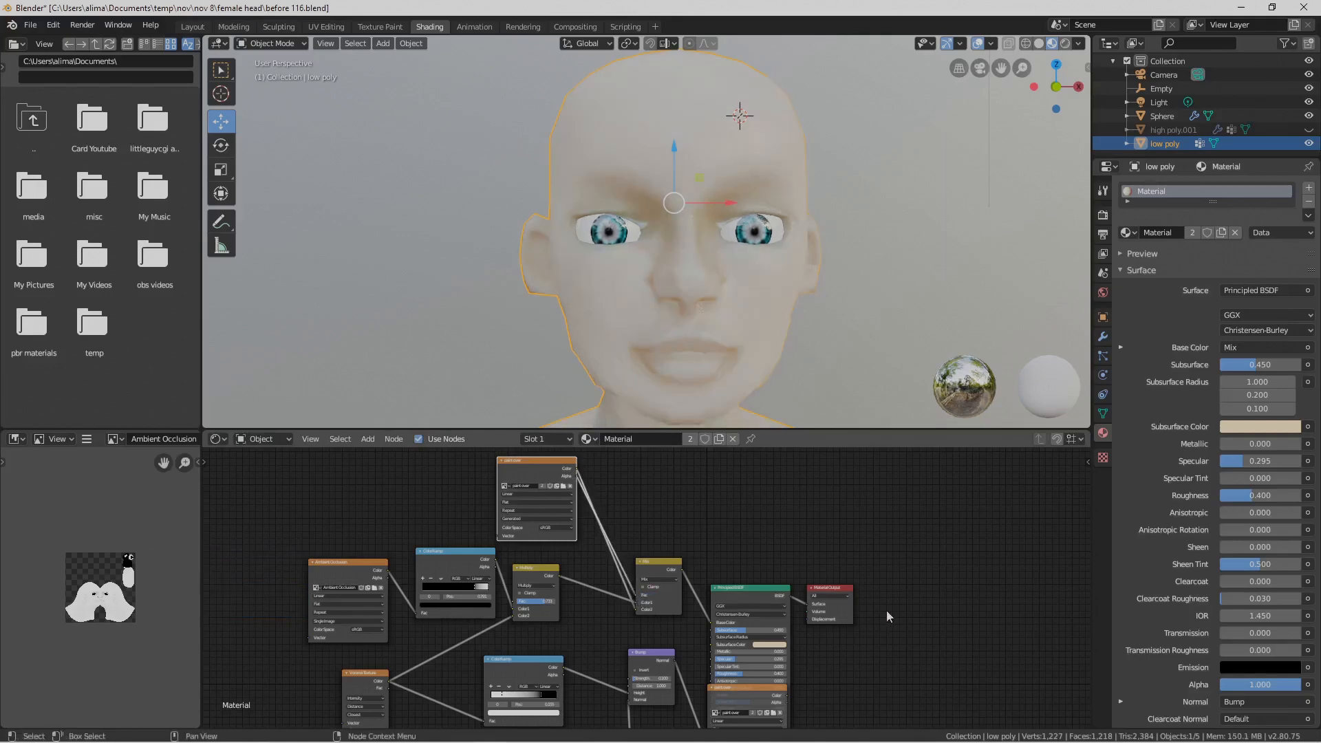
Examine the connections between the paint over, Multiply, Mix and Principled BSDF nodes in an enlarged node editor
key("ctrl+space")
scroll(886, 610, "down", 2)
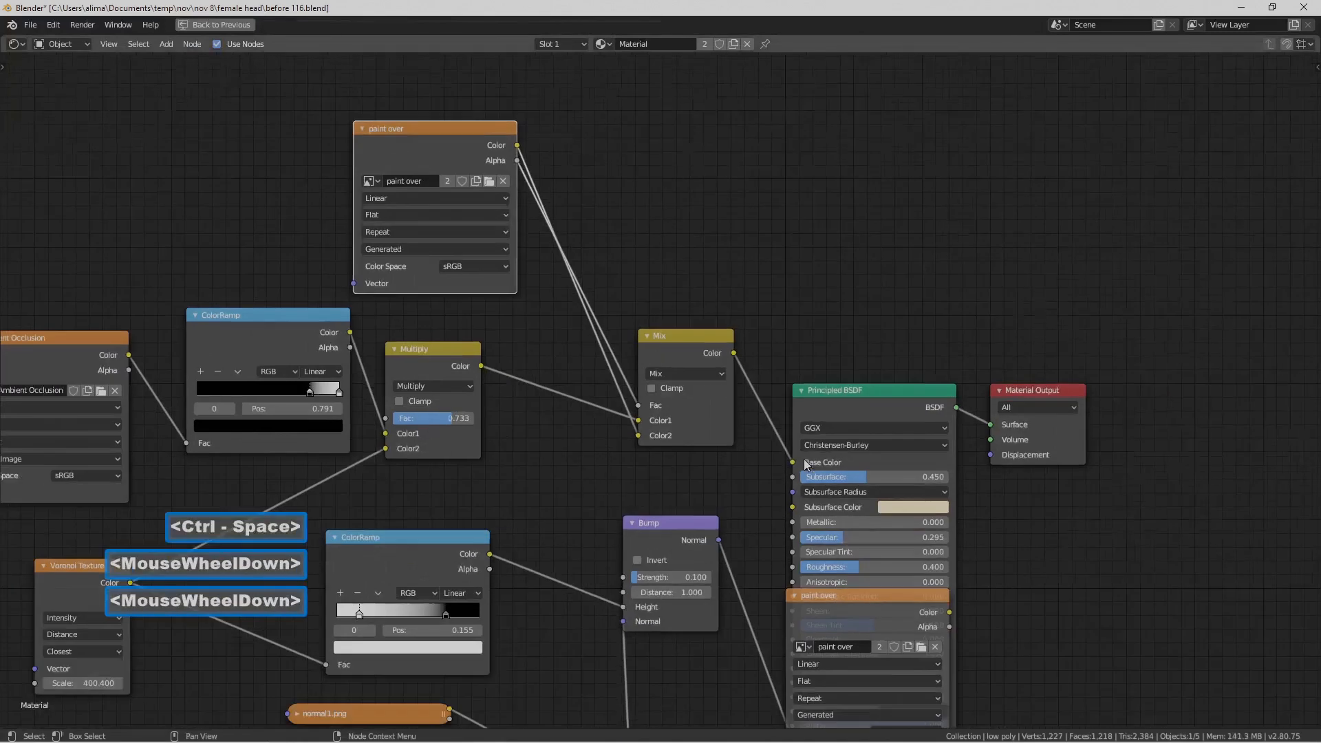
middle_click_drag(664, 335, 677, 335)
left_click_drag(746, 365, 746, 357)
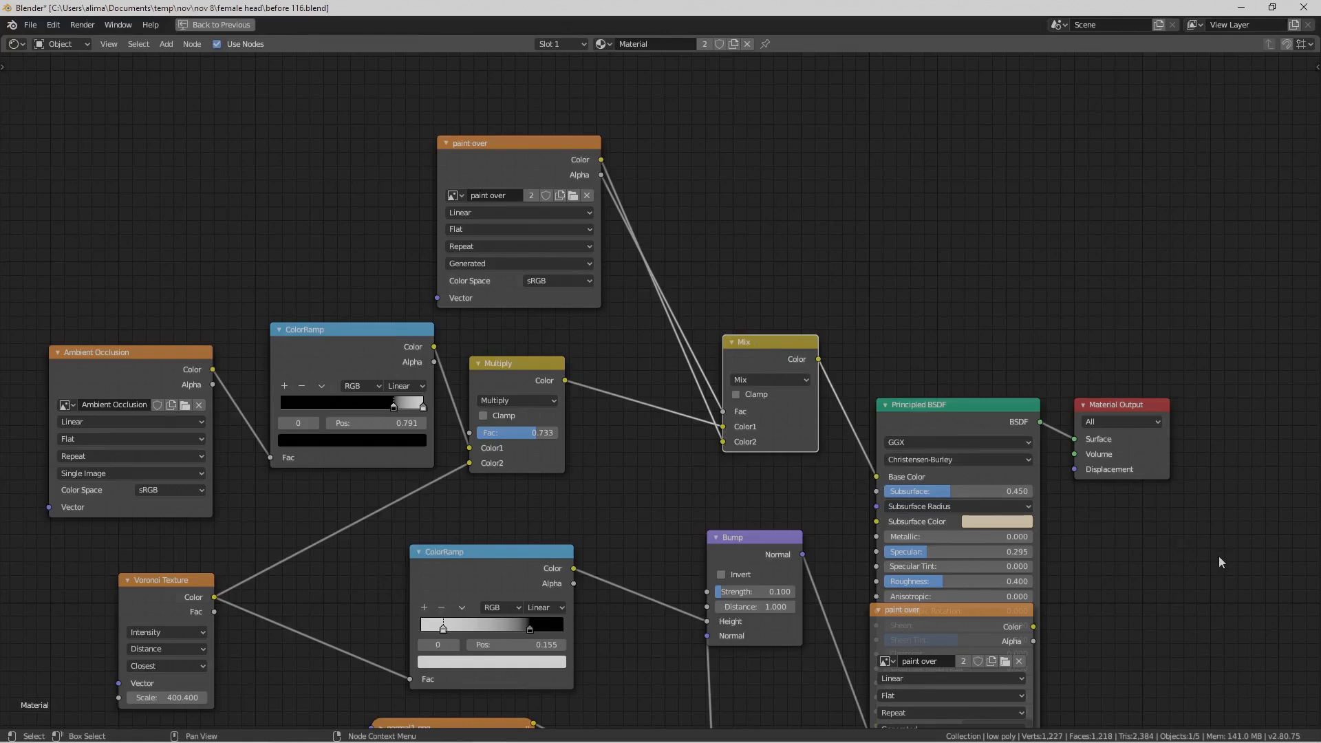
key("ctrl")
key("ctrl+space")
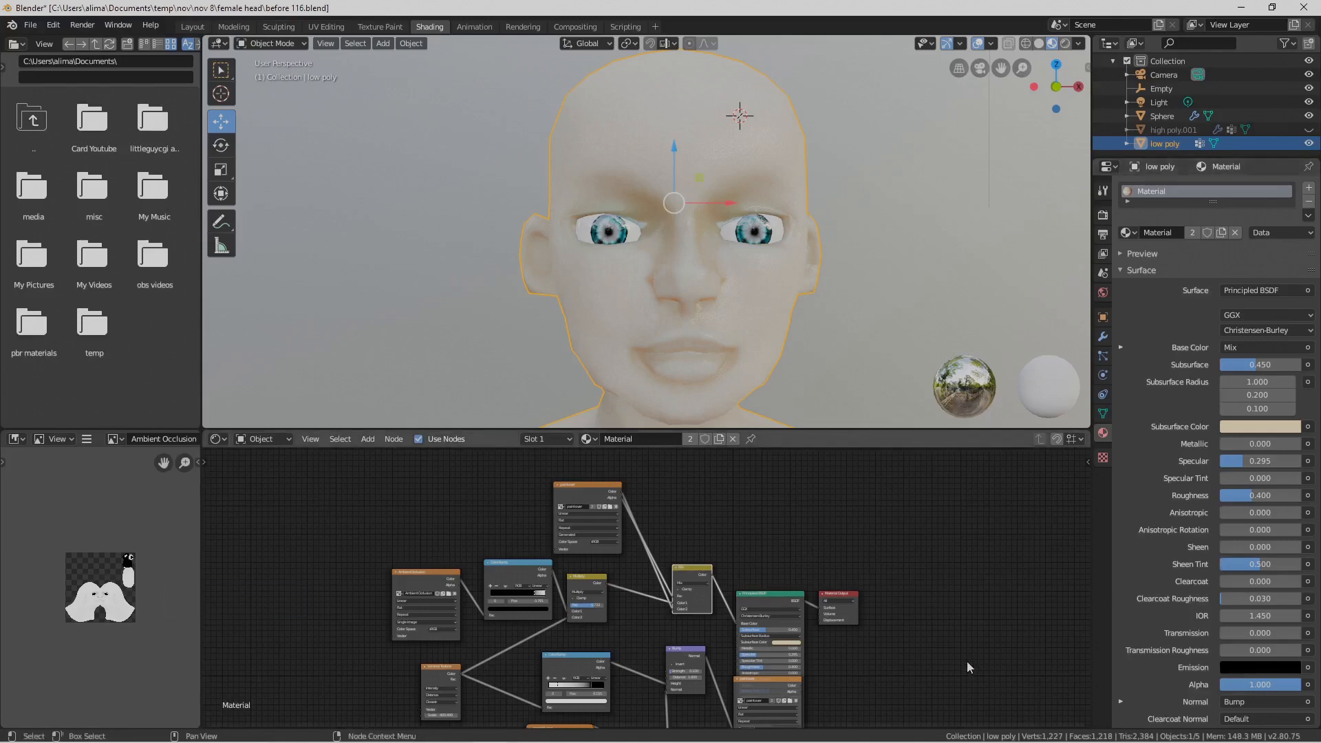
key("Pause")
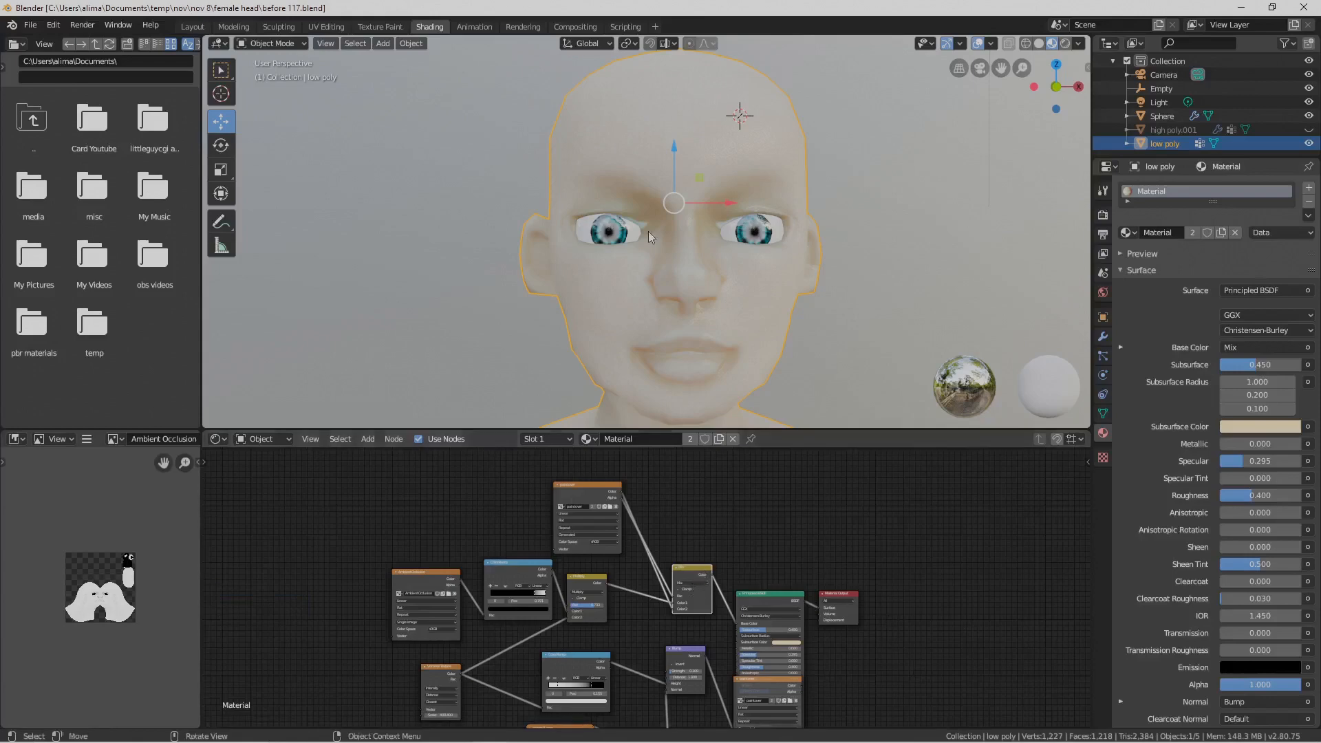
Make the paint over image node active in the material and switch to the Texture Paint workspace
left_click(381, 27)
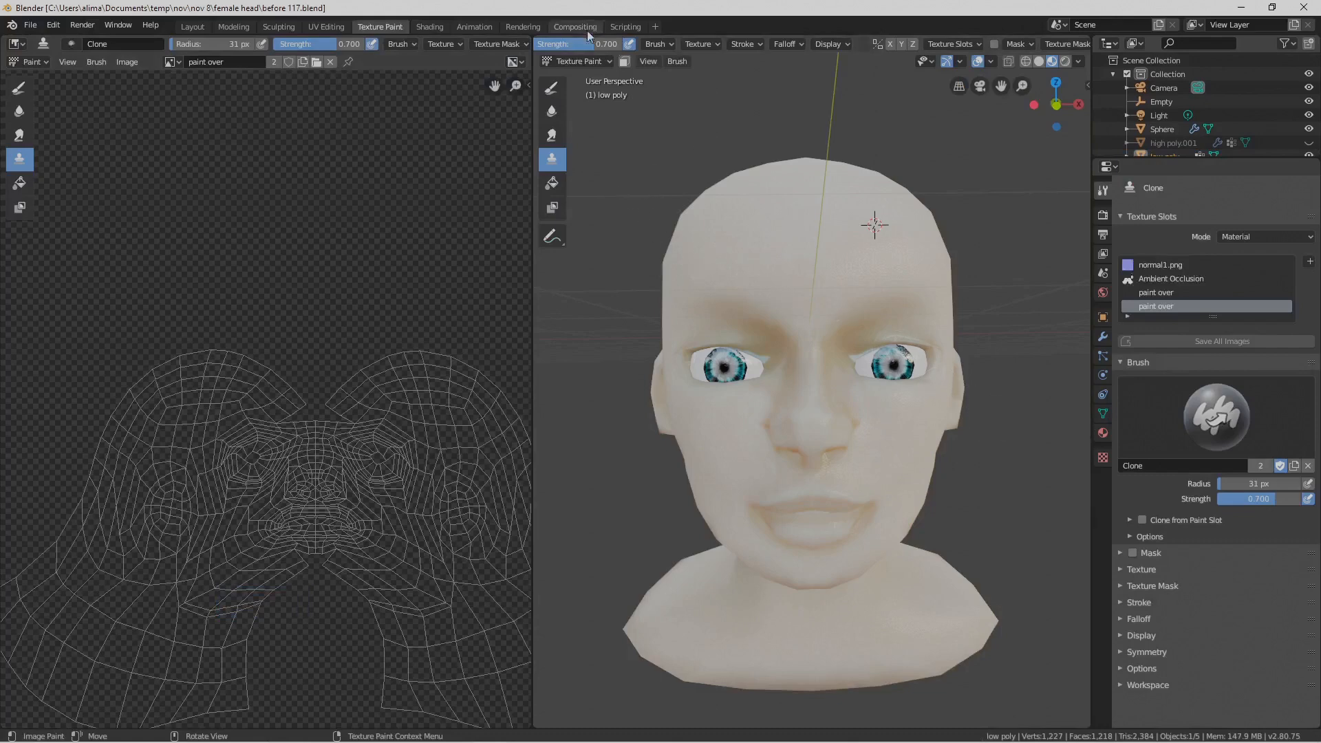
left_click(434, 25)
left_click(588, 486)
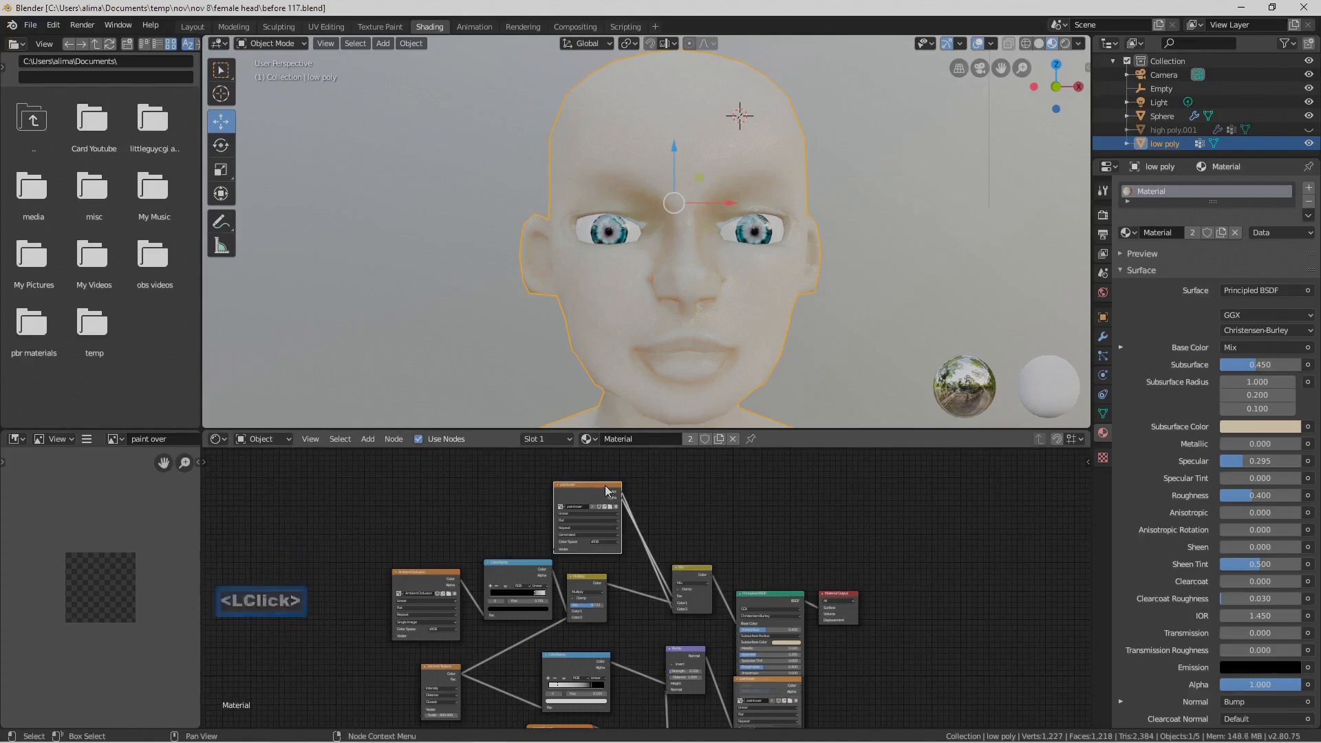
left_click(388, 25)
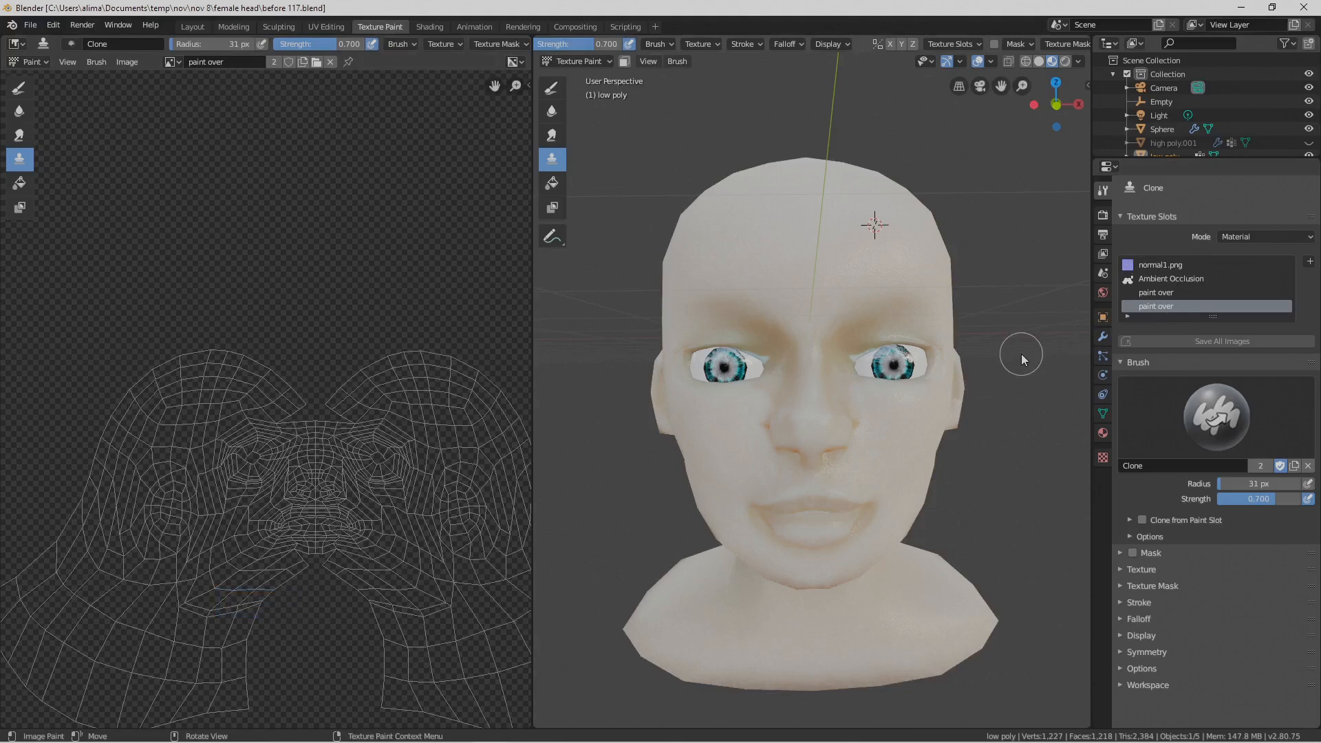
Choose the Draw brush and set its paint colour to an orange-red
left_click(551, 88)
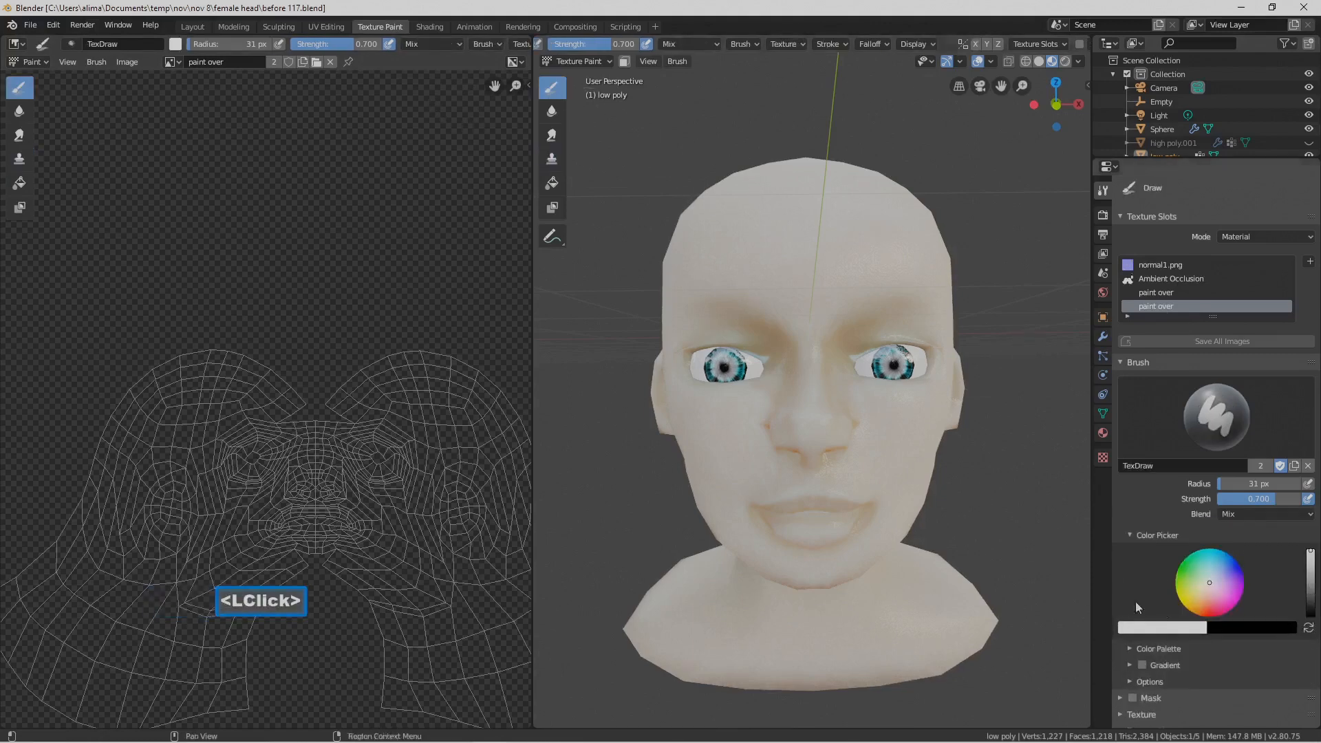
left_click(1185, 631)
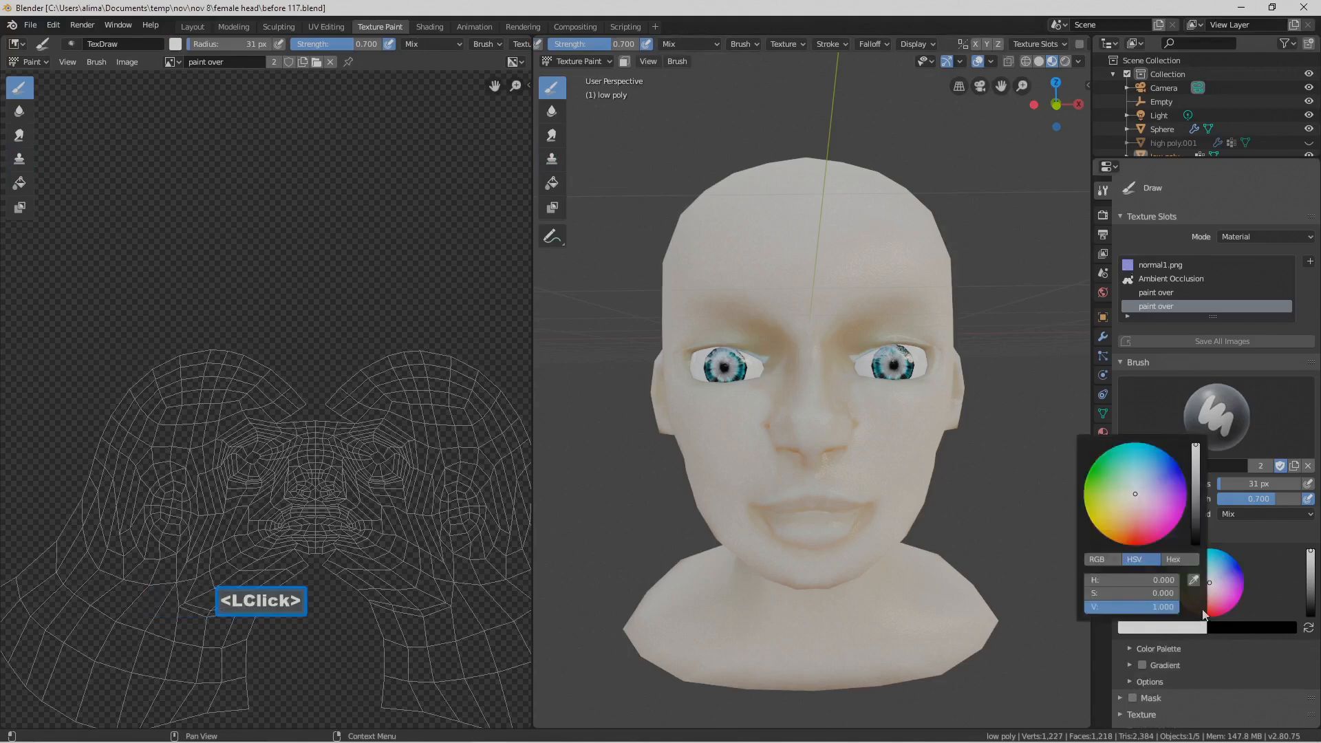
left_click_drag(1134, 517, 1130, 534)
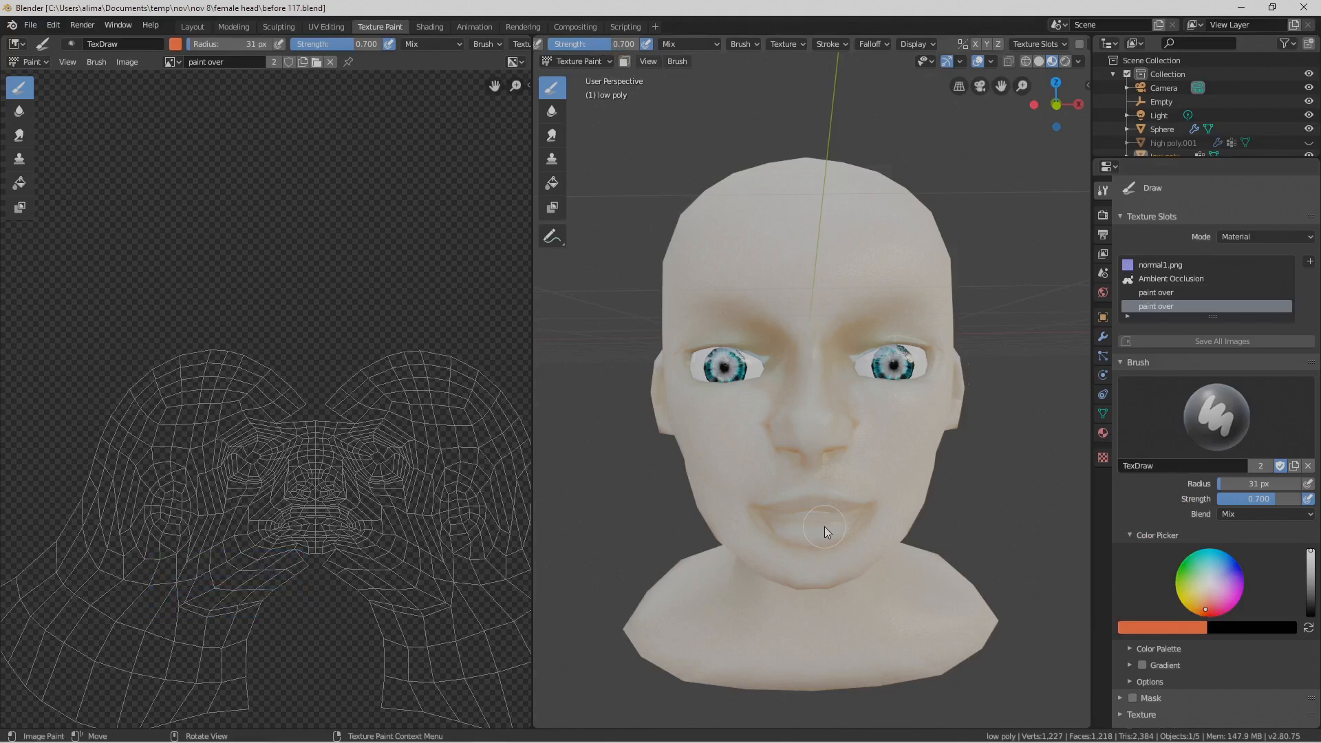
Paint the first orange-red strokes across the upper and lower lips
mouse_move(897, 534)
middle_mouse_down("ctrl")
mouse_move(895, 509)
mouse_move(885, 516)
middle_mouse_up("ctrl")
middle_click_drag(831, 592, 840, 569)
left_click(843, 518)
left_click_drag(843, 518, 794, 517)
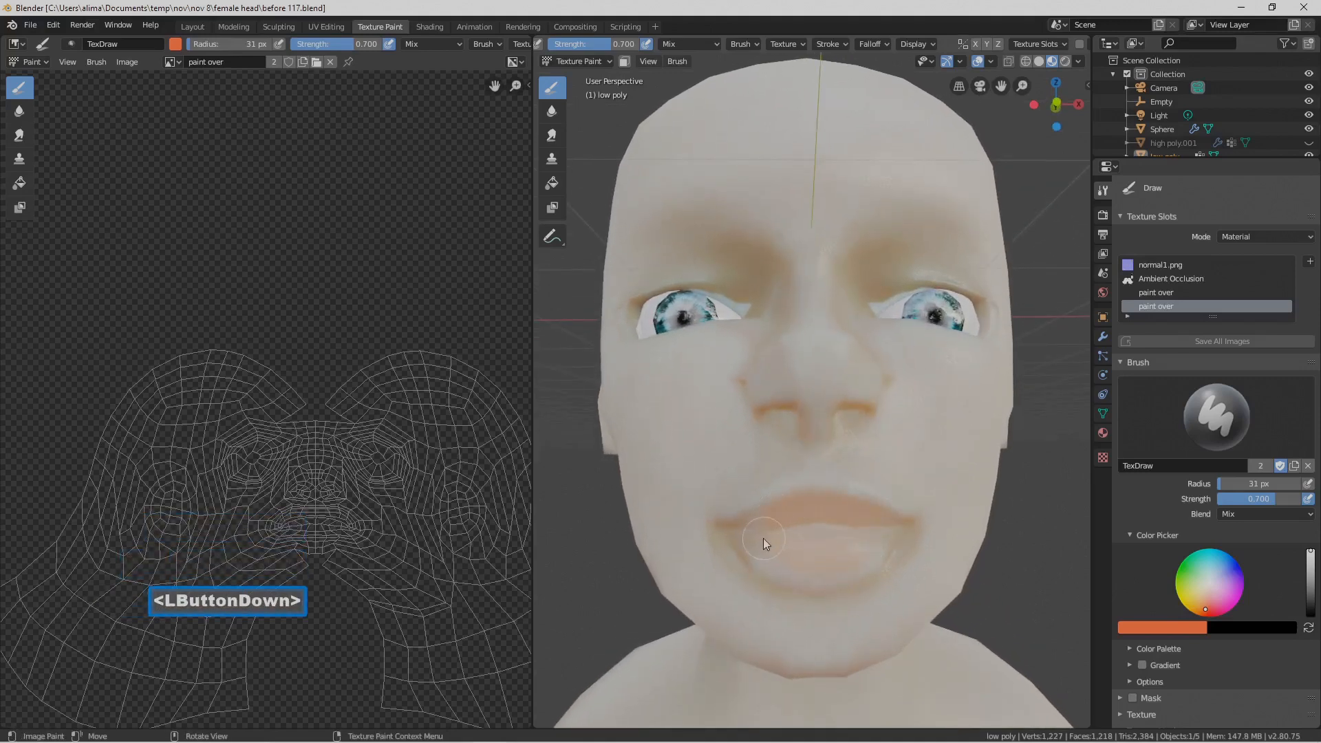
left_click_drag(841, 551, 847, 548)
left_click_drag(854, 545, 760, 517)
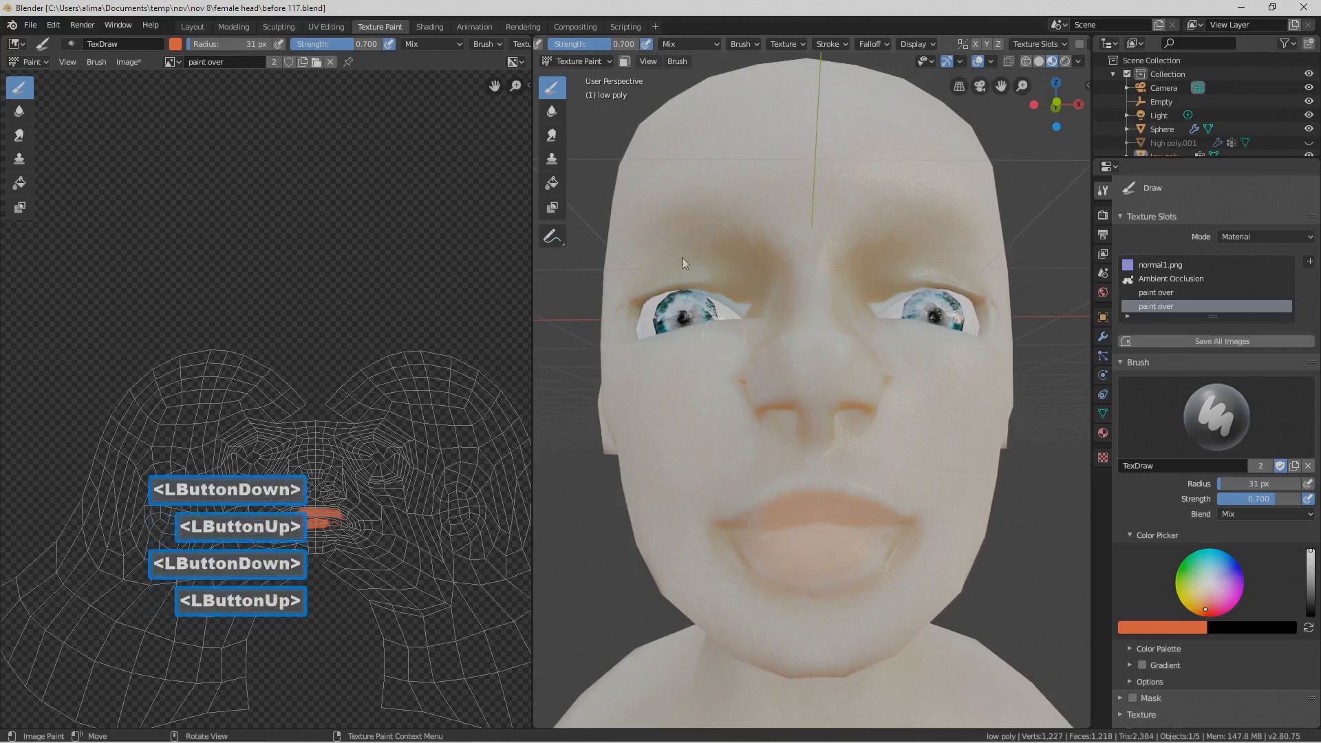
Raise the brush strength to 1.000 and paint over the lips again
left_click_drag(588, 44, 619, 44)
mouse_move(838, 508)
left_mouse_down()
mouse_move(783, 514)
mouse_move(845, 544)
left_mouse_up()
mouse_move(845, 544)
left_mouse_down()
mouse_move(874, 556)
mouse_move(781, 570)
mouse_move(825, 574)
left_mouse_up()
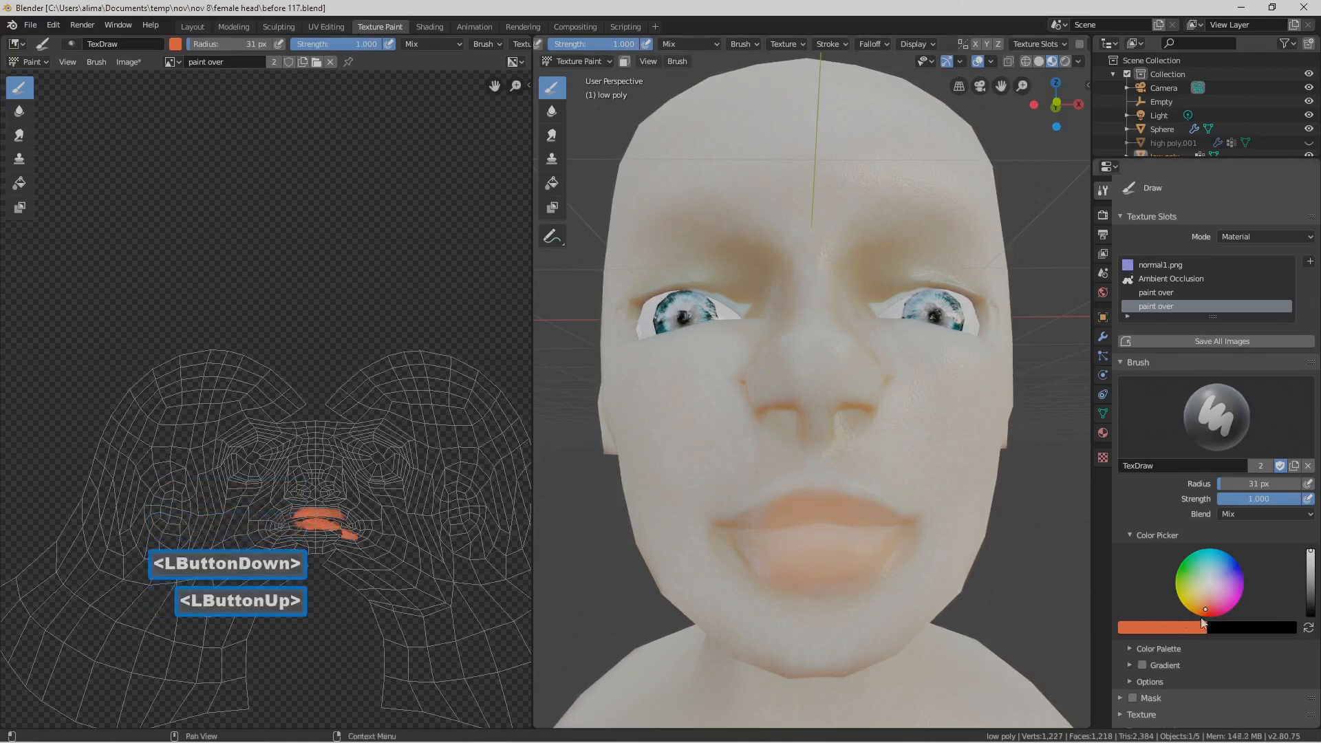
Choose a more saturated orange-red and fill in the rest of both lips with it
left_click_drag(1206, 612, 1205, 615)
left_click_drag(844, 559, 860, 513)
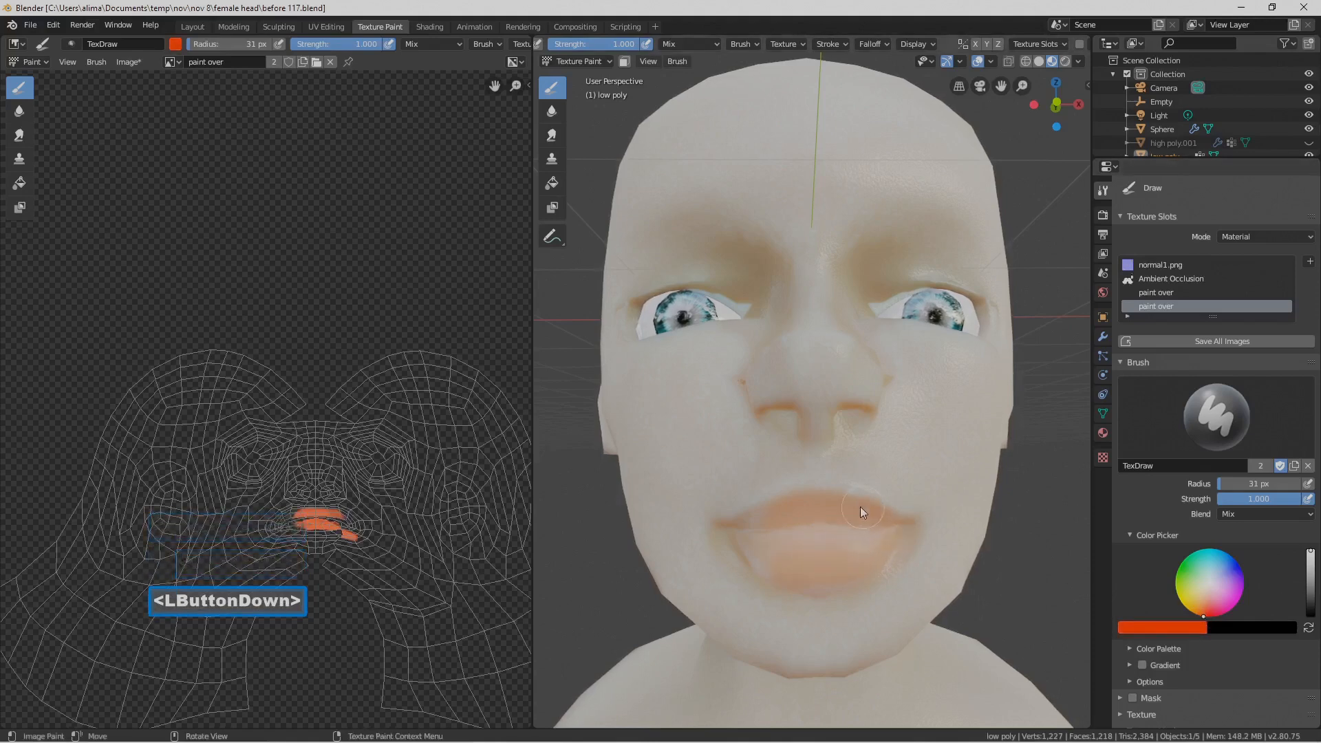
left_click_drag(782, 562, 807, 552)
mouse_move(807, 552)
middle_mouse_down()
mouse_move(804, 523)
mouse_move(798, 568)
middle_mouse_up()
mouse_move(798, 572)
left_mouse_down()
mouse_move(838, 577)
mouse_move(768, 570)
left_mouse_up()
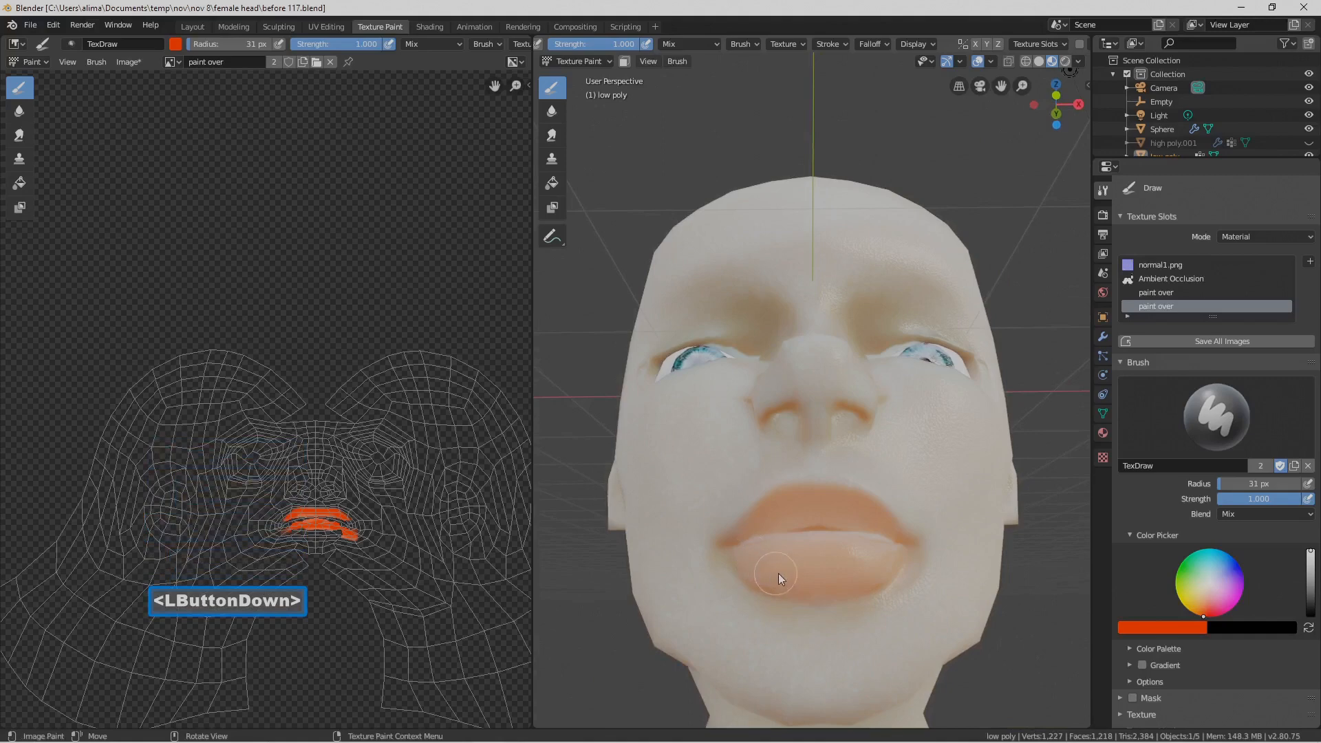
left_click_drag(849, 552, 878, 554)
mouse_move(879, 555)
middle_mouse_down()
mouse_move(877, 574)
mouse_move(857, 554)
middle_mouse_up()
scroll(854, 553, "down", 2)
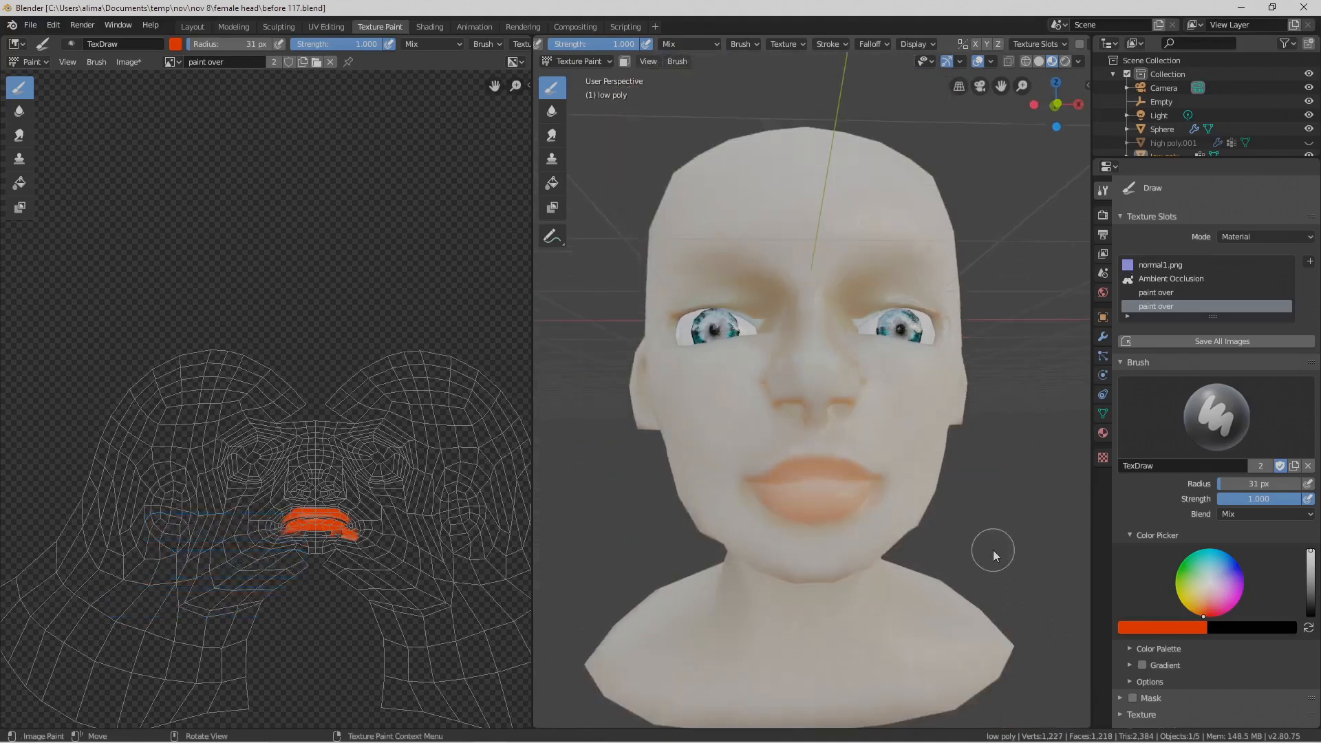
middle_click_drag(964, 502, 1001, 506)
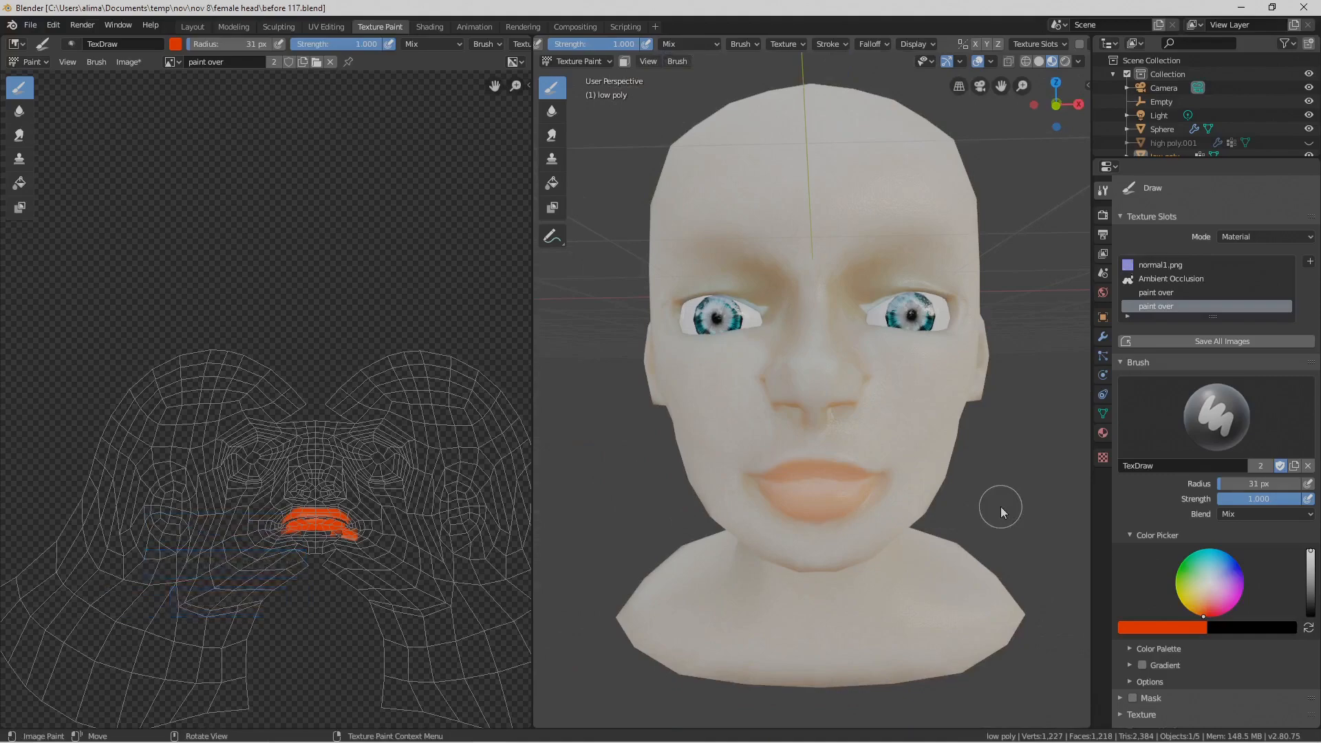
key("Pause")
Set the brush strength to 0.444 and paint blush on both cheeks and around the nose
left_click_drag(627, 50, 577, 50)
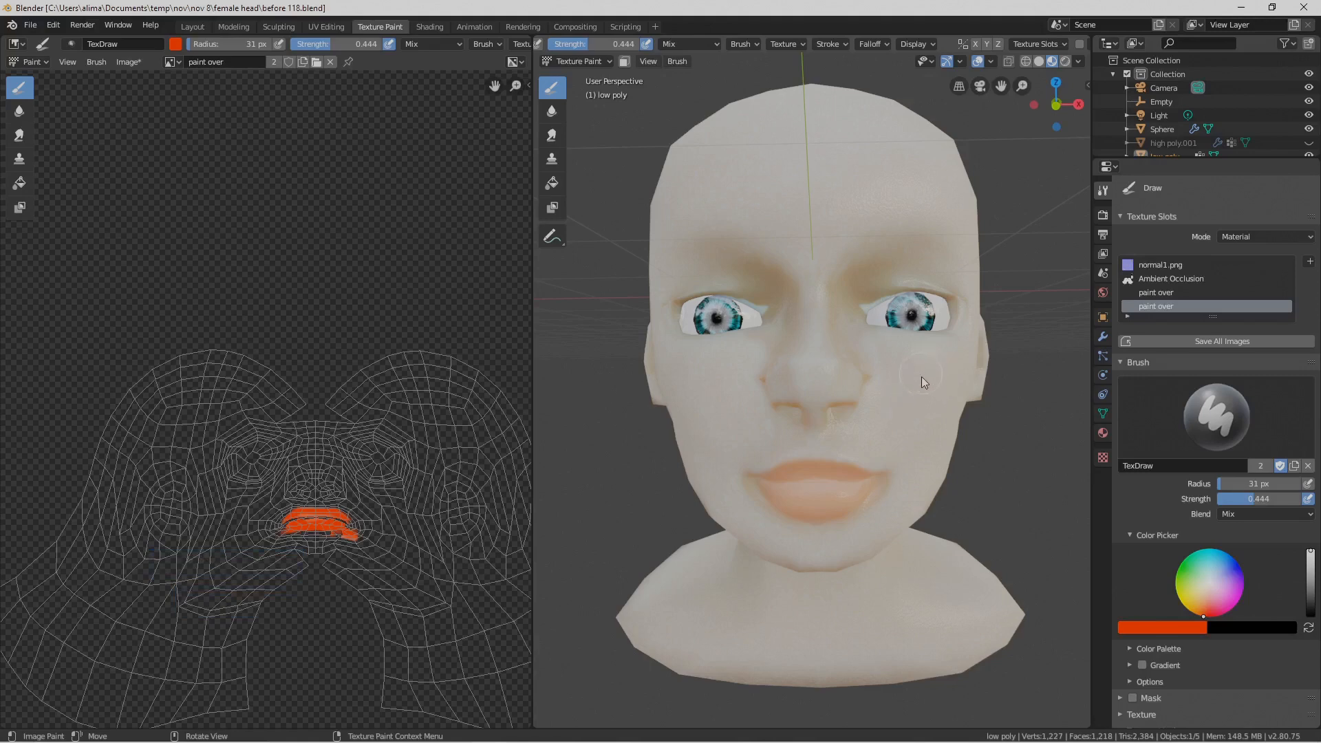
middle_click_drag(915, 386, 904, 387)
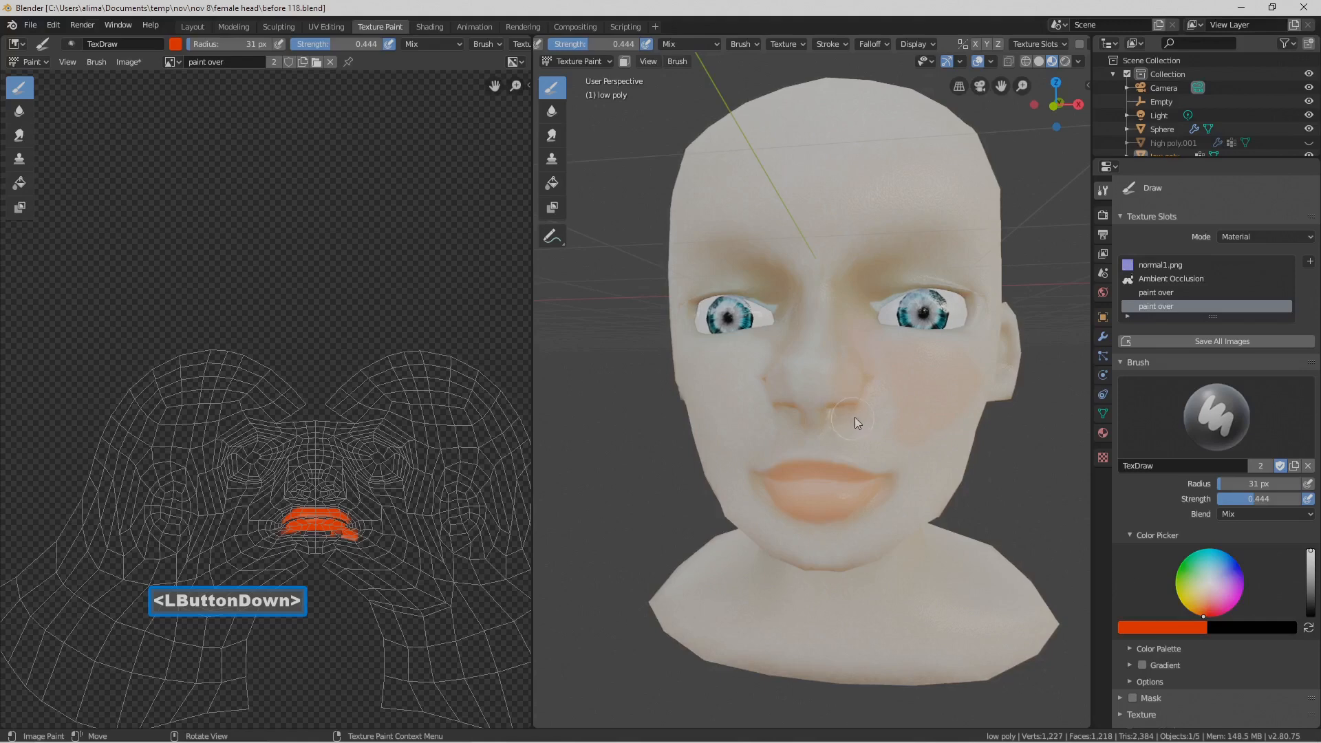
left_click_drag(787, 422, 807, 423)
middle_click_drag(807, 424, 742, 386)
mouse_move(742, 386)
left_mouse_down()
mouse_move(691, 386)
mouse_move(701, 359)
mouse_move(775, 419)
left_mouse_up()
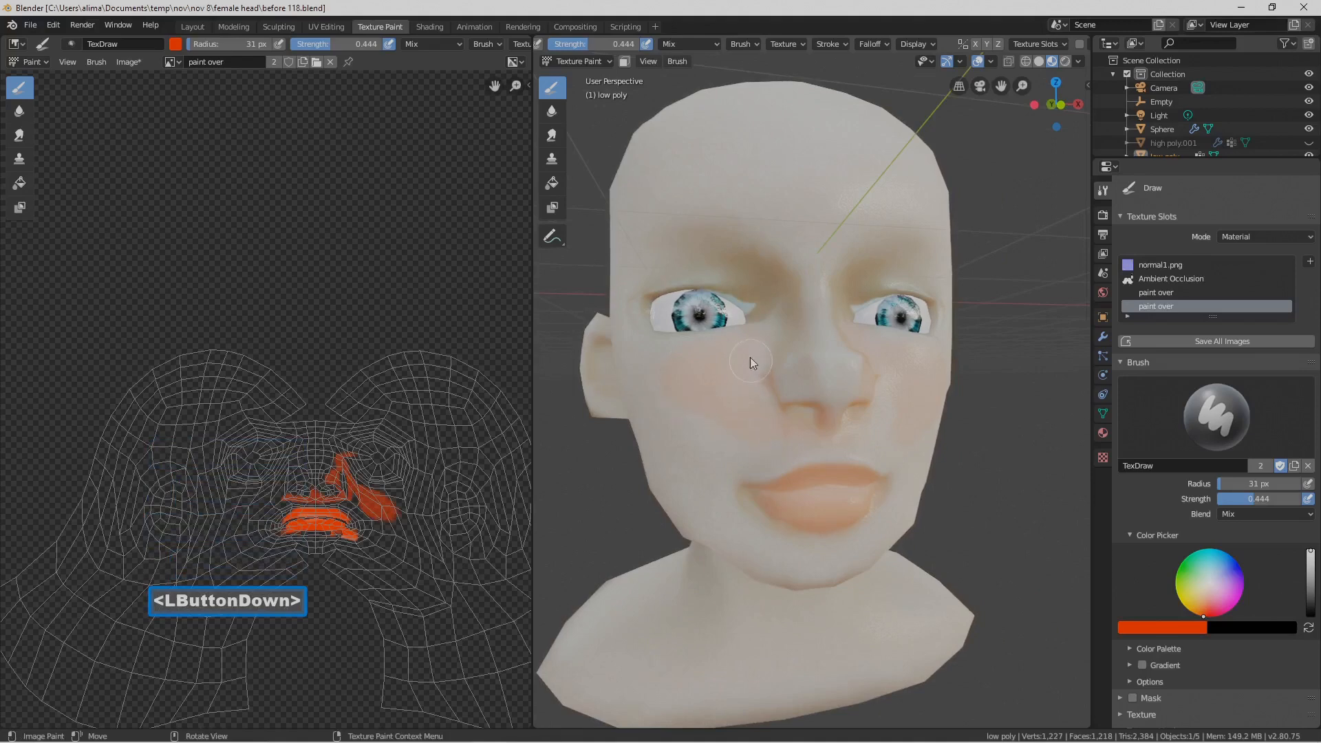
left_click_drag(658, 362, 662, 366)
mouse_move(661, 367)
middle_mouse_down()
mouse_move(692, 382)
mouse_move(679, 383)
mouse_move(671, 354)
middle_mouse_up()
mouse_move(670, 354)
left_mouse_down()
mouse_move(703, 407)
mouse_move(692, 422)
mouse_move(730, 429)
left_mouse_up()
mouse_move(939, 380)
middle_mouse_down()
mouse_move(902, 387)
mouse_move(916, 390)
middle_mouse_up()
mouse_move(917, 389)
left_mouse_down()
mouse_move(889, 411)
mouse_move(926, 428)
left_mouse_up()
middle_click_drag(926, 428, 969, 432)
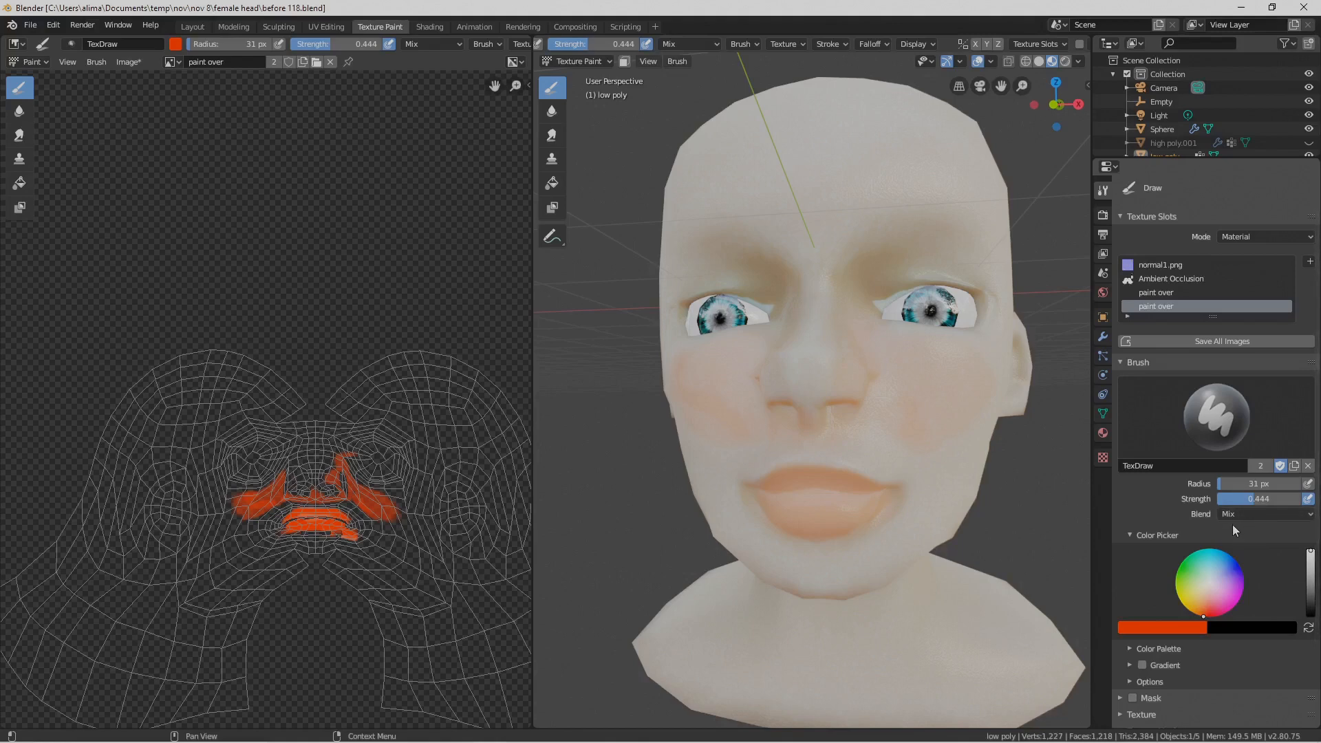
Switch the brush blending to Erase Alpha and soften the blush on both cheeks
left_click(1309, 514)
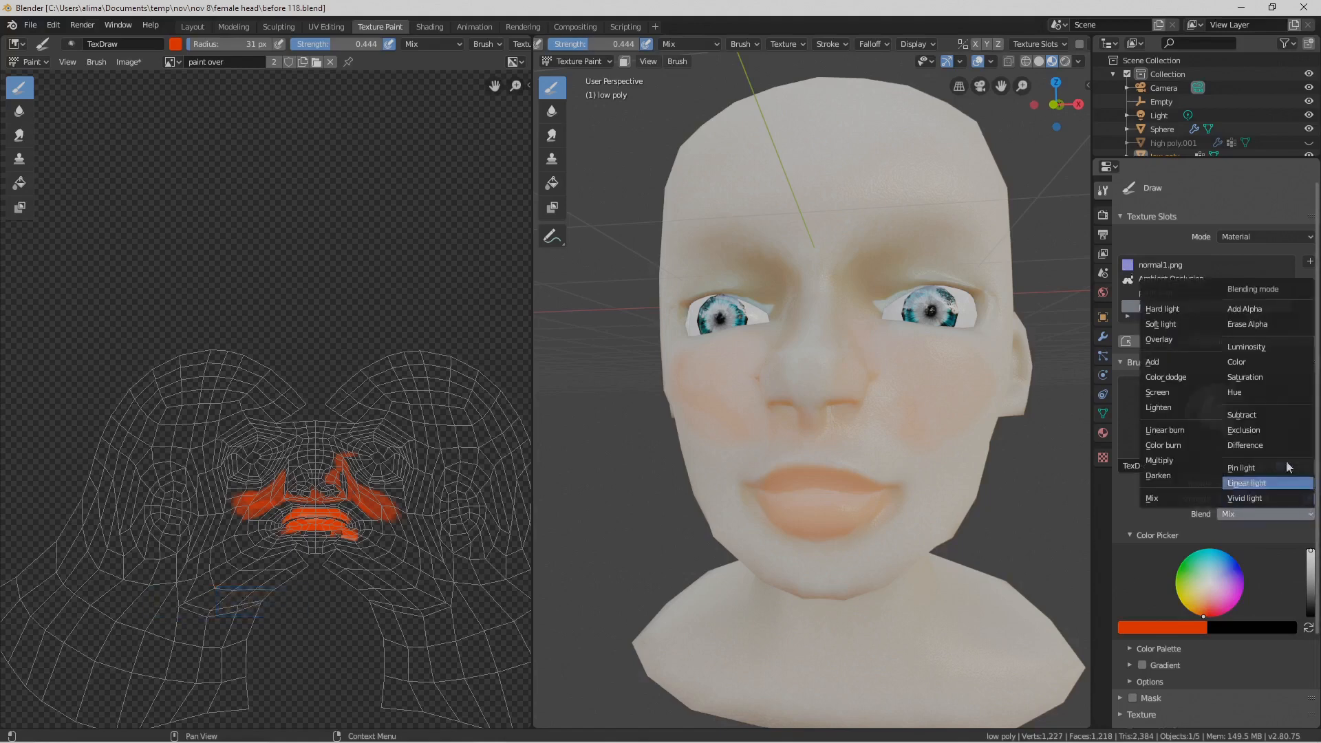
left_click(1279, 322)
mouse_move(939, 395)
left_mouse_down()
mouse_move(934, 424)
mouse_move(901, 441)
mouse_move(939, 418)
left_mouse_up()
mouse_move(932, 373)
left_mouse_down()
mouse_move(973, 422)
mouse_move(896, 432)
mouse_move(882, 448)
left_mouse_up()
mouse_move(882, 447)
middle_mouse_down()
mouse_move(824, 435)
mouse_move(791, 446)
middle_mouse_up()
mouse_move(791, 446)
left_mouse_down()
mouse_move(764, 453)
mouse_move(709, 392)
mouse_move(675, 412)
mouse_move(659, 355)
left_mouse_up()
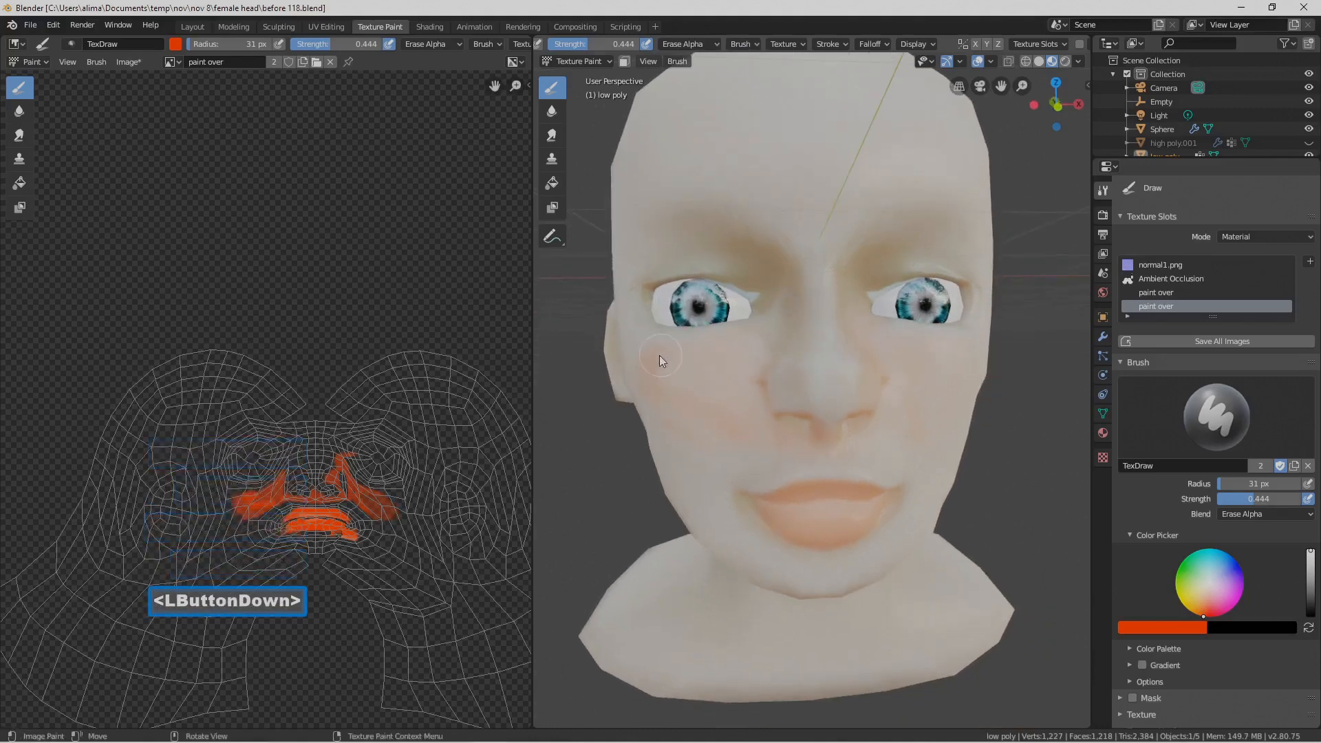
left_click_drag(715, 422, 724, 435)
Set the erasing strength to 1.000 and erase most of the blush from both cheeks
left_click_drag(591, 45, 640, 44)
middle_click_drag(778, 275, 934, 400)
left_click_drag(969, 354, 968, 354)
left_click_drag(892, 411, 900, 359)
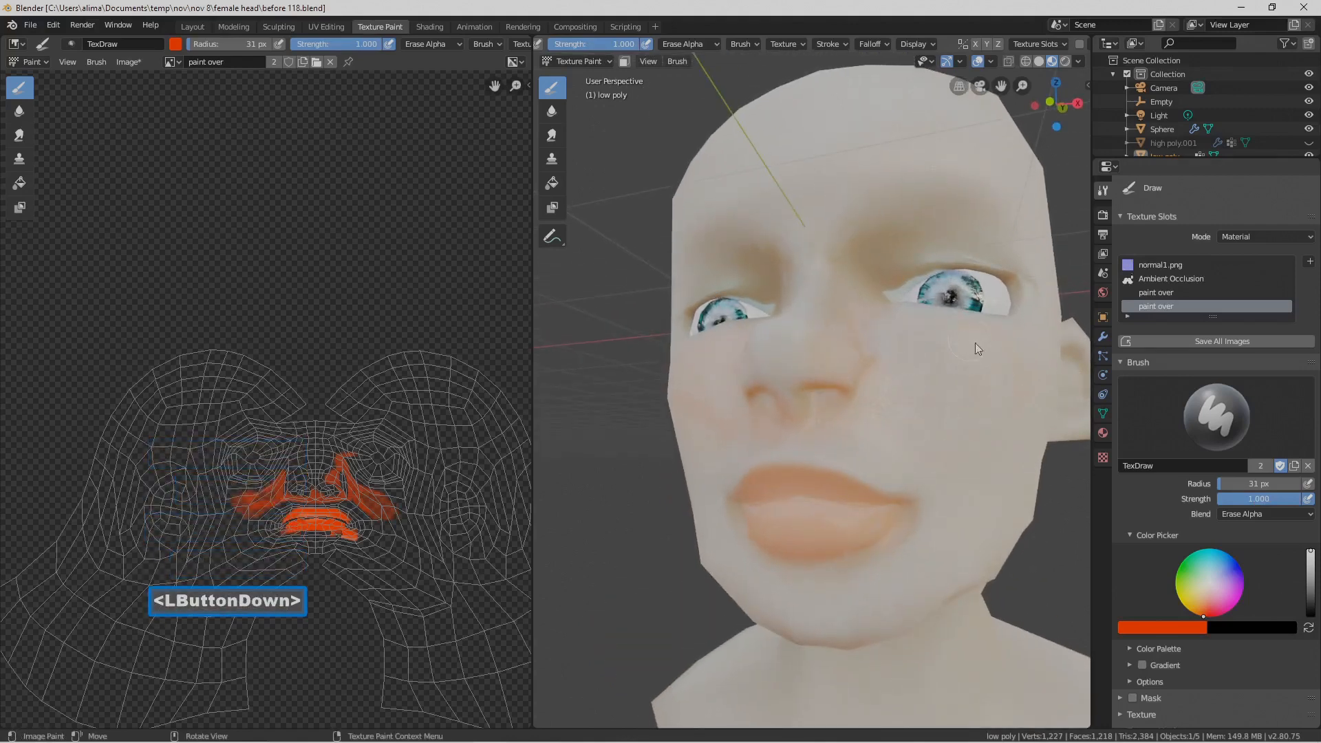
left_click_drag(818, 435, 720, 403)
mouse_move(720, 403)
middle_mouse_down()
mouse_move(750, 411)
mouse_move(727, 365)
middle_mouse_up()
mouse_move(670, 321)
left_mouse_down()
mouse_move(650, 354)
mouse_move(621, 336)
mouse_move(623, 368)
left_mouse_up()
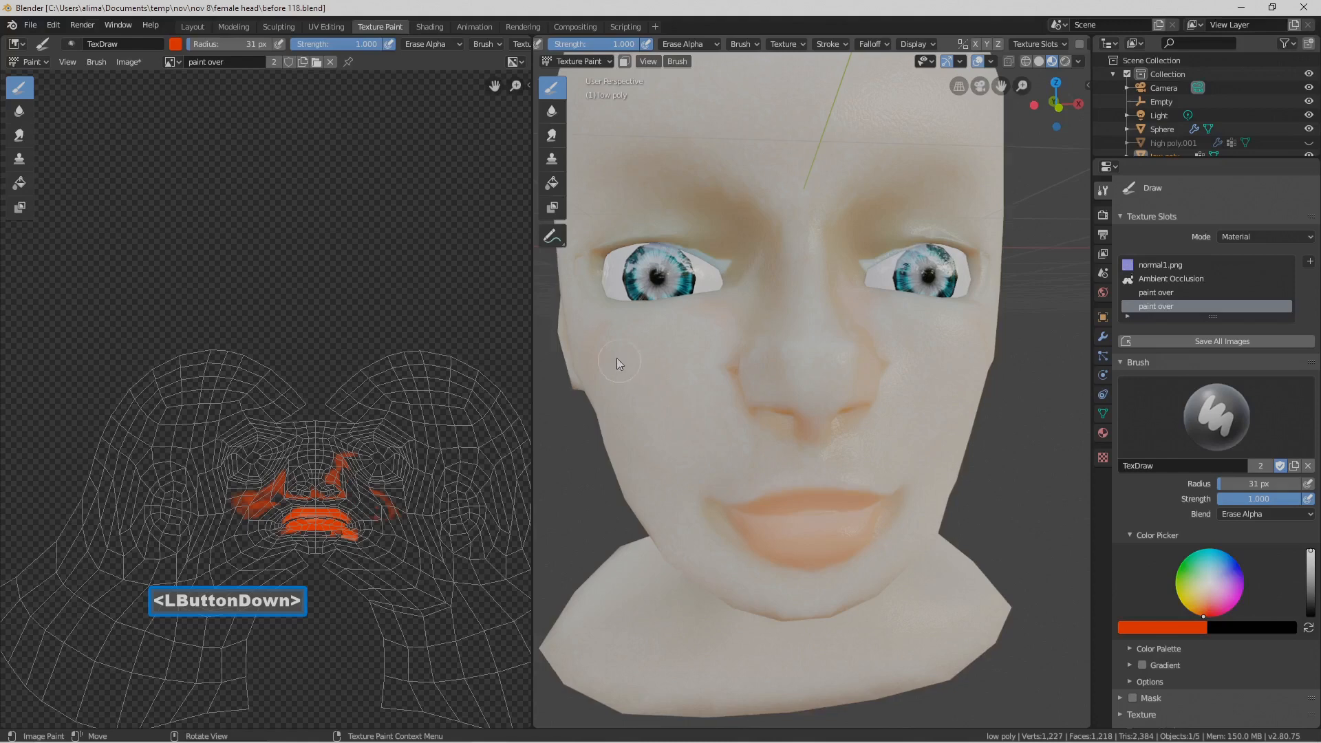
left_click(659, 360)
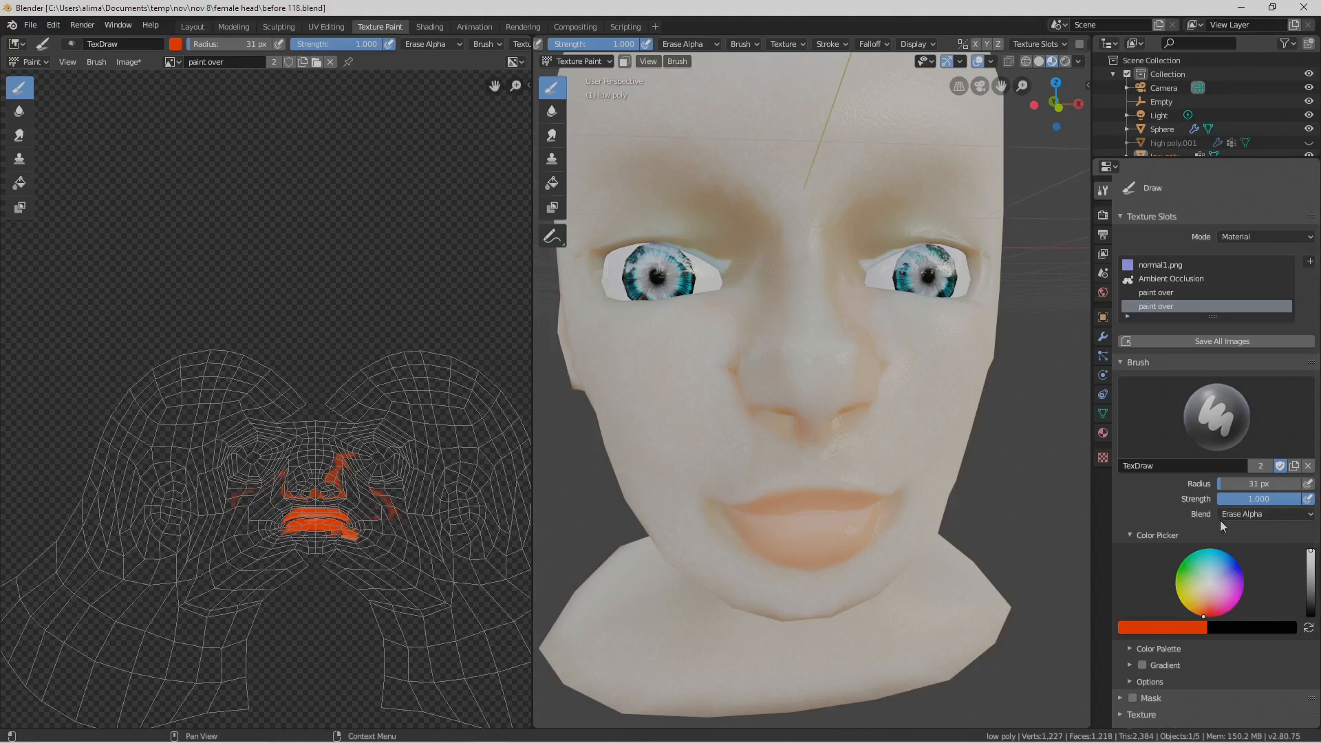
Set the brush to Mix blending with strength 0.252 and radius 72 px
left_click(1304, 515)
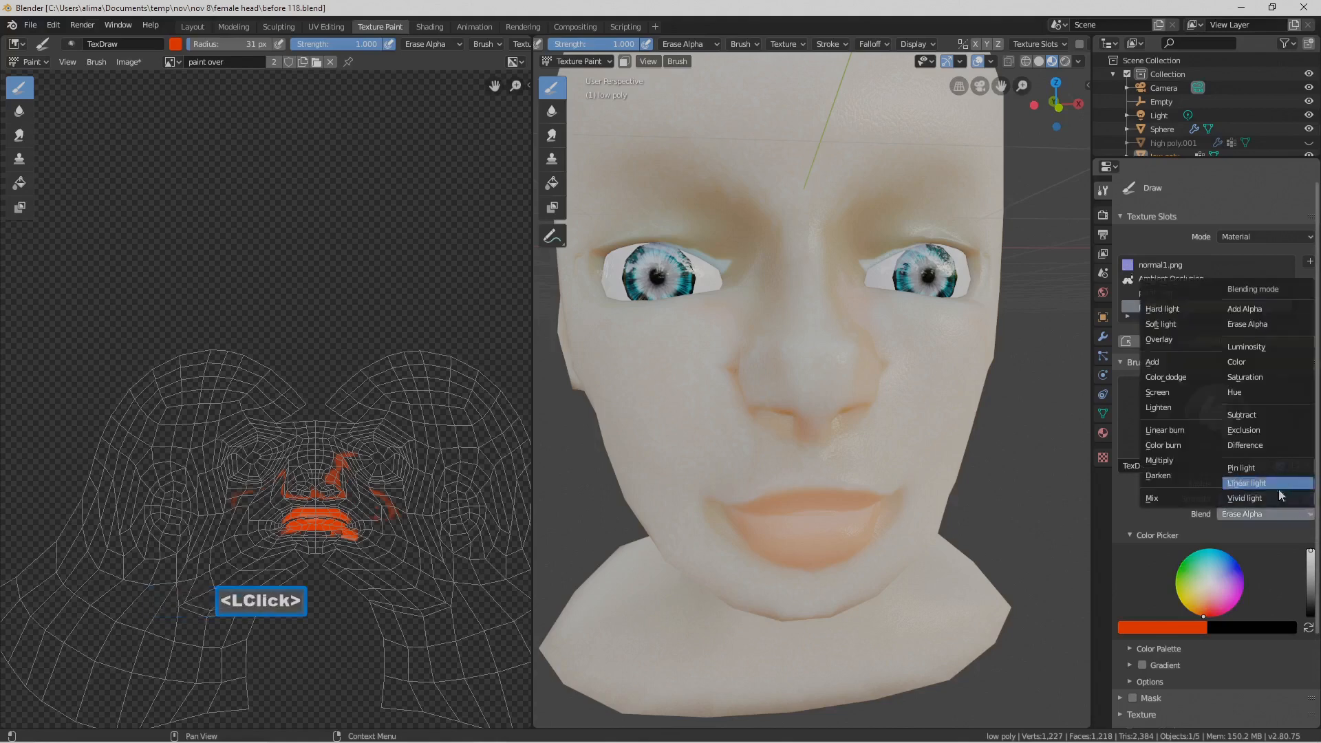
left_click(1181, 501)
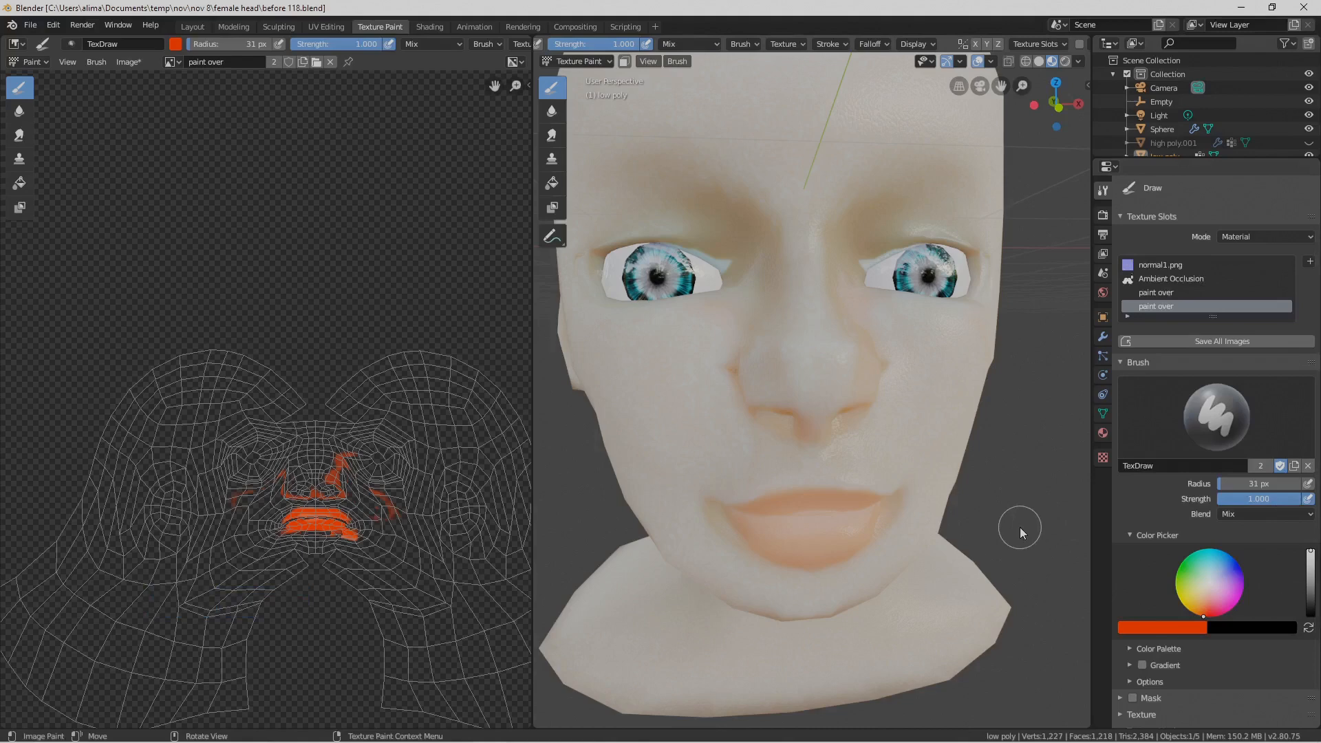
key("Pause")
left_click_drag(620, 50, 578, 49)
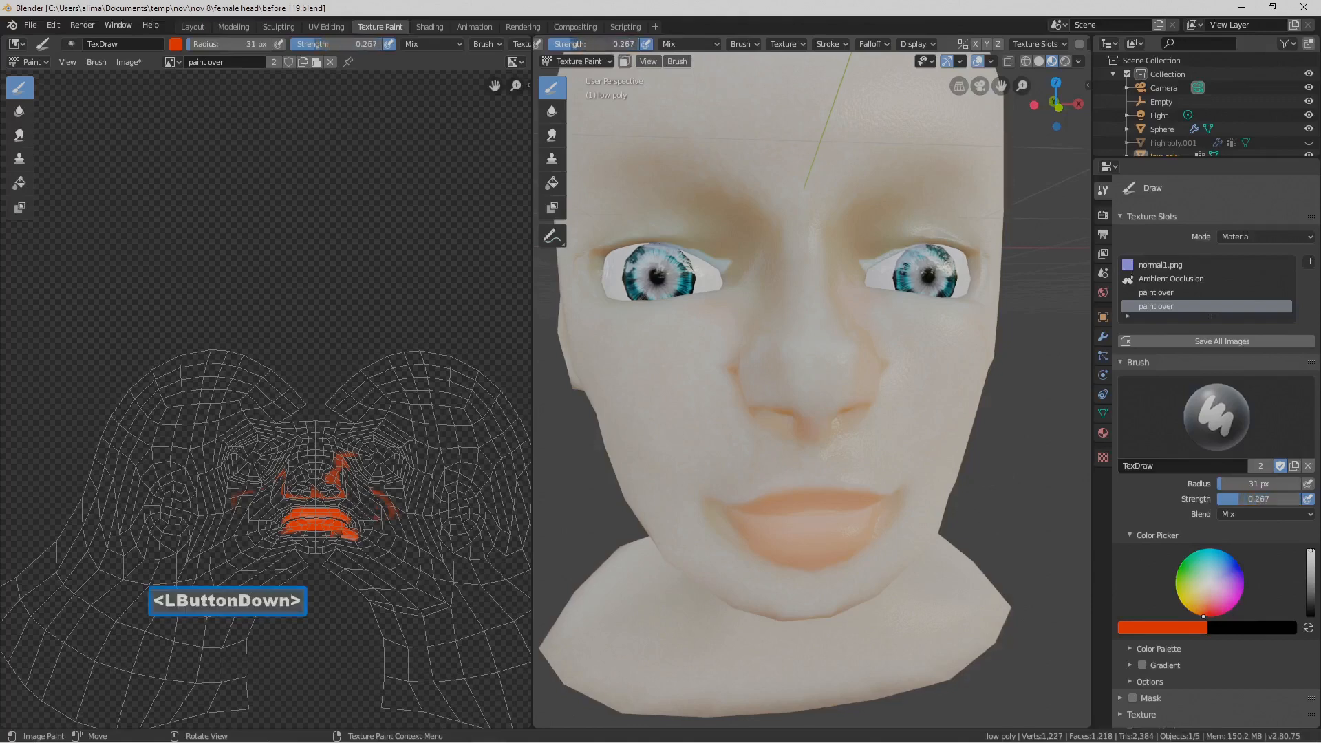
left_click_drag(573, 47, 571, 47)
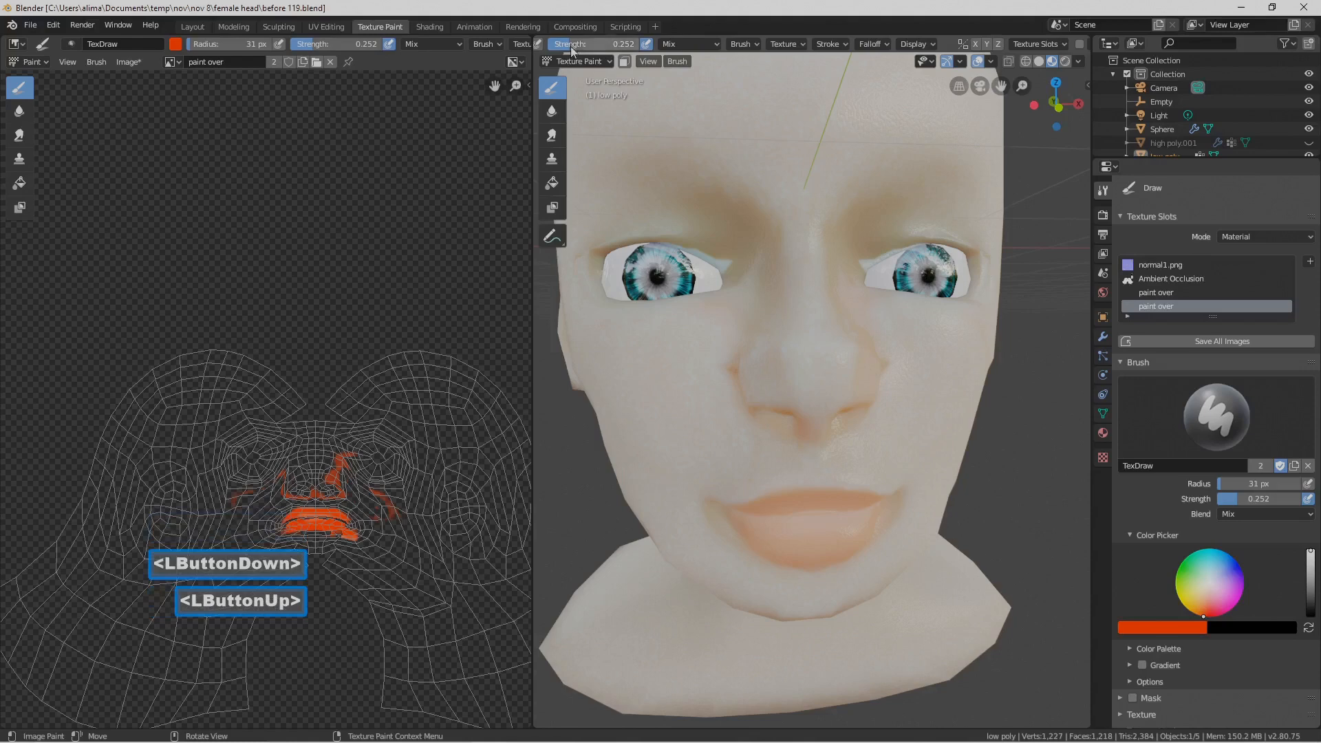
middle_click_drag(948, 372, 925, 360)
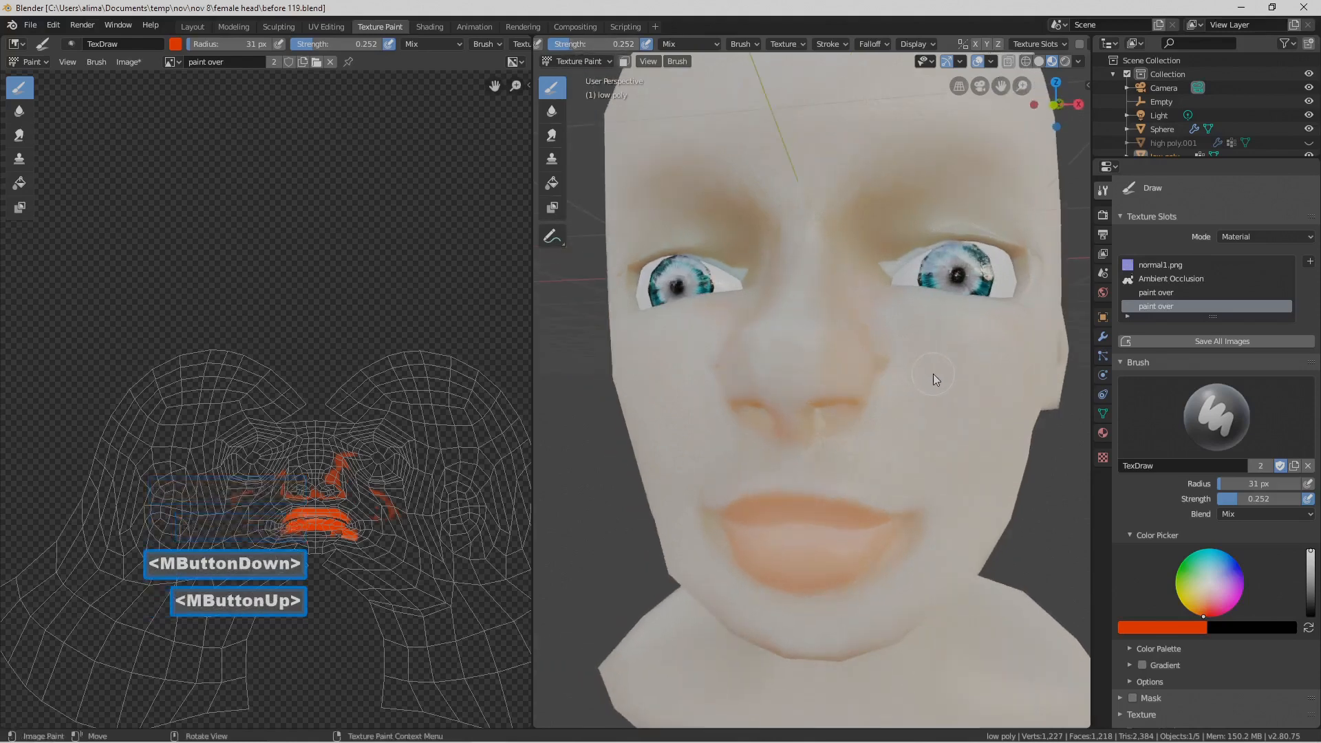
key("f")
left_click(958, 391)
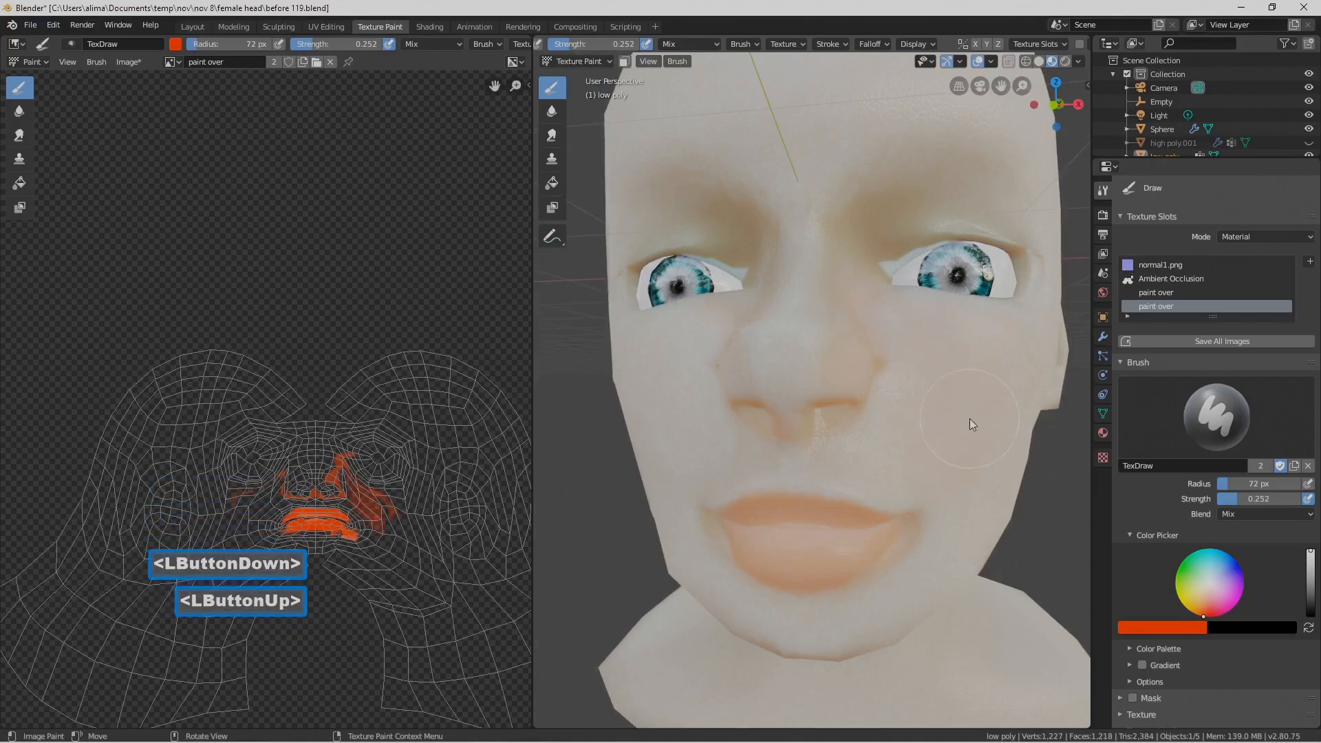
Paint a faint orange-red tint over the cheeks, the nose and the areas around both eyes
scroll(976, 423, "down", 2)
middle_click_drag(976, 422, 696, 406)
mouse_move(709, 394)
left_mouse_down()
mouse_move(724, 381)
mouse_move(696, 371)
mouse_move(729, 391)
mouse_move(749, 373)
mouse_move(765, 391)
left_mouse_up()
left_click_drag(775, 345, 770, 340)
mouse_move(861, 281)
left_mouse_down()
mouse_move(931, 274)
mouse_move(860, 267)
left_mouse_up()
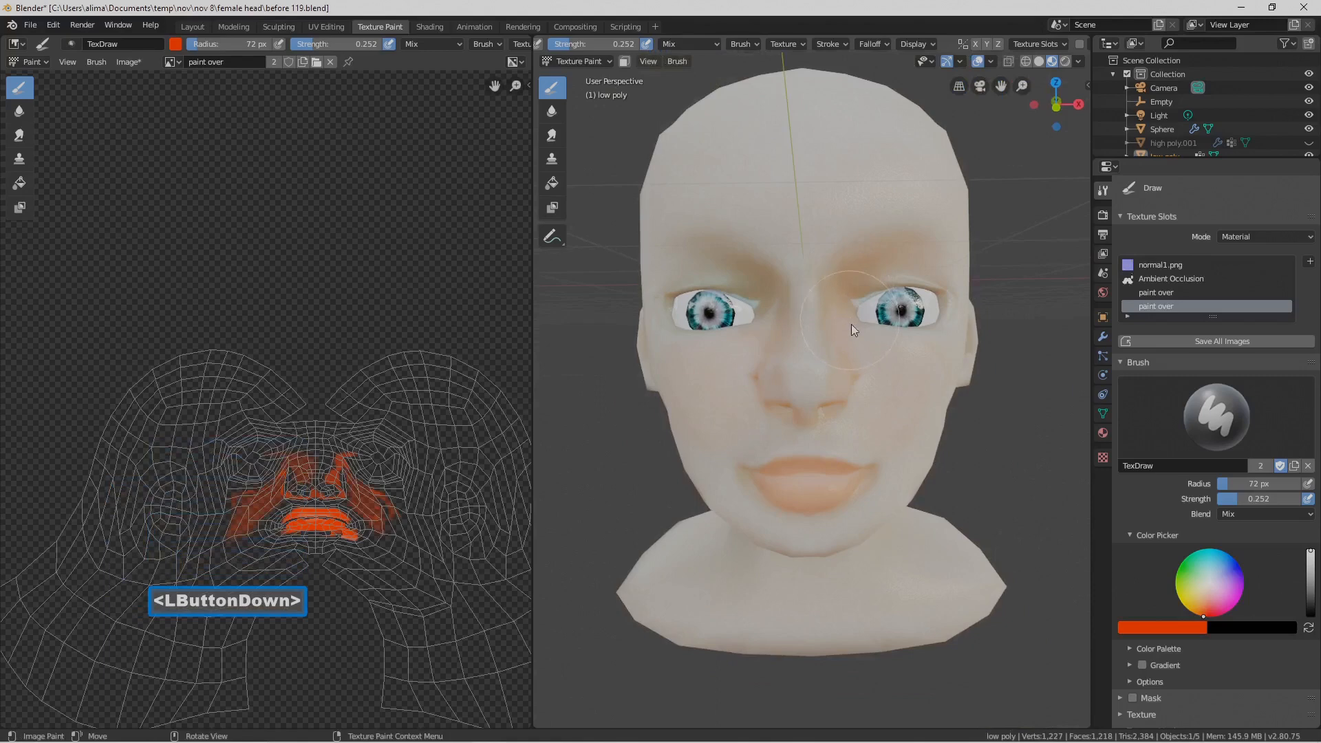
left_click_drag(893, 351, 870, 337)
mouse_move(764, 288)
left_mouse_down()
mouse_move(673, 277)
mouse_move(709, 331)
left_mouse_up()
Tint the chin and the skin around the mouth with the faint orange-red
mouse_move(873, 406)
middle_mouse_down()
mouse_move(849, 377)
mouse_move(894, 476)
middle_mouse_up()
mouse_move(894, 482)
left_mouse_down()
mouse_move(885, 530)
mouse_move(806, 524)
left_mouse_up()
middle_click_drag(803, 519, 811, 543)
mouse_move(811, 543)
left_mouse_down()
mouse_move(758, 544)
mouse_move(683, 502)
left_mouse_up()
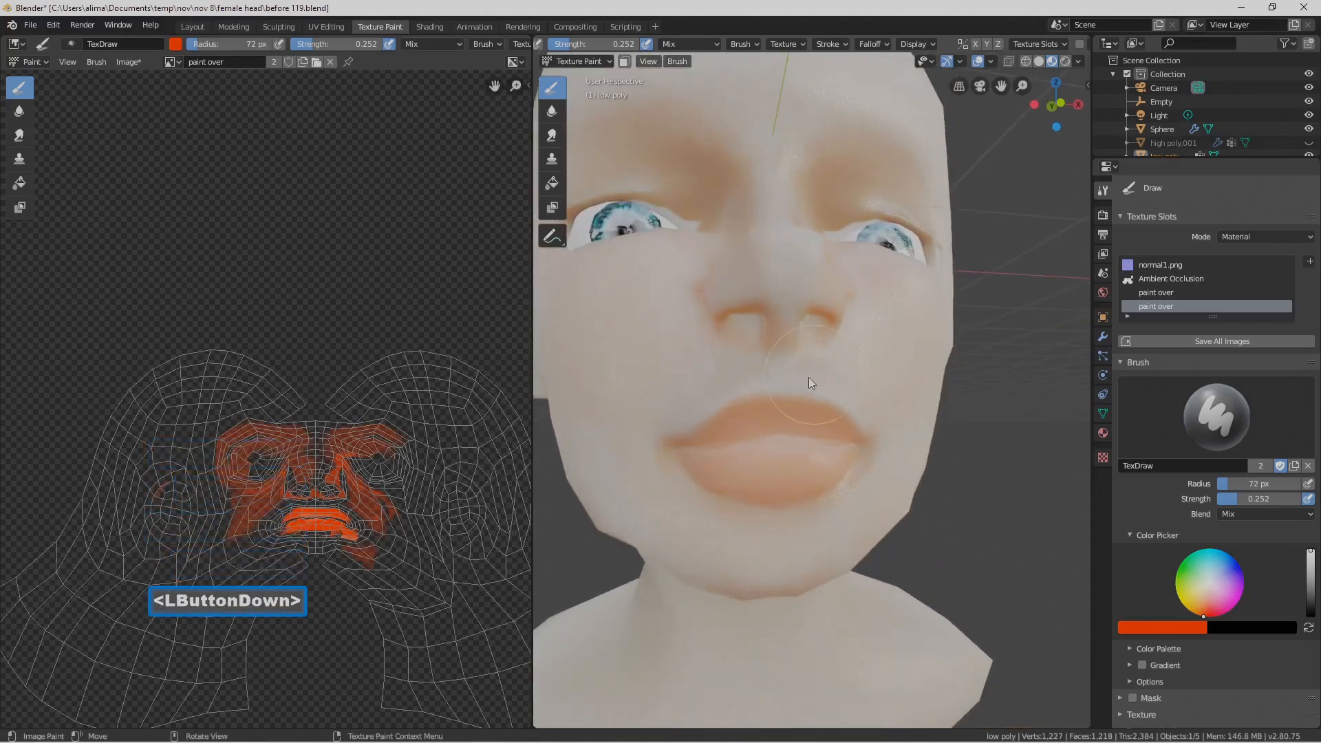
left_click_drag(729, 482, 757, 474)
scroll(984, 396, "down", 2)
Tint both ears and the sides of the head with the same soft brush
mouse_move(981, 394)
middle_mouse_down()
mouse_move(934, 386)
mouse_move(920, 407)
mouse_move(831, 422)
middle_mouse_up()
left_click(713, 402)
middle_click_drag(988, 353, 926, 369)
mouse_move(927, 369)
left_mouse_down()
mouse_move(903, 362)
mouse_move(936, 328)
mouse_move(894, 375)
left_mouse_up()
scroll(847, 384, "down", 3)
mouse_move(837, 386)
middle_mouse_down()
mouse_move(816, 388)
mouse_move(790, 363)
mouse_move(878, 340)
mouse_move(920, 370)
mouse_move(608, 409)
middle_mouse_up()
mouse_move(608, 409)
left_mouse_down()
mouse_move(593, 344)
mouse_move(590, 389)
mouse_move(644, 403)
left_mouse_up()
Tint the neck, upper chest and lower face with the same soft brush
mouse_move(831, 440)
middle_mouse_down()
mouse_move(804, 448)
mouse_move(821, 527)
middle_mouse_up()
scroll(769, 432, "down", 1)
mouse_move(822, 528)
left_mouse_down()
mouse_move(779, 604)
mouse_move(761, 535)
mouse_move(773, 494)
mouse_move(819, 596)
mouse_move(836, 578)
left_mouse_up()
mouse_move(836, 578)
middle_mouse_down()
mouse_move(866, 537)
mouse_move(826, 563)
mouse_move(807, 548)
mouse_move(857, 456)
middle_mouse_up()
mouse_move(859, 456)
left_mouse_down()
mouse_move(870, 404)
mouse_move(875, 419)
mouse_move(836, 361)
left_mouse_up()
middle_click_drag(836, 361, 918, 369)
scroll(919, 372, "down", 2)
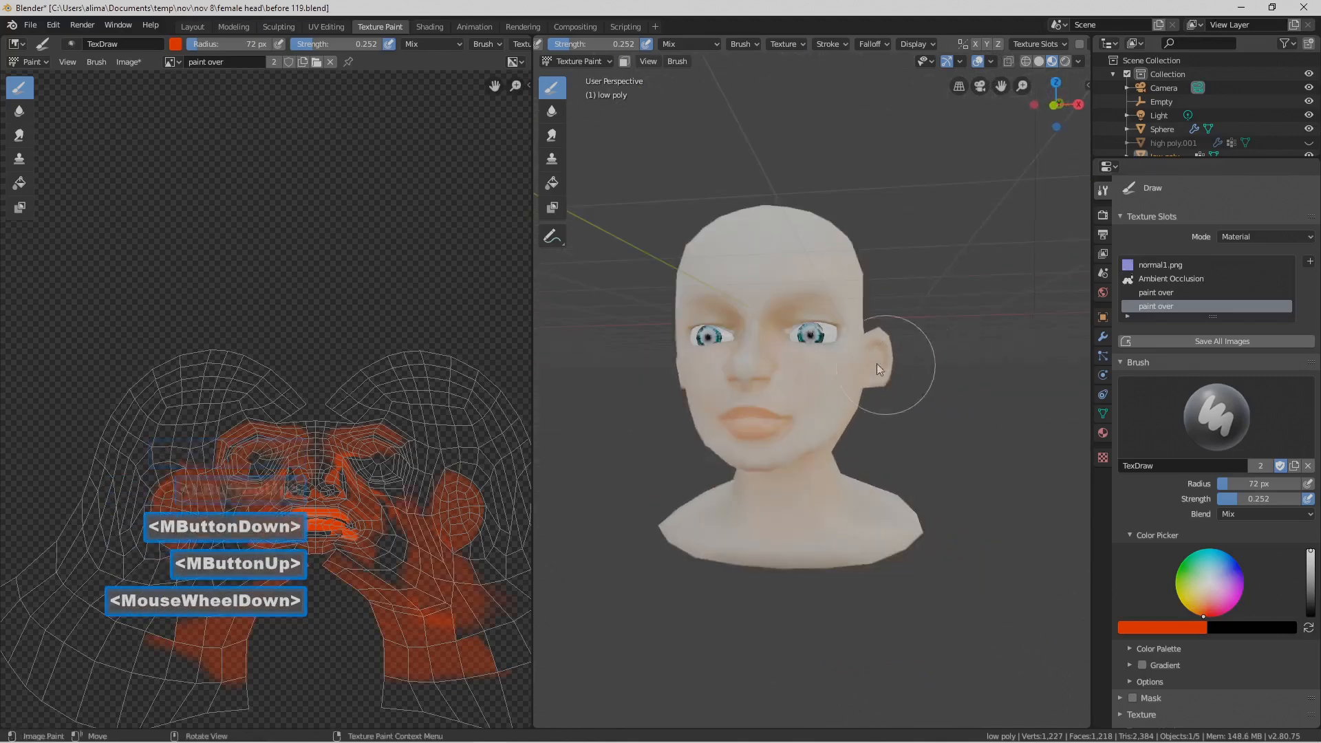
scroll(888, 375, "down", 1)
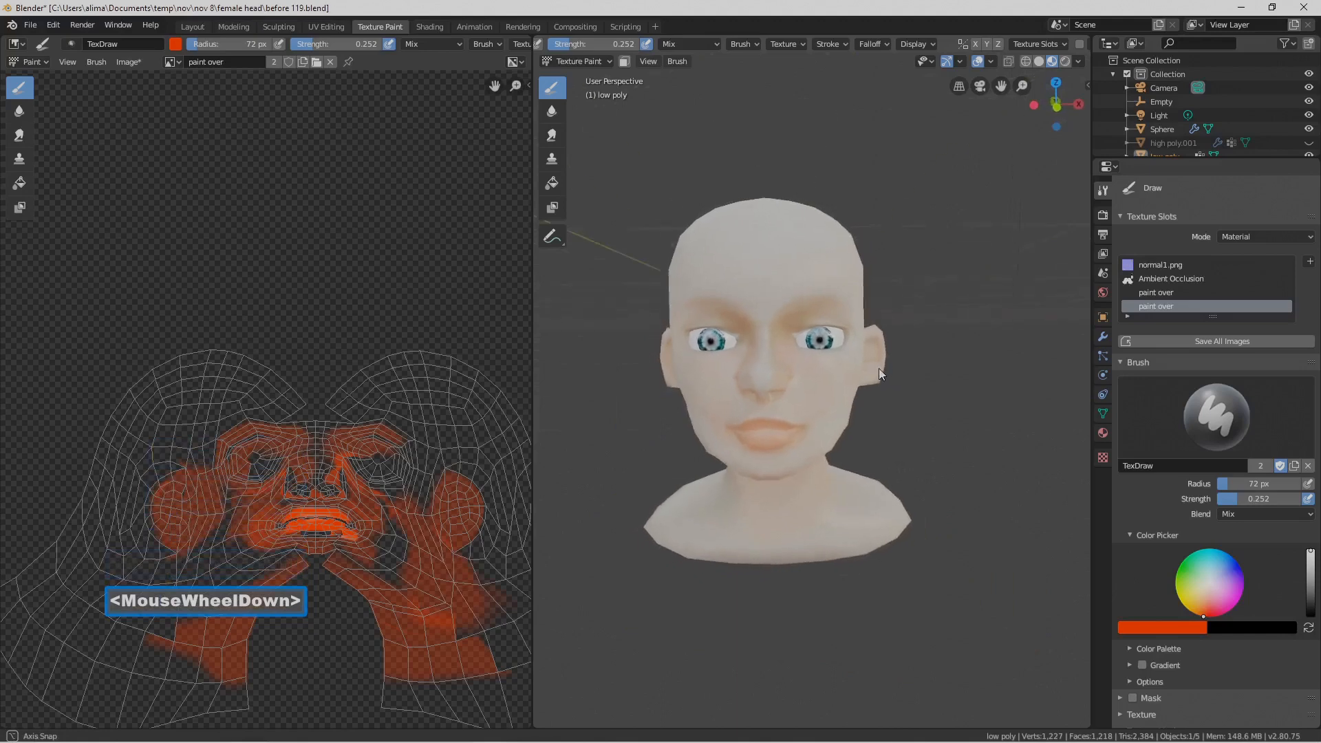
middle_click(889, 370)
mouse_move(886, 414)
middle_mouse_down()
mouse_move(875, 397)
mouse_move(845, 420)
mouse_move(874, 398)
middle_mouse_up()
left_click(810, 424)
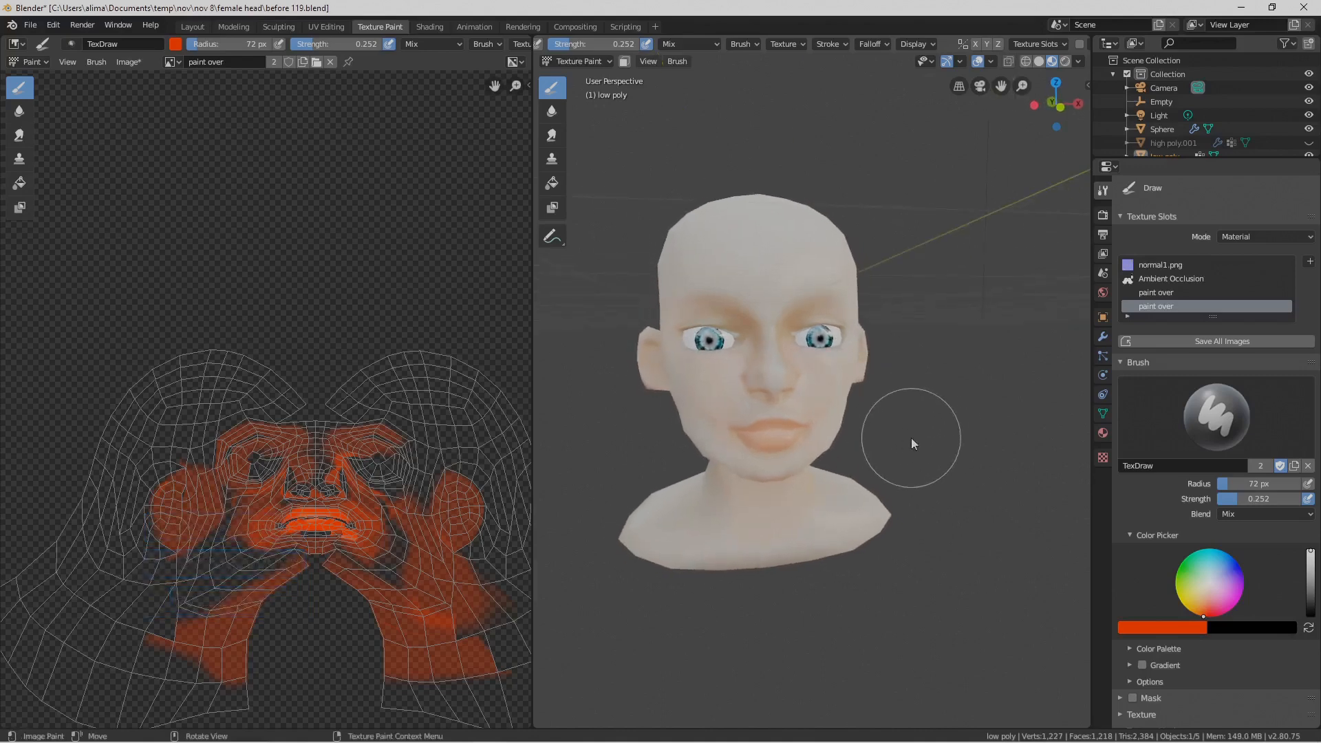
middle_click_drag(947, 531, 964, 544)
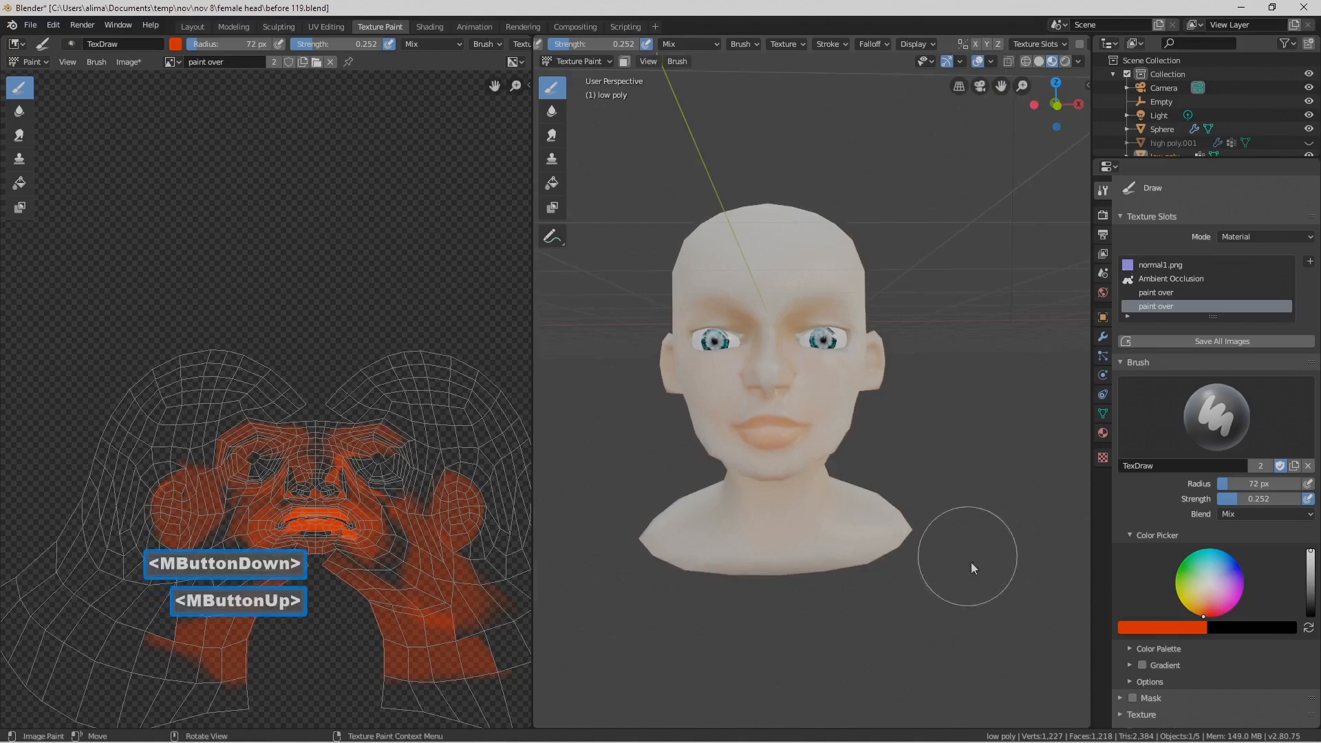
Reduce the brush radius to 50 px
key("f")
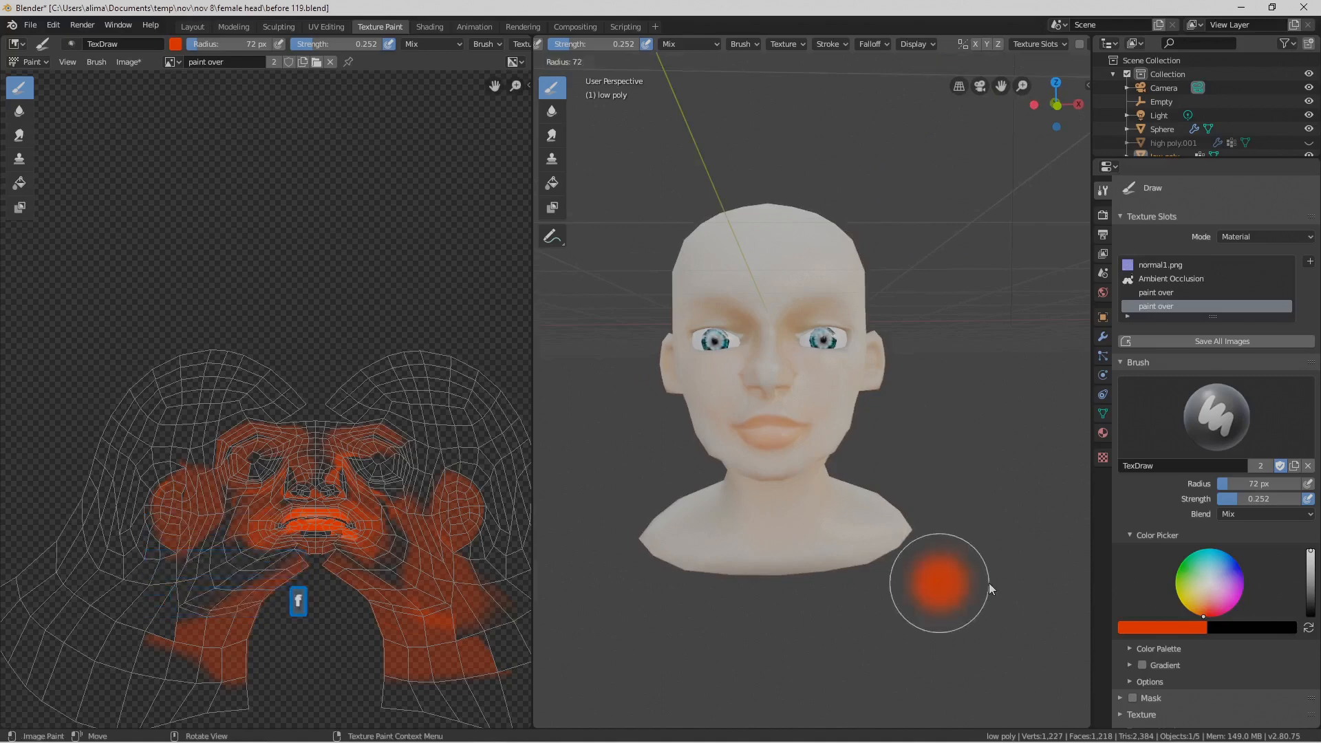
left_click(973, 583)
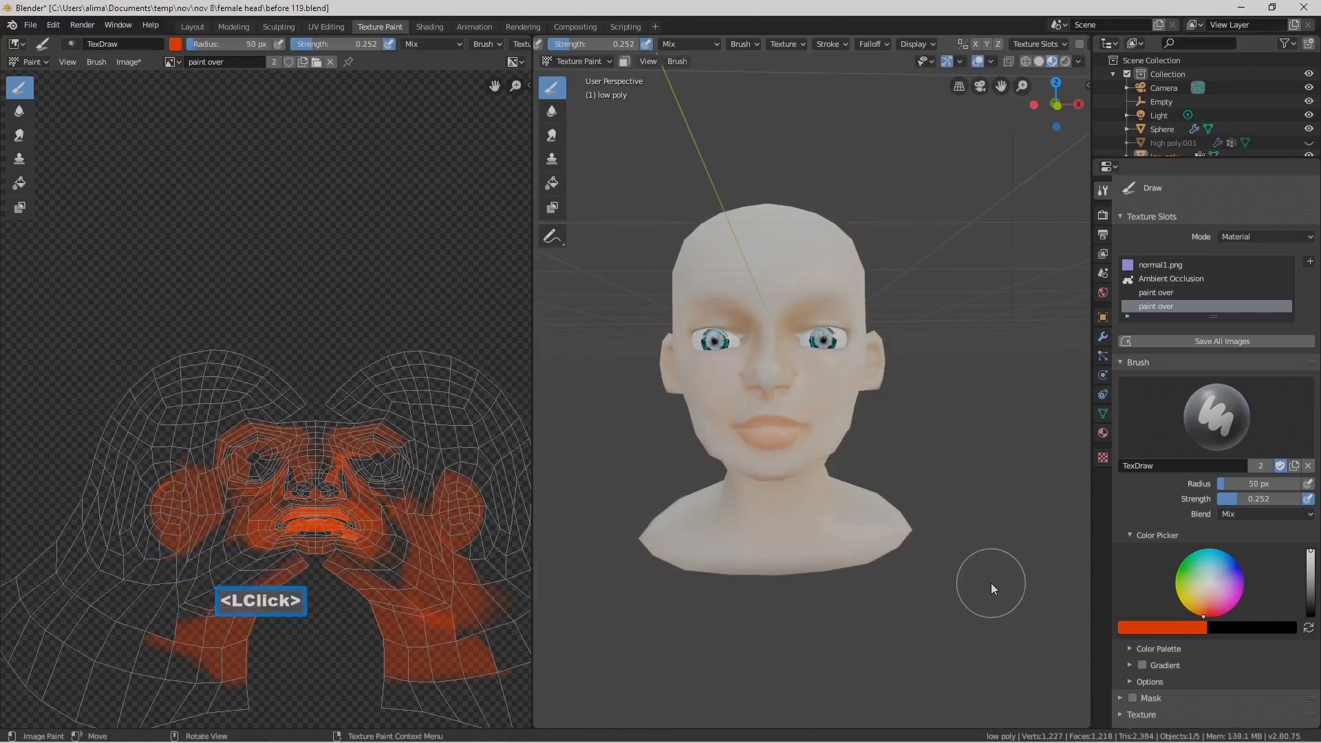
key("Pause")
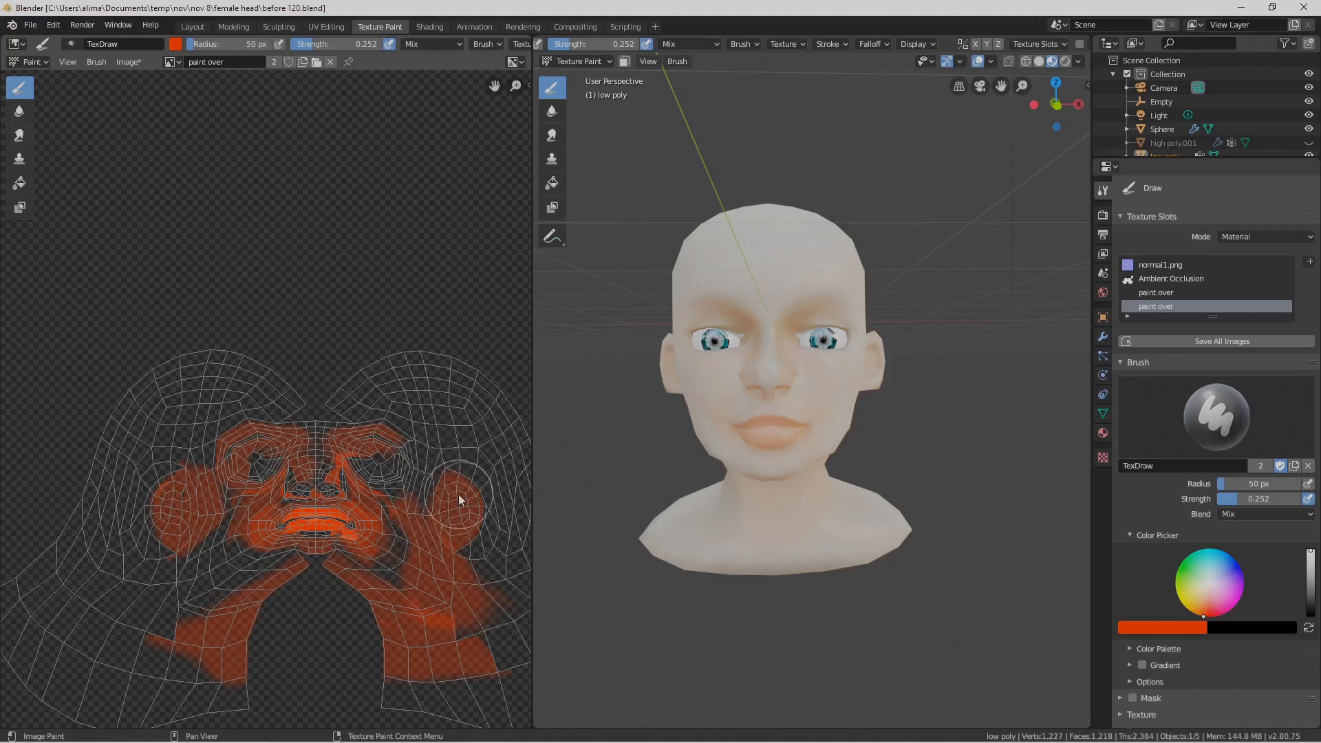
left_click_drag(445, 476, 428, 442)
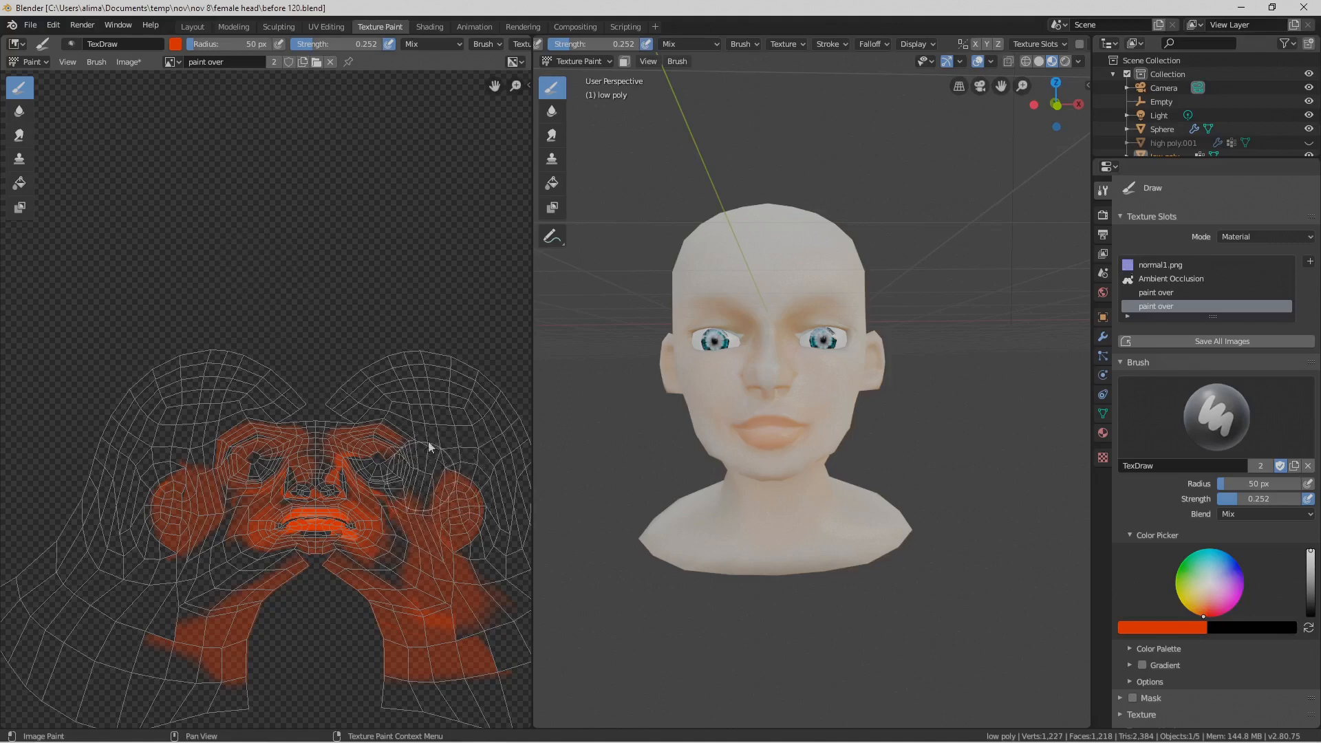
Save the painted image as paint over.png in the pictures folder and save the scene as before 121.blend
left_click(136, 62)
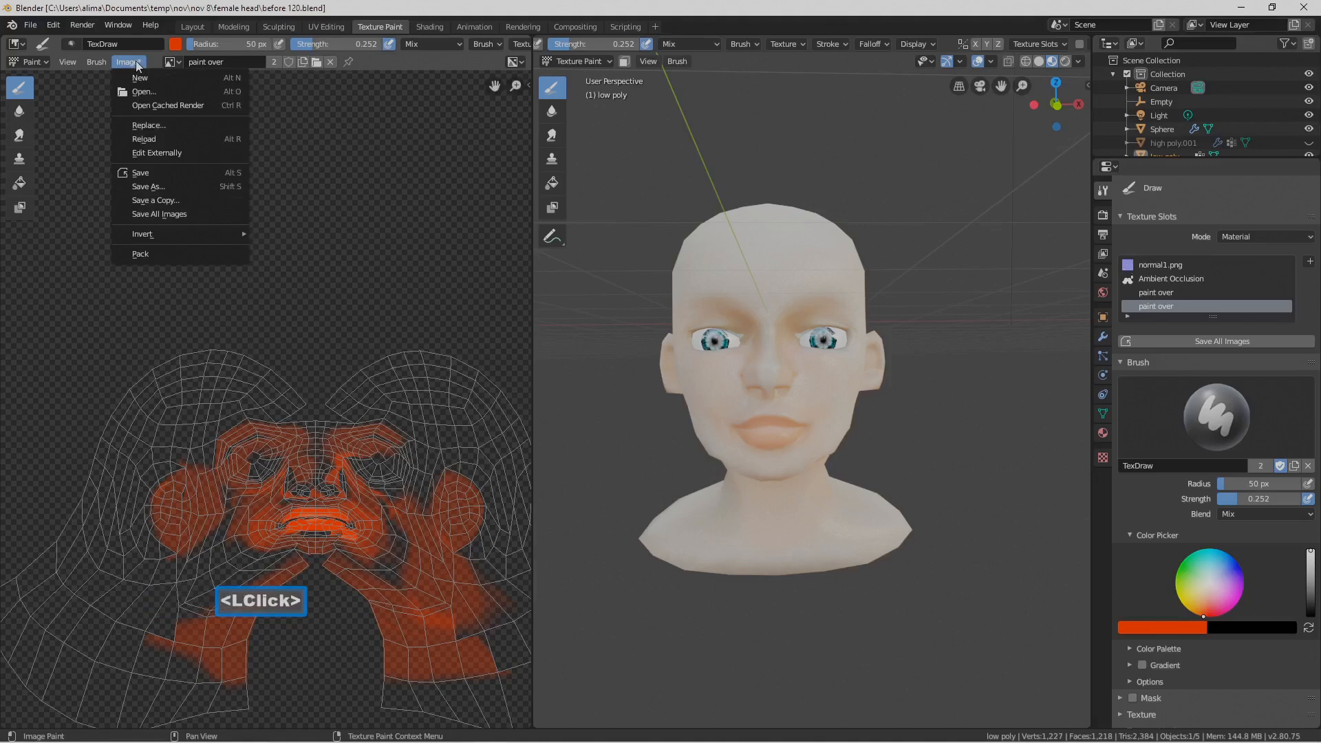
left_click(195, 187)
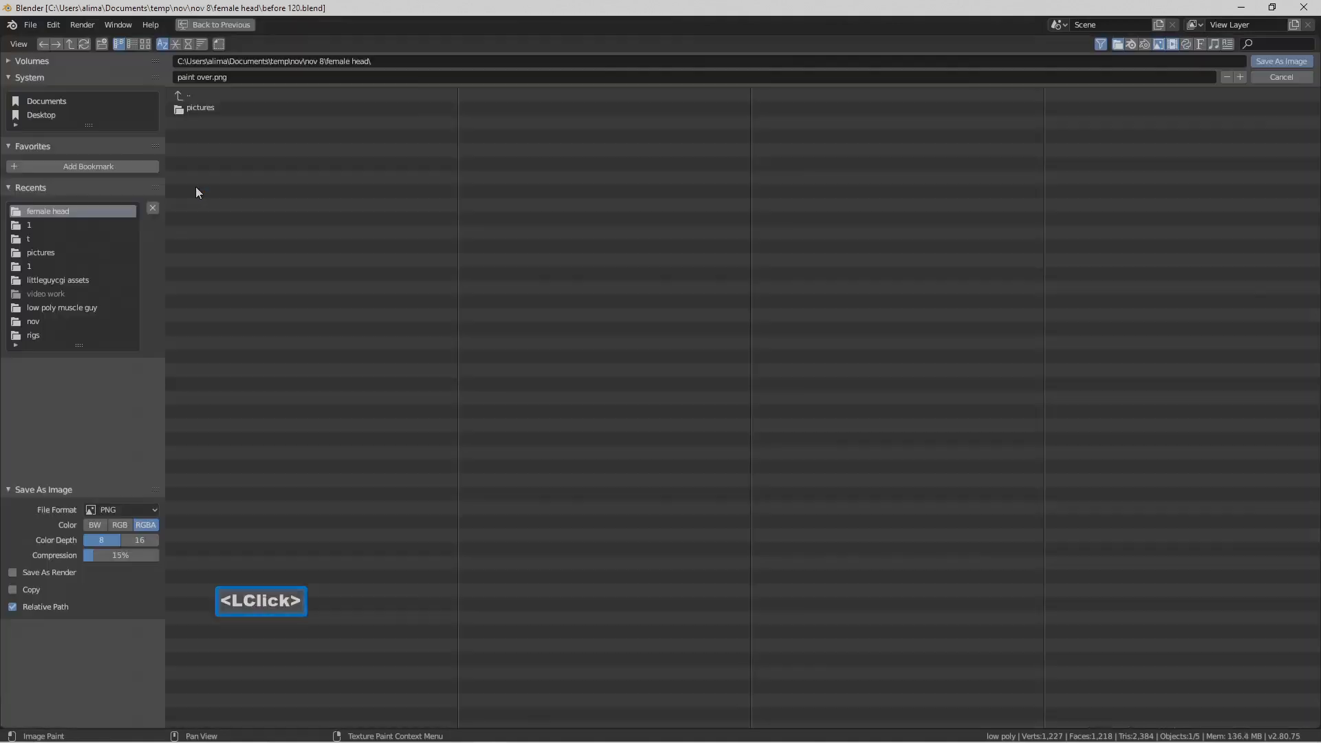
left_click(202, 107)
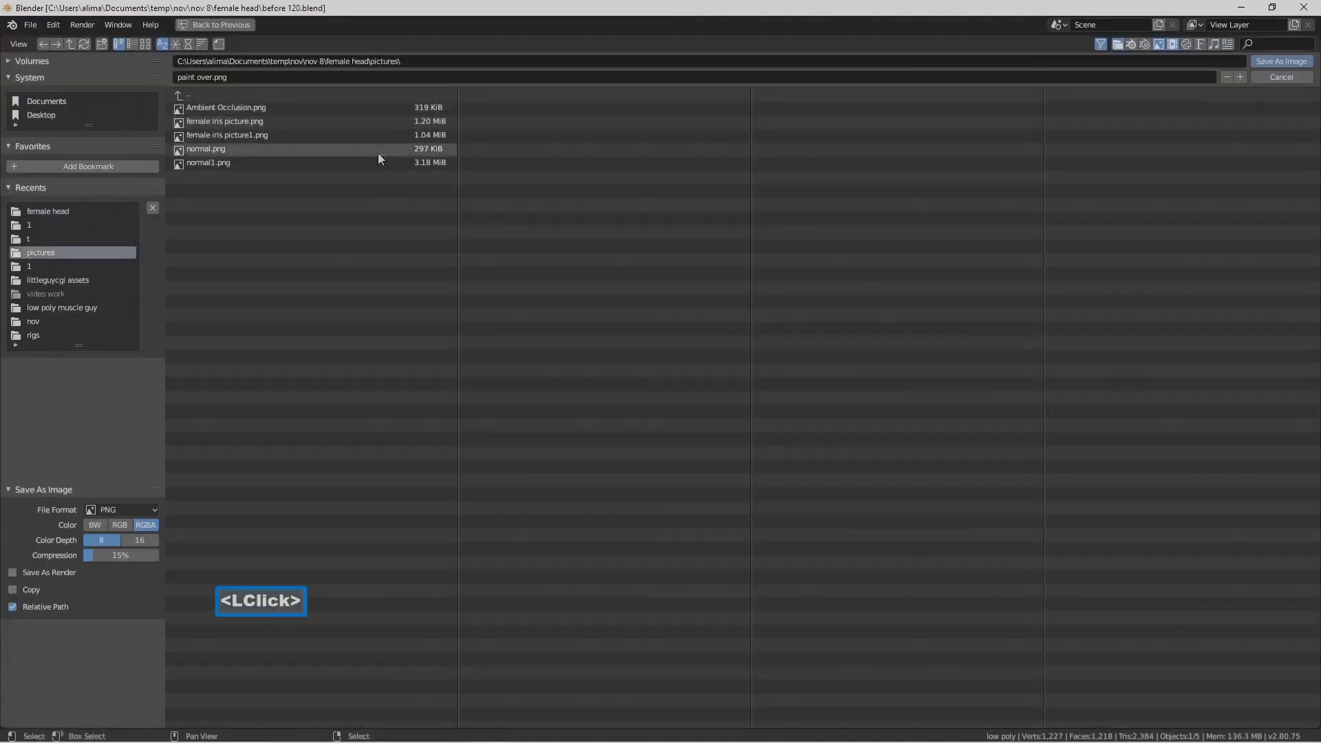
left_click(1281, 61)
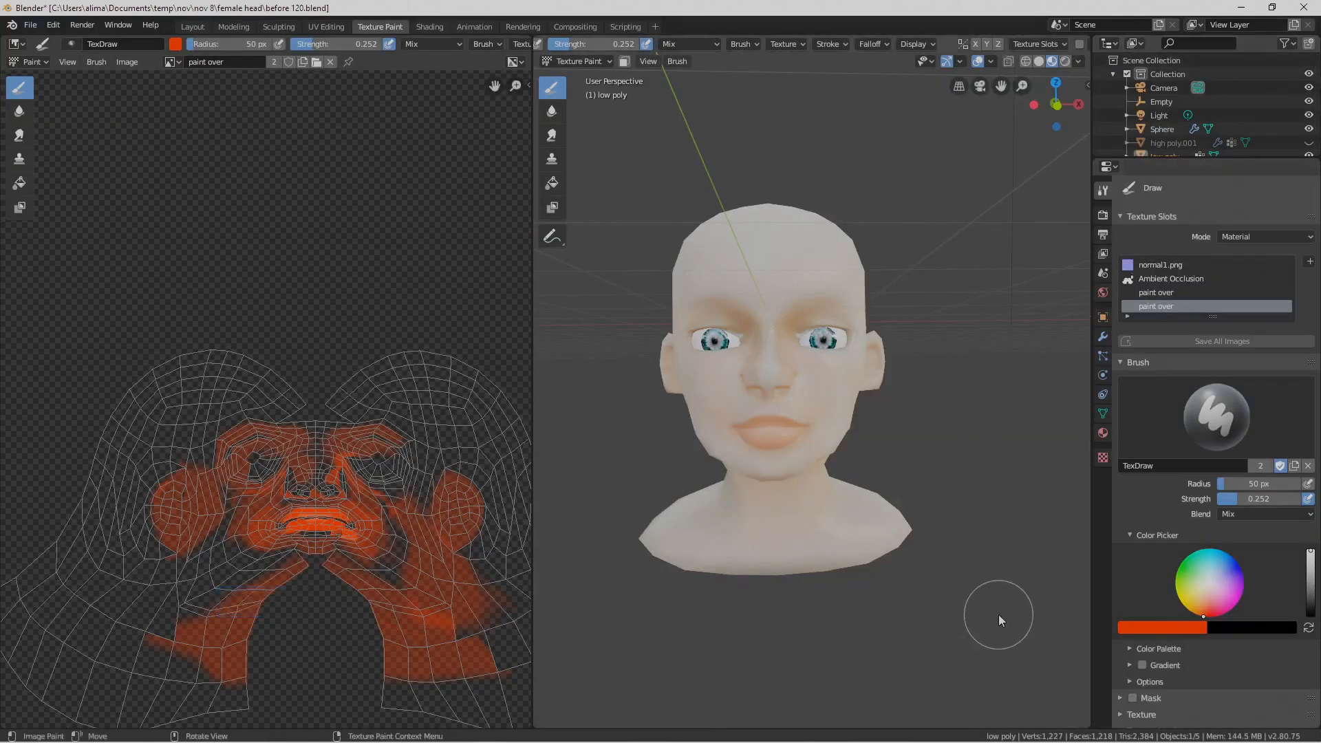
key("Pause")
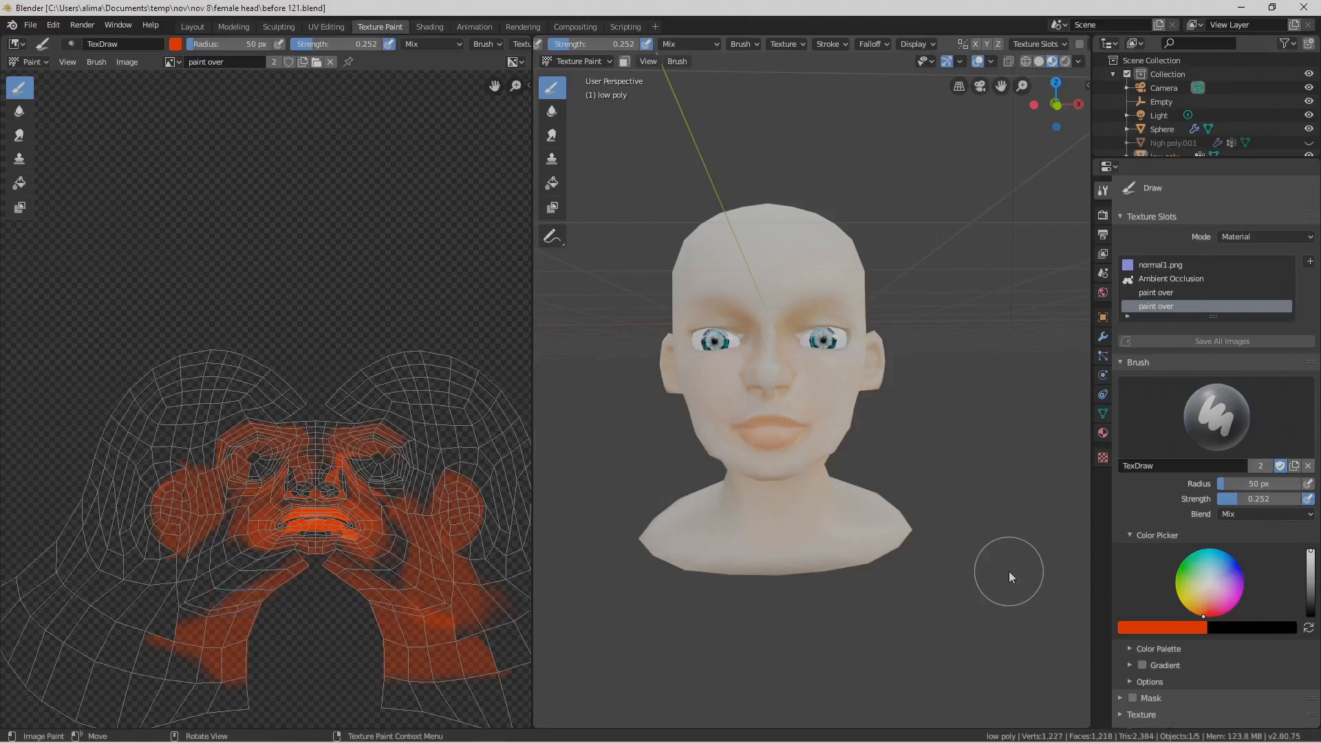
Switch to the Layout workspace, exit local view to show the whole head, and save the scene as before 122.blend
left_click(199, 25)
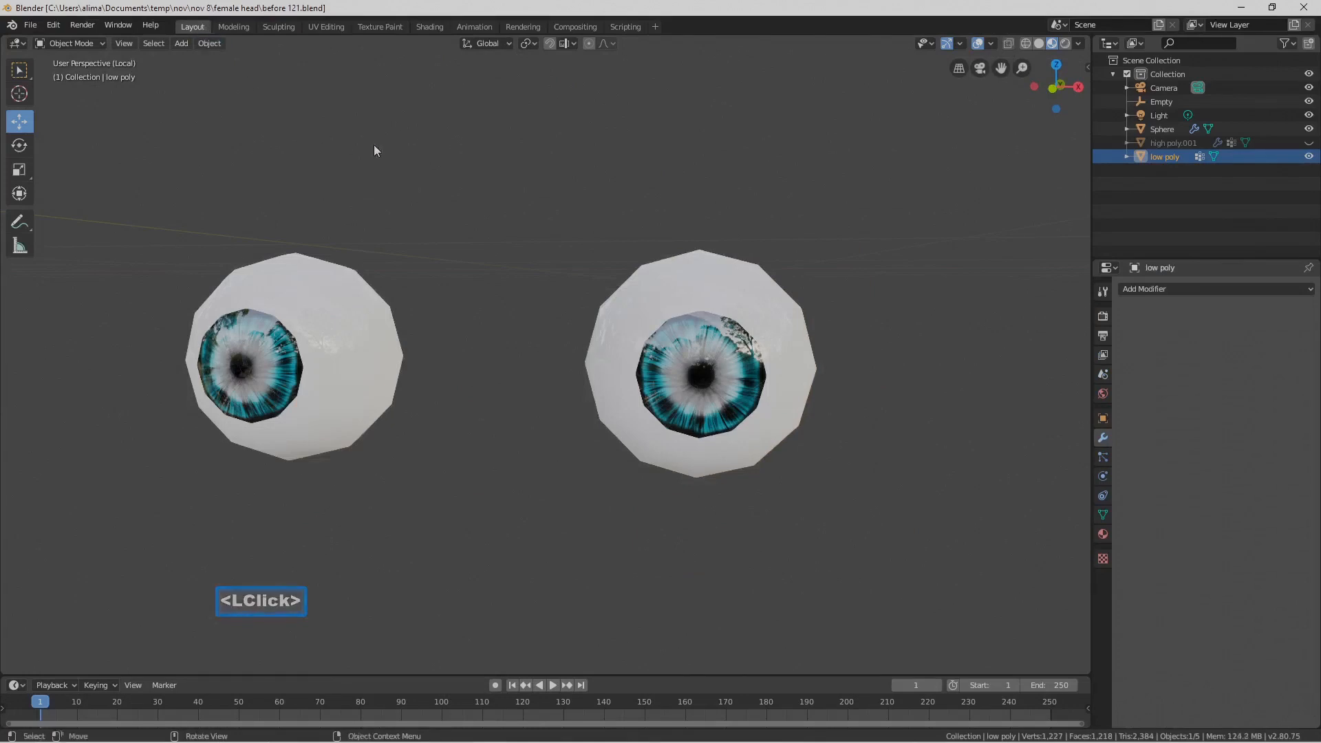
left_click(1039, 44)
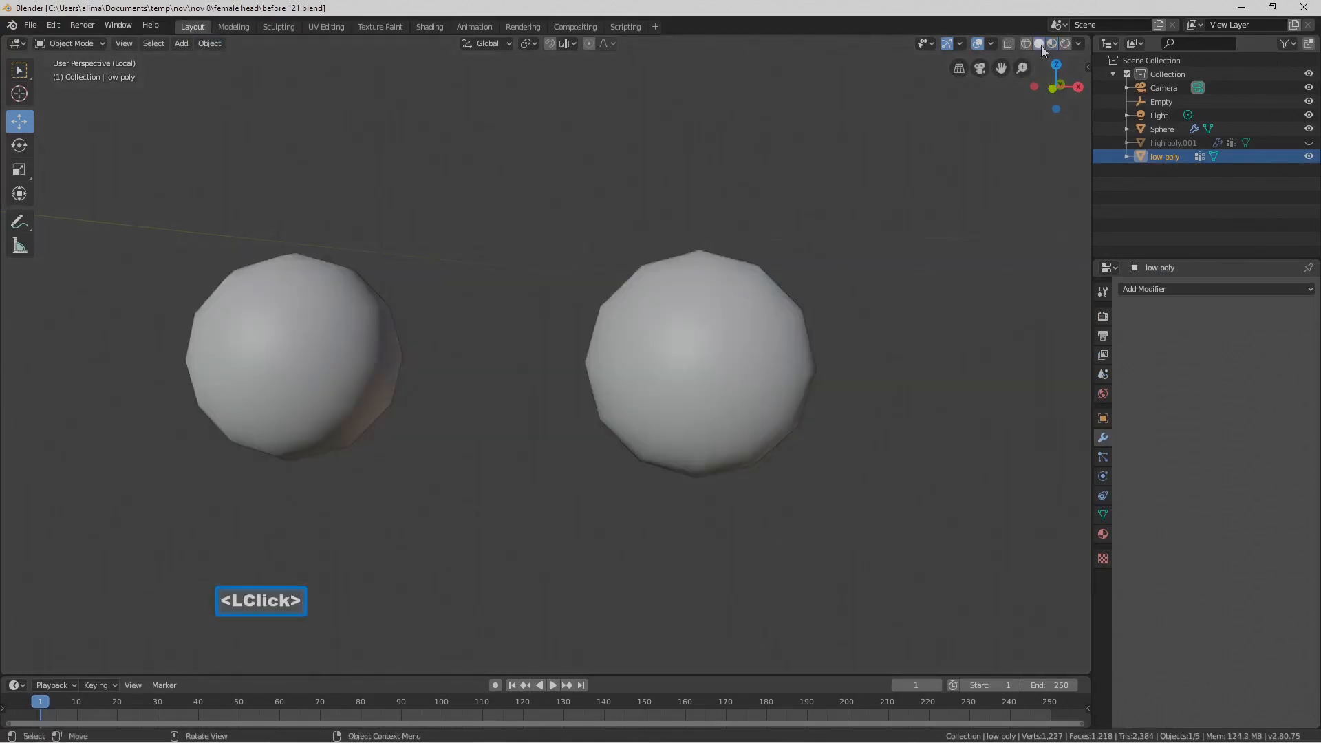
left_click(1052, 44)
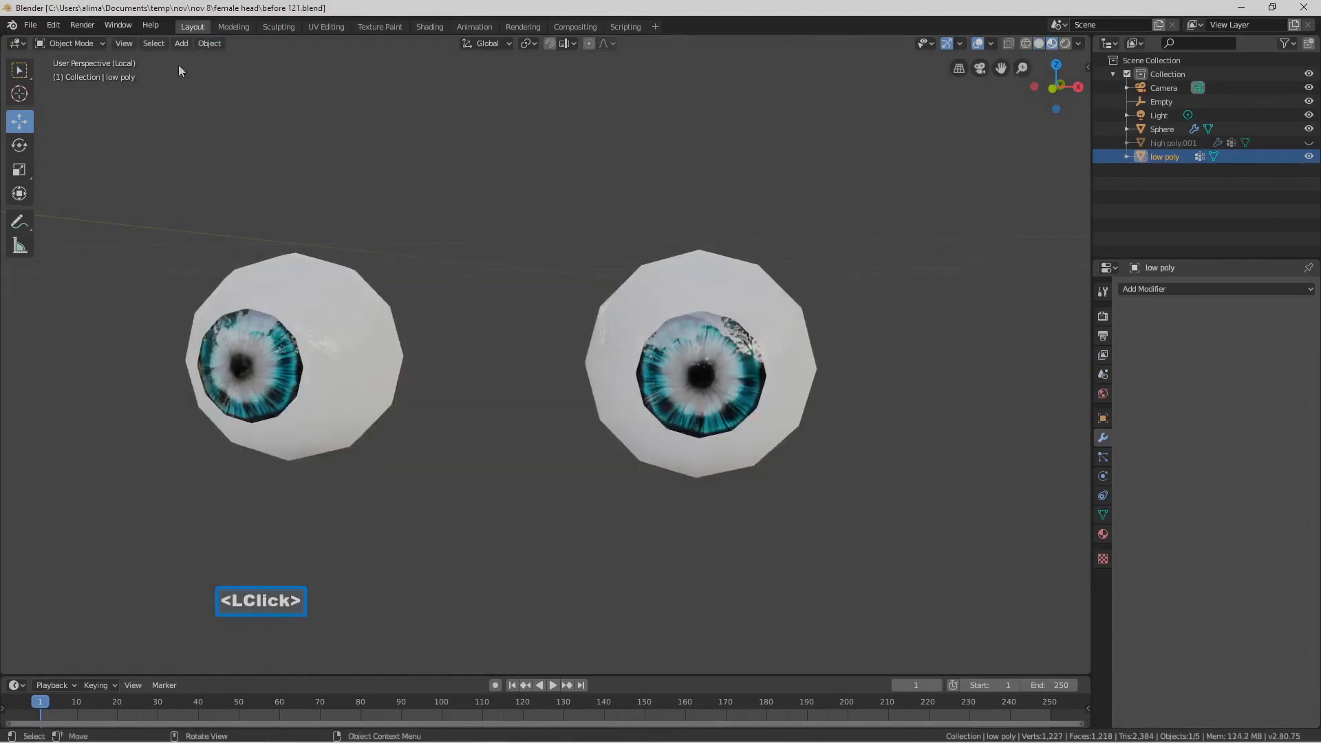
left_click(128, 45)
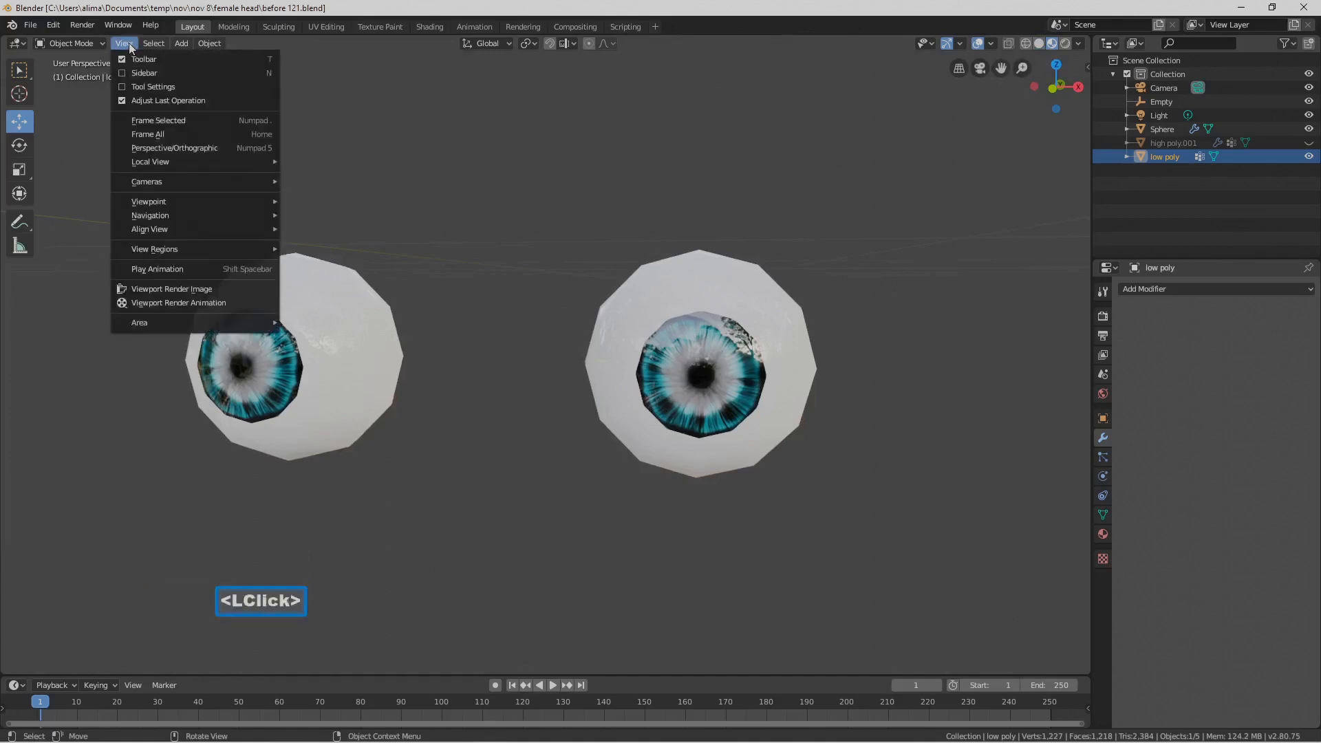
mouse_move(181, 165)
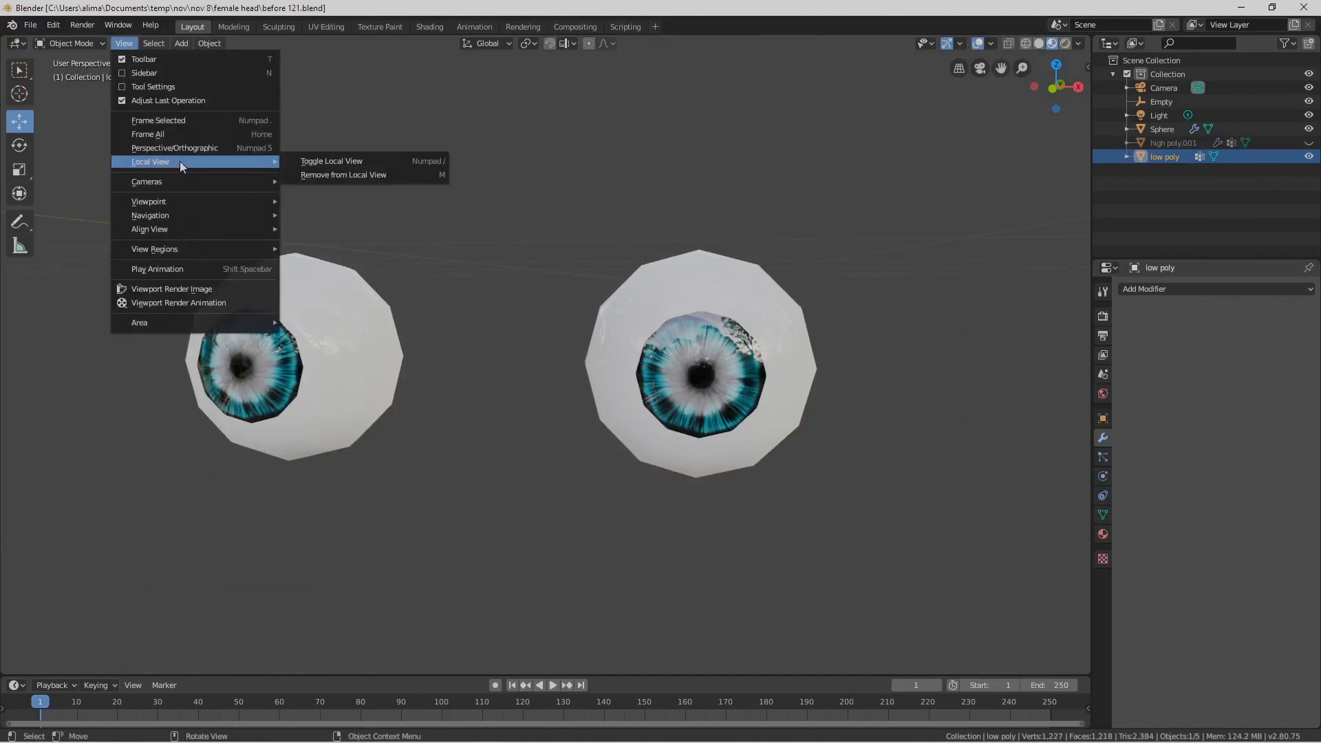
left_click(374, 161)
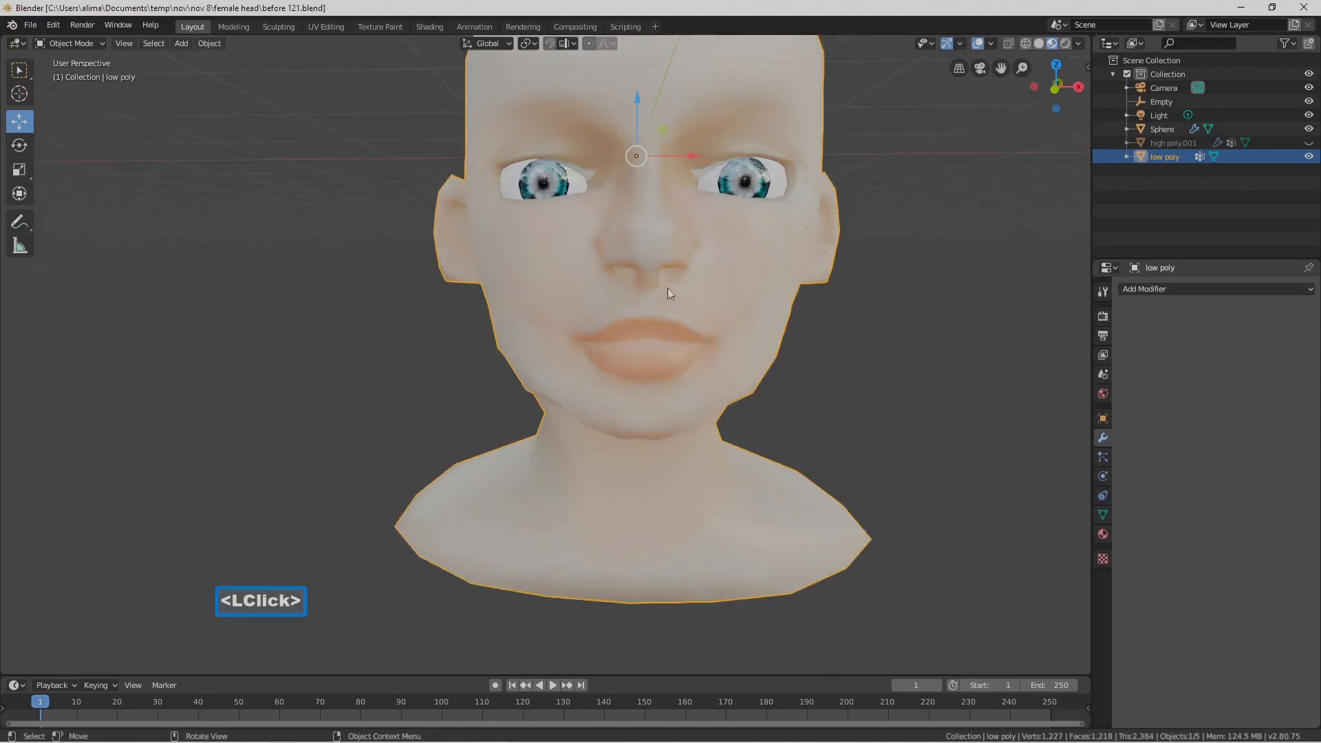
scroll(756, 274, "down", 3)
scroll(755, 279, "up", 3)
middle_click_drag(743, 240, 720, 256, "shift")
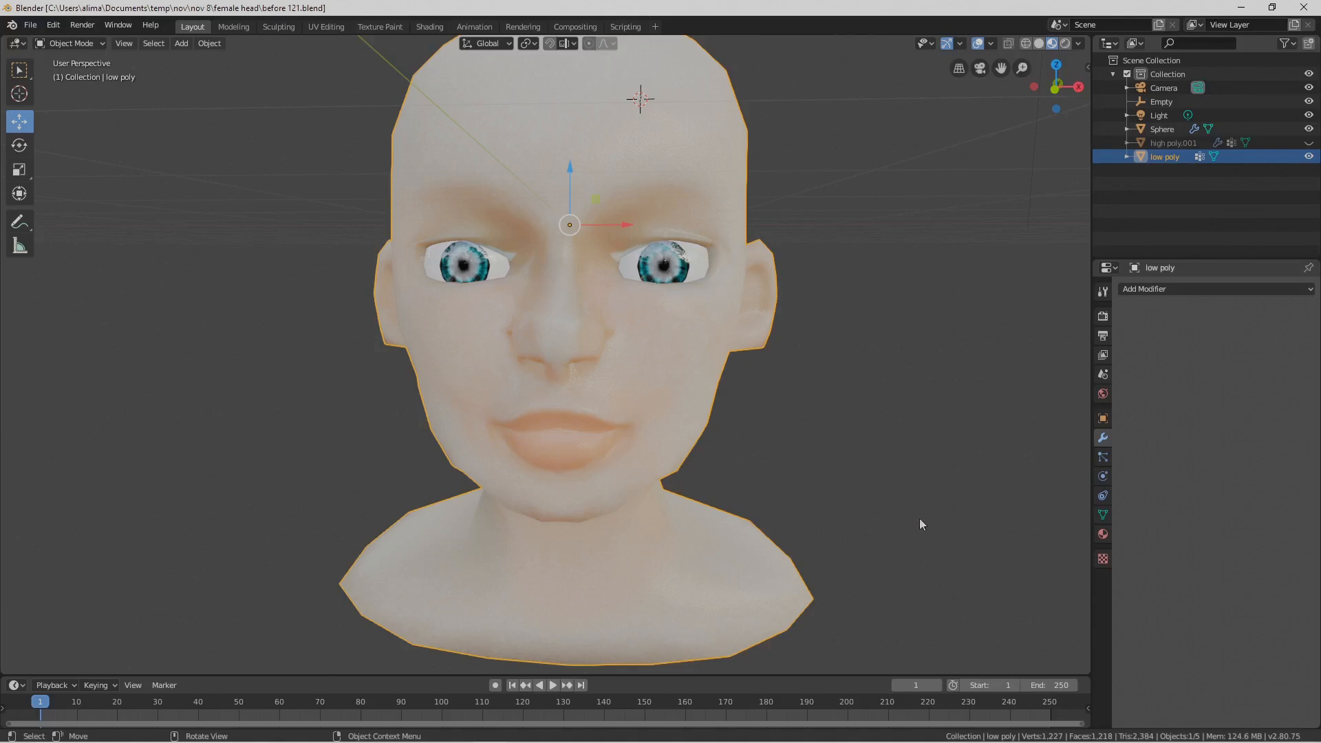
key("Pause")
Place the 3D cursor just above the eye beside the nose, add a plane there, and move it in front of the face
right_click(643, 235, "shift")
key("shift+a")
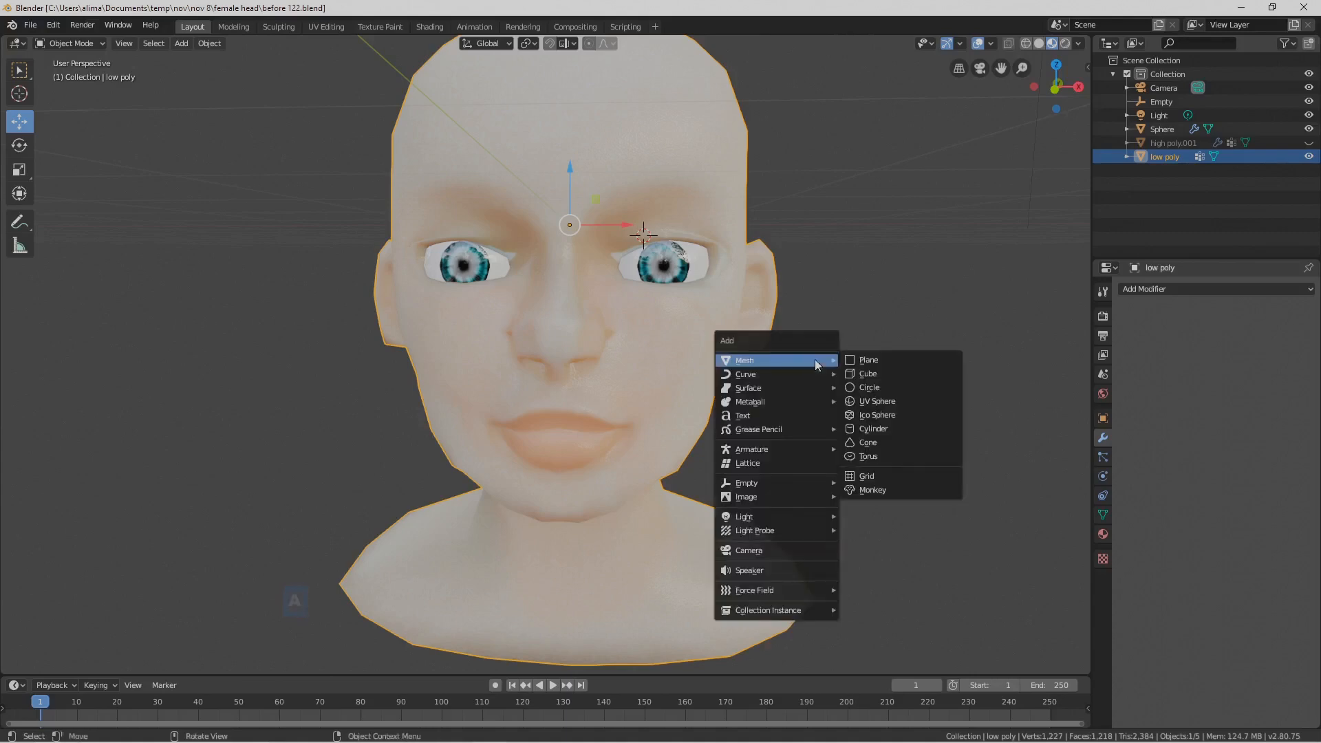
left_click(912, 362)
middle_click_drag(849, 292, 850, 325)
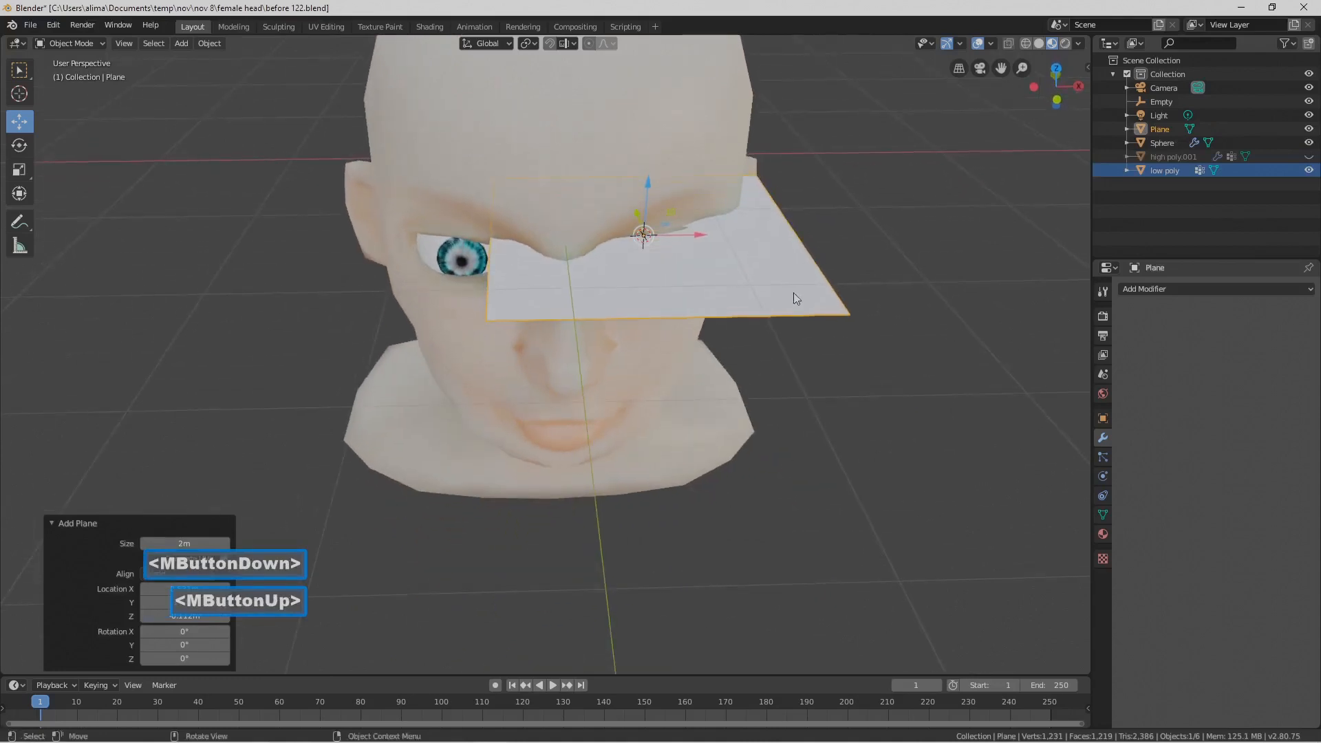
middle_click_drag(791, 295, 680, 217)
left_click_drag(678, 208, 563, 330)
middle_click_drag(563, 330, 633, 288)
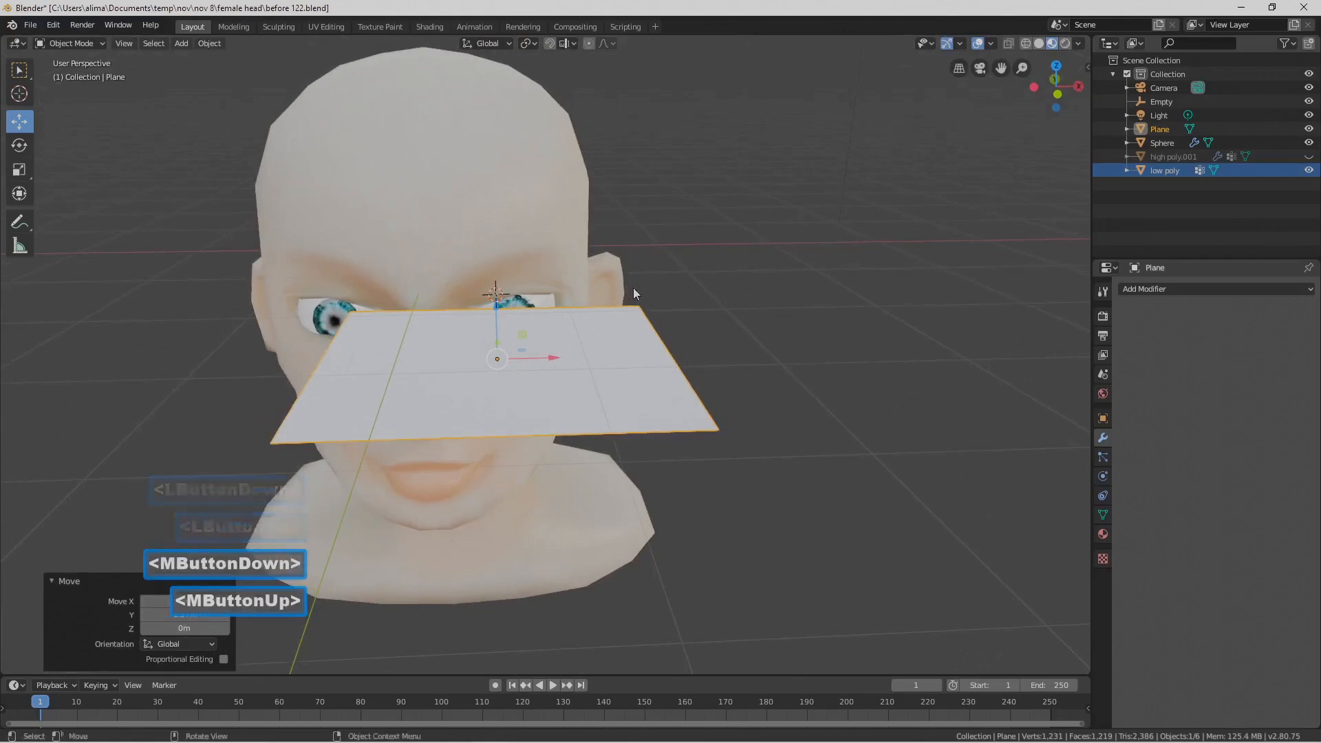
Merge all the plane's vertices at center into a single vertex and save the scene as before 123.blend
left_click(98, 45)
left_click(98, 77)
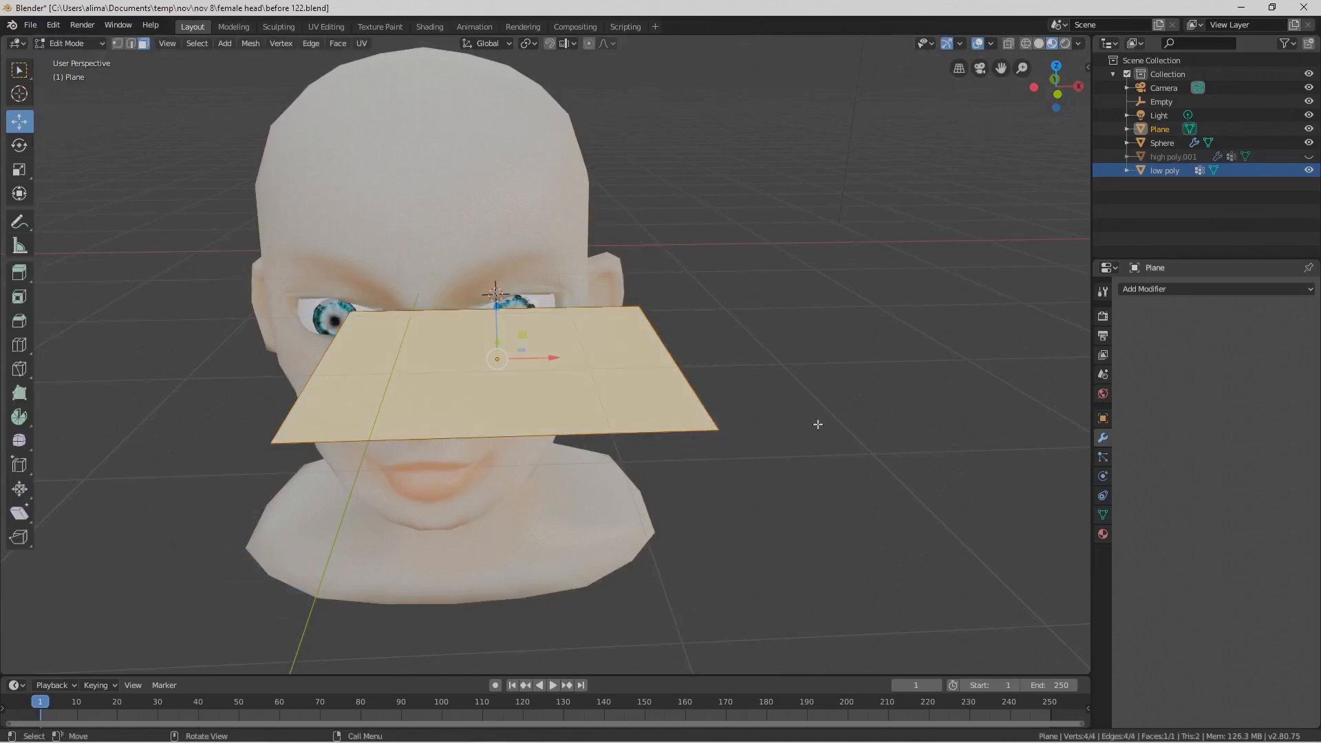
left_click(117, 43)
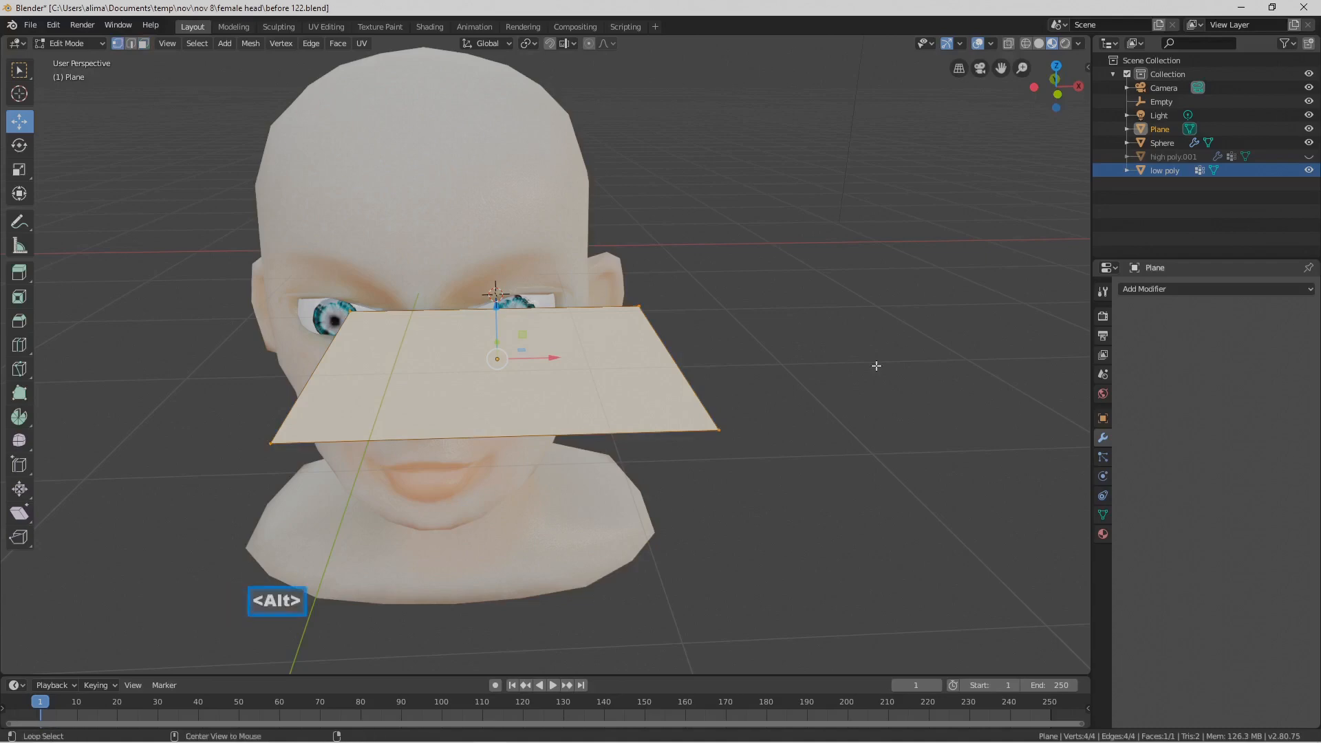
key("alt+m")
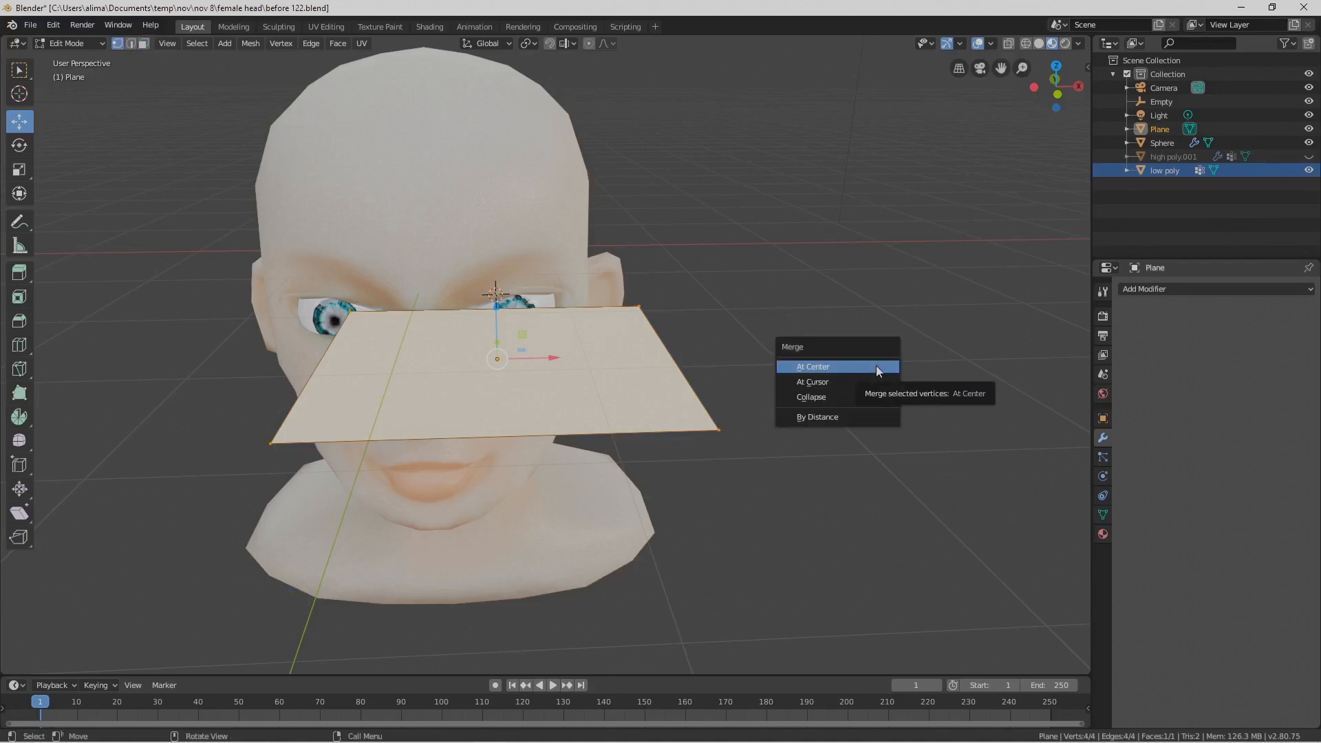
left_click(878, 370)
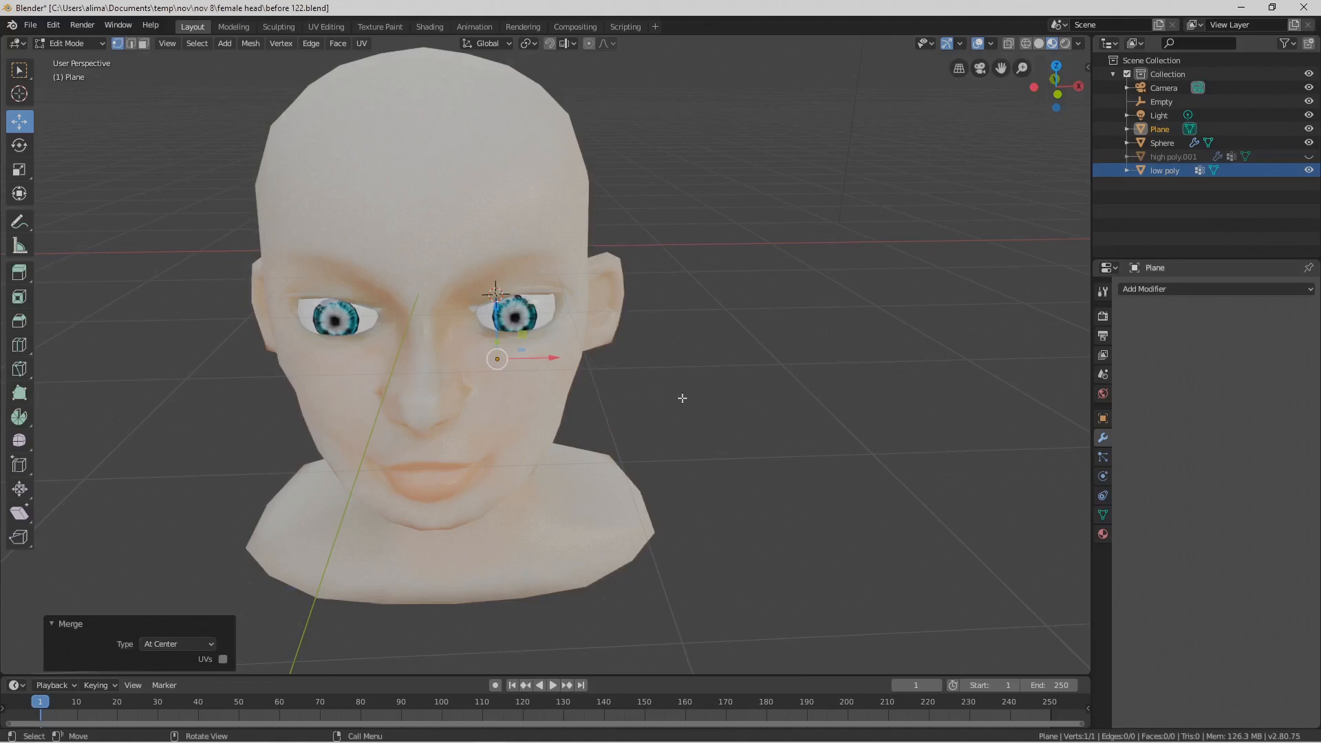
key("Pause")
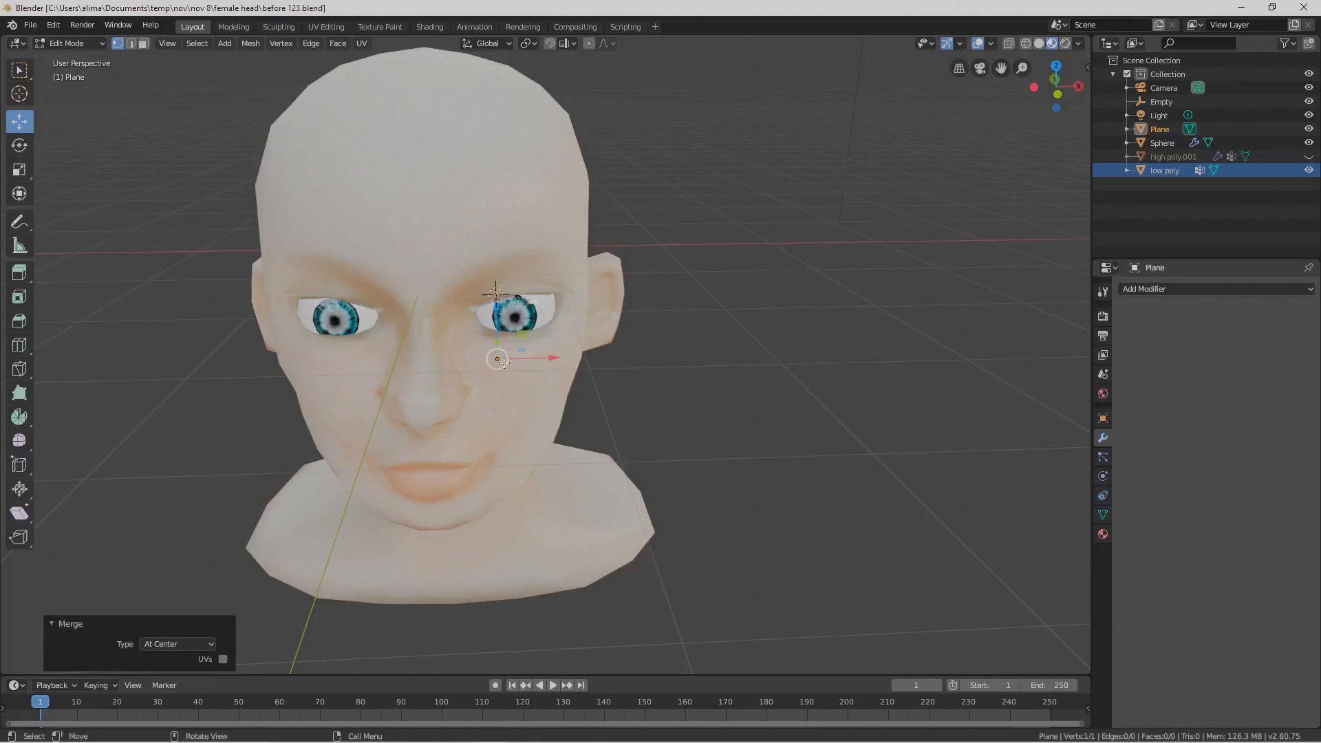
Return the single-vertex plane from Edit Mode to Object Mode
scroll(522, 391, "up", 4)
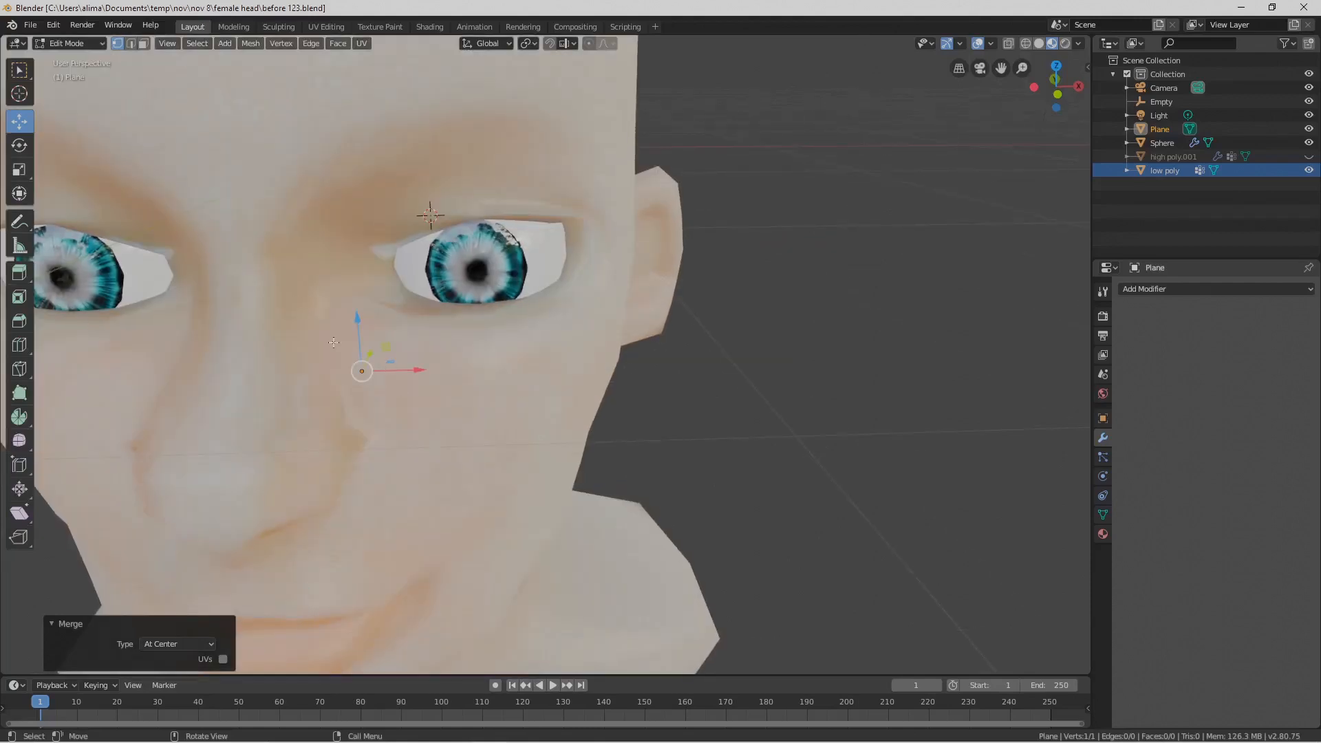
middle_click_drag(388, 381, 396, 346)
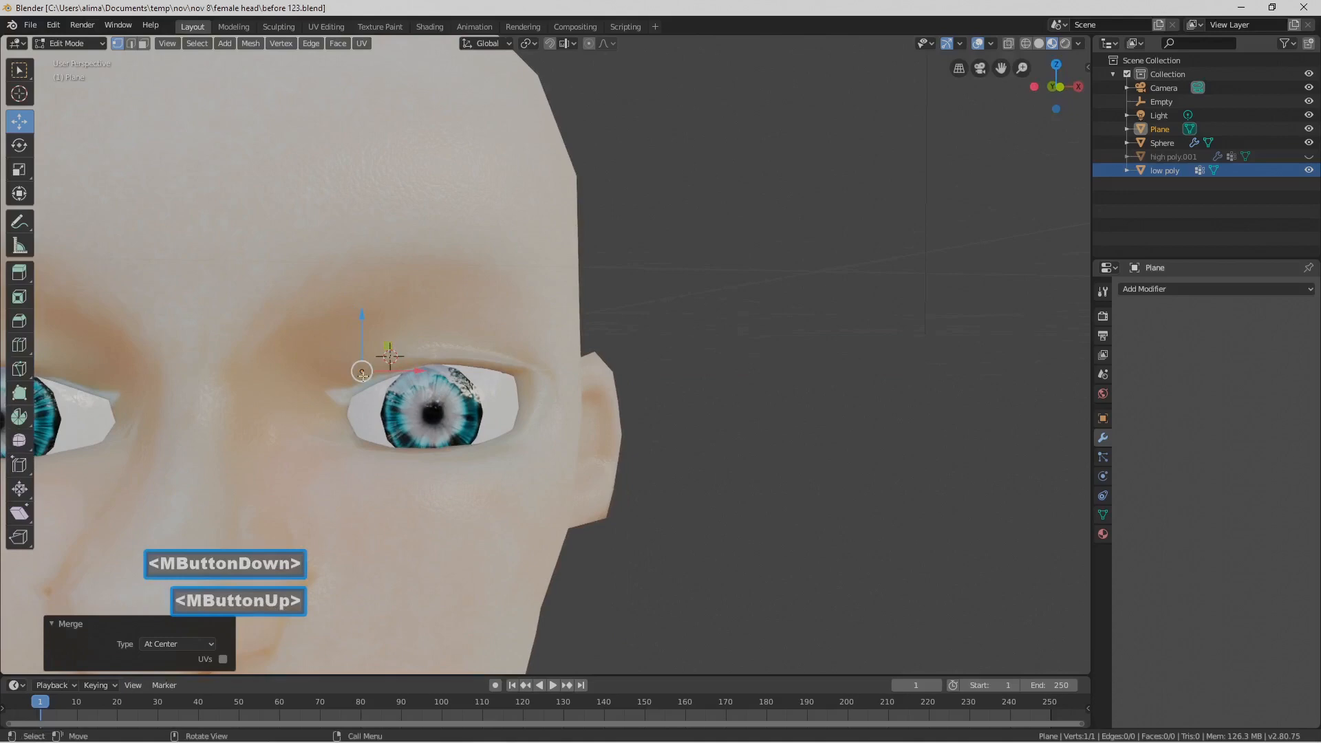
mouse_move(390, 355)
middle_mouse_down()
mouse_move(363, 307)
mouse_move(378, 360)
mouse_move(393, 361)
middle_mouse_up()
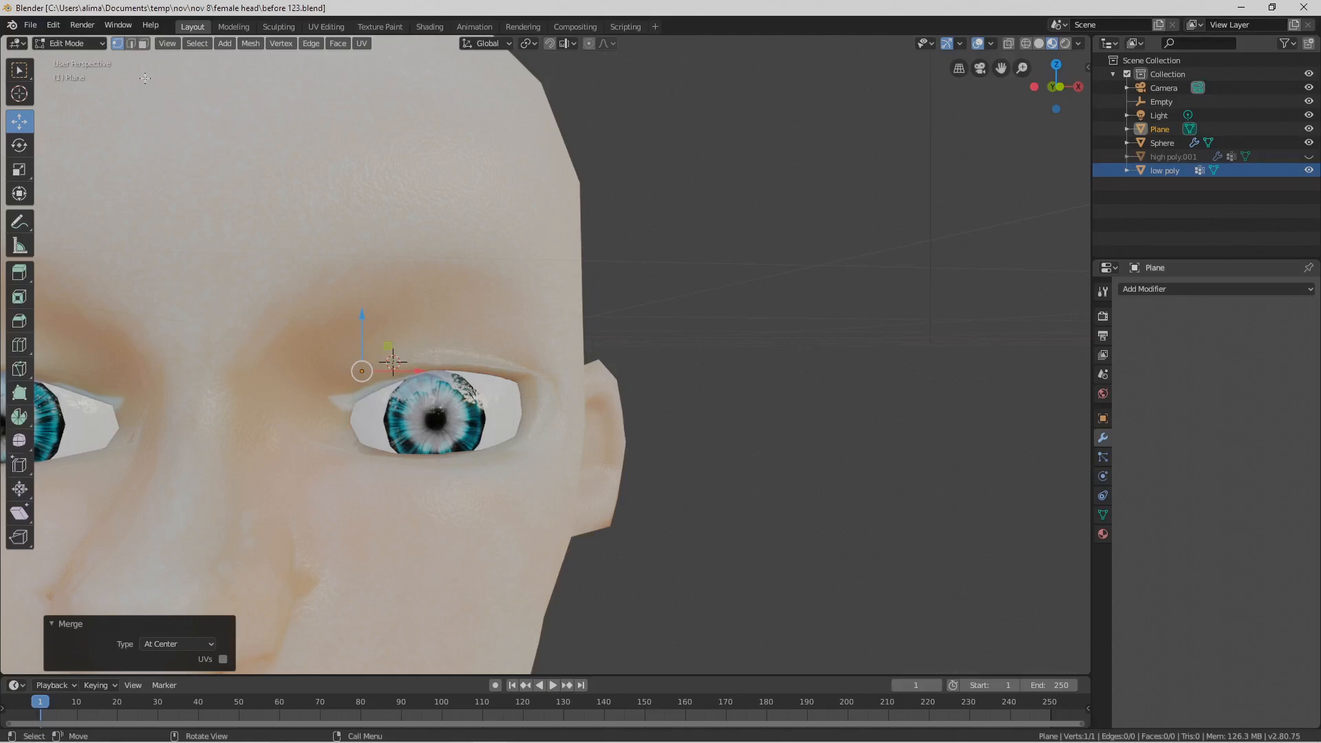
left_click(104, 47)
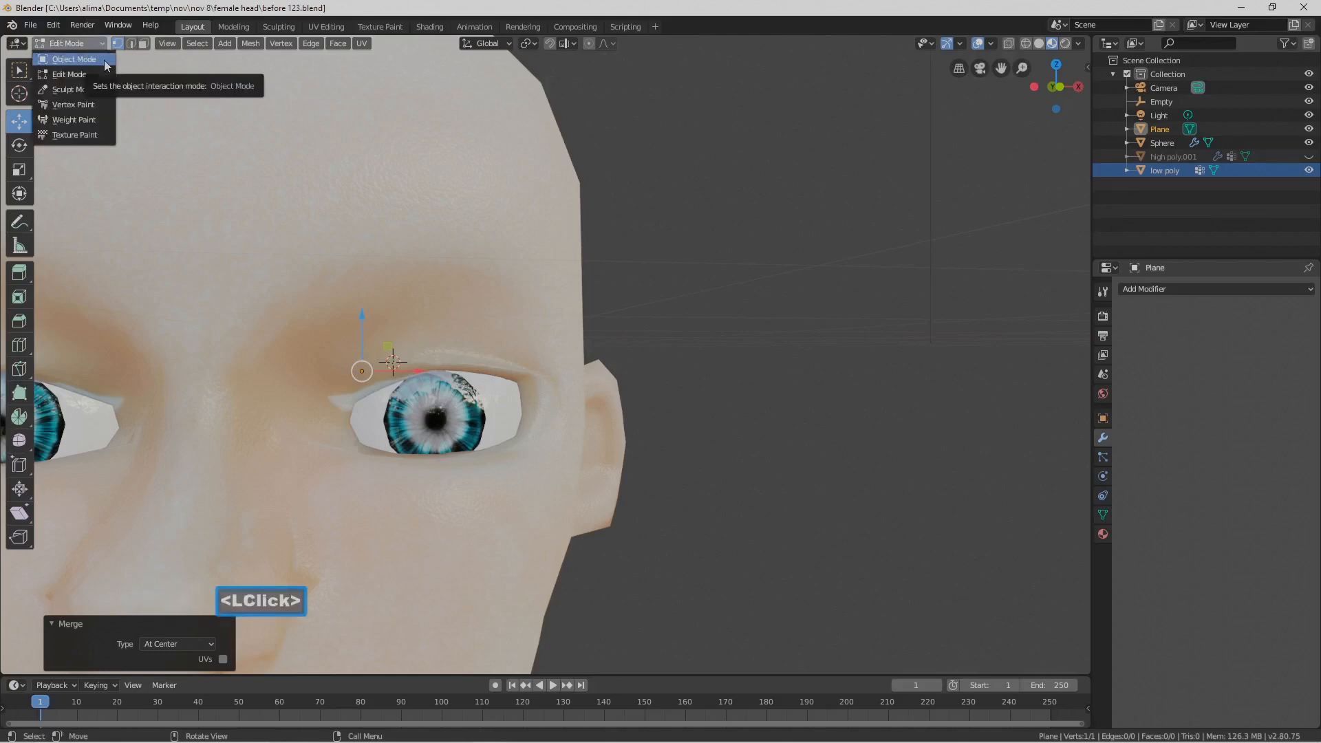
left_click(75, 59)
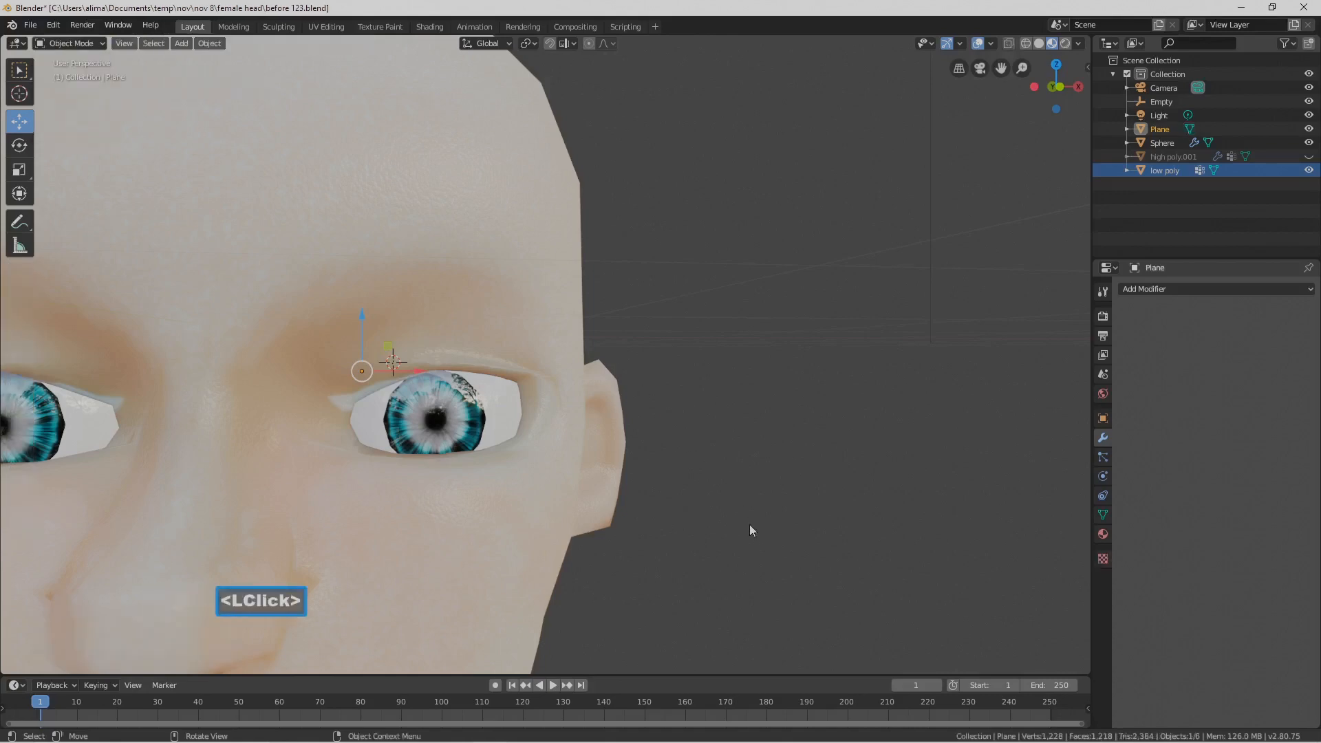
key("Pause")
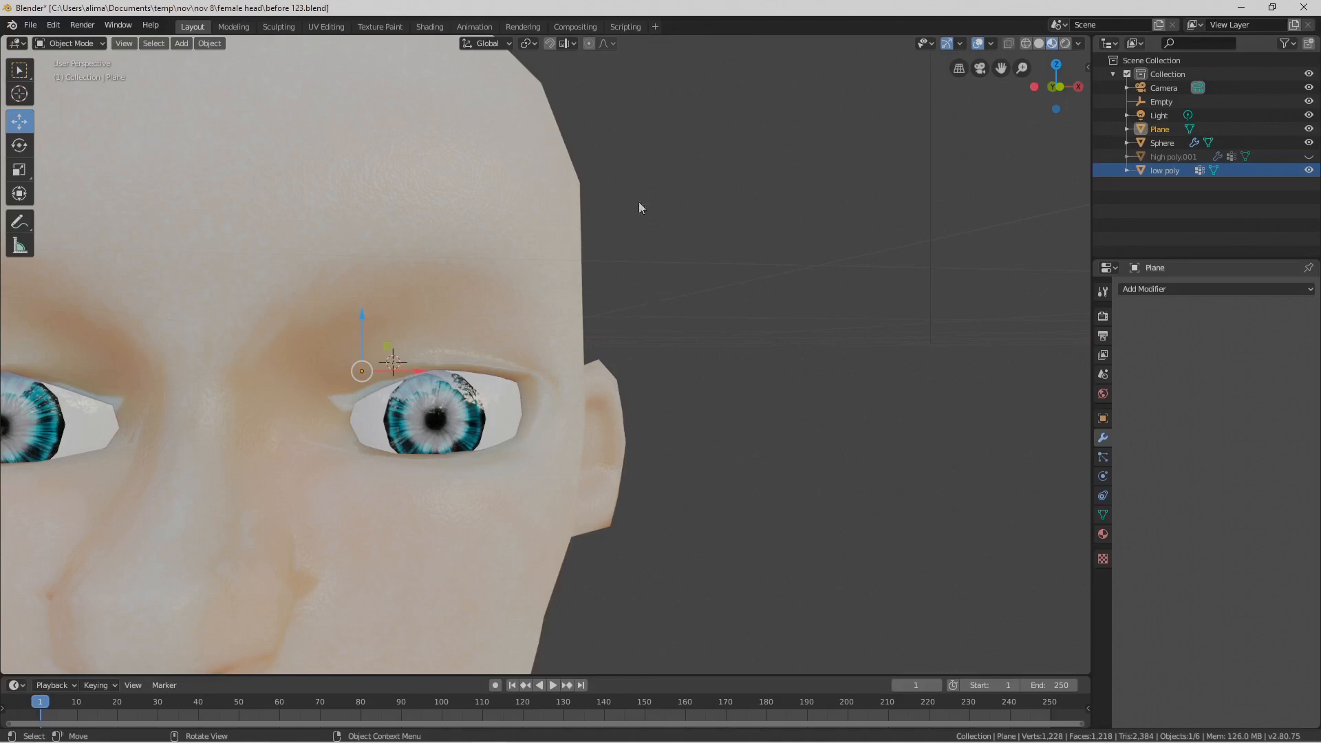
Turn on snapping to Face with Project Individual Elements enabled
left_click(550, 43)
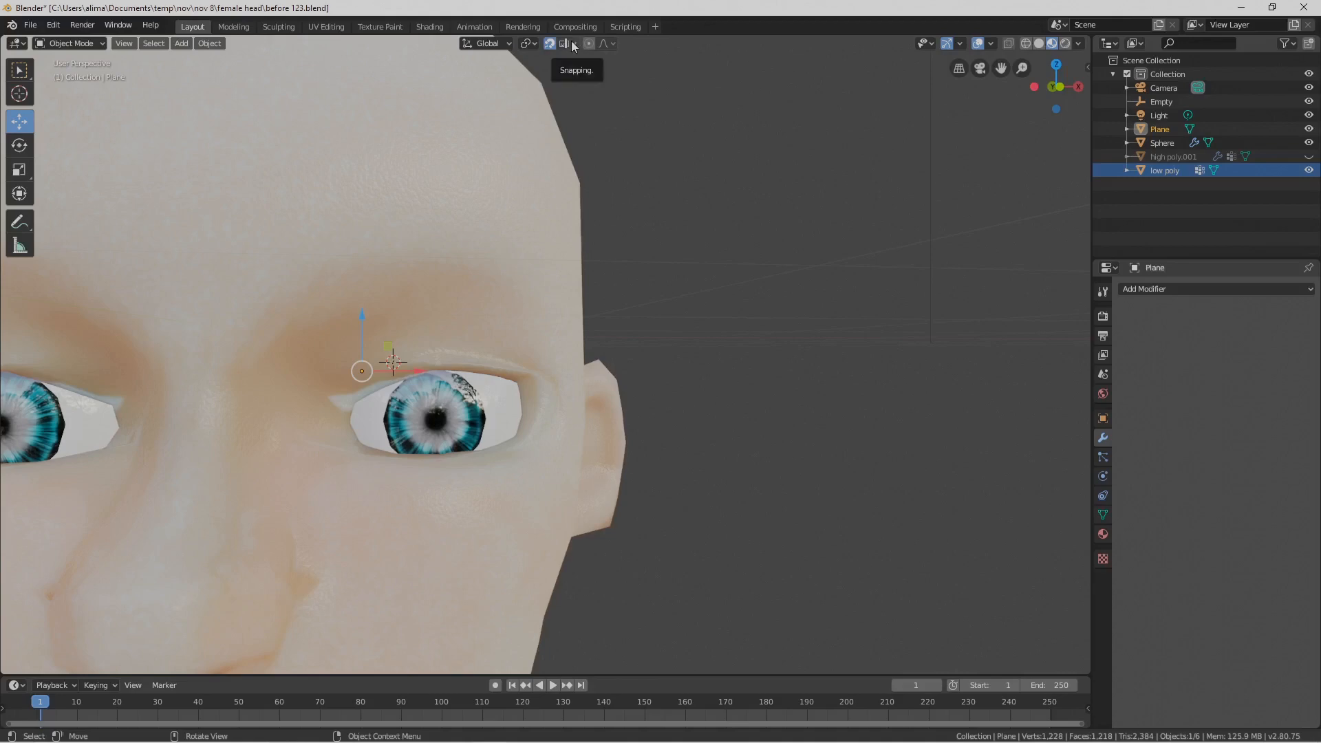
left_click(574, 44)
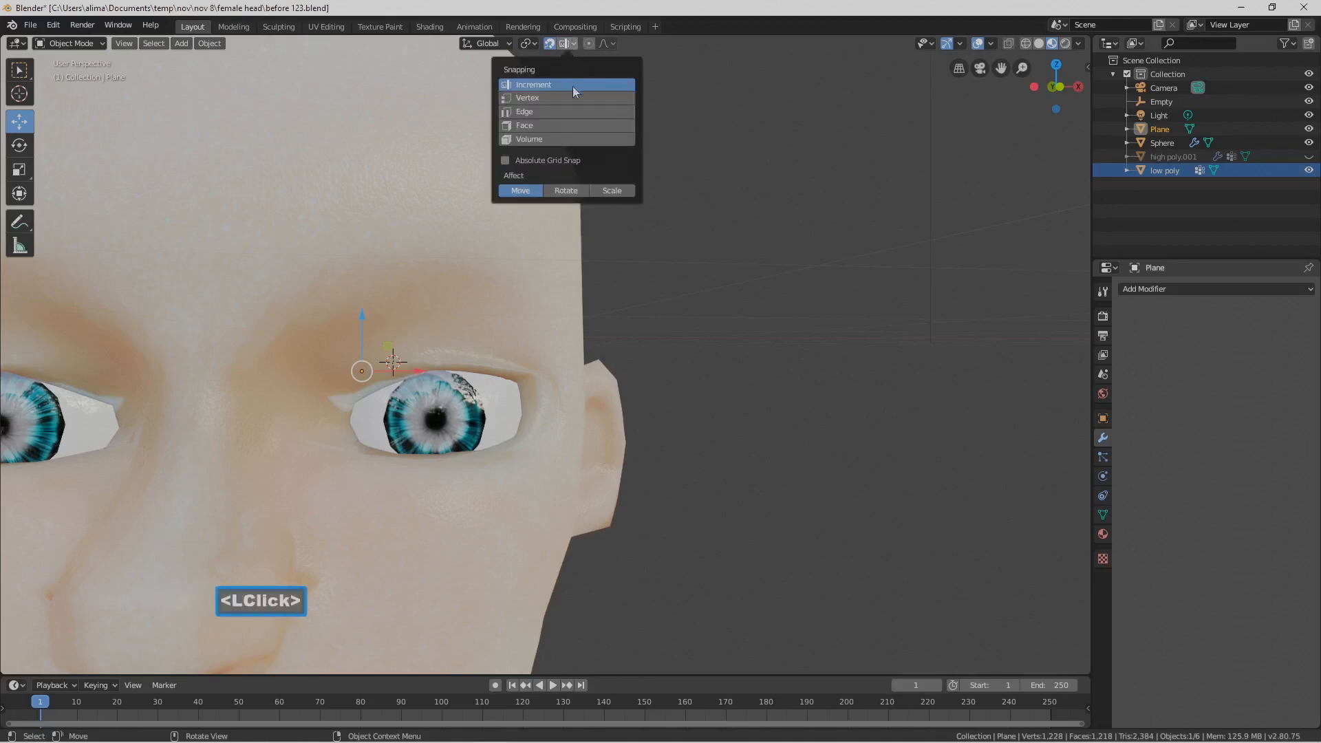
left_click(559, 126)
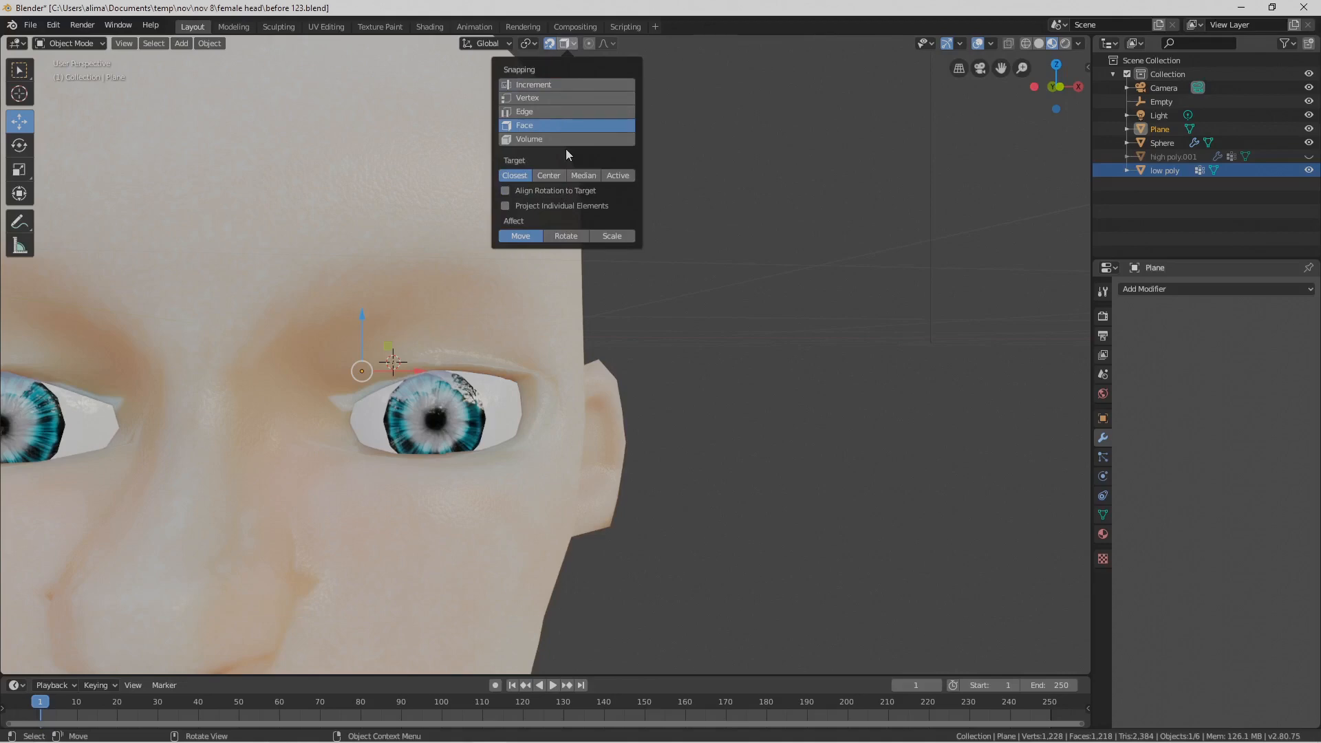
left_click(505, 206)
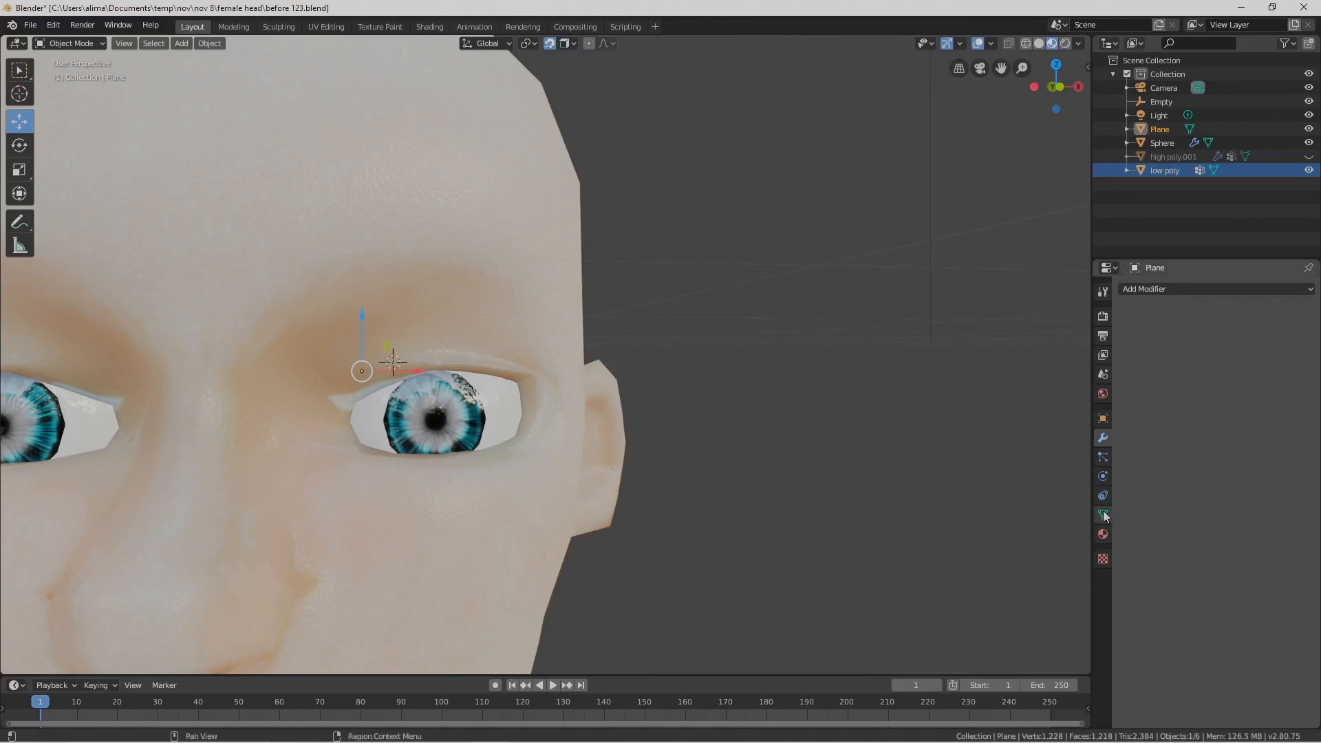
Enable In Front in the plane's viewport display settings and save the scene as before 124.blend
key("n")
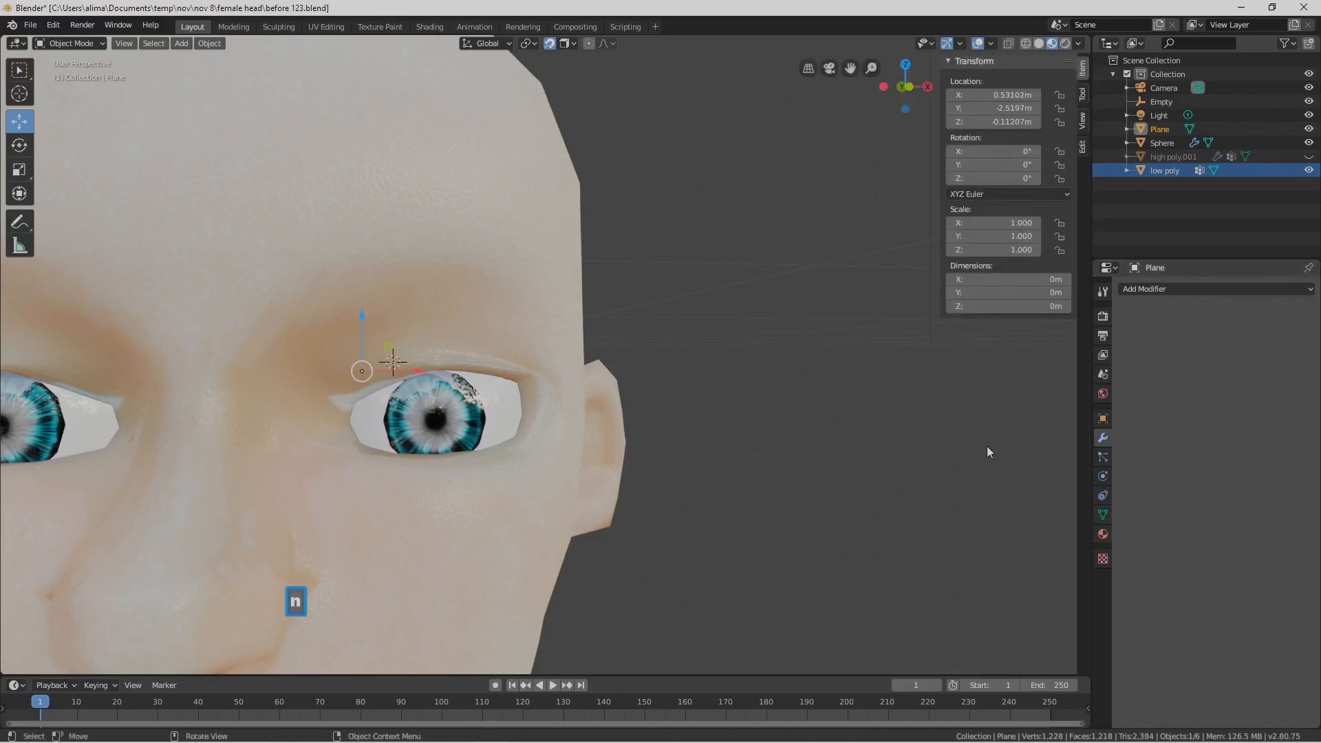
left_click(1102, 420)
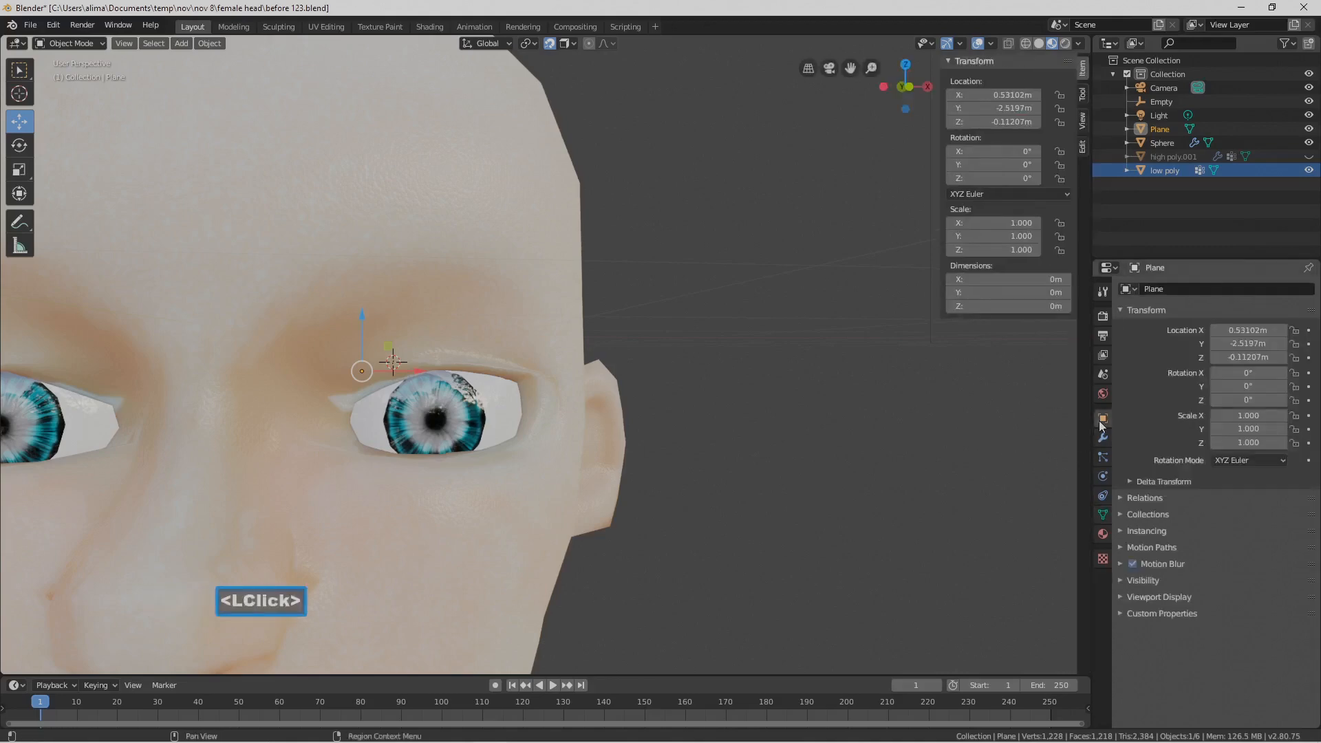
left_click(1124, 594)
scroll(1159, 603, "down", 5)
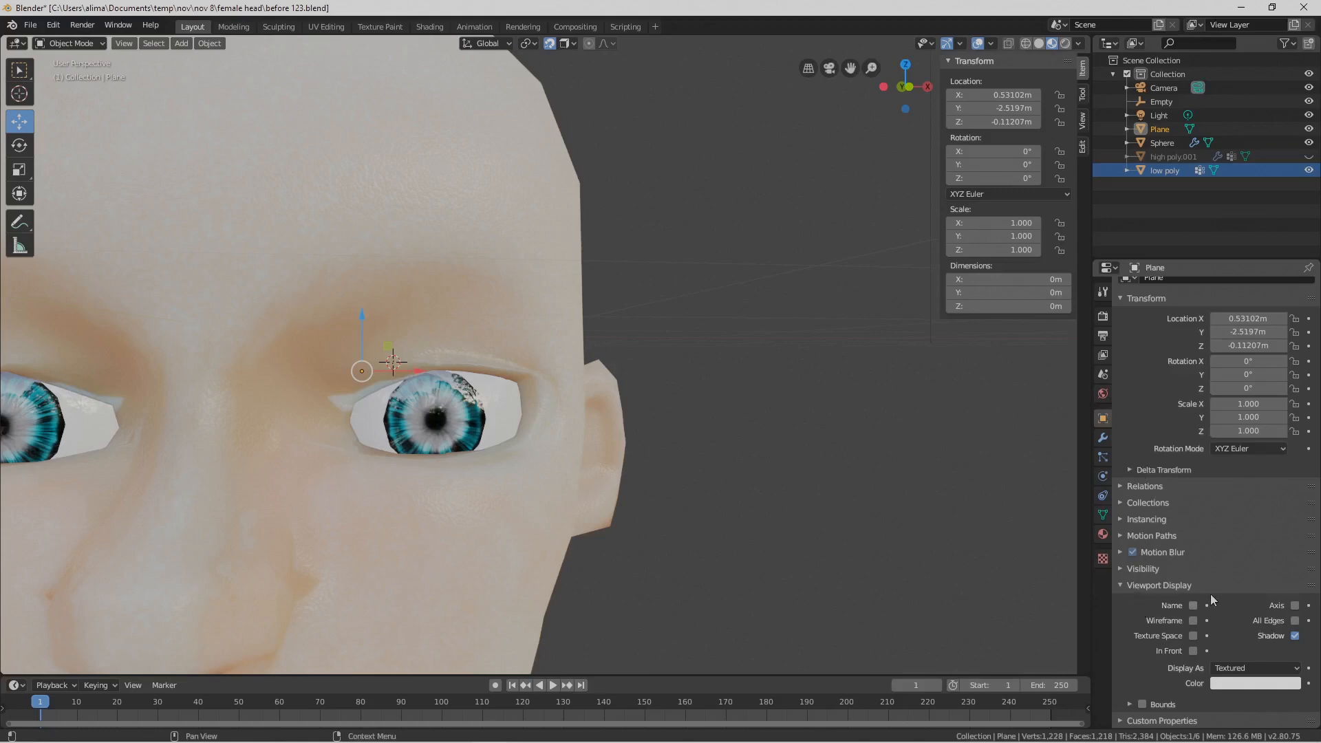
left_click(1194, 651)
key("Pause")
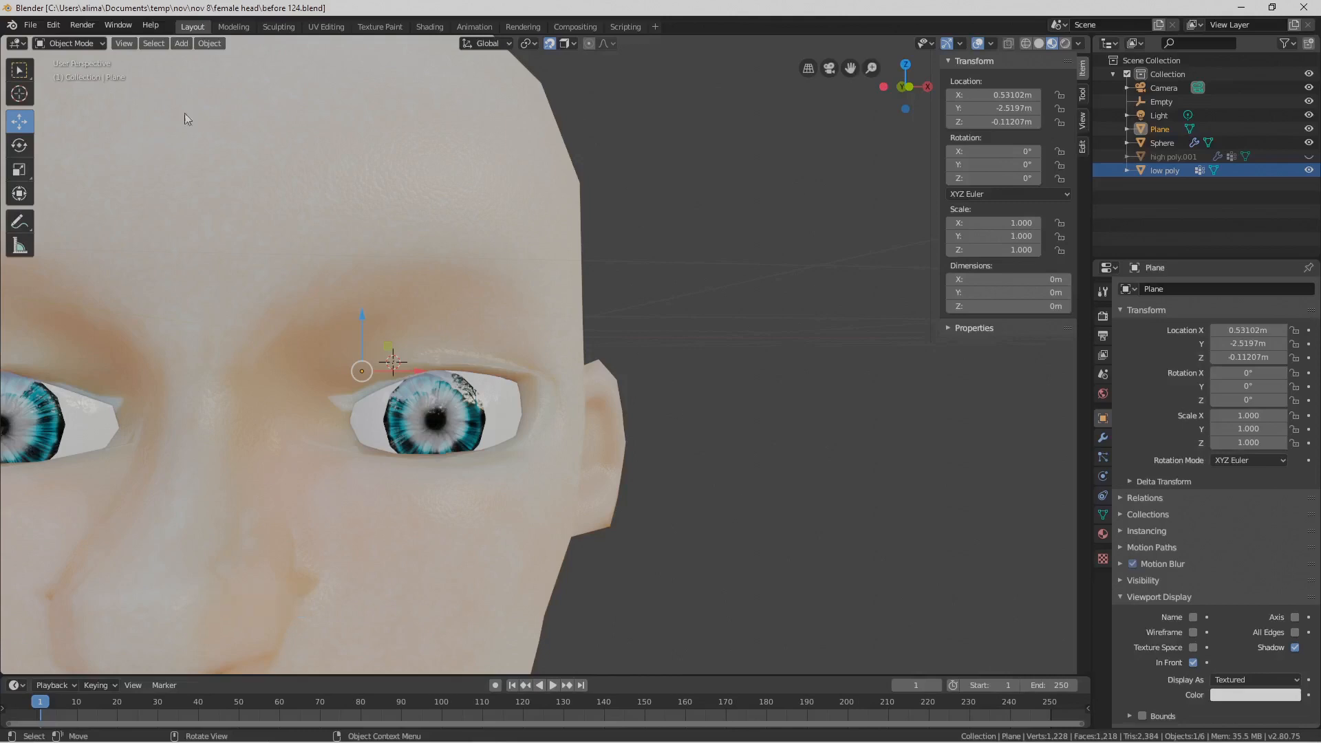
Snap the plane's single vertex onto the head's surface in Edit Mode and save the scene as before 125.blend
left_click(101, 42)
left_click(96, 74)
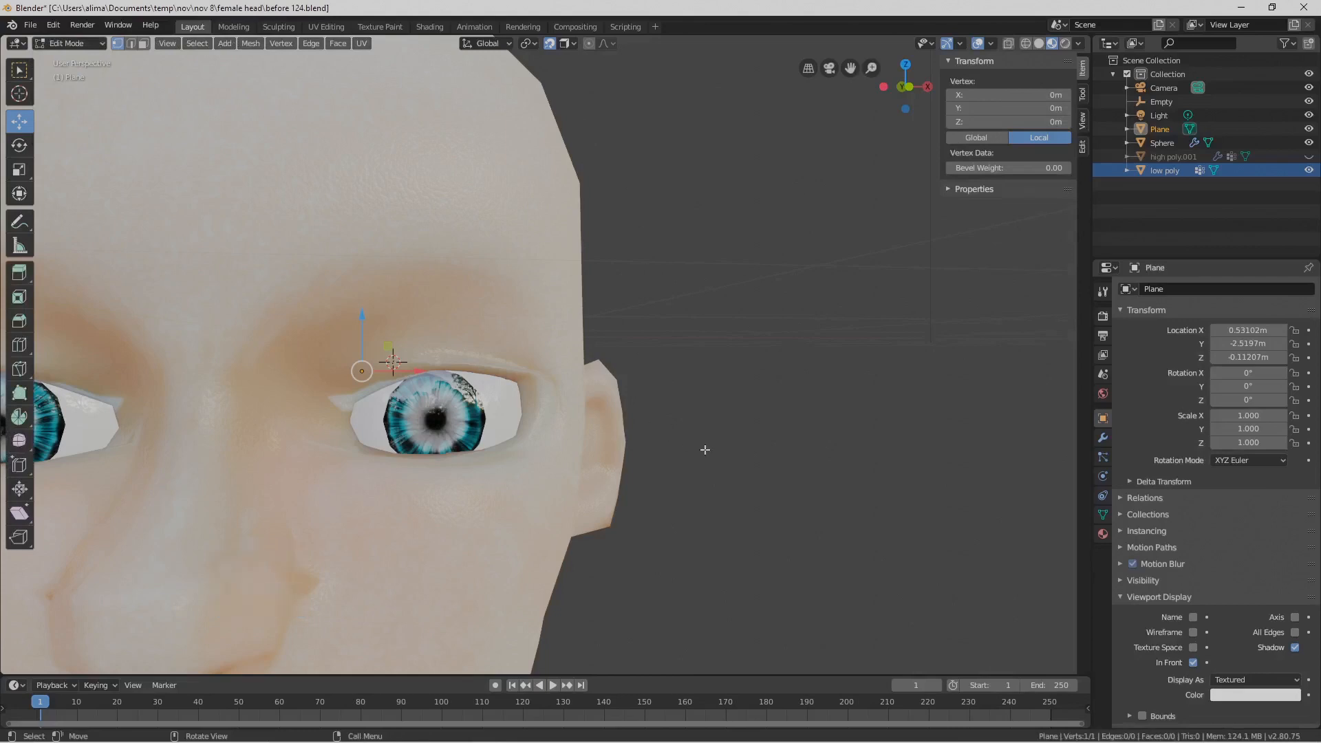
middle_click_drag(681, 389, 687, 384, "ctrl")
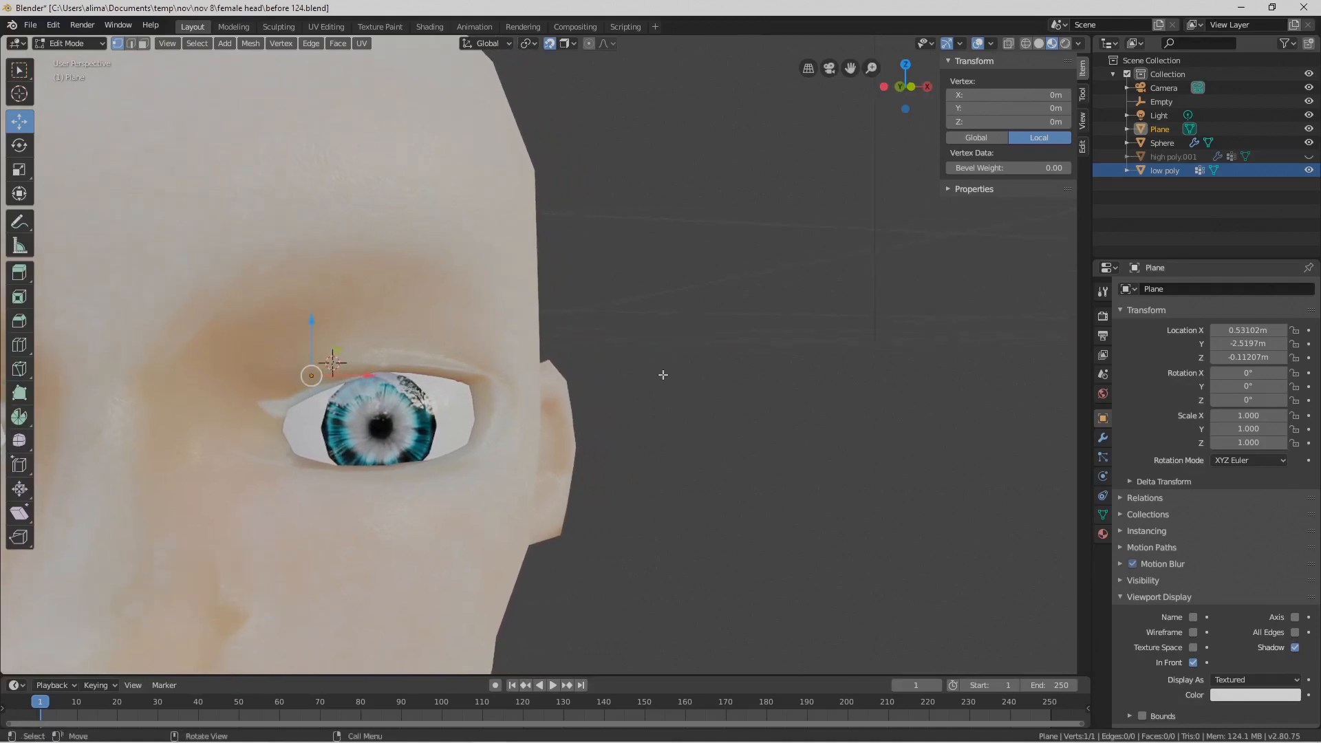
key("a")
key("g")
left_click(665, 370)
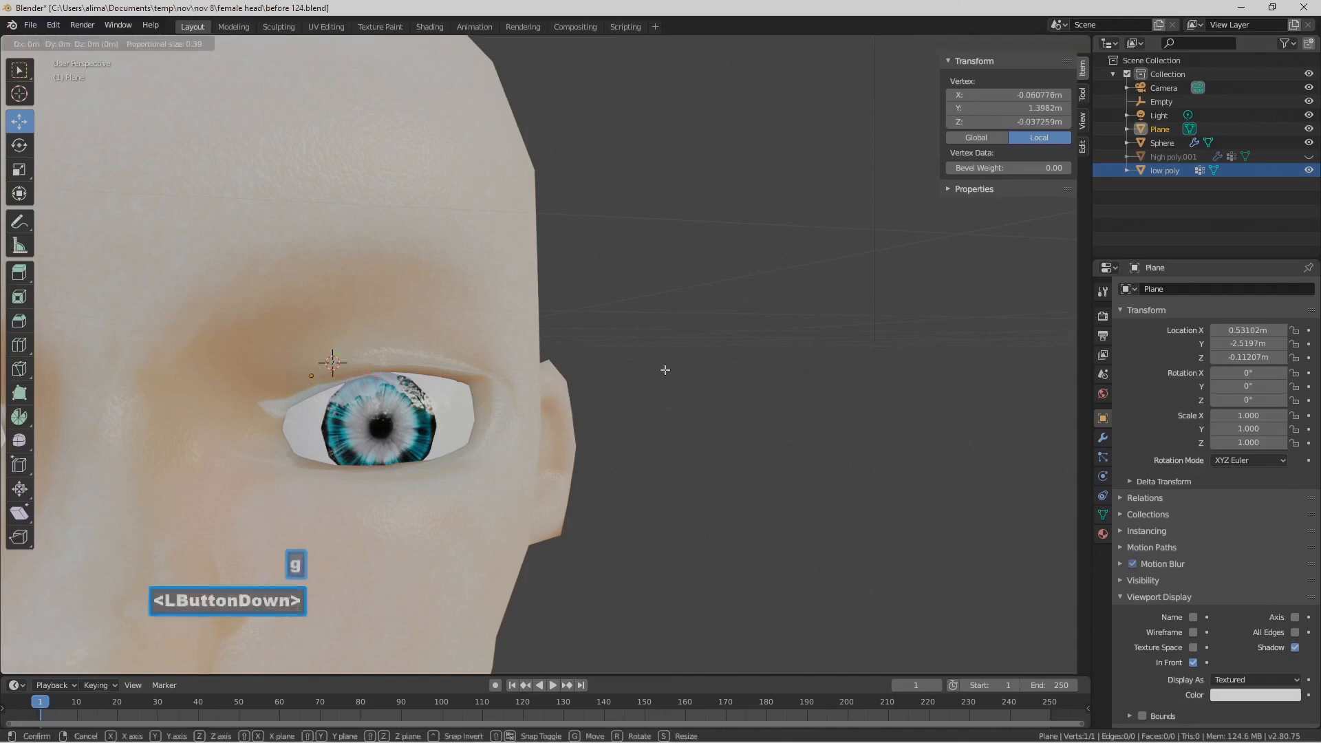
middle_click_drag(386, 375, 307, 385)
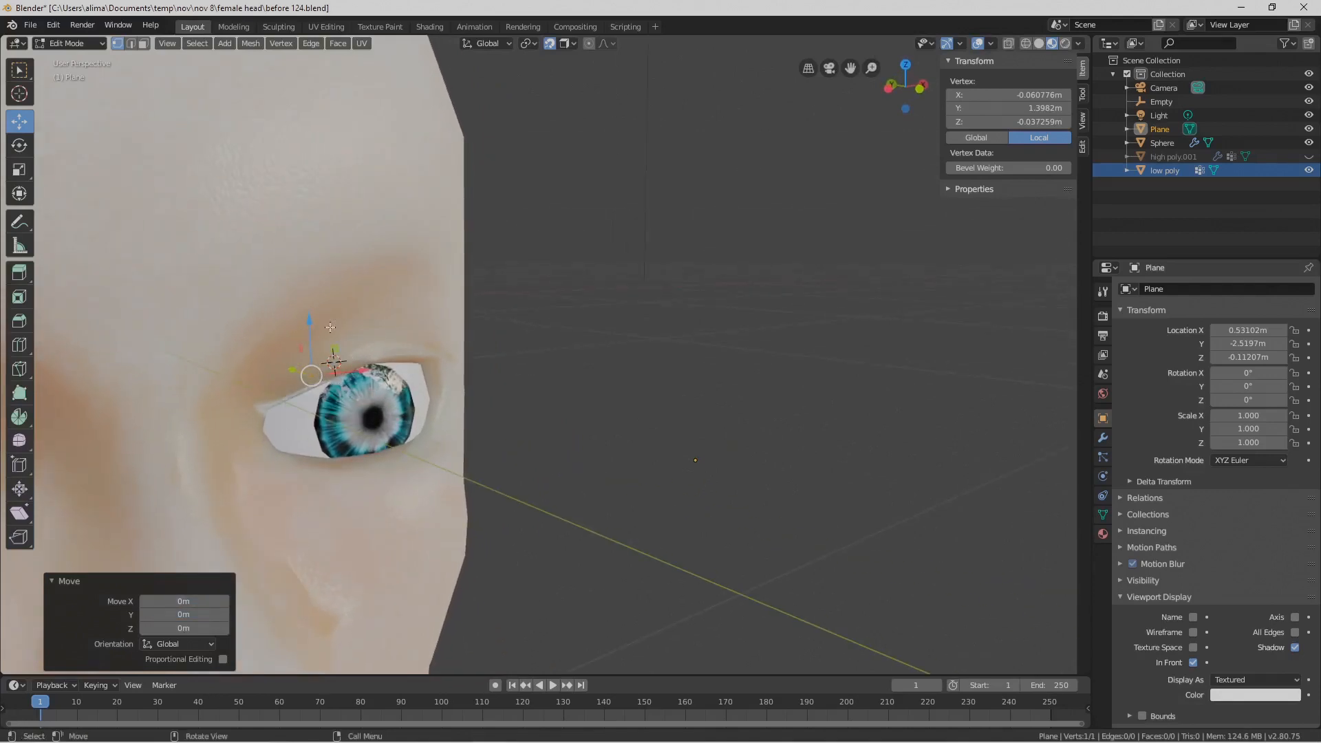
middle_click_drag(394, 338, 346, 255)
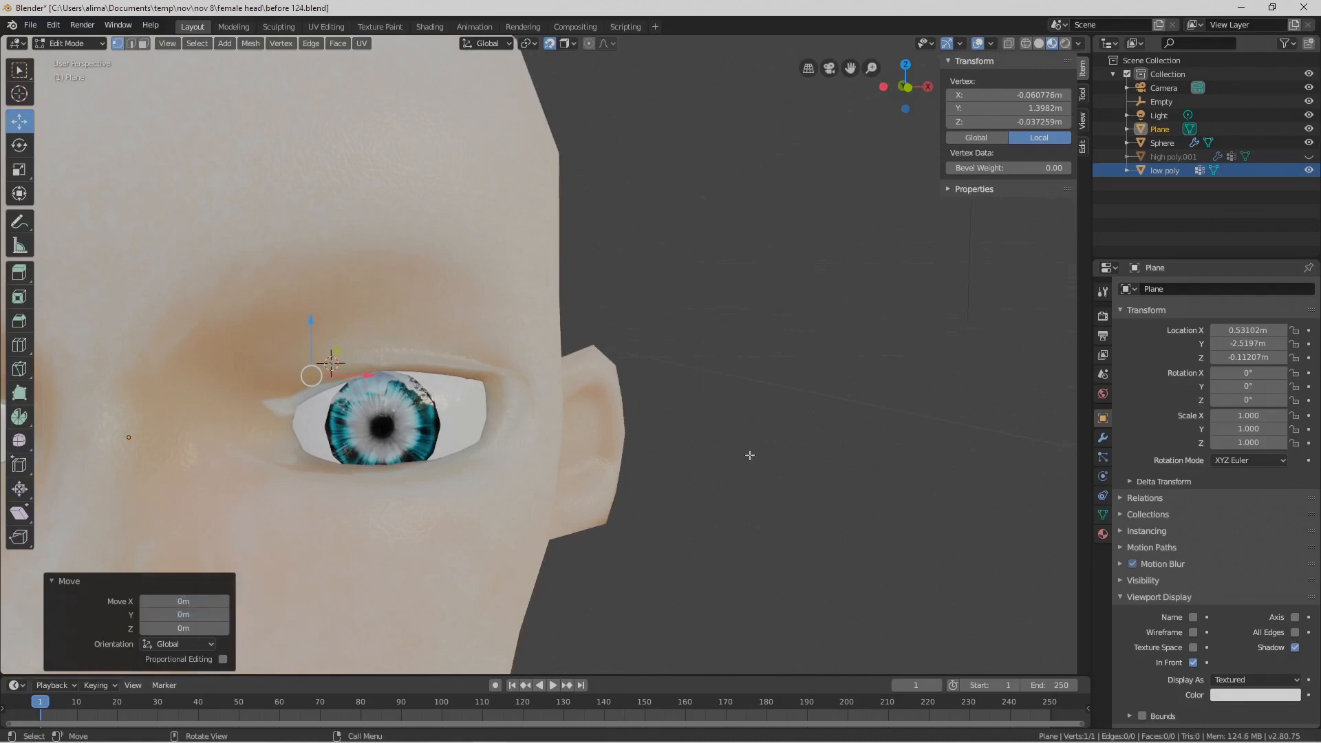
key("Pause")
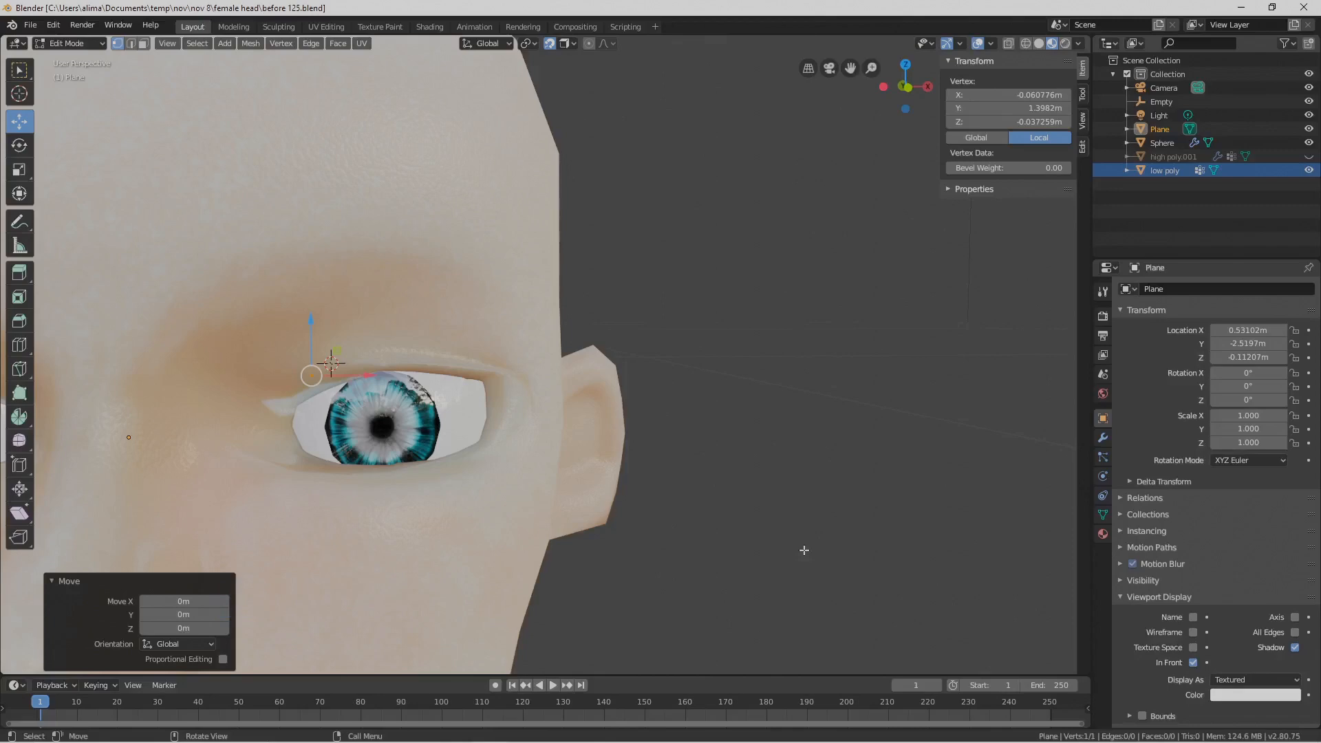
Move the vertex down onto the upper eyelid near the inner eye corner and extrude a second vertex to the lid's edge
middle_click_drag(629, 470, 426, 277, "ctrl")
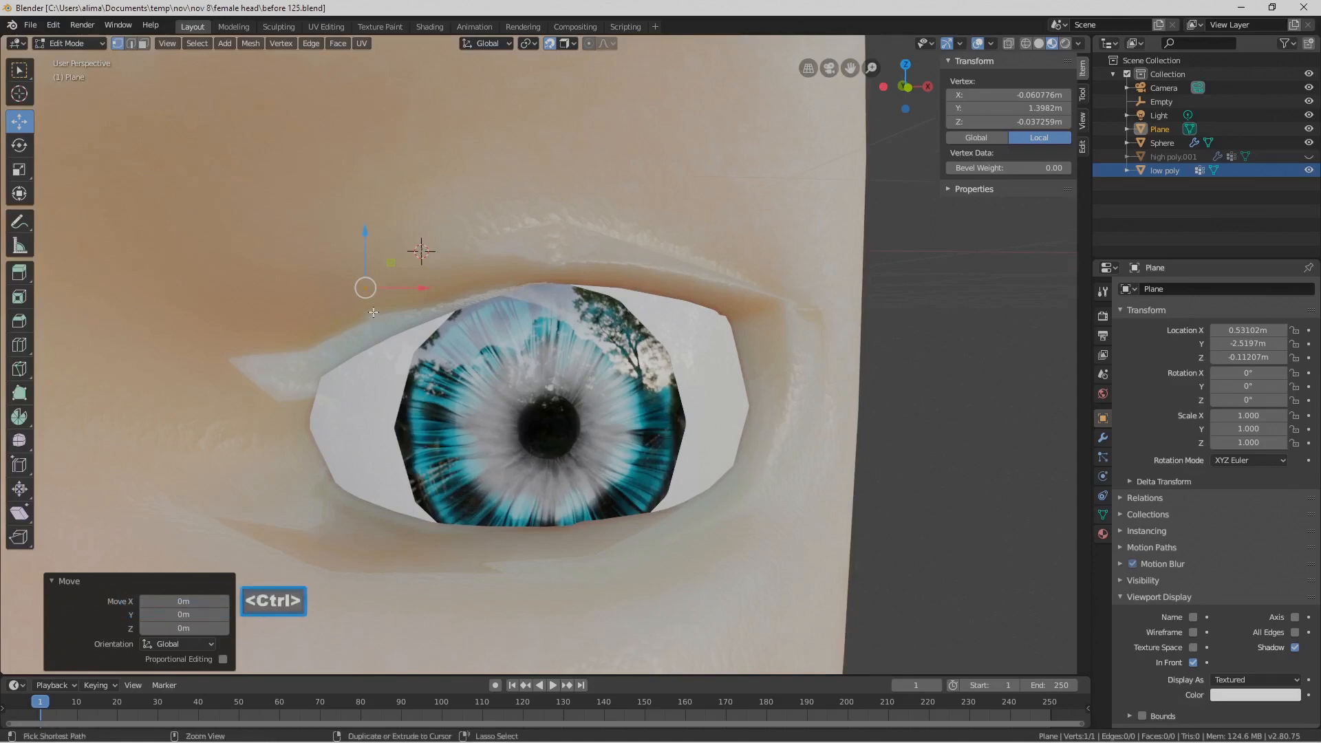
left_click_drag(364, 256, 365, 252)
middle_click_drag(365, 252, 438, 286)
left_click_drag(373, 256, 363, 324)
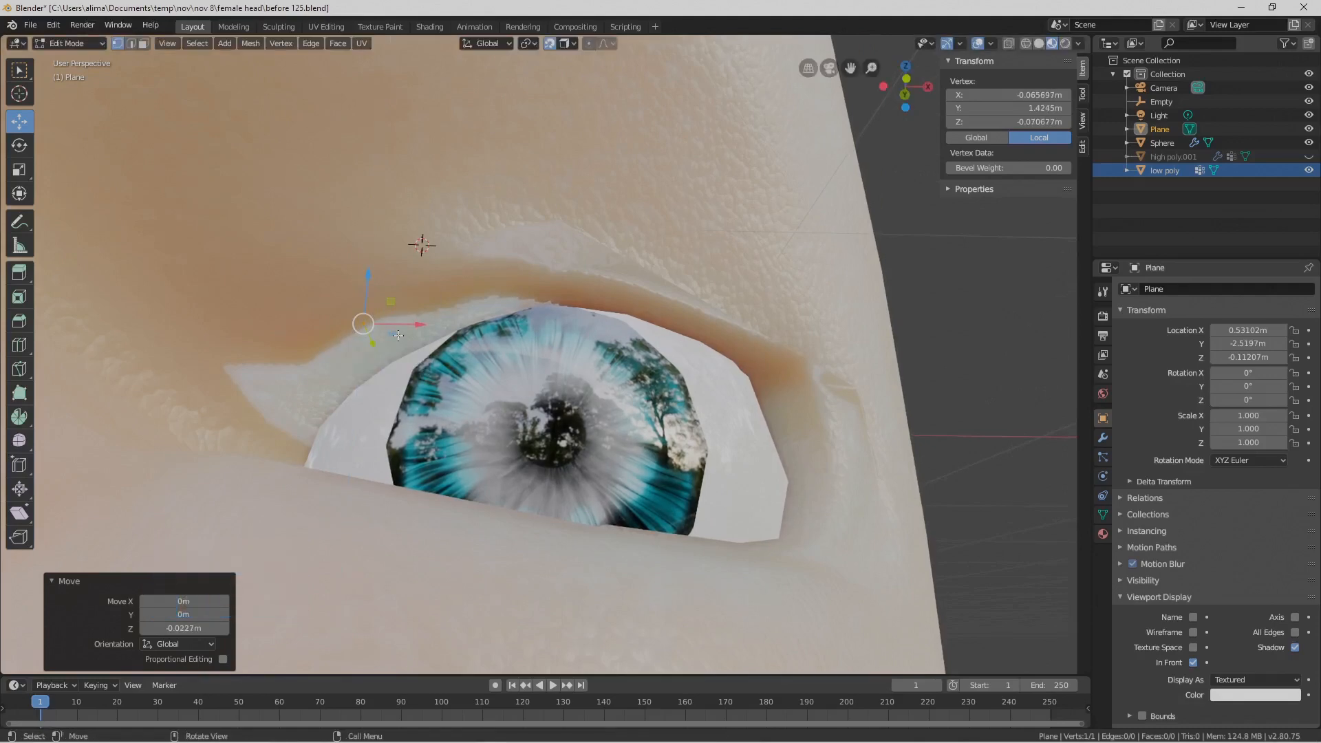
key("ctrl")
right_click(378, 356, "ctrl")
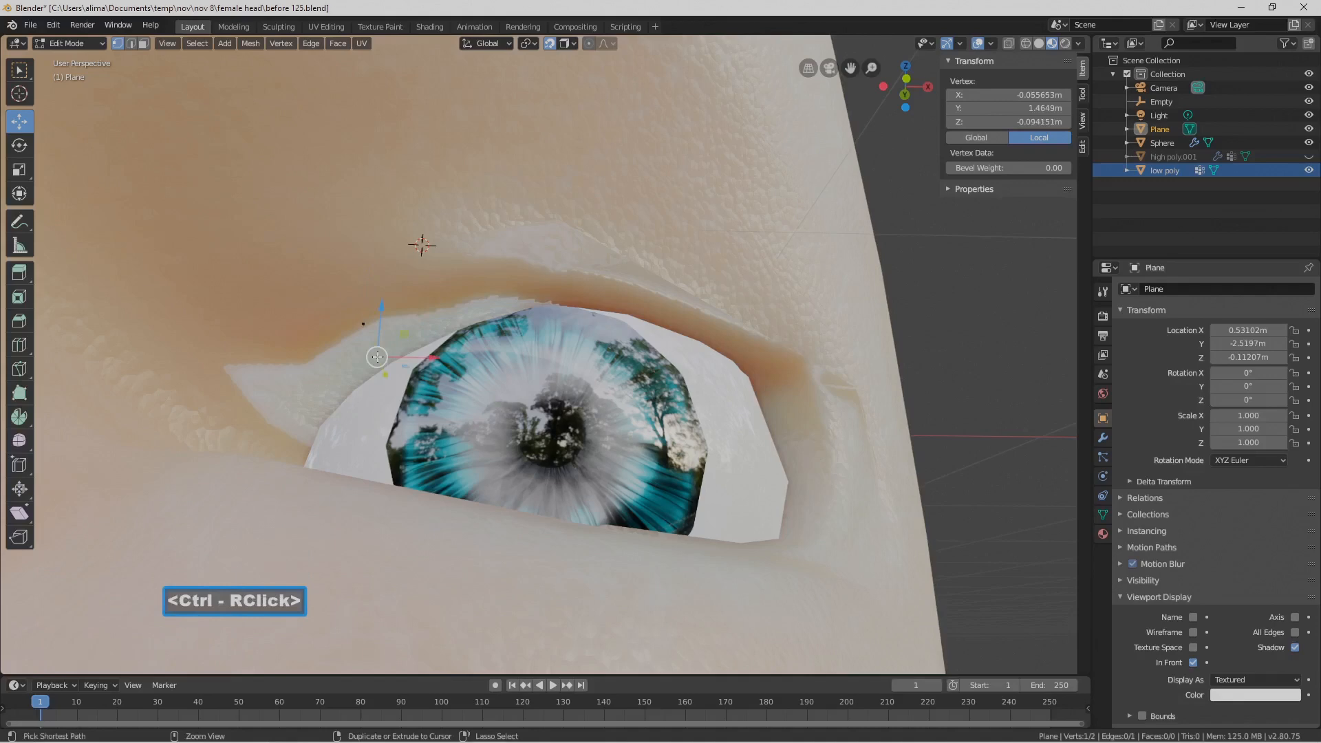
mouse_move(400, 328)
middle_mouse_down()
mouse_move(413, 303)
mouse_move(389, 329)
middle_mouse_up()
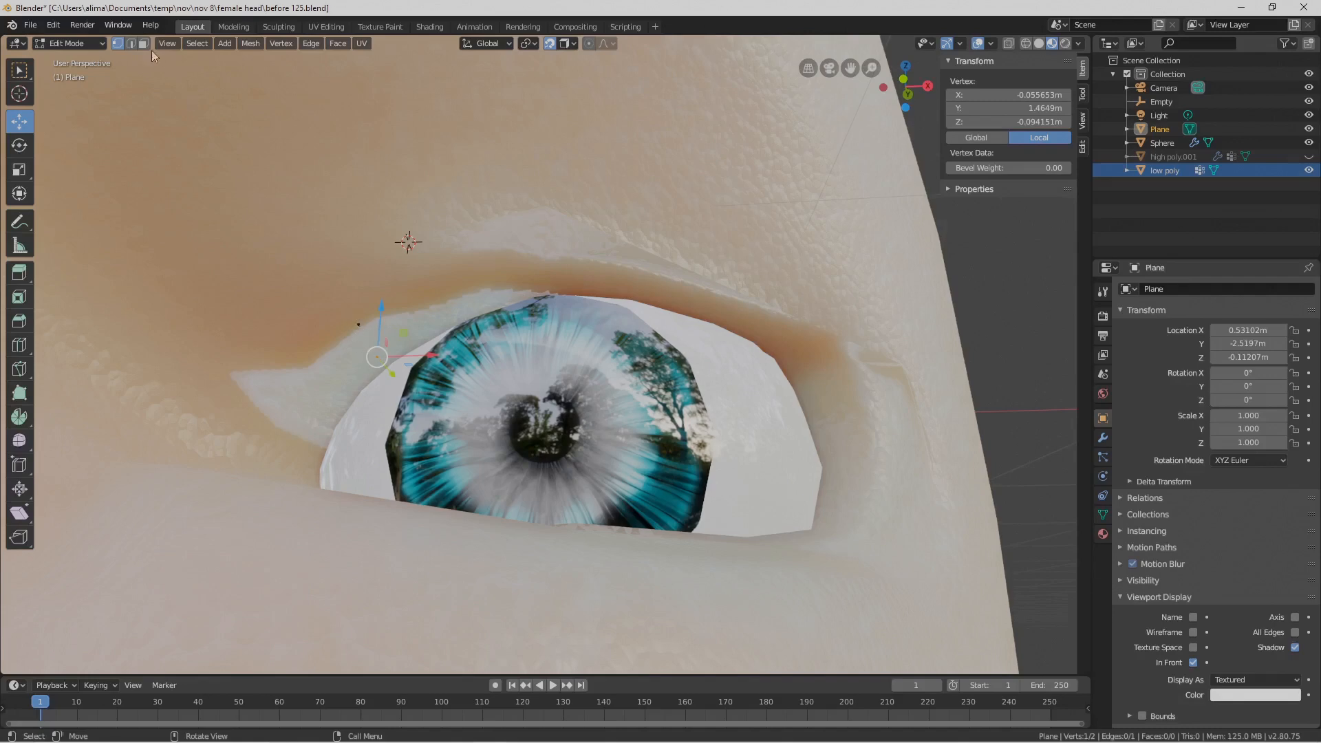
Select the edge between the two vertices in edge select mode and extrude it five segments along the upper eyelid
left_click(131, 44)
left_click(374, 344)
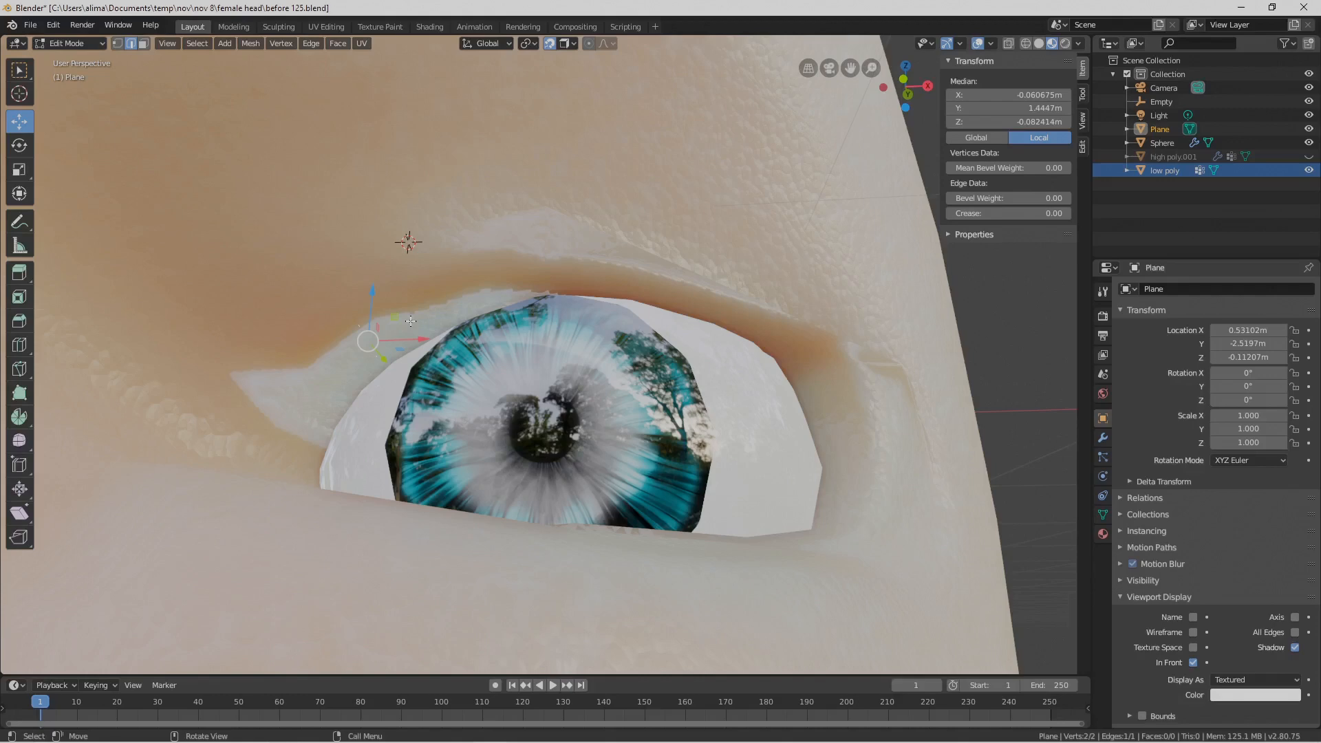
key("ctrl")
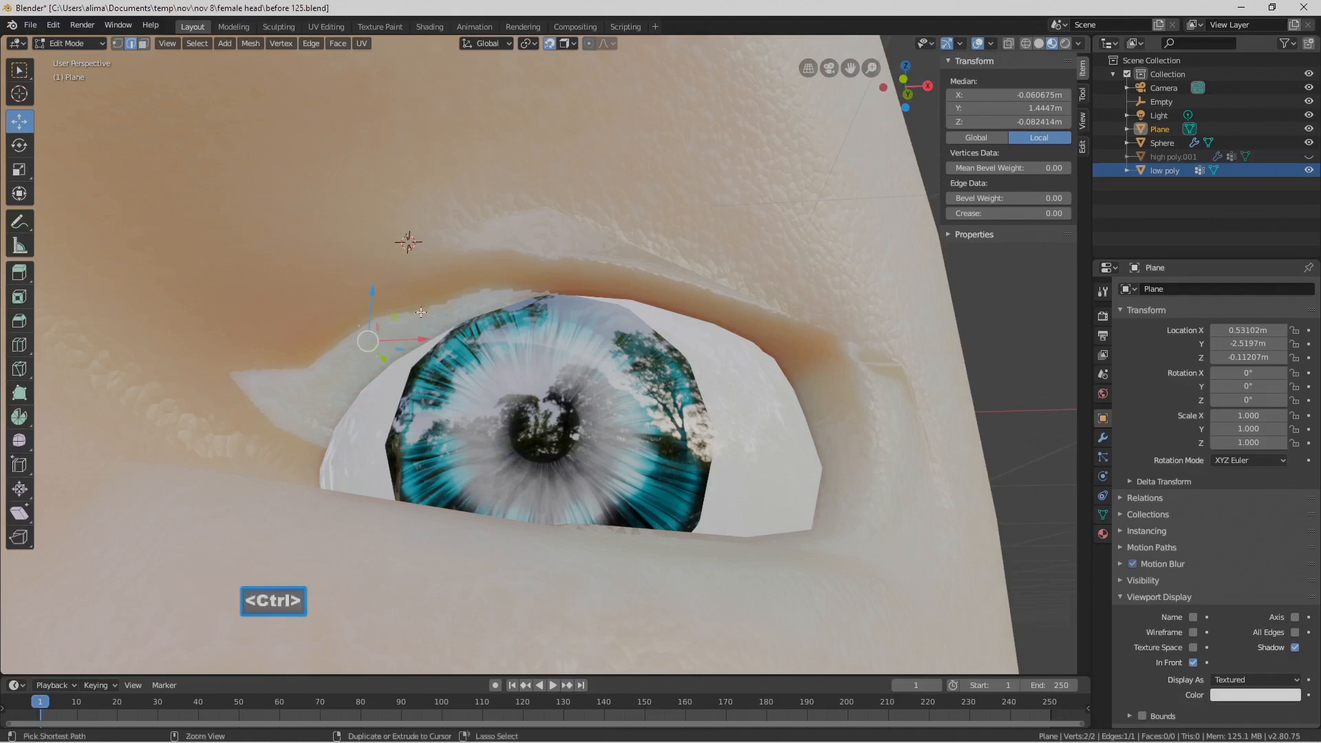
right_click(421, 312, "ctrl")
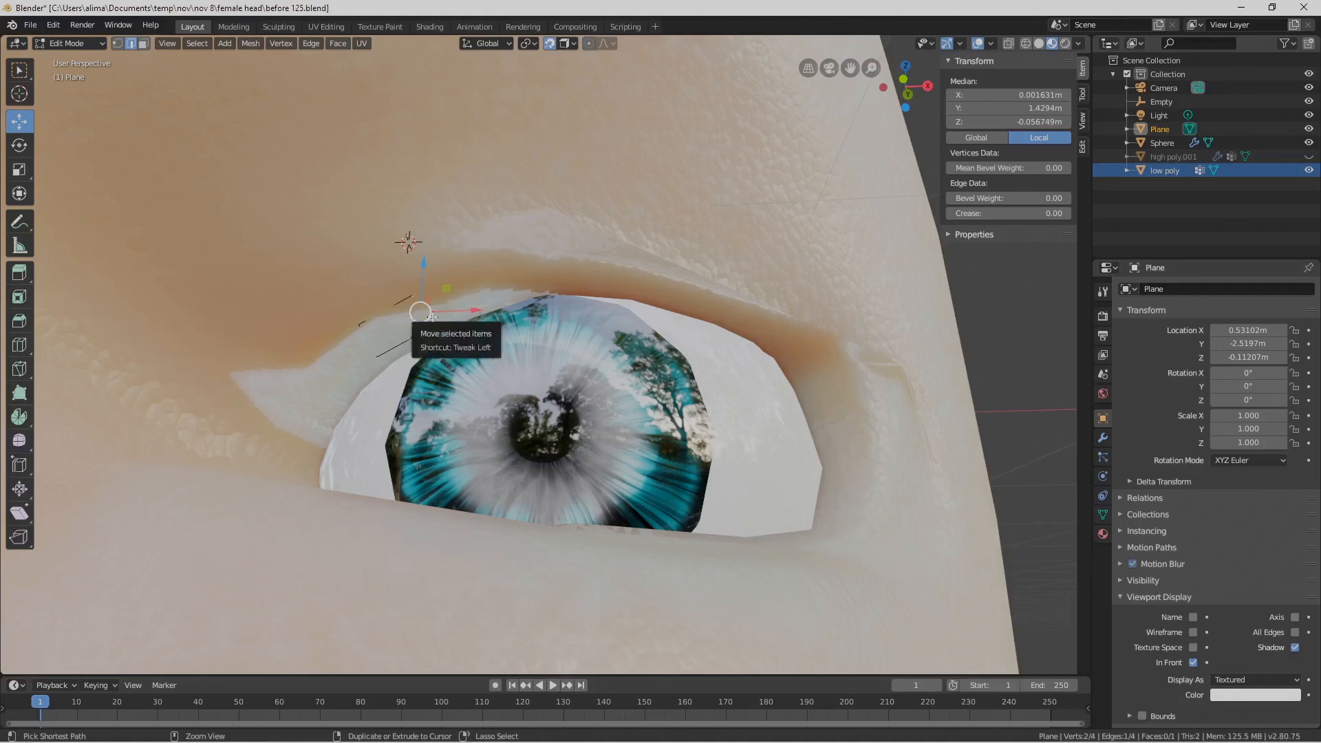
right_click(481, 291, "ctrl")
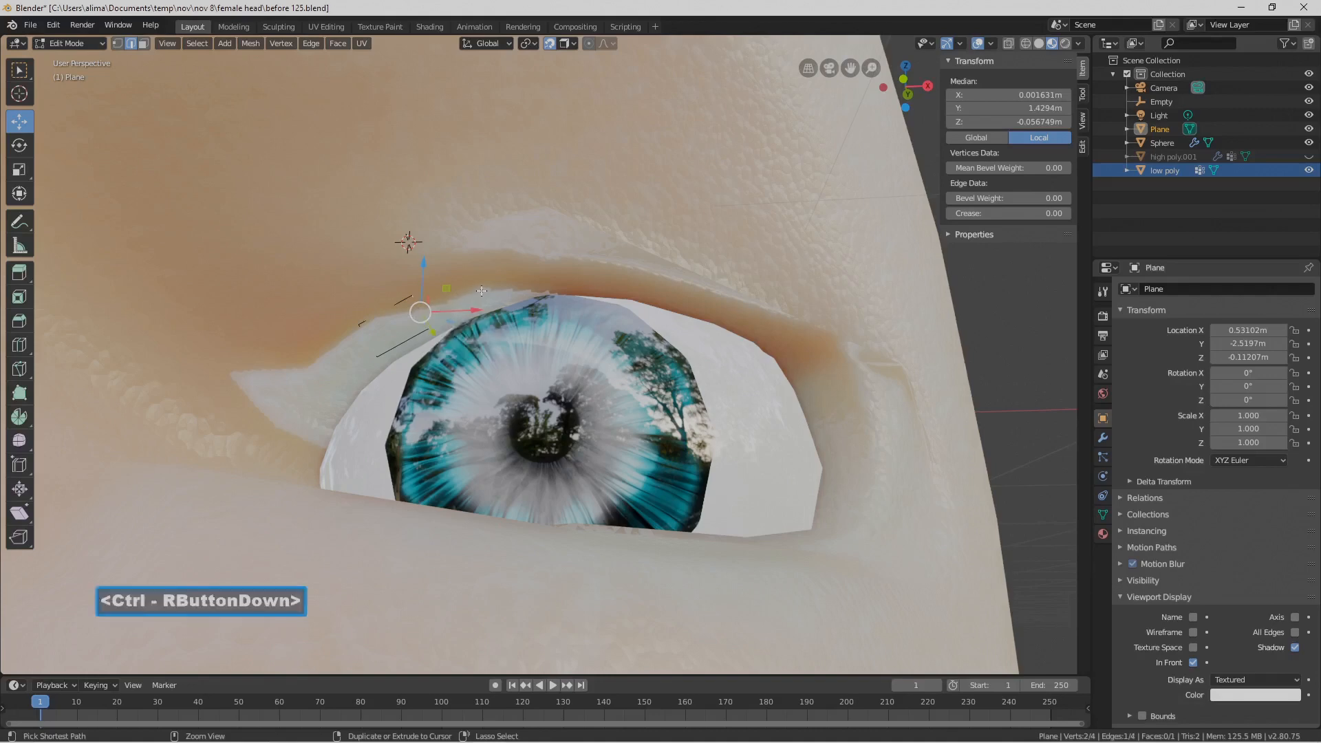
right_click(541, 278, "ctrl")
right_click(598, 269, "ctrl")
right_click(657, 287, "ctrl")
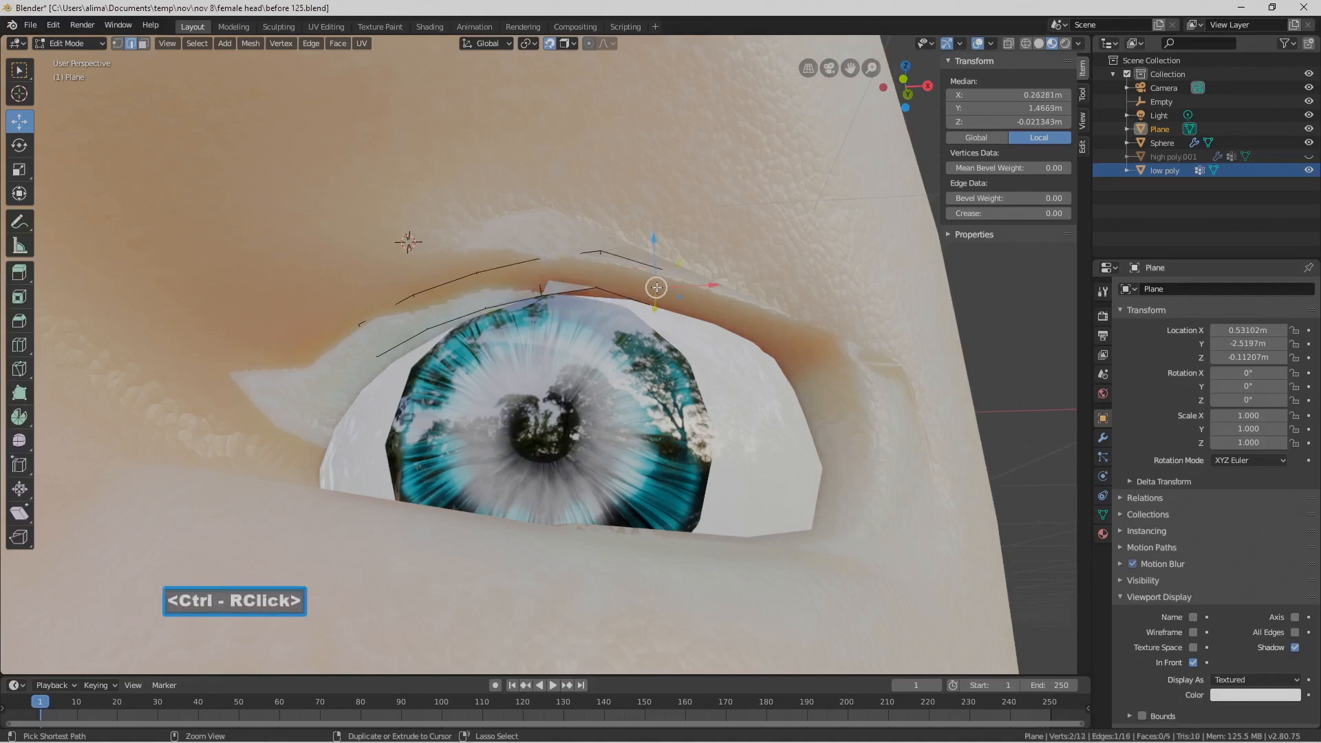
Extend the strip by five extruded segments along the rest of the upper eyelid and down around the outer eye corner
right_click(707, 301, "ctrl")
right_click(767, 328, "ctrl")
right_click(821, 376, "ctrl")
right_click(843, 437, "ctrl")
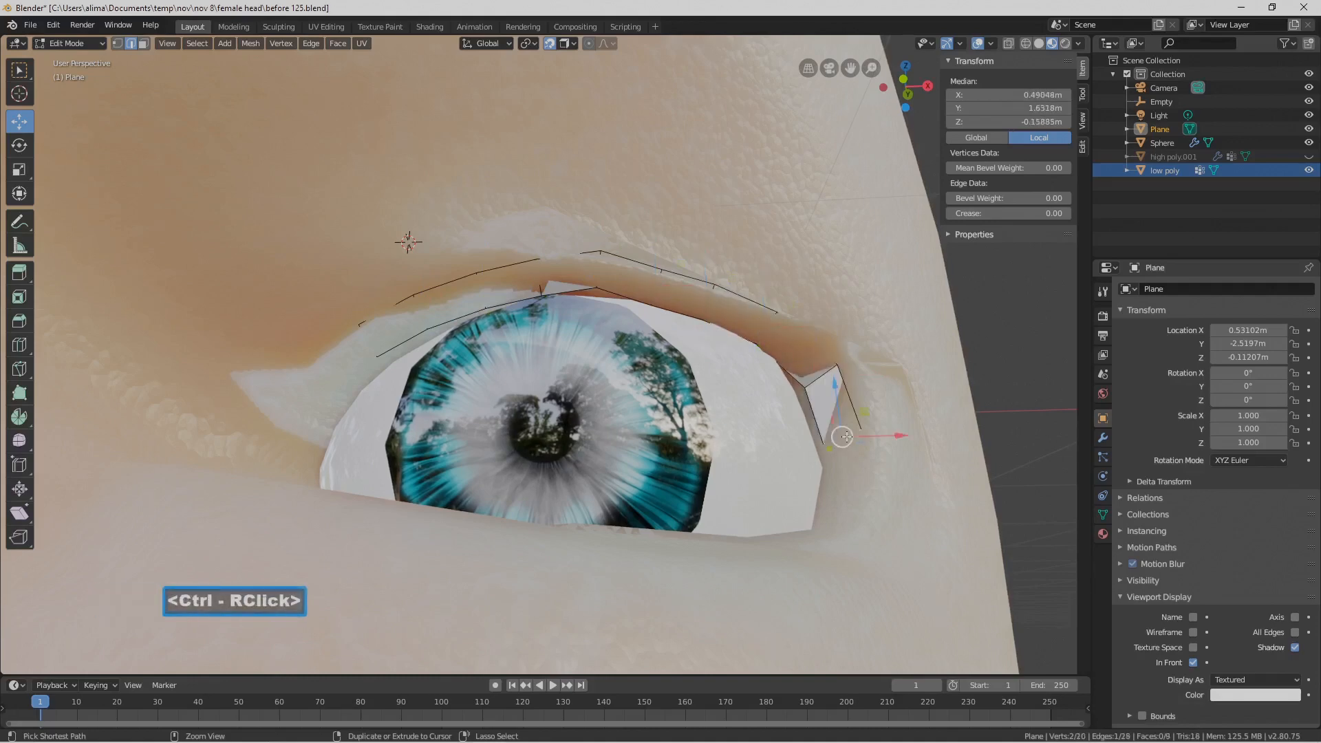
right_click(843, 490, "ctrl")
Extrude six more segments from the outer corner along the lower eyelid toward the inner side of the eye
middle_click_drag(843, 490, 850, 514)
right_click(820, 543, "ctrl")
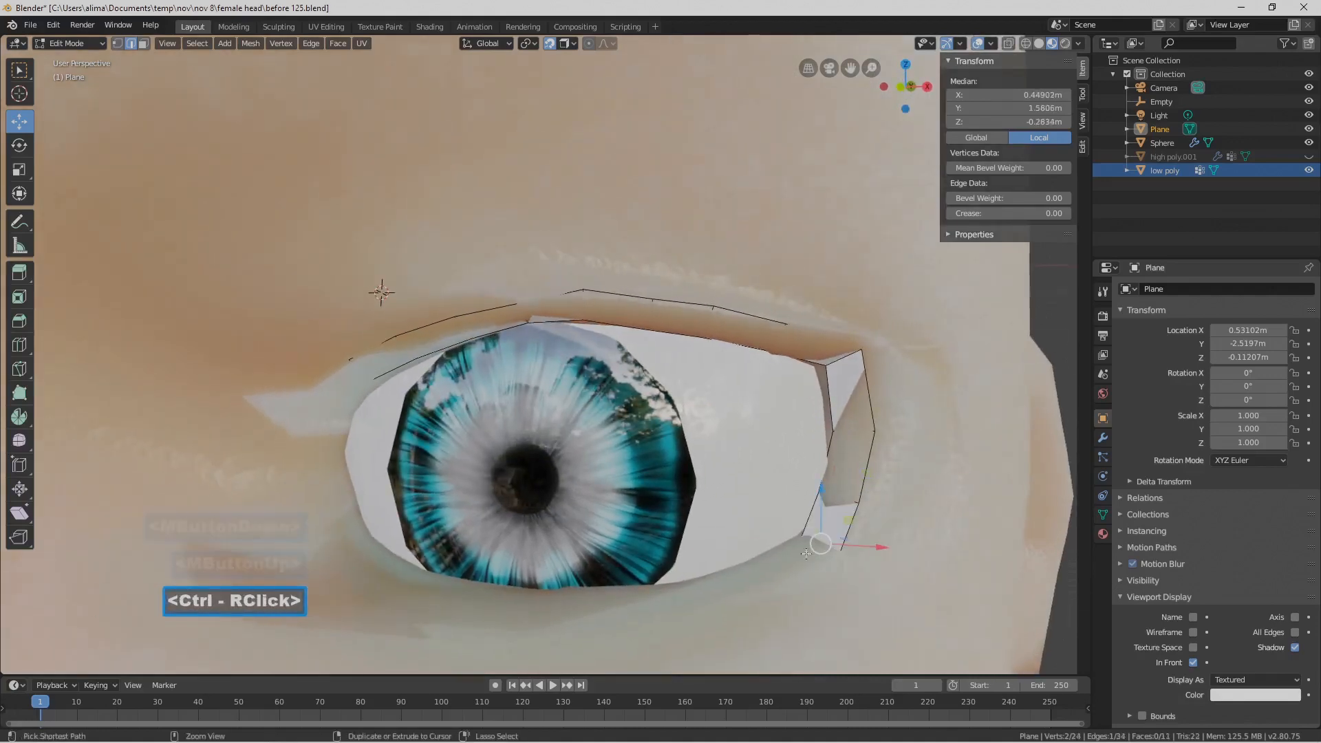
right_click(771, 575, "ctrl")
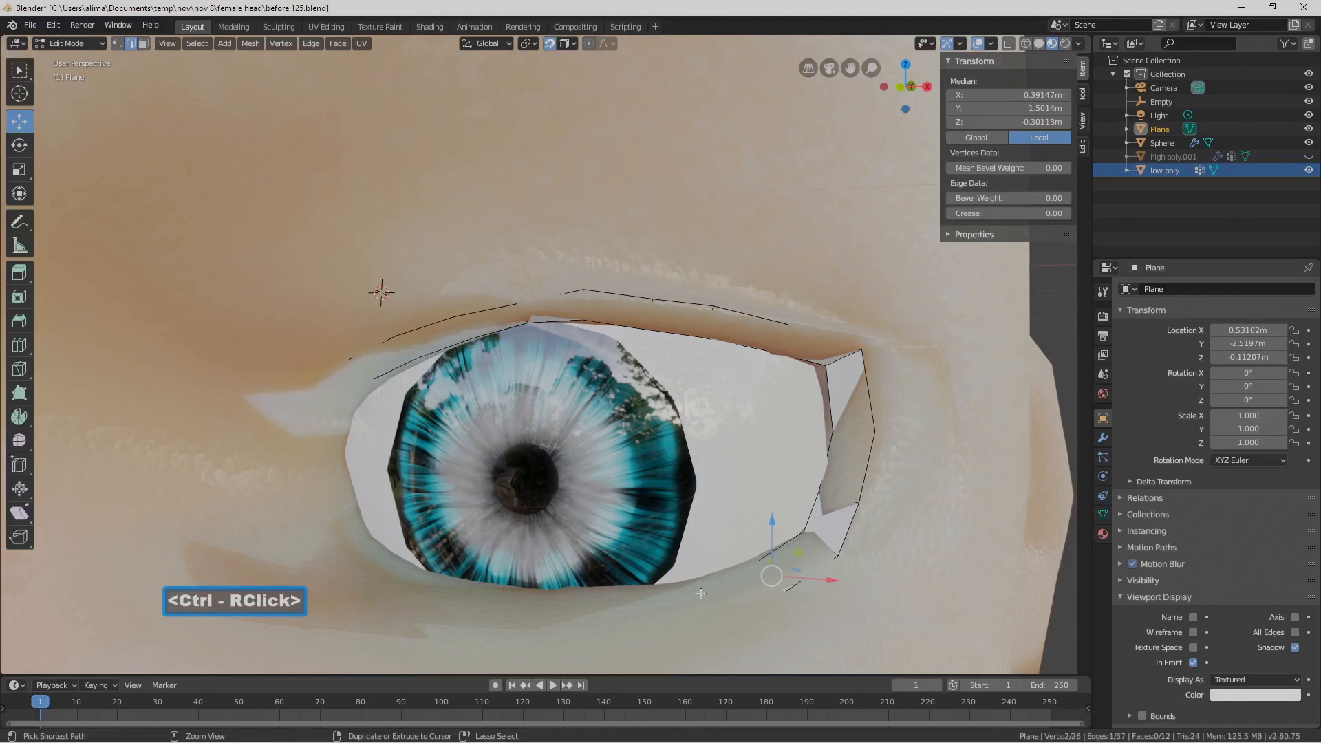
right_click(694, 595, "ctrl")
middle_click_drag(693, 595, 685, 616)
key("ctrl")
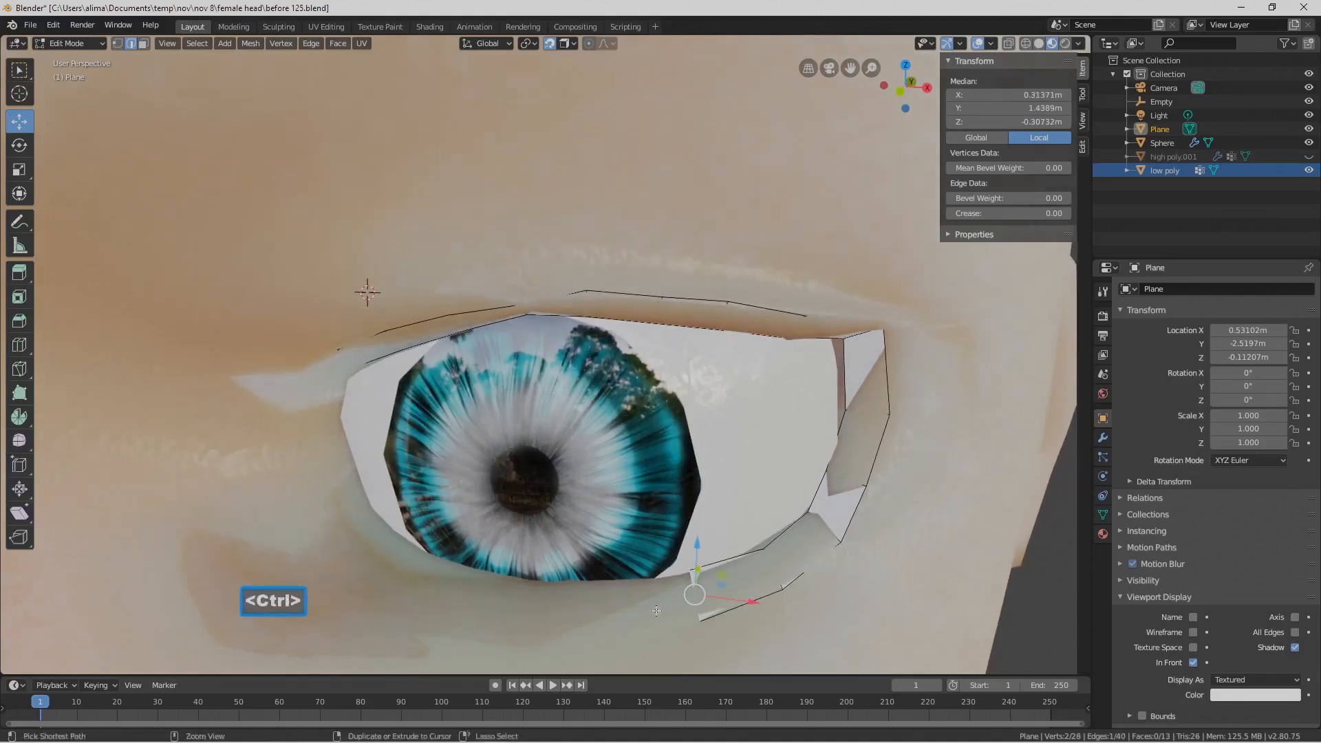
right_click(609, 603, "ctrl")
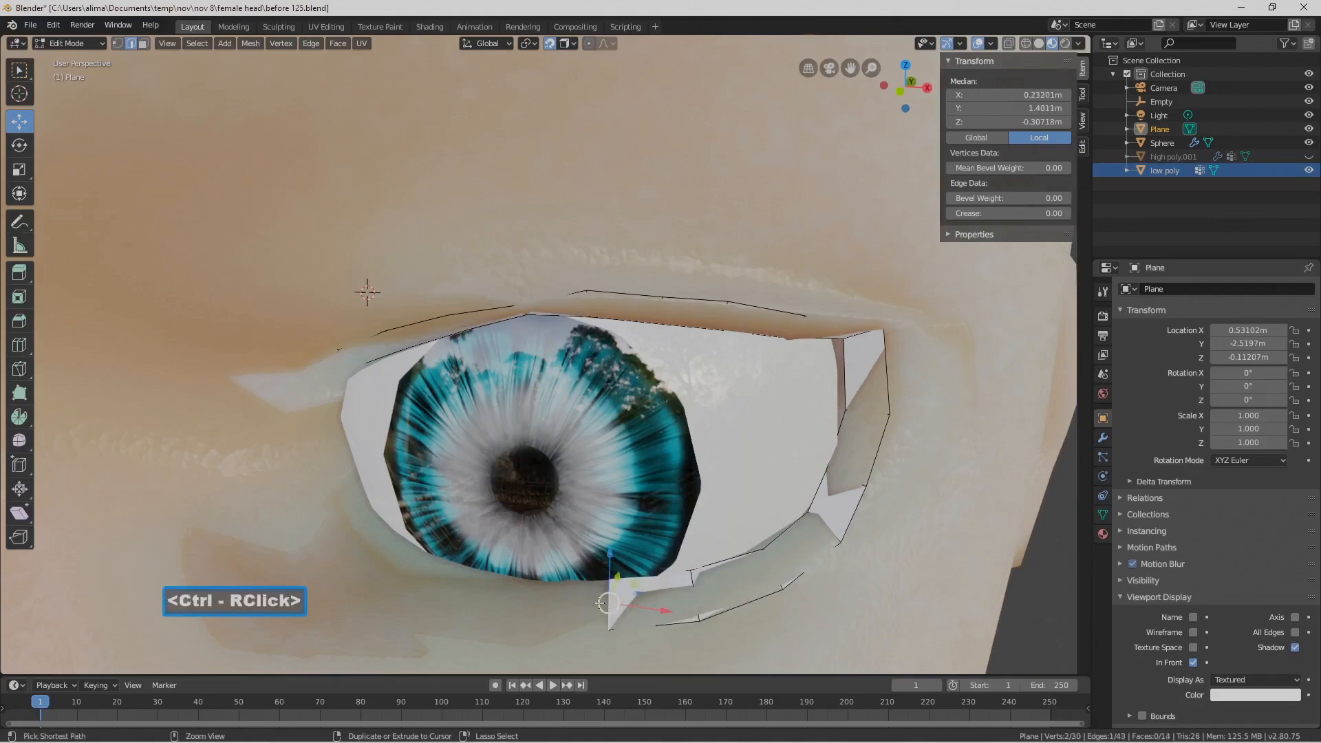
right_click(490, 592, "ctrl")
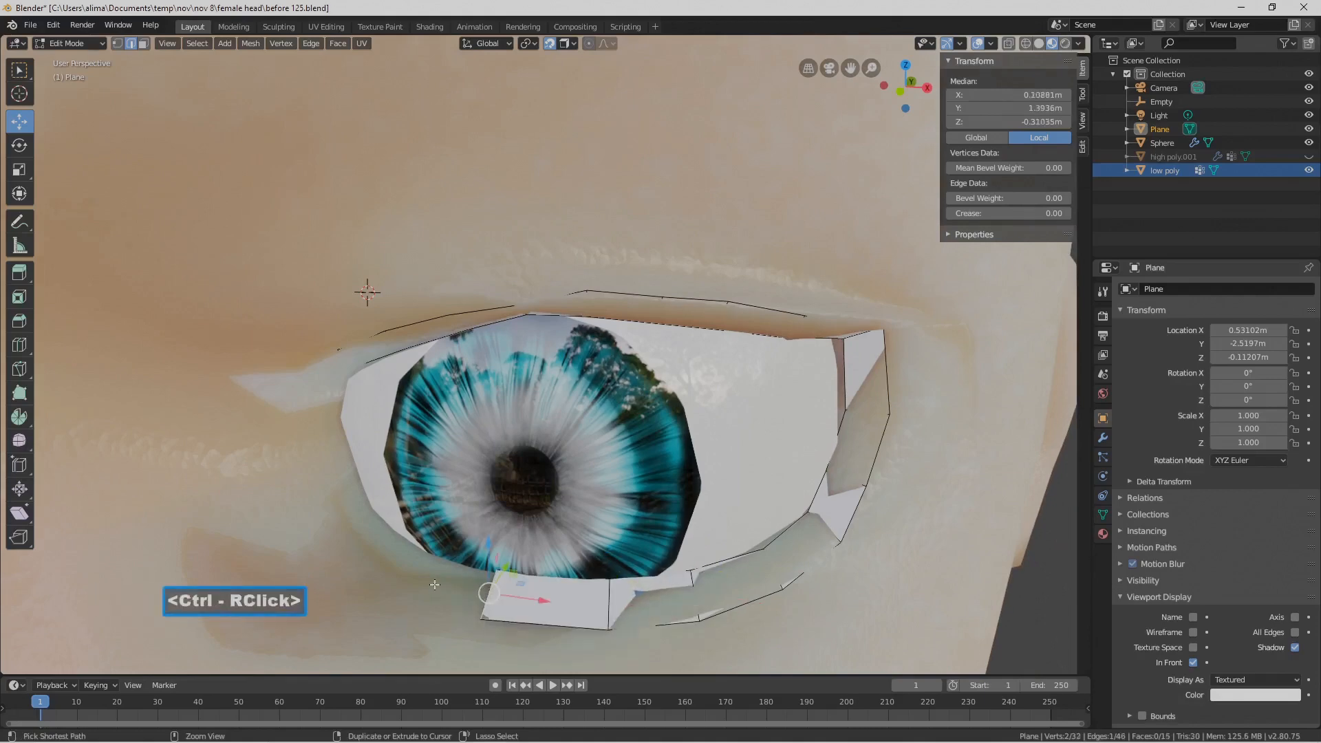
right_click(411, 581, "ctrl")
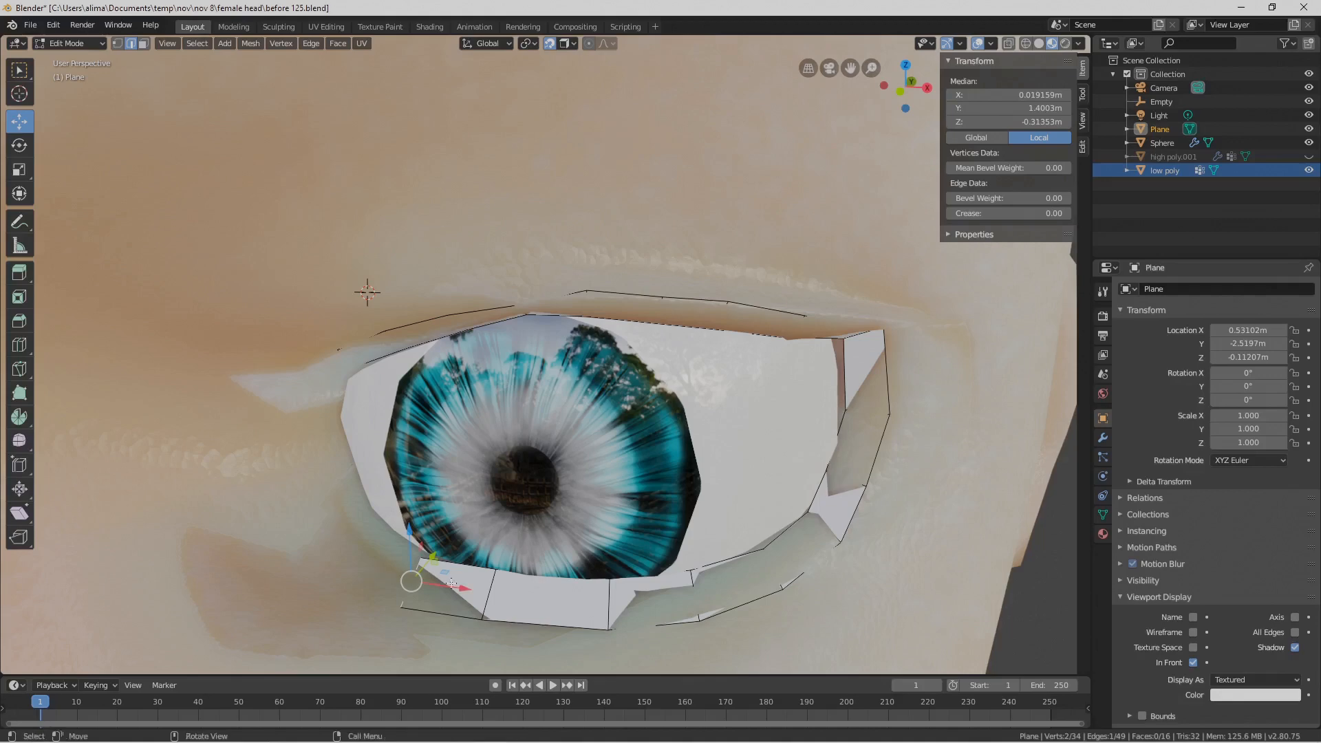
Move the strip's last lower-lid edge -0.0247 m along X and save the scene as before 126.blend
left_click_drag(452, 585, 457, 590)
middle_click_drag(458, 591, 788, 584)
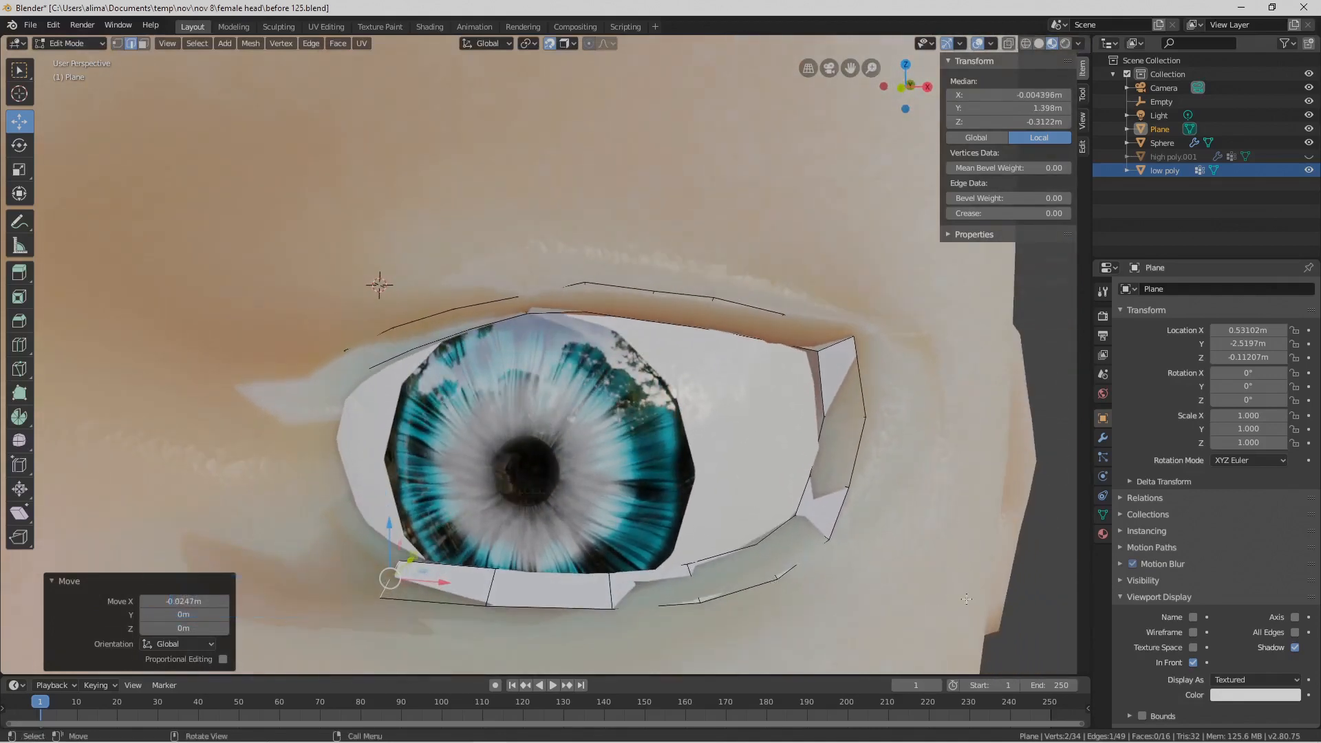
key("Pause")
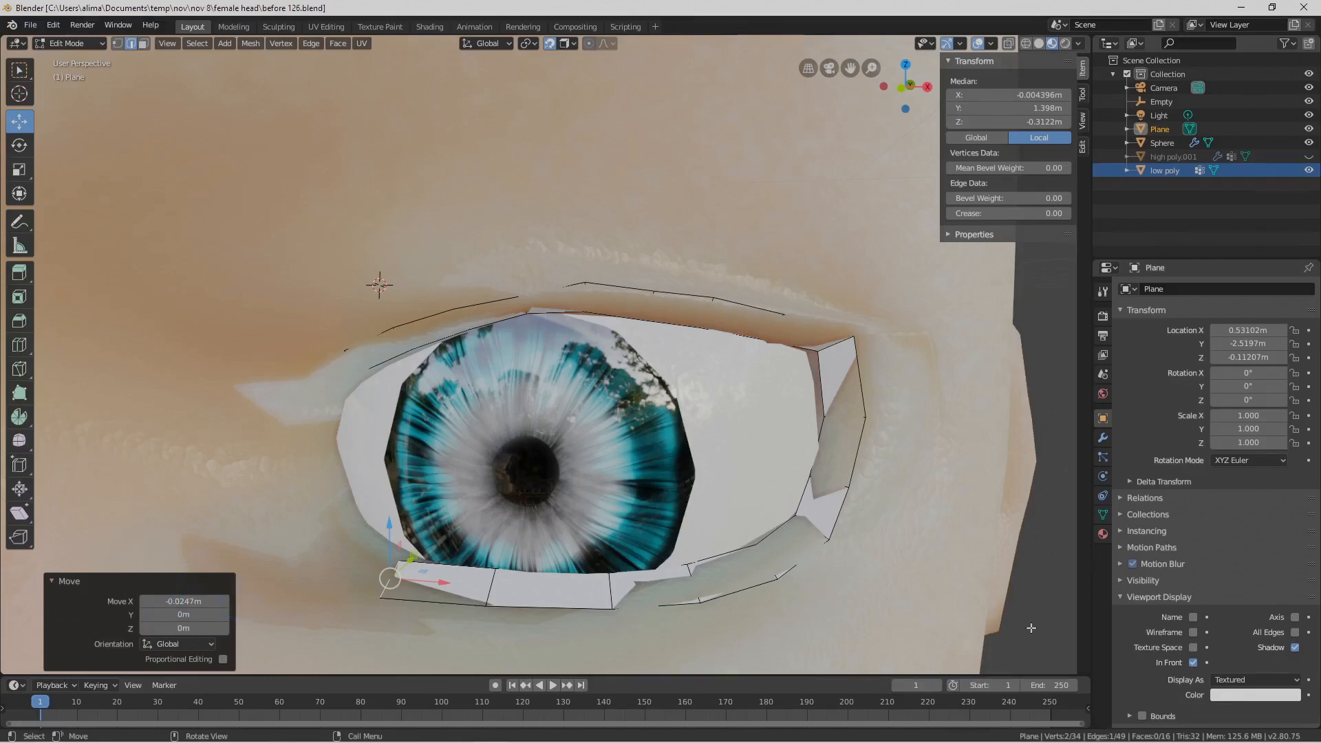
Give the plane a new material with a near-black base color in Object Mode and save the scene as before 127.blend
left_click(100, 44)
left_click(103, 57)
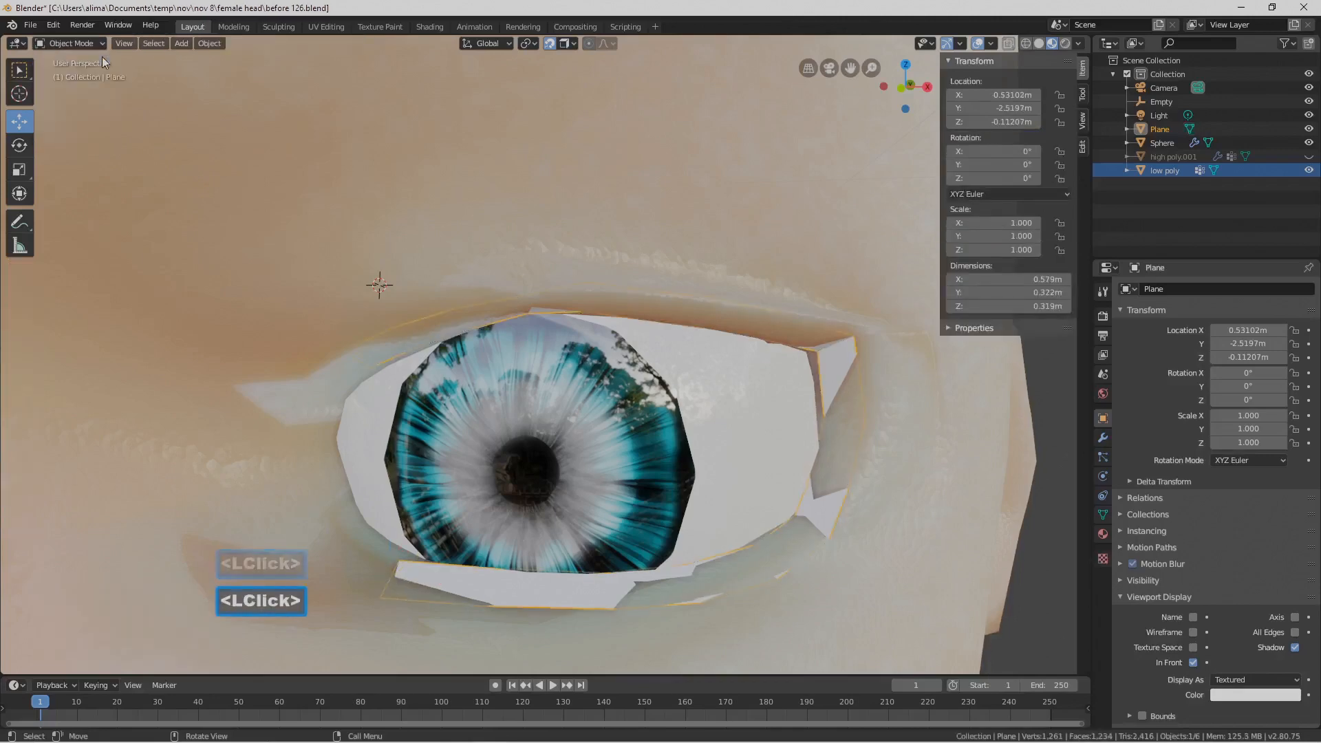
left_click(1102, 535)
left_click(1217, 334)
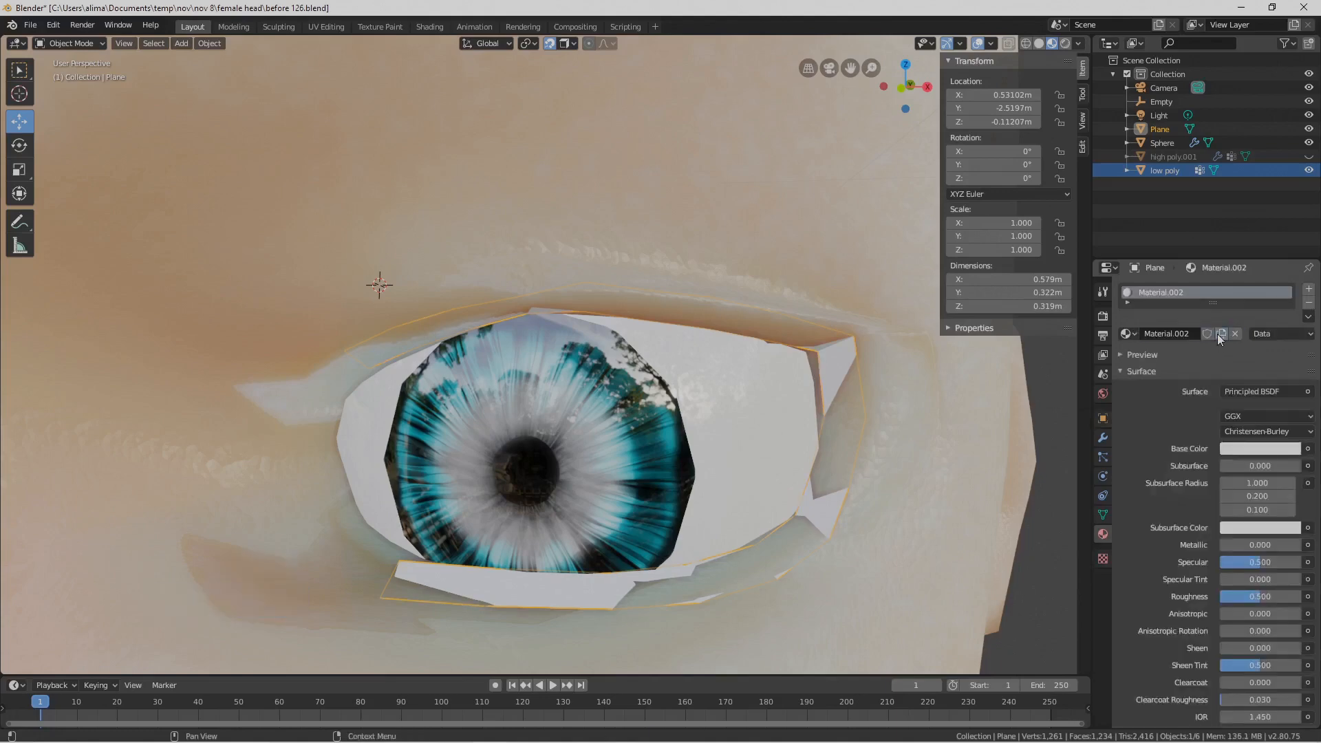
left_click(1277, 451)
left_click_drag(1290, 272, 1285, 339)
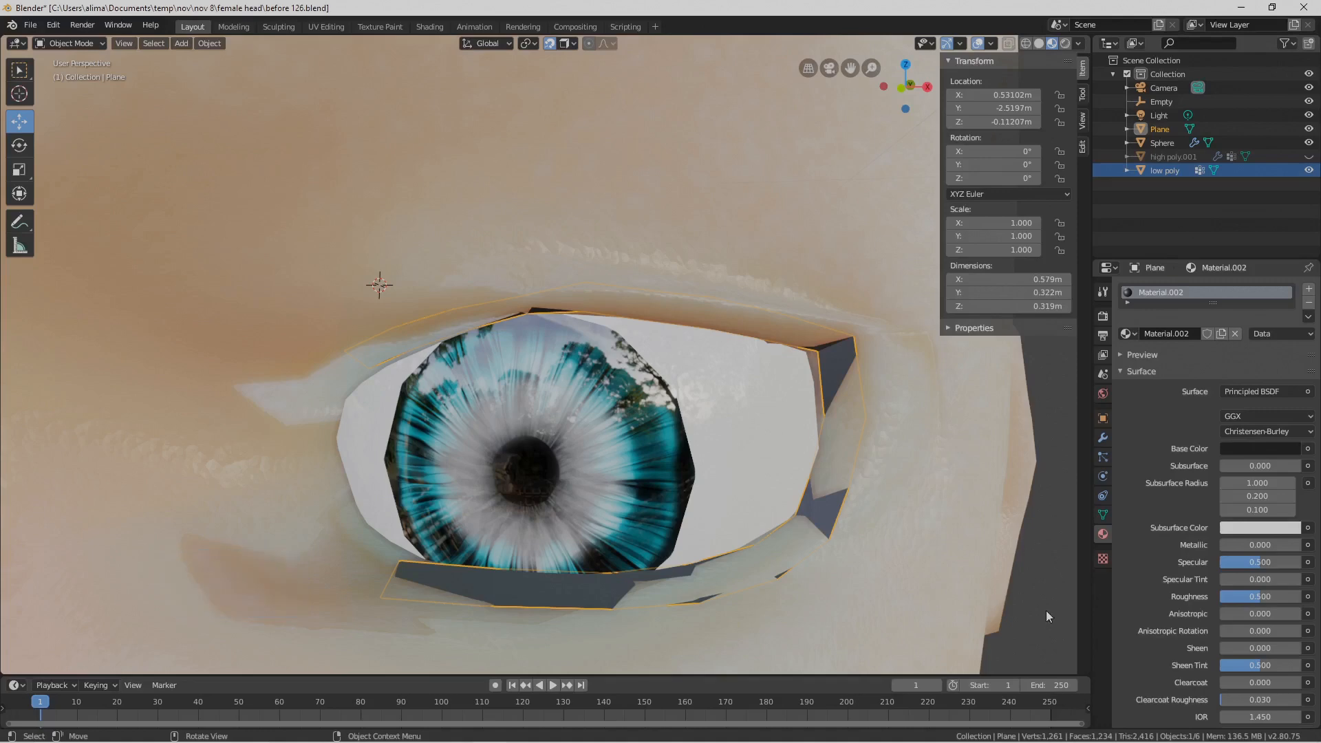
key("Pause")
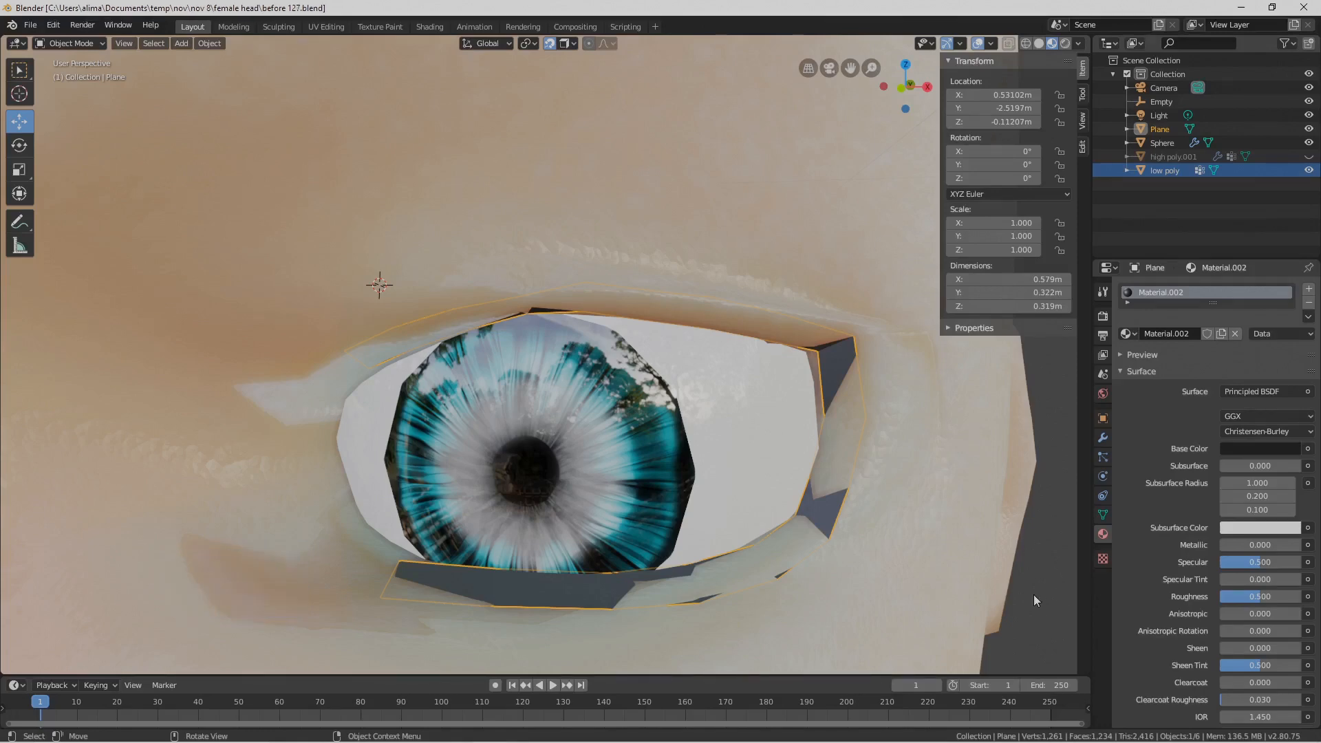
Add a Mirror modifier on the X axis to the plane and turn off its viewport display
left_click(1101, 437)
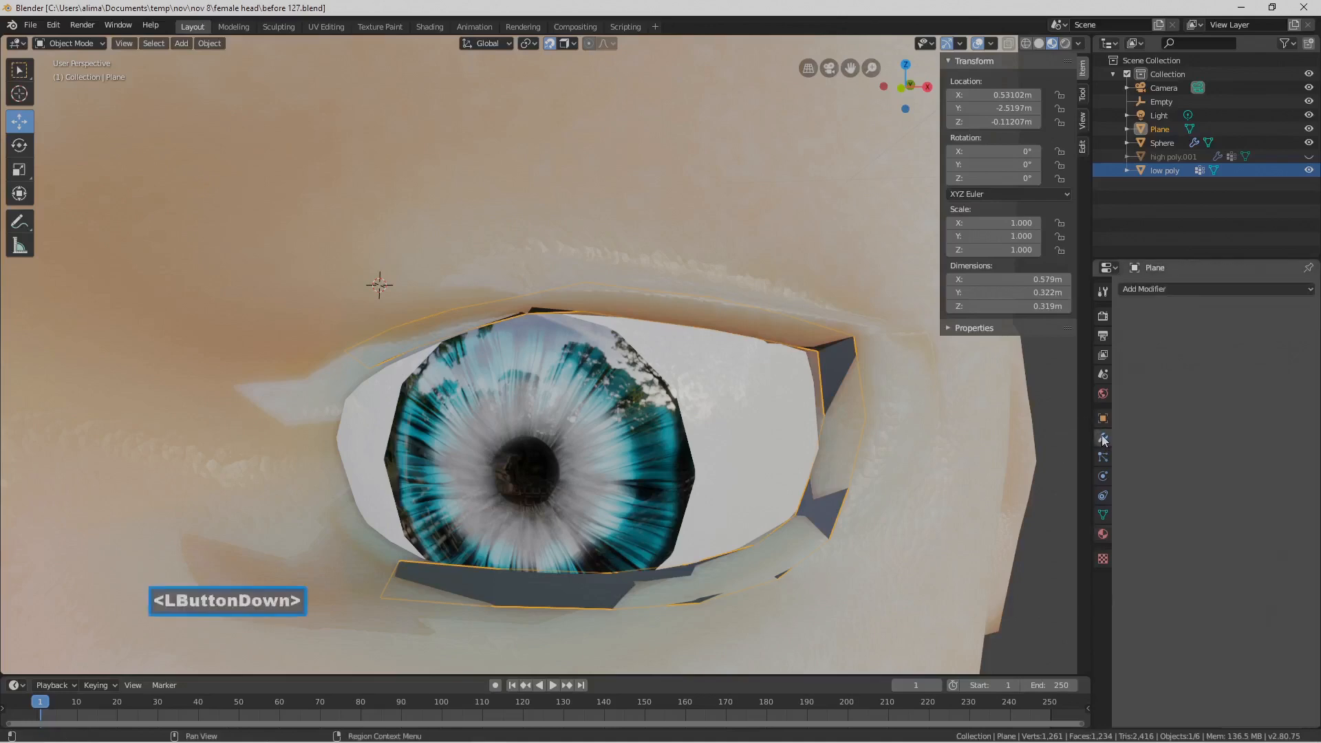
left_click(1308, 290)
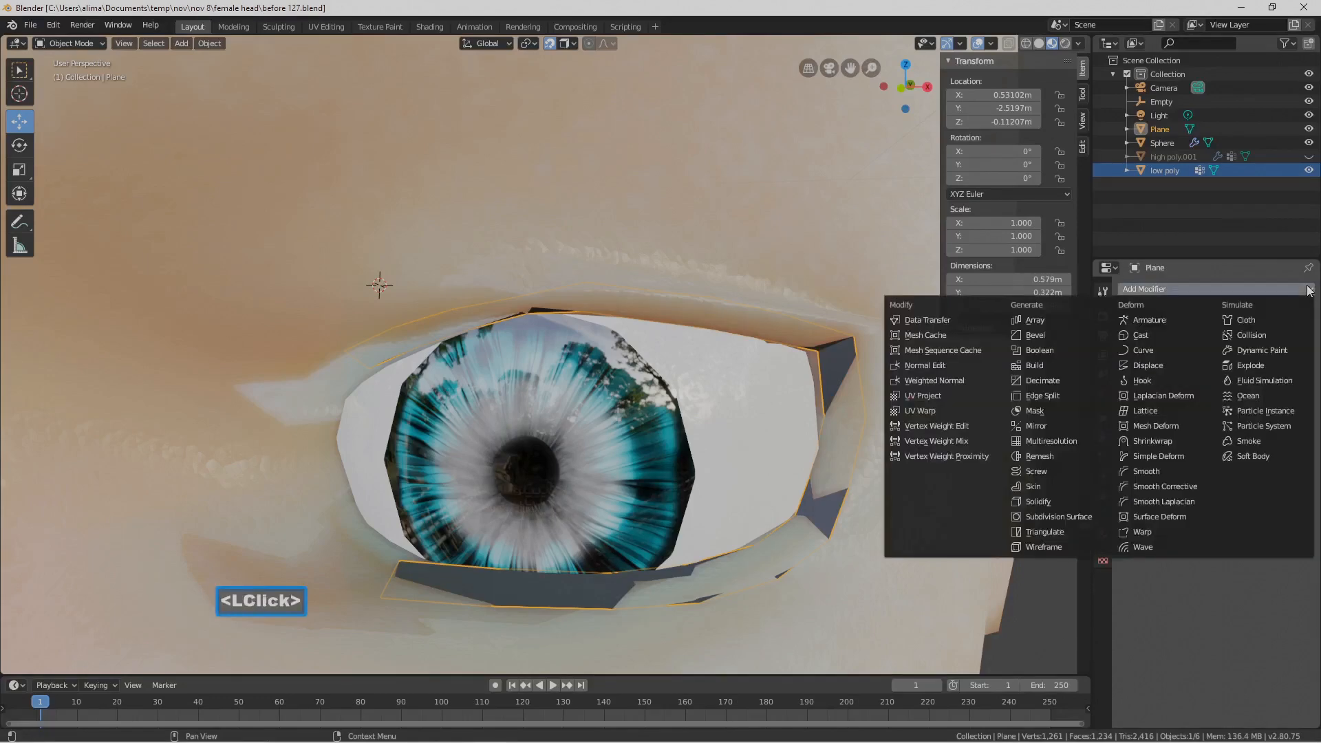
left_click(1082, 420)
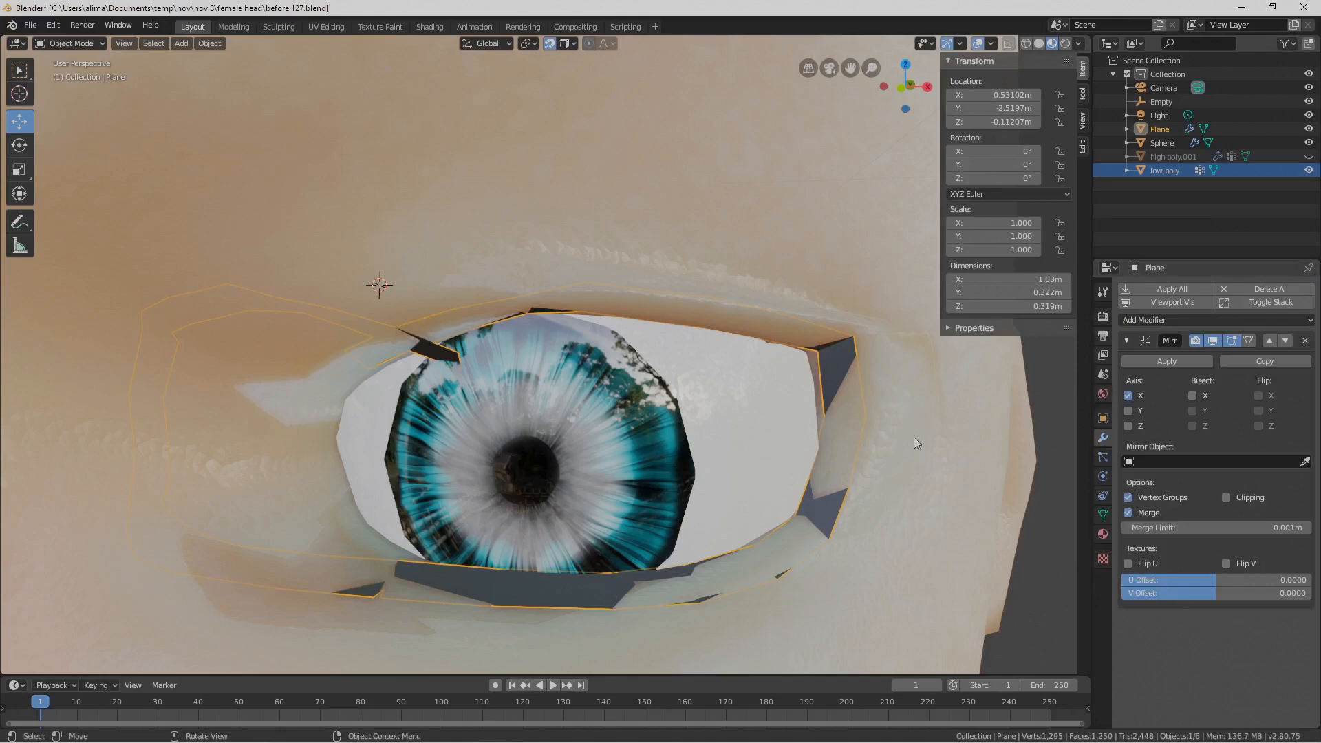
left_click(1213, 341)
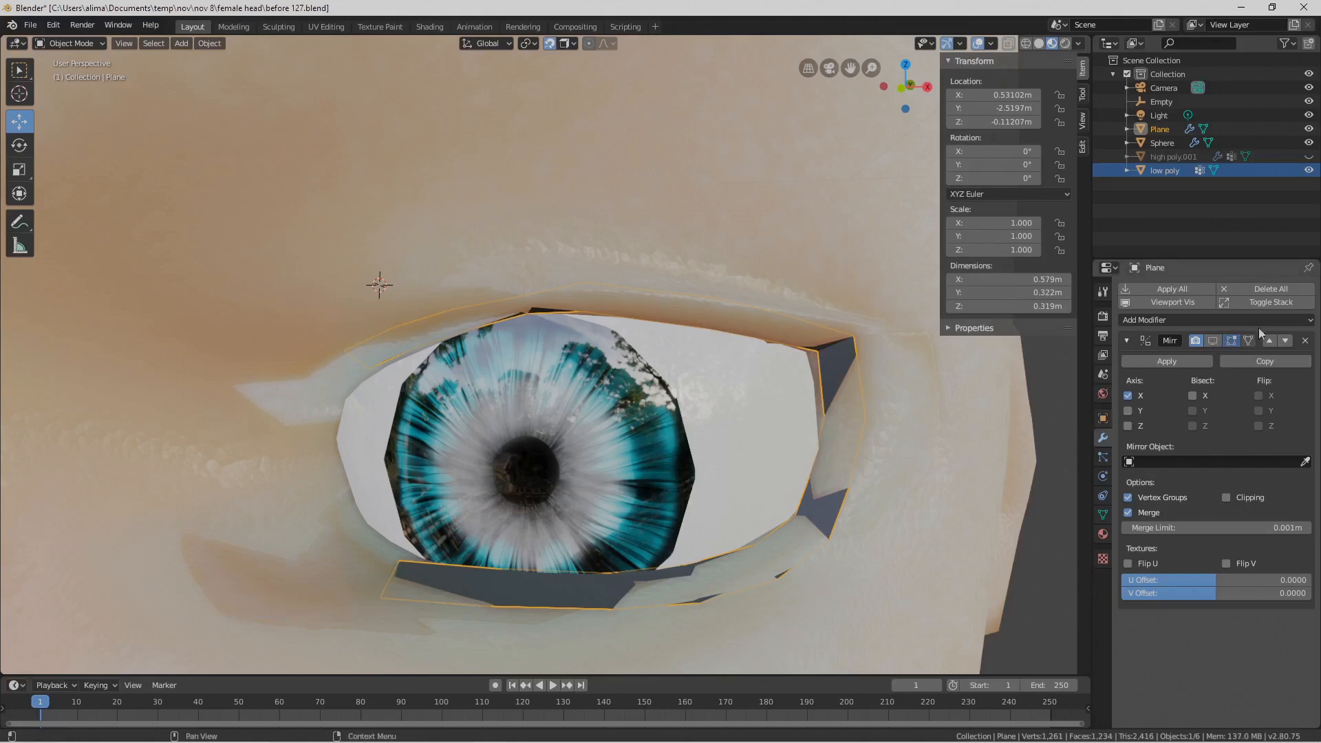
Add a Solidify modifier with 0.01 m thickness to the plane and save the scene as before 128.blend
left_click(1297, 319)
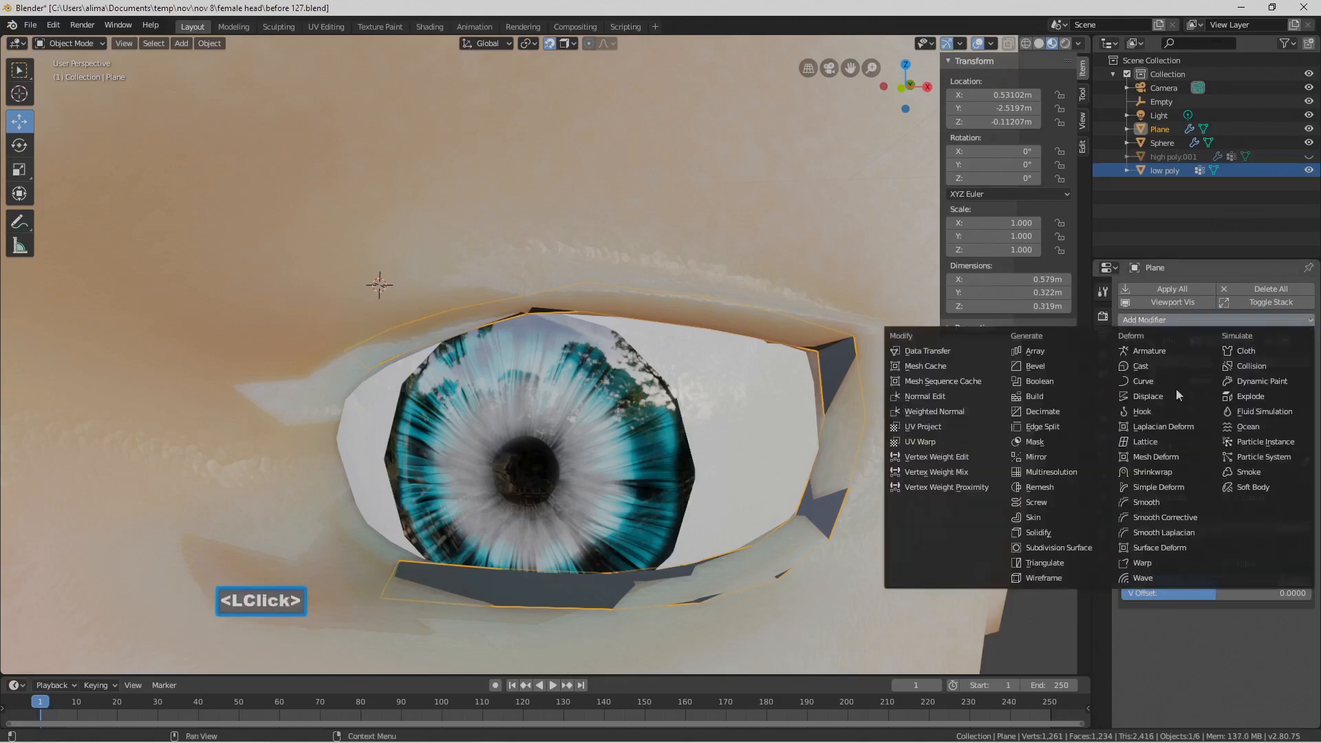
left_click(1071, 531)
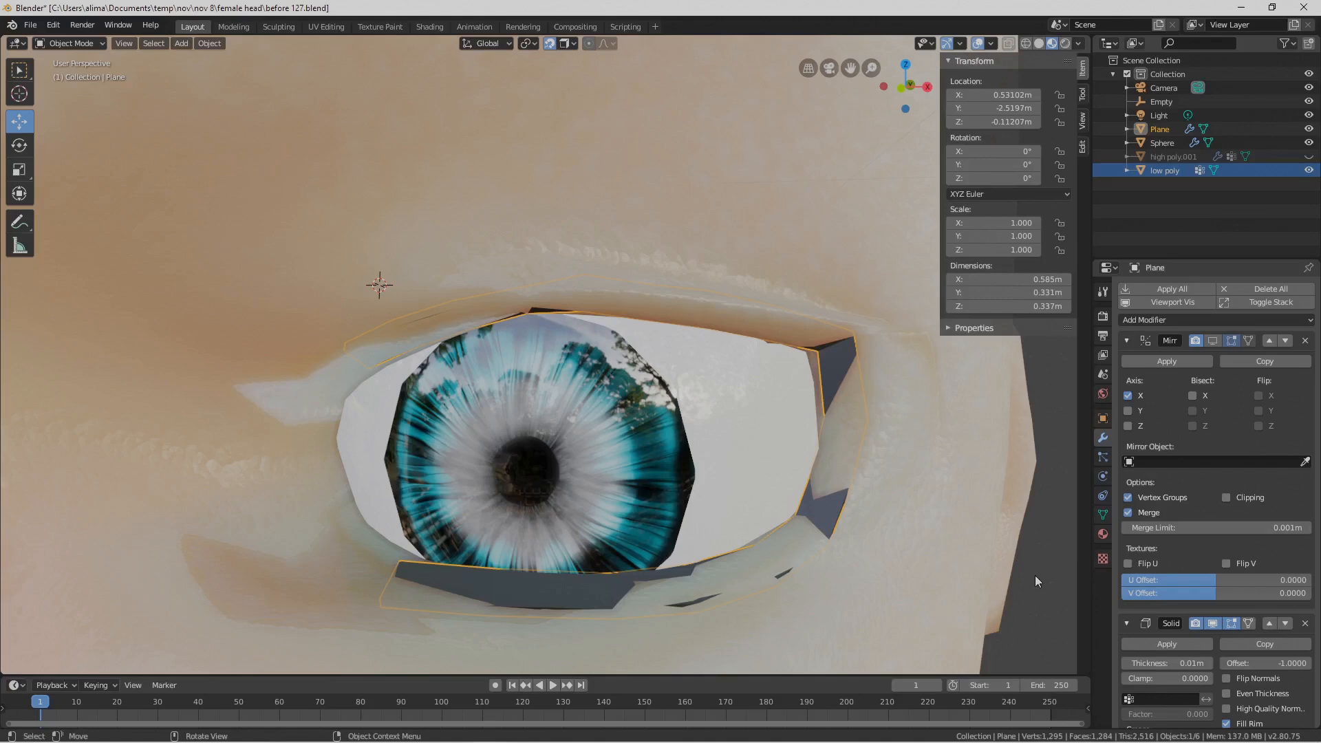
key("Pause")
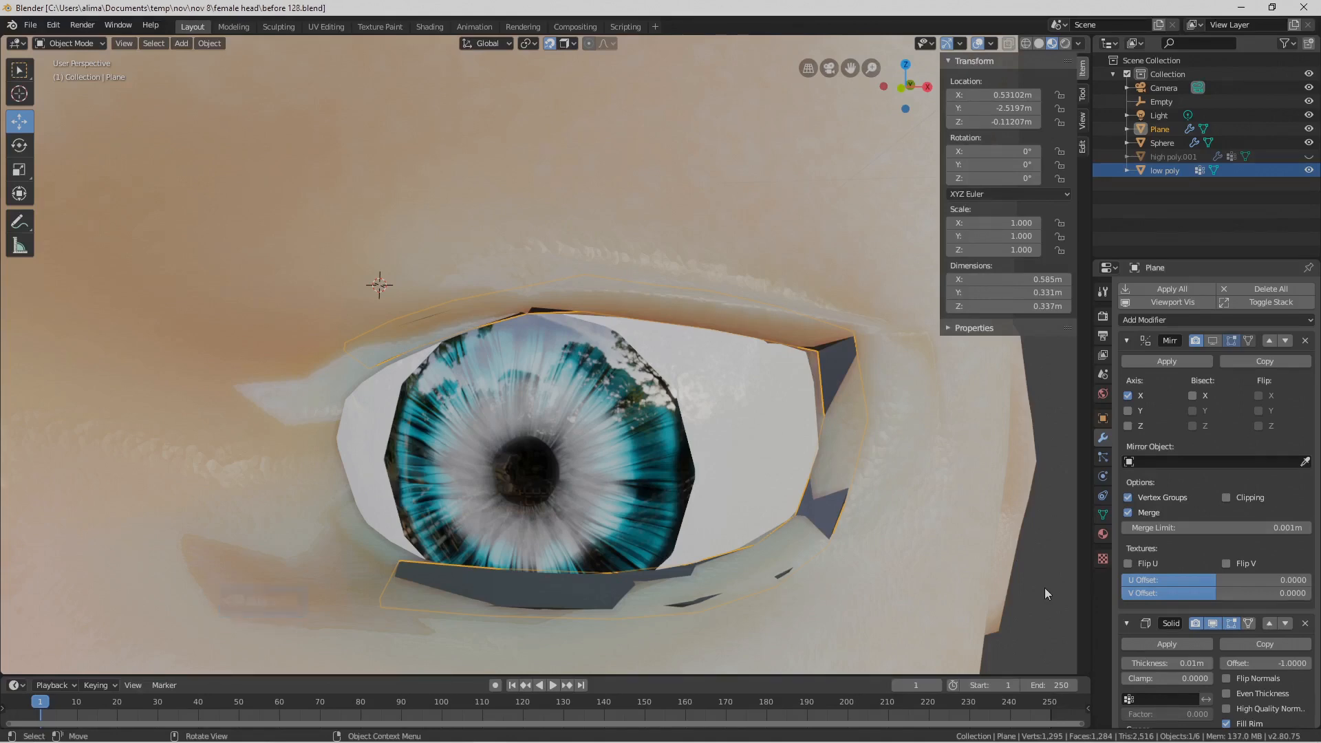
Set the plane's Solidify thickness to -0.02 m and check the strip around the eye
left_click_drag(1178, 663, 1145, 664)
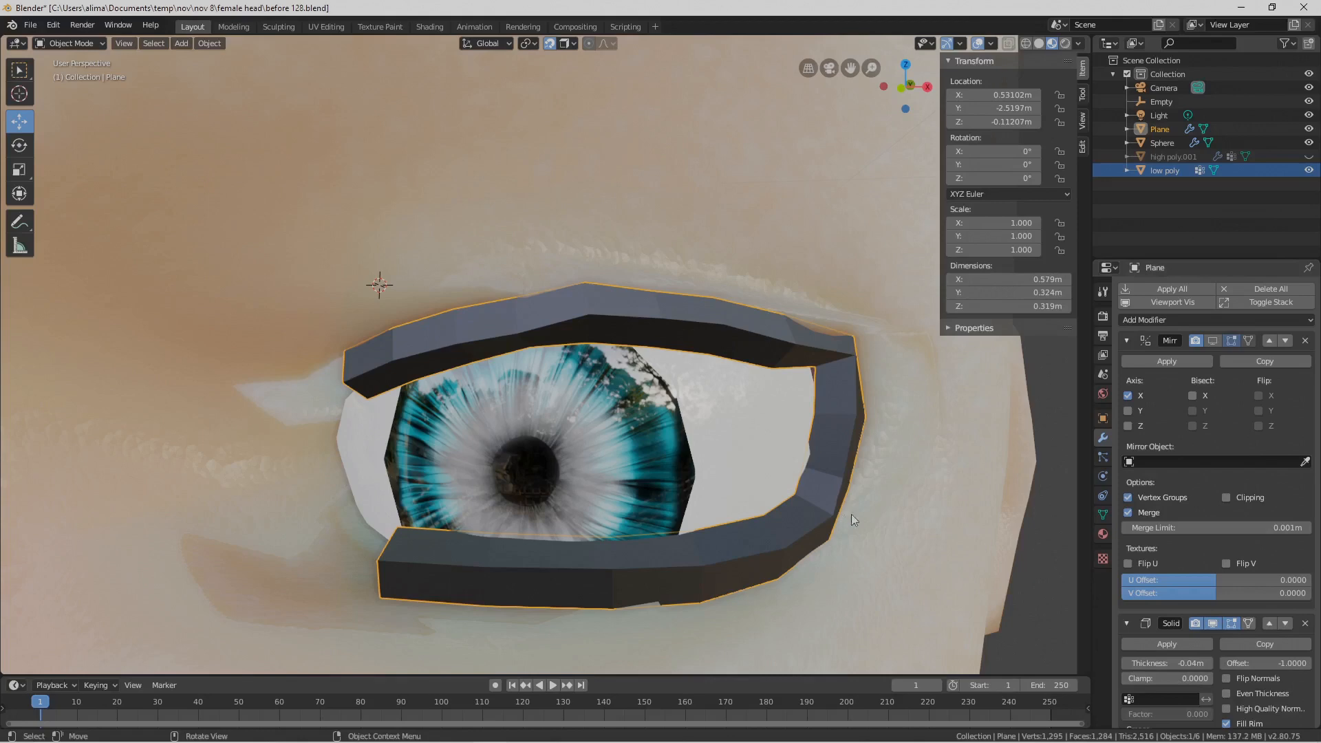
scroll(899, 531, "down", 5)
middle_click_drag(898, 531, 763, 481)
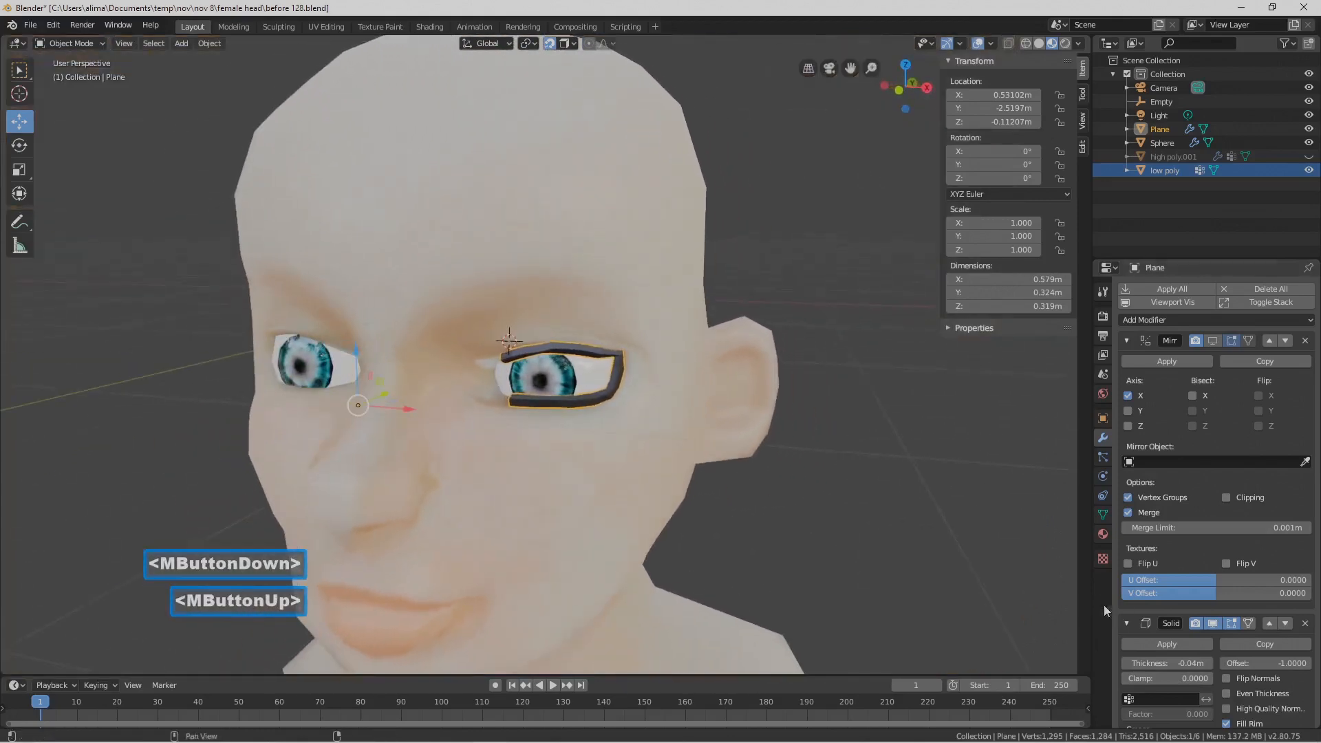
left_click(1209, 662)
left_click(1209, 662)
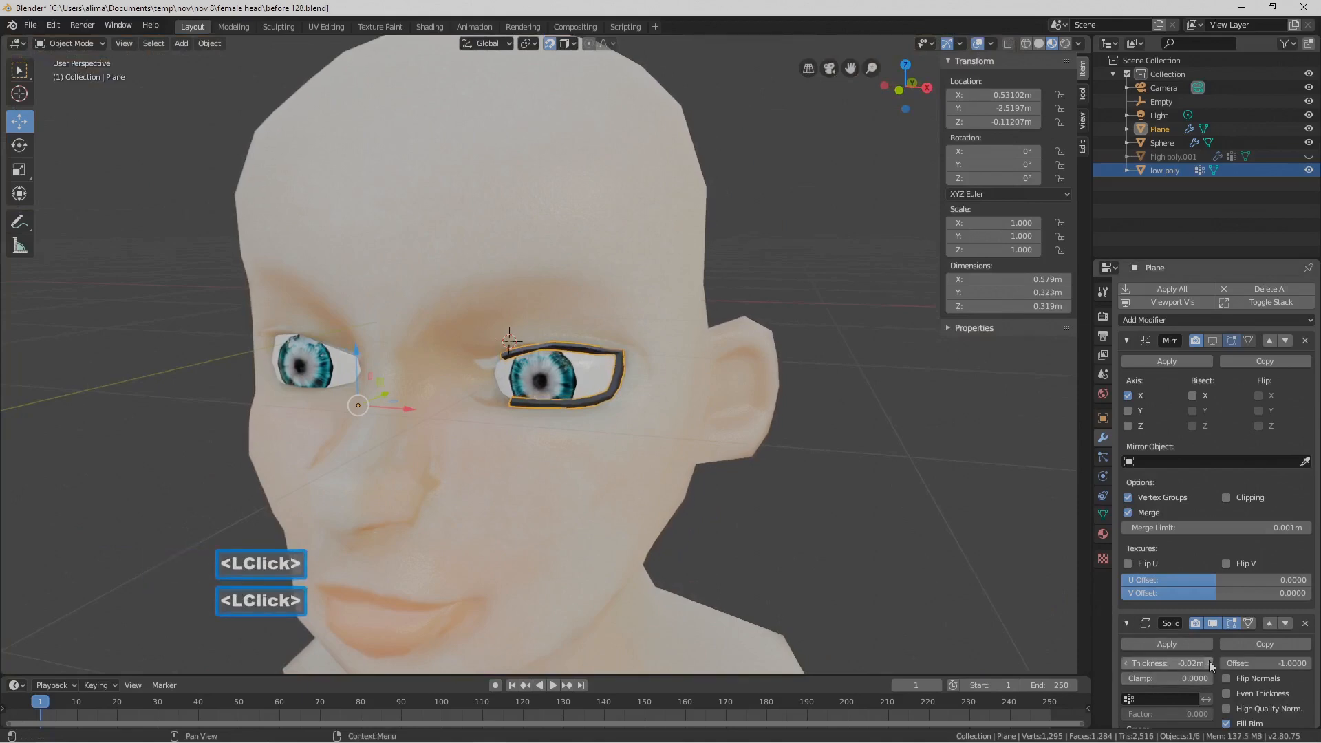
middle_click_drag(753, 519, 780, 513)
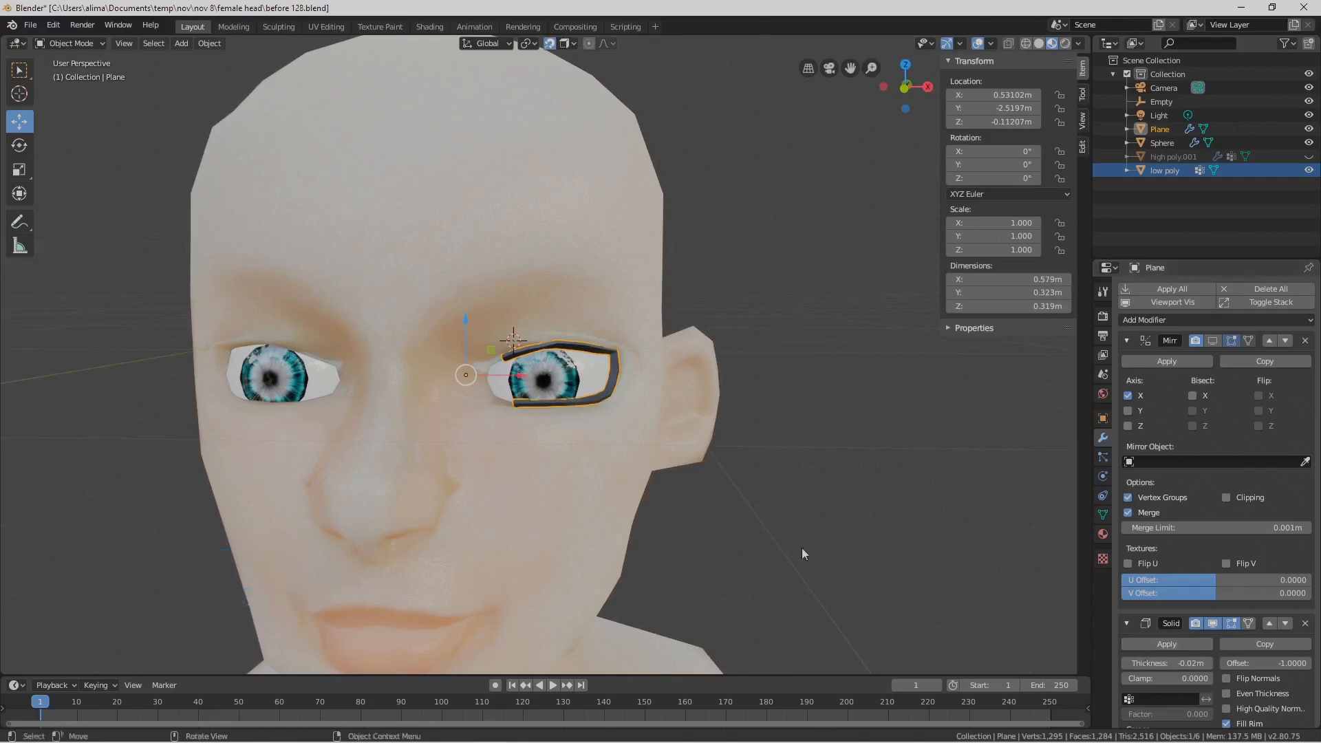
mouse_move(788, 533)
middle_mouse_down()
mouse_move(805, 525)
mouse_move(794, 534)
middle_mouse_up()
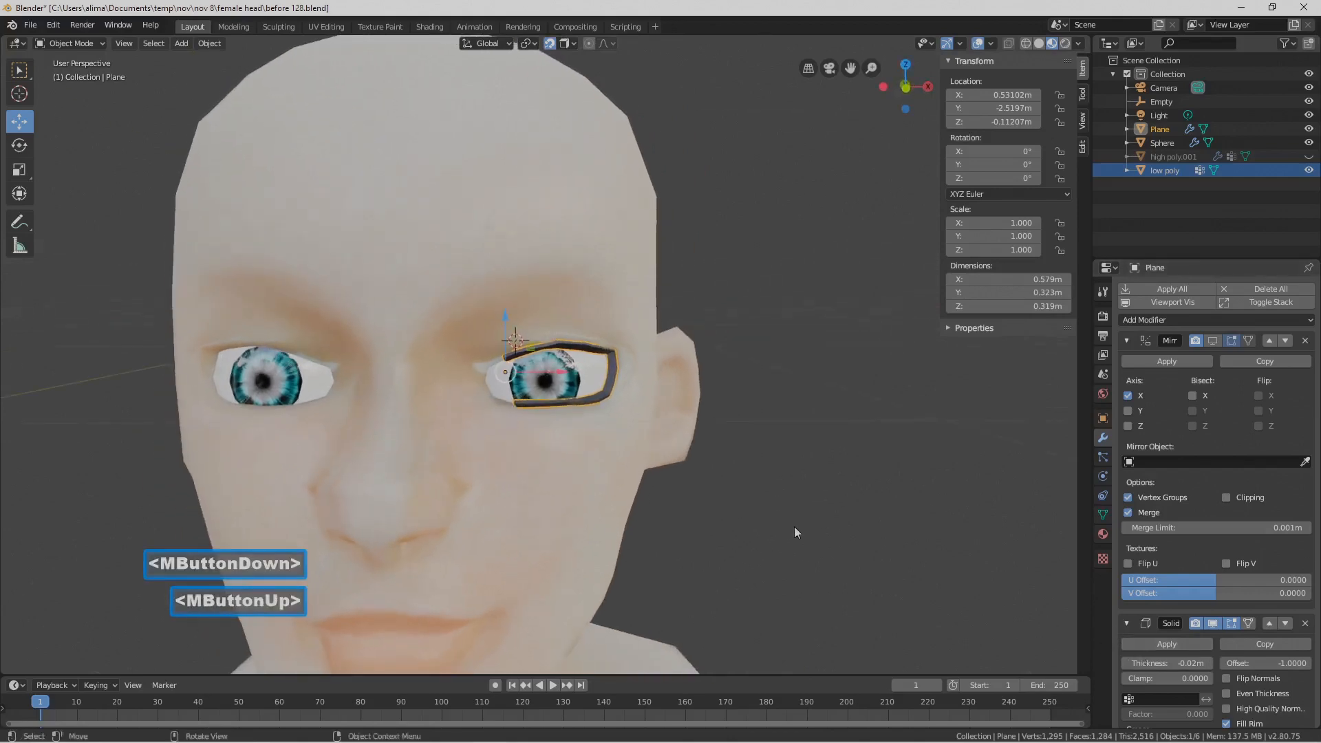
scroll(796, 532, "up", 5)
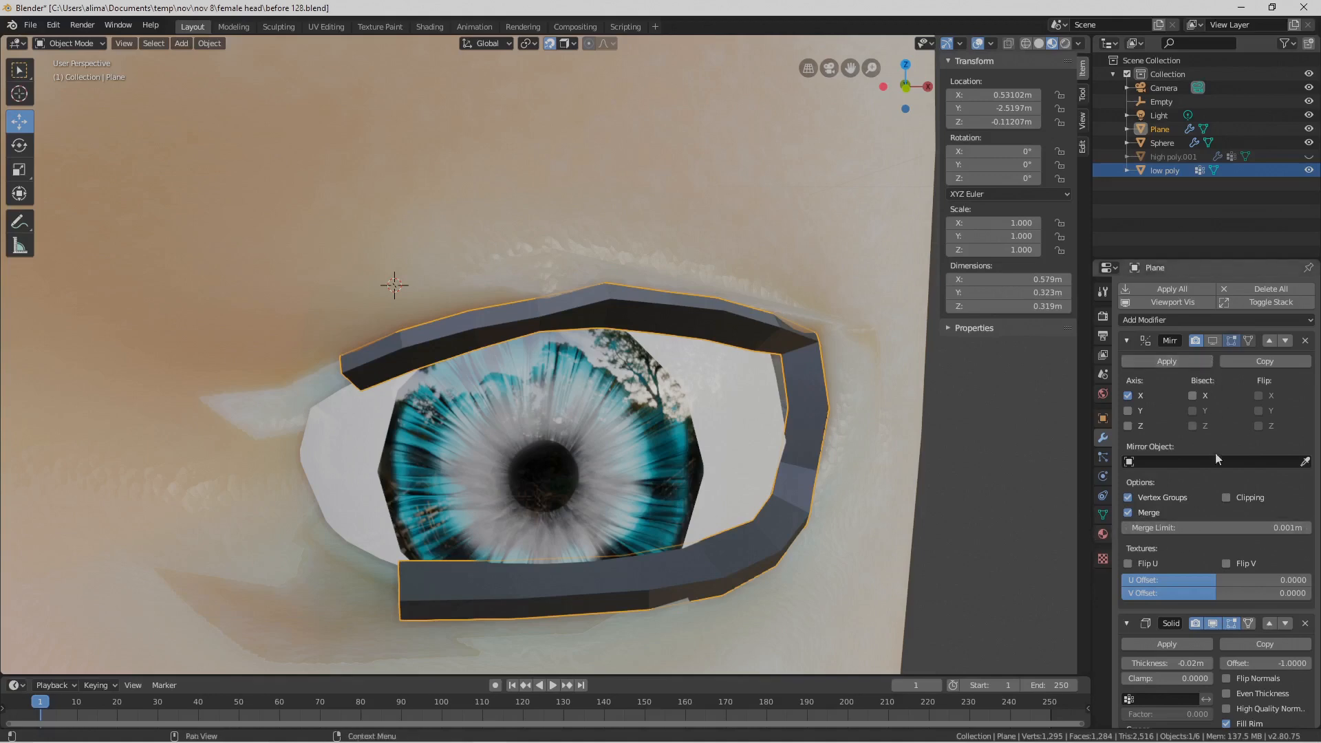
Turn off Solidify's viewport display and extrude the strip's lower-lid end edge in Edit Mode to about local X -0.077 m, Z -0.300 m
left_click(1213, 624)
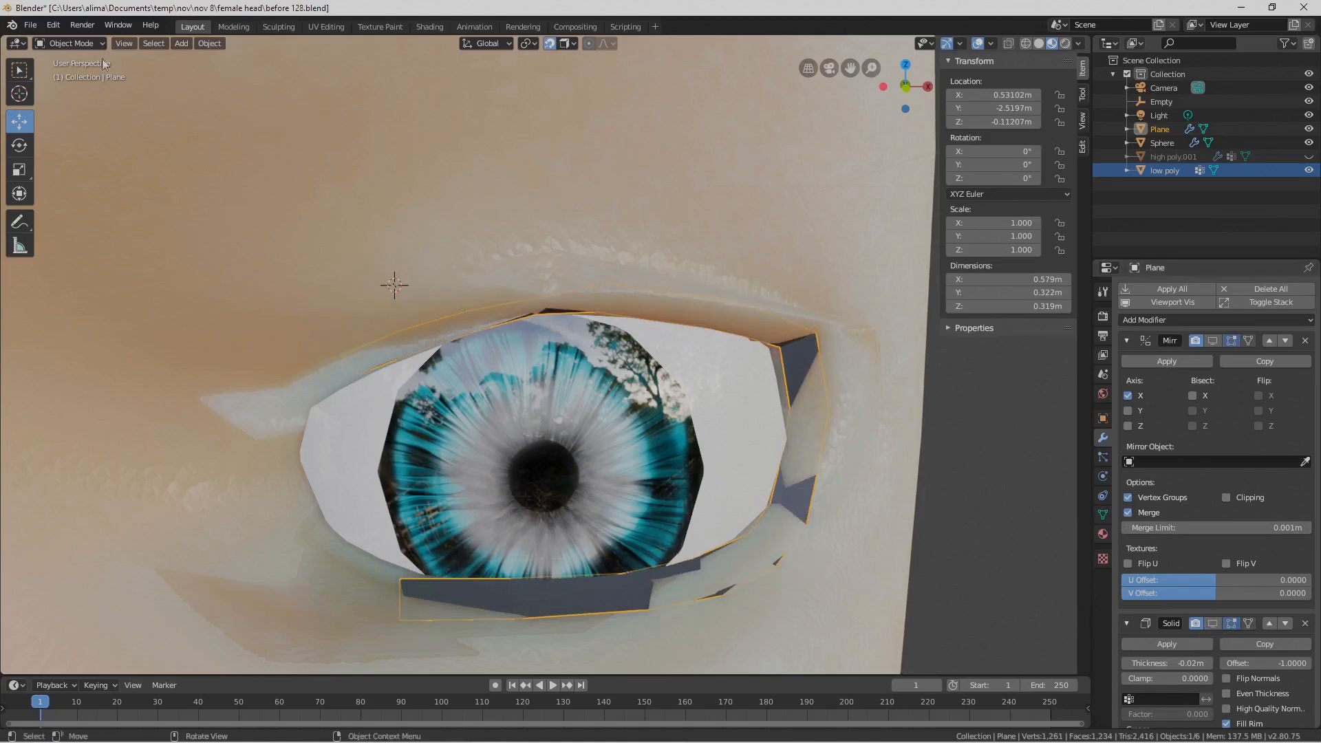
left_click(69, 42)
left_click(69, 75)
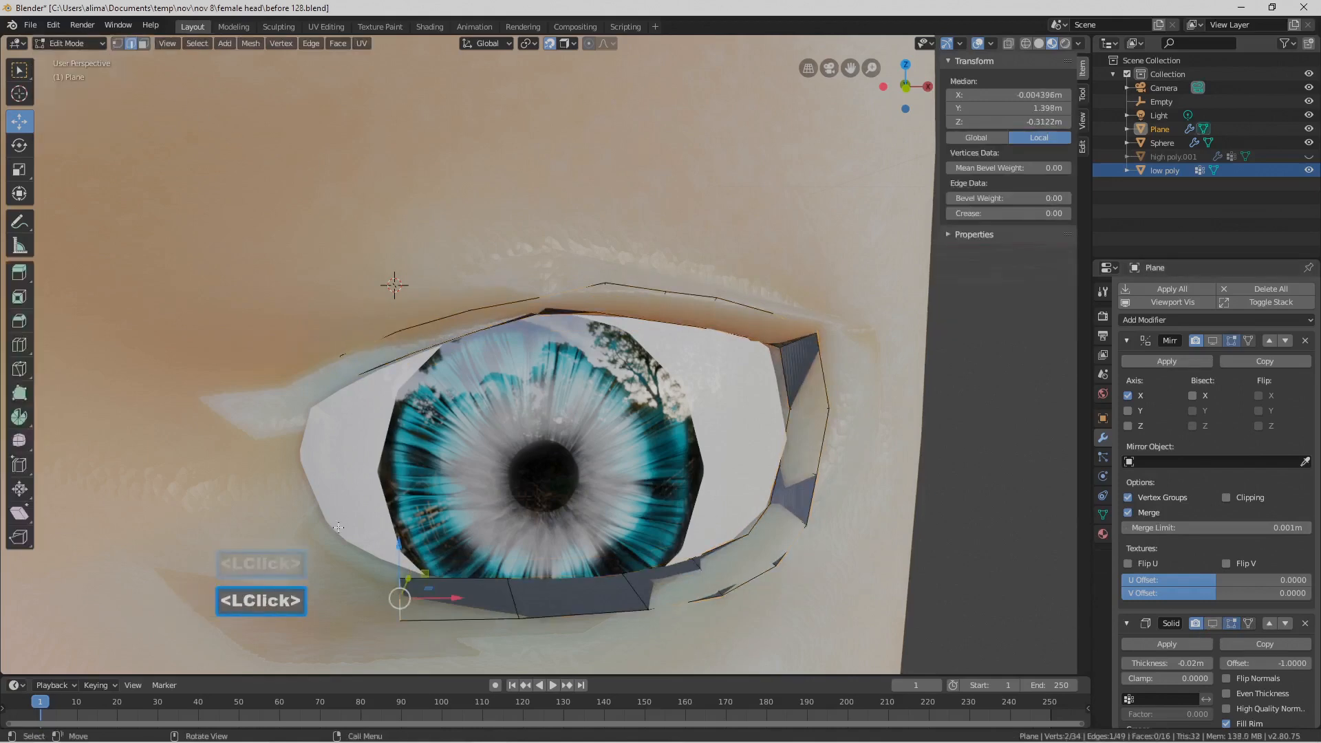
key("ctrl")
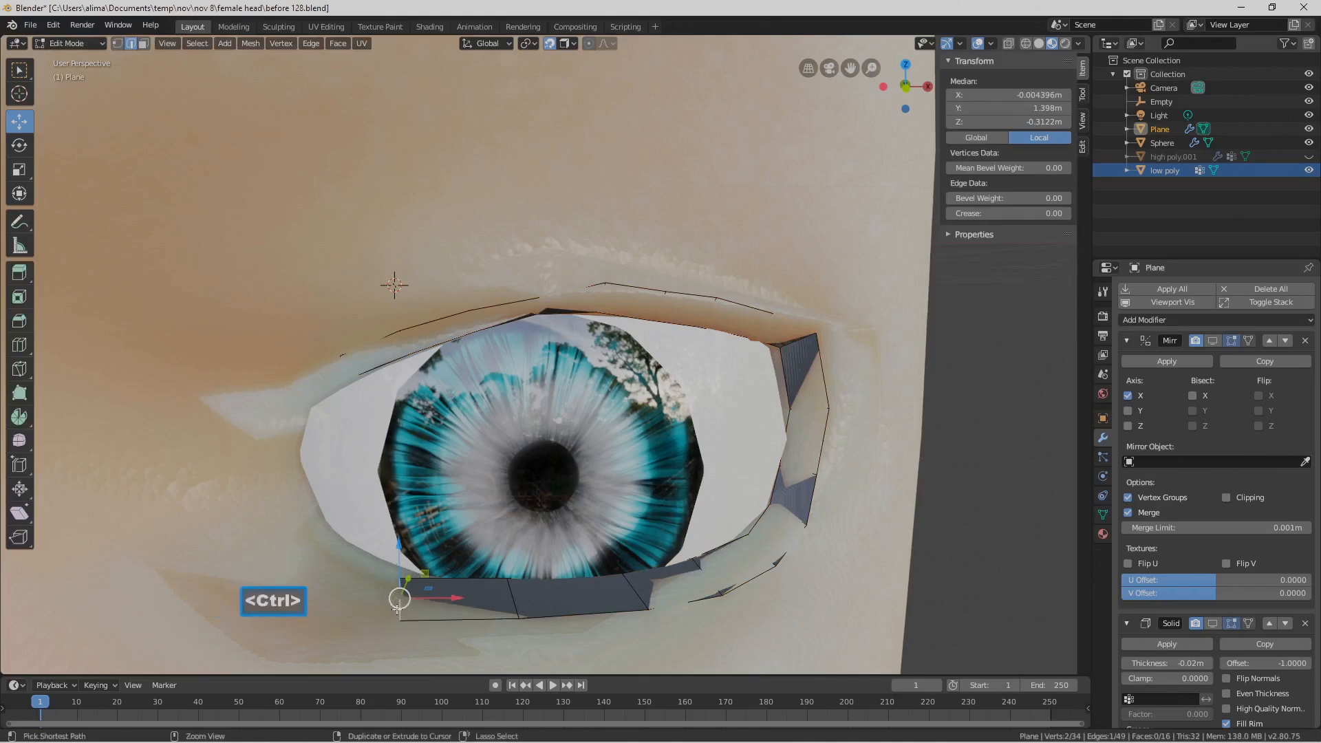
left_click(399, 603, "ctrl")
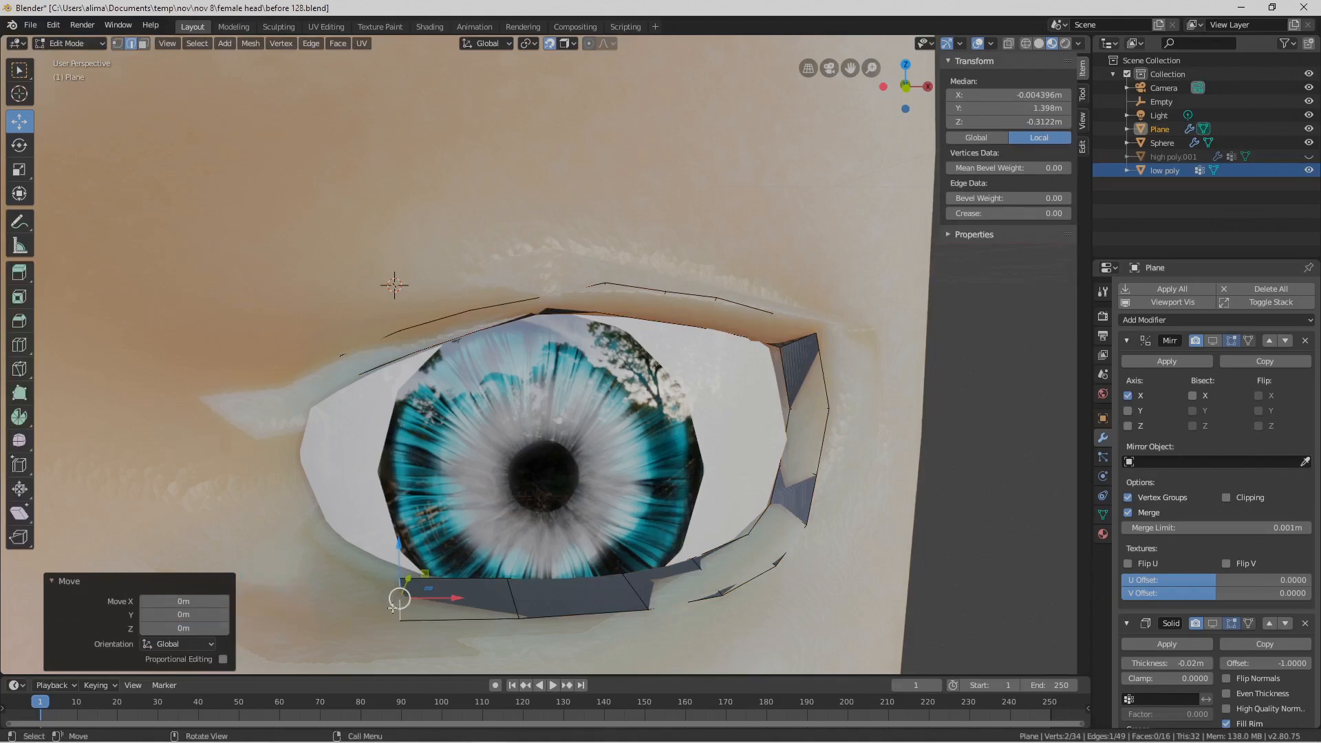
key("ctrl")
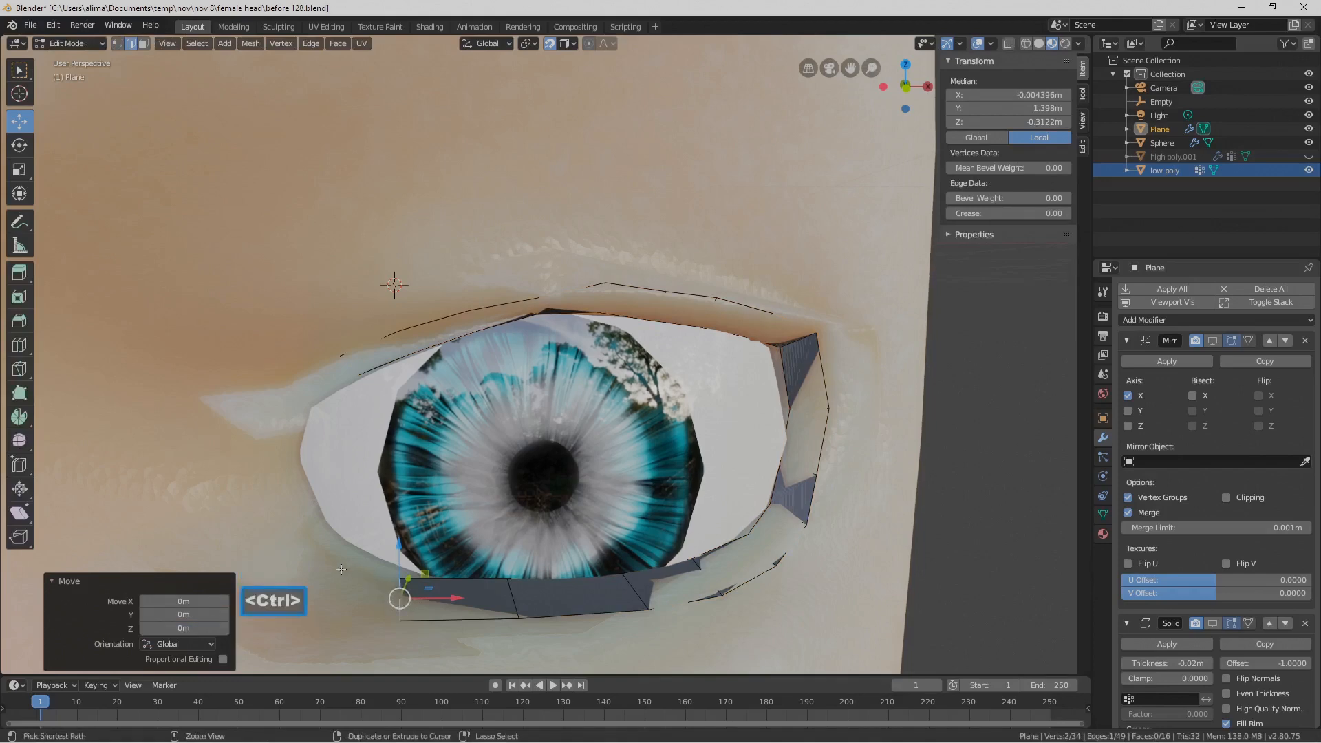
right_click(340, 569, "ctrl")
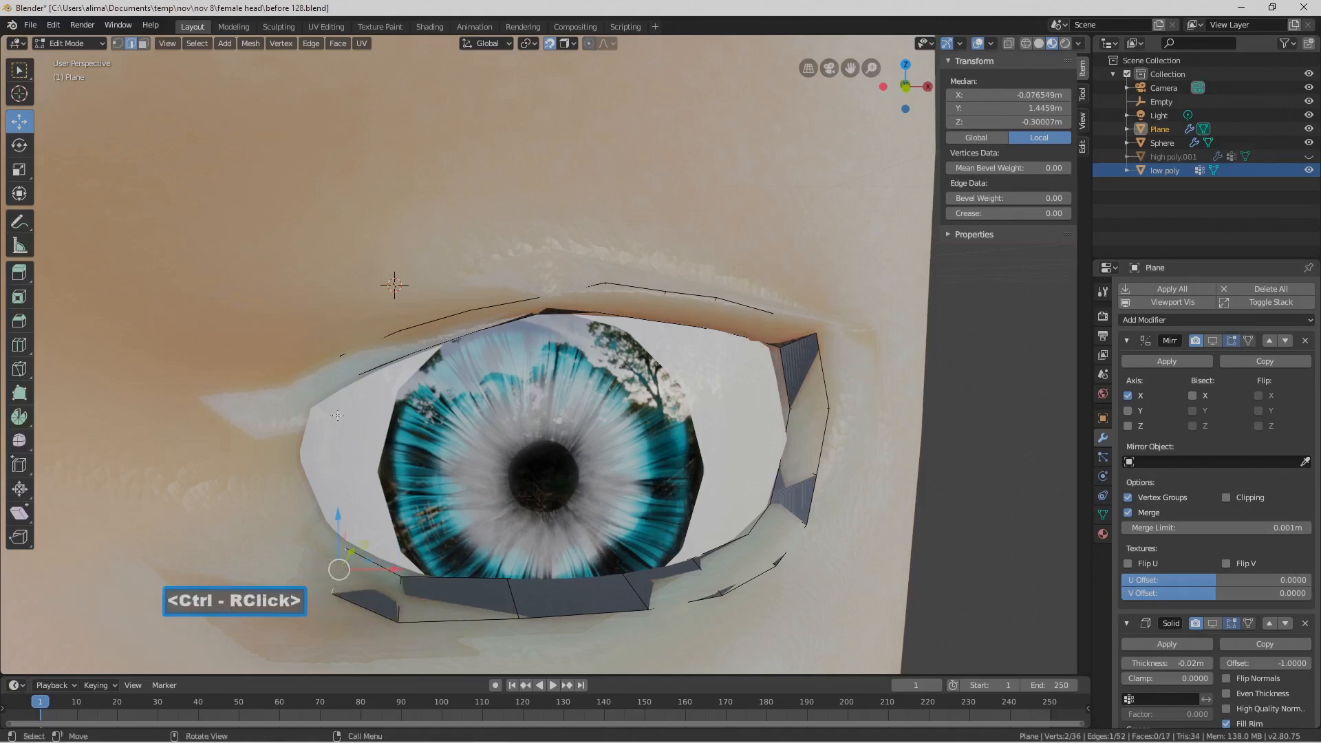
Extrude the strip's upper-lid end edge toward the inner eye corner, to about local X -0.124 m, Z -0.115 m
left_click(338, 358)
middle_click_drag(338, 358, 331, 356)
key("ctrl")
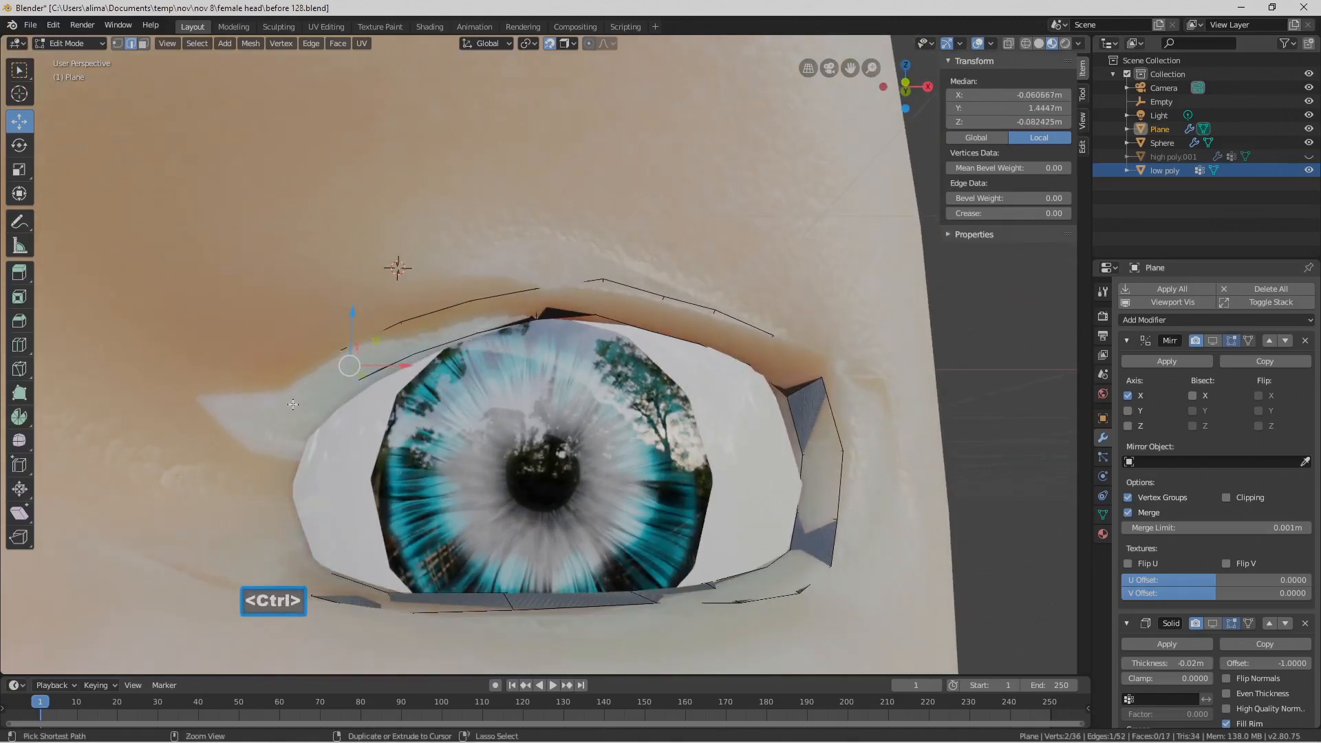
key("ctrl")
right_click(297, 401, "ctrl")
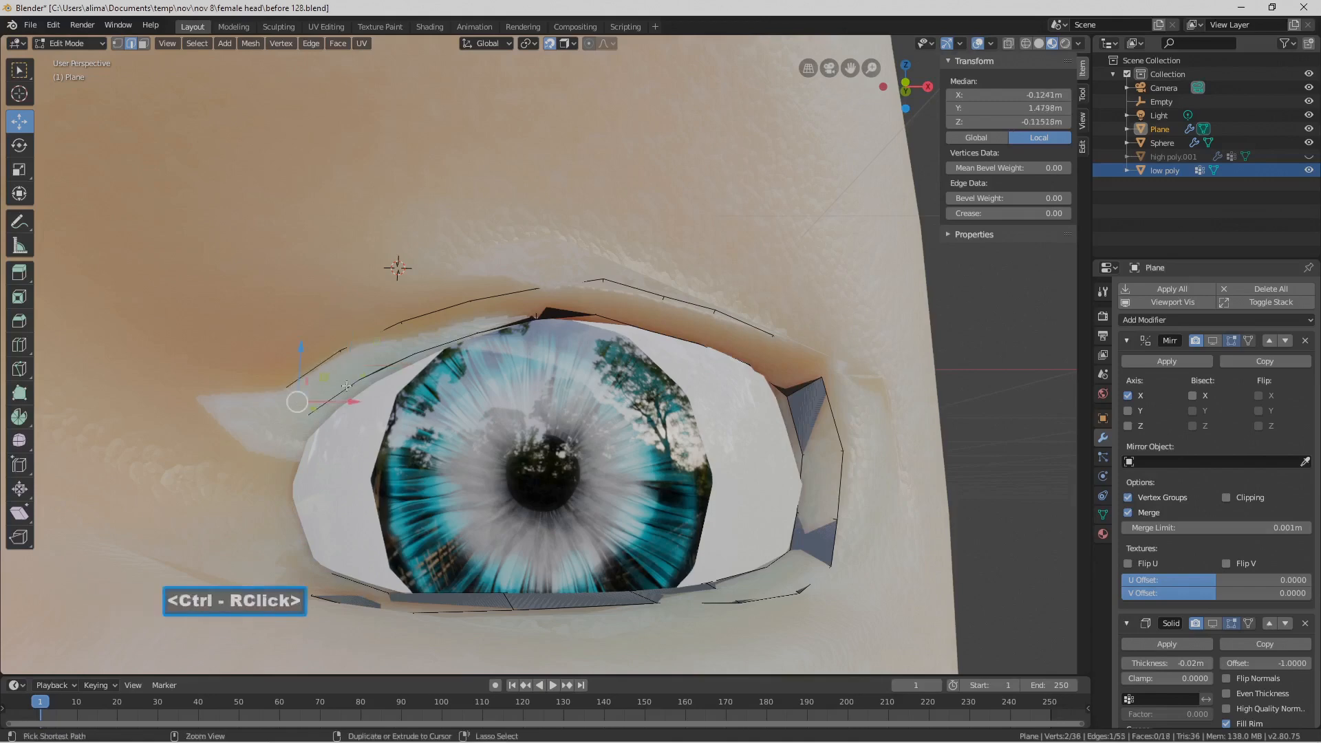
middle_click_drag(297, 401, 484, 342)
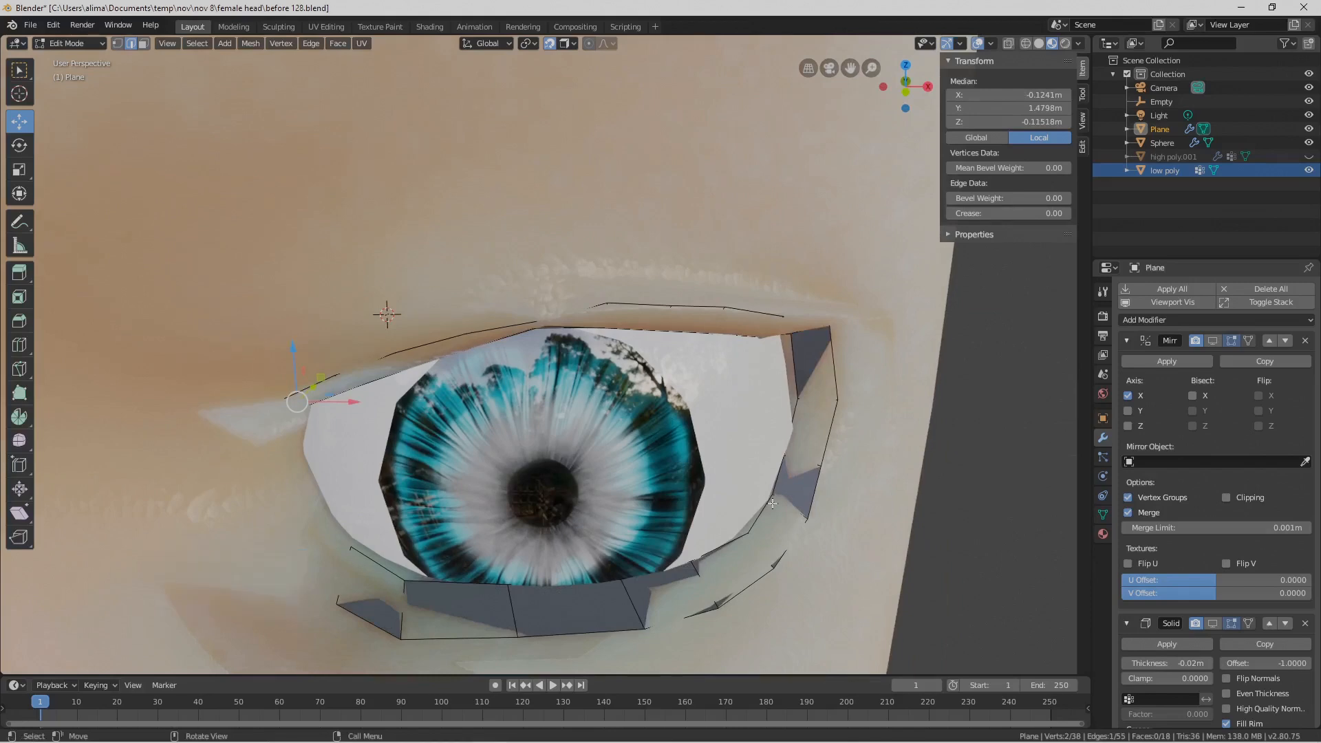
Deselect the edge, return to Object Mode and save the scene as before 129.blend
left_click(973, 471)
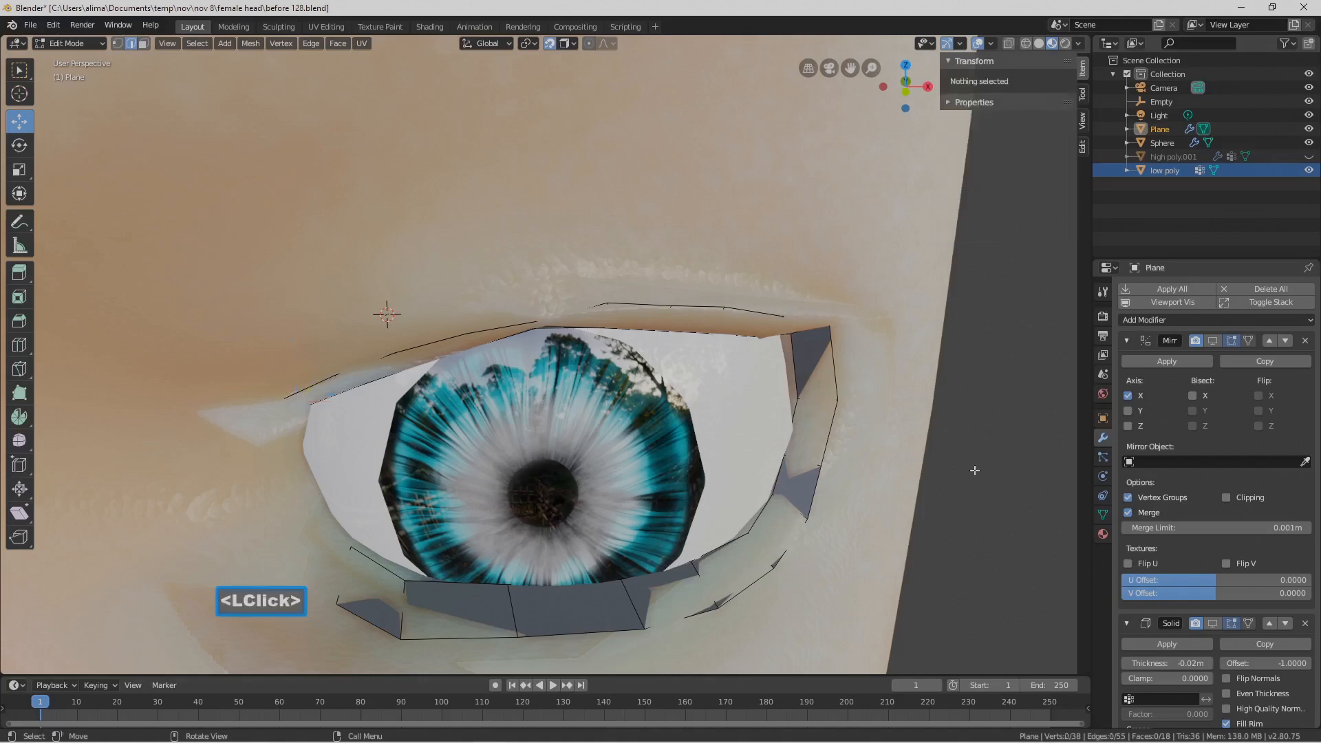
left_click(98, 43)
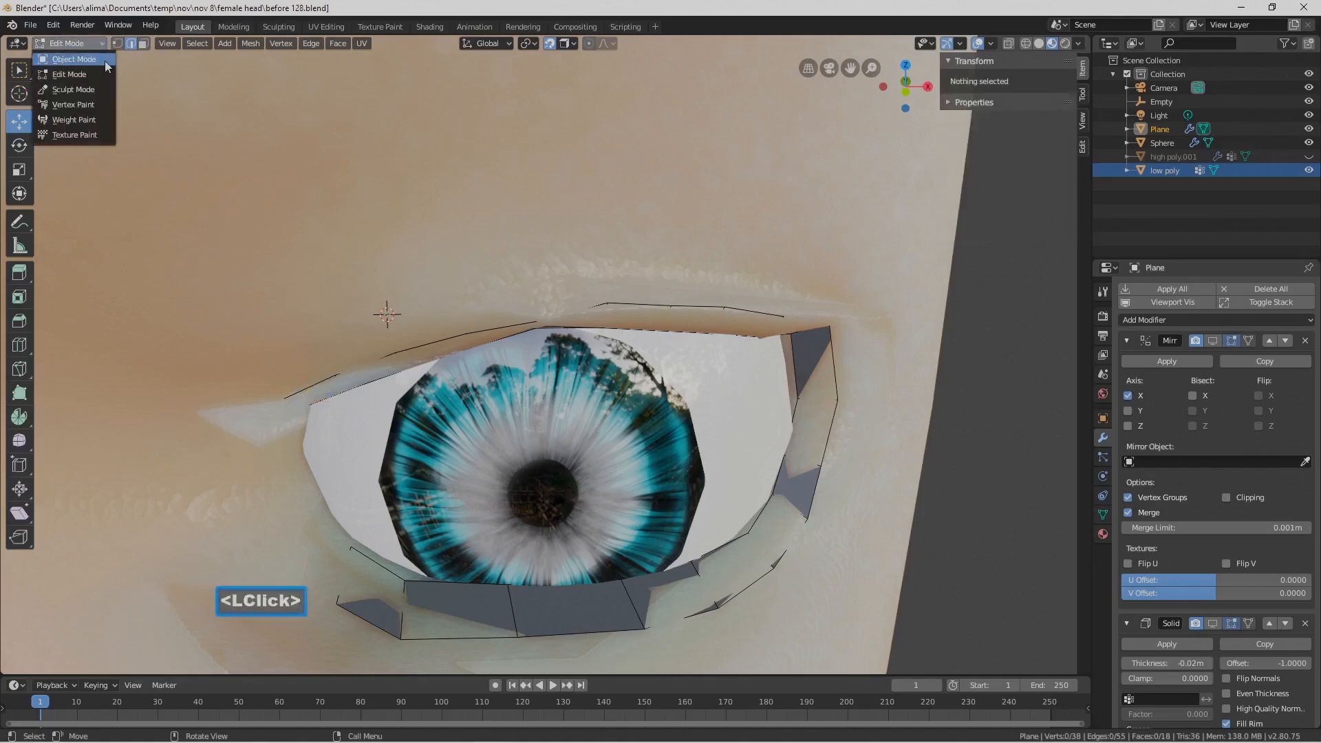
left_click(105, 60)
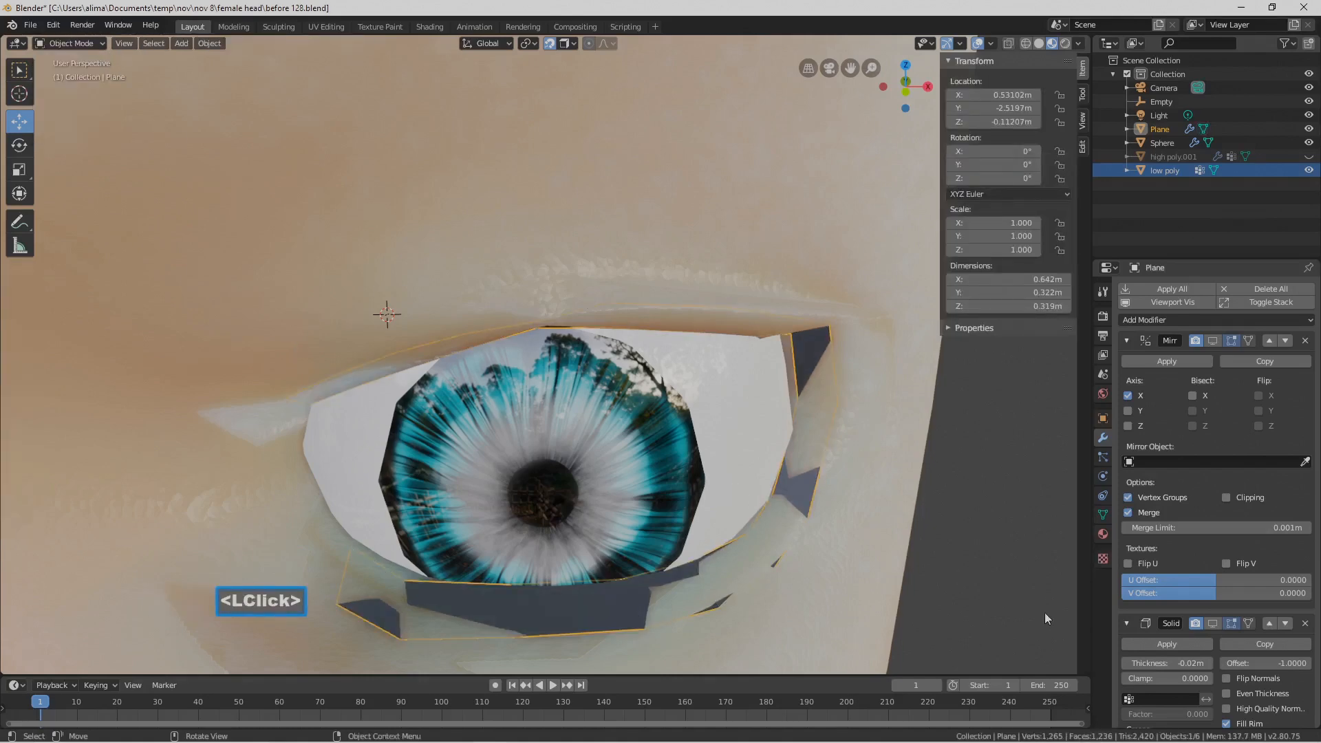
key("ctrl+alt+s")
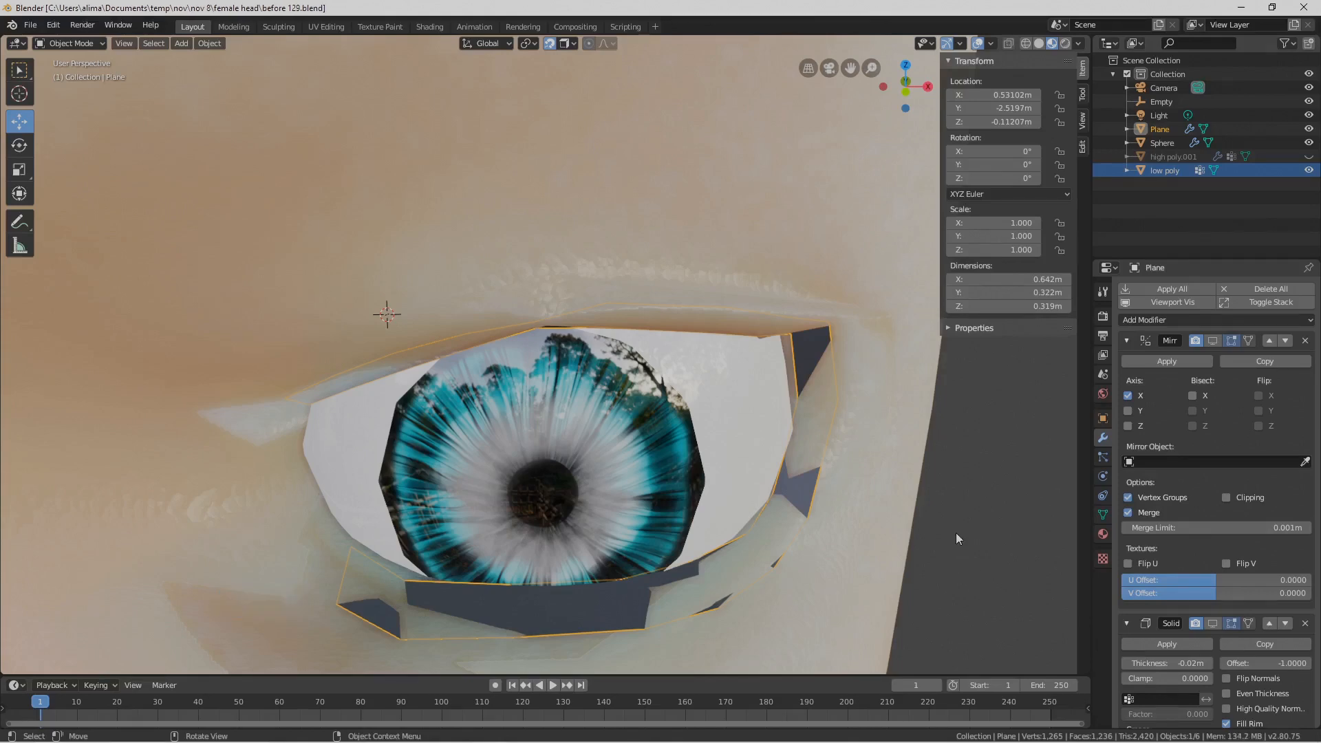
Mirror the plane about the Empty with both modifiers displayed in the viewport, and save the scene as before 130.blend
scroll(956, 533, "down", 5)
middle_click_drag(955, 529, 875, 488)
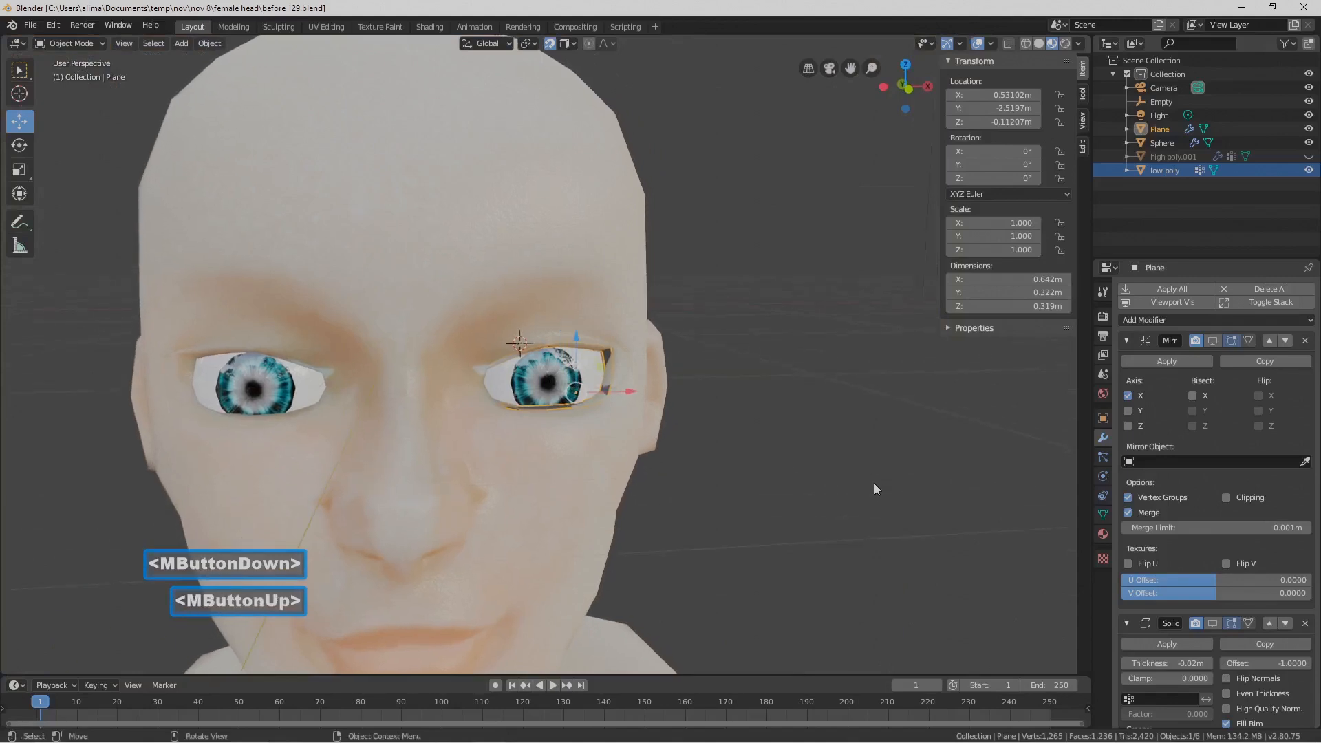
left_click(1213, 340)
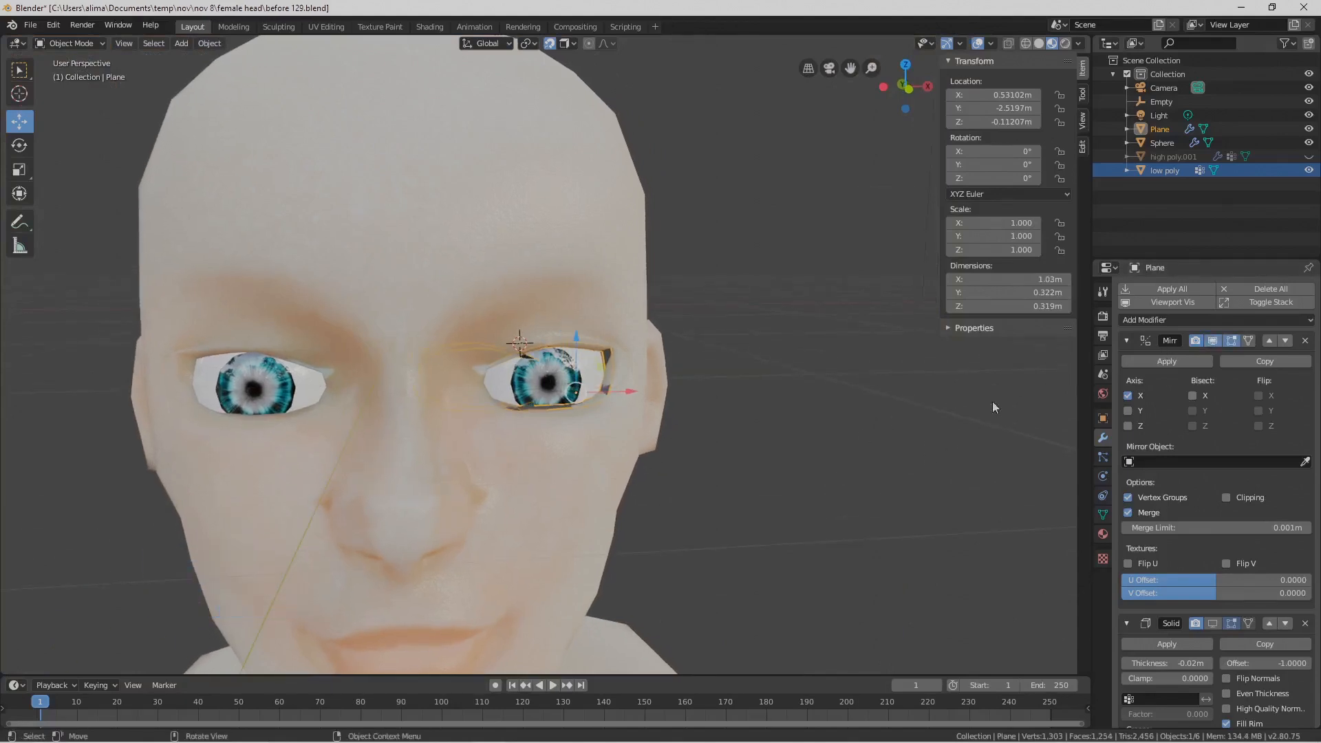
left_click(1129, 462)
left_click(1162, 496)
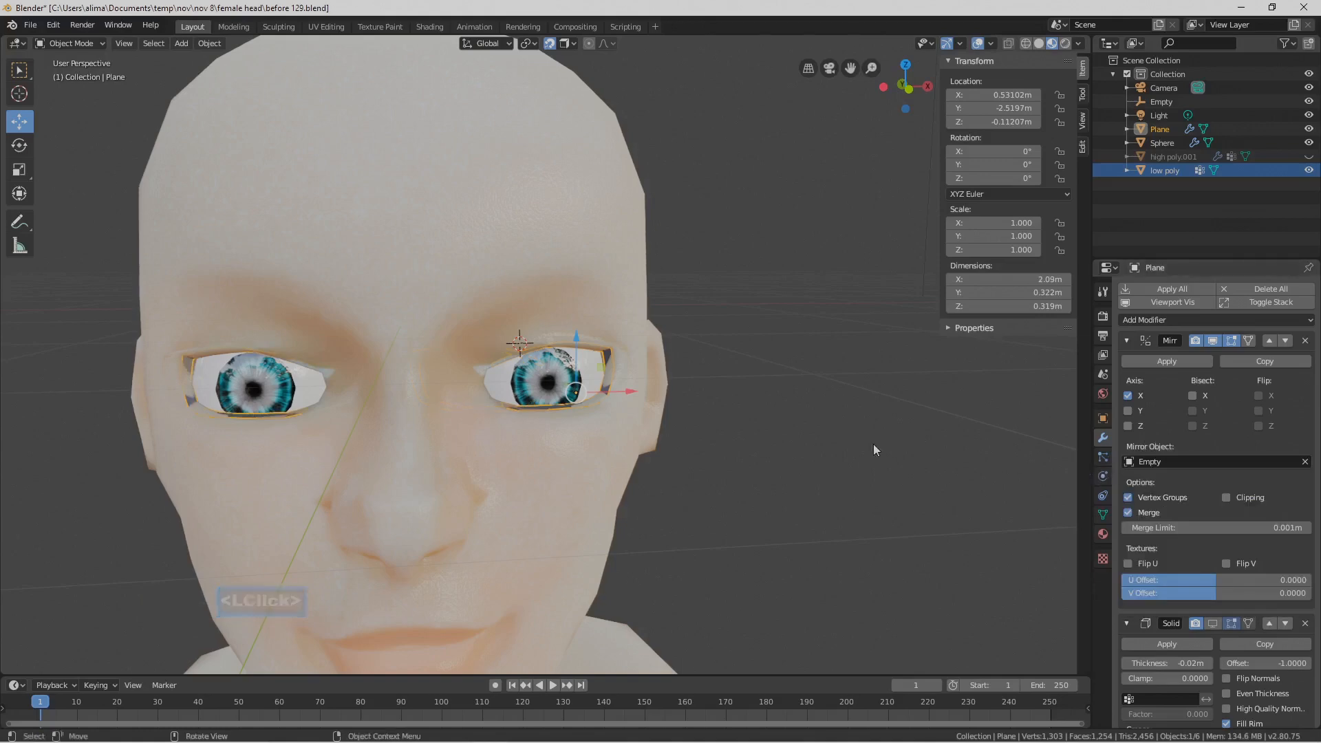
left_click(1211, 623)
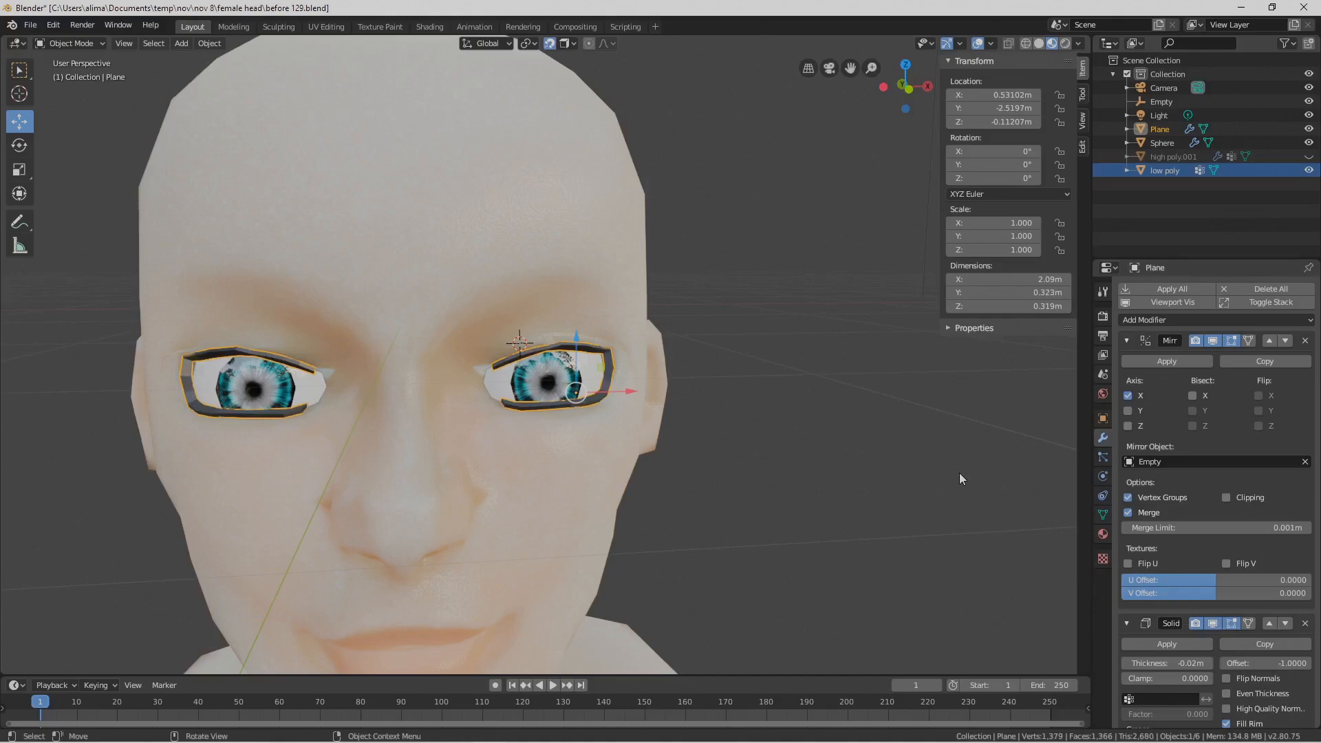
key("Pause")
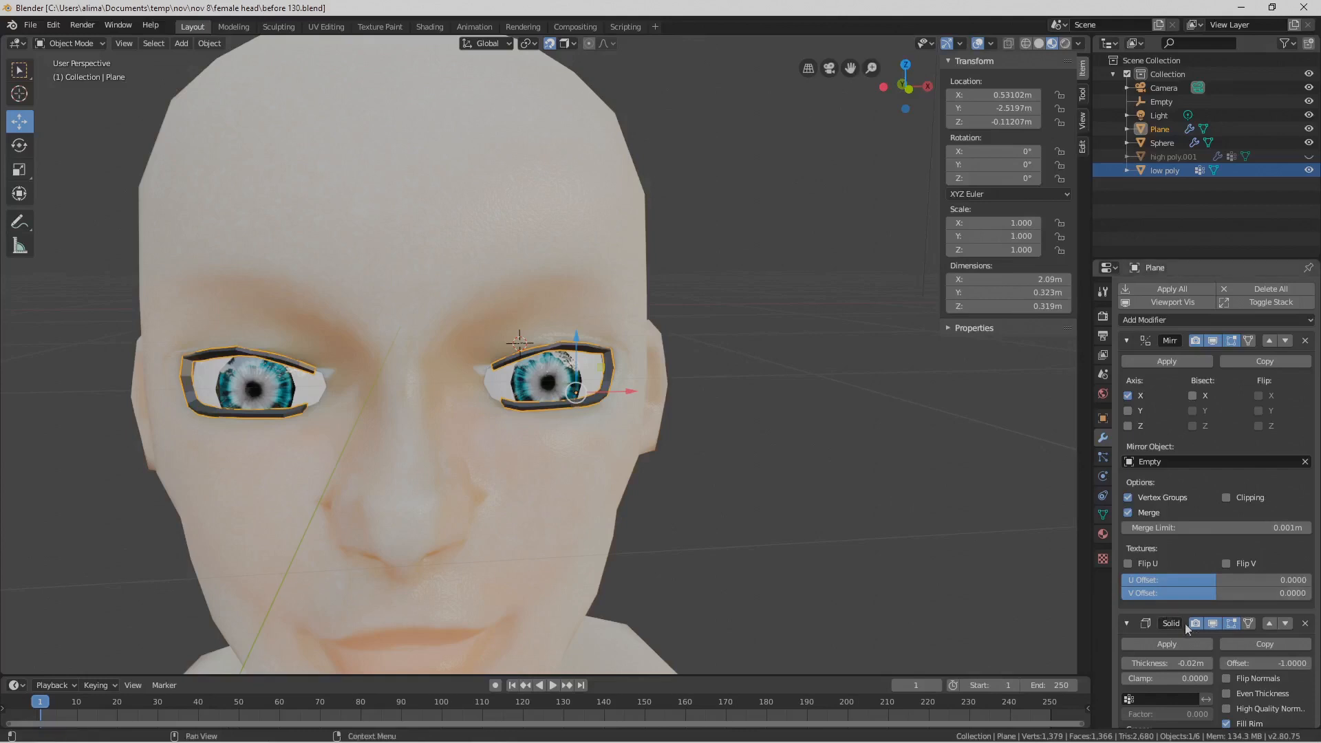
Turn off the Solidify modifier's viewport display and put the plane in Edit Mode with vertex selection
left_click(1213, 623)
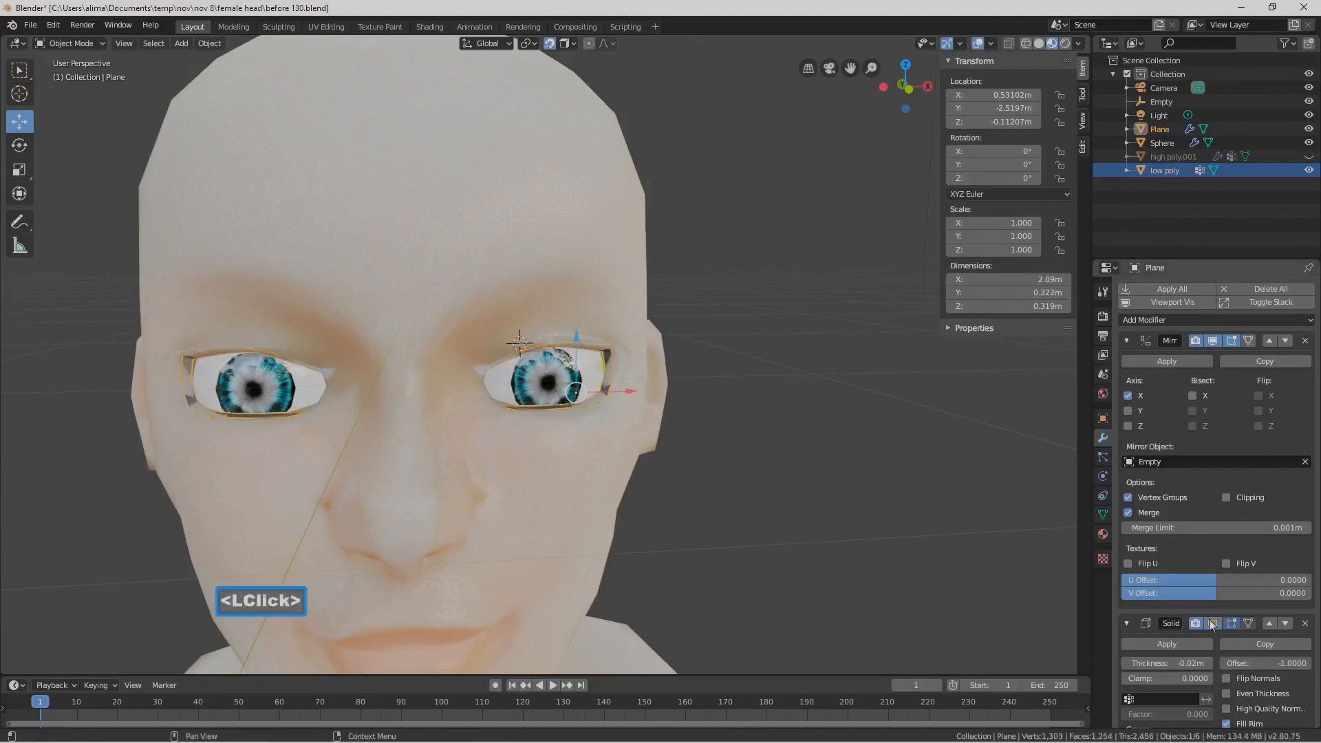
left_click(70, 43)
left_click(69, 74)
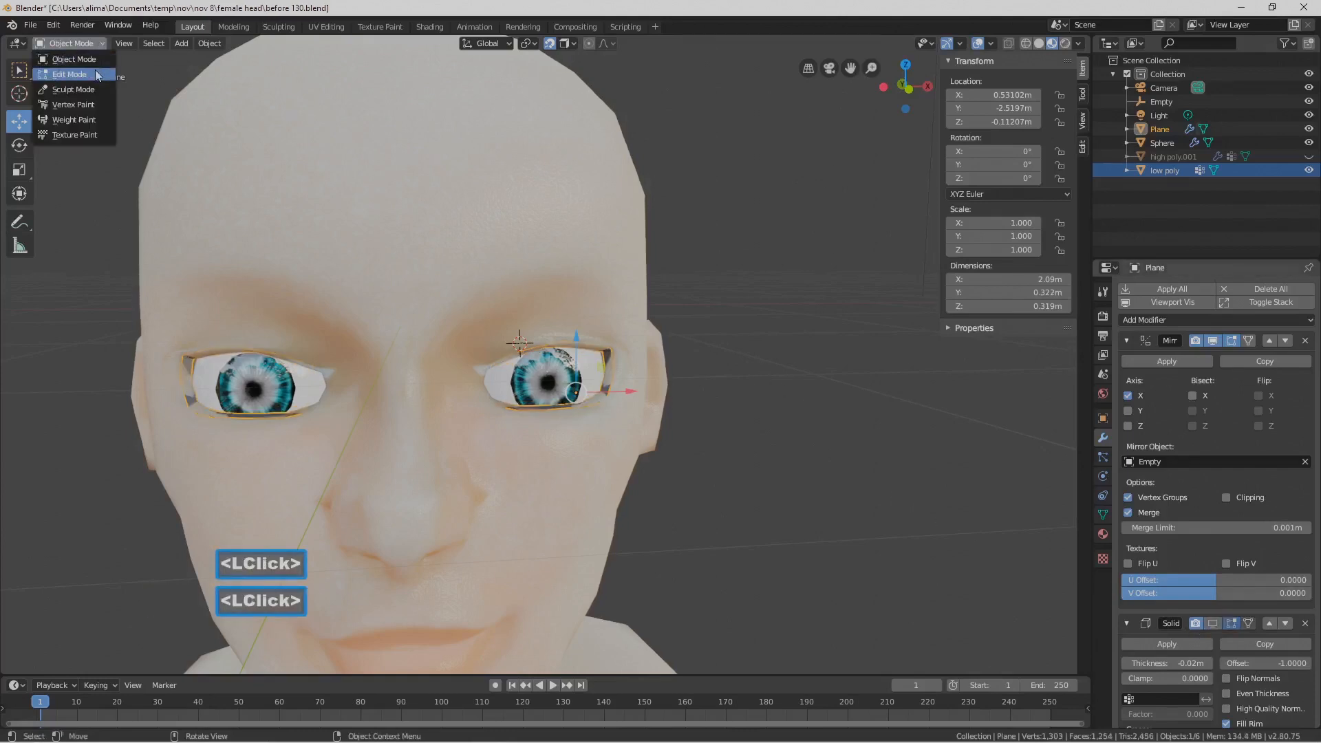
scroll(513, 344, "up", 5)
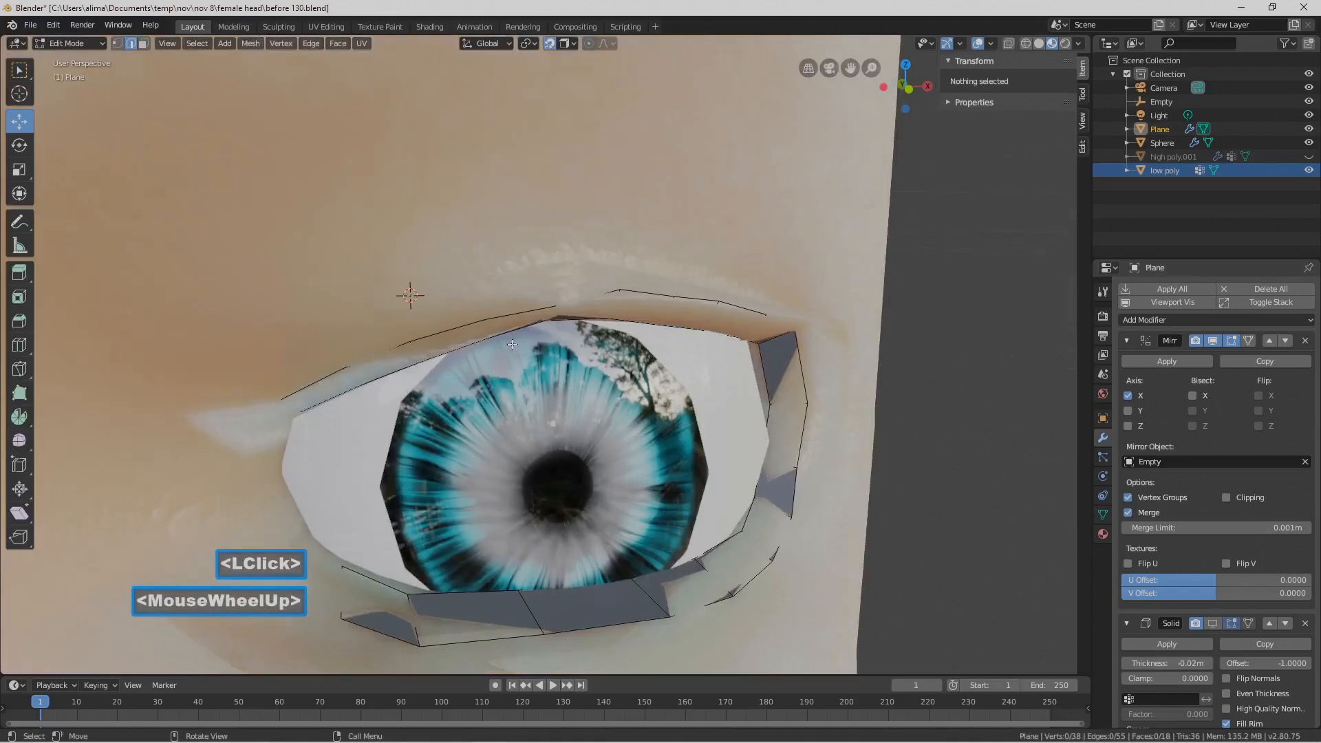
left_click(117, 43)
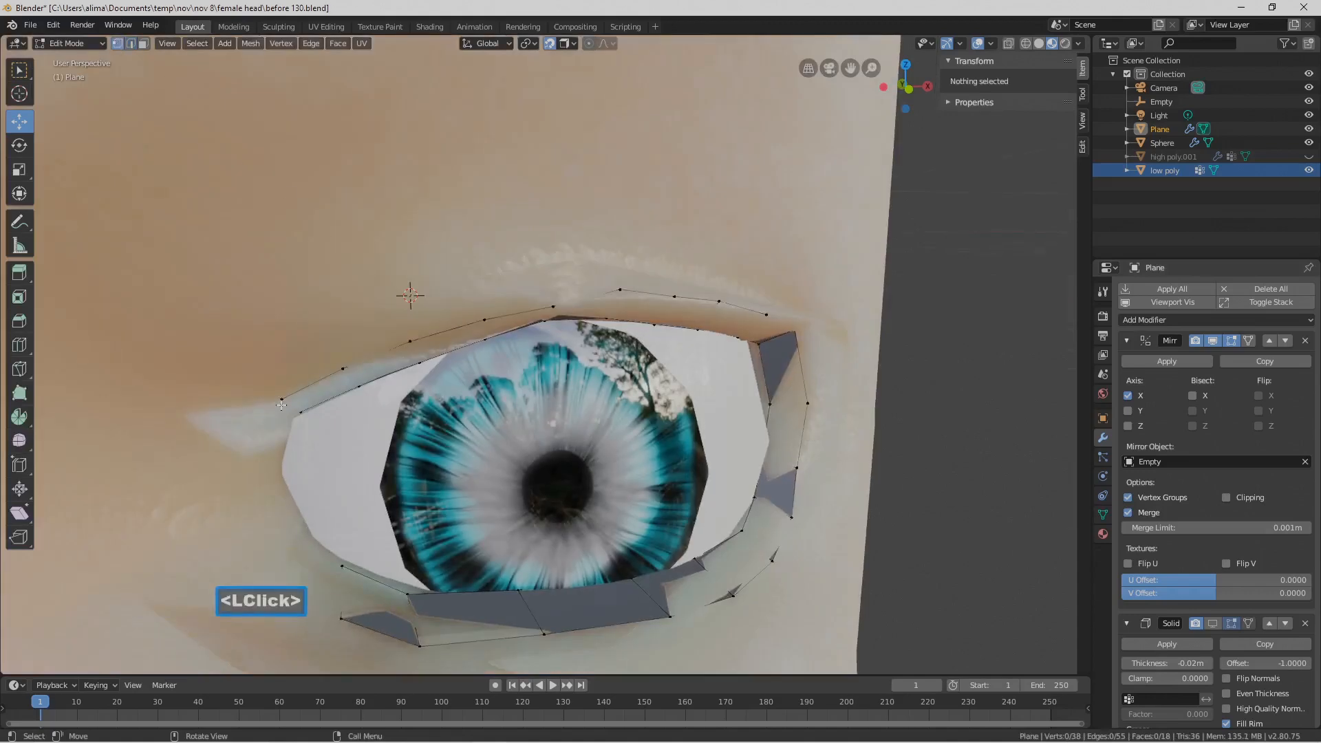
Duplicate the strip's inner upper-lid vertex, moved -0.0338, 0.0381, 0.272 m onto the brow, and save the scene as before 131.blend
left_click(281, 401)
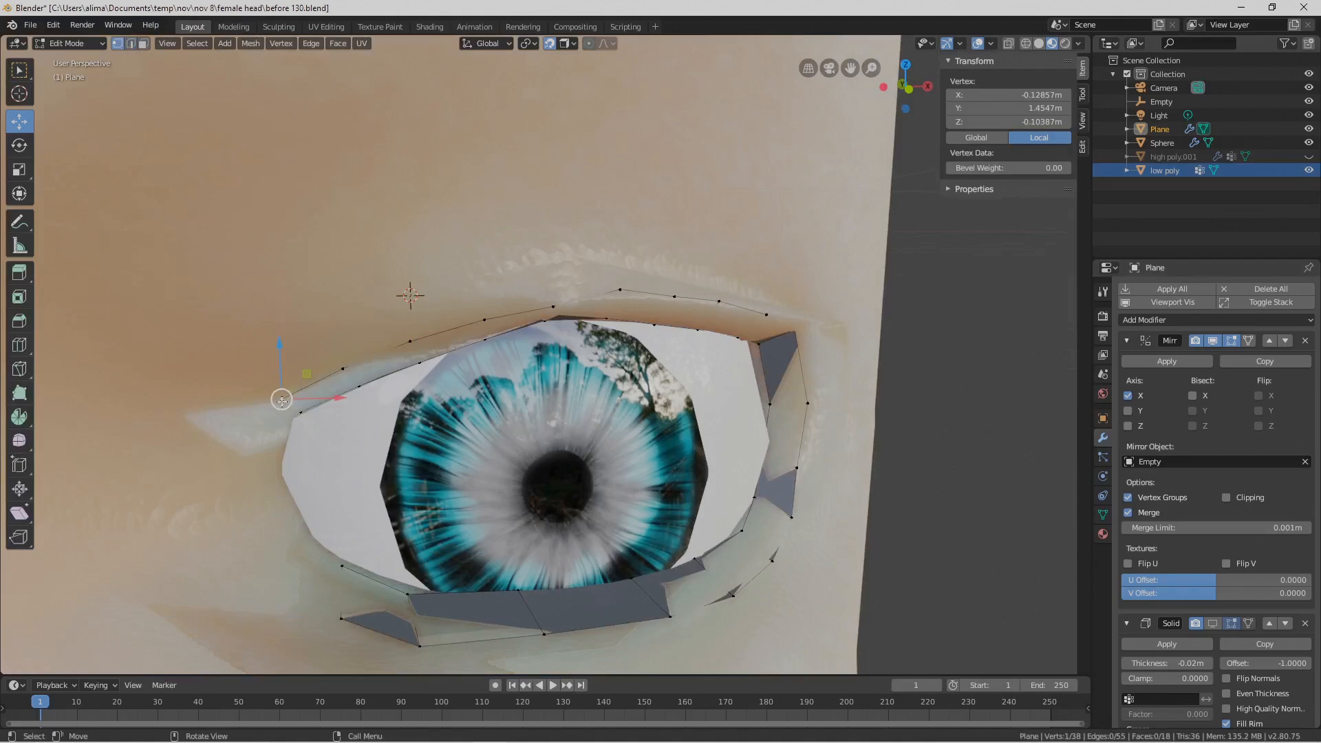
scroll(314, 372, "down", 4)
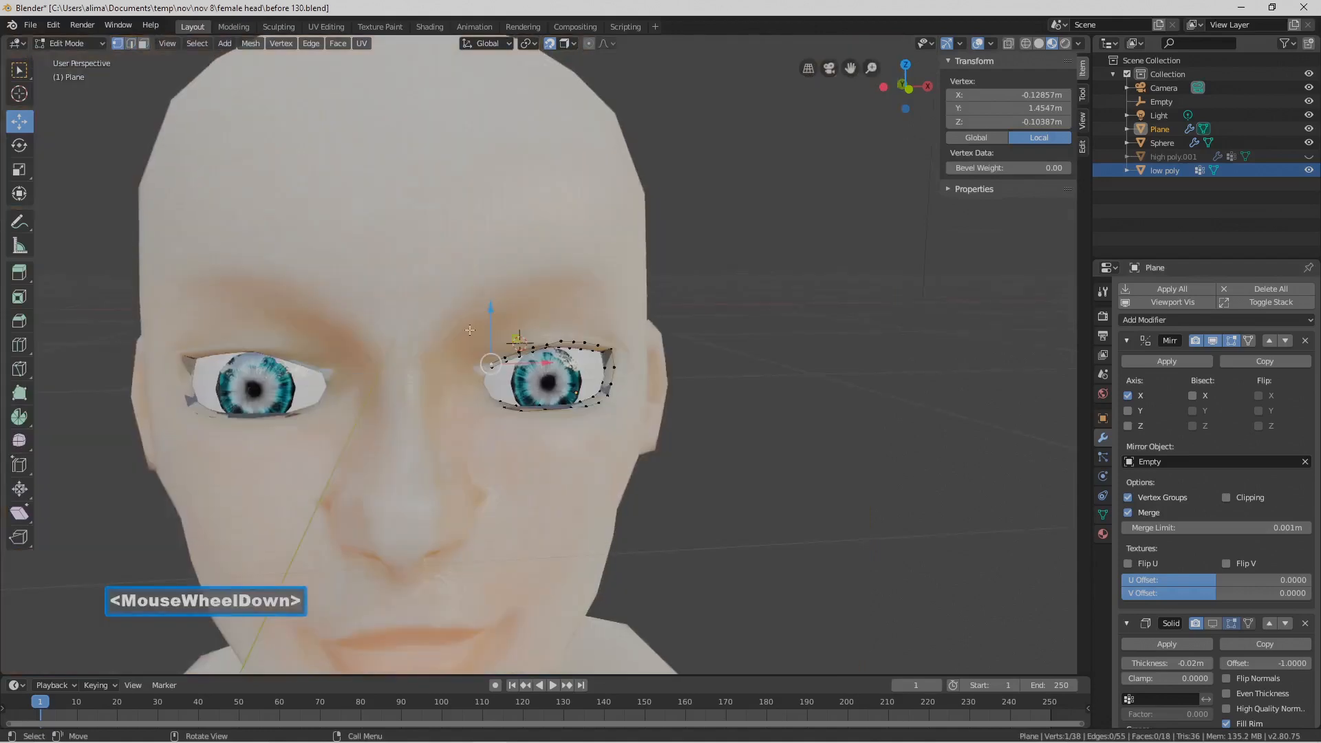
key("shift")
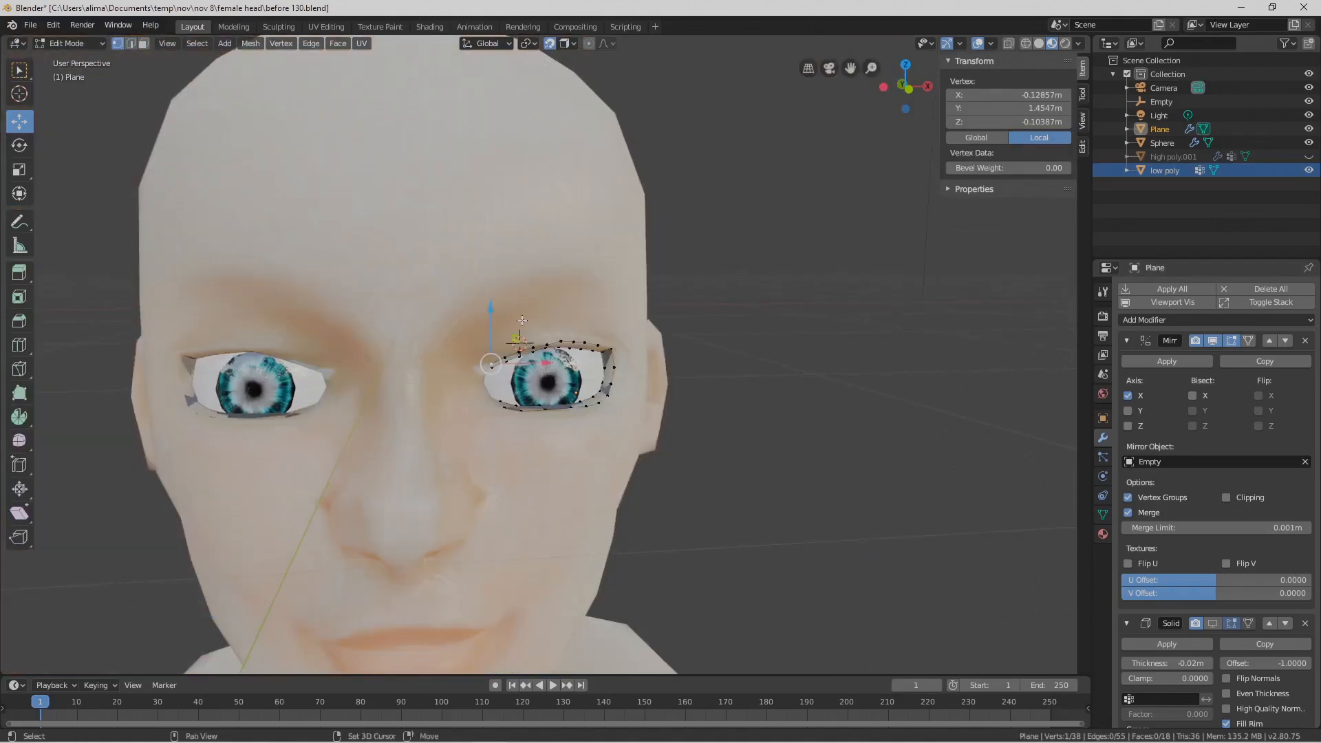
key("g")
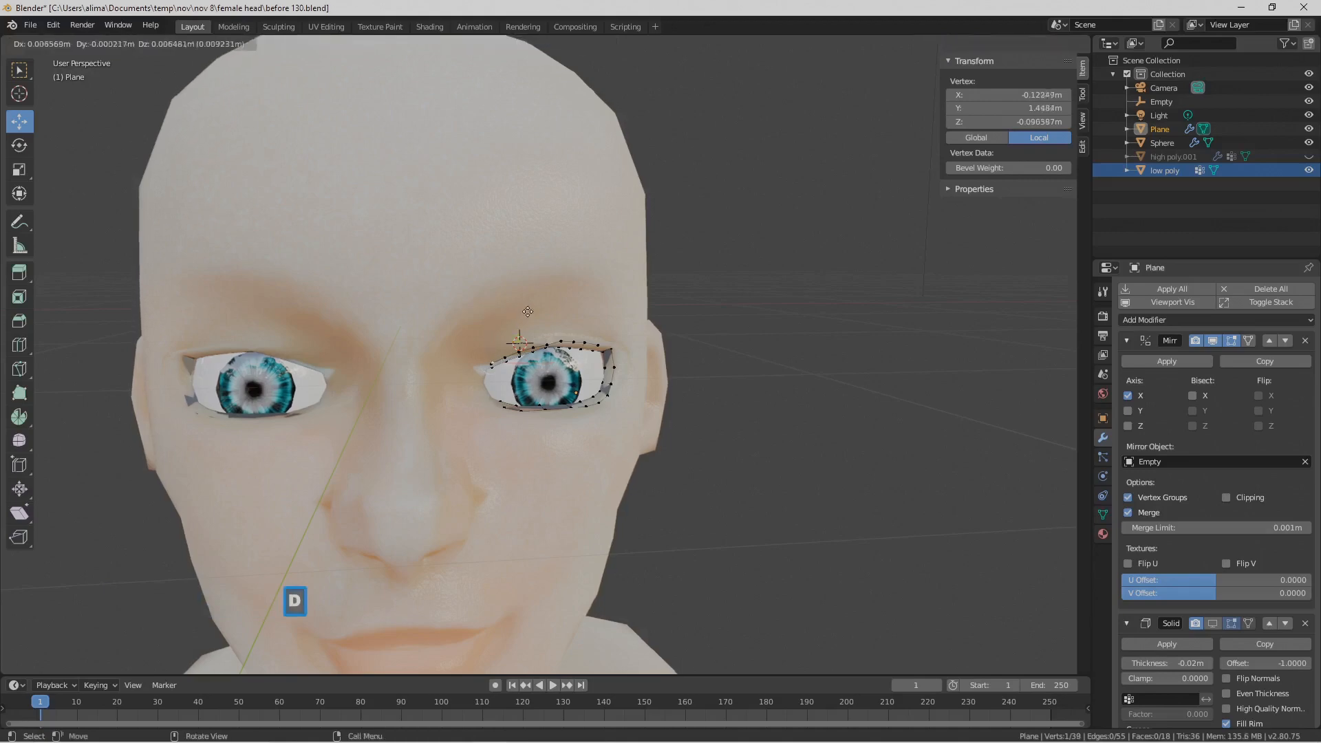
left_click(513, 262)
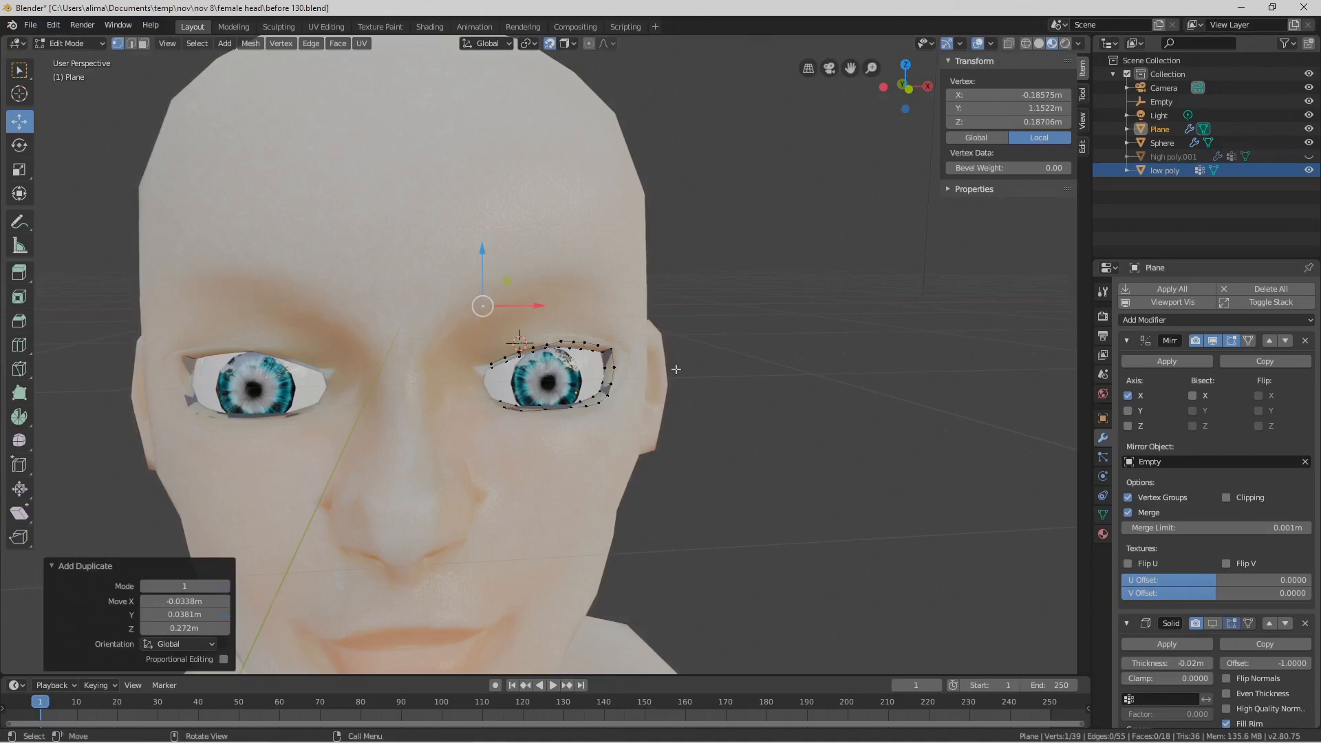
left_click(753, 507)
key("Pause")
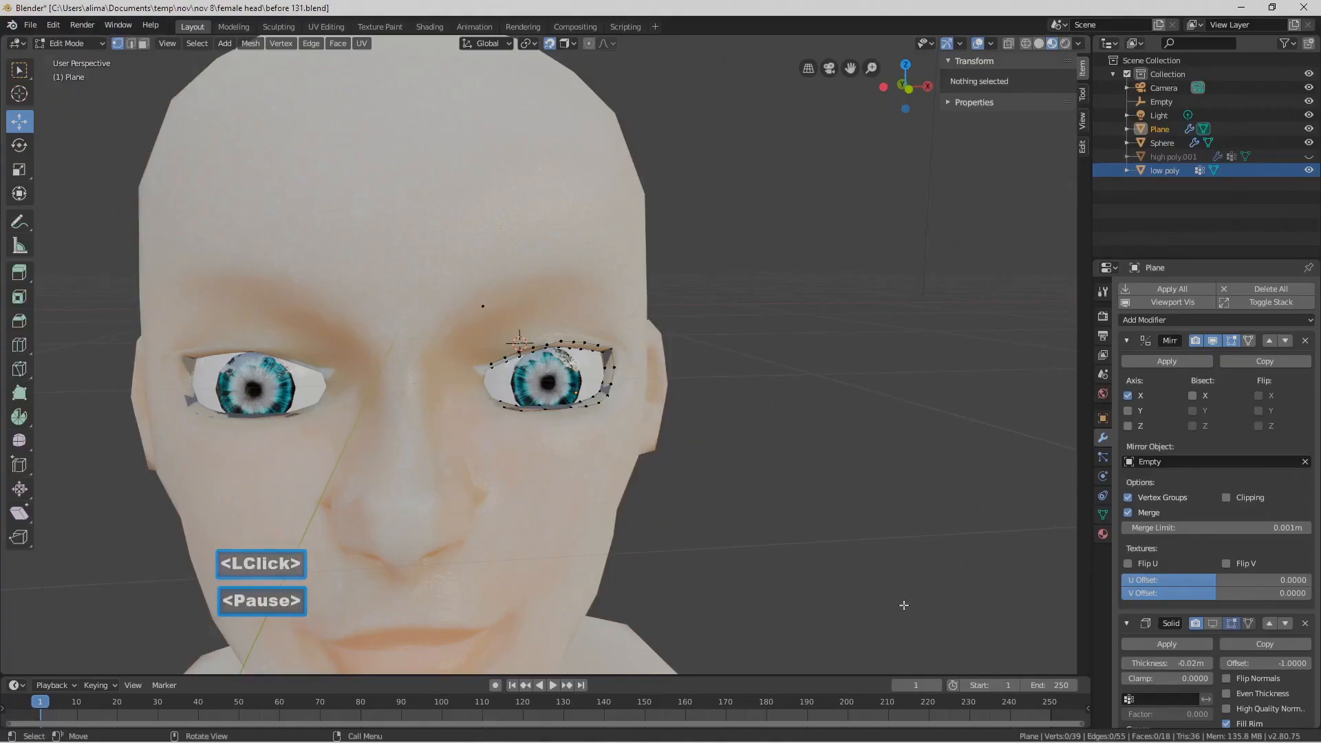
Move the brow vertex -0.114 m along X and extrude it upward into a short edge at the brow's inner end
left_click(484, 306)
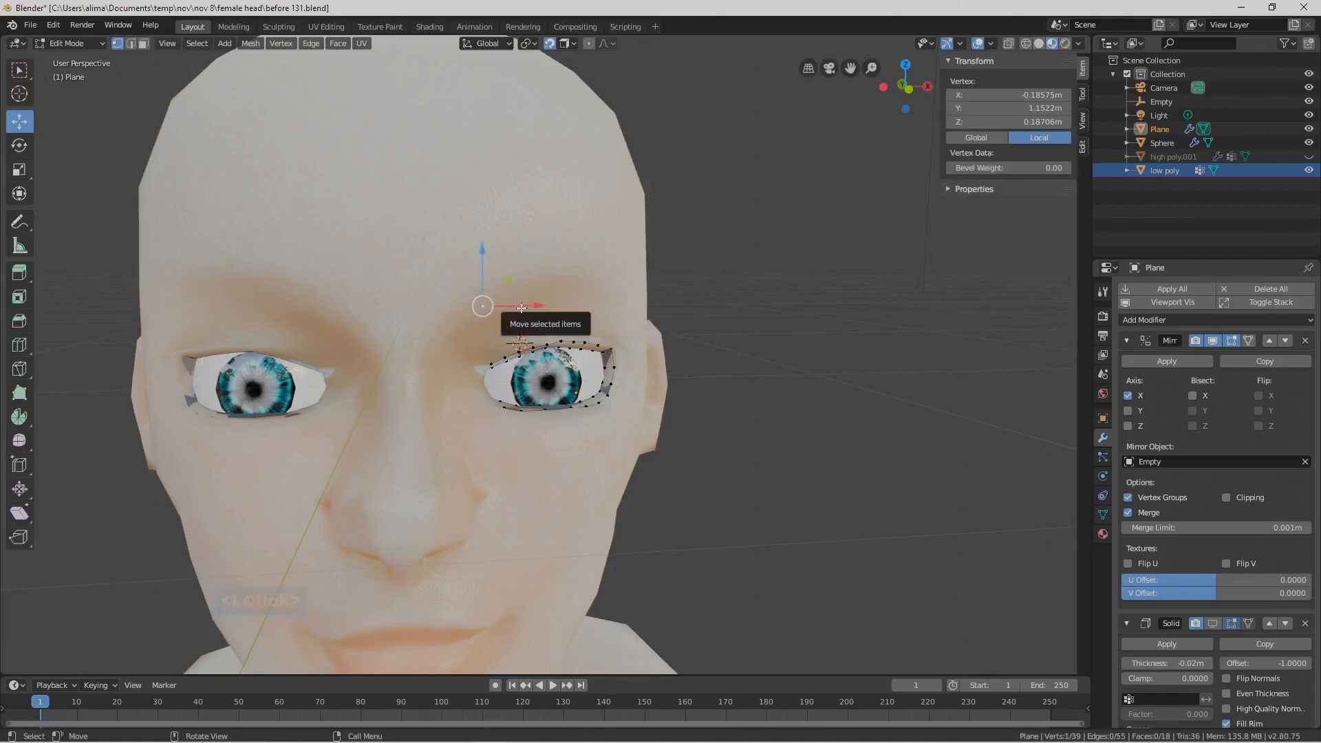
middle_click_drag(522, 307, 587, 323, "ctrl")
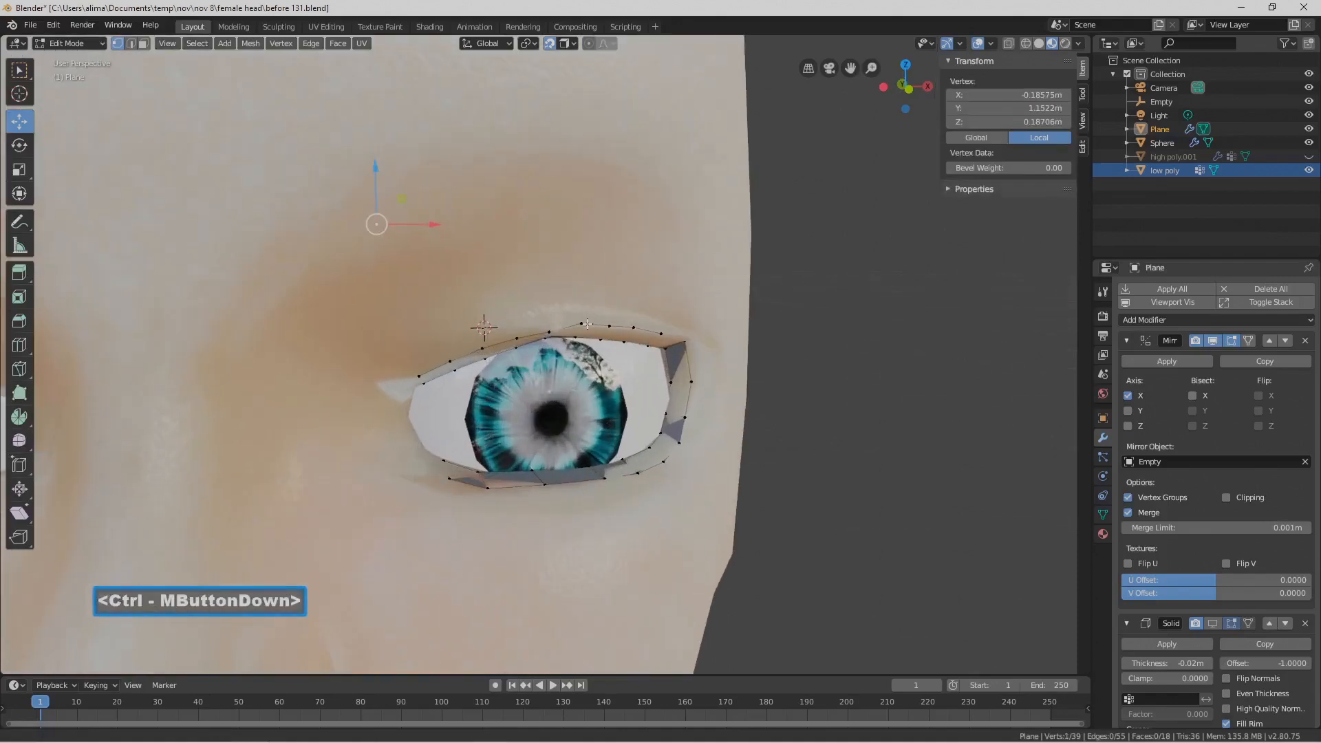
left_click_drag(436, 226, 360, 257)
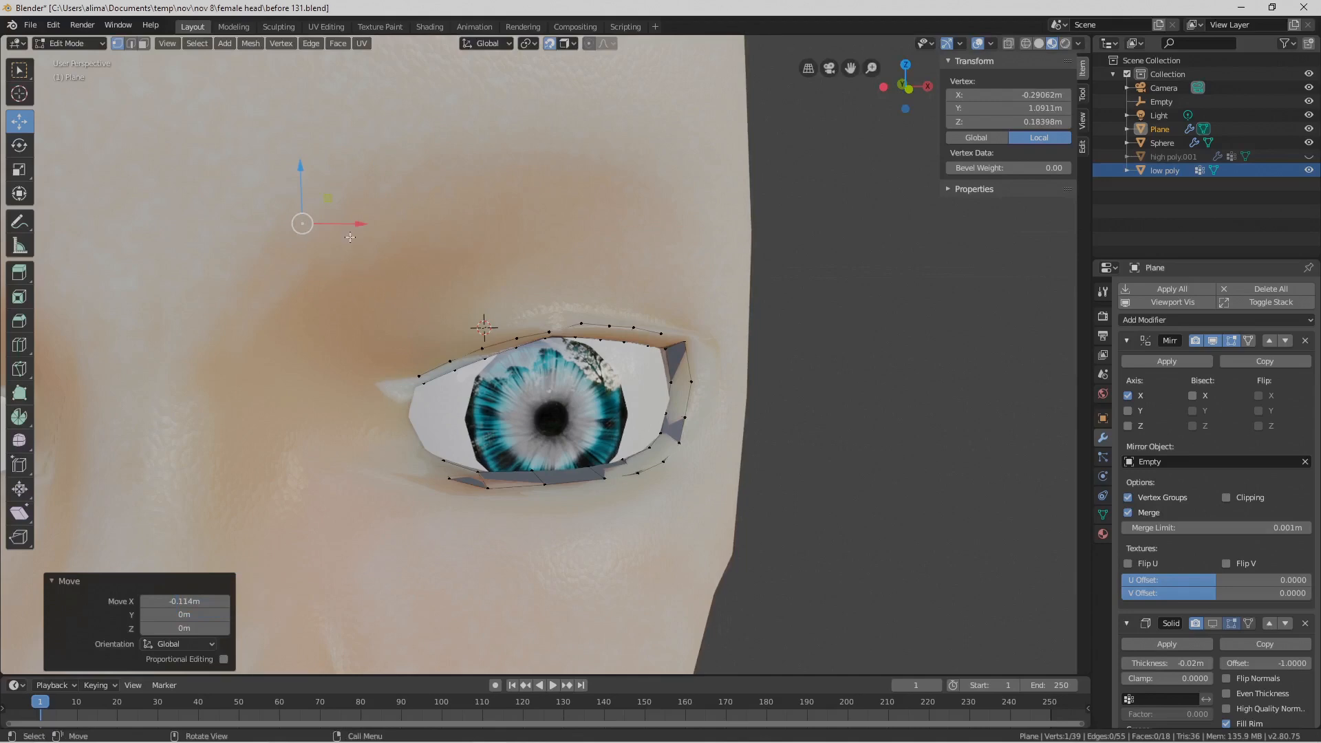
scroll(413, 265, "down", 5)
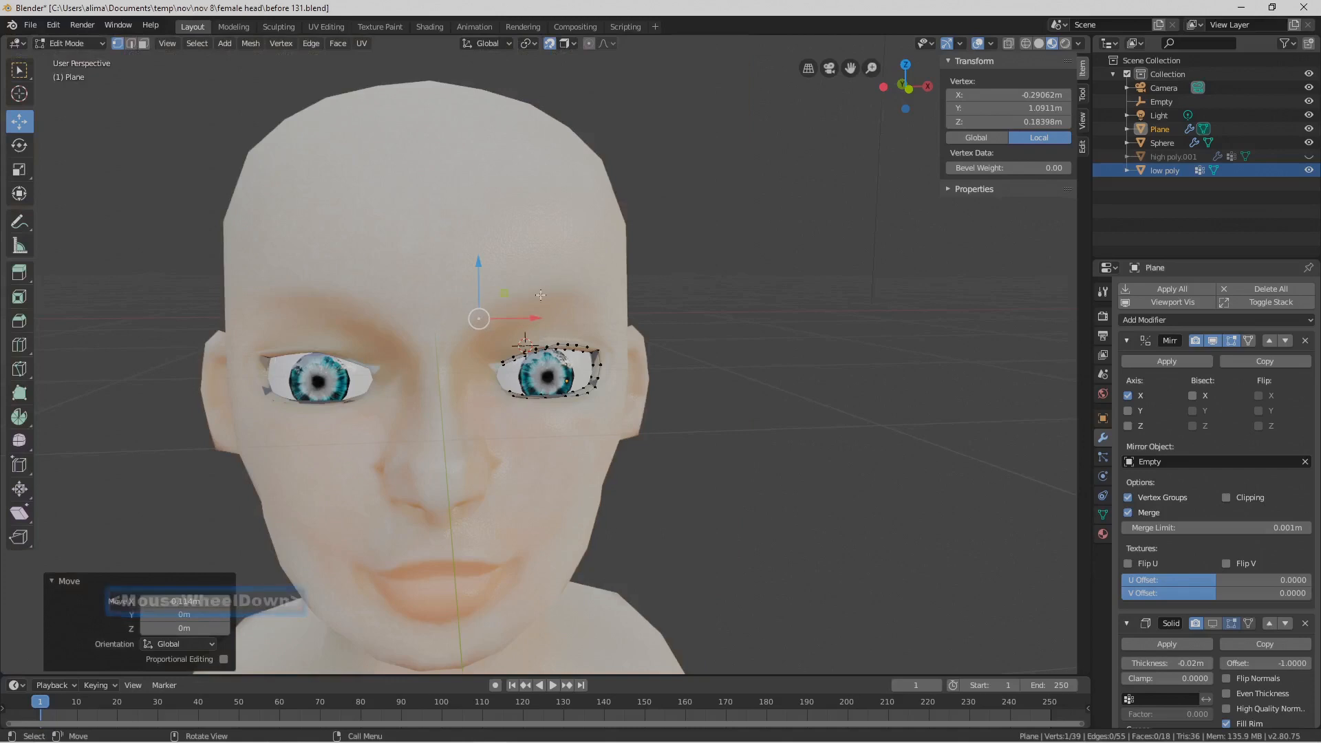
middle_click_drag(615, 333, 418, 260, "ctrl")
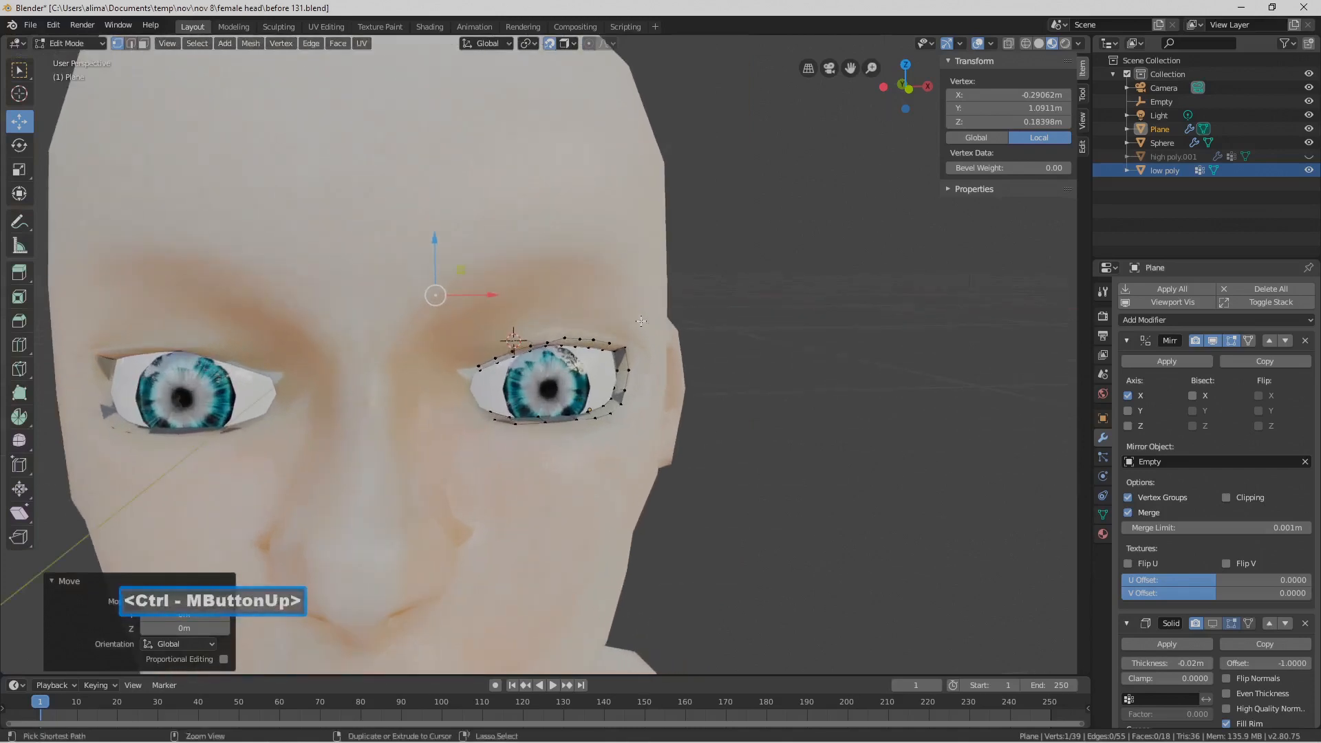
right_click(427, 276, "ctrl")
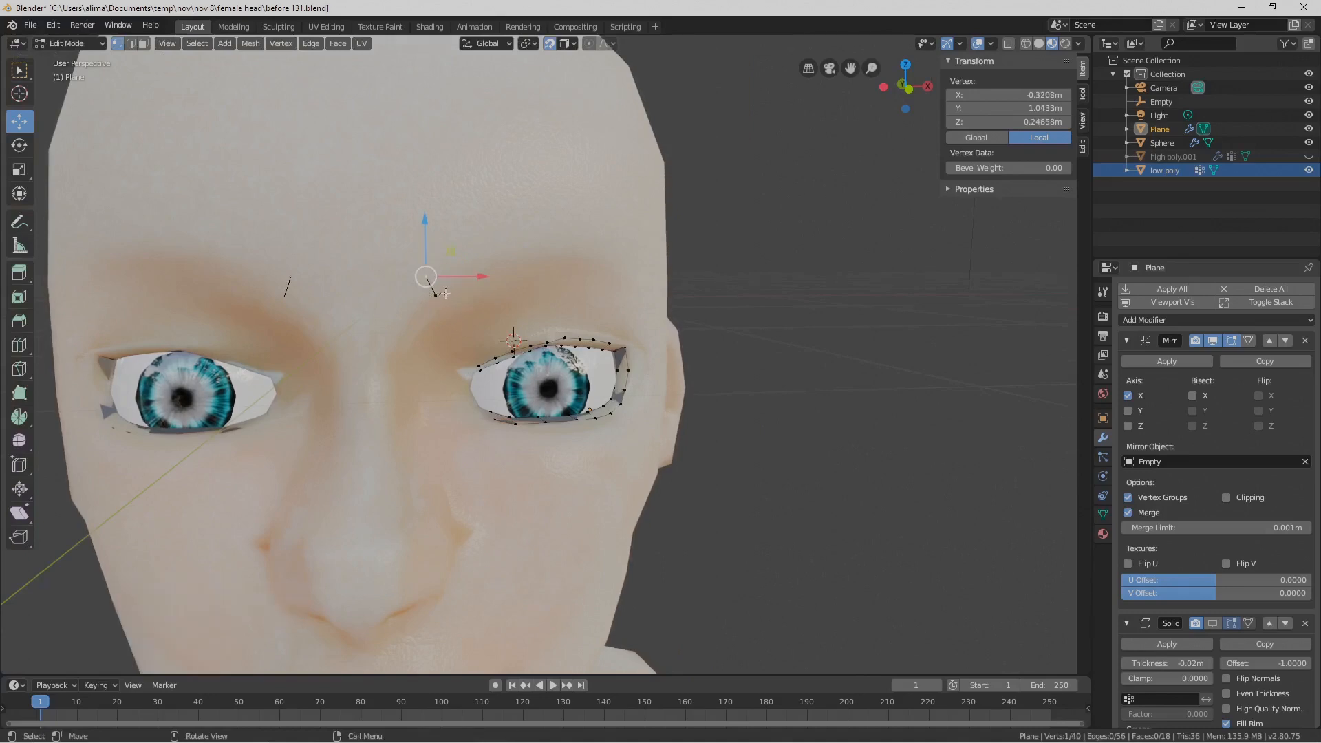
Extrude the short brow edge outward in five segments along the arch of the eyebrow, using edge selection
left_click(134, 43)
left_click(428, 293)
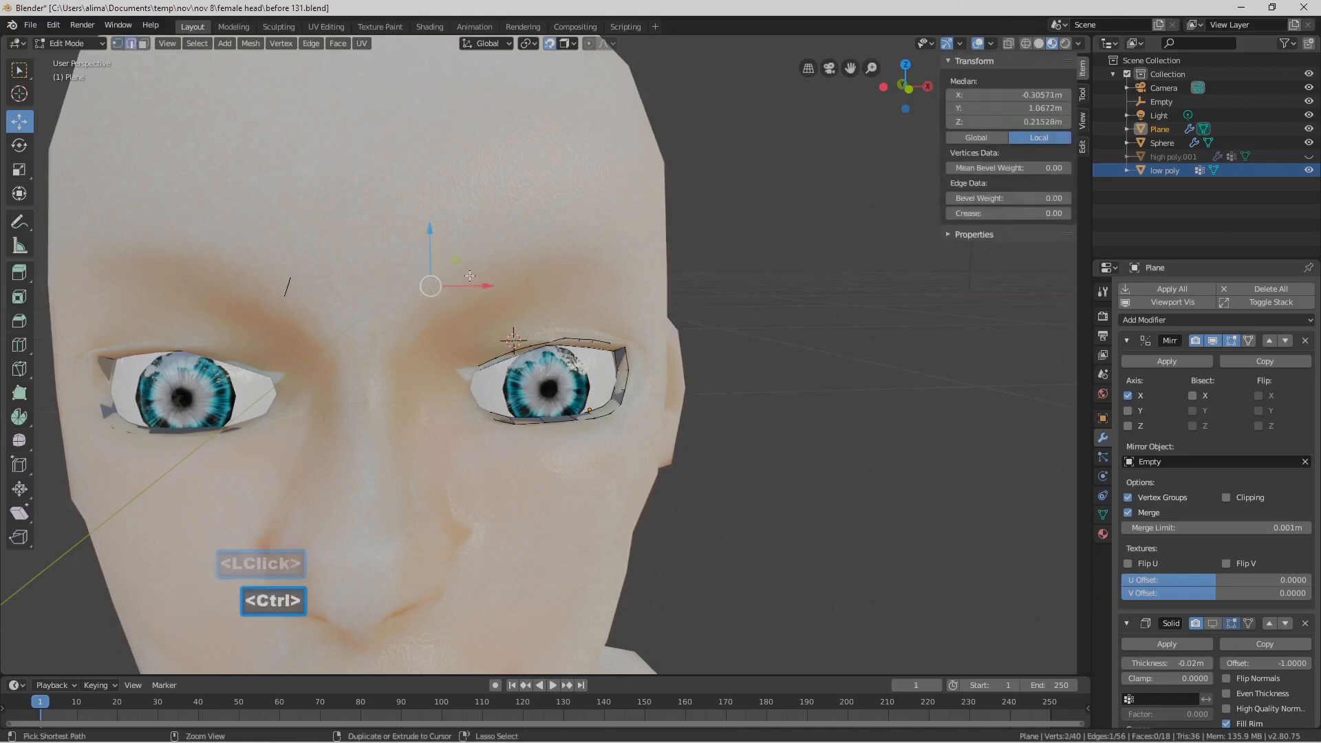
right_click(470, 276, "ctrl")
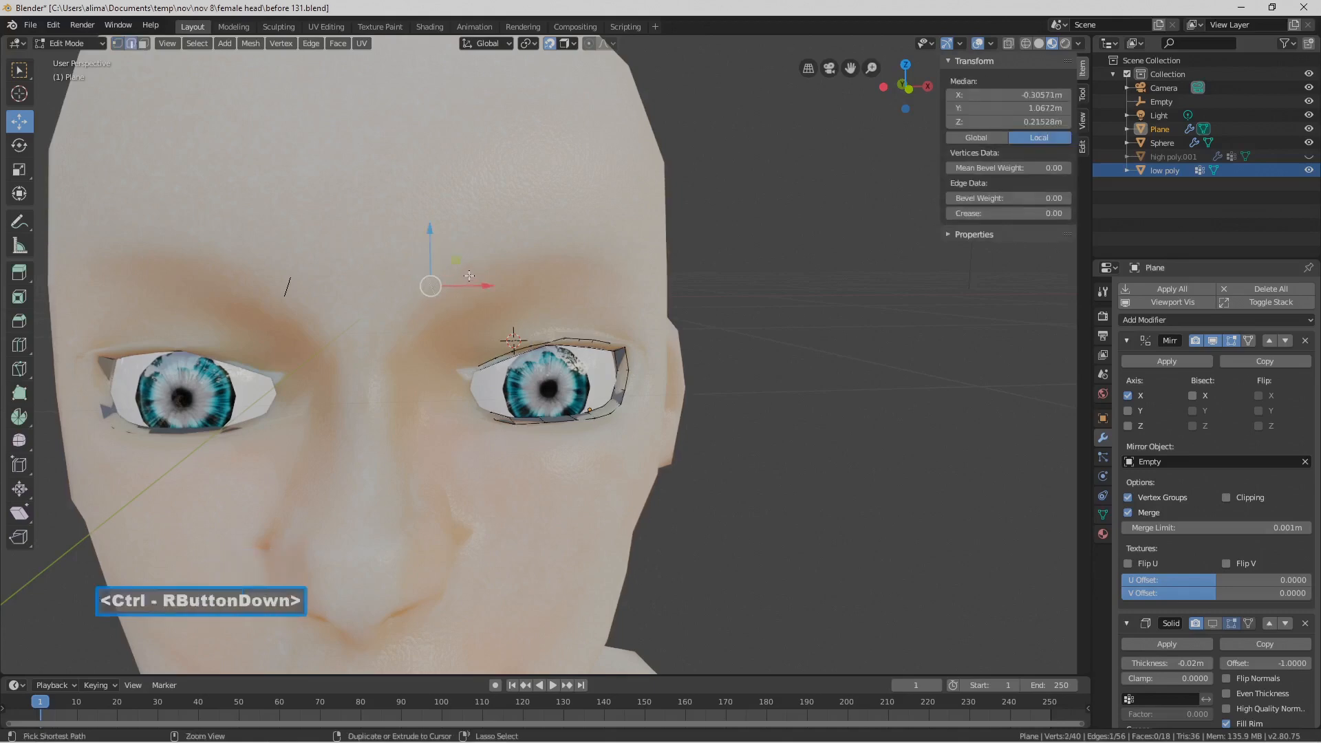
right_click(512, 261, "ctrl")
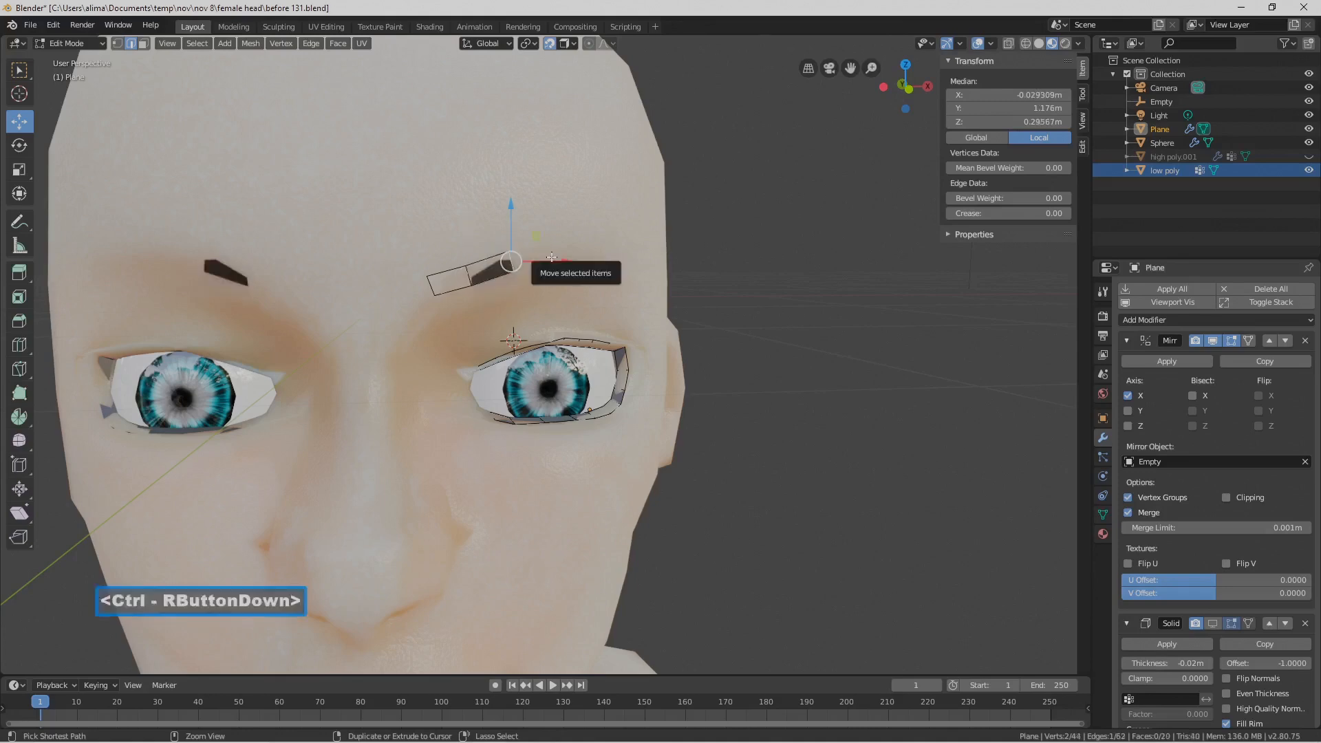
right_click(552, 256, "ctrl")
right_click(589, 263, "ctrl")
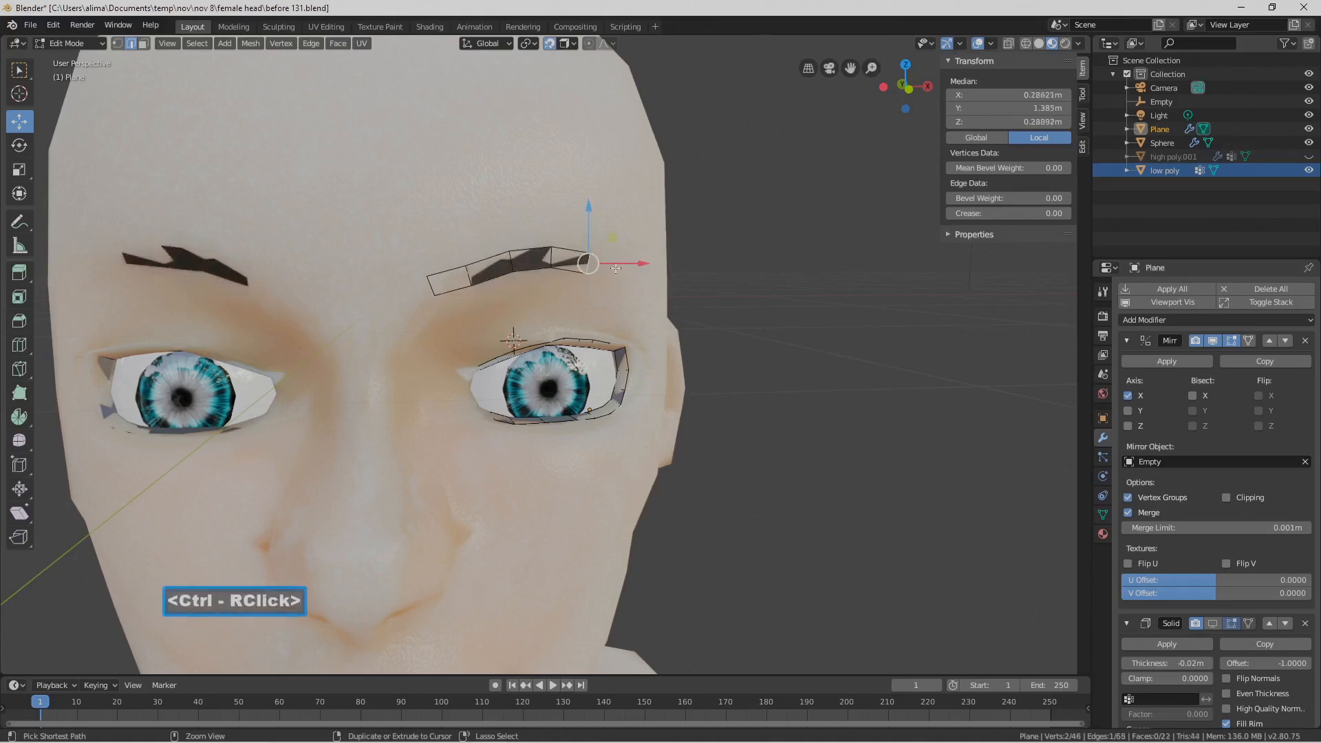
right_click(621, 276, "ctrl")
Scale the eyebrow strip's outer end edge by 0.649, deselect it and save the scene as before 132.blend
middle_click_drag(686, 318, 597, 281)
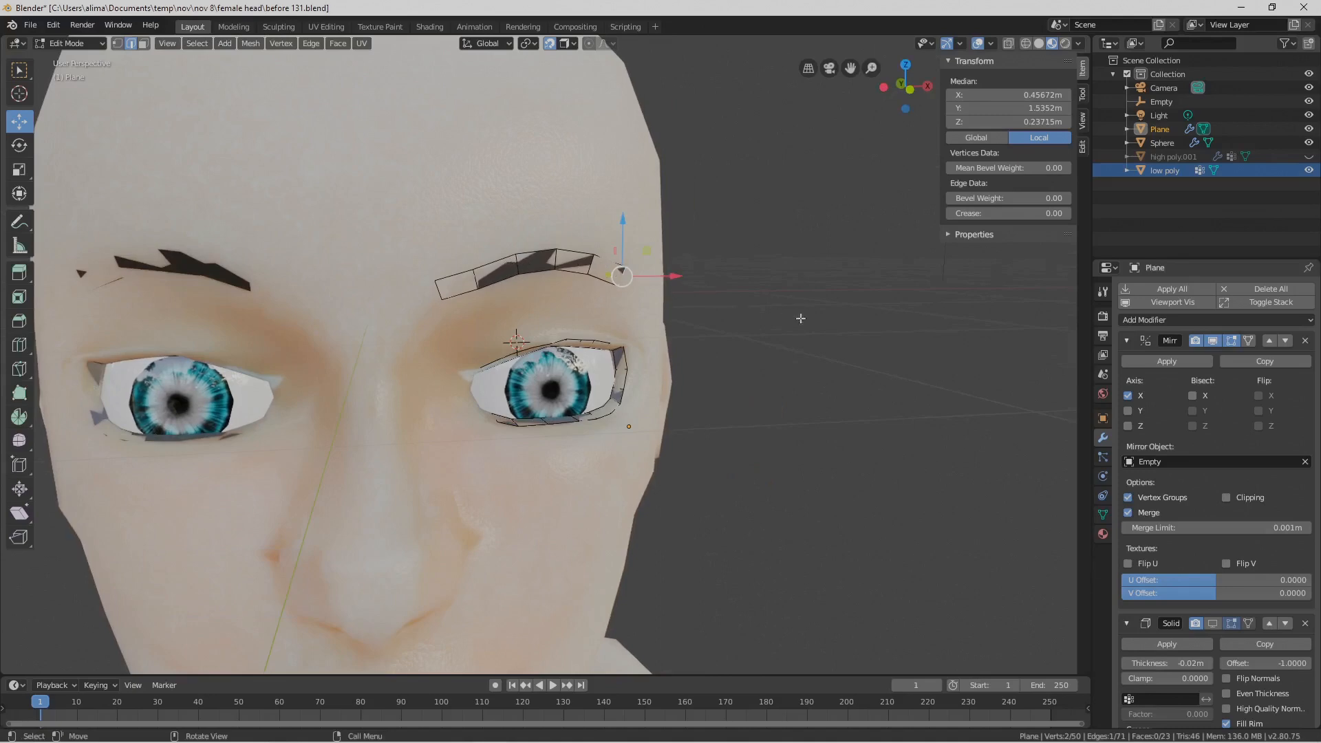
key("s")
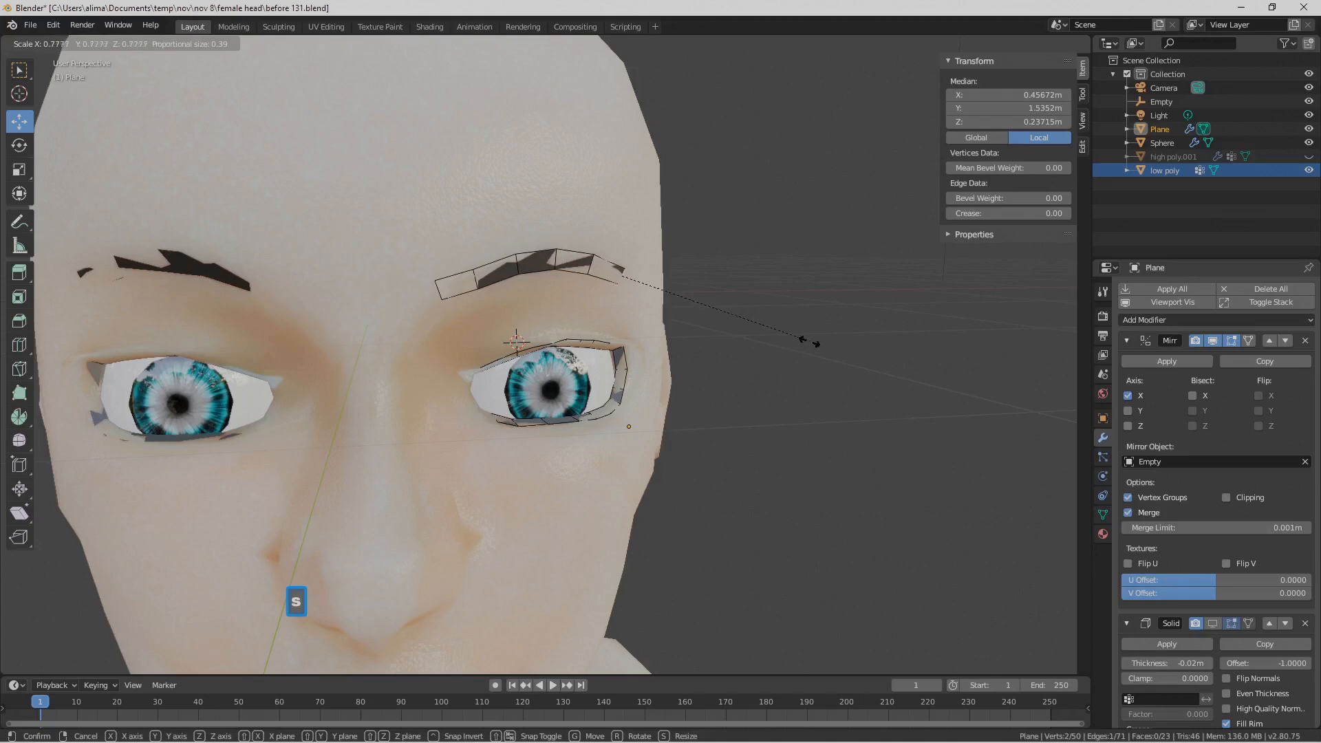
left_click(777, 335)
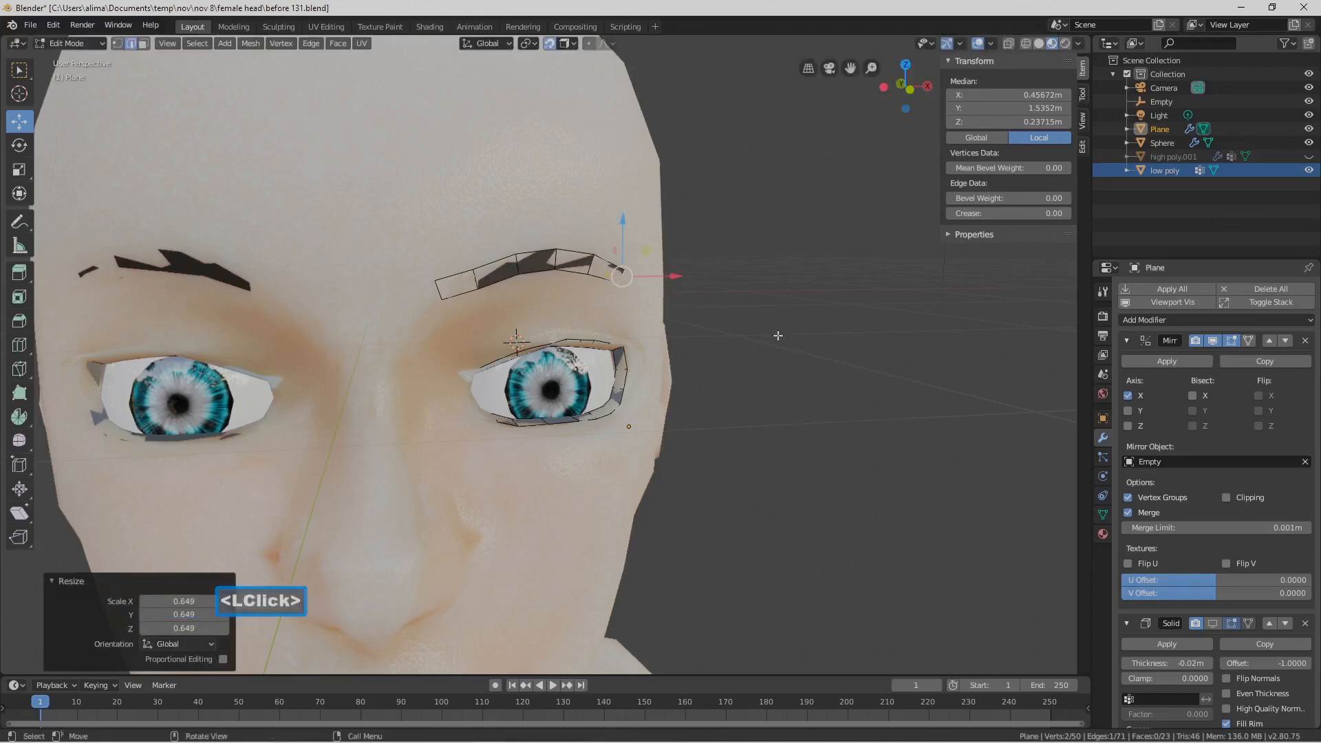
left_click(863, 496)
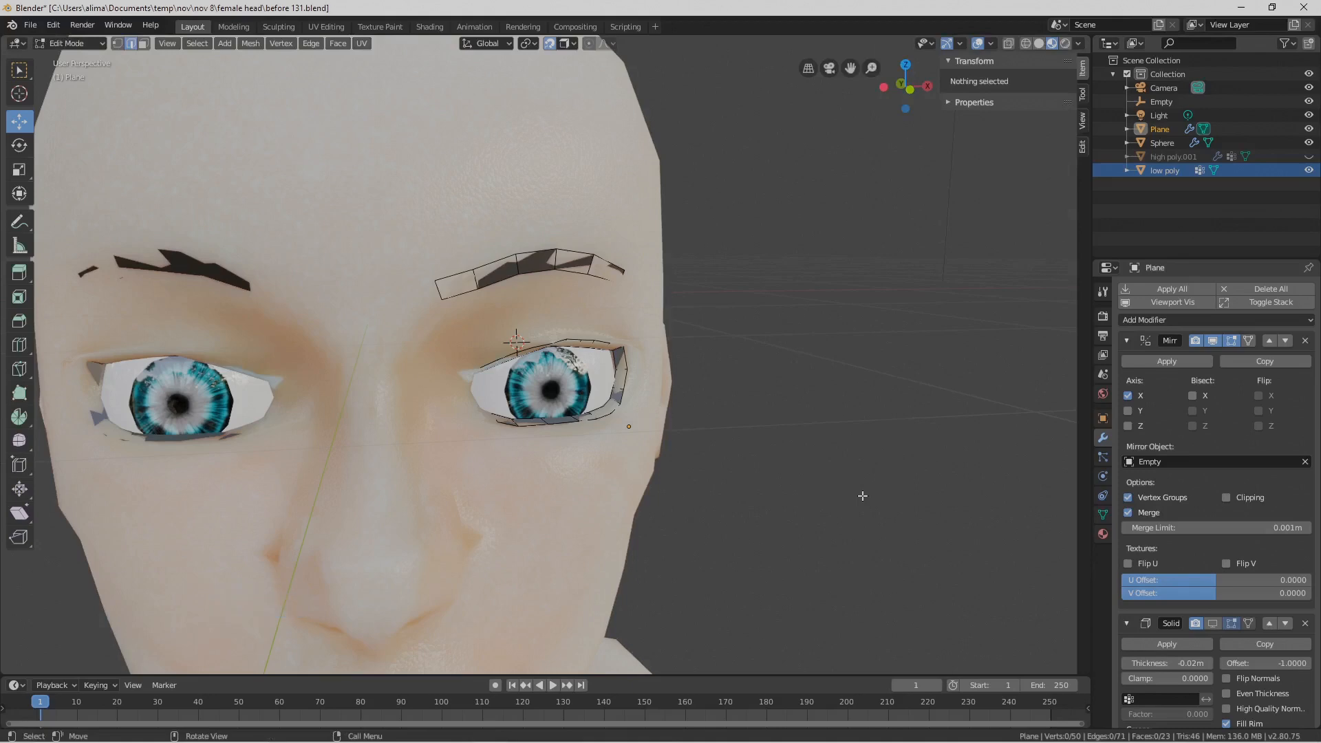
key("Pause")
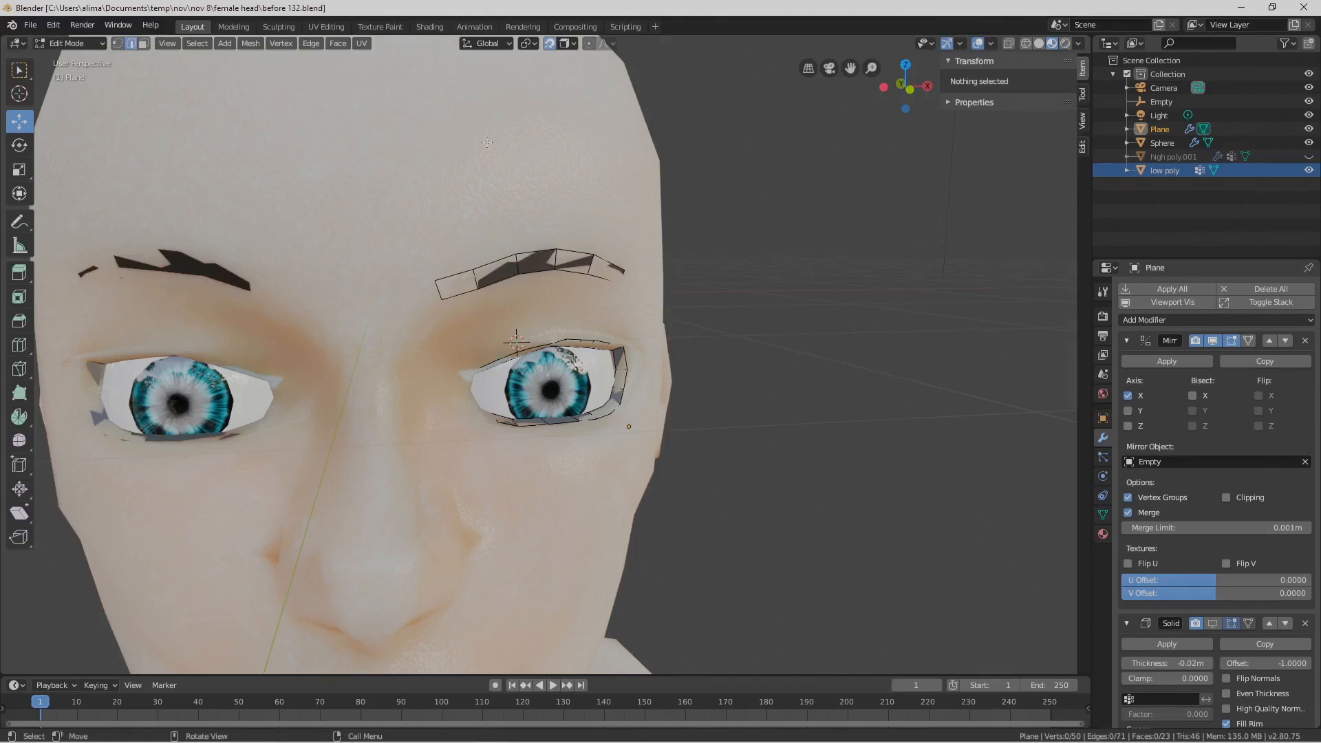
Select all linked faces of the eyebrow strip and separate the selection into its own object
left_click(142, 43)
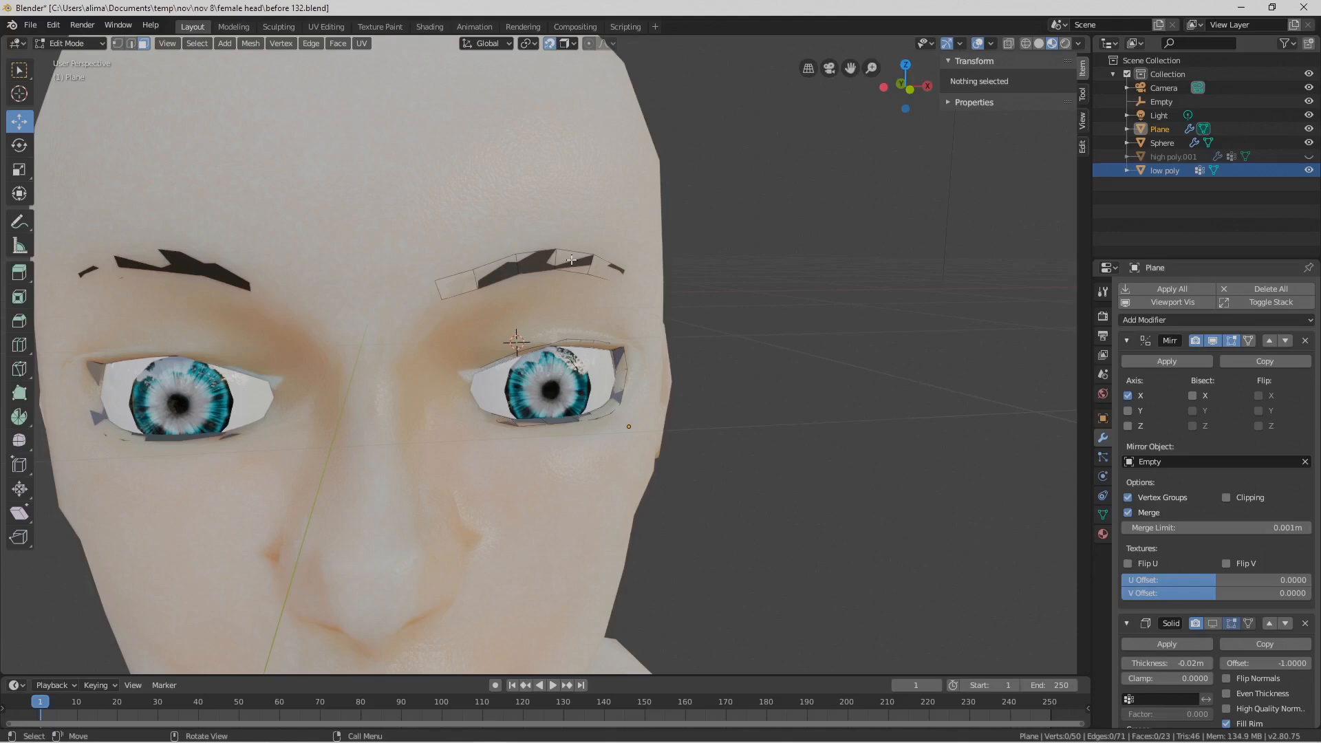
key("l")
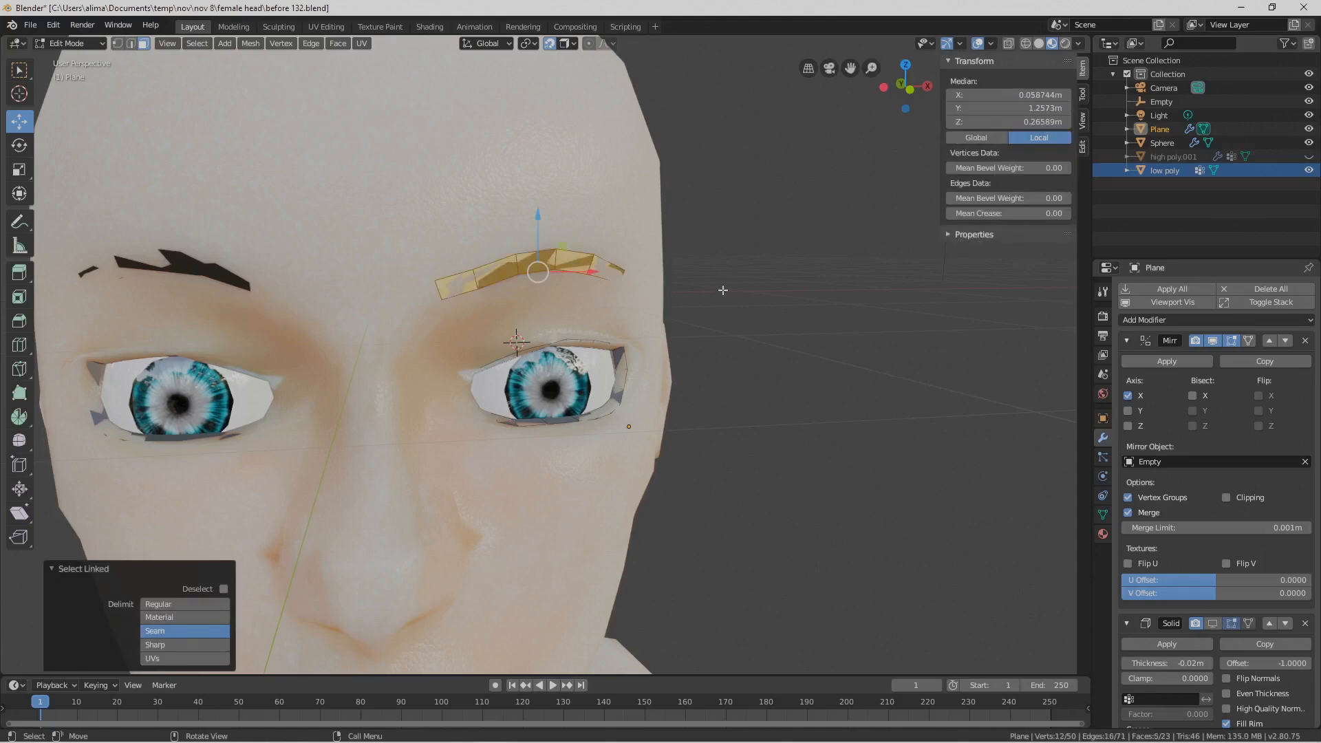
key("p")
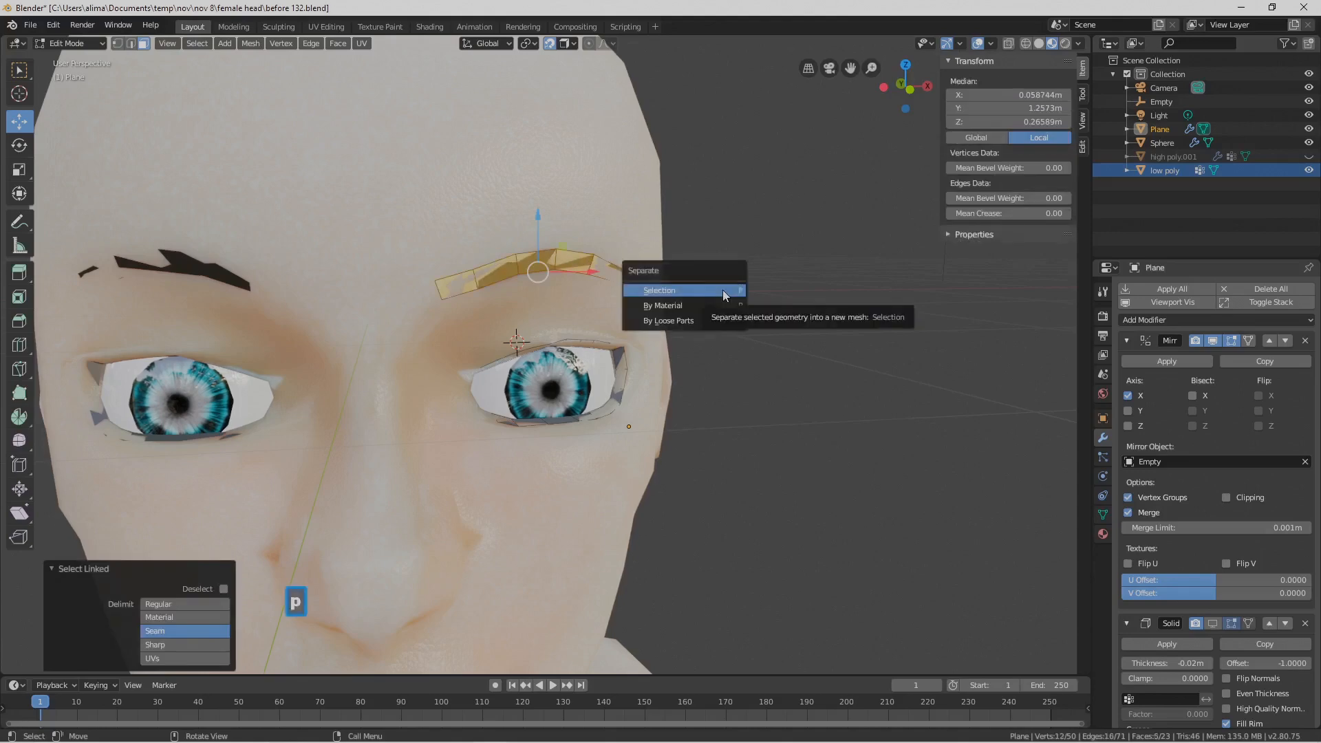
left_click(723, 291)
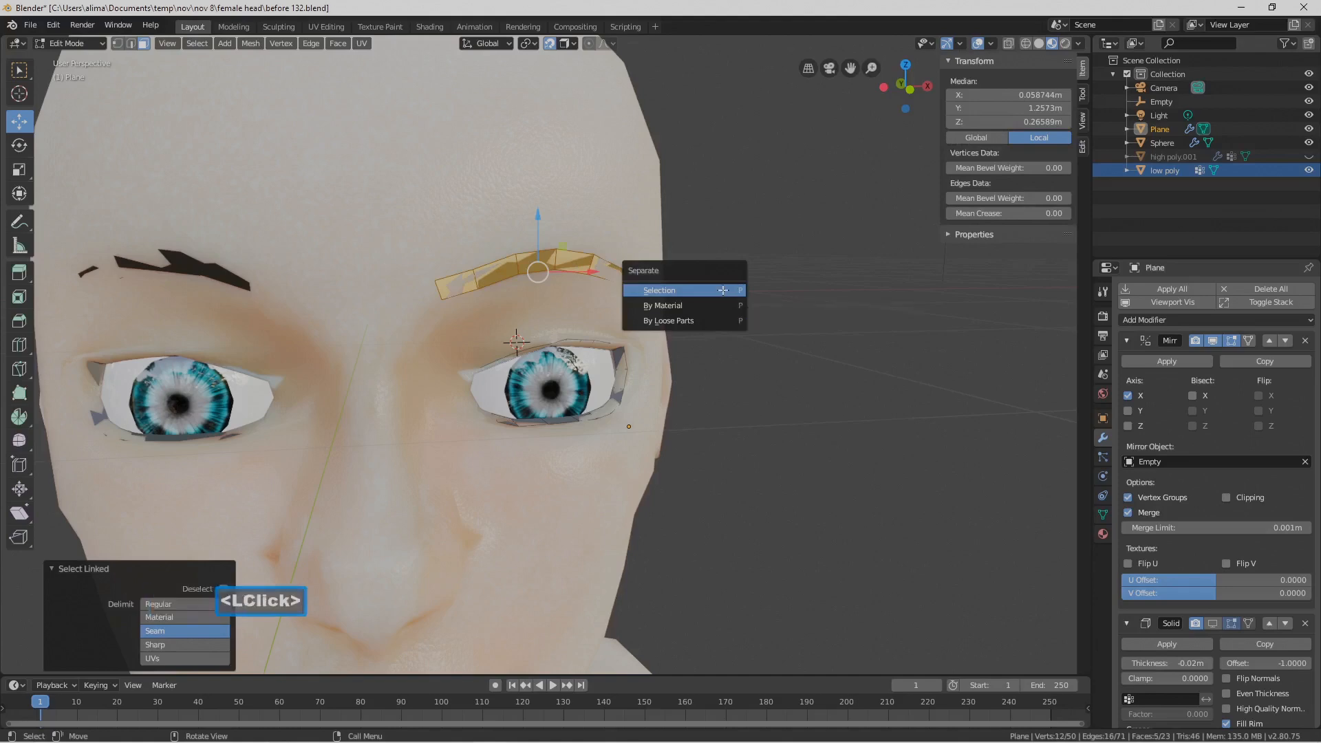
left_click(795, 496)
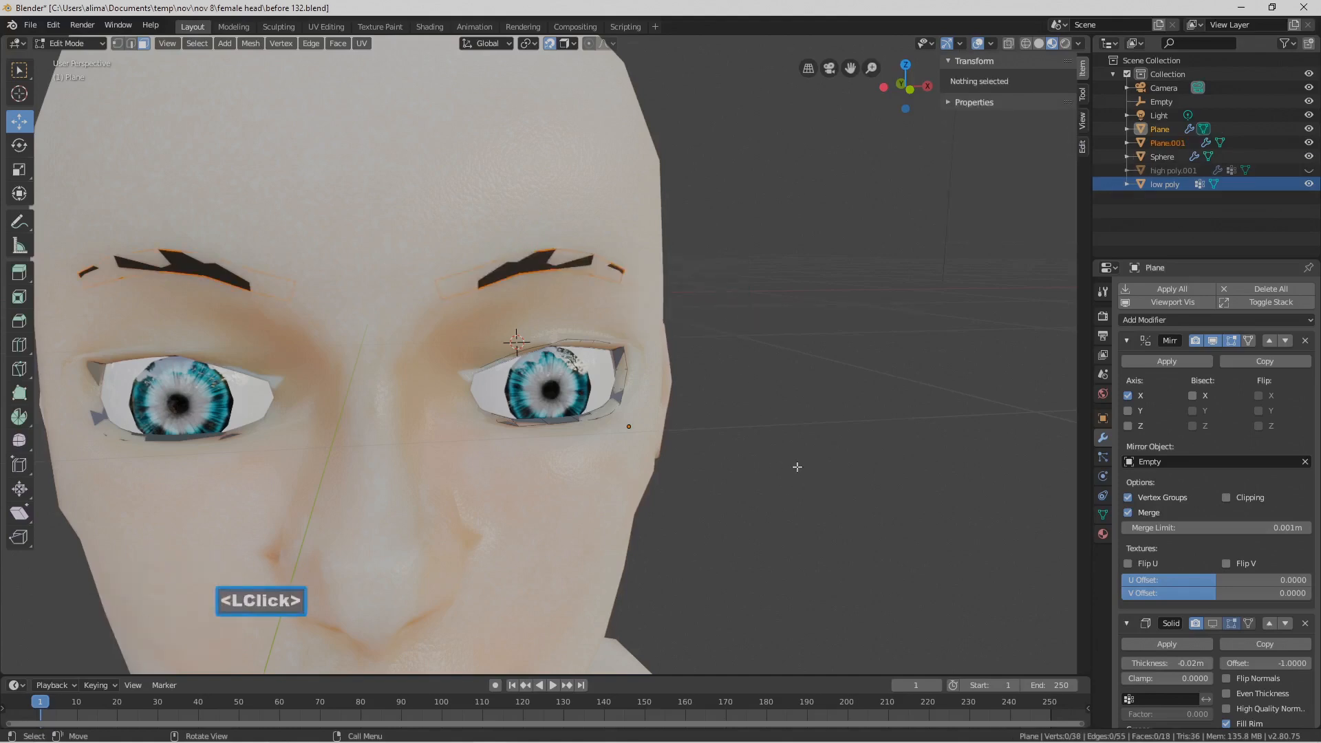
Return to Object Mode and save the scene as before 133.blend
left_click(98, 42)
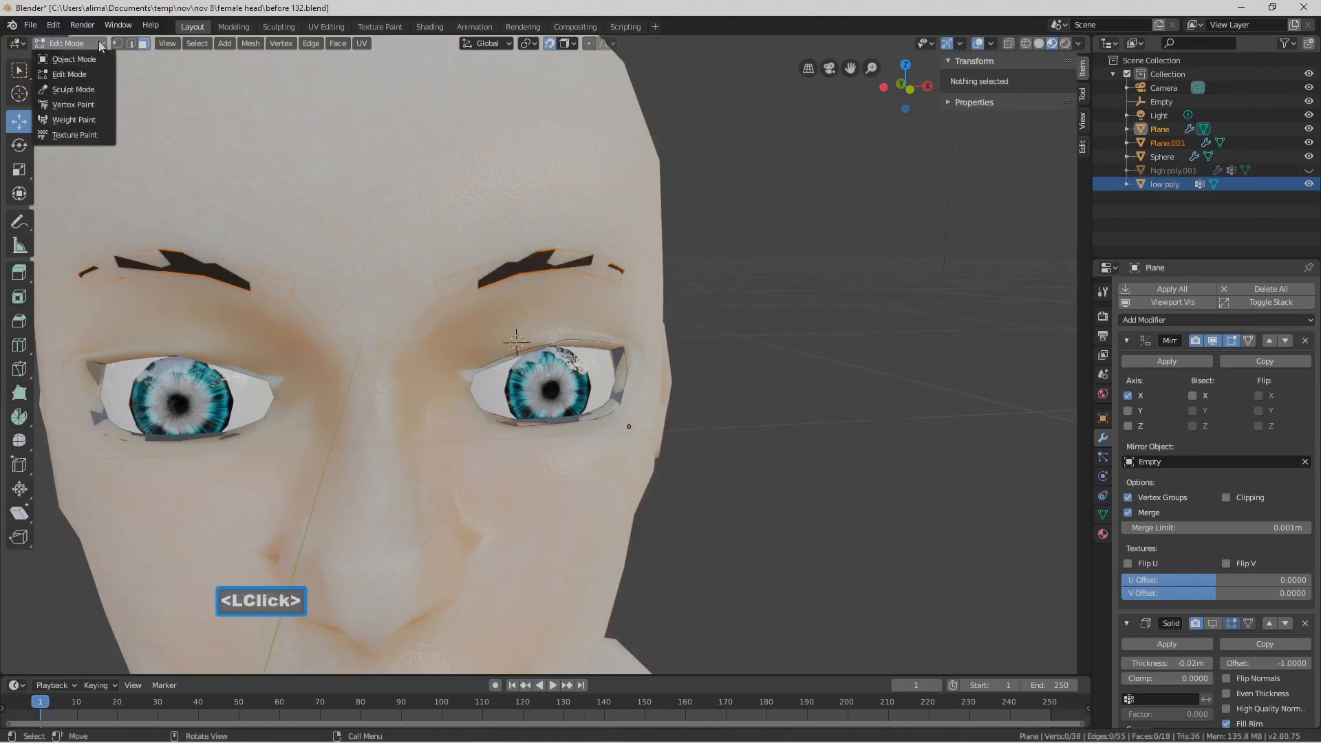
left_click(97, 59)
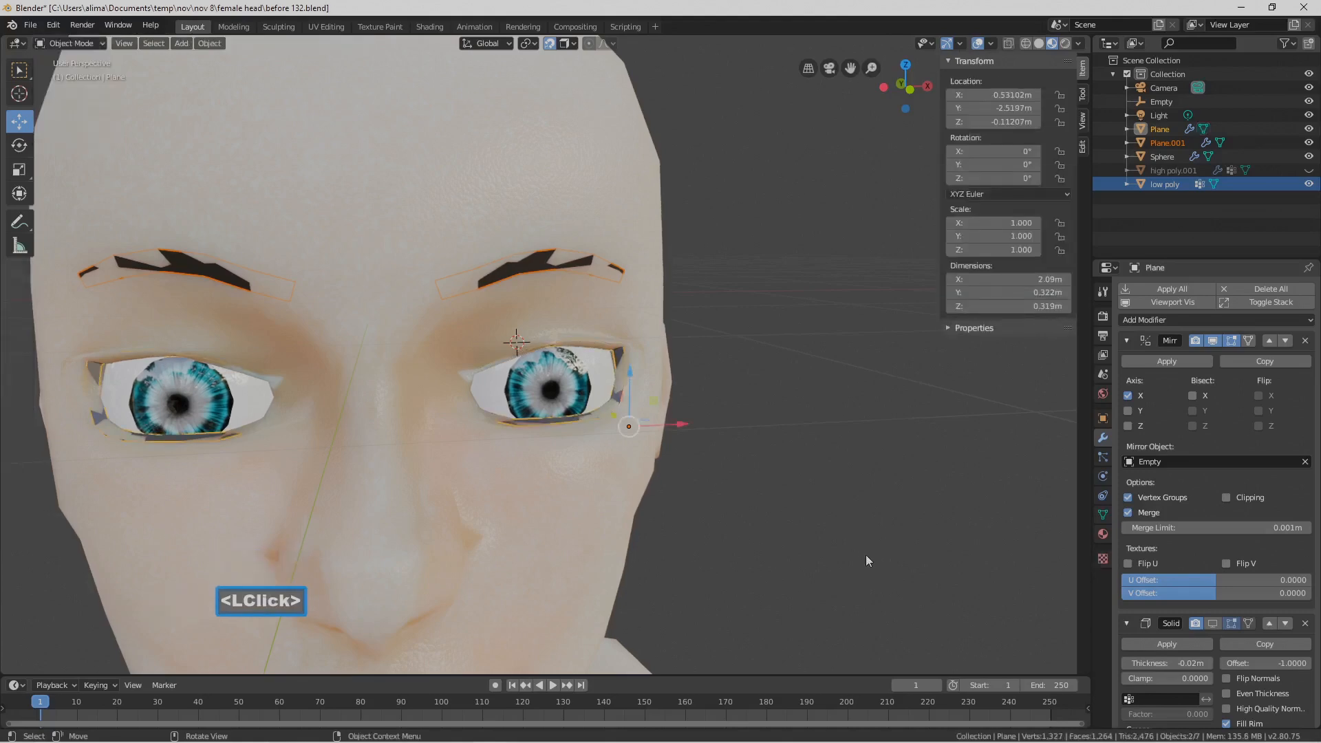
key("Pause")
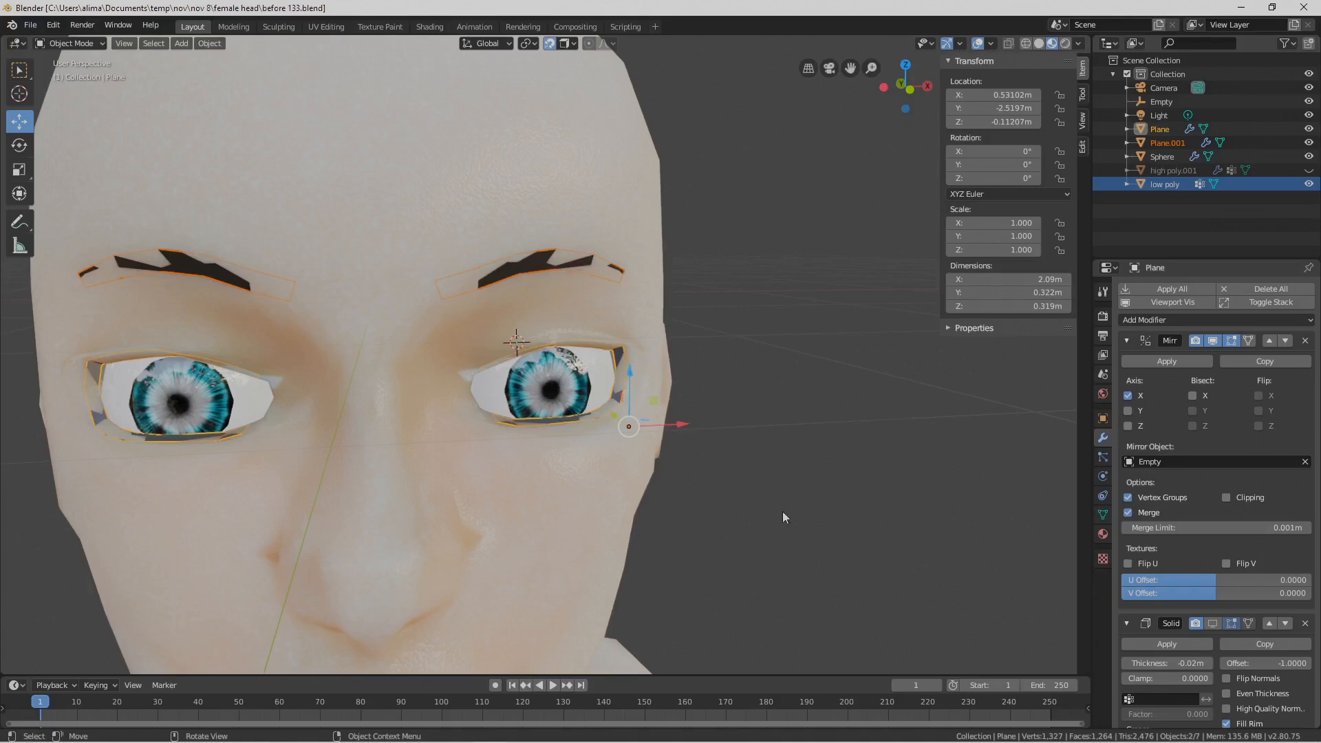
Turn on the Solidify modifier's viewport display for the strips around the eyes
left_click(596, 412)
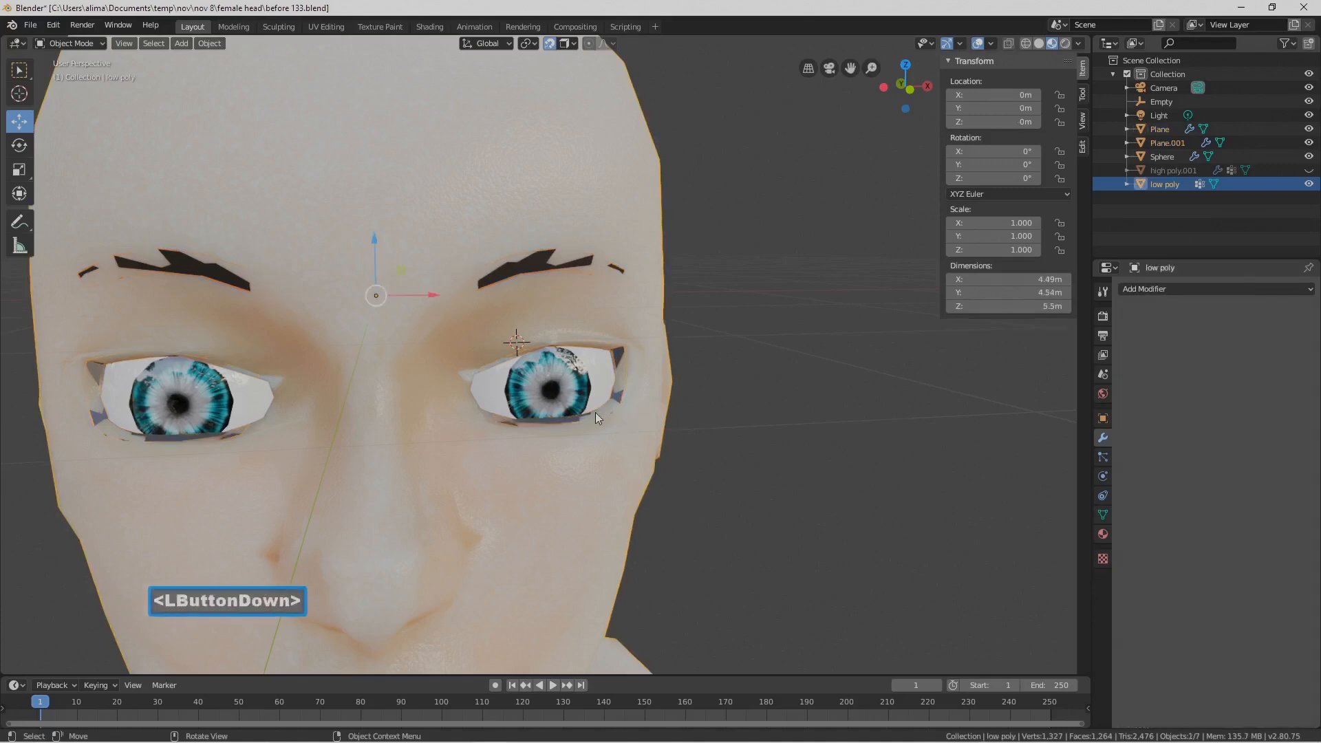
left_click(620, 396)
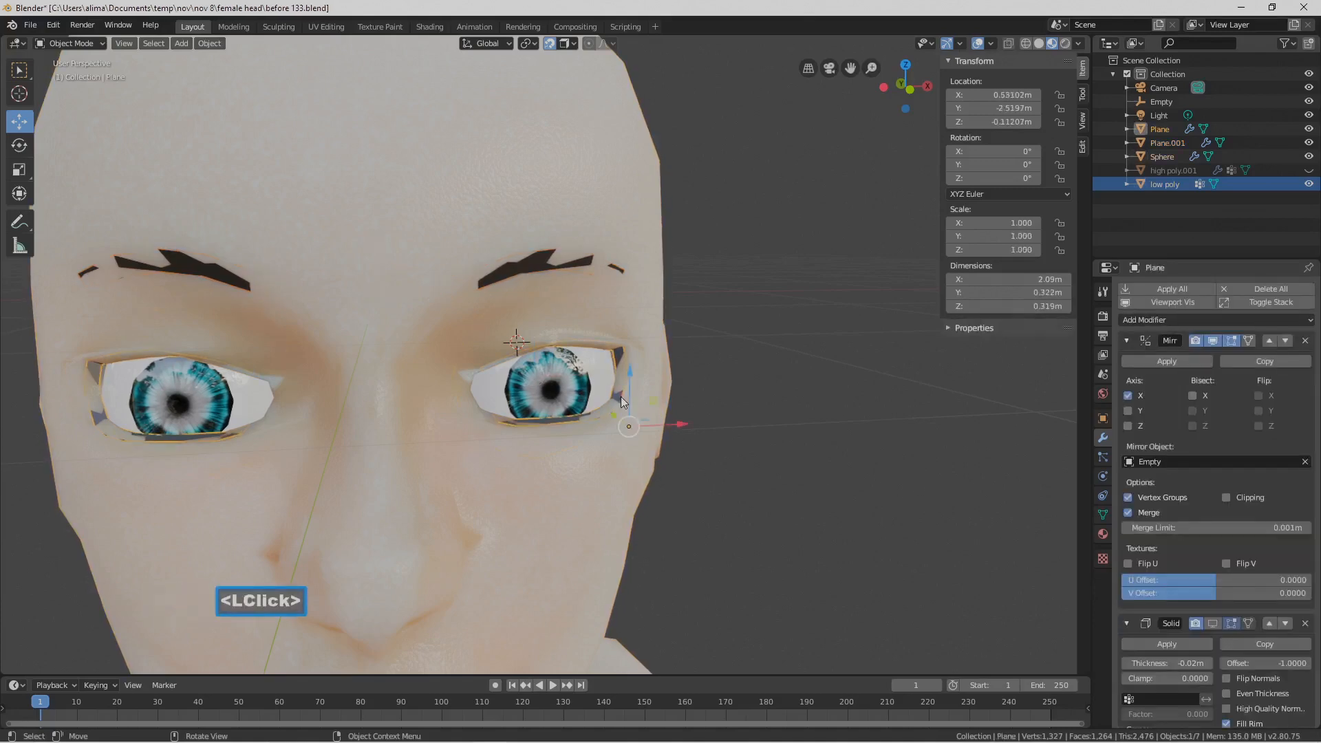
left_click(1215, 624)
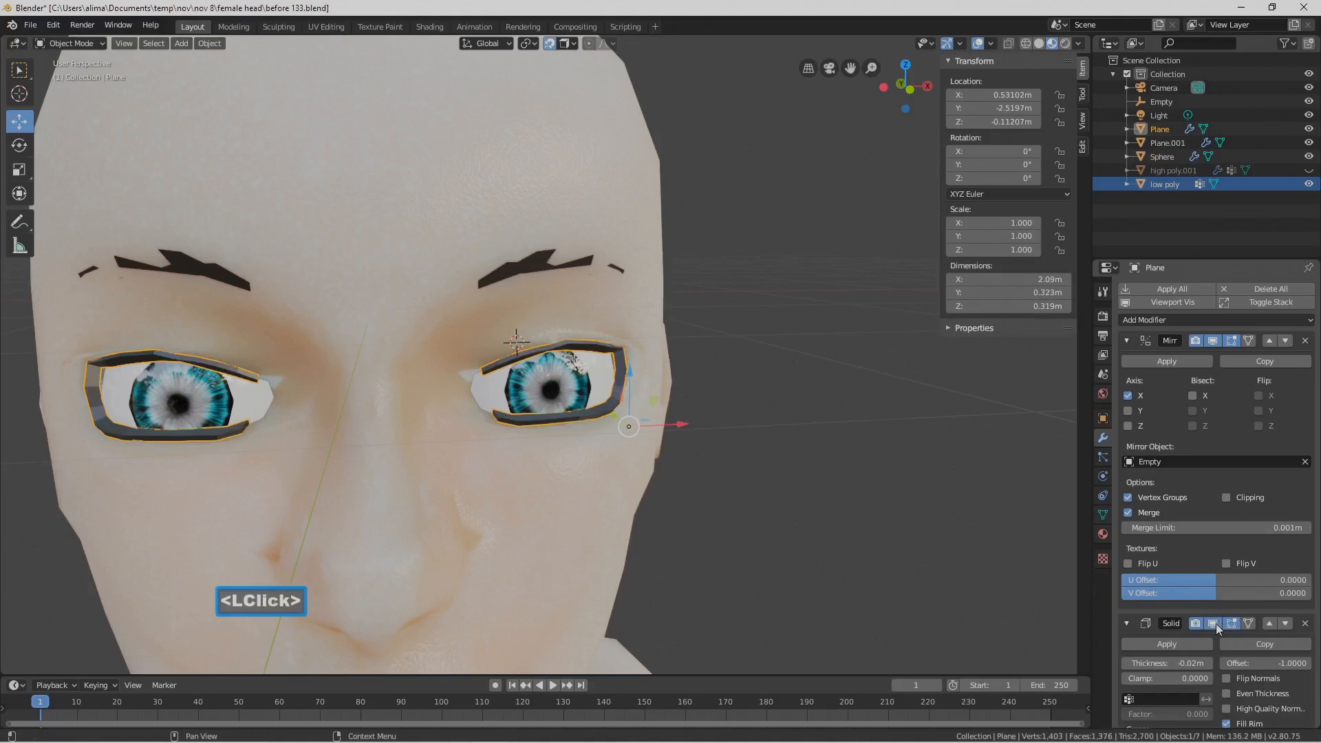
Display the eyebrows' Mirror and Solidify modifiers in the viewport and on cage with 0.02 m thickness, and save the scene as before 135.blend
left_click(576, 261)
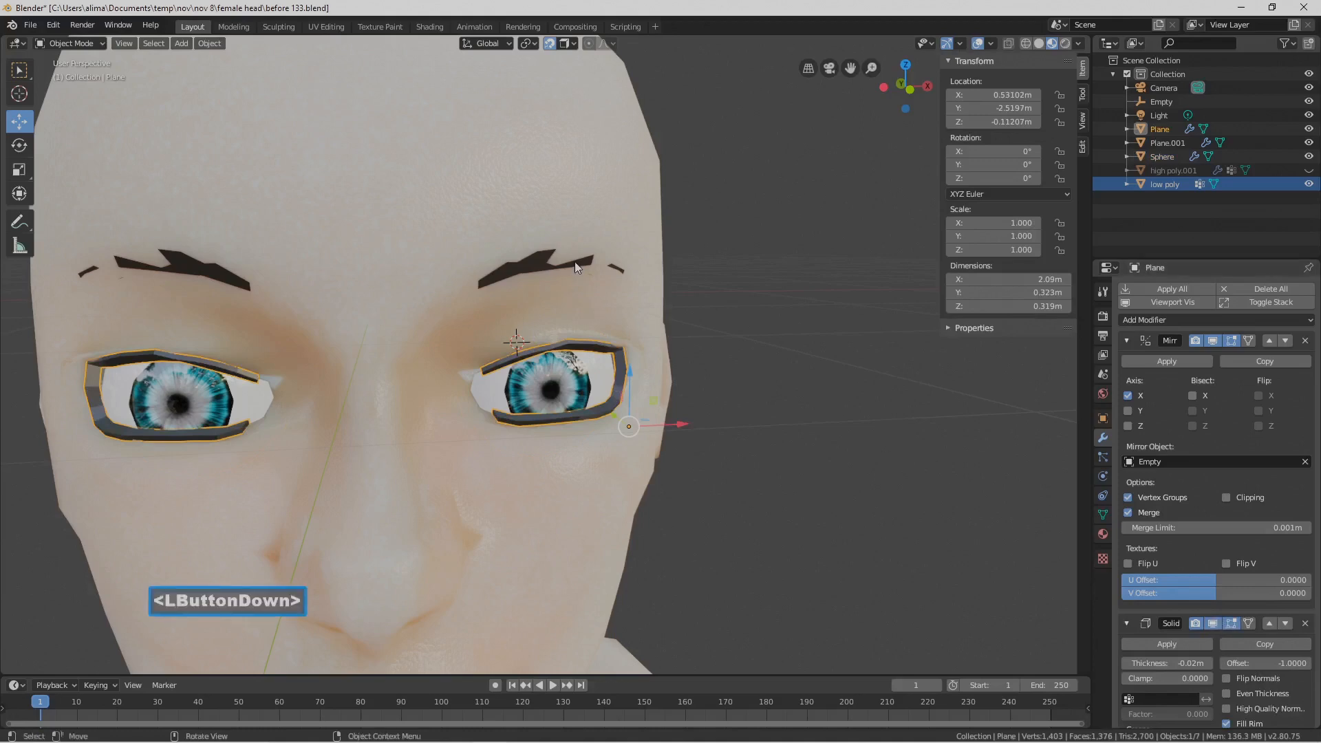
left_click(575, 261)
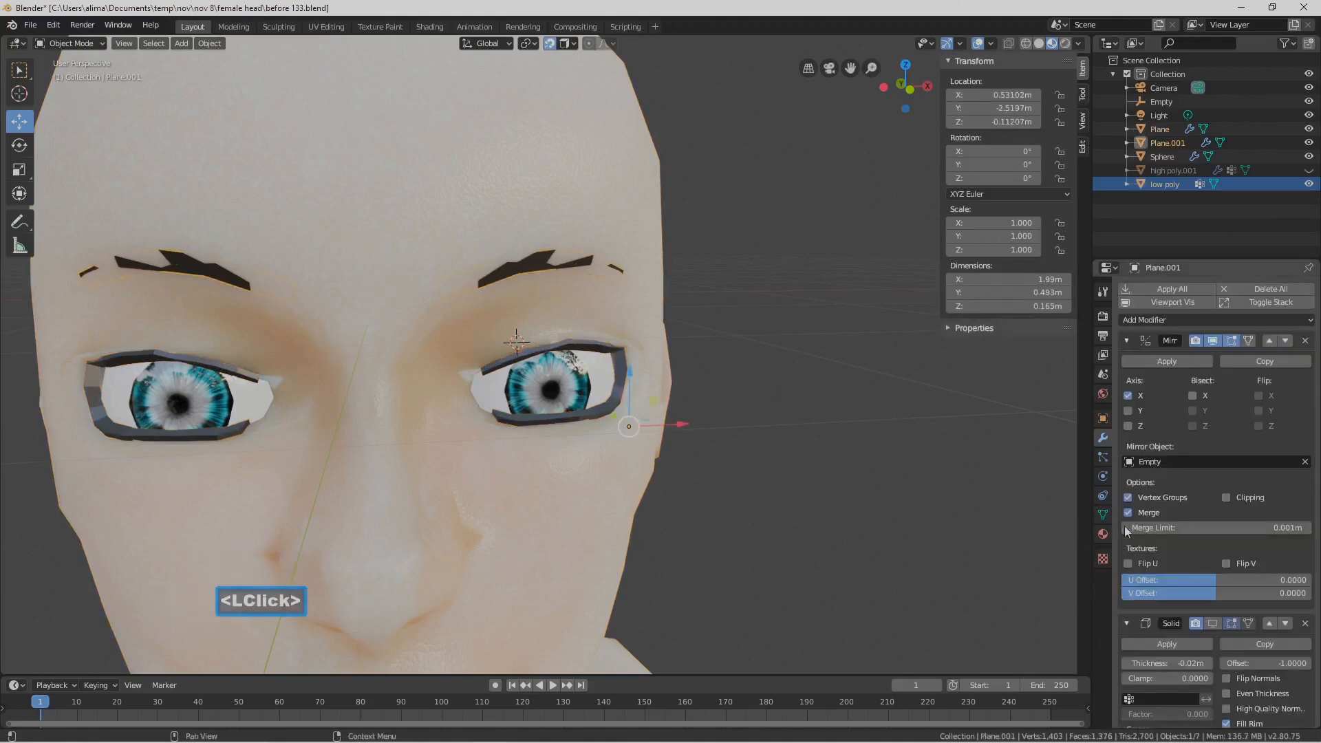
left_click(1213, 623)
left_click(1250, 340)
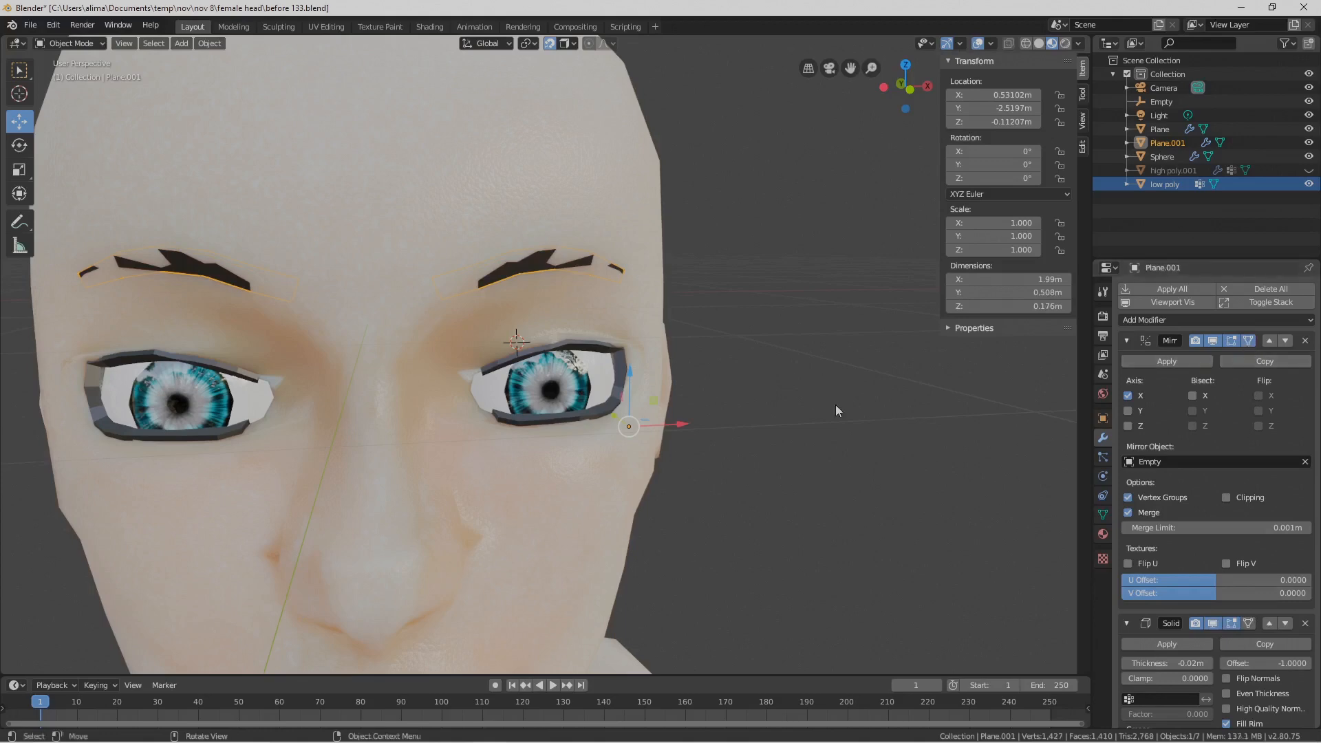
left_click(1249, 622)
left_click(606, 265)
left_click(605, 265)
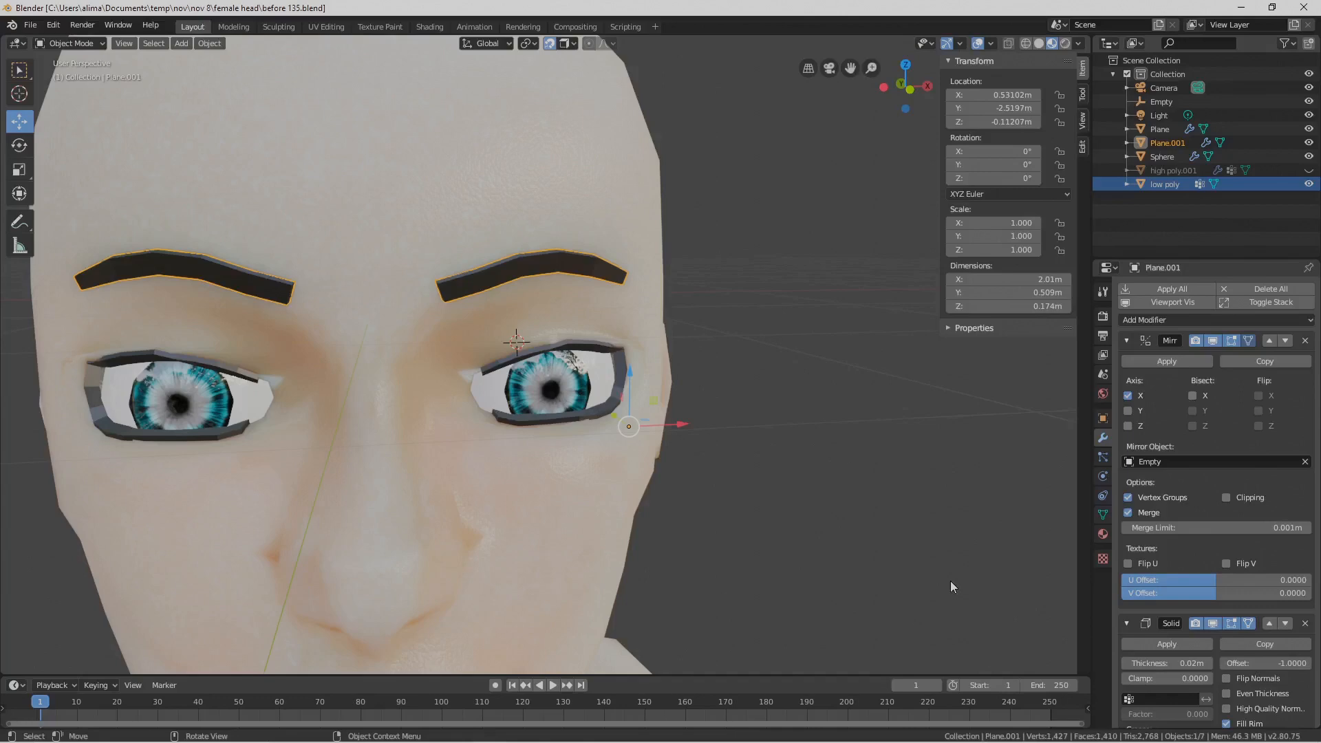
Apply the eyebrows' Solidify modifier, shade them smooth and save the scene as before 136.blend
left_click(1191, 643)
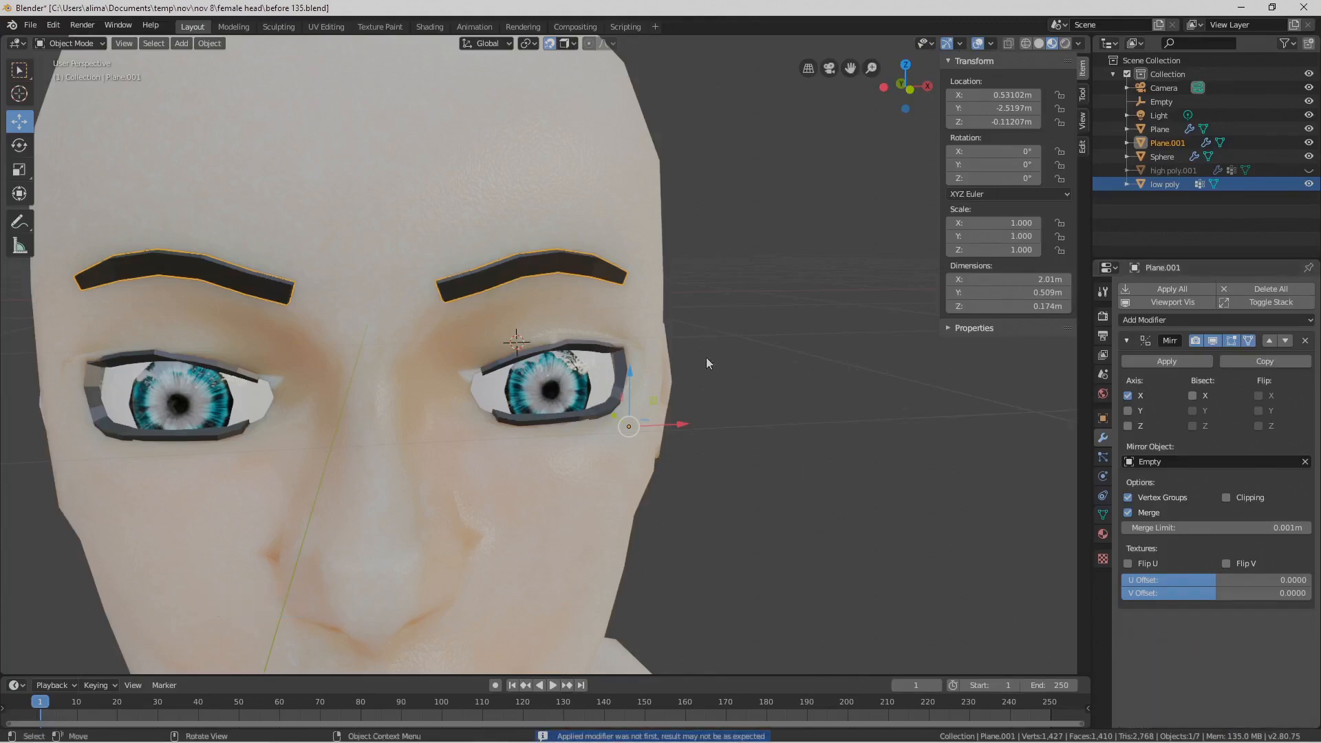
right_click(589, 266)
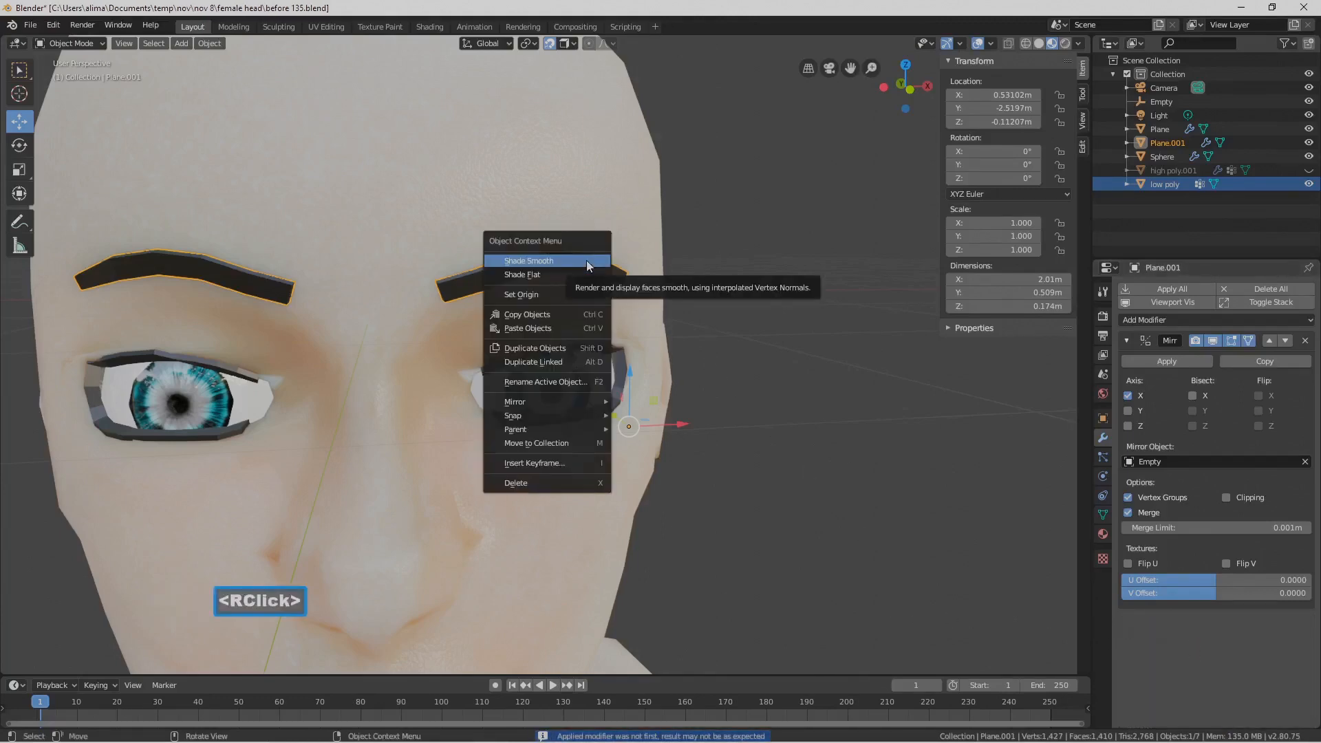
left_click(586, 262)
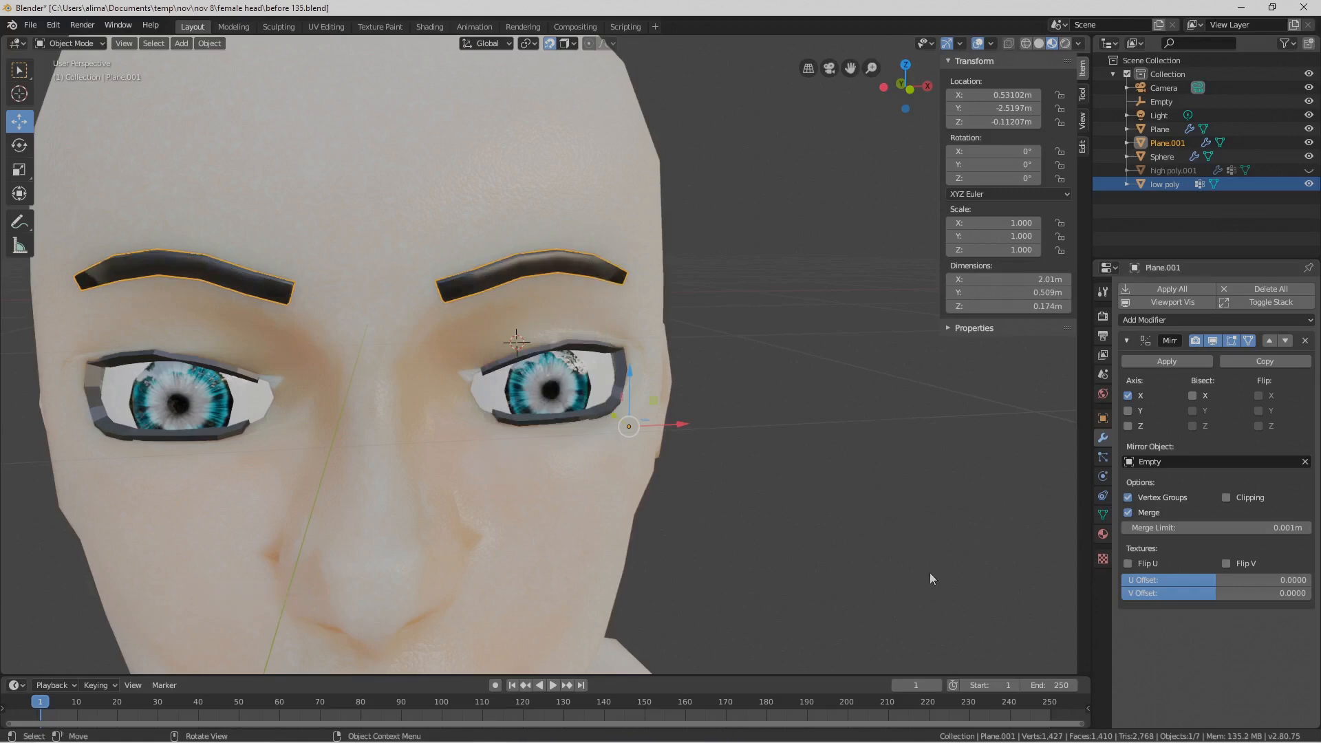
key("Pause")
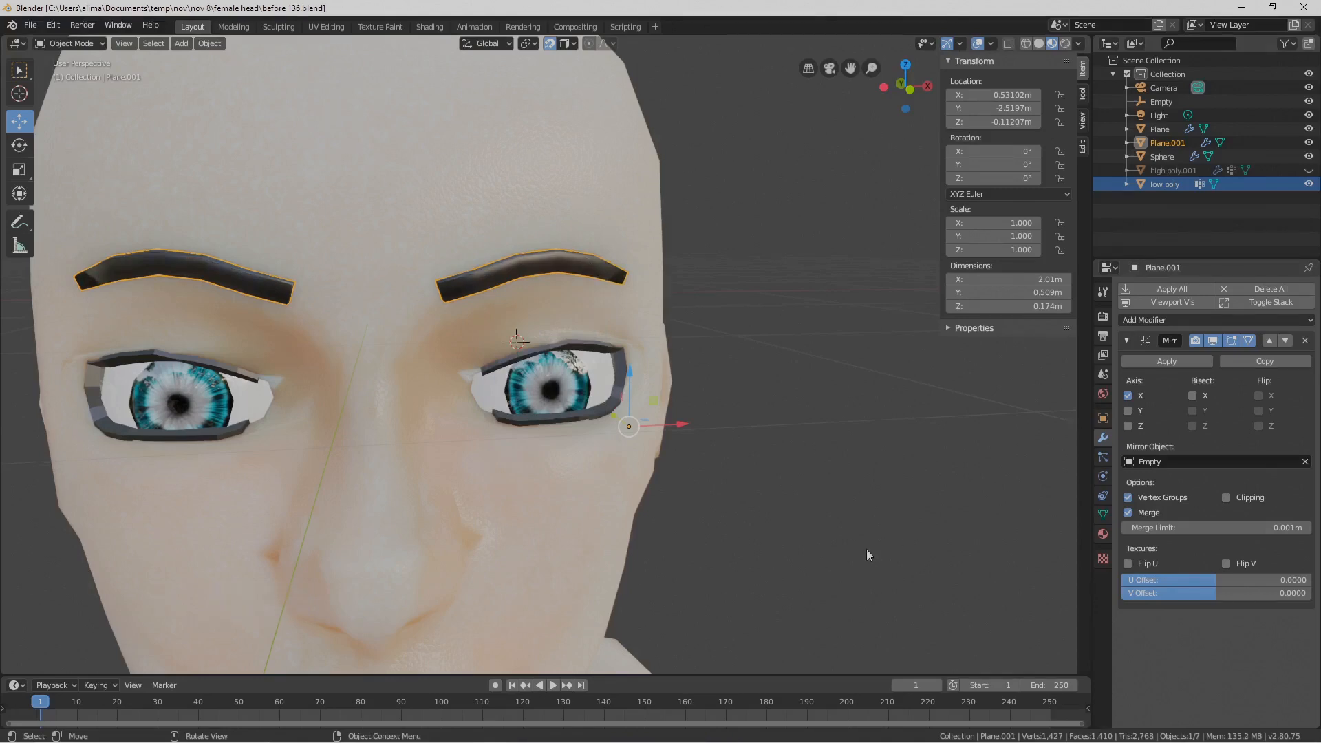
Set the Solidify thickness of the strips around the eyes to -0.06 m and apply the modifier
left_click(597, 411)
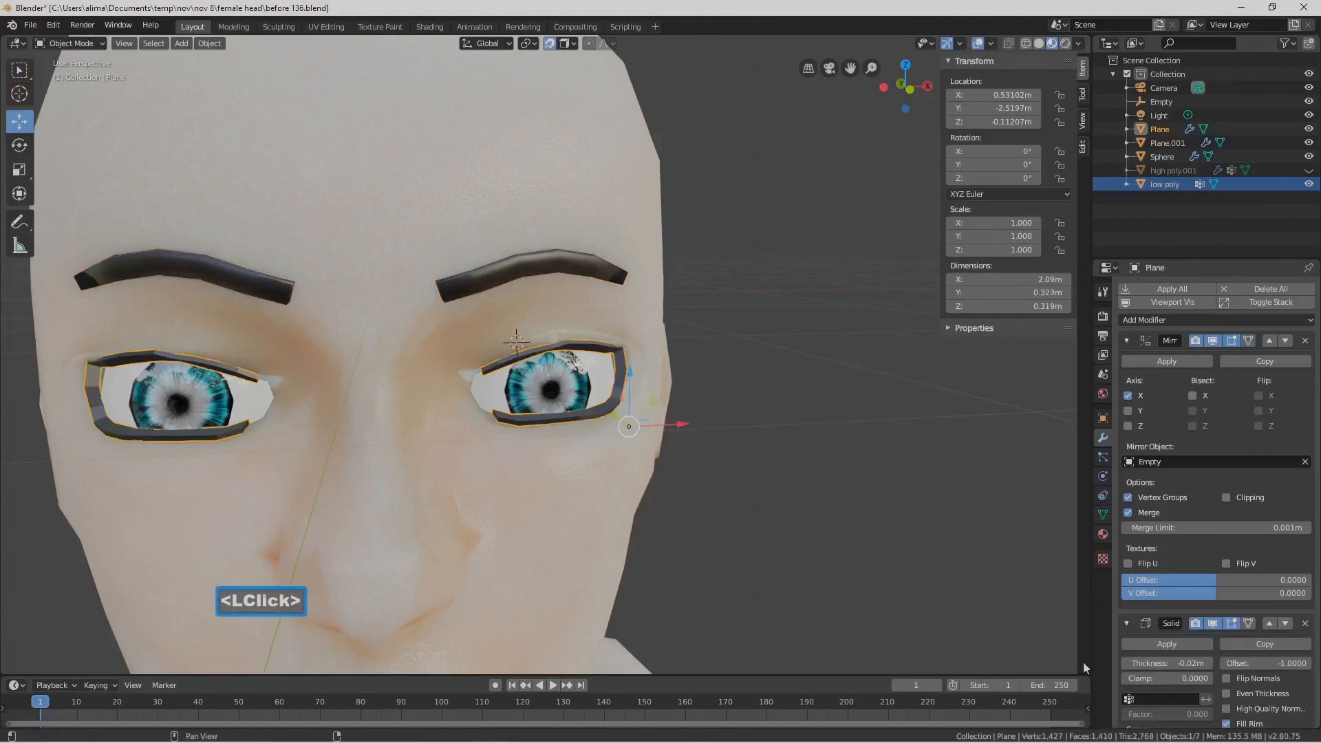
left_click(1127, 661)
left_click(1126, 661)
left_click(1125, 661)
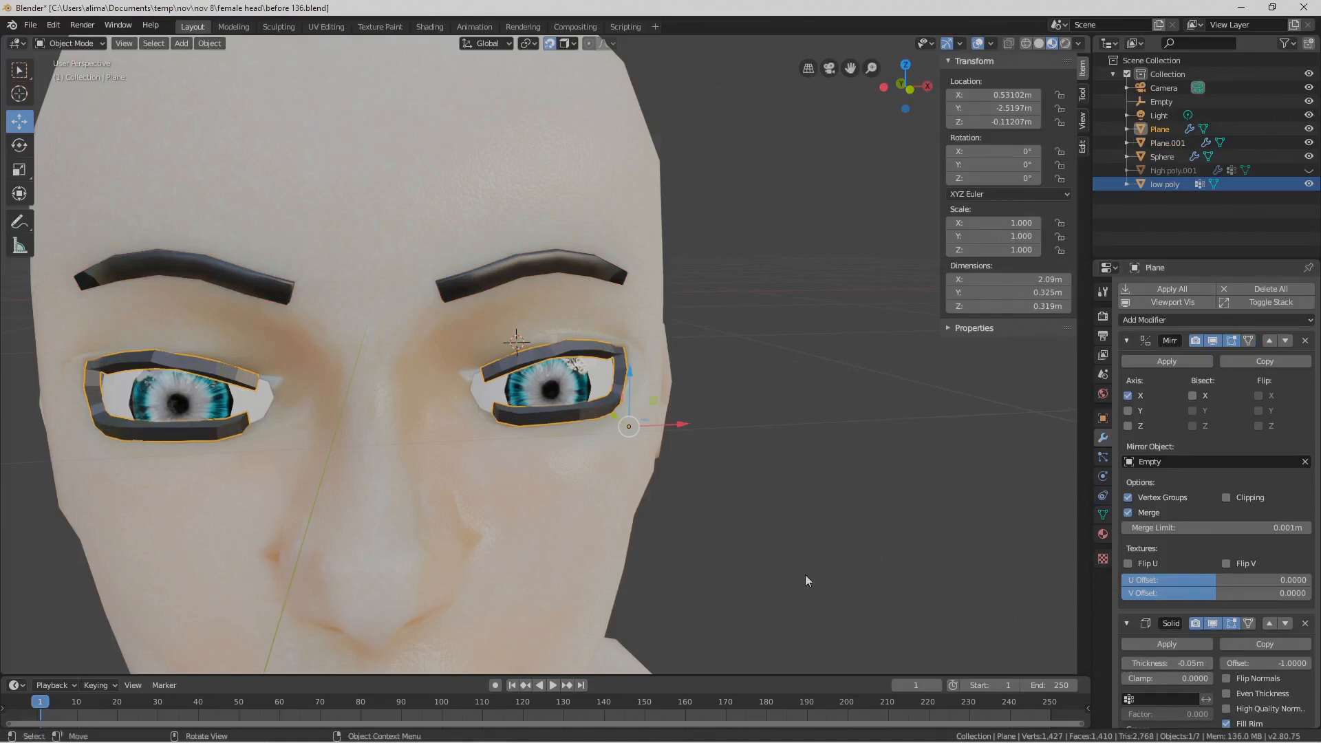
middle_click_drag(806, 577, 774, 581)
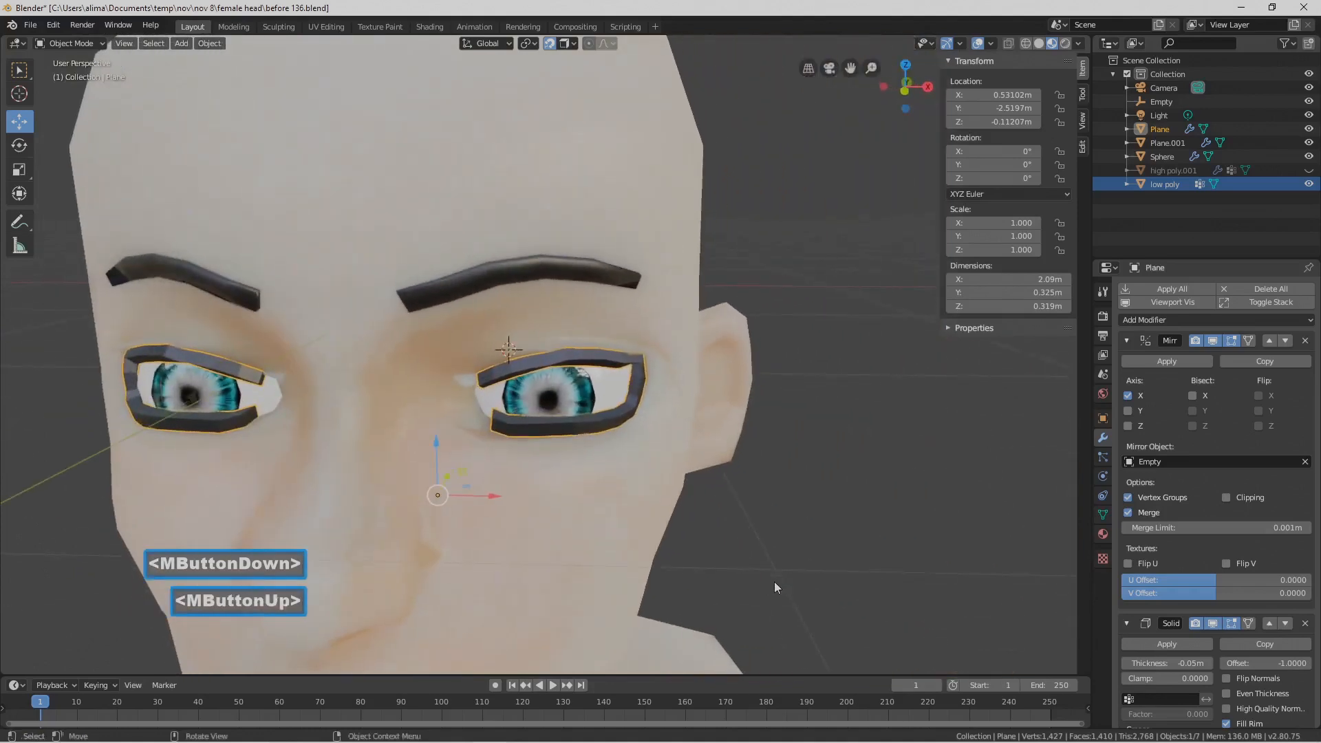
left_click(1128, 664)
mouse_move(811, 569)
middle_mouse_down()
mouse_move(827, 571)
mouse_move(814, 574)
middle_mouse_up()
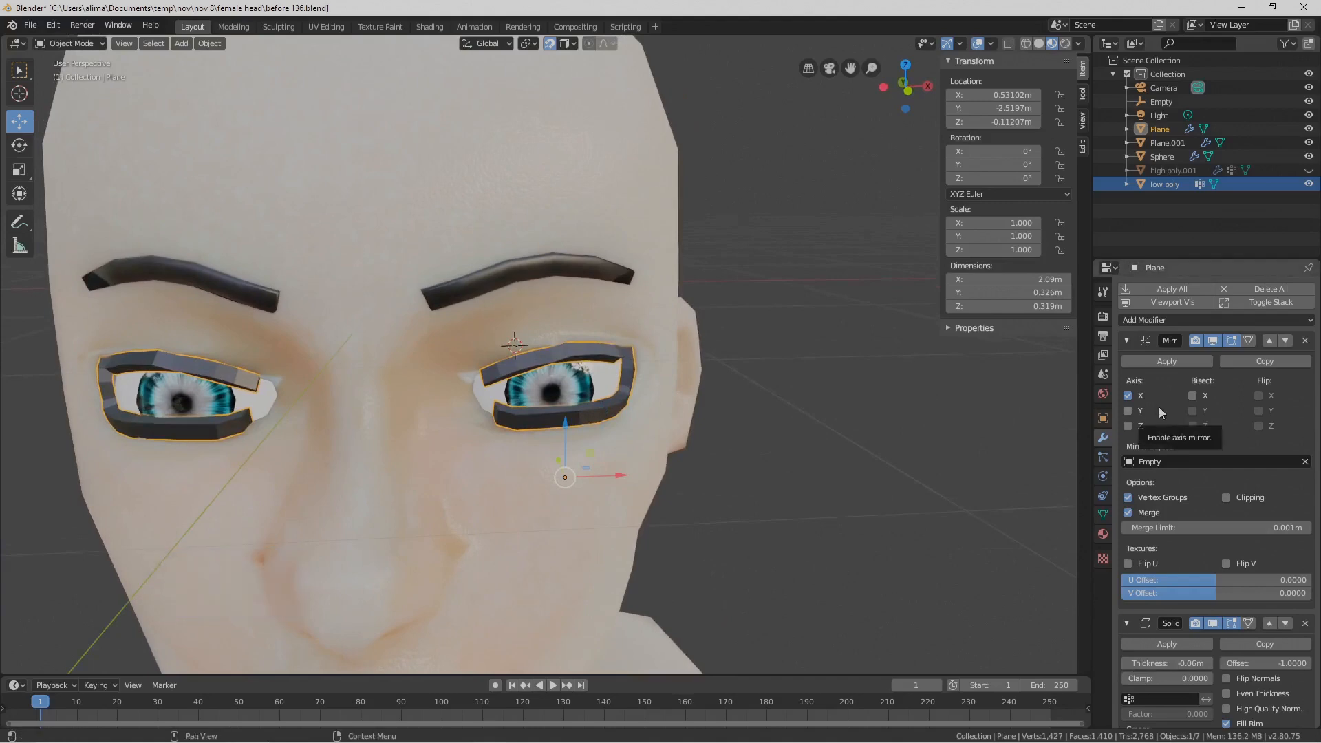
left_click(1189, 642)
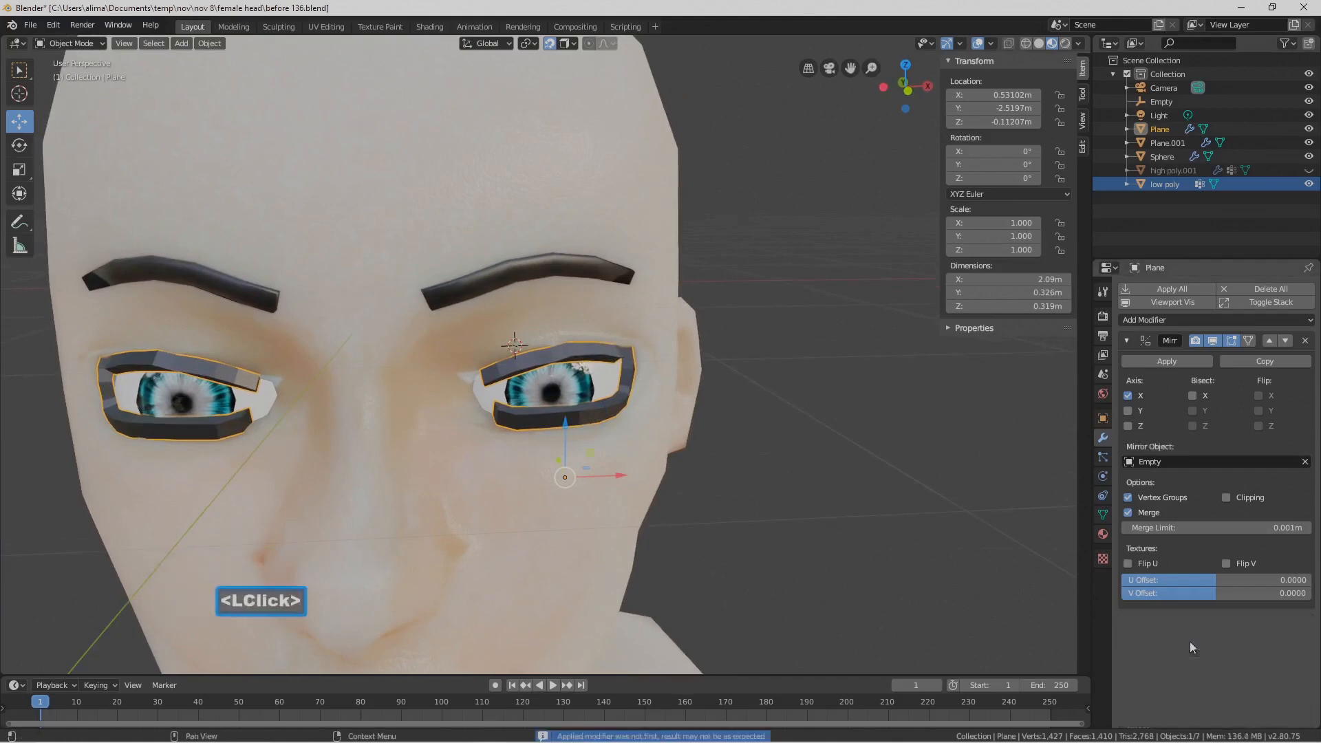
Add a Subdivision Surface modifier to the eye strips and display it on cage
left_click(1312, 324)
left_click(1107, 550)
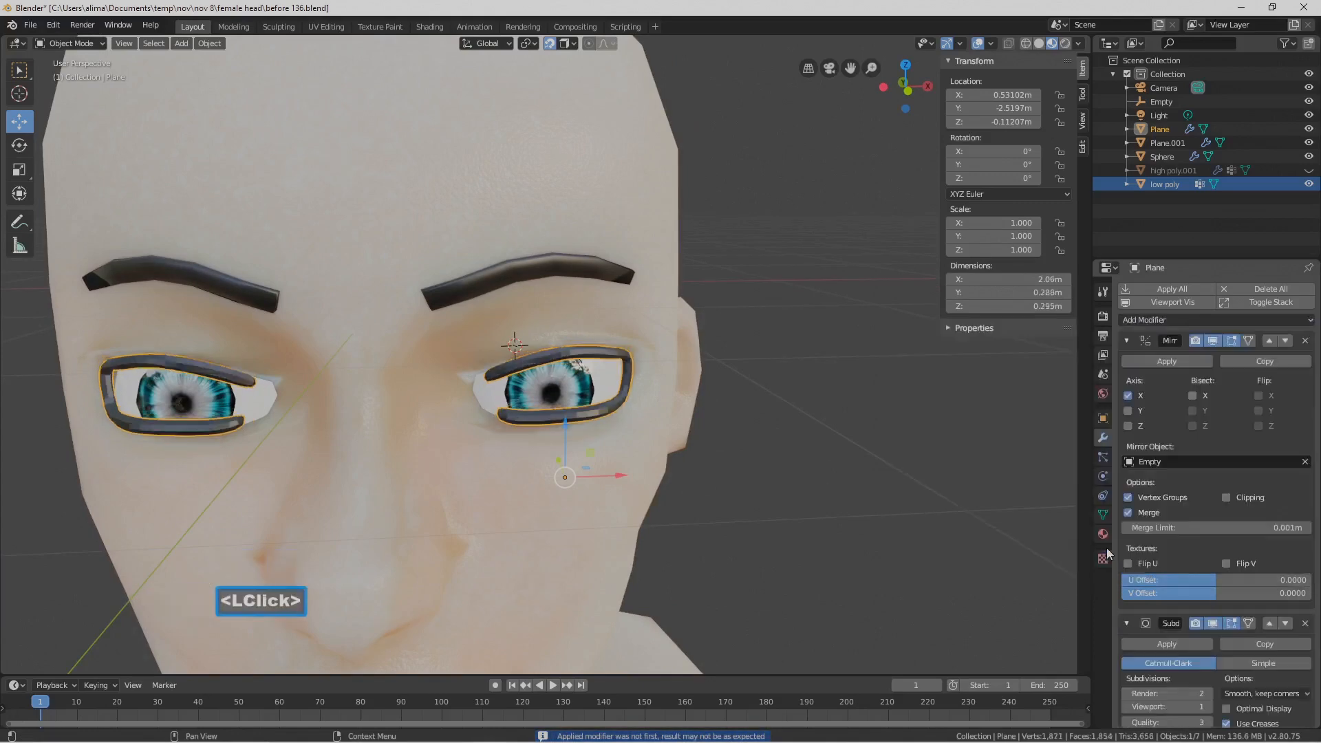
mouse_move(963, 526)
middle_mouse_down()
mouse_move(843, 517)
mouse_move(864, 498)
mouse_move(972, 509)
mouse_move(960, 515)
middle_mouse_up()
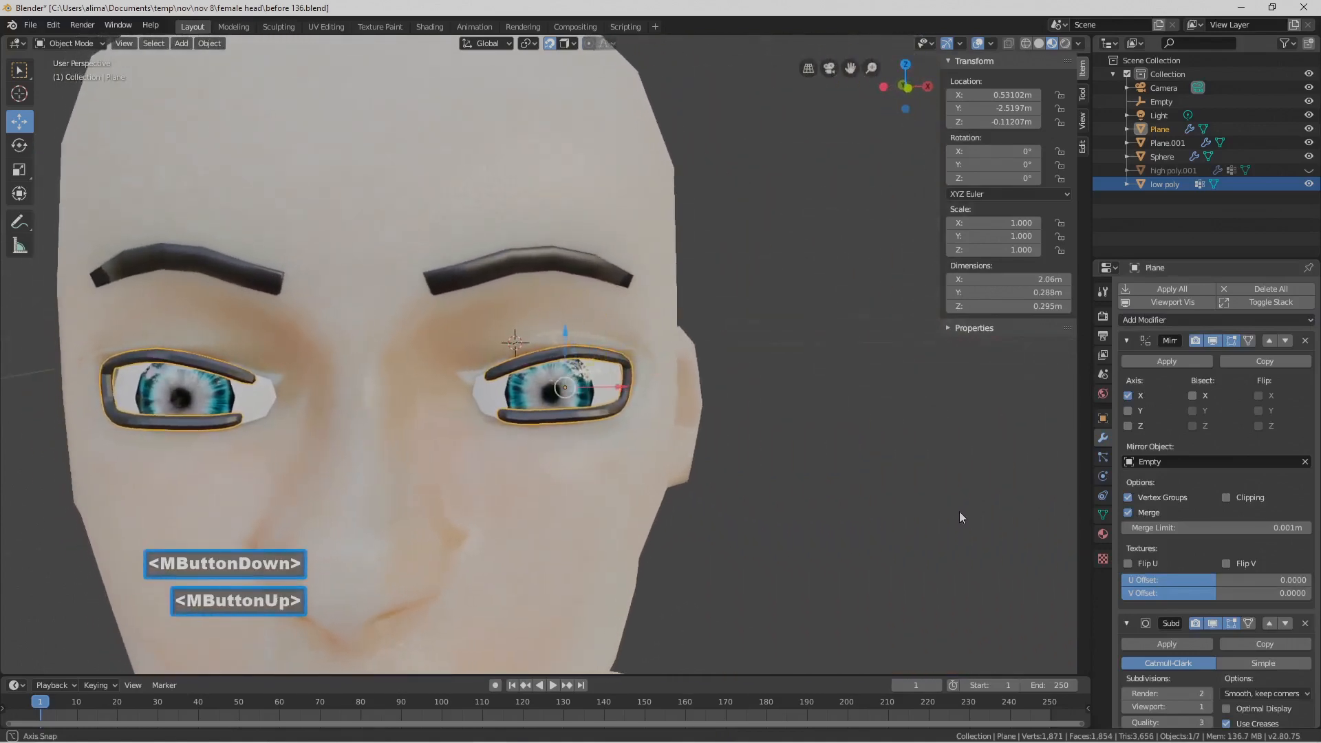
left_click(1252, 621)
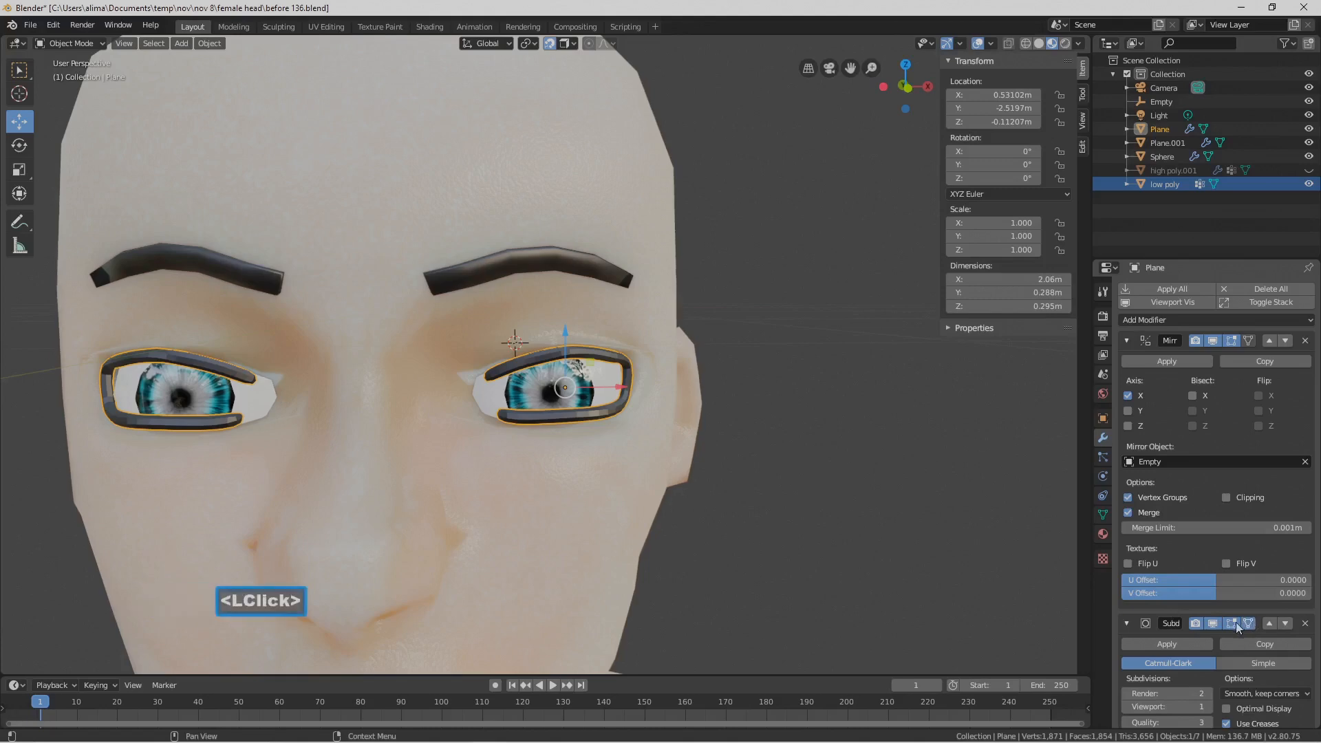
Shade the strips around the eyes smooth
right_click(597, 410)
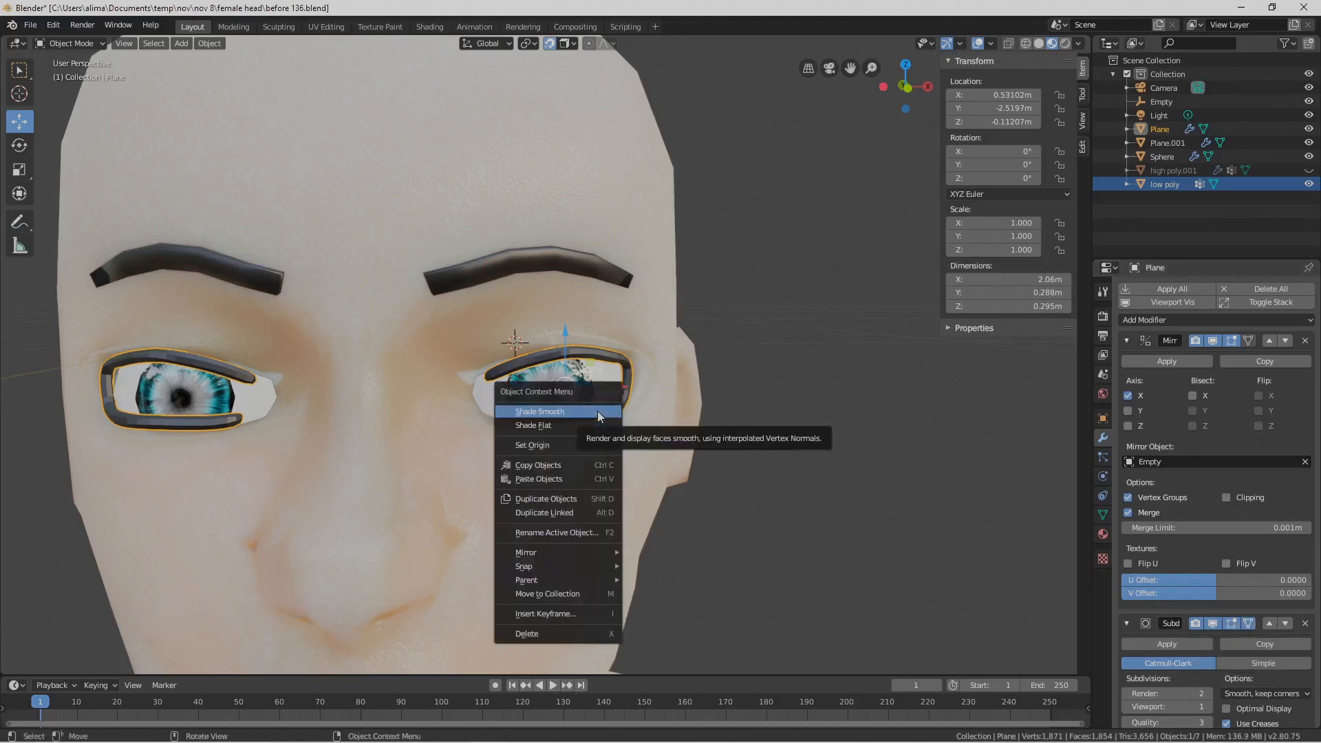
left_click(598, 411)
mouse_move(670, 440)
middle_mouse_down()
mouse_move(712, 431)
mouse_move(651, 453)
mouse_move(597, 438)
mouse_move(583, 408)
mouse_move(688, 446)
mouse_move(682, 456)
middle_mouse_up()
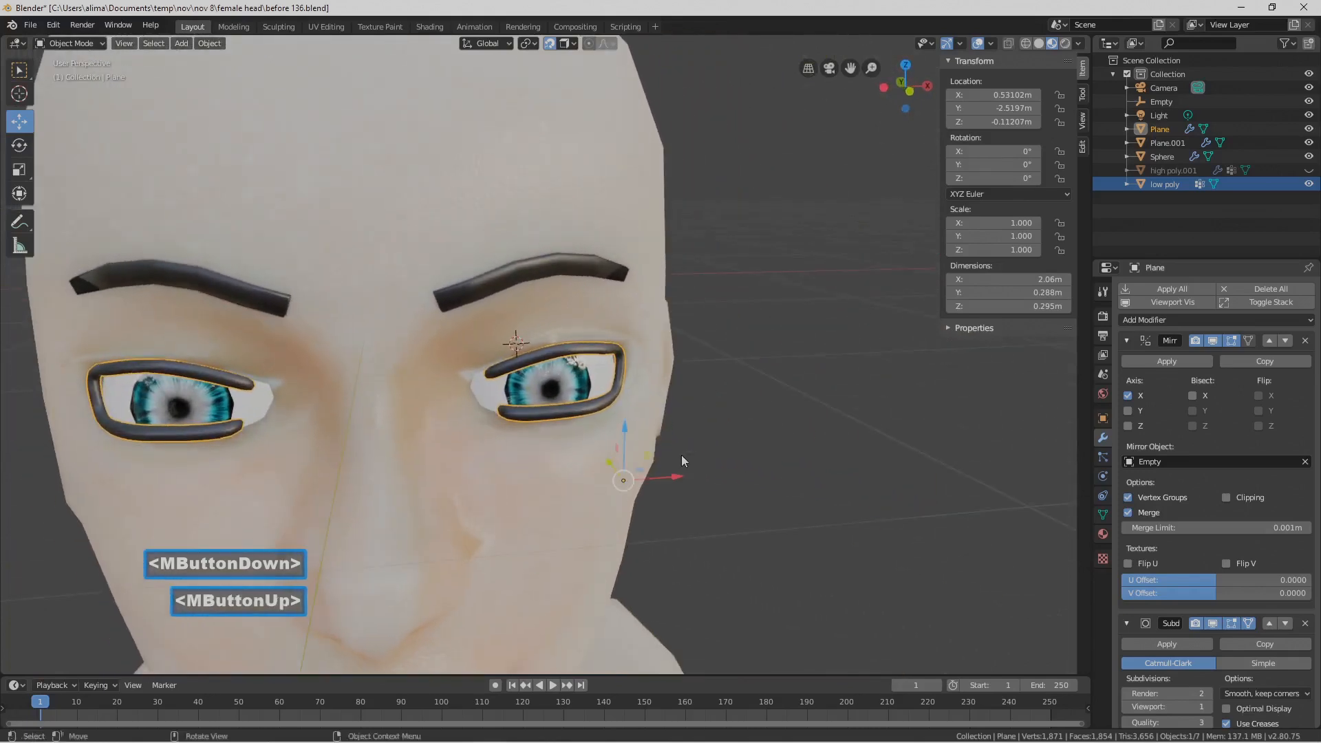
Enter Edit Mode on the eye strips and turn off snapping
left_click(81, 46)
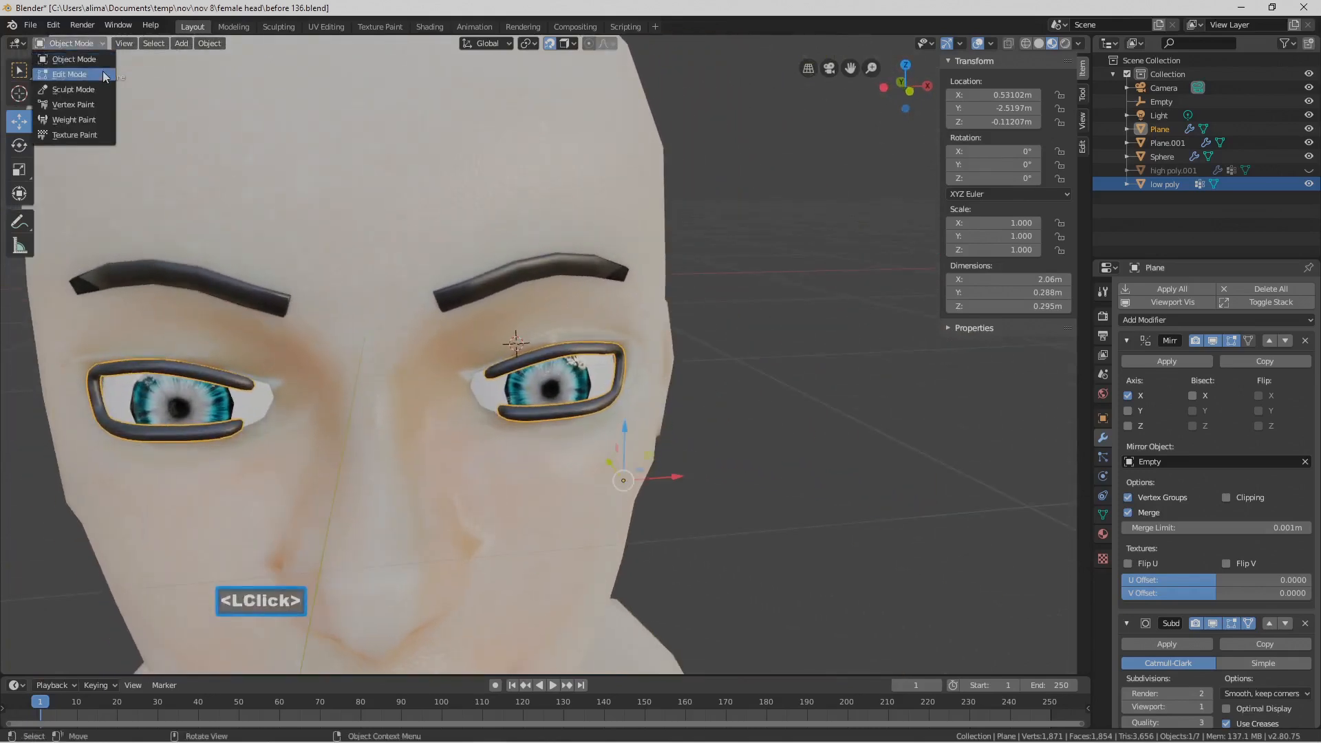
left_click(68, 57)
middle_click_drag(666, 486, 688, 453, "ctrl")
middle_click_drag(689, 453, 659, 431)
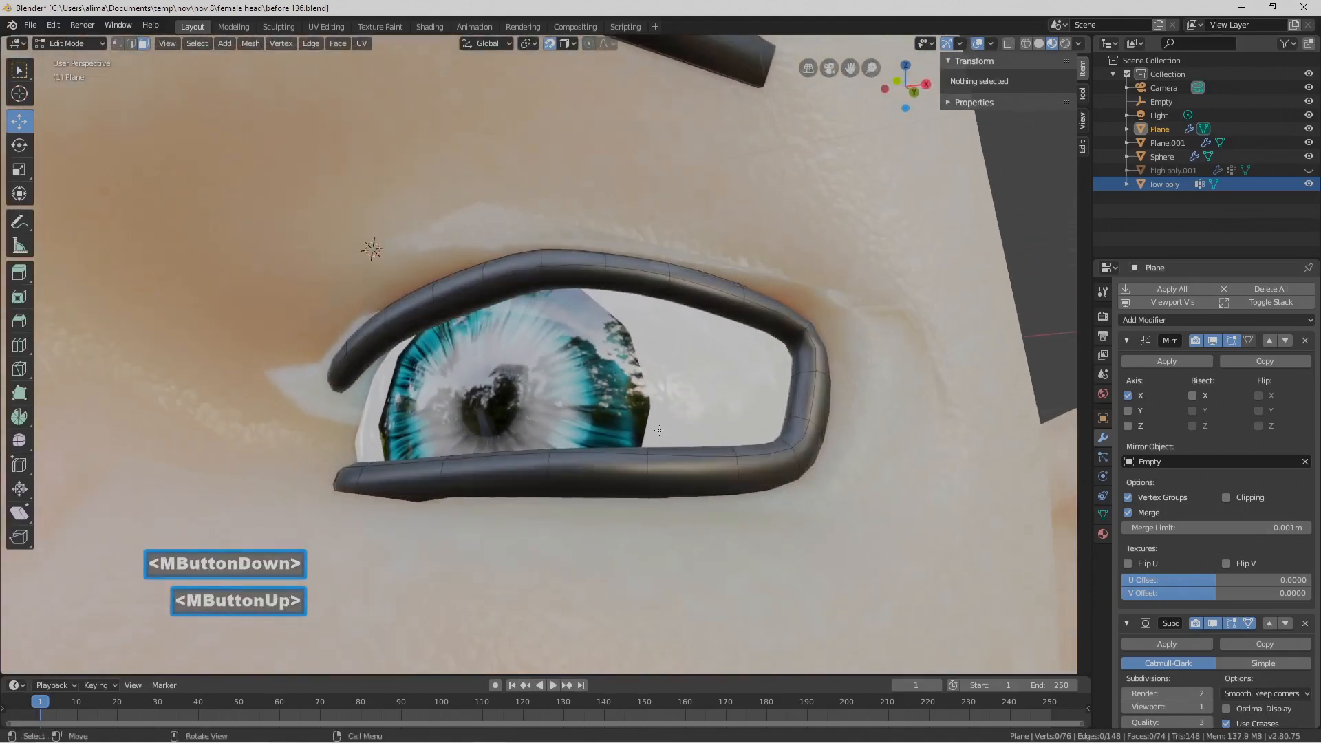
left_click(550, 44)
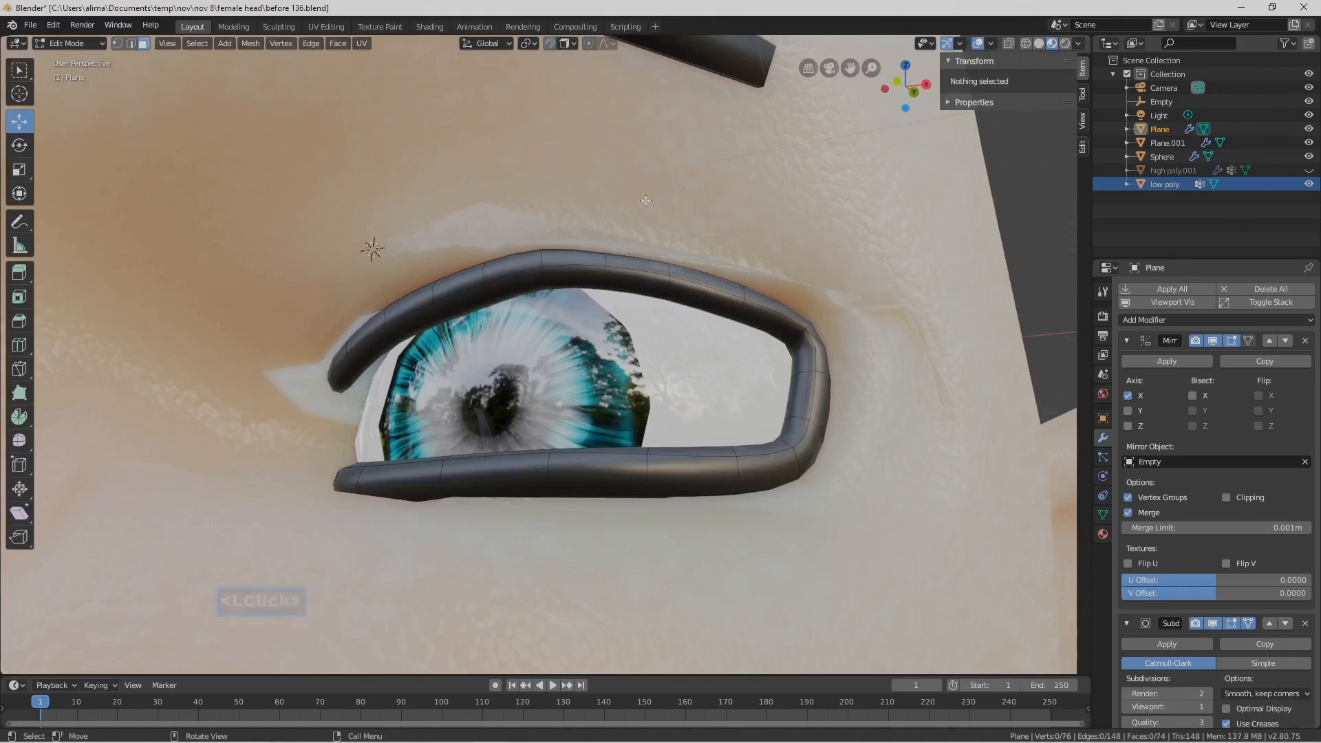
middle_click_drag(646, 198, 668, 216)
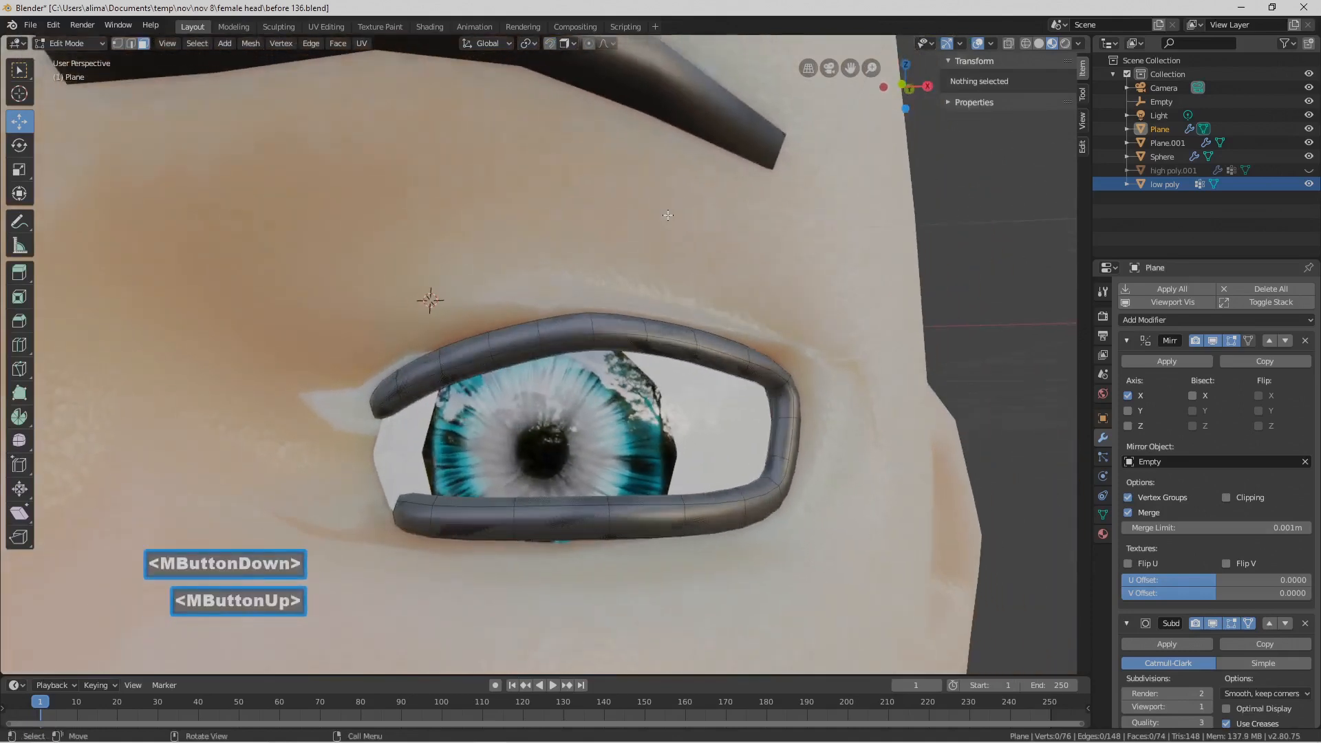
Switch to vertex selection and display the eye strip's vertex normals in the viewport
left_click(702, 354)
middle_click_drag(645, 348, 652, 381)
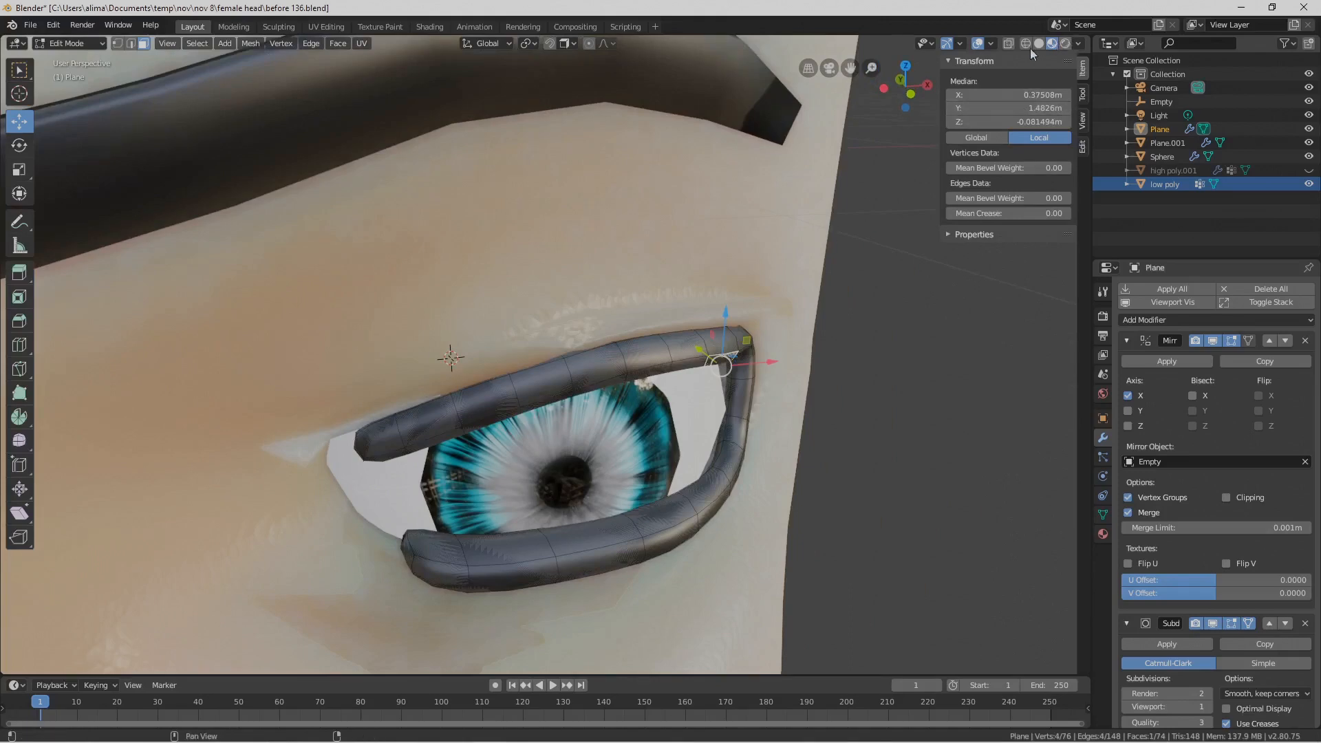
left_click(992, 44)
left_click(117, 42)
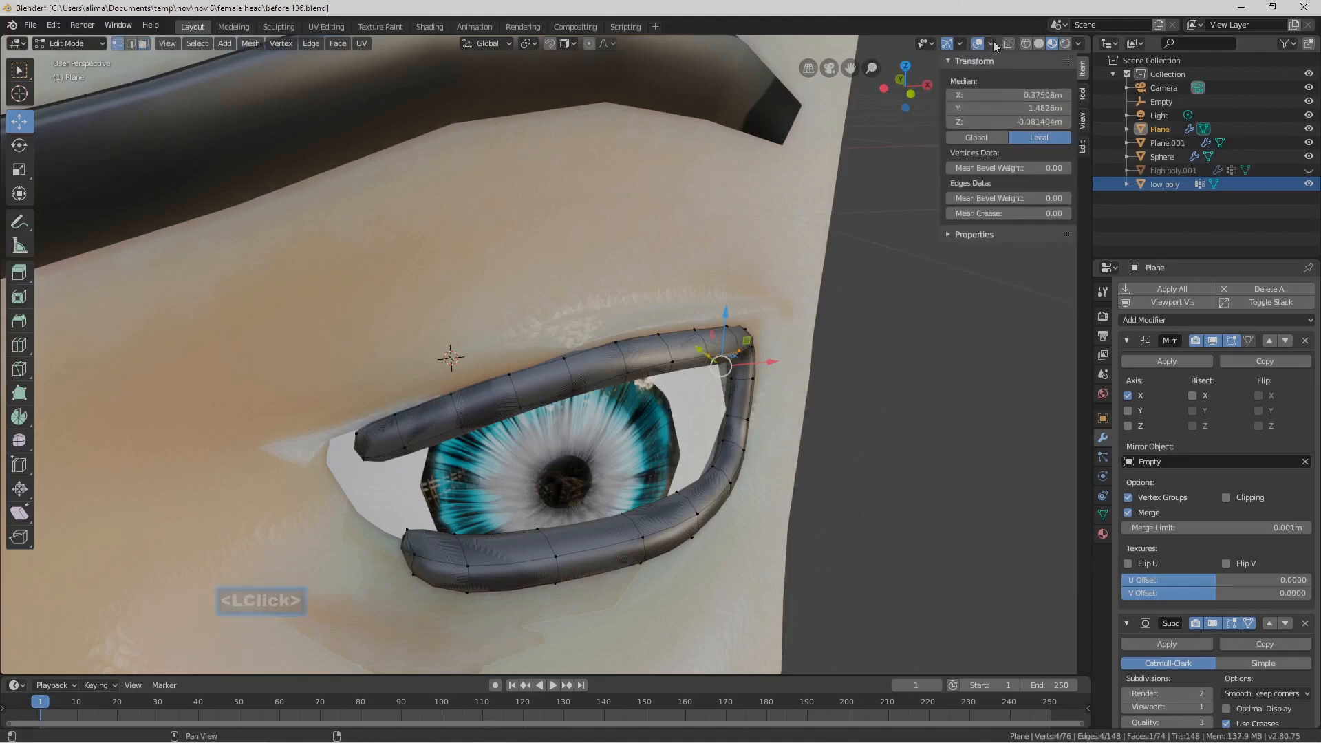
left_click(992, 44)
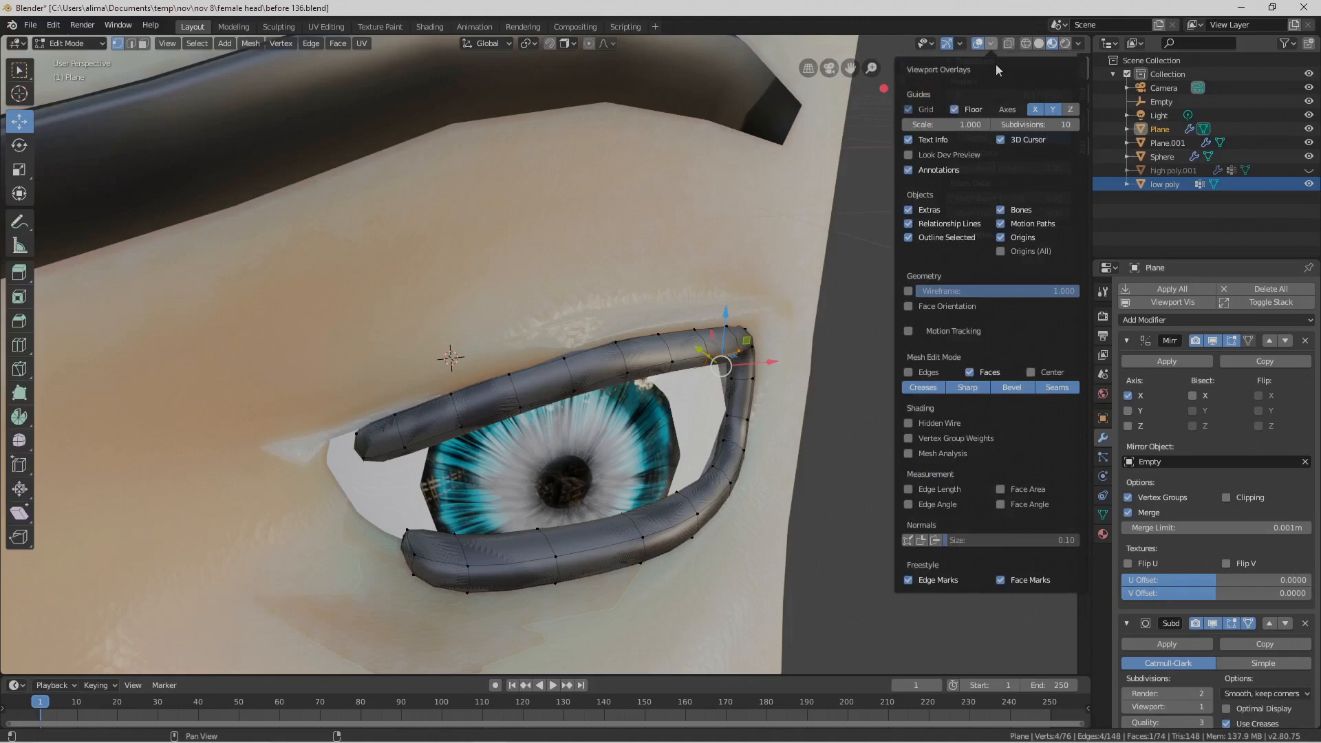
left_click(909, 541)
middle_click_drag(689, 481, 543, 366)
left_click(637, 321)
left_click(591, 353)
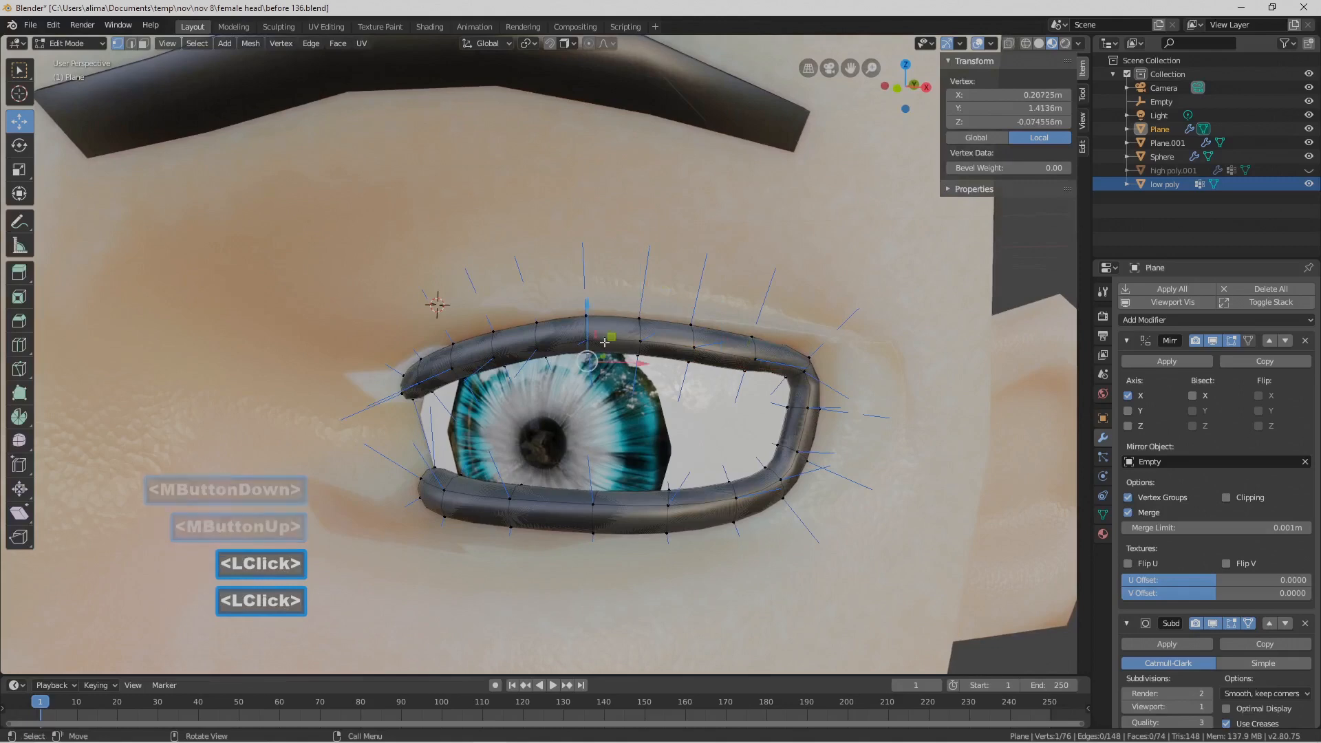
middle_click_drag(609, 340, 663, 490)
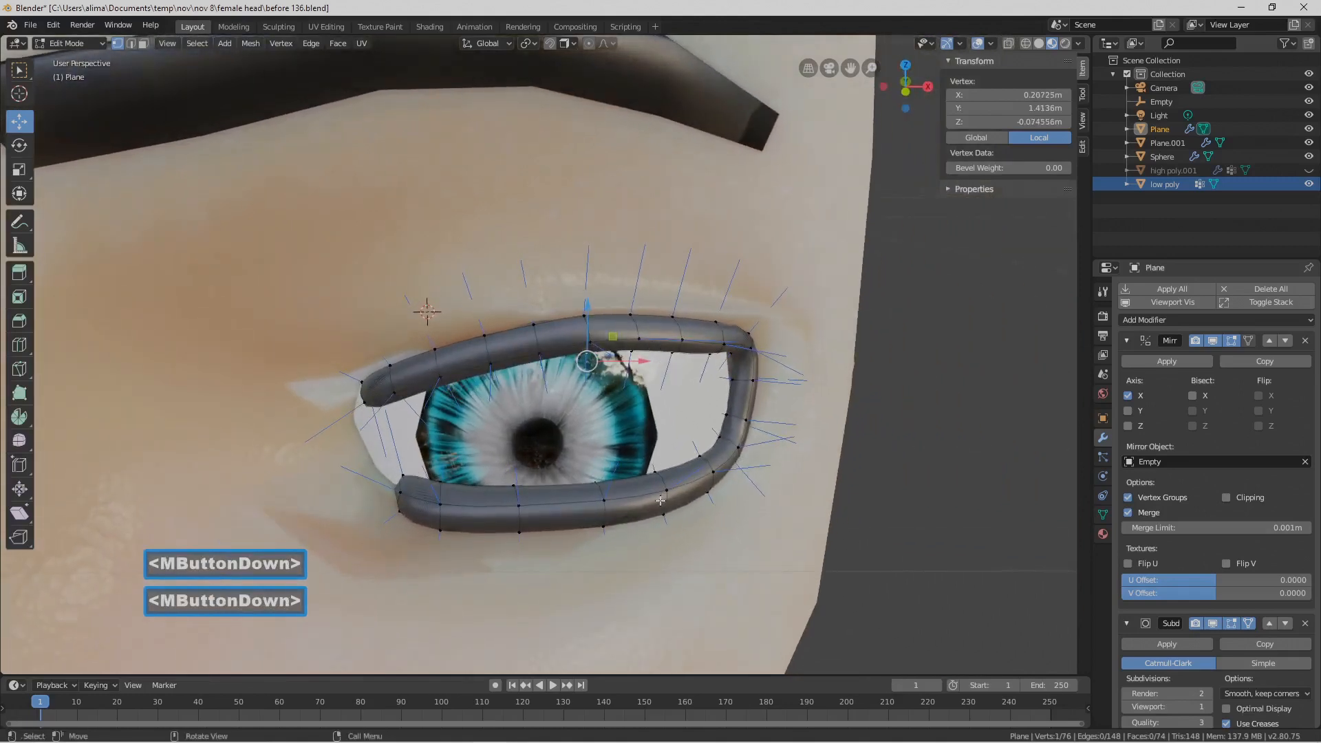
key("l")
key("g")
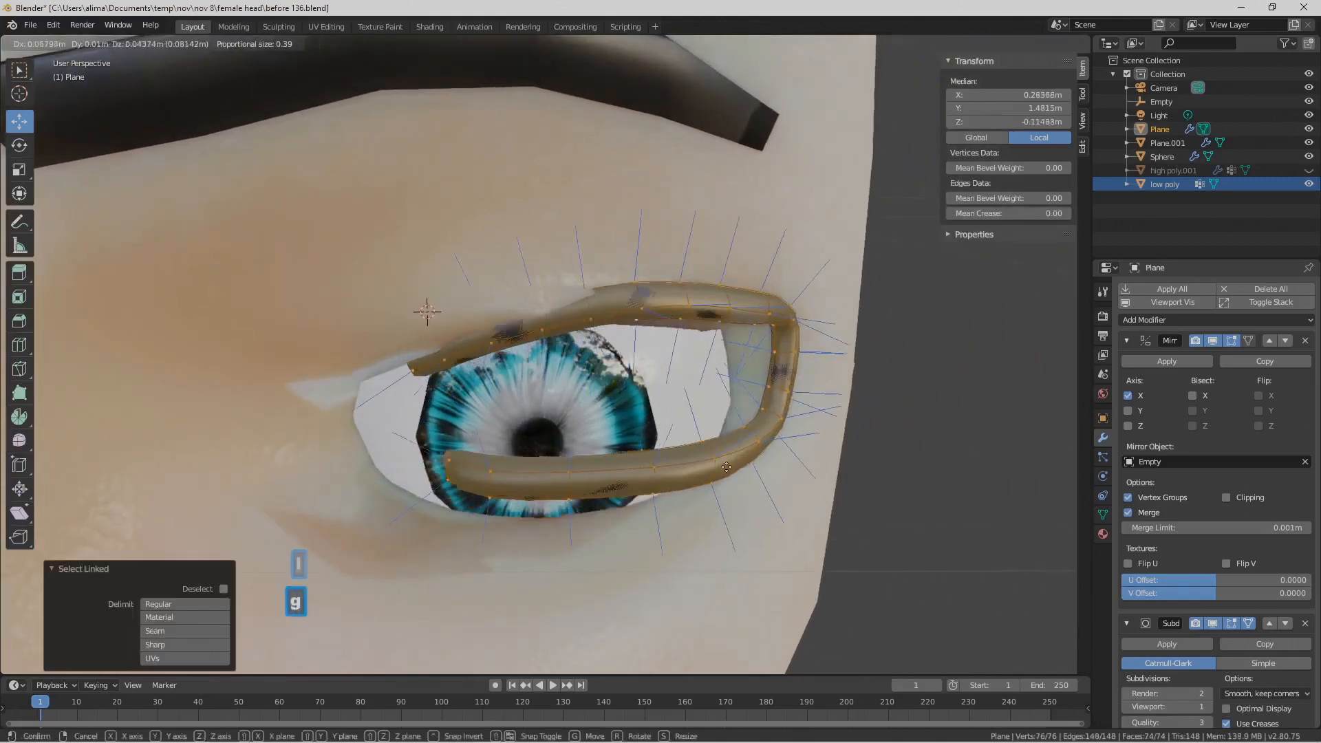
right_click(822, 478)
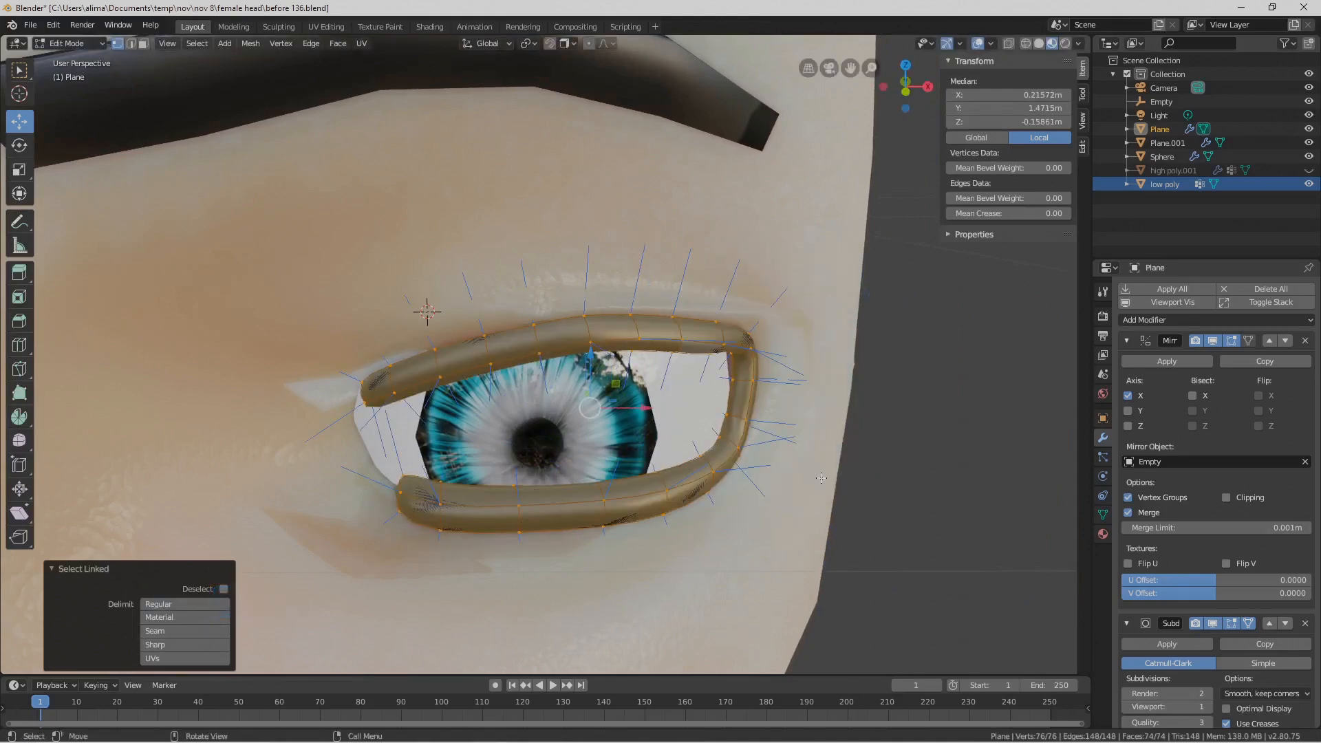
mouse_move(681, 444)
middle_mouse_down()
mouse_move(594, 446)
mouse_move(667, 427)
middle_mouse_up()
Select the entire linked eye strip, switch to face selection and recalculate its normals outside
left_click(695, 359)
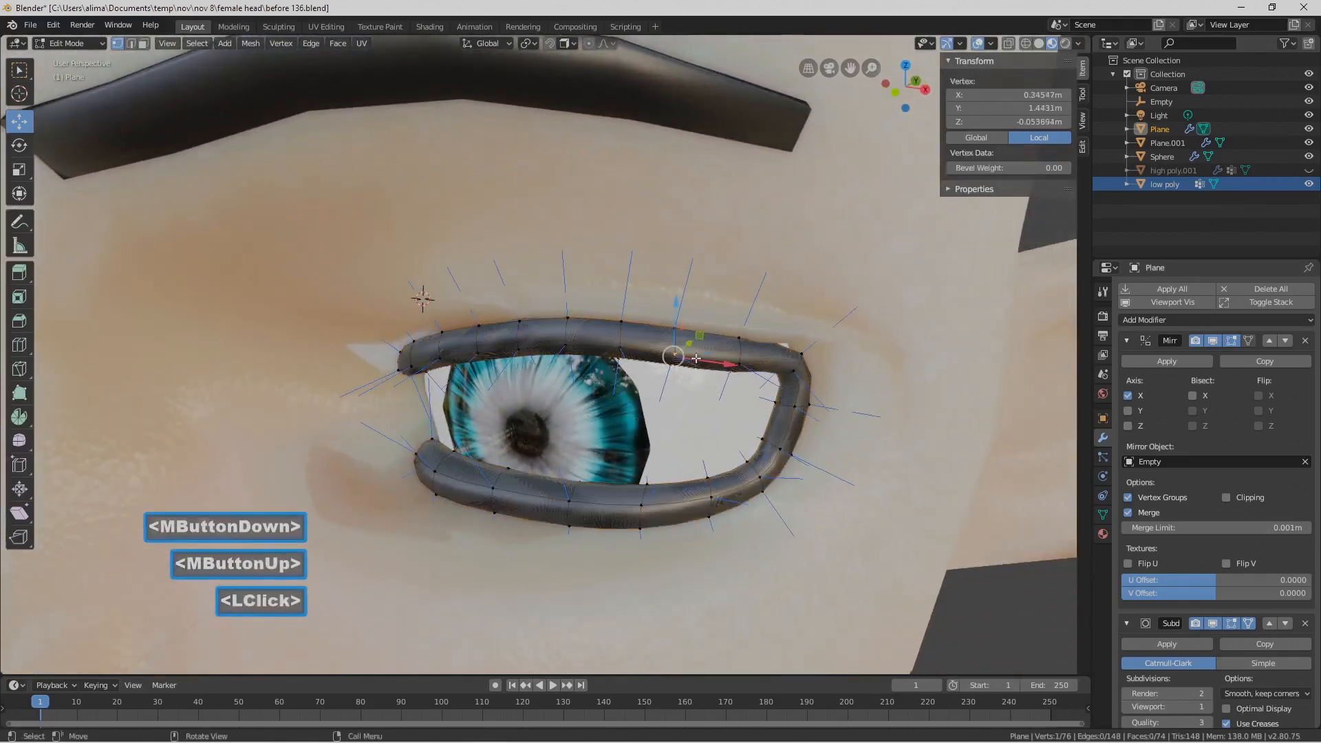
key("l")
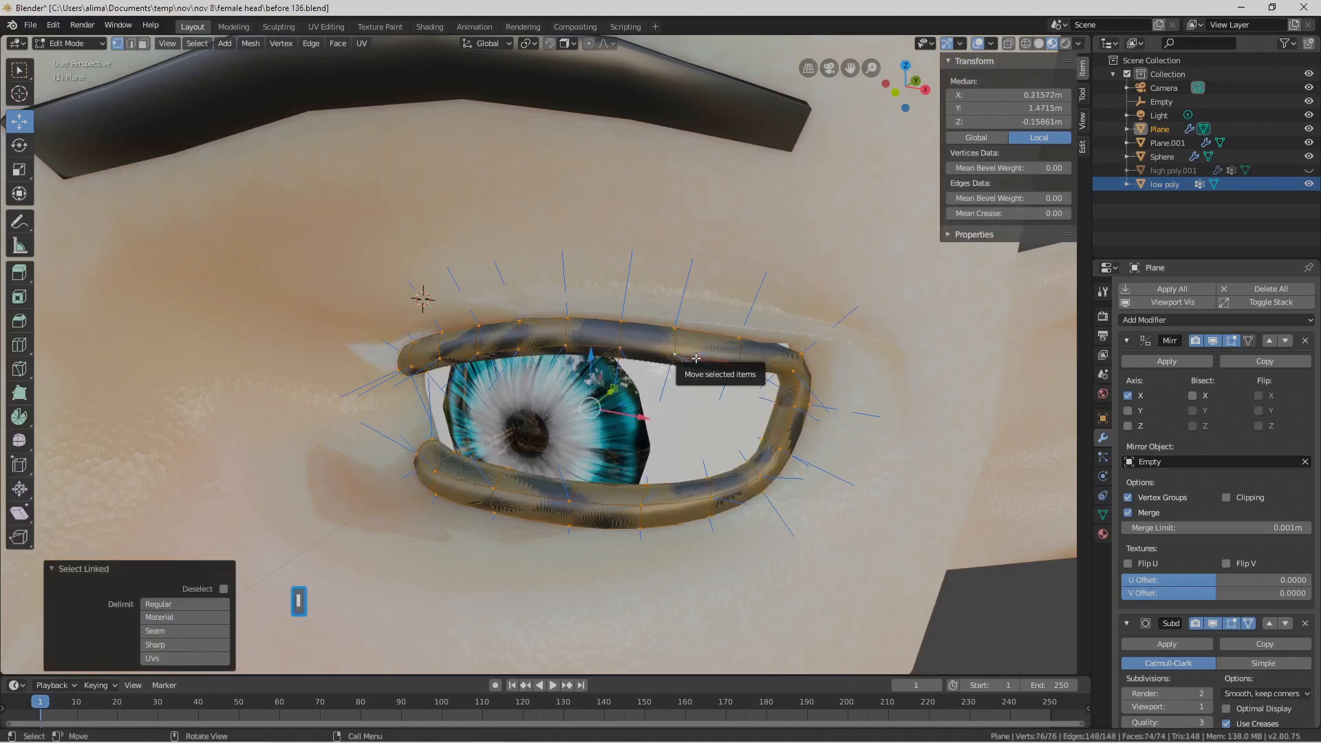
key("g")
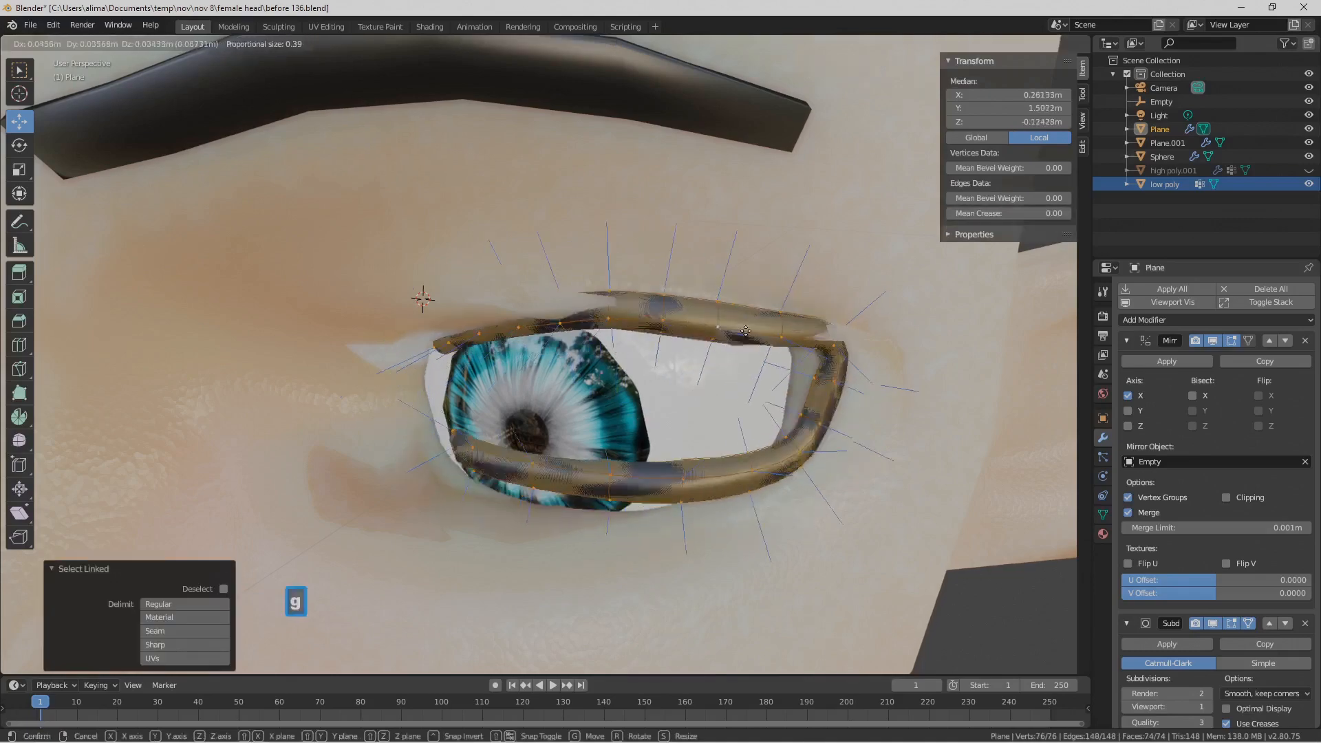
right_click(701, 365)
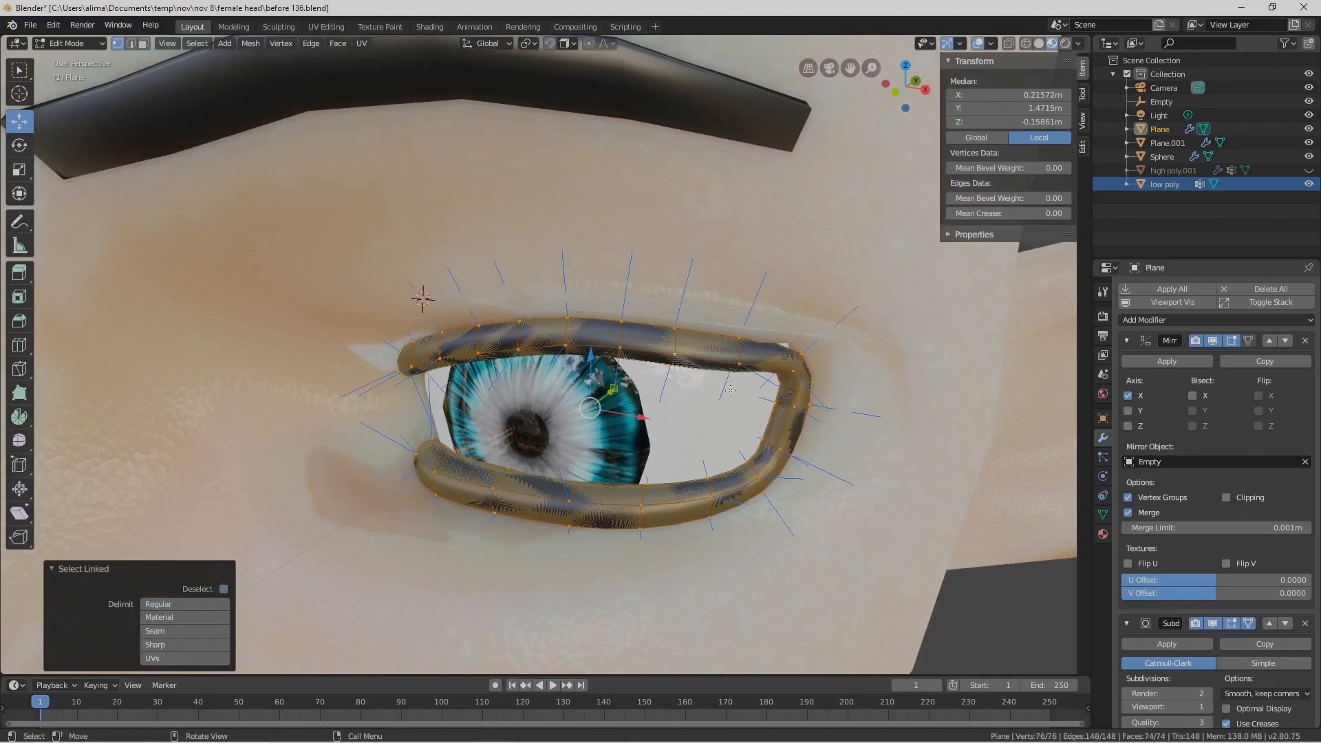
middle_click_drag(740, 394, 786, 308, "ctrl")
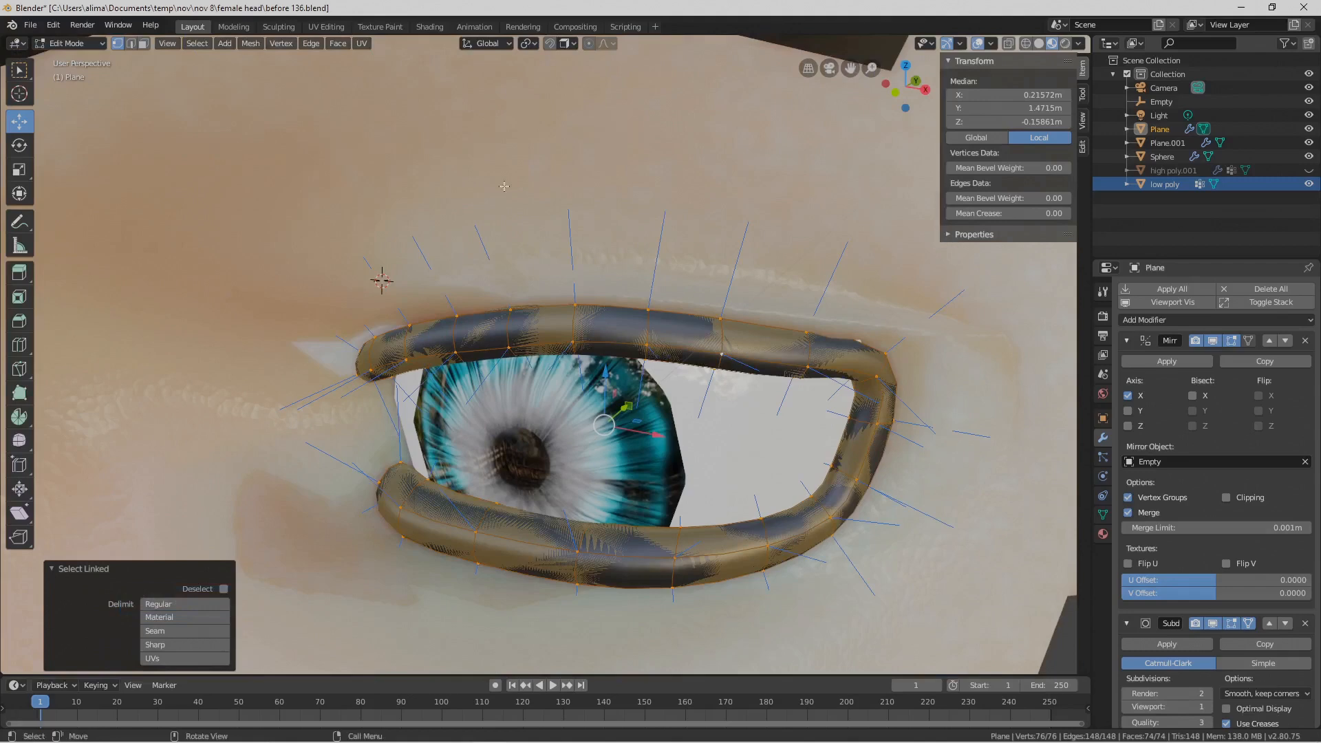
left_click(143, 44)
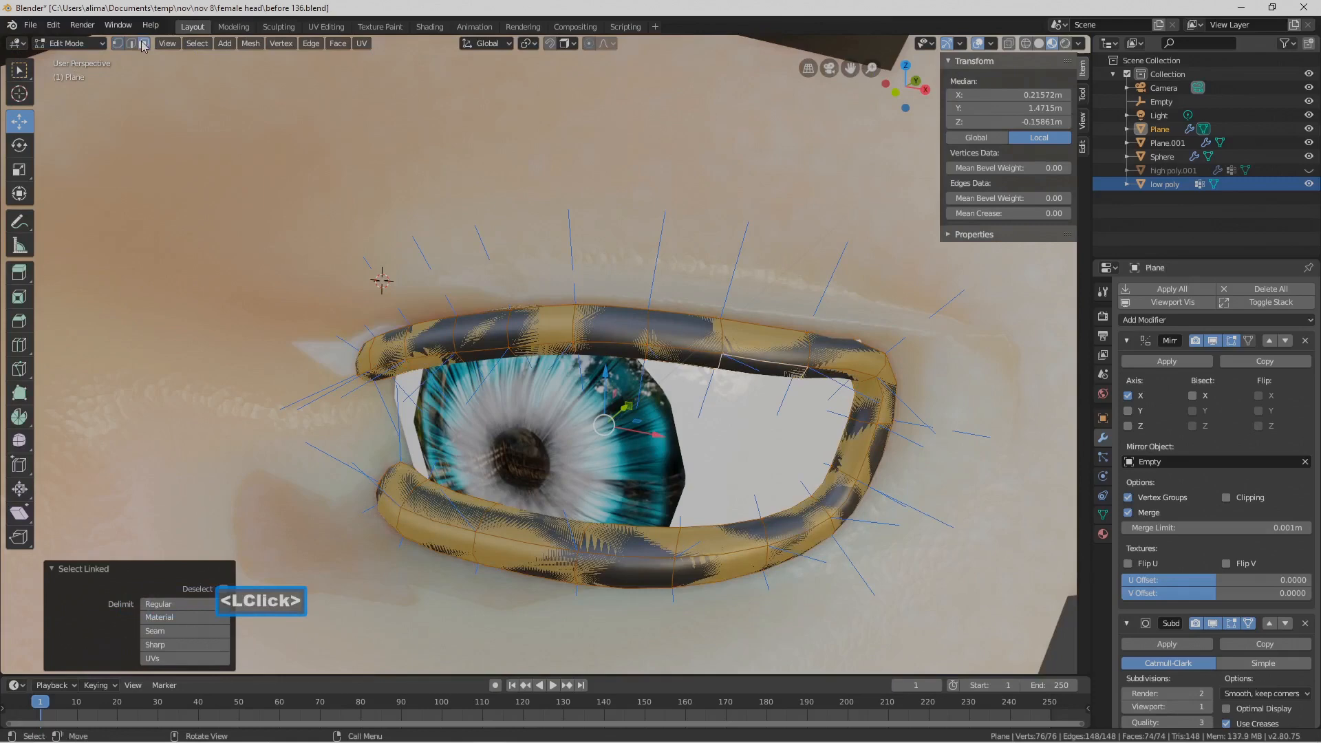
left_click(252, 45)
mouse_move(276, 229)
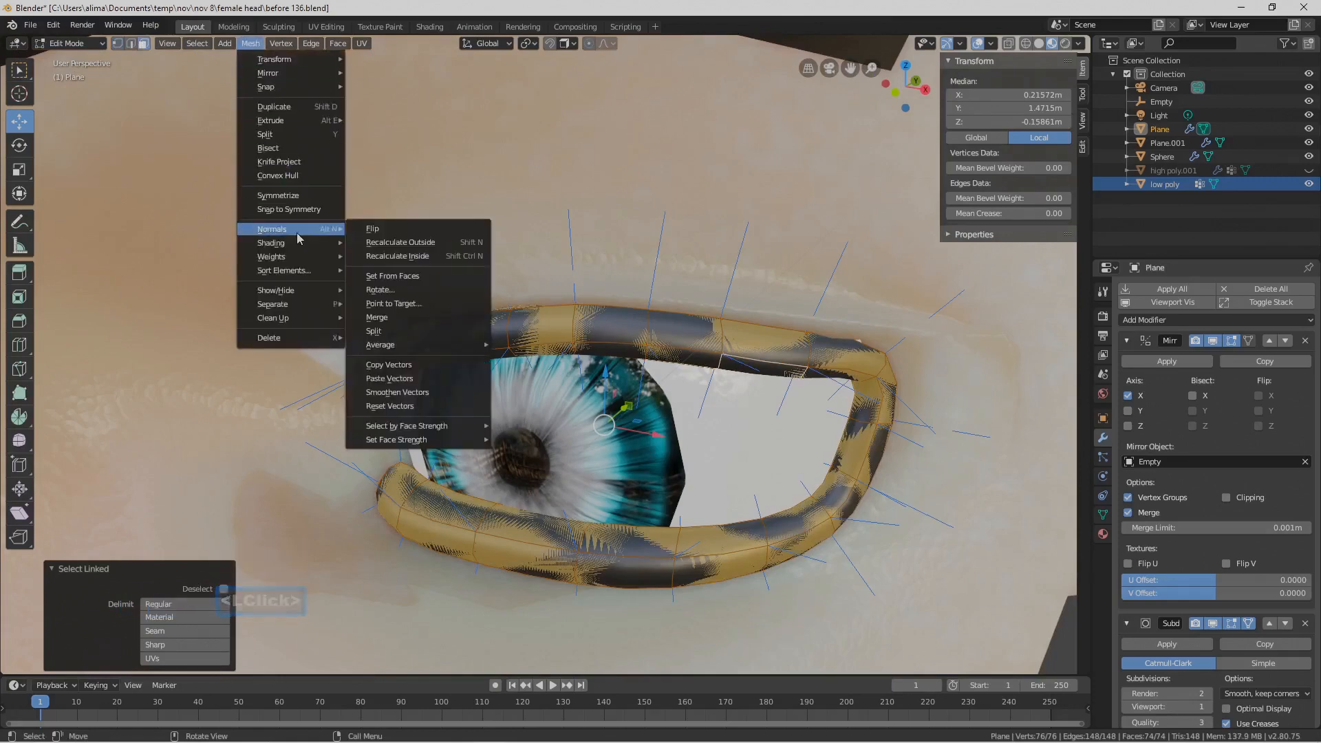
left_click(417, 242)
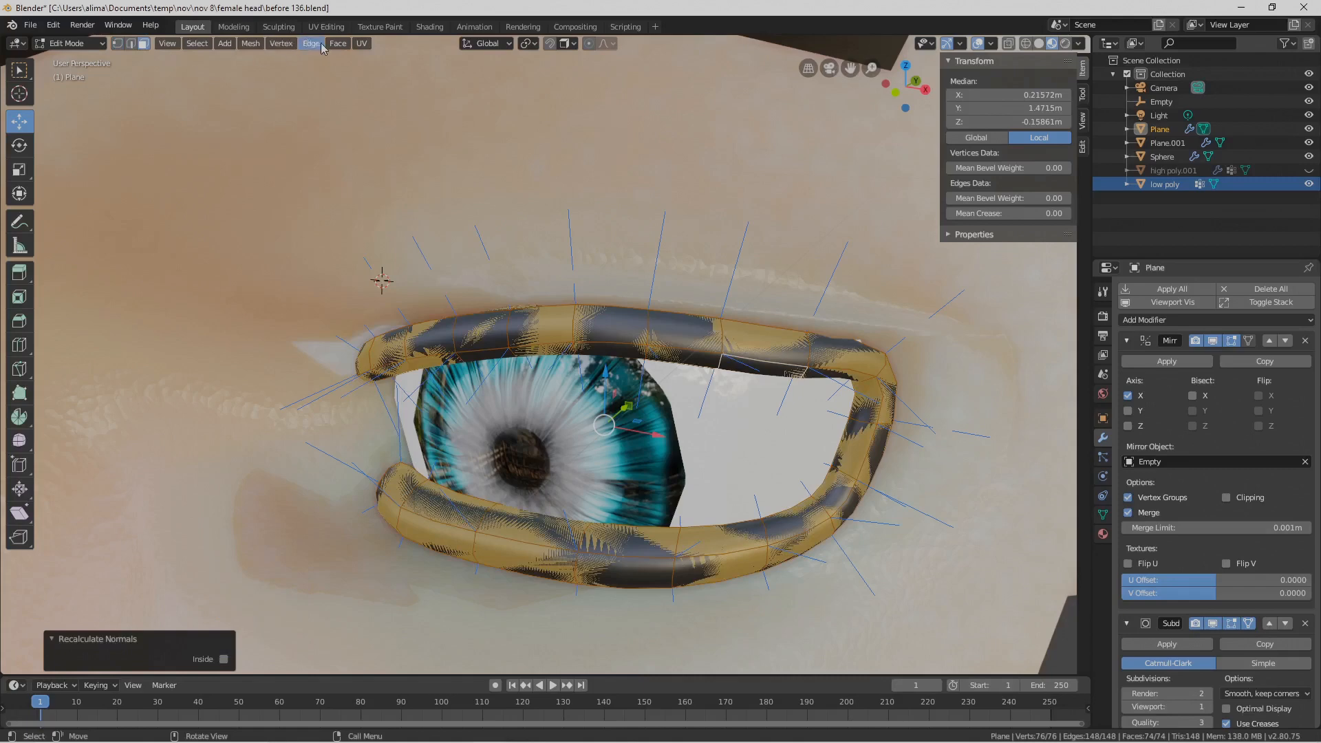
Recalculate the selected eye strip's normals inside and clear the selection
left_click(251, 43)
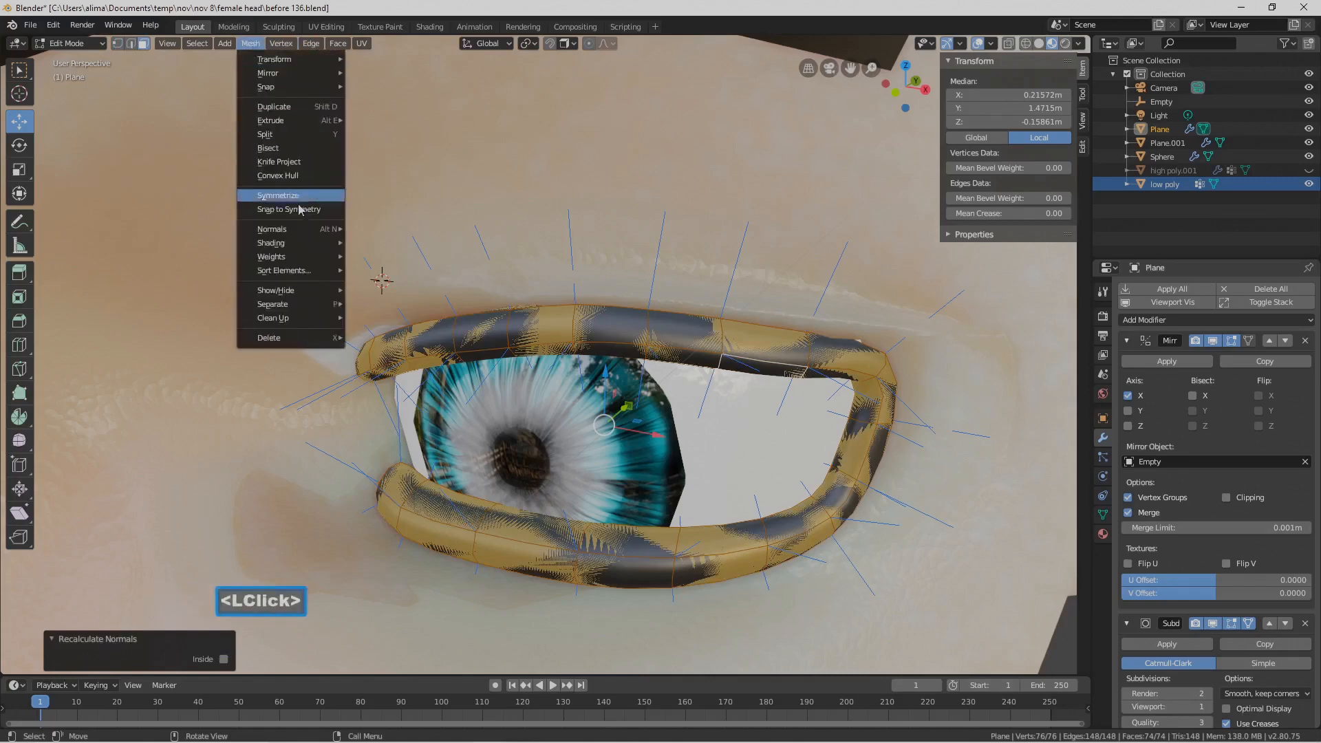
mouse_move(301, 231)
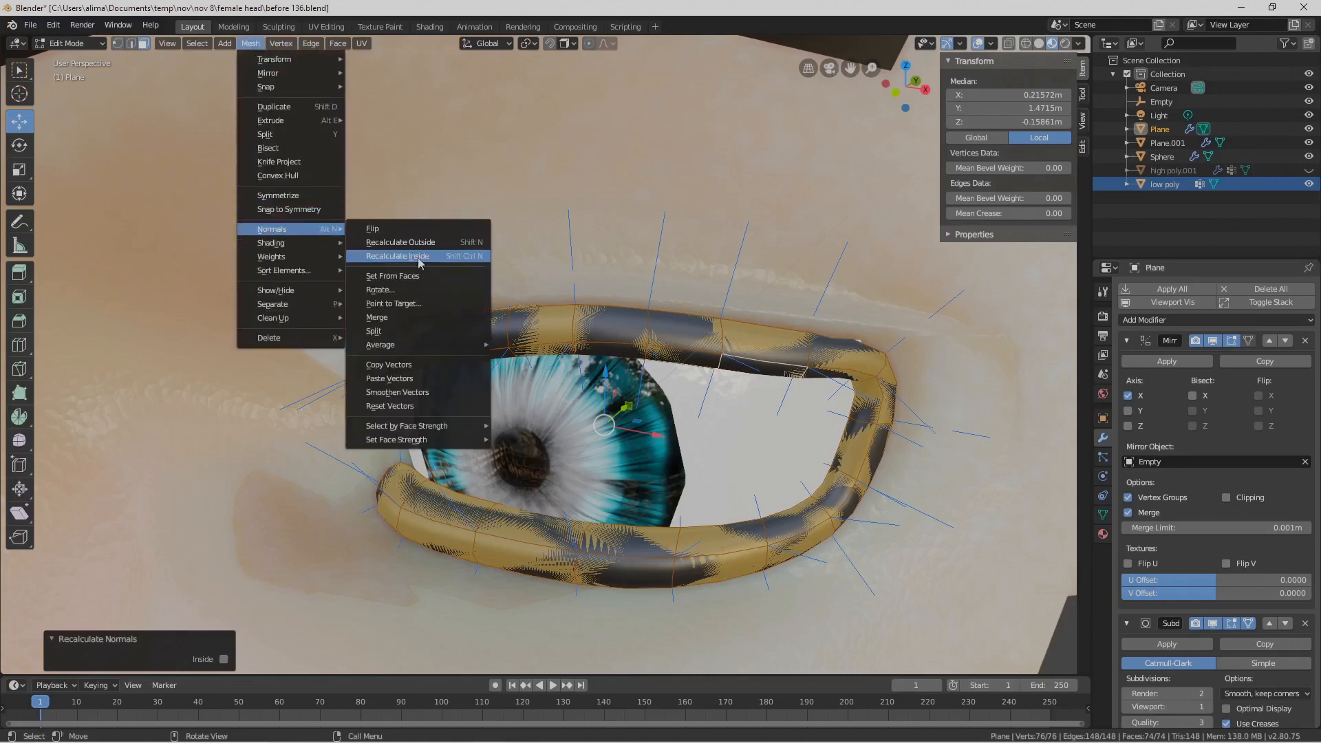
left_click(398, 256)
middle_click_drag(741, 462, 822, 490)
left_click(986, 464)
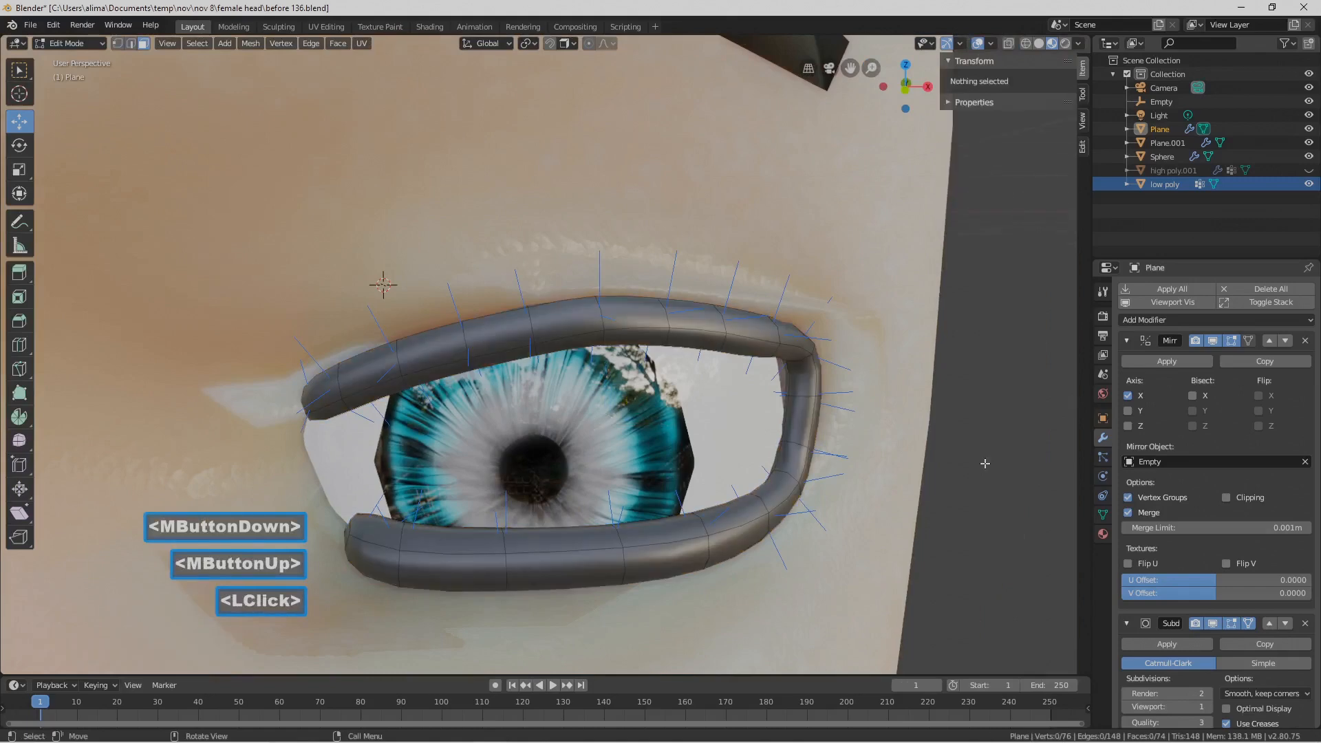
Hide the vertex normals overlay on the eye strips
middle_click_drag(969, 464, 735, 446)
scroll(818, 456, "down", 5)
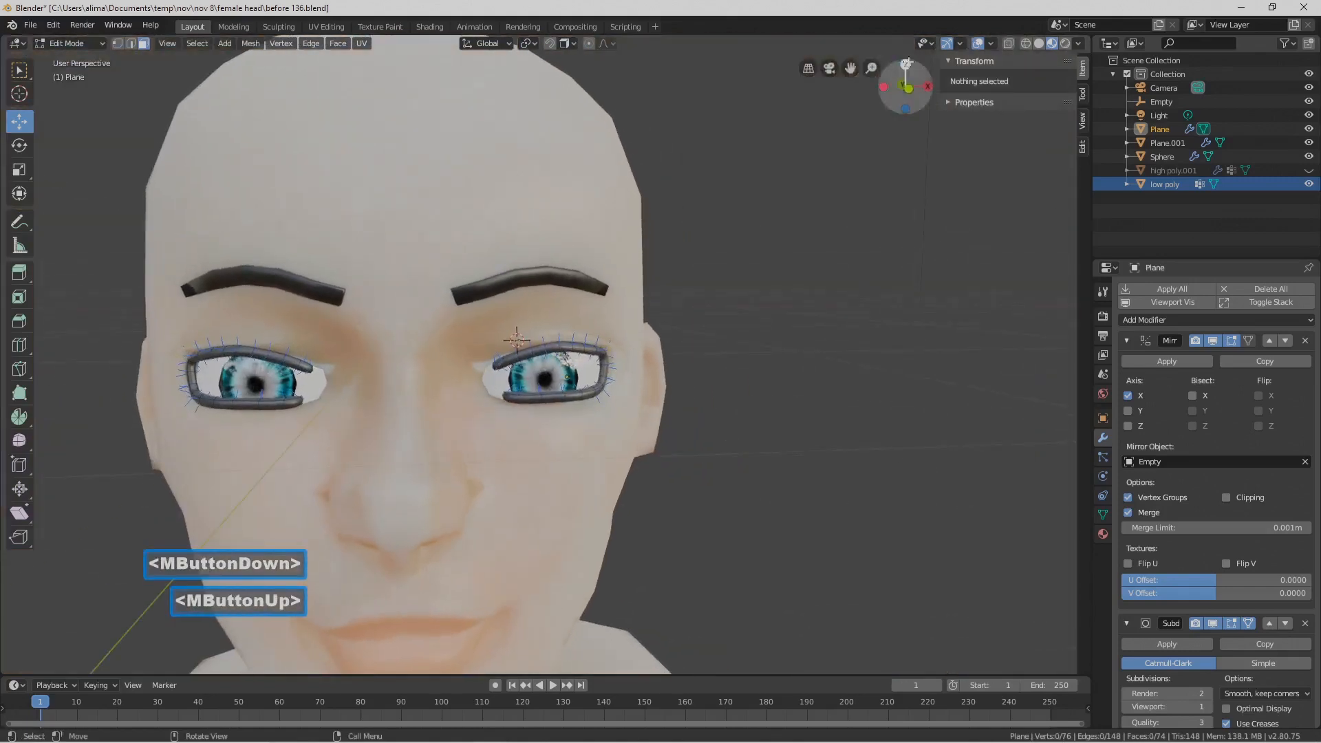
left_click(993, 43)
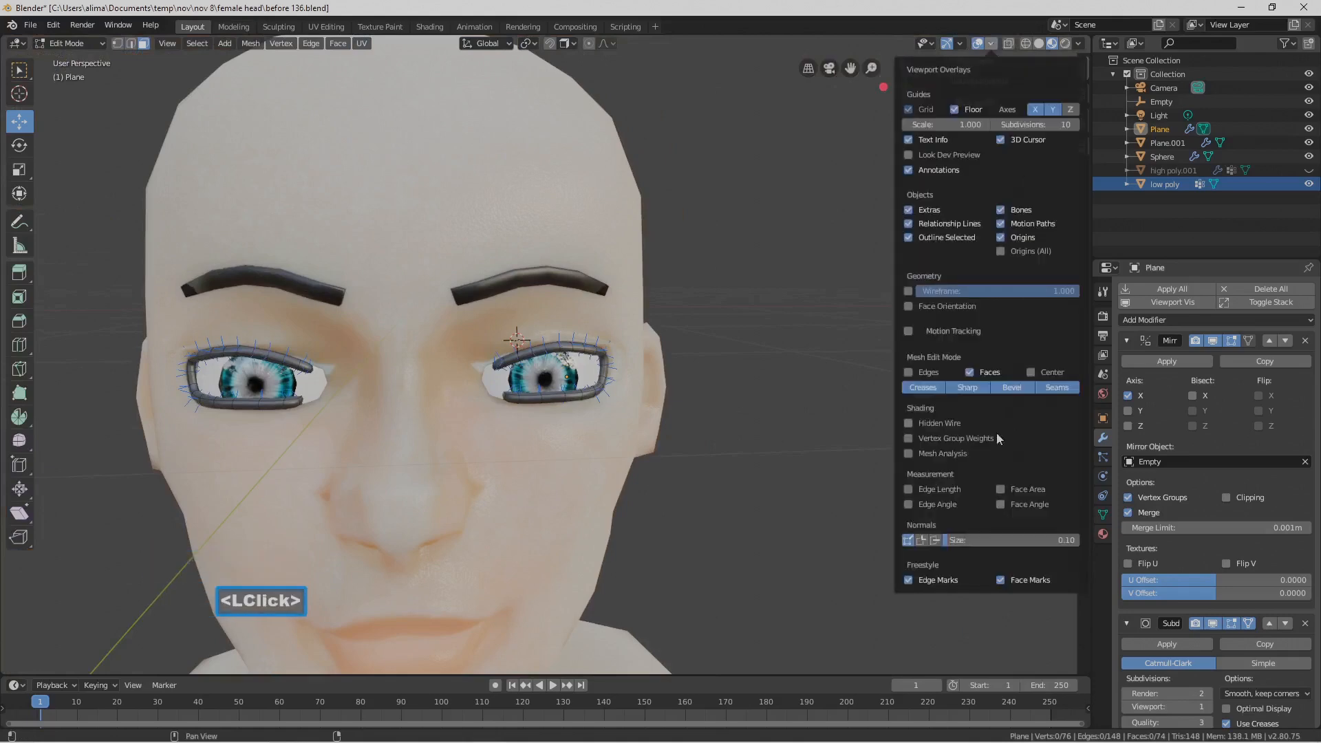
left_click(908, 540)
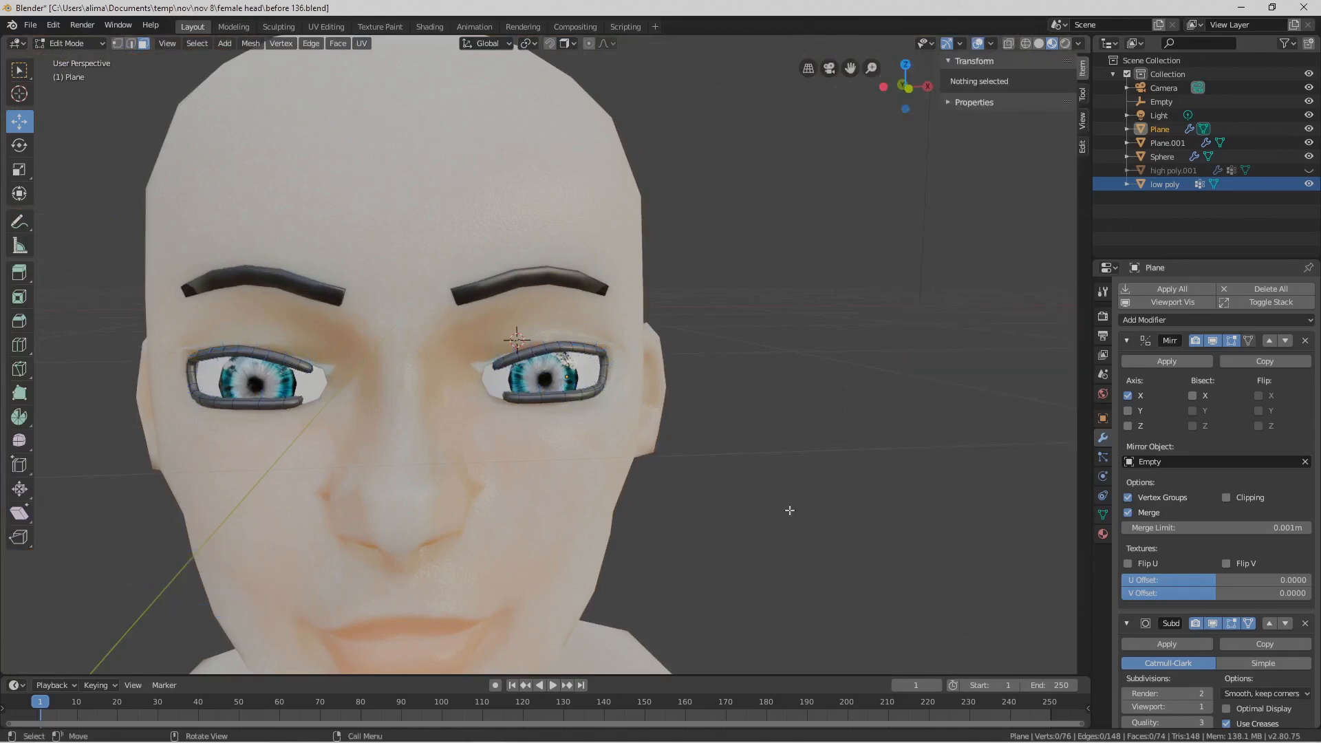
Save the next incremental version, before 137.blend, and move the front edges at the eye strip's outer corner outward along X by about 0.03 m
key("Pause")
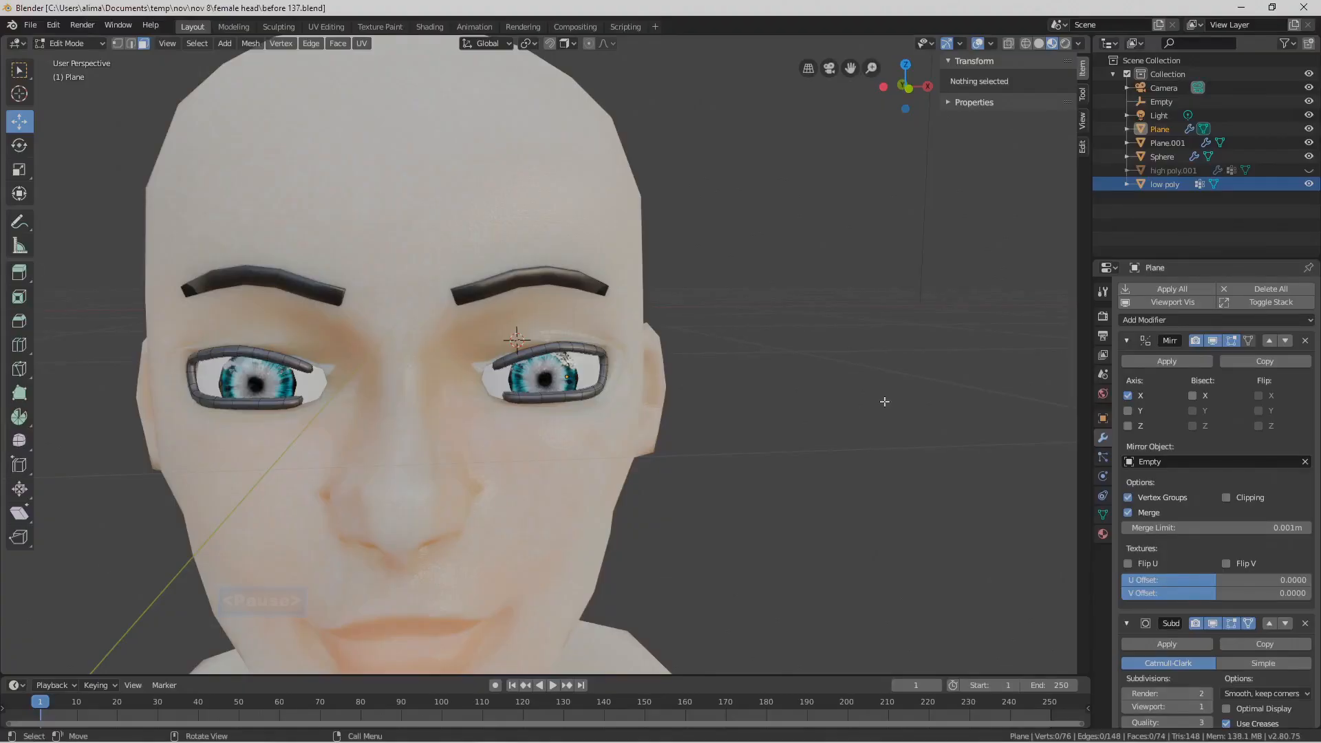
middle_click_drag(884, 401, 865, 385, "ctrl")
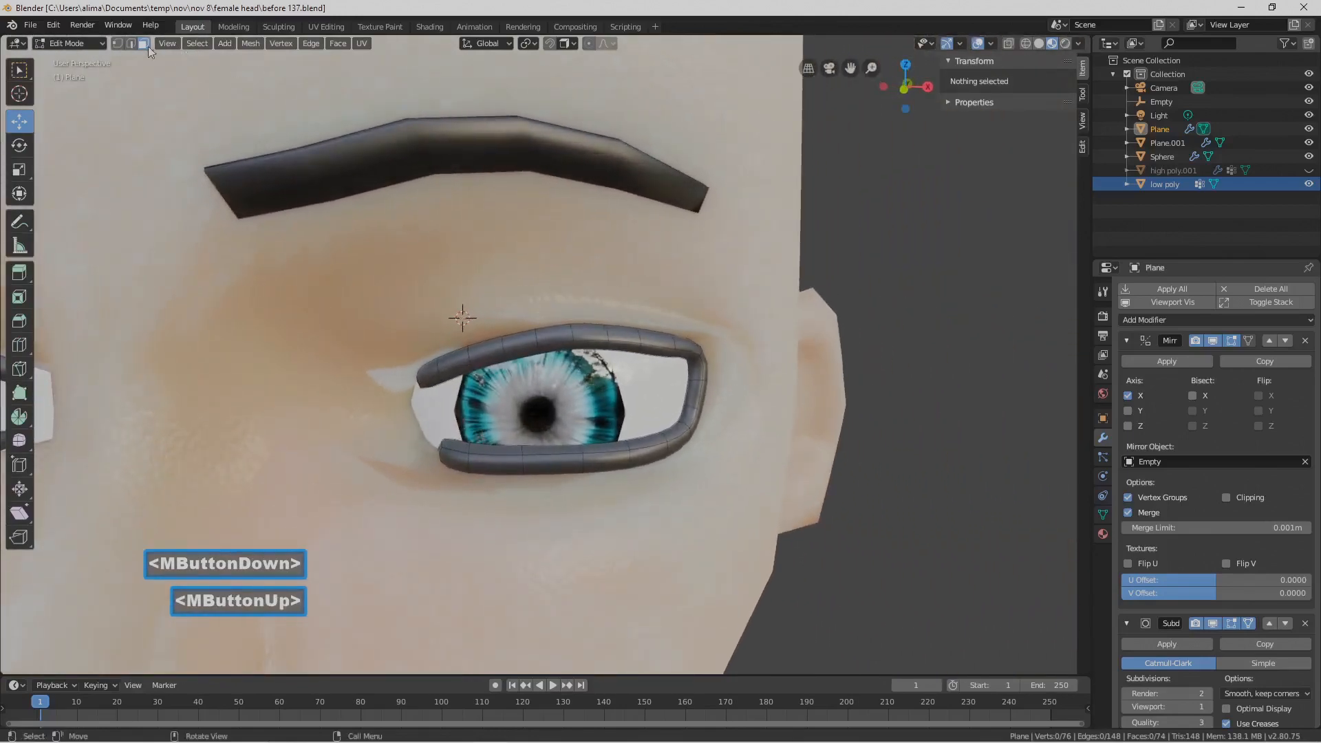
left_click(130, 43)
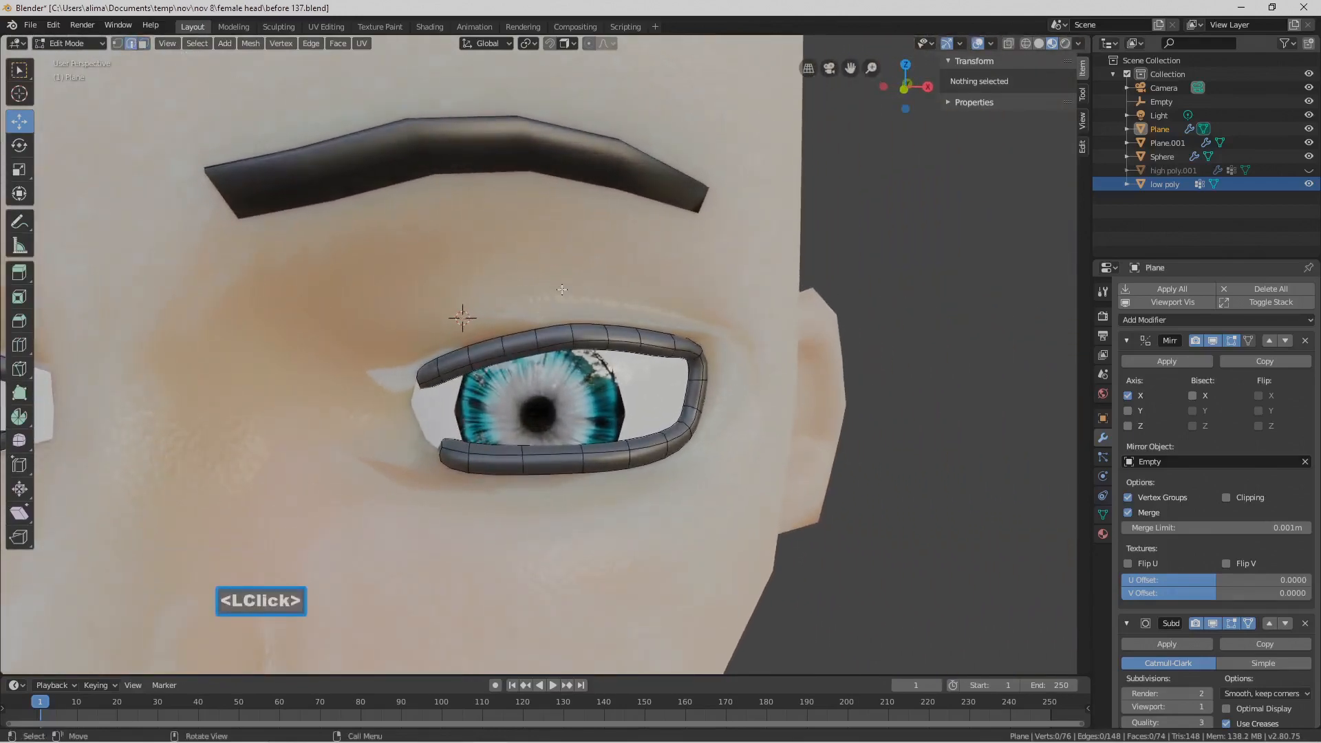
left_click(707, 365)
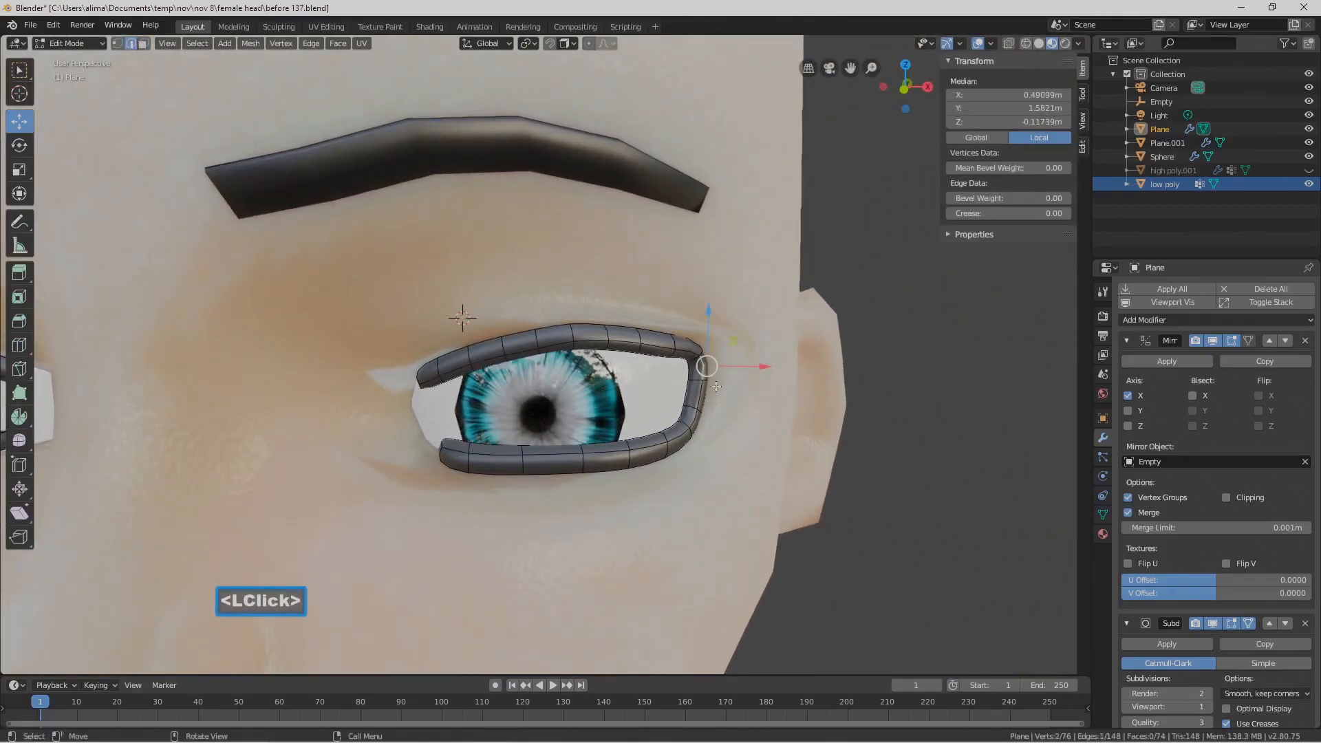
left_click(696, 421, "ctrl")
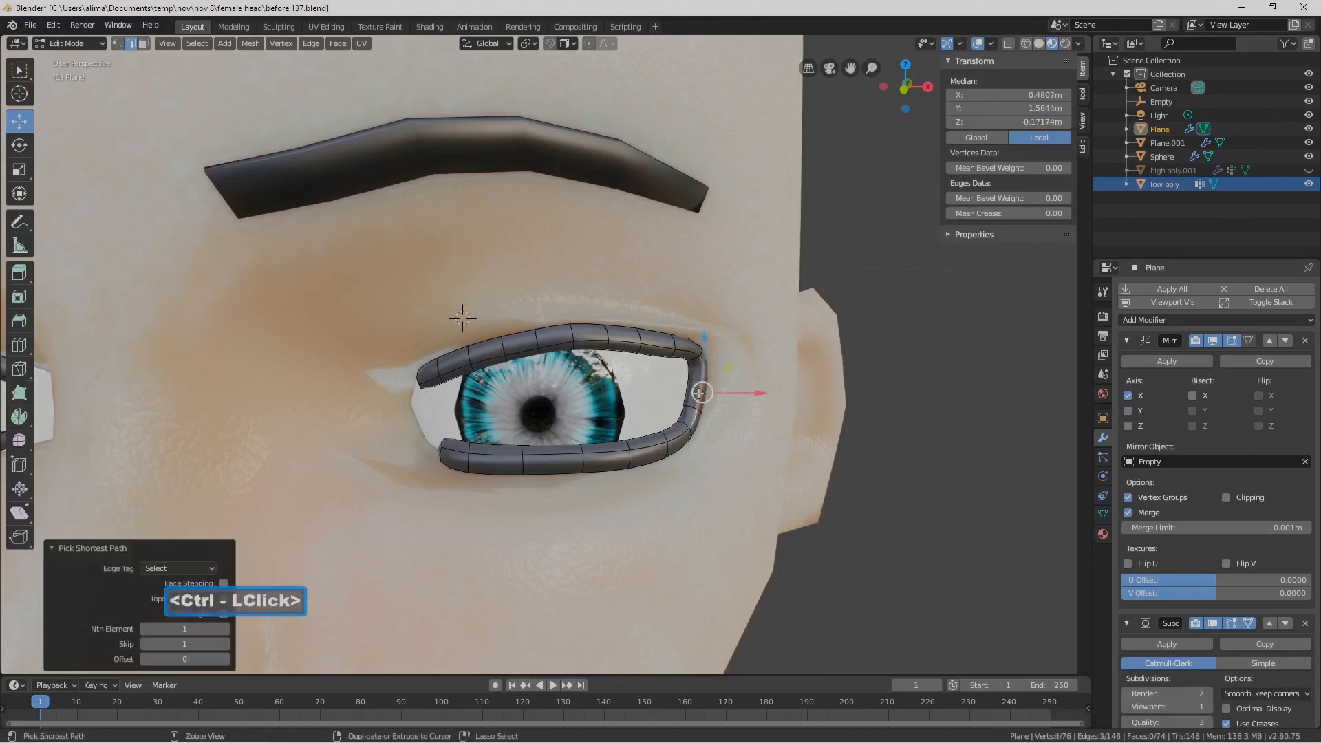
mouse_move(757, 392)
left_mouse_down()
mouse_move(807, 375)
mouse_move(772, 390)
left_mouse_up()
middle_click_drag(772, 390, 702, 338)
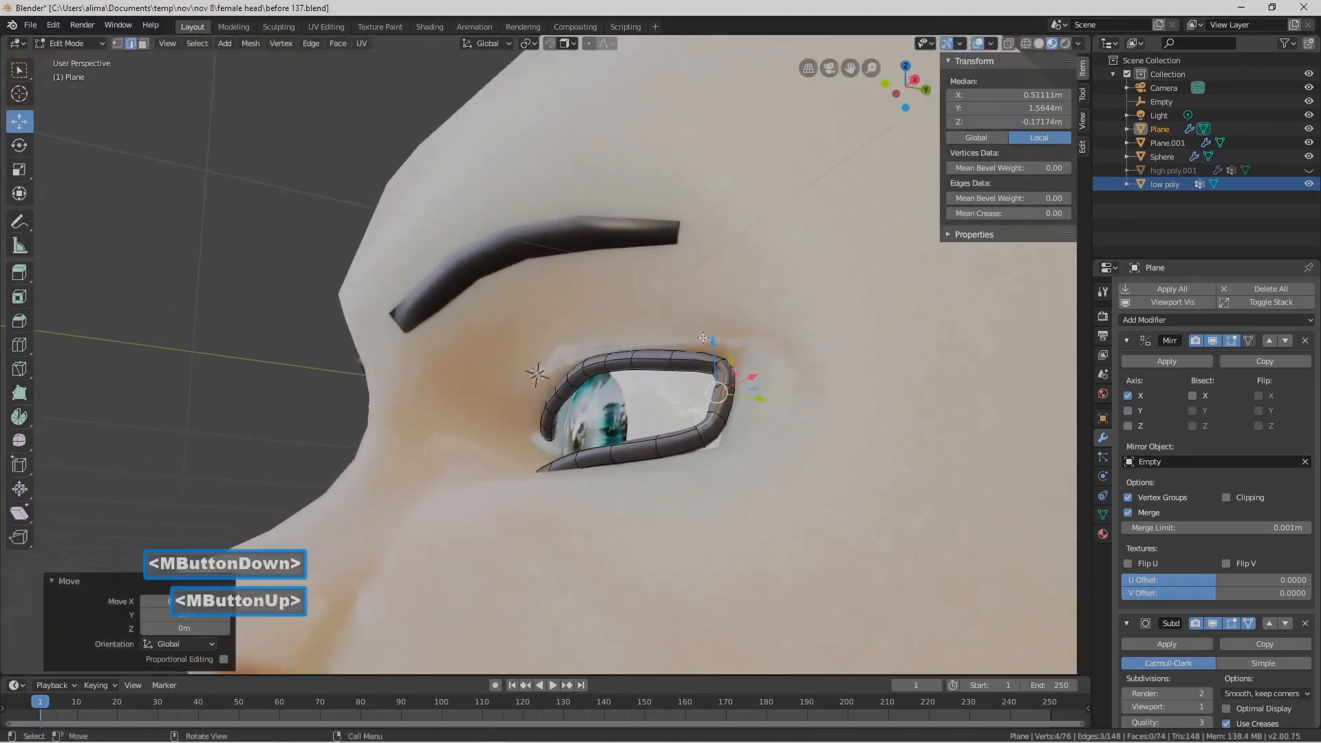
Select the two adjoining rear edges at the eye strip's outer corner and pull them outward toward the temple
left_click(731, 412)
mouse_move(748, 403)
middle_mouse_down()
mouse_move(651, 406)
mouse_move(730, 404)
middle_mouse_up()
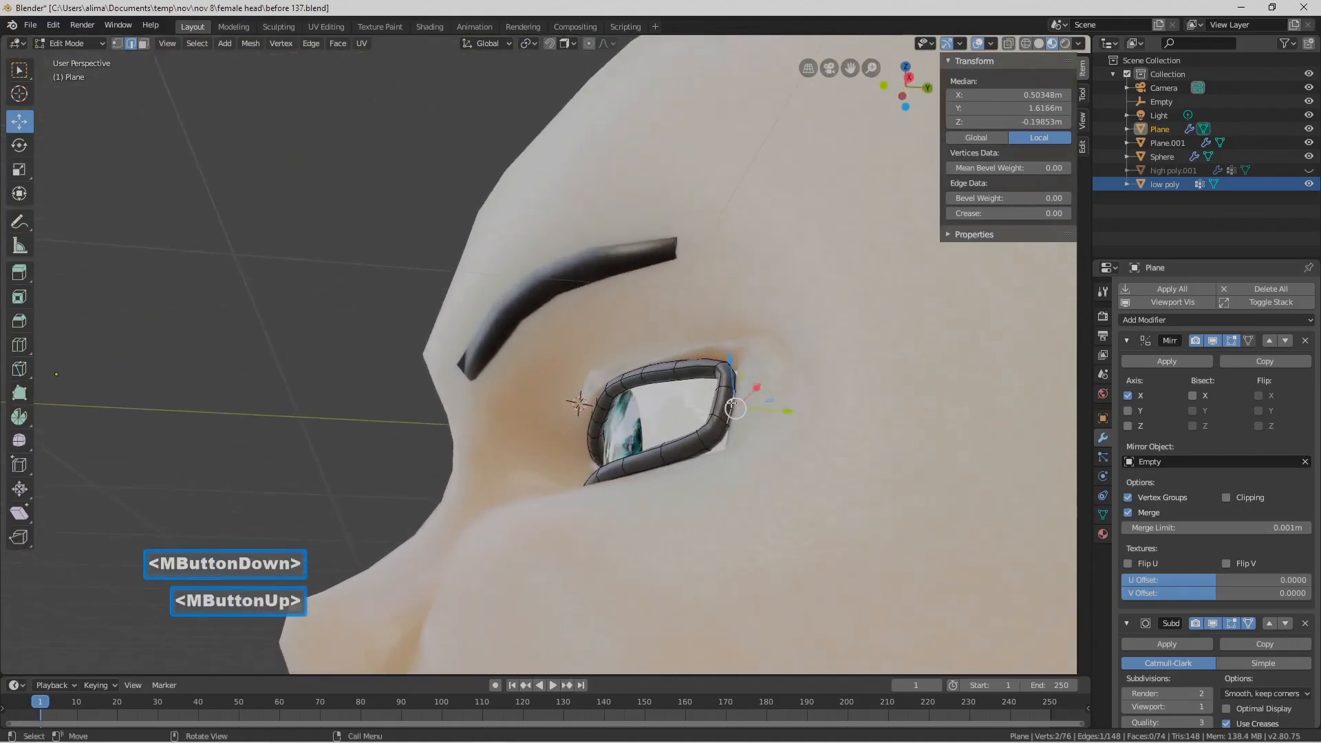
left_click(19, 69)
middle_click_drag(710, 359, 845, 407)
left_click(735, 397, "ctrl")
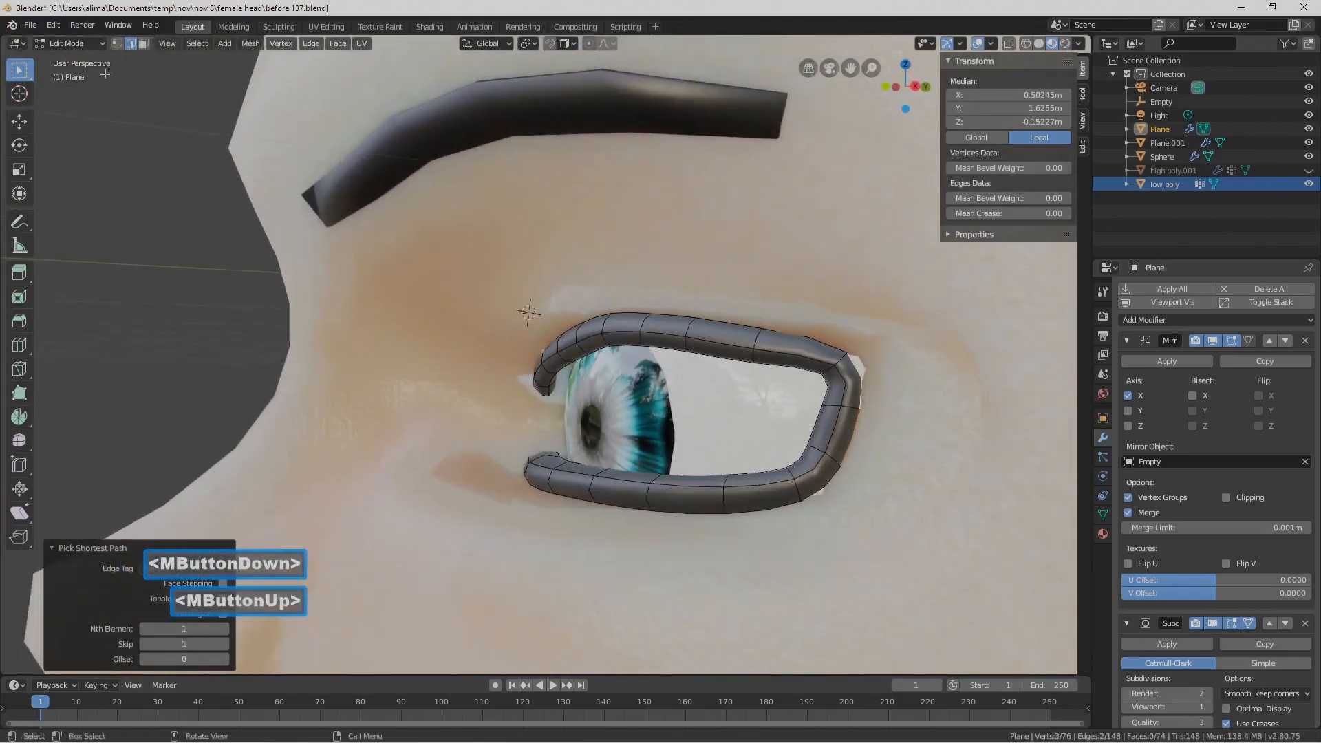
left_click(19, 121)
middle_click_drag(561, 411, 636, 427)
left_click_drag(921, 421, 999, 421)
Fine-tune the position of the outer corner edges with small moves and clear the selection
middle_click_drag(998, 421, 800, 401)
scroll(898, 432, "down", 3)
left_click_drag(710, 371, 712, 372)
middle_click_drag(717, 434, 735, 432)
mouse_move(735, 432)
middle_mouse_down("ctrl")
mouse_move(719, 412)
mouse_move(742, 415)
middle_mouse_up("ctrl")
left_click(717, 413)
left_click_drag(771, 417, 758, 418)
mouse_move(758, 419)
middle_mouse_down()
mouse_move(836, 412)
mouse_move(834, 451)
mouse_move(759, 424)
middle_mouse_up()
left_click(835, 436)
middle_click_drag(724, 433, 819, 420)
middle_click_drag(819, 420, 851, 429)
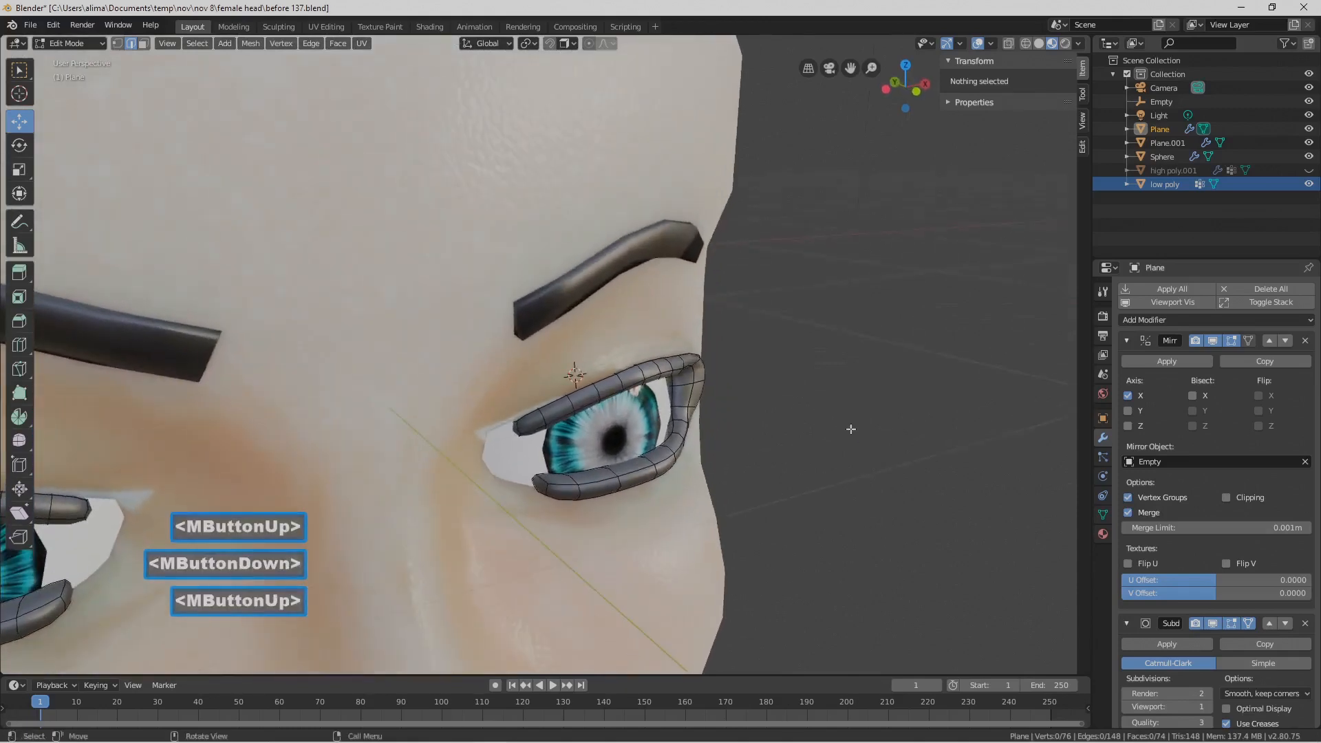
Turn on snapping and move the end edge of the upper eye strip slightly inward and down toward the eye's inner corner
left_click(520, 425)
middle_click_drag(519, 425, 550, 430)
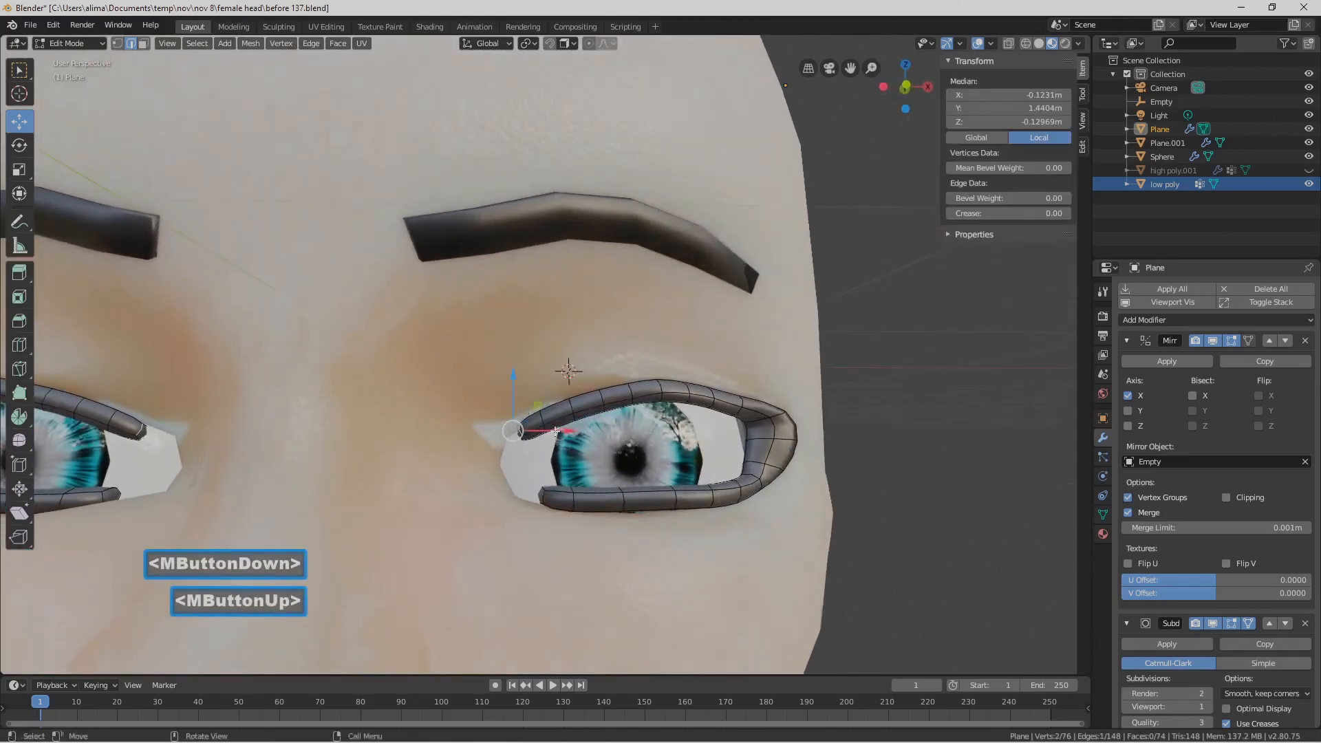
key("g")
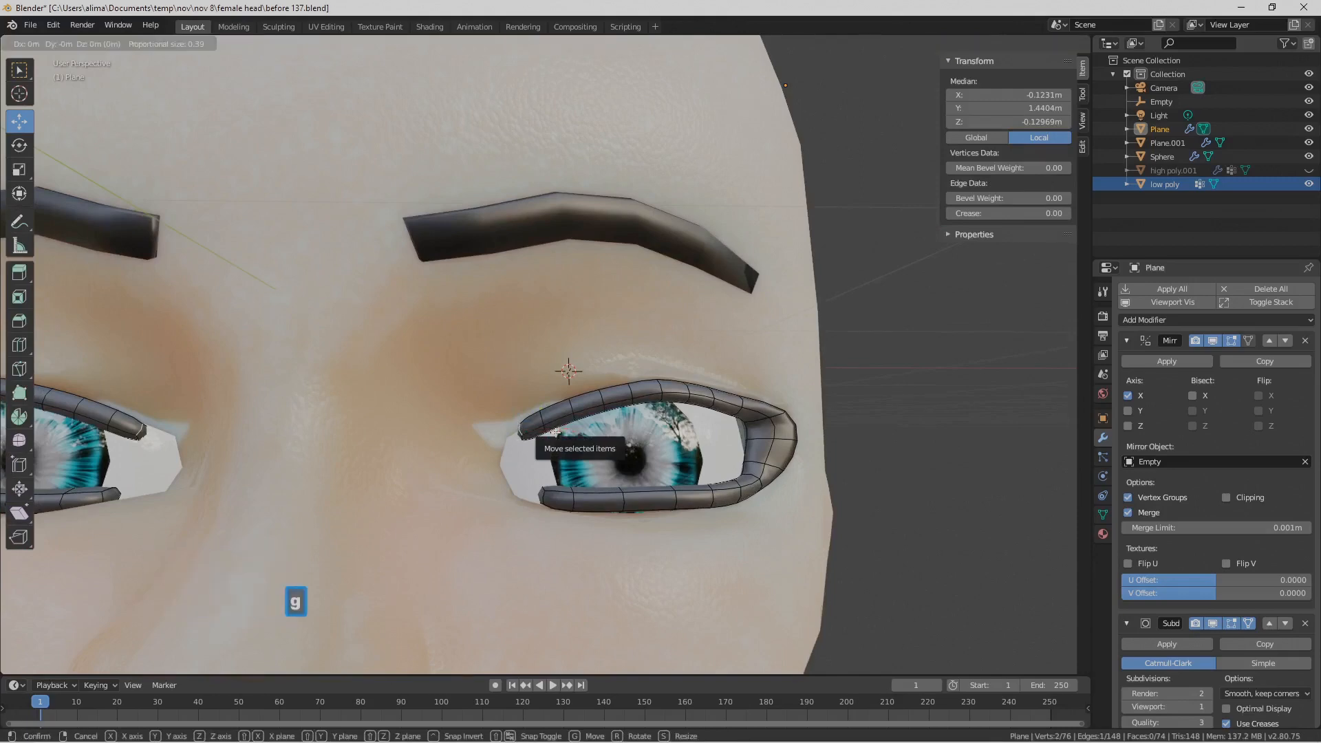
right_click(555, 432)
left_click(530, 438)
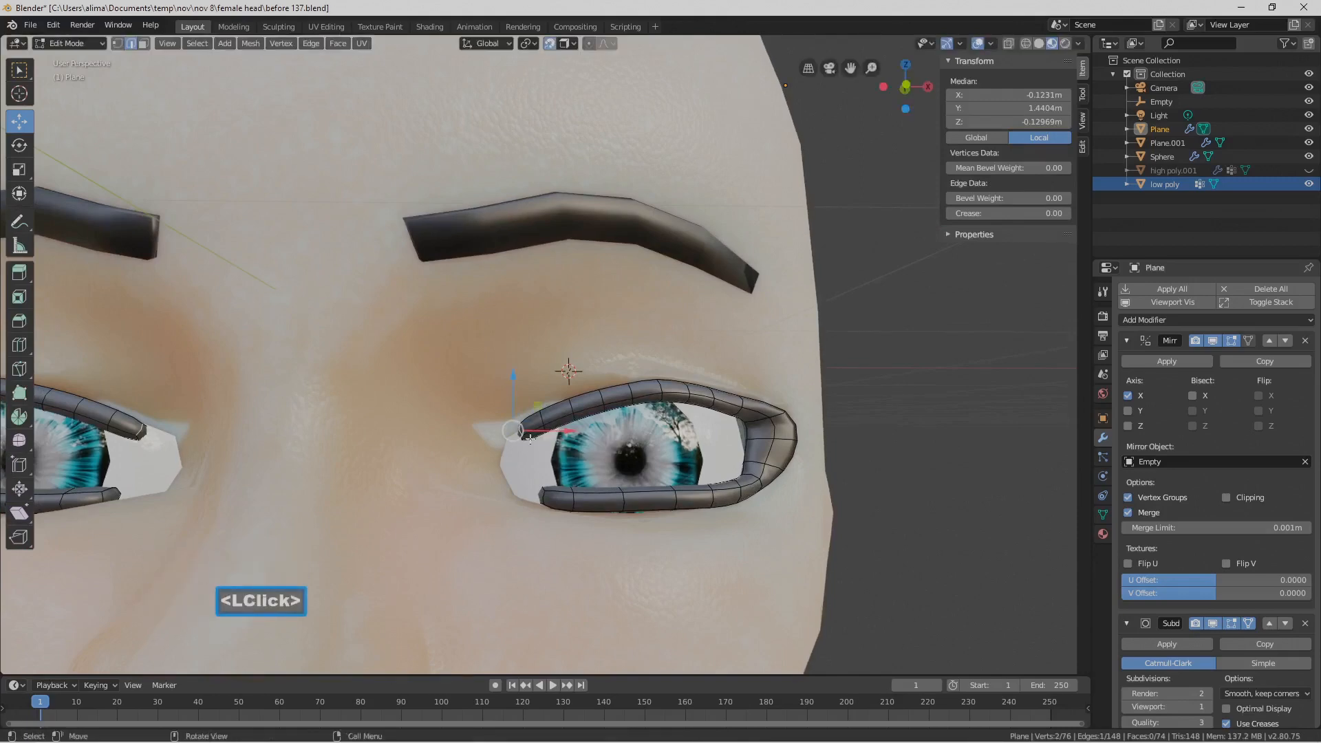
key("g")
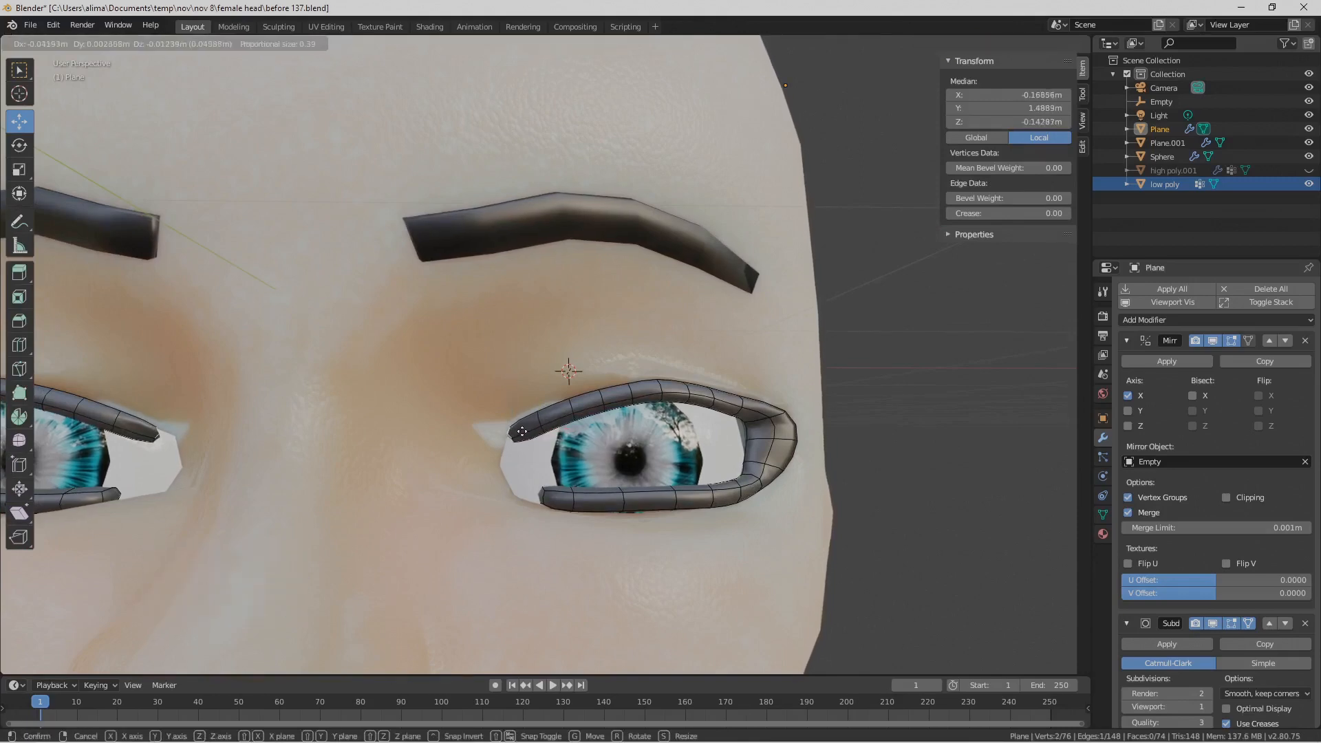
left_click(521, 432)
Lower the lower eye strip's innermost upper edge along Z by about 0.04 m and the next upper edge by about 0.02 m
middle_click_drag(521, 431, 564, 496)
left_click(562, 496)
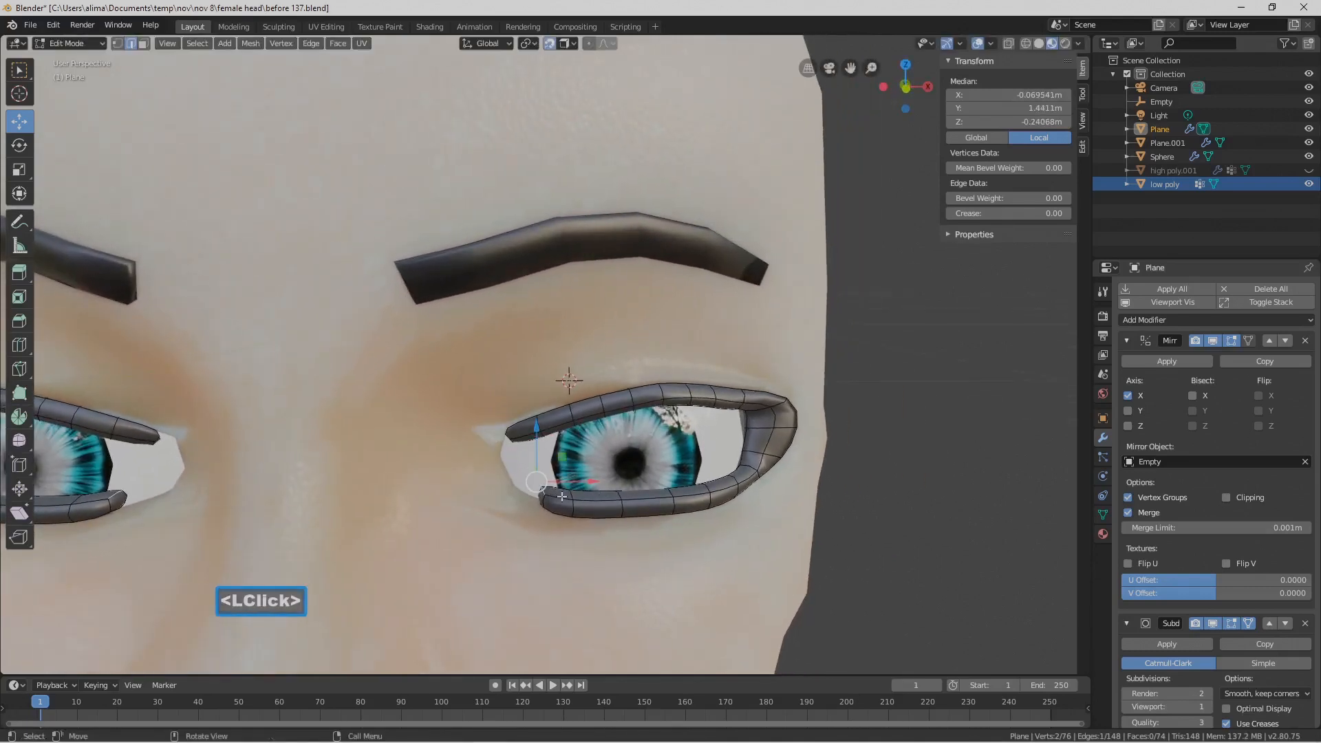
key("g")
key("z")
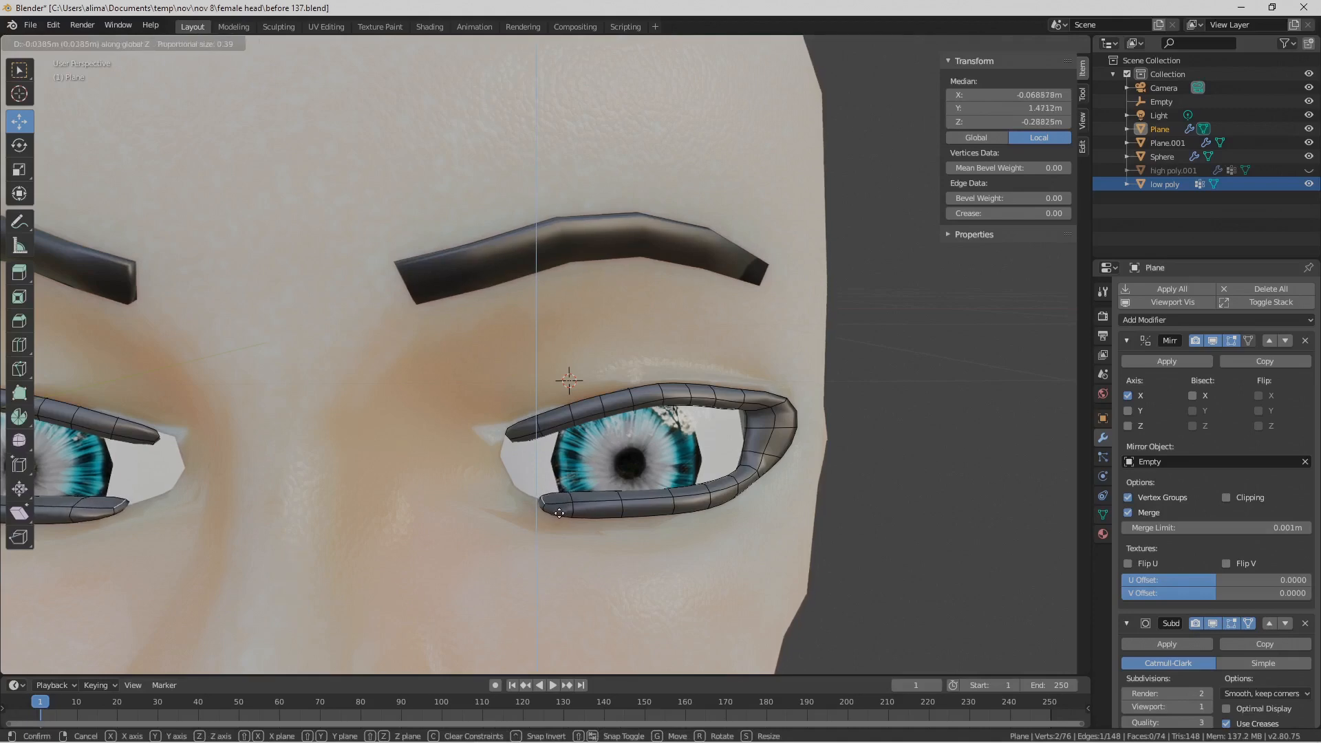
left_click(560, 513)
left_click(672, 489)
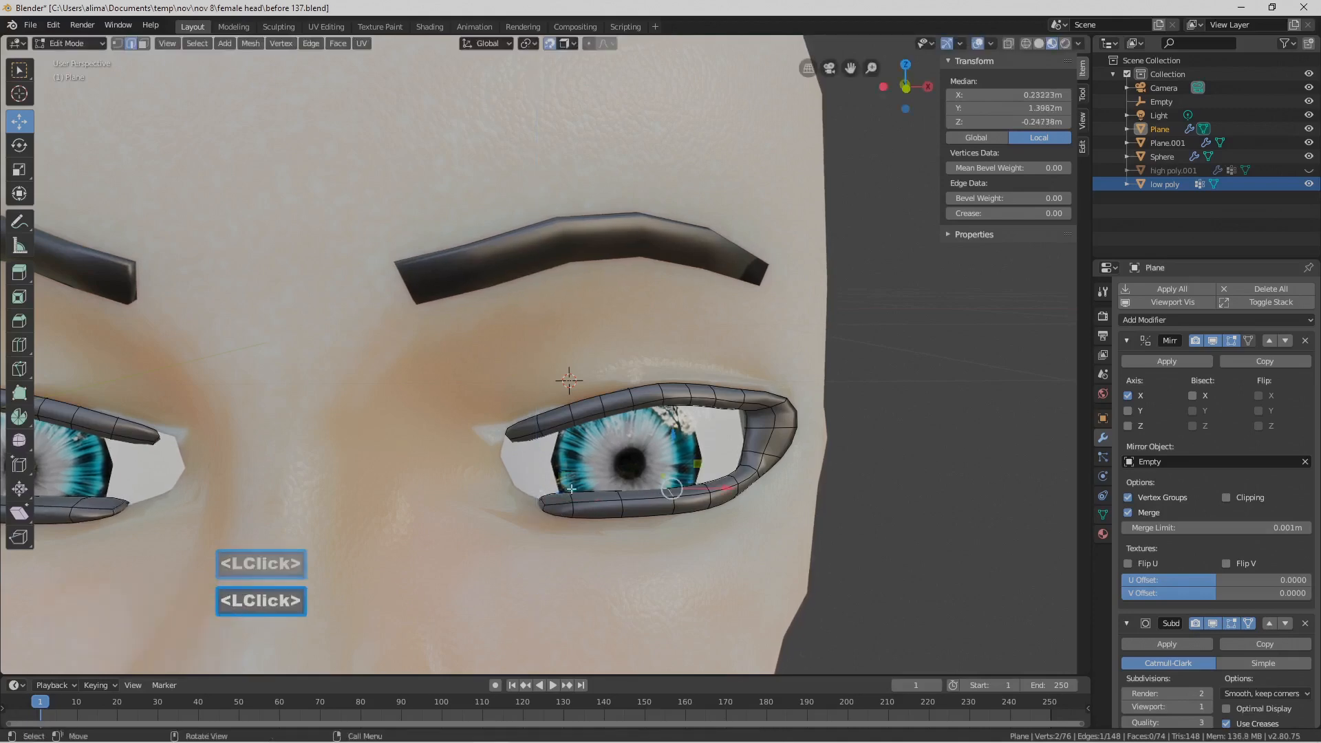
left_click(578, 498)
key("g")
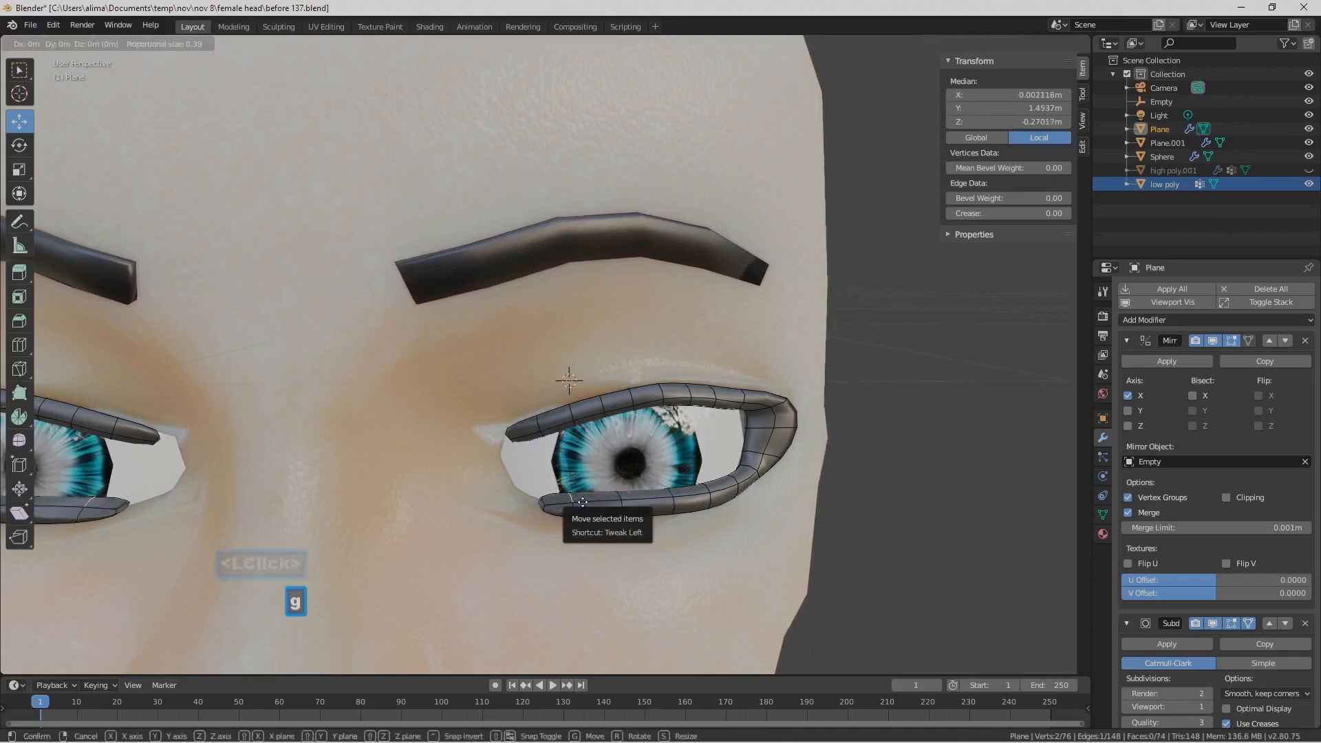
key("z")
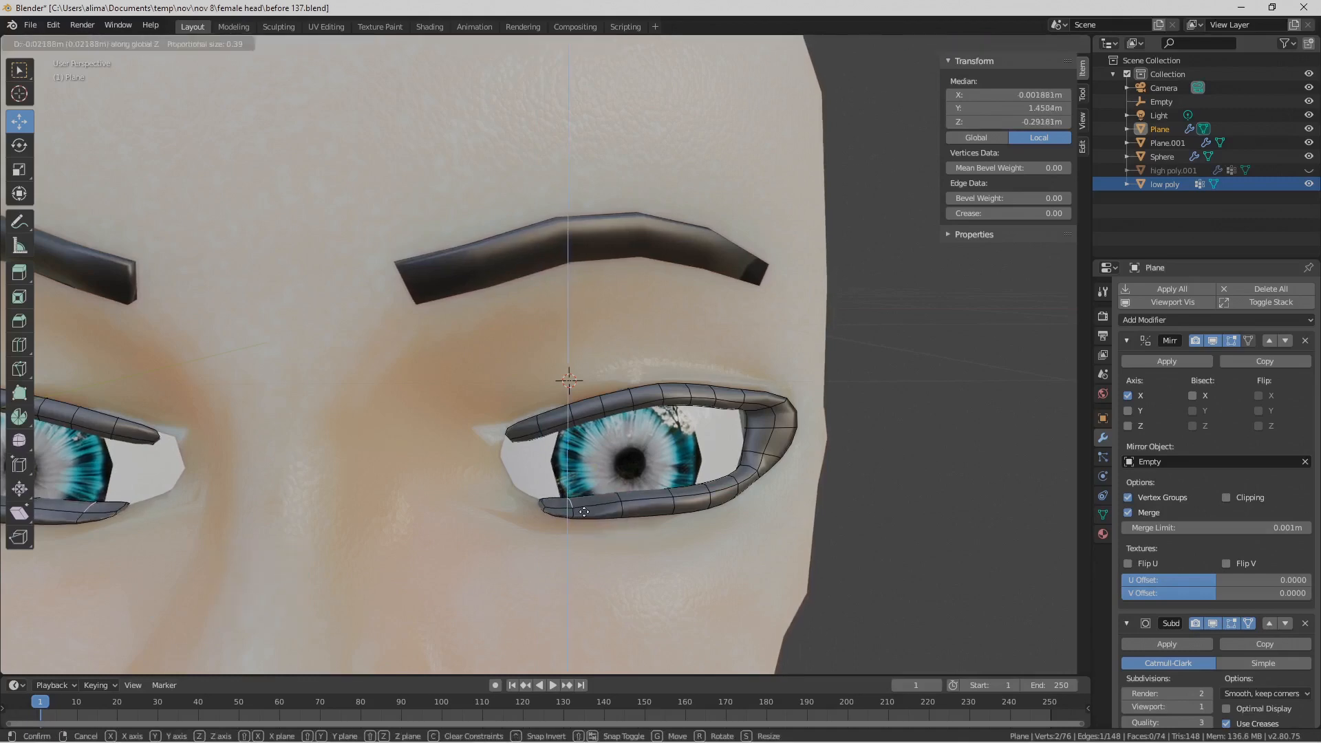
left_click(583, 512)
Lower the lower strip's upper edge beneath the pupil by about 0.023 m along Z and the next one outward by about 0.04 m
left_click(622, 494)
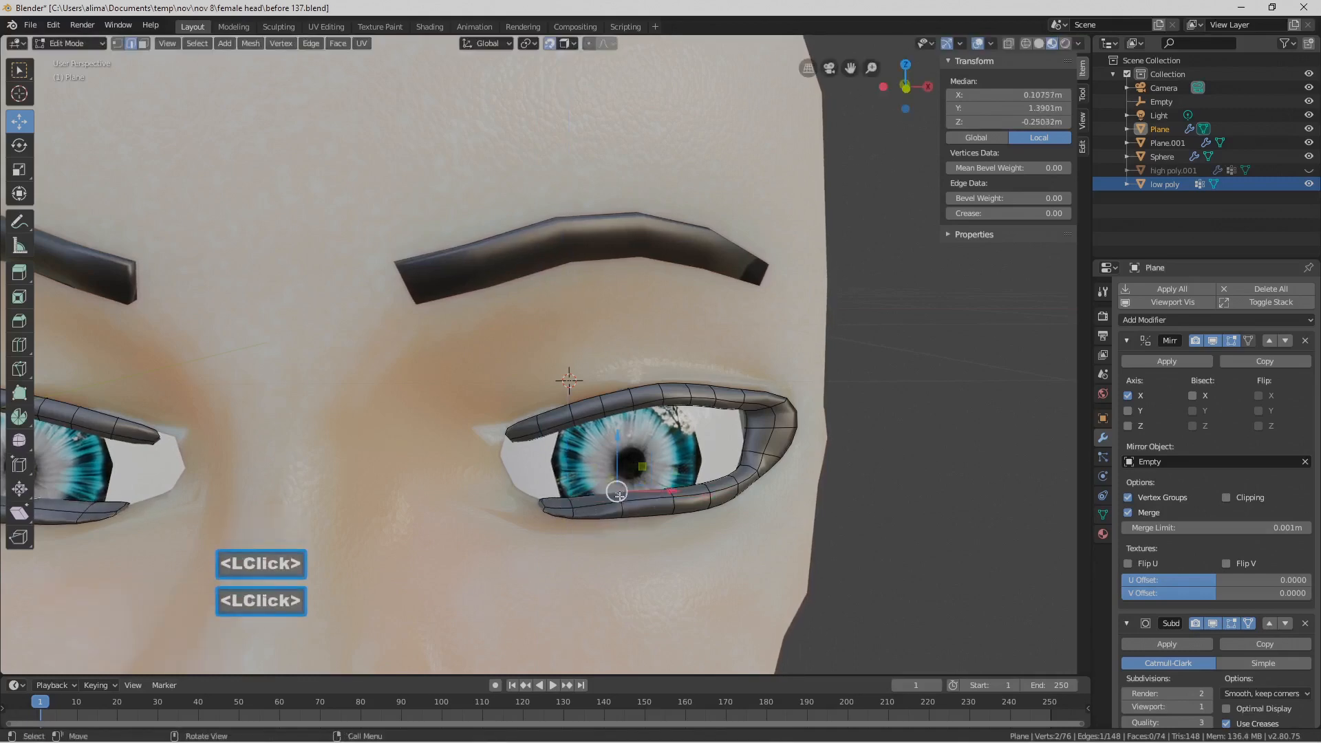
key("g")
key("z")
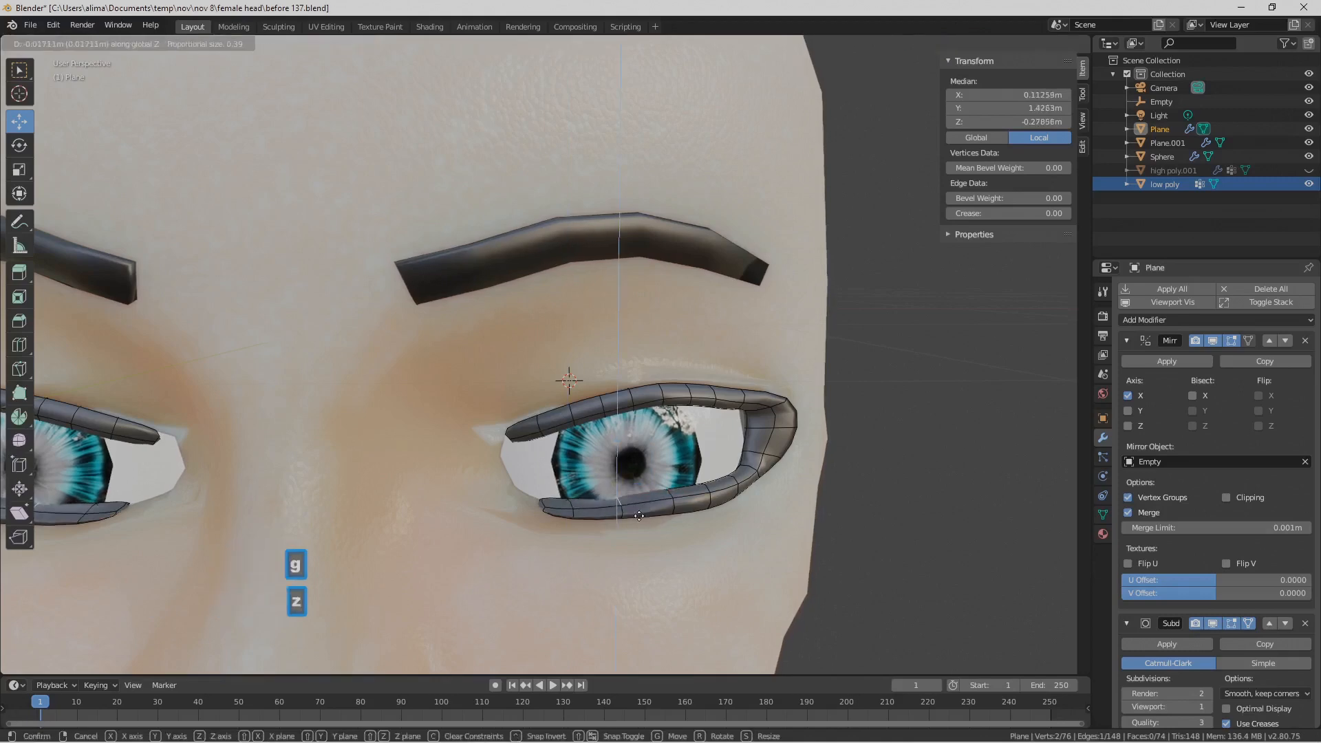
left_click(640, 519)
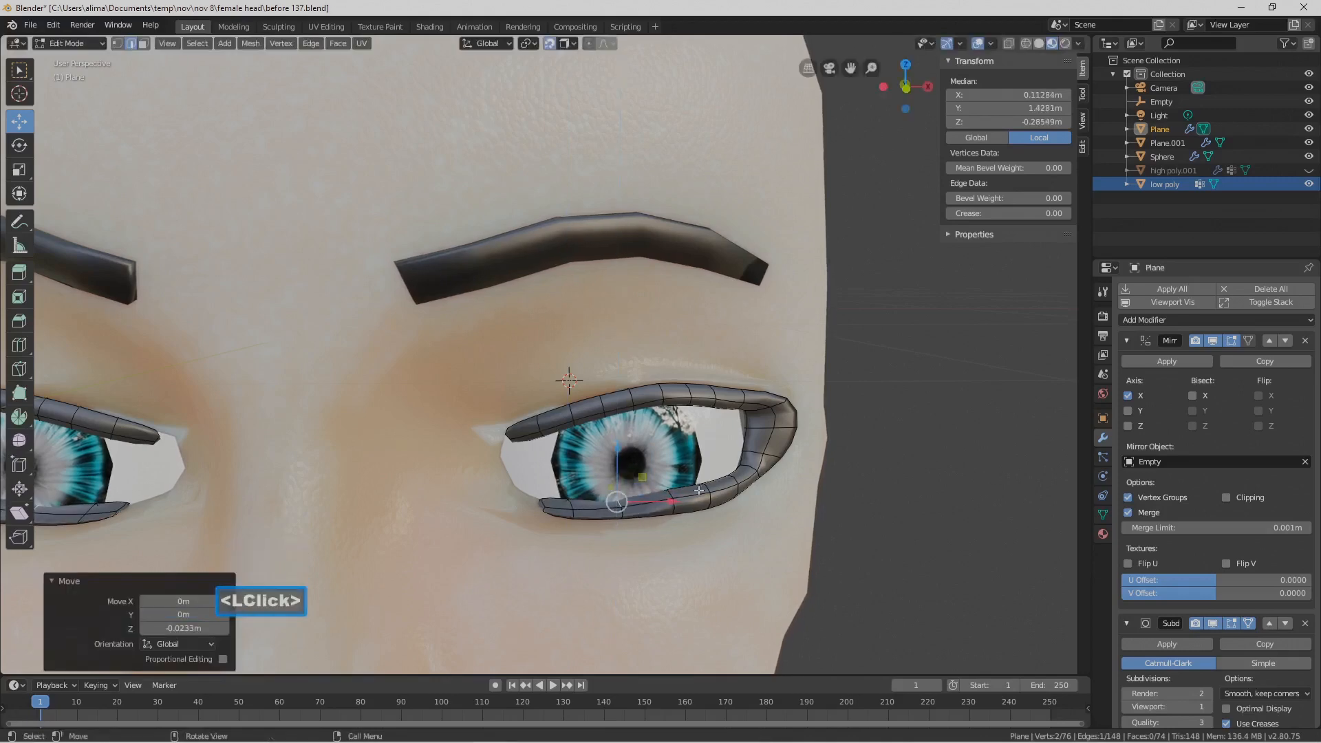
left_click(671, 491)
left_click(673, 490)
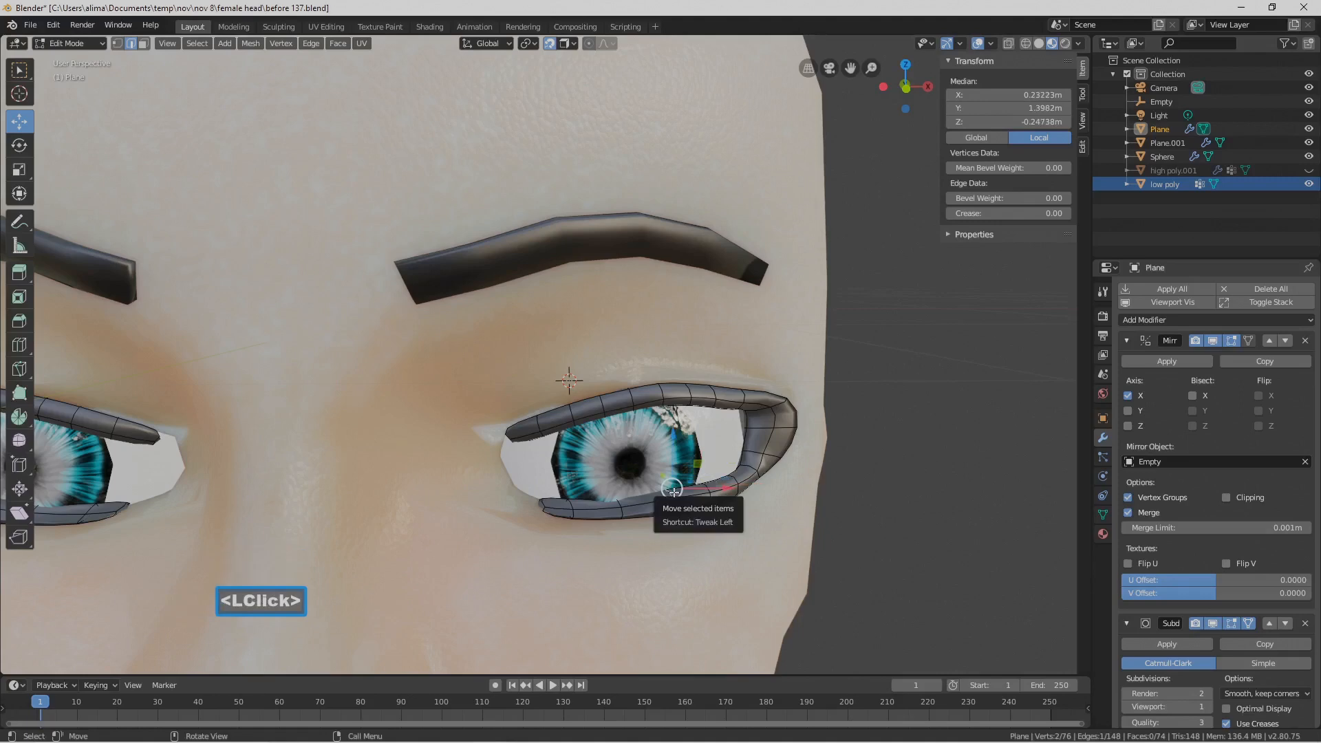
key("g")
key("z")
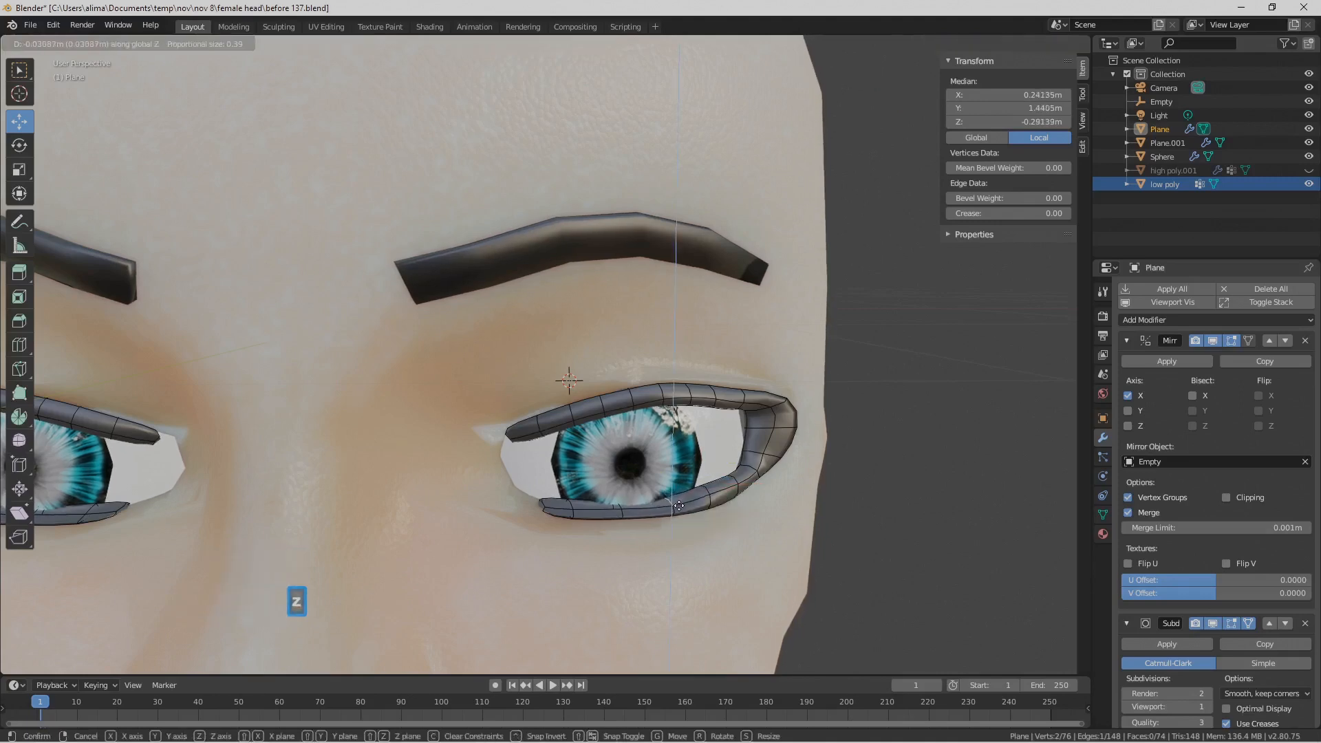
left_click(679, 506)
Lower the lower strip's upper edge near the outer corner by about 0.029 m along Z and clear the selection
left_click(709, 489)
left_click(707, 490)
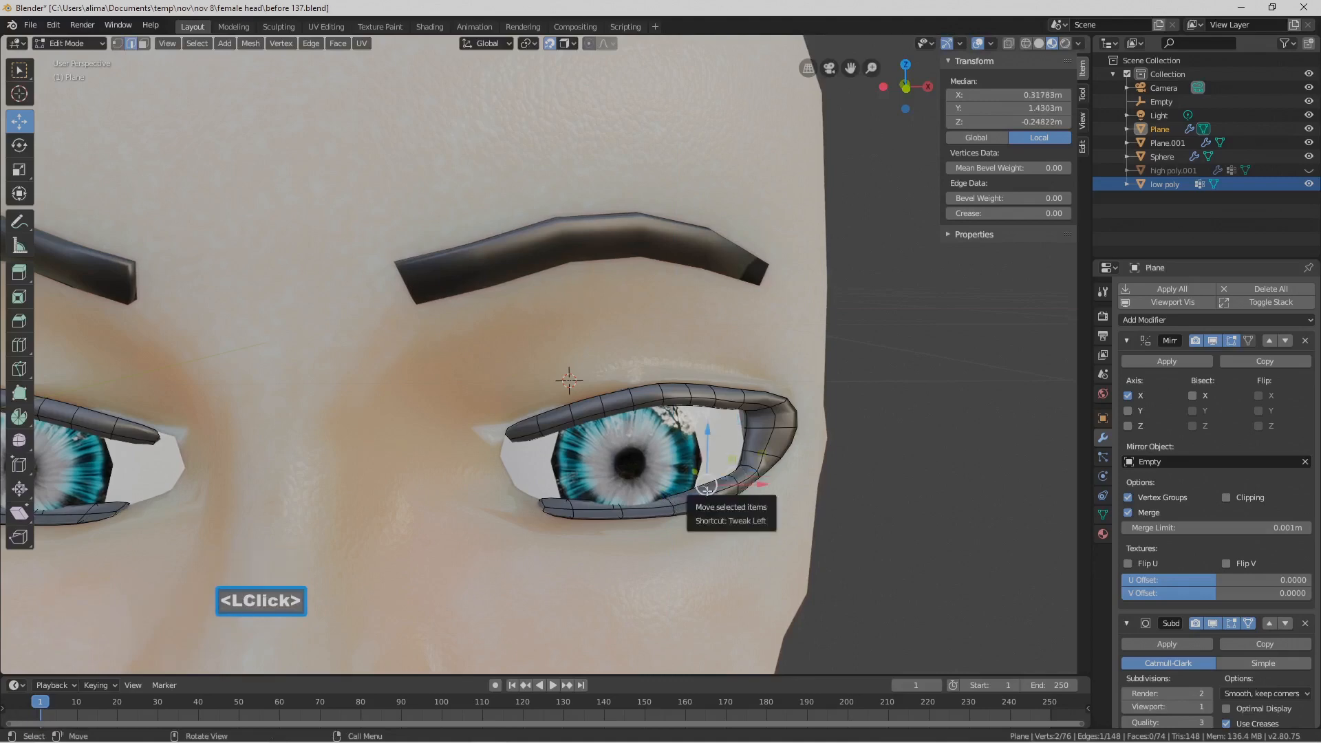
key("g")
key("z")
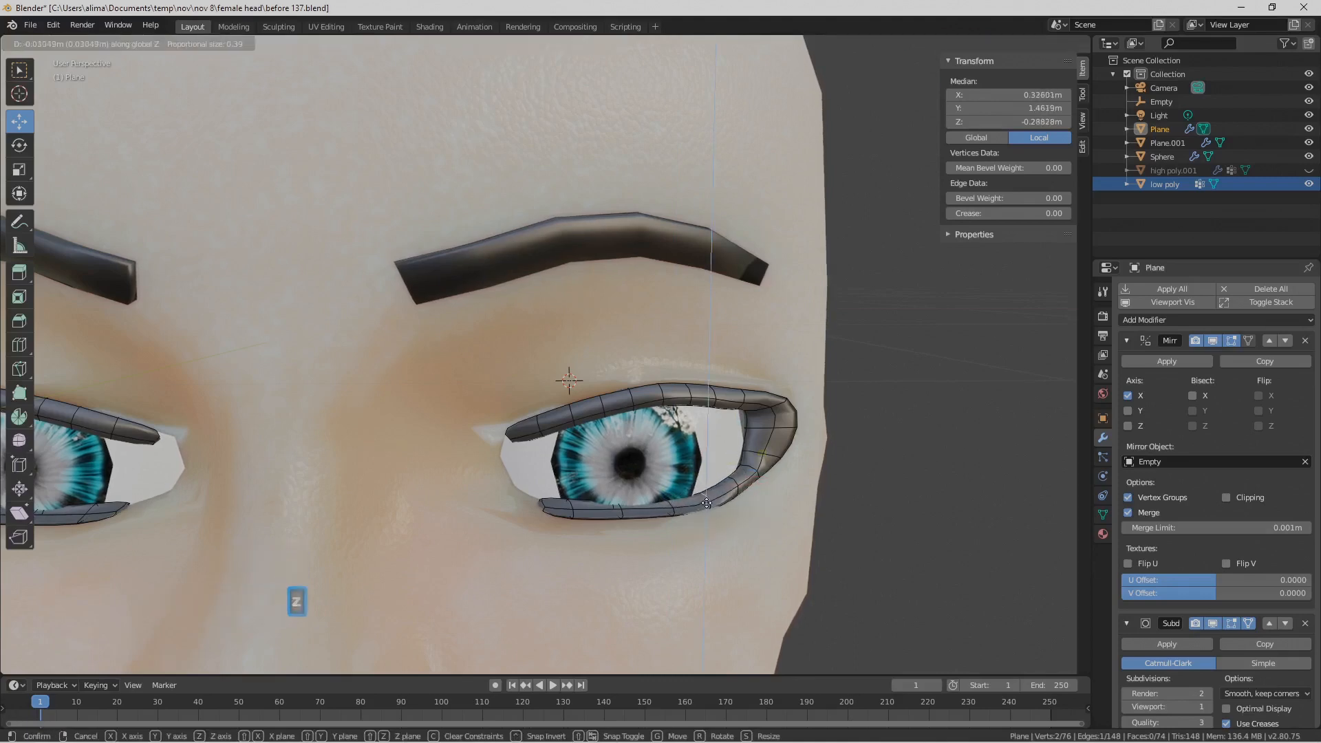
left_click(706, 504)
mouse_move(777, 502)
middle_mouse_down()
mouse_move(754, 499)
mouse_move(785, 497)
mouse_move(767, 491)
middle_mouse_up()
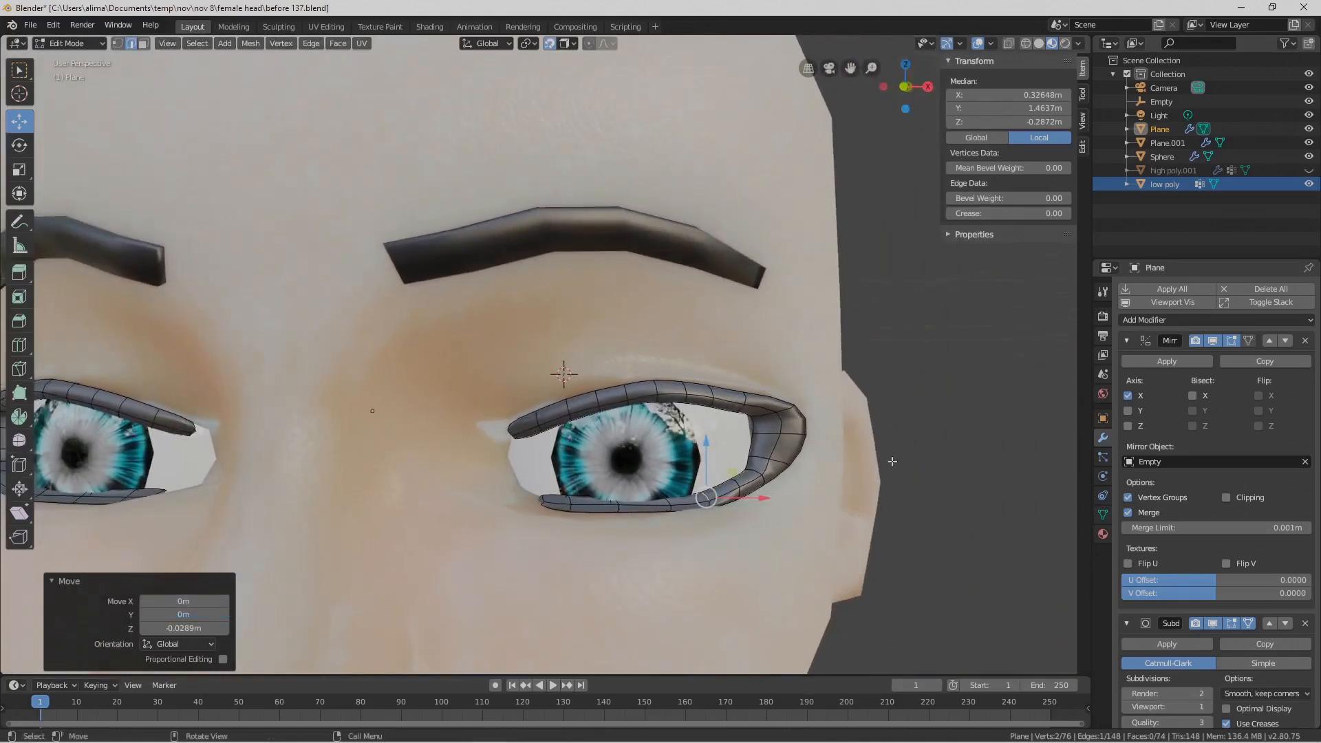
mouse_move(885, 456)
middle_mouse_down("ctrl")
mouse_move(861, 435)
mouse_move(861, 457)
middle_mouse_up("ctrl")
left_click(870, 448)
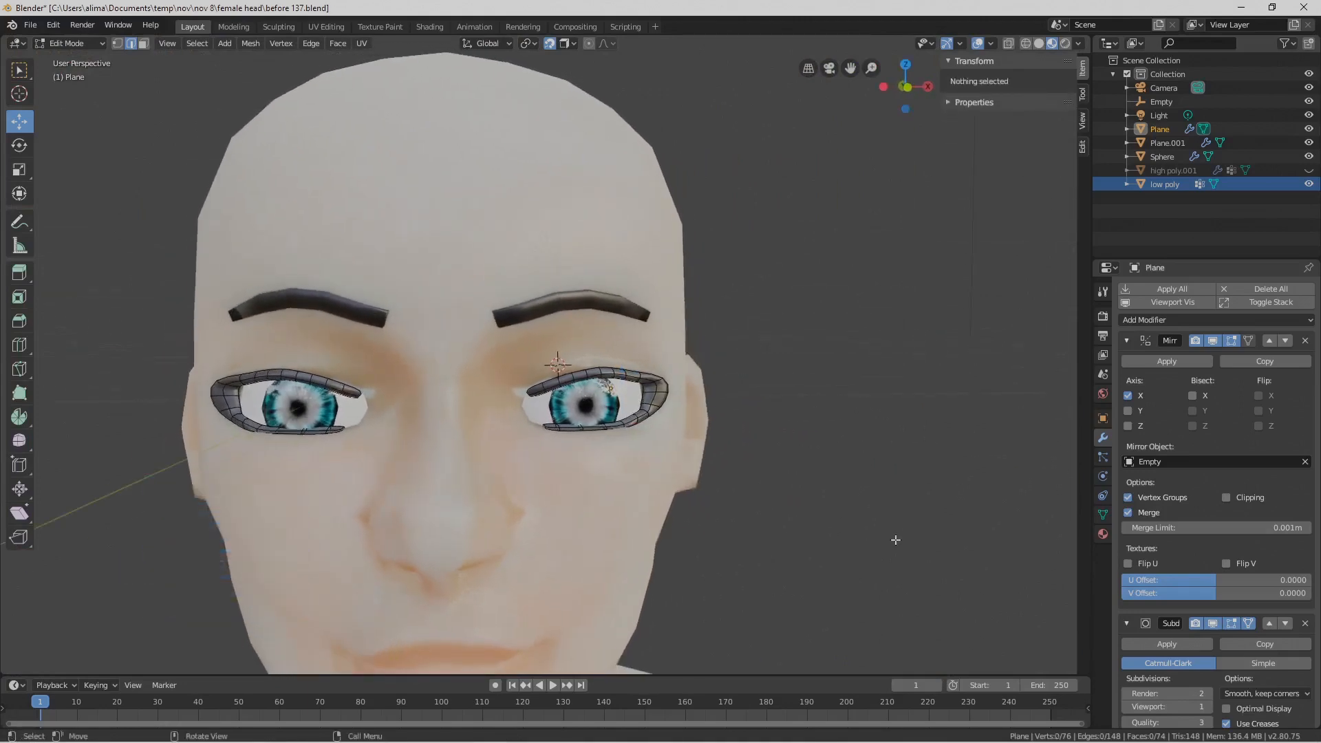
Save the next incremental version, before 138.blend, and return the eye strips to Object Mode with nothing selected
key("Pause")
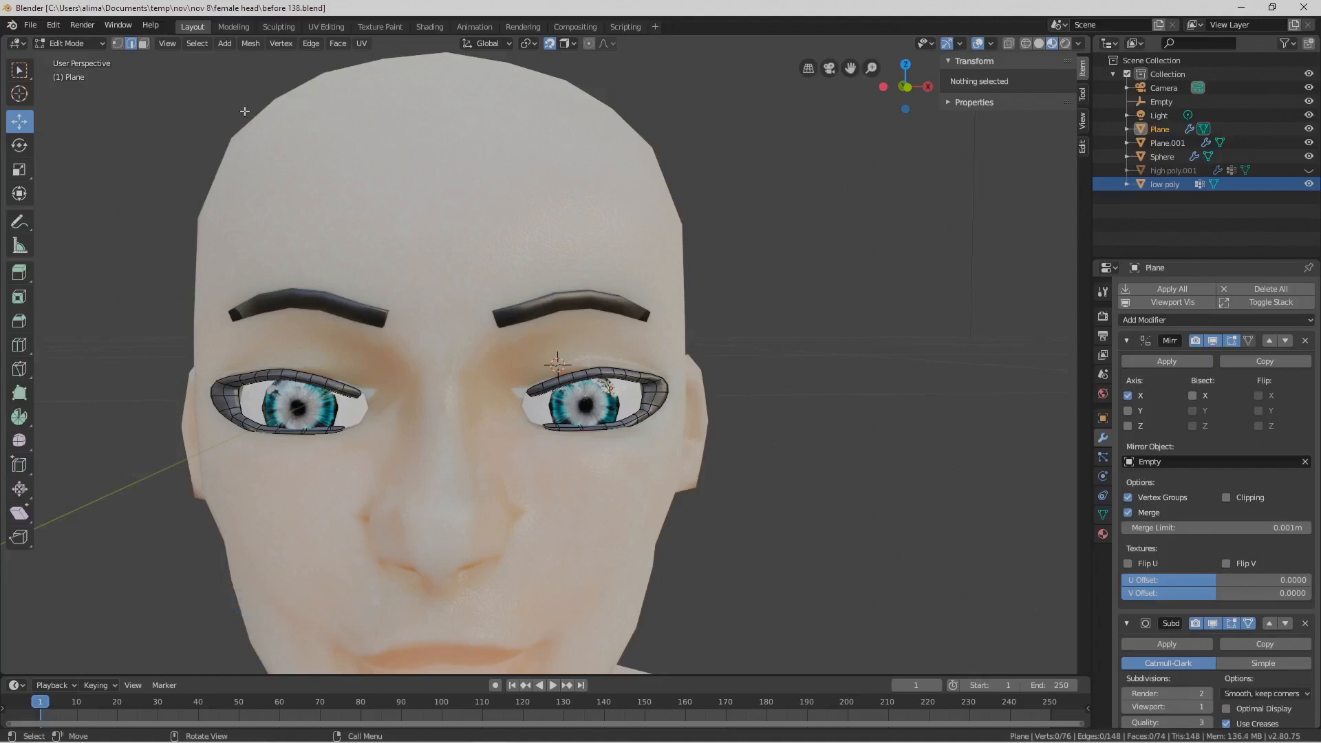
left_click(102, 43)
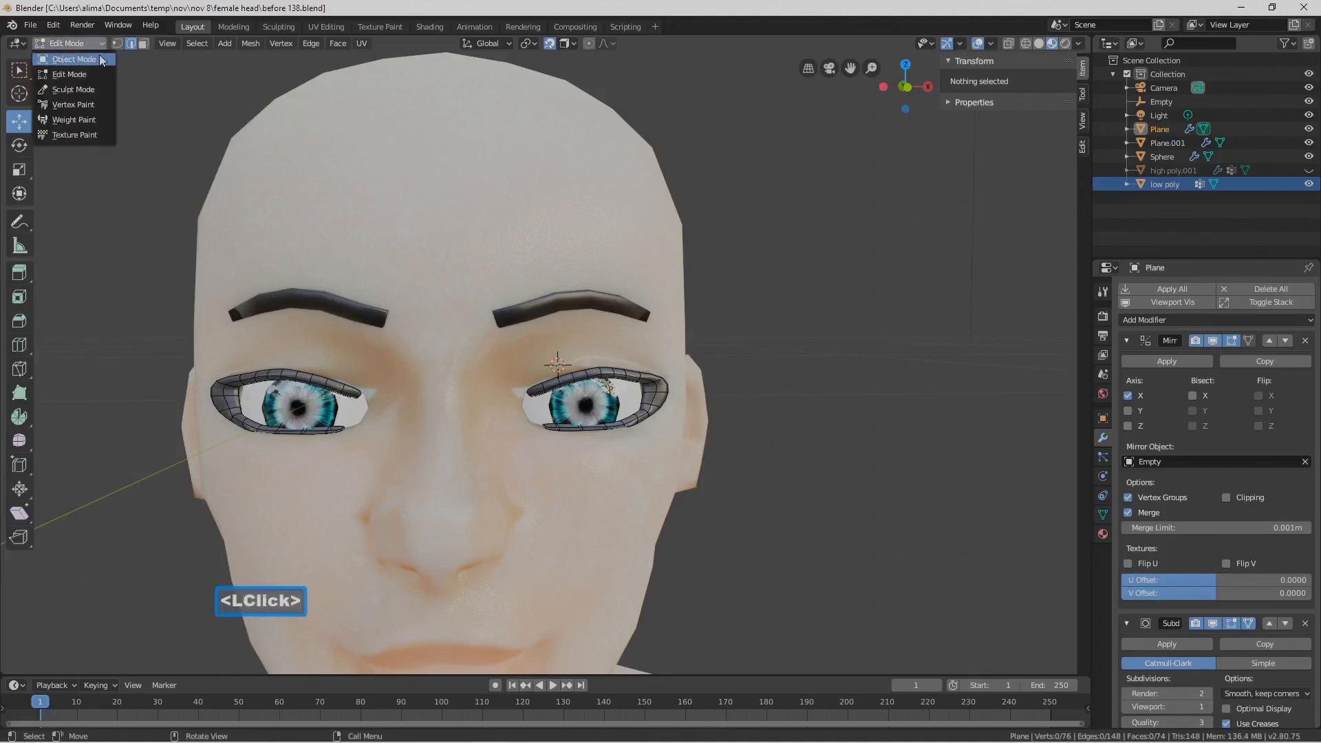
left_click(74, 59)
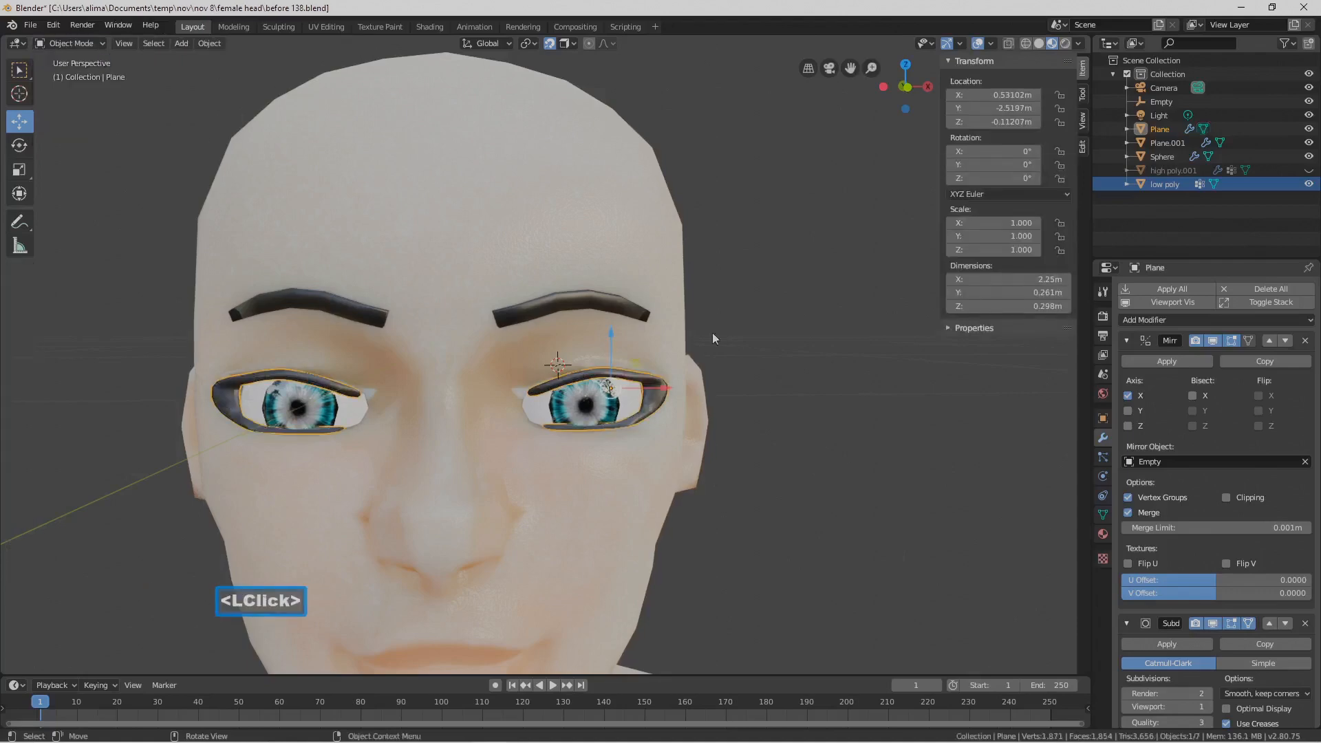
scroll(836, 452, "down", 4)
mouse_move(835, 449)
middle_mouse_down()
mouse_move(772, 421)
mouse_move(811, 457)
mouse_move(826, 424)
mouse_move(844, 442)
middle_mouse_up()
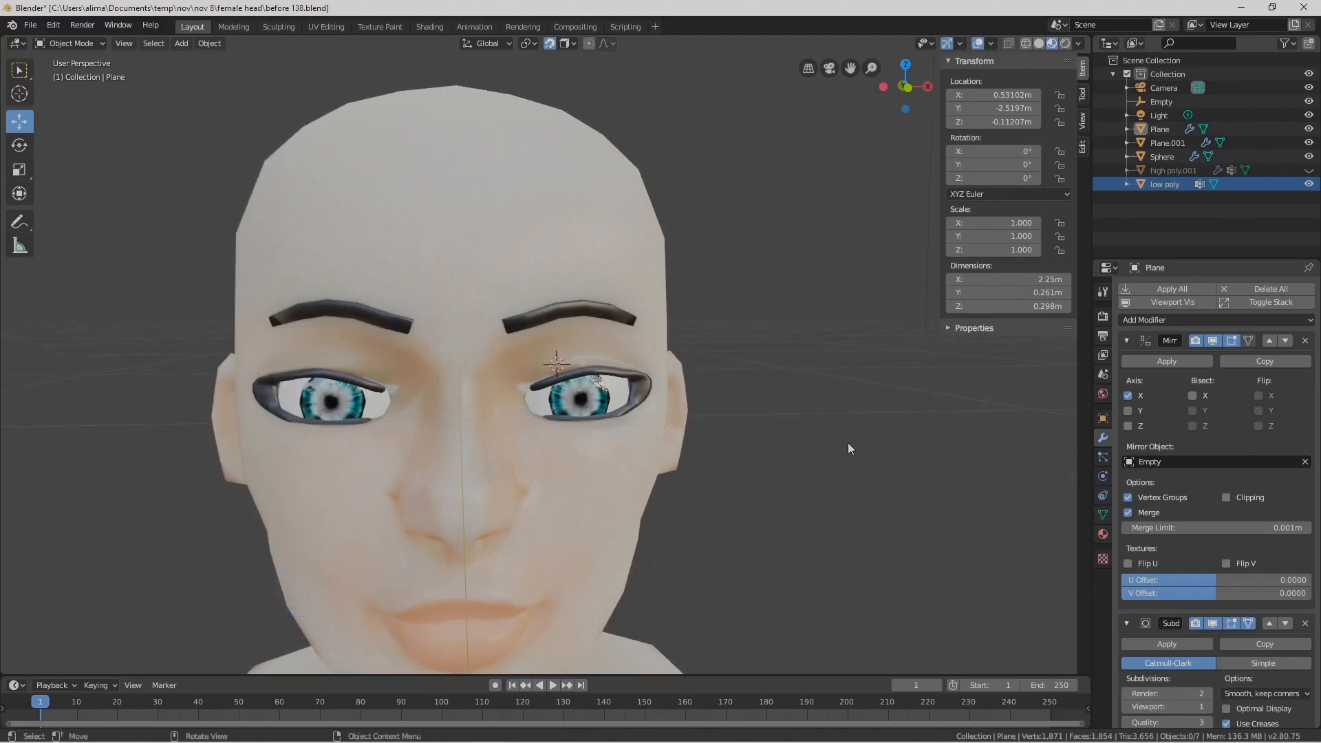
Save the next incremental version, before 139.blend, and show the eye strips' Principled BSDF node in the Shading workspace
key("Pause")
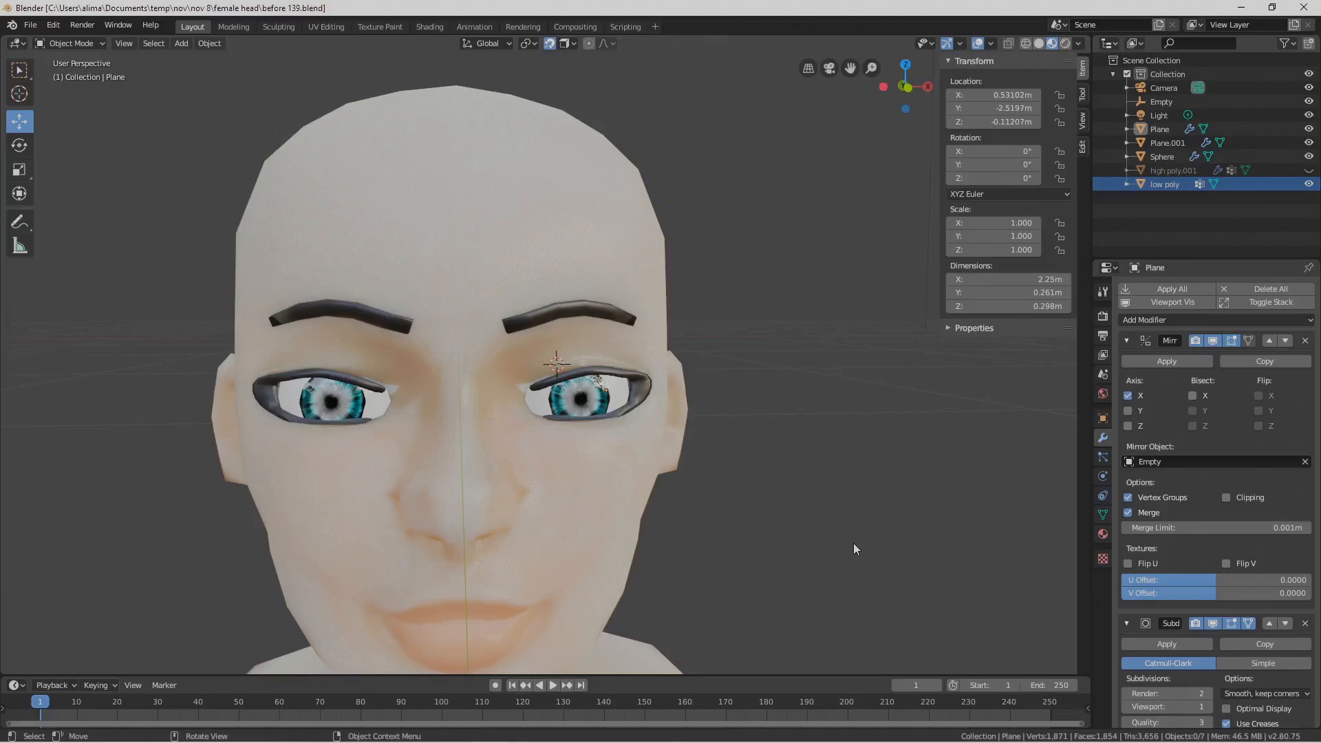
left_click(647, 390)
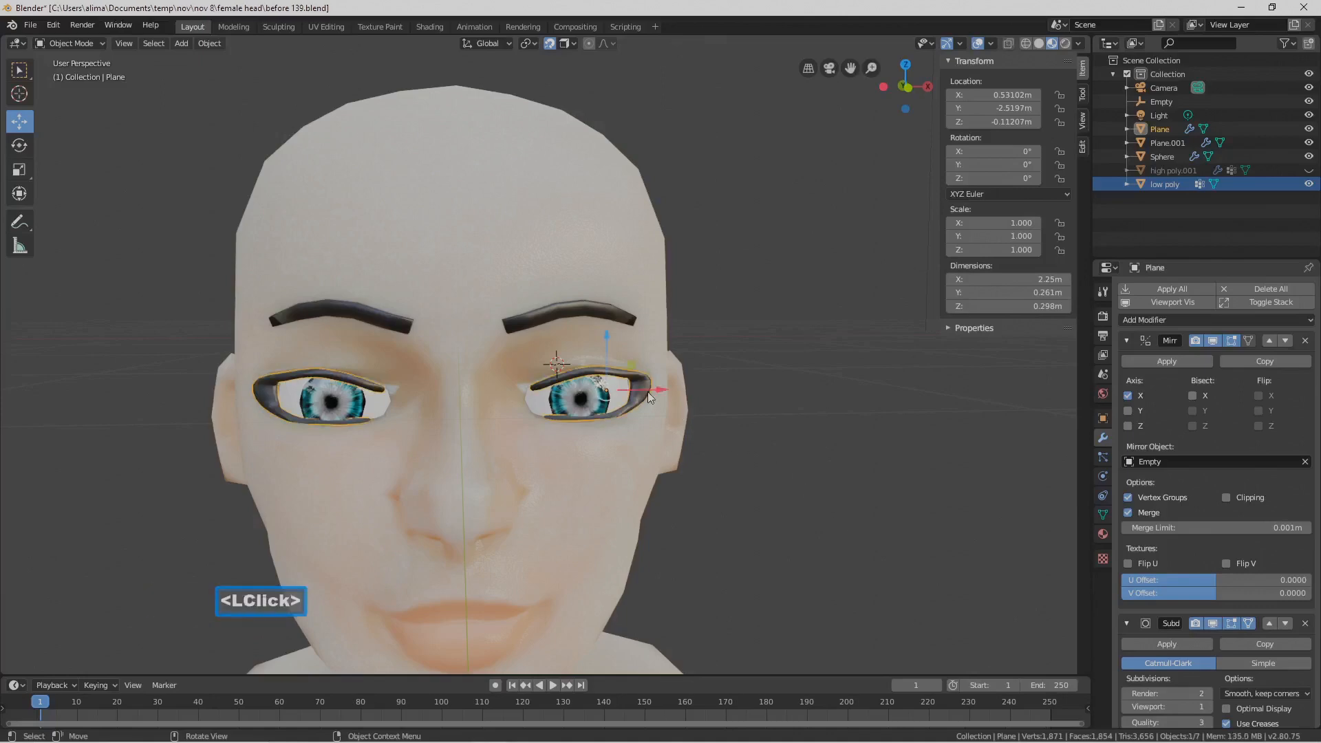
left_click(433, 28)
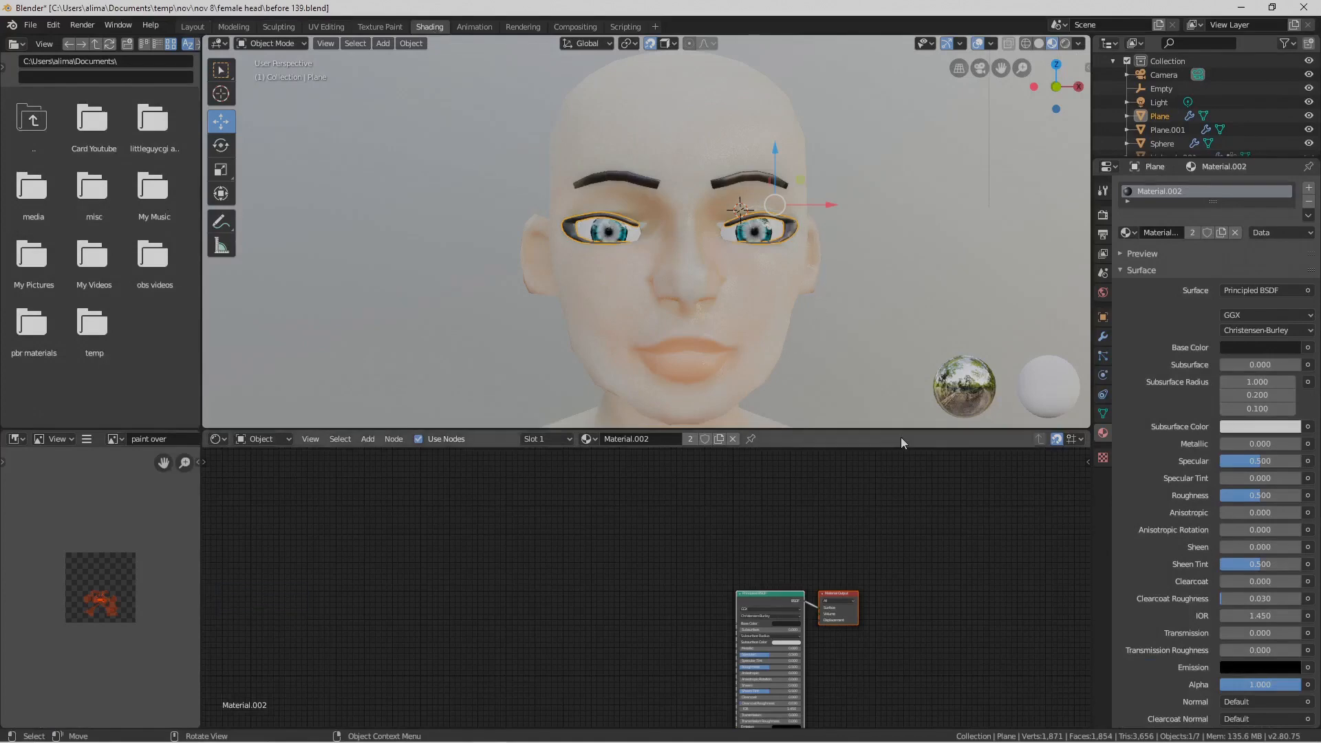
scroll(845, 625, "up", 5)
middle_click_drag(845, 625, 848, 568)
scroll(858, 592, "up", 4)
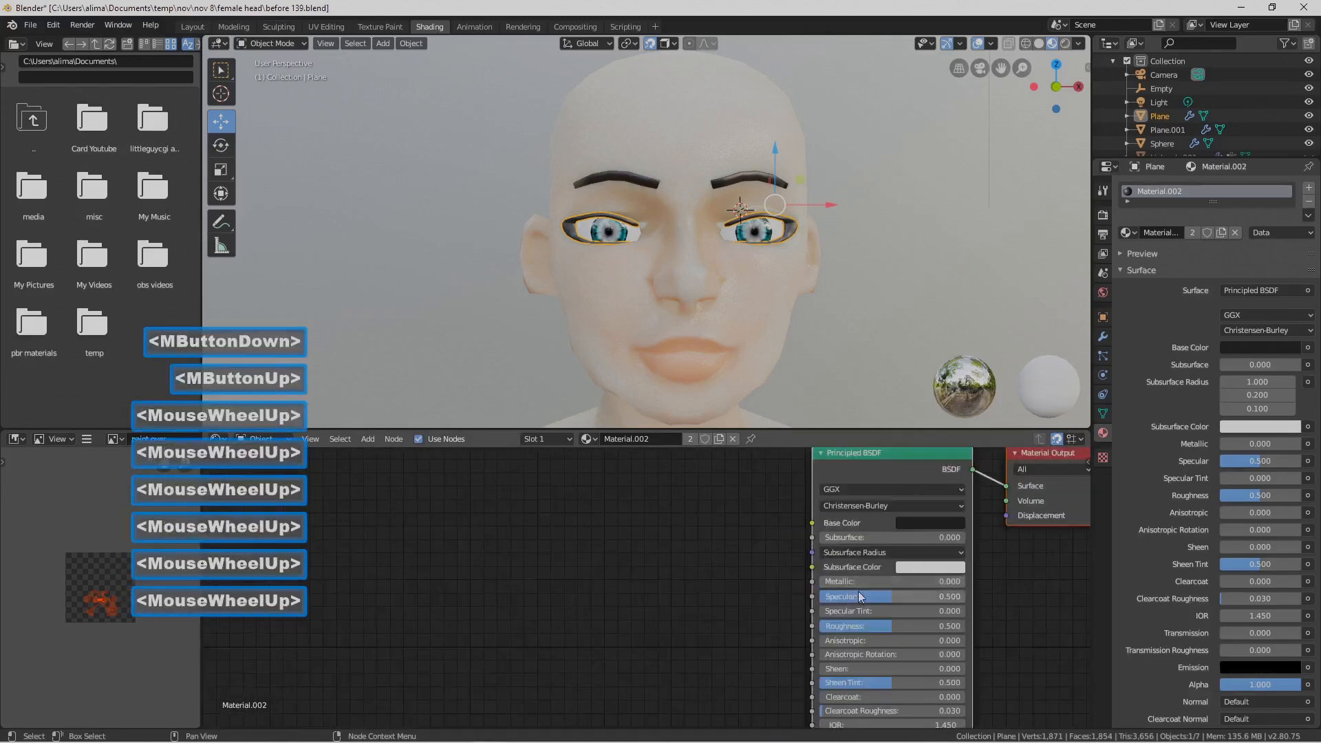
Lower the Specular value of the eye strips' Principled BSDF to about 0.127 and clear the object selection
middle_click_drag(798, 640, 767, 662)
left_click_drag(828, 644, 770, 644)
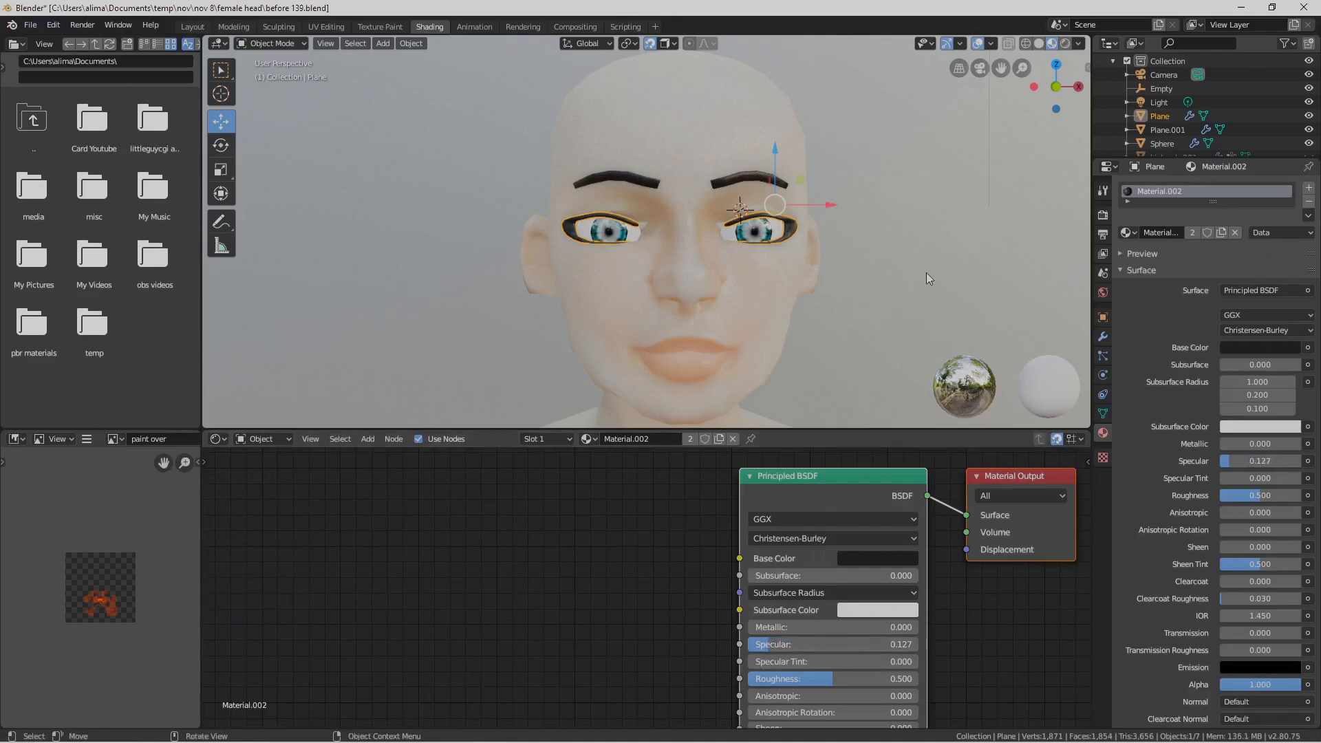
left_click(974, 287)
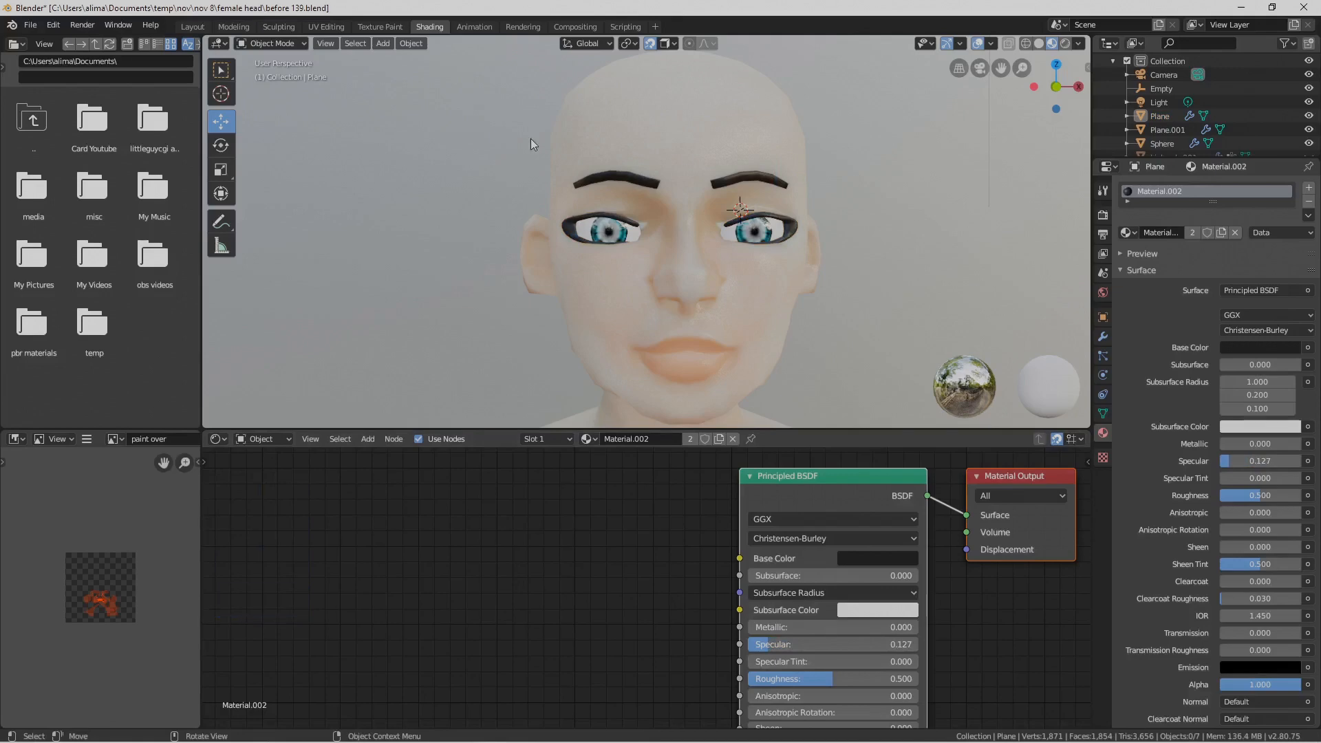
Return to the Layout workspace and save the scene incrementally up to before 141.blend
left_click(194, 26)
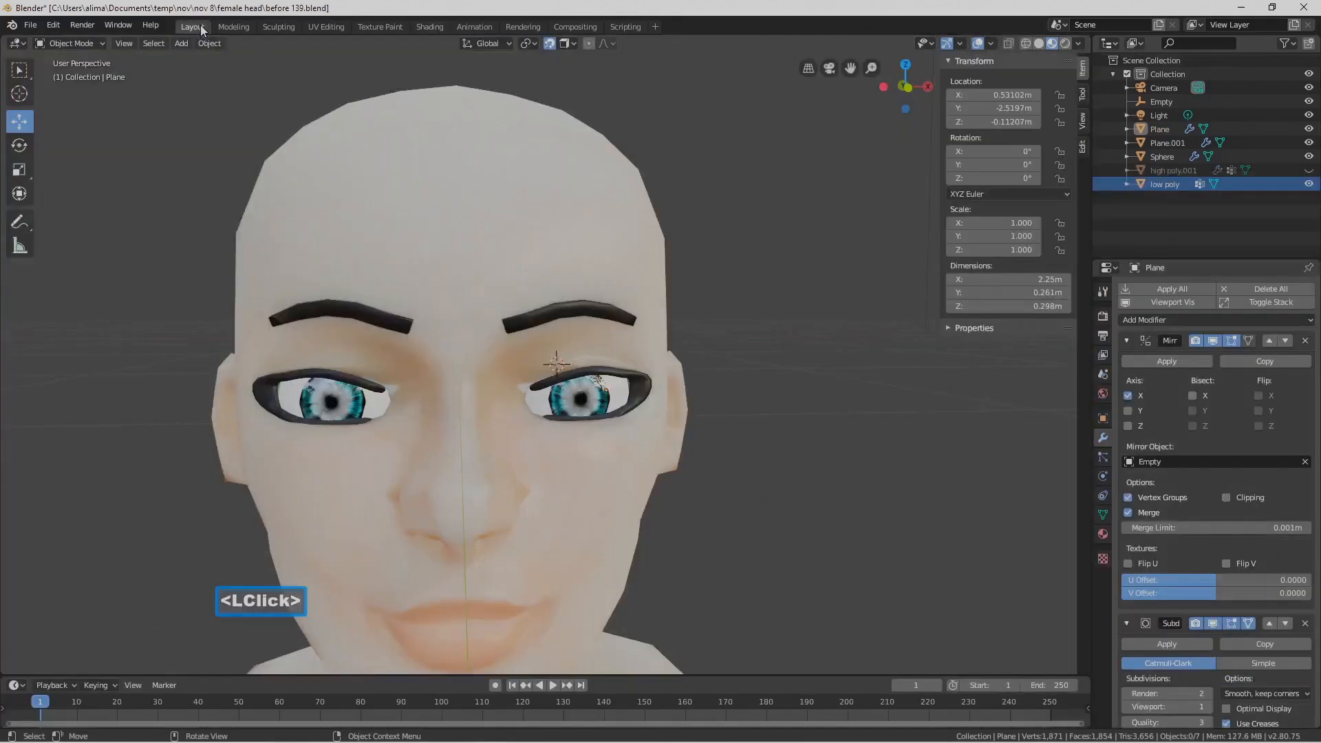
middle_click_drag(646, 365, 675, 407)
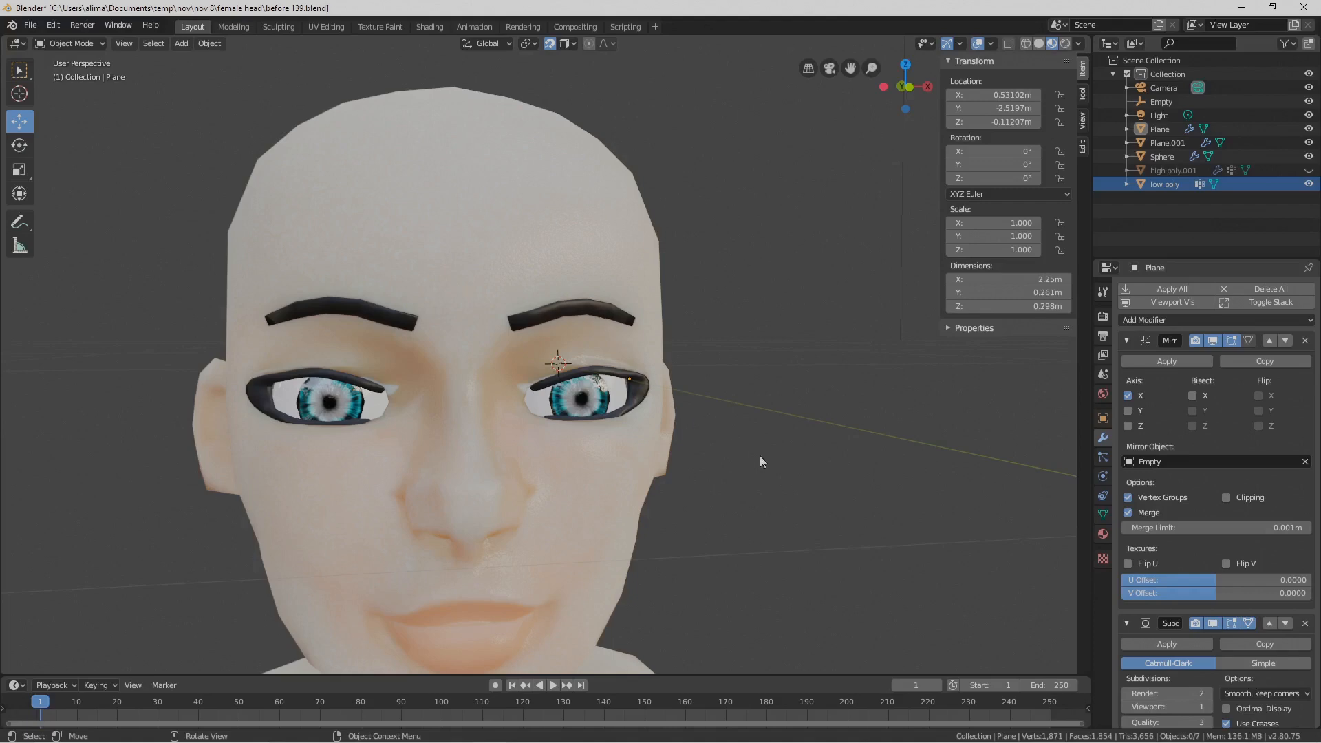
left_click(779, 489)
key("Pause")
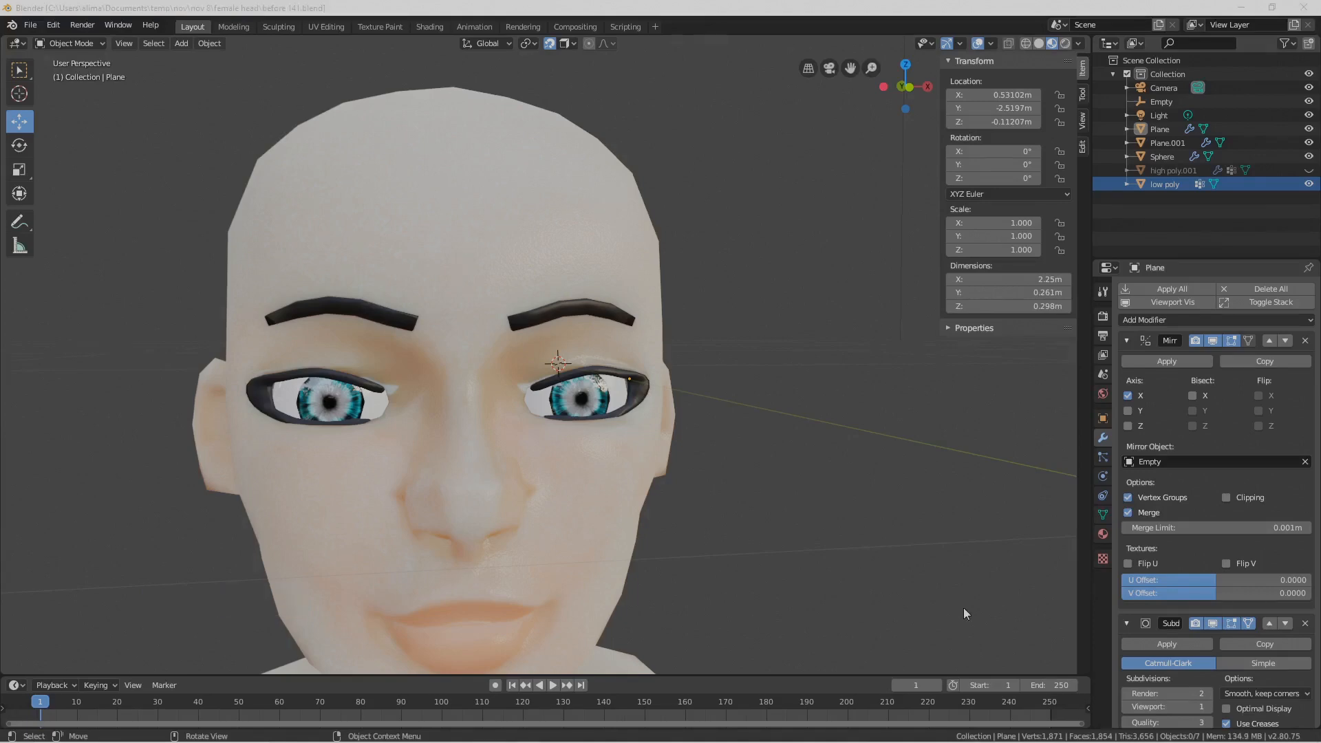
Save two more incremental versions of the scene, before 142.blend and before 143.blend
scroll(965, 613, "down", 3)
middle_click_drag(889, 559, 880, 548)
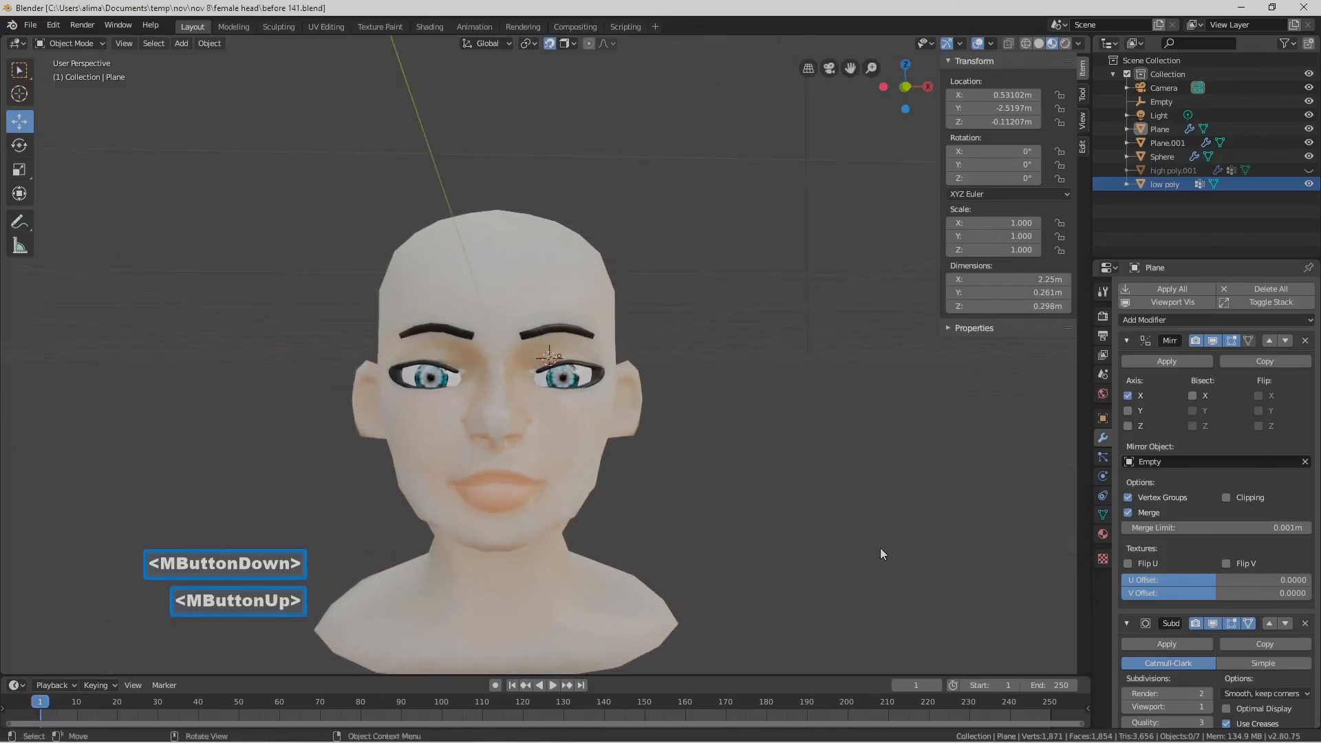
key("Pause")
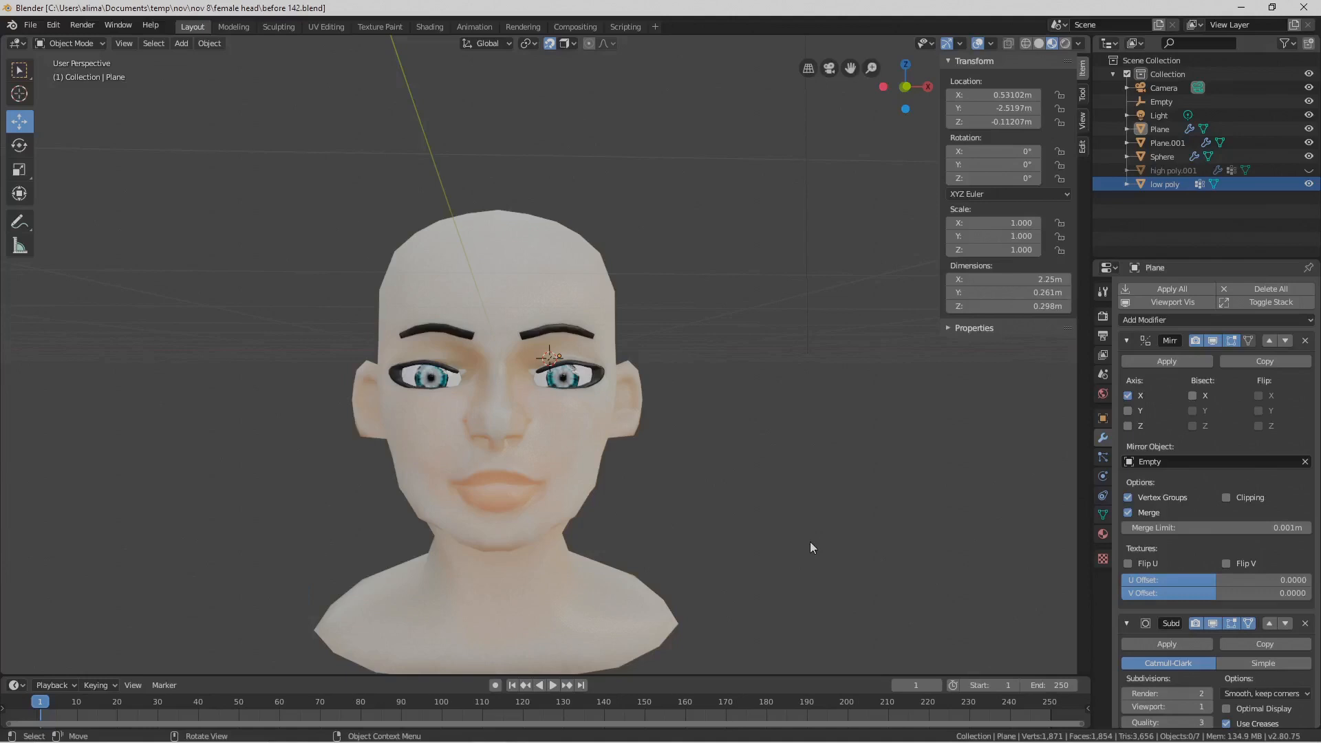
middle_click_drag(815, 546, 815, 541, "shift")
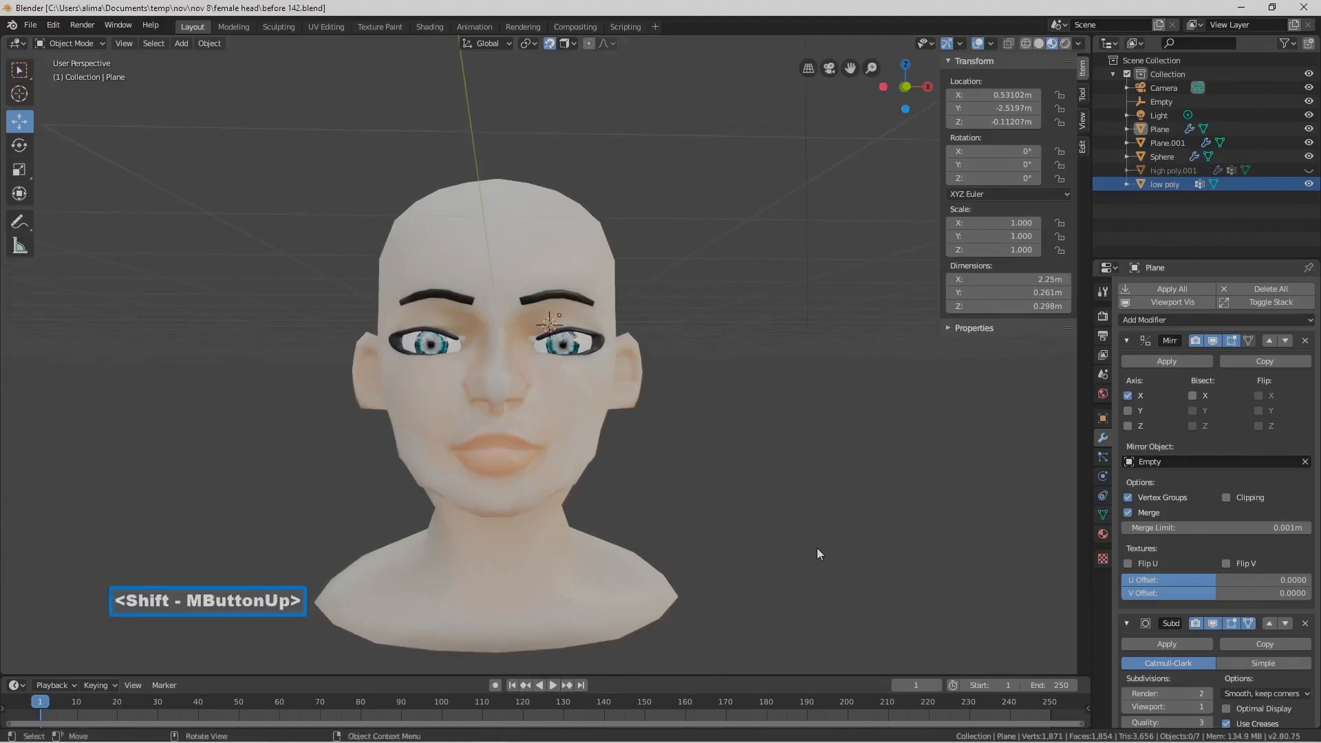
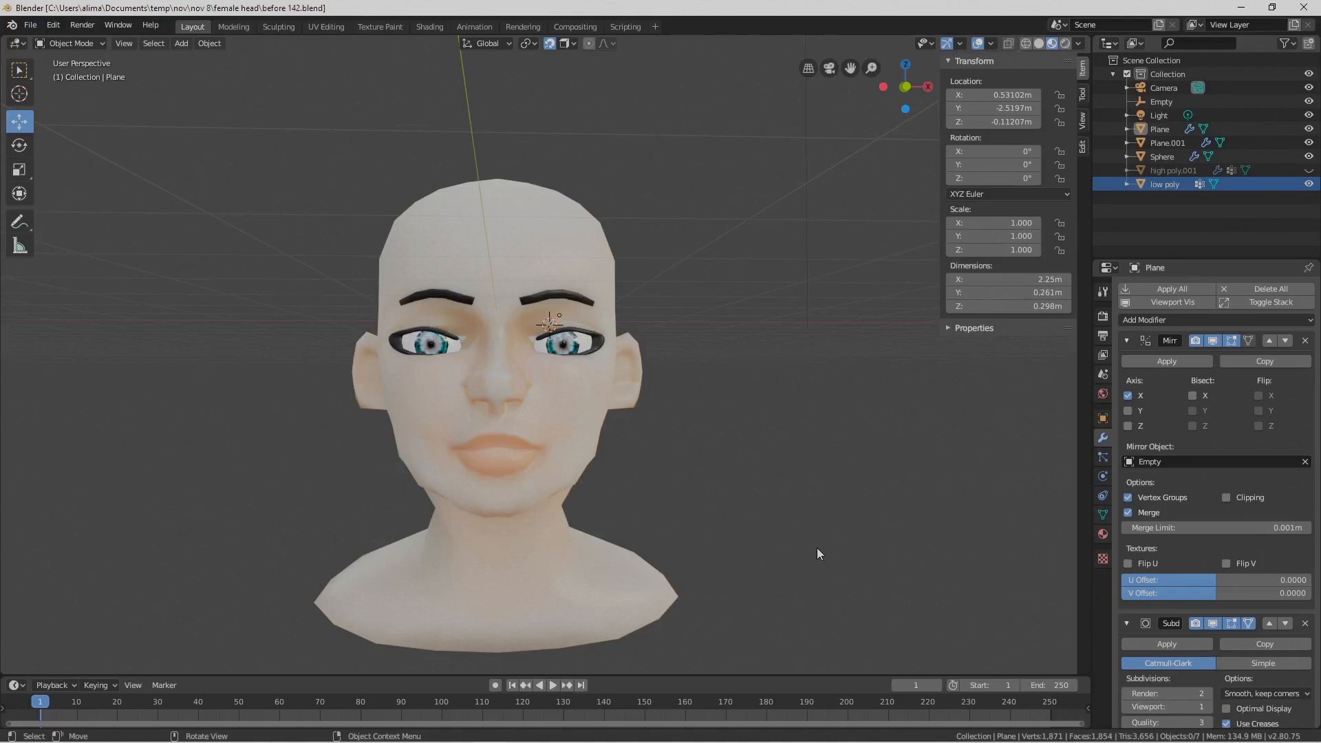
key("Pause")
Turn off snapping and reset the 3D cursor to the world origin, keeping the whole head in view
left_click(550, 45)
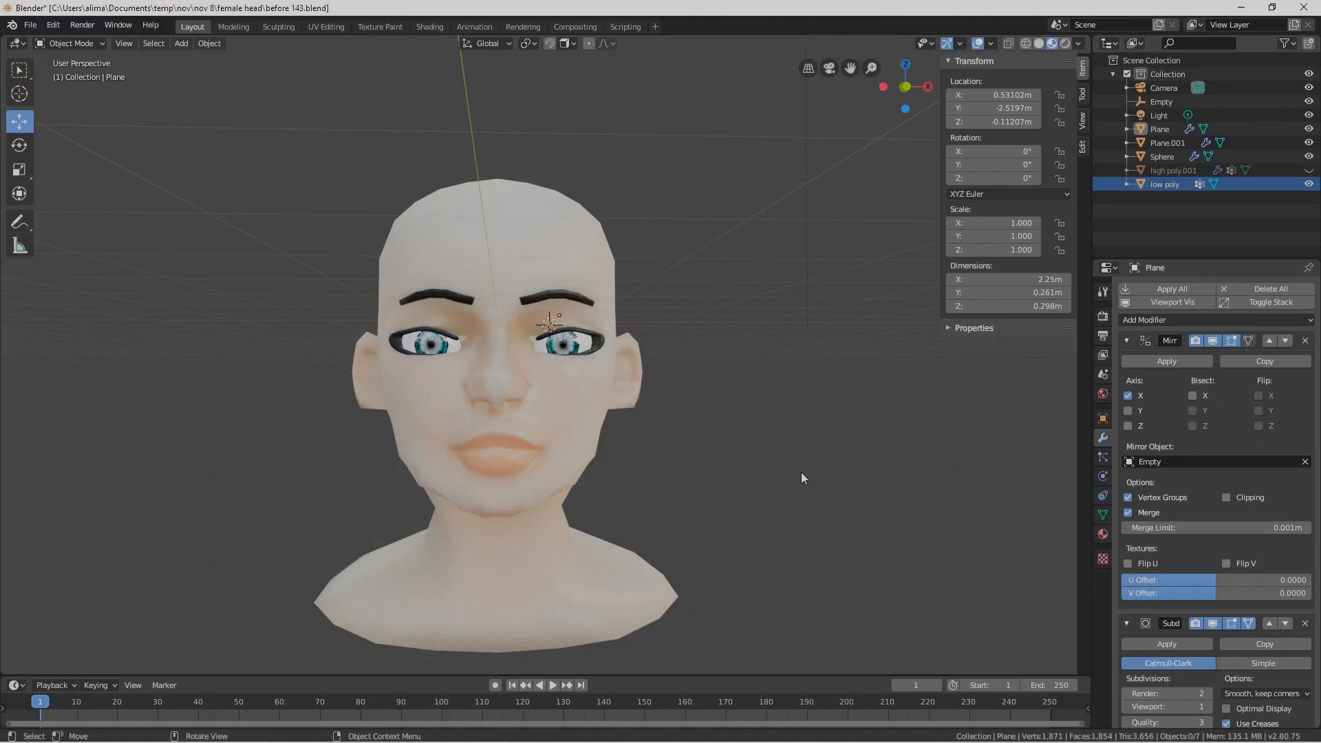
key("shift+c")
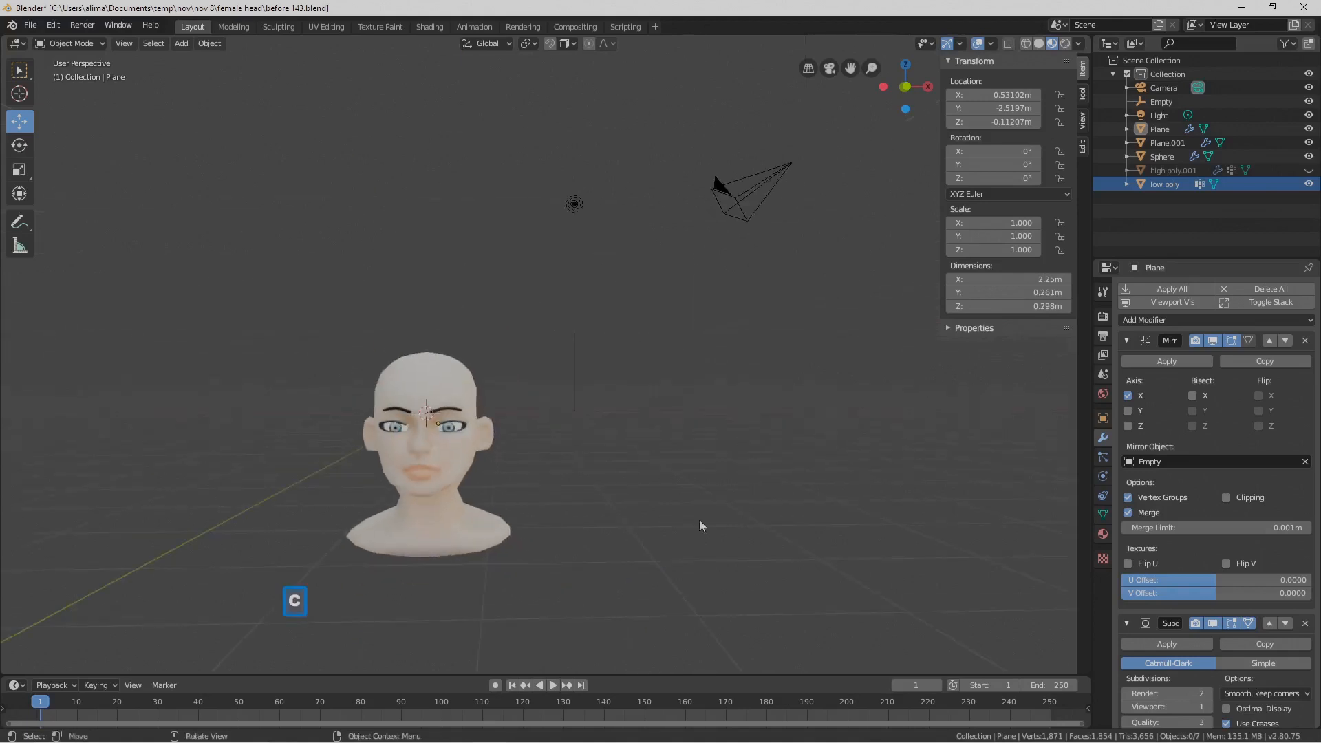
middle_click_drag(577, 452, 584, 449)
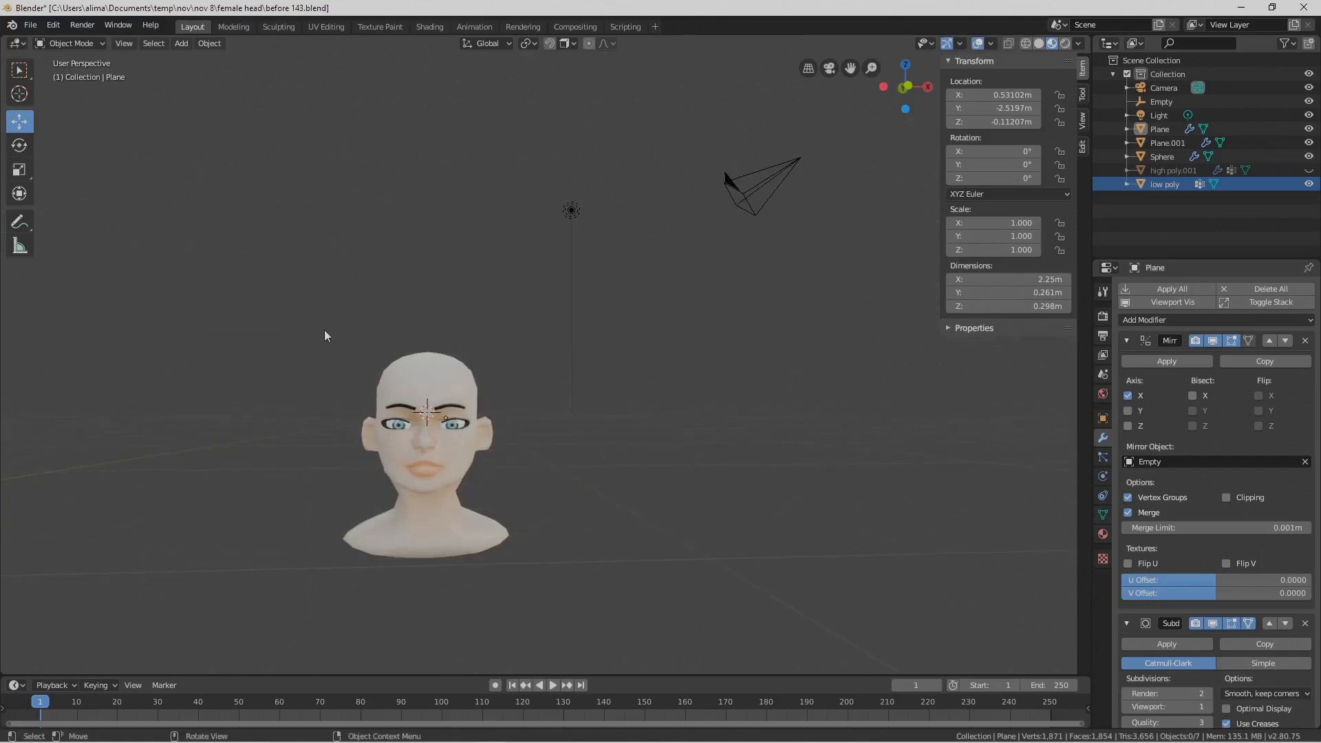
key("b")
left_click_drag(324, 329, 585, 571)
scroll(637, 555, "down", 5)
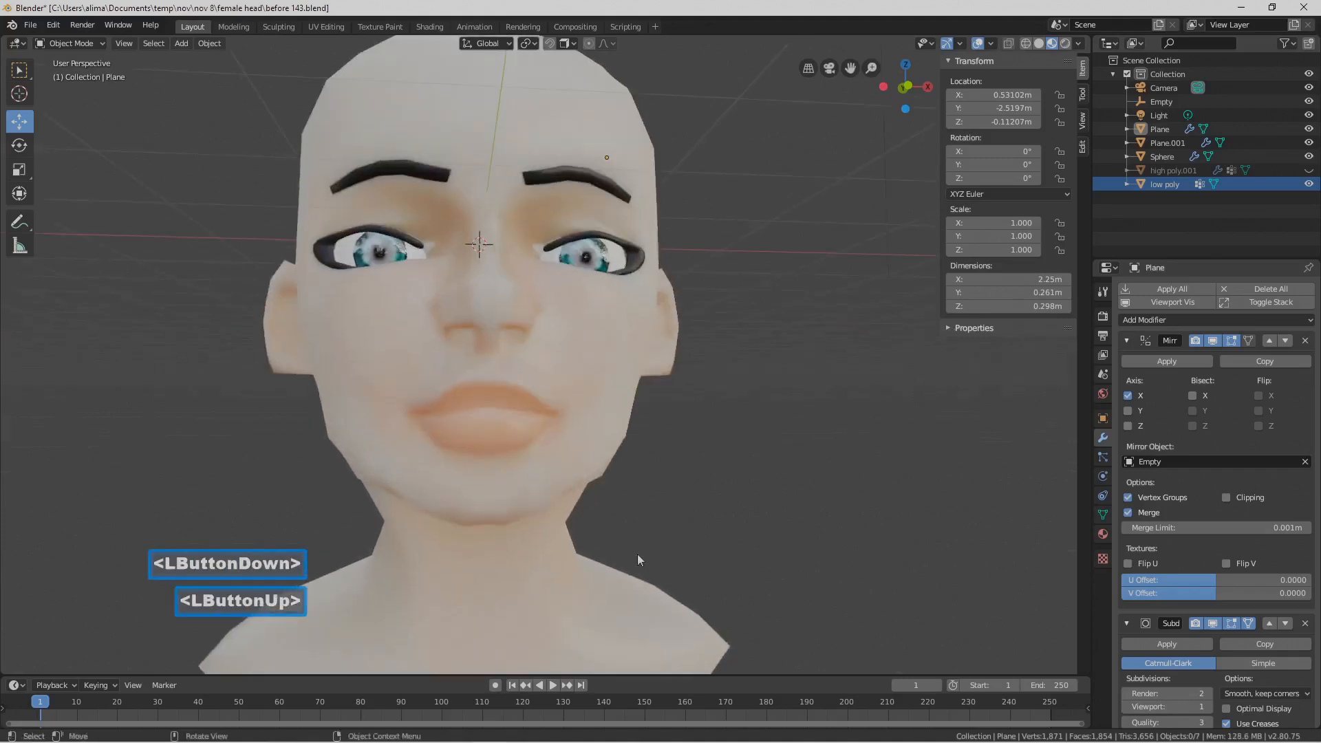
scroll(713, 496, "down", 6)
middle_click_drag(671, 430, 691, 439)
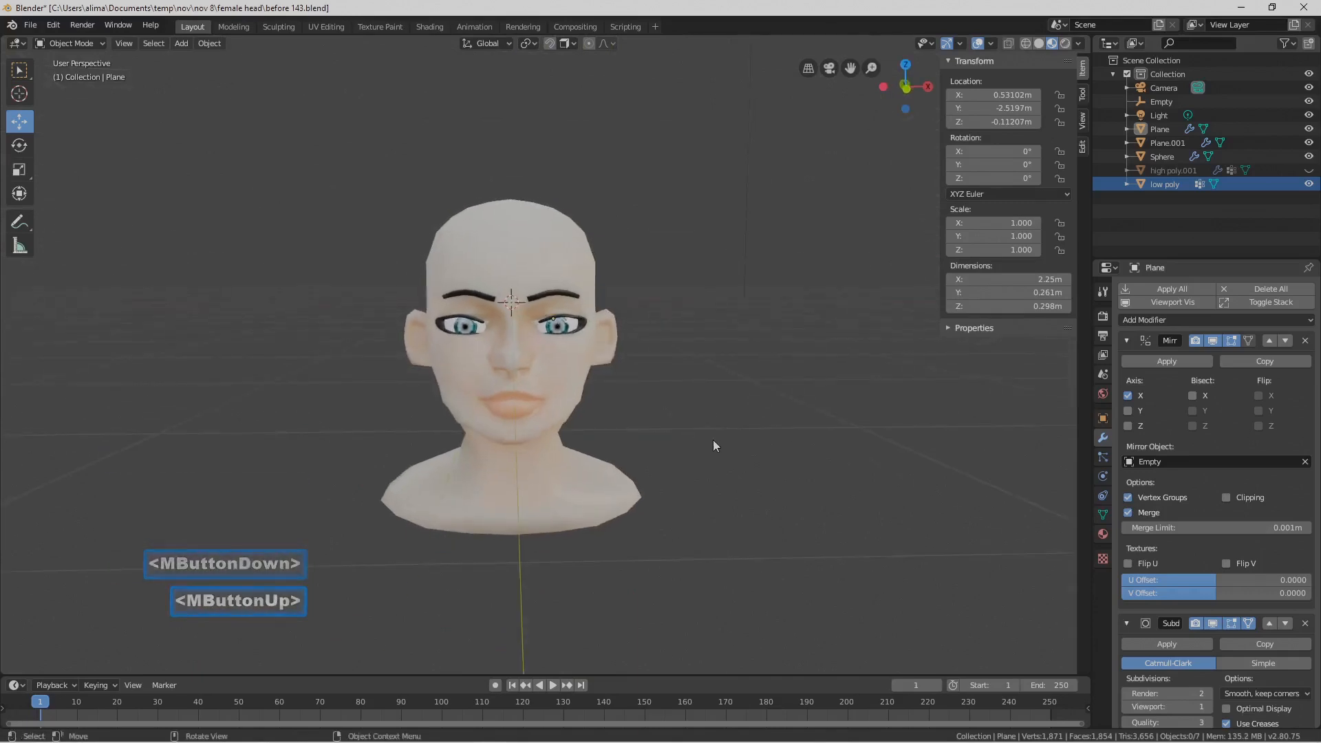
Add a UV sphere at the world origin scaled to about 1.809, and save the scene as before 144.blend
key("shift+a")
mouse_move(713, 440)
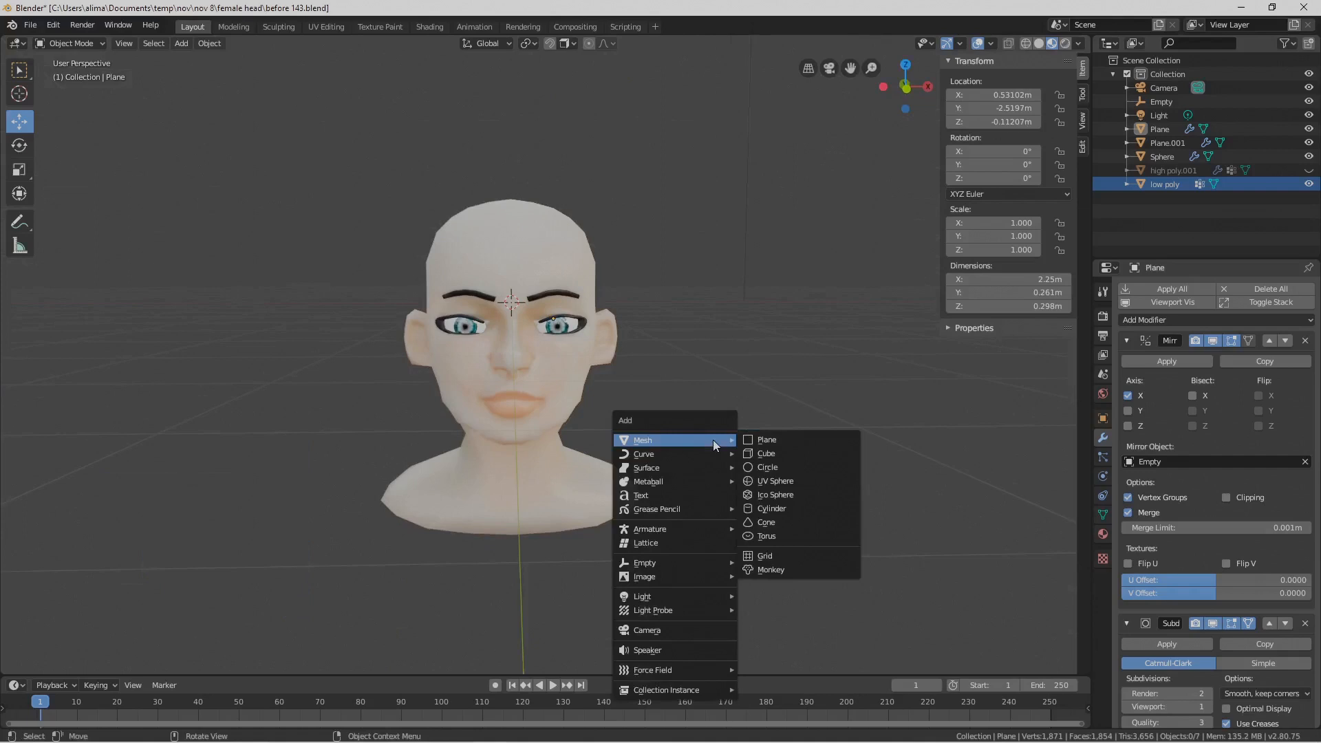
left_click(809, 481)
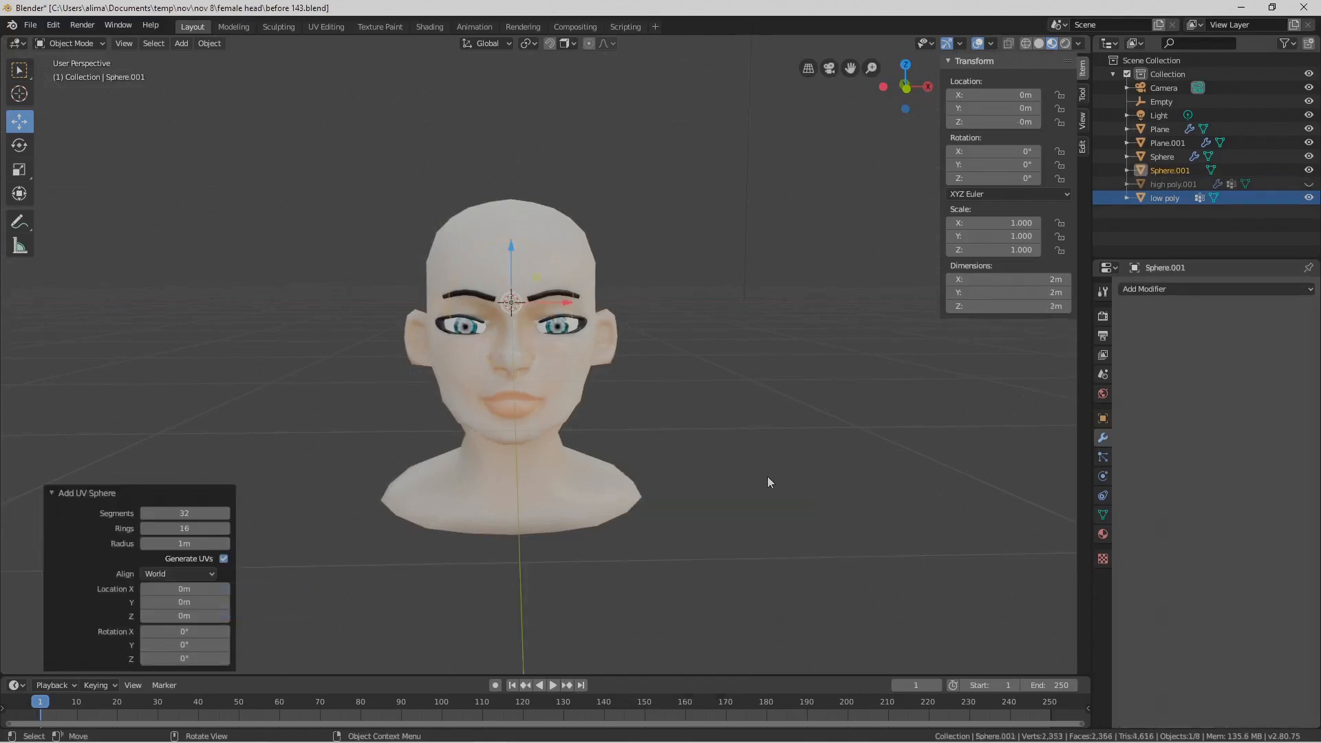
key("s")
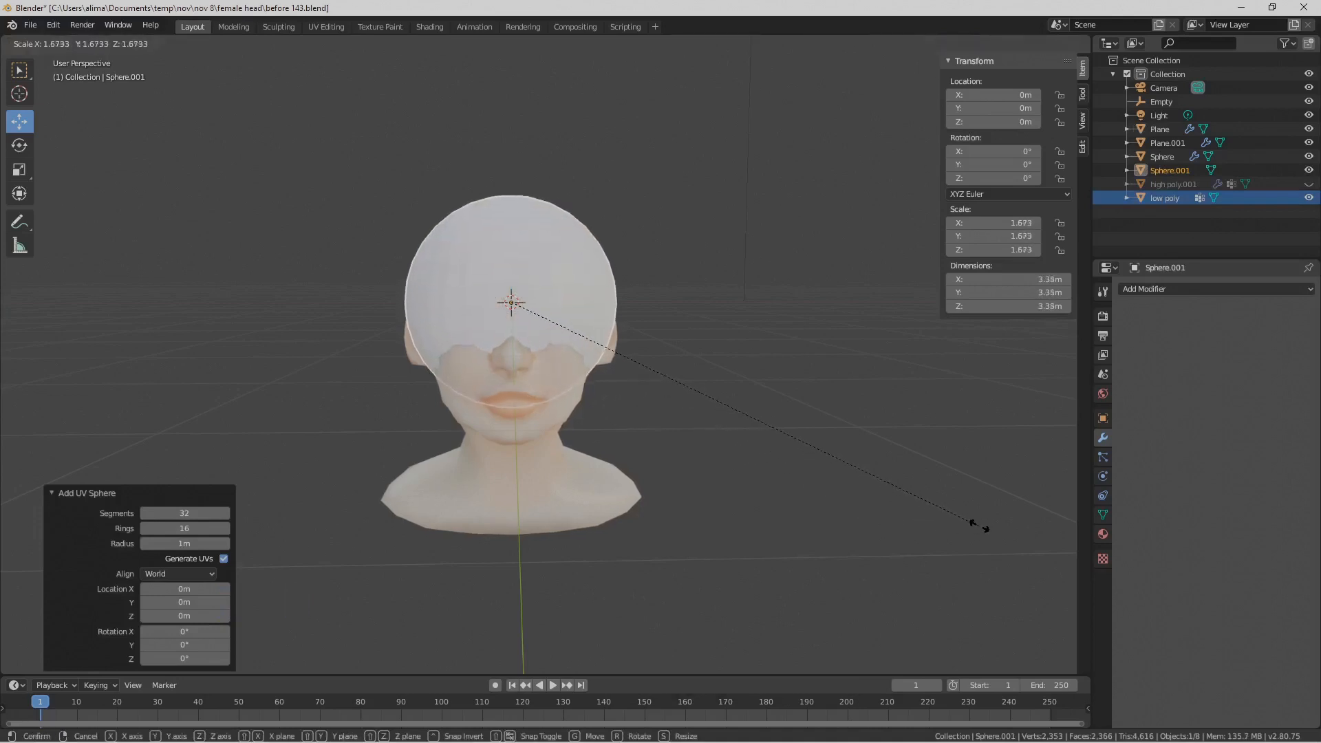
left_click(1019, 538)
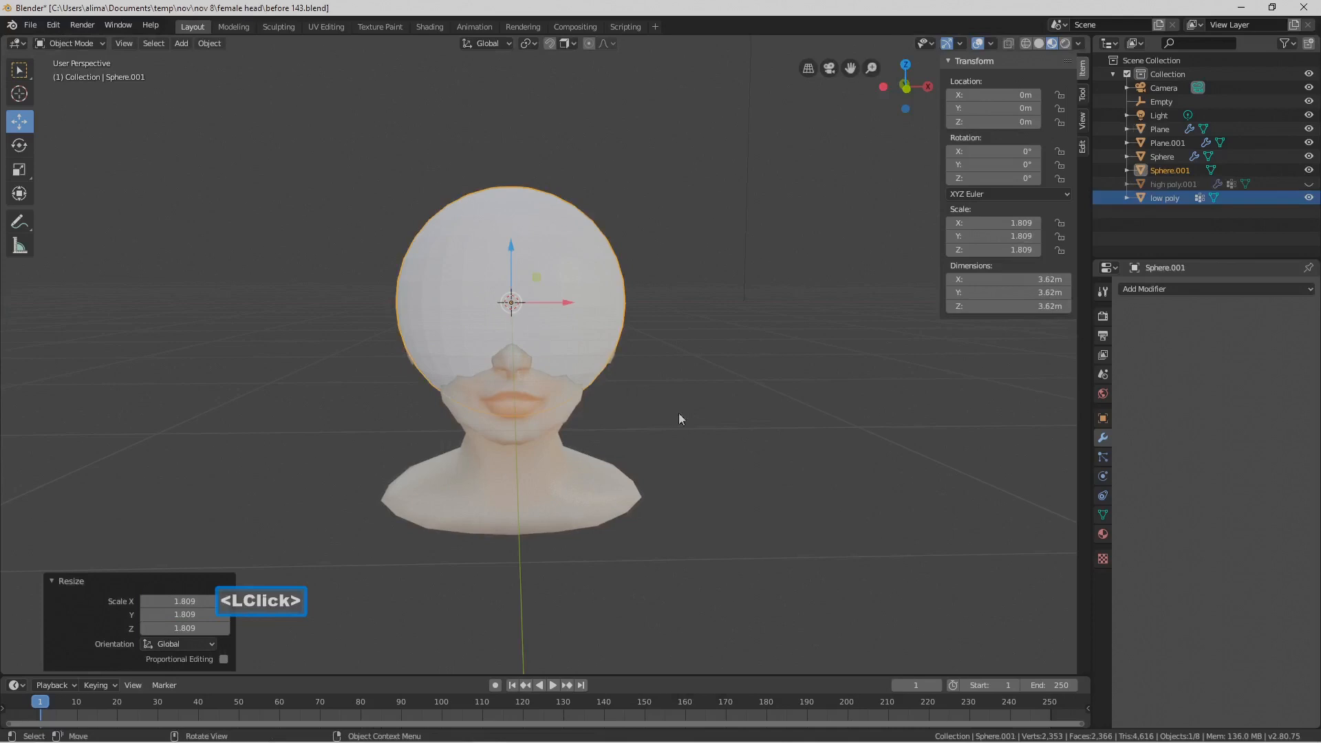
mouse_move(717, 480)
middle_mouse_down()
mouse_move(625, 492)
mouse_move(716, 482)
middle_mouse_up()
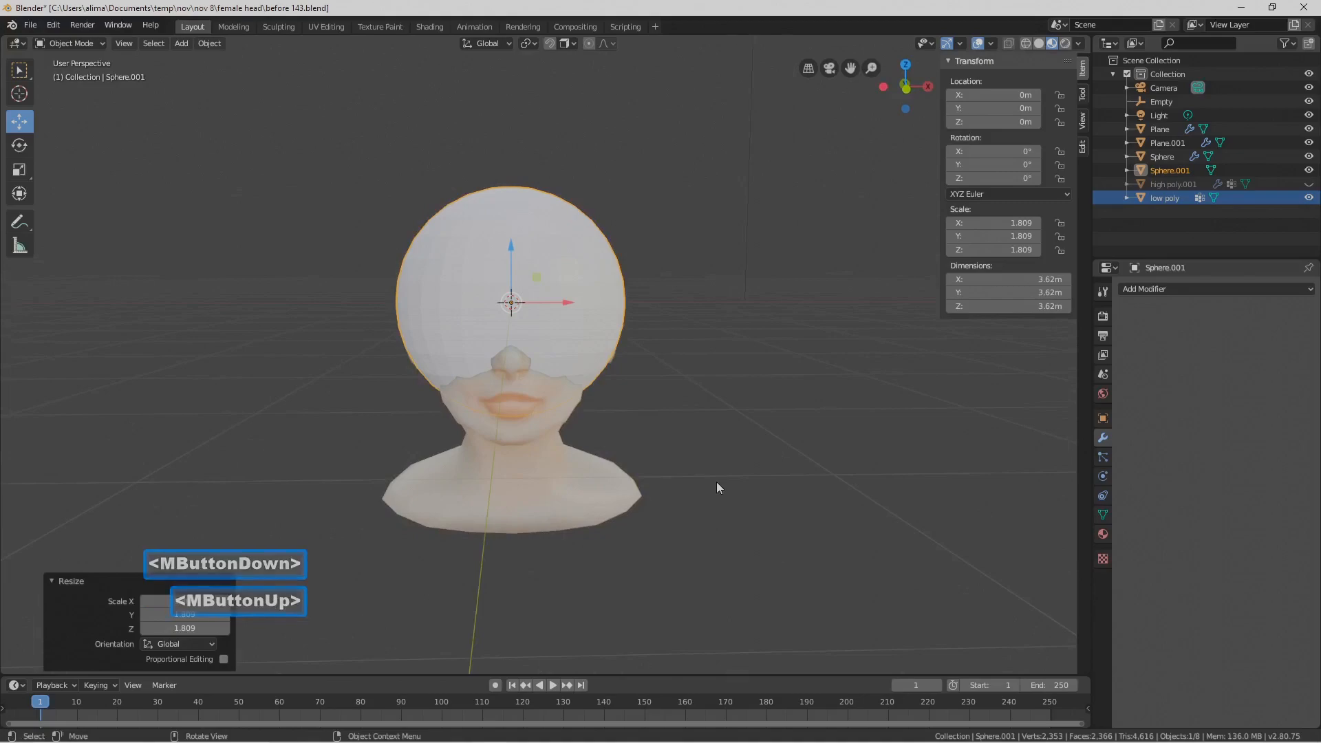
key("ctrl+alt+s")
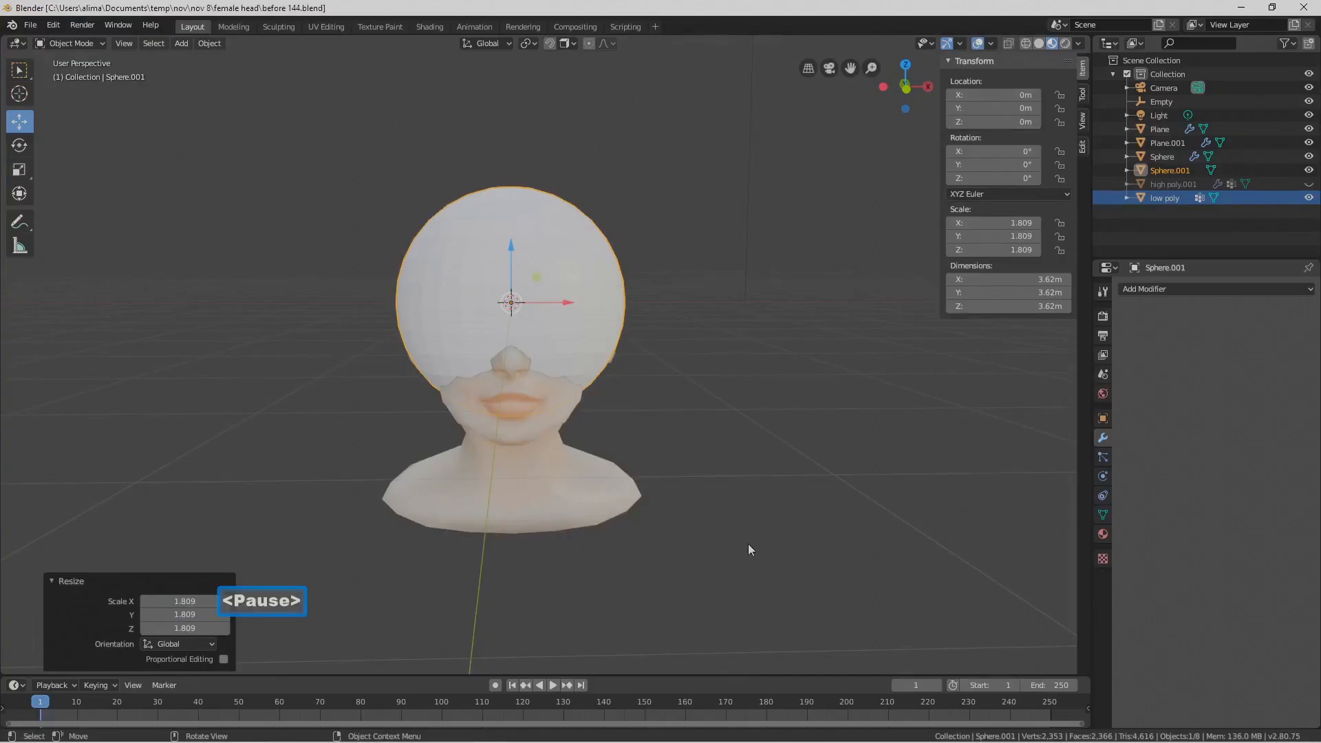
Shift the sphere back about 0.264 m along Y and scale it up by about 1.113, saving as before 145.blend
middle_click_drag(753, 443, 651, 440)
left_click_drag(559, 300, 572, 296)
middle_click_drag(565, 321, 714, 392)
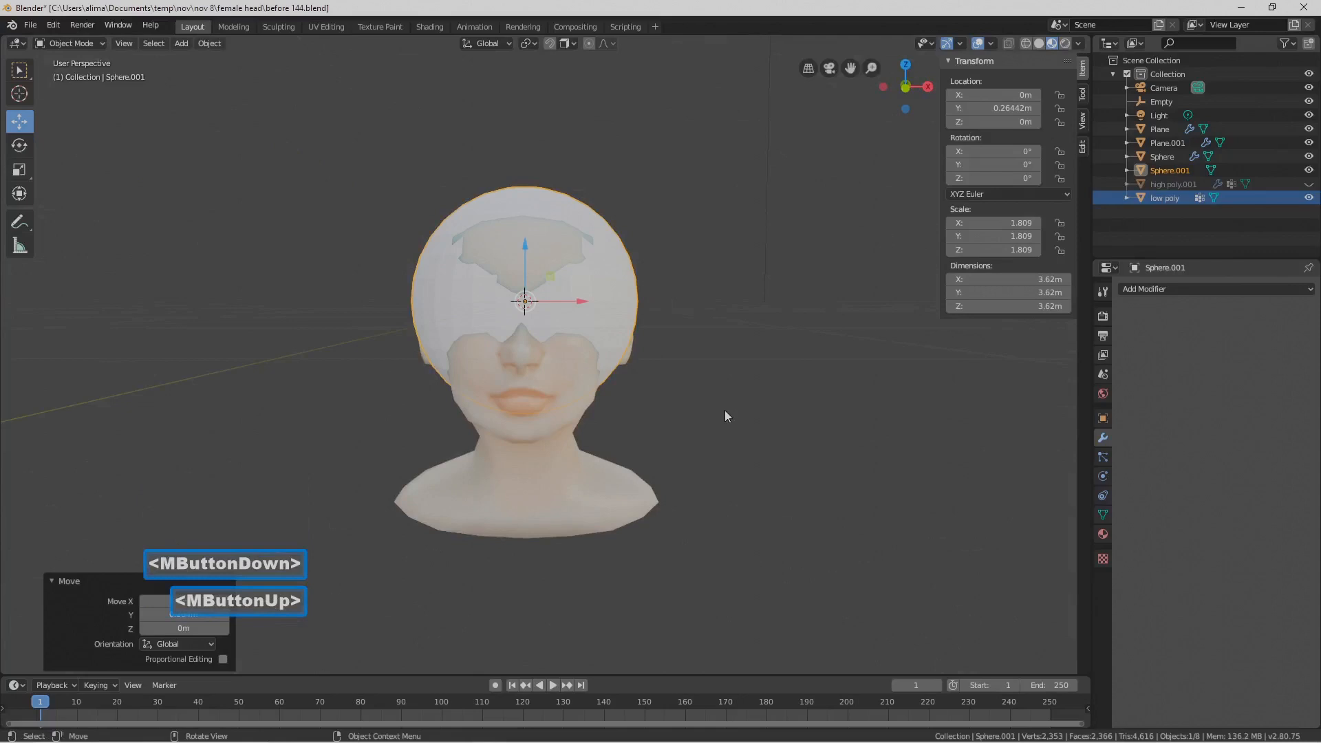
key("s")
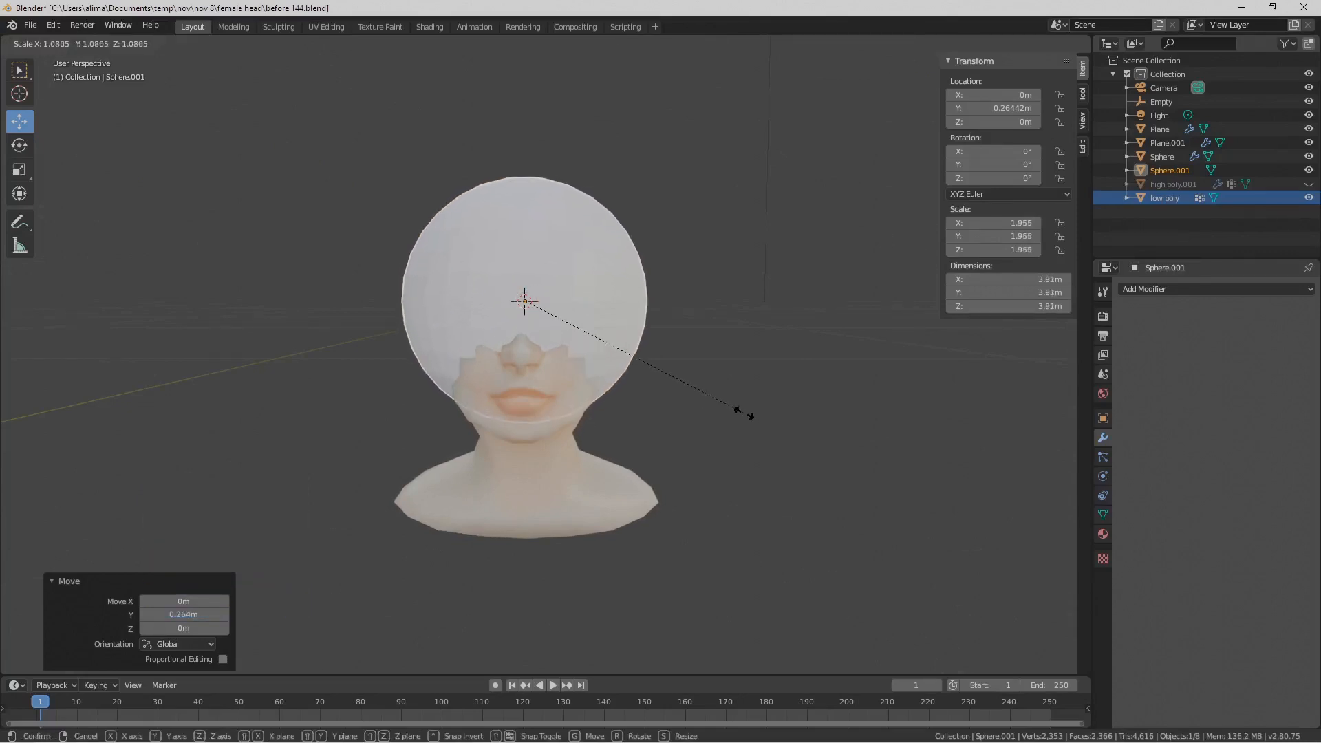
left_click(752, 414)
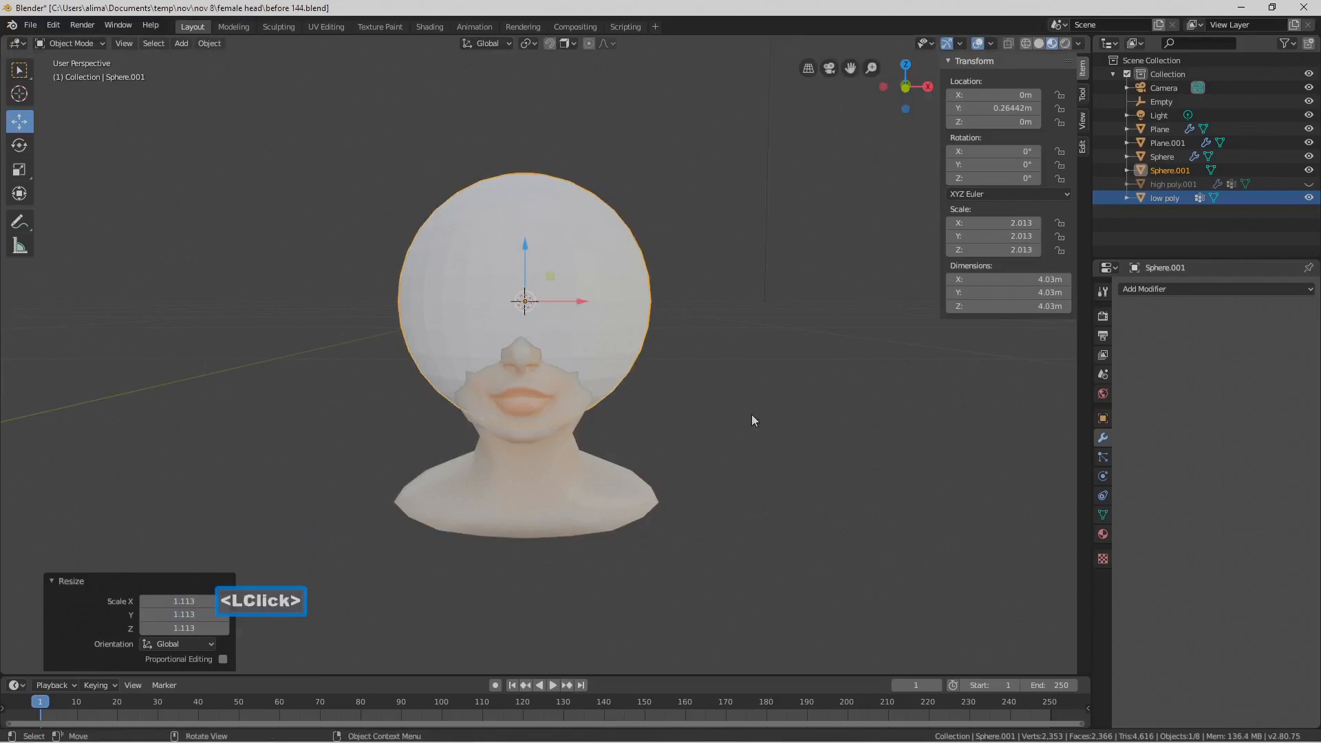
key("Pause")
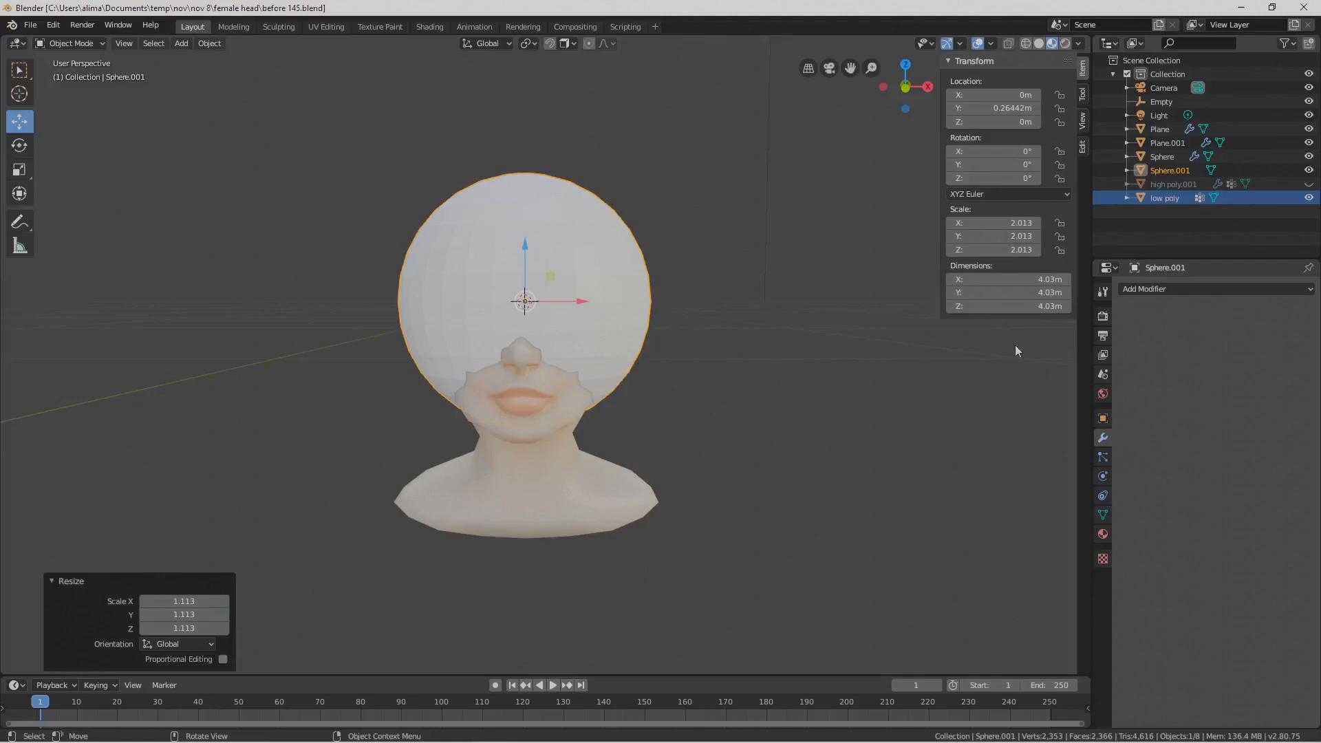
Give the sphere a Multiresolution modifier subdivided to level 4 and save the scene as before 146.blend
left_click(1308, 295)
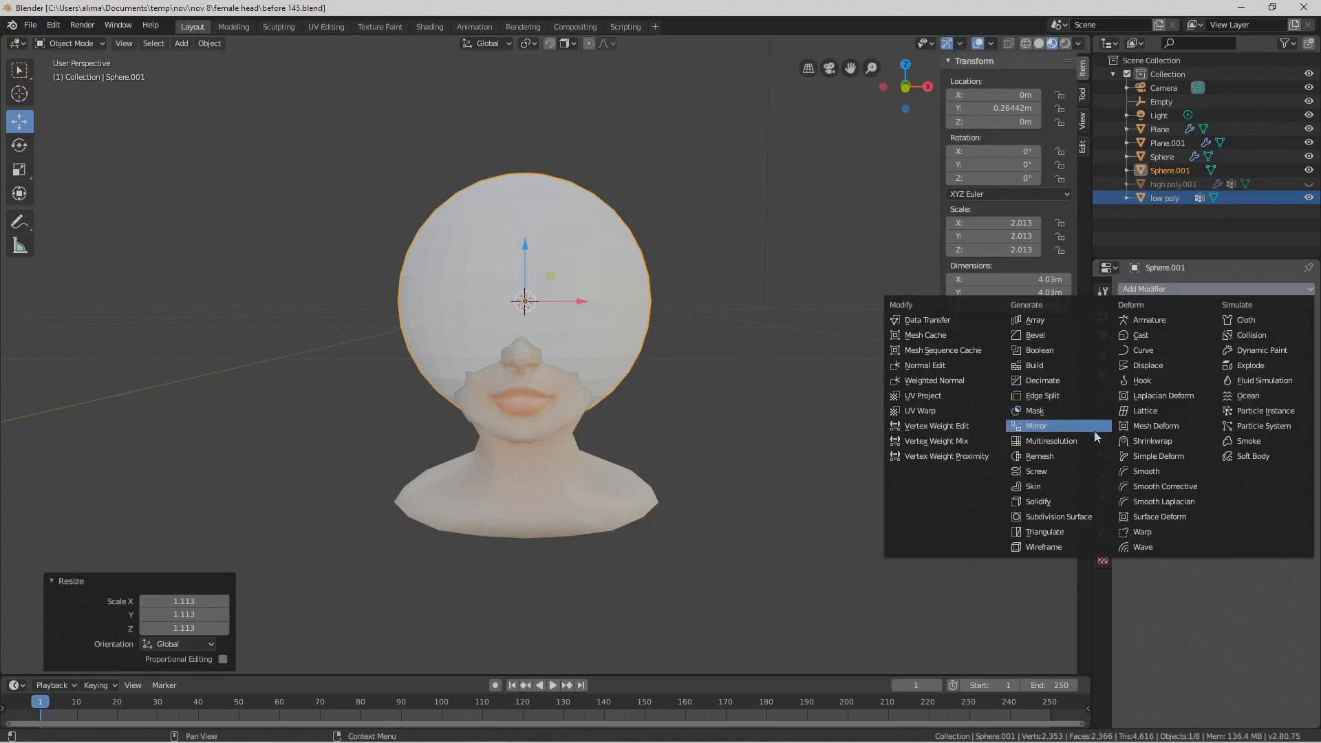
left_click(1094, 443)
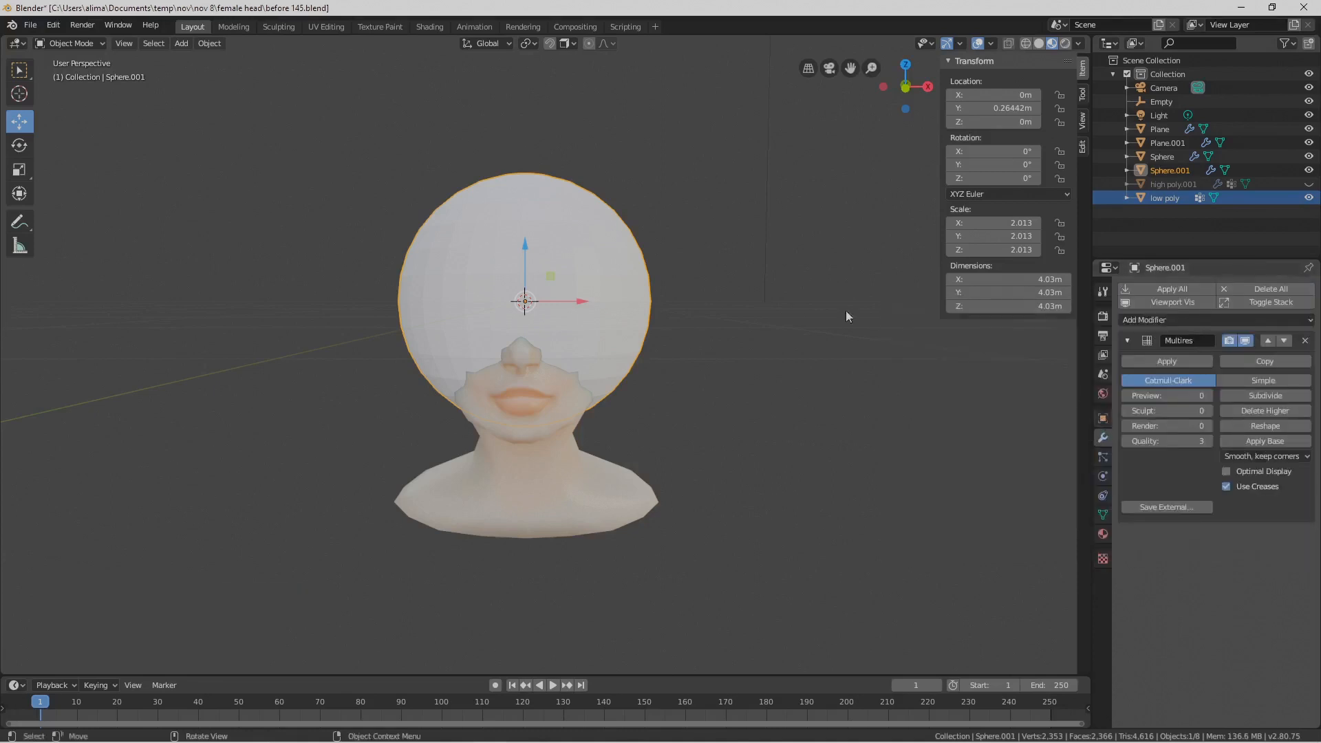
left_click(1280, 397)
left_click(1266, 396)
left_click(1266, 396)
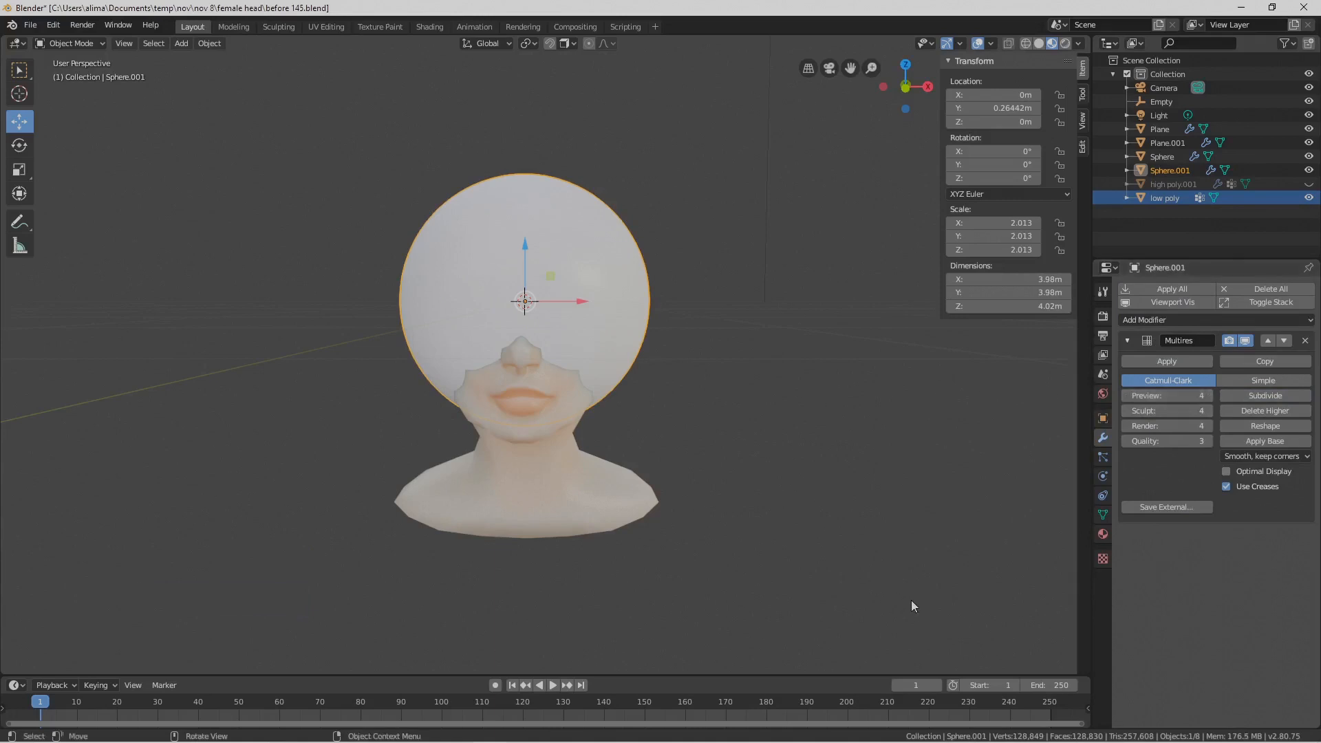
key("Pause")
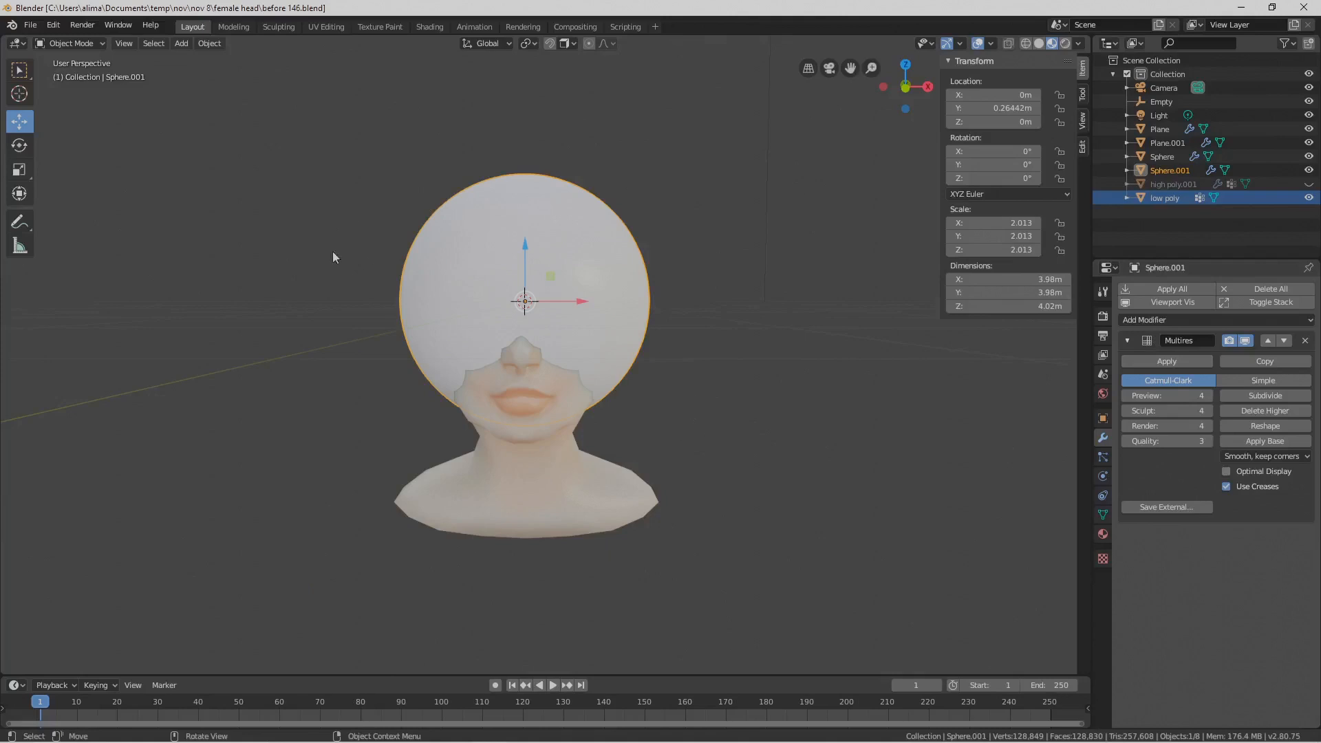
Put the sphere into Sculpt Mode and enlarge the Grab brush until it is slightly wider than the sphere
left_click(102, 43)
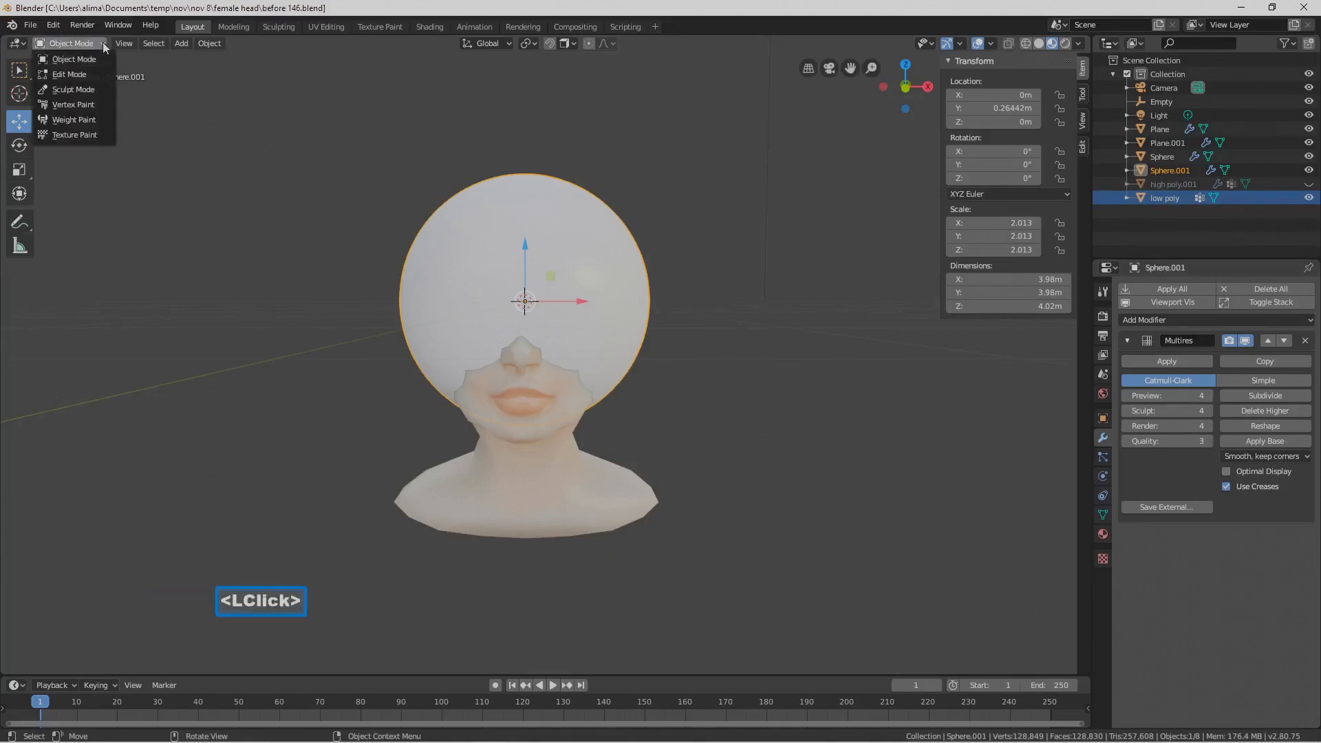
left_click(101, 89)
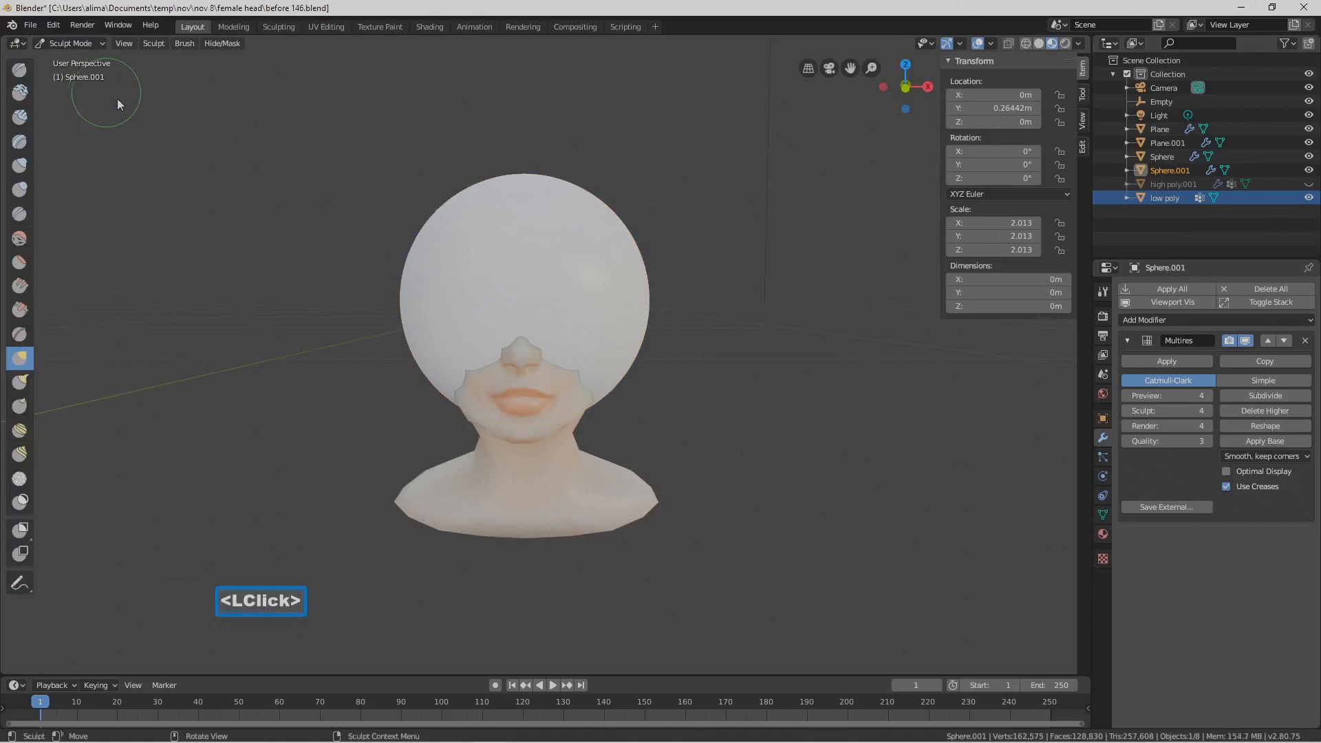
key("Pause")
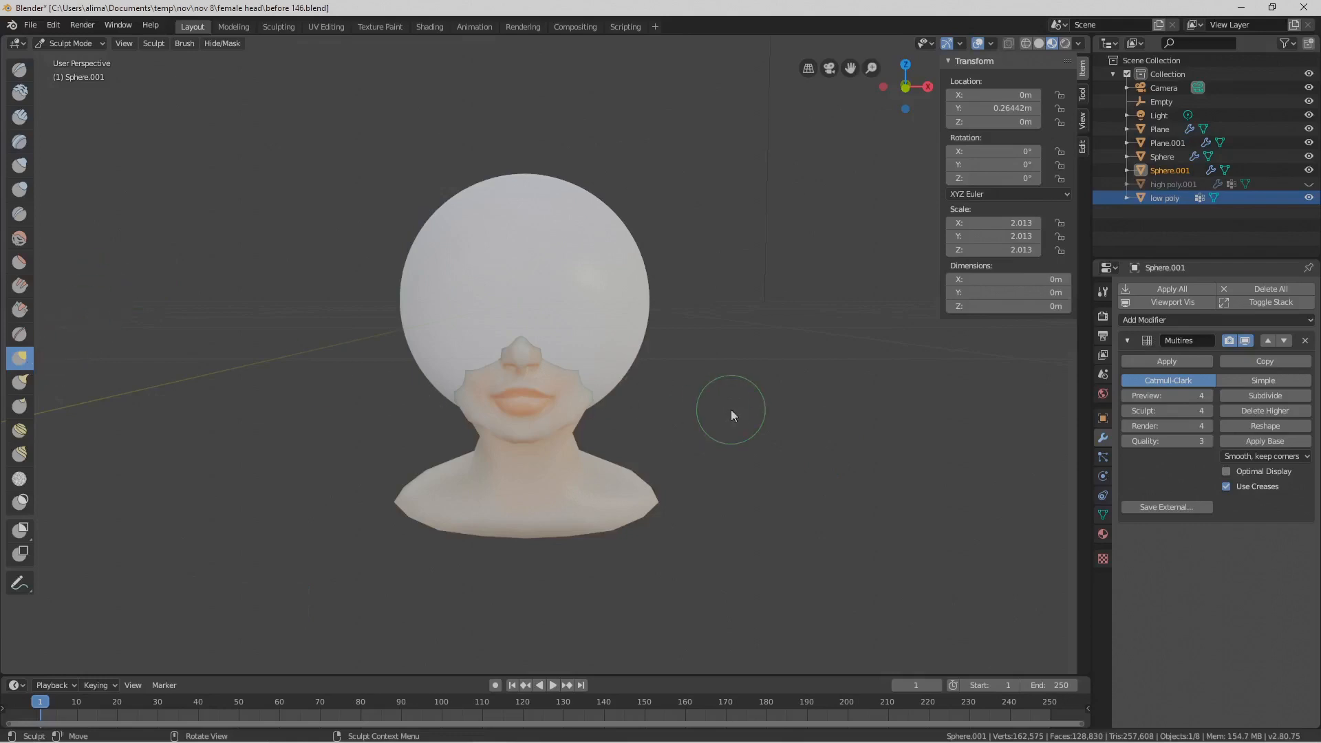
key("f")
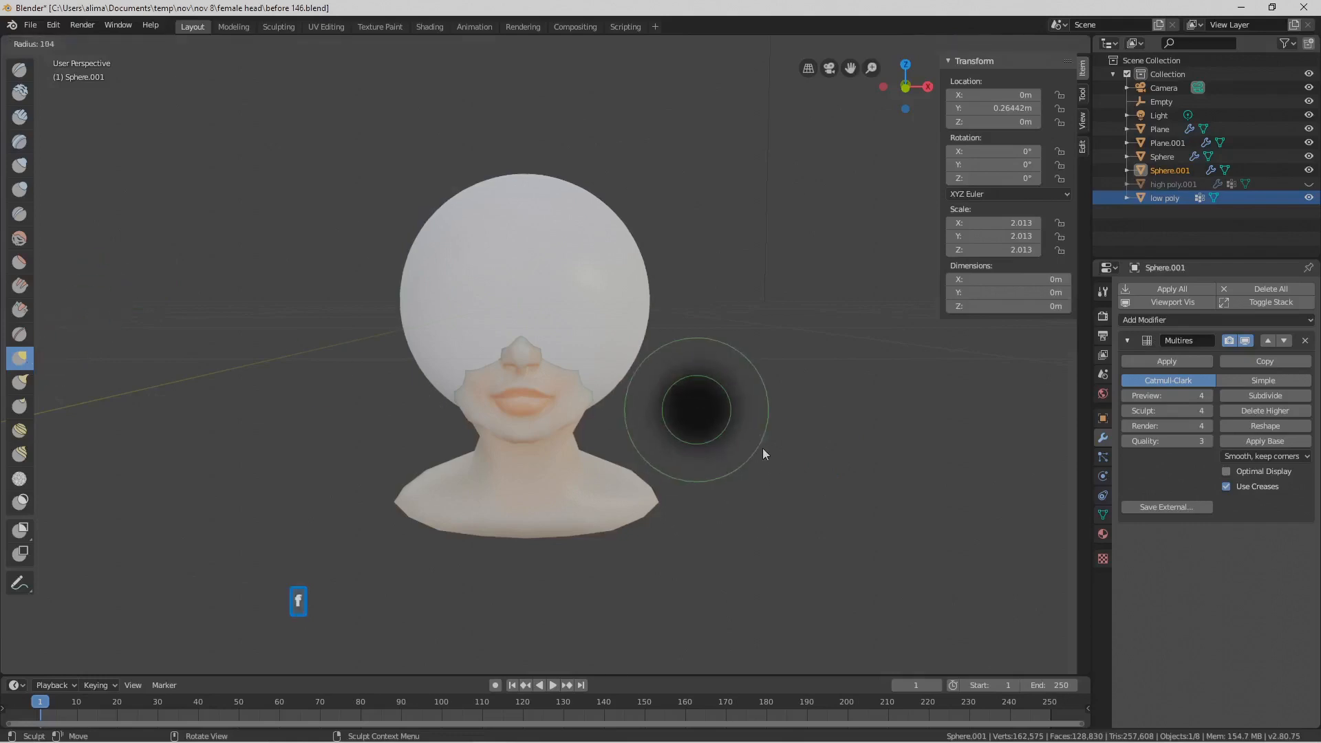
left_click(815, 501)
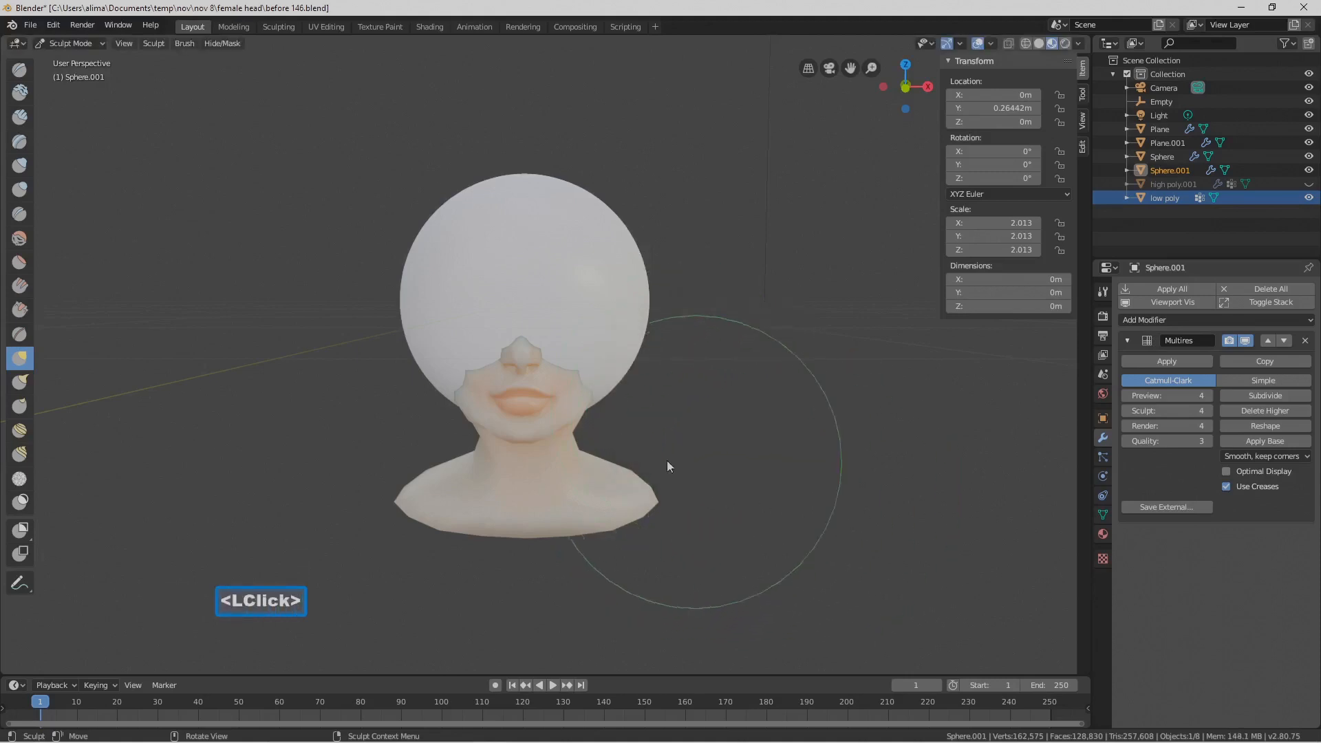
Pull the sphere's sides and back down with the Grab brush to form long hair reaching the shoulders
mouse_move(436, 394)
left_mouse_down()
mouse_move(429, 379)
mouse_move(389, 504)
left_mouse_up()
mouse_move(672, 454)
middle_mouse_down()
mouse_move(515, 461)
mouse_move(539, 432)
middle_mouse_up()
mouse_move(540, 433)
left_mouse_down()
mouse_move(551, 461)
mouse_move(639, 546)
left_mouse_up()
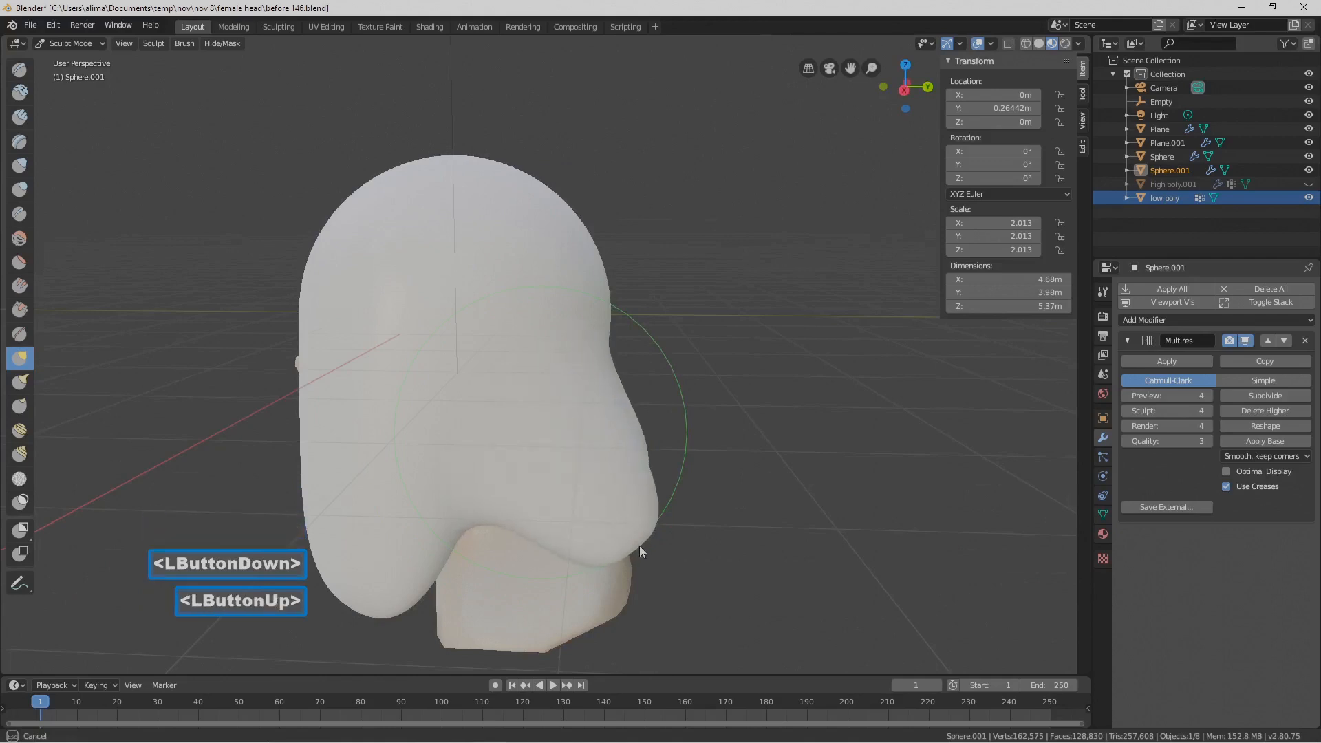
mouse_move(494, 521)
left_mouse_down()
mouse_move(501, 576)
mouse_move(527, 573)
left_mouse_up()
mouse_move(527, 572)
middle_mouse_down()
mouse_move(590, 505)
mouse_move(690, 522)
middle_mouse_up()
mouse_move(689, 522)
left_mouse_down()
mouse_move(686, 576)
mouse_move(704, 557)
left_mouse_up()
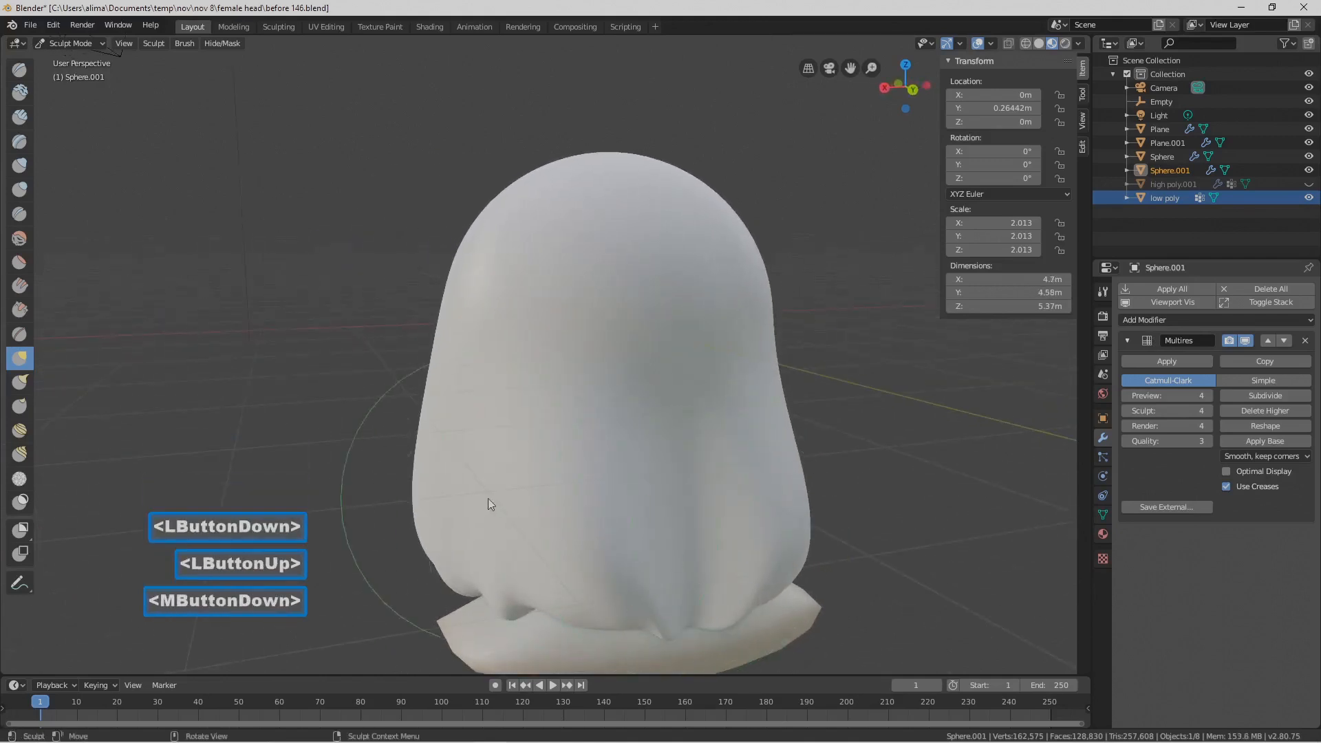
Grab the front of the hair mass back from the face to open it around the forehead, eyes and cheeks
mouse_move(489, 499)
middle_mouse_down()
mouse_move(681, 471)
mouse_move(584, 423)
mouse_move(618, 420)
mouse_move(496, 455)
mouse_move(546, 452)
mouse_move(589, 506)
mouse_move(510, 463)
mouse_move(578, 456)
mouse_move(506, 401)
middle_mouse_up()
scroll(683, 472, "down", 2)
mouse_move(440, 378)
left_mouse_down()
mouse_move(497, 360)
mouse_move(490, 396)
left_mouse_up()
mouse_move(489, 396)
middle_mouse_down()
mouse_move(519, 399)
mouse_move(484, 491)
middle_mouse_up()
mouse_move(485, 491)
left_mouse_down()
mouse_move(538, 457)
mouse_move(495, 389)
mouse_move(539, 373)
mouse_move(503, 552)
mouse_move(538, 538)
left_mouse_up()
middle_click_drag(538, 538, 559, 539)
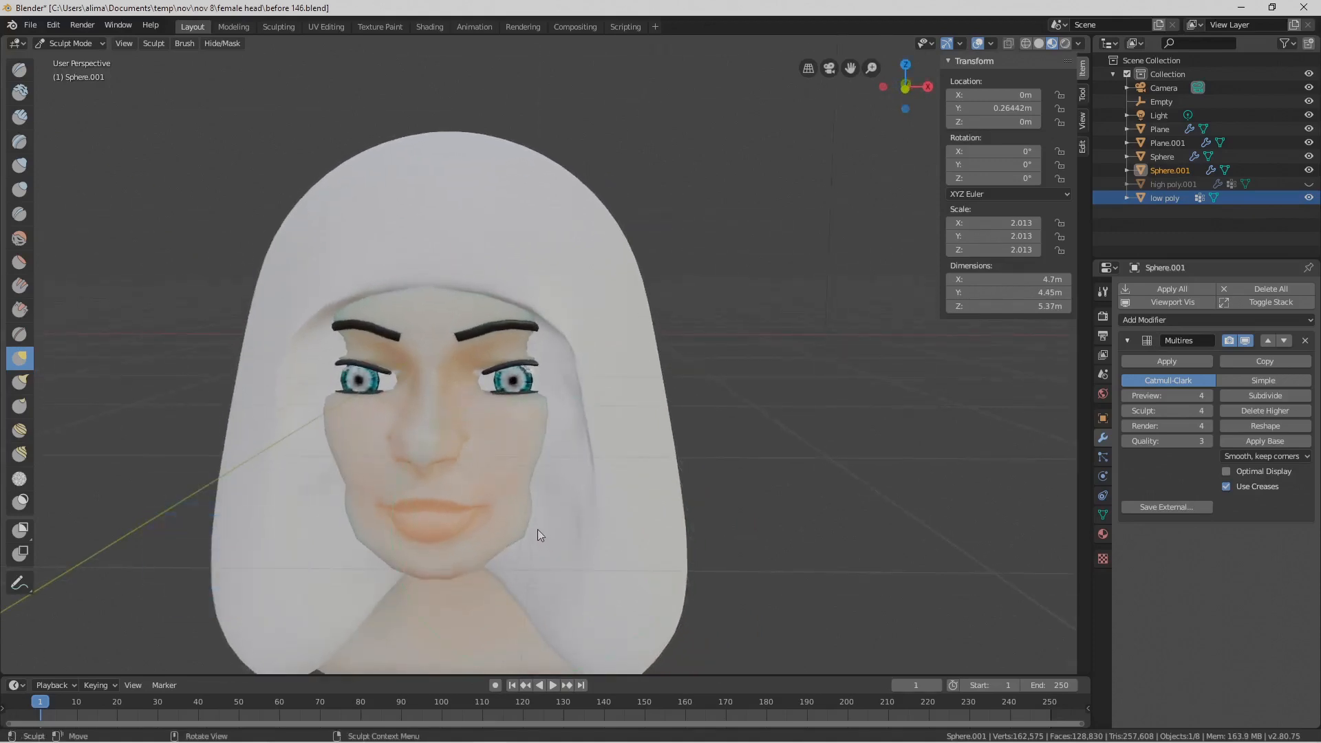
Adjust the hair around the jaw and beneath the chin with small Grab strokes from a low viewpoint
middle_click_drag(626, 517, 653, 480, "shift")
middle_click_drag(652, 481, 553, 361)
left_click(585, 498)
mouse_move(547, 511)
middle_mouse_down()
mouse_move(593, 483)
mouse_move(552, 512)
middle_mouse_up()
mouse_move(552, 512)
left_mouse_down()
mouse_move(555, 539)
mouse_move(552, 505)
left_mouse_up()
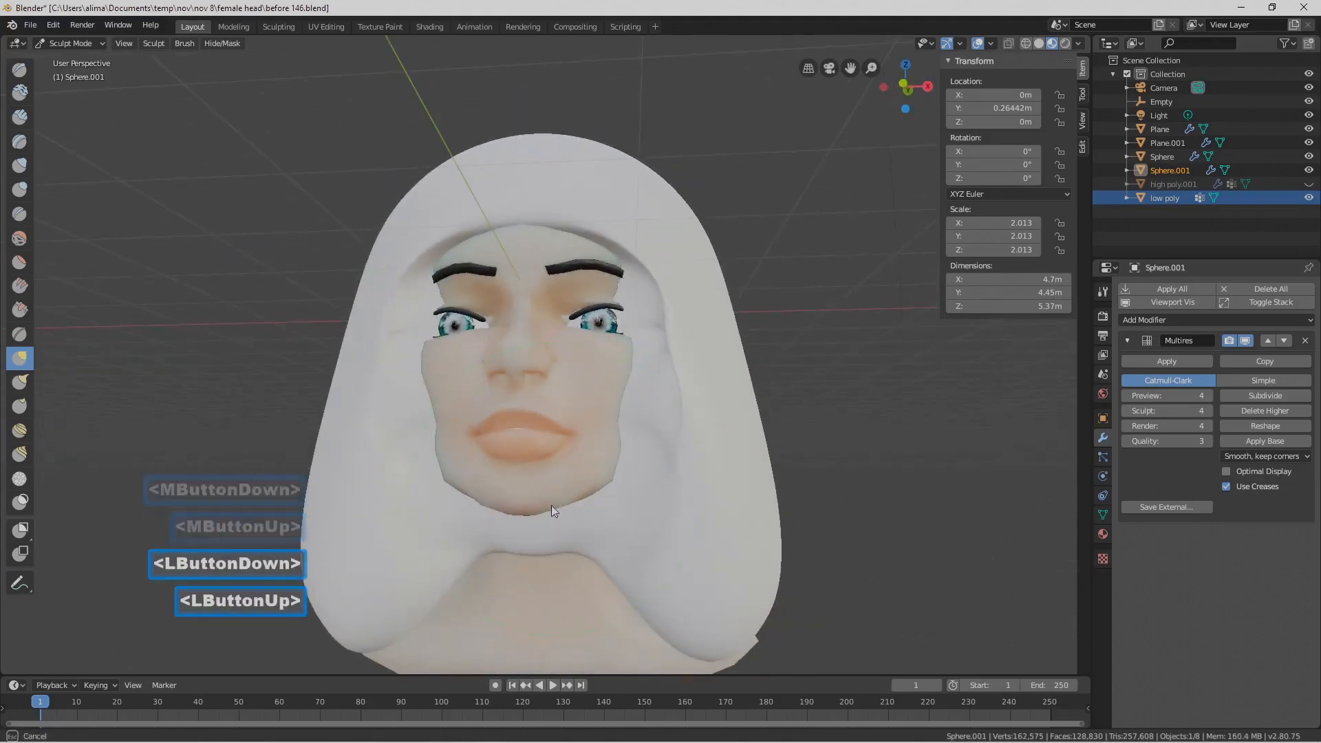
Carve the hair inward around the chin and jaw using the Blob brush in its subtracting direction
left_click(20, 187)
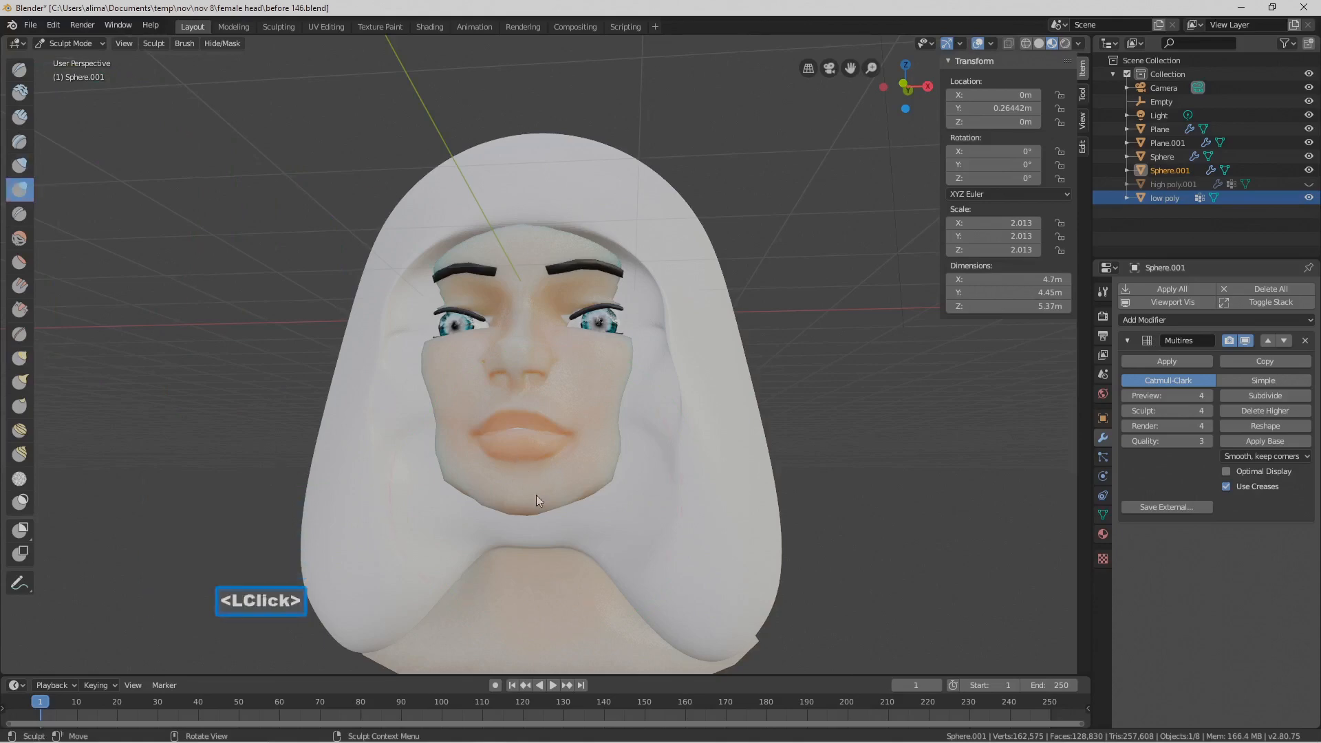
mouse_move(531, 498)
left_mouse_down("ctrl")
mouse_move(526, 553)
mouse_move(519, 531)
mouse_move(454, 516)
mouse_move(448, 476)
mouse_move(453, 531)
mouse_move(451, 315)
mouse_move(476, 497)
mouse_move(515, 480)
left_mouse_up("ctrl")
mouse_move(514, 481)
middle_mouse_down()
mouse_move(534, 495)
mouse_move(538, 474)
middle_mouse_up()
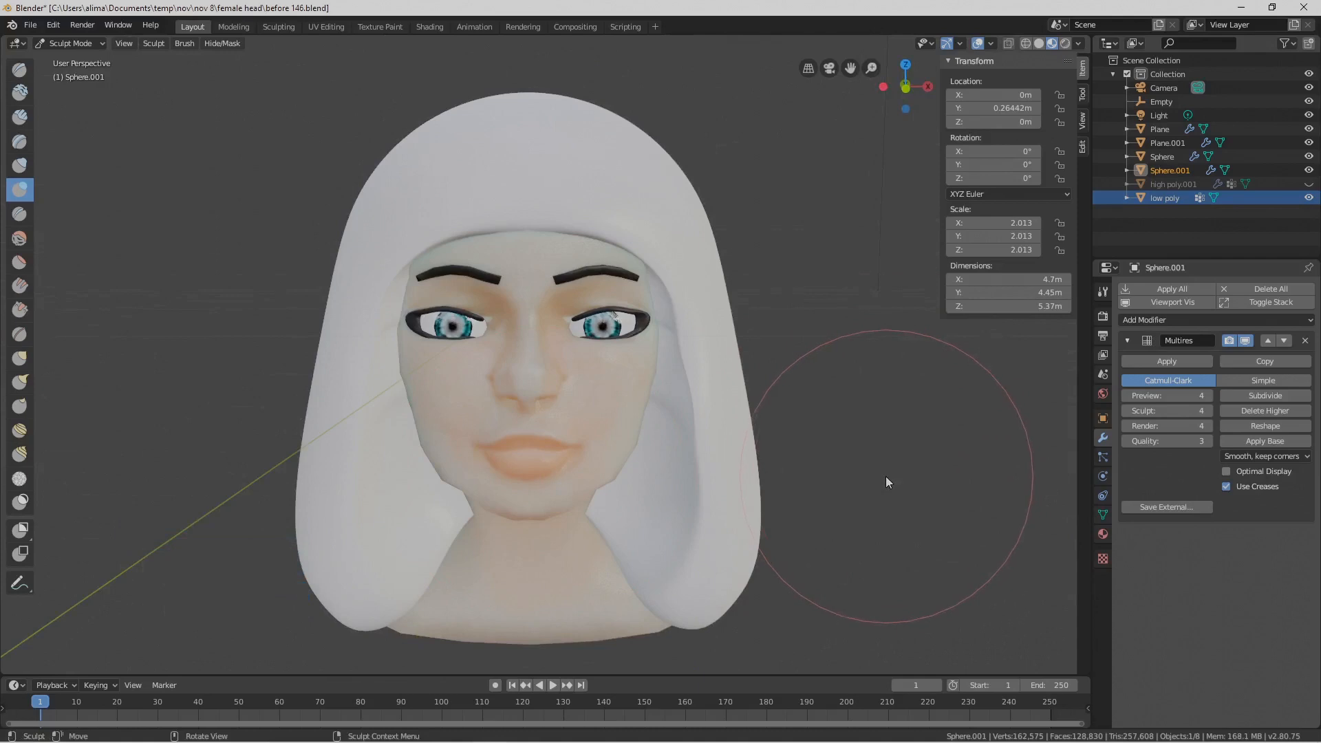
Reduce the Blob brush radius to 172 px and save the scene as before 147.blend
key("f")
left_click(856, 477)
key("Pause")
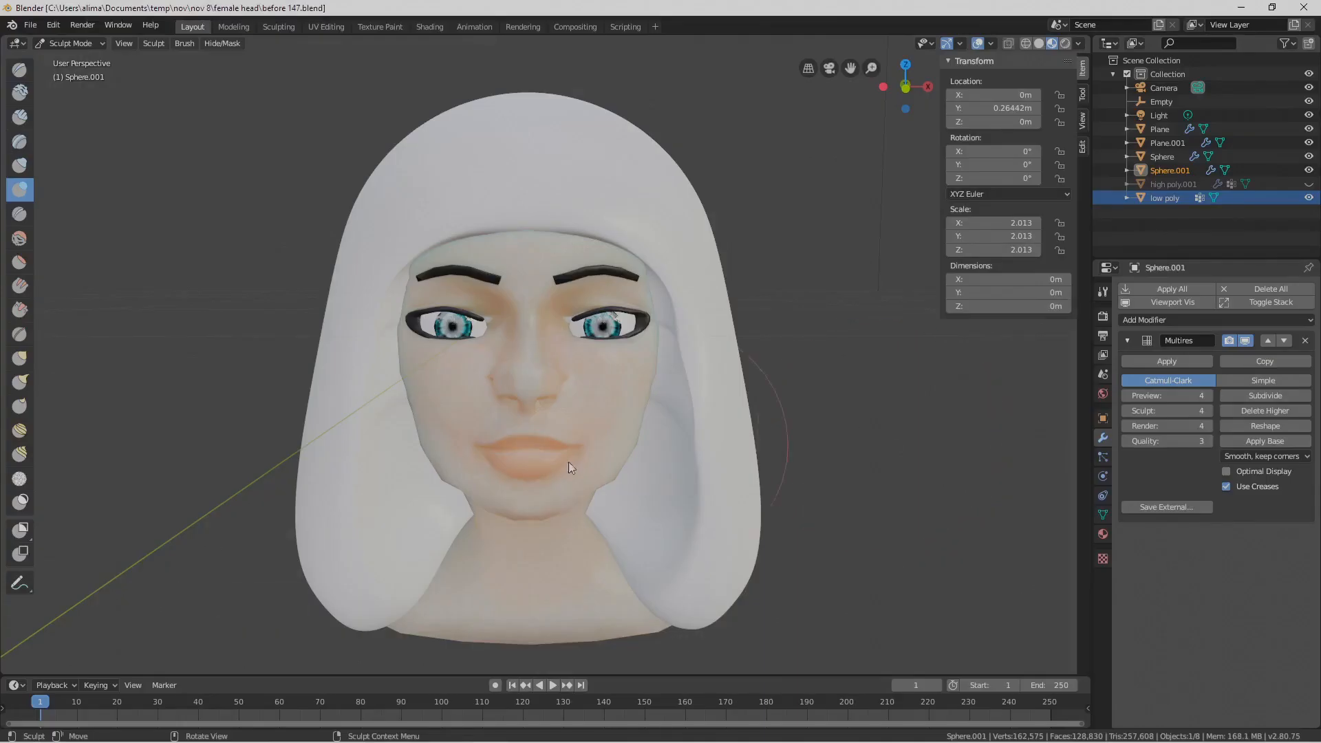
Carve the inner hair surfaces beside the neck, cheeks and temples inward with the Blob brush, and save as before 148.blend
mouse_move(461, 502)
left_mouse_down("ctrl")
mouse_move(446, 539)
mouse_move(443, 513)
left_mouse_up("ctrl")
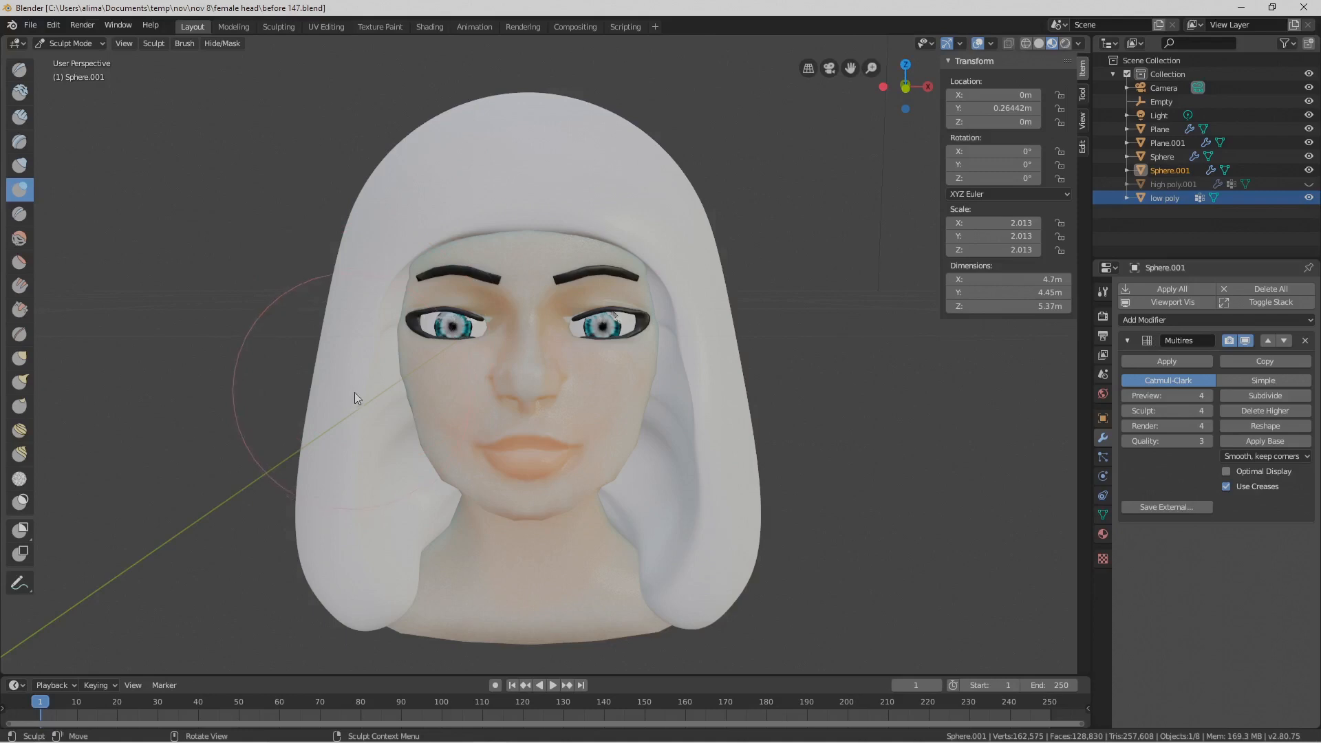
mouse_move(424, 498)
middle_mouse_down()
mouse_move(457, 482)
mouse_move(422, 484)
mouse_move(447, 501)
middle_mouse_up()
mouse_move(428, 406)
left_mouse_down("ctrl")
mouse_move(420, 378)
mouse_move(451, 471)
left_mouse_up("ctrl")
left_click_drag(429, 366, 415, 351, "ctrl")
mouse_move(416, 351)
middle_mouse_down()
mouse_move(428, 347)
mouse_move(416, 350)
middle_mouse_up()
left_click_drag(416, 351, 408, 365, "ctrl")
middle_click_drag(408, 364, 459, 398)
mouse_move(728, 399)
middle_mouse_down("ctrl")
mouse_move(707, 383)
mouse_move(702, 407)
mouse_move(734, 393)
mouse_move(784, 440)
middle_mouse_up("ctrl")
key("Pause")
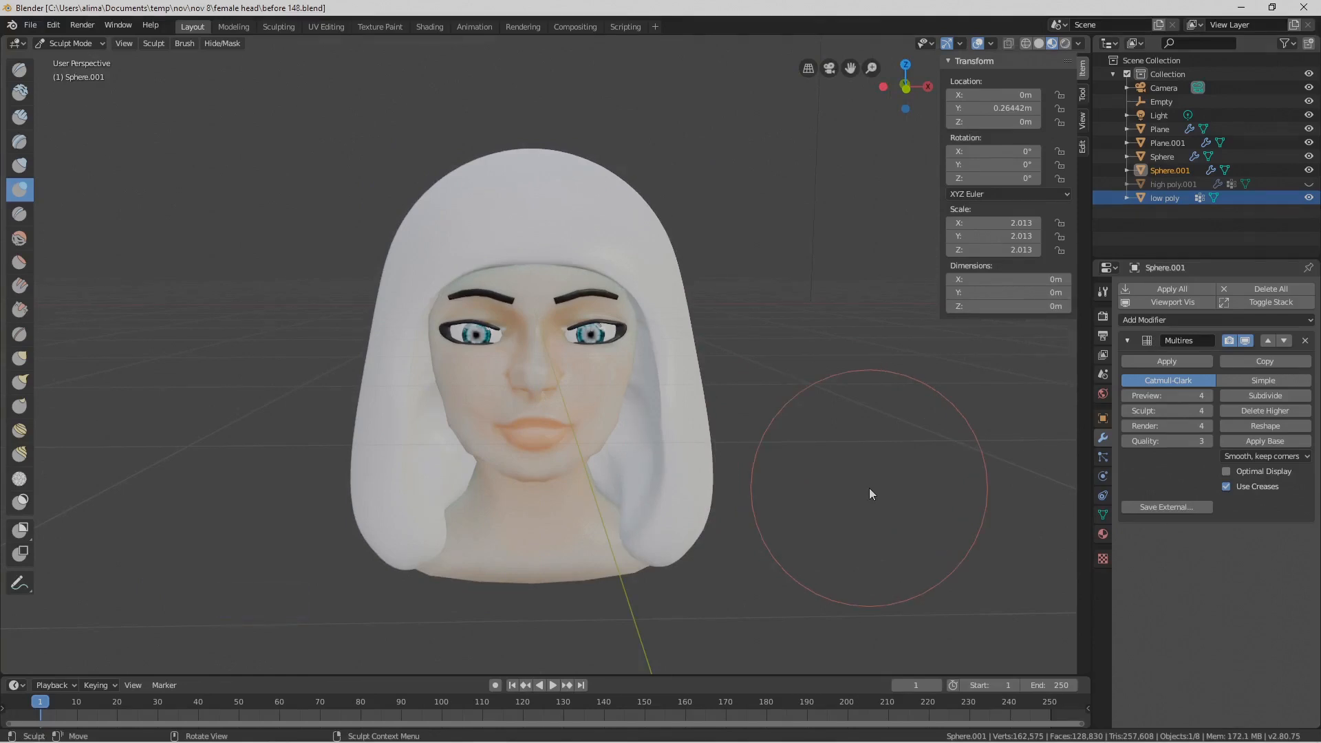
Turn off X mirror symmetry for sculpting the hair
left_click(1104, 316)
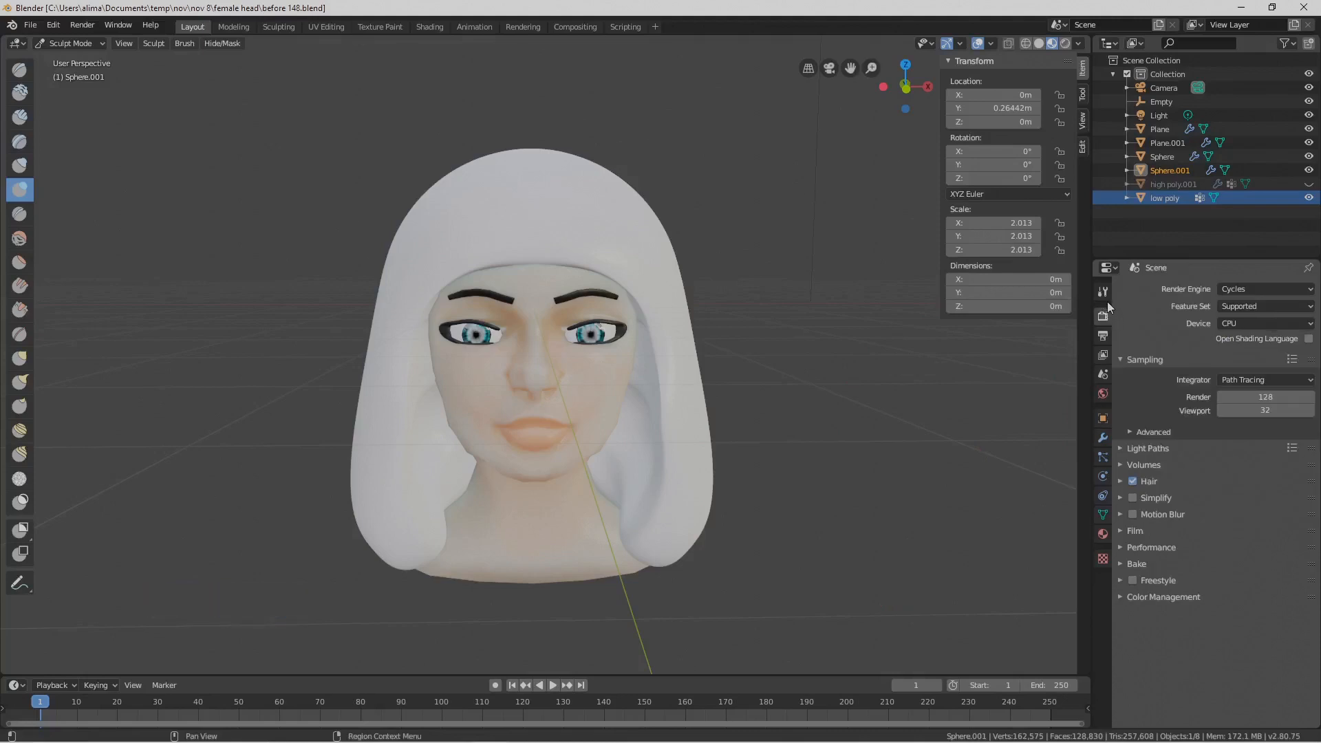
left_click(1104, 292)
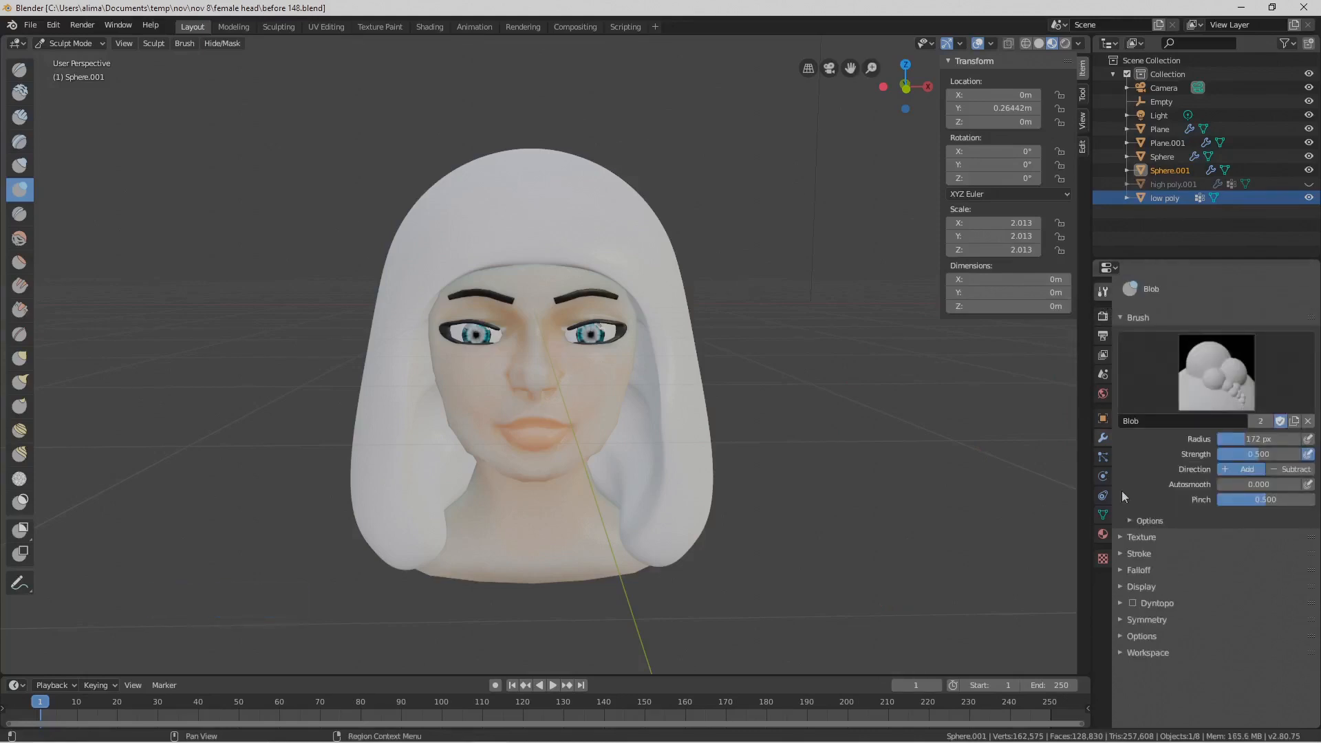
left_click(1122, 621)
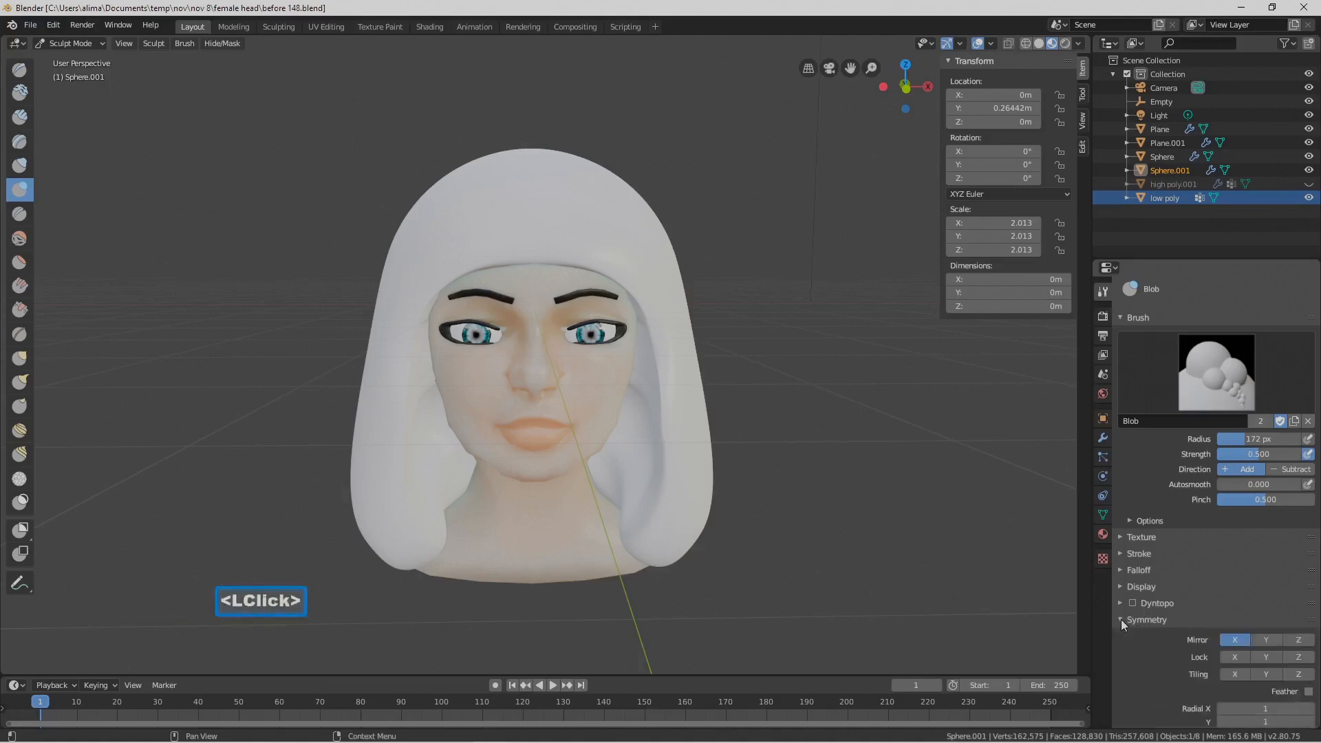
left_click(1245, 640)
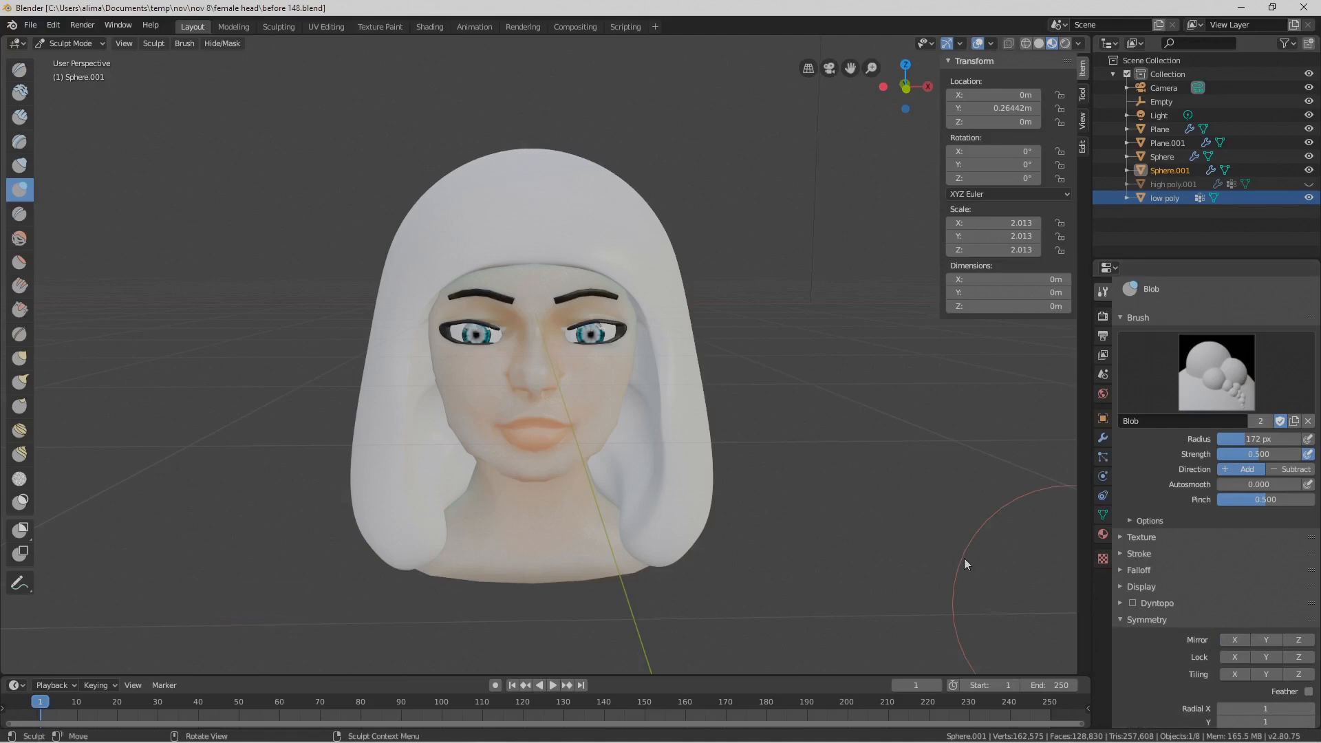
Examine which tool, render, output and view settings Object Mode offers for the hair and the low poly head
left_click(75, 44)
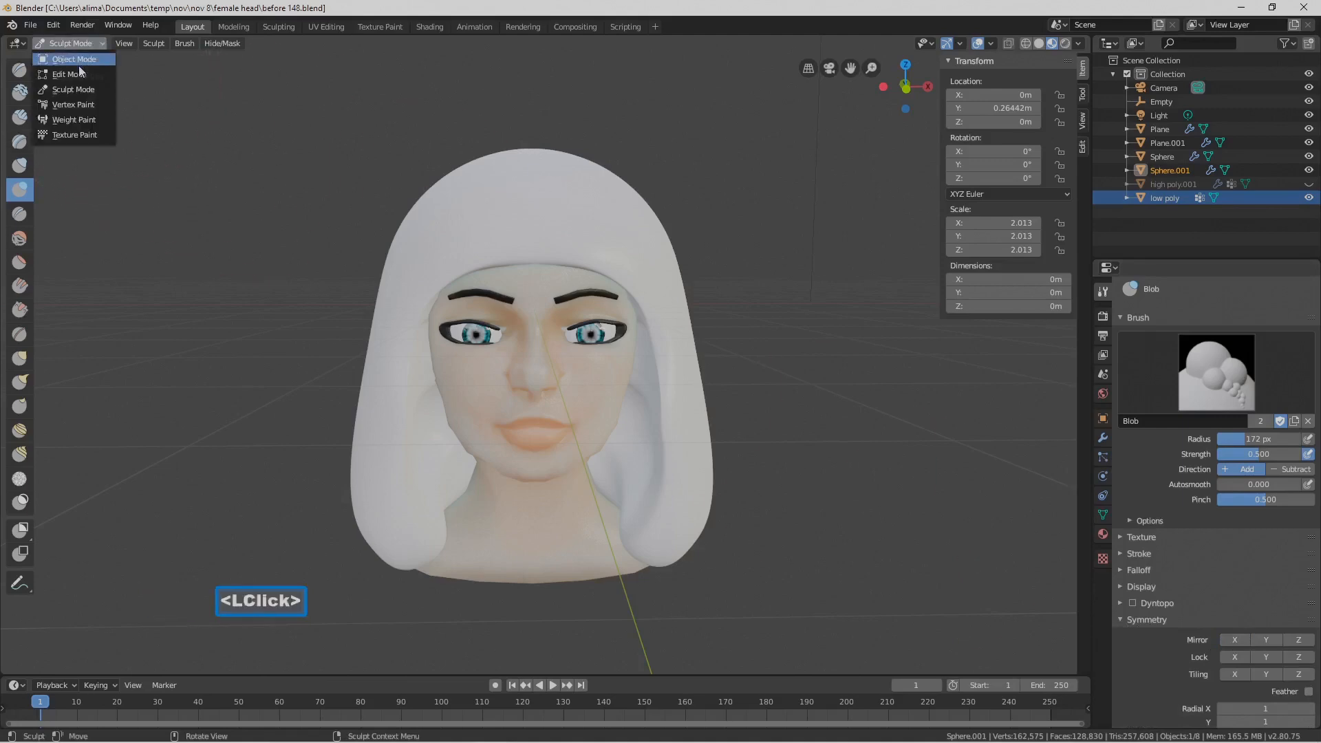
left_click(102, 61)
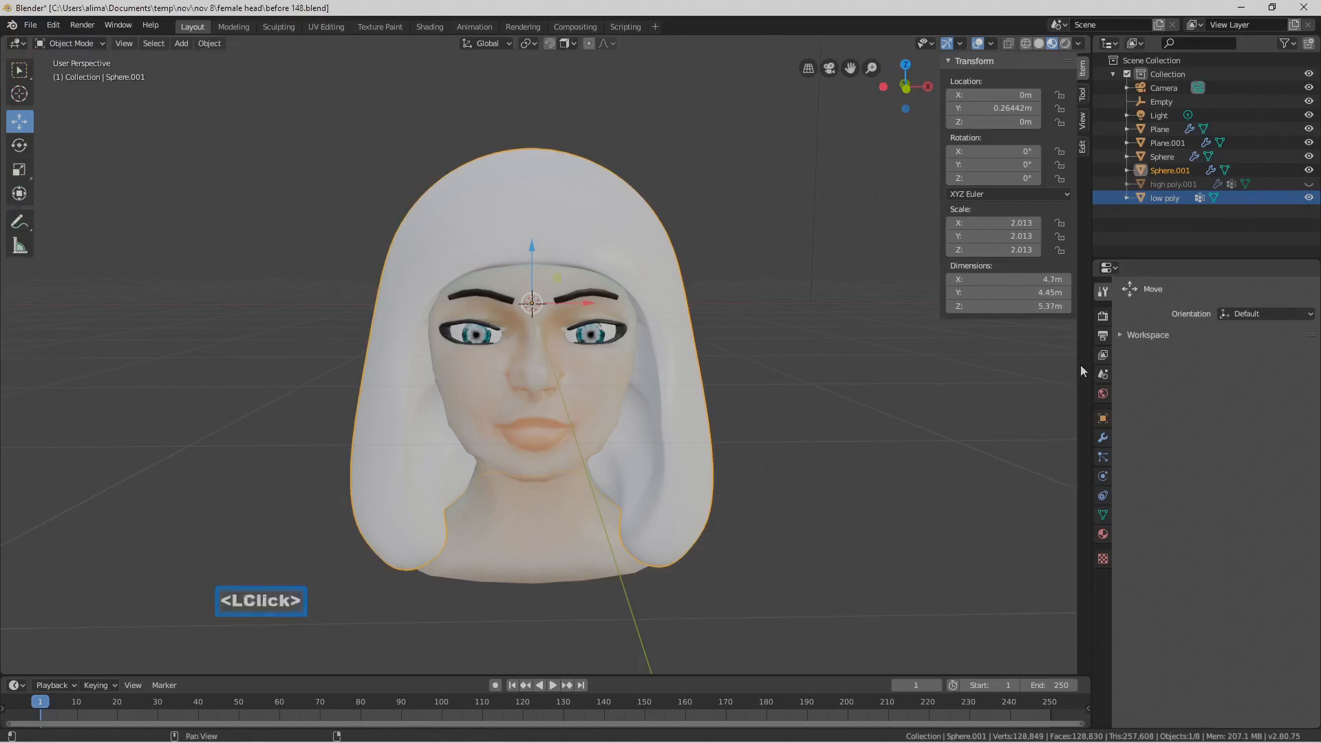
left_click(1103, 317)
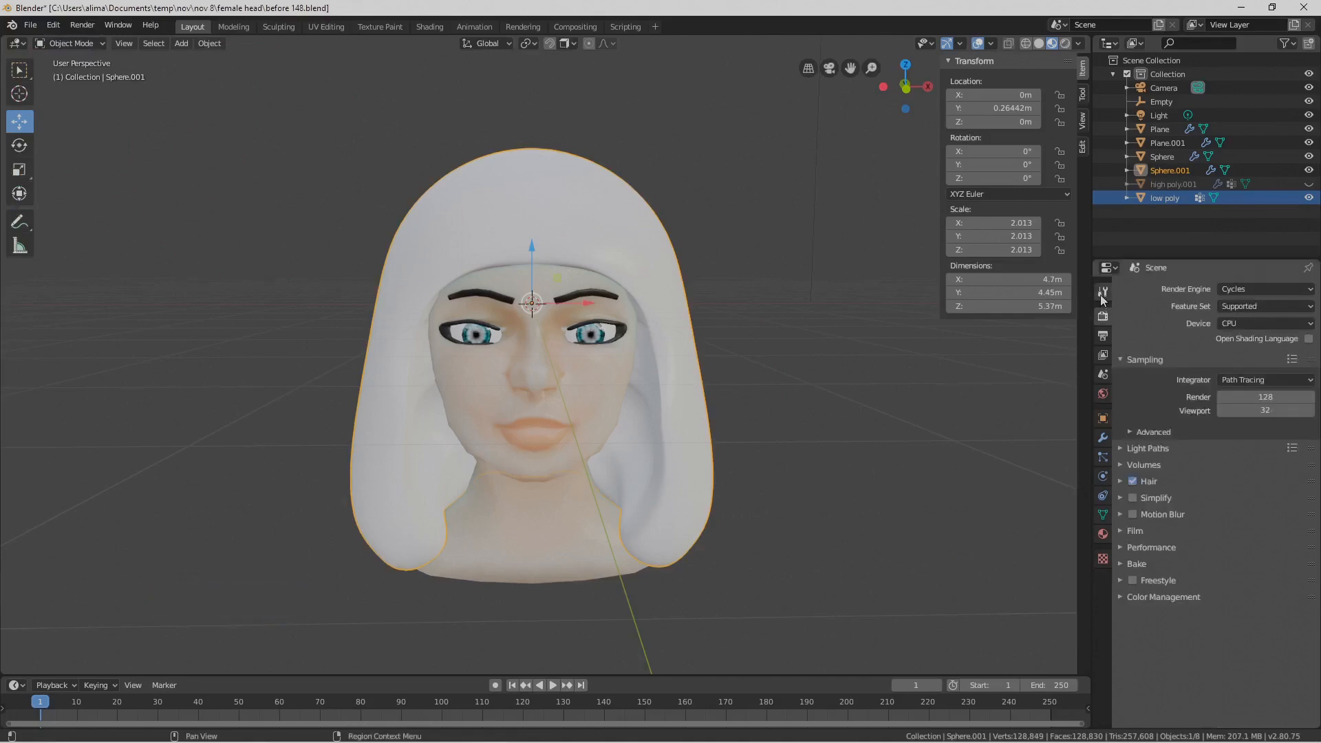
left_click(1102, 293)
left_click(609, 424)
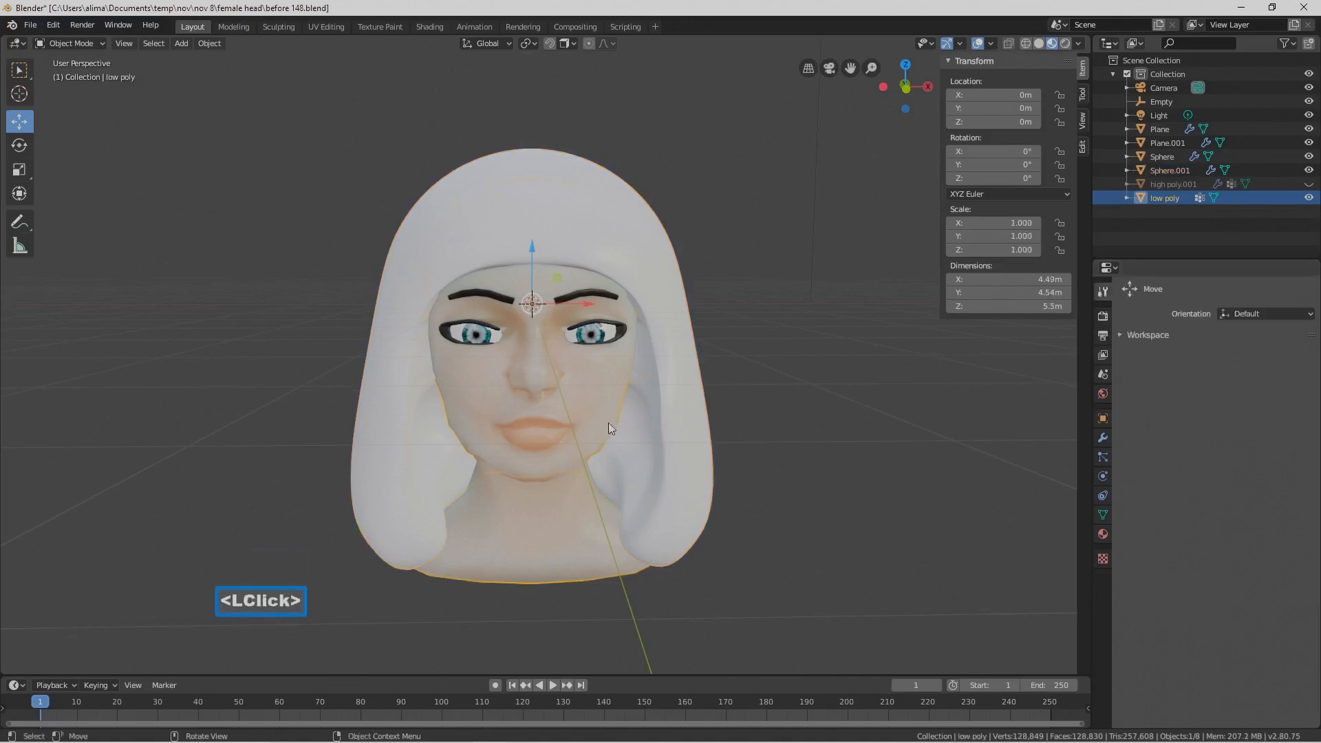
left_click(1103, 316)
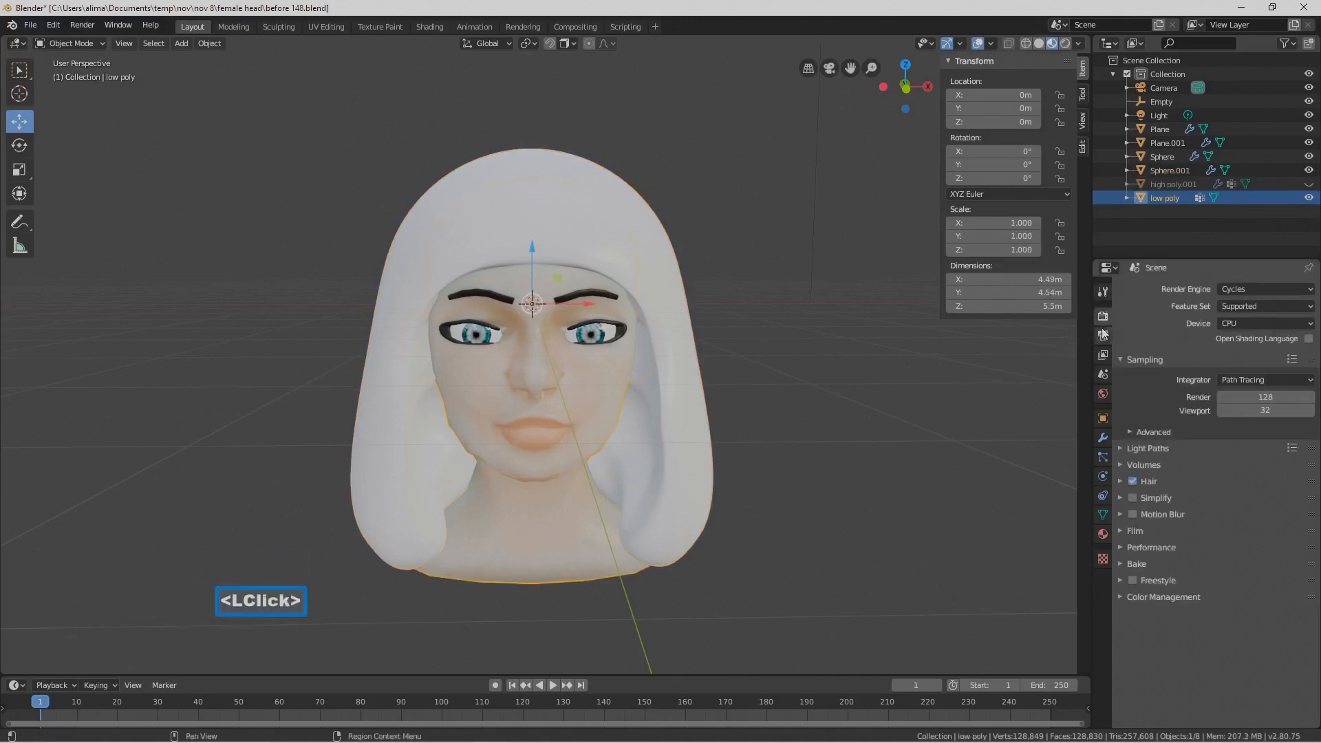
left_click(1105, 322)
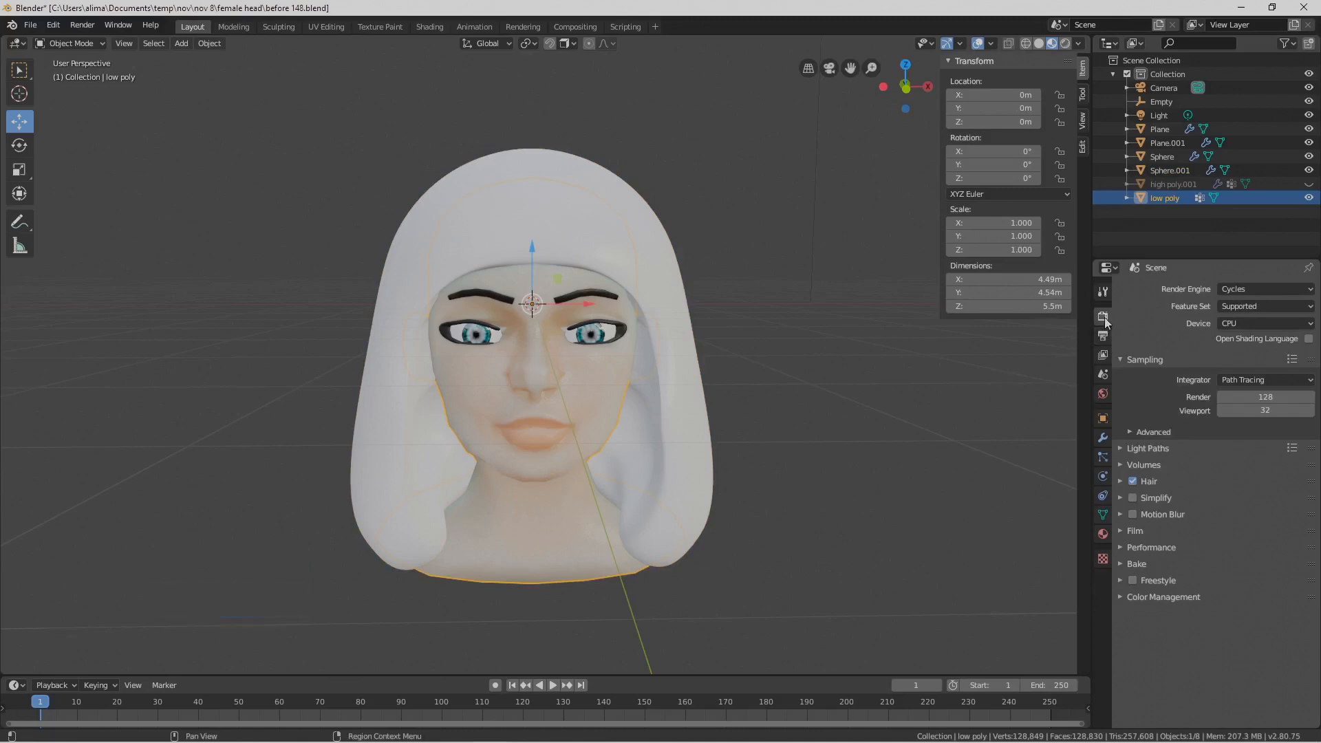
left_click(1082, 95)
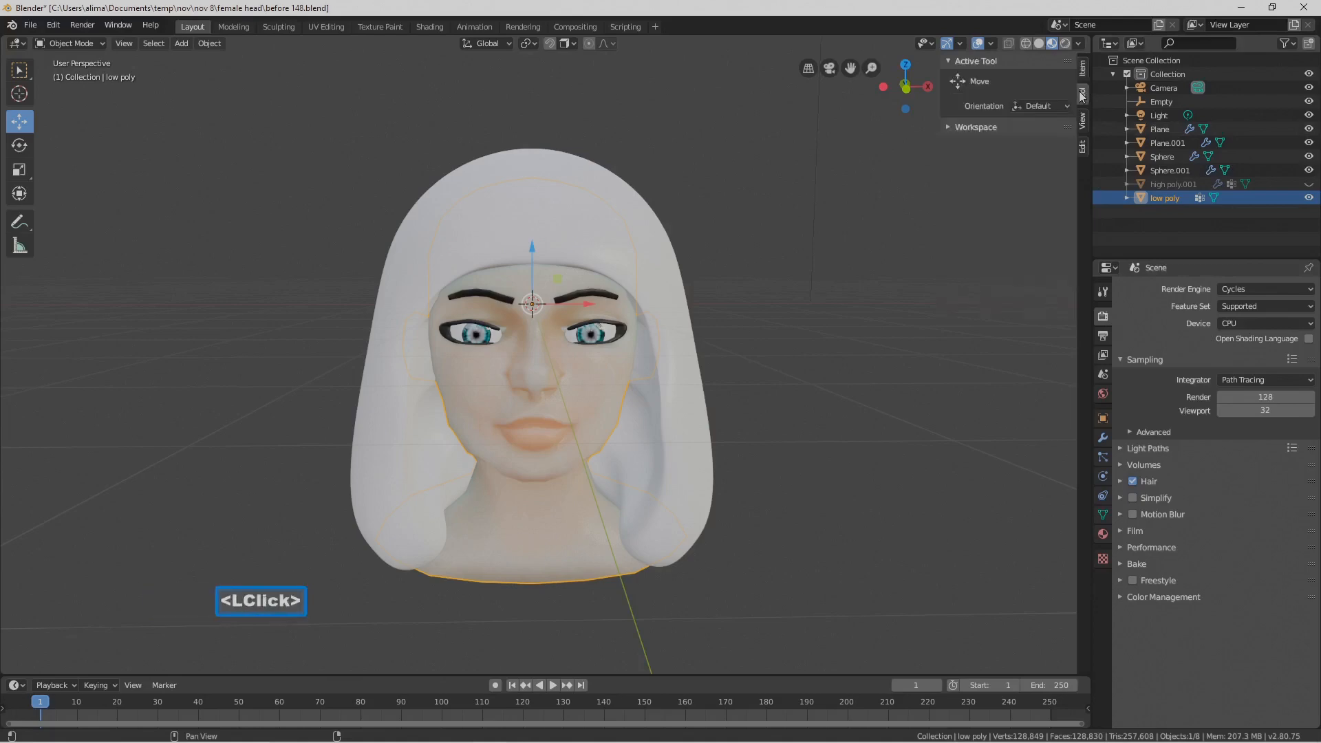
left_click(1083, 121)
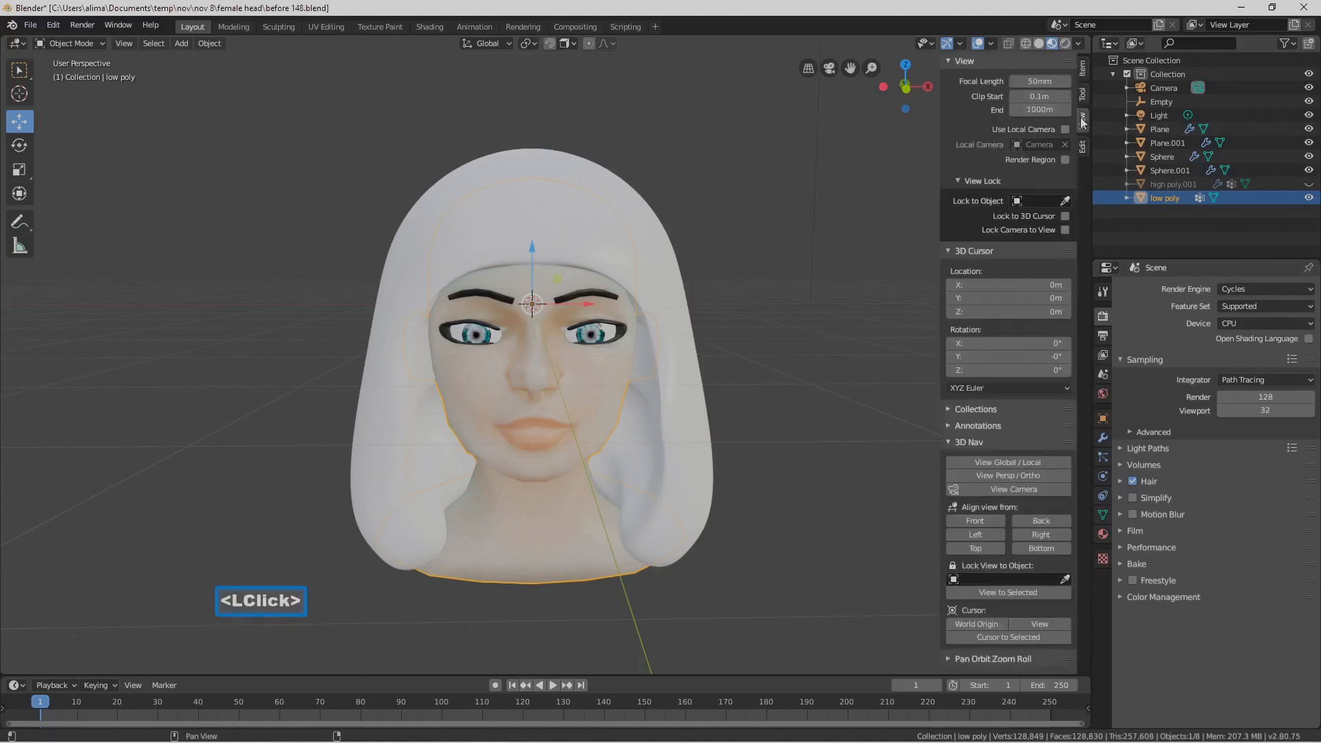
left_click(1085, 75)
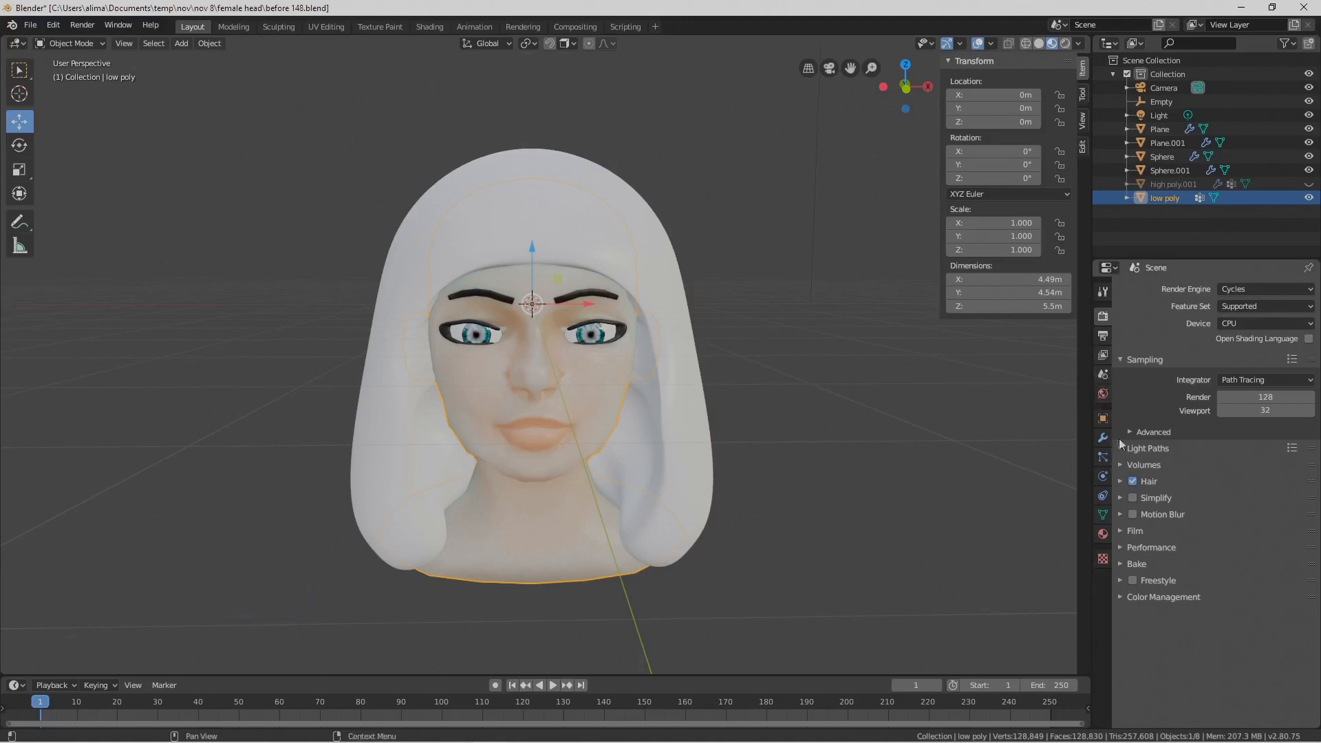
left_click(1103, 337)
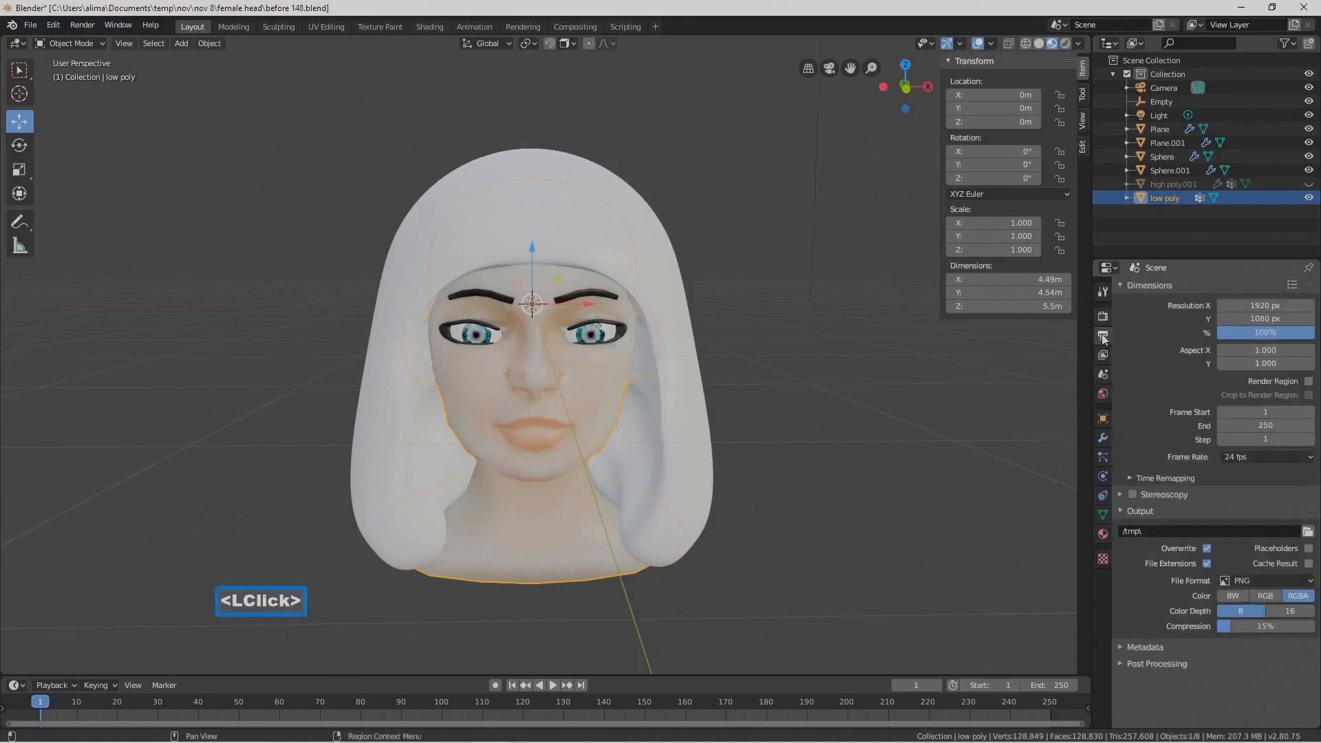
left_click(1105, 294)
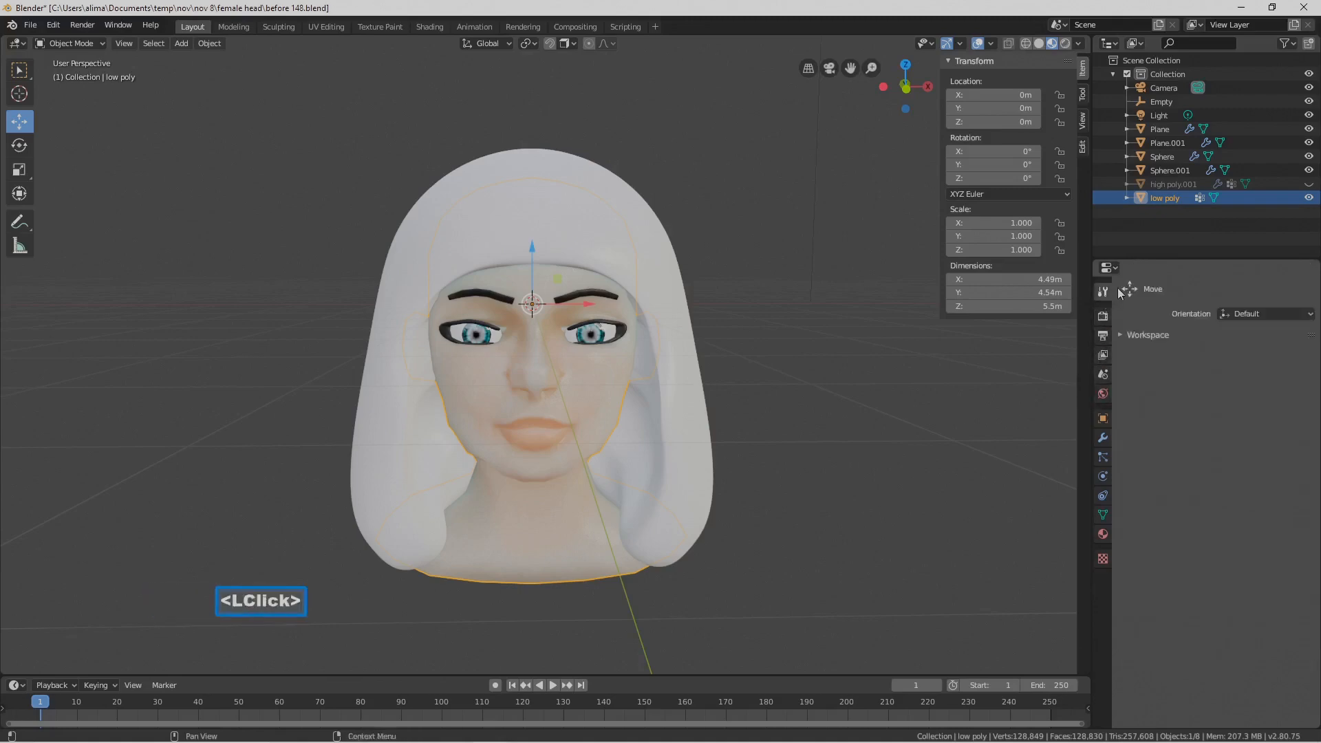
Examine the X Mirror option of the low poly head in Edit Mode and return to Object Mode
left_click(68, 43)
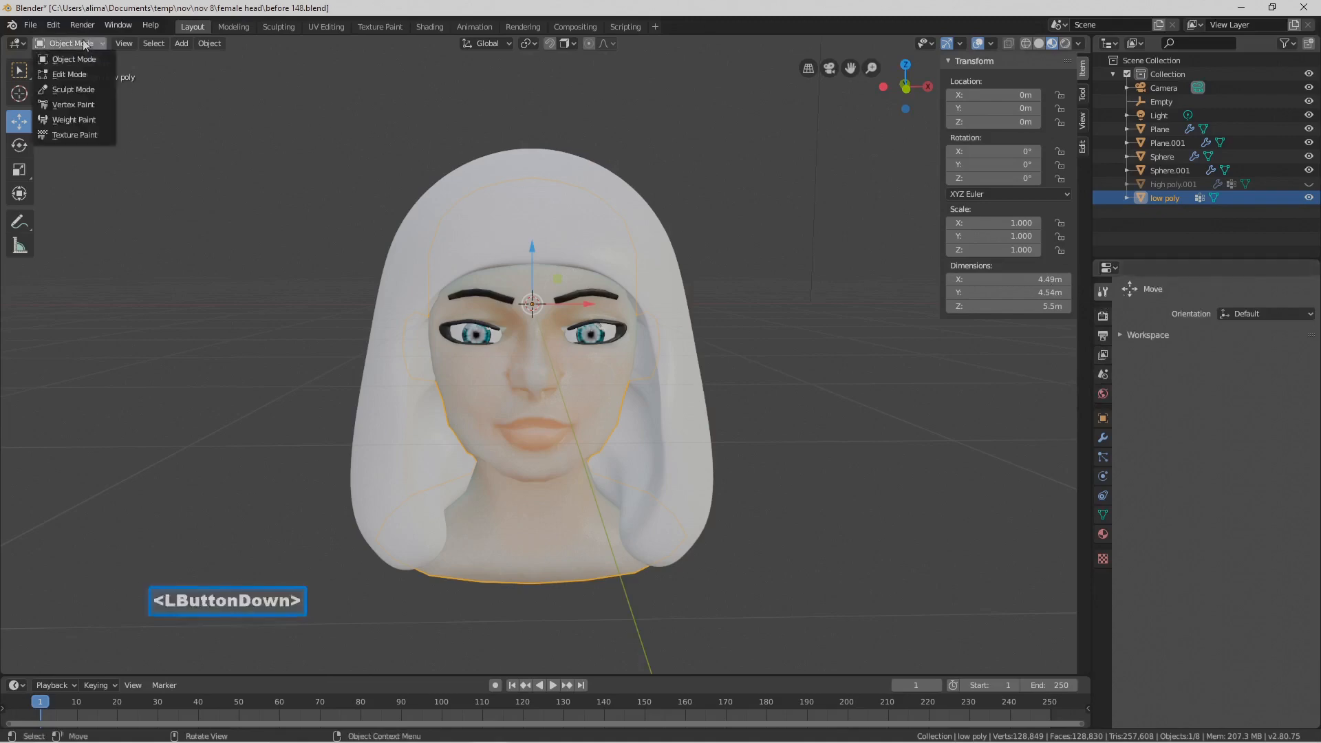
left_click(69, 74)
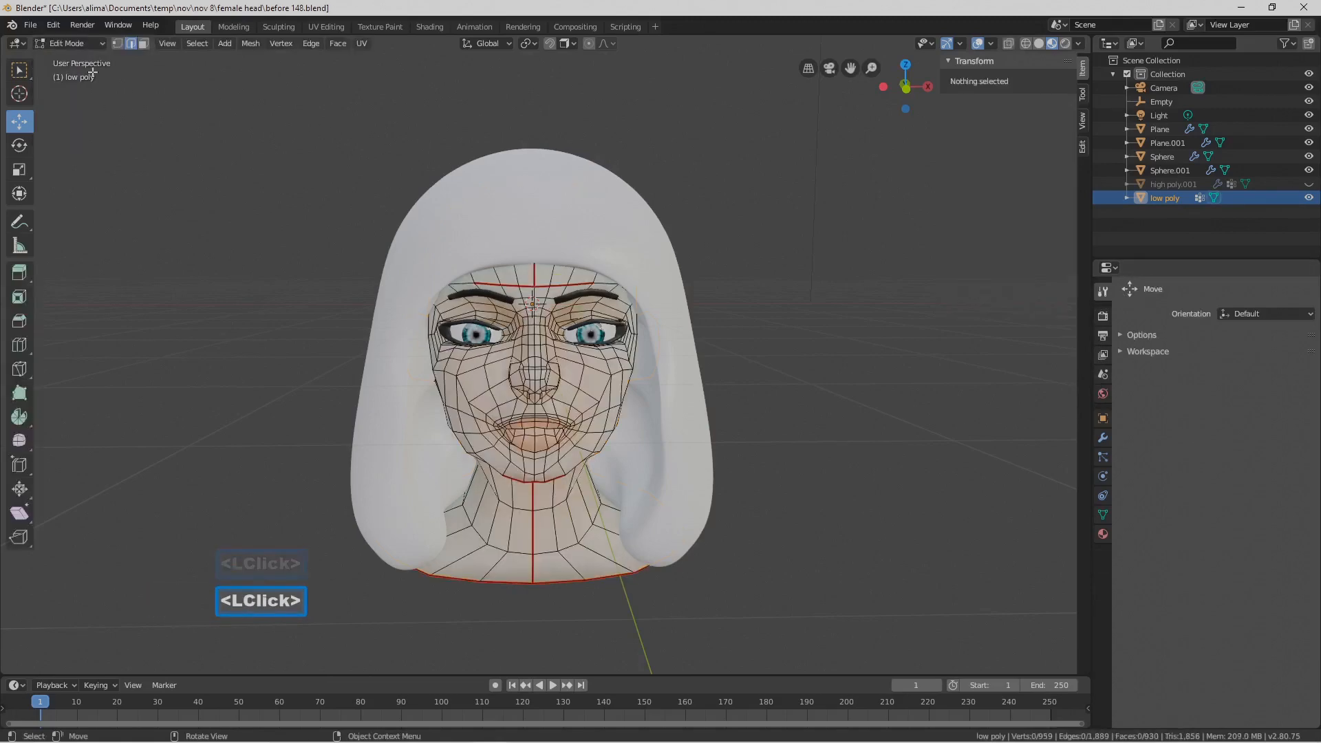
left_click(1103, 316)
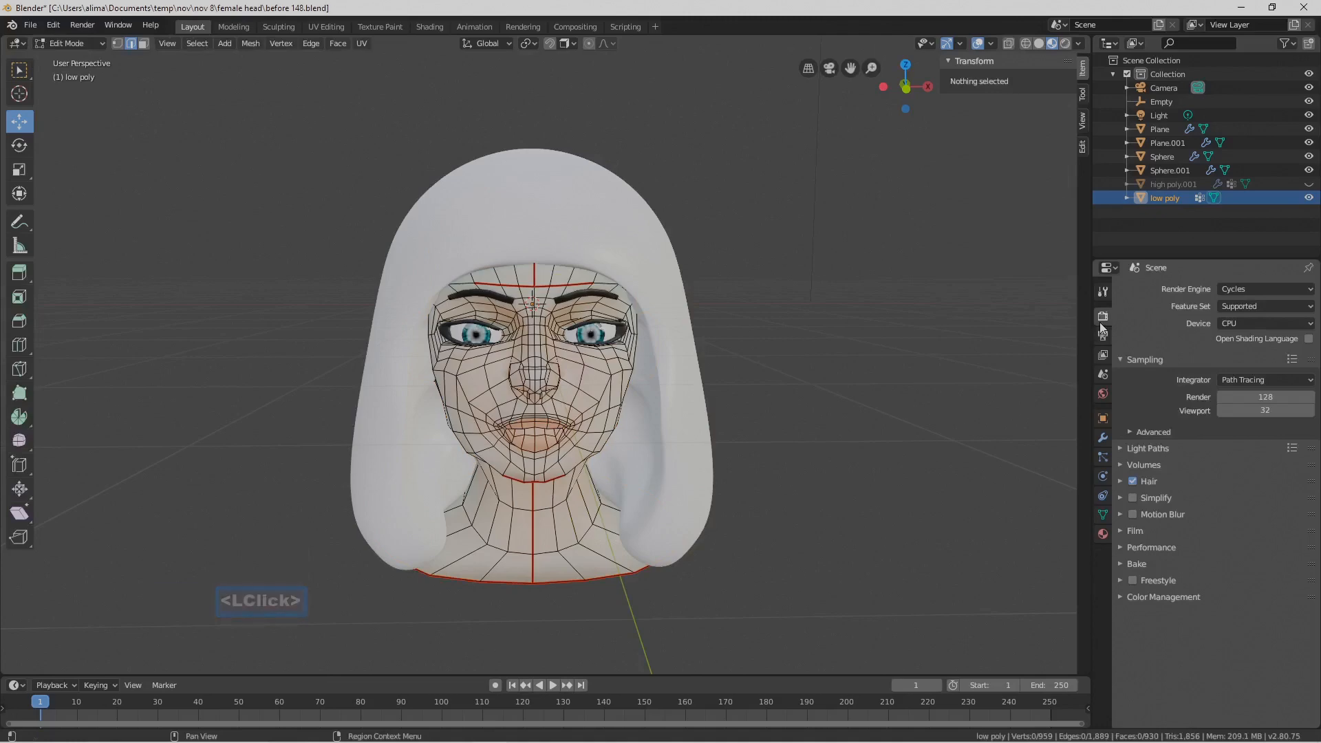
left_click(1104, 293)
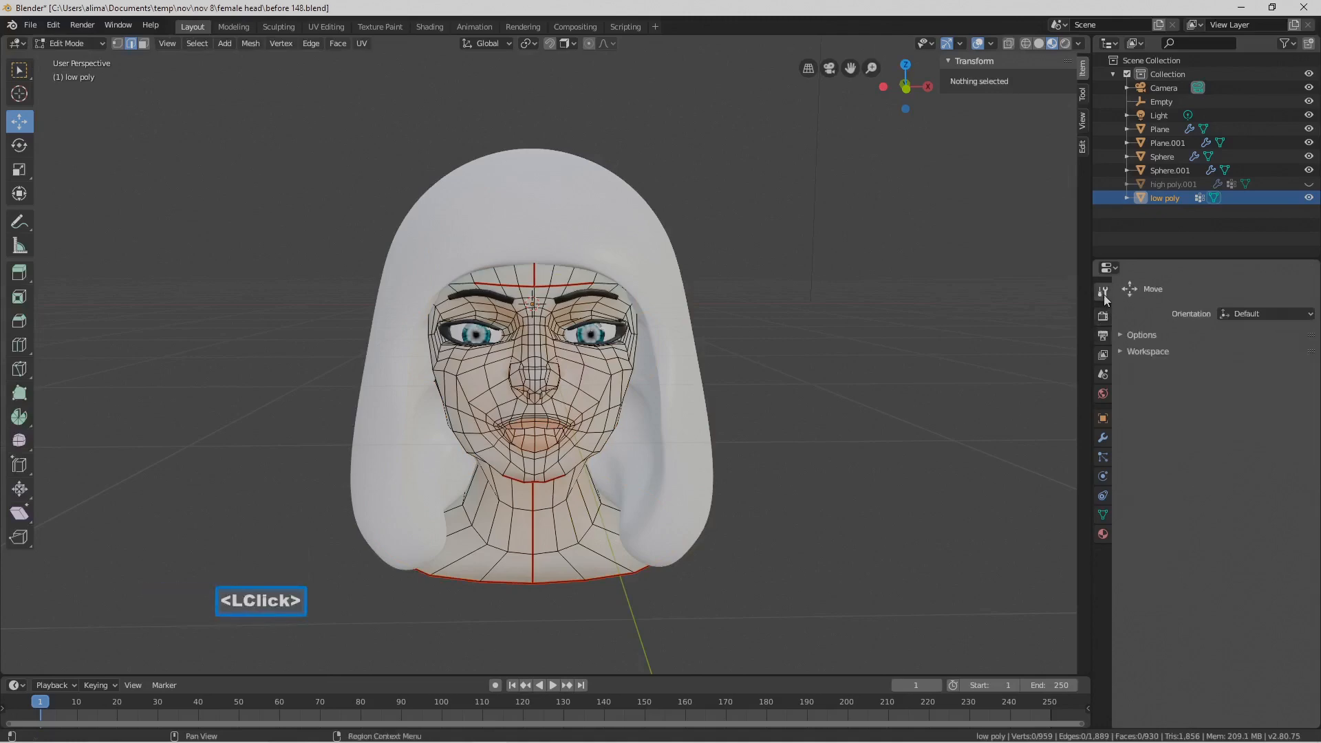
left_click(1120, 336)
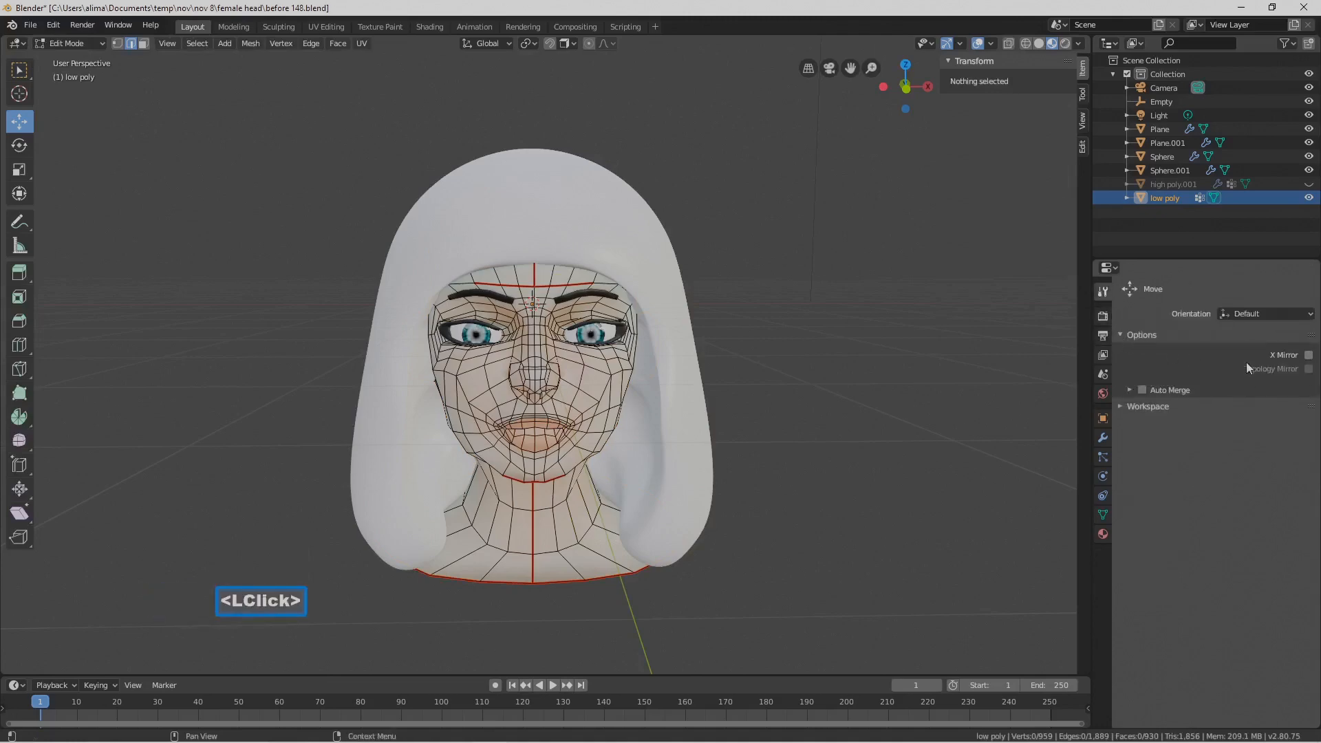
left_click(1122, 336)
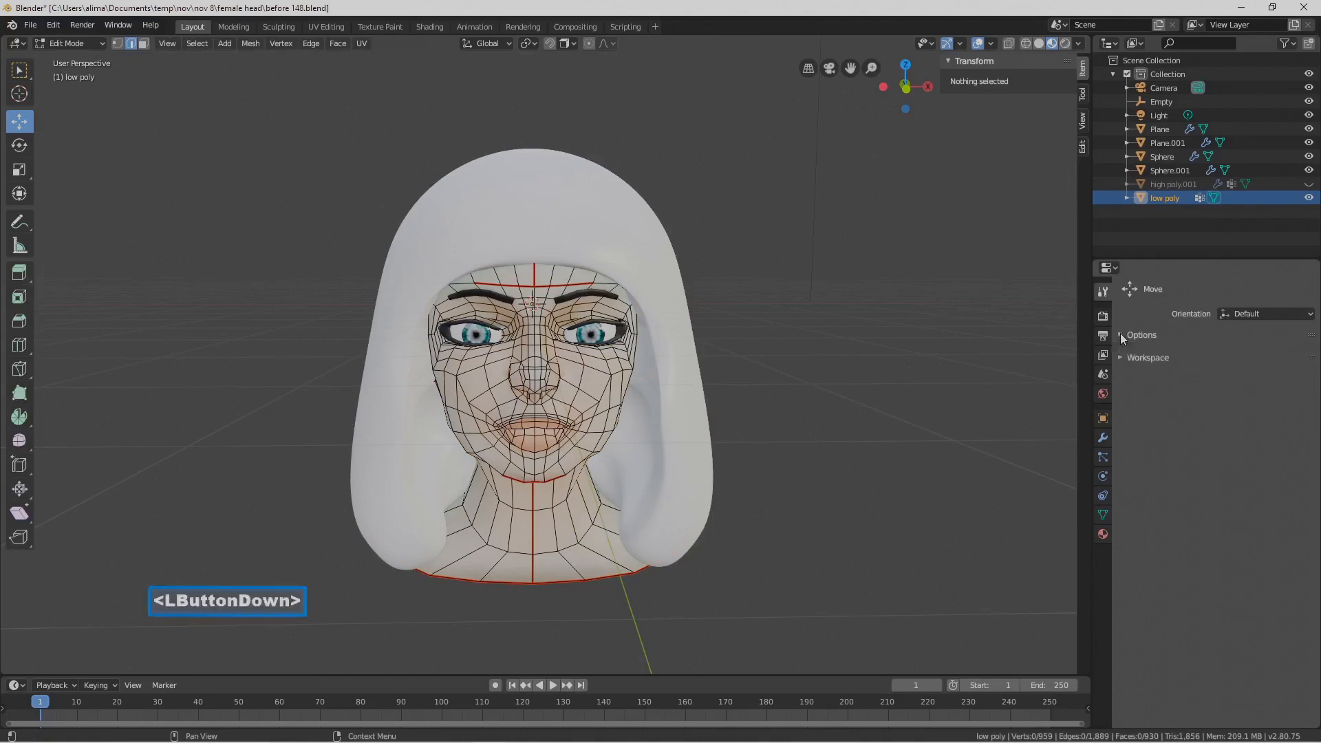
left_click(102, 43)
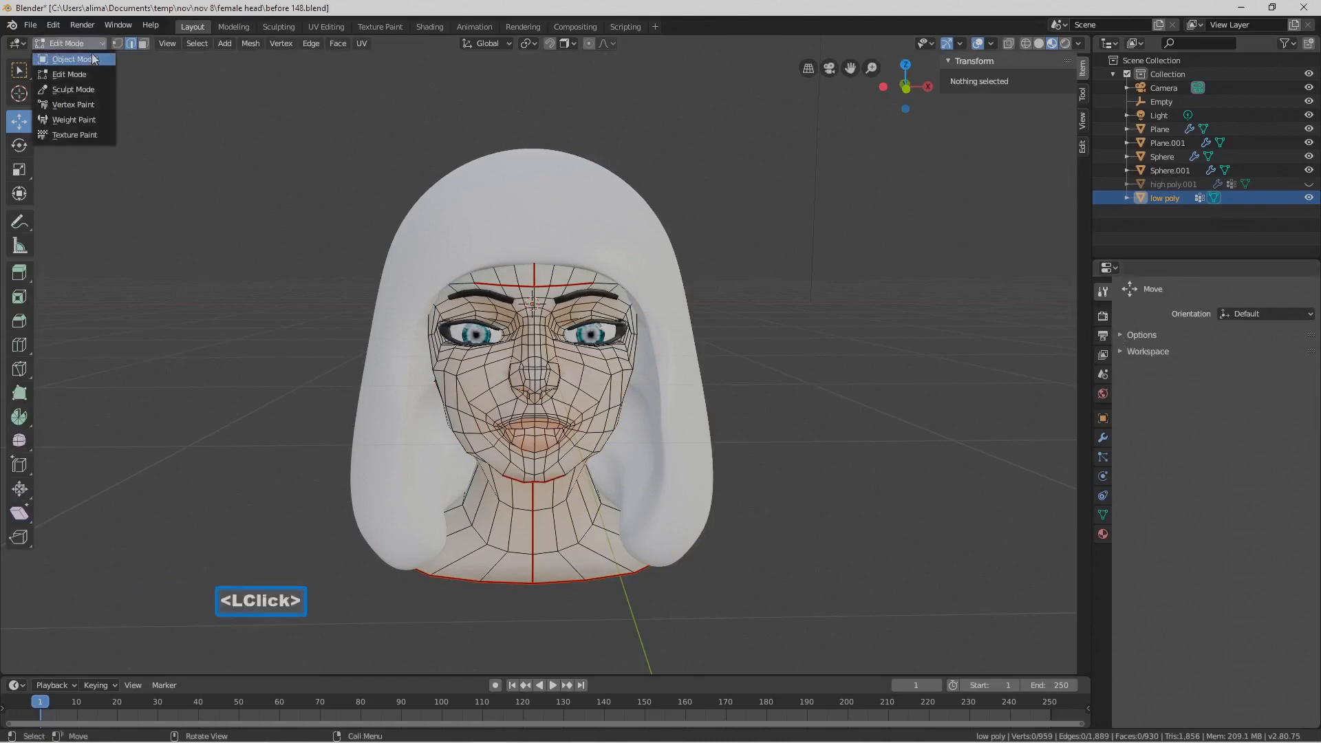
left_click(104, 60)
Put the hair sphere back into Sculpt Mode and save the scene as before 149.blend
left_click(669, 269)
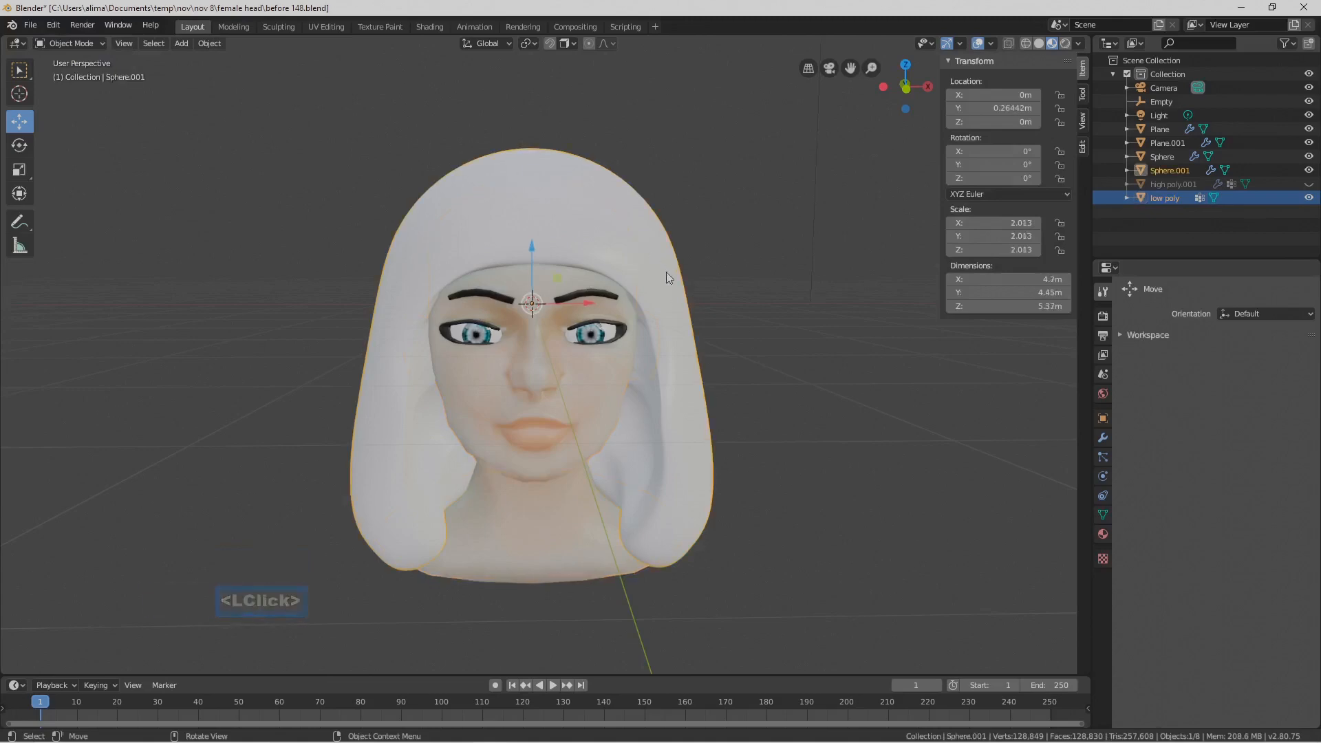
left_click(101, 44)
left_click(104, 87)
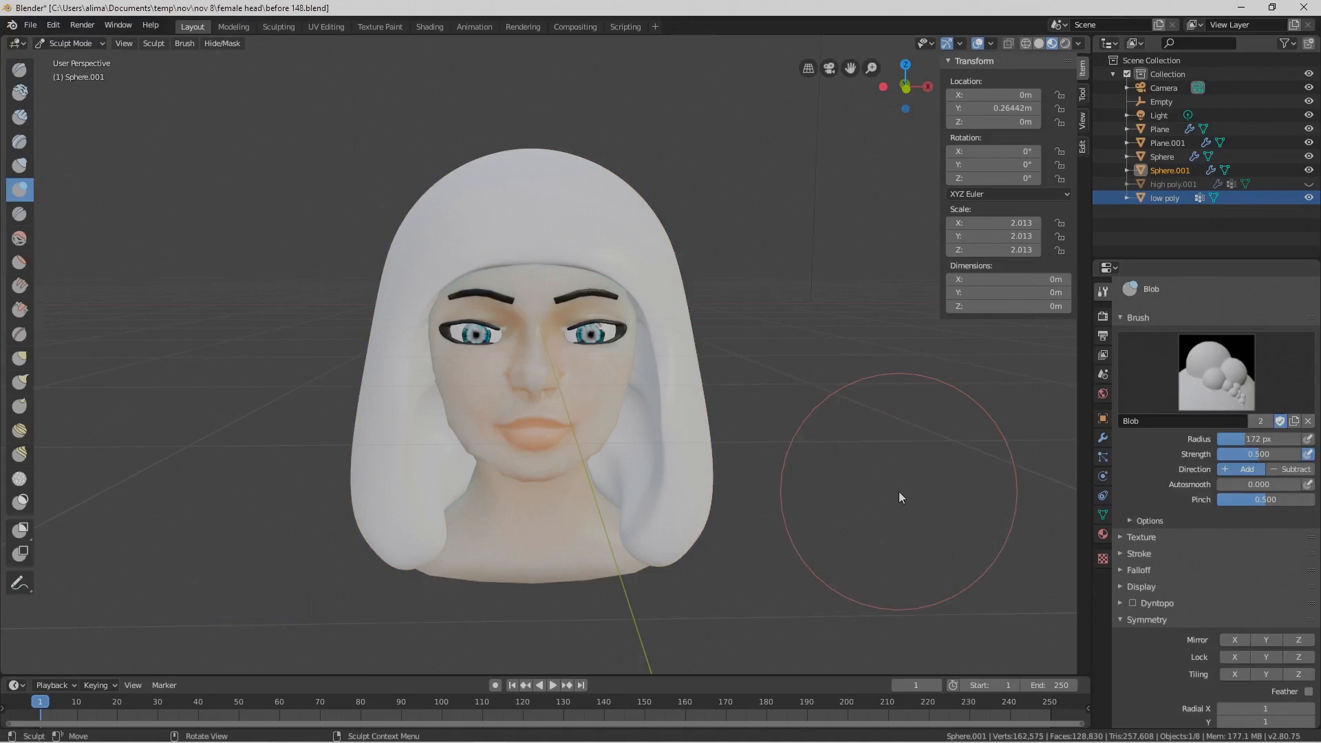
key("Pause")
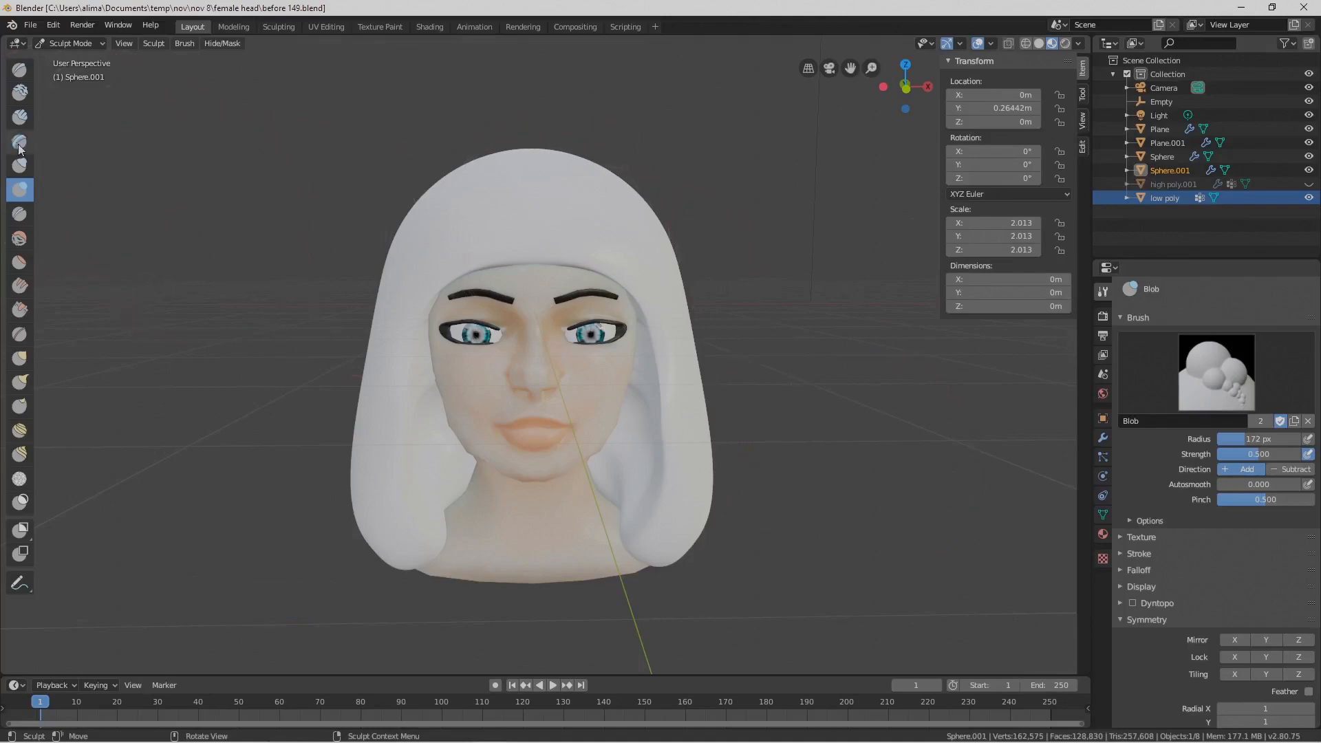
Score the front of the hair above one eye with the Crease brush at a 71 px radius
left_click(20, 215)
mouse_move(555, 242)
middle_mouse_down()
mouse_move(574, 286)
mouse_move(558, 341)
mouse_move(534, 261)
middle_mouse_up()
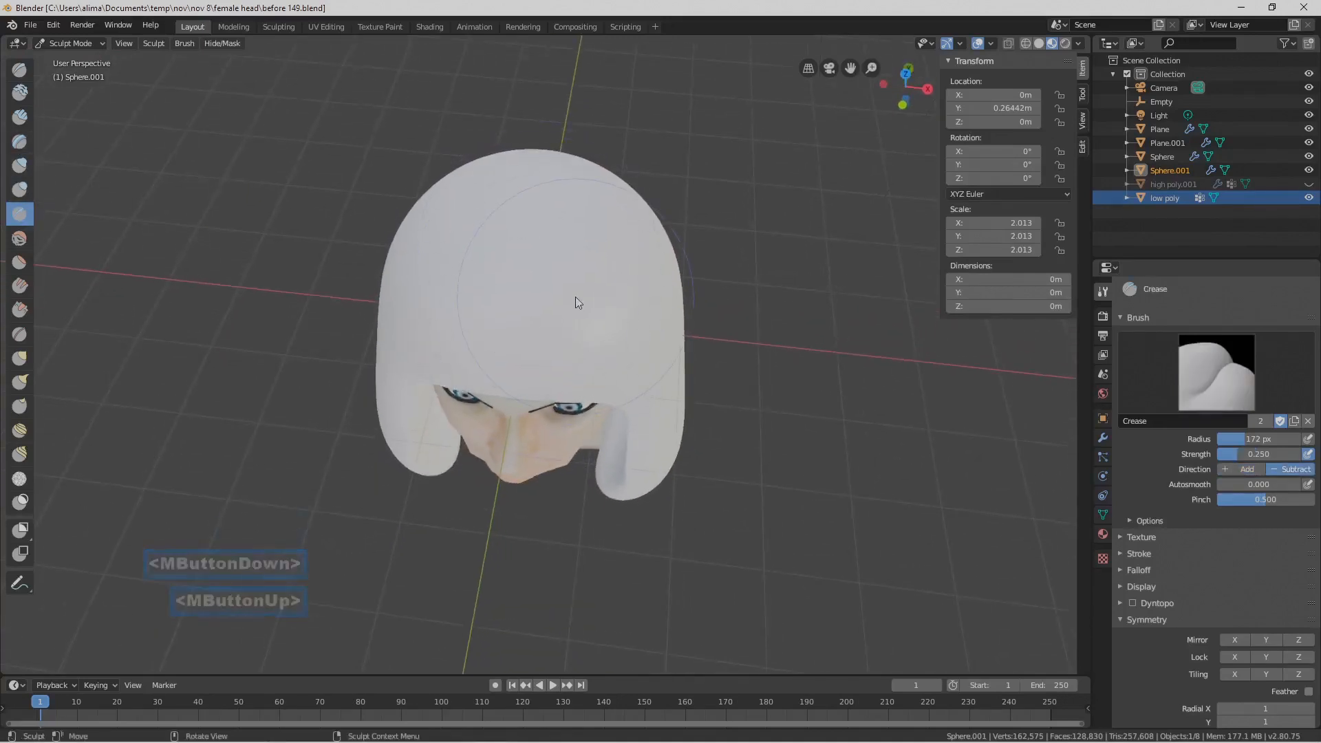
key("f")
left_click(506, 300)
mouse_move(545, 316)
middle_mouse_down()
mouse_move(563, 291)
mouse_move(564, 327)
middle_mouse_up()
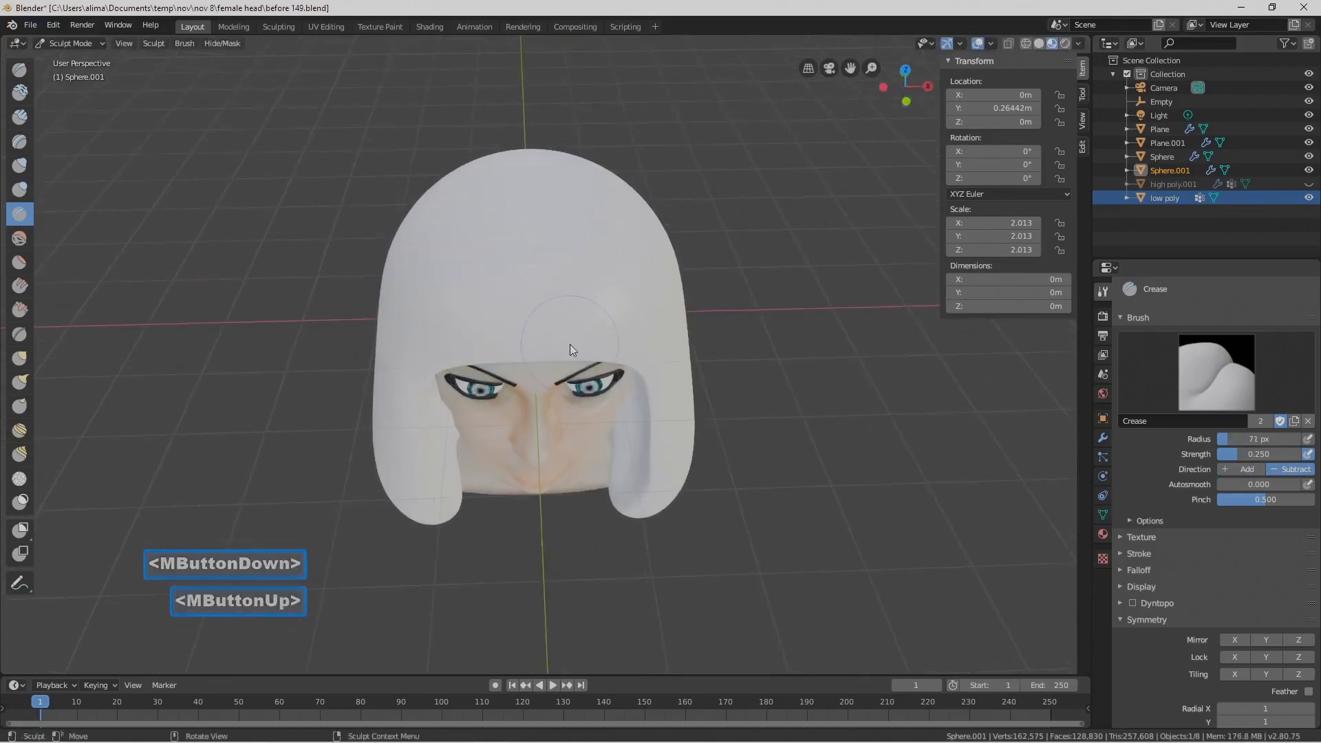
mouse_move(577, 267)
left_mouse_down()
mouse_move(569, 229)
mouse_move(572, 303)
mouse_move(565, 222)
left_mouse_up()
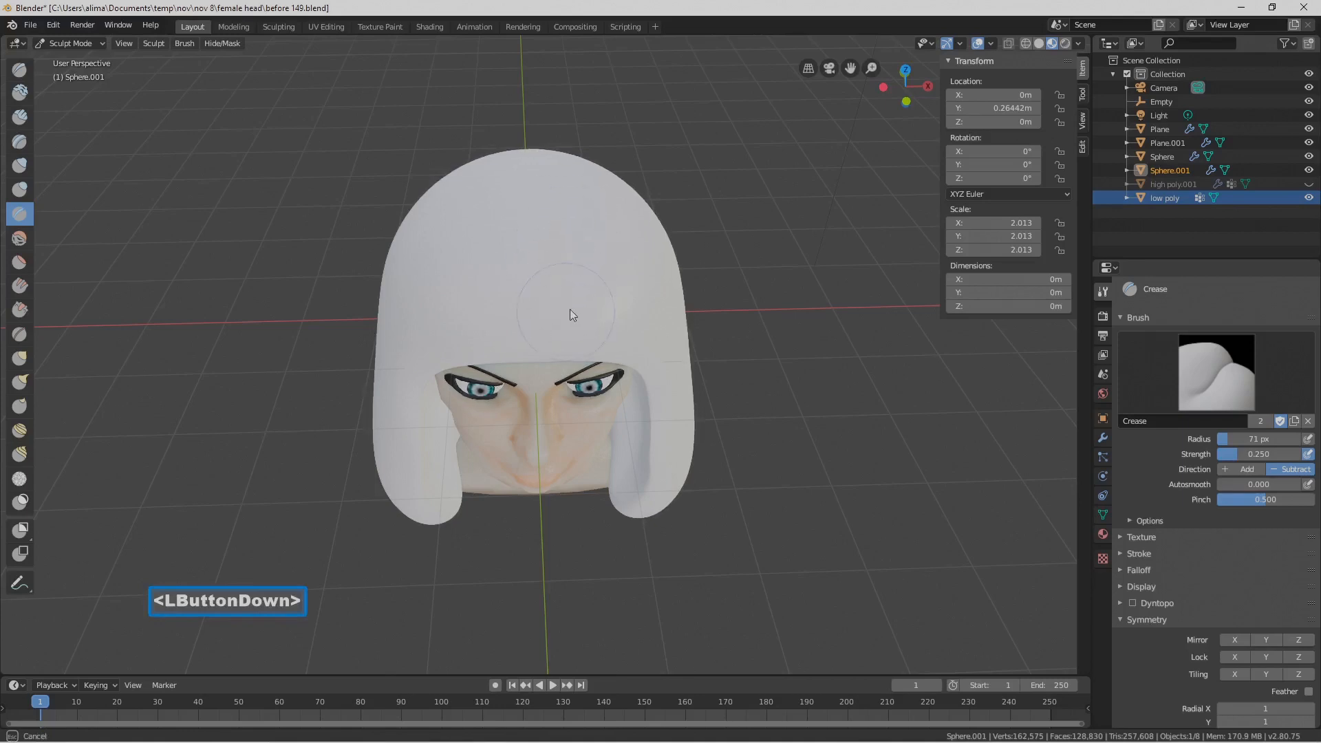
mouse_move(571, 291)
left_mouse_down()
mouse_move(571, 267)
mouse_move(572, 317)
mouse_move(565, 262)
mouse_move(570, 317)
left_mouse_up()
Deepen an off-centre hair parting from the forehead up to the crown with the Crease brush at a 100 px radius
key("f")
left_click(592, 274)
mouse_move(568, 303)
left_mouse_down()
mouse_move(567, 276)
mouse_move(569, 358)
left_mouse_up()
mouse_move(567, 187)
left_mouse_down()
mouse_move(564, 282)
mouse_move(571, 237)
mouse_move(575, 248)
left_mouse_up()
mouse_move(575, 248)
middle_mouse_down()
mouse_move(599, 308)
mouse_move(609, 286)
mouse_move(575, 216)
mouse_move(561, 221)
middle_mouse_up()
mouse_move(560, 221)
left_mouse_down()
mouse_move(568, 189)
mouse_move(563, 222)
mouse_move(589, 250)
left_mouse_up()
mouse_move(589, 250)
middle_mouse_down()
mouse_move(603, 212)
mouse_move(567, 234)
mouse_move(551, 275)
middle_mouse_up()
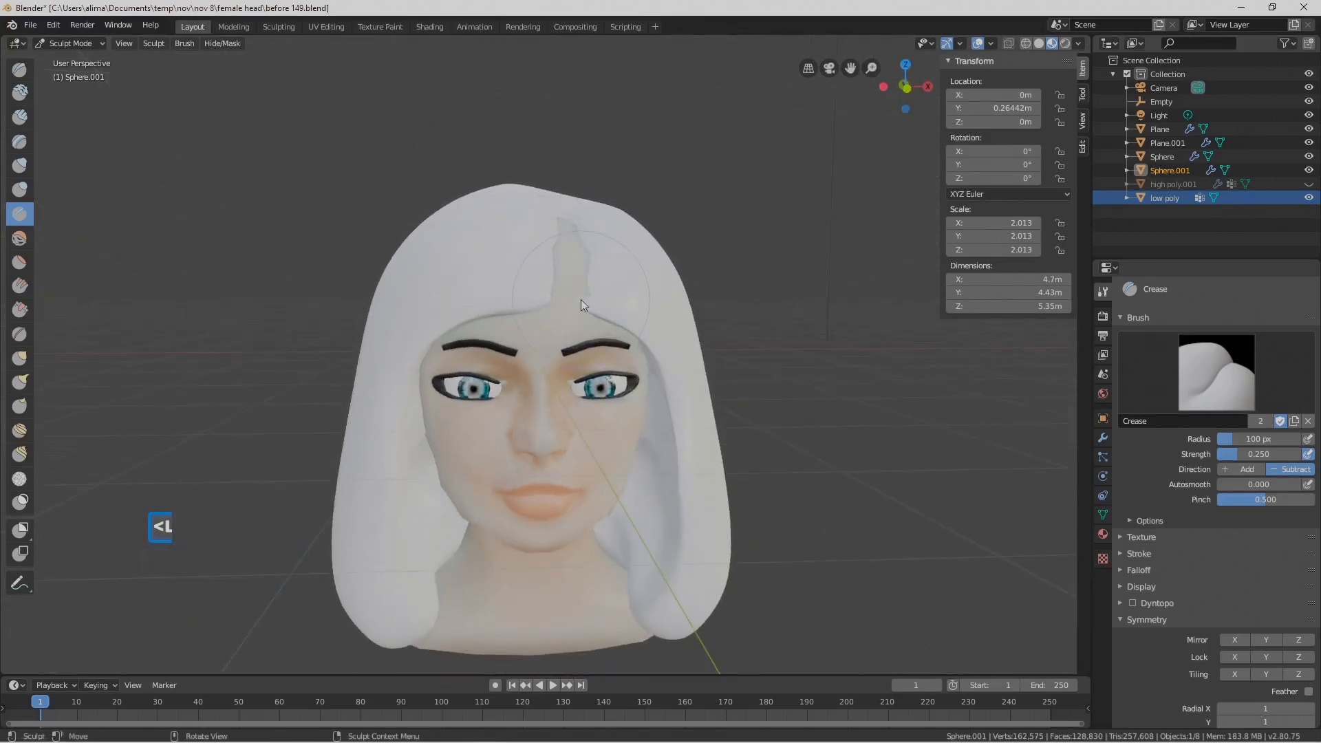
mouse_move(564, 300)
middle_mouse_down()
mouse_move(549, 316)
mouse_move(571, 288)
middle_mouse_up()
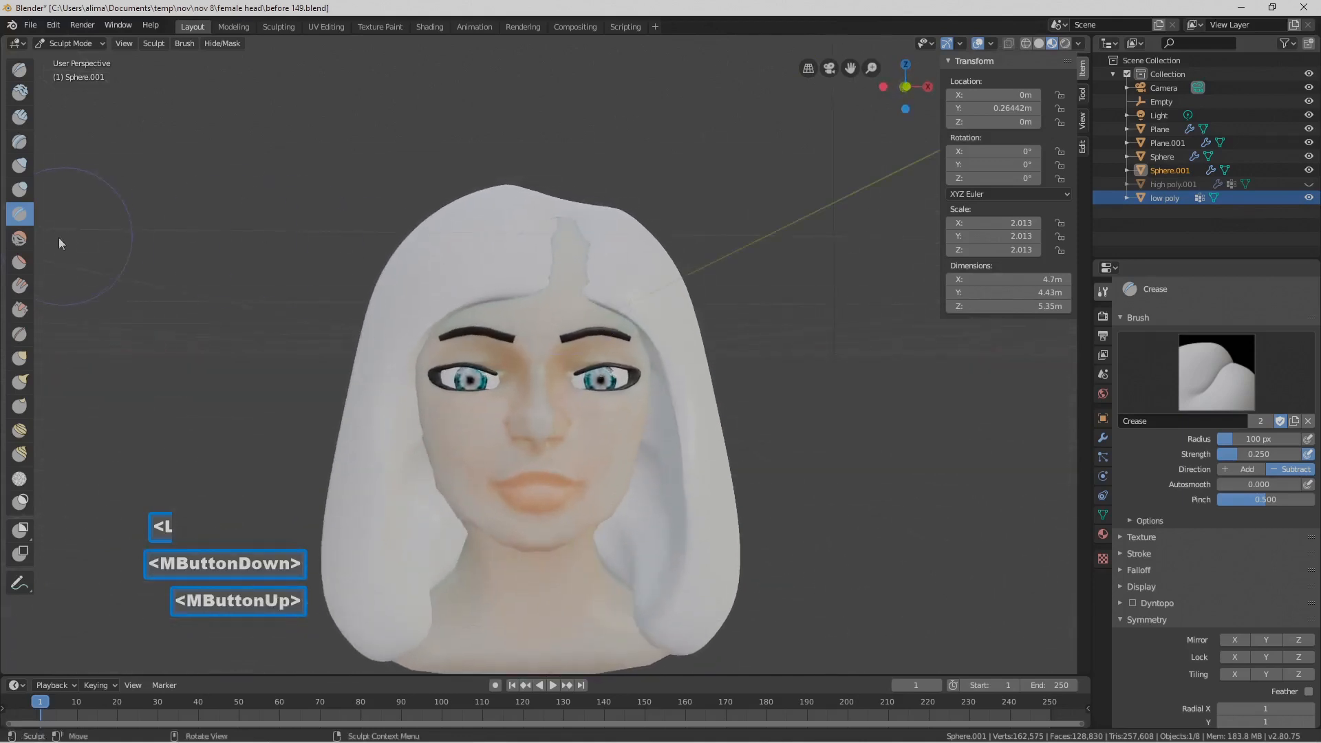
Switch to the Grab brush and set its radius to 151 px
left_click(20, 359)
key("f")
left_click(521, 267)
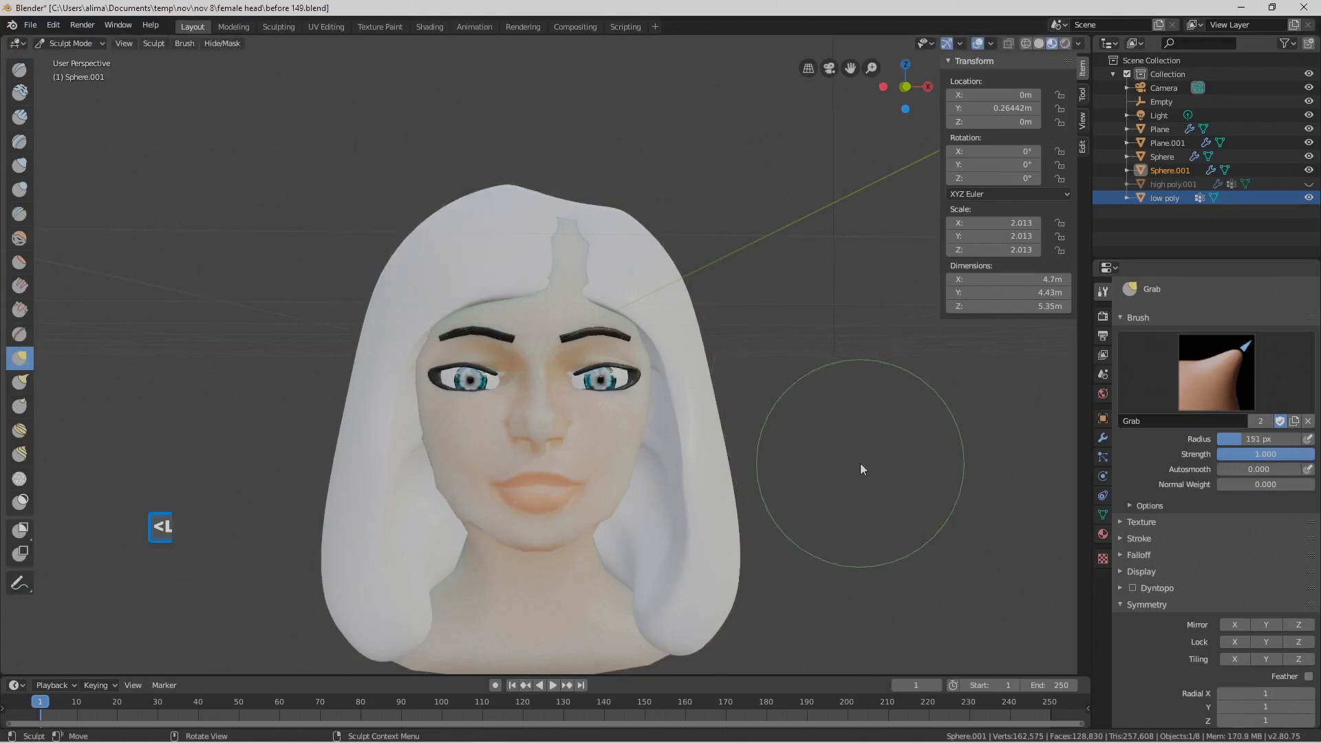
Save the file as before 150.blend and pull up the hair crown beside the parting with the Grab brush
key("Pause")
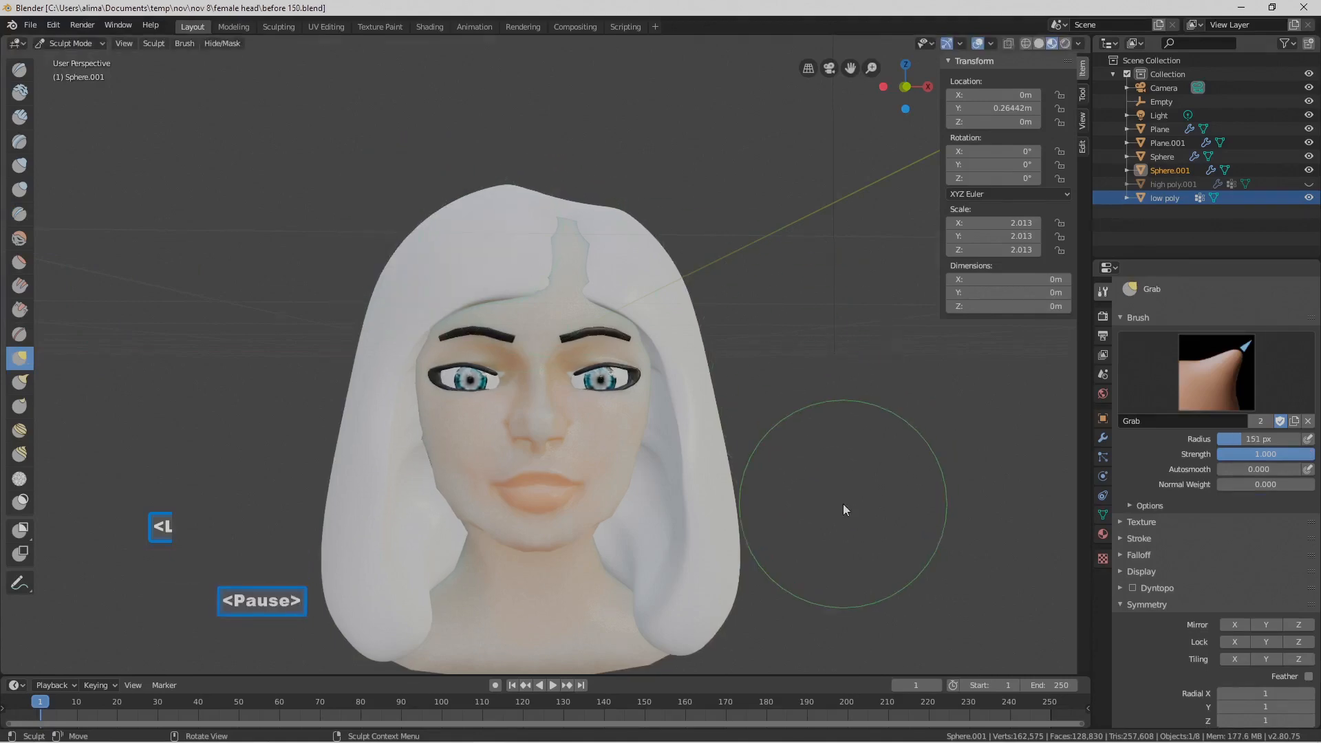
mouse_move(530, 245)
left_mouse_down()
mouse_move(517, 184)
mouse_move(468, 202)
left_mouse_up()
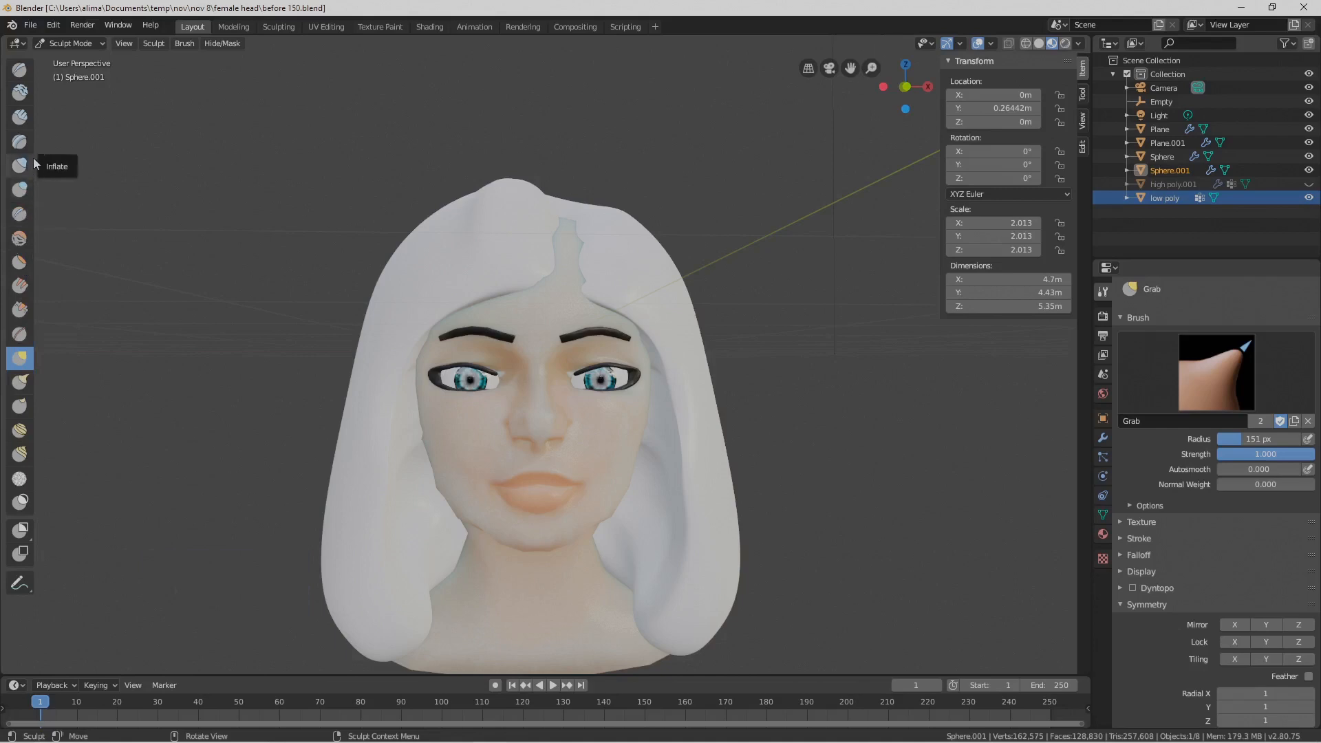
middle_click_drag(341, 156, 427, 172)
left_click_drag(475, 166, 477, 168)
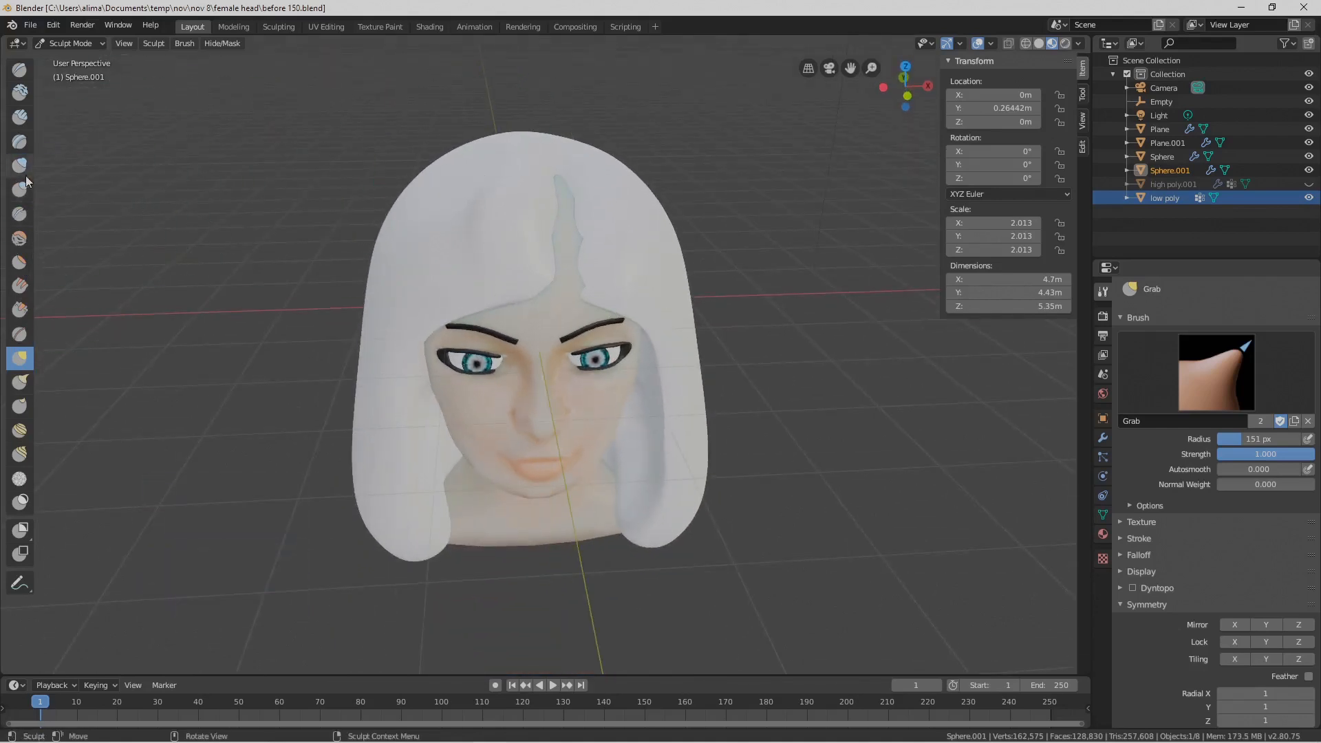
Add volume to the raised hair section beside the parting with the Inflate brush and smooth it
left_click(26, 173)
mouse_move(491, 197)
left_mouse_down()
mouse_move(484, 153)
mouse_move(448, 156)
mouse_move(497, 167)
mouse_move(468, 231)
left_mouse_up()
mouse_move(469, 231)
middle_mouse_down()
mouse_move(453, 205)
mouse_move(467, 209)
mouse_move(479, 185)
mouse_move(484, 230)
mouse_move(479, 179)
middle_mouse_up()
left_click(498, 190, "shift")
mouse_move(497, 190)
left_mouse_down("shift")
mouse_move(474, 217)
mouse_move(505, 176)
mouse_move(490, 196)
left_mouse_up("shift")
mouse_move(490, 196)
middle_mouse_down()
mouse_move(479, 207)
mouse_move(490, 271)
middle_mouse_up()
left_click(494, 176, "shift")
left_click_drag(494, 177, 478, 184, "shift")
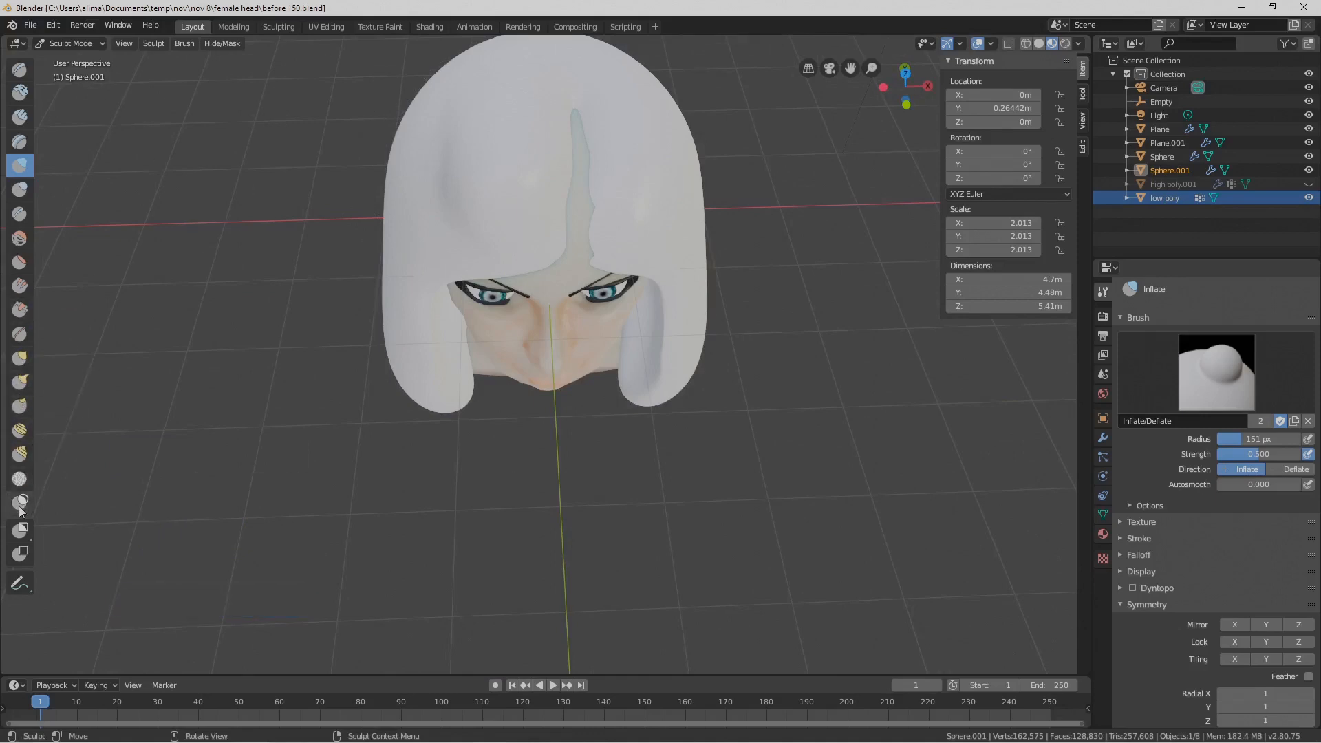
Even out the bulging hair crown beside the parting with repeated Flatten brush strokes
left_click(19, 261)
middle_click_drag(148, 270, 206, 240)
left_click_drag(465, 141, 467, 207)
mouse_move(480, 209)
middle_mouse_down()
mouse_move(455, 142)
mouse_move(479, 141)
middle_mouse_up()
left_click_drag(494, 139, 506, 149)
left_click(515, 163)
double_click(512, 167)
mouse_move(510, 171)
middle_mouse_down()
mouse_move(464, 212)
mouse_move(514, 196)
mouse_move(527, 211)
middle_mouse_up()
double_click(524, 208)
mouse_move(516, 201)
left_mouse_down()
mouse_move(486, 171)
mouse_move(453, 171)
left_mouse_up()
double_click(453, 174)
left_click(456, 192)
Reshape the edge of the raised hair along the parting with the Grab brush
middle_click_drag(514, 260, 498, 238)
middle_click_drag(478, 208, 507, 220)
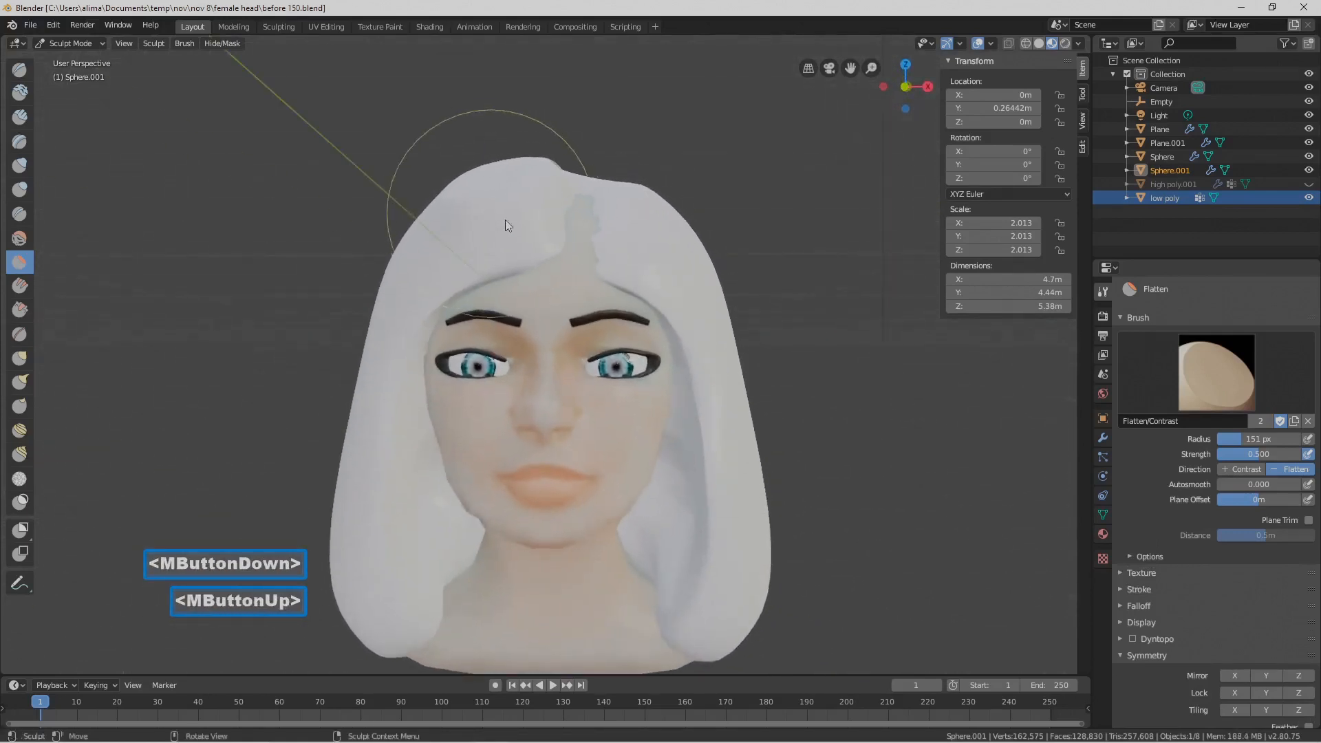
left_click(20, 358)
mouse_move(544, 217)
left_mouse_down()
mouse_move(557, 213)
mouse_move(560, 173)
left_mouse_up()
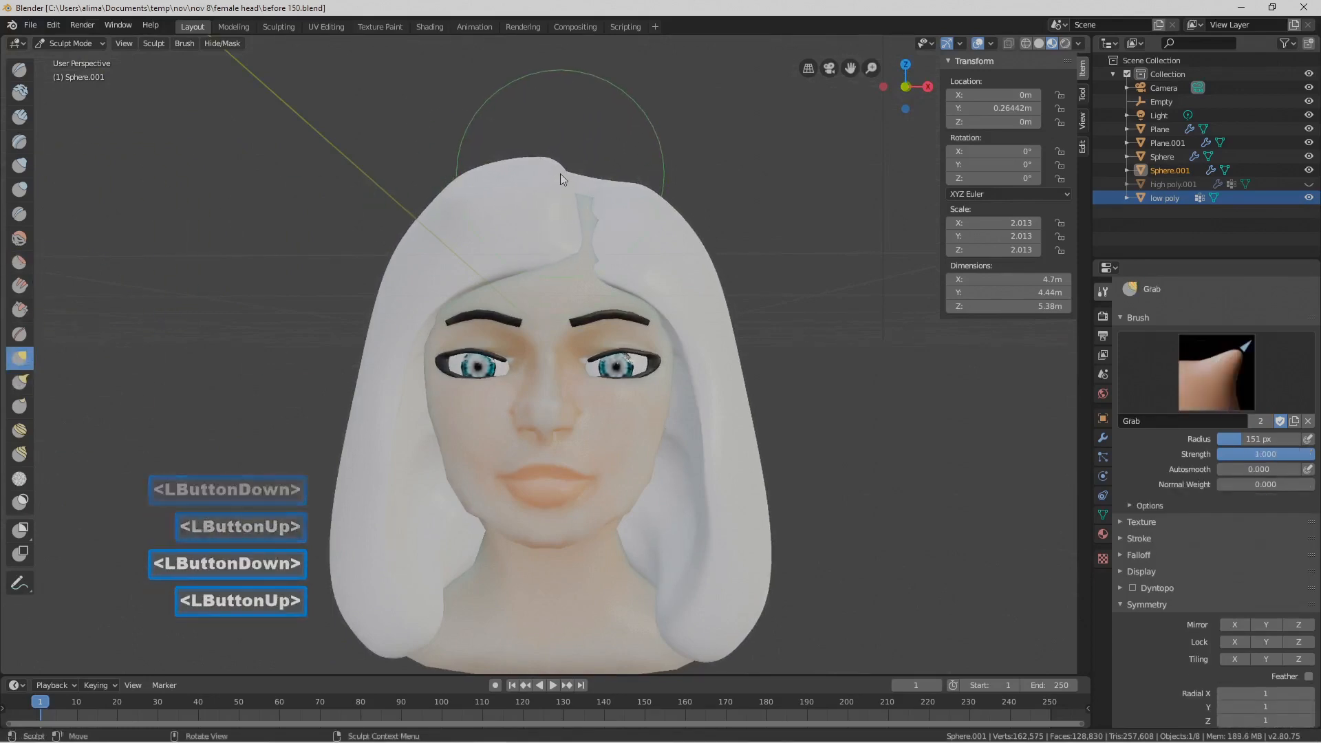
Inflate the hair on the opposite side of the parting and save the file as before 151.blend
middle_click_drag(600, 183, 633, 238)
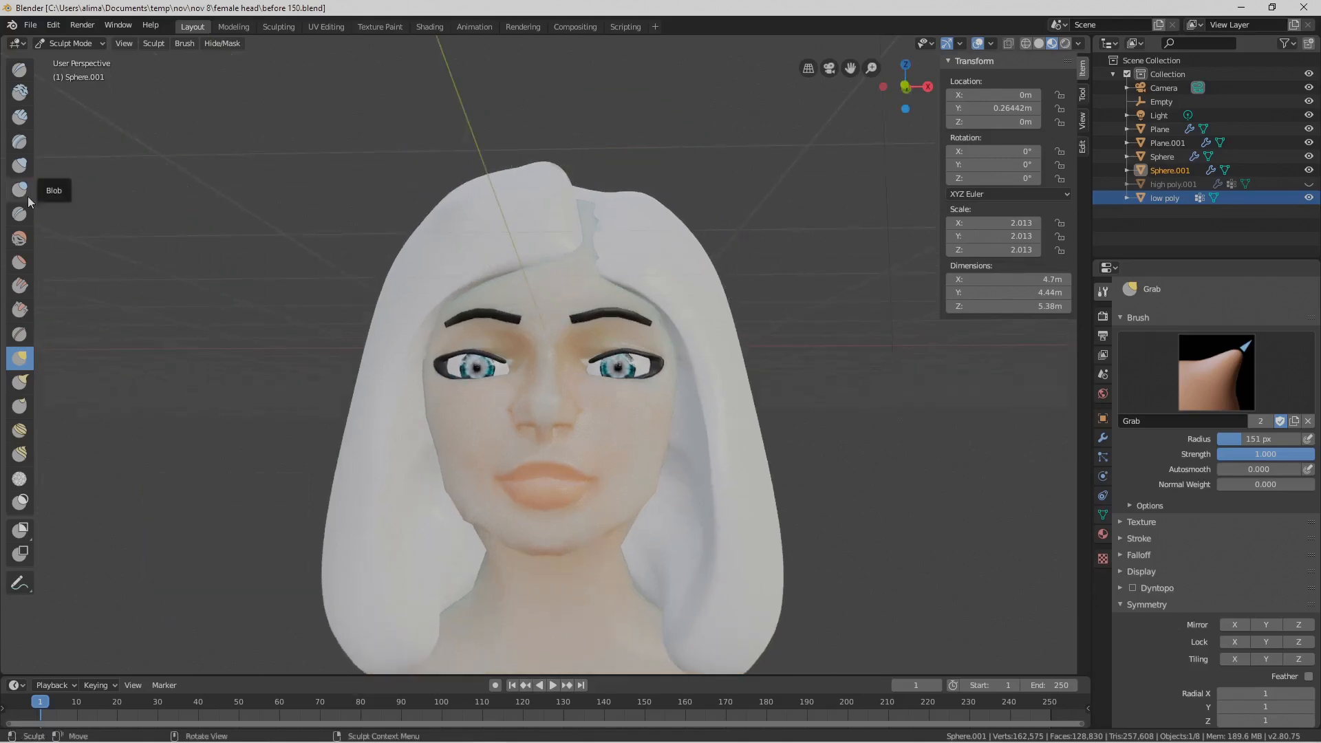
left_click(20, 165)
middle_click_drag(524, 276, 620, 344)
mouse_move(651, 197)
left_mouse_down()
mouse_move(667, 170)
mouse_move(655, 251)
mouse_move(680, 170)
left_mouse_up()
mouse_move(680, 170)
middle_mouse_down()
mouse_move(662, 238)
mouse_move(679, 256)
mouse_move(657, 260)
mouse_move(693, 258)
mouse_move(695, 325)
middle_mouse_up()
middle_click_drag(823, 417, 809, 404, "shift")
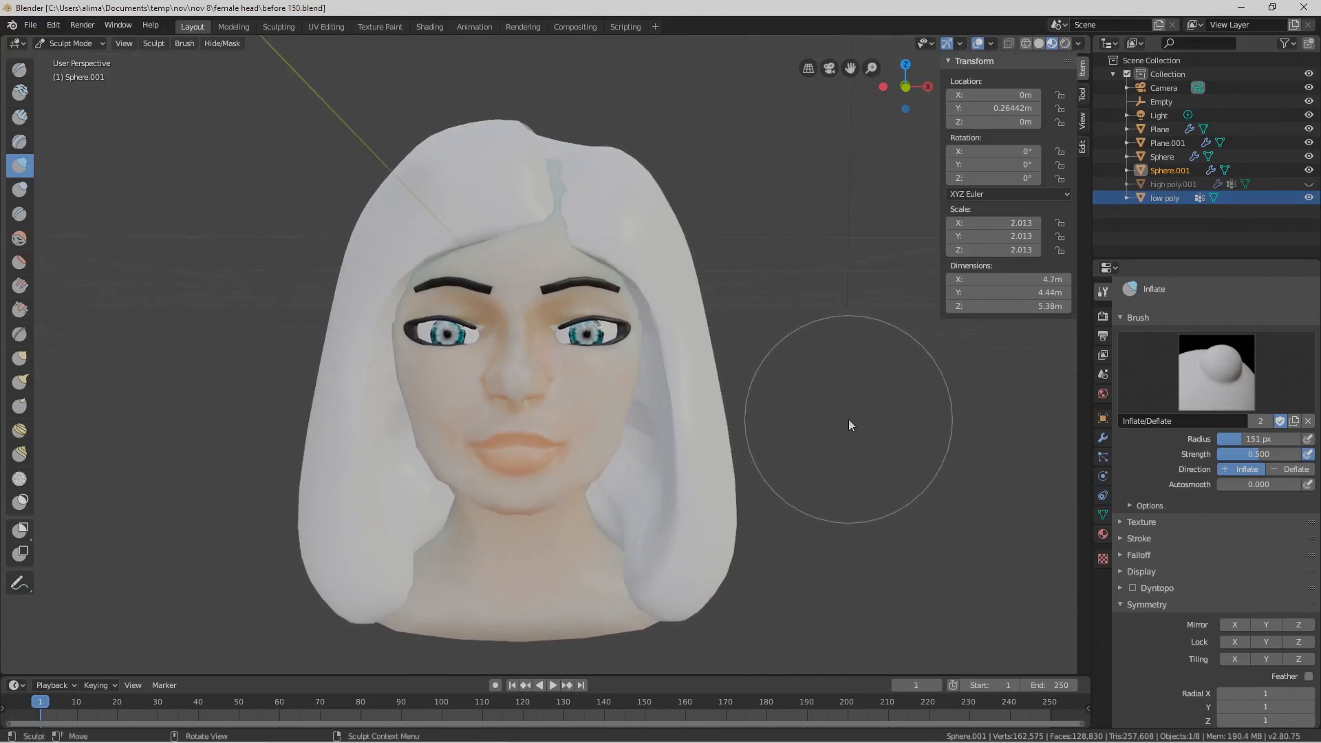
key("Pause")
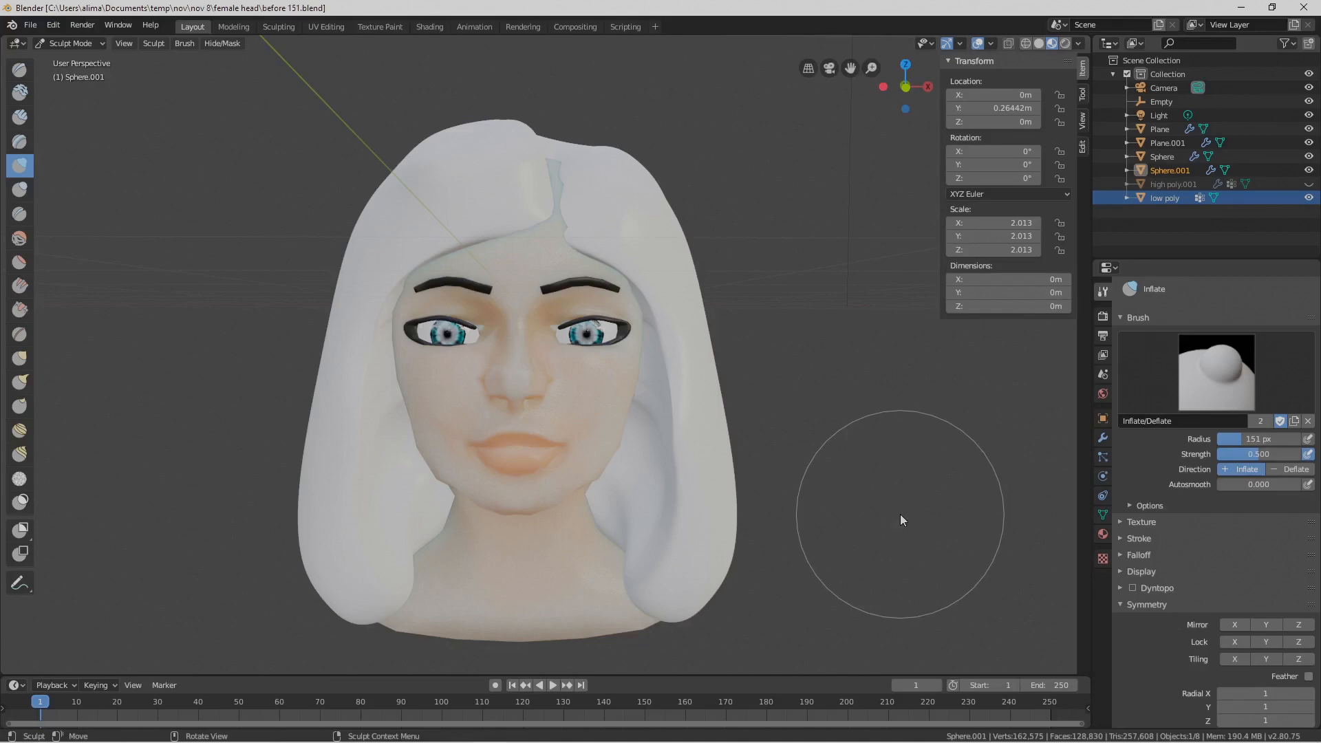
key("Pause")
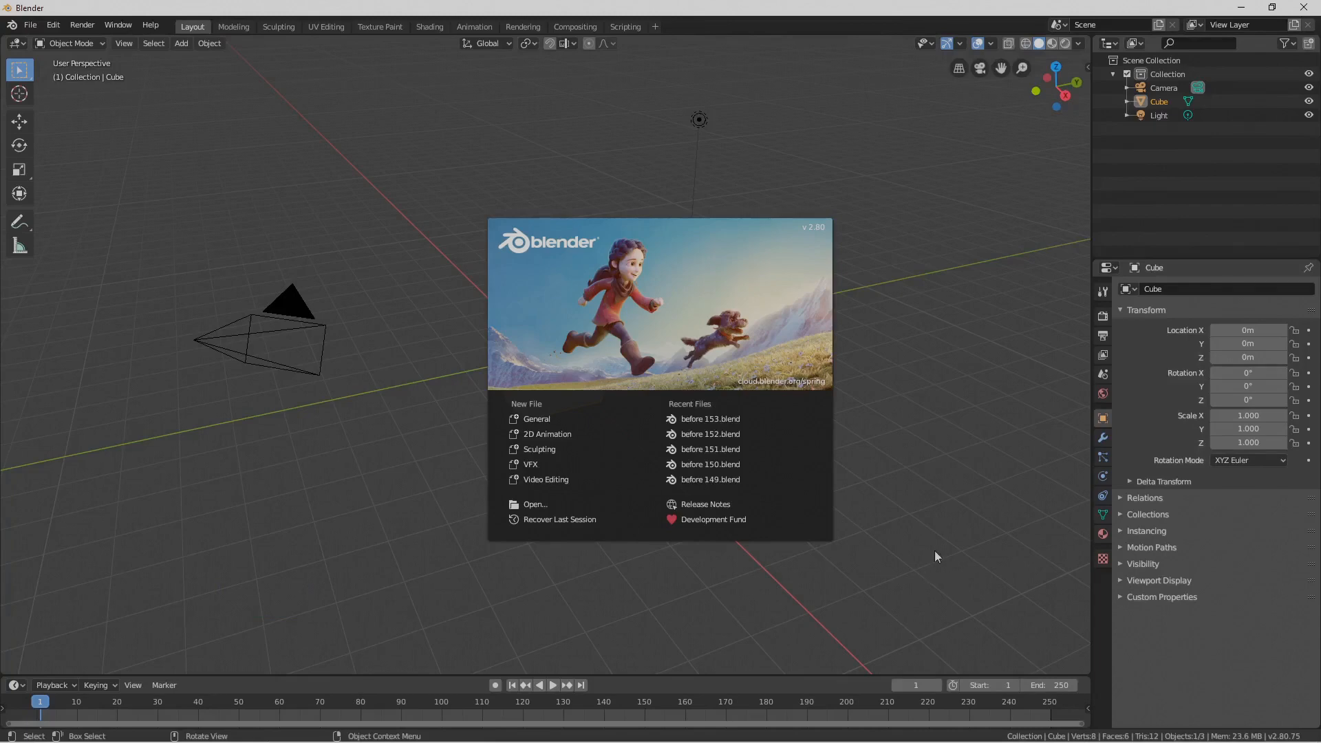
Dismiss the splash screen of the new scene and delete the default cube
left_click(969, 583)
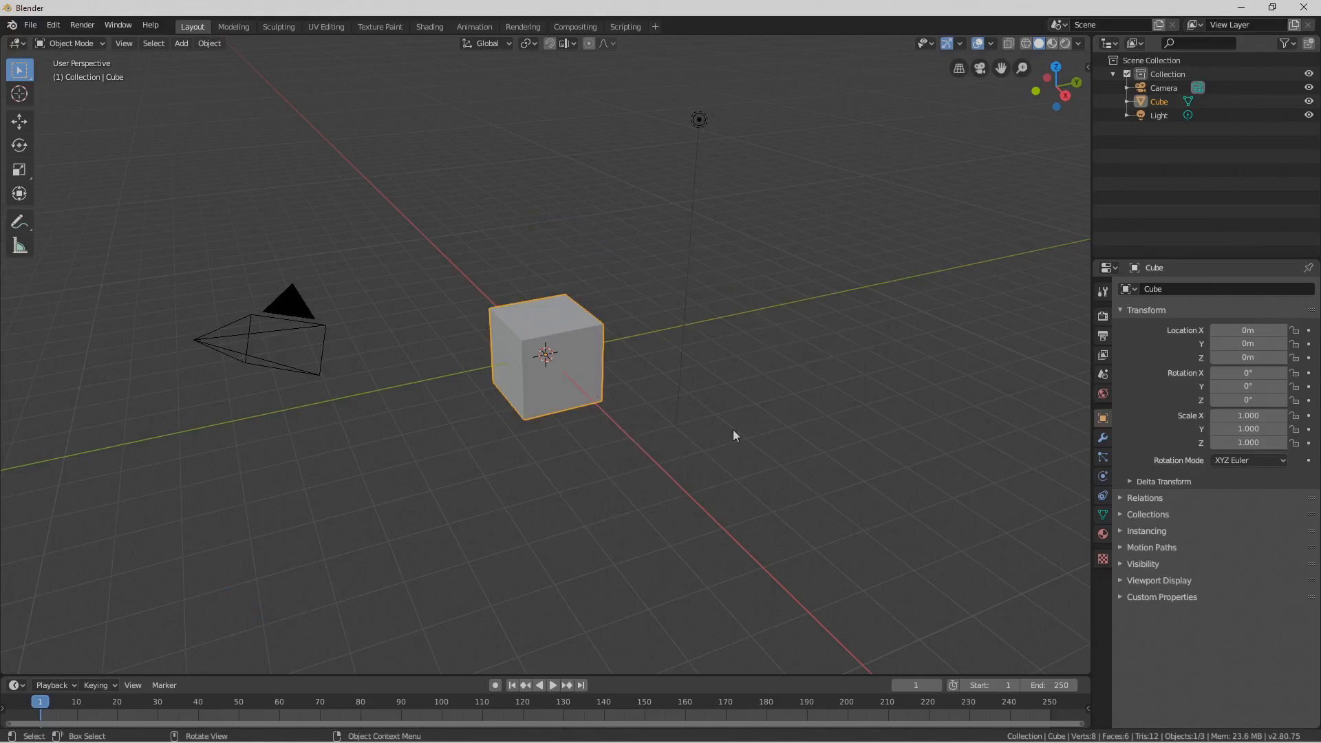
left_click(134, 44)
mouse_move(199, 203)
left_click(377, 259)
middle_click_drag(466, 319, 489, 355)
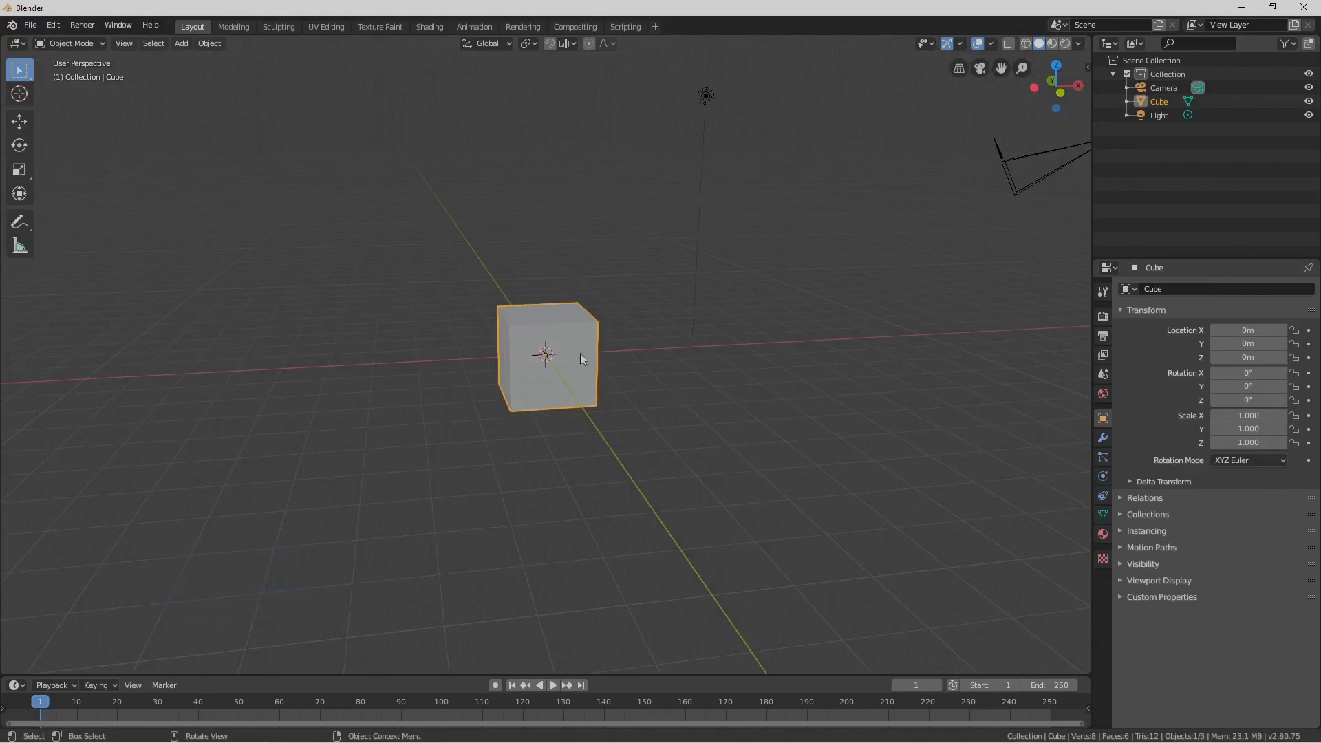
key("x")
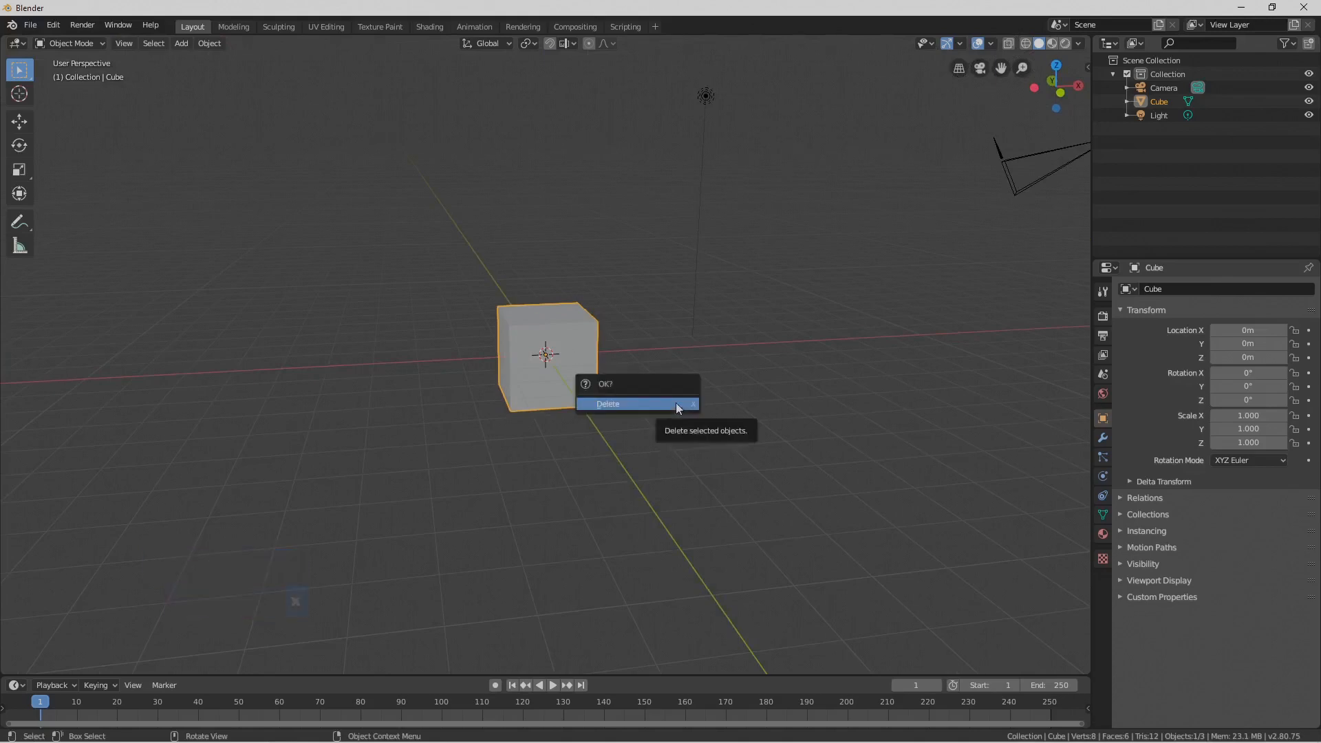
left_click(676, 404)
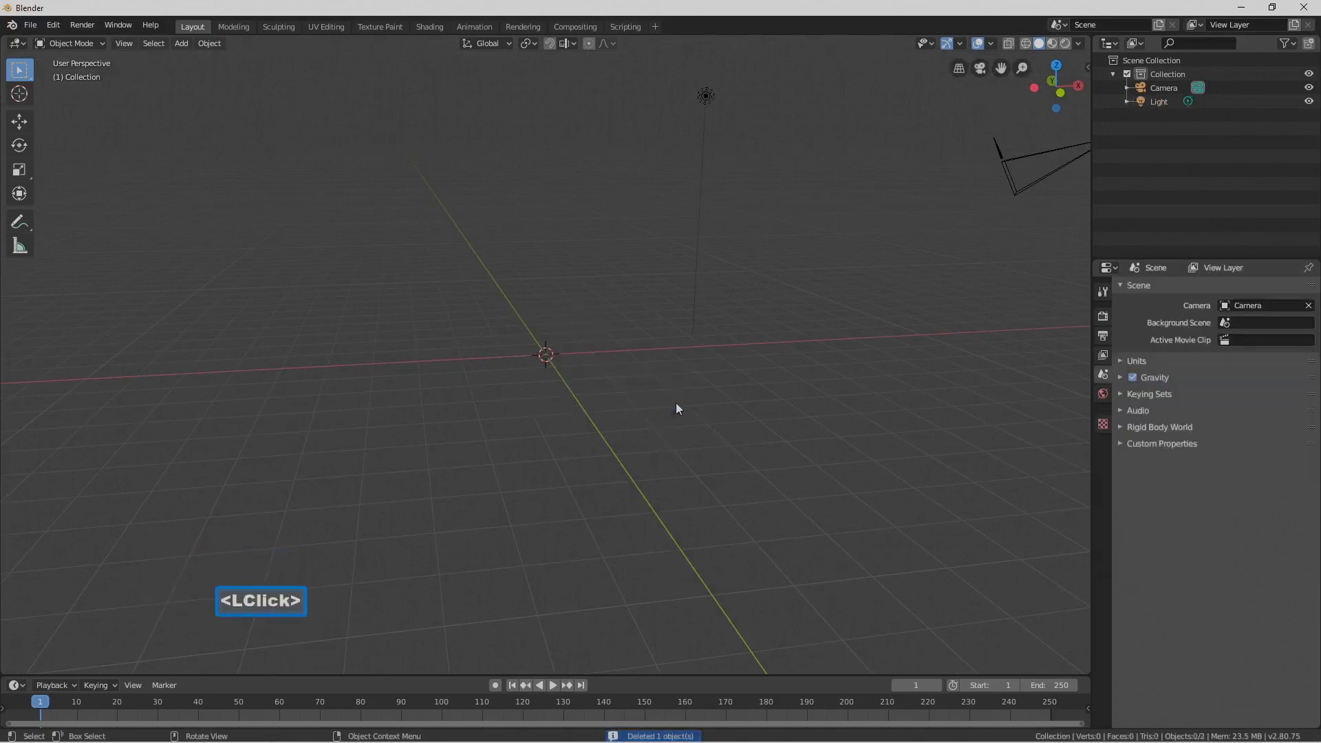
Add a plane mesh at the scene origin
key("shift+a")
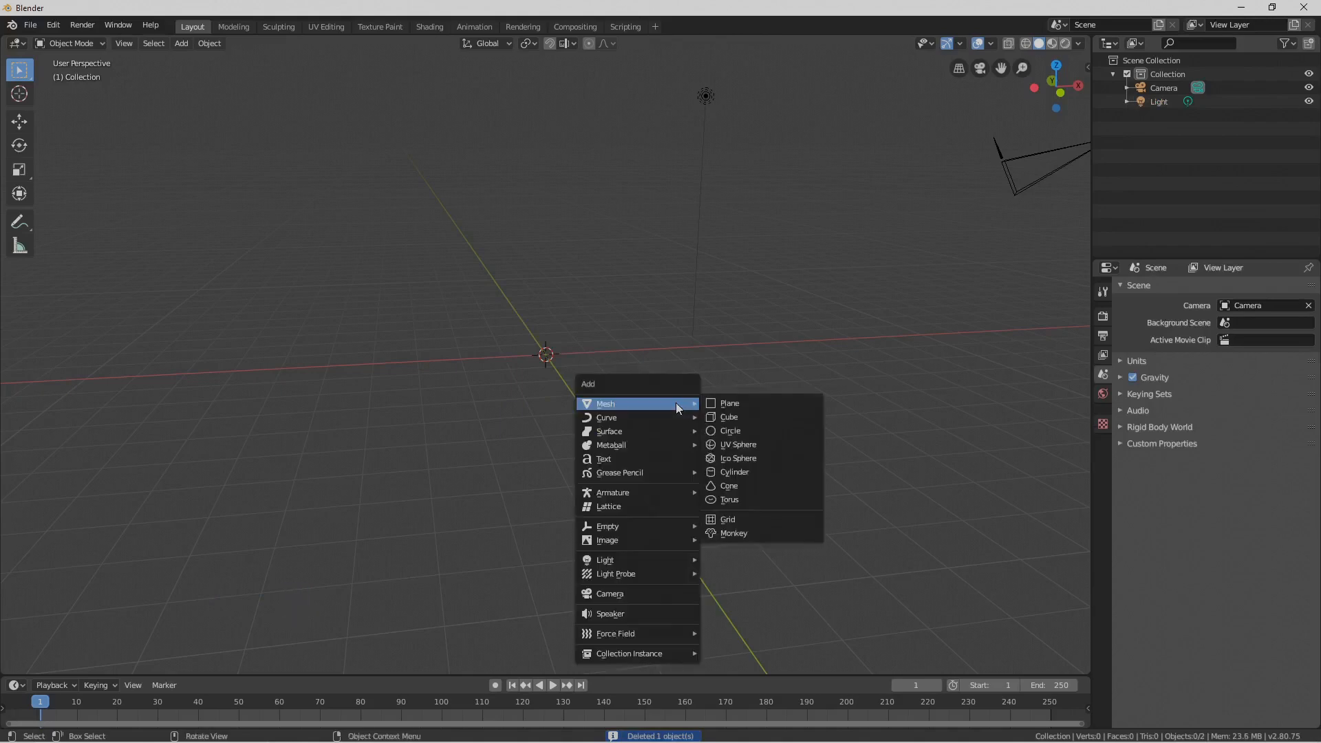
left_click(772, 406)
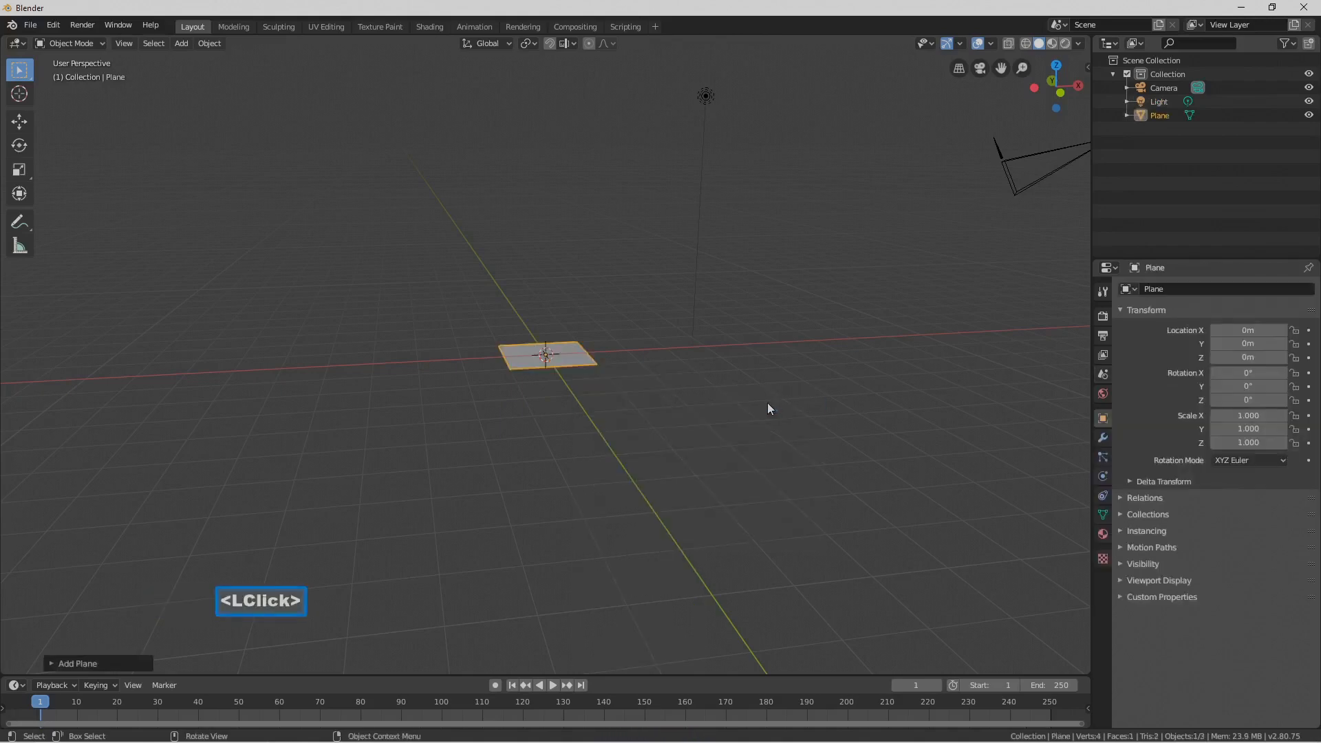
scroll(769, 408, "up", 5)
middle_click_drag(693, 404, 602, 361)
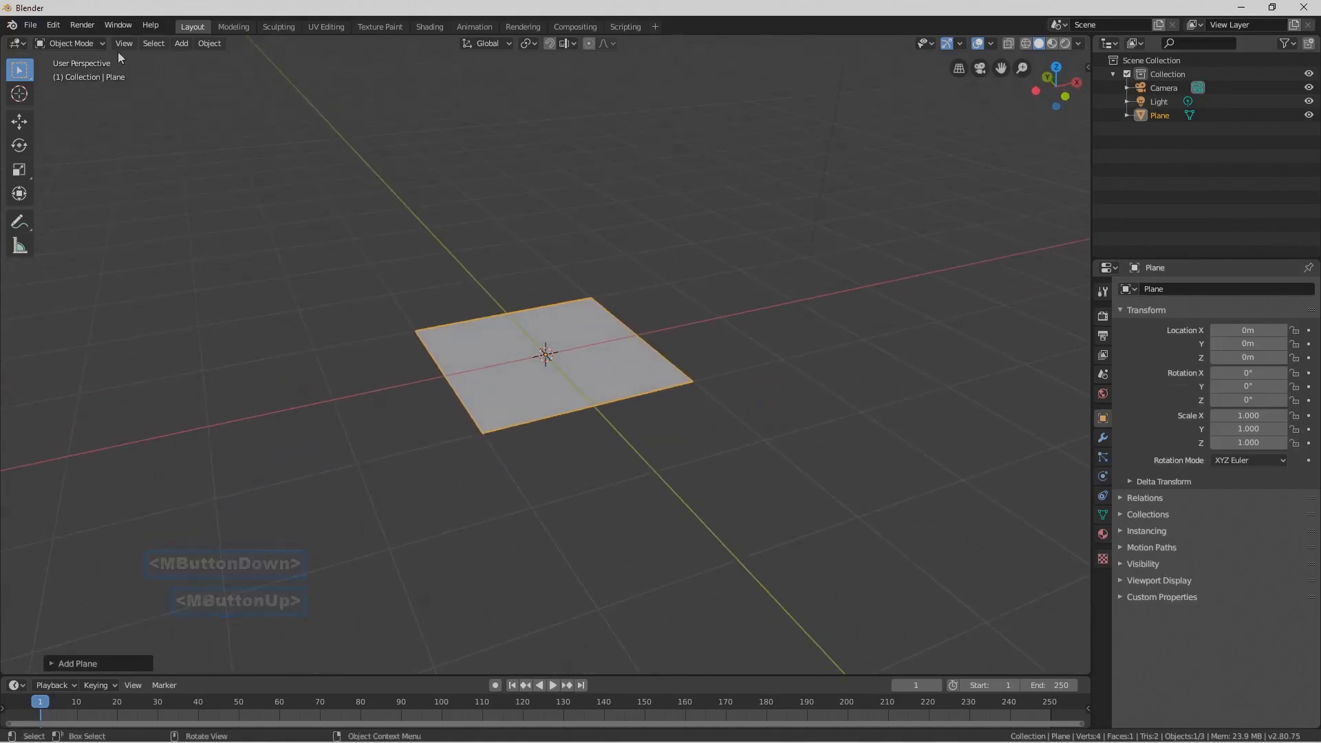
Subdivide the plane in Edit Mode with the number of cuts set to 2
left_click(102, 43)
left_click(101, 75)
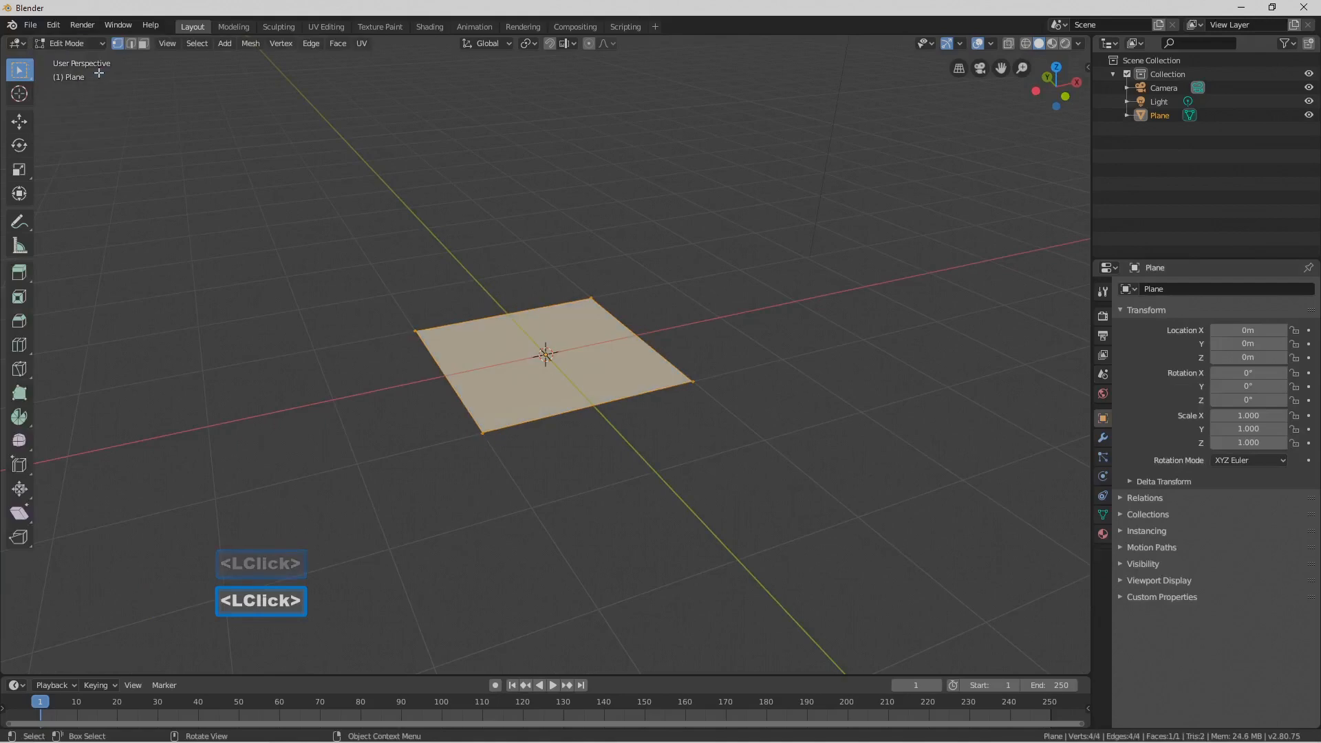
right_click(755, 412)
left_click(753, 388)
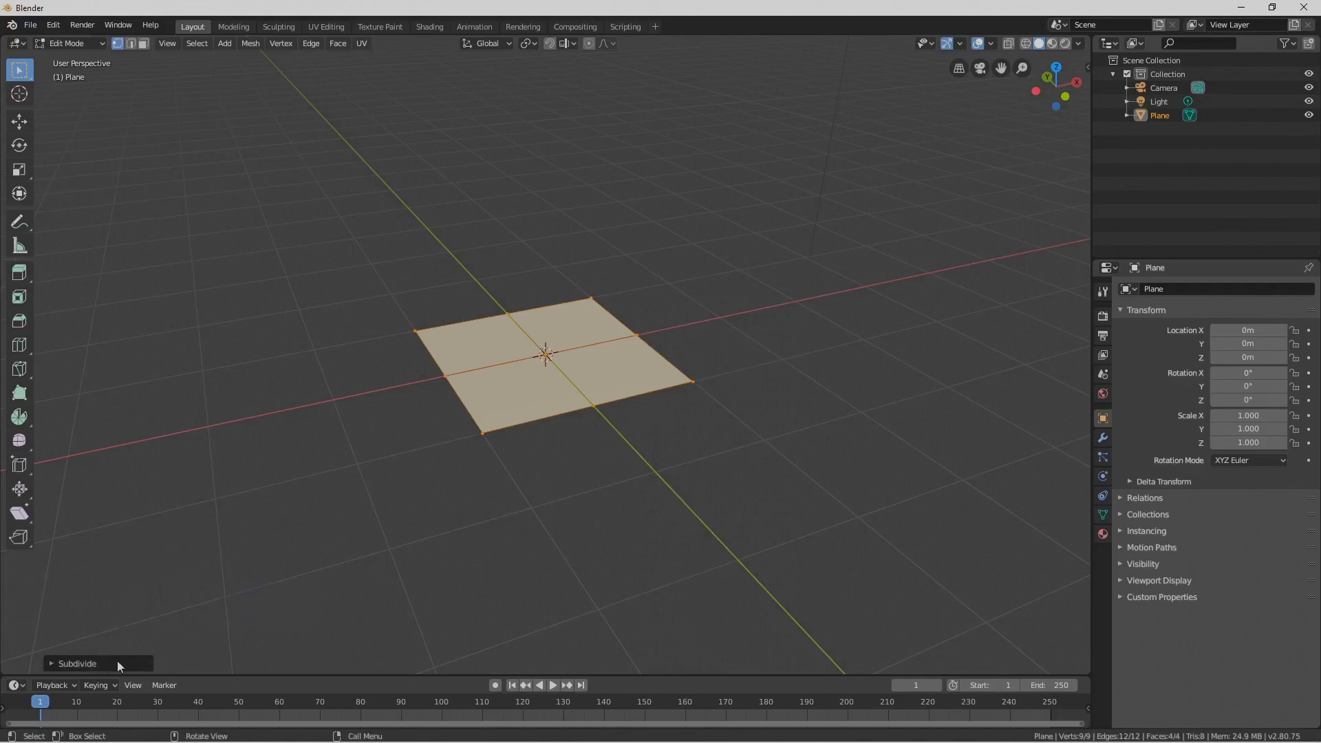
left_click(52, 664)
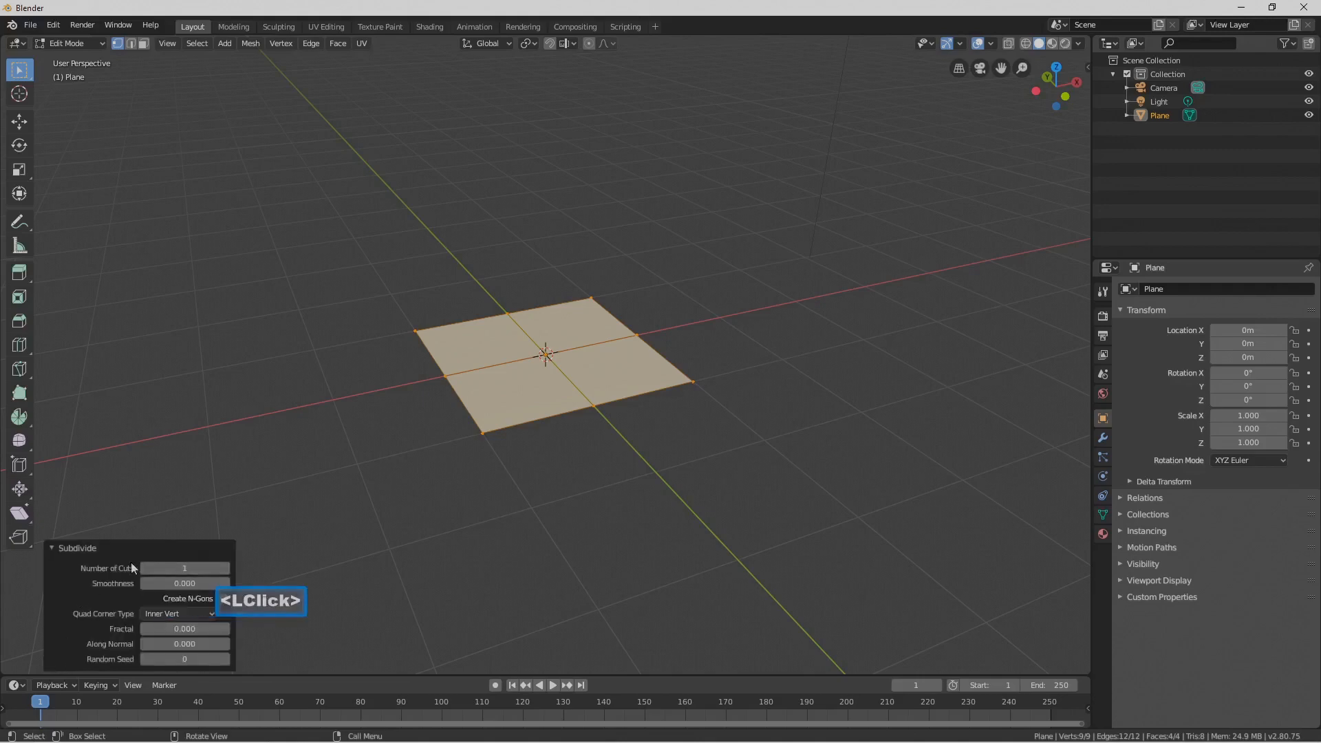
left_click(225, 569)
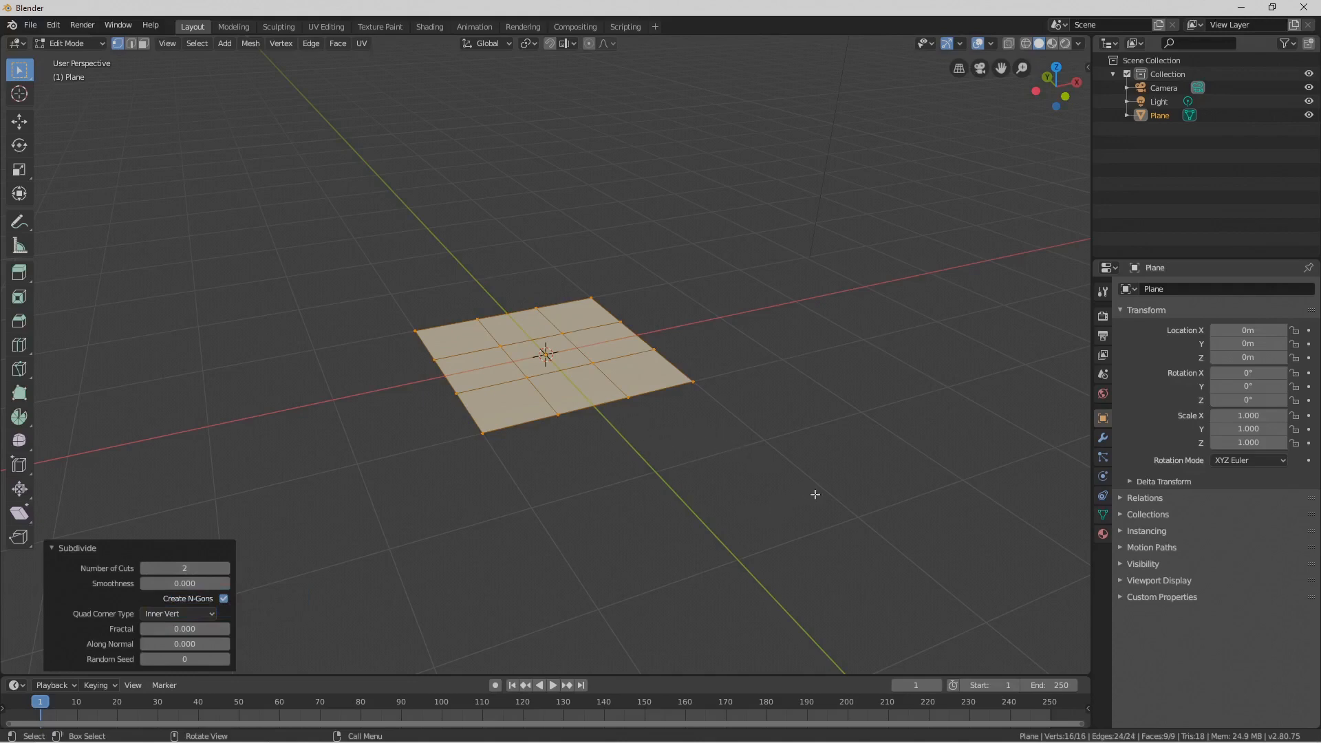
Scale the plane along Y to about 0.472, save the file as untitled1.blend and deselect the mesh
key("s")
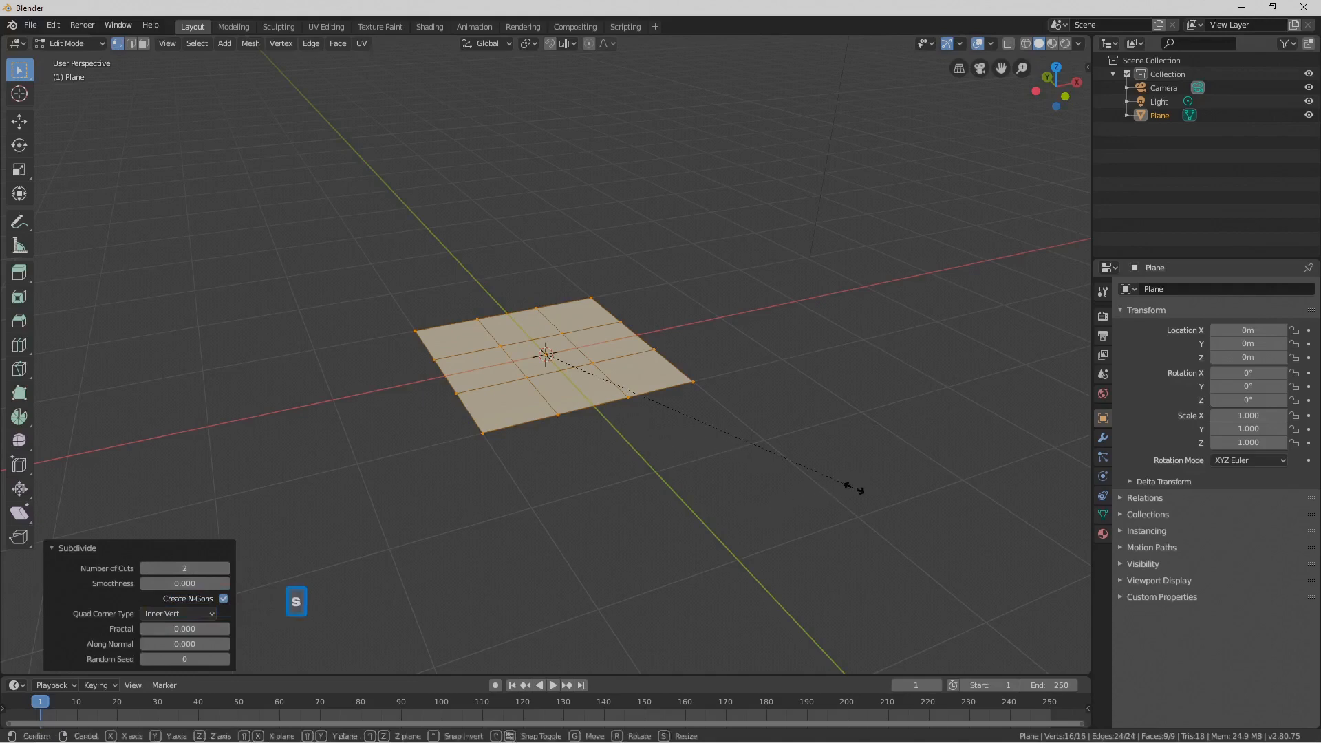
key("y")
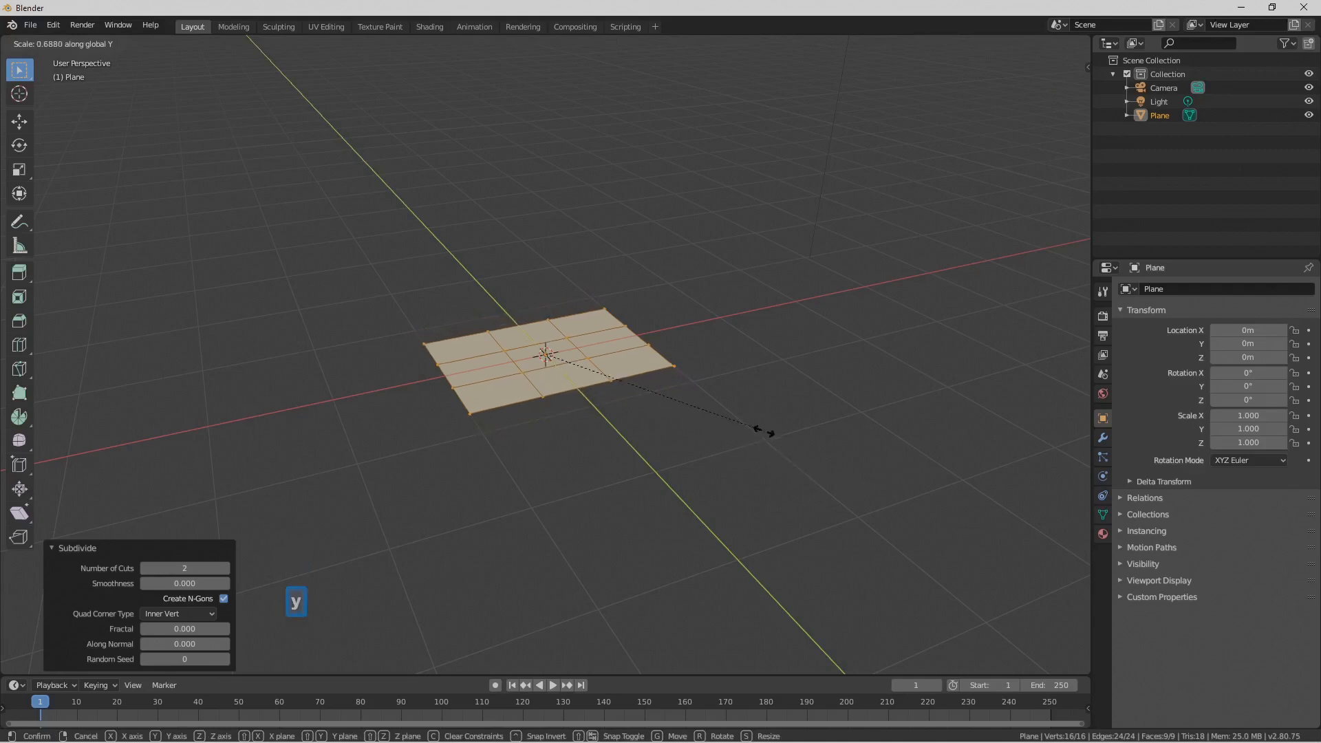
left_click(697, 390)
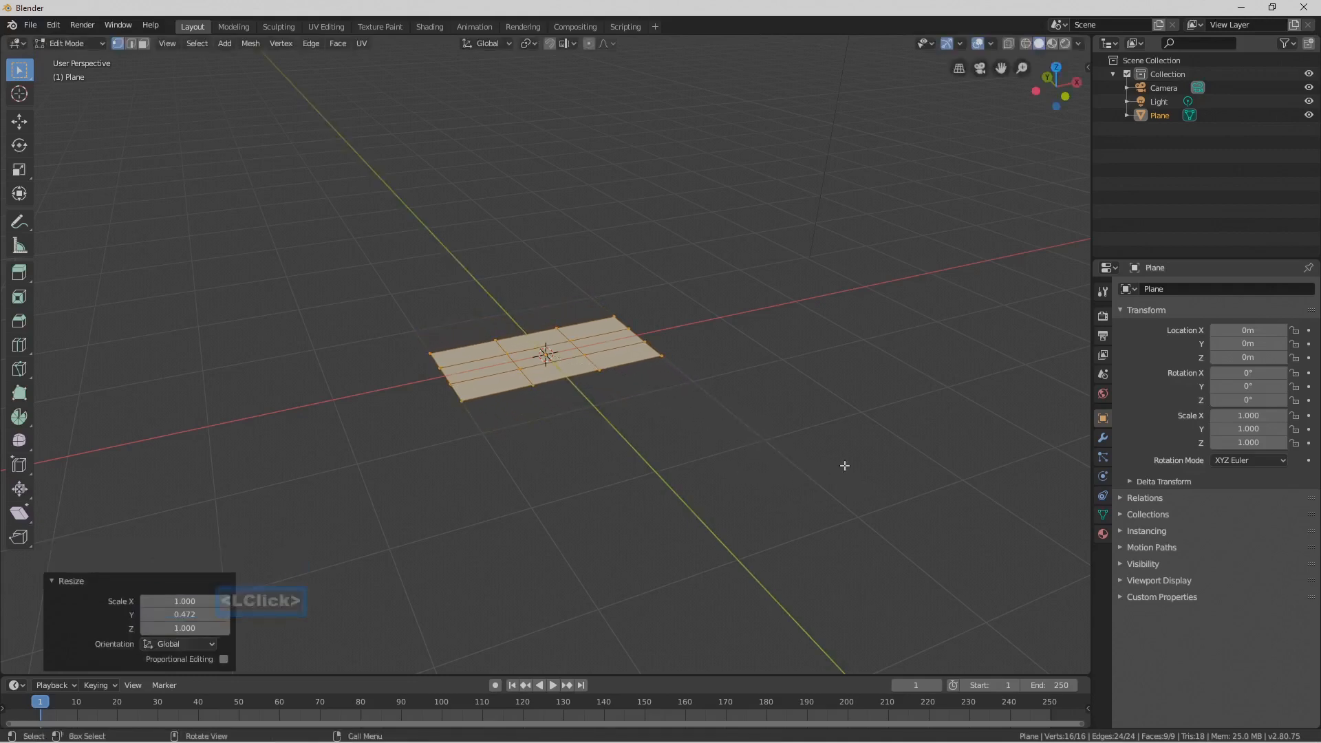
key("Pause")
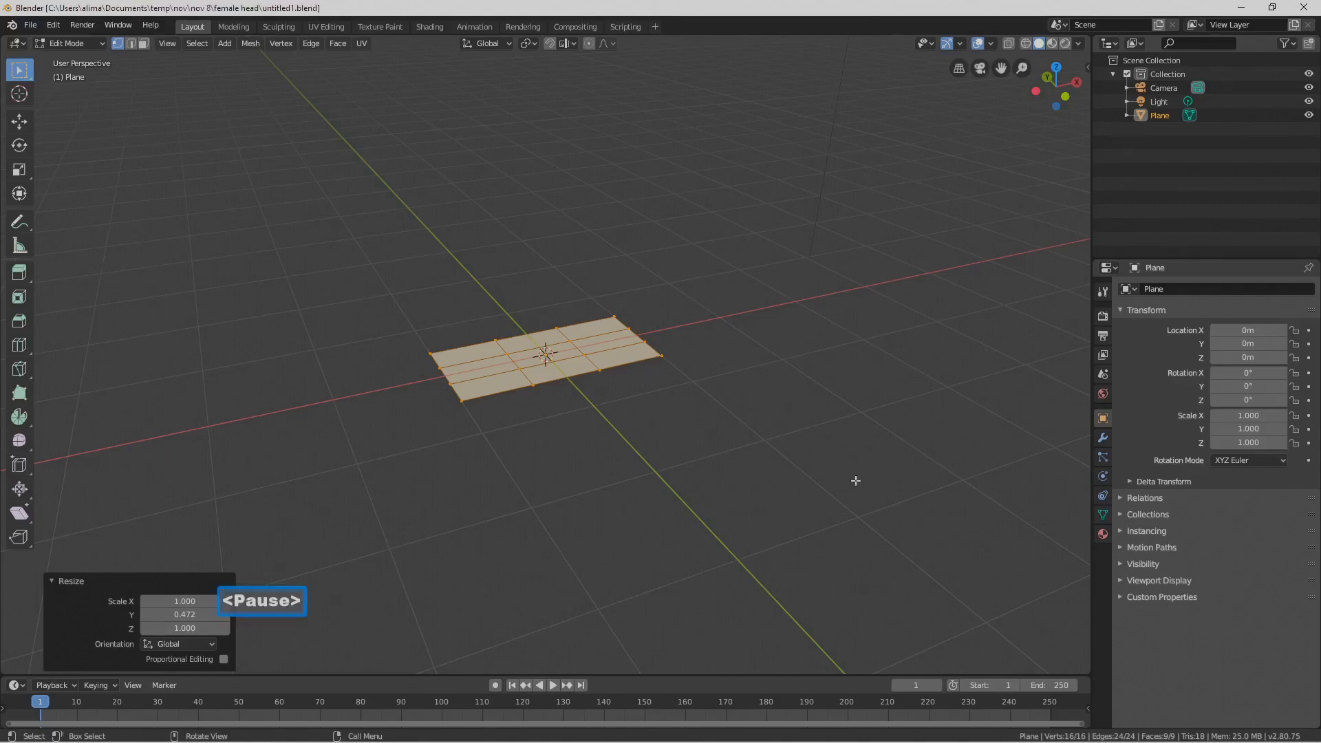
left_click(856, 481)
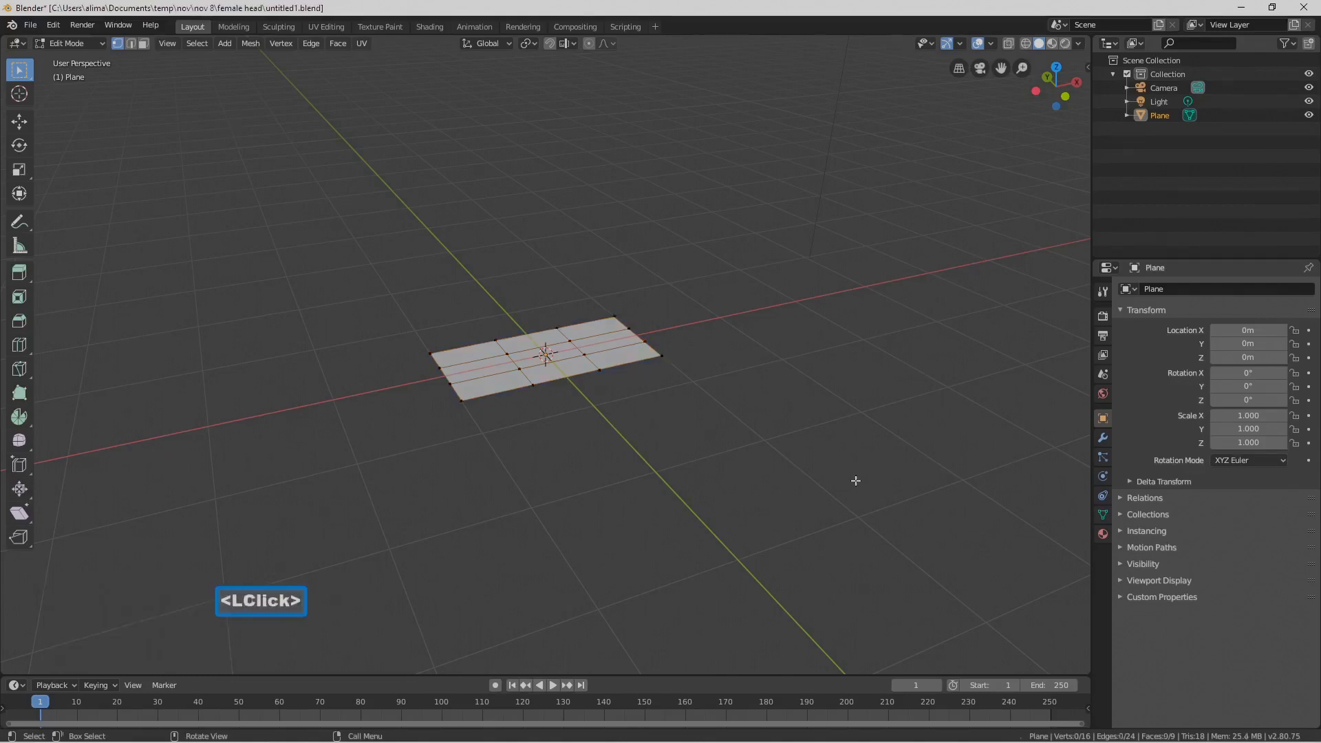
Return to Object Mode and add a particle system of type Hair to the plane
left_click(104, 46)
left_click(106, 60)
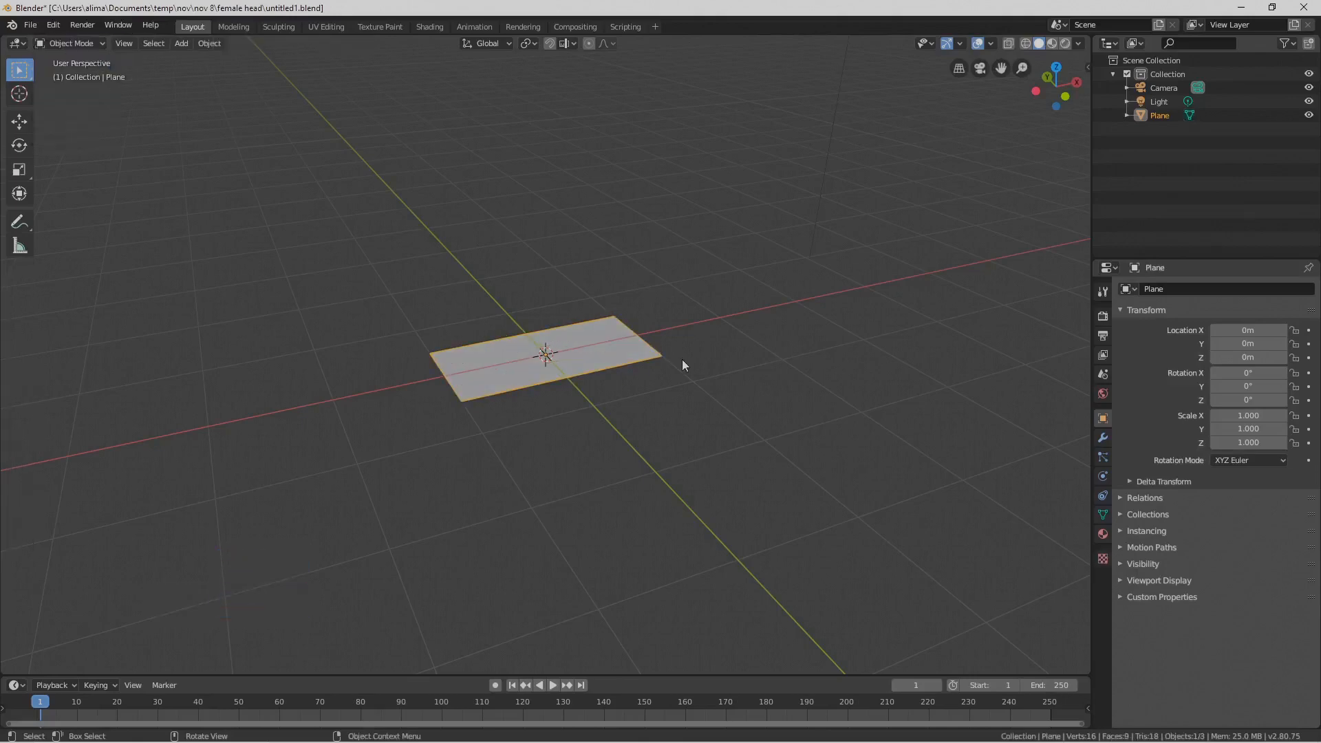
left_click(1102, 456)
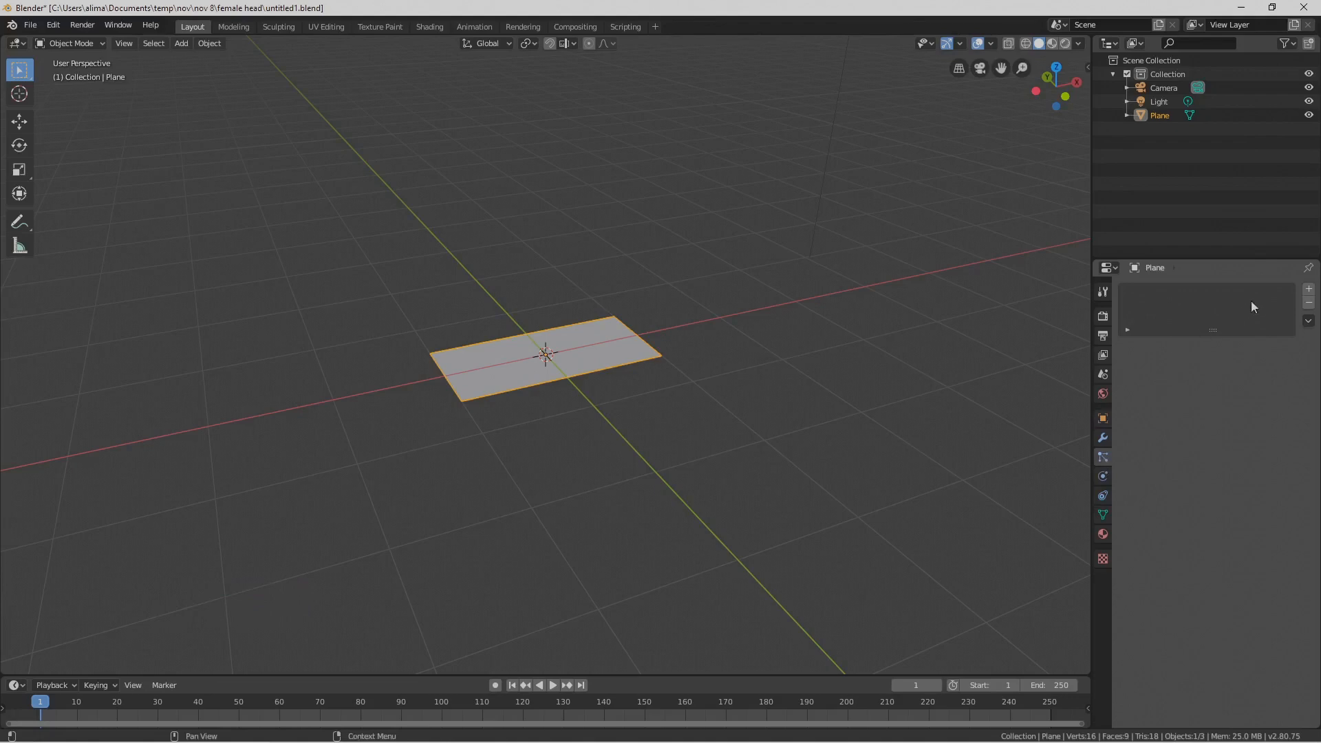
left_click(1307, 289)
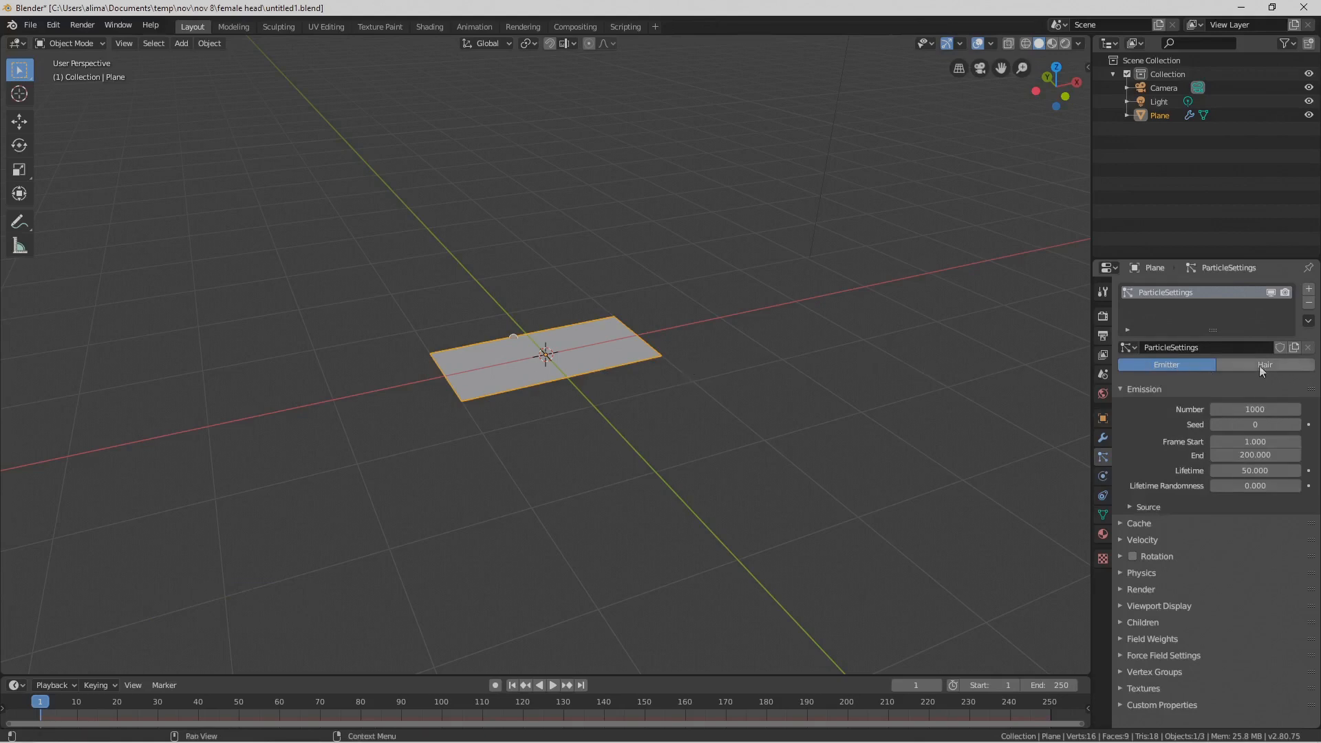
left_click(1281, 365)
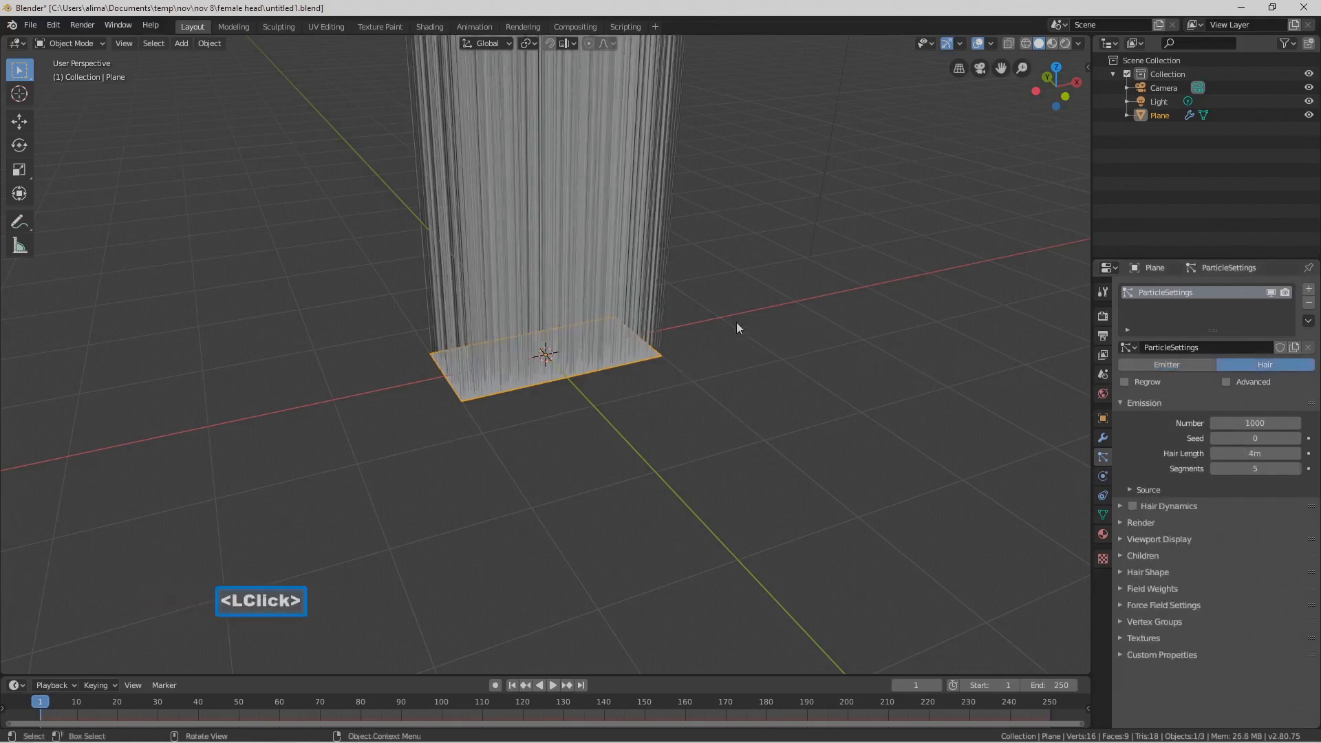
Rotate the plane 180° about the global Y axis so its hair strands hang downward
scroll(738, 328, "down", 4)
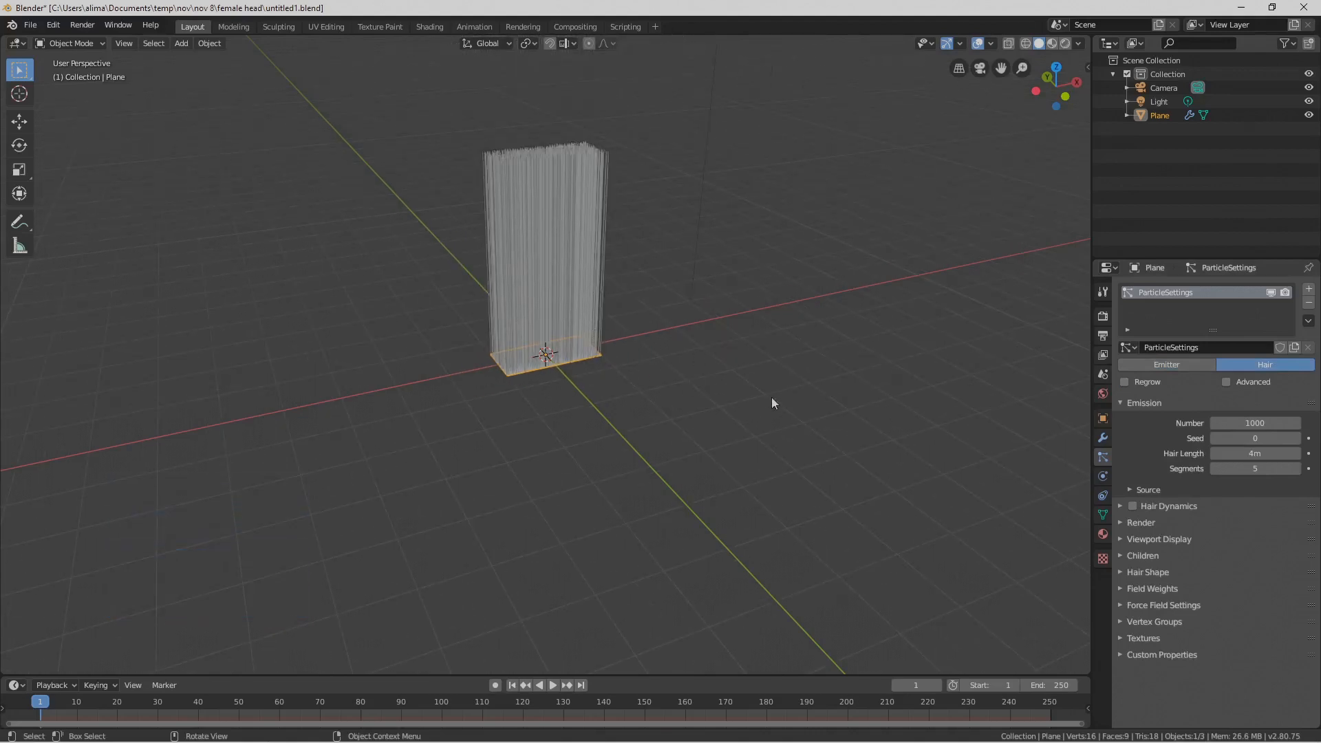
key("r")
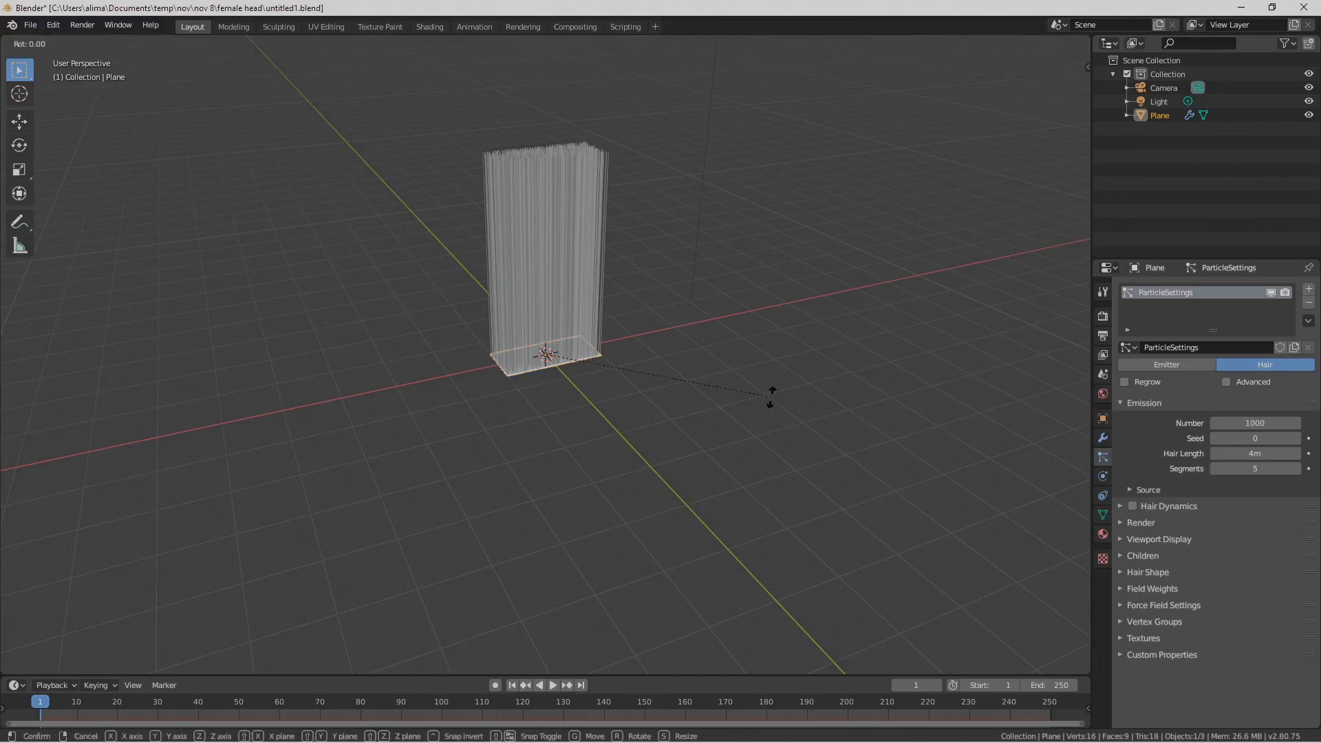
key("y")
type("1")
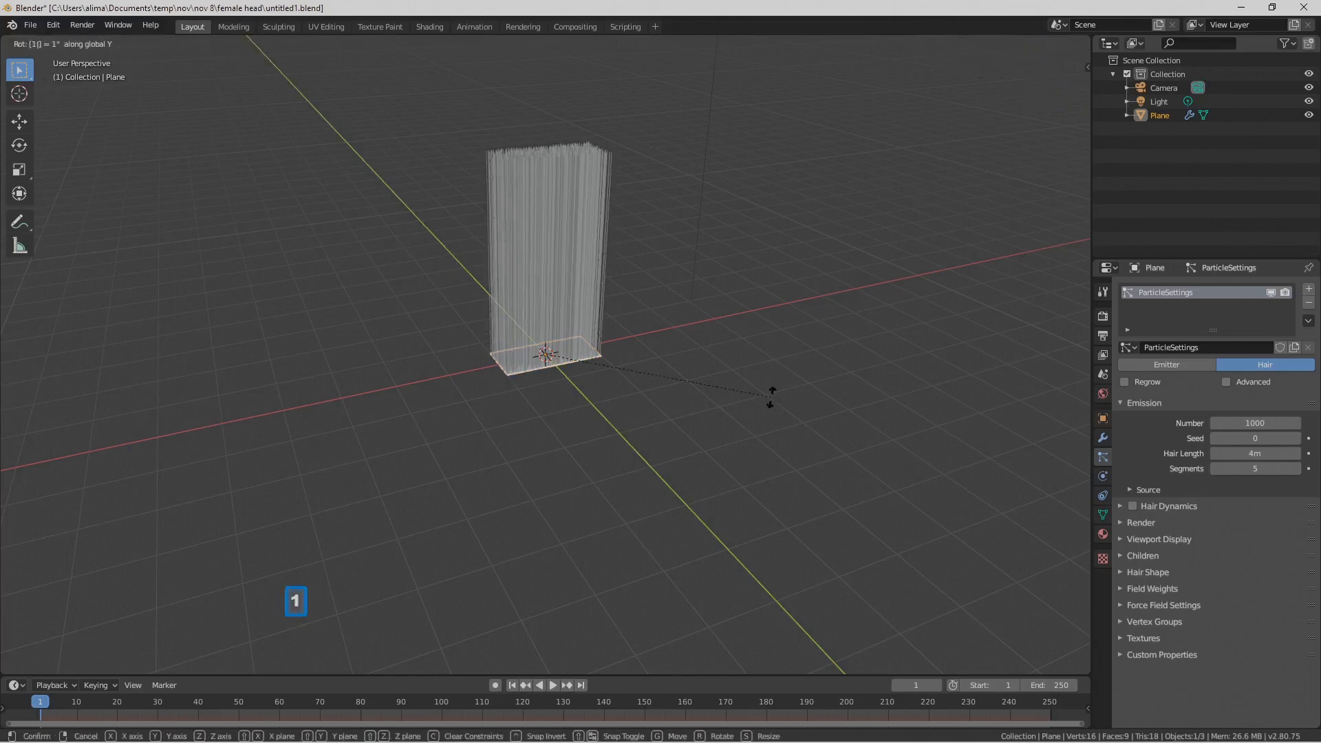
type("80")
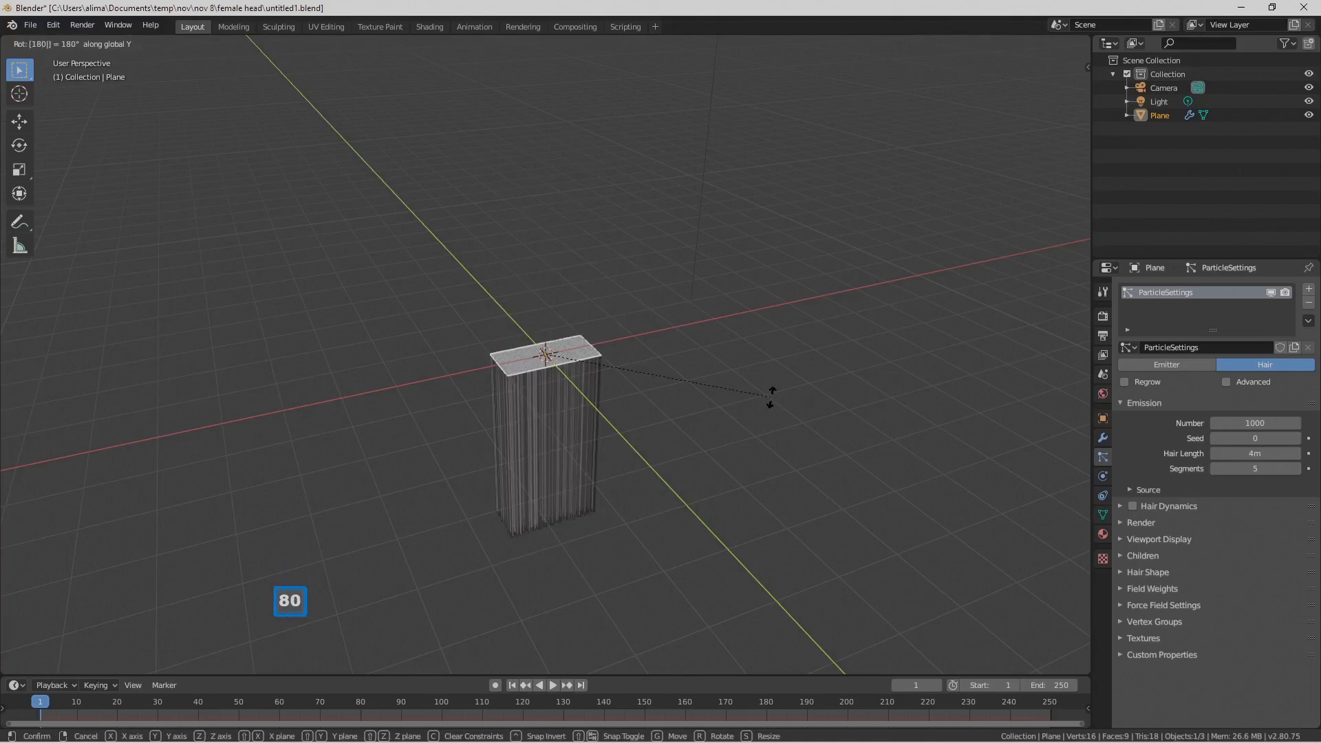
key("Return")
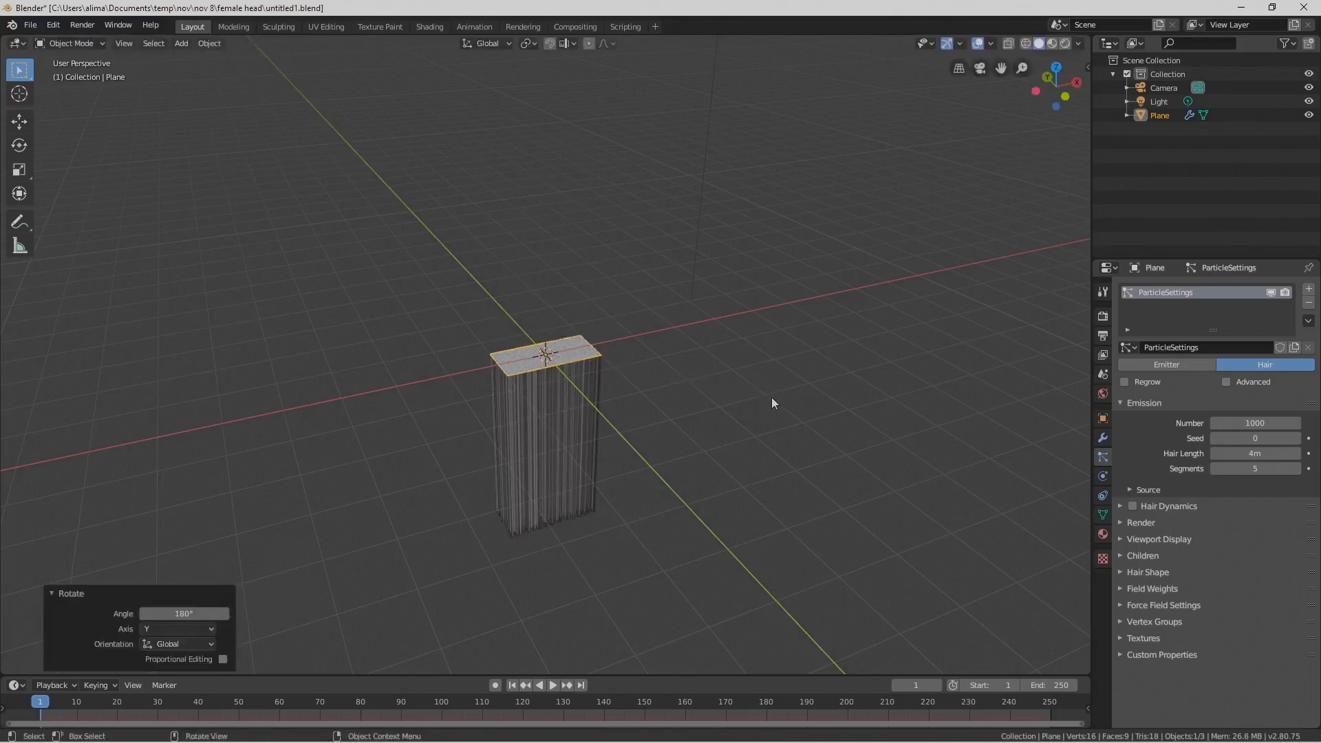
Save incremental copies of the scene as untitled2.blend and untitled3.blend, framing the hanging hair from the front in between
key("Pause")
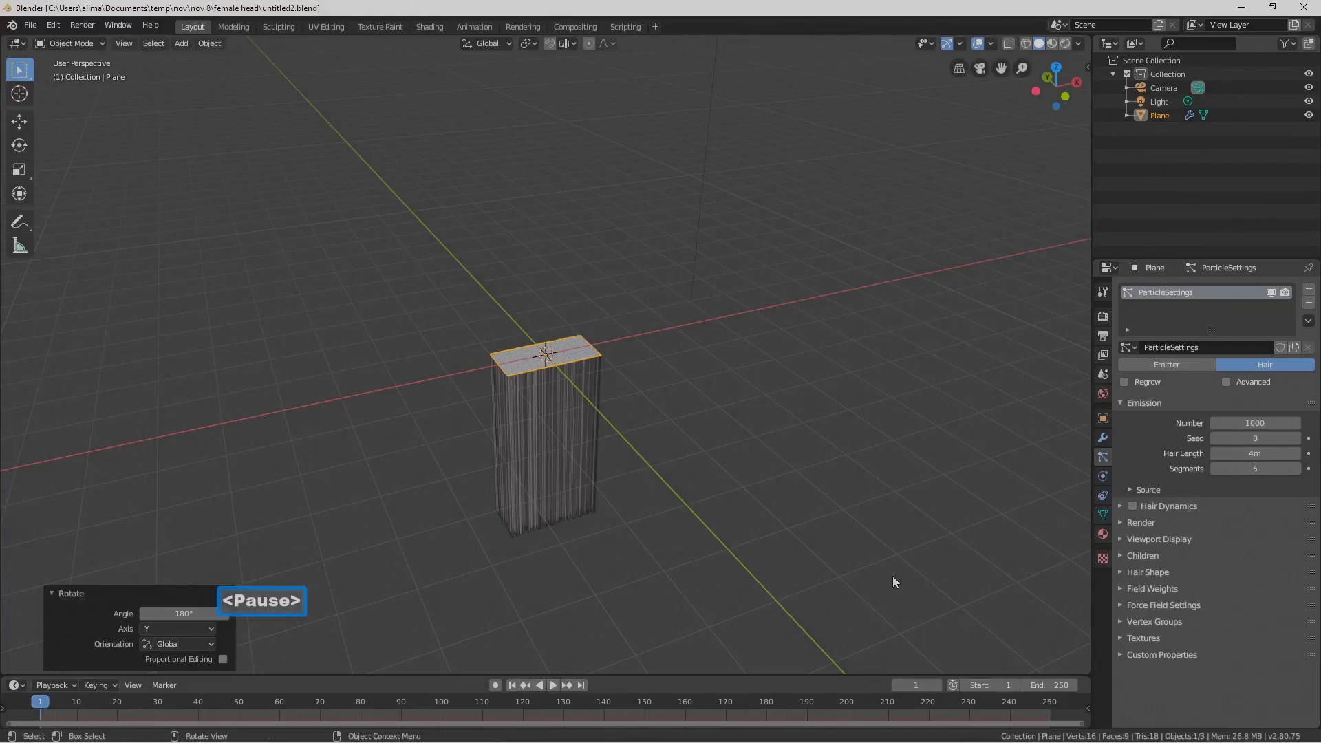
middle_click_drag(901, 573, 843, 363)
left_click_drag(841, 357, 842, 341, "ctrl")
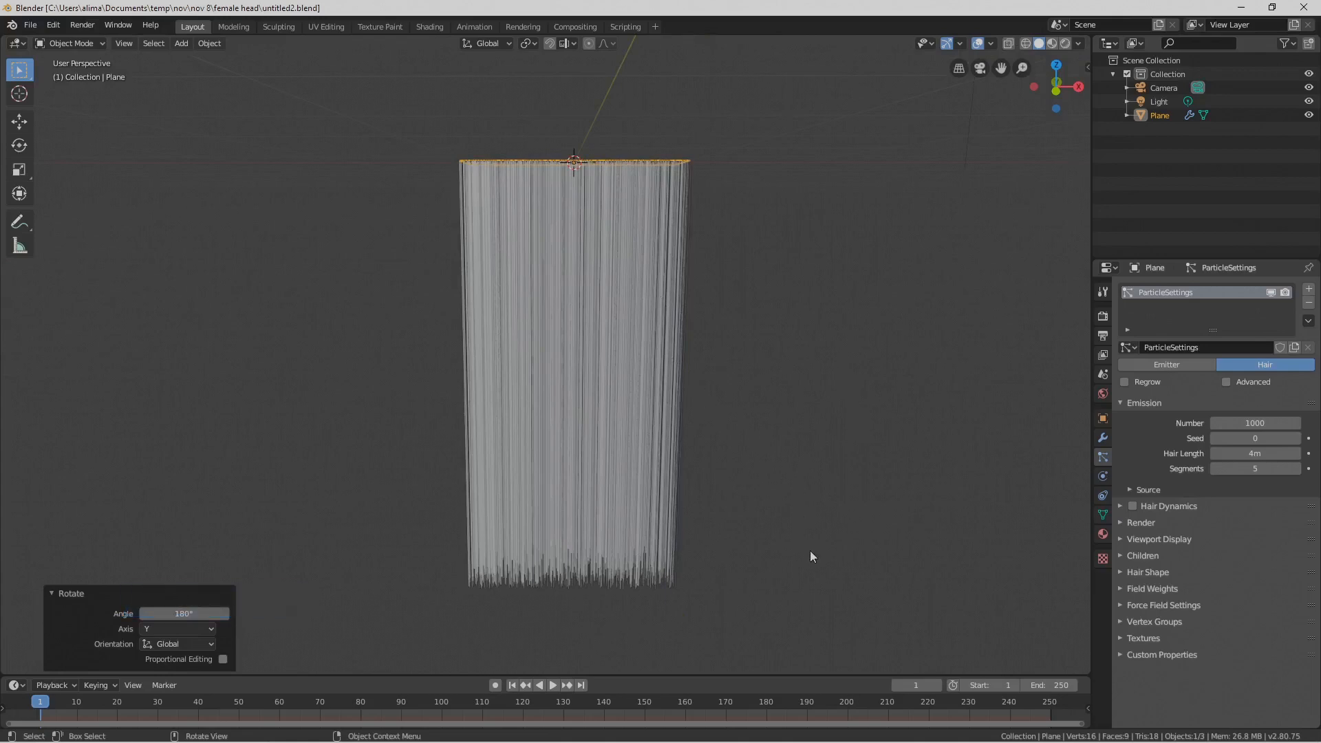
key("Pause")
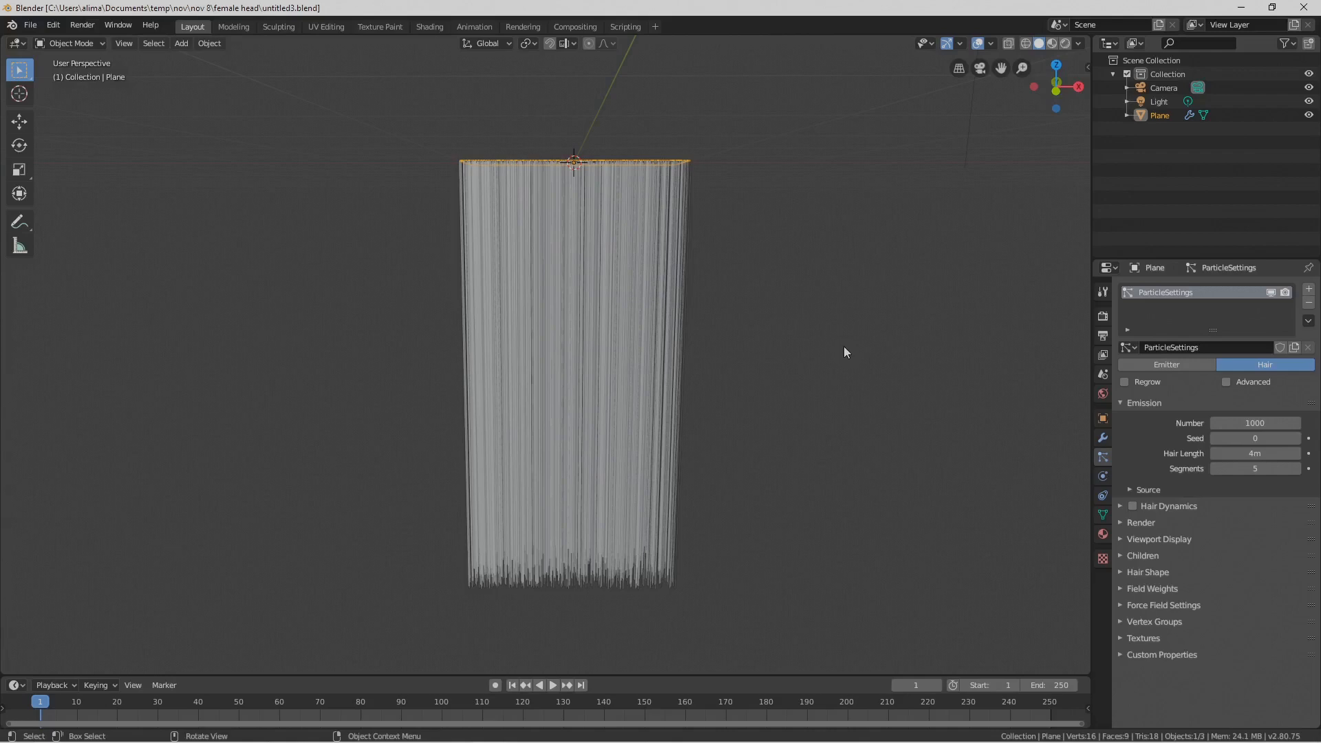
Enable the advanced hair settings, set the velocity Randomize to 0.1 and save the file as untitled4.blend
left_click(1225, 380)
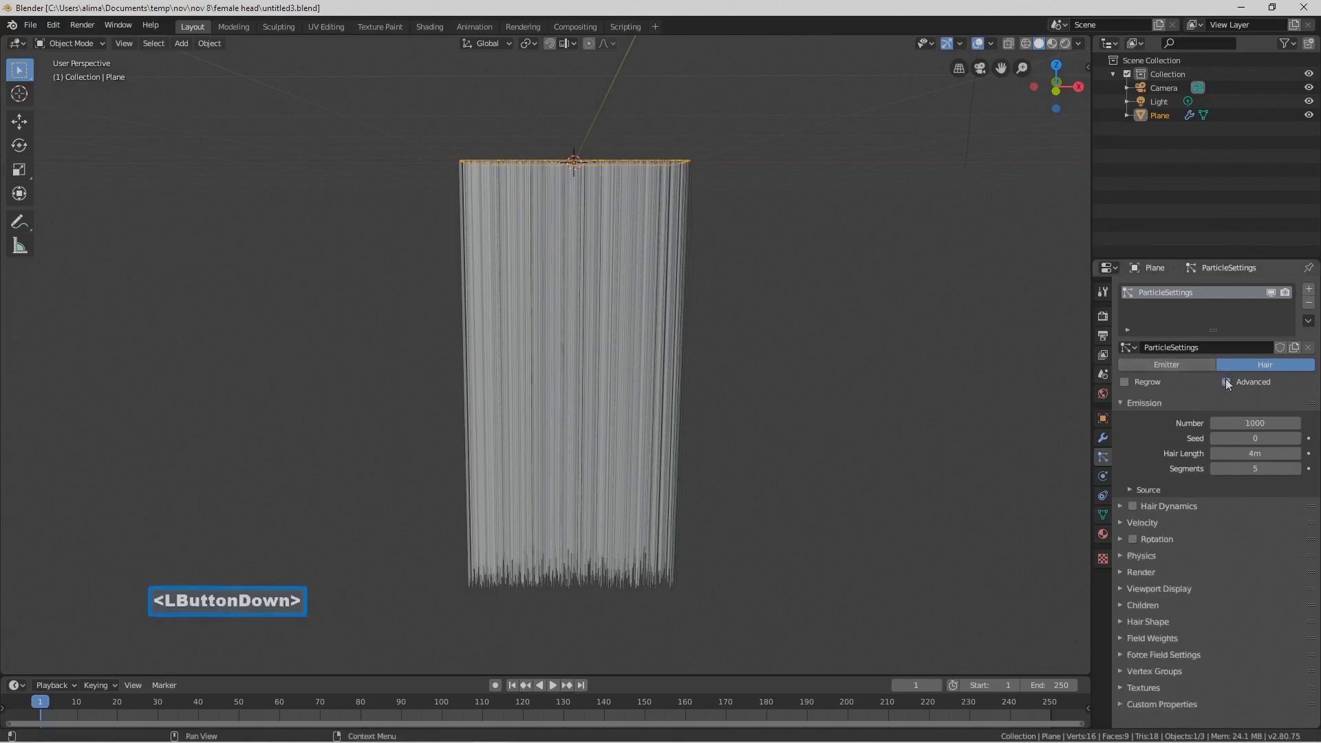
left_click(1122, 522)
scroll(1178, 570, "down", 1)
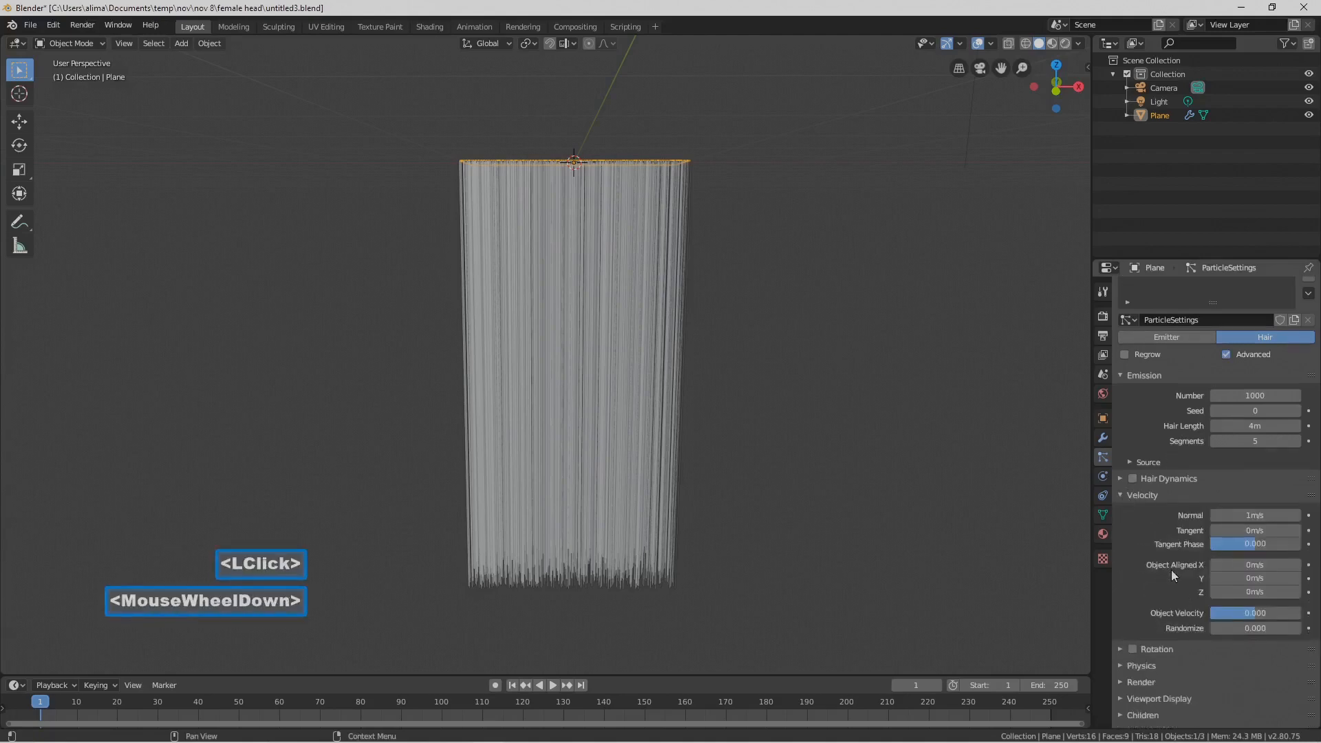
left_click(1254, 628)
left_click(1256, 626)
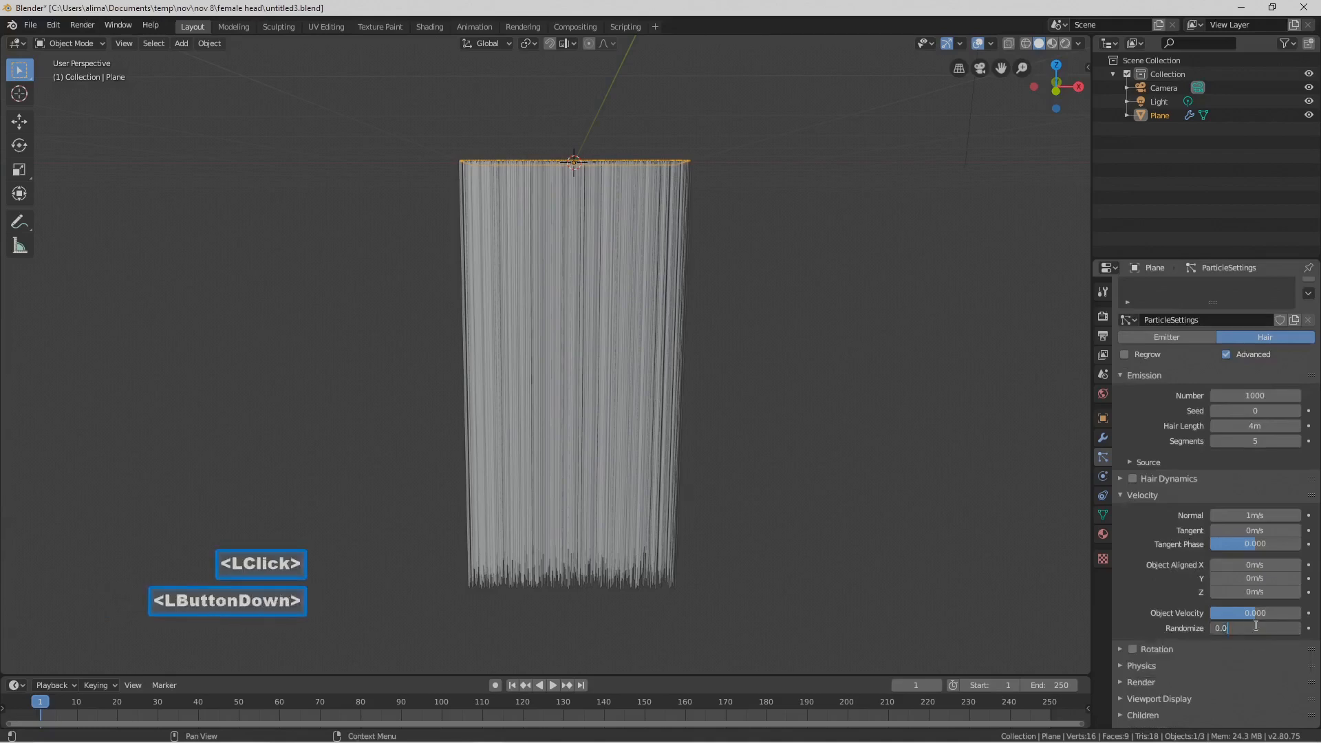
key("BackSpace")
key("BackSpace")
key("BackSpace")
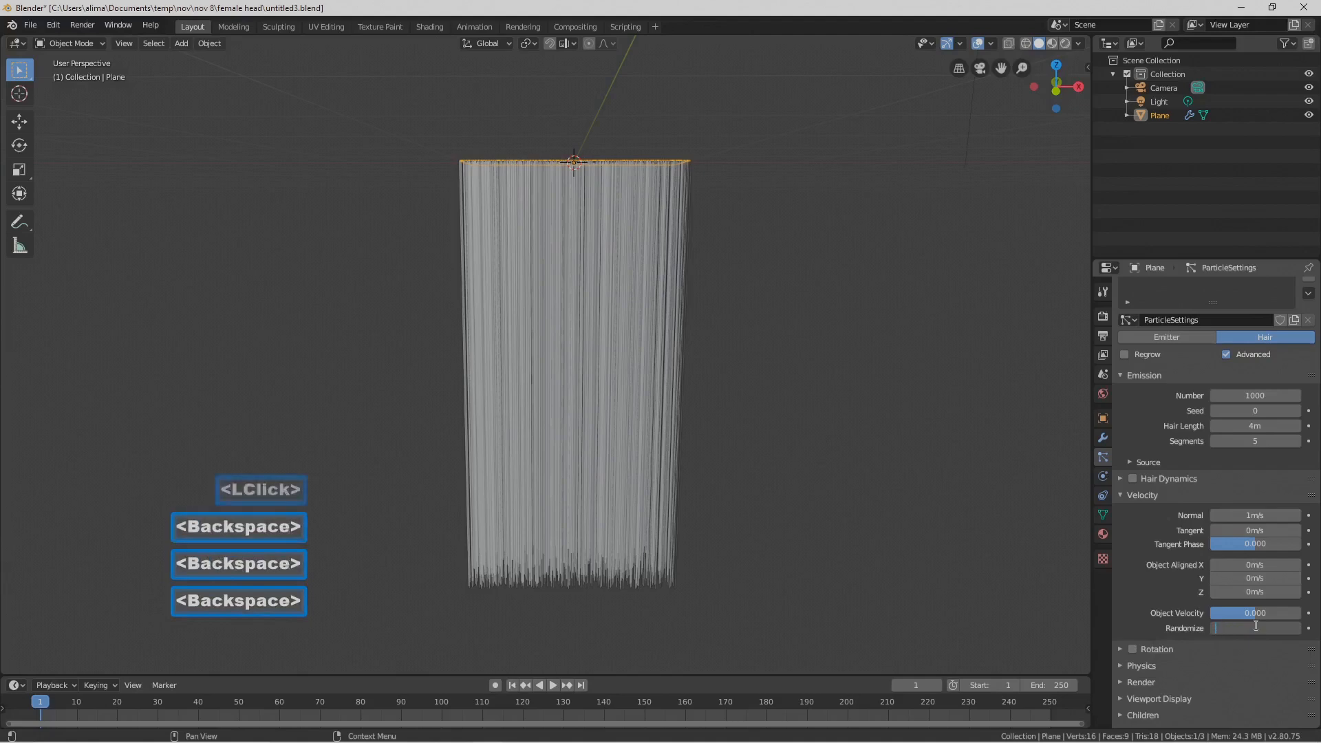
type(".1")
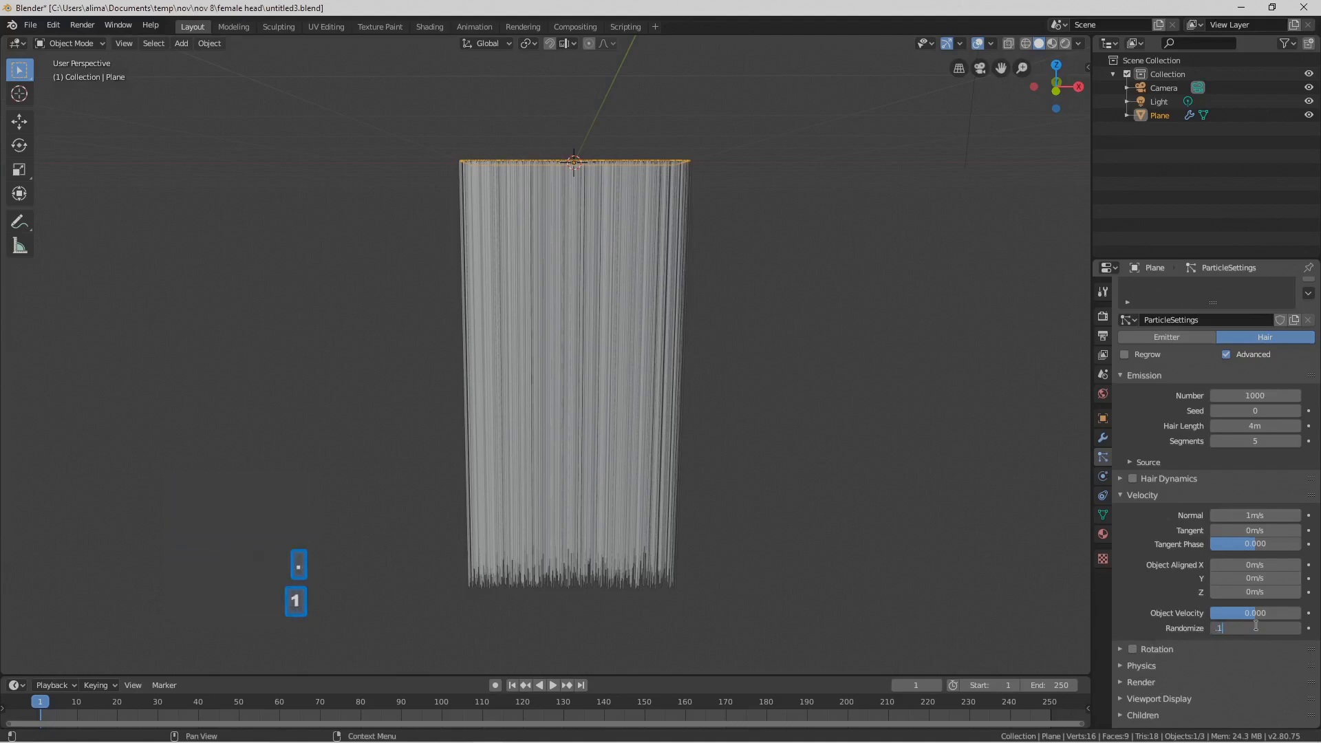
key("Return")
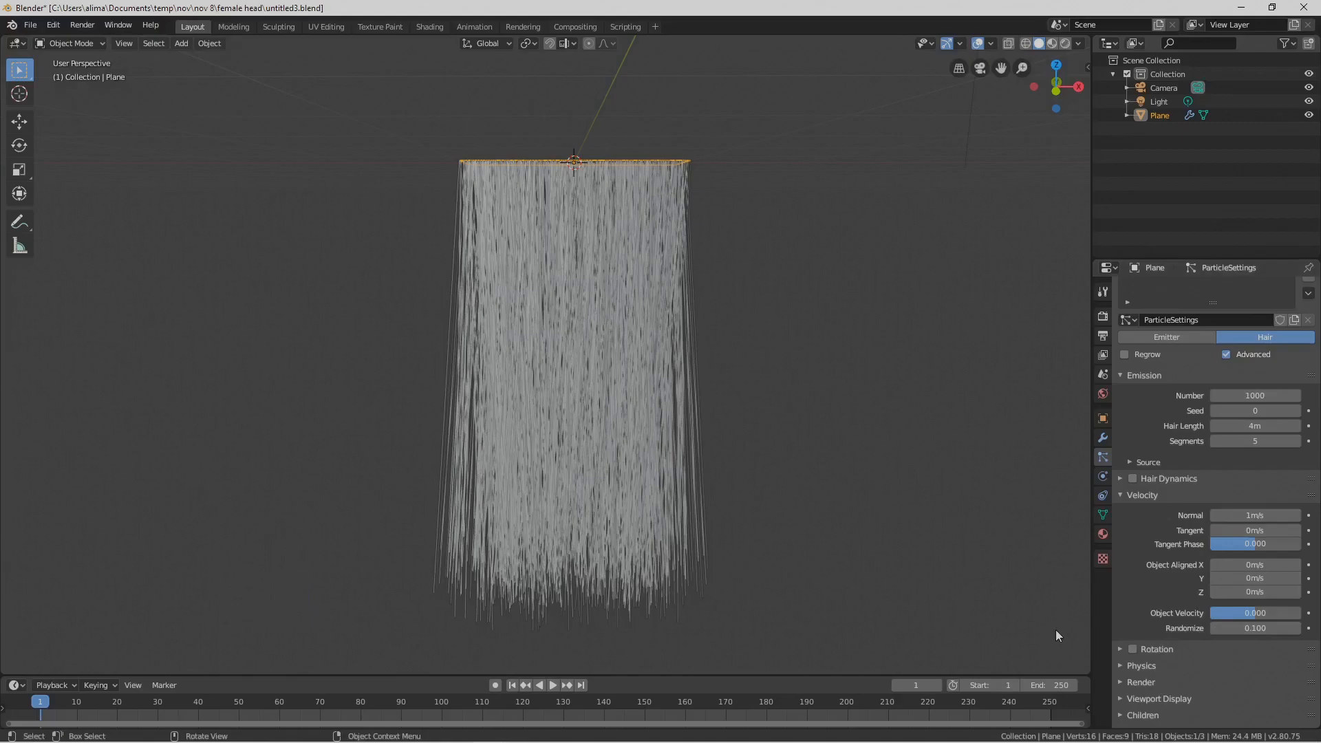
key("Pause")
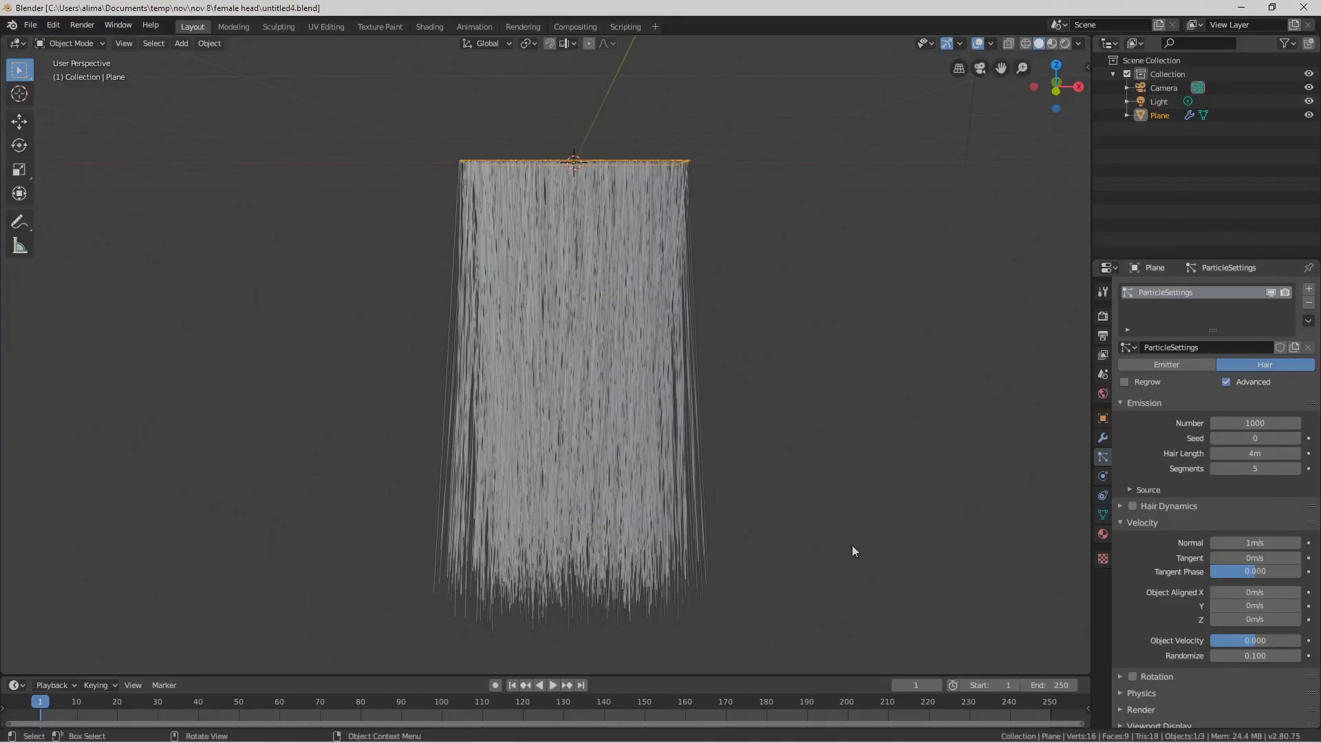
Set the Brownian force in the hair particles' physics to 0.2 and save the file as untitled5.blend
left_click(1123, 692)
scroll(1149, 640, "down", 5)
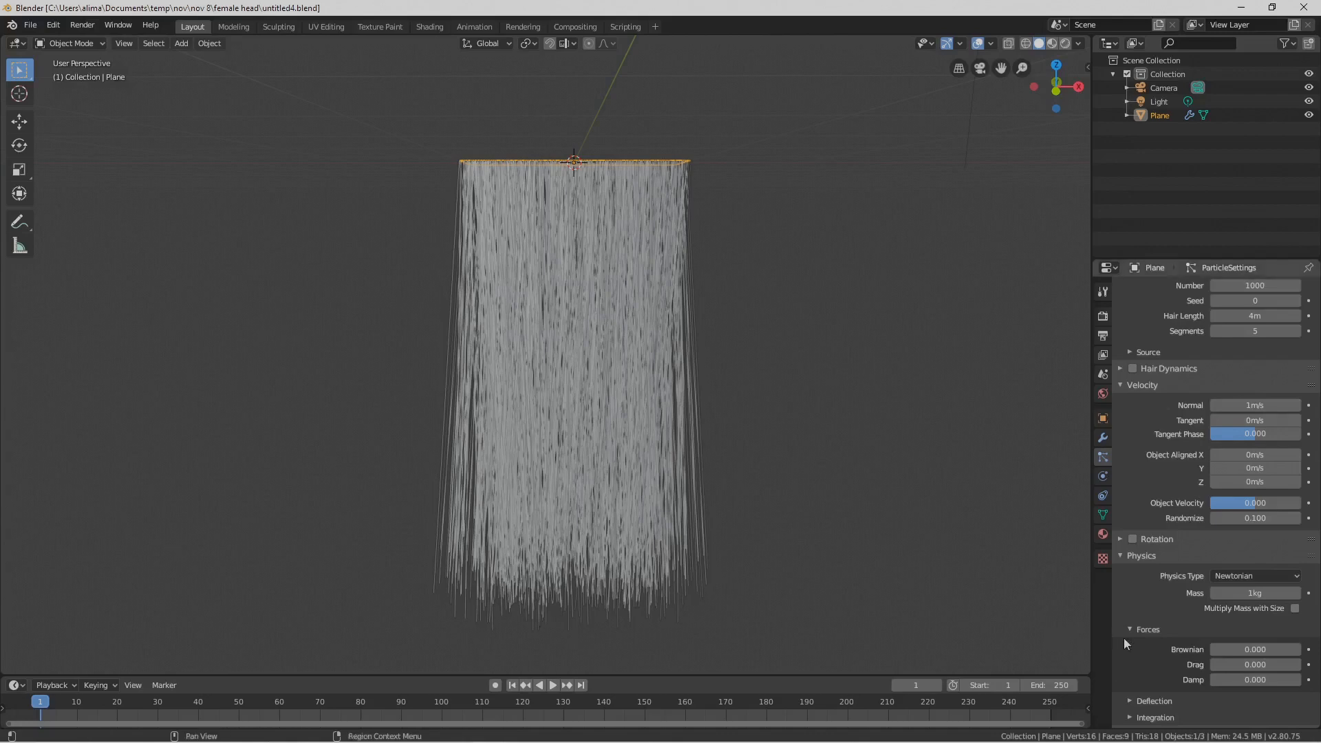
left_click(1263, 650)
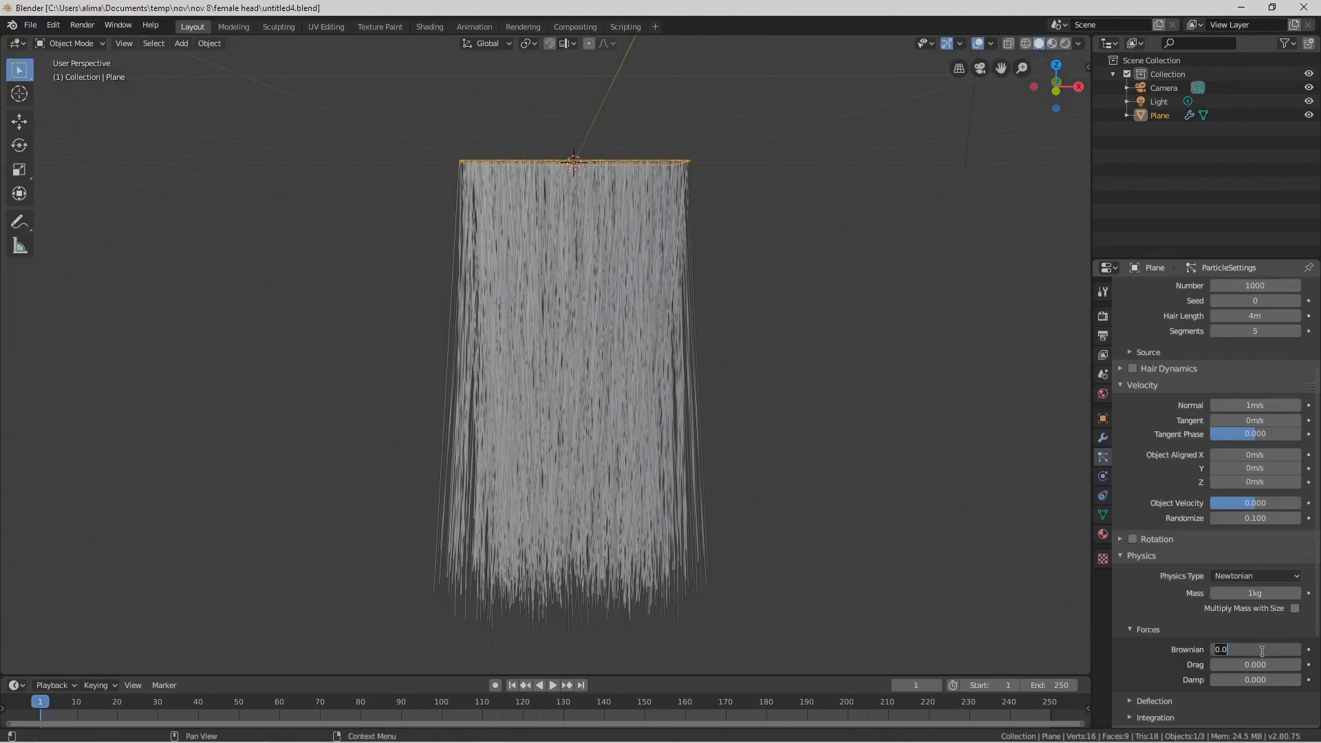
type(".2")
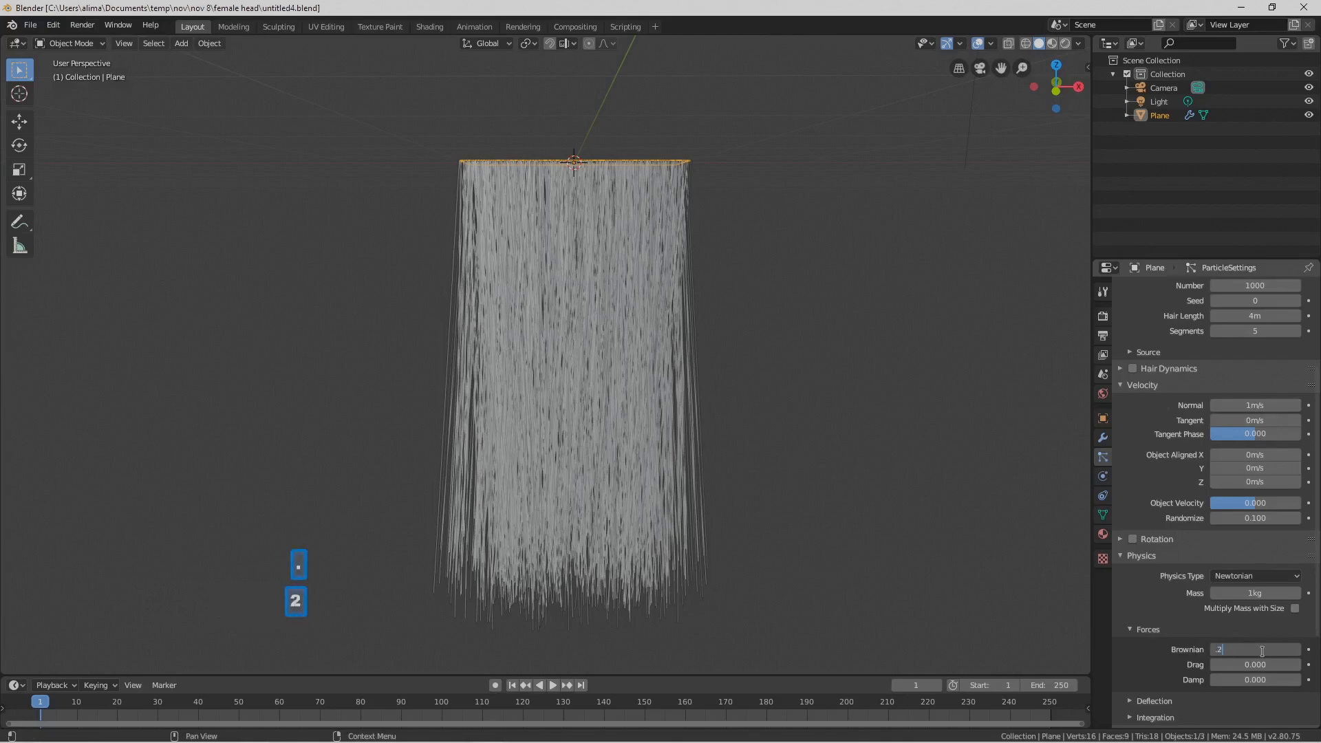
key("Return")
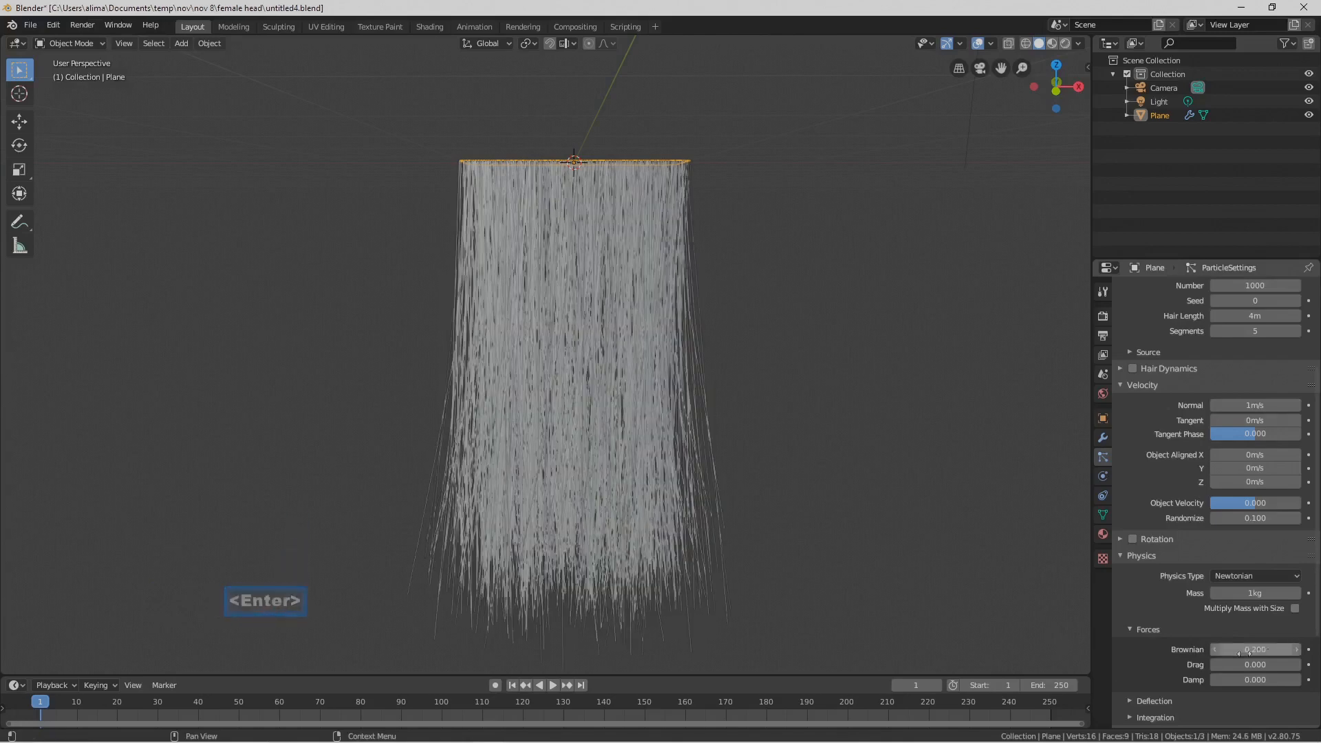
key("Pause")
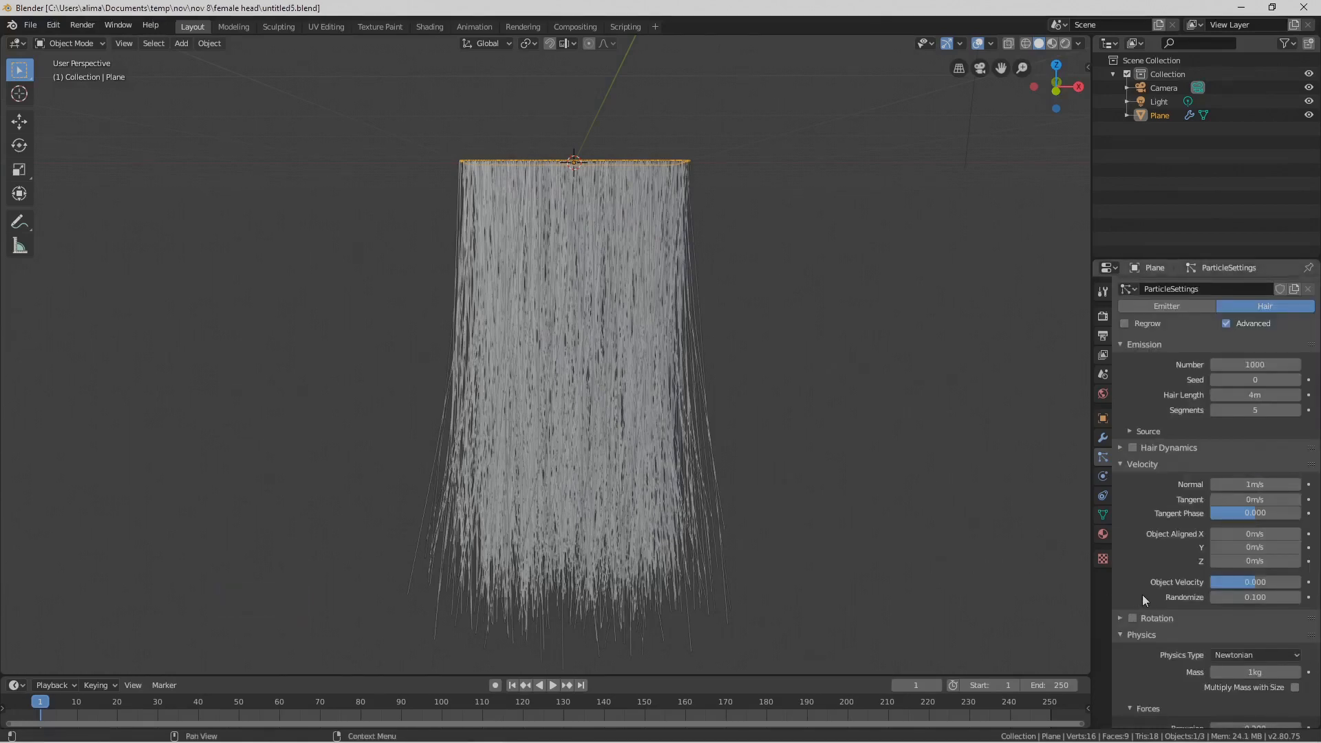
Raise the hair's render path Steps to 7
scroll(1150, 595, "down", 1)
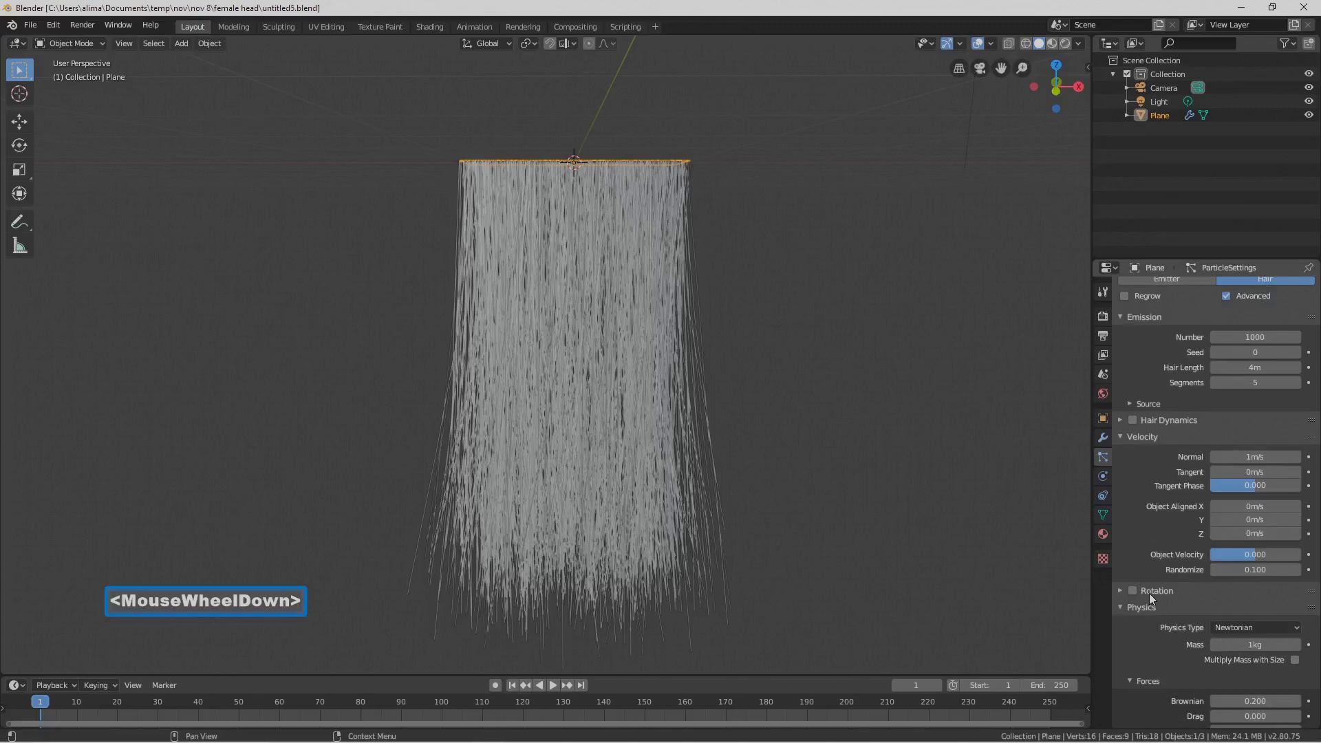
scroll(1149, 593, "down", 2)
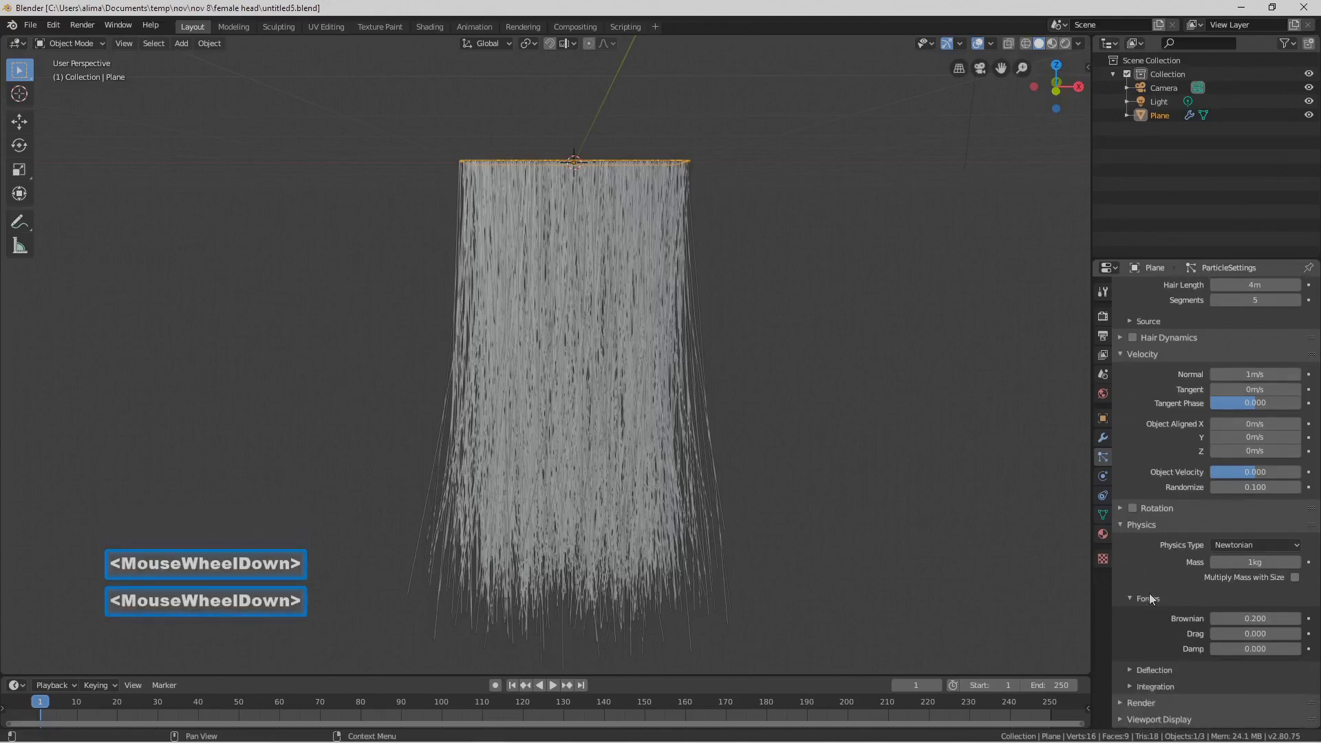
scroll(1149, 593, "down", 2)
scroll(1149, 593, "down", 1)
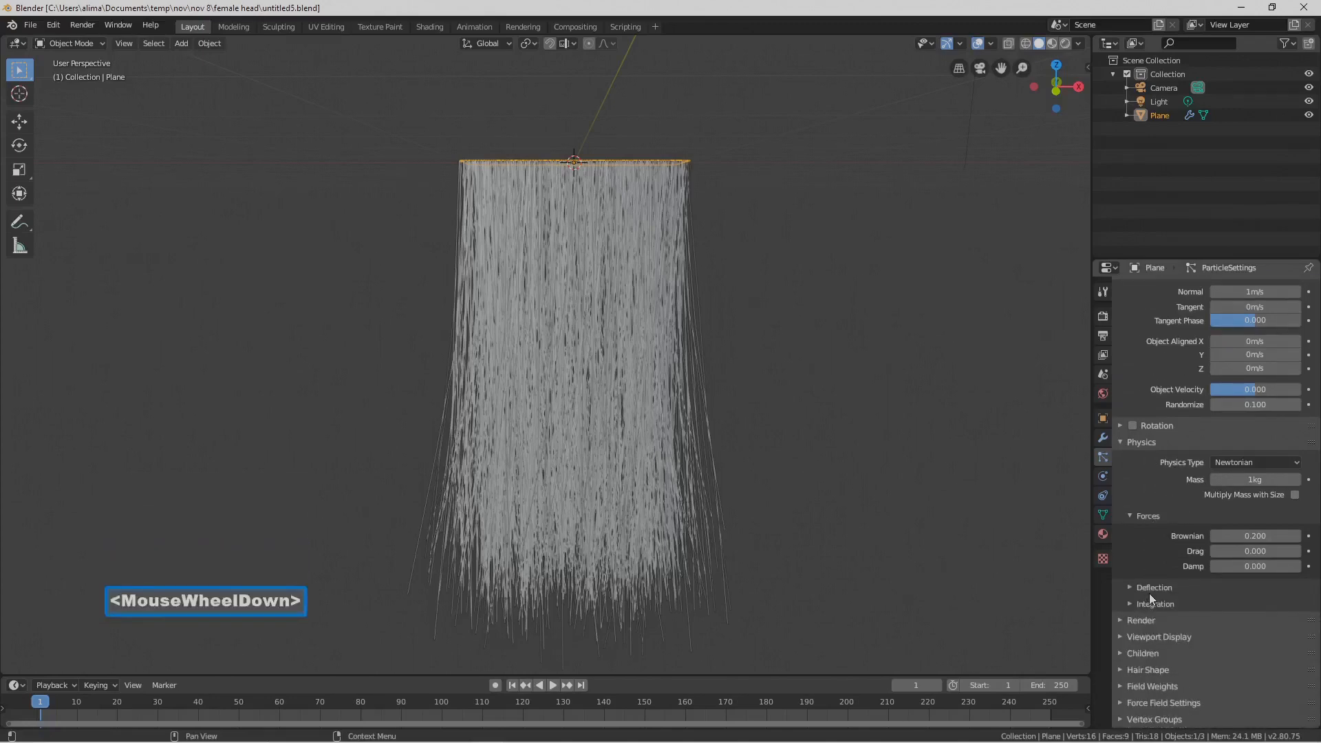
left_click(1122, 620)
scroll(1138, 622, "down", 3)
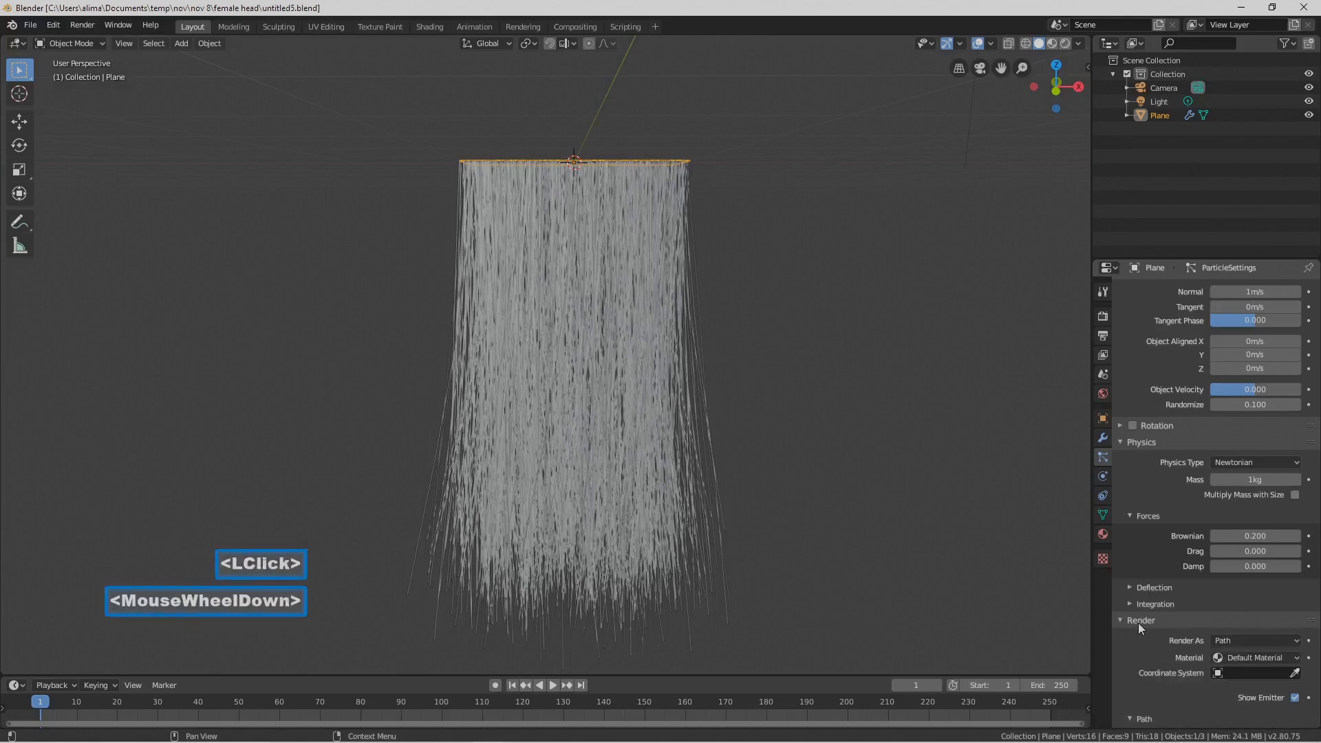
scroll(1140, 621, "down", 4)
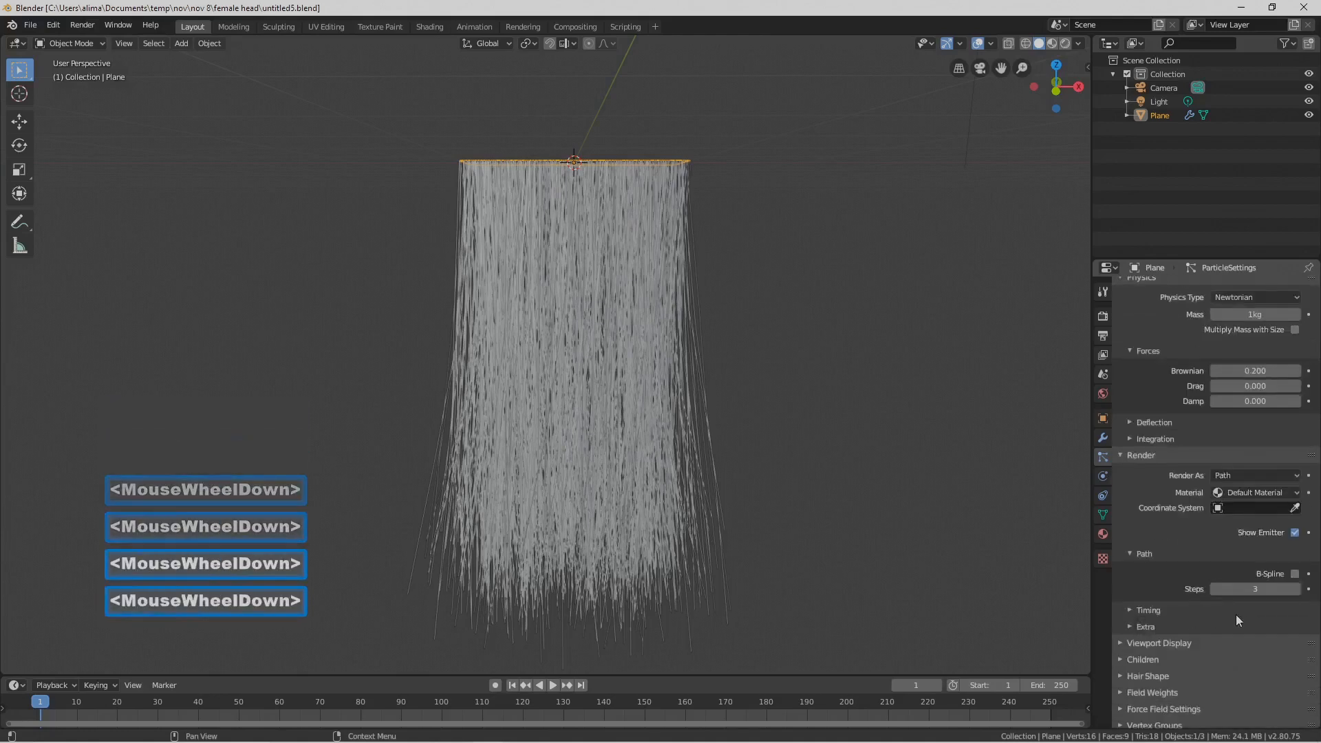
left_click(1297, 590)
left_click(1296, 590)
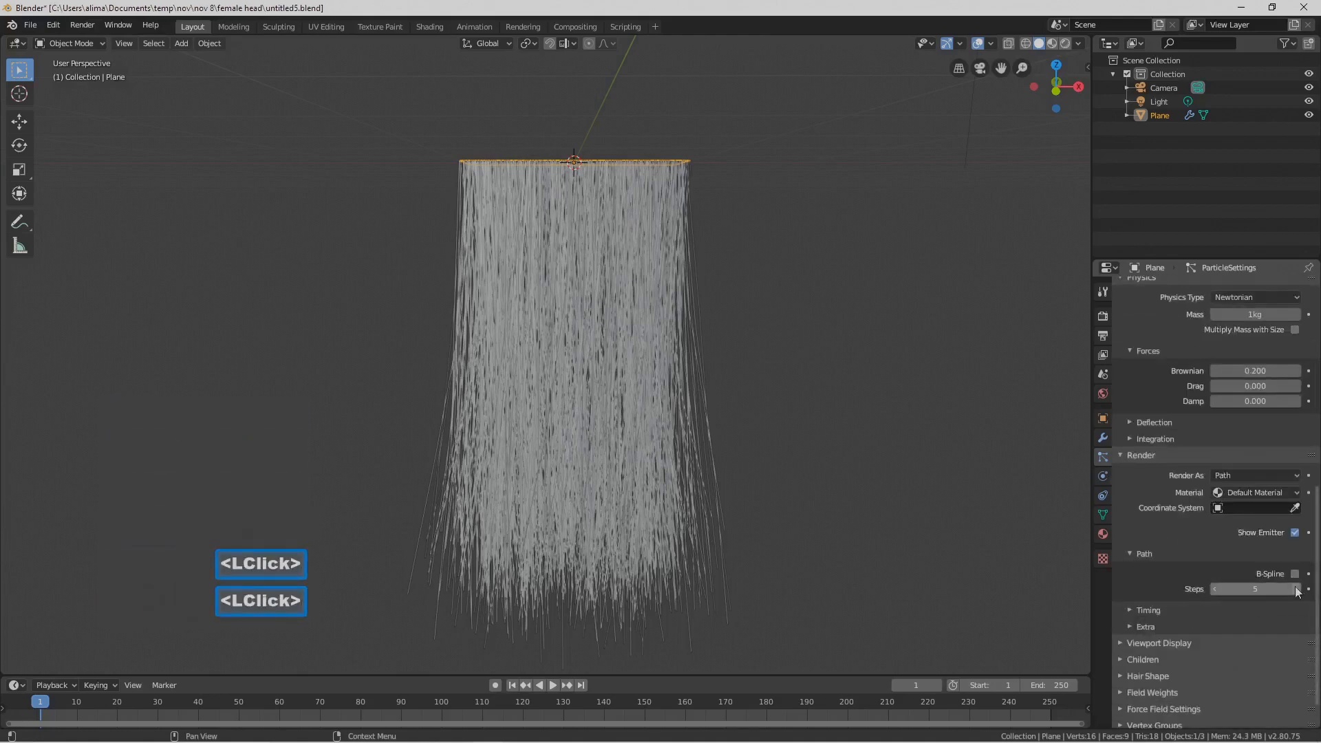
double_click(1296, 591)
Raise the viewport display Strand Steps of the hair to 7 and save the file as untitled6.blend
scroll(1228, 626, "down", 3)
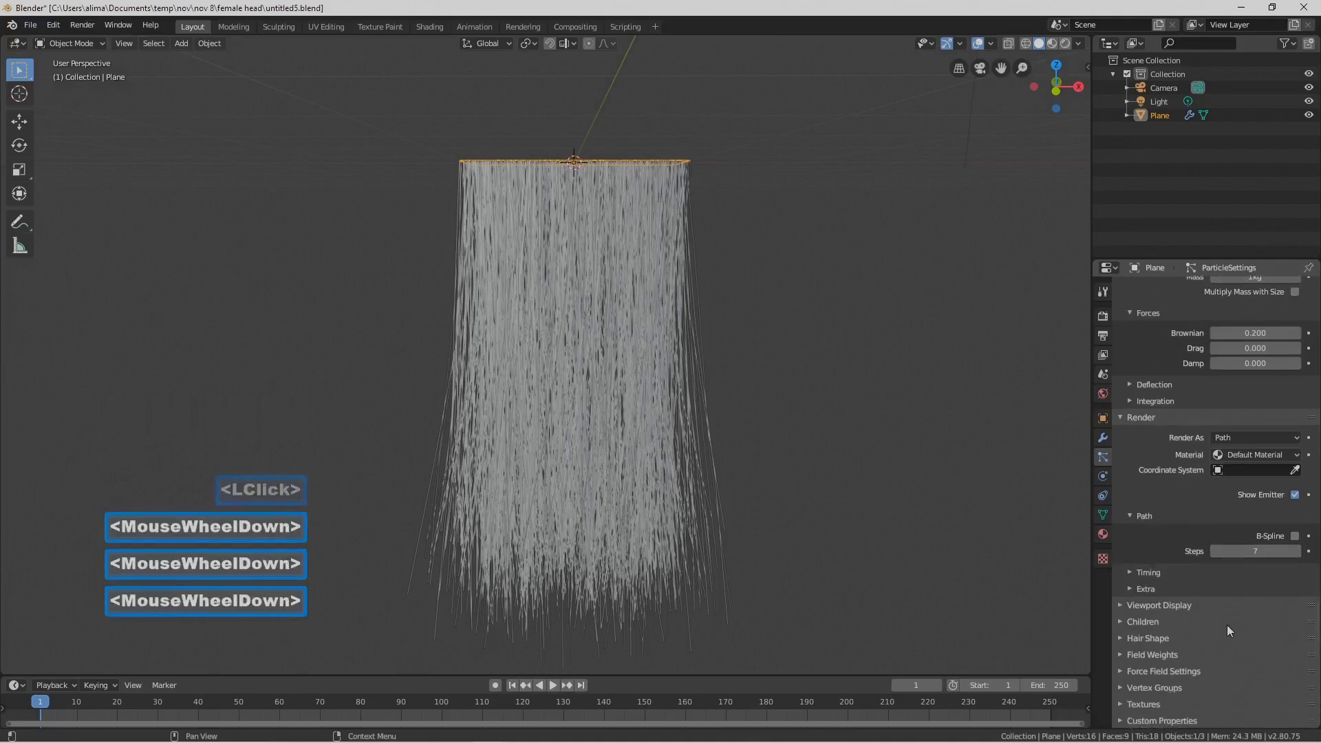
left_click(1121, 605)
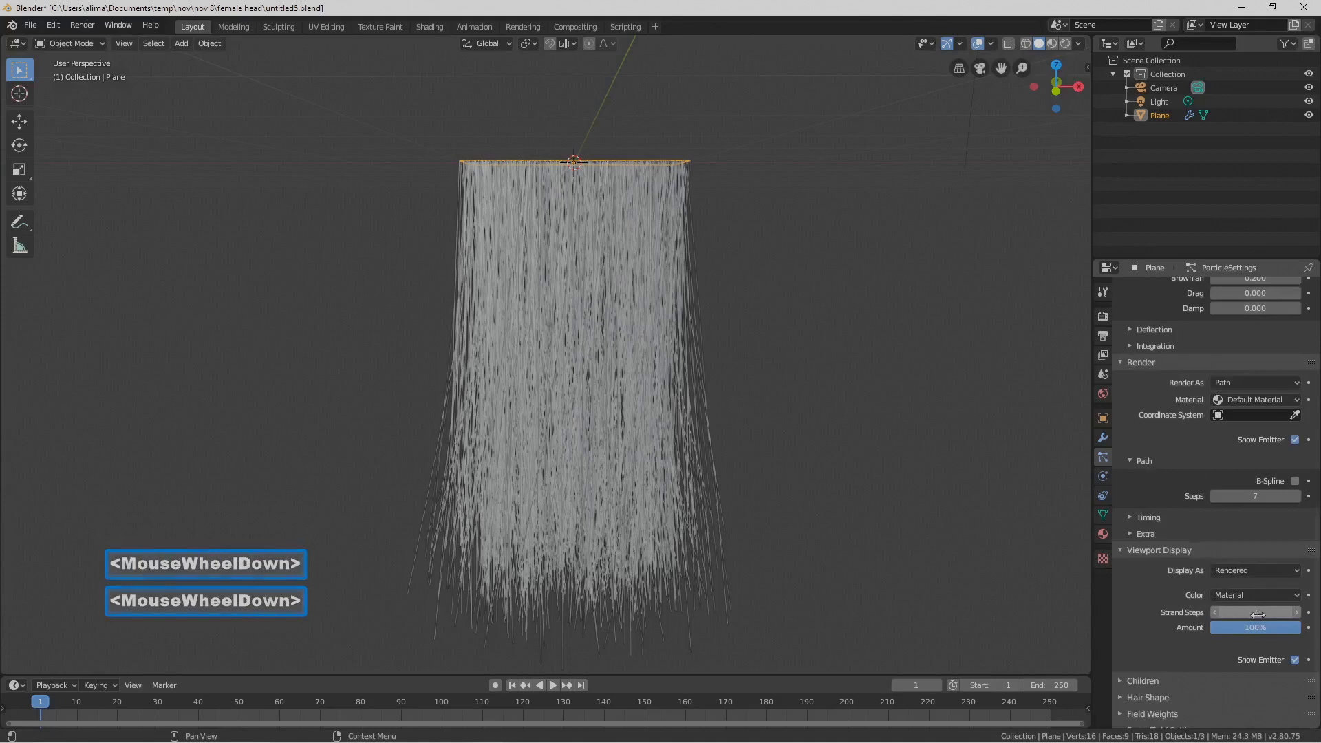
double_click(1296, 614)
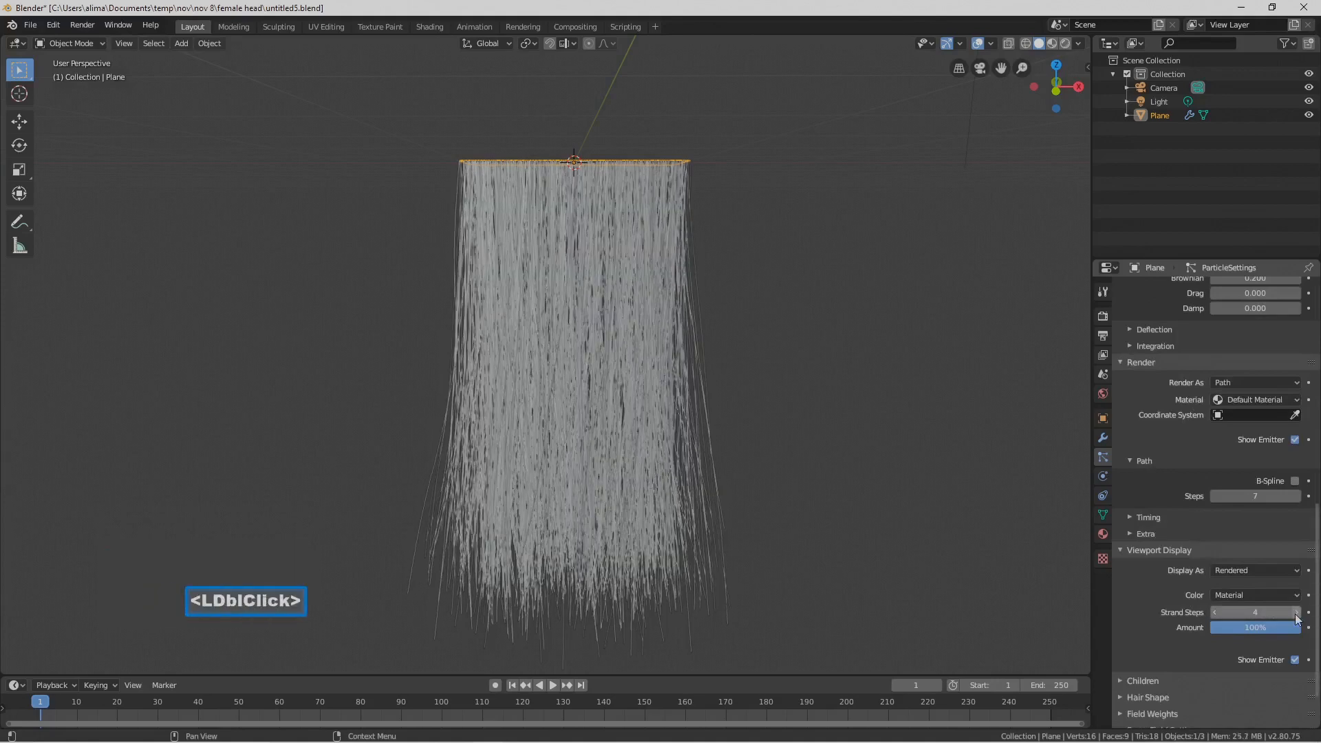
double_click(1296, 614)
left_click(1297, 614)
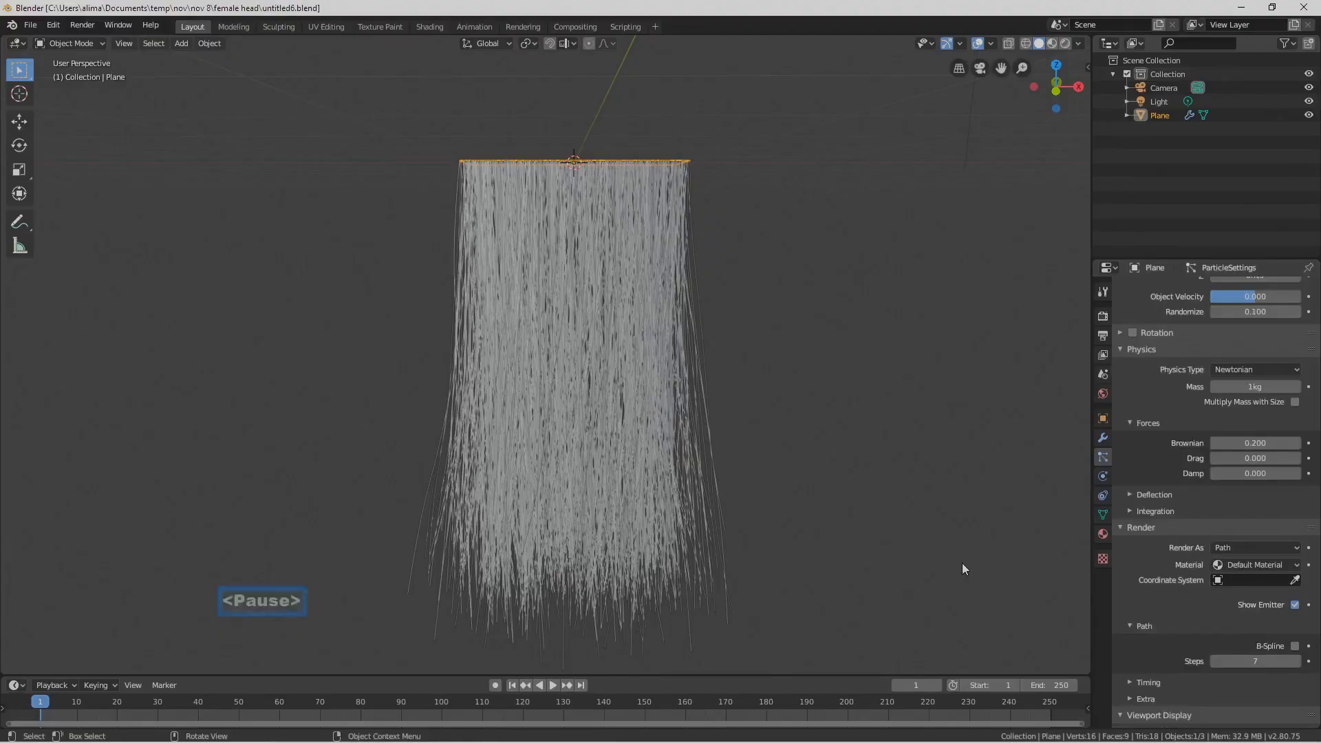
Give the hair particle system Interpolated children
scroll(1197, 540, "down", 4)
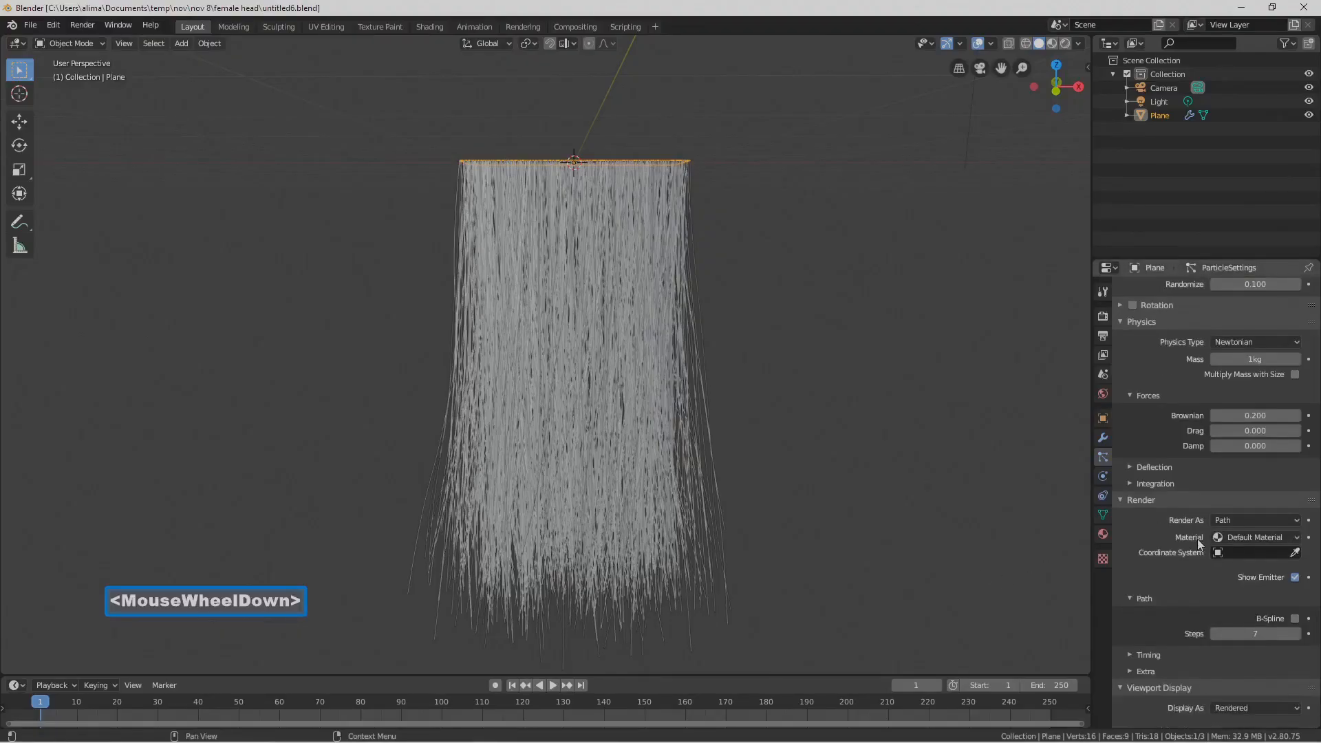
scroll(1198, 538, "down", 4)
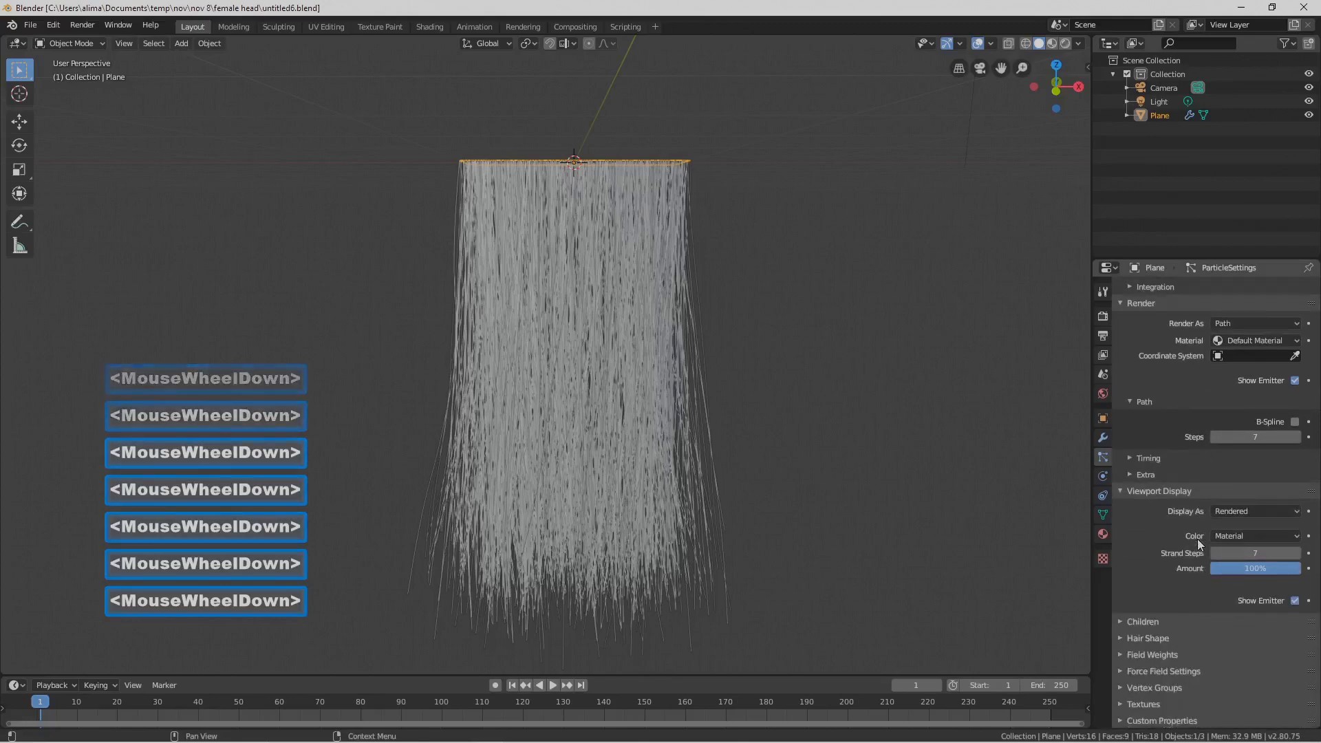
left_click(1122, 621)
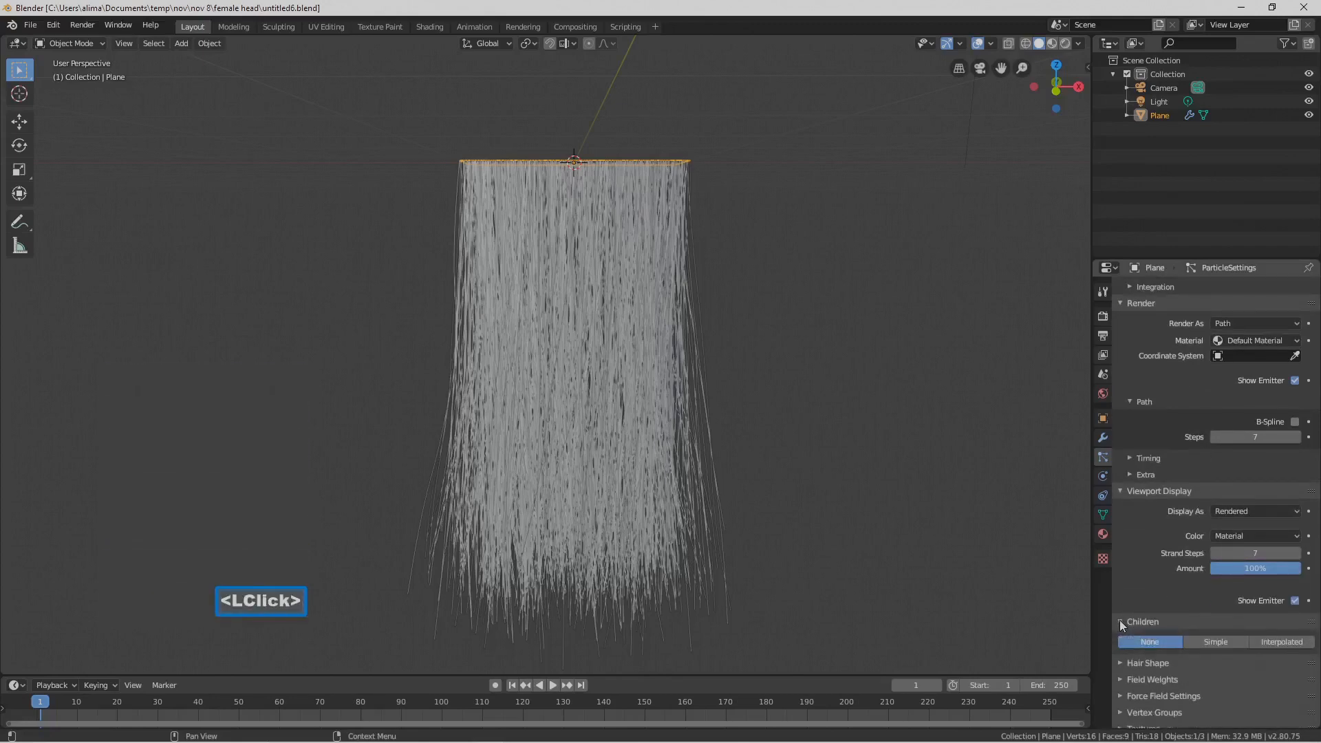
left_click(1273, 642)
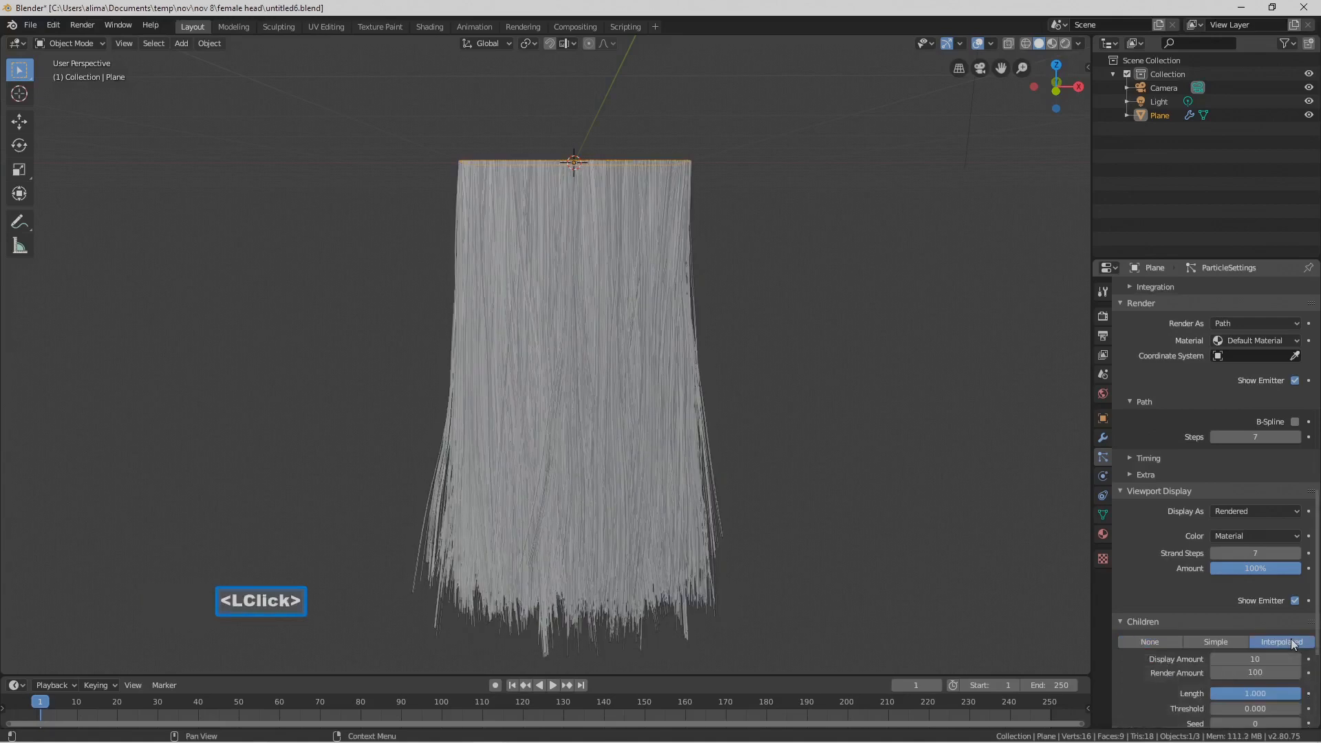
Set the Render Amount of the interpolated children to 250
scroll(1249, 608, "down", 1)
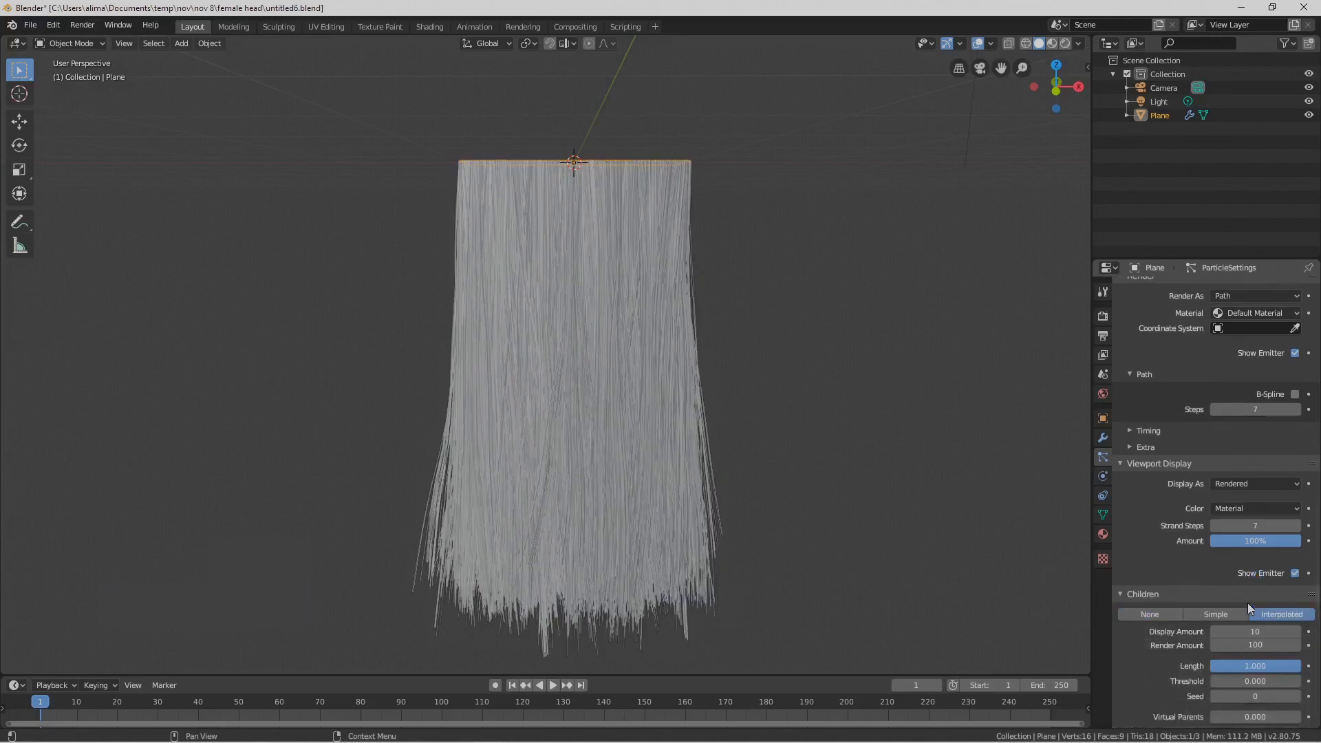
scroll(1249, 604, "down", 2)
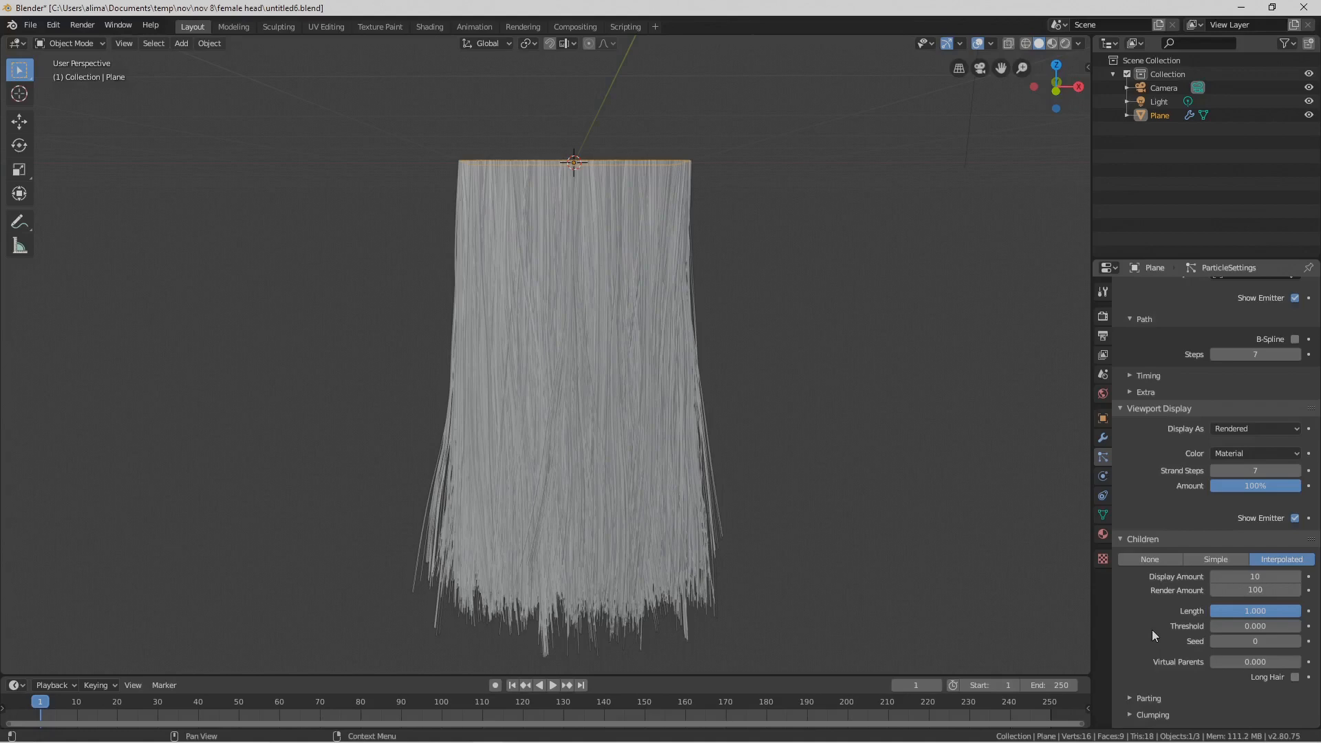
left_click(1238, 592)
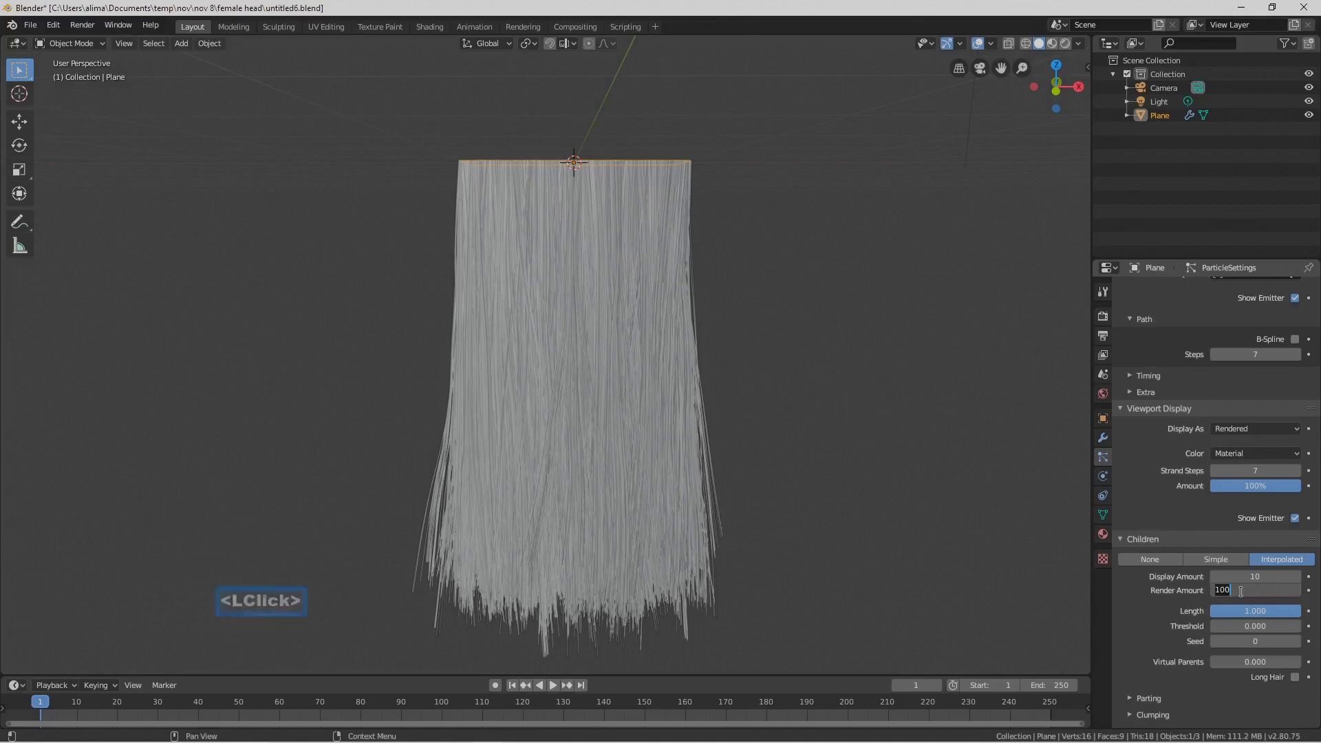
type("2")
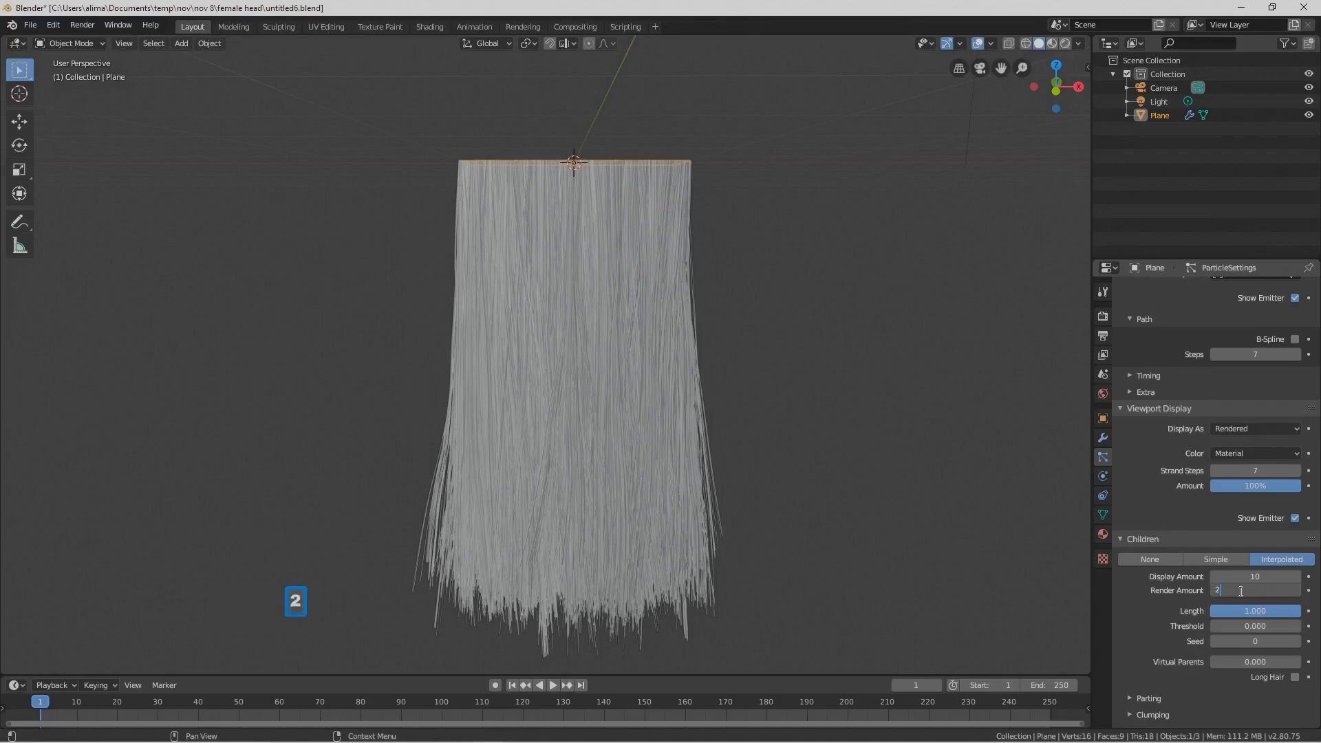
type("50")
key("Return")
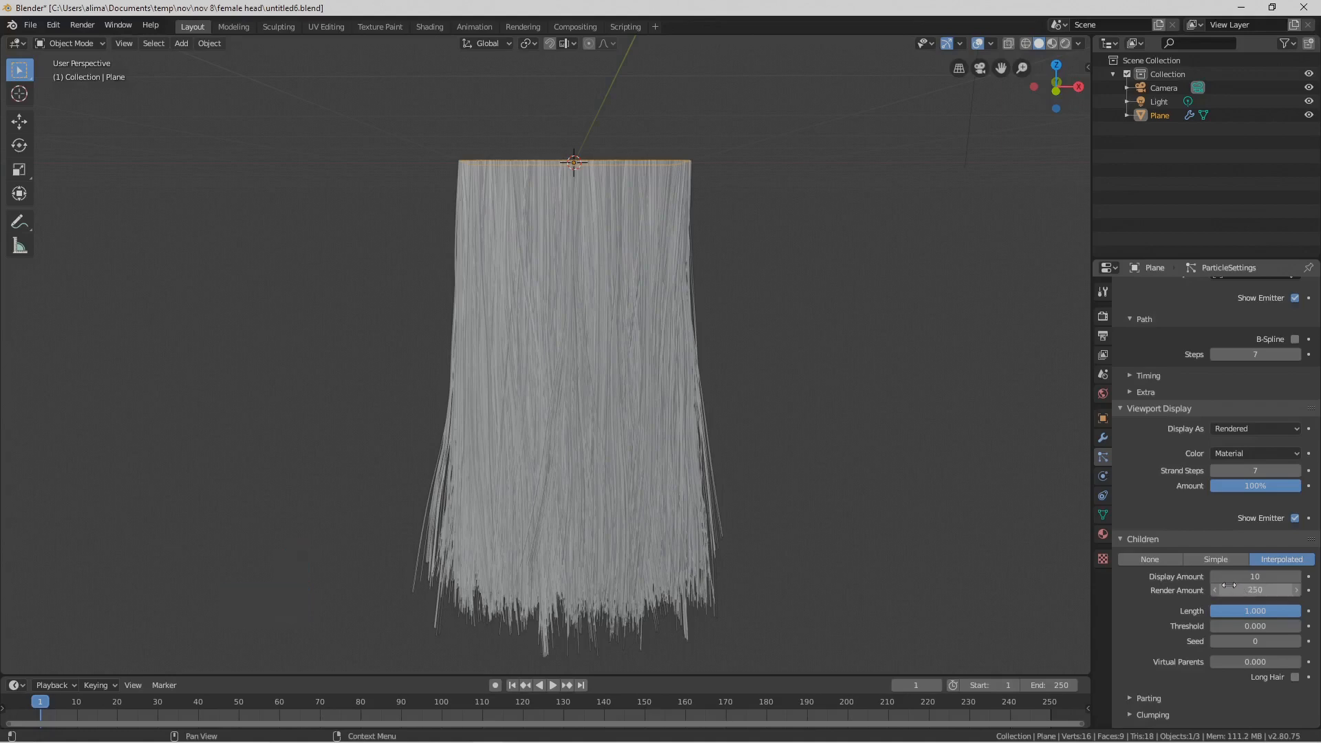
scroll(1229, 586, "down", 1)
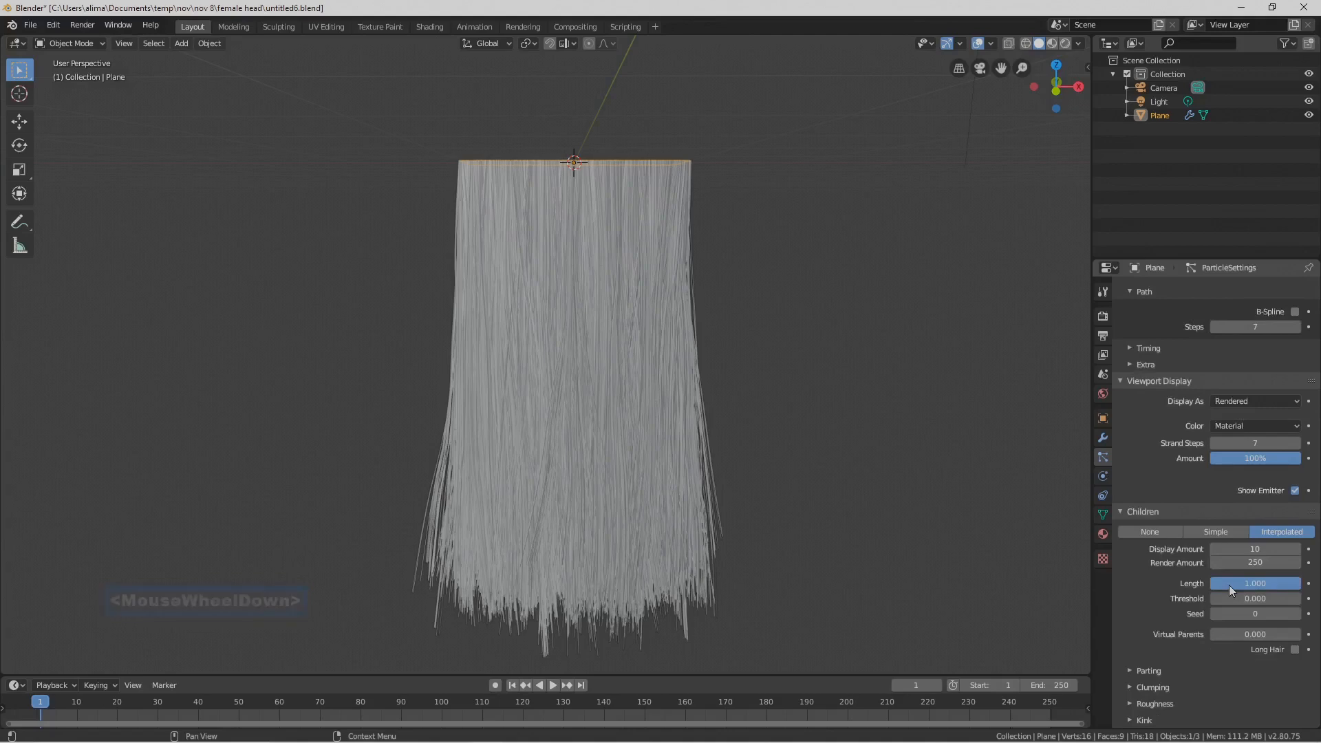
Set the Clump value of the interpolated hair children to 0.45
scroll(1229, 585, "down", 3)
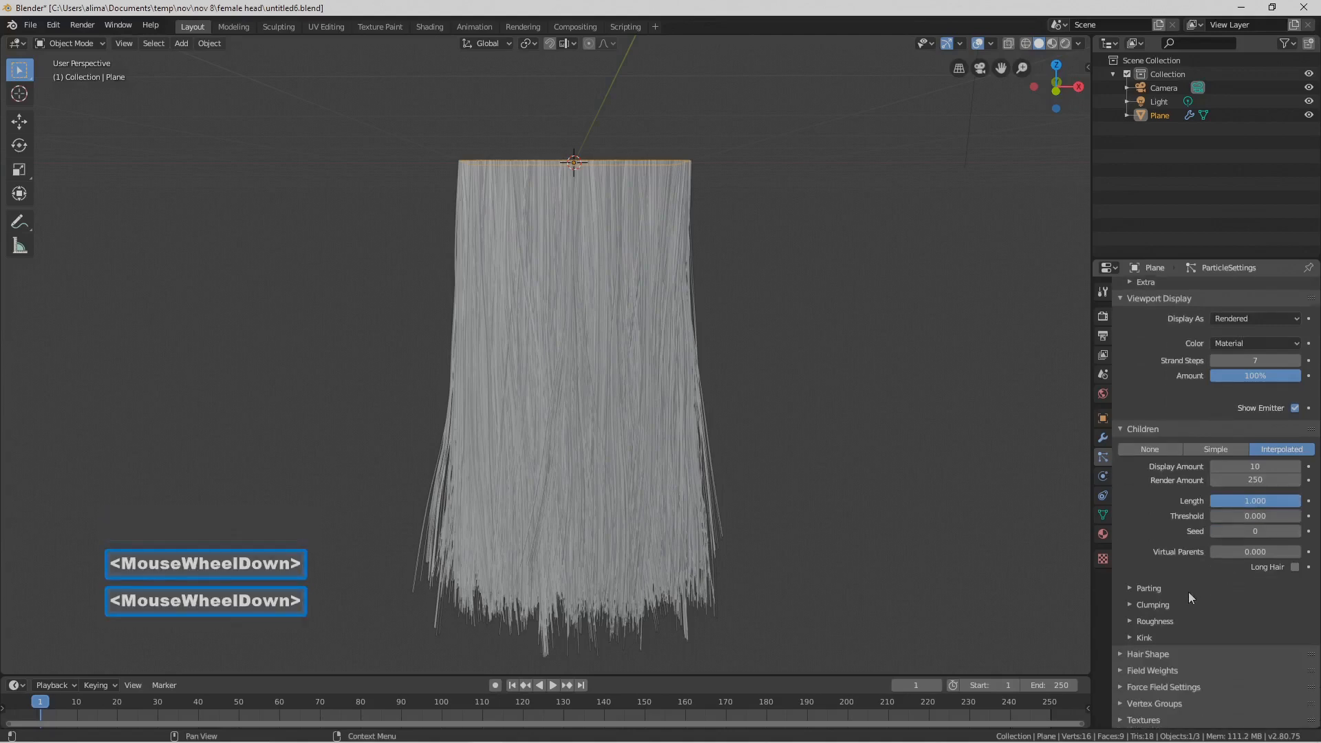
left_click(1131, 604)
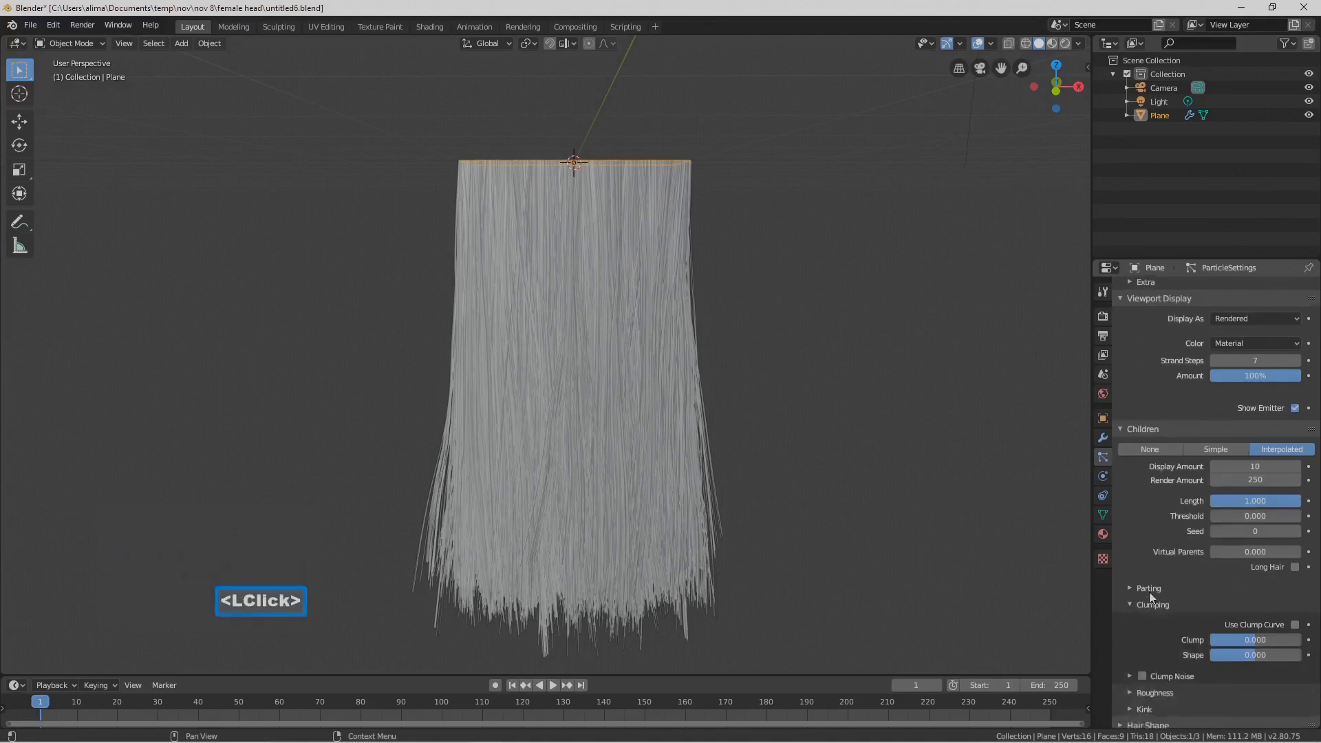
scroll(1149, 593, "down", 1)
scroll(1149, 593, "down", 1)
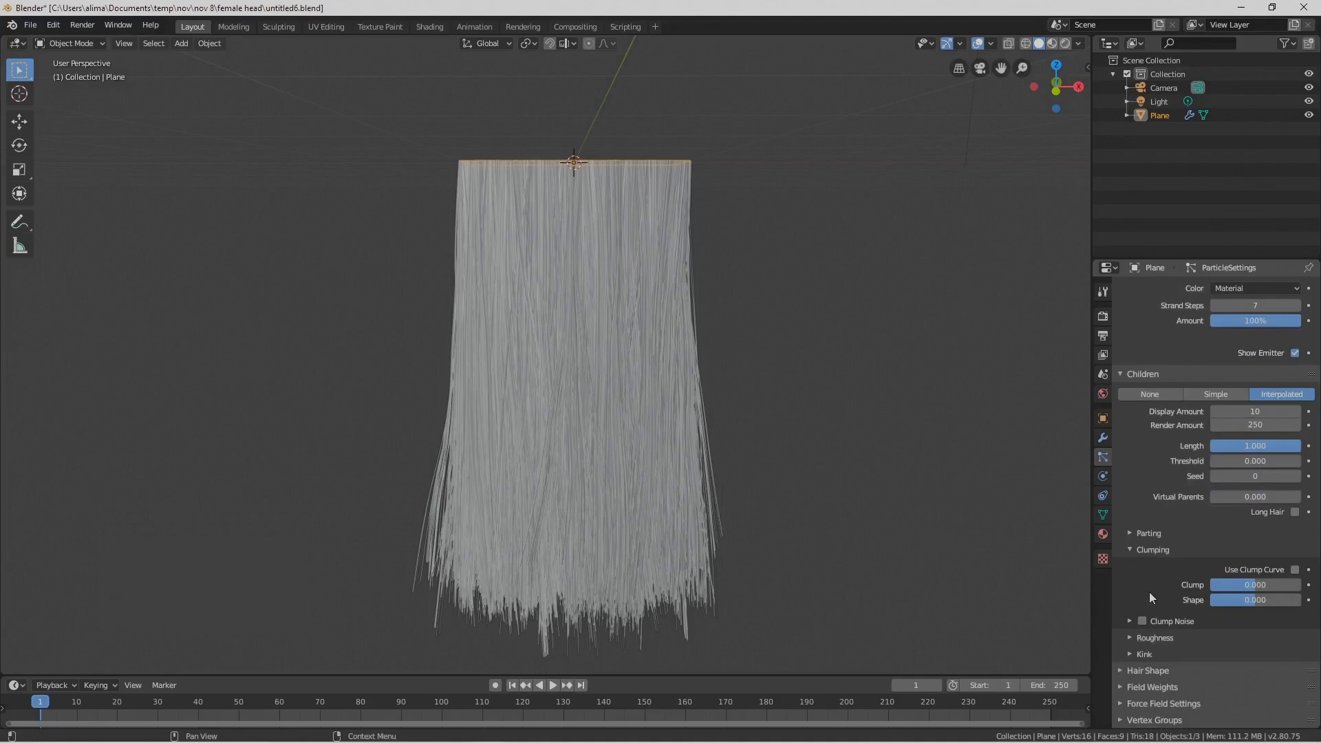
left_click(1232, 583)
key("BackSpace")
type(".")
type("45")
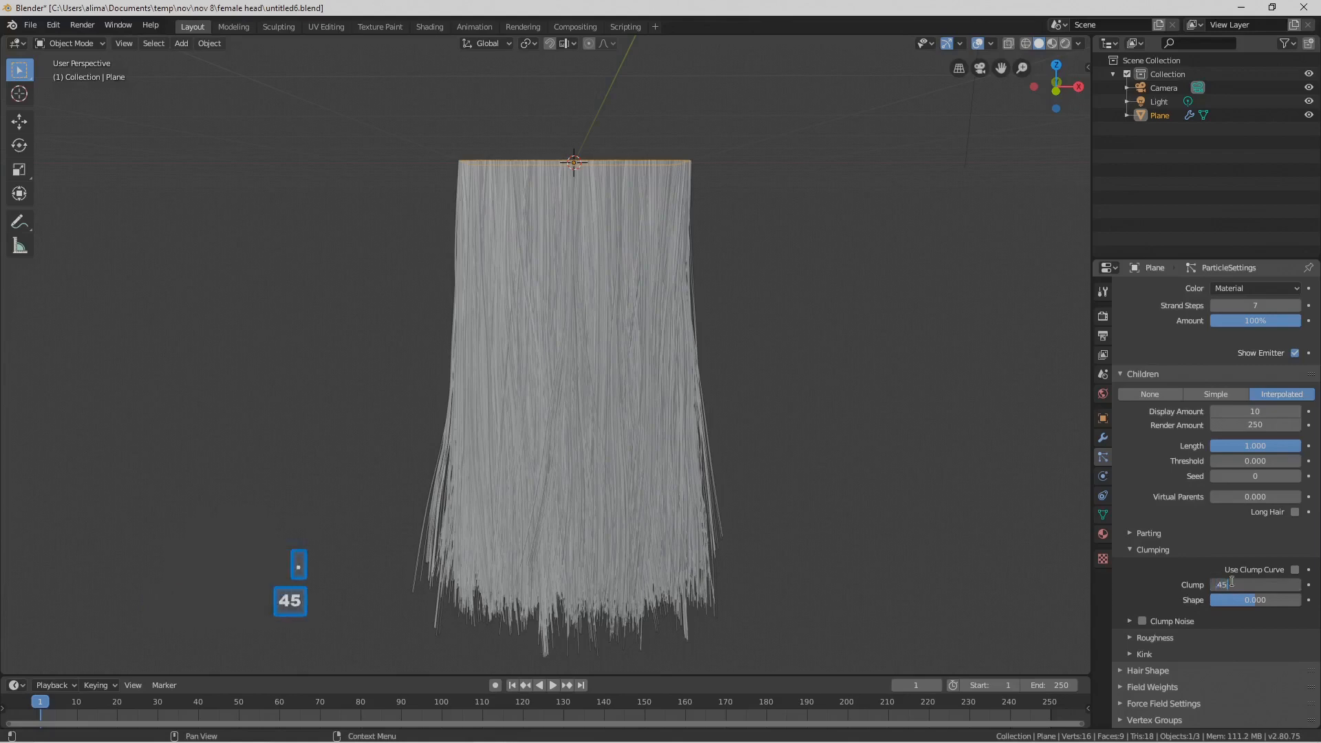
key("Return")
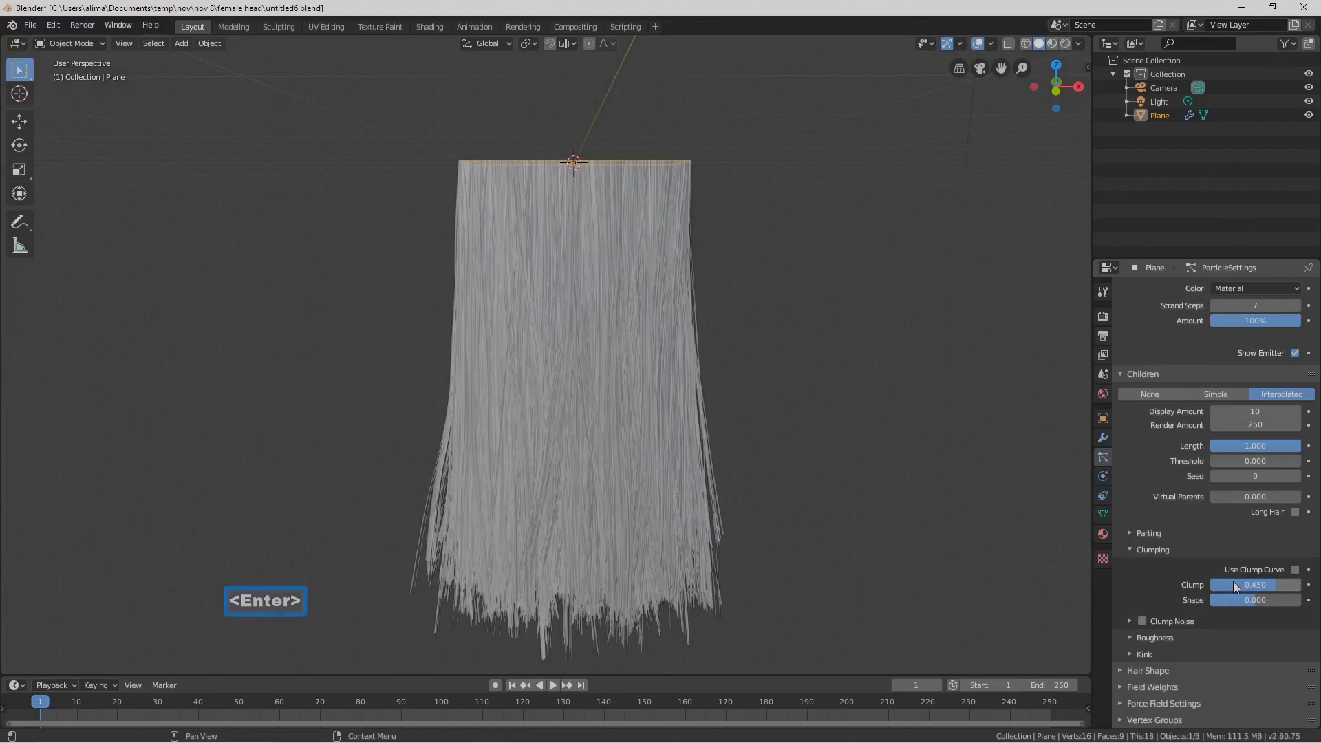
Set the children's Kink Type to Curl and save the file as untitled7.blend
scroll(1139, 609, "down", 2)
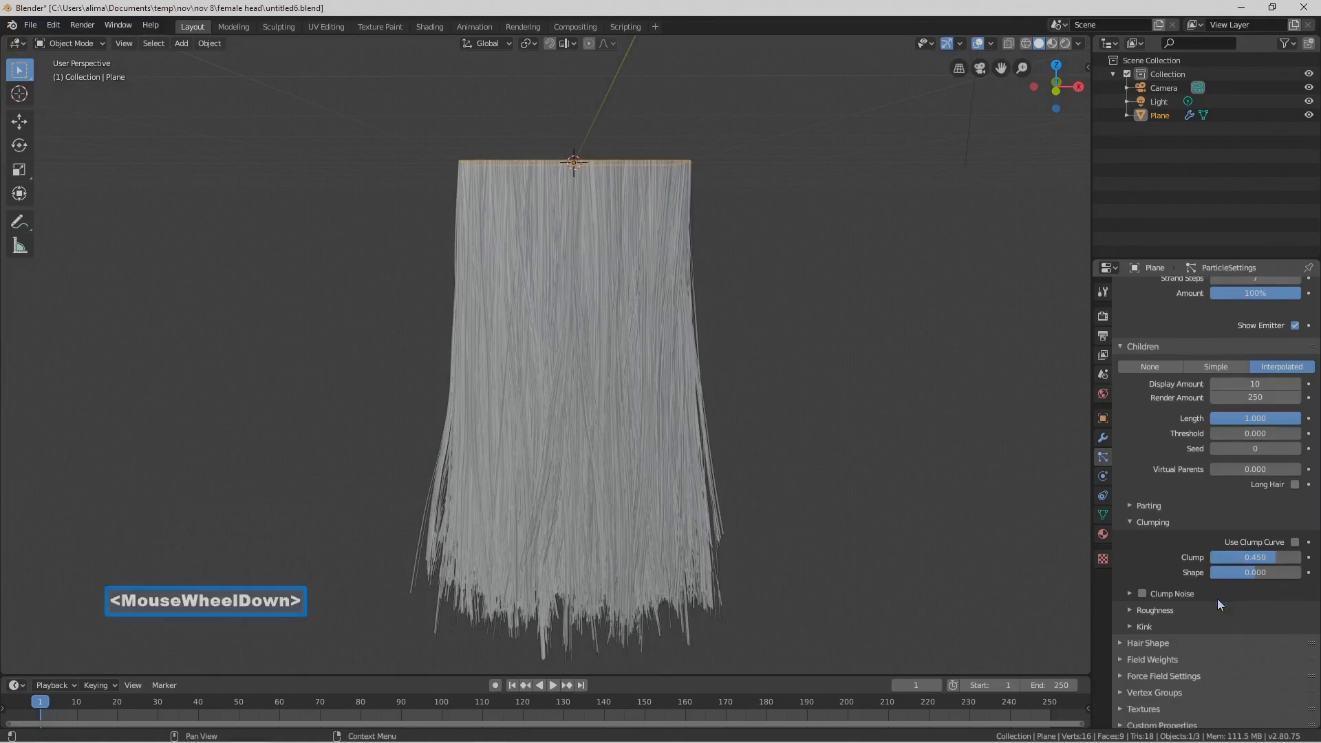
left_click(1140, 622)
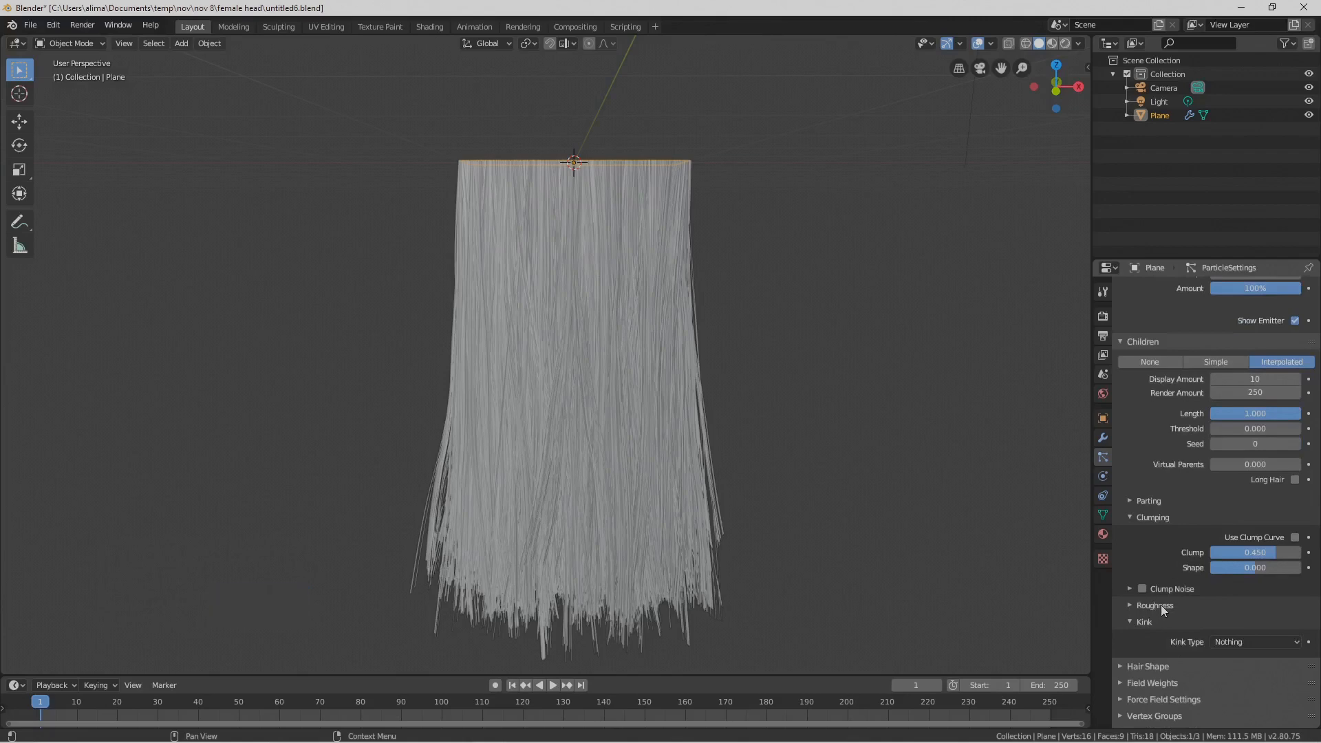
scroll(1164, 608, "down", 3)
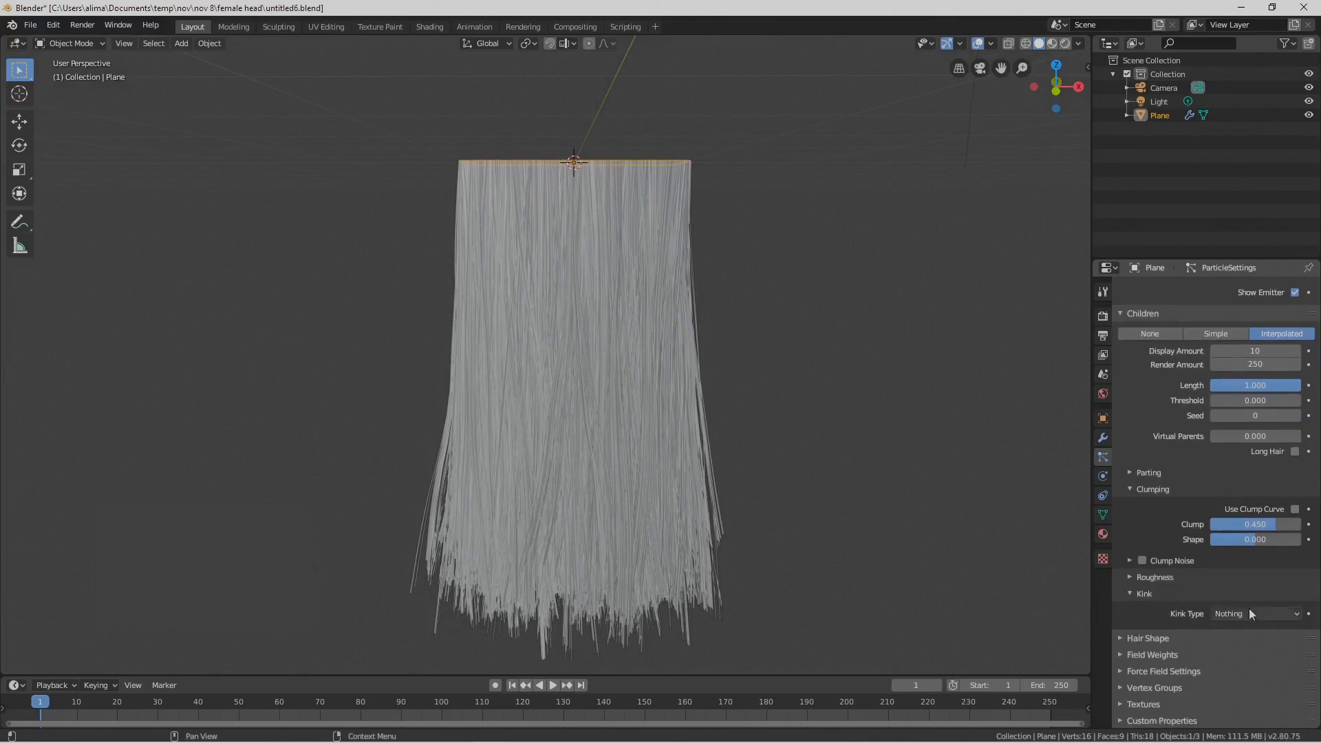
left_click(1290, 616)
left_click(1275, 646)
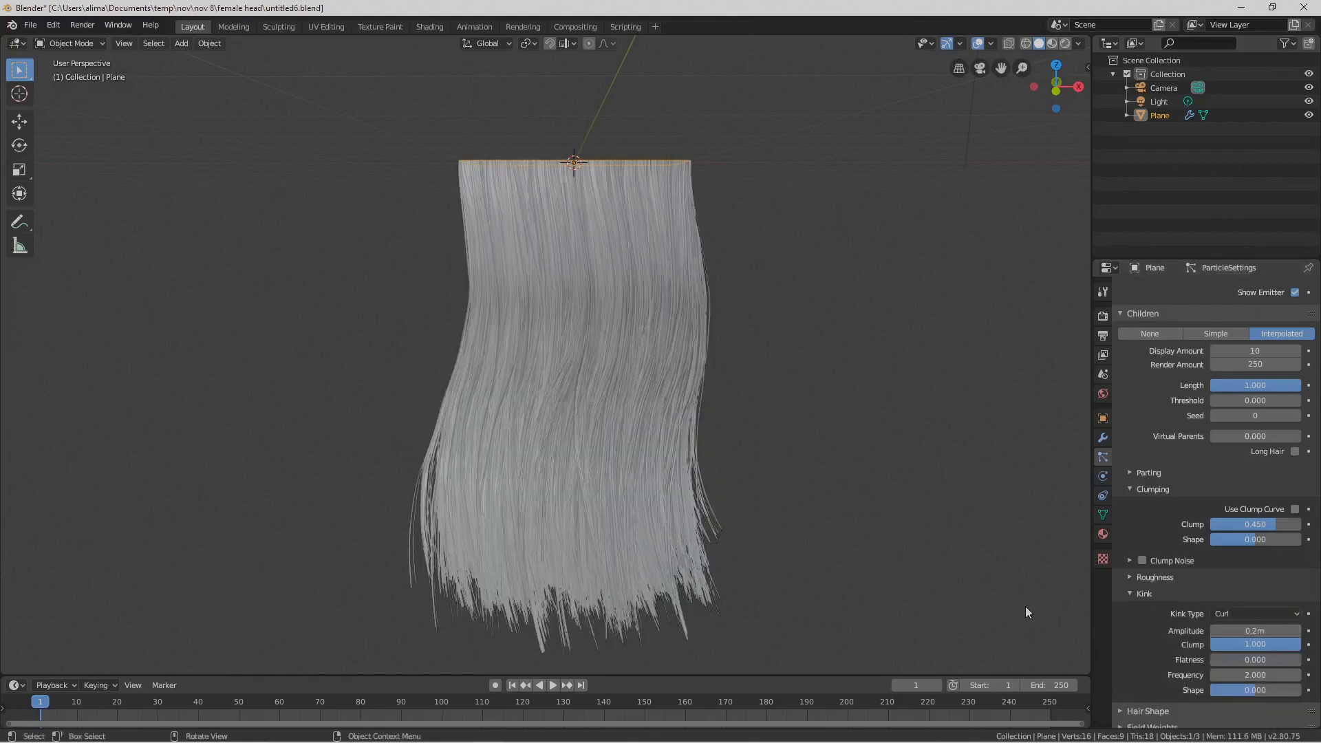
key("Pause")
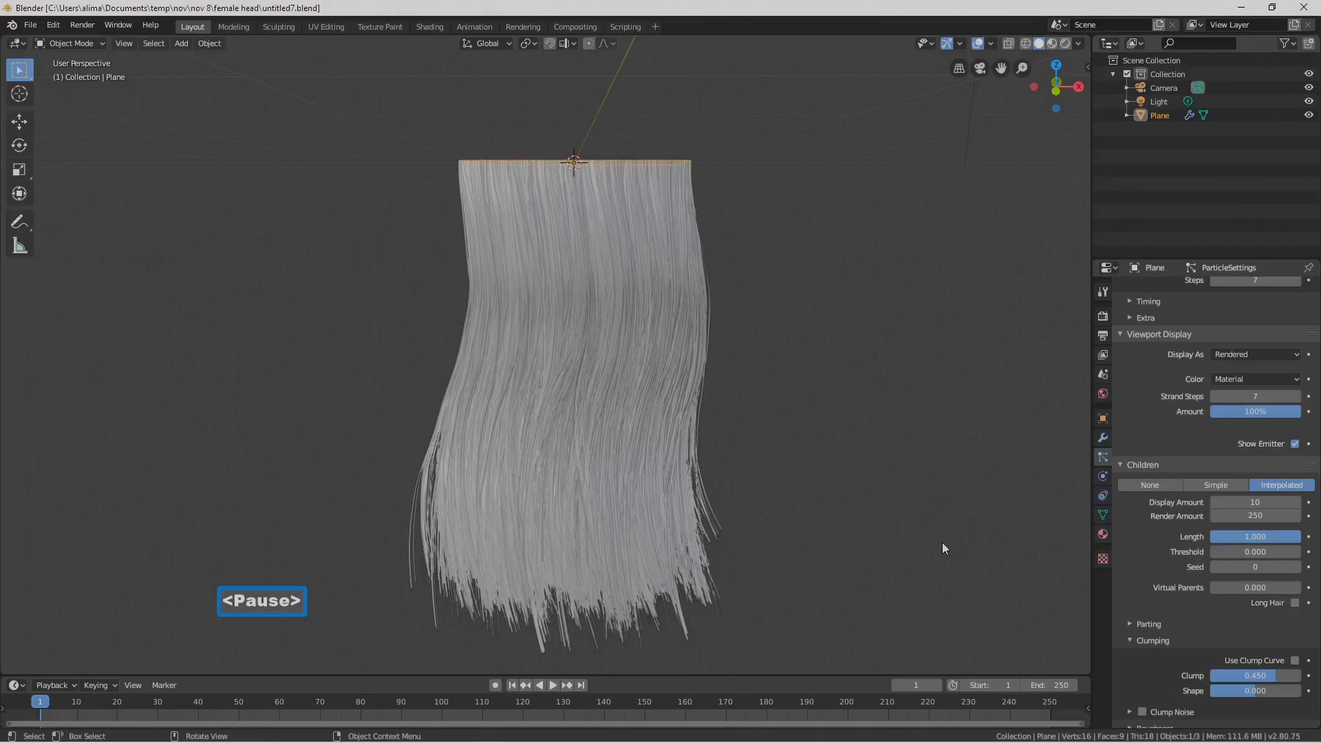
Set the Flatness of the curl kink to 0.6
scroll(1195, 598, "down", 3)
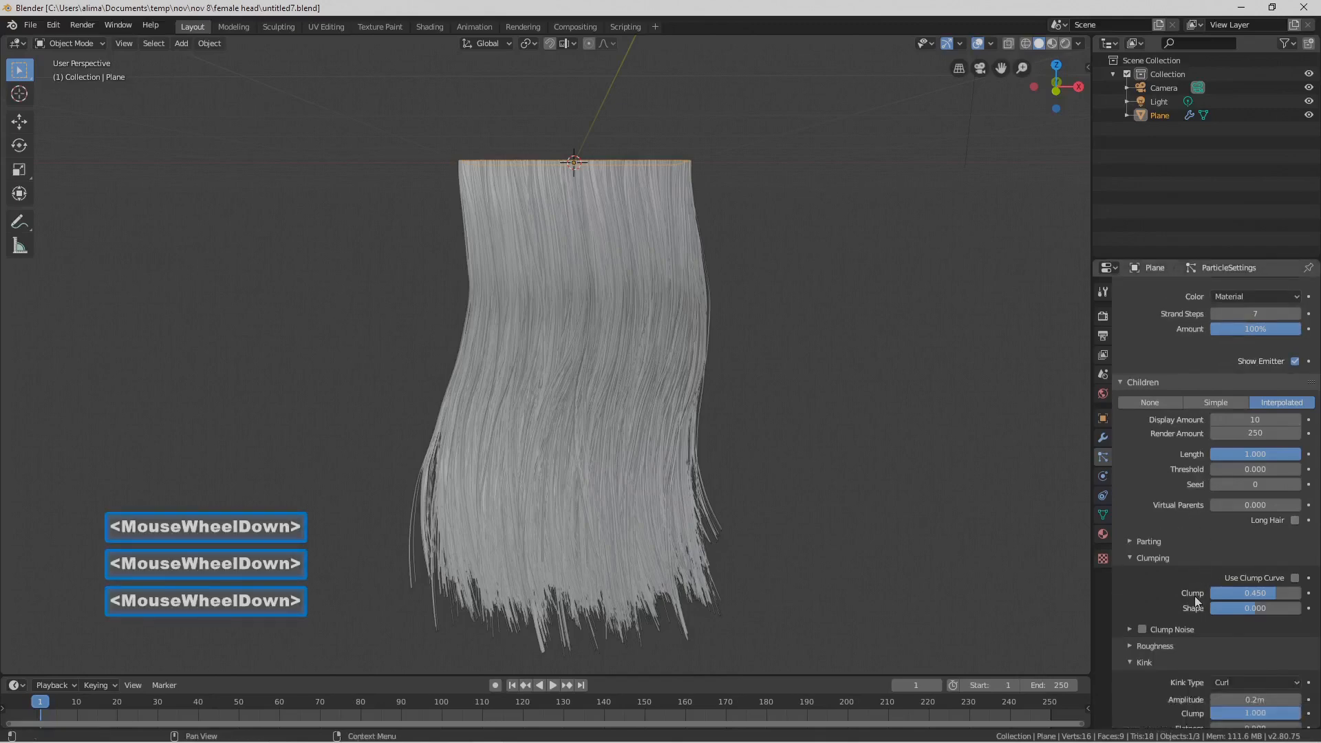
scroll(1194, 596, "down", 4)
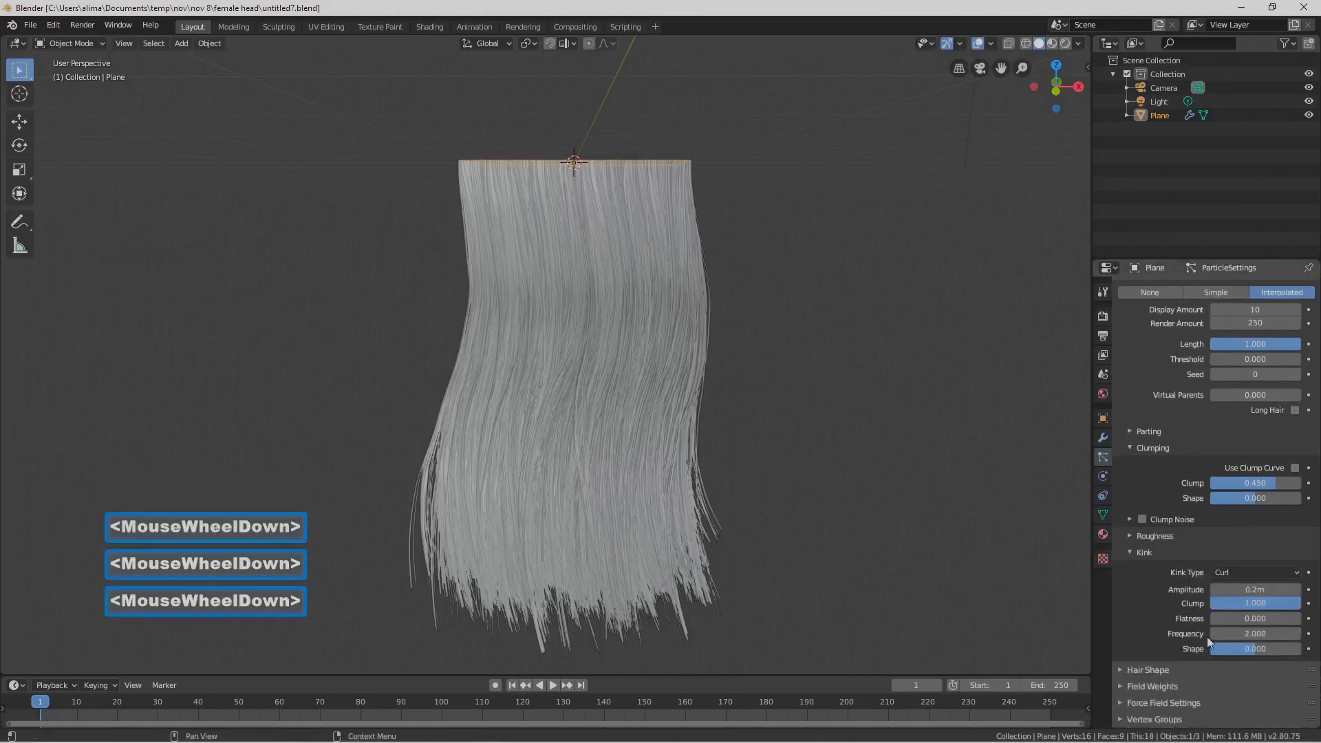
left_click(1271, 616)
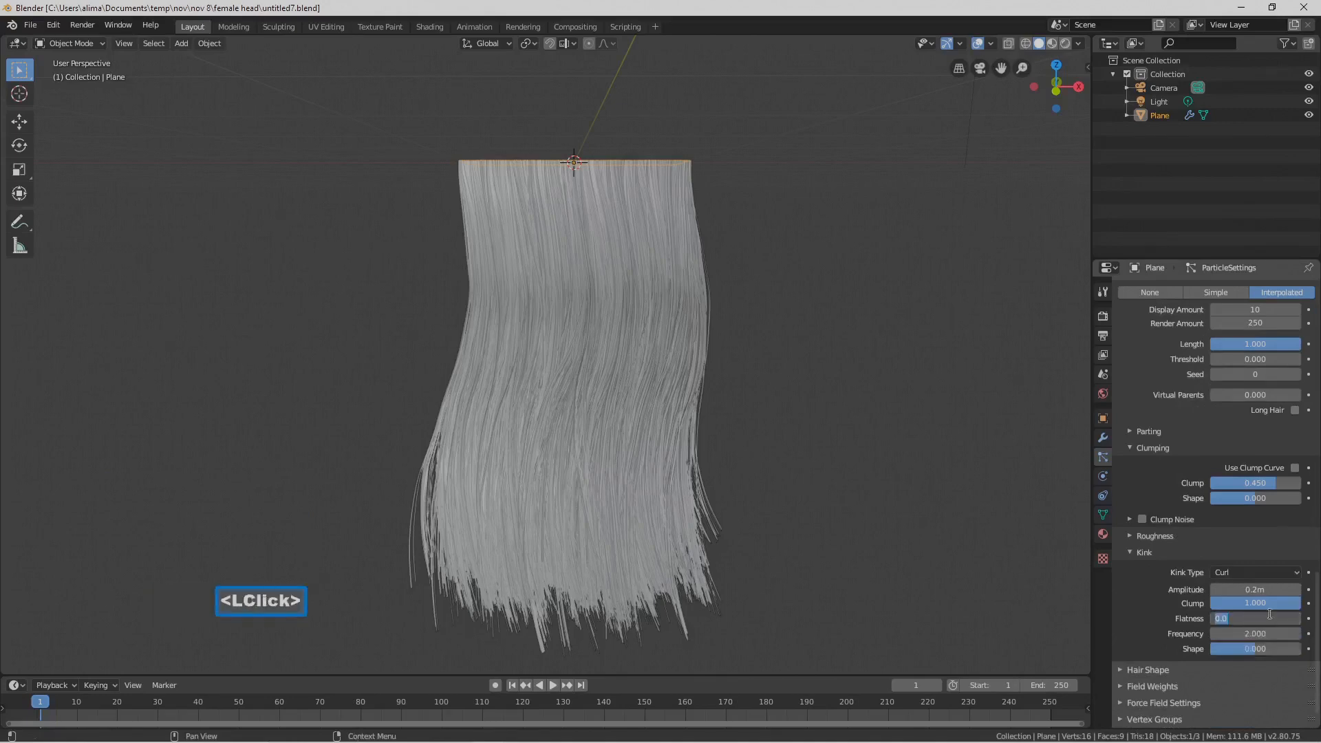
key("BackSpace")
type(".6")
key("Return")
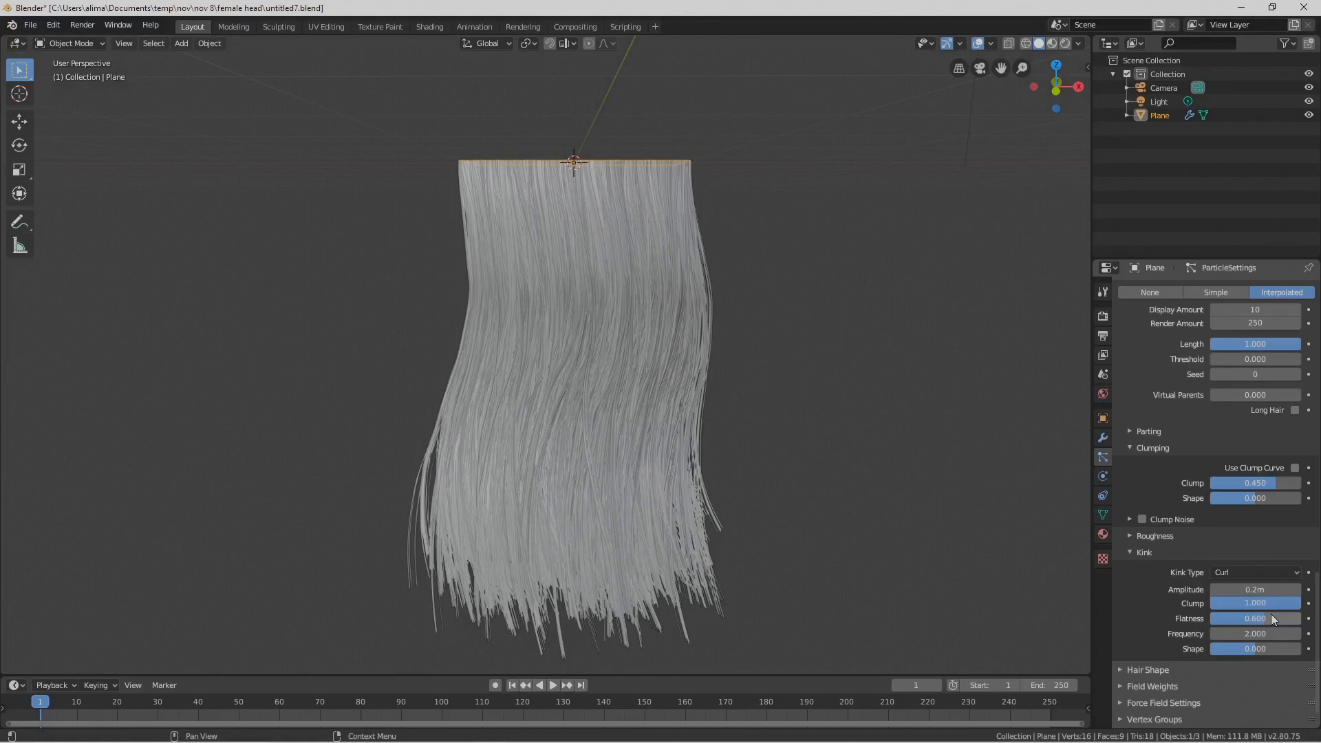
Set the curl kink's Frequency to 5 and save the file as untitled8.blend
left_click(1253, 633)
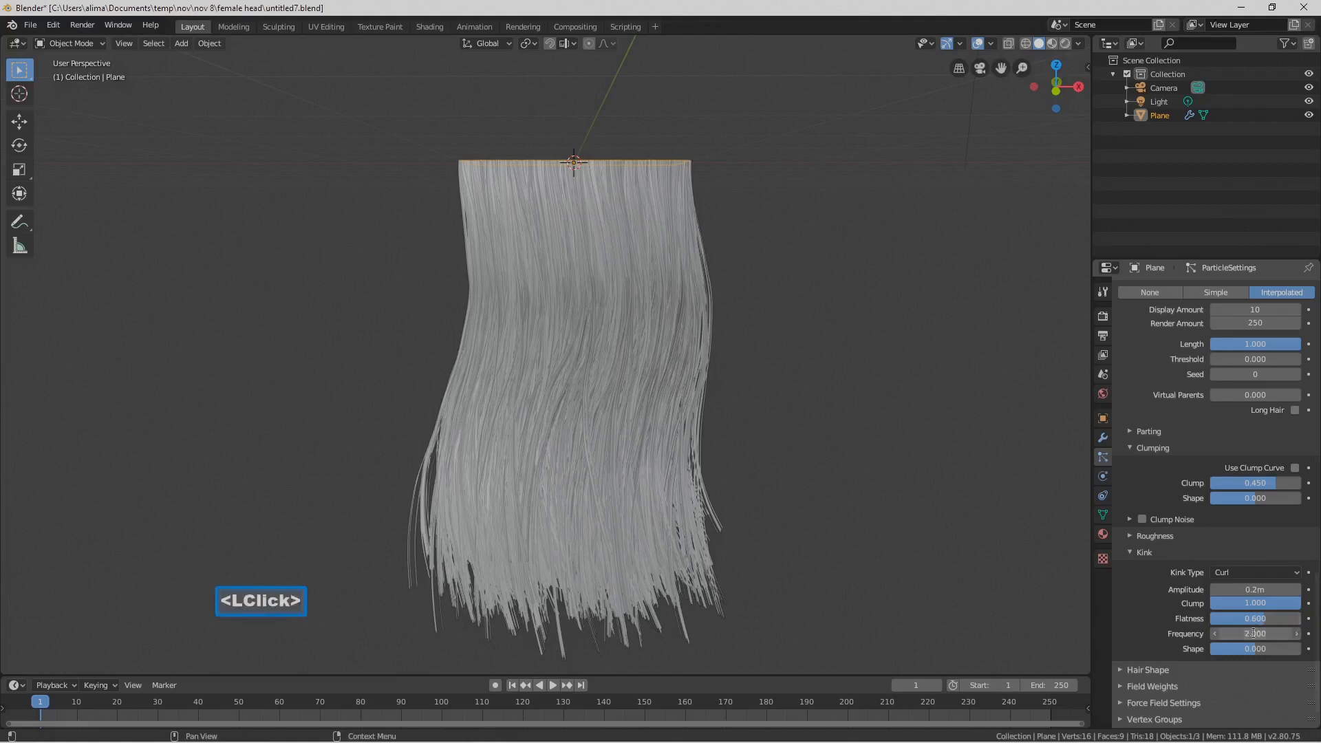
key("BackSpace")
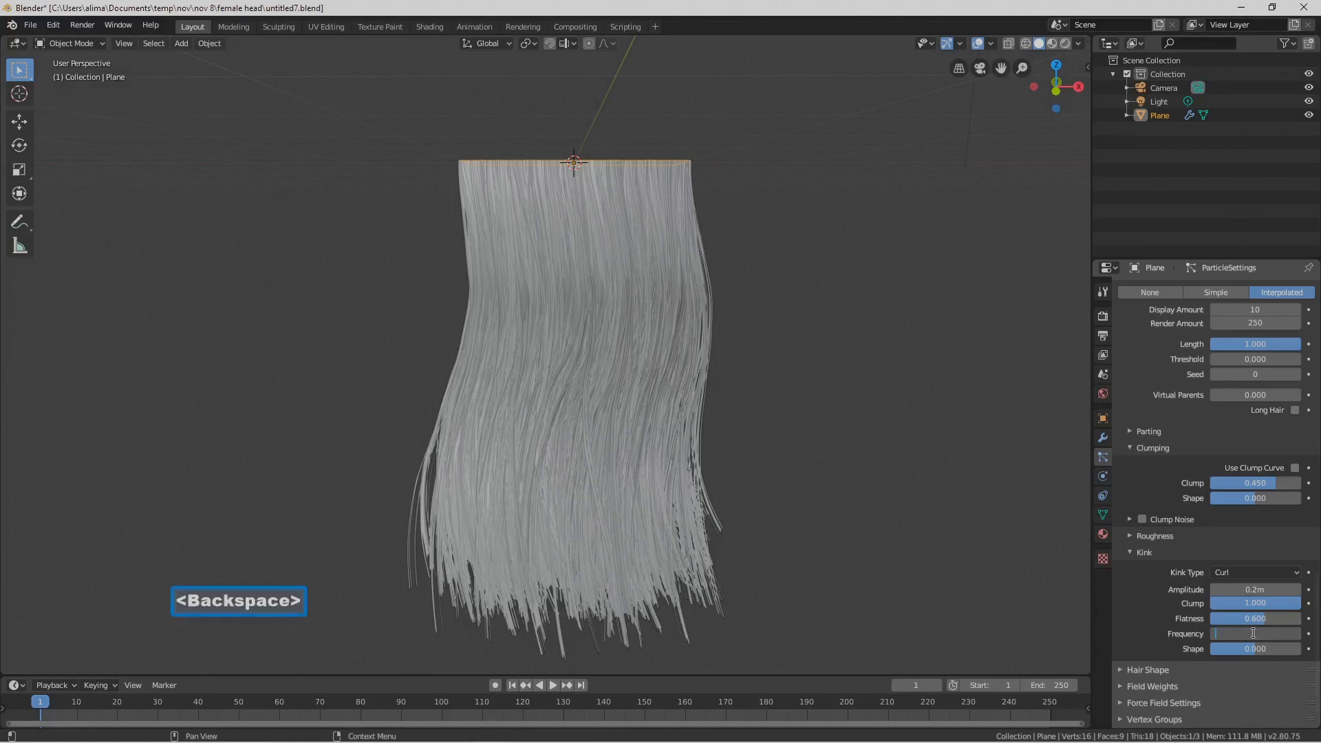
type("5")
key("Return")
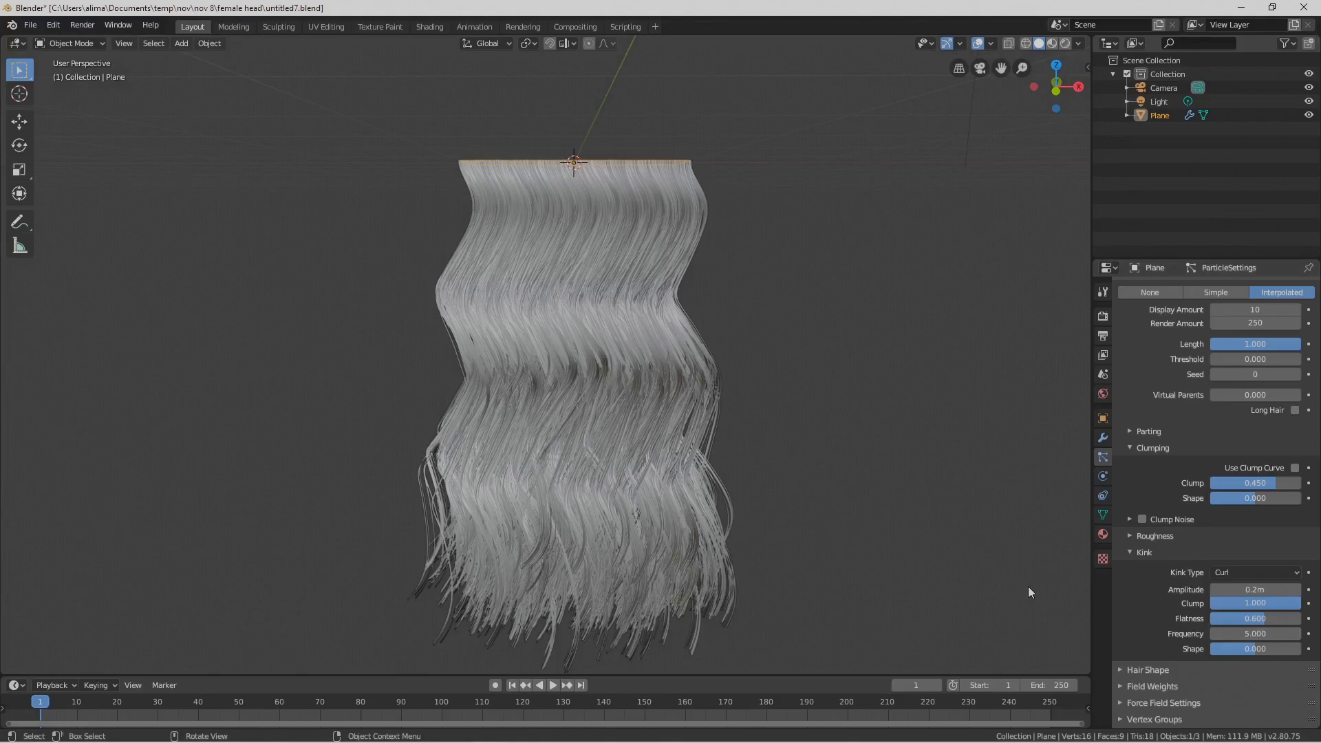
key("Pause")
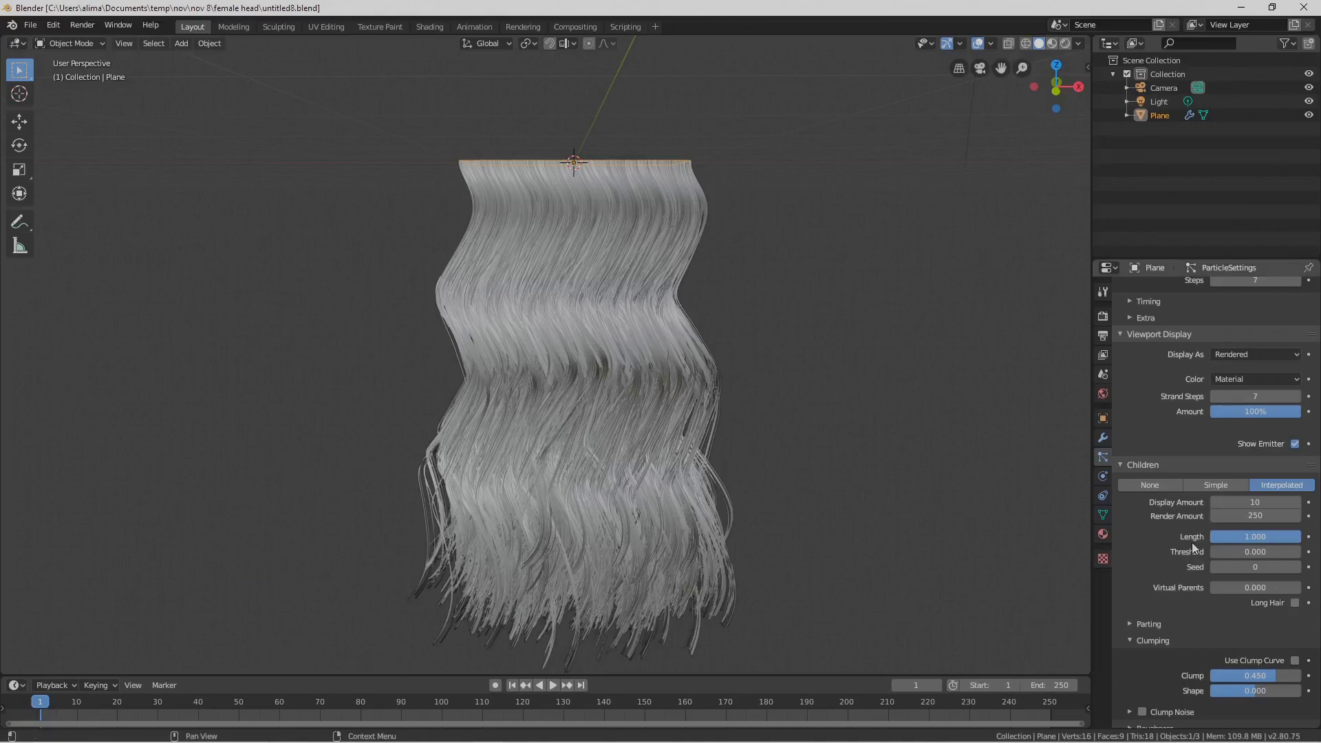
Reduce the hair particle system's emission Number to 250
scroll(1192, 542, "up", 10)
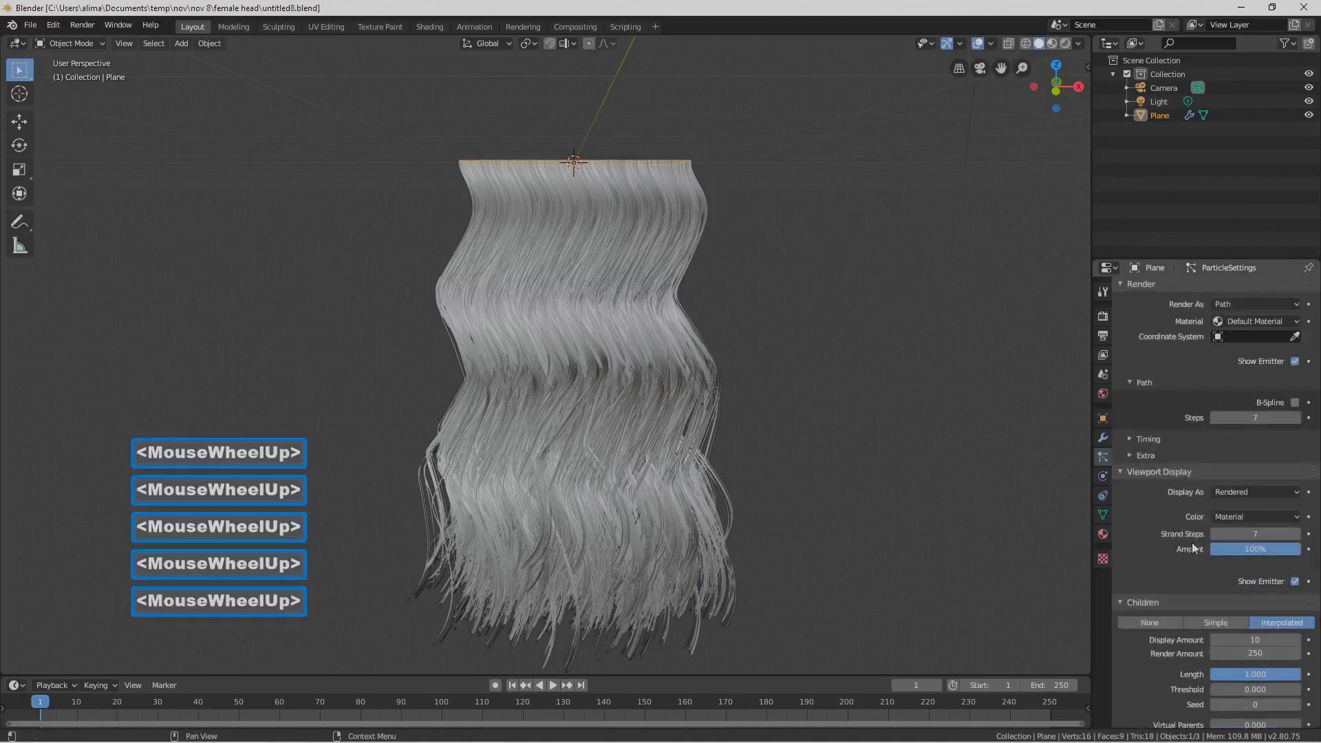
scroll(1192, 542, "up", 5)
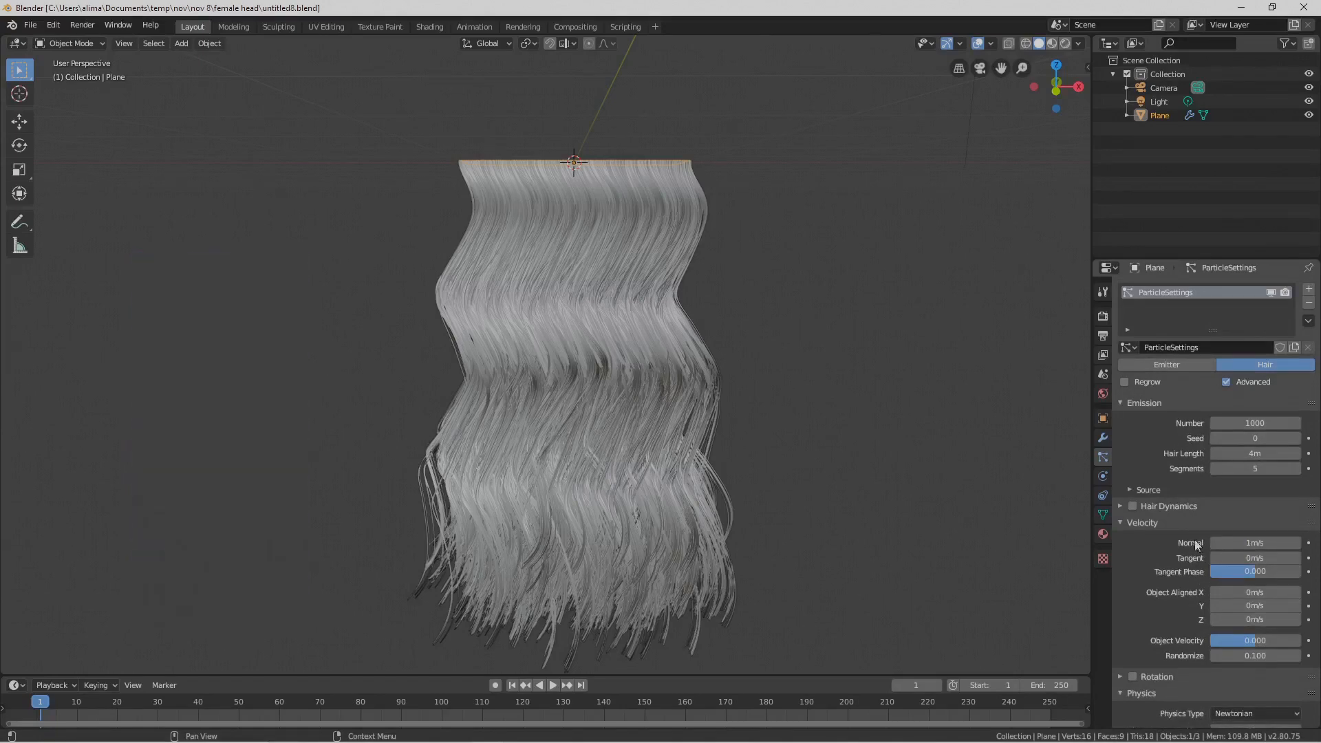
left_click(1239, 424)
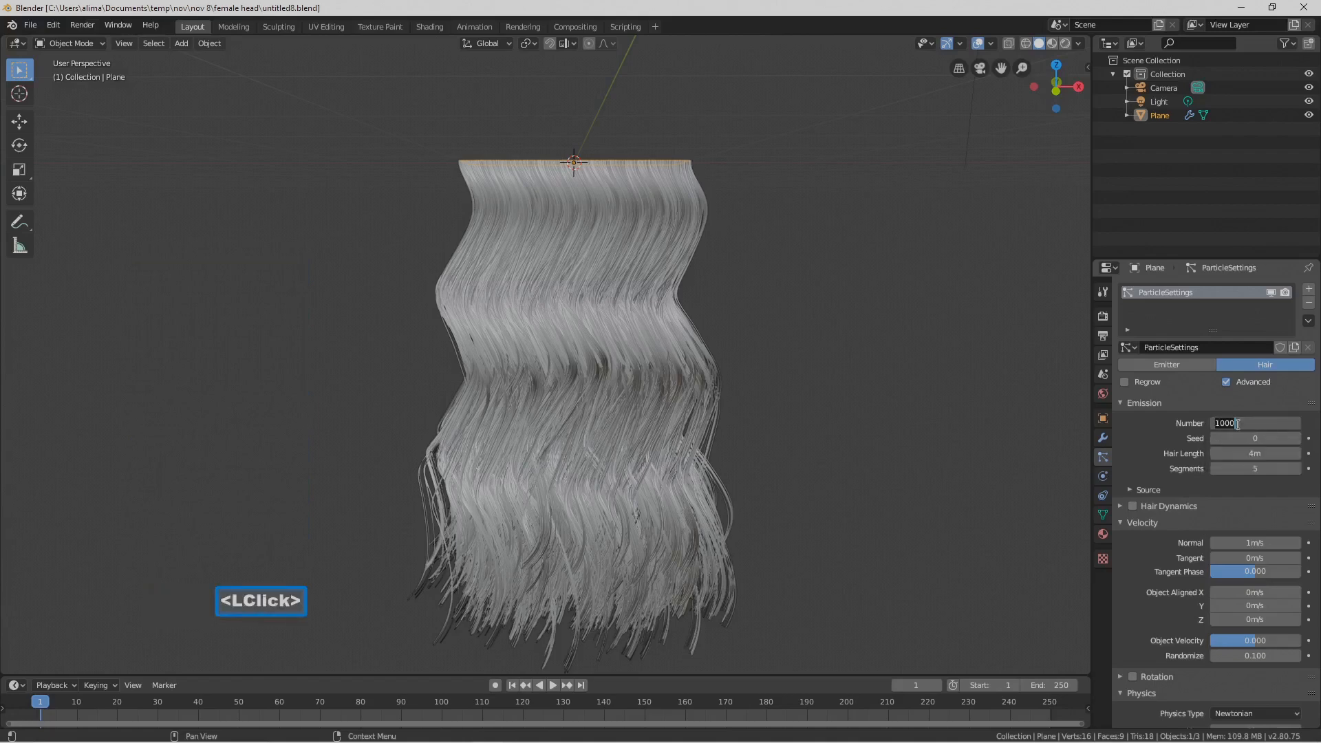
key("BackSpace")
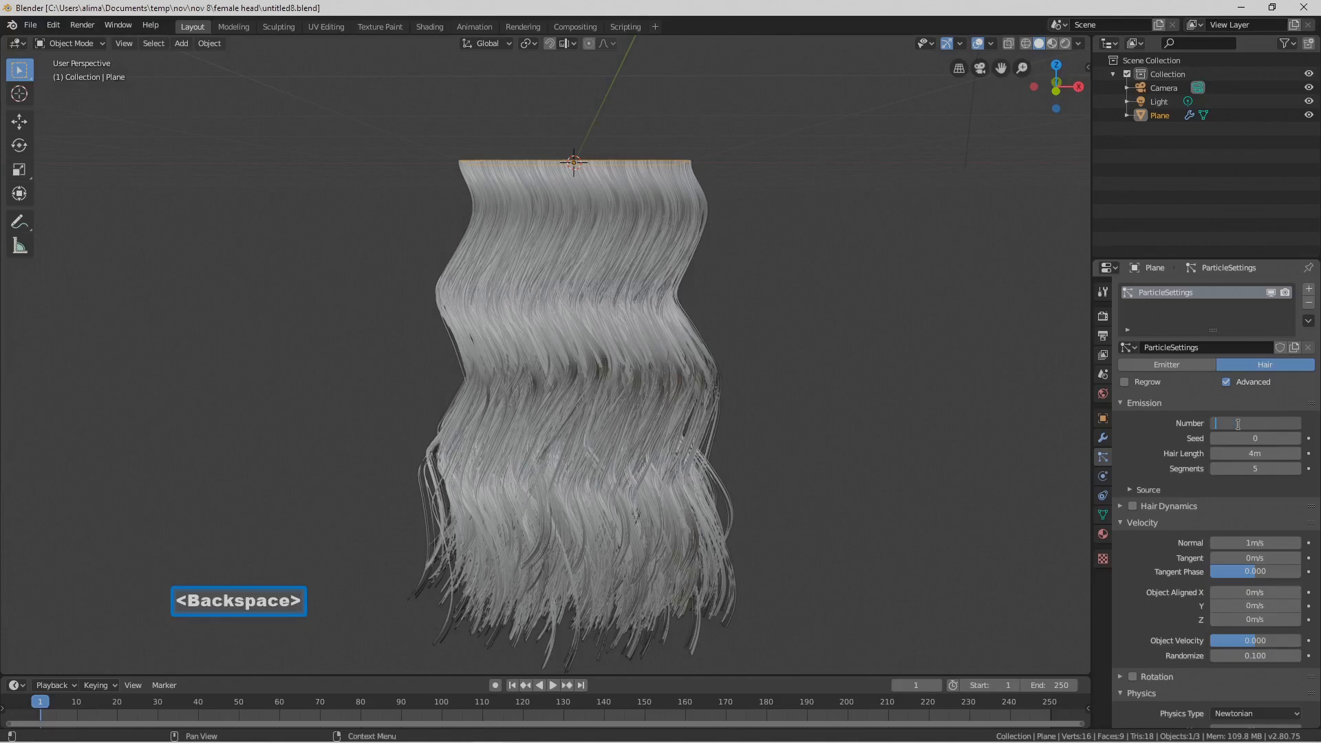
type("250")
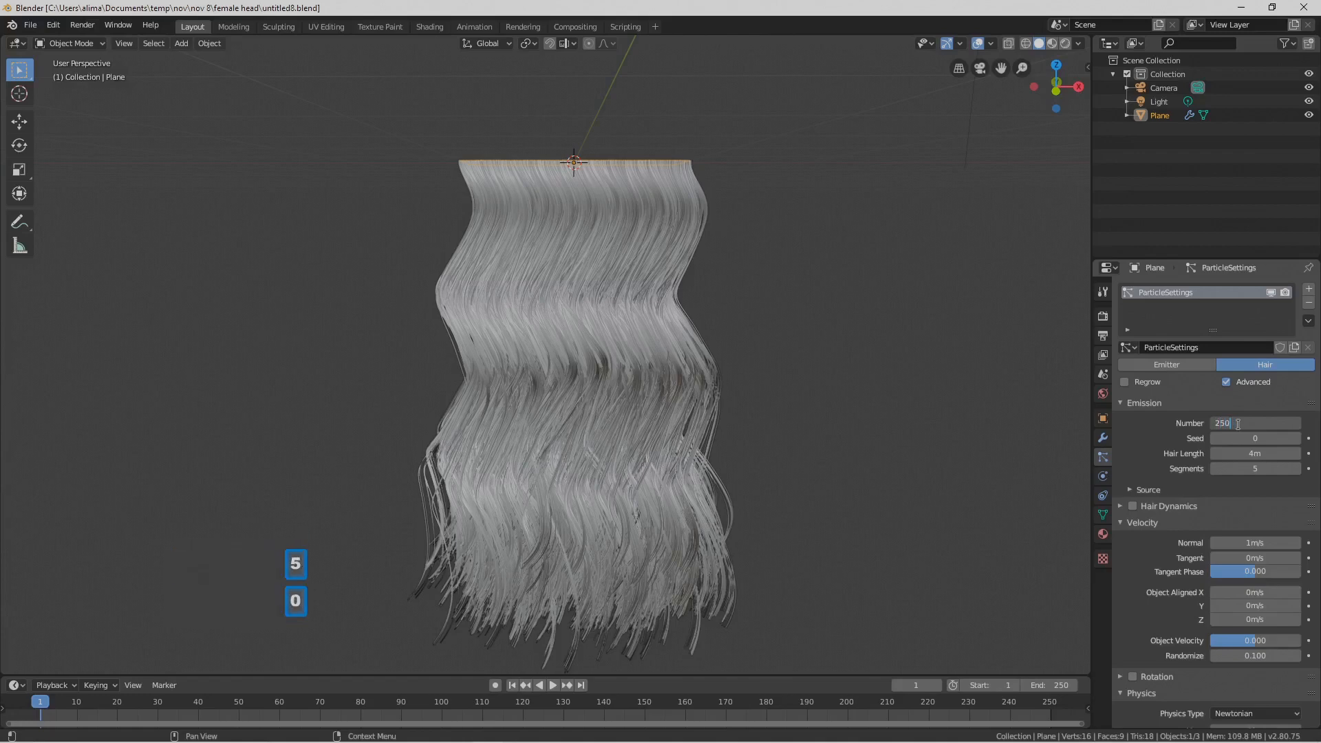
key("Return")
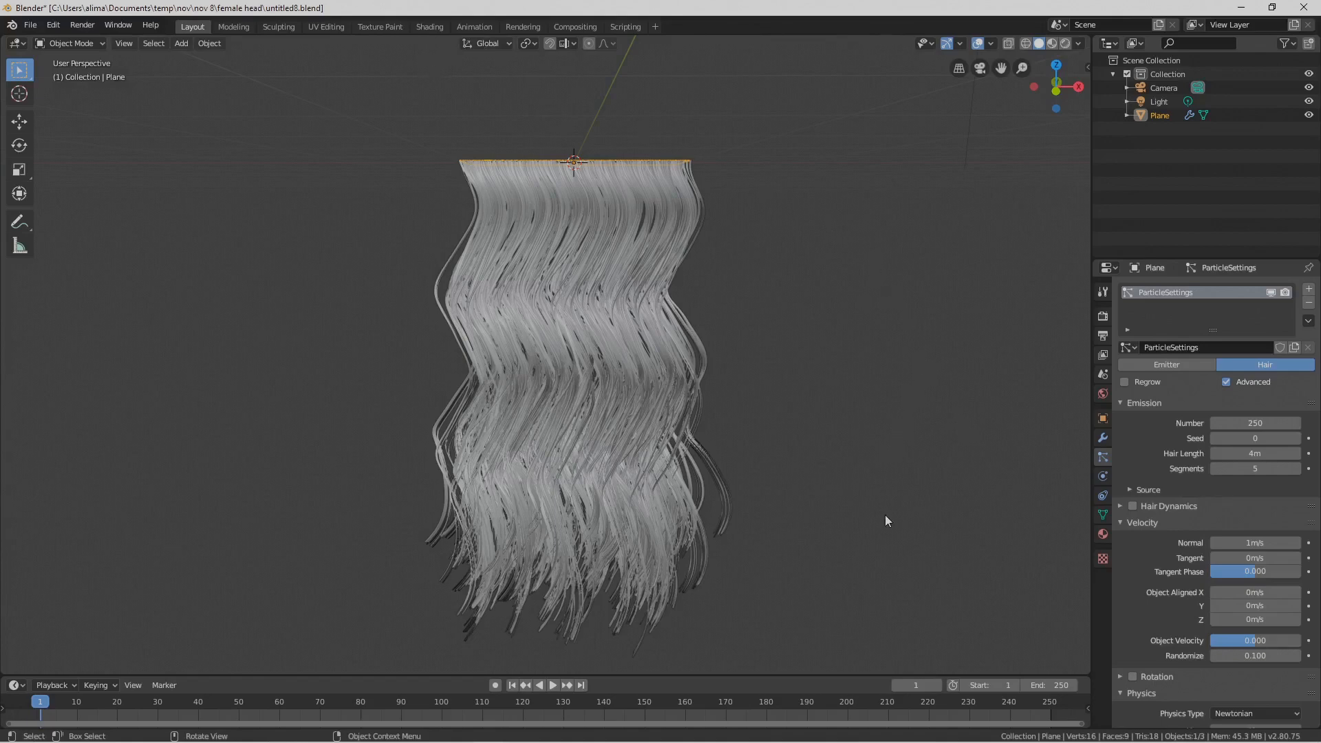
Set the render engine to Cycles with GPU Compute as device and save the file as untitled9.blend
left_click(1103, 316)
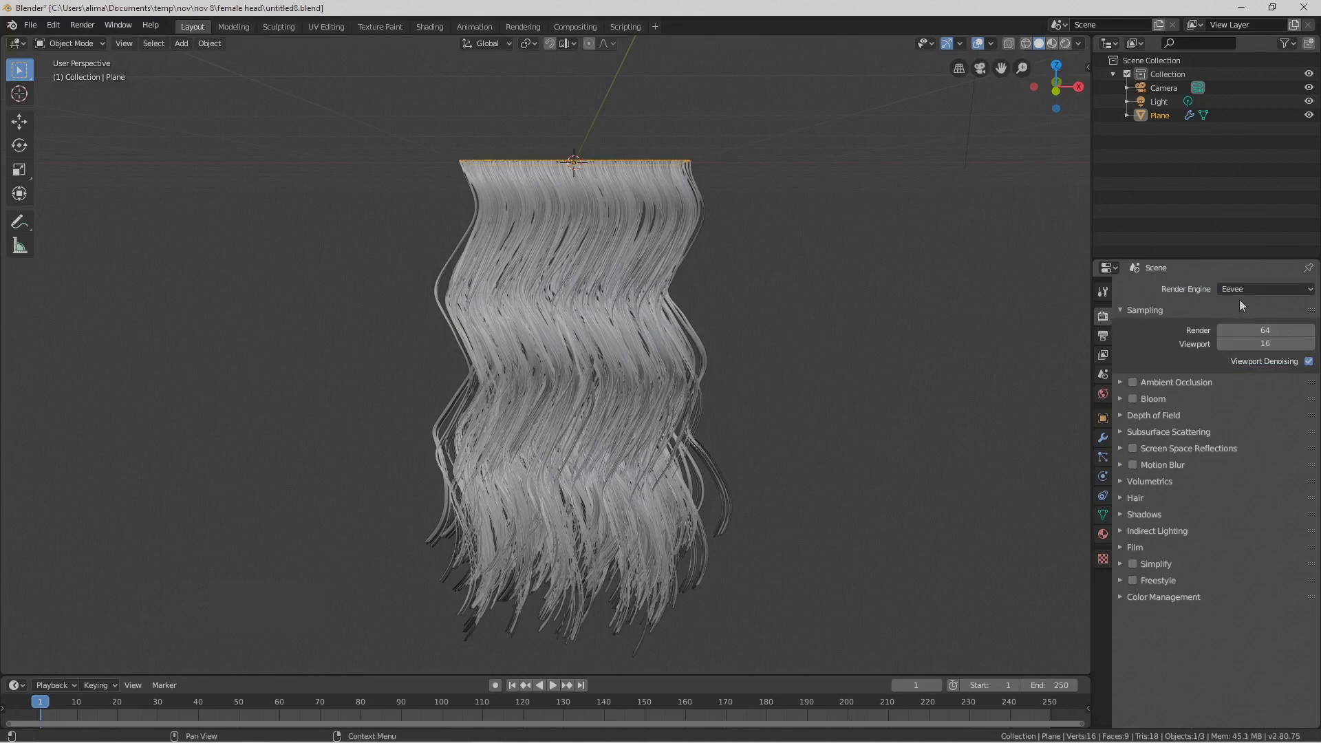
left_click(1310, 291)
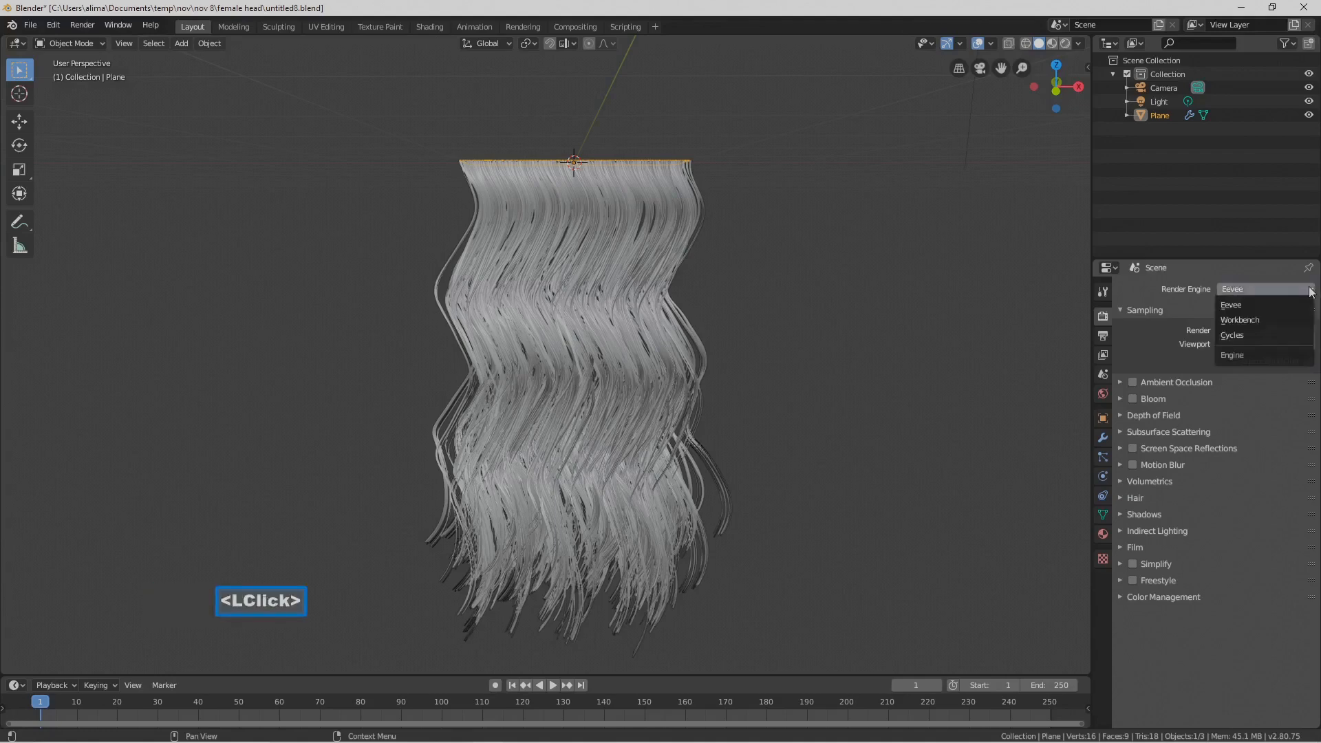
left_click(1273, 335)
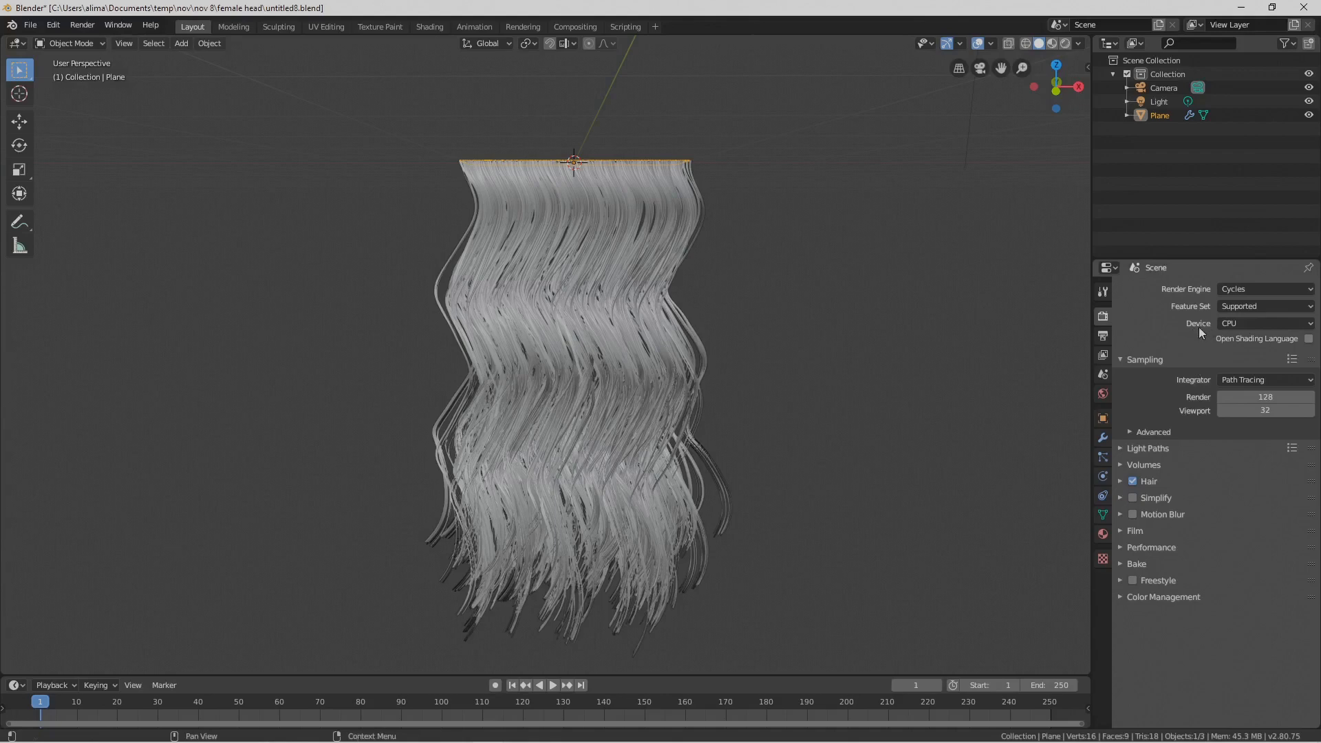
left_click(1309, 324)
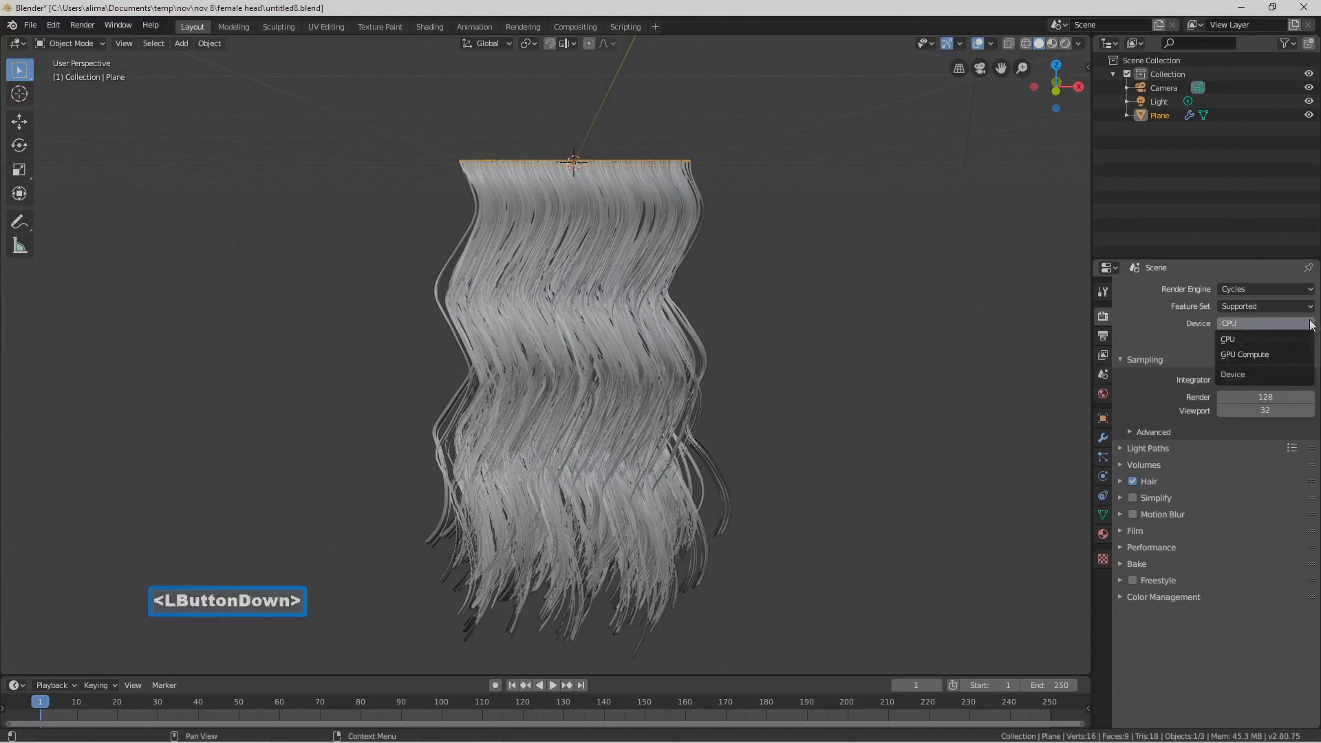
left_click(1281, 354)
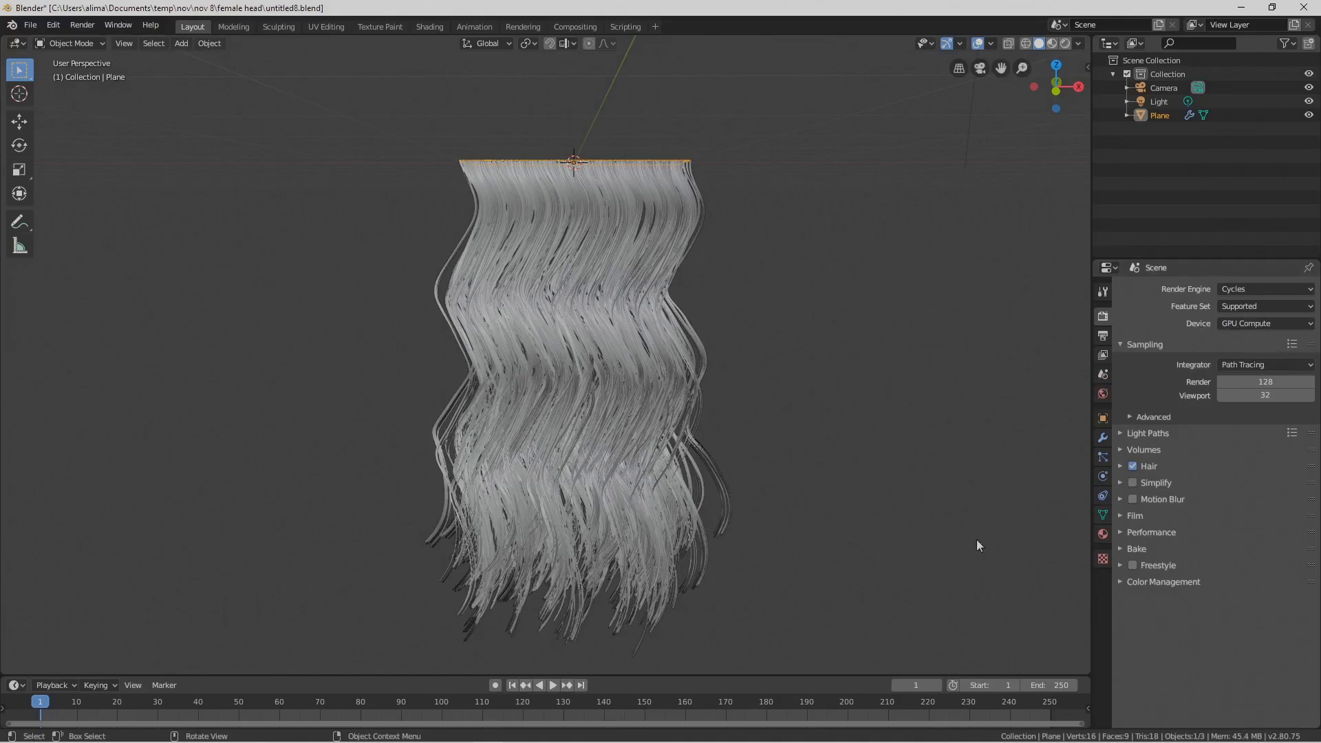
key("Pause")
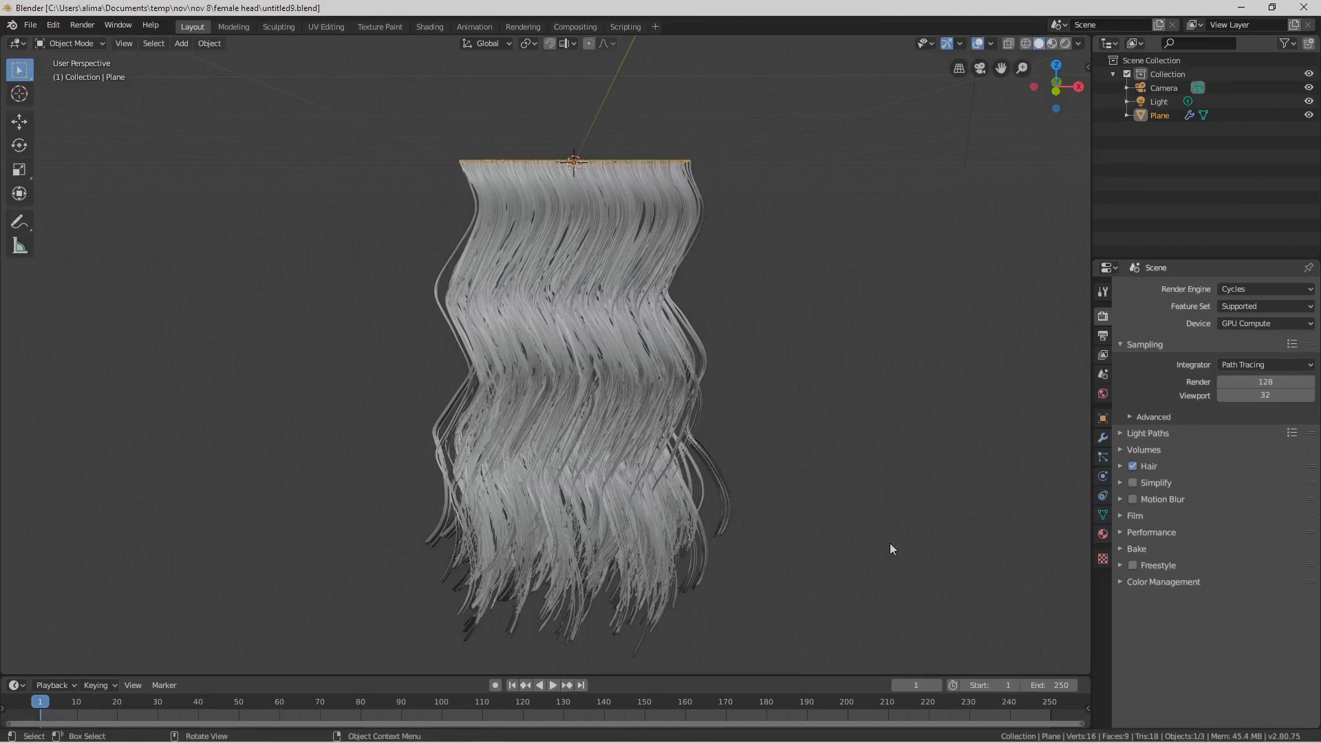
Switch to the Shading workspace and show the hair strip in the front view, filling the viewport
left_click(433, 27)
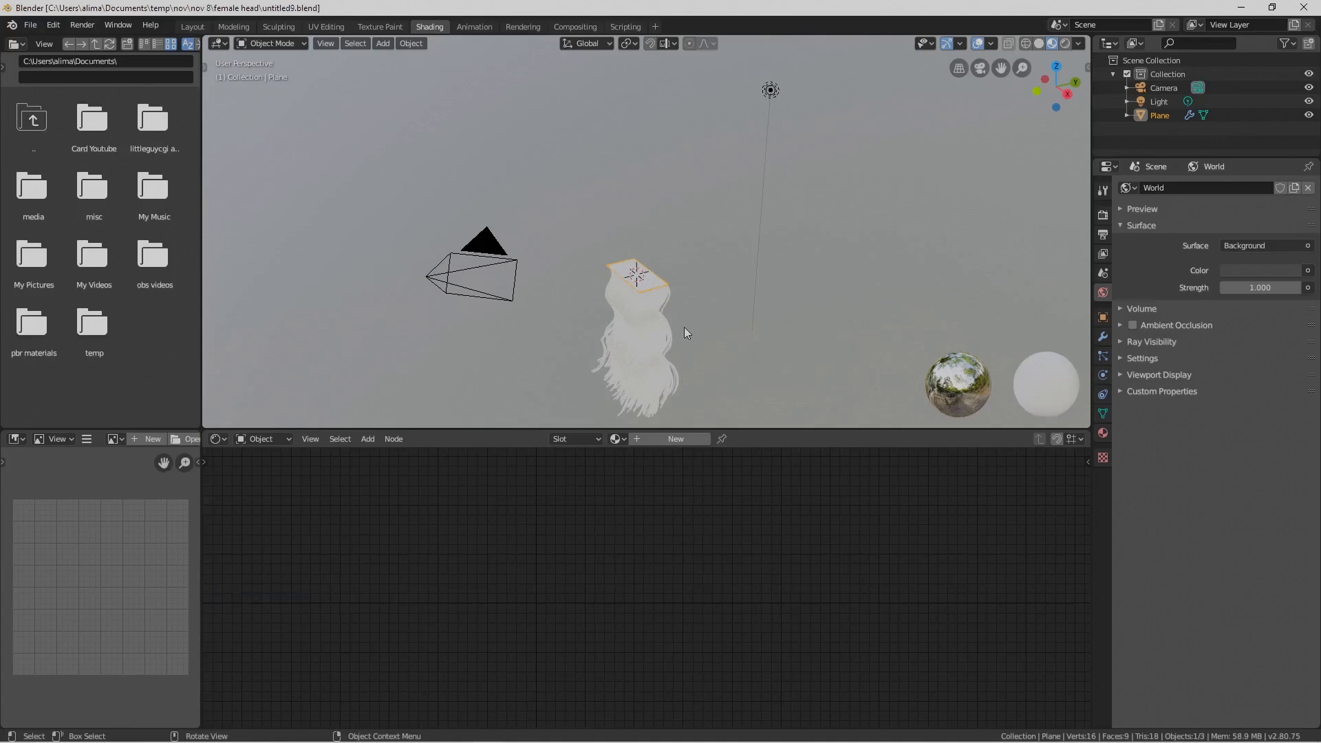
left_click(327, 43)
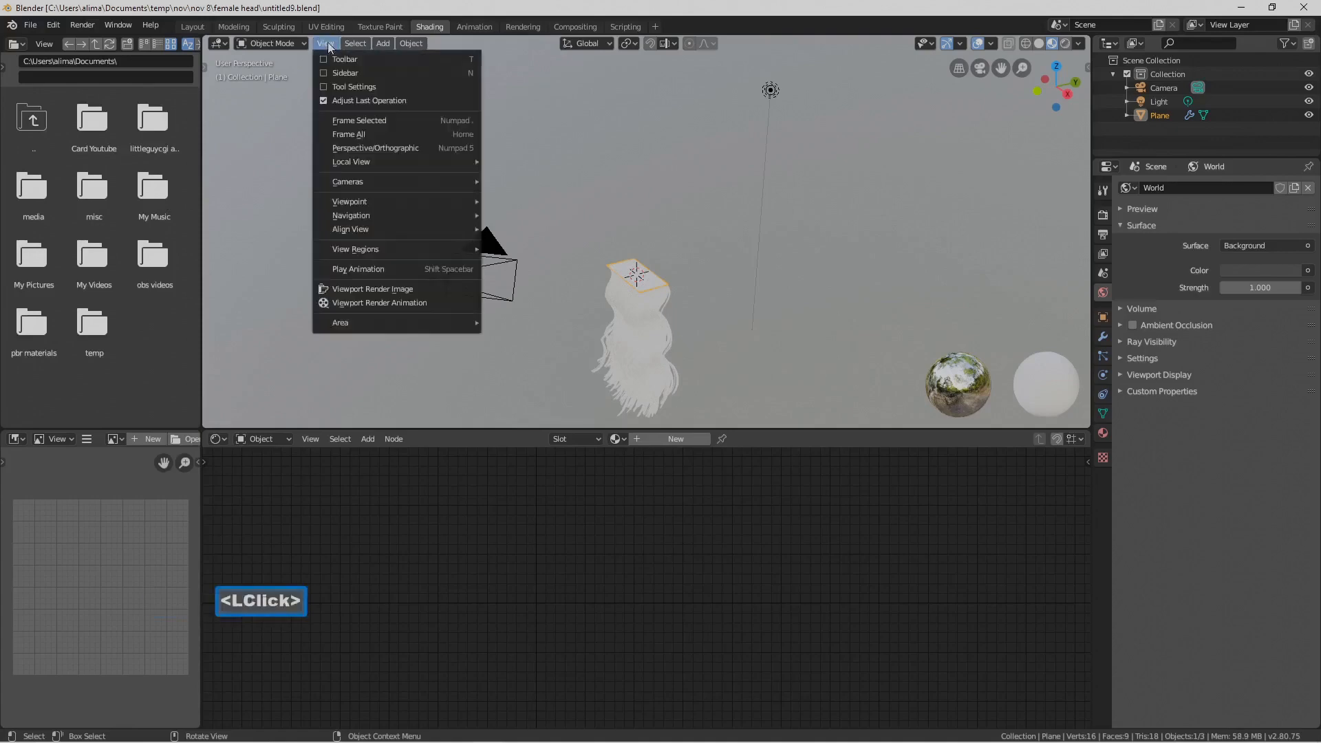
mouse_move(386, 203)
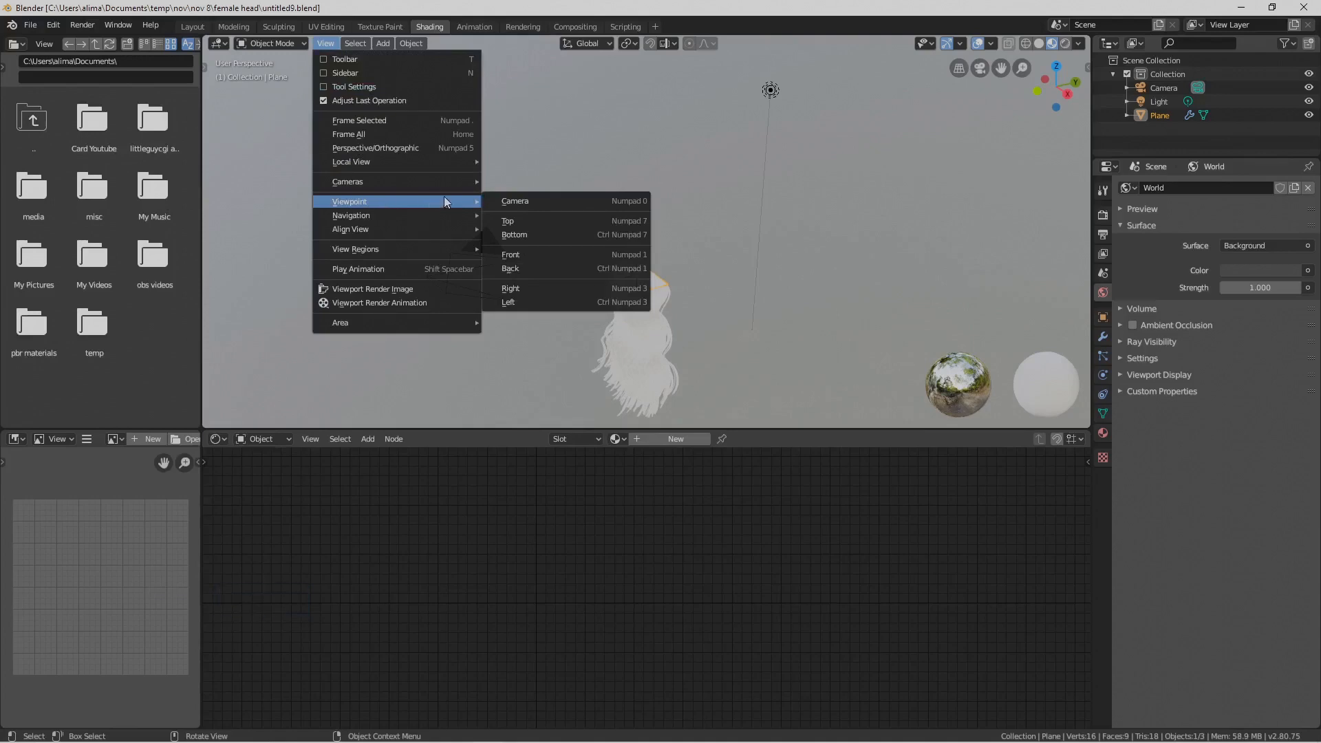
left_click(539, 254)
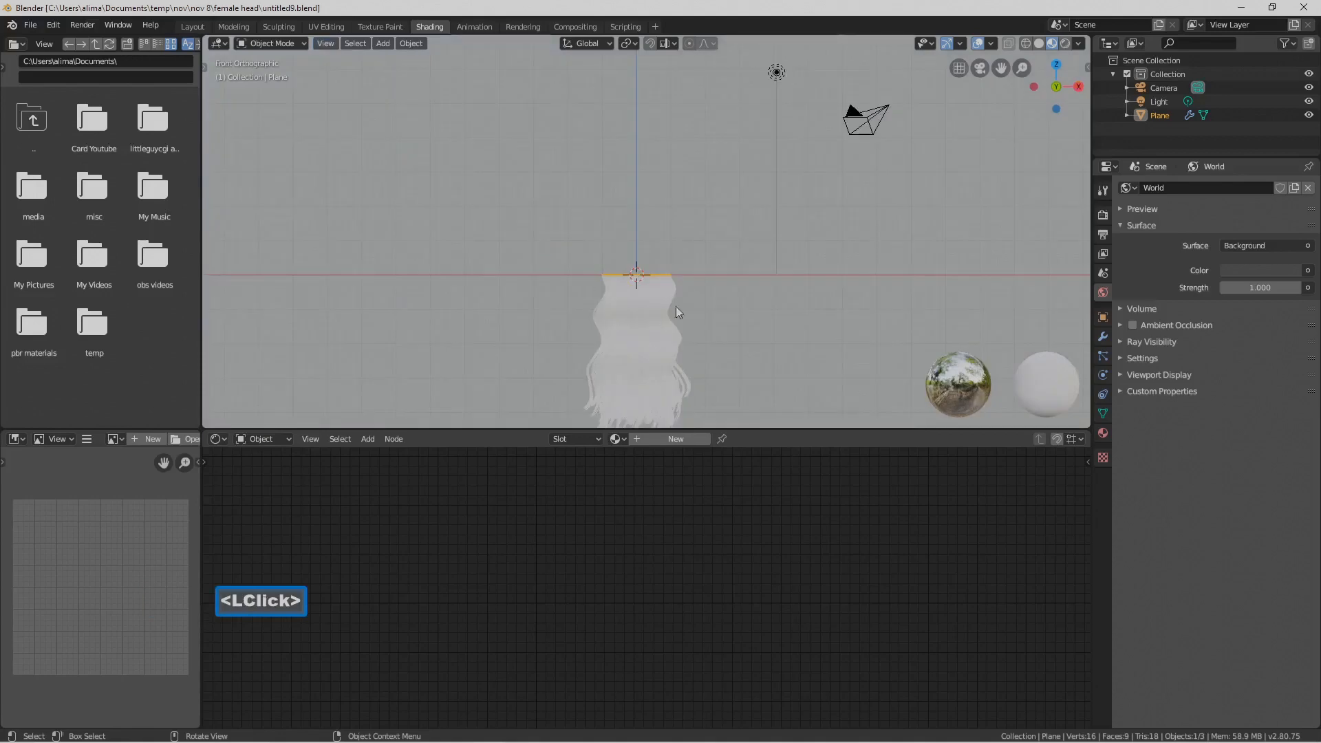
middle_click_drag(740, 323, 767, 231, "shift")
scroll(768, 230, "up", 4)
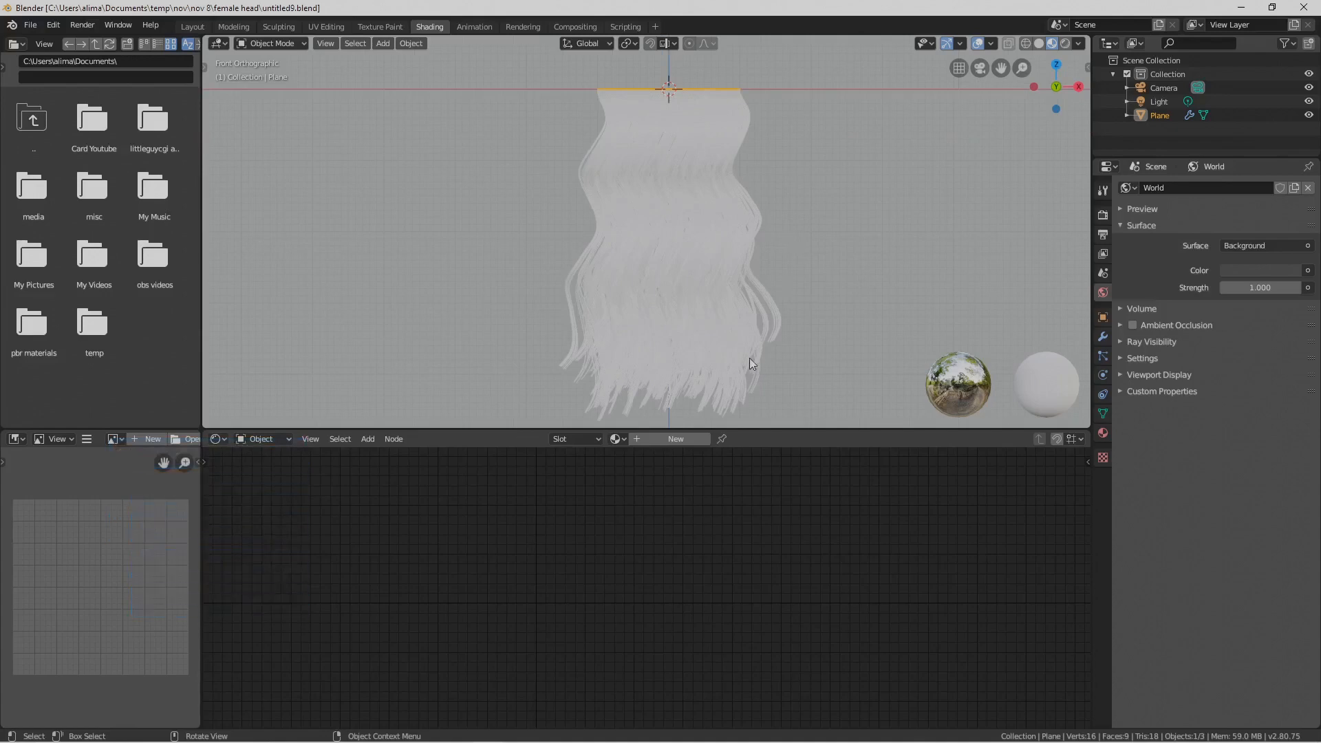
Create a new material for the hair plane and delete its default Principled BSDF node
left_click(1103, 434)
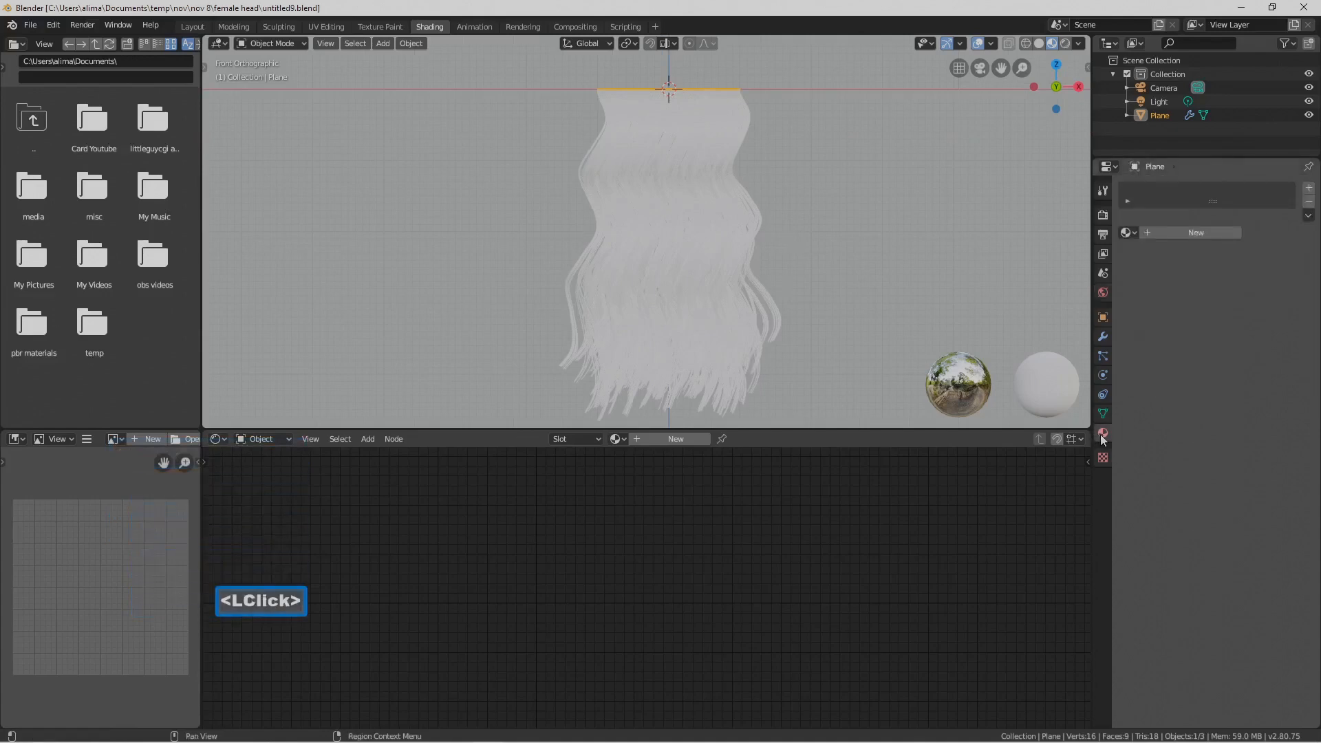
left_click(1228, 236)
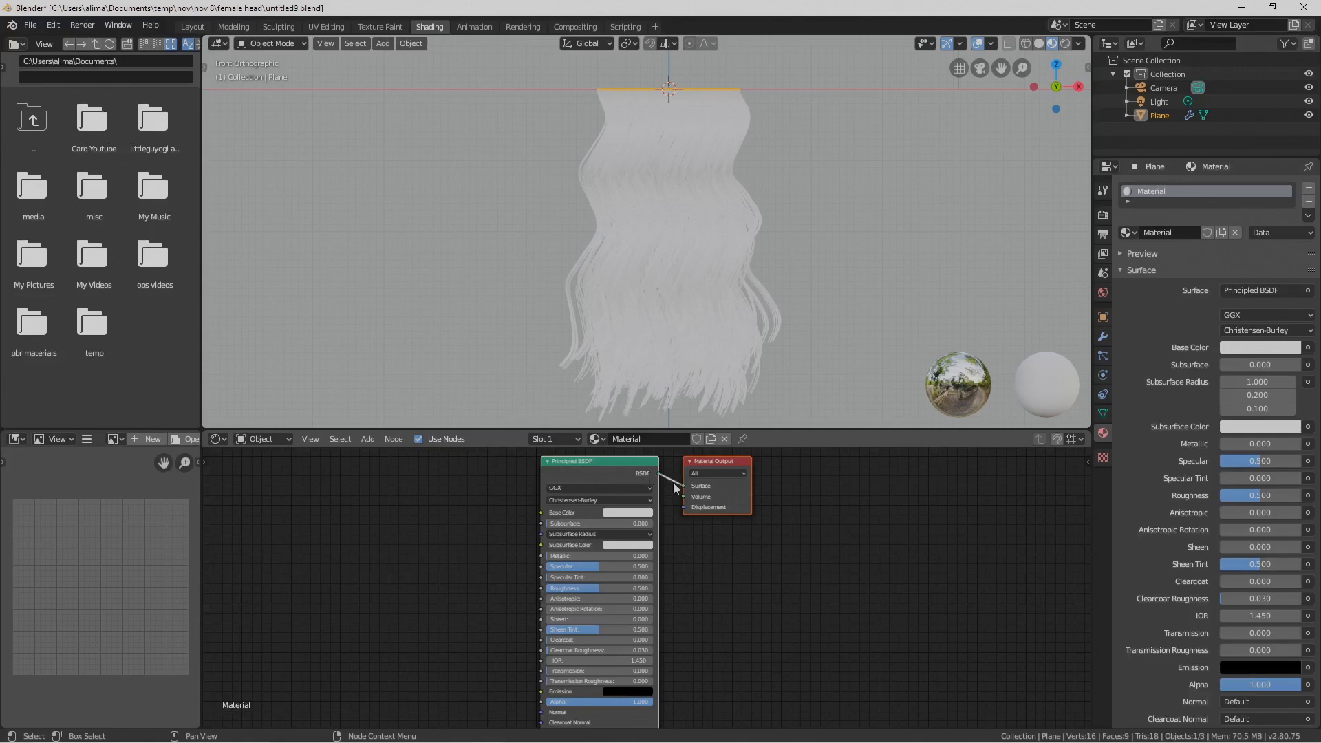
left_click_drag(683, 490, 583, 471)
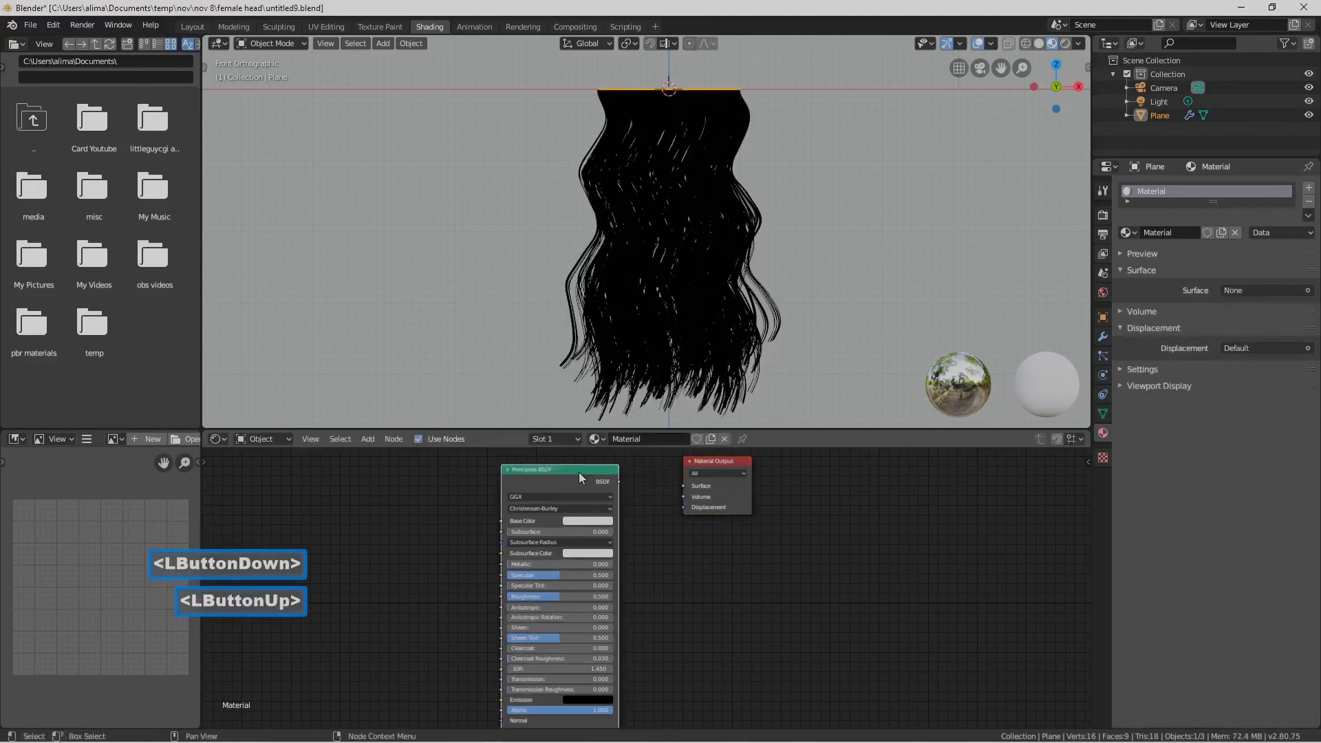
key("x")
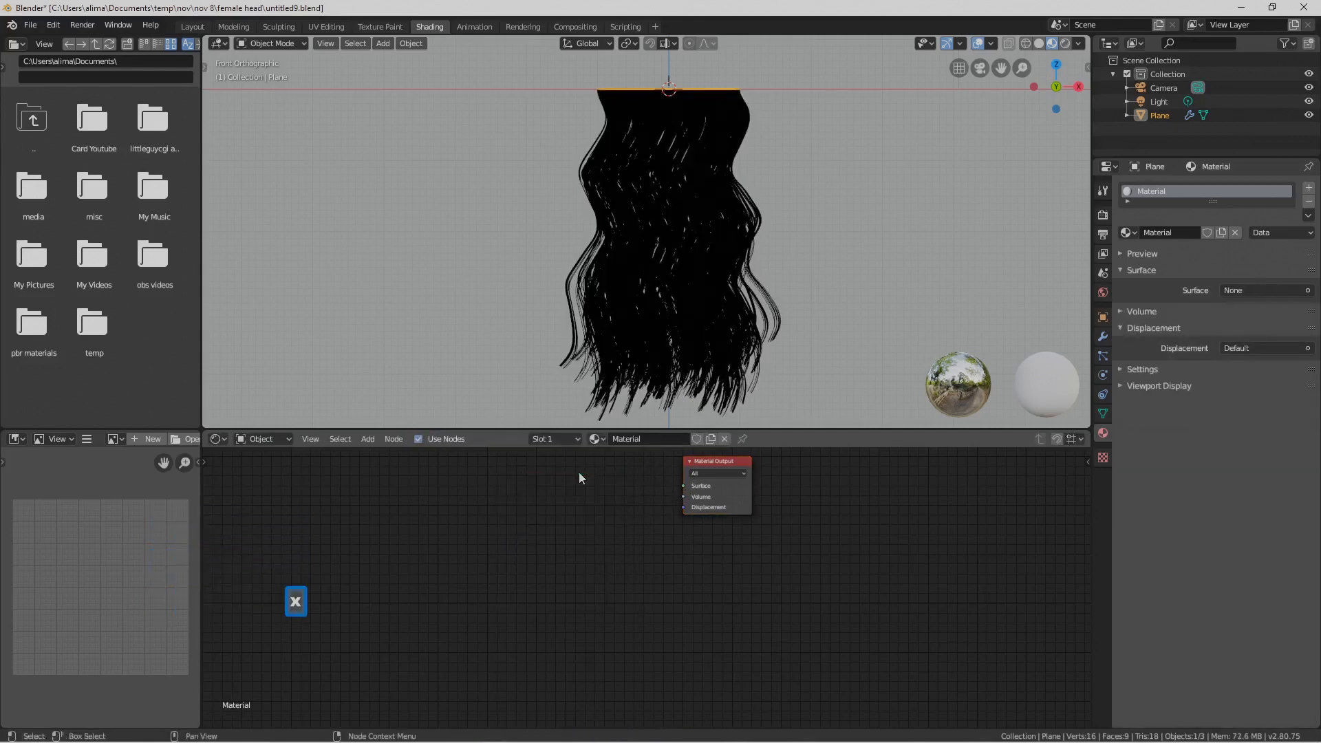
Add a Principled Hair BSDF shader node beside the Material Output and save the file as untitled10.blend
left_click(370, 440)
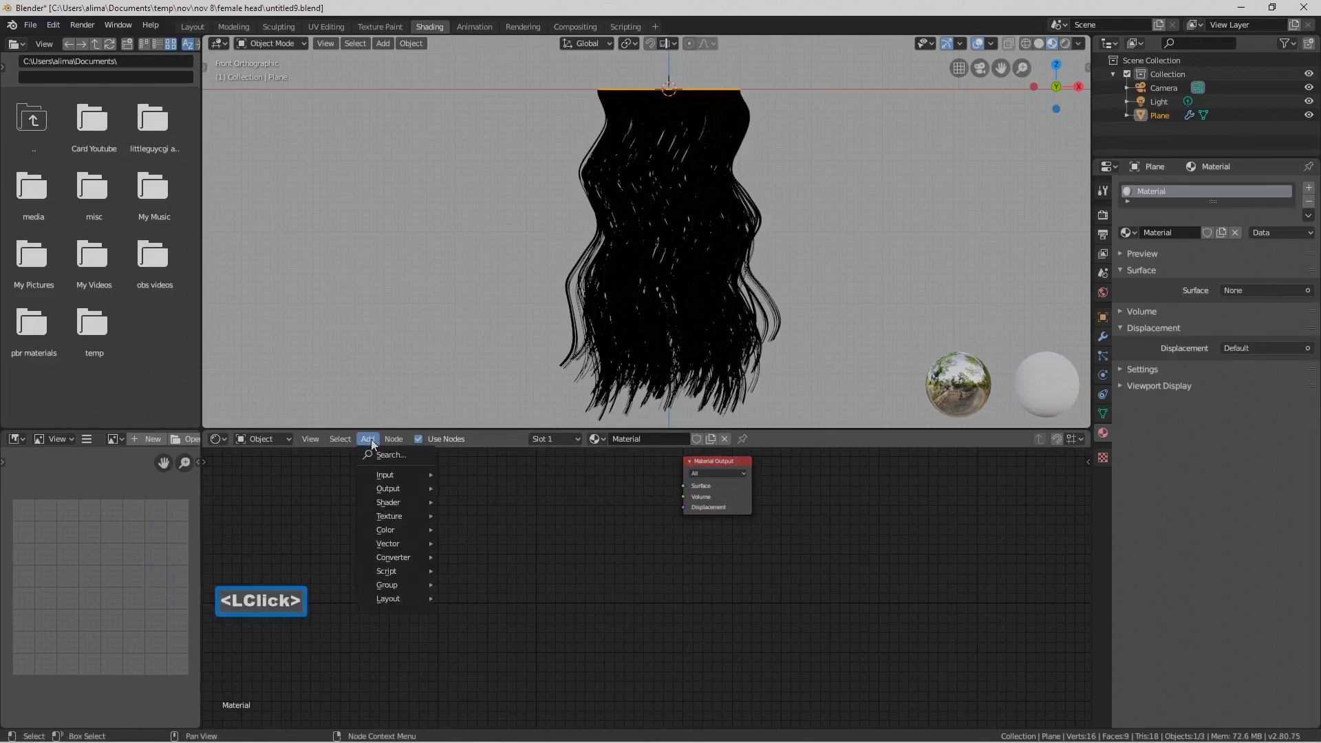
mouse_move(399, 517)
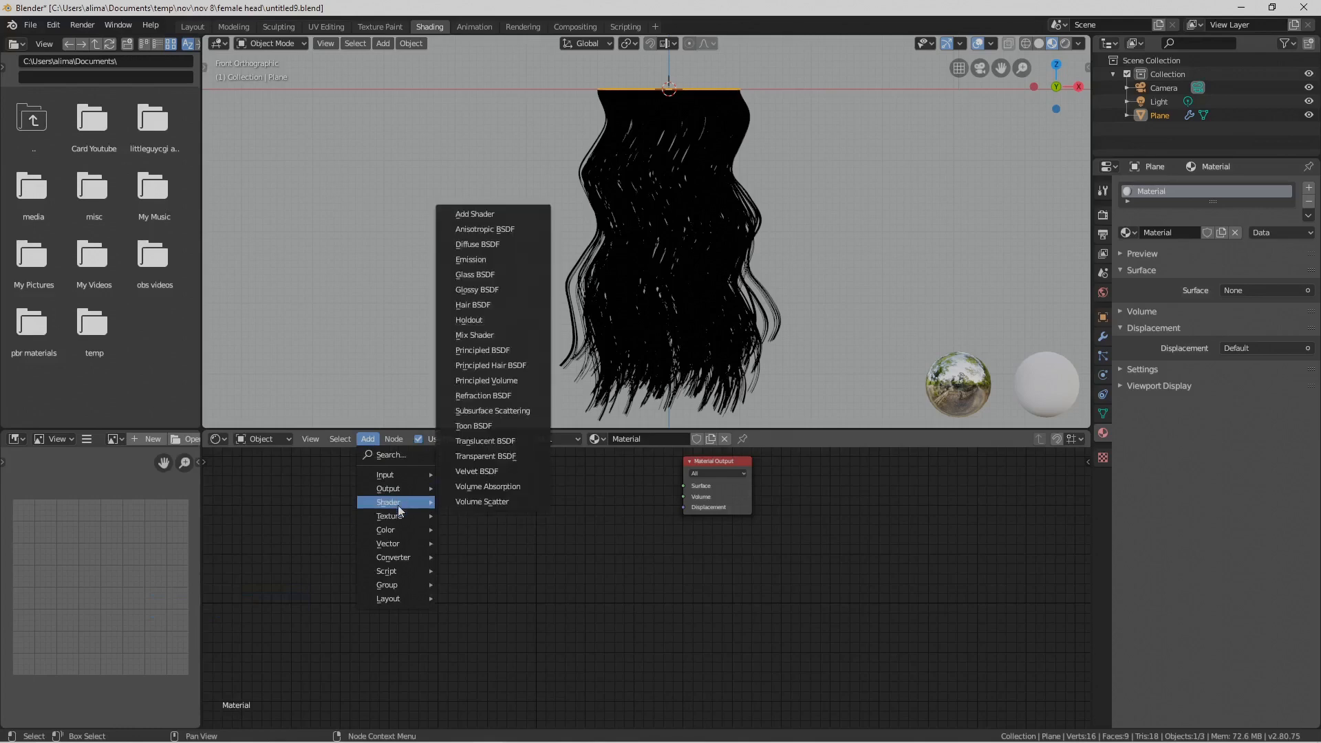
left_click(532, 365)
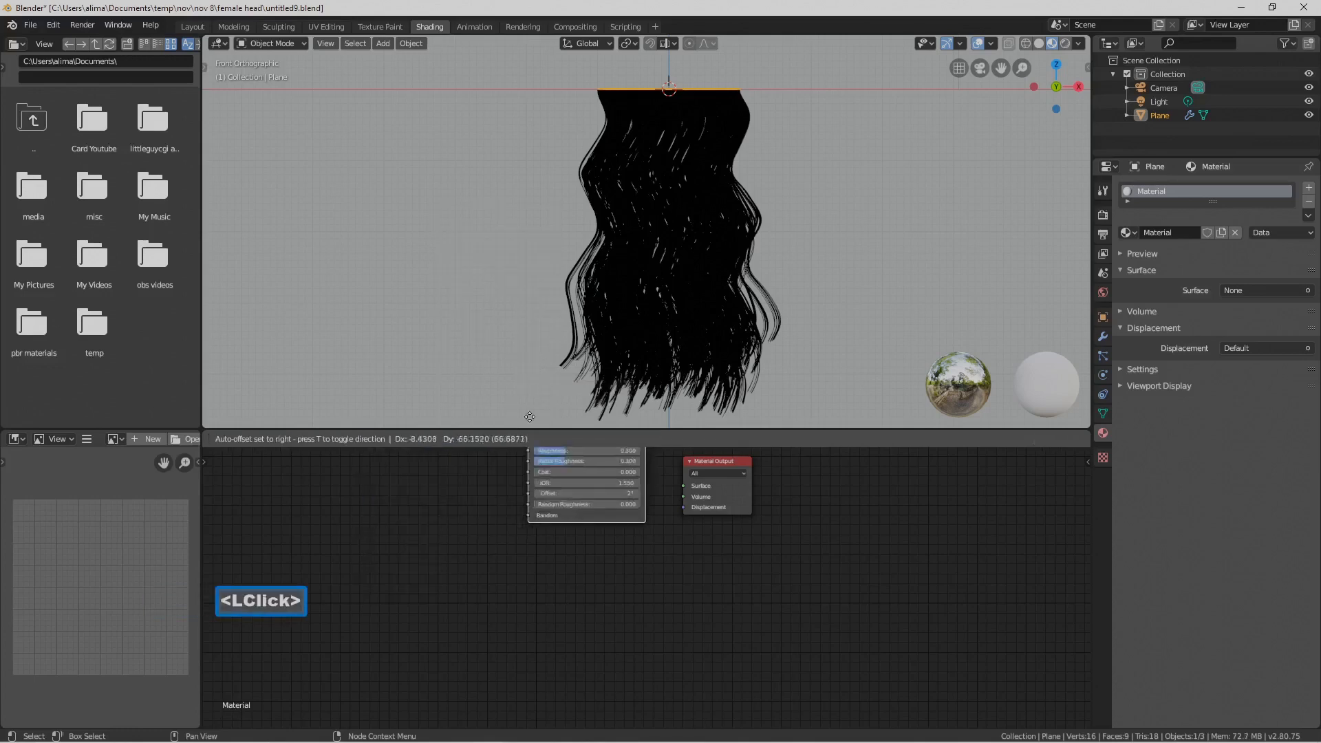
left_click(510, 497)
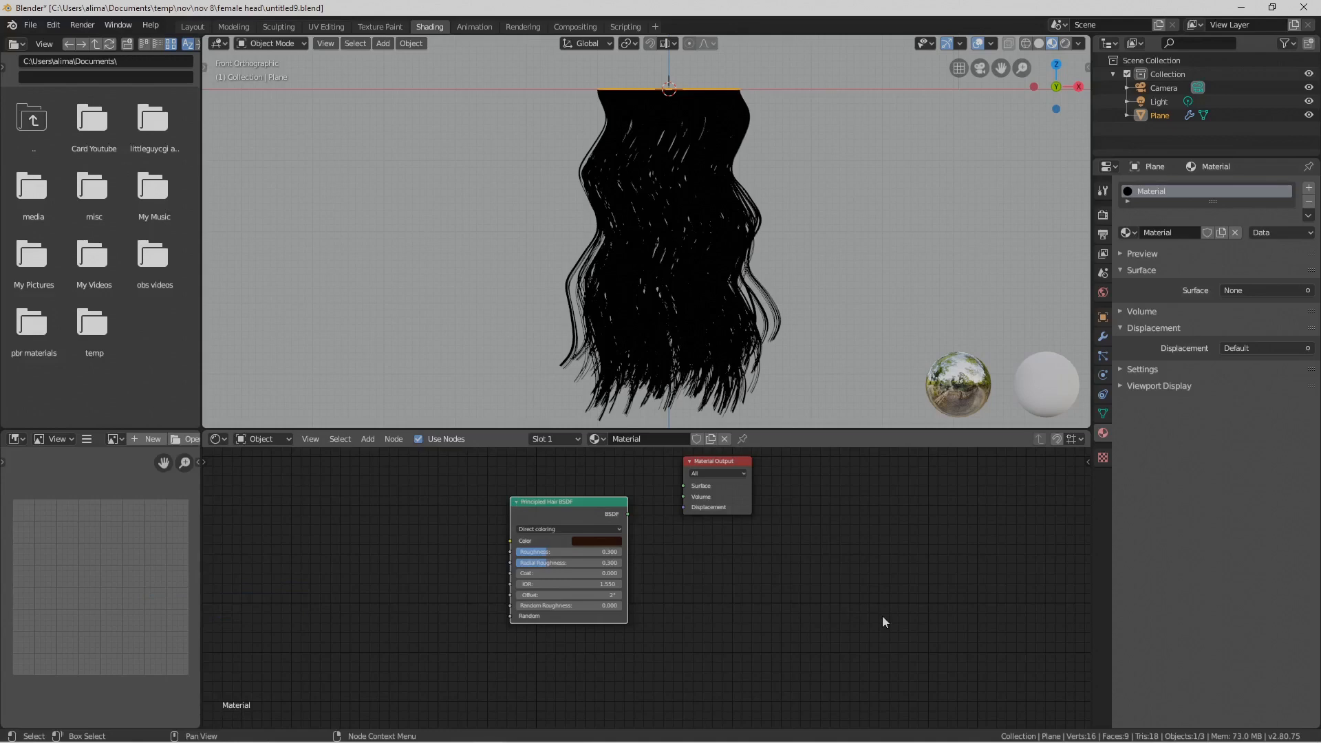
key("Pause")
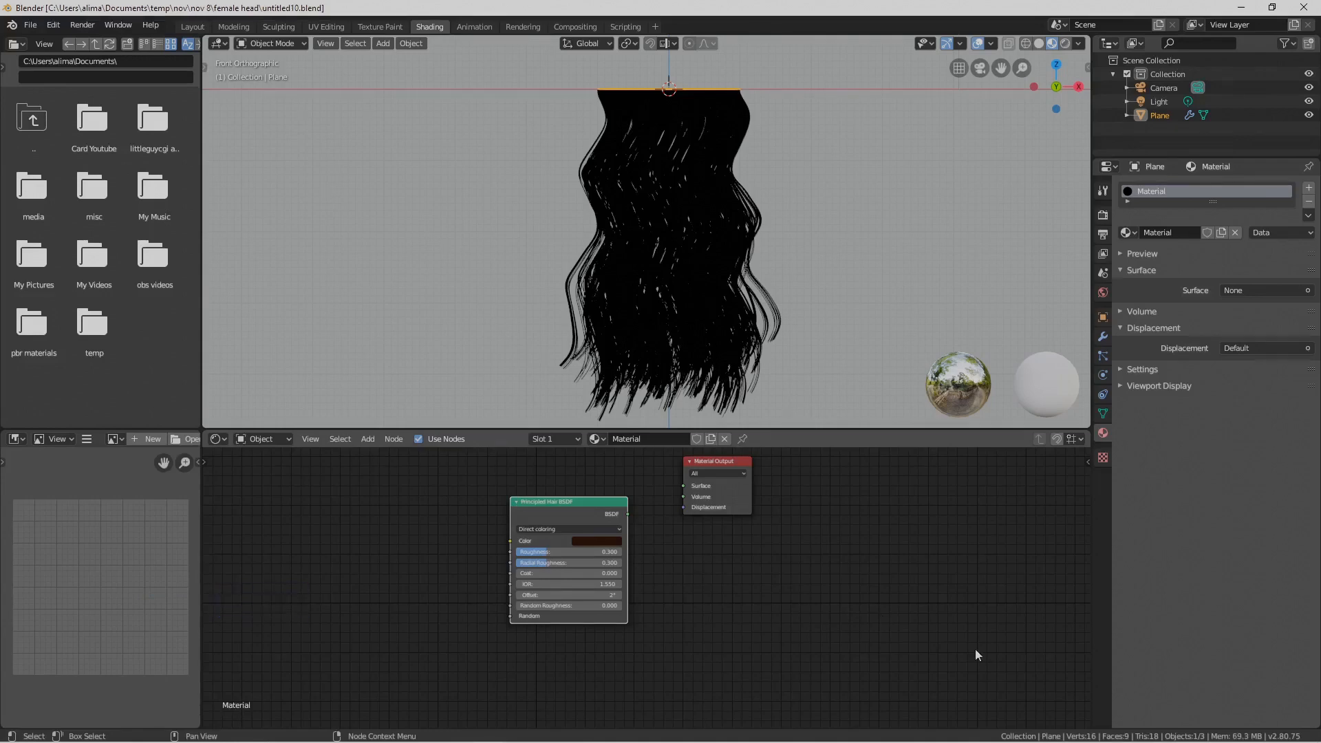
Connect the Principled Hair BSDF output to the Material Output's Surface and save the file as untitled11.blend
scroll(976, 651, "up", 4)
middle_click_drag(975, 651, 773, 639)
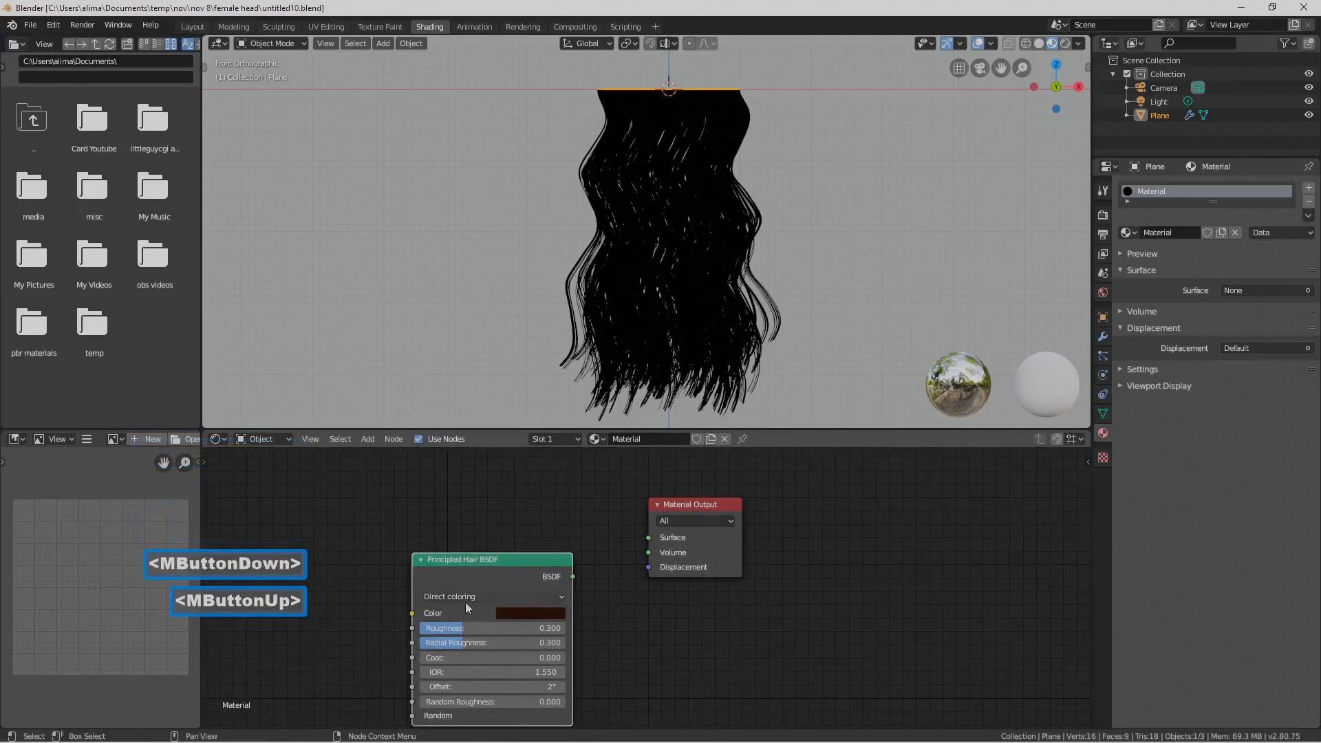
left_click_drag(572, 577, 649, 537)
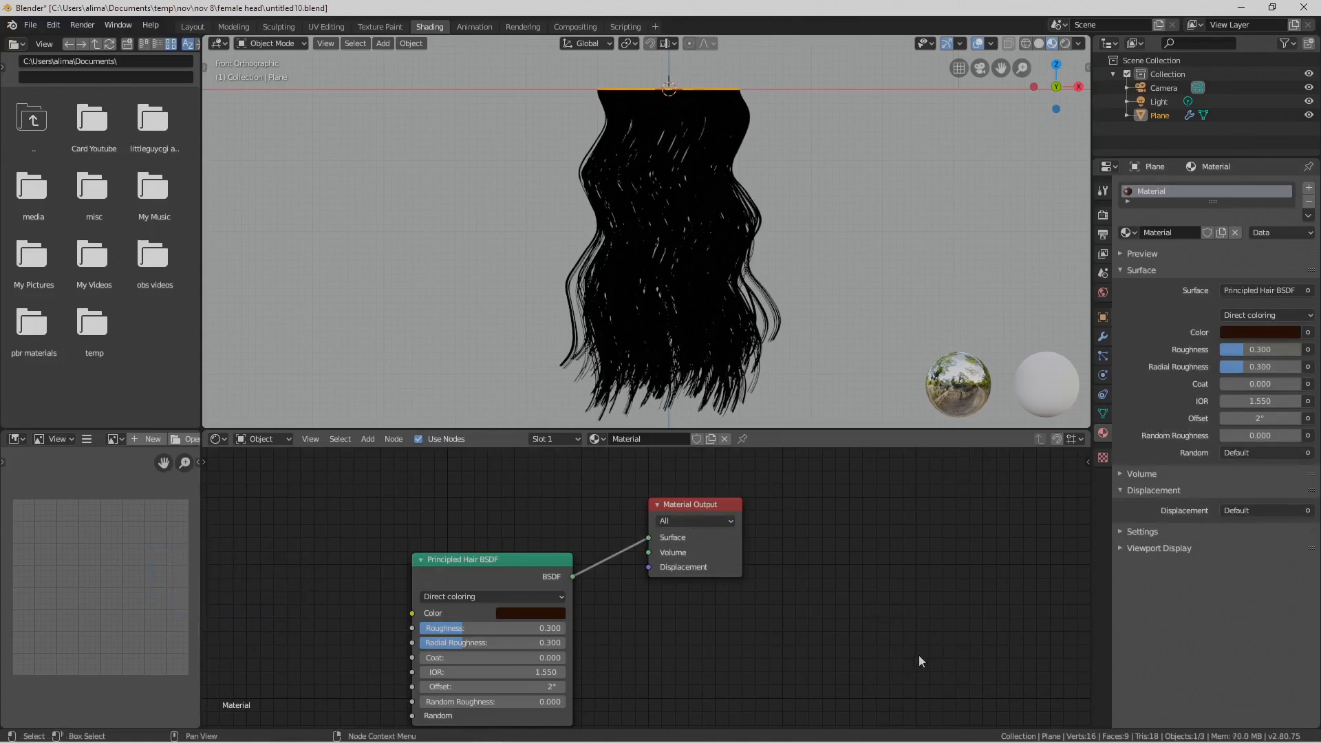
key("Pause")
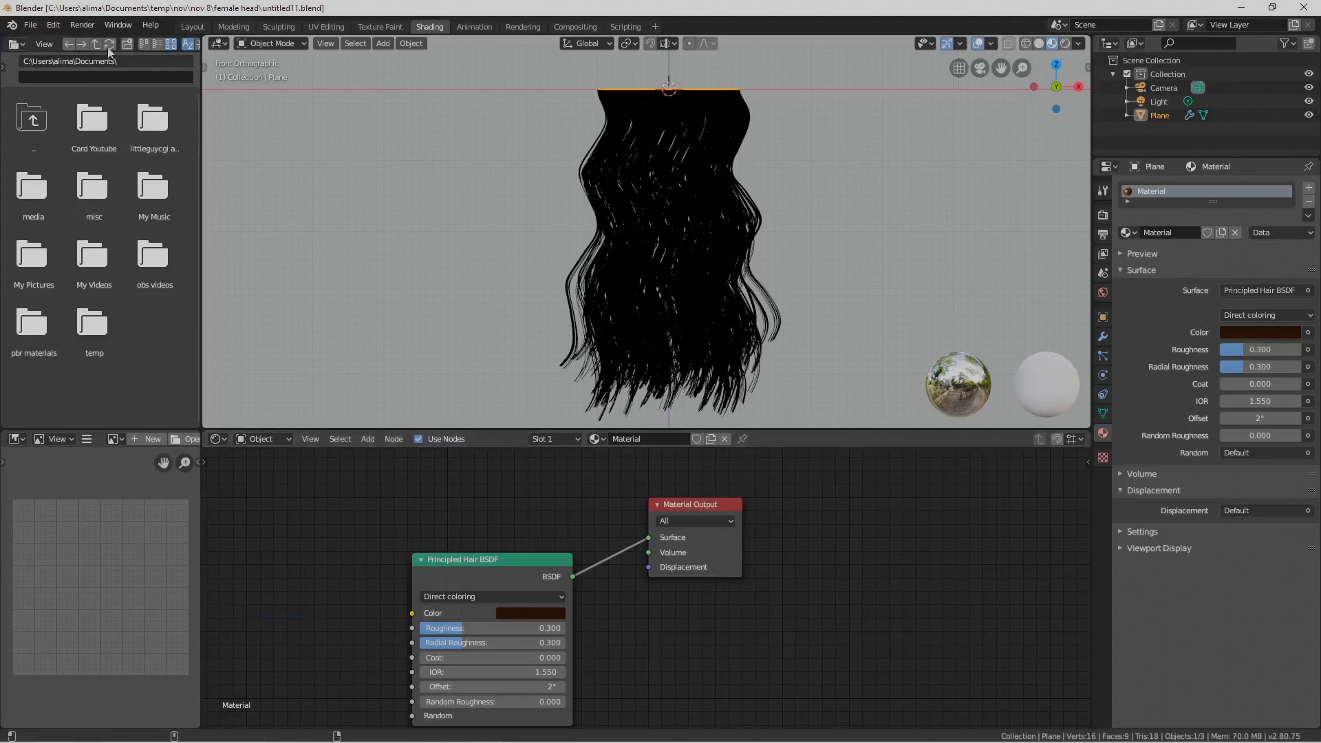
Find the Lighting: Tri-lighting add-on in the preferences and check its details and whether it is enabled
left_click(55, 29)
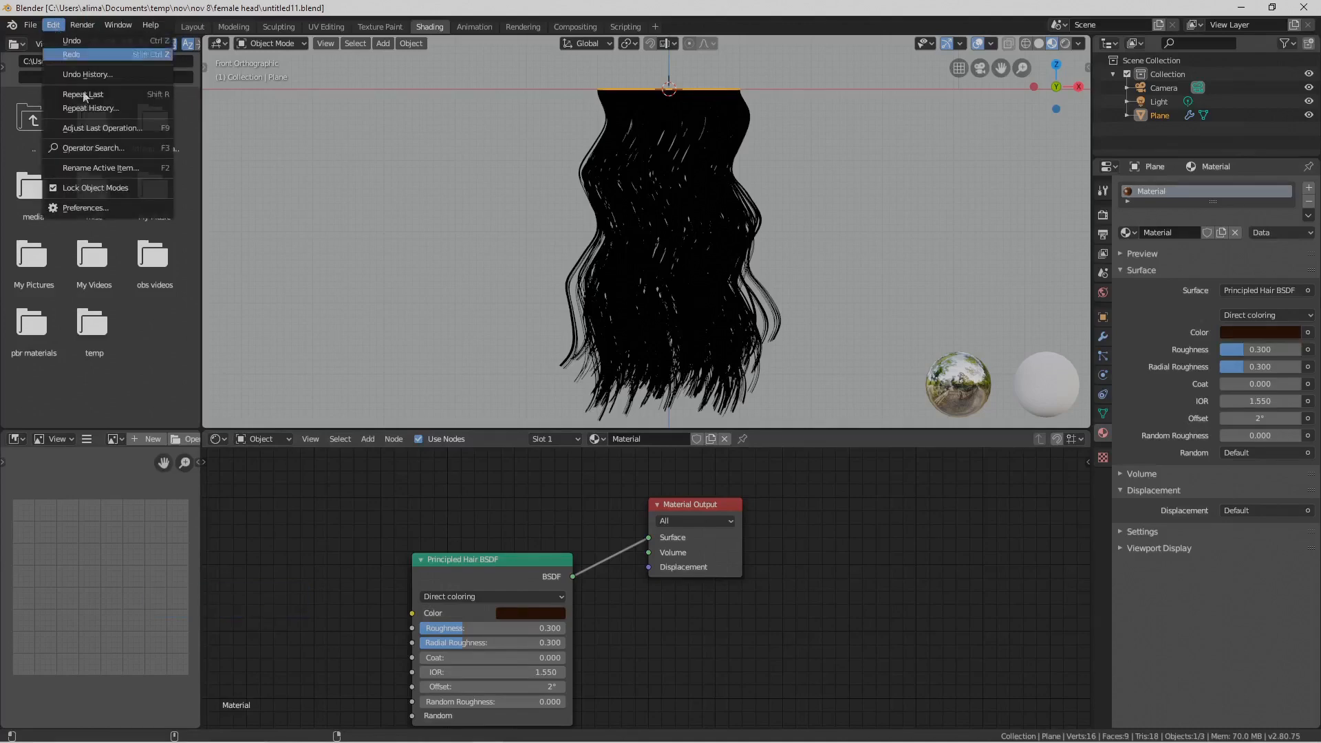
left_click(128, 204)
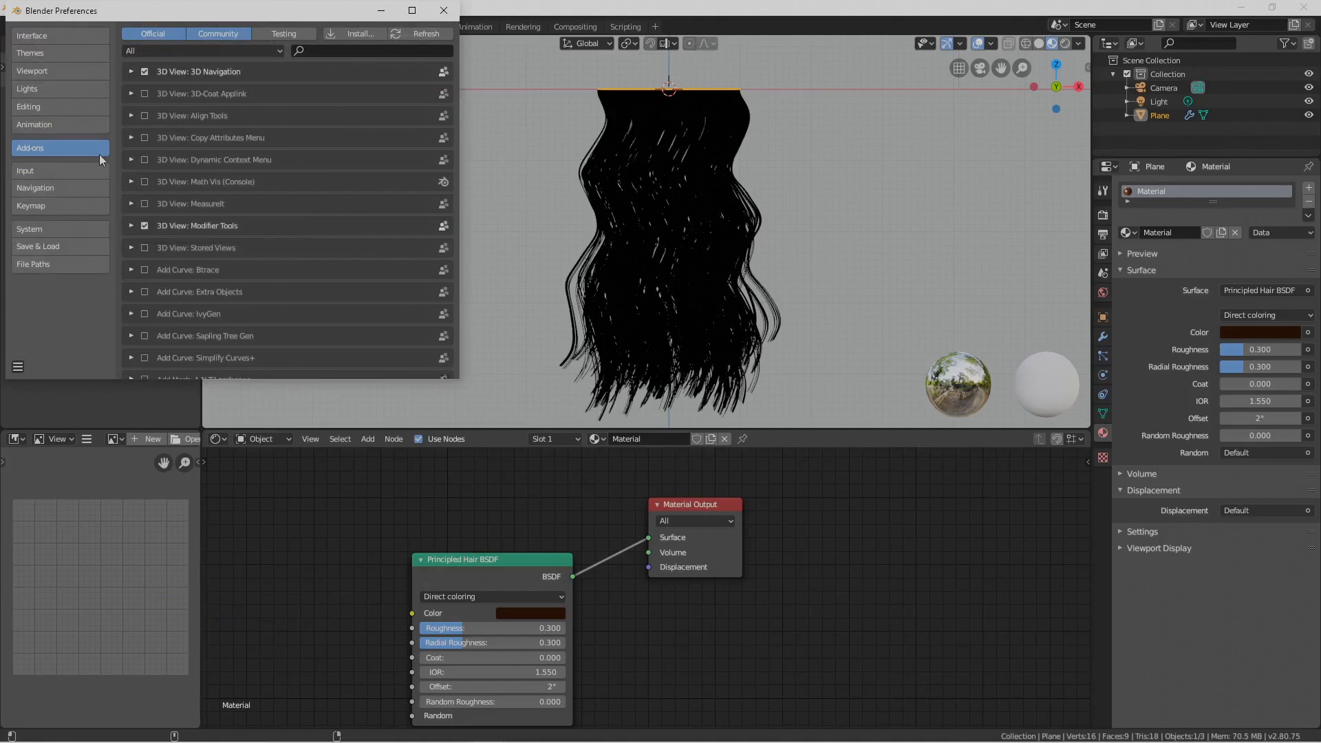
scroll(238, 212, "down", 8)
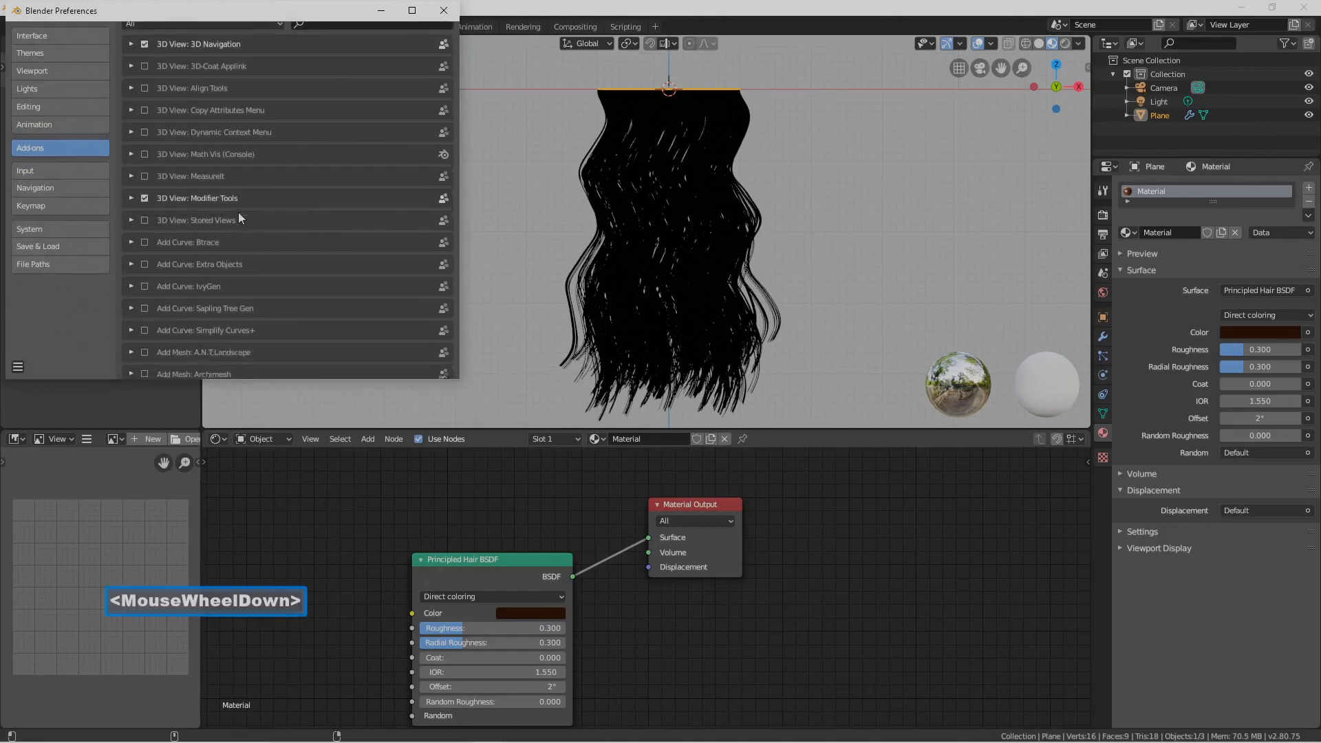
scroll(238, 212, "down", 5)
scroll(239, 212, "down", 6)
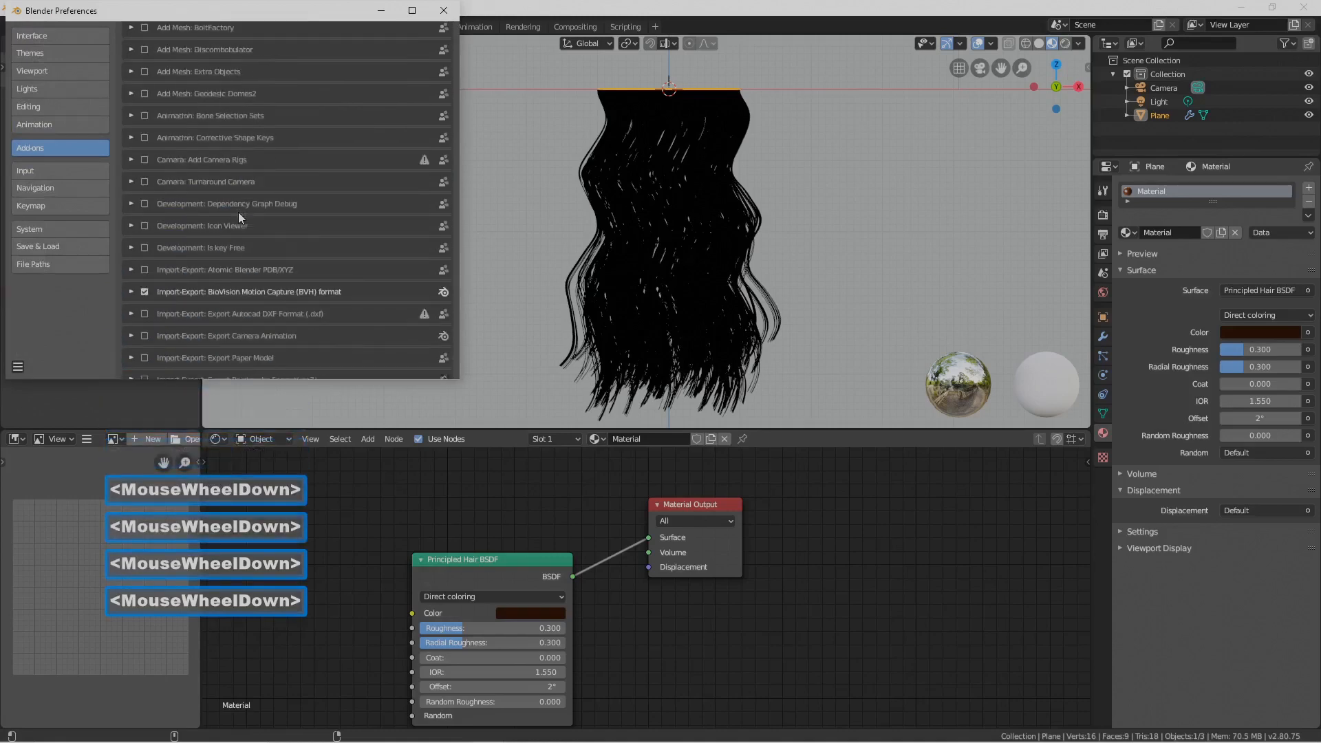
scroll(238, 212, "down", 6)
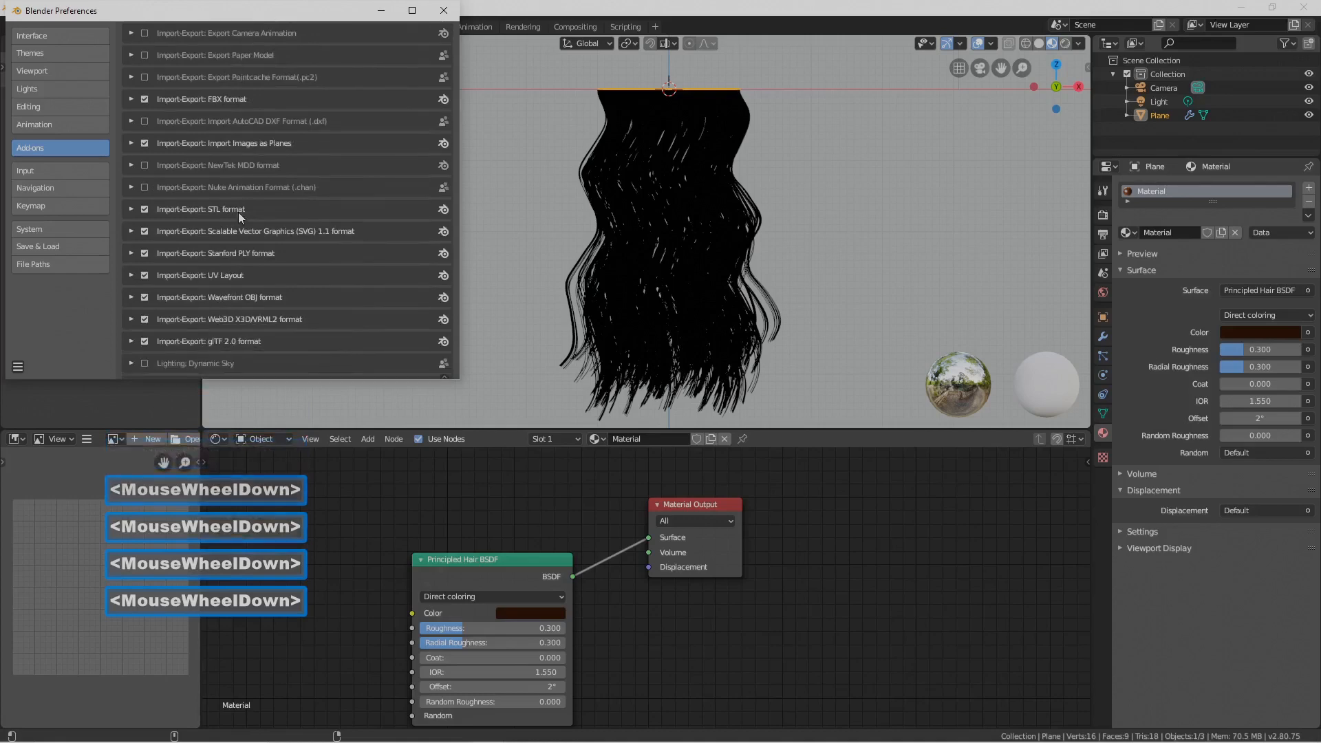
scroll(240, 217, "down", 2)
scroll(240, 218, "down", 4)
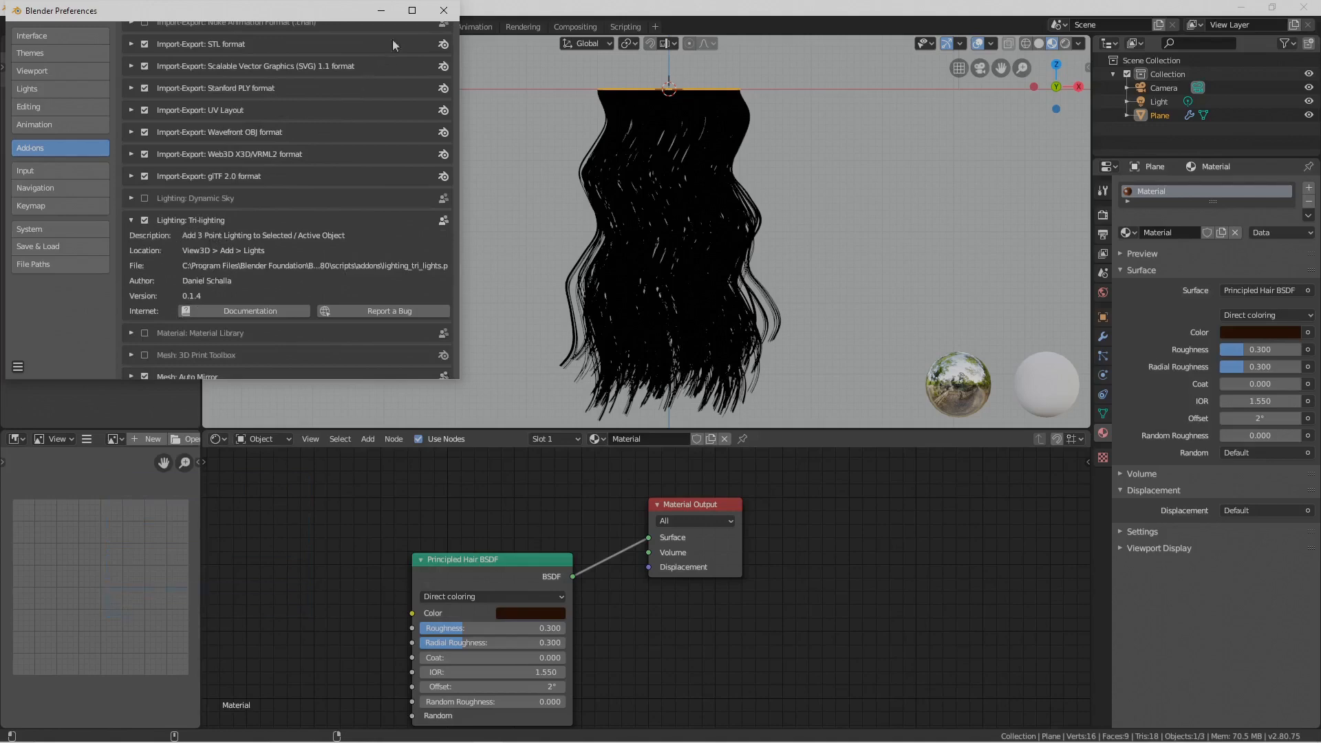
left_click(131, 221)
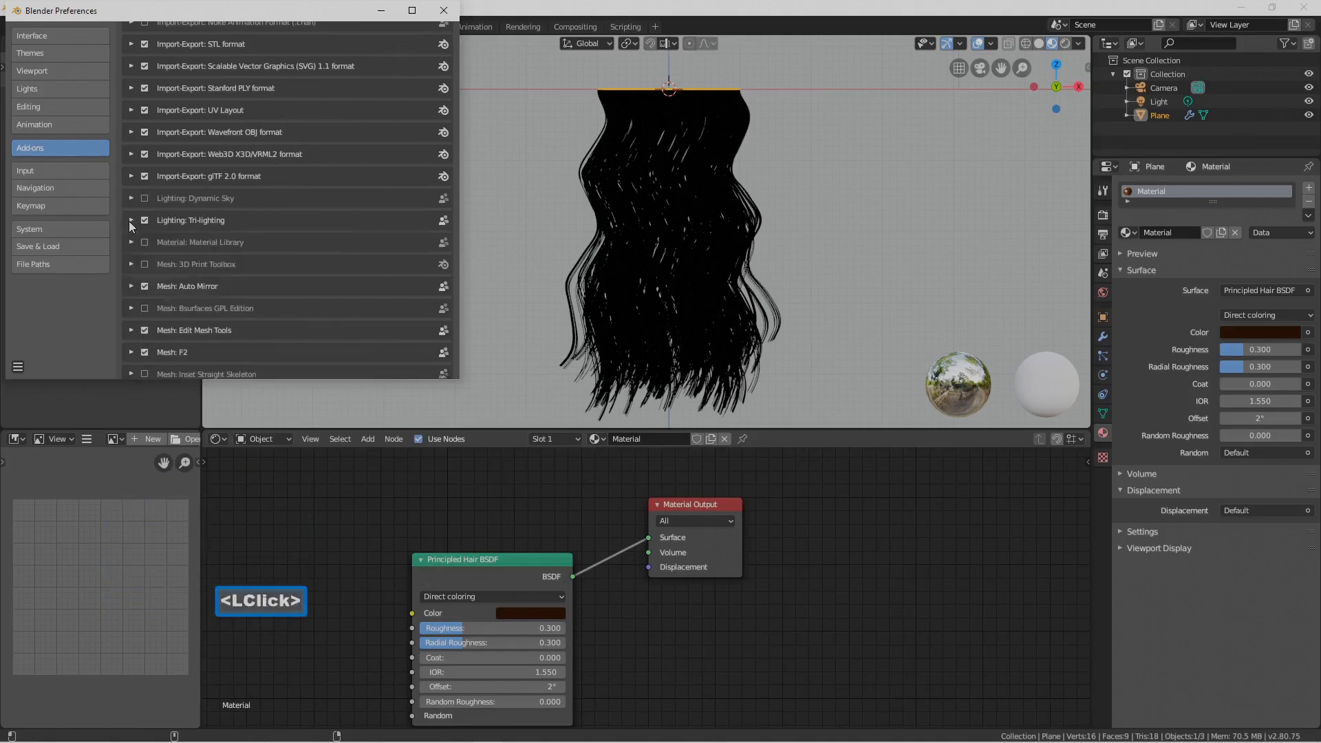
left_click(444, 10)
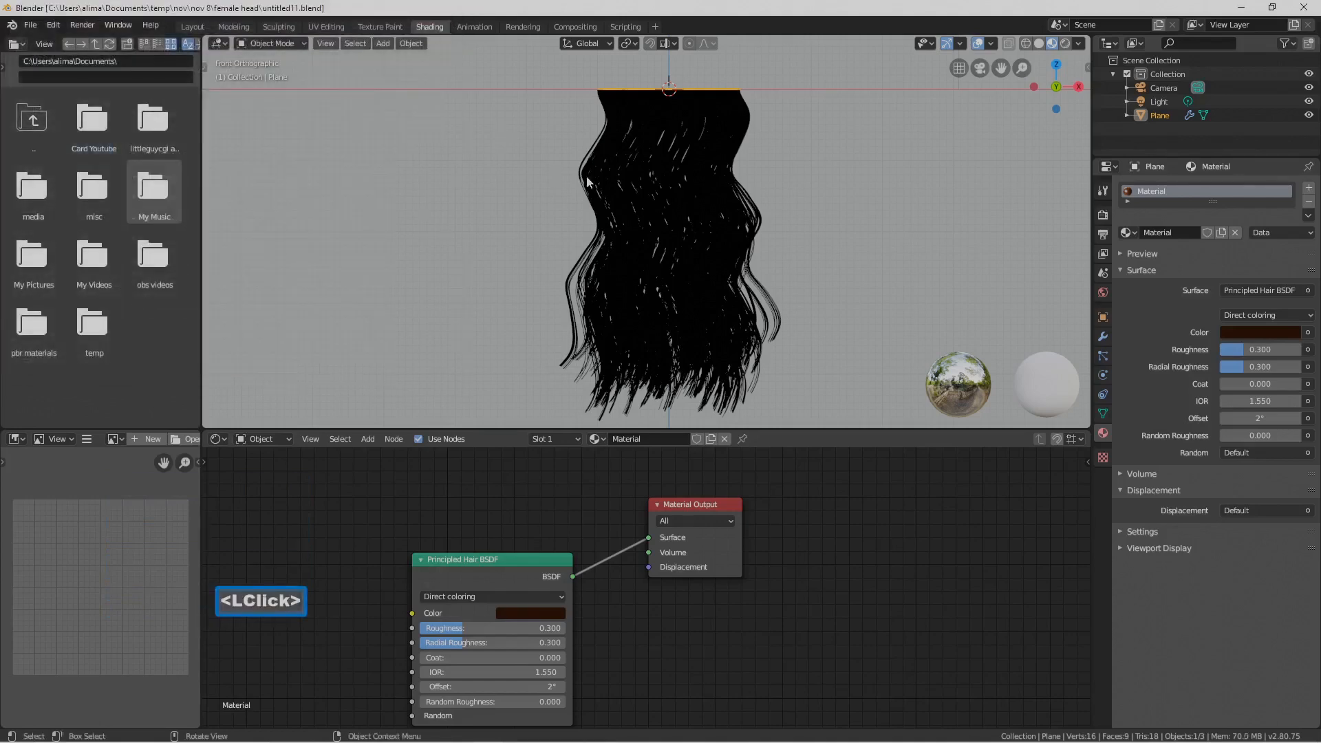
Add a 3 Point Lights setup around the hair strip and save the file as untitled12.blend
scroll(759, 181, "down", 3)
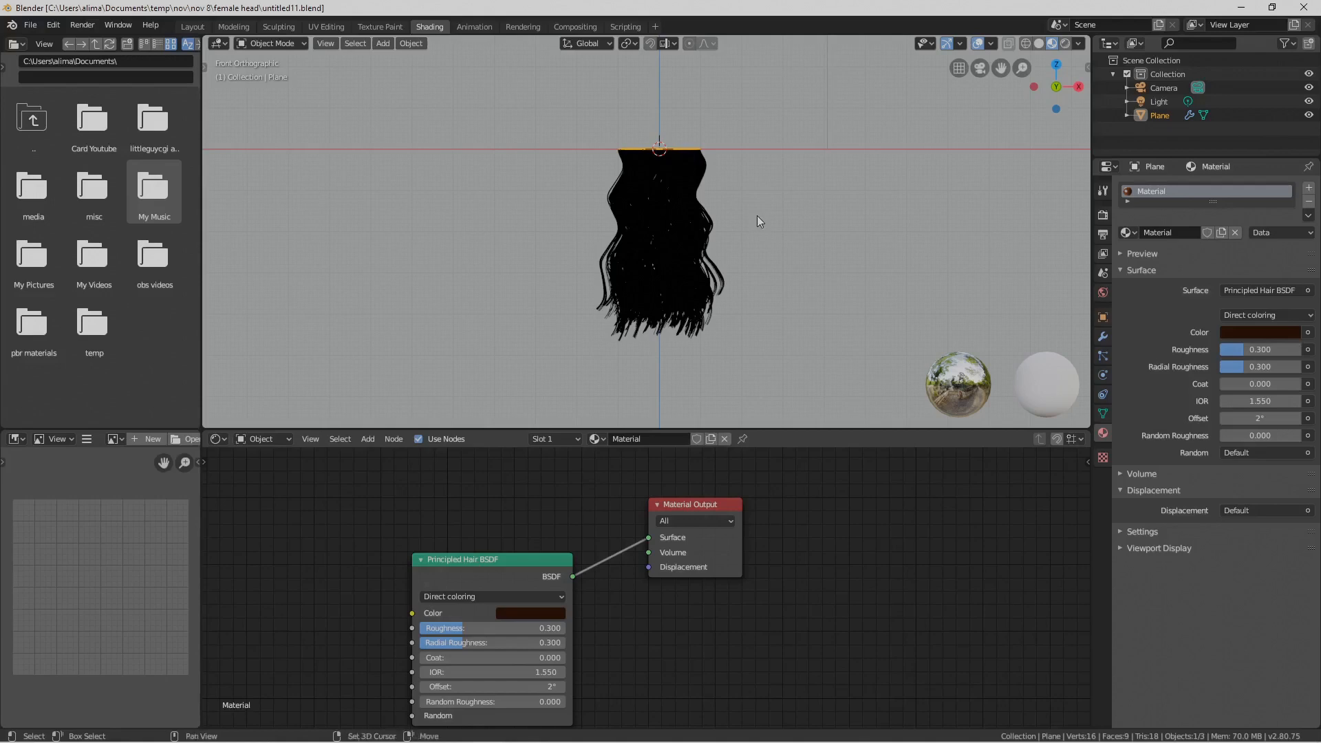
key("shift+a")
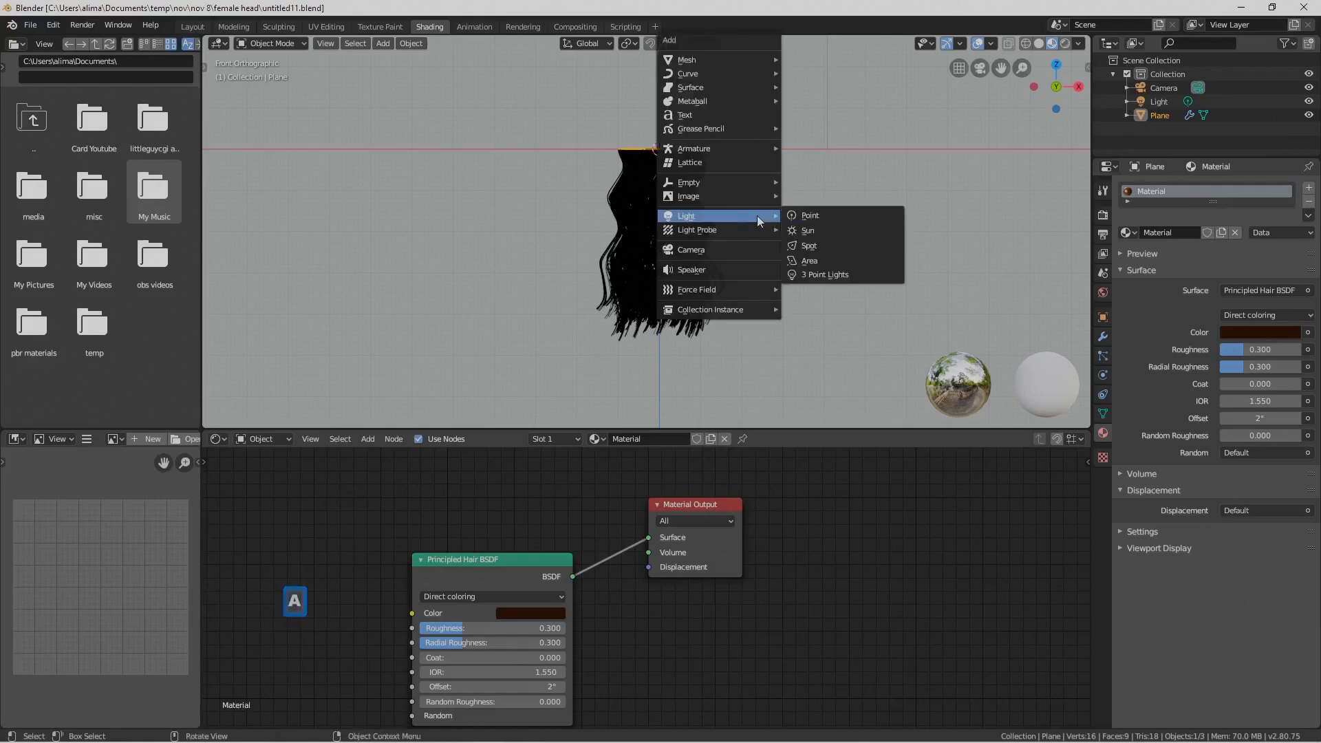
mouse_move(721, 211)
left_click(878, 275)
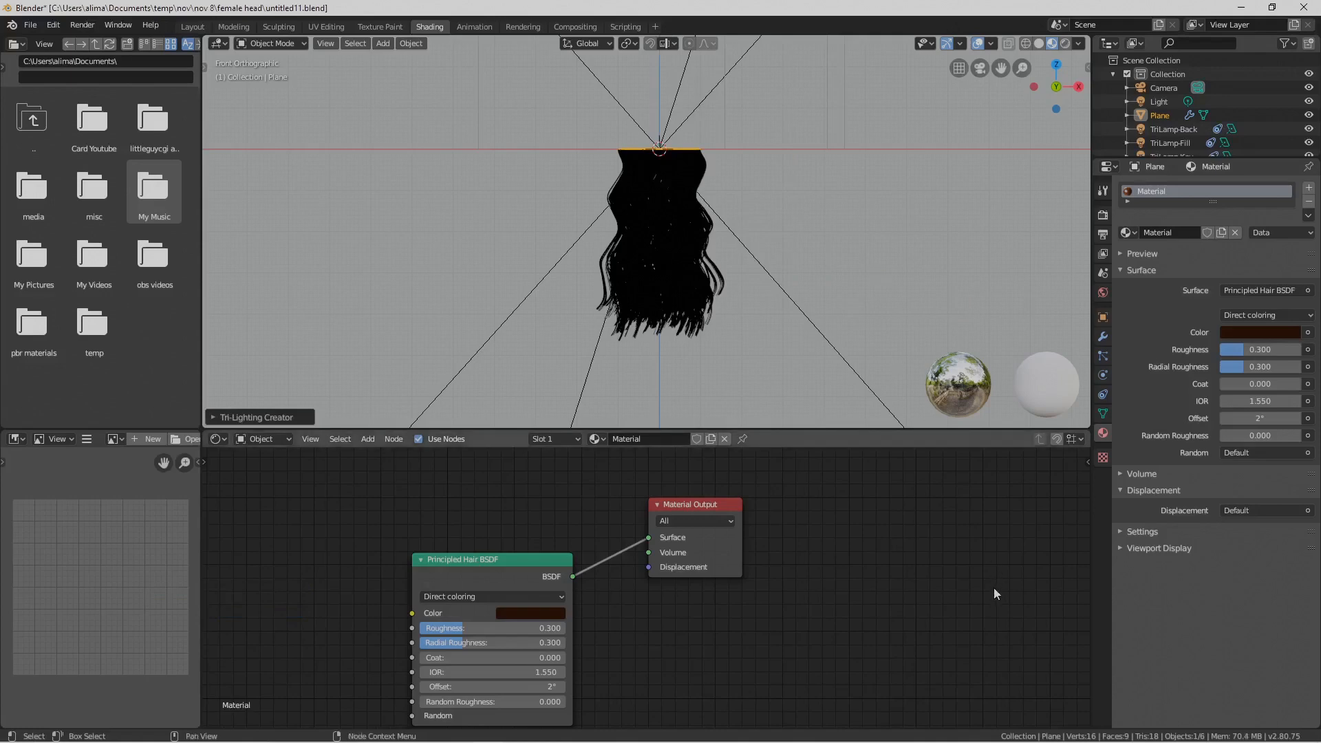
key("Pause")
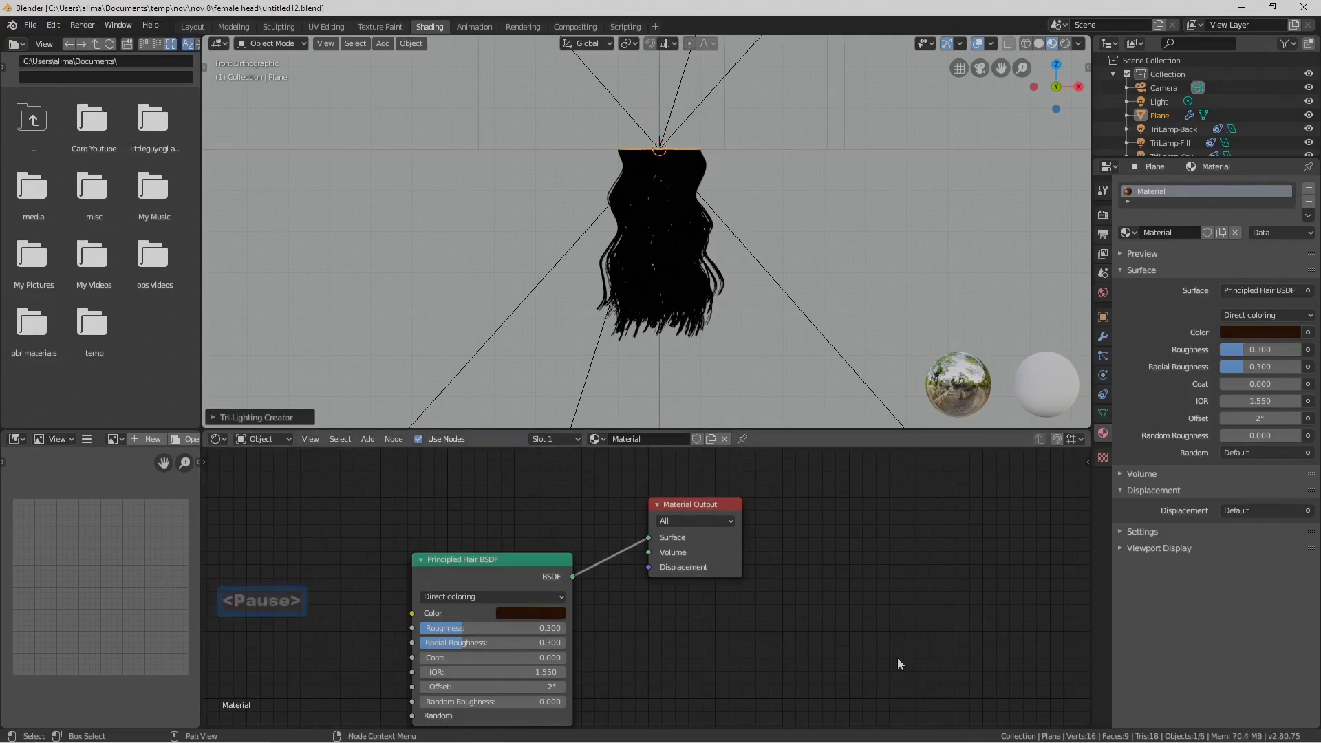
Place the 3D cursor below the hair strip, add a plane there and scale it up to about 6.26 as a floor
right_click(663, 375, "shift")
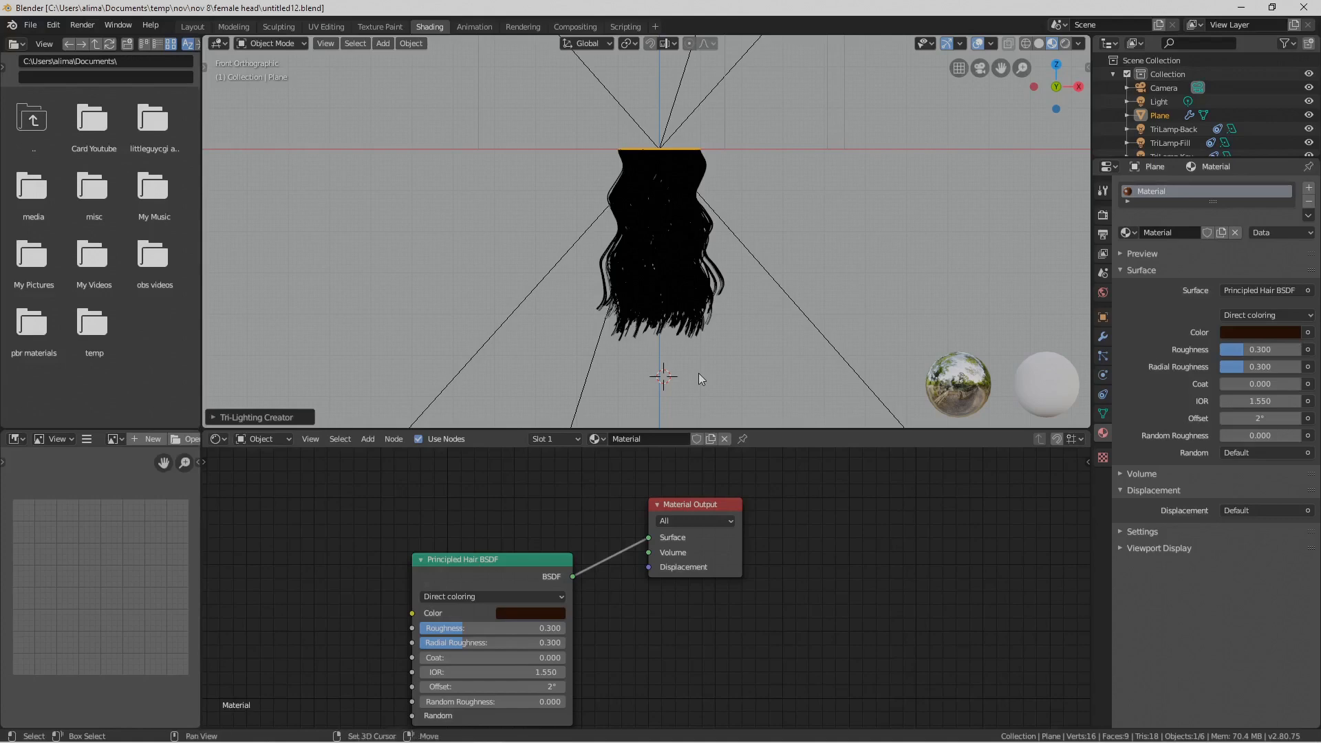
key("shift+a")
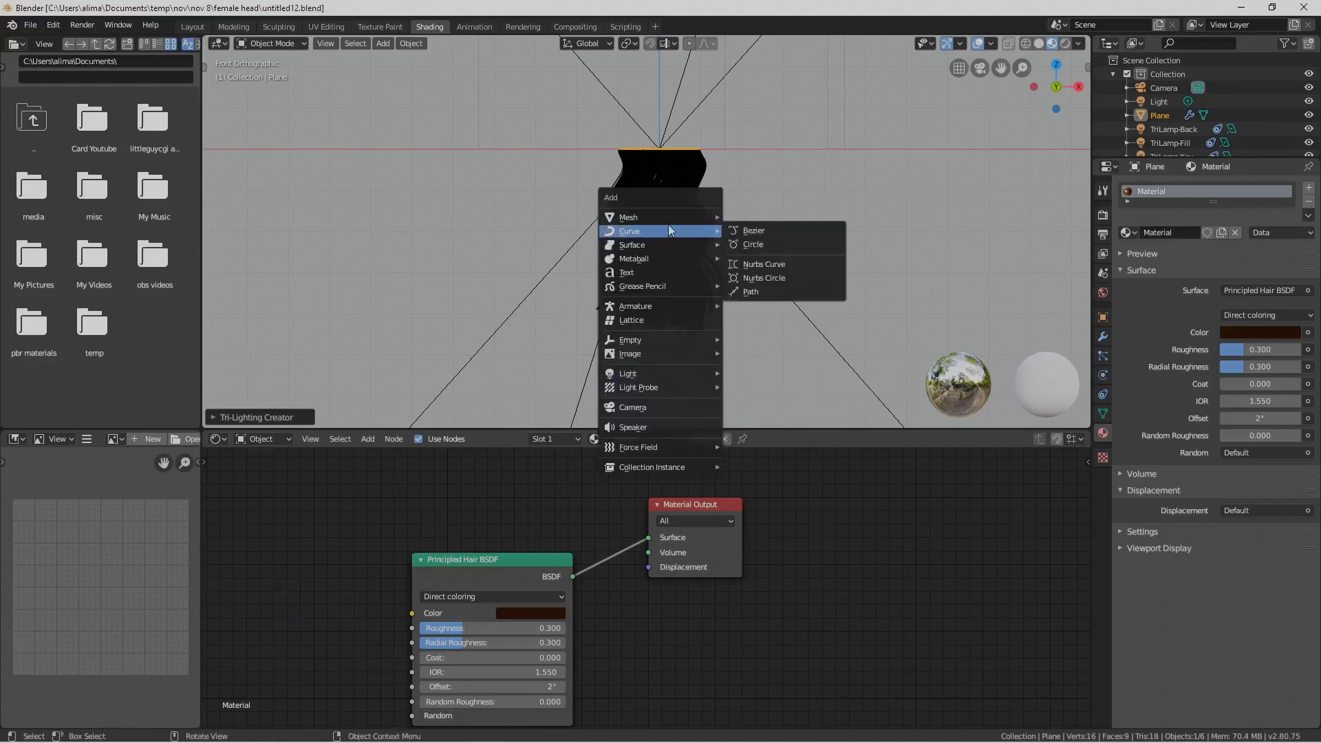
mouse_move(667, 216)
left_click(794, 220)
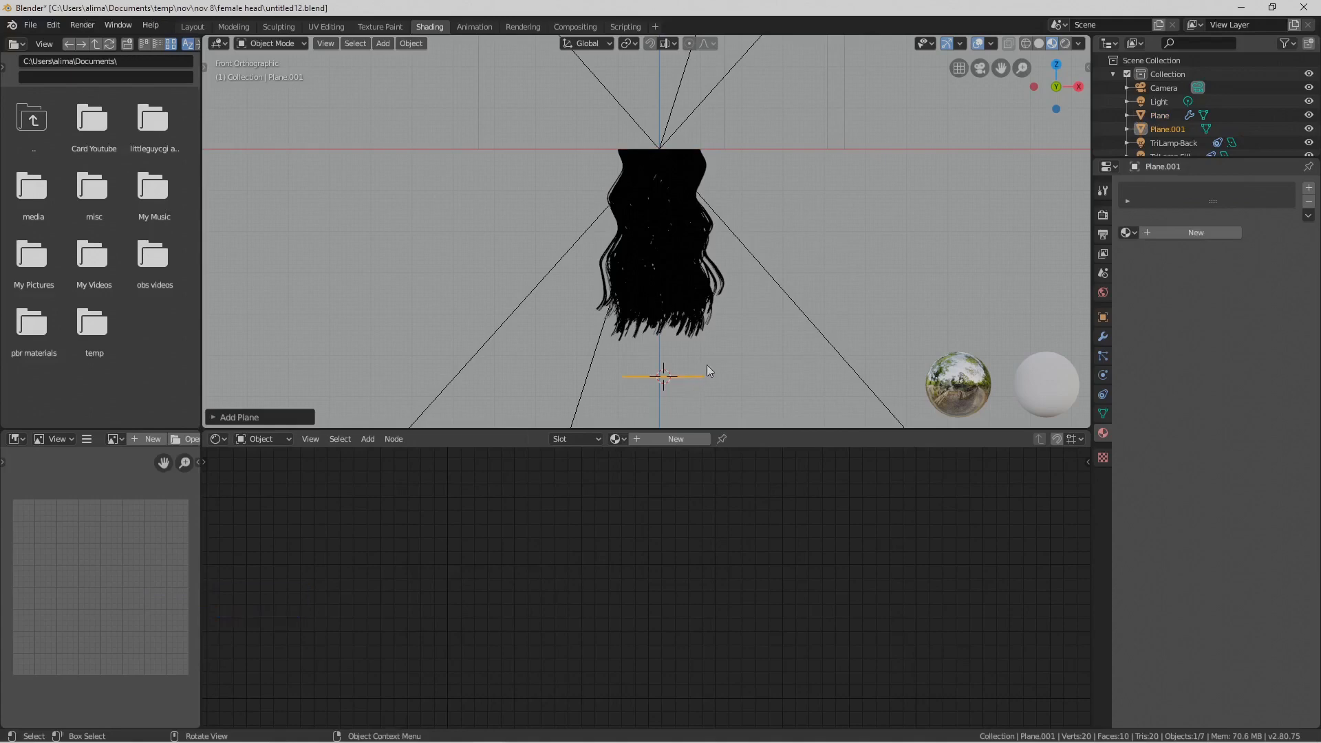
key("s")
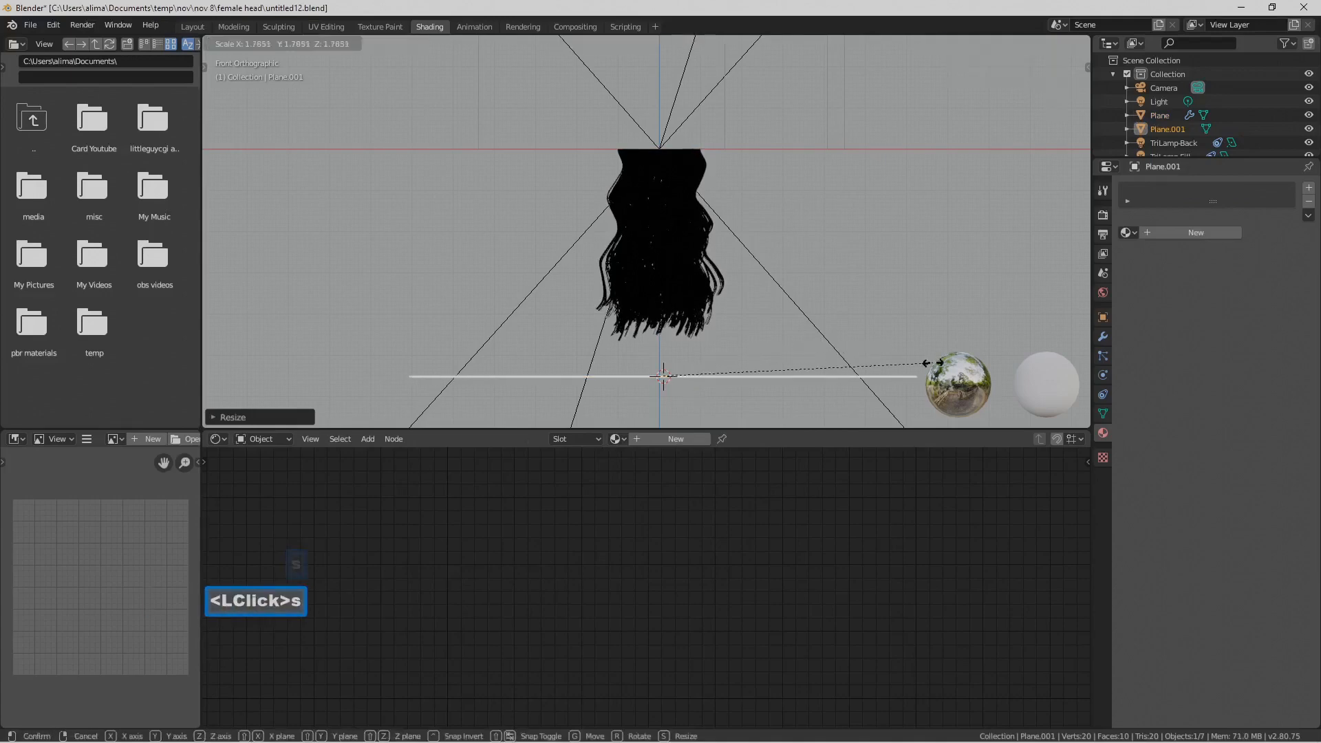
left_click(934, 362)
middle_click_drag(934, 363, 898, 328)
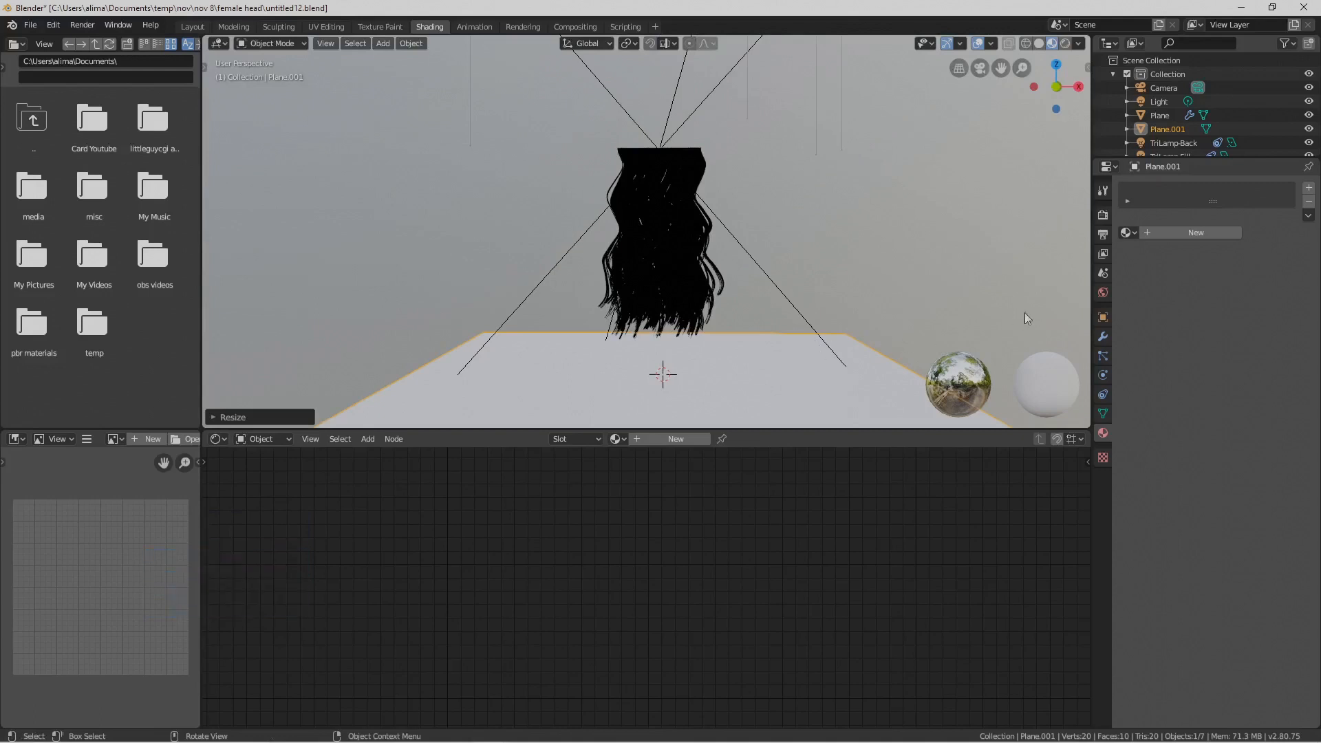
Turn off Show in Viewports and Show in Renders for the new floor plane
left_click(1103, 318)
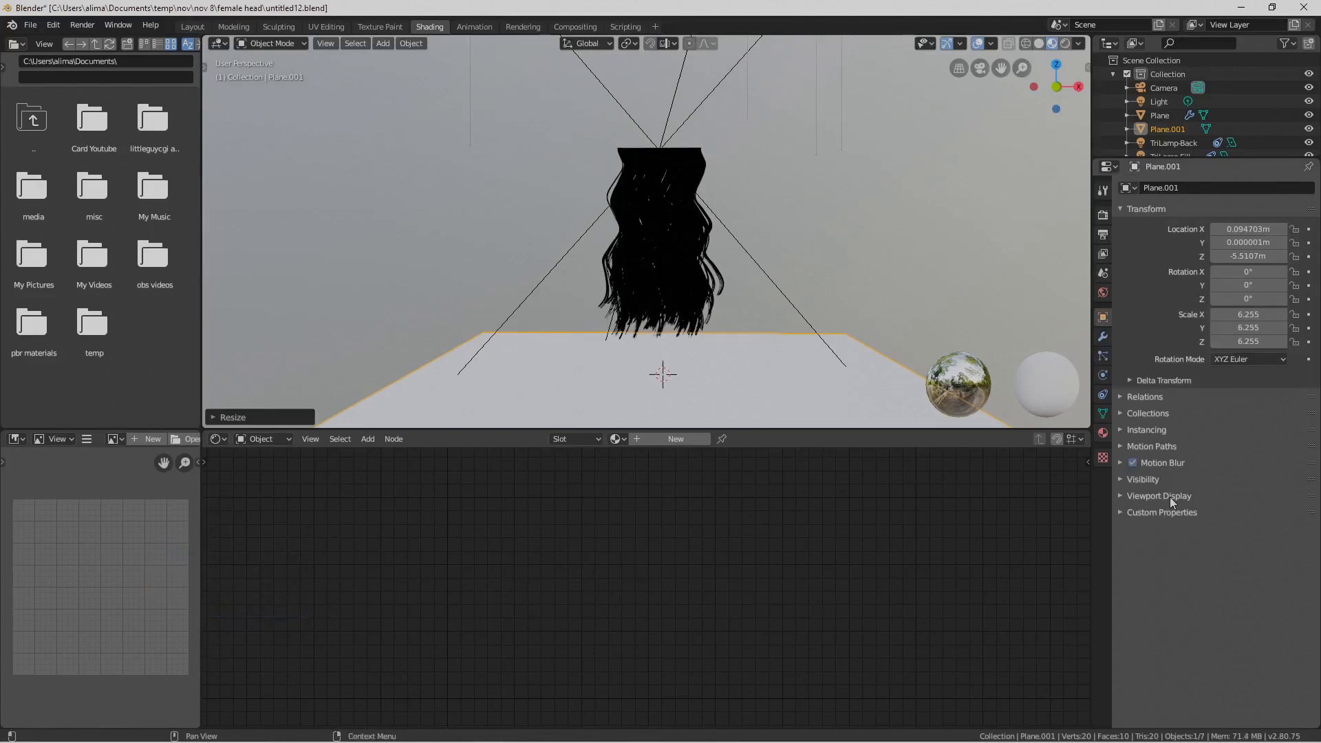
left_click(1126, 480)
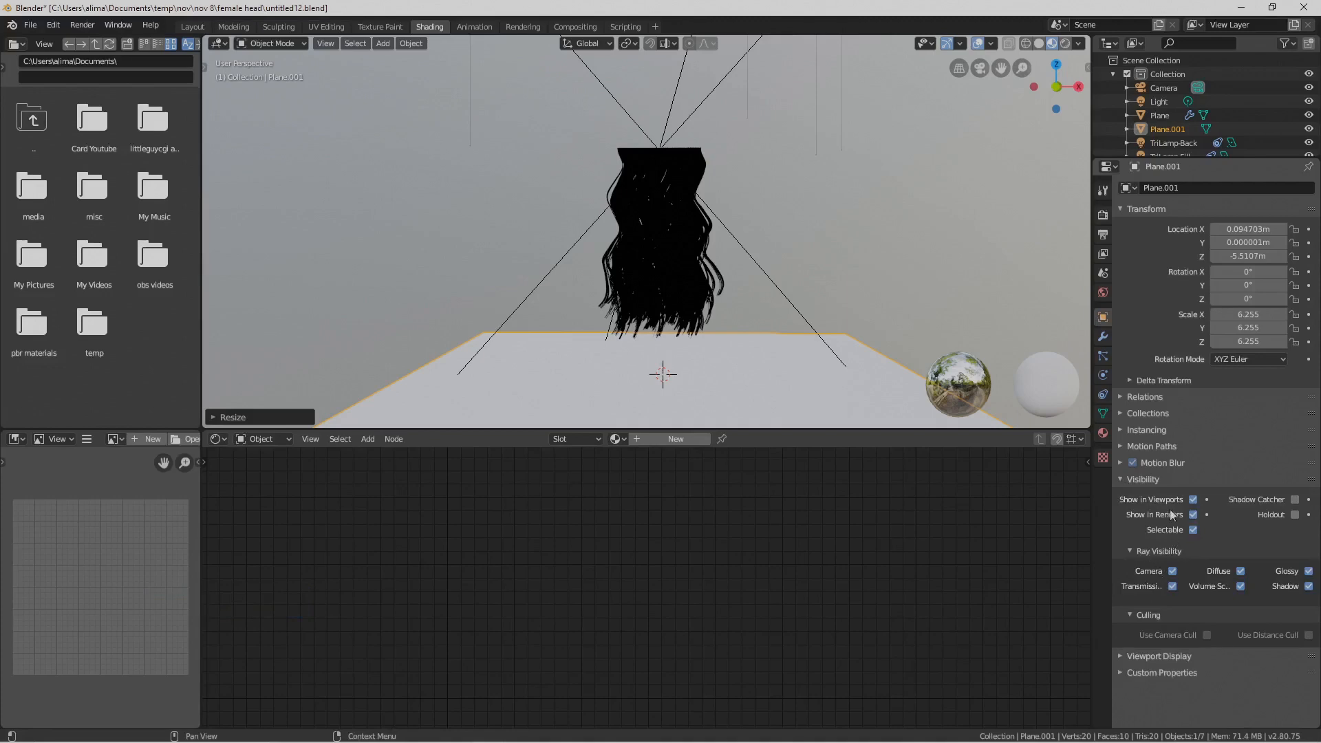
left_click(1193, 501)
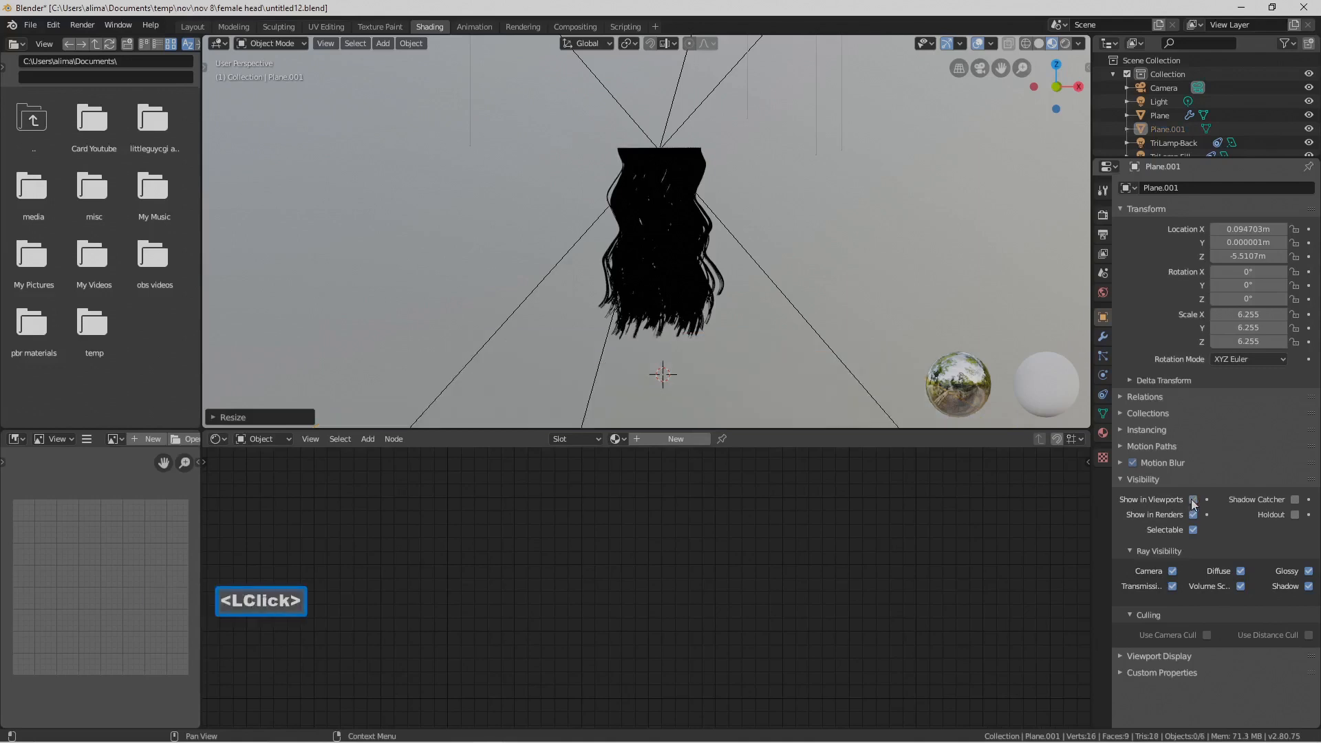
left_click(1194, 514)
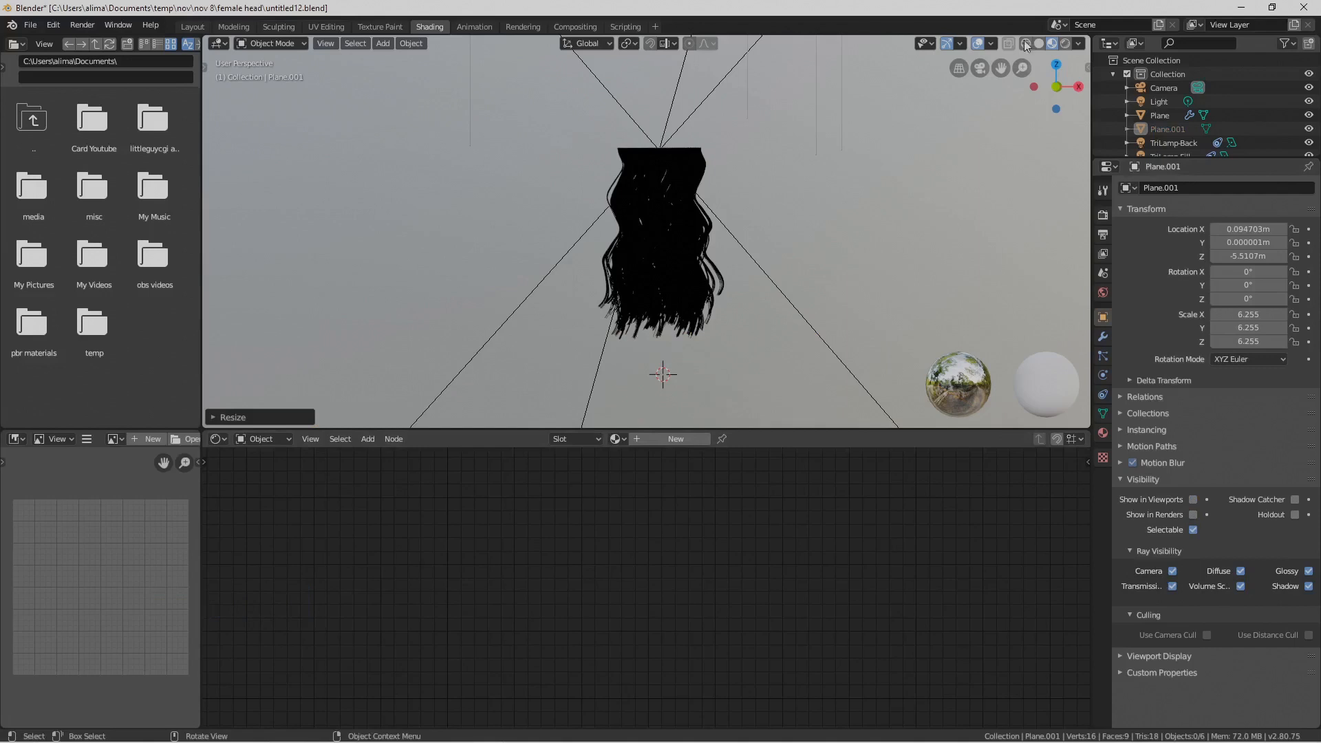
Switch the viewport to Rendered shading and show the hair strip together with the lights above it from an angle
left_click(1065, 44)
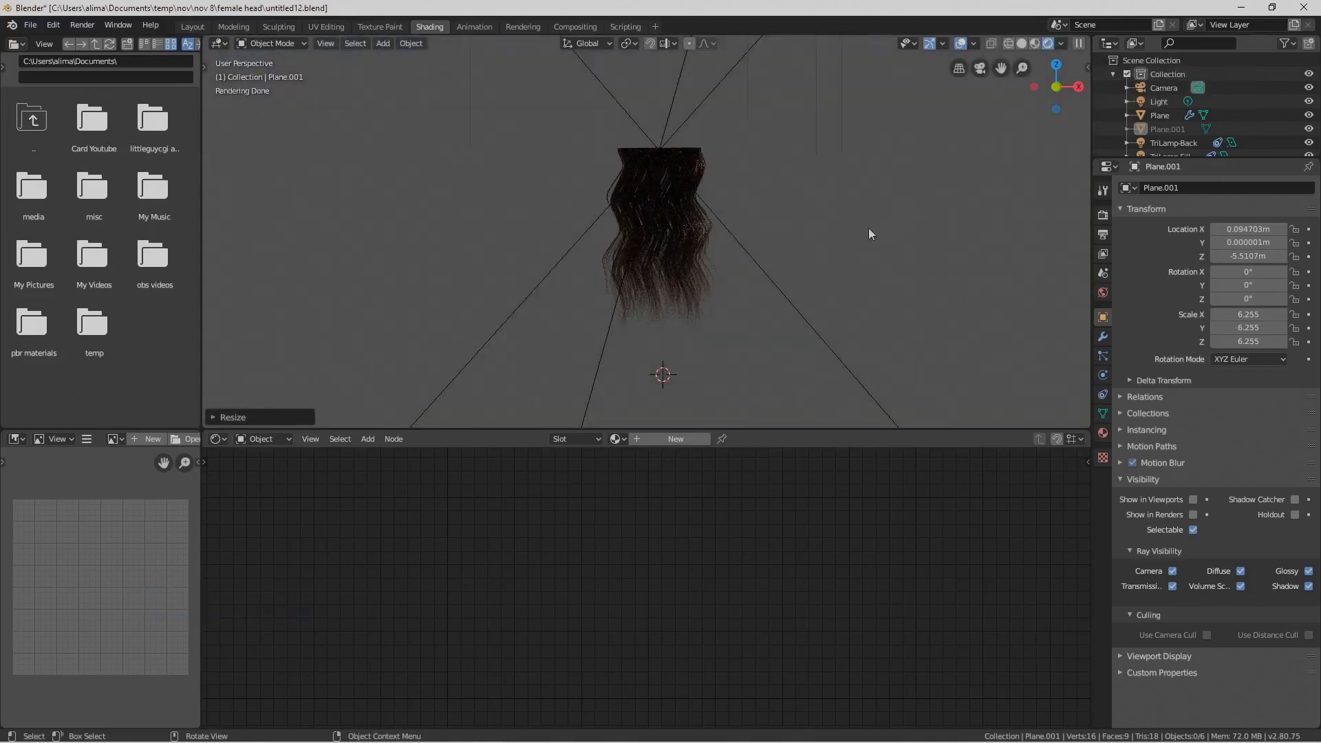
middle_click_drag(871, 172, 867, 277, "shift")
middle_click_drag(769, 274, 858, 289)
scroll(859, 288, "down", 2)
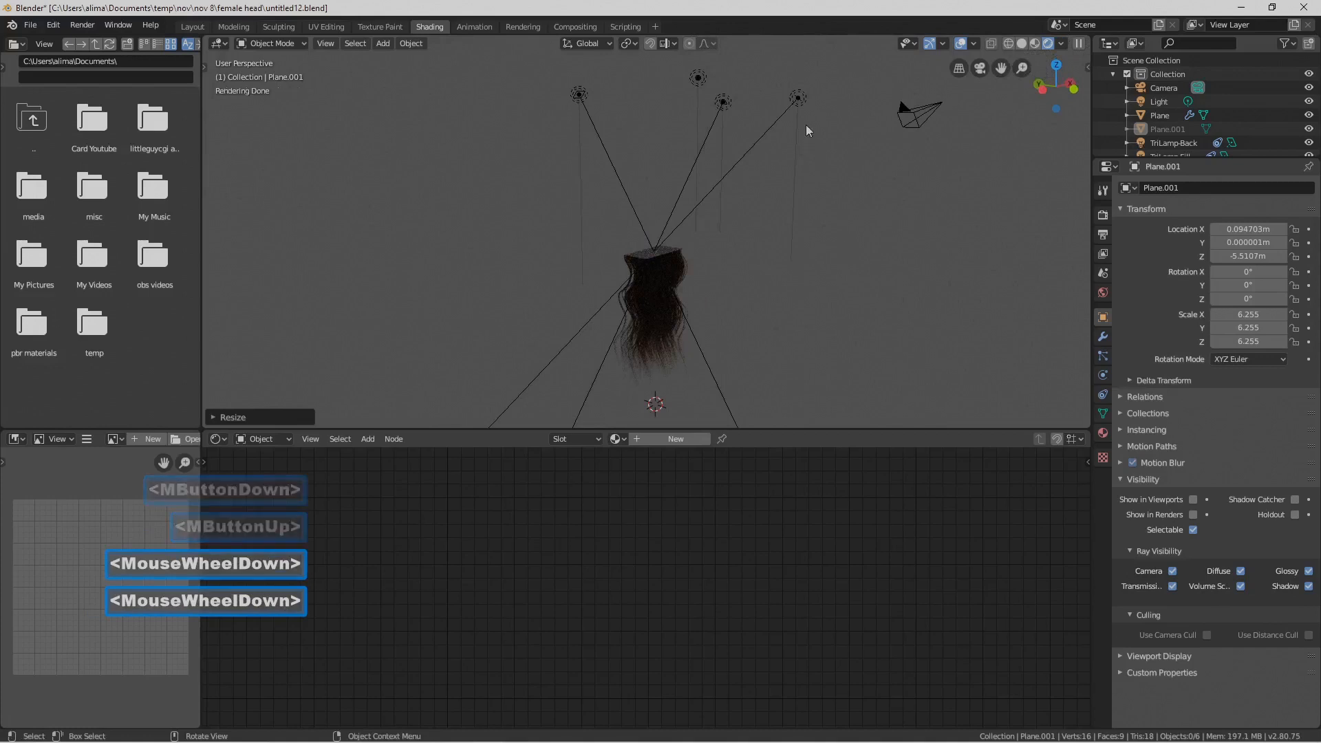
Set the TriLamp-Key area light's size to about 1.74 m and scale the light up
left_click(796, 97)
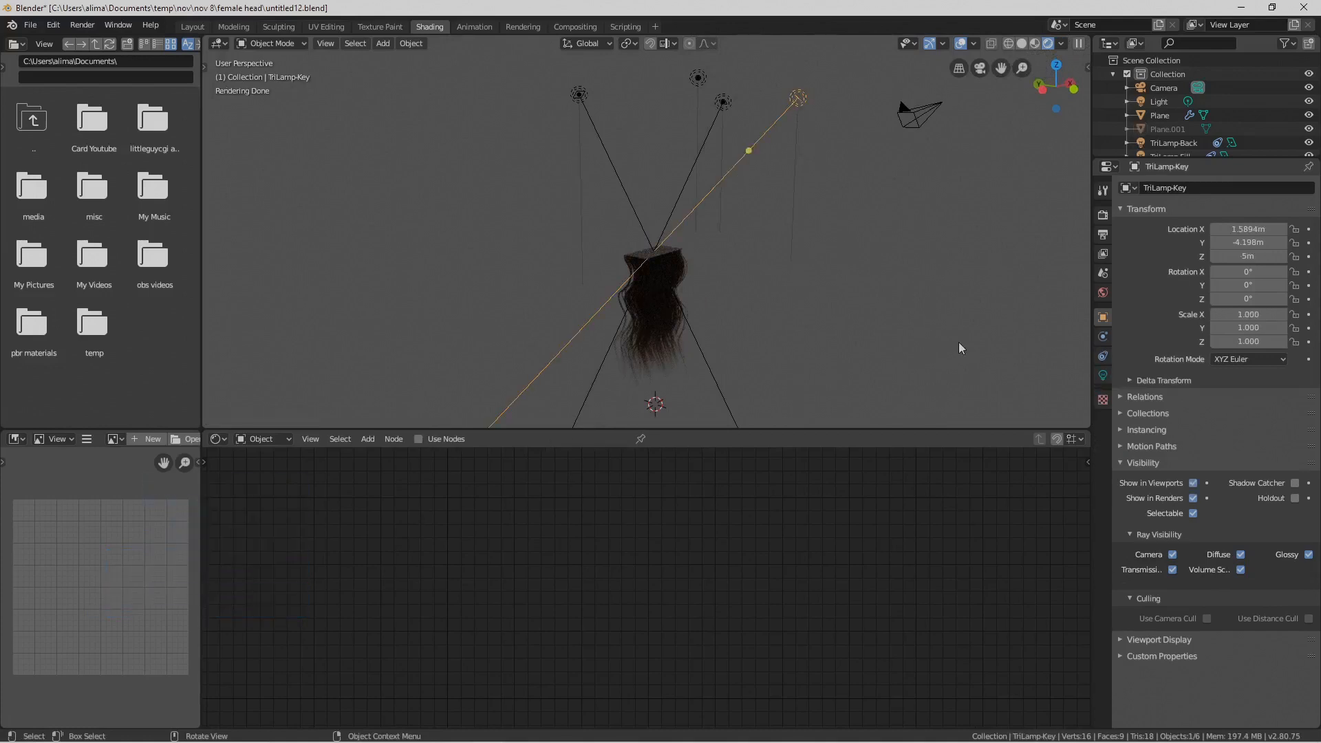
left_click(1103, 376)
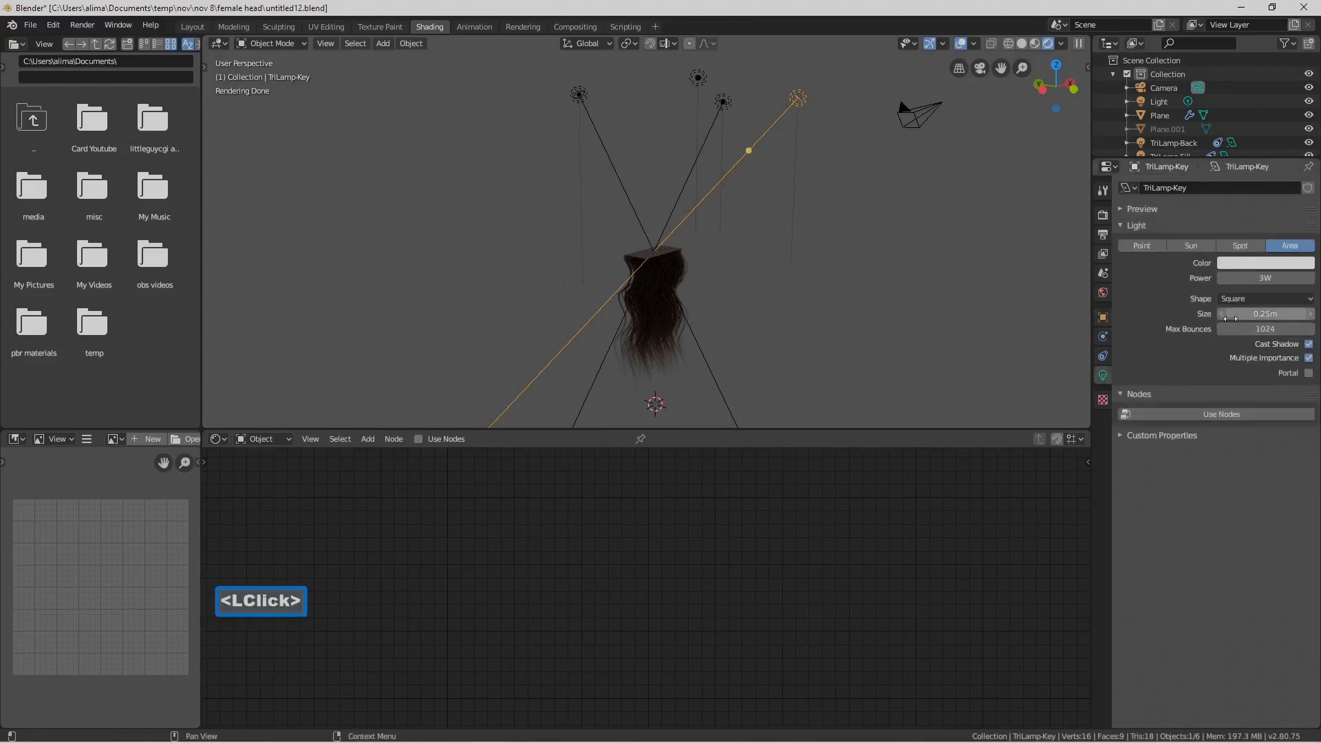
left_click_drag(1266, 314, 1314, 314)
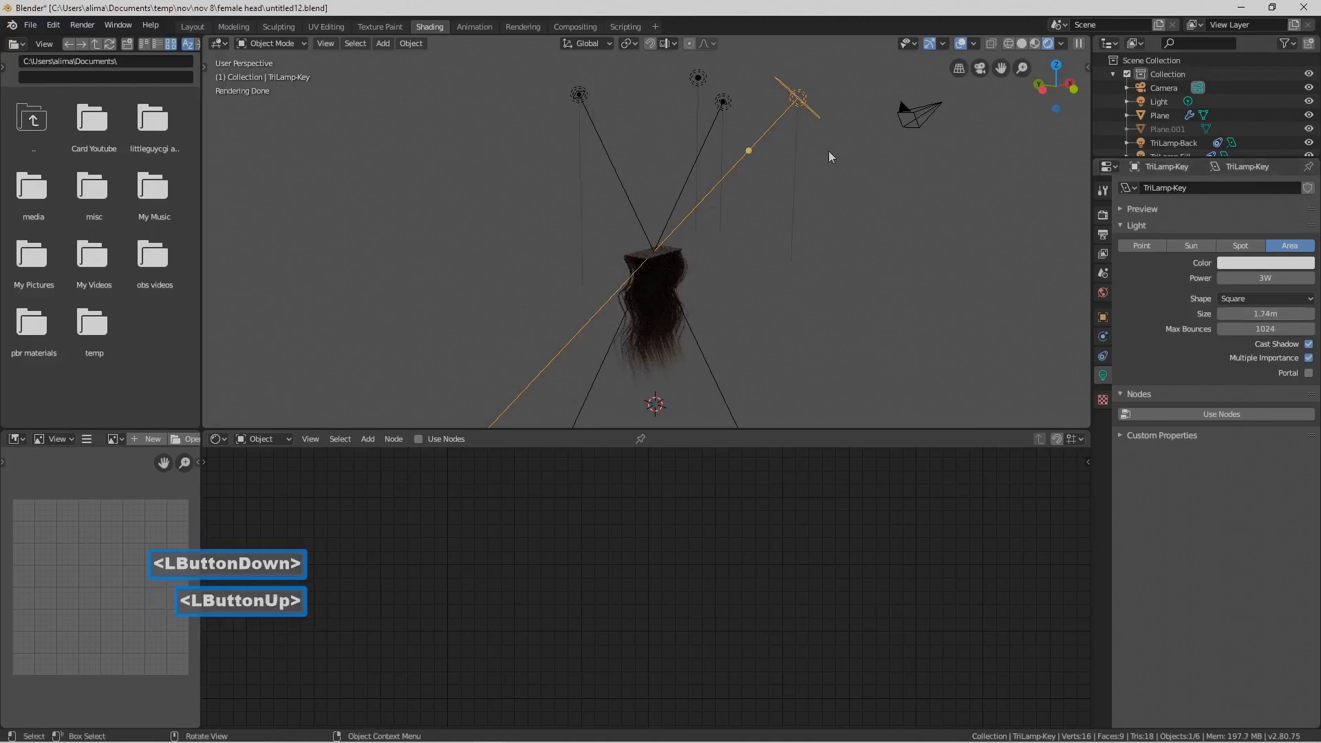
key("s")
left_click(938, 289)
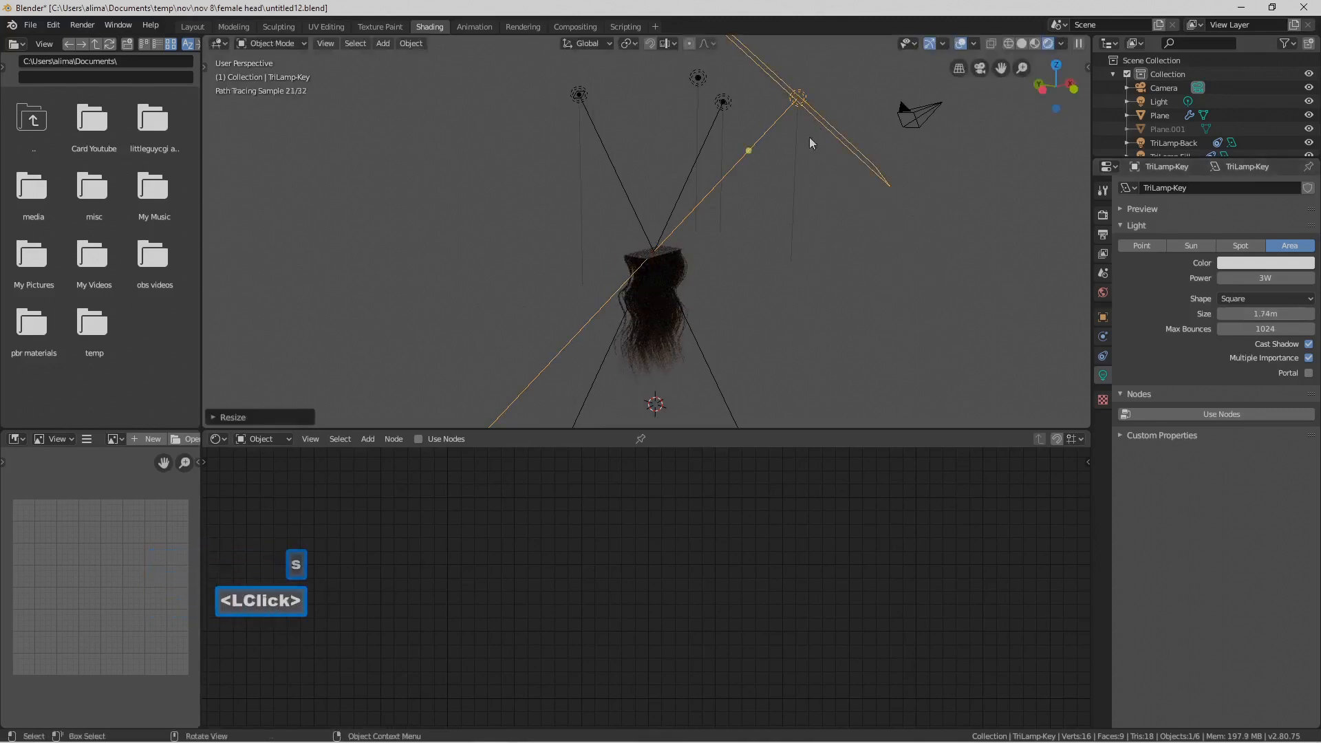
Show the viewport tools and use the Move tool to lower the TriLamp-Key light along Z toward the hair strip
key("t")
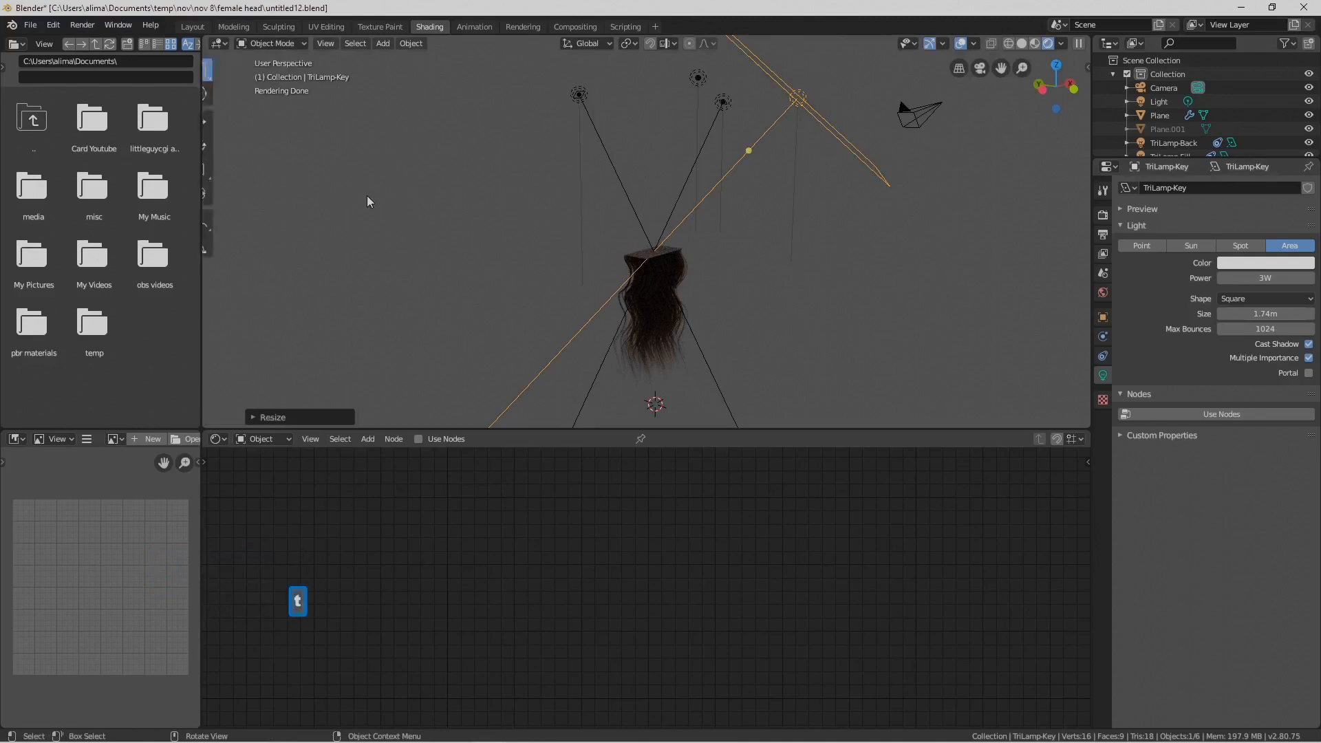
left_click(220, 121)
left_click_drag(794, 71, 788, 177)
middle_click_drag(787, 177, 688, 289)
scroll(795, 350, "up", 6)
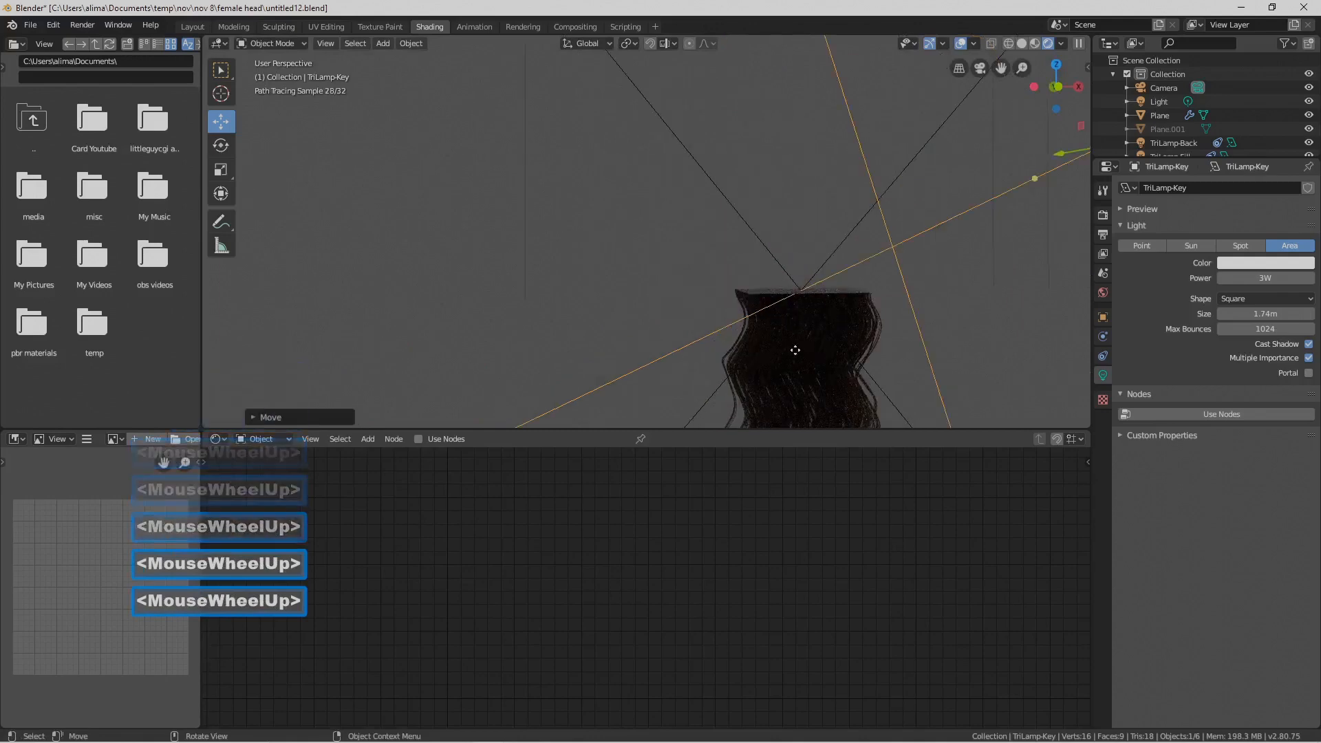
middle_click_drag(794, 350, 655, 253, "shift")
scroll(732, 308, "down", 6)
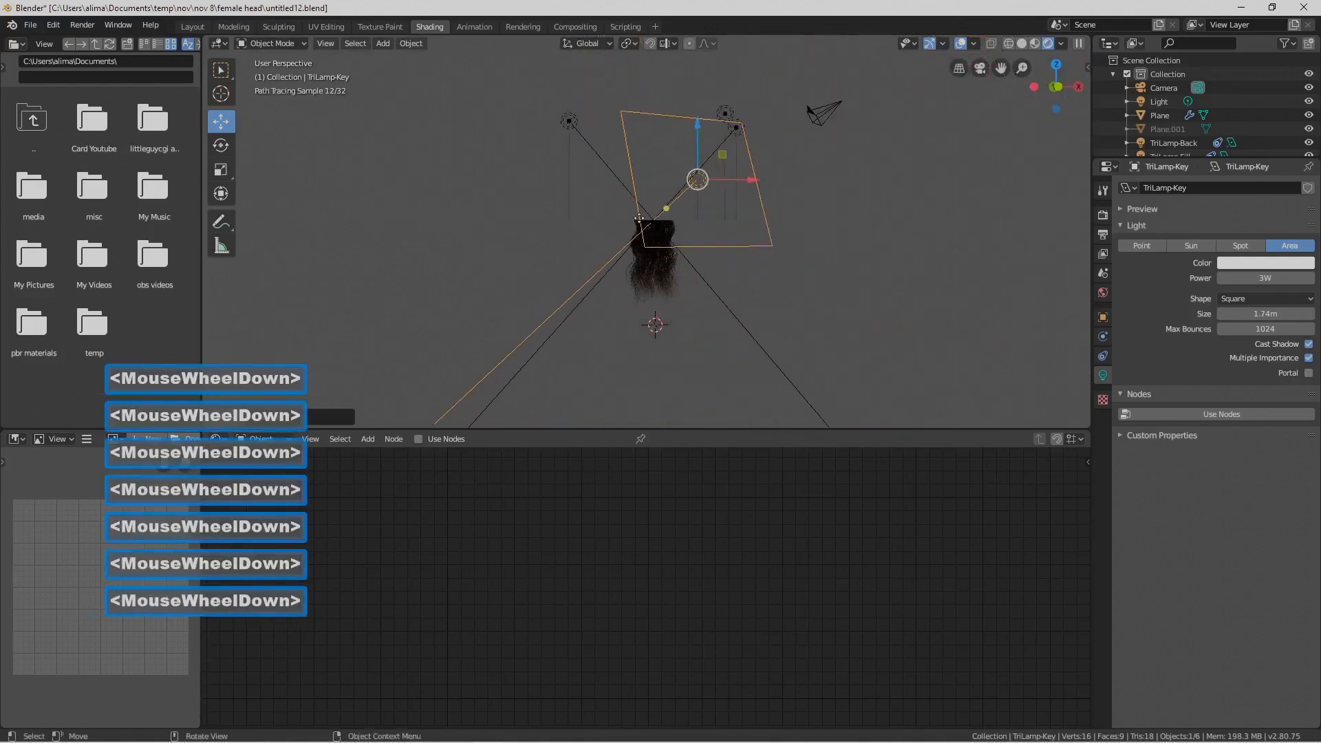
Scale up the TriLamp-Back area light in two passes
left_click(570, 122)
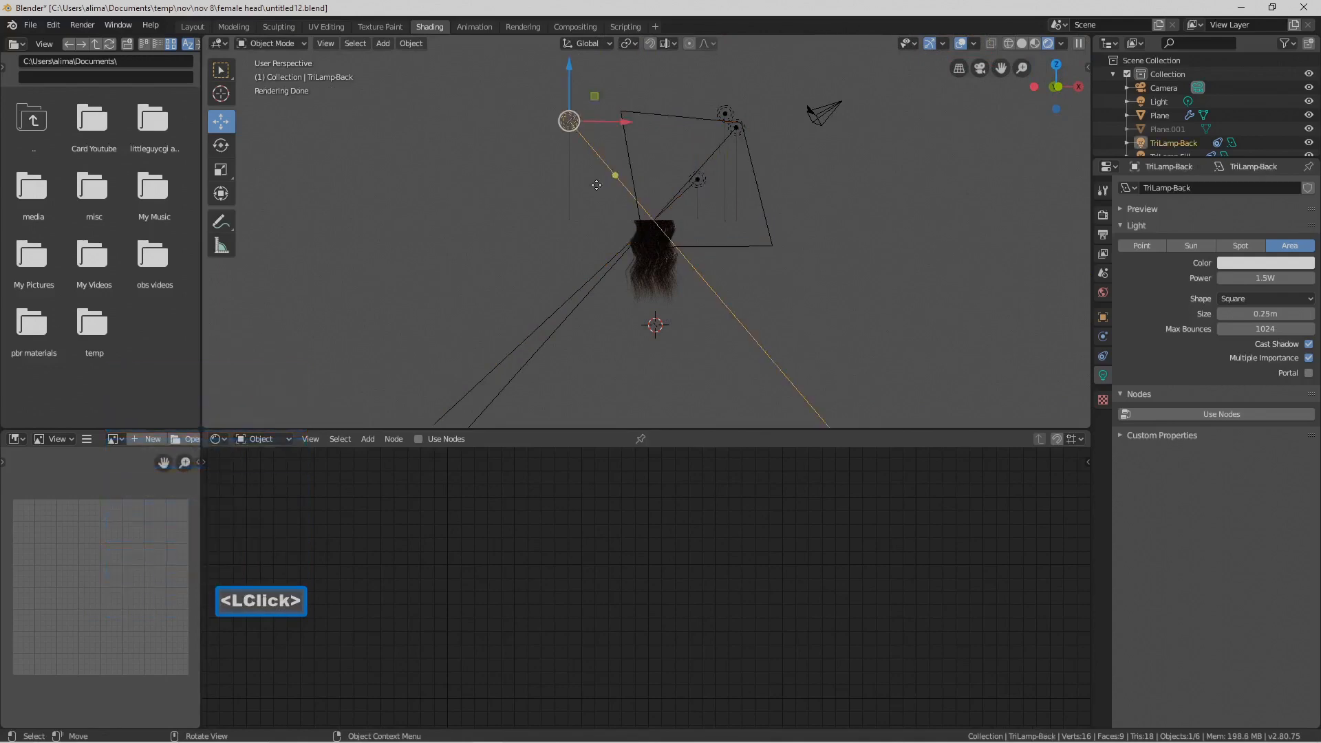
key("s")
left_click(808, 324)
key("s")
left_click(833, 211)
Scale up the original point light named Light repeatedly
left_click(726, 113)
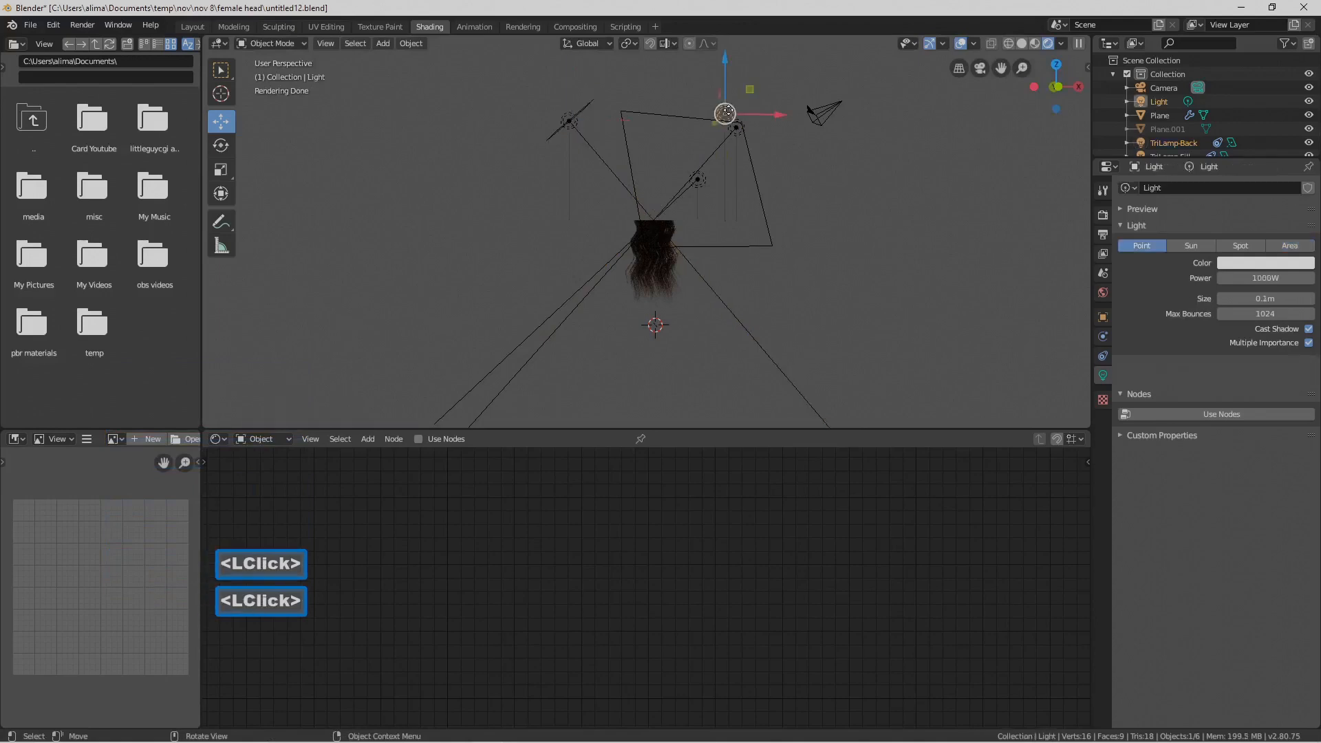
key("s")
key("s")
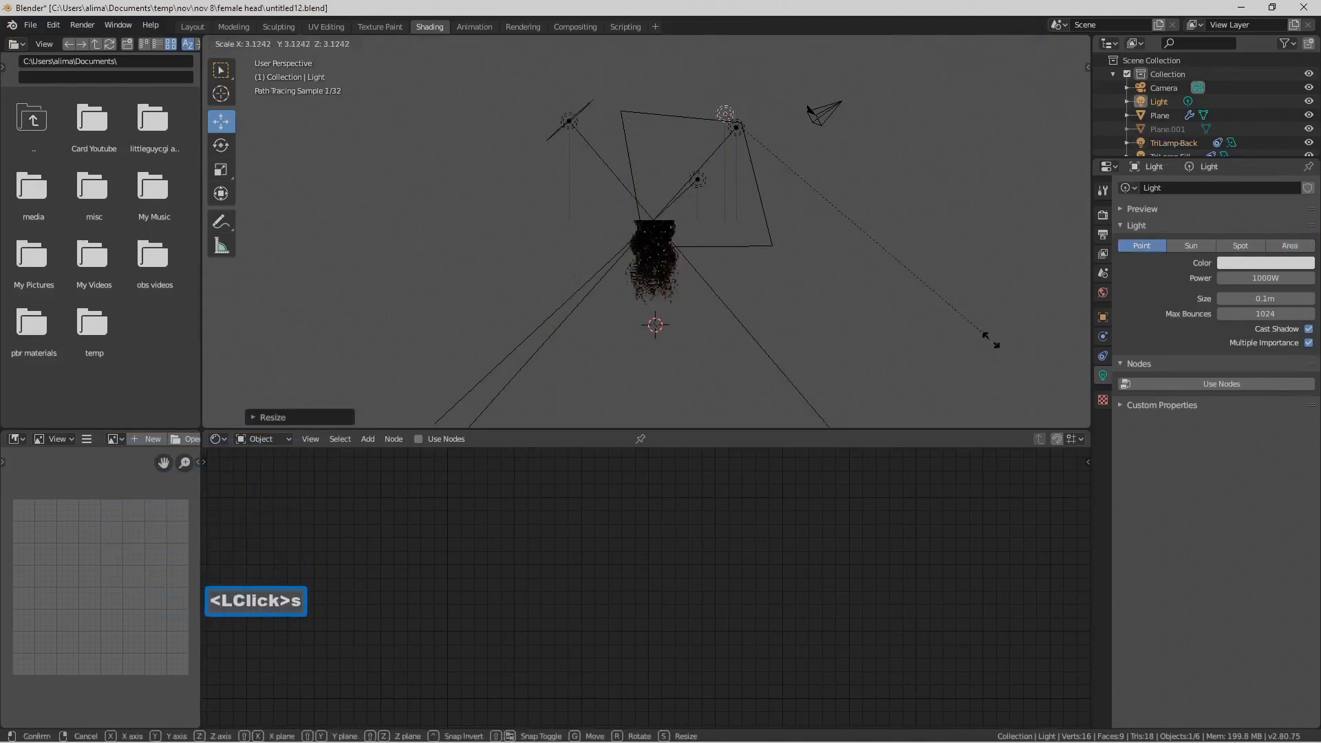
left_click(985, 333)
key("s")
left_click(912, 296)
Scale the TriLamp-Key light up a little more
left_click(700, 167)
key("s")
left_click(726, 135)
Scale up the TriLamp-Fill area light in several passes
left_click(736, 128)
key("s")
left_click(853, 238)
key("s")
left_click(988, 326)
key("s")
left_click(868, 310)
scroll(872, 323, "up", 2)
scroll(873, 323, "up", 3)
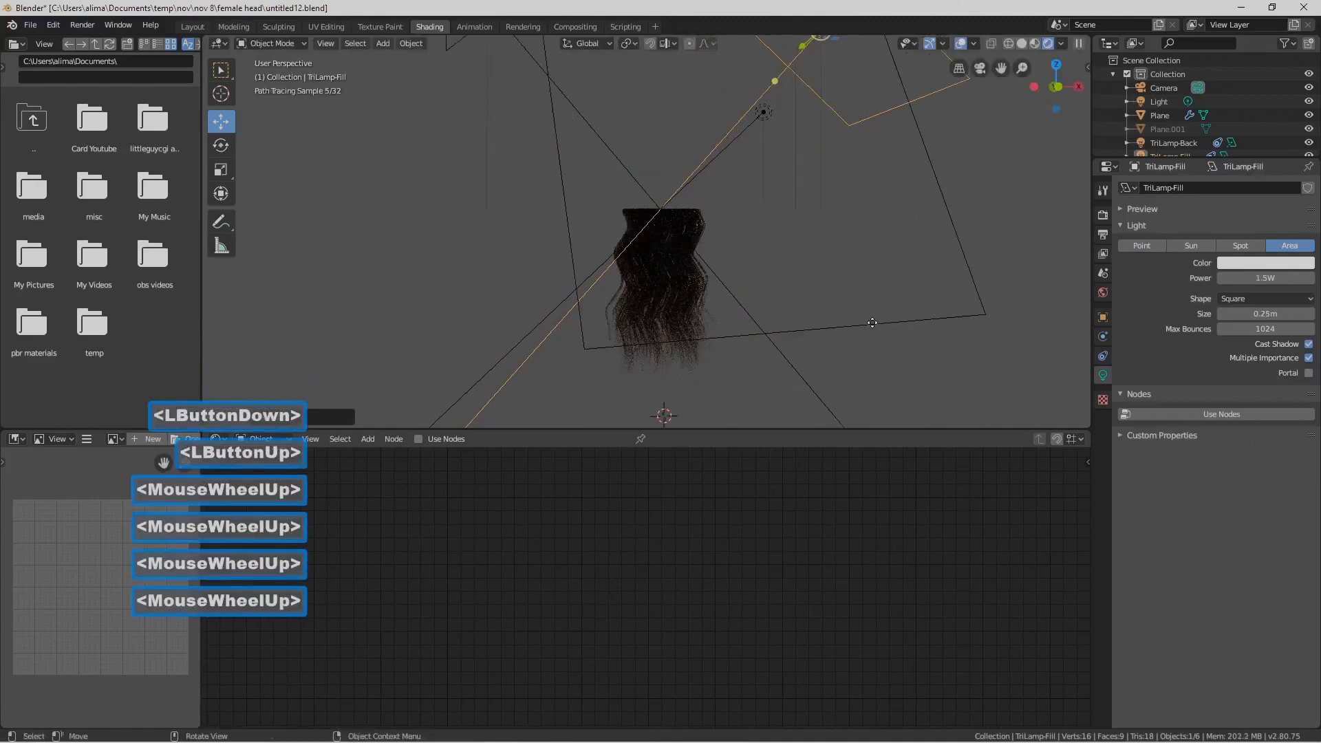
Place the 3D cursor on the hair strip, add a point light there and move it out in front of the strands
right_click(692, 303, "shift")
middle_click_drag(692, 303, 752, 324)
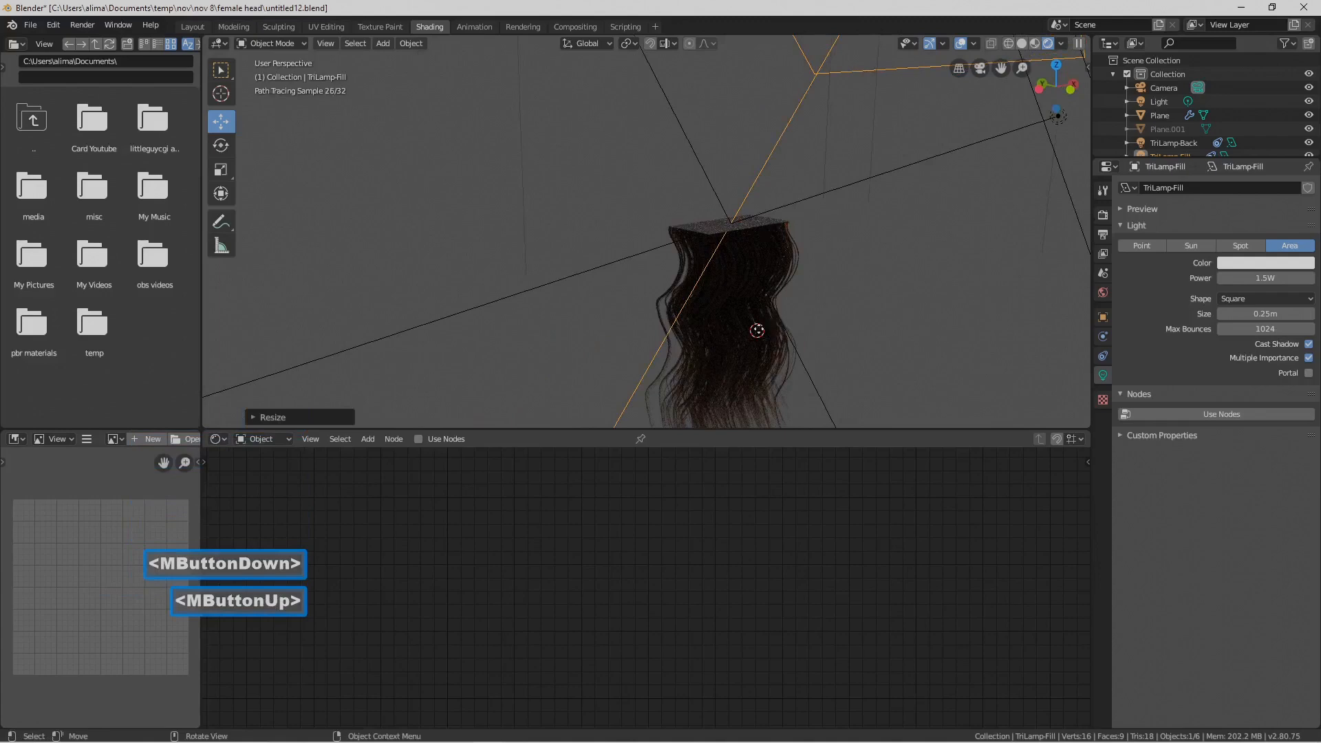
key("shift+a")
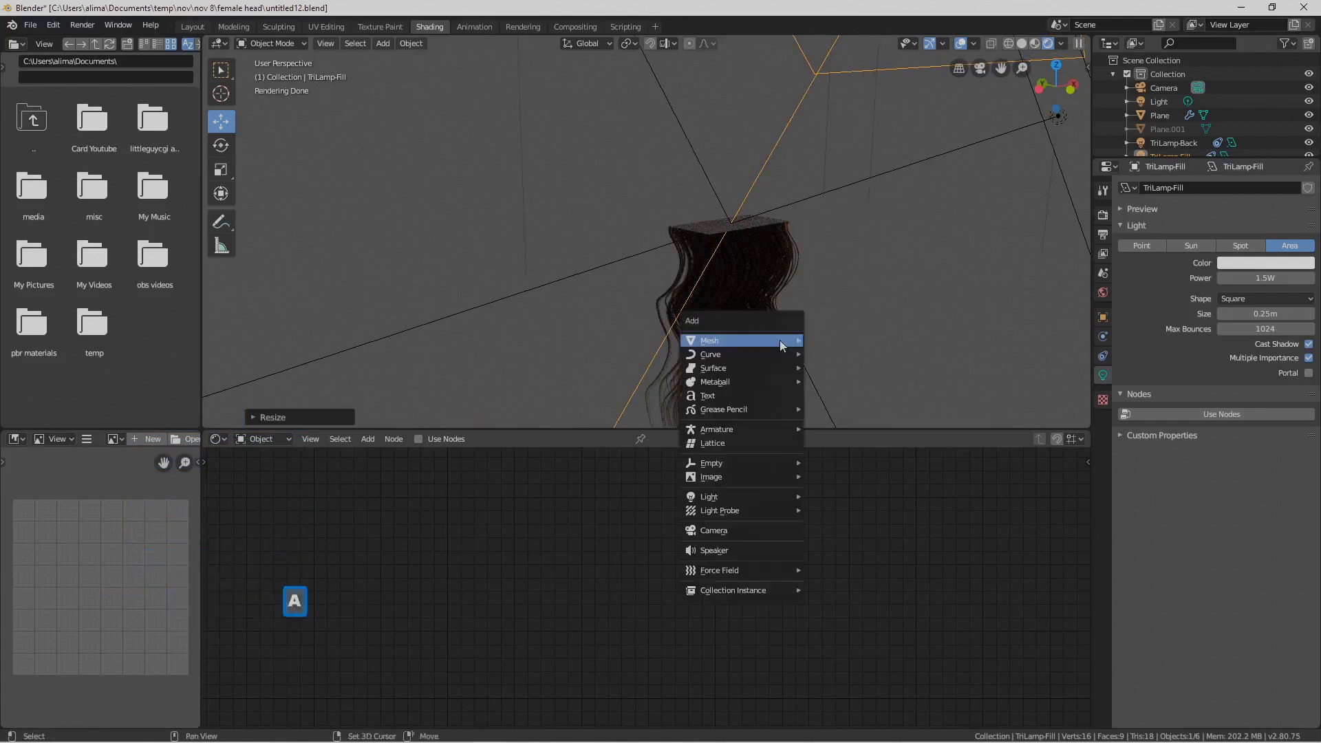
mouse_move(757, 494)
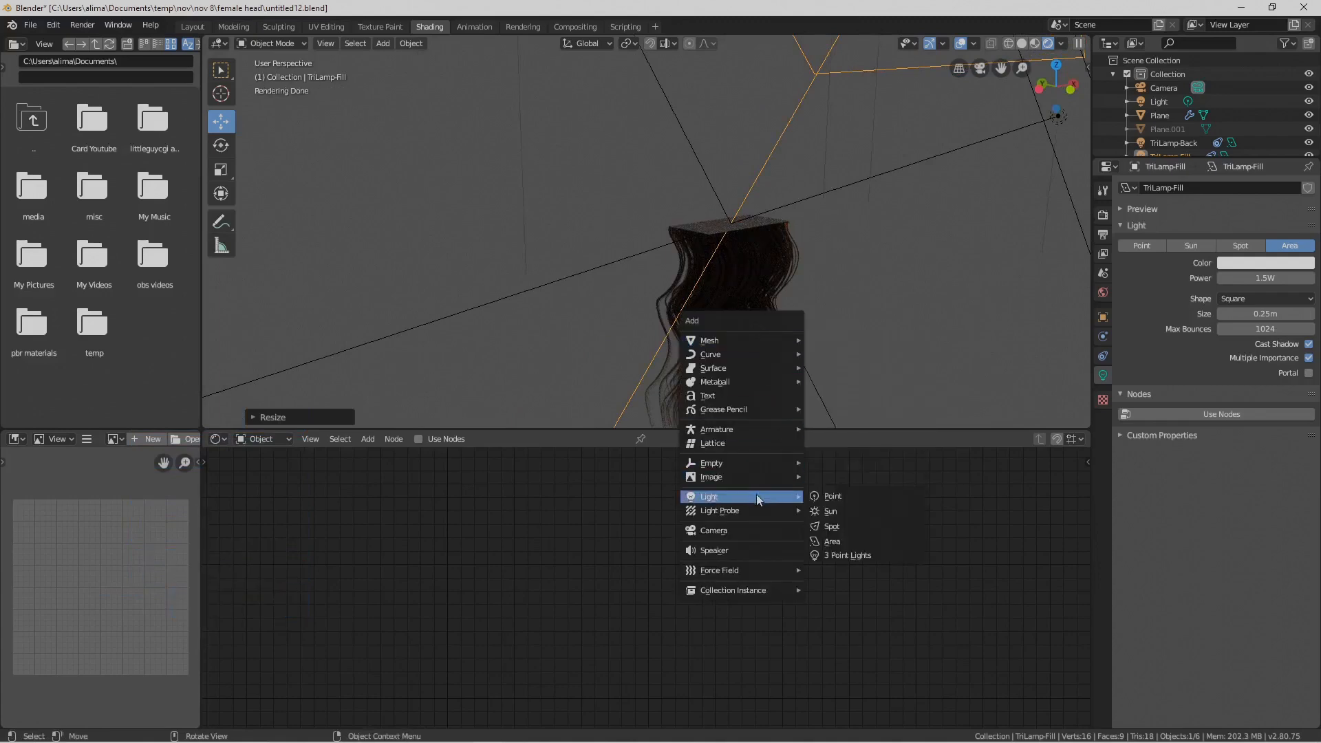
left_click(857, 496)
left_click_drag(728, 336, 836, 383)
scroll(836, 384, "down", 1)
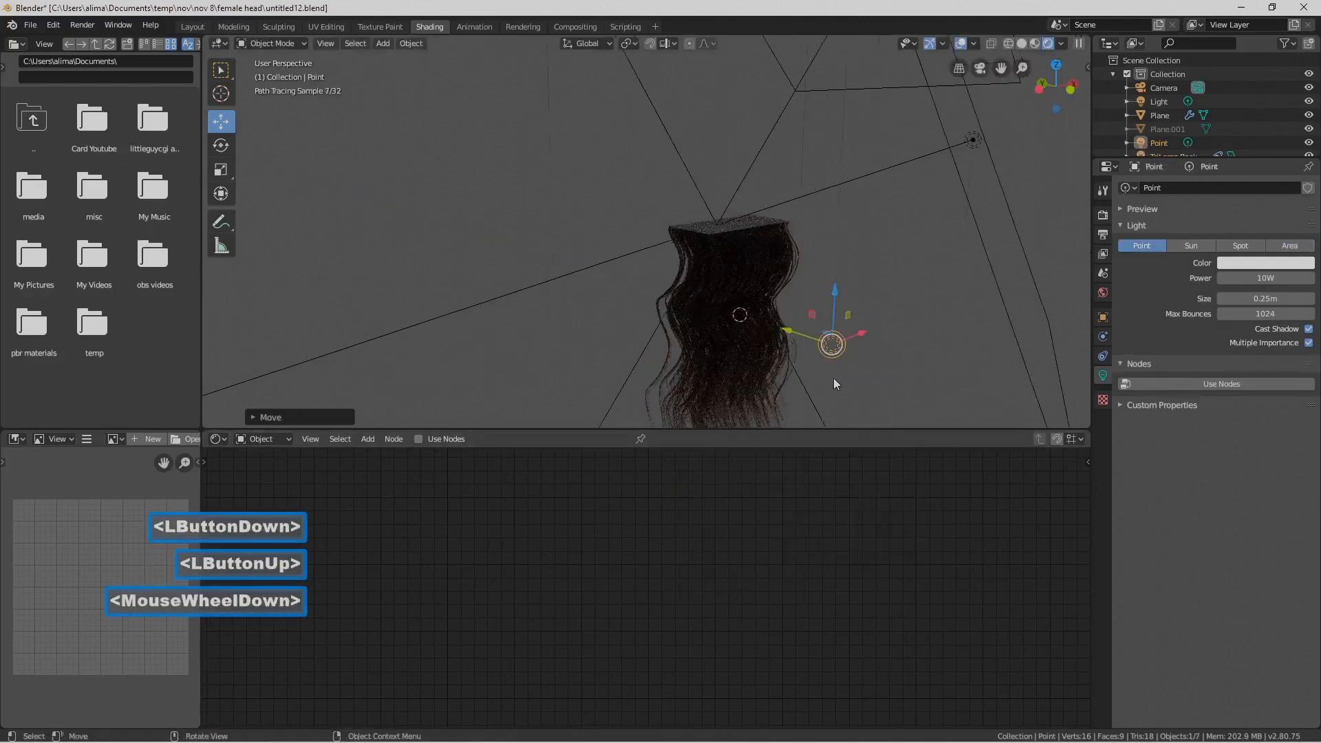
middle_click_drag(836, 383, 616, 240)
scroll(878, 376, "up", 2)
scroll(778, 323, "up", 2)
mouse_move(778, 324)
middle_mouse_down()
mouse_move(765, 322)
mouse_move(859, 332)
mouse_move(794, 296)
middle_mouse_up()
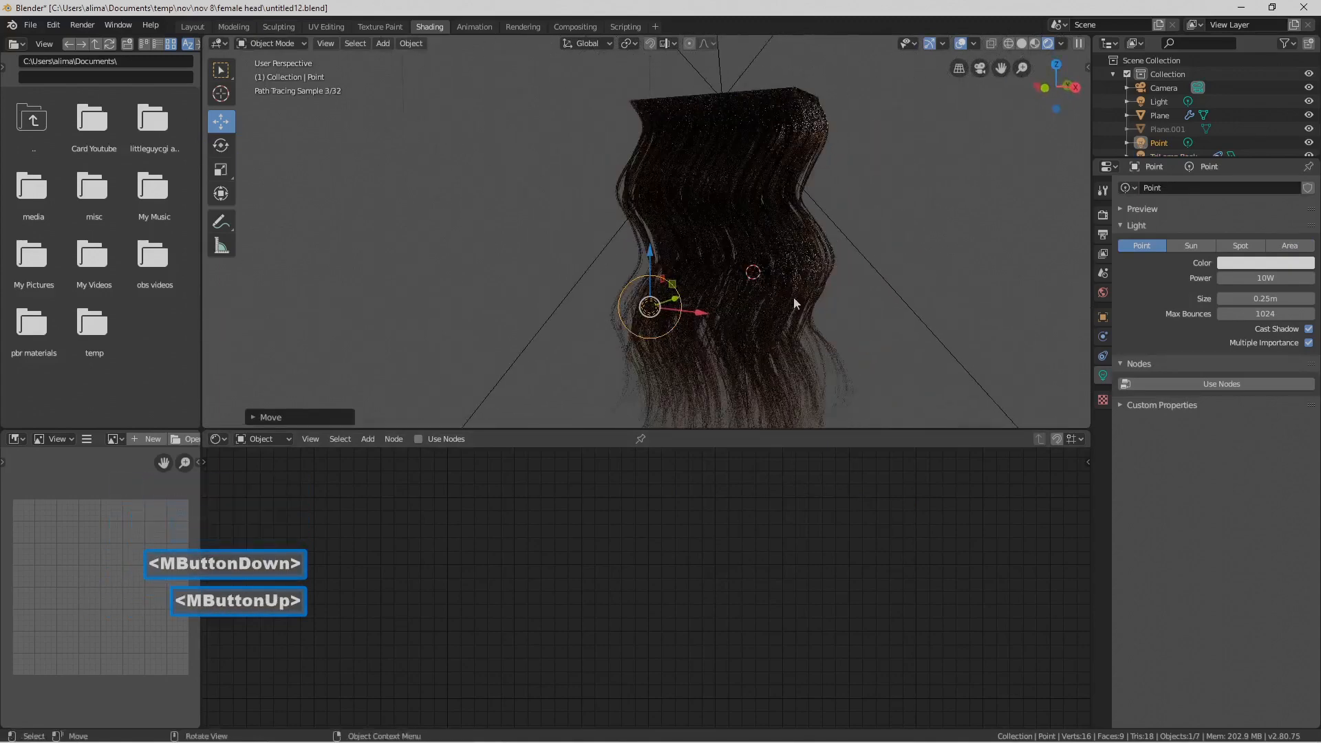
Set the view to the Front viewpoint and switch to the Layout workspace with Rendered viewport shading
left_click(327, 43)
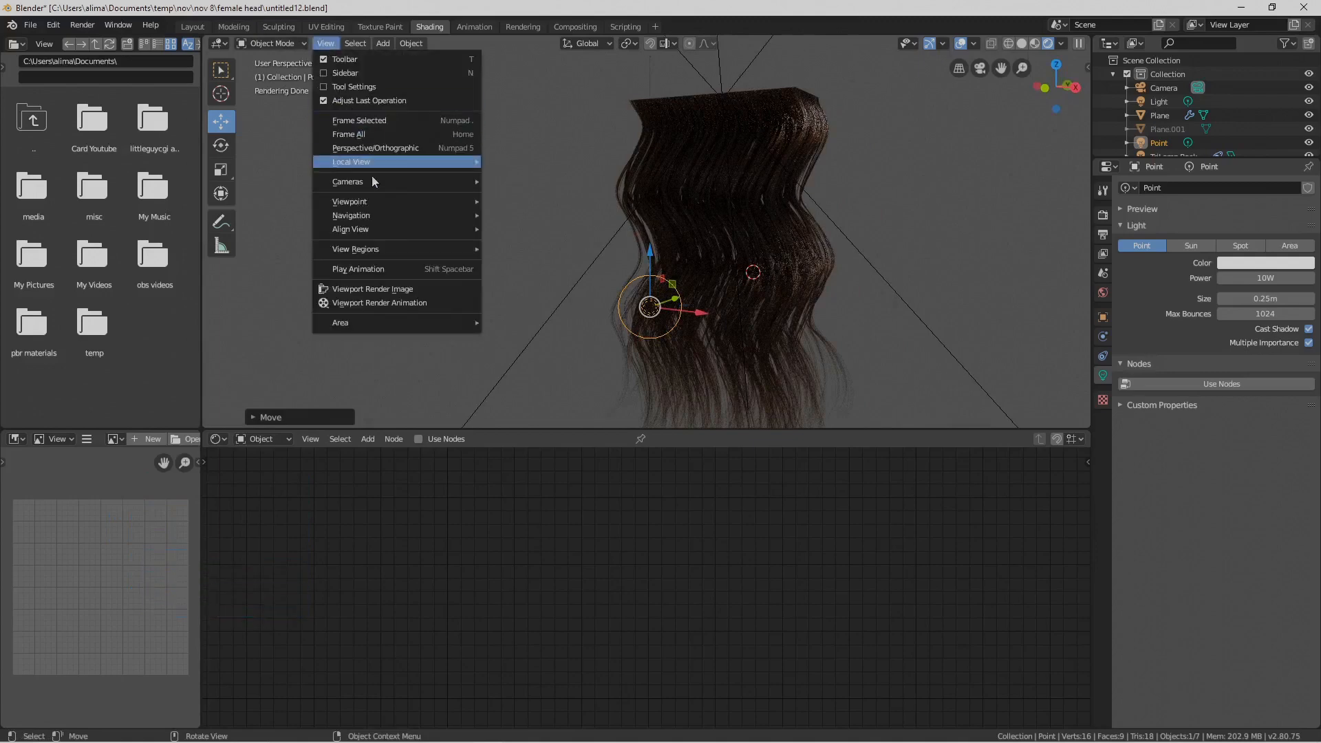
mouse_move(374, 200)
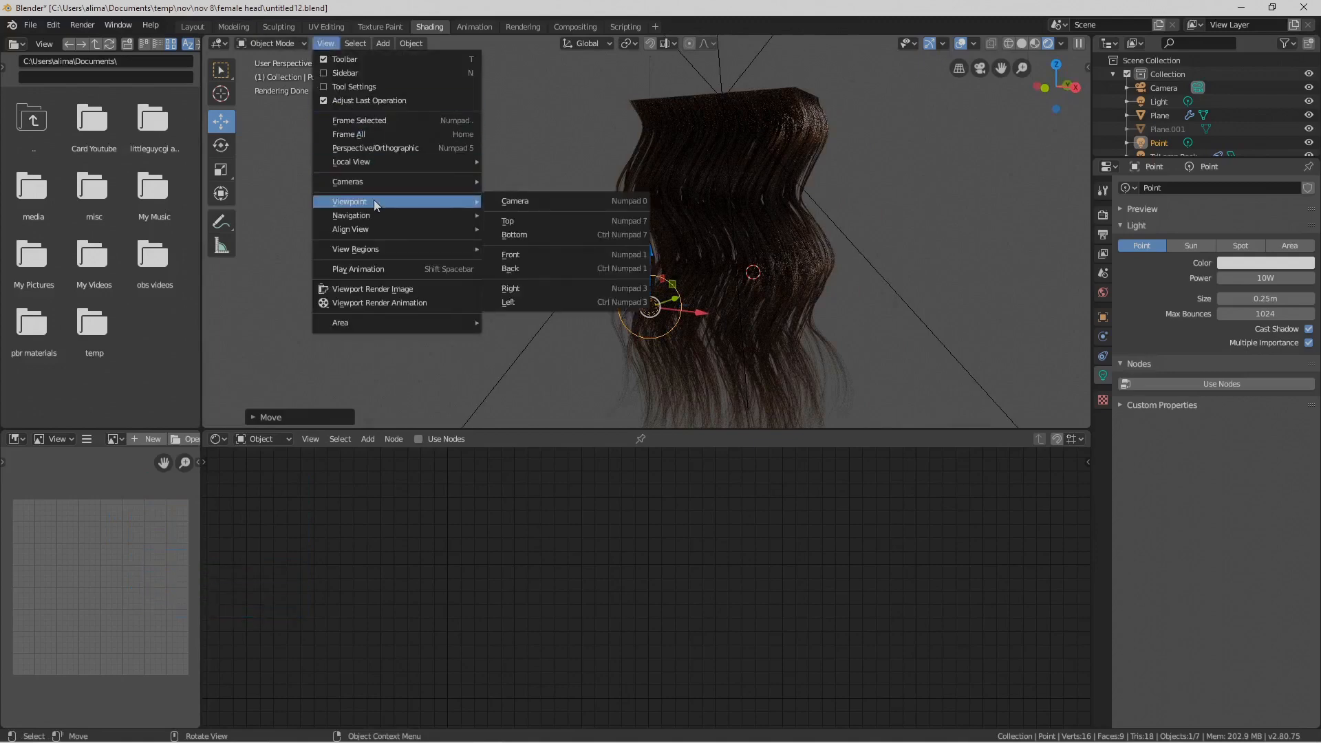
left_click(539, 252)
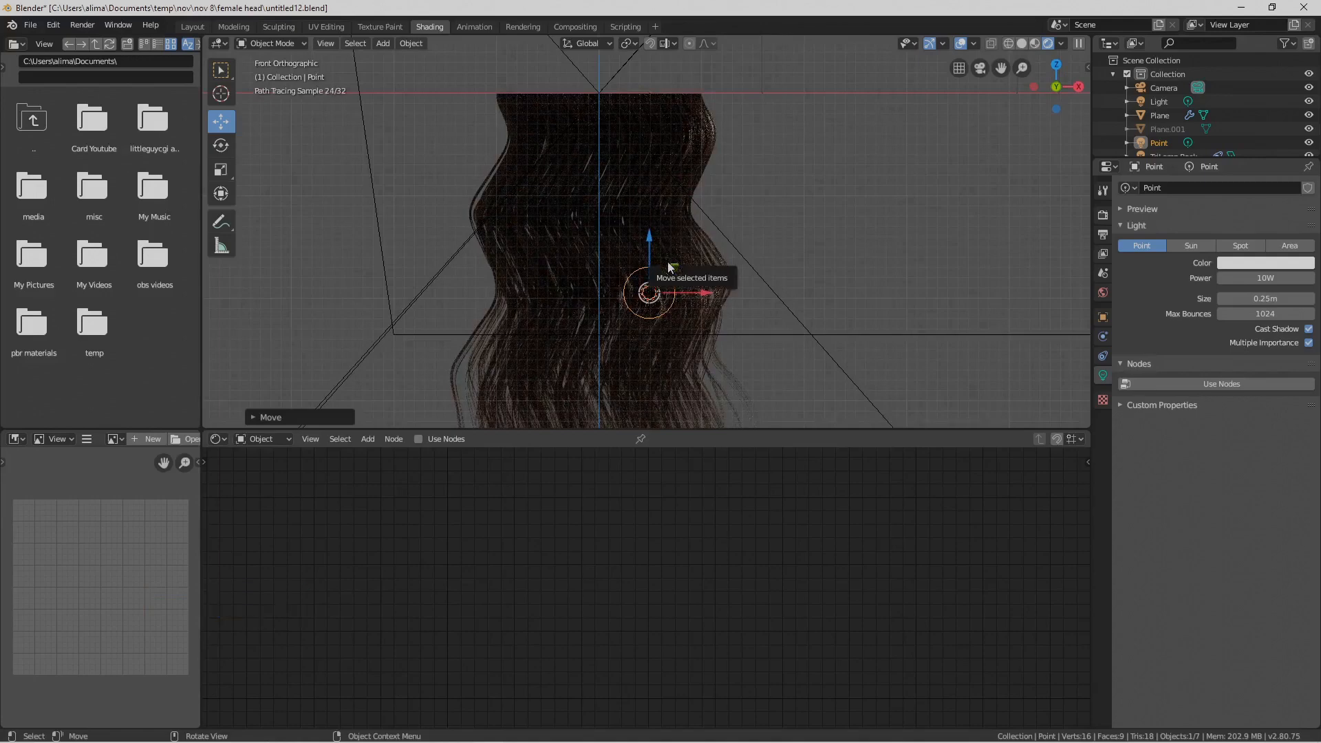
left_click(195, 27)
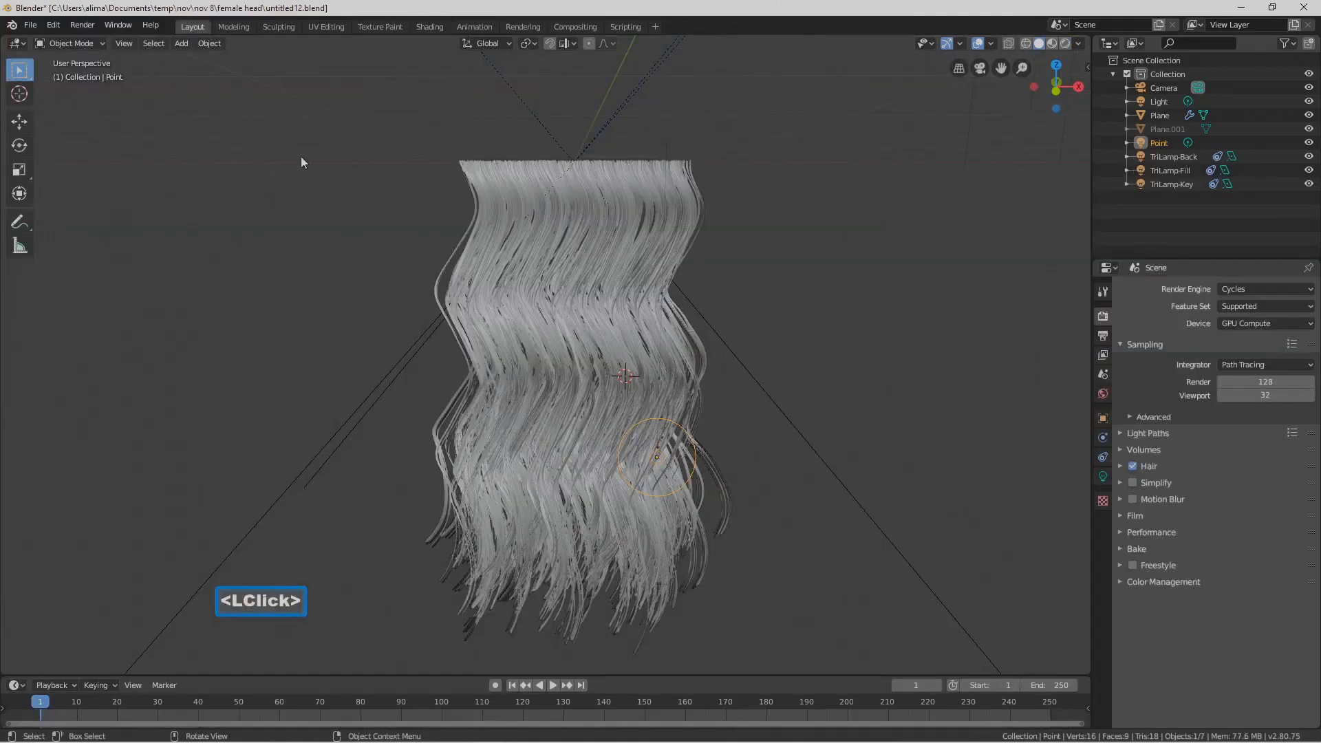
left_click(1065, 42)
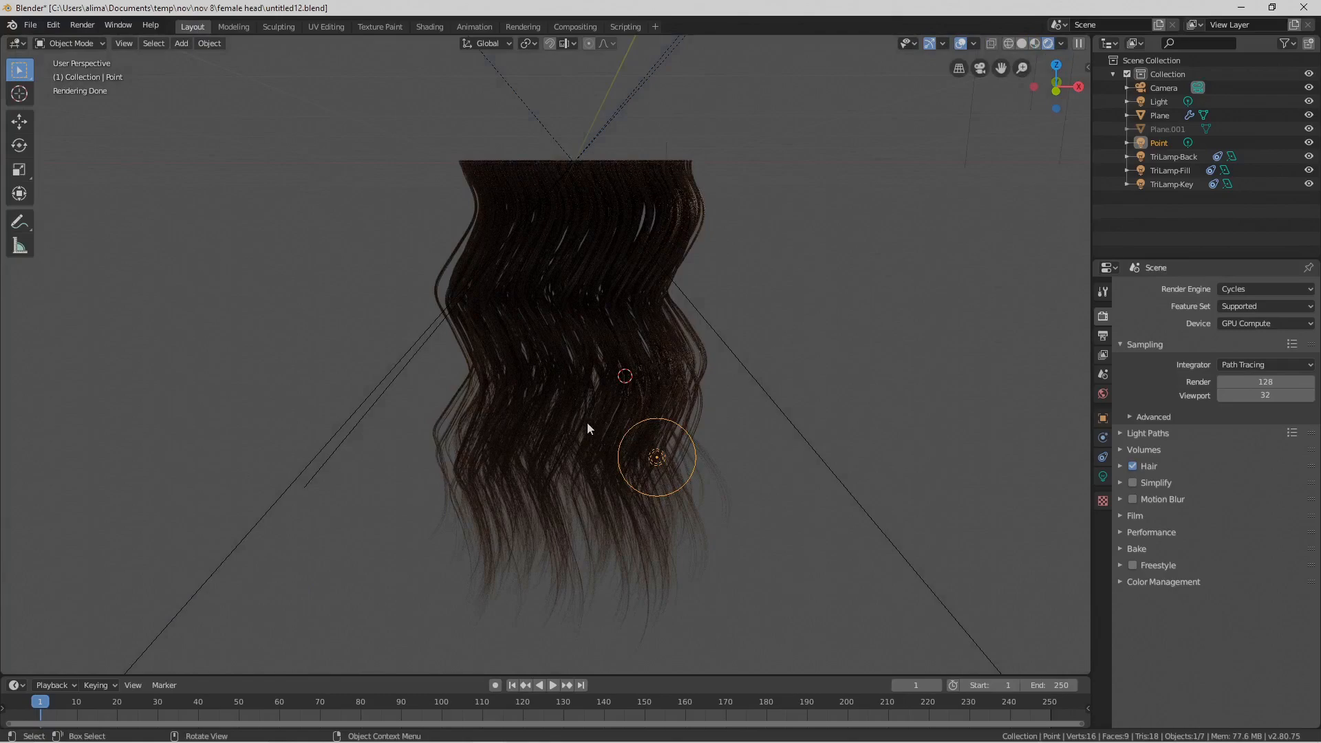
Set the new point light's size to 1.2 m and its power to 29.5 W
middle_click_drag(573, 422, 629, 451)
left_click(490, 328)
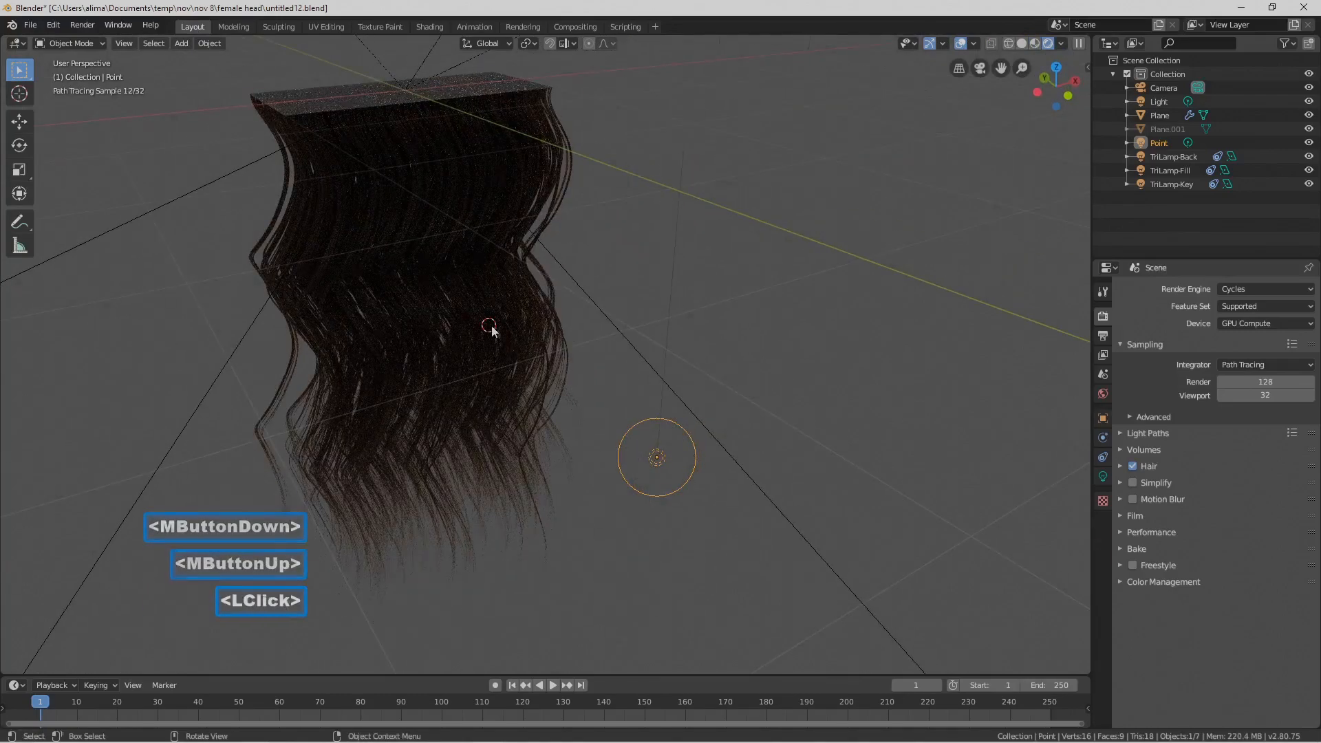
left_click(659, 457)
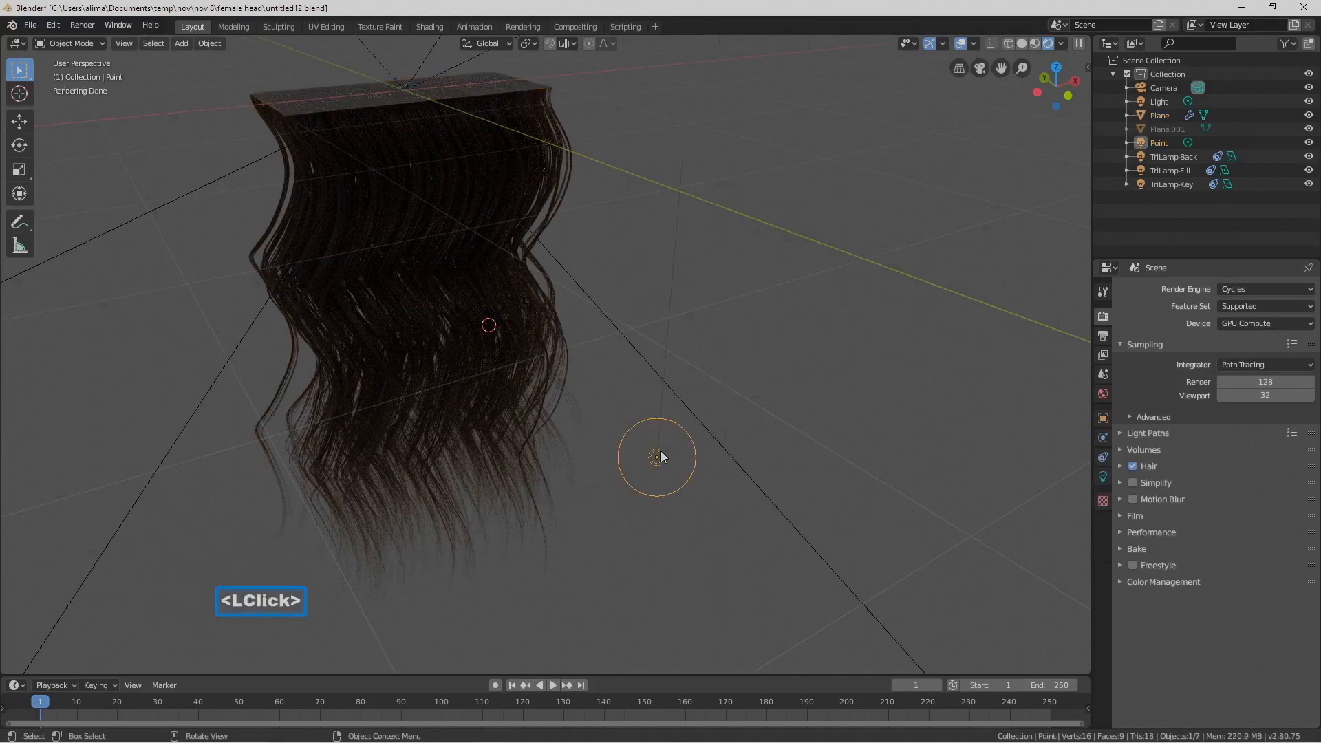
scroll(661, 457, "down", 2)
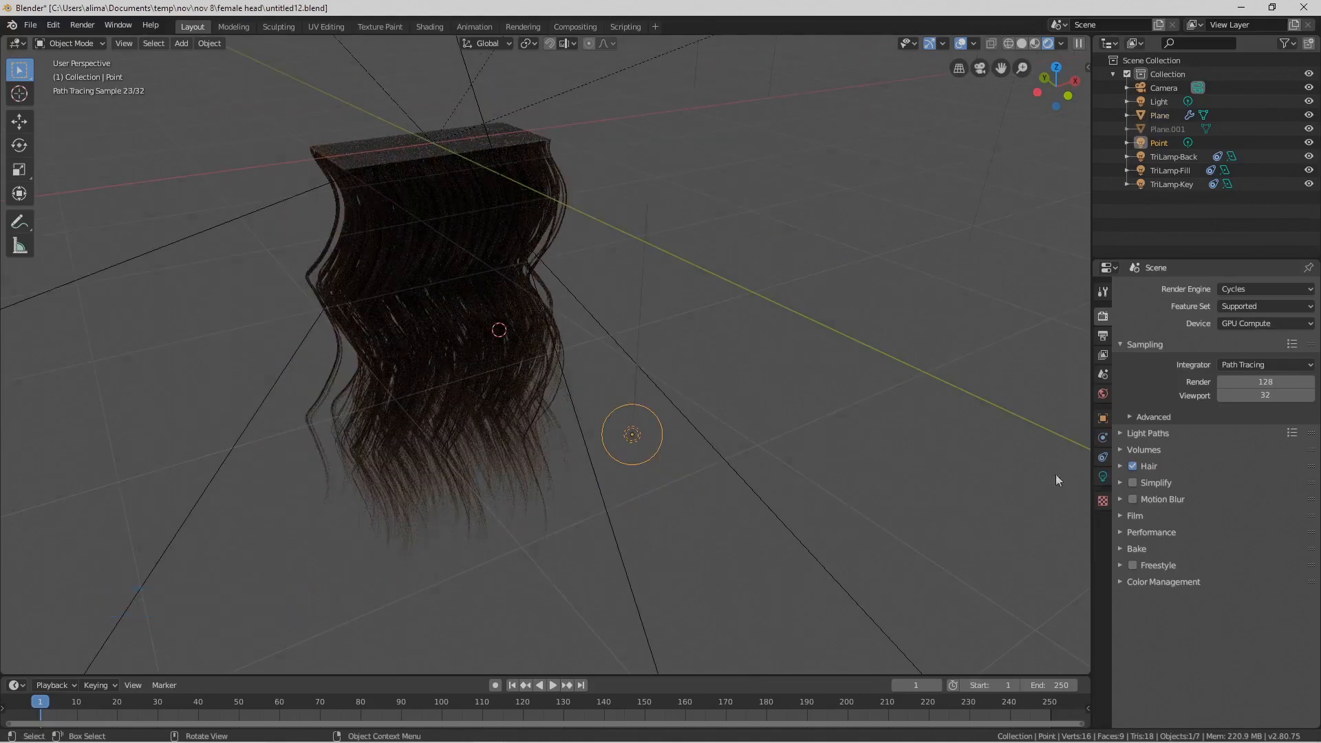
left_click(1102, 477)
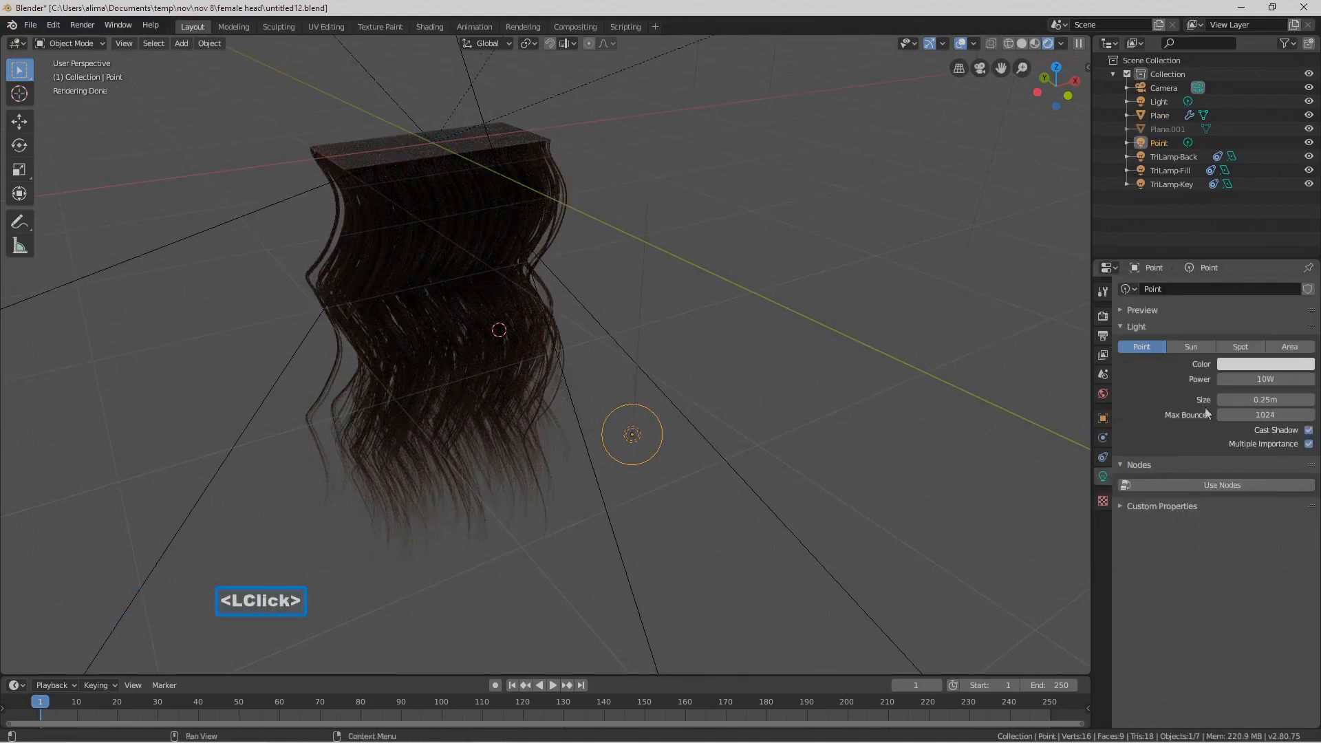
mouse_move(1259, 400)
left_mouse_down()
mouse_move(1317, 400)
mouse_move(1274, 380)
mouse_move(1310, 379)
left_mouse_up()
middle_click_drag(766, 407, 691, 378)
scroll(693, 392, "up", 2)
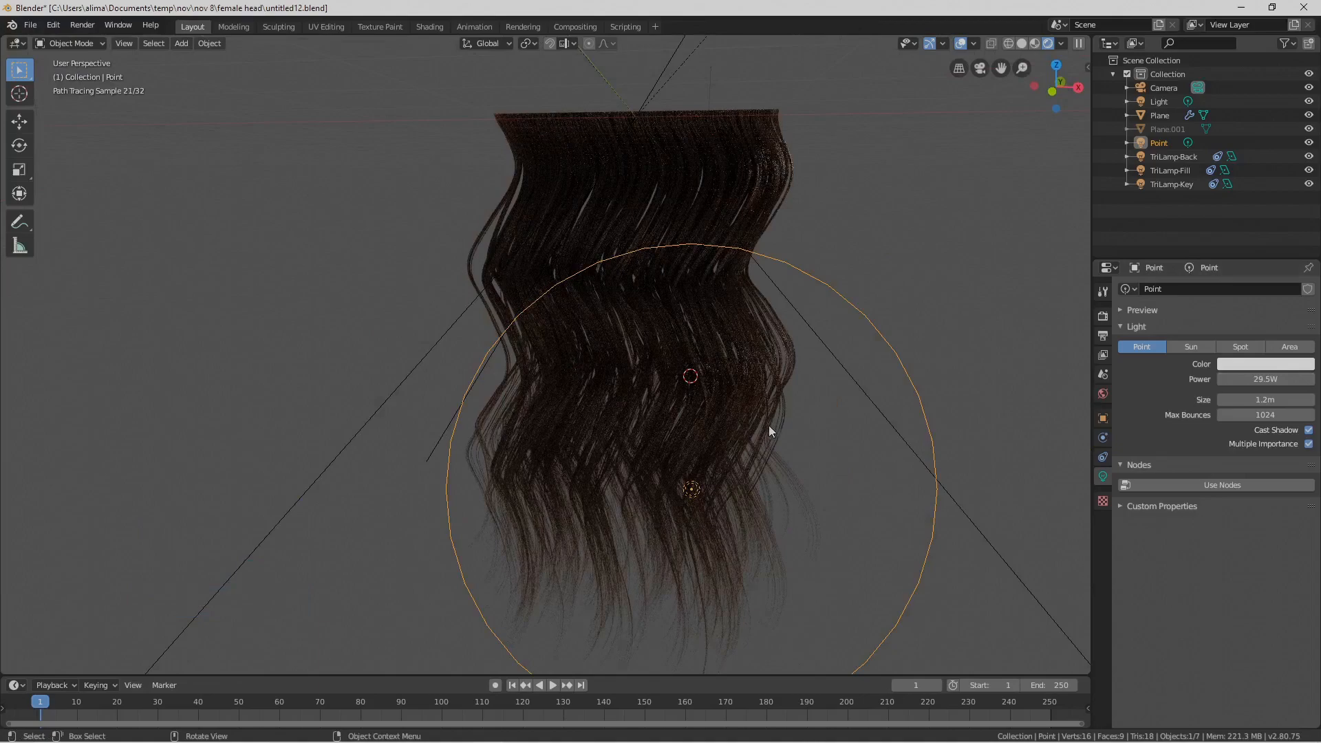
Move the point light about 1.1 m along Y toward the hair strip and save the file as untitled14.blend
middle_click_drag(761, 422, 708, 477)
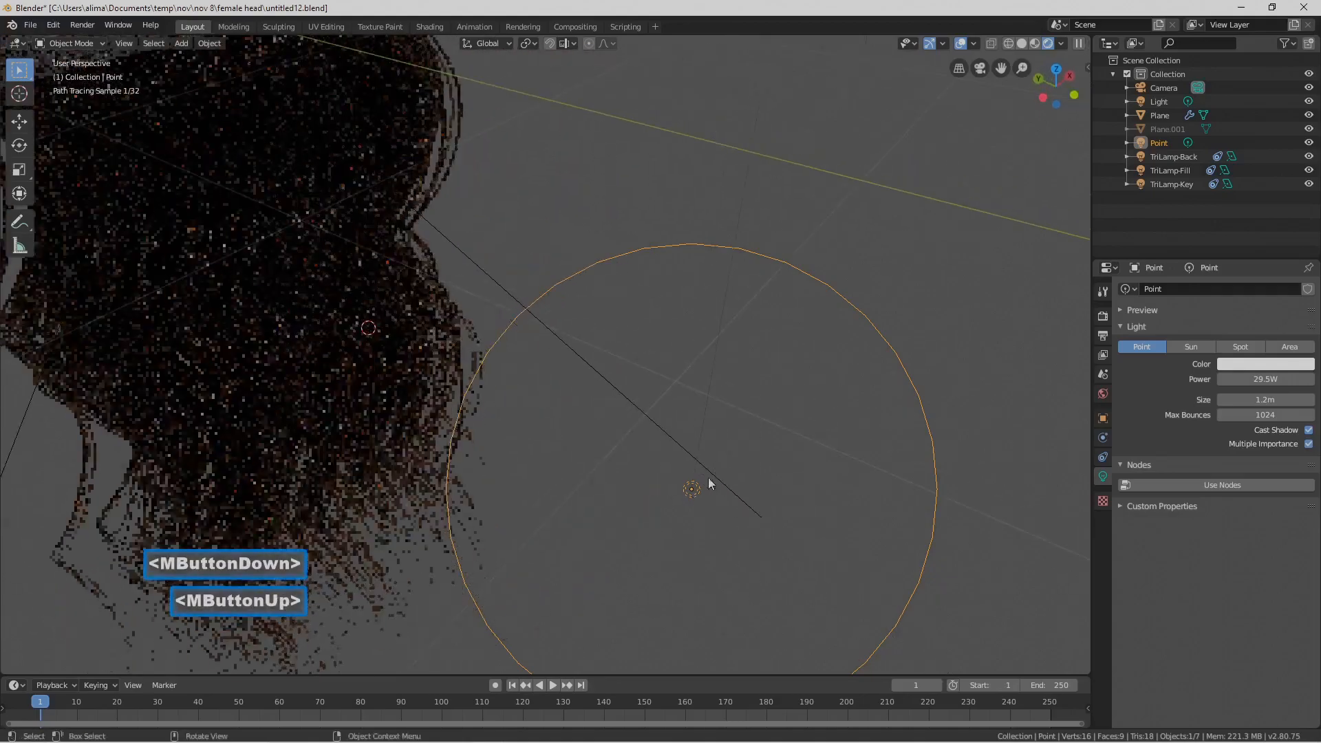
left_click(19, 121)
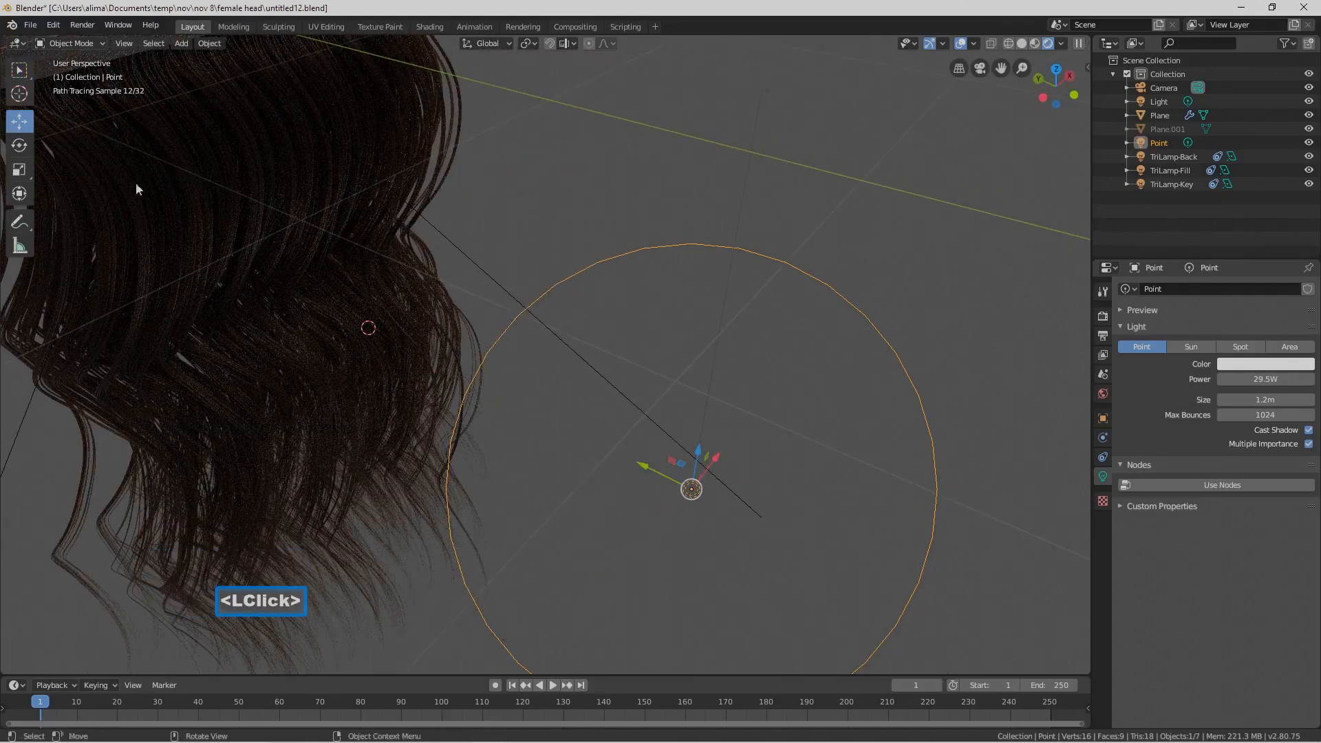
left_click_drag(662, 468, 463, 417)
scroll(673, 466, "down", 2)
mouse_move(670, 464)
middle_mouse_down()
mouse_move(598, 416)
mouse_move(662, 445)
middle_mouse_up()
scroll(662, 444, "up", 2)
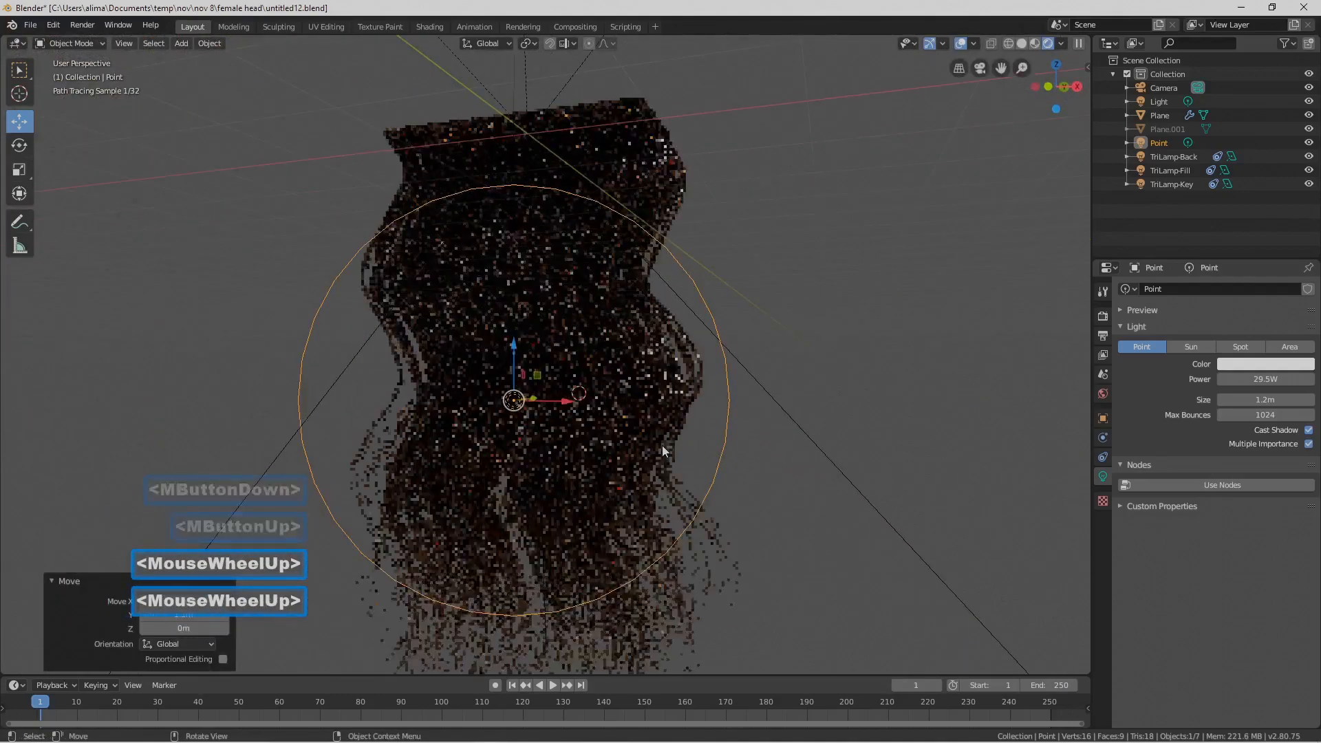
scroll(663, 447, "down", 2)
middle_click_drag(663, 448, 686, 449)
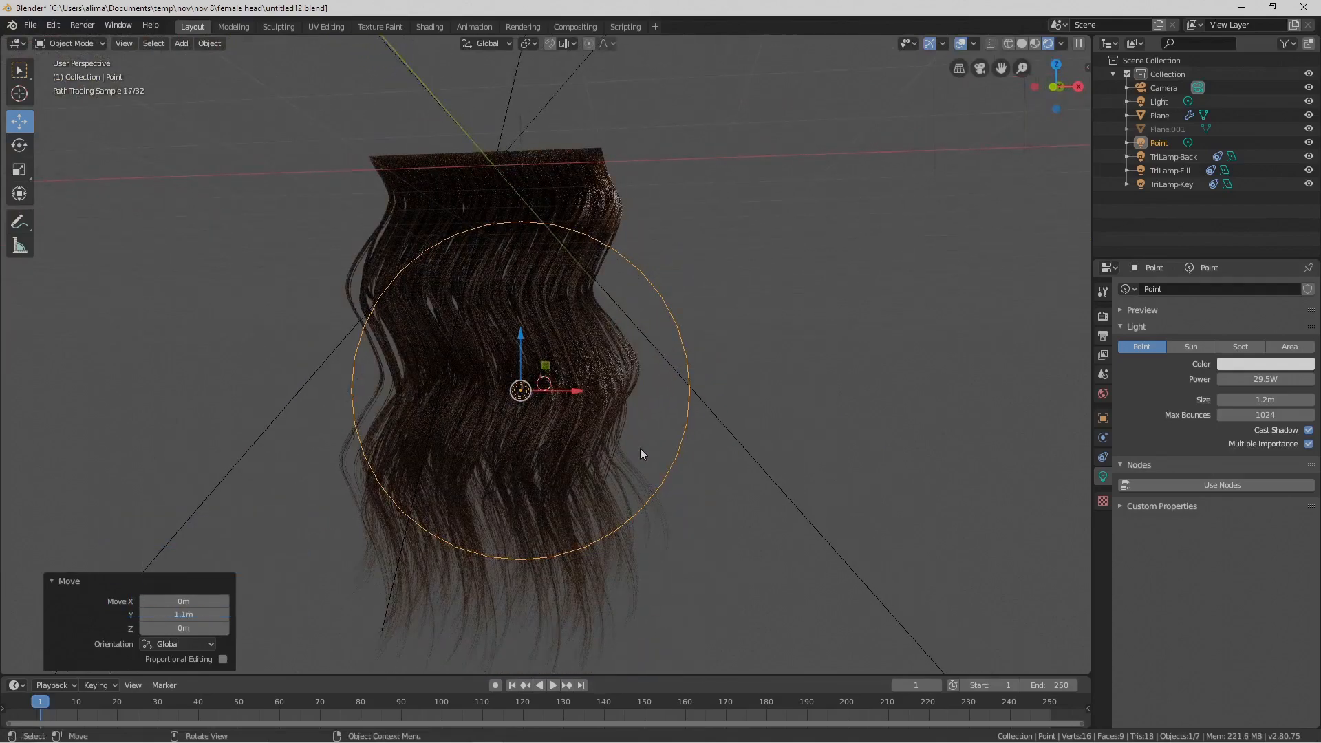
mouse_move(669, 452)
middle_mouse_down("shift")
mouse_move(699, 439)
mouse_move(631, 395)
middle_mouse_up("shift")
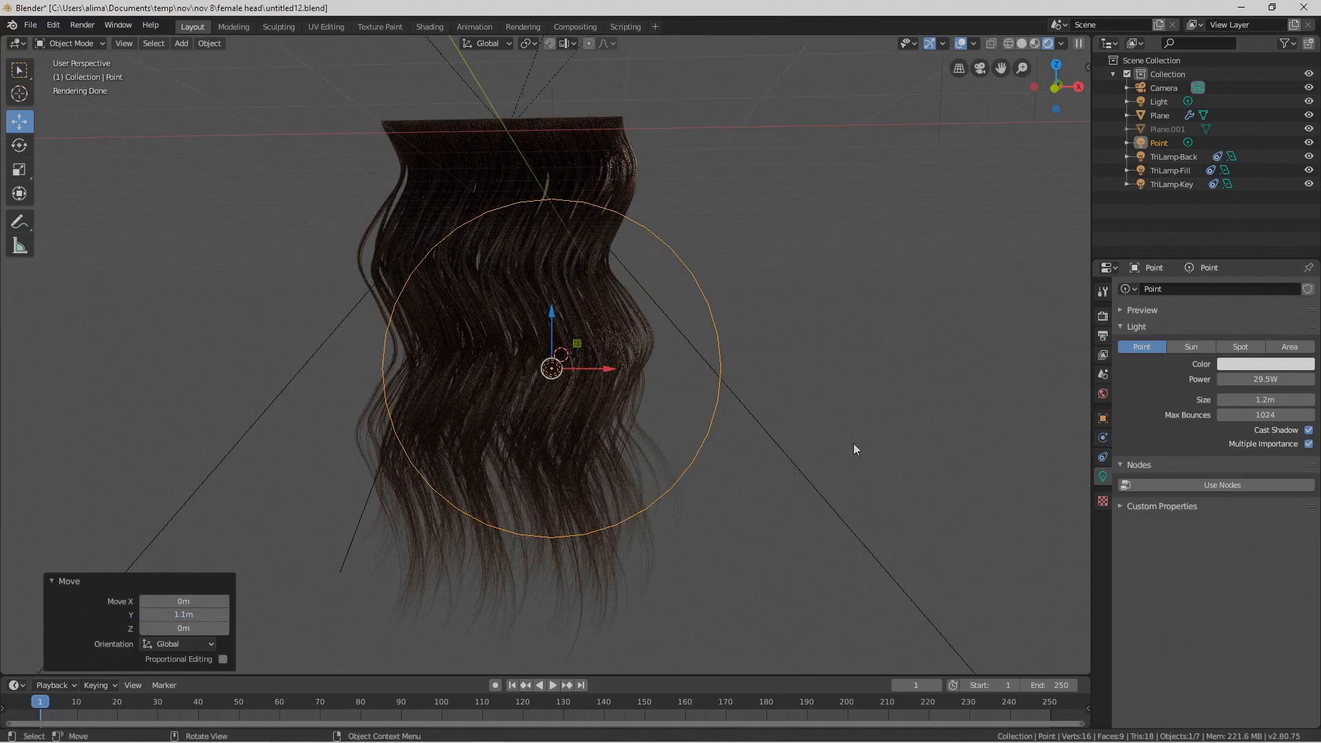
key("Pause")
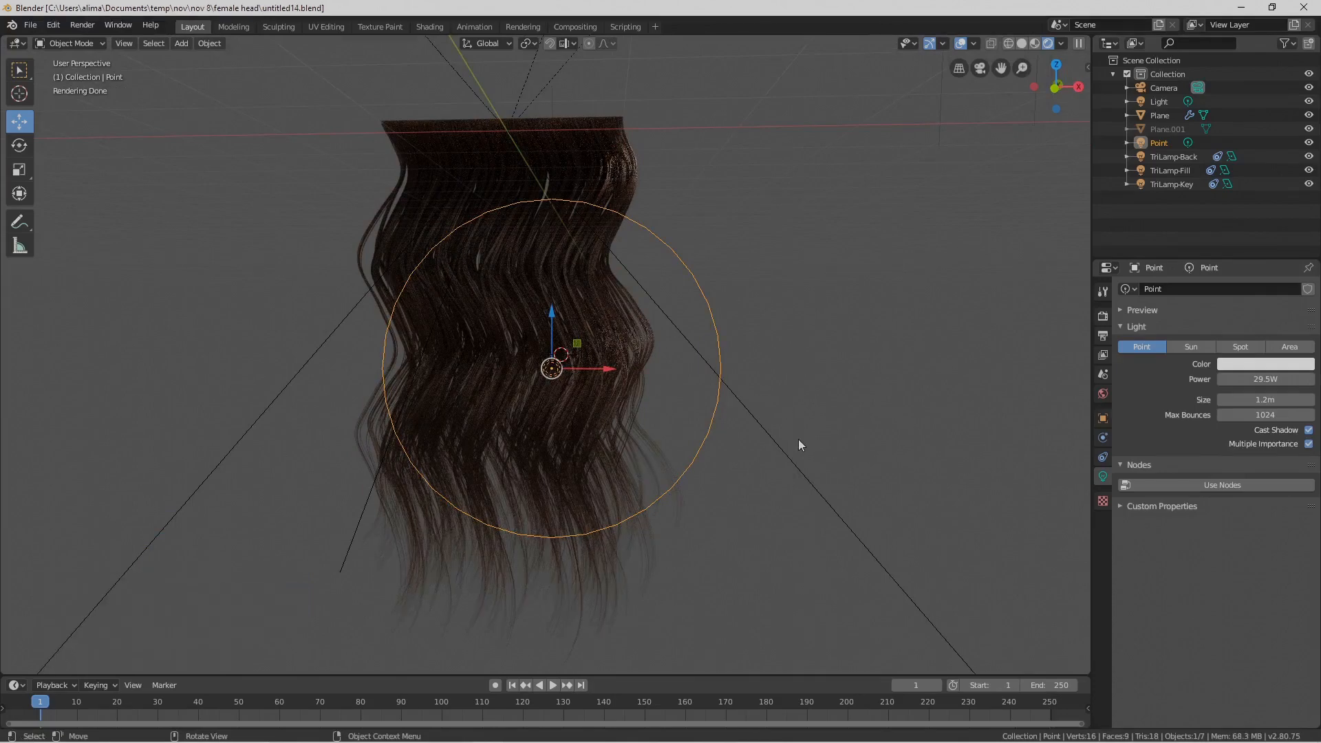
Set the hair strip's particle emission number to 150 and its hair length to 5 m
left_click(605, 122)
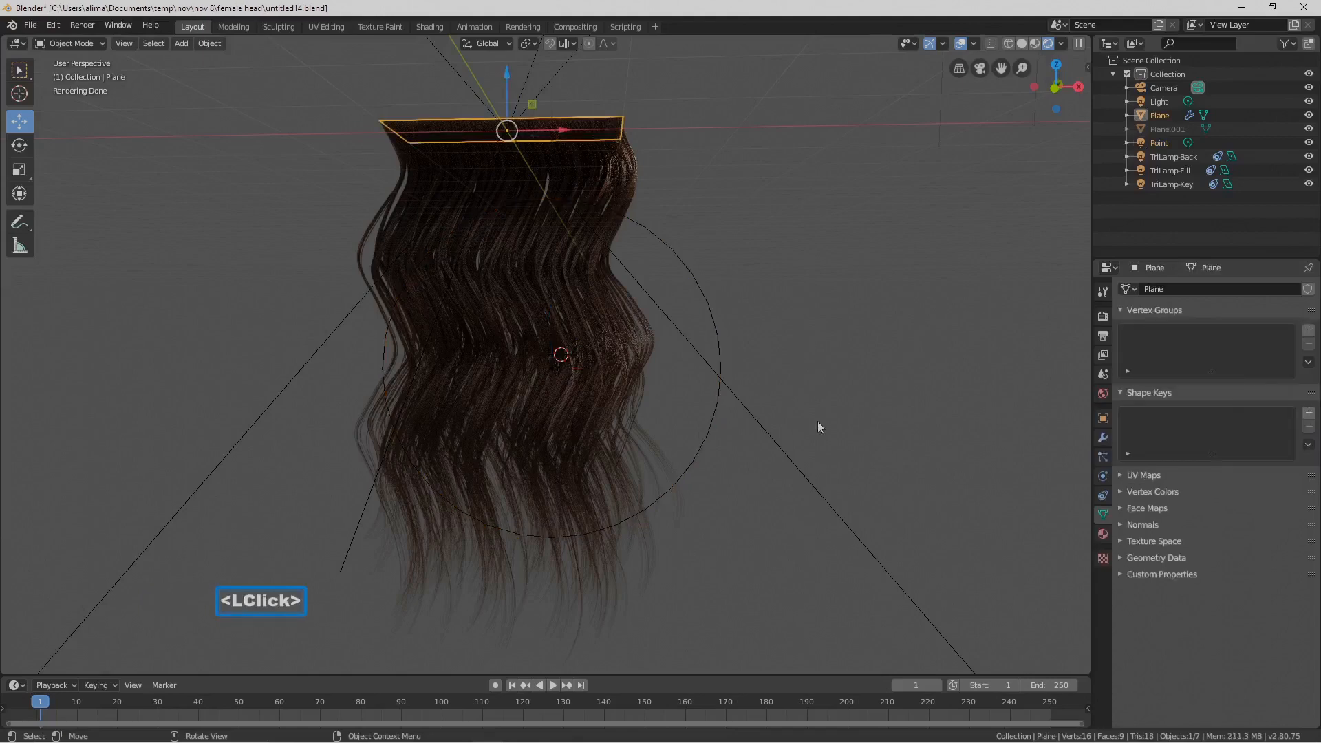
left_click(1103, 457)
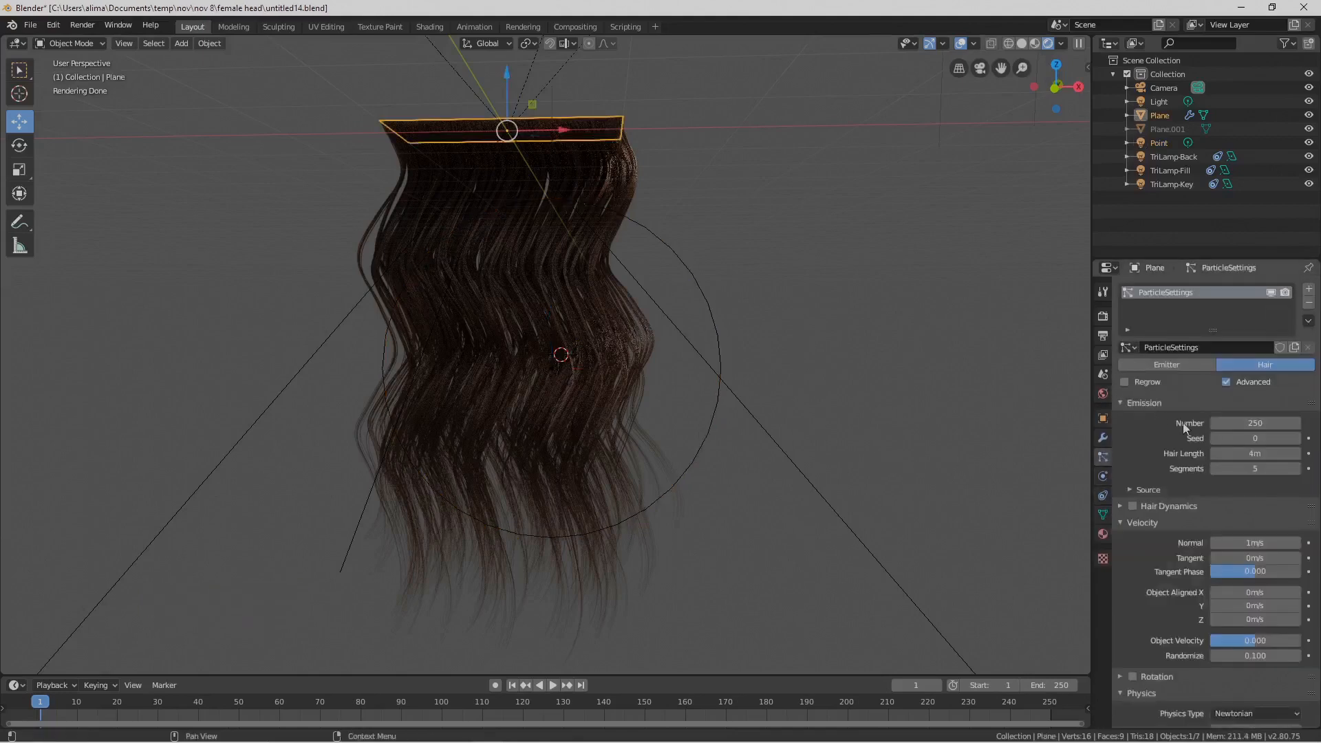
left_click(1249, 423)
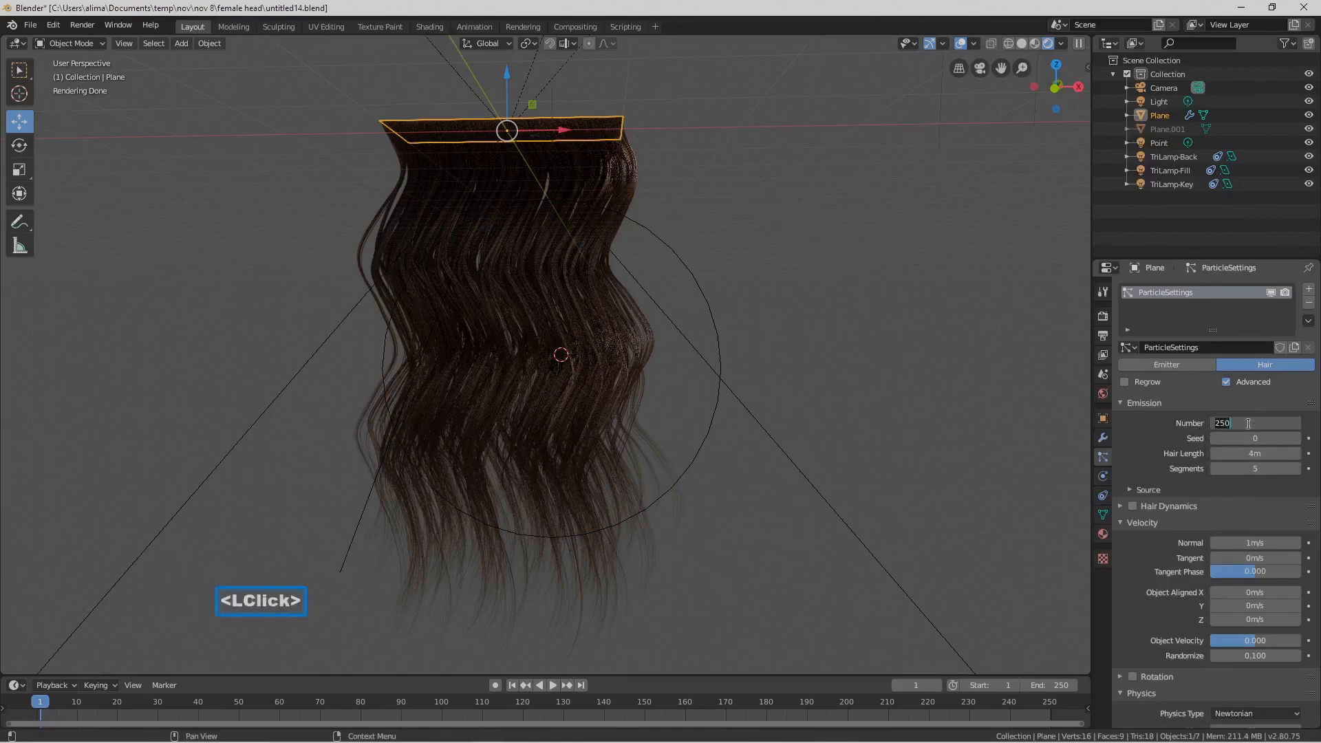
type("150")
key("Return")
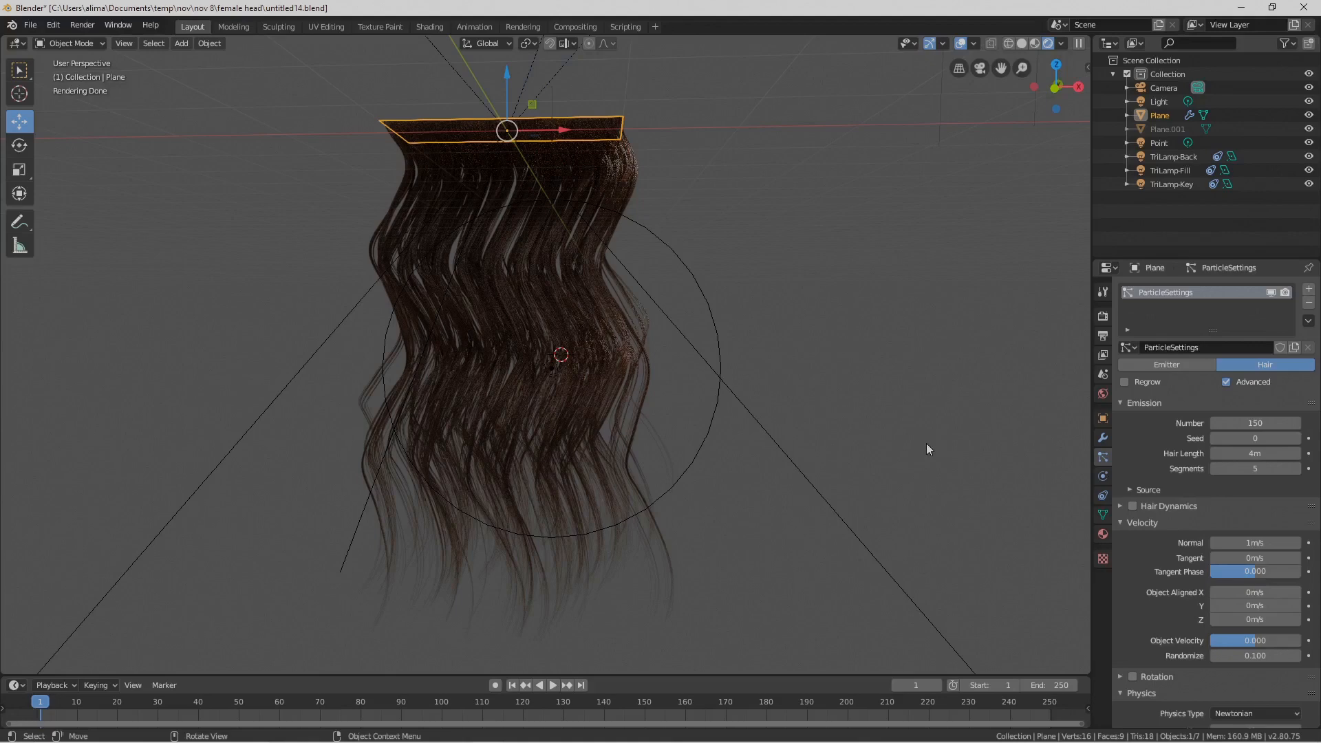
left_click(1252, 454)
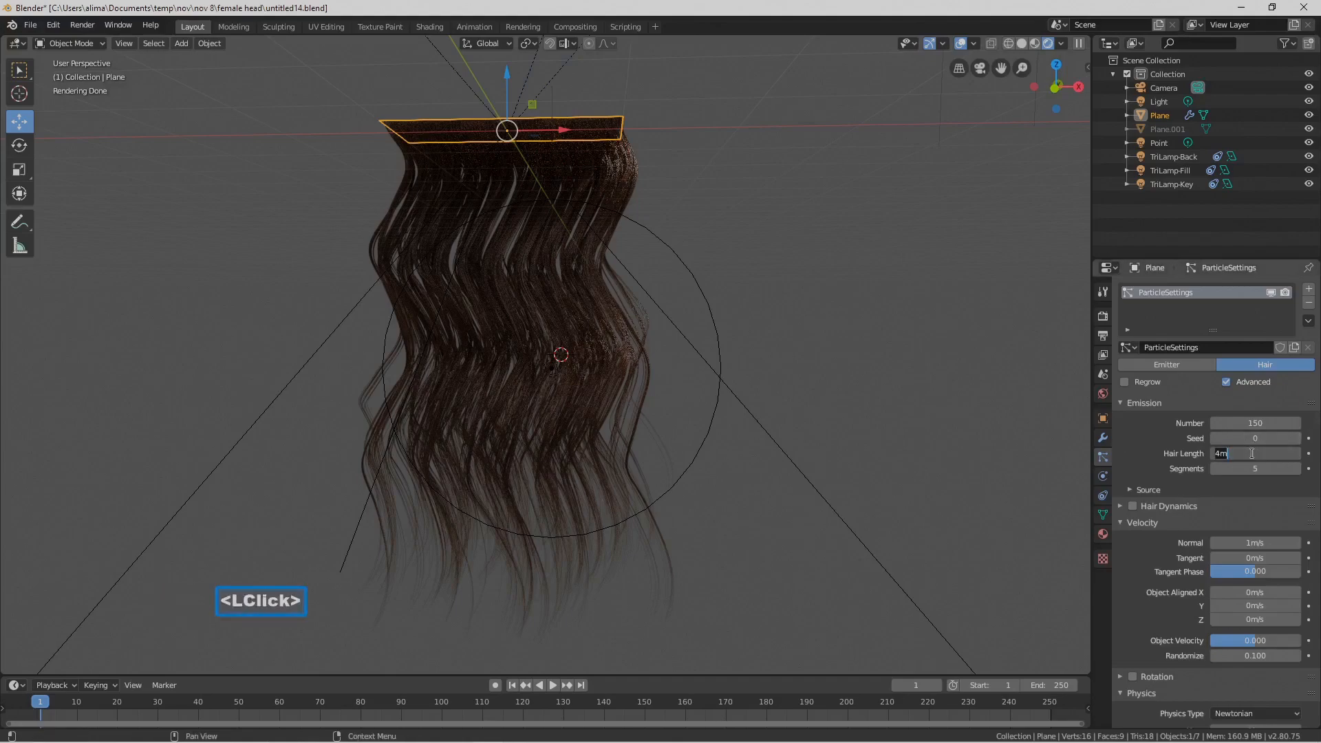
type("5")
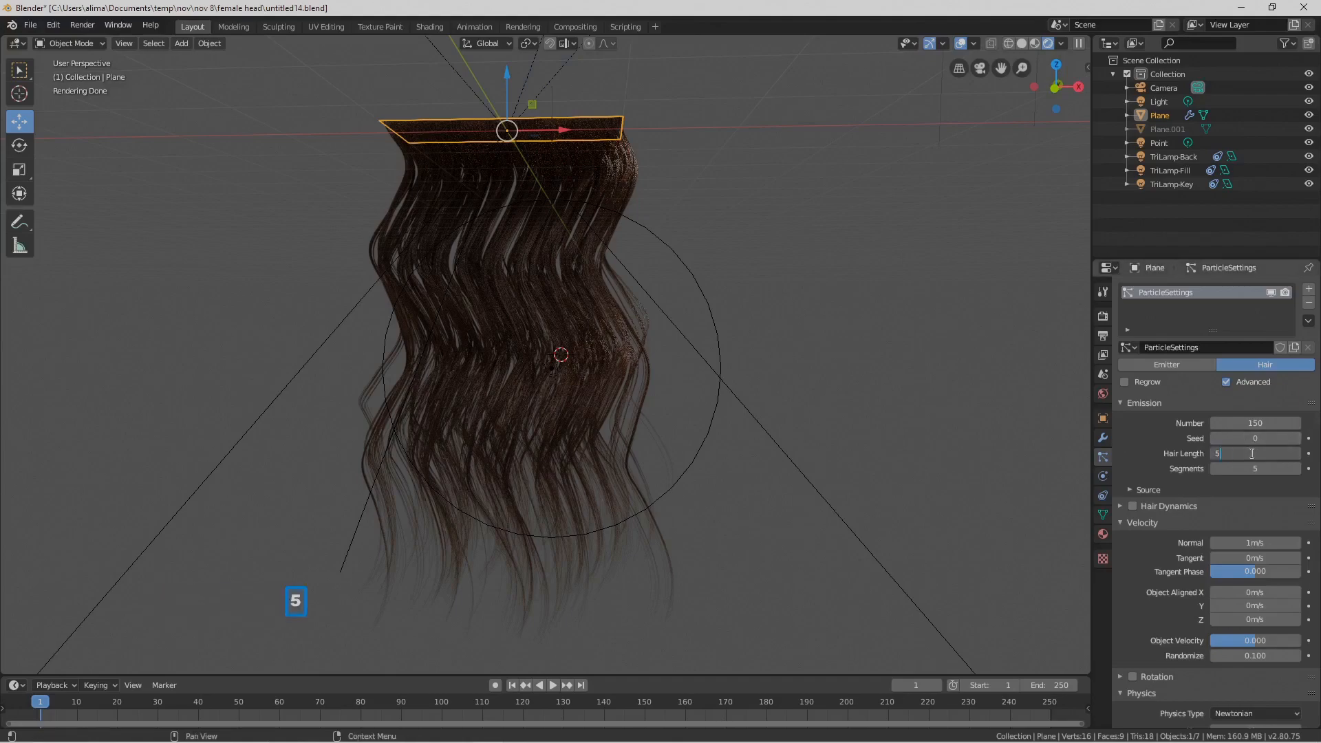
key("Return")
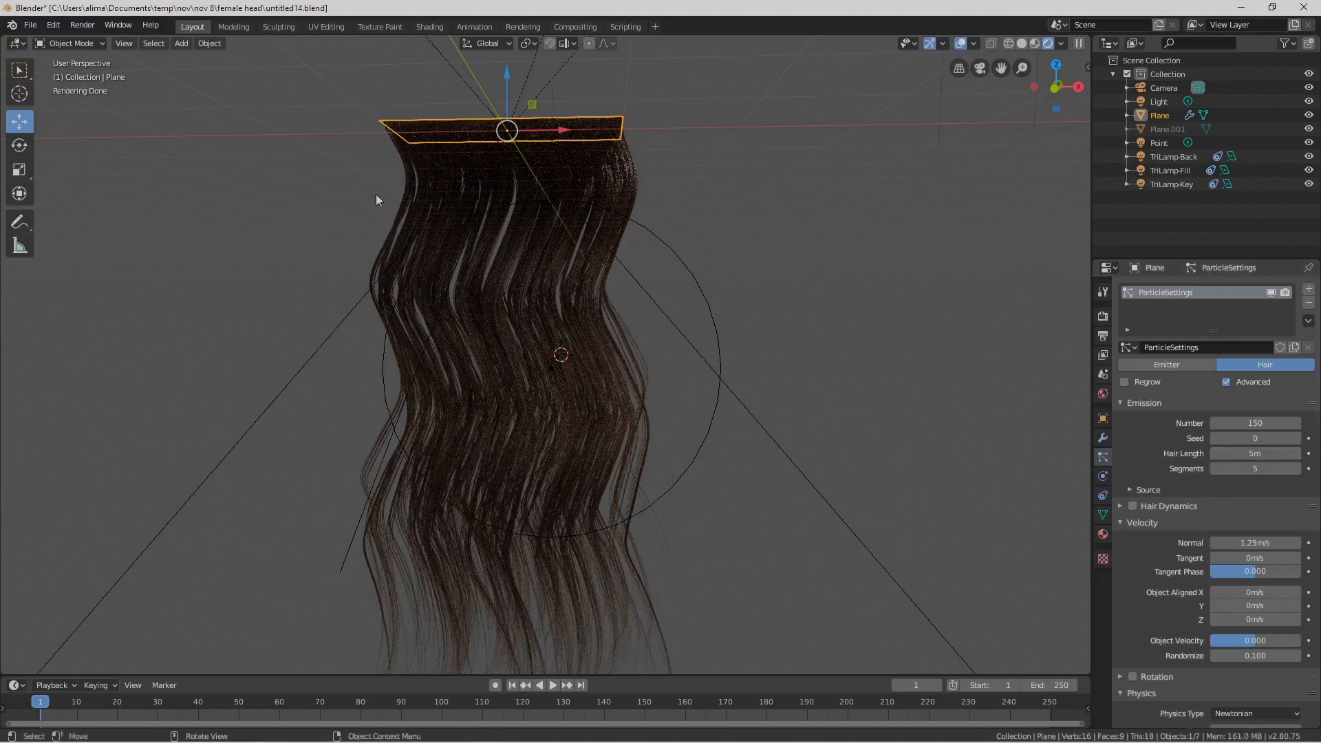
Align the active camera to the current view and save the file as untitled15.blend
left_click(125, 44)
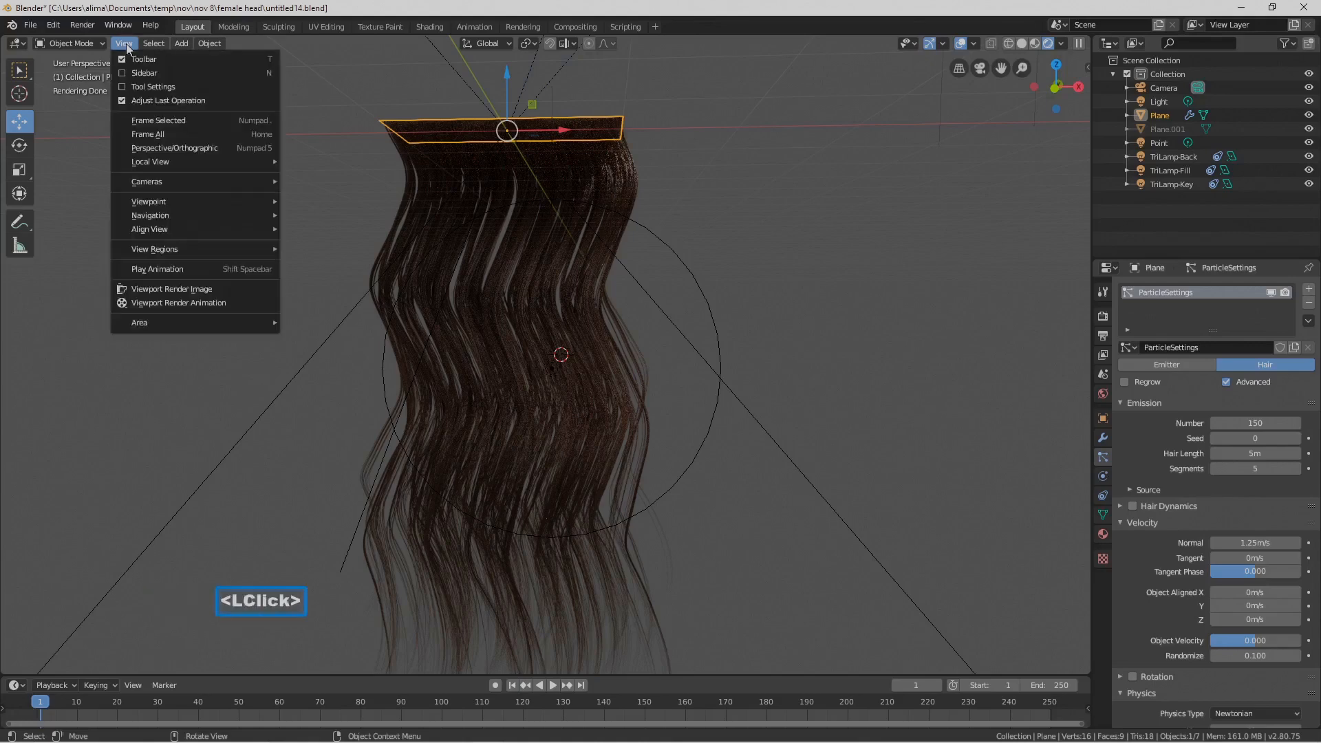
mouse_move(158, 229)
left_click(380, 246)
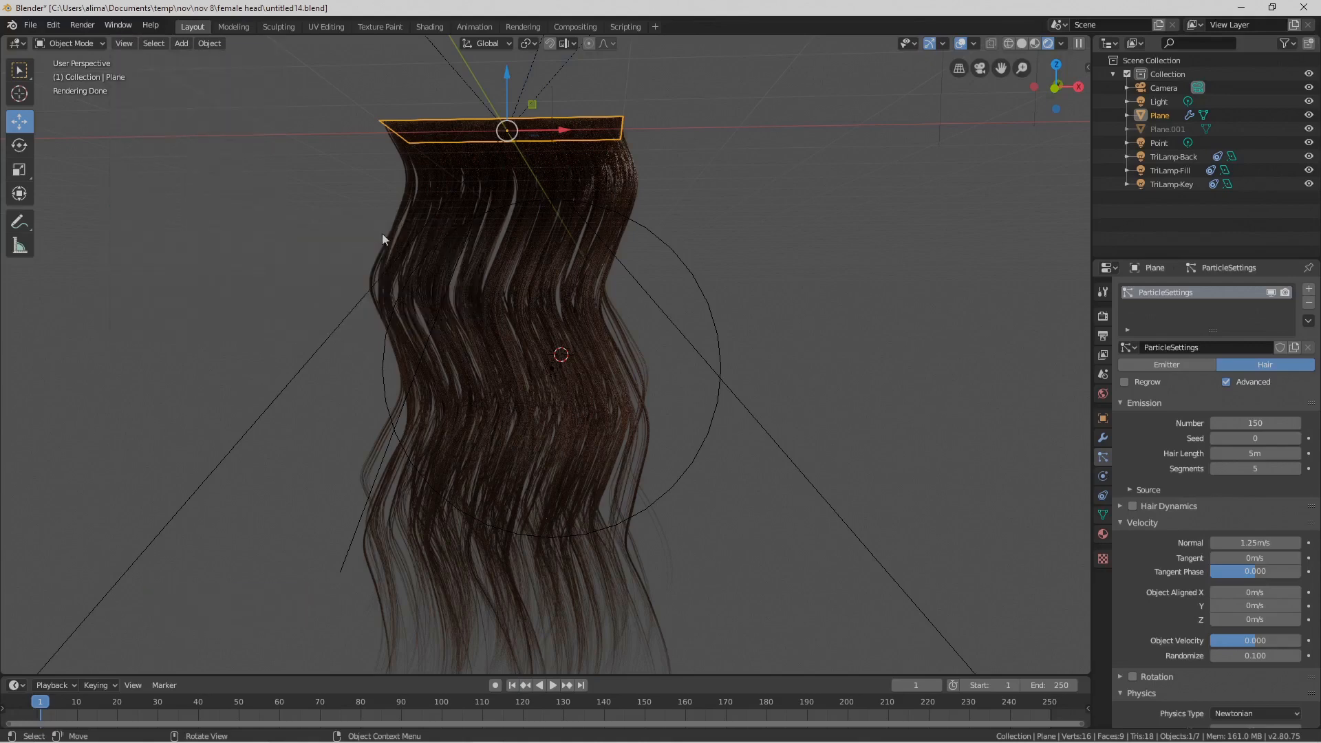
left_click(123, 44)
mouse_move(176, 227)
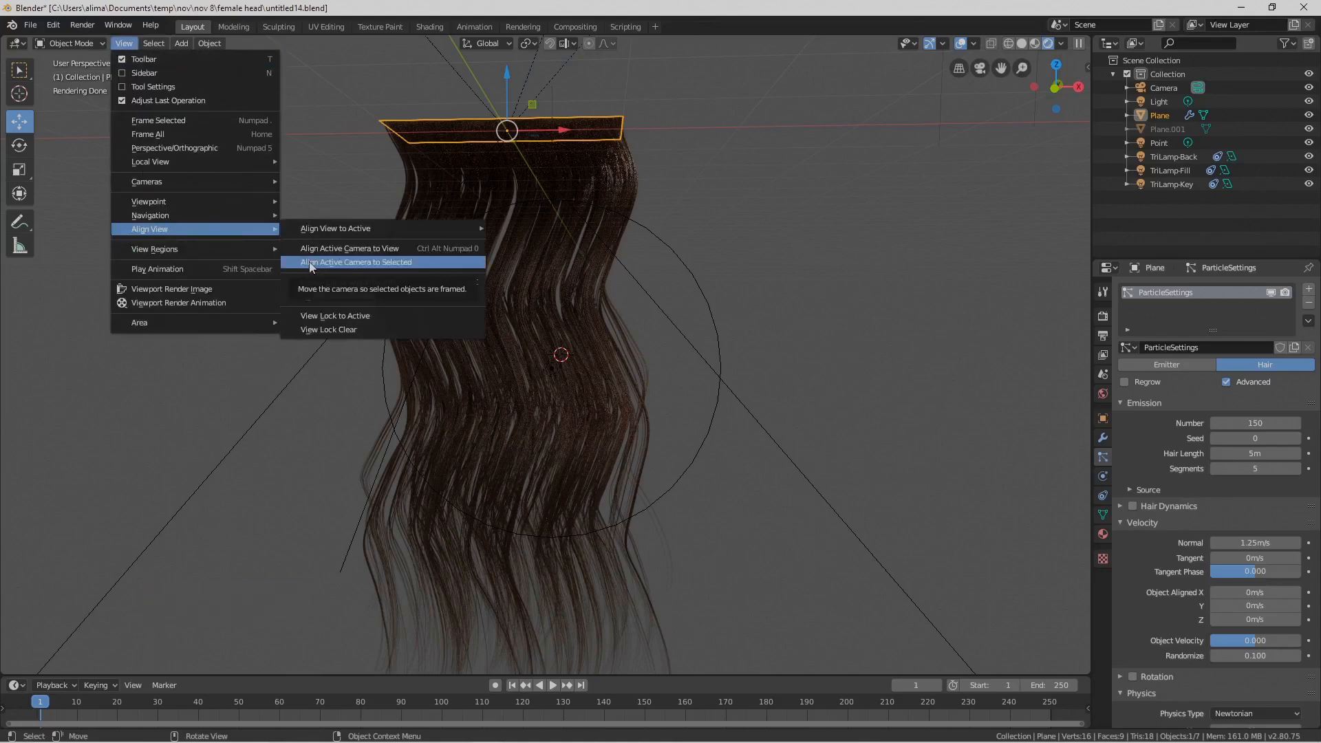
left_click(415, 250)
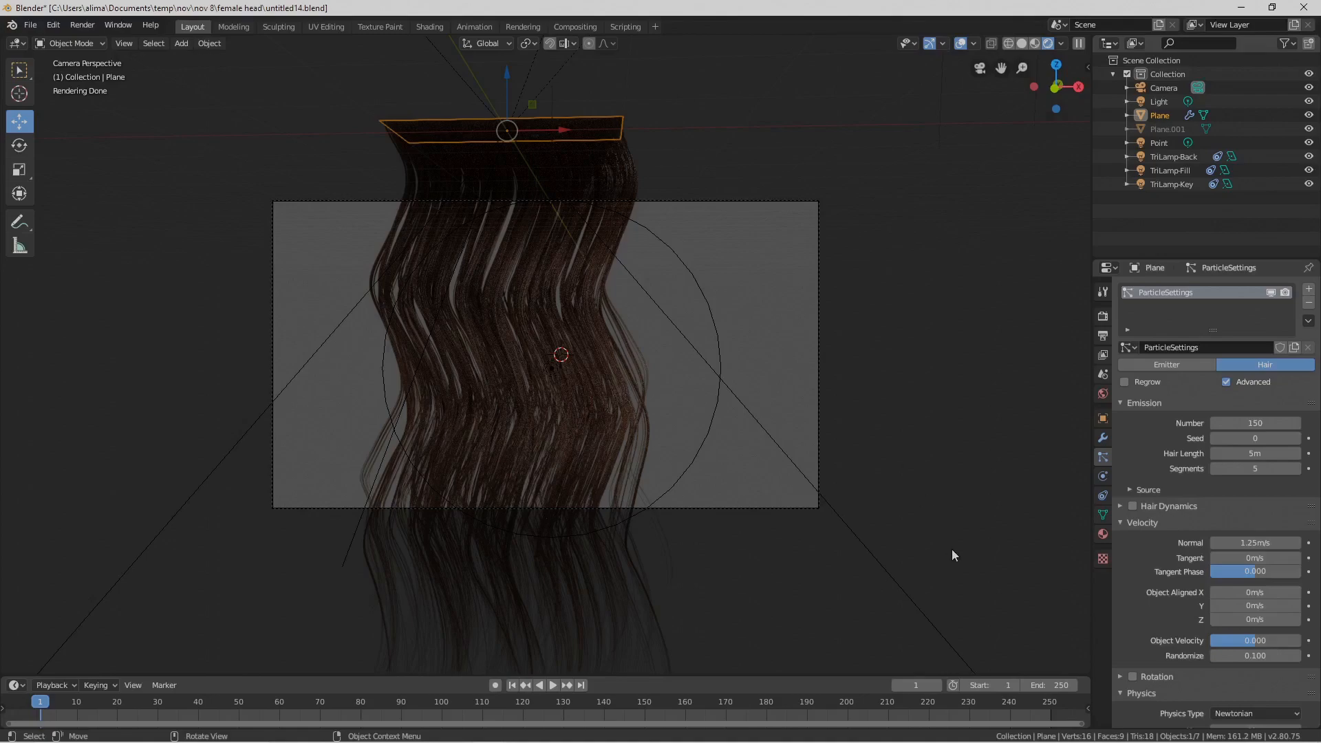
key("Pause")
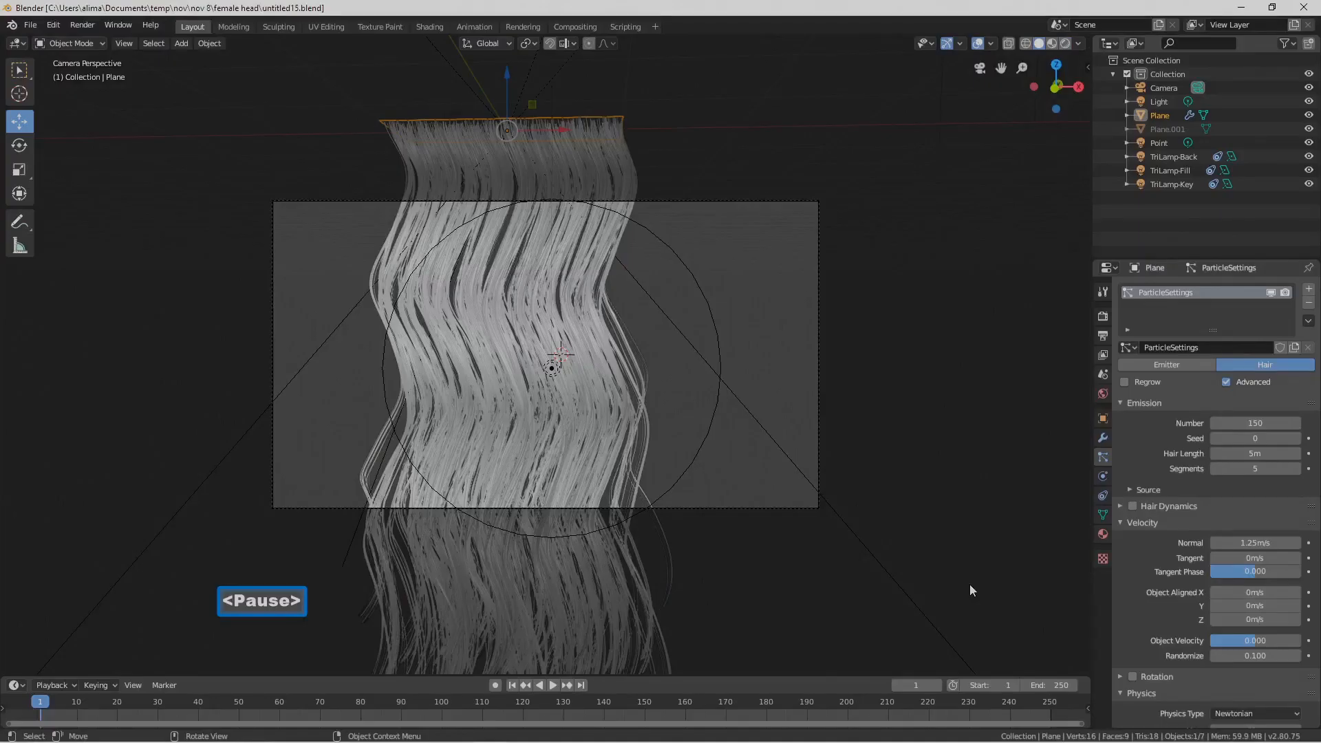
With Rendered viewport shading on, set the camera's focal length to 18.6 mm and save the file as untitled16.blend
left_click(1068, 40)
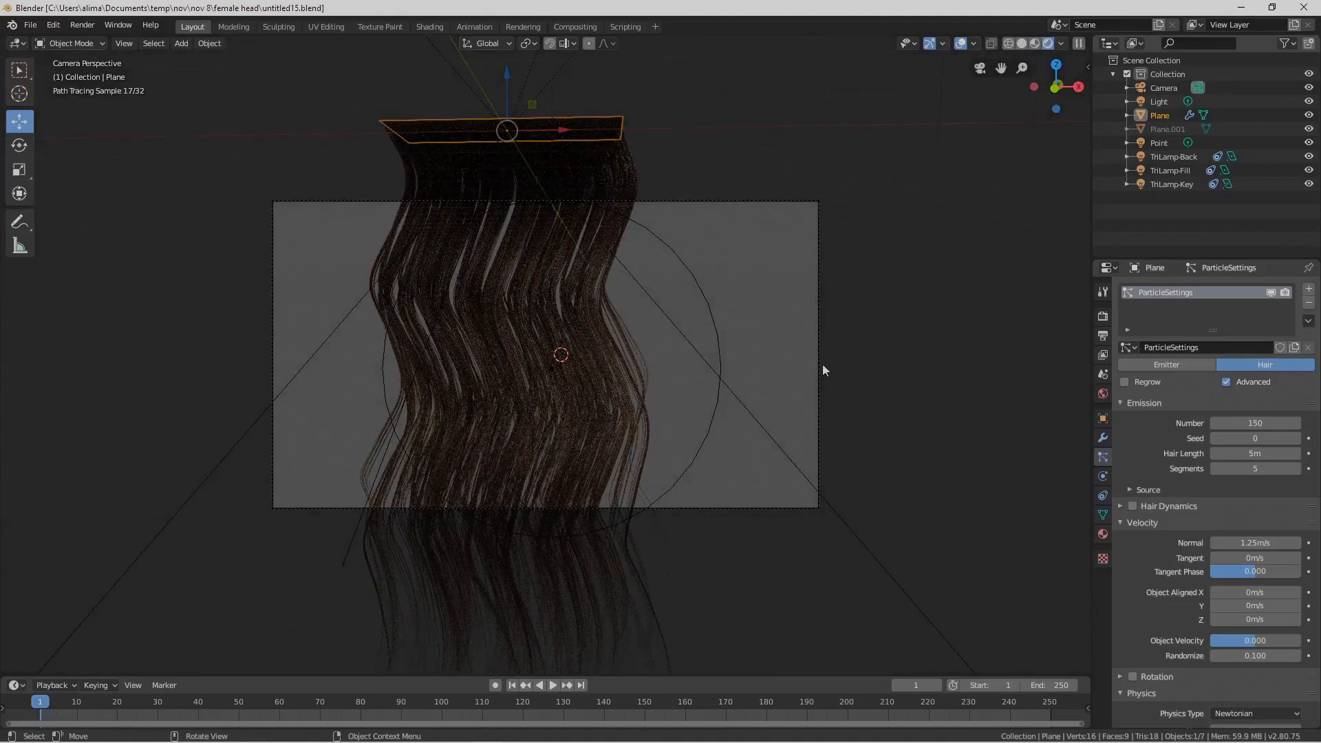
left_click(819, 387)
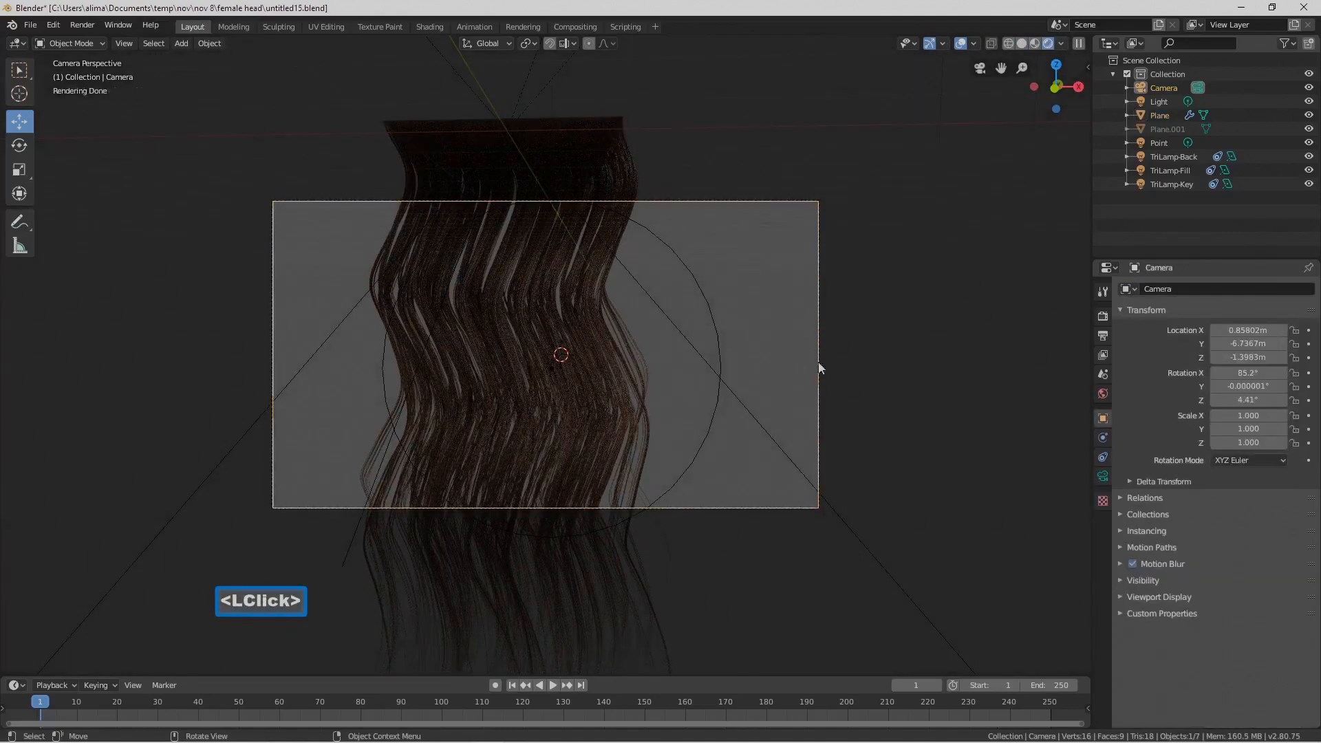
left_click(1103, 476)
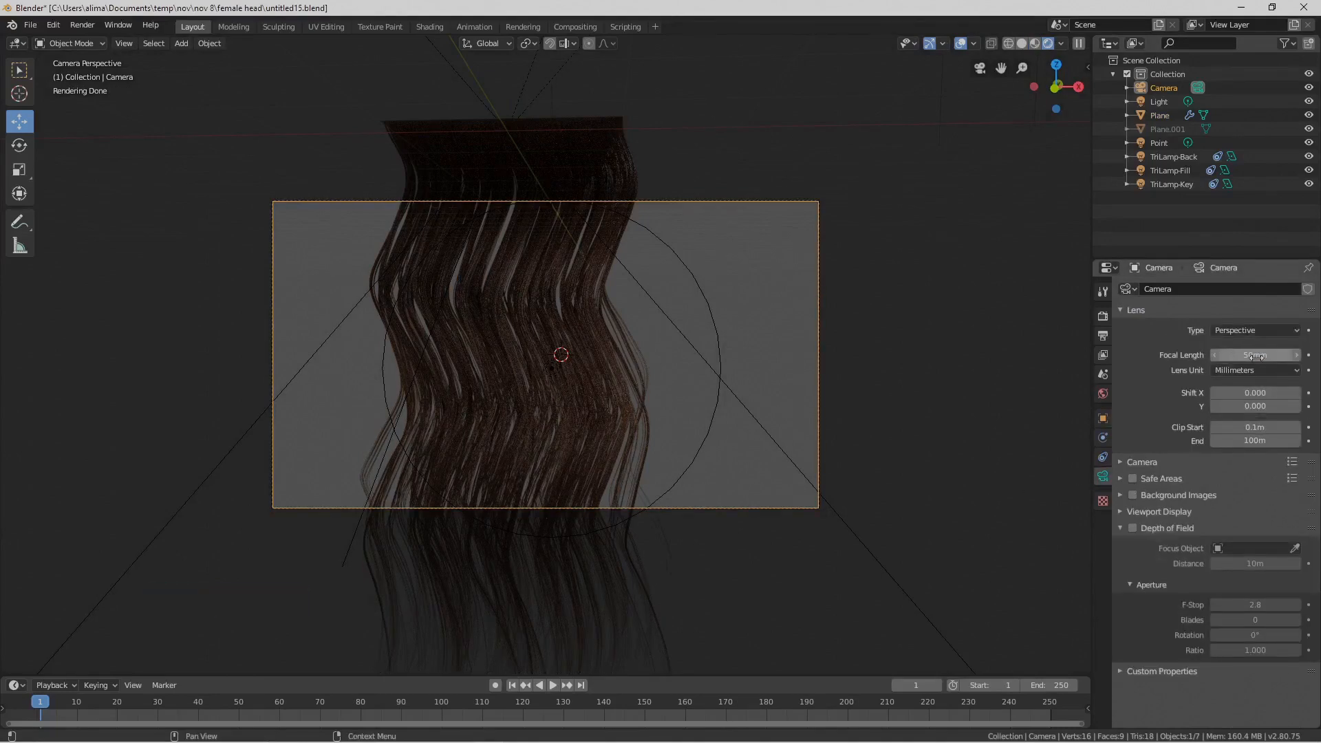
left_click_drag(1257, 357, 1040, 355, "shift")
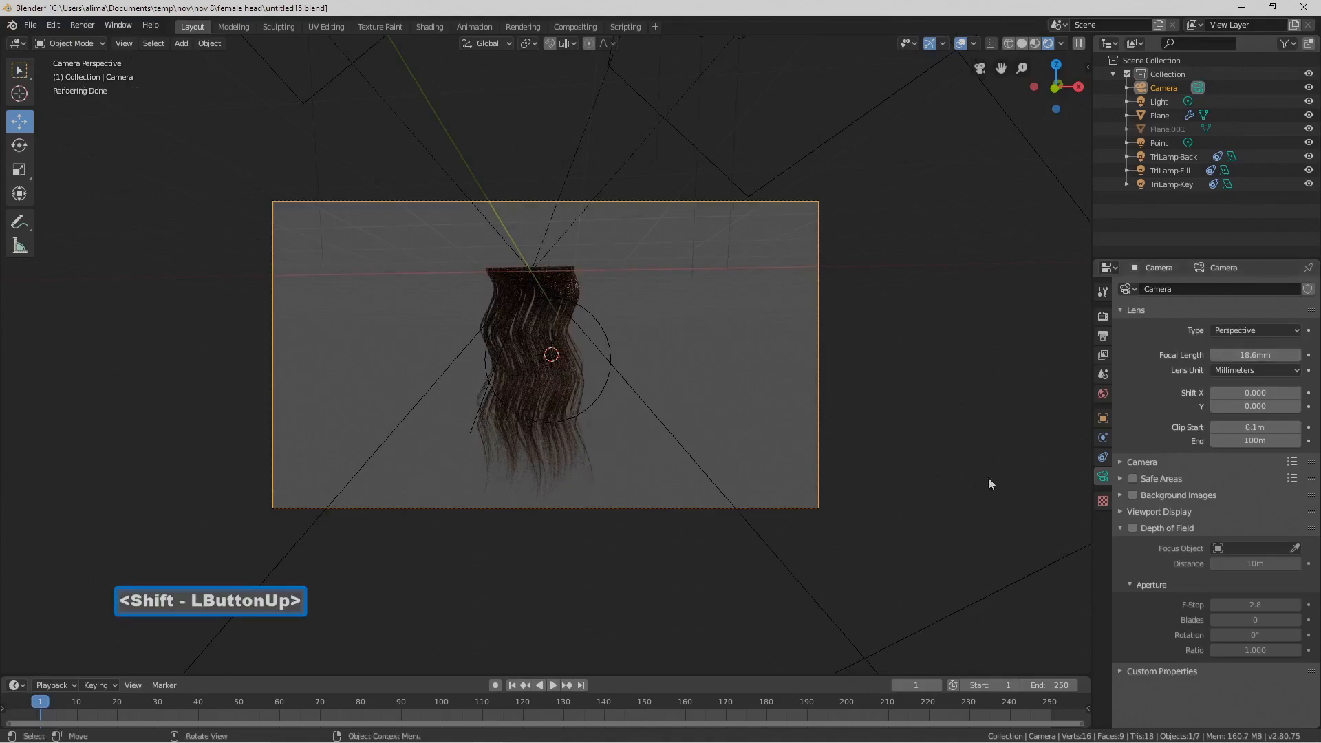
key("Pause")
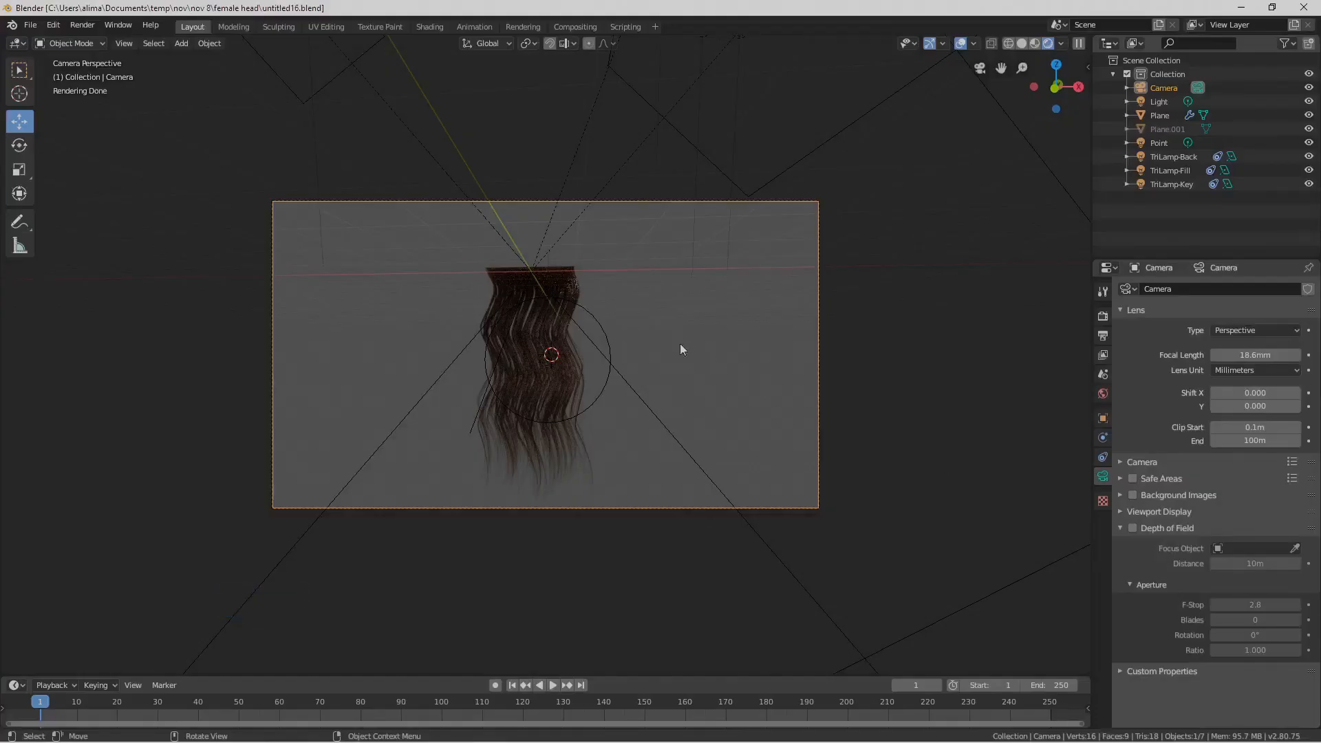
Move the hair strip along X to the left side of the camera frame and shift the point light in front of it
left_click(566, 267)
left_click_drag(580, 271, 405, 308)
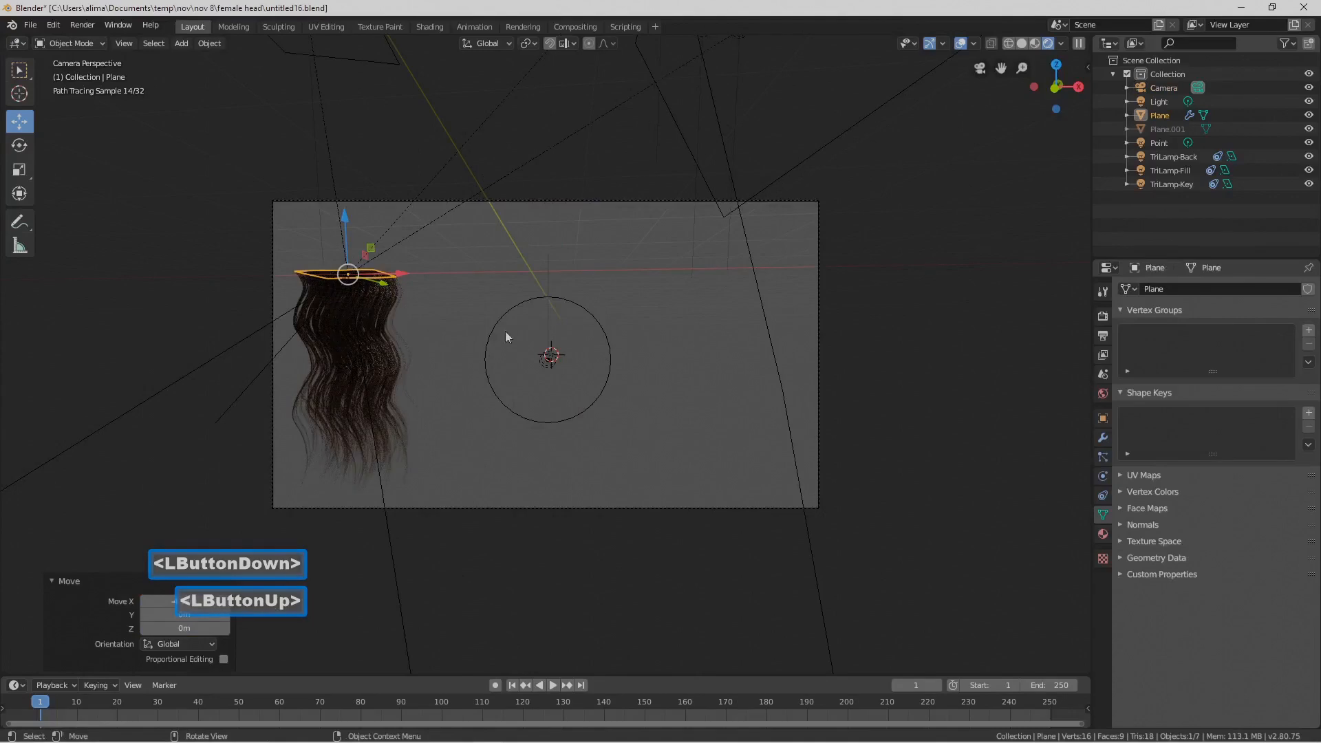
left_click(601, 324)
left_click_drag(600, 363, 414, 385)
Duplicate the hair strip, place the copy about 2.8 m away along X and scale it along X to about 0.633
left_click(370, 274)
left_click(369, 274)
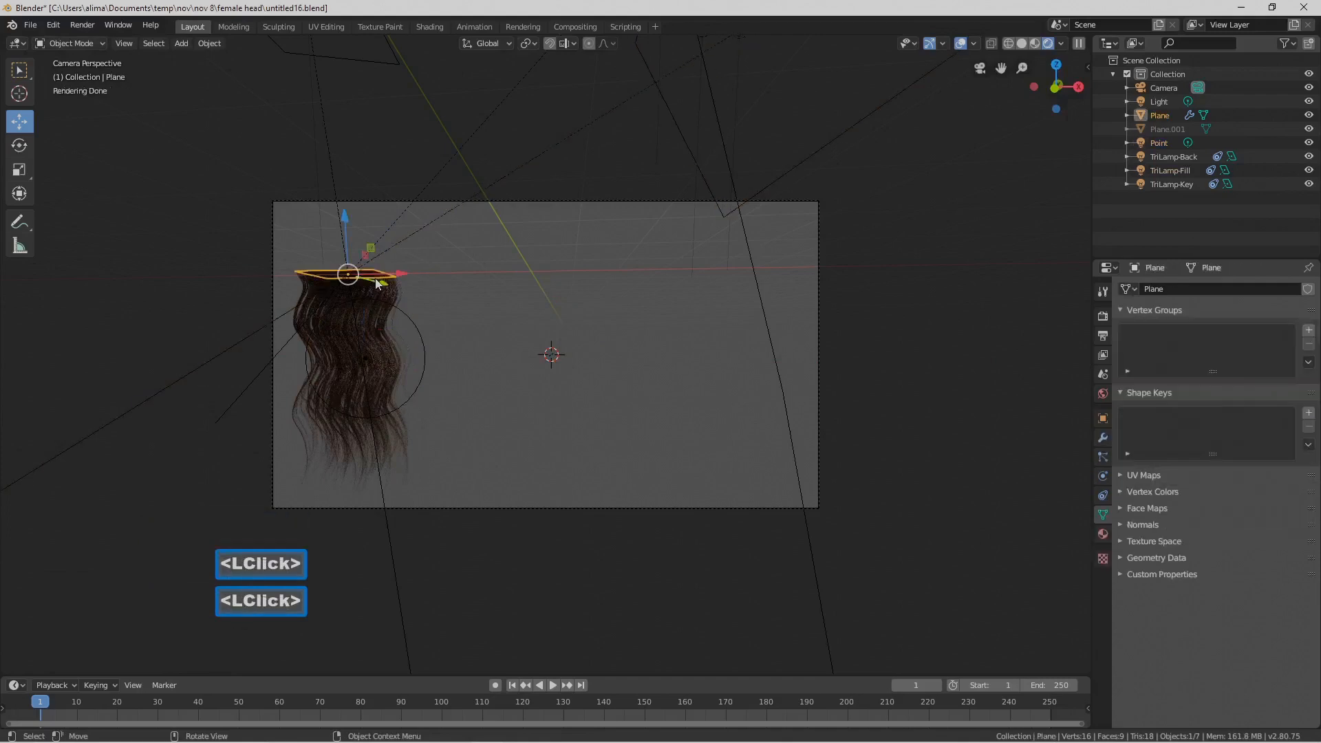
key("shift+d")
right_click(412, 297)
left_click_drag(403, 275, 514, 281)
key("s")
key("x")
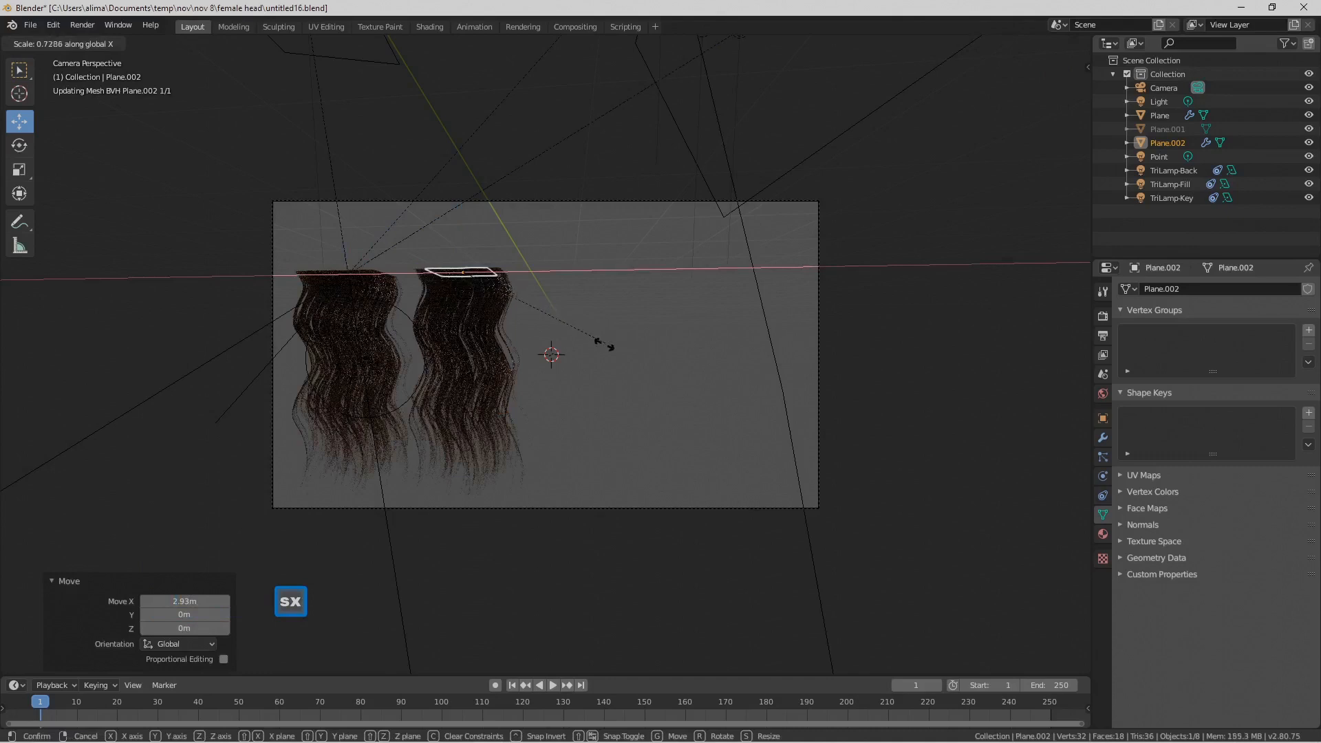
left_click(585, 348)
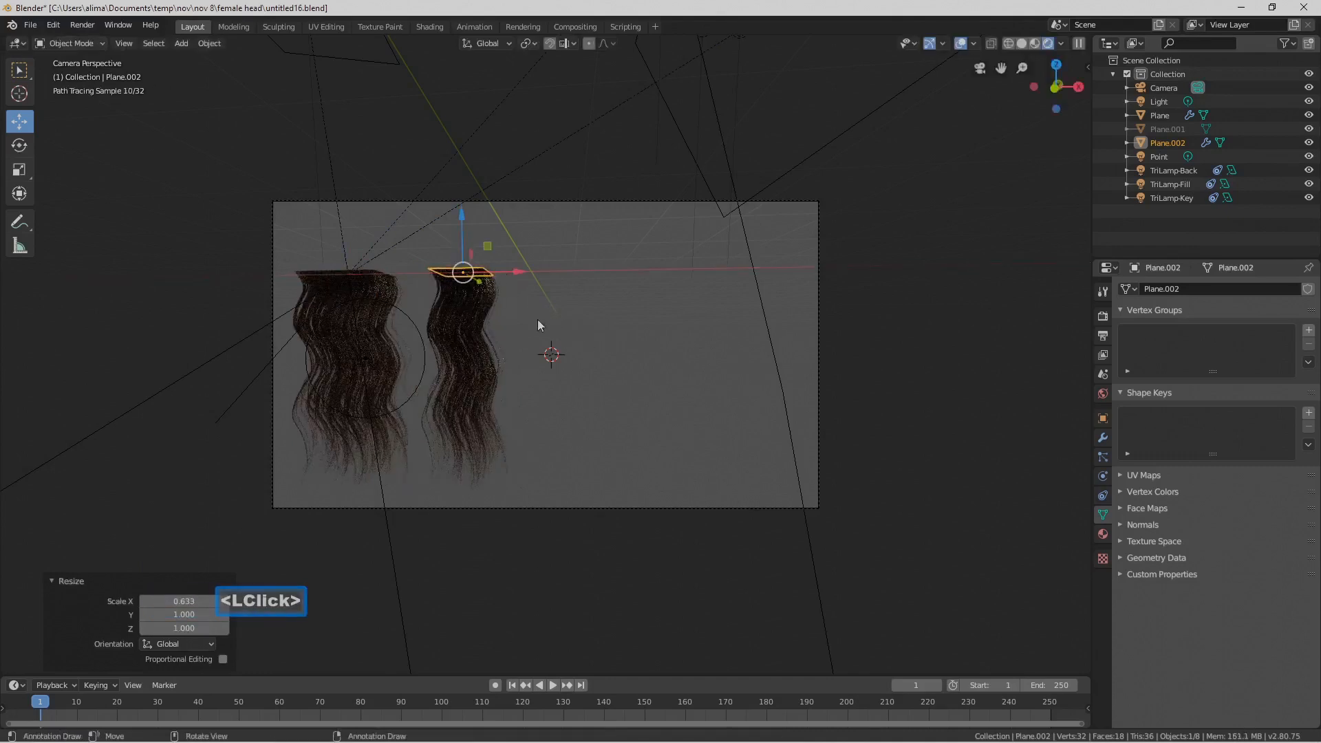
left_click_drag(518, 274, 511, 278)
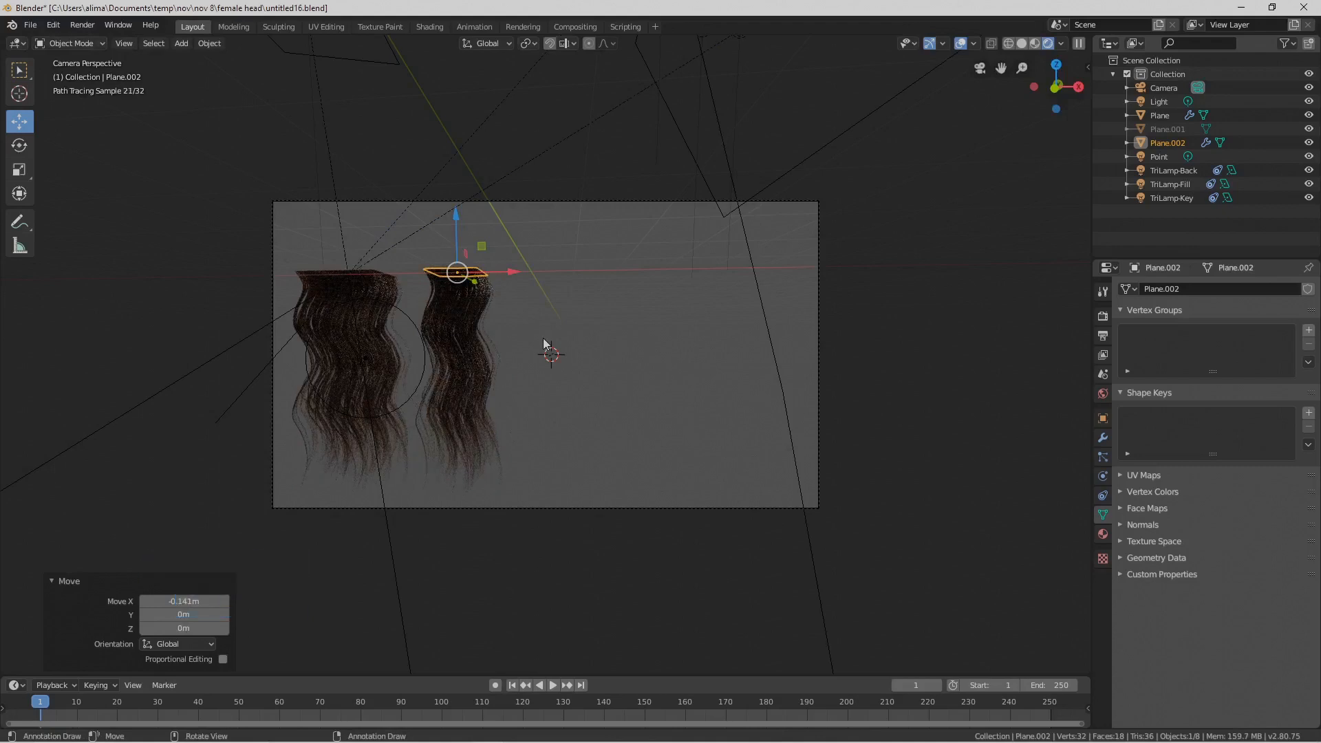
Duplicate the second hair strip, move the copy about 2.06 m along X and scale it along X to about 0.852
key("shift+d")
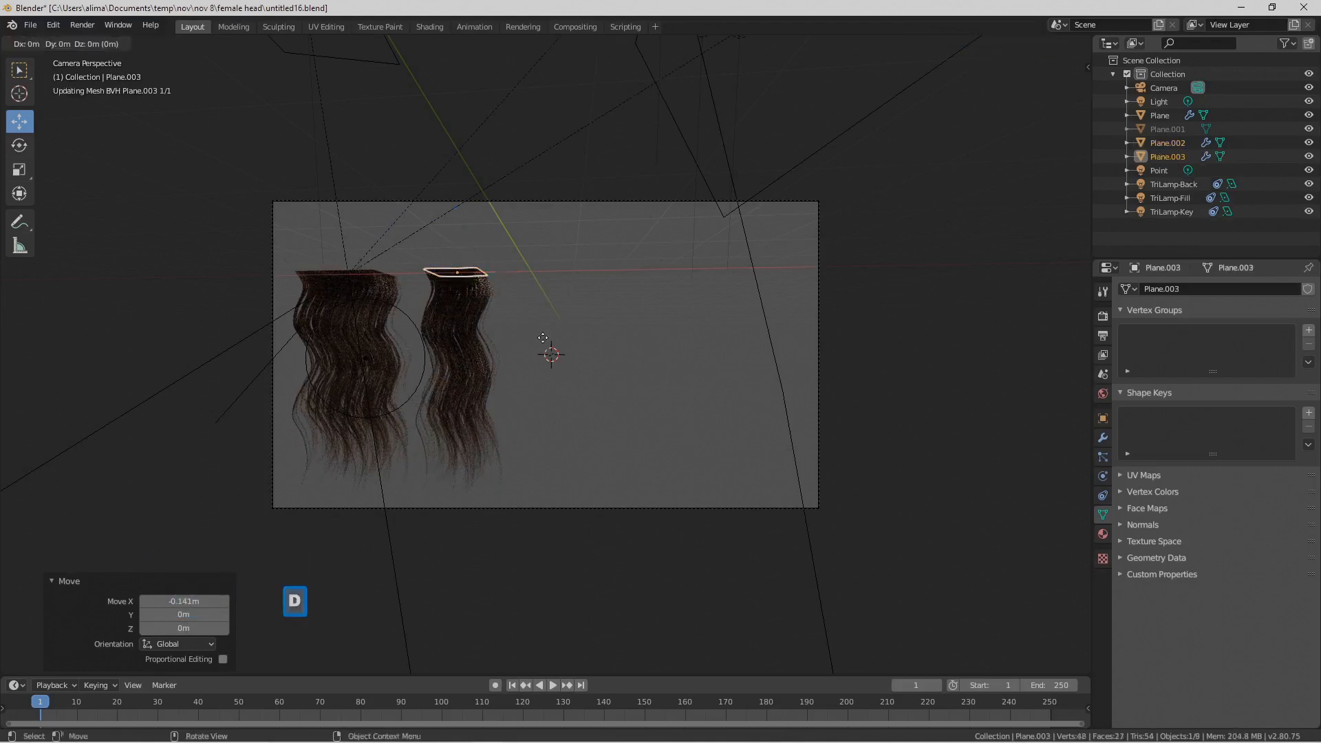
right_click(544, 344)
left_click_drag(512, 271, 598, 270)
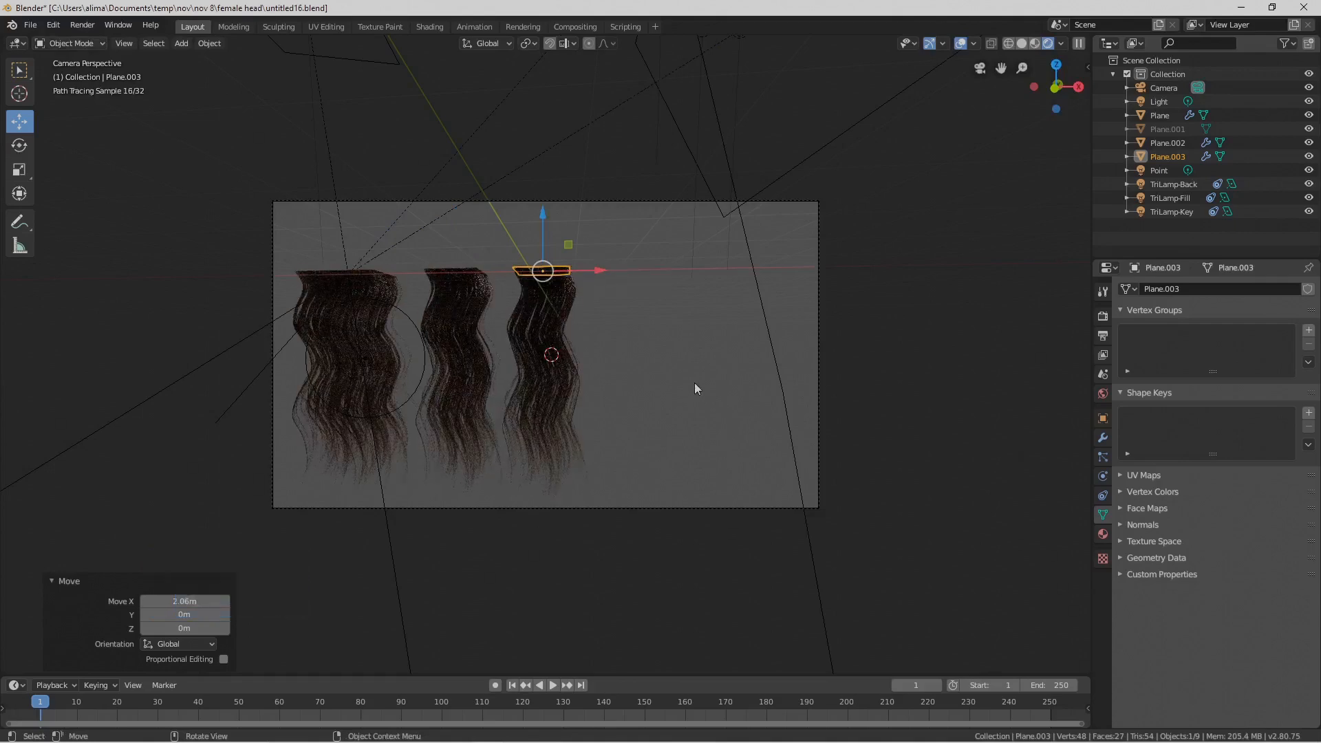
key("s")
key("x")
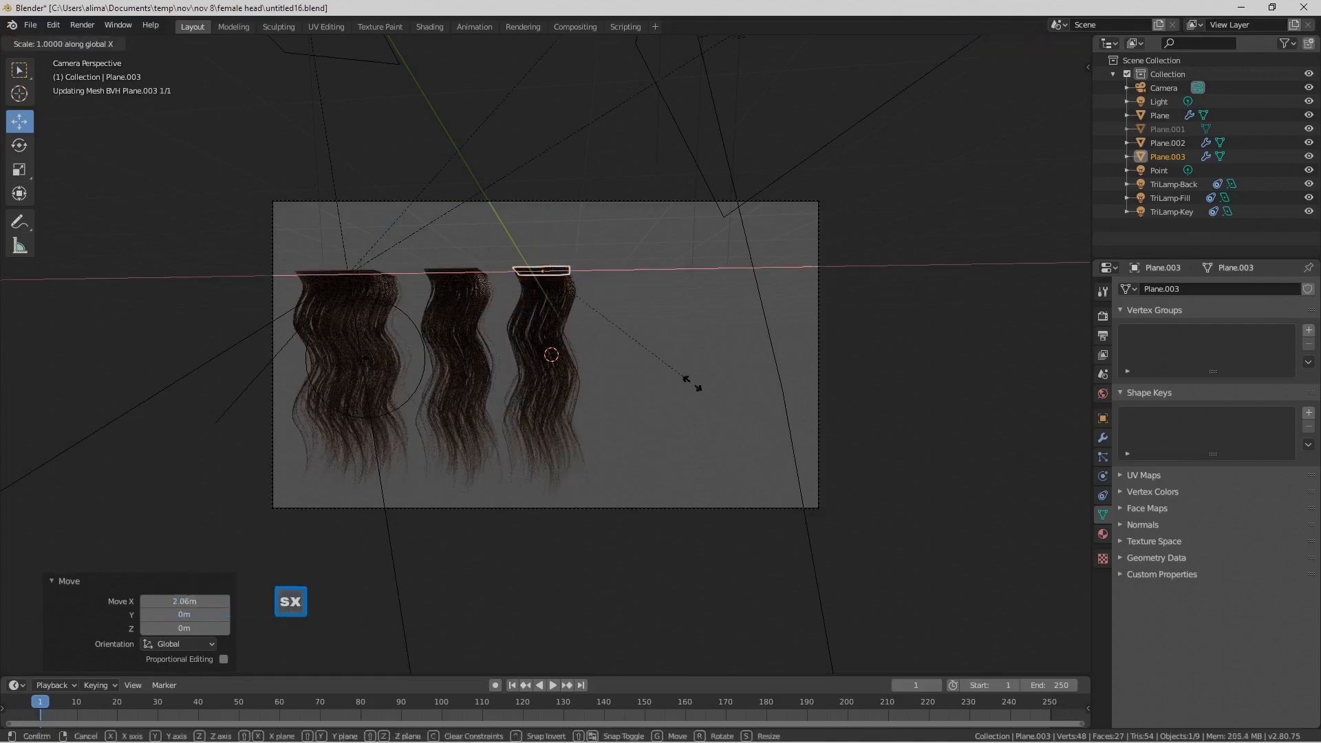
left_click(662, 375)
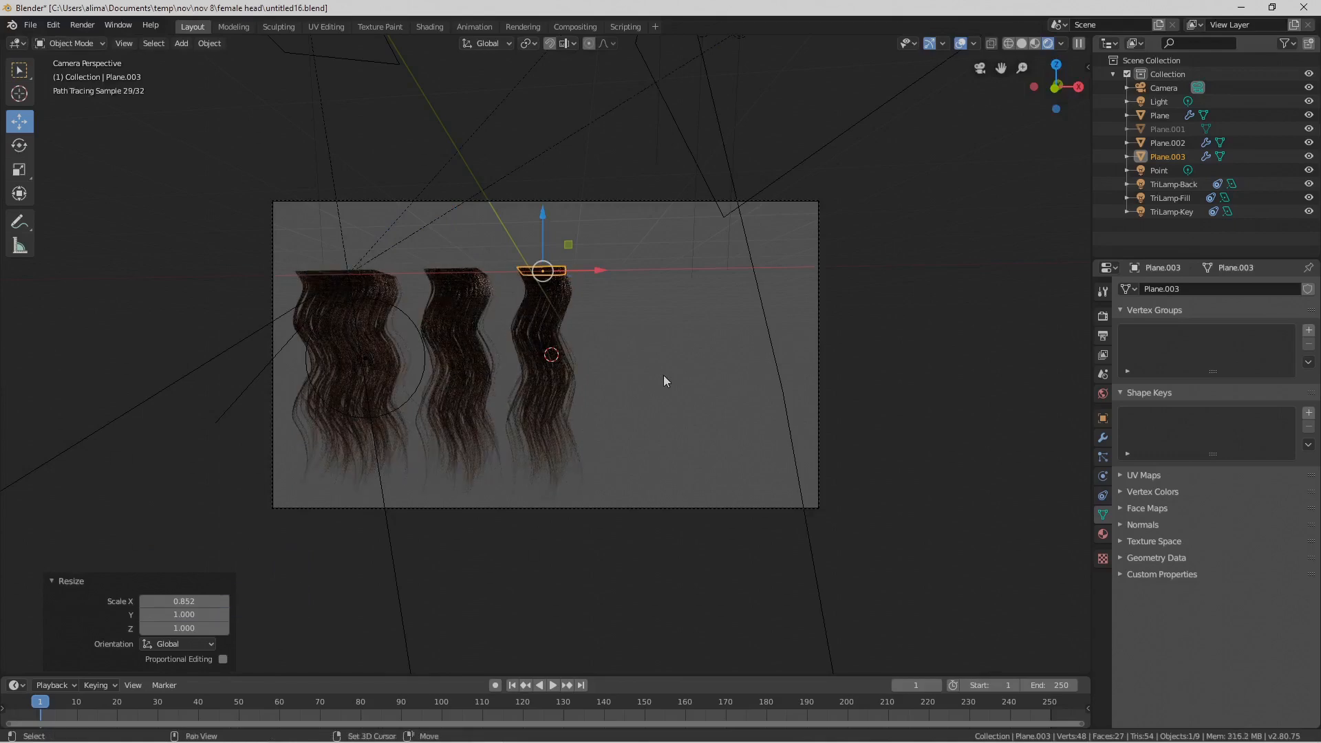
Duplicate the third hair strip, place the copy about 2.1 m away along X and scale it along X to about 0.784
key("shift+d")
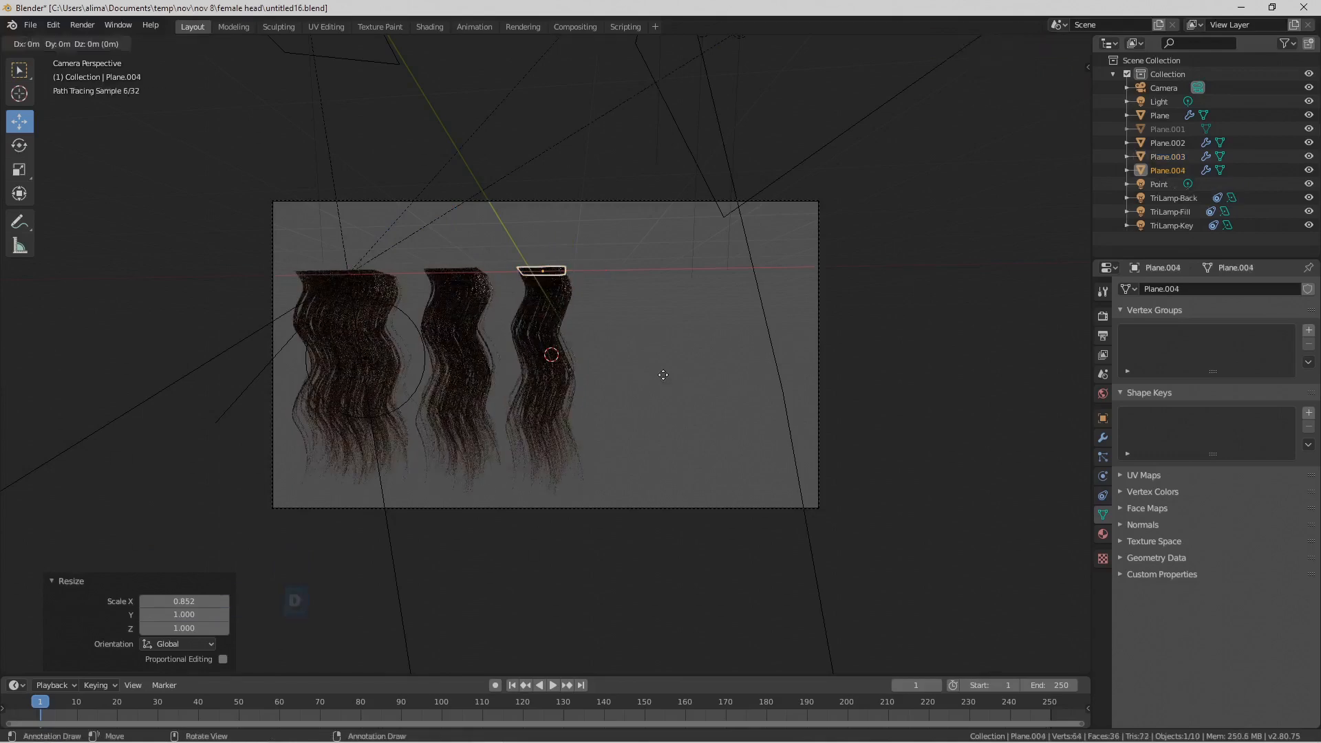
right_click(659, 337)
left_click_drag(603, 271, 721, 275)
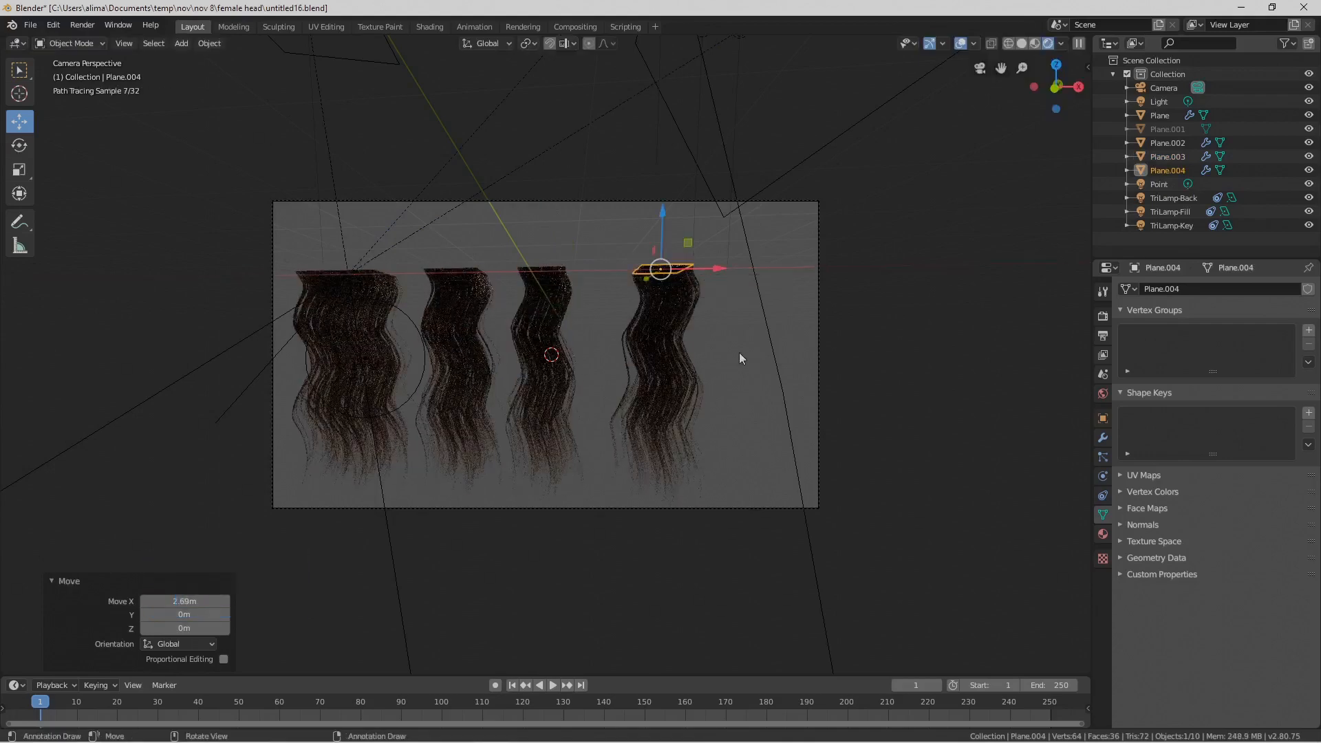
key("s")
key("x")
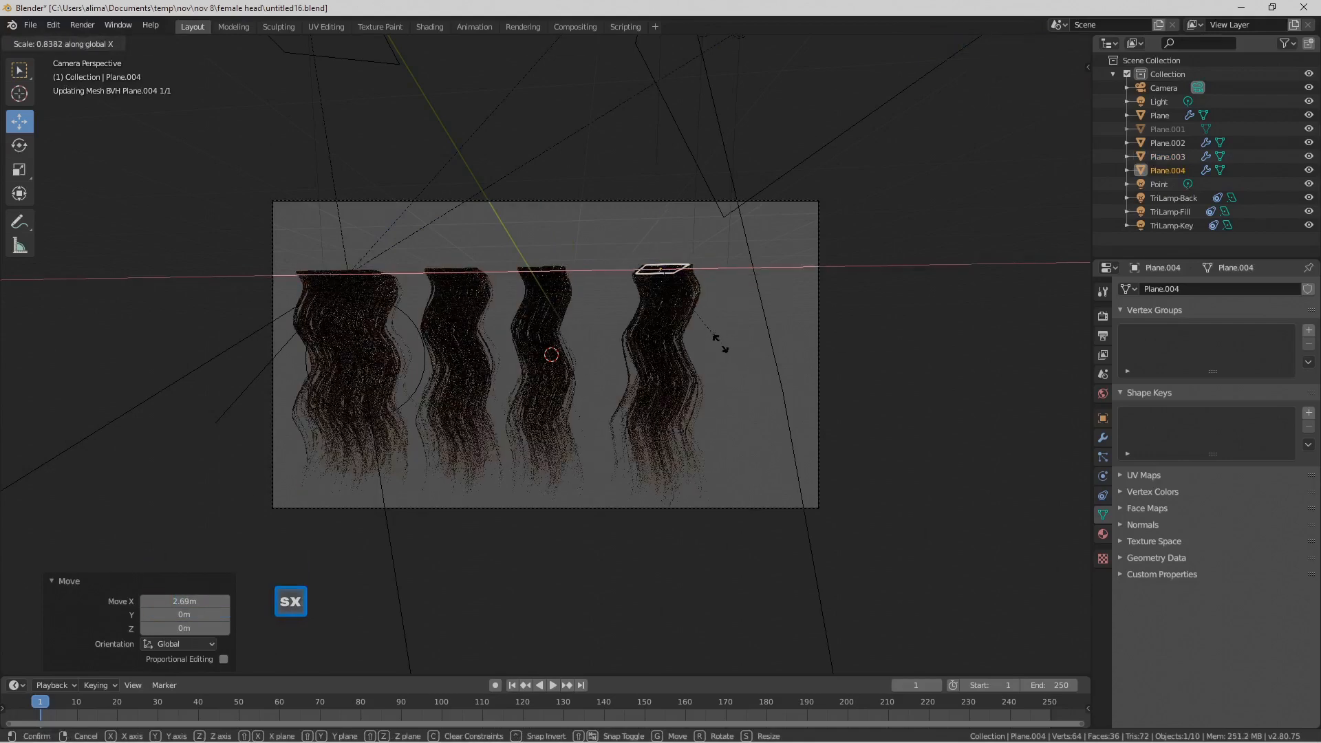
left_click(713, 341)
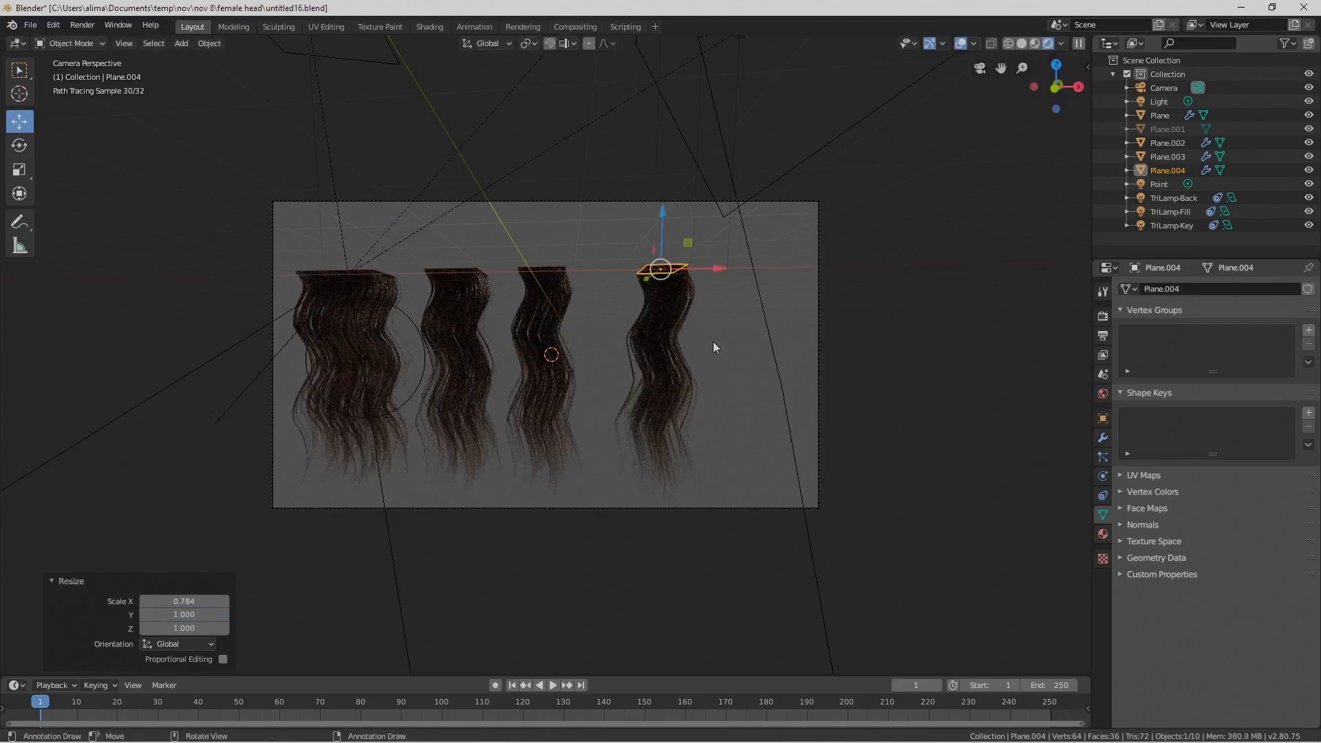
left_click_drag(725, 269, 698, 270)
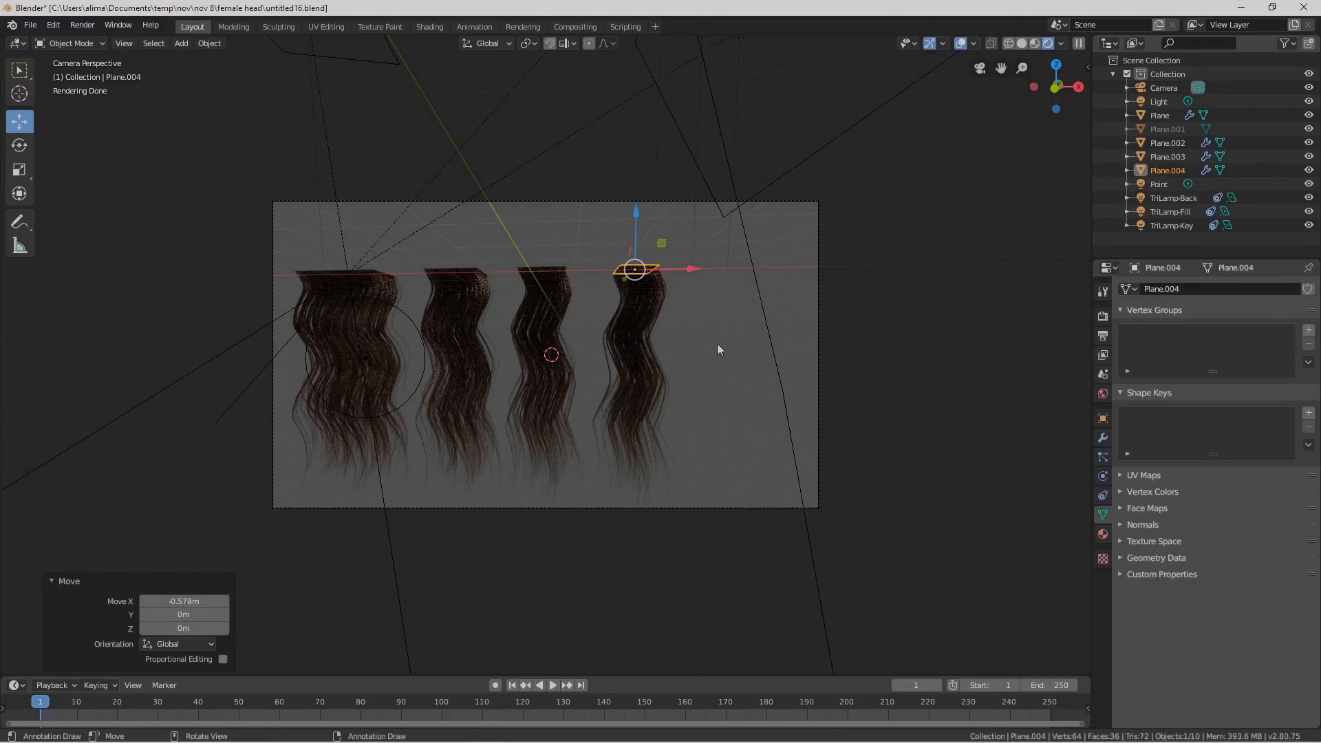
Duplicate the fourth hair strip, move the copy about 2.04 m along X and scale it along X by about 0.785, then again by 0.687
key("shift+d")
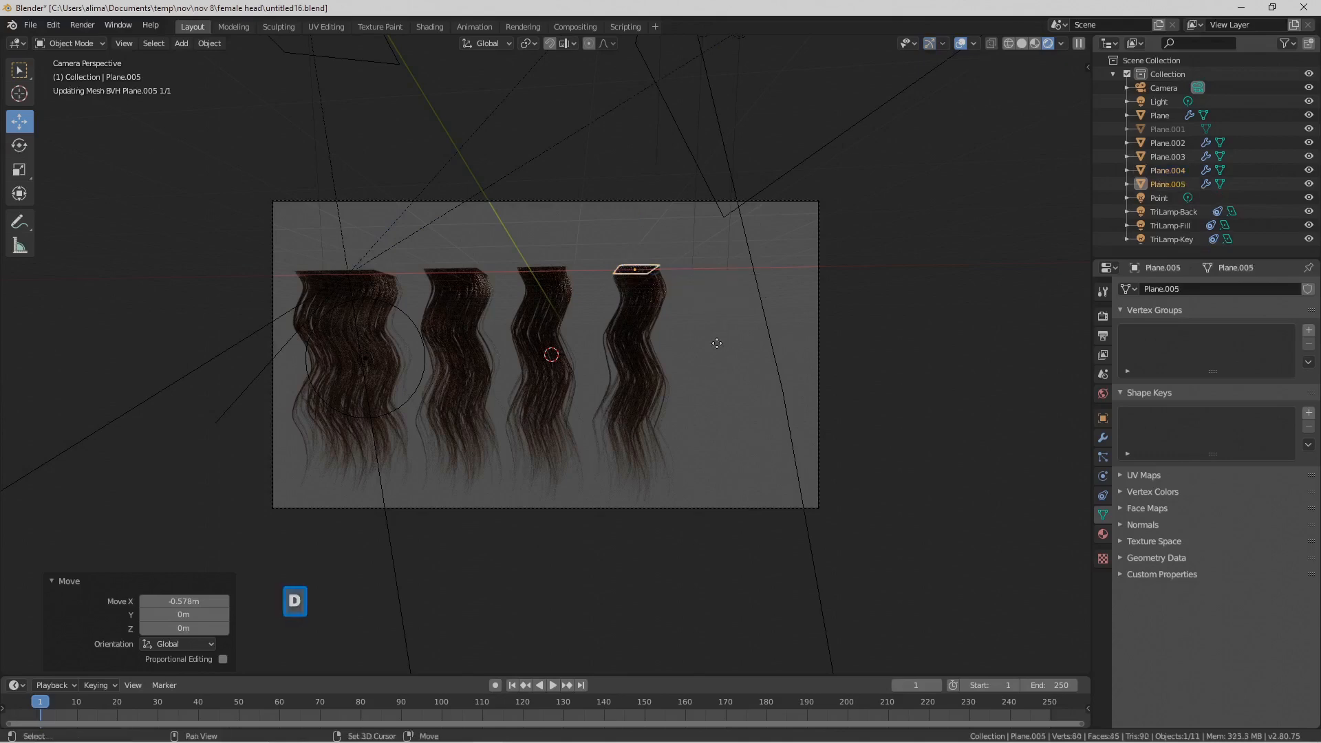
right_click(717, 344)
left_click_drag(691, 271, 781, 254)
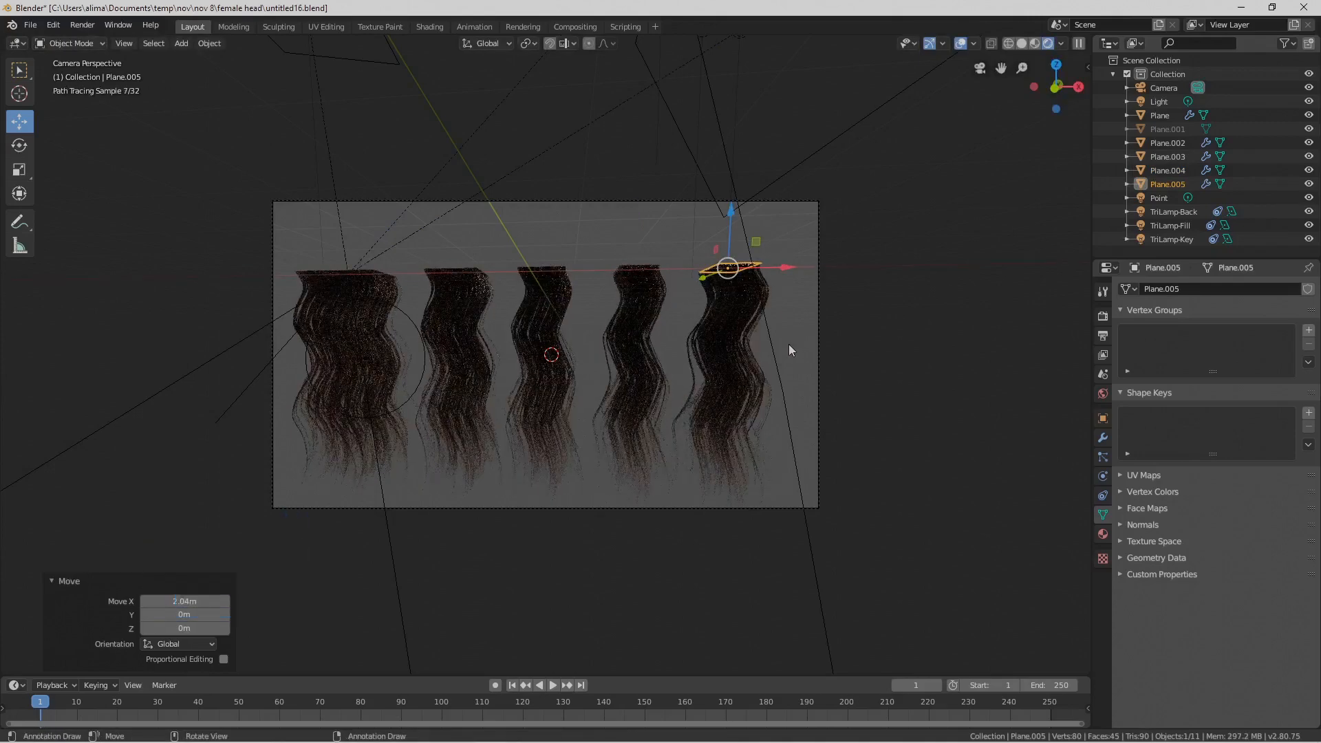
key("s")
key("x")
left_click(767, 336)
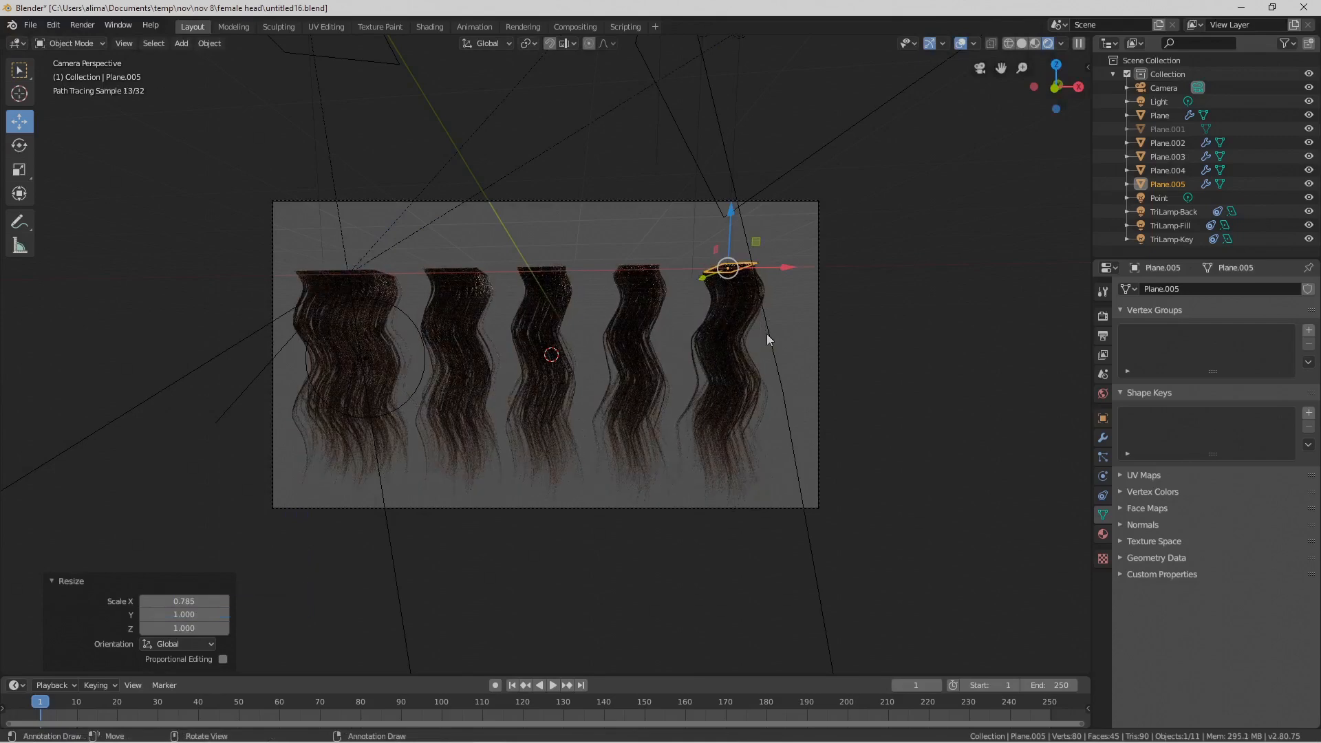
key("s")
key("x")
left_click(757, 315)
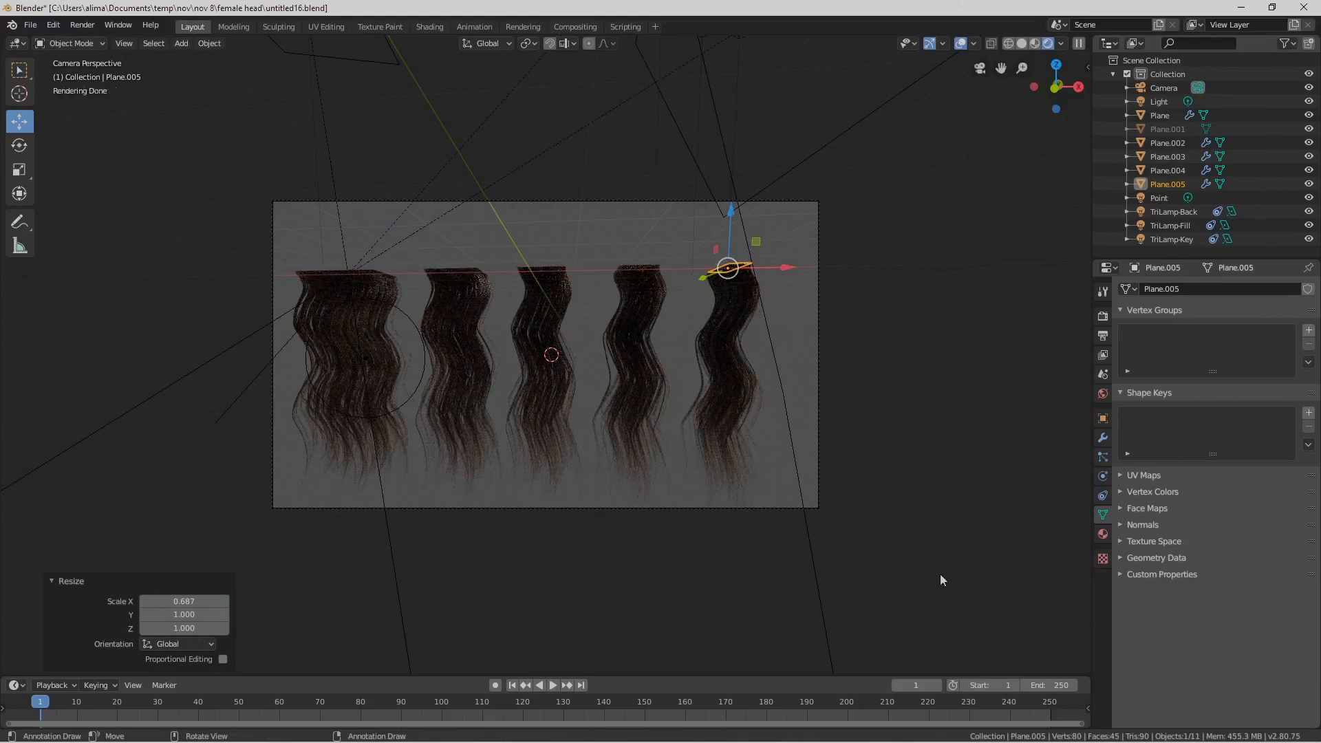
Duplicate the point light in front of the widest strip twice along X, moving the second copy about 2.93 m, to light all strips
key("Pause")
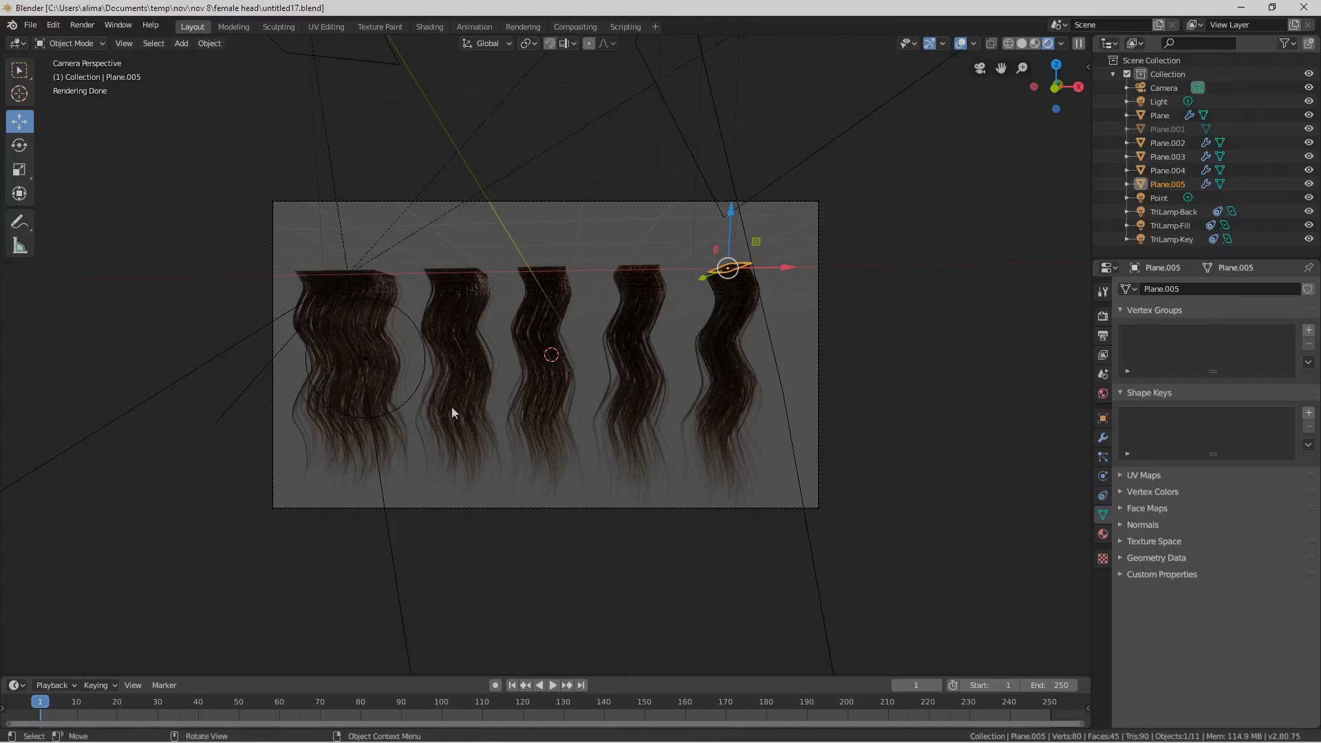
left_click(412, 395)
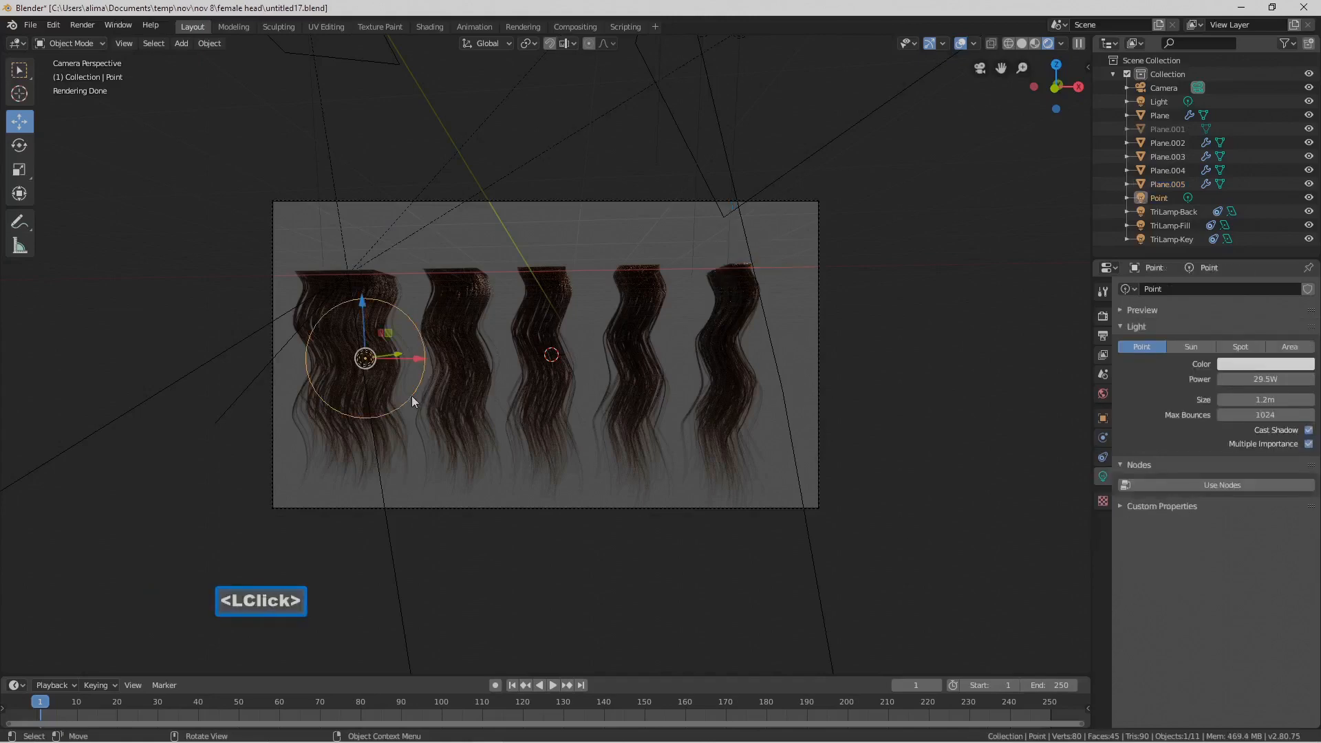
key("shift+d")
right_click(396, 377)
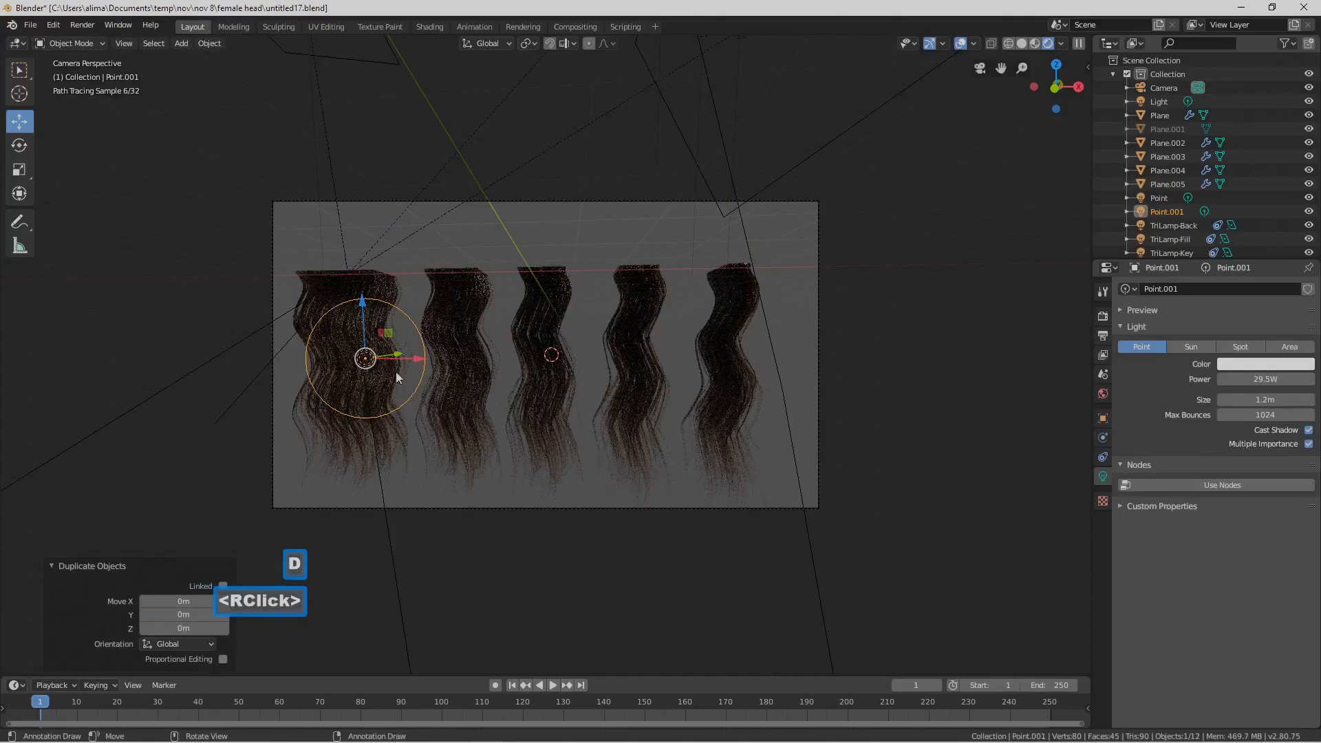
left_click_drag(417, 362, 577, 364)
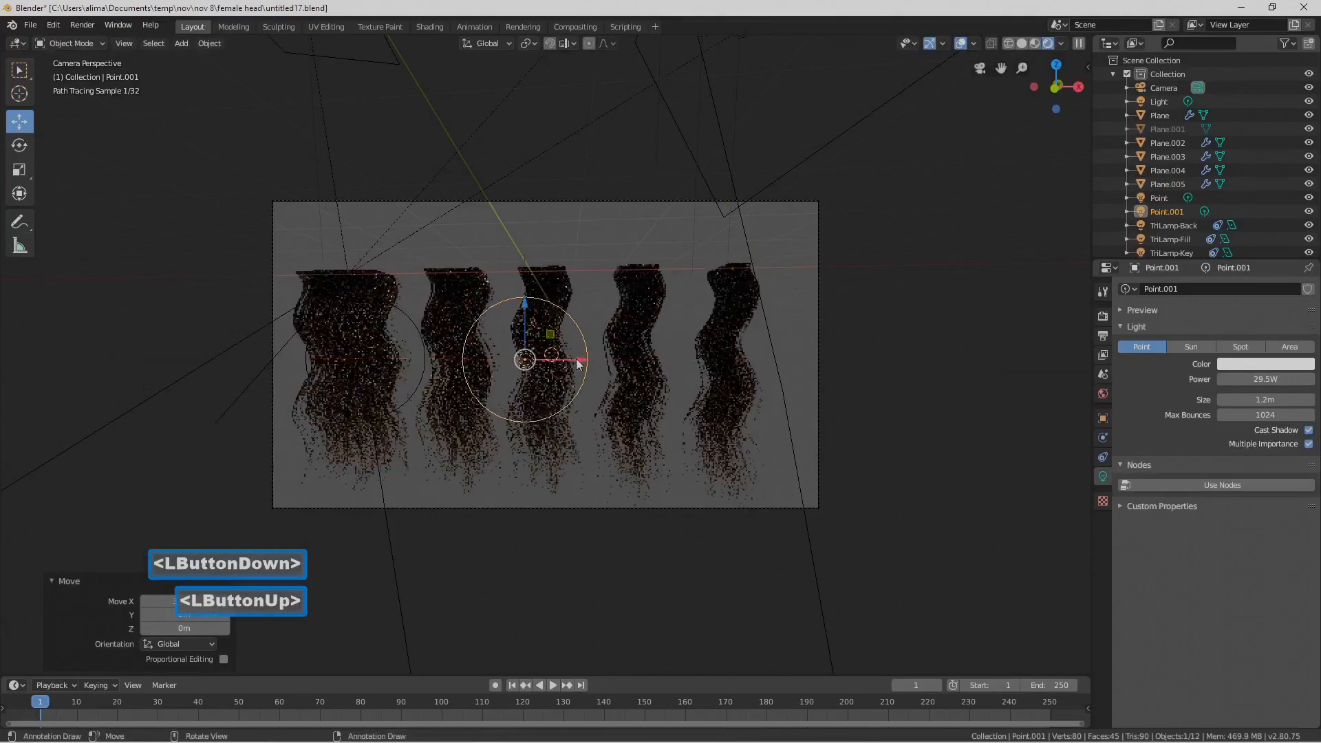
key("shift+d")
right_click(577, 365)
left_click_drag(578, 365, 737, 365)
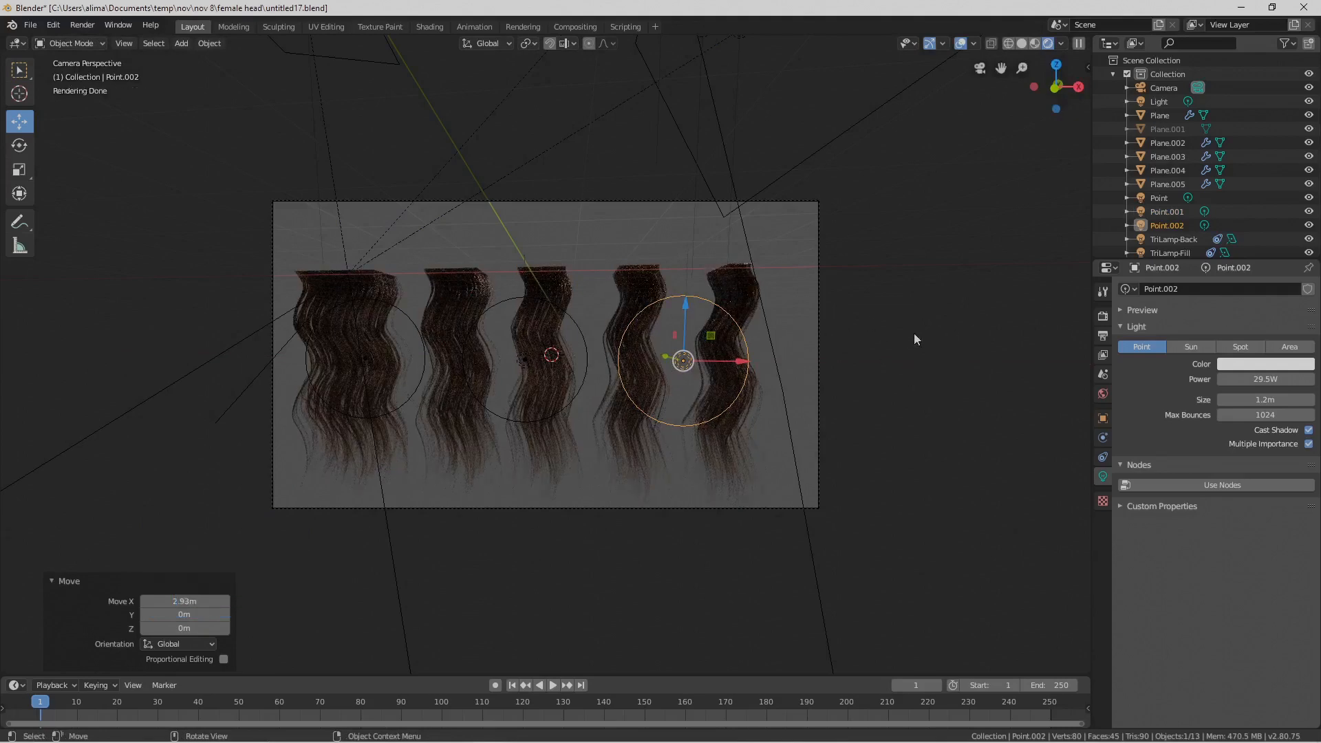
Enable a transparent film background in the Cycles render settings
left_click(1103, 316)
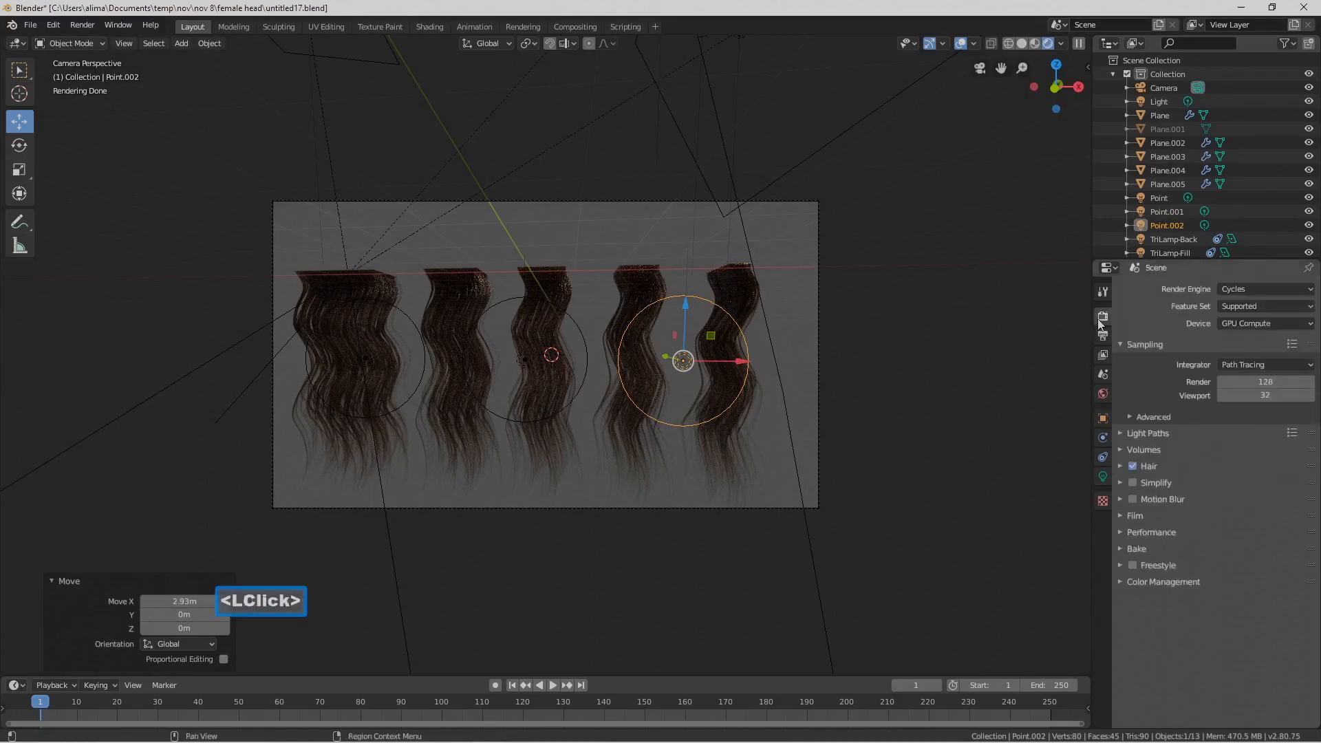
left_click(1120, 518)
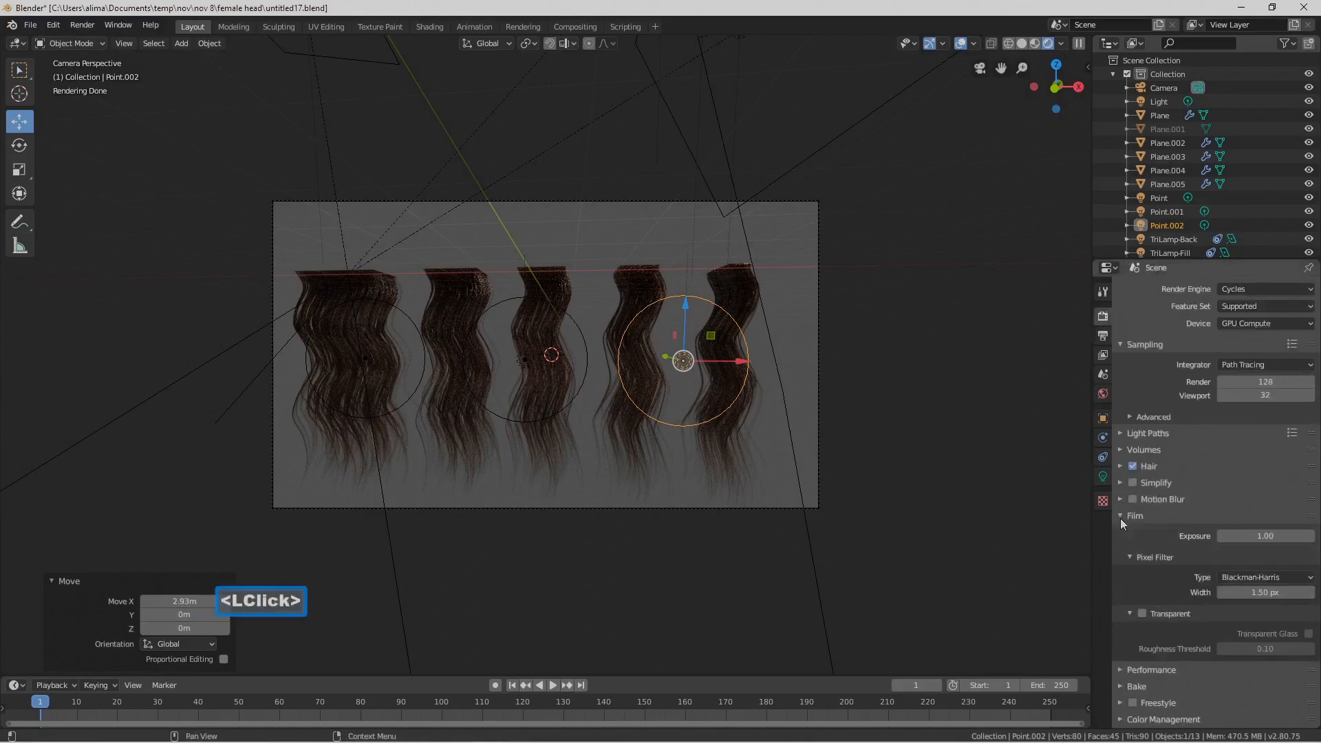
left_click(1142, 613)
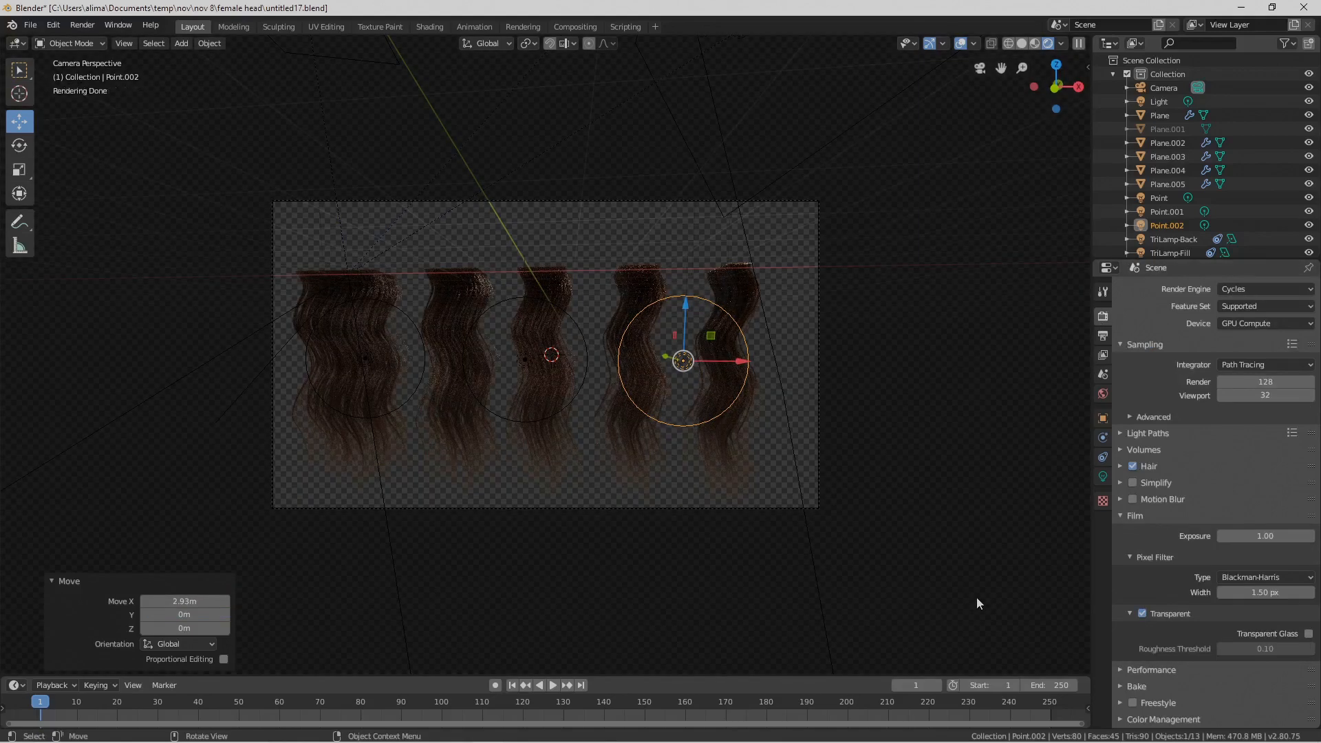
key("Pause")
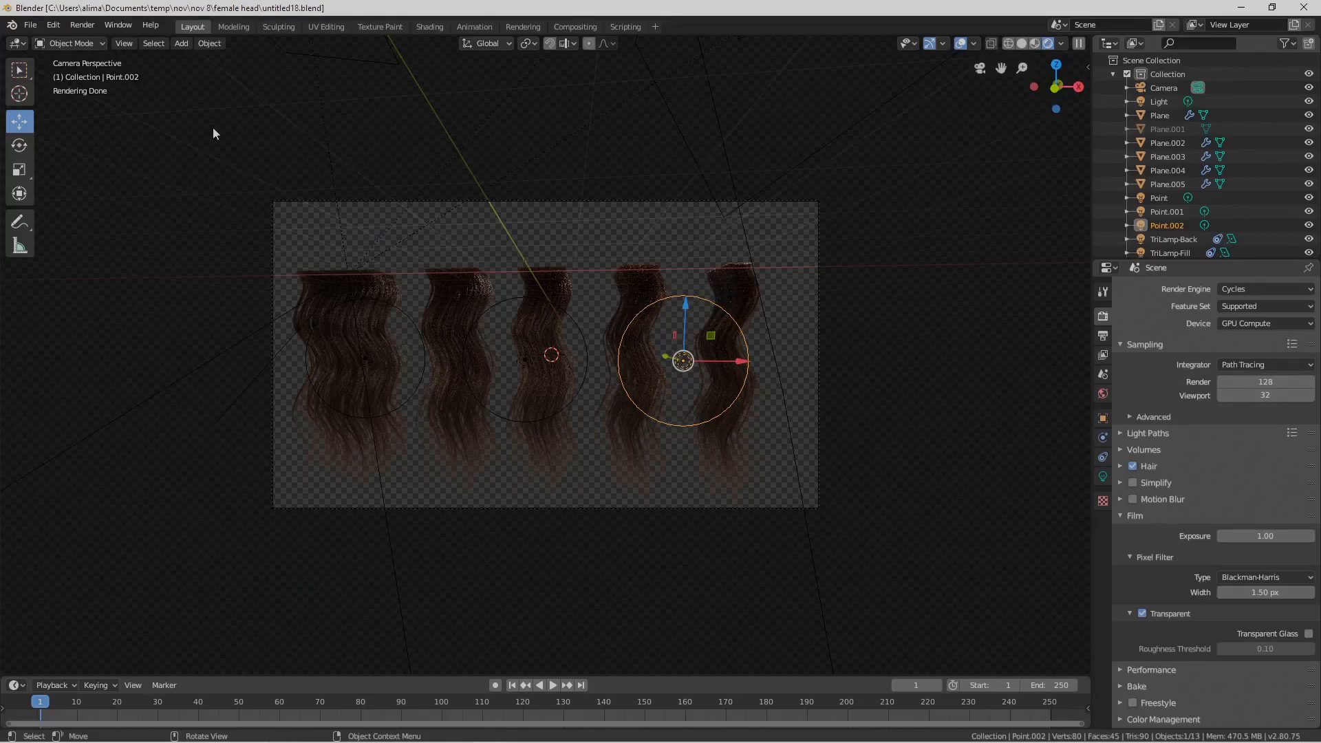
left_click(89, 27)
left_click(90, 29)
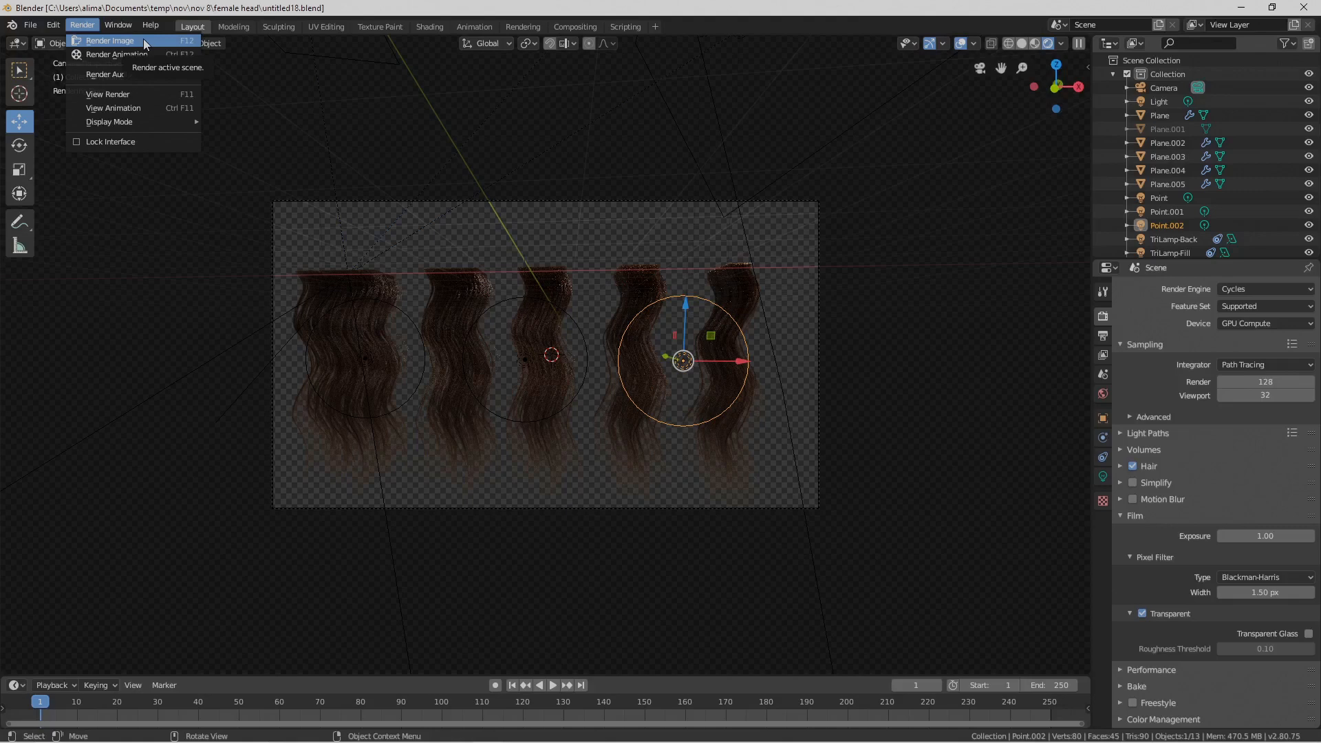
left_click(231, 138)
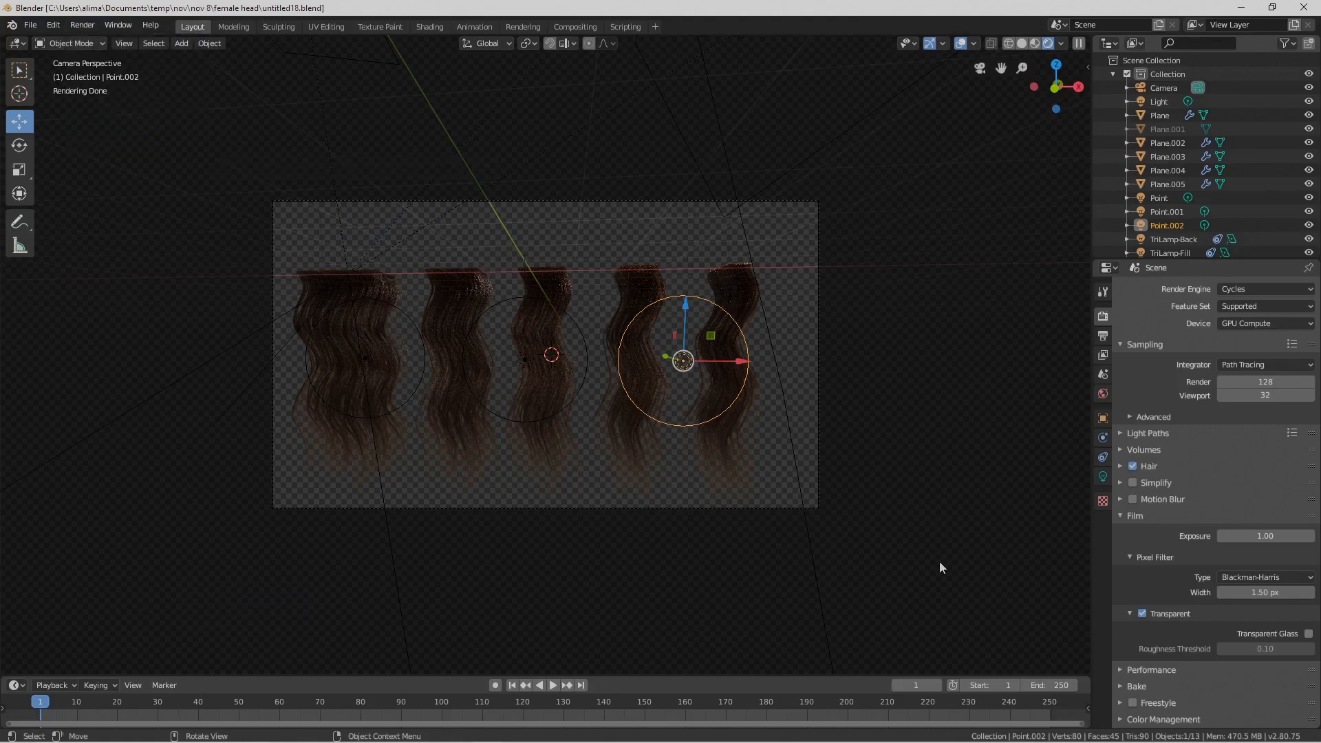
key("Pause")
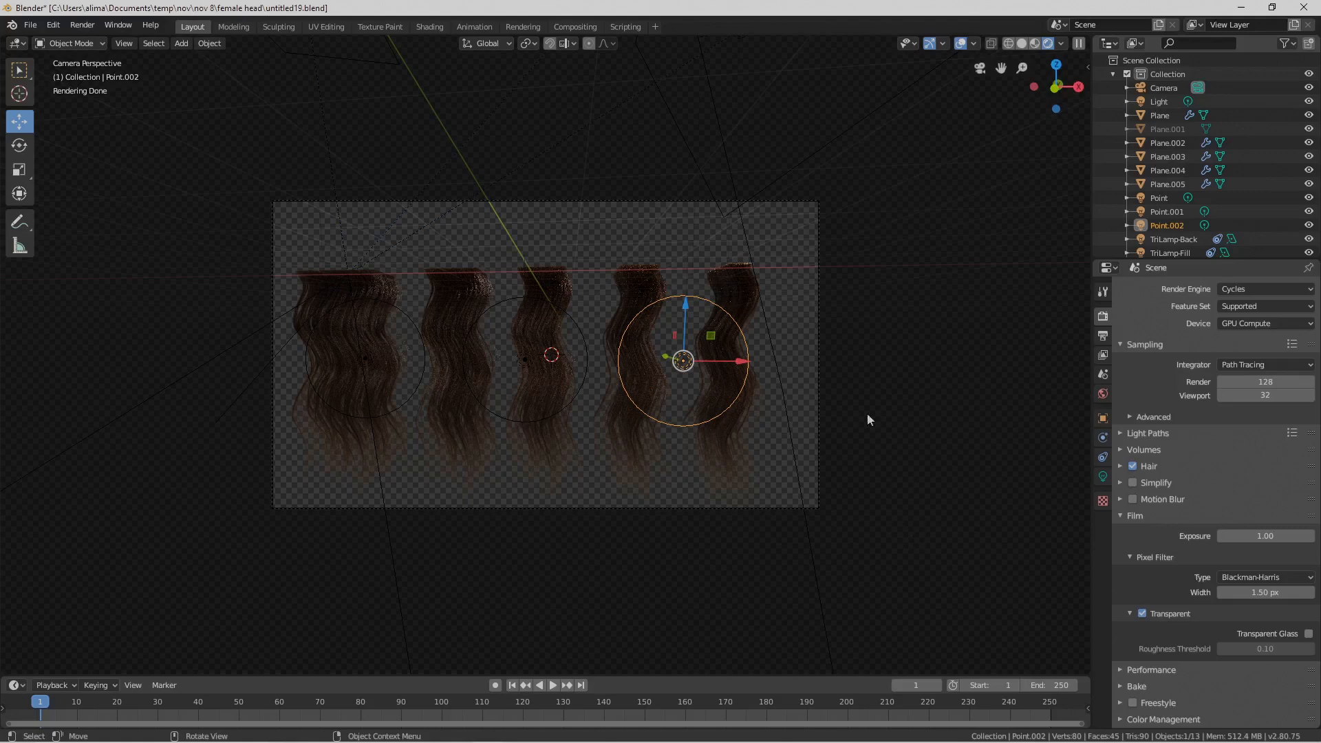
Set the render amount of the interpolated children to 100 in the narrowest hair strip's particle settings
left_click(745, 268)
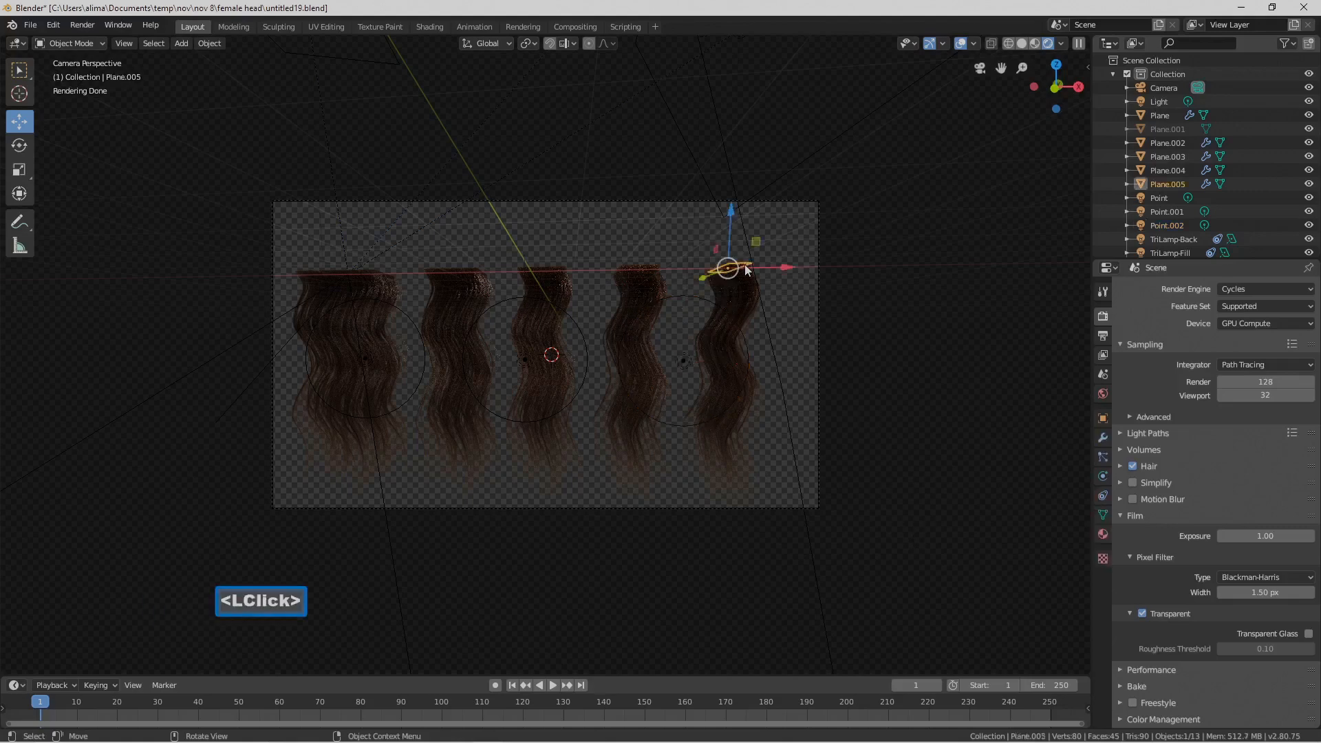
left_click(1103, 457)
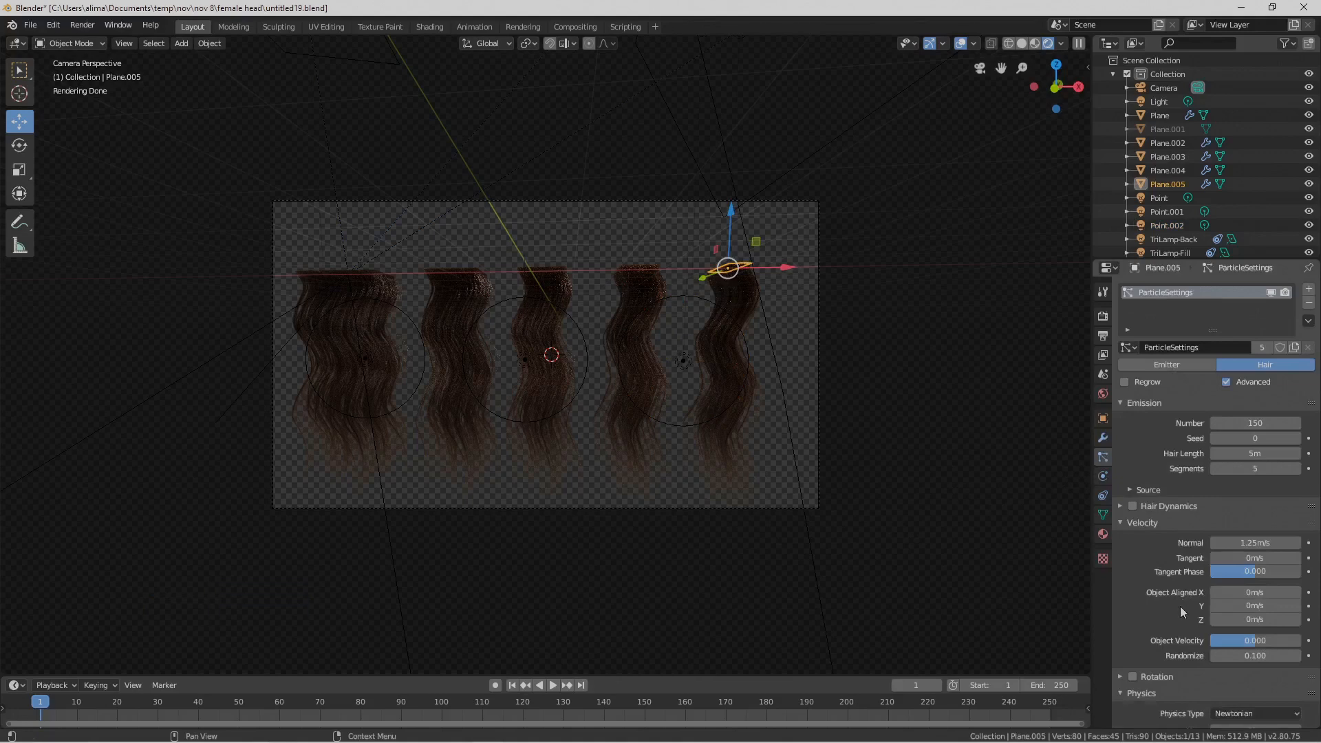
scroll(1167, 576, "down", 10)
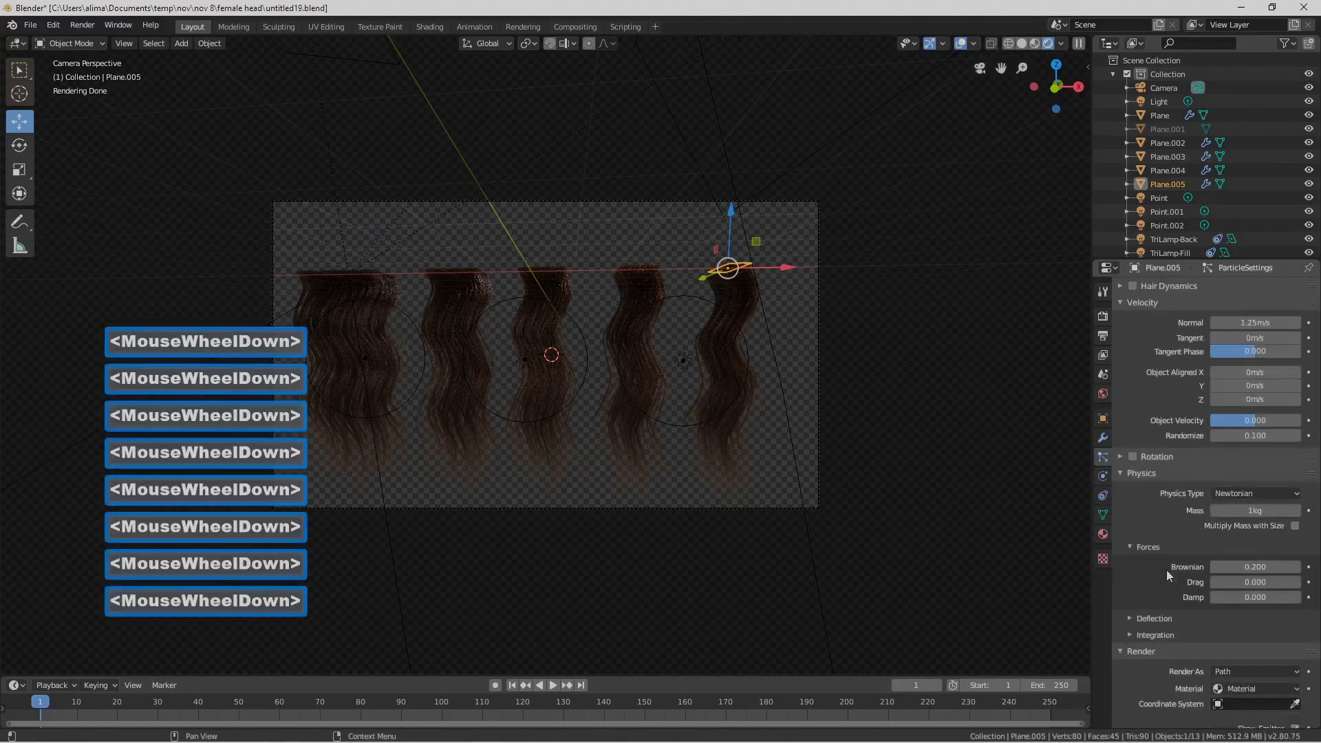
scroll(1162, 575, "down", 4)
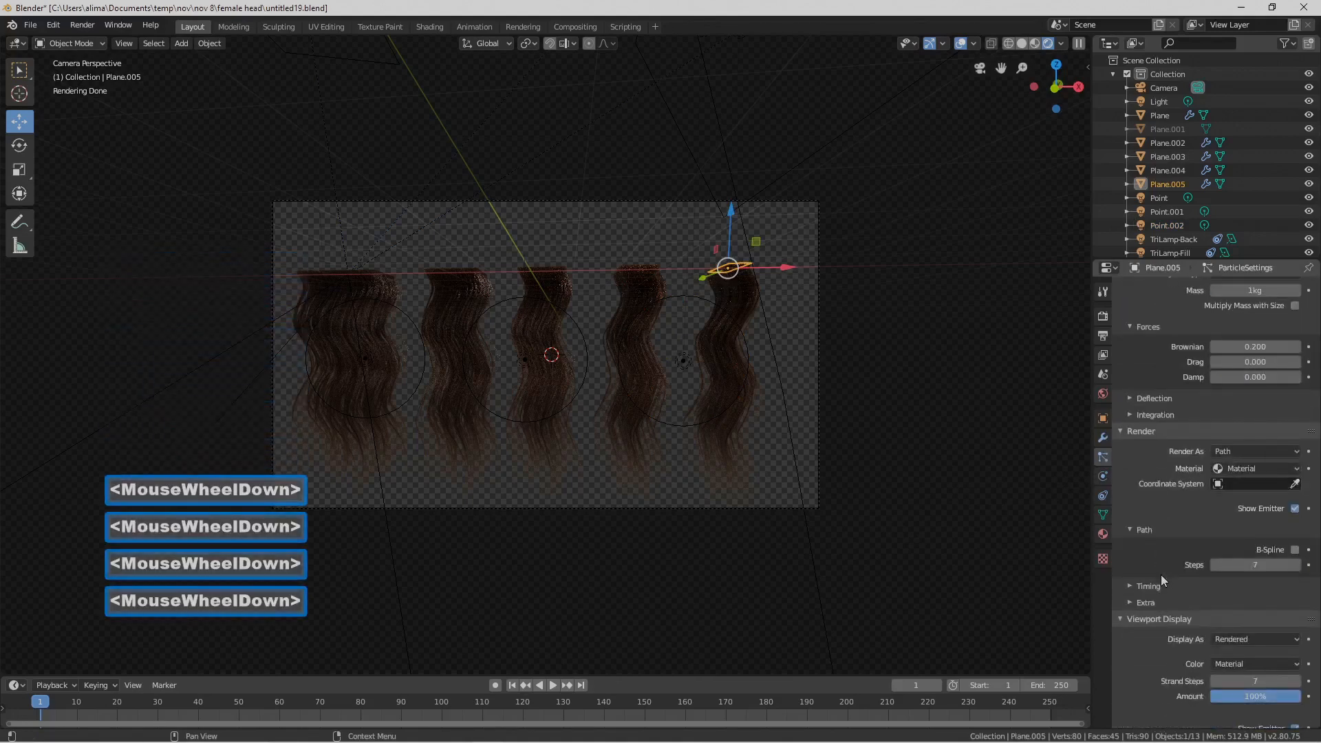
scroll(1162, 581, "down", 8)
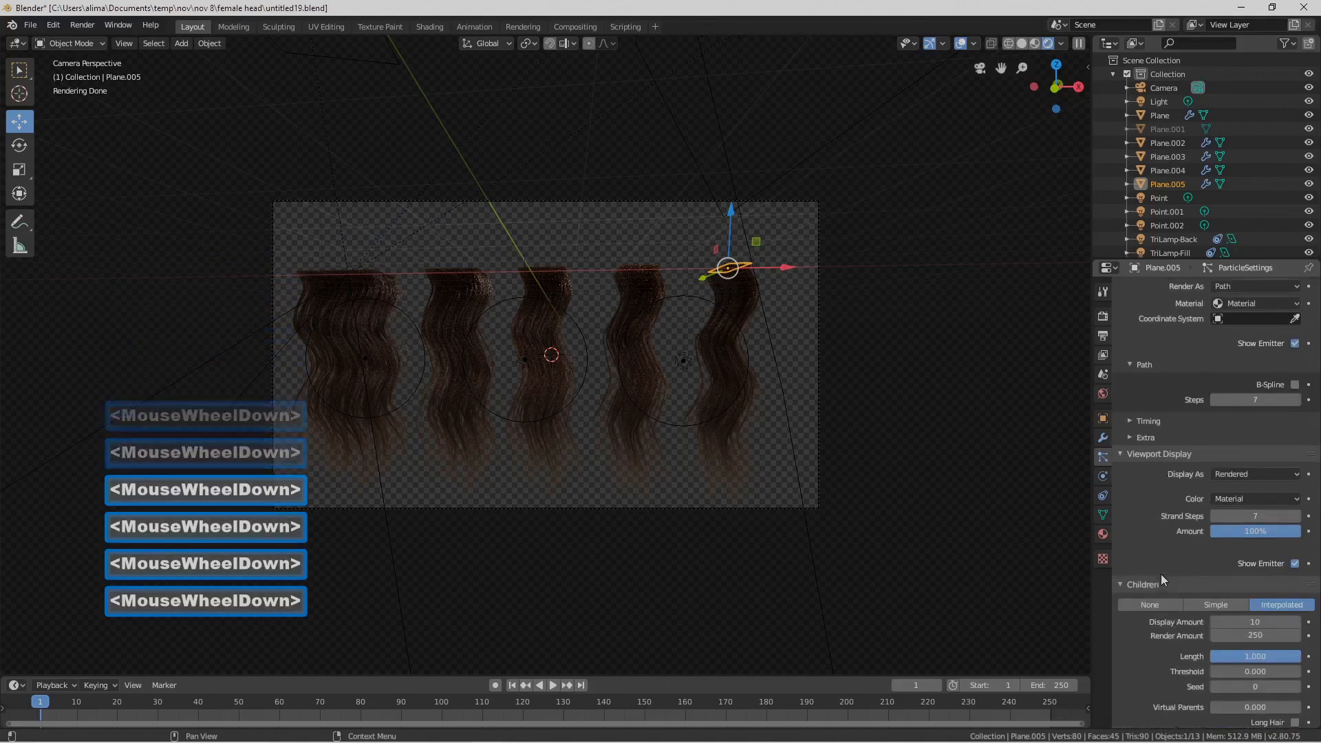
left_click(1247, 581)
type("1")
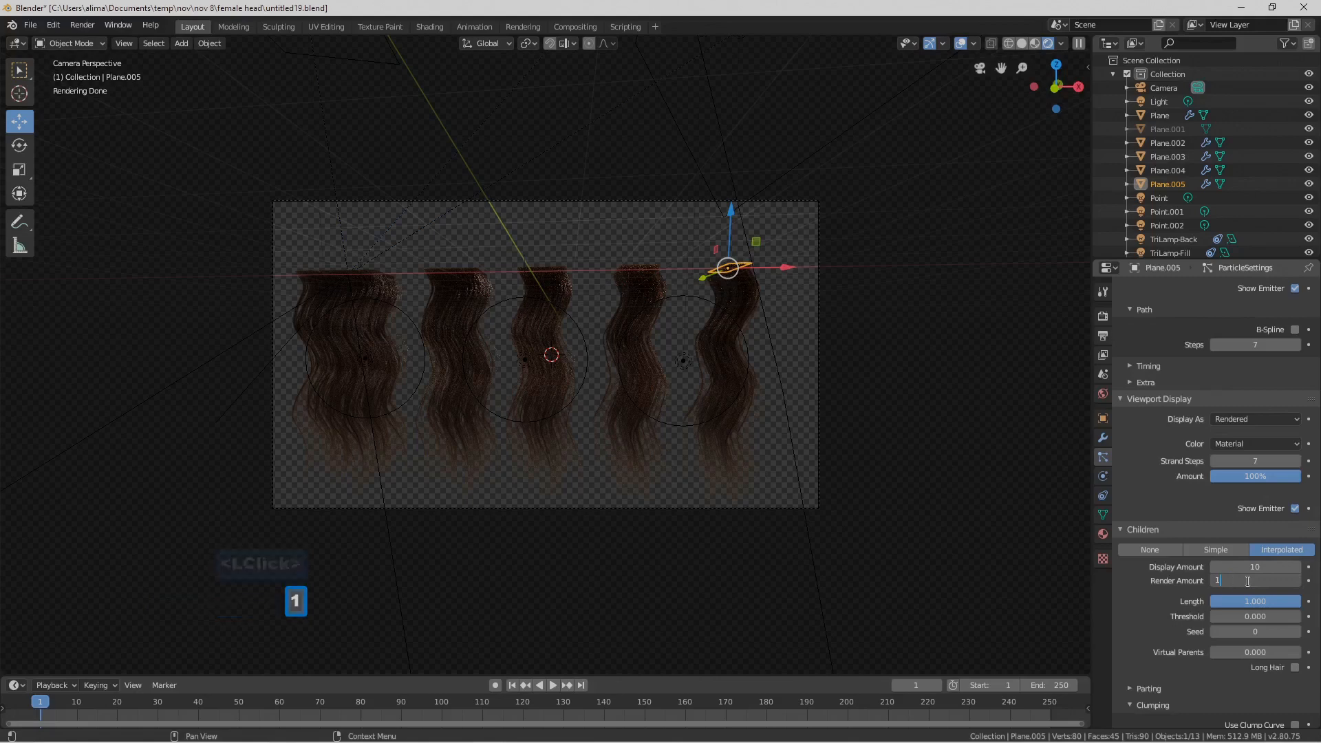
type("00")
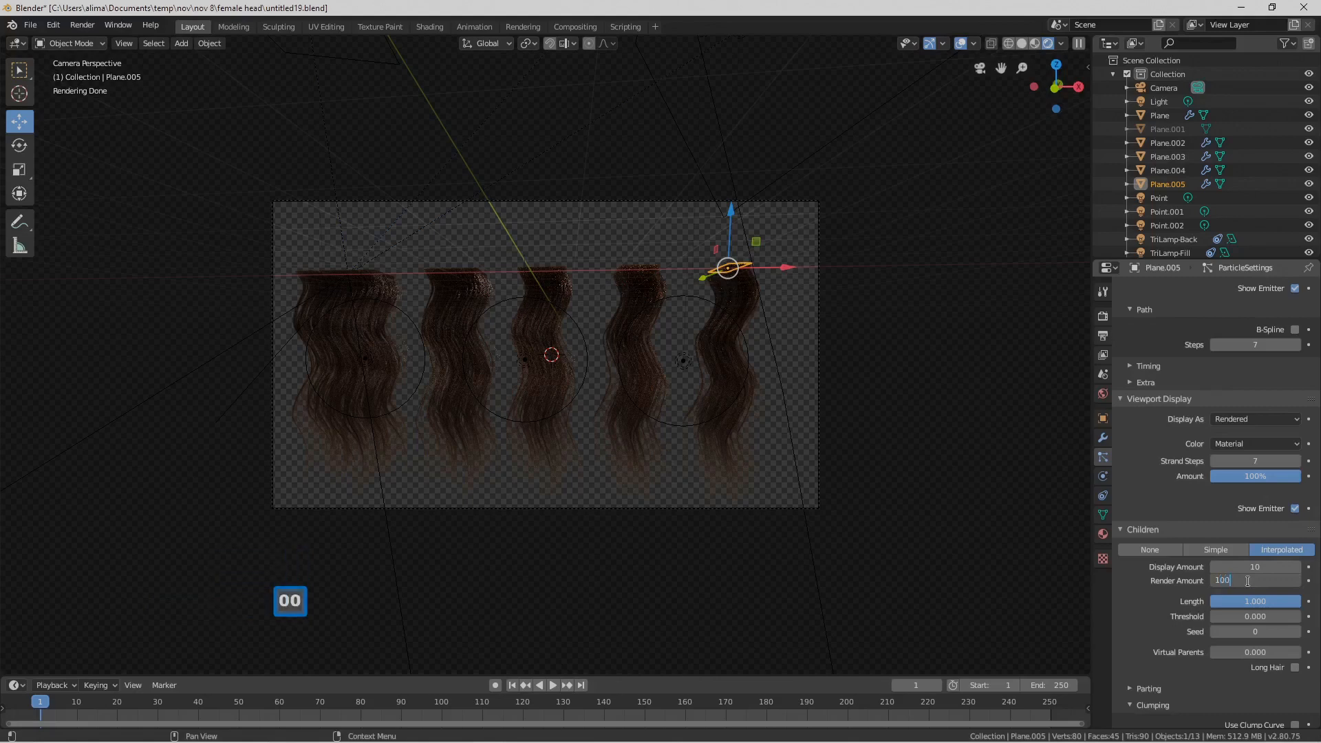
key("Return")
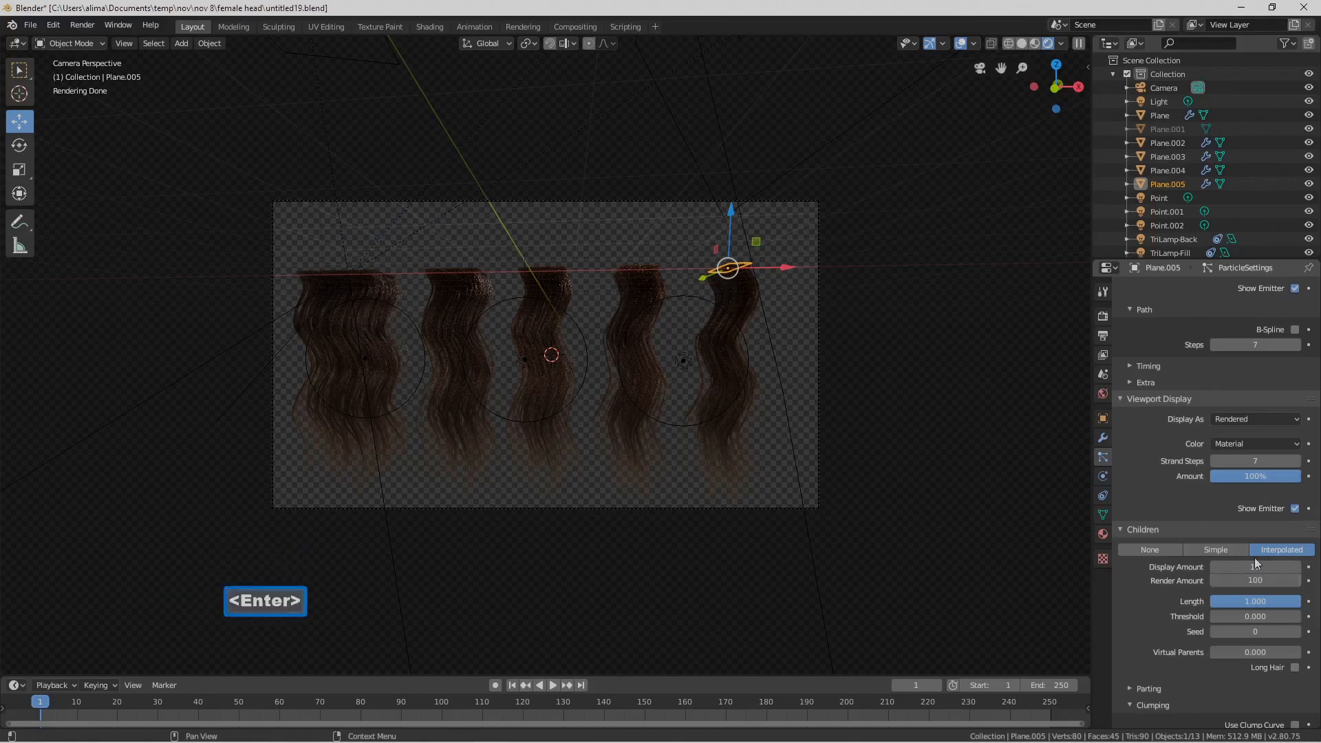
Set the hair emission number to 50 in the same particle settings
scroll(1187, 592, "up", 10)
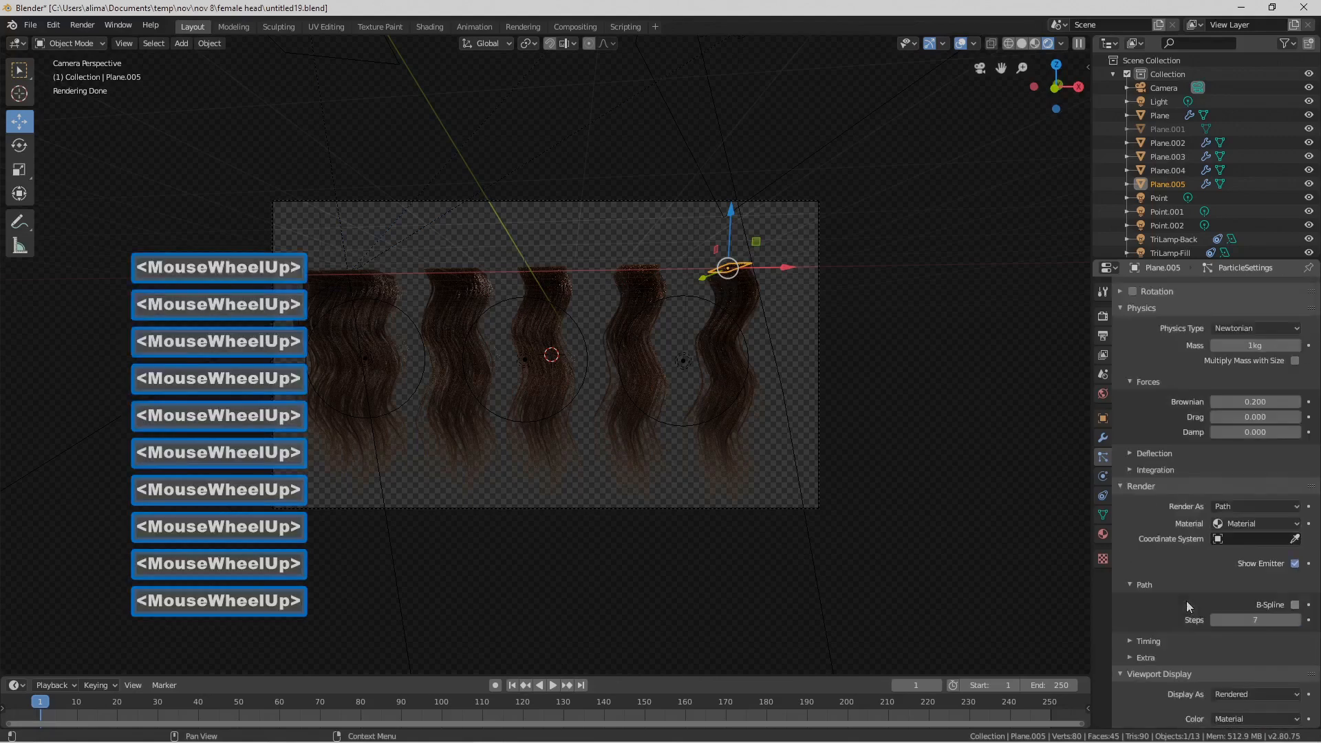
scroll(1186, 601, "up", 10)
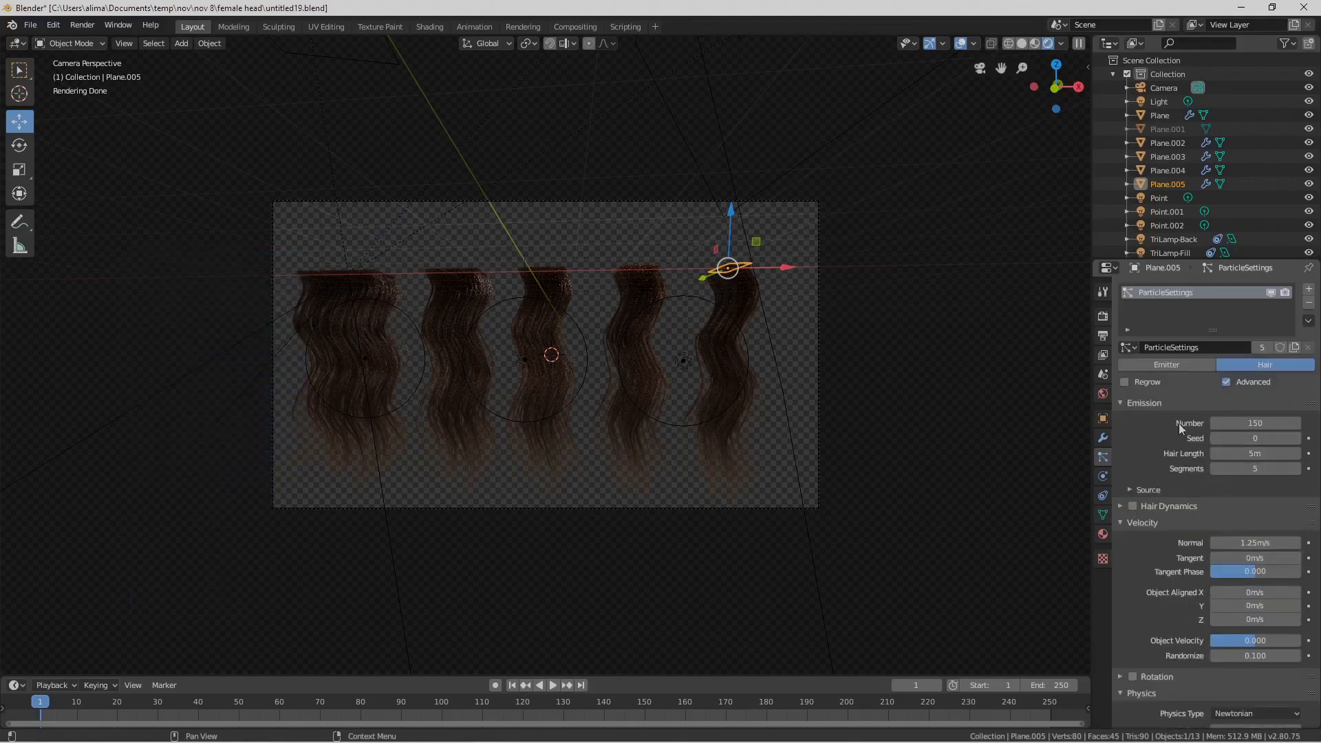
left_click(1241, 425)
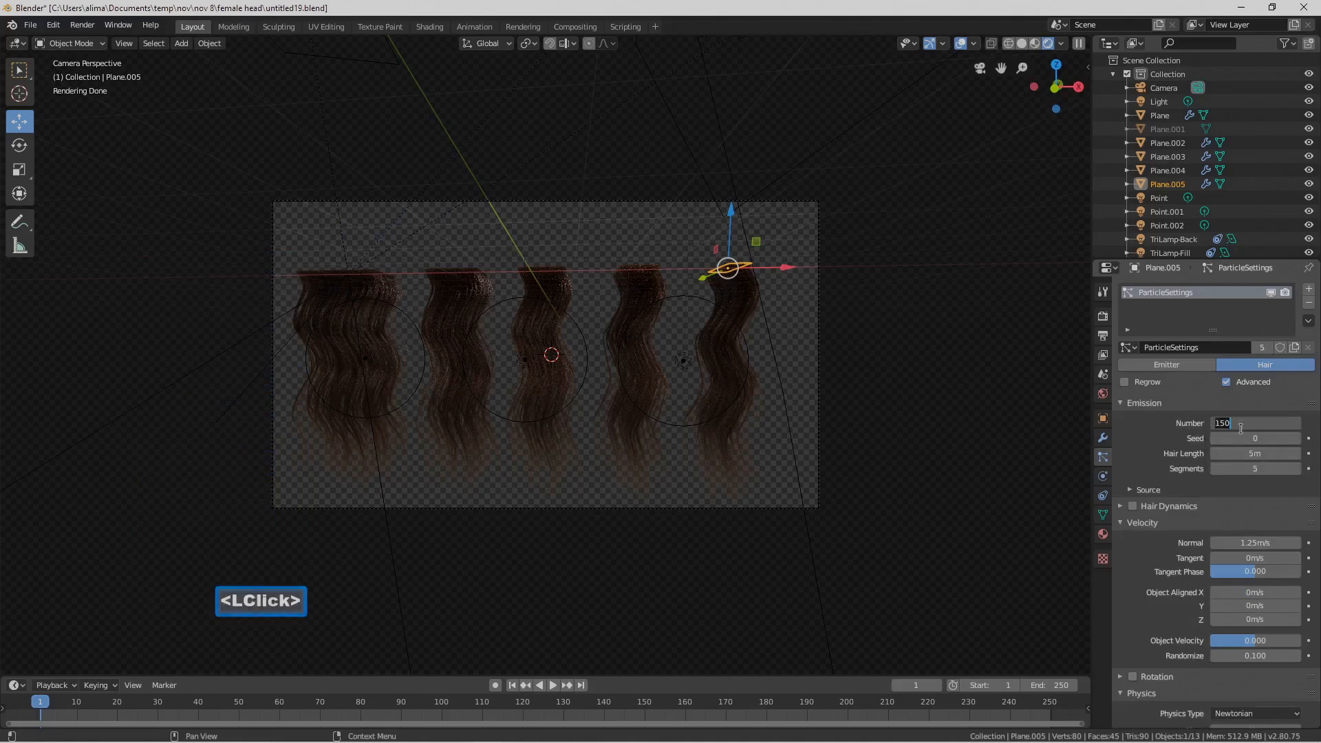
type("50")
key("Return")
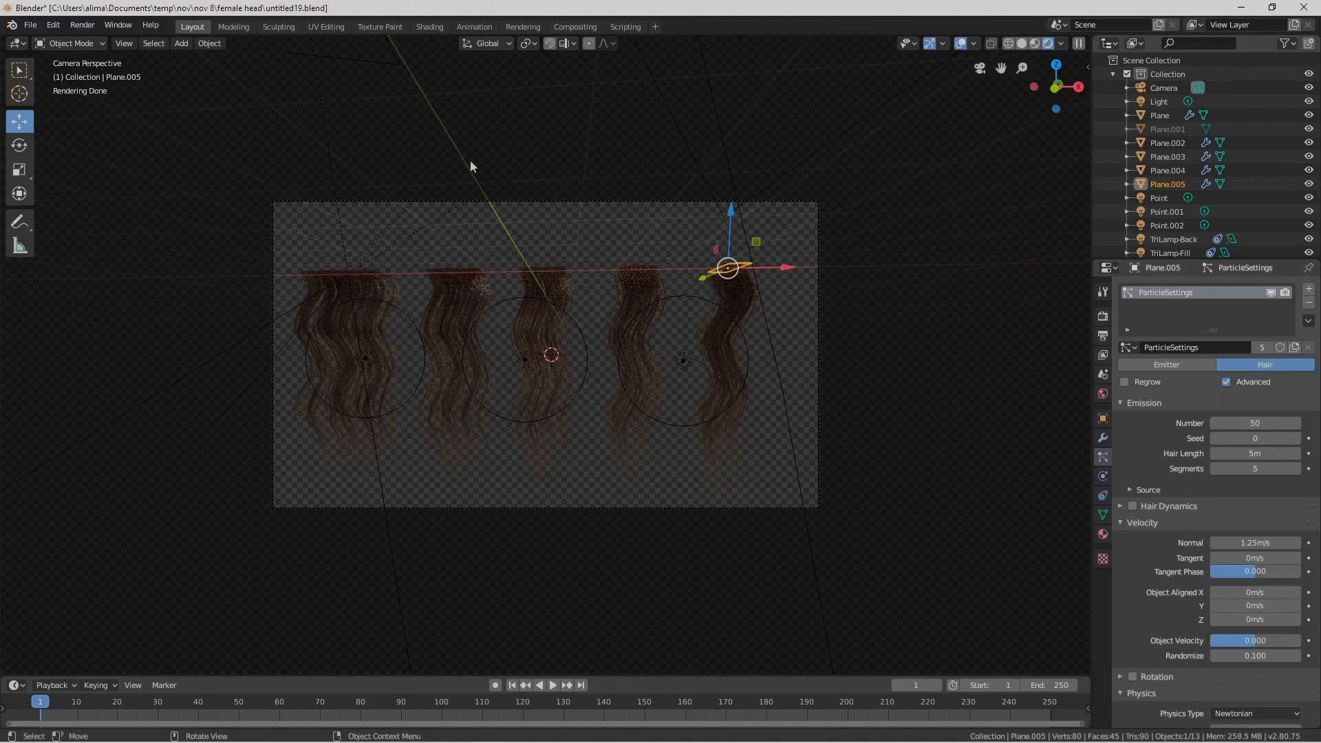
Render the image, save it as "thinner hiar.png" in the pictures folder and close the render window
left_click(82, 25)
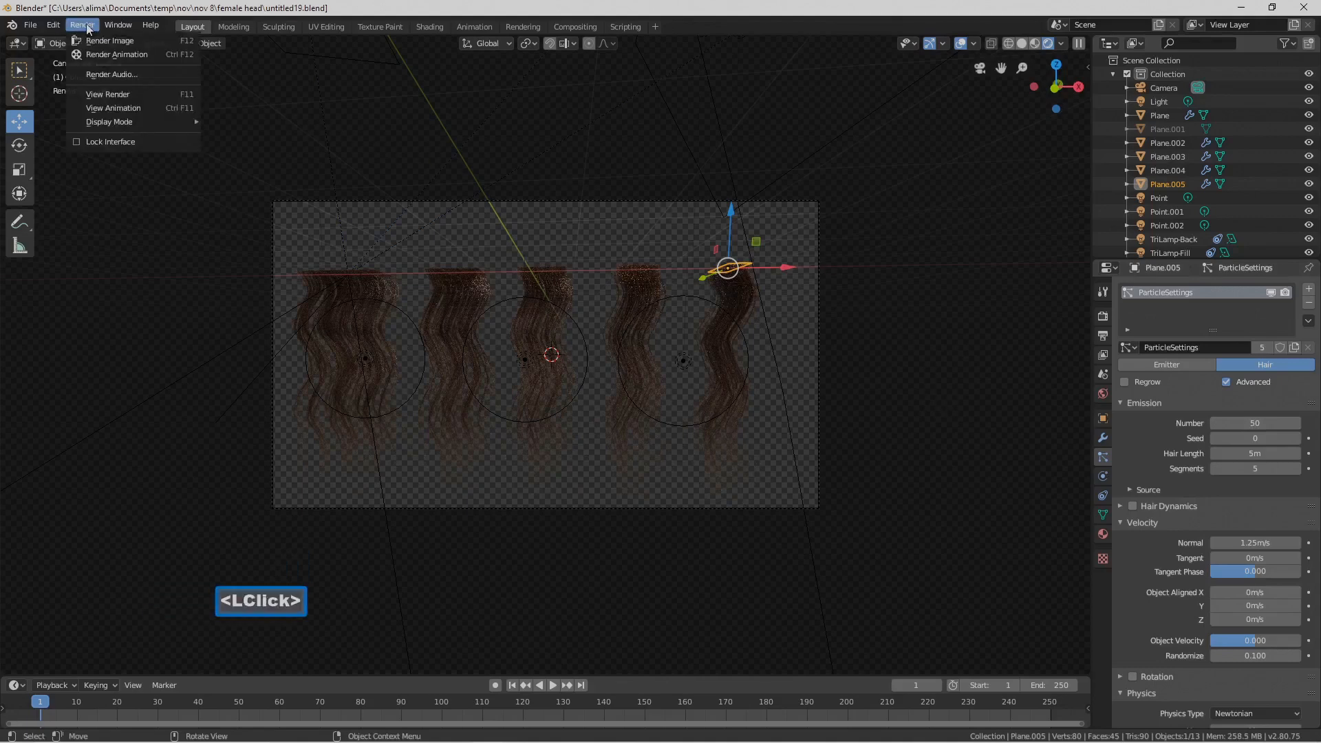
left_click(152, 41)
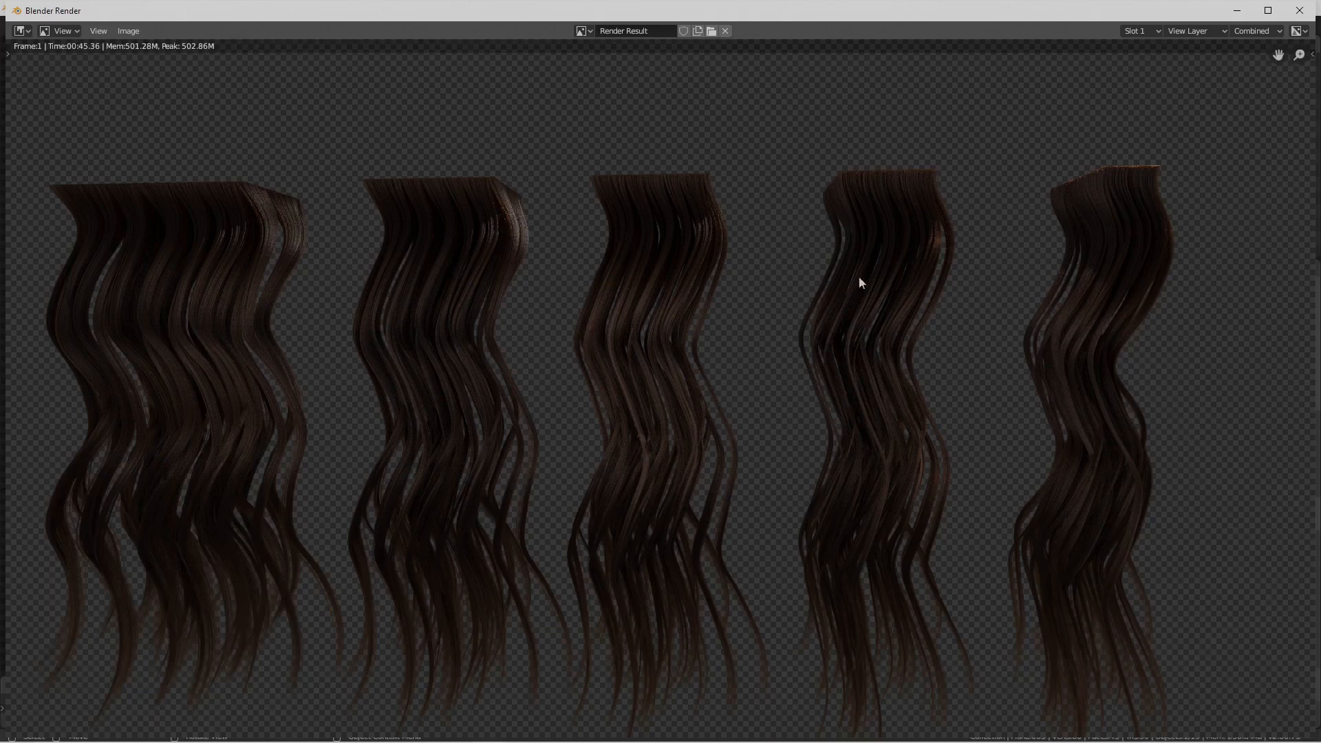
left_click(135, 33)
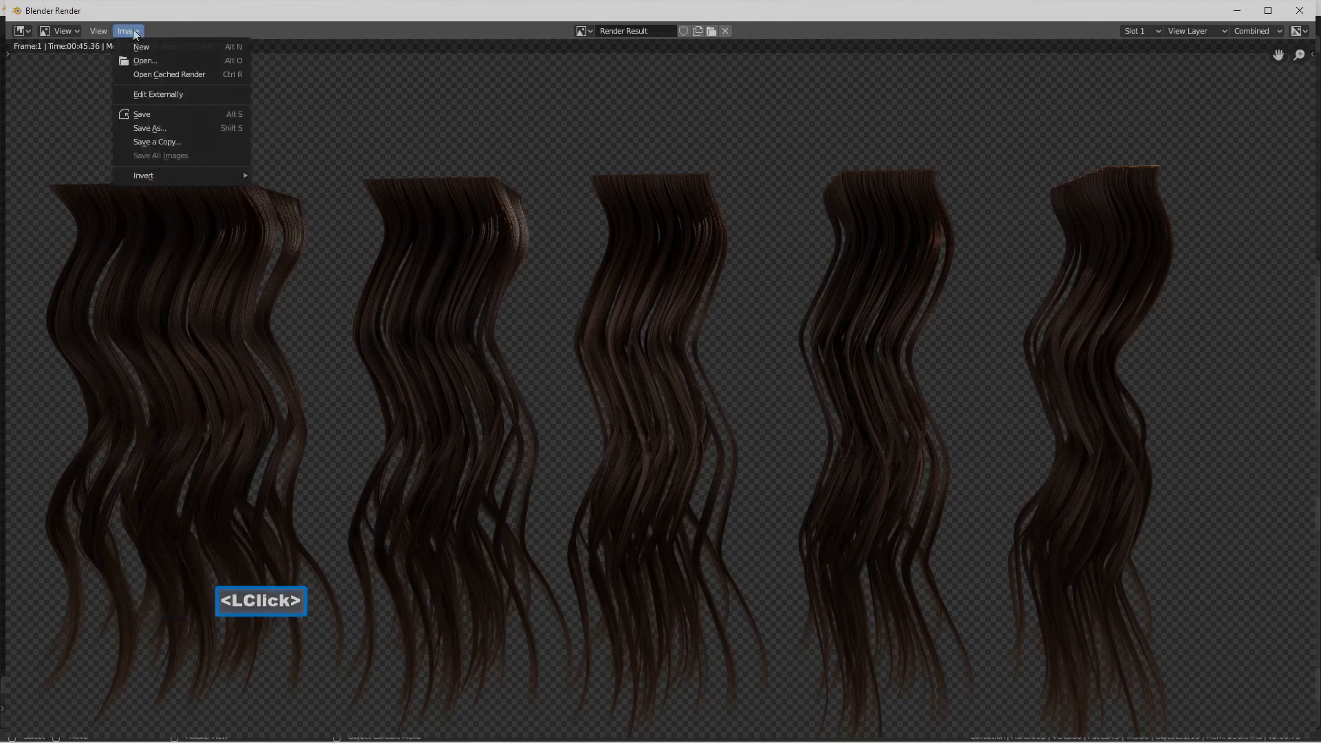
left_click(188, 127)
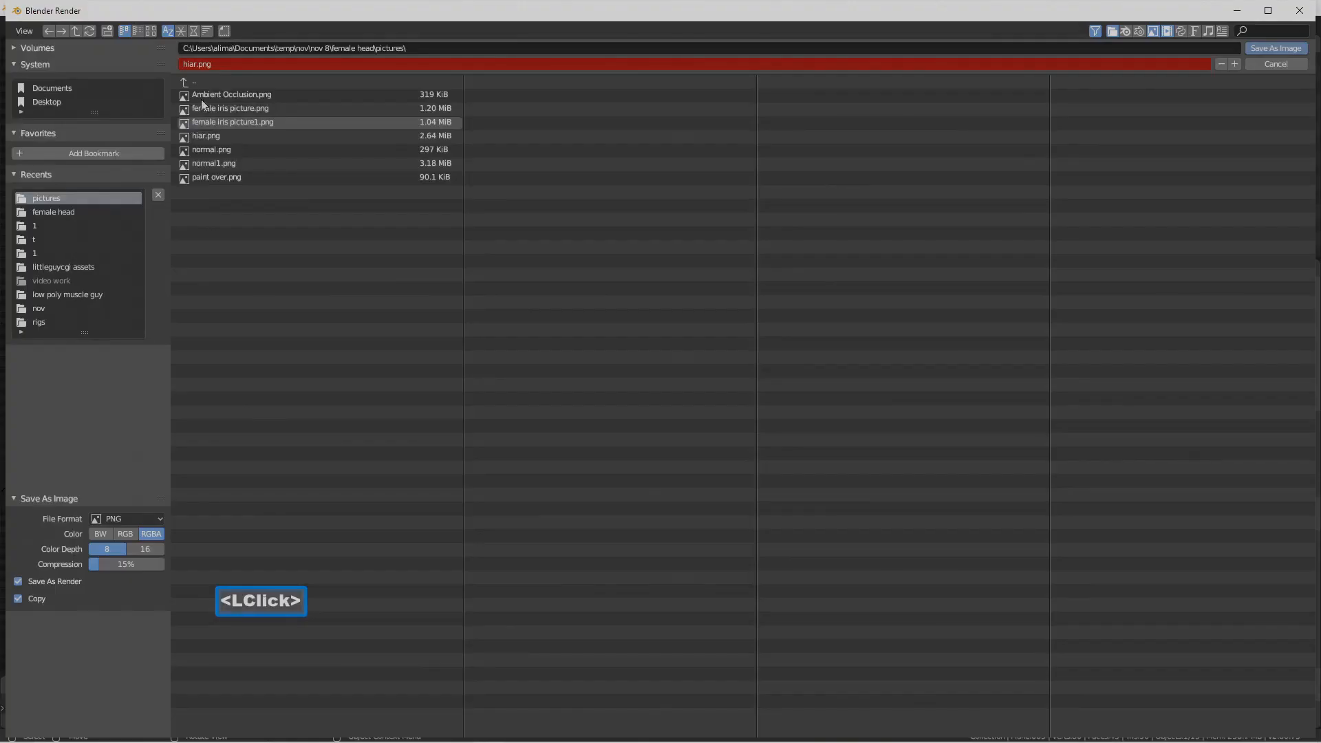
left_click(184, 65)
left_click(184, 66)
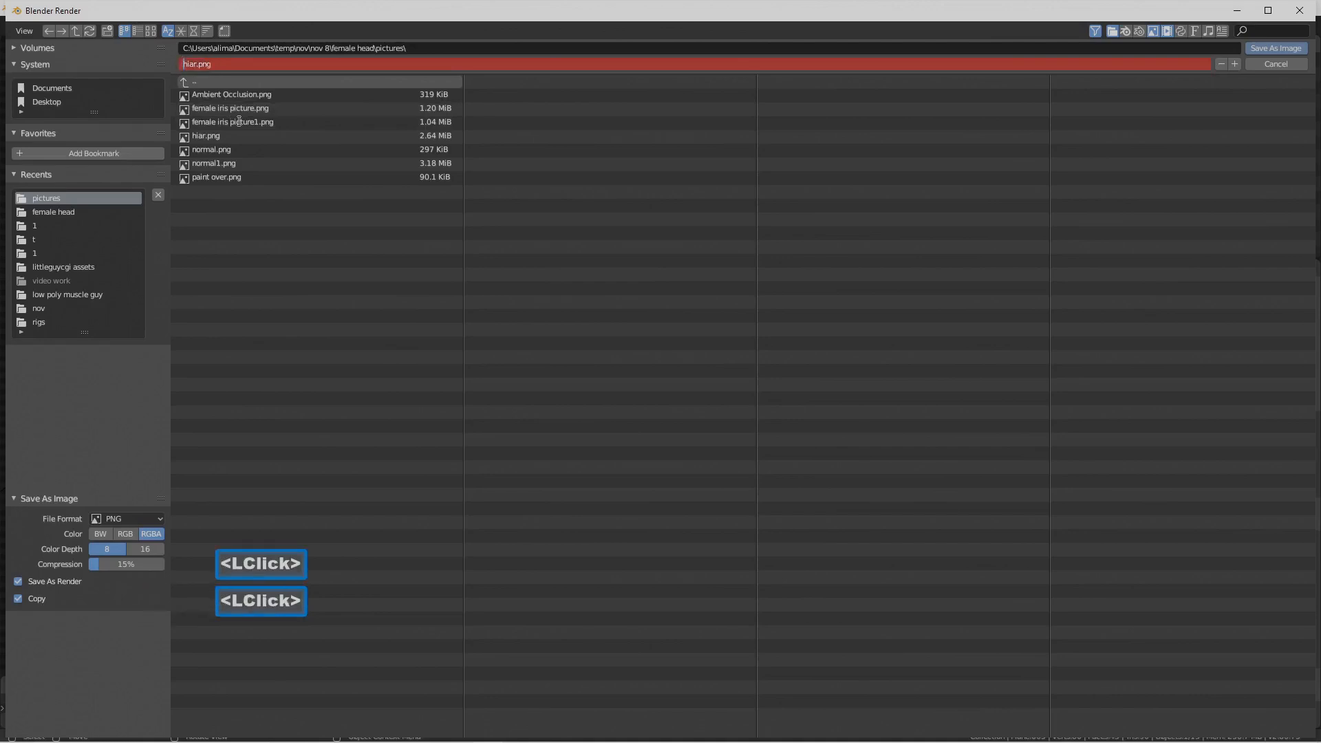
type("thinnere")
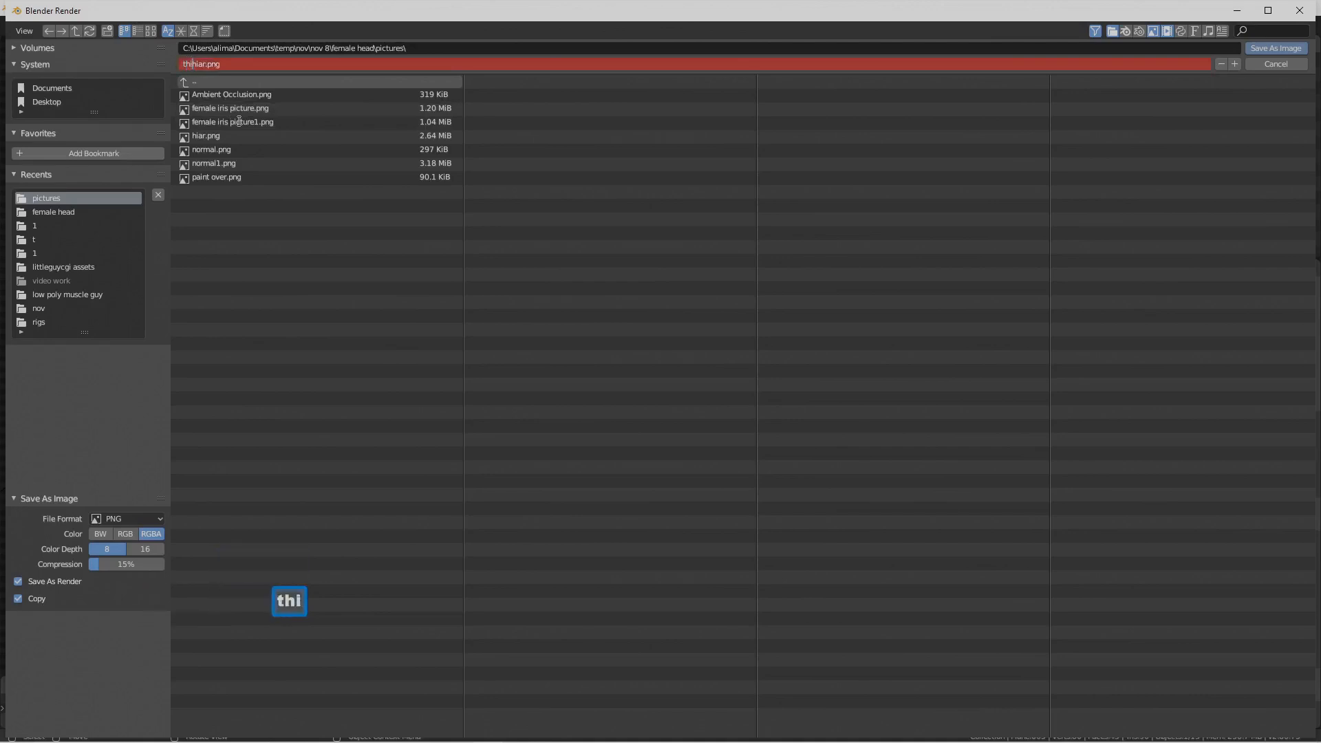
key("BackSpace")
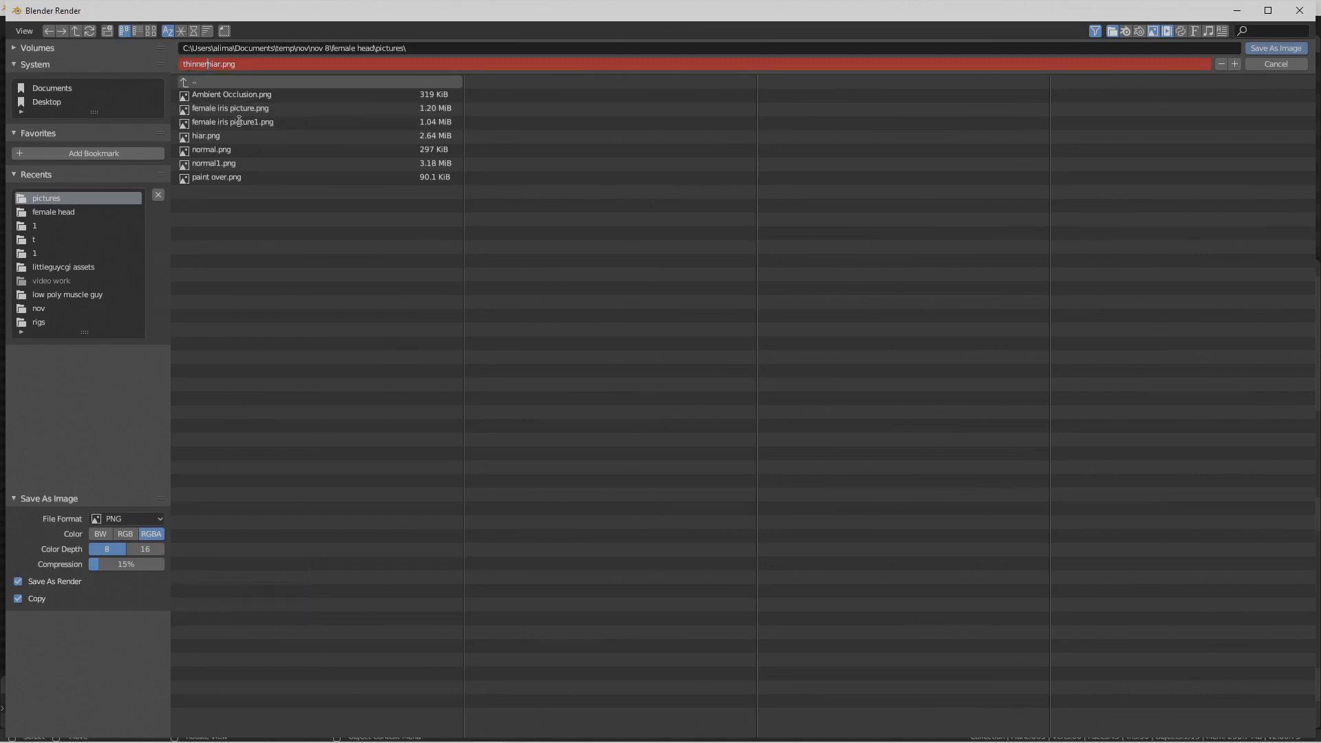
left_click(631, 69)
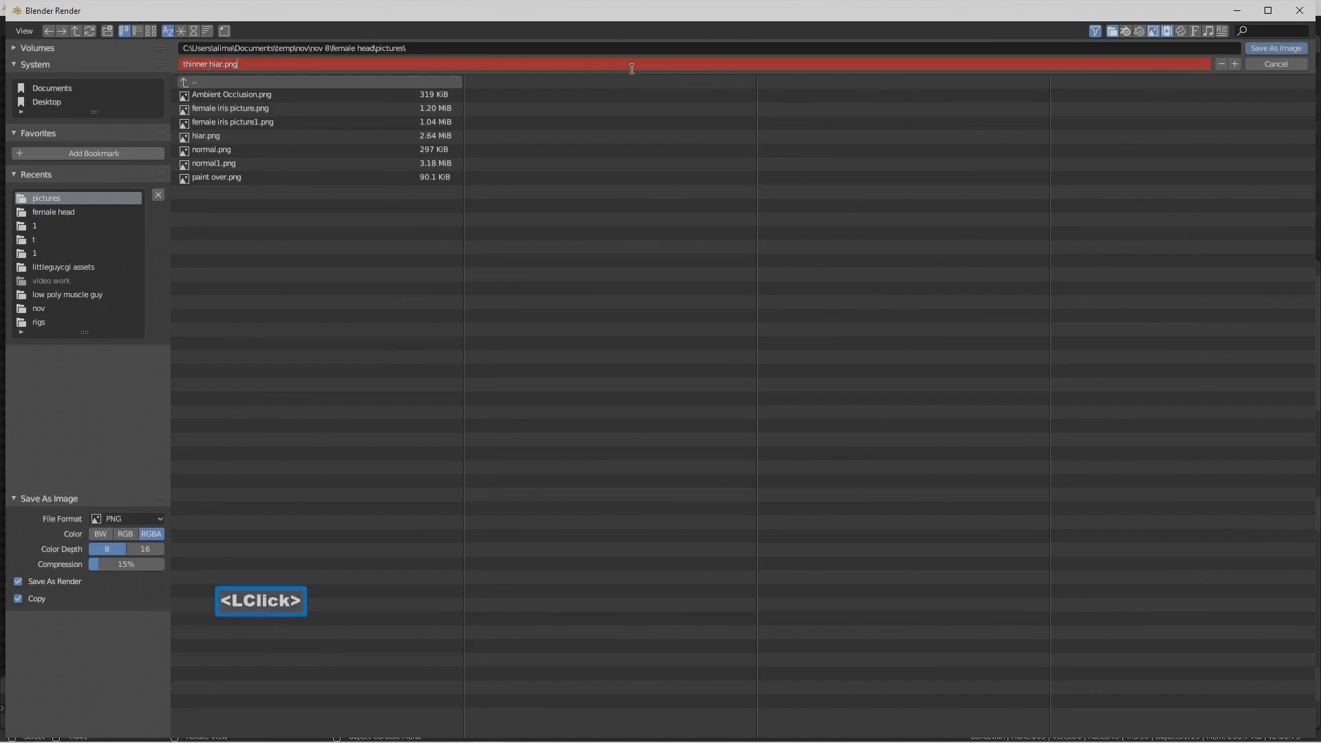
left_click(1296, 50)
left_click(1297, 54)
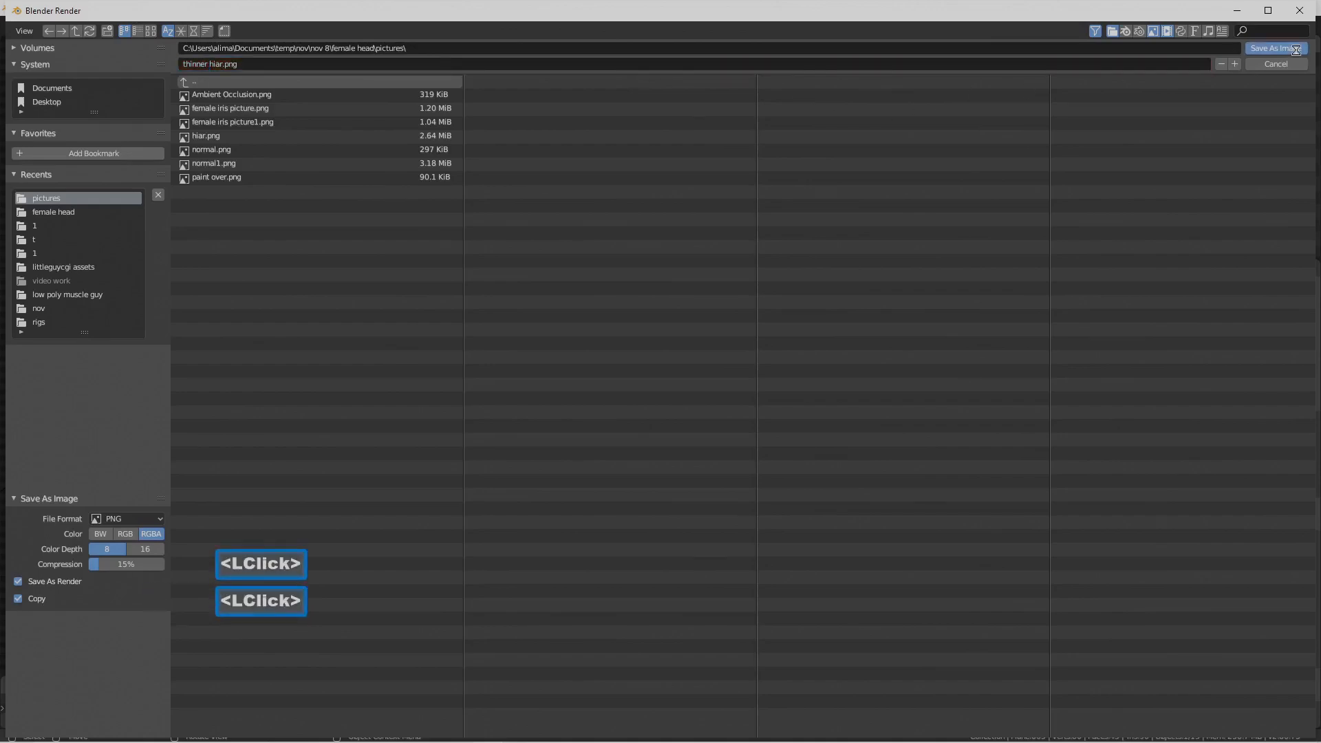
left_click(1301, 13)
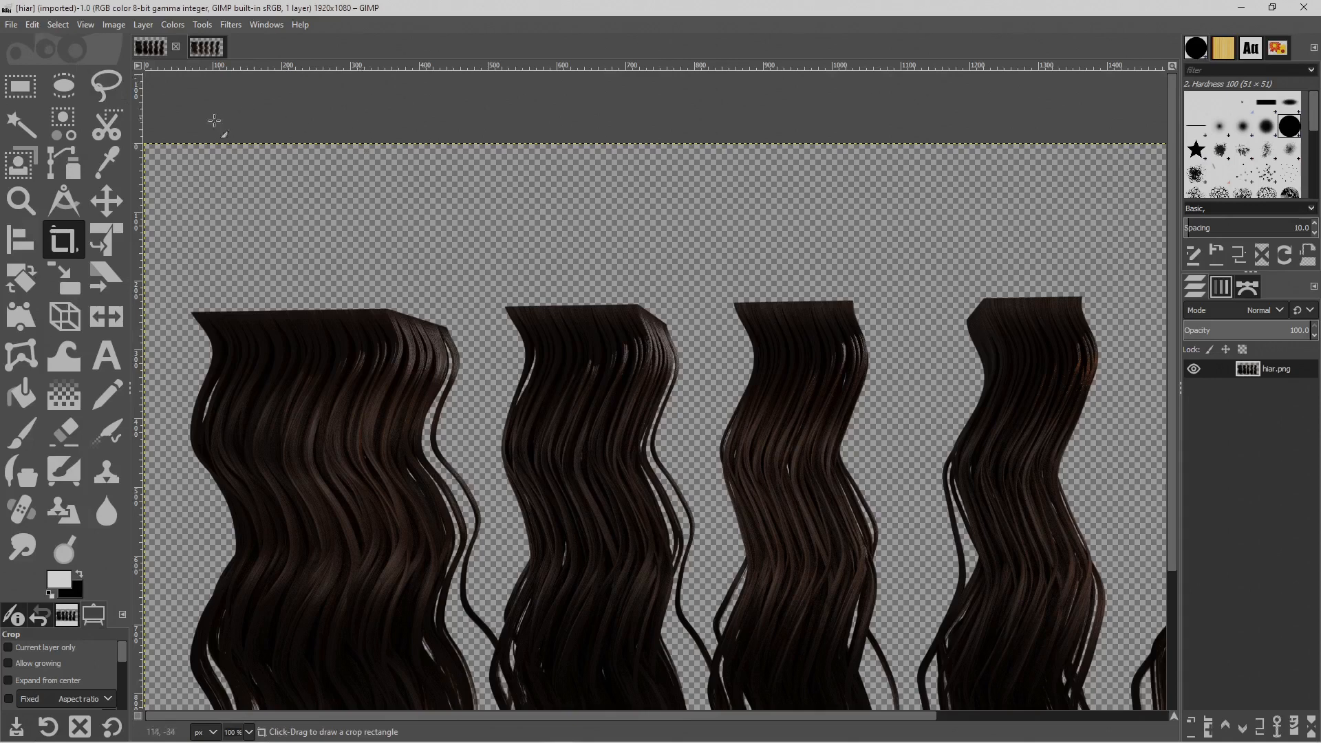
left_click(13, 26)
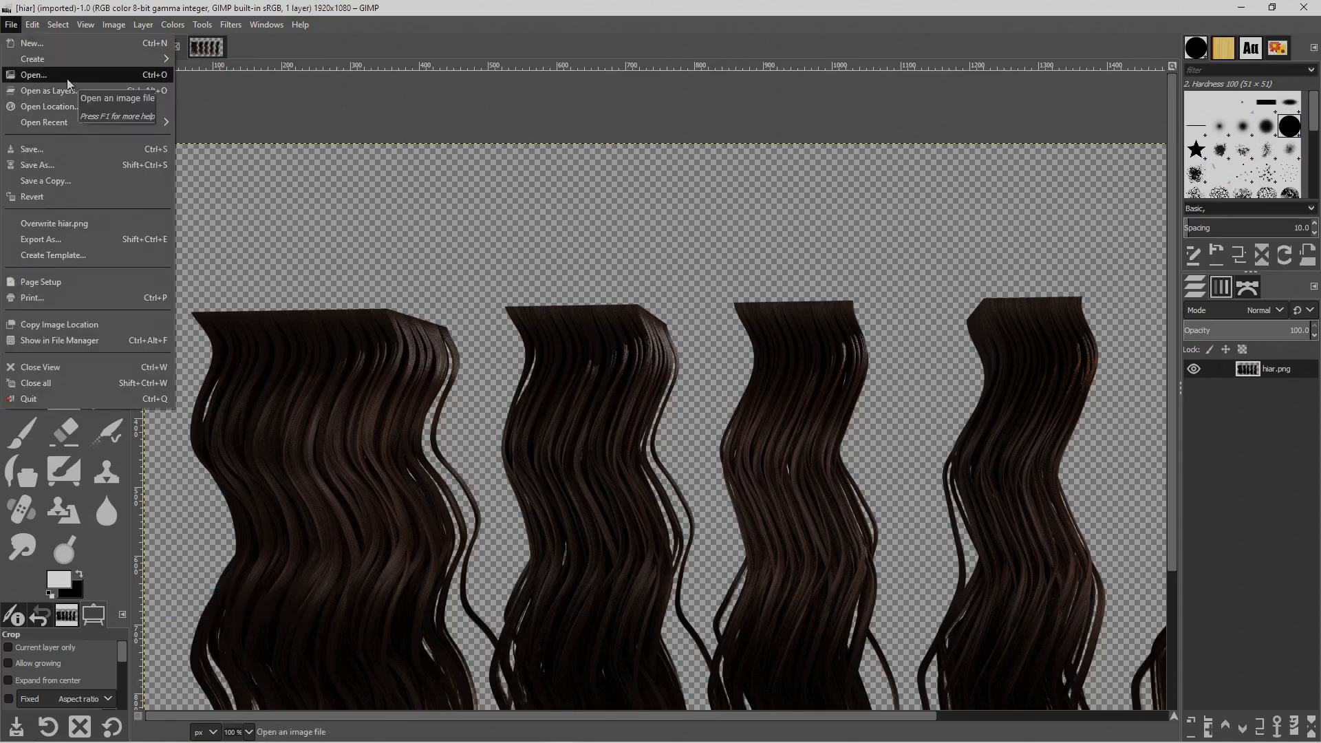
left_click(359, 115)
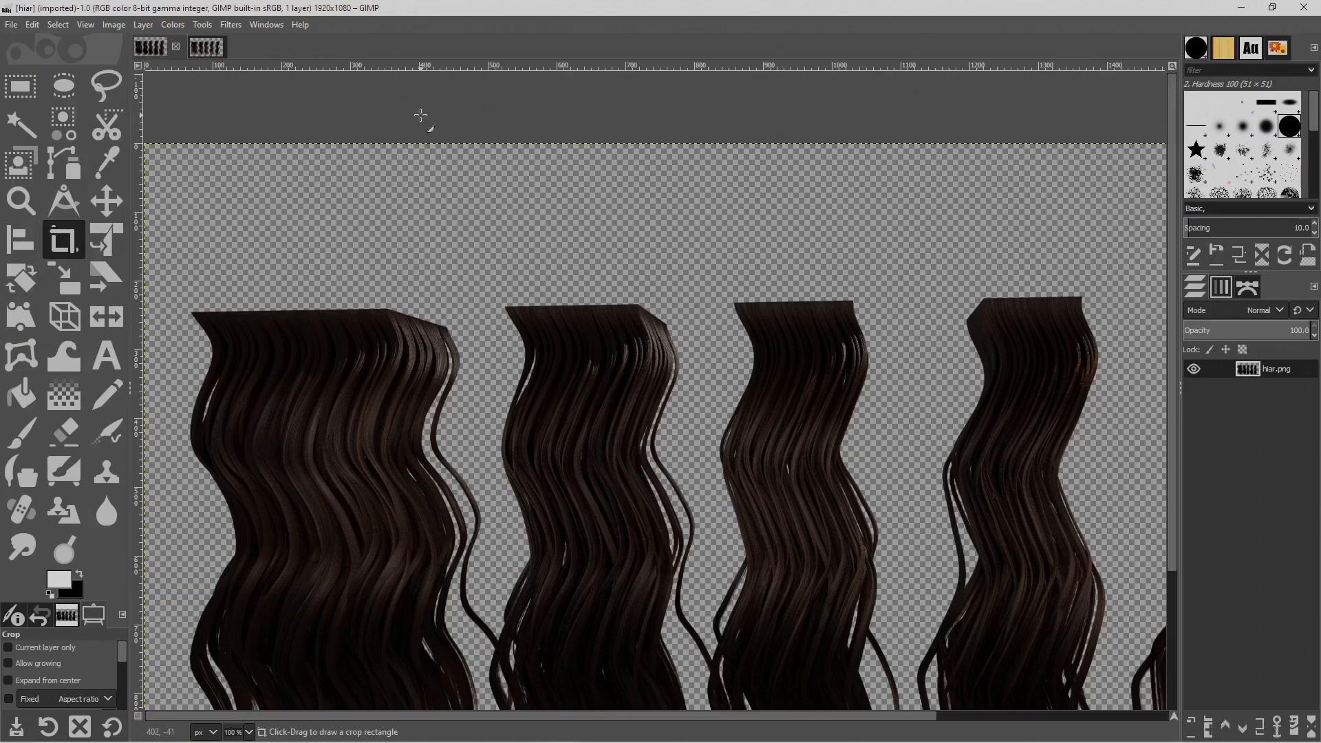
left_click(157, 51)
left_click(205, 48)
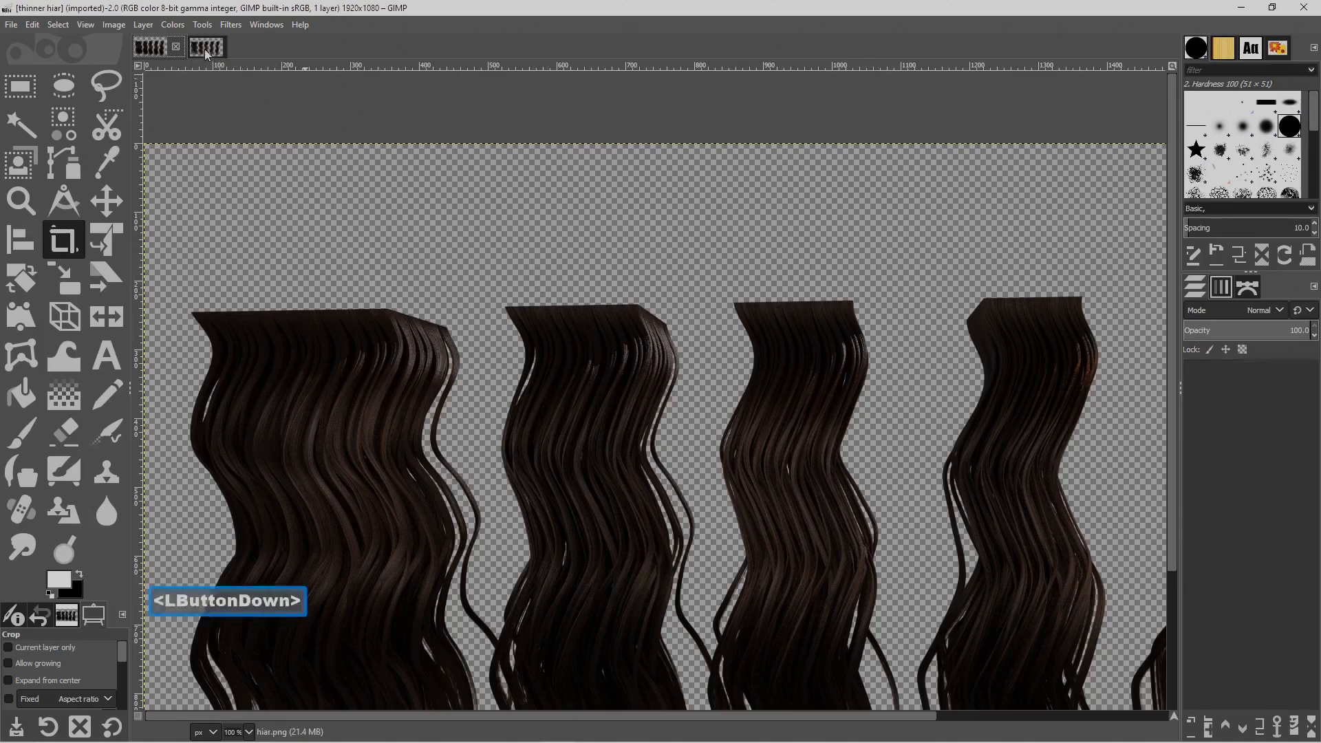
left_click(151, 49)
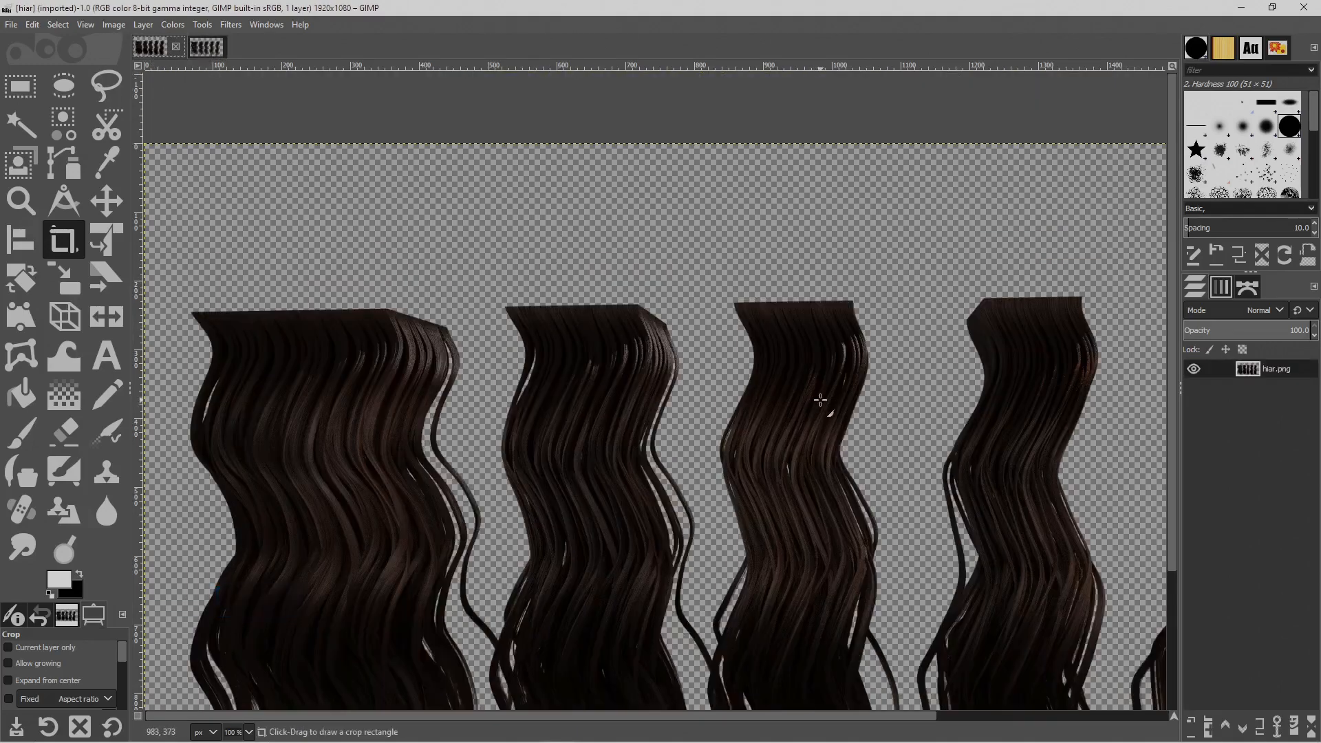
Duplicate the hiar.png layer in the dense hair image
scroll(880, 393, "down", 1, "ctrl")
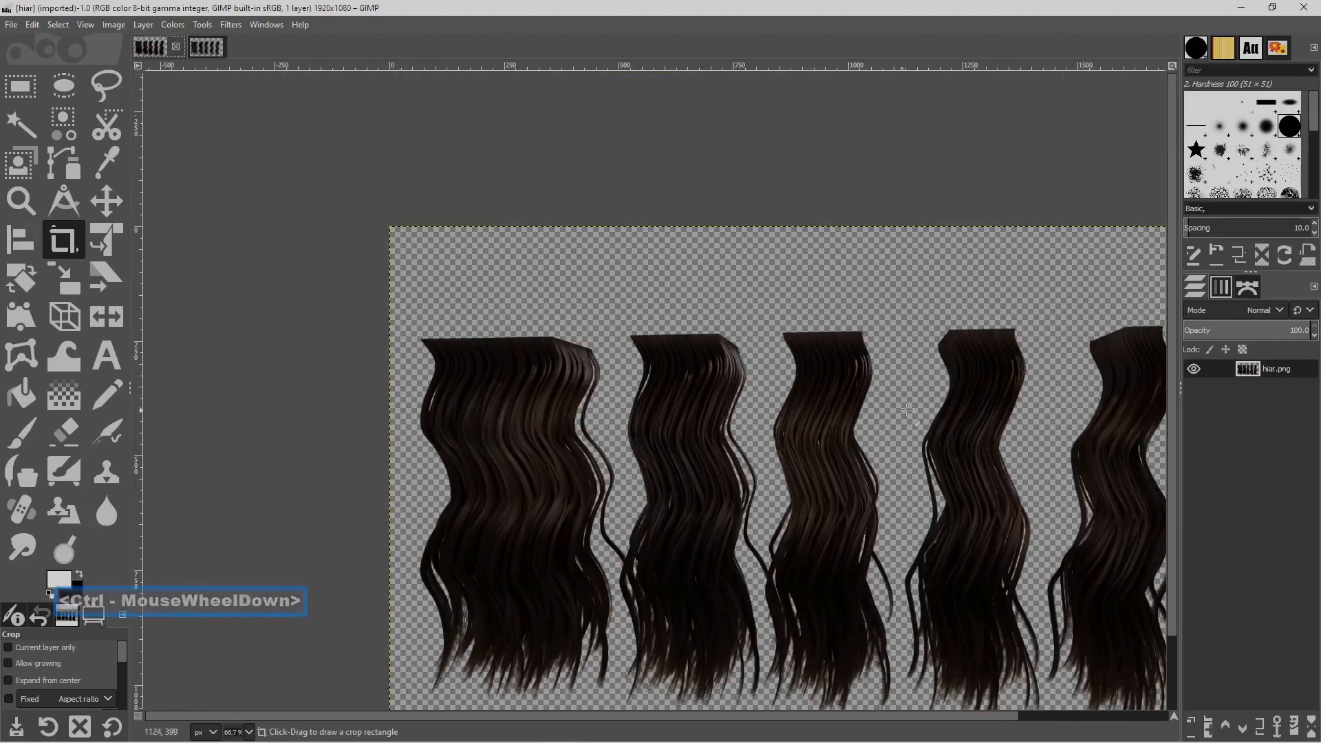
middle_click_drag(895, 432, 822, 368)
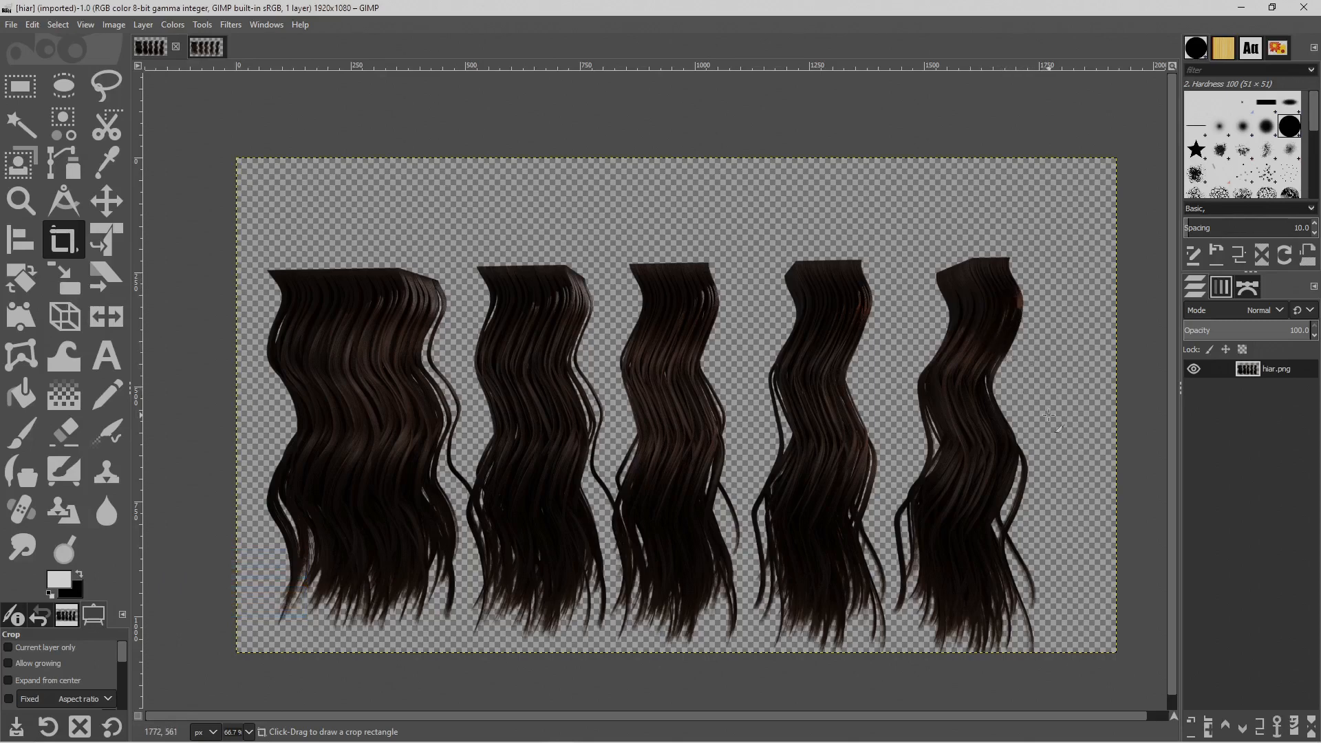
right_click(1273, 368)
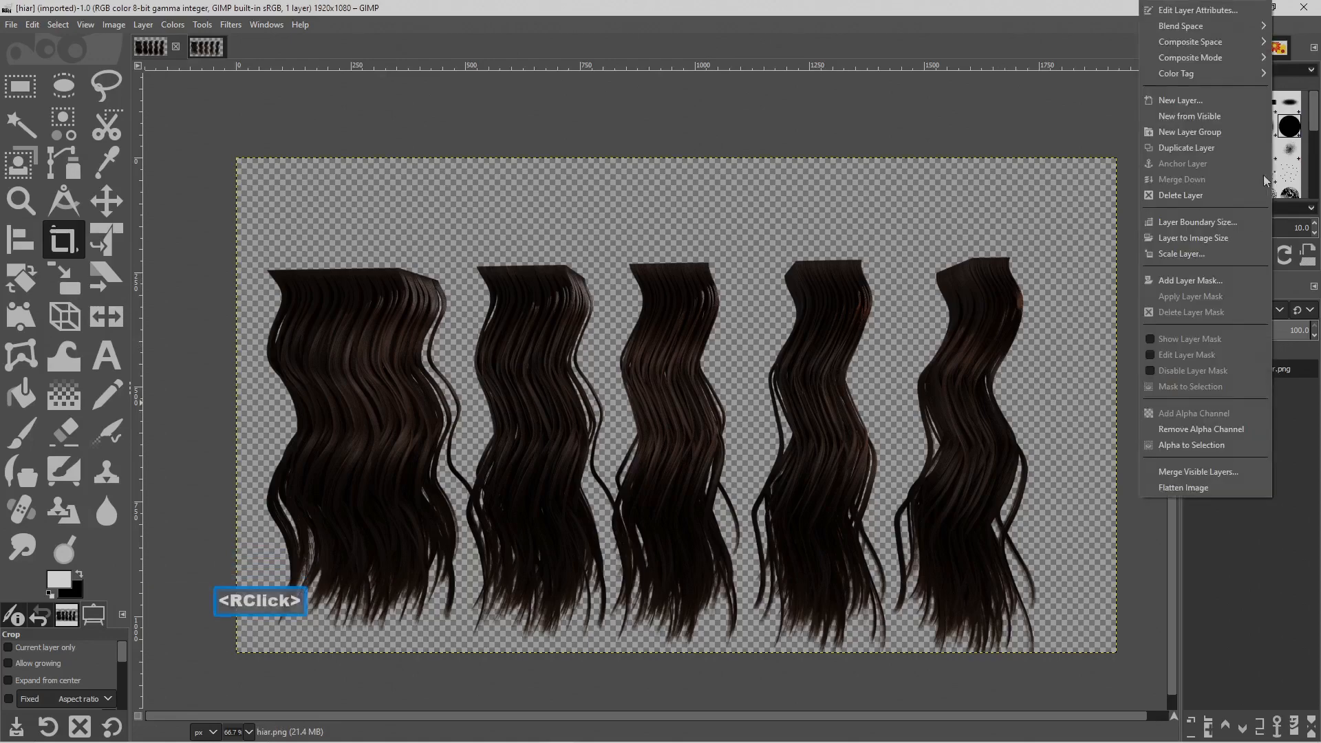
left_click(1247, 149)
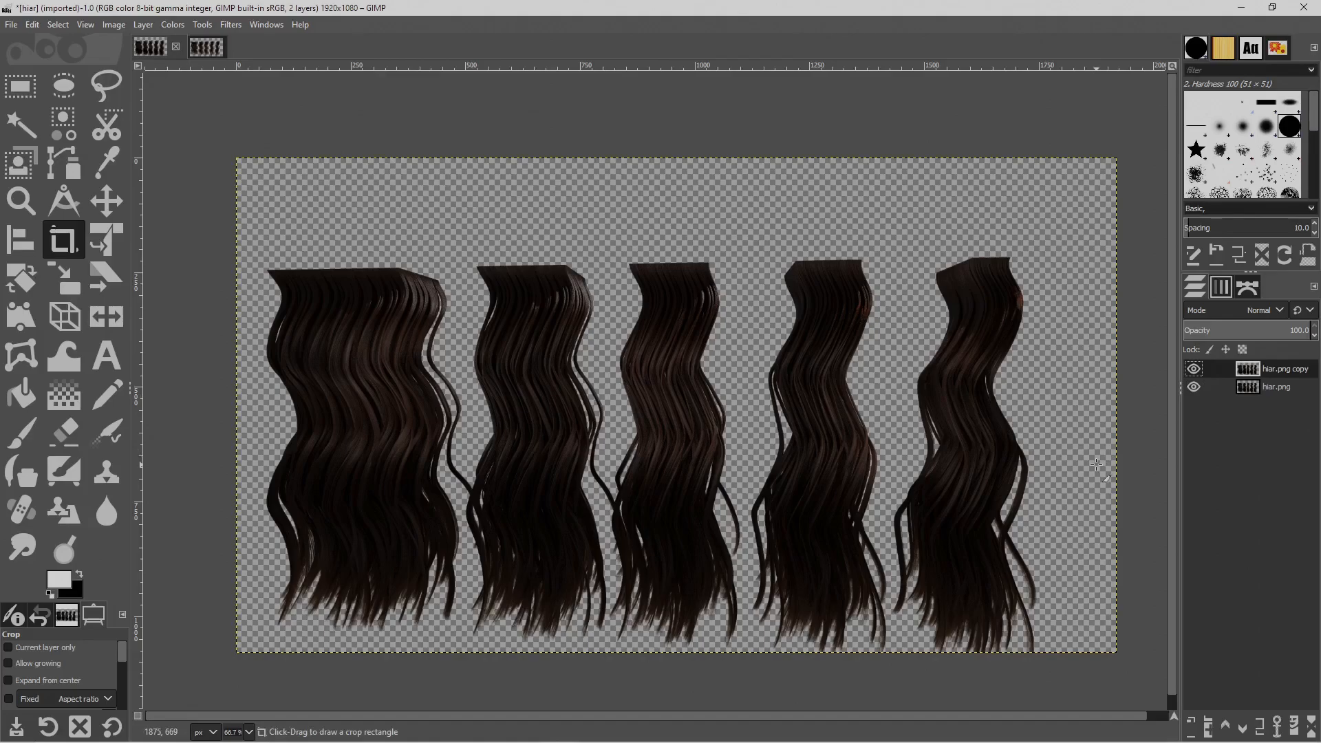
key("Pause")
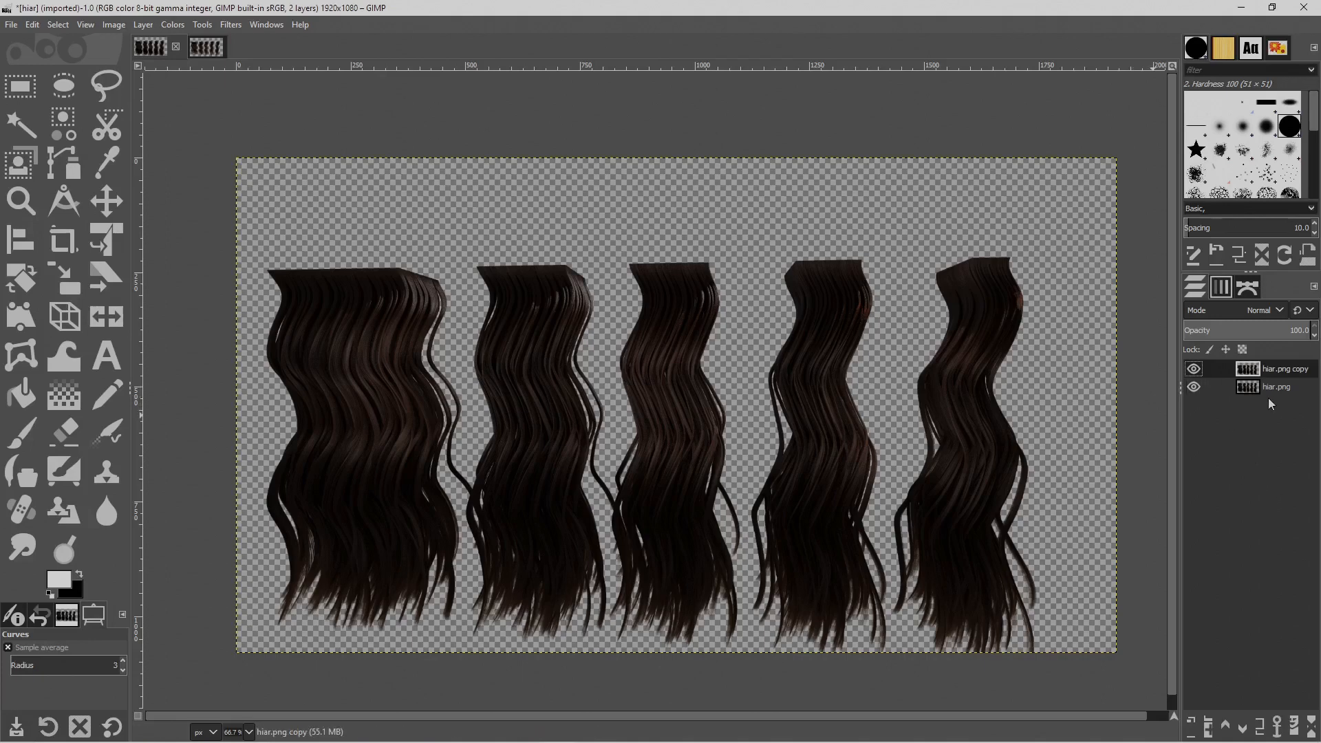
Hide the original hiar.png layer and make its copy the active layer
left_click(1216, 389)
left_click(1194, 388)
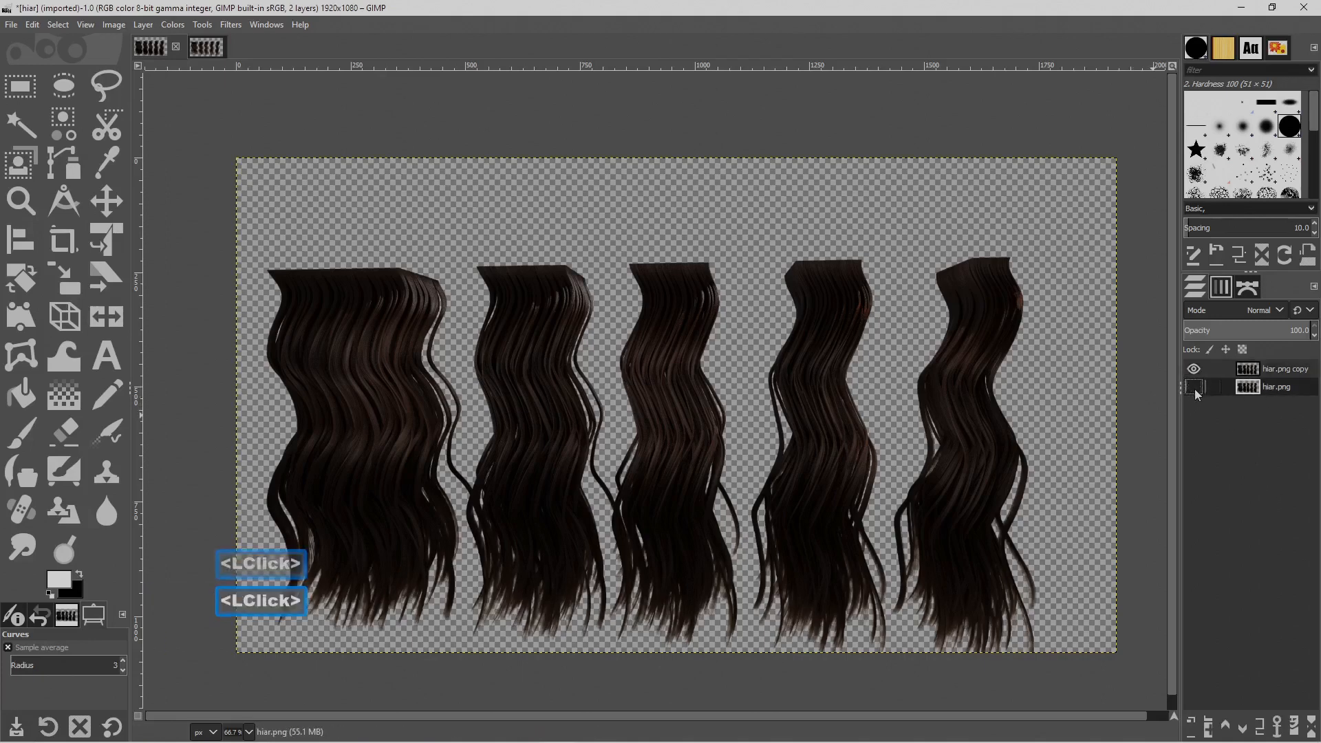
left_click(1282, 372)
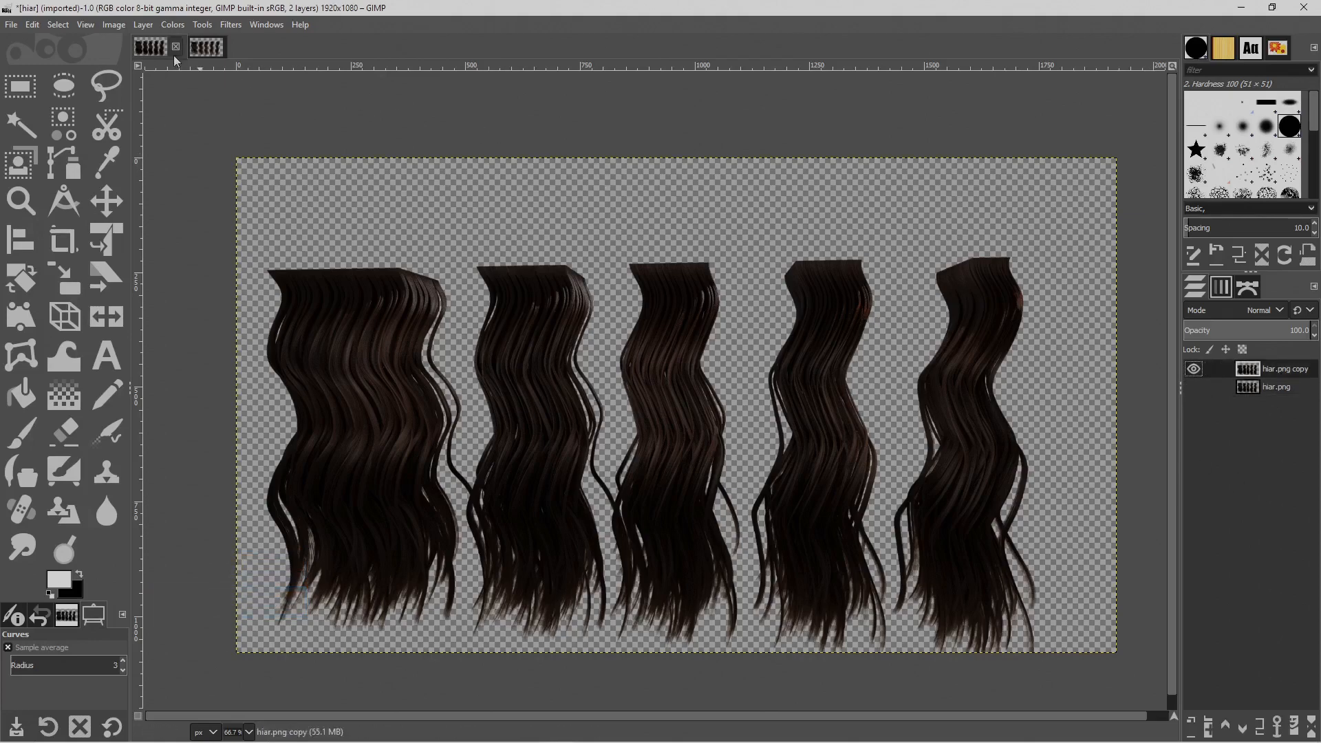
Brighten the copied hair layer with Curves, raising the Value curve's middle to input 106 and output 199
left_click(175, 27)
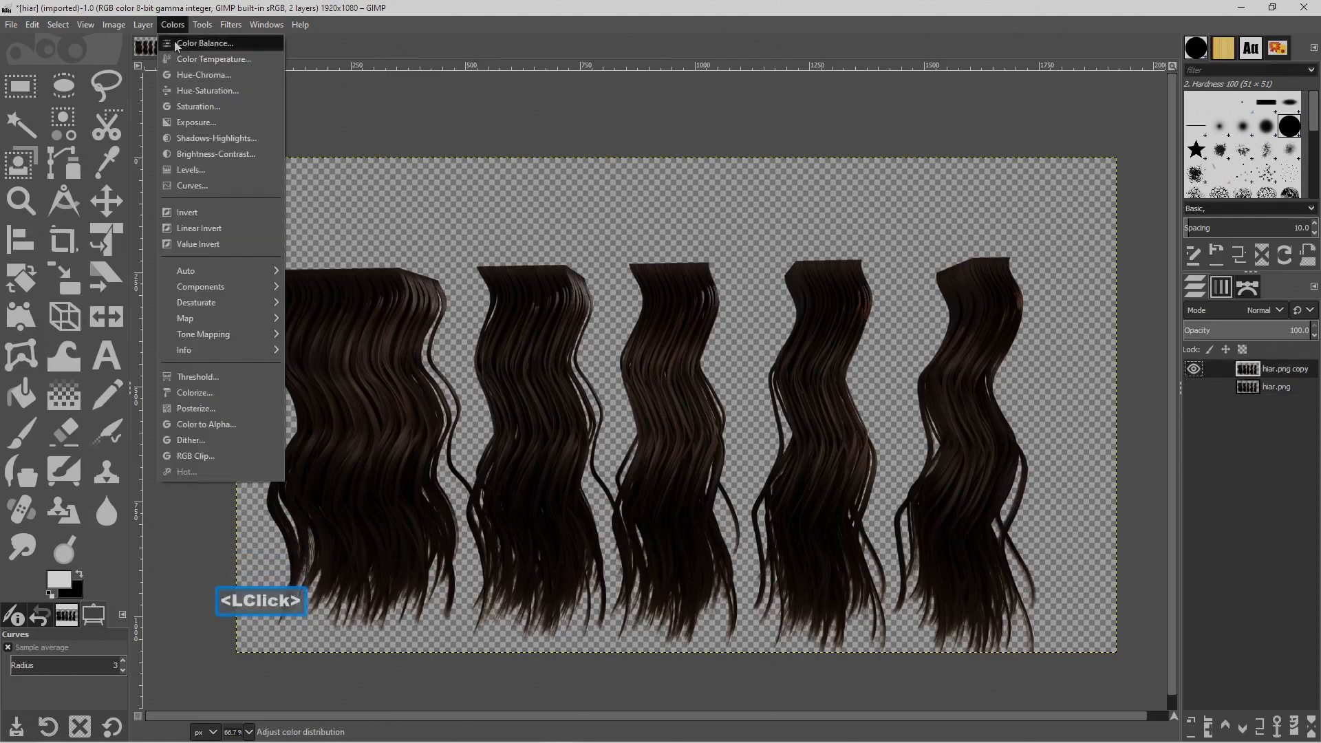
left_click(240, 186)
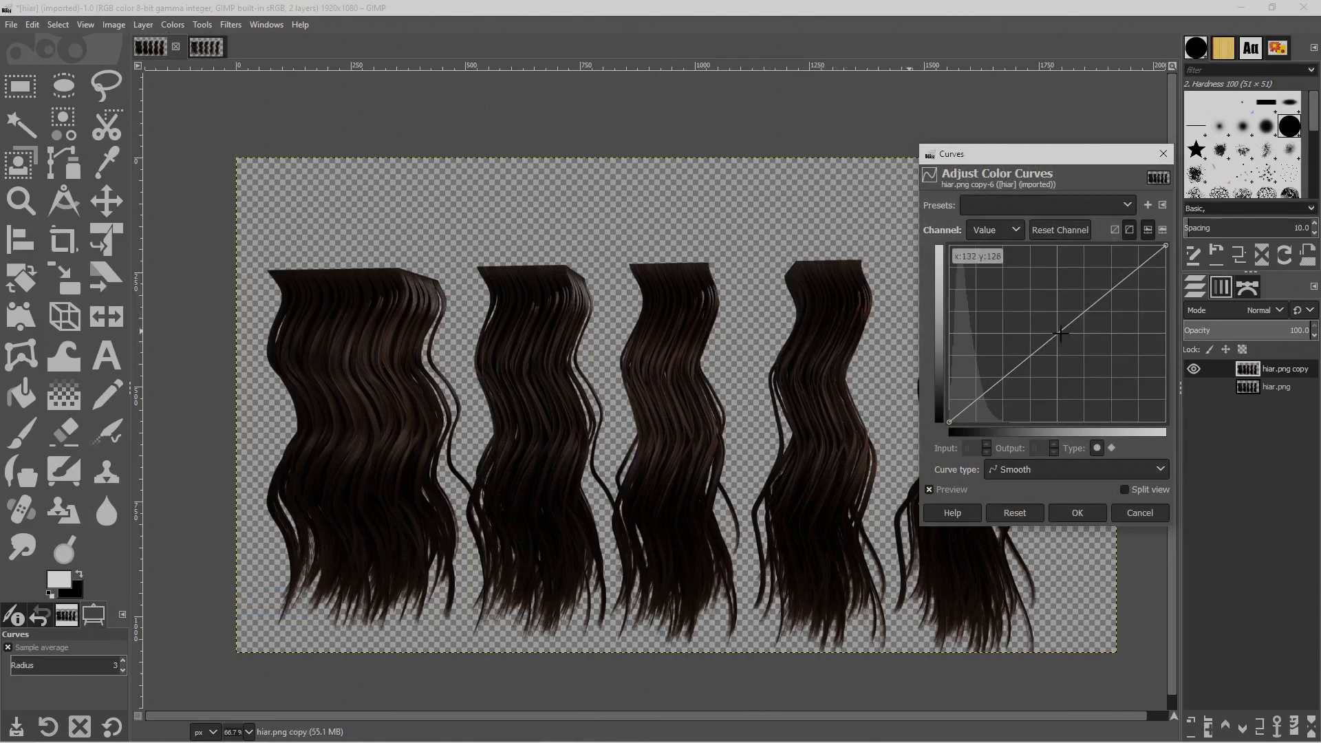
left_click_drag(1060, 333, 1038, 284)
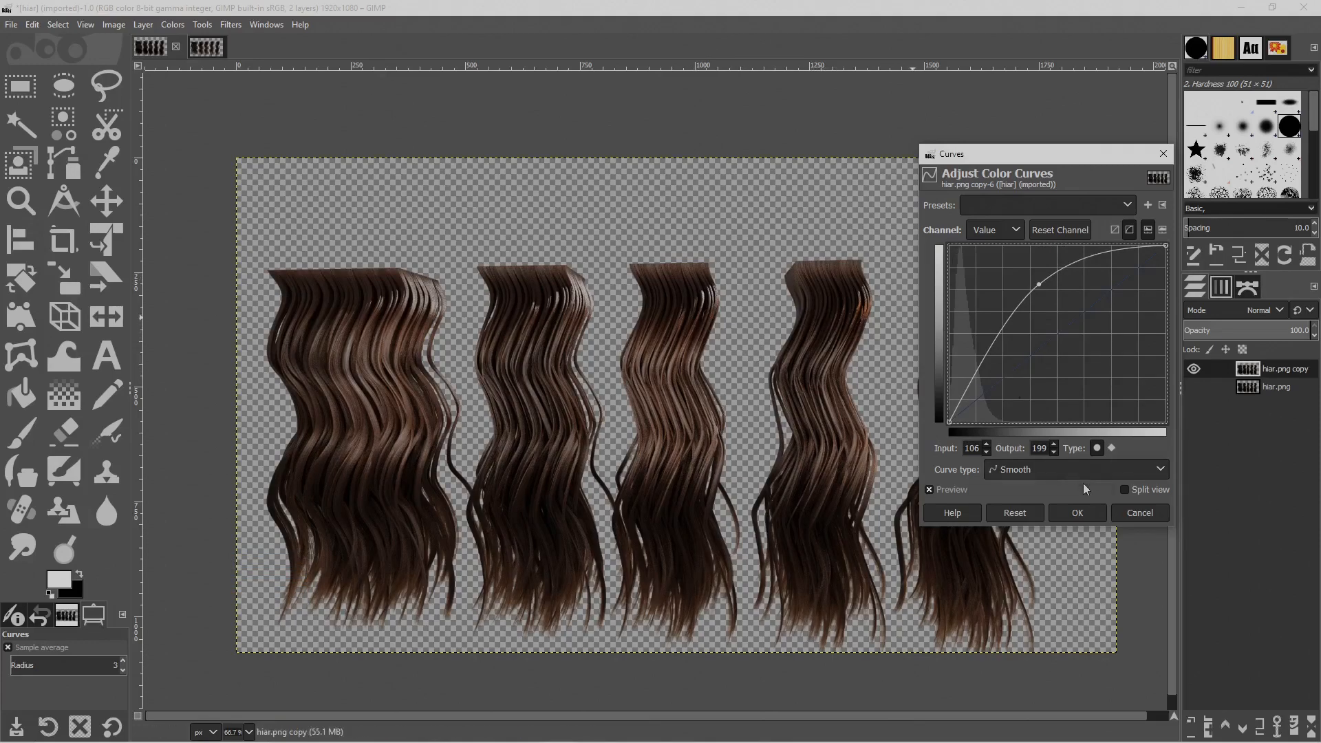
left_click(1078, 513)
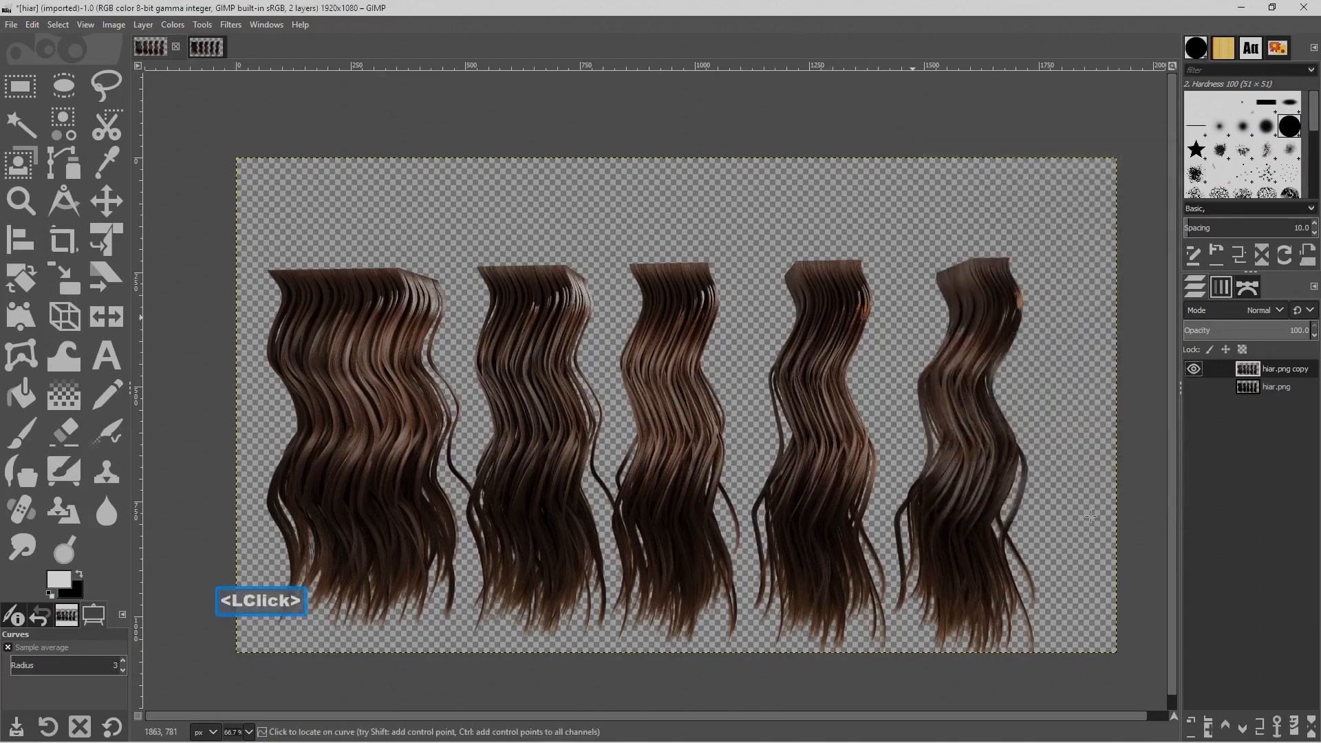
Show the original hair layer again and toggle the brightened copy's visibility to compare both, leaving the copy shown
left_click(1195, 386)
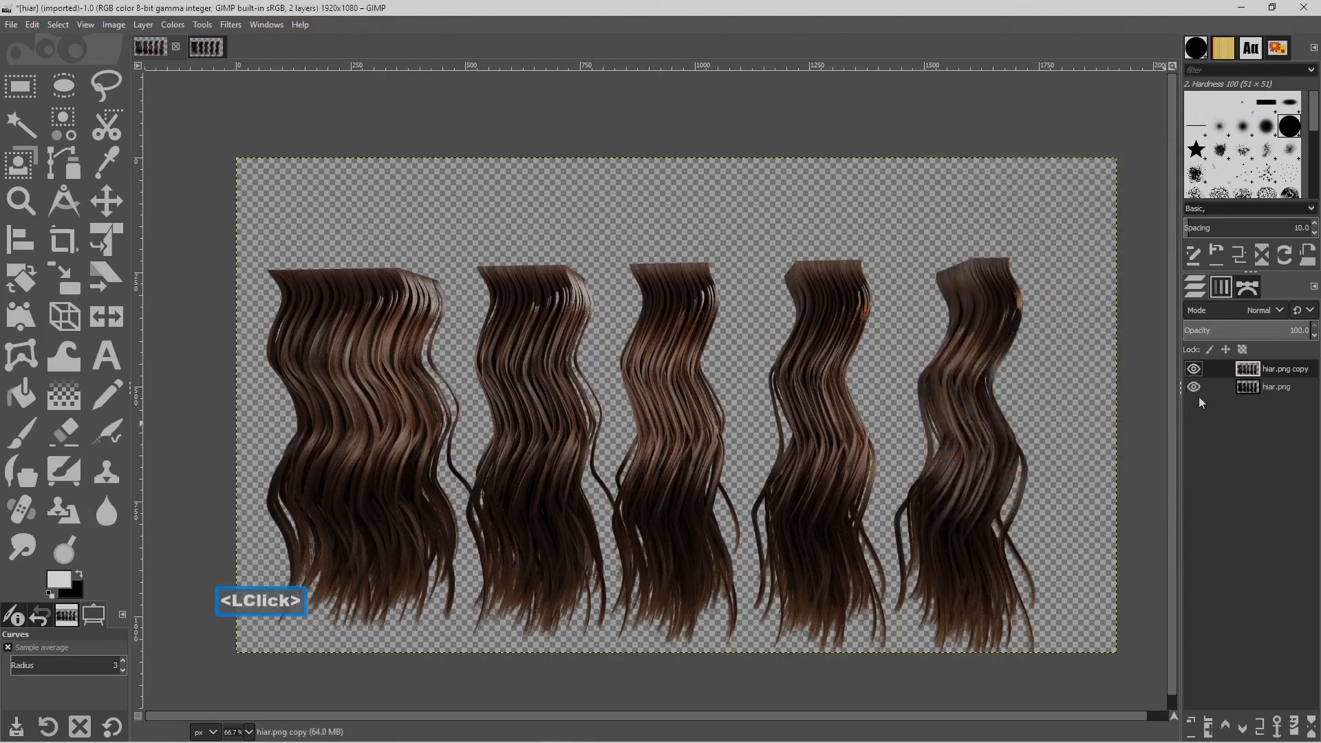
left_click(1194, 369)
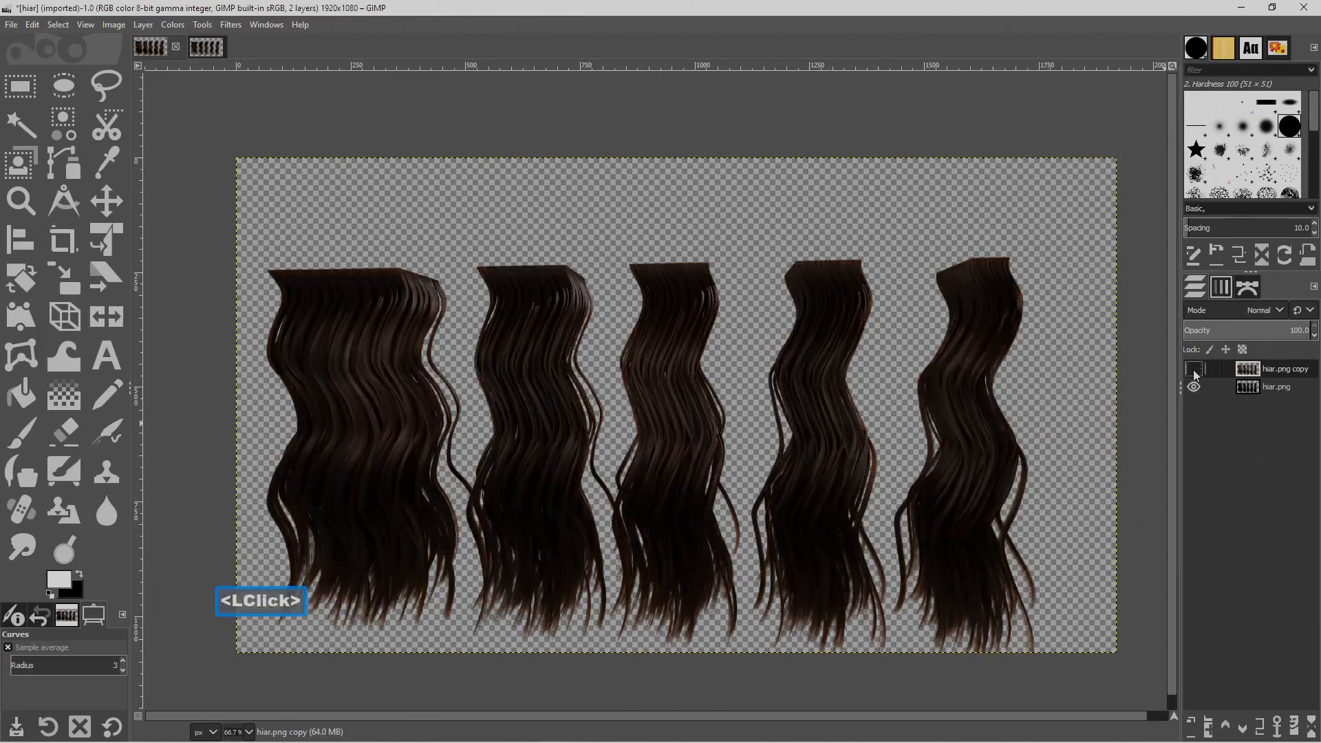
left_click(1194, 370)
left_click(1194, 370)
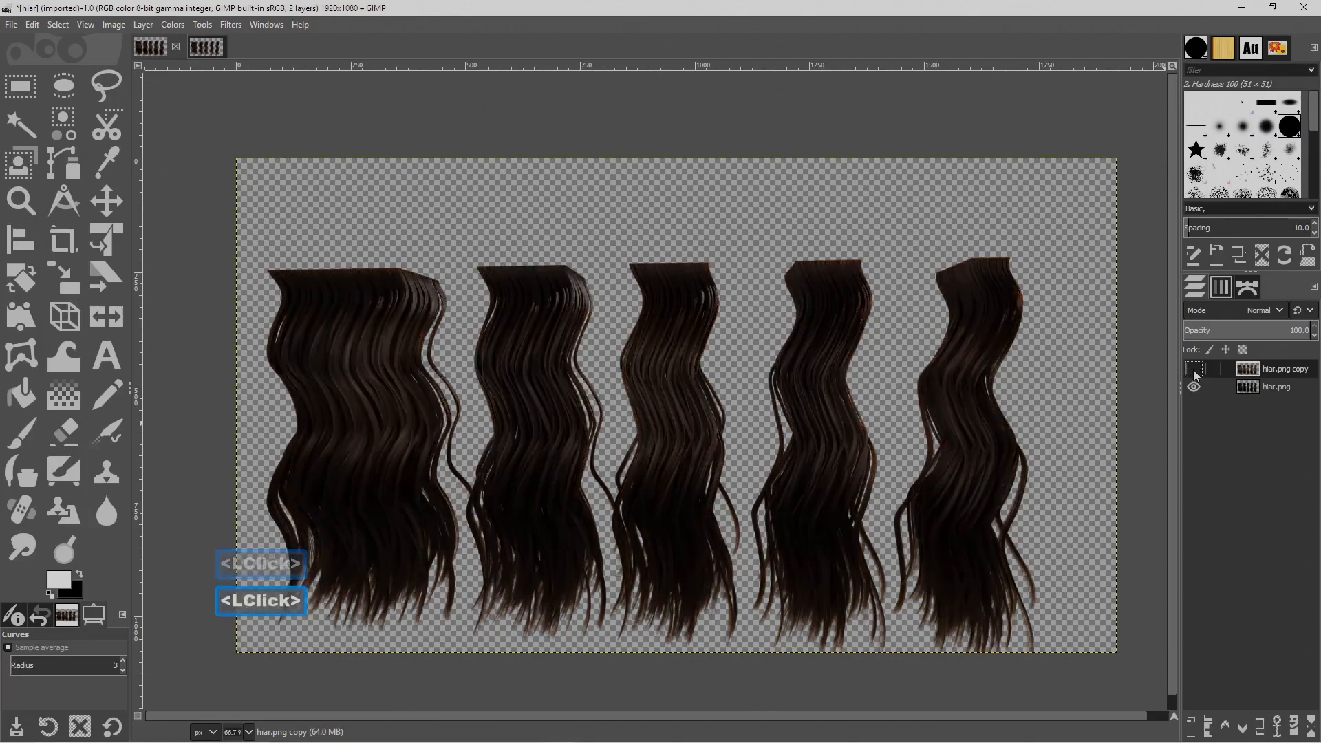
left_click(1194, 369)
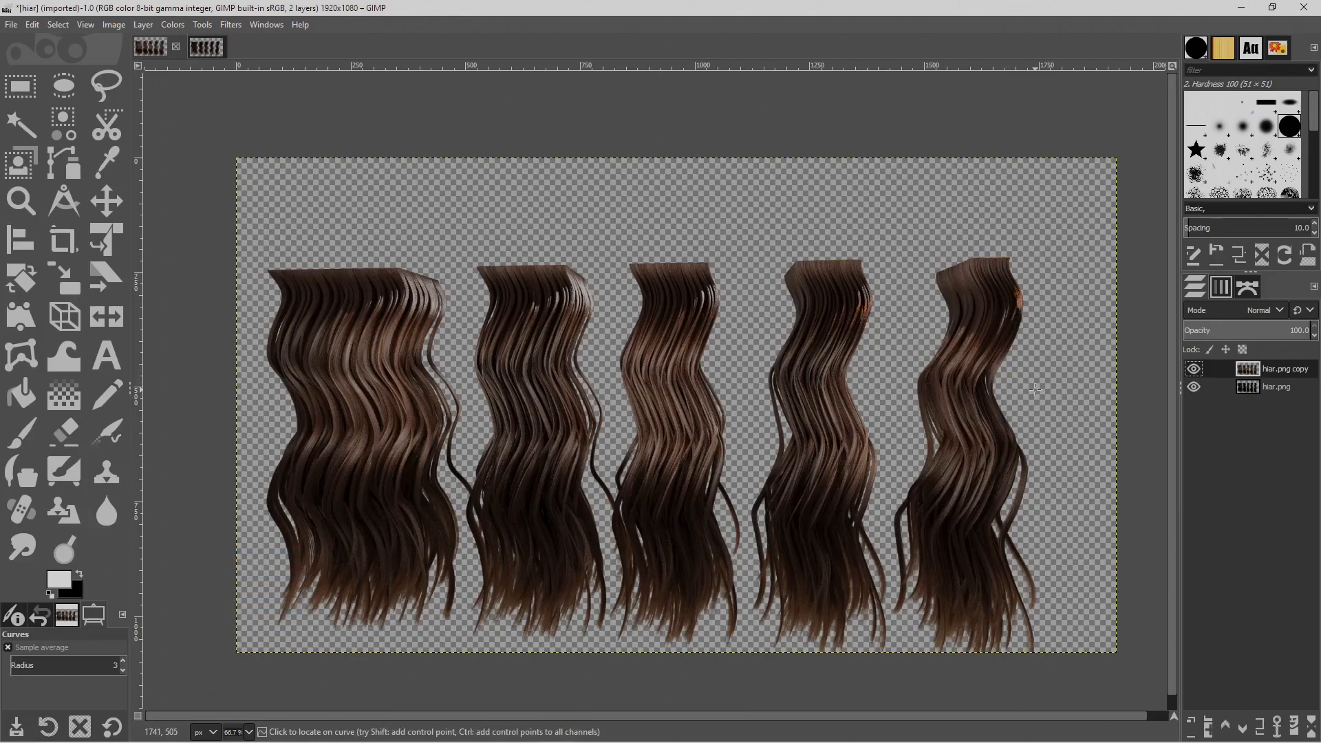
key("Pause")
Export the brightened image as hair.png in the pictures folder with the default PNG options
left_click(13, 25)
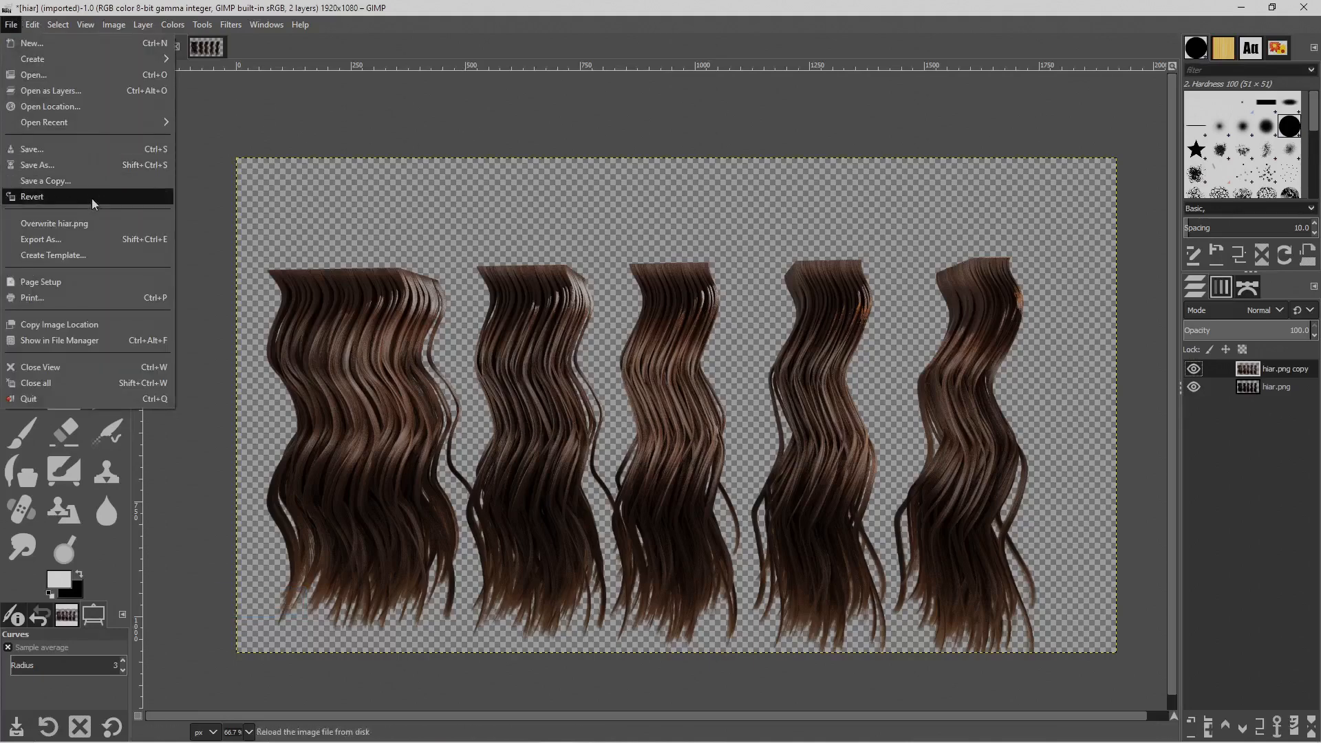
left_click(98, 238)
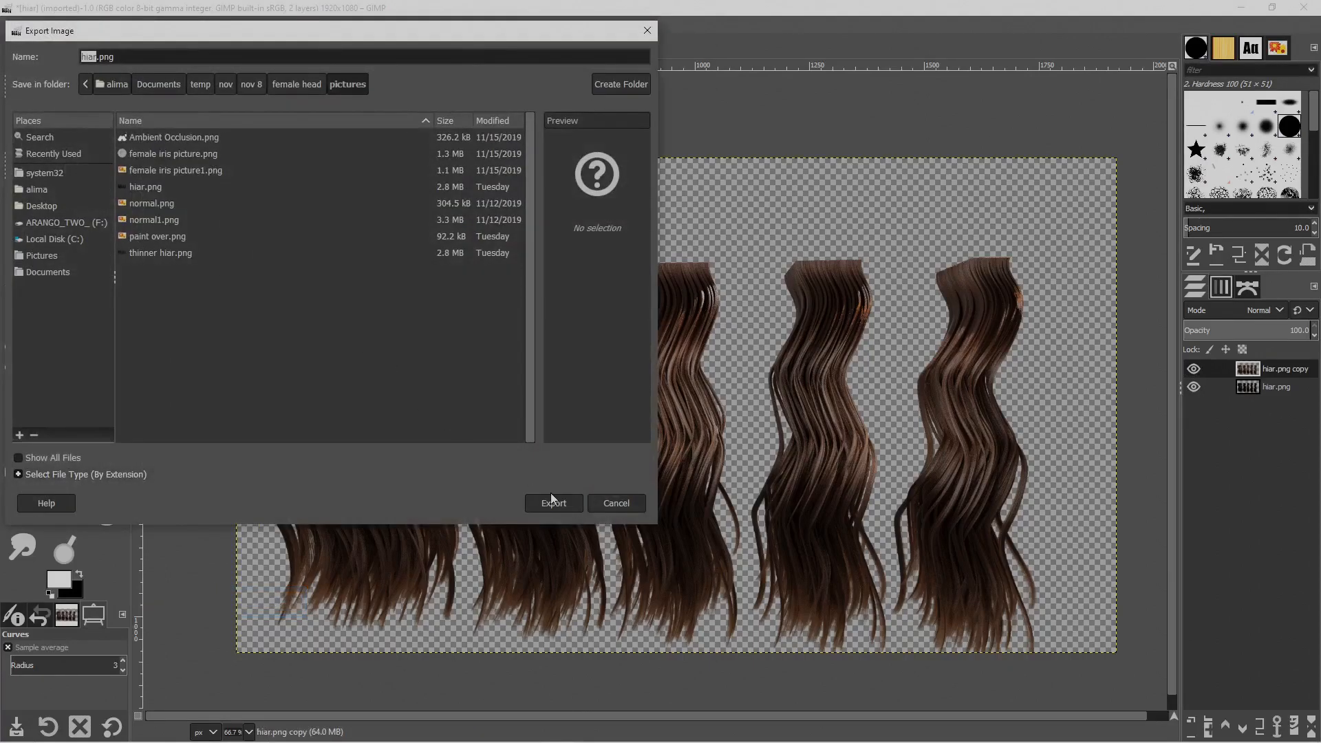
left_click(96, 57)
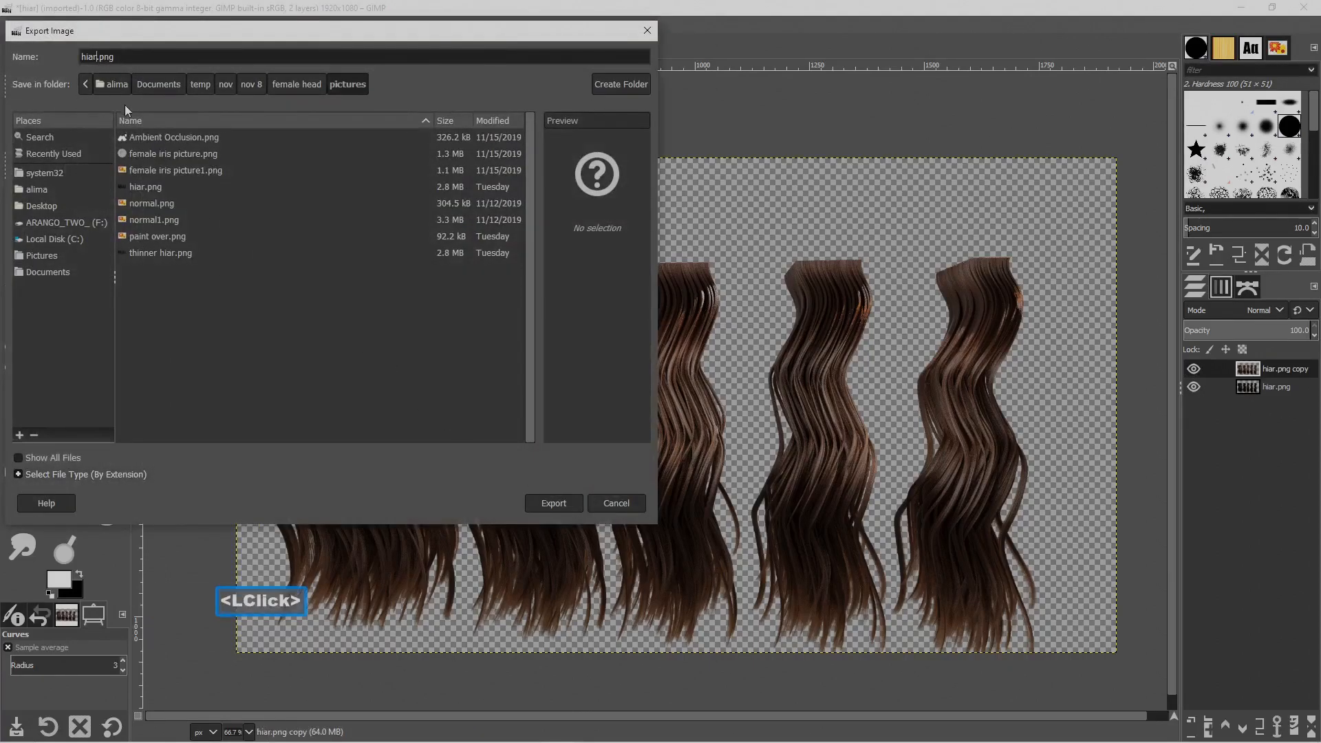
key("BackSpace")
key("BackSpace")
key("BackSpace")
key("BackSpace")
type("haire")
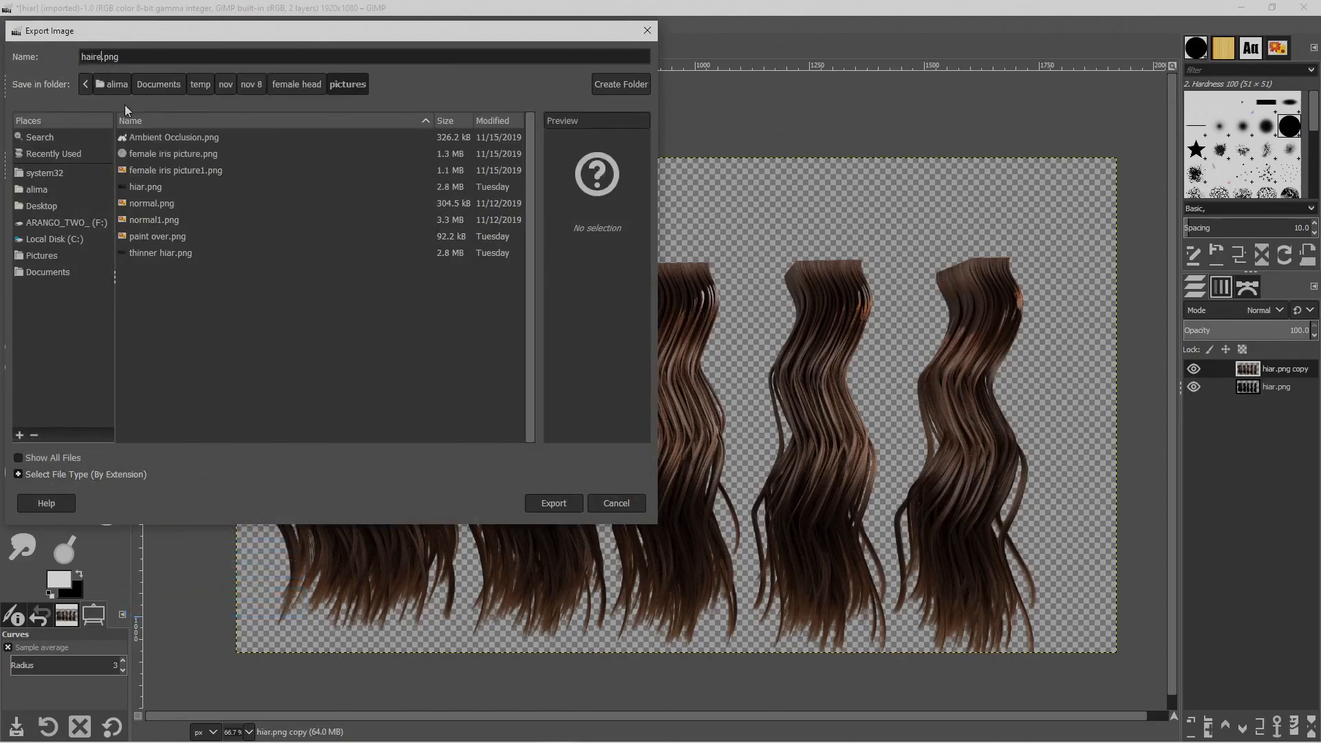
key("BackSpace")
key("BackSpace")
key("BackSpace")
key("BackSpace")
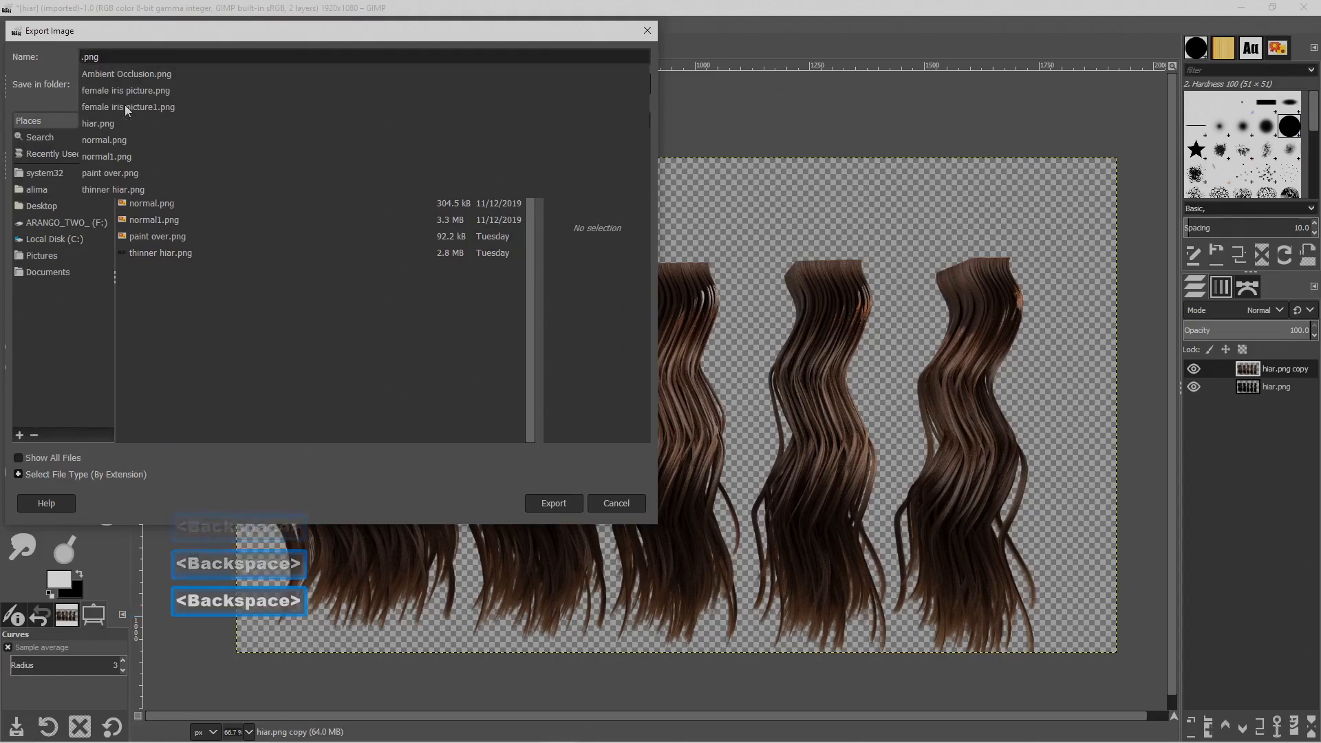
type("hair")
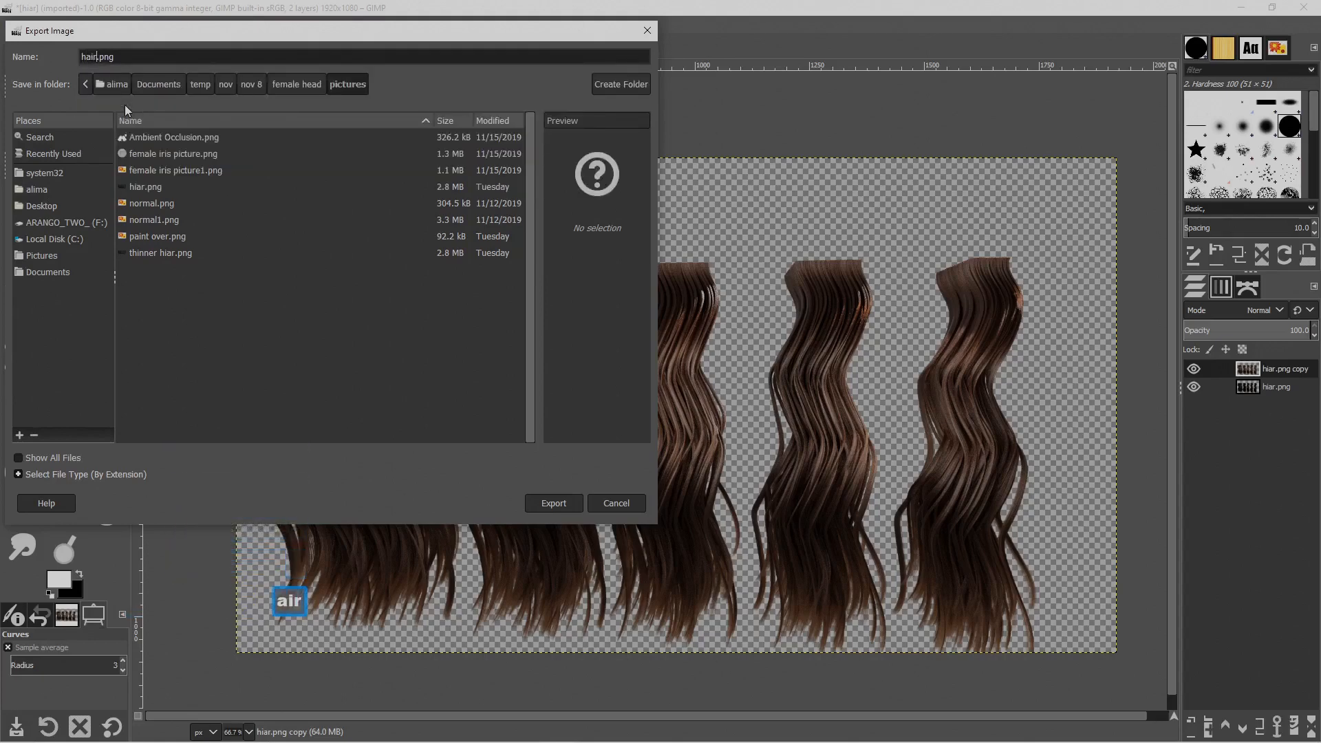
left_click(572, 502)
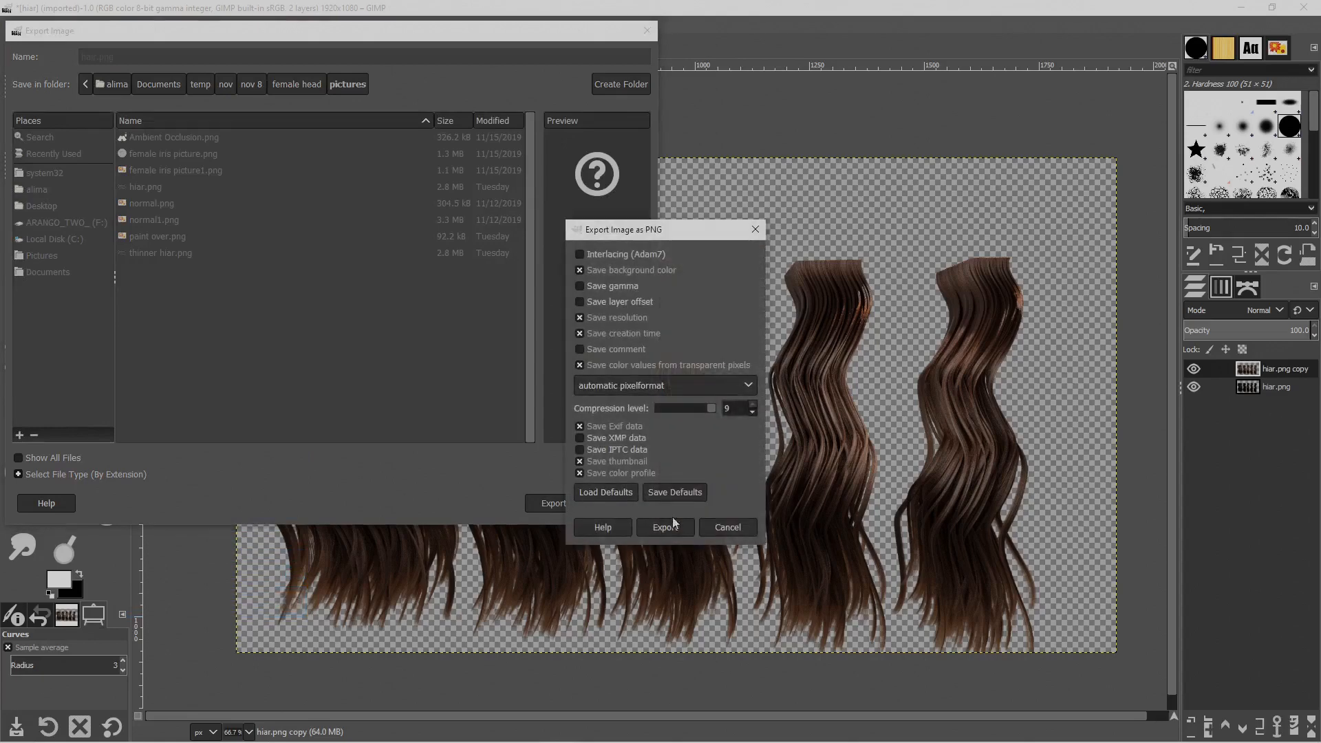
left_click(665, 527)
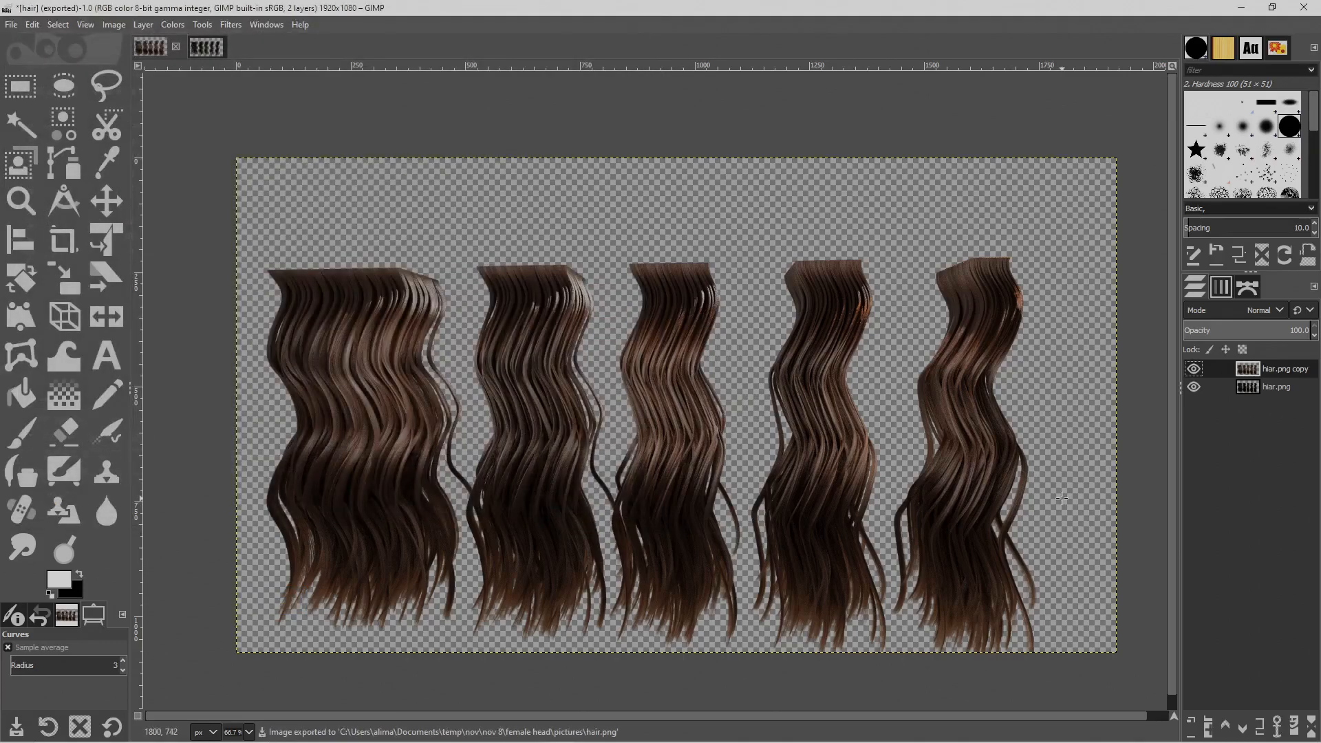
key("Pause")
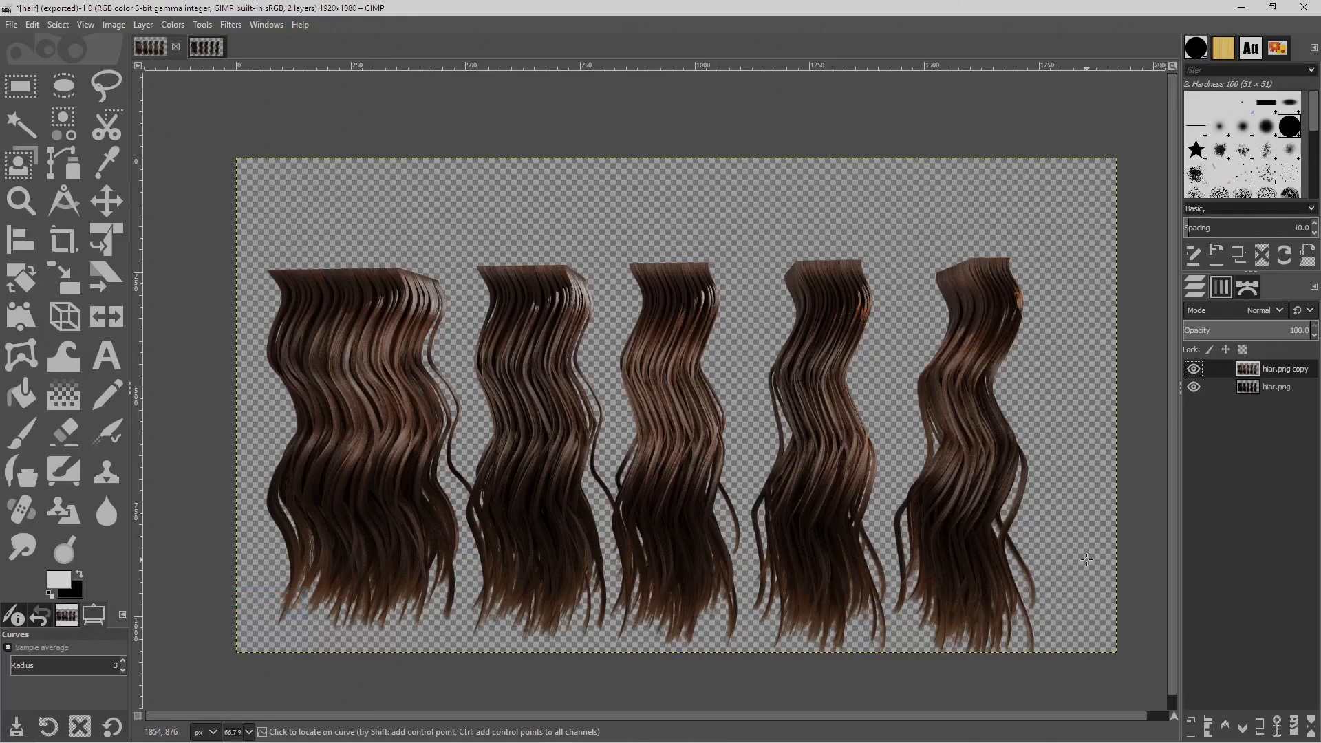
Switch to the thinner hiar image, duplicate its layer and hide the original layer
left_click(206, 47)
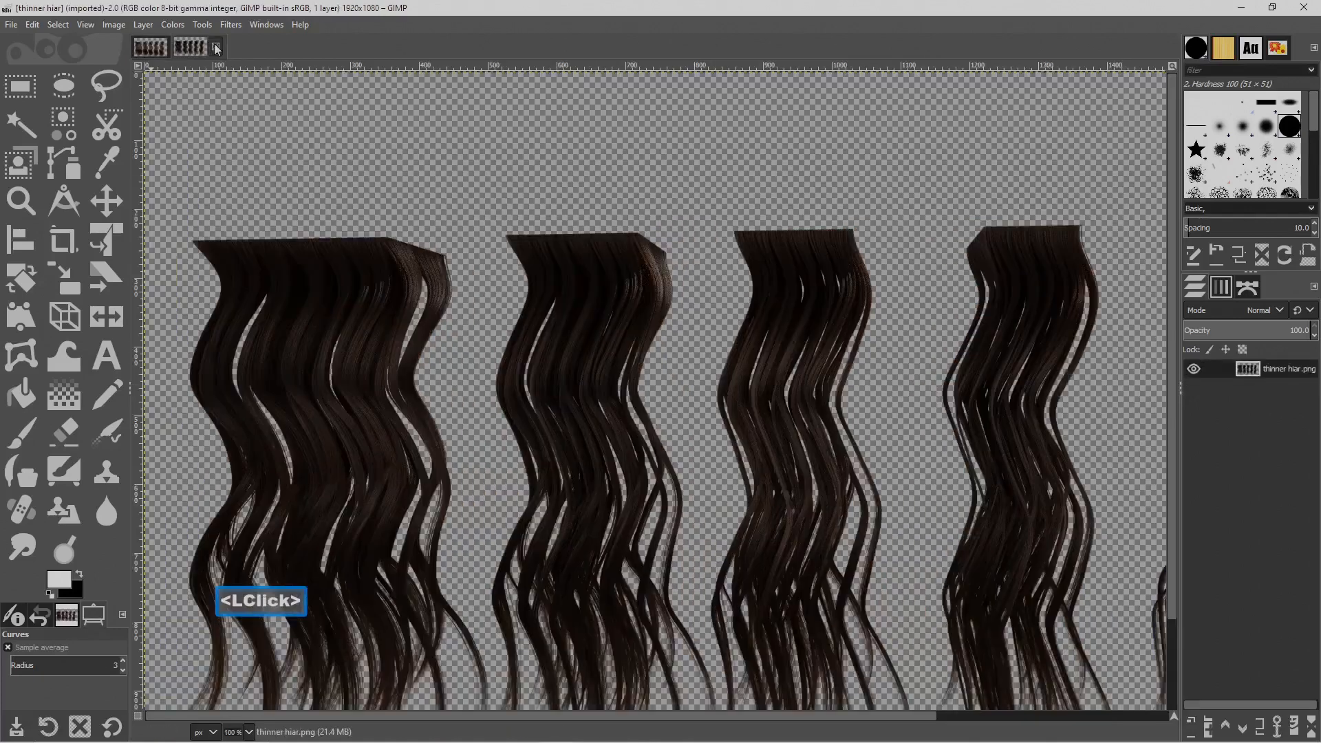
left_click(1278, 368)
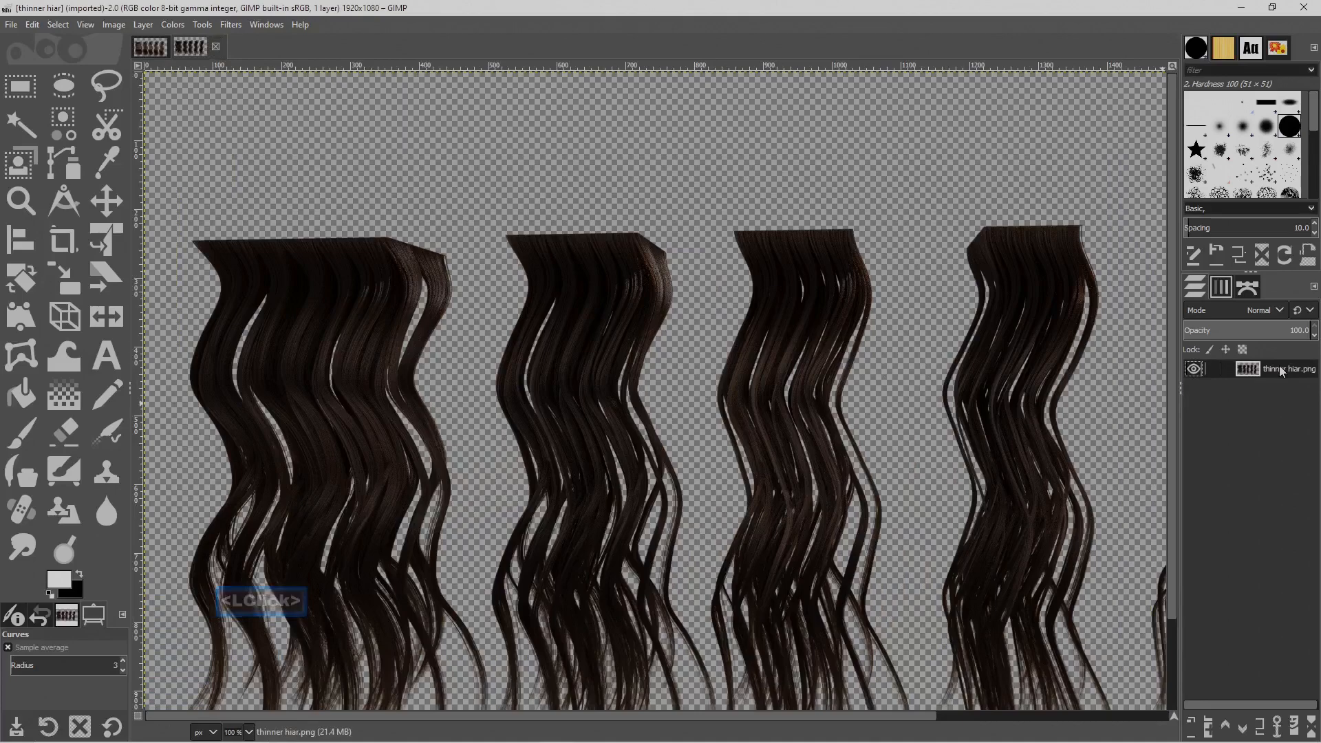
right_click(1278, 365)
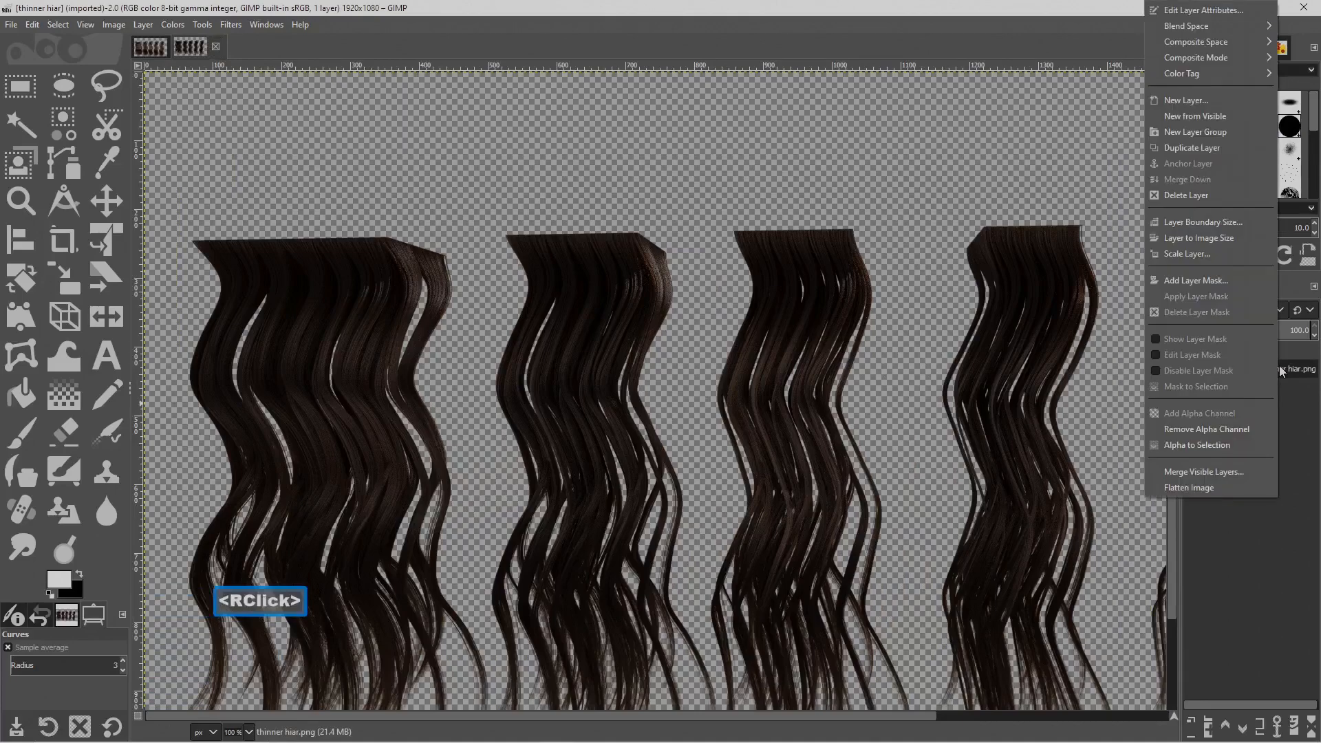
left_click(1233, 148)
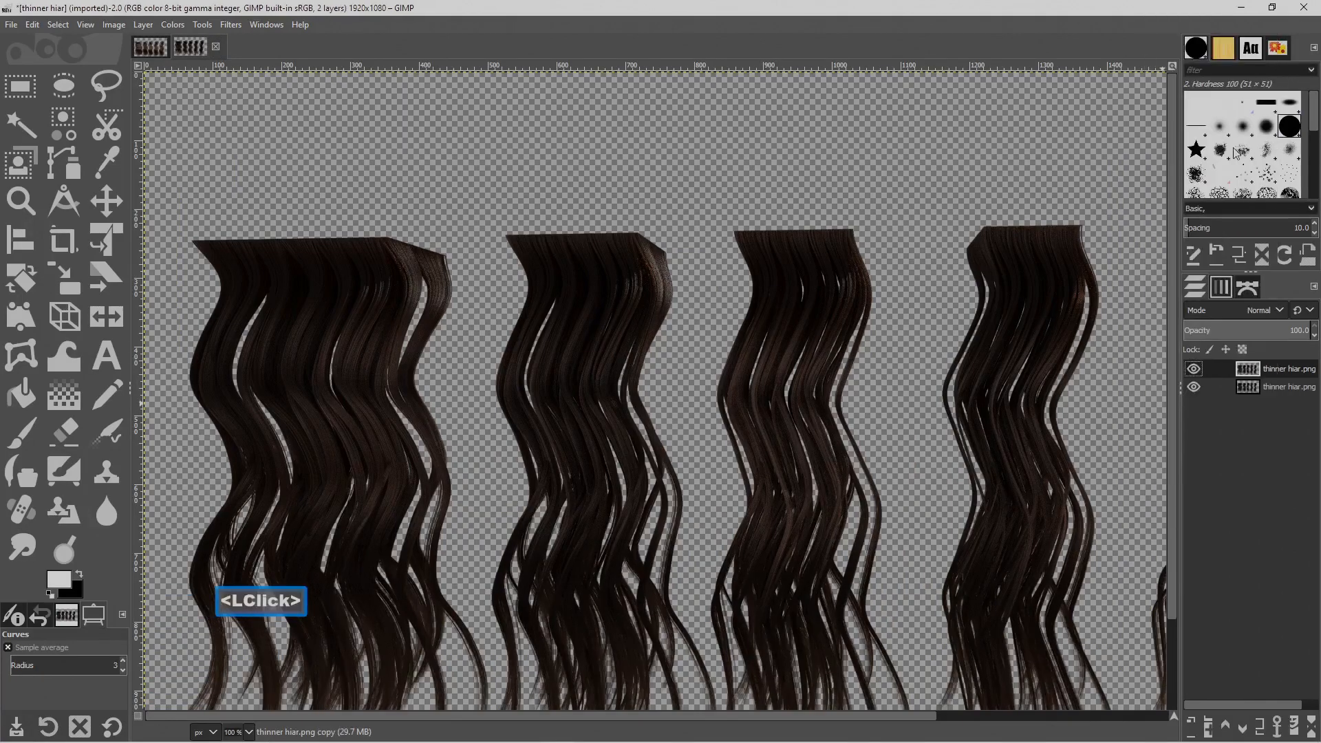
left_click(1194, 387)
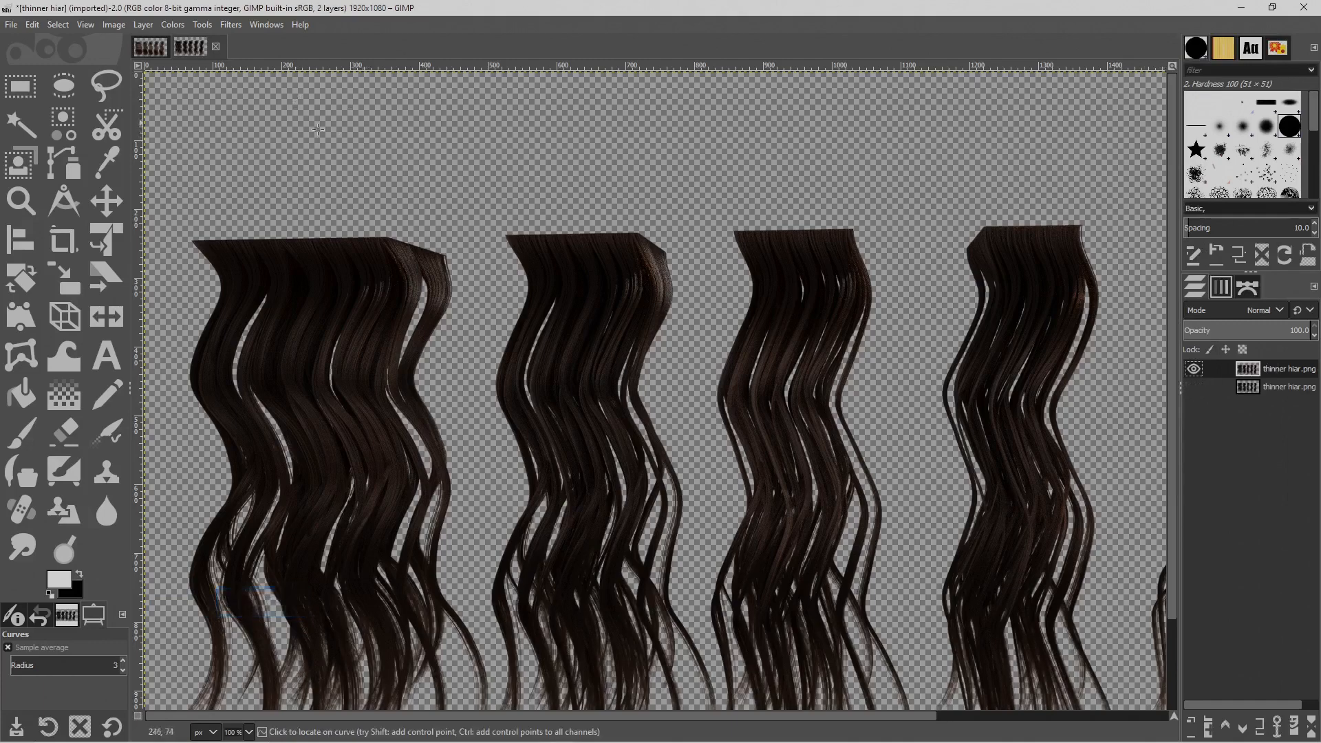
Brighten the copied thinner hair layer with Curves by raising the middle of the Value curve
left_click(1287, 372)
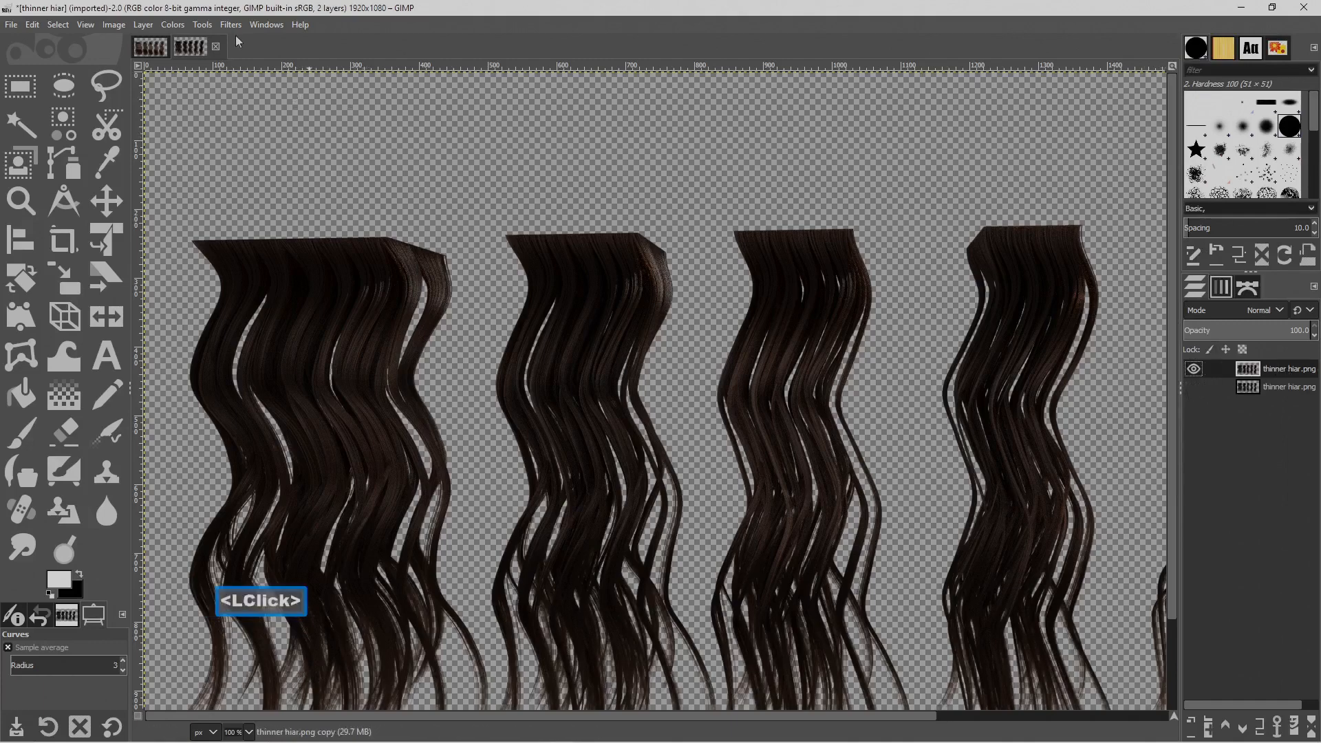
left_click(173, 25)
left_click(236, 186)
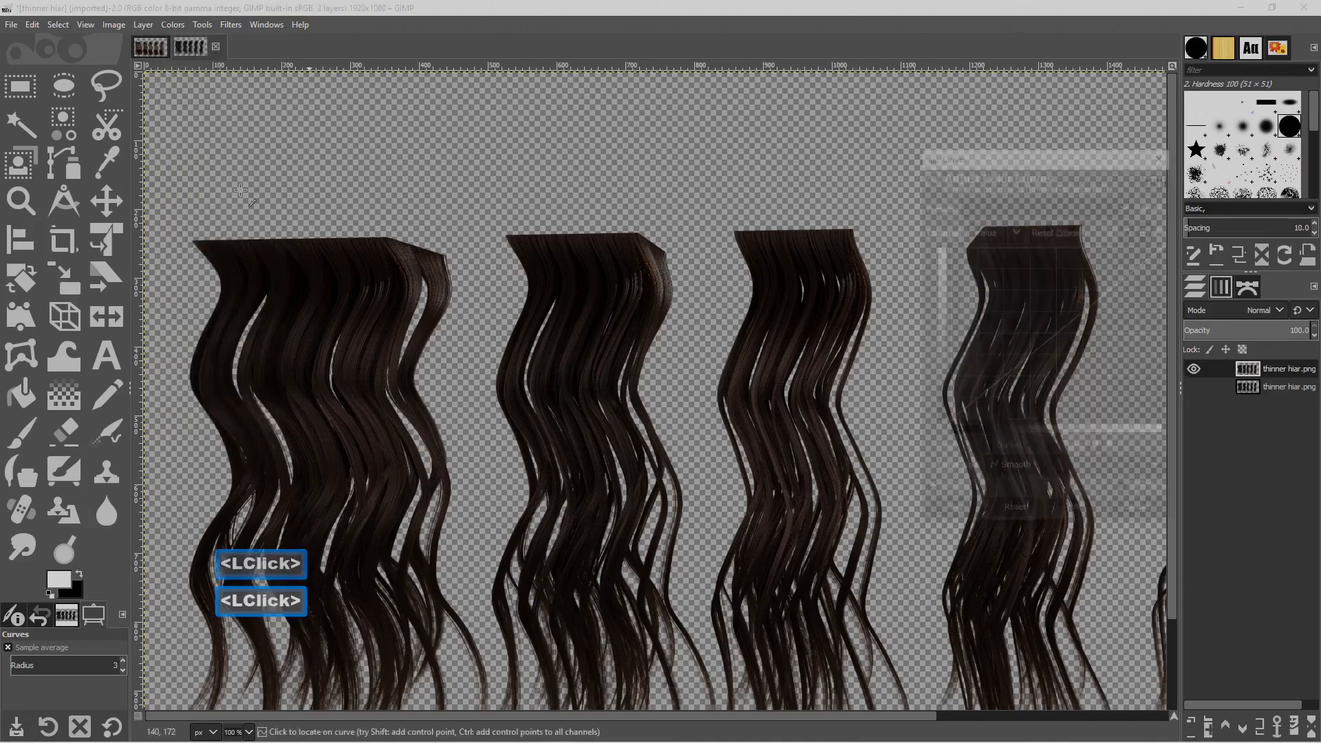
left_click_drag(1042, 344, 1021, 282)
left_click(1094, 516)
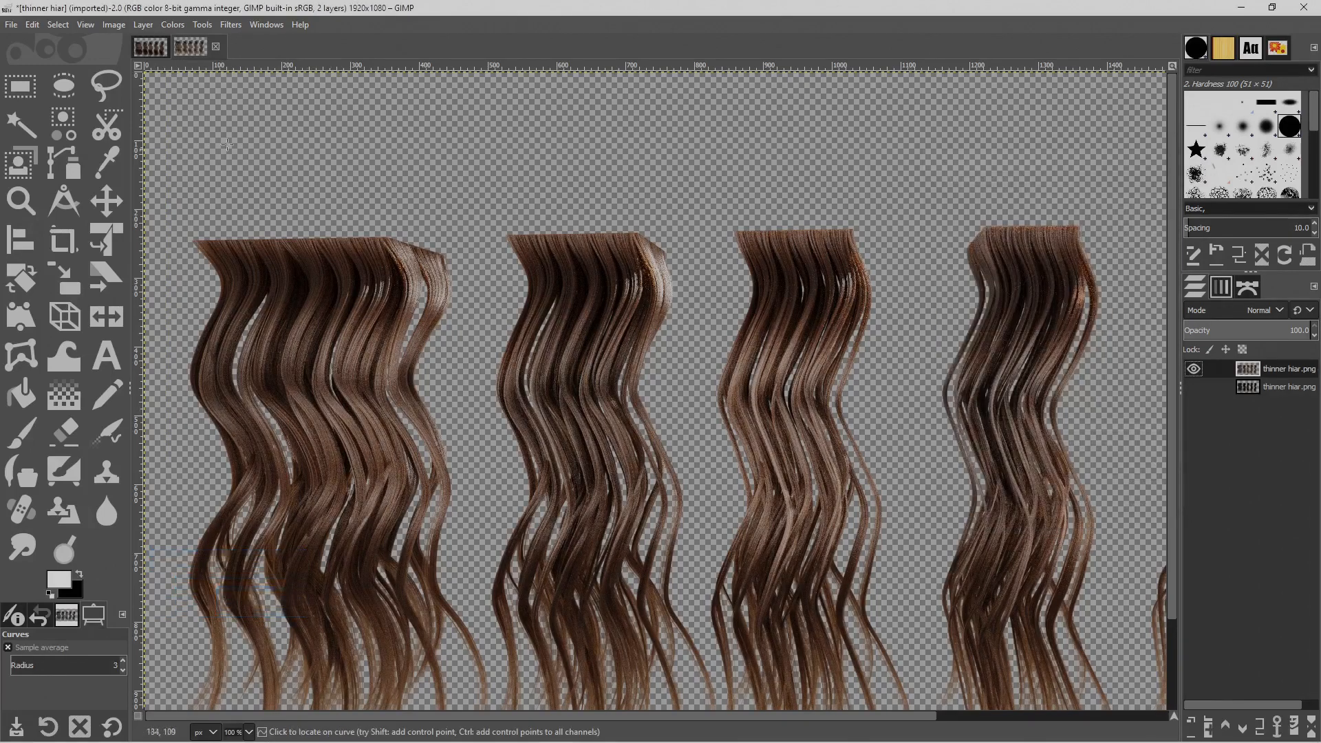
Export the brightened image as thinner hair.png in the pictures folder with the default PNG options
left_click(12, 25)
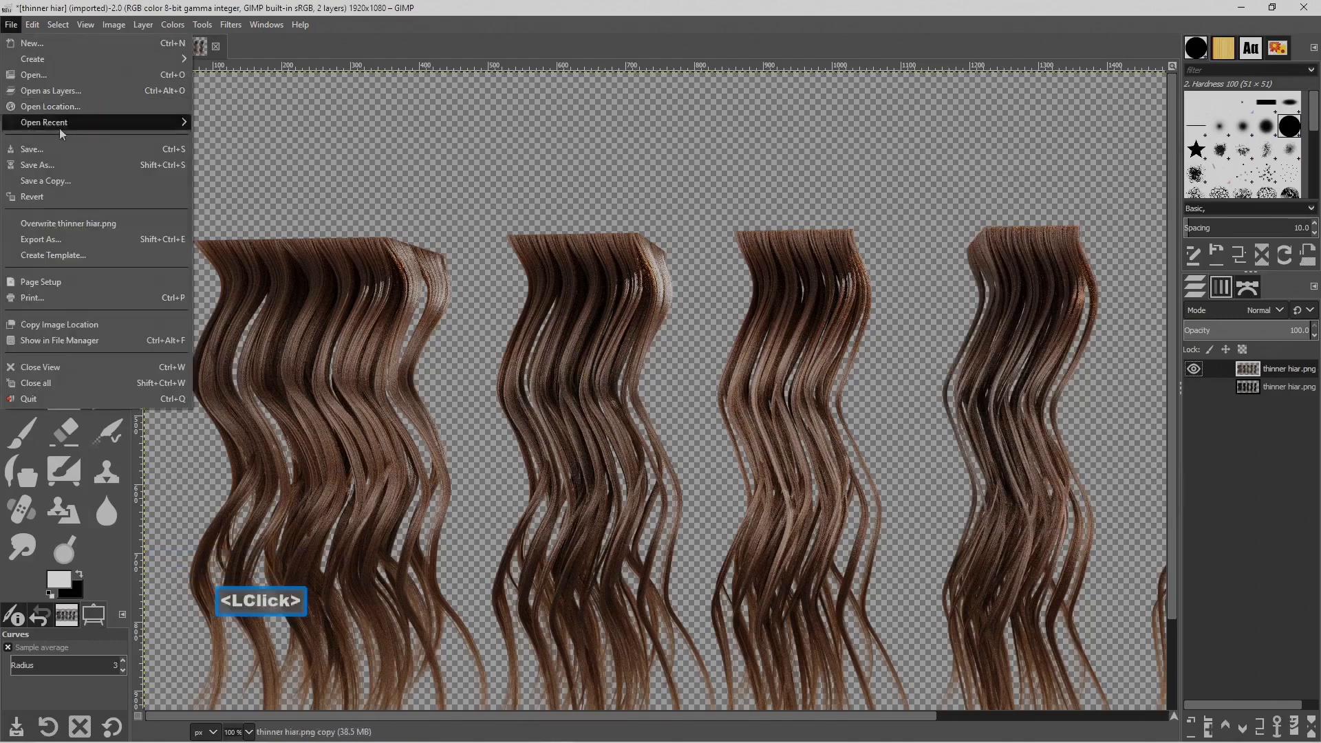
left_click(107, 240)
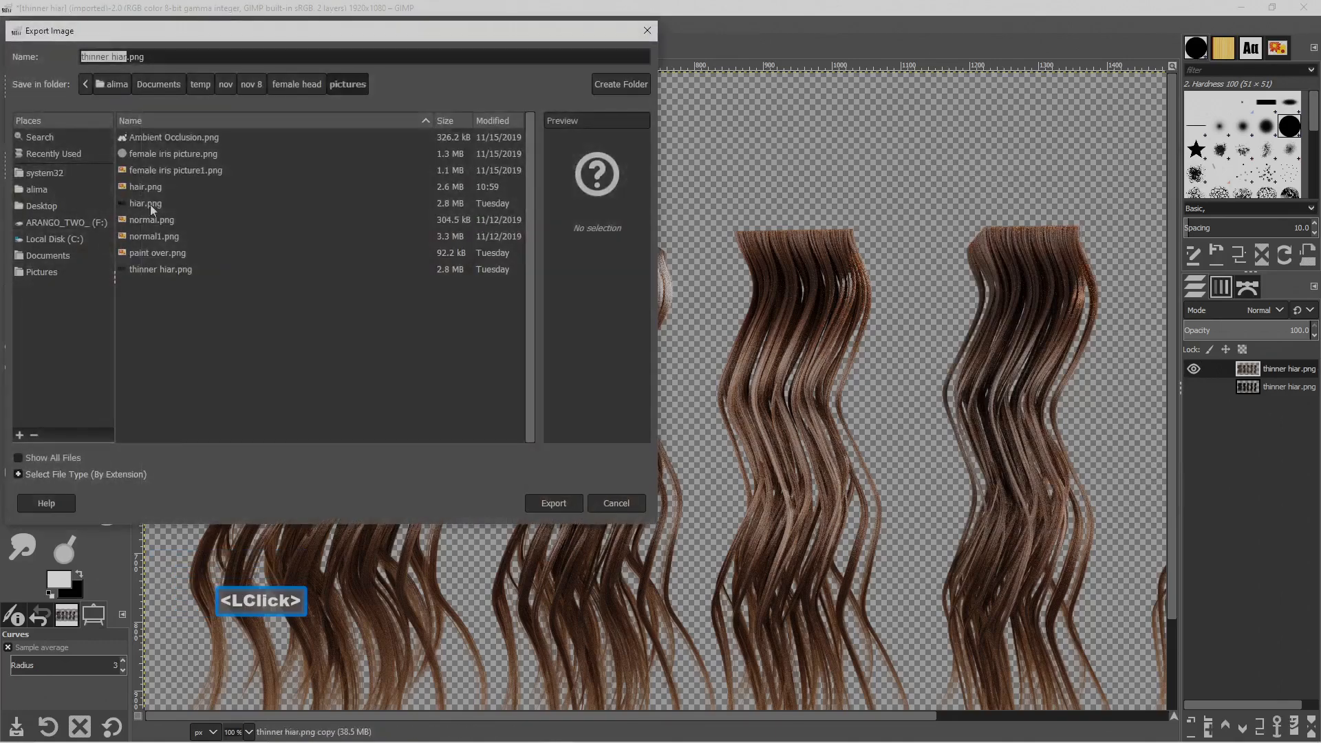
left_click(123, 58)
key("BackSpace")
key("BackSpace")
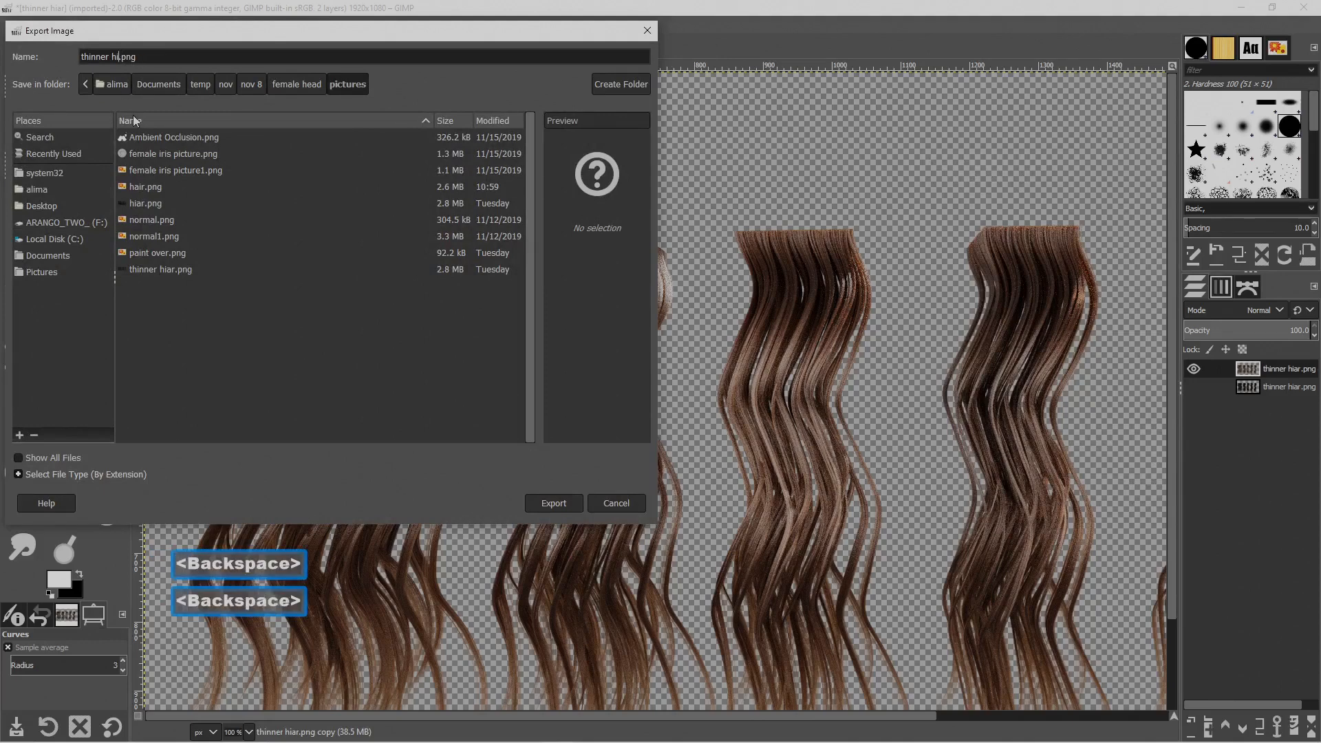
key("BackSpace")
key("BackSpace")
type("h")
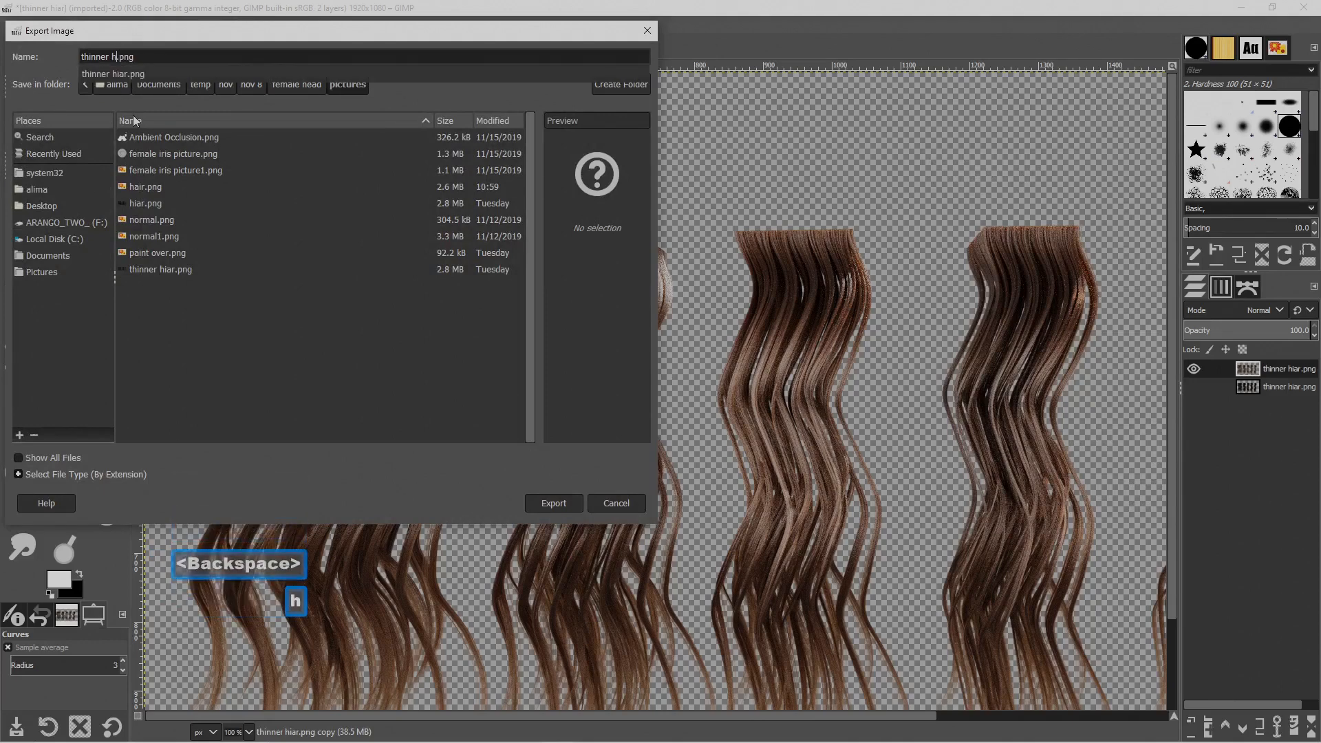
type("air")
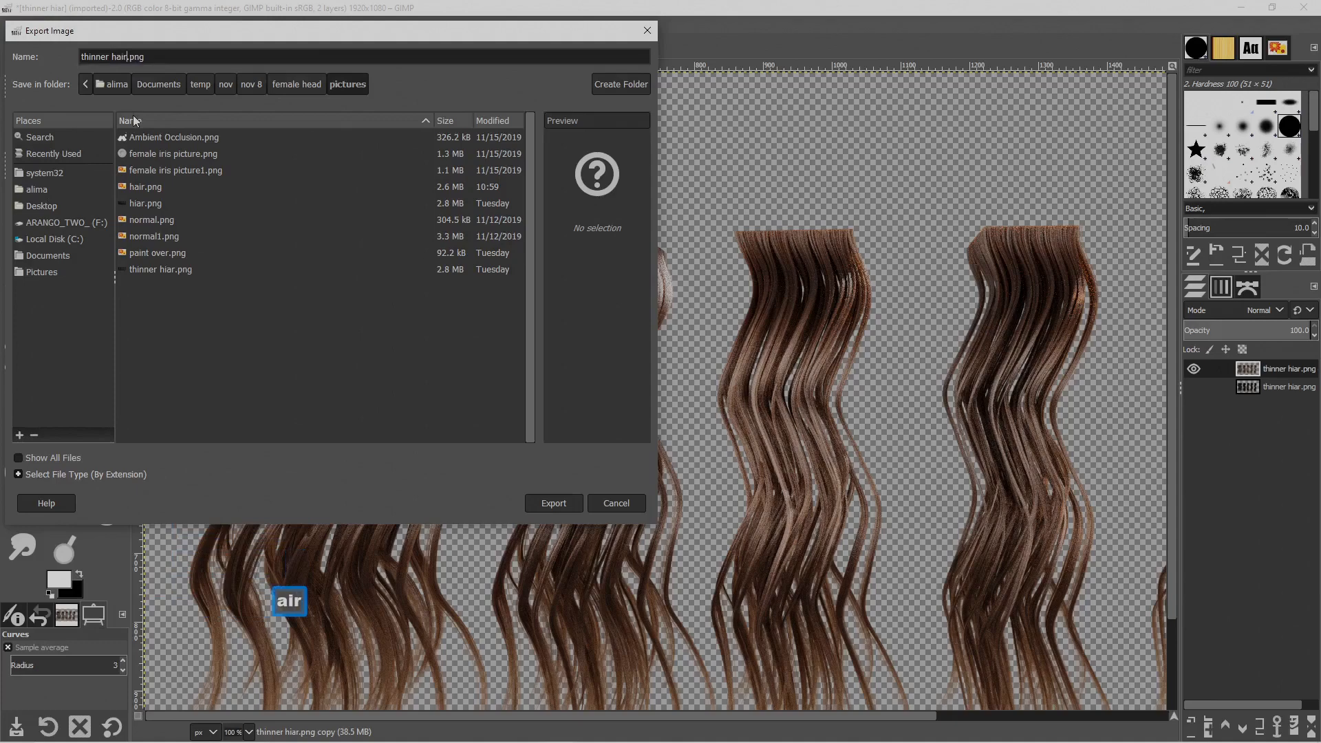
left_click(575, 503)
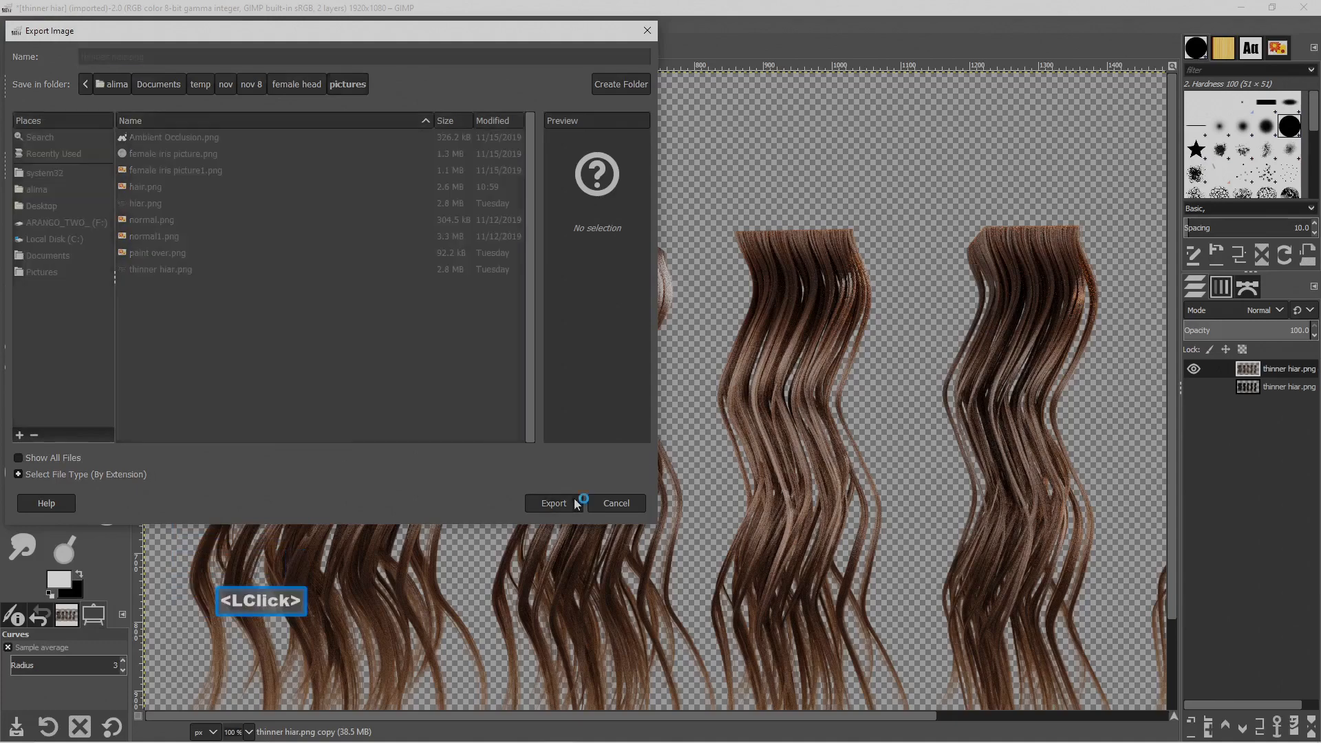
left_click(689, 528)
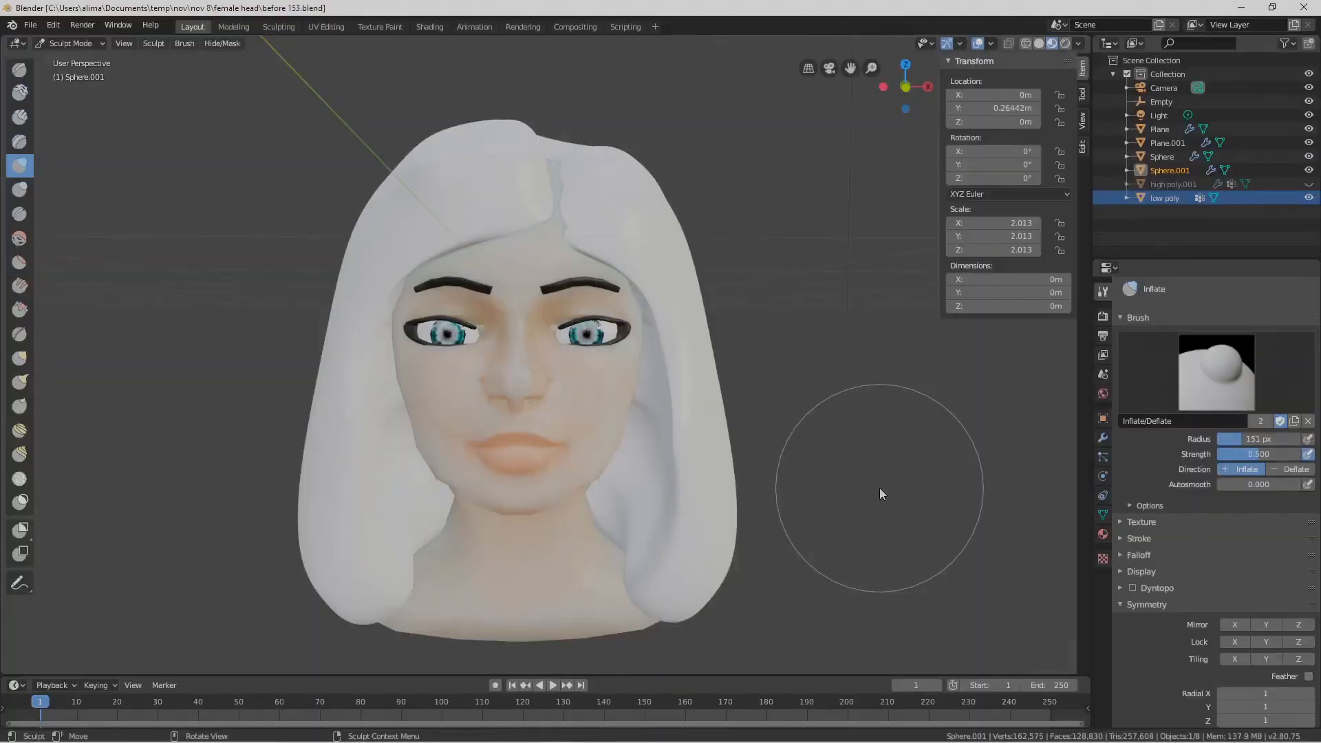
In Blender, return to Object Mode, hide the hair, head, eye and brow objects, and save the file as before 154.blend
left_click(102, 44)
left_click(105, 59)
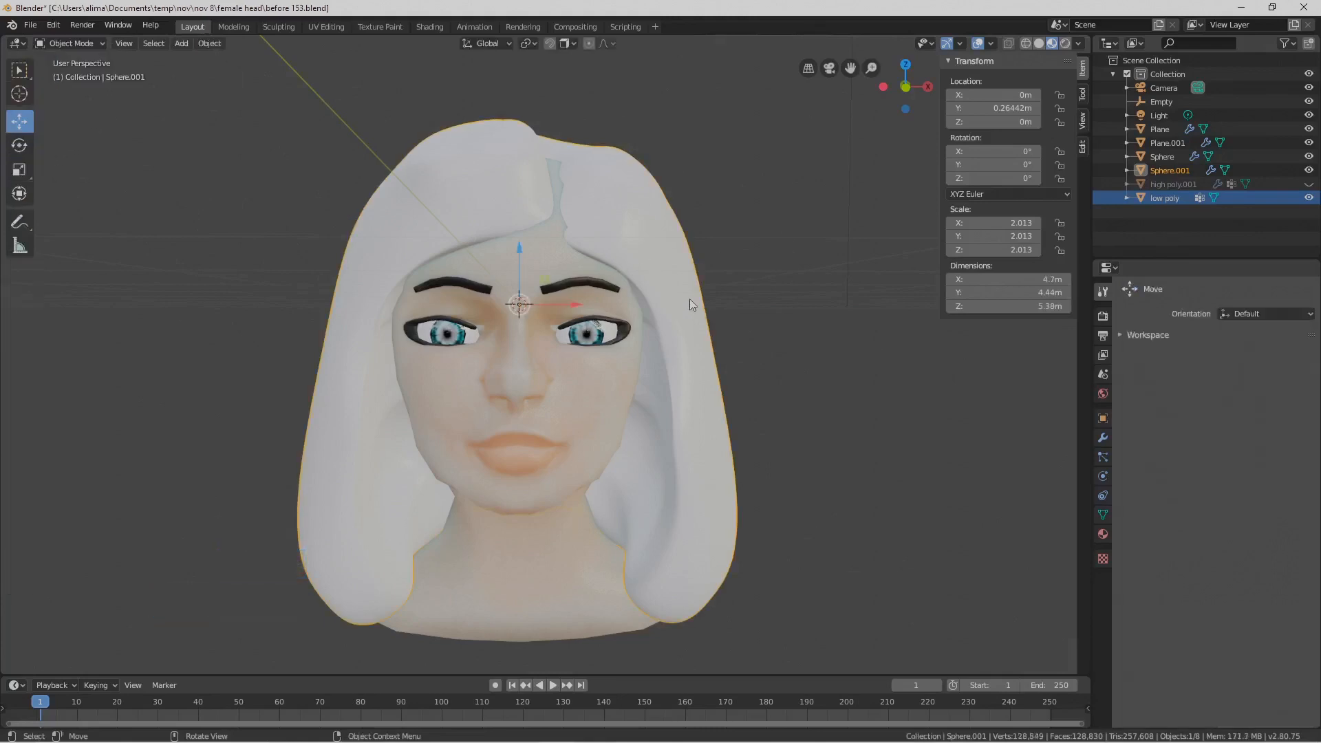
key("h")
left_click(610, 260)
key("h")
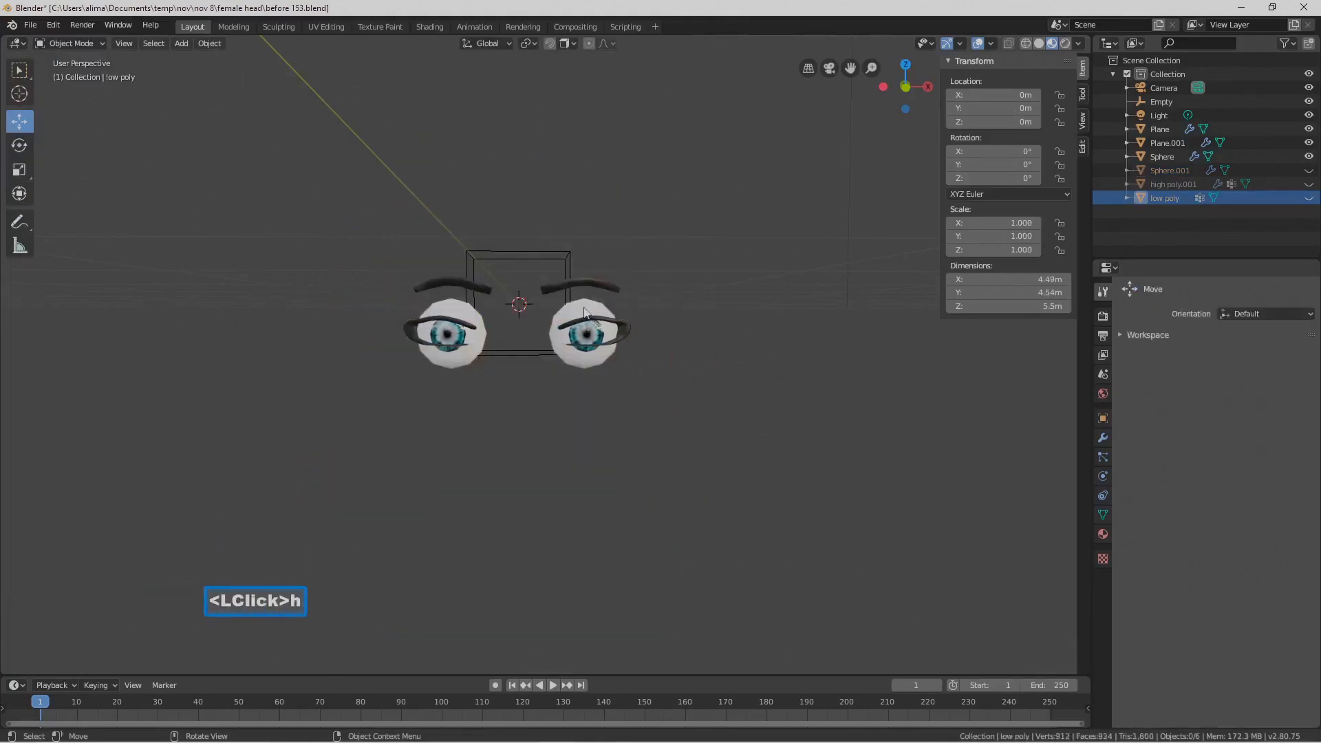
key("b")
left_click_drag(348, 196, 731, 431)
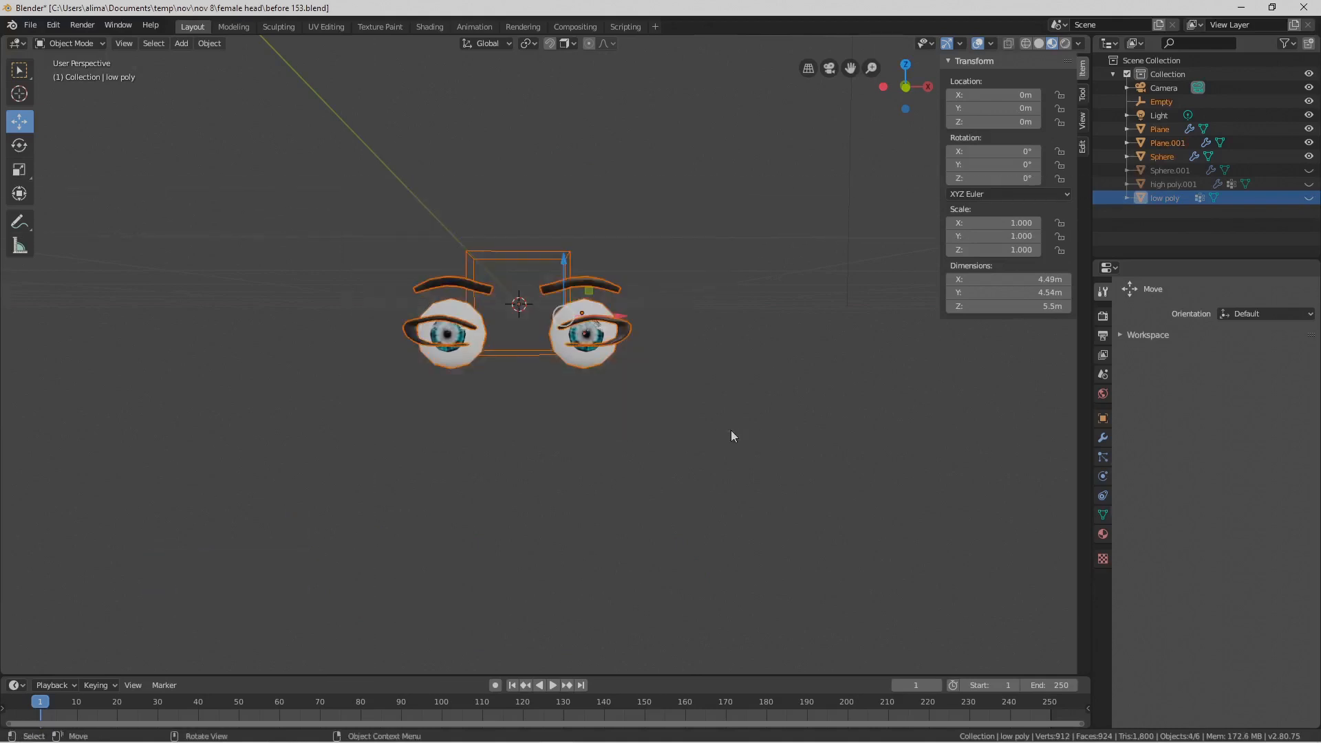
key("h")
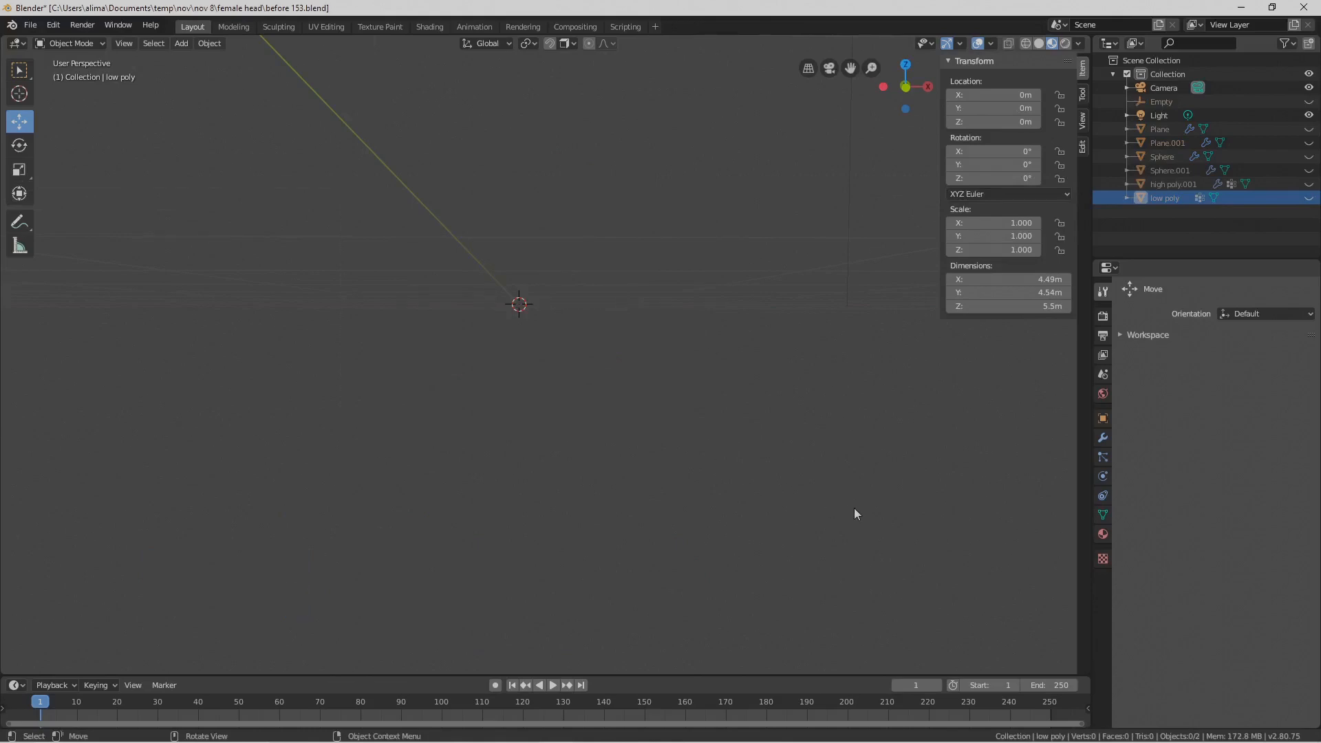
key("Pause")
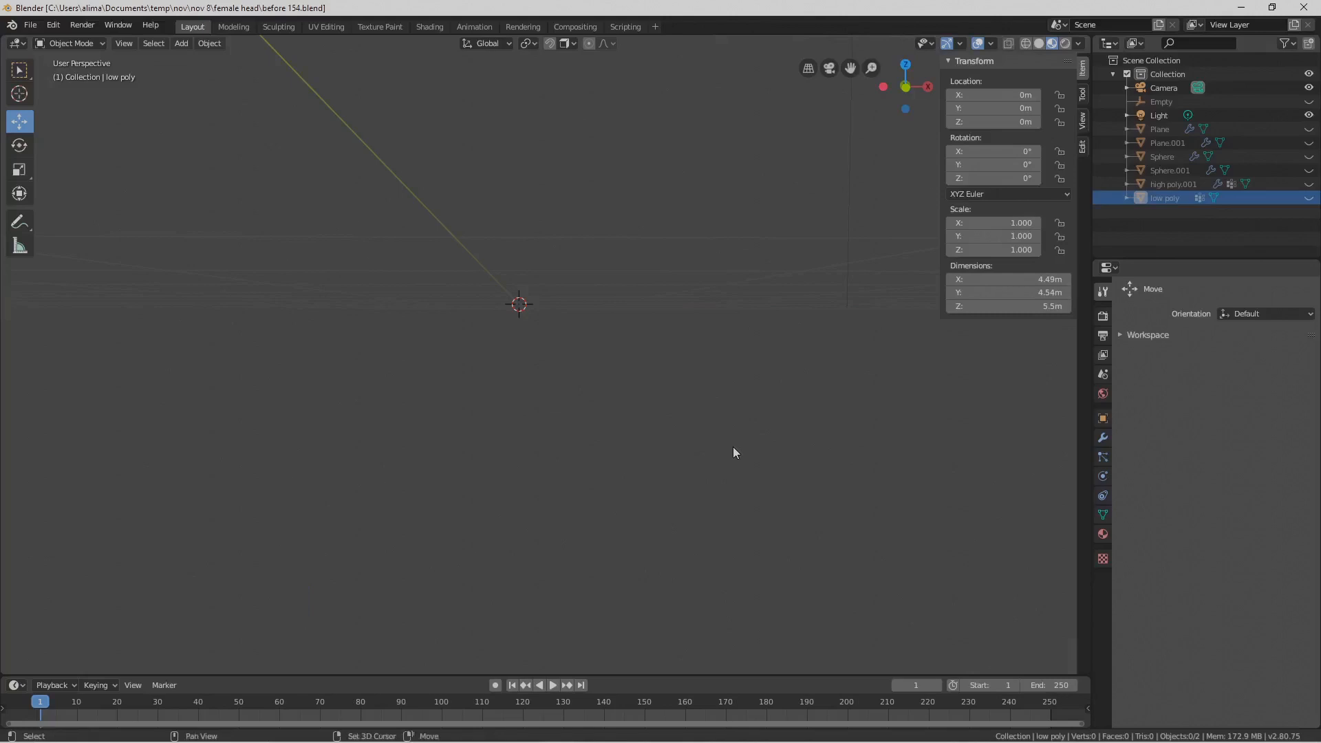
Add a Bezier curve at the world origin and save the file as before 155.blend
key("shift+a")
mouse_move(733, 447)
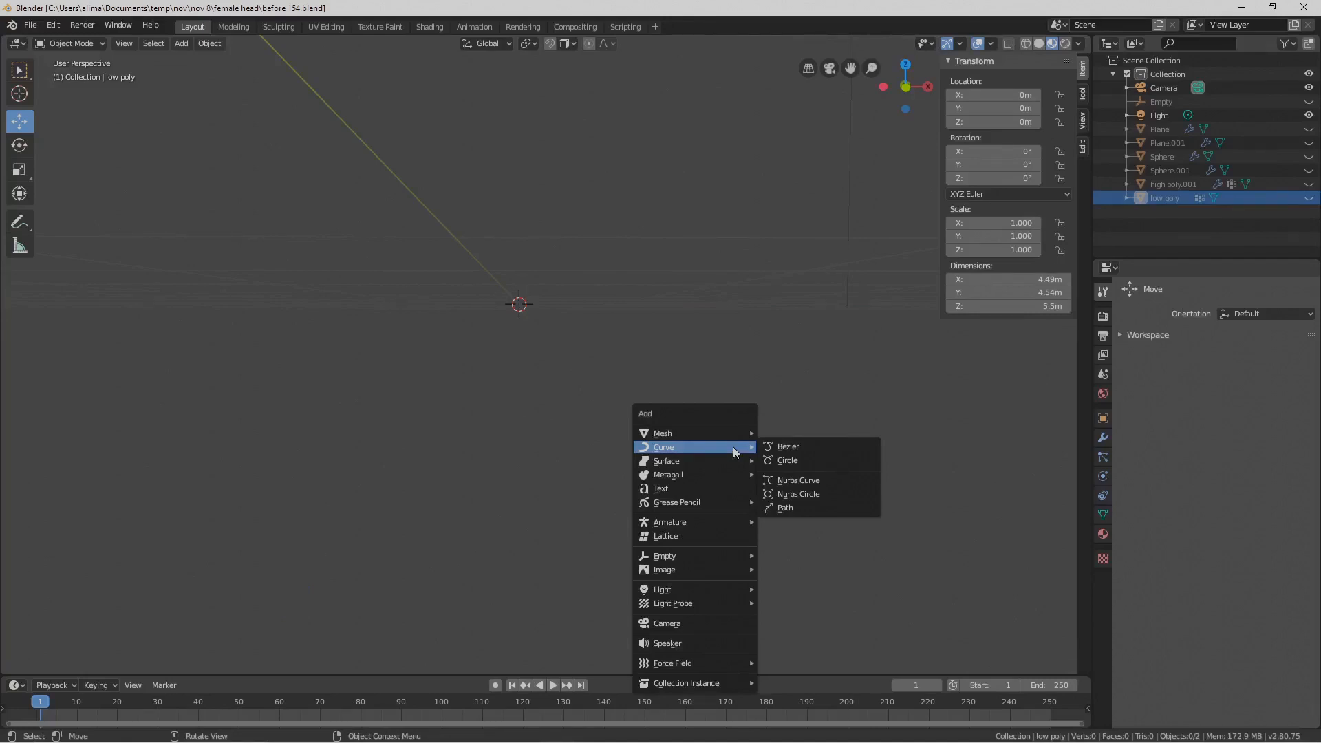
left_click(822, 445)
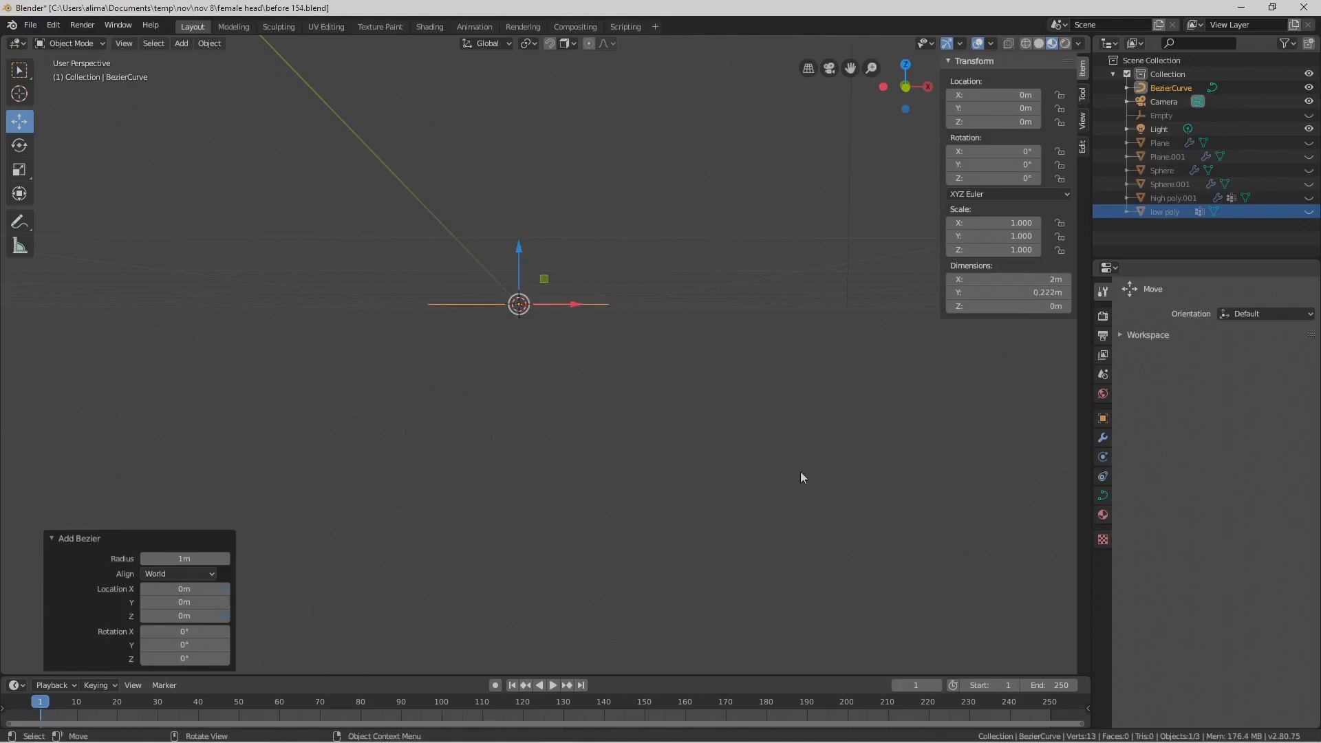
key("Pause")
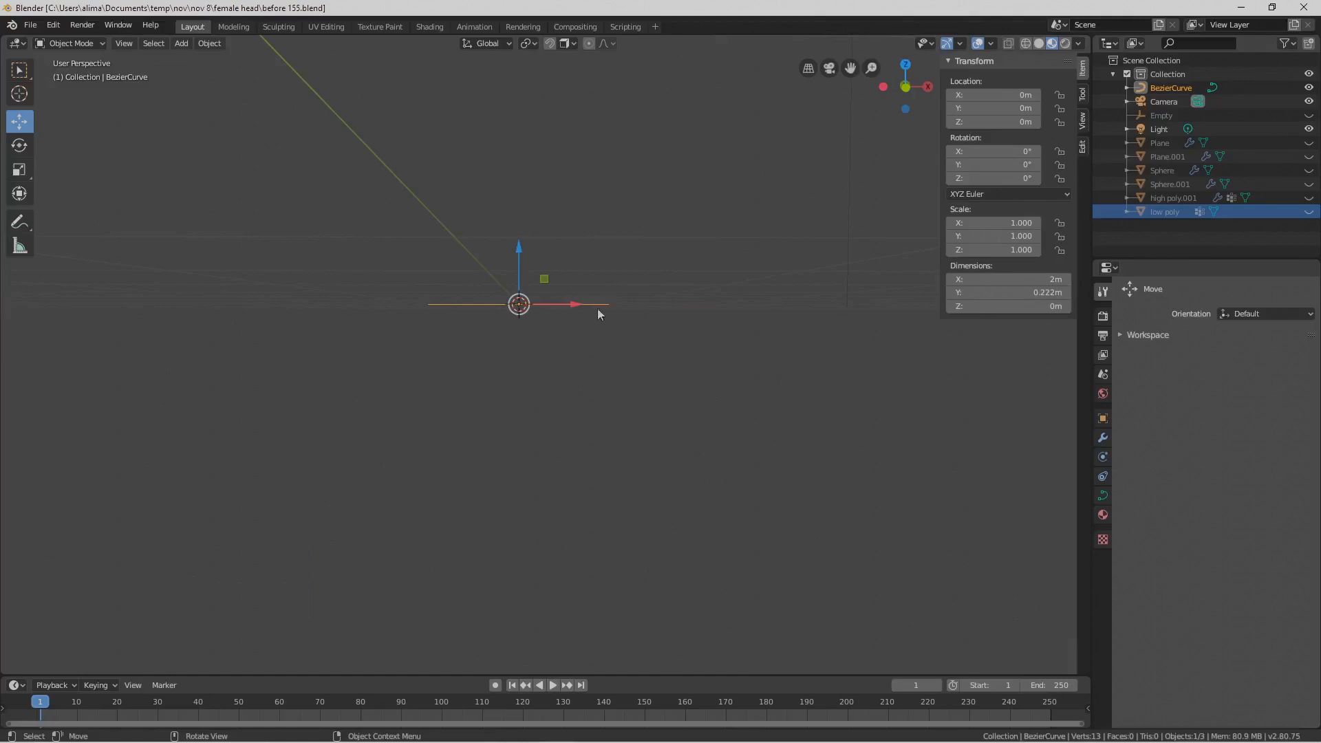
Save the file as before 156.blend and add a 2 m mesh plane at the origin, over the Bezier curve
left_click(128, 45)
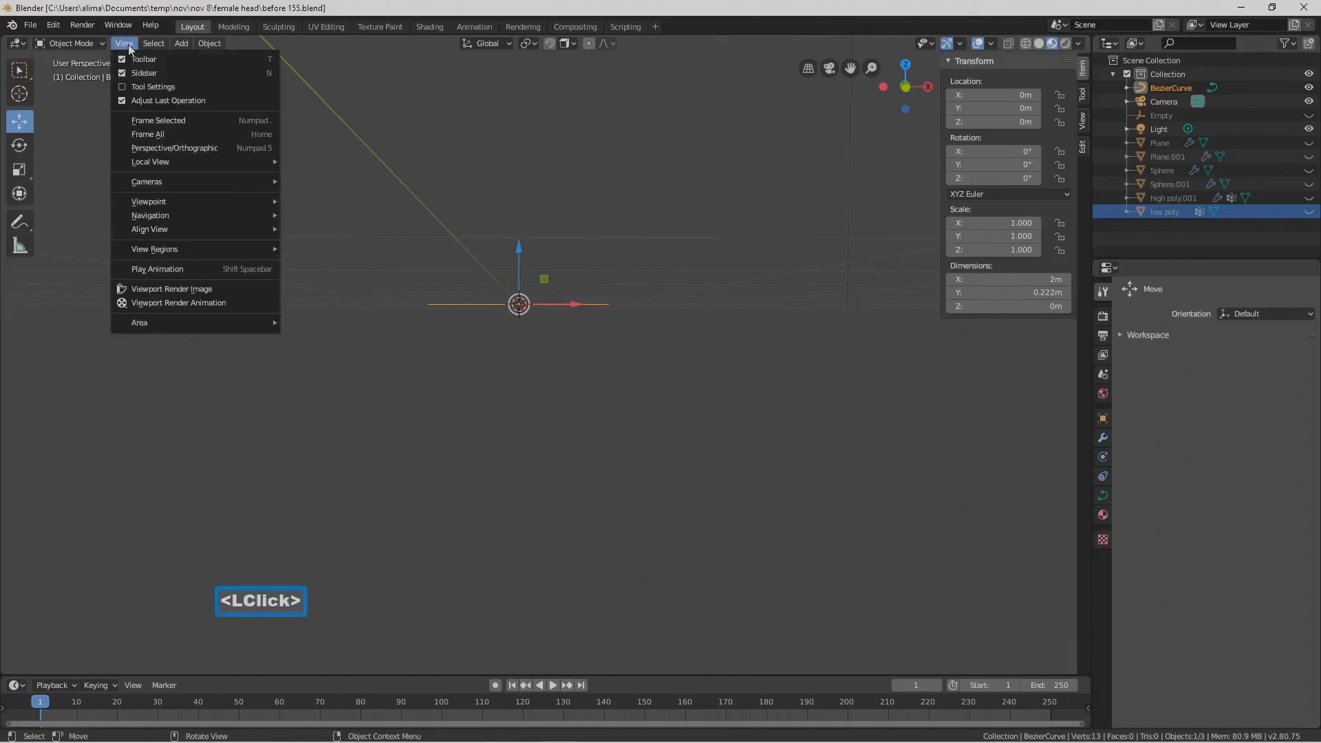
mouse_move(176, 199)
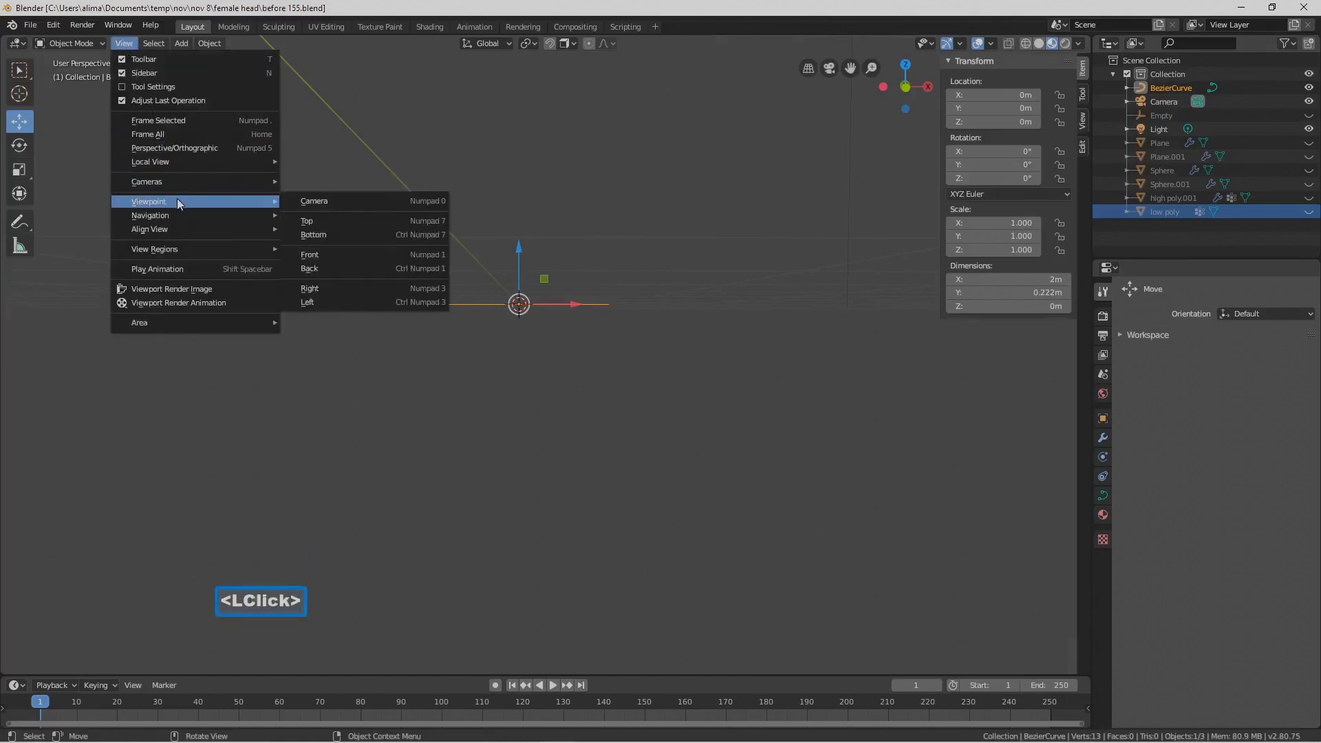
left_click(344, 253)
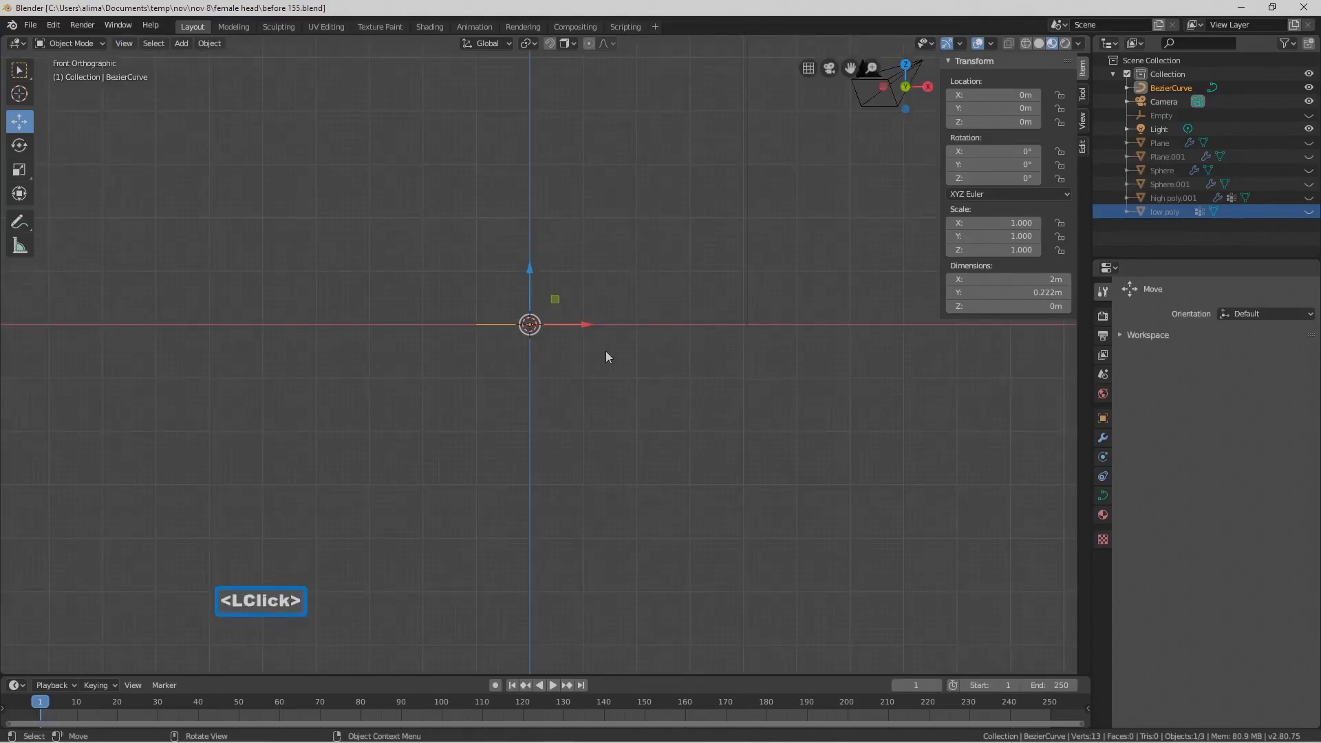
scroll(606, 351, "up", 5)
mouse_move(681, 308)
middle_mouse_down()
mouse_move(728, 278)
mouse_move(712, 317)
mouse_move(685, 311)
middle_mouse_up()
scroll(711, 317, "down", 4)
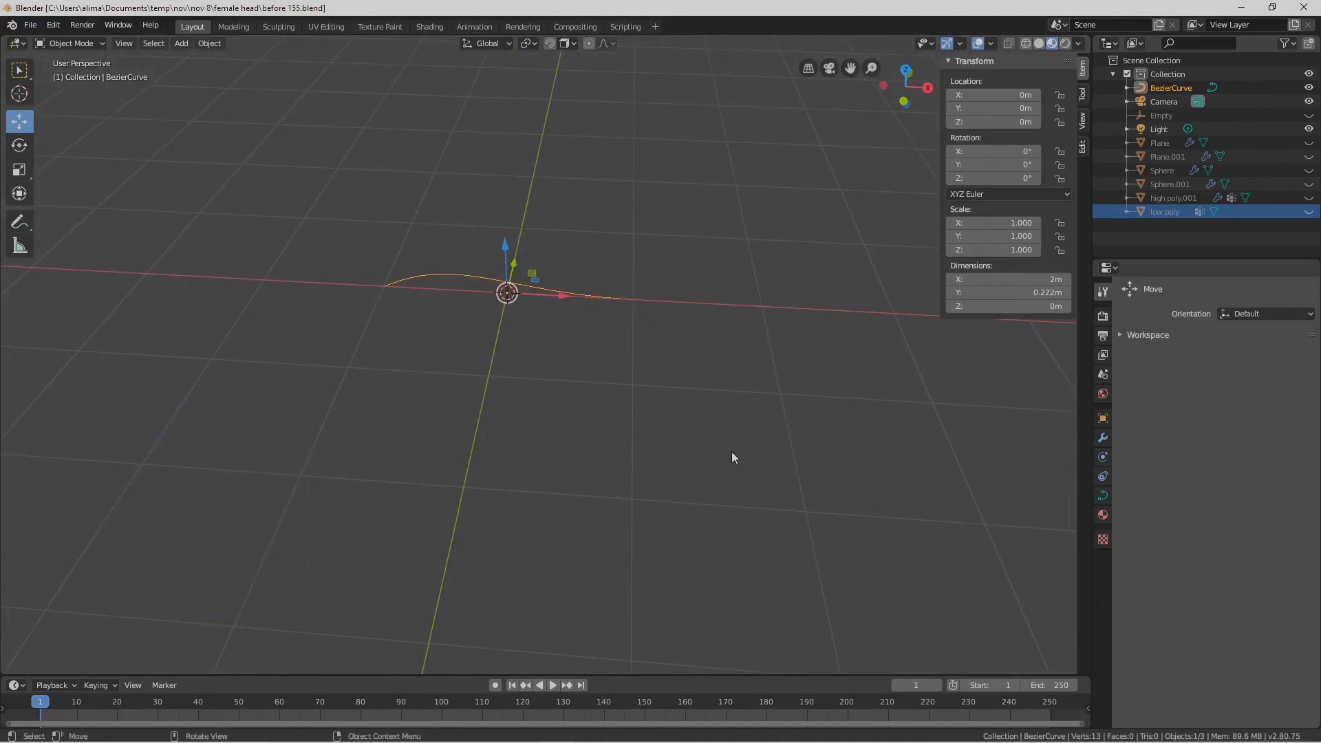
key("Pause")
key("shift+a")
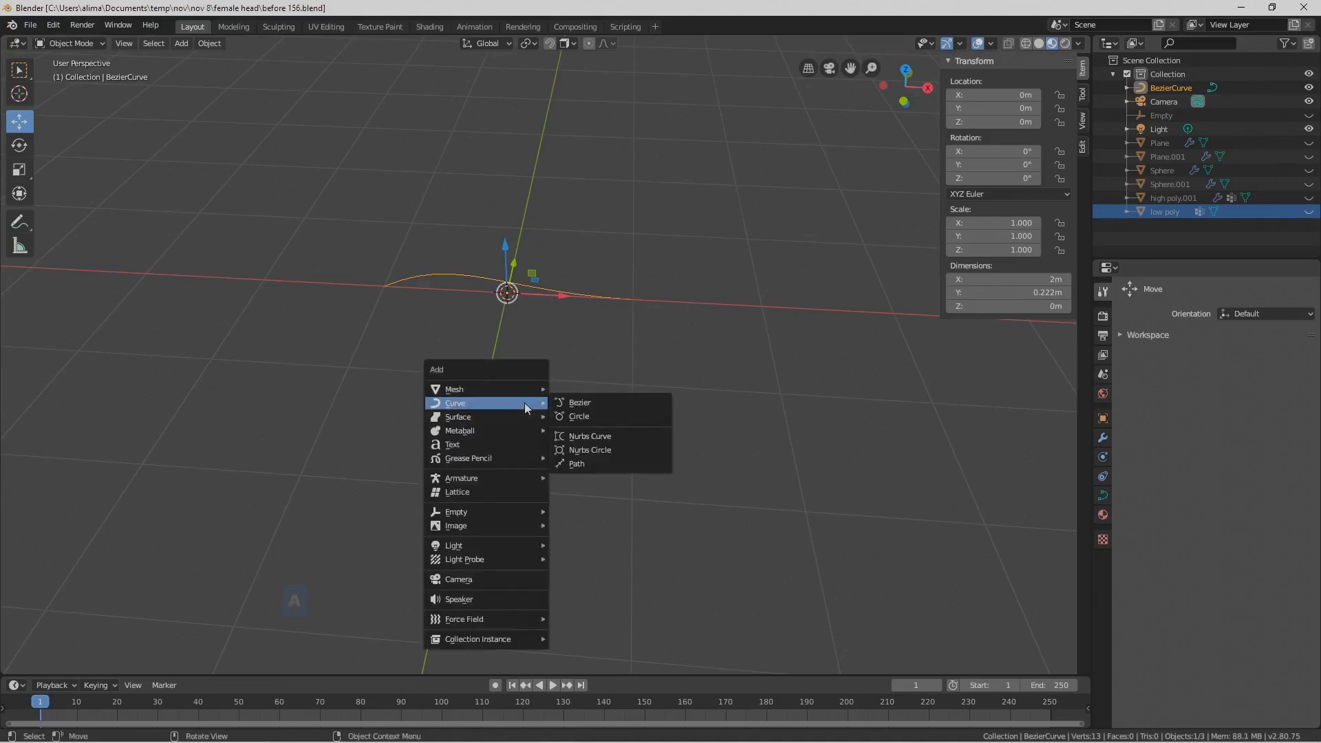
mouse_move(525, 390)
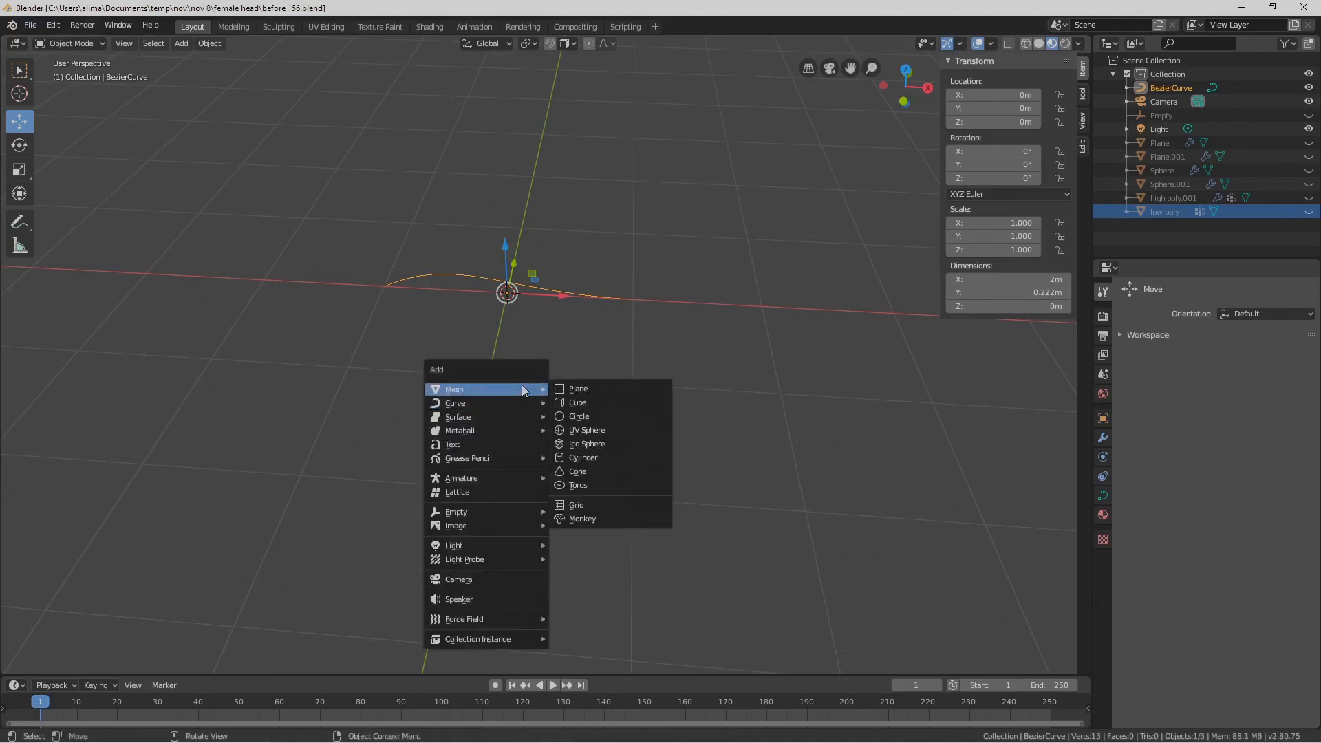
left_click(647, 387)
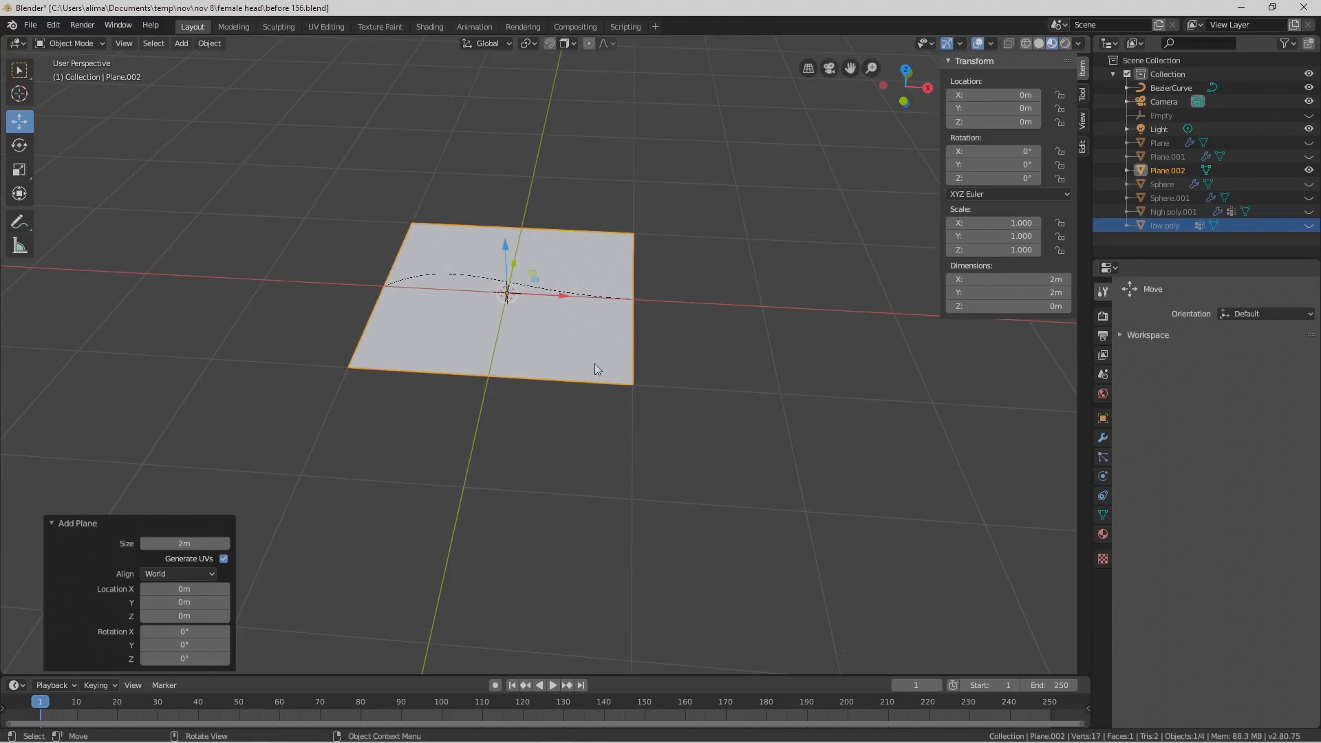
Put the plane into Edit Mode with vertex selection and save the file as before 157.blend
left_click(100, 44)
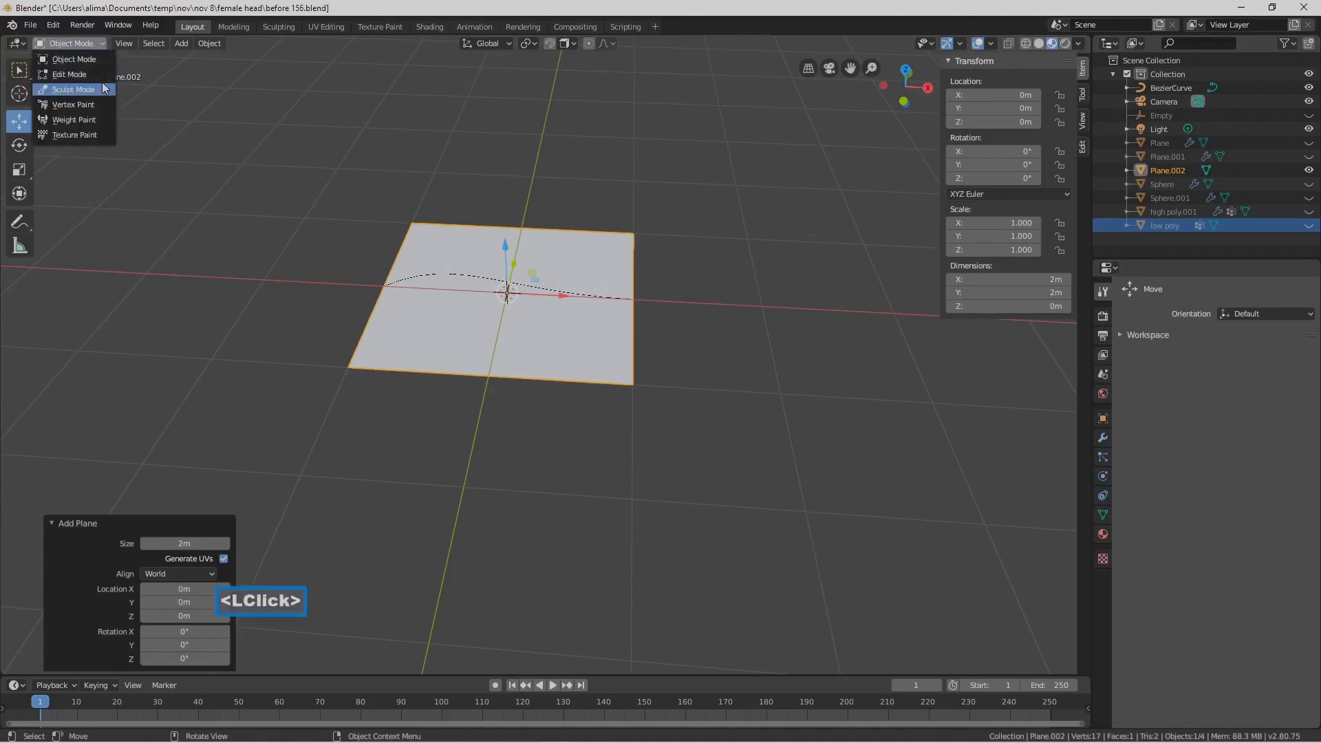
left_click(101, 74)
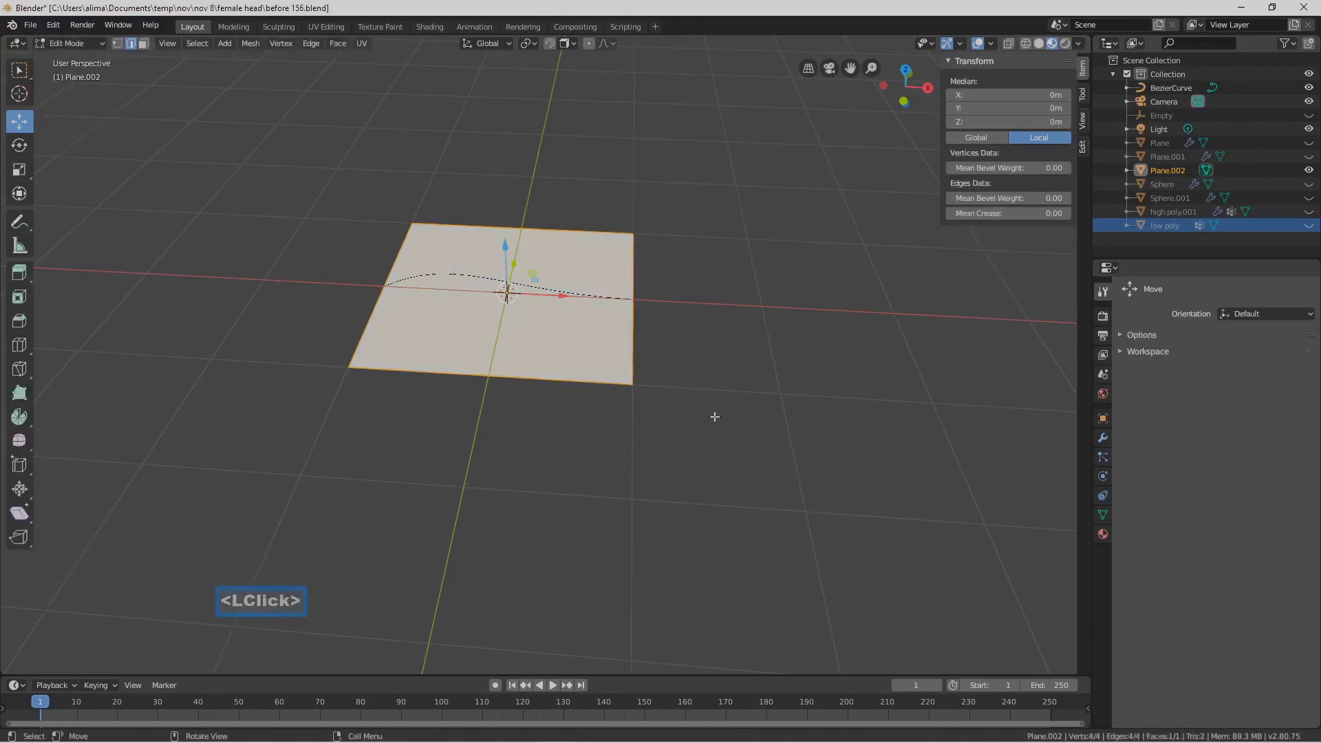
left_click(119, 44)
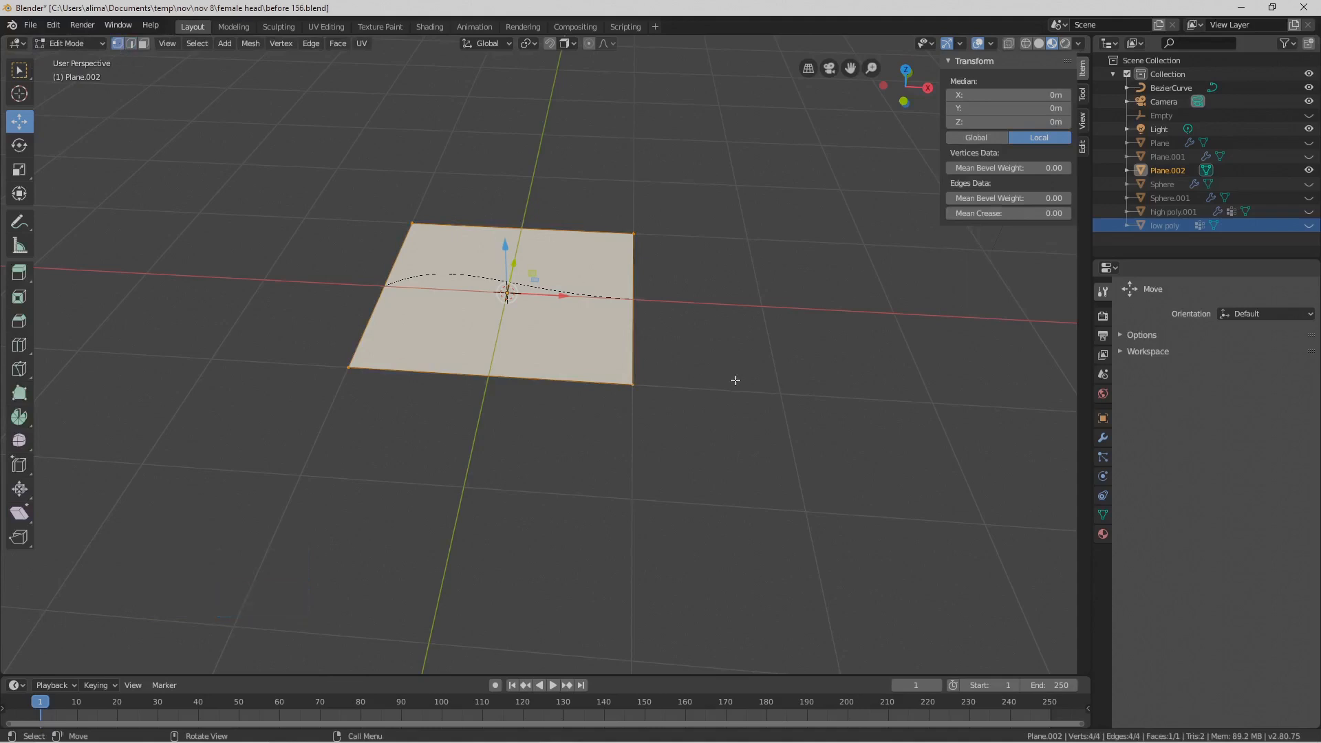
key("Pause")
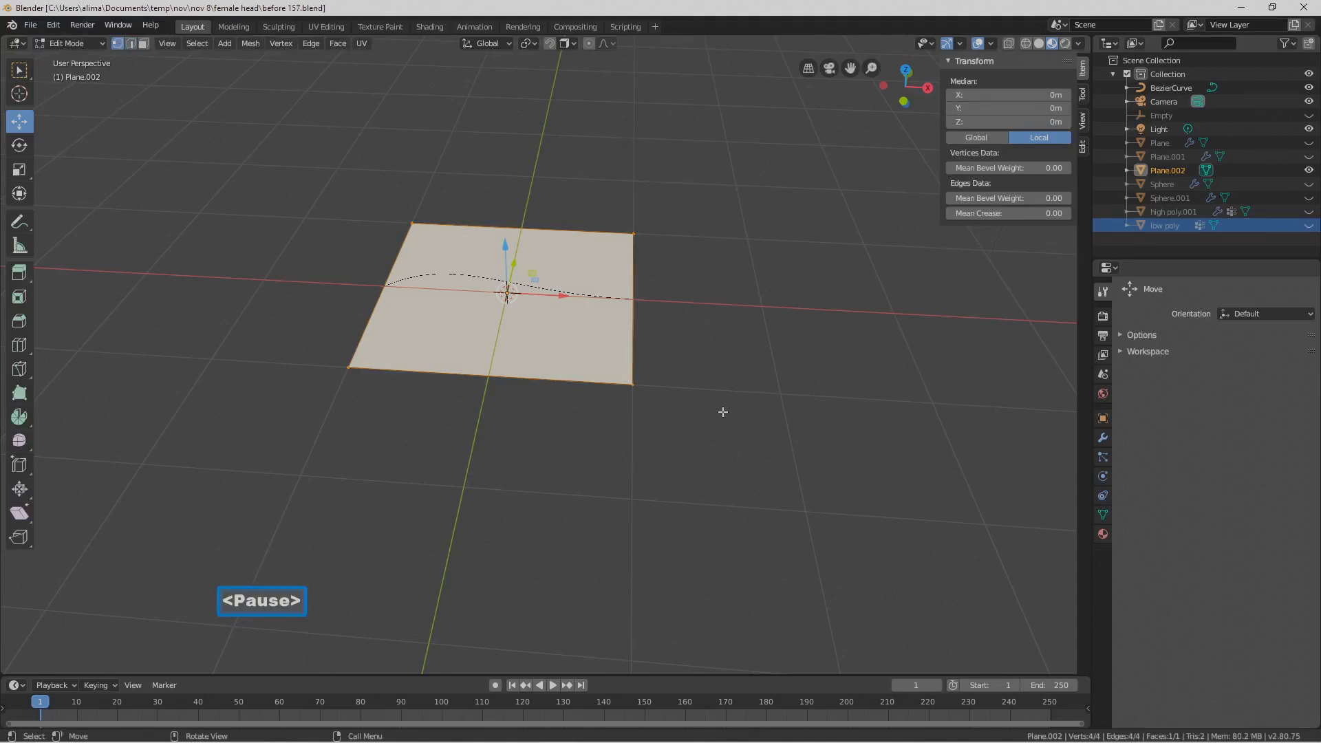
Merge the plane's two front corner vertices at their center to form a triangle
left_click(723, 411)
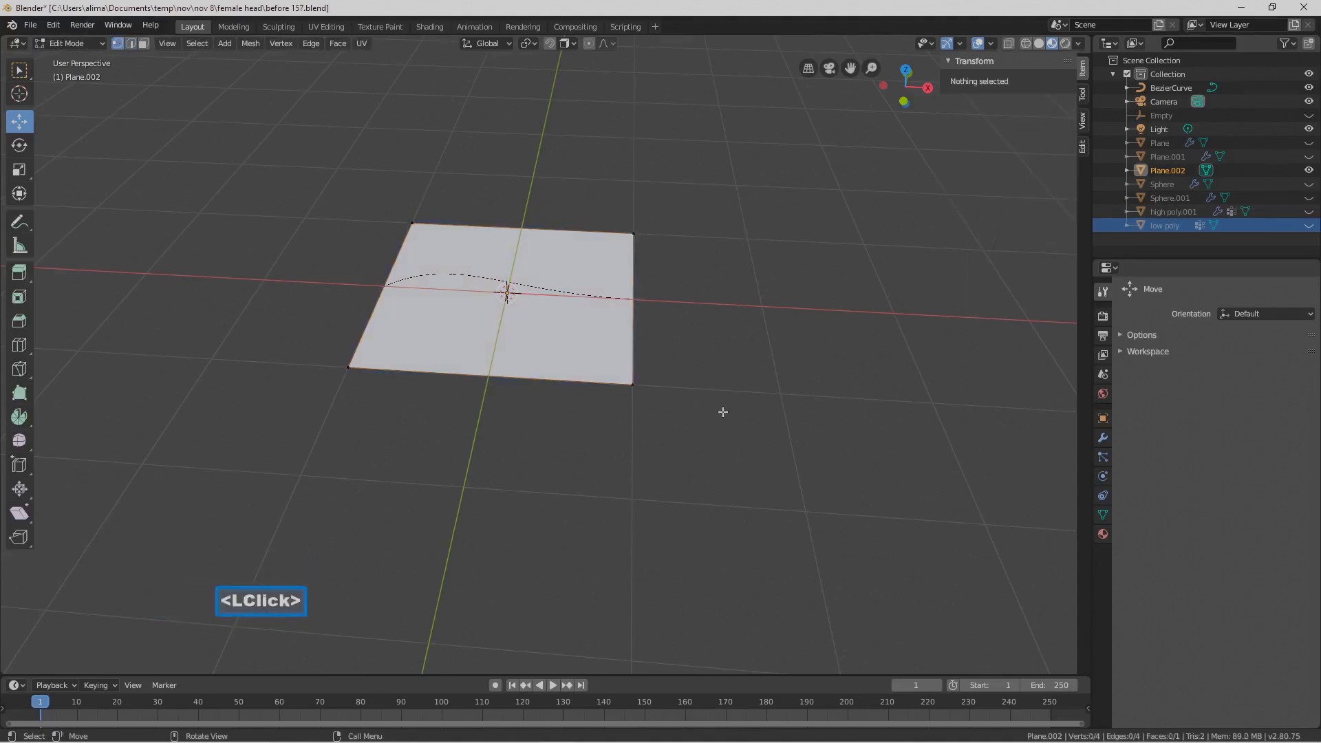
left_click(632, 386)
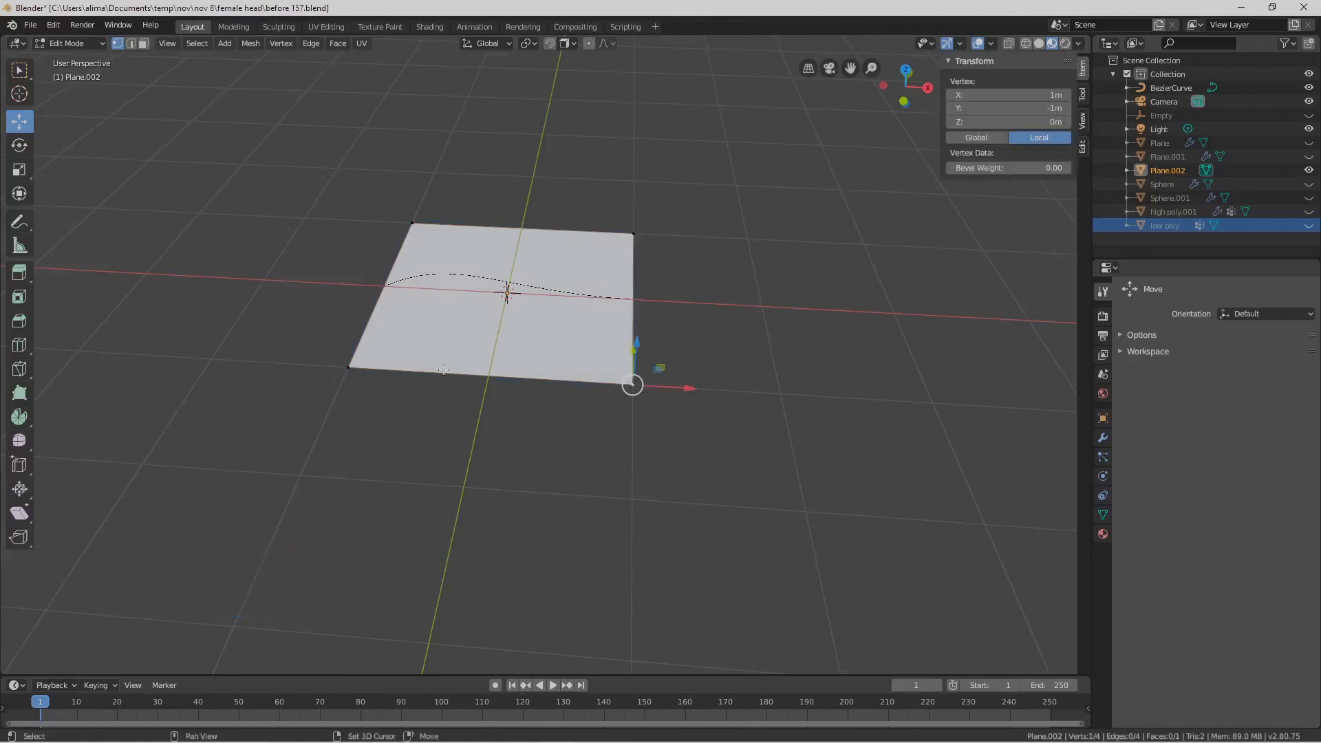
left_click(349, 369, "shift")
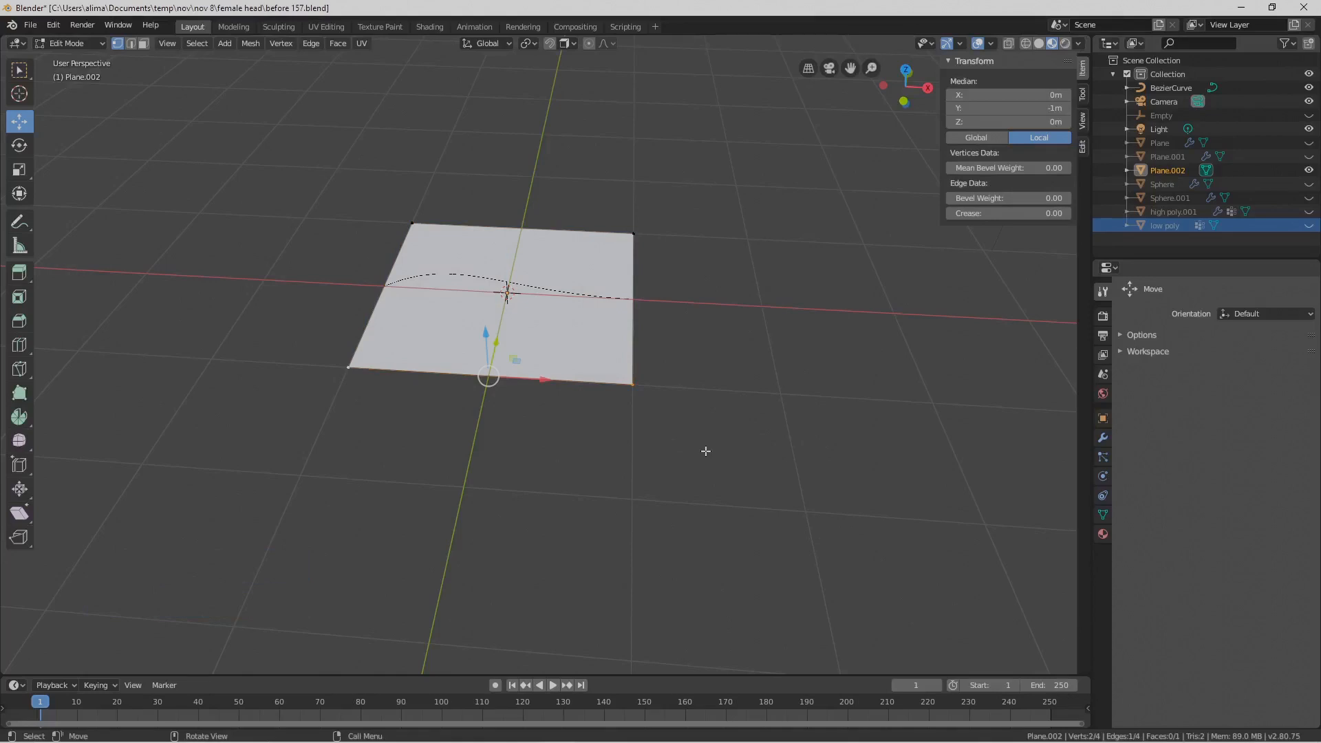
key("alt")
key("alt+m")
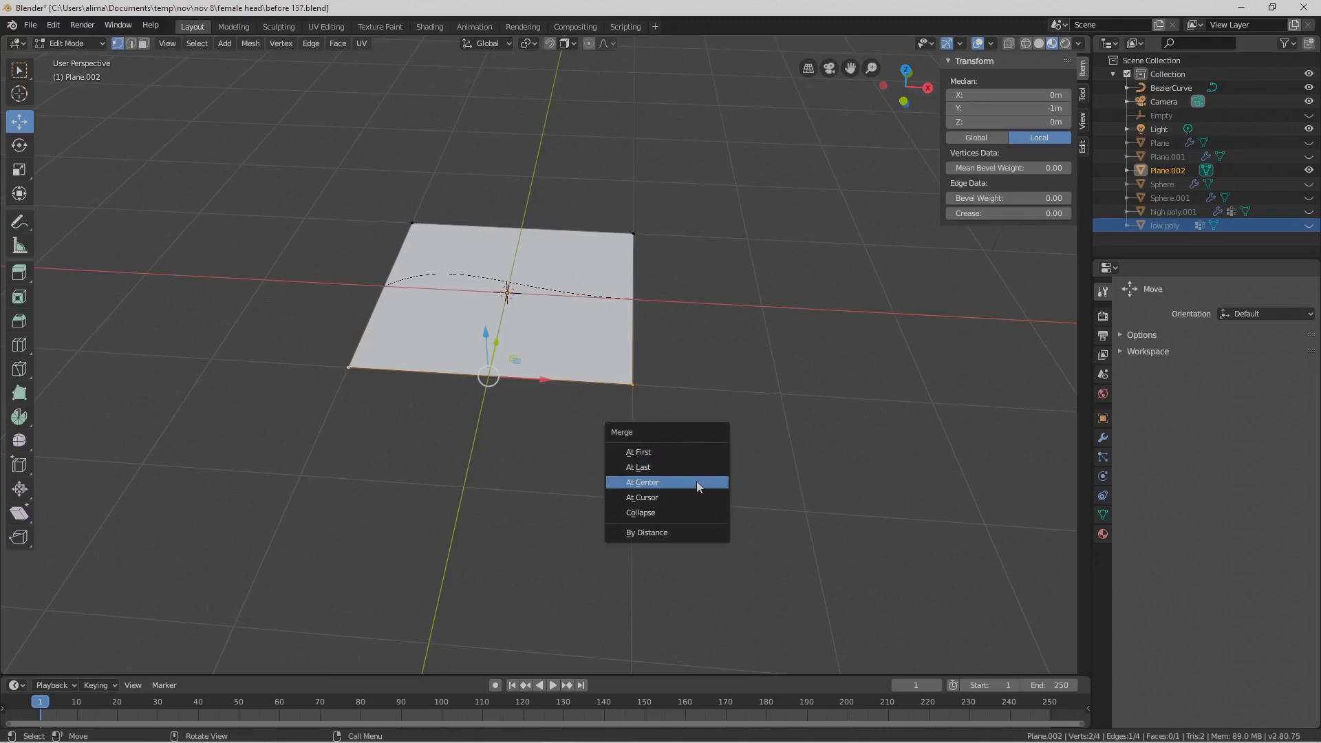
left_click(697, 481)
Merge the triangle's two back vertices at their center and save the file as before 158.blend
left_click(716, 281)
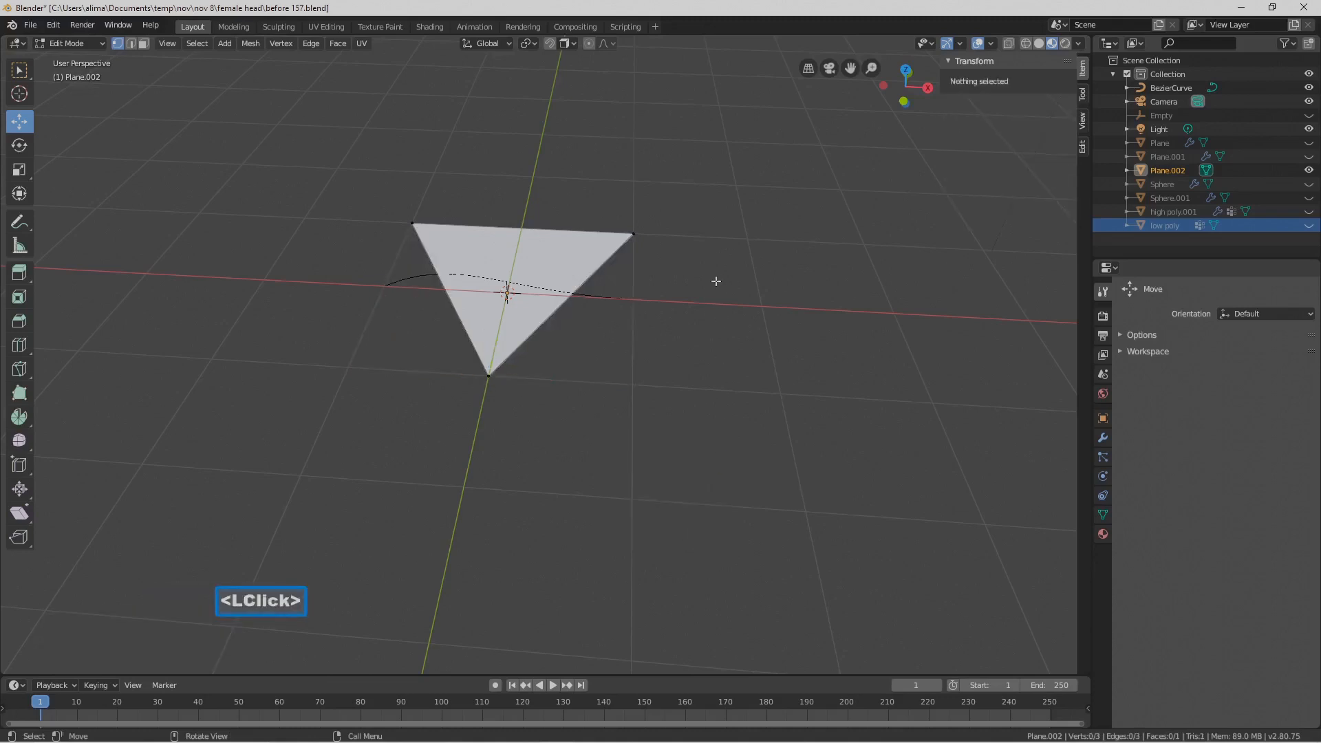
left_click(633, 235)
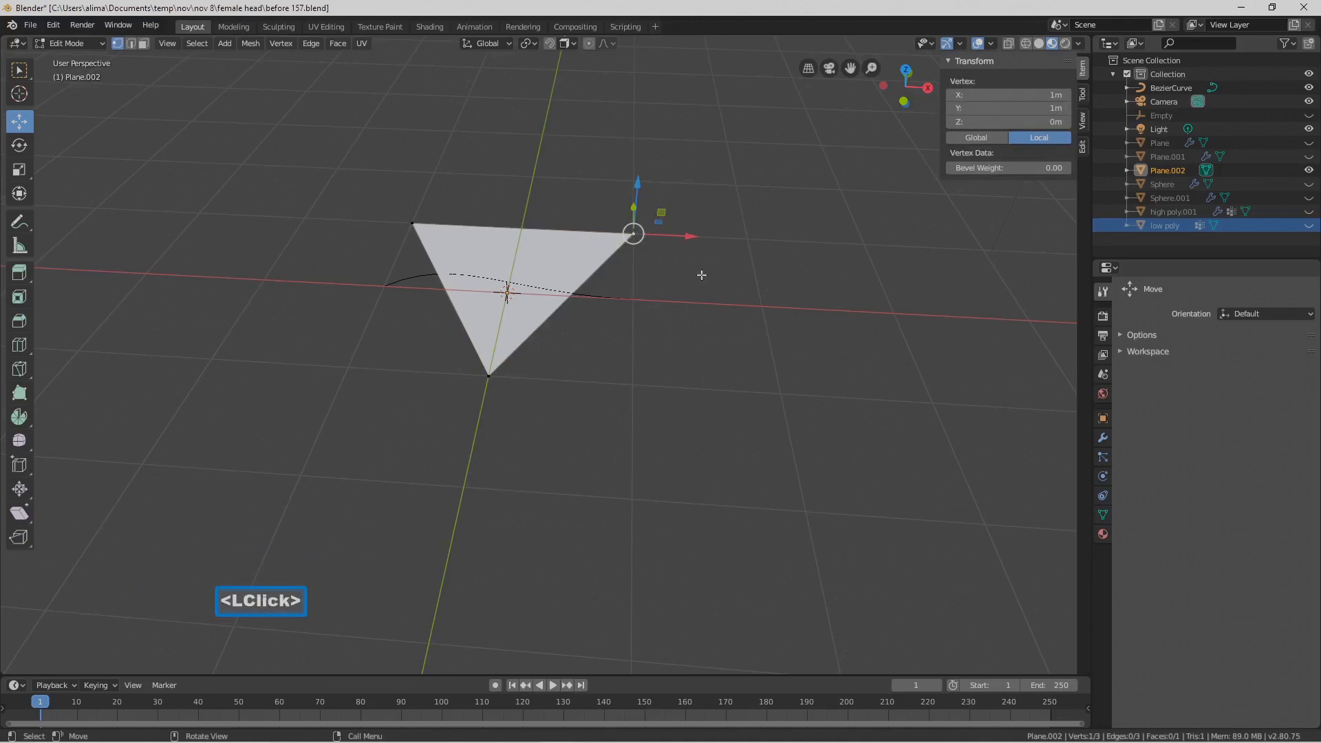
left_click(412, 223, "shift")
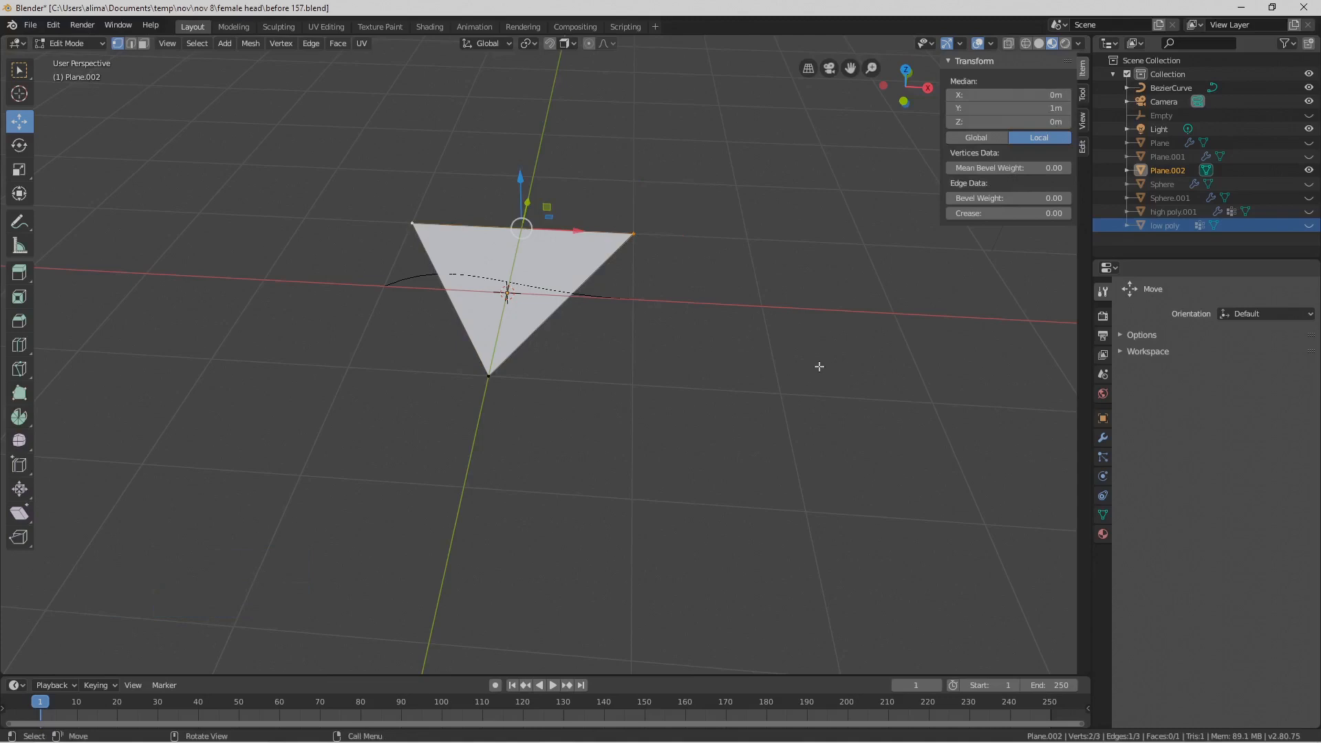
key("alt")
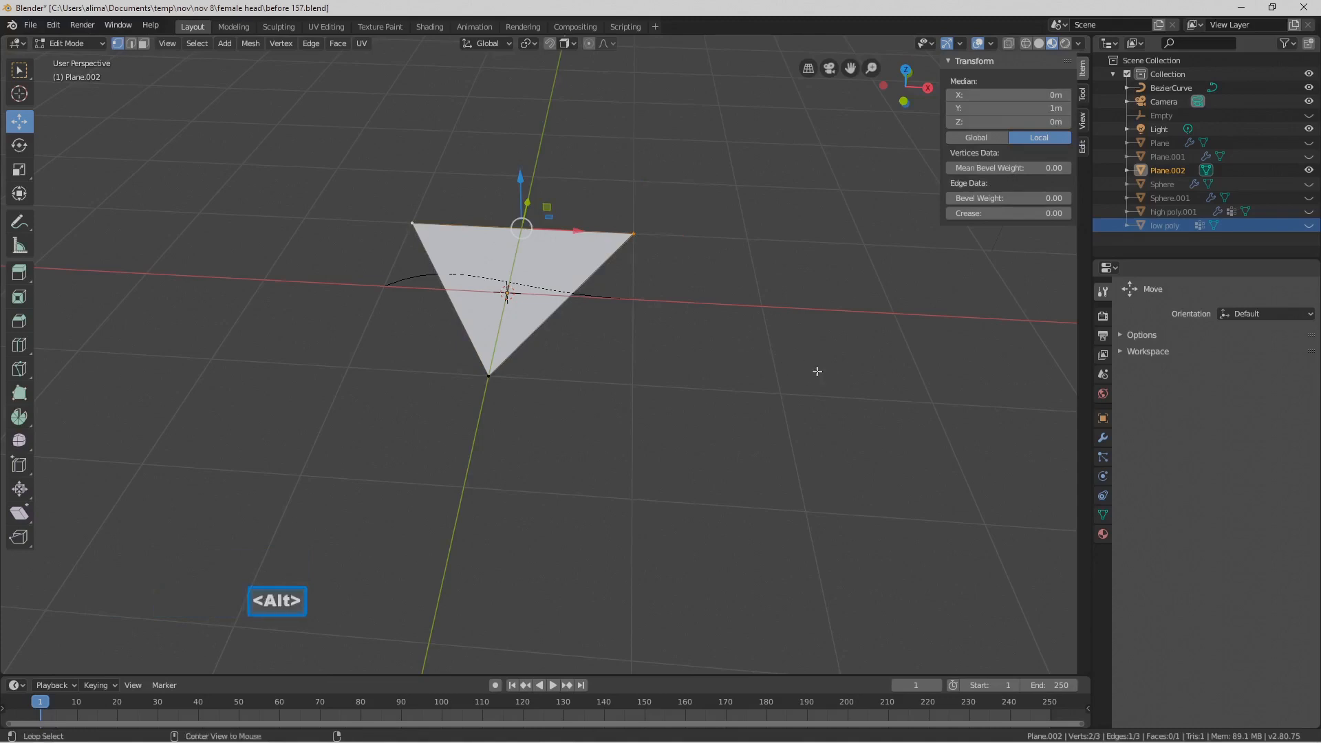
key("alt+m")
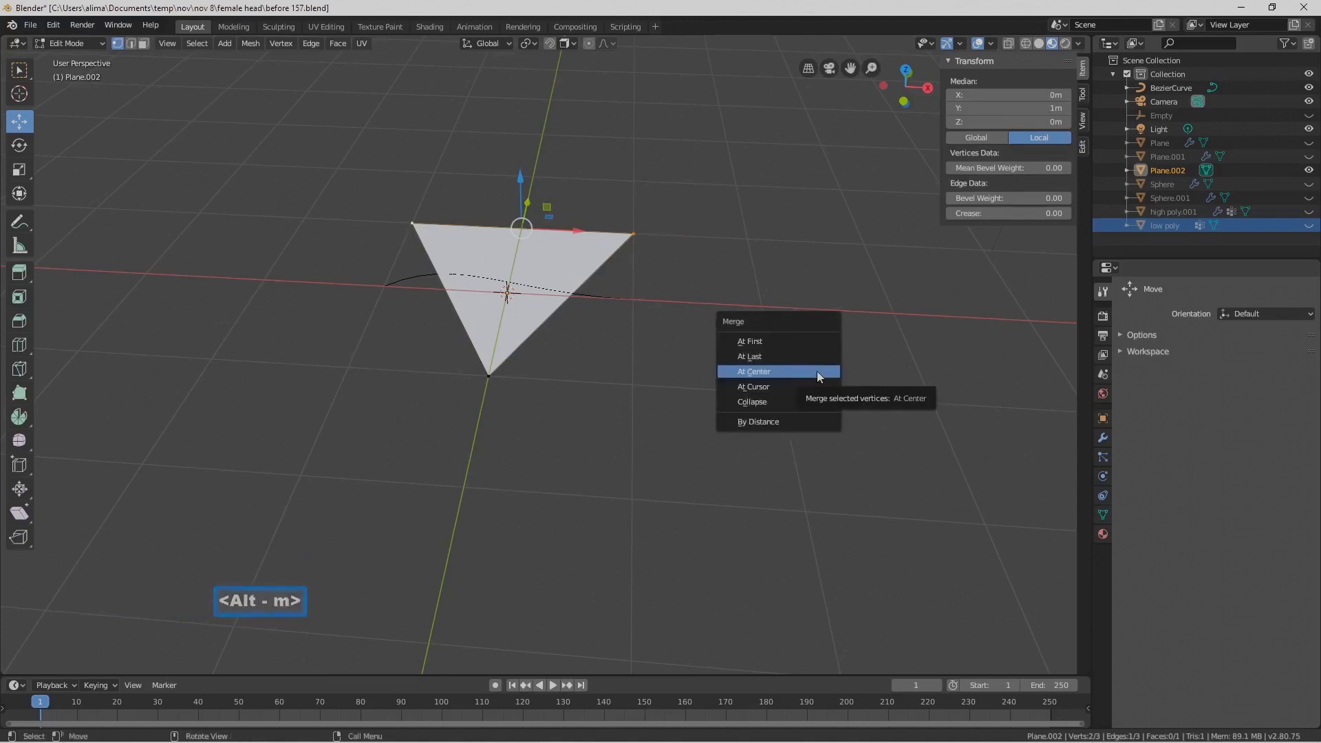
left_click(817, 372)
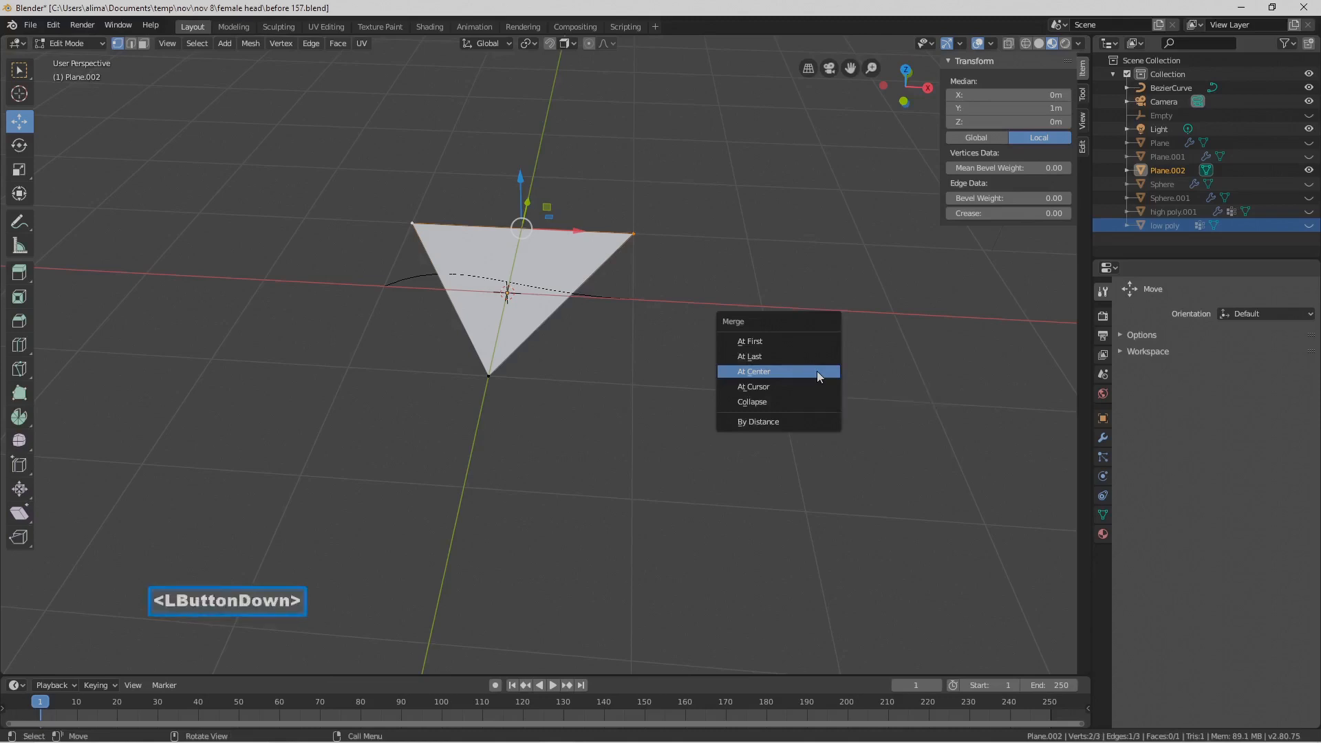
left_click(818, 371)
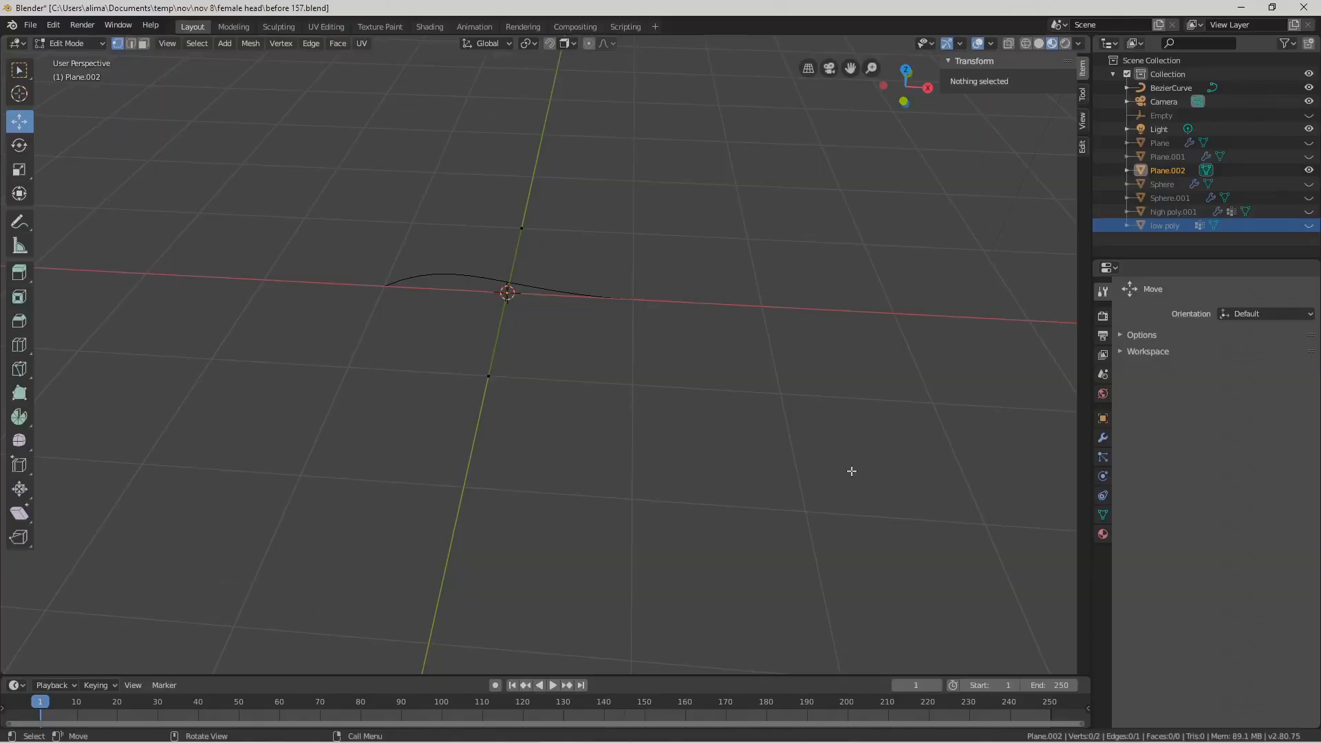
key("Pause")
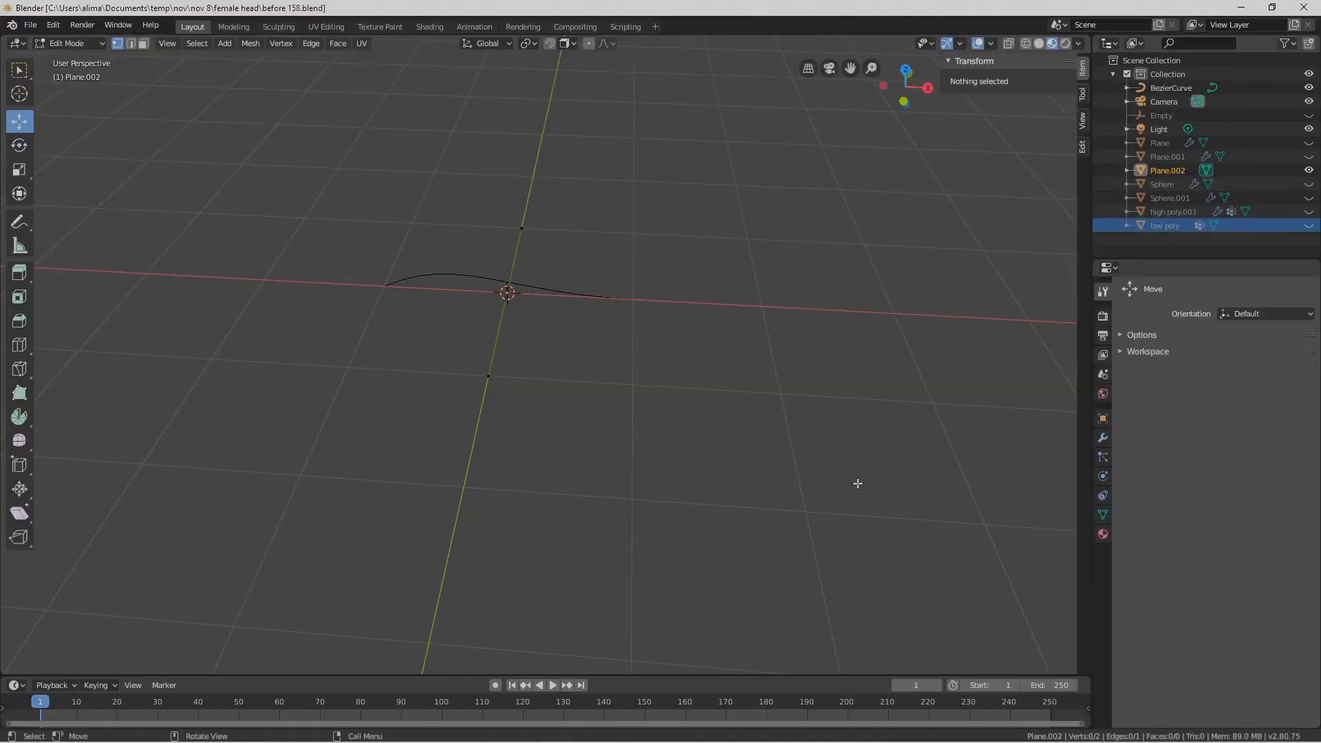
Select the remaining edge using edge selection and return to Object Mode
left_click(130, 43)
left_click(496, 337)
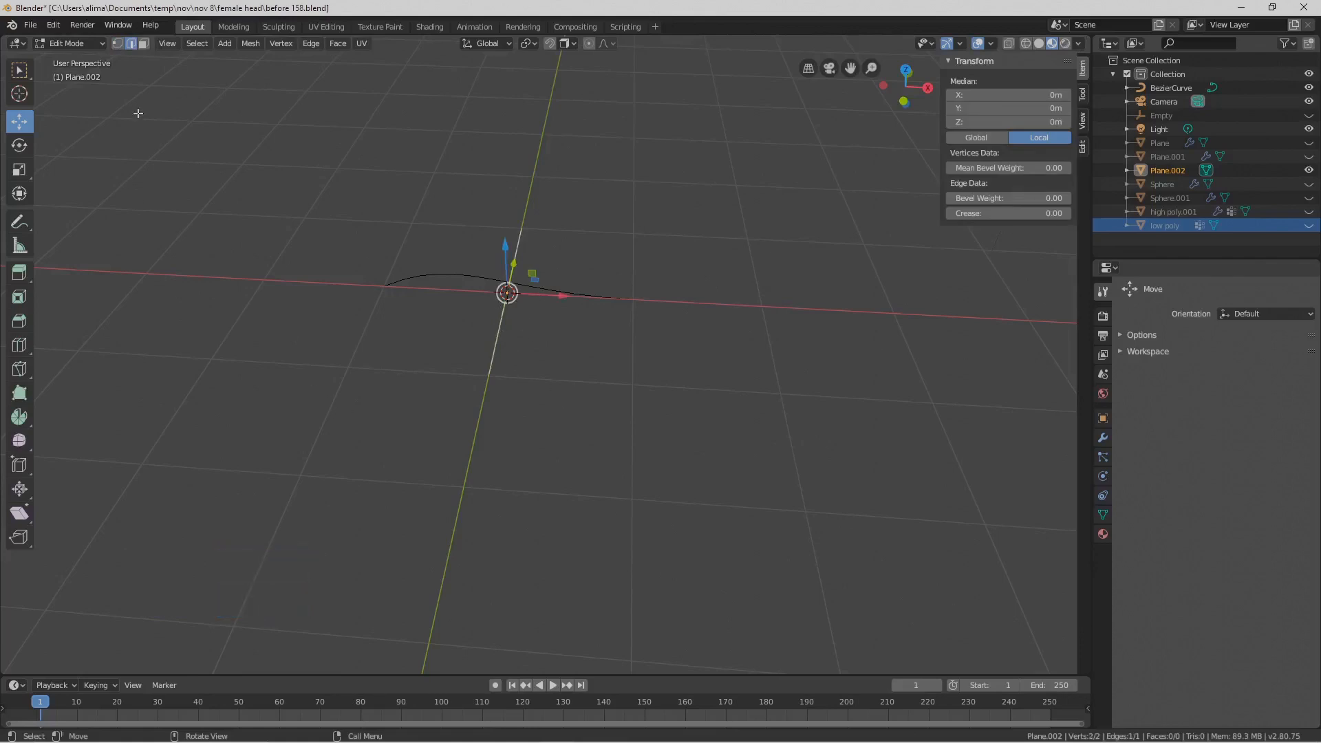
left_click(105, 45)
left_click(108, 60)
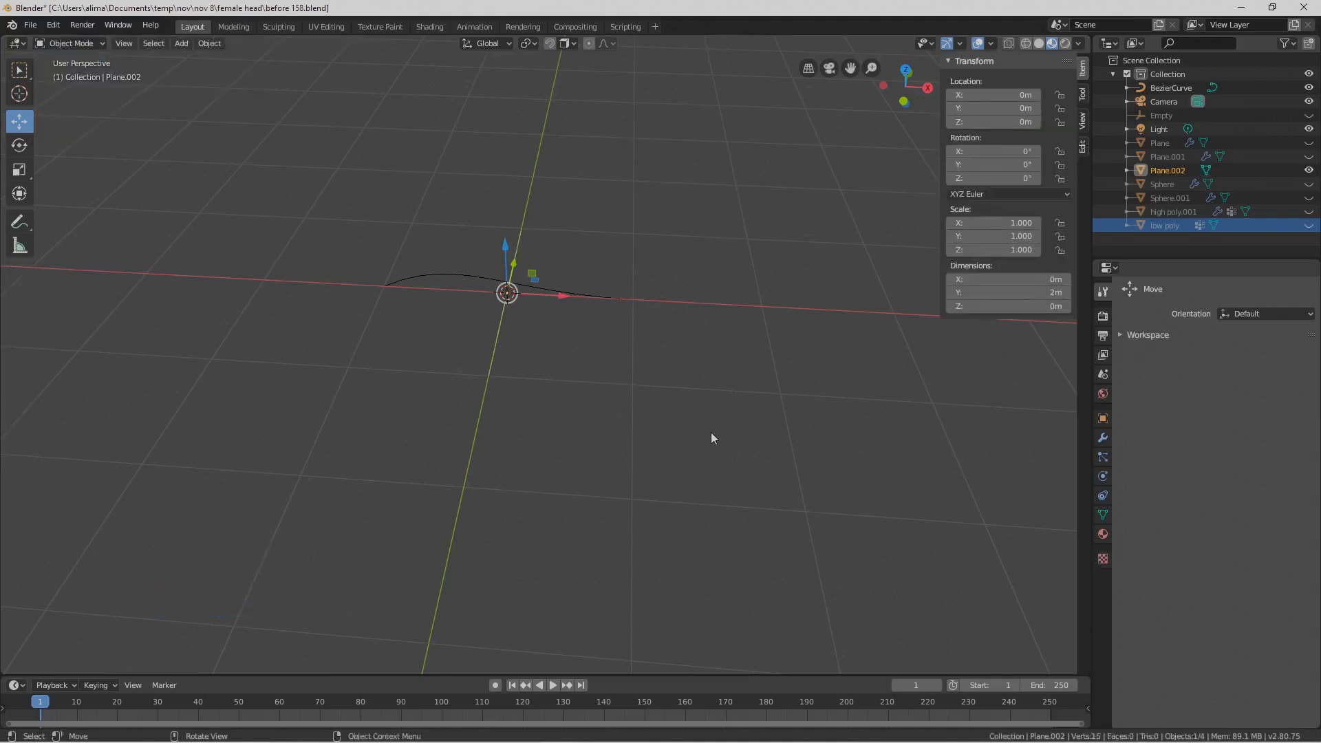
key("Pause")
left_click(497, 337)
left_click(494, 335)
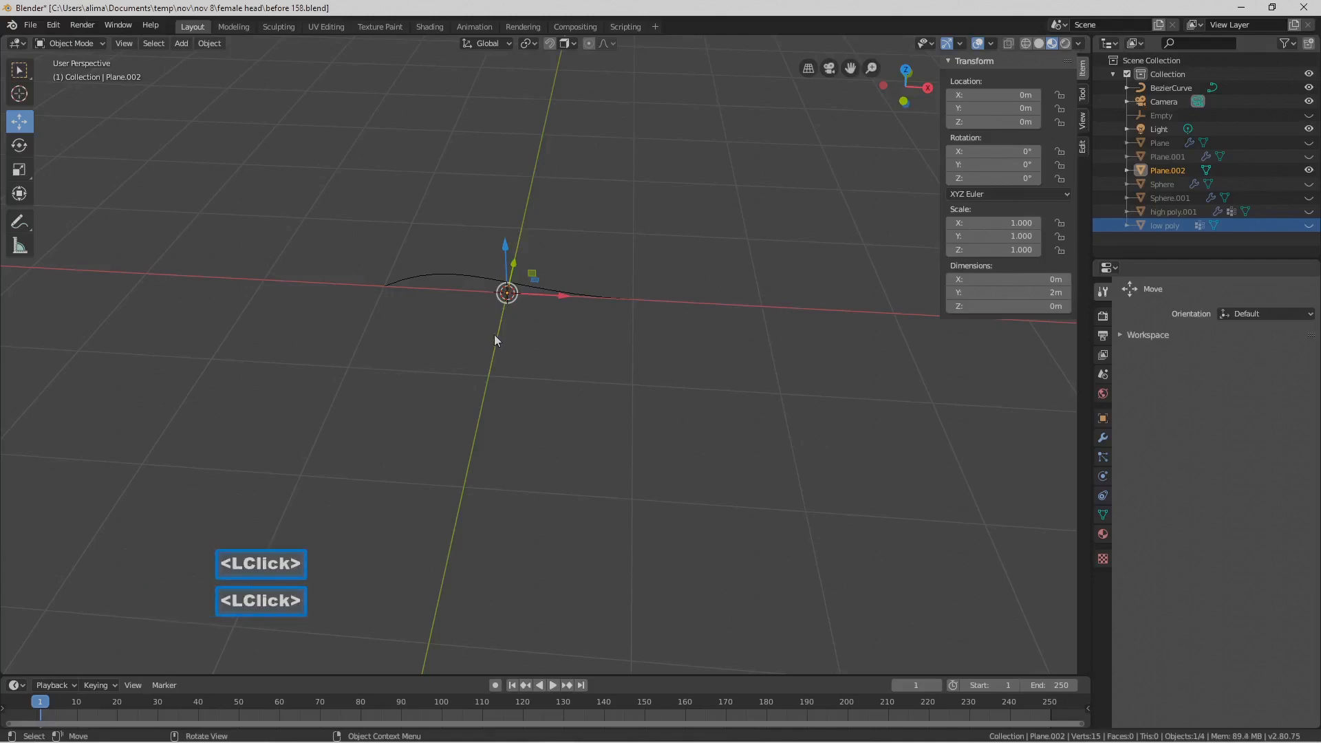
left_click(496, 336)
middle_click_drag(525, 353, 490, 338)
left_click(490, 337)
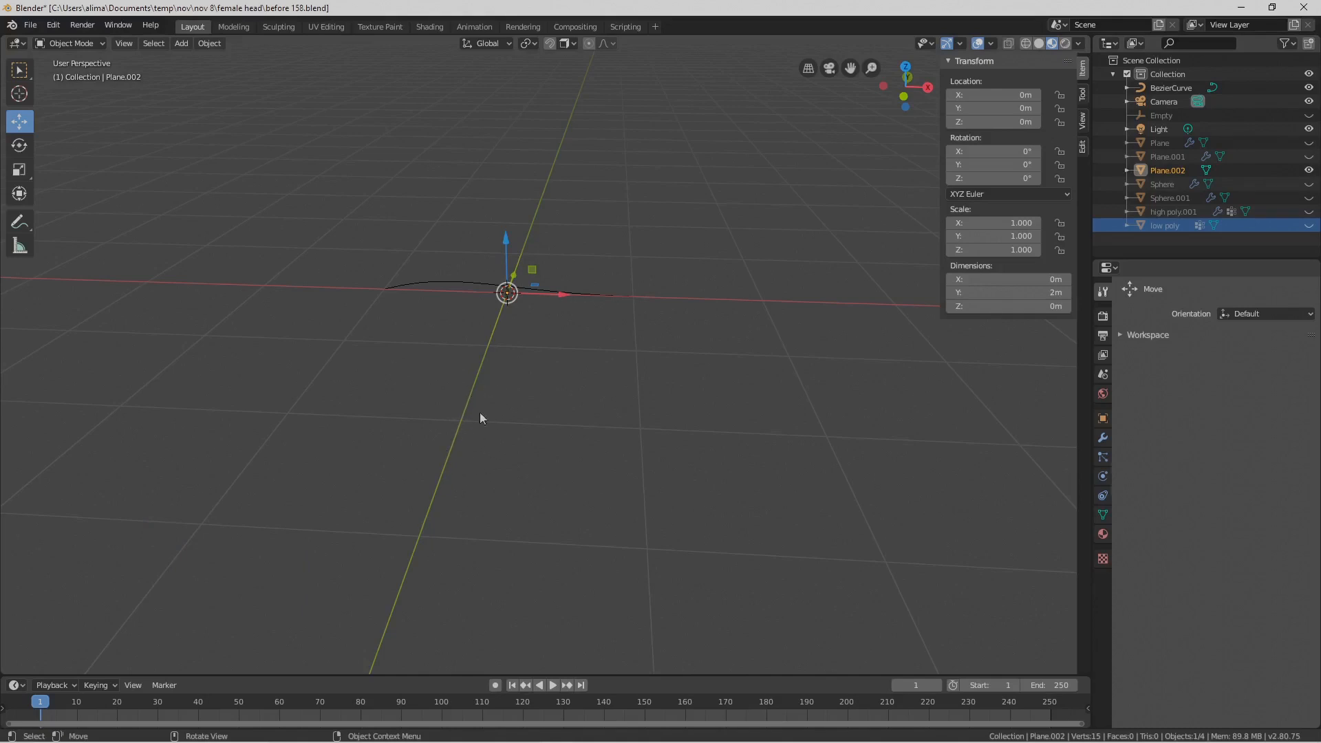
Subdivide the whole mesh line with one cut in Edit Mode using vertex selection, and return to Object Mode
left_click(93, 40)
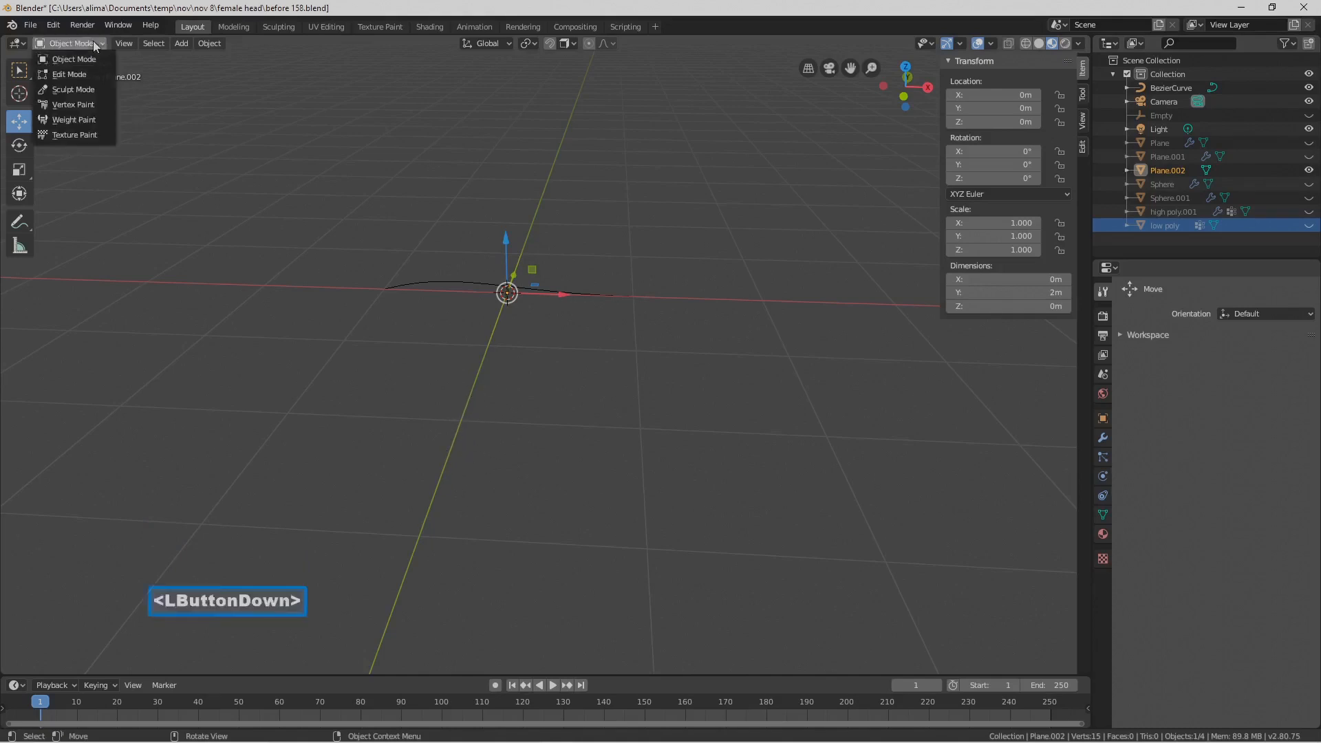
left_click(97, 74)
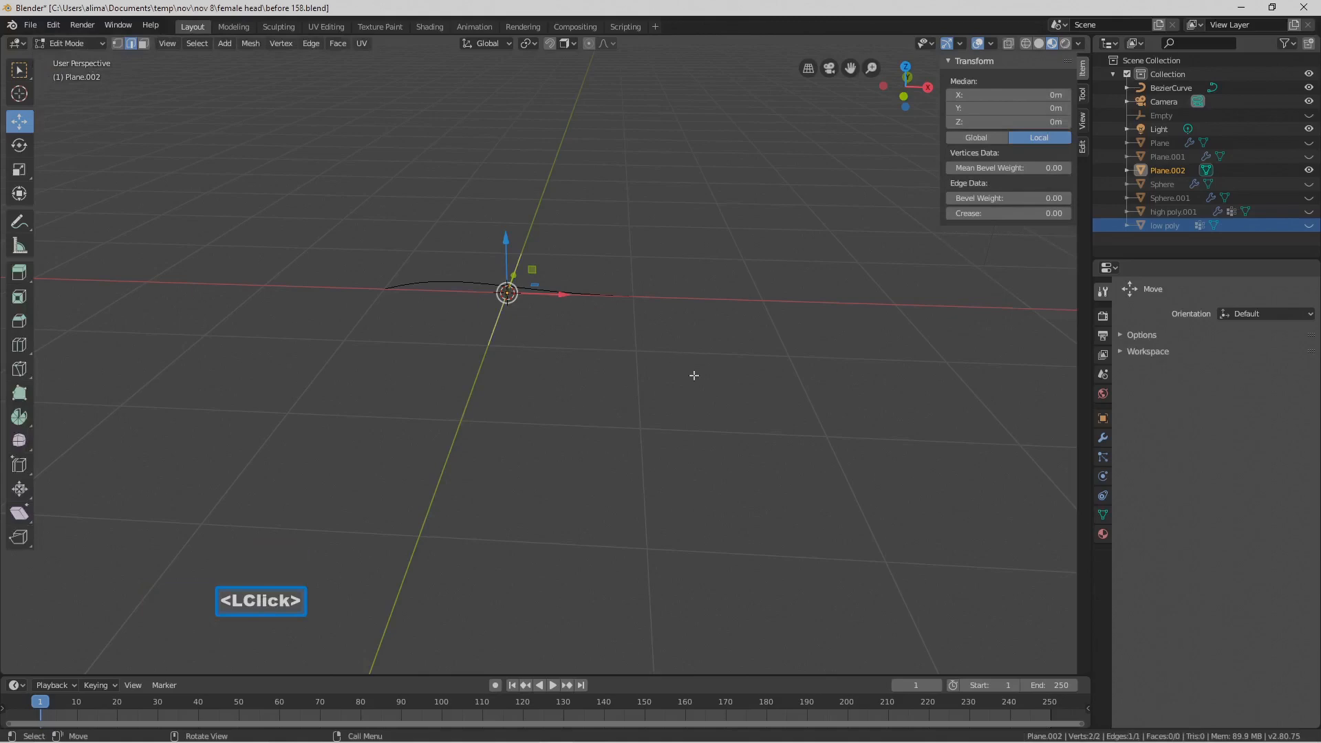
left_click(115, 46)
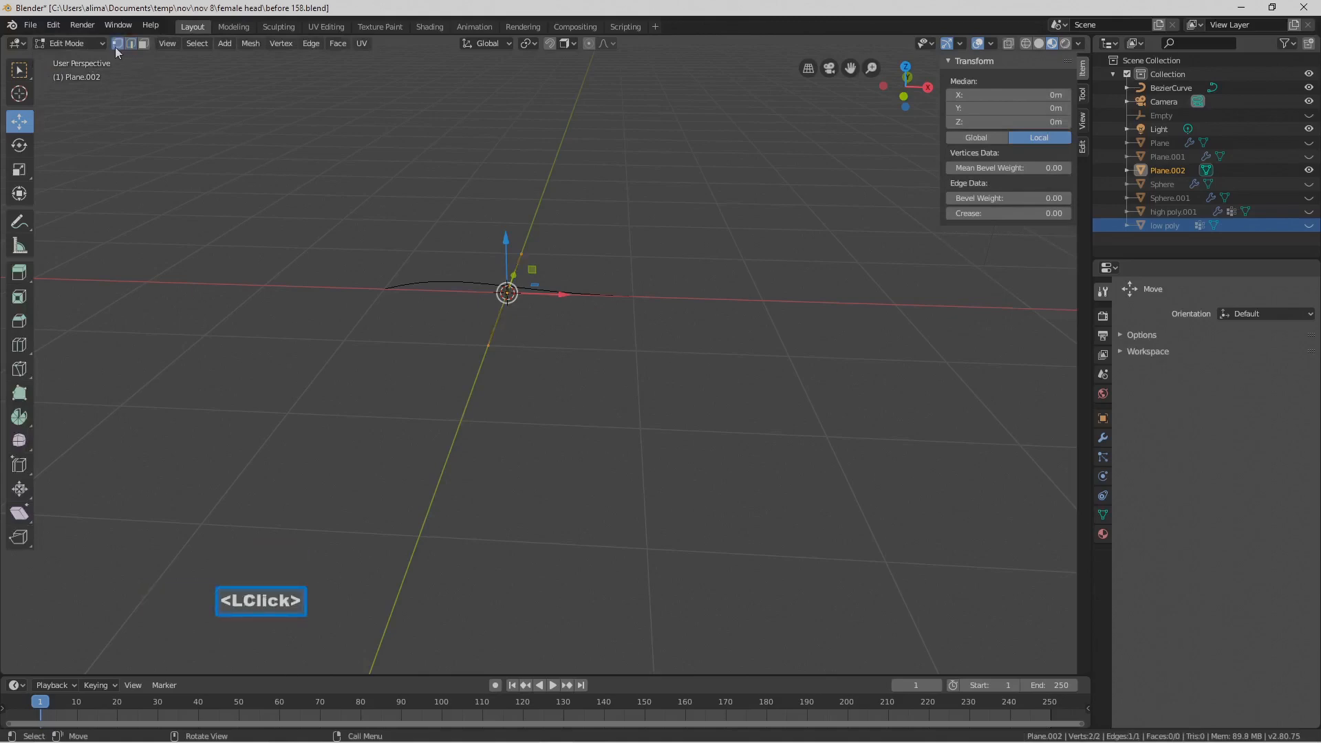
left_click(704, 381)
key("a")
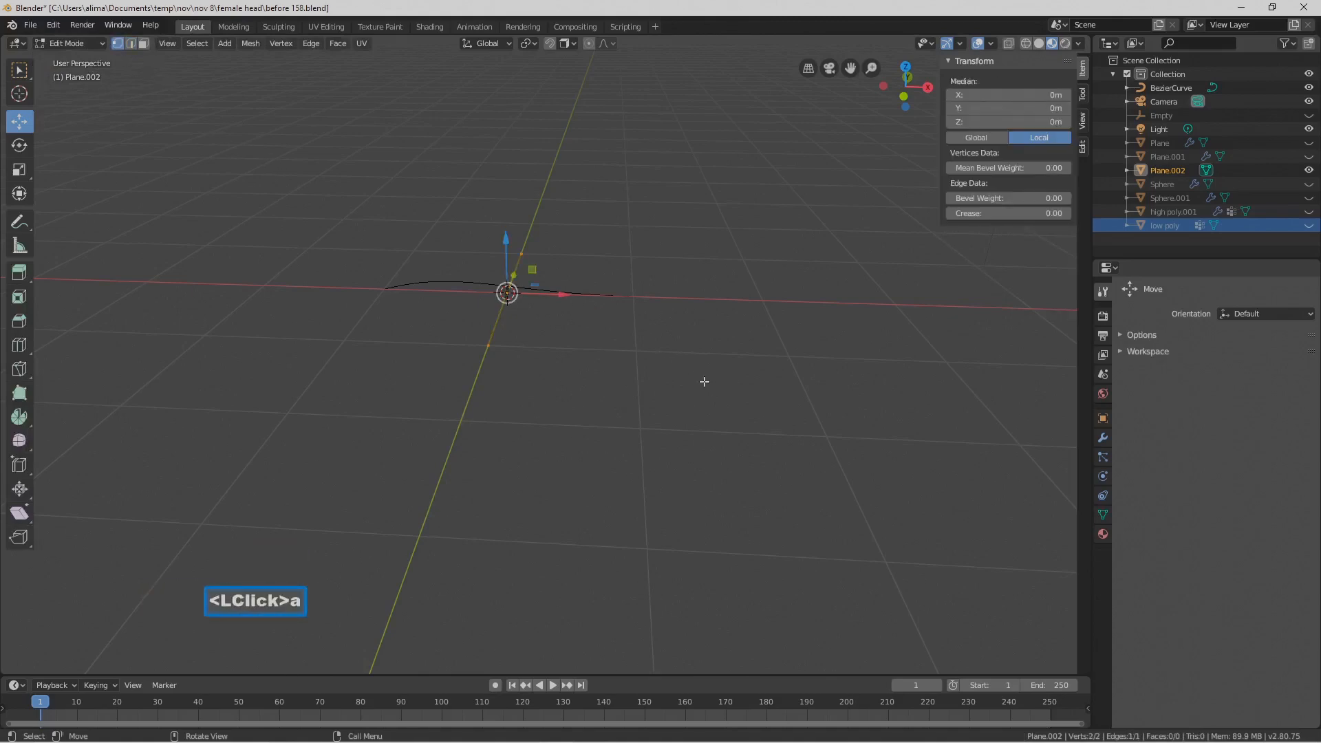
right_click(704, 381)
left_click(704, 385)
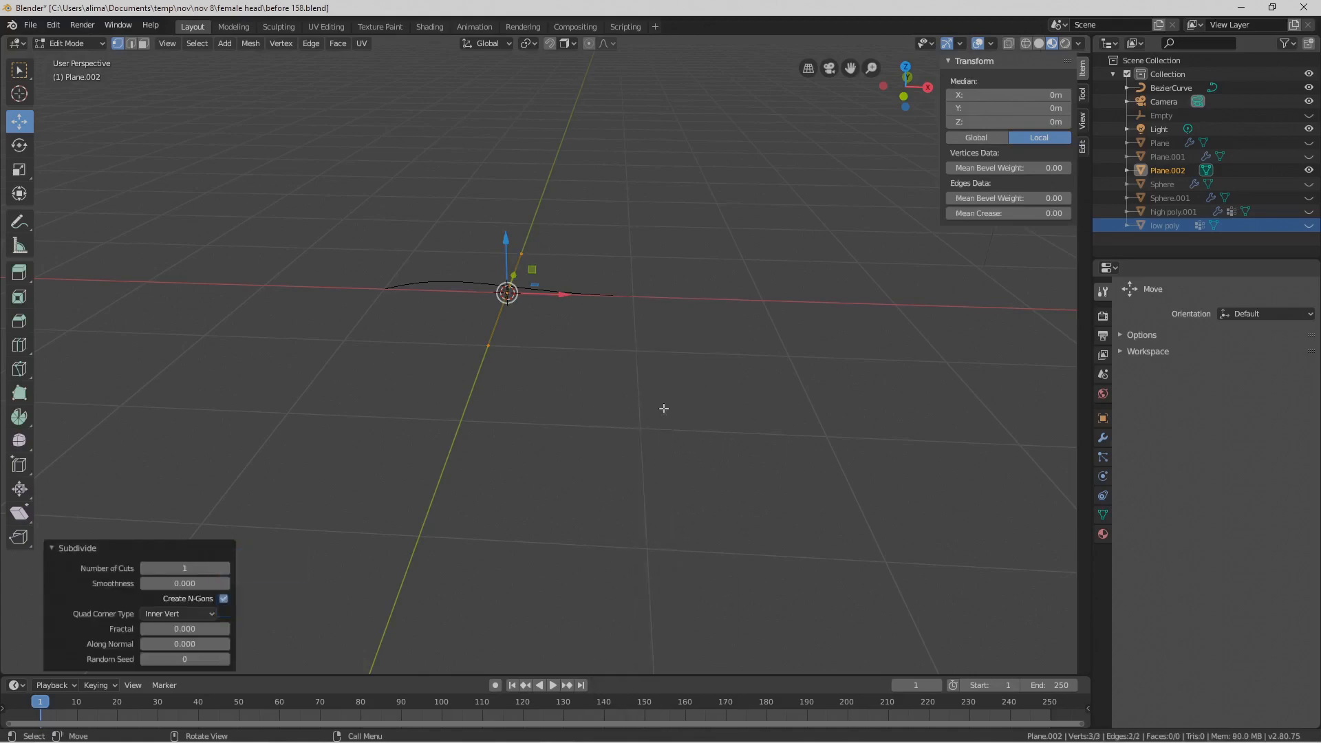
left_click(702, 405)
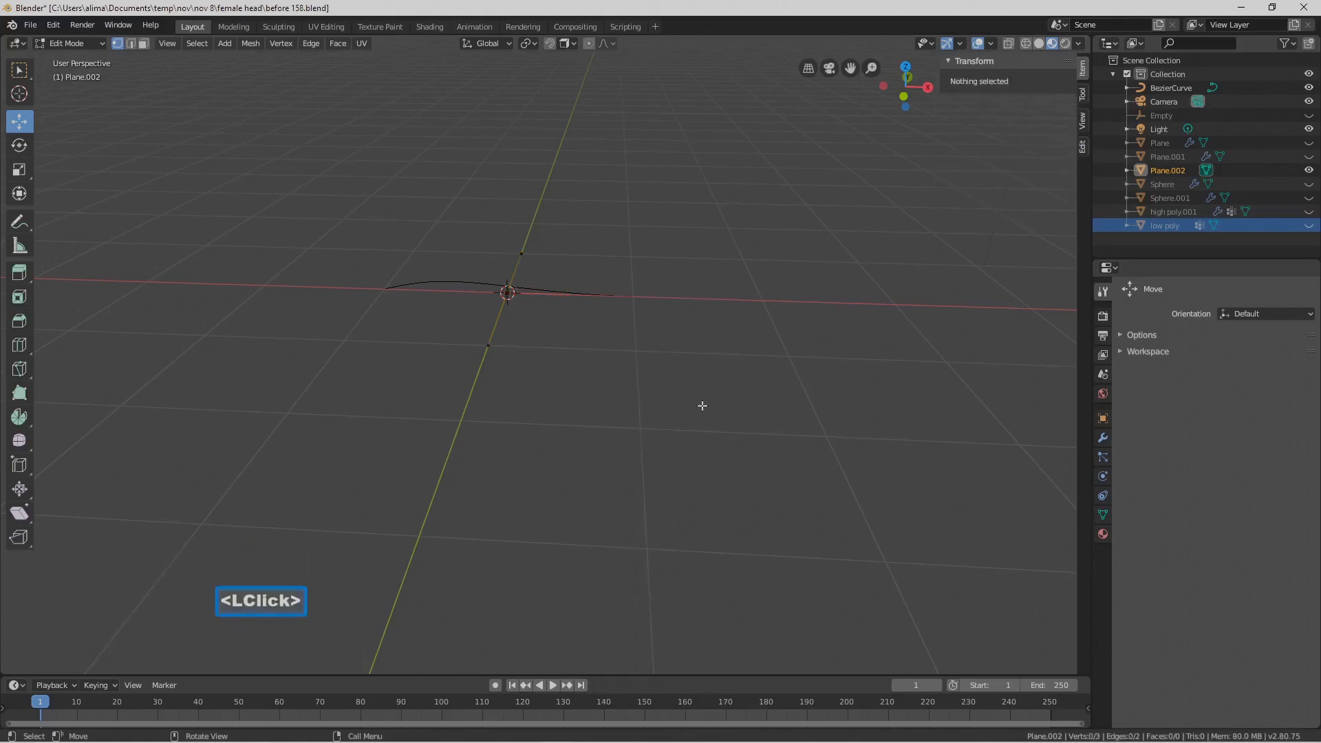
left_click(103, 43)
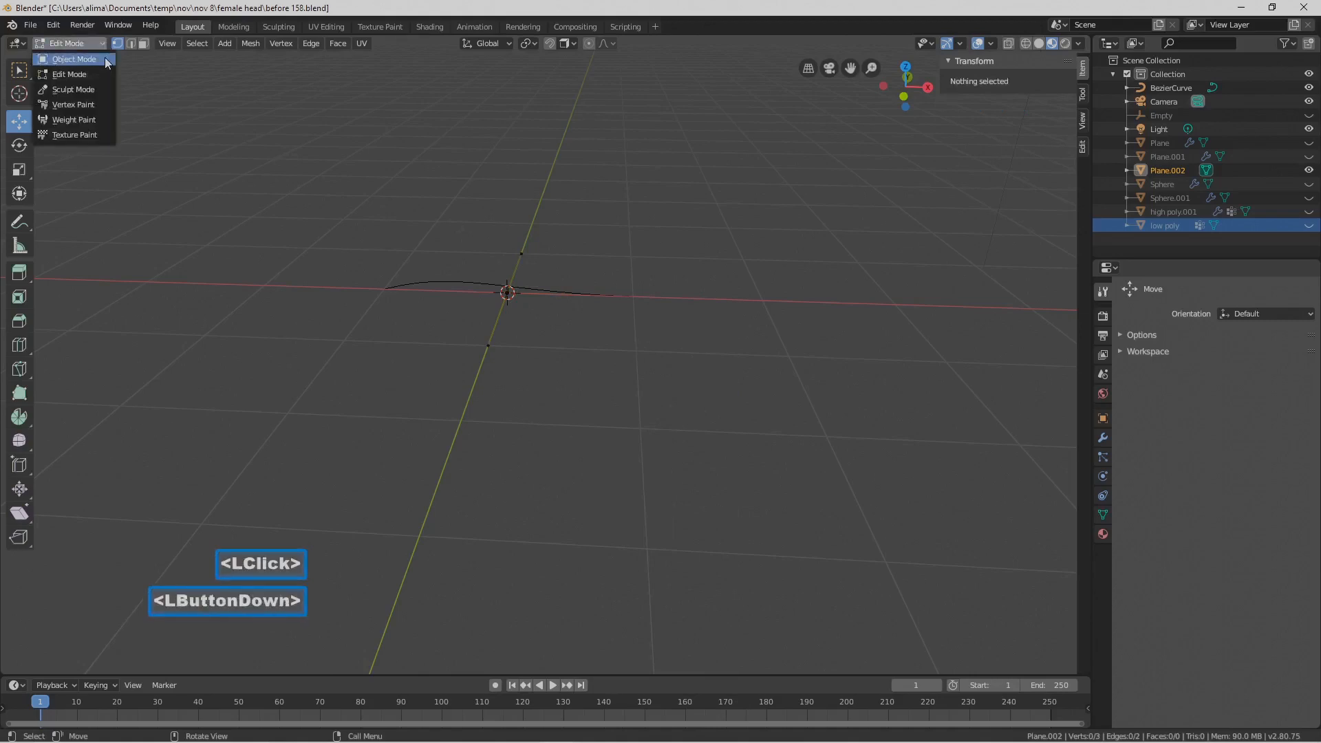
left_click(107, 60)
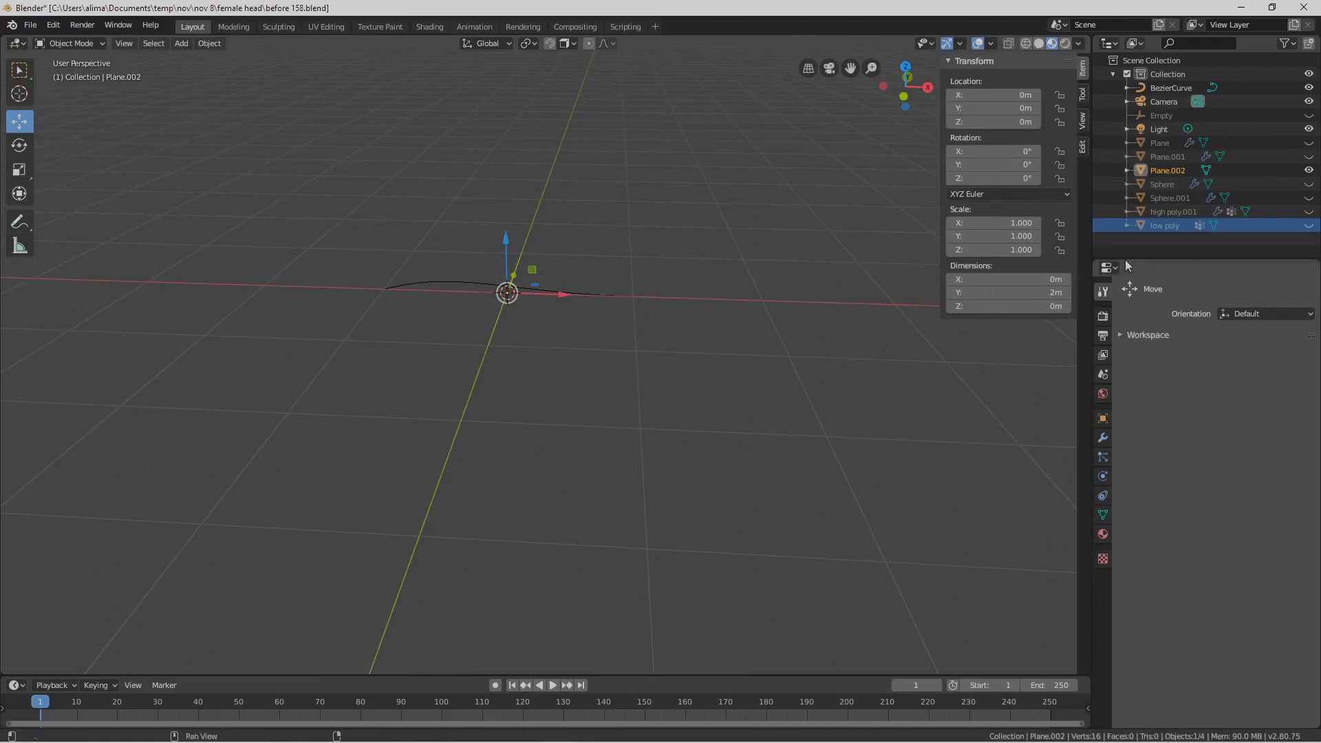
Convert the subdivided mesh line to a curve and save the file as before 159.blend
left_click(211, 43)
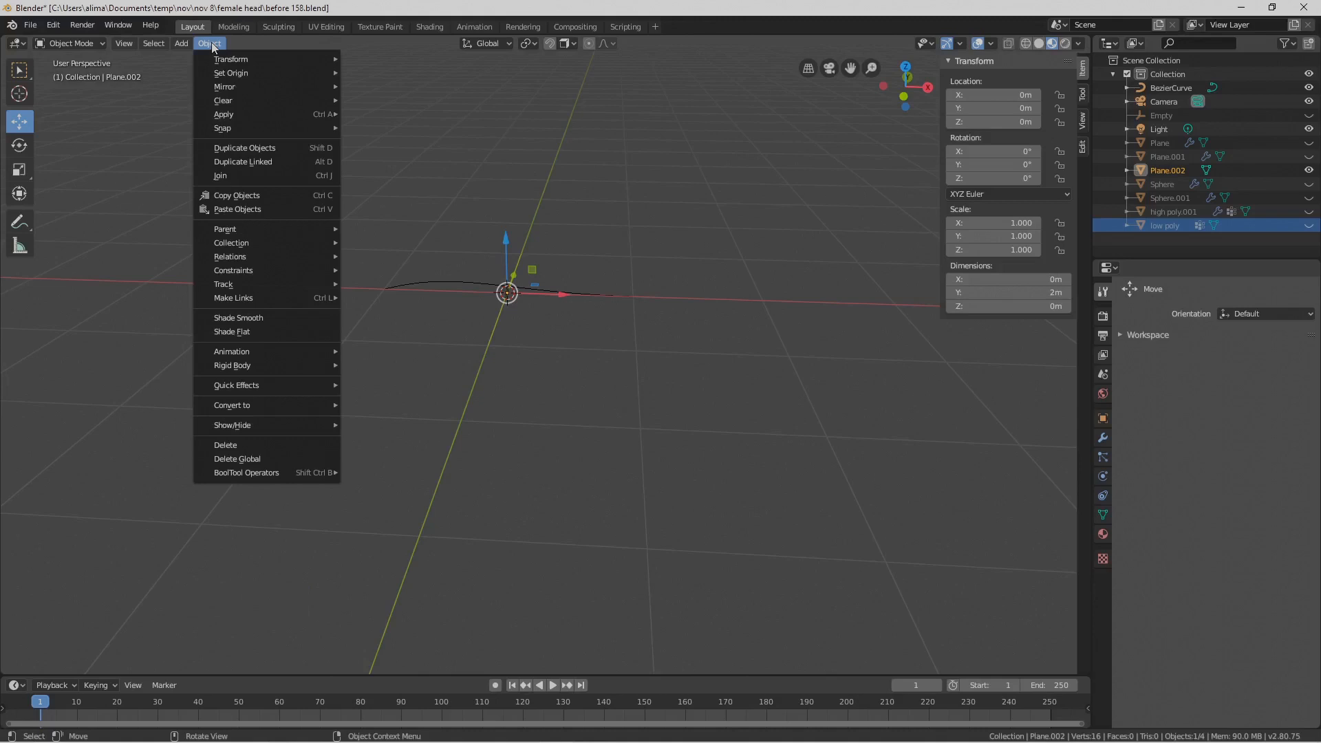
mouse_move(228, 133)
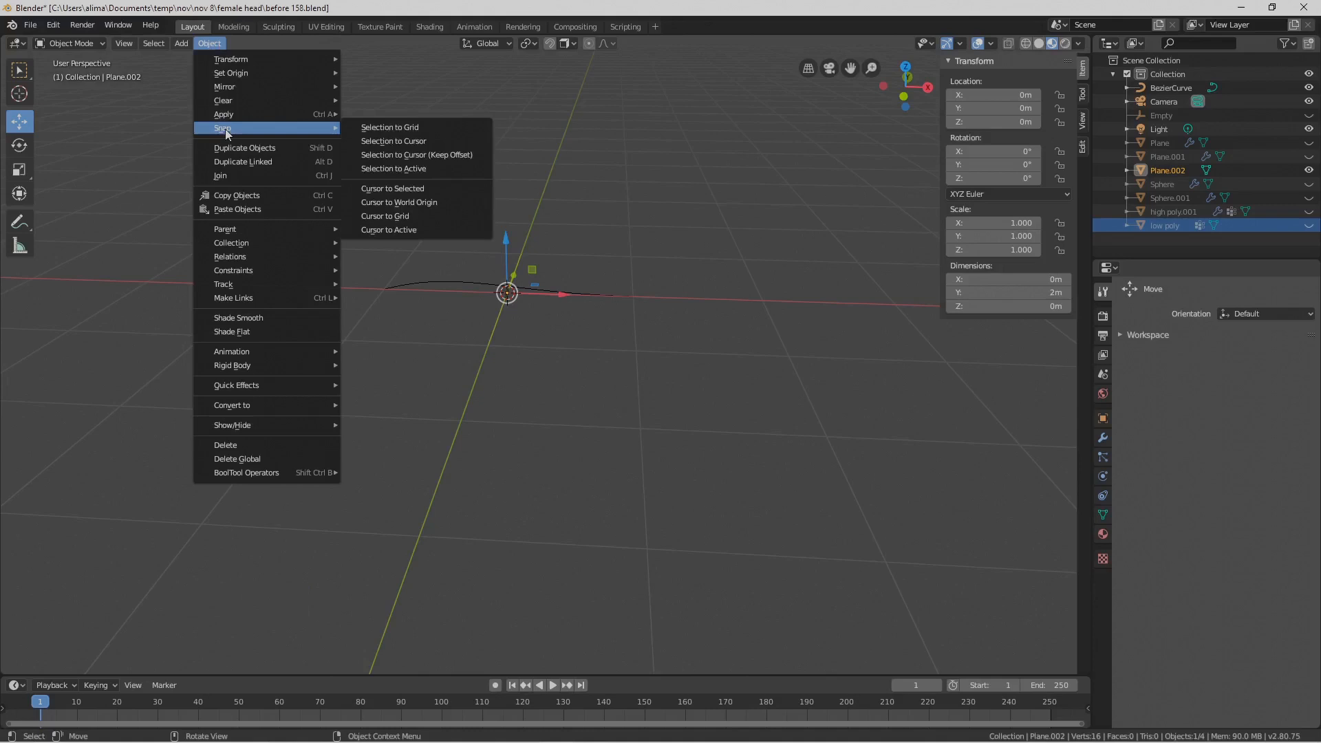
mouse_move(241, 256)
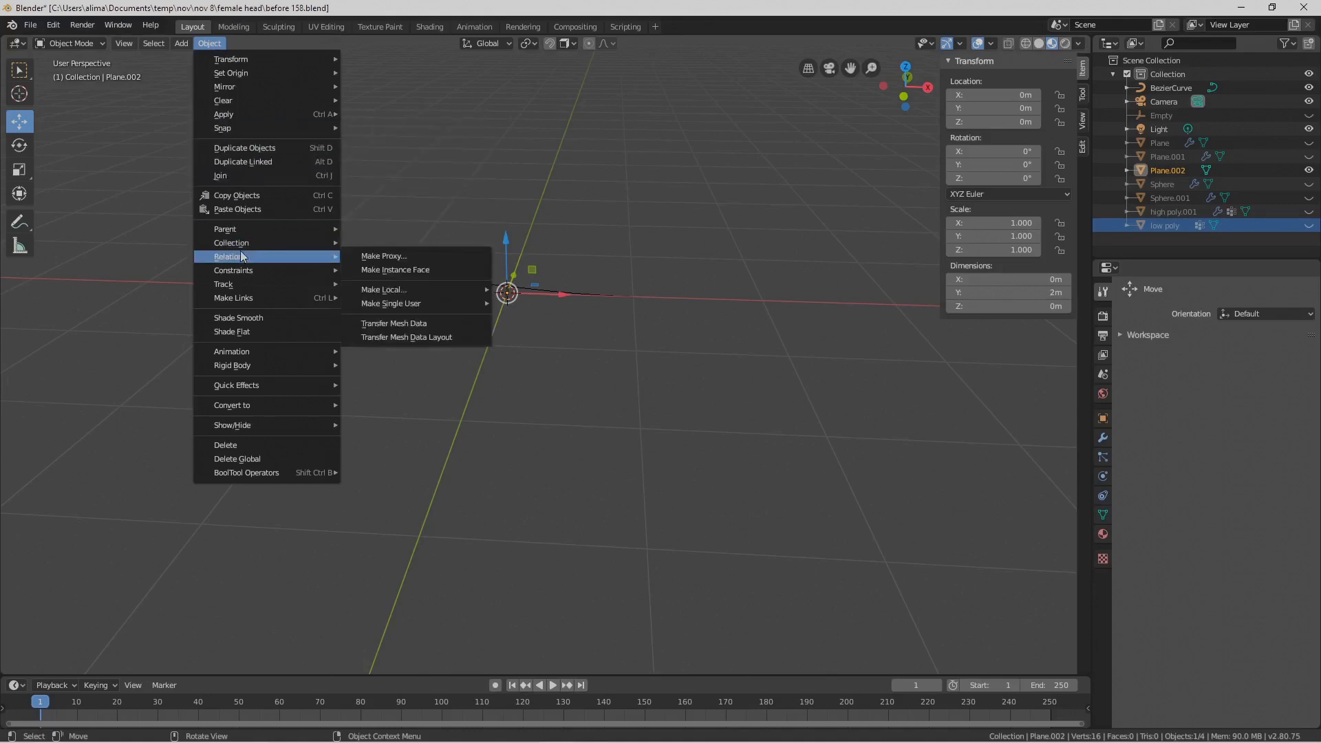
mouse_move(241, 299)
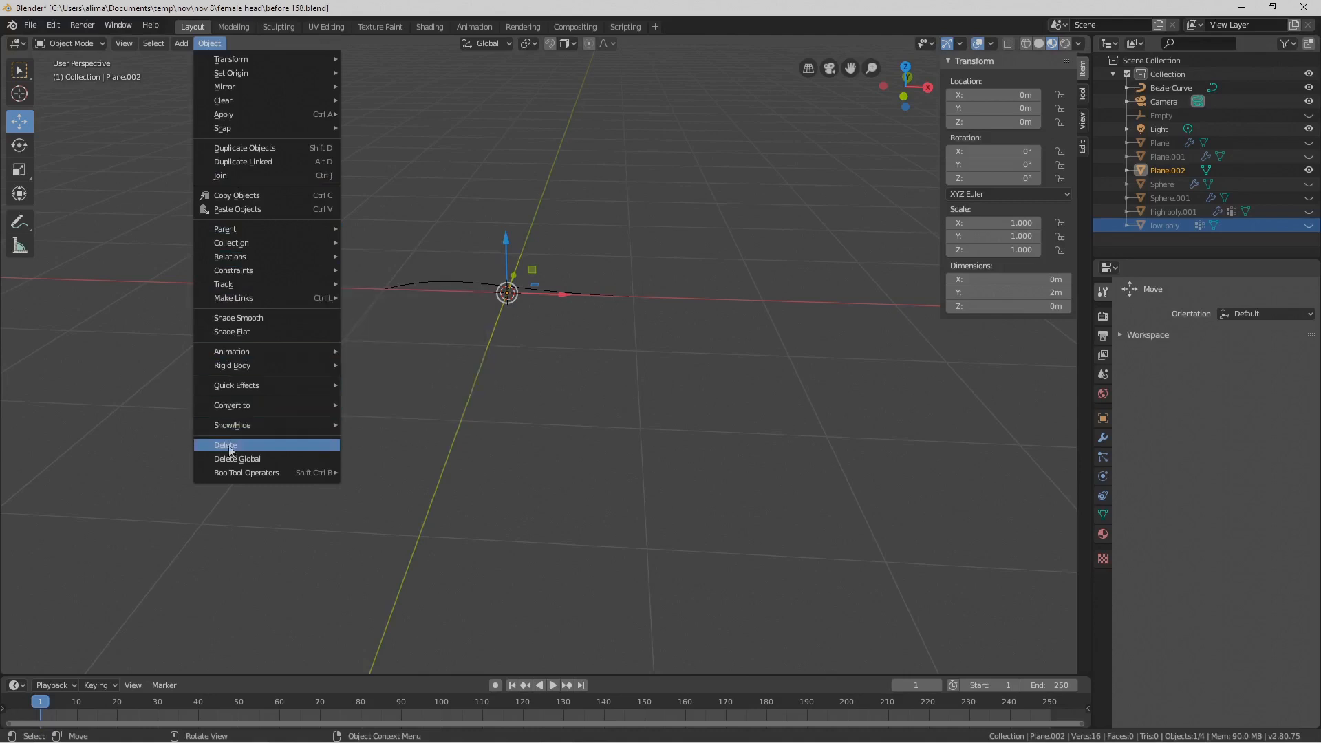
mouse_move(267, 407)
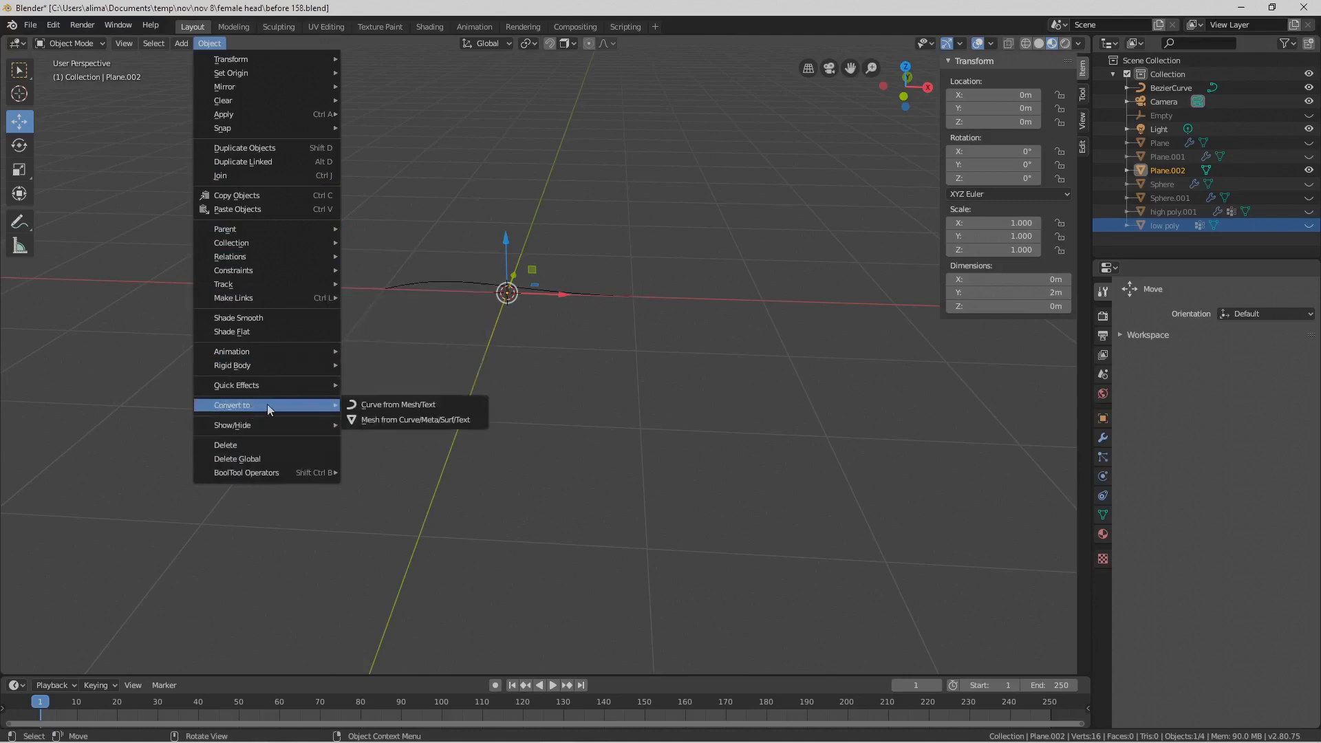
left_click(453, 405)
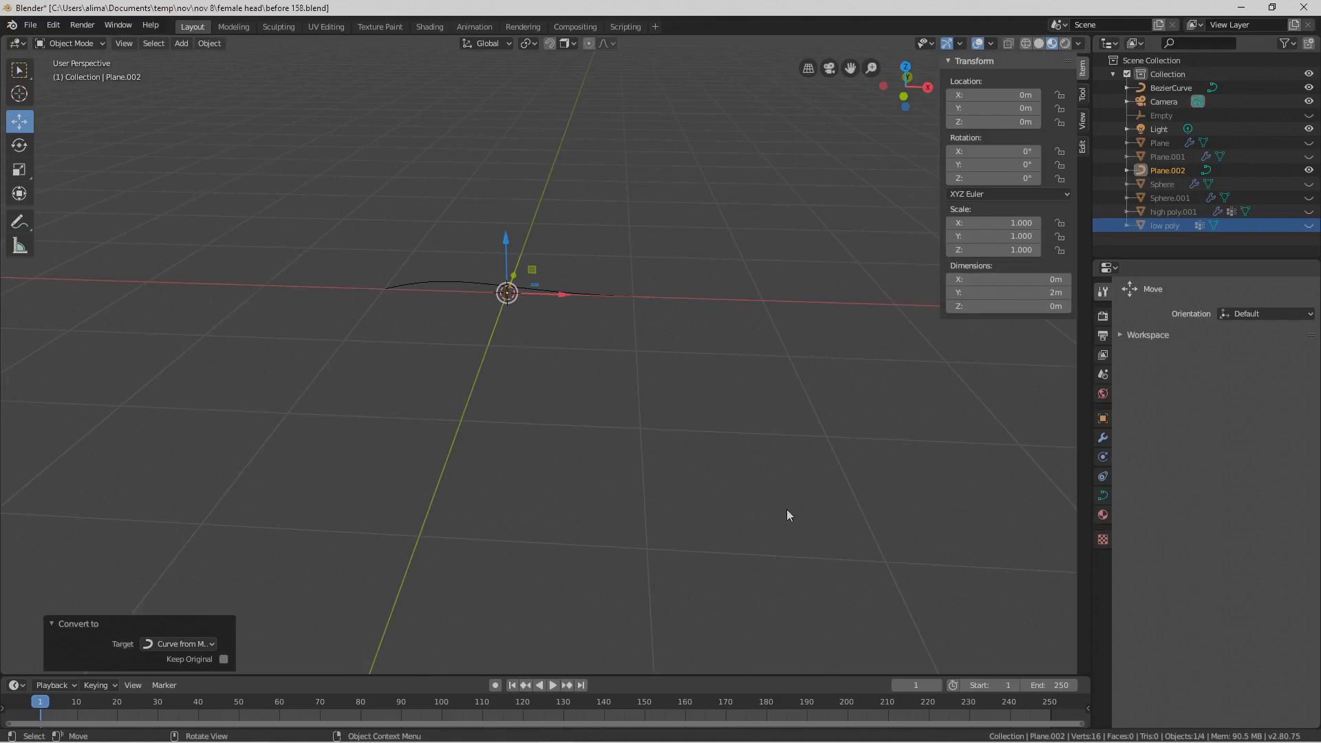
key("Pause")
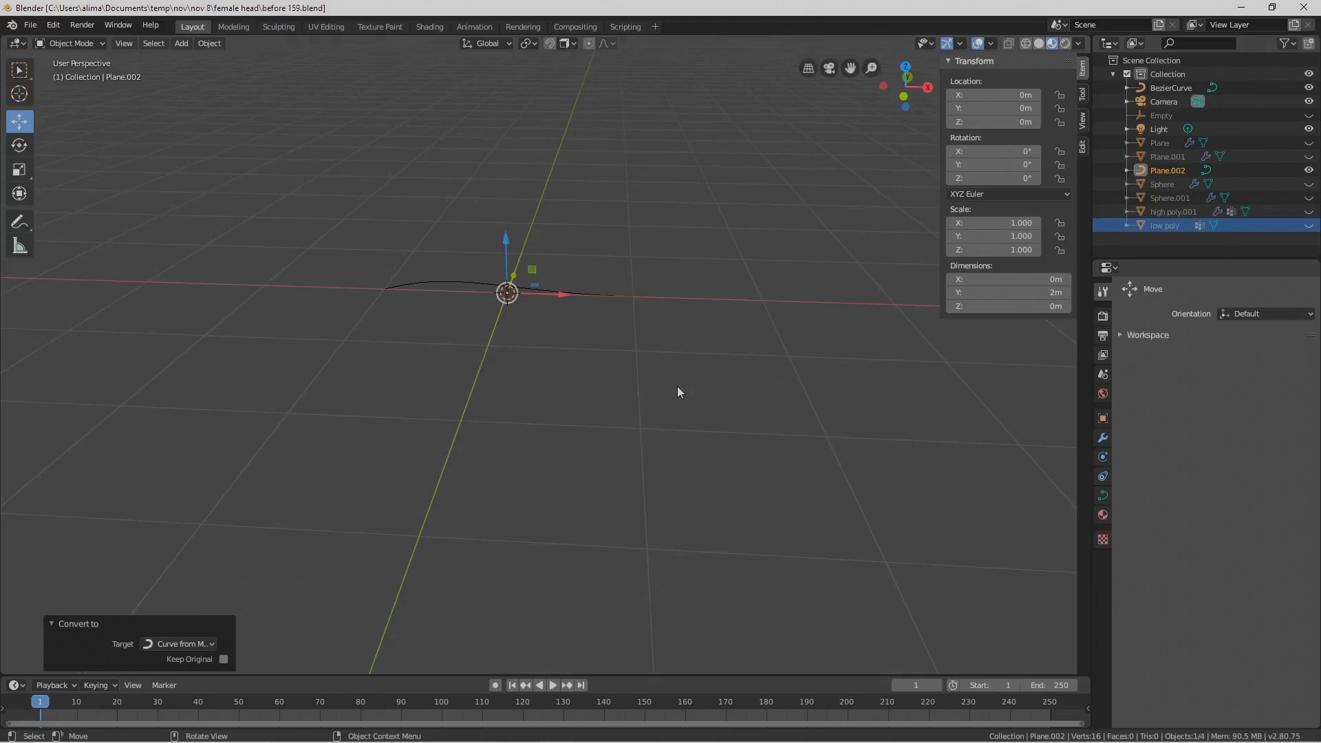
Move the converted line curve to a new collection named bevel shape and reselect it
key("m")
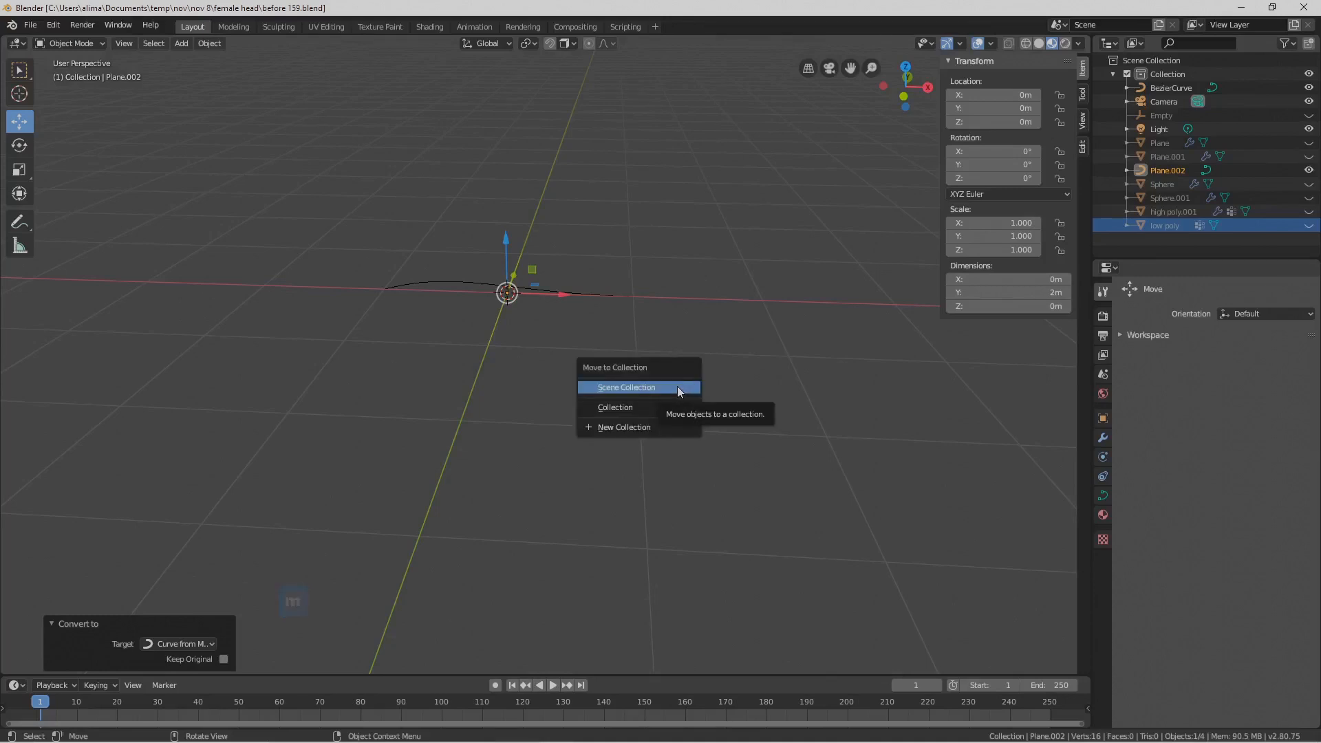
left_click(666, 426)
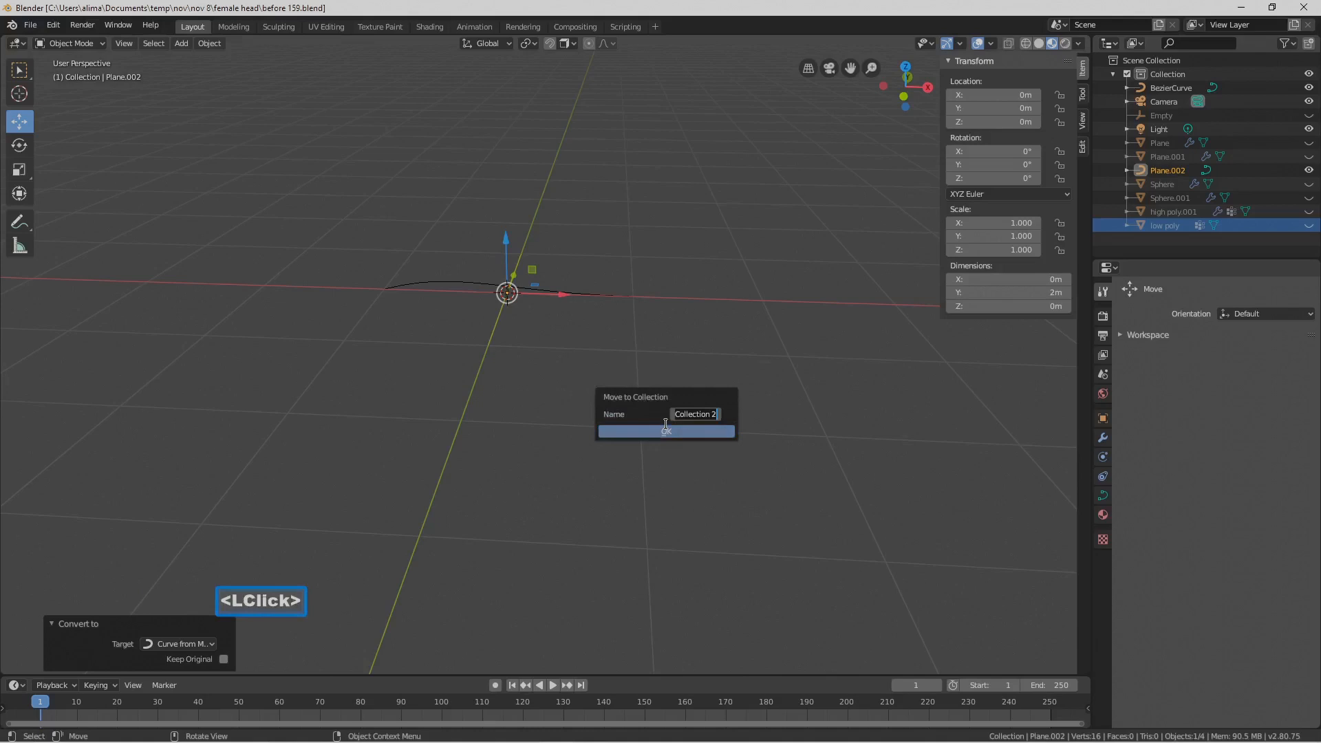
key("BackSpace")
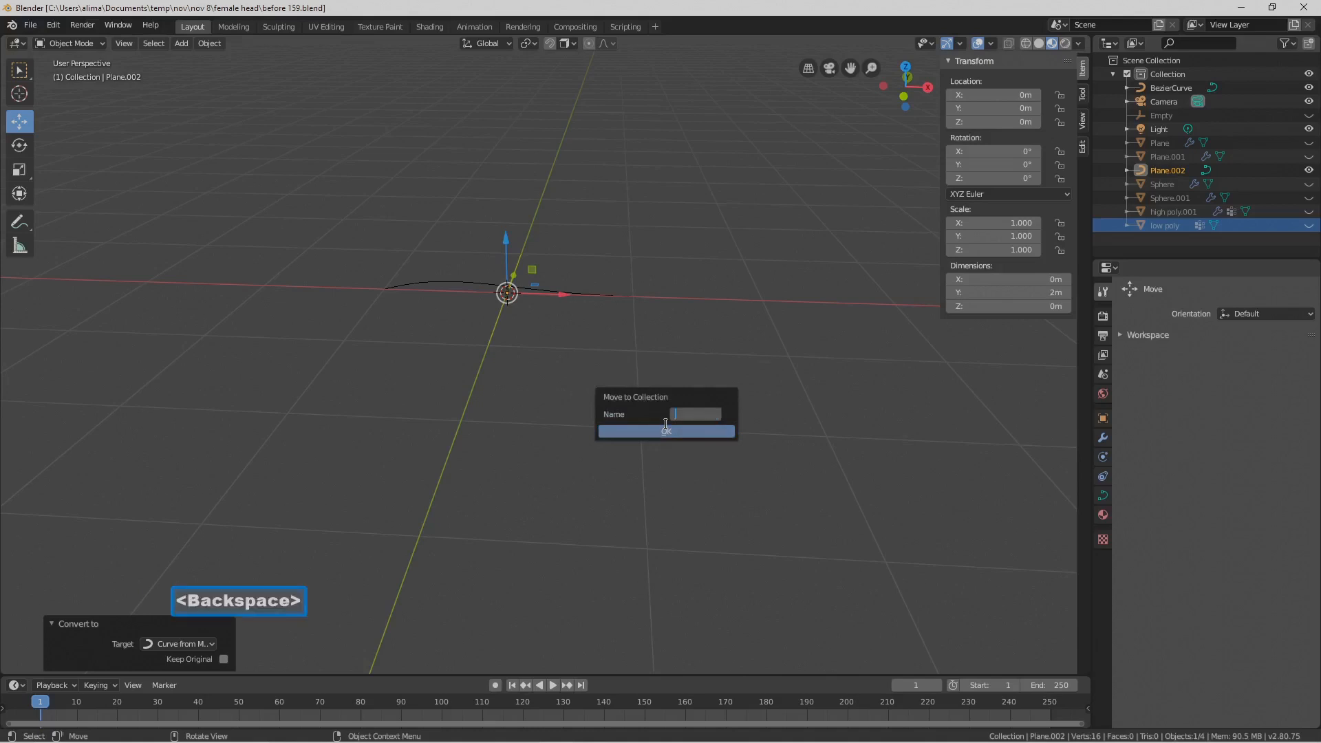
type("bevel ")
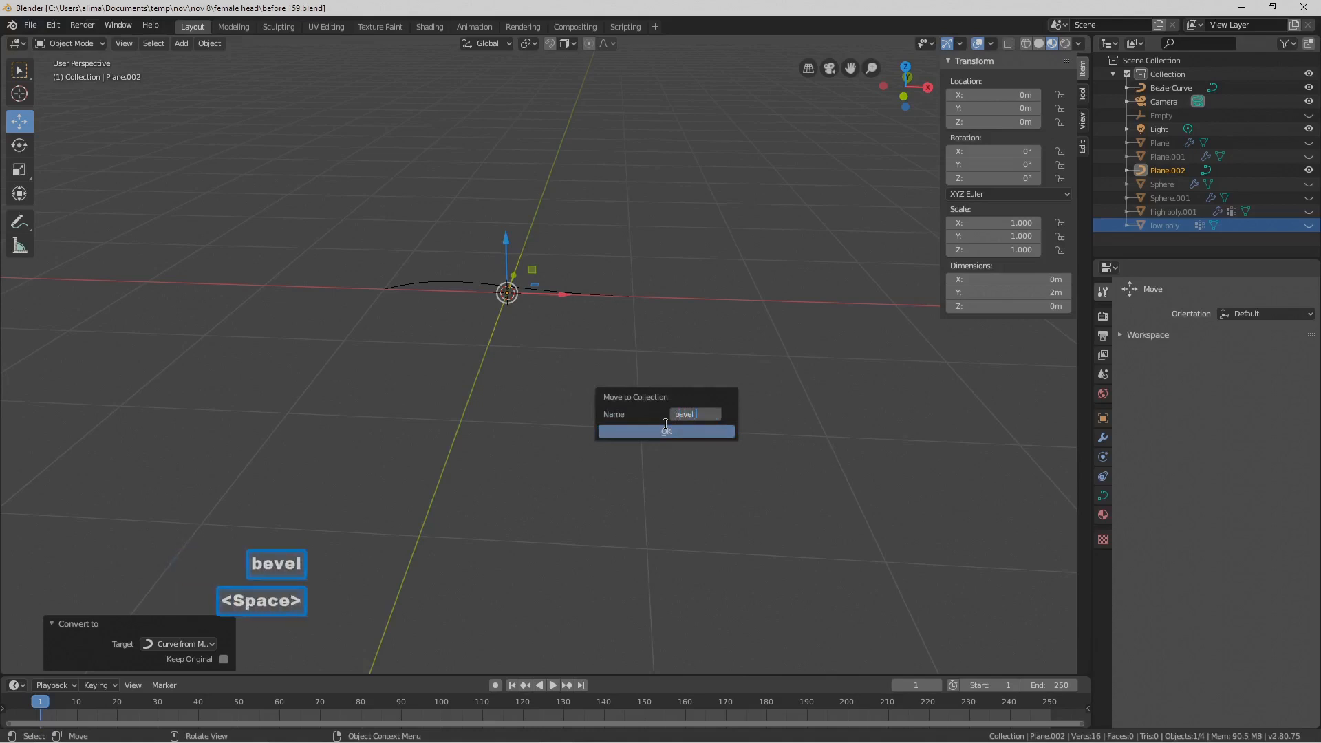
type("shap")
type("e")
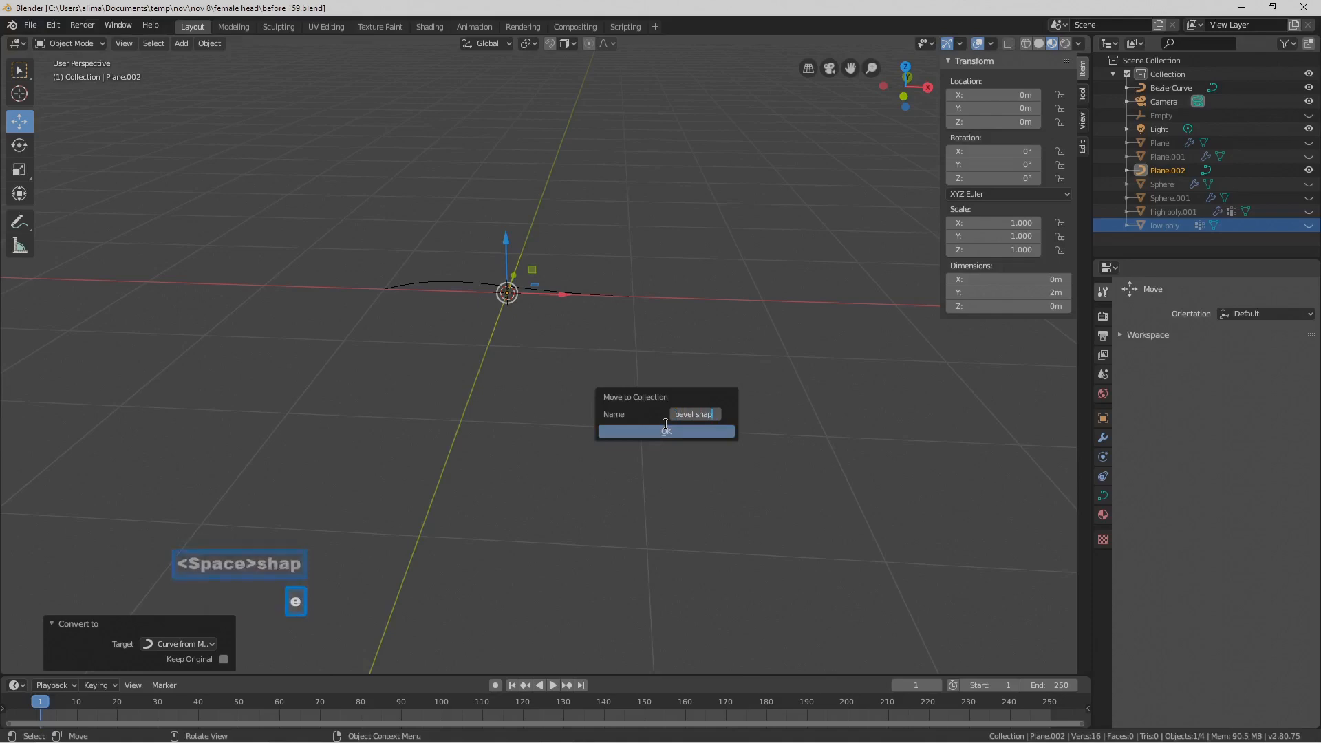
left_click(713, 435)
left_click(713, 435)
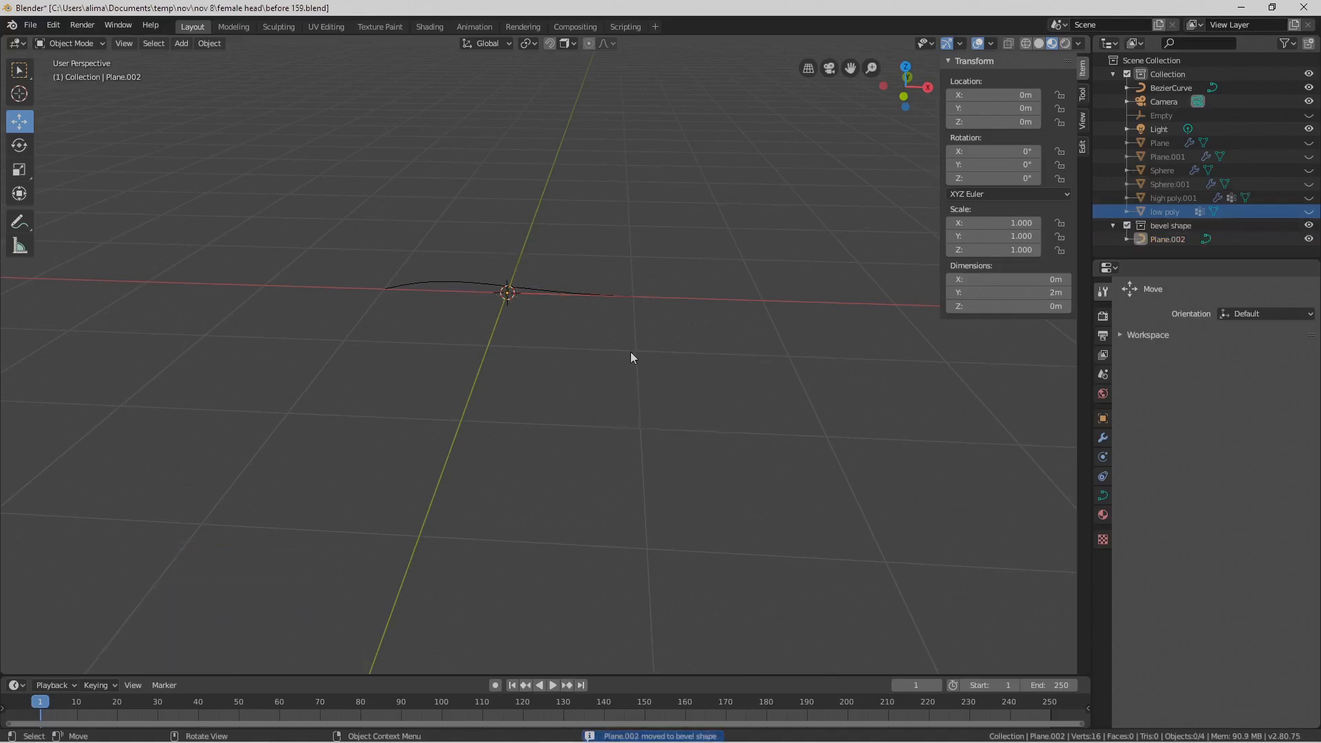
left_click(496, 319)
left_click(493, 322)
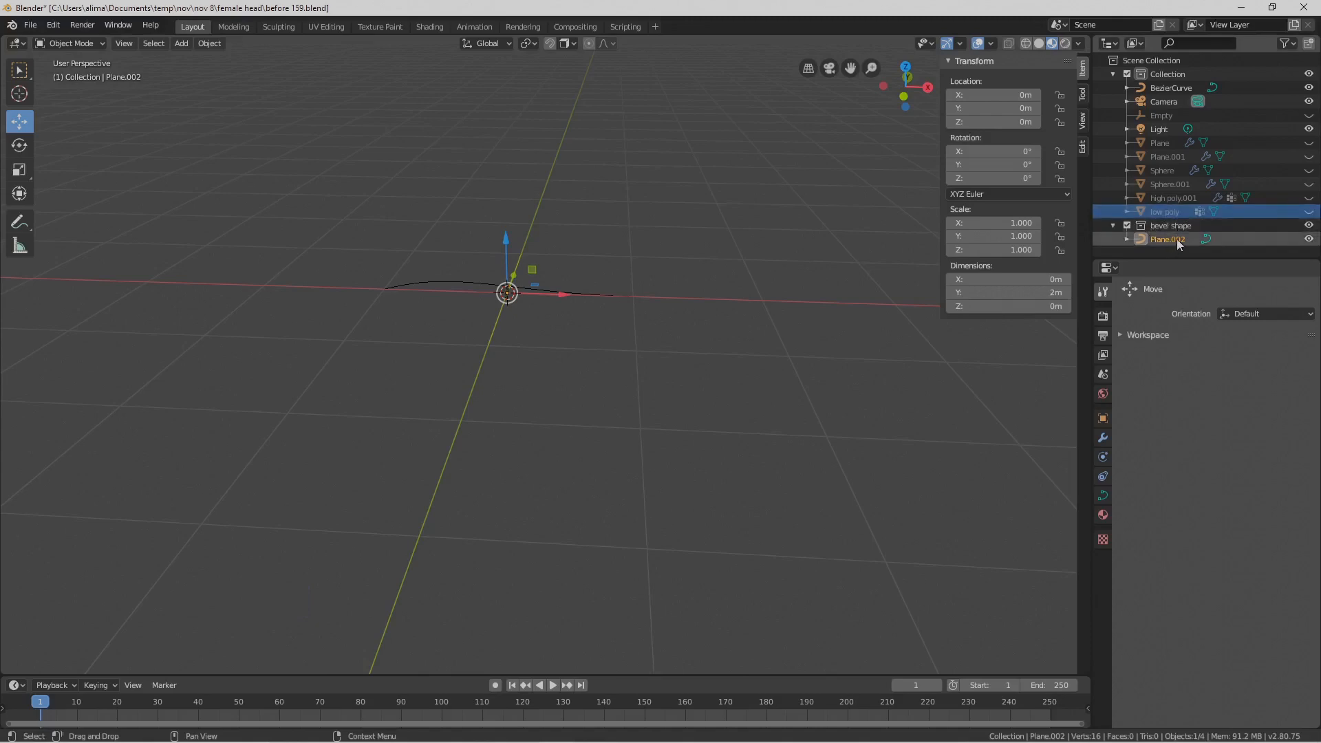
Show the Bezier curve's object data properties and save the file as before 160.blend
left_click(601, 293)
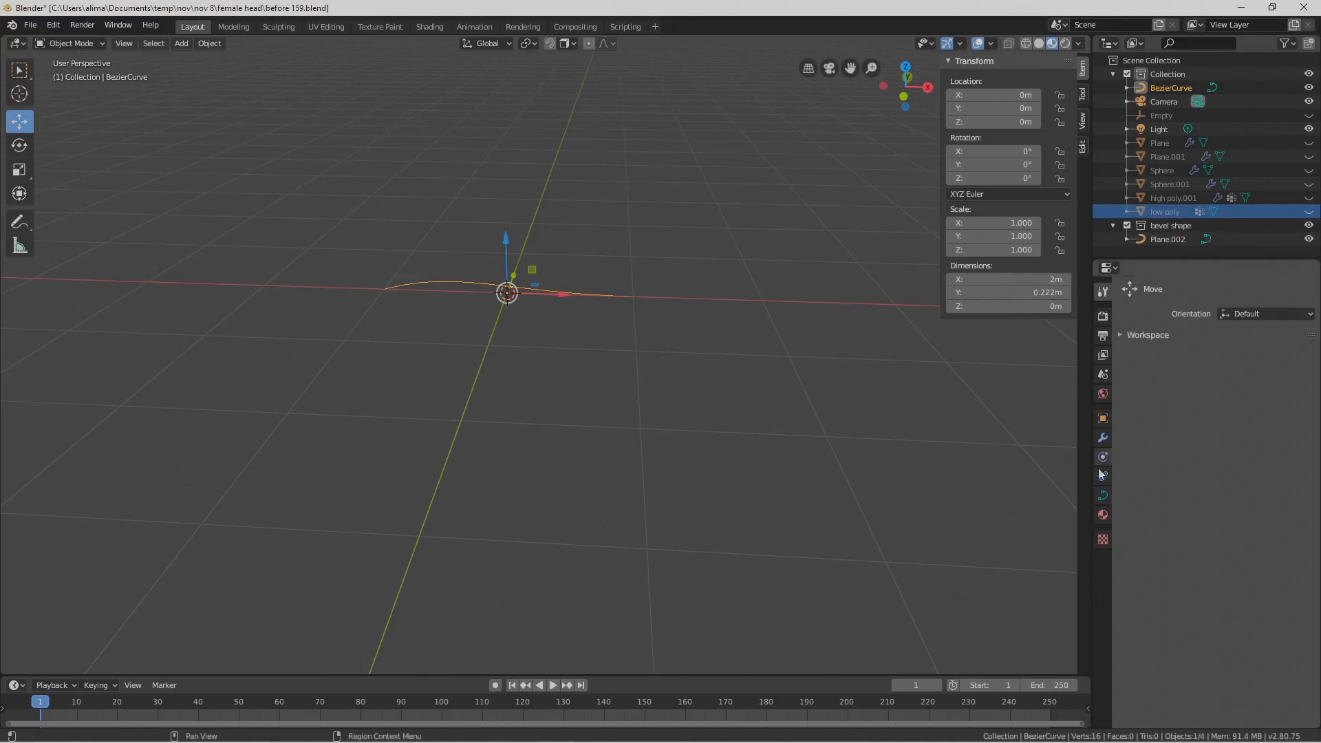
left_click(1104, 495)
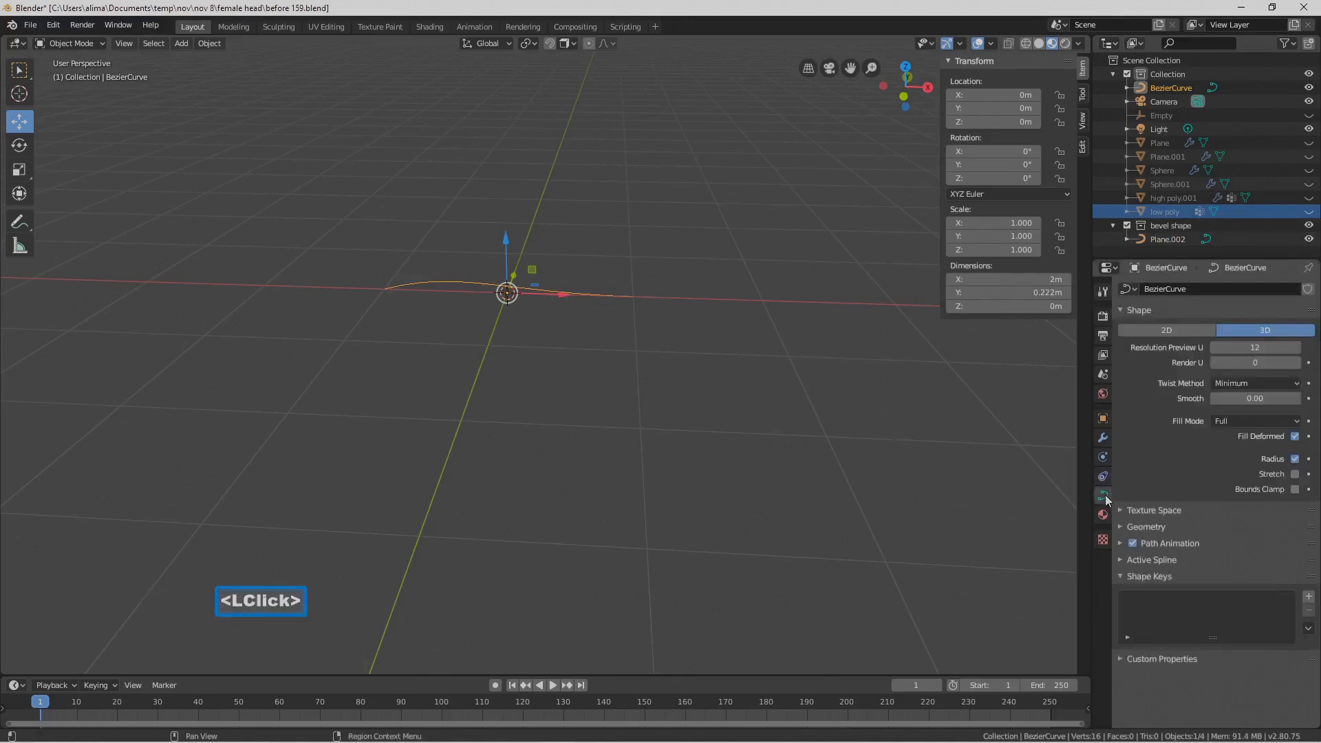
key("Pause")
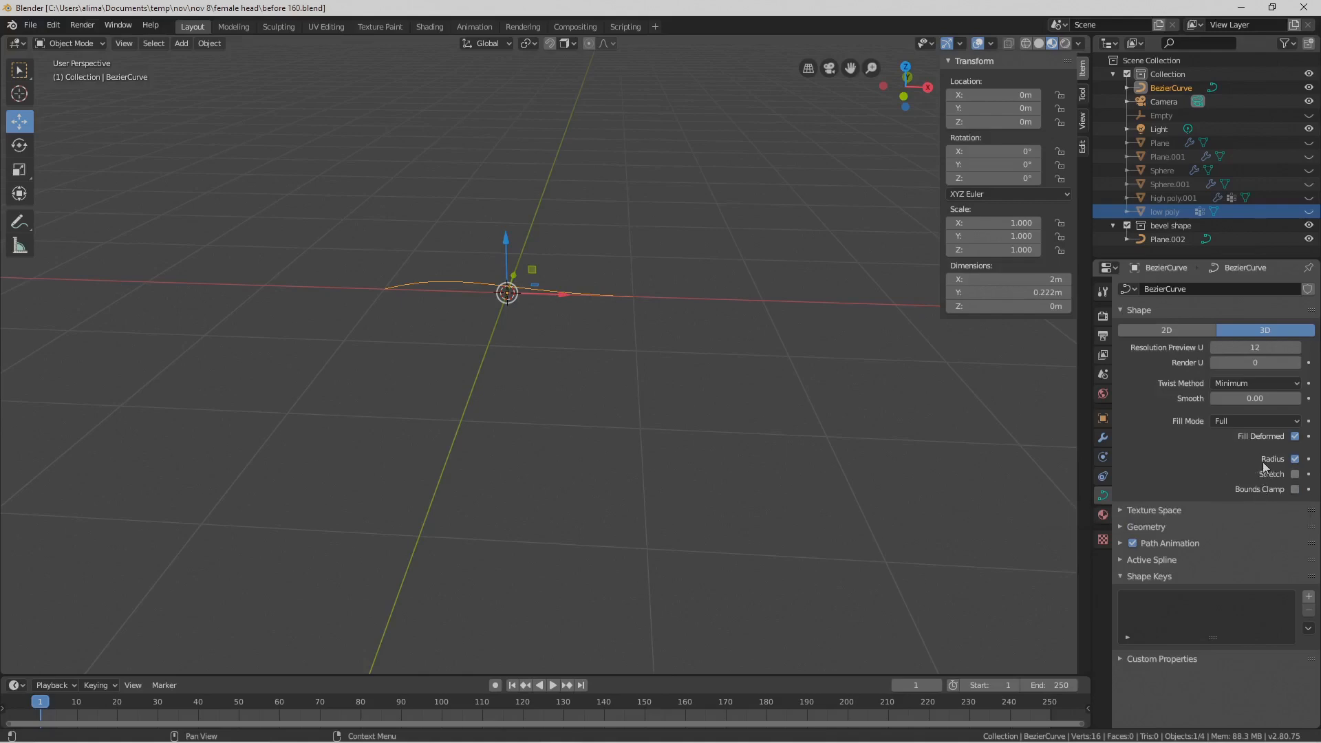
Expand the Geometry settings of the selected Bezier curve
left_click(624, 301)
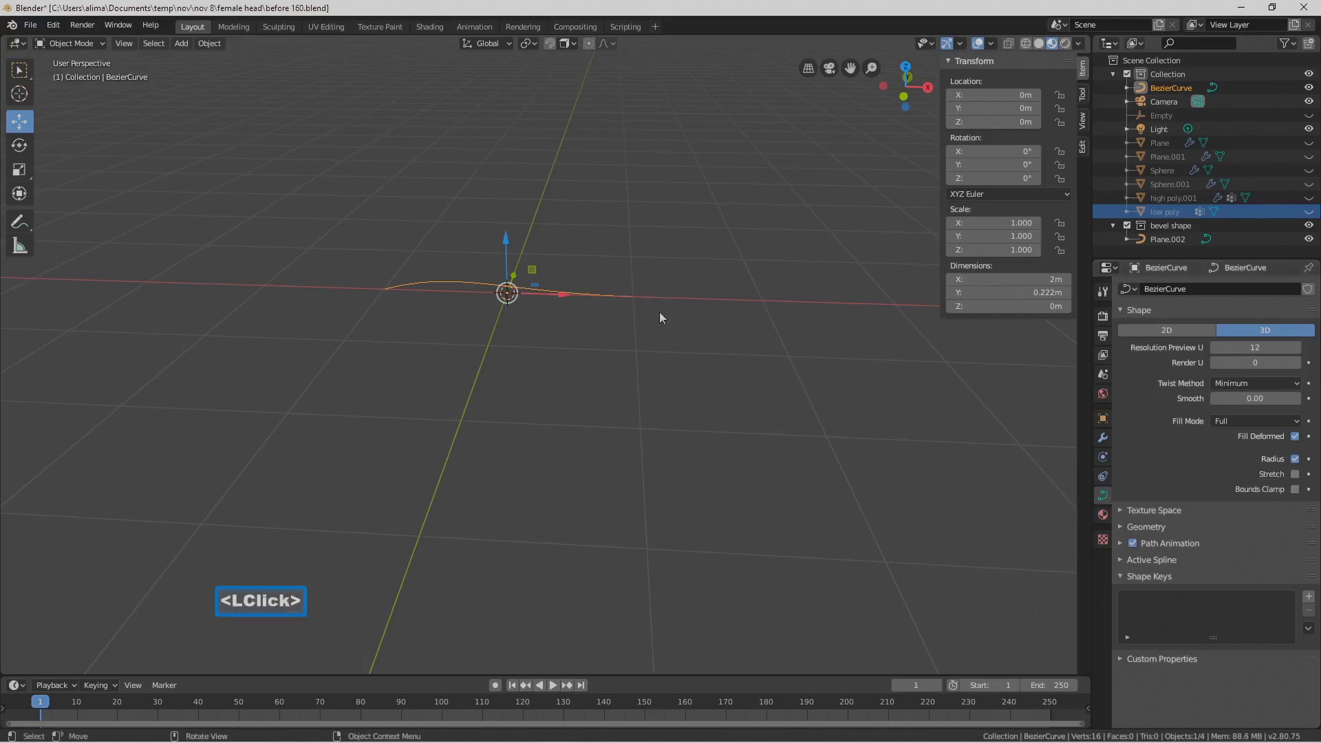
scroll(1154, 435, "down", 2)
scroll(1152, 433, "down", 1)
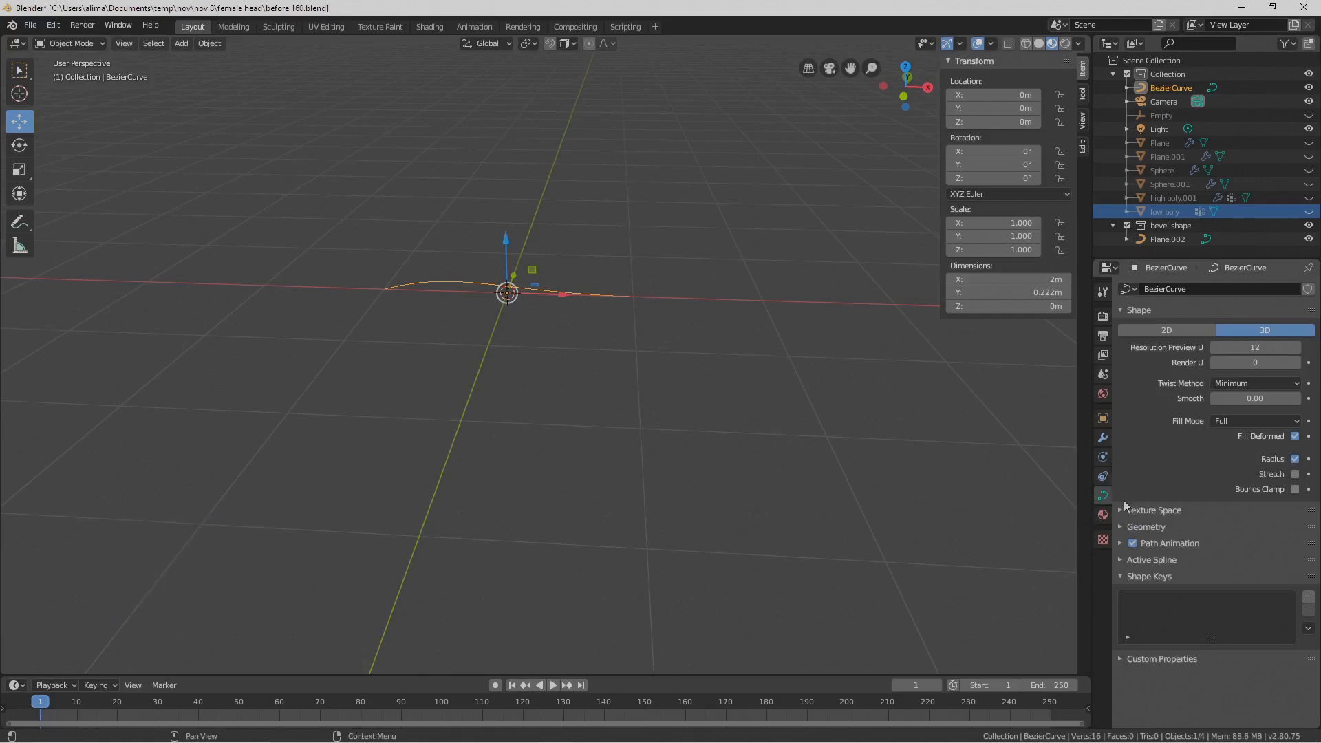
left_click(1119, 527)
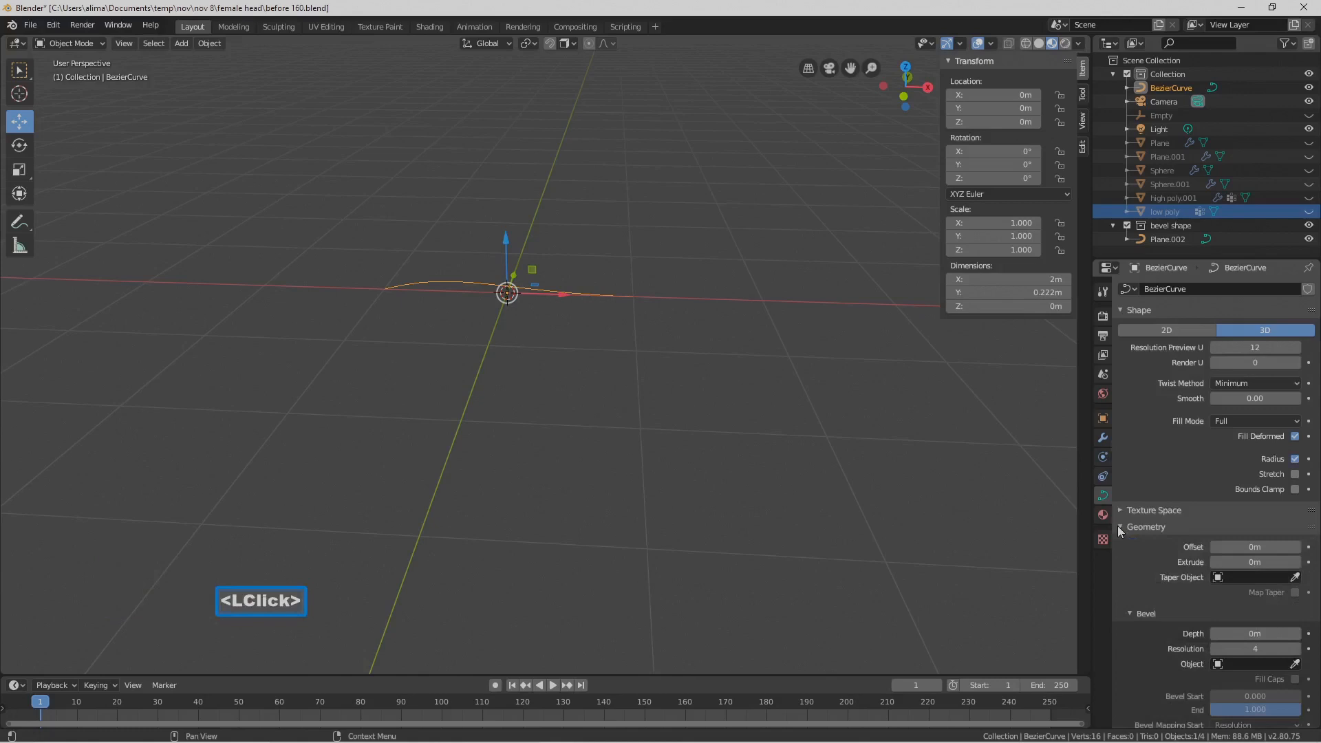
Assign Plane.002 as the bevel object of the Bezier curve and save the file
scroll(1165, 530, "down", 2)
scroll(1164, 530, "down", 2)
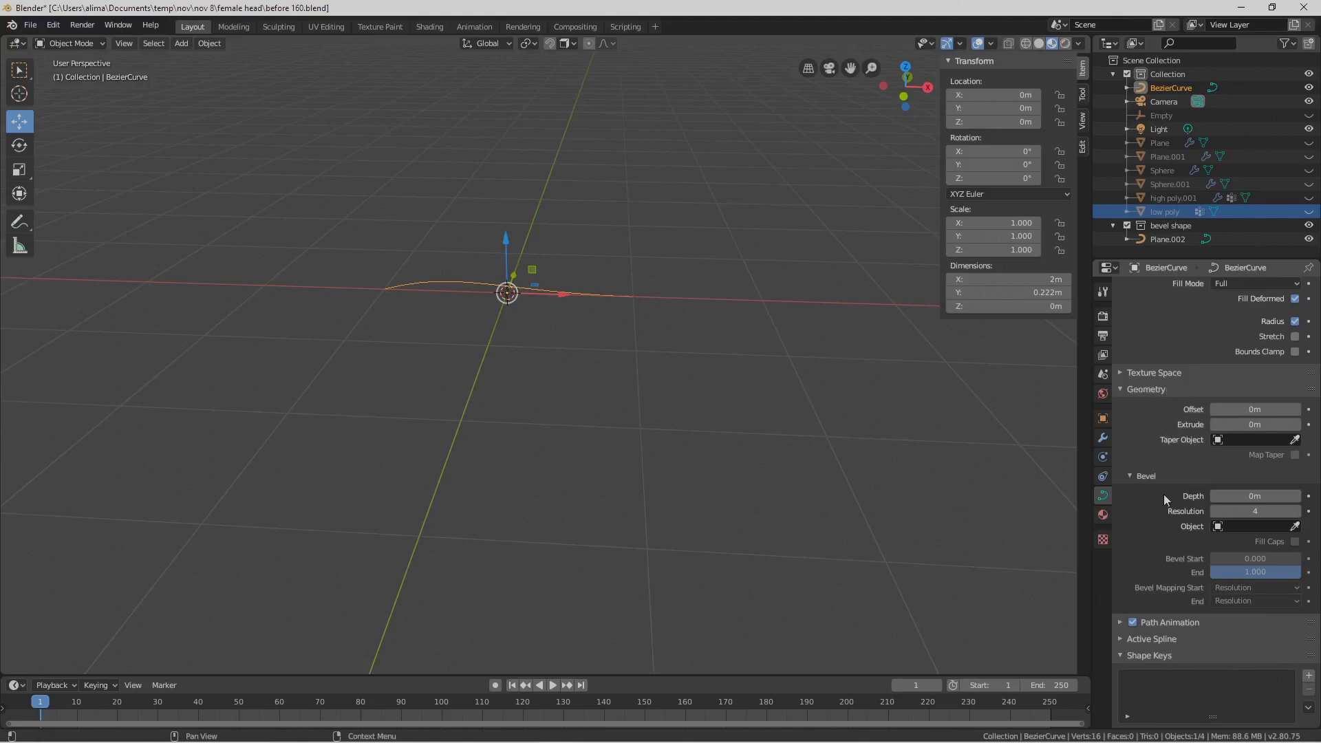
left_click(1218, 527)
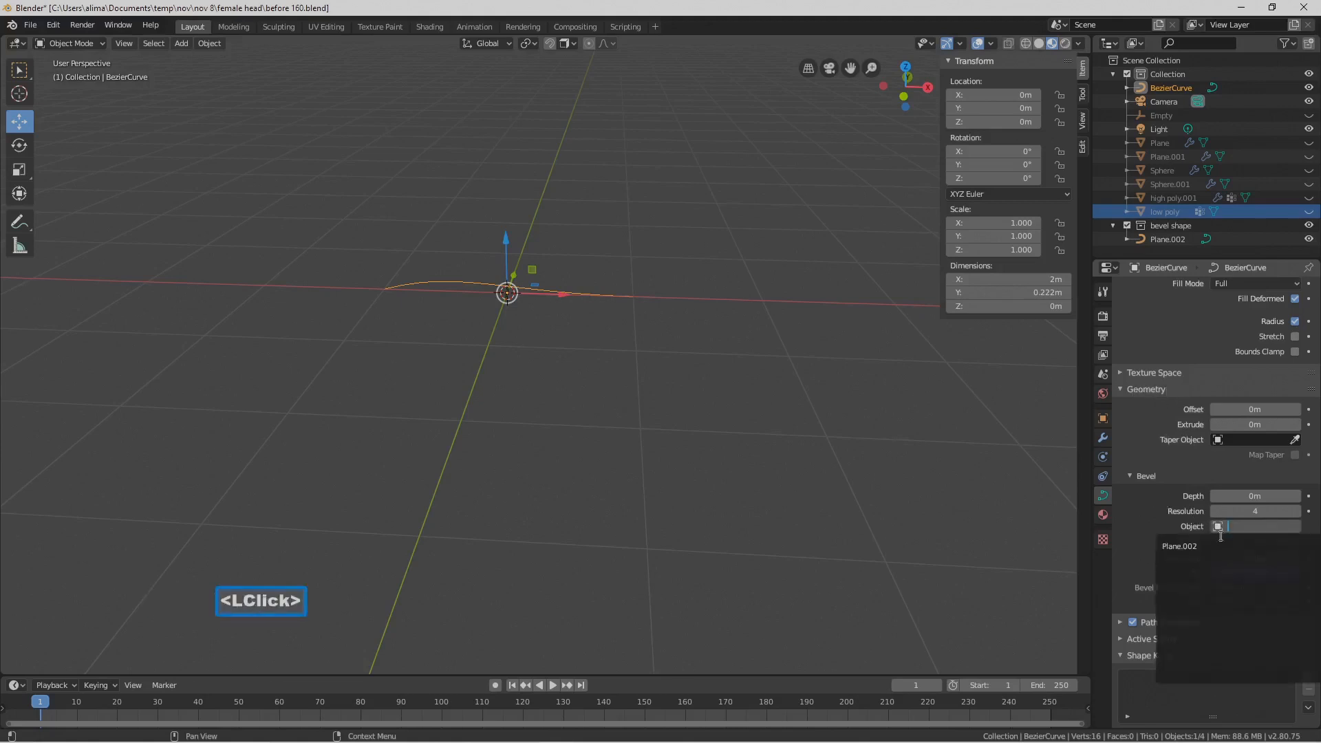
left_click(1222, 546)
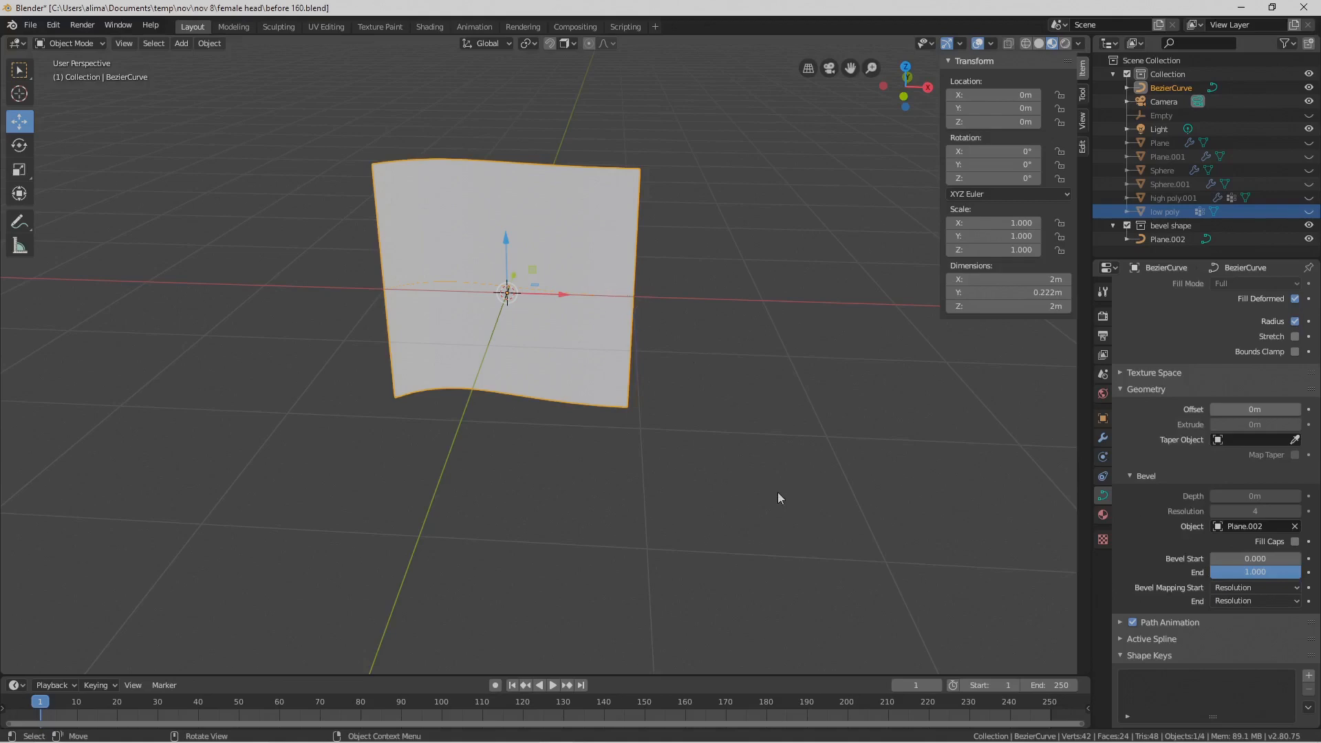
key("Pause")
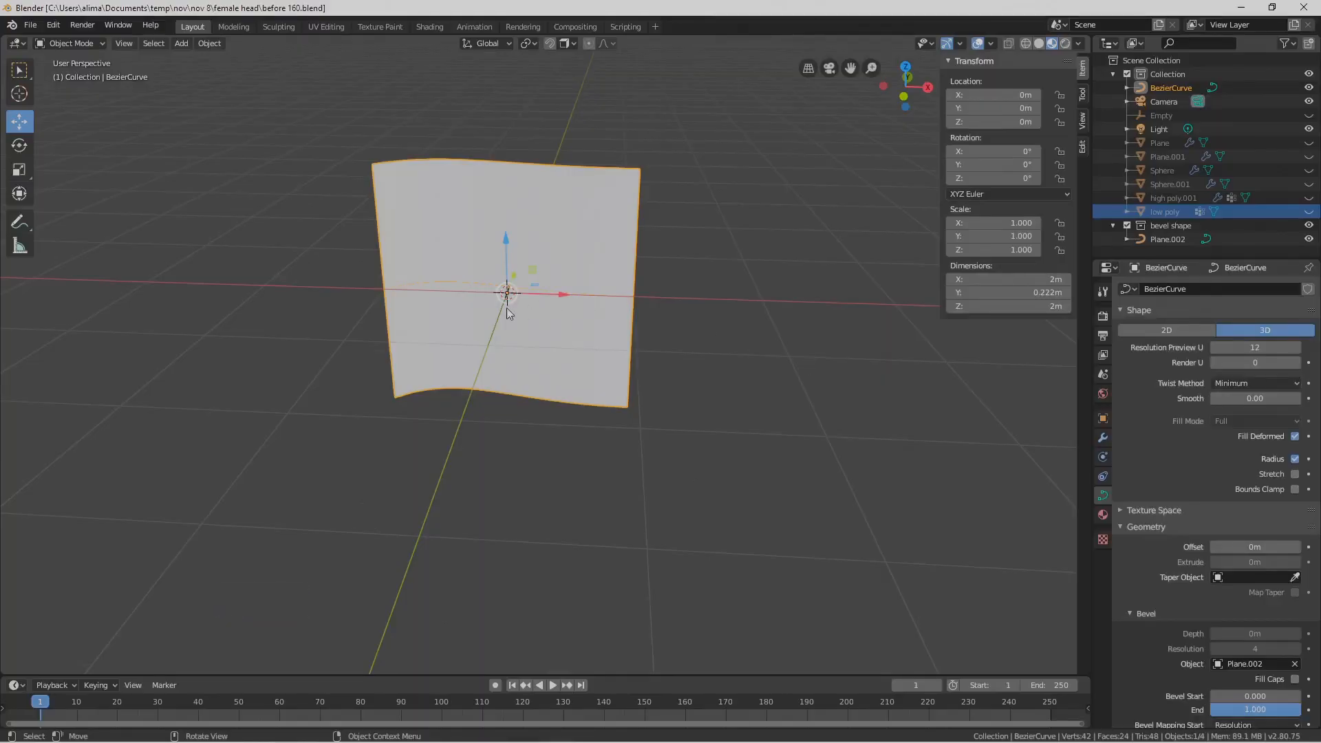
Place the 3D cursor on the curve's starting end and save the file as before 161.blend
middle_click_drag(506, 306, 539, 286)
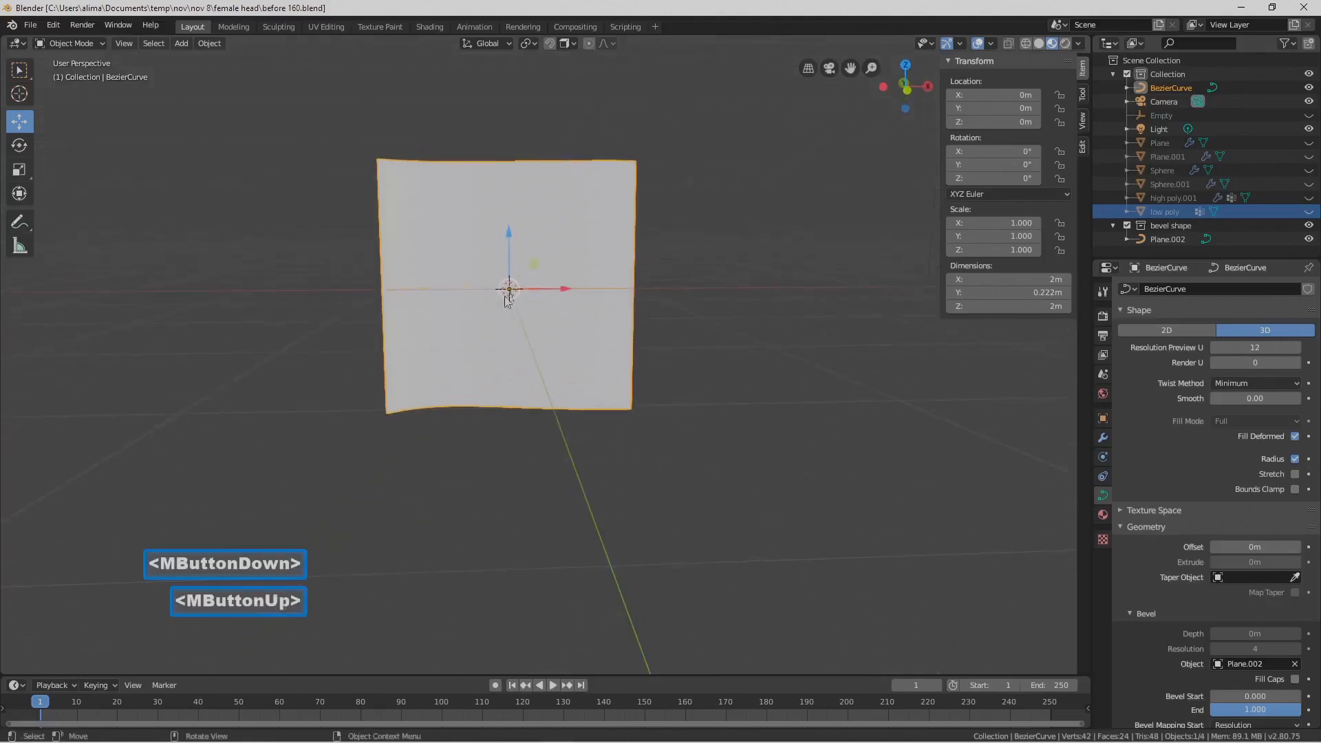
right_click(382, 287, "shift")
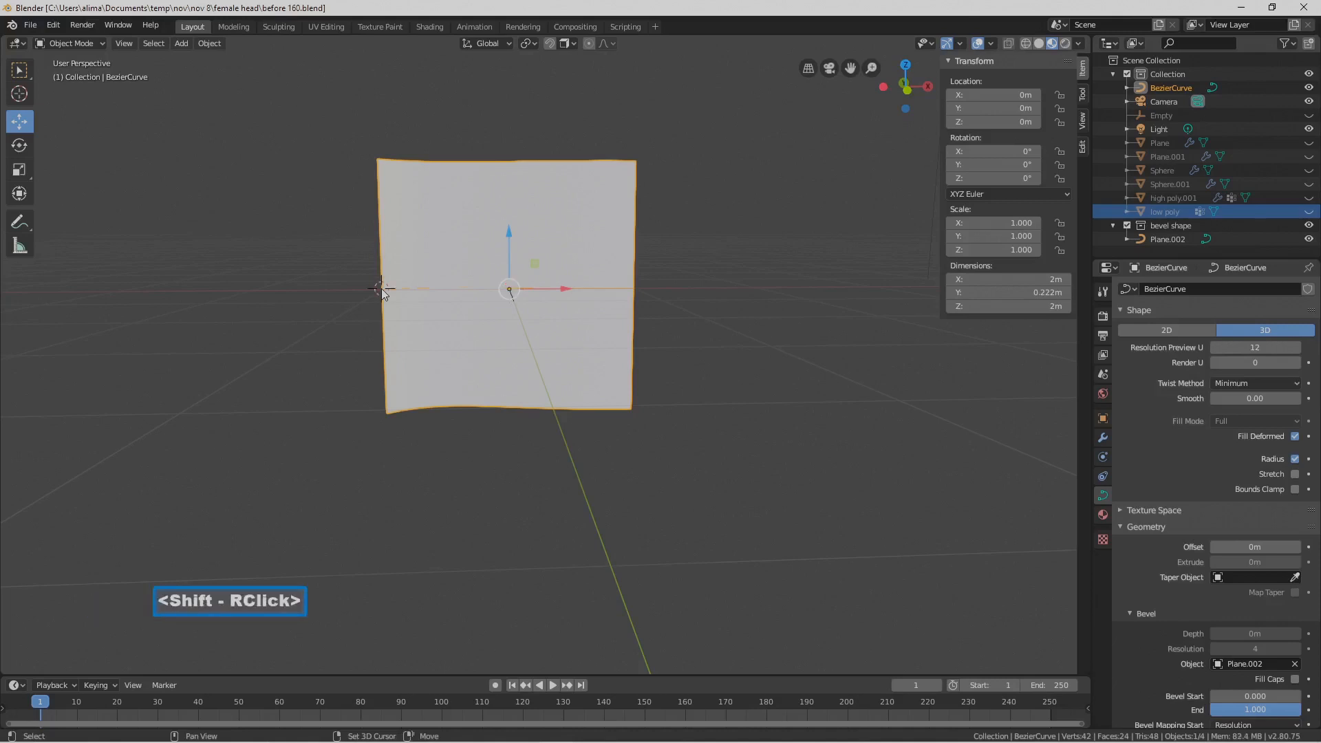
middle_click_drag(577, 269, 391, 327)
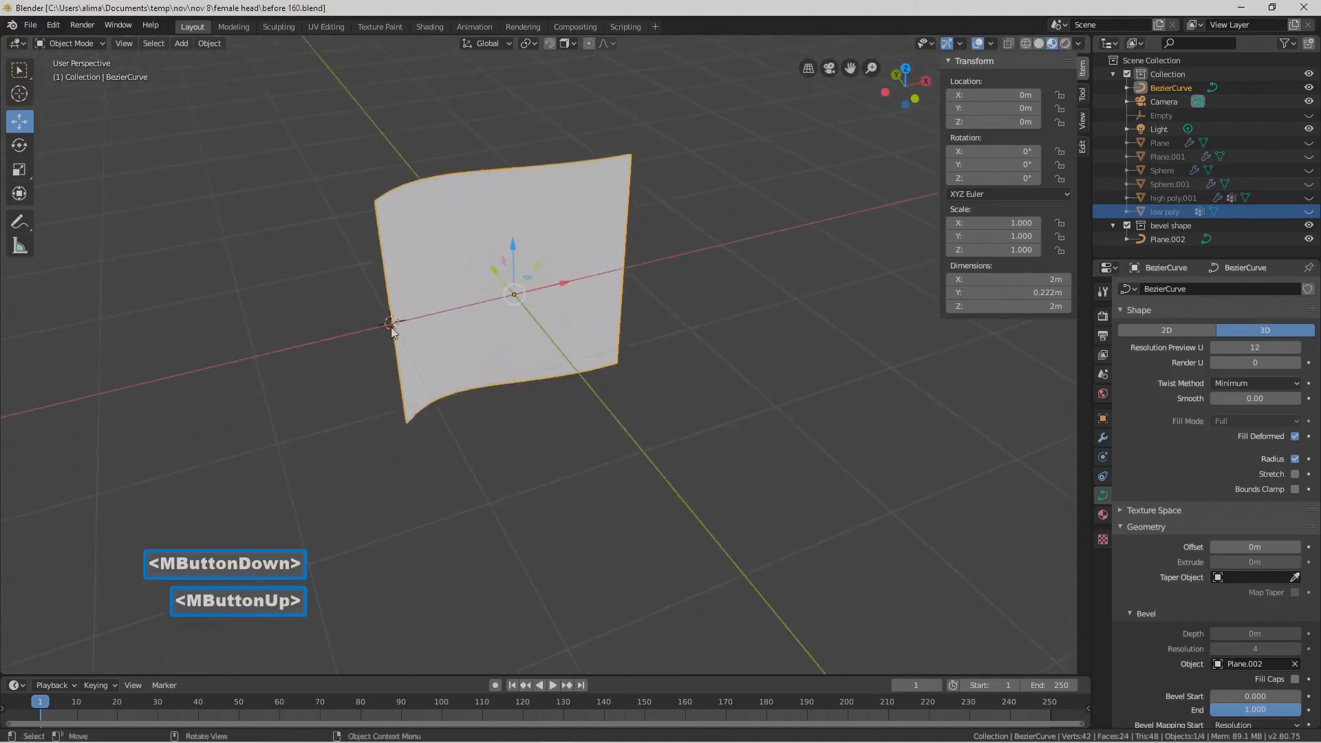
middle_click_drag(481, 341, 444, 329)
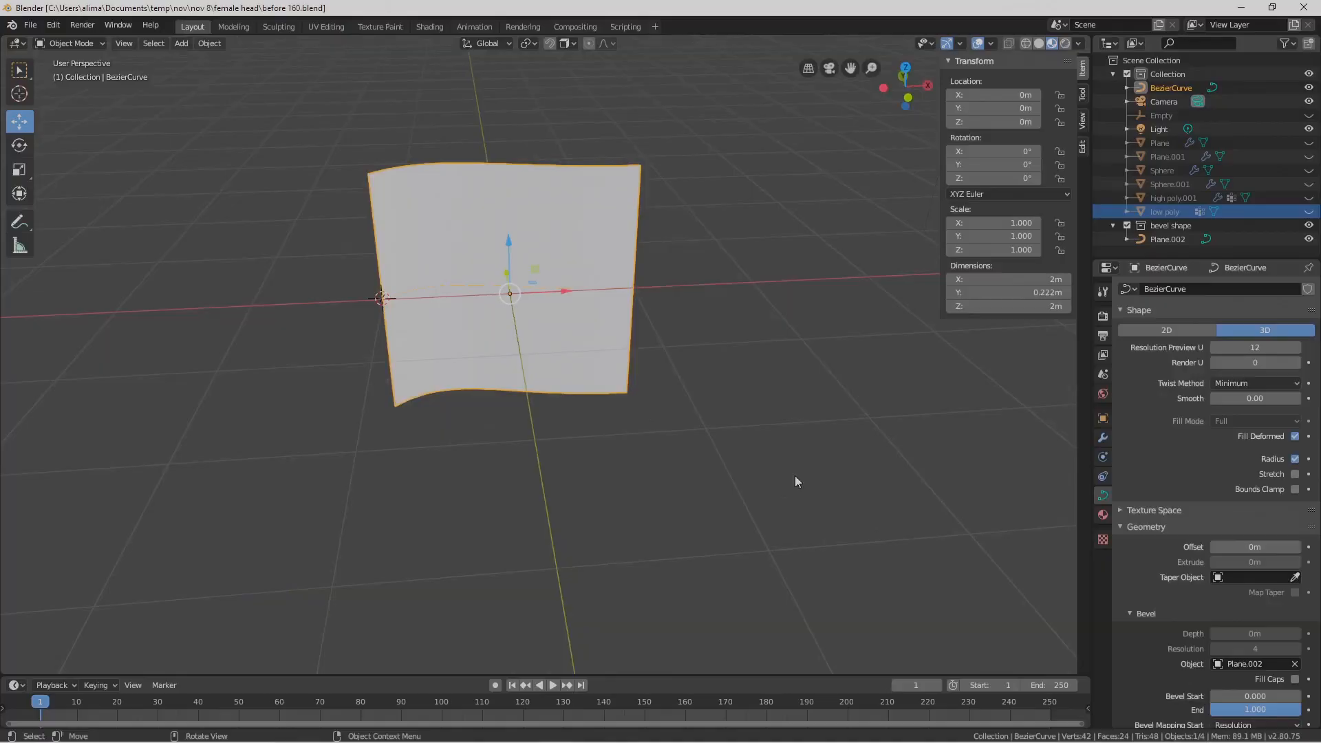
key("Pause")
Set the Bezier curve's origin to the 3D cursor and save incremental versions up to before 163.blend
left_click(221, 43)
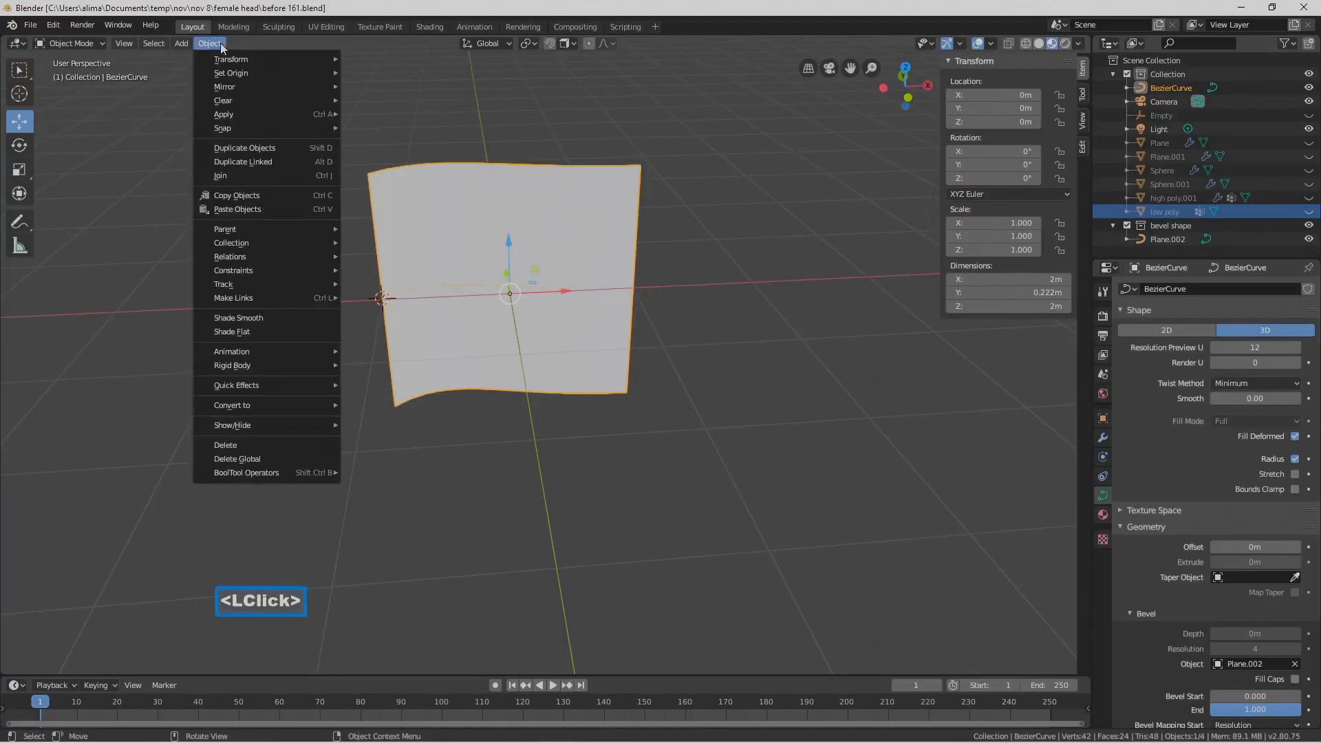
mouse_move(230, 61)
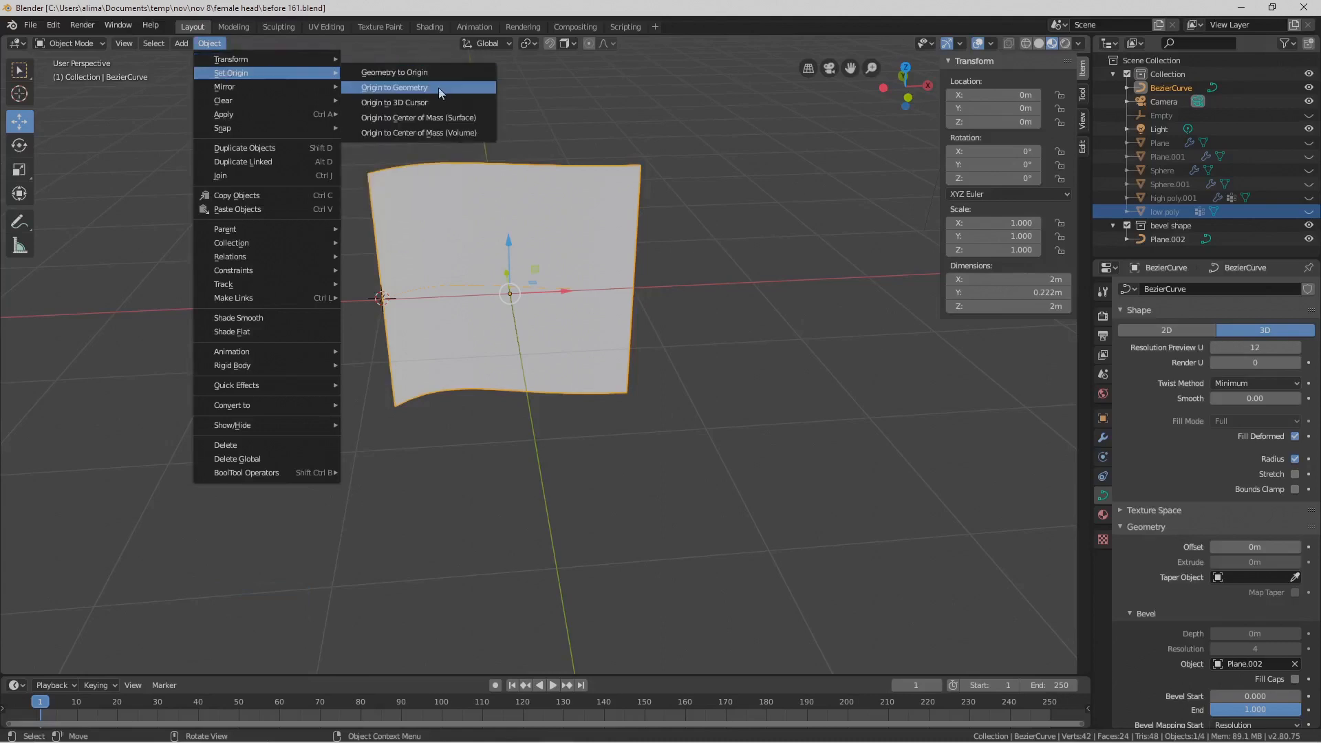
left_click(449, 106)
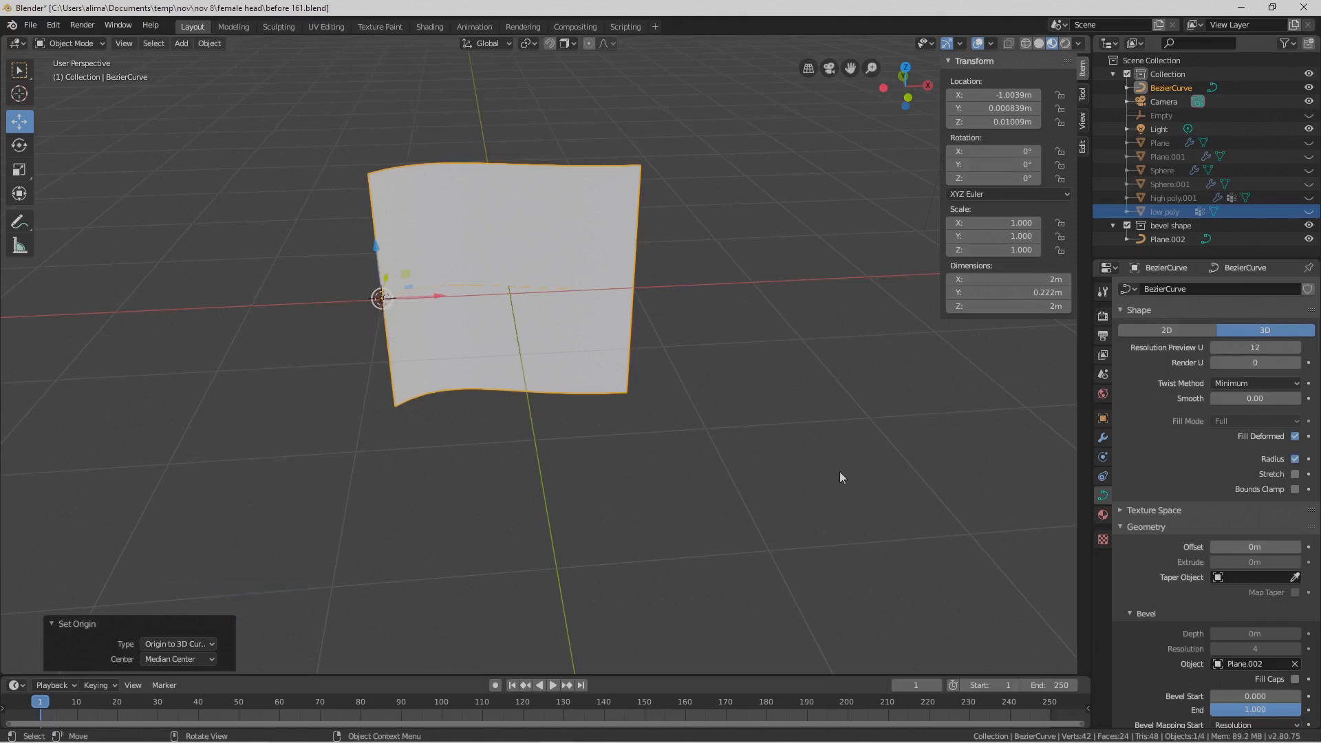
left_click(816, 510)
key("Pause")
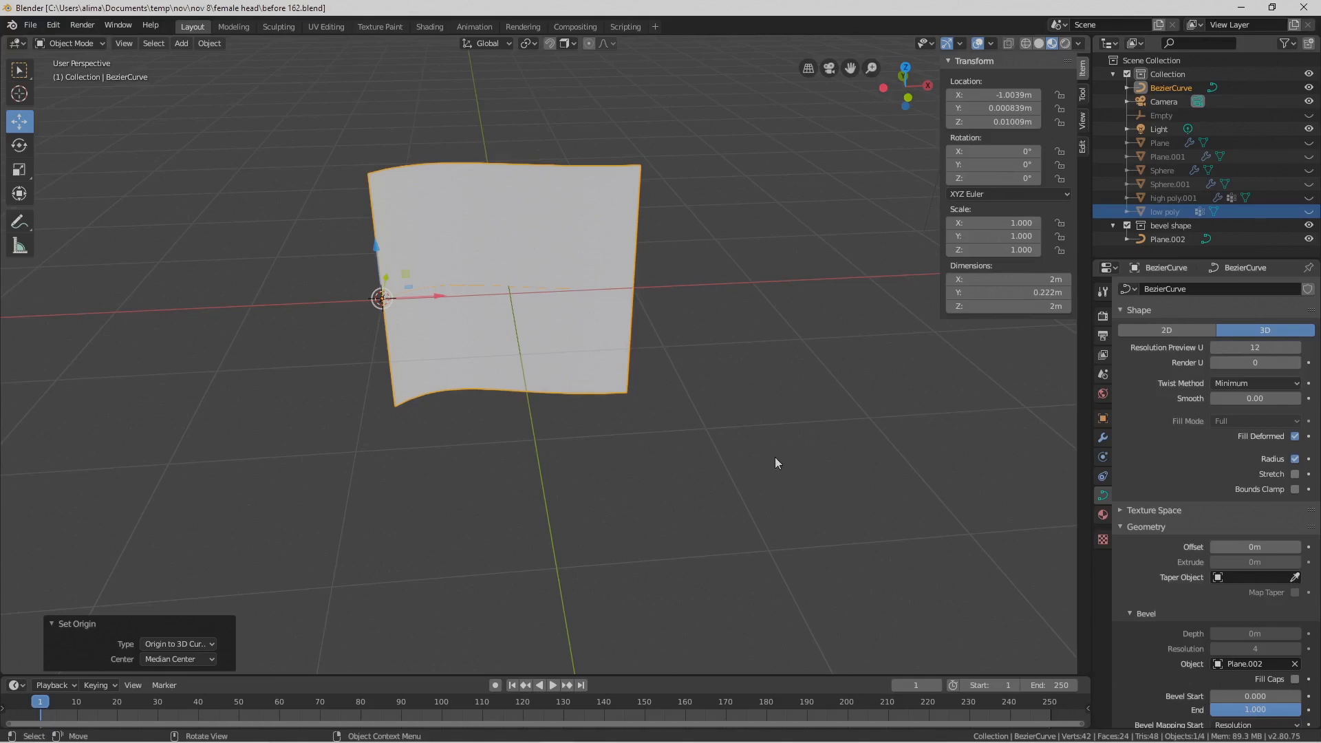
key("Pause")
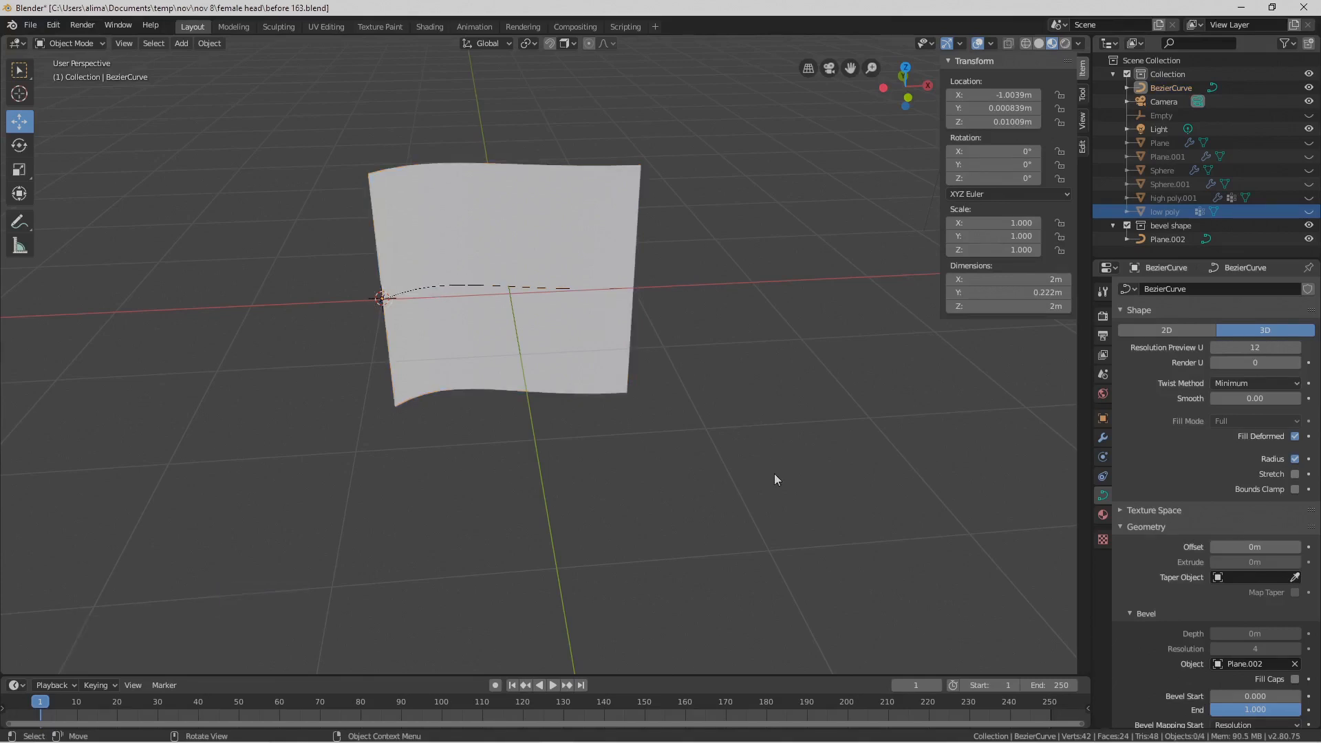
Select BezierCurve and move it along the X axis to about 3.87 m
left_click(1161, 88)
left_click_drag(433, 296, 922, 398)
scroll(923, 398, "down", 2)
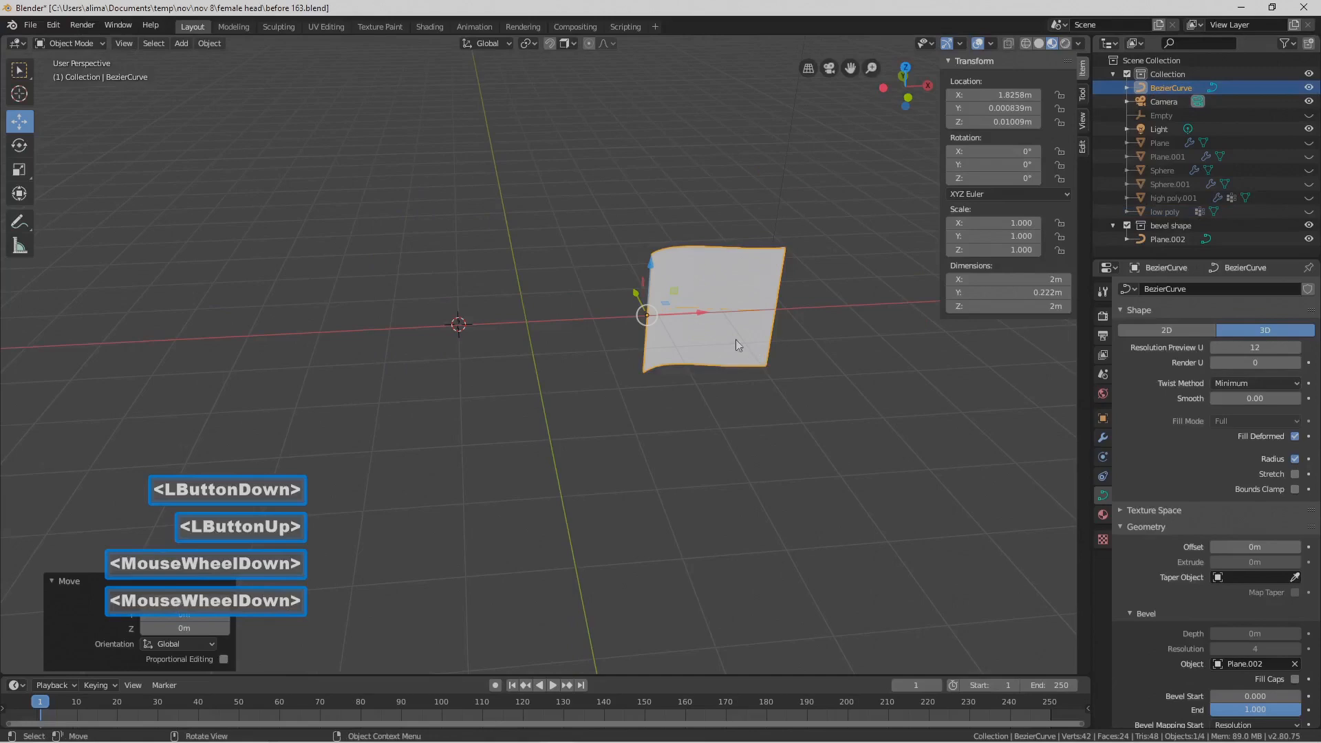
left_click_drag(688, 308, 779, 464)
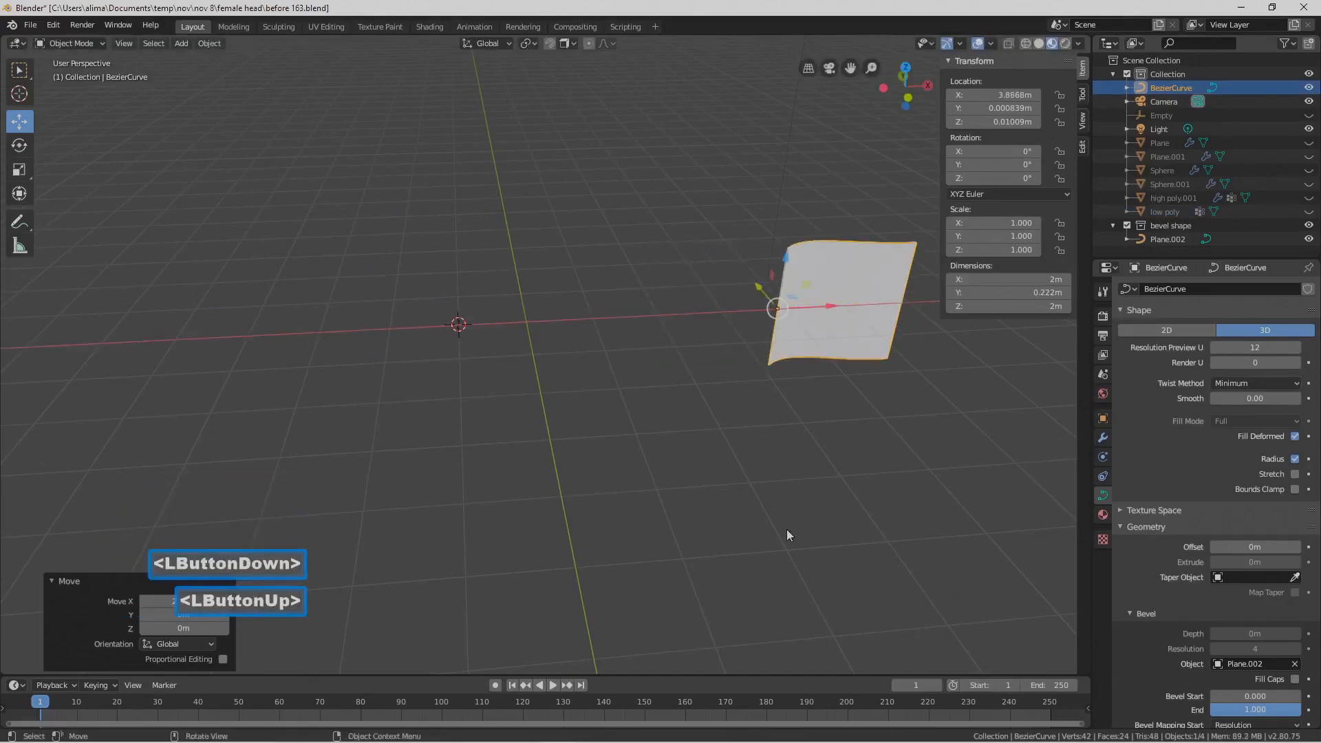
Unhide all objects, save the file as before 164.blend, and hide the high poly.001 object
key("alt+h")
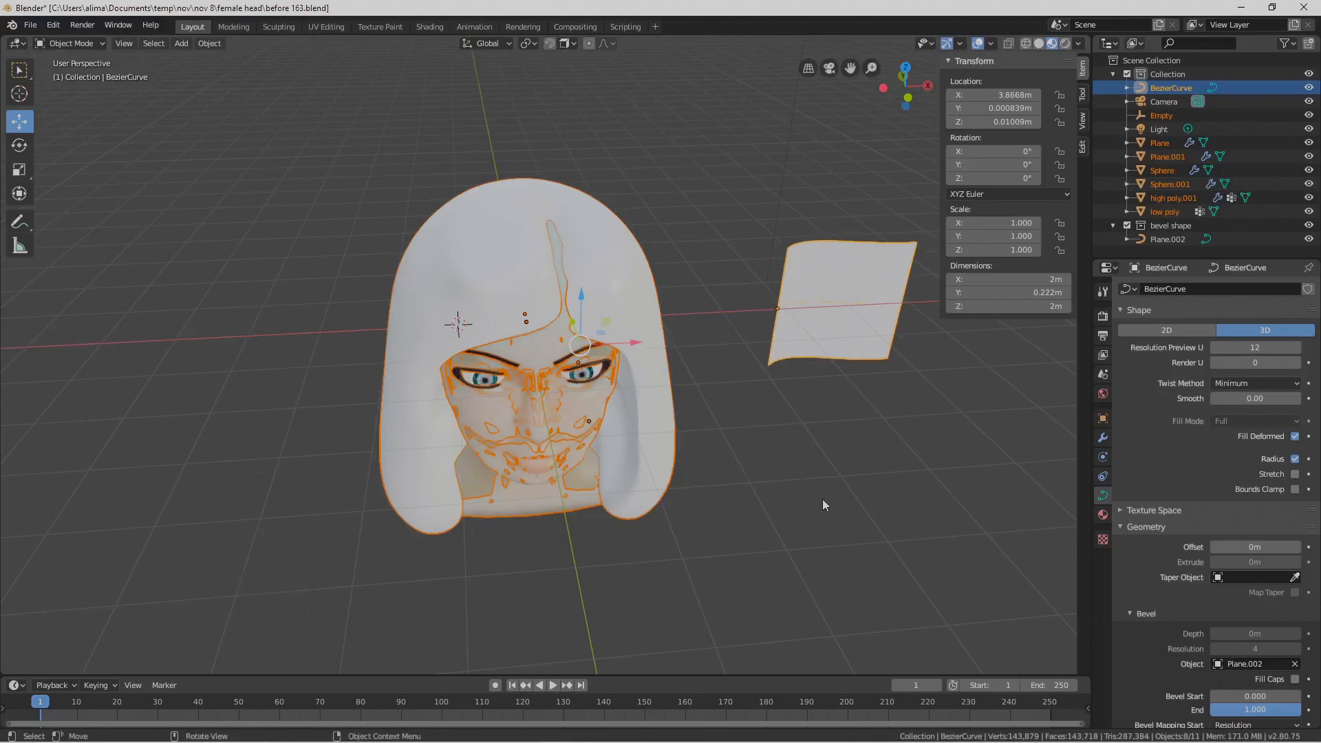
key("Pause")
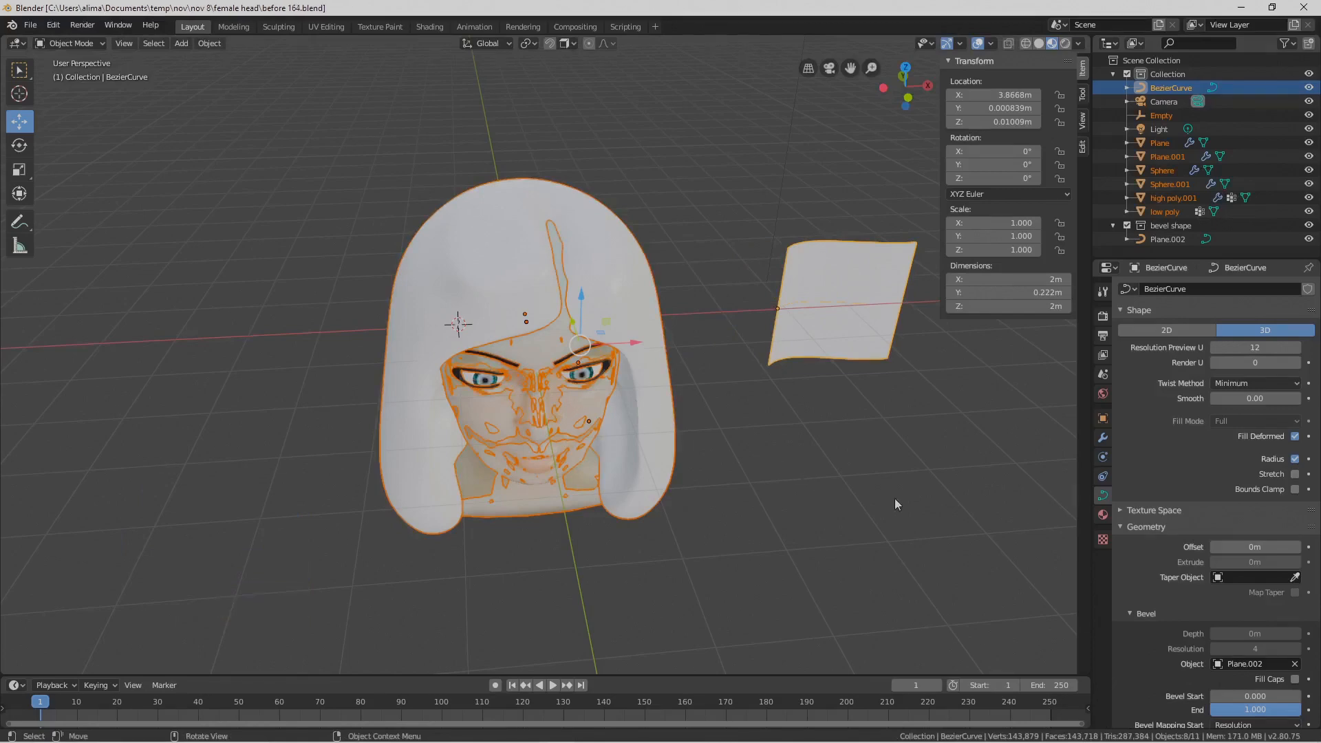
left_click(1009, 353)
left_click(1185, 199)
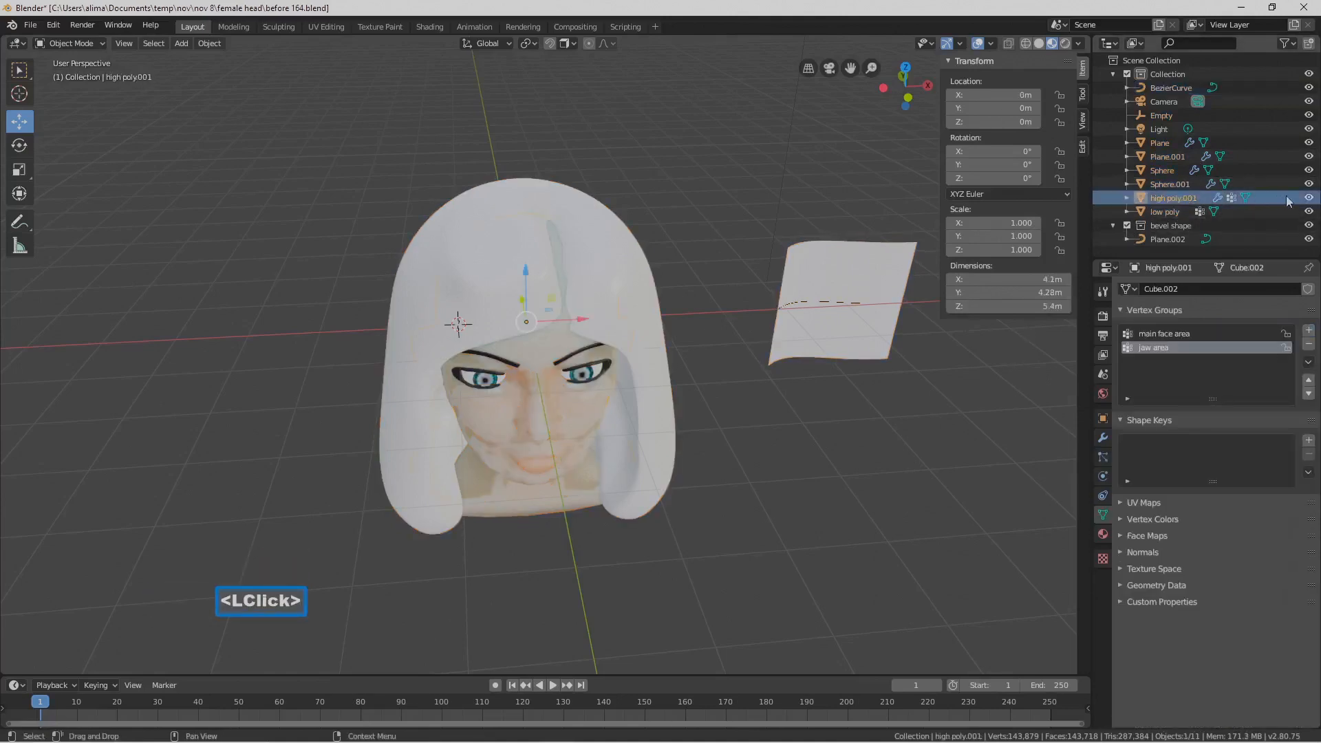
left_click(1309, 197)
Move the Bezier curve along X to about 2.59 m, beside the head, and scale it to about 0.512
middle_click_drag(845, 453, 847, 407)
left_click(840, 291)
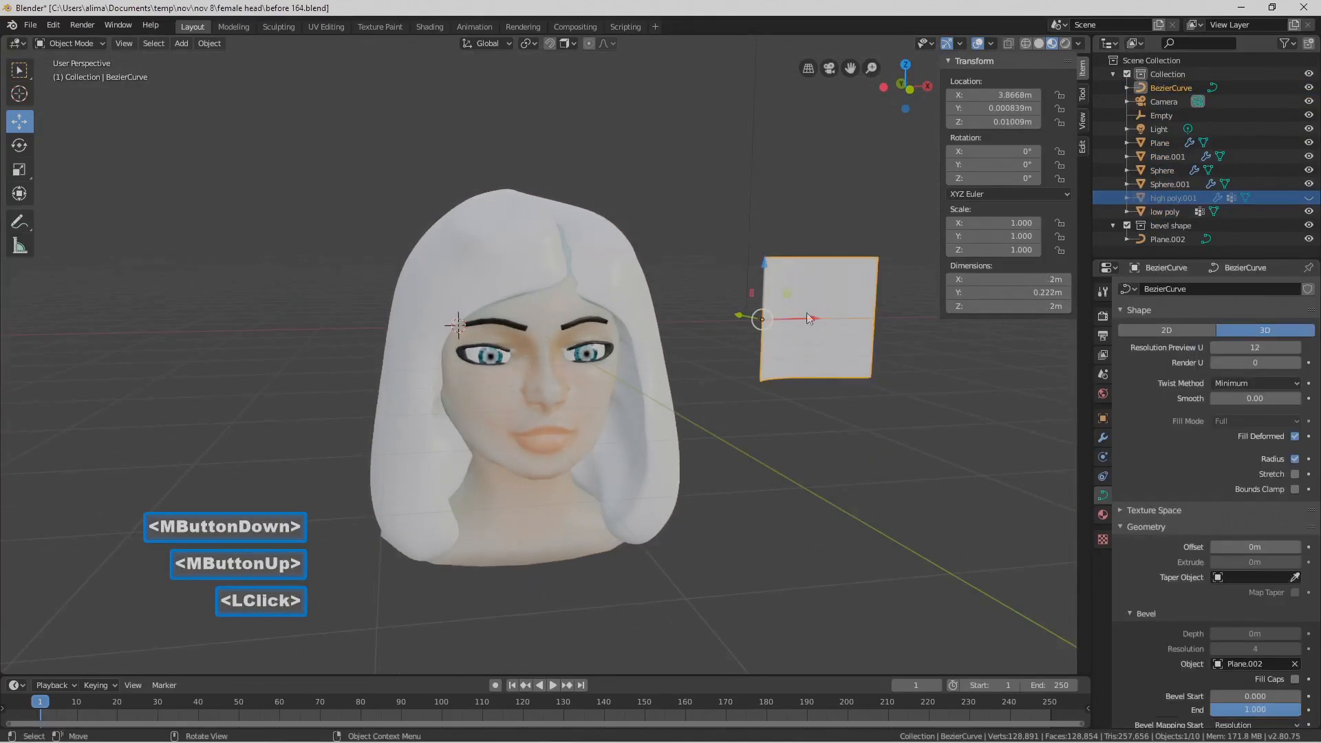
left_click_drag(807, 314, 733, 318)
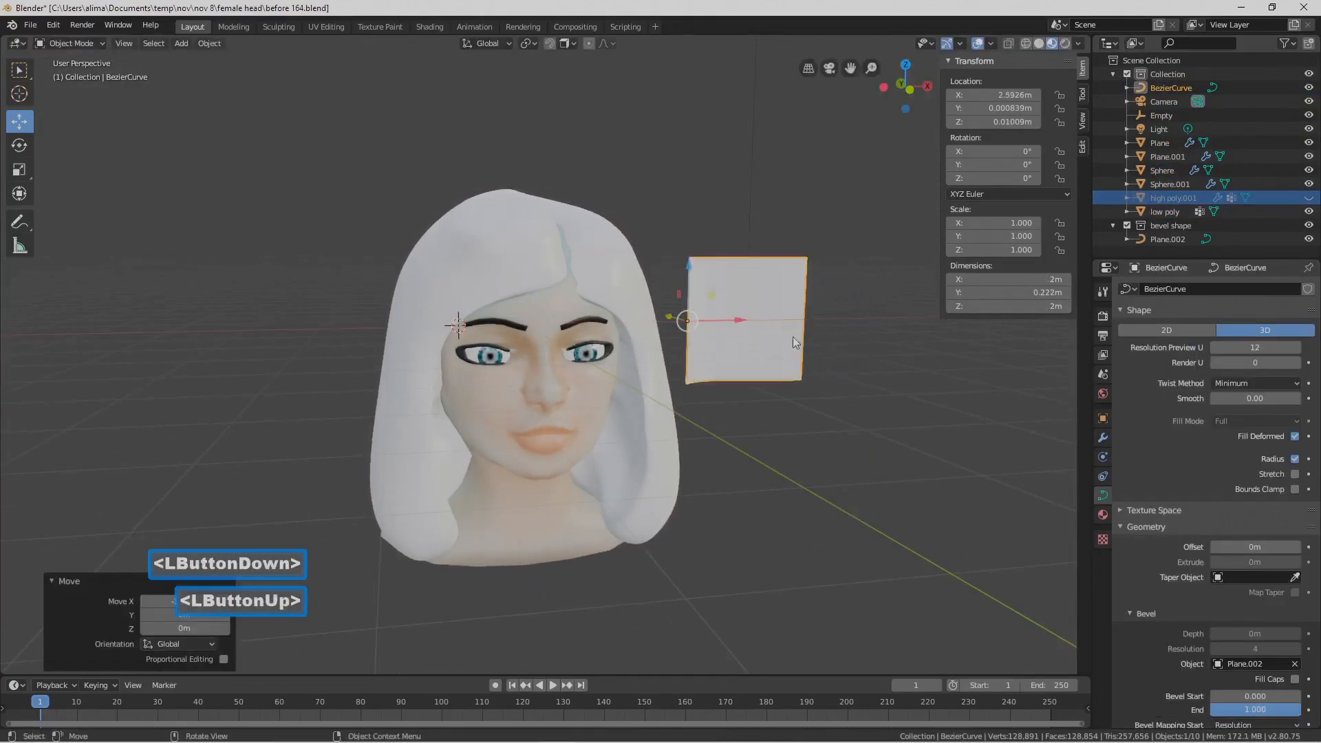
middle_click_drag(829, 355, 816, 367)
key("s")
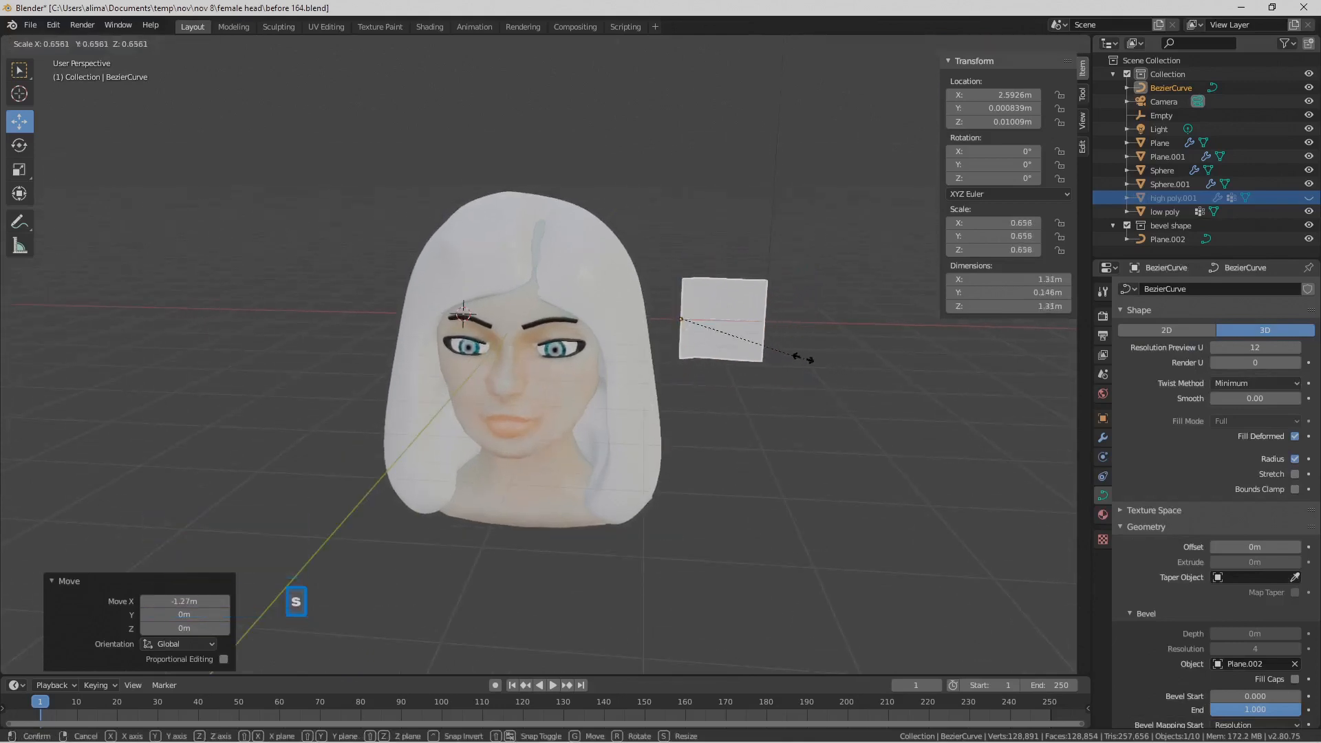
left_click(778, 354)
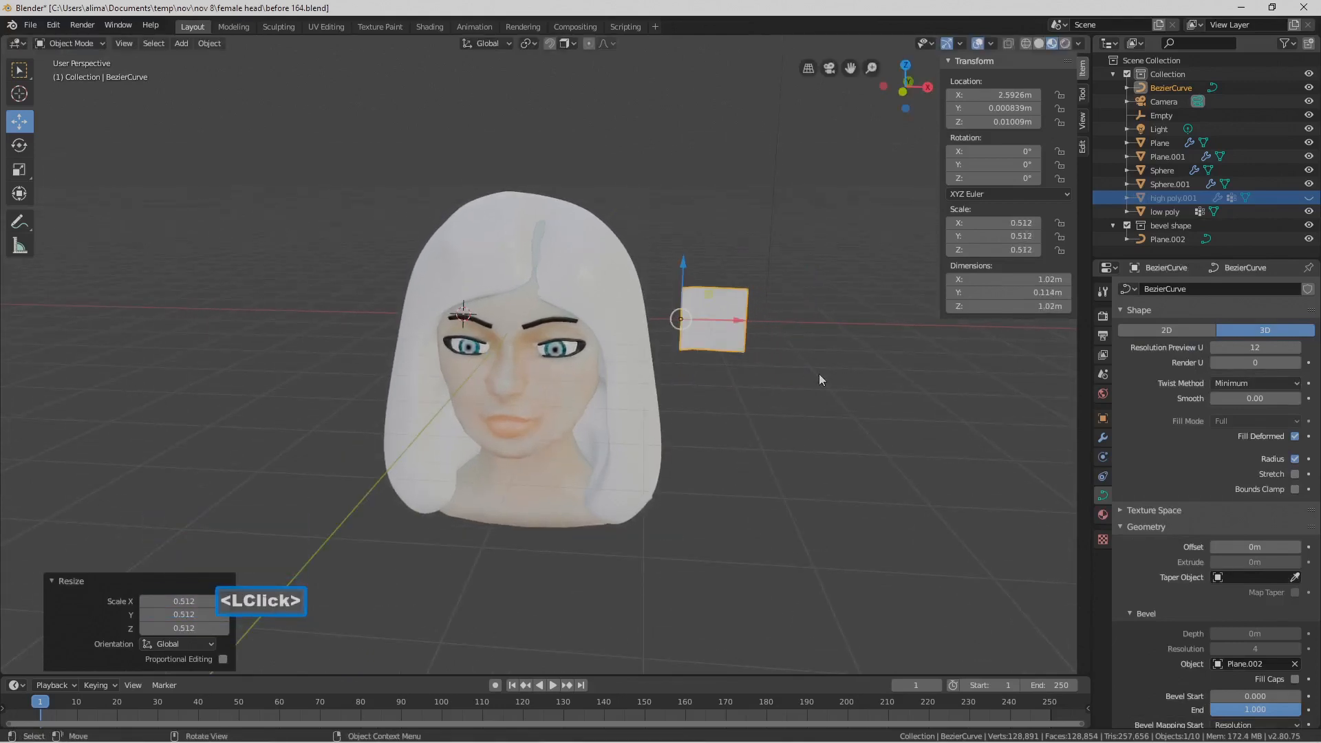
Rotate the Bezier curve 90° about the X axis and save the file as before 165.blend
key("r")
type("x90")
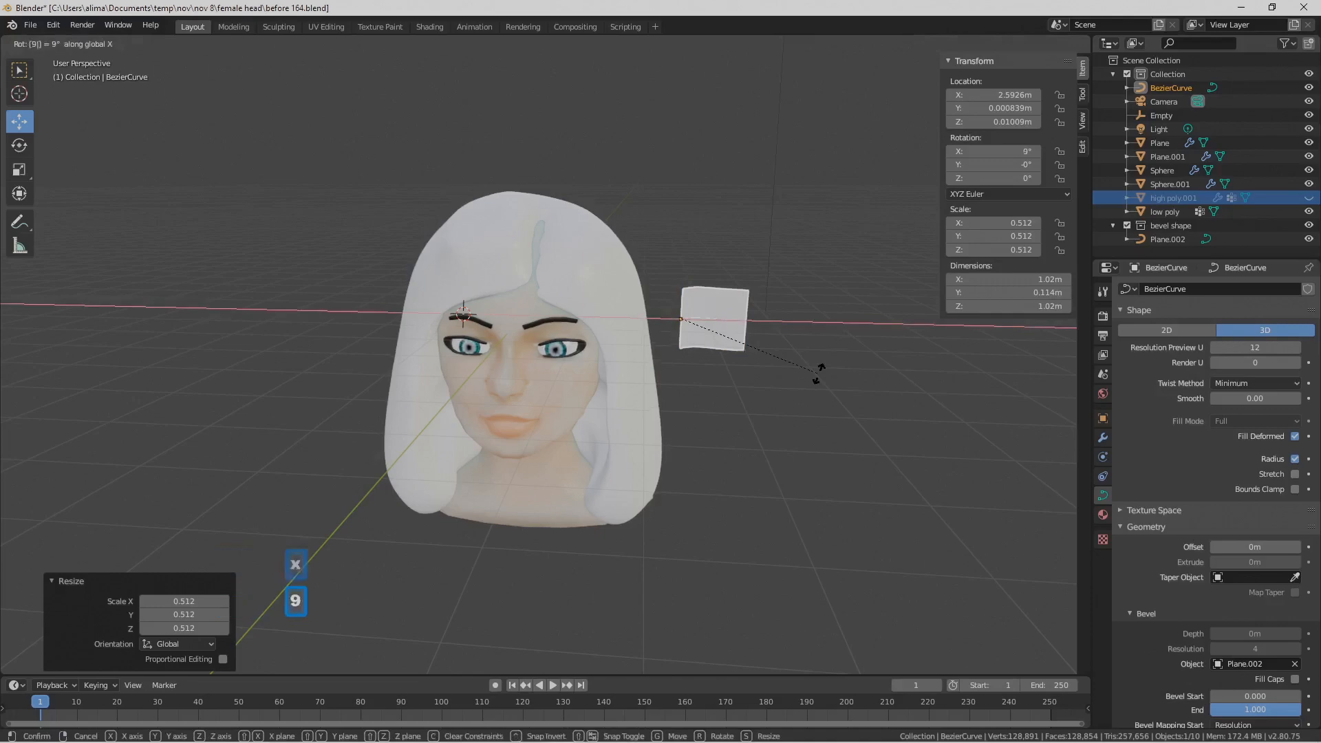
left_click(819, 375)
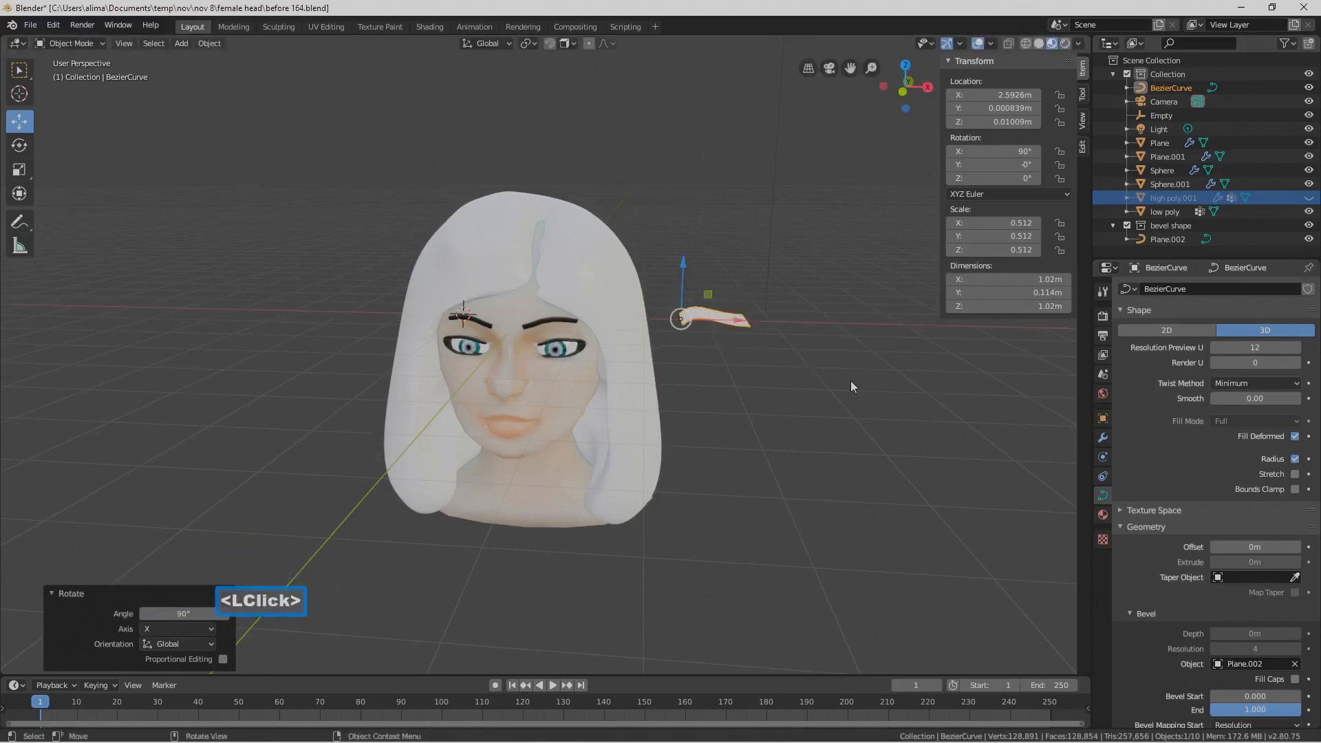
key("Pause")
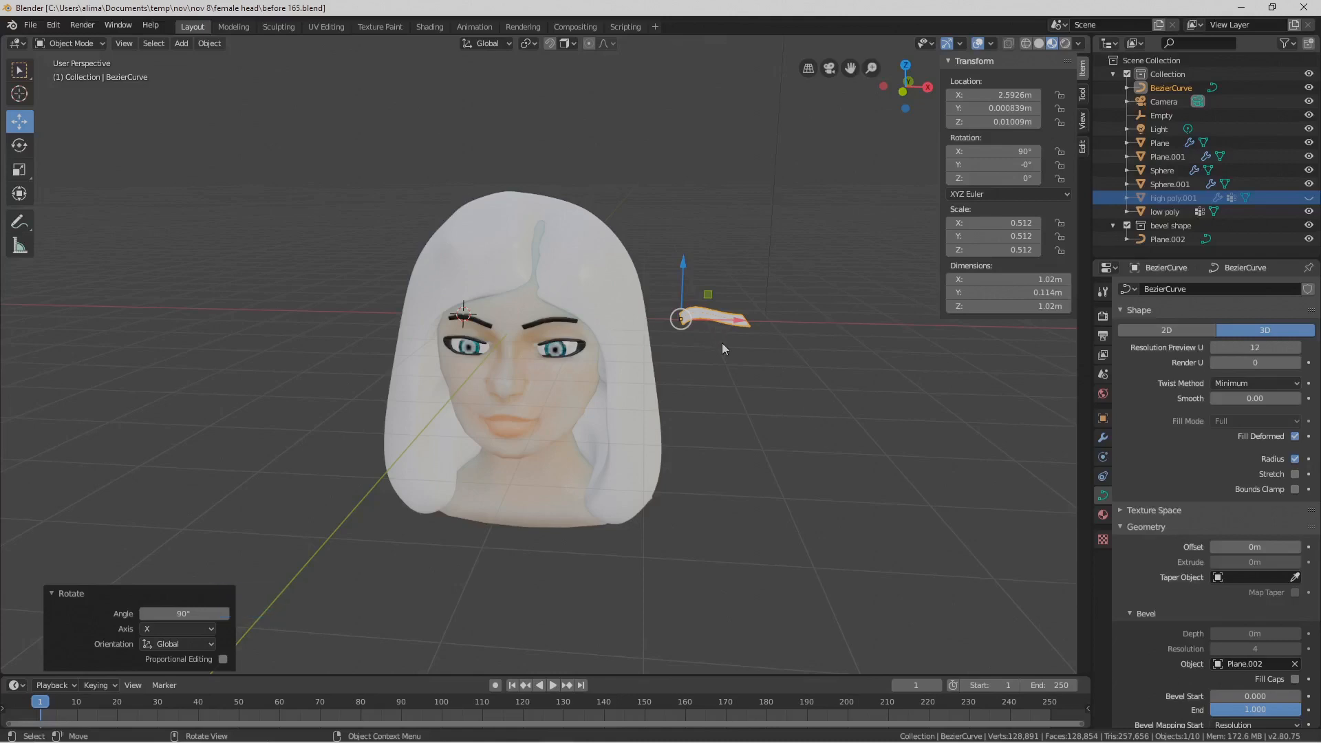
Move the curve strip up and toward the hair, to about X 1.26 m and Z 0.82 m
middle_click_drag(729, 355, 712, 365)
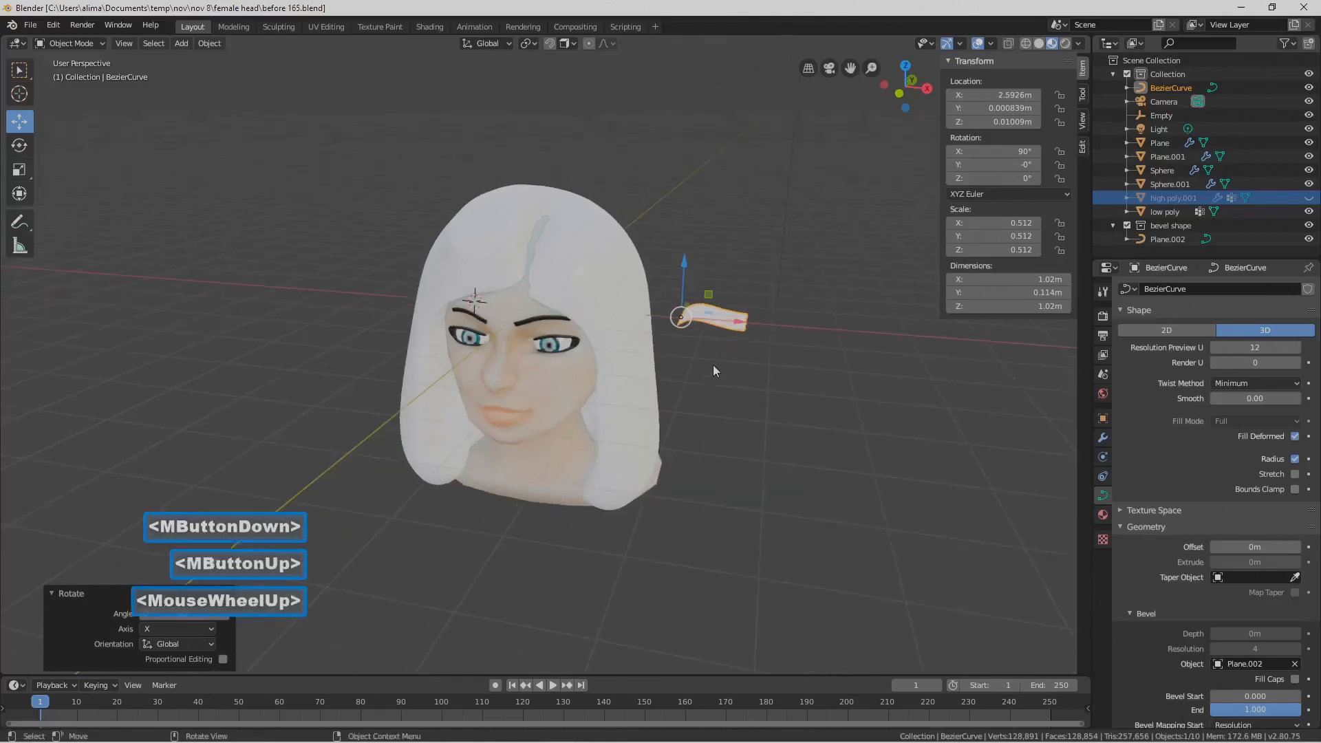
scroll(713, 364, "up", 2)
left_click_drag(834, 300, 786, 300)
left_click_drag(733, 237, 733, 153)
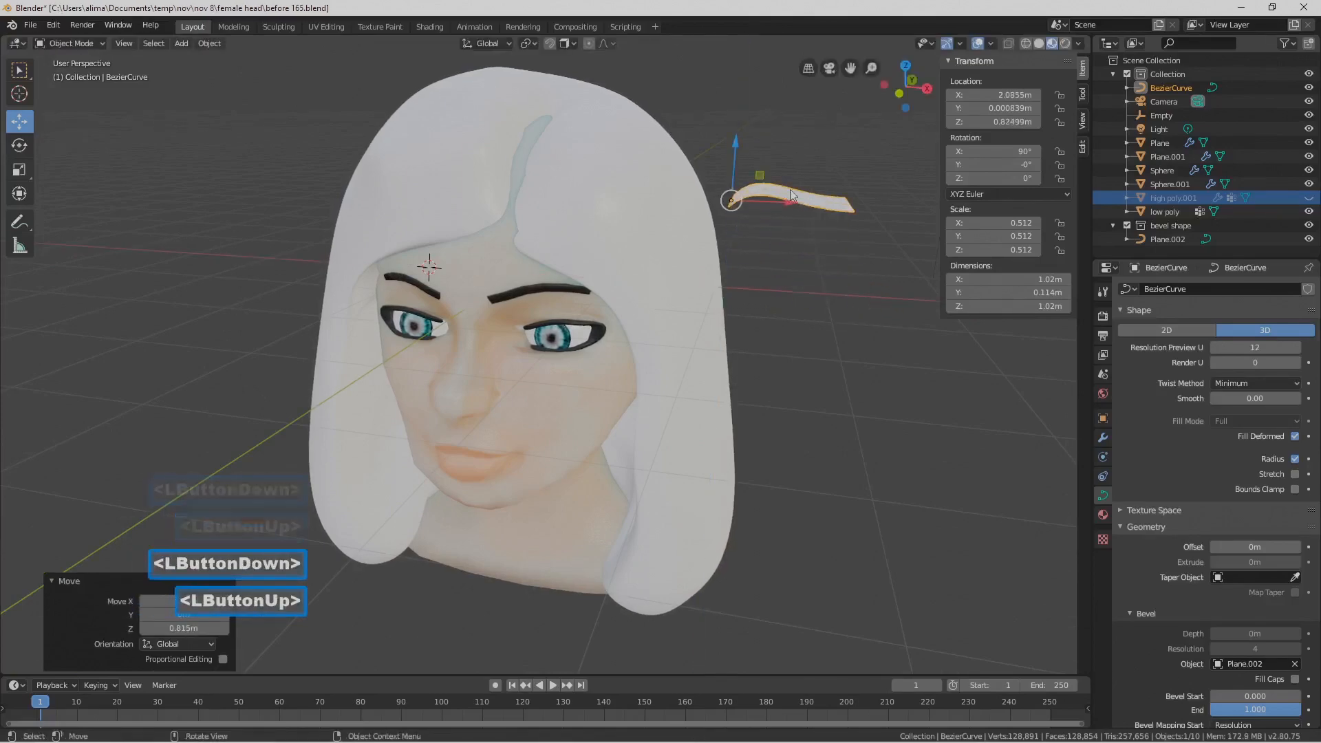
left_click_drag(787, 204, 711, 206)
Scale the curve strip down uniformly to about 0.380
middle_click_drag(711, 207, 669, 143)
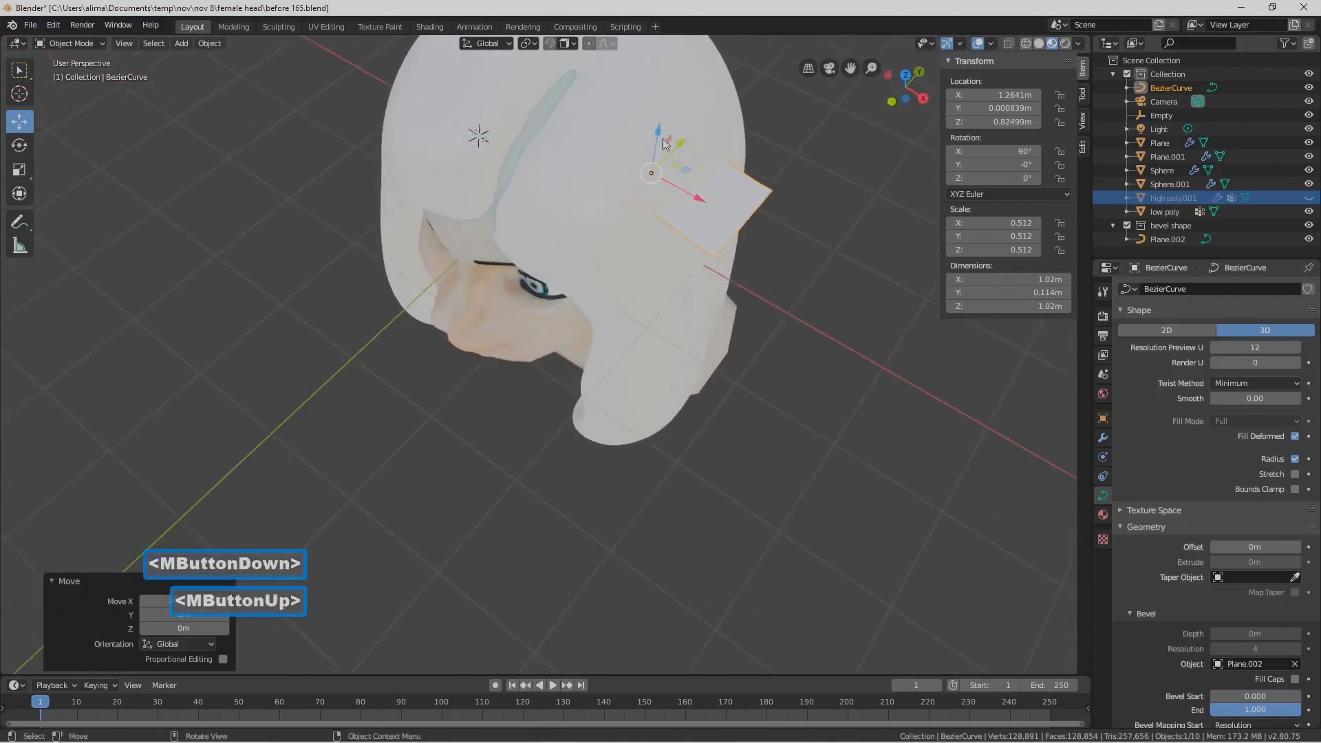
key("s")
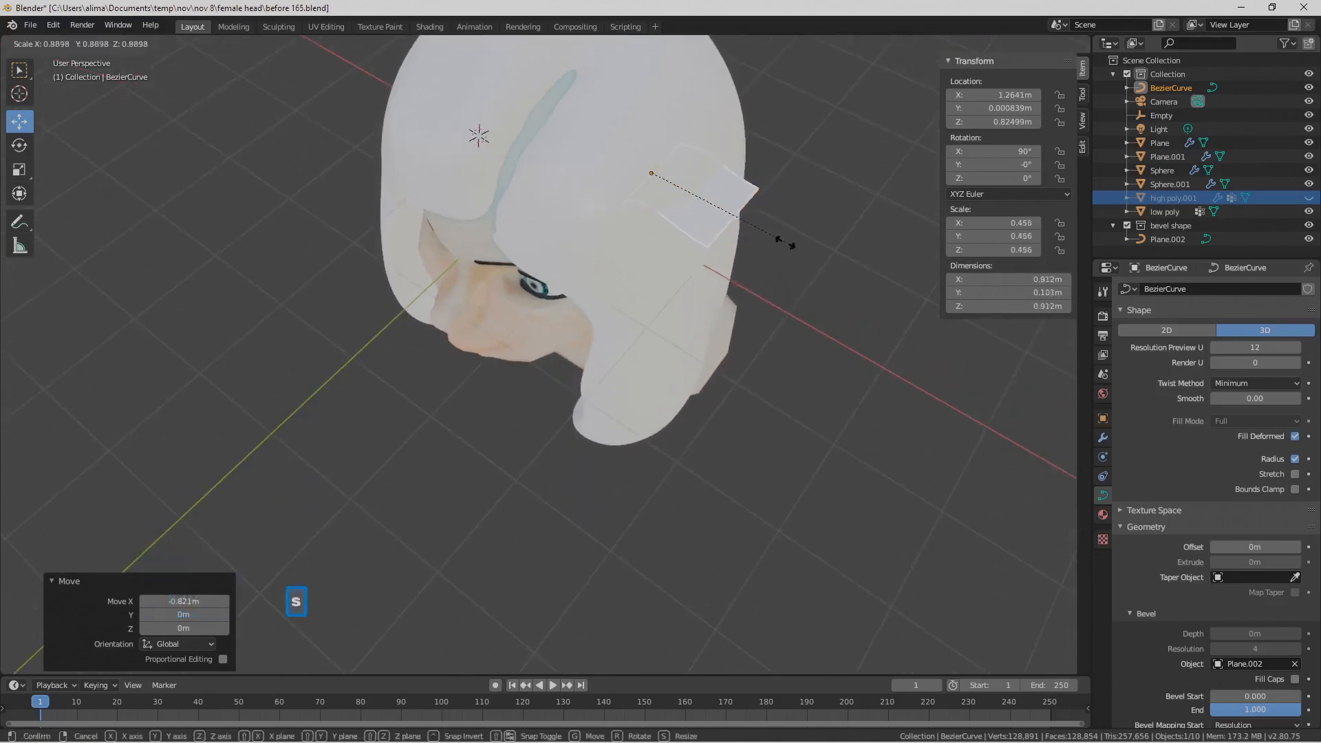
left_click(759, 239)
Move the strip near the hair parting, at about X 0.59, Y -0.66, Z 1.57 m, and save as before 166.blend
left_click_drag(655, 135, 662, 92)
mouse_move(698, 160)
middle_mouse_down()
mouse_move(720, 147)
mouse_move(688, 165)
middle_mouse_up()
left_click_drag(699, 100, 636, 200)
middle_click_drag(635, 200, 638, 121)
left_click_drag(659, 198, 585, 188)
left_click_drag(526, 139, 526, 116)
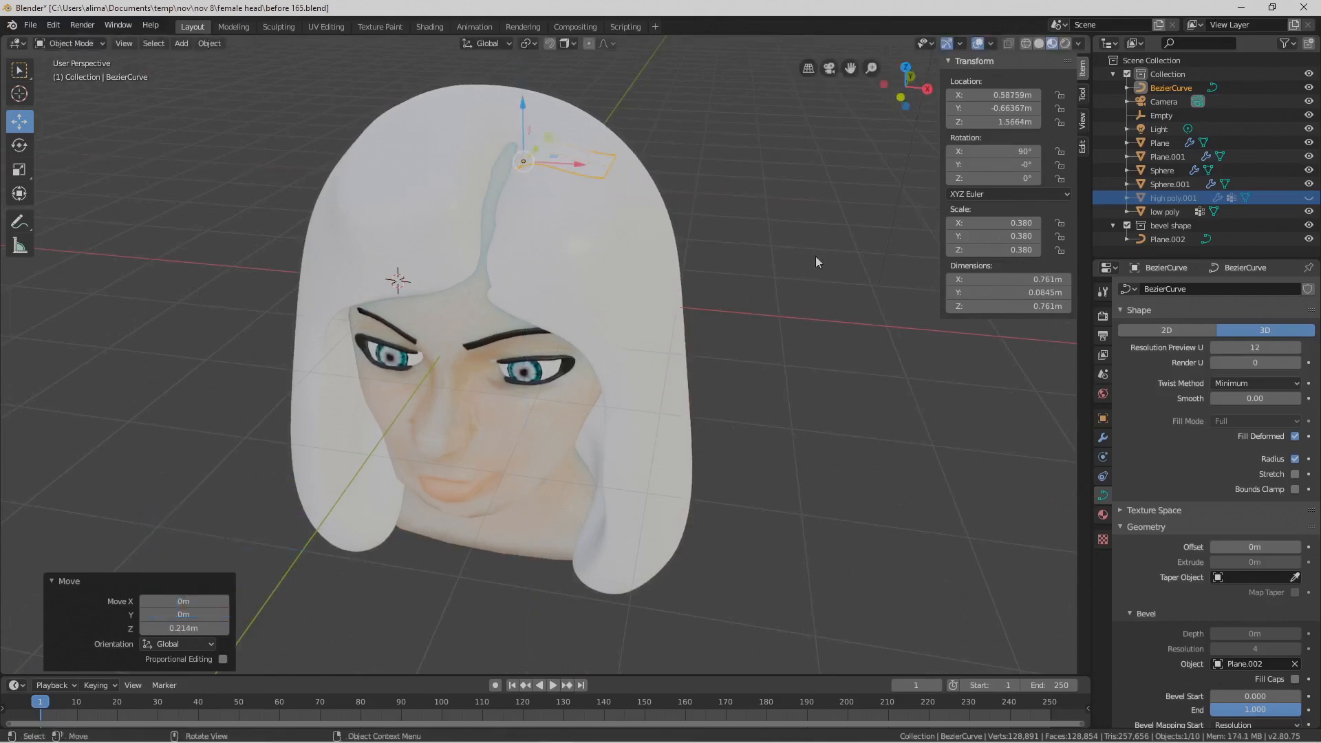
key("Pause")
Move the strip forward to the front of the parting, about Y -1.49 m and Z 1.23 m, and save as before 167.blend
middle_click_drag(910, 484, 745, 477)
scroll(887, 543, "down", 1)
left_click_drag(568, 189, 530, 282)
middle_click_drag(530, 282, 591, 252)
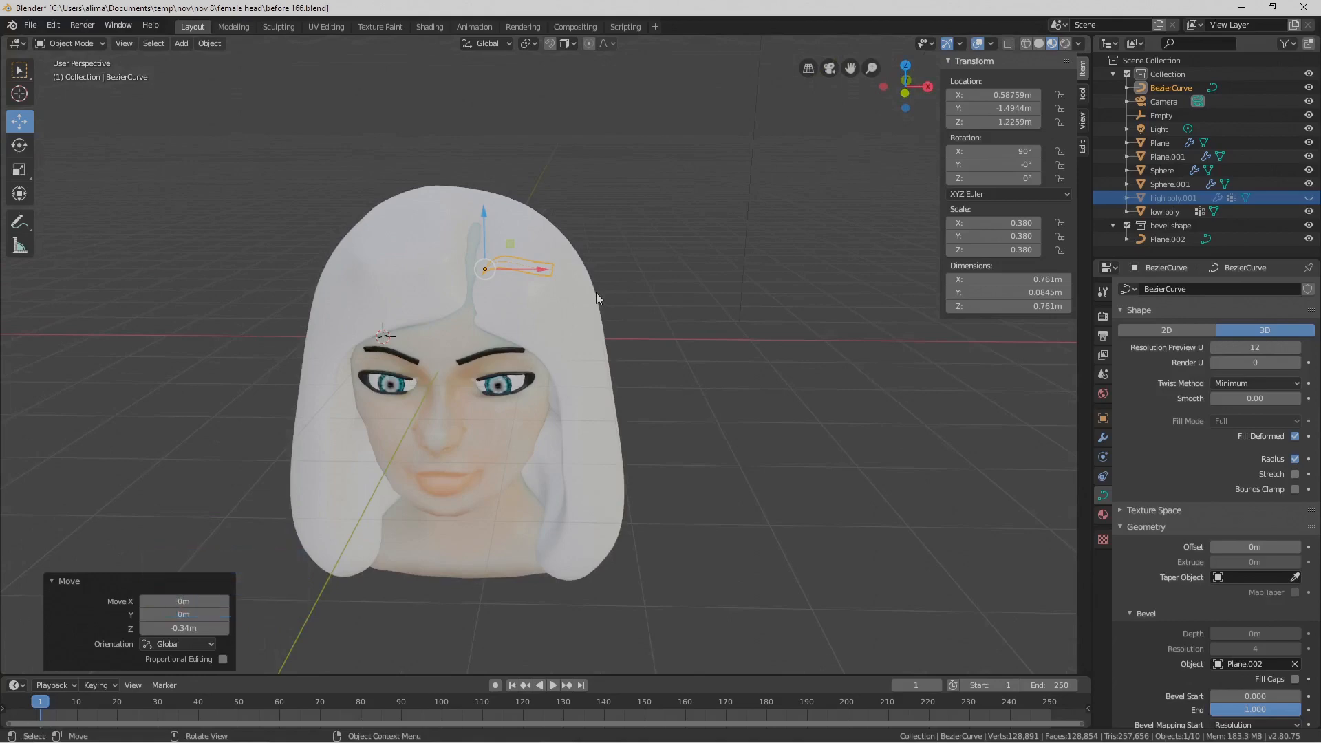
middle_click_drag(623, 332, 621, 301)
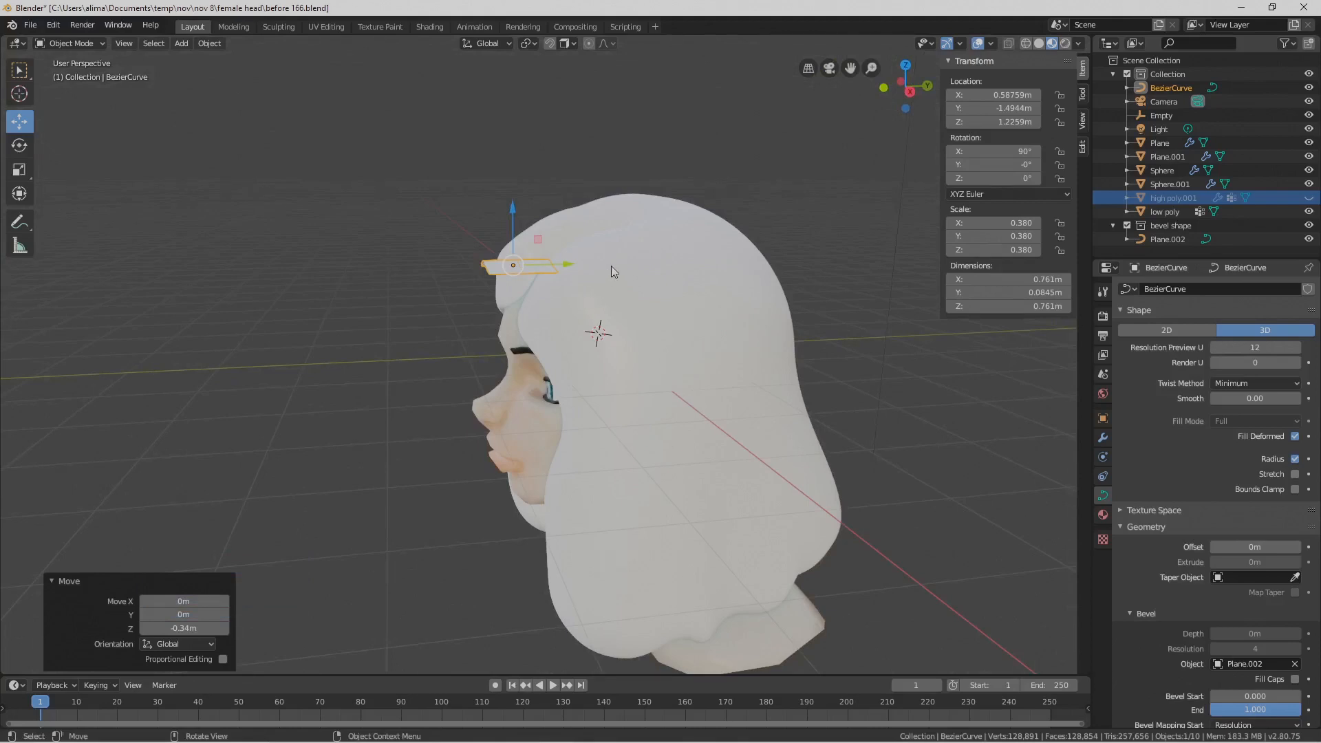
middle_click_drag(613, 334, 704, 311)
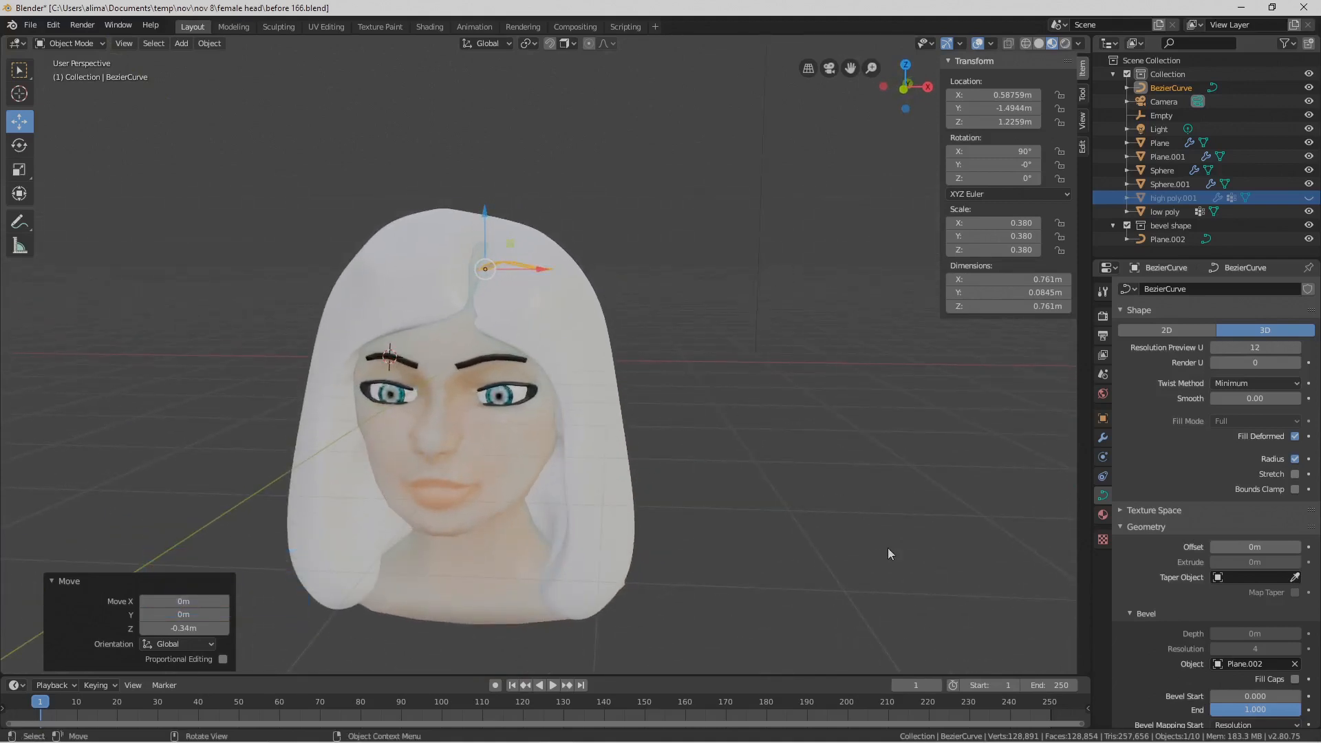
key("Pause")
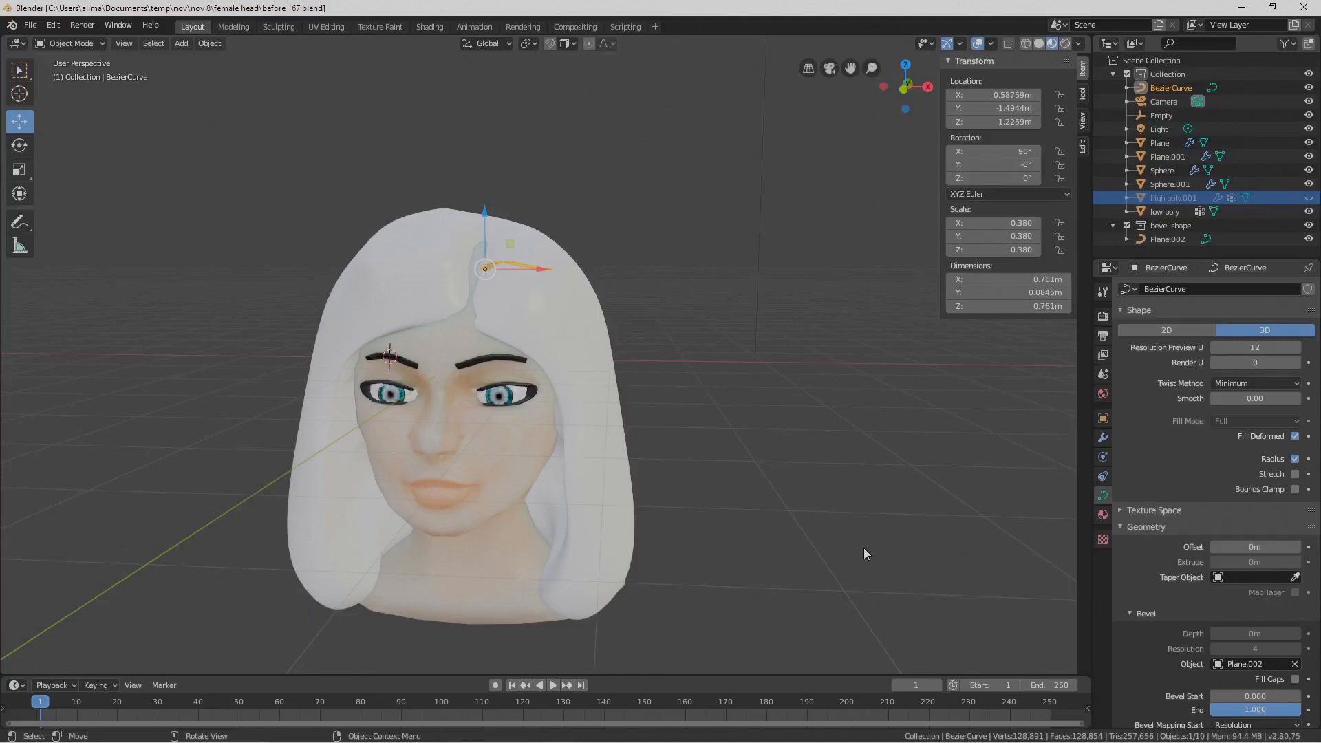
Hide the Sphere.001 hair mesh, then save as before 168.blend with the low poly head selected
left_click(625, 533)
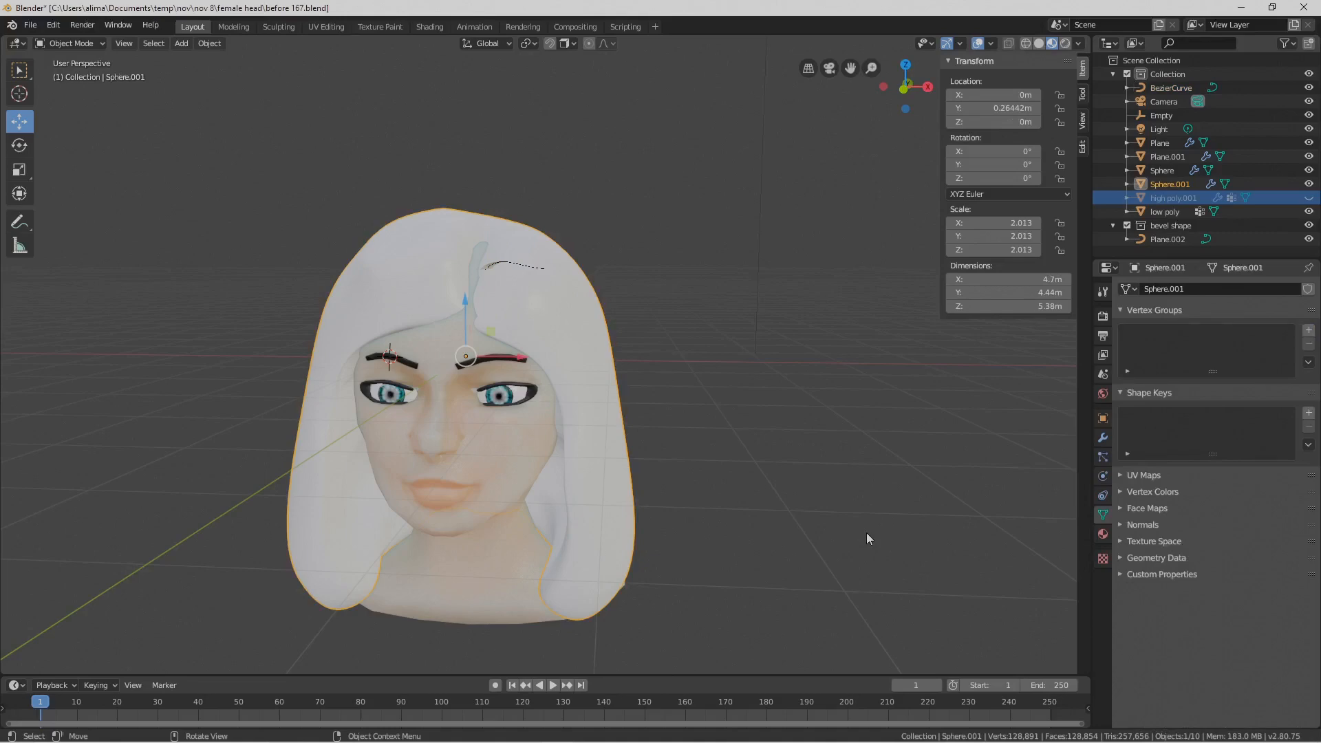
key("h")
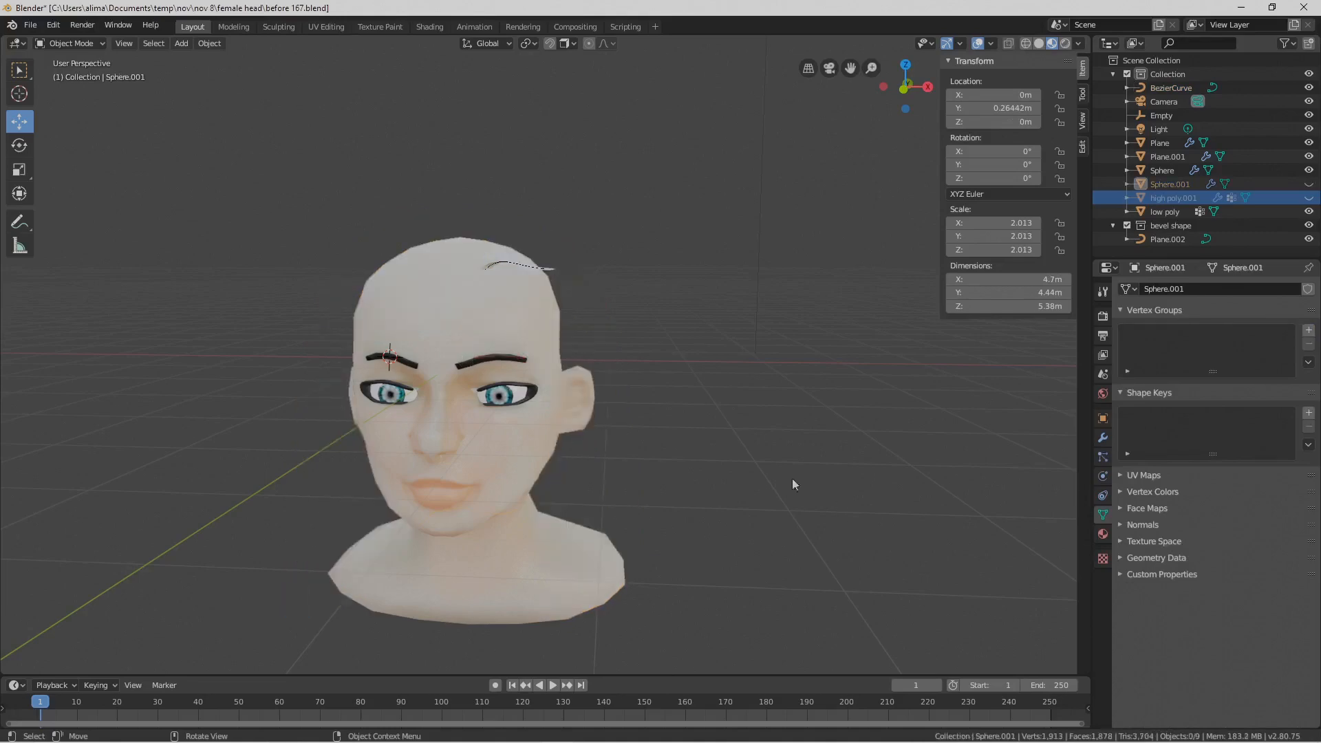
left_click(548, 317)
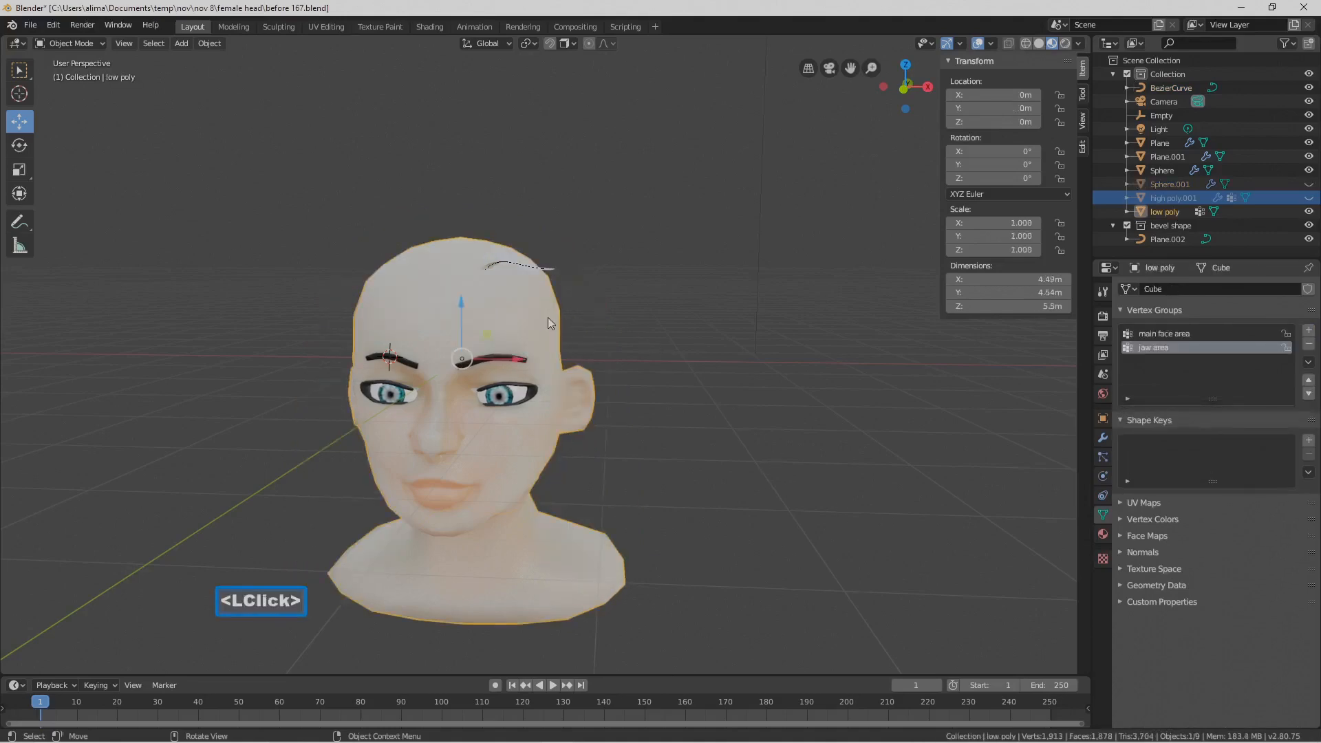
key("Pause")
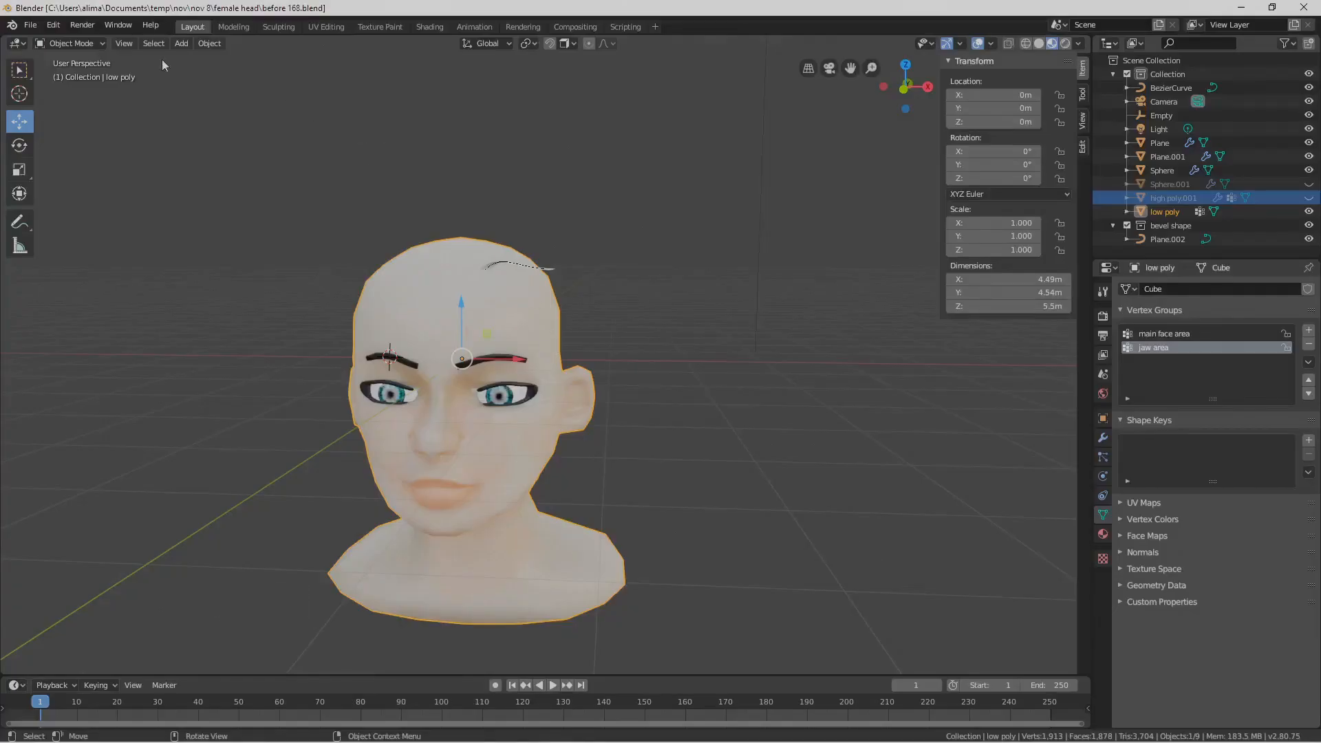
Put the low poly head in Edit Mode with face selection and circle-select the faces across the front and top of the scalp
left_click(102, 46)
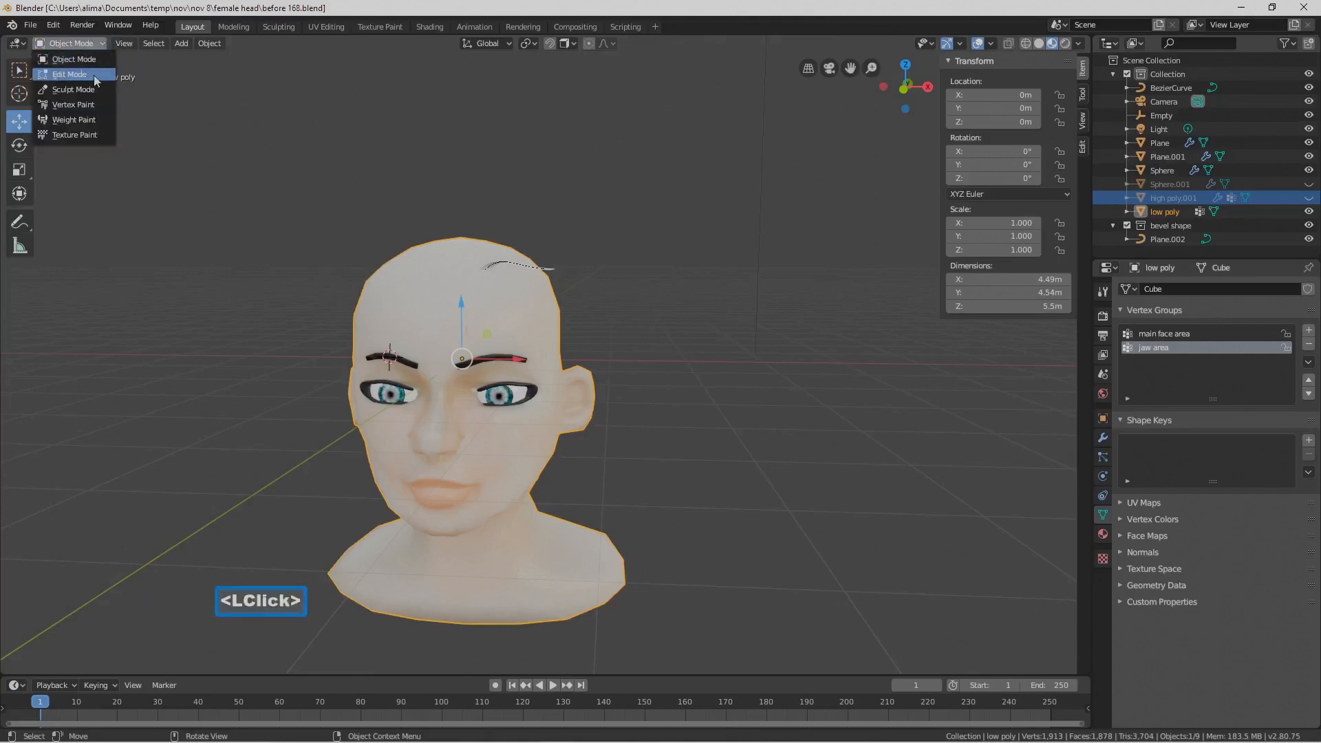
left_click(94, 76)
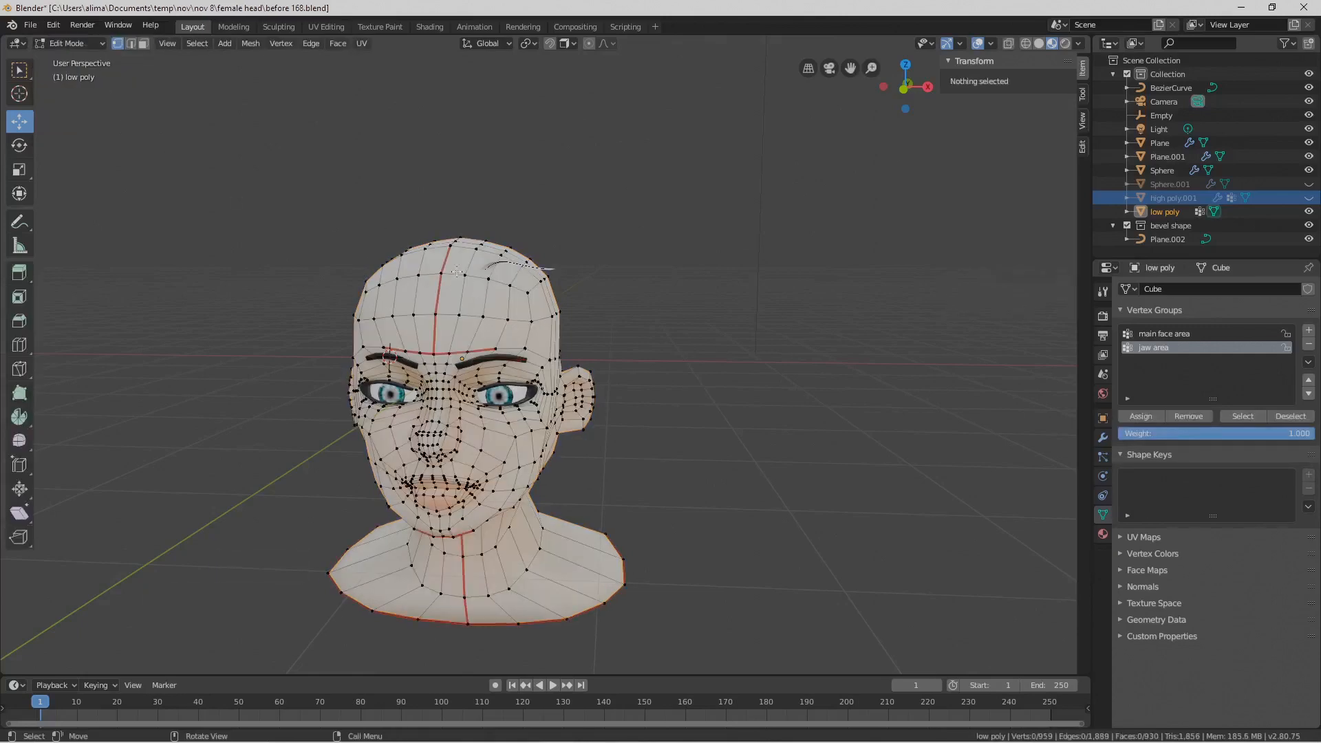
left_click(143, 43)
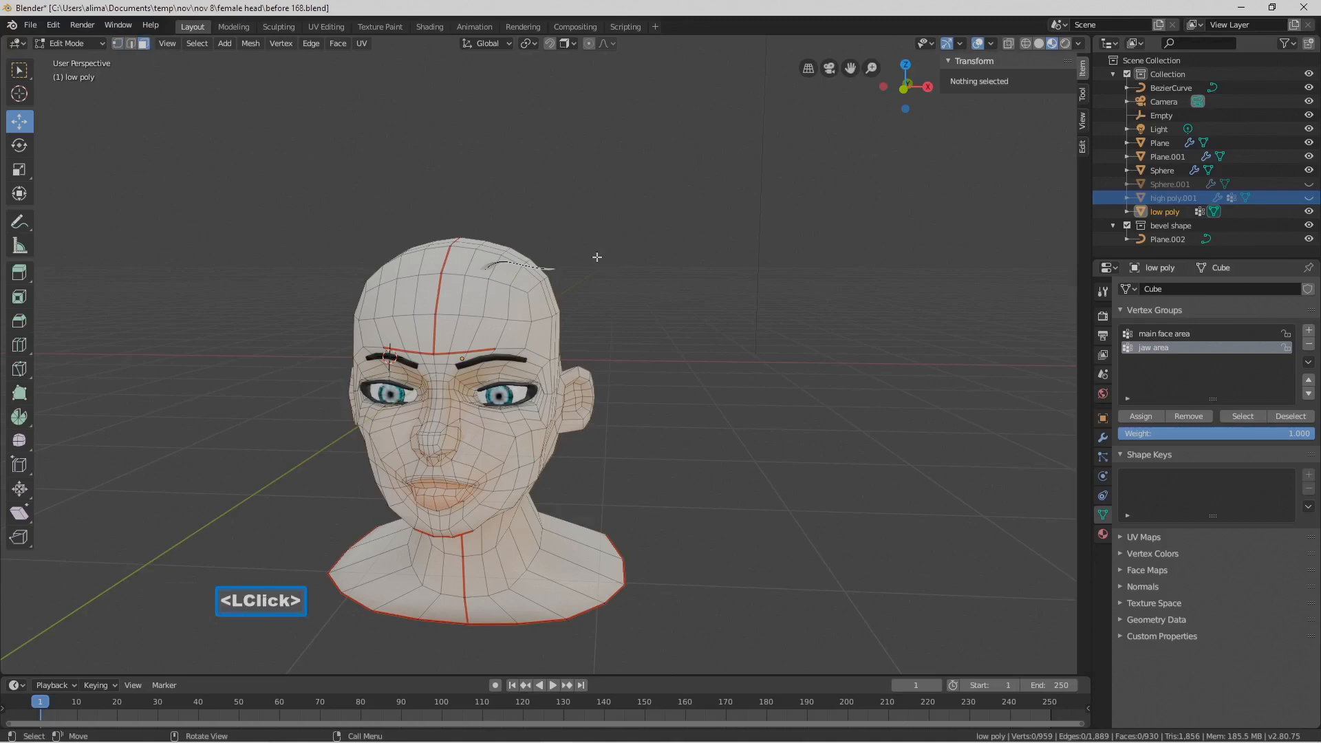
key("c")
mouse_move(549, 272)
left_mouse_down()
mouse_move(392, 281)
mouse_move(511, 256)
mouse_move(377, 284)
mouse_move(441, 272)
left_mouse_up()
right_click(486, 270)
middle_click_drag(487, 270, 520, 331)
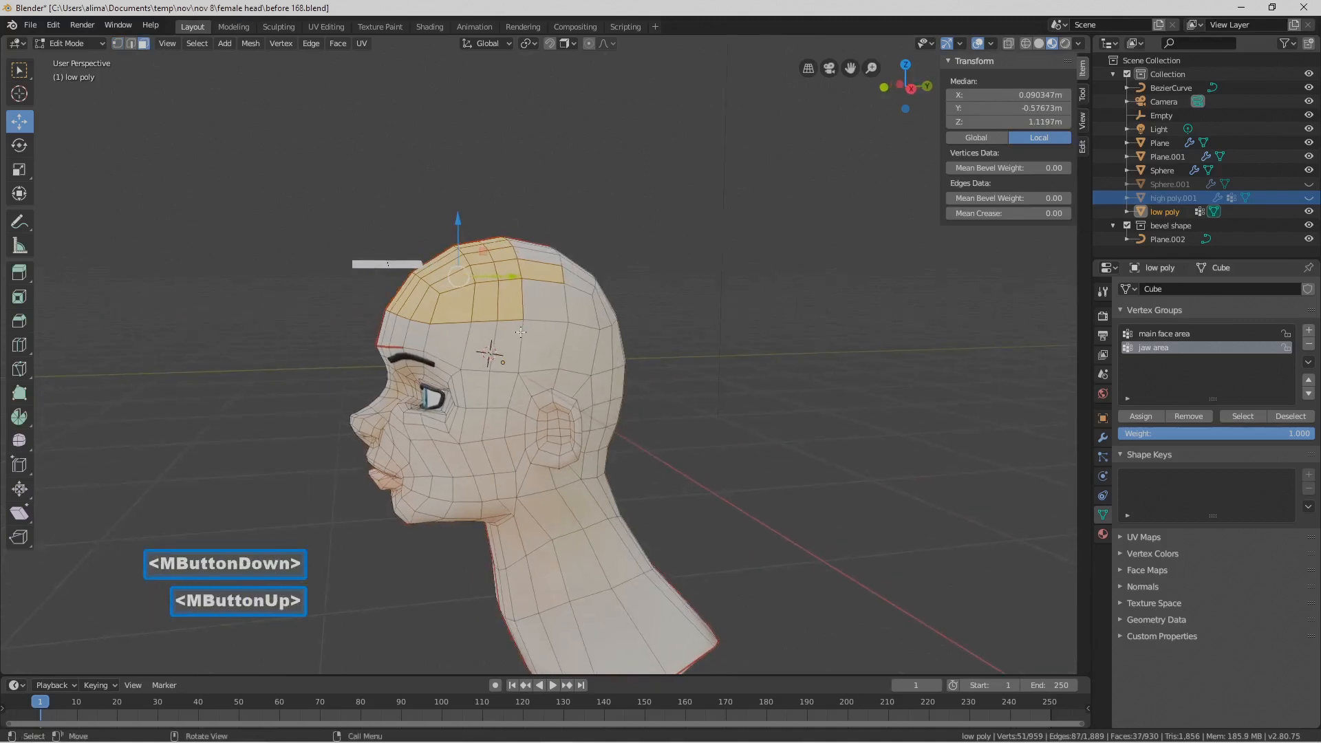
Add the scalp faces along the head's left side, above and behind the ear, to the circle selection
key("c")
left_click_drag(521, 332, 501, 333)
middle_click(466, 352)
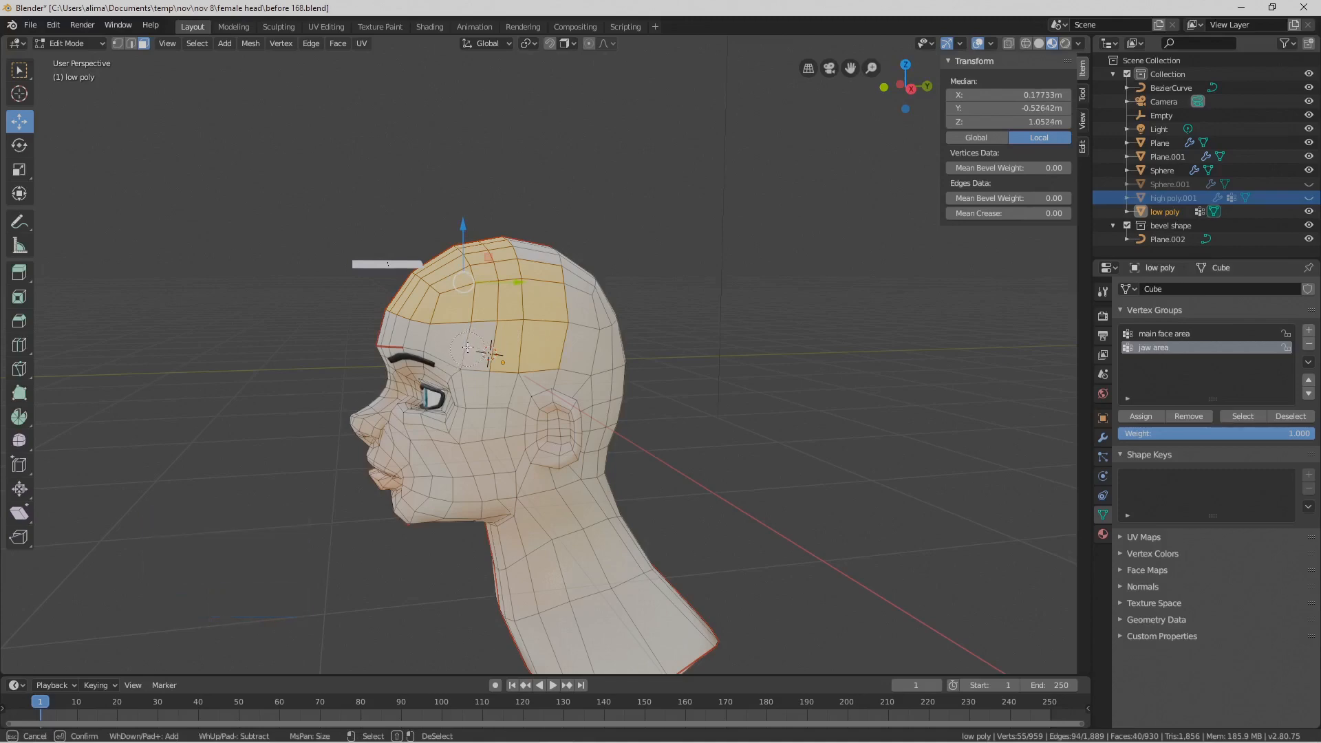
mouse_move(555, 361)
left_mouse_down()
mouse_move(521, 263)
mouse_move(595, 275)
mouse_move(632, 349)
left_mouse_up()
right_click(796, 380)
Extend the face selection across the back of the head down to the nape
middle_click_drag(796, 381, 630, 387)
key("c")
mouse_move(582, 437)
left_mouse_down()
mouse_move(498, 372)
mouse_move(462, 440)
mouse_move(554, 457)
mouse_move(536, 444)
mouse_move(480, 465)
mouse_move(602, 313)
mouse_move(574, 285)
mouse_move(623, 333)
left_mouse_up()
right_click(623, 333)
middle_click_drag(624, 333, 540, 432)
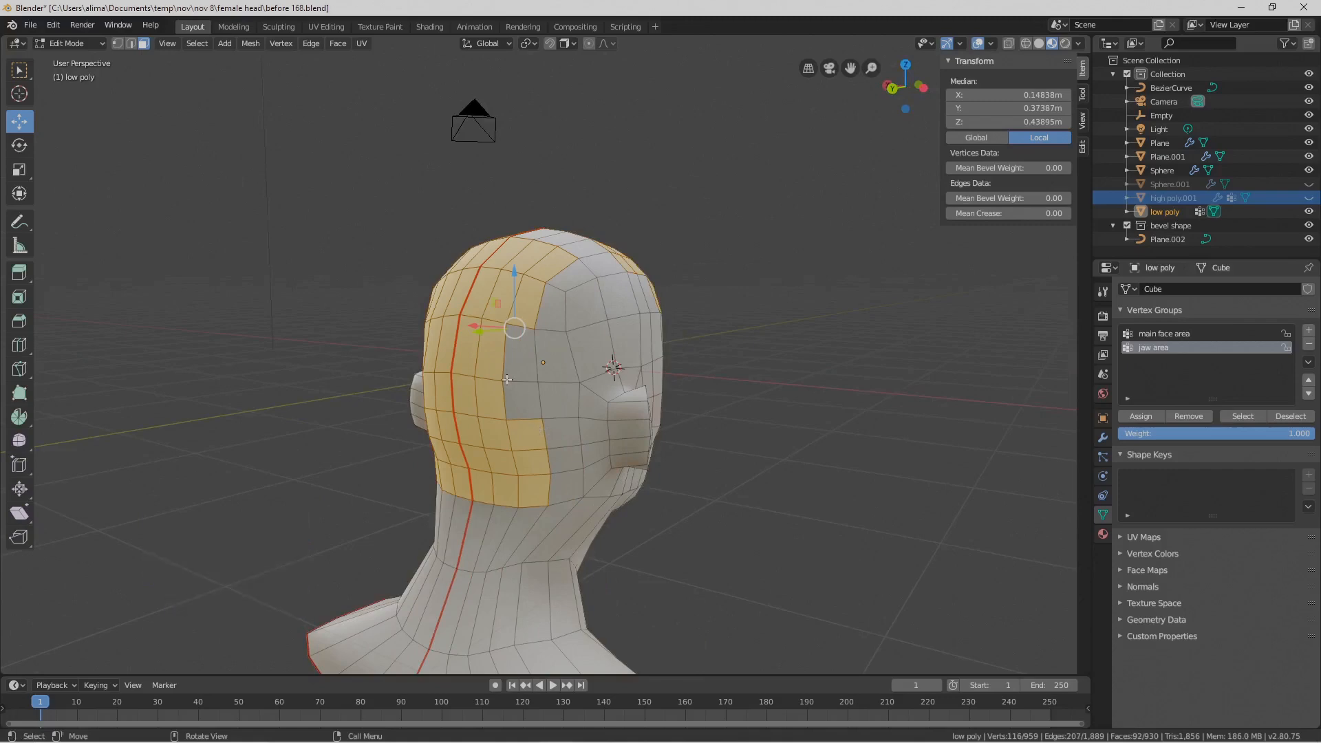
Add the faces on the rear right side and crown of the head to the scalp selection
key("c")
mouse_move(510, 377)
left_mouse_down()
mouse_move(551, 393)
mouse_move(534, 460)
mouse_move(568, 333)
mouse_move(598, 310)
left_mouse_up()
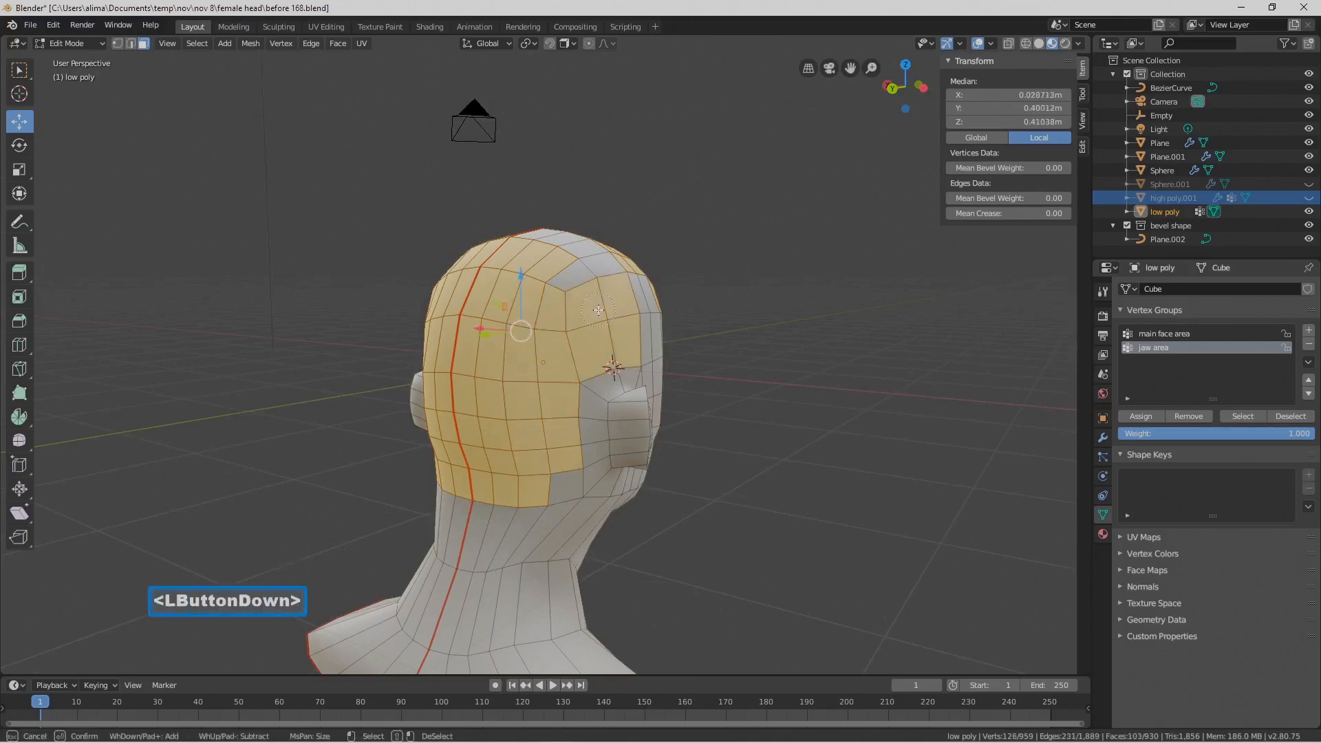
mouse_move(529, 447)
left_mouse_down()
mouse_move(554, 479)
mouse_move(567, 282)
mouse_move(550, 226)
mouse_move(537, 241)
left_mouse_up()
right_click(530, 267)
middle_click_drag(530, 267, 858, 396)
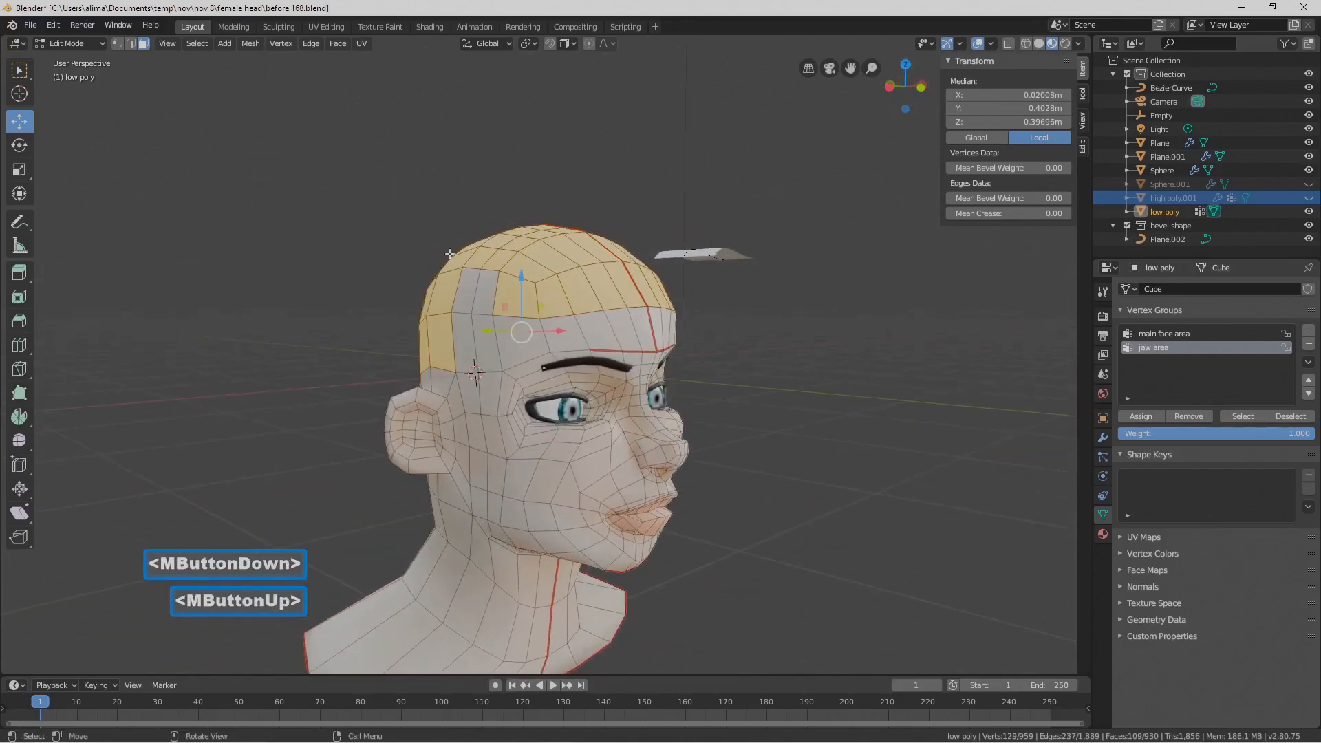
Select the remaining scalp faces above the right ear to complete the hair cap area, and save as before 170.blend
key("c")
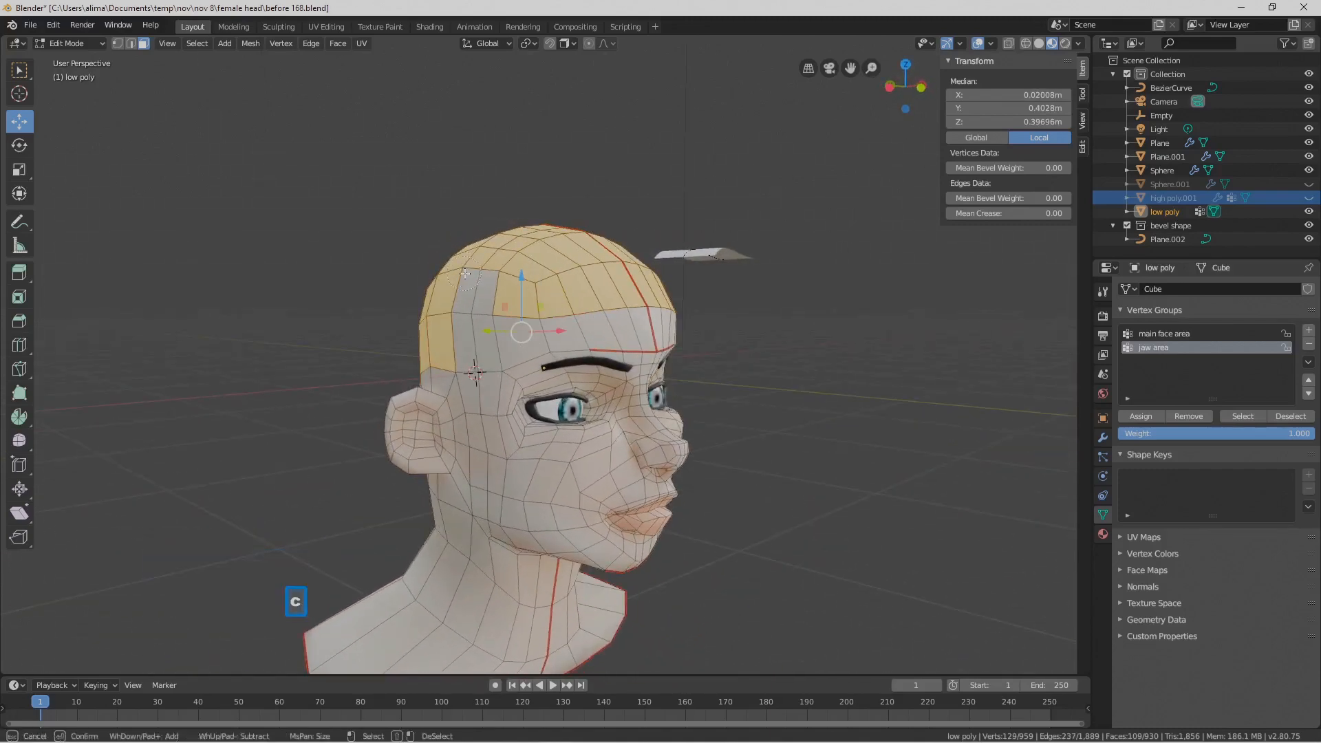
left_click(476, 276)
middle_click_drag(476, 276, 513, 324)
key("c")
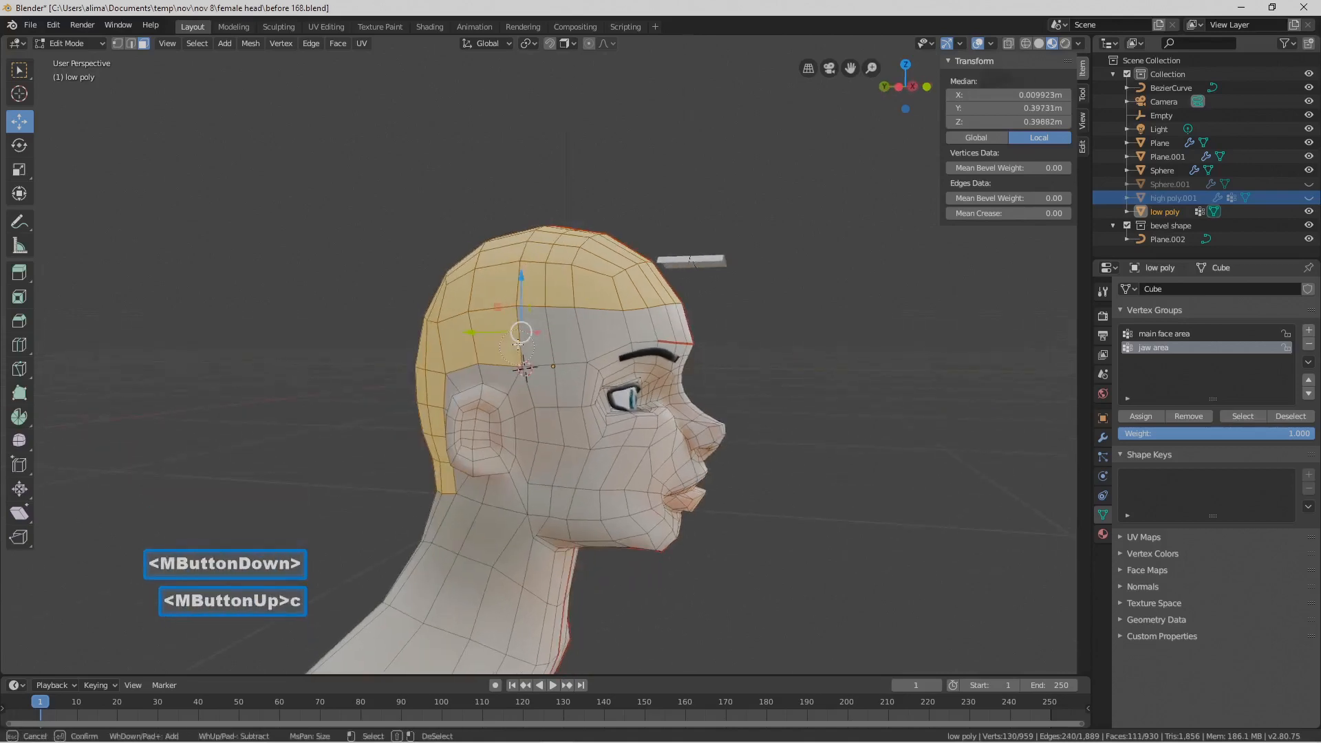
left_click(520, 335)
right_click(519, 336)
right_click(520, 335)
mouse_move(819, 374)
middle_mouse_down()
mouse_move(589, 372)
mouse_move(723, 383)
mouse_move(805, 456)
middle_mouse_up()
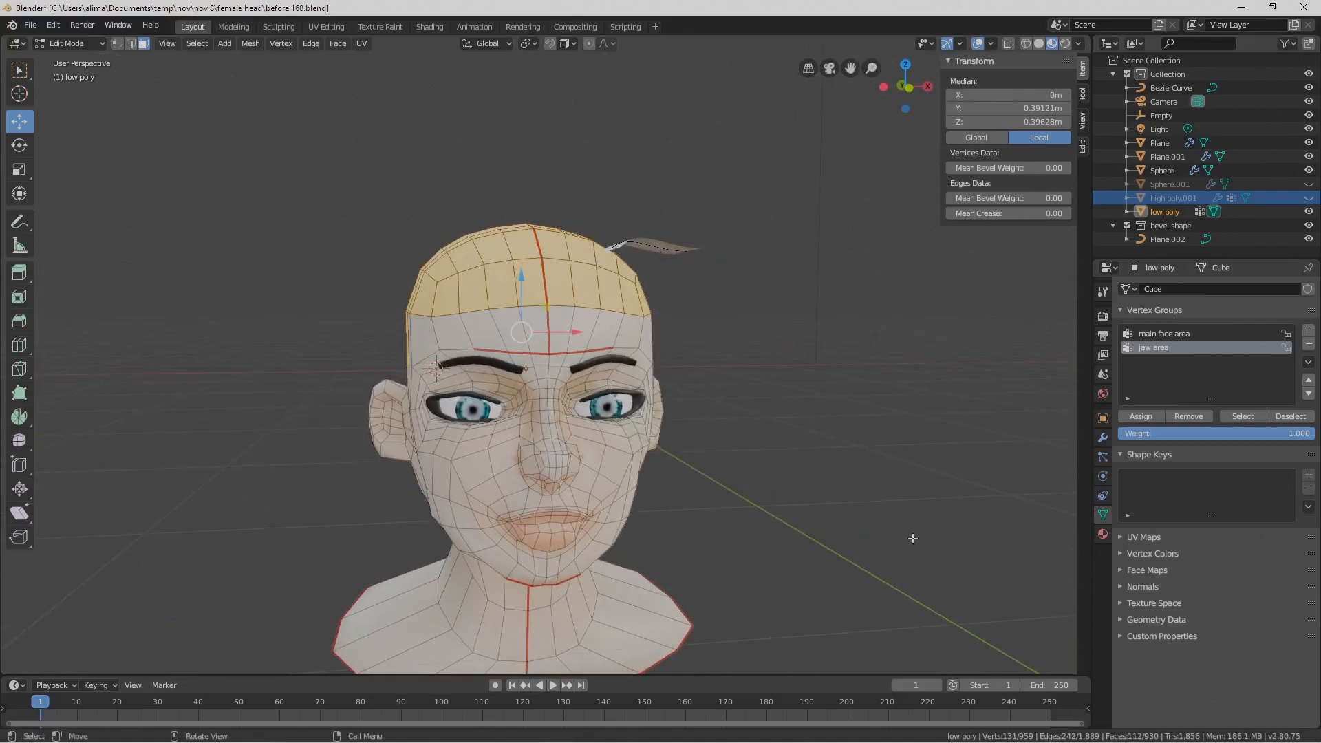
key("Pause")
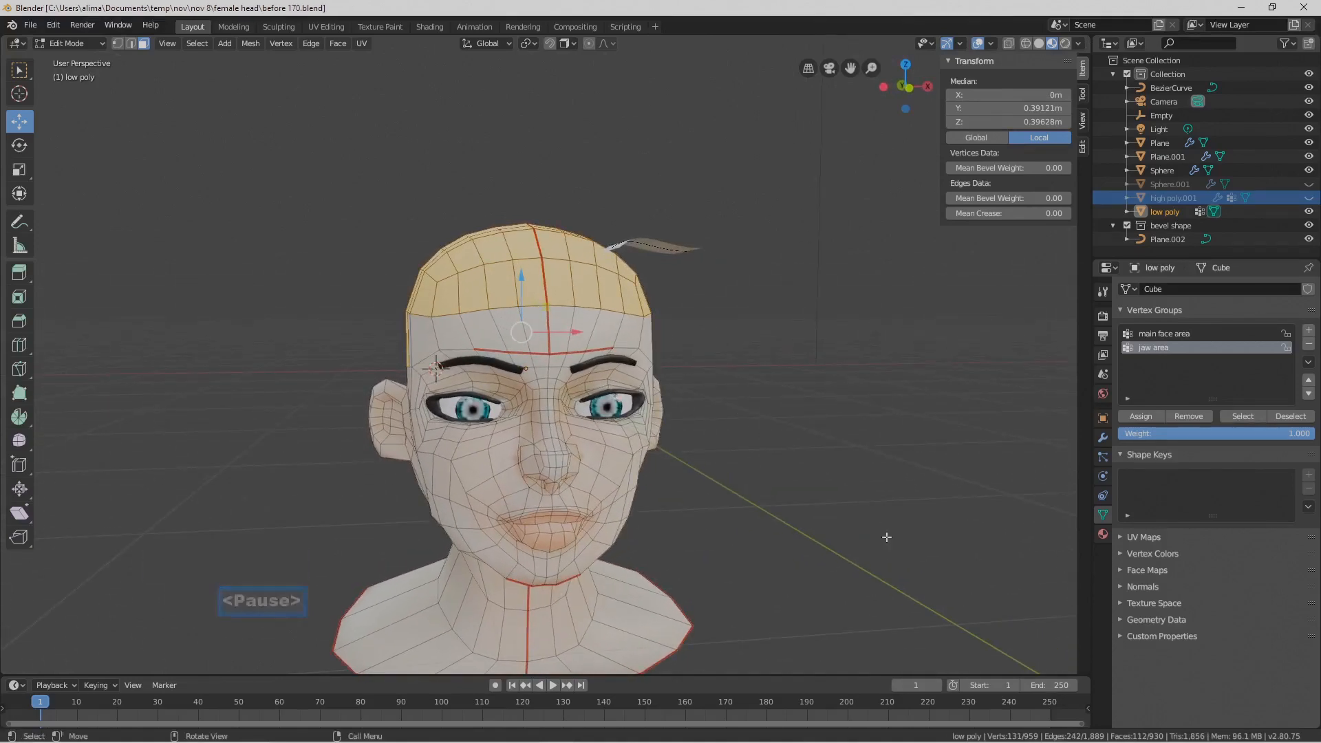
Duplicate the selected scalp faces in place and separate the selection into a new mesh object
key("shift")
key("shift+d")
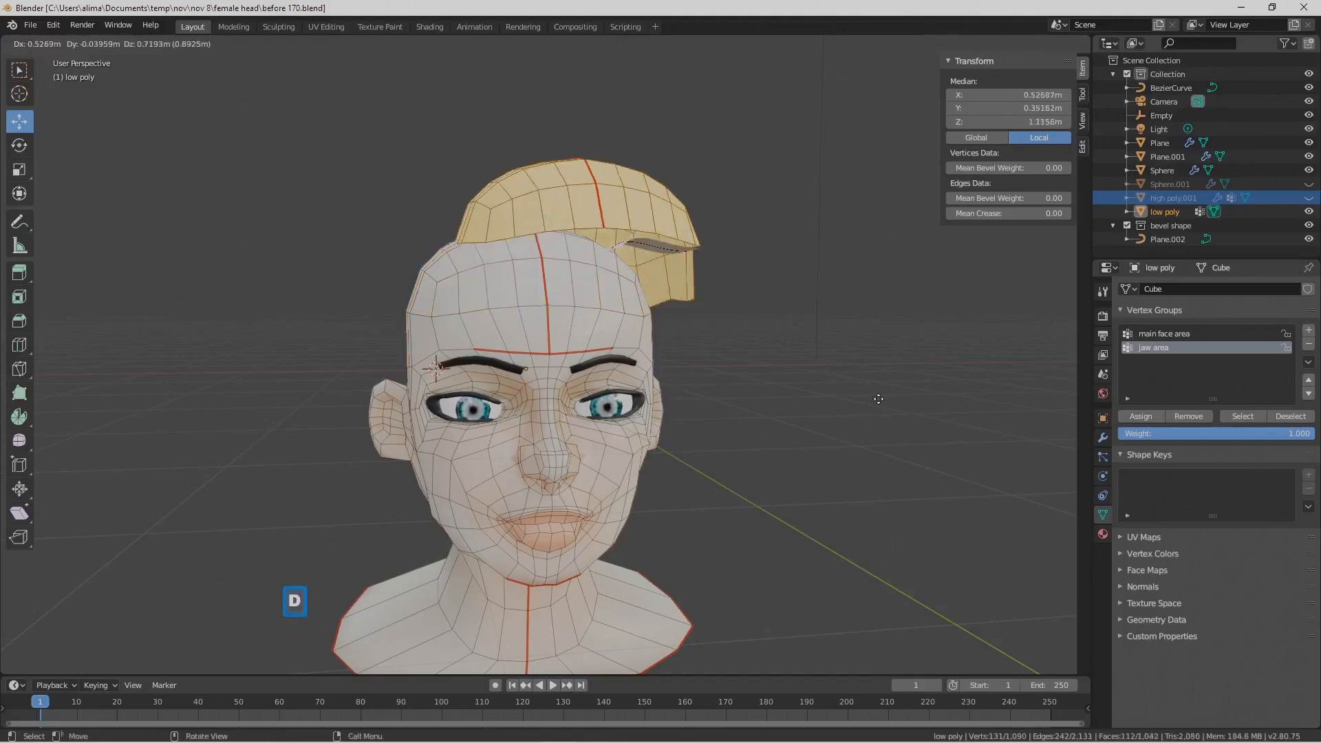
right_click(858, 419)
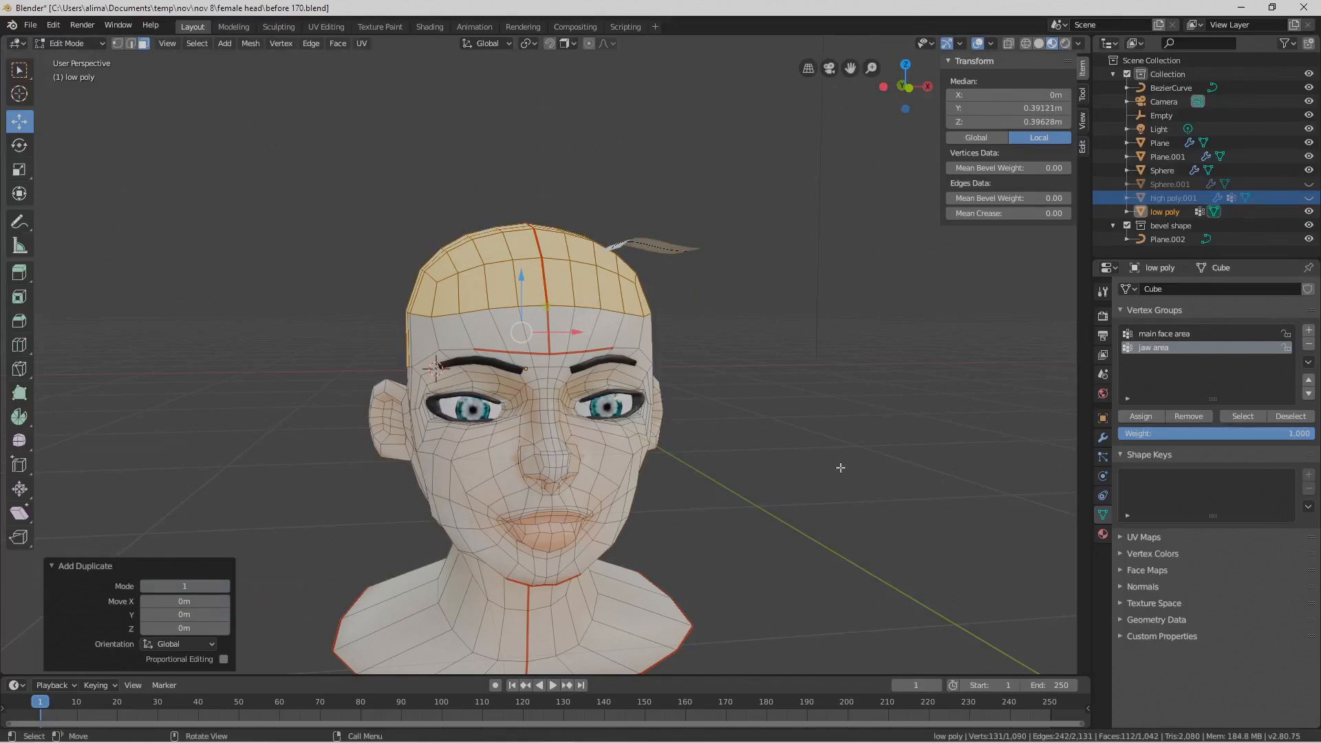
key("p")
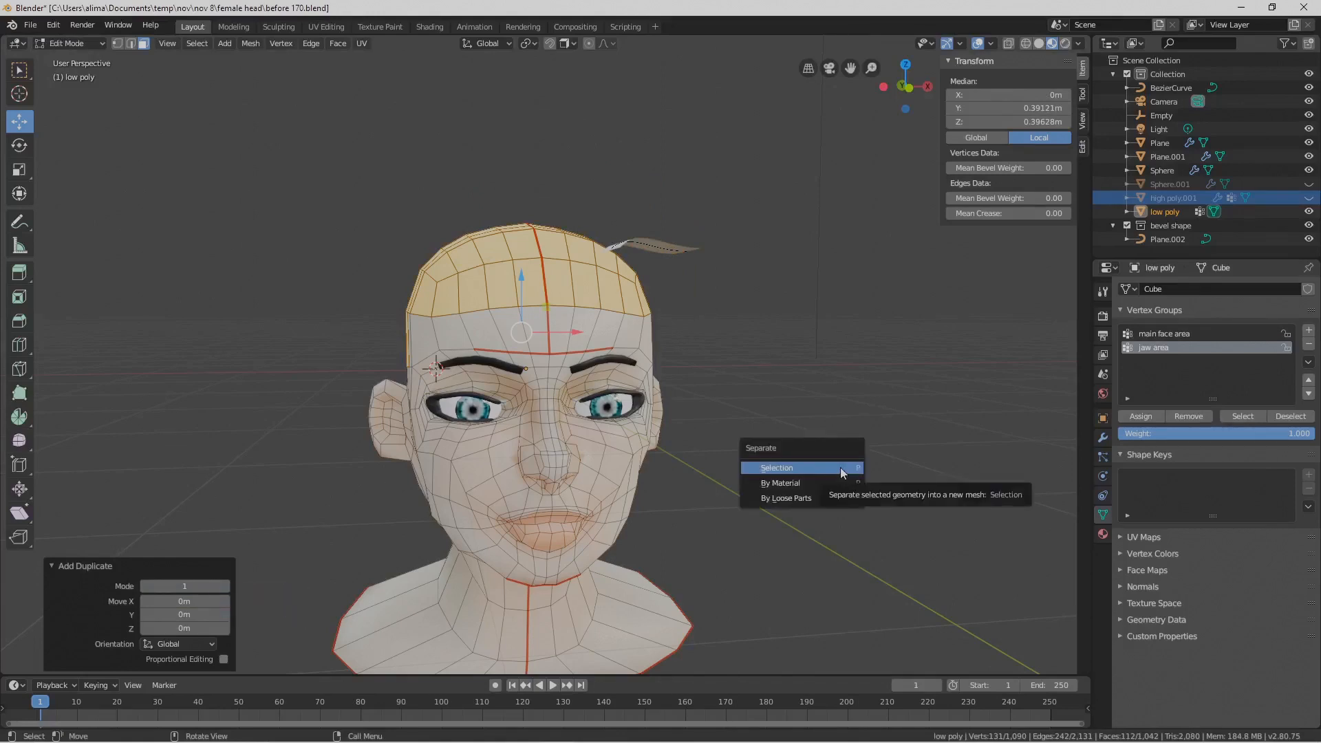
left_click(840, 468)
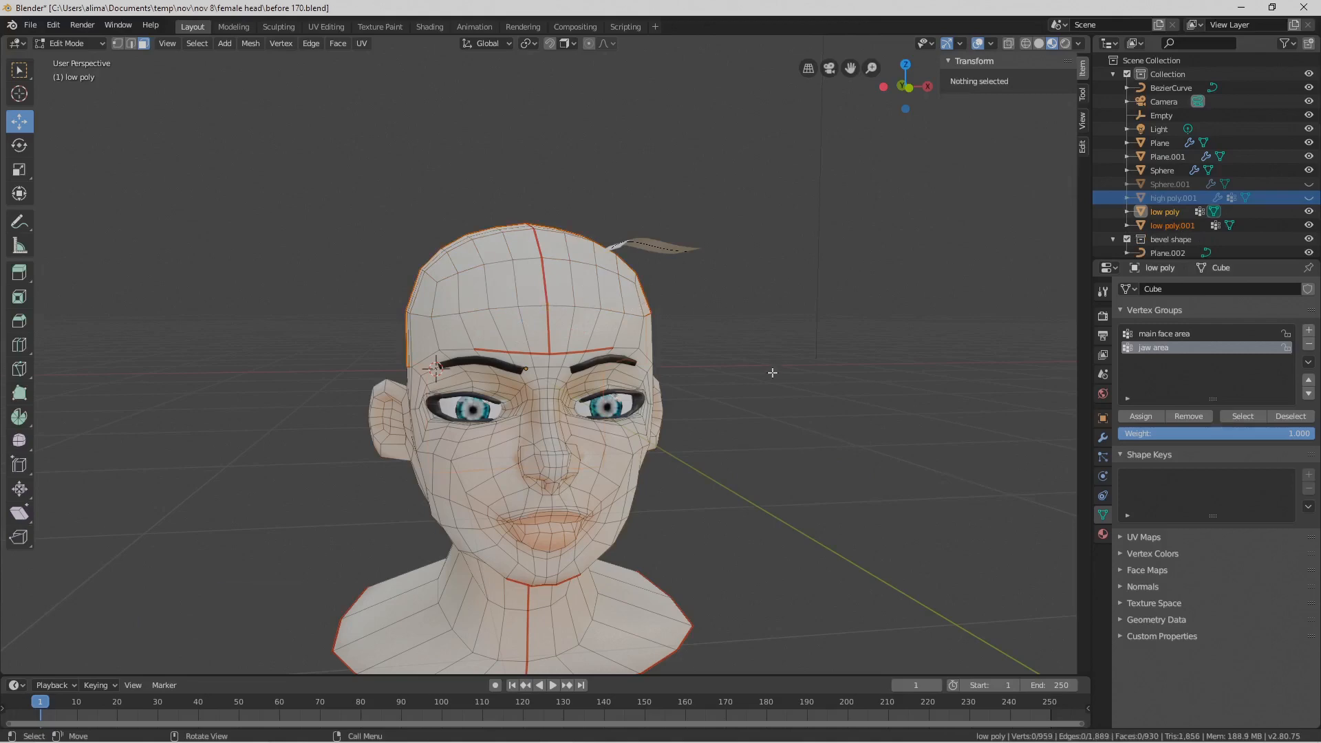
Return the low poly head to Object Mode and save as before 171.blend
left_click(880, 474)
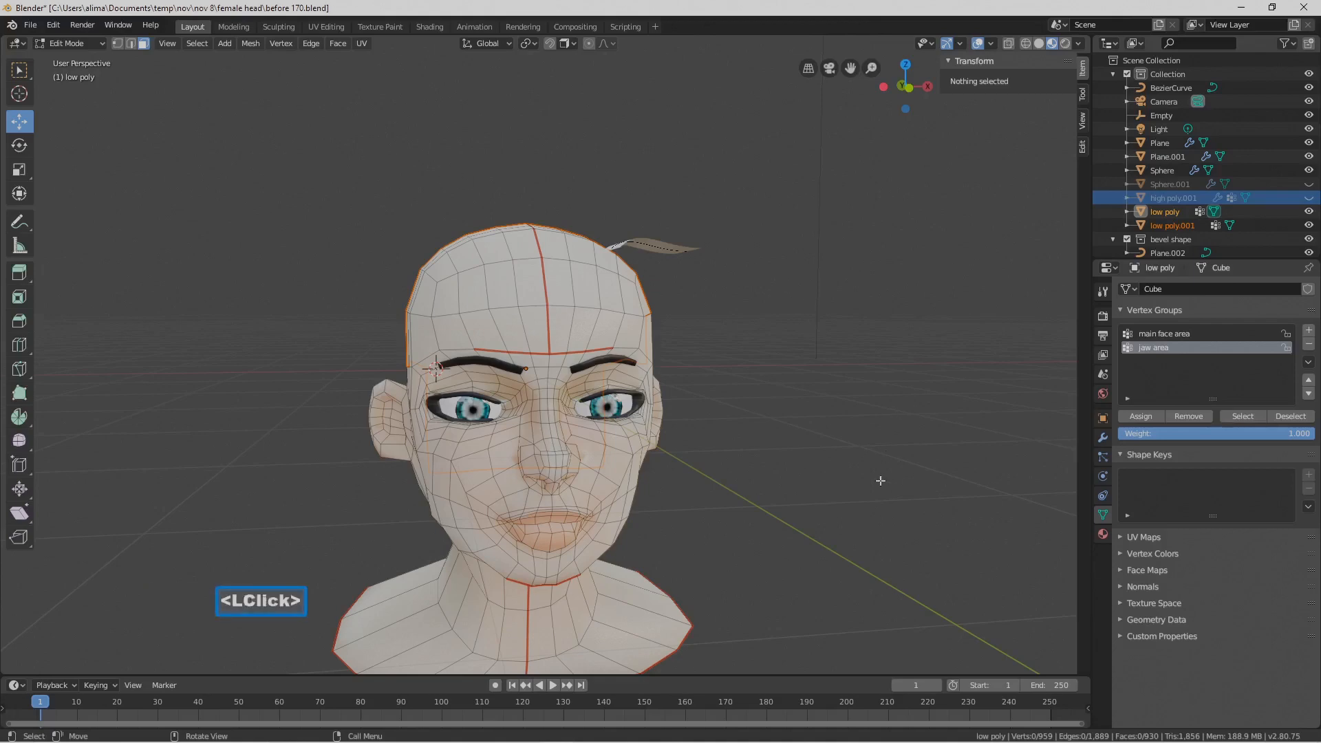
left_click(106, 50)
left_click(107, 58)
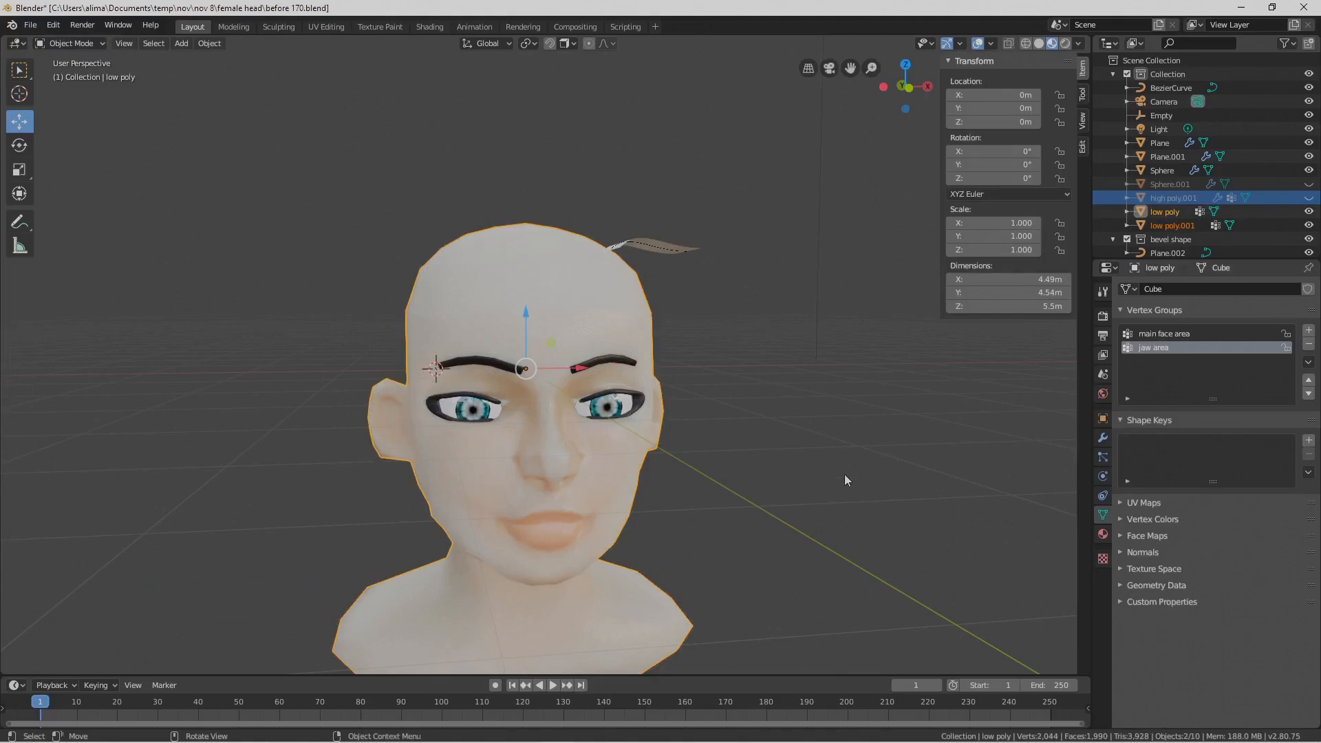
key("Pause")
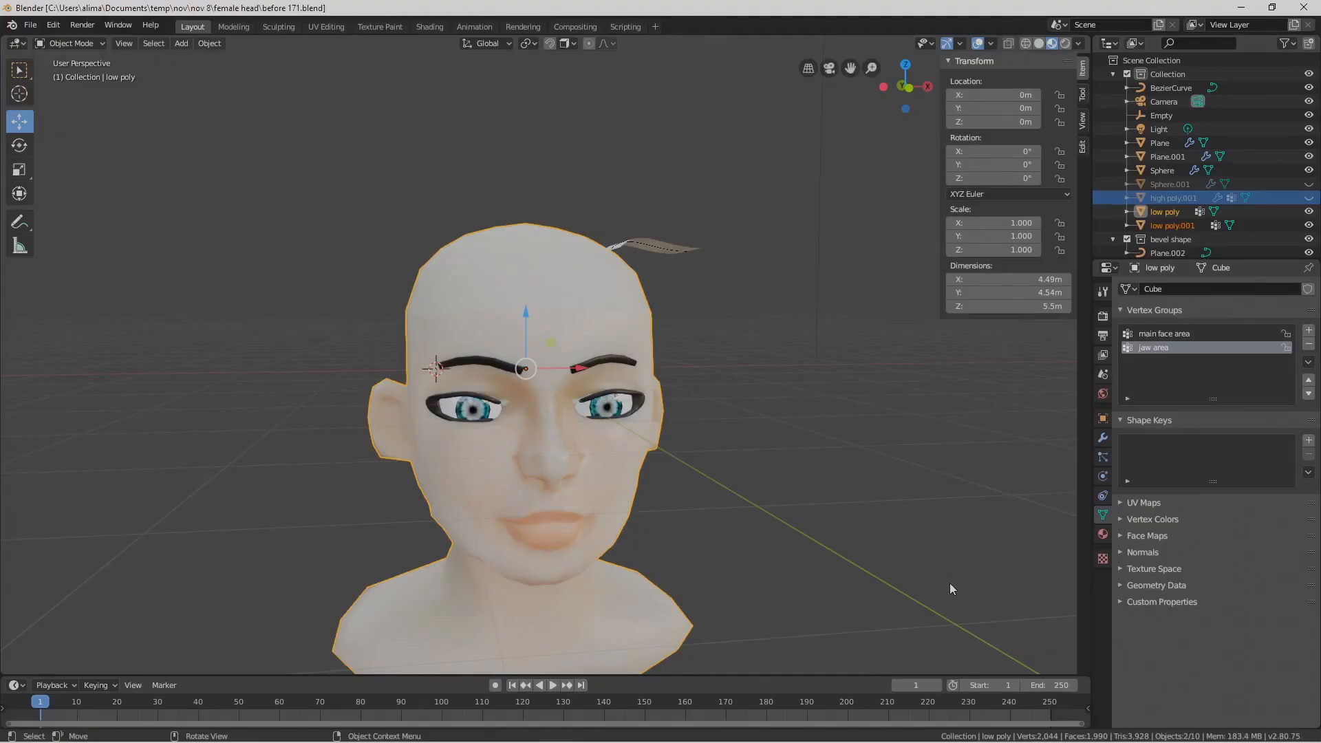
Select all faces of the separated scalp cap low poly.001 in Edit Mode and save as before 173.blend
left_click(626, 294)
left_click(604, 292)
left_click(604, 292)
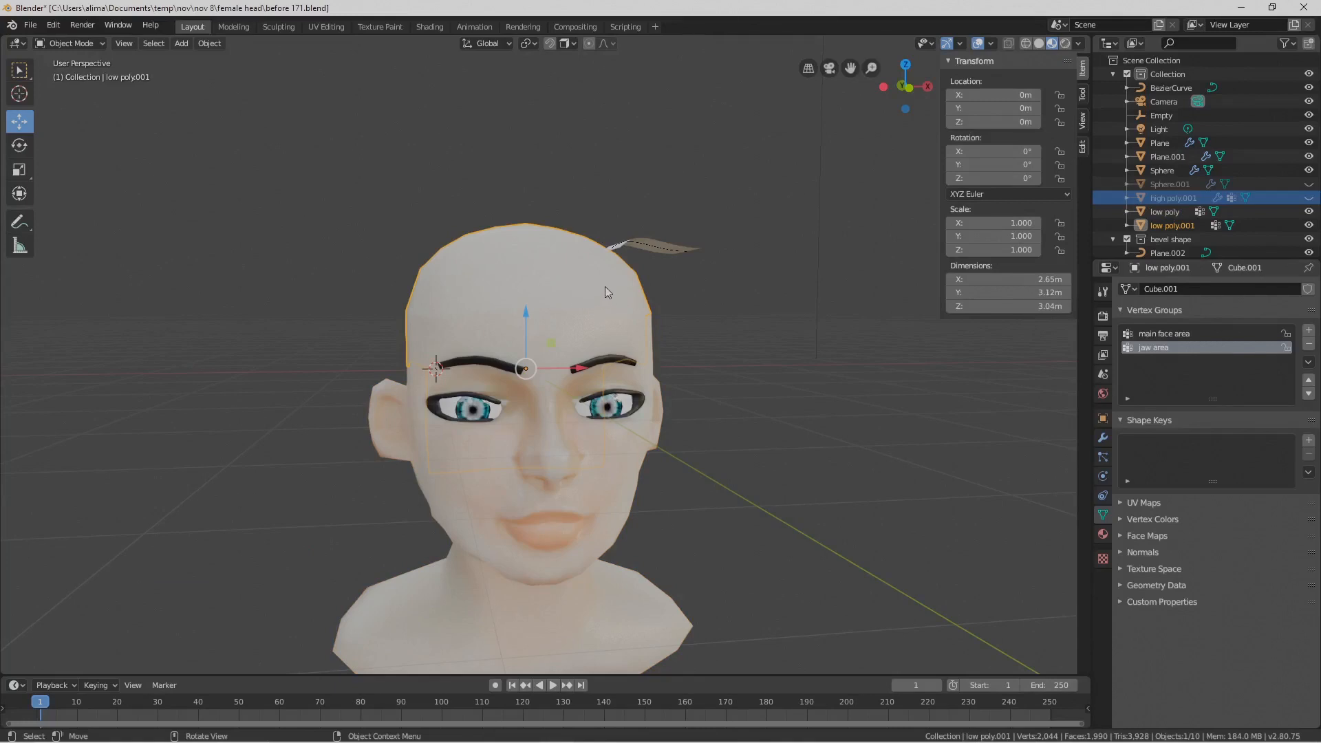
middle_click_drag(622, 288, 606, 309)
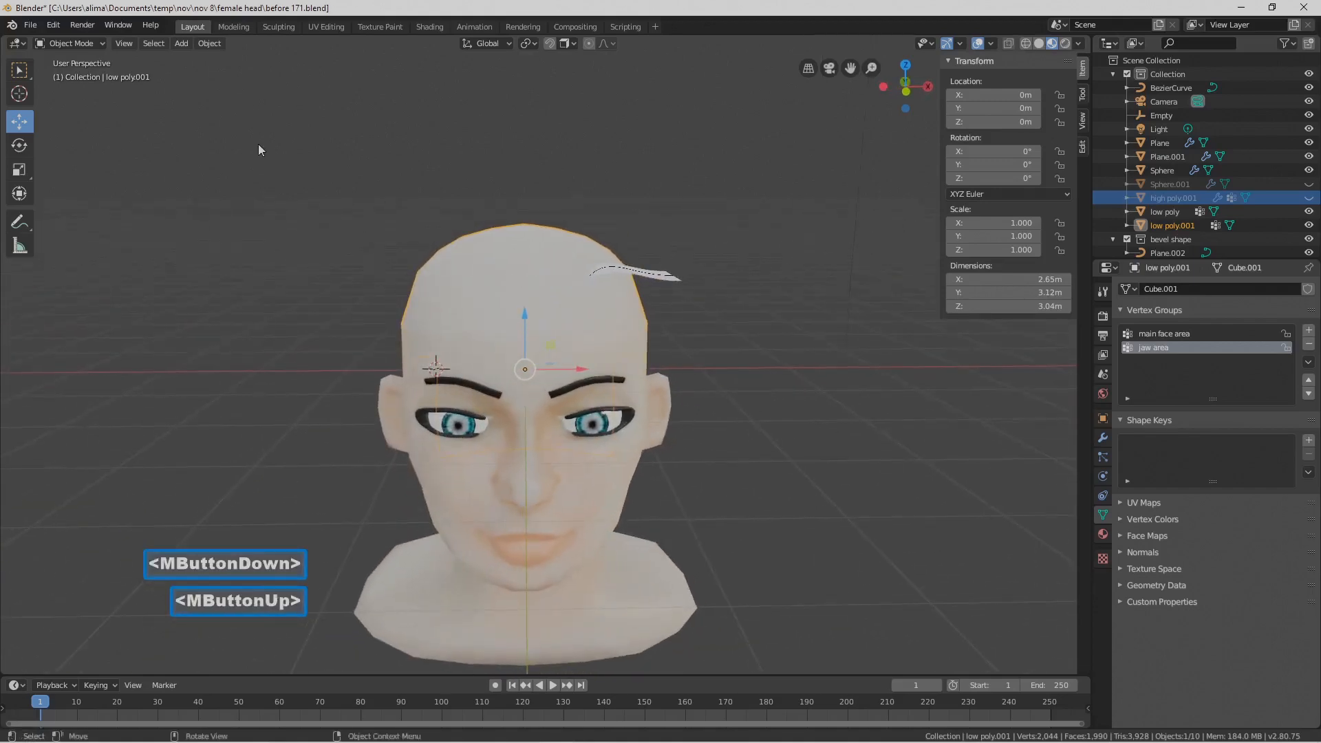
left_click(82, 43)
left_click(69, 73)
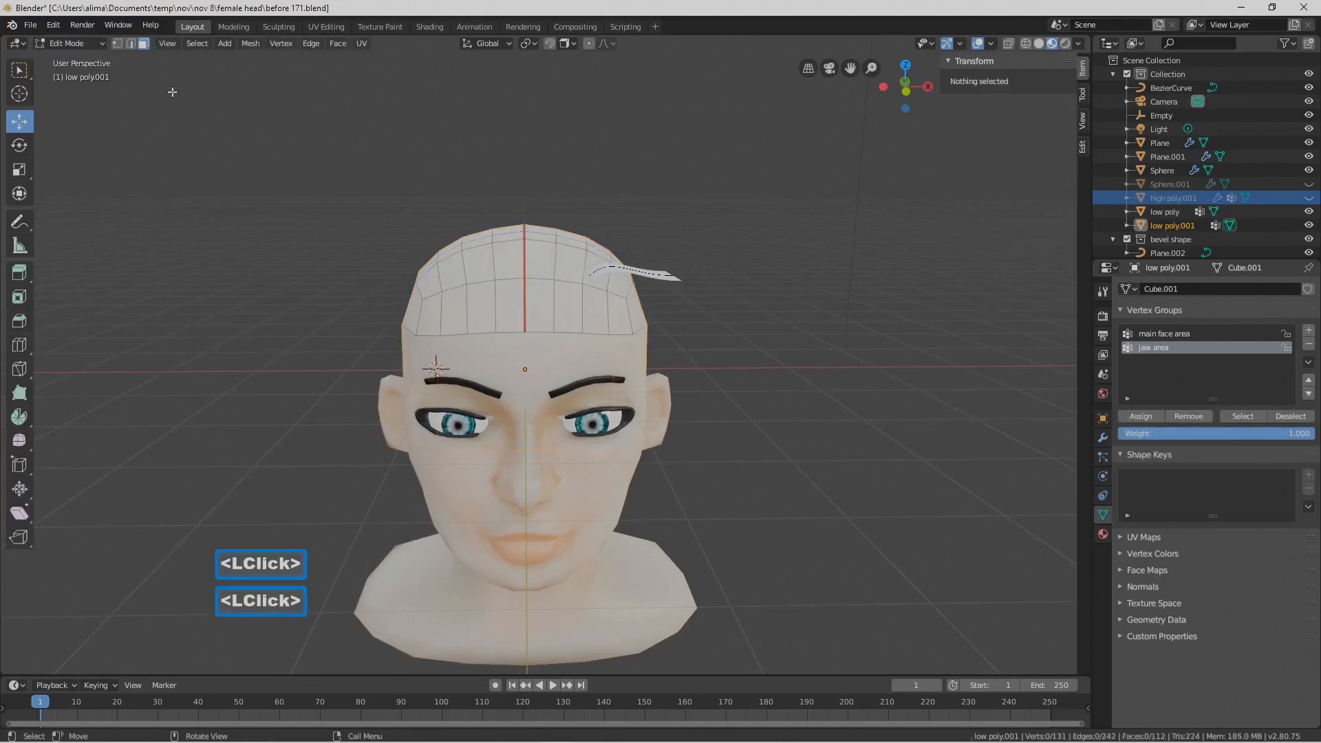
key("a")
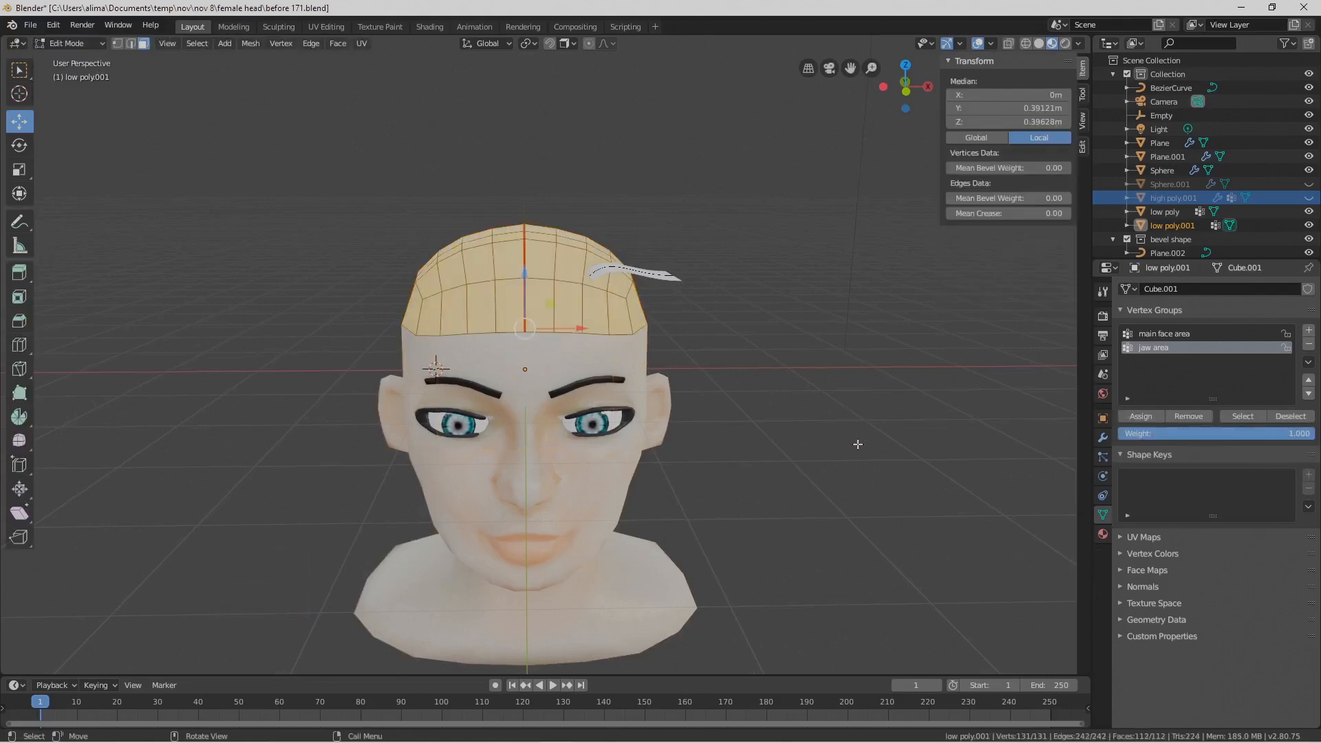
key("Pause")
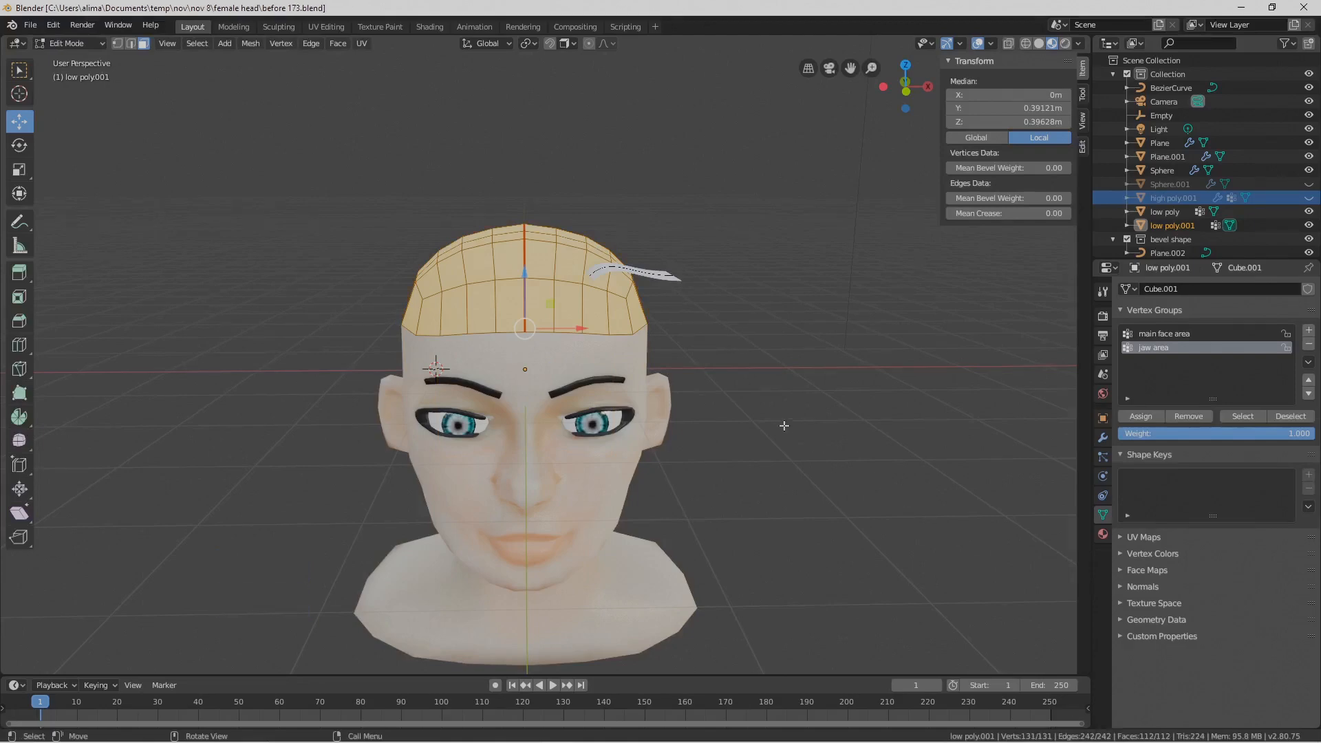
Shrink/Fatten the scalp cap outward with an offset of about -0.0838 m and return to Object Mode
key("alt")
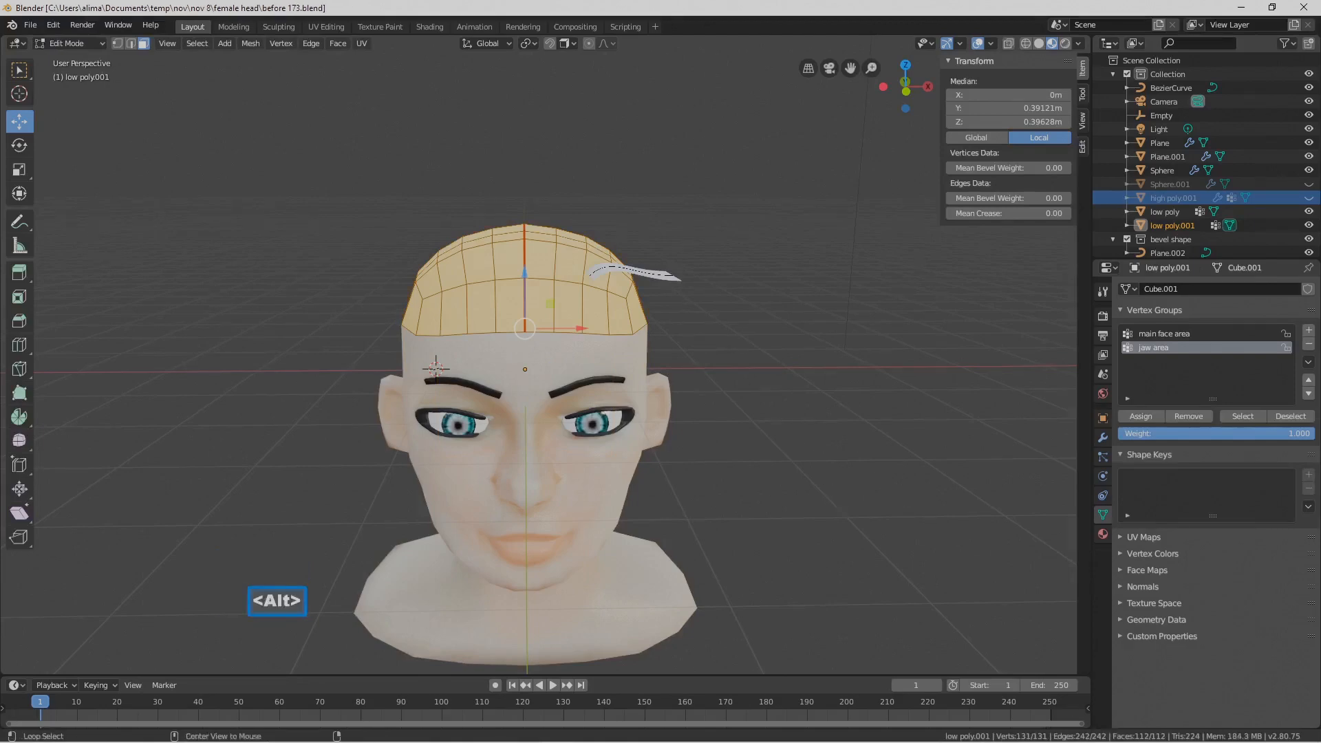
key("alt+s")
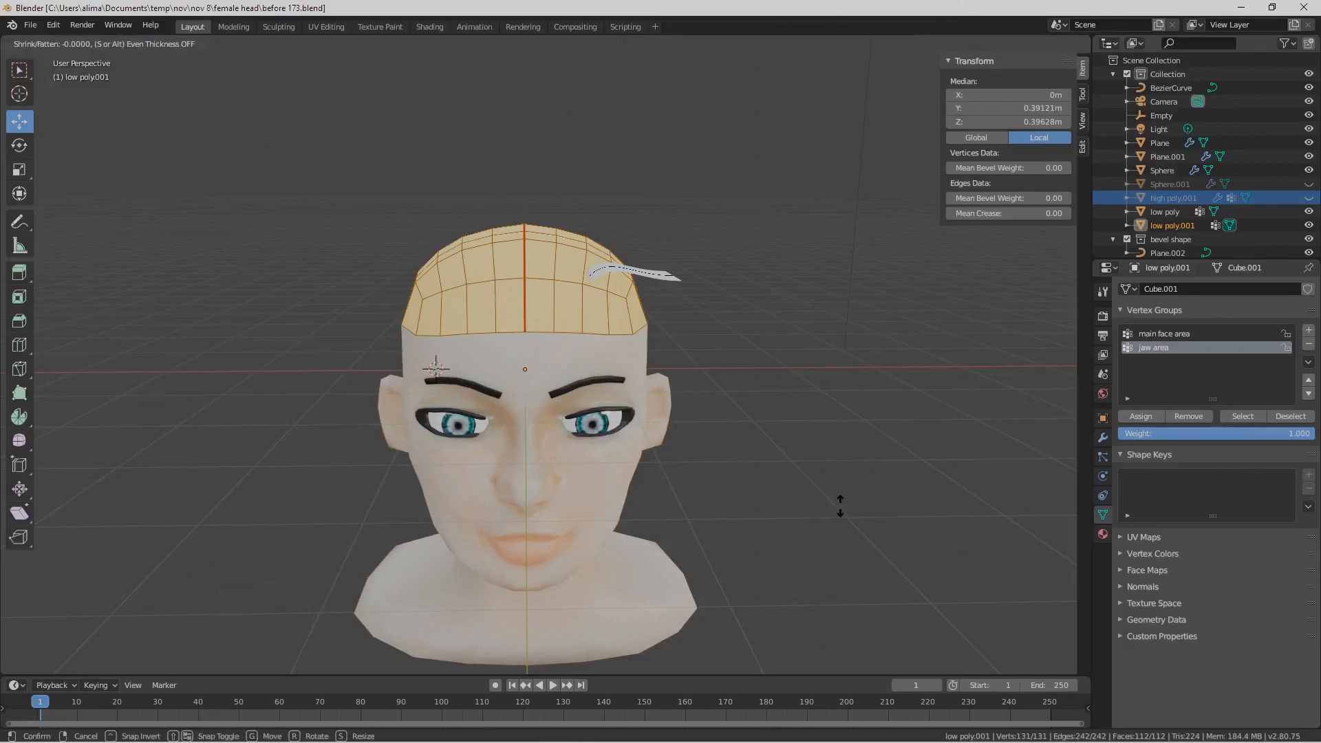
left_click(846, 543, "shift")
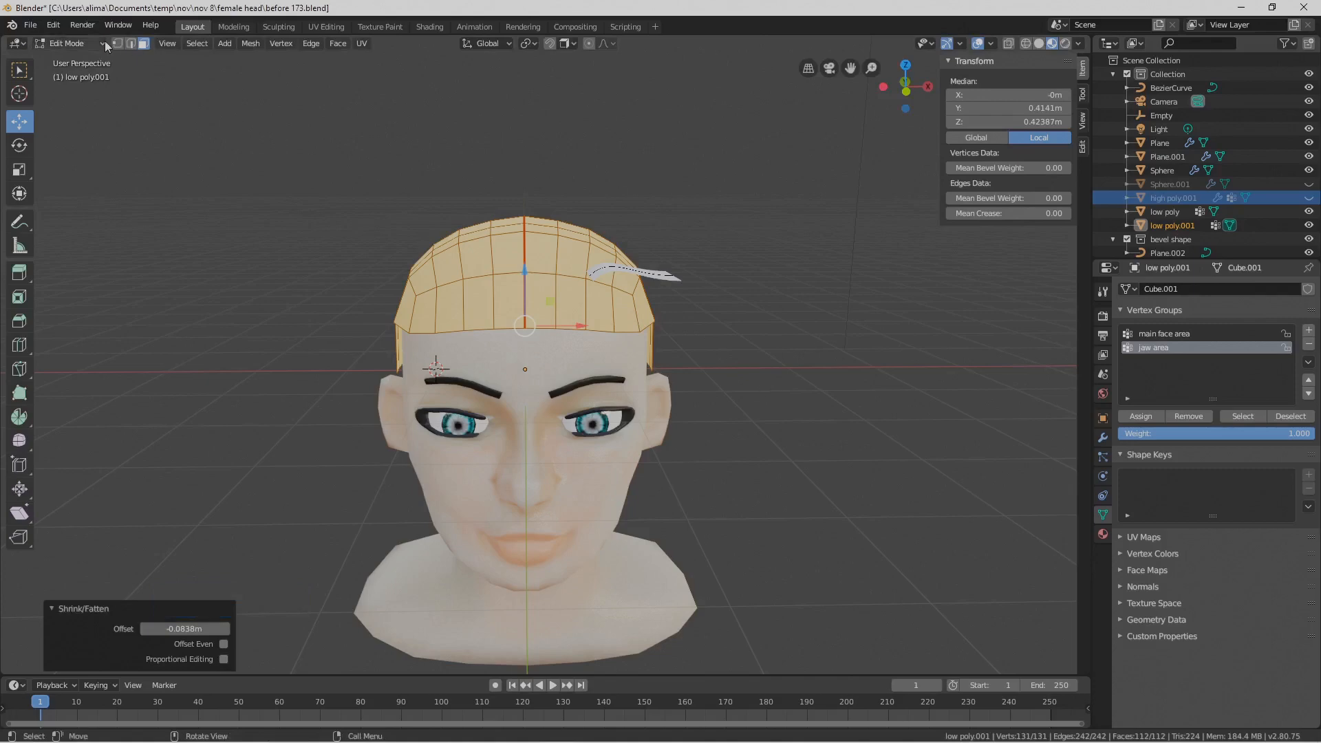
left_click(787, 441)
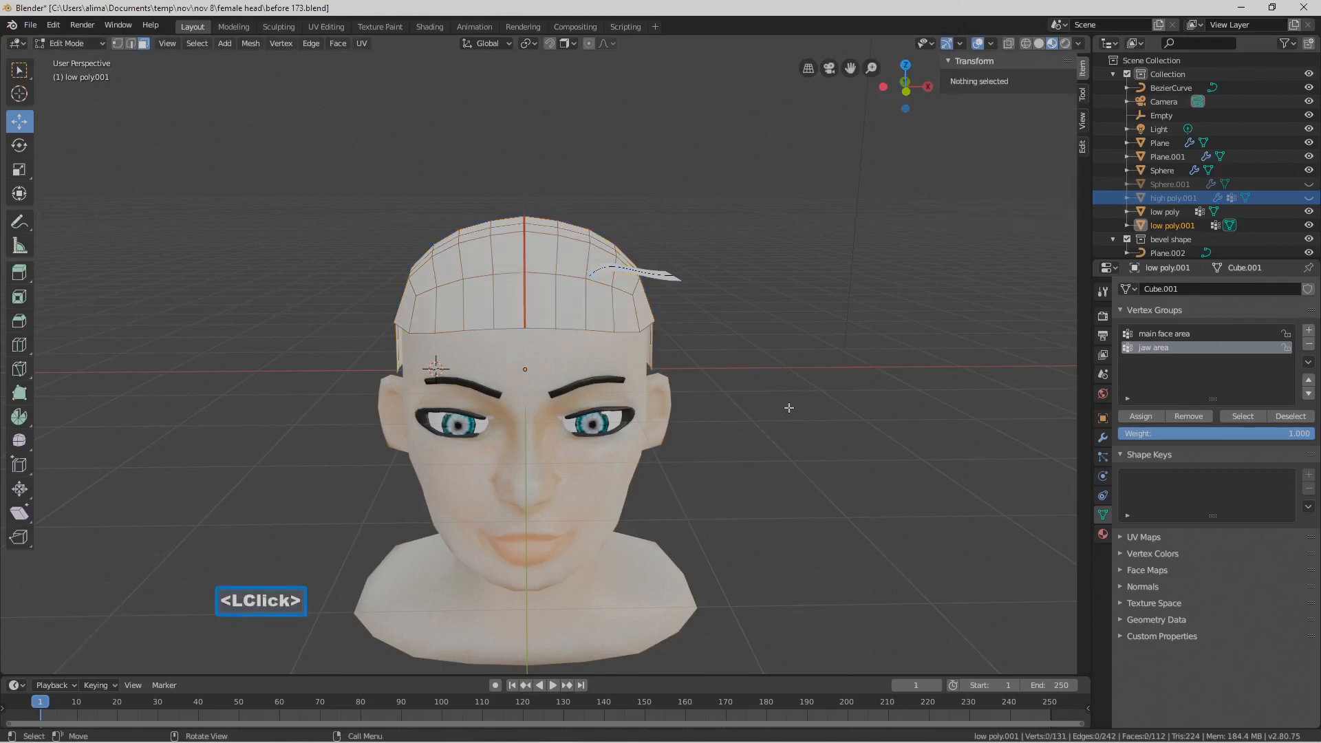
left_click(97, 44)
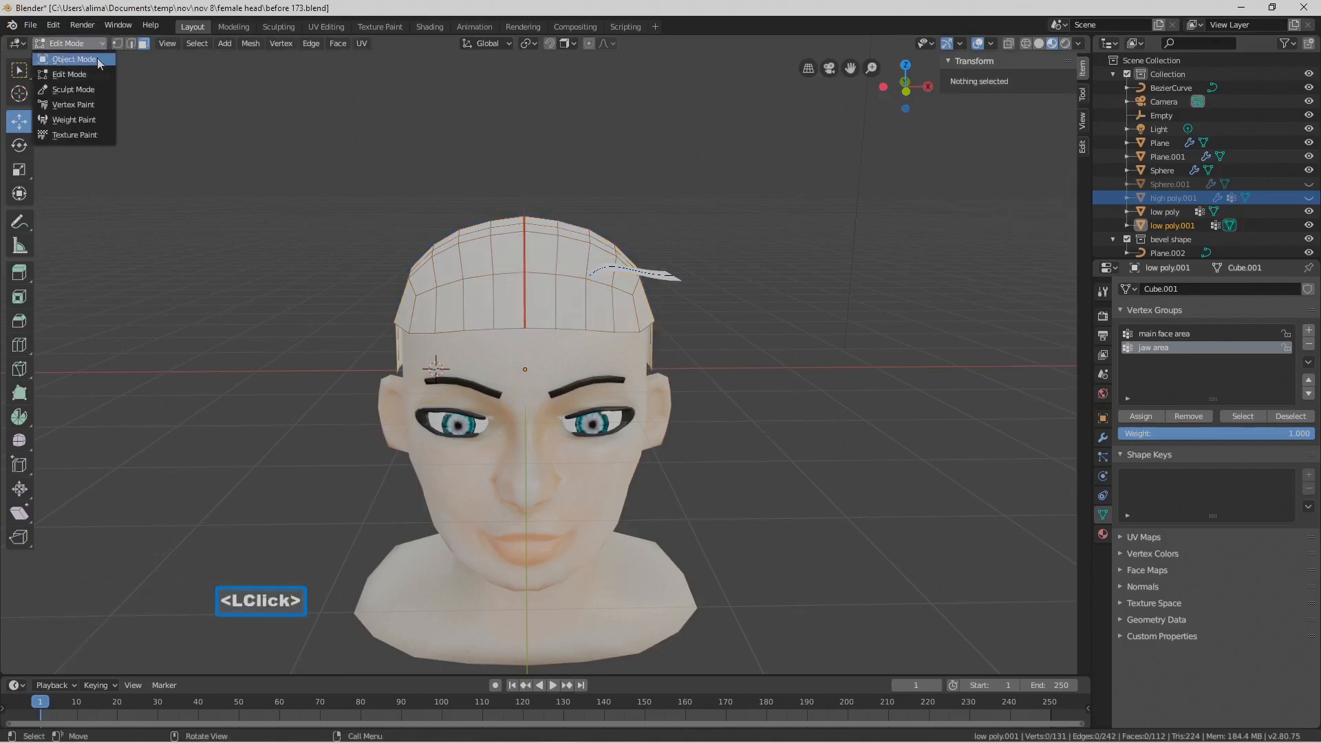
left_click(97, 58)
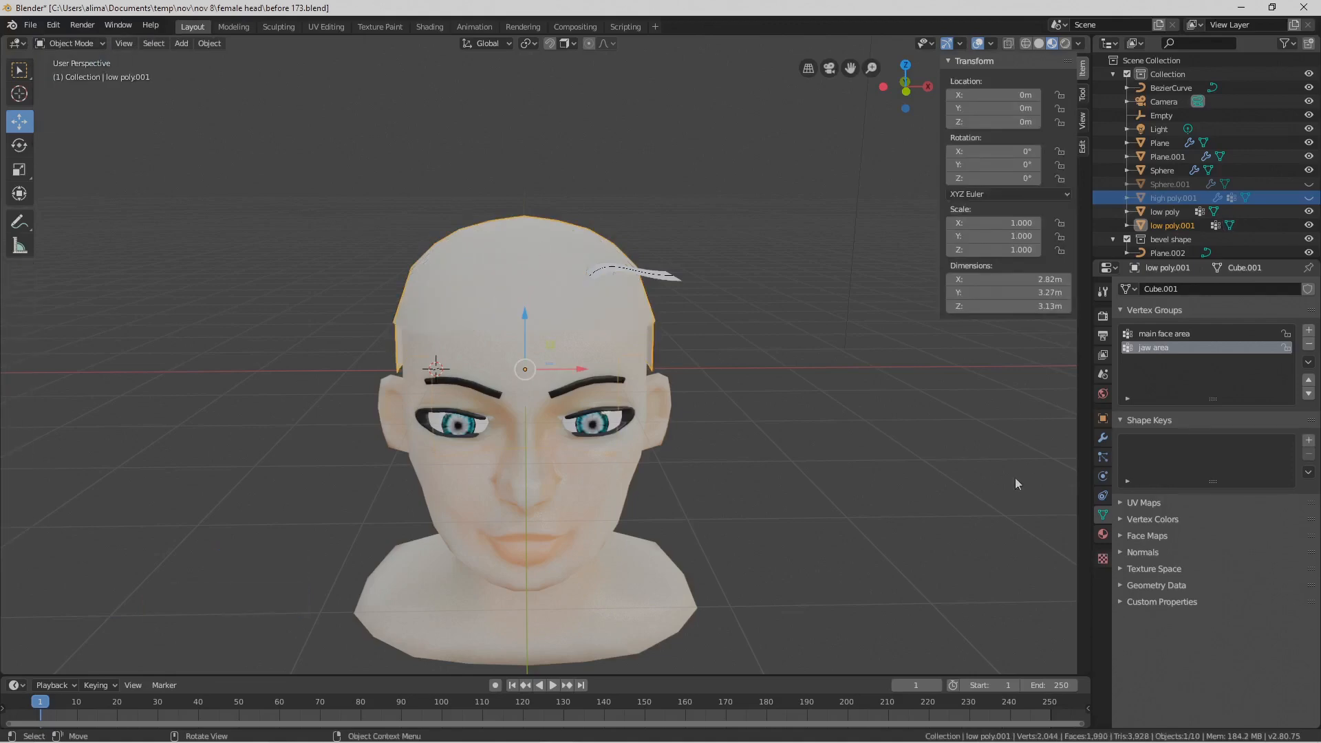
Give the scalp cap a new material, remove its original Material slot, and save as before 174.blend
left_click(1102, 535)
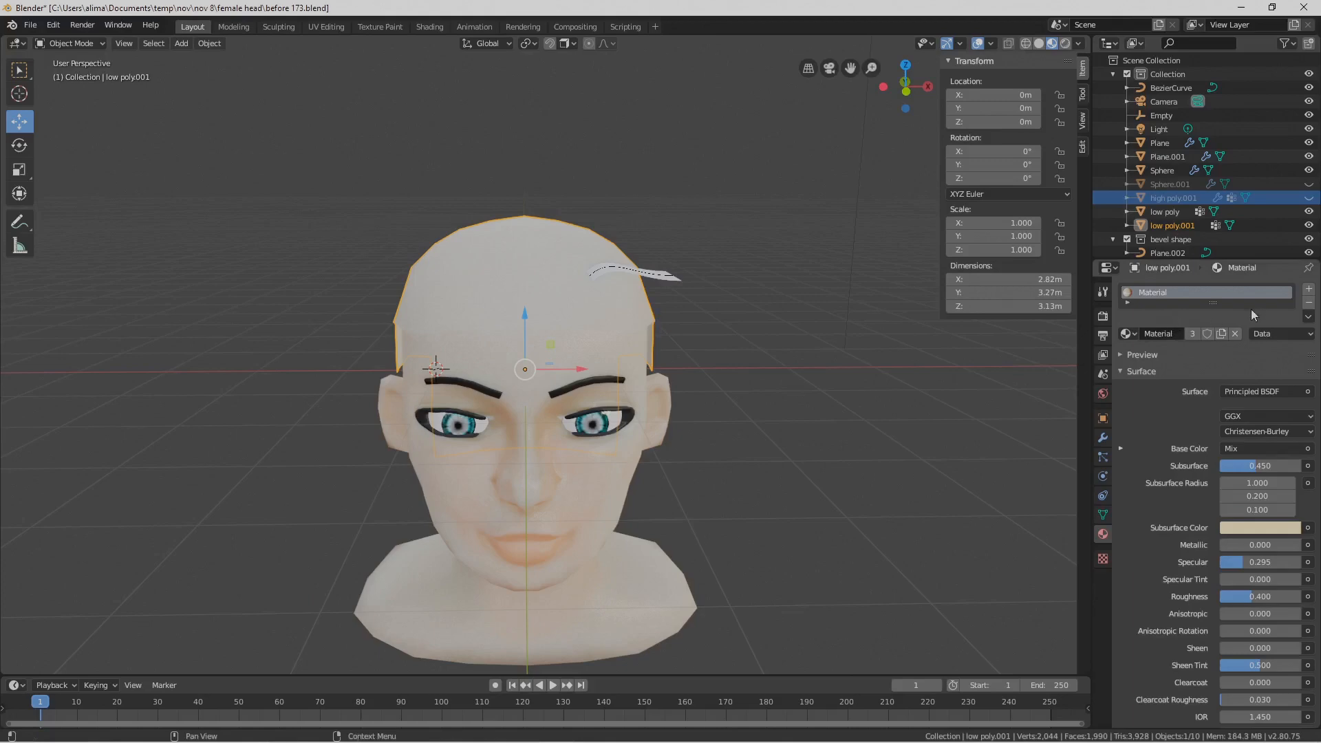
left_click(1309, 292)
left_click(1215, 363)
left_click(1192, 292)
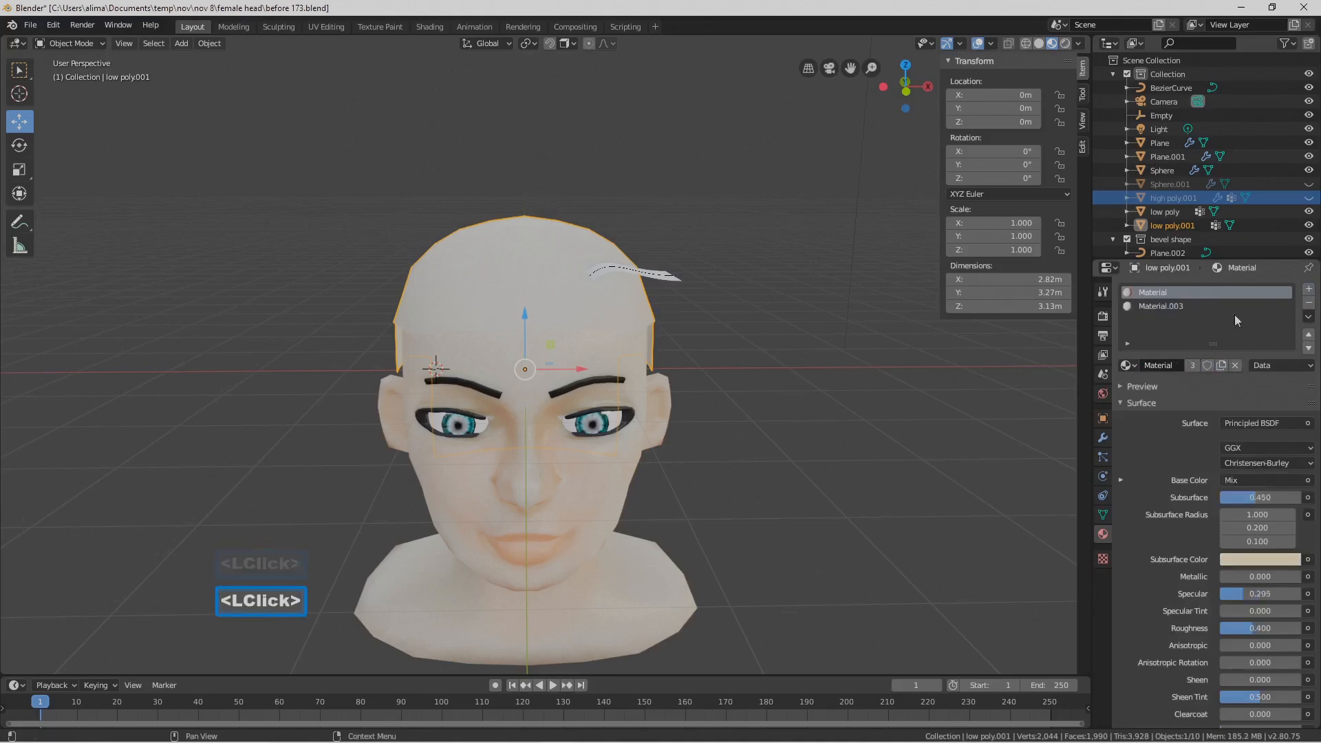
left_click(1308, 306)
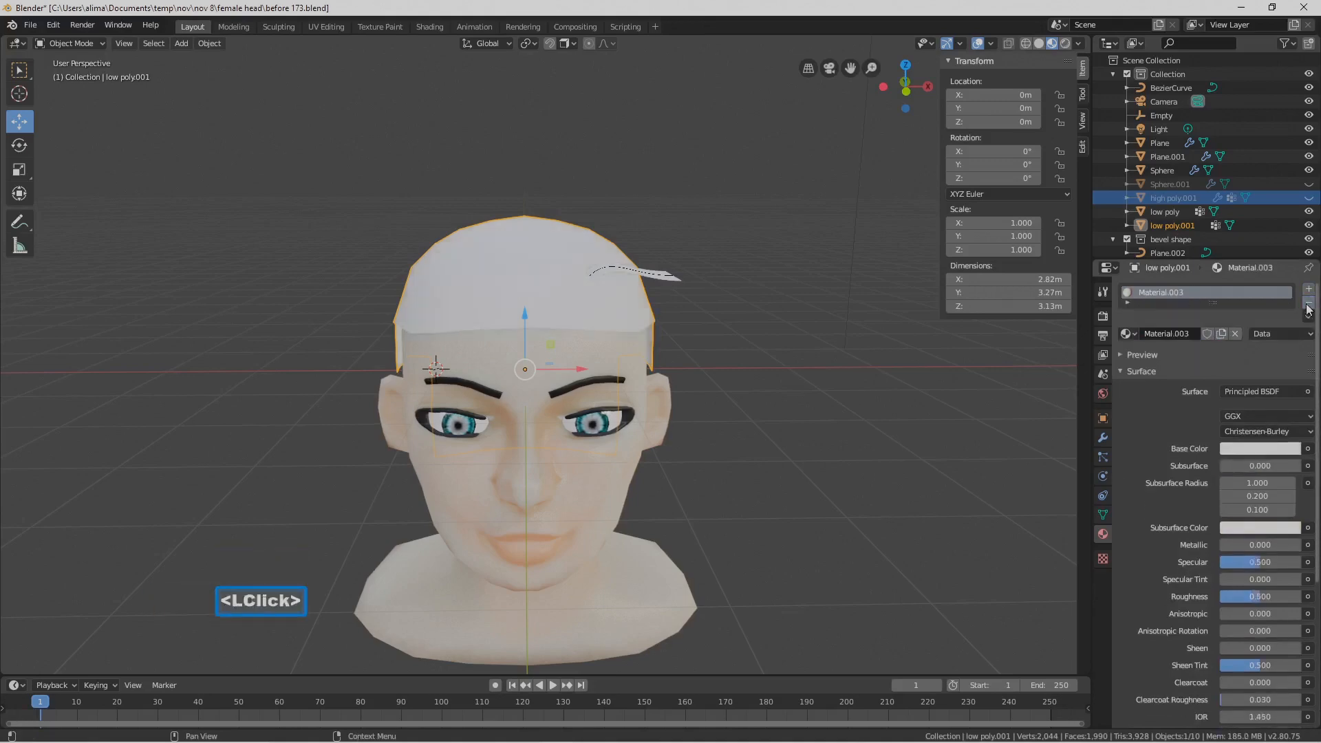
middle_click_drag(889, 410, 860, 413)
middle_click_drag(778, 402, 756, 365)
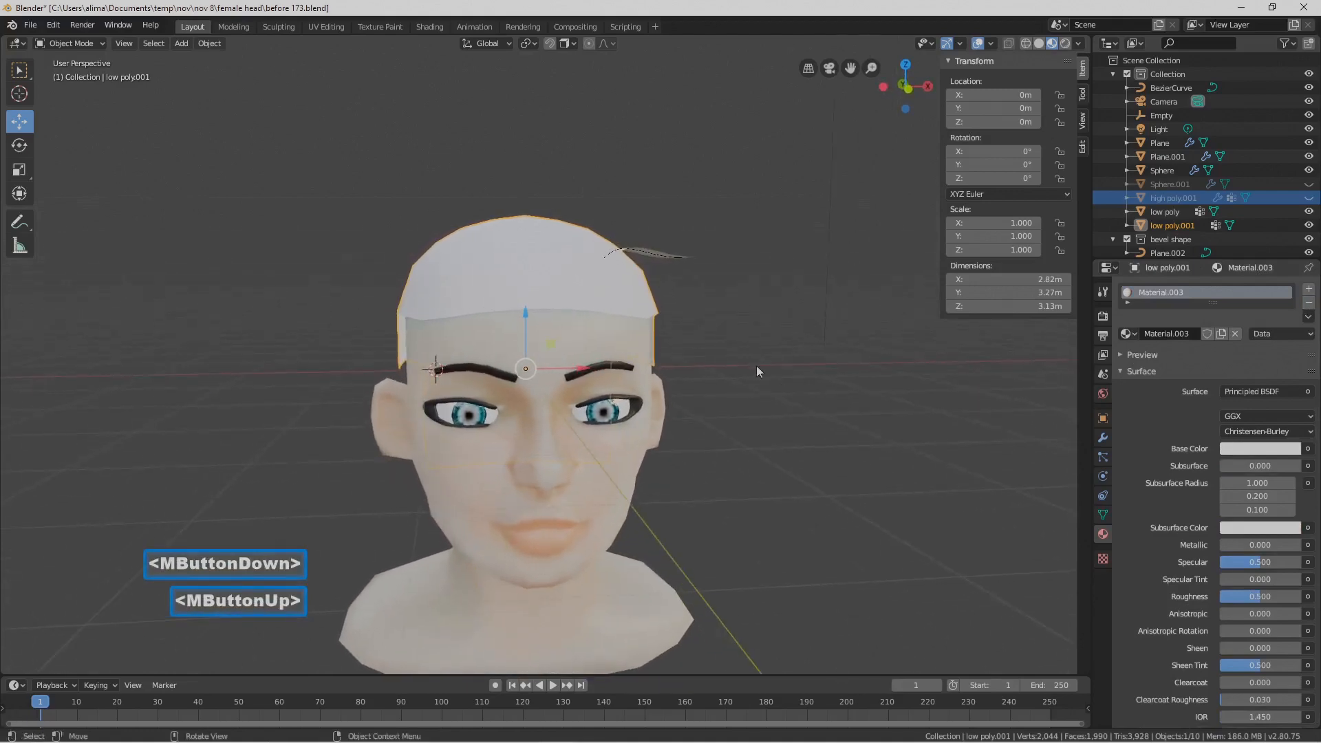
middle_click_drag(806, 481, 796, 443, "shift")
key("Pause")
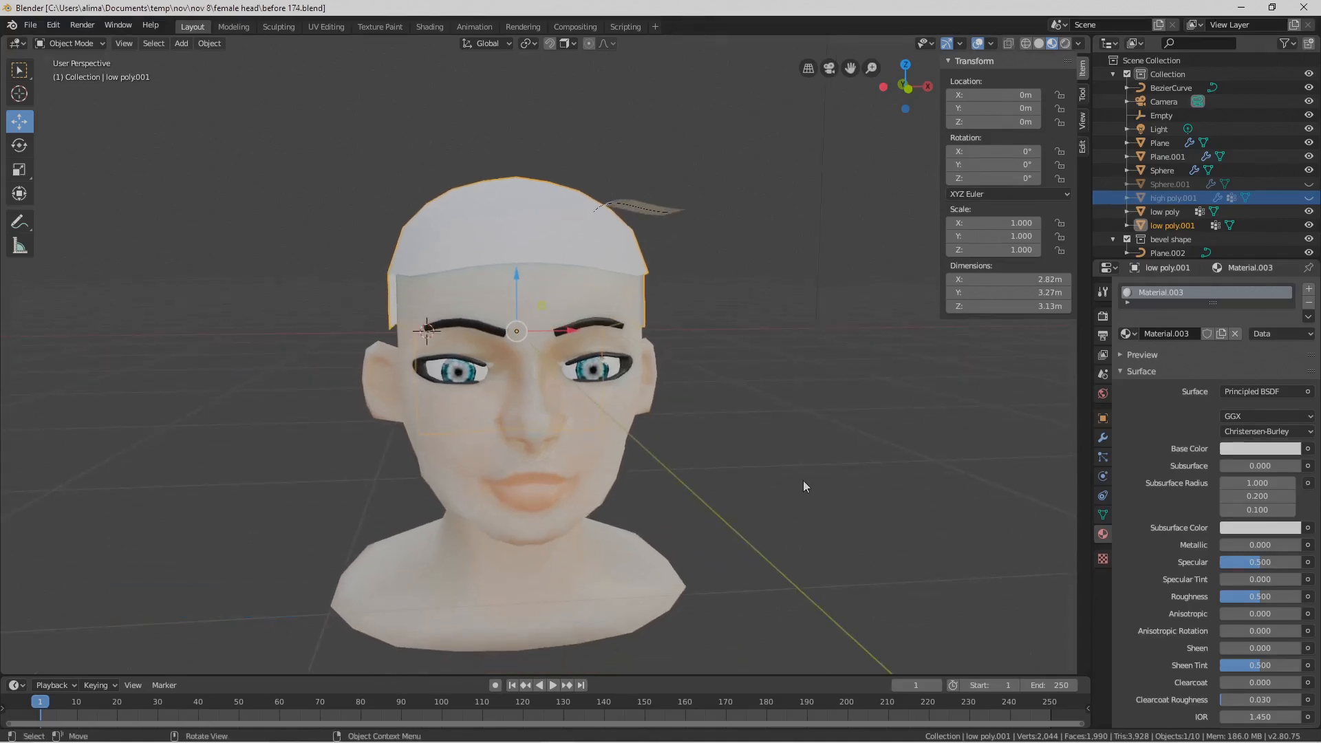
Move the BezierCurve strand onto the cap's front hairline, at about X 0.236 m, Y -1.415 m, Z 0.724 m
middle_click_drag(804, 482, 722, 371)
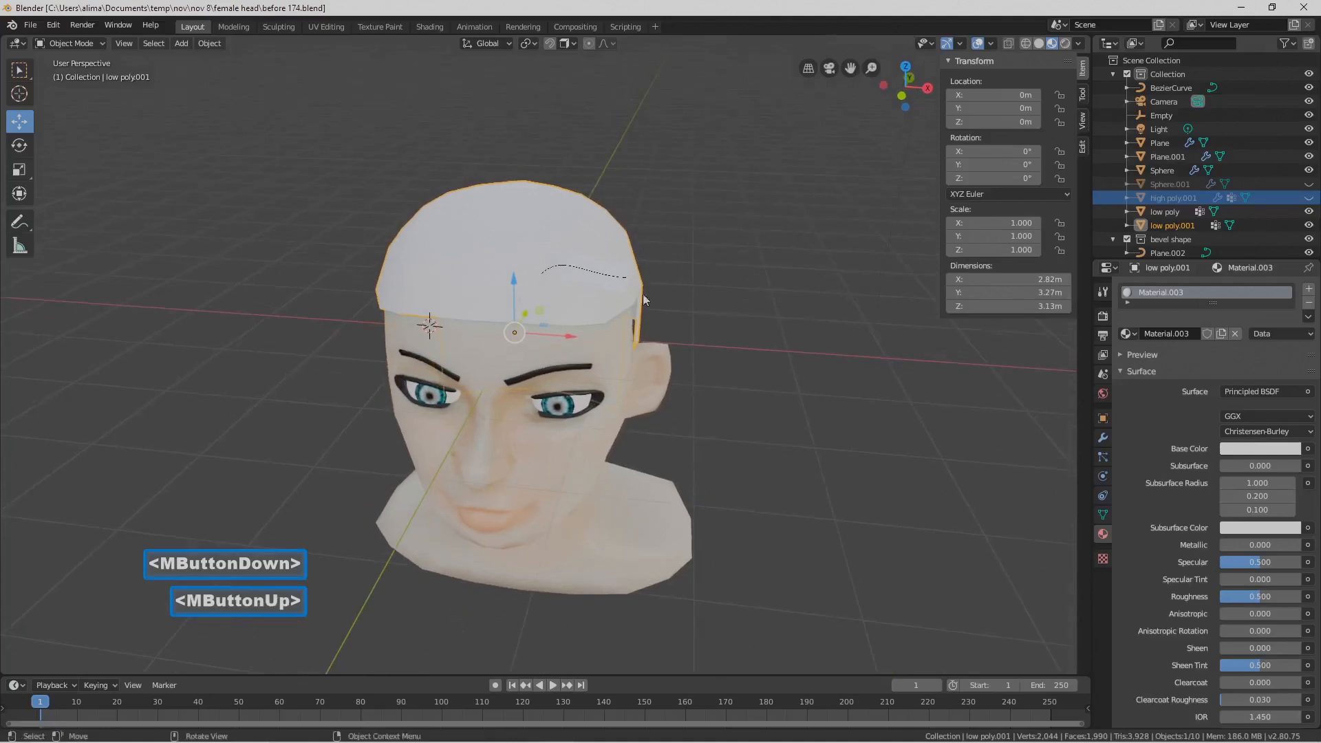
left_click(554, 271)
middle_click_drag(554, 271, 597, 275)
left_click_drag(598, 275, 553, 275)
middle_click_drag(553, 275, 522, 233)
left_click_drag(515, 219, 547, 261)
middle_click_drag(547, 261, 526, 298)
left_click_drag(564, 283, 585, 277)
middle_click_drag(585, 276, 577, 242)
left_click_drag(526, 250, 525, 274)
middle_click_drag(546, 289, 655, 379)
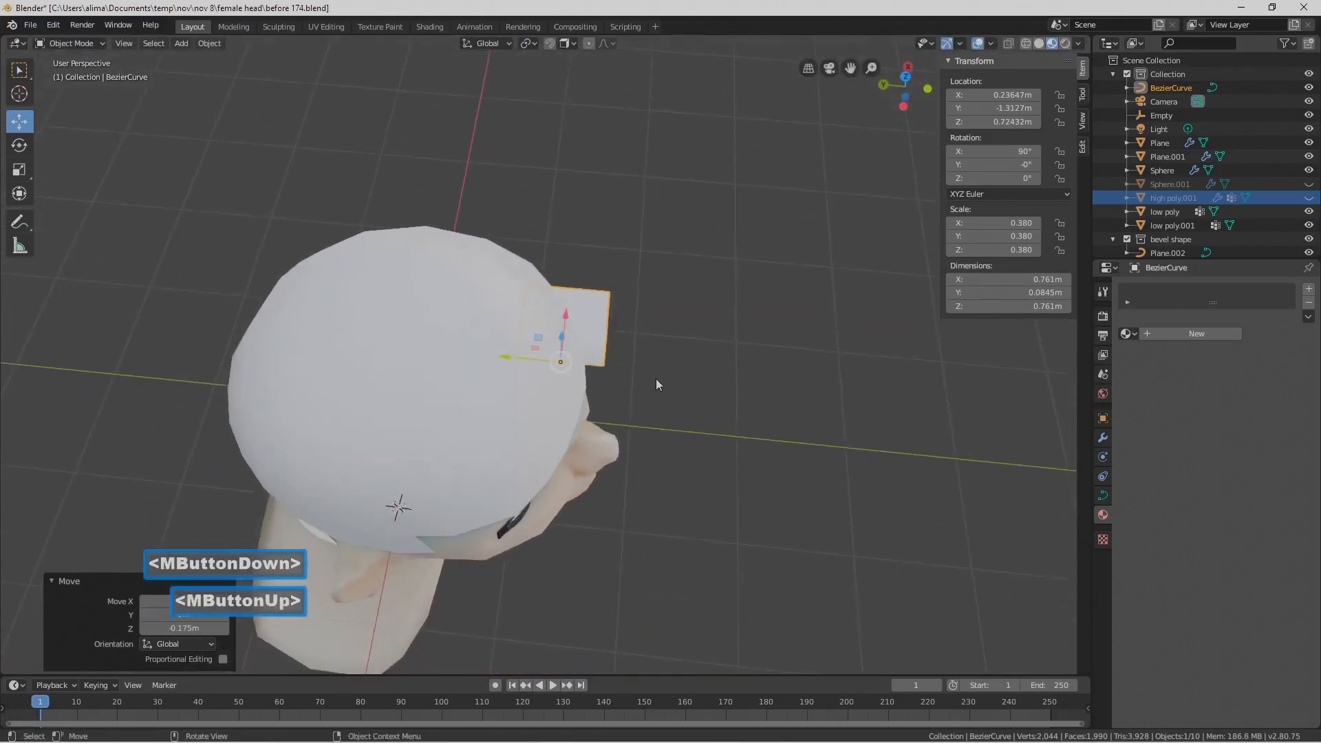
left_click_drag(513, 353, 523, 355)
middle_click_drag(523, 355, 714, 343)
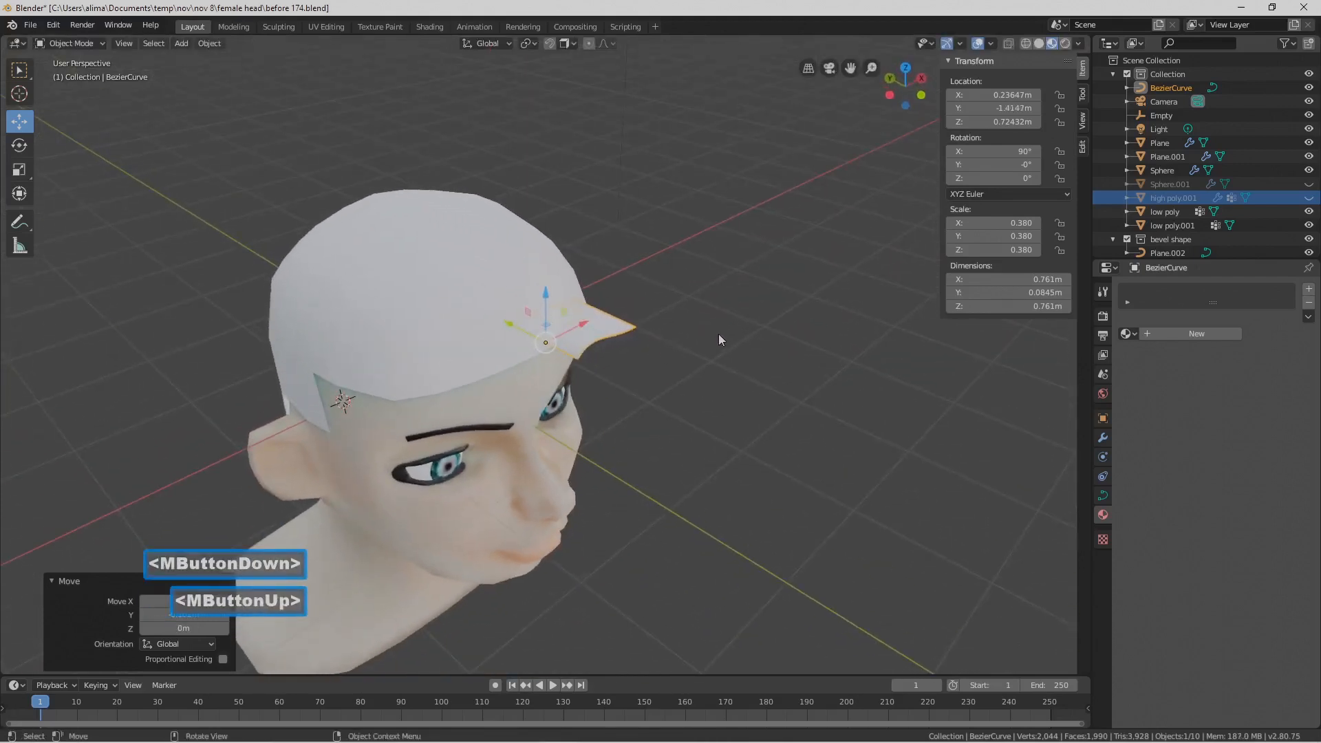
Rotate the strand about -48.1° around the global Z axis and save as before 175.blend
key("r")
key("z")
left_click(690, 475)
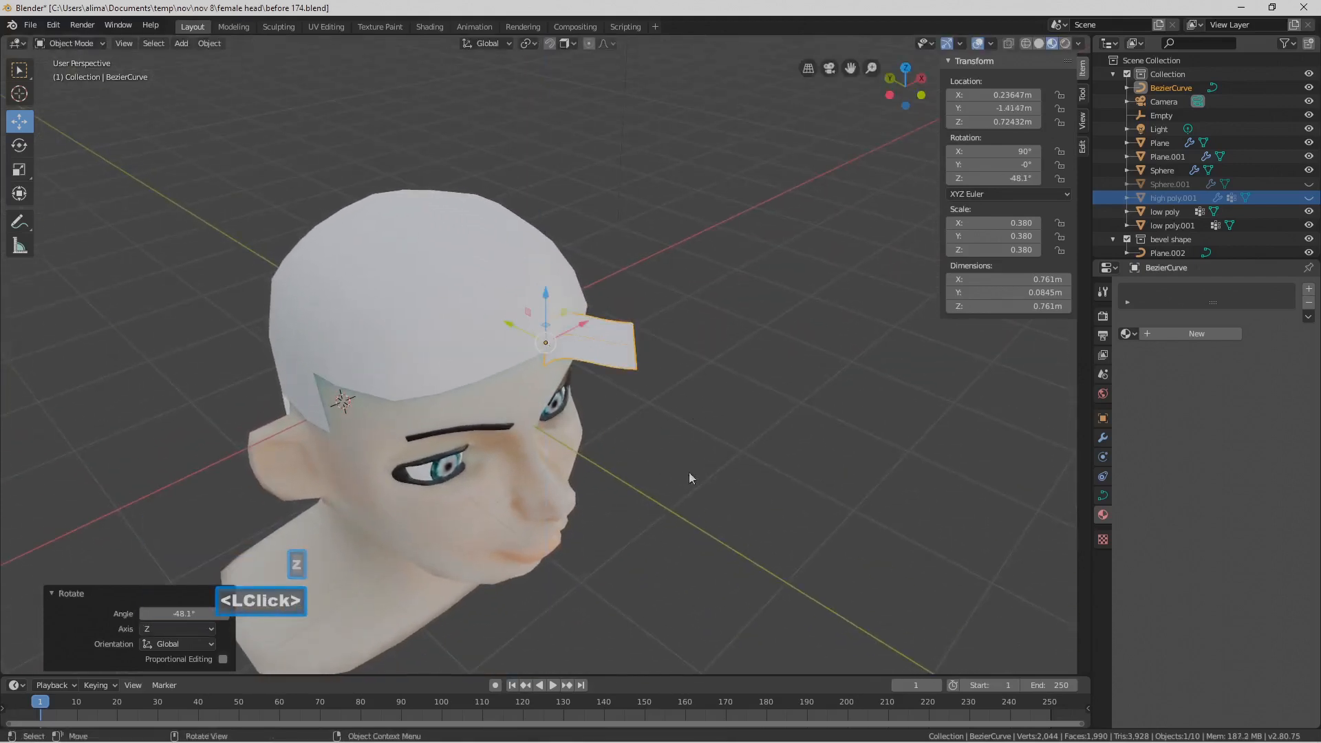
middle_click_drag(749, 476, 709, 438)
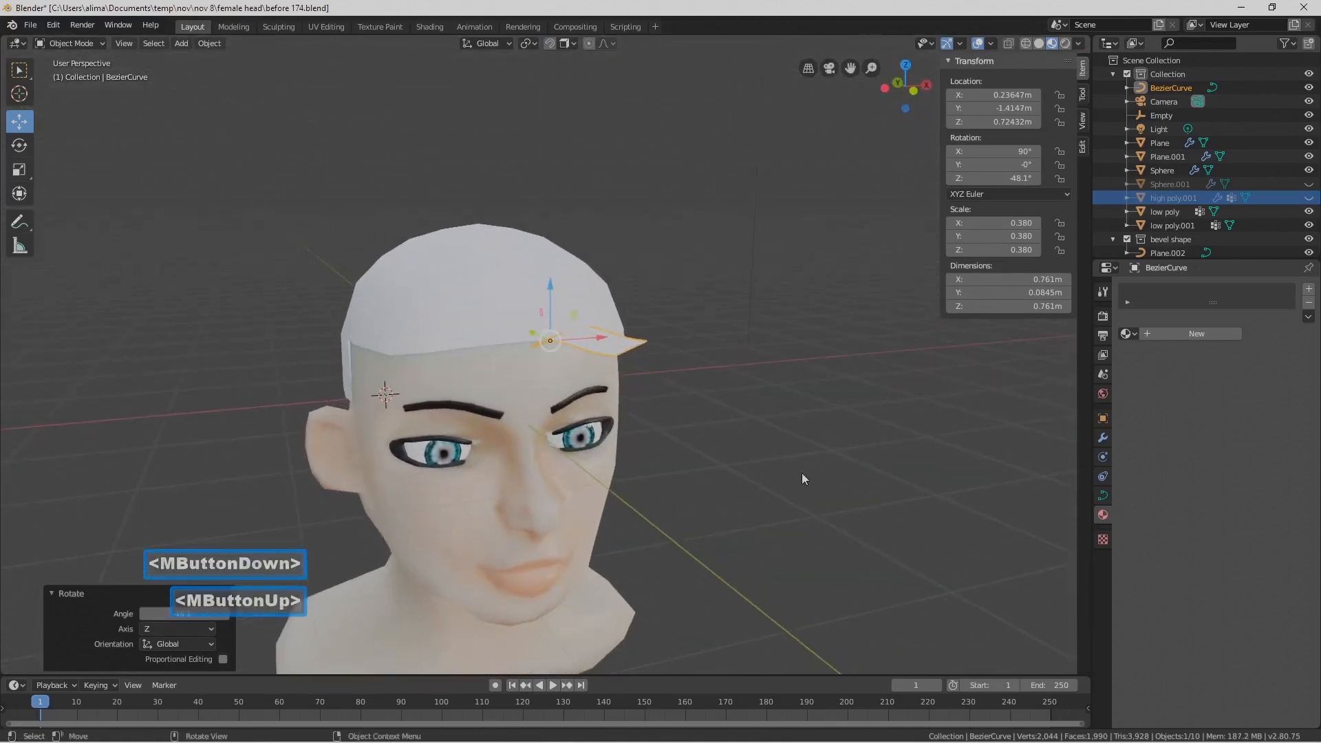
key("Pause")
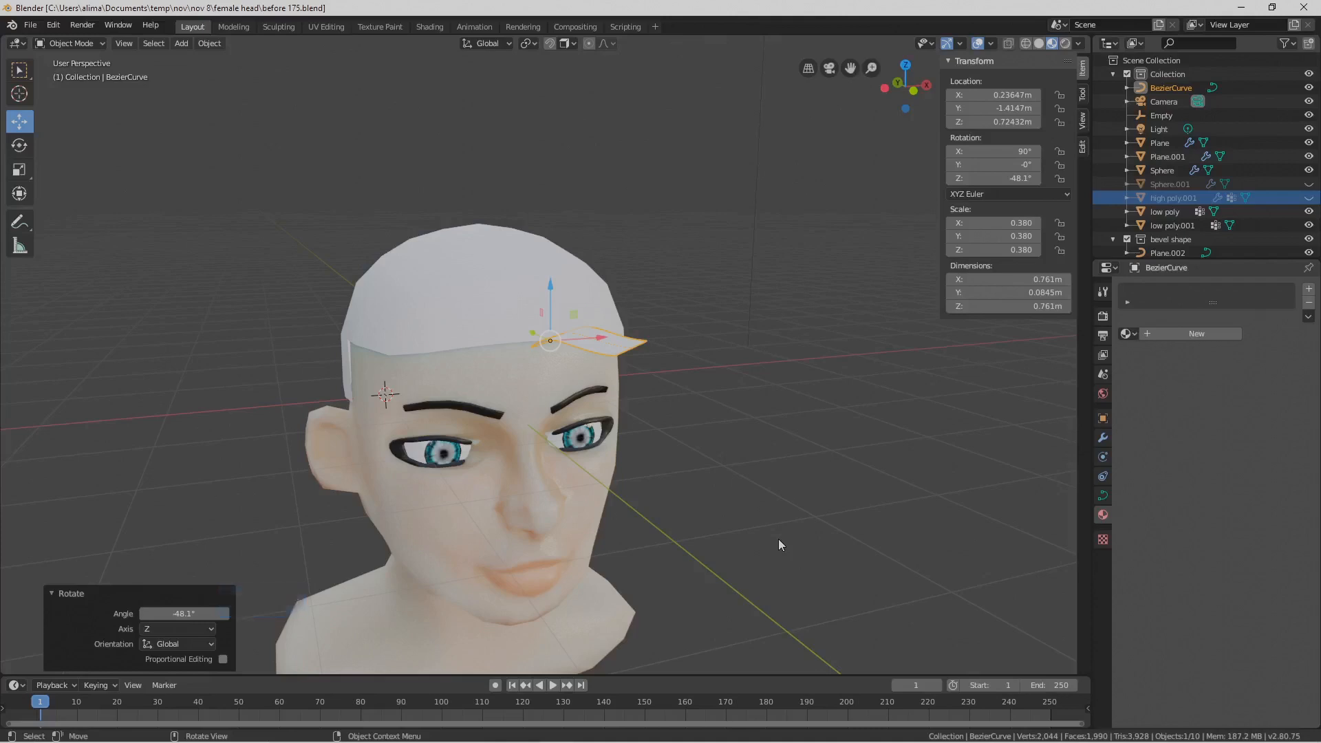
Enter Edit Mode on the strand and rotate its tip control point about 67° around the global Y axis
middle_click_drag(660, 339, 657, 371)
left_click(105, 44)
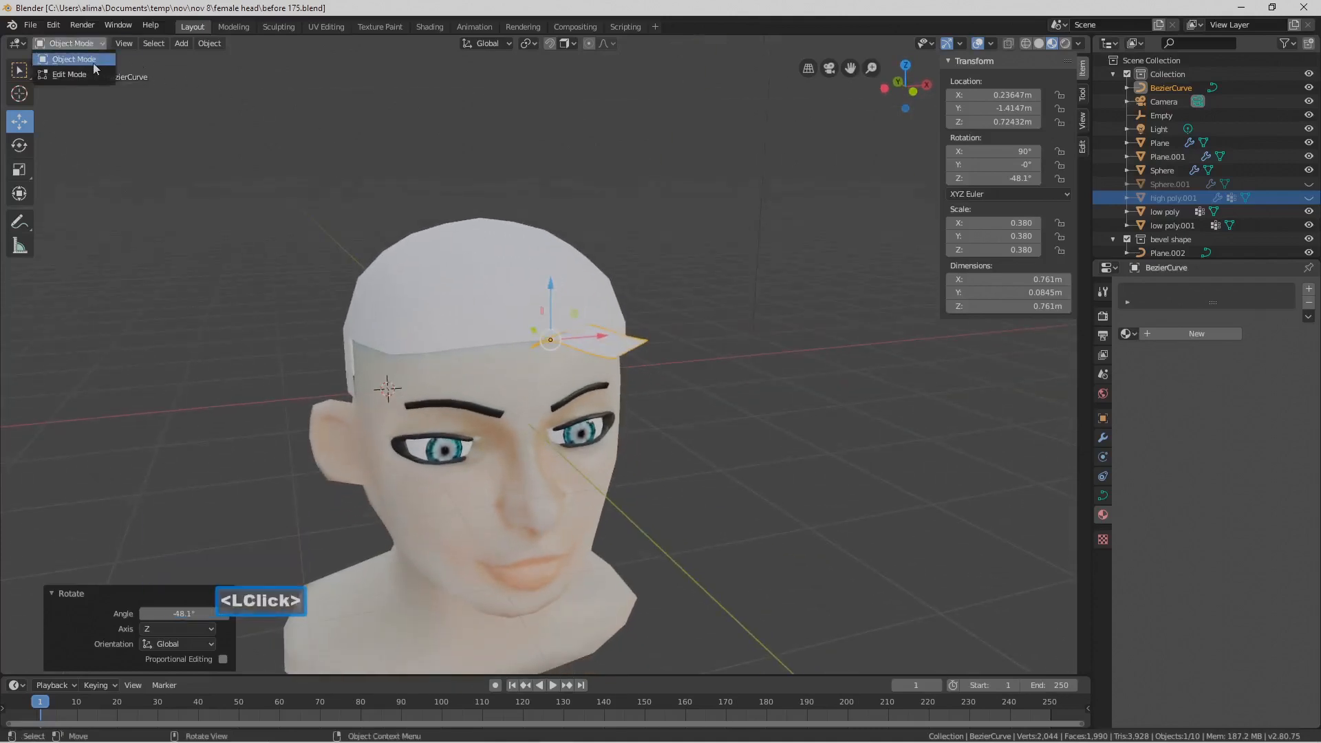
left_click(91, 75)
left_click(631, 349)
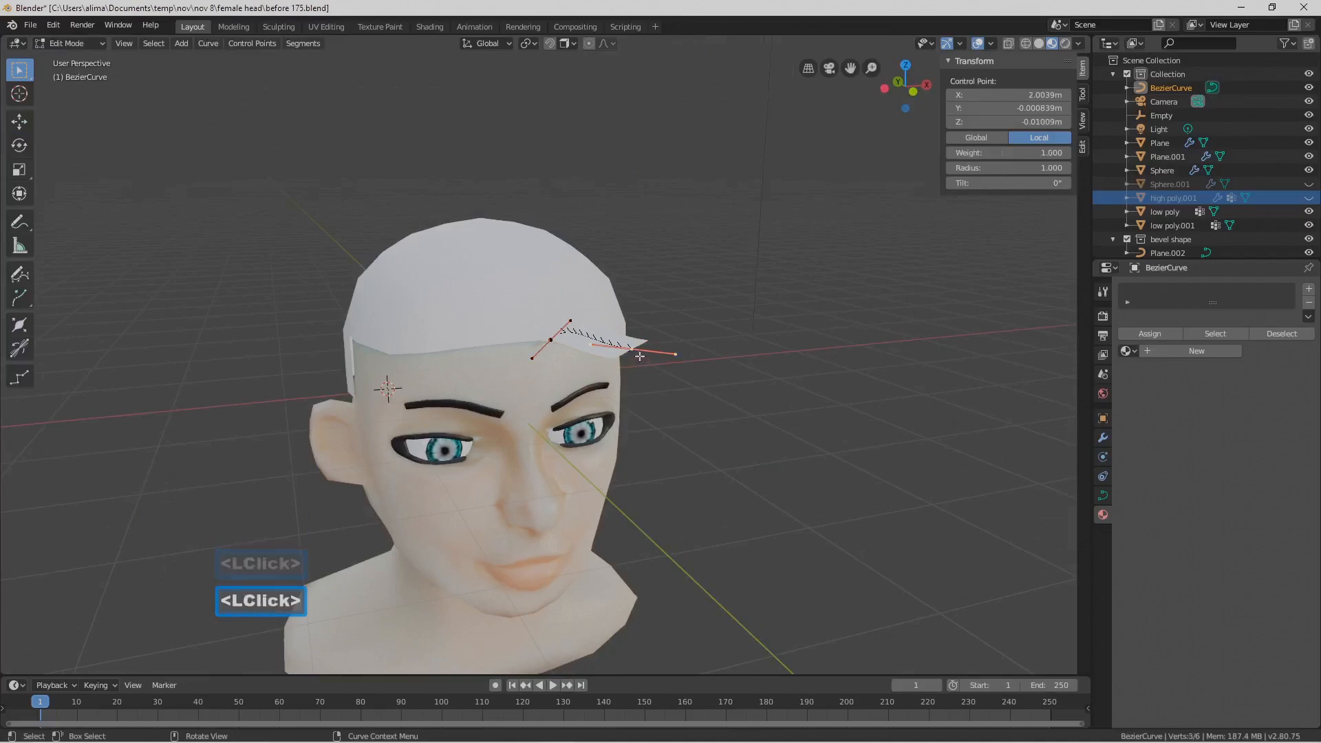
key("r")
key("y")
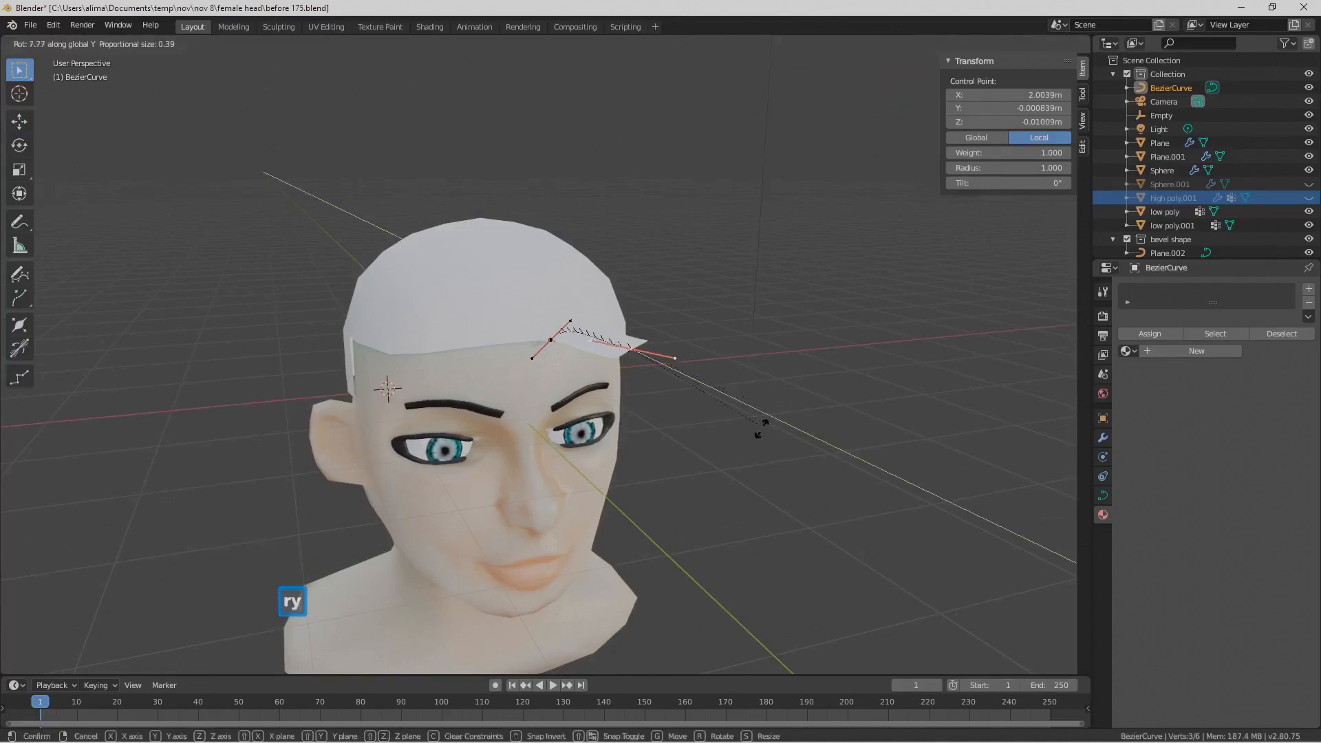
left_click(631, 551)
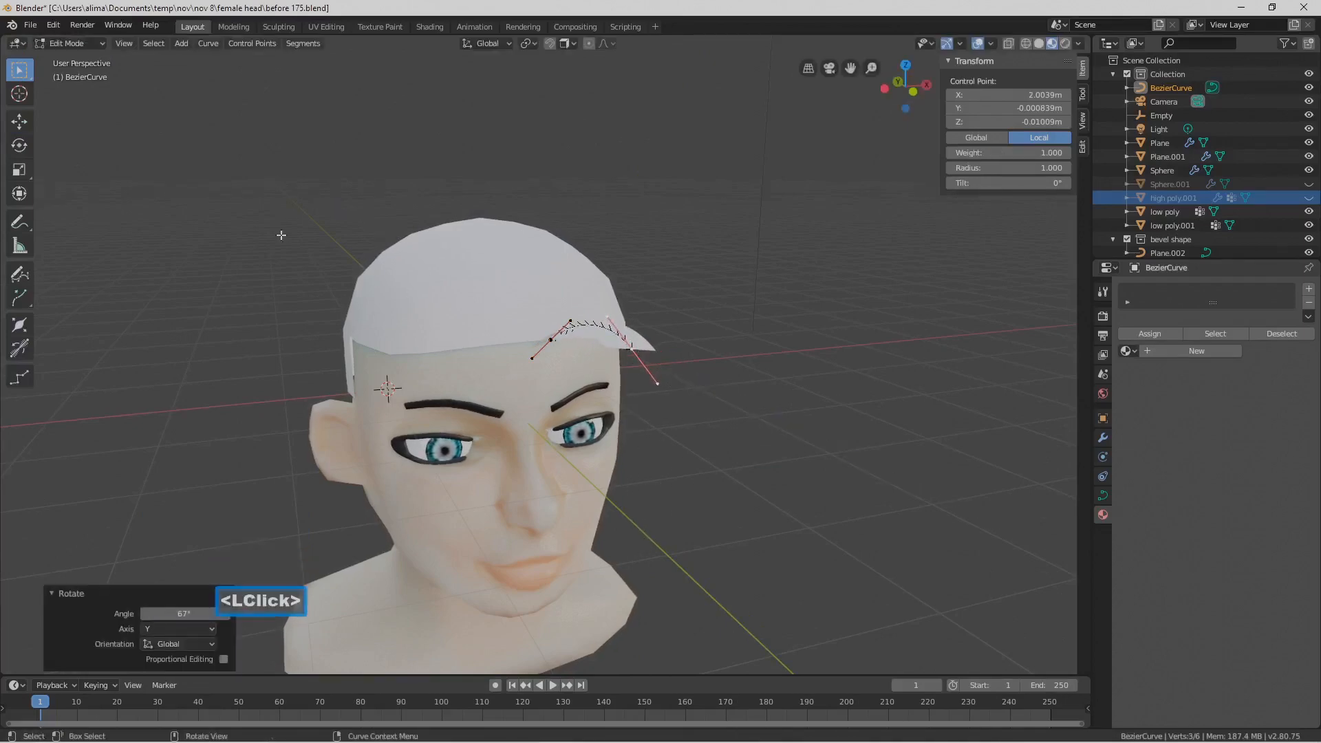
Lower the strand's tip control point about 0.234 m, then pull its outer handle down about 0.641 m and shift it along Y
left_click(21, 122)
left_click_drag(634, 303, 633, 409)
middle_click_drag(633, 409, 682, 388)
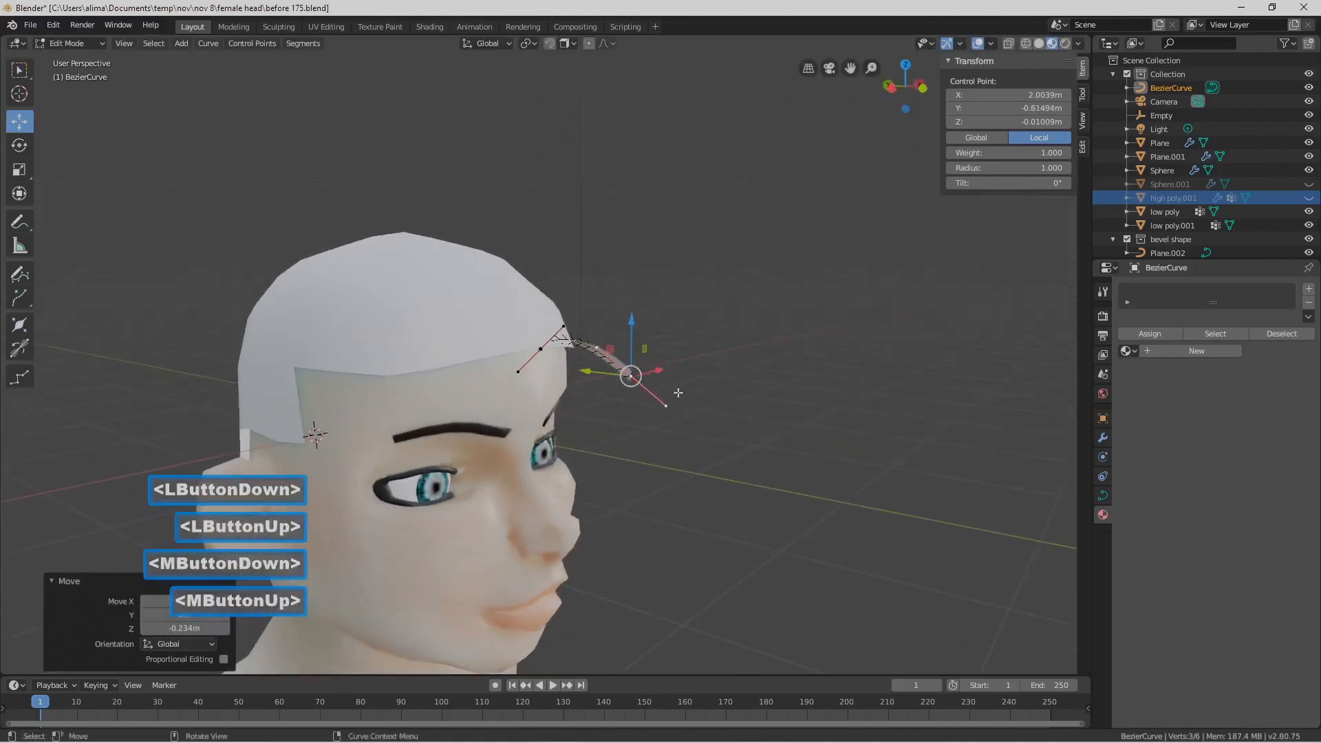
left_click(665, 406)
left_click_drag(667, 364, 656, 447)
middle_click_drag(655, 448, 701, 438)
left_click_drag(622, 477, 609, 475)
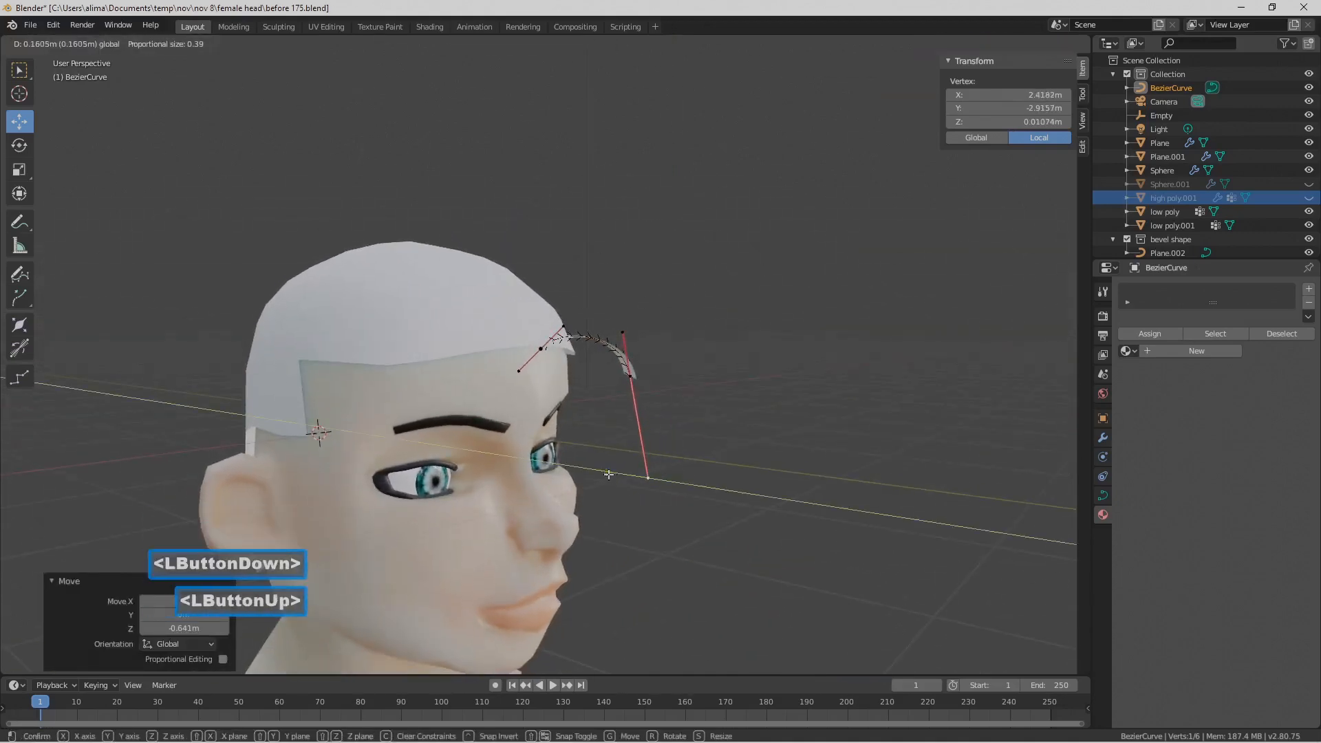
Move the strand's tip control point along the global Y axis to bring it closer to the forehead
left_click(631, 377)
left_click_drag(630, 376, 601, 380)
right_click(603, 379)
middle_click_drag(628, 373, 660, 375)
left_click_drag(606, 367, 598, 373)
mouse_move(599, 373)
middle_mouse_down()
mouse_move(530, 385)
mouse_move(609, 375)
middle_mouse_up()
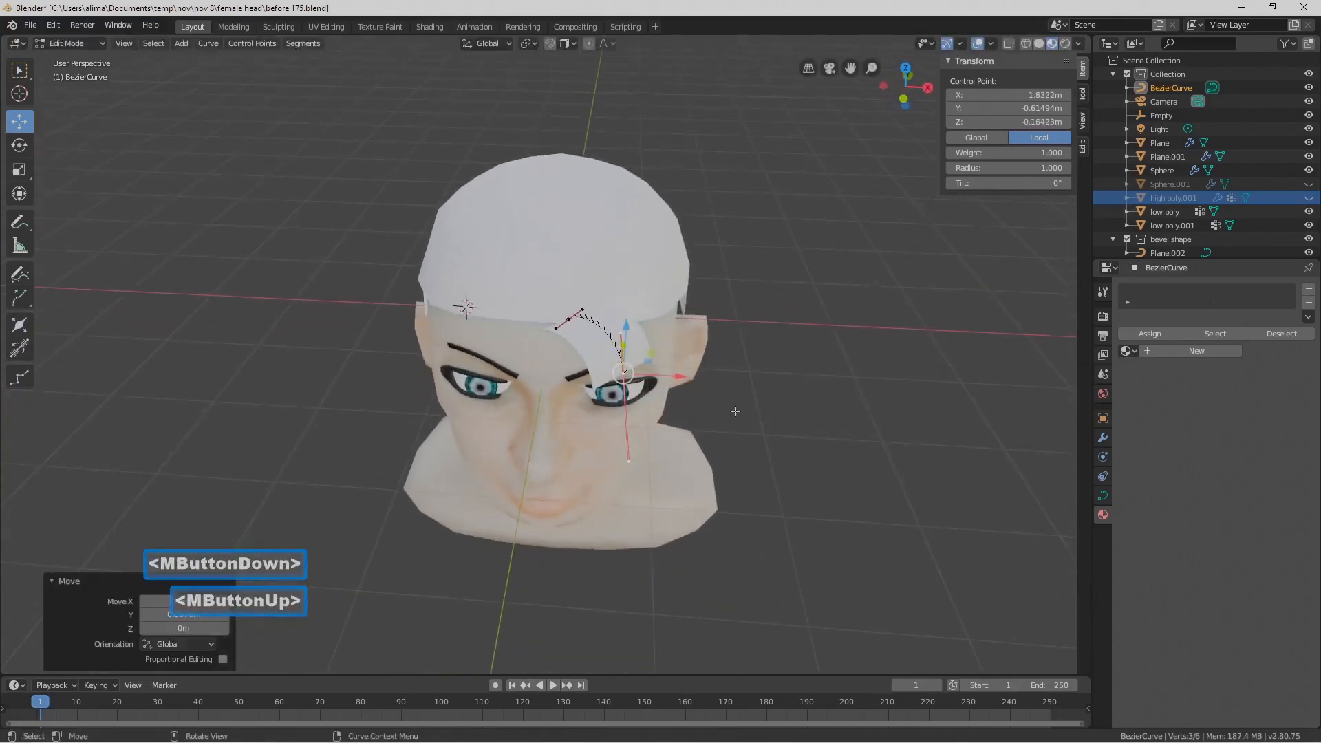
key("a")
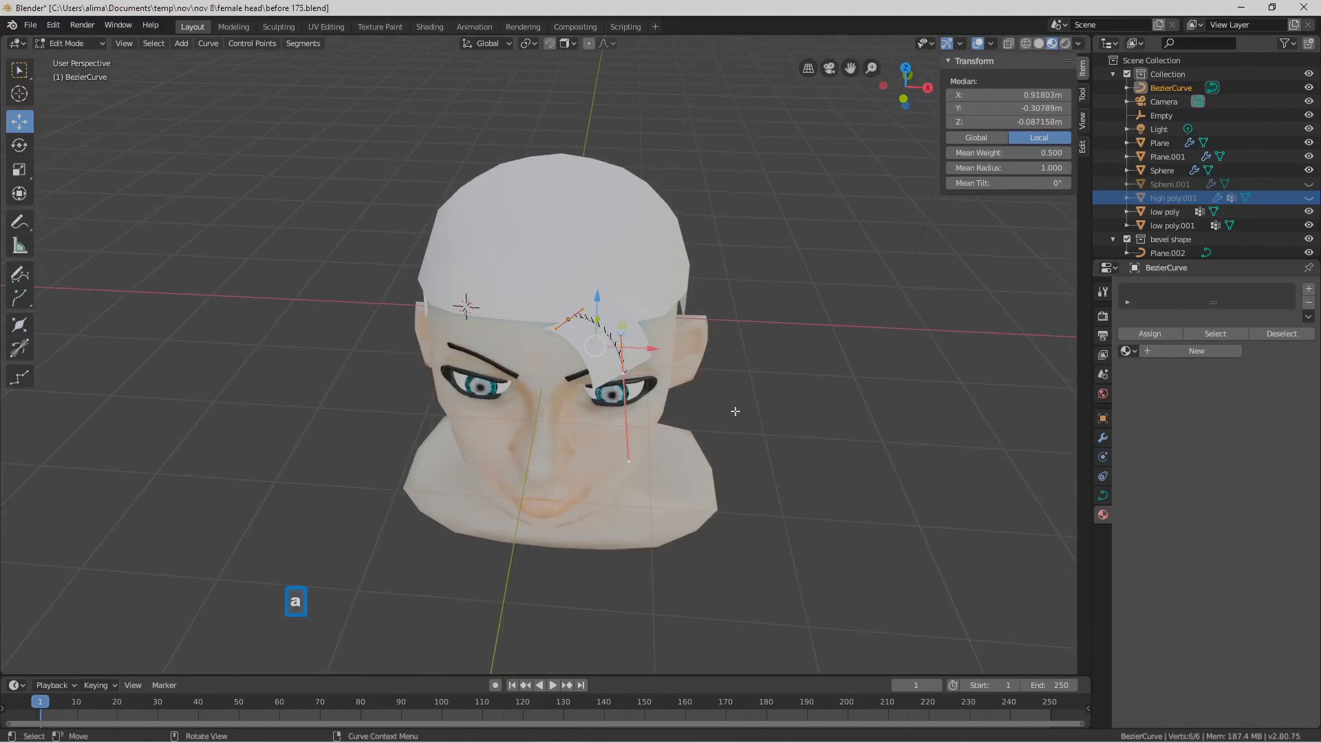
key("s")
key("x")
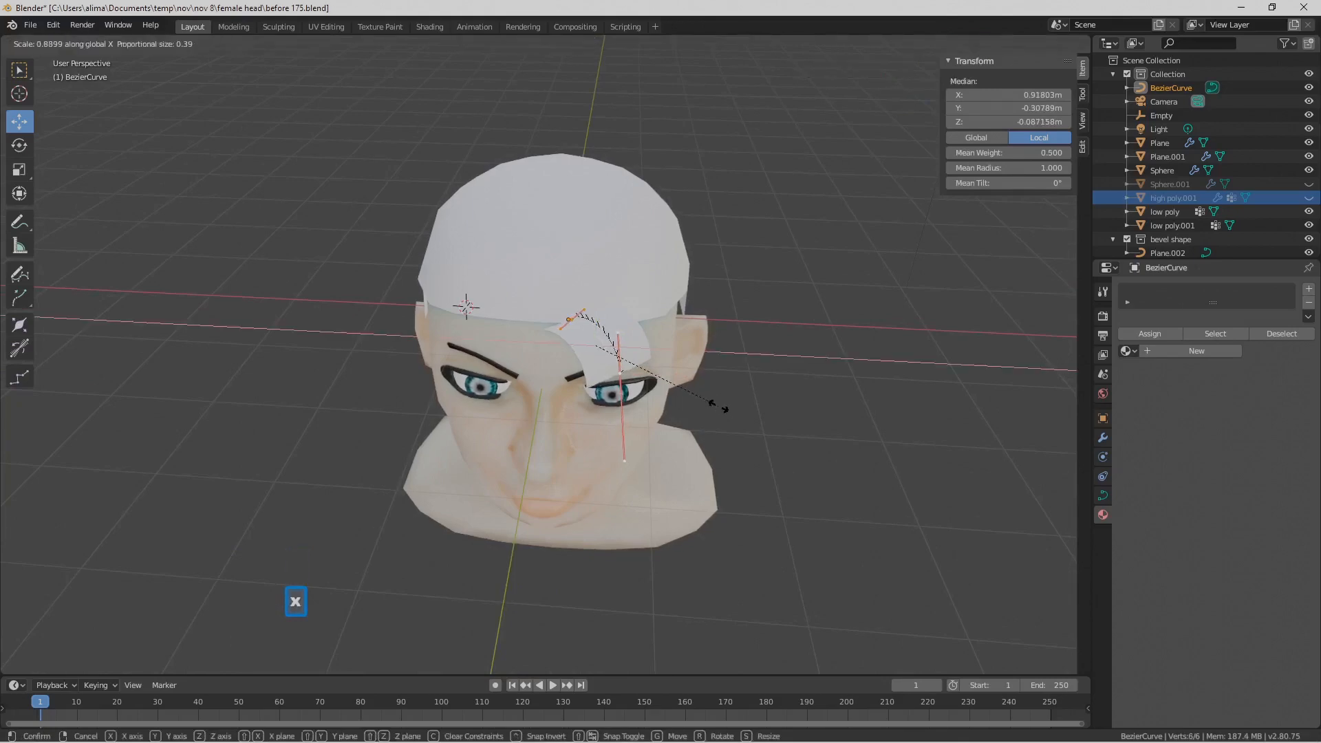
key("x")
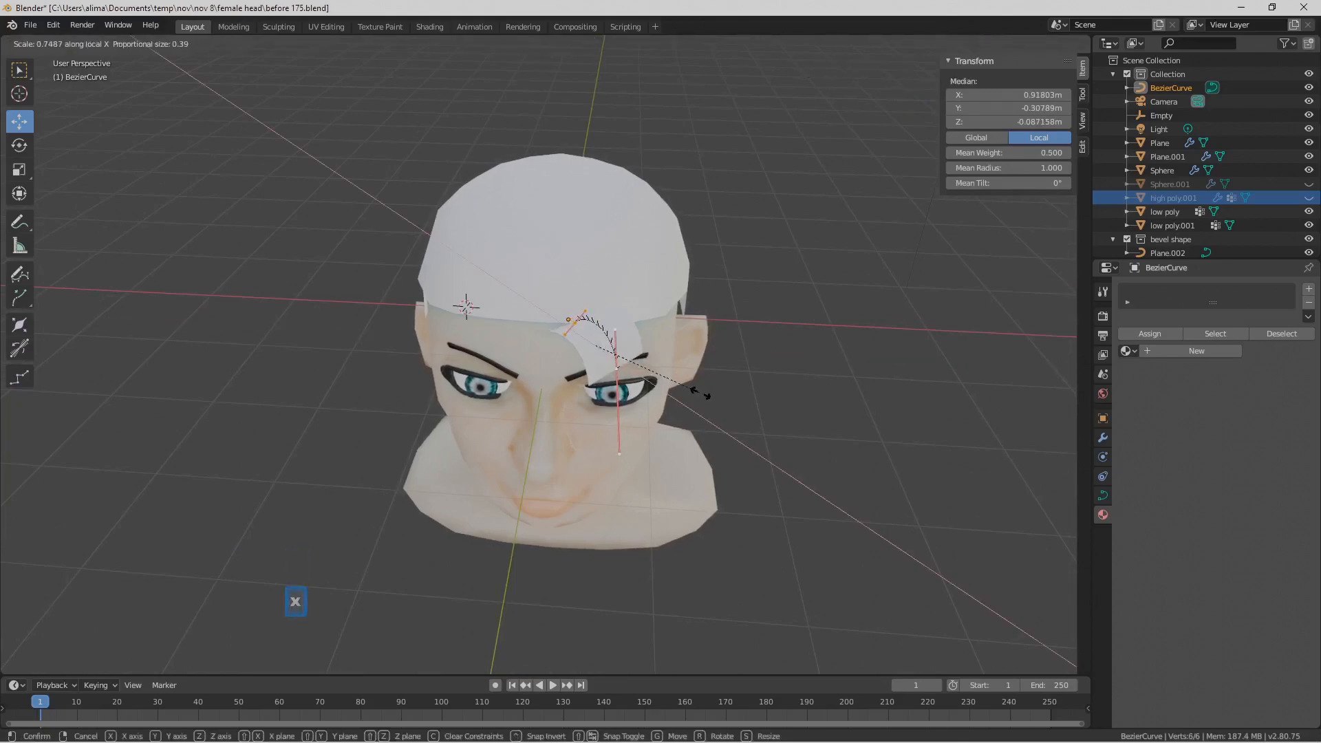
key("y")
key("y")
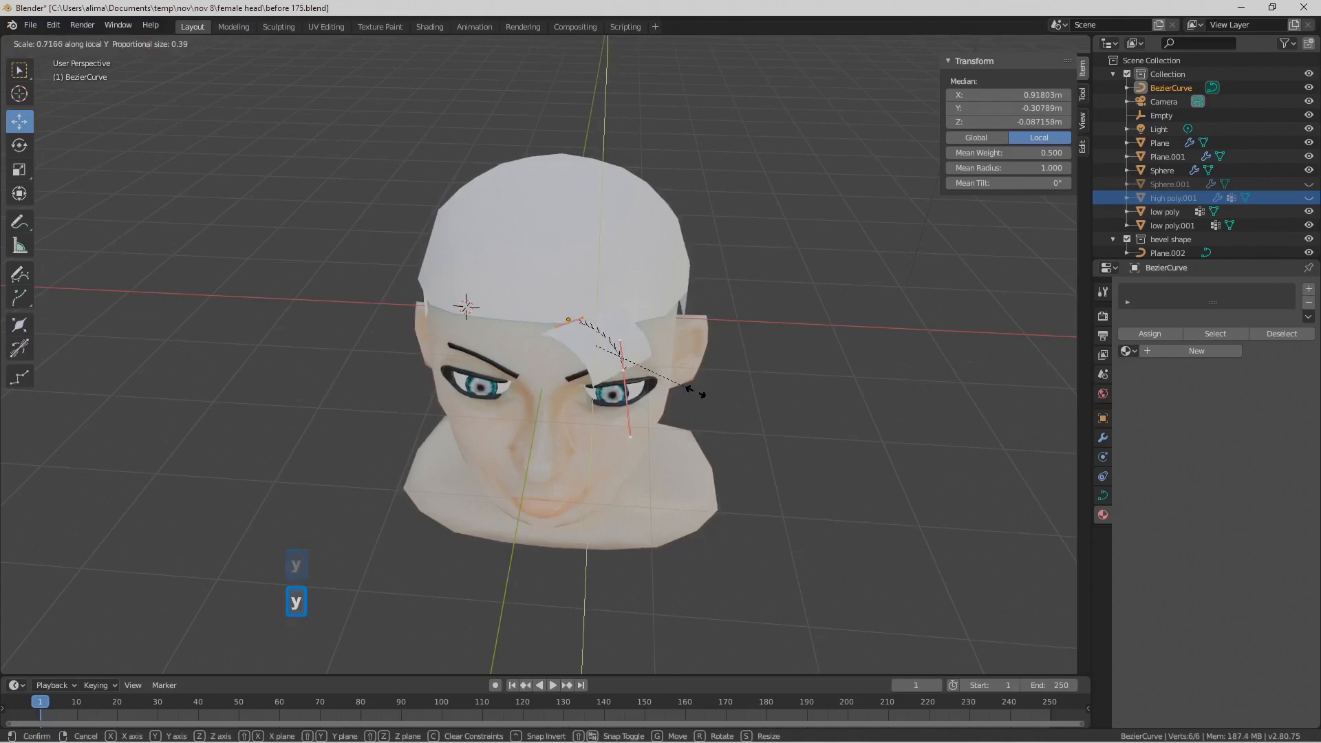
key("z")
key("z")
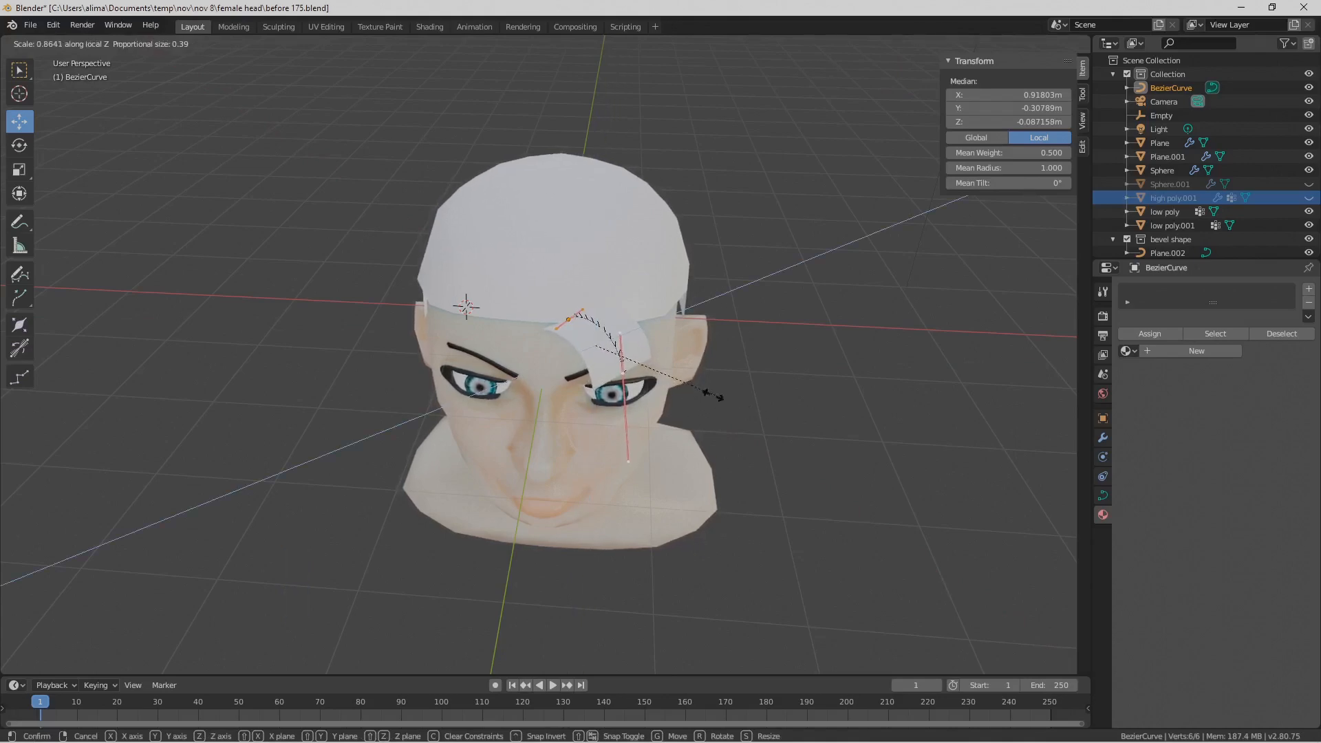
right_click(740, 400)
key("a")
key("s")
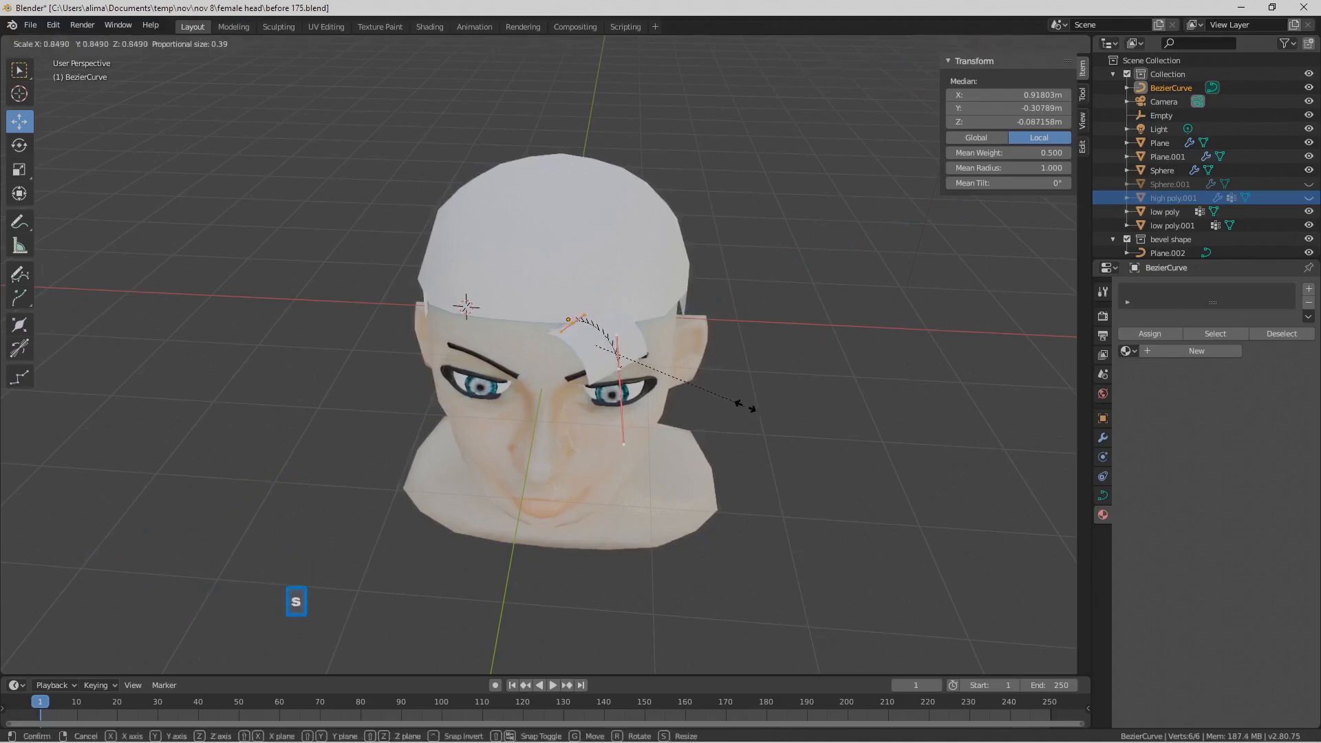
right_click(799, 422)
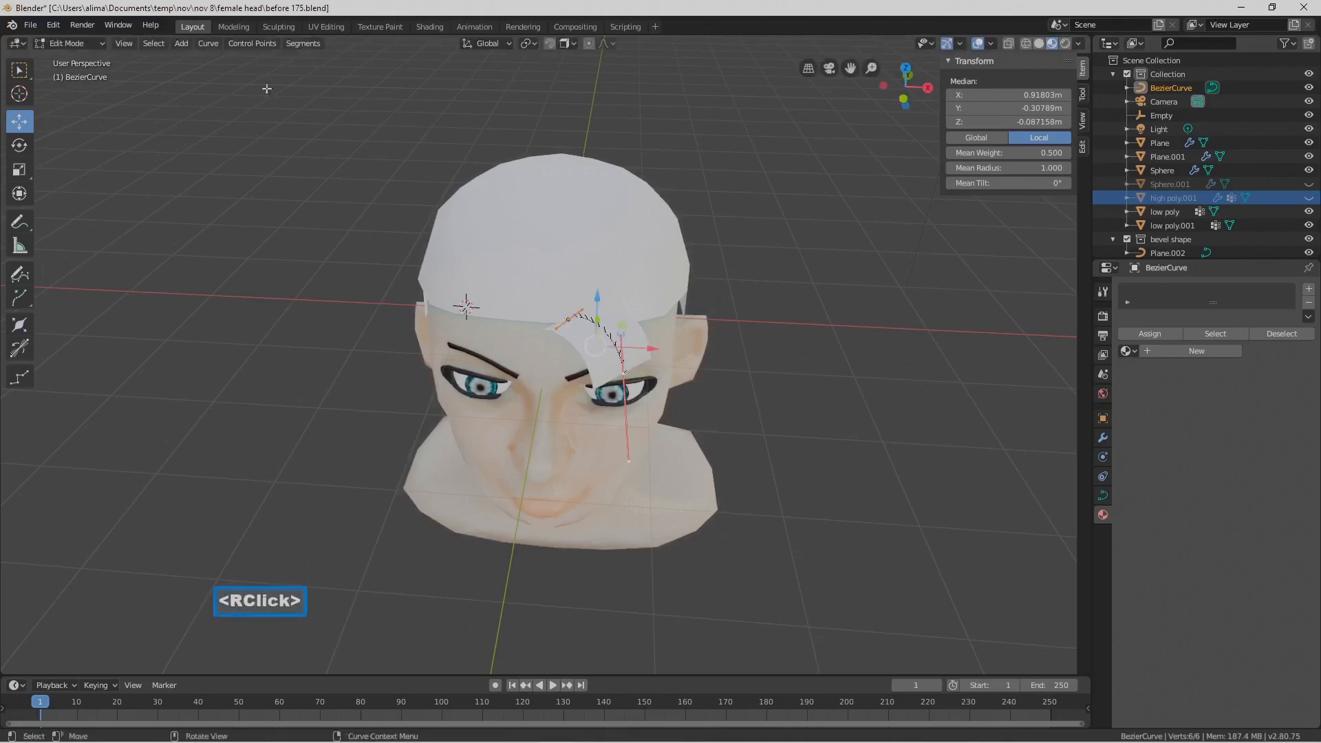
Return the strand to Object Mode and scale it uniformly to about 0.82
left_click(104, 48)
left_click(108, 64)
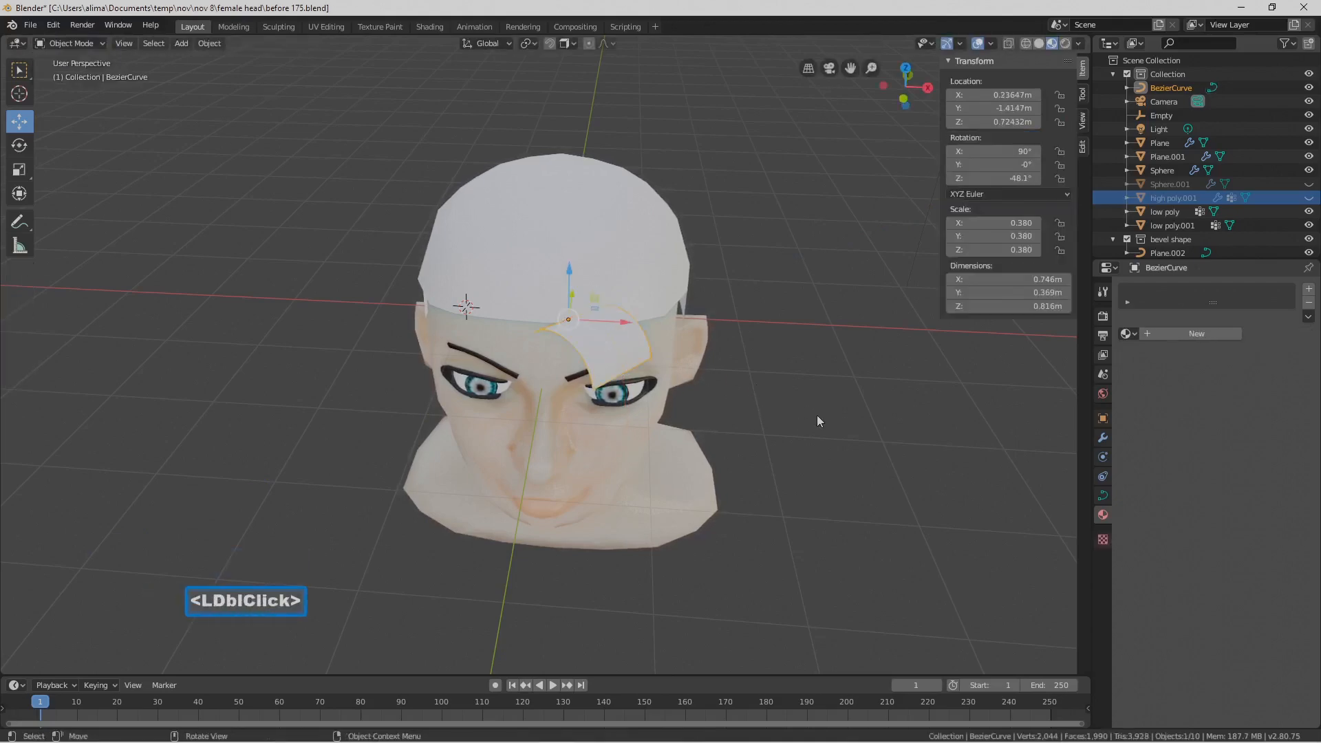
key("s")
left_click(740, 421)
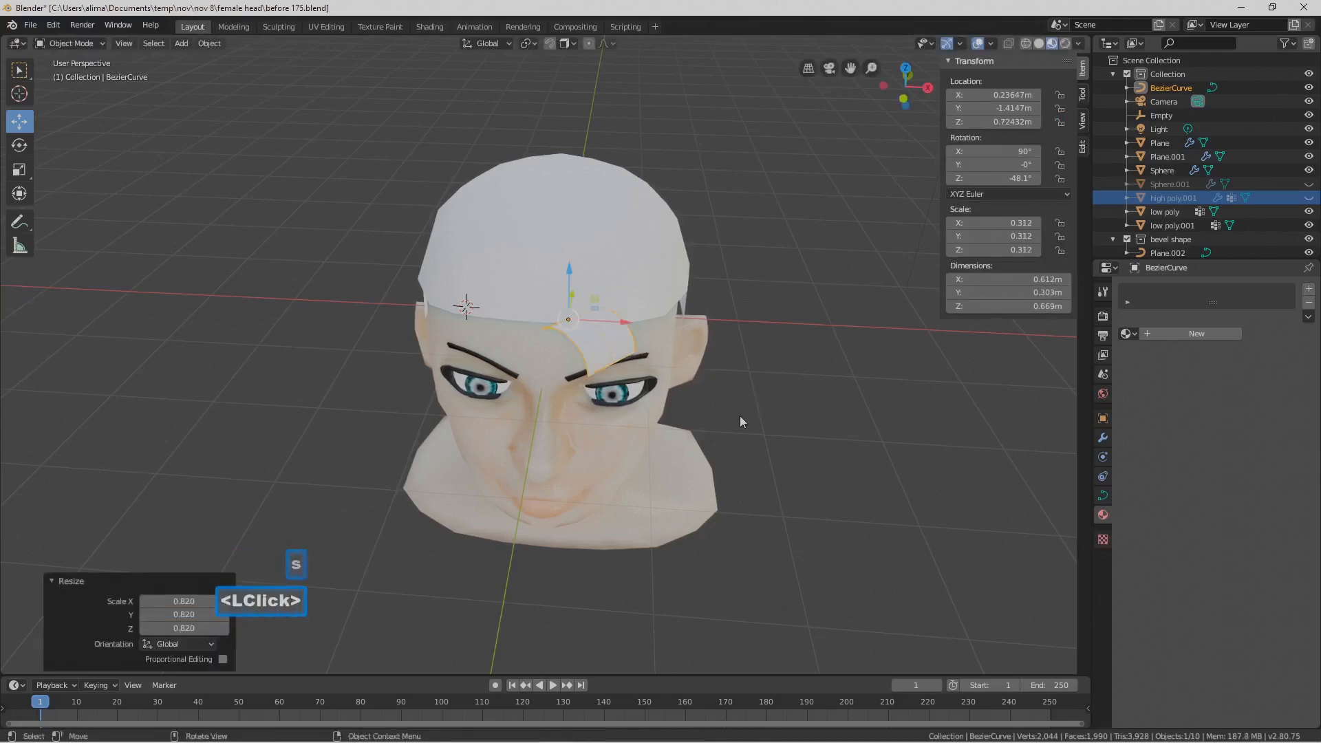
Narrow the strand by scaling it to about 0.585 along its local Z axis
key("s")
key("x")
key("x")
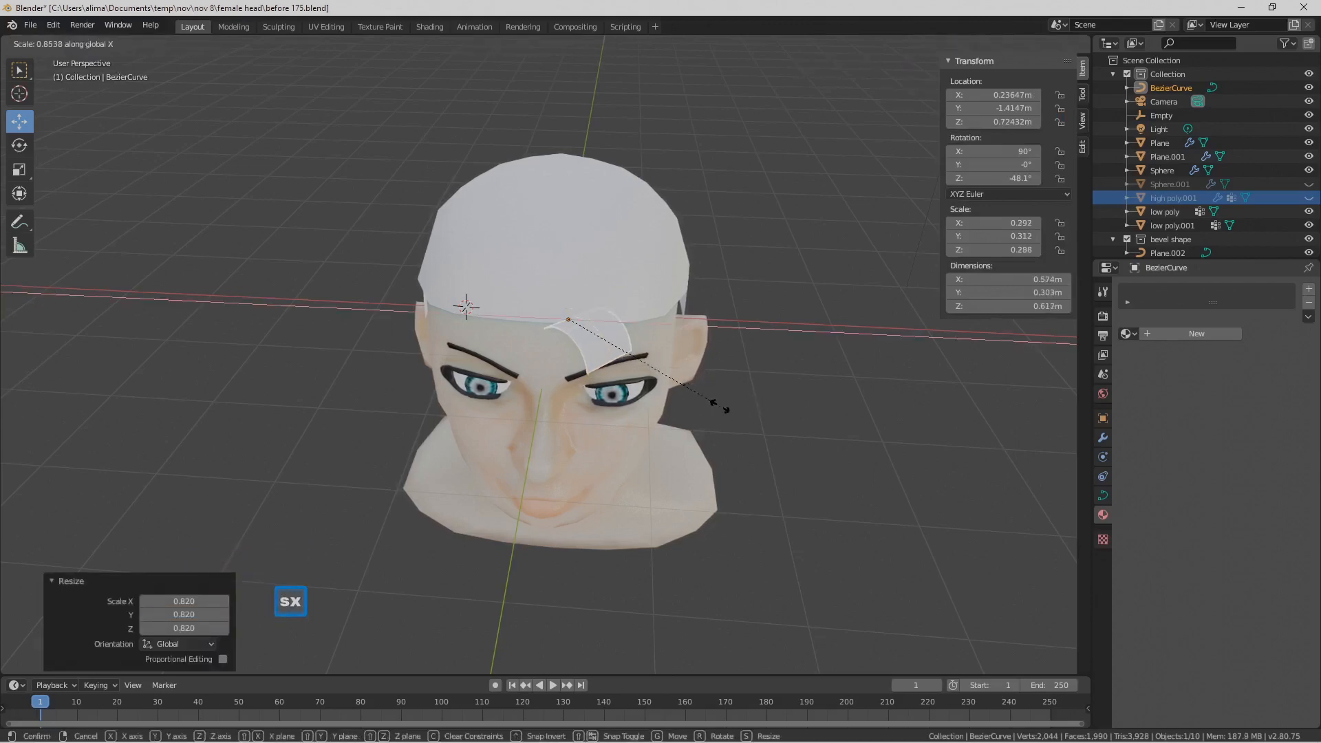
key("y")
key("y")
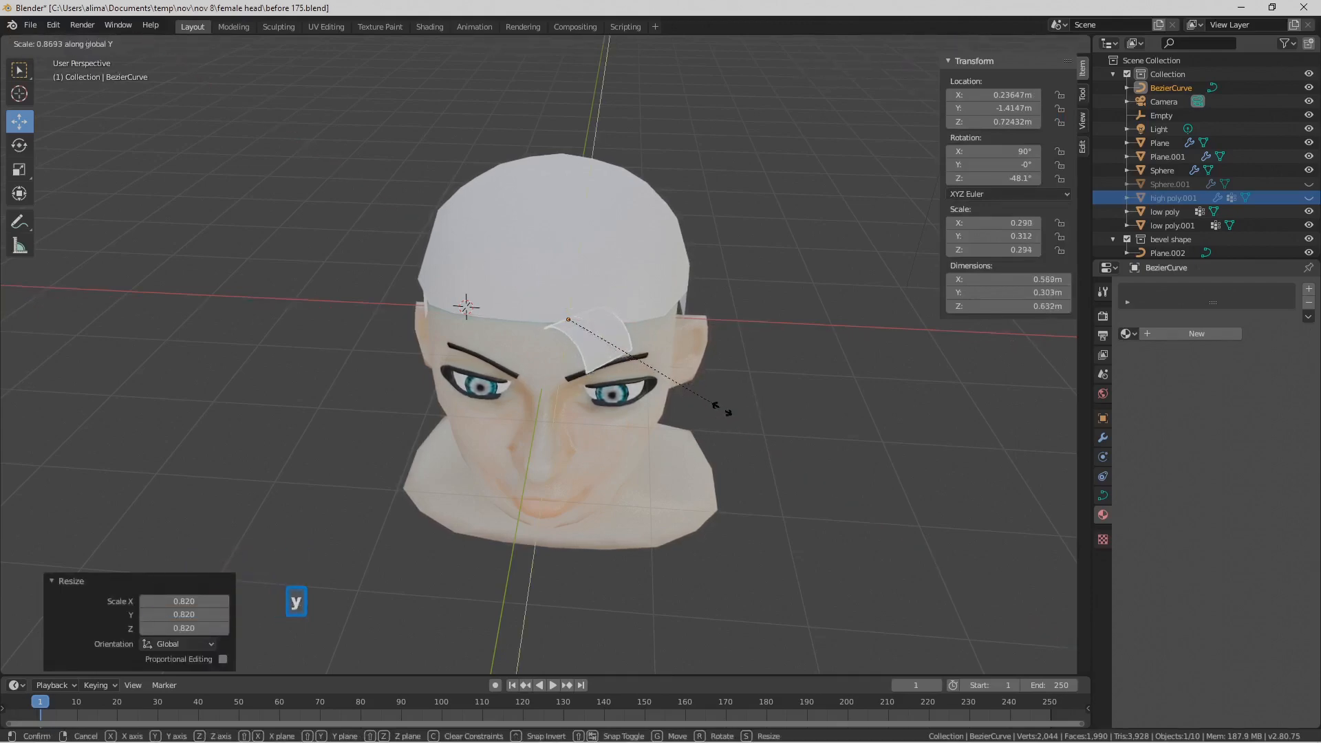
key("z")
key("z")
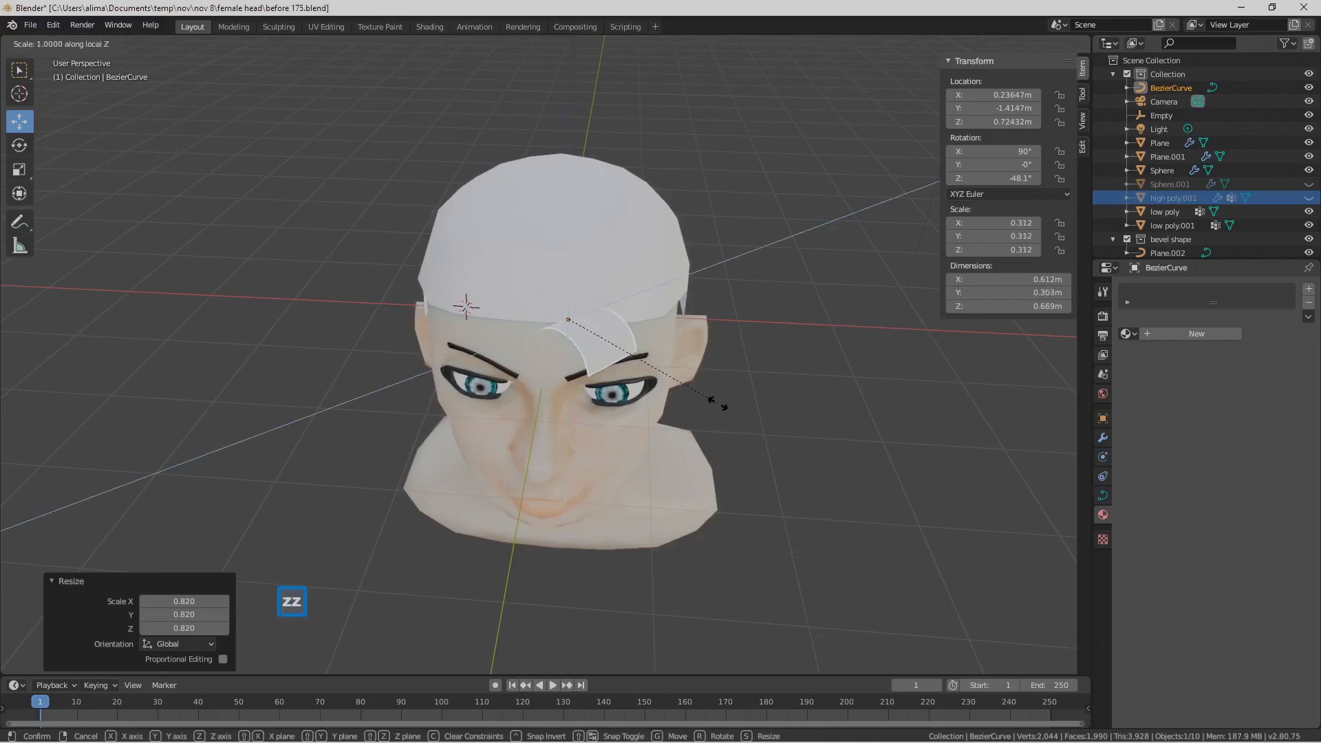
left_click(665, 379)
middle_click_drag(619, 408, 670, 396)
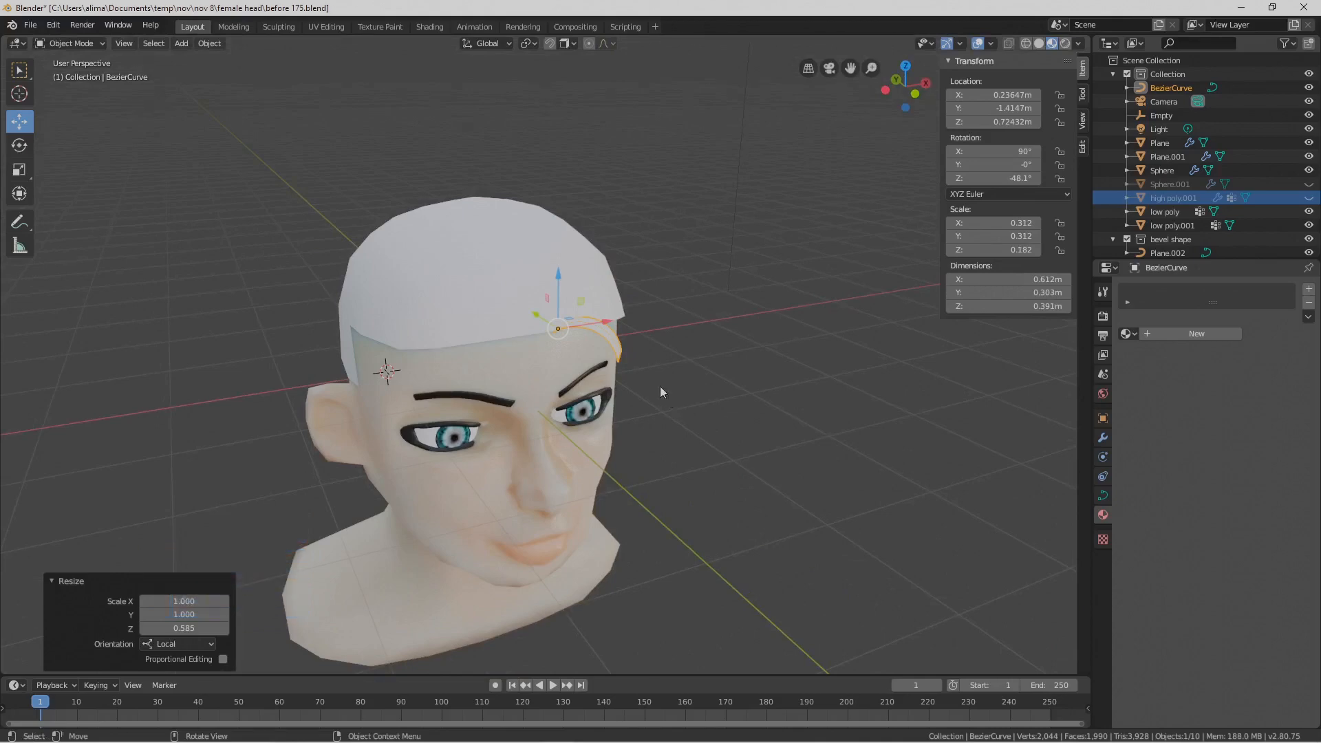
middle_click_drag(742, 406, 681, 375)
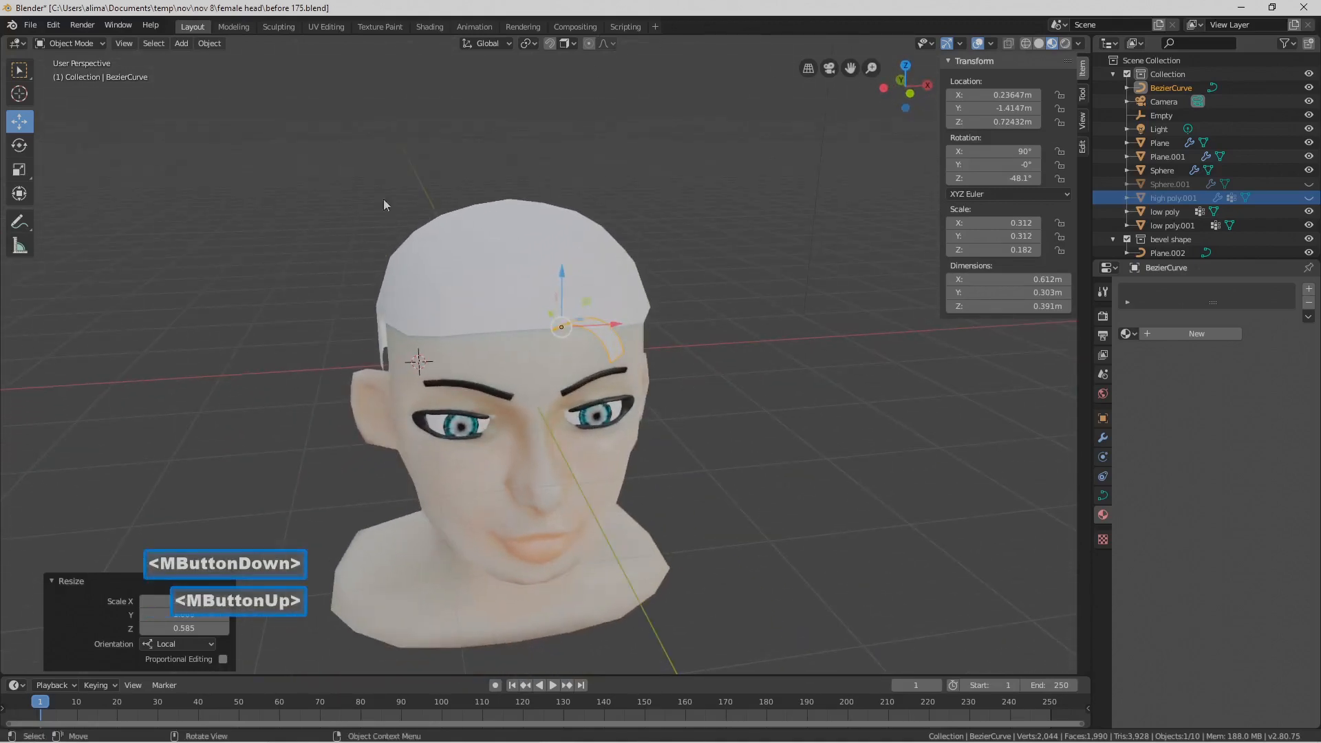
Lower the strand's tip control point in Edit Mode and raise its upper handle along global Z to round the bend
left_click(92, 43)
left_click(62, 74)
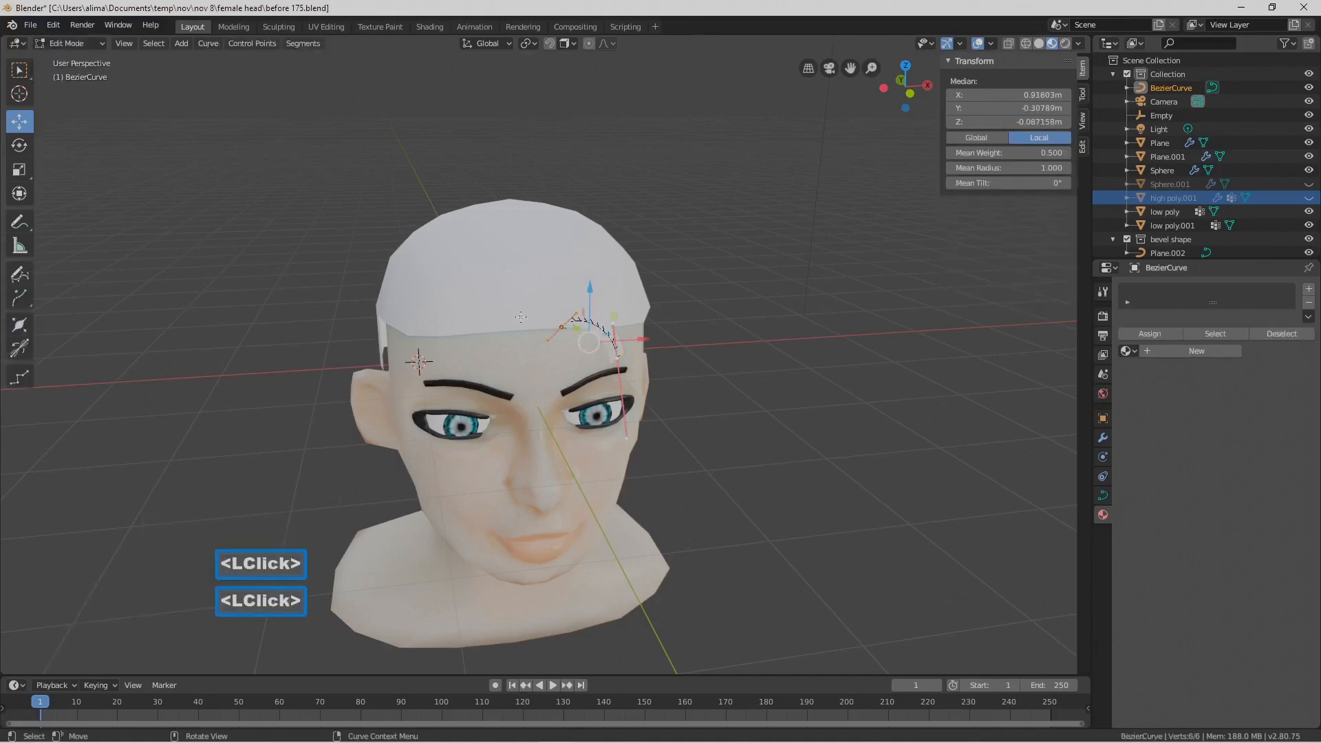
left_click(627, 355)
mouse_move(622, 306)
left_mouse_down()
mouse_move(628, 337)
mouse_move(620, 291)
left_mouse_up()
left_click(612, 355)
right_click(621, 291)
middle_click_drag(621, 291, 664, 308)
key("g")
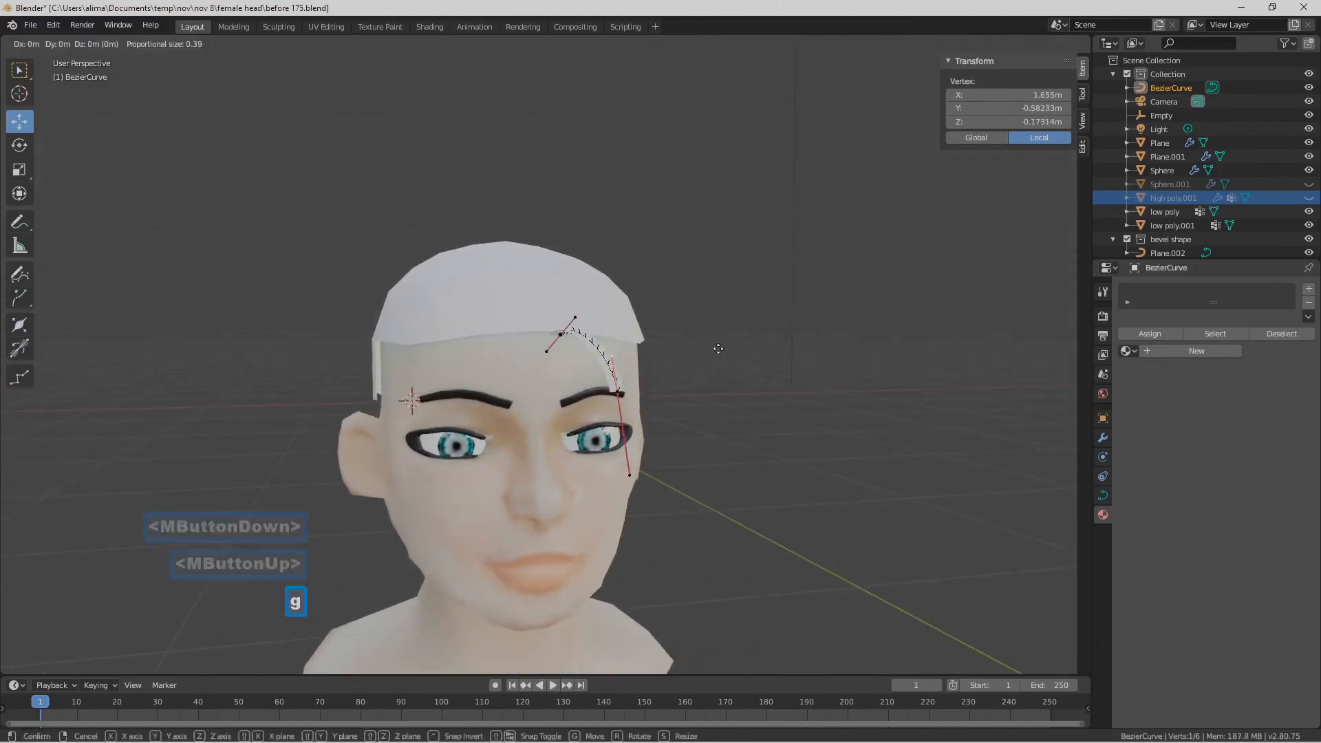
key("z")
left_click(725, 294)
middle_click_drag(725, 294, 653, 283)
left_click(744, 269)
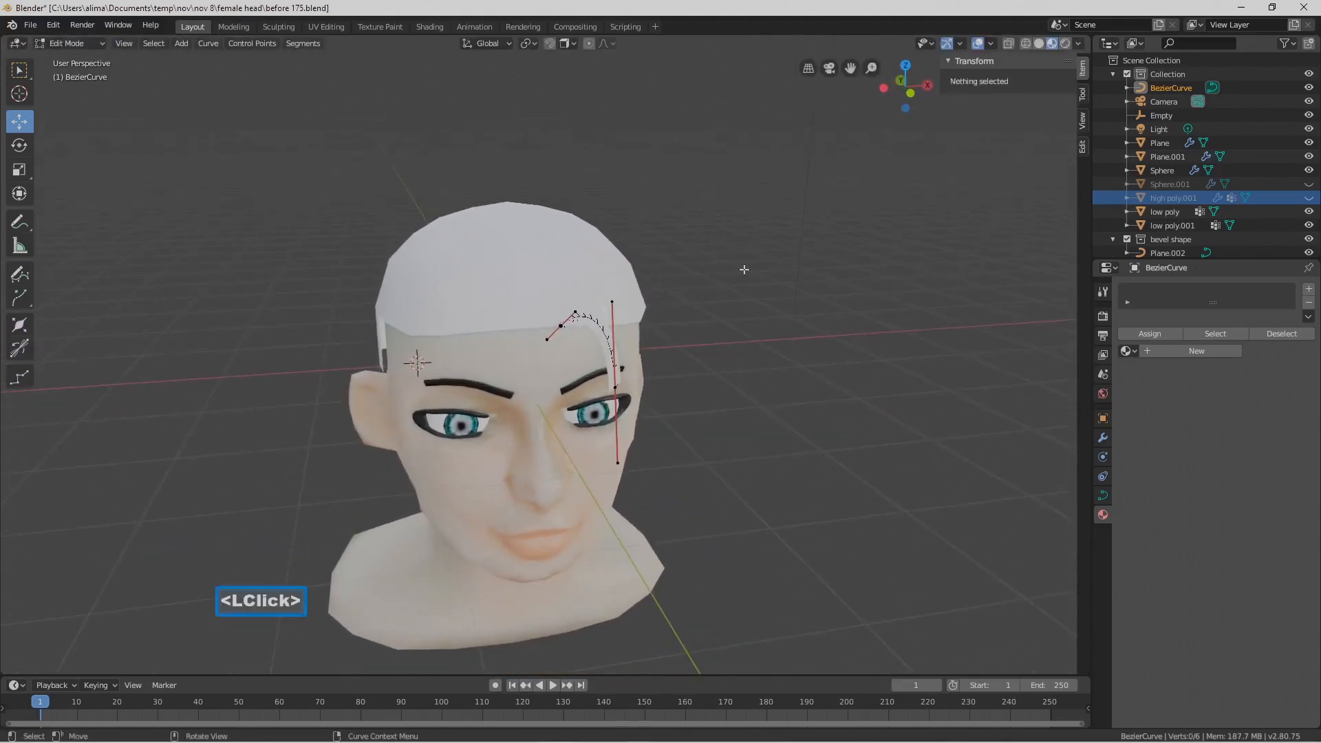
Return to Object Mode, duplicate the strand and move the copy beside the original to about X 0.486 m, Y -1.382 m
left_click_drag(101, 44, 69, 53)
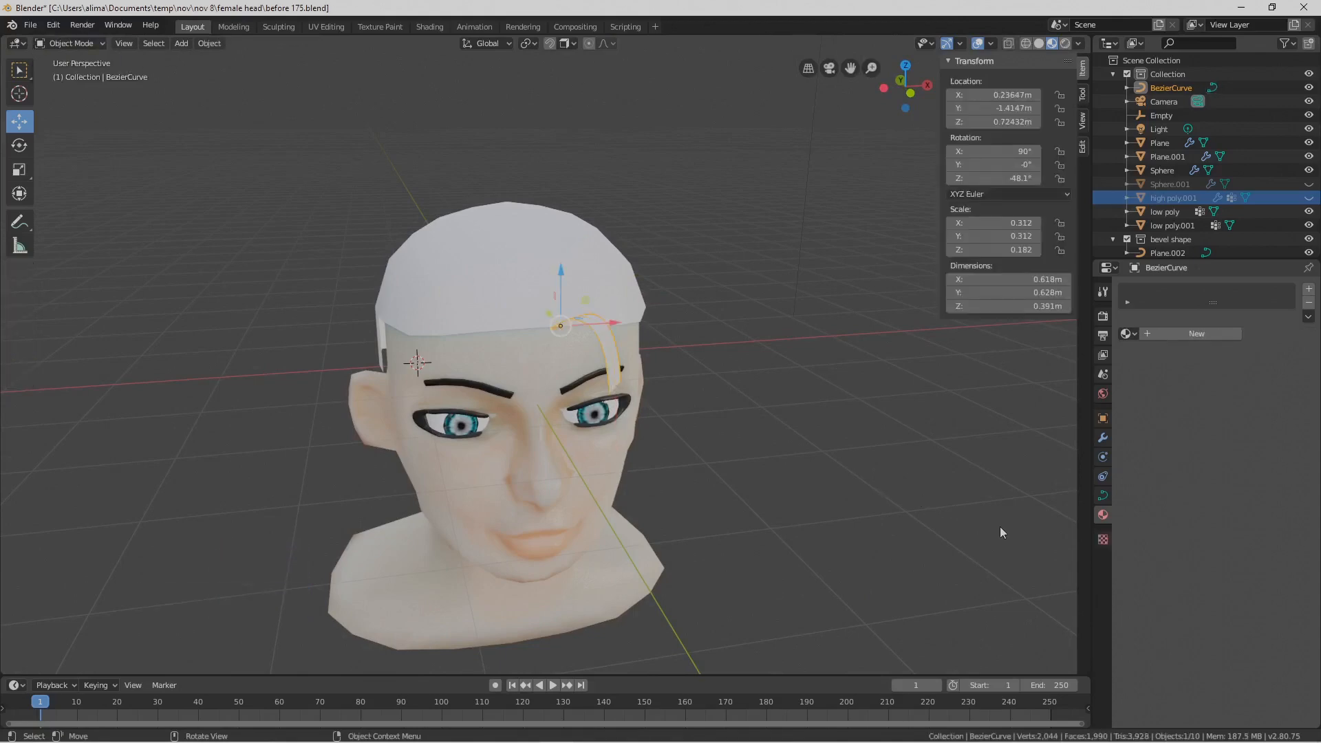
key("Pause")
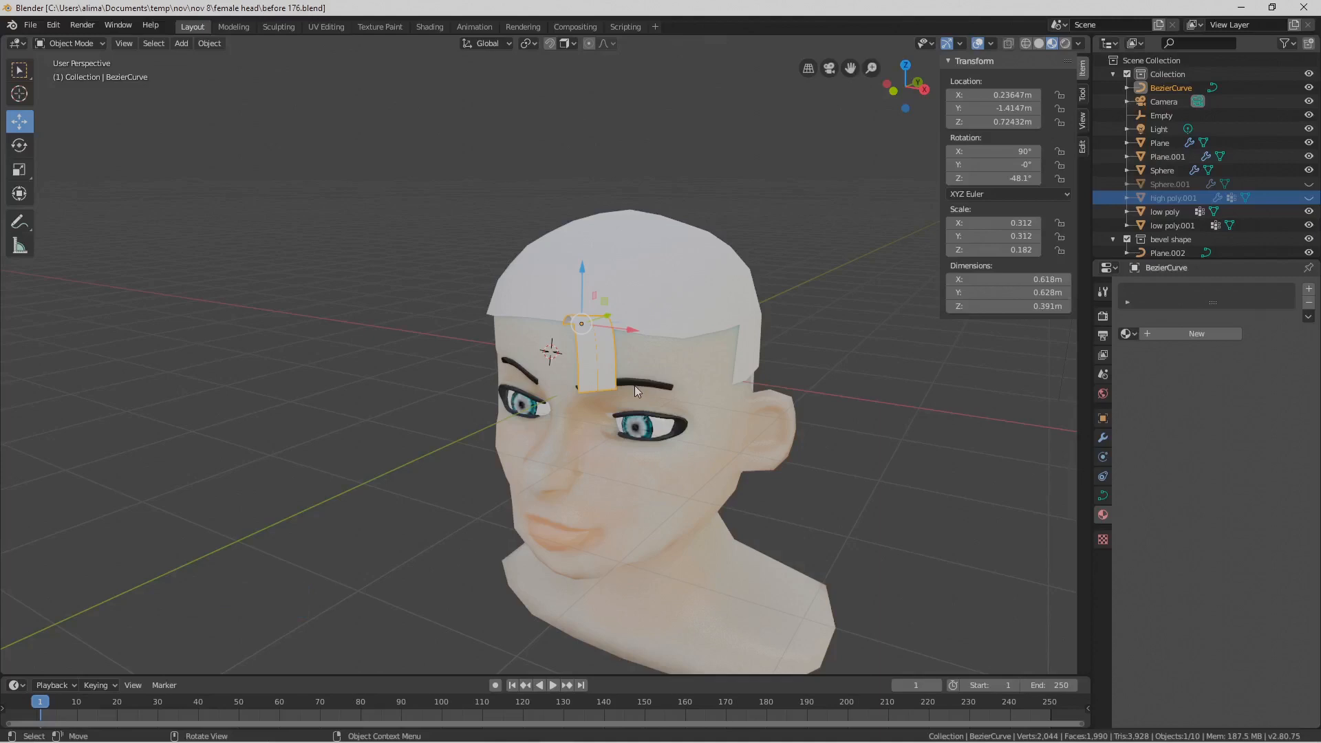
key("shift+d")
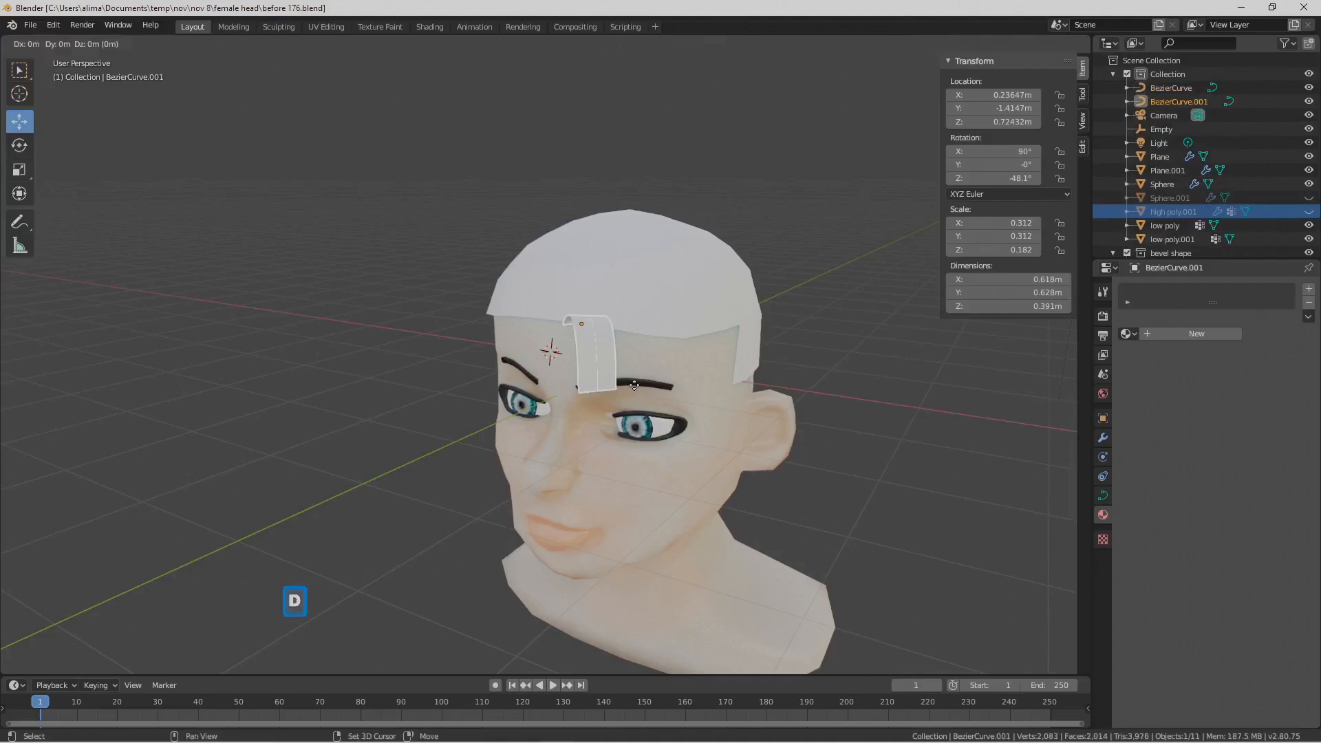
right_click(634, 385)
middle_click_drag(635, 385, 633, 385)
mouse_move(630, 330)
left_mouse_down()
mouse_move(651, 333)
mouse_move(647, 315)
left_mouse_up()
Lengthen the copied strand by scaling it about 1.258 along global Z
key("s")
key("z")
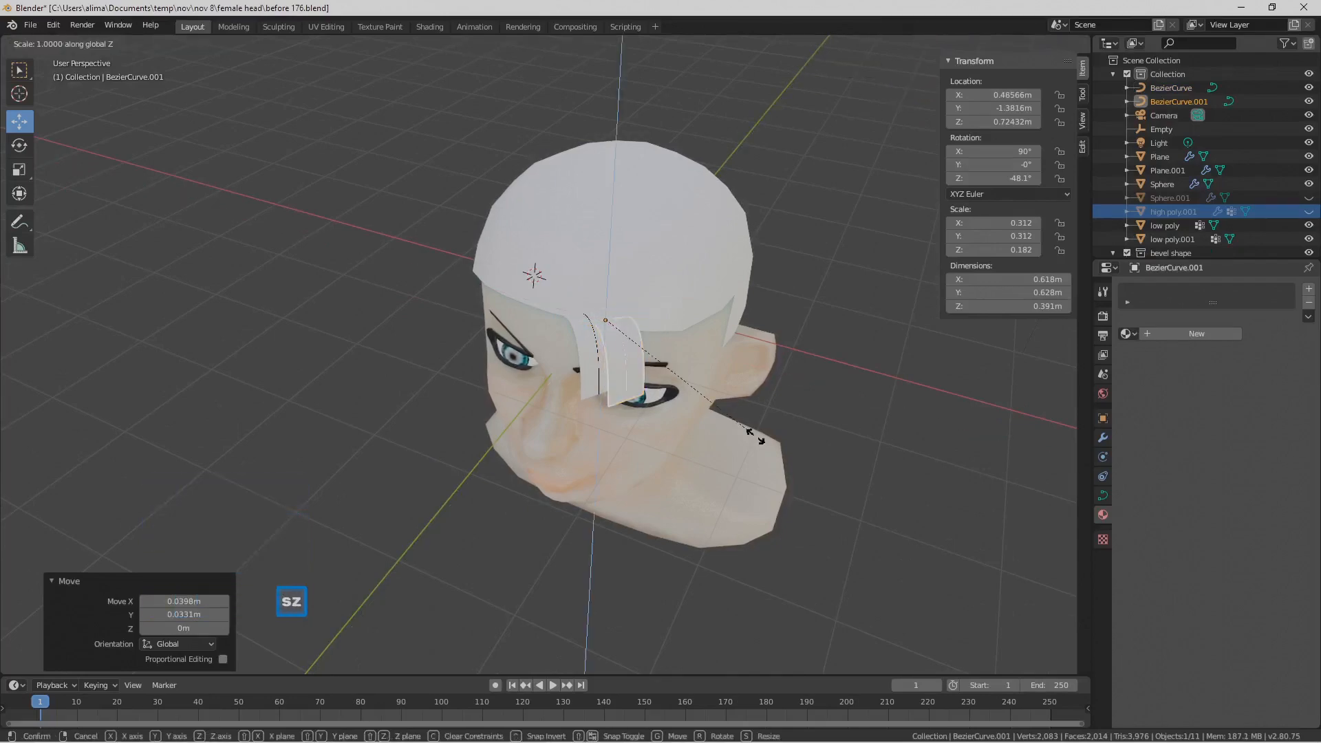
left_click(791, 469)
middle_click_drag(792, 470, 731, 356)
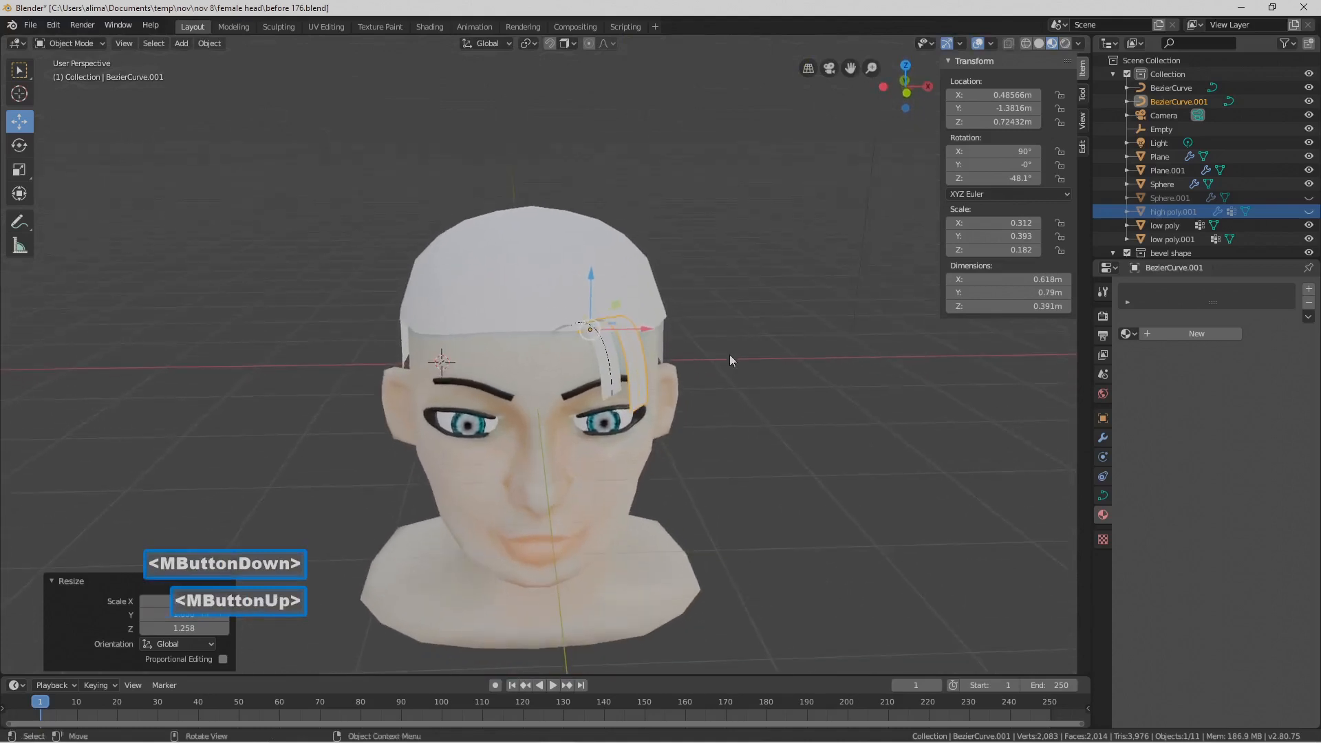
Duplicate both strands together, rotate the copies around global Z and shift them horizontally toward the opposite side of the forehead
left_click(619, 380, "shift")
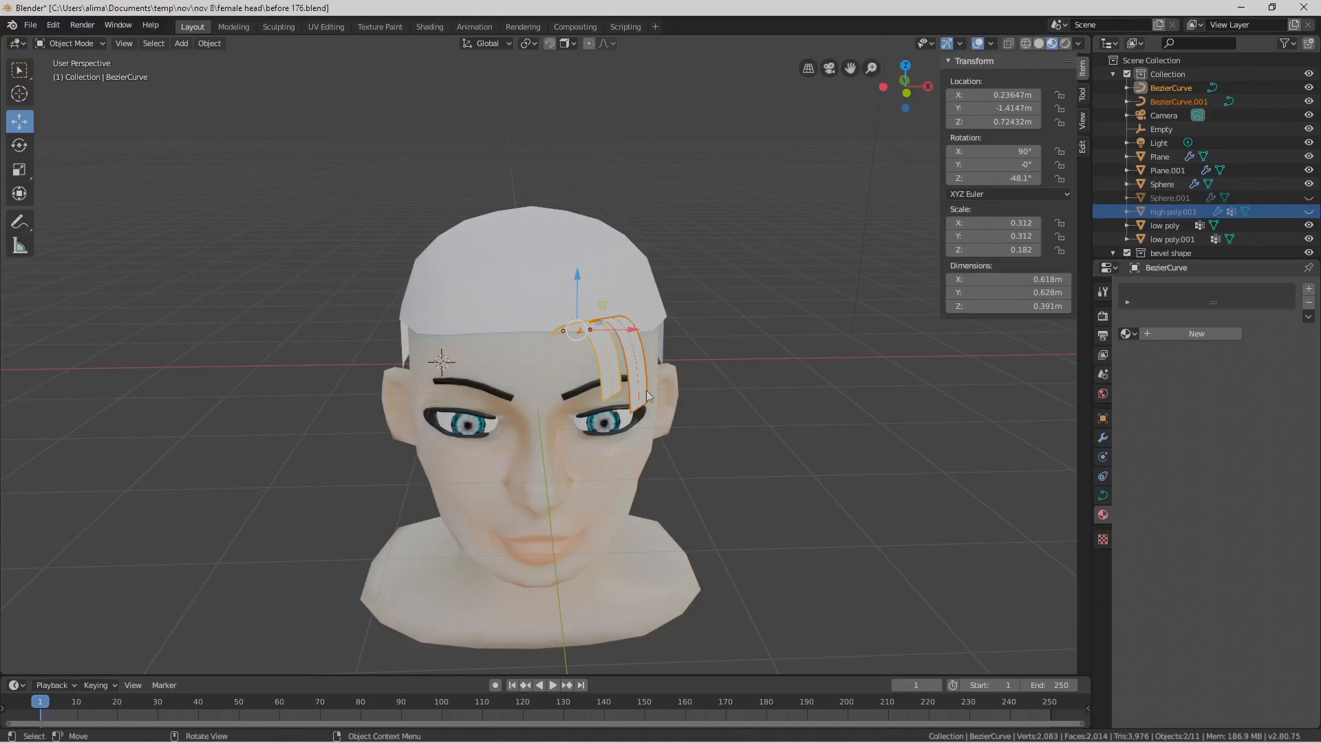
key("shift+d")
right_click(688, 372)
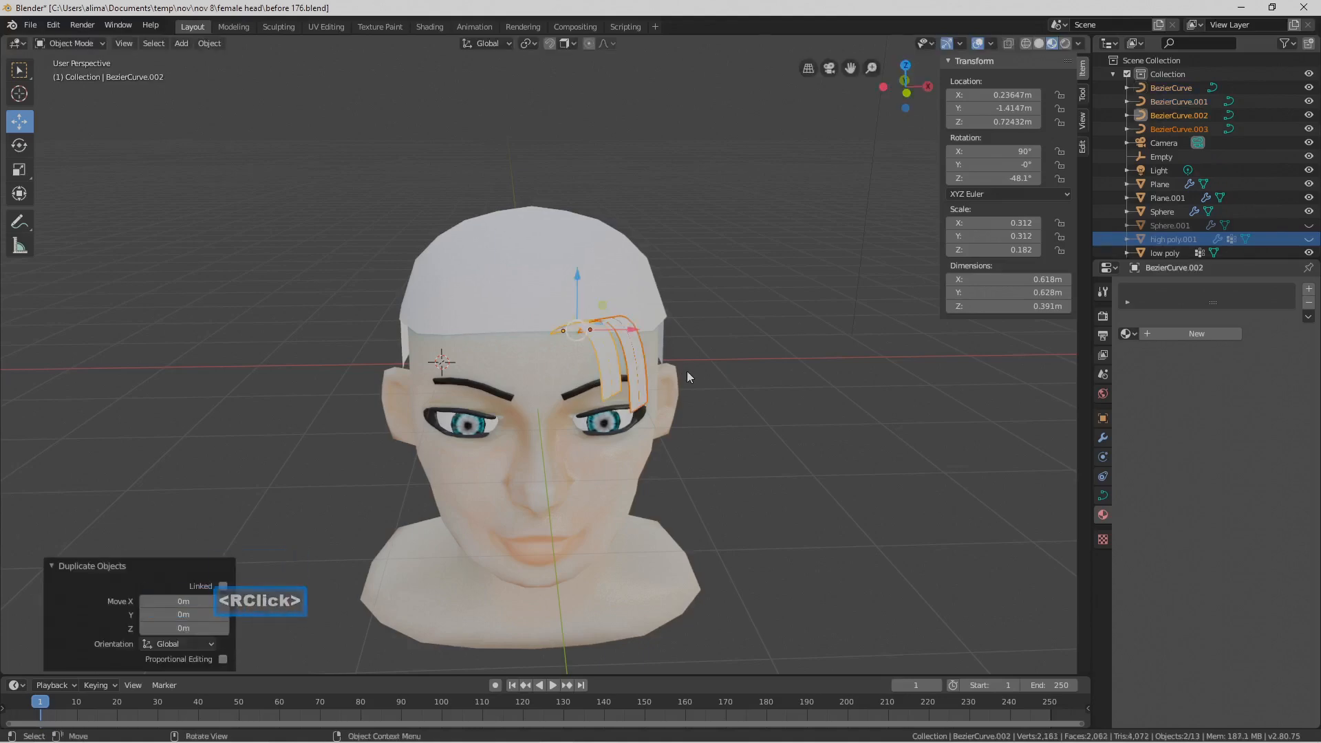
key("r")
key("z")
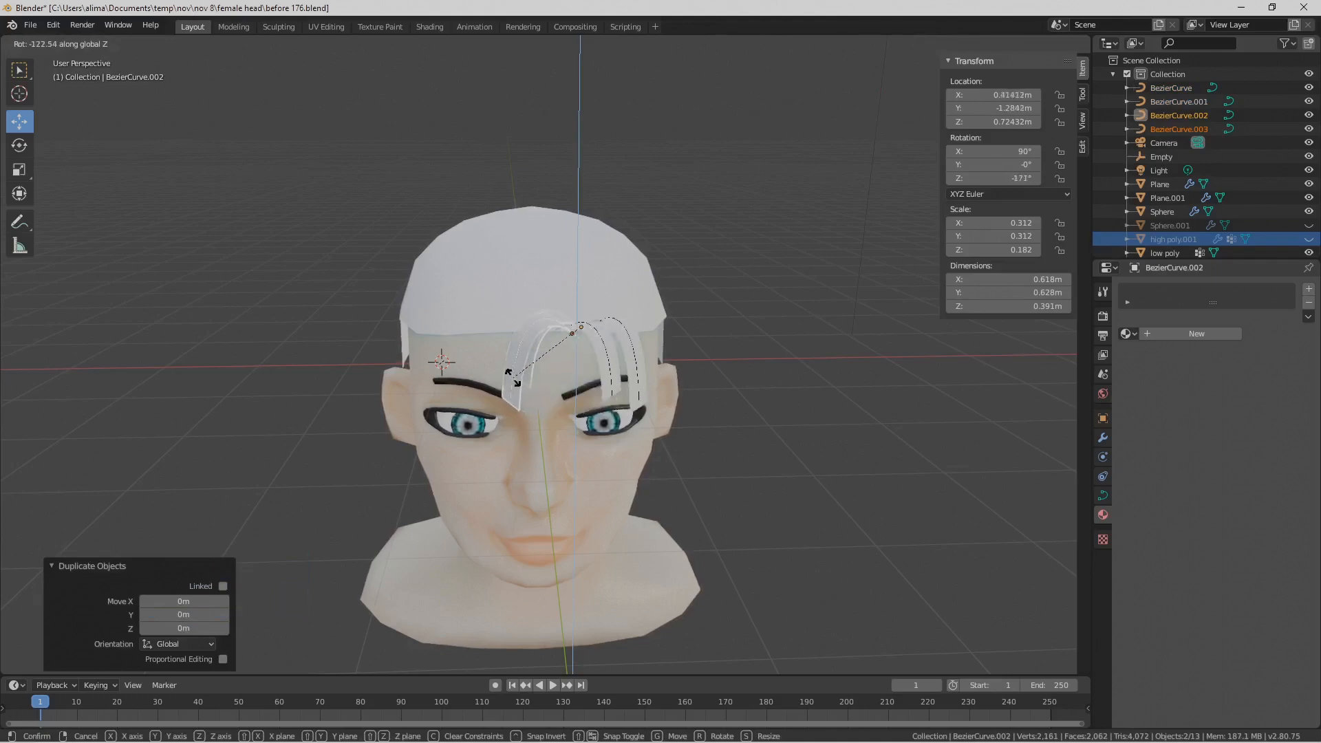
left_click(590, 346)
left_click_drag(629, 331, 605, 331)
Rotate the two copied strands around global Z again, to a Z rotation of about -127°
middle_click_drag(612, 354, 559, 388)
key("r")
key("z")
left_click(746, 305)
Reposition only the shorter copied strand on the hairline to about X -0.067 m, Y -1.380 m
middle_click_drag(745, 305, 521, 365)
left_click(500, 353)
mouse_move(582, 321)
left_mouse_down()
mouse_move(530, 302)
mouse_move(568, 335)
left_mouse_up()
middle_click_drag(619, 331, 545, 366)
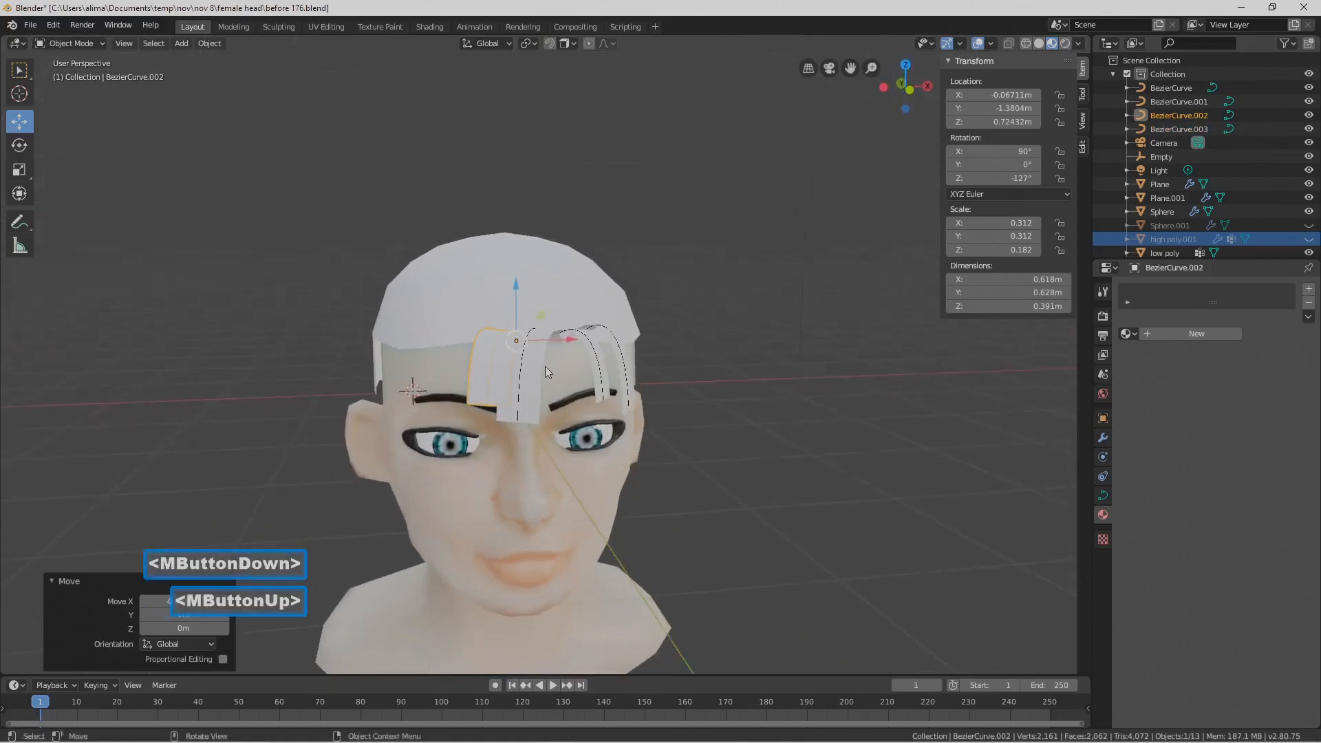
Move both copied strands together along the hairline, bringing the longer one to about X -0.139 m, Y -1.422 m
left_click(537, 371, "shift")
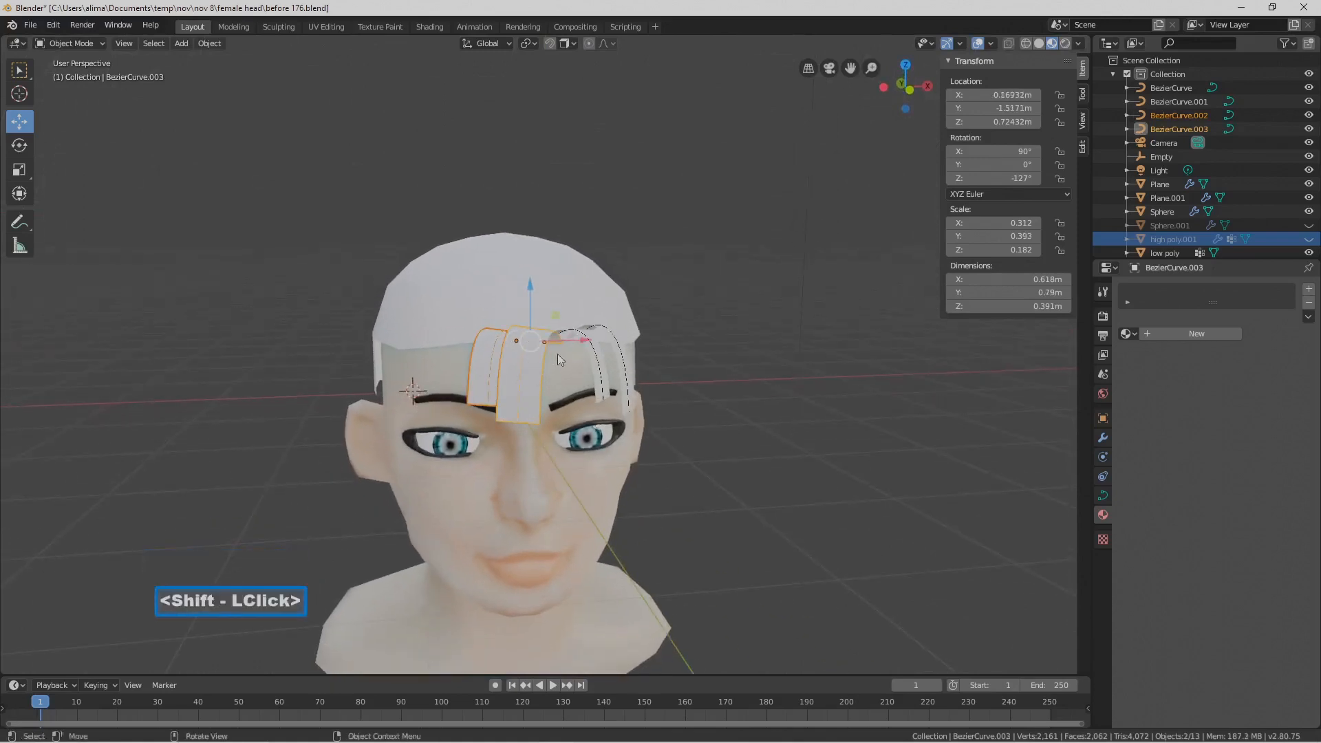
left_click_drag(557, 354, 548, 343)
middle_click_drag(549, 344, 494, 449)
left_click_drag(551, 329, 548, 332)
middle_click_drag(548, 332, 651, 356)
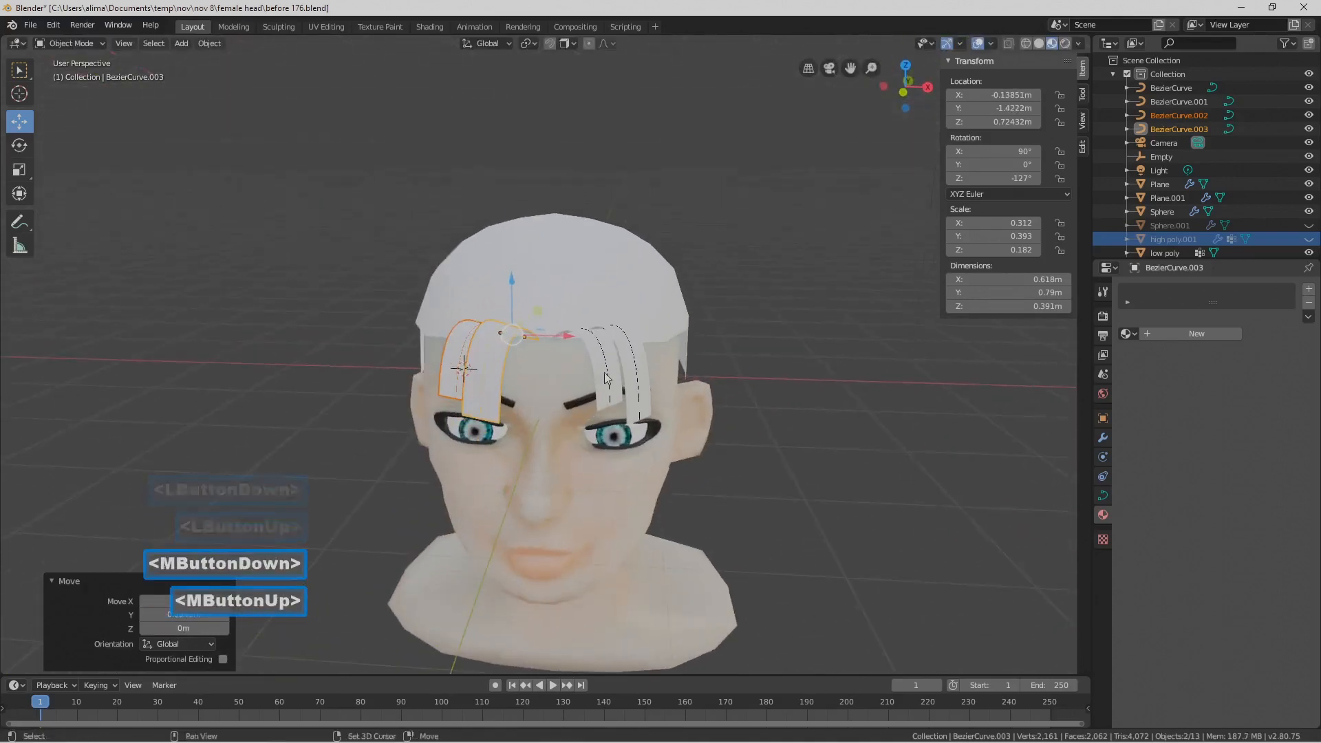
Scale all four hair strands up together uniformly by about 1.11, then deselect them
left_click(608, 378, "shift")
left_click(642, 375, "shift")
key("s")
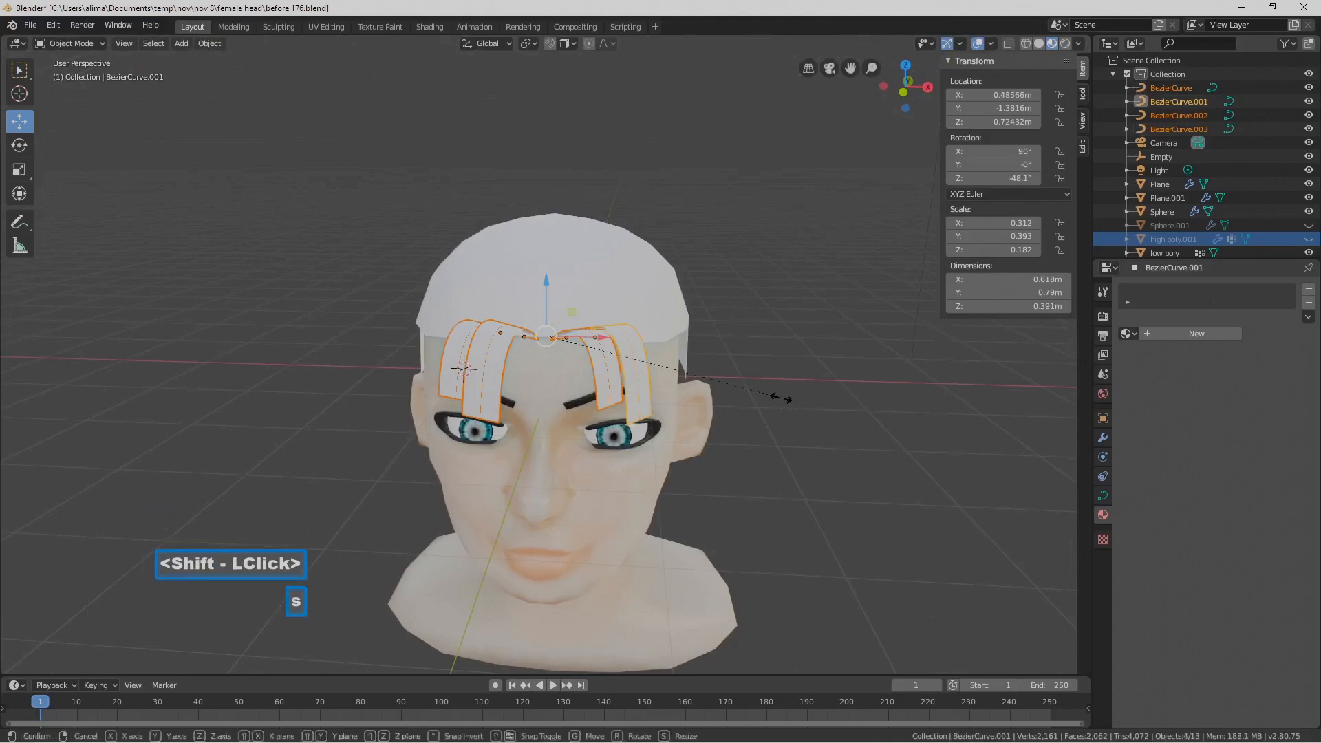
left_click(785, 420)
mouse_move(786, 420)
middle_mouse_down()
mouse_move(815, 395)
mouse_move(691, 454)
mouse_move(737, 423)
mouse_move(786, 428)
middle_mouse_up()
left_click(871, 514)
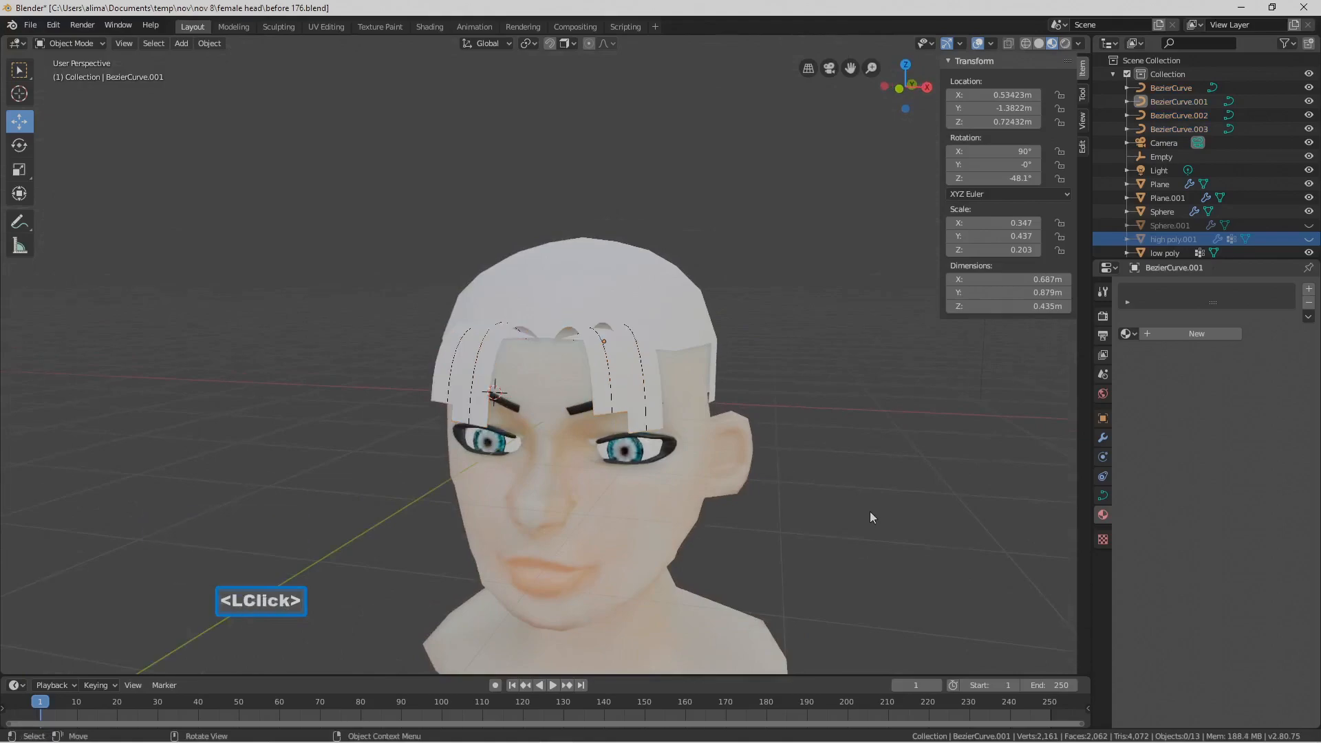
key("Pause")
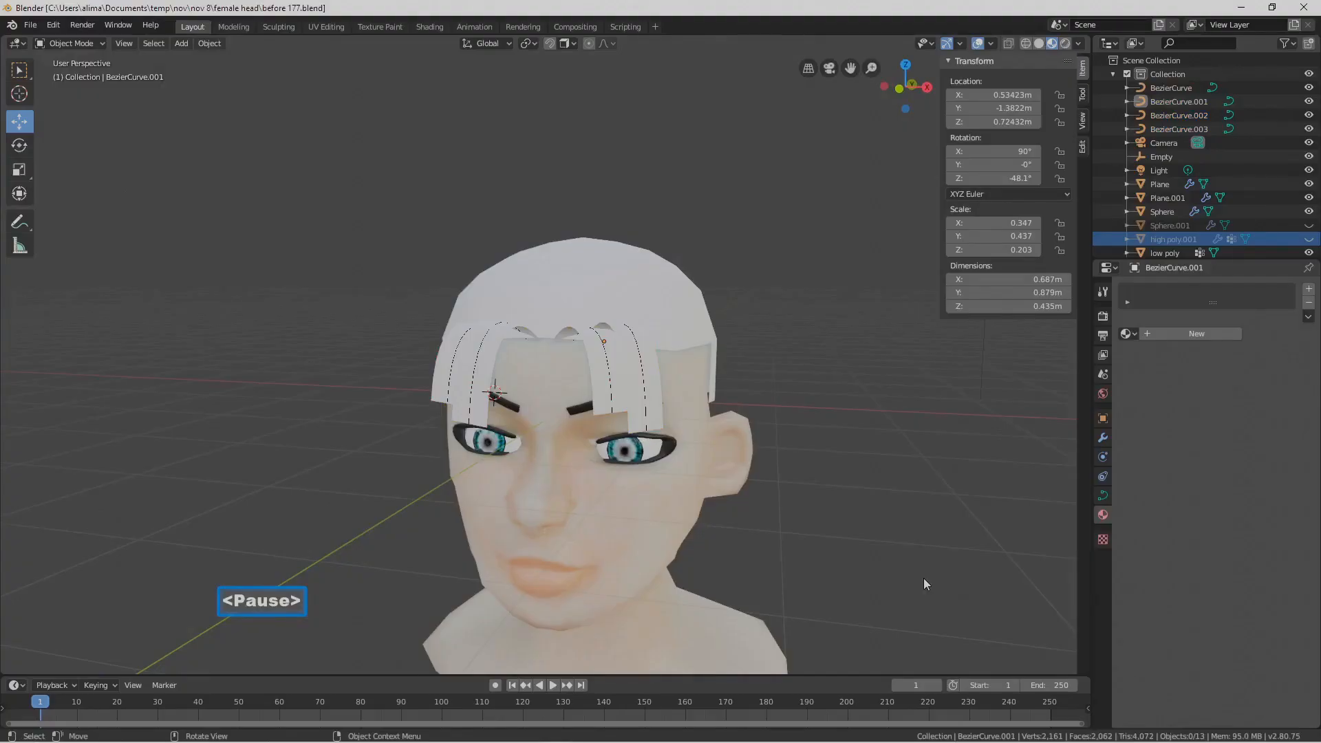
Open the scalp cap mesh in the UV Editing workspace and turn off Local View in the 3D viewport
left_click(694, 303)
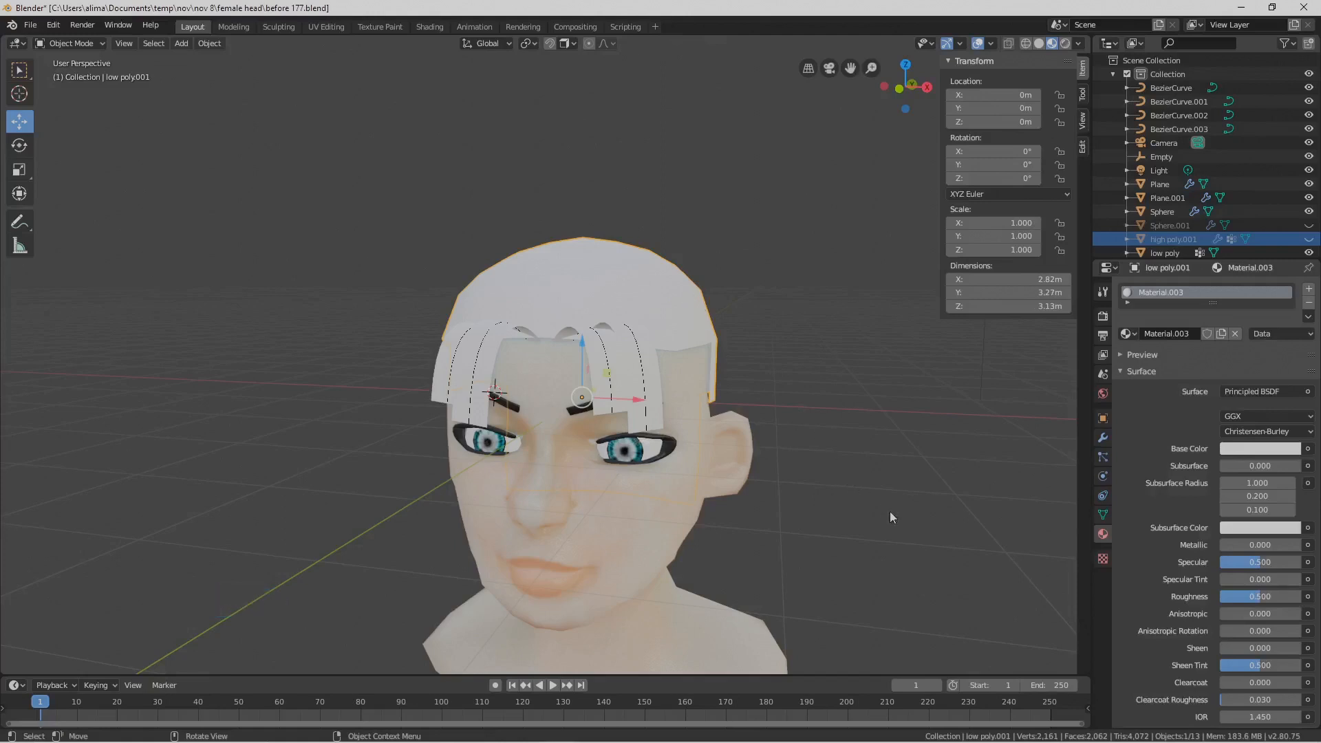
key("Pause")
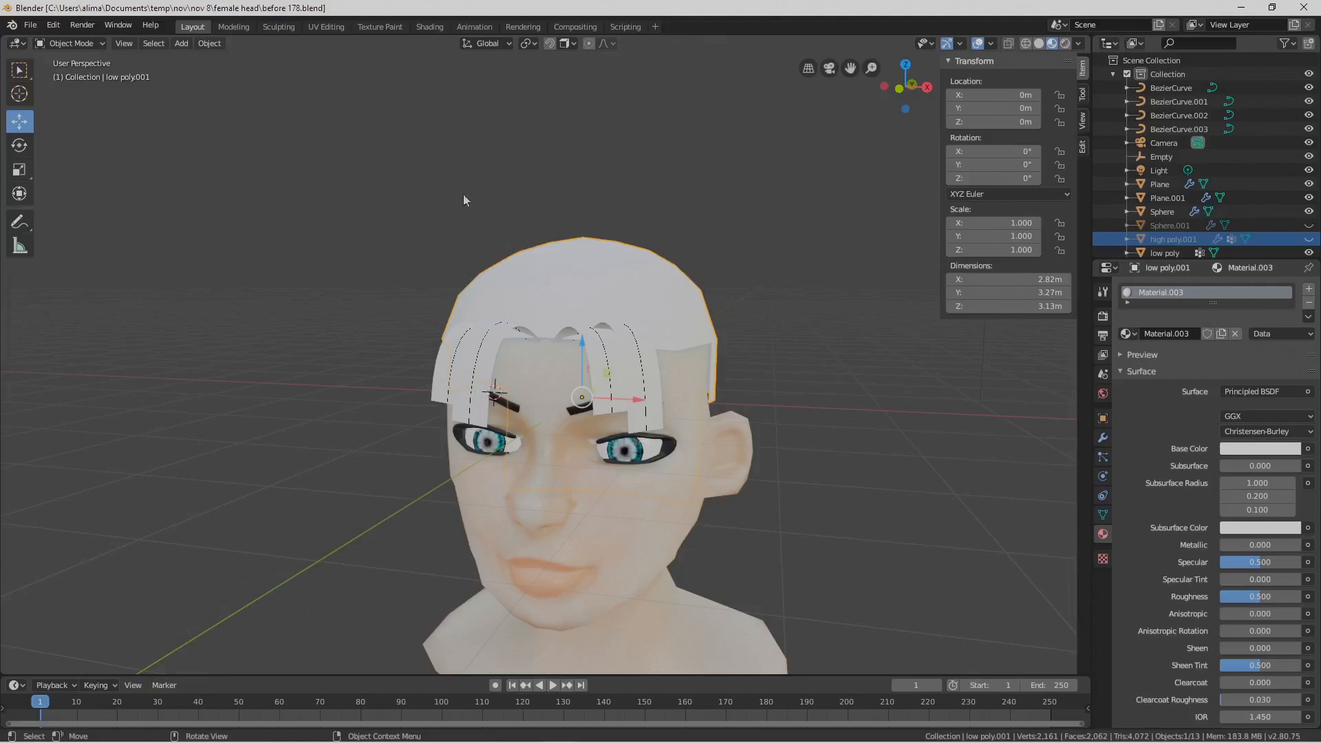
left_click(332, 25)
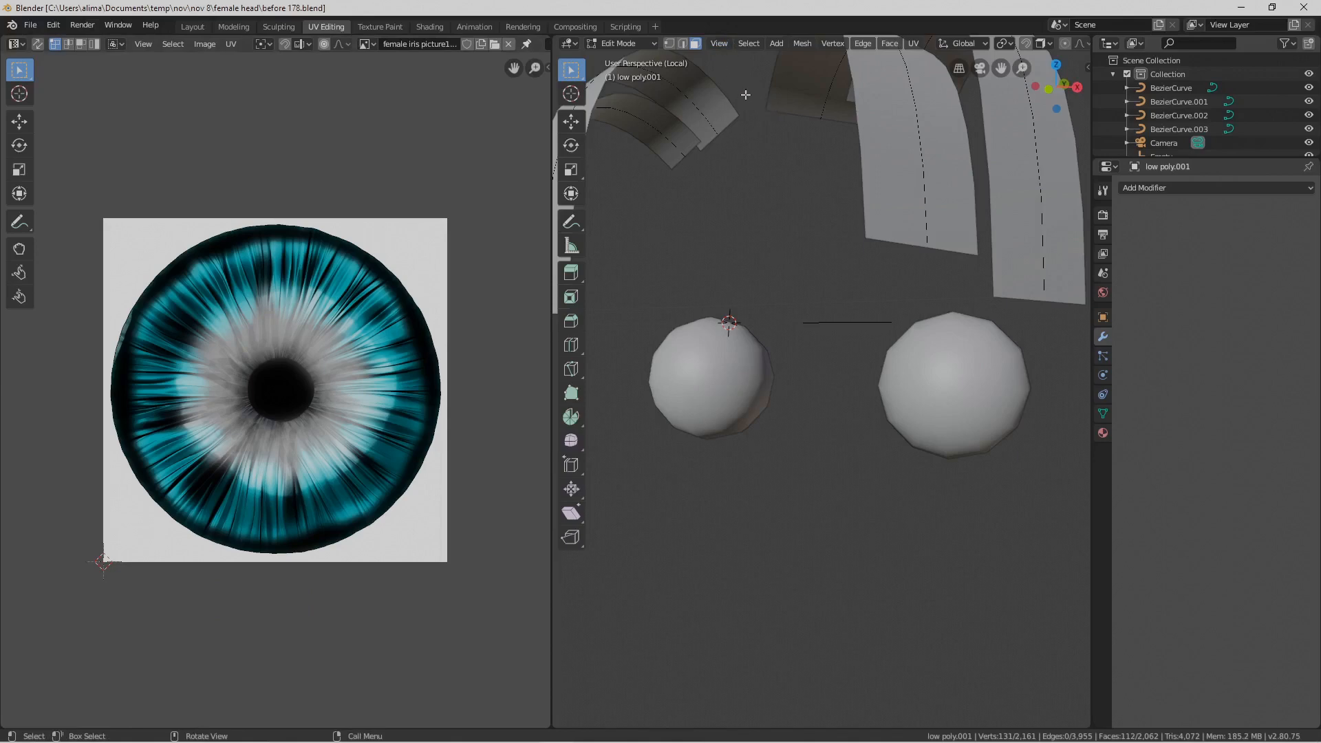
left_click(721, 43)
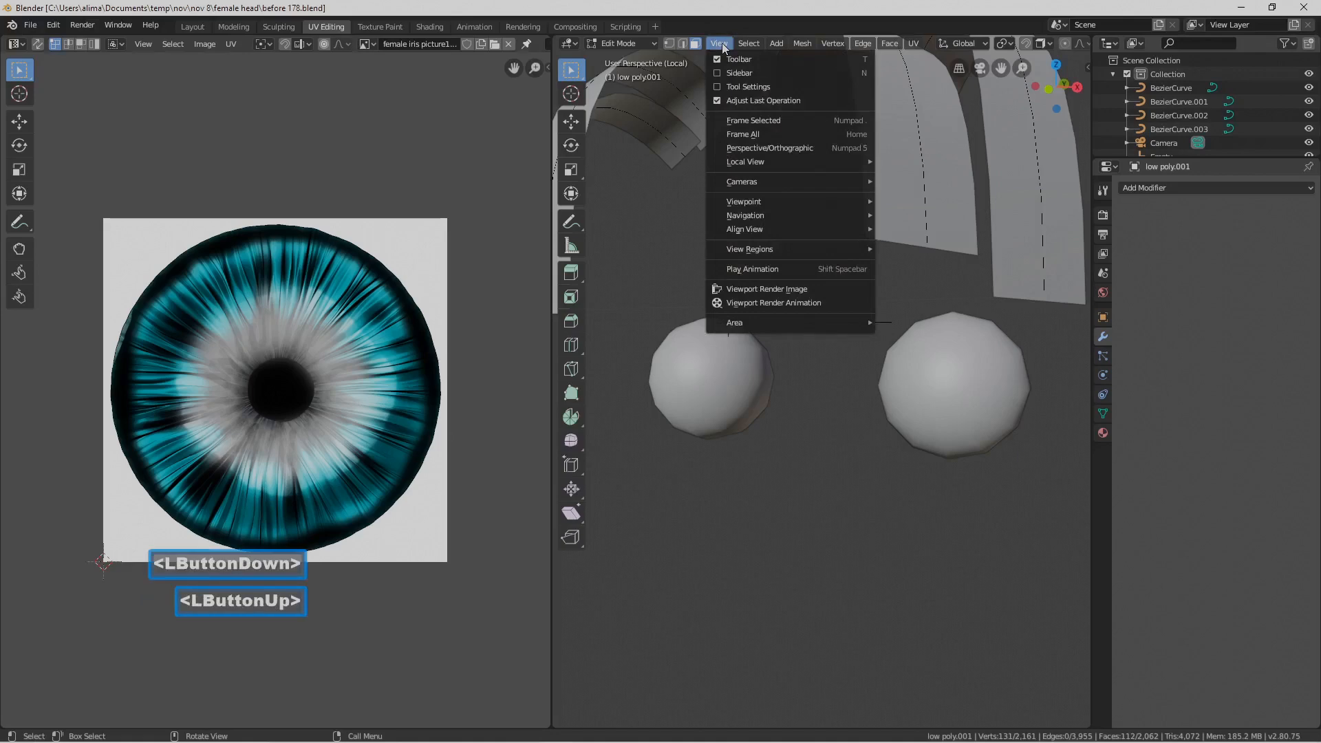
mouse_move(774, 158)
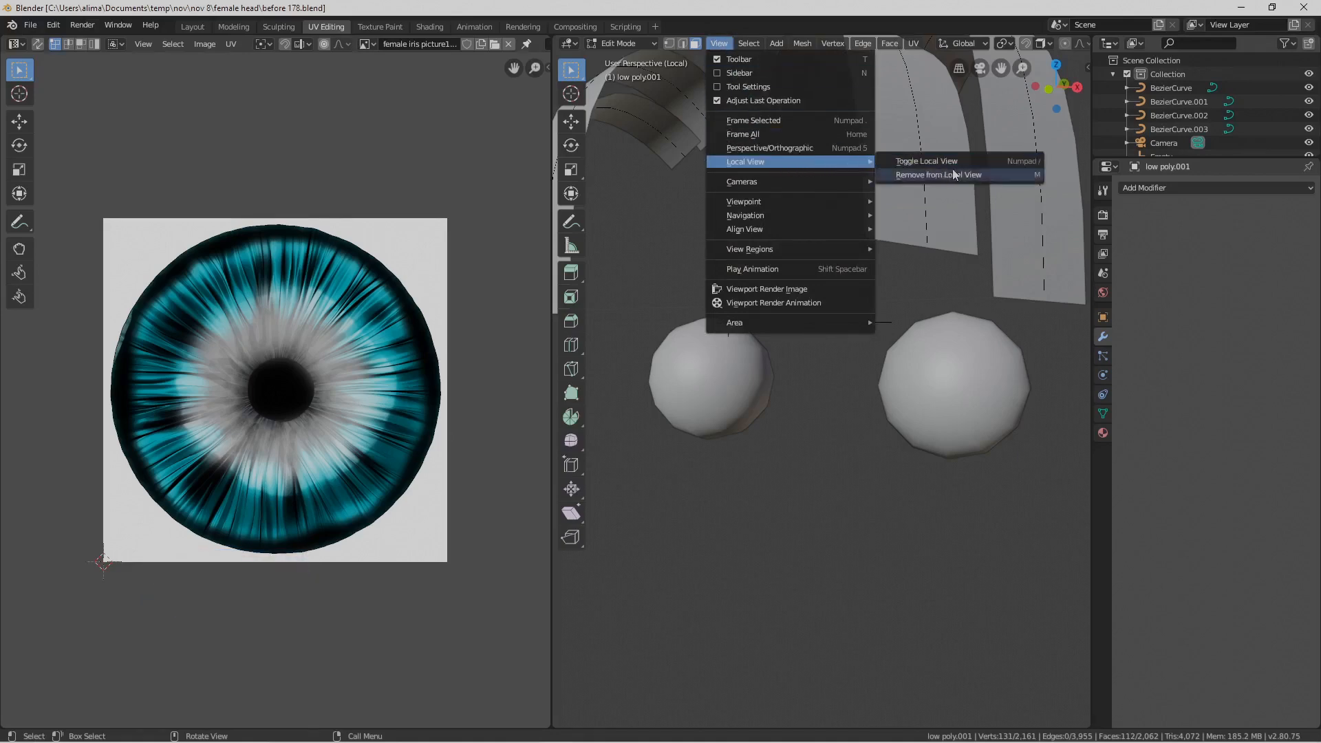
left_click(973, 160)
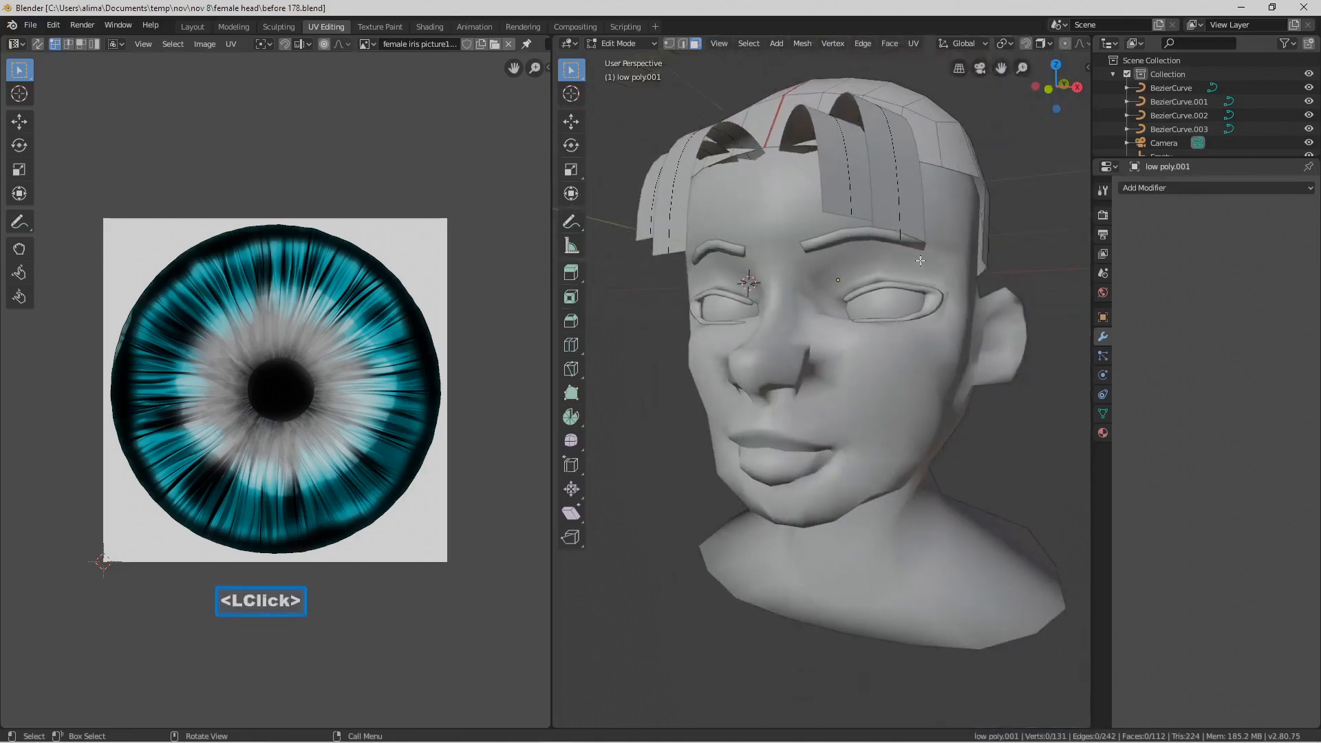
Unlink the iris image from the UV editor and select all of the scalp cap's faces to display their UVs
left_click(509, 44)
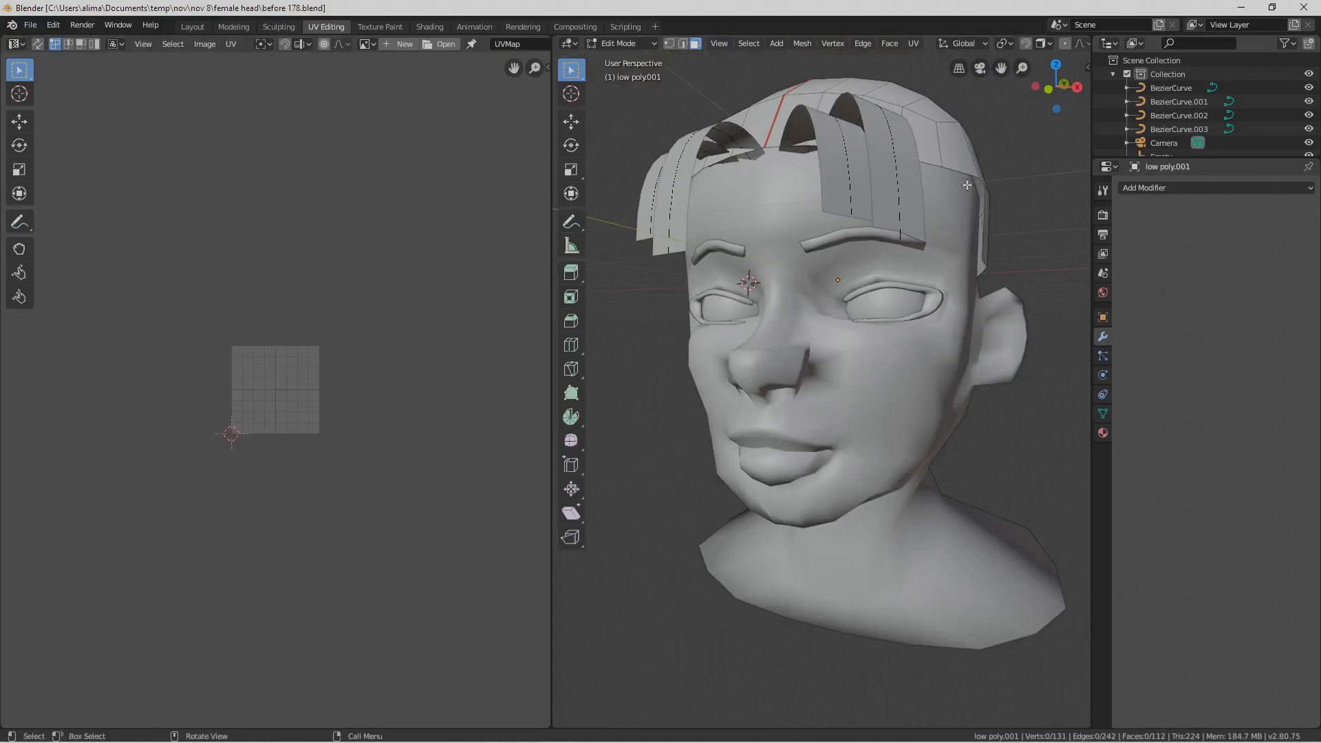
scroll(990, 230, "down", 2)
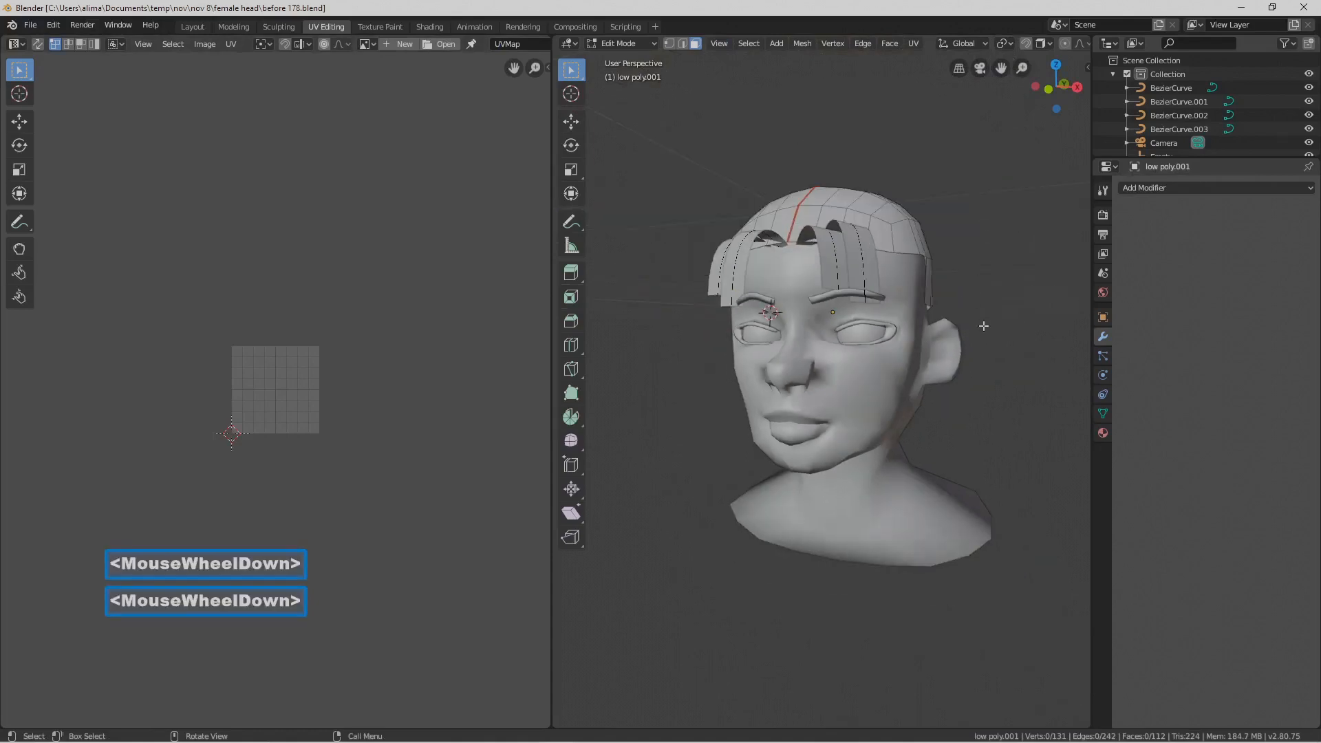
key("a")
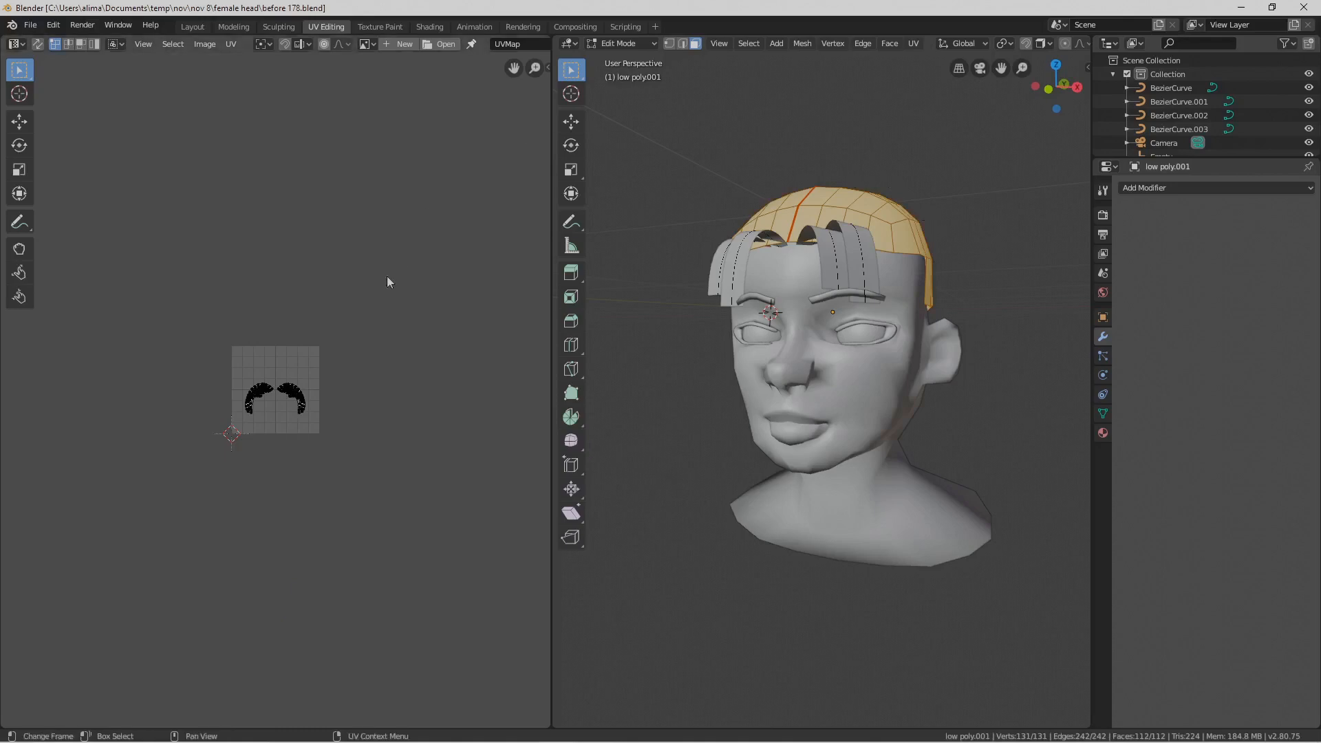
scroll(373, 307, "up", 2)
scroll(373, 307, "up", 4)
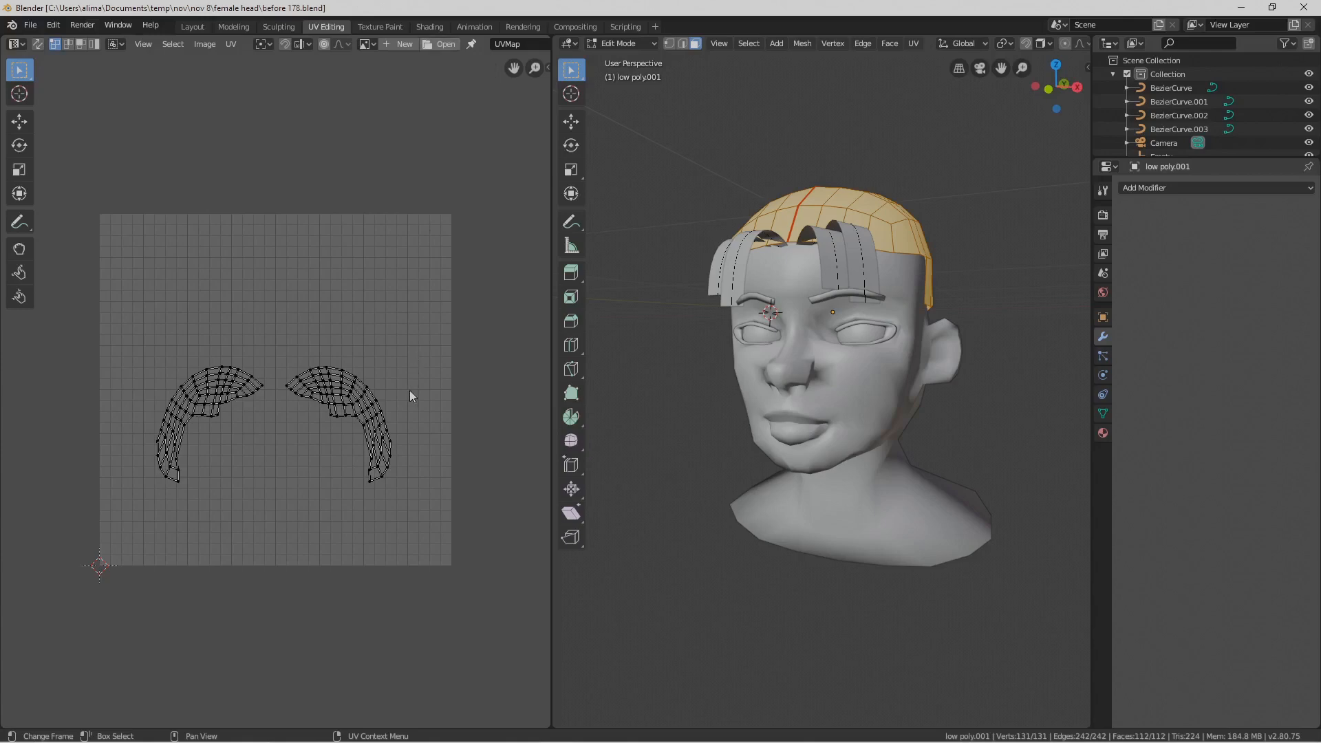
Load hair.png from the pictures folder as the image behind the scalp cap's UVs
left_click(448, 43)
double_click(329, 145)
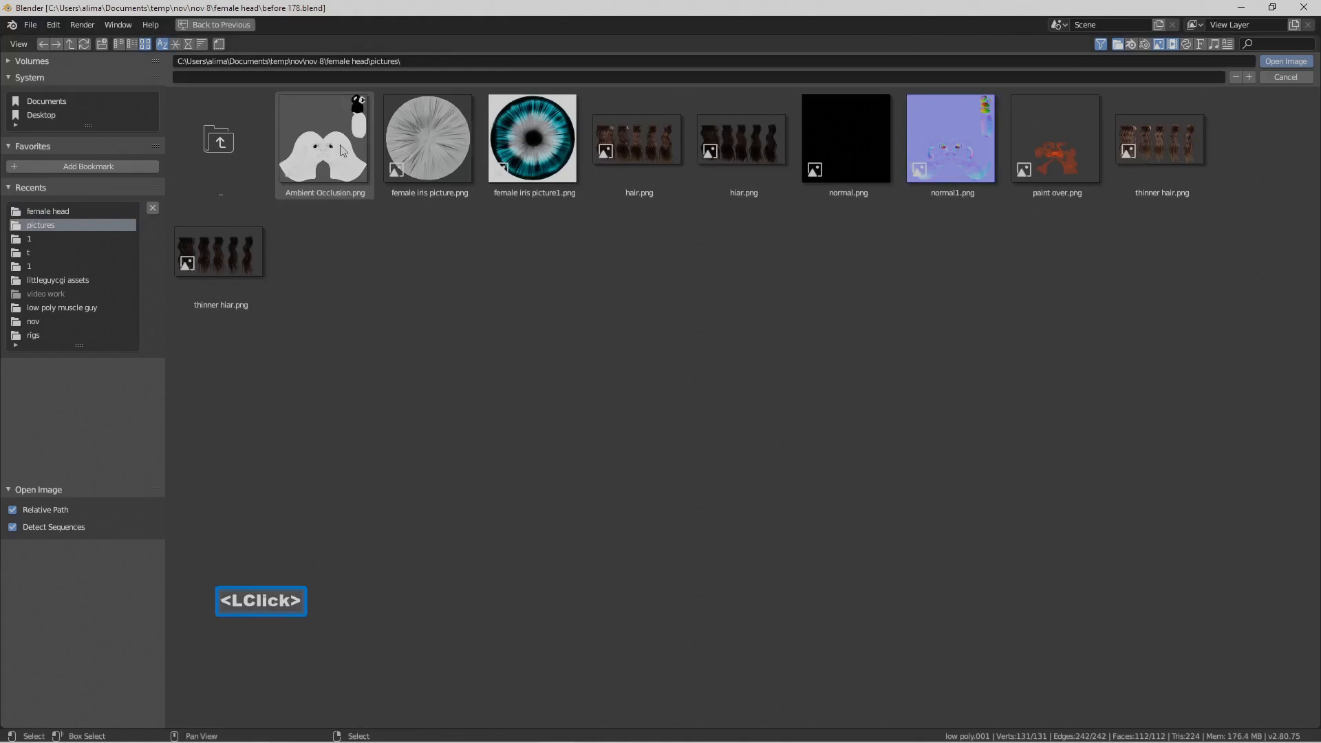
left_click(662, 151)
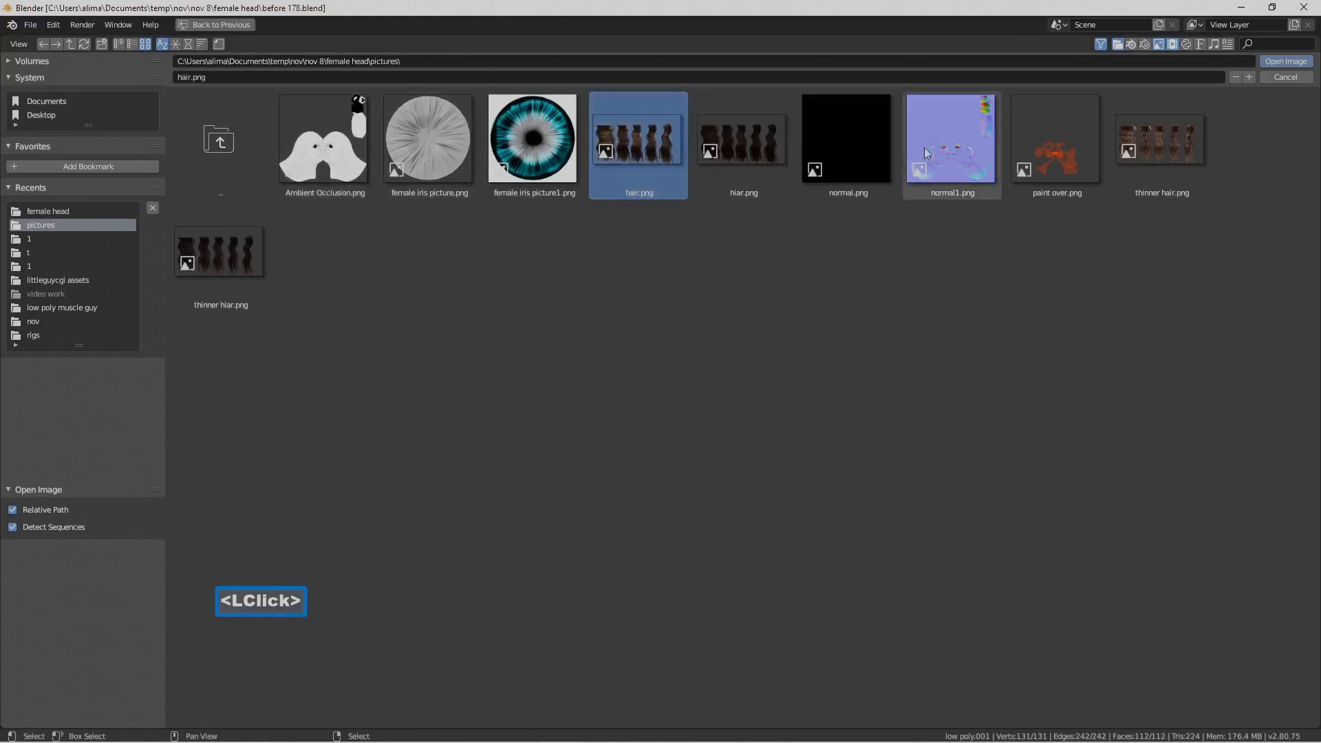
left_click(1299, 62)
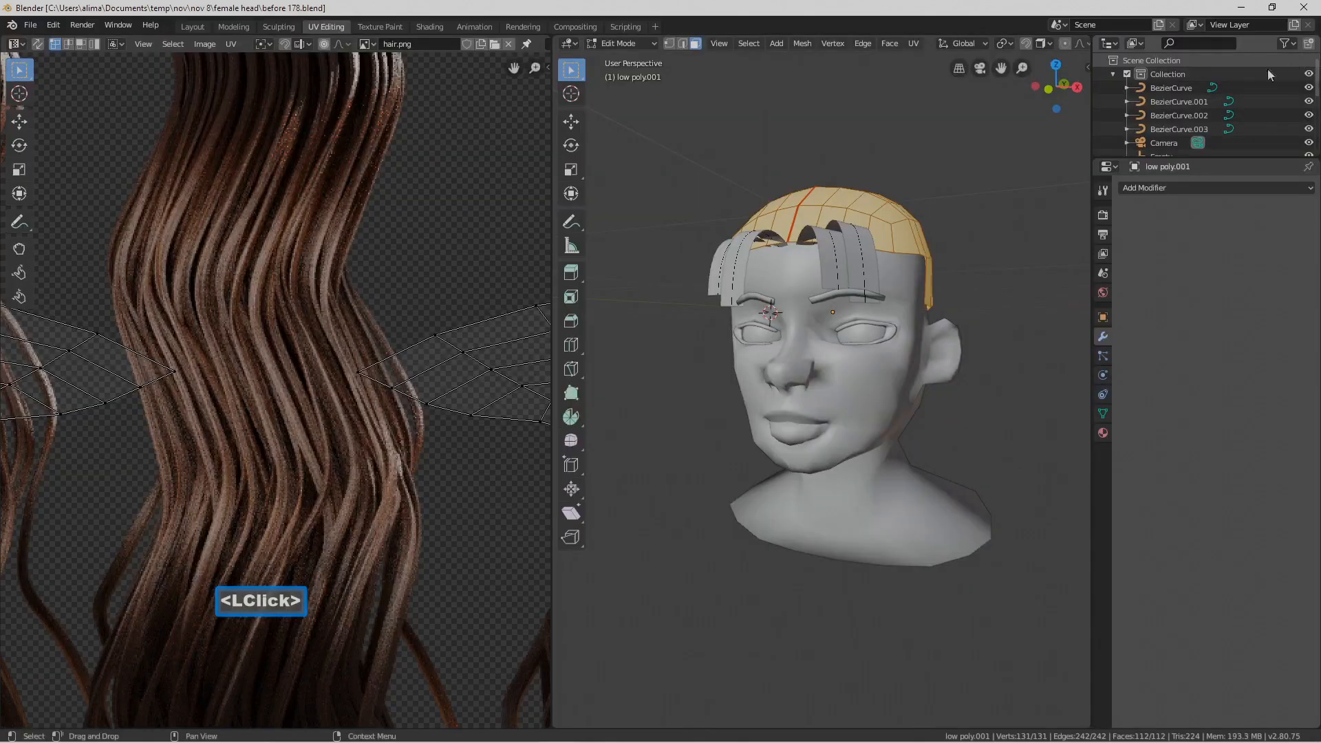
scroll(469, 500, "down", 6)
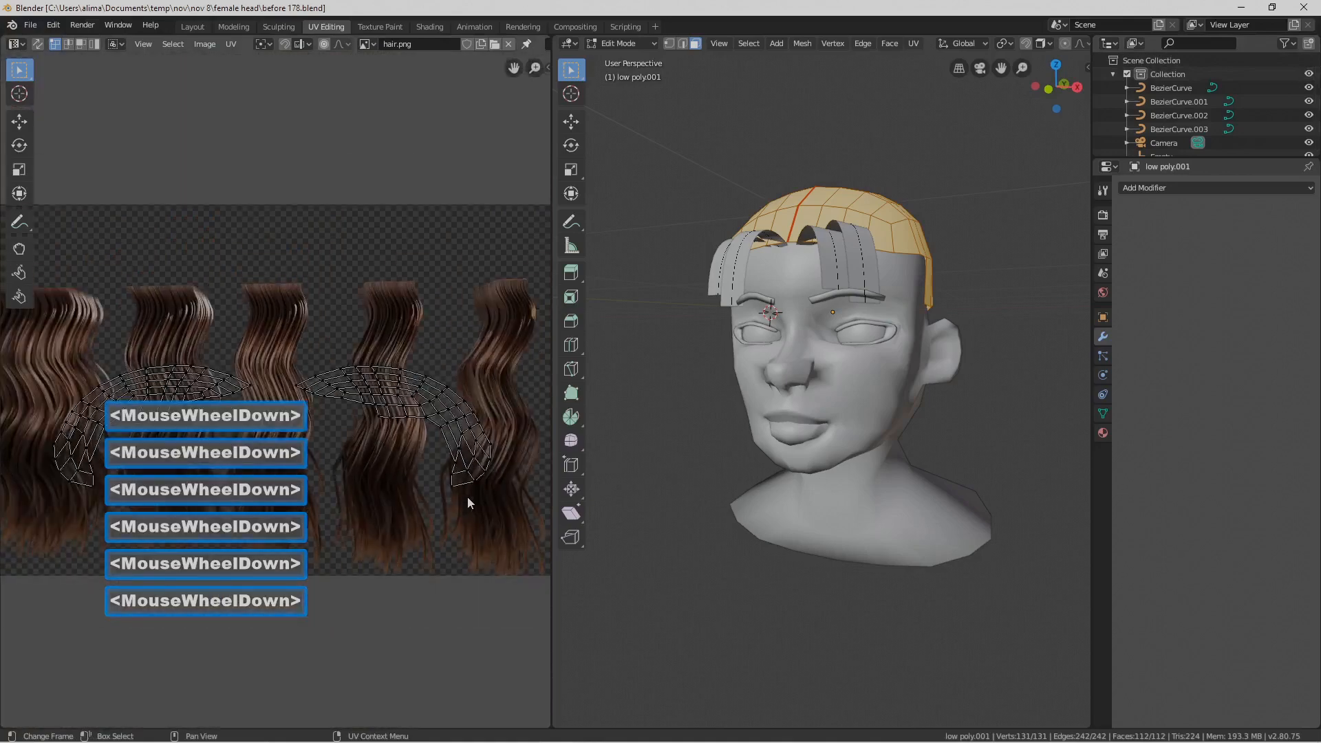
scroll(468, 498, "down", 1)
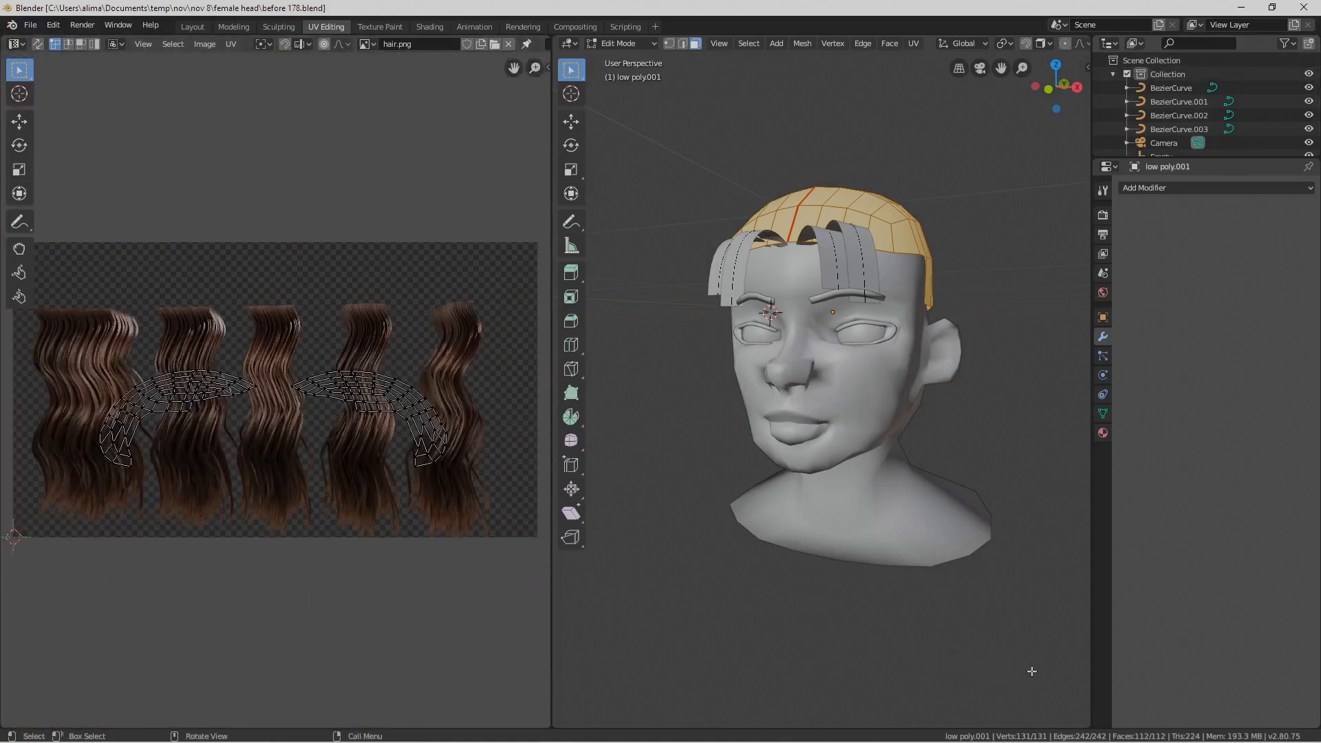
key("Pause")
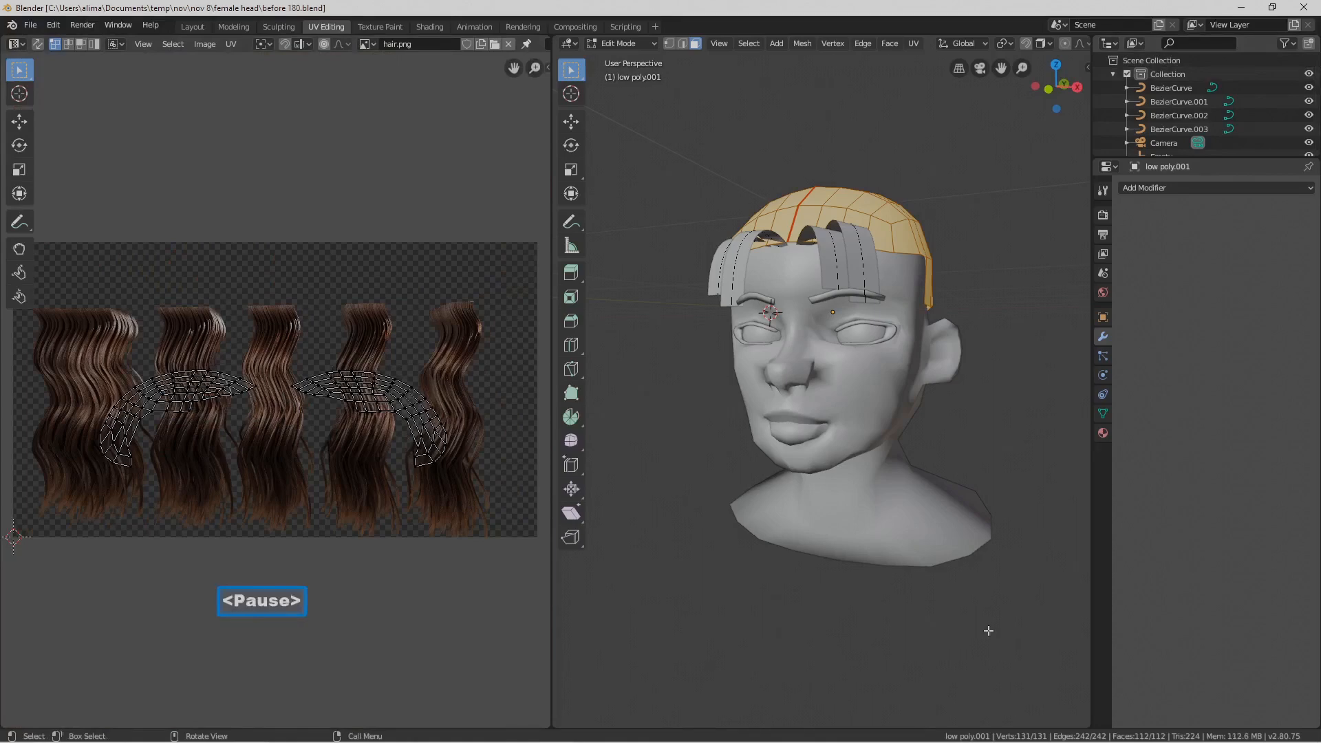
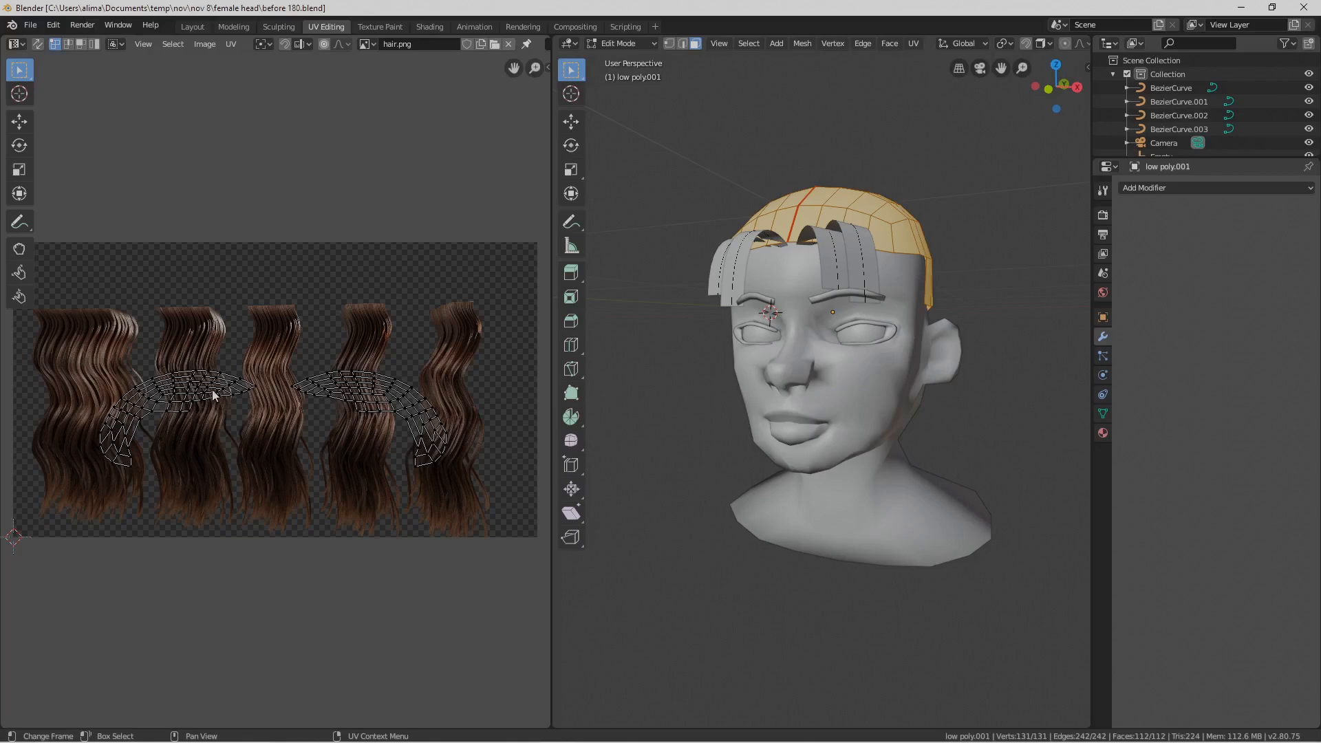
Rotate the left UV island upright, move it onto the first hair strand and scale it to about 0.91, then deselect it
key("l")
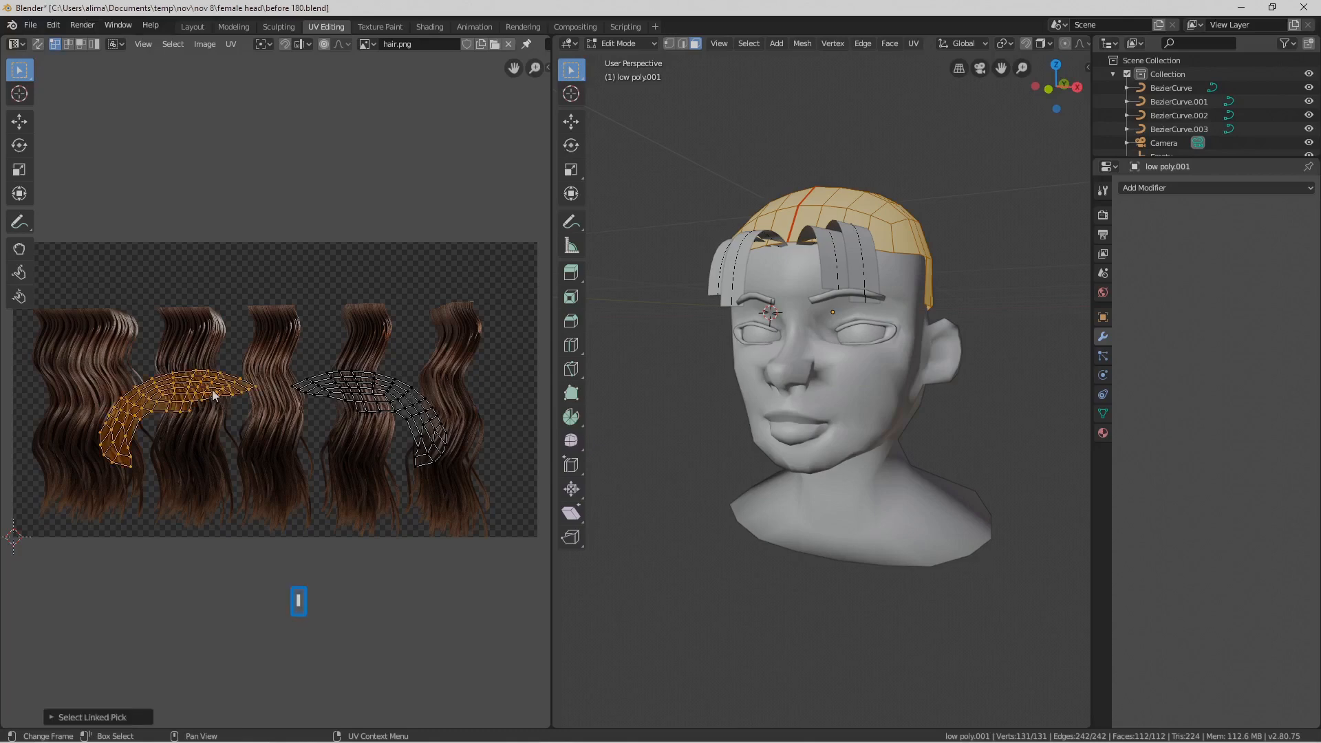
key("r")
left_click(235, 388)
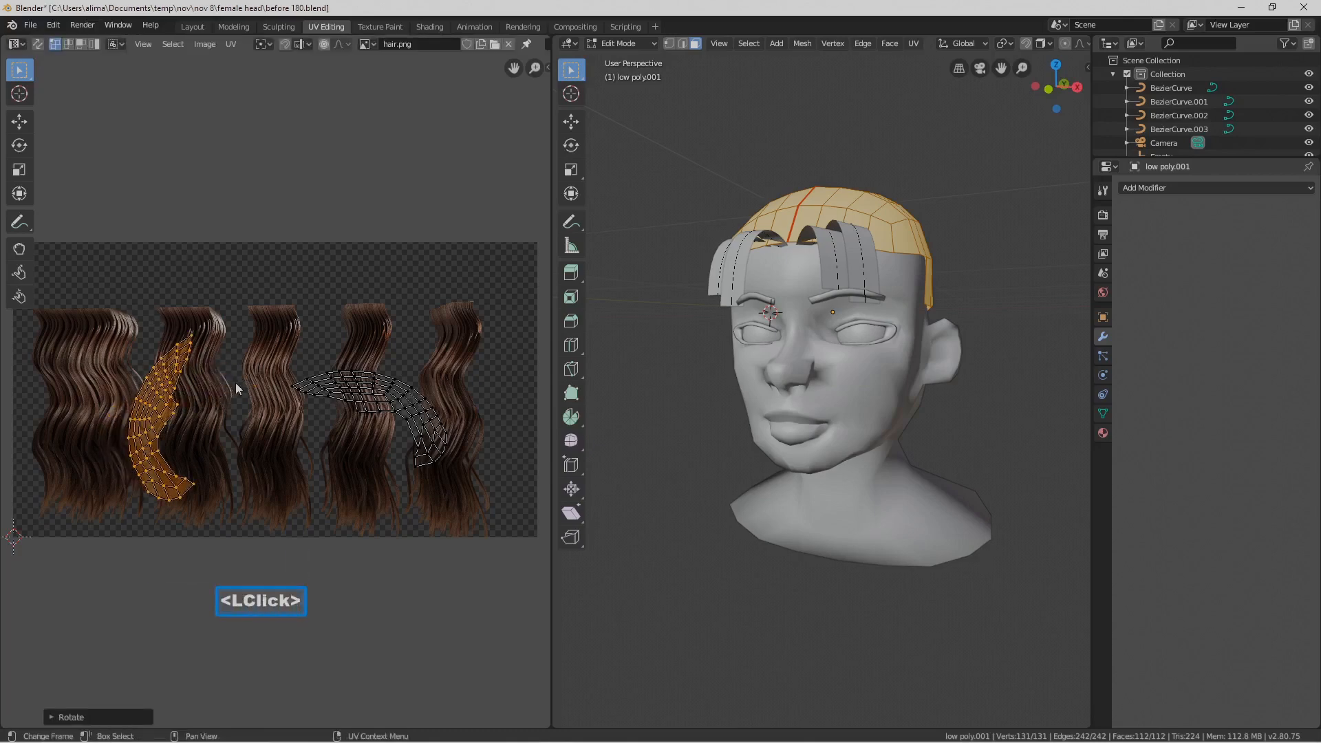
key("g")
left_click(158, 370)
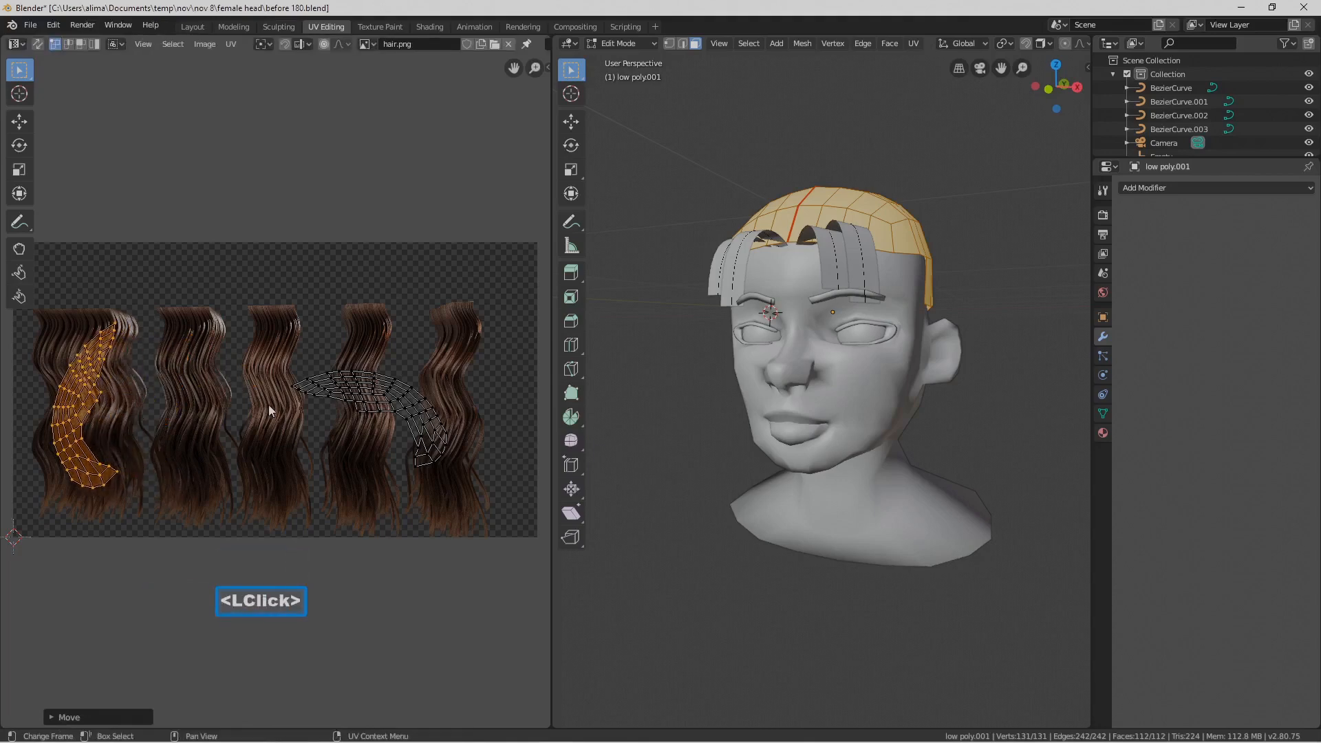
key("s")
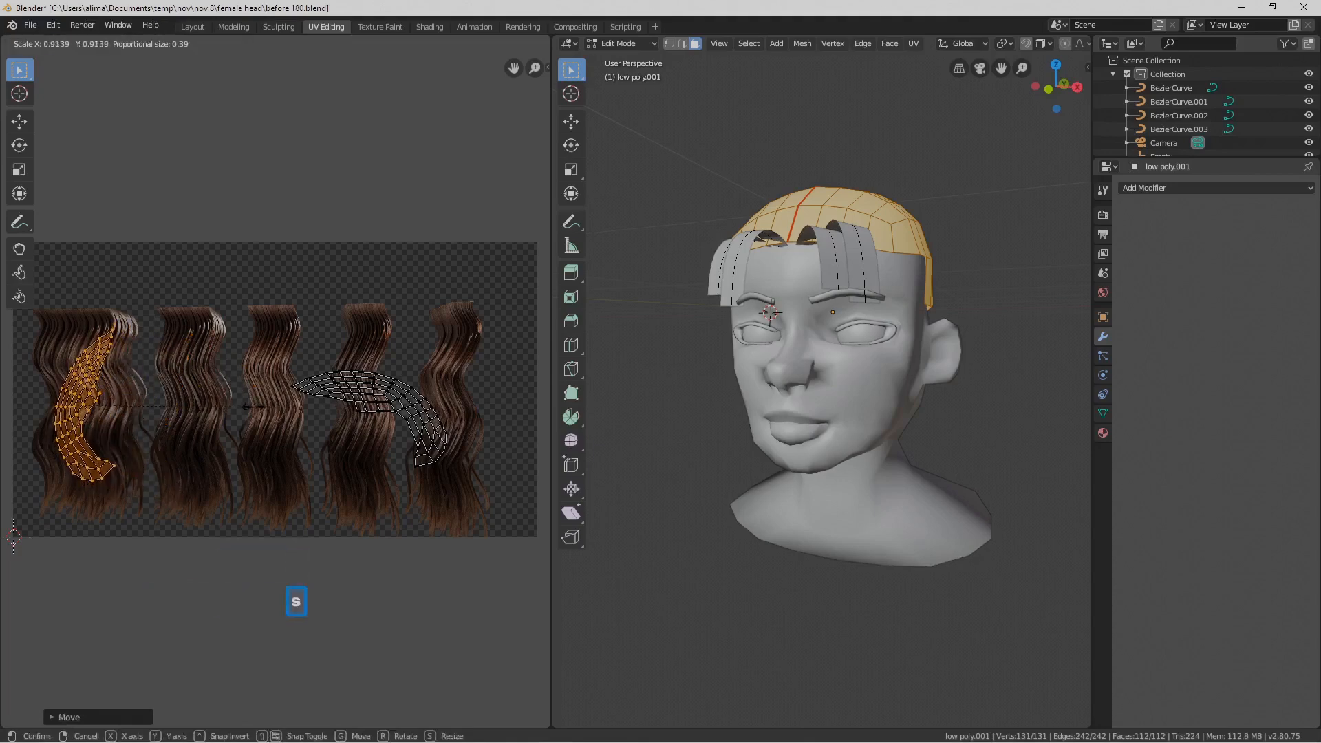
left_click(93, 365)
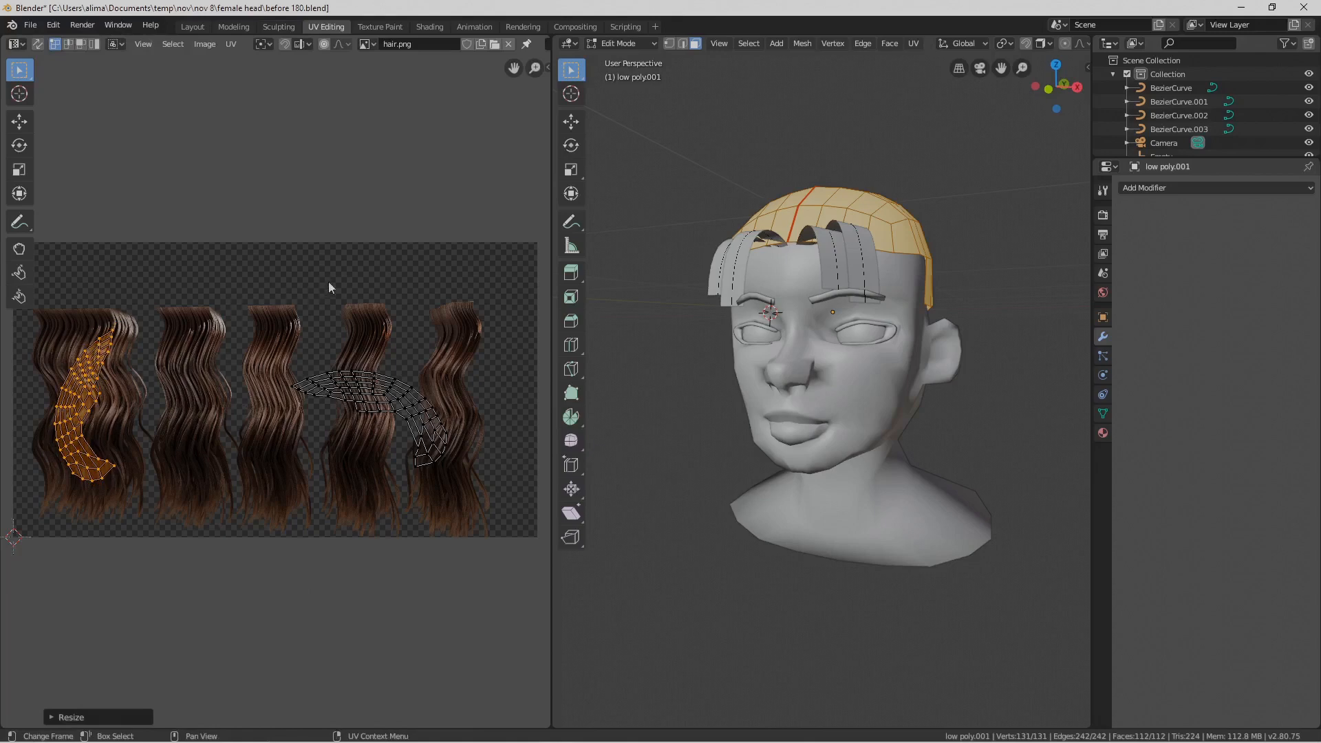
left_click(401, 194)
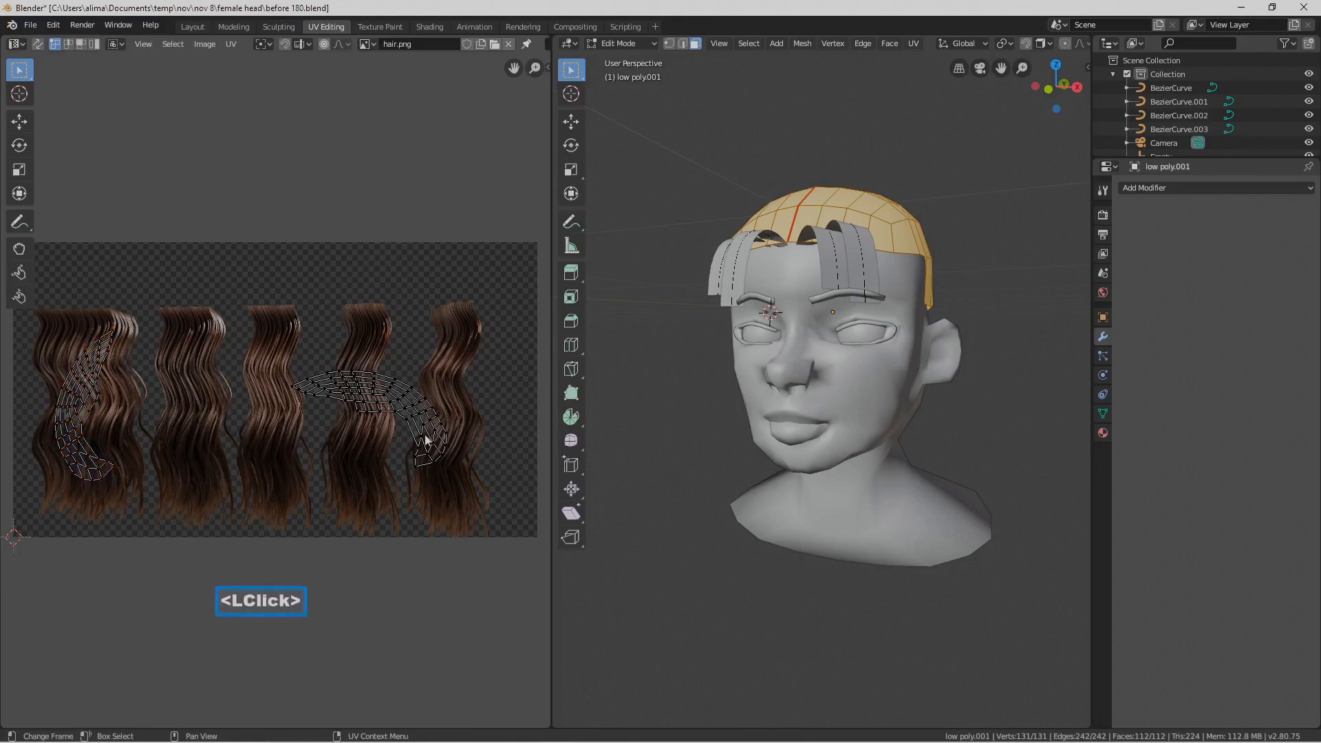
Rotate the right UV island by nearly 60 degrees so it stands upright over the fourth hair strand
key("l")
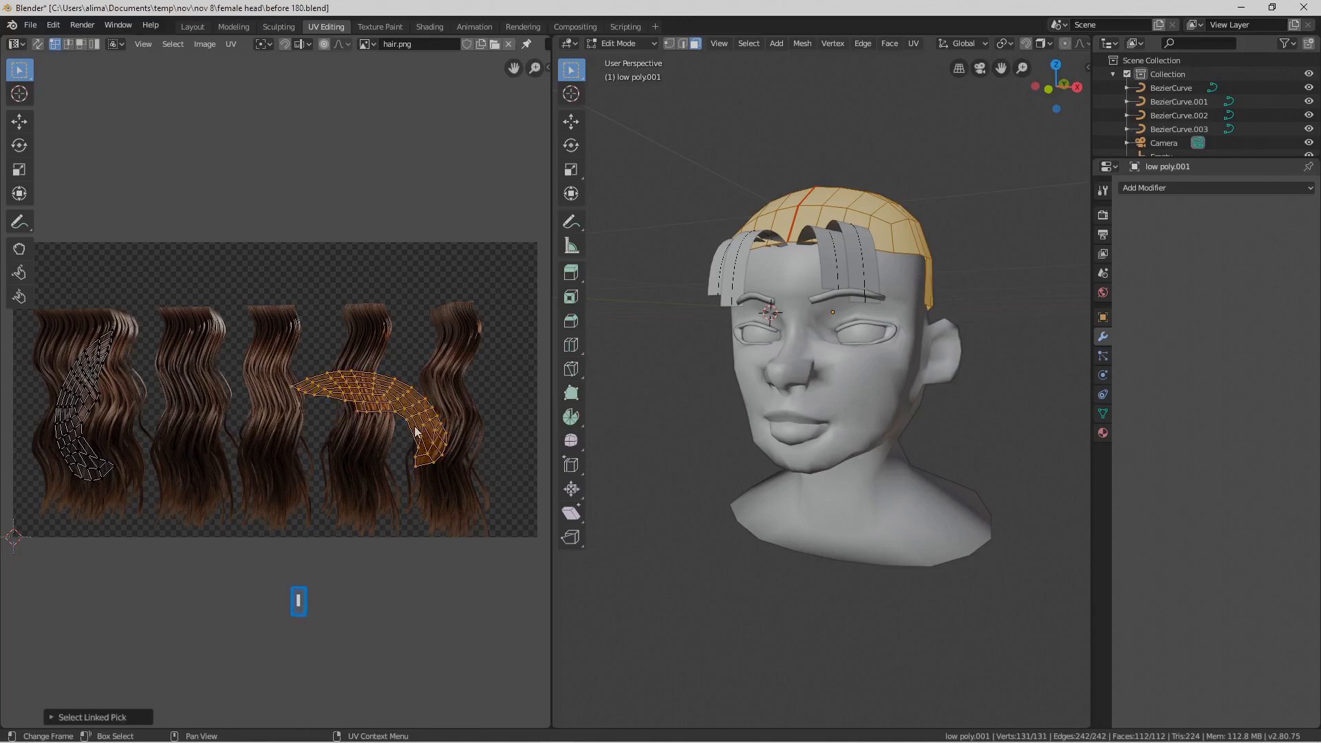
key("r")
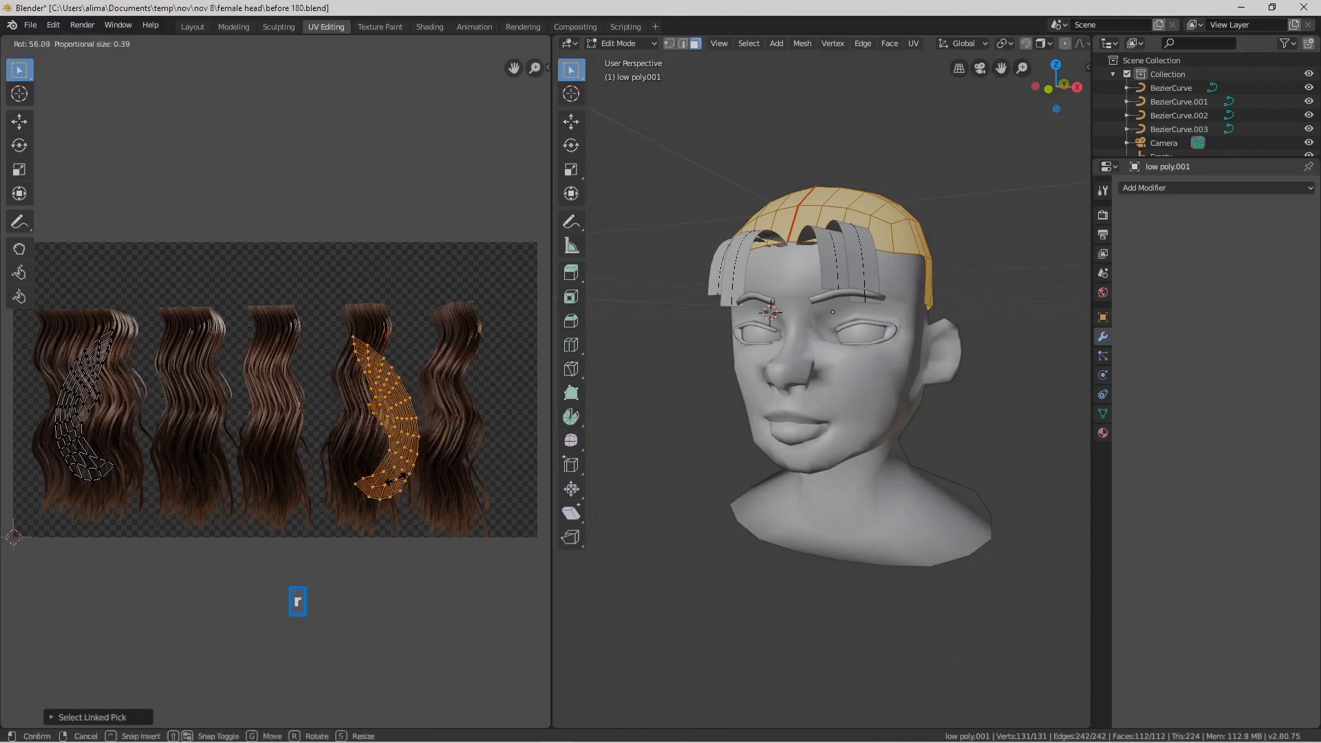
left_click(394, 486)
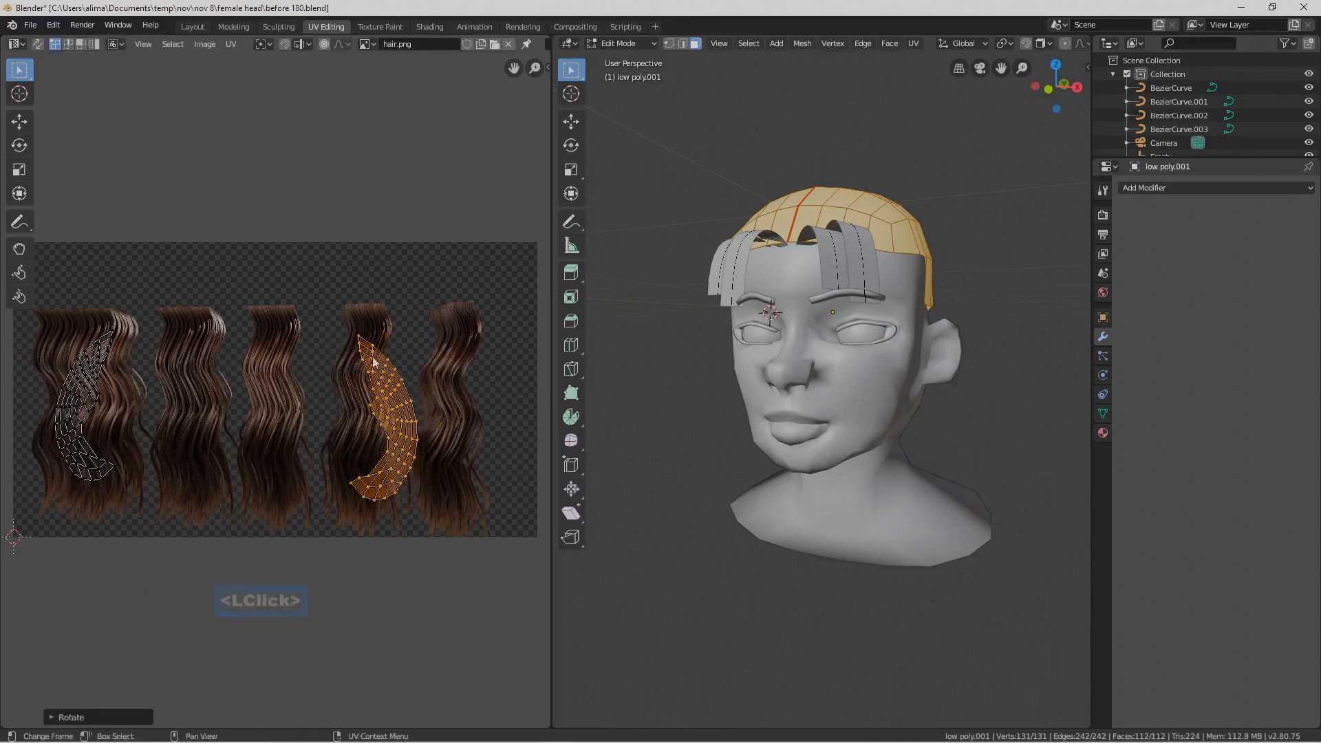
With proportional editing, shift the upper and lower tips of the right UV island to straighten it, then deselect
left_click(359, 337)
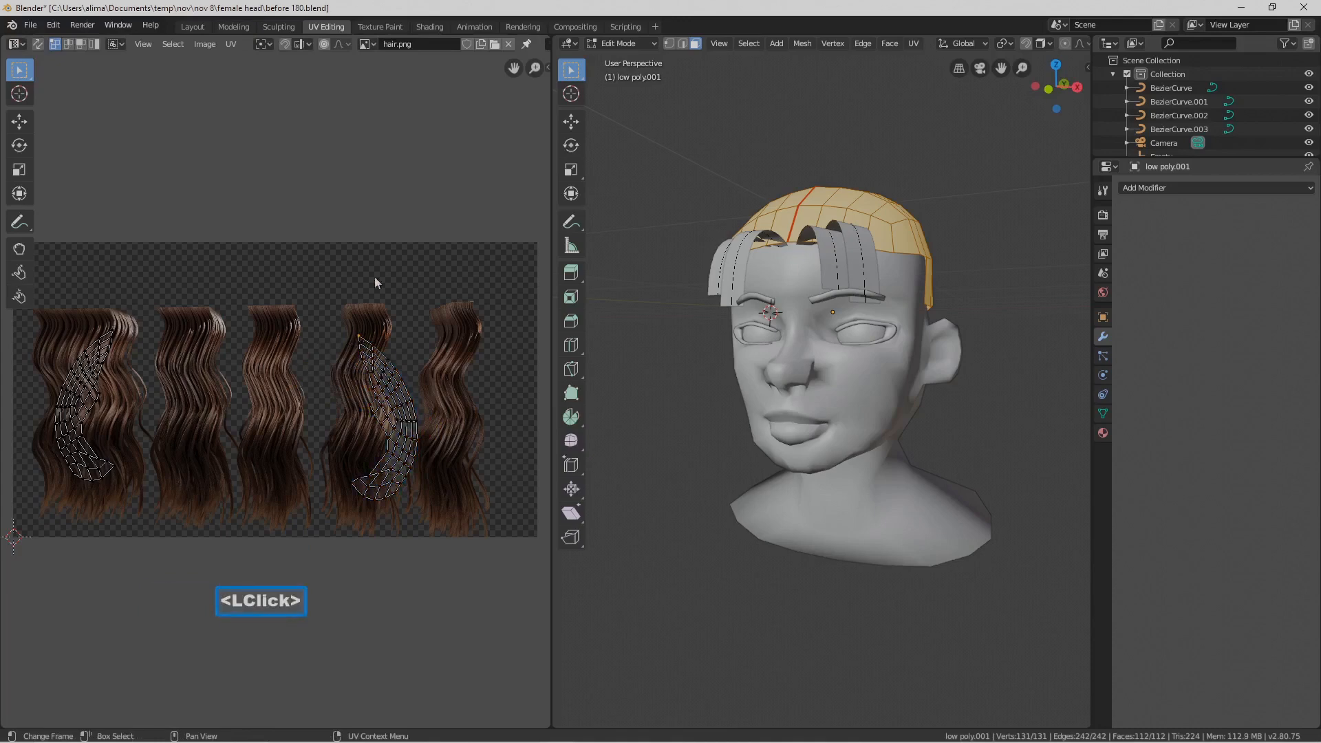
key("o")
key("g")
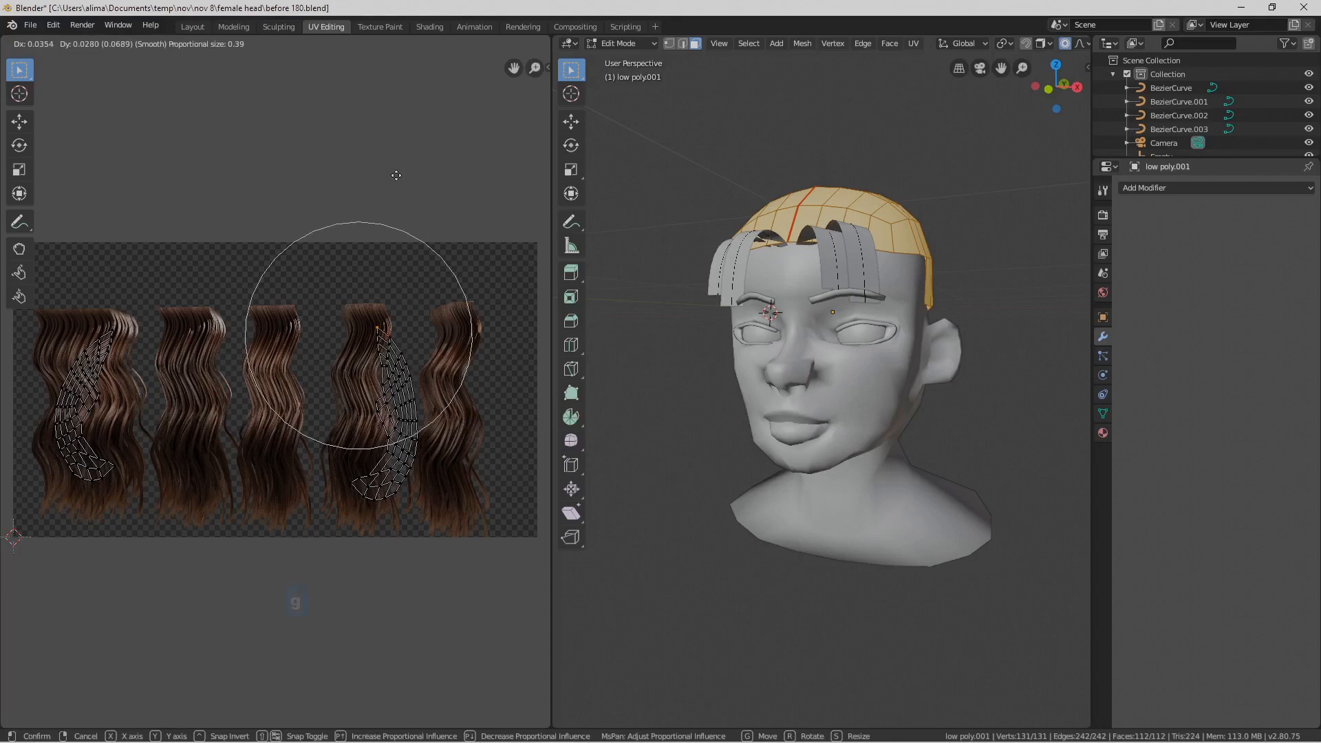
left_click(398, 174)
left_click(356, 484)
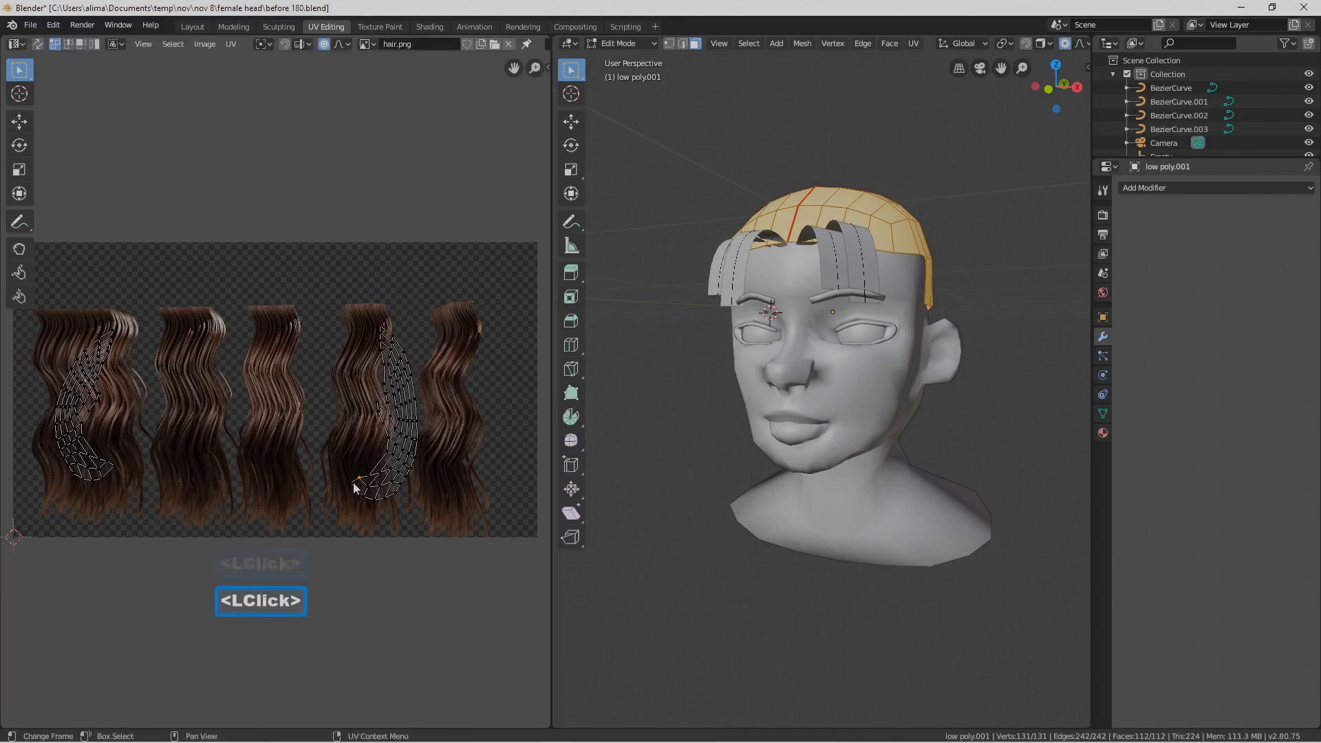
key("g")
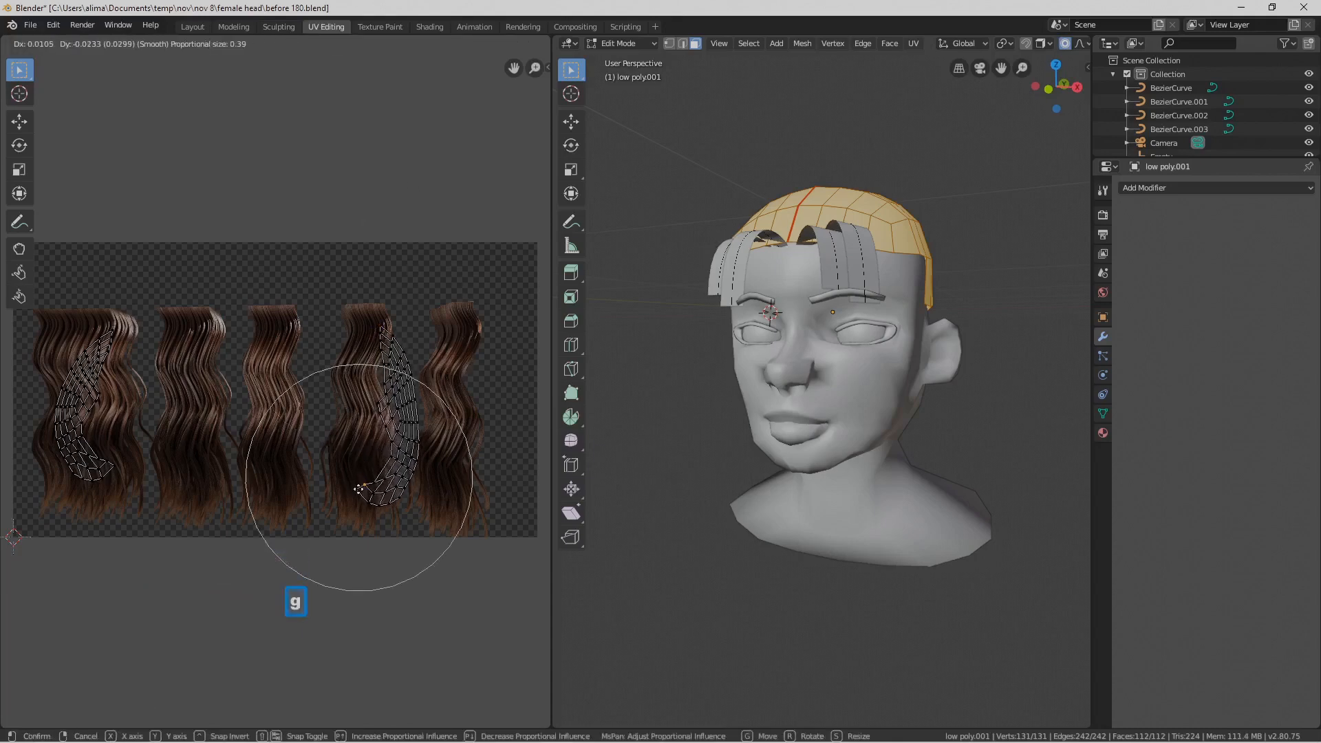
left_click(360, 488)
left_click(465, 568)
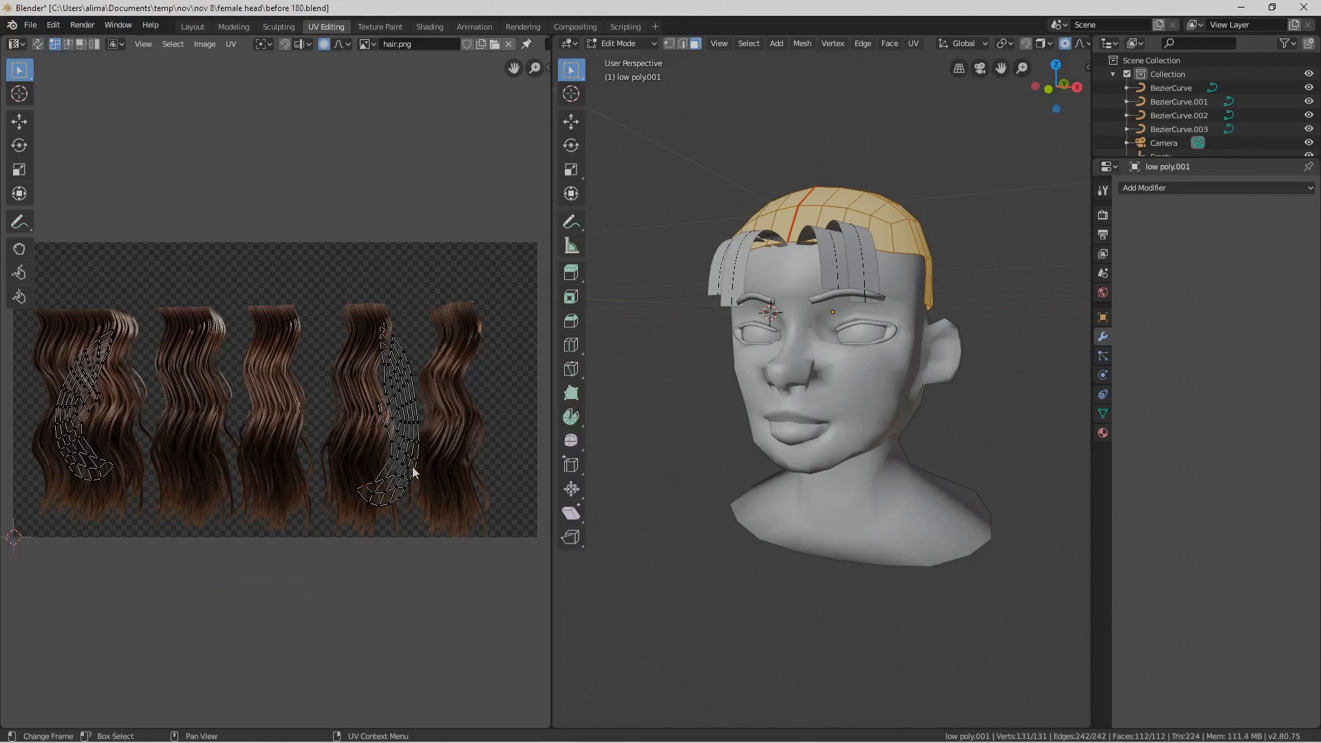
Turn off proportional editing and move the whole straightened UV island onto the second hair strand, then deselect it
key("o")
key("l")
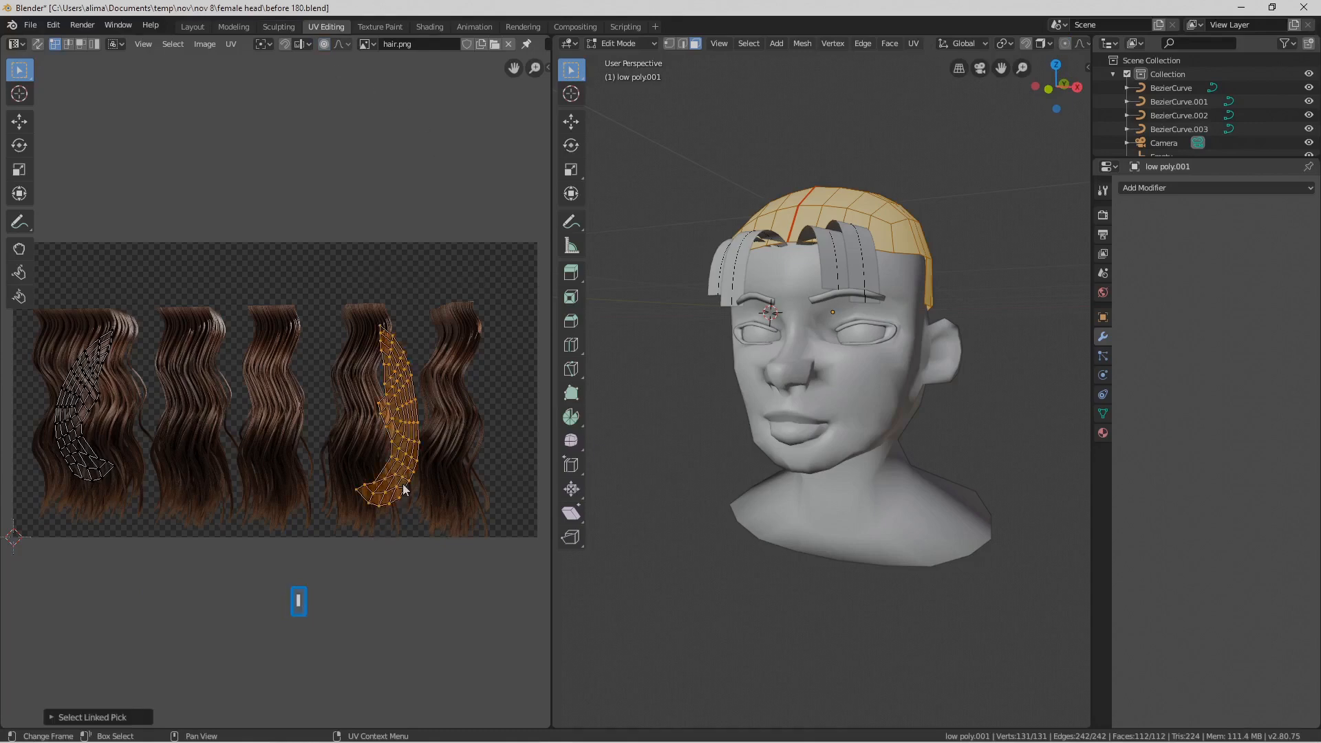
key("g")
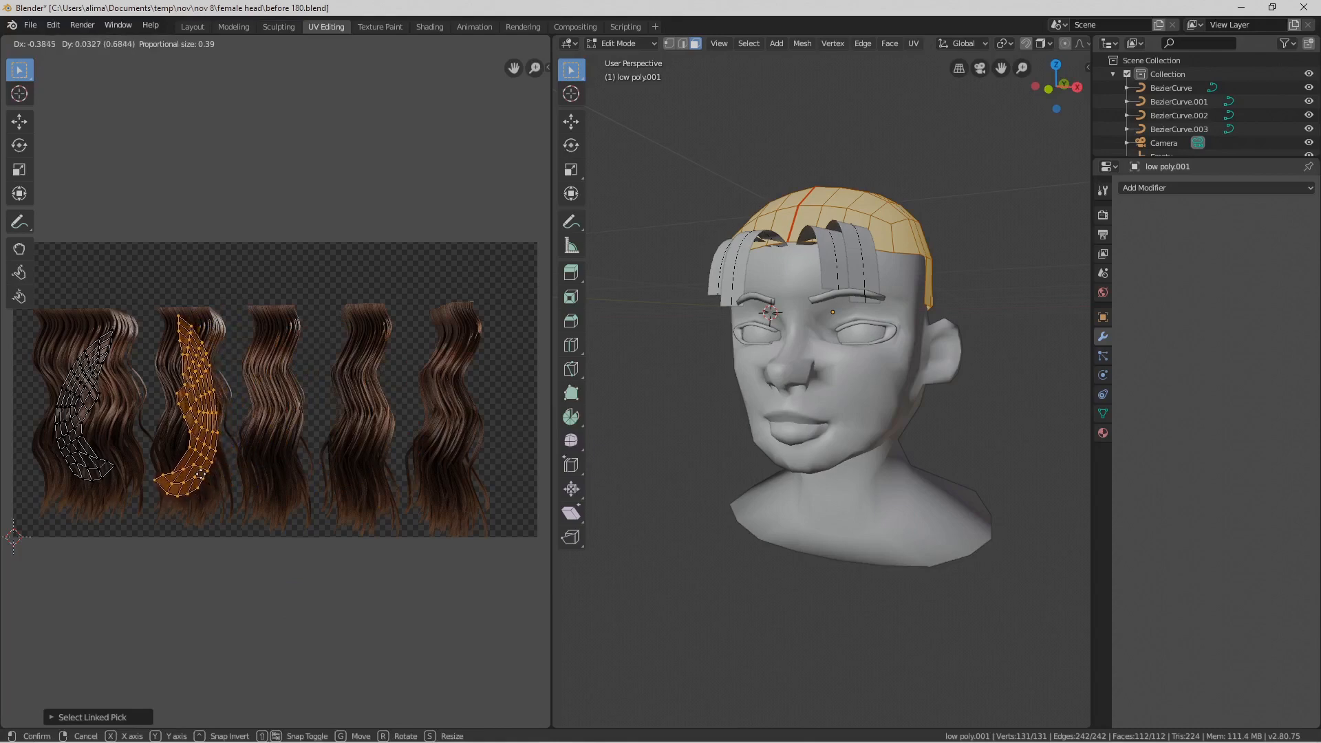
left_click(201, 477)
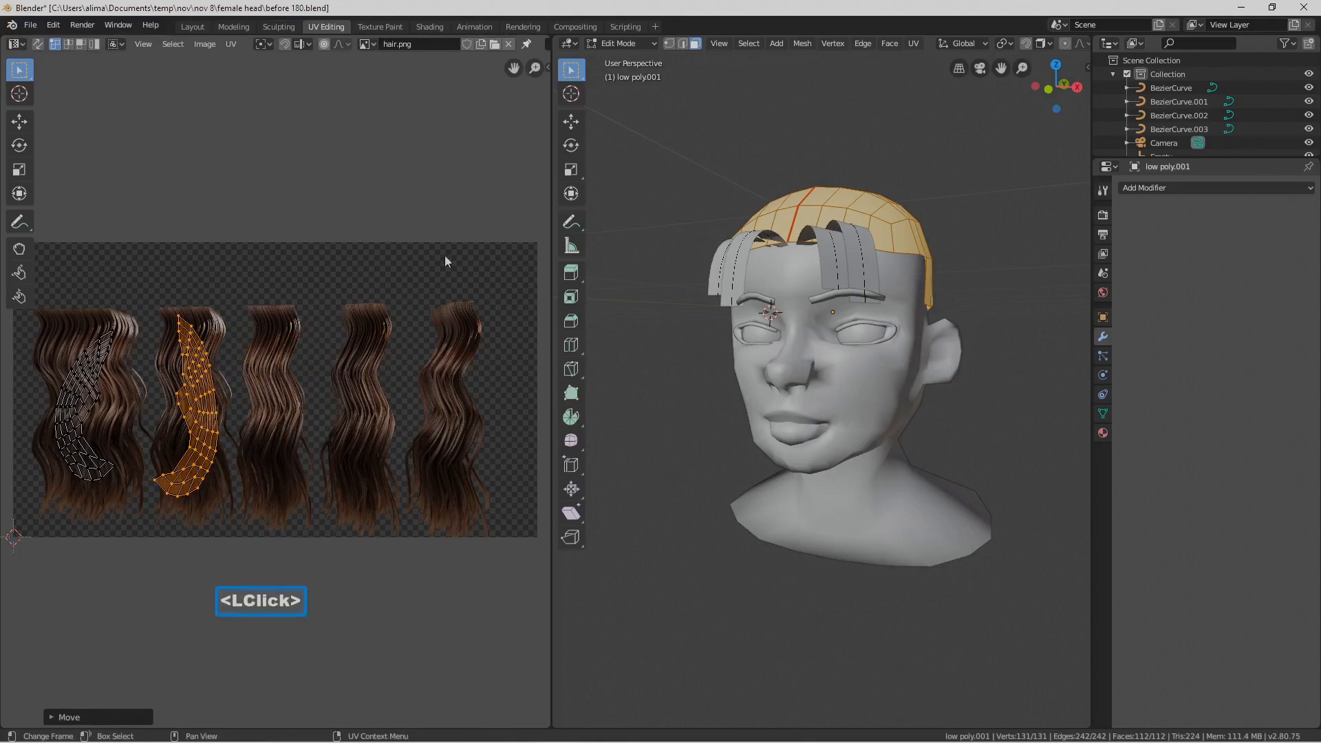
left_click(372, 209)
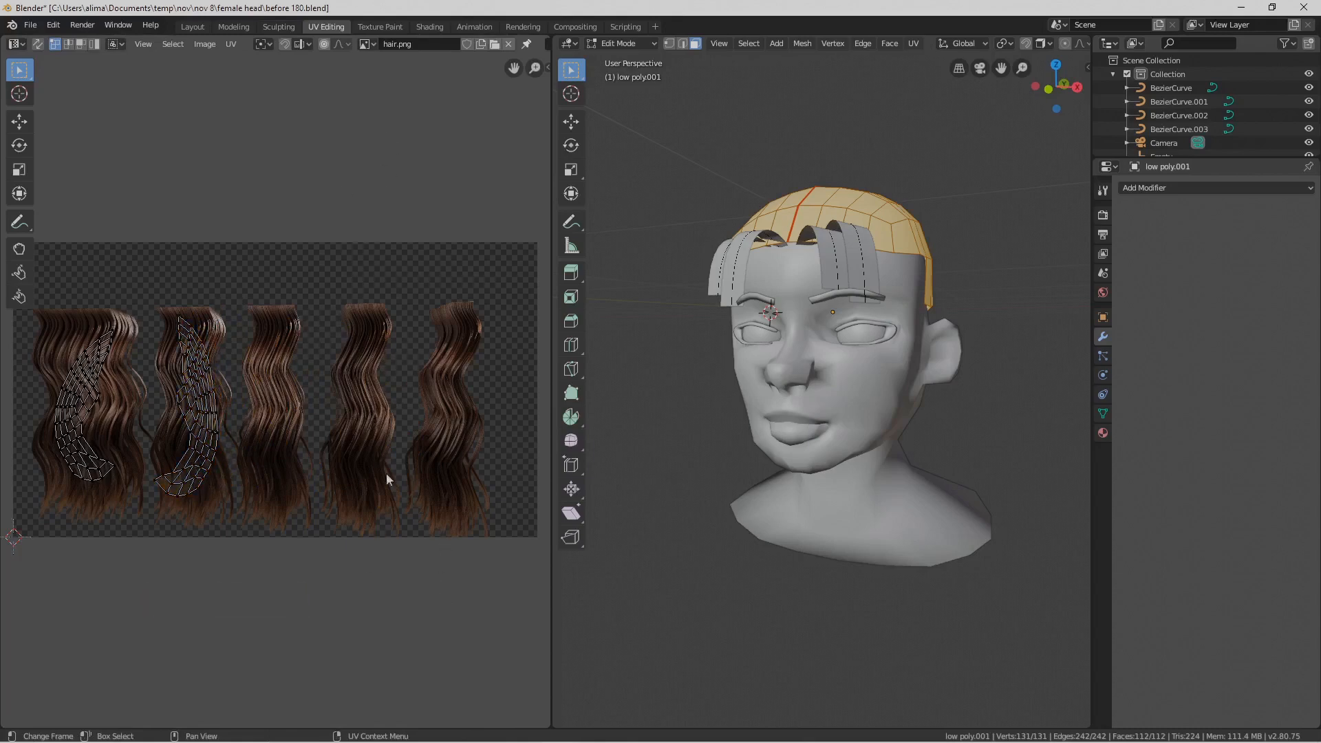
Nudge the lower tip of the second strand's UV island inward with proportional editing and save the file as before 182.blend
key("o")
left_click(156, 488)
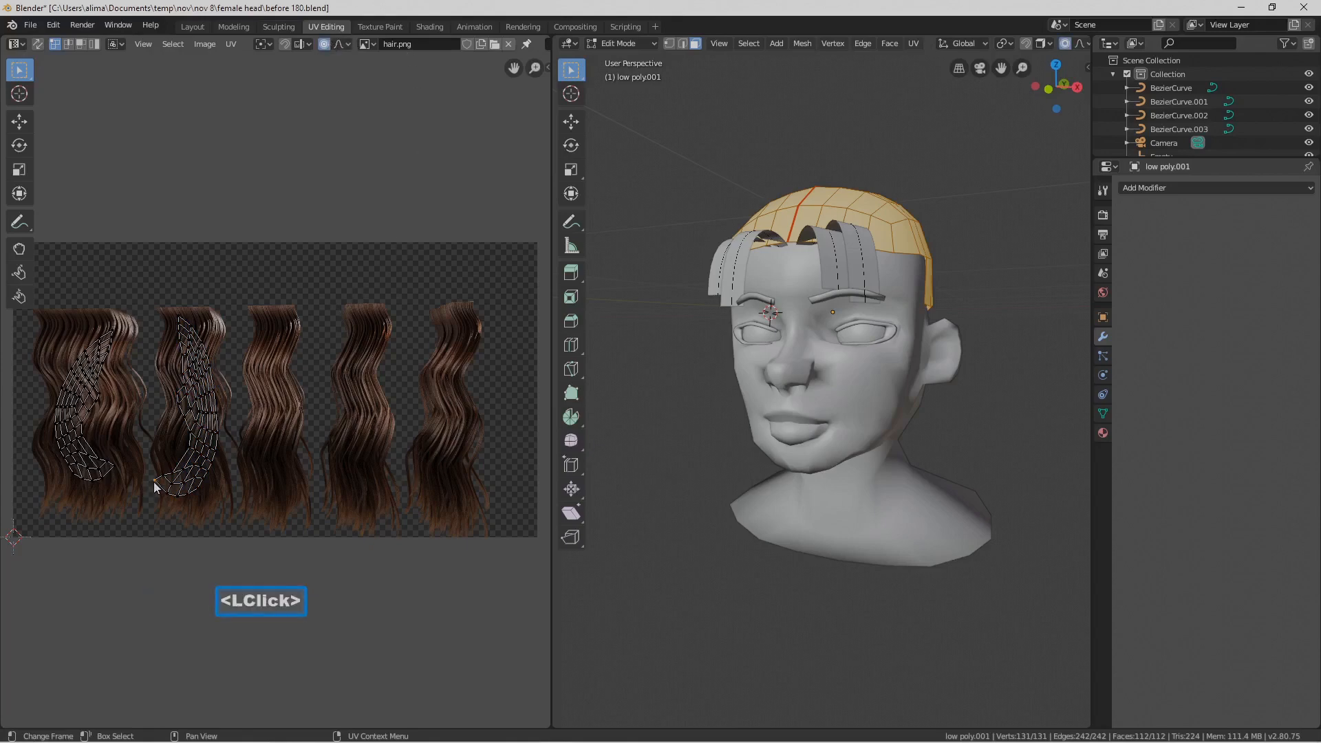
key("g")
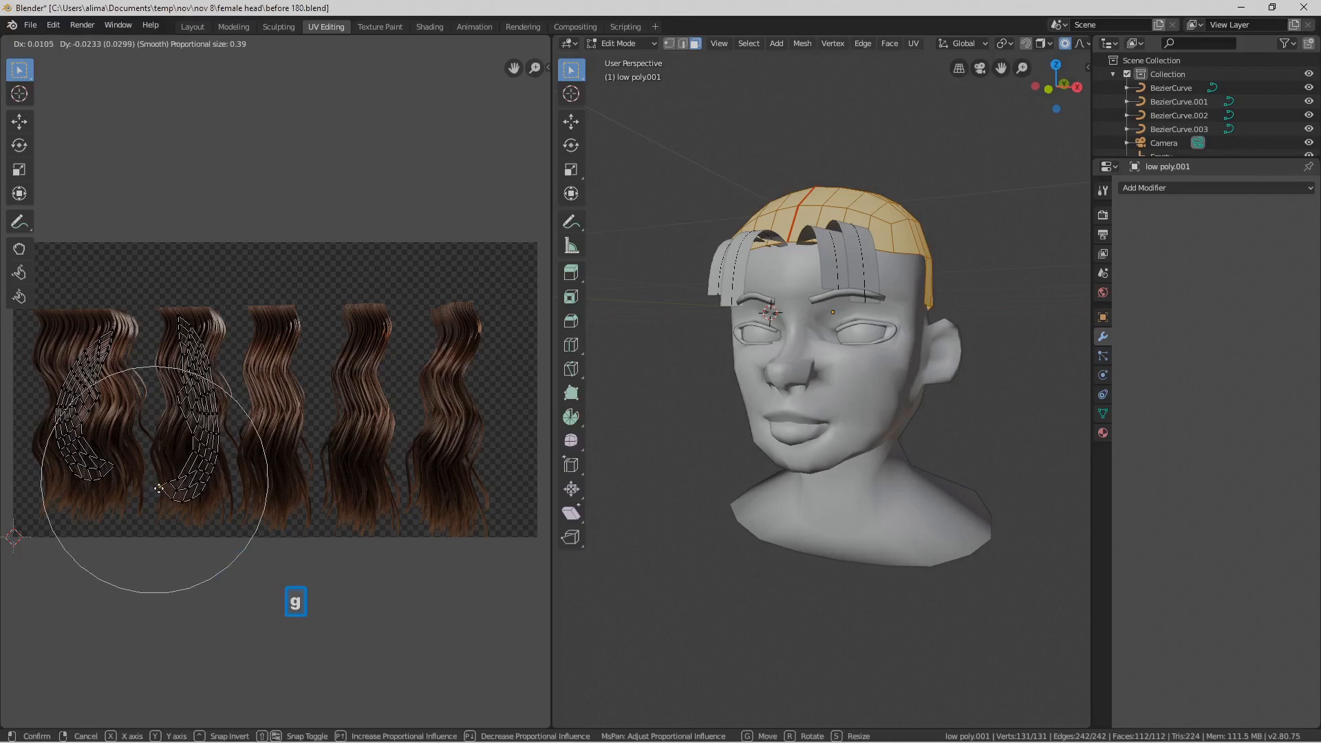
left_click(162, 489)
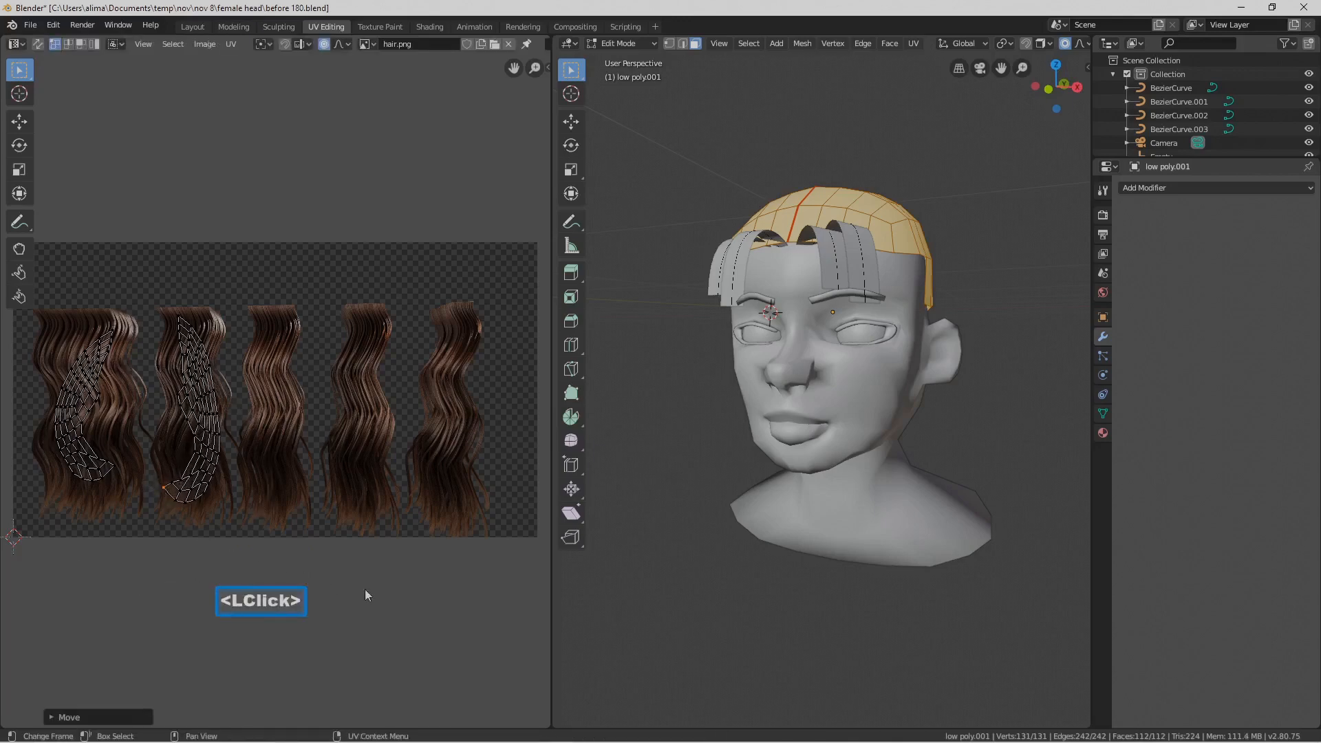
left_click(405, 609)
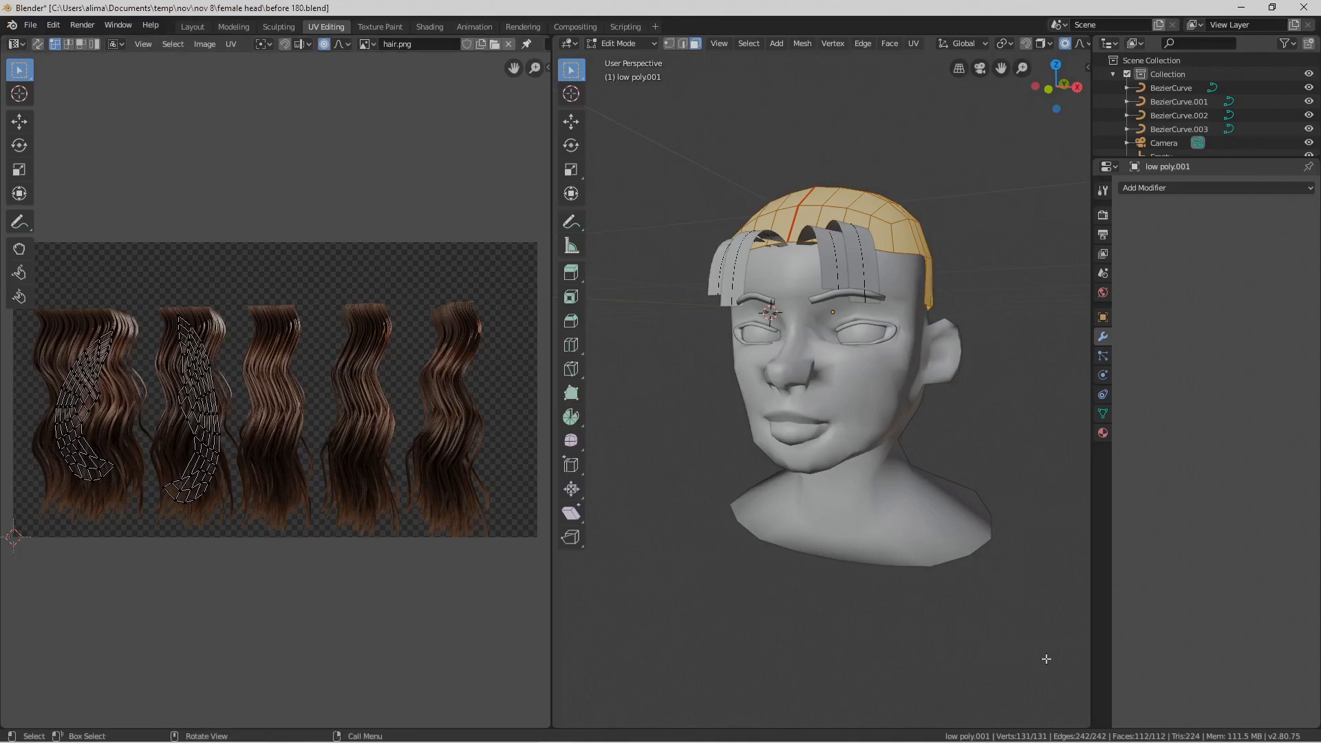
key("Pause")
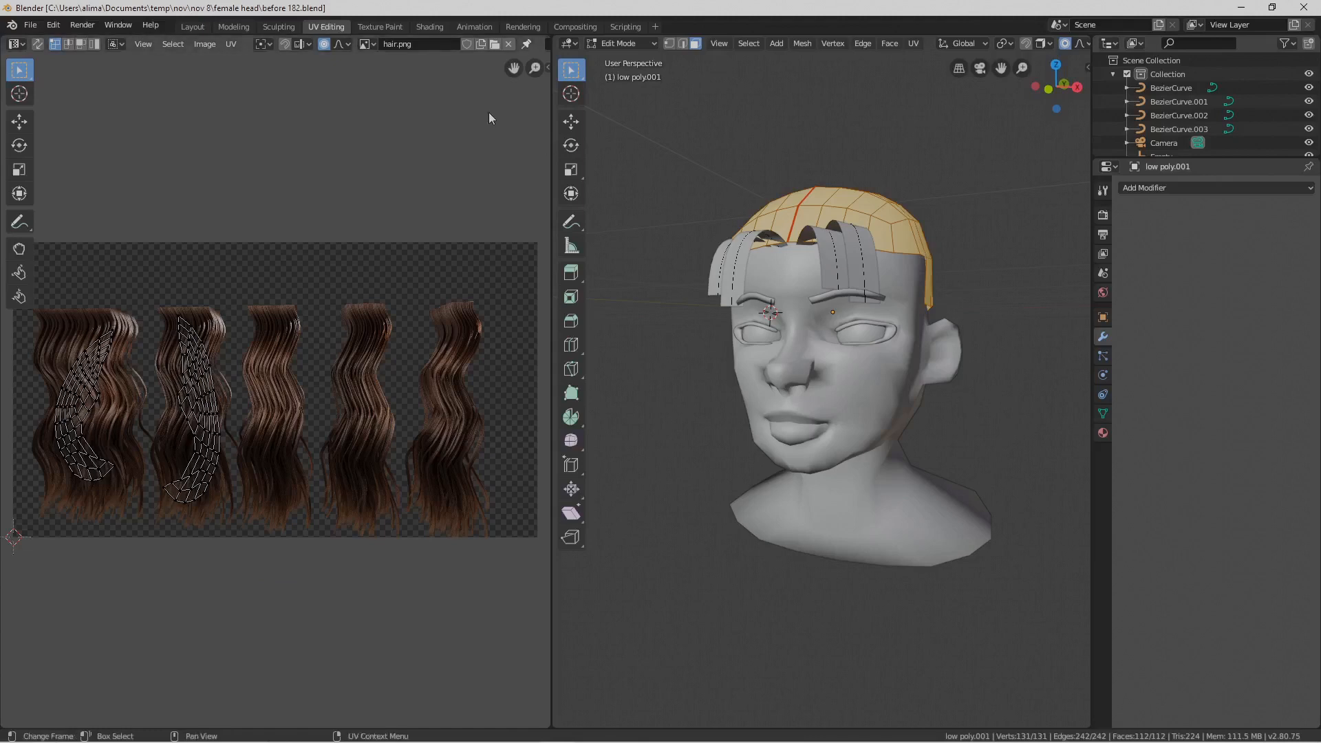
Deselect the cap's faces, open the Shading workspace and add an Image Texture node beside Material.003's Principled BSDF
left_click(1010, 639)
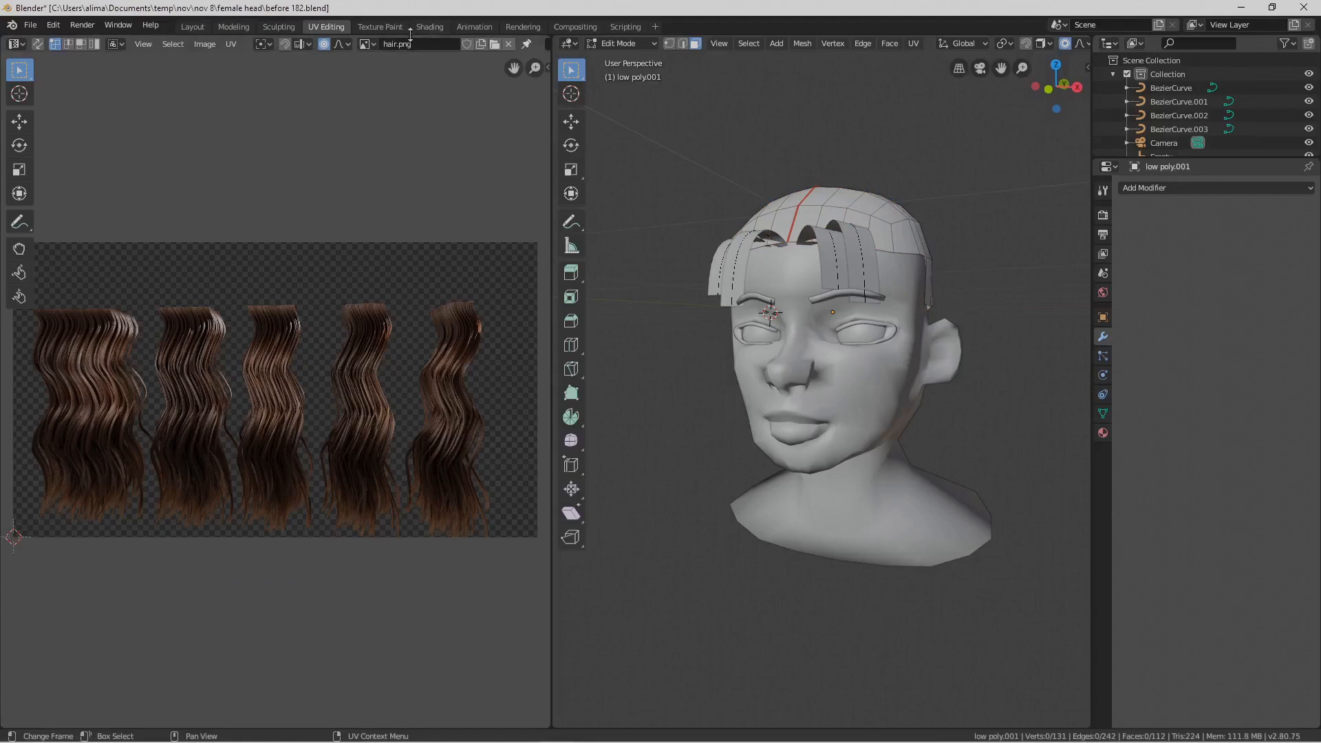
left_click(438, 28)
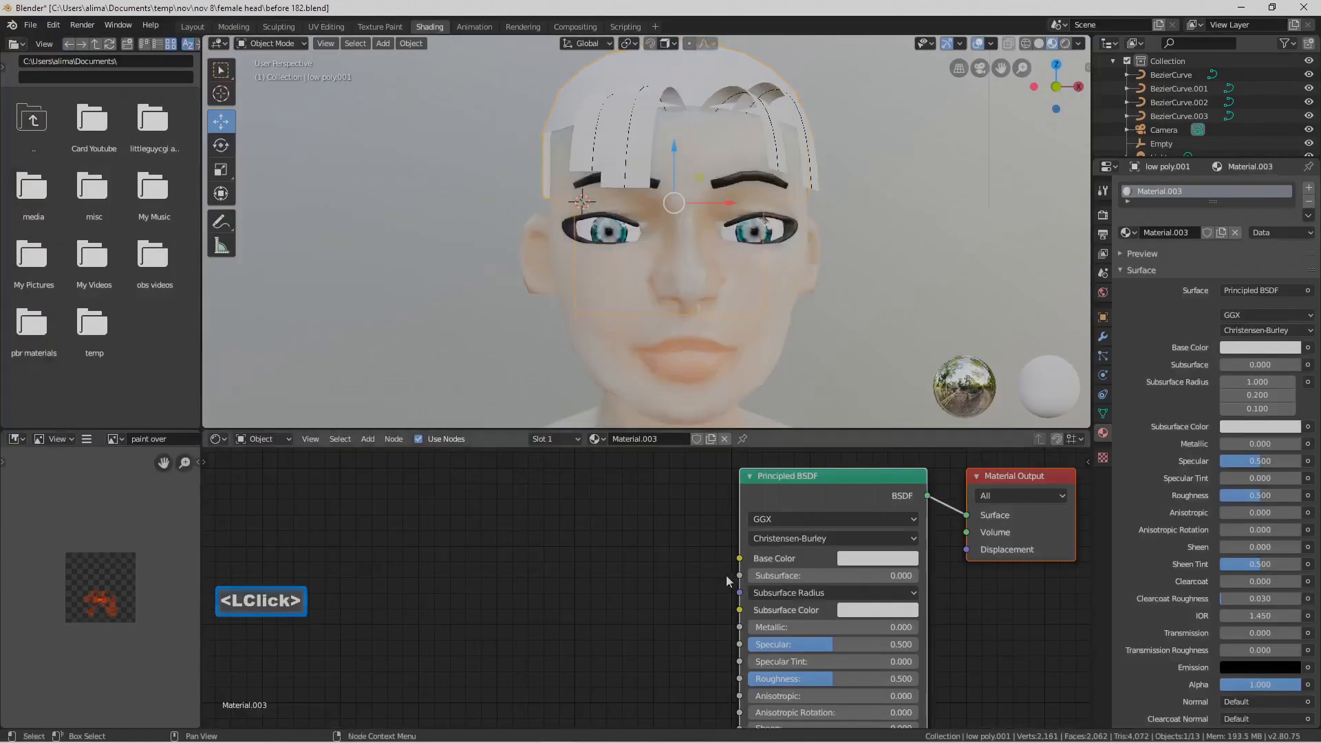
scroll(771, 572, "down", 3)
scroll(771, 575, "down", 1)
middle_click_drag(770, 574, 794, 559)
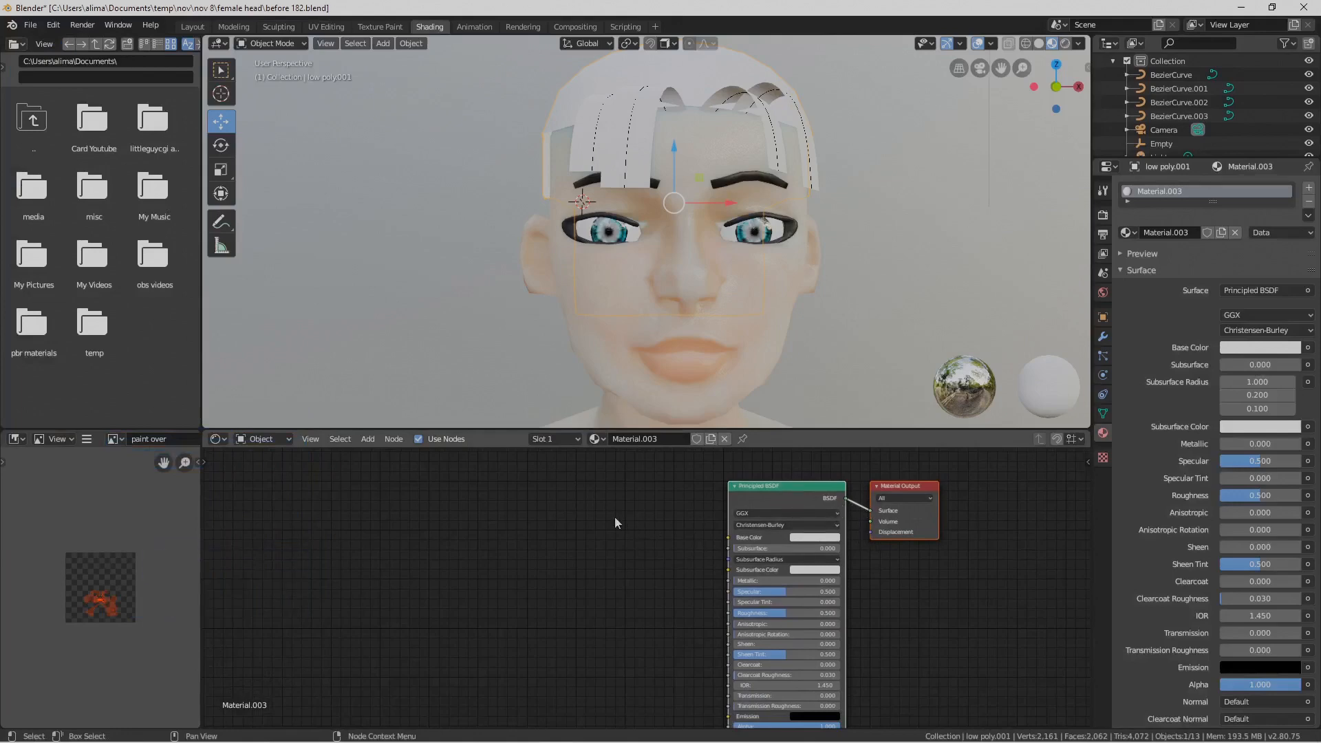
left_click(375, 441)
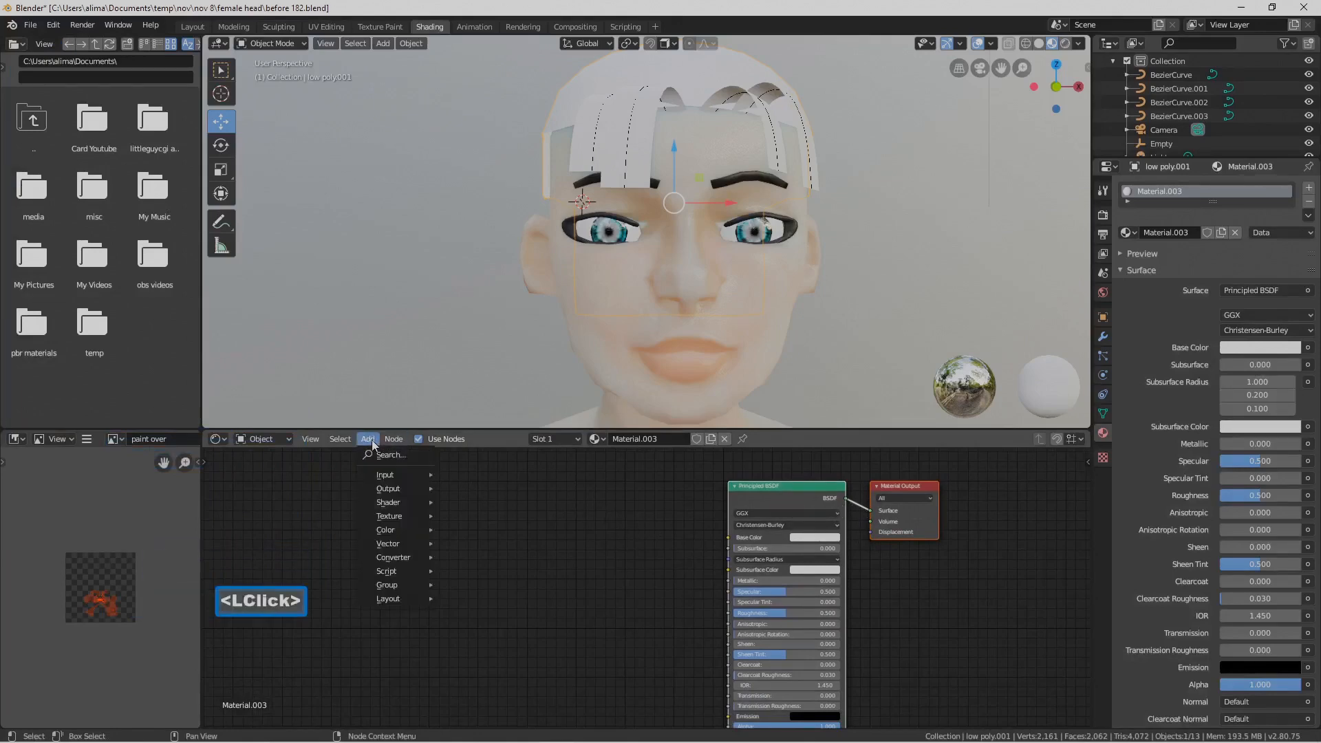
mouse_move(398, 519)
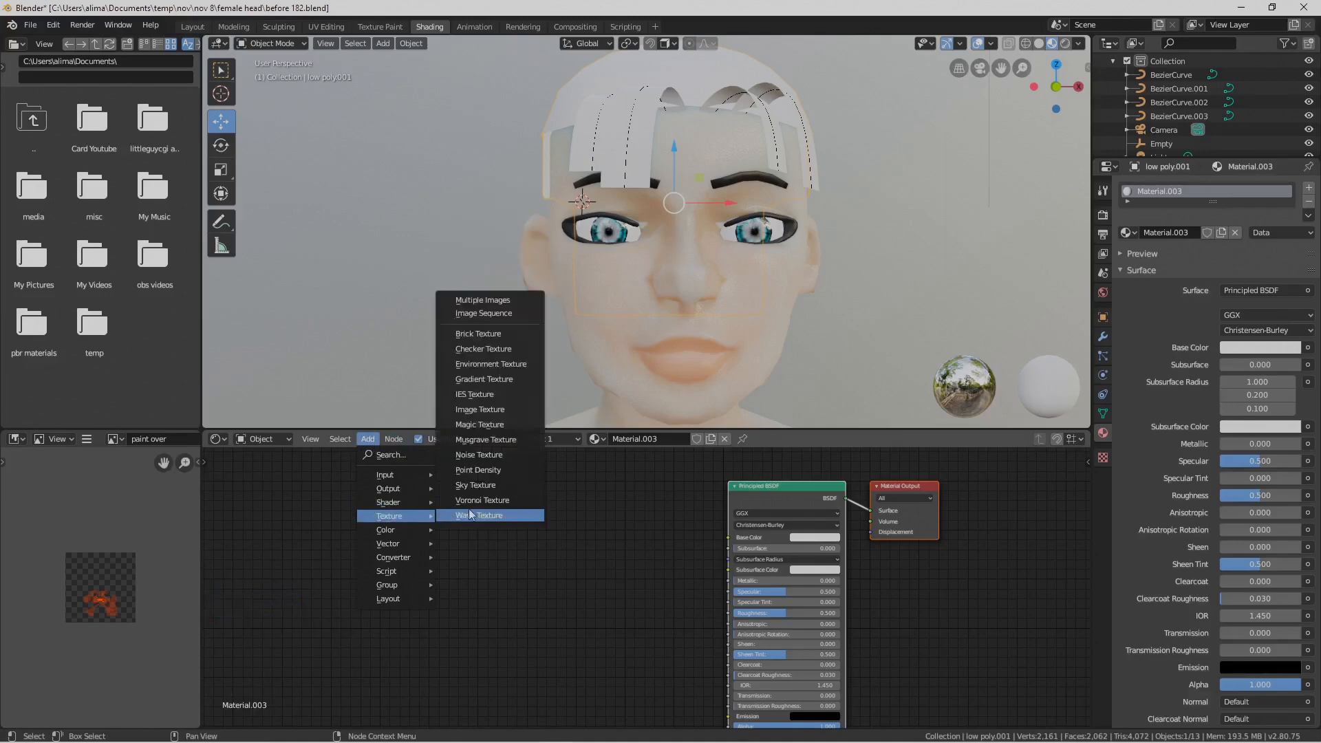
left_click(526, 414)
left_click(480, 545)
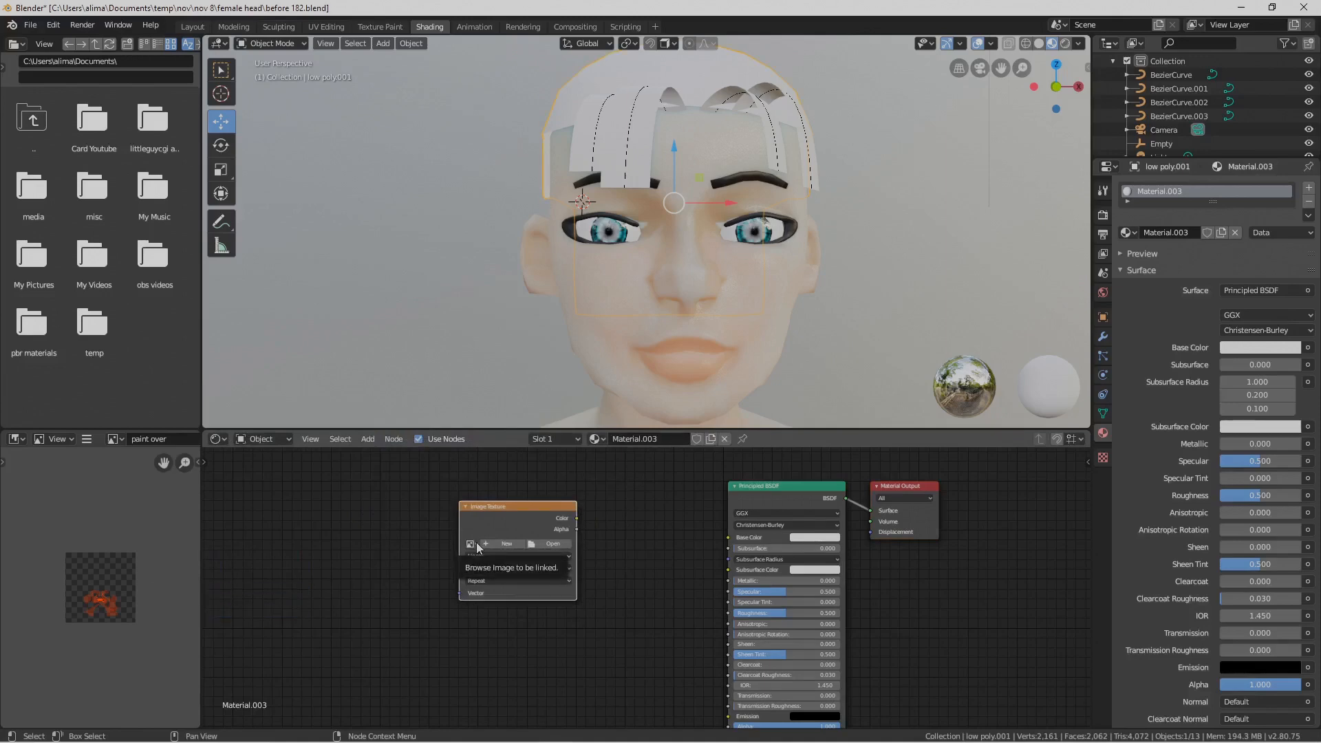
Assign hair.png to the Image Texture node and connect its Color to the Principled BSDF's Base Color
left_click(476, 543)
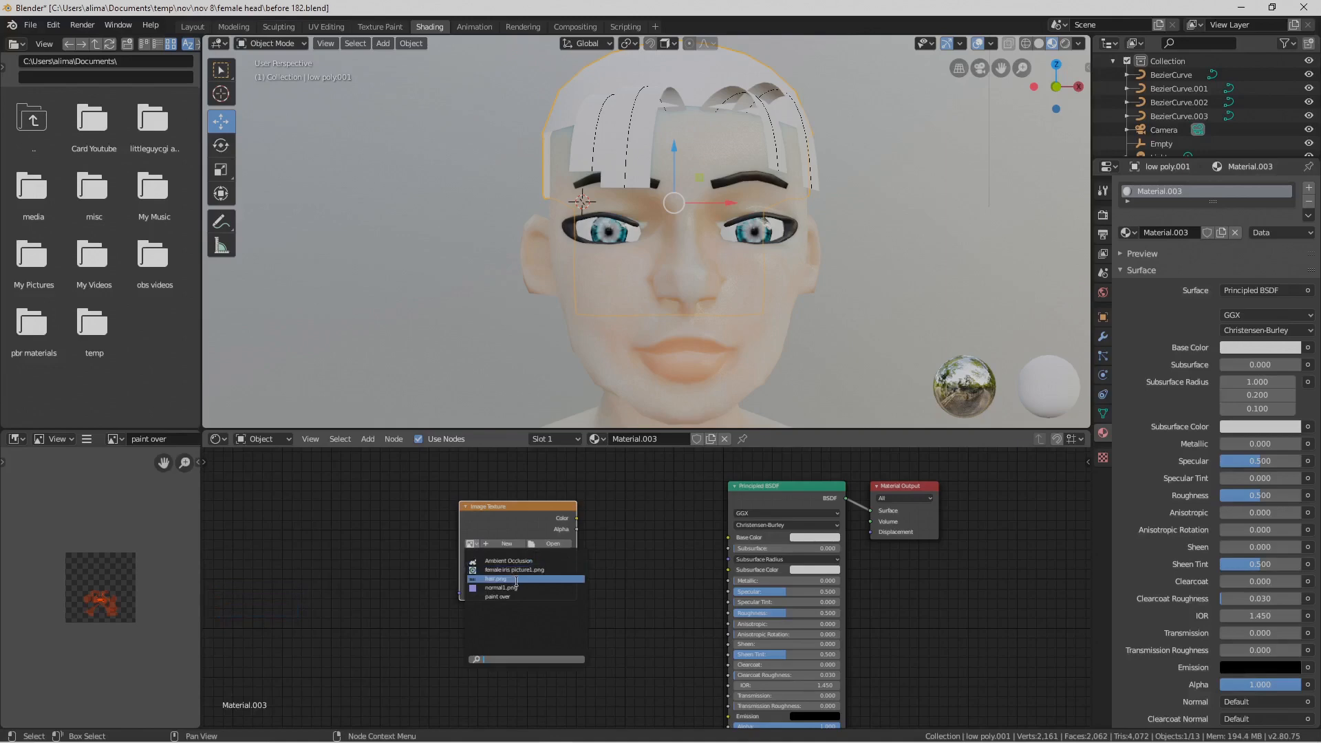
left_click(516, 580)
left_click_drag(576, 518, 731, 537)
middle_click_drag(810, 264, 664, 270)
middle_click_drag(670, 168, 767, 100)
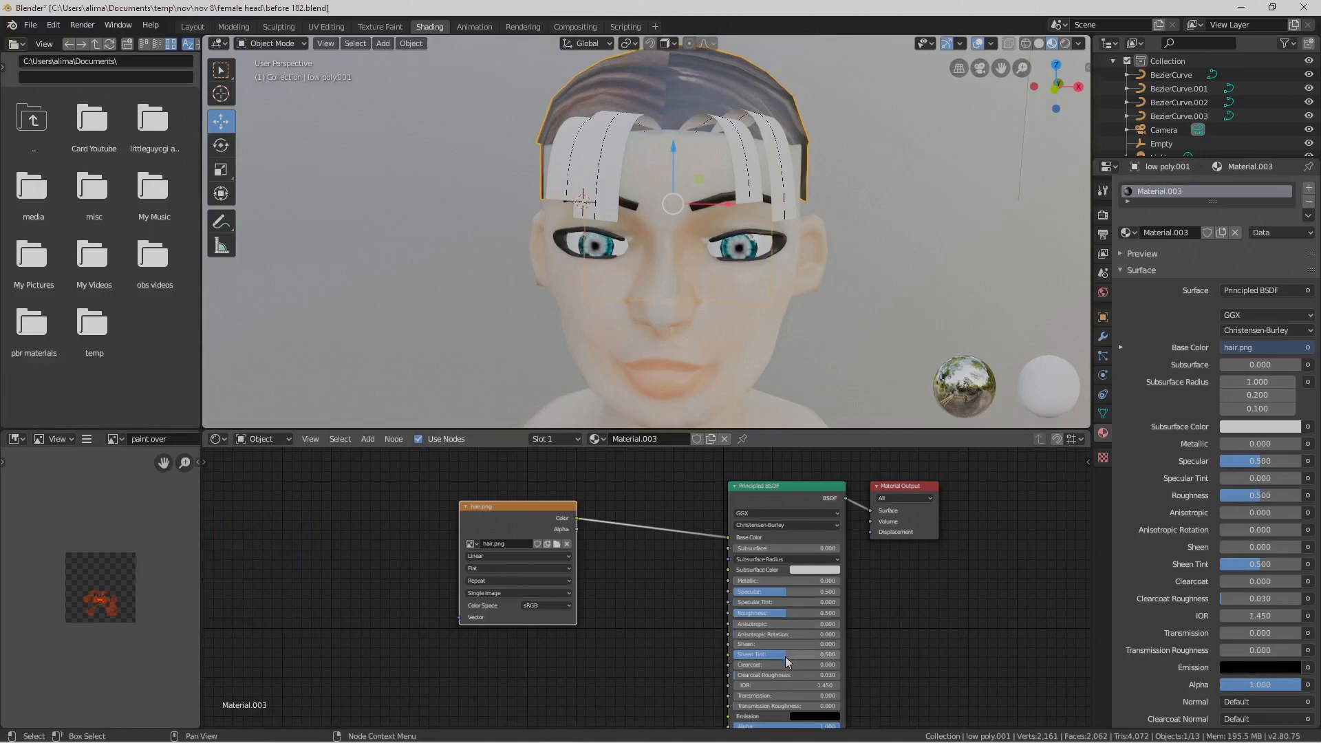
Inspect the scalp cap's material nodes in a maximized node editor, restore the layout and save the file as before 183.blend
scroll(785, 655, "down", 2)
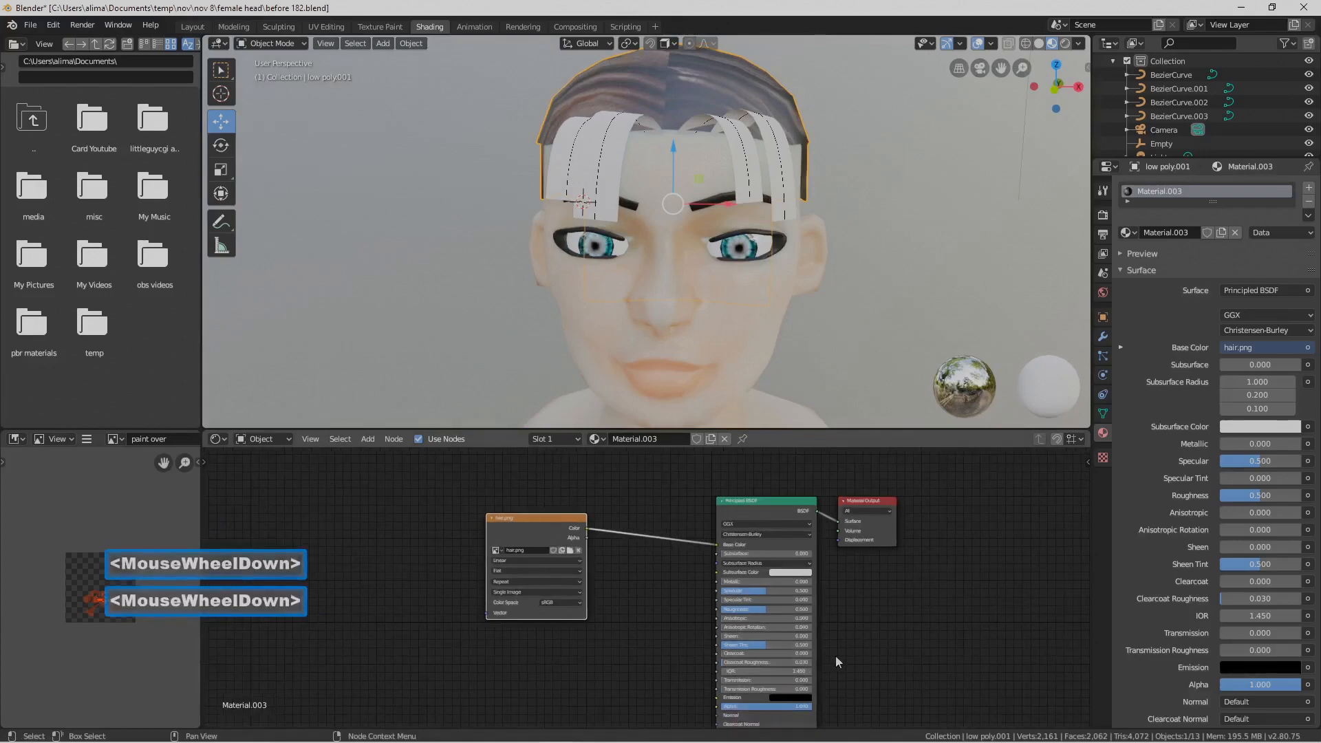
key("ctrl+space")
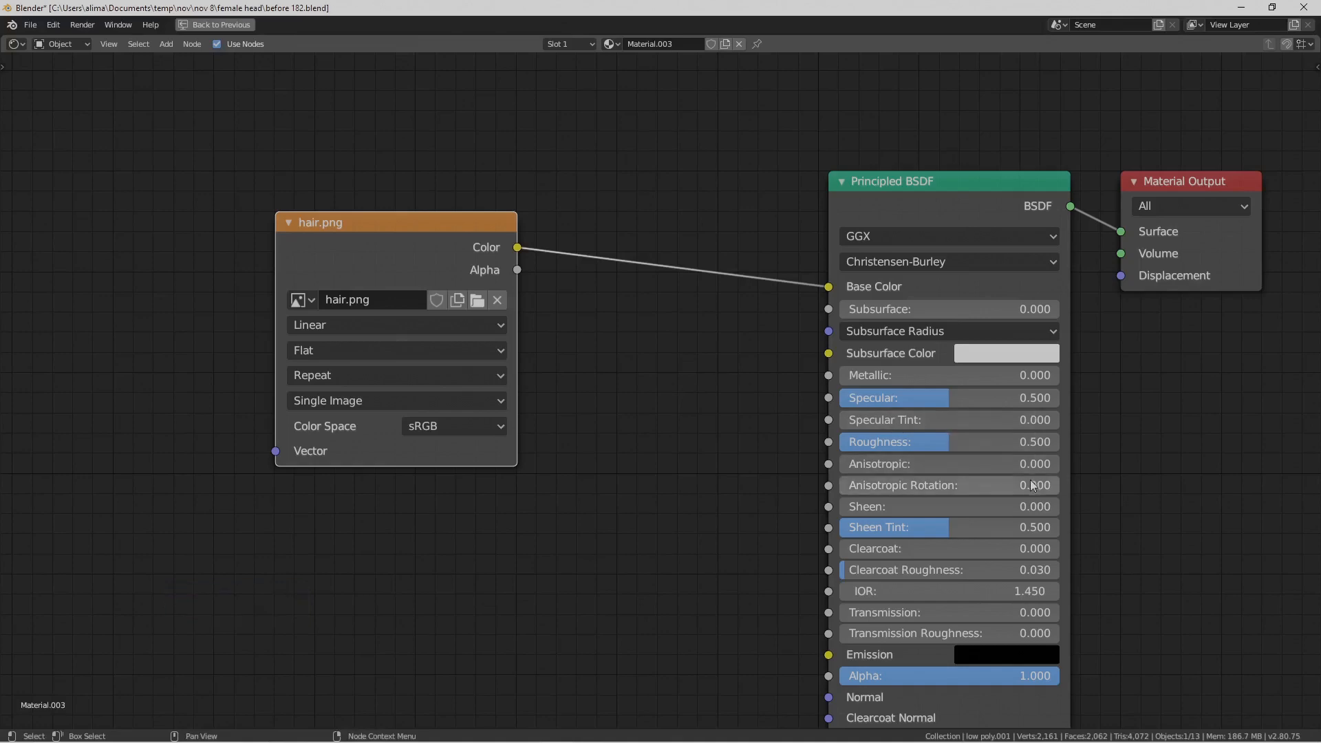
key("ctrl+space")
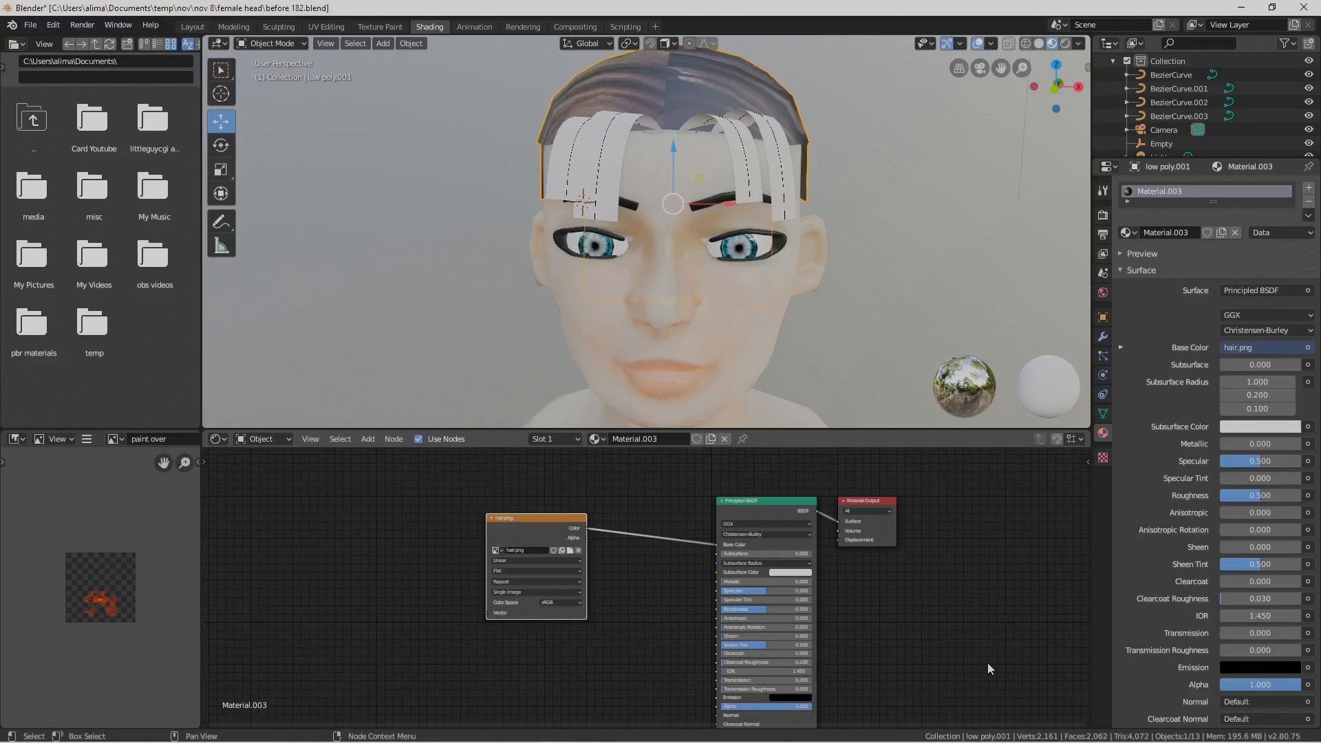
key("Pause")
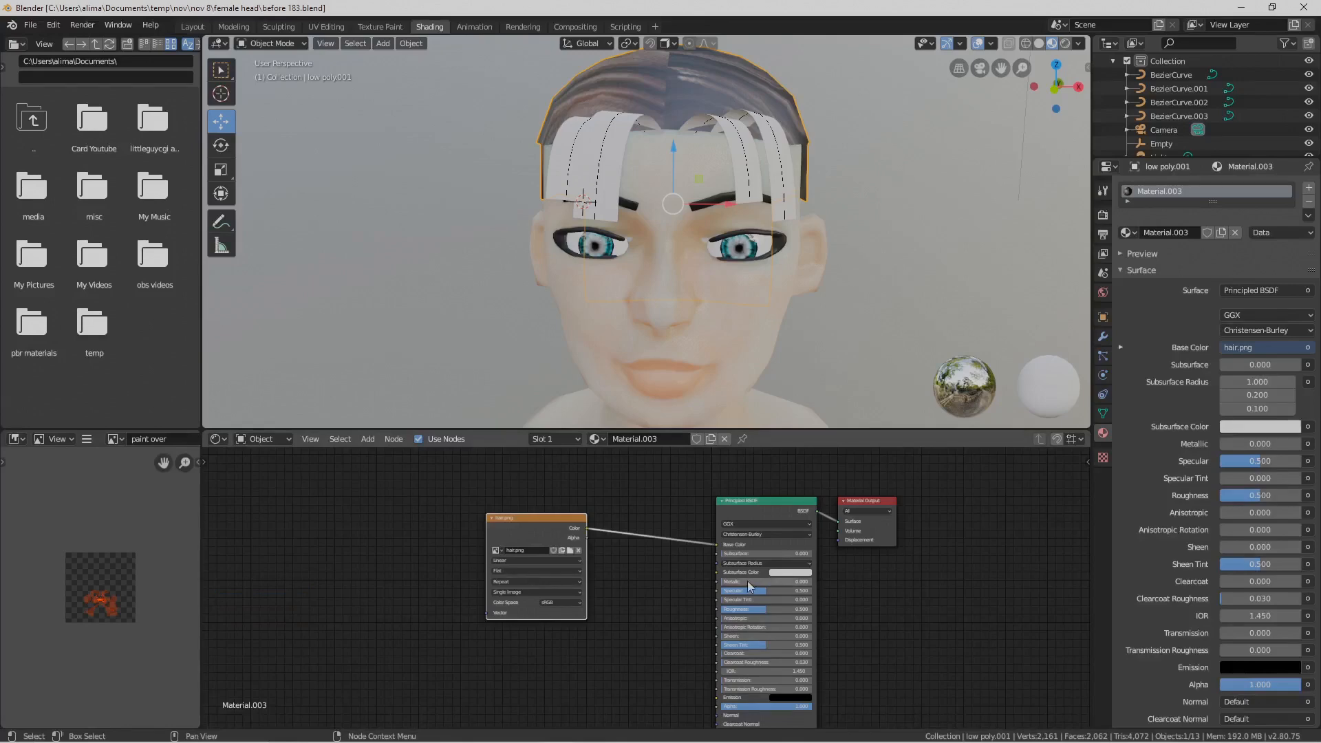
Set Material.003's Specular to 0.068 and save the file as before 184.blend
left_click_drag(761, 596, 730, 596)
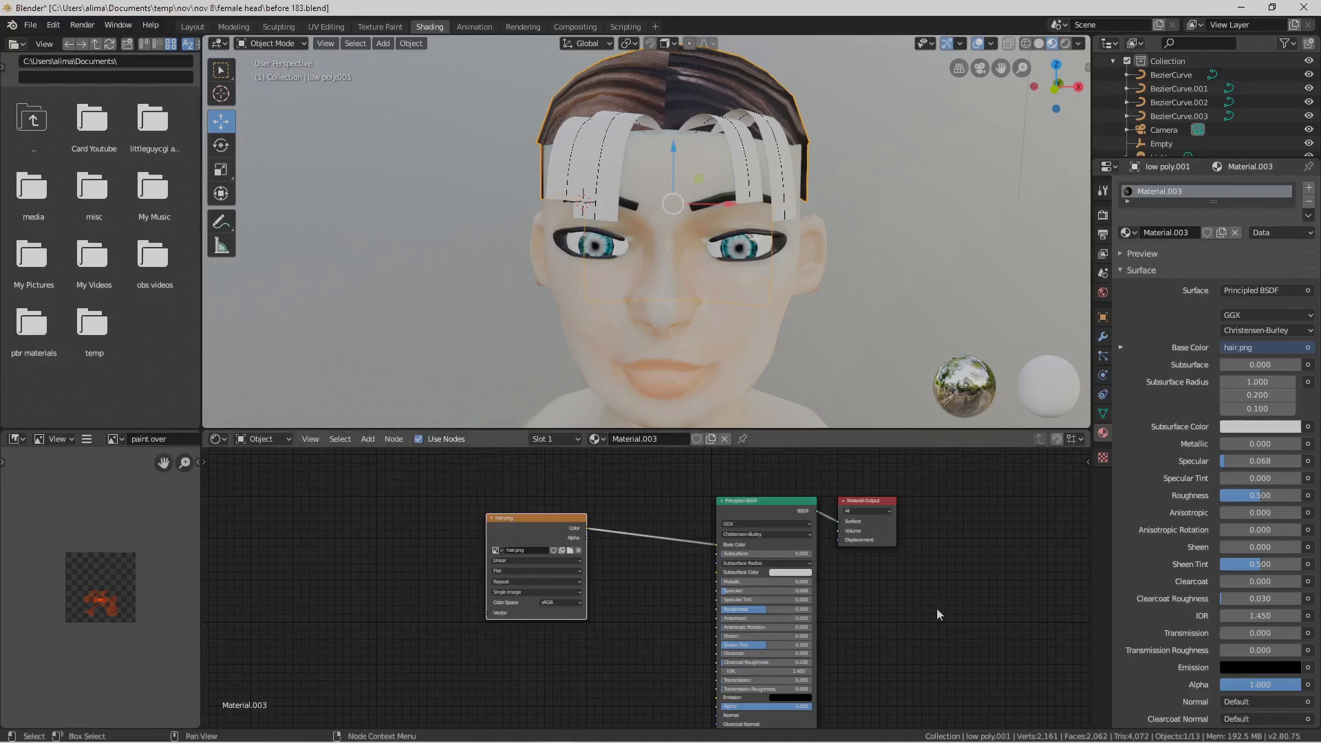
key("Pause")
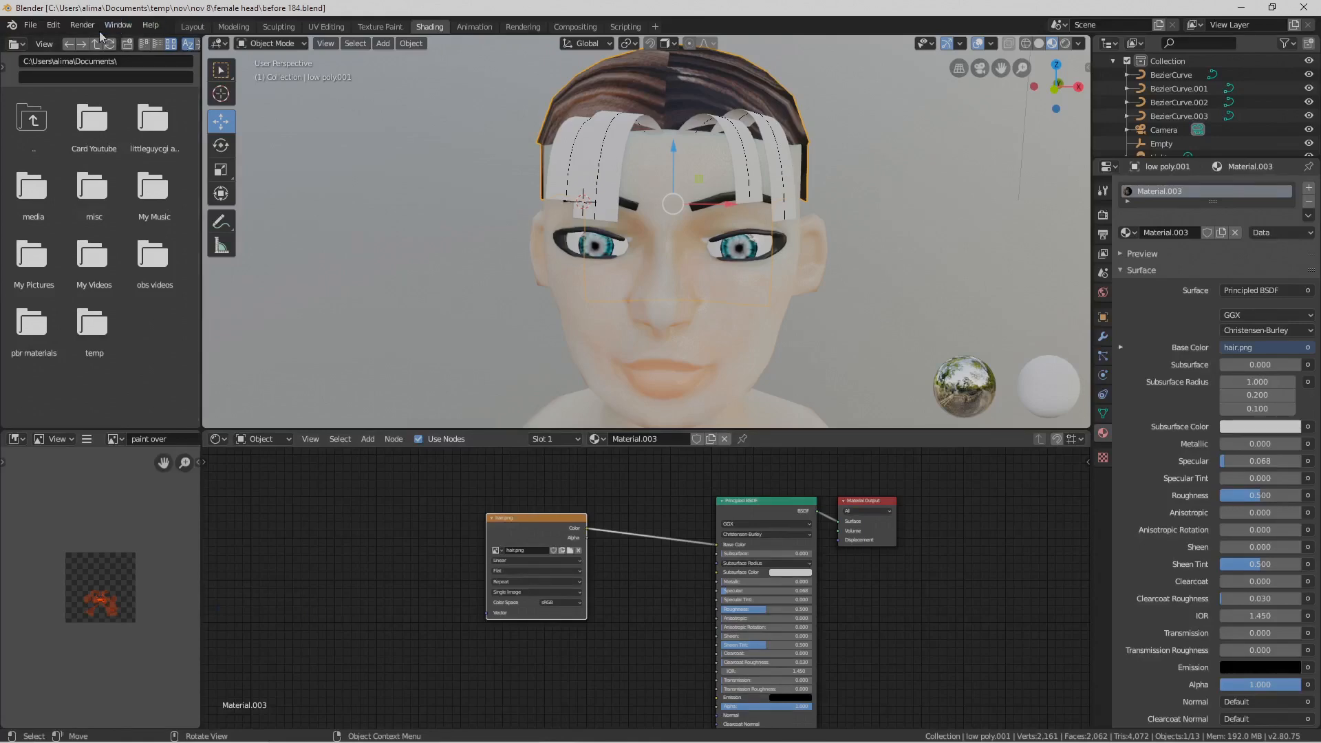
Return to the Layout workspace, frame the whole head and bust, and save the file as before 185.blend
left_click(194, 27)
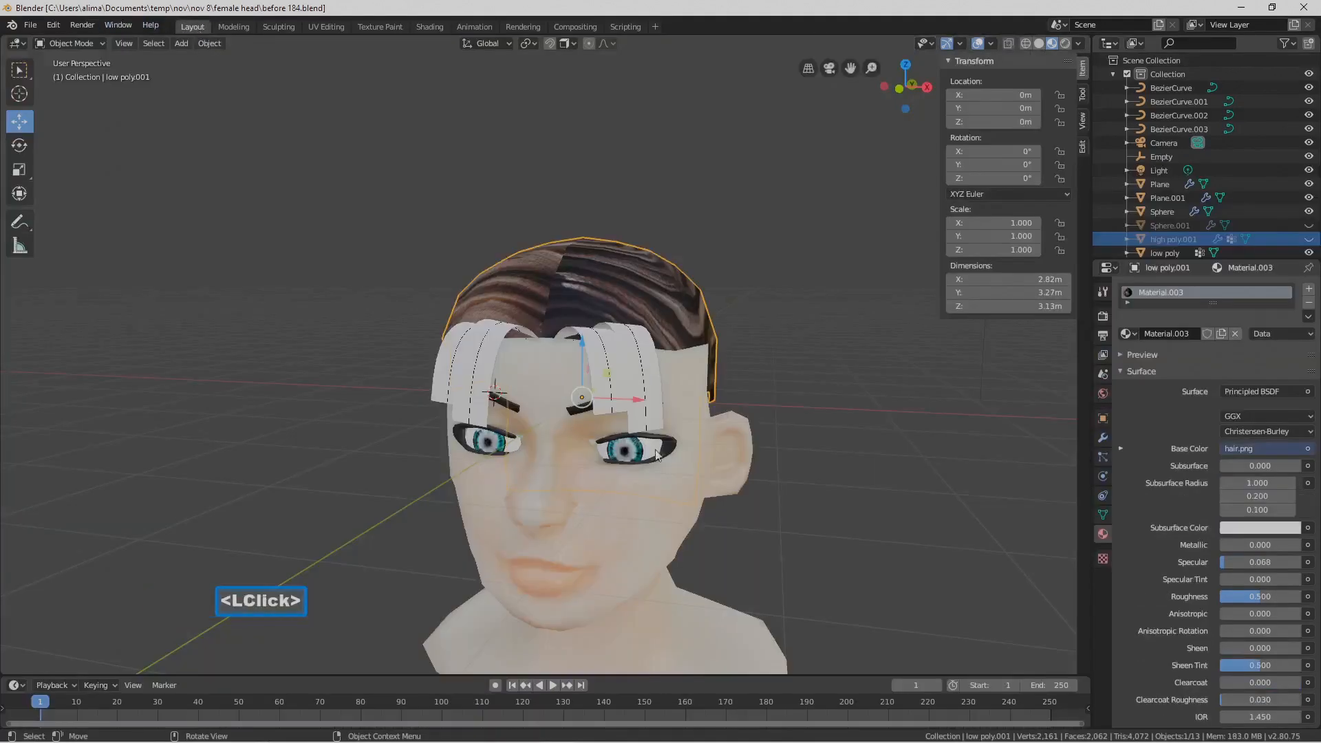
middle_click_drag(835, 475, 823, 415, "shift")
key("Pause")
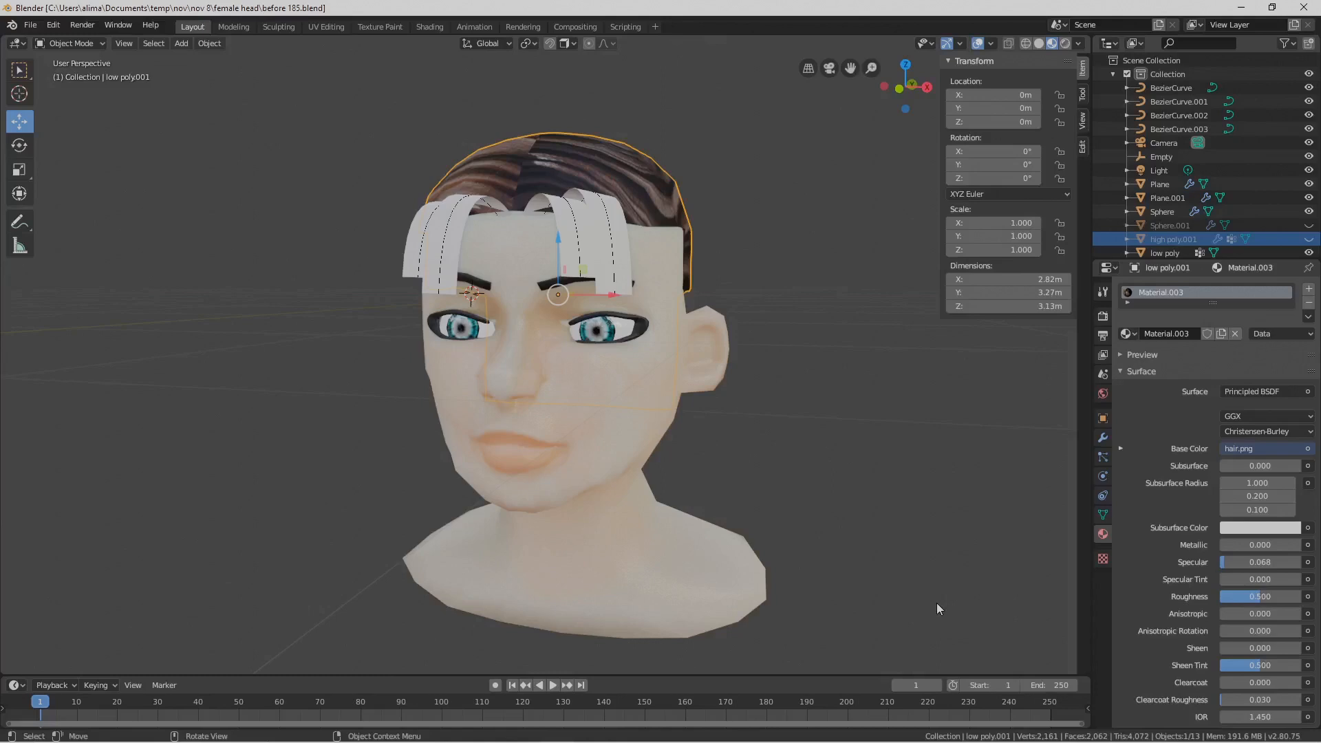
Convert the two curve strands BezierCurve.001 and BezierCurve to meshes, one after the other
left_click(629, 256)
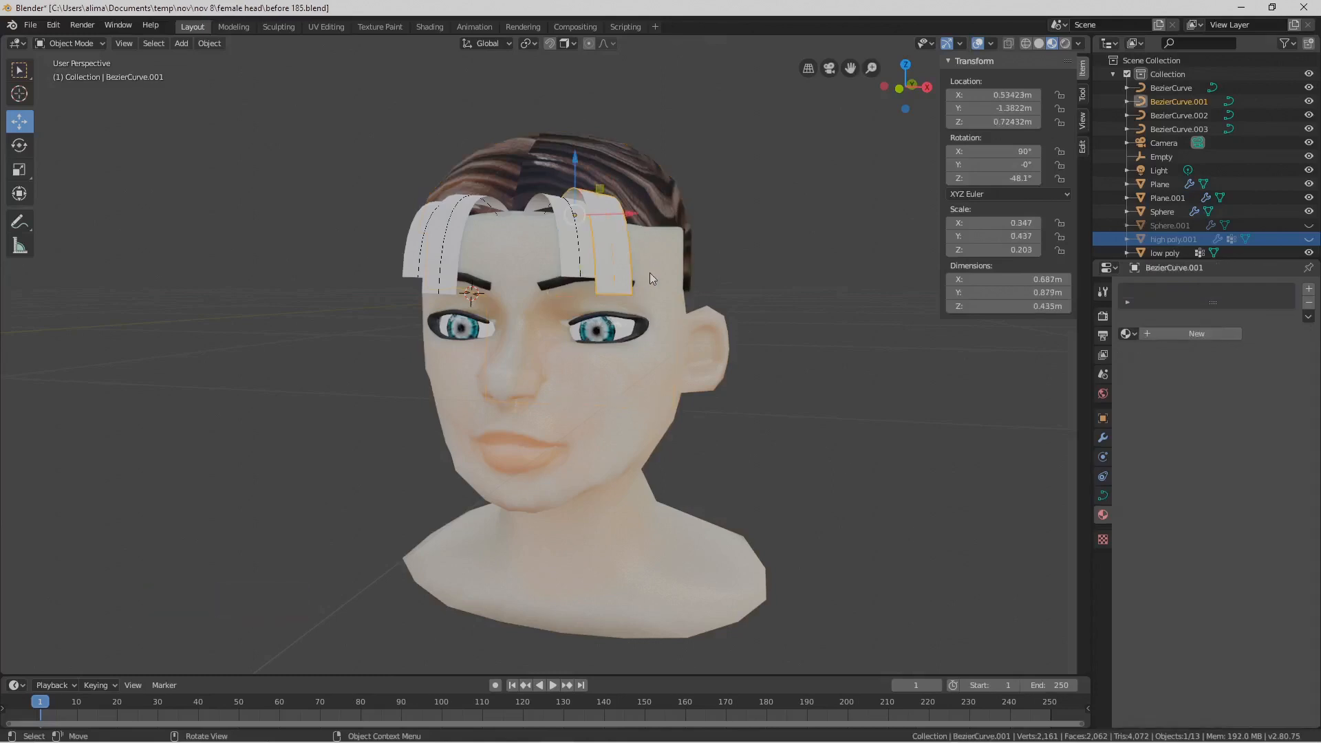
left_click(213, 47)
mouse_move(320, 397)
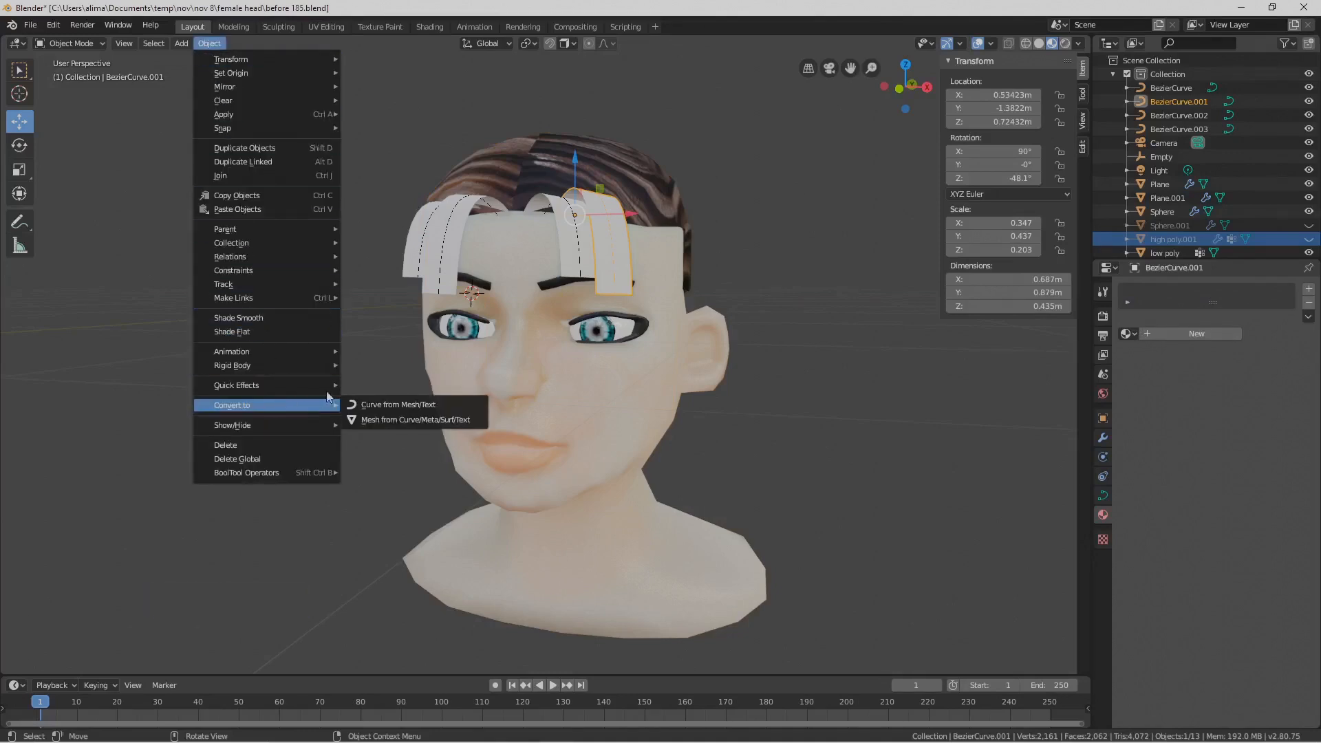
left_click(448, 422)
left_click(561, 263)
left_click(209, 43)
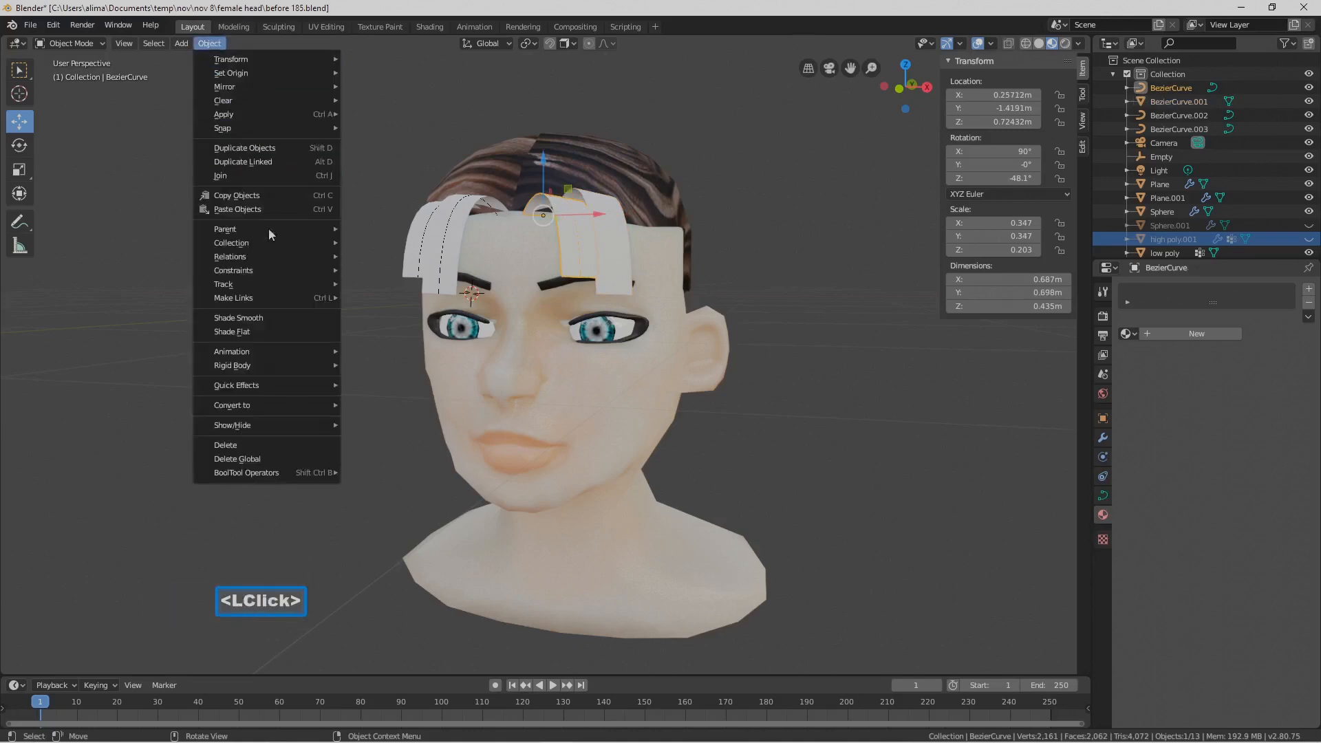
mouse_move(267, 409)
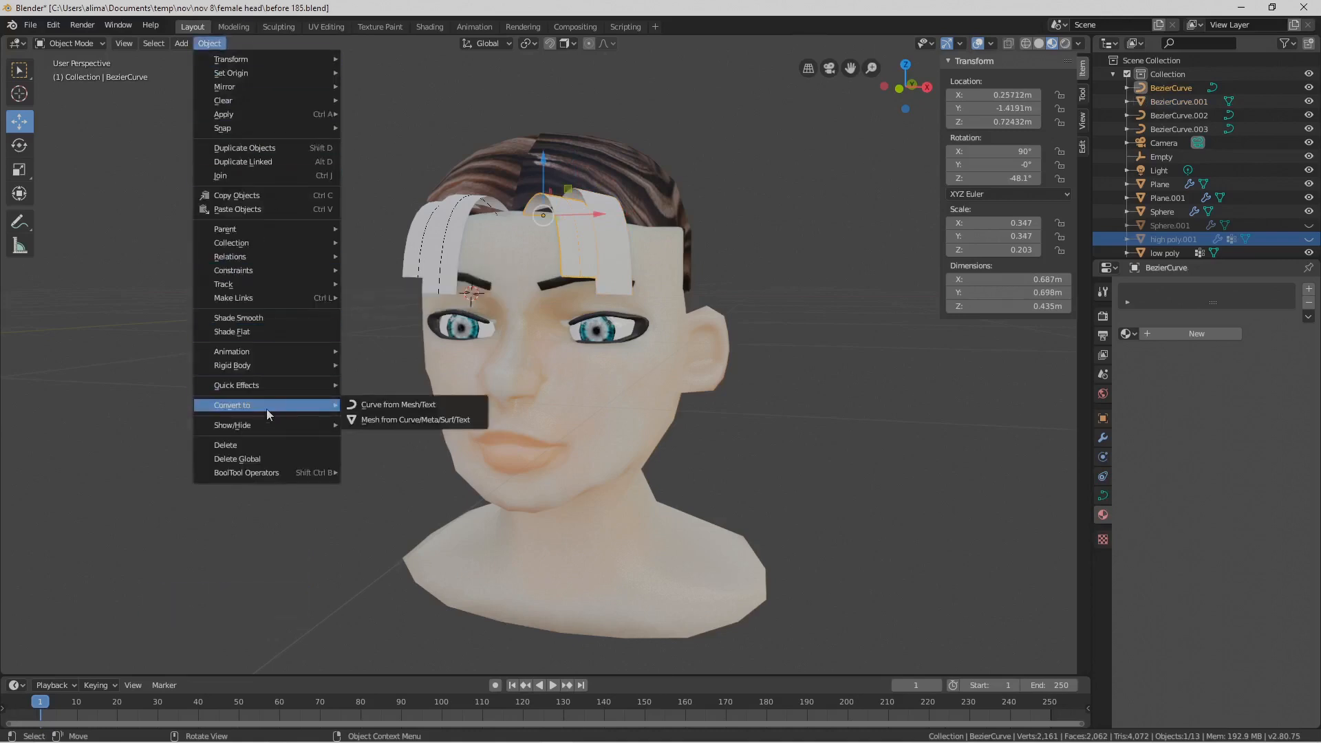
left_click(371, 421)
Convert the remaining strands BezierCurve.003 and BezierCurve.002 to meshes and save the file as before 186.blend
left_click(457, 282)
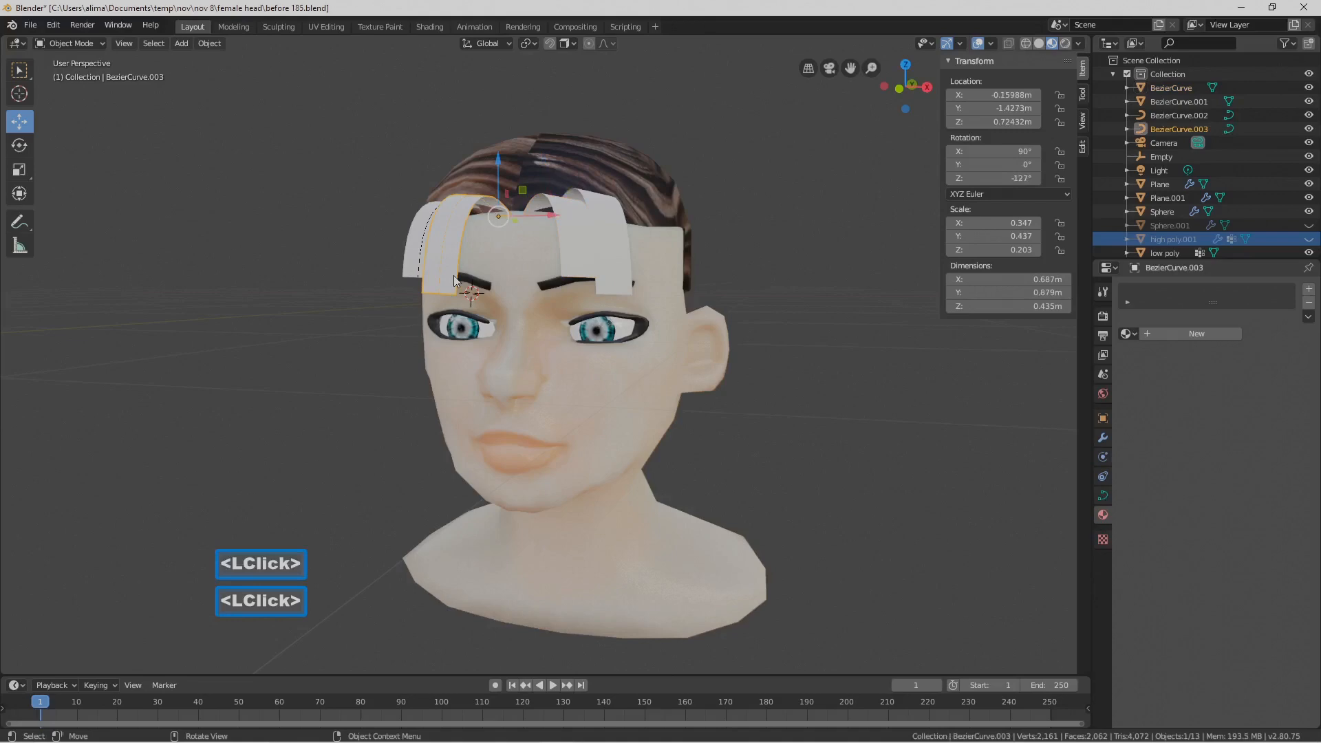
left_click(208, 44)
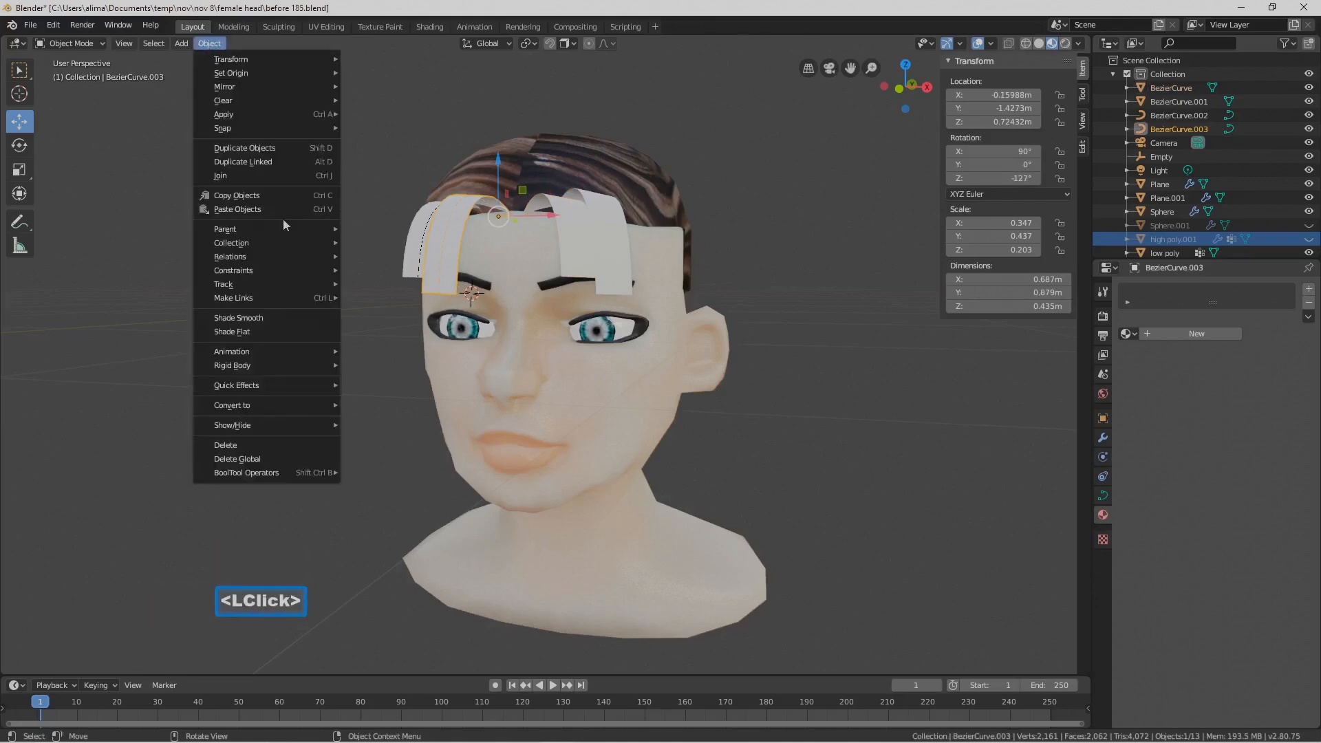
mouse_move(335, 406)
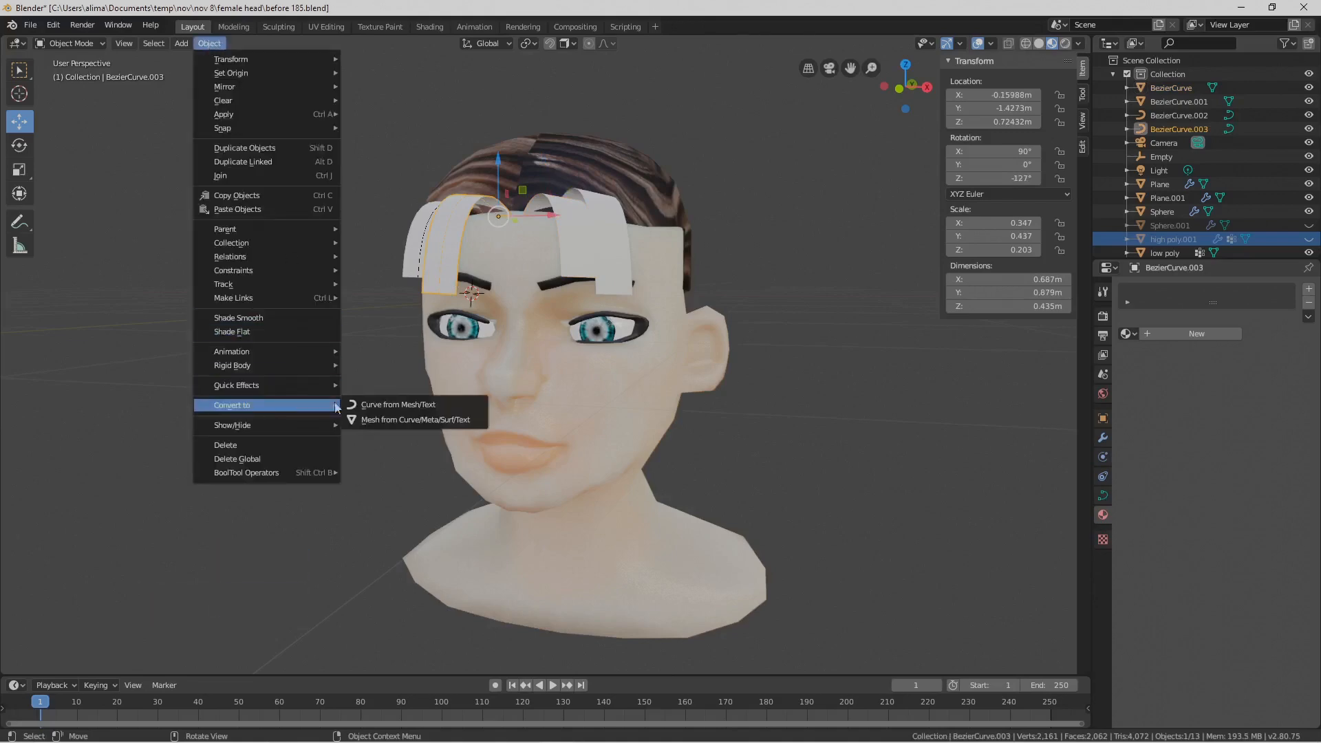
left_click(452, 421)
left_click(412, 261)
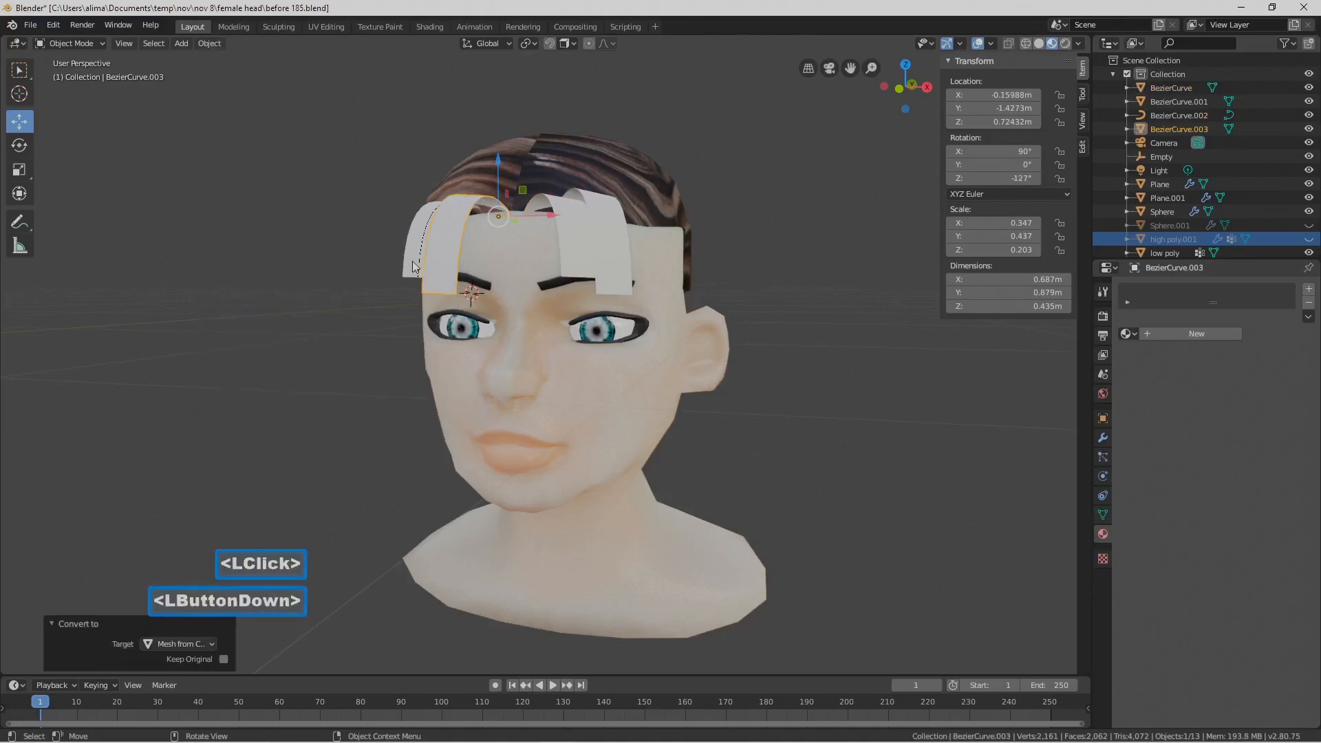
left_click(212, 45)
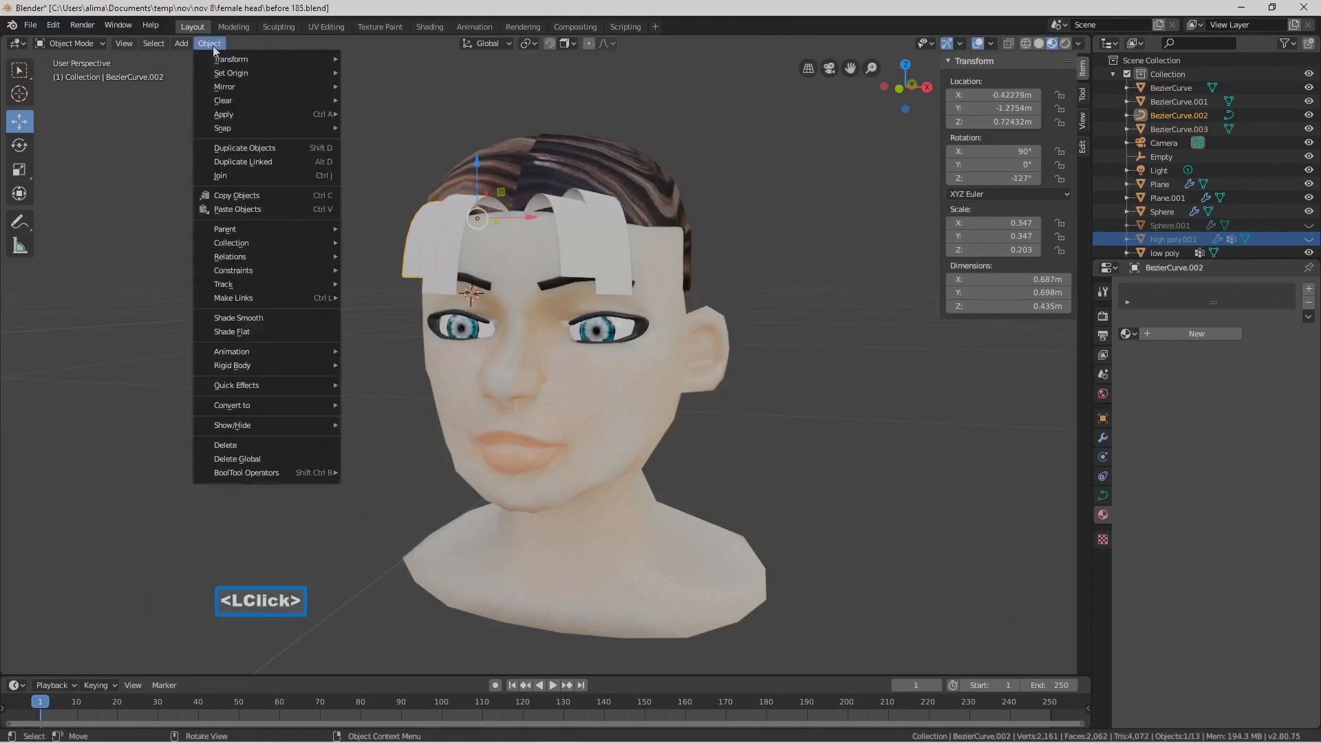
mouse_move(279, 371)
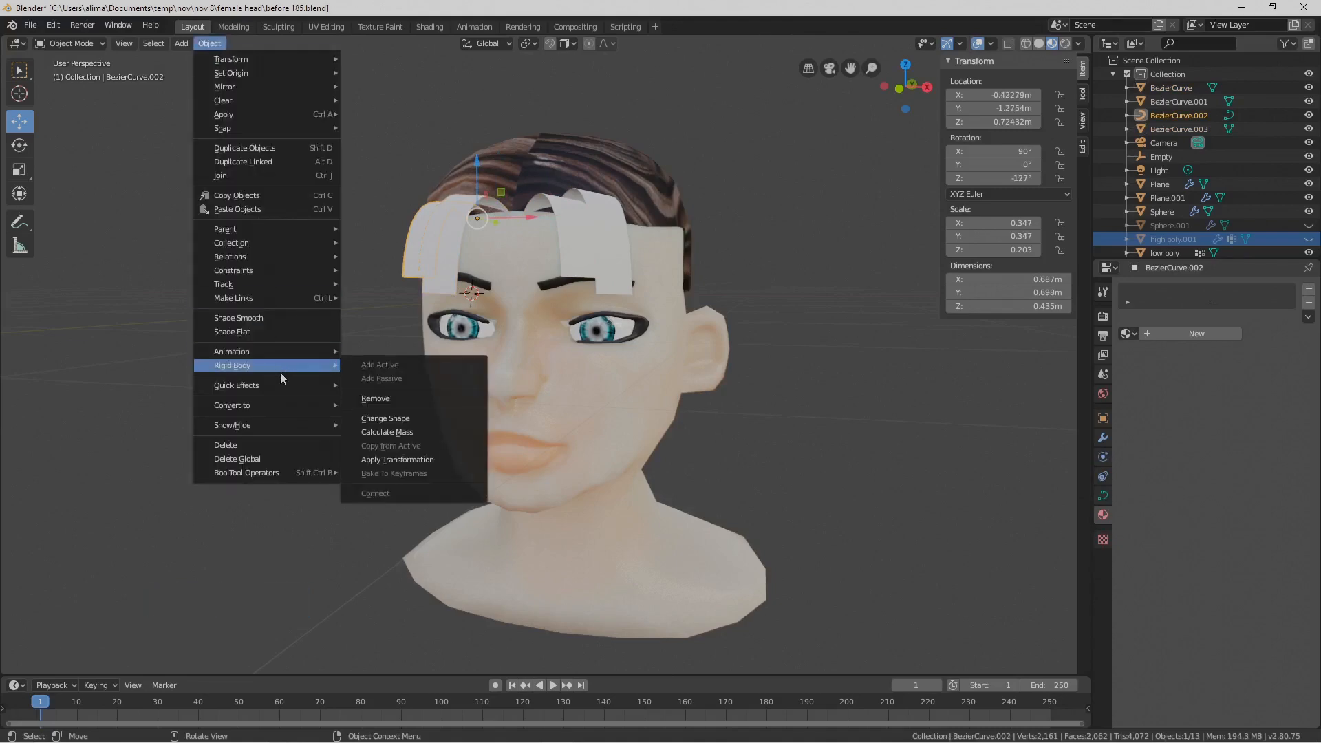
mouse_move(284, 405)
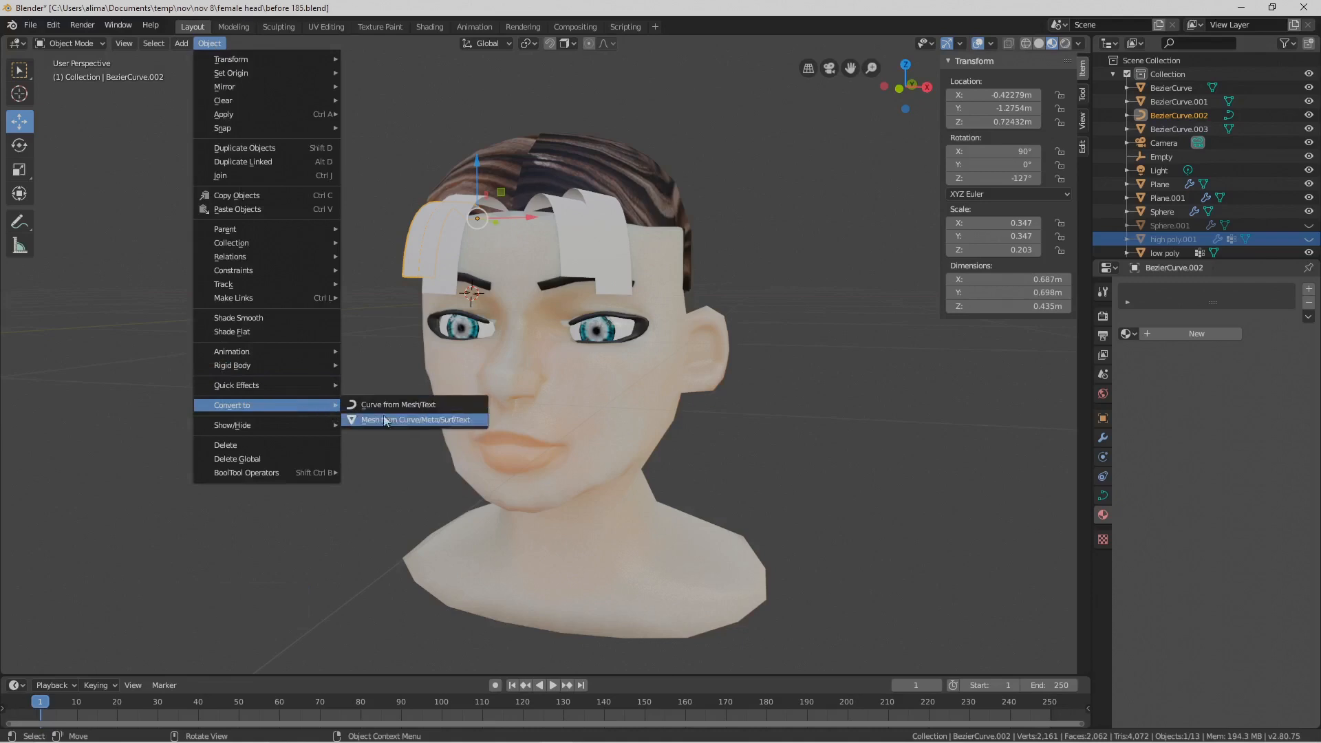
left_click(475, 419)
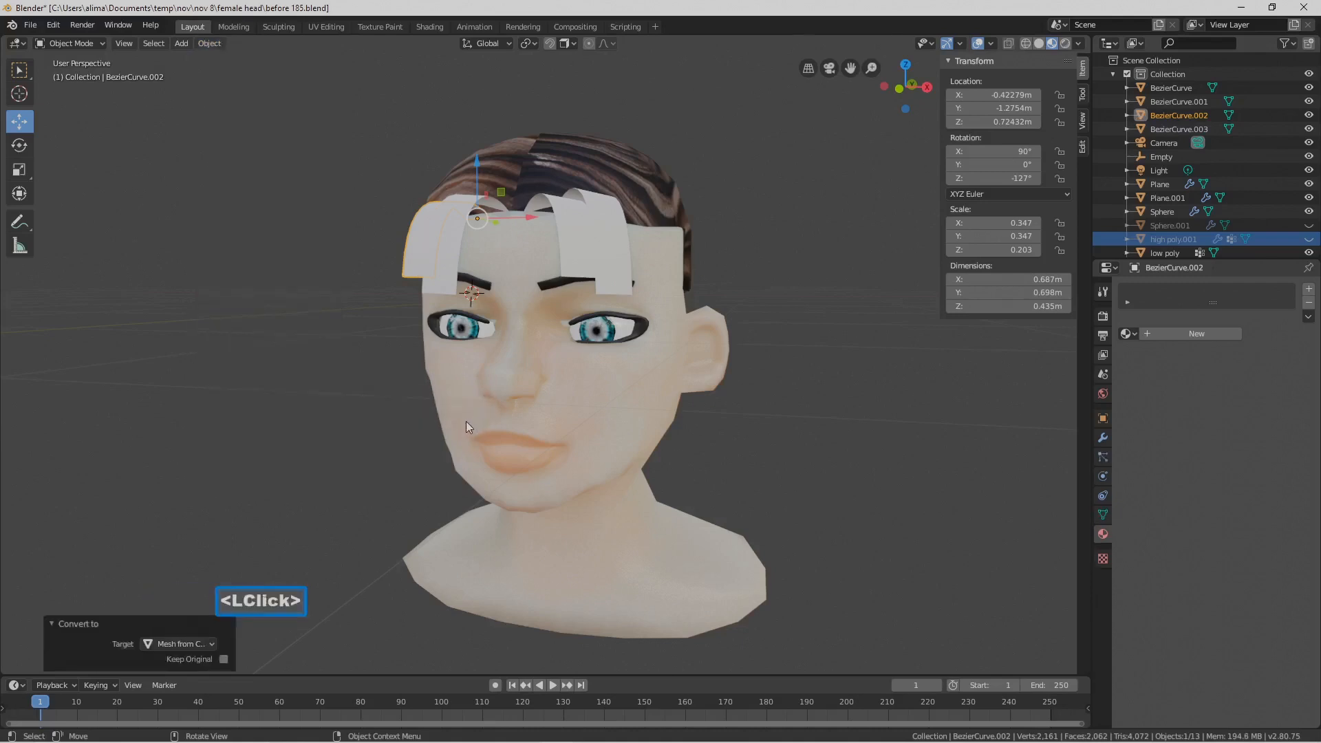
key("ctrl+alt+s")
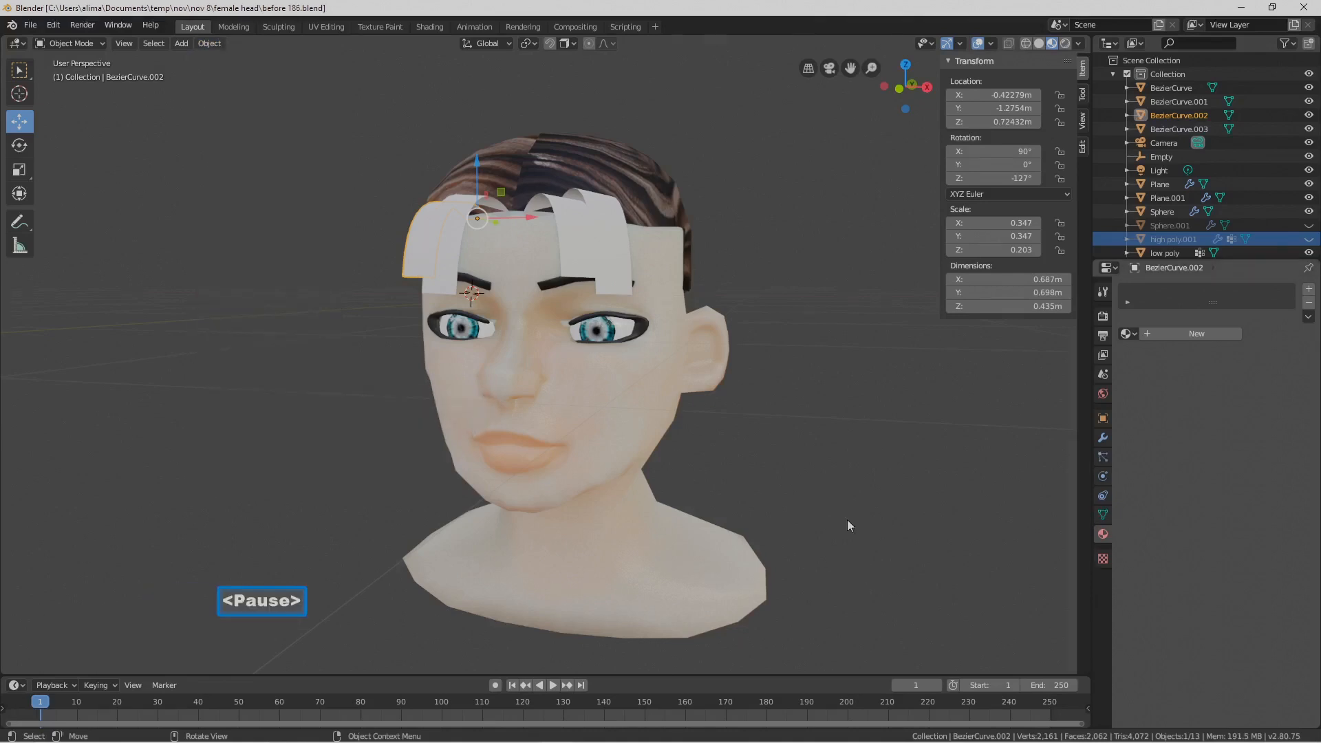
Join the four hair strand meshes into one object, with BezierCurve.002 as the active one
left_click(620, 276)
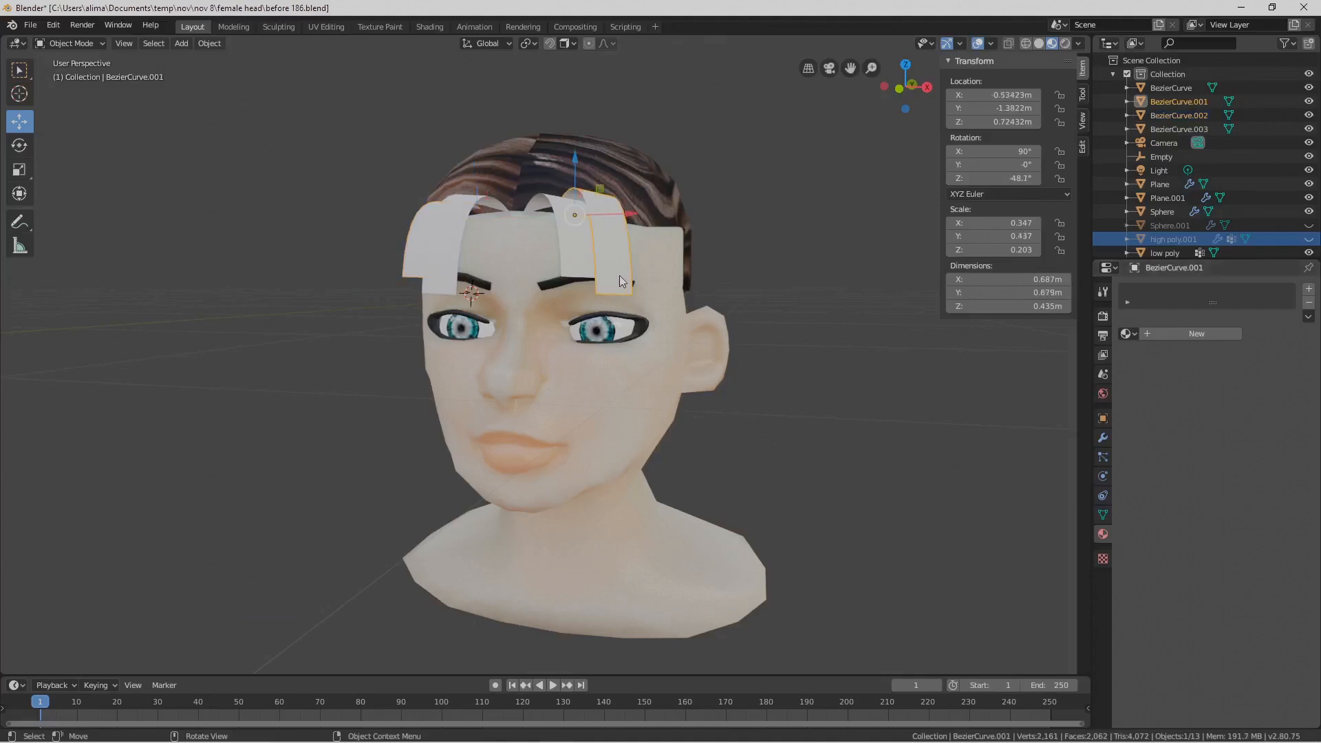
left_click(568, 262, "shift")
left_click(451, 255, "shift")
left_click(419, 251, "shift")
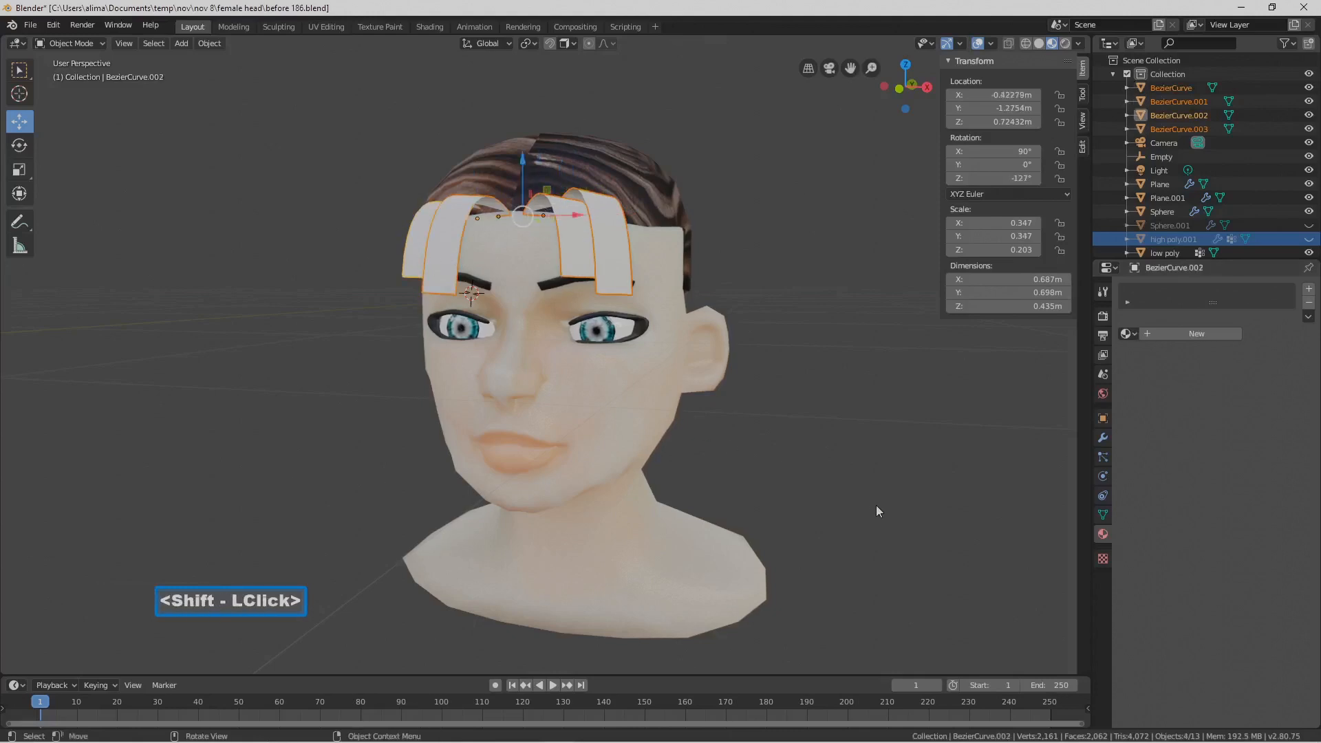
key("ctrl")
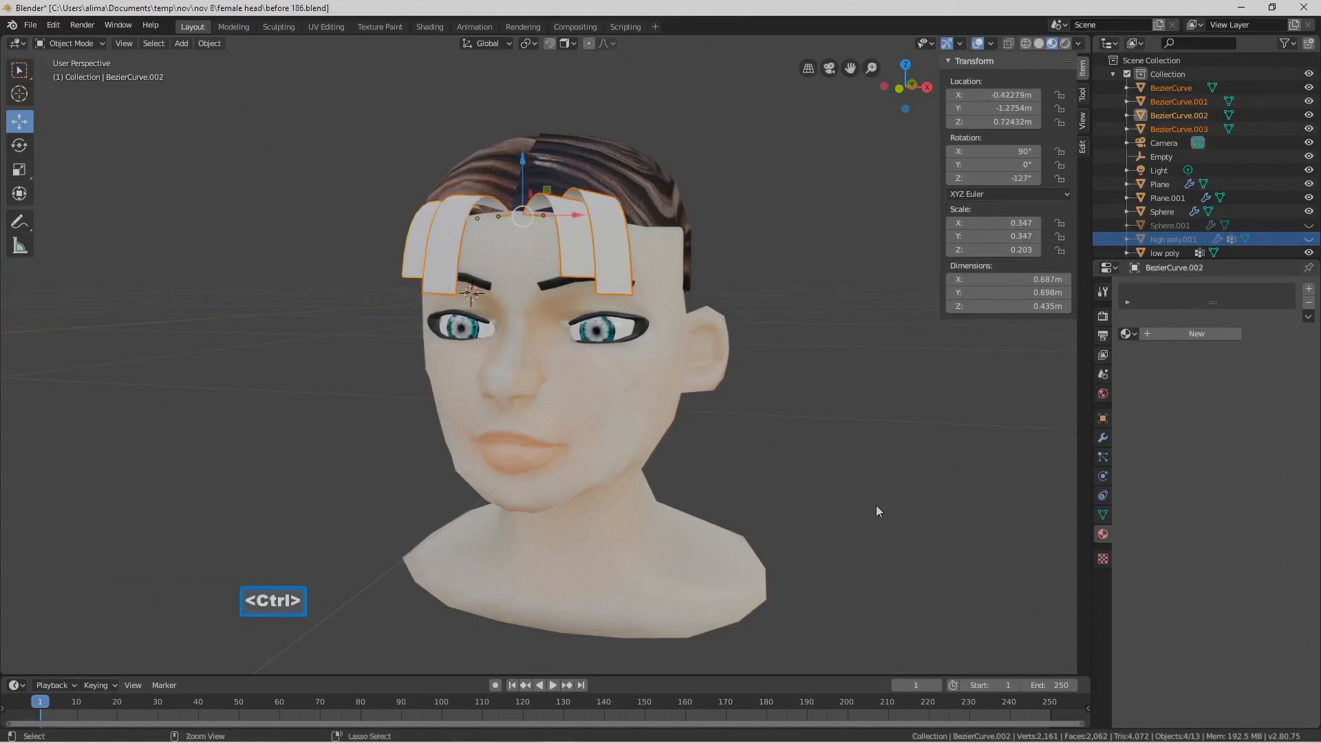
key("ctrl+j")
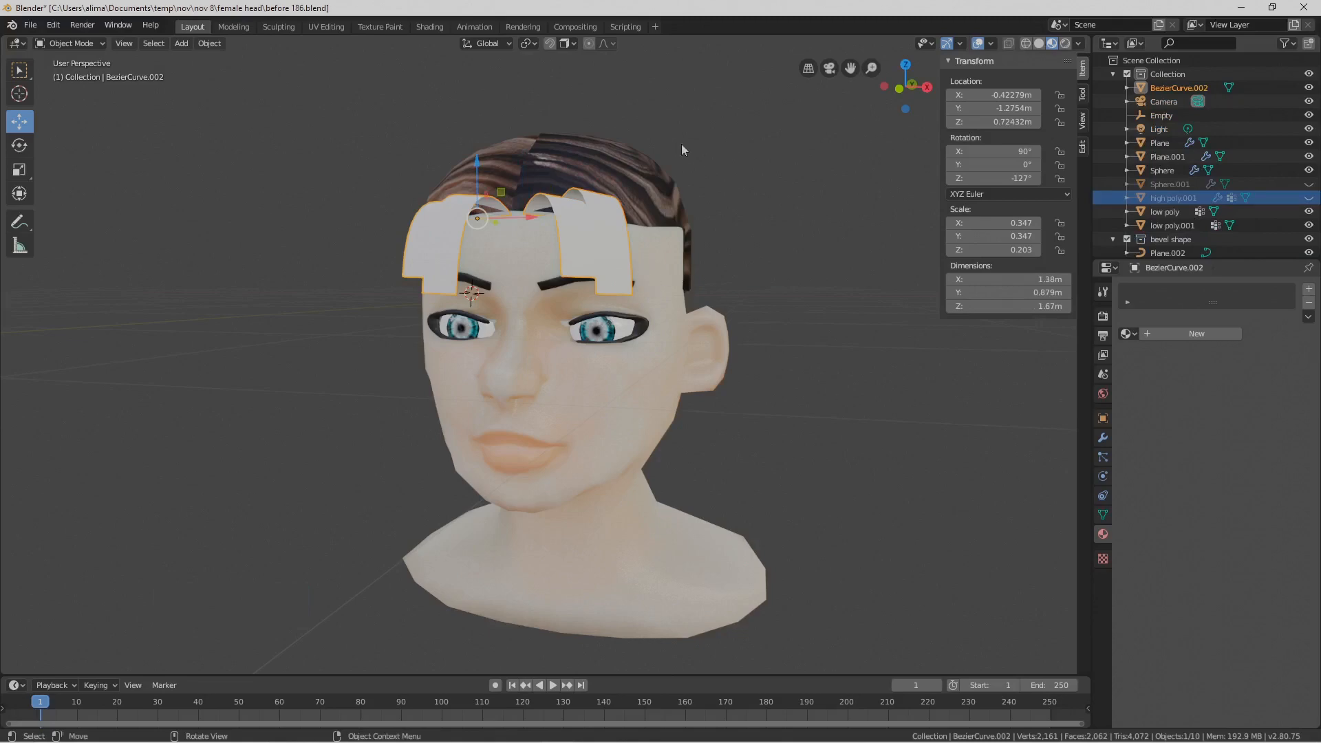
Unwrap all faces of the joined strands in the UV Editing workspace and save the file as before 187.blend
left_click(326, 27)
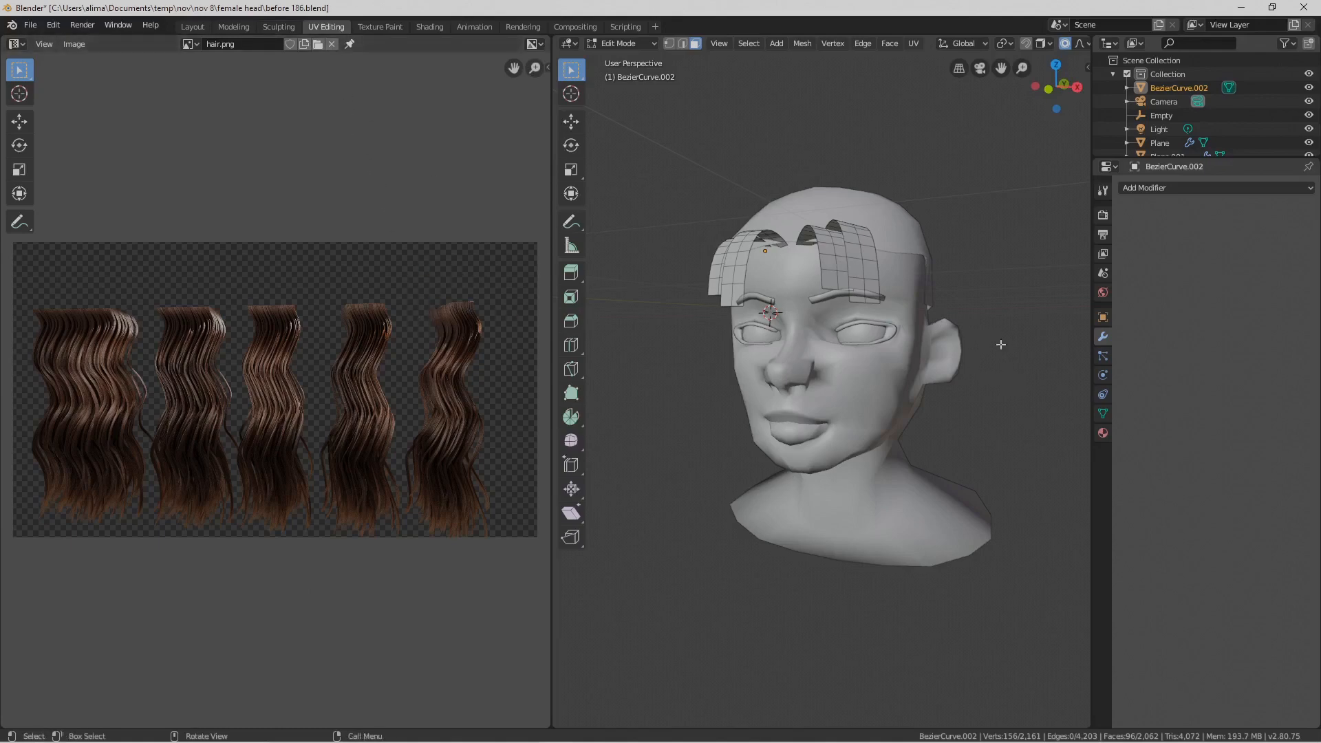
key("a")
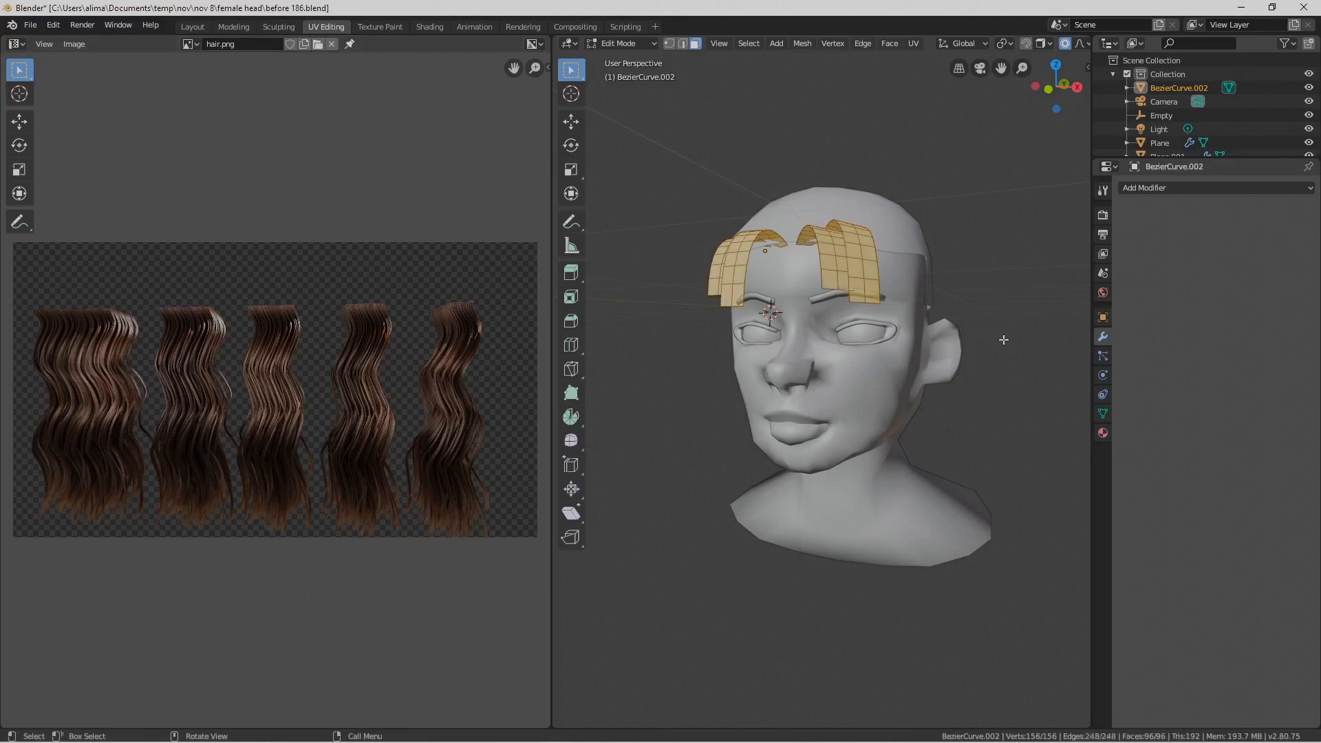
key("u")
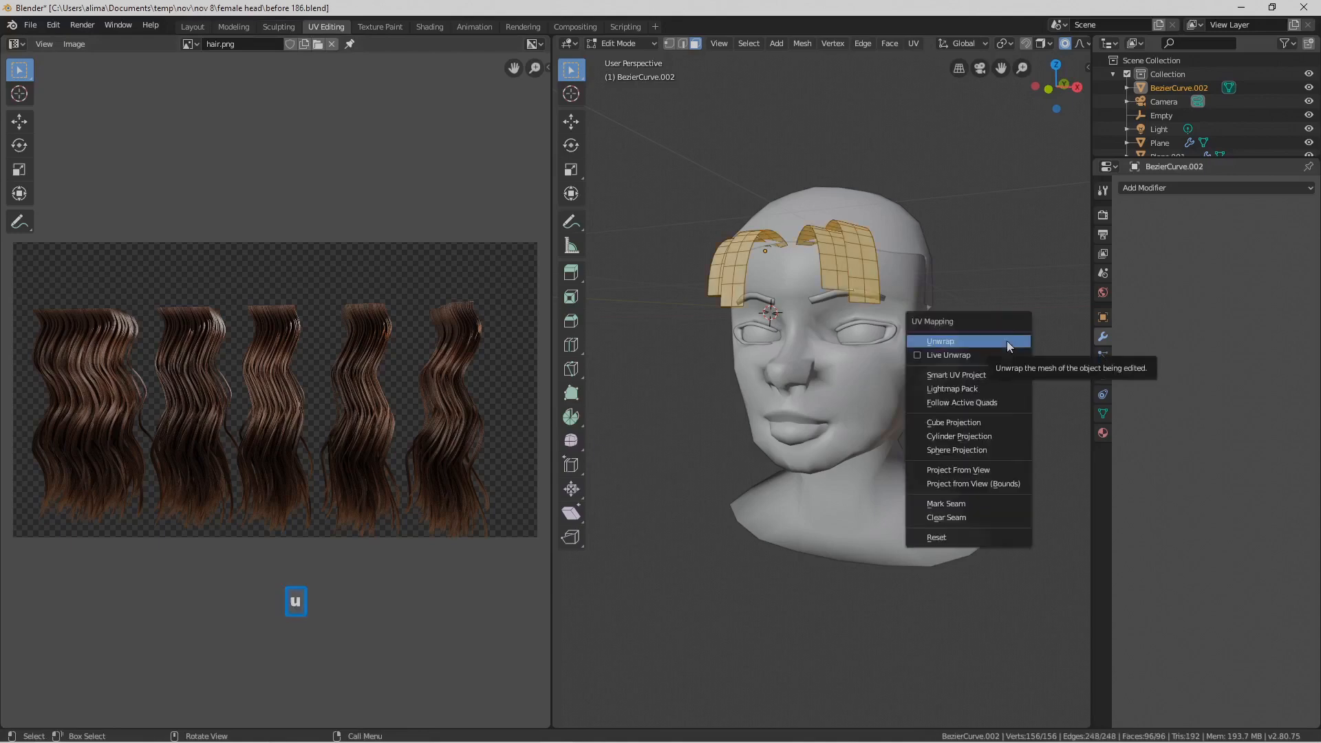
left_click(1008, 342)
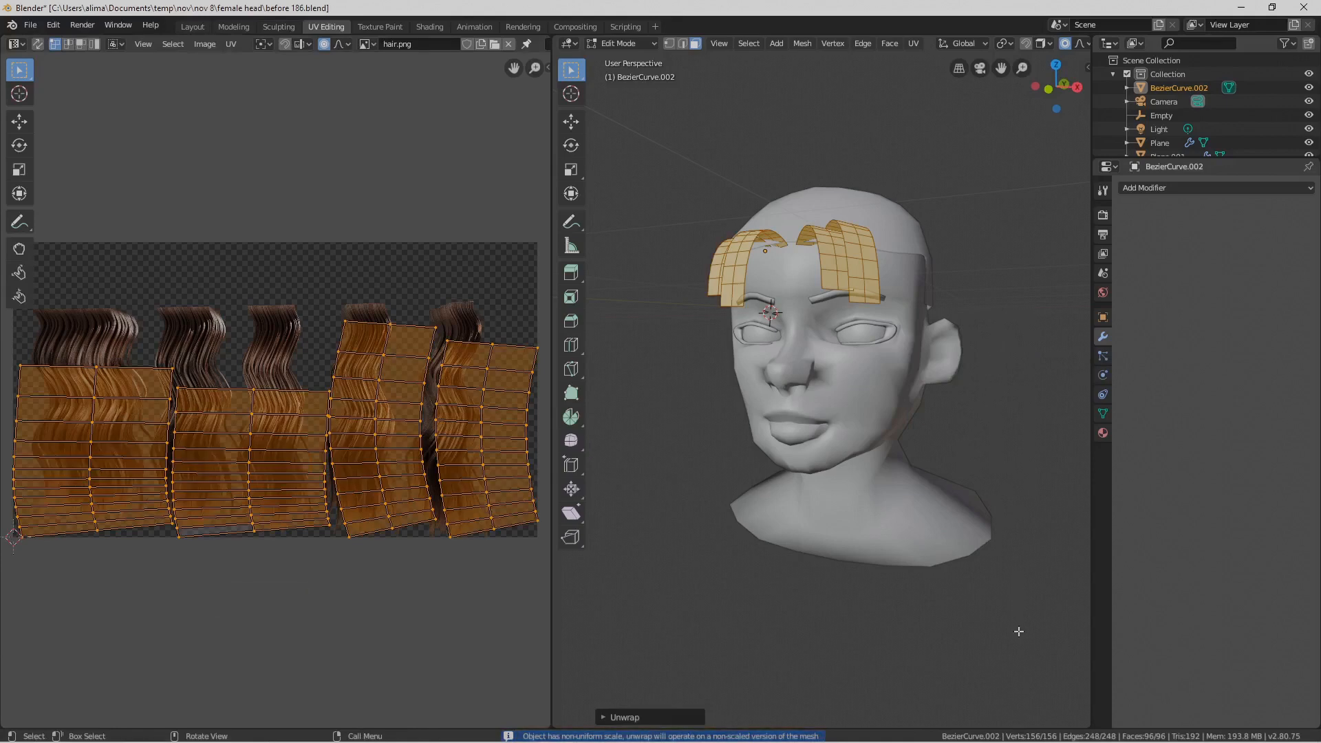
key("Pause")
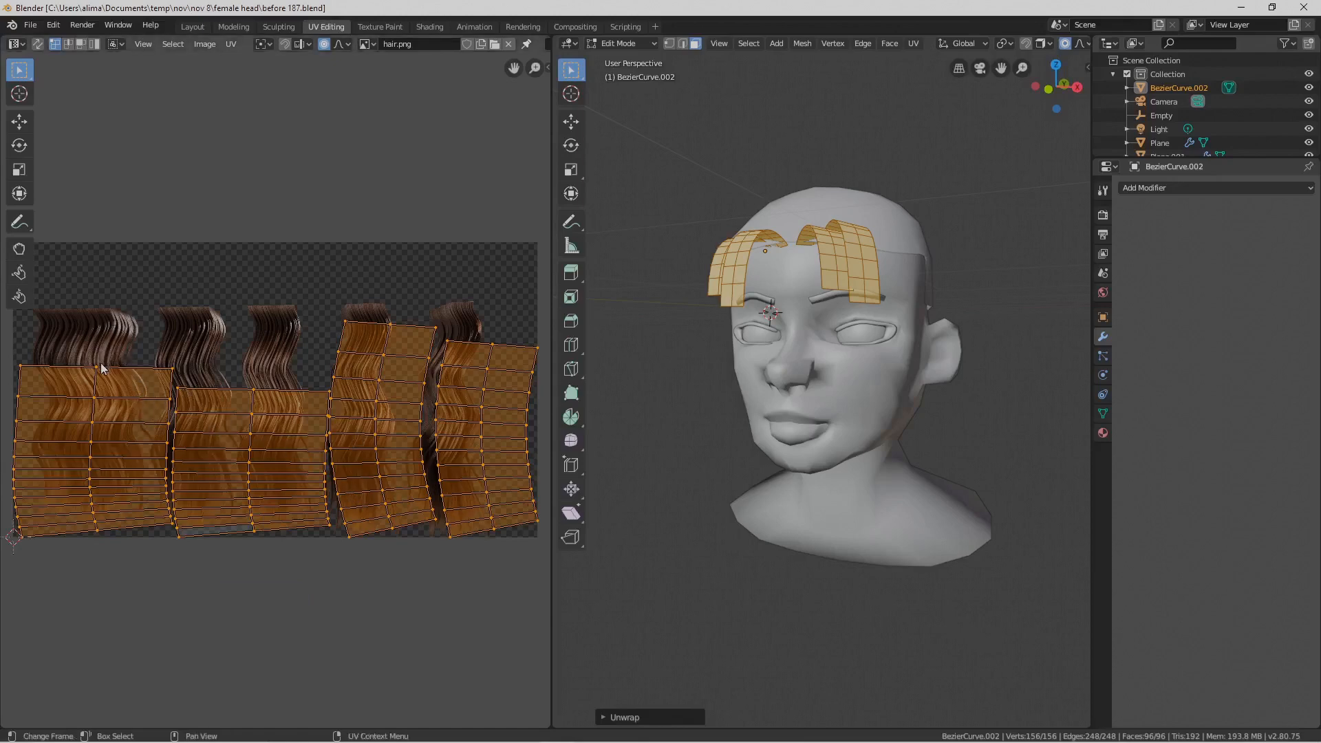
Replace the UV editor's hair.png with thinner hair.png from the pictures folder
left_click(508, 44)
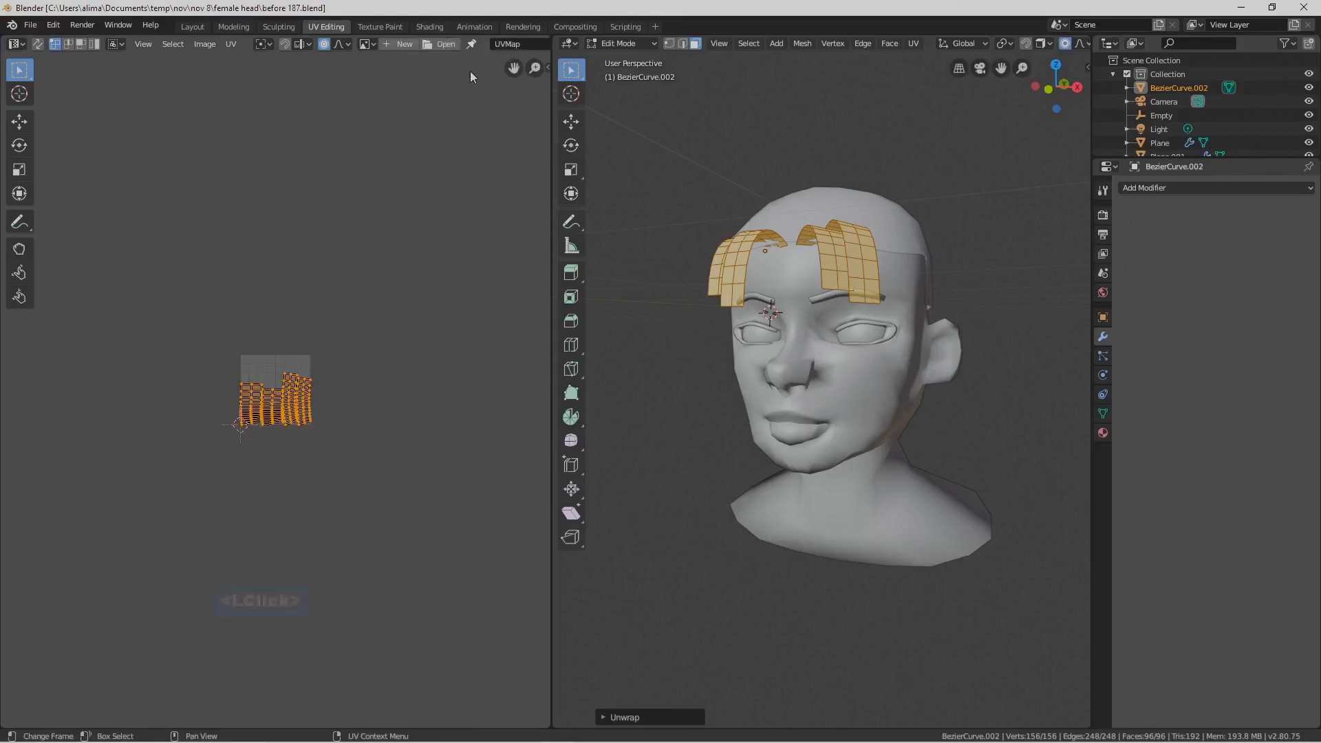
left_click(447, 44)
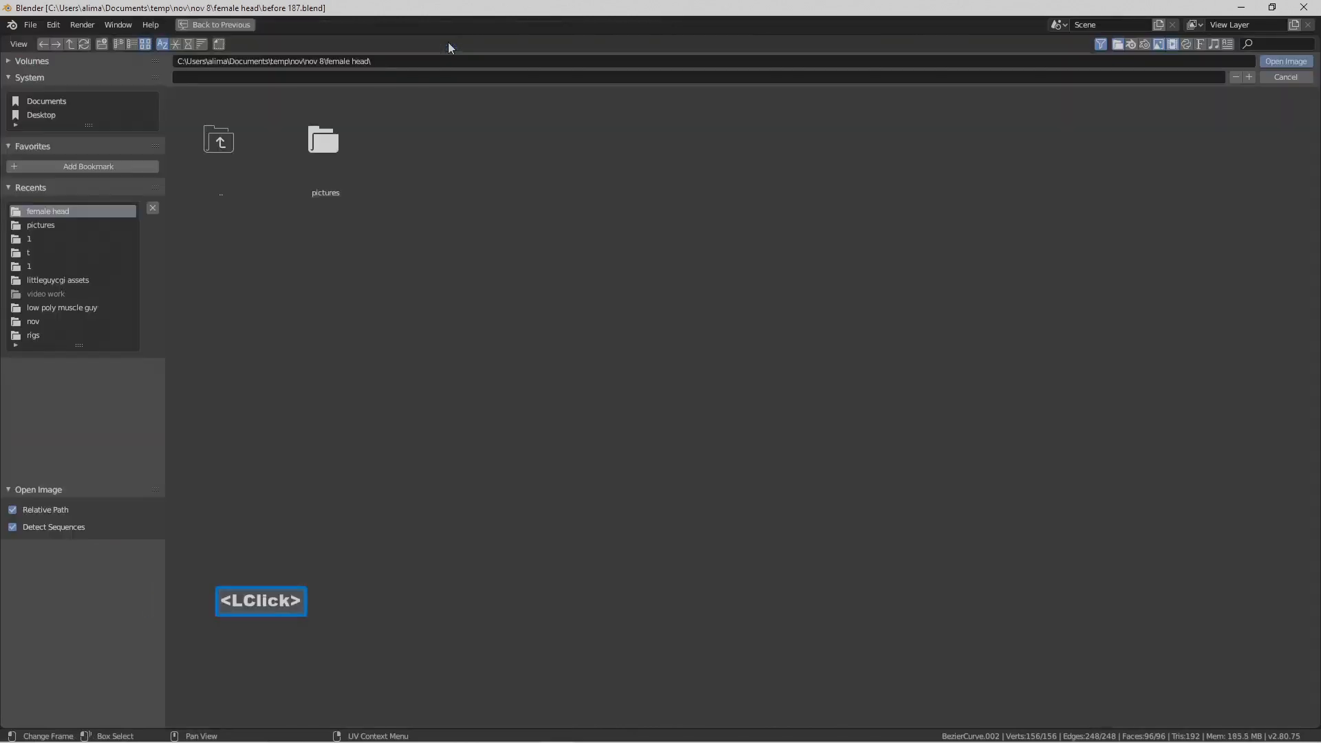
left_click(324, 144)
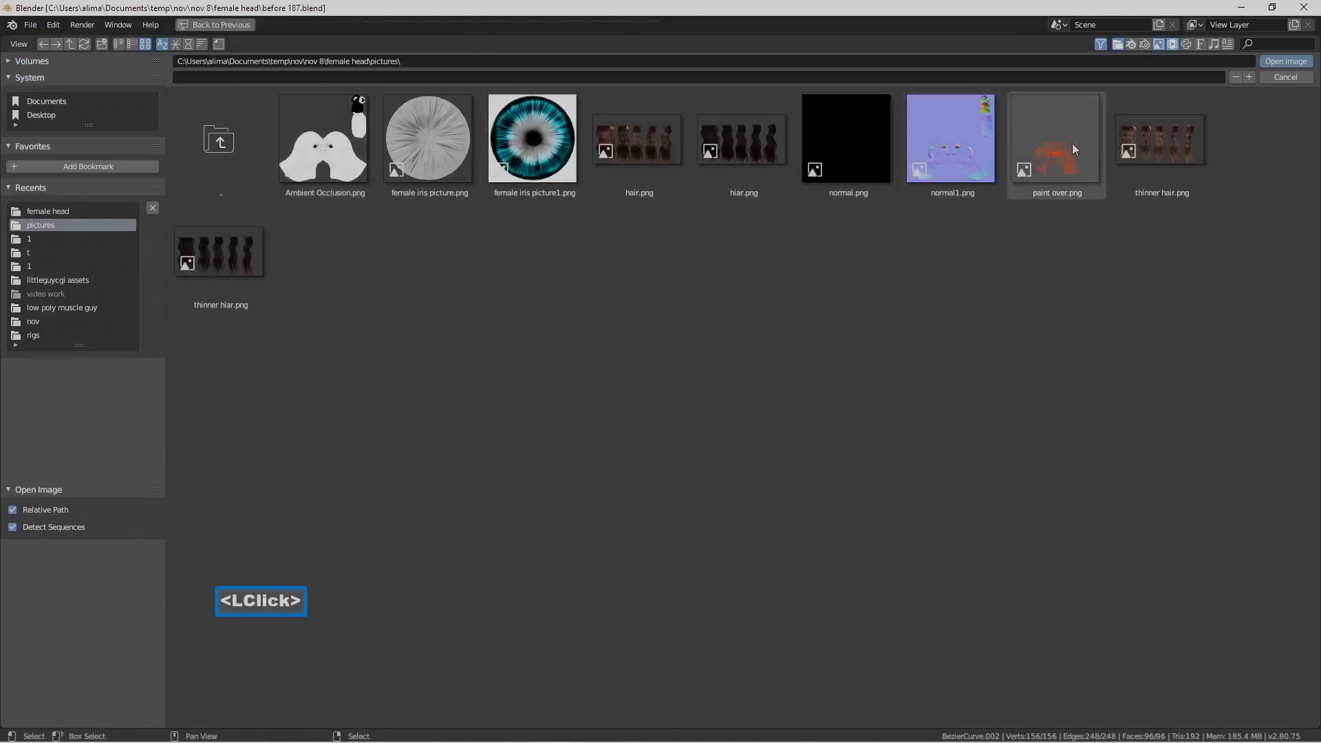
left_click(1189, 153)
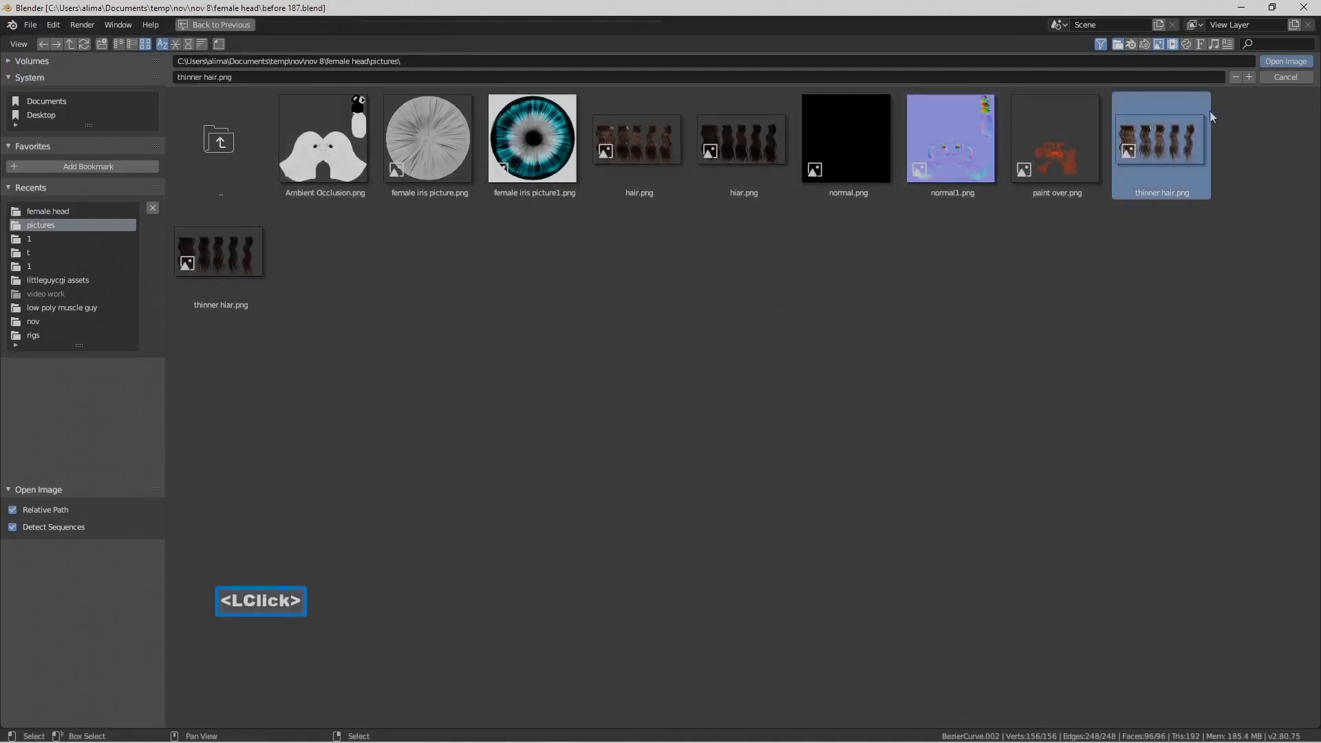
left_click(1293, 62)
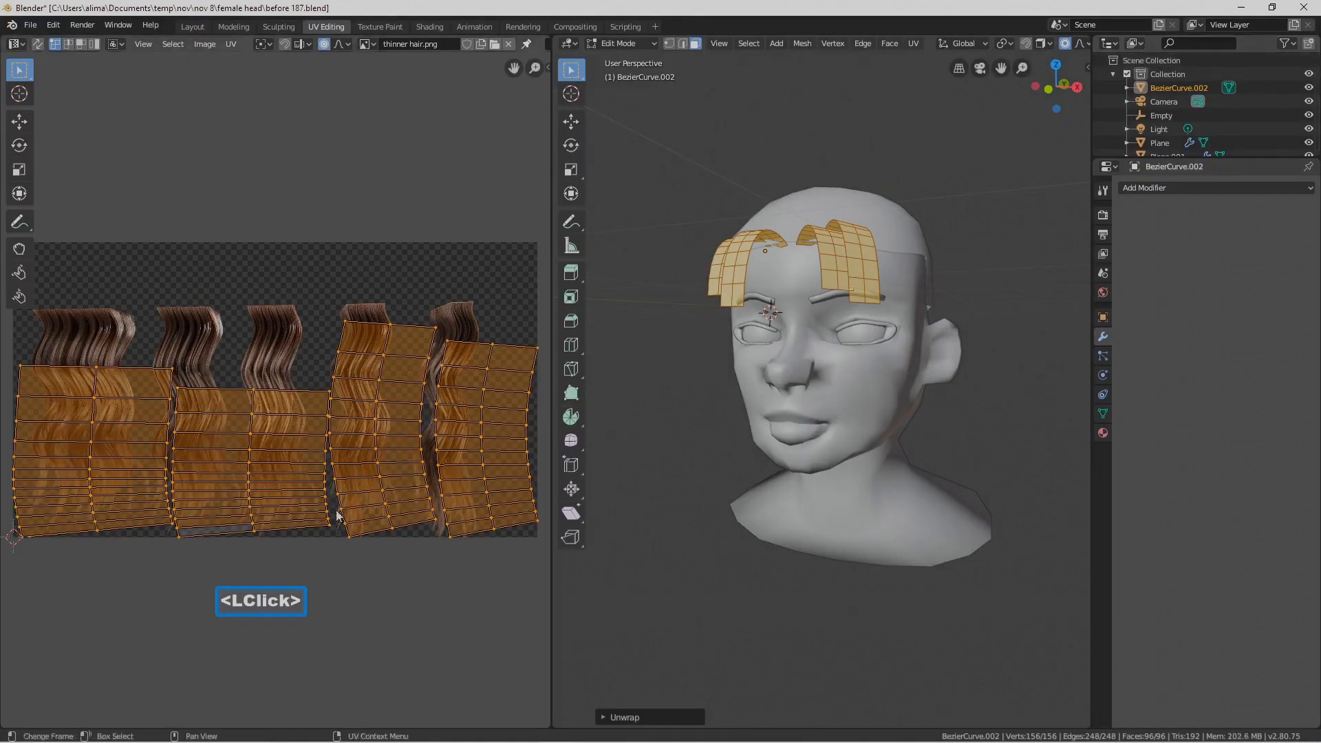
With proportional editing off, narrow the first strand's UV island along X and move it over the first hair lock in the image
left_click(159, 597)
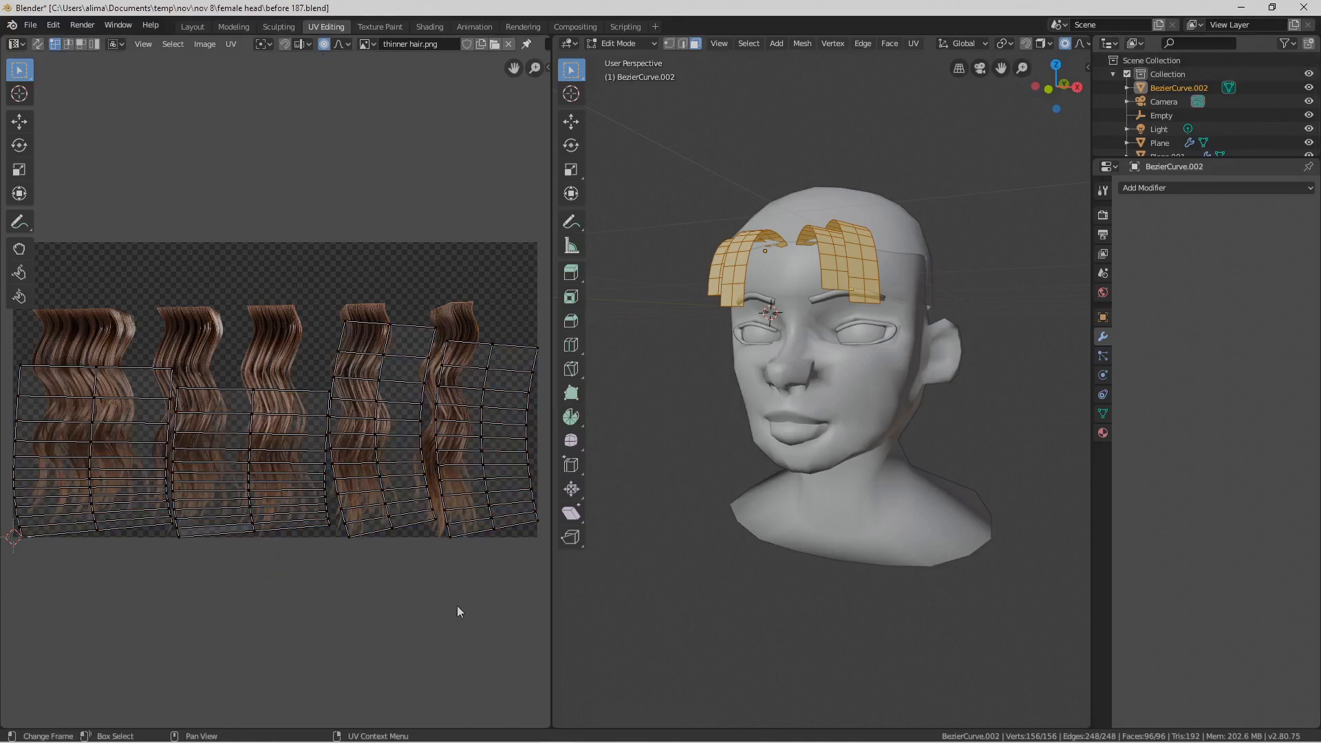
key("o")
key("l")
key("s")
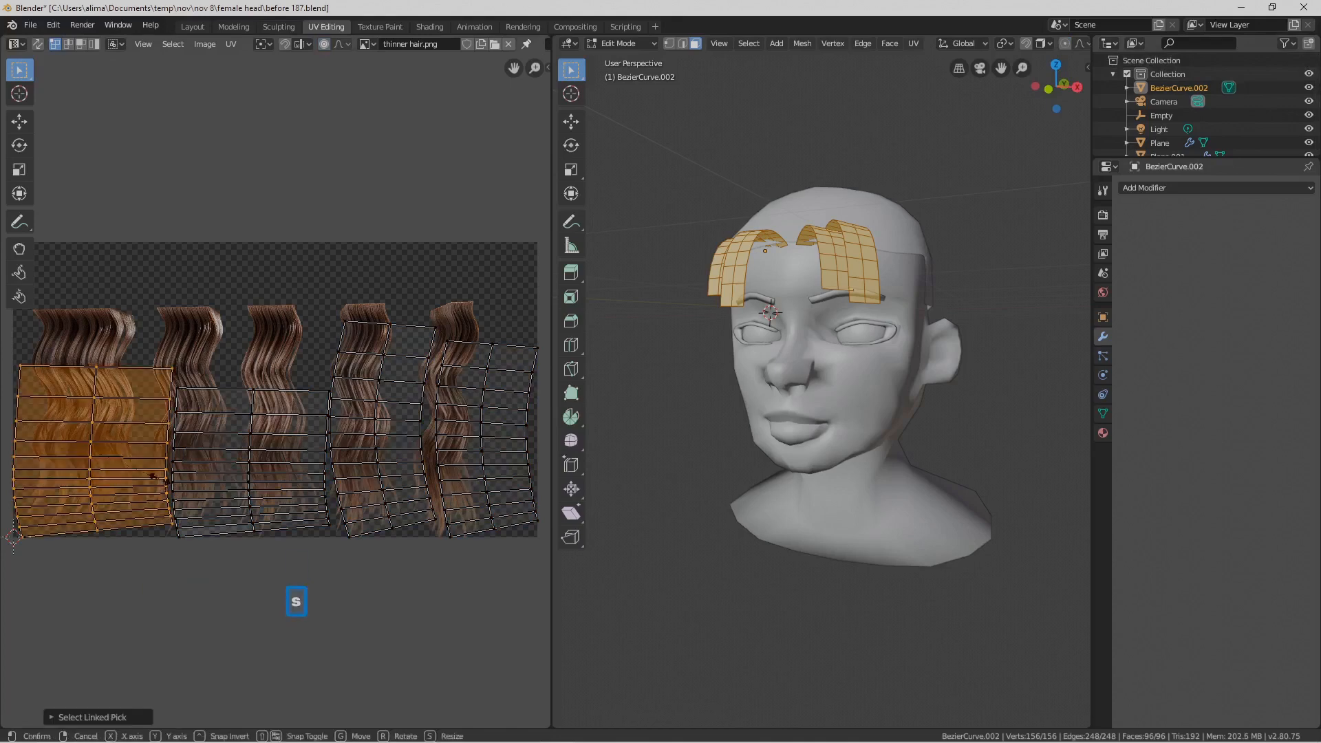
key("x")
left_click(143, 477)
key("g")
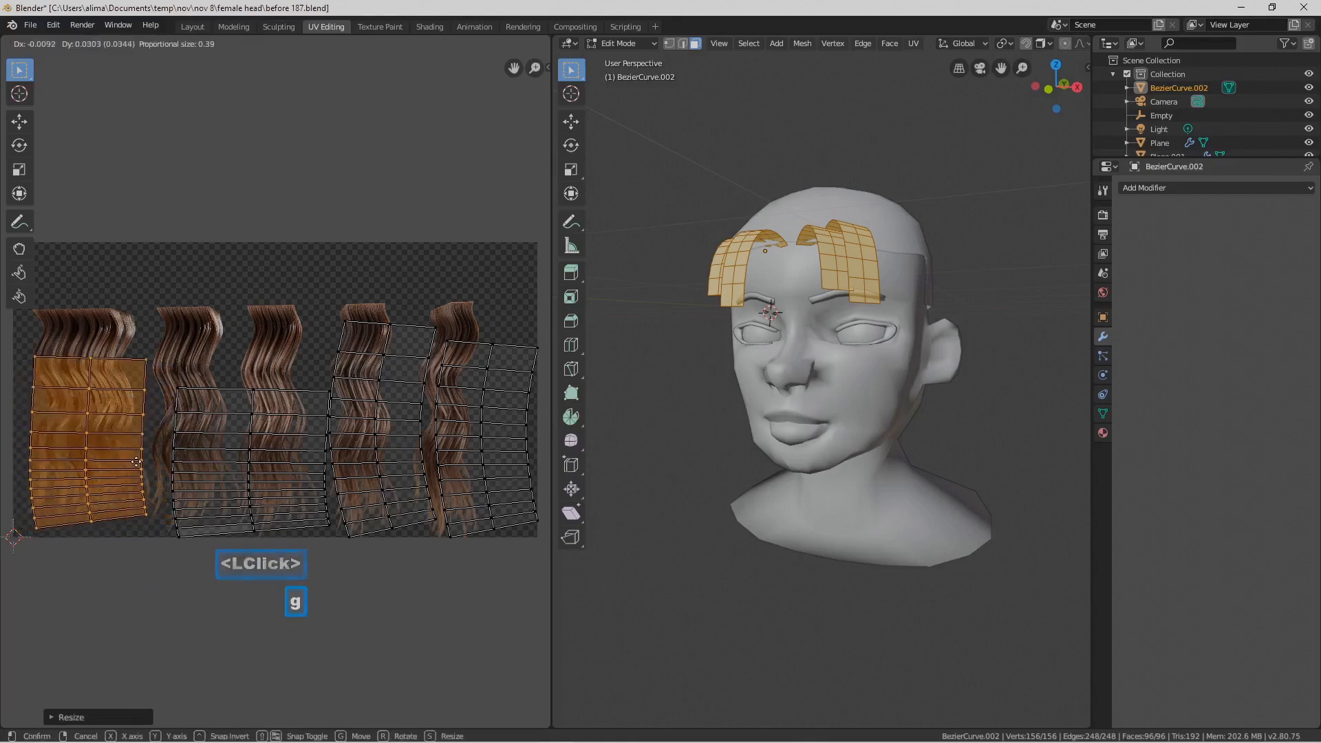
left_click(133, 408)
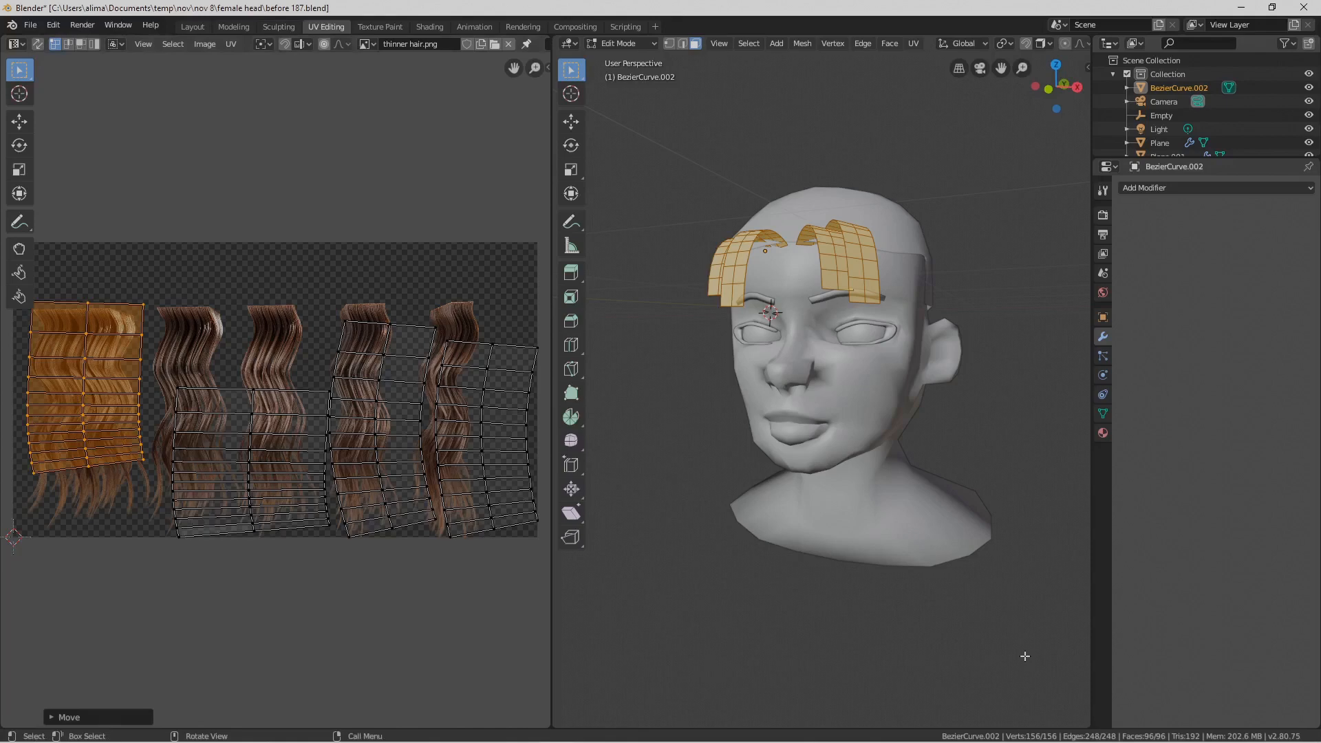
Stretch the first strand's UV island along Y and lower it to cover the first hair lock from roots to tips
key("Pause")
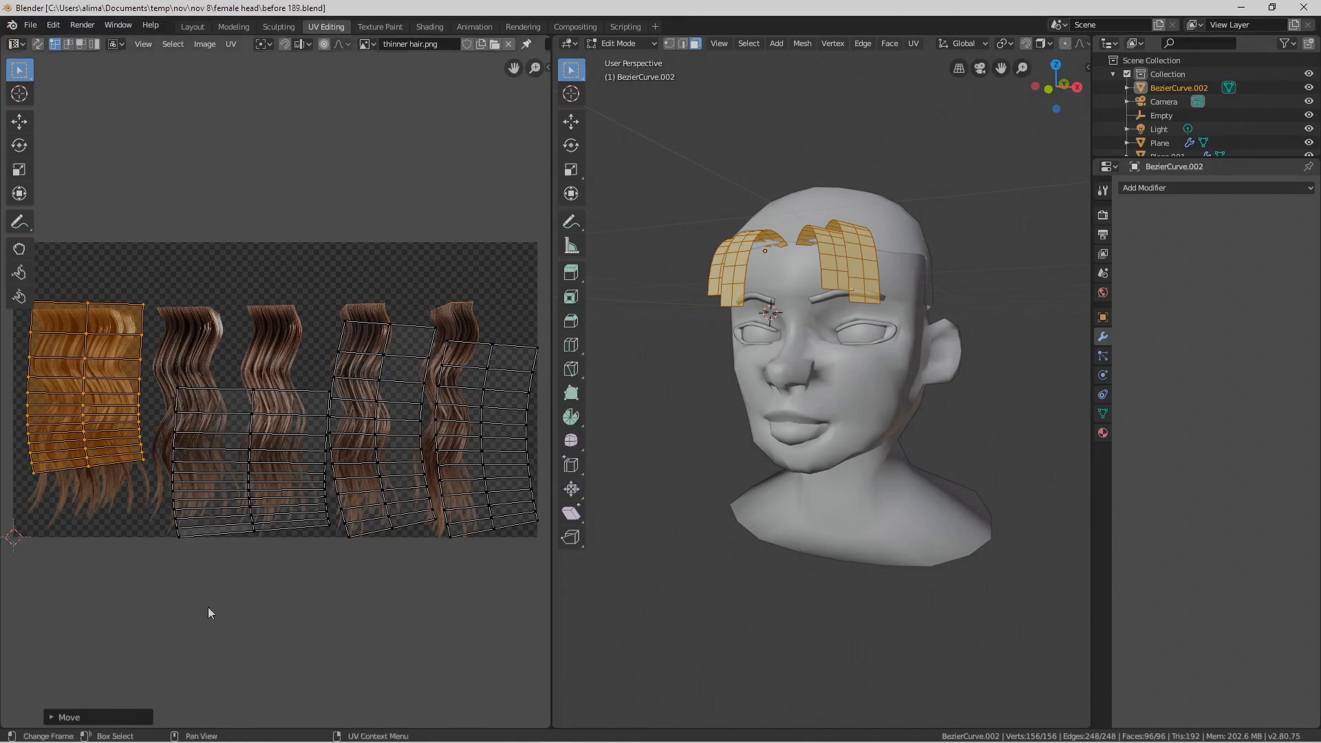
key("s")
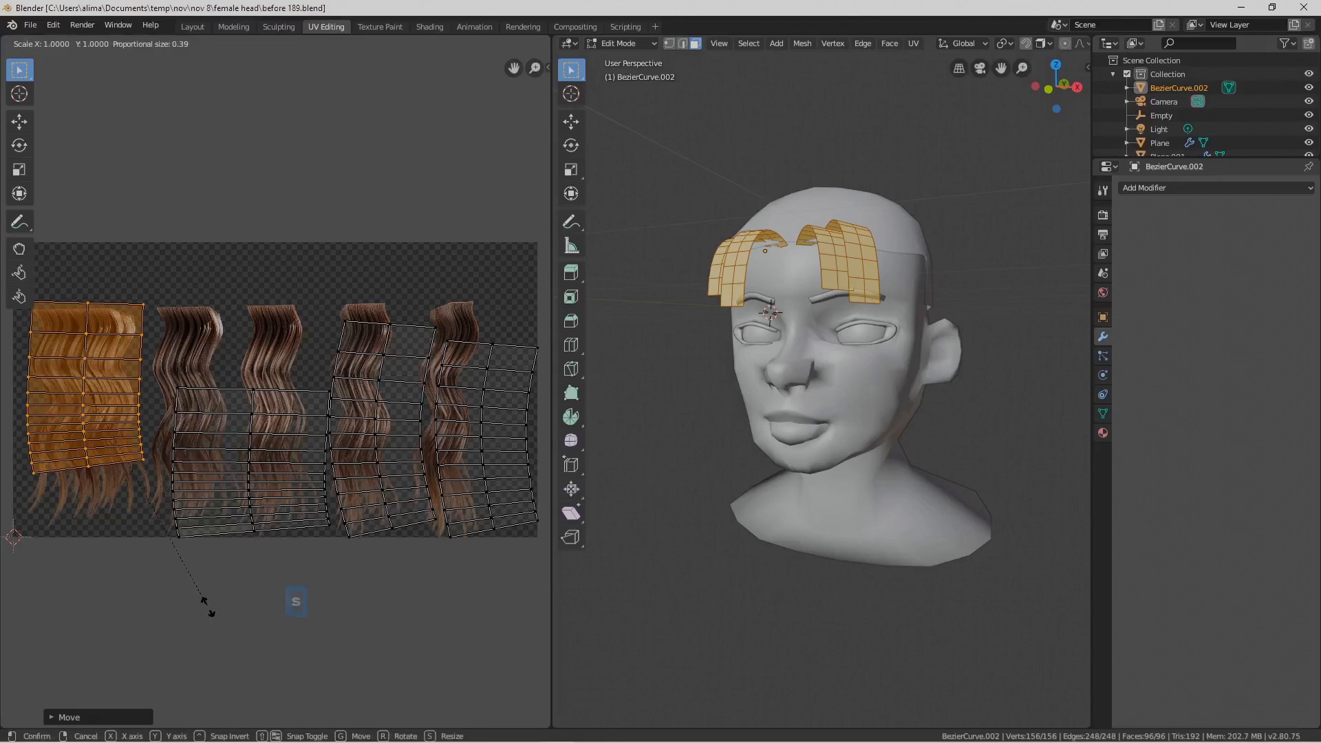
key("y")
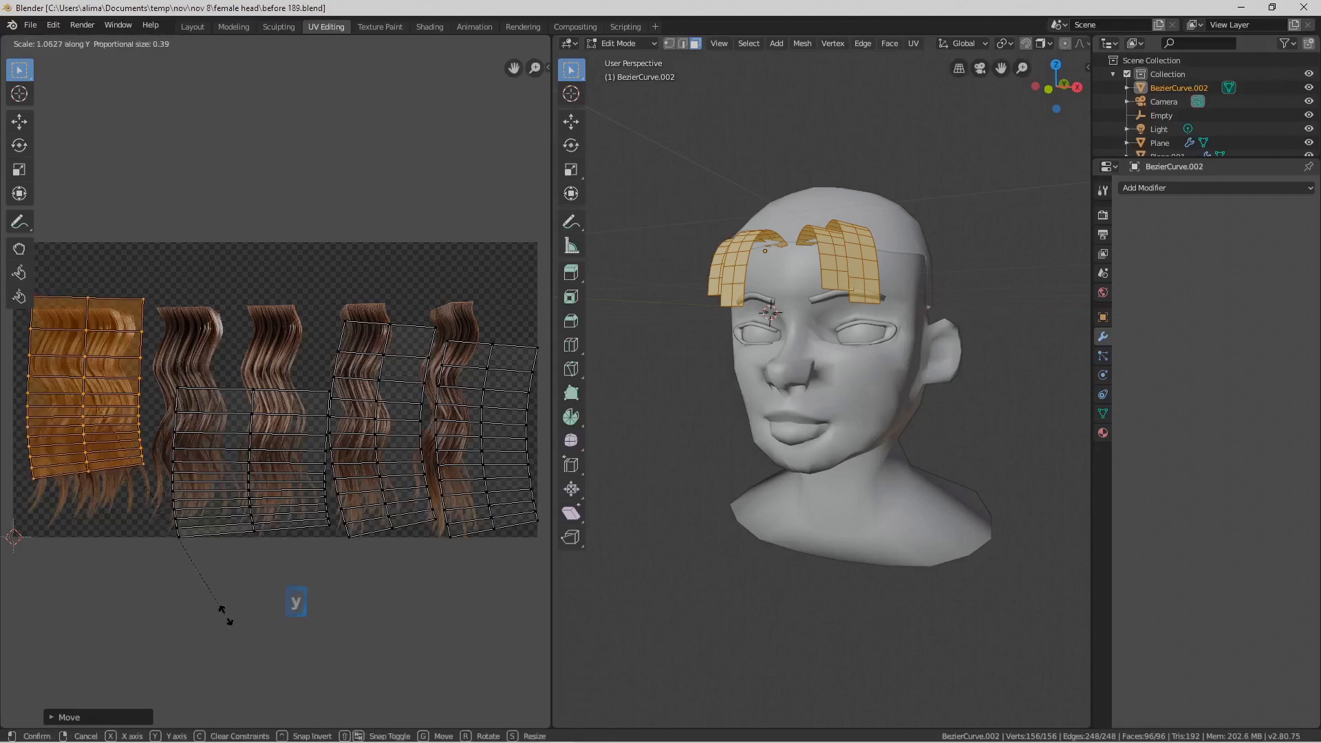
left_click(317, 685)
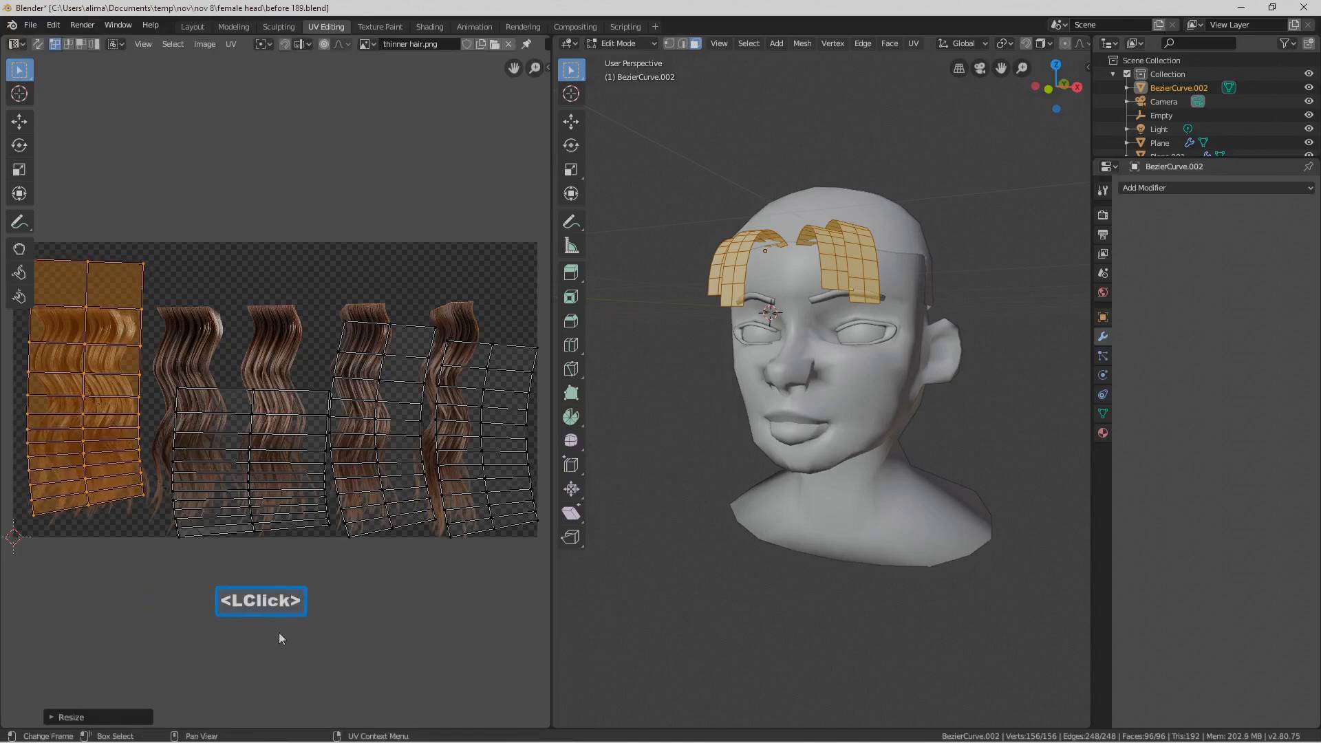
key("g")
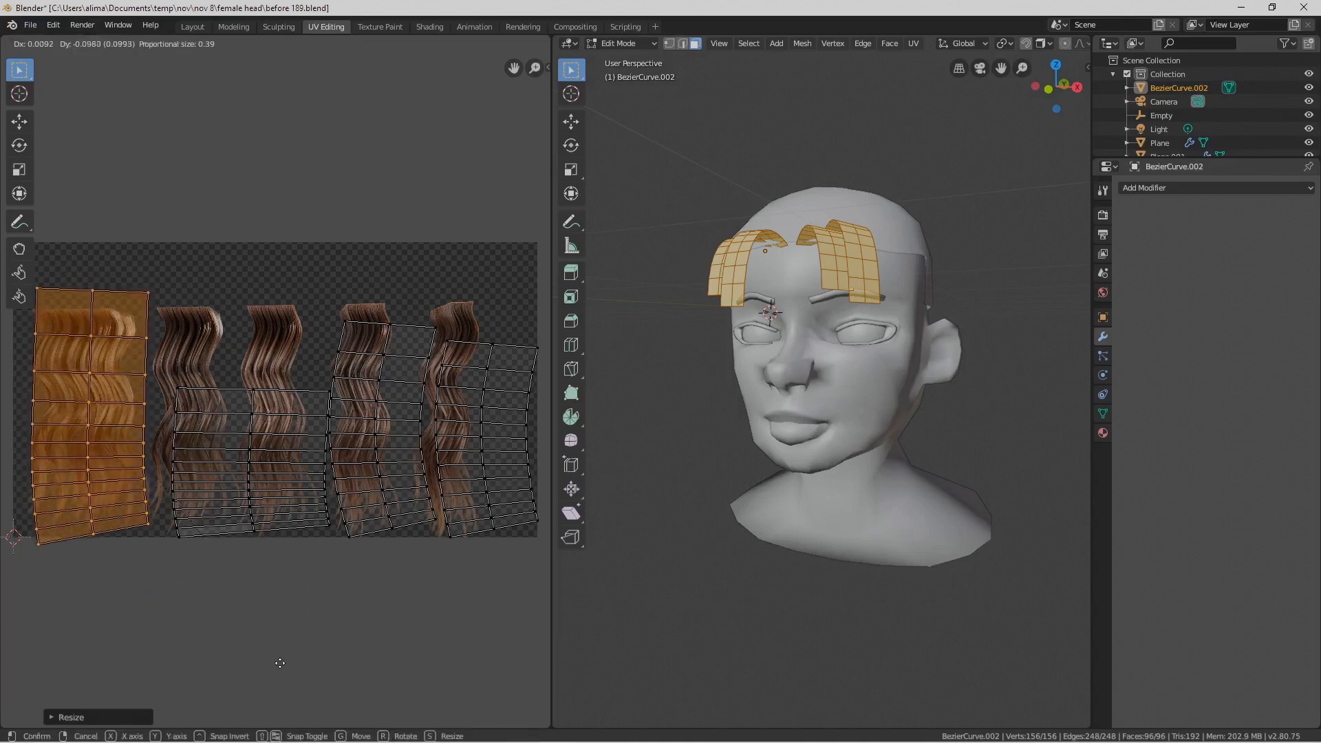
left_click(280, 663)
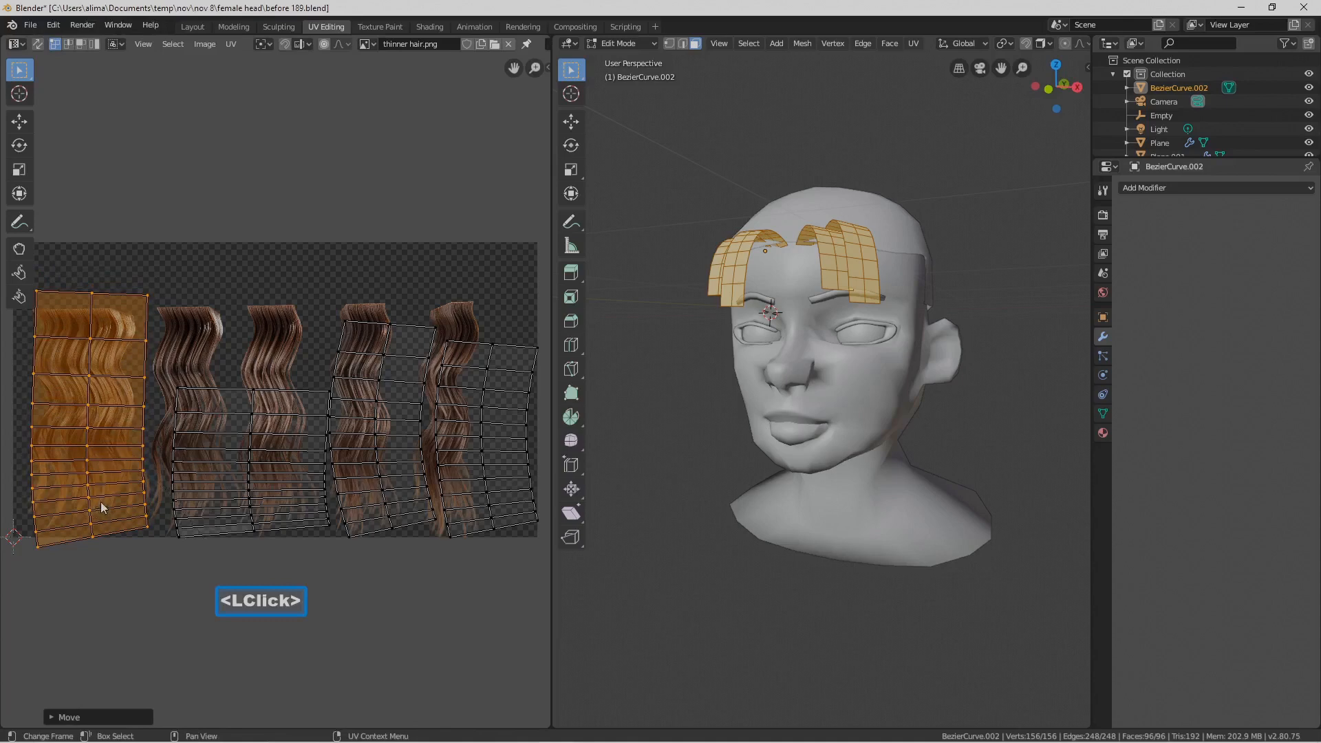
left_click(205, 585)
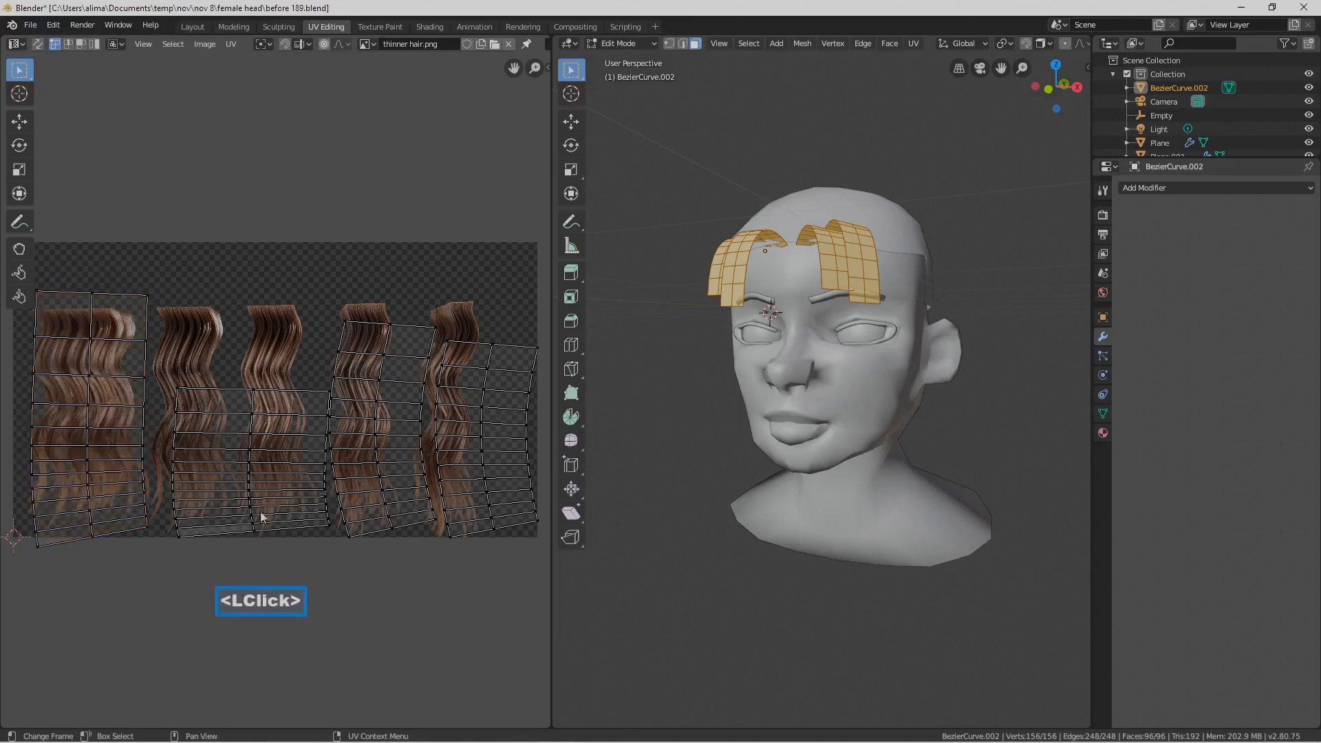
Narrow the second strand's UV island along X, move it onto the upper part of the third hair lock and shrink it slightly
left_click(322, 527)
key("l")
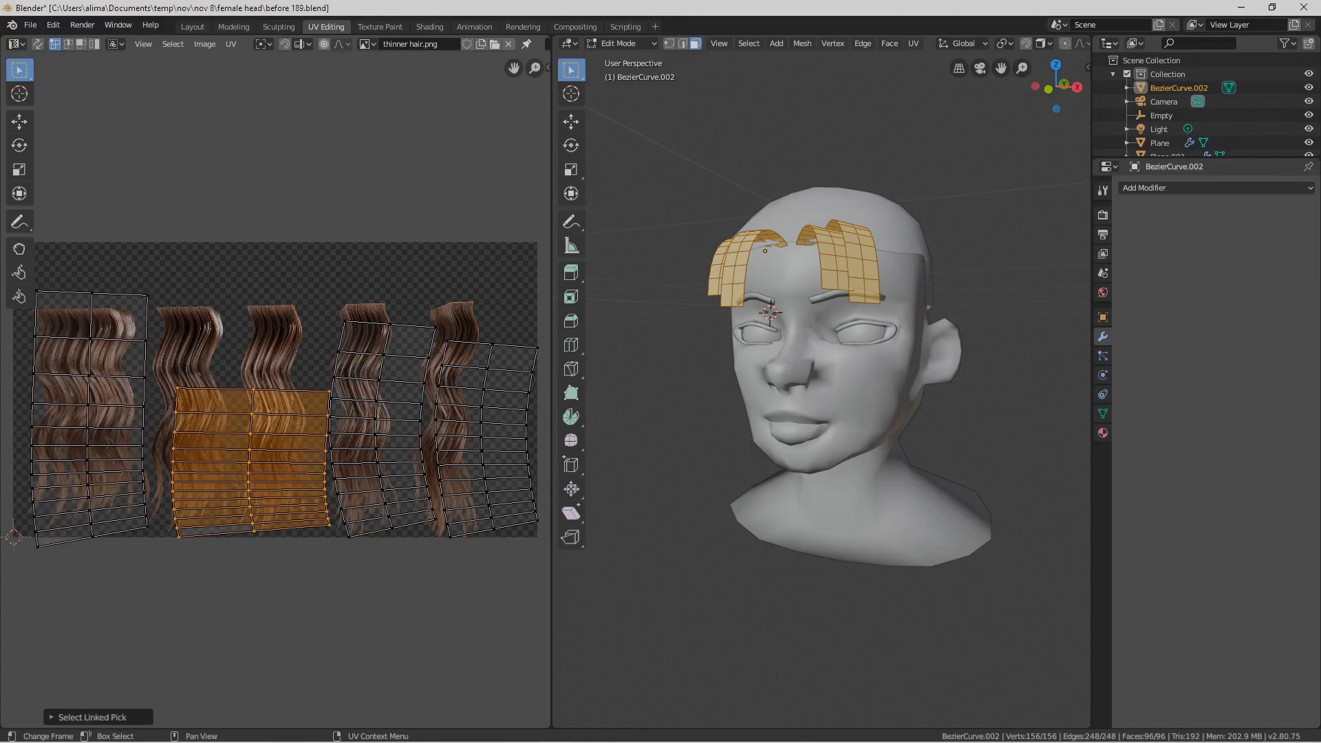
key("s")
key("x")
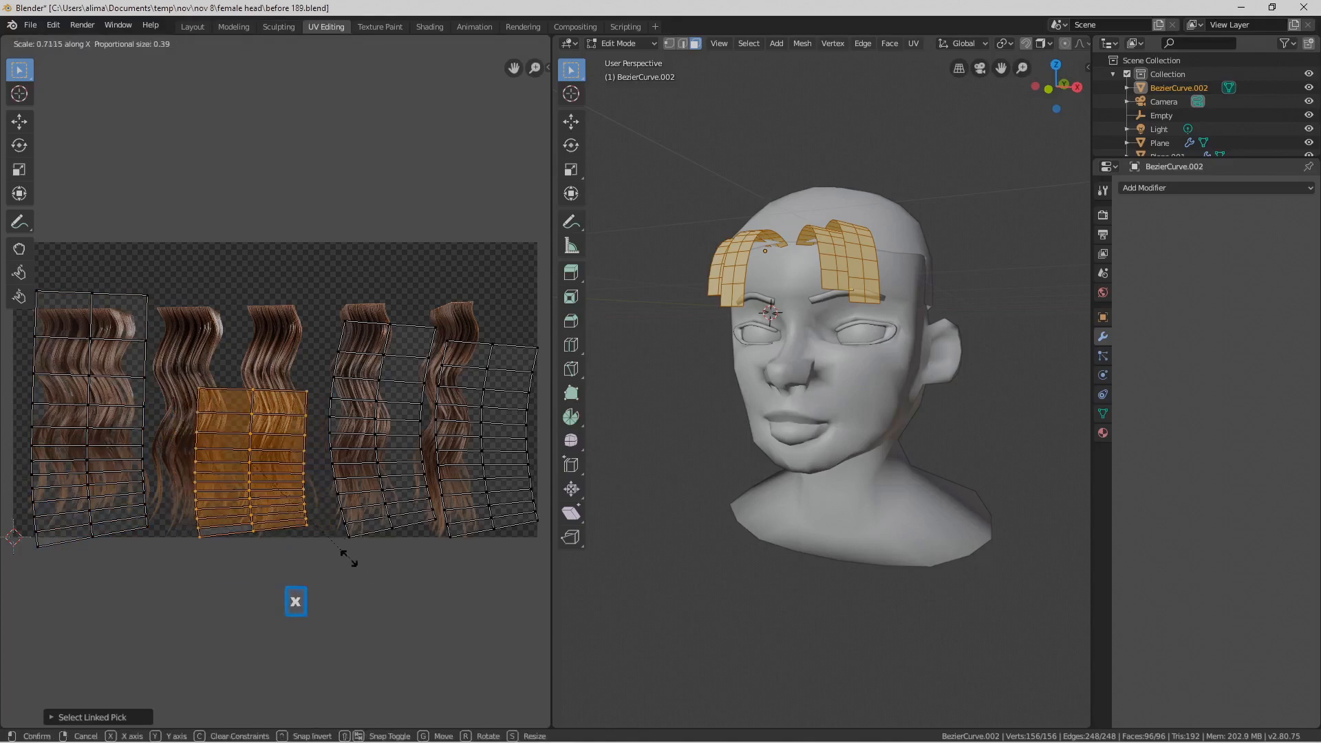
left_click(317, 552)
key("g")
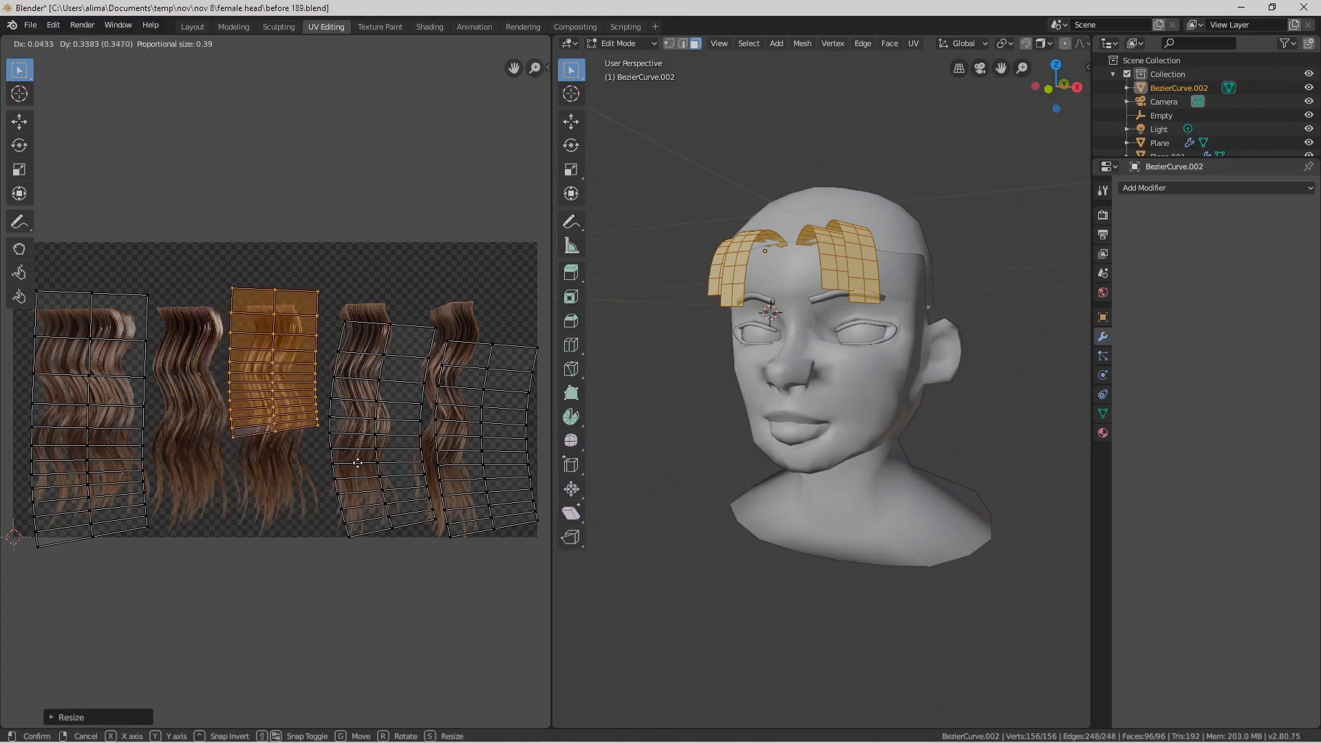
left_click(433, 602)
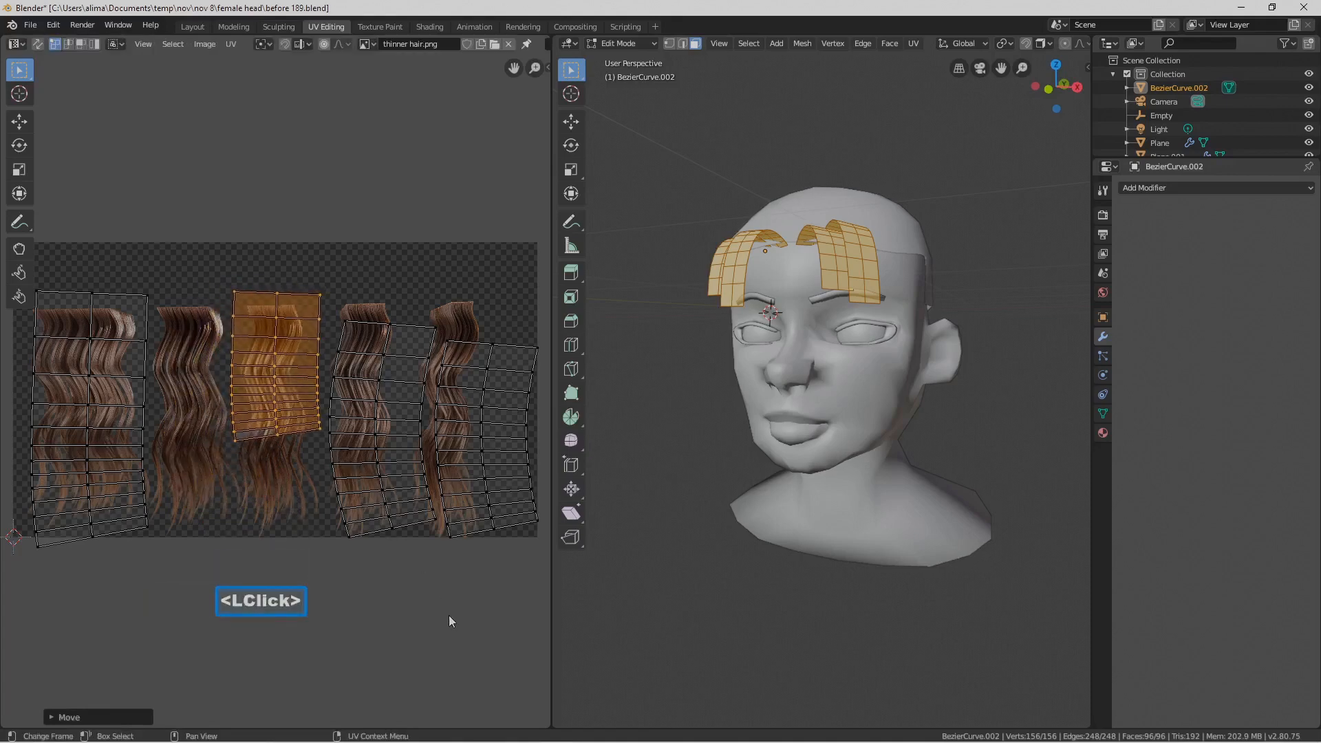
key("s")
left_click(423, 606)
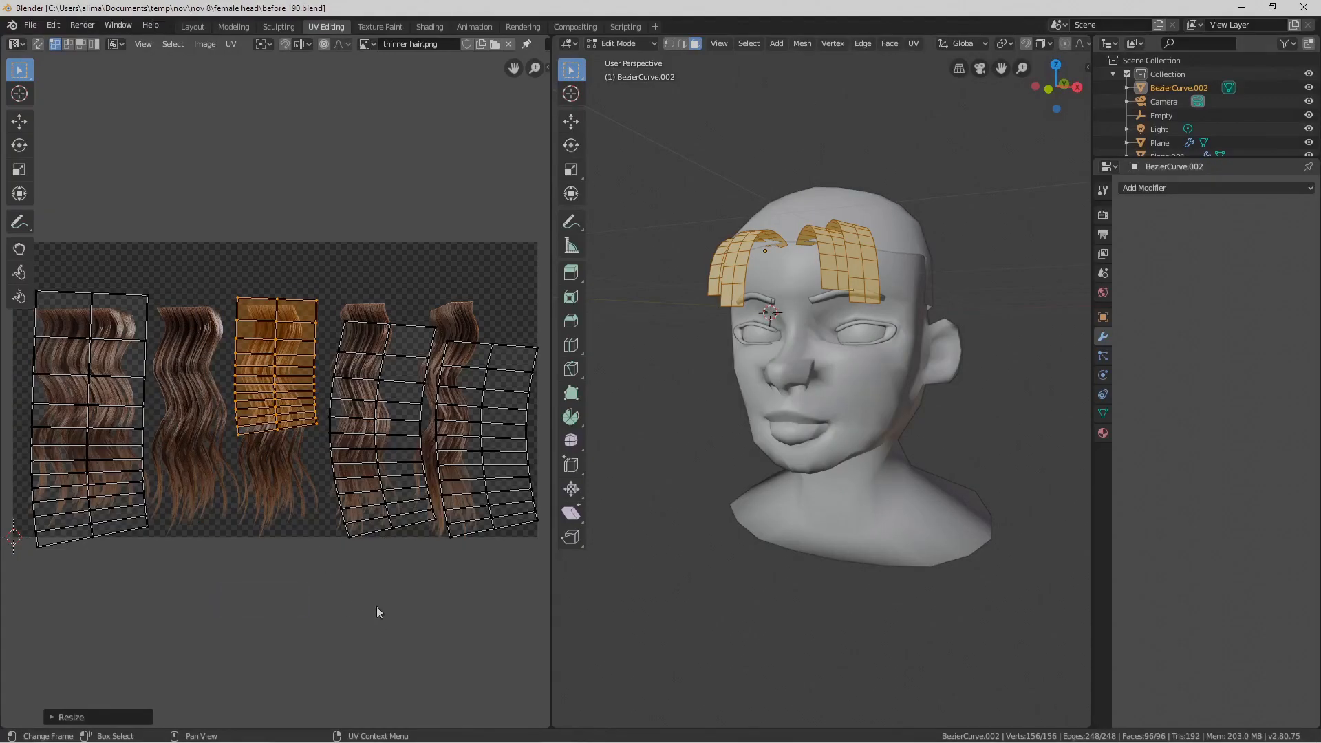
Stretch the second strand's island along Y and shift it down over the third hair lock
key("s")
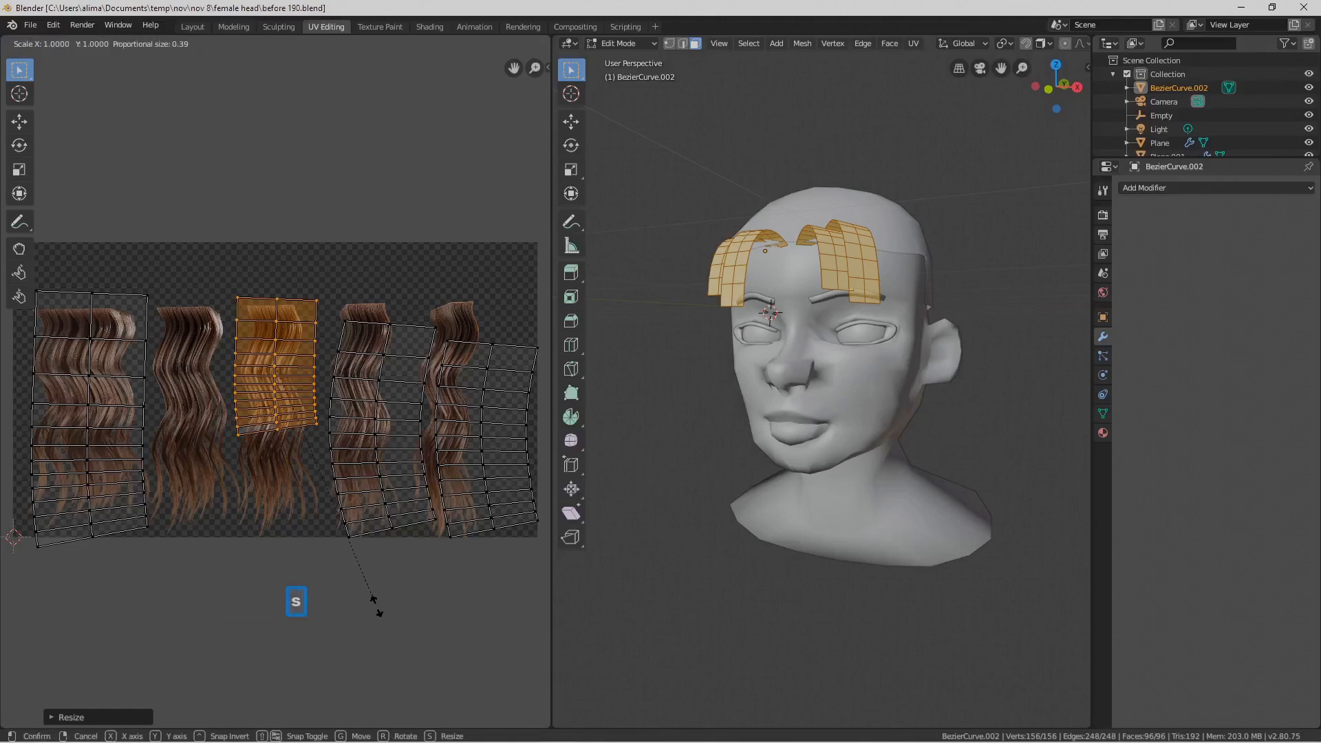
key("y")
left_click(459, 675)
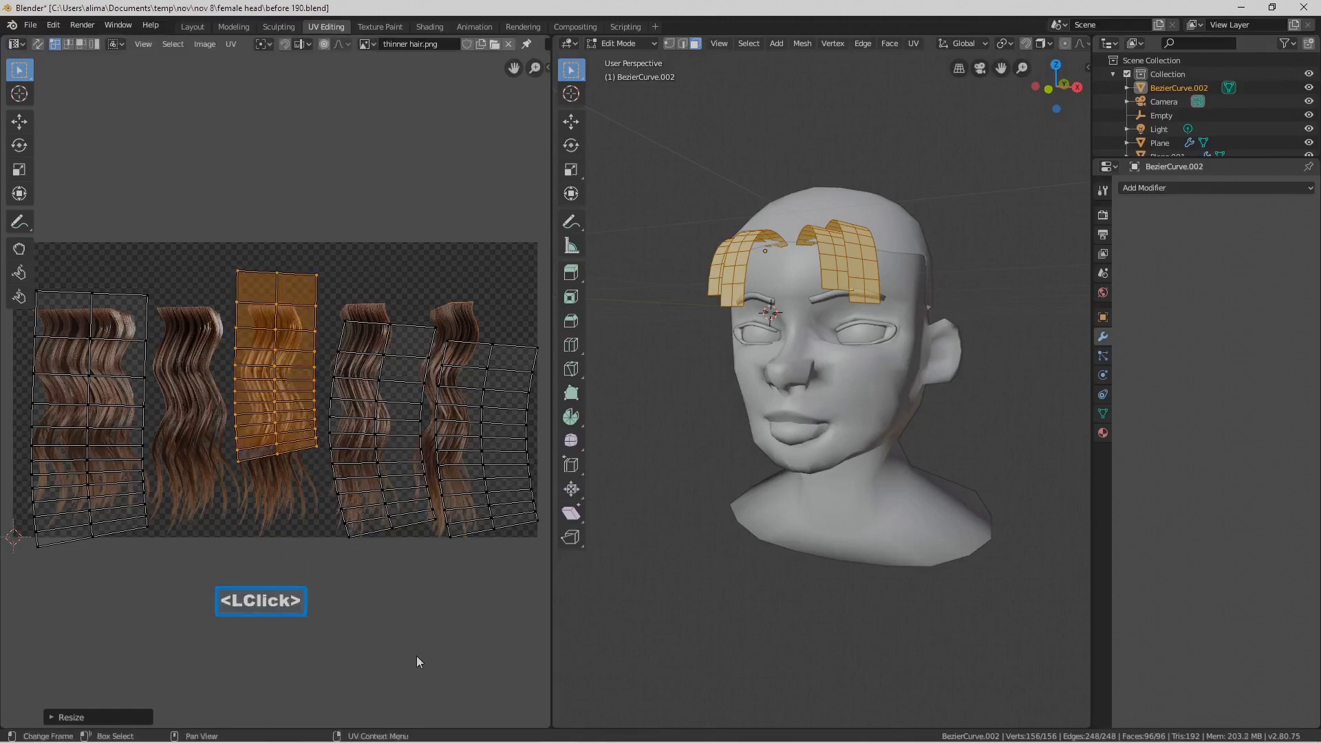
key("g")
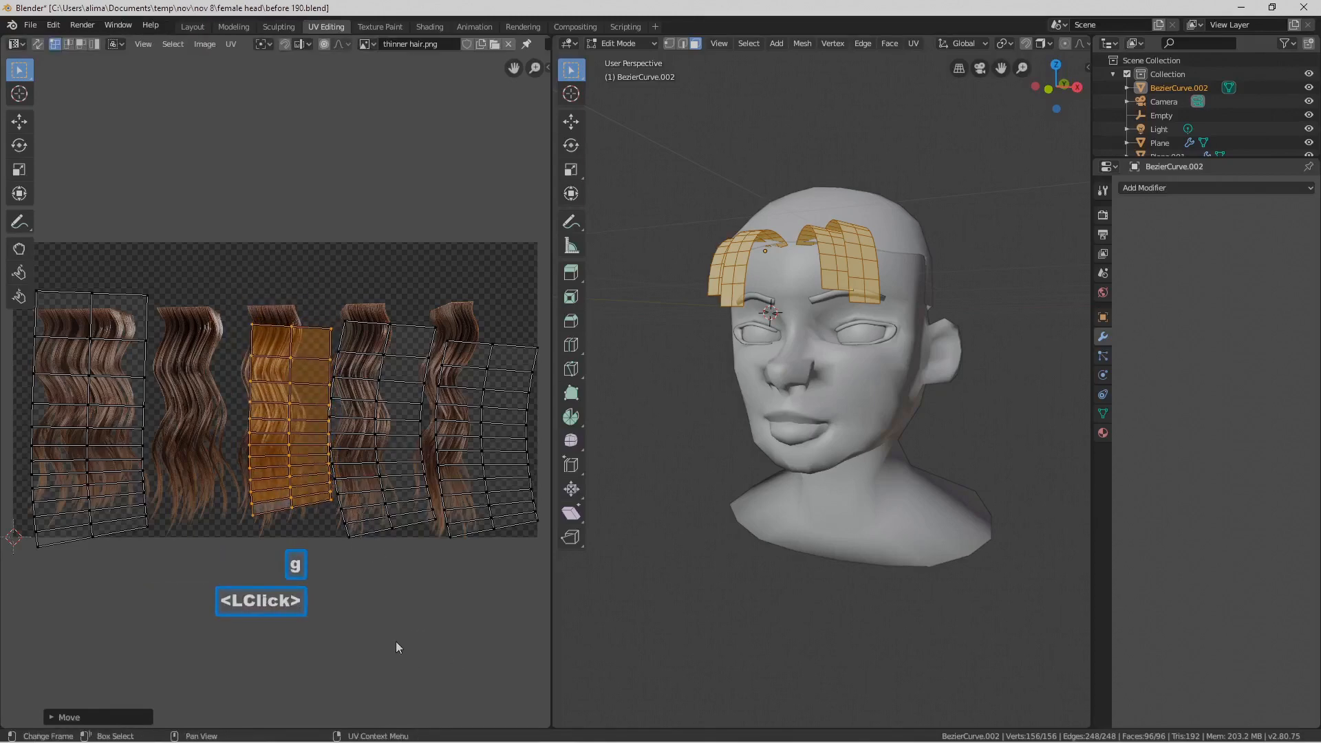
left_click(384, 658)
Lengthen the second strand's island further along Y and recentre it so it spans the whole third hair lock
key("s")
key("y")
left_click(455, 665)
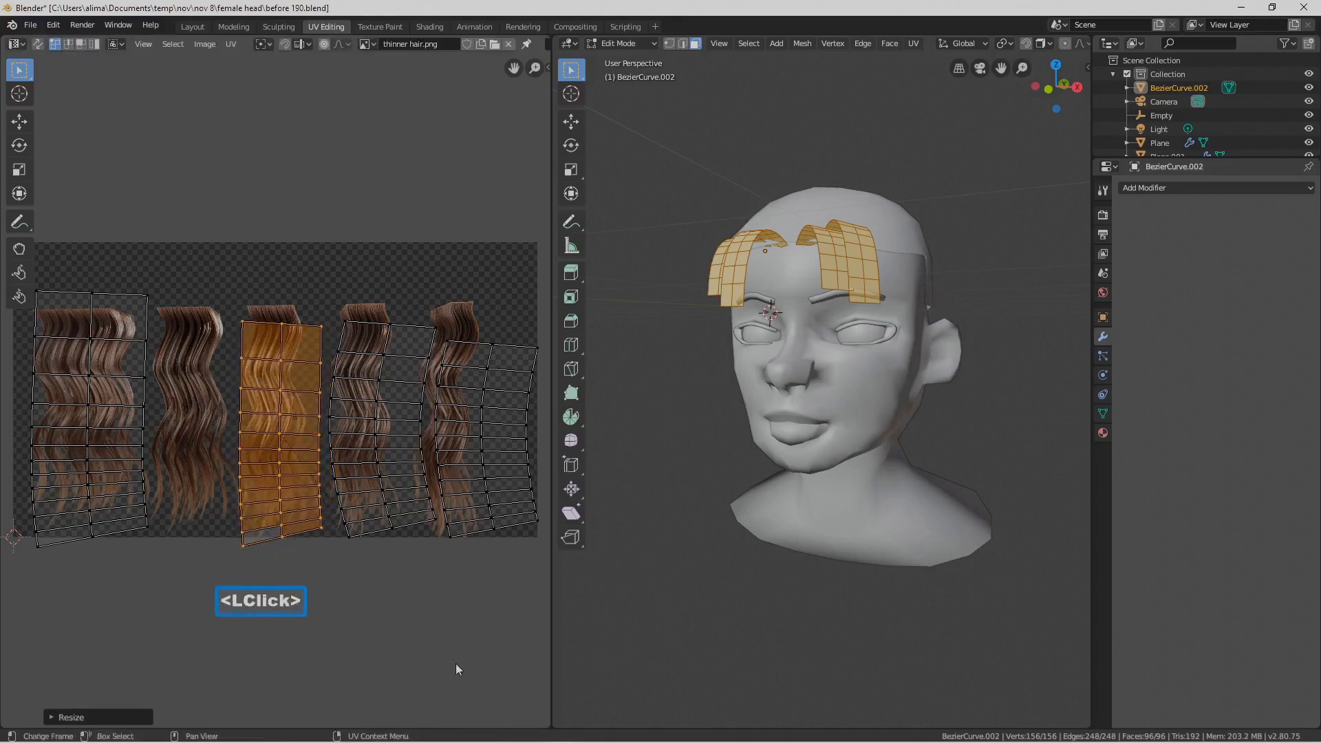
key("g")
left_click(451, 643)
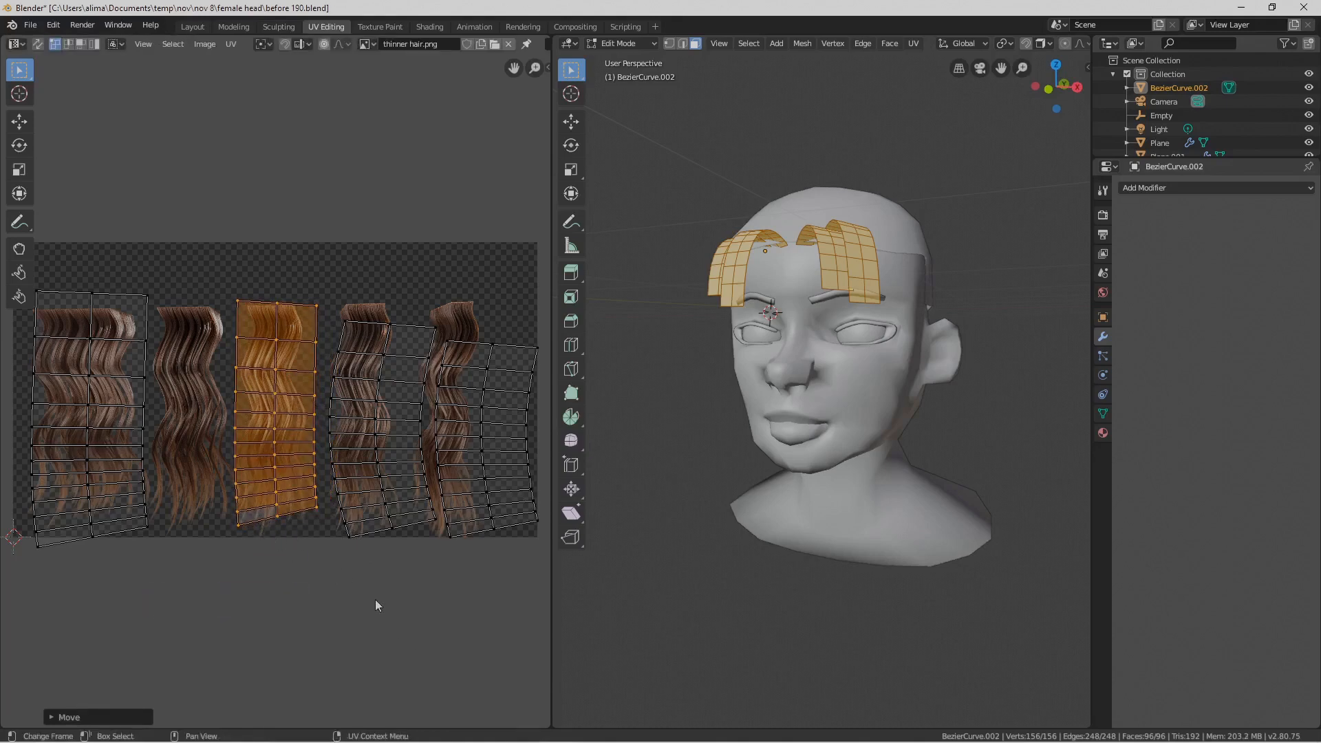
key("s")
key("y")
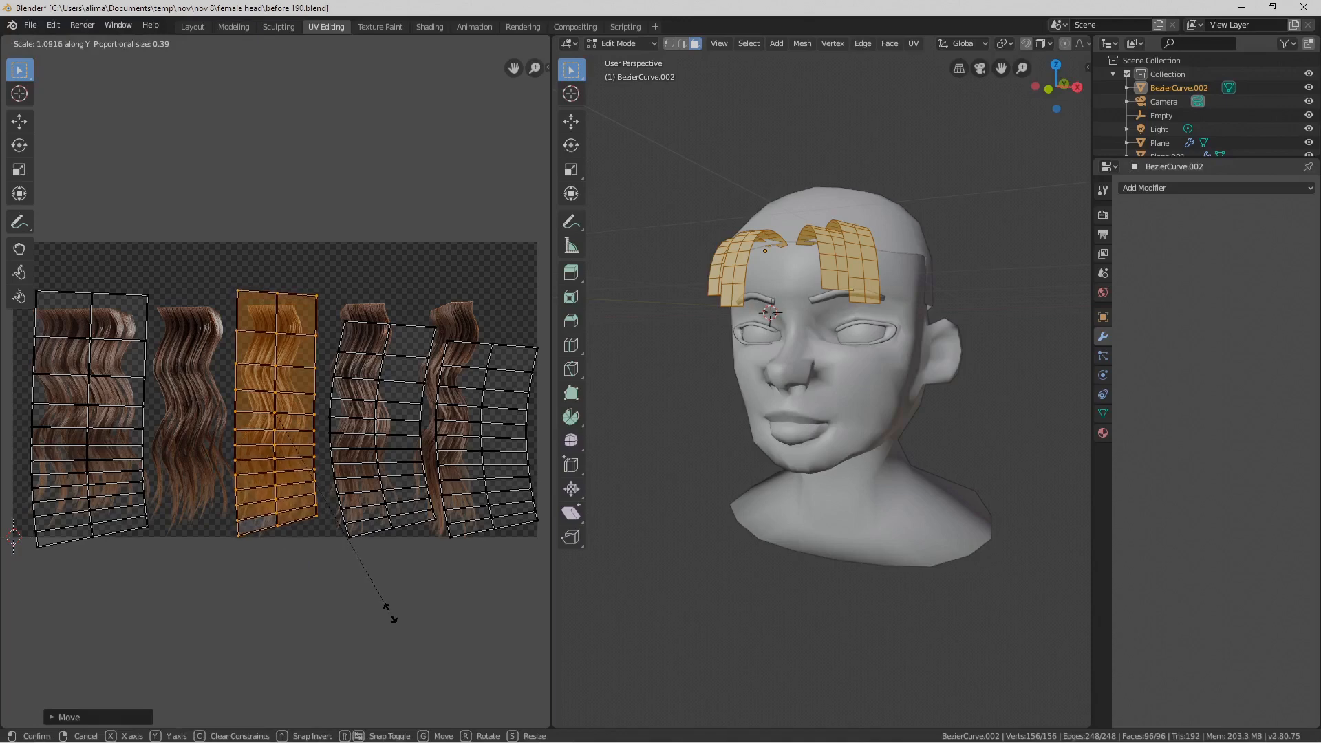
left_click(390, 612)
left_click(409, 606)
Move the third strand's UV island over the fourth hair lock, narrow it along X and centre it on the lock
left_click(436, 523)
key("l")
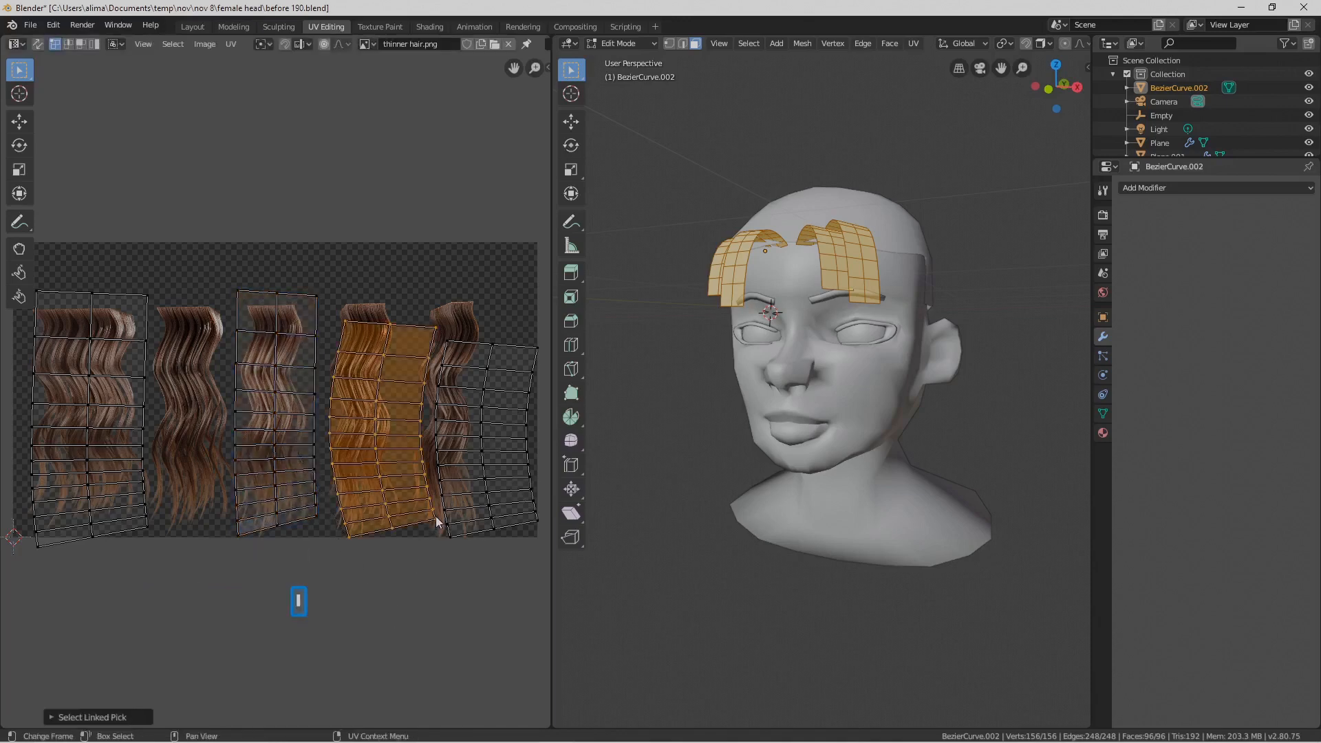
key("g")
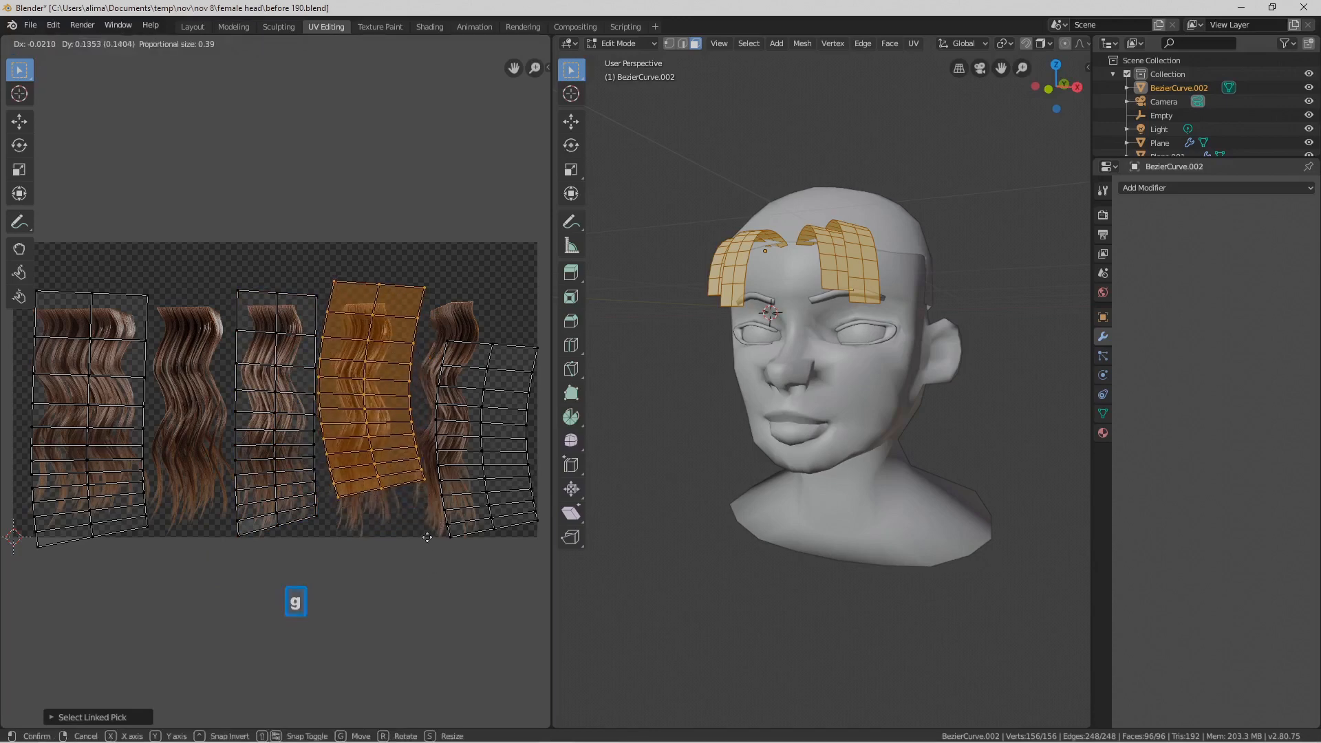
left_click(430, 539)
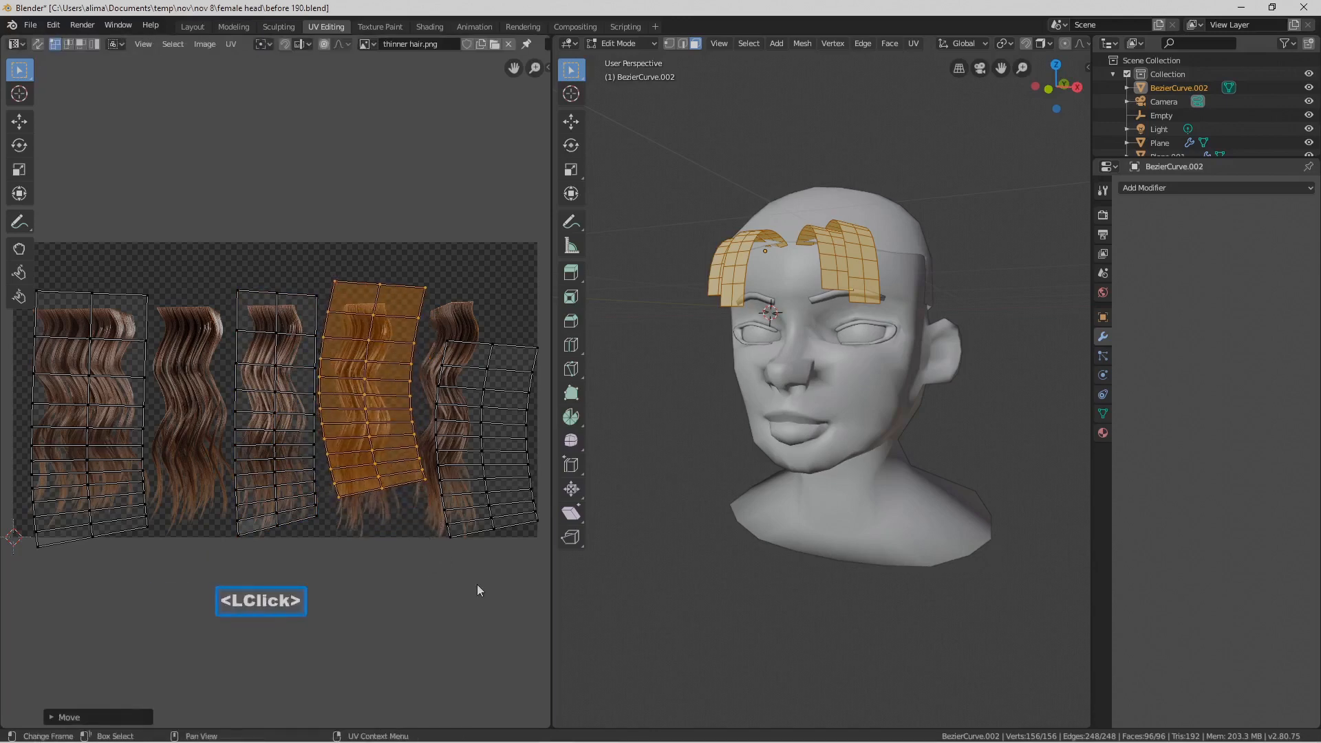
key("s")
key("x")
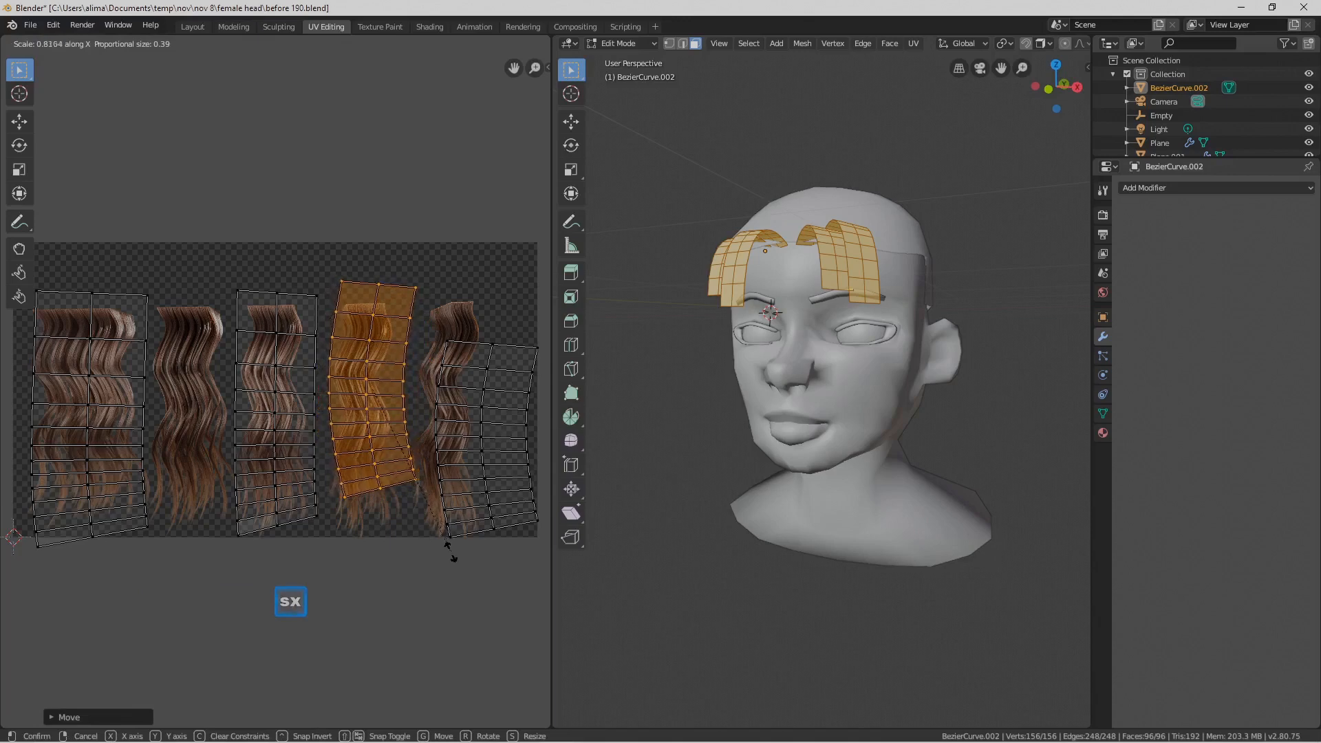
left_click(443, 571)
key("g")
left_click(440, 590)
Stretch the third strand's island along Y by about 1.25 and lower it to cover the fourth lock's tips
key("s")
key("y")
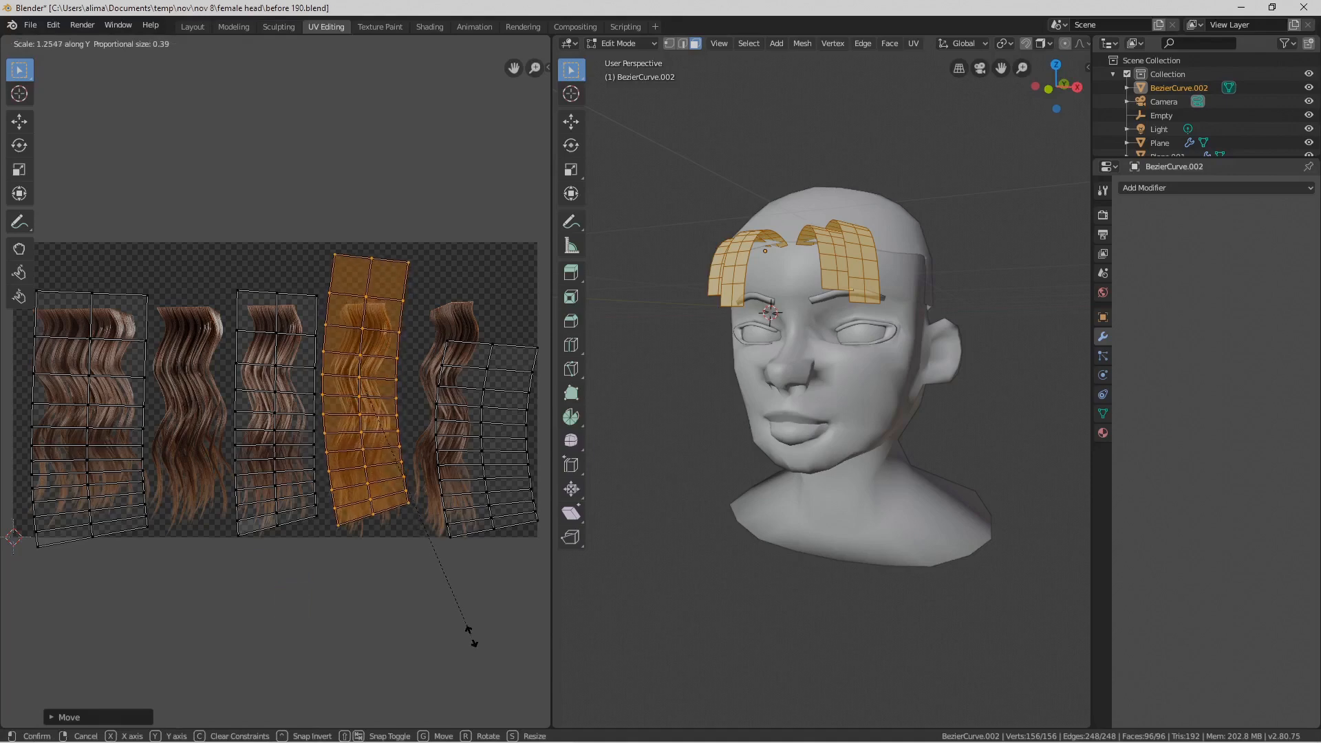
left_click(472, 637)
key("g")
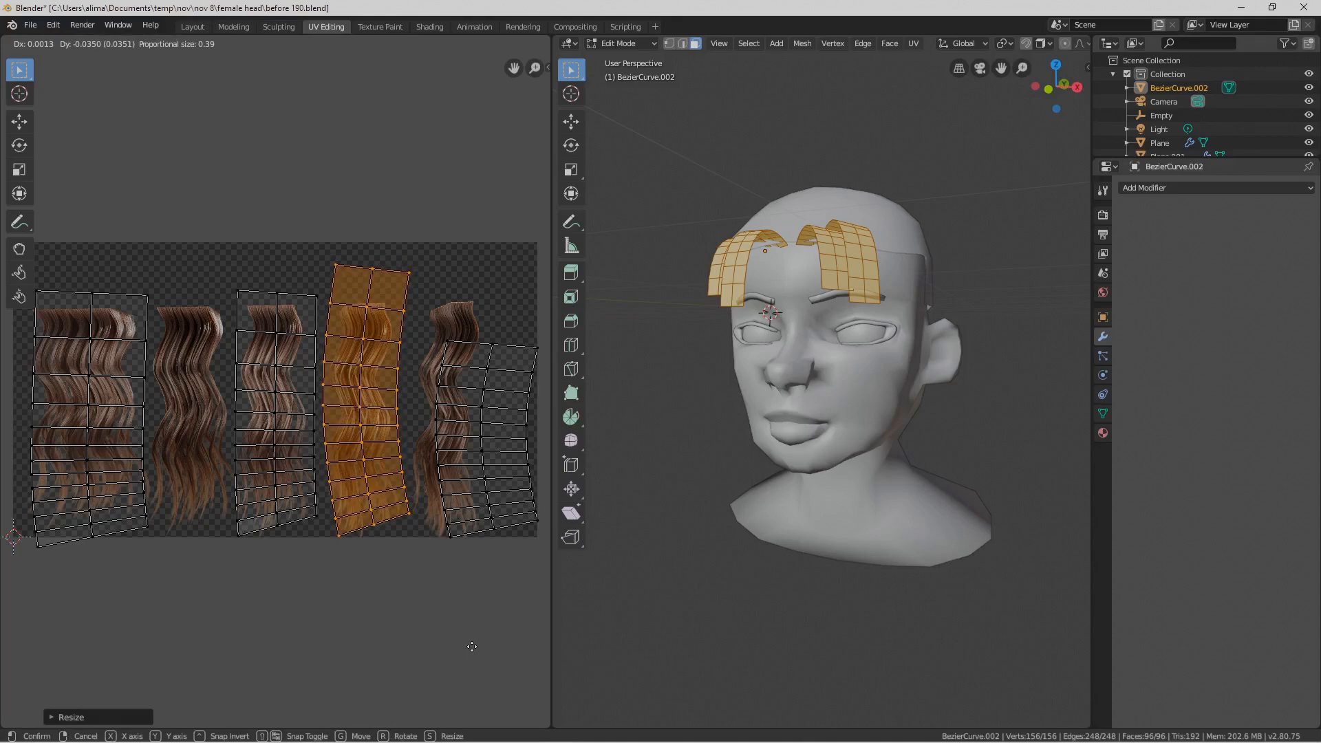
left_click(472, 647)
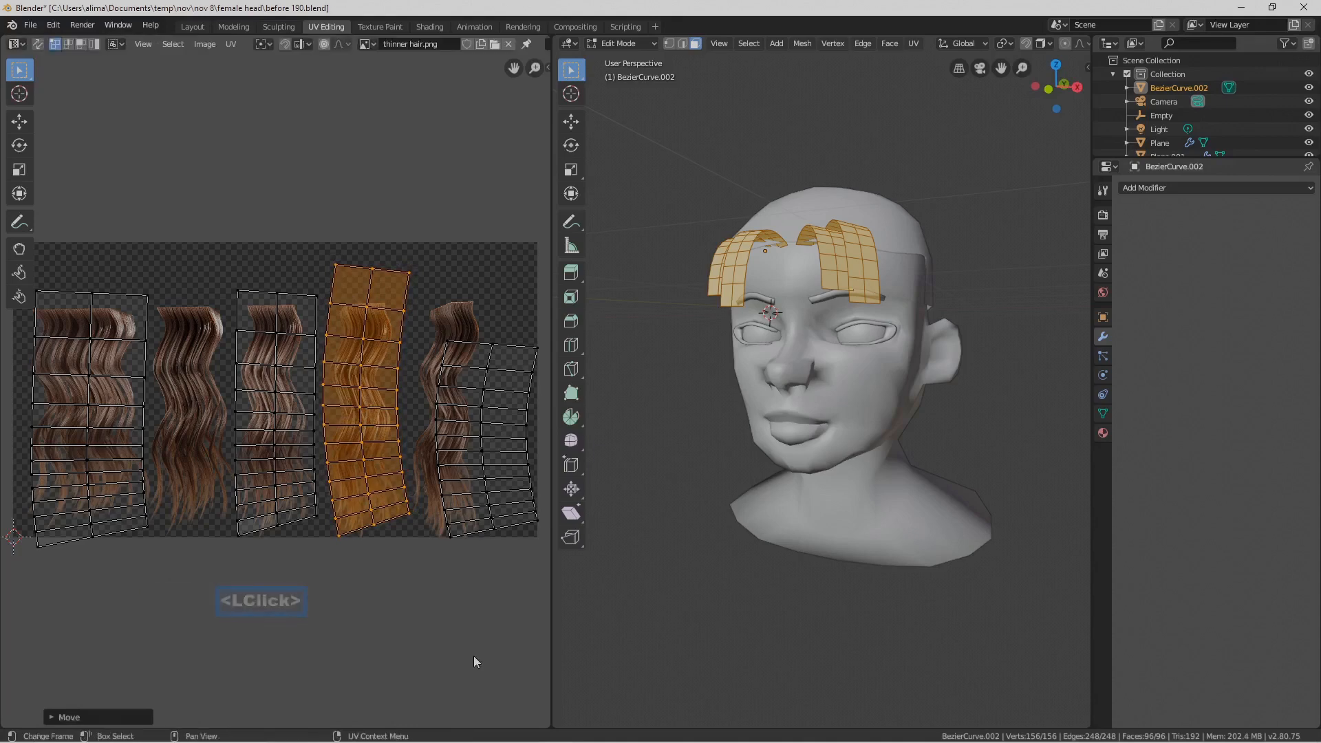
left_click(473, 655)
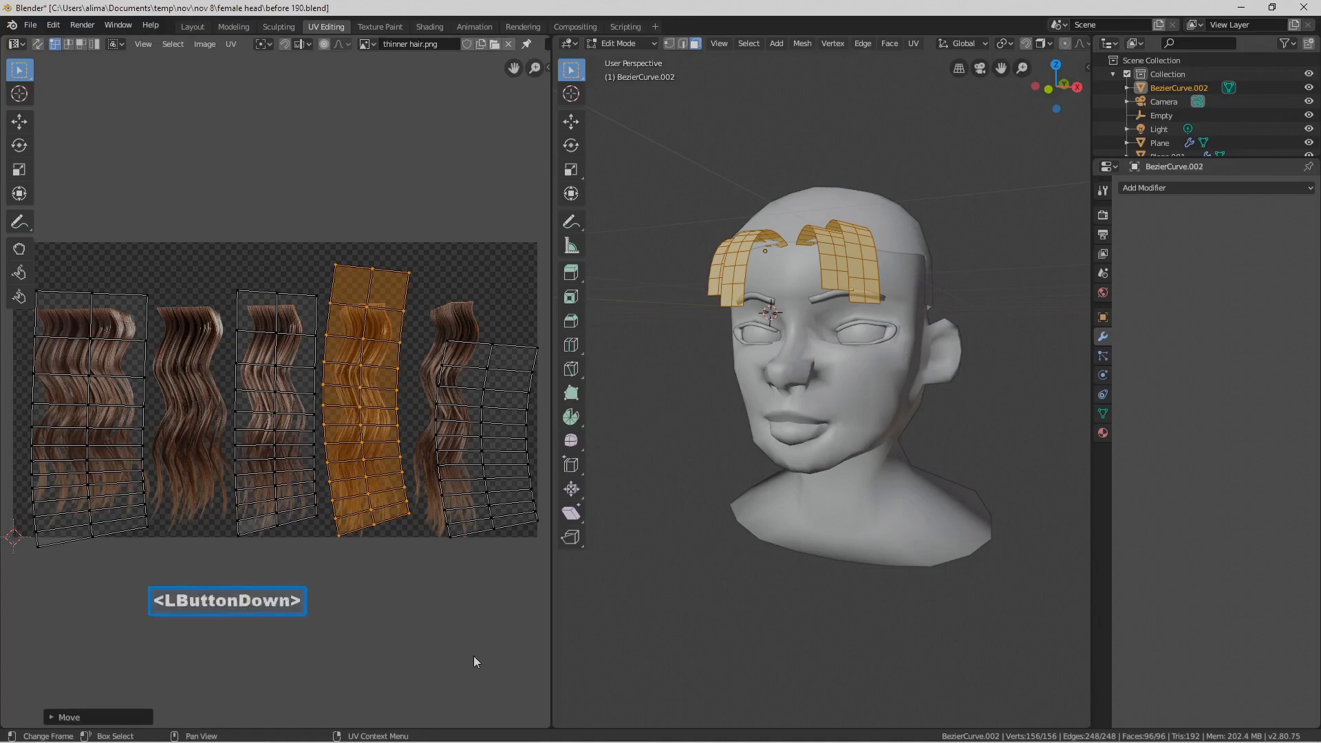
key("Pause")
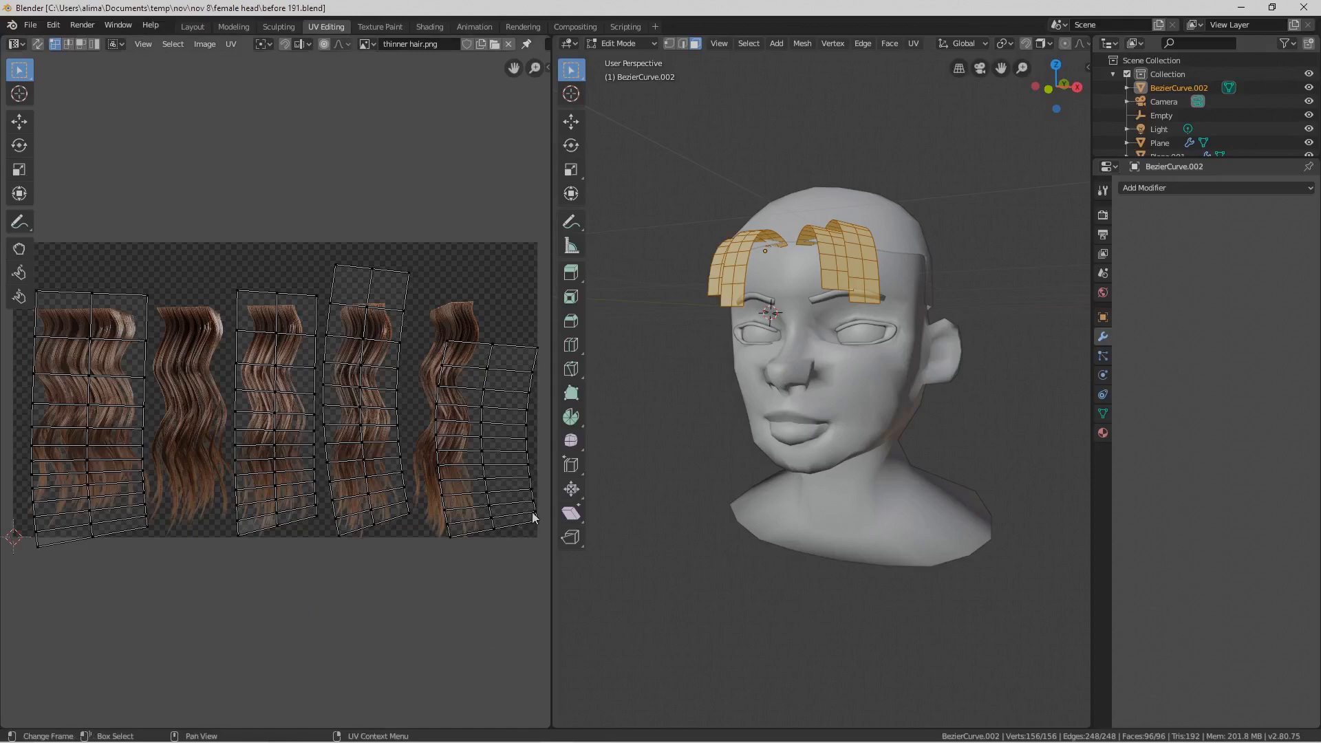
Move the fourth strand's UV island over the fifth hair lock and stretch it along Y by roughly 1.6
key("l")
key("g")
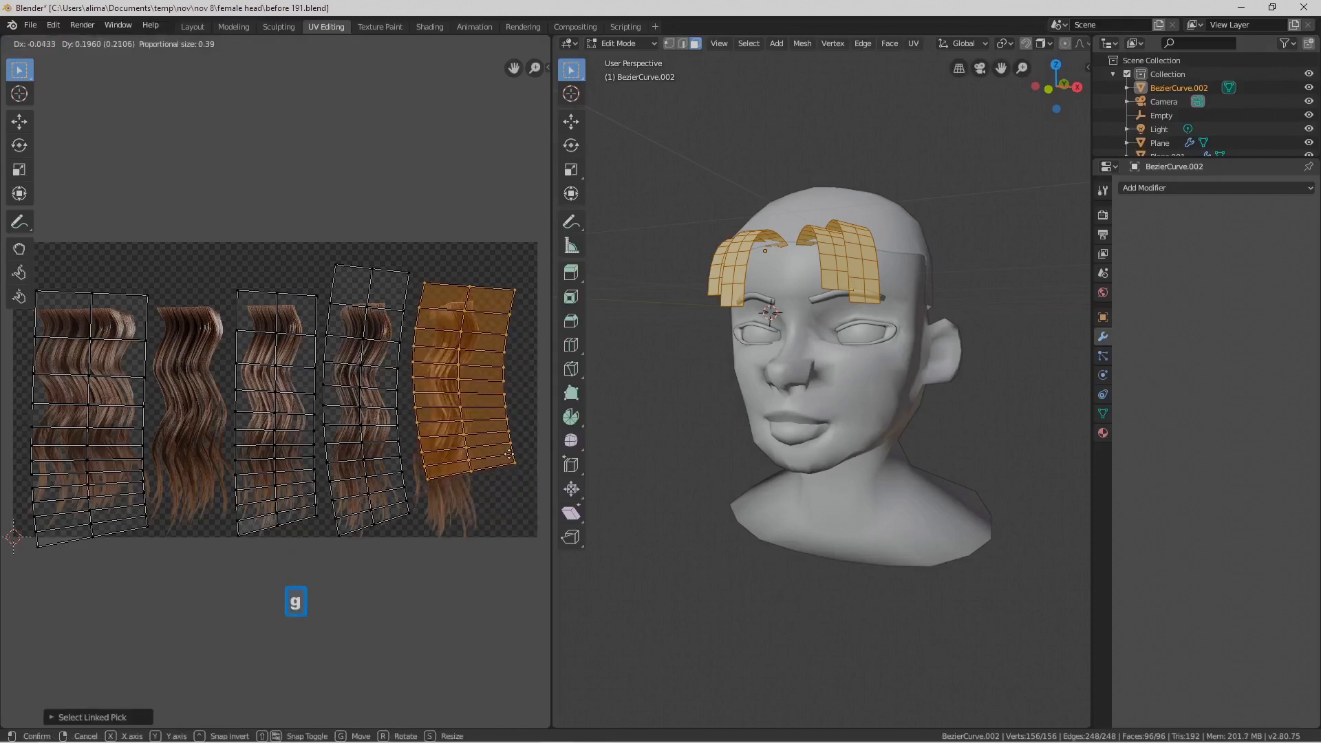
left_click(509, 454)
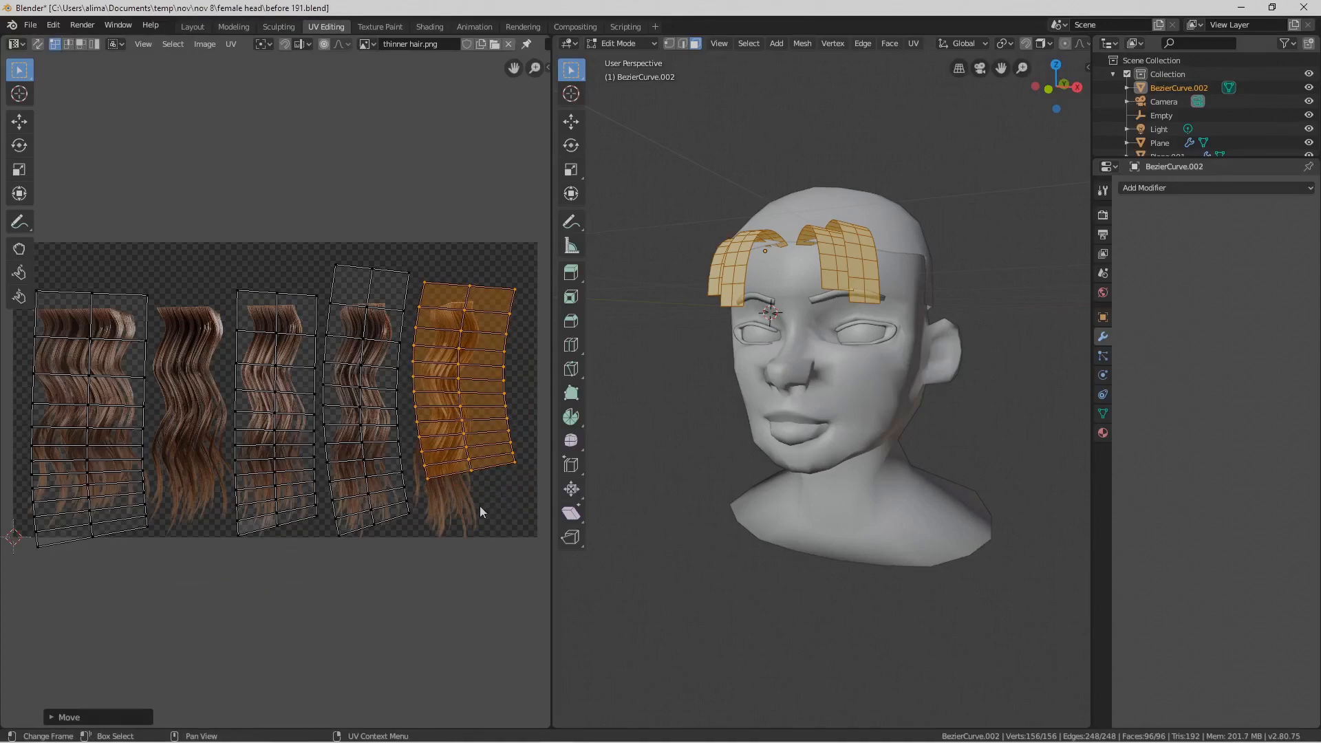
key("s")
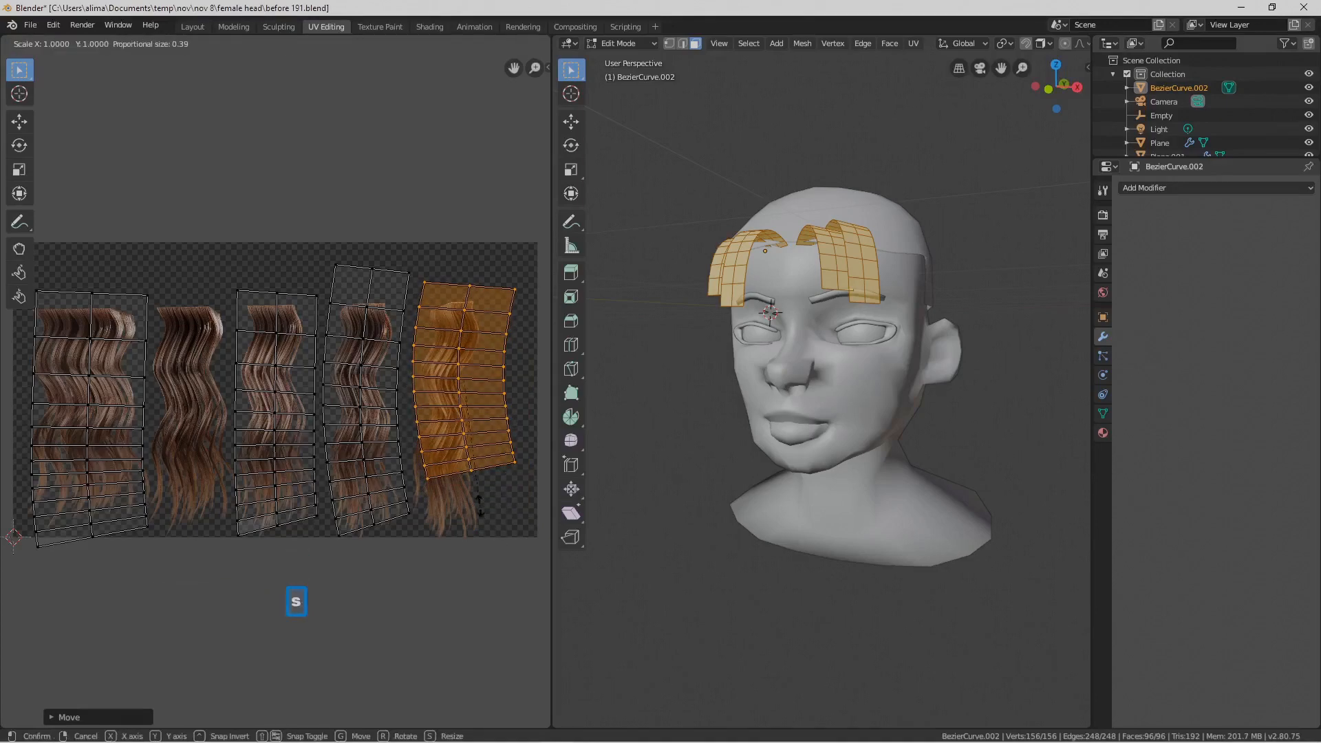
key("y")
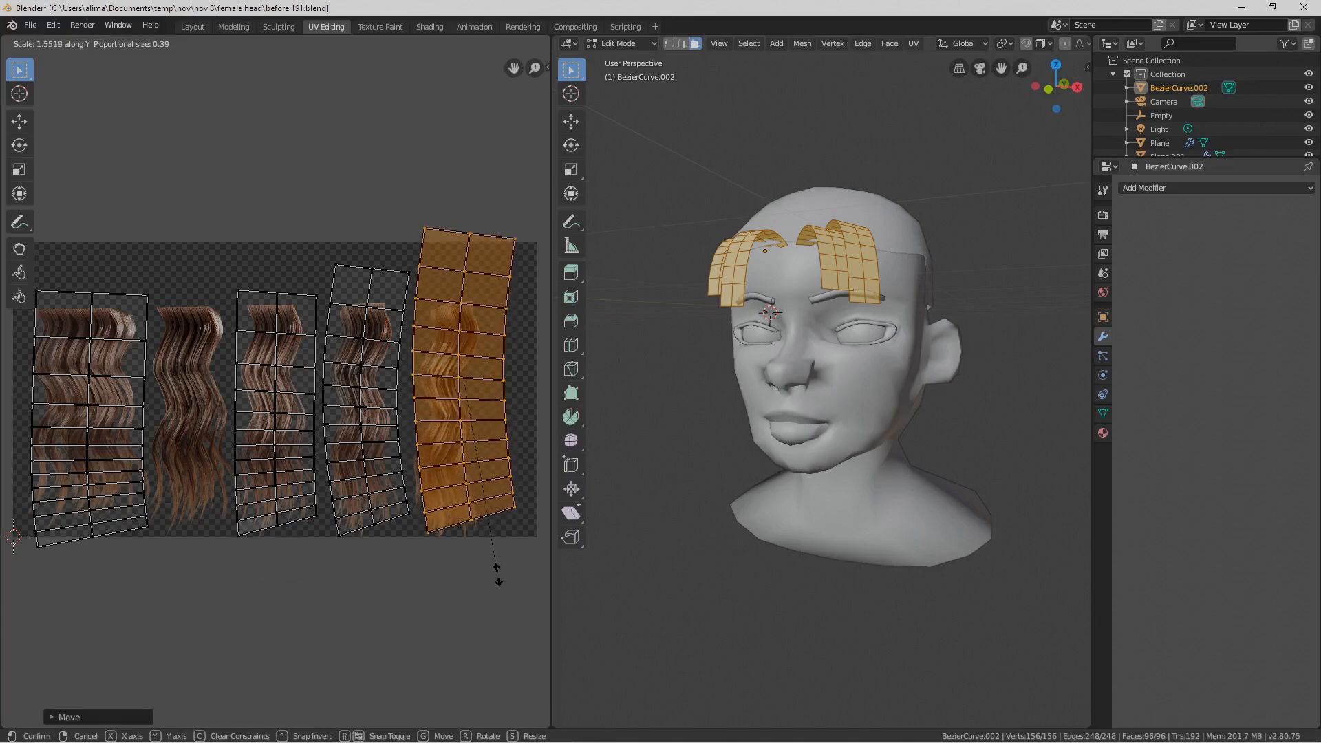
left_click(499, 582)
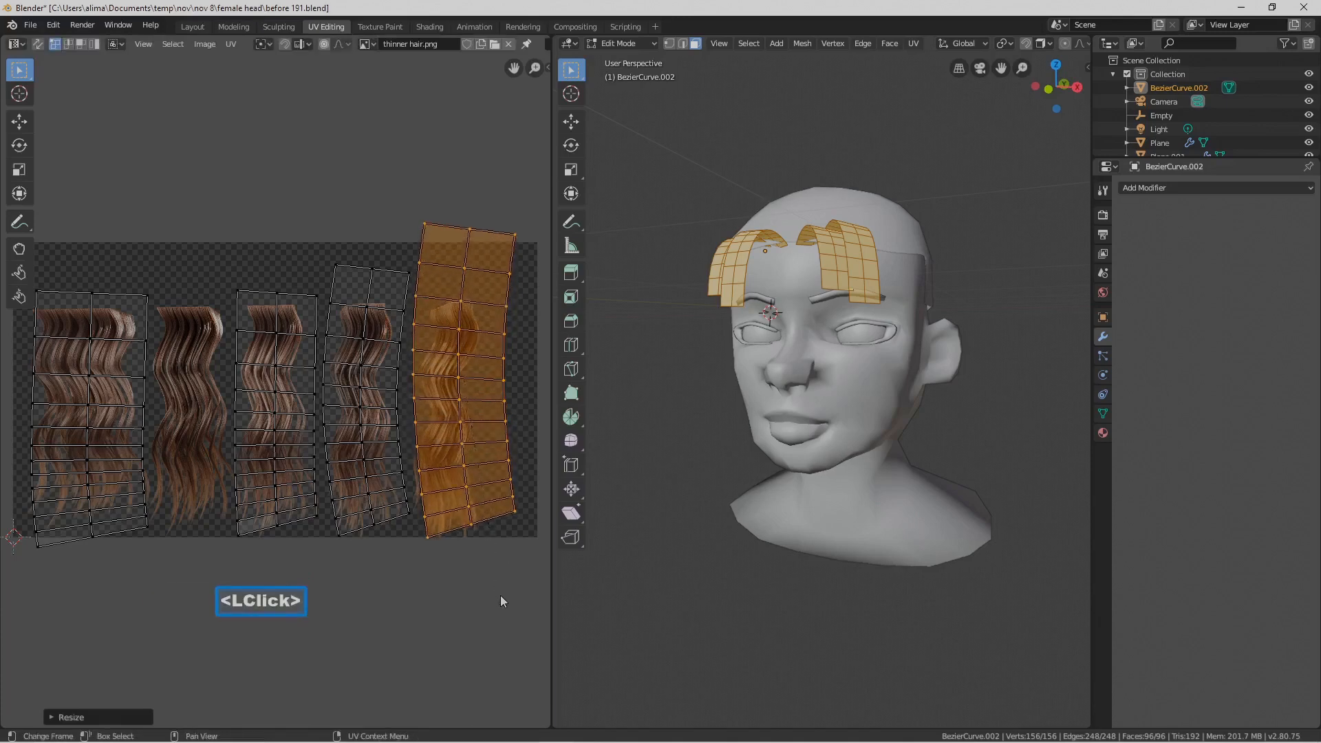
Lower the fourth strand's island and shorten it slightly along Y to match the fifth hair lock's length
key("g")
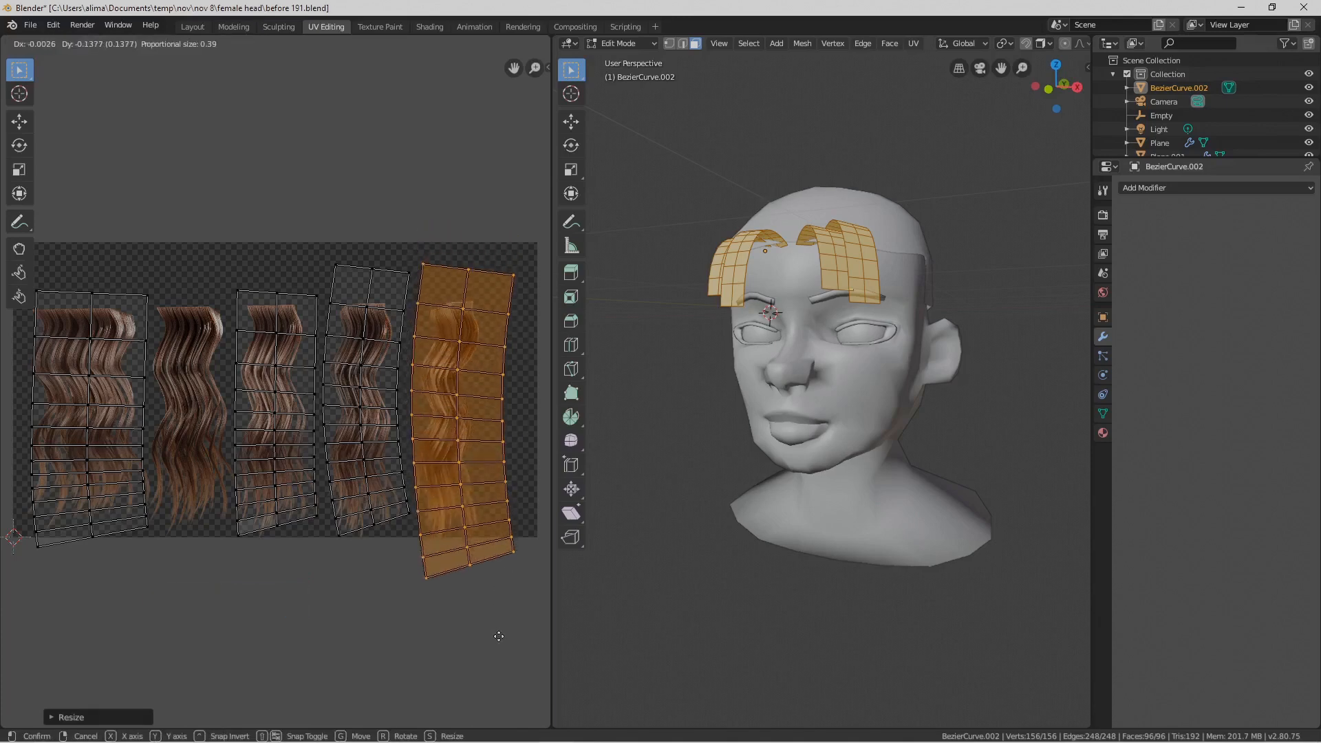
left_click(498, 647)
key("s")
key("y")
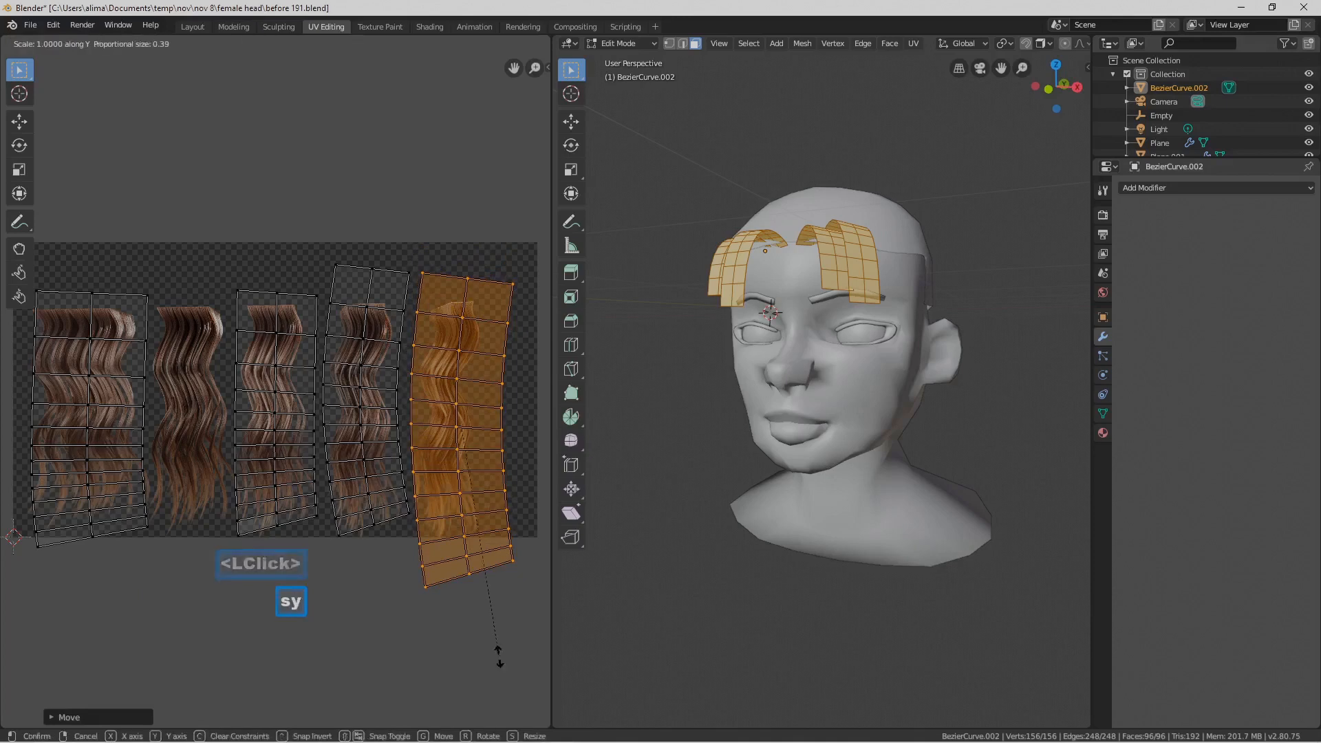
left_click(490, 625)
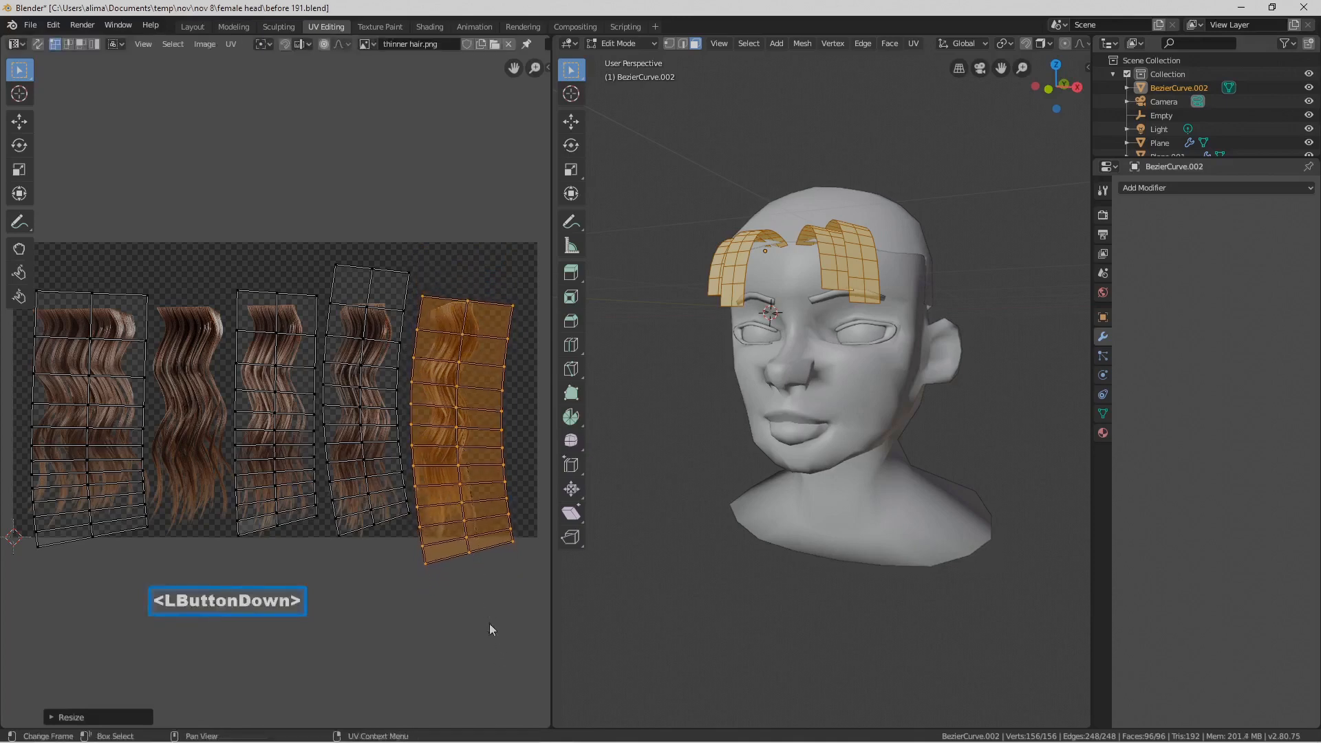
Raise the fourth strand's UV island by about 0.1 over the fifth hair lock, deselect it and save the file as before 194.blend
key("g")
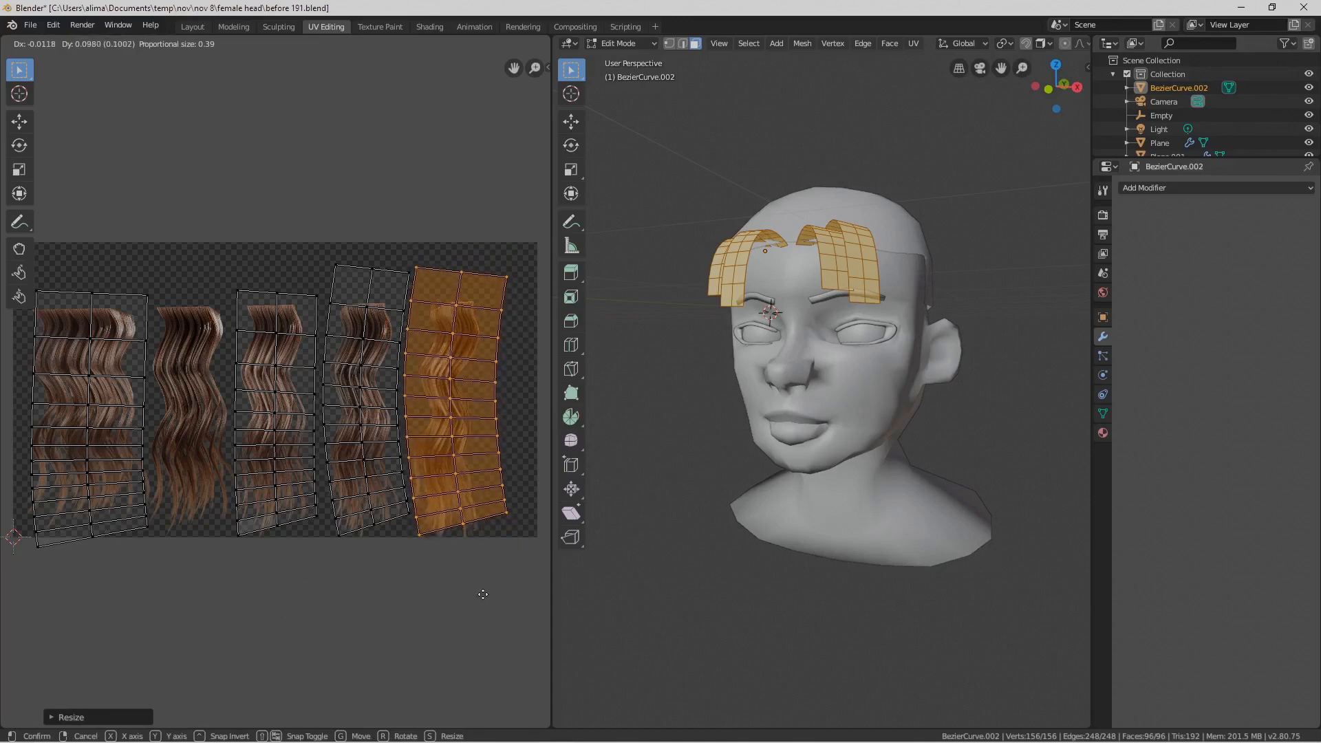
left_click(484, 596)
left_click(485, 601)
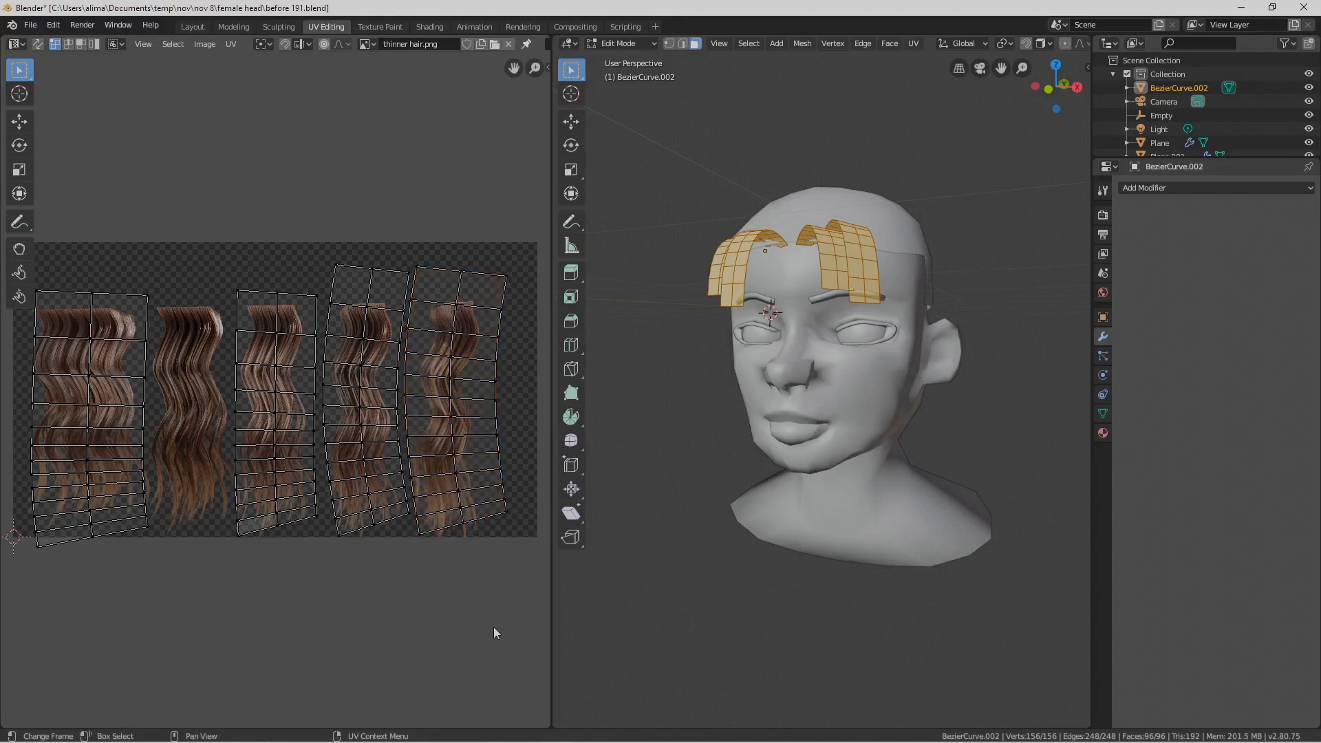
key("Pause")
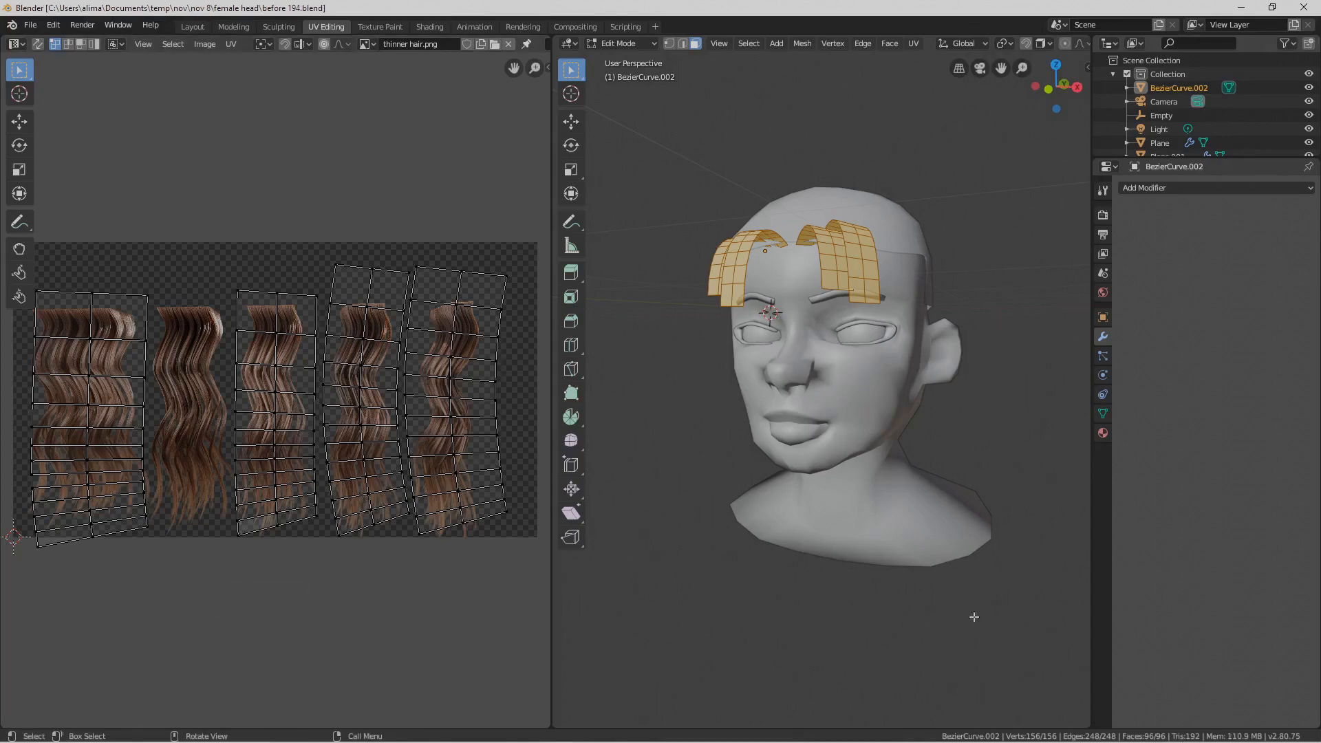
Create a new material for the hair strand mesh in the Shading workspace and delete its Principled BSDF node
left_click(438, 26)
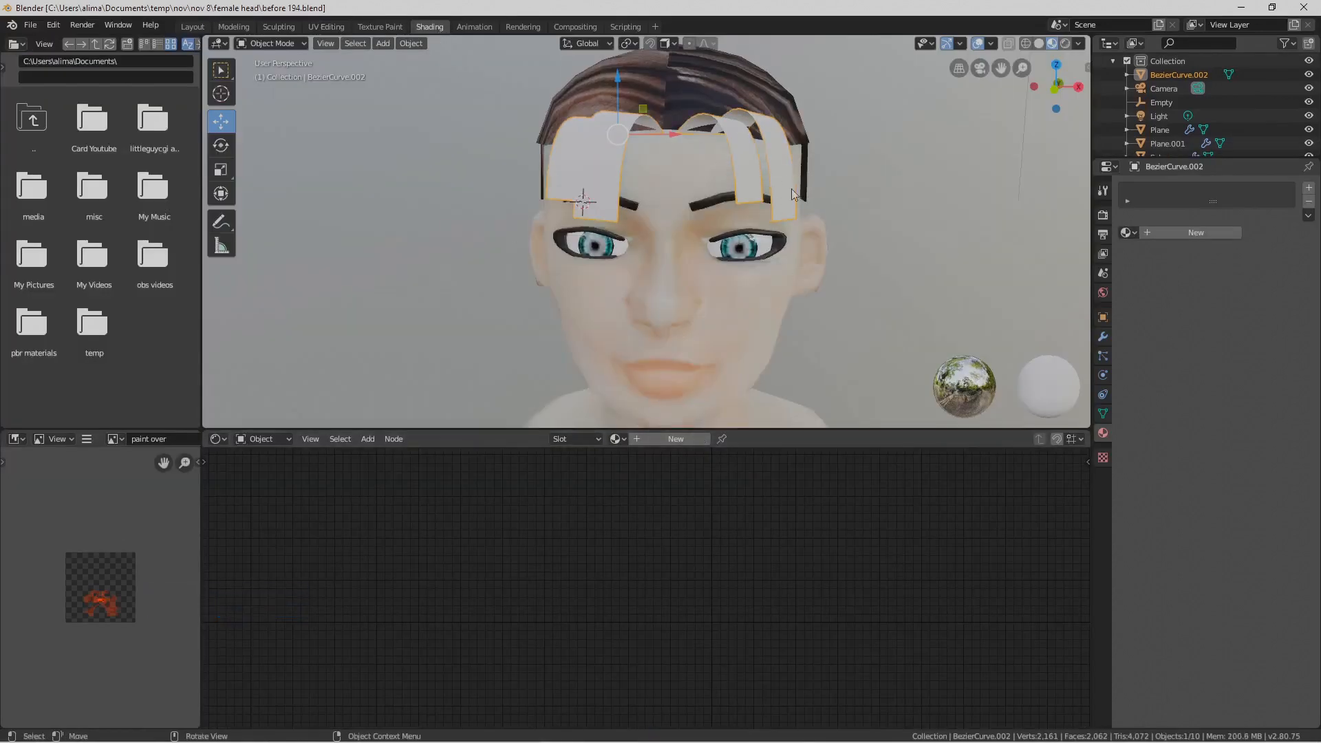
left_click(1103, 433)
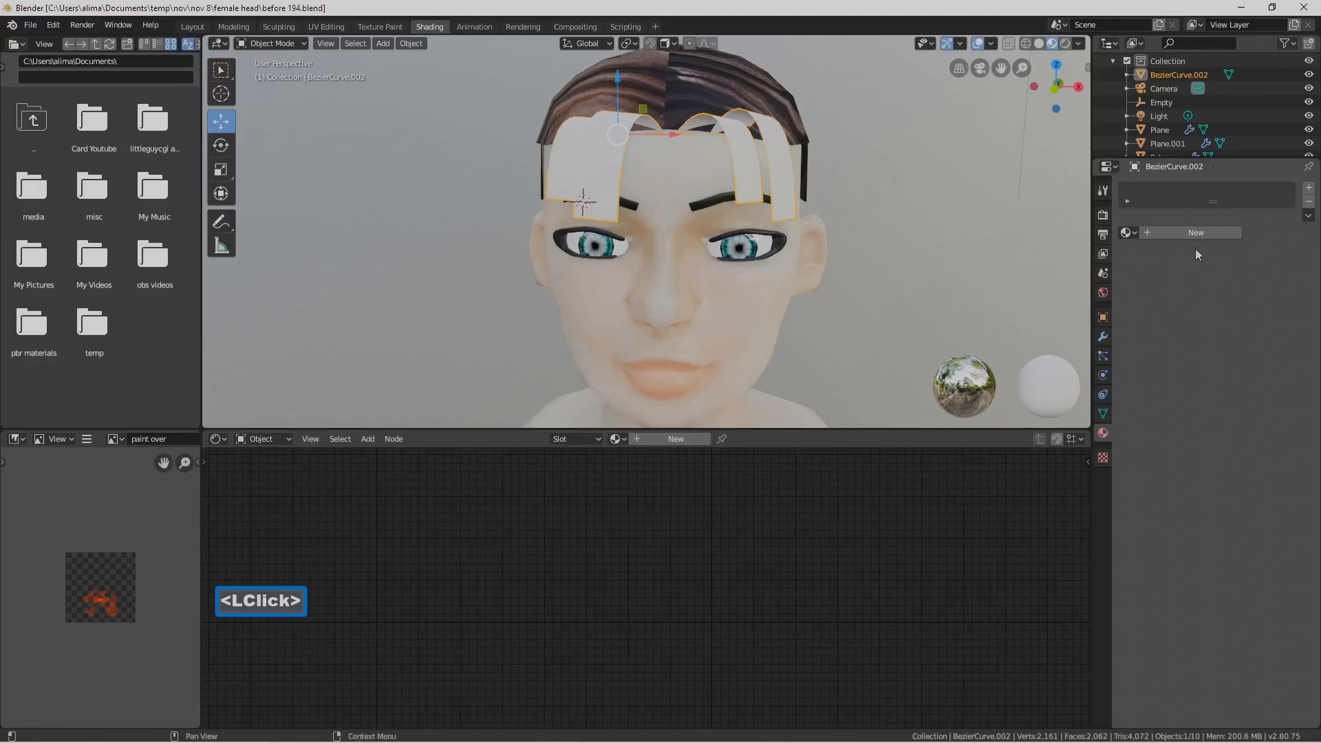
left_click(1228, 233)
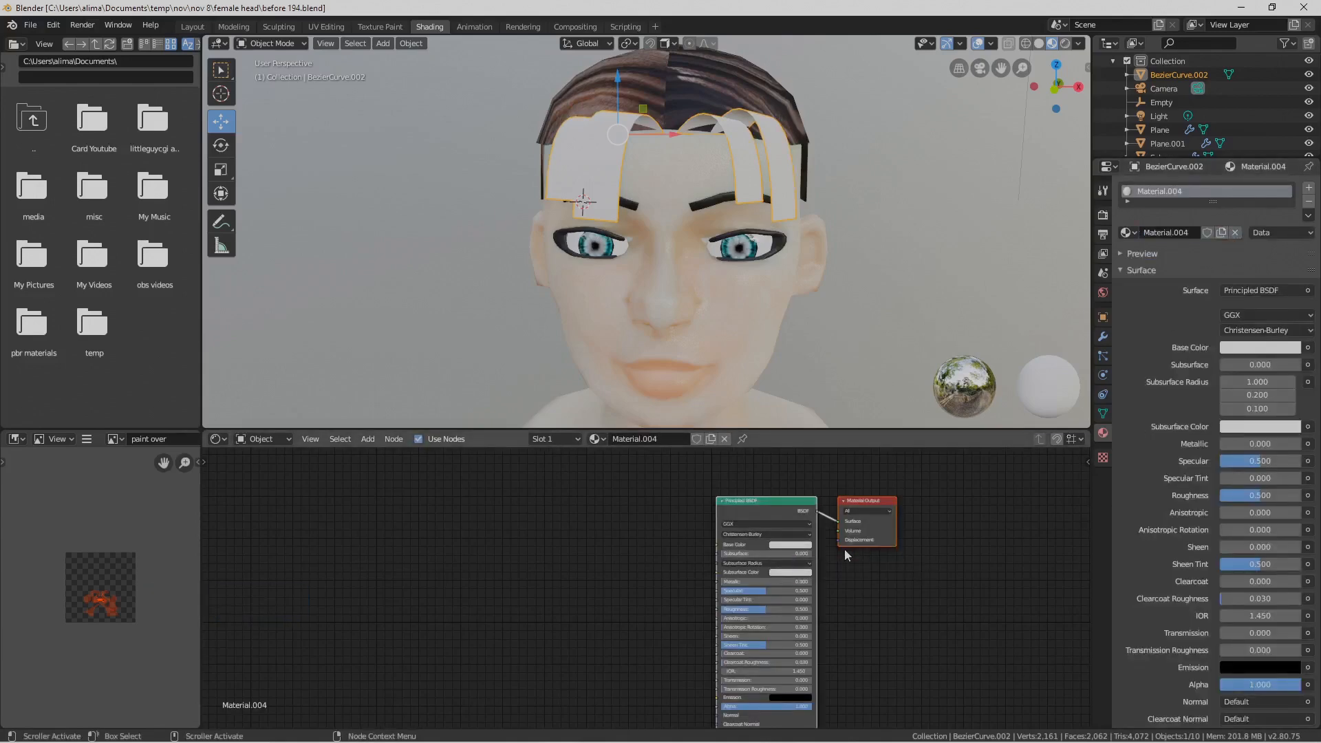
left_click_drag(798, 503, 764, 486)
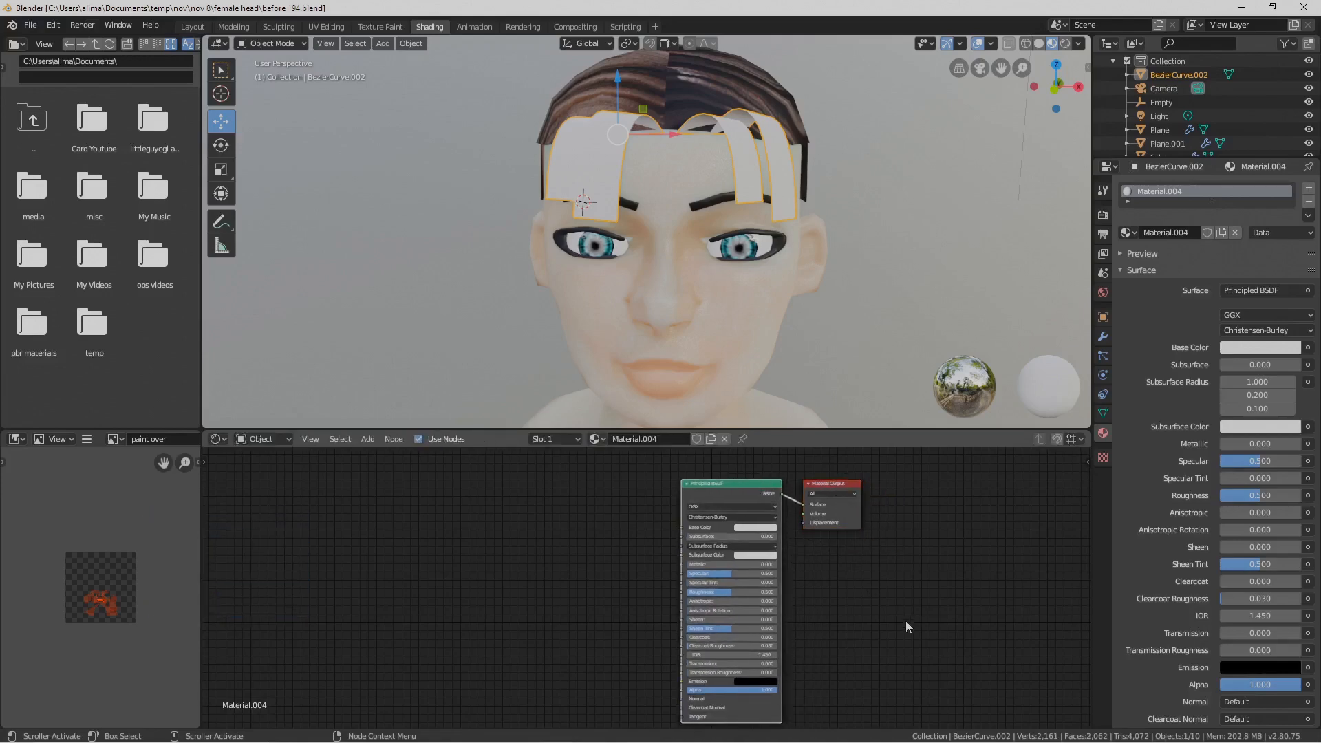
key("x")
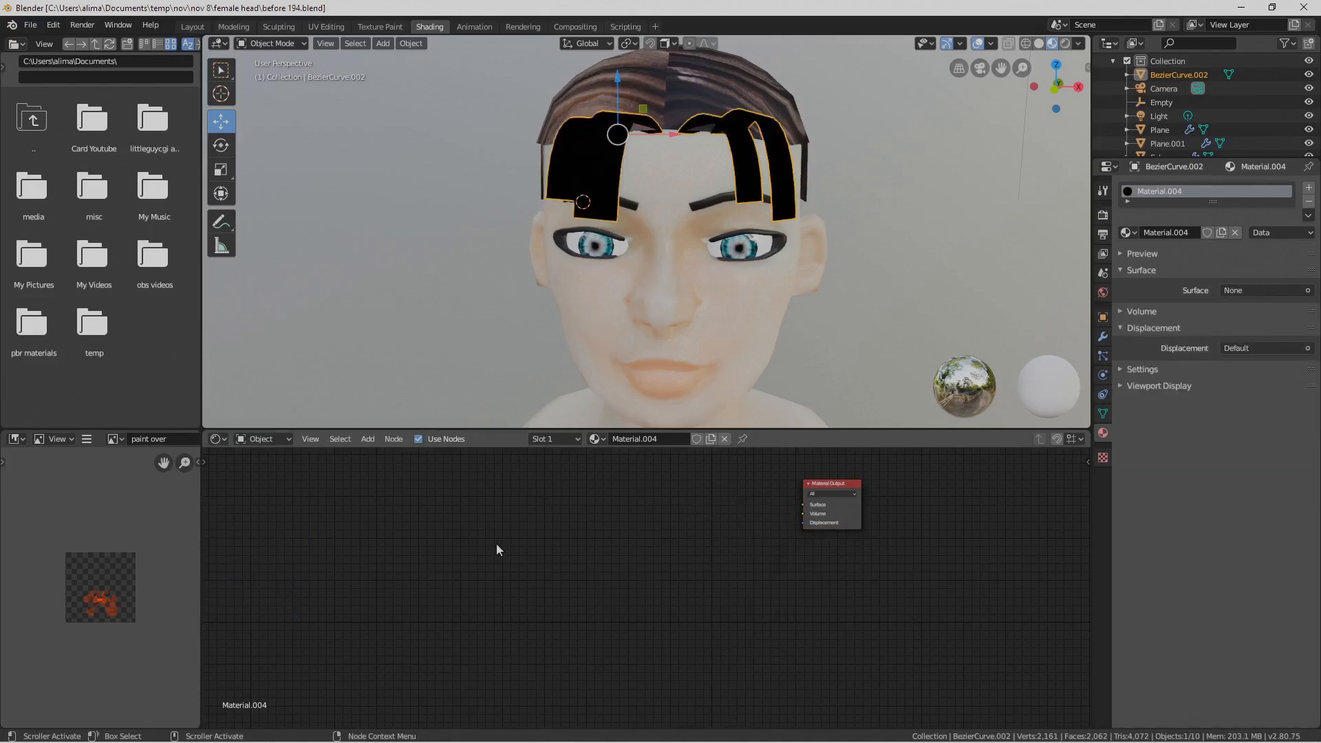
Add an Image Texture node to the hair material and place a Transparent BSDF node below it
left_click(368, 442)
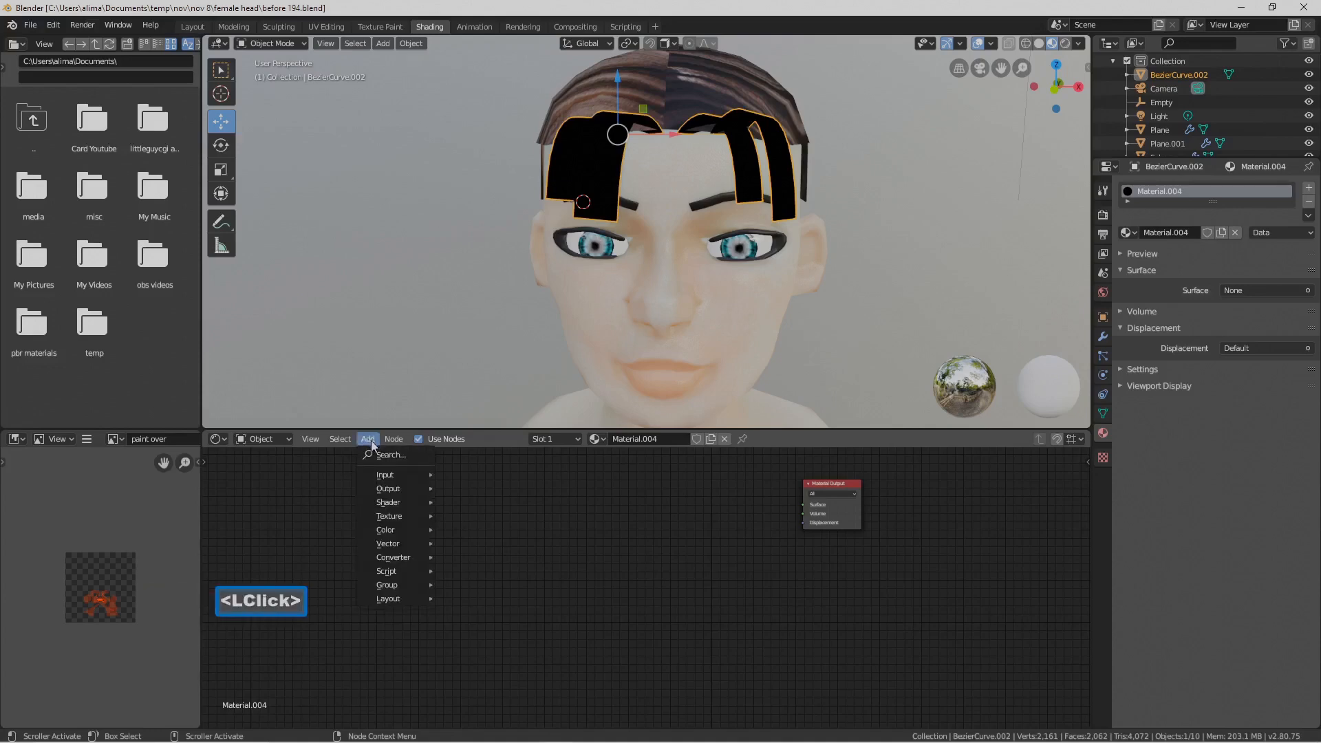
mouse_move(411, 516)
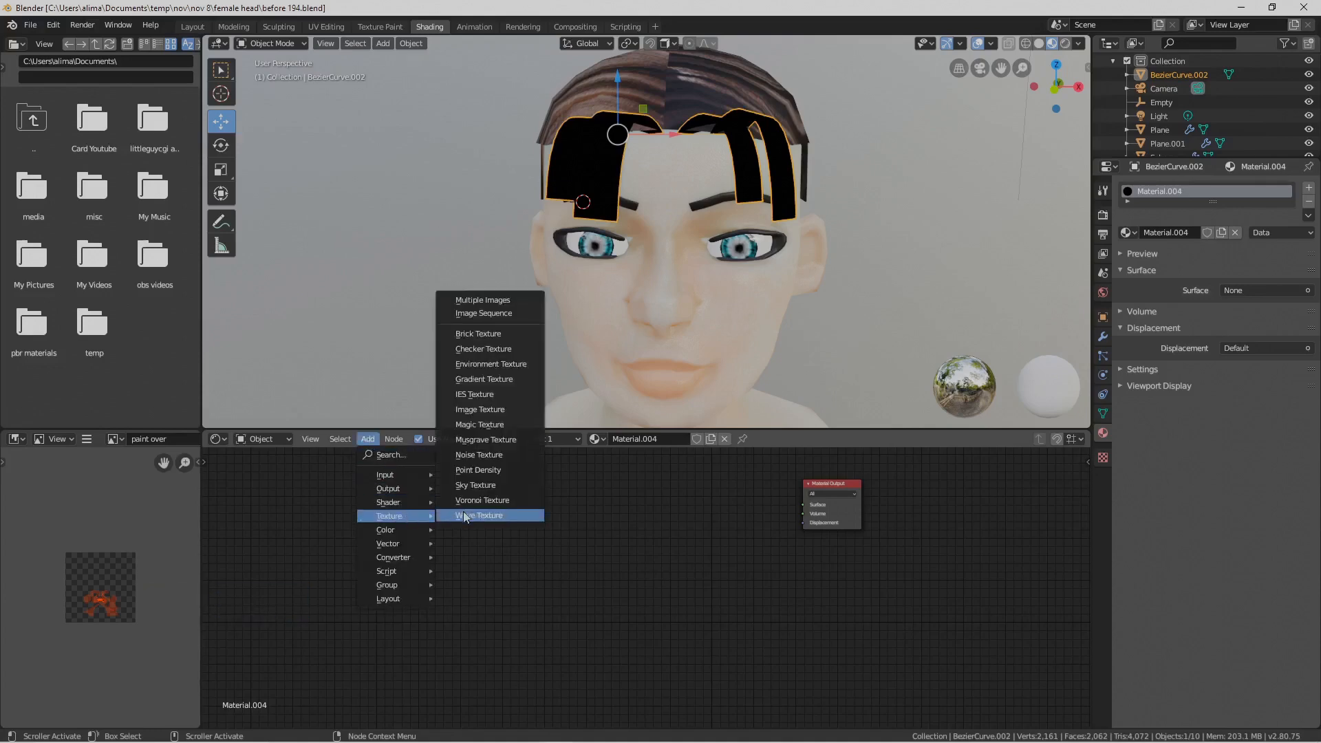
left_click(521, 411)
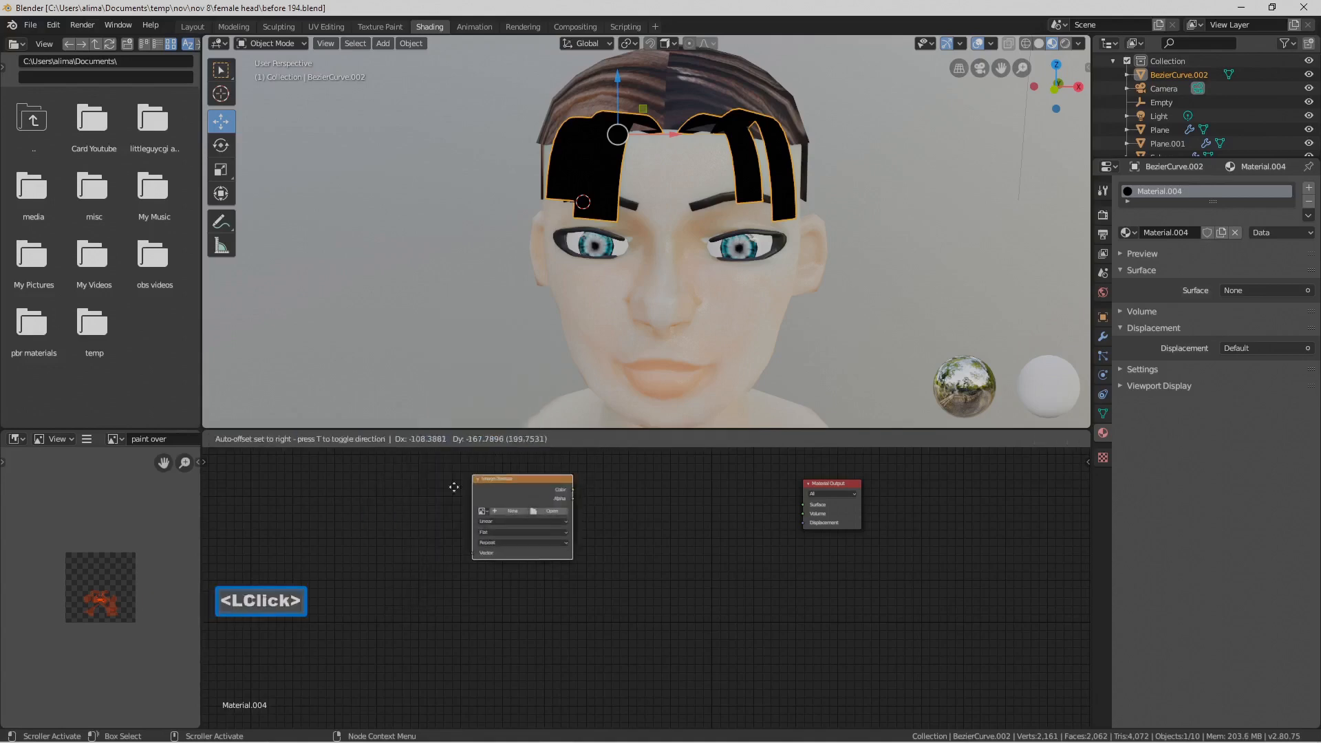
left_click(337, 513)
left_click(368, 440)
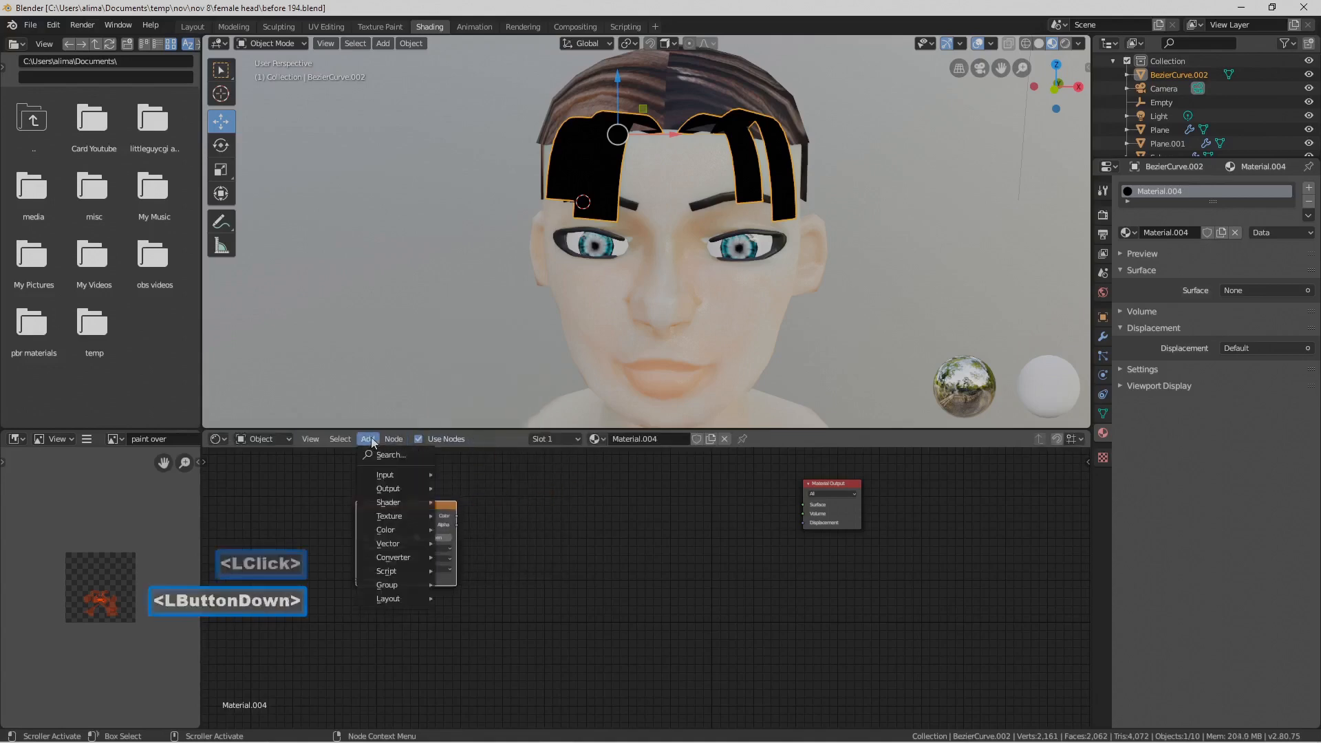
mouse_move(406, 502)
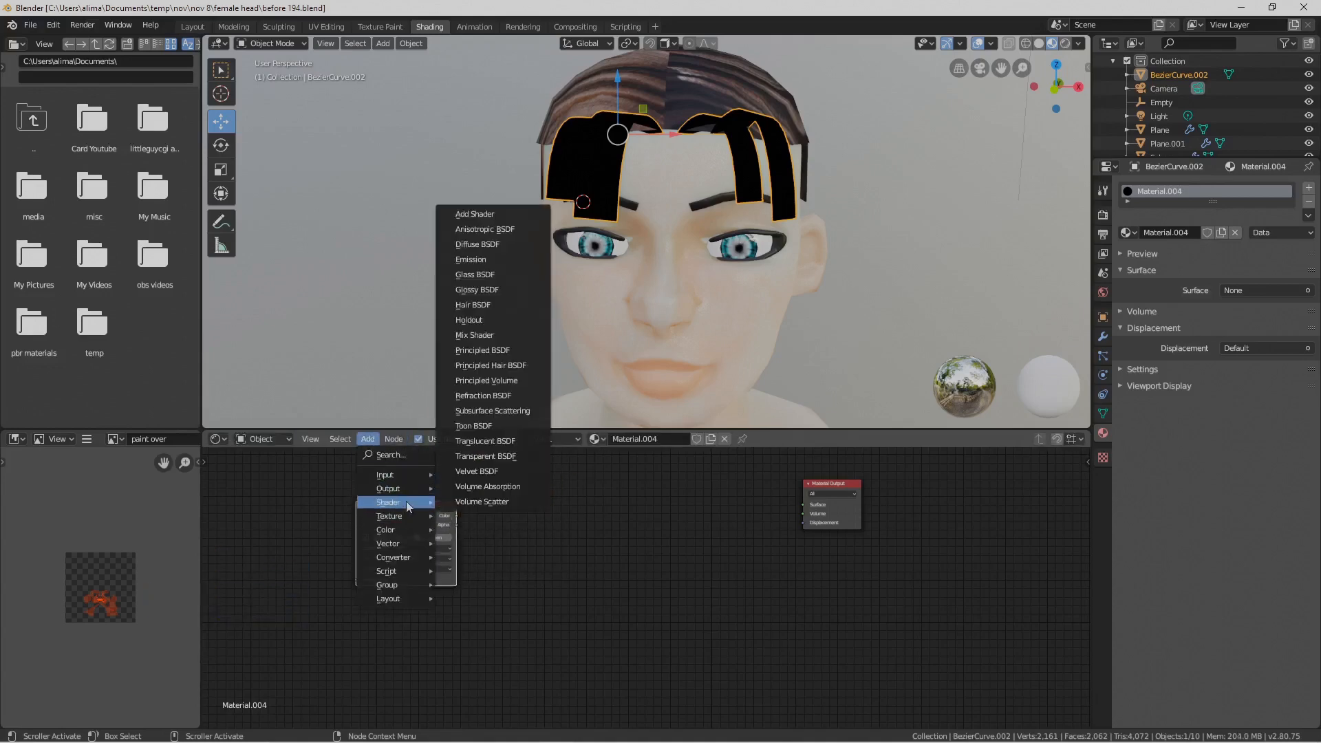
left_click(528, 456)
left_click(483, 610)
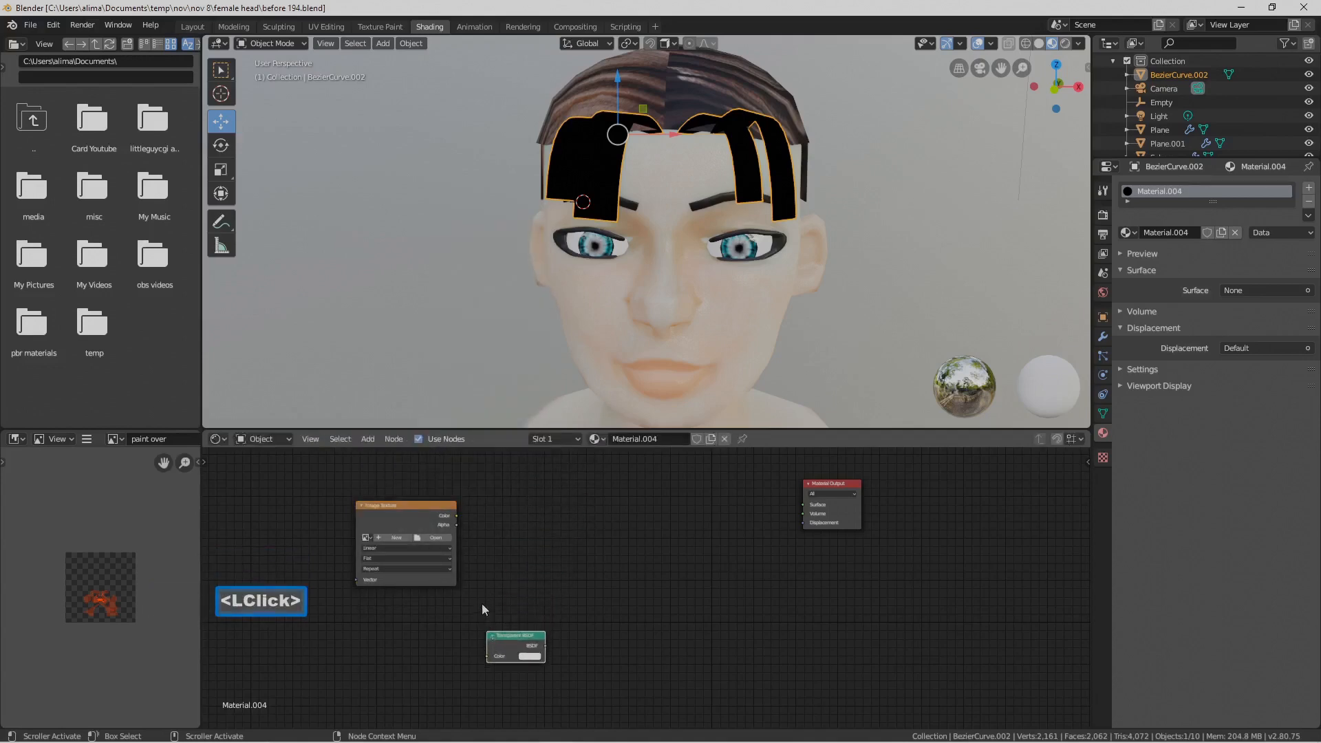
Add a Mix Shader node between the Image Texture and Material Output nodes and save the file as before 195.blend
left_click(370, 440)
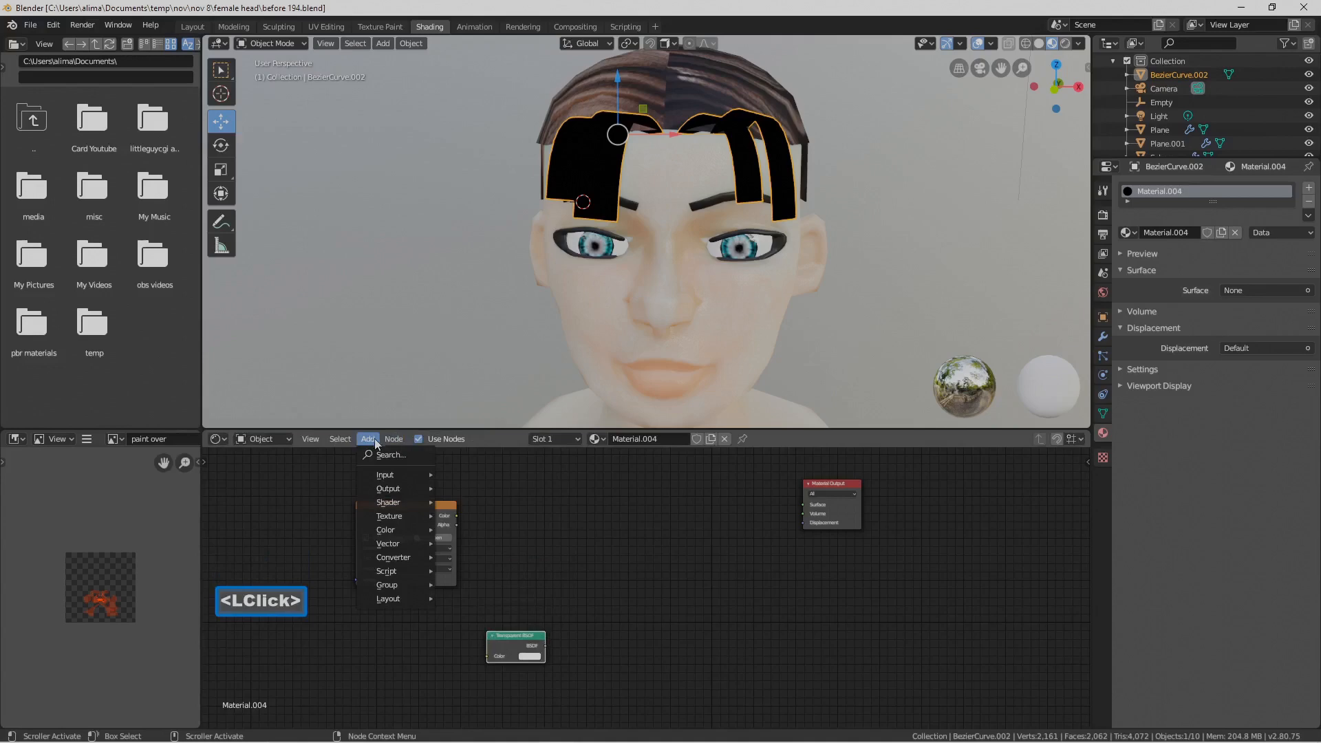
mouse_move(413, 502)
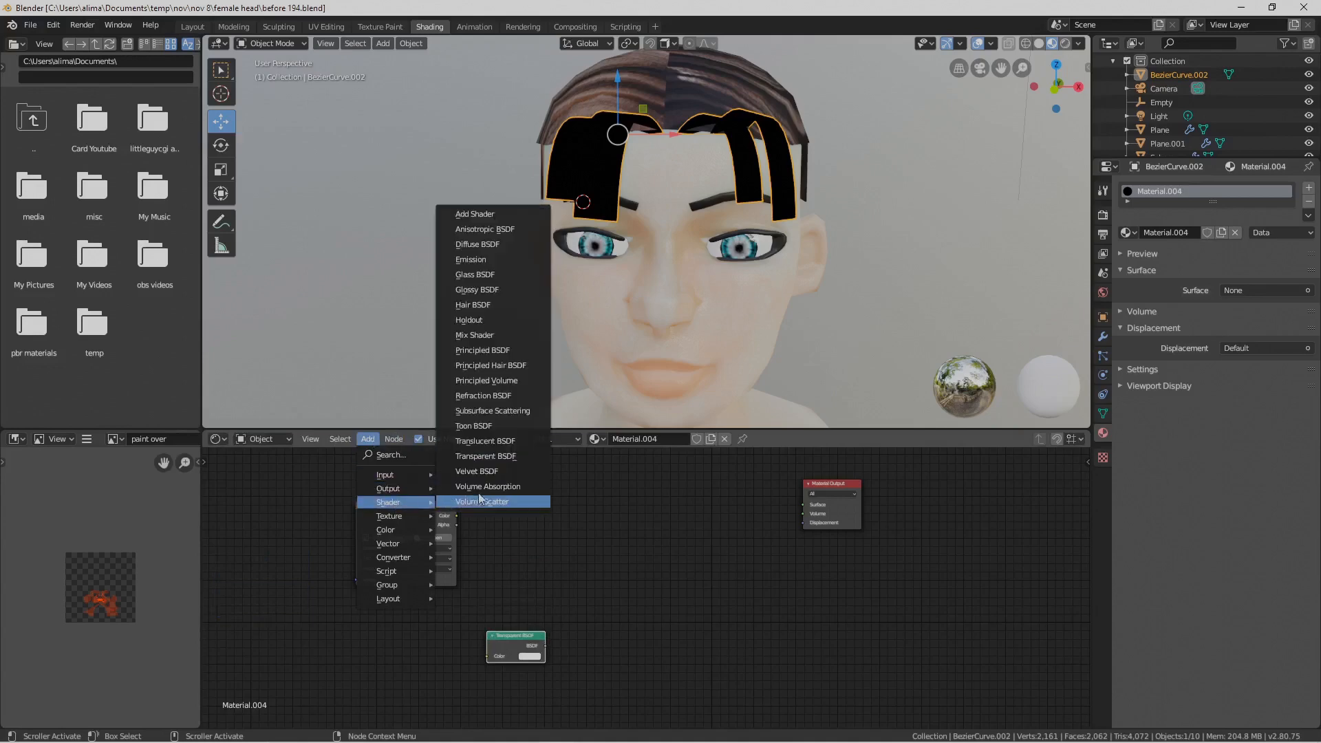
left_click(475, 335)
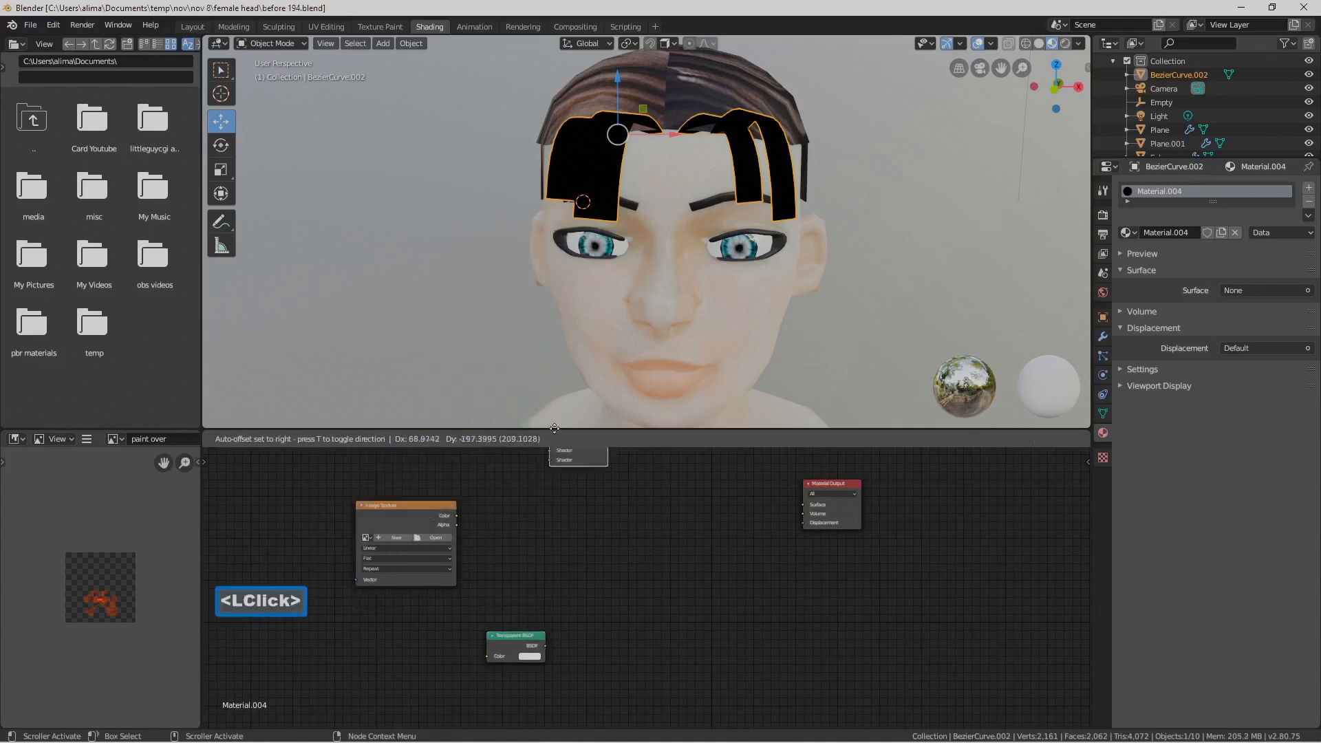
left_click(605, 533)
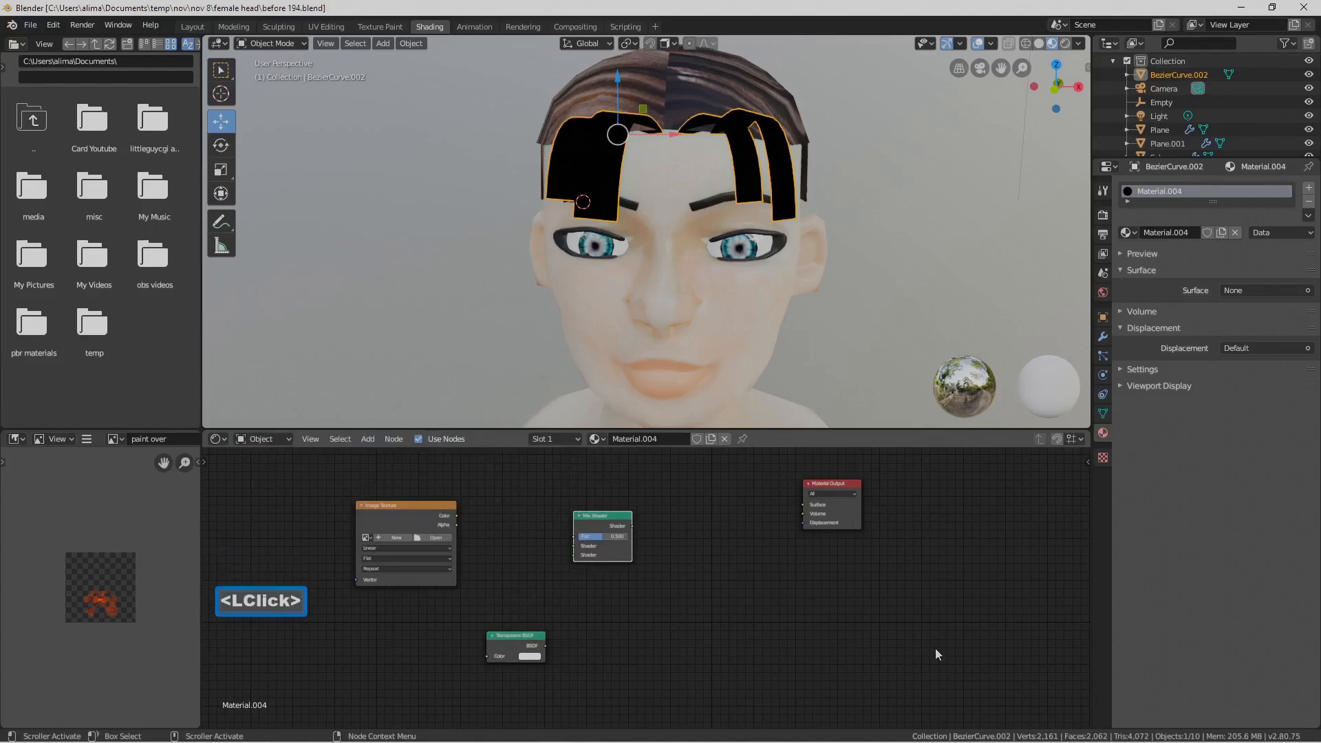
key("ctrl+alt+s")
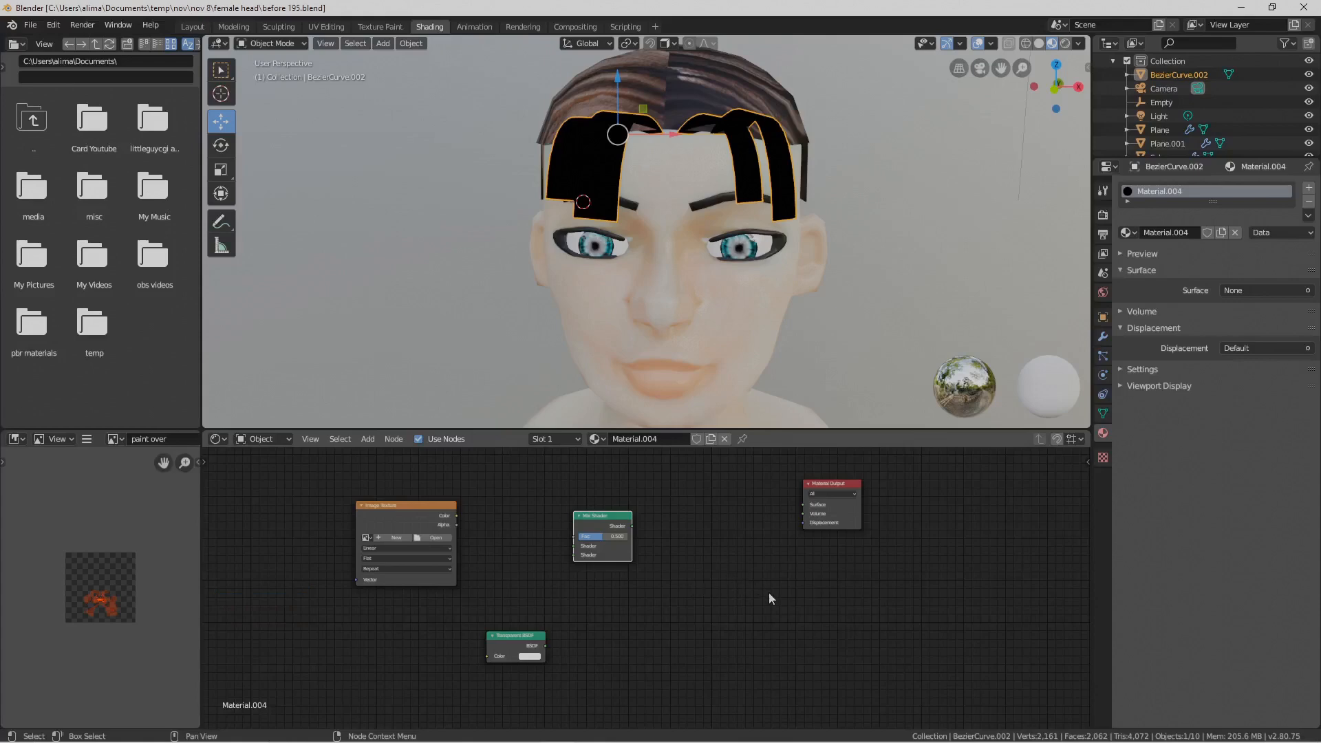
Expand the hair material's Settings and Viewport Display sections and look over the options they offer
left_click(1122, 369)
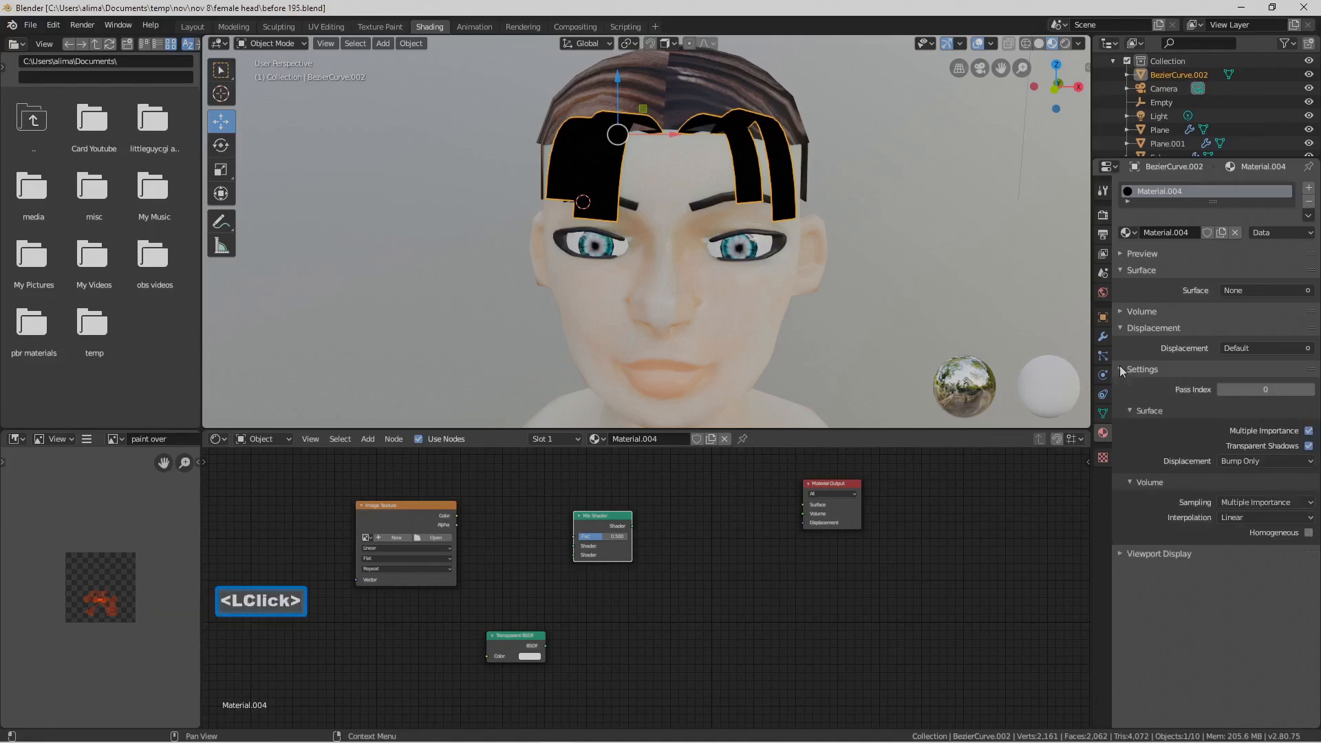
left_click(1121, 559)
left_click(1105, 435)
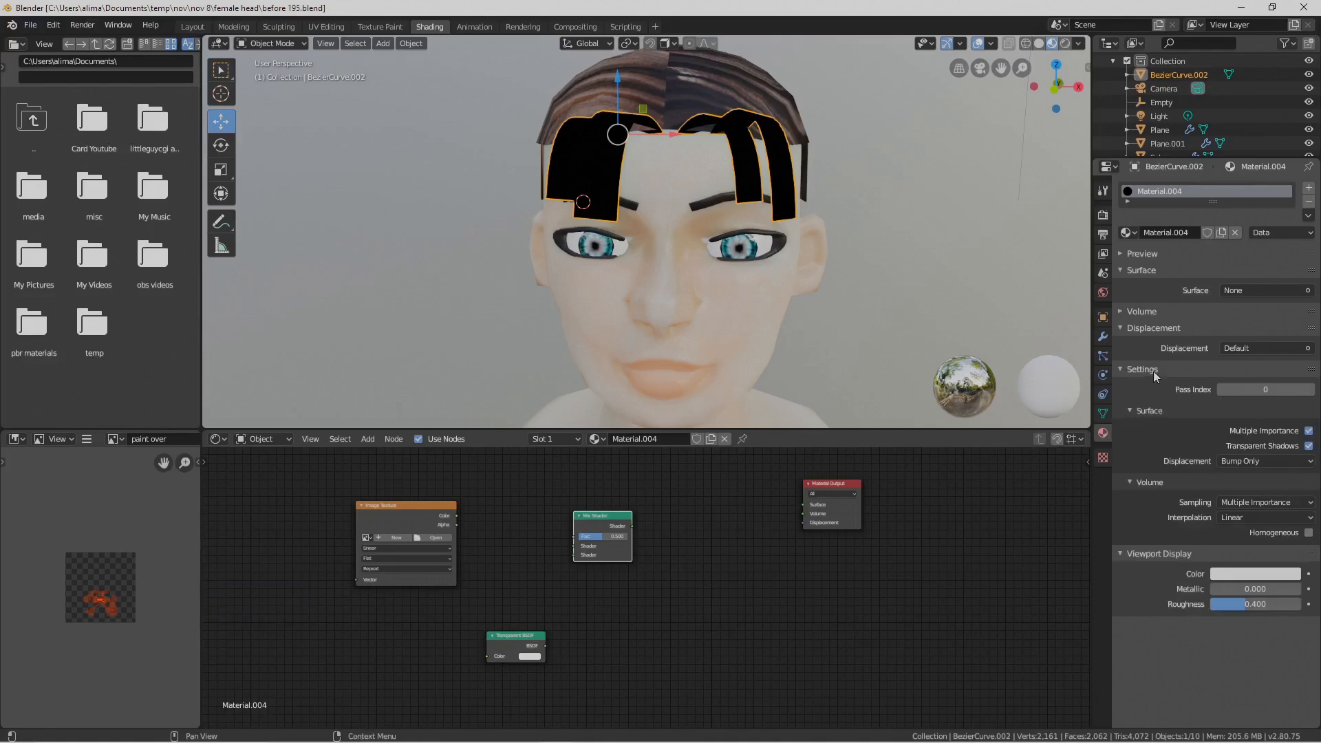
left_click(461, 511)
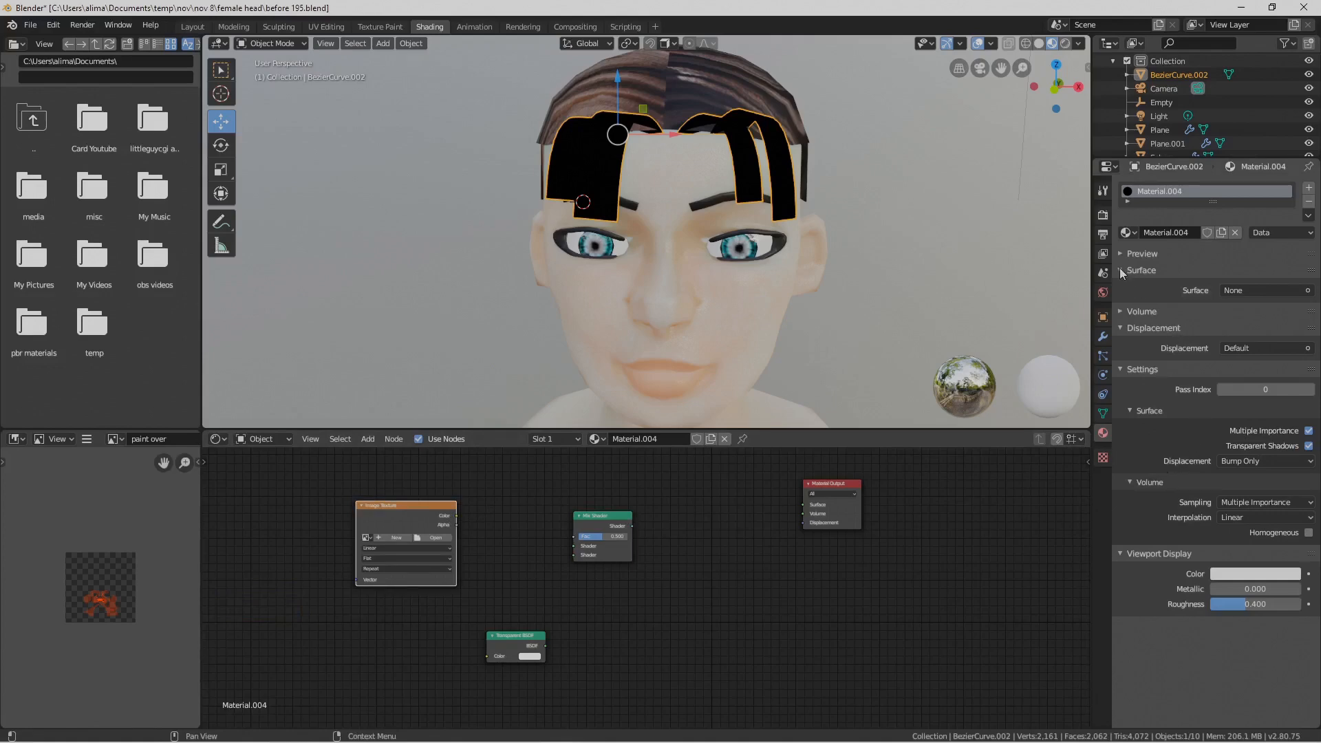
left_click(838, 484)
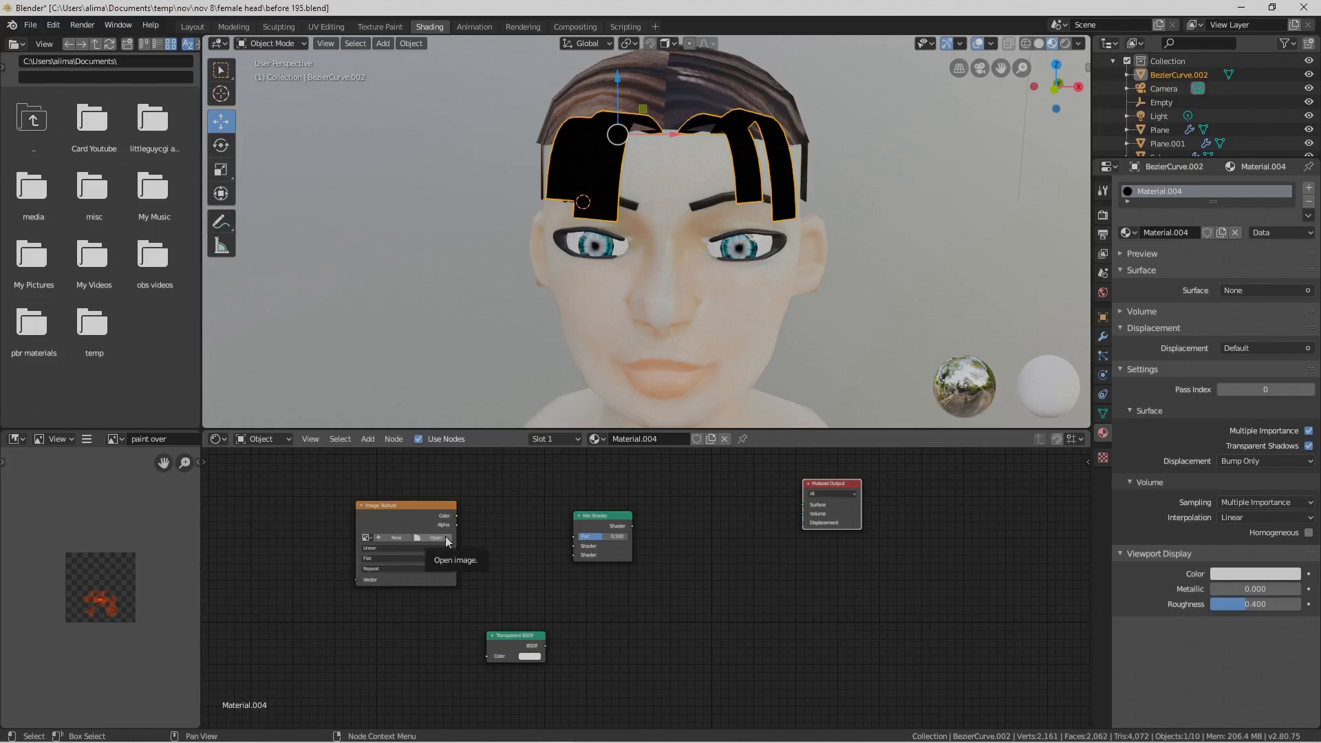
Load thinner hair.png from the pictures folder into the Image Texture node
key("ctrl+space")
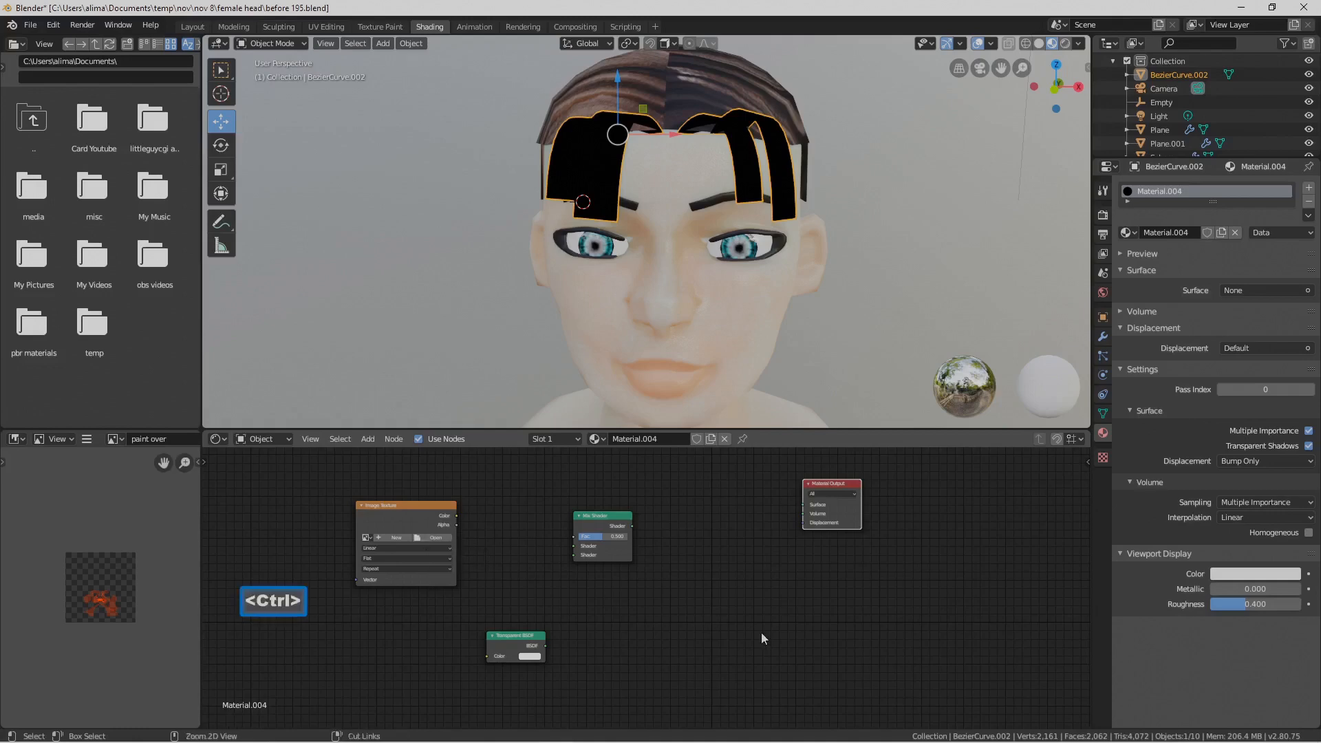
middle_click_drag(609, 433, 666, 447)
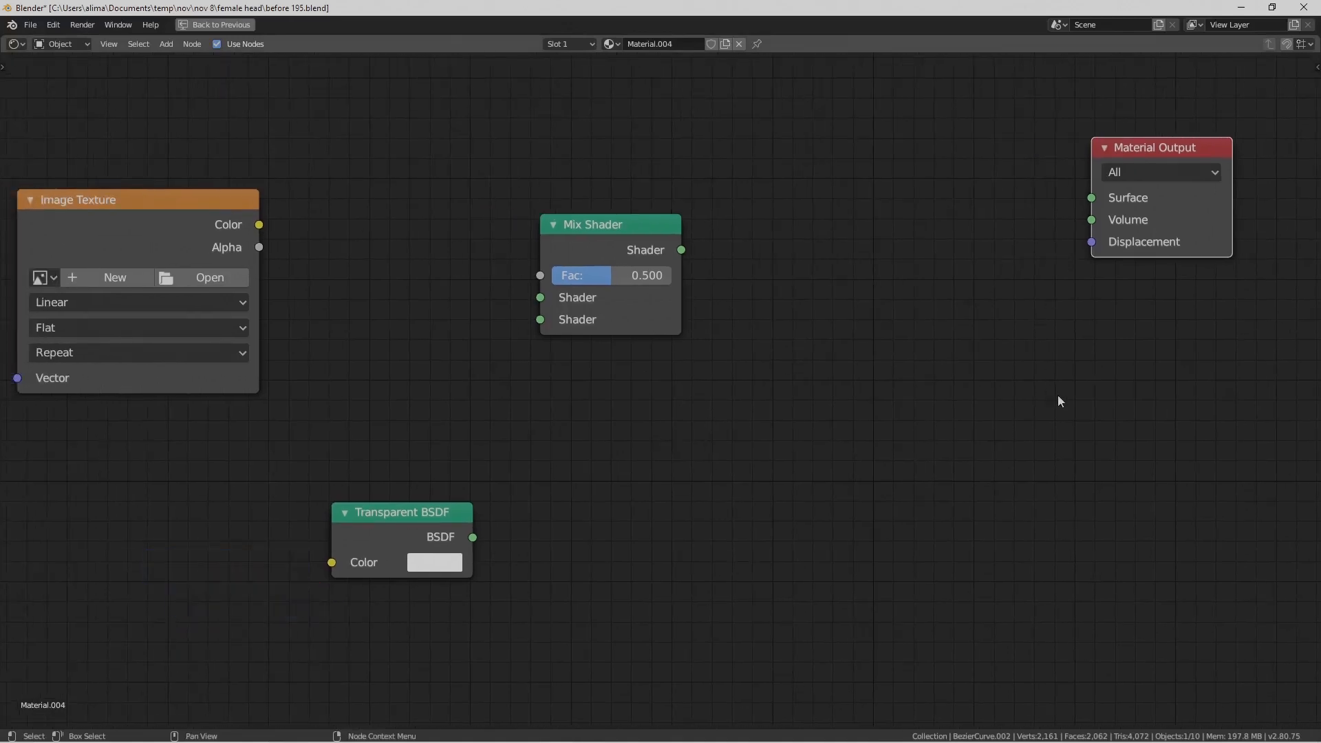
key("ctrl+space")
left_click(473, 539)
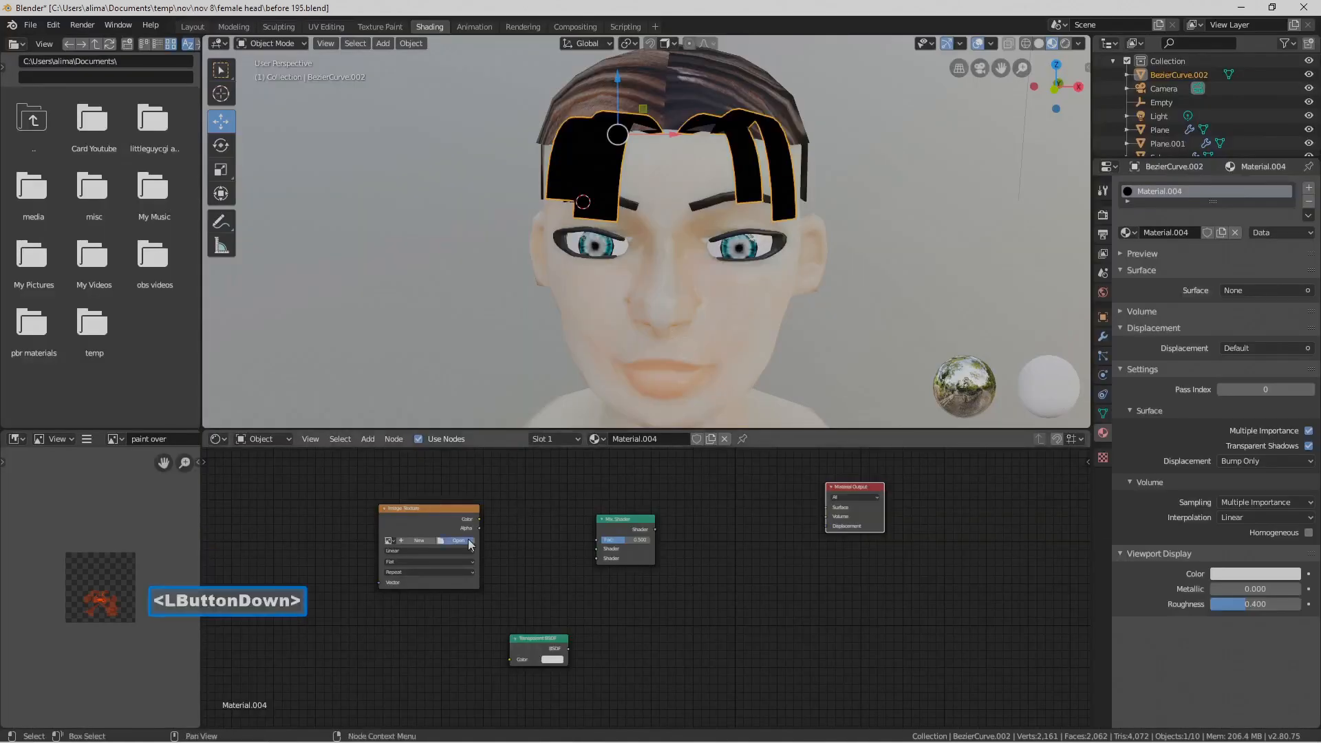
left_click(366, 142)
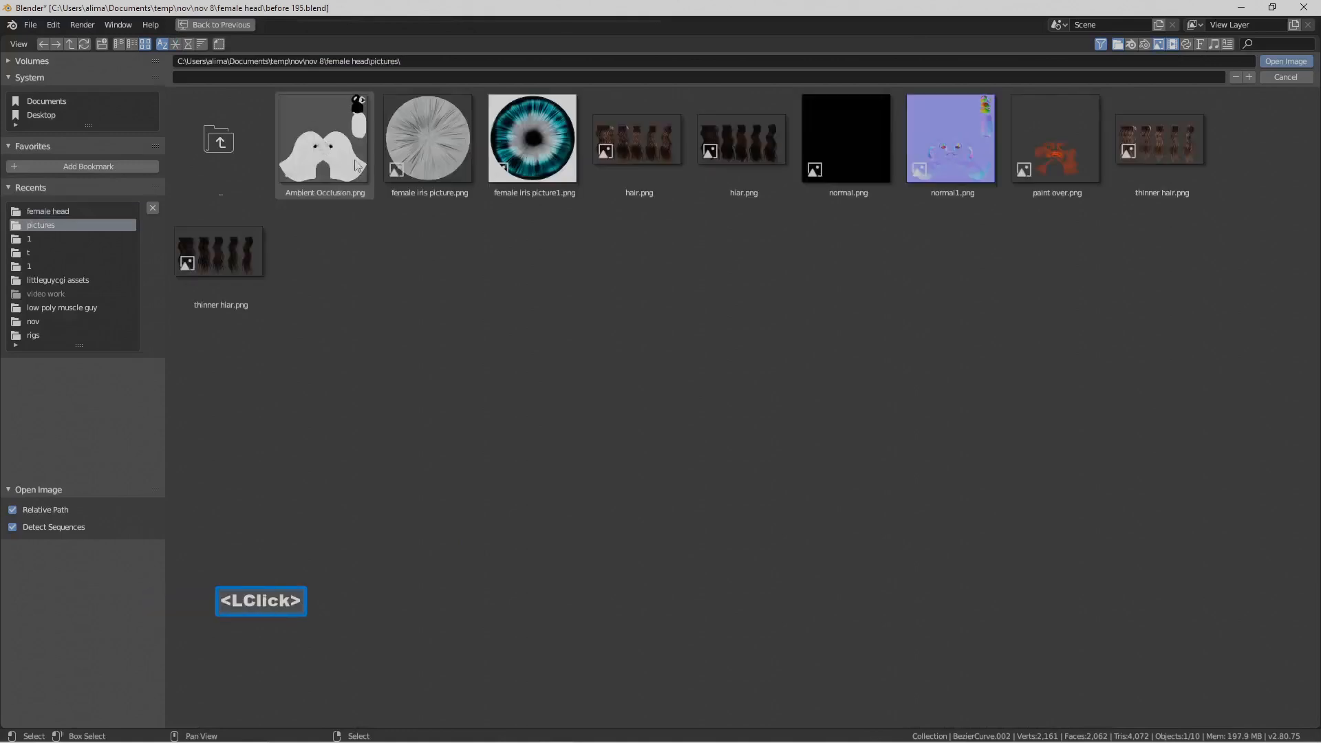
left_click(1193, 159)
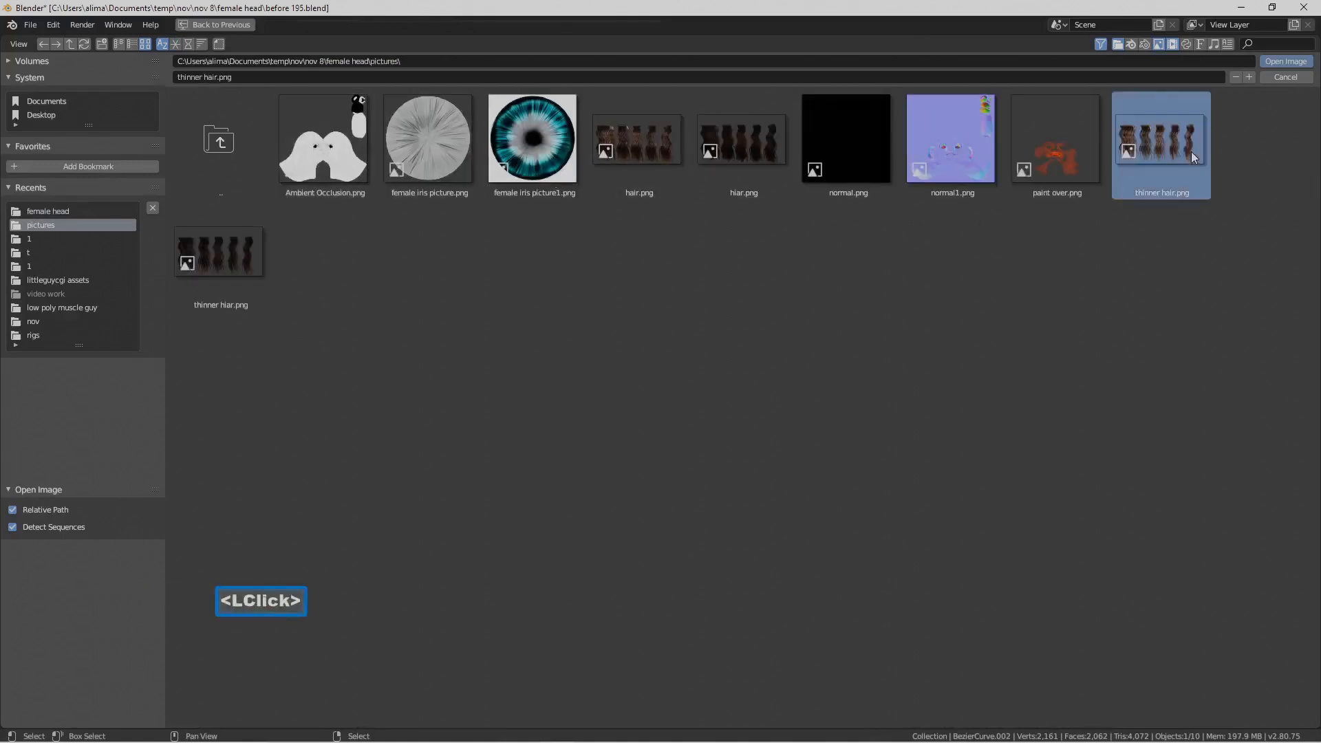
left_click(1288, 62)
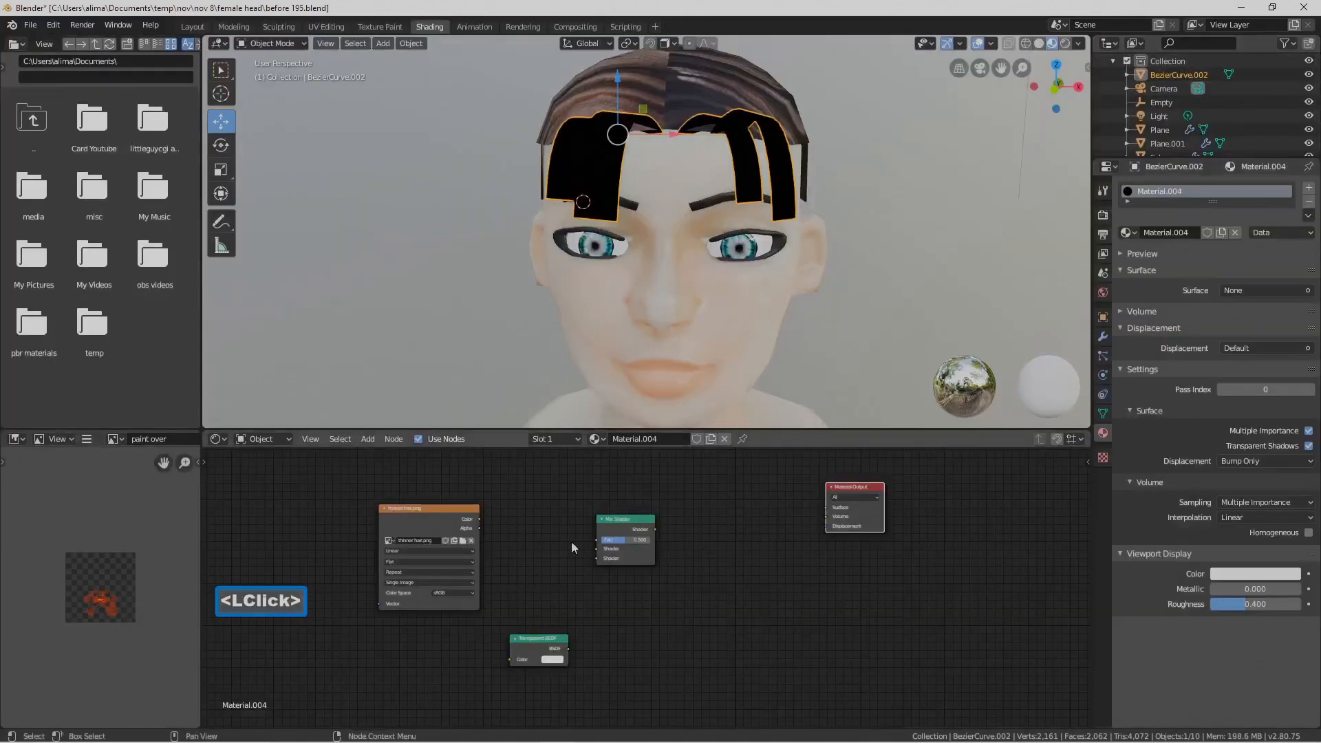
Link the image's Color to the Mix Shader's second Shader input, the Transparent BSDF to its first, and the image's Alpha to Fac
left_click_drag(481, 518, 581, 556)
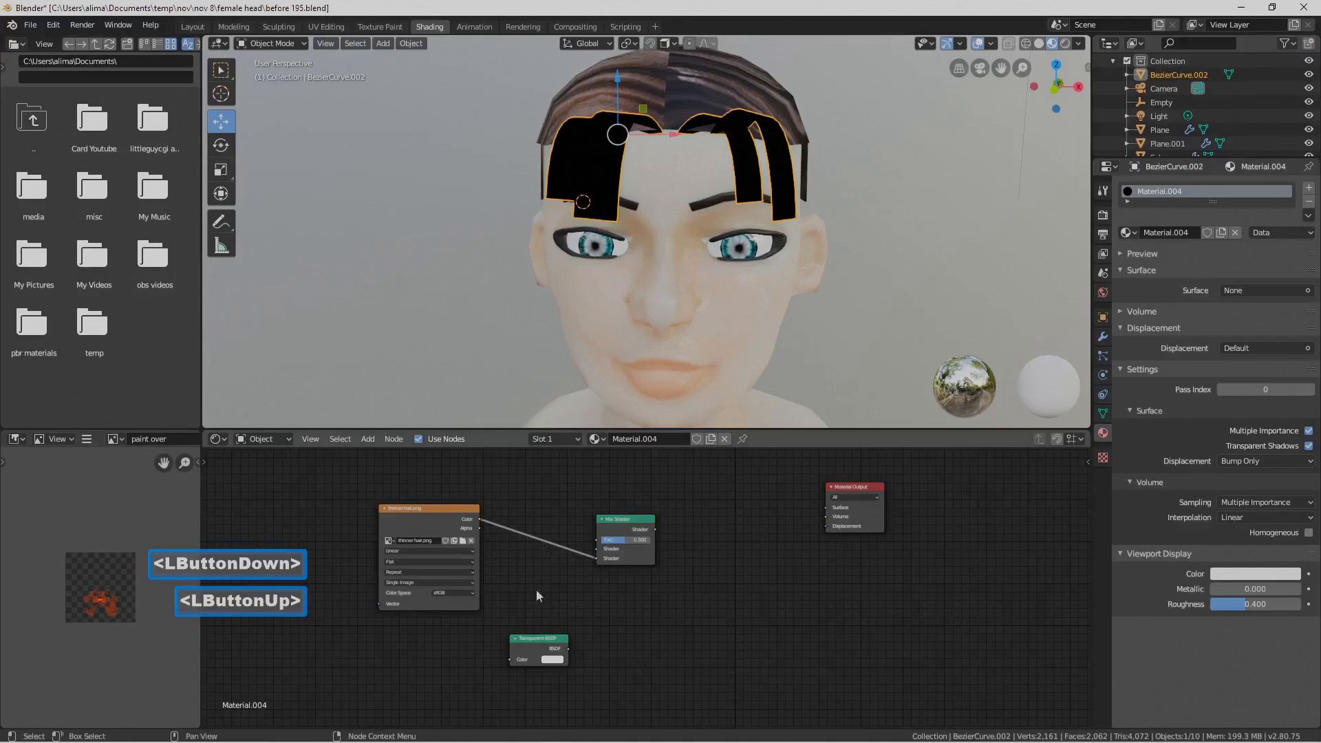
left_click_drag(568, 648, 596, 557)
left_click_drag(480, 529, 662, 534)
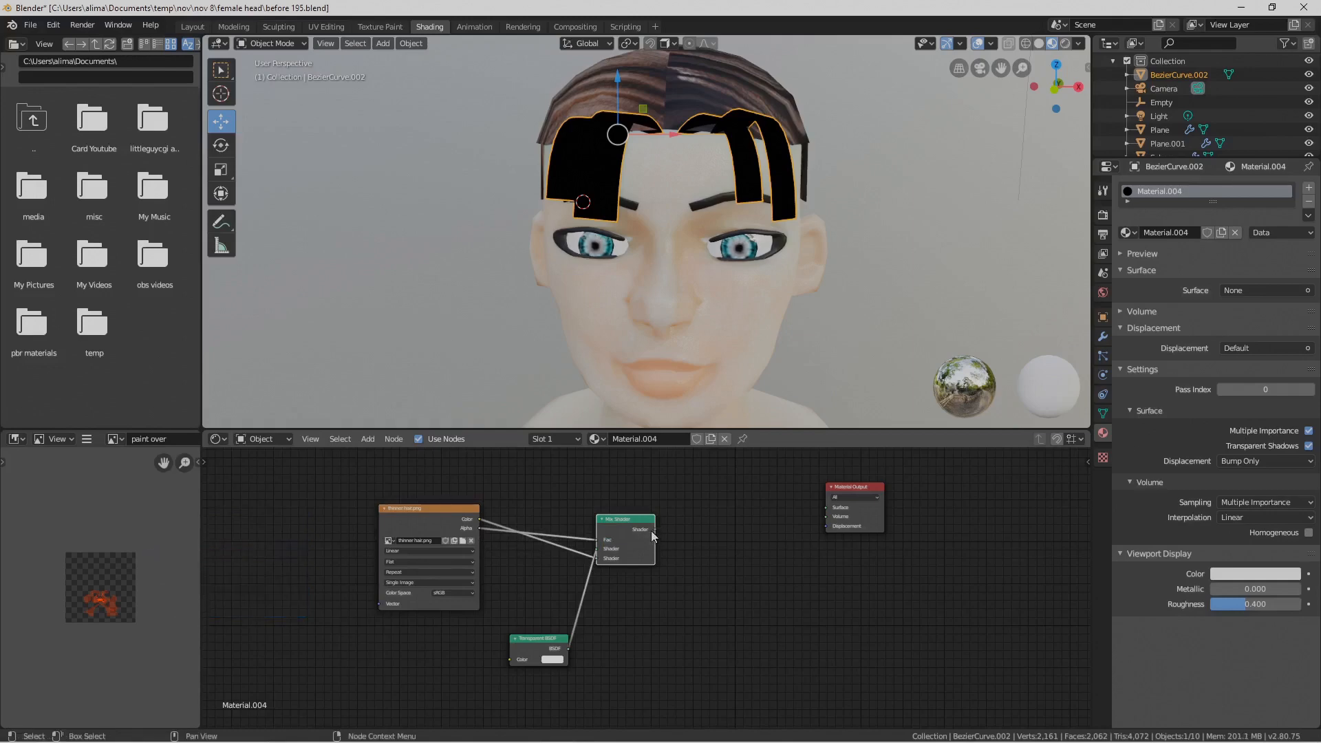
Connect the Mix Shader's output to the Material Output's Surface and save the file as before 197.blend
left_click_drag(655, 531, 827, 505)
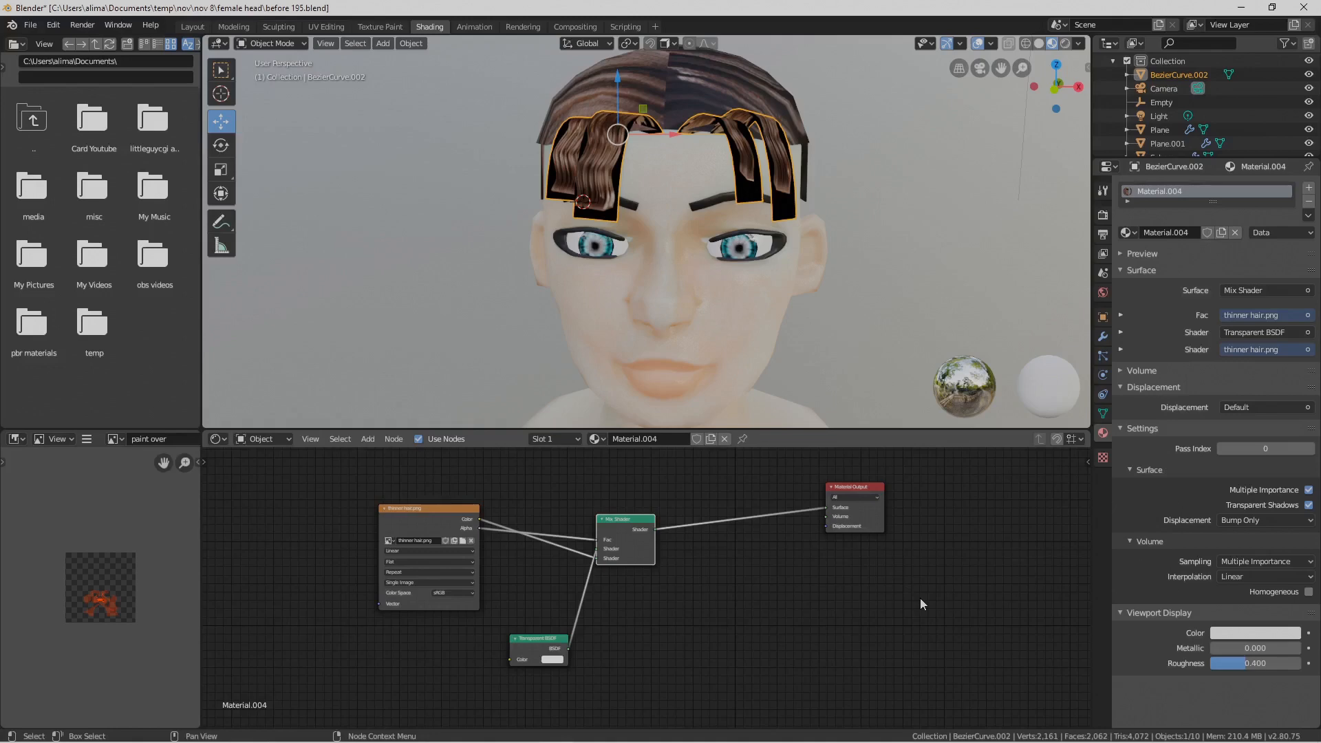
key("Pause")
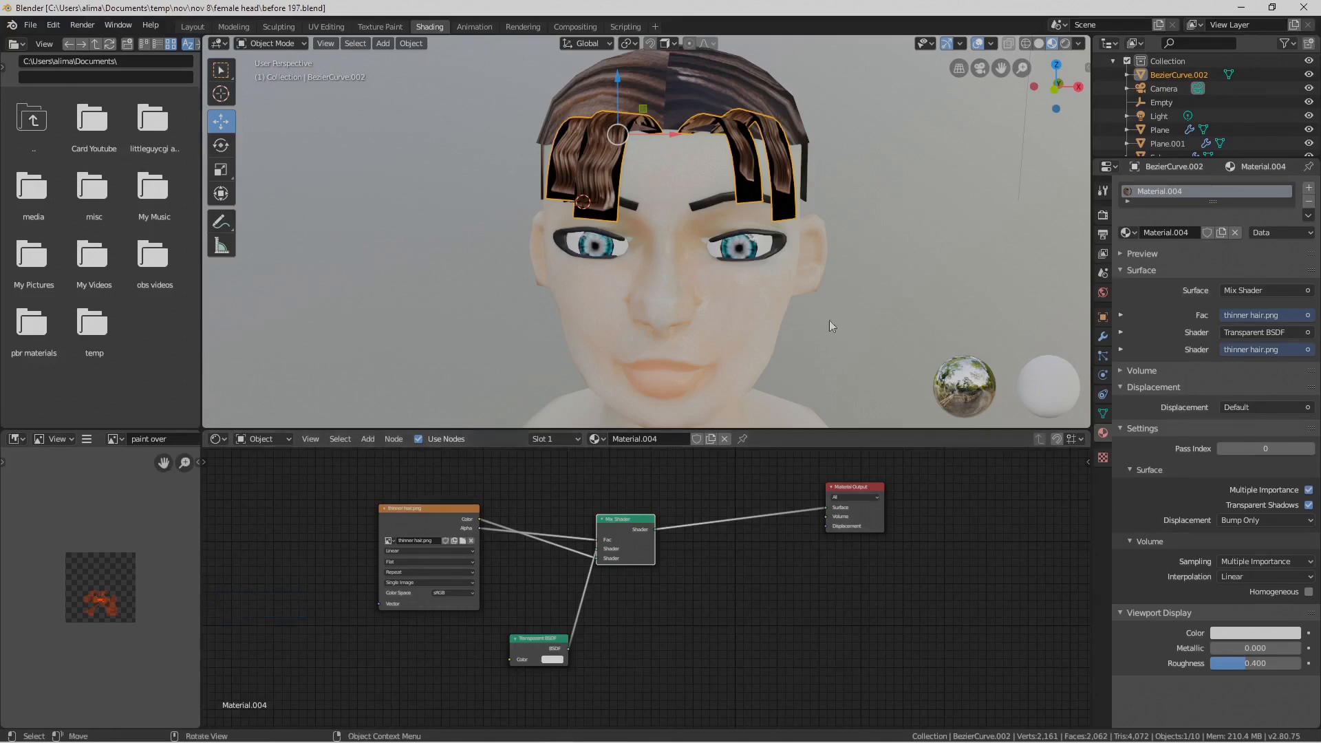
left_click(455, 510)
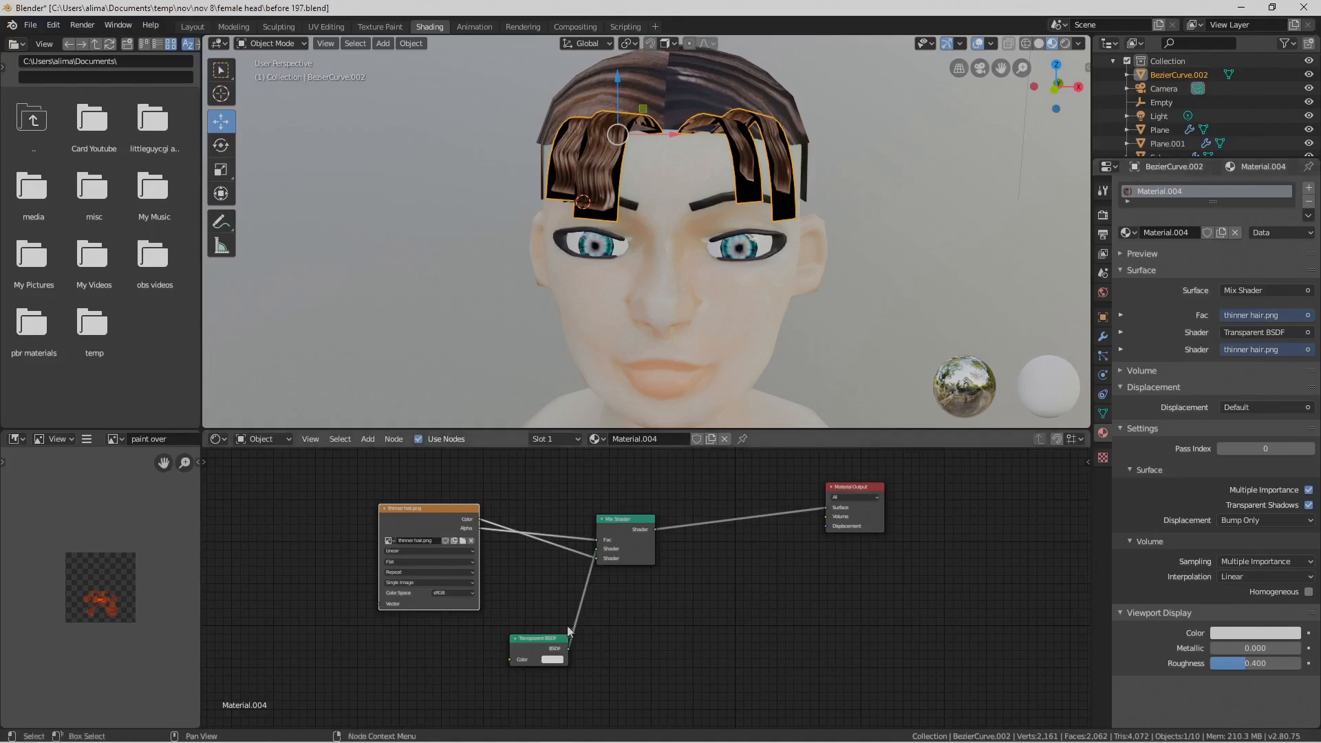
left_click(548, 645)
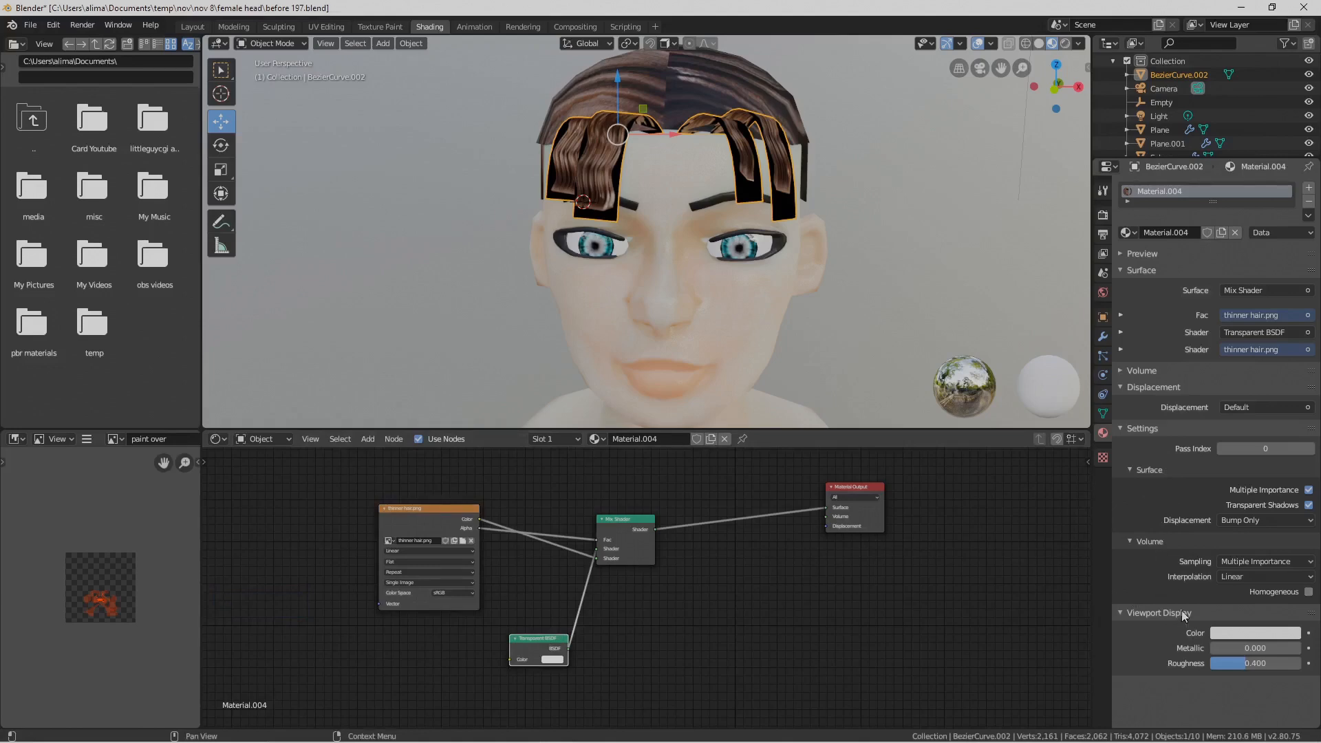
Change the scene's render engine to Eevee
left_click(1103, 191)
left_click(1103, 214)
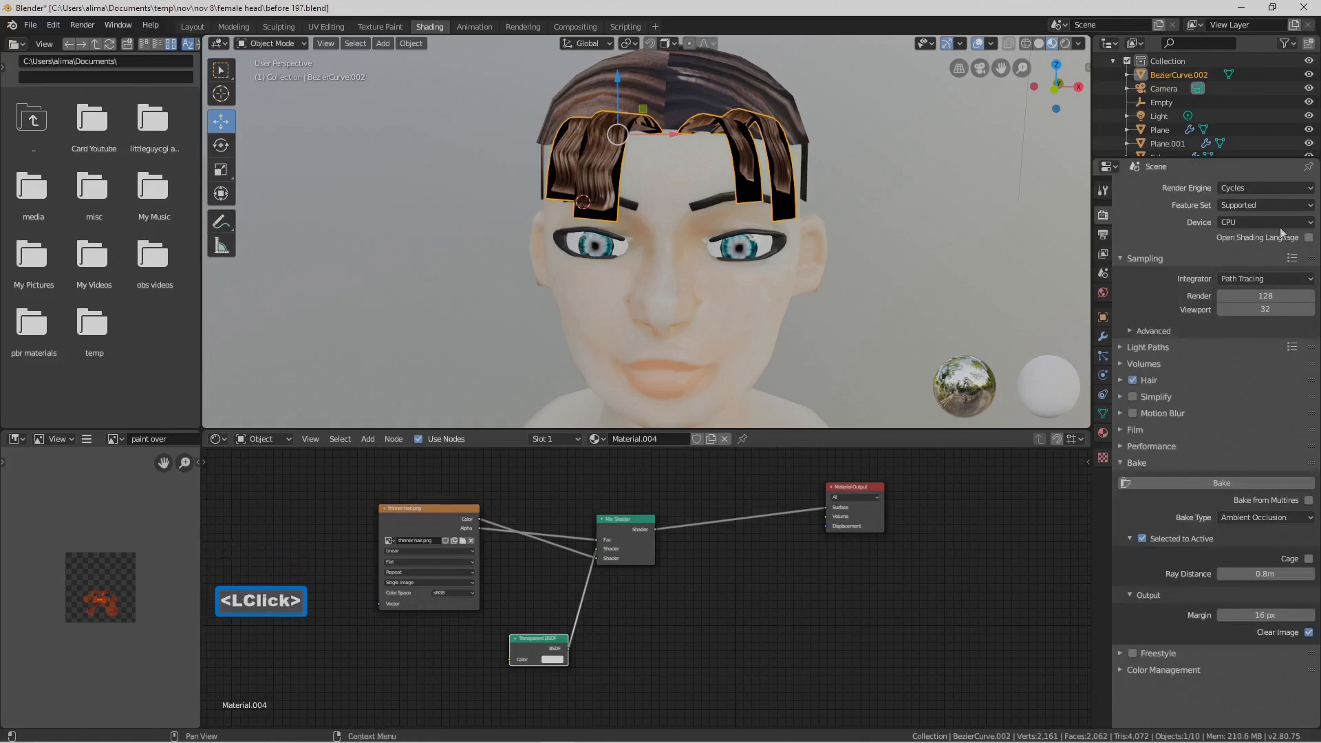
left_click(1310, 189)
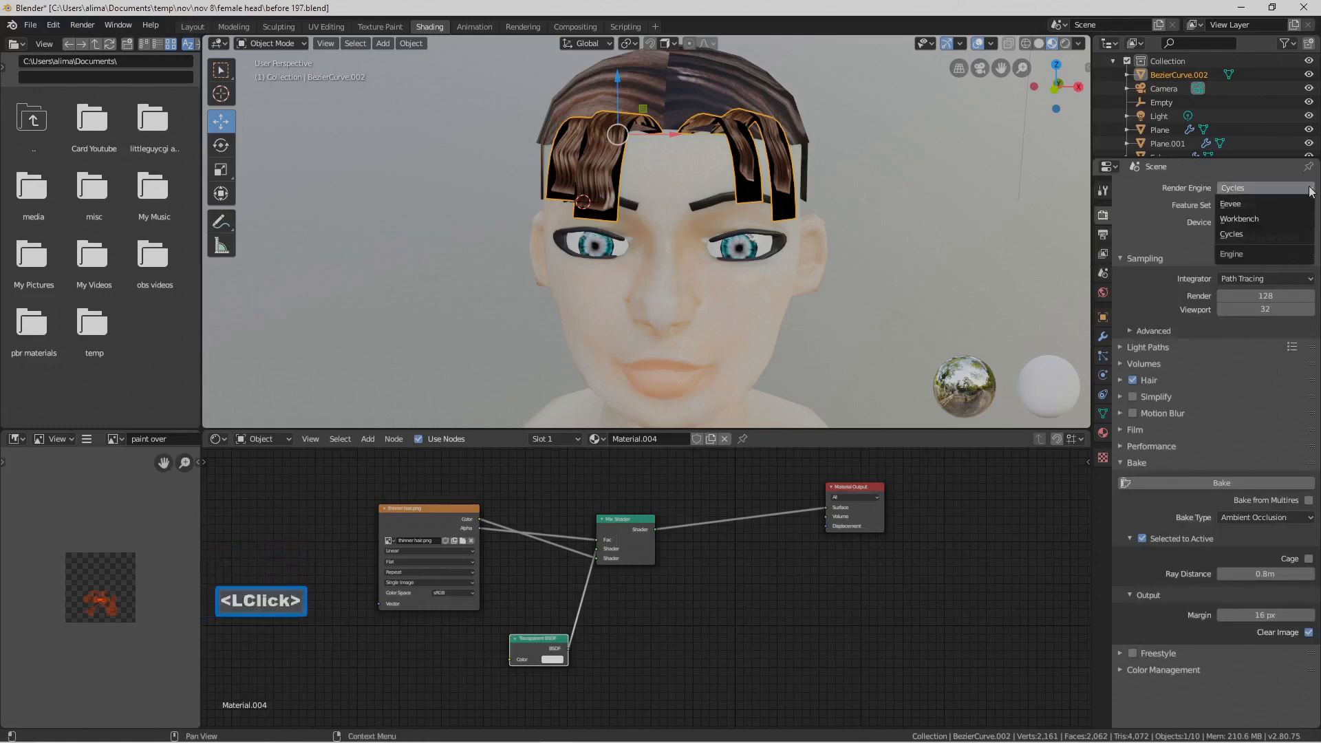
left_click(1288, 204)
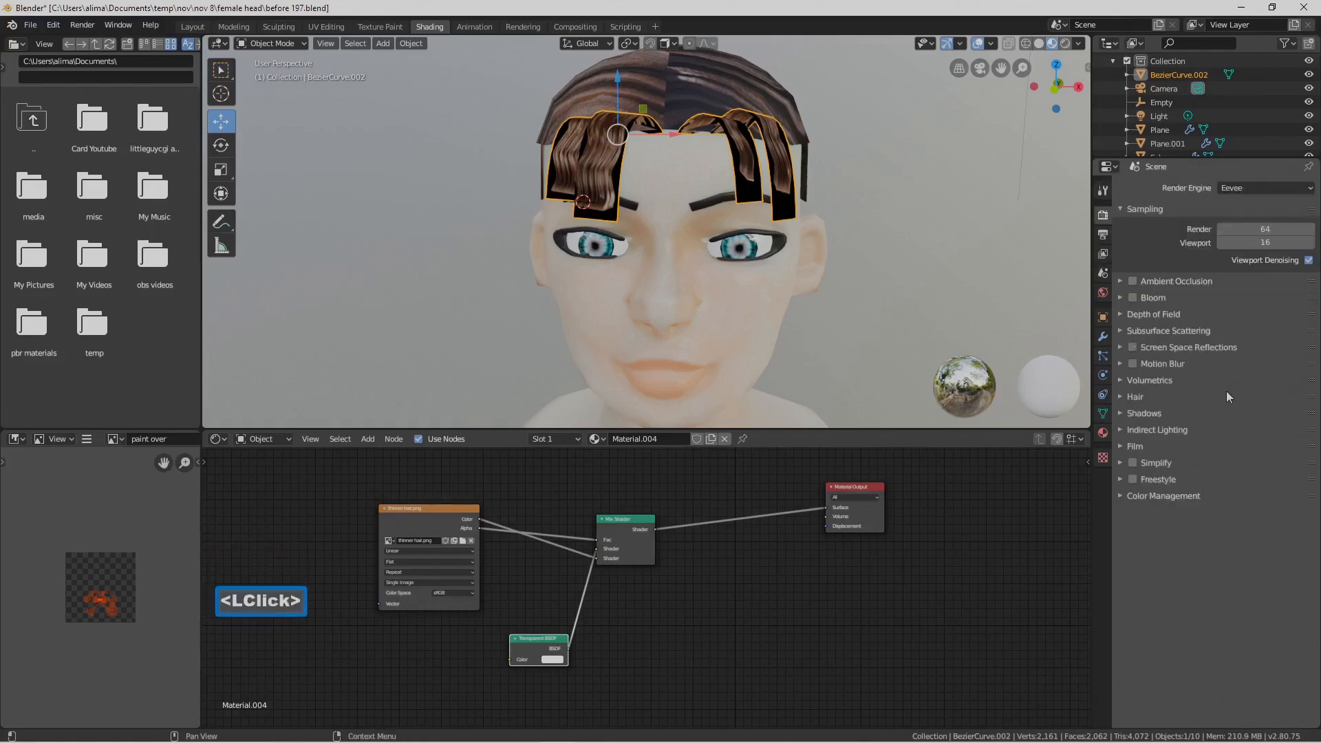
Set the hair material's Blend Mode to Alpha Blend and save the file as before 198.blend
left_click(1103, 433)
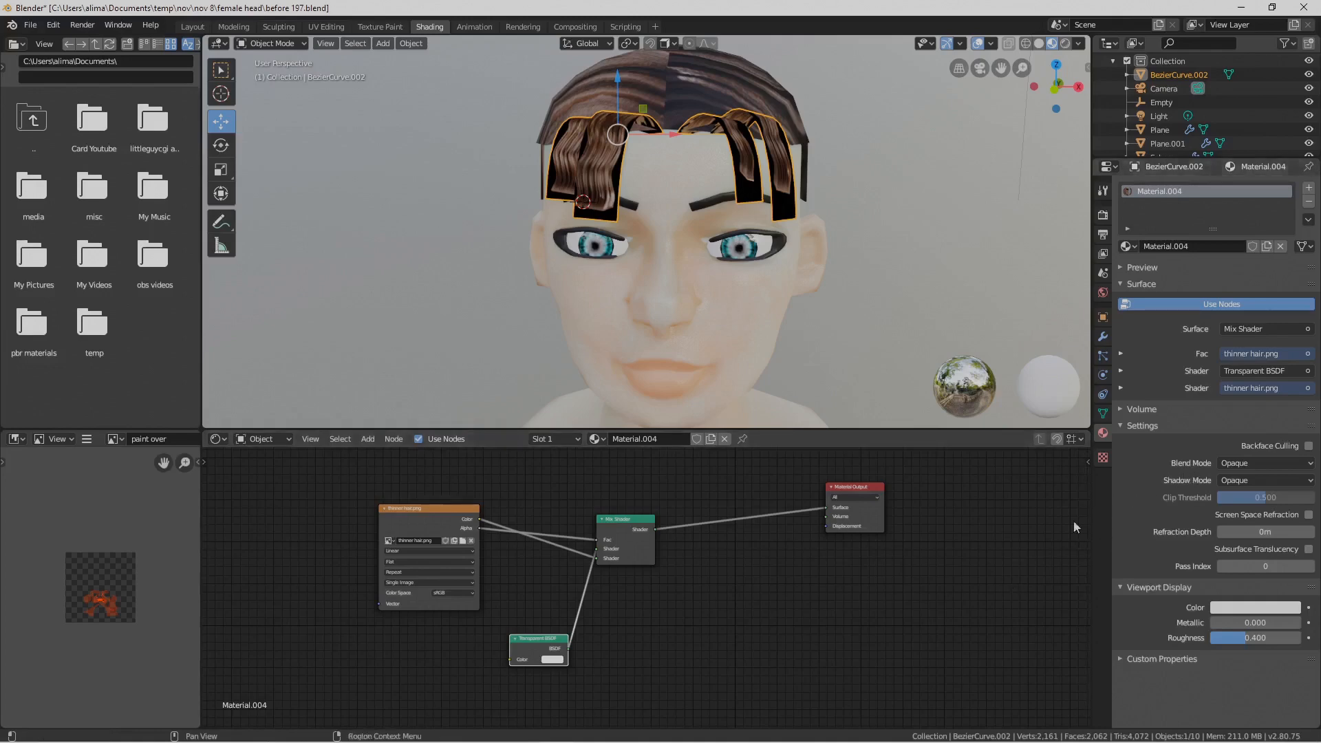
left_click(1018, 555)
left_click(852, 488)
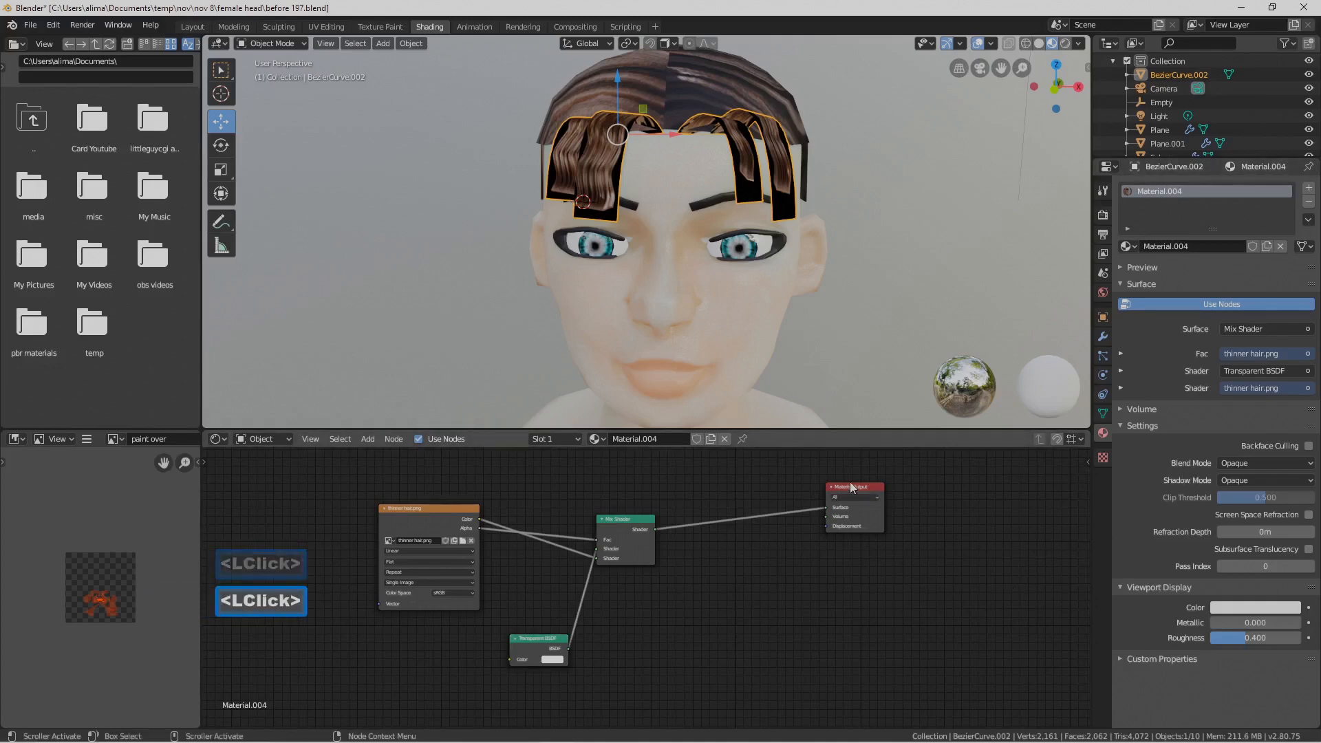
left_click(553, 639)
left_click(853, 489)
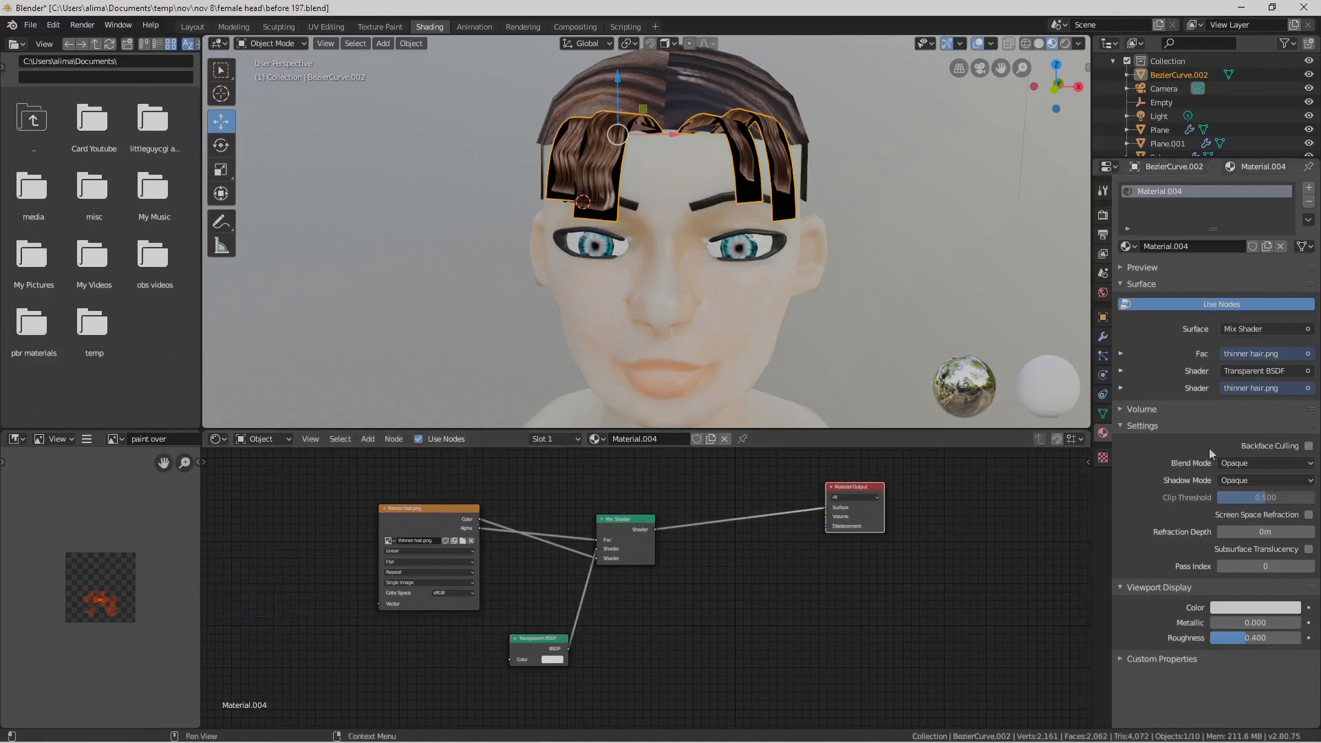
left_click(1311, 465)
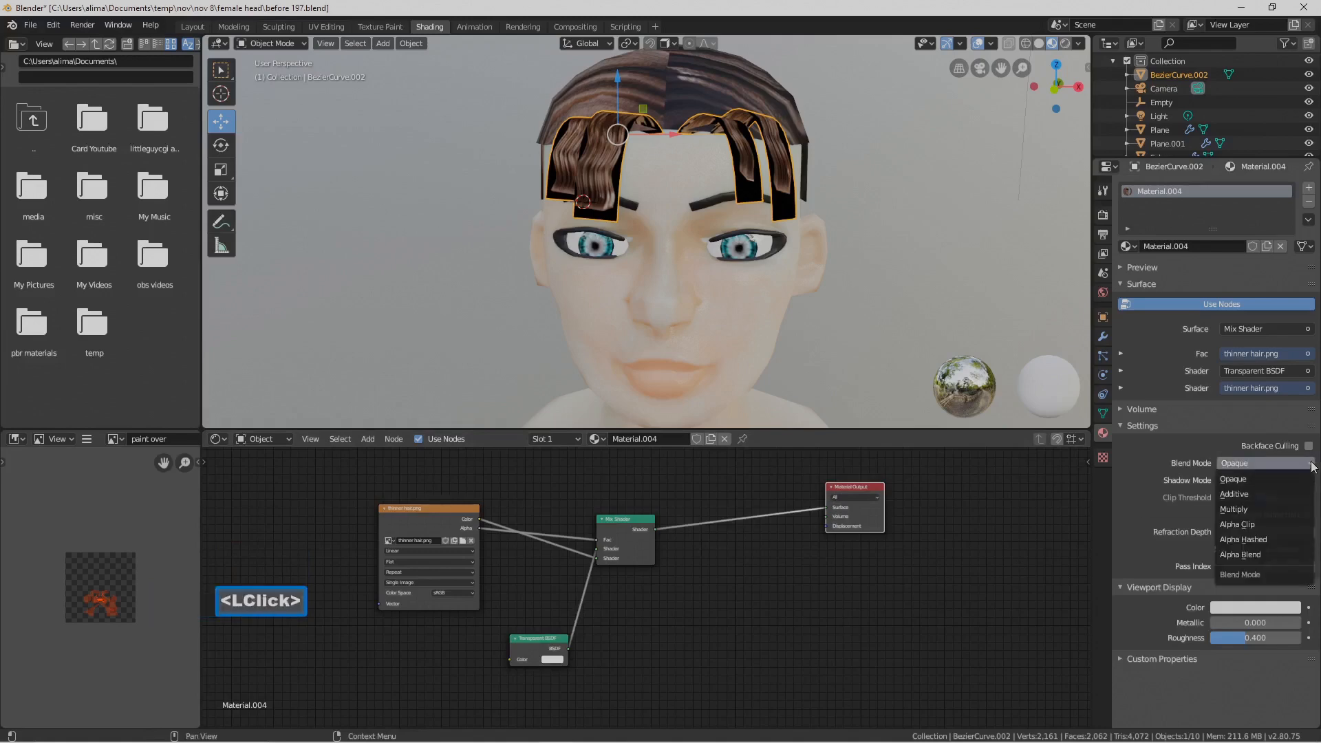
left_click(1274, 553)
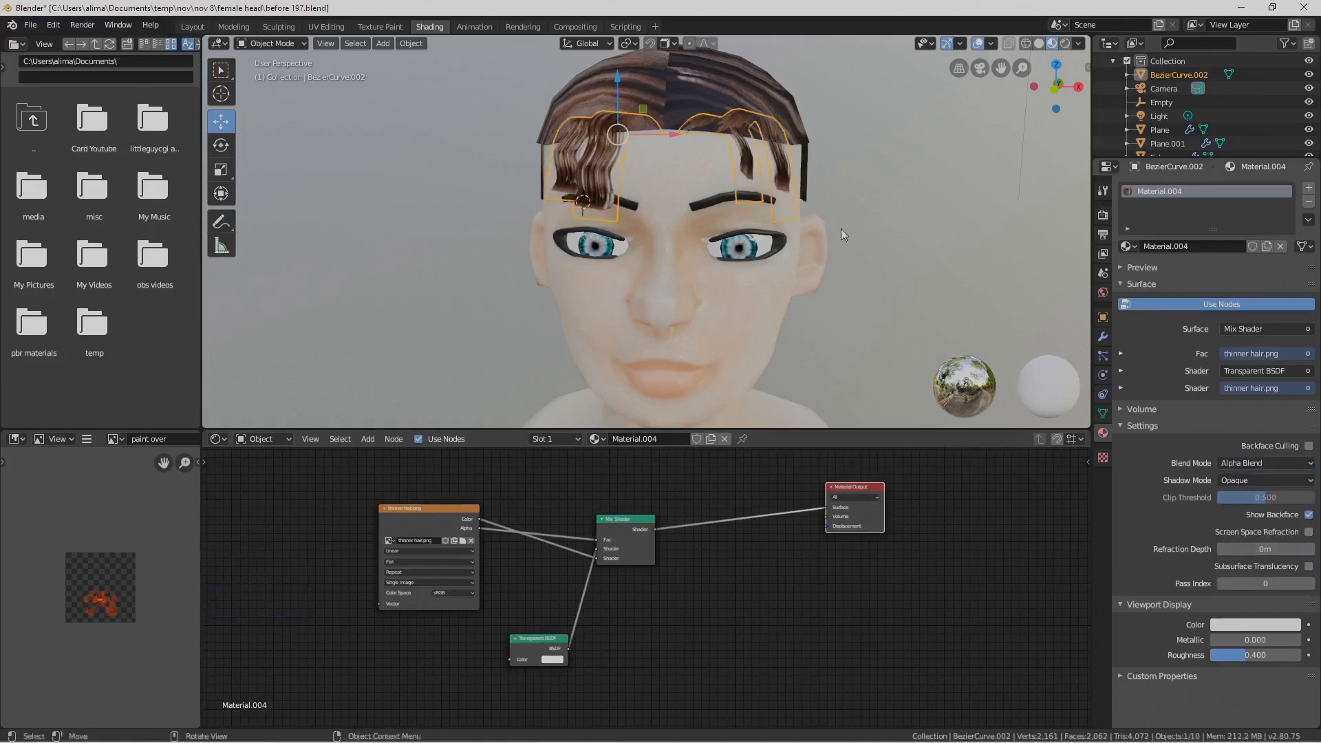
middle_click_drag(838, 247, 778, 220)
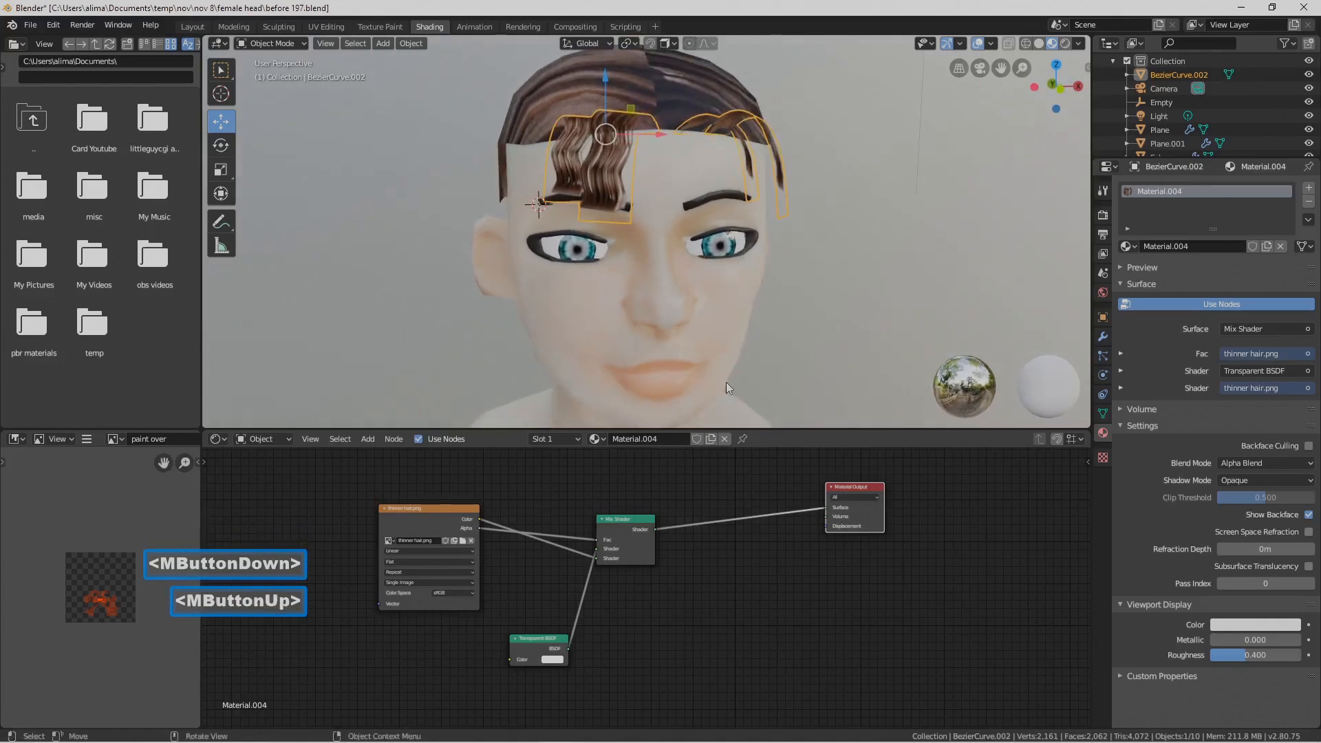
left_click(946, 641)
key("Pause")
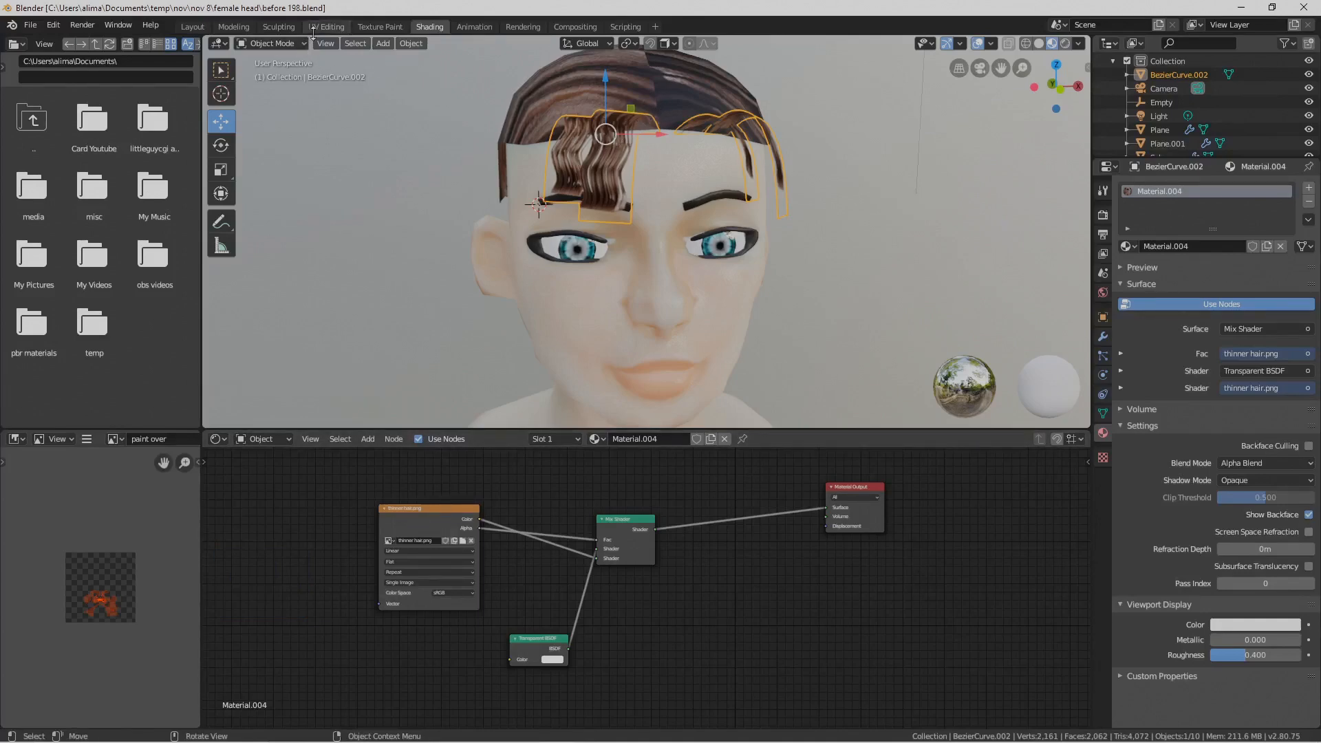
In the UV Editing workspace, rotate the UV island over the leftmost hair lock by 180°
left_click(333, 27)
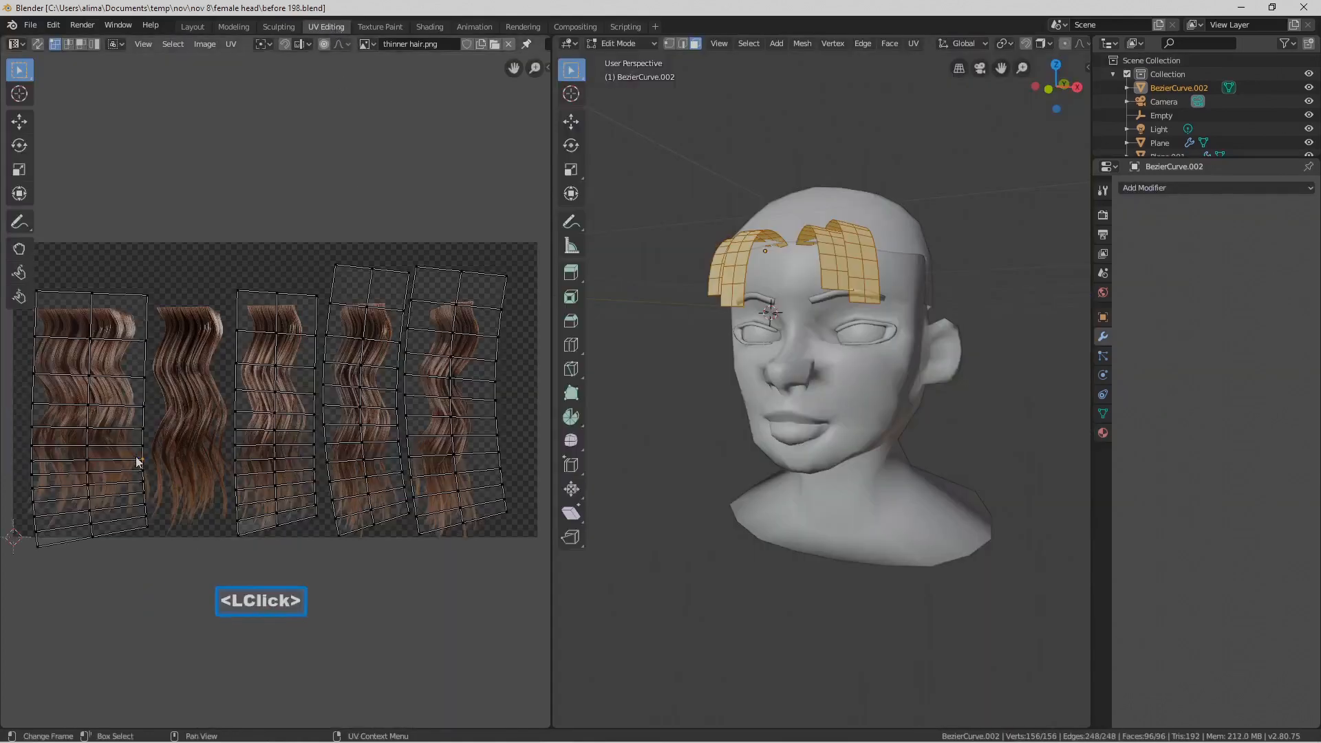
key("l")
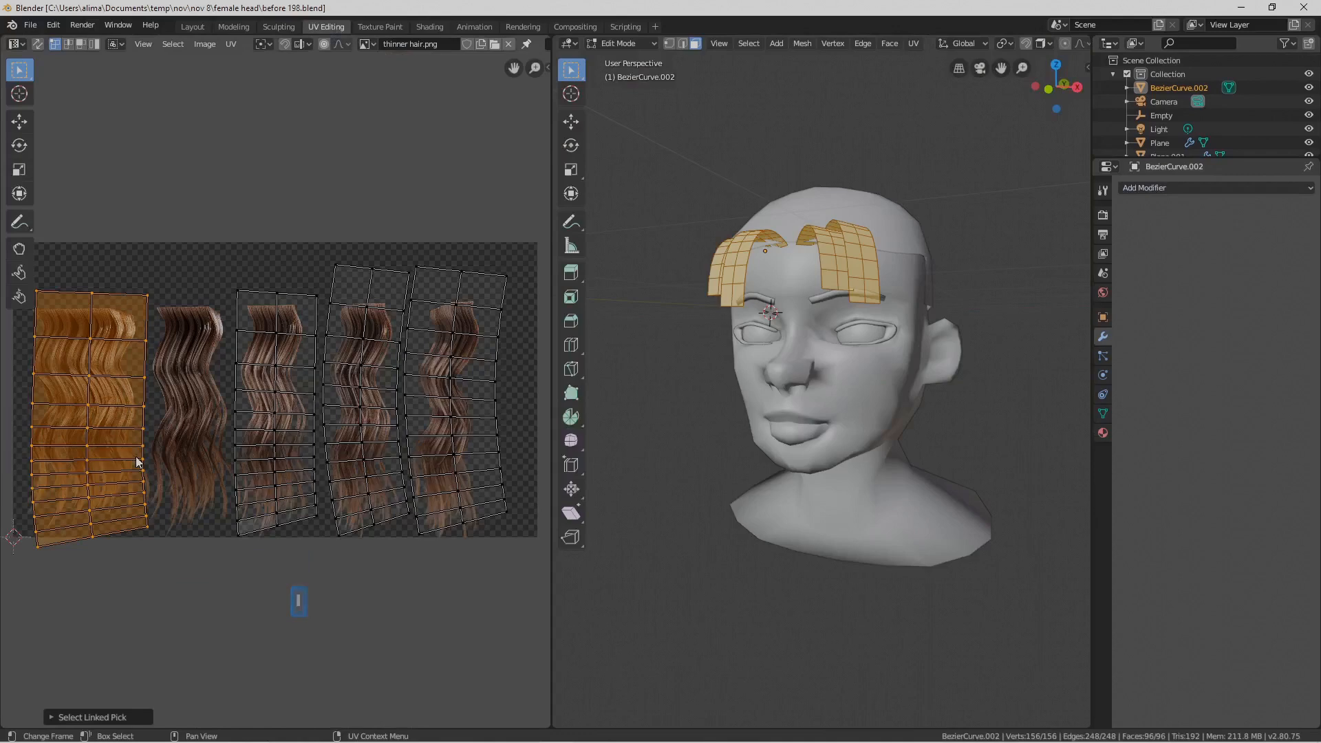
type("r18")
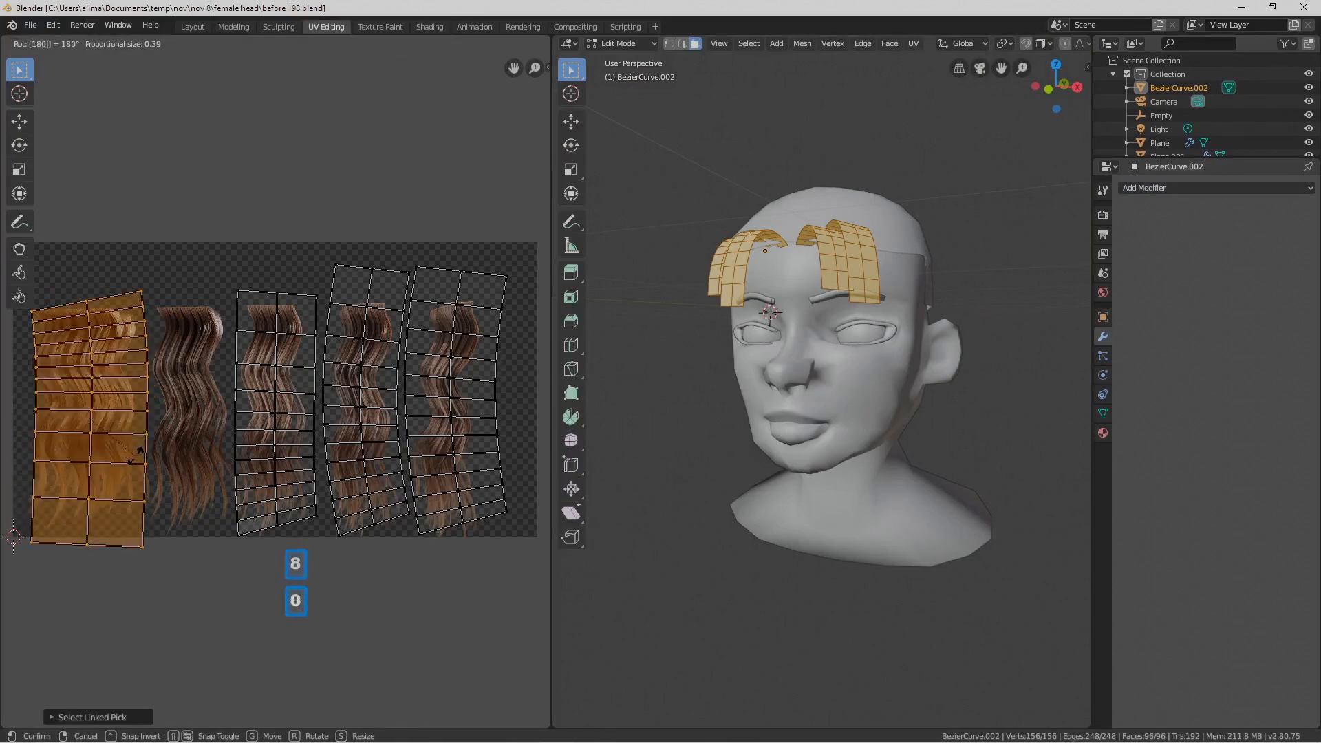
left_click(210, 460)
left_click(307, 551)
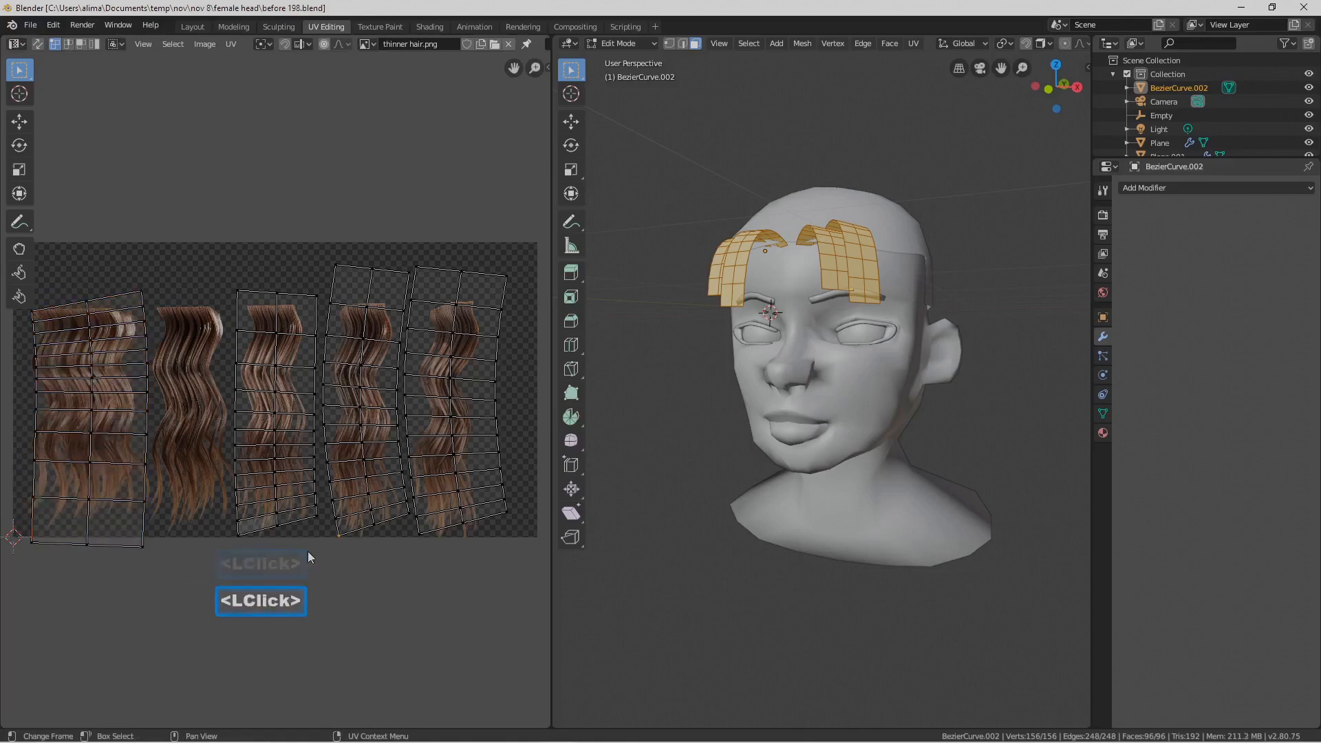
key("l")
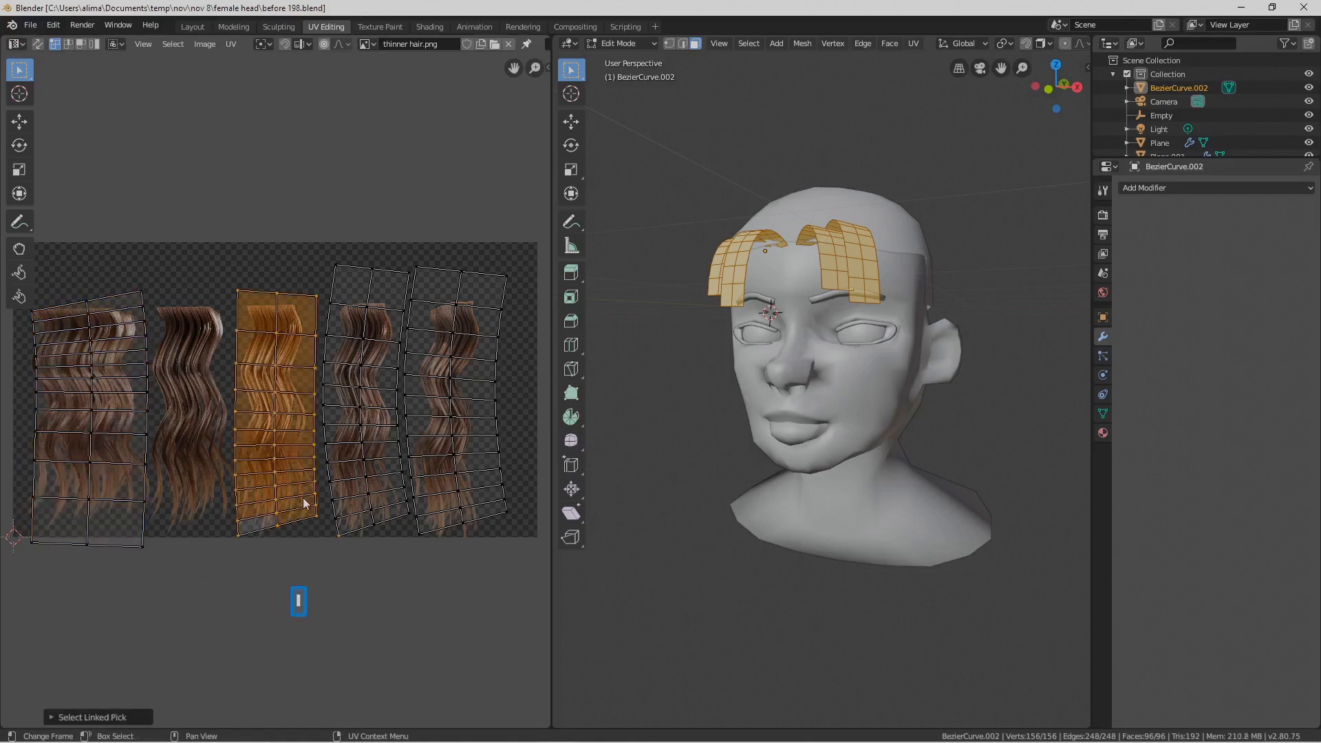
key("r")
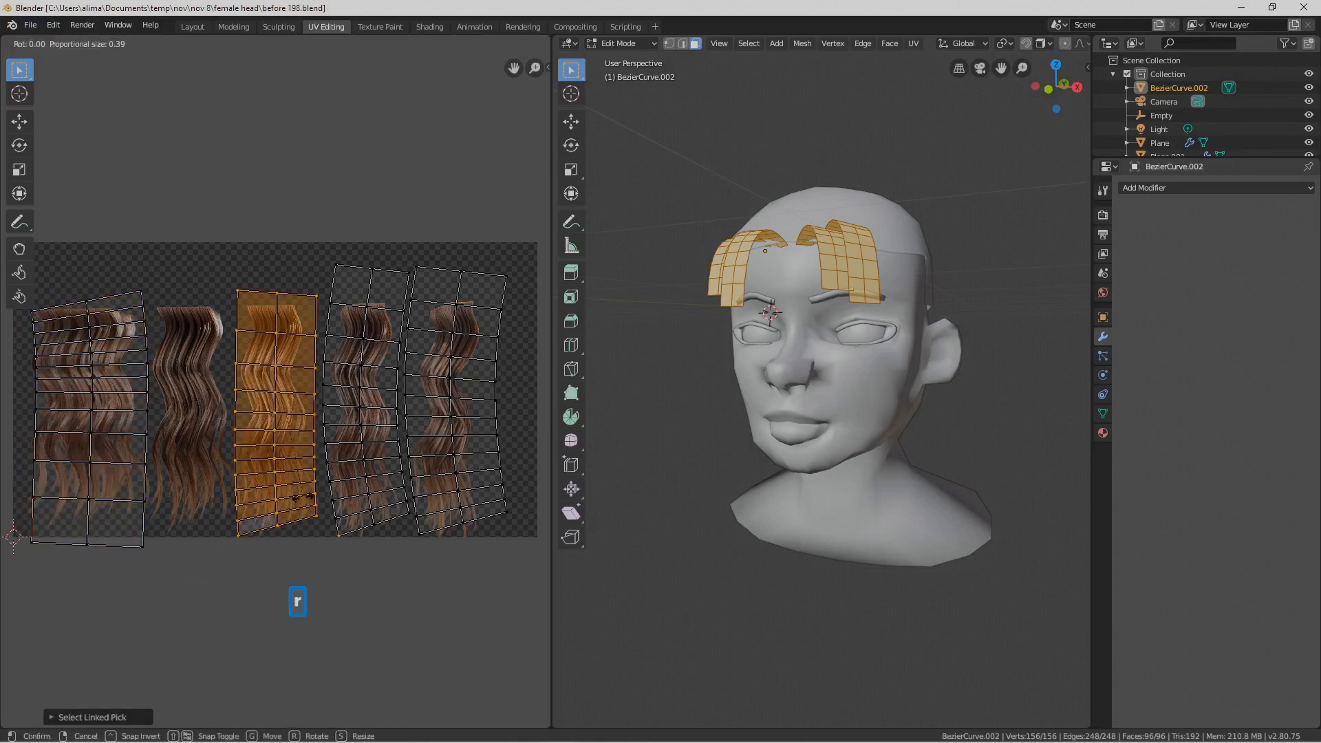
type("180")
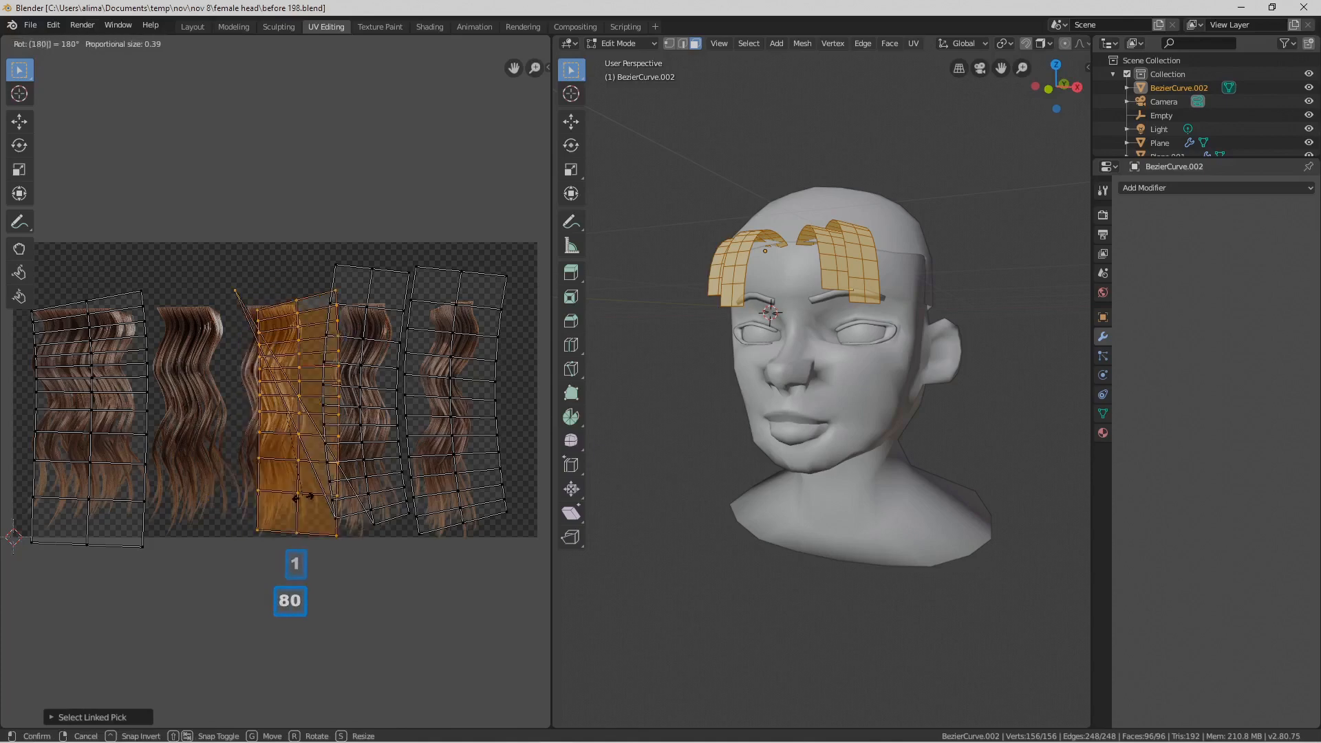
right_click(303, 496)
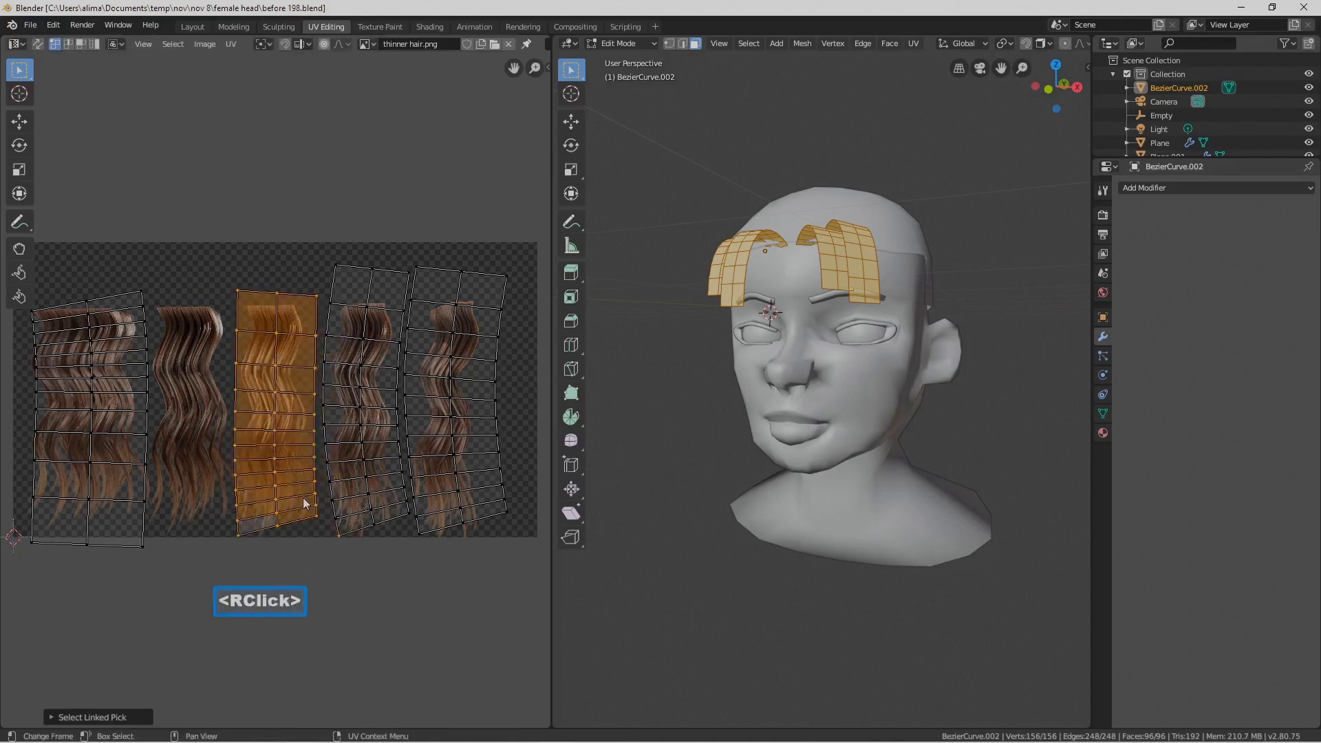
key("r")
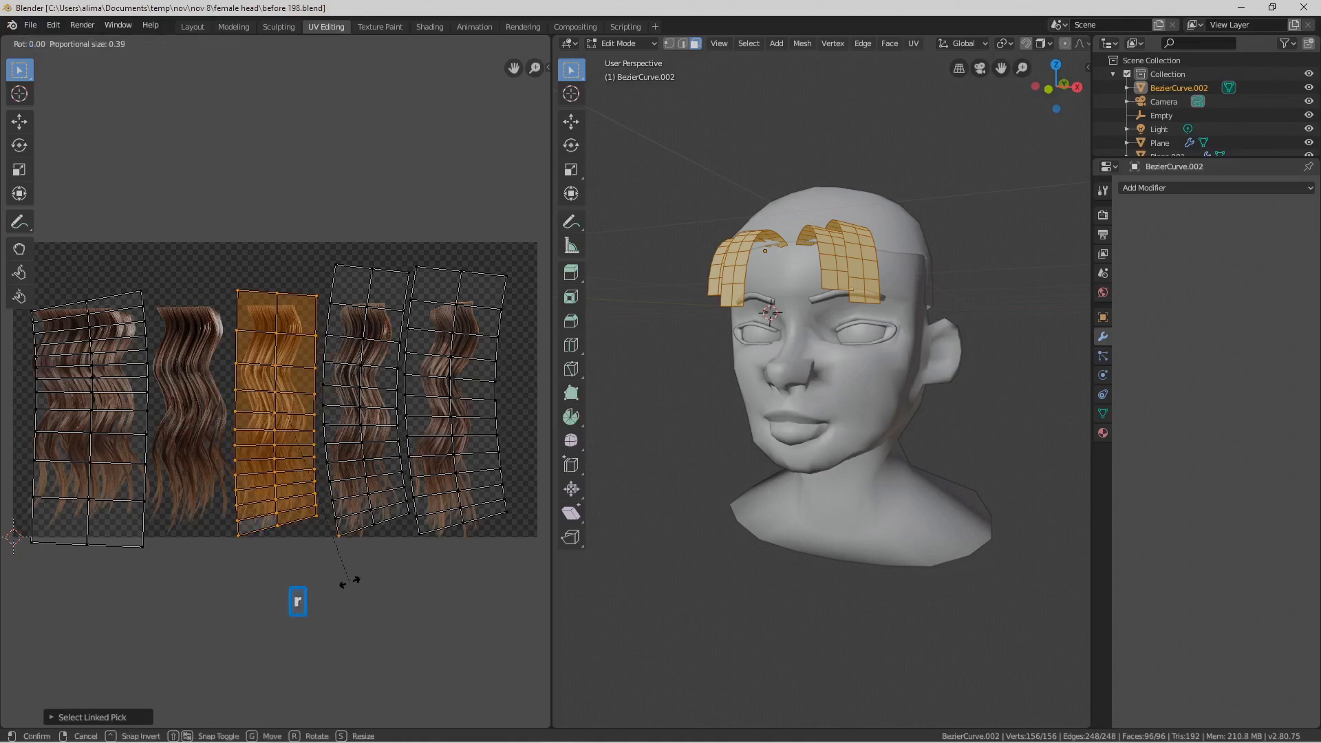
key("1")
key("8")
right_click(349, 582)
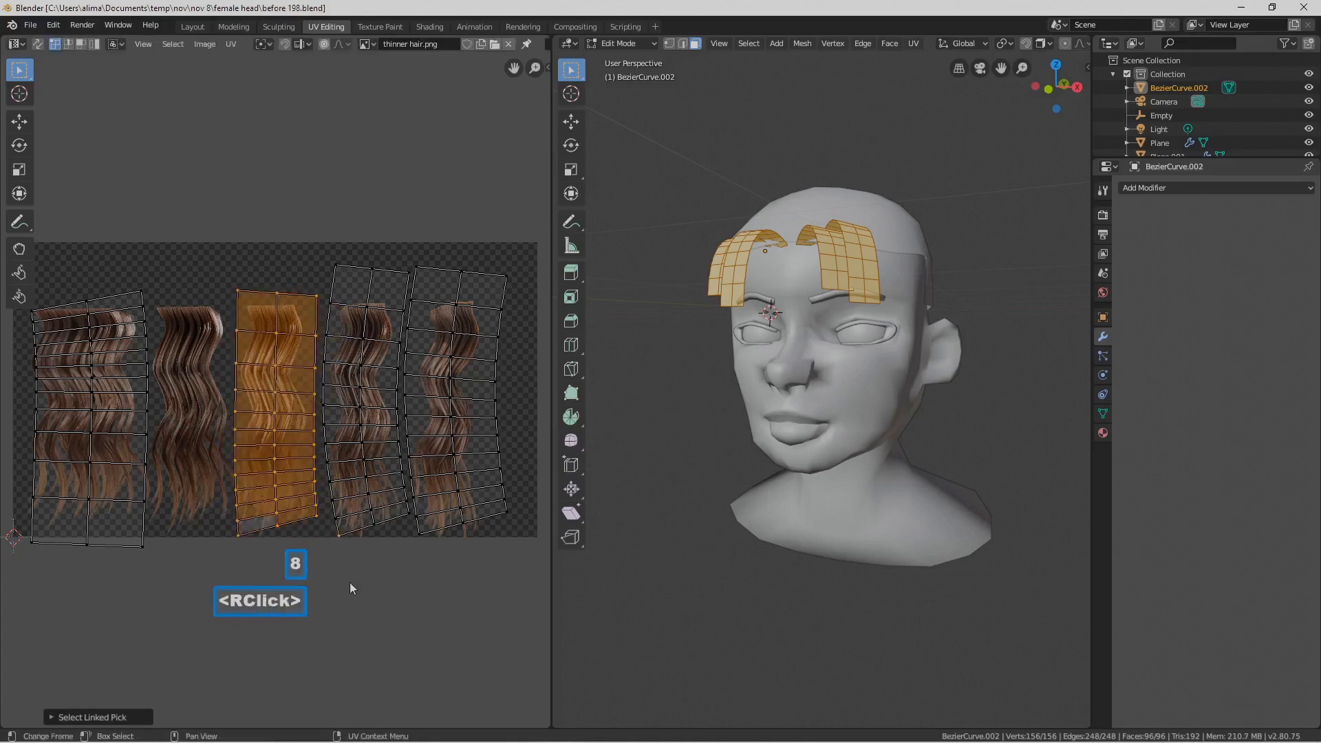
left_click(355, 571)
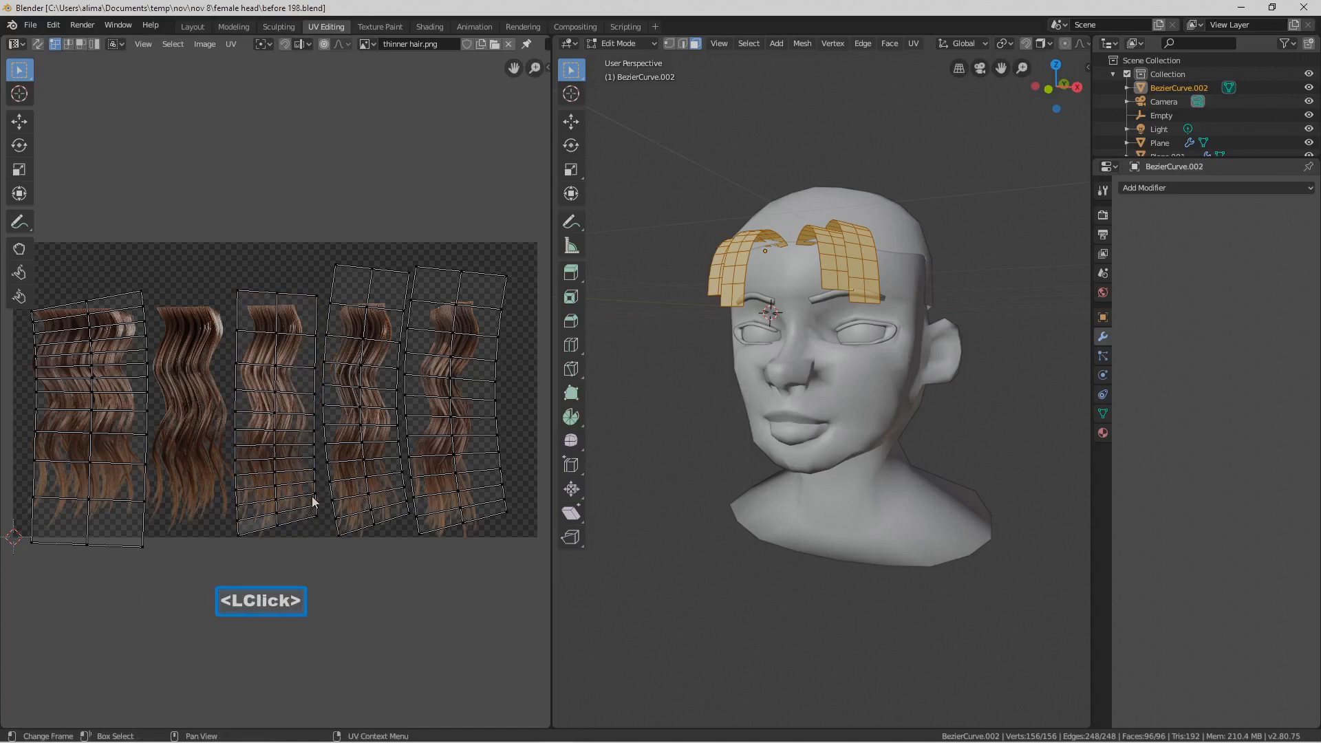
key("l")
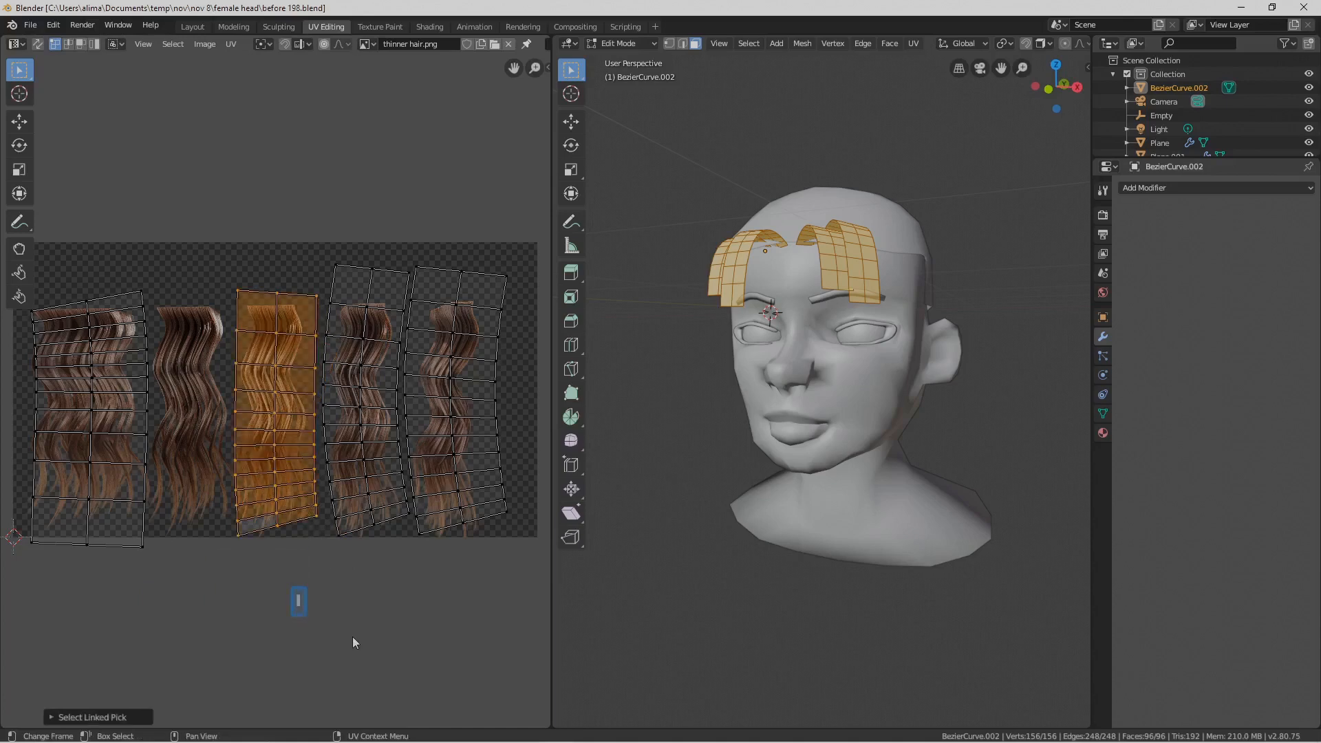
left_click(372, 640)
left_click(315, 496)
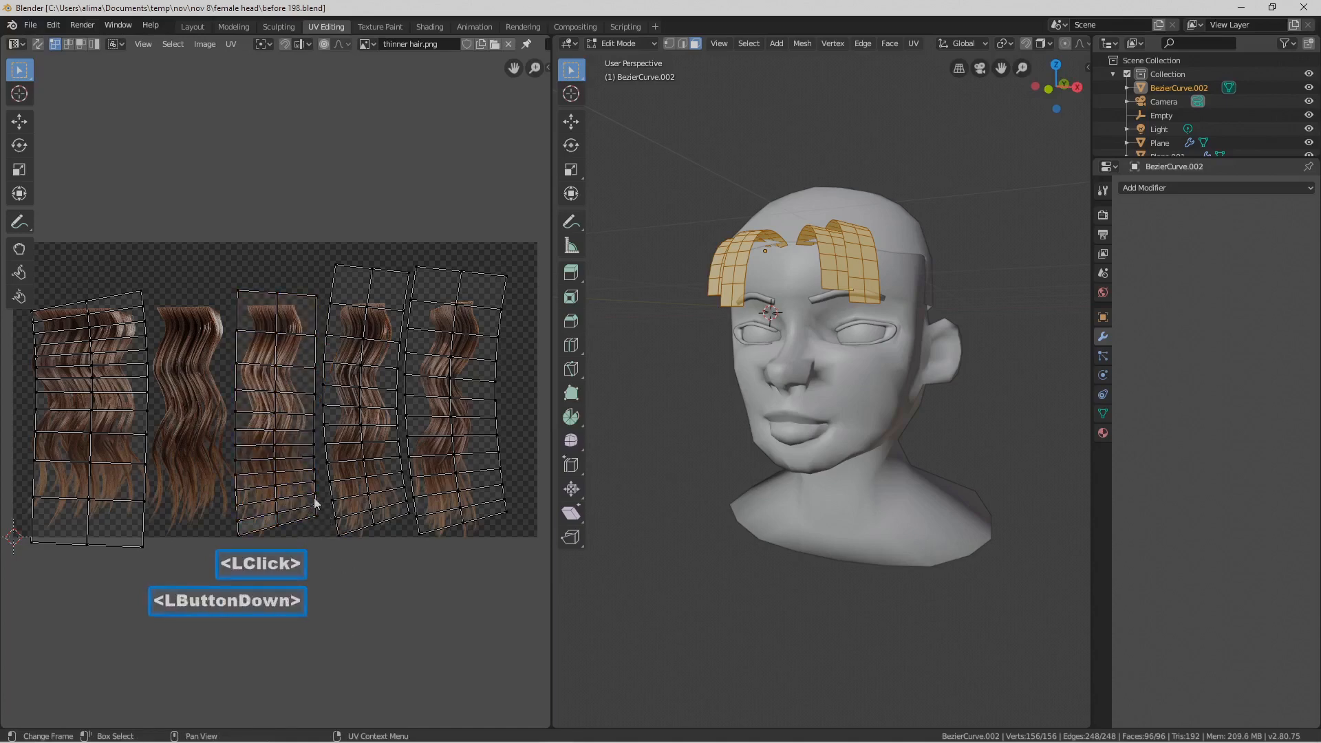
Rotate the UV island over the third hair lock from the left by 180°
key("l")
key("r")
key("1")
key("BackSpace")
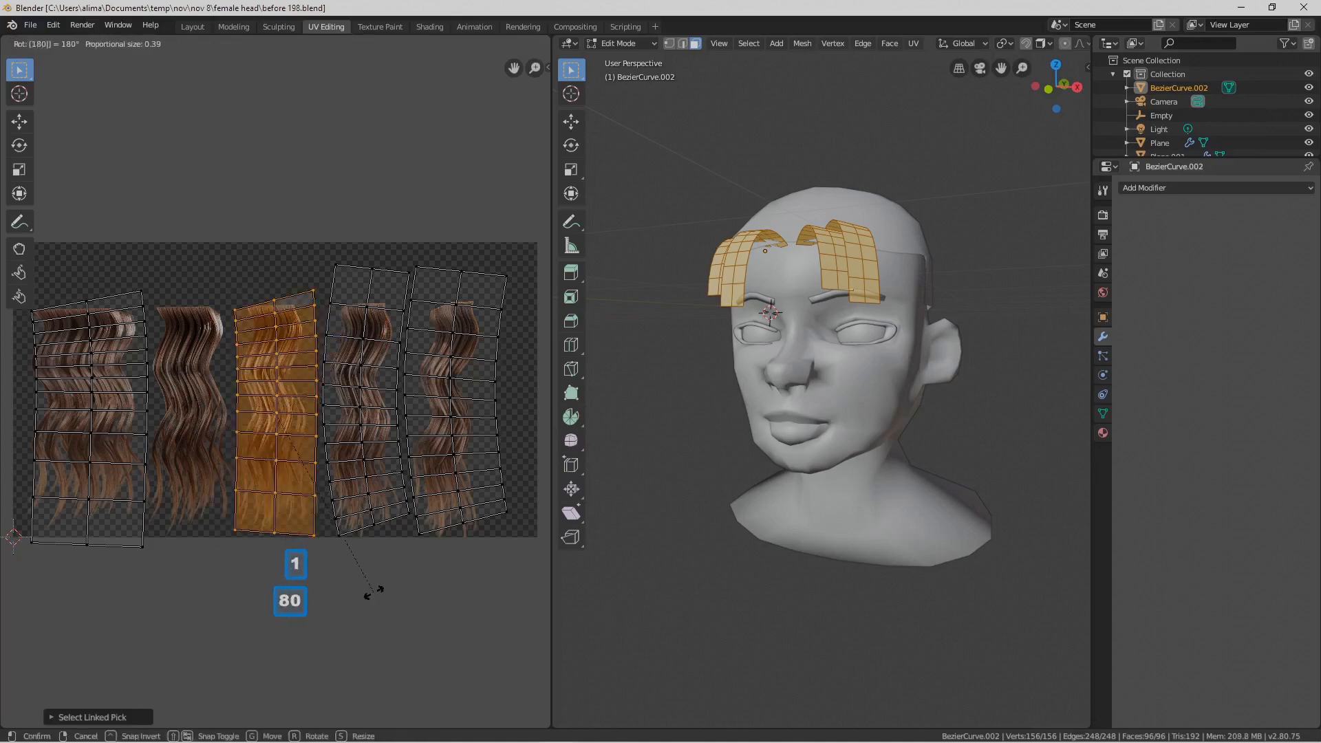
left_click(384, 528)
left_click(406, 572)
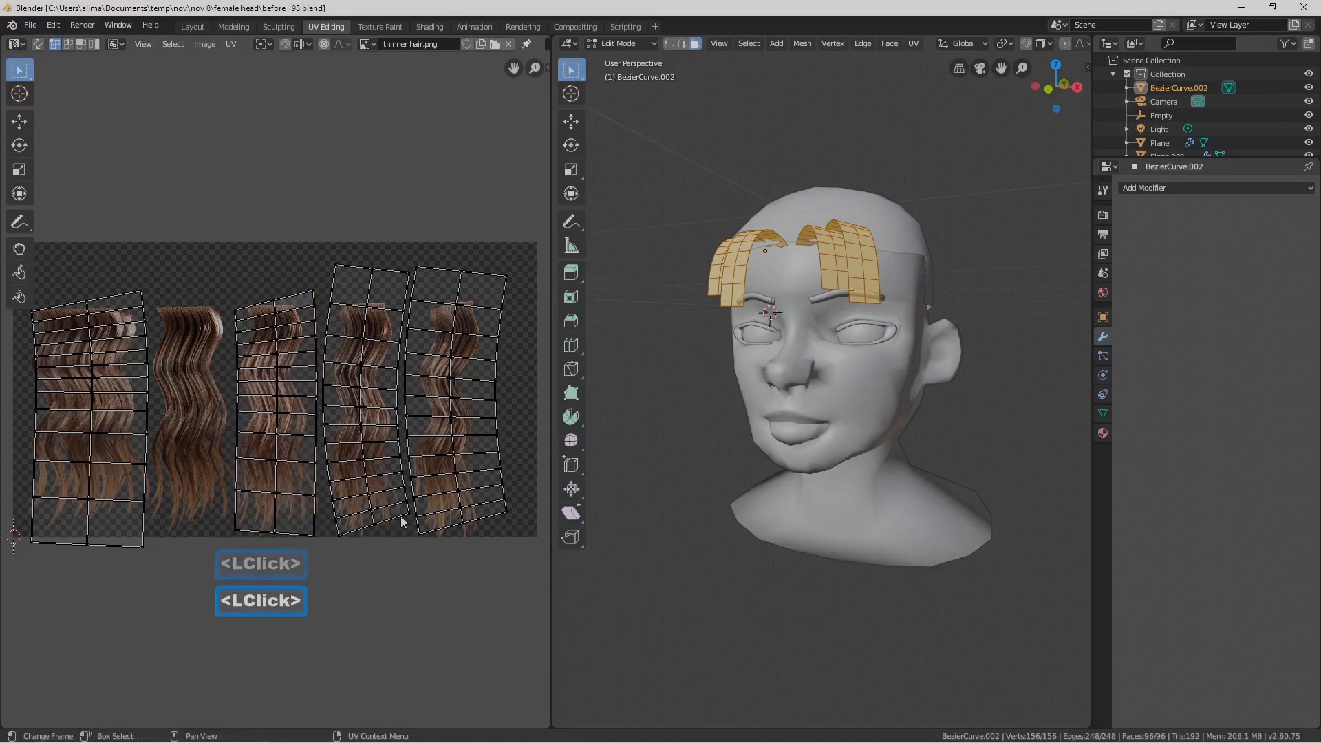
Rotate the UV island over the fourth hair lock from the left by 180°
key("l")
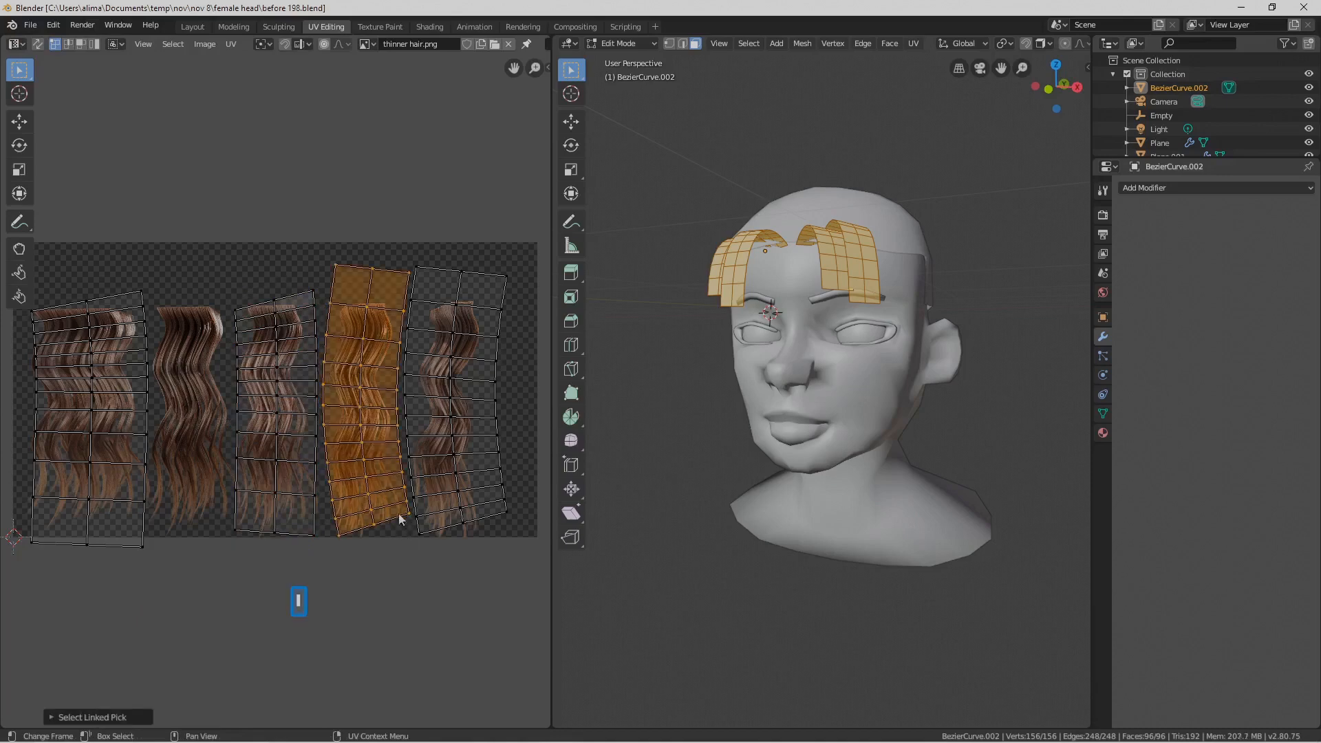
key("r")
key("1")
key("8")
key("0")
left_click(439, 647)
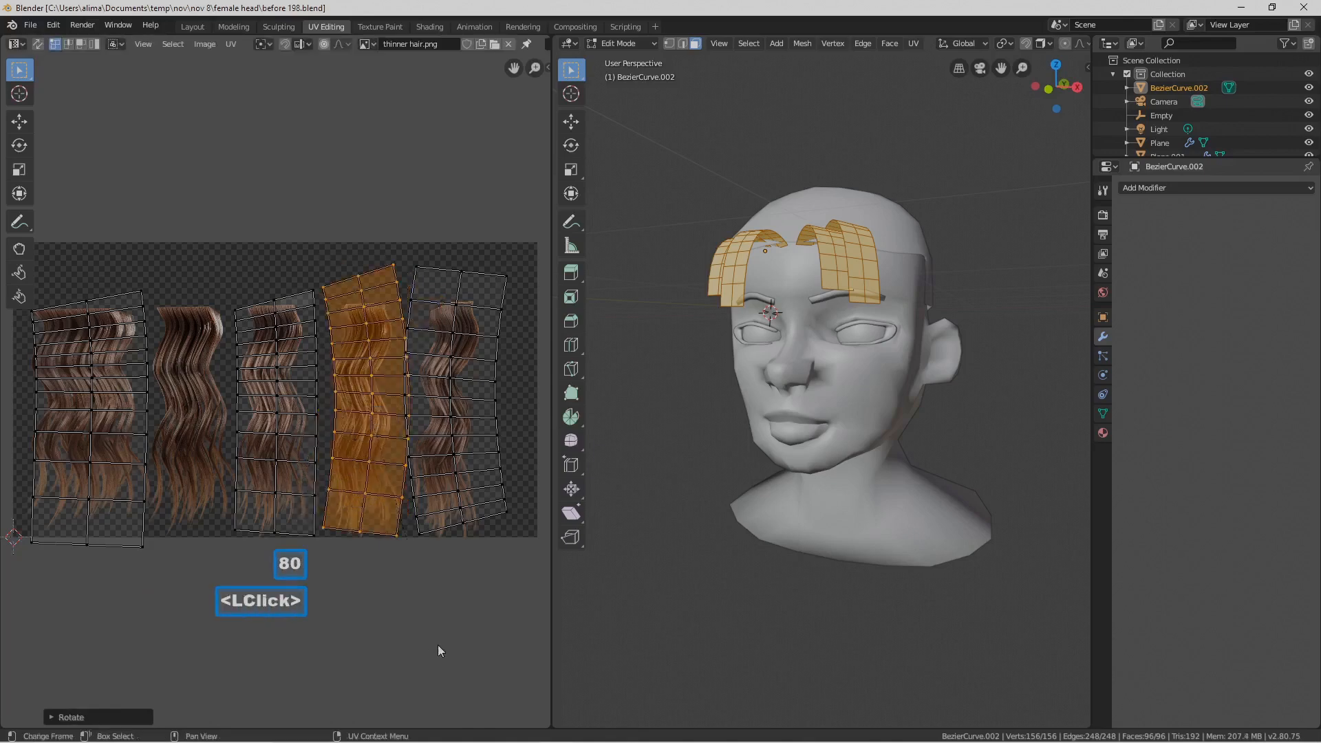
left_click(501, 547)
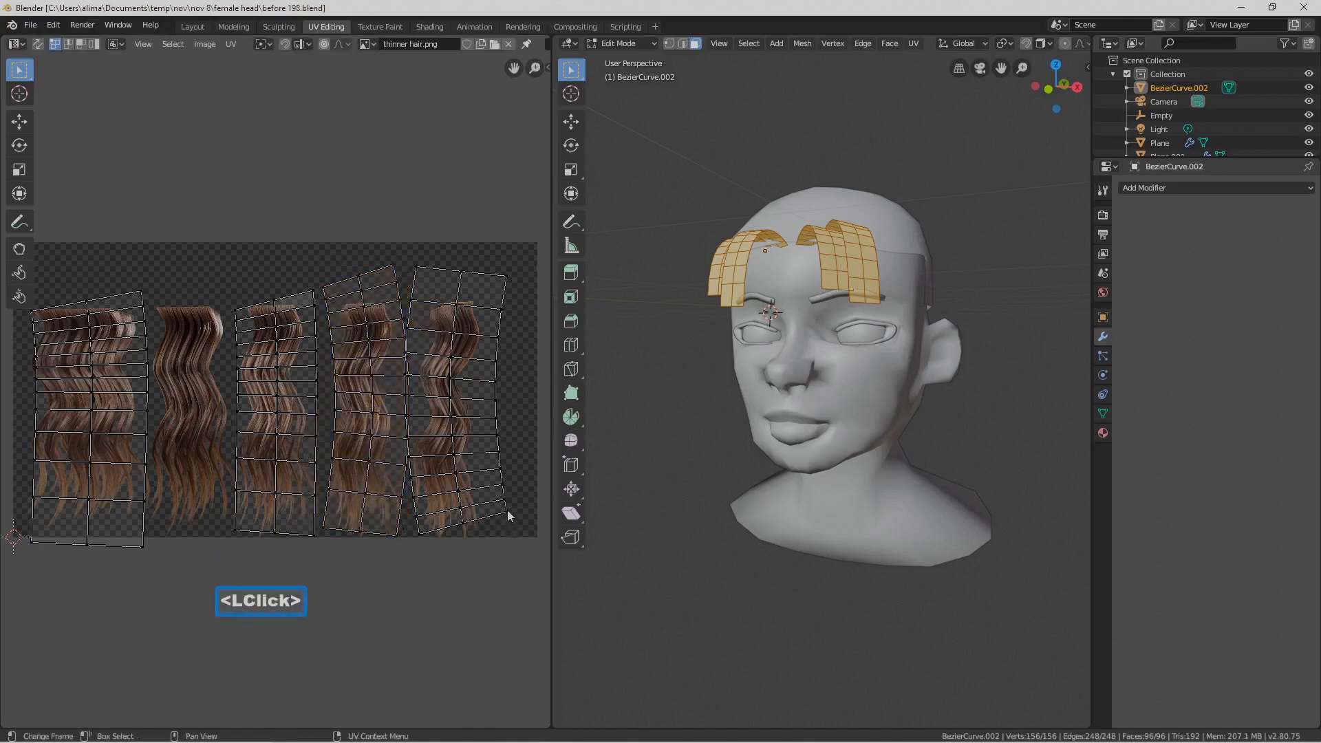
Rotate the UV island over the rightmost hair lock by 180° and save the file as before 199.blend
key("l")
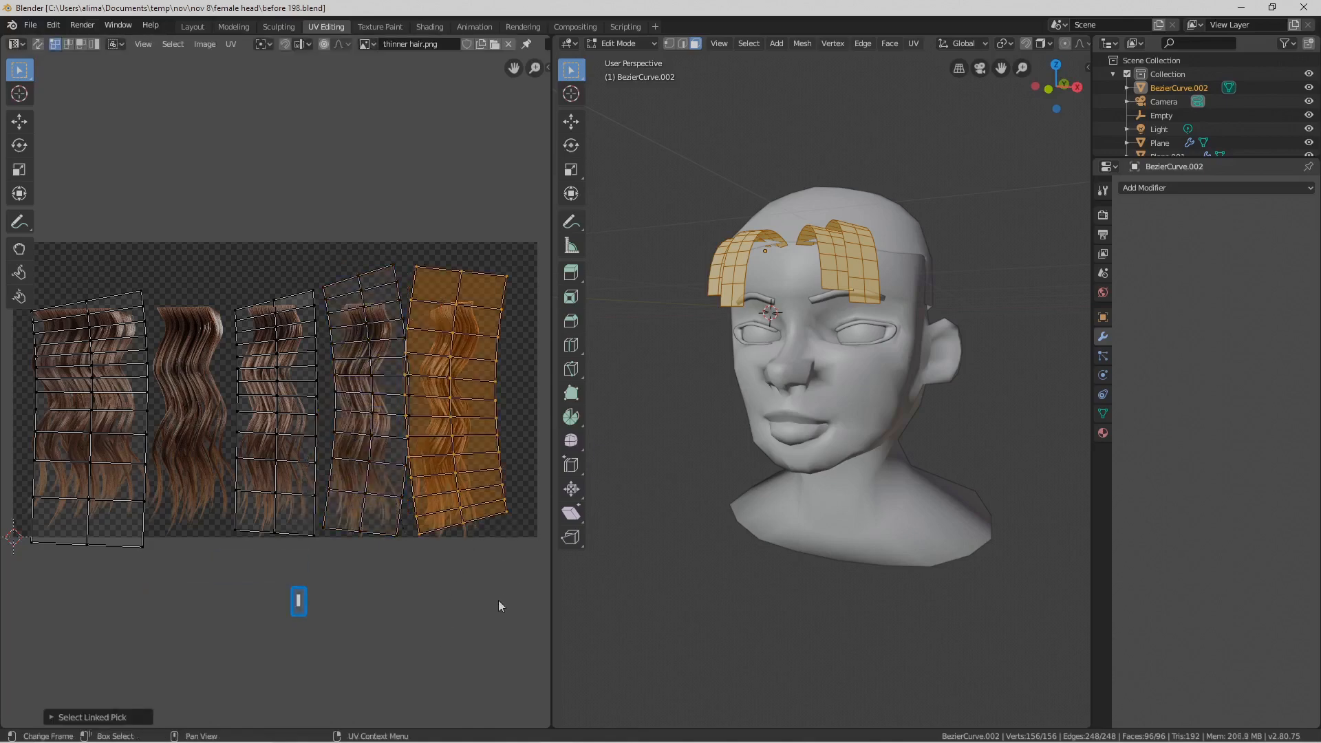
key("r")
type("1")
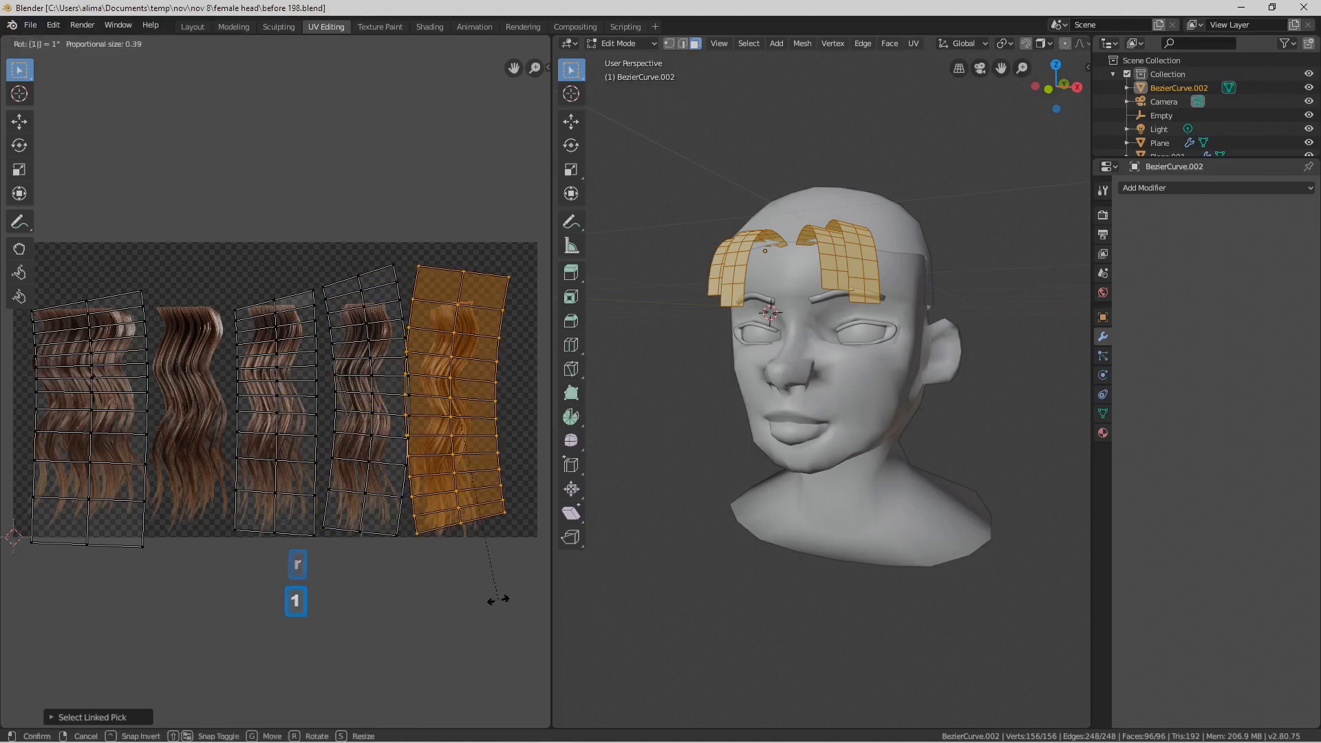
type("80")
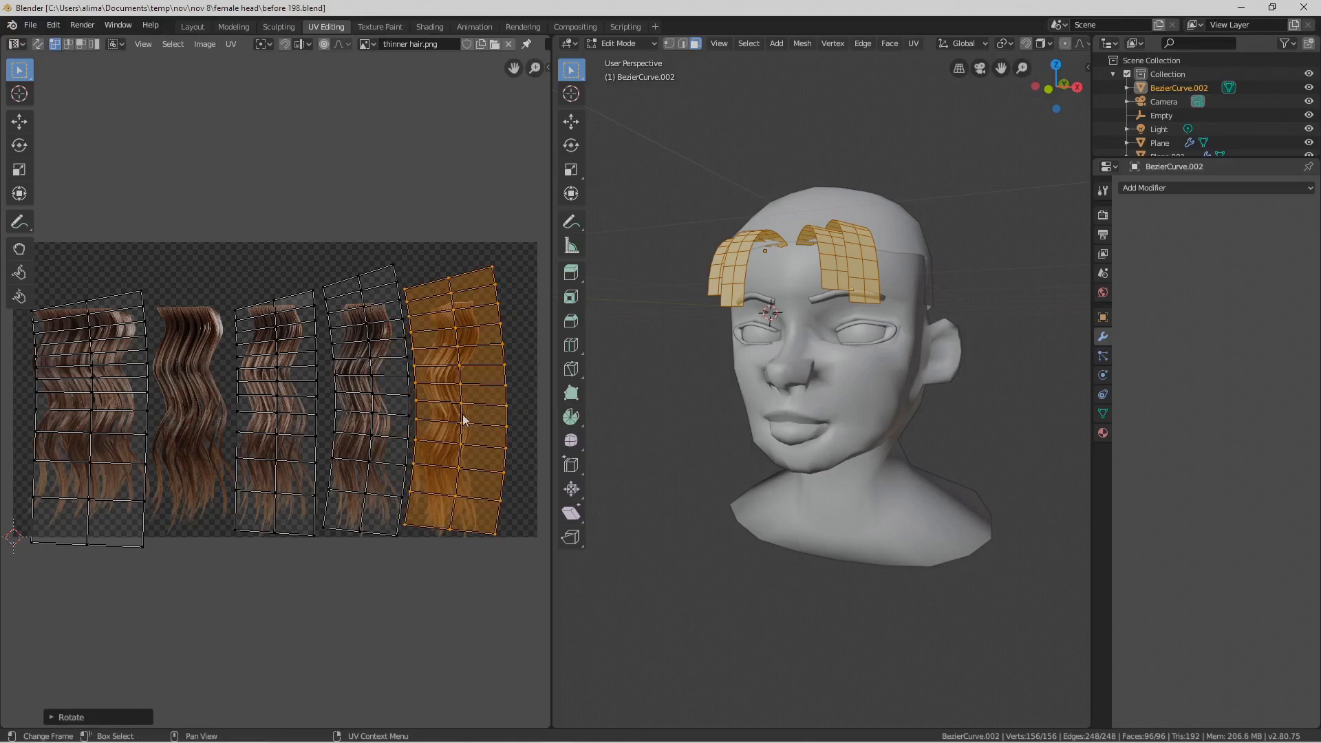
left_click(493, 642)
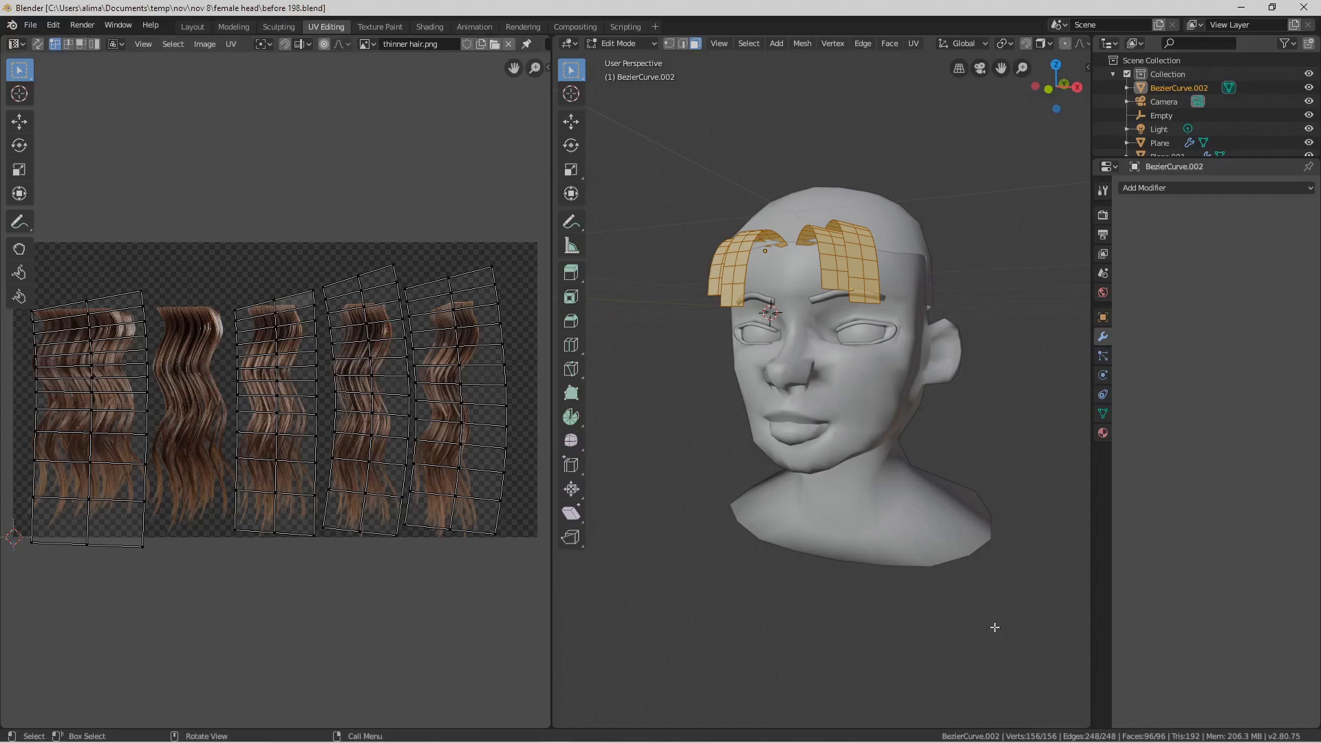
key("Pause")
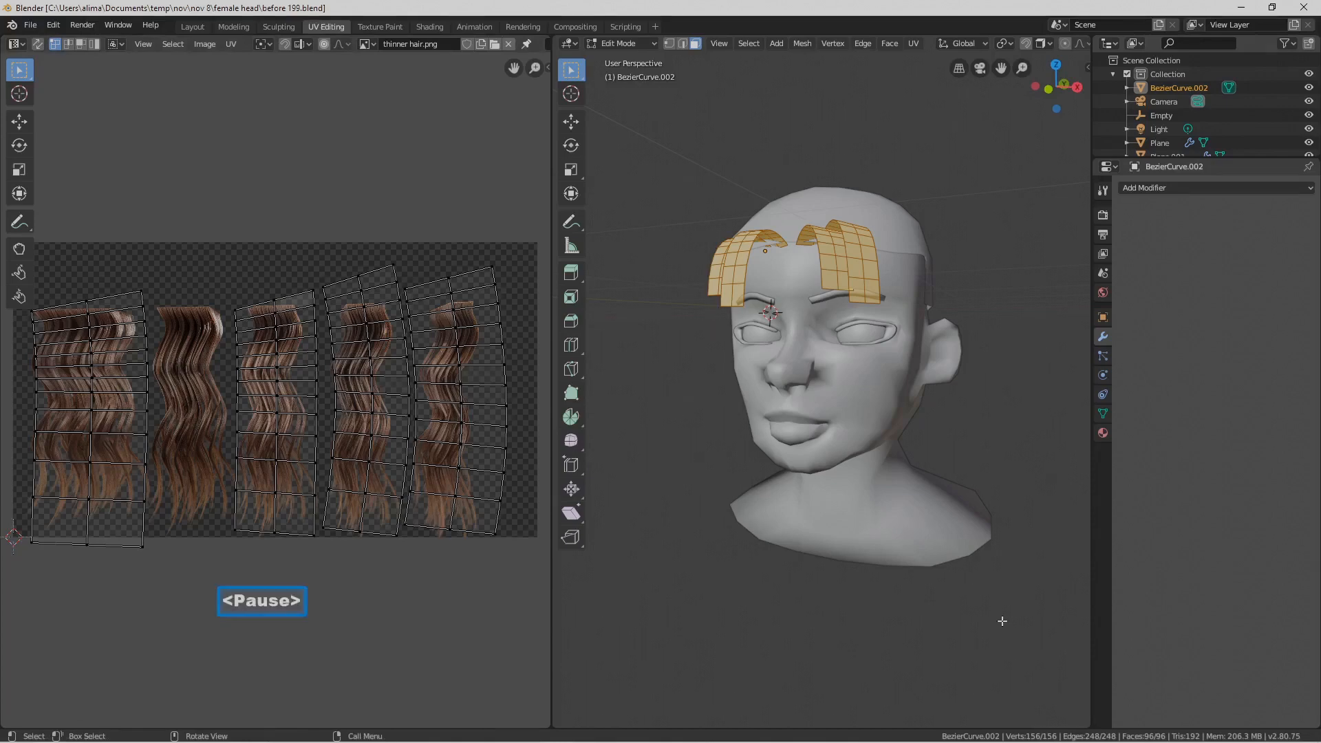
Return to the Shading workspace, deselect the hair strands and inspect the textured hair on the forehead from several angles
left_click(1002, 621)
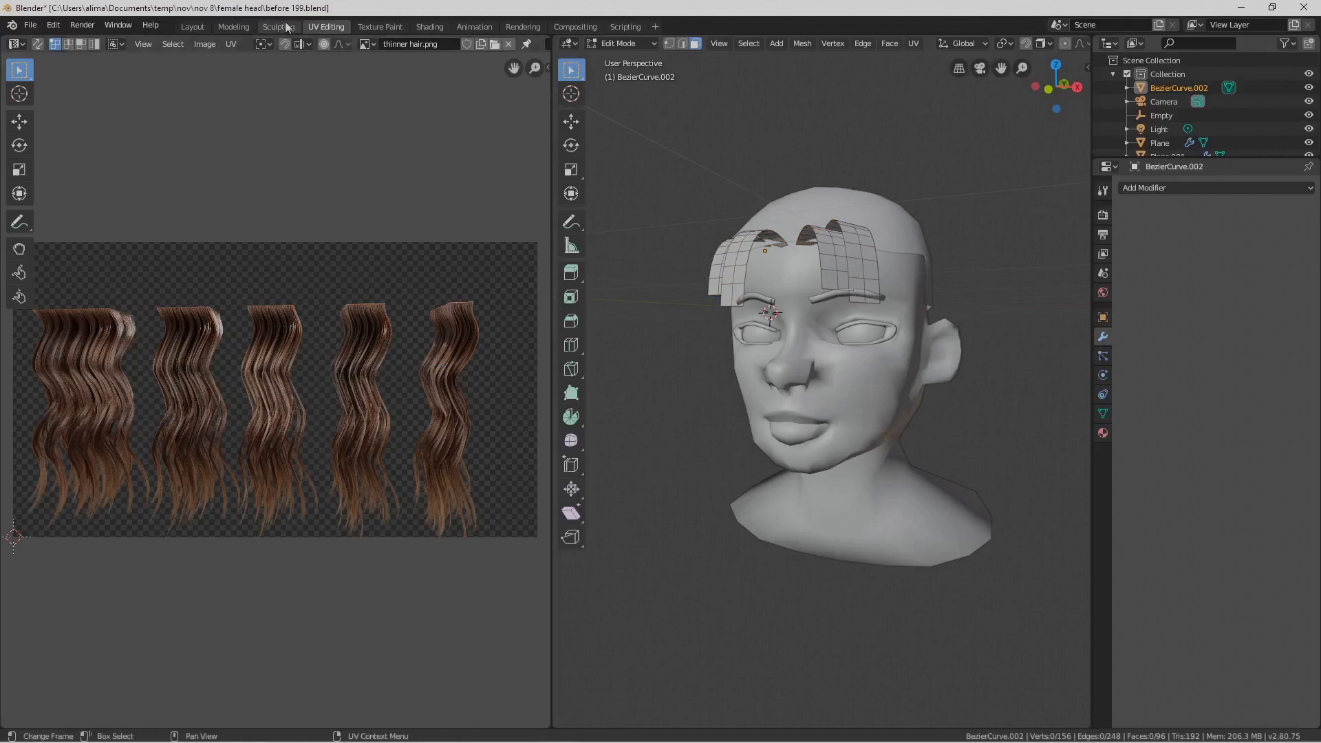
left_click(430, 27)
mouse_move(772, 229)
middle_mouse_down()
mouse_move(714, 229)
mouse_move(692, 163)
mouse_move(816, 176)
mouse_move(936, 236)
middle_mouse_up()
left_click(937, 236)
middle_click_drag(730, 233, 639, 170)
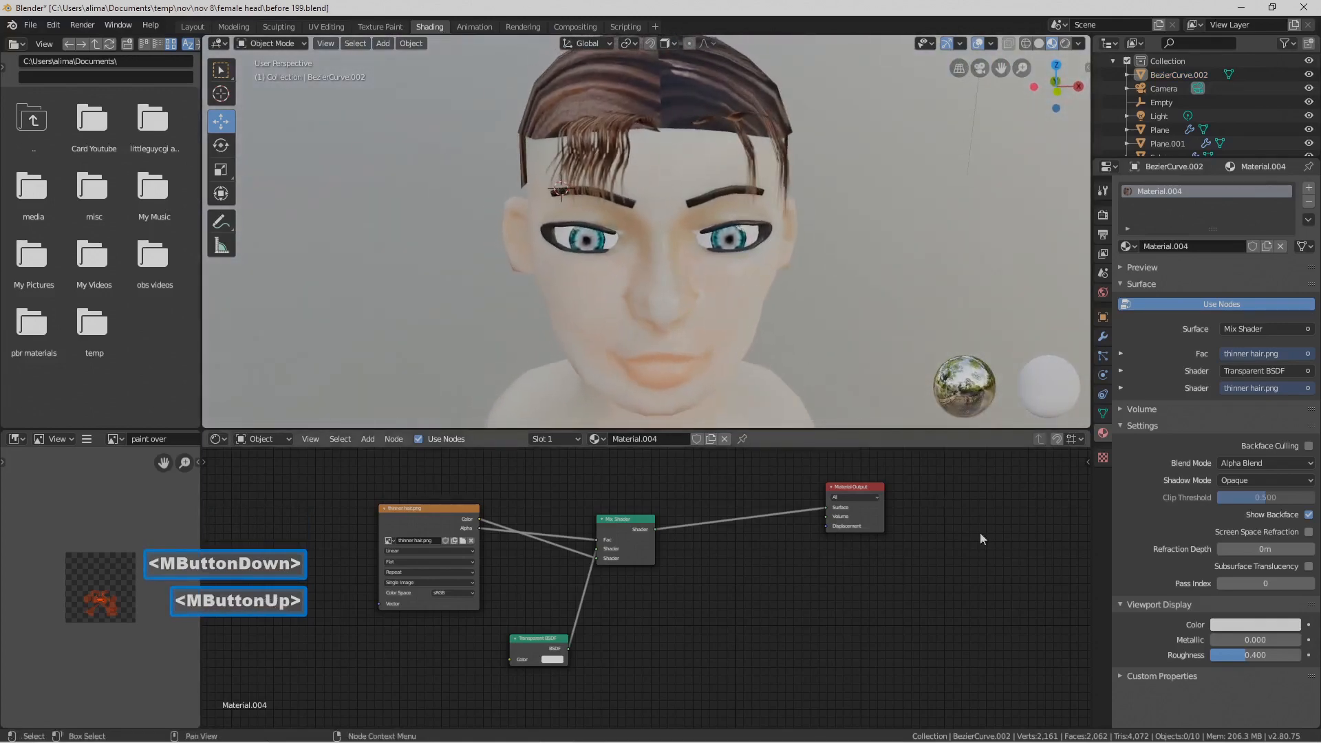
Save the file incrementally as before 200.blend and before 201.blend
key("Pause")
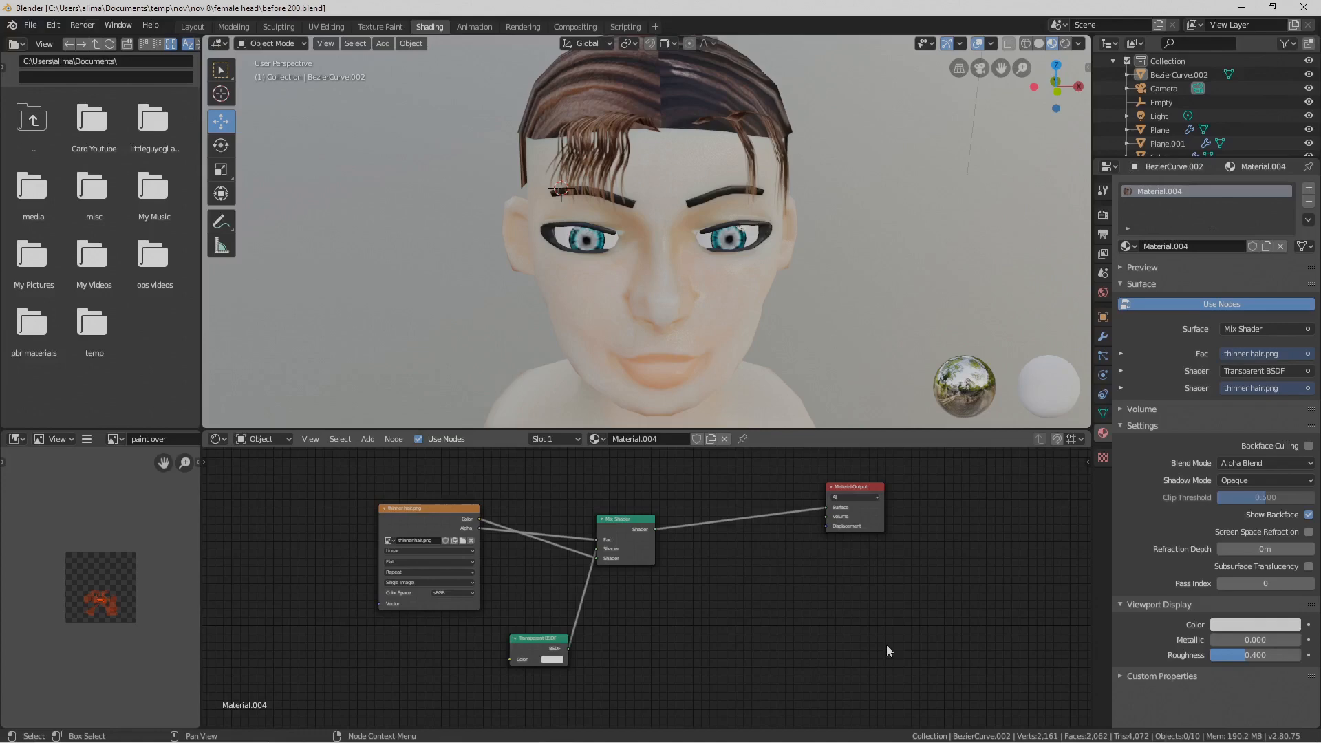
left_click(968, 629)
key("Pause")
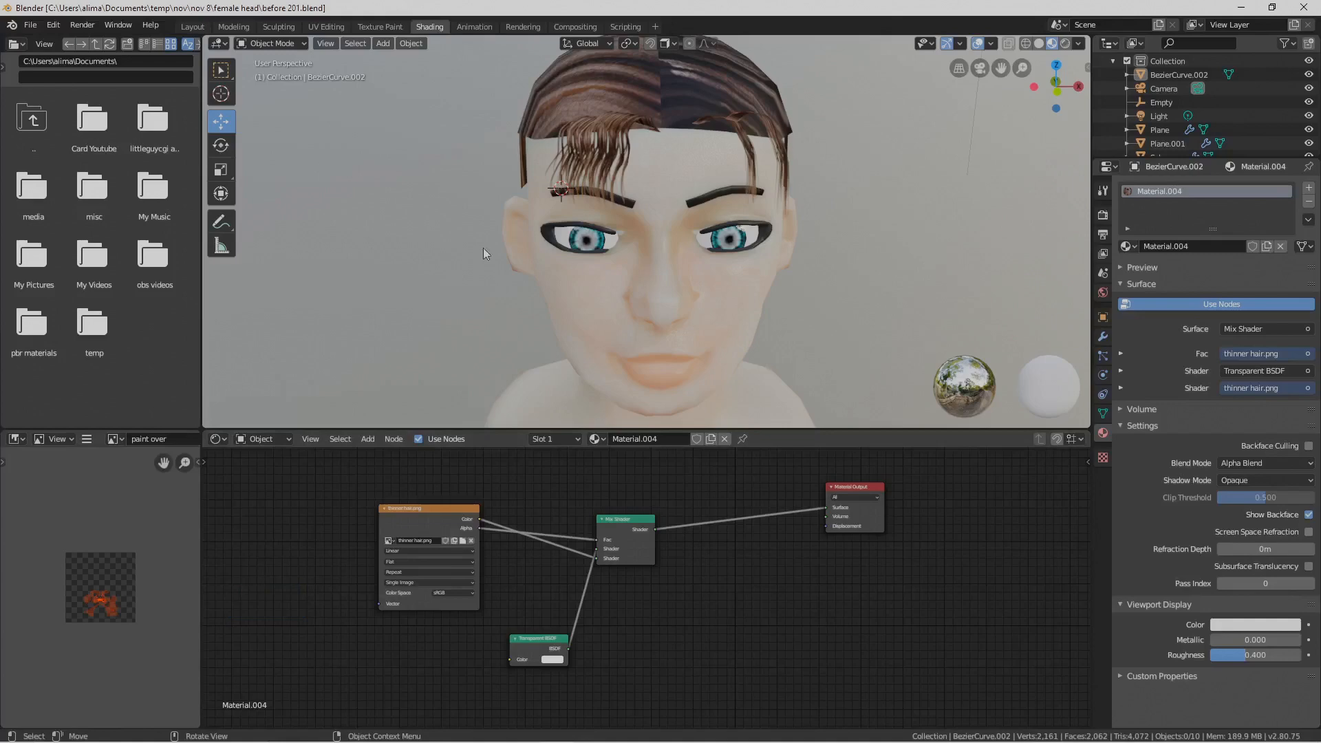
In the Layout workspace, unhide all hidden objects and clear the selection
left_click(193, 27)
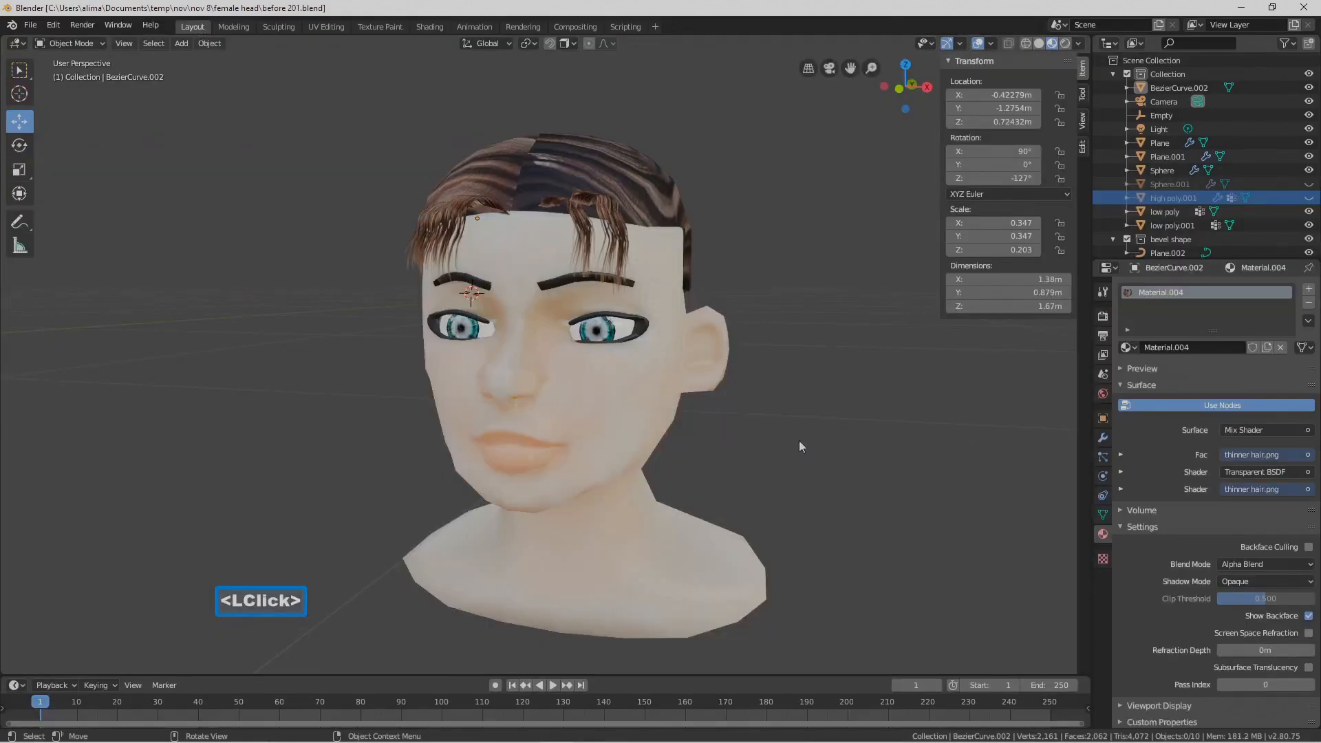
middle_click_drag(817, 450, 898, 489)
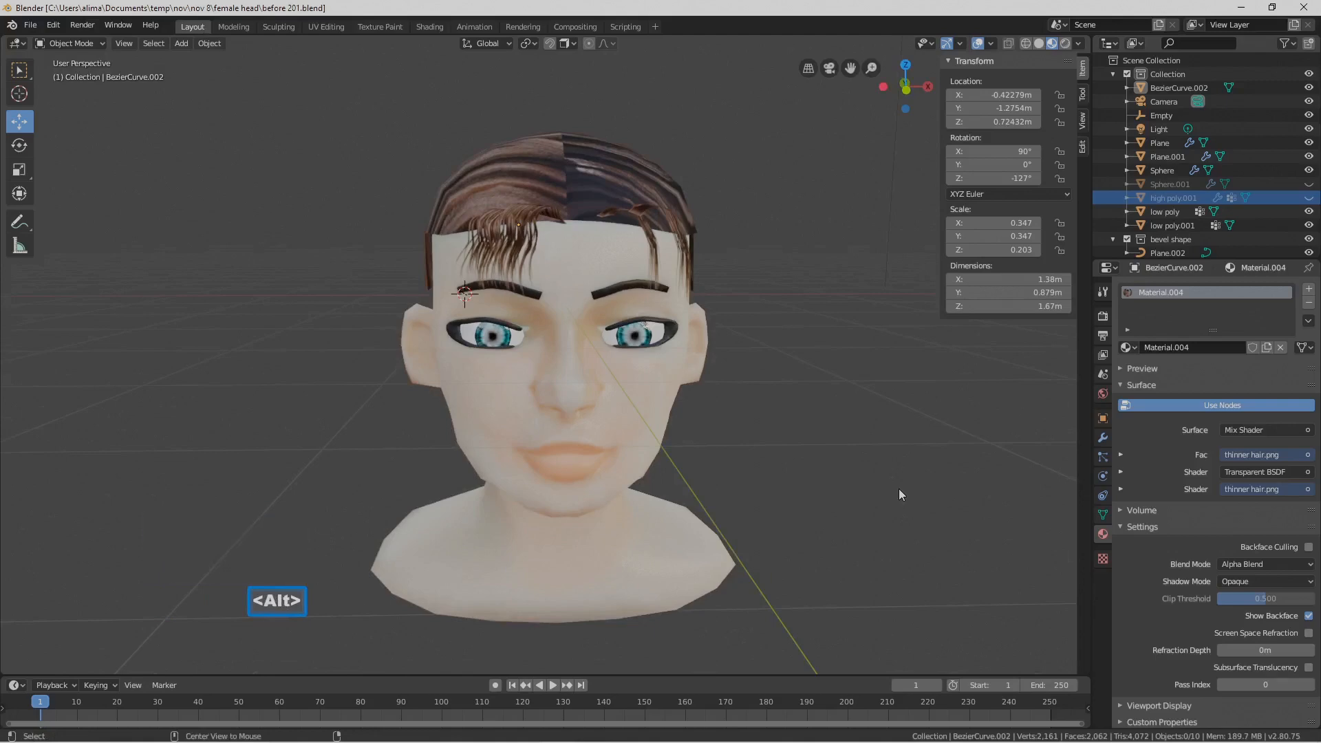
key("alt+h")
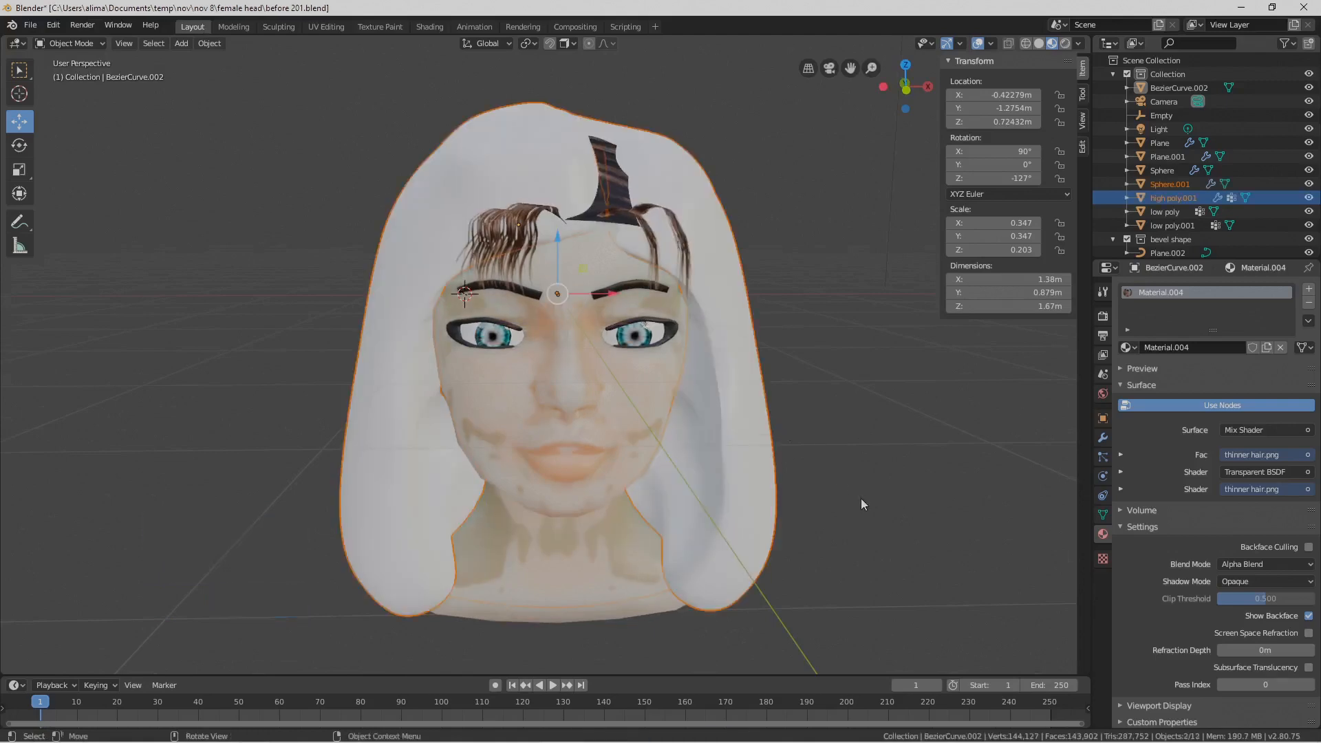
left_click(945, 519)
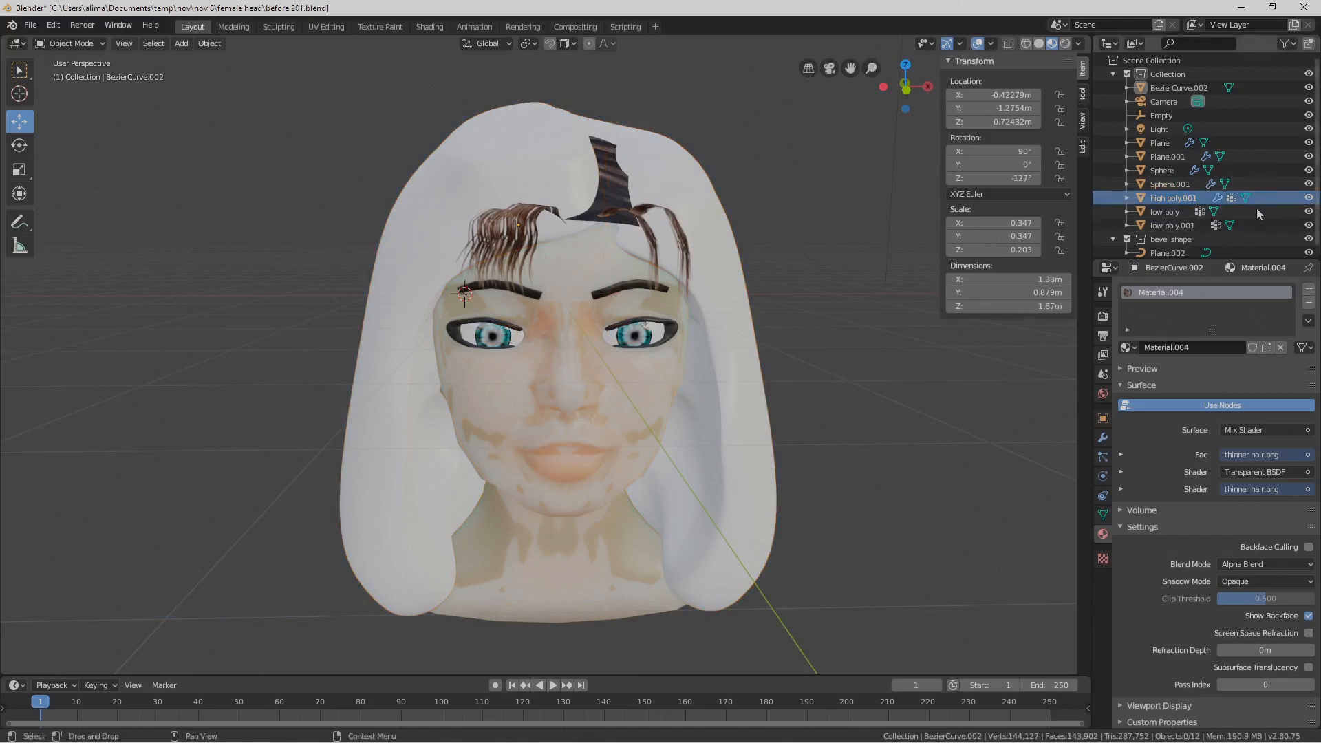
Hide the high poly.001 object and save the file as before 202.blend
left_click(1198, 200)
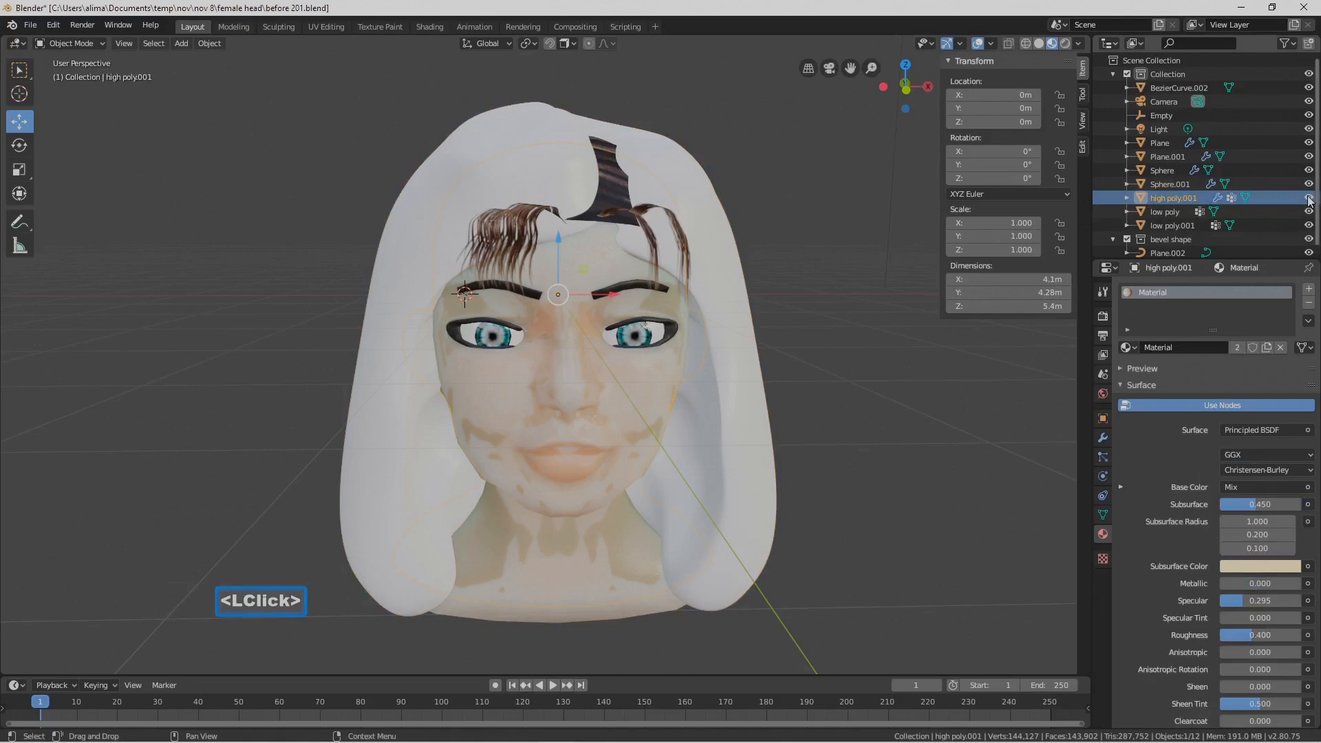
left_click(1310, 200)
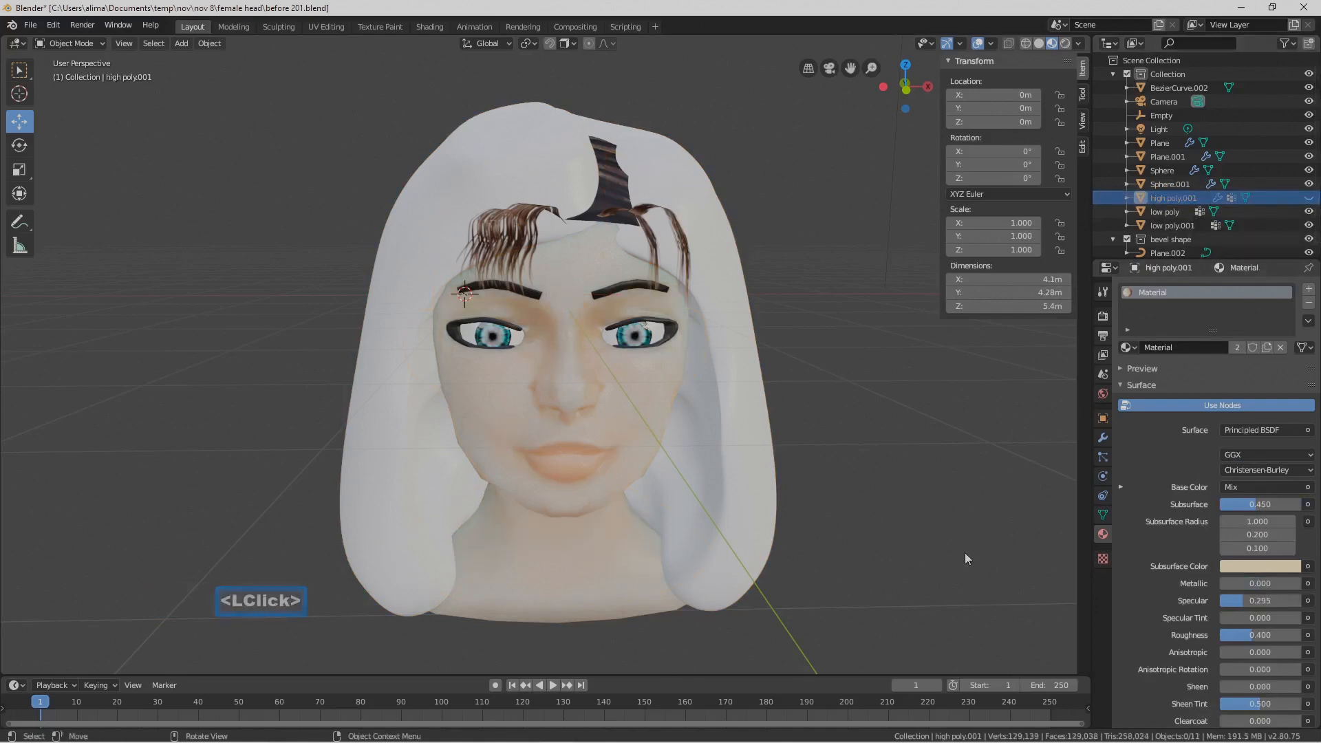
key("ctrl+alt+s")
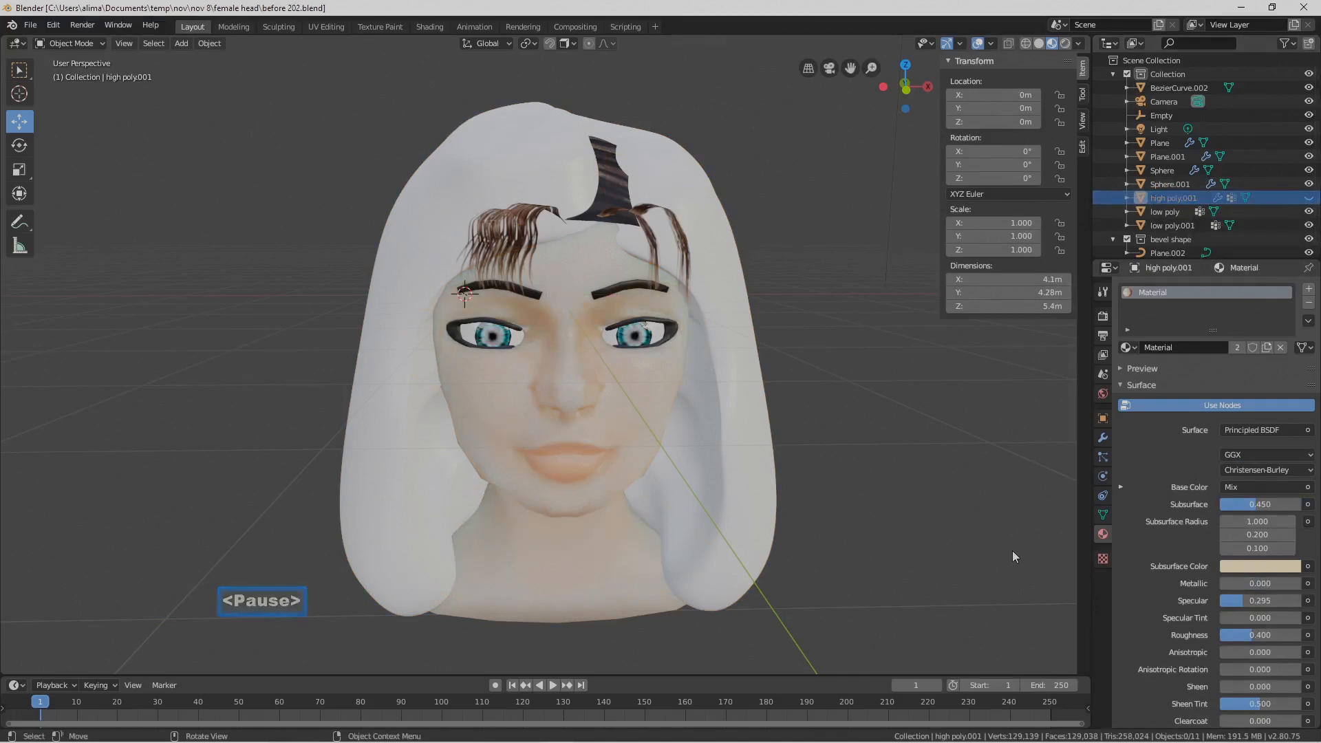
Set the Preview, Sculpt, Render and Quality values of the Multires modifier on the white hair mesh Sphere.001 to 1
left_click(774, 506)
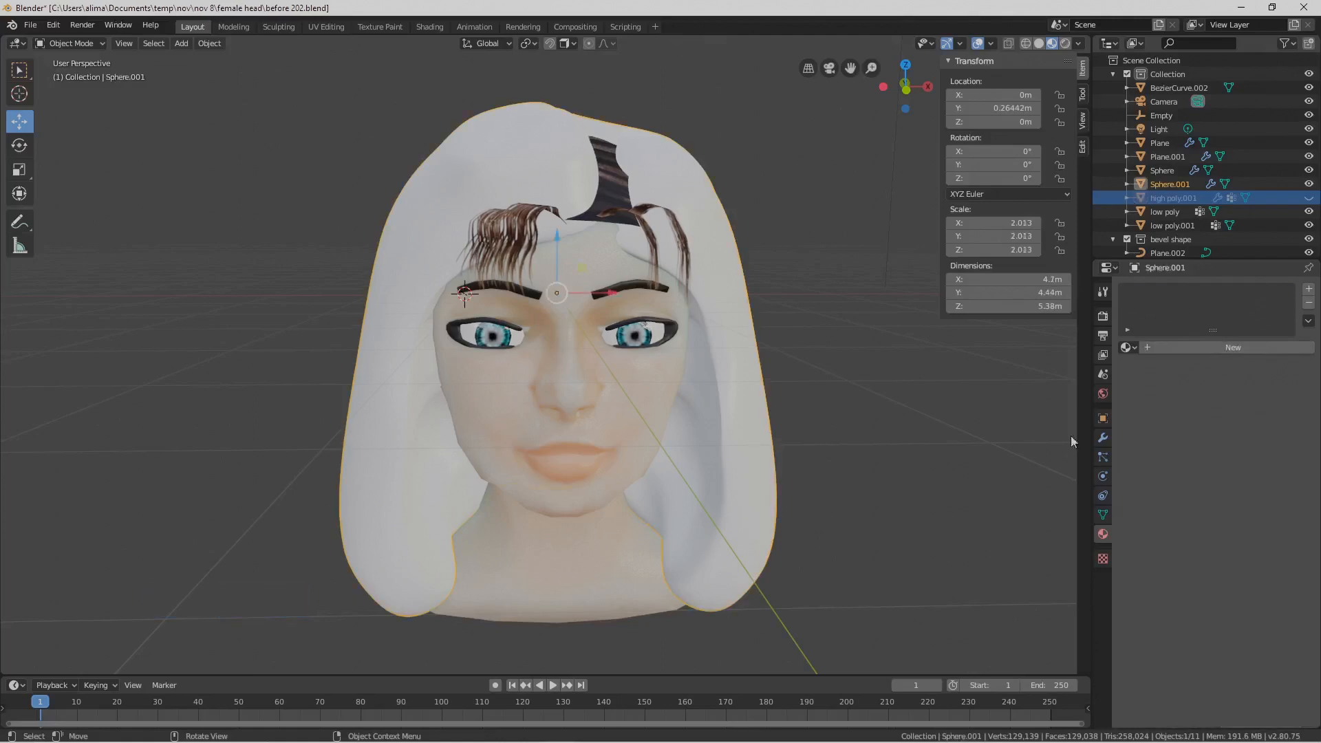
left_click(1103, 438)
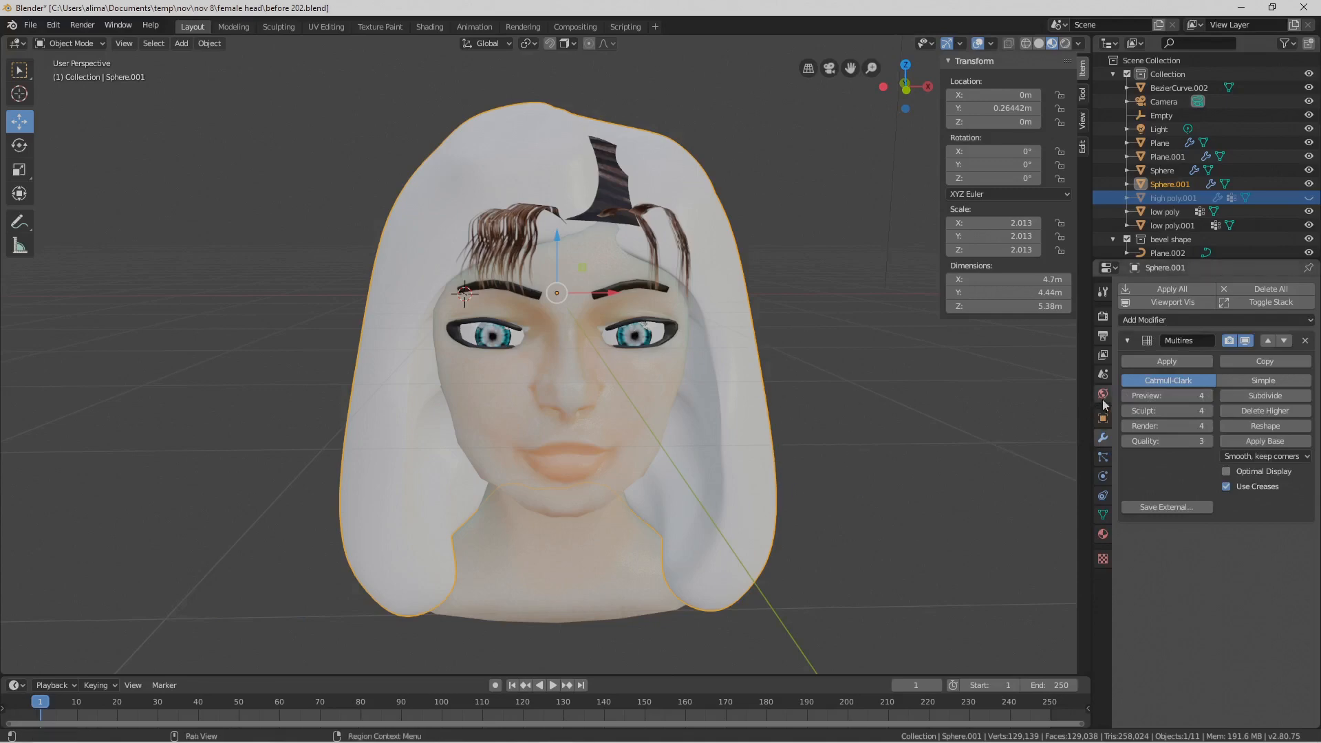
left_click(1126, 396)
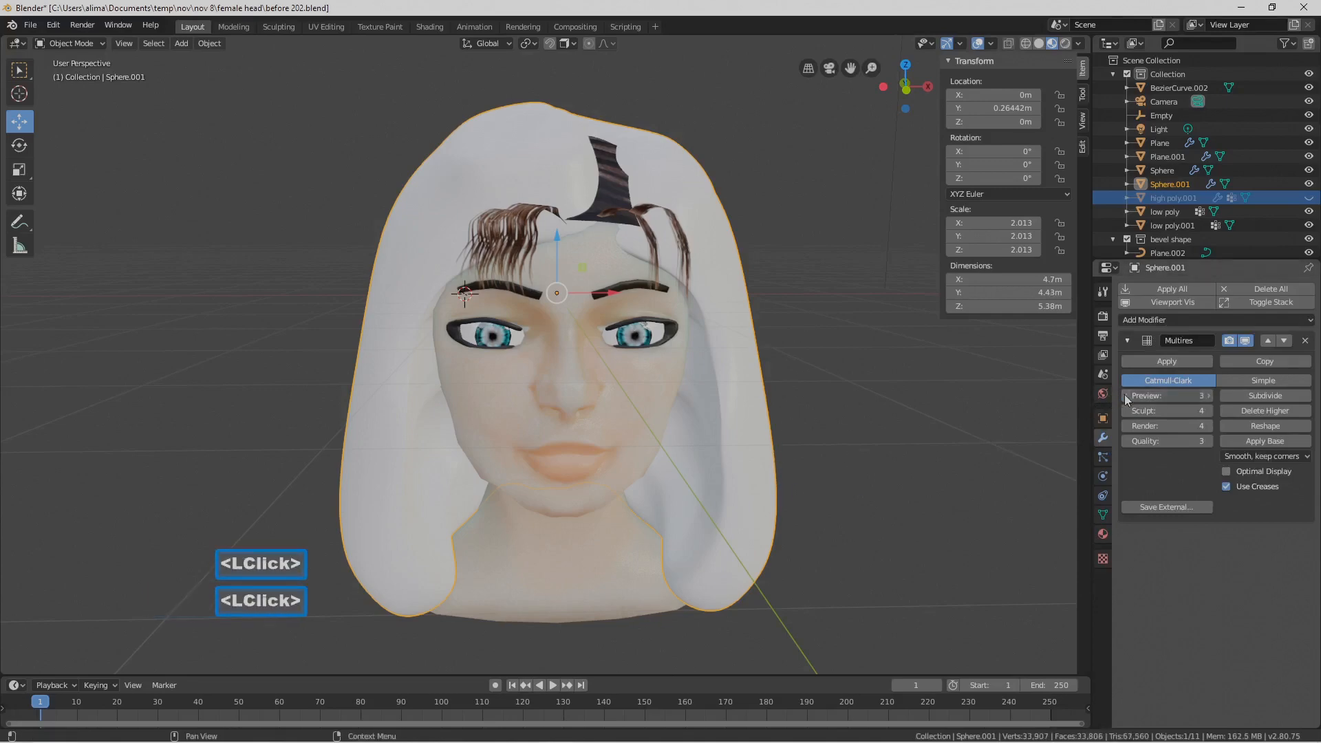
double_click(1127, 397)
left_click(1125, 411)
left_click(1124, 412)
left_click(1124, 412)
left_click(1126, 426)
left_click(1125, 426)
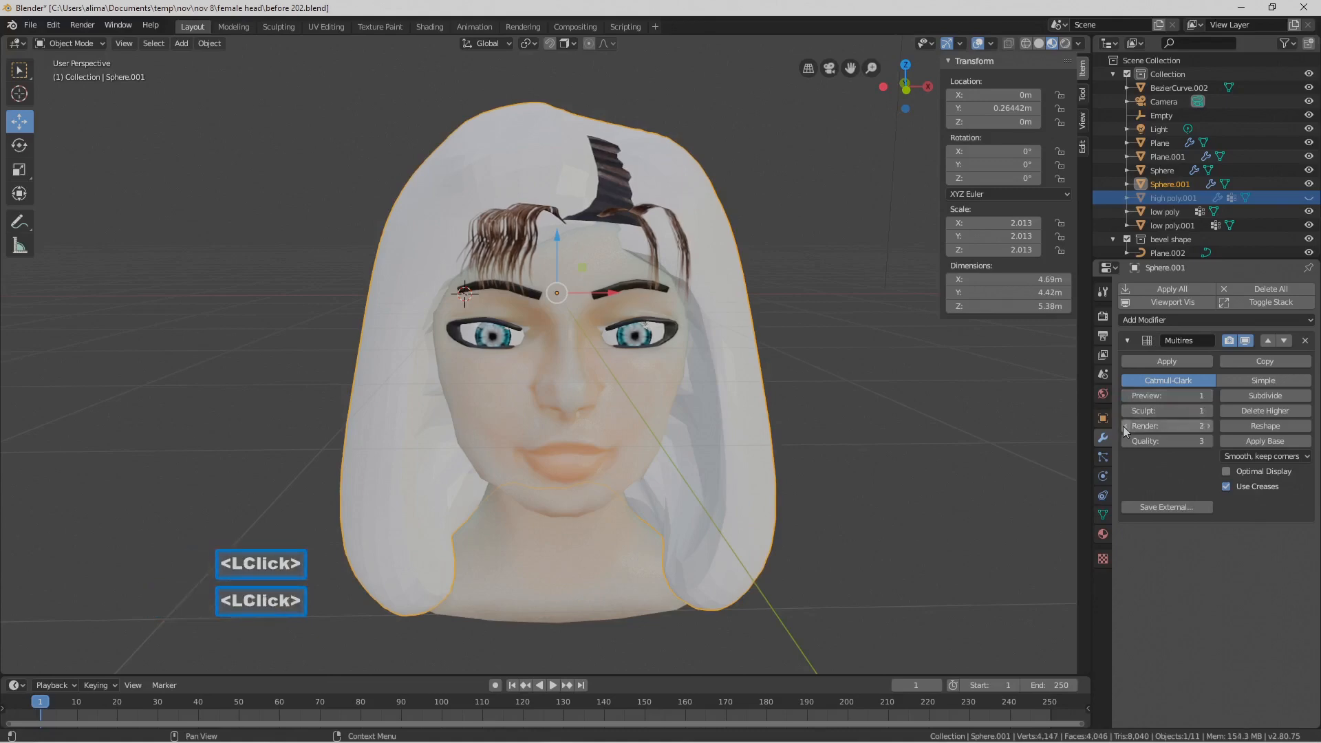
left_click(1126, 426)
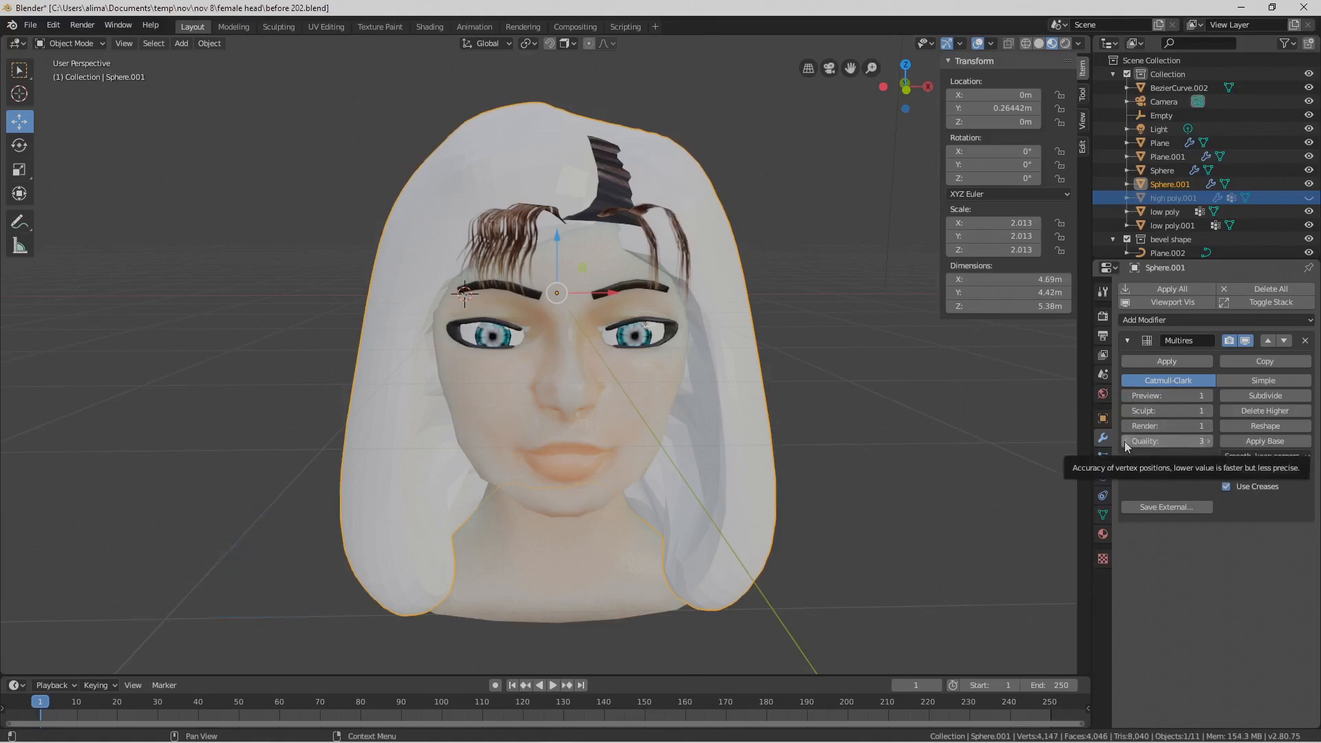
left_click(1126, 441)
left_click(1126, 441)
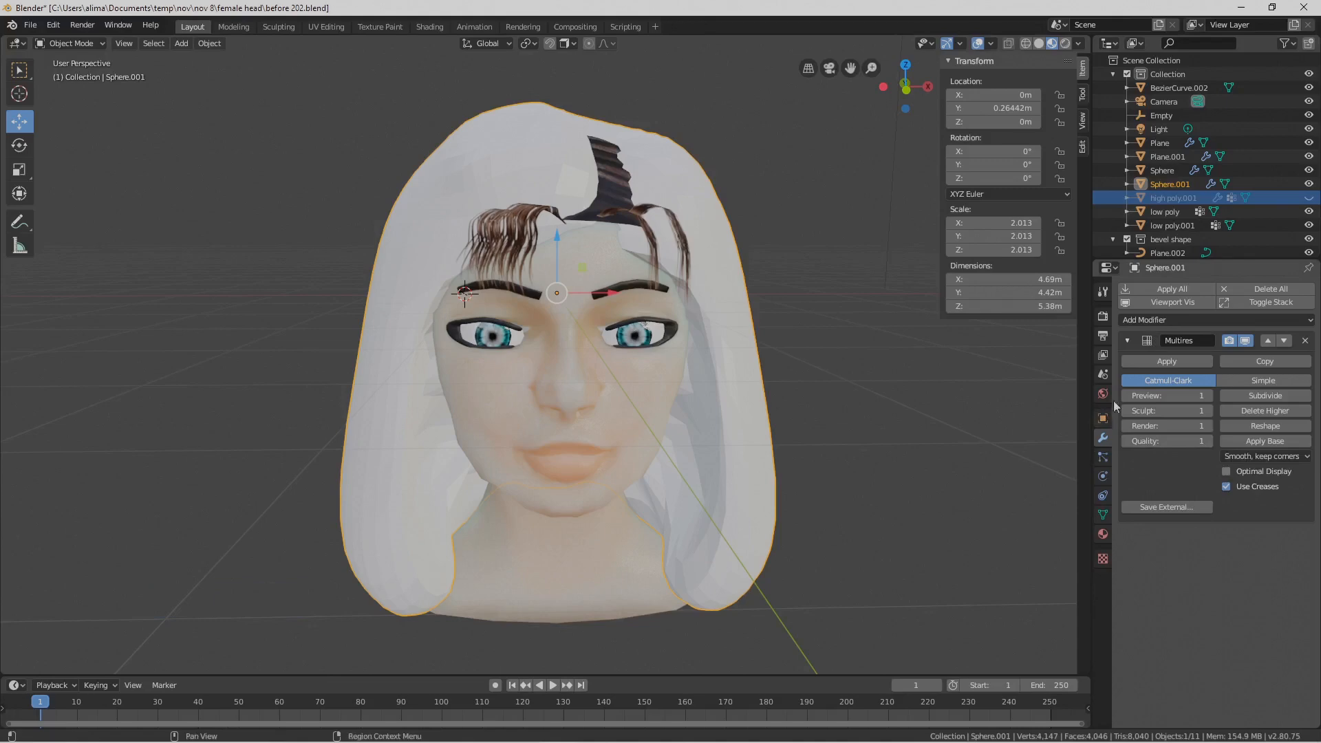
Apply the Multires modifier on the hair mesh and save the file as before 203.blend
left_click(1184, 362)
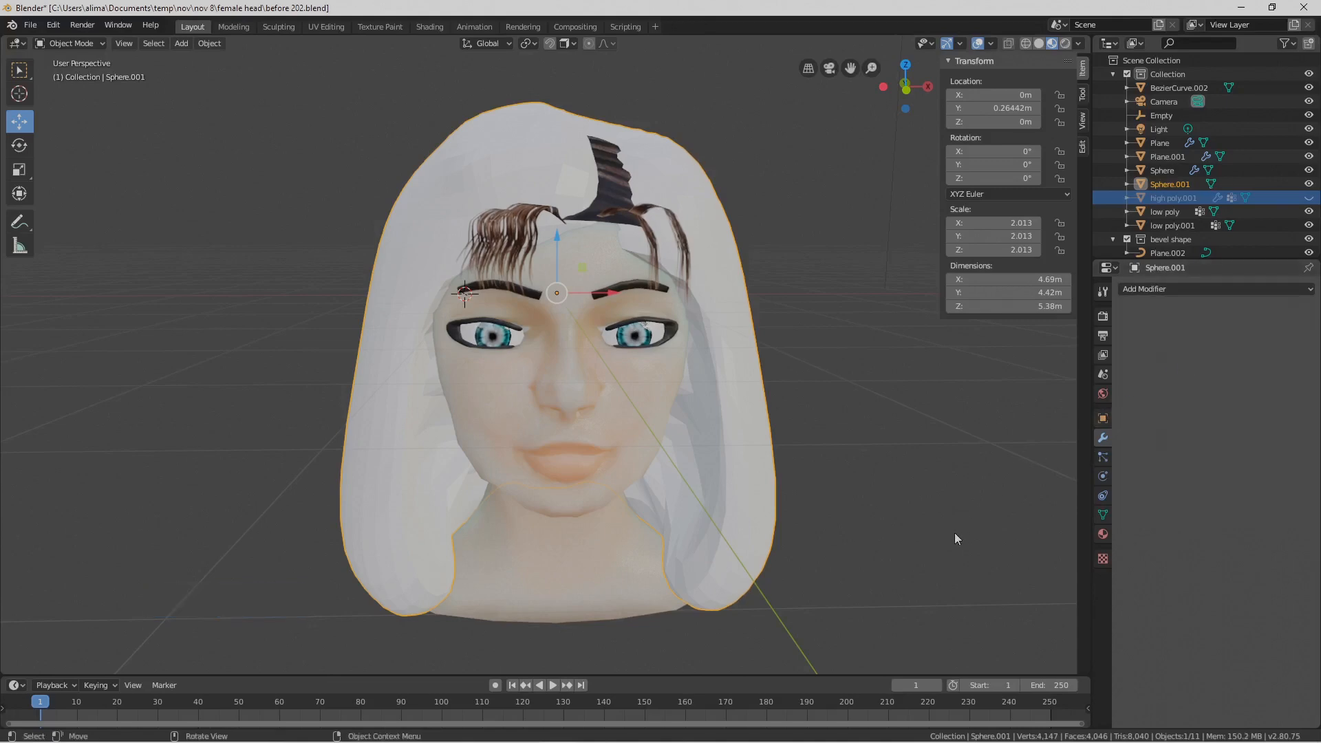
key("Pause")
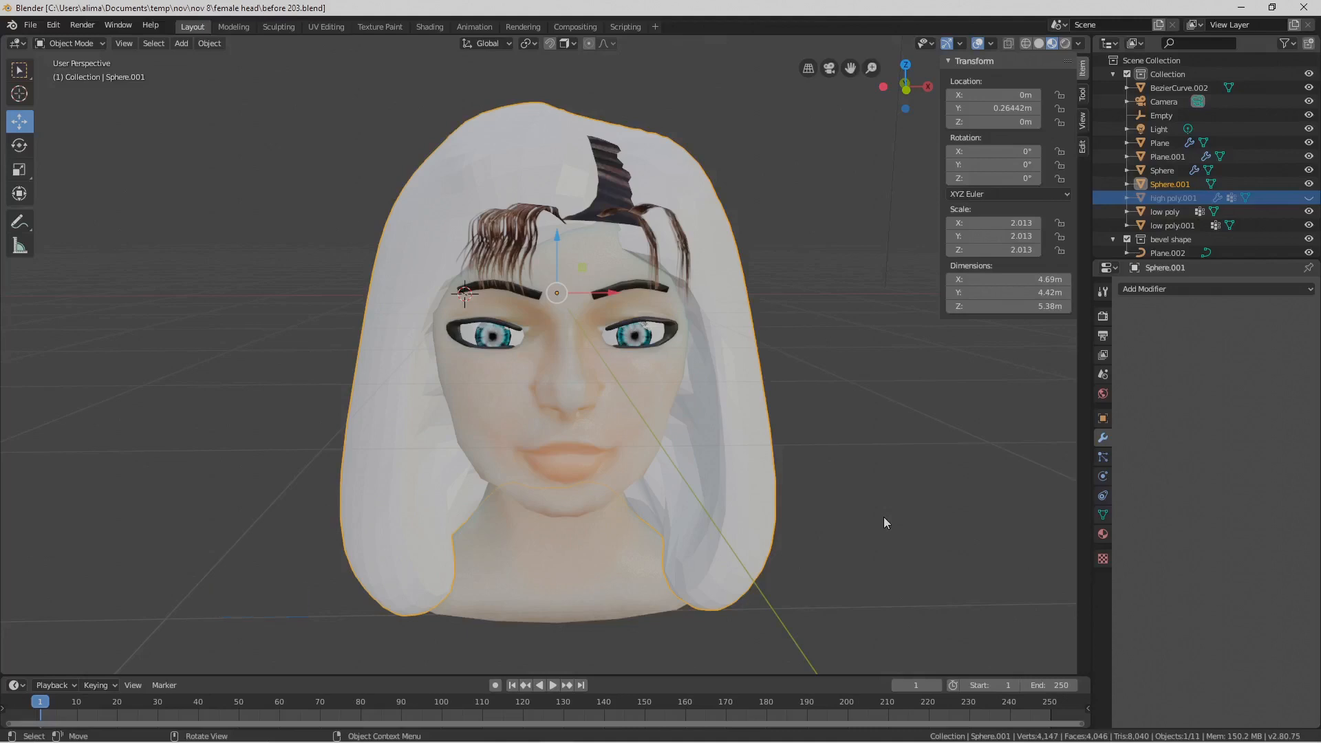
Put the hair mesh Sphere.001 into Edit Mode, view it from the character's right side and leave no faces selected
left_click(101, 44)
left_click(99, 68)
middle_click_drag(288, 358, 425, 444)
left_click(184, 88)
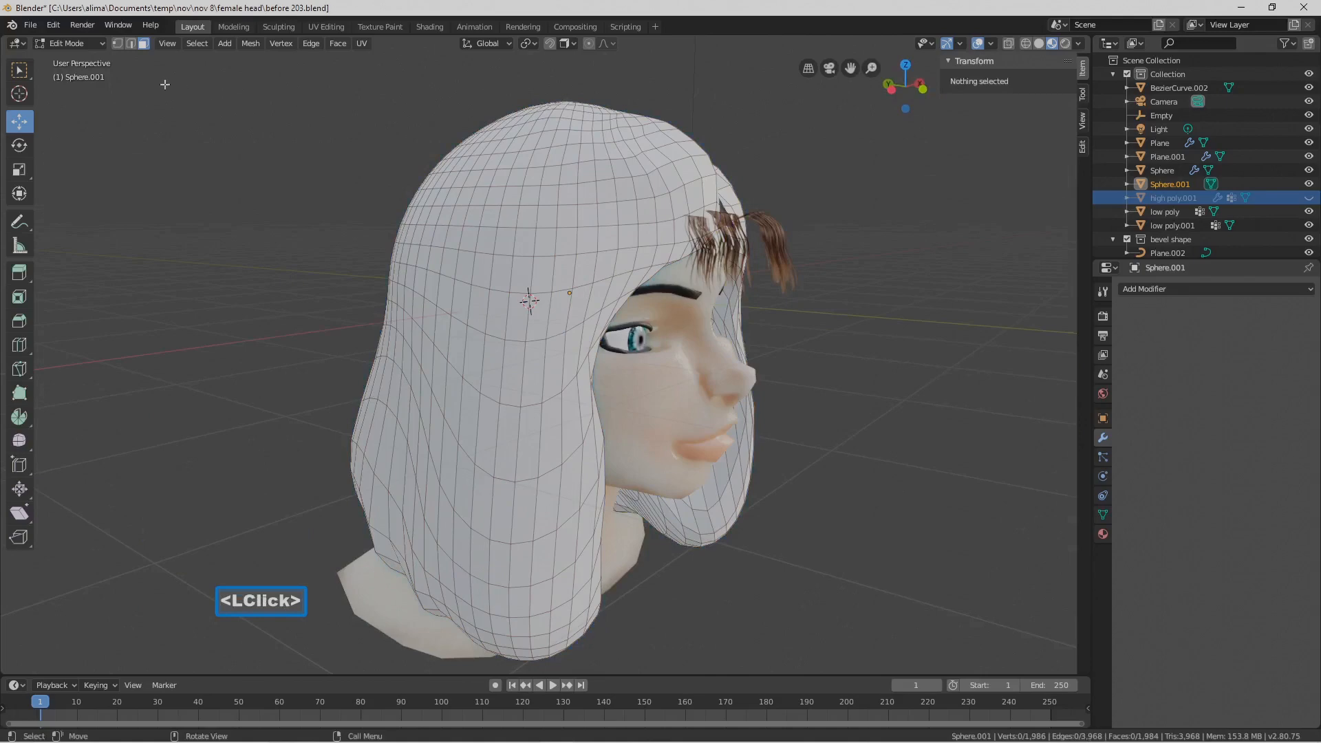
Circle-select the outer hair faces on the character's right side, from the lower tips up to the crown
key("c")
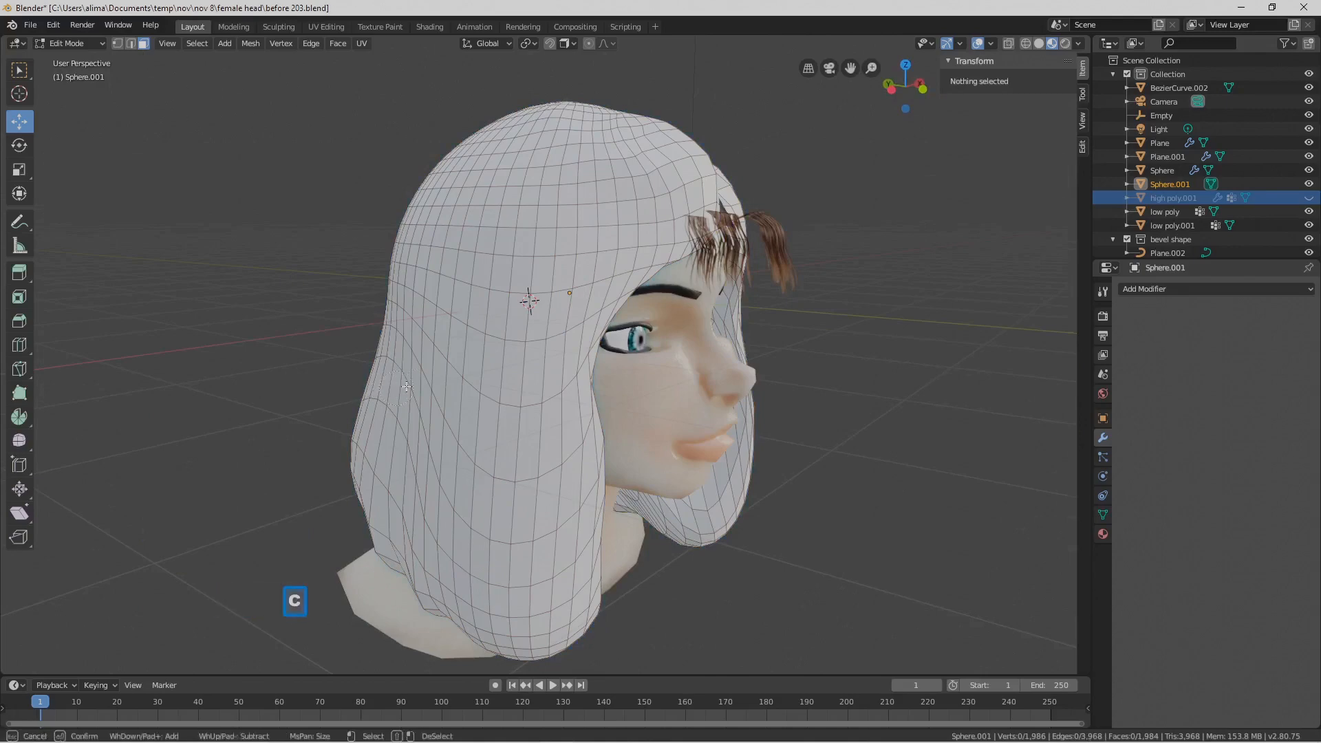
mouse_move(490, 386)
left_mouse_down()
mouse_move(483, 560)
mouse_move(546, 588)
mouse_move(447, 544)
mouse_move(406, 481)
mouse_move(412, 516)
left_mouse_up()
left_click_drag(458, 574, 462, 585)
mouse_move(516, 626)
left_mouse_down()
mouse_move(561, 618)
mouse_move(528, 632)
left_mouse_up()
left_click_drag(480, 412, 463, 274)
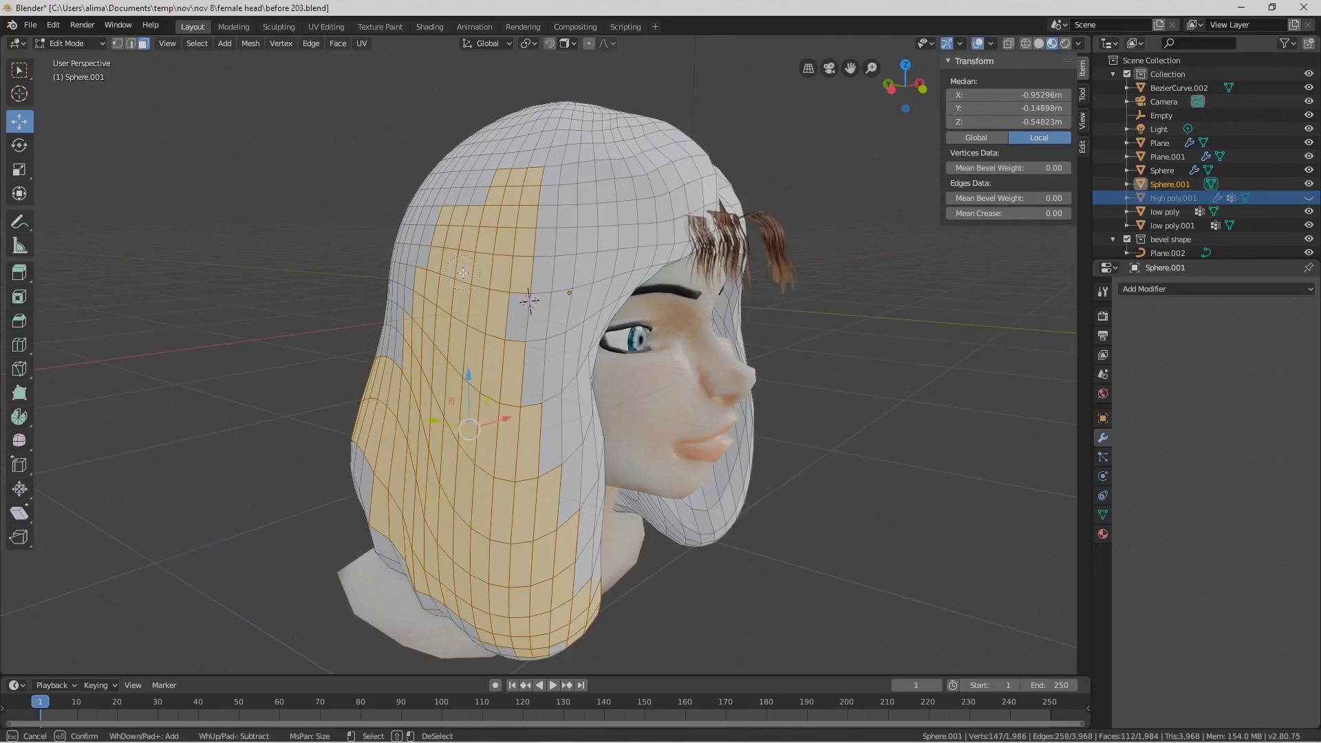
key("f")
scroll(494, 281, "down", 9)
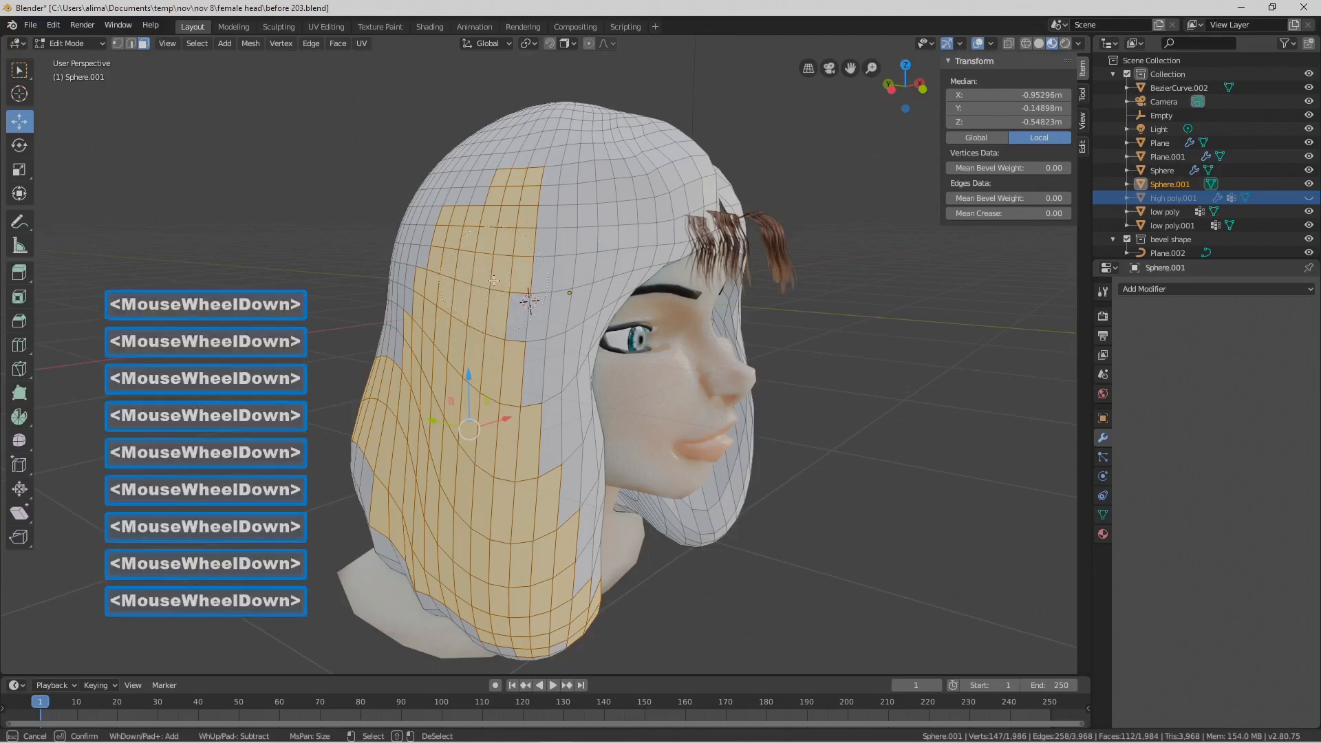
left_click(497, 289)
mouse_move(487, 318)
left_mouse_down()
mouse_move(510, 505)
mouse_move(385, 413)
mouse_move(447, 158)
mouse_move(578, 103)
mouse_move(535, 251)
left_mouse_up()
mouse_move(544, 206)
left_mouse_down()
mouse_move(585, 172)
mouse_move(608, 186)
left_mouse_up()
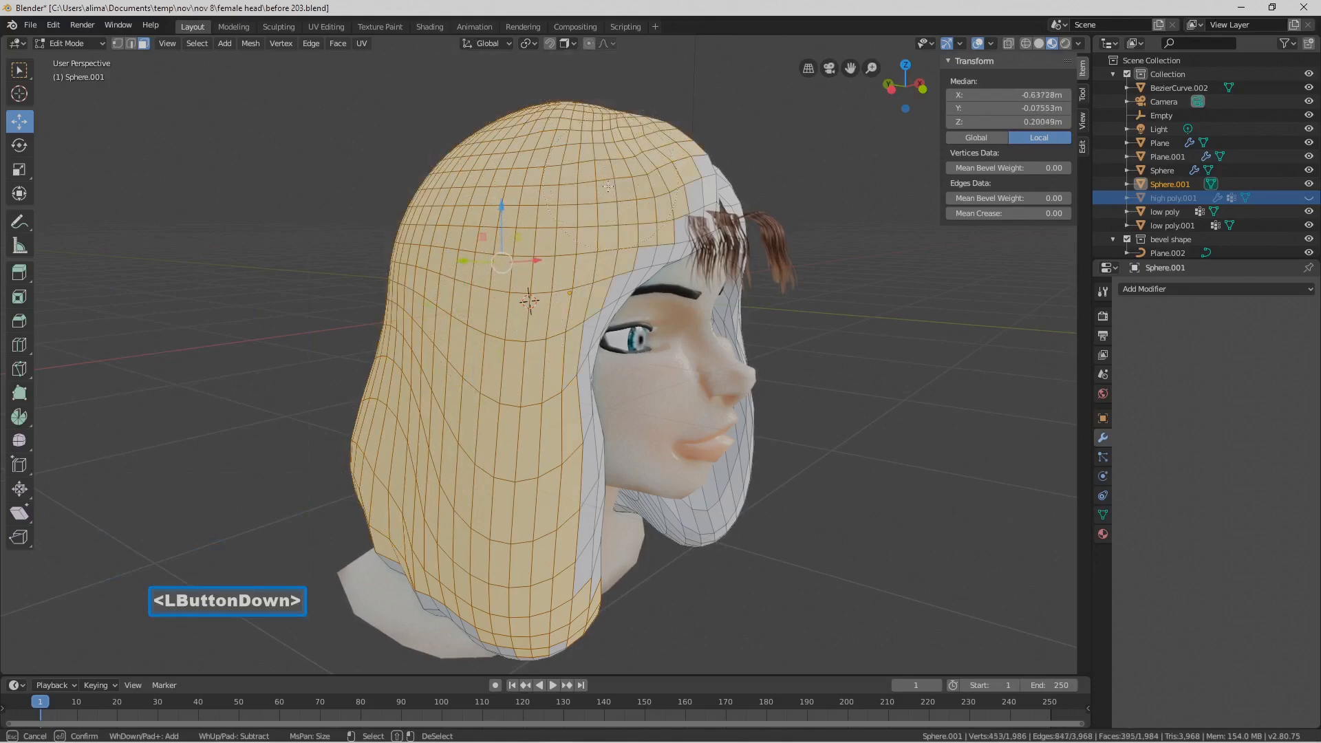
right_click(498, 349)
Add the outer faces on the front of the hair to the selection, covering both sides of the parting
middle_click_drag(498, 349, 654, 156)
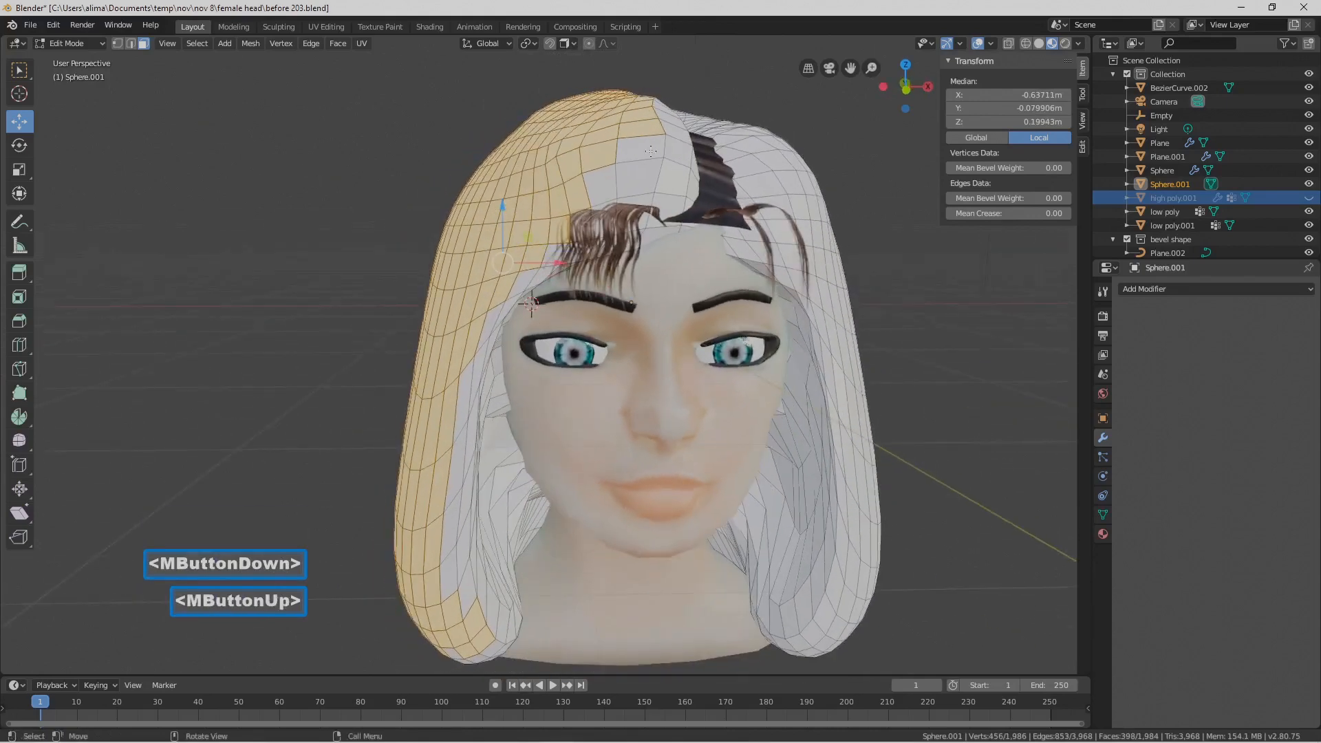
key("c")
mouse_move(620, 147)
left_mouse_down()
mouse_move(543, 165)
mouse_move(386, 303)
mouse_move(360, 371)
mouse_move(354, 448)
mouse_move(377, 641)
mouse_move(369, 546)
mouse_move(394, 398)
left_mouse_up()
mouse_move(743, 130)
left_mouse_down()
mouse_move(721, 120)
mouse_move(836, 158)
mouse_move(894, 307)
mouse_move(907, 476)
mouse_move(888, 558)
mouse_move(850, 615)
mouse_move(901, 434)
left_mouse_up()
middle_click_drag(895, 413, 882, 375)
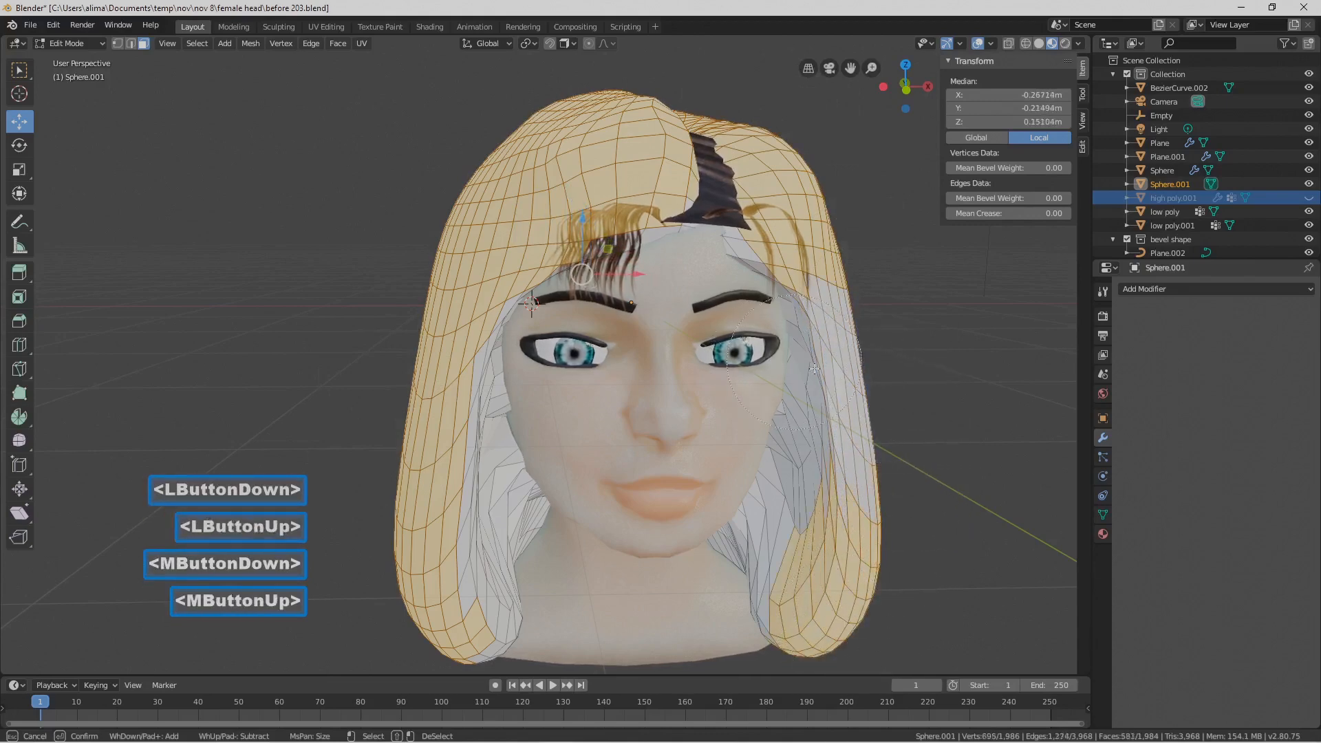
mouse_move(882, 347)
left_mouse_down()
mouse_move(920, 386)
mouse_move(932, 472)
mouse_move(912, 474)
left_mouse_up()
right_click(911, 474)
Add the outer faces on the character's left side and the back of the hair to the selection
middle_click_drag(912, 473, 830, 386)
scroll(830, 386, "down", 2)
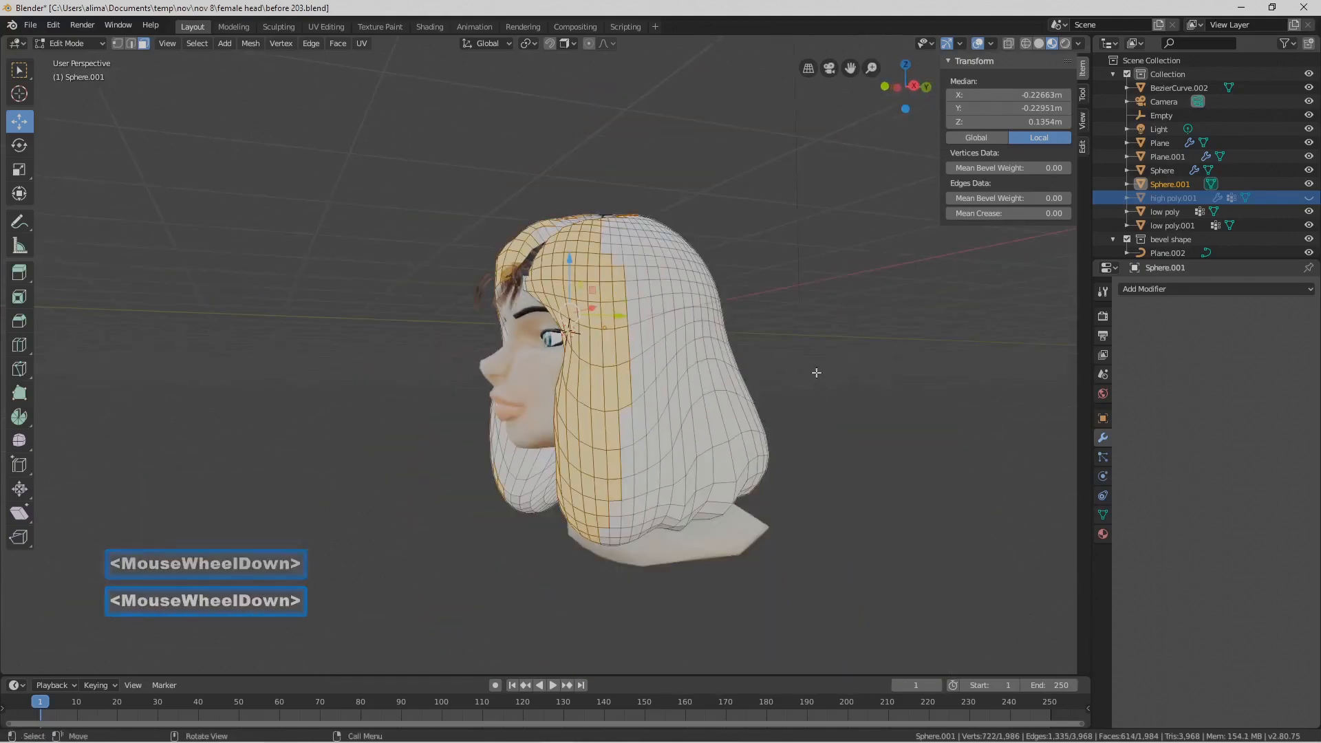
key("c")
mouse_move(761, 366)
left_mouse_down()
mouse_move(764, 413)
mouse_move(653, 484)
mouse_move(741, 370)
mouse_move(695, 240)
mouse_move(606, 186)
mouse_move(721, 279)
mouse_move(767, 404)
mouse_move(782, 407)
left_mouse_up()
right_click(782, 407)
mouse_move(781, 407)
middle_mouse_down()
mouse_move(604, 333)
mouse_move(656, 383)
middle_mouse_up()
key("c")
mouse_move(655, 383)
left_mouse_down()
mouse_move(636, 441)
mouse_move(605, 475)
mouse_move(732, 426)
mouse_move(688, 220)
mouse_move(723, 275)
left_mouse_up()
right_click(723, 276)
Add the remaining outer faces at the back right of the hair and along its lower back edge to the selection
mouse_move(722, 275)
middle_mouse_down()
mouse_move(716, 316)
mouse_move(688, 337)
middle_mouse_up()
mouse_move(506, 339)
middle_mouse_down()
mouse_move(823, 345)
mouse_move(513, 353)
middle_mouse_up()
scroll(585, 341, "down", 1)
key("c")
mouse_move(447, 372)
left_mouse_down()
mouse_move(448, 487)
mouse_move(467, 536)
left_mouse_up()
right_click(466, 534)
middle_click_drag(466, 533, 537, 425)
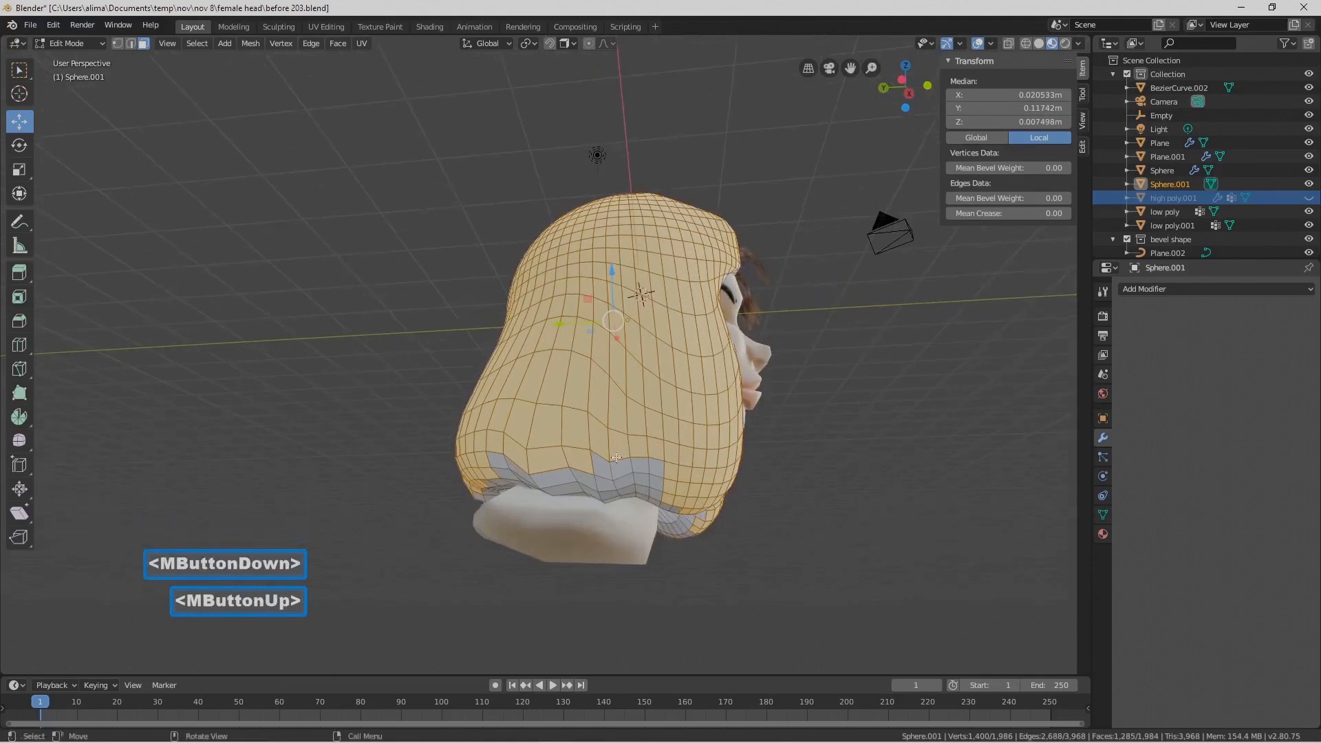
key("c")
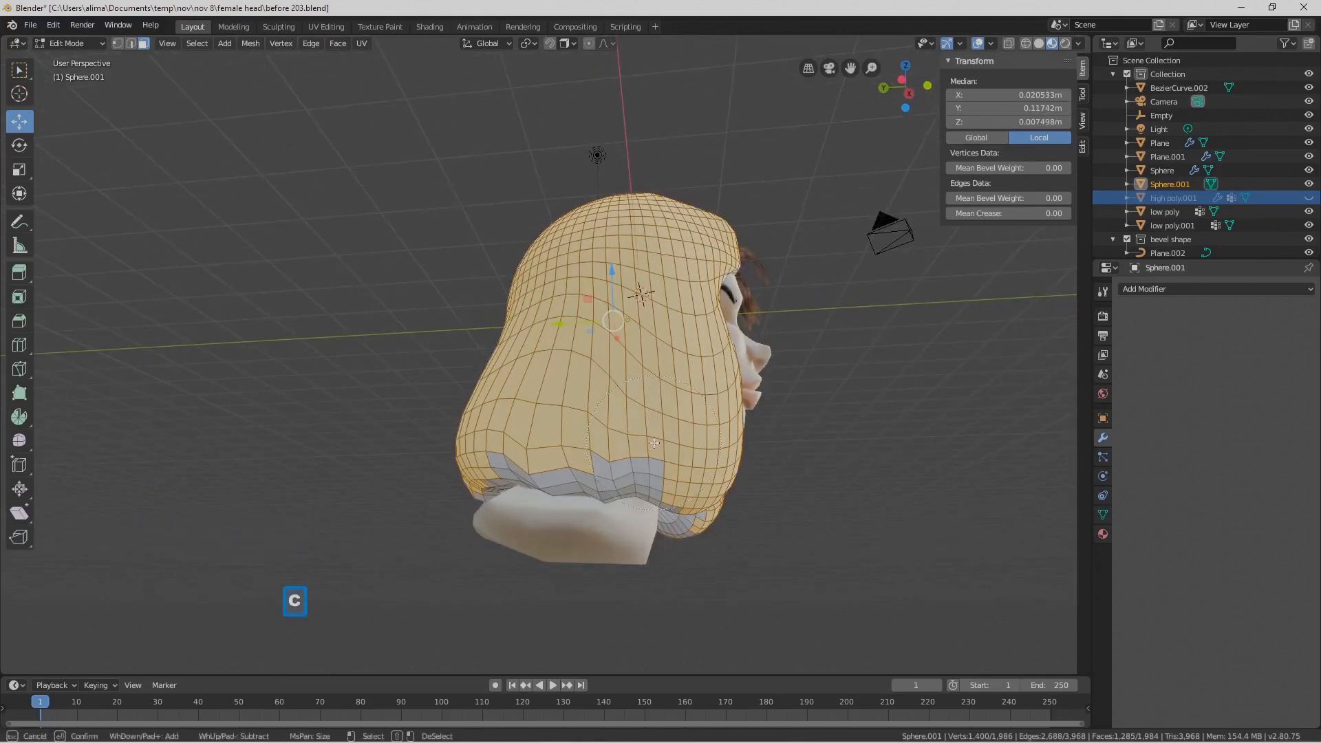
mouse_move(652, 426)
left_mouse_down()
mouse_move(585, 475)
mouse_move(563, 411)
left_mouse_up()
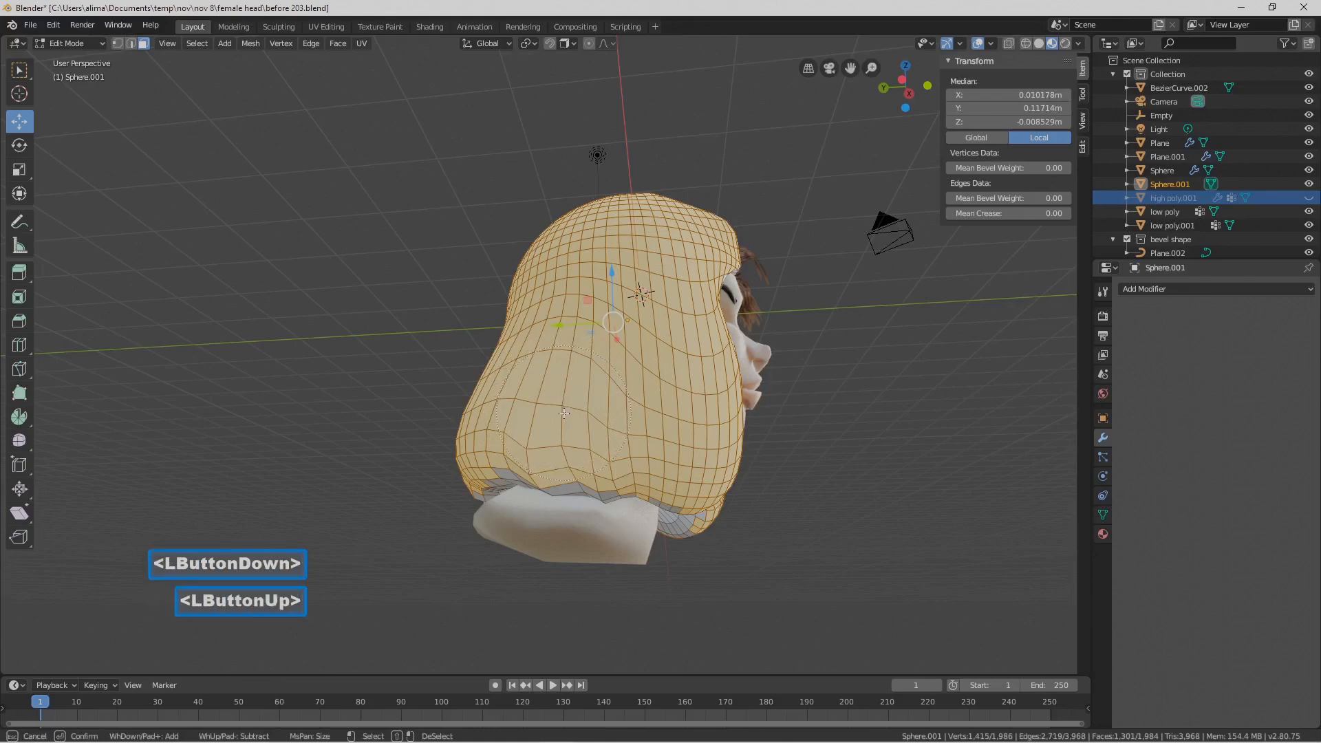
right_click(564, 416)
Viewing from below, circle-deselect the underside faces along the hair's lower rim on the character's right and the inner faces opposite
middle_click_drag(563, 529, 623, 497)
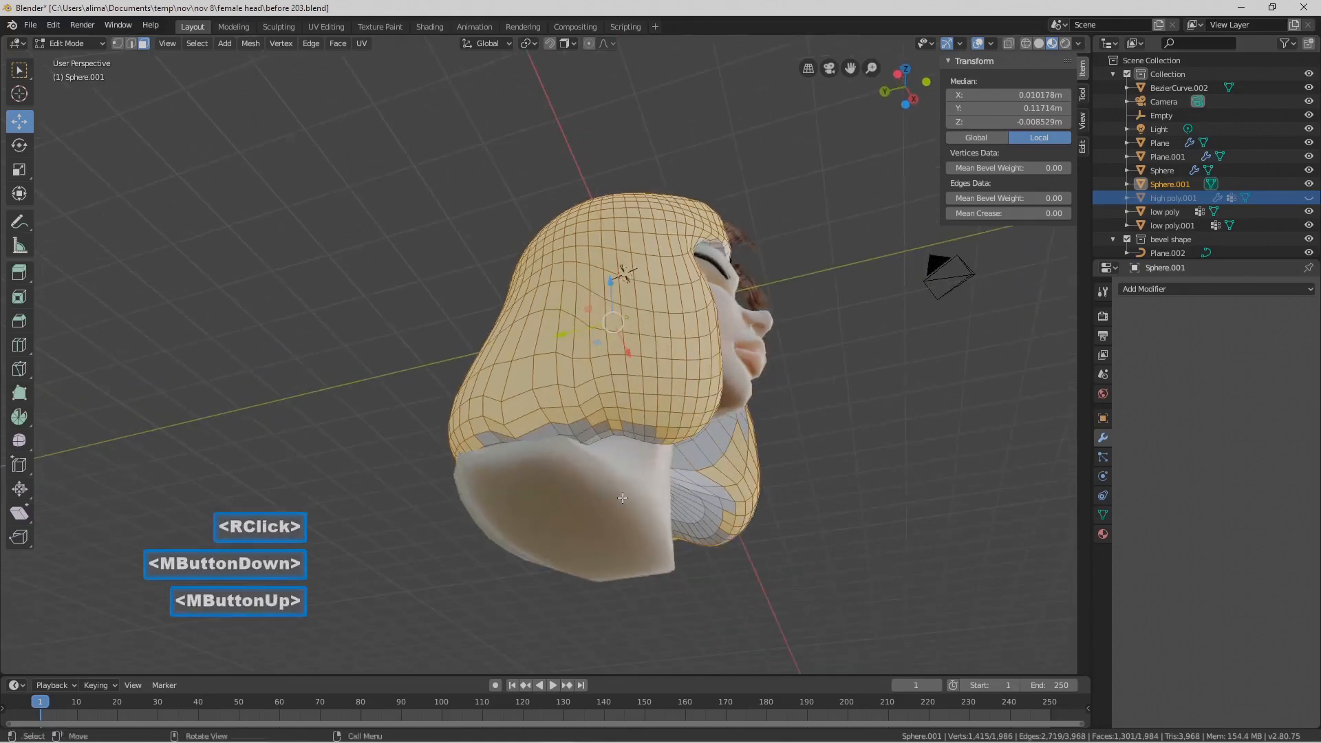
key("c")
scroll(625, 501, "up", 6)
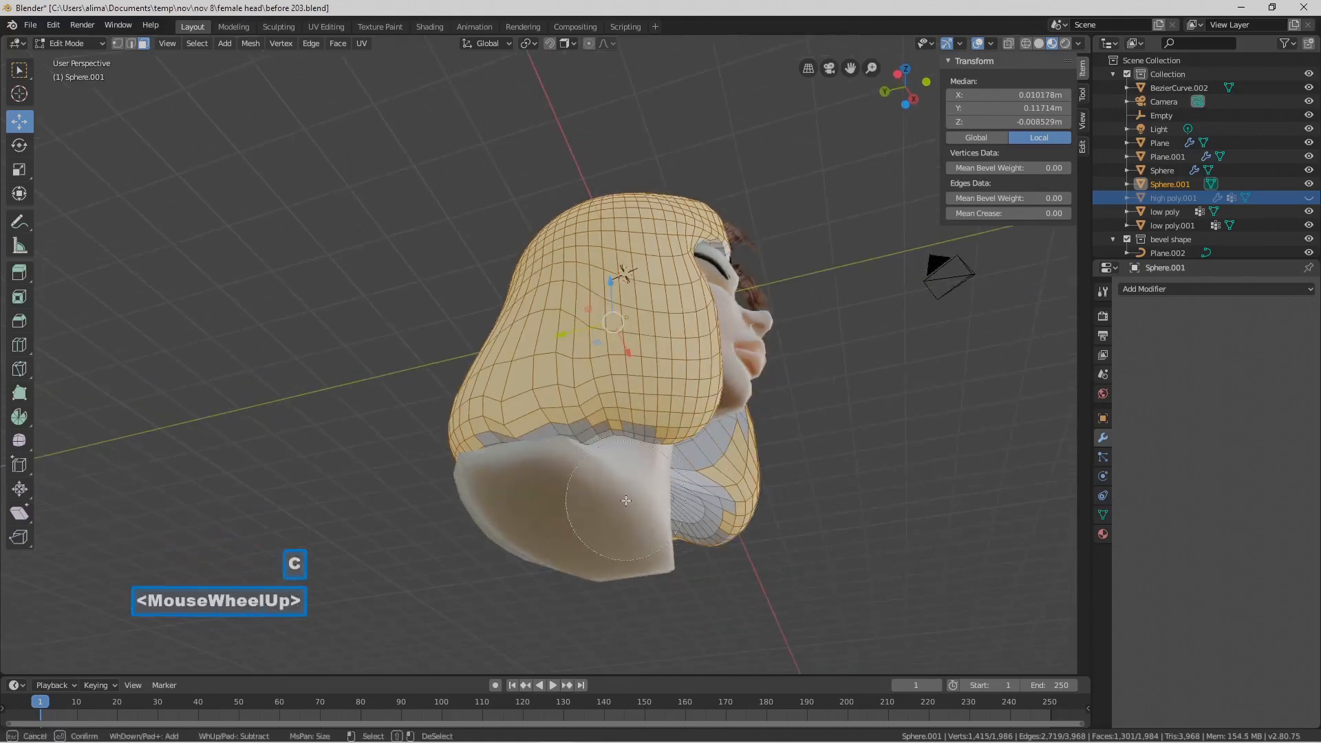
middle_click(657, 465)
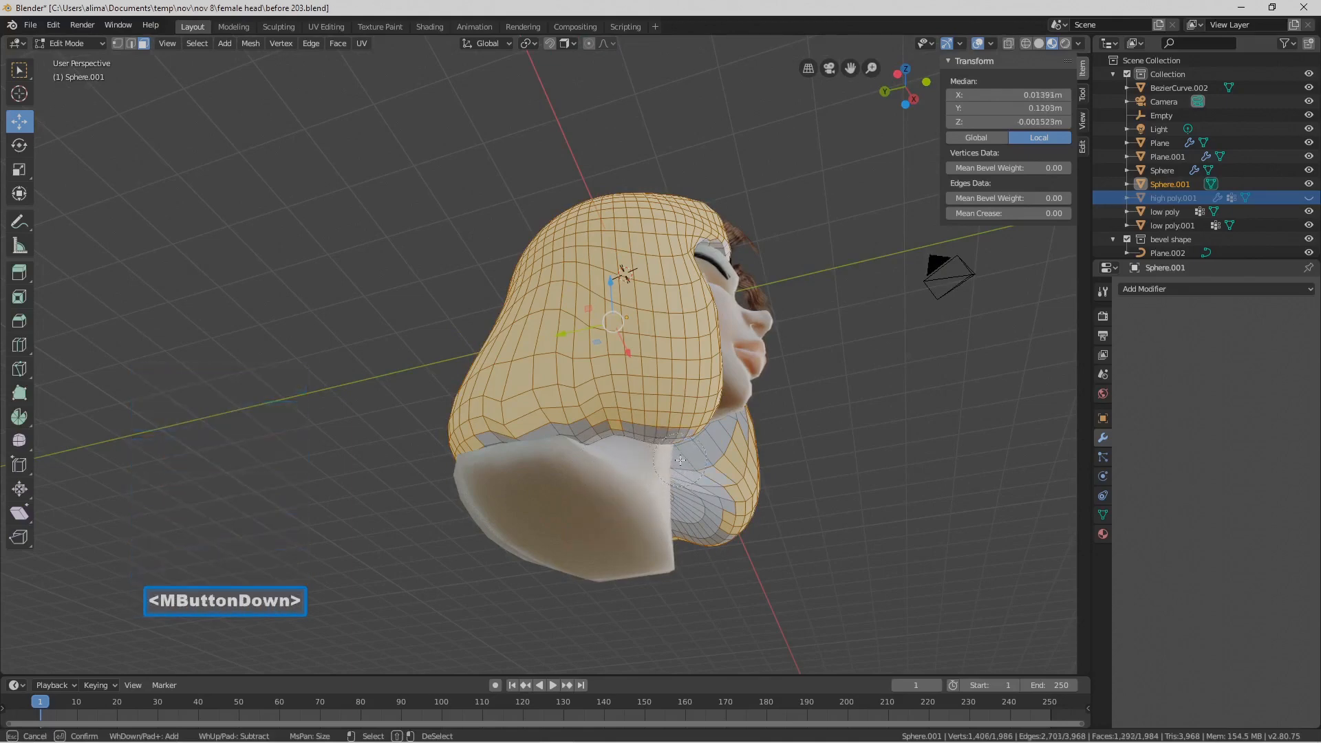
scroll(690, 455, "up", 2)
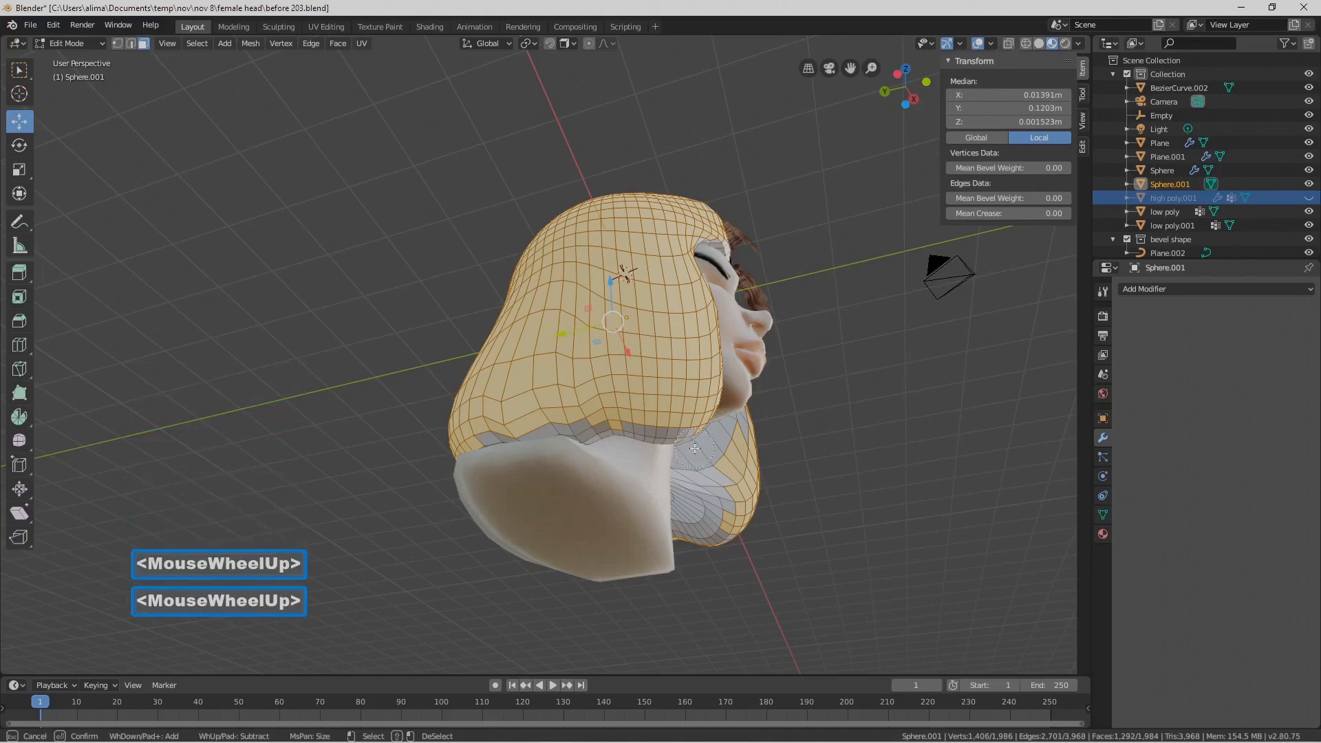
middle_click(695, 449)
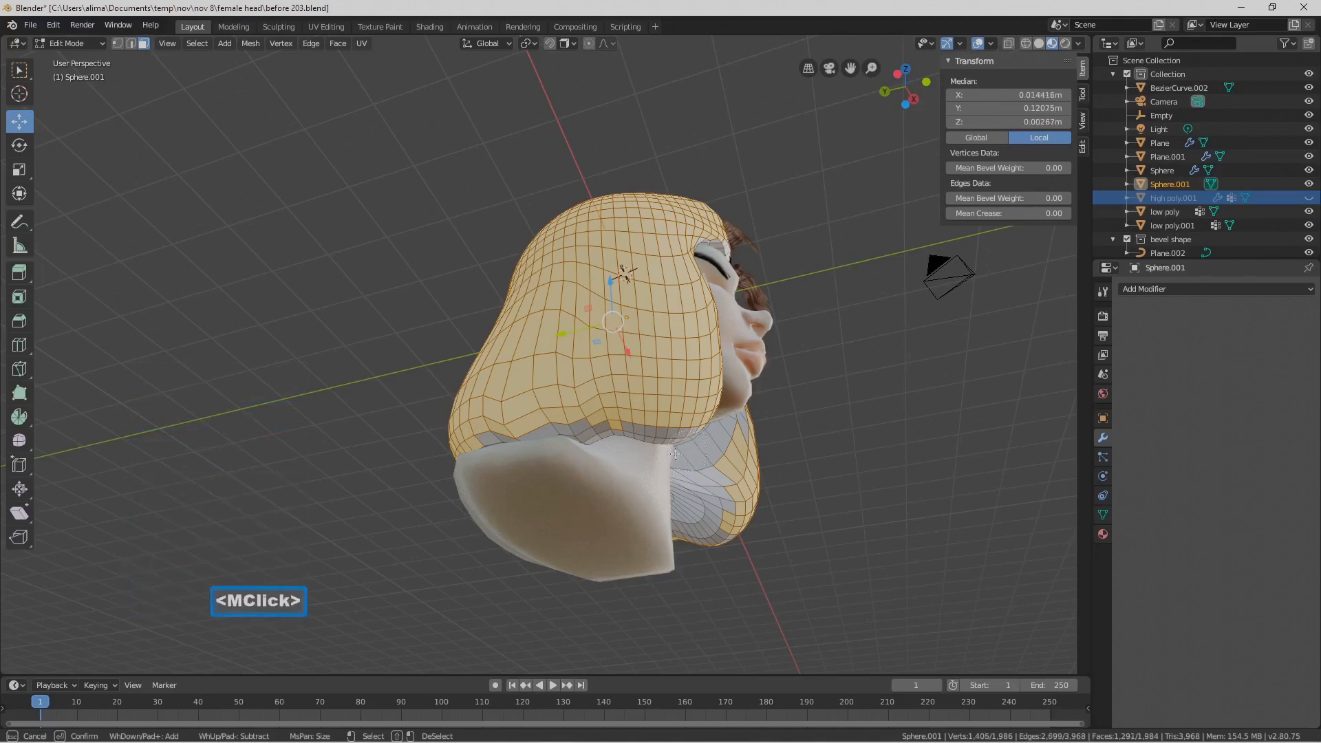
middle_click(624, 434)
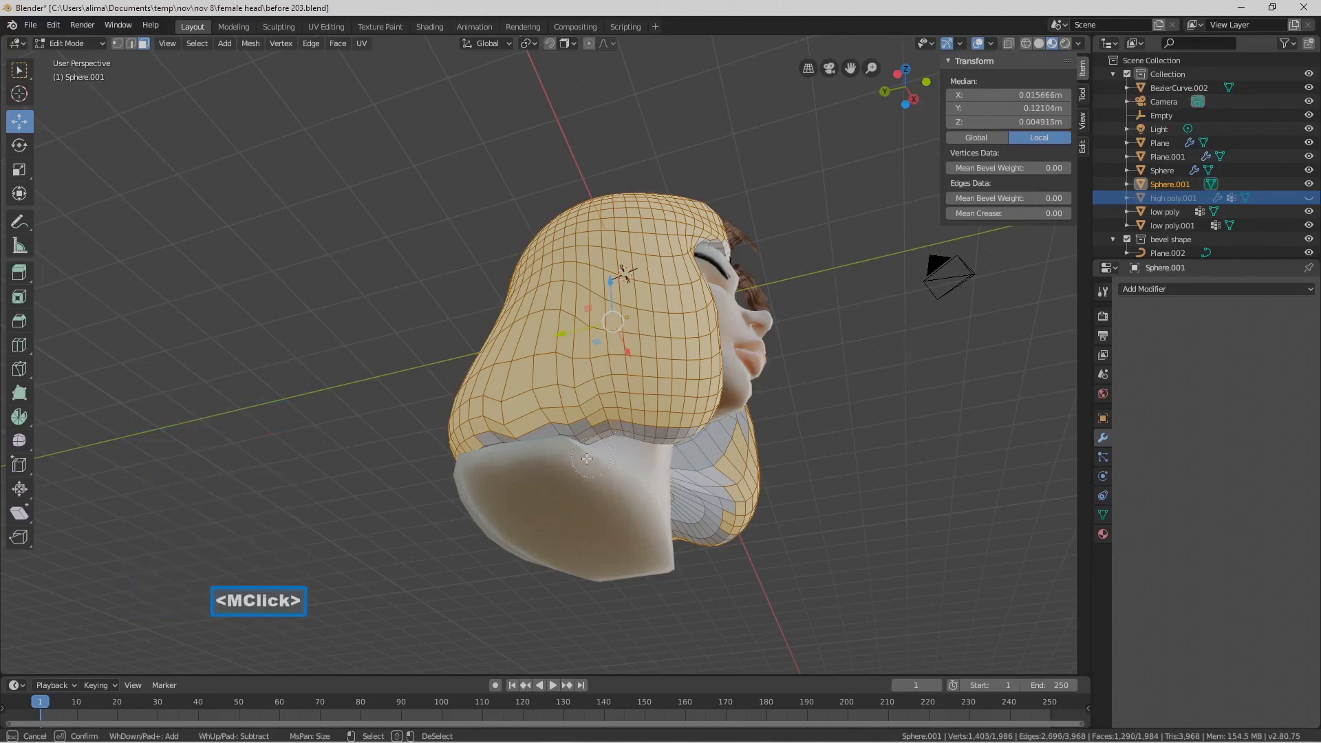
mouse_move(487, 472)
middle_mouse_down()
mouse_move(644, 519)
mouse_move(565, 494)
middle_mouse_up()
right_click(495, 477)
key("c")
mouse_move(727, 454)
middle_mouse_down()
mouse_move(757, 446)
mouse_move(739, 500)
mouse_move(739, 484)
middle_mouse_up()
right_click(739, 484)
Deselect the underside faces of the lower hair rim on the character's left, and stray inner faces of the right lock
mouse_move(826, 493)
middle_mouse_down()
mouse_move(740, 472)
mouse_move(711, 494)
middle_mouse_up()
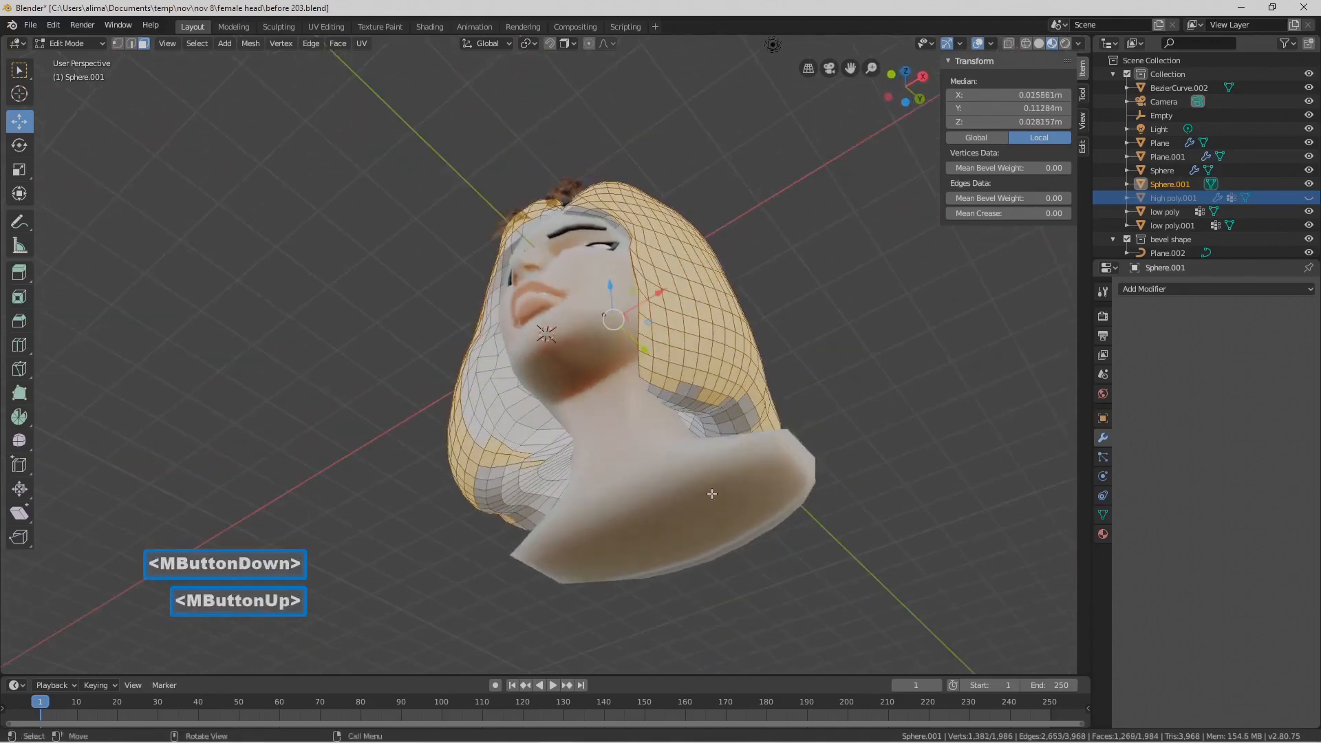
key("c")
middle_click_drag(722, 430, 672, 409)
left_click(760, 388)
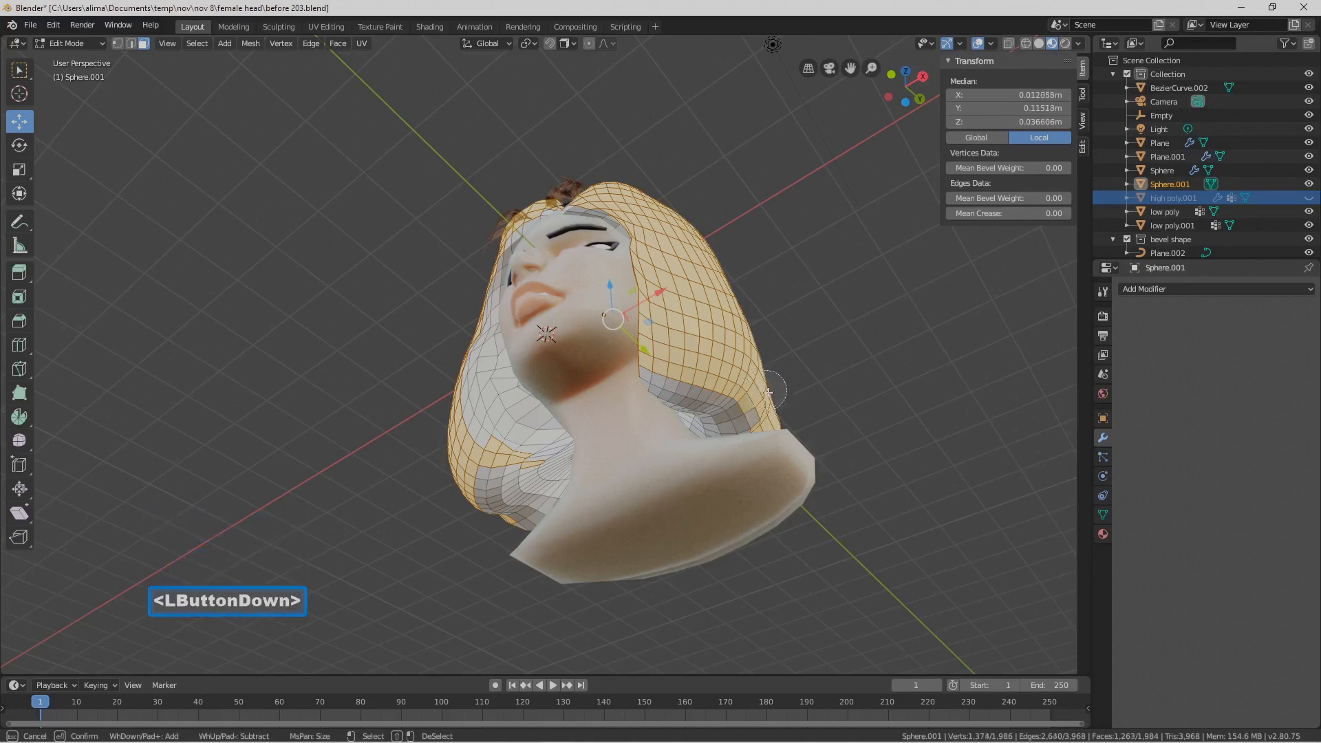
middle_click_drag(787, 398, 586, 454)
key("c")
middle_click_drag(533, 458, 521, 464)
right_click(523, 465)
Deselect the remaining inward-facing faces at the lower ends of the front hair locks, keeping only the outer surface selected
middle_click_drag(878, 443, 650, 447)
key("c")
mouse_move(647, 403)
middle_mouse_down()
mouse_move(570, 411)
mouse_move(595, 373)
mouse_move(540, 439)
mouse_move(659, 461)
mouse_move(641, 459)
mouse_move(624, 497)
mouse_move(556, 499)
mouse_move(533, 525)
mouse_move(537, 503)
mouse_move(504, 525)
mouse_move(637, 499)
mouse_move(635, 509)
mouse_move(701, 512)
mouse_move(728, 552)
mouse_move(713, 488)
mouse_move(703, 529)
middle_mouse_up()
right_click(540, 439)
key("c")
right_click(505, 525)
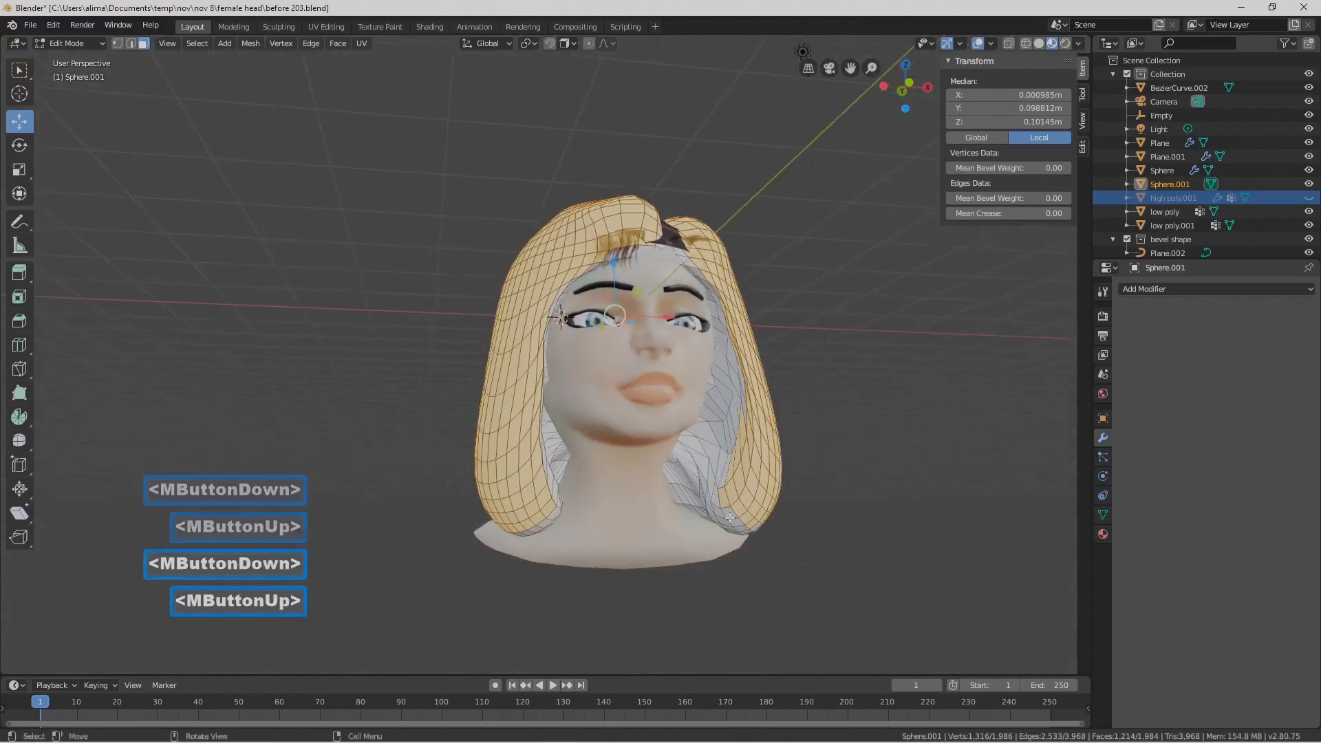
Extend the face selection on the hair mesh with circle select to cover the remaining outer faces around the crown and parting
key("c")
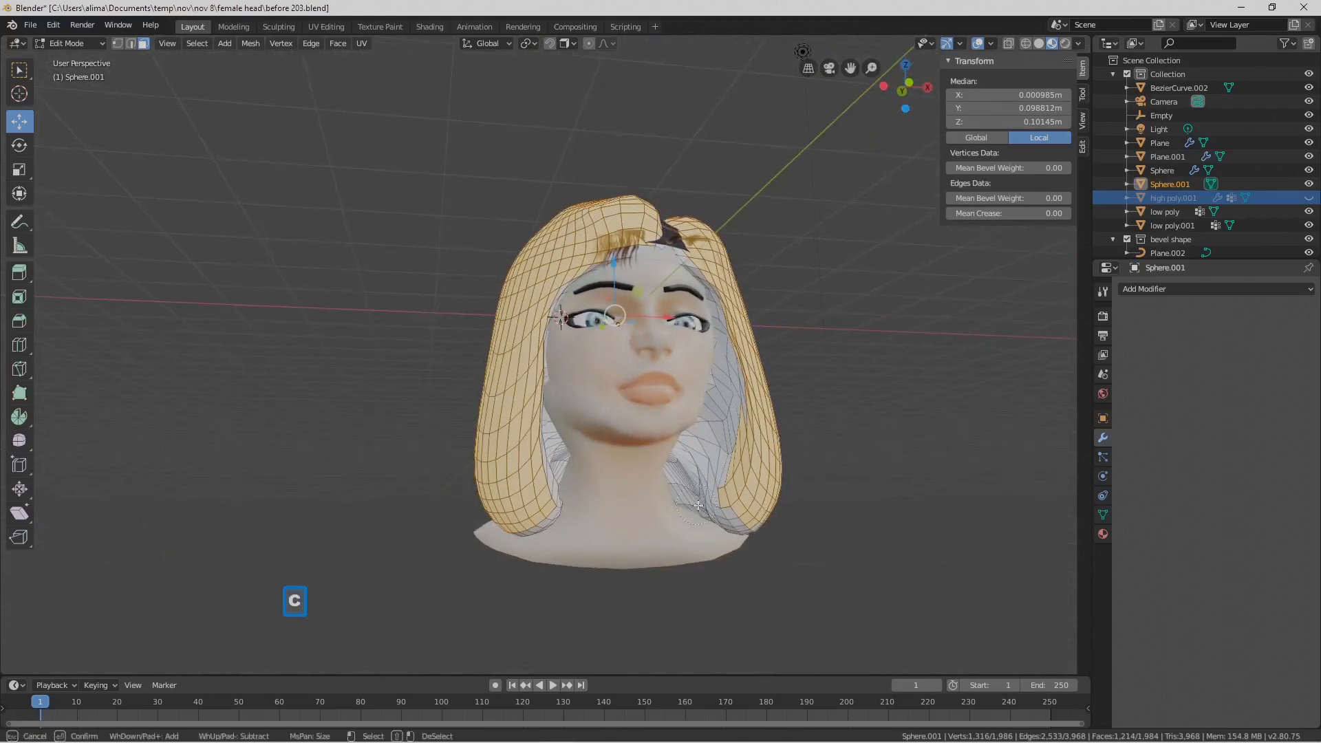
right_click(779, 413)
right_click(779, 412)
mouse_move(864, 353)
middle_mouse_down()
mouse_move(778, 430)
mouse_move(791, 457)
middle_mouse_up()
key("c")
left_click_drag(662, 237, 634, 240)
mouse_move(612, 313)
left_mouse_down()
mouse_move(628, 206)
mouse_move(688, 227)
left_mouse_up()
mouse_move(687, 227)
middle_mouse_down()
mouse_move(767, 316)
mouse_move(618, 282)
mouse_move(441, 331)
mouse_move(536, 309)
mouse_move(653, 356)
mouse_move(717, 309)
middle_mouse_up()
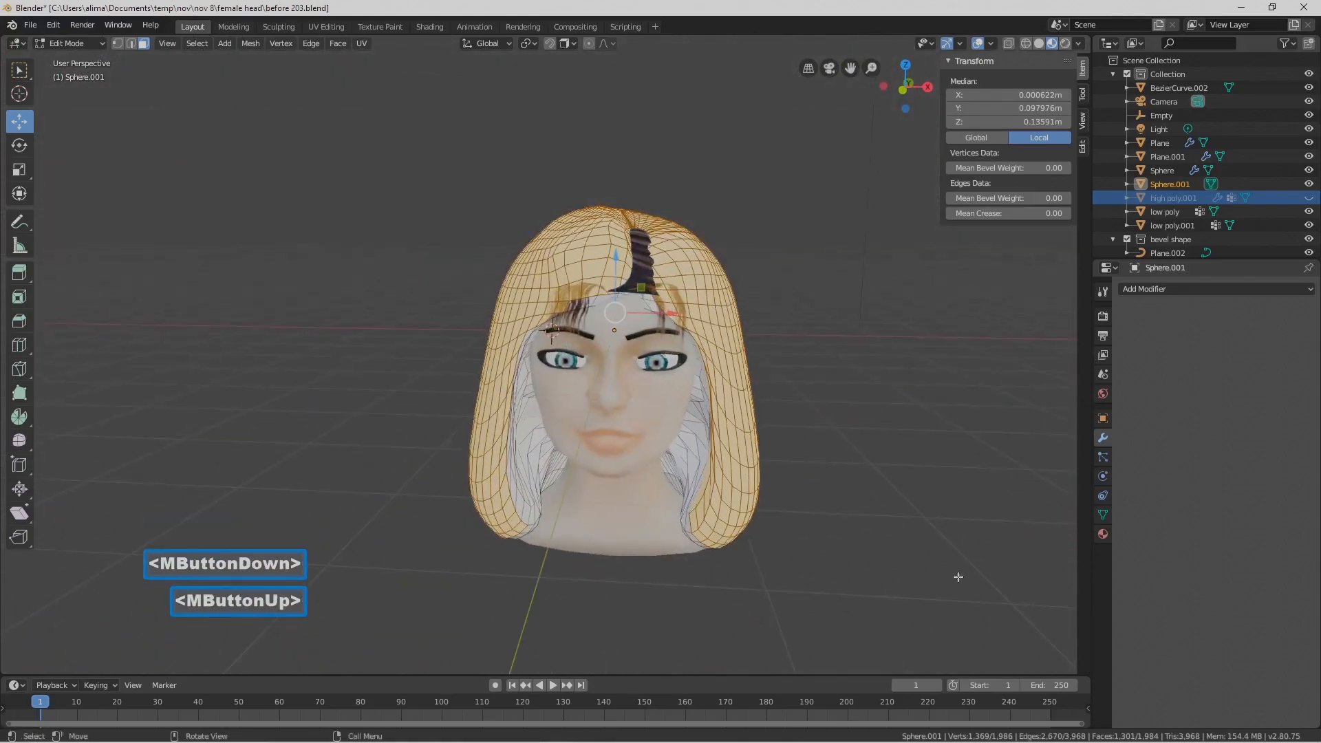
key("Pause")
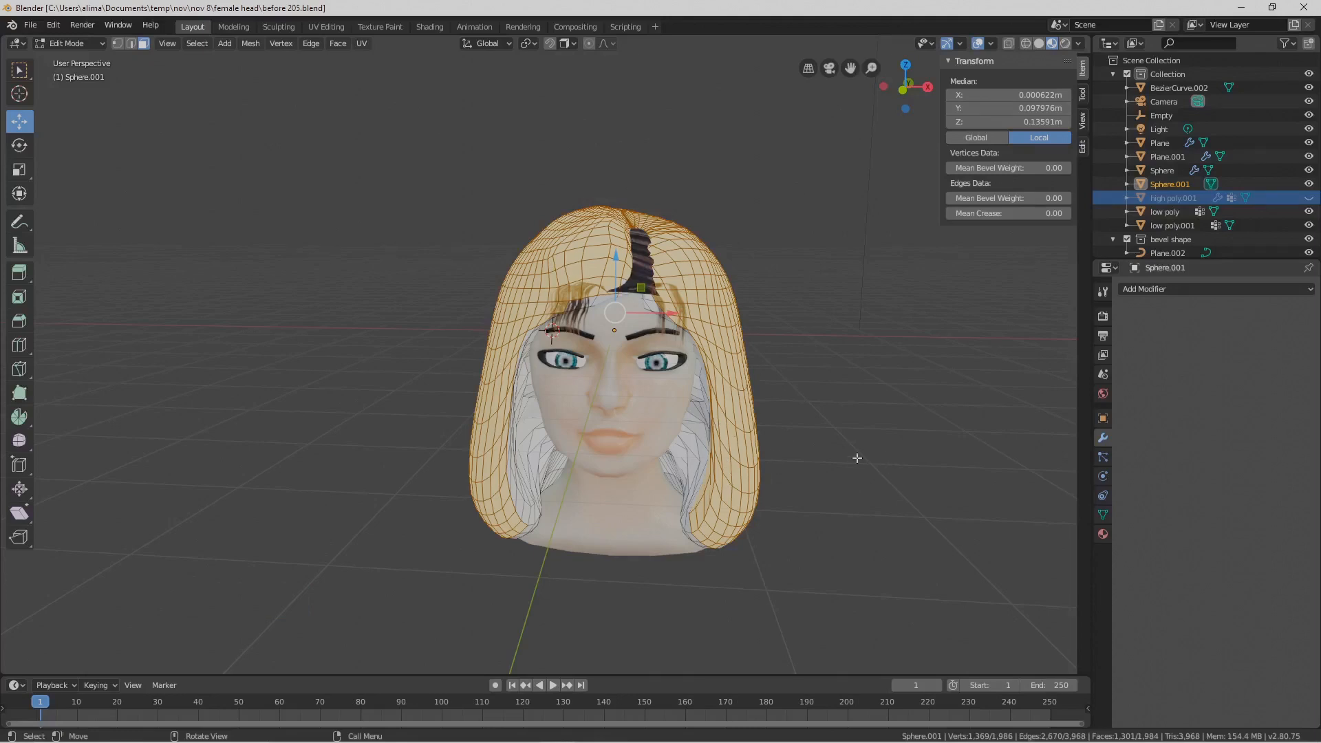
Duplicate the selected outer hair faces in place and separate them into a new object
key("shift+d")
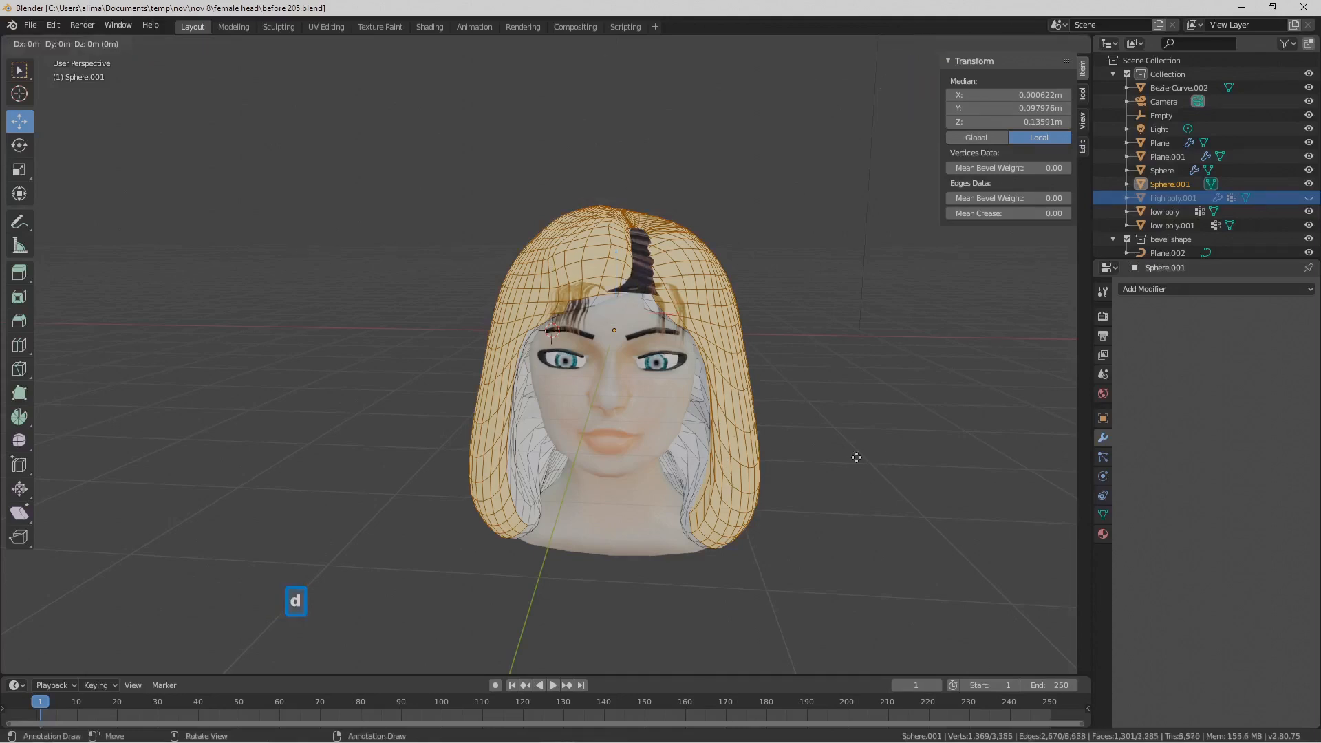
right_click(861, 408)
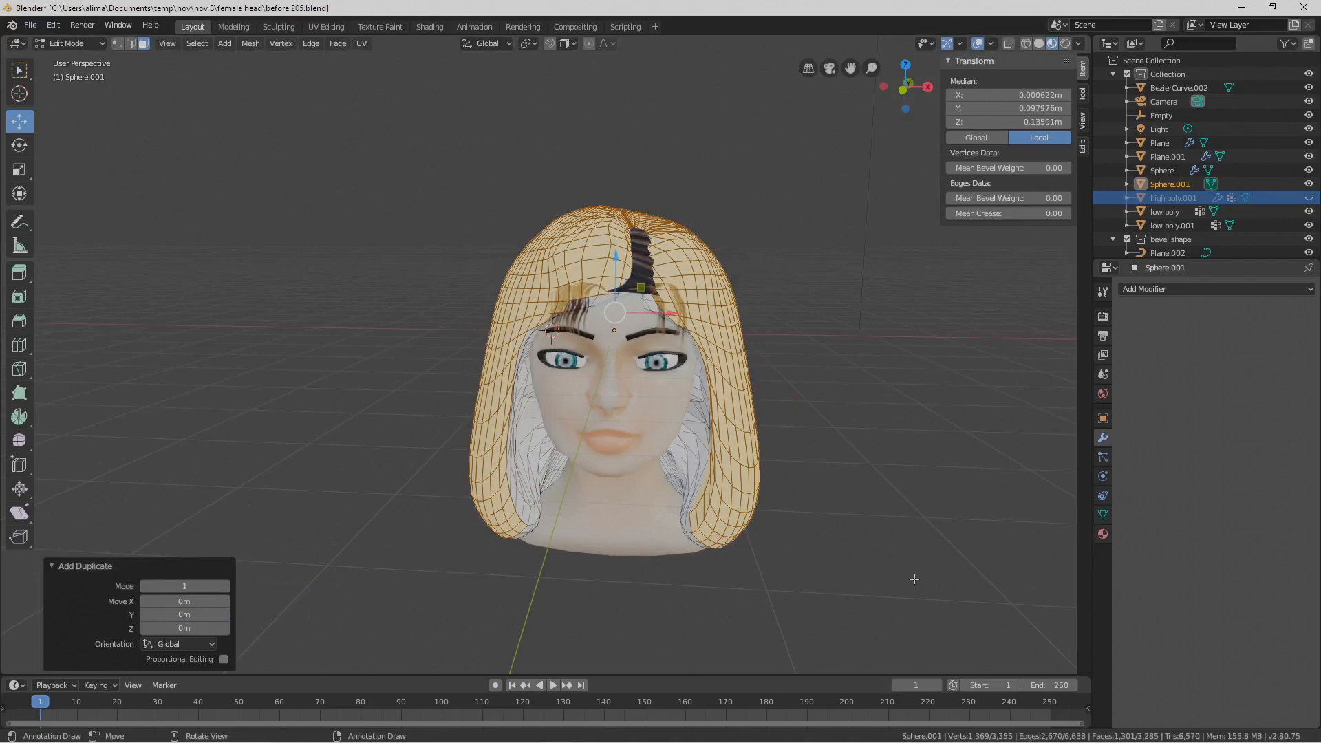
key("p")
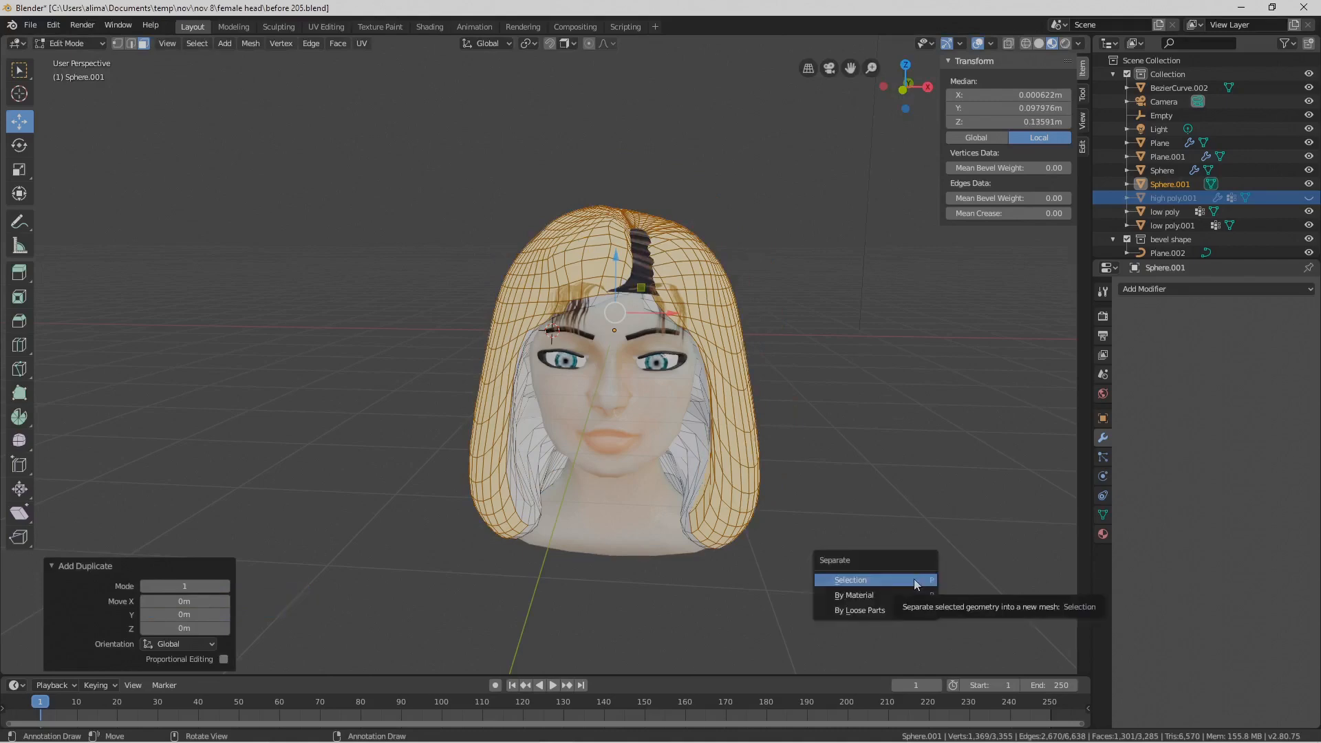
left_click(914, 579)
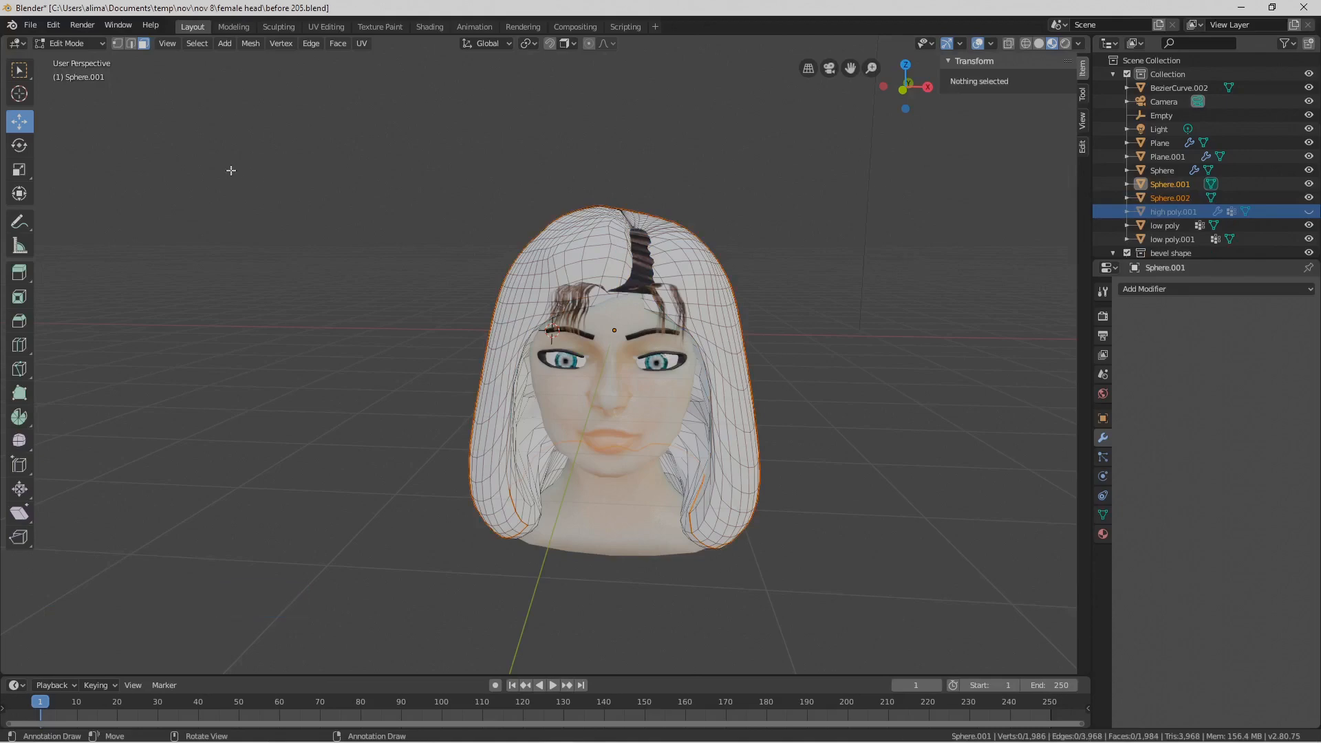
left_click(845, 574)
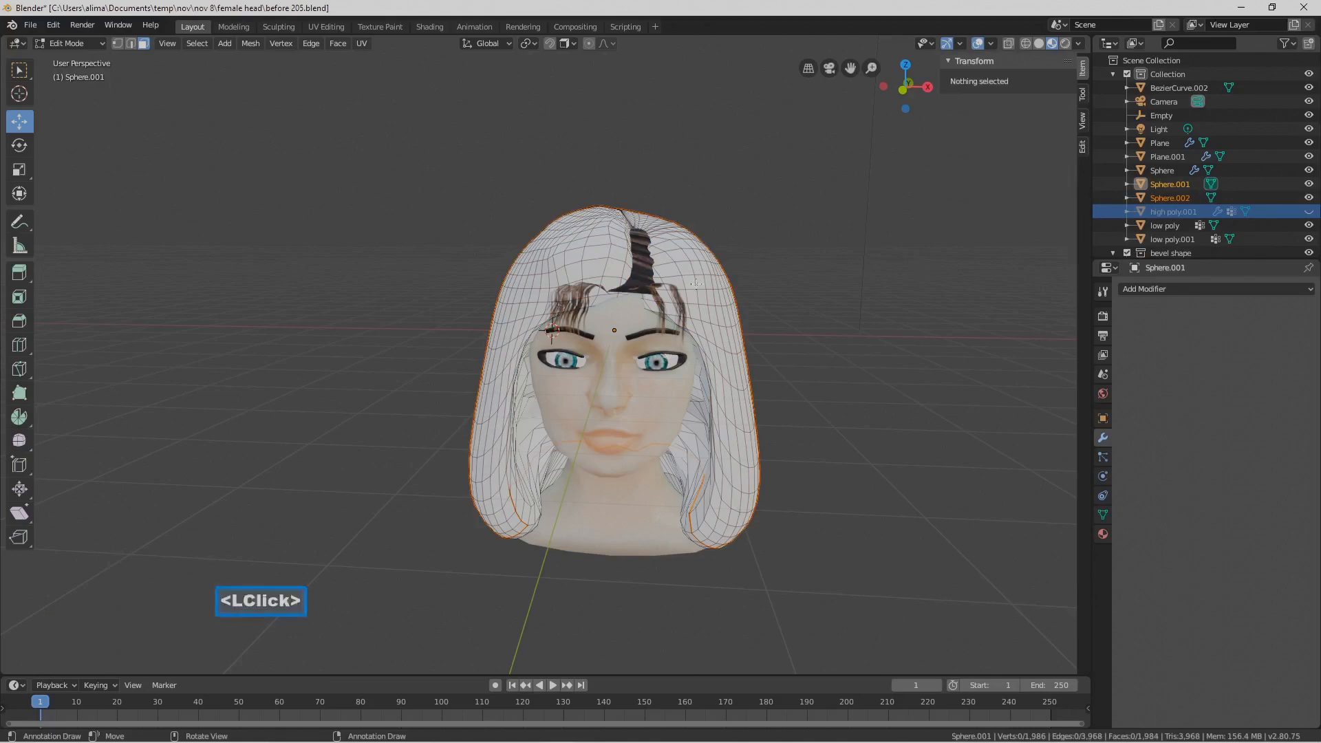
Return to Object Mode and delete the original hair object Sphere.001
left_click(101, 43)
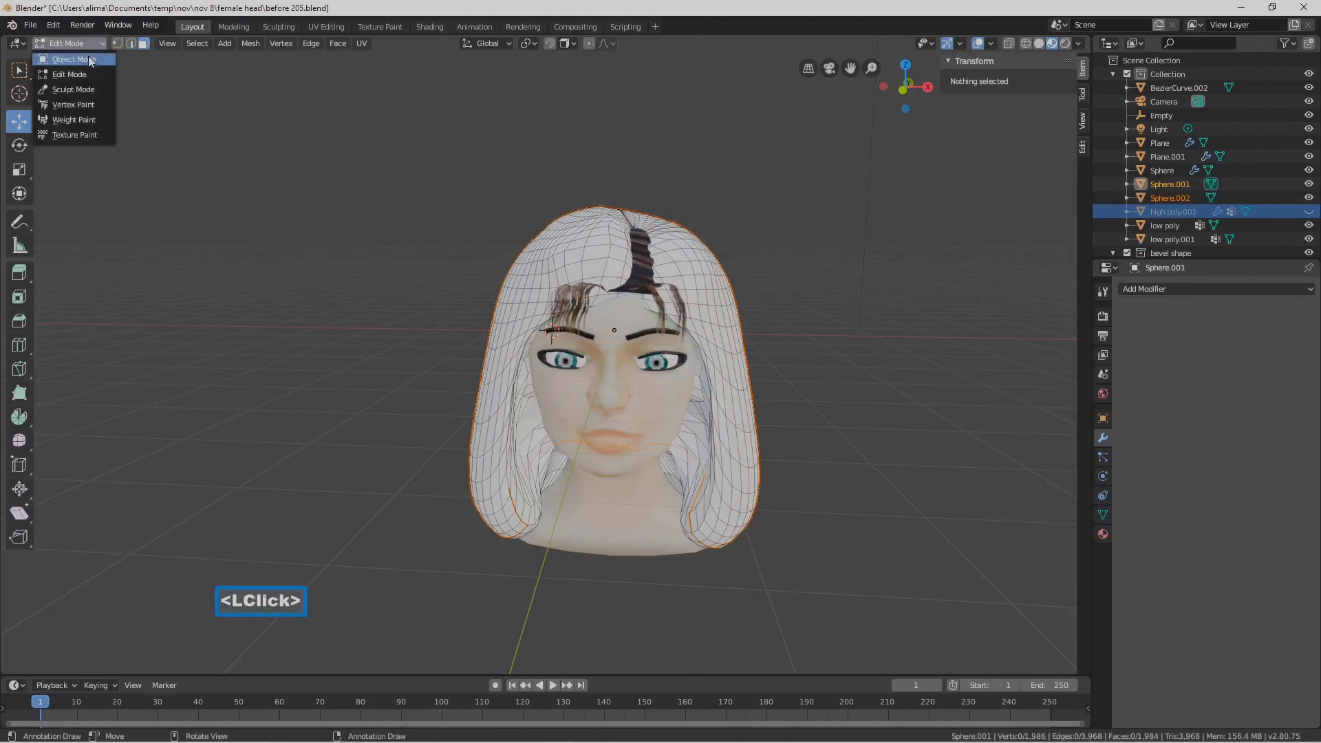
left_click(90, 60)
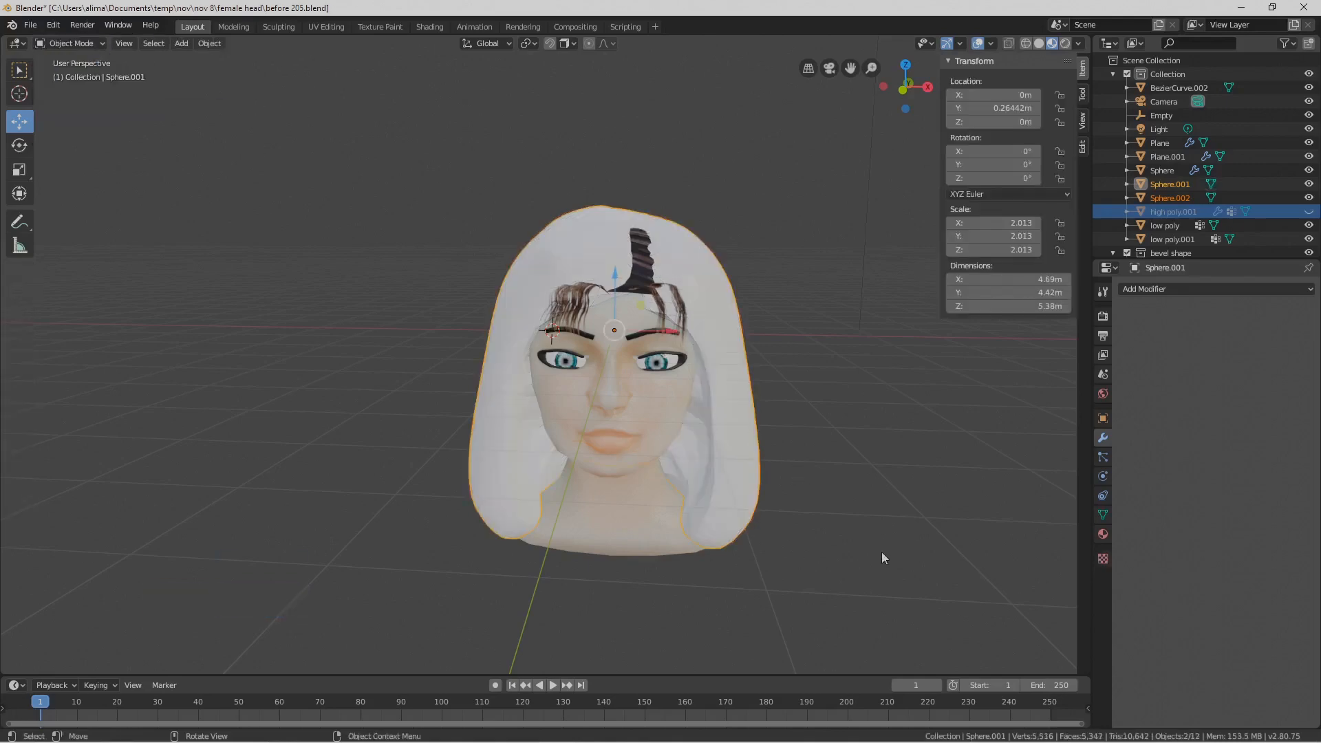
key("Pause")
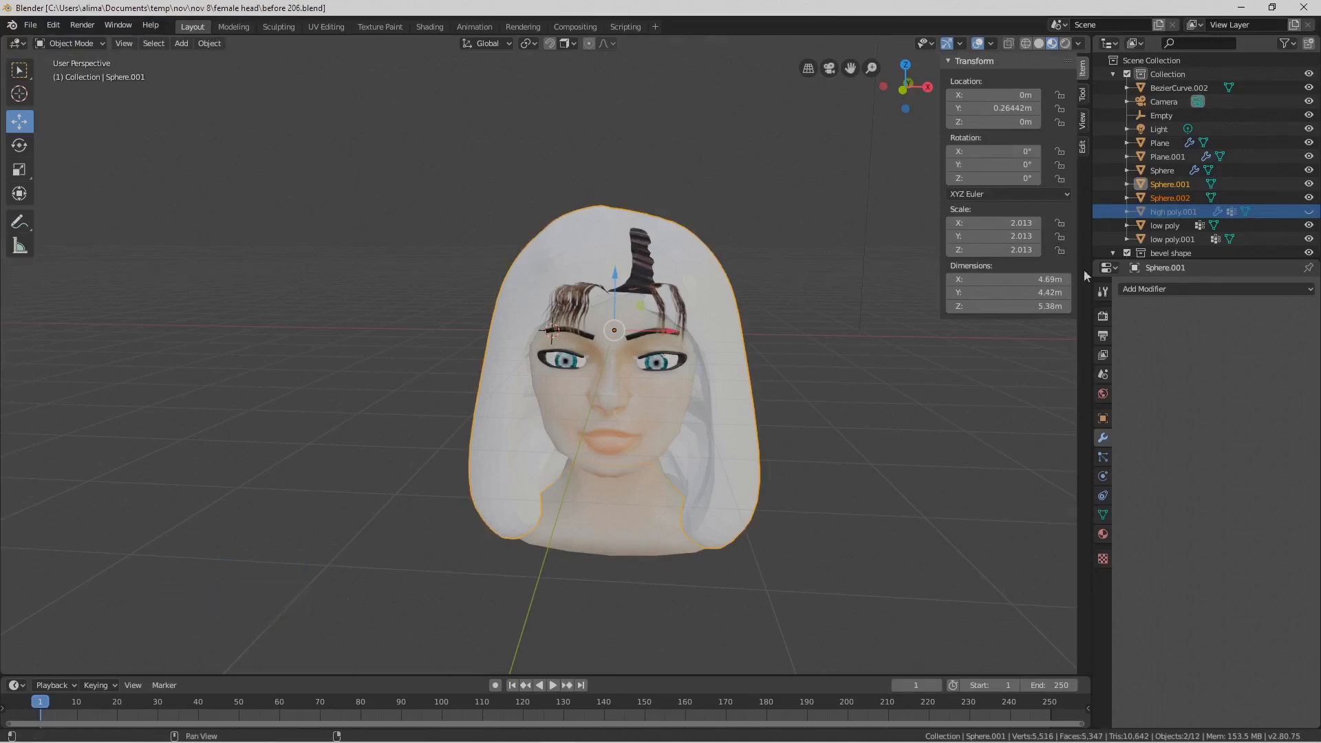
left_click(1183, 186)
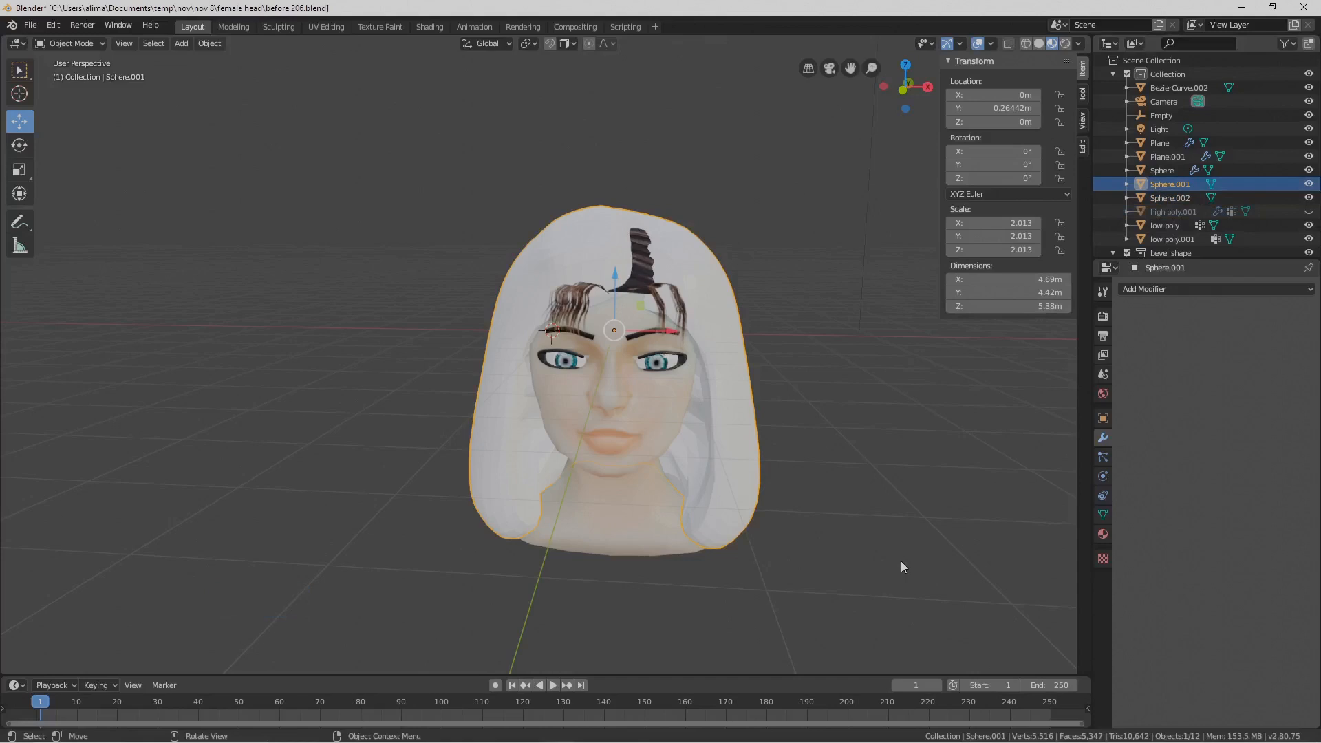
key("x")
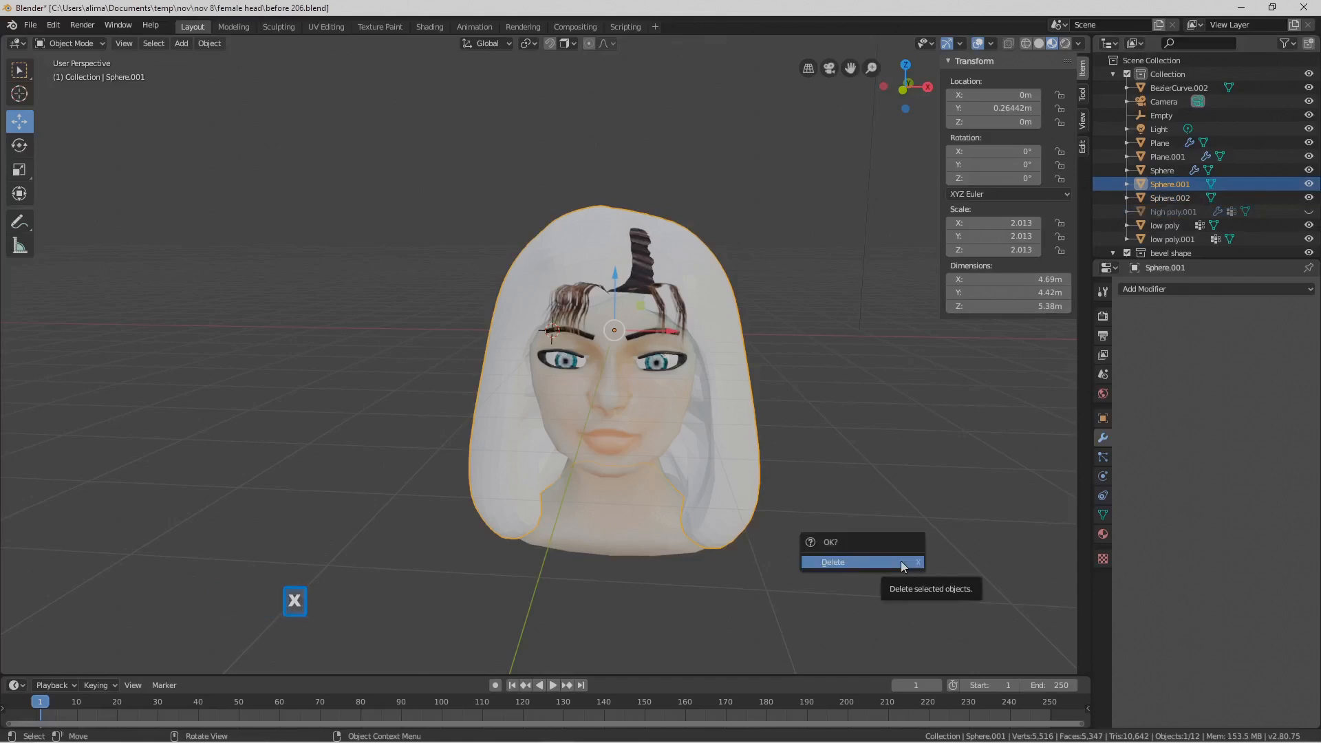
left_click(904, 563)
middle_click_drag(904, 562, 808, 486)
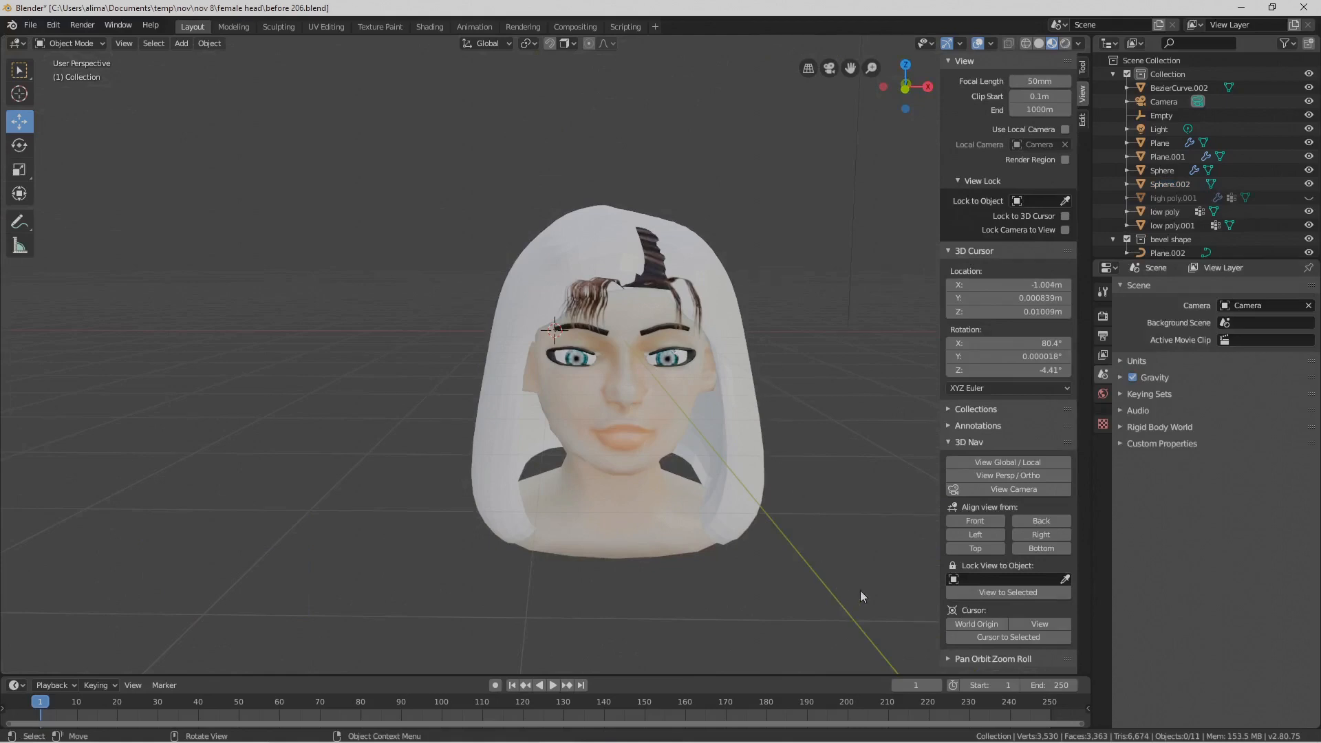
key("Pause")
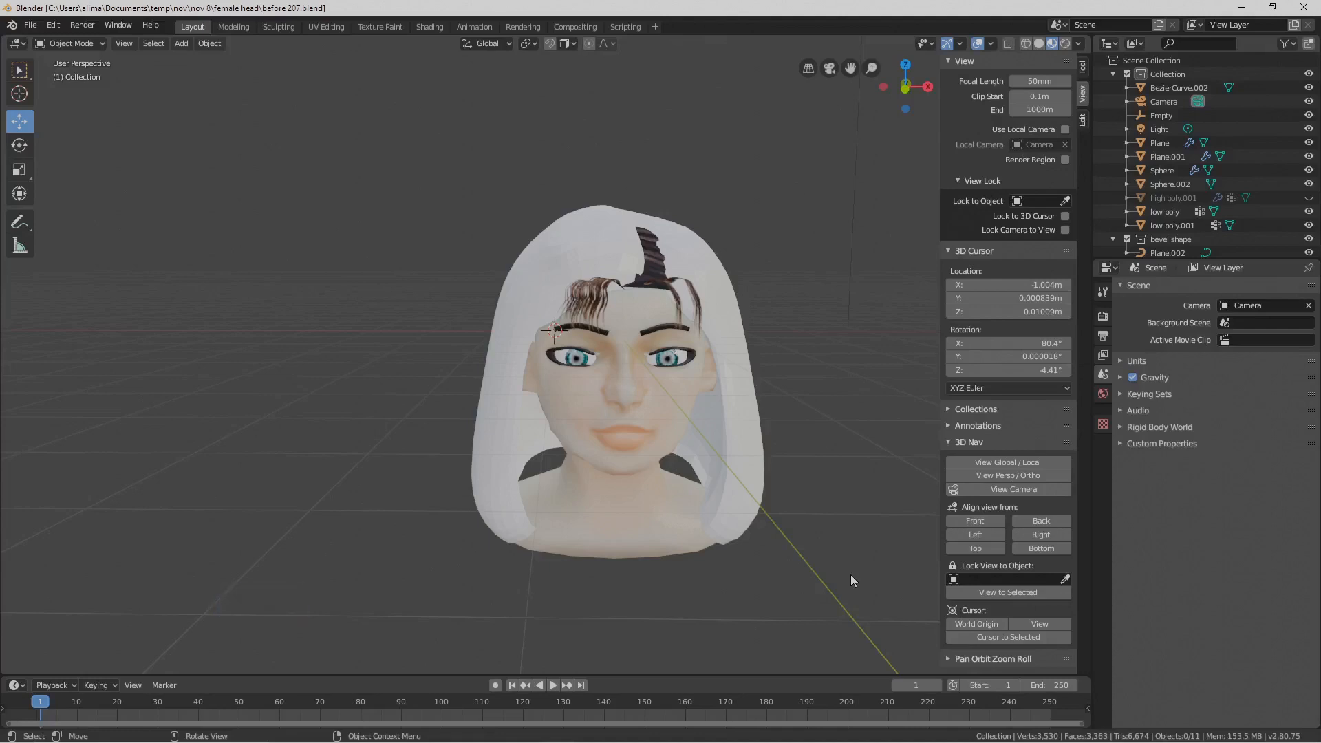
Put the separated hair object Sphere.002 into Edit Mode with edge selection
left_click(760, 474)
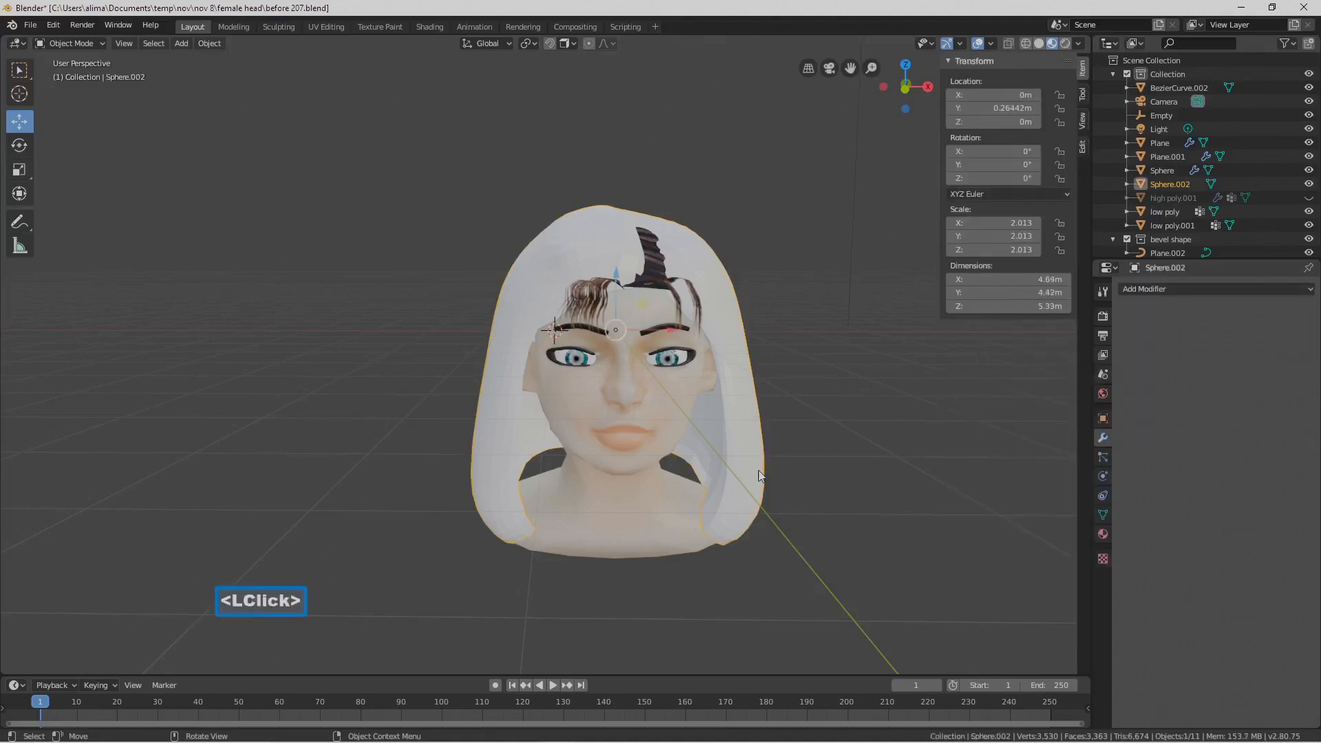
left_click(97, 42)
left_click(100, 74)
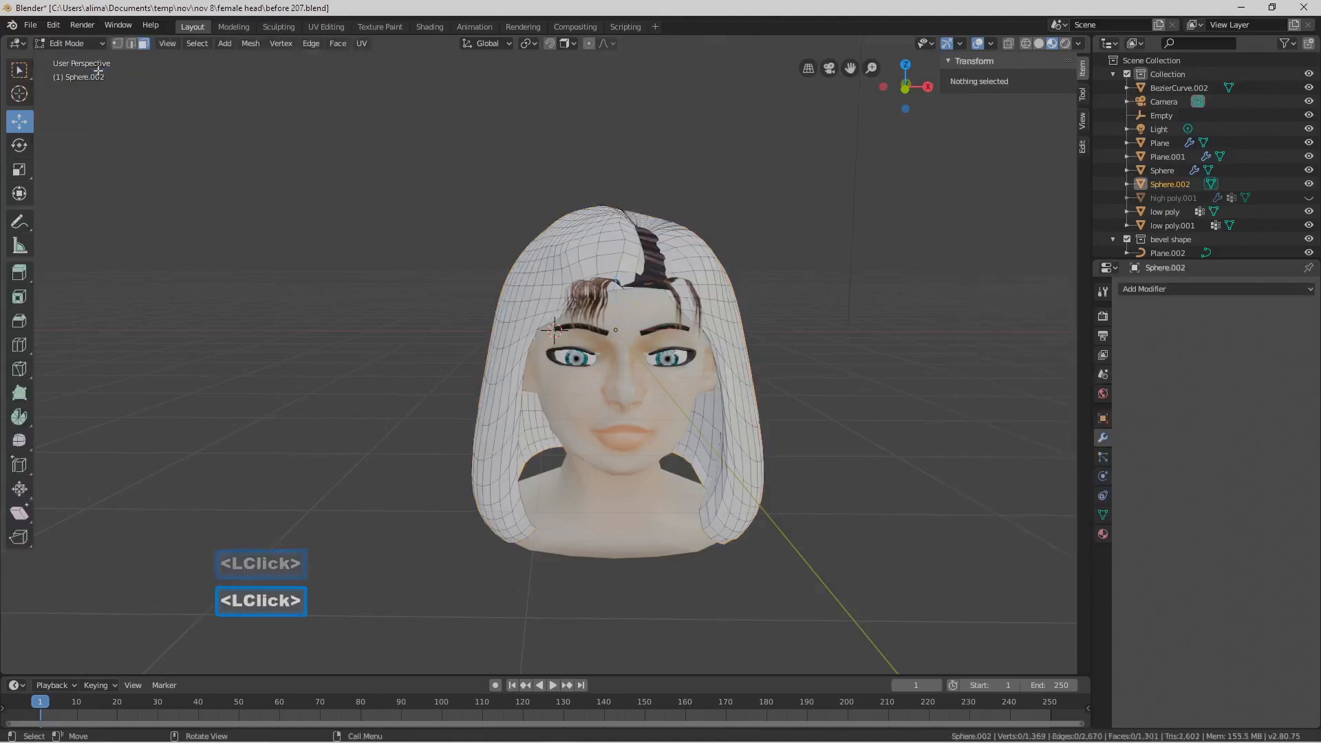
middle_click_drag(327, 275, 461, 277)
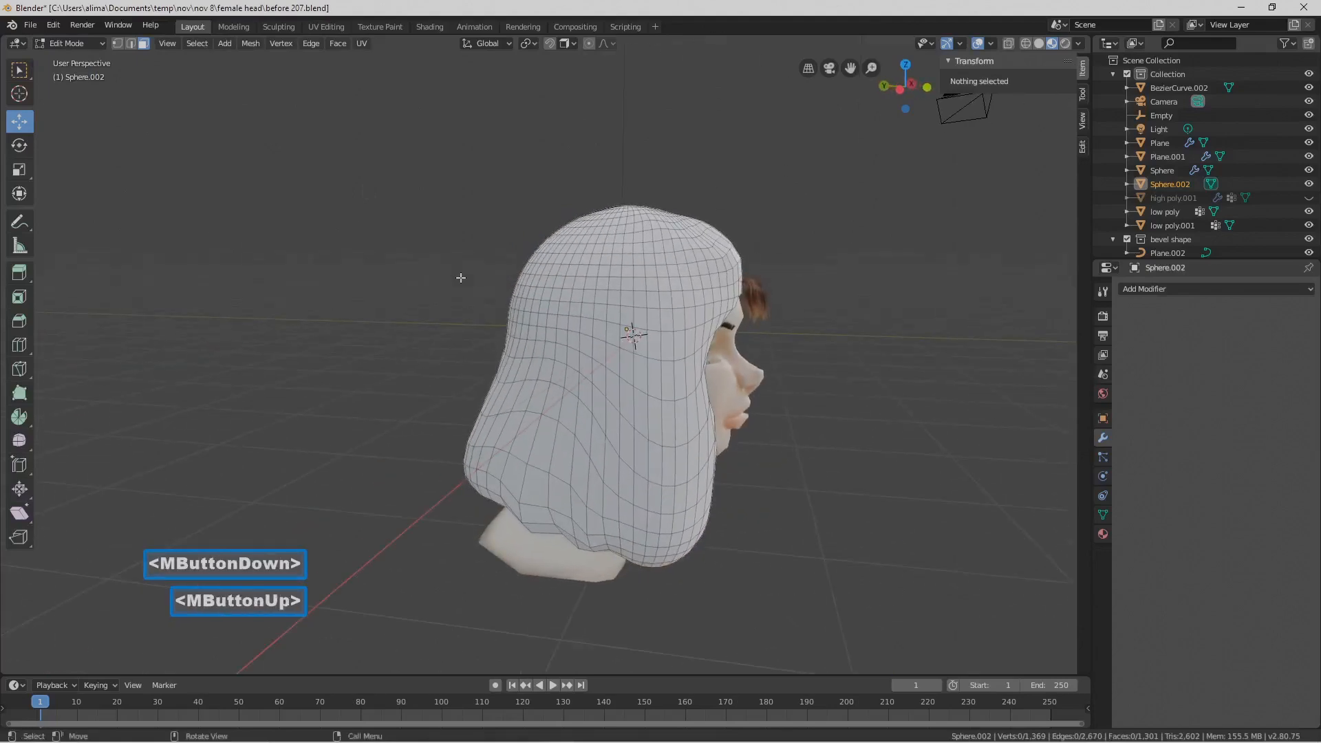
left_click(131, 42)
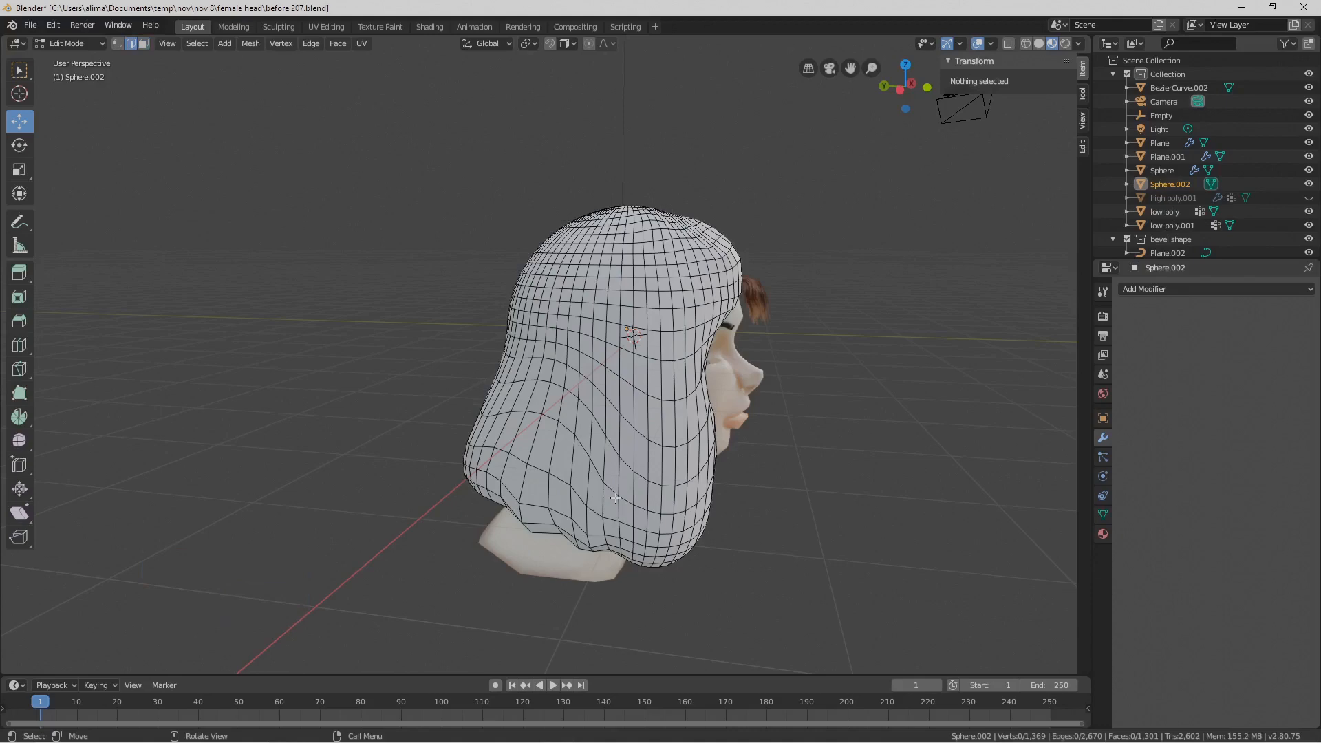
Select spaced lengthwise edge loops on the hair from the character's right side to the front near the parting
key("alt")
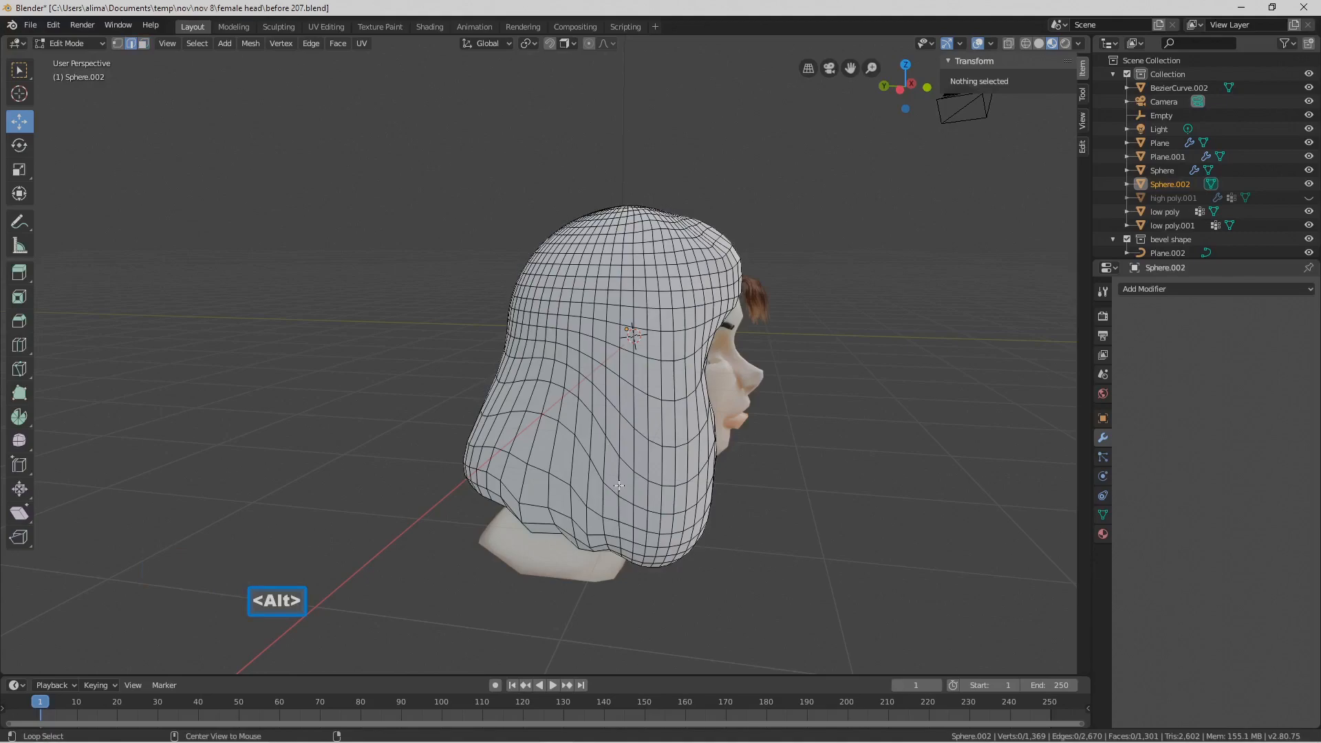
left_click(633, 486, "alt")
middle_click_drag(639, 477, 651, 416)
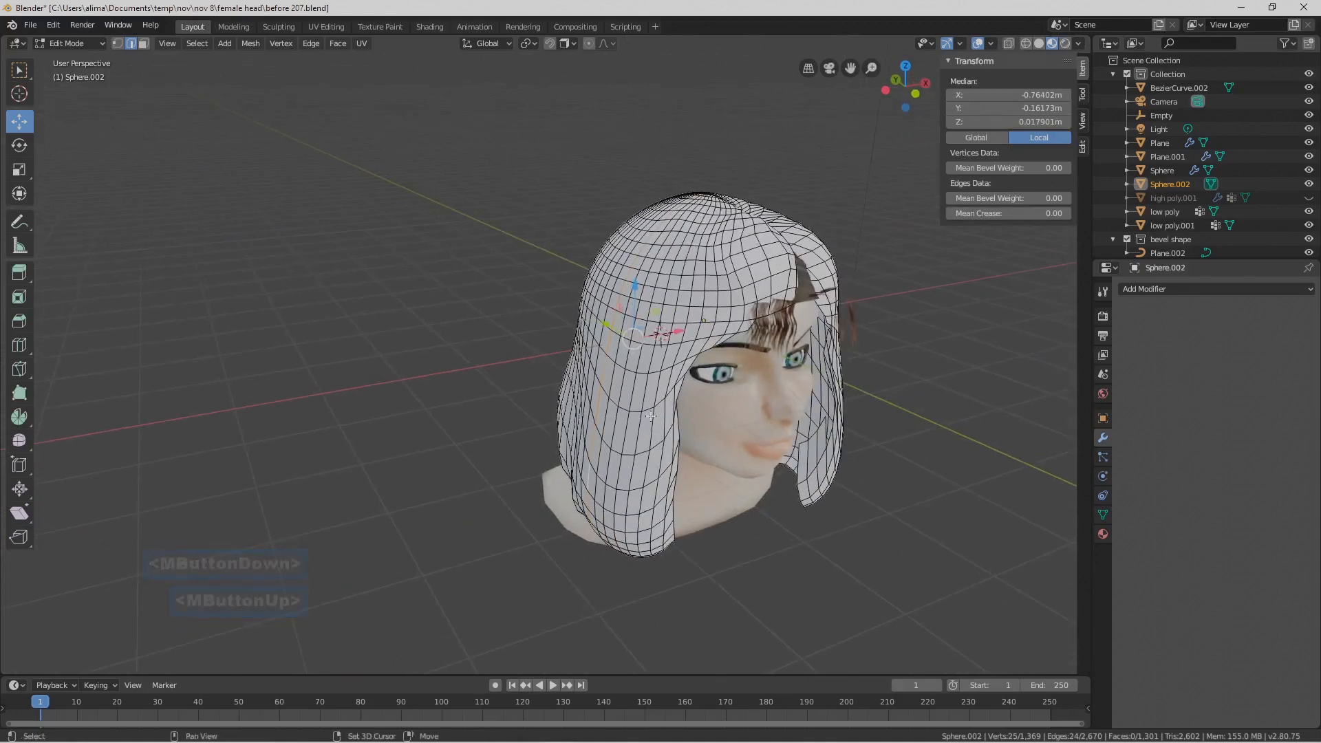
left_click(692, 297, "alt")
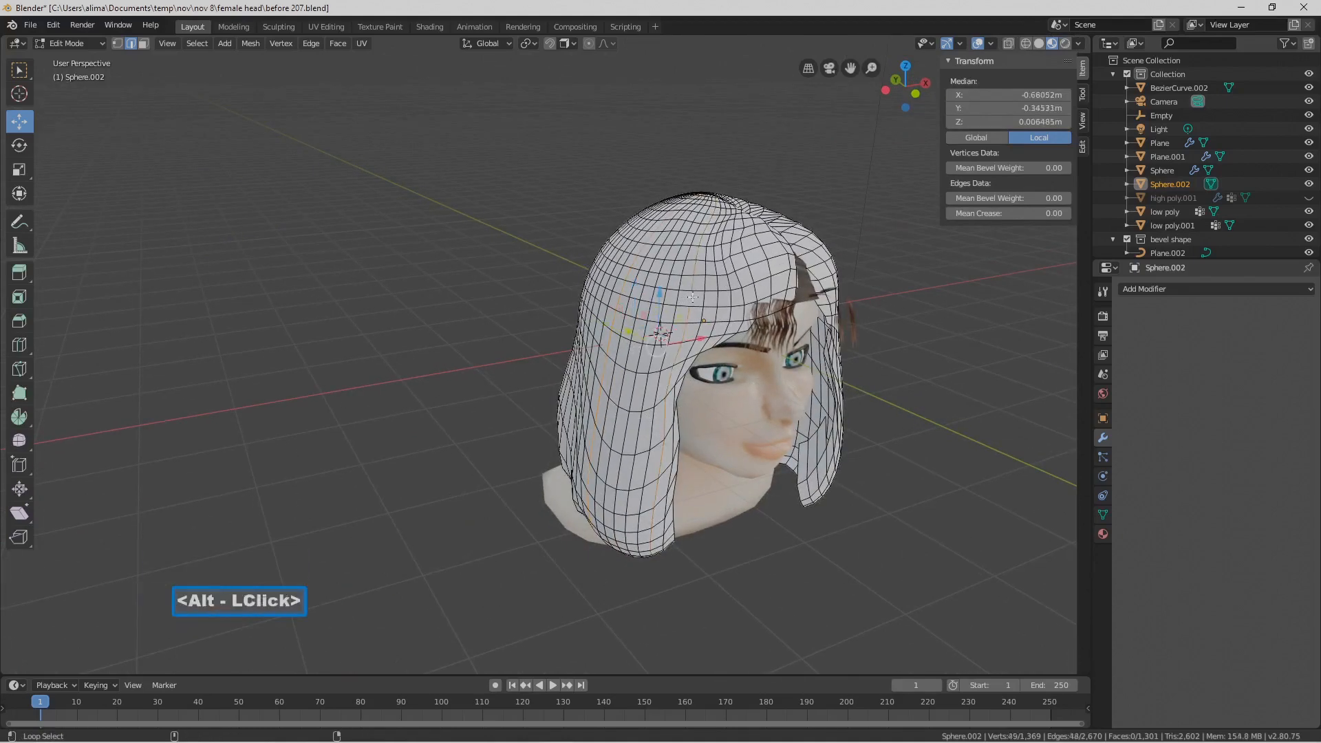
middle_click_drag(692, 298, 725, 300)
left_click(752, 305, "alt")
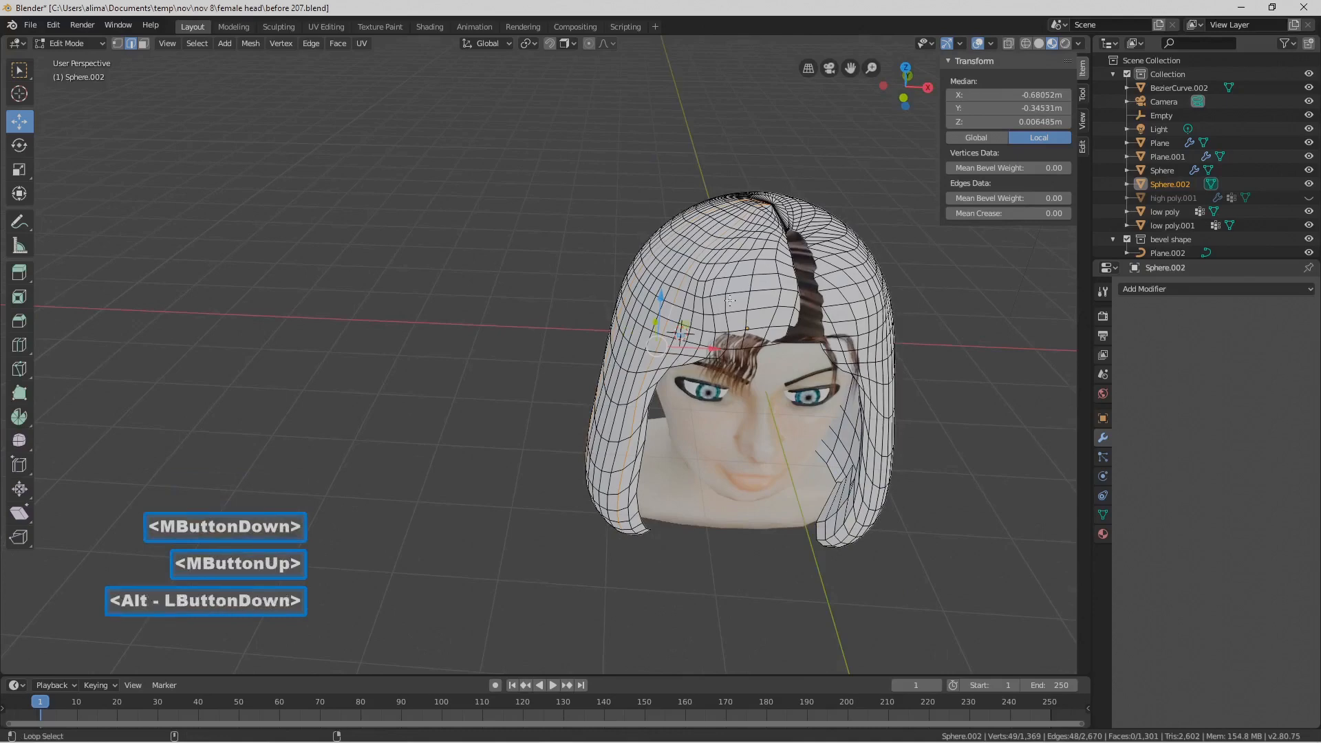
left_click(778, 294, "alt")
middle_click_drag(822, 396, 815, 342)
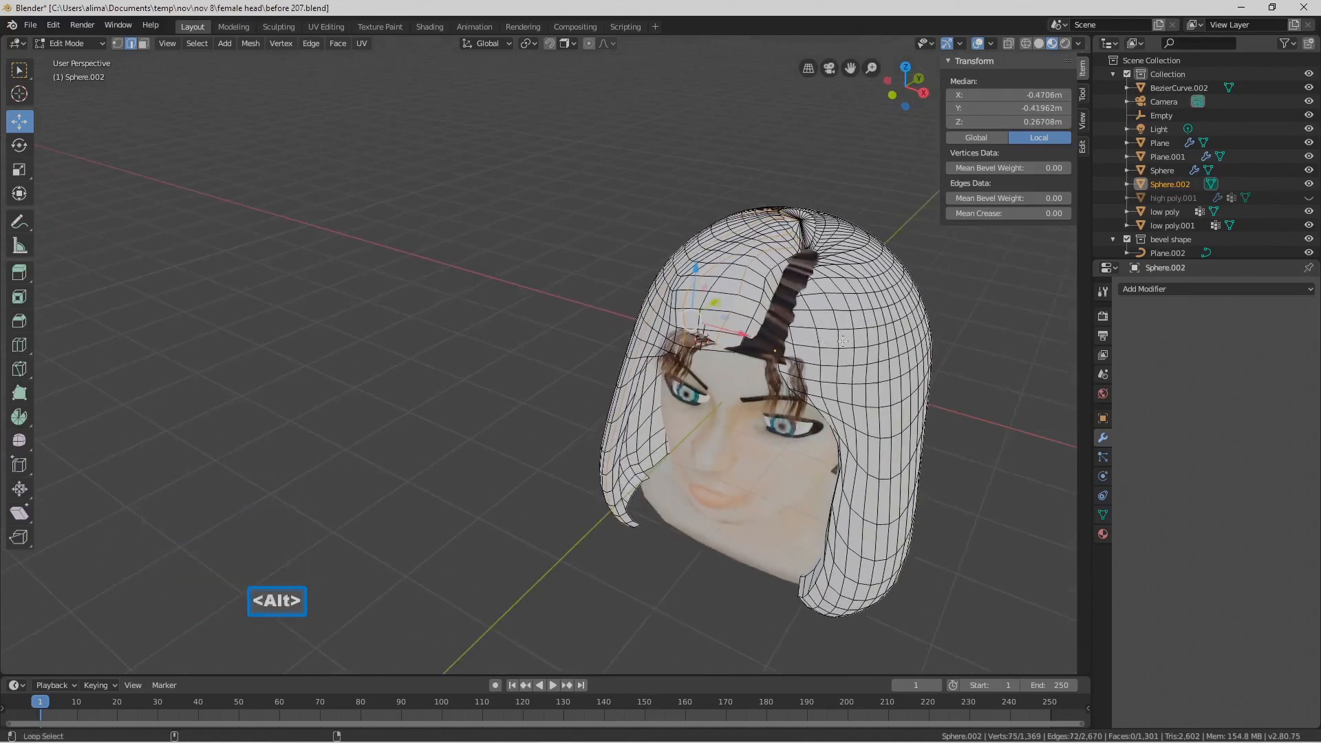
Add spaced lengthwise edge loops on the character's left side of the hair to the selection
left_click(838, 337, "alt")
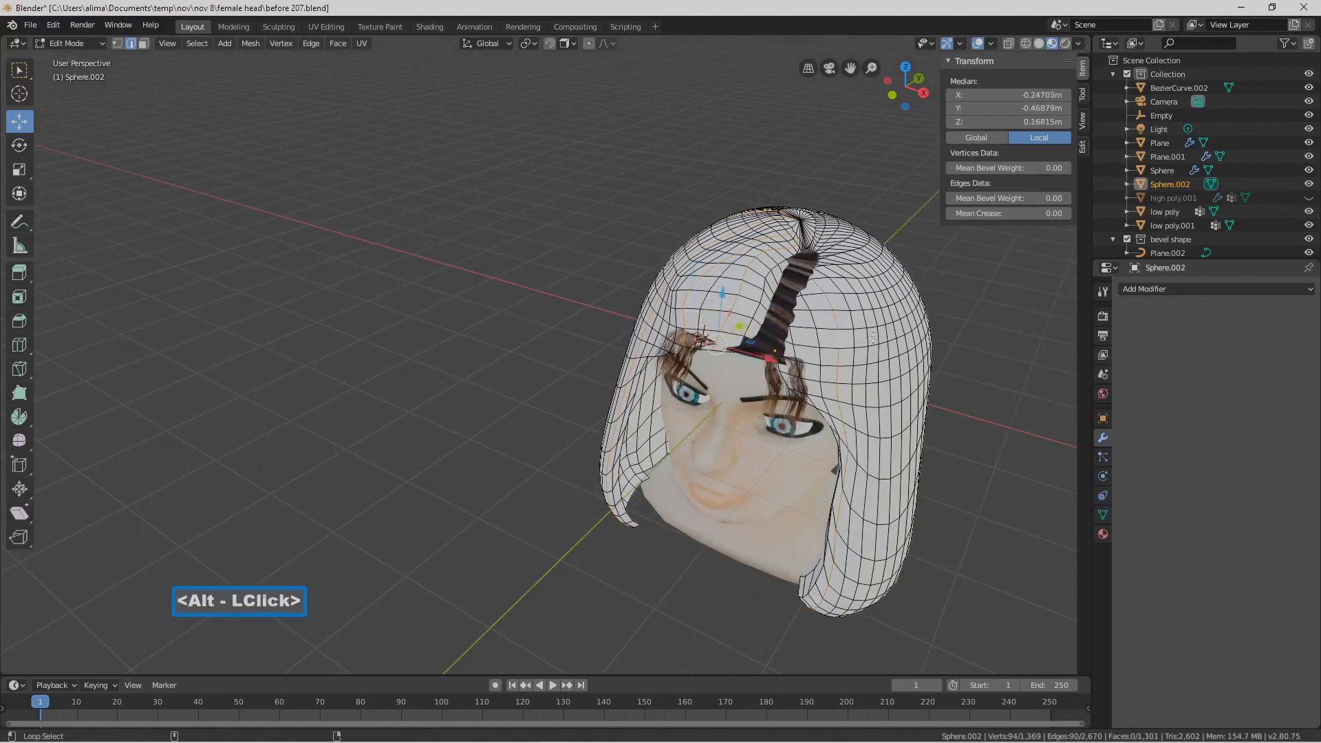
left_click(886, 335, "alt")
middle_click_drag(885, 337, 843, 360)
left_click(901, 384, "alt")
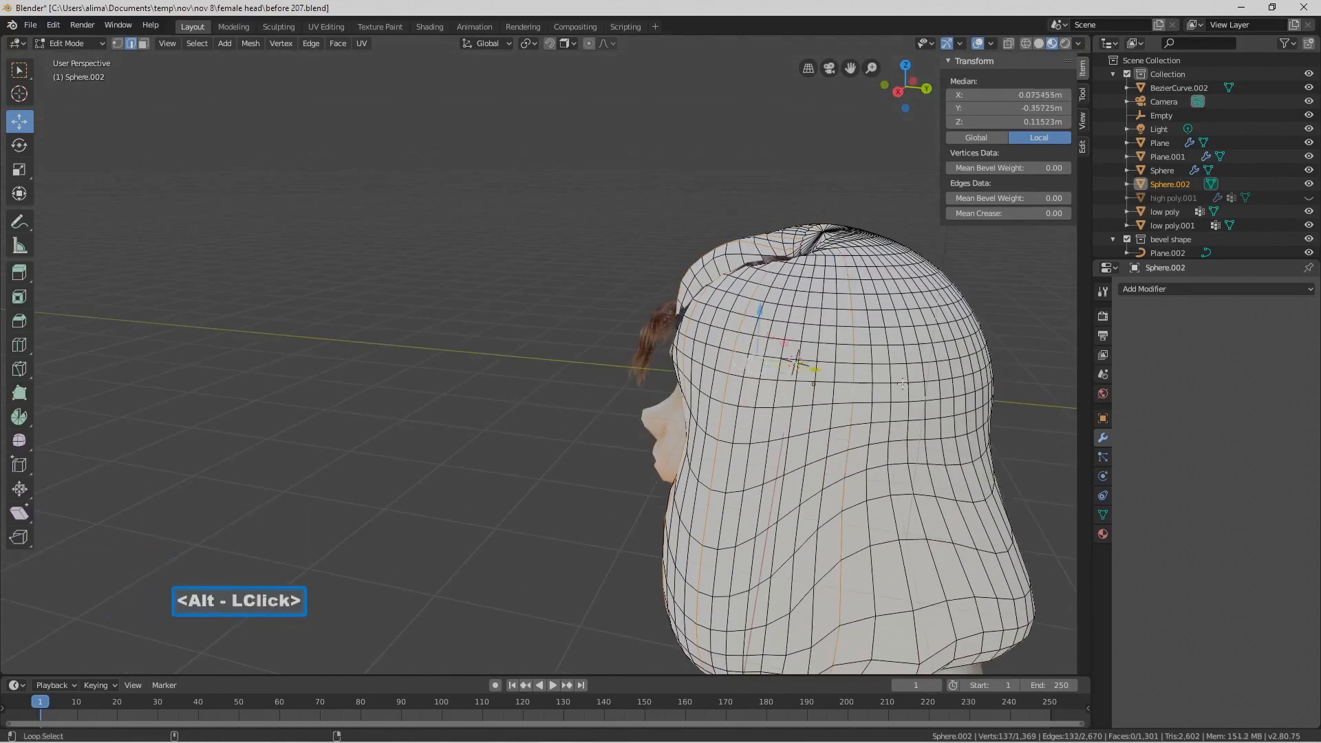
left_click(923, 389, "alt")
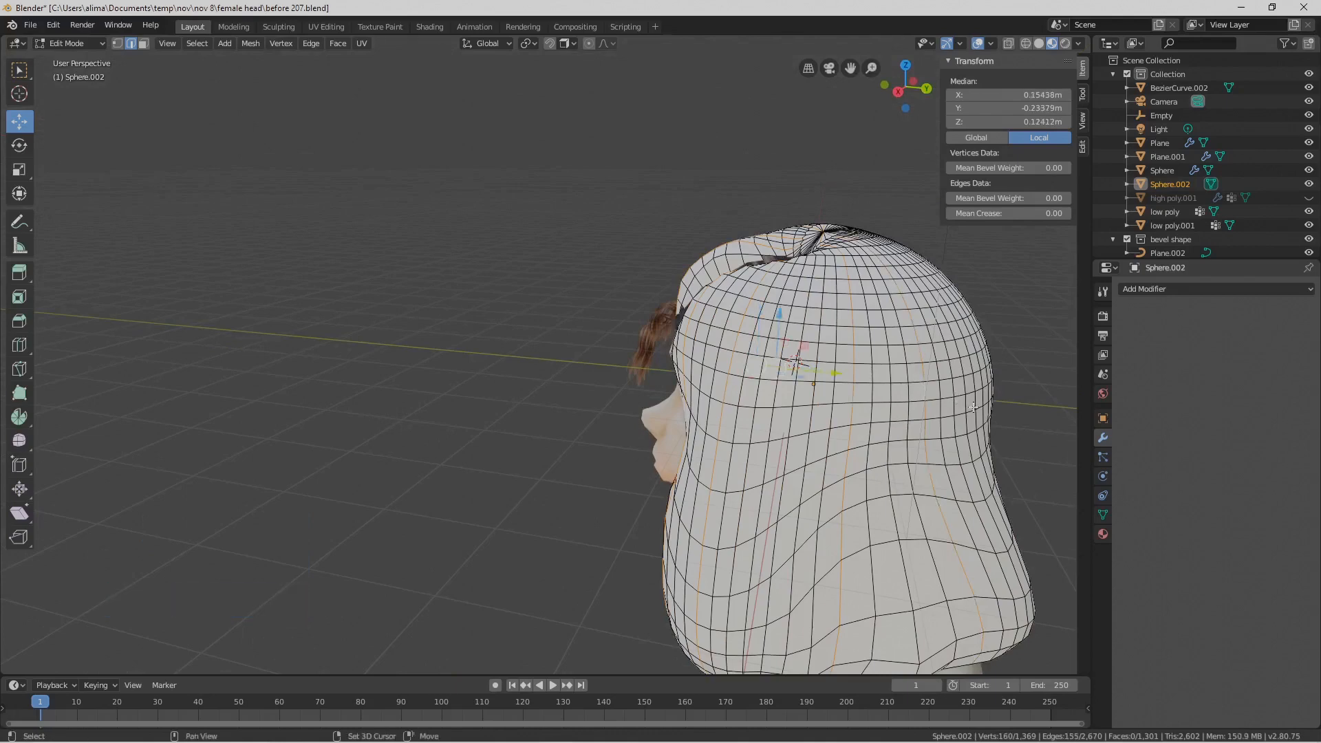
middle_click_drag(977, 406, 853, 429, "shift")
key("Pause")
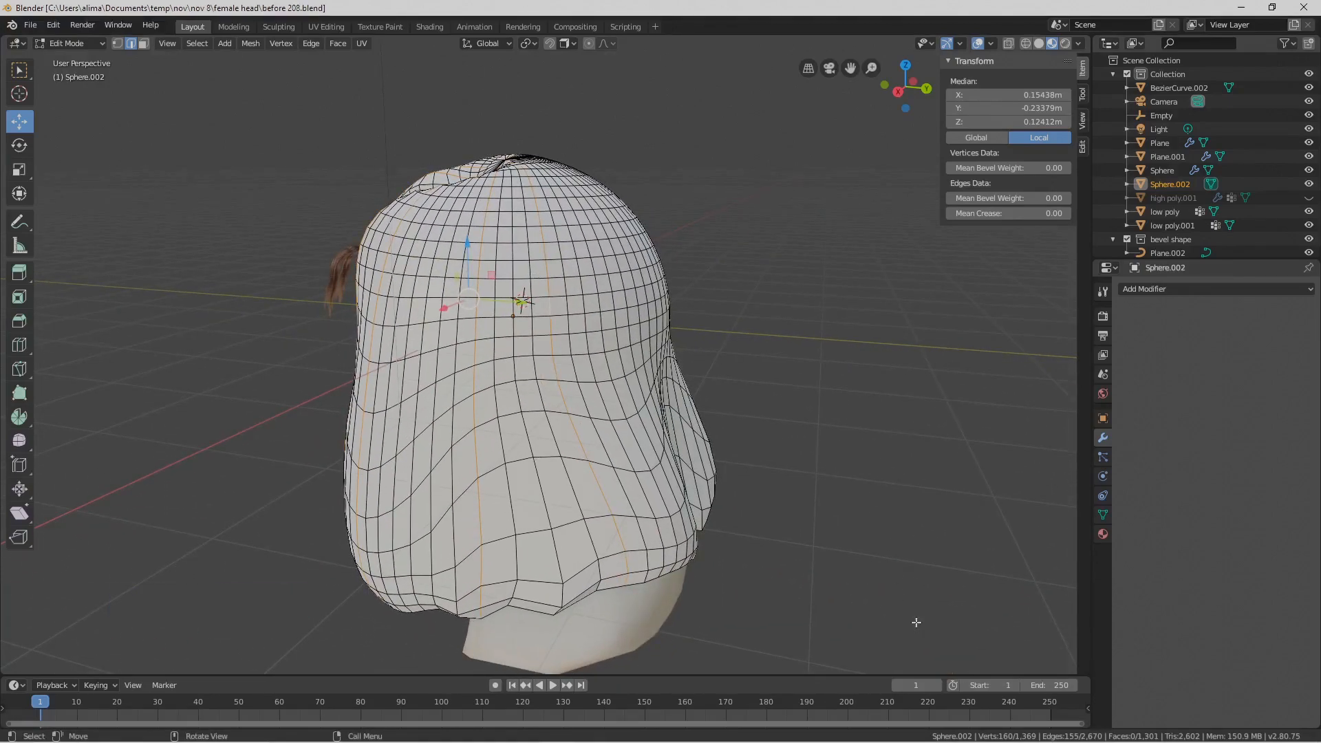
Add spaced lengthwise edge loops across the back of the hair to the selection and mark all selected loops as seams
middle_click_drag(510, 566, 617, 468)
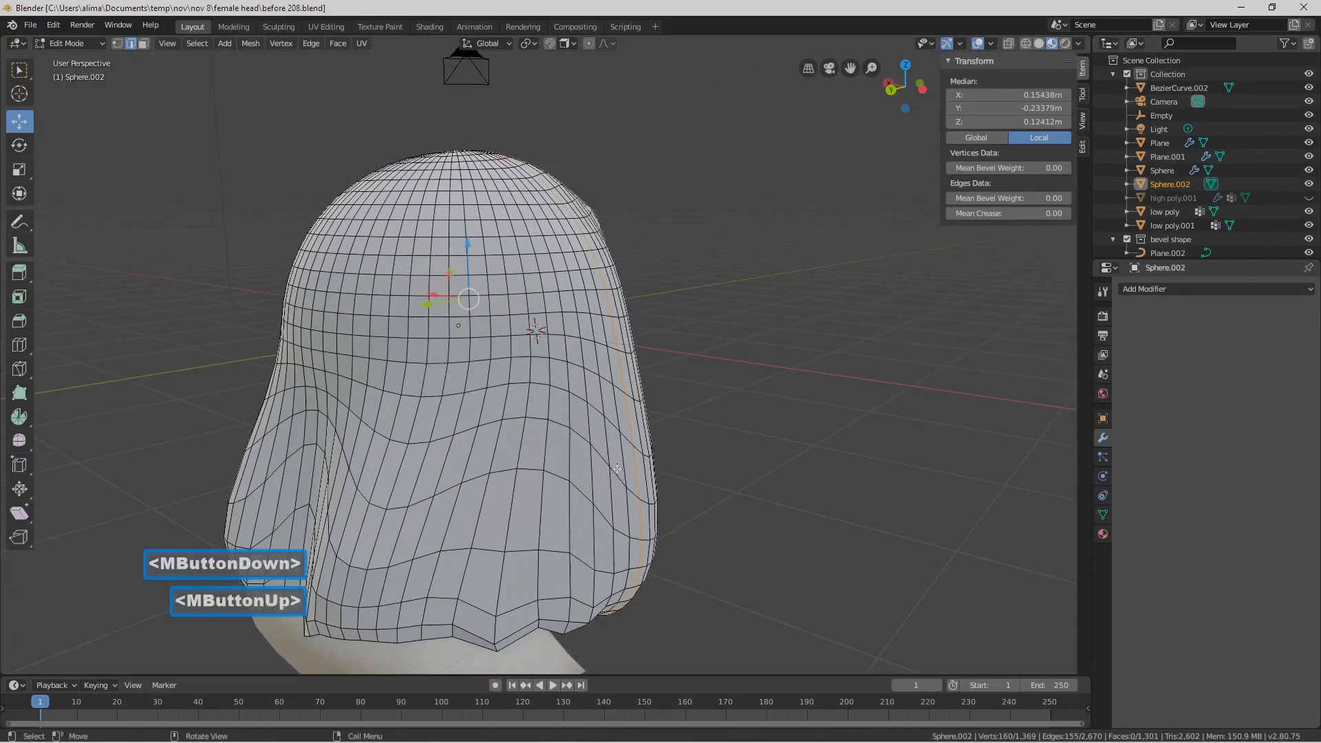
key("alt")
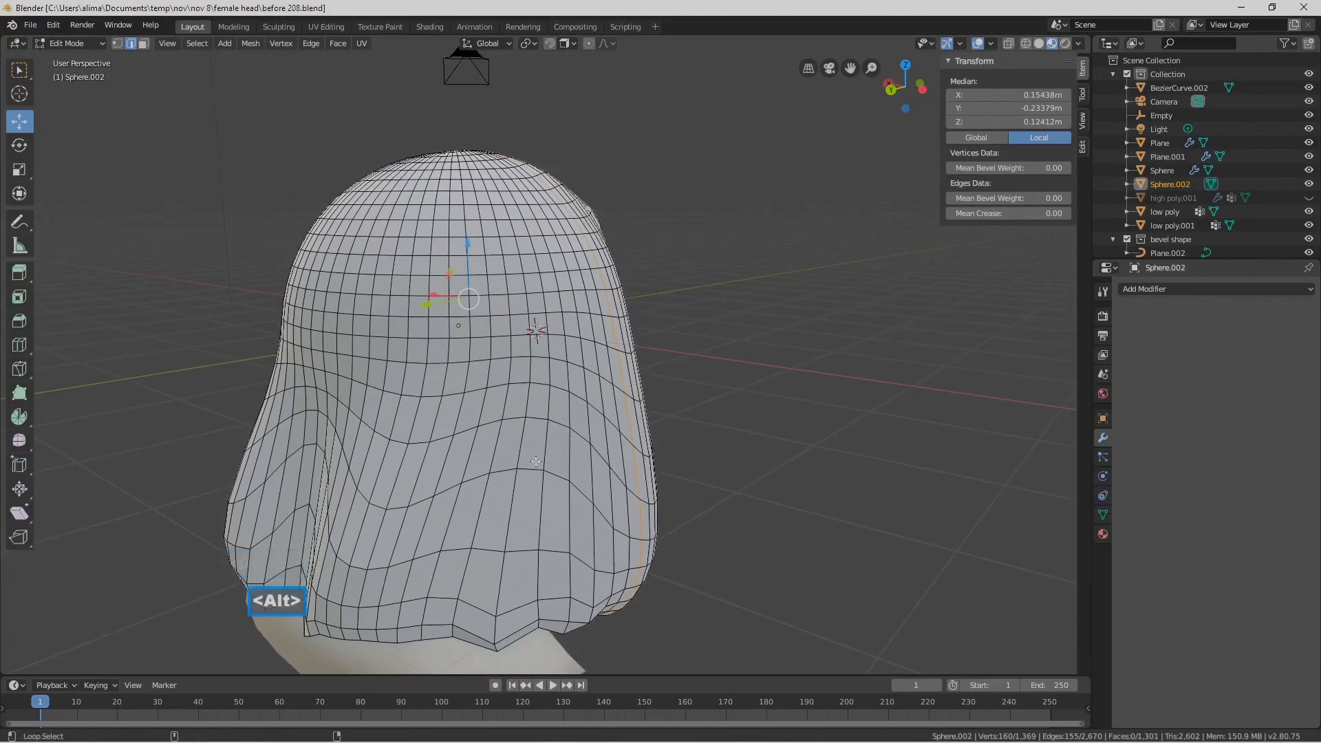
left_click(507, 438, "alt")
left_click(418, 416, "alt+shift")
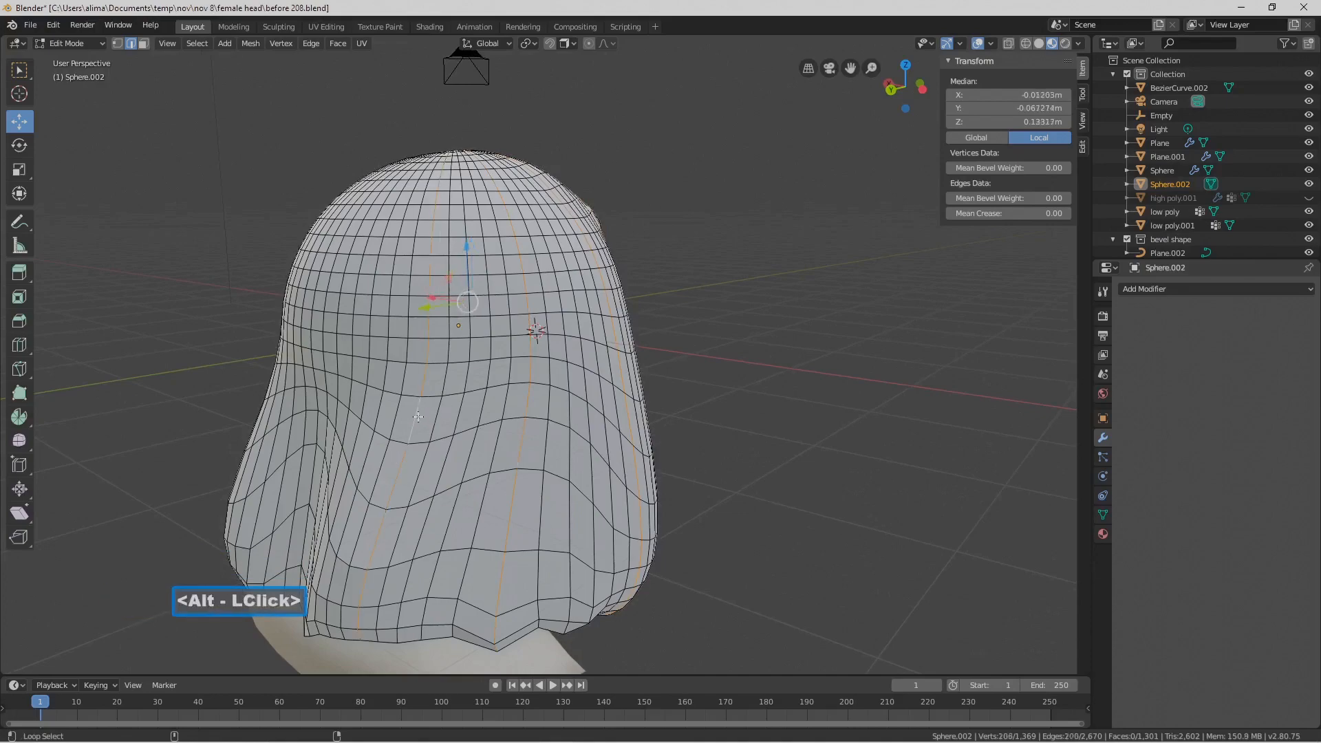
left_click(338, 347, "alt+shift")
middle_click_drag(338, 347, 591, 366)
left_click(473, 380, "alt+shift")
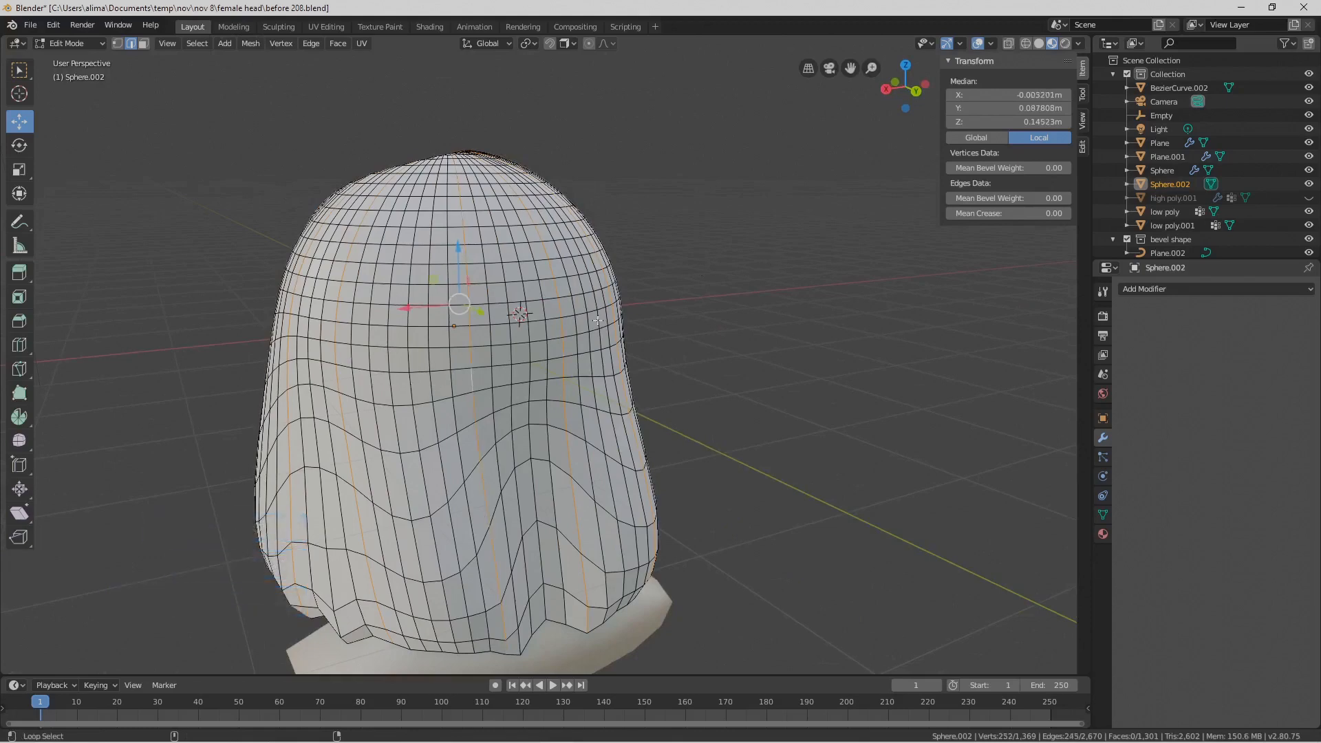
left_click(430, 242, "alt+shift")
middle_click_drag(743, 375, 766, 451)
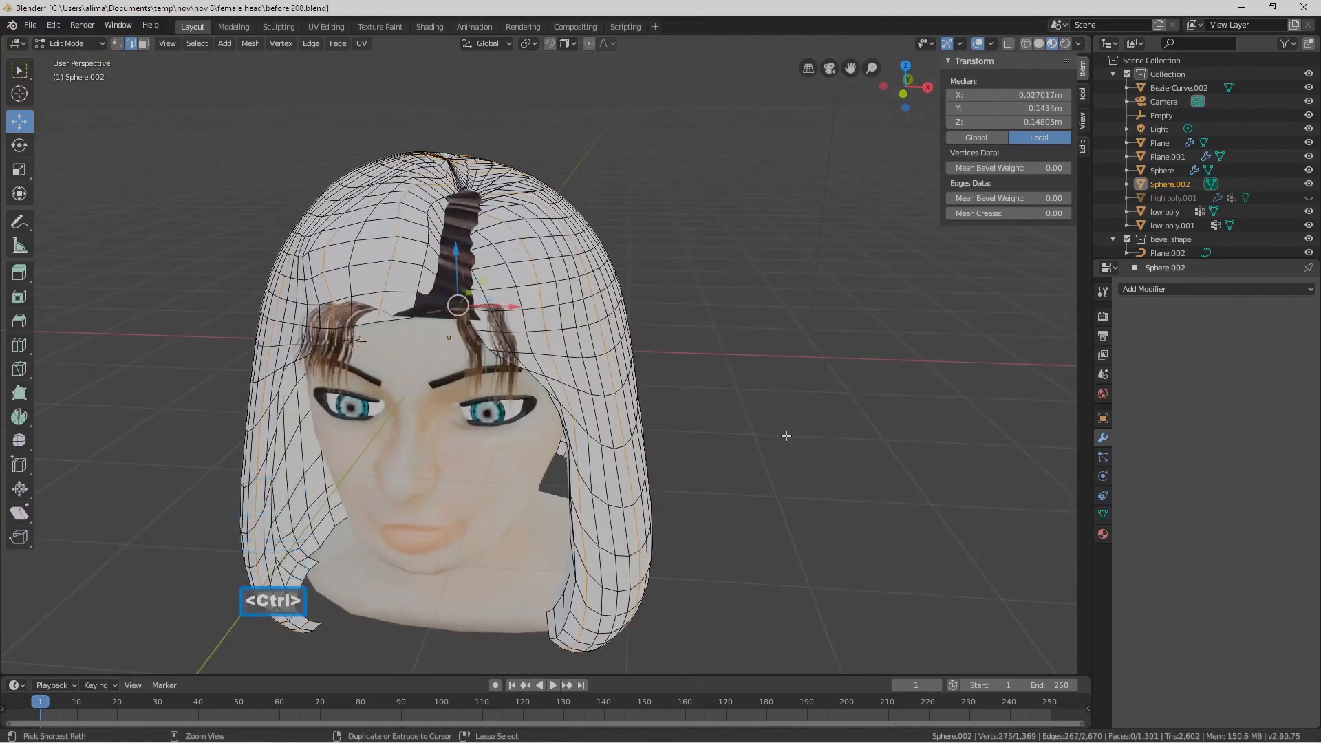
key("ctrl+e")
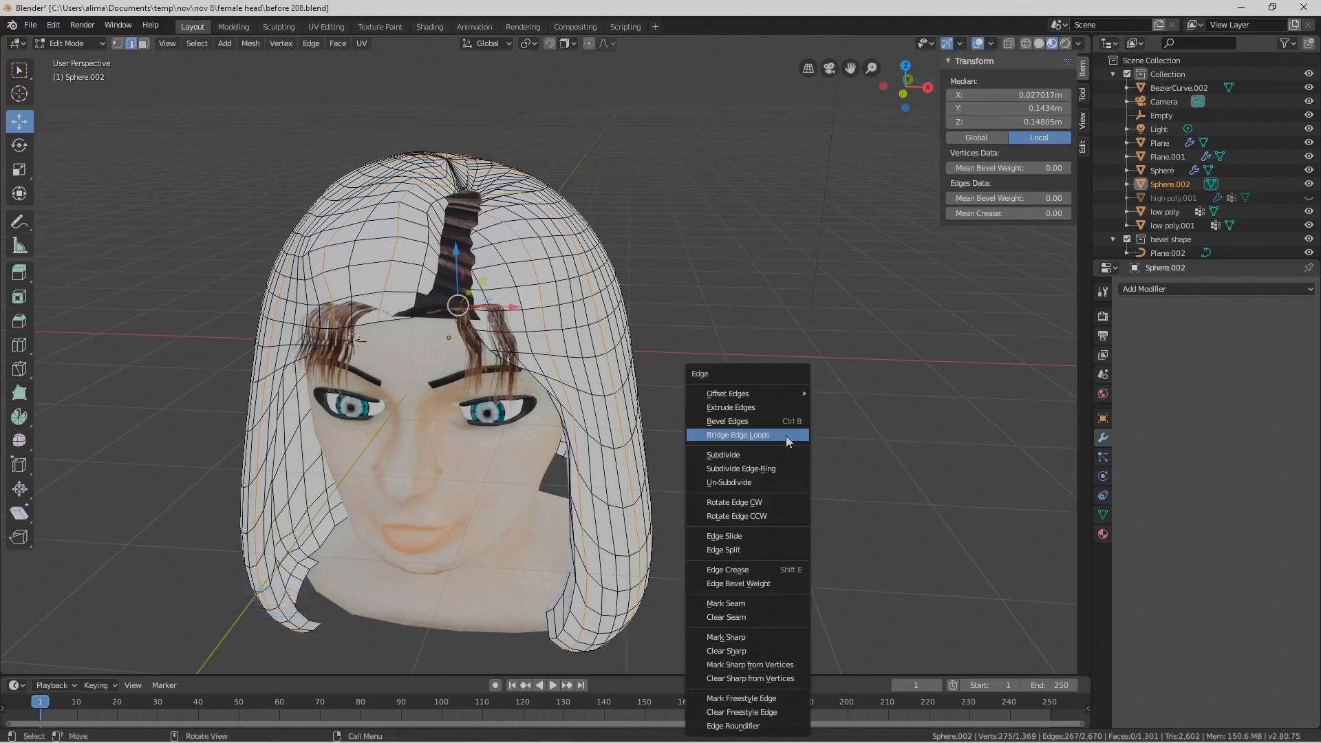
left_click(795, 602)
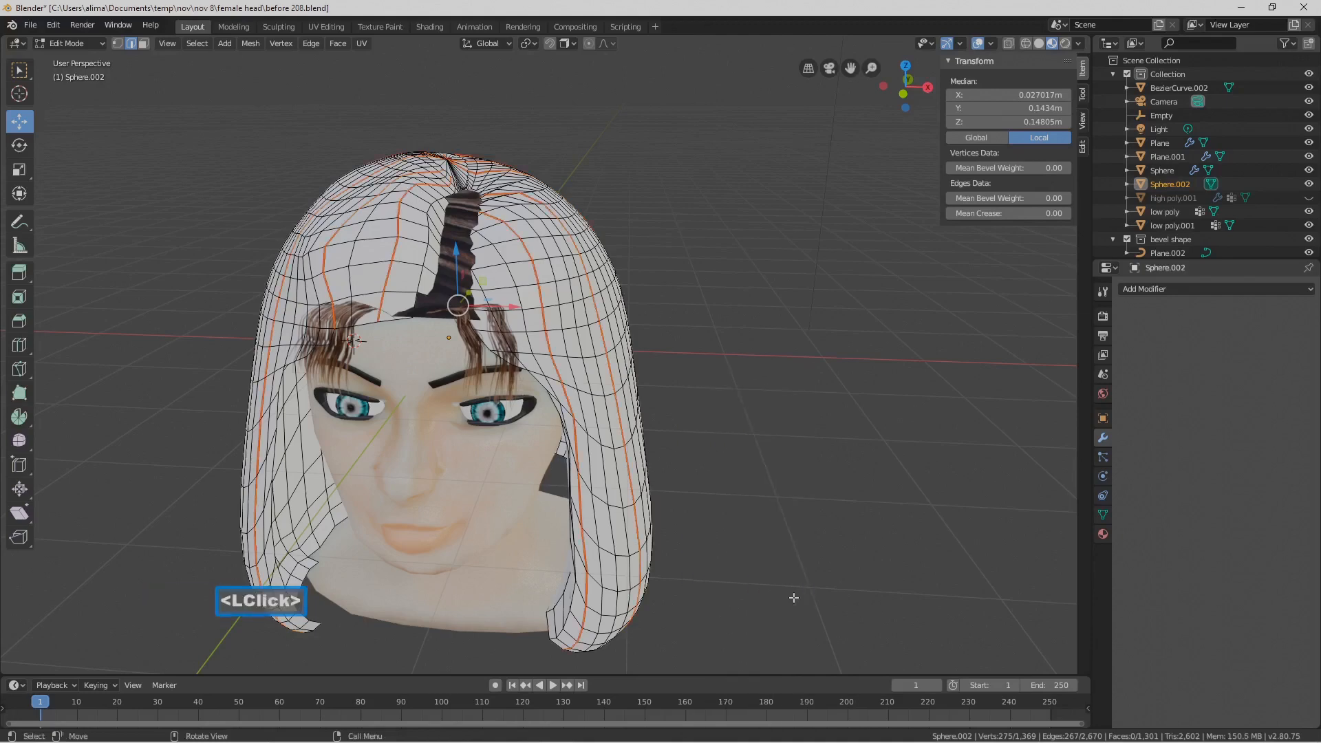
Deselect the marked seam loops, switch to the UV Editing workspace, unwrap the entire hair mesh, and save the file as before 209.blend
left_click(791, 509)
middle_click_drag(770, 506, 784, 501)
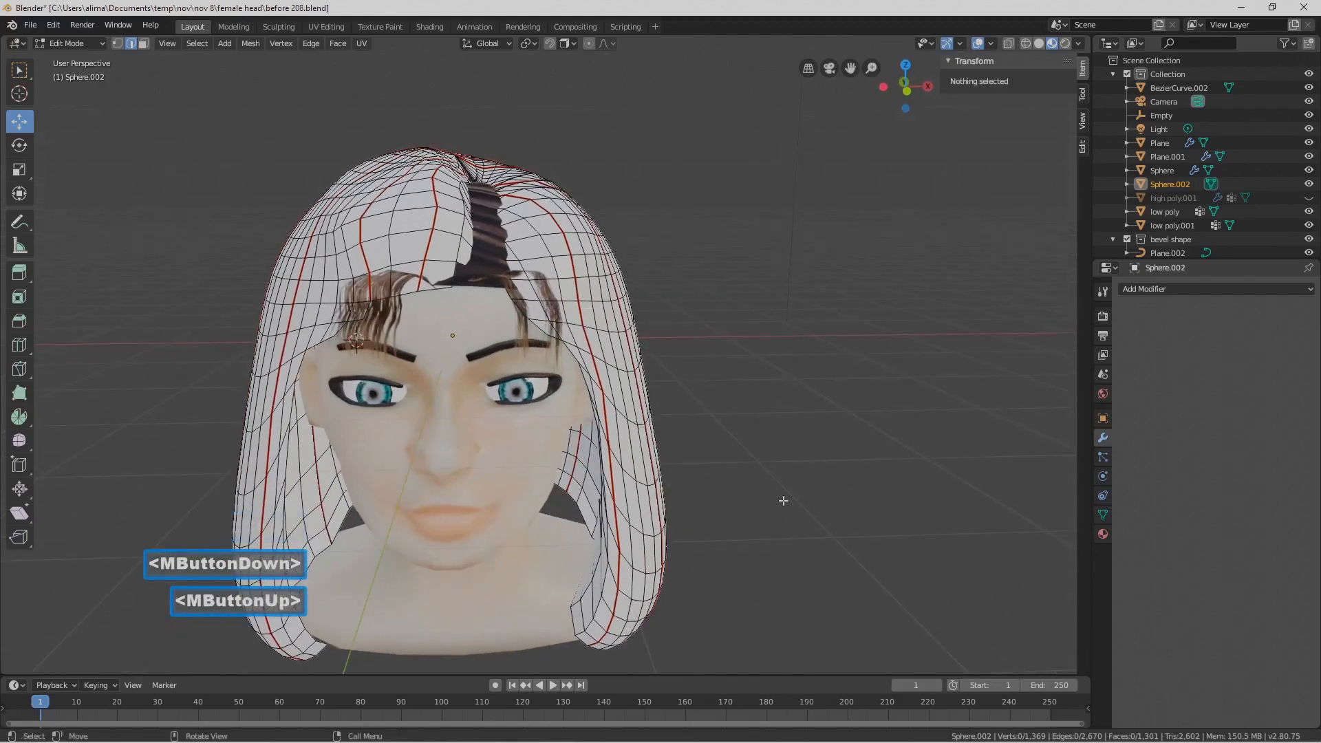
left_click(326, 26)
middle_click_drag(922, 510, 958, 511)
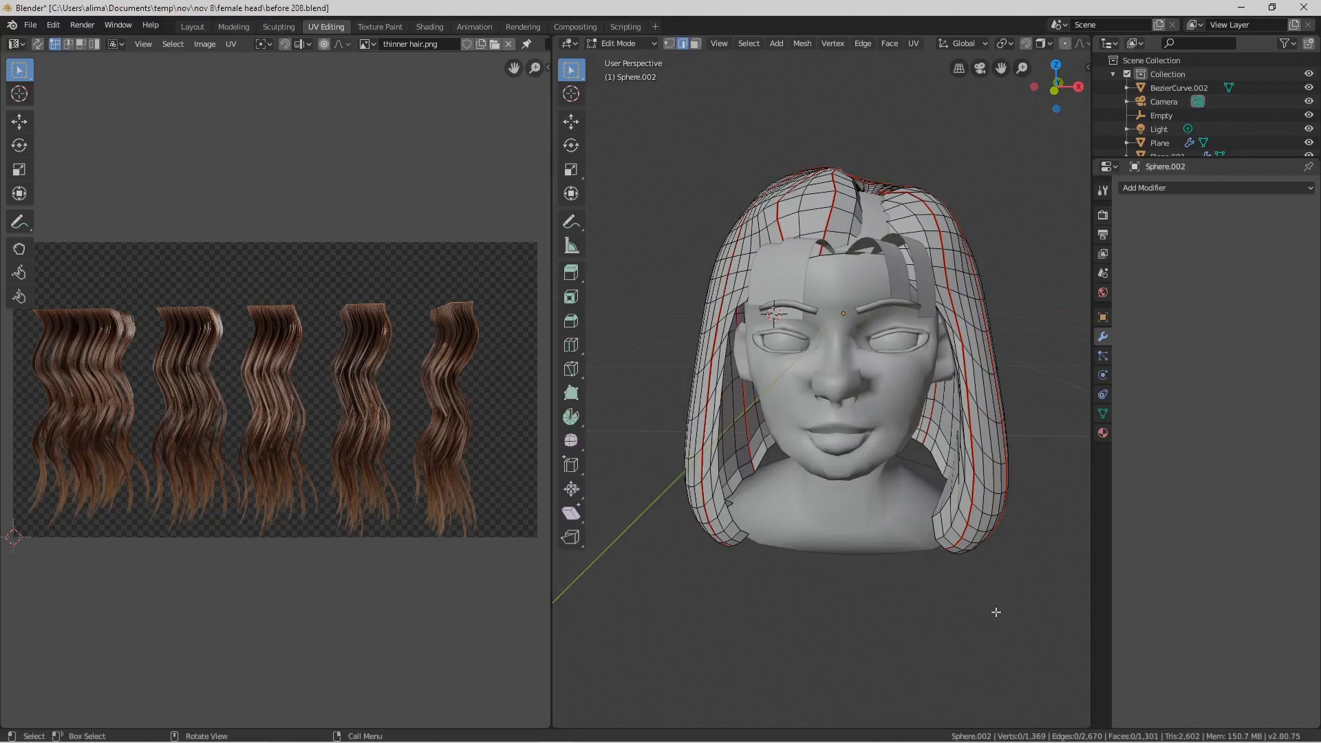
key("a")
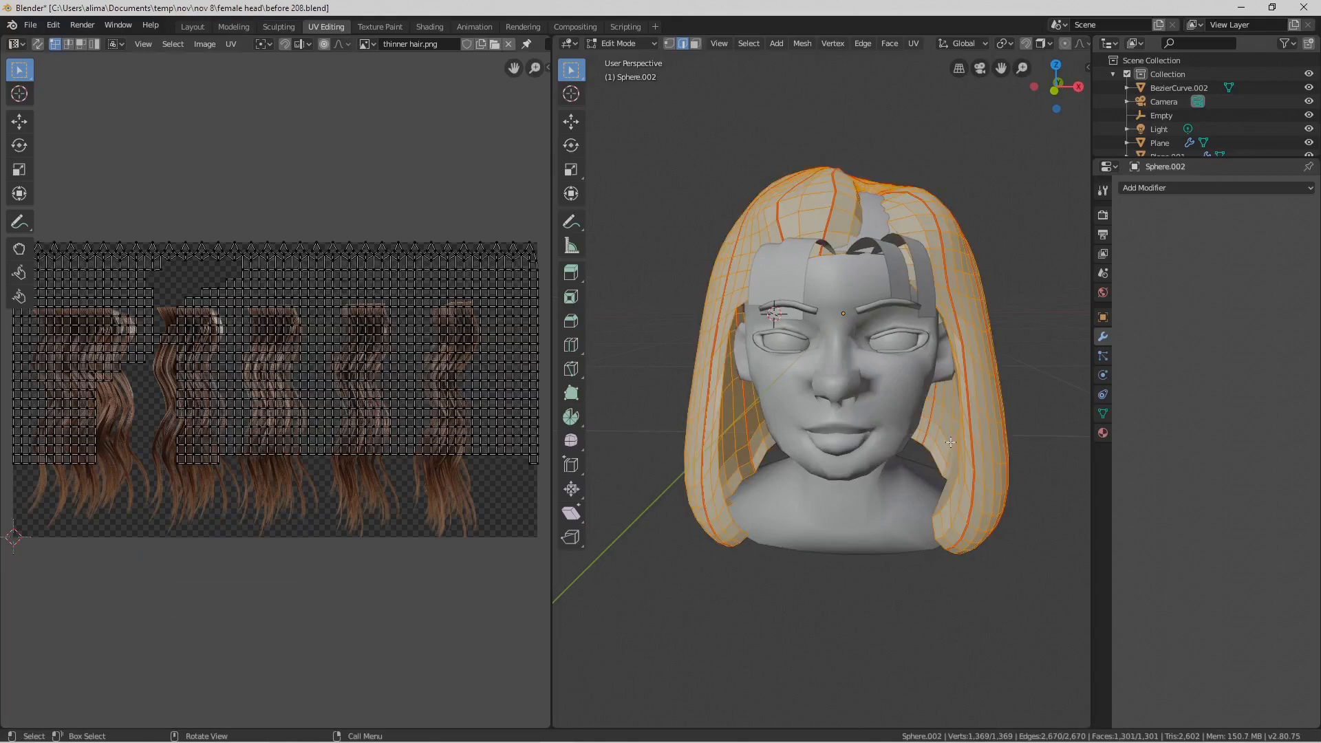
key("u")
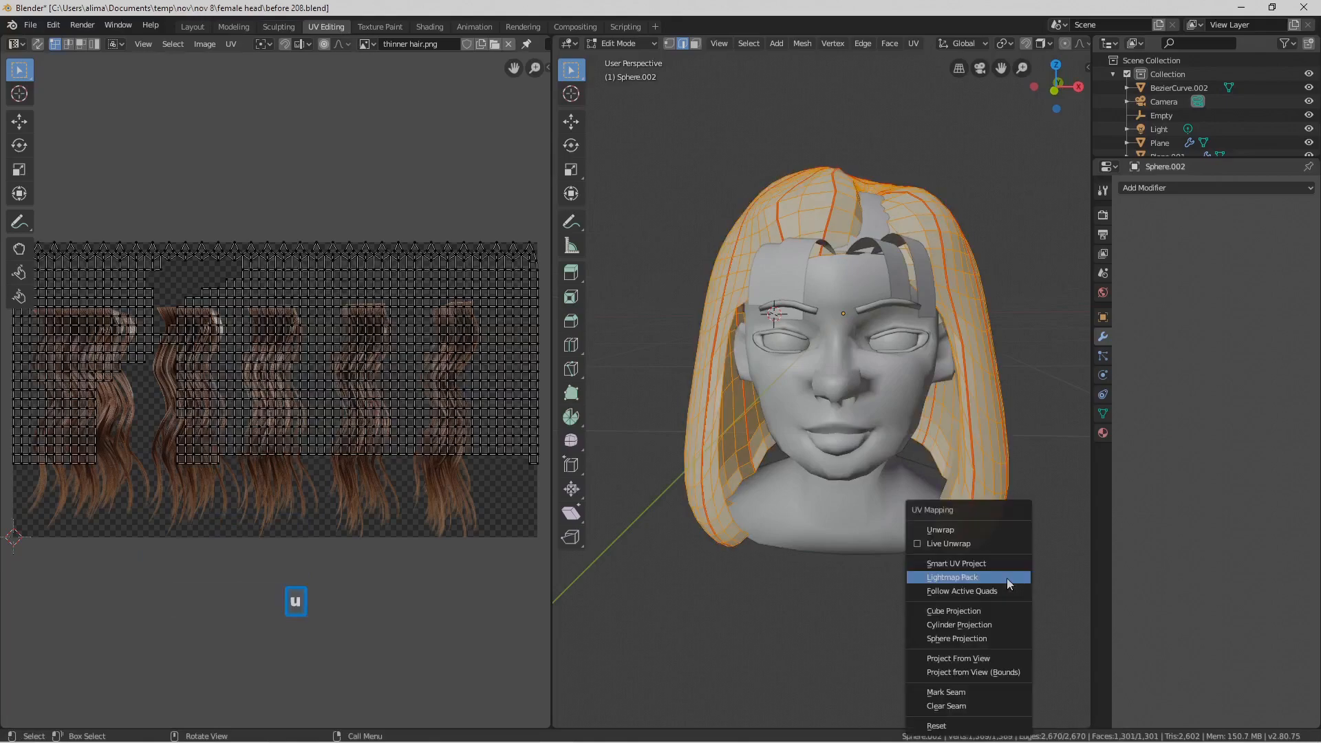
left_click(1010, 532)
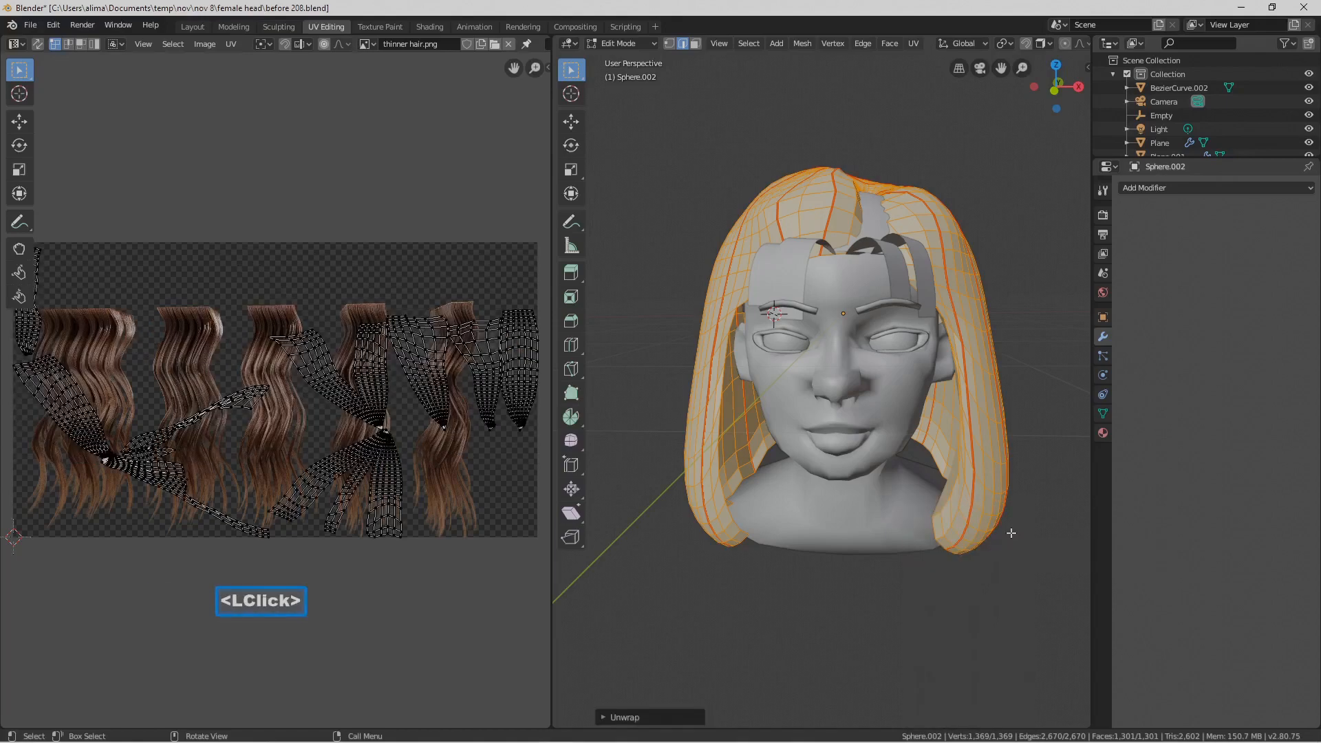
middle_click_drag(1011, 533, 844, 574)
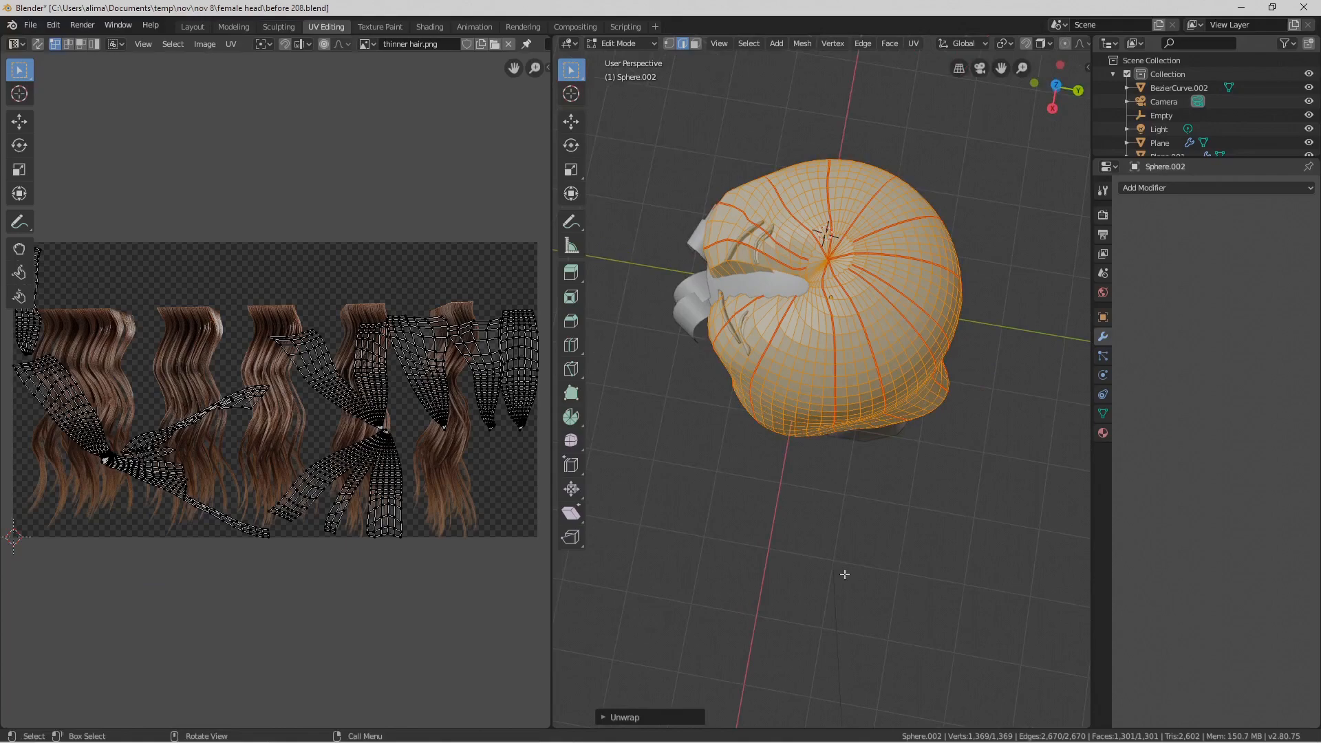
key("Pause")
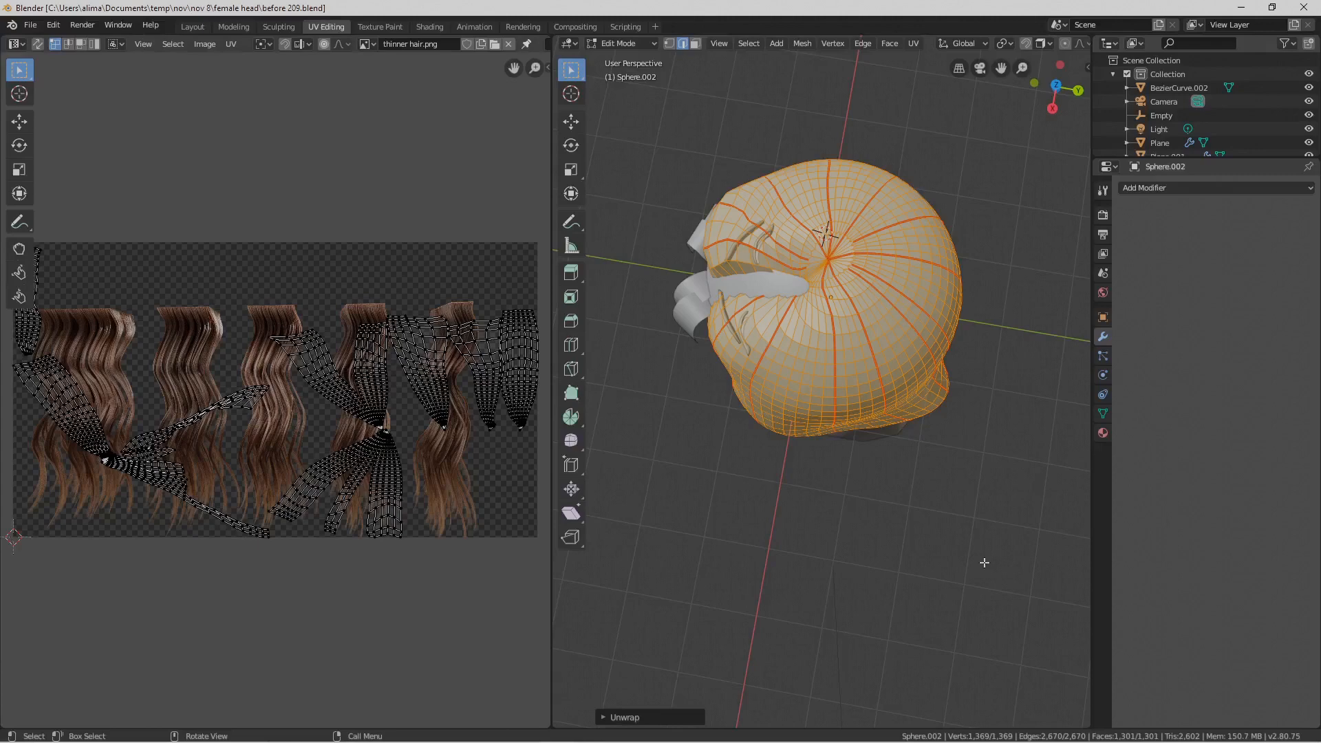
Try to select the zigzag edge ring around the hair's crown with loop selection
middle_click_drag(984, 520, 913, 317, "shift")
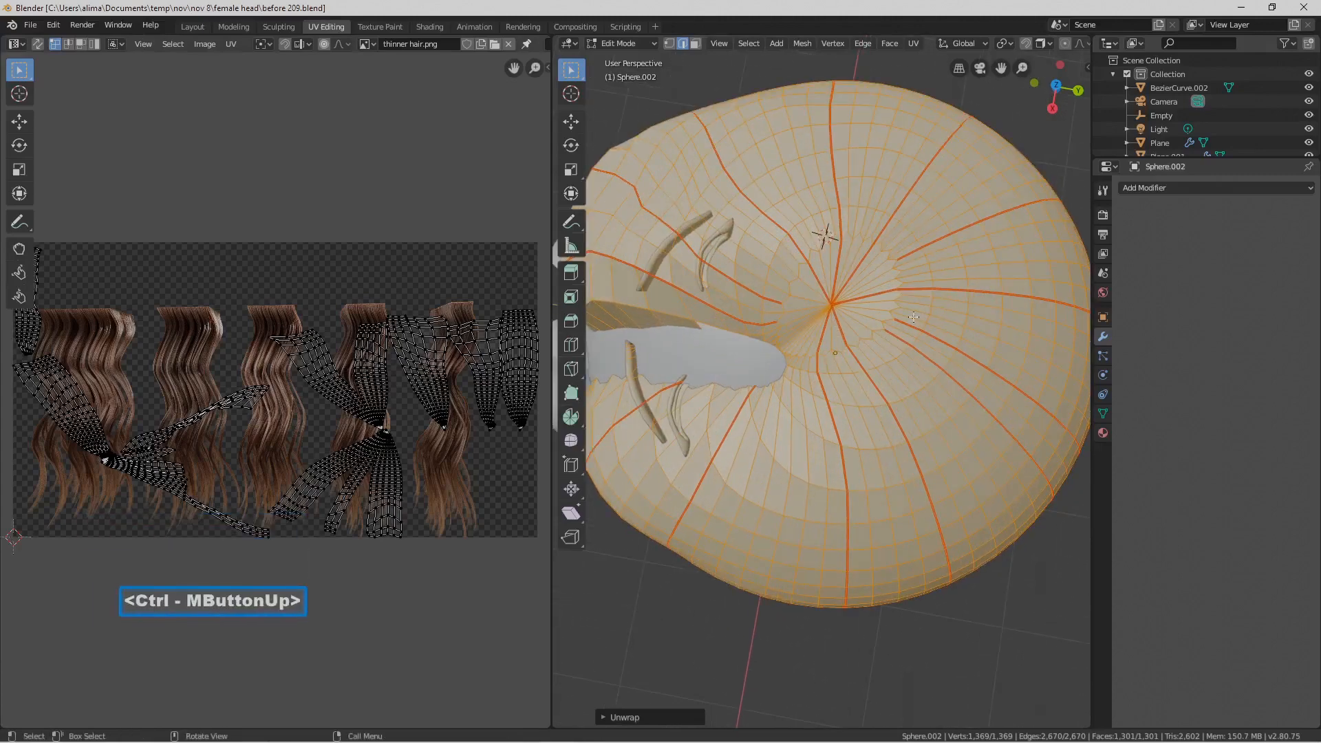
left_click(893, 308, "alt")
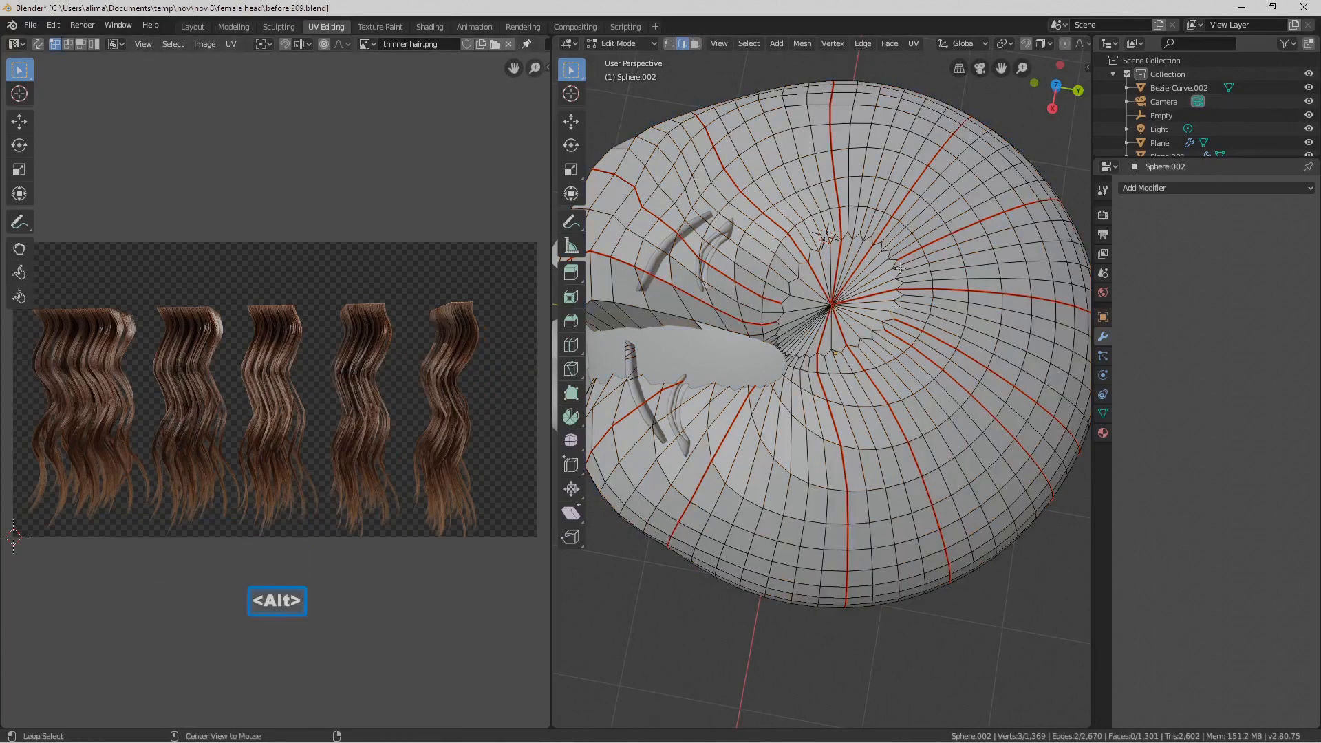
left_click(896, 269, "alt")
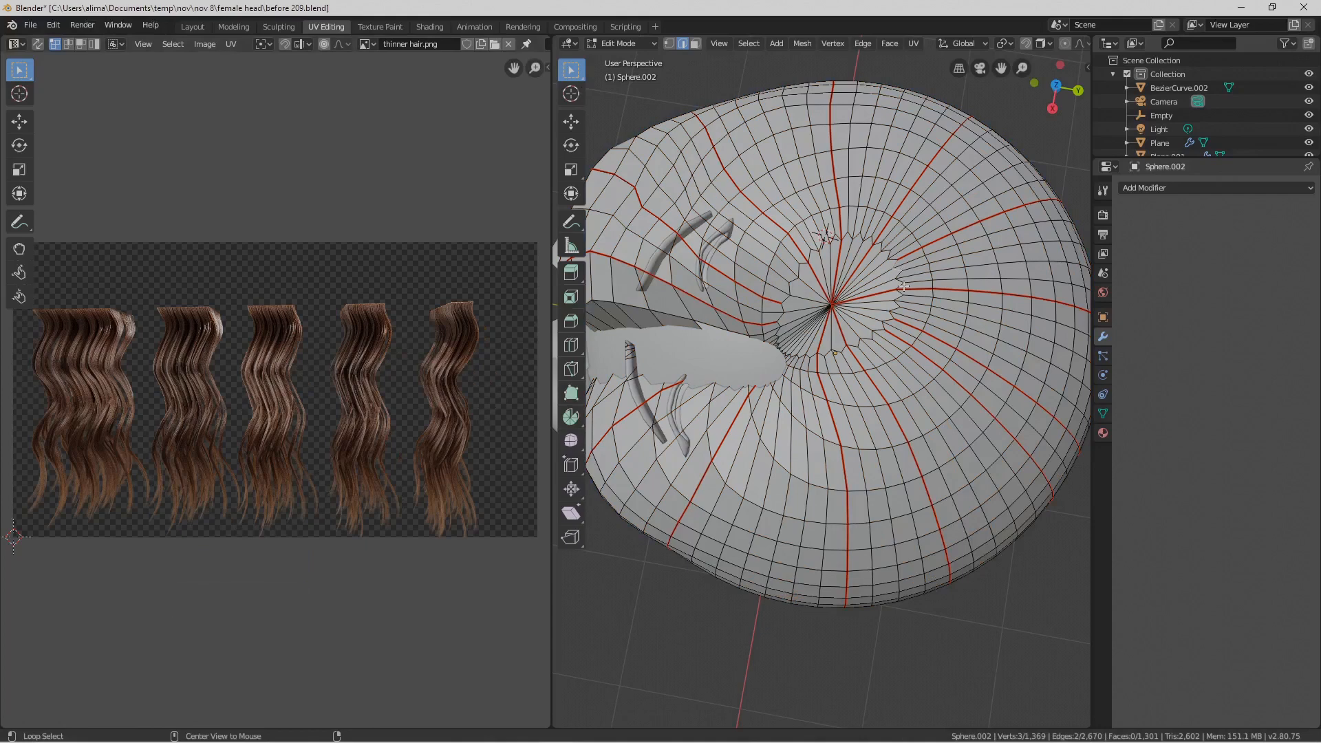
left_click(875, 333, "alt")
left_click(872, 332, "alt")
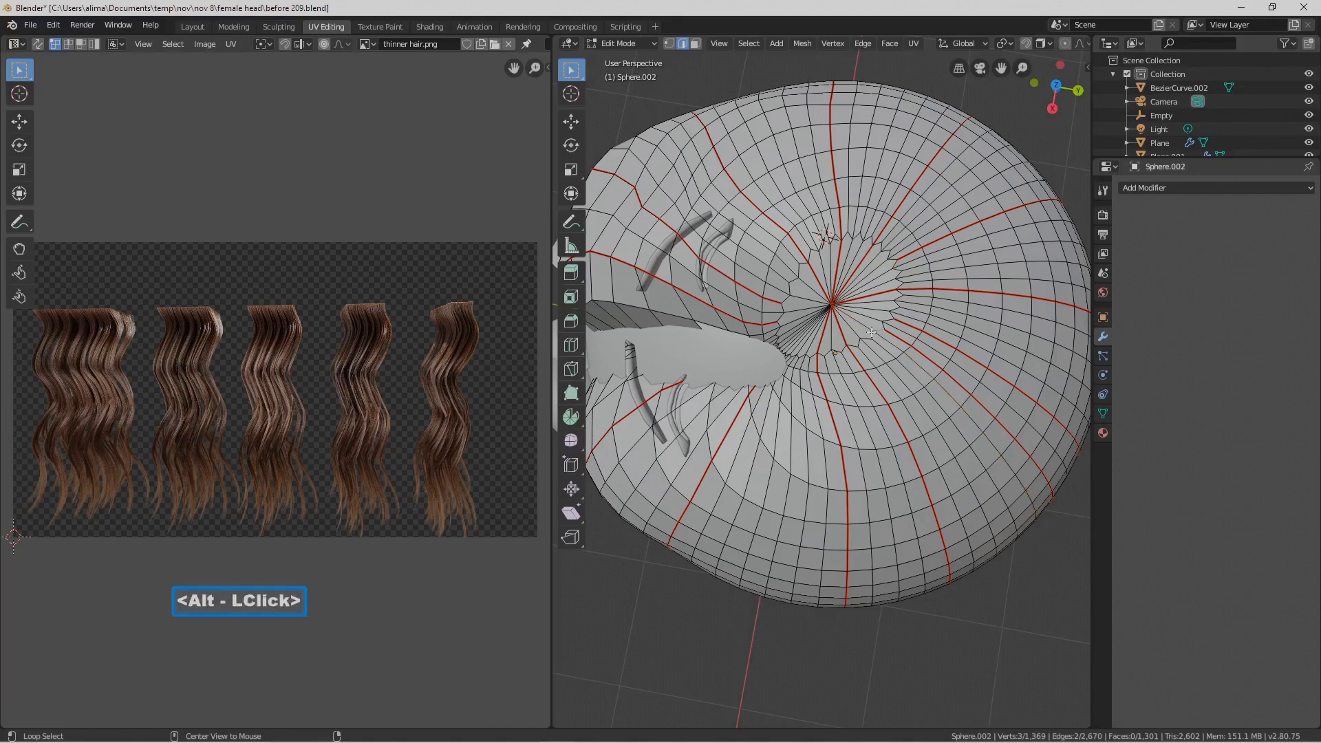
key("alt+shift")
key("ctrl")
left_click(880, 244, "ctrl")
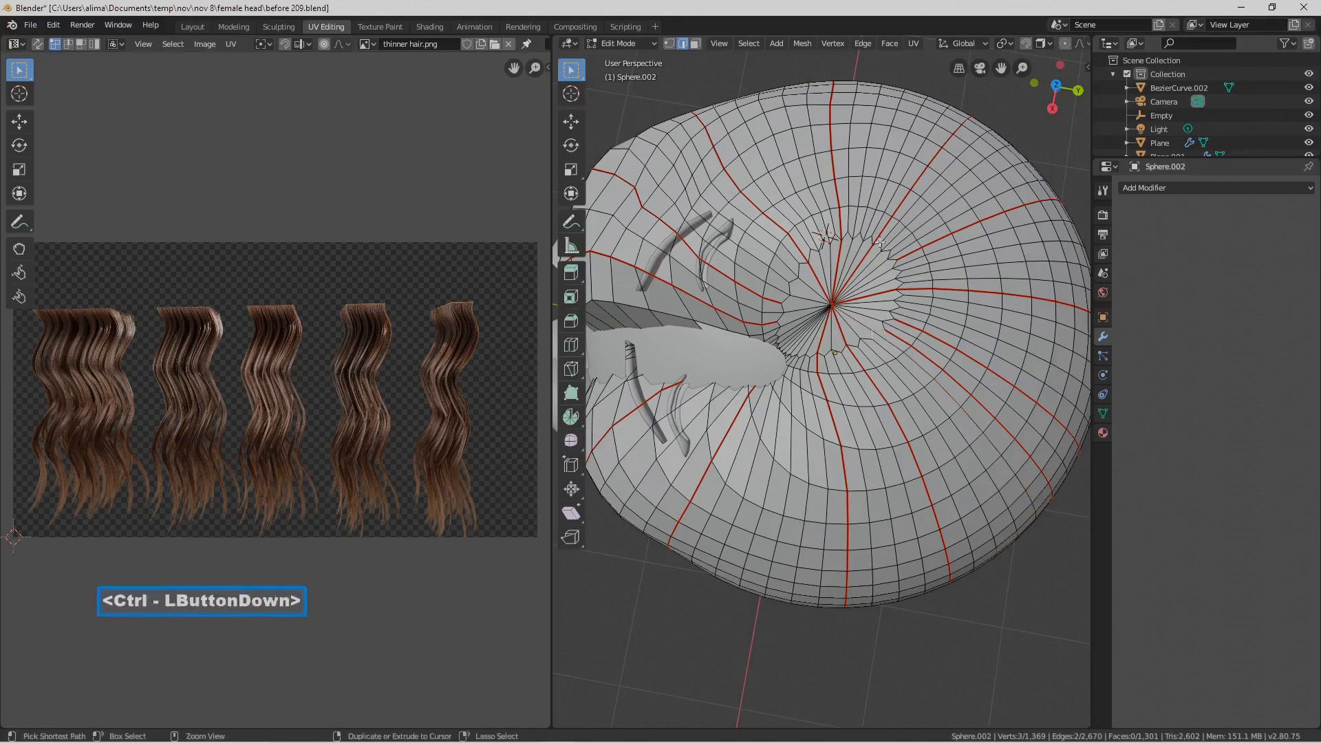
Select the zigzag edges around the crown with shortest-path picks, from the back along the character's right side to the parting
left_click(885, 321)
left_click(891, 314, "ctrl")
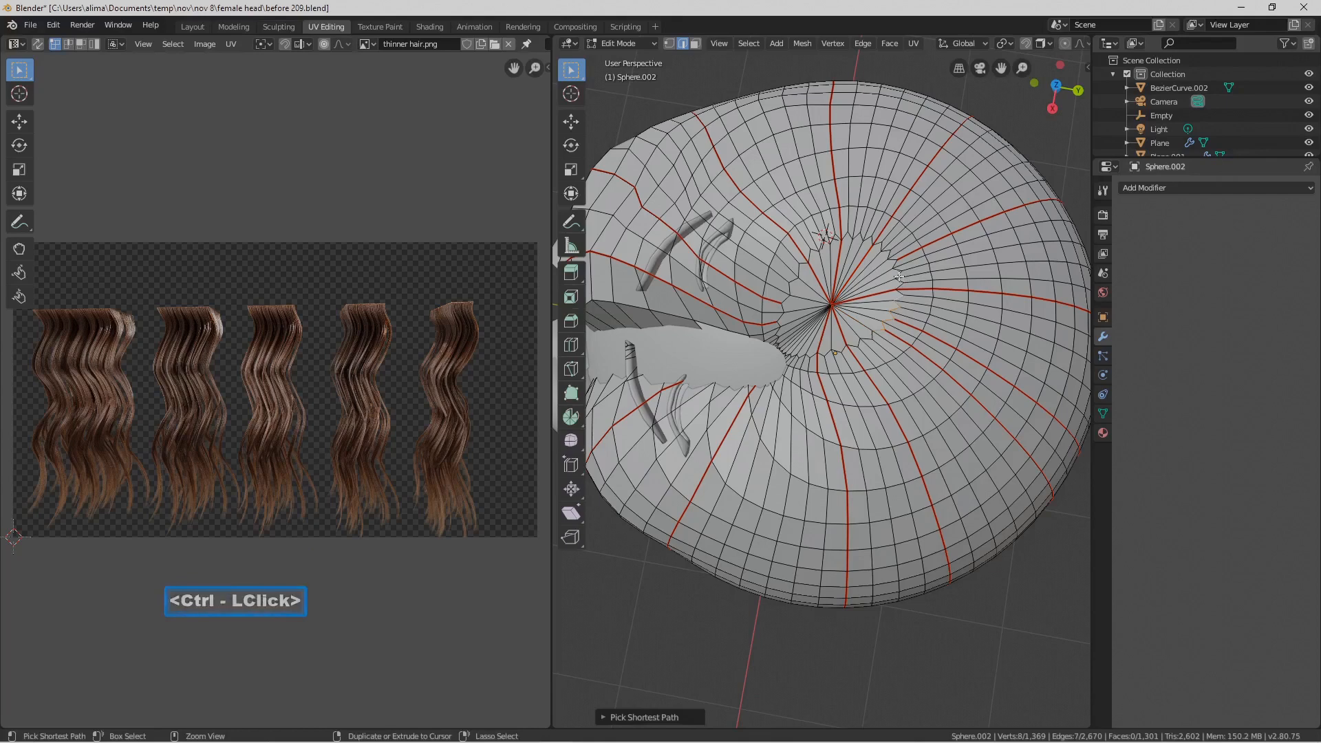
left_click(899, 277, "ctrl")
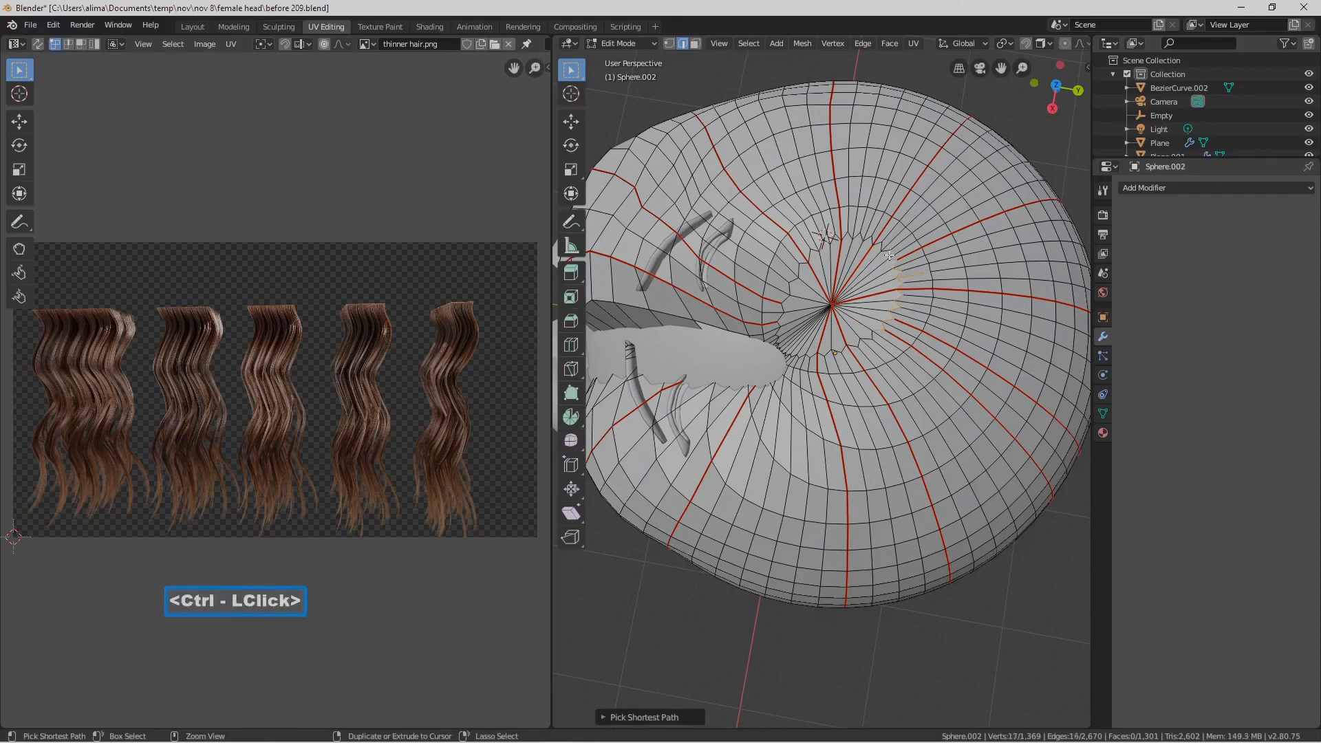
left_click(881, 244, "ctrl")
left_click(847, 235, "ctrl")
left_click(829, 237, "ctrl")
left_click(828, 242, "ctrl")
left_click(816, 251, "ctrl")
left_click(804, 261, "ctrl")
left_click(798, 272, "ctrl")
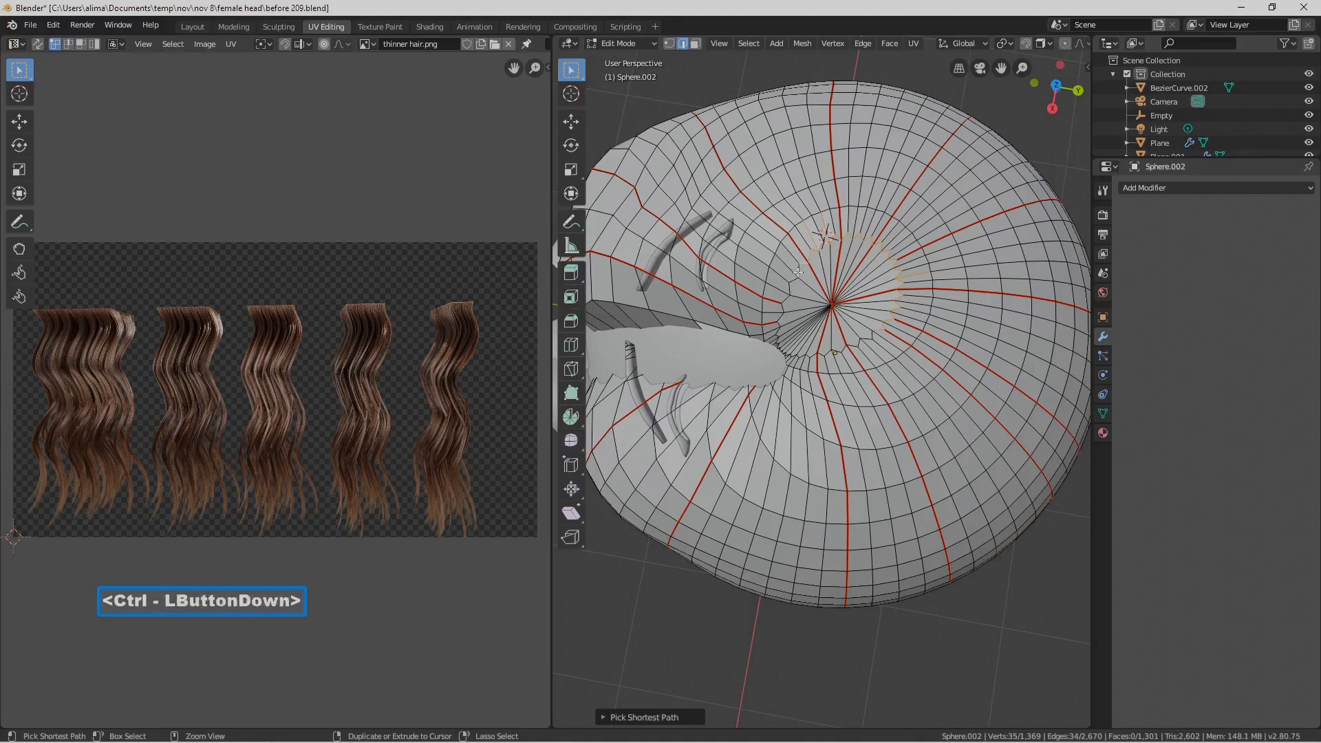
left_click(791, 286, "ctrl")
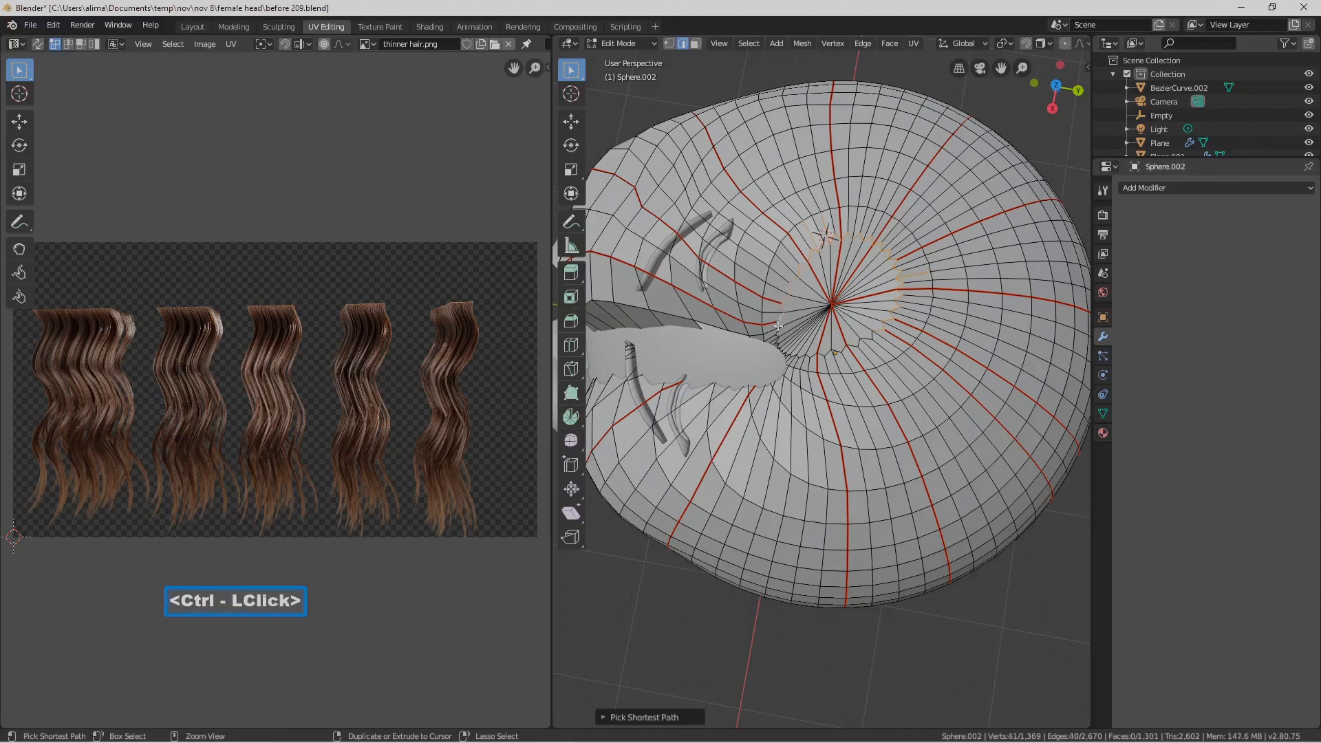
left_click(780, 324, "ctrl")
Extend the zigzag edge selection past the parting and along the character's left side to close the crown ring at the back
middle_click_drag(780, 325, 810, 379)
left_click(780, 348, "ctrl")
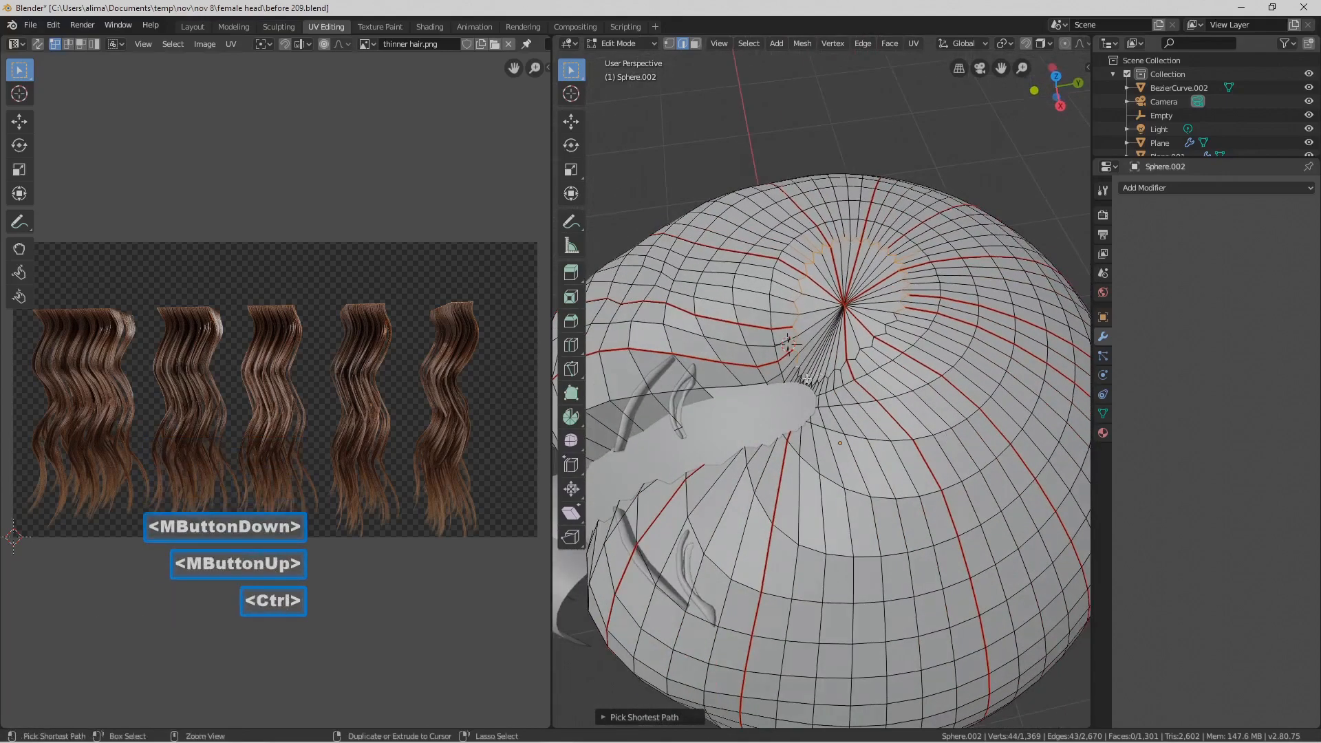
left_click(814, 380, "ctrl")
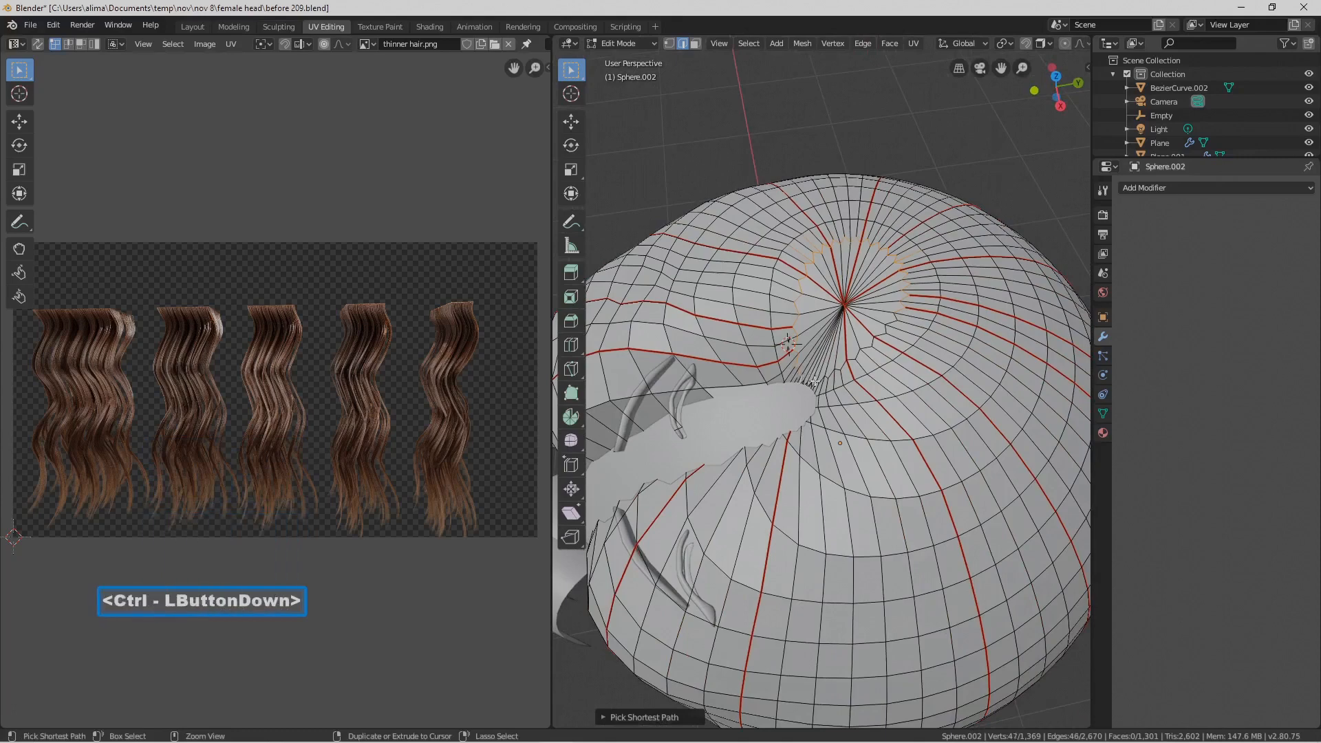
left_click(819, 380, "ctrl")
left_click(840, 369, "ctrl")
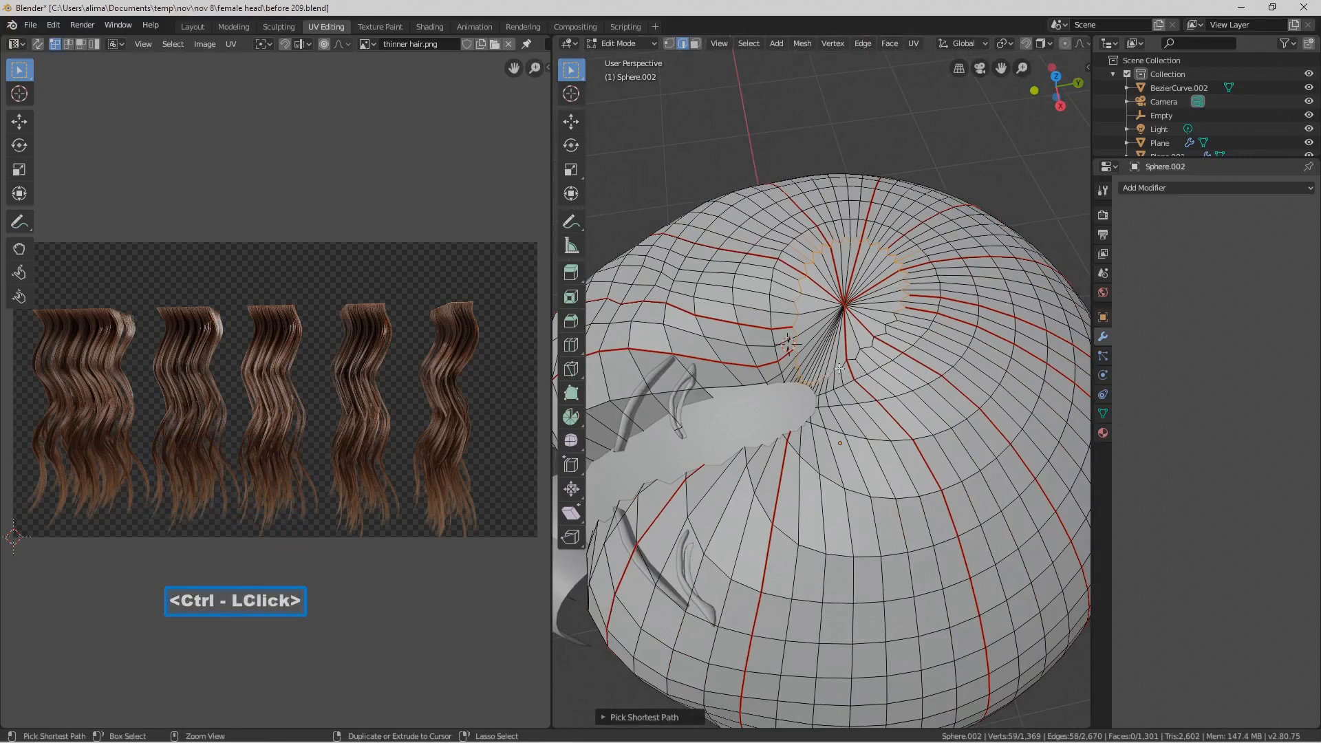
left_click(878, 341, "ctrl")
left_click(891, 324, "ctrl")
left_click(893, 321, "ctrl")
left_click(898, 314, "shift")
Deselect the stray lengthwise edges sticking out of the zigzag ring at the back and on the character's right side
middle_click_drag(928, 275, 930, 271)
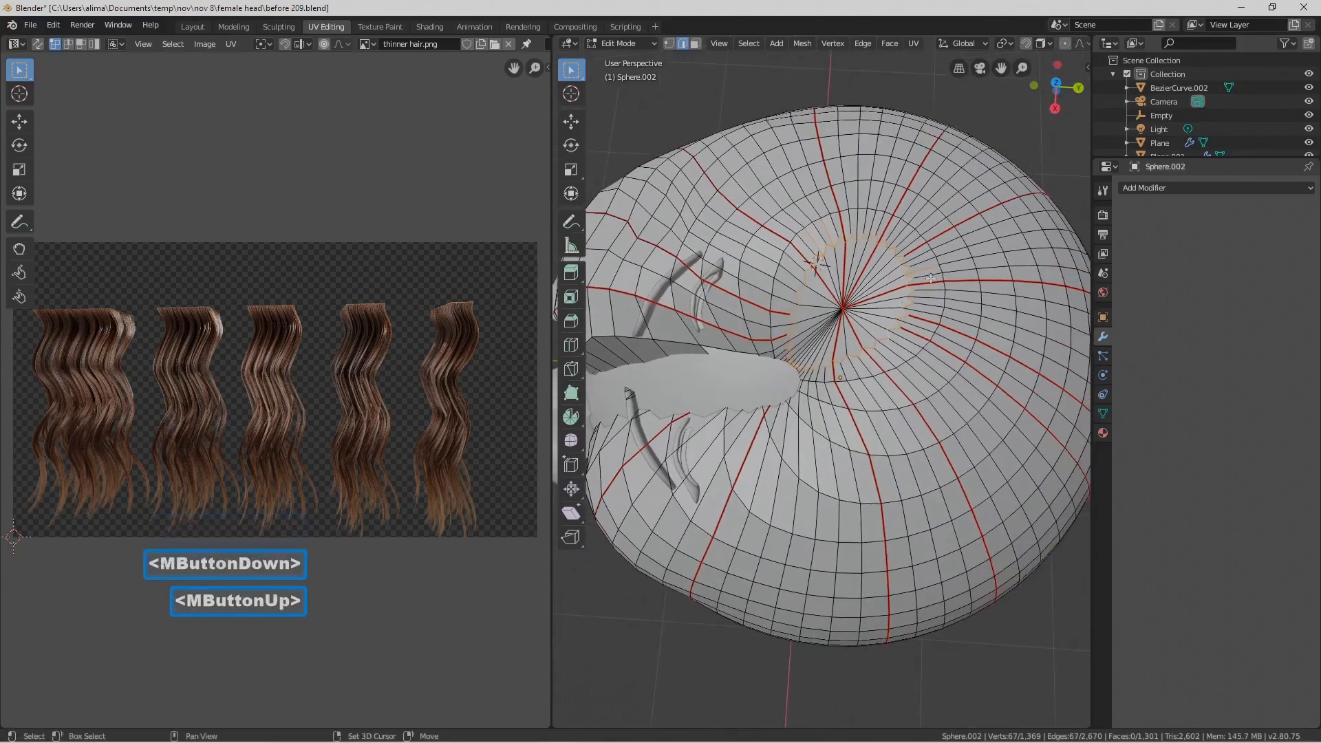
left_click(929, 267, "shift")
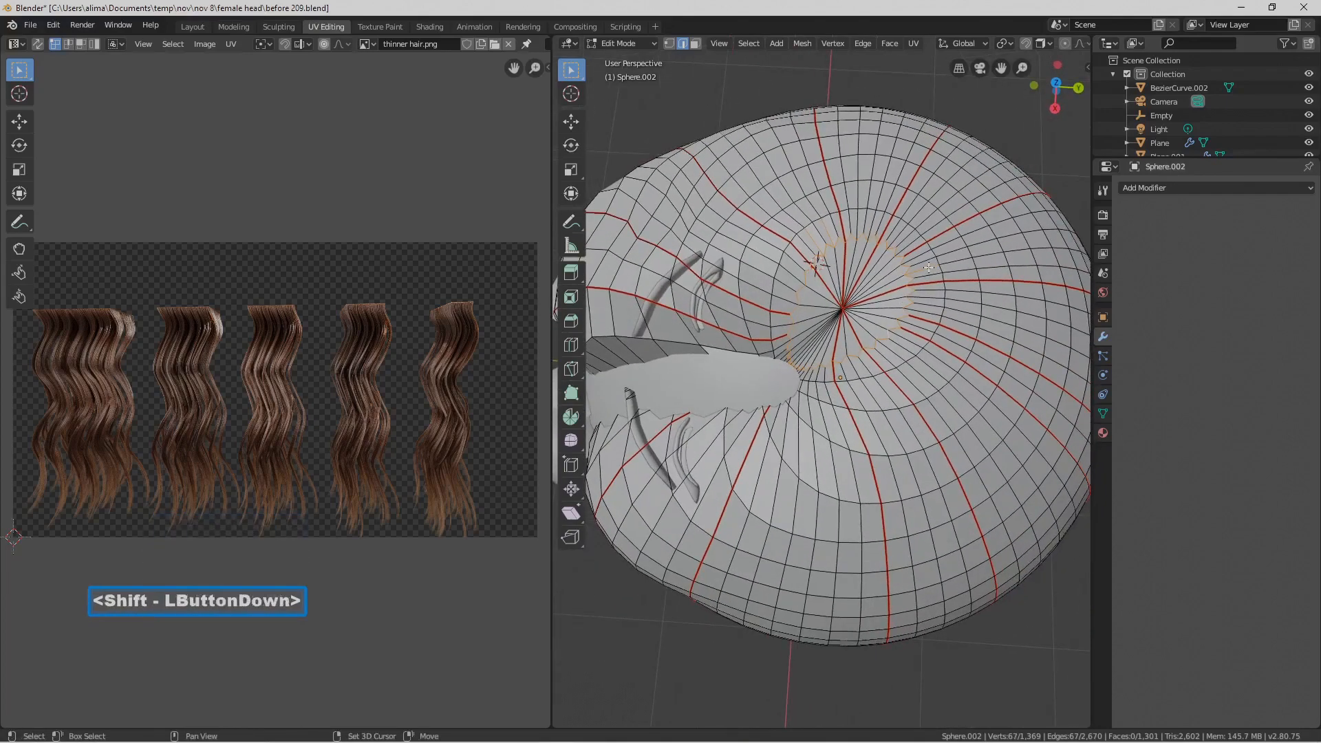
left_click(829, 227, "shift")
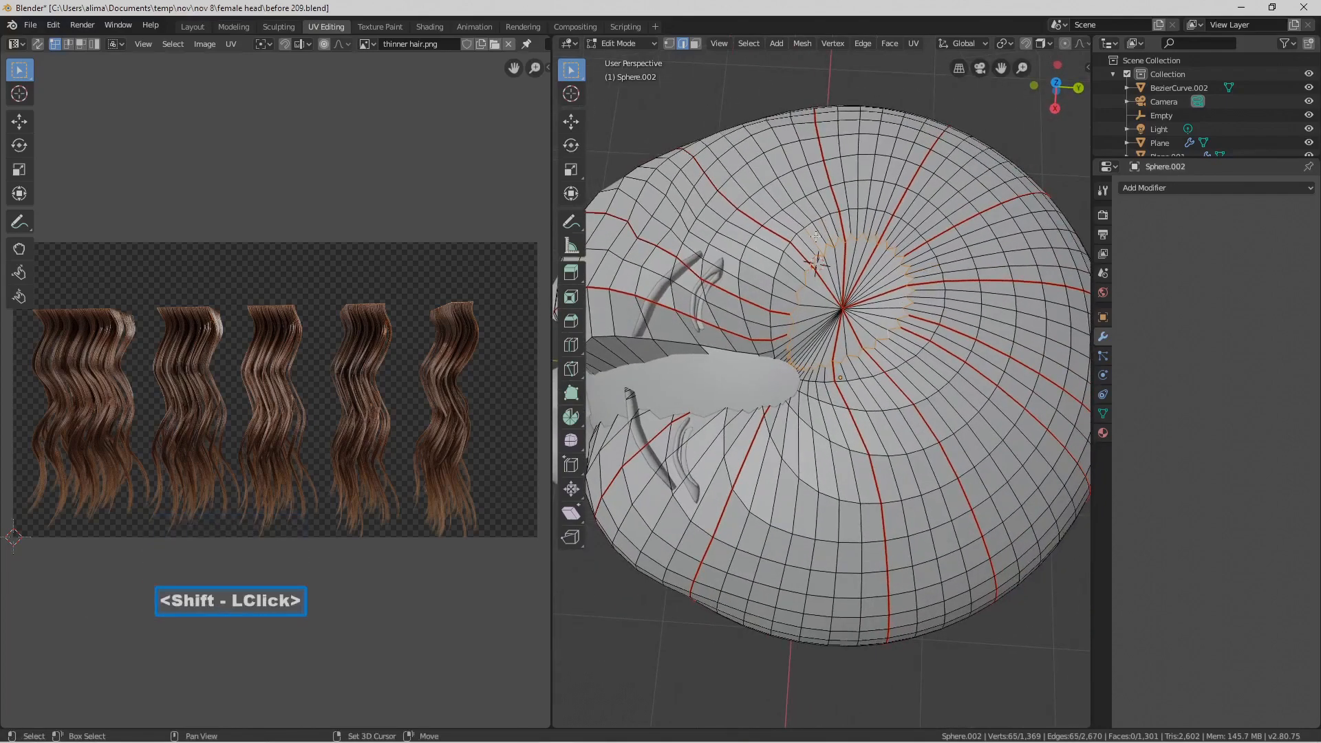
left_click(814, 239, "shift")
Mark the selected zigzag ring around the crown as a seam
middle_click_drag(814, 240, 950, 253)
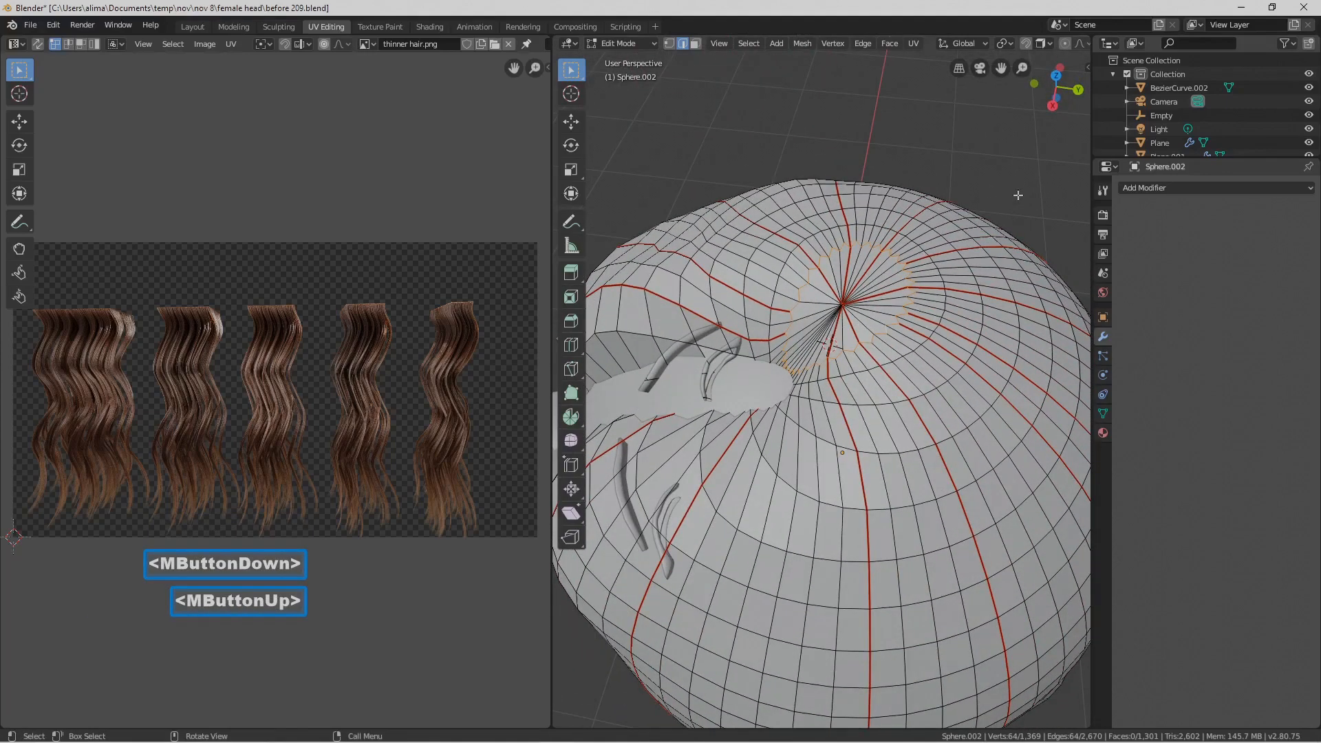
key("ctrl")
key("ctrl+e")
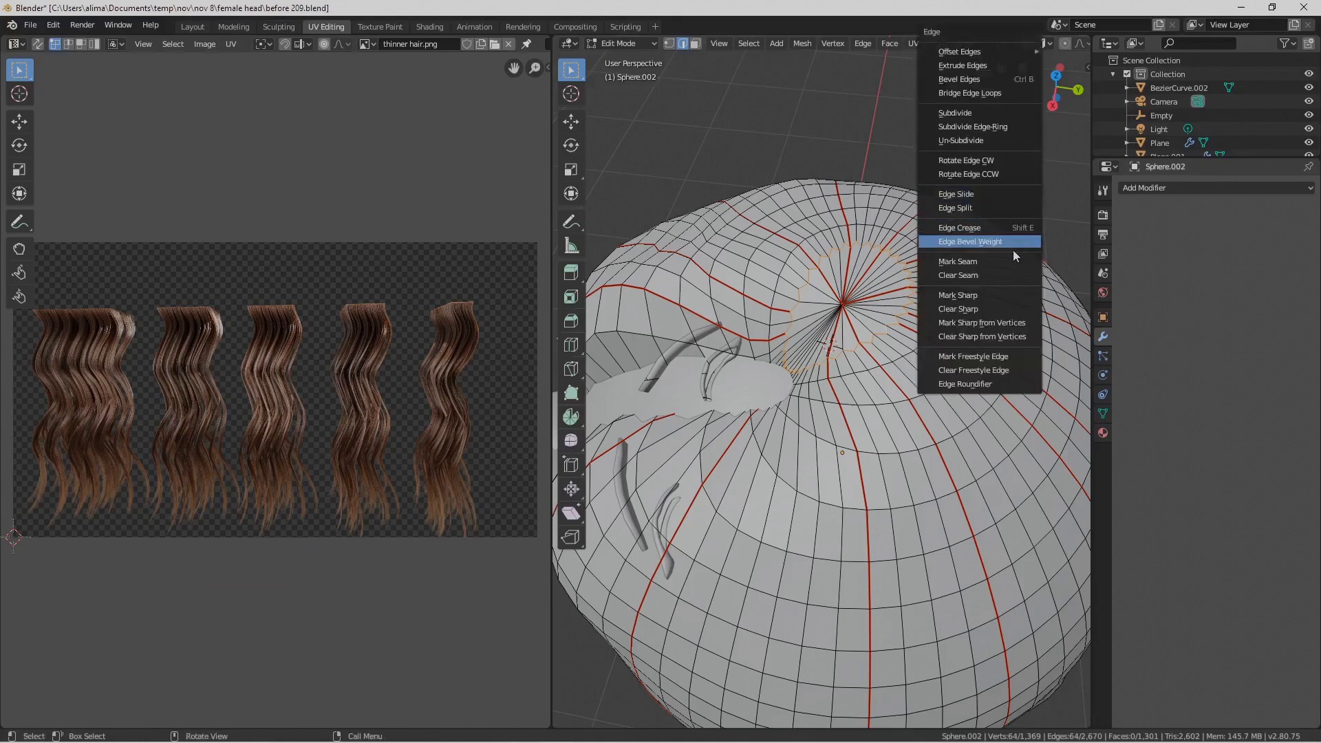
left_click(1008, 261)
left_click(1016, 198)
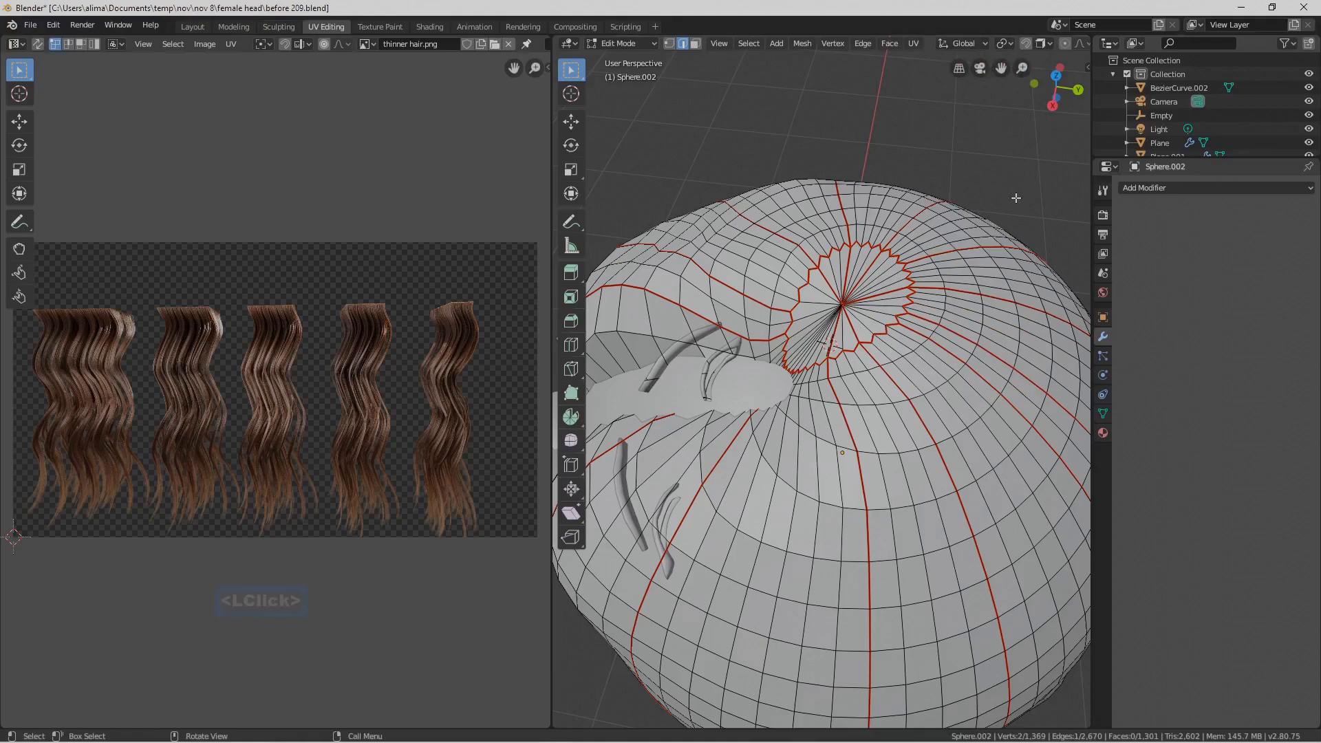
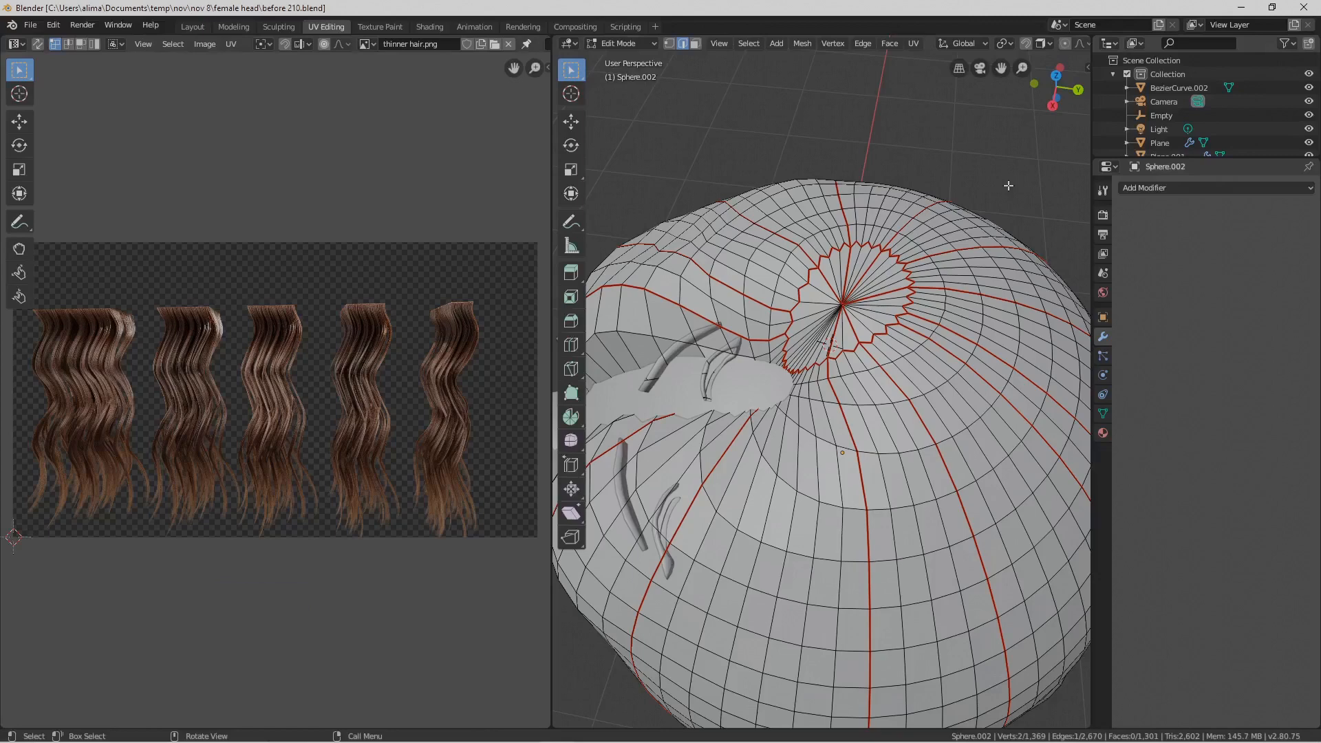
Switch to face selection and unwrap the entire hair mesh again with the crown ring seam included
left_click(695, 44)
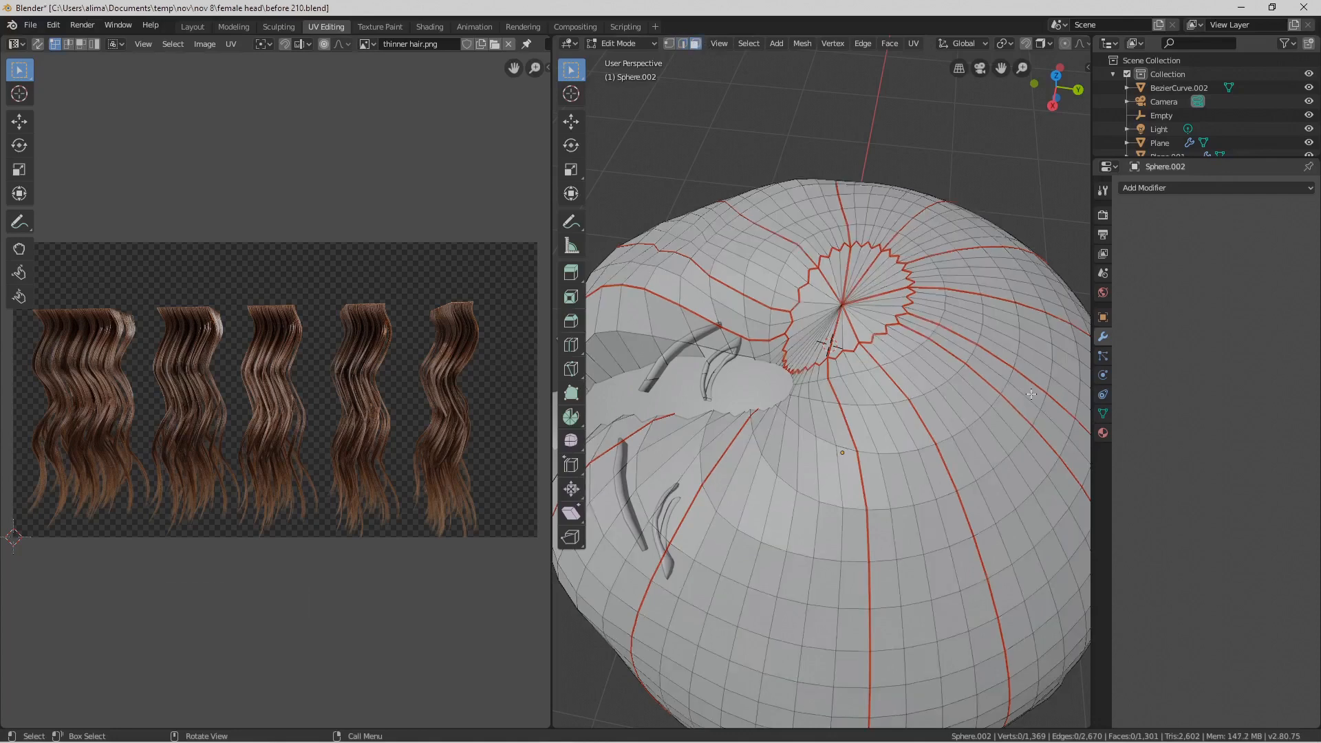
key("a")
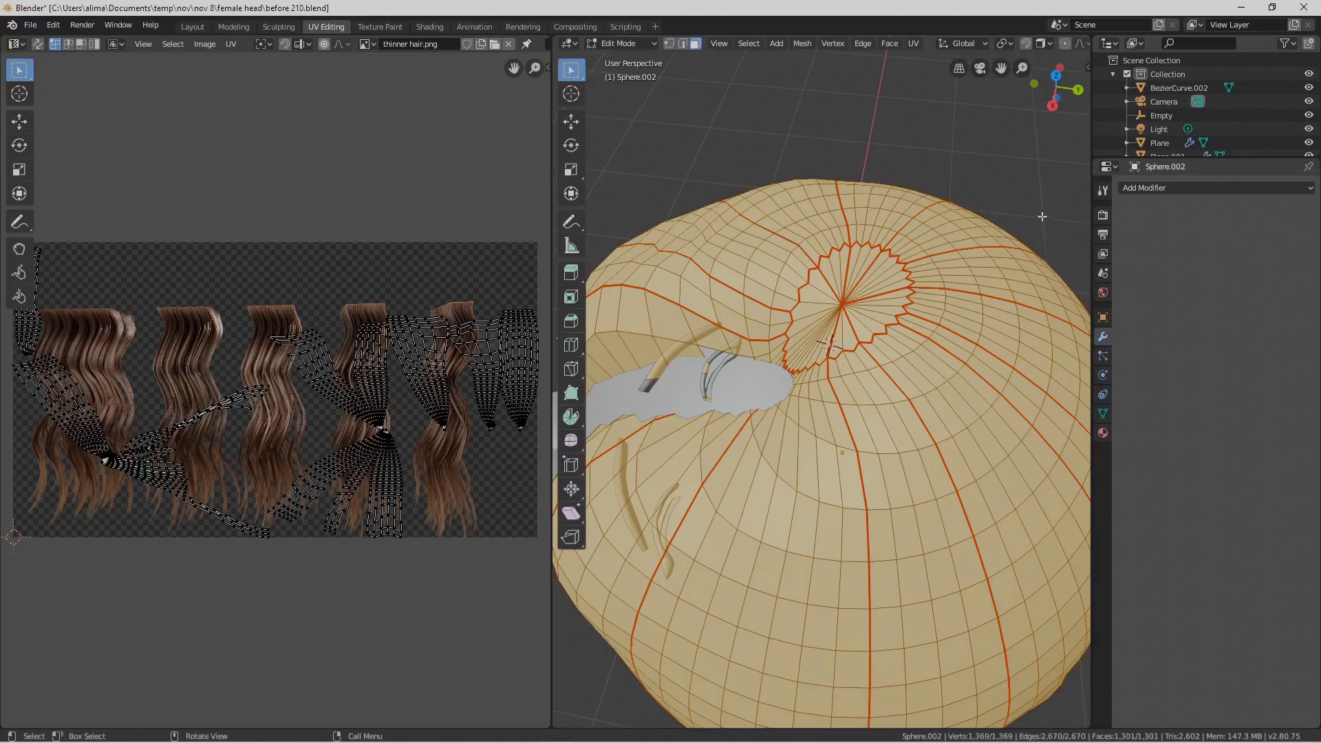
key("u")
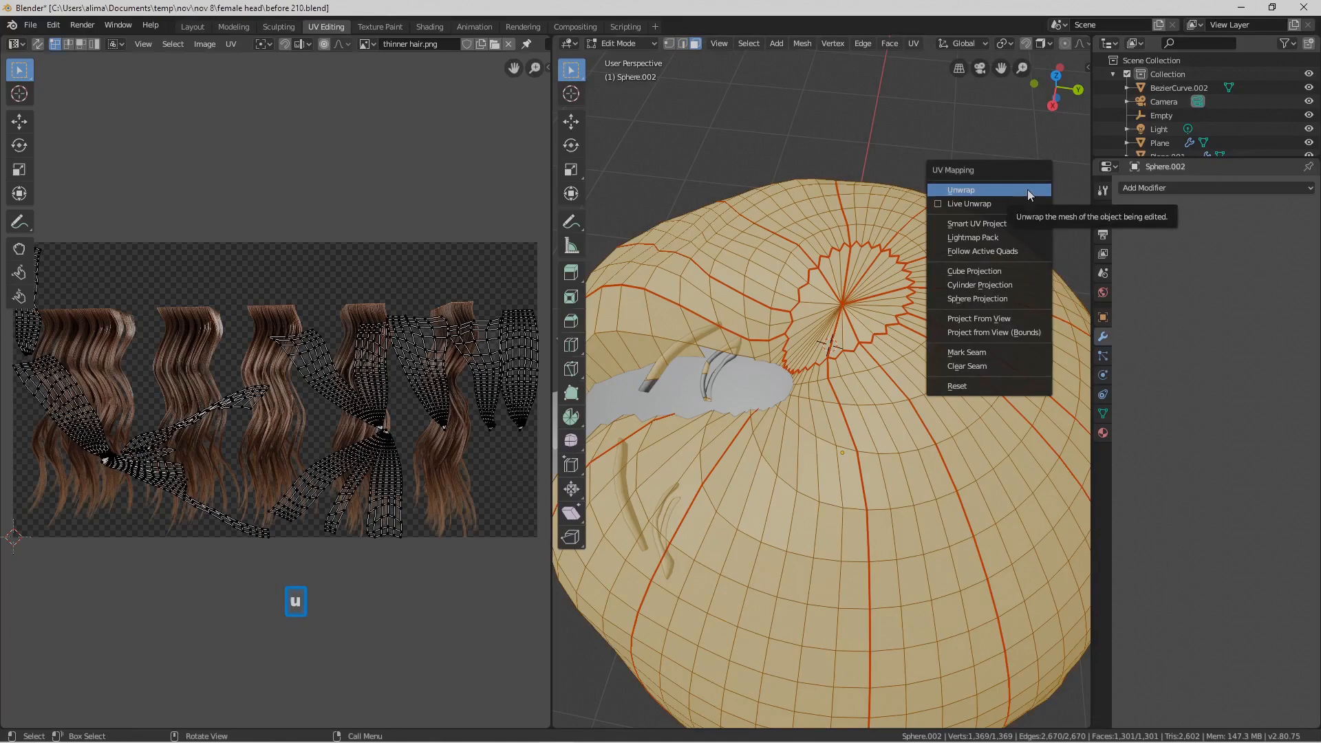
left_click(1030, 193)
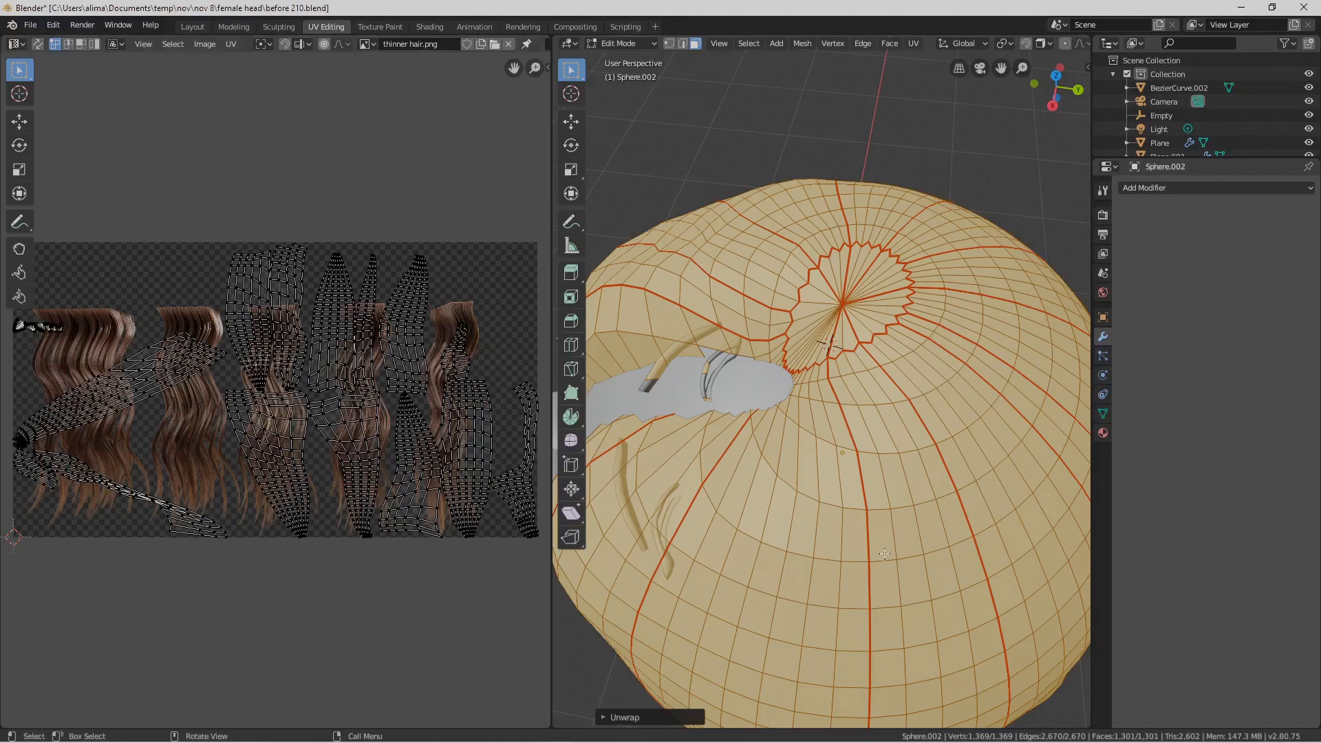
Clear the selection and select the linked hair strips between seams, across the back and around to the character's left side
middle_click_drag(818, 523, 33, 446)
scroll(895, 452, "down", 5)
left_click(145, 394)
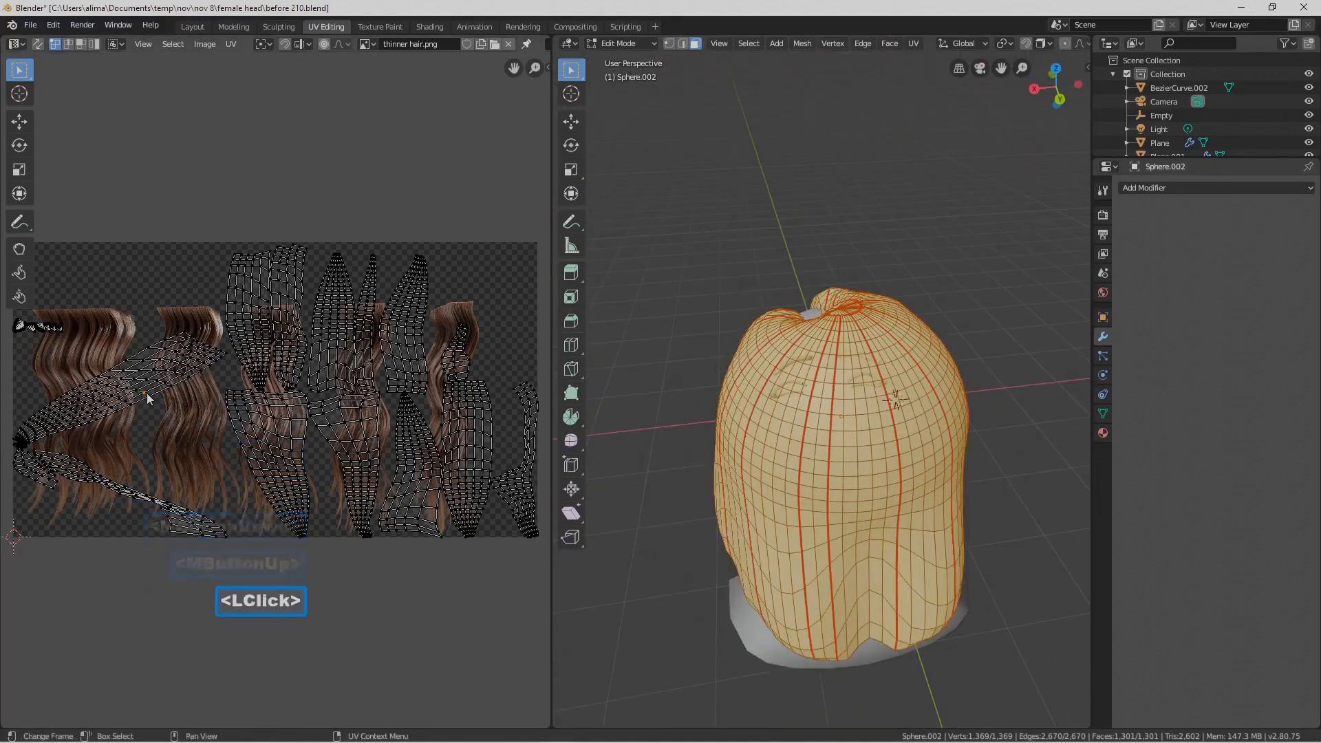
left_click(878, 168)
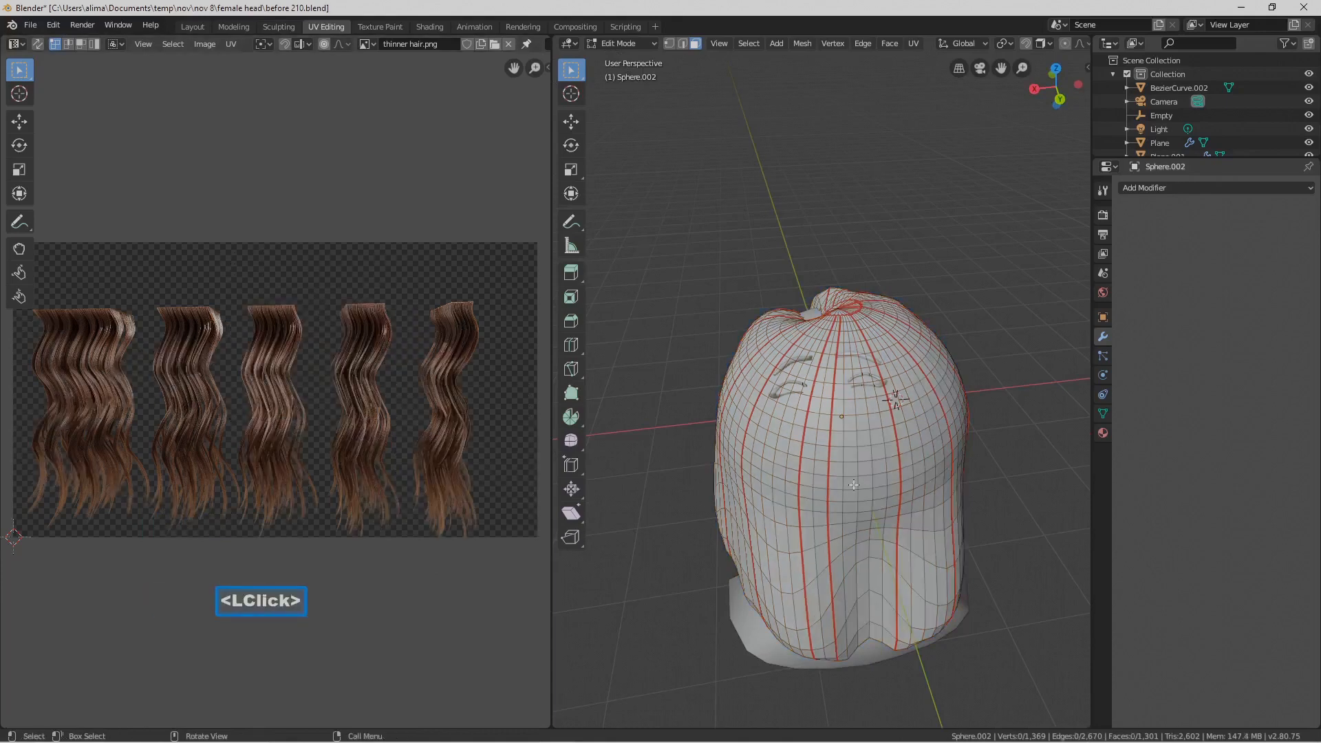
key("l")
key("l")
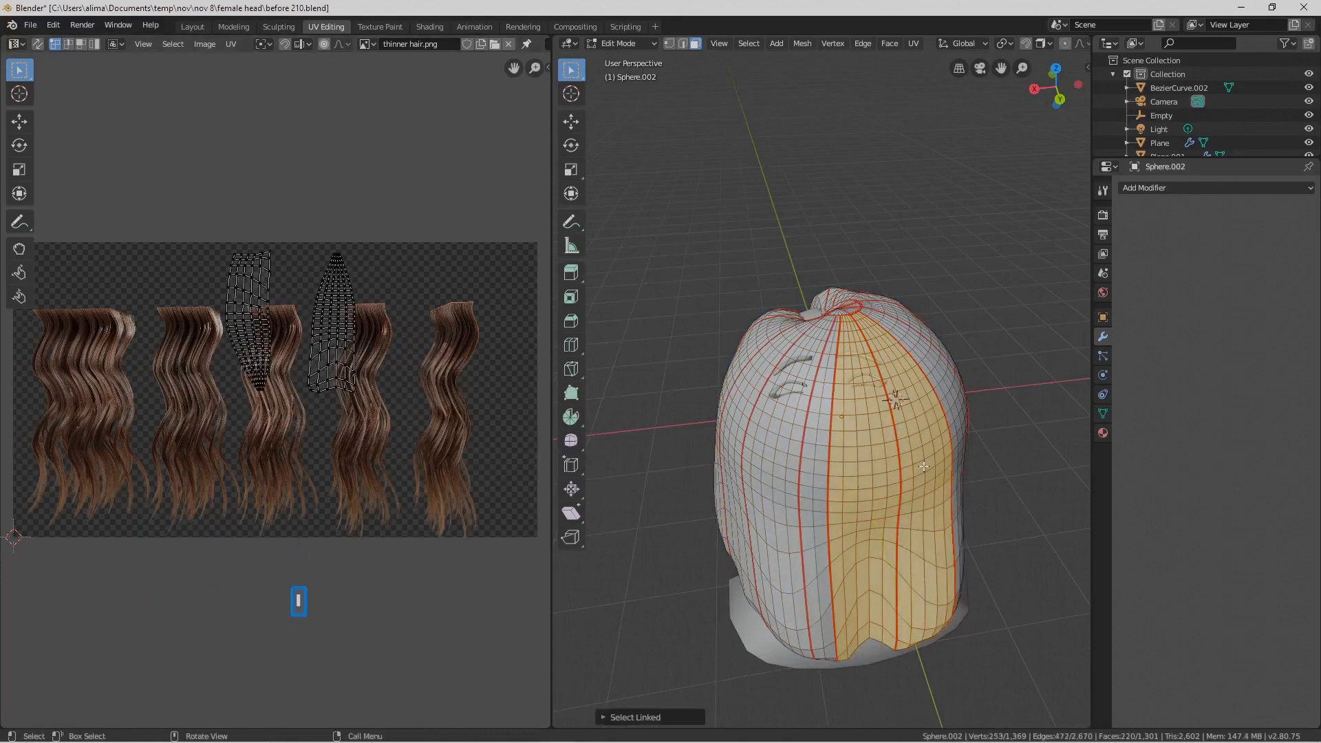
key("l")
key("l")
key("l")
middle_click_drag(774, 501, 691, 562)
key("l")
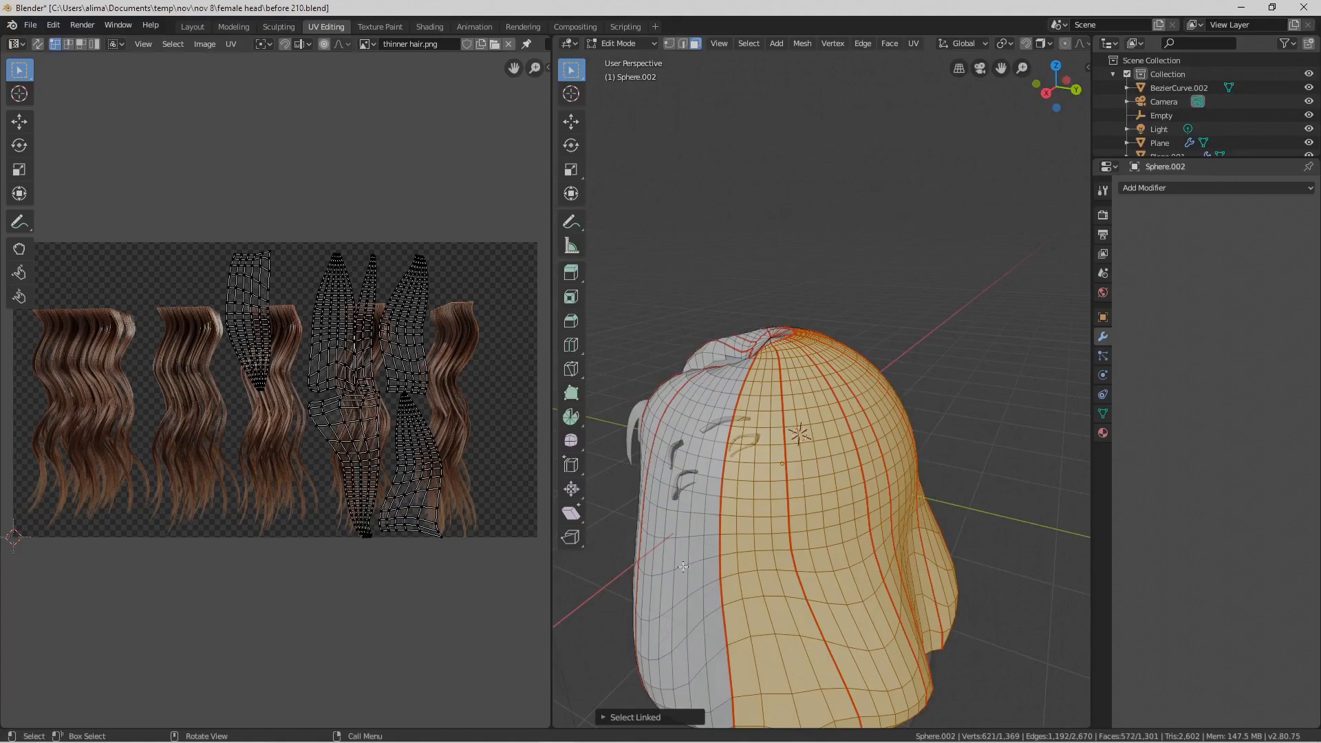
key("l")
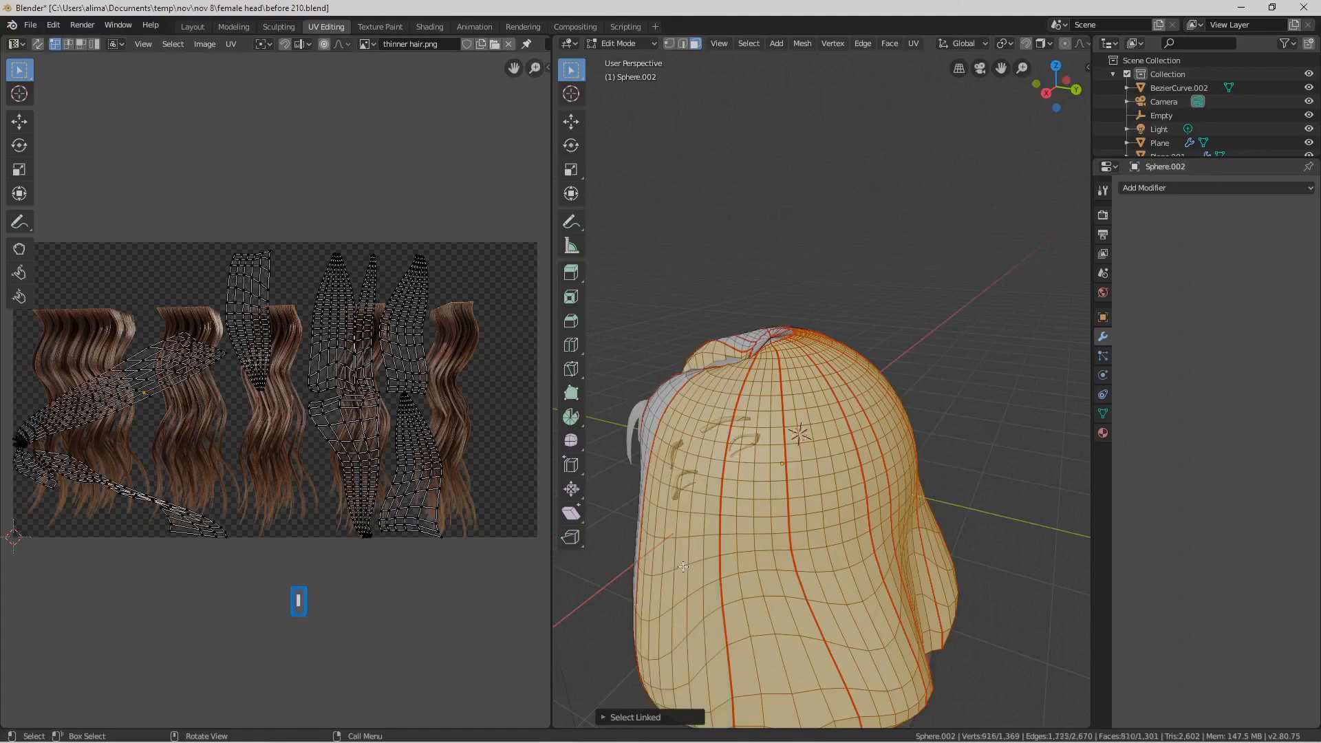
Clear the selection and select the linked hair section on the character's left side to examine which faces its seams enclose
middle_click_drag(683, 567, 813, 558)
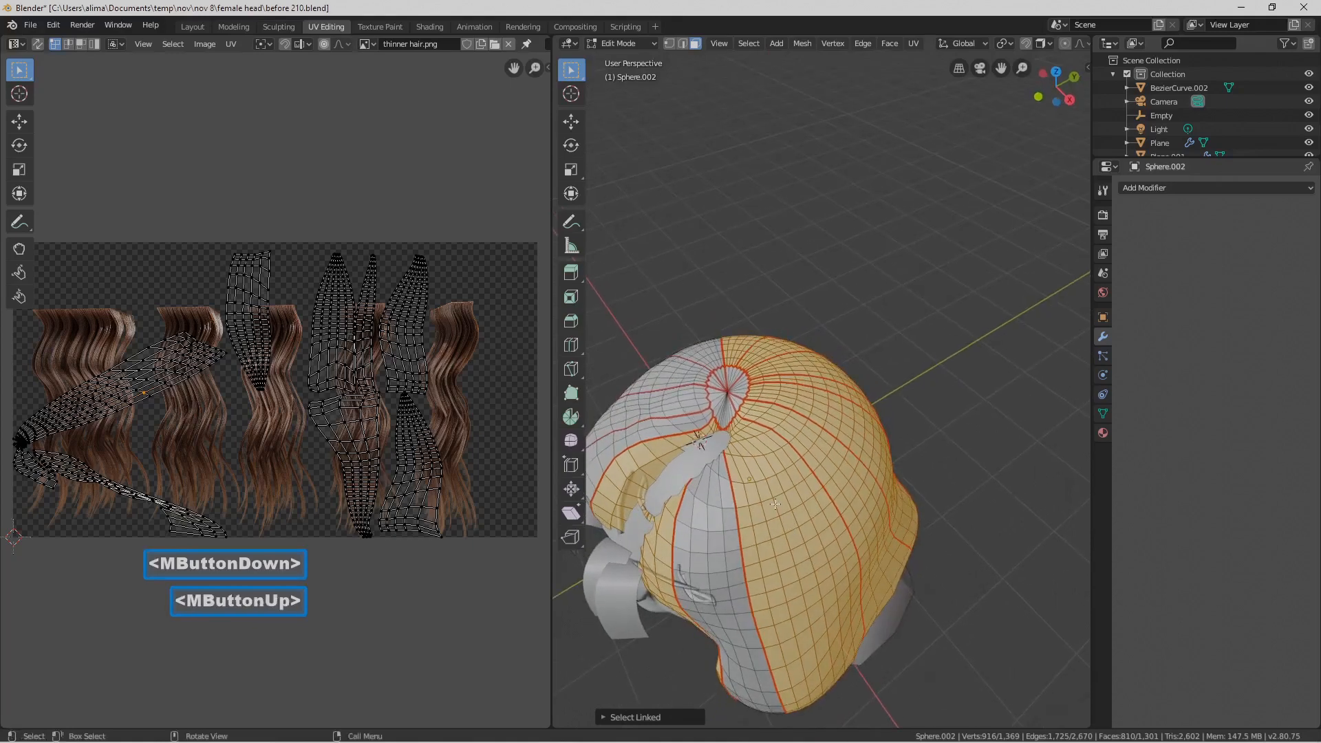
scroll(761, 488, "up", 1)
scroll(761, 488, "up", 1)
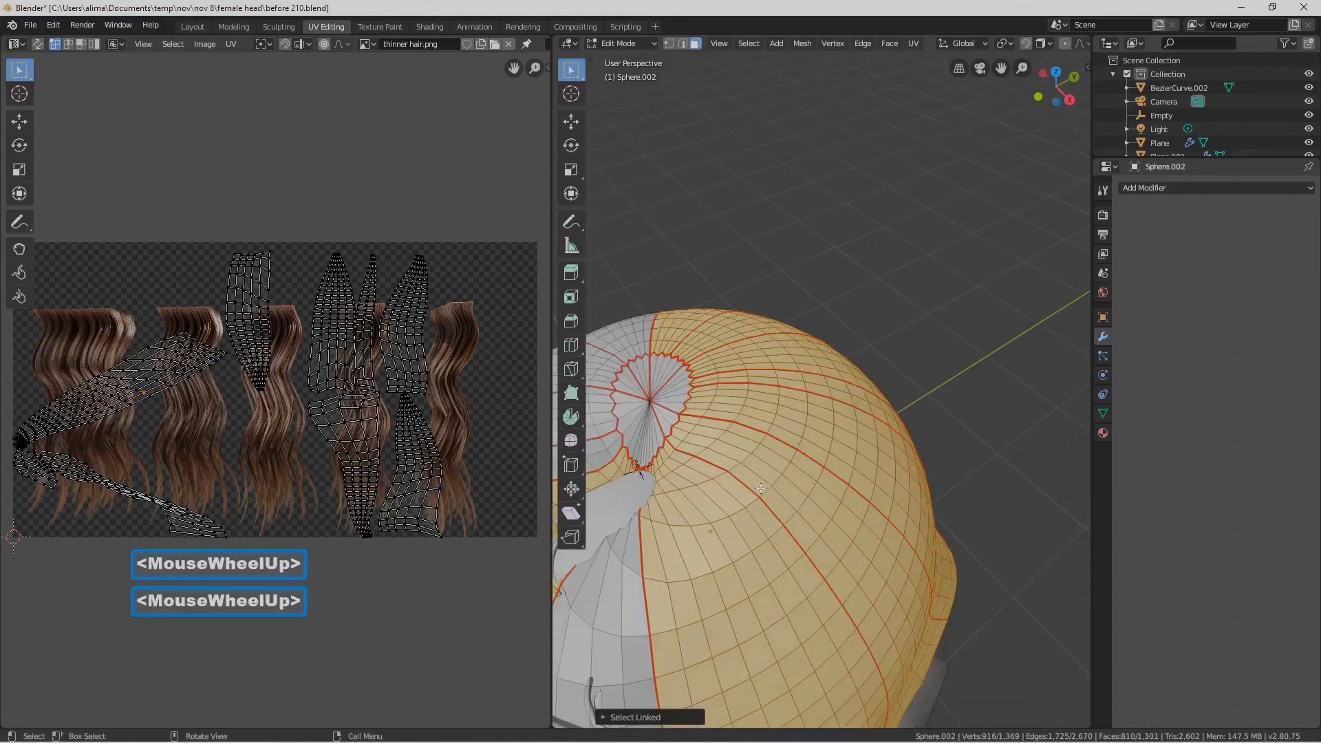
left_click(746, 589)
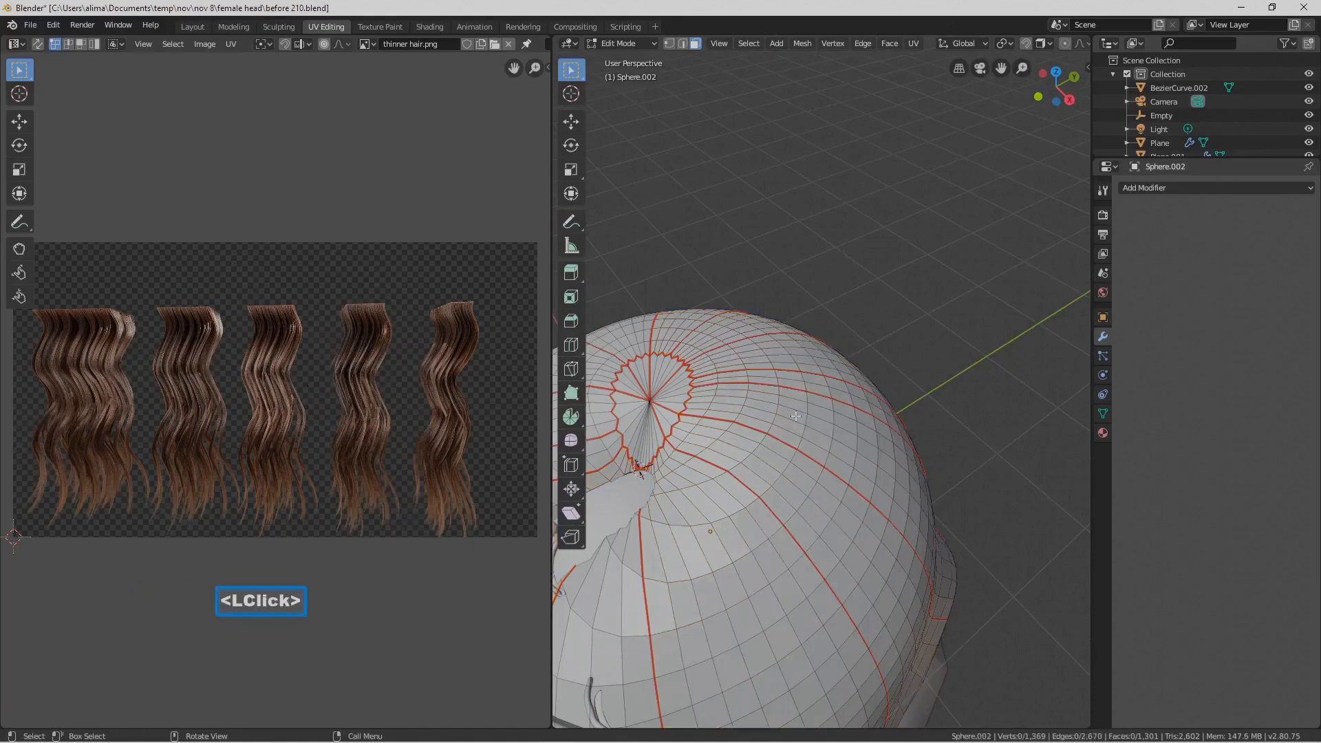
key("l")
middle_click_drag(747, 590, 773, 275)
Isolate the hair mesh in local view
left_click(719, 44)
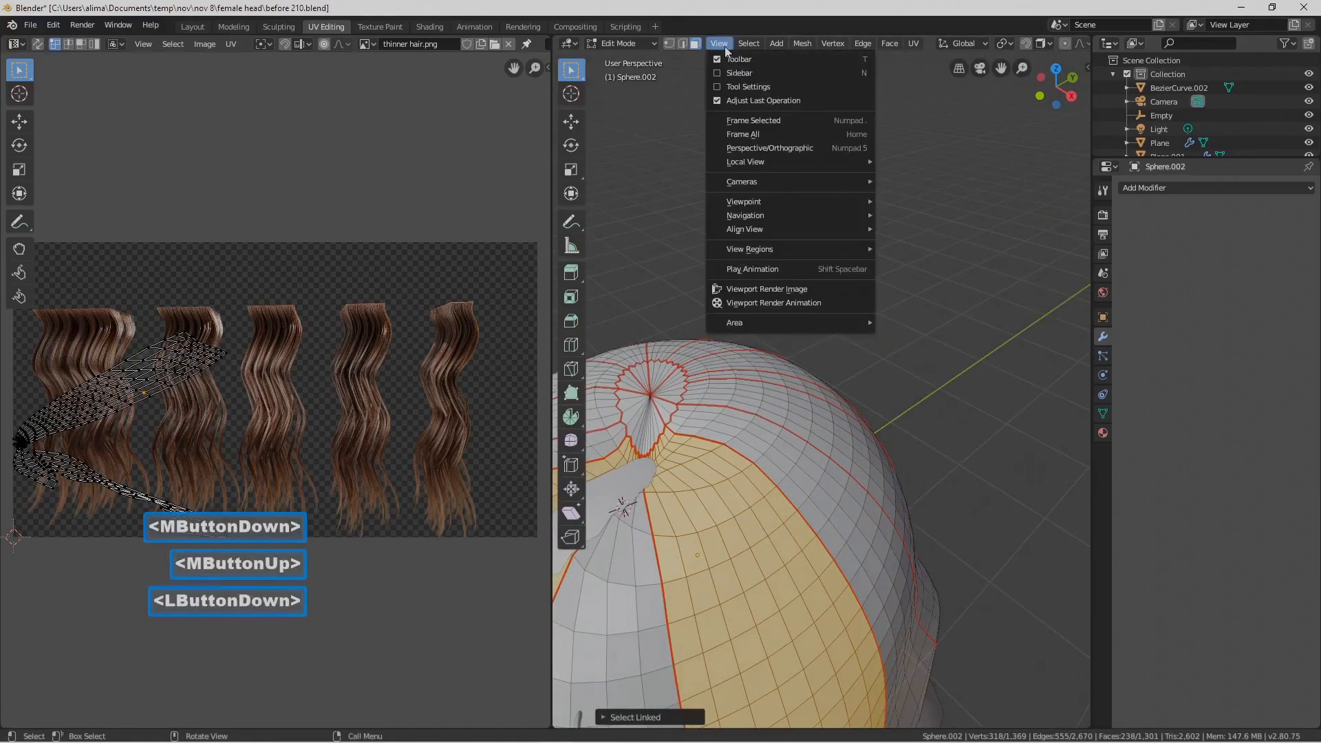
mouse_move(834, 161)
left_click(924, 163)
Mark a lengthwise edge loop running from the parting down the character's left side of the hair as a seam
middle_click_drag(798, 371, 791, 308)
scroll(791, 308, "up", 2)
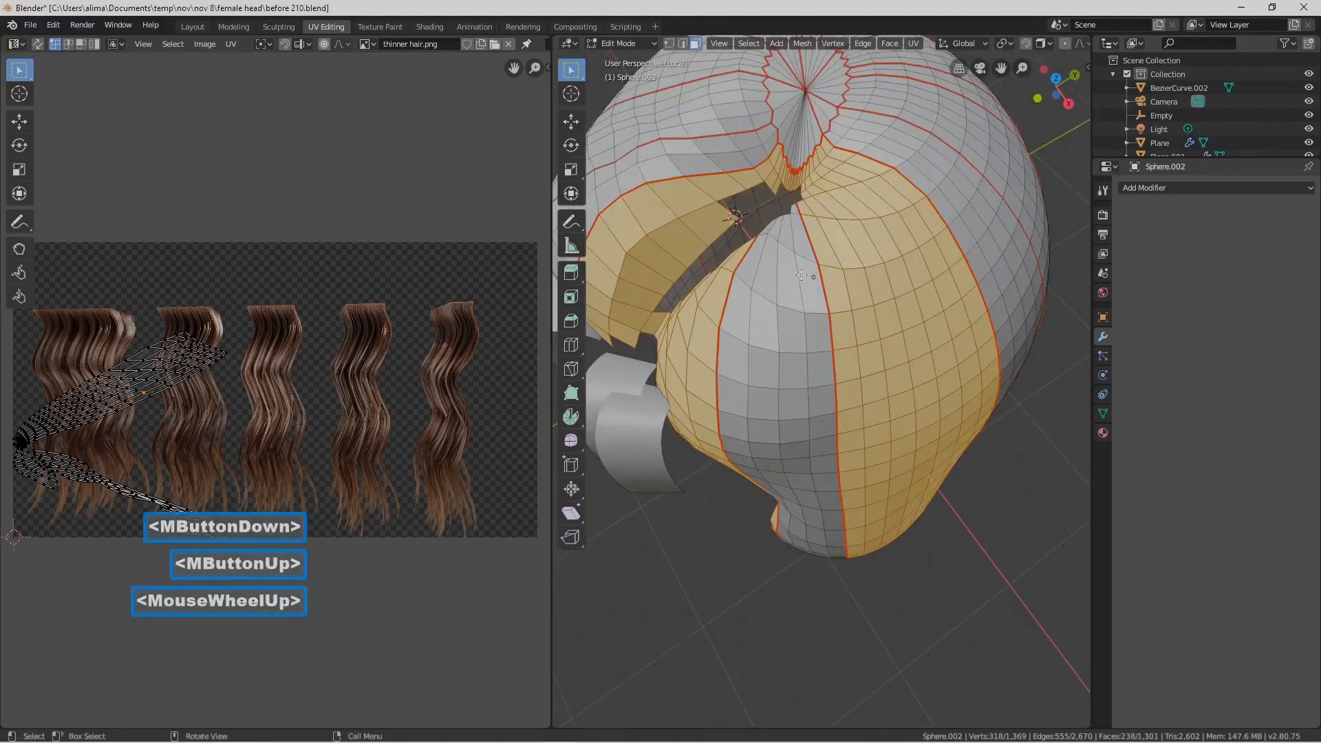
scroll(791, 307, "up", 1)
middle_click_drag(812, 274, 772, 399, "shift")
scroll(853, 306, "down", 2)
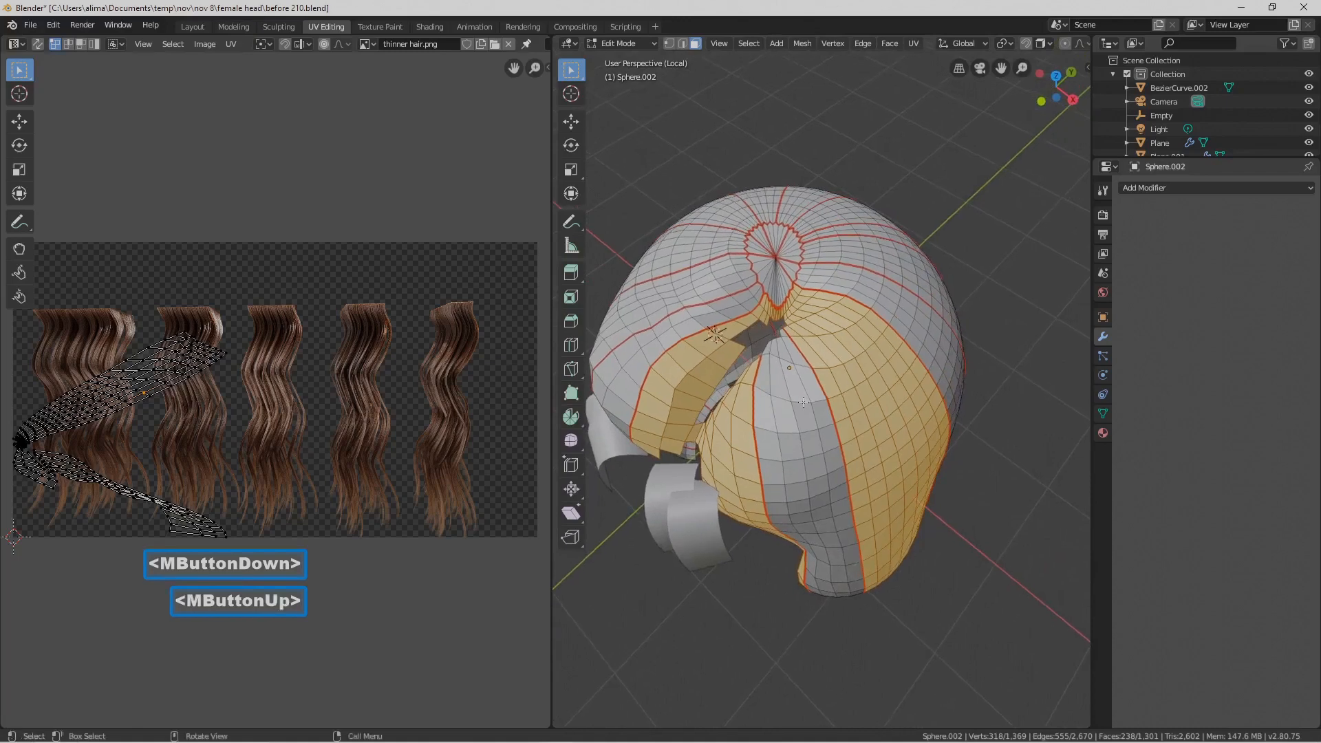
scroll(826, 379, "up", 2)
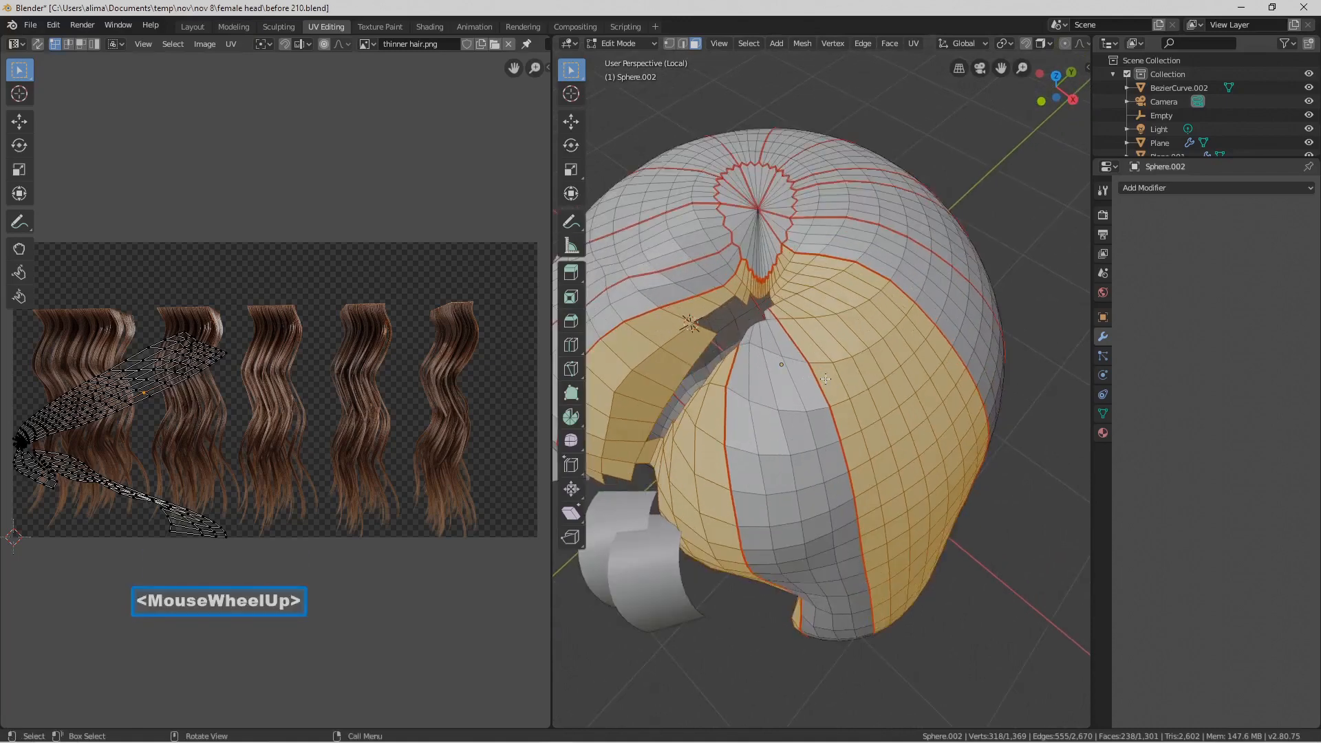
mouse_move(832, 372)
middle_mouse_down()
mouse_move(839, 353)
mouse_move(822, 354)
middle_mouse_up()
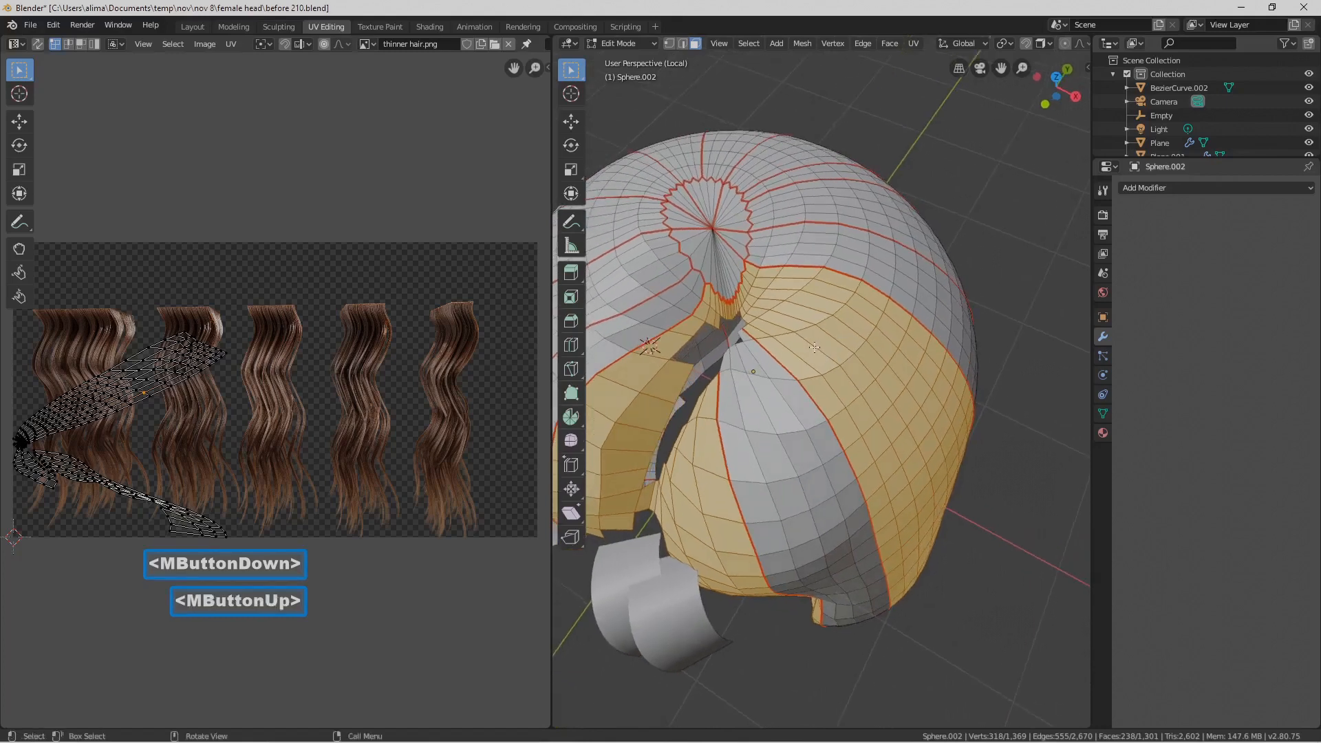
left_click(808, 360, "alt")
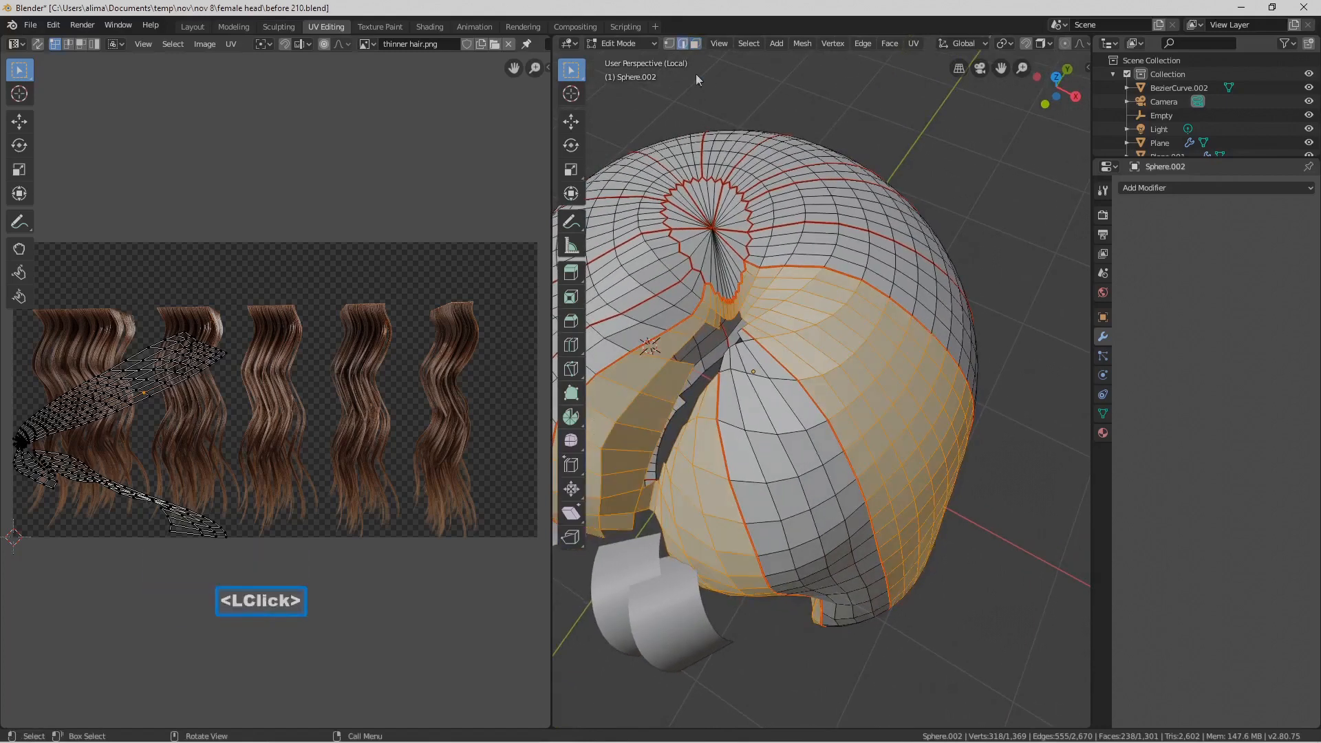
left_click(802, 342, "alt")
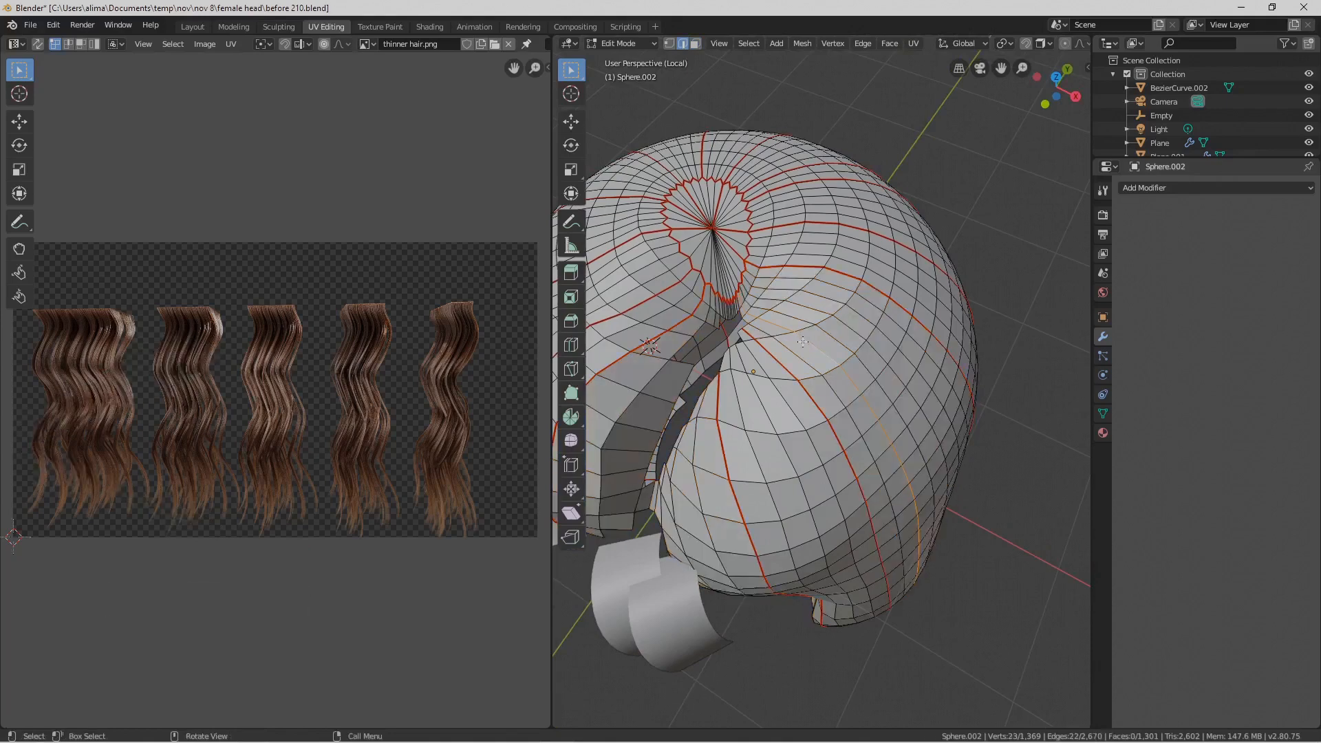
key("ctrl+e")
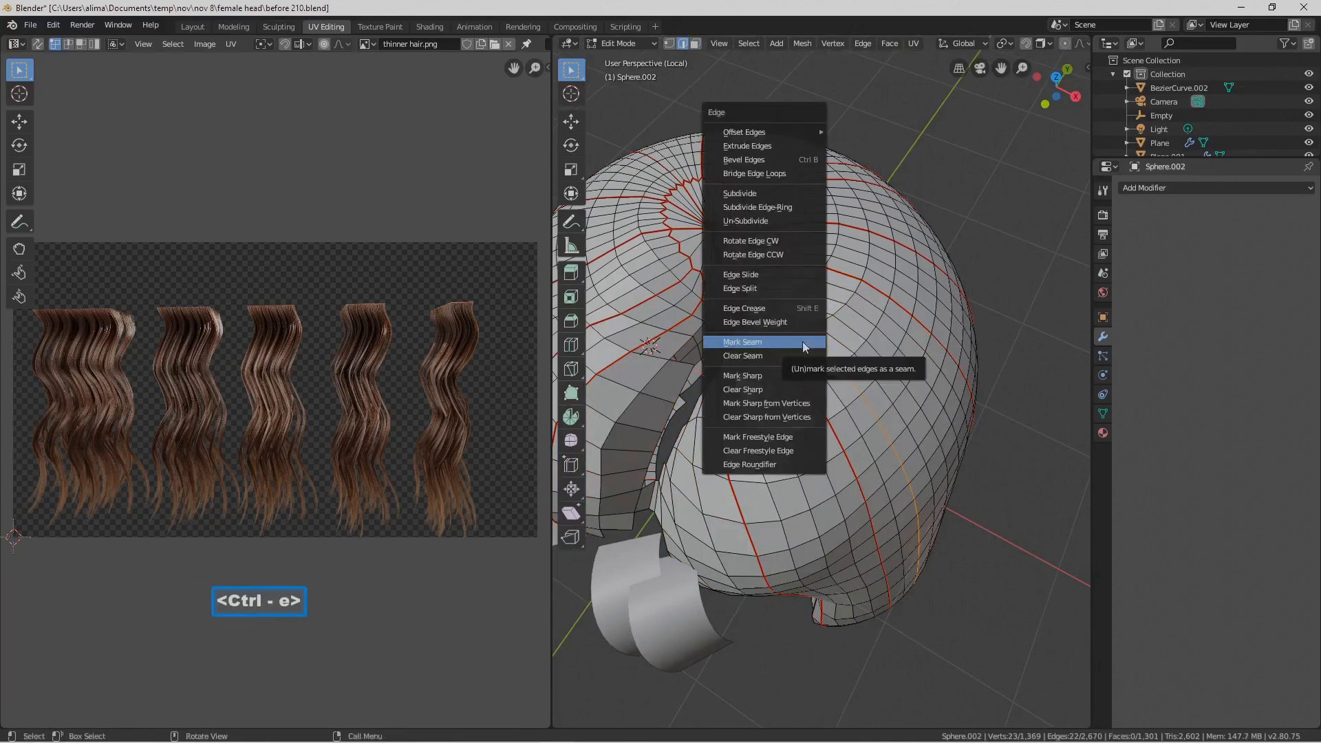
left_click(784, 345)
Switch to face selection and unwrap the entire hair mesh with the added left-side seam
middle_click_drag(774, 442, 920, 445)
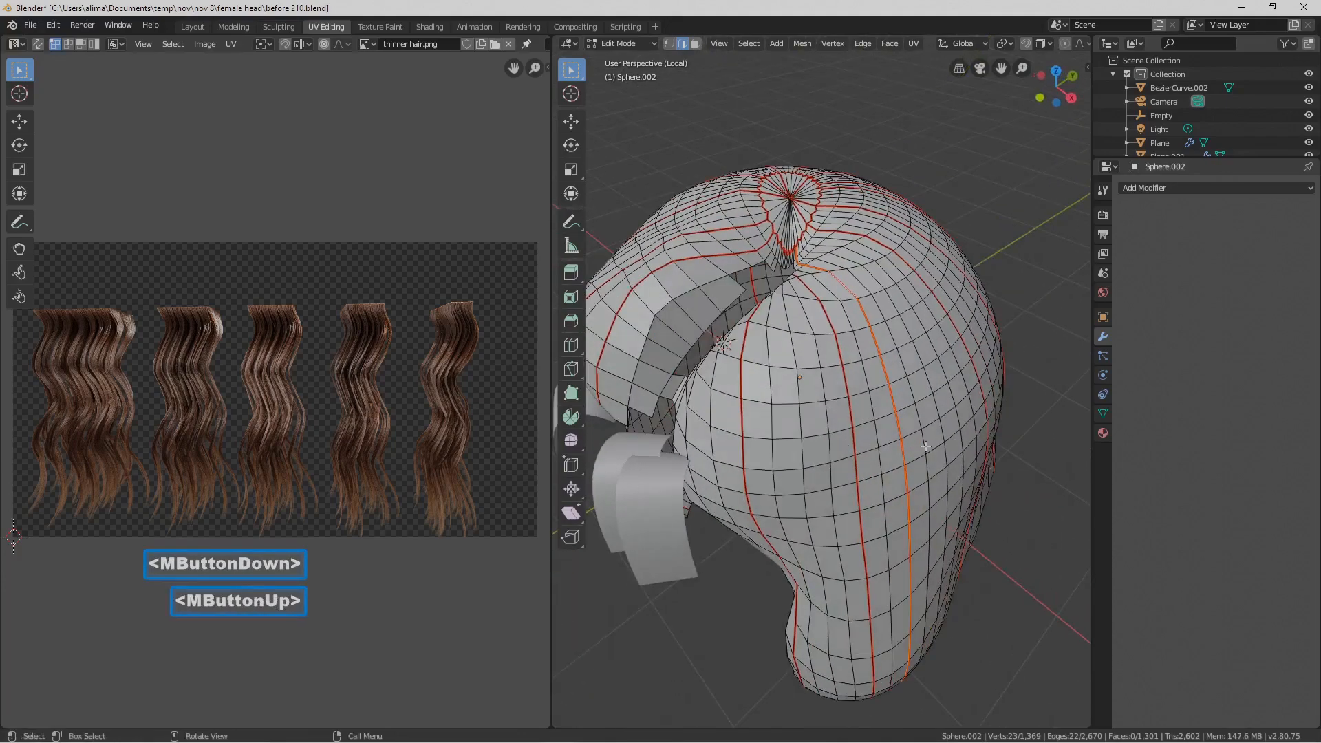
left_click(1017, 489)
left_click(697, 43)
key("a")
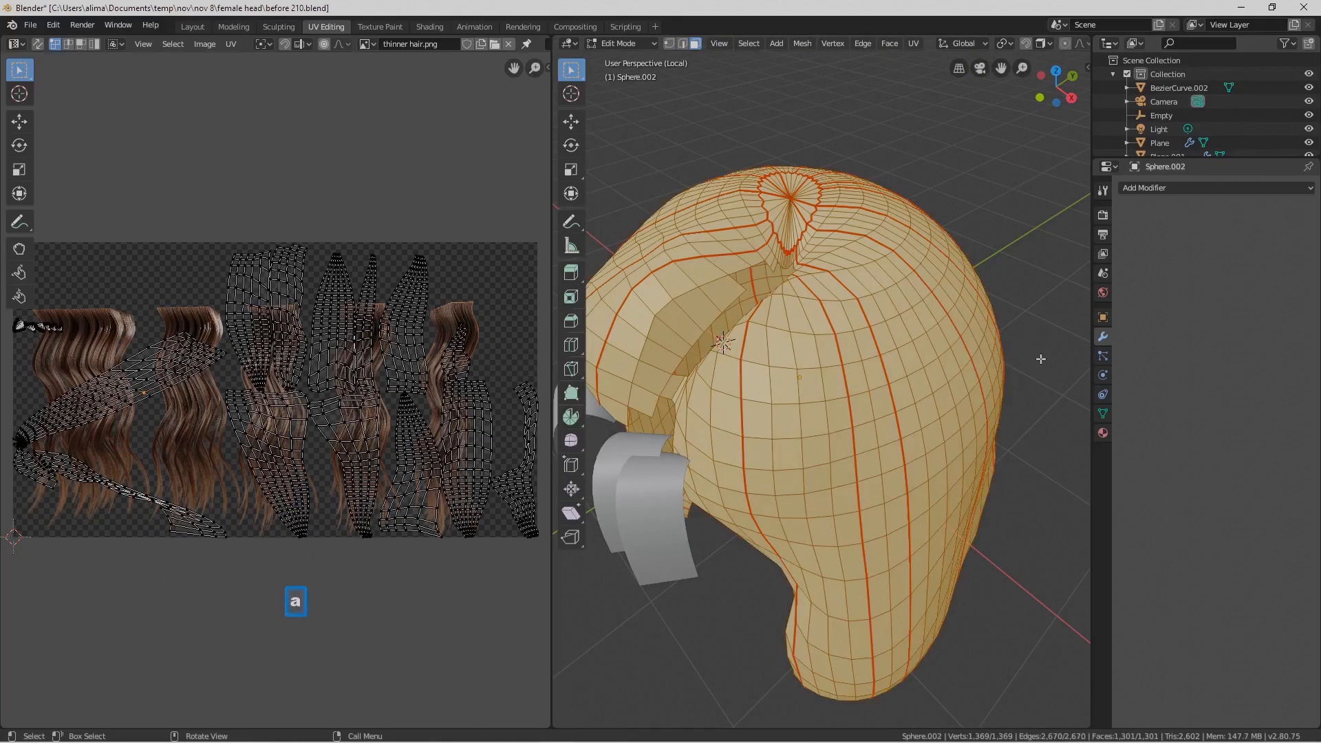
key("u")
left_click(1040, 361)
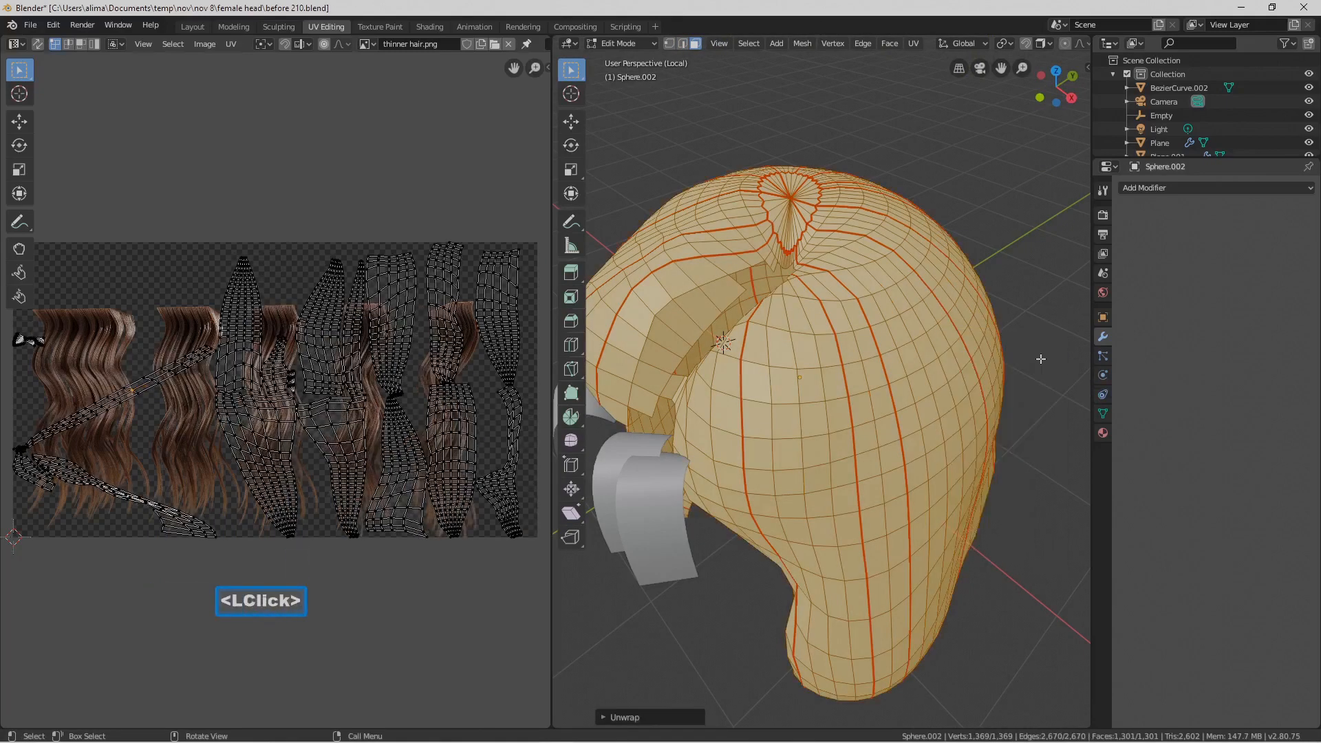
Examine the front left hair strips by selecting the linked faces between their seams one strip at a time
left_click(814, 414)
key("l")
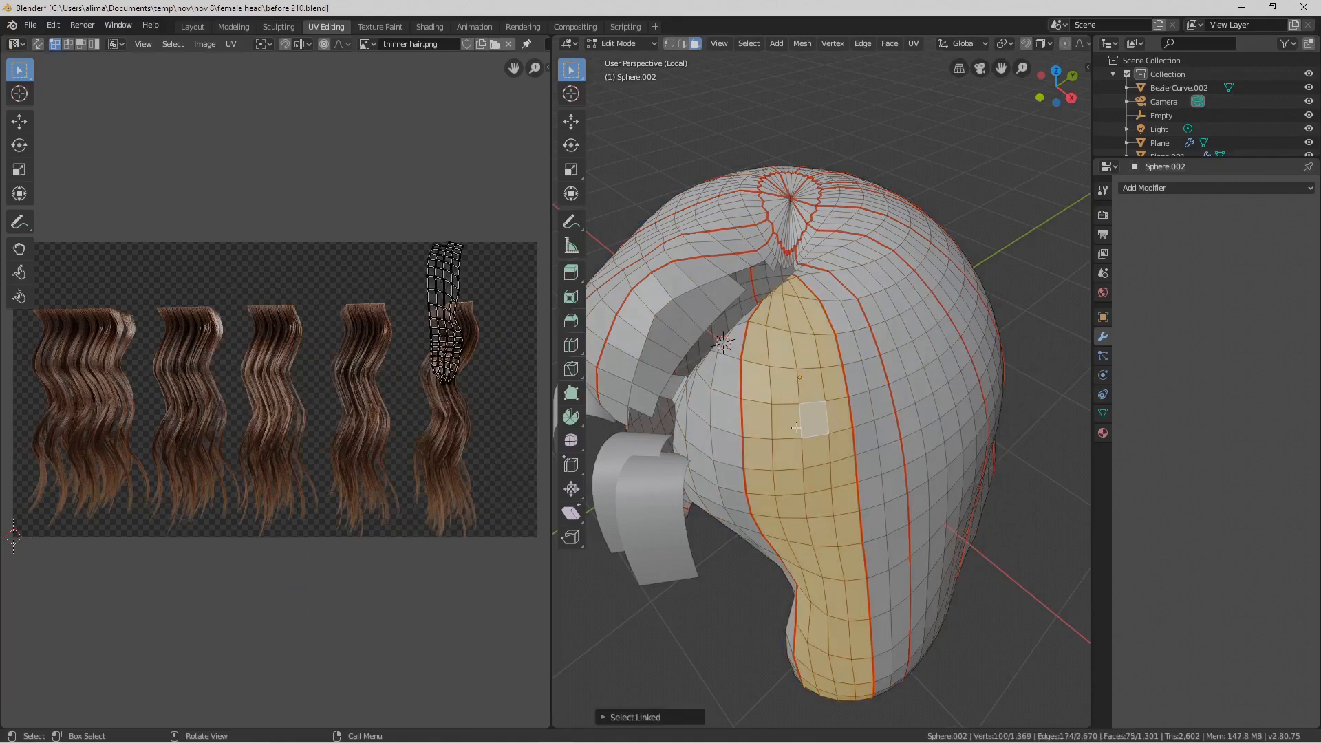
left_click(714, 480)
key("l")
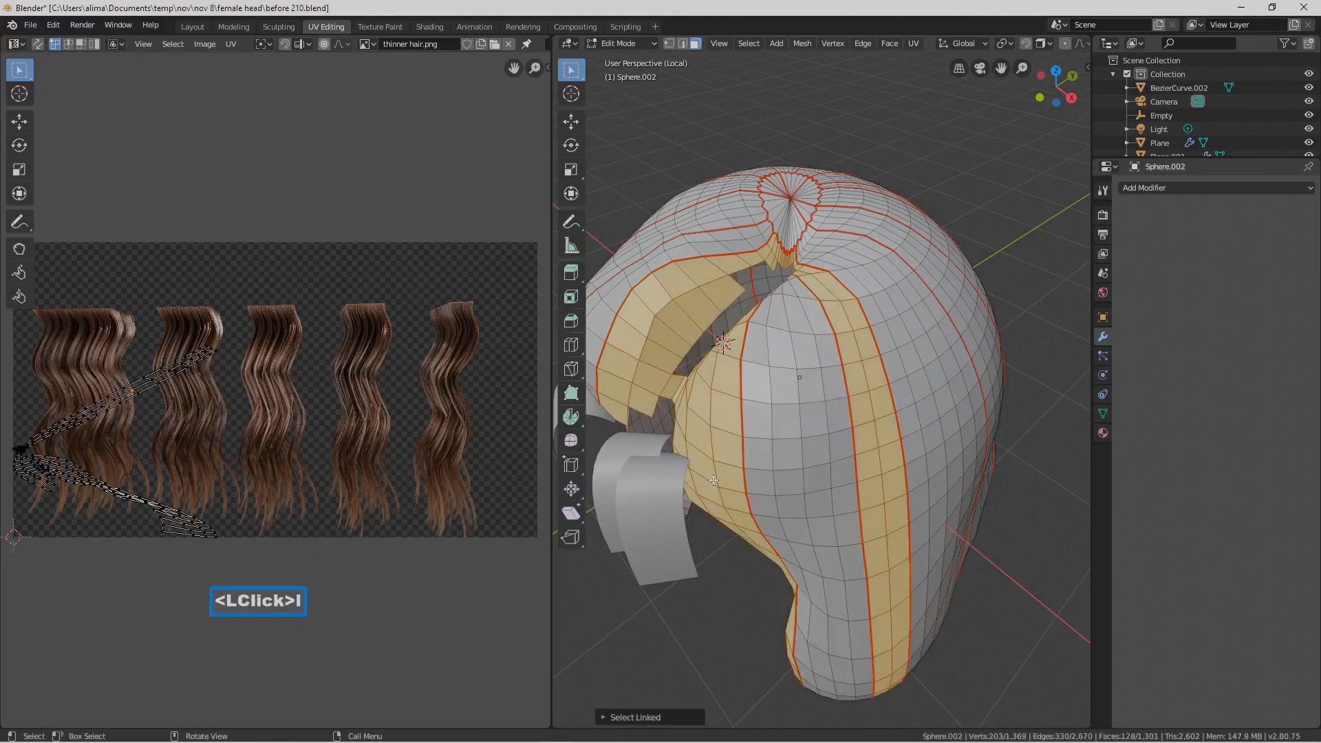
Delete the two stray faces at the inner front edge of the hair on the character's left side
middle_click_drag(714, 480, 816, 457)
left_click(680, 455)
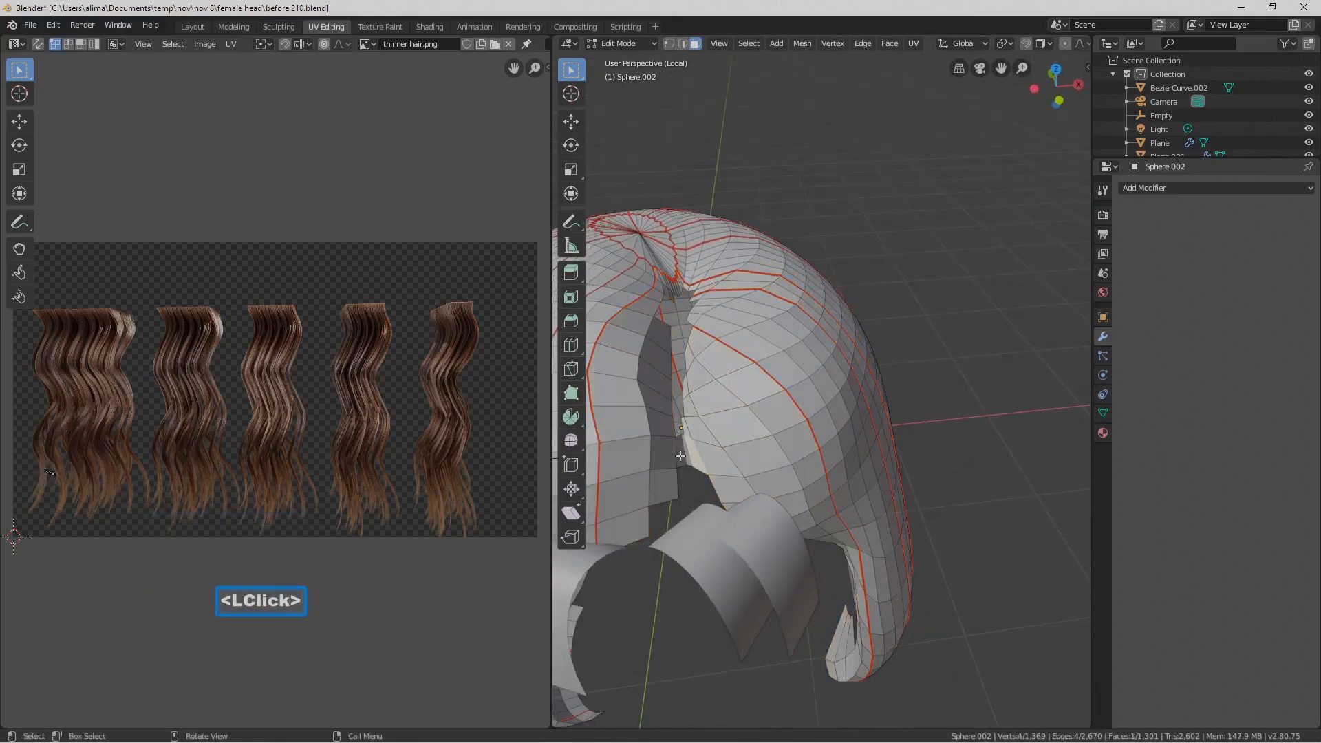
left_click(686, 454, "shift")
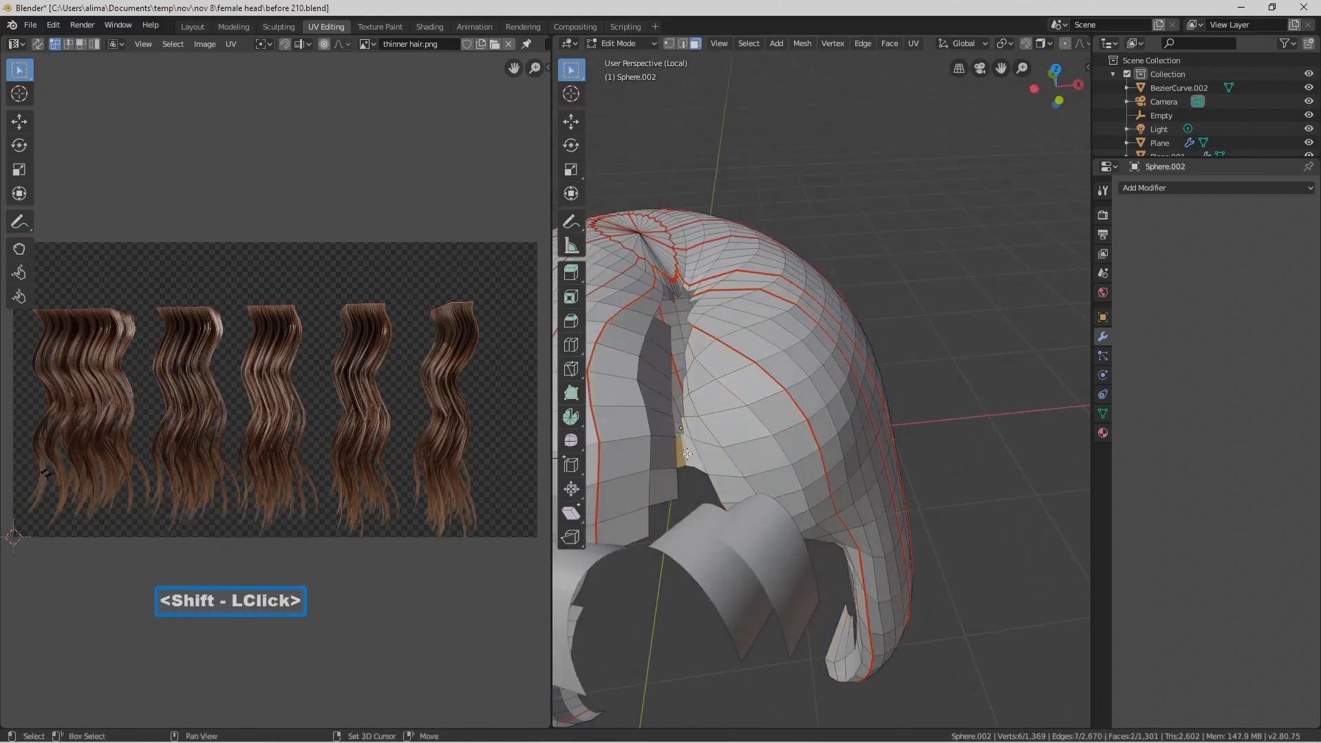
key("x")
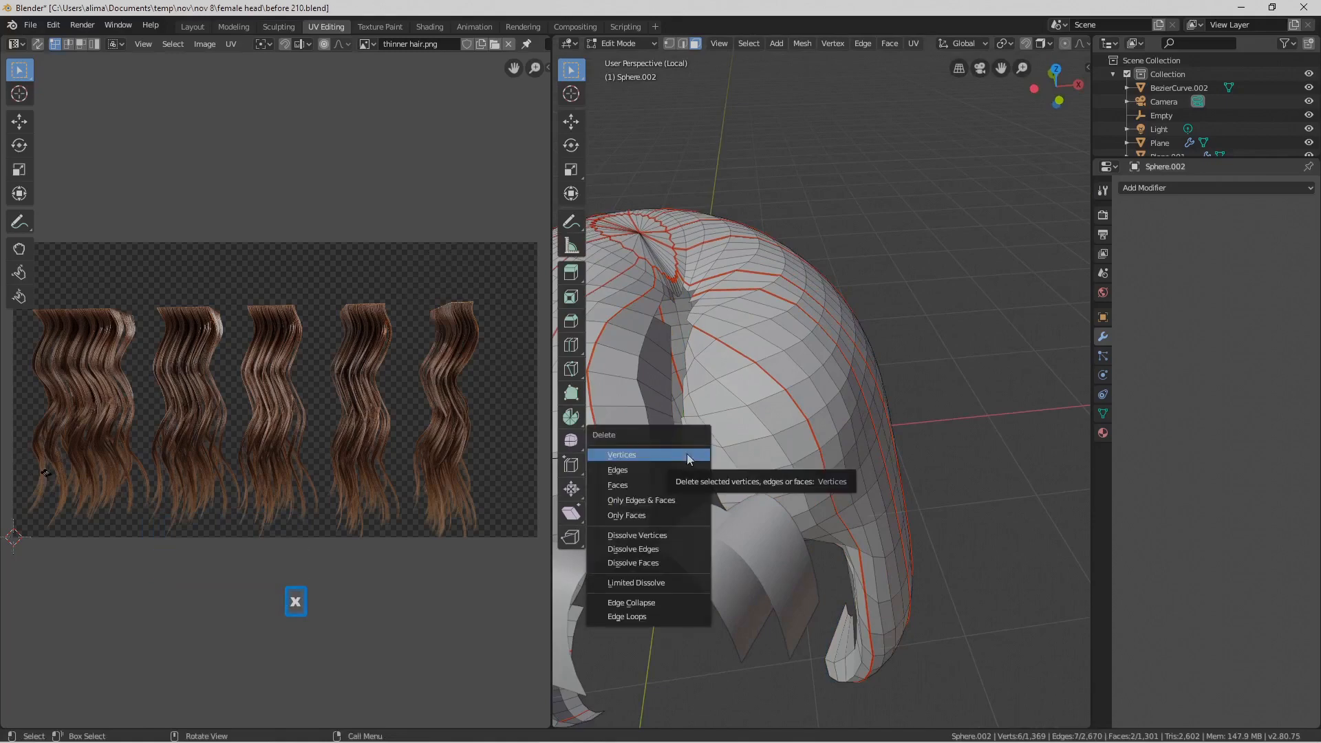
left_click(675, 483)
Mark the lengthwise edges beside the front opening, up to the parting on the character's right side, as a seam
middle_click_drag(911, 371, 764, 340)
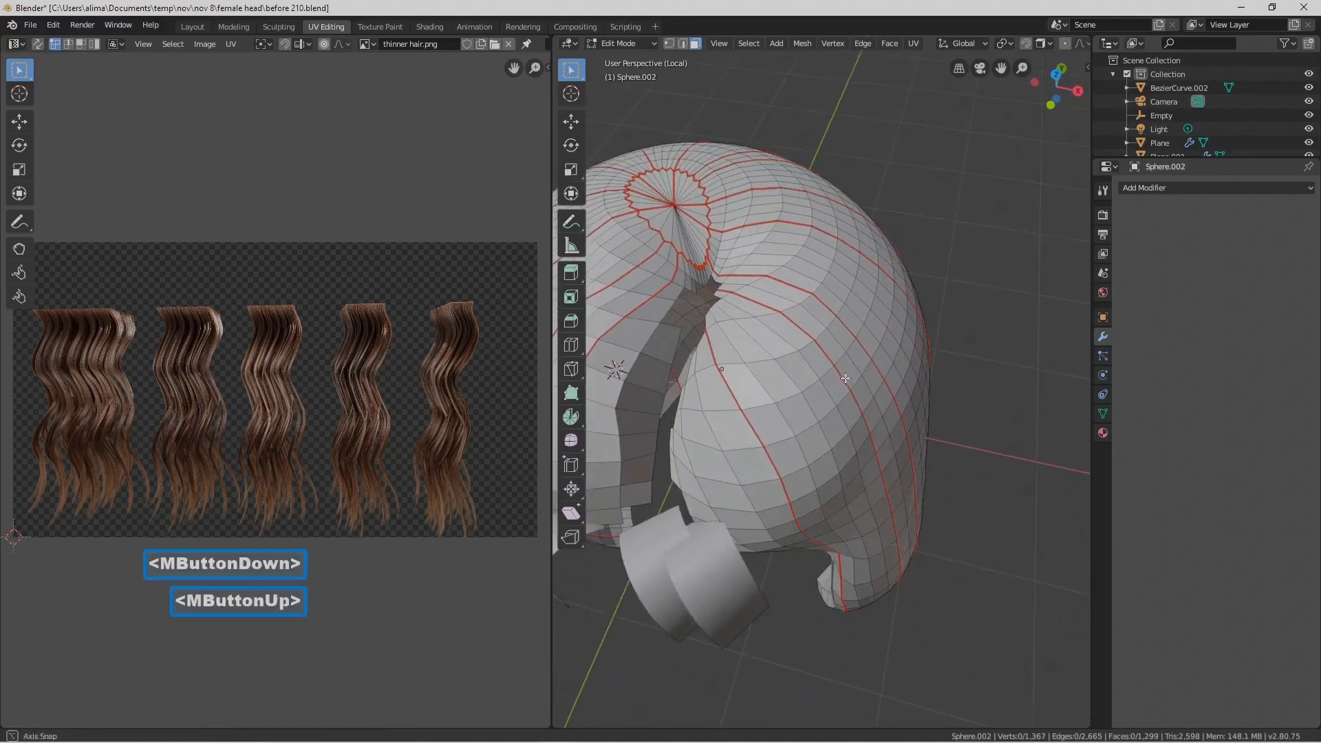
left_click(683, 44)
left_click(683, 273, "alt")
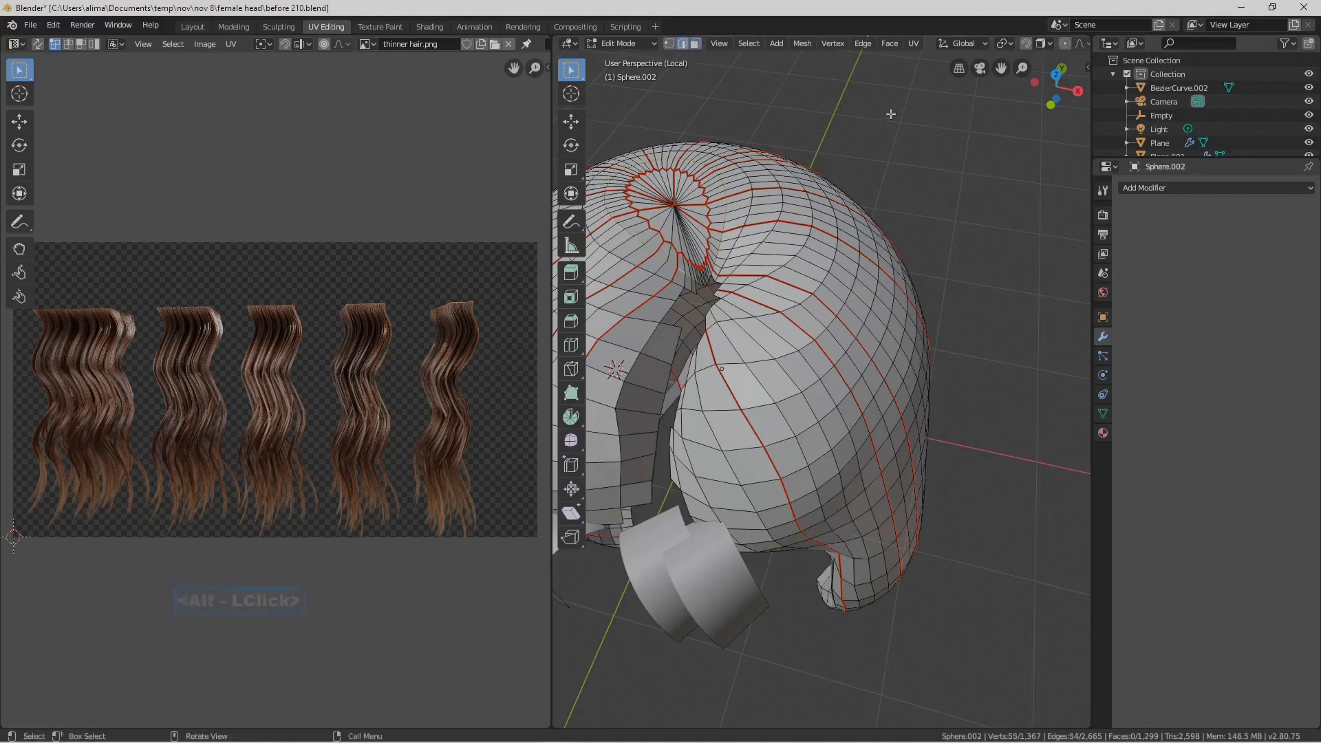
left_click(677, 290)
left_click(678, 290, "alt")
left_click(650, 329, "alt")
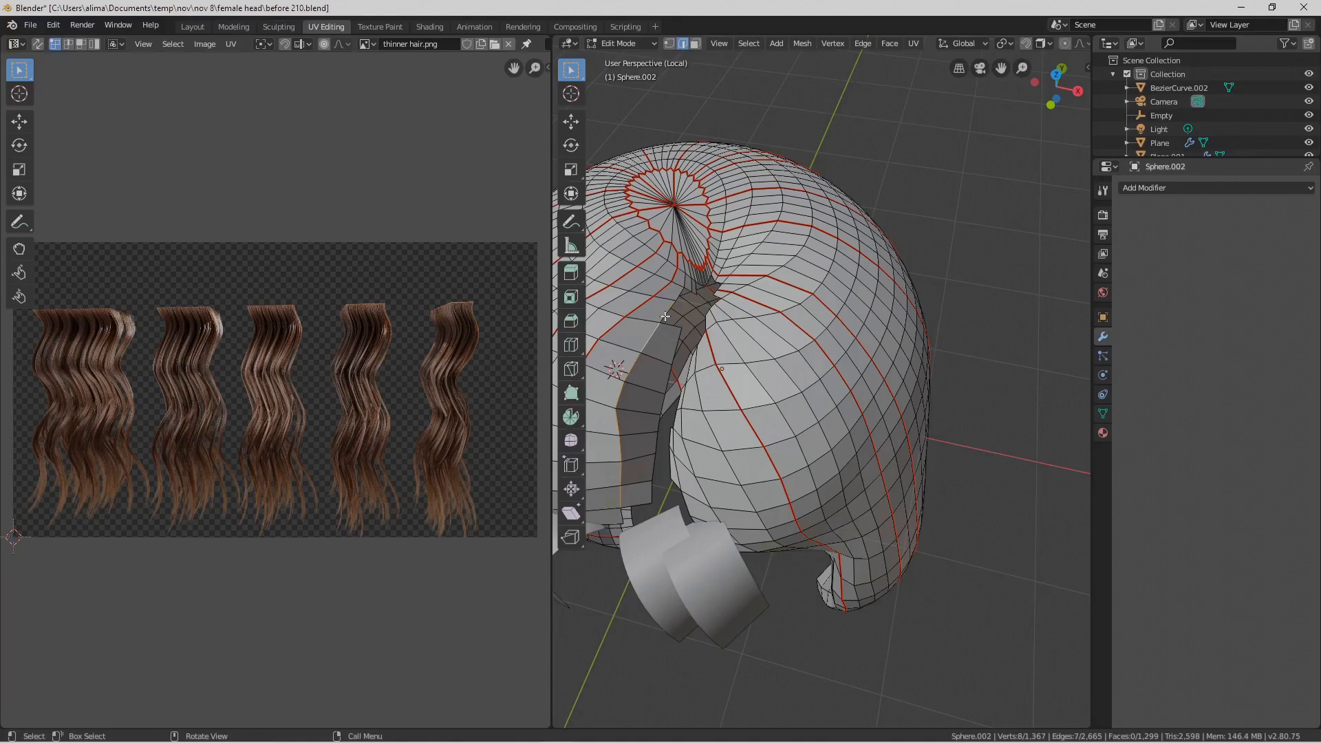
left_click(660, 314, "shift")
left_click(678, 295, "shift")
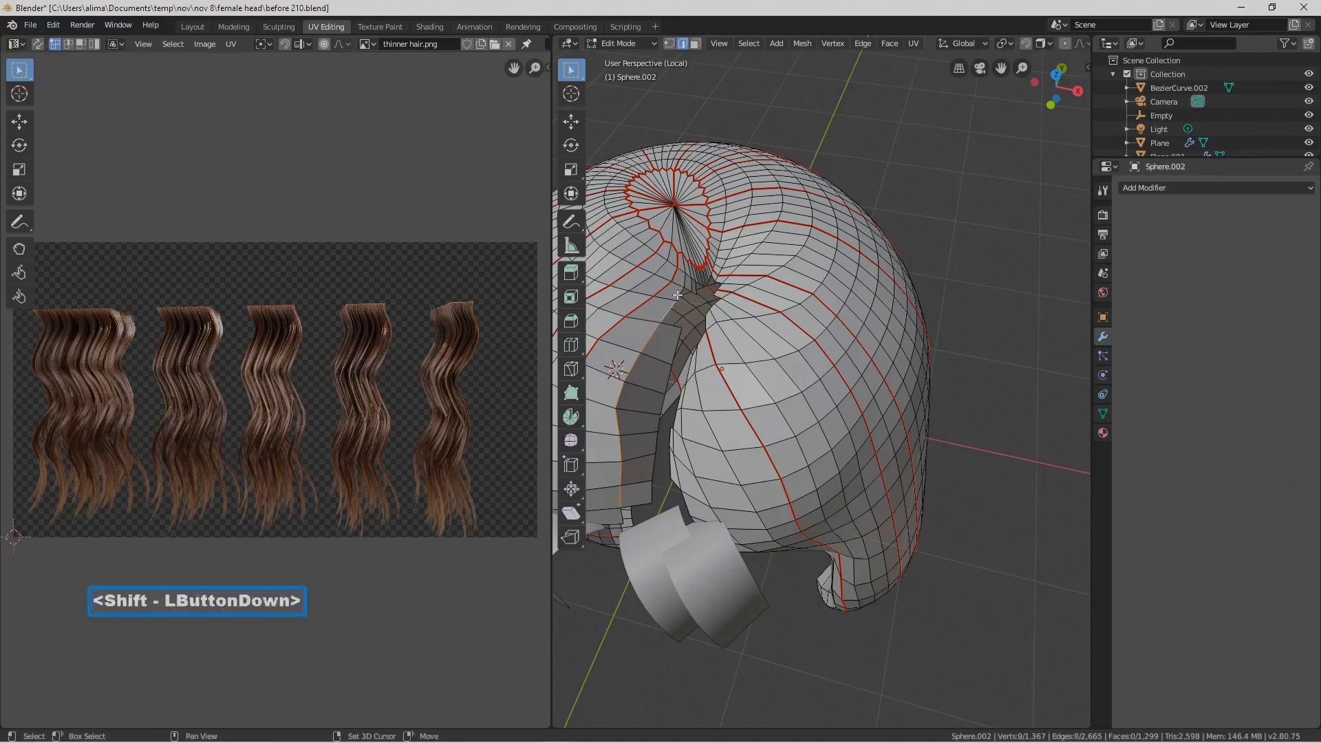
left_click(685, 269, "shift")
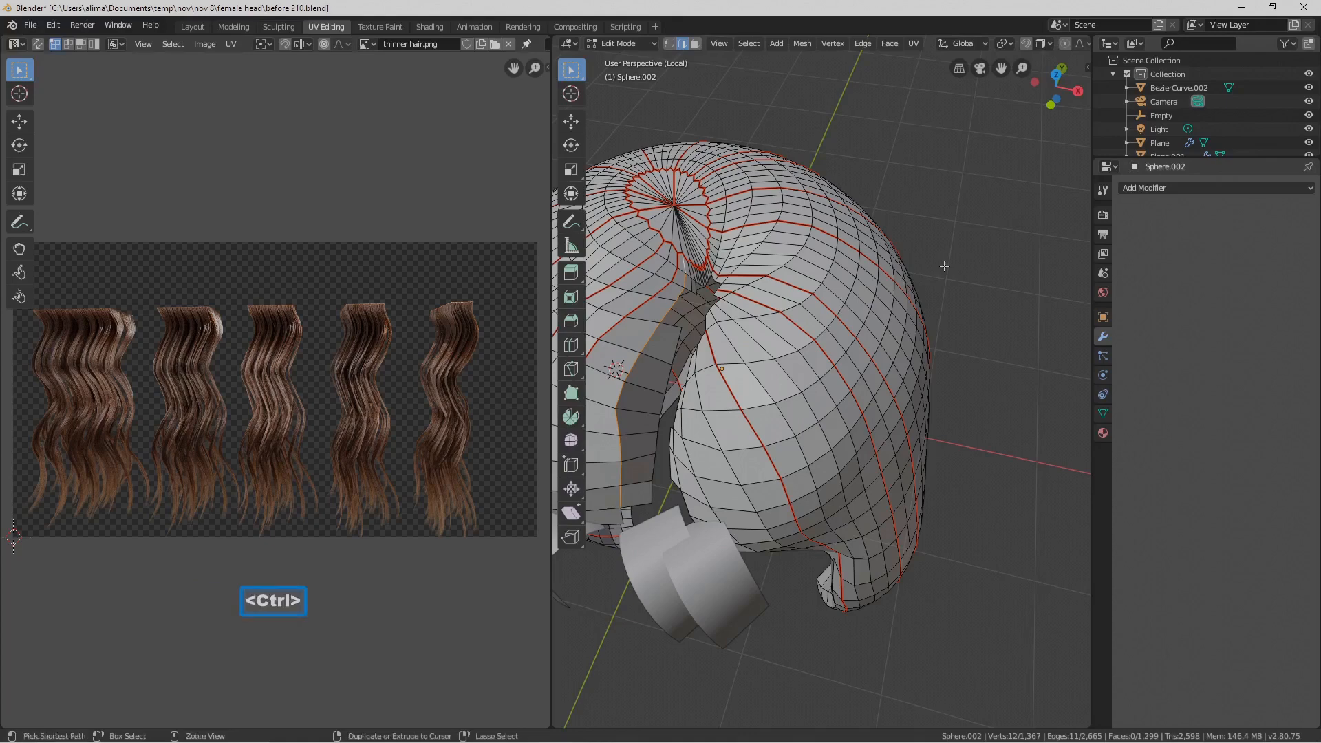
key("ctrl+e")
left_click(944, 265)
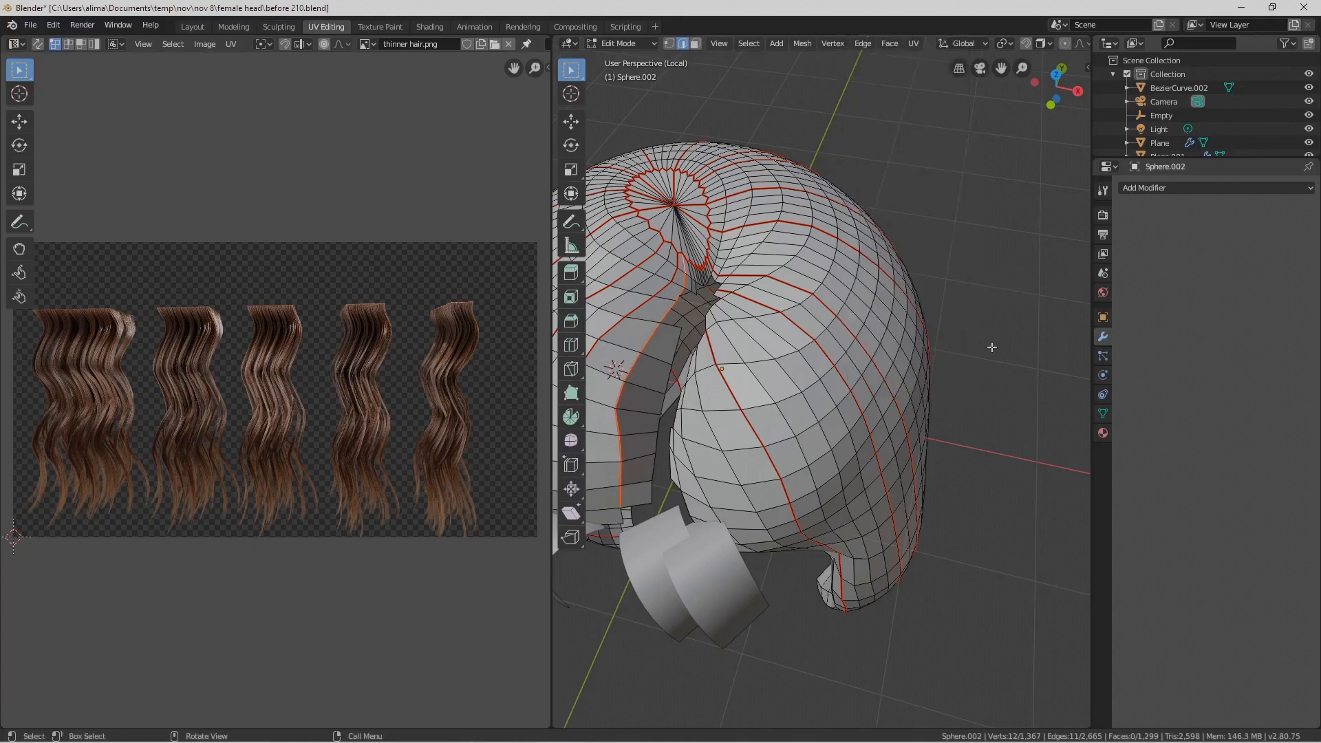
Unwrap the entire hair mesh in face selection with the front seam included and save the file as before 211.blend
key("a")
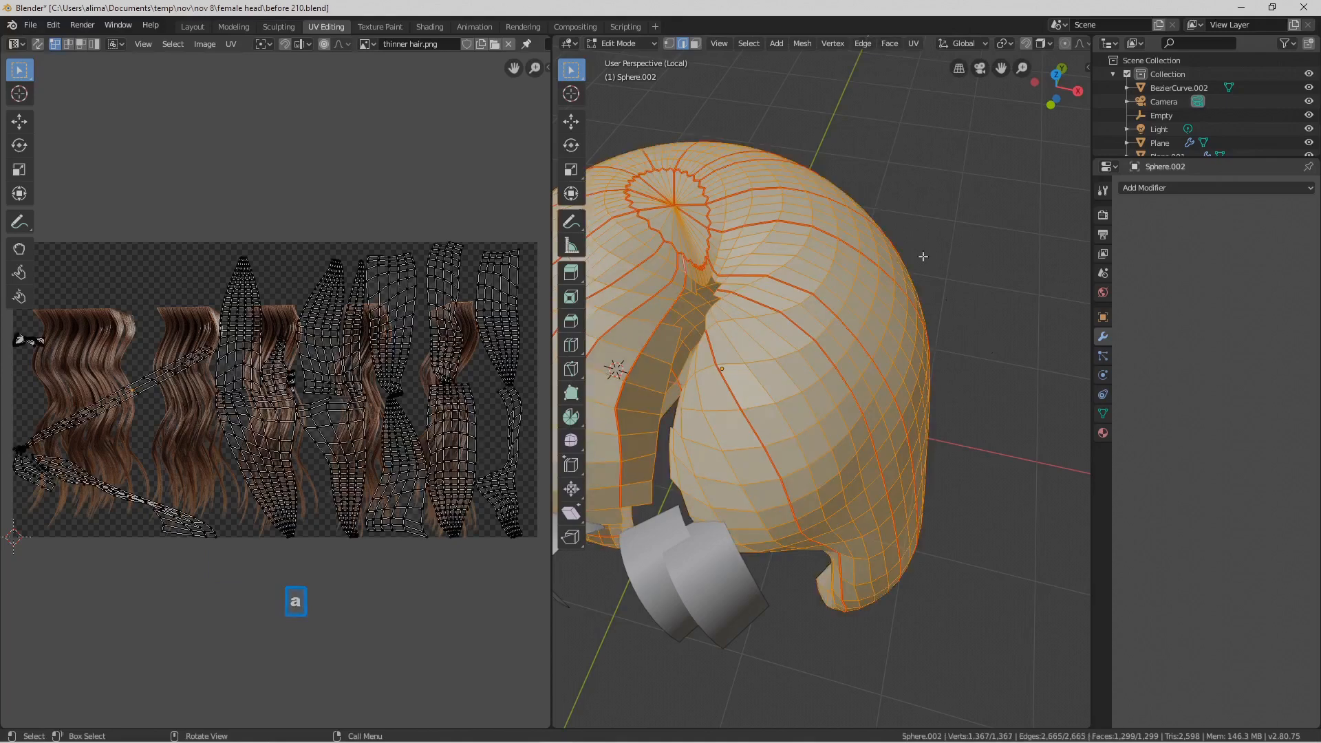
left_click(696, 43)
key("u")
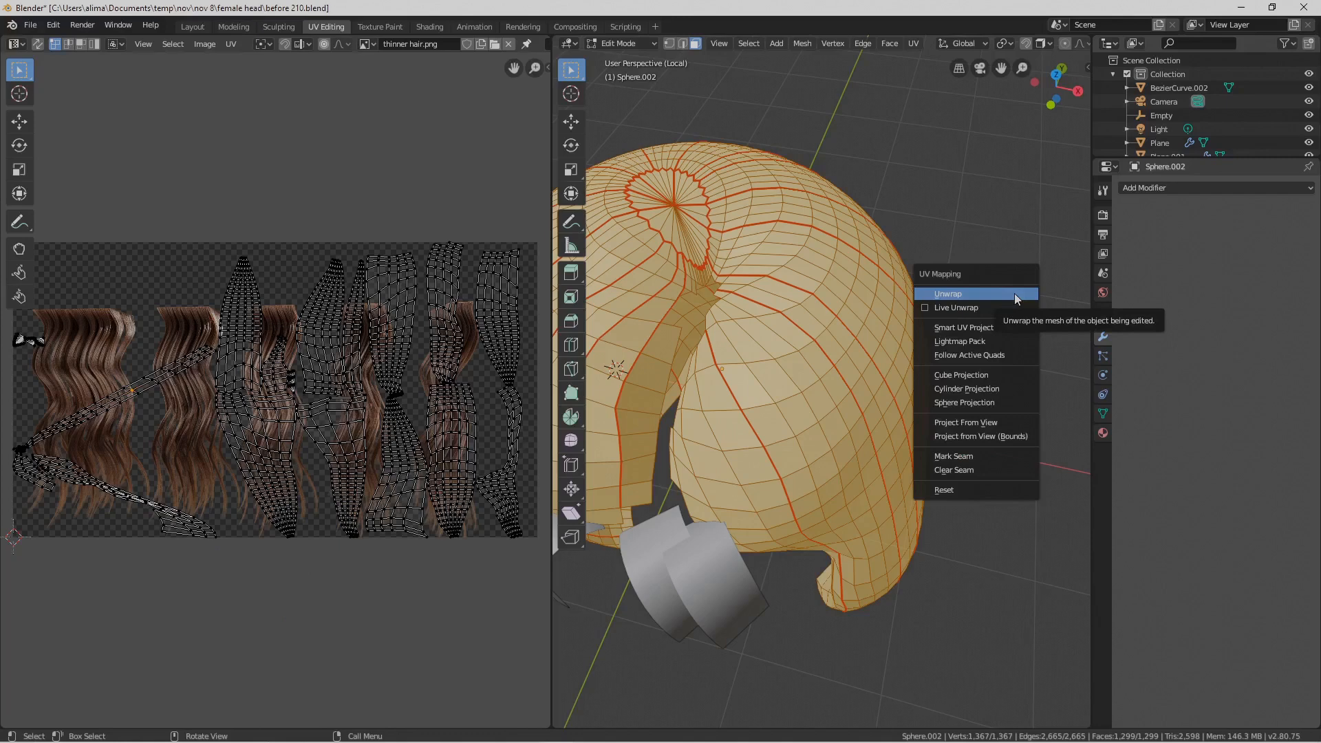
left_click(1014, 293)
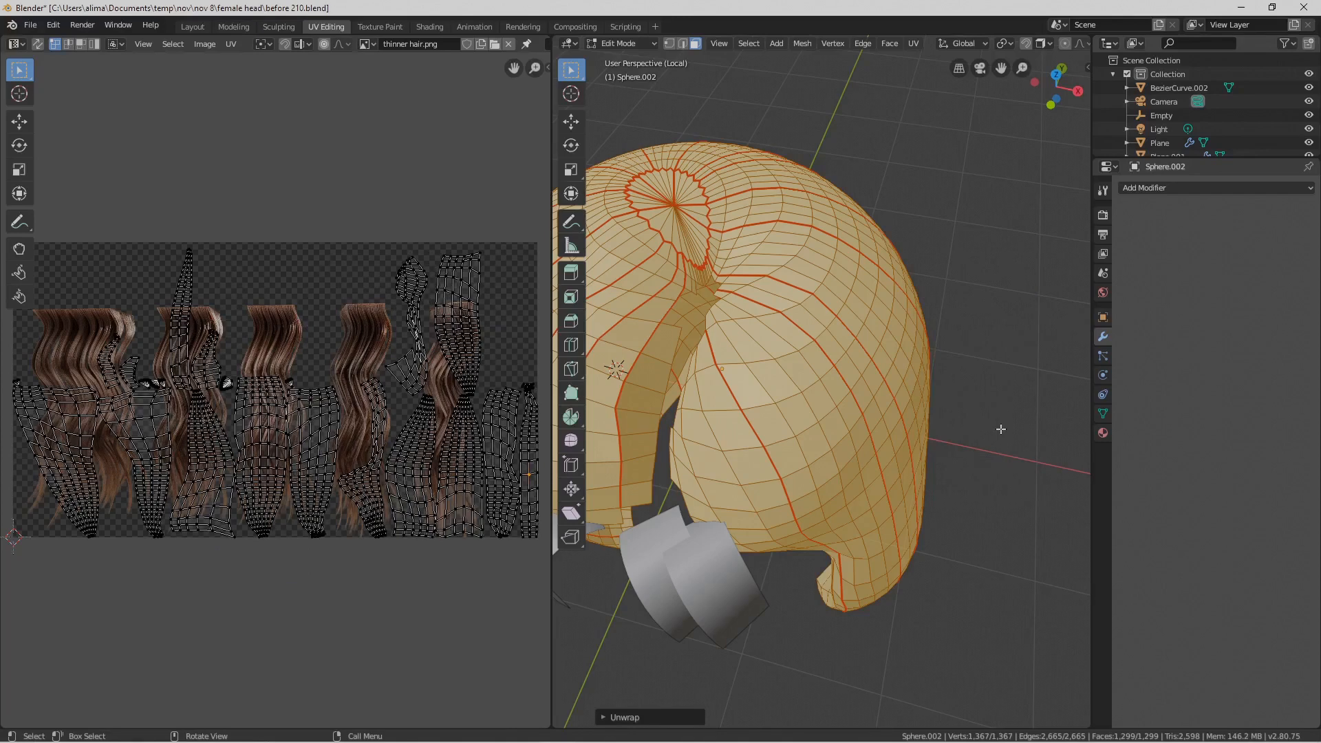
key("Pause")
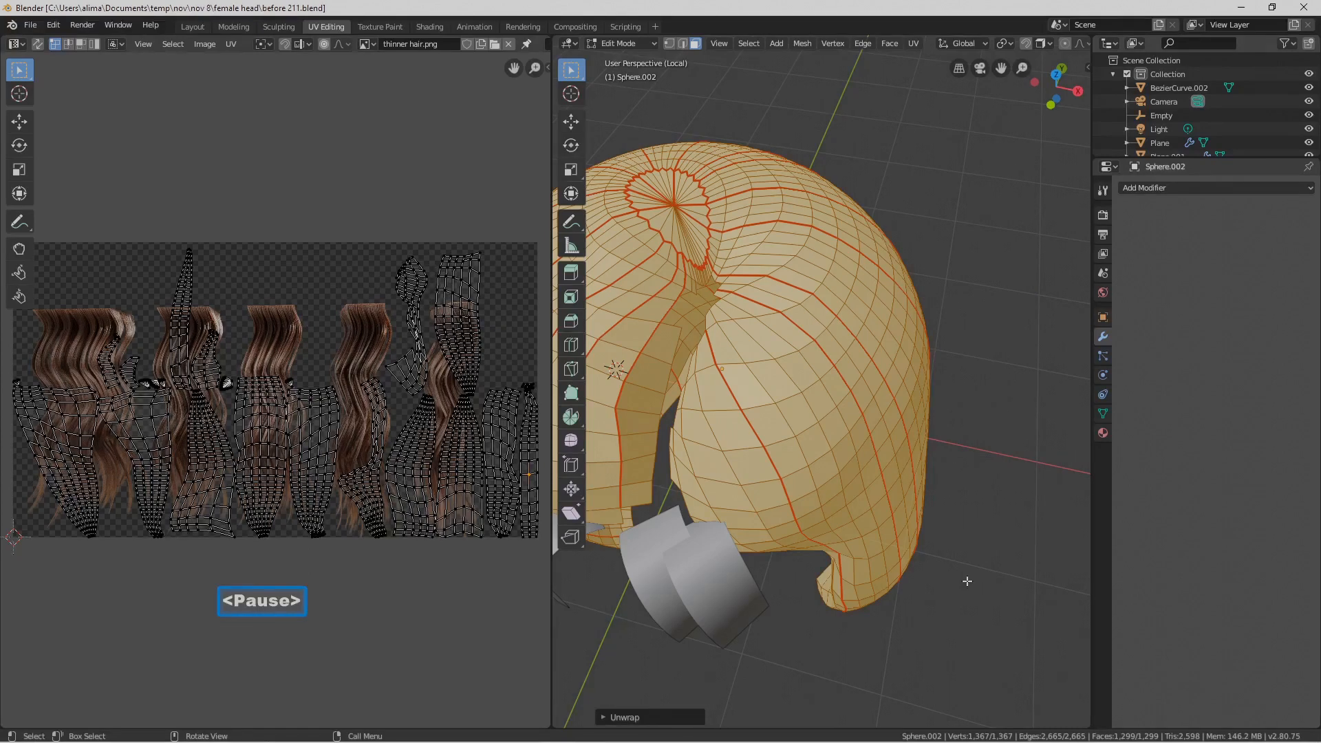
Select the leftmost linked island in the UV layout and rotate it 180 degrees
scroll(890, 484, "down", 2)
middle_click_drag(841, 456, 729, 507)
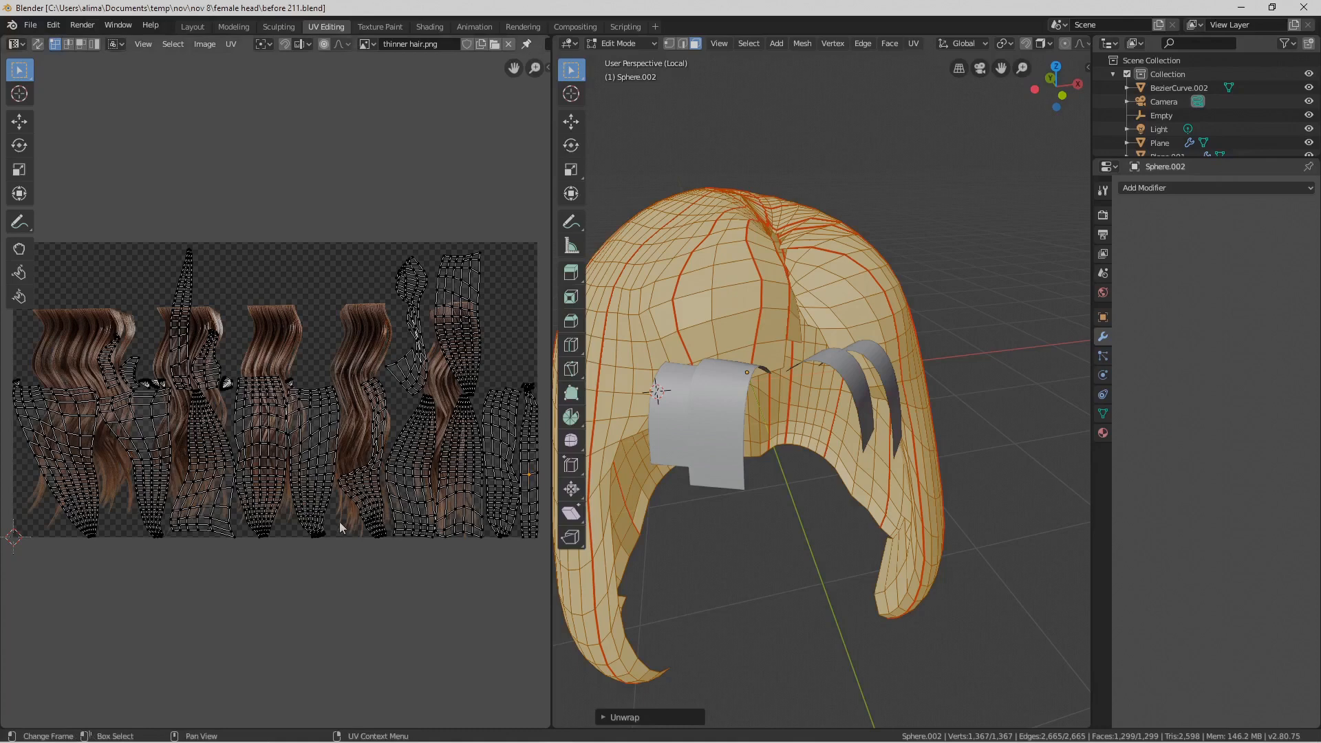
left_click(86, 468)
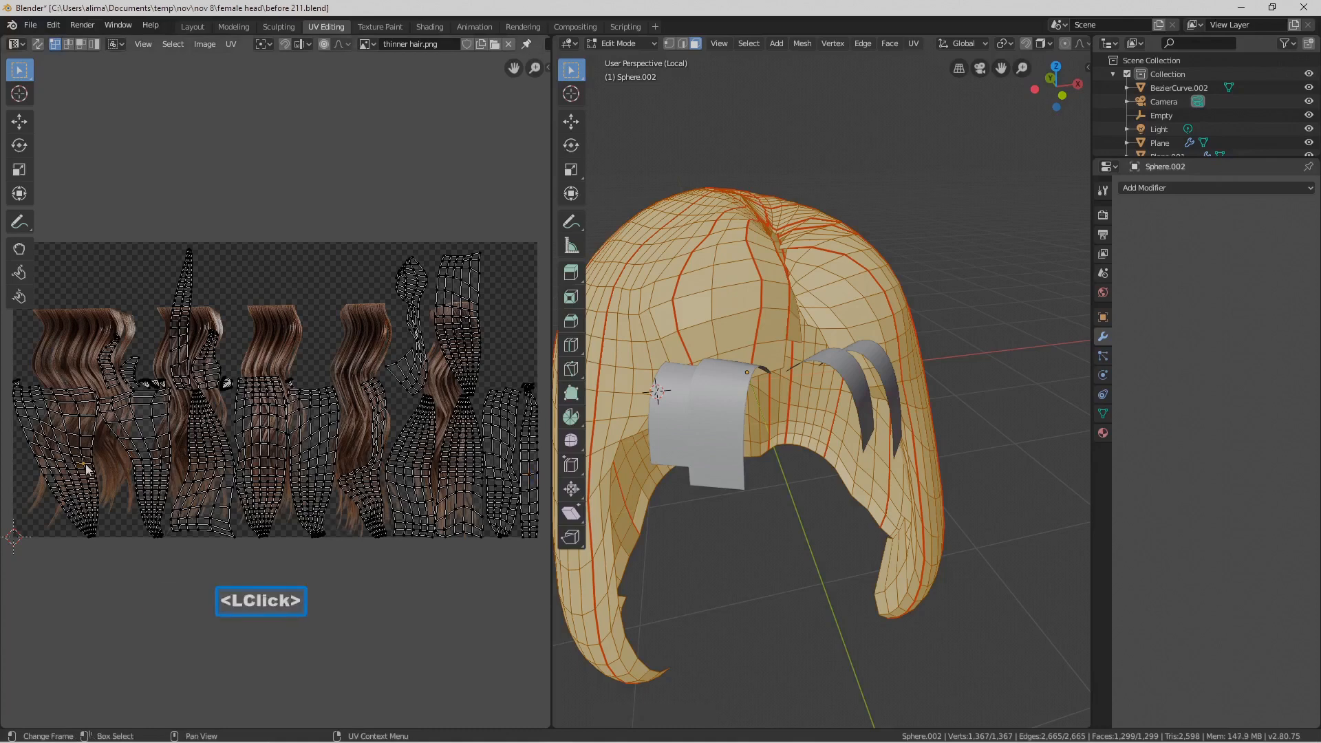
left_click(210, 614)
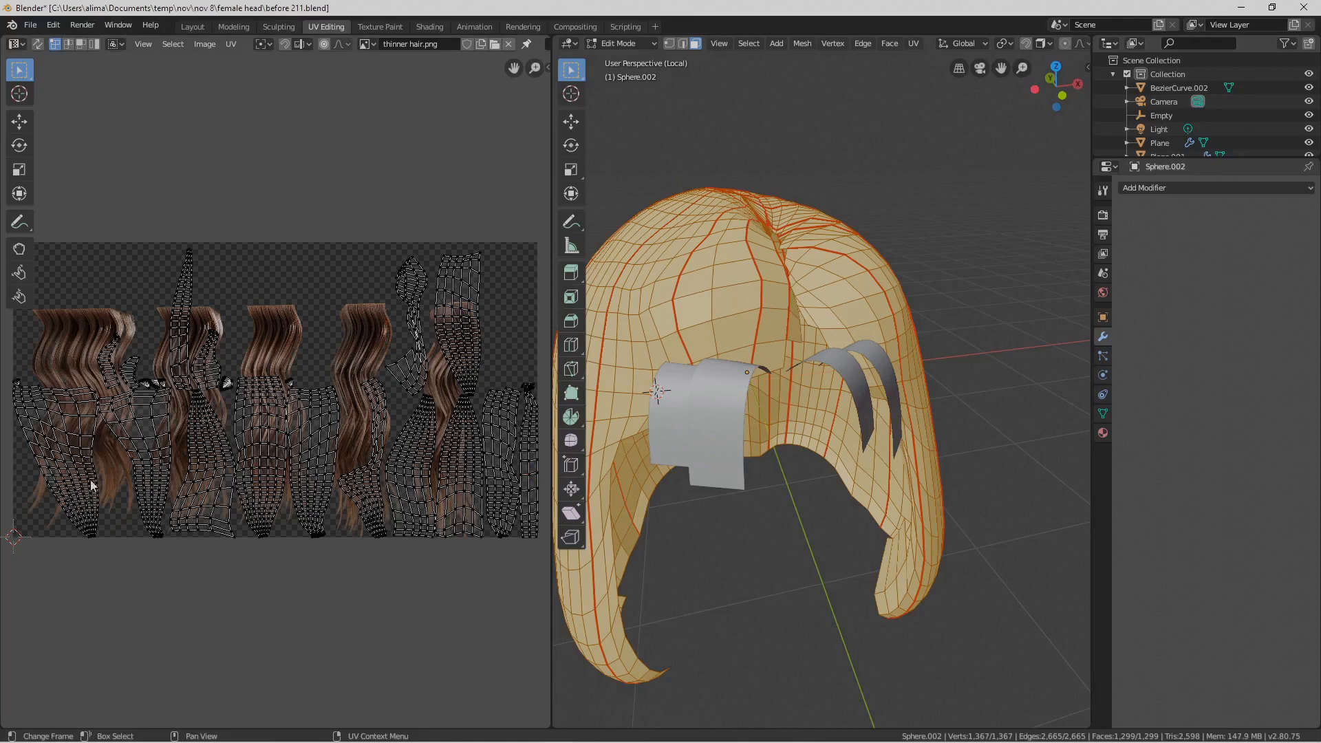
left_click(92, 486)
key("l")
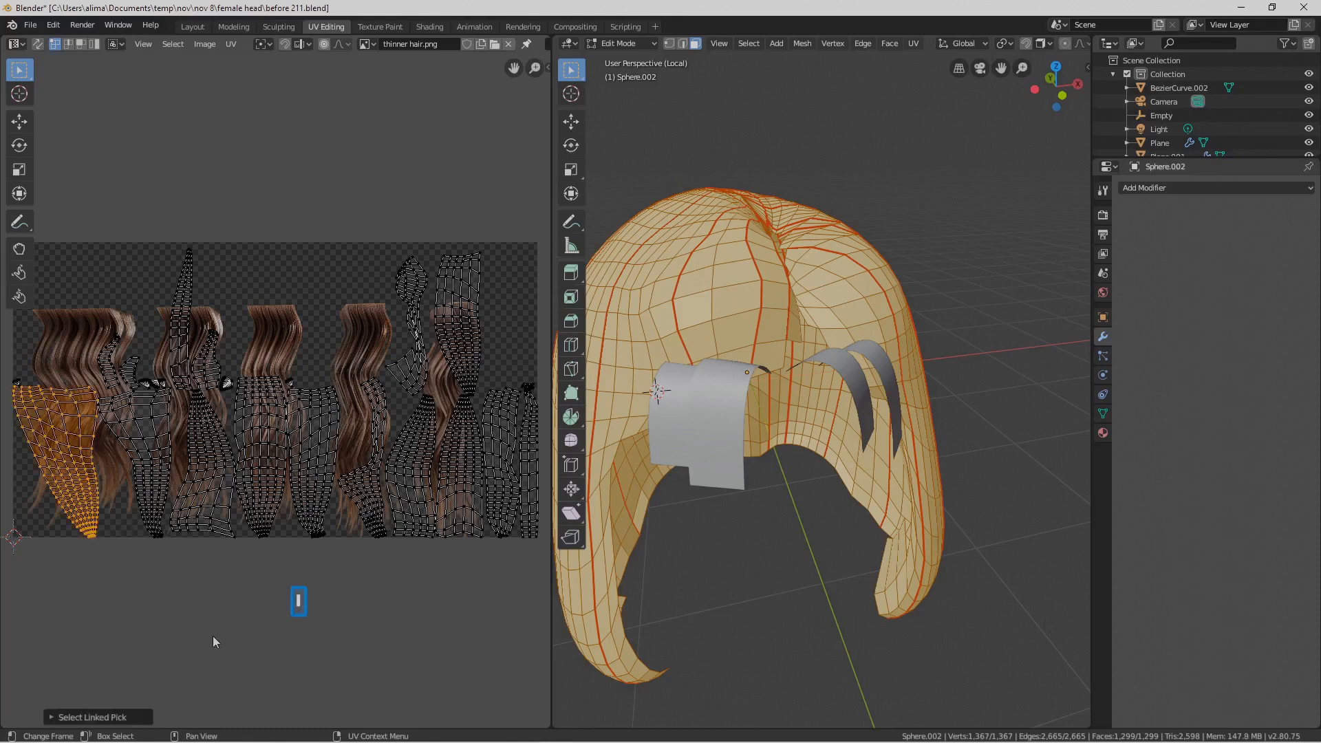
type("r180")
left_click(172, 628)
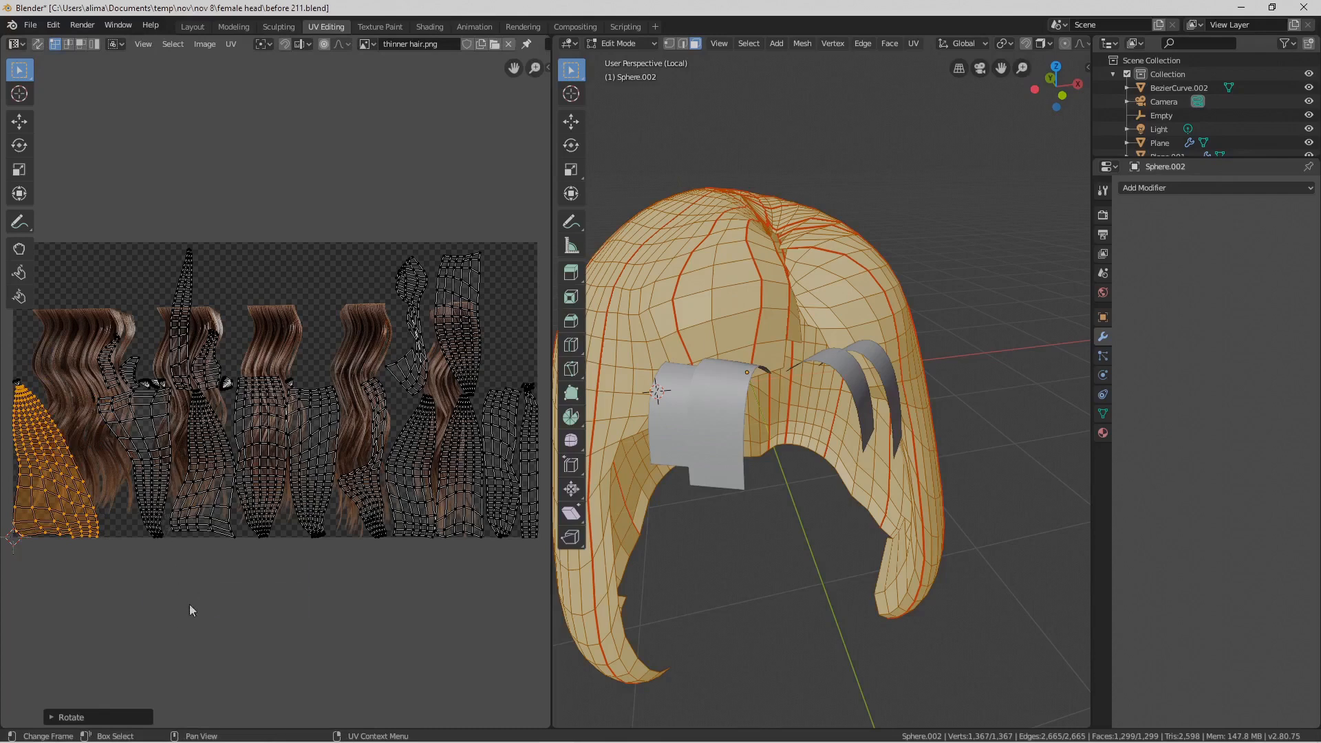
Rotate two lower UV islands by 180 degrees: the second from the left and the one beneath the middle hair strand
left_click(192, 610)
key("l")
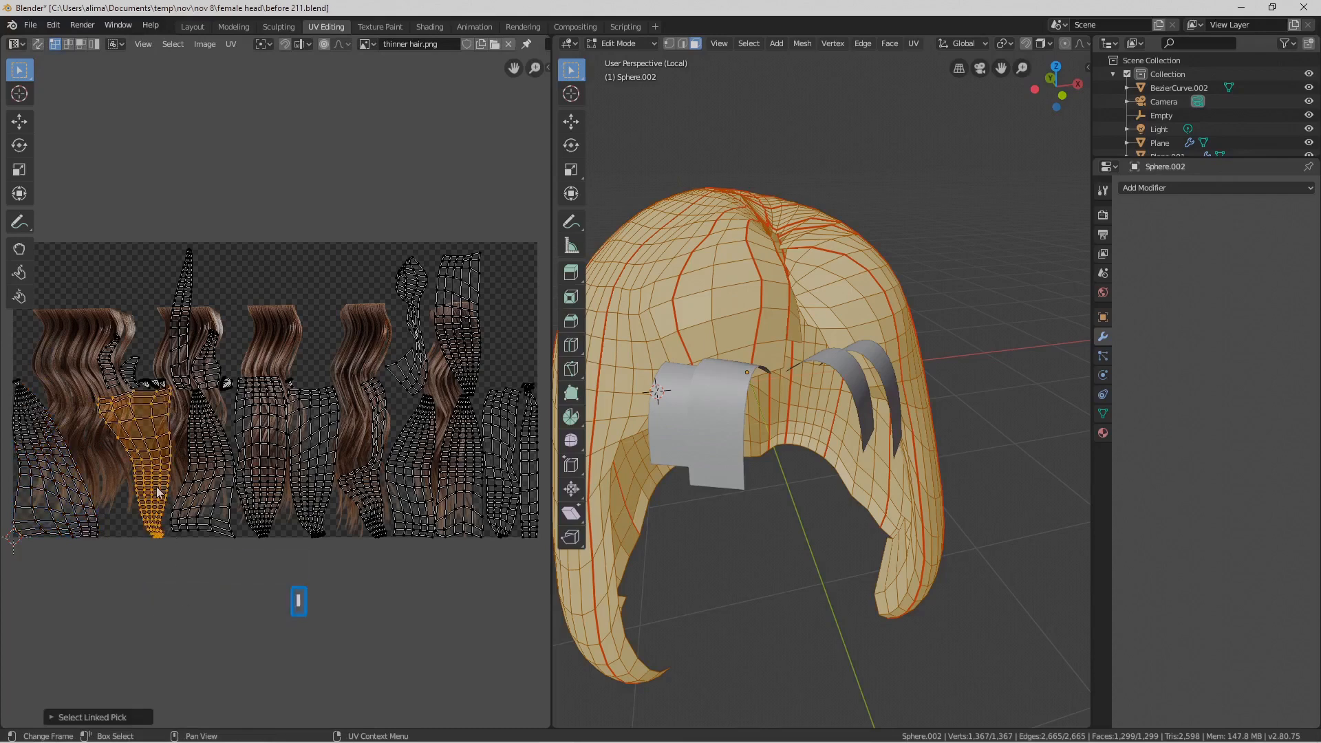
type("r180")
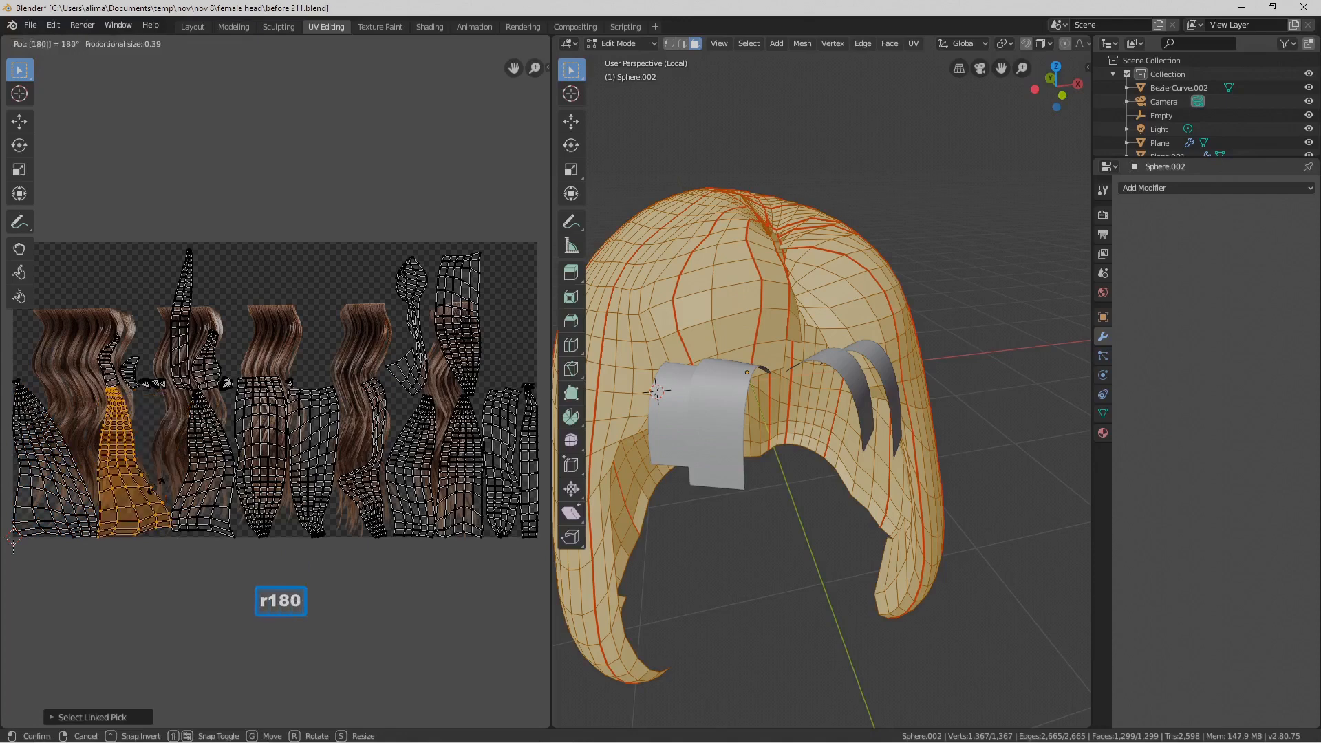
key("Return")
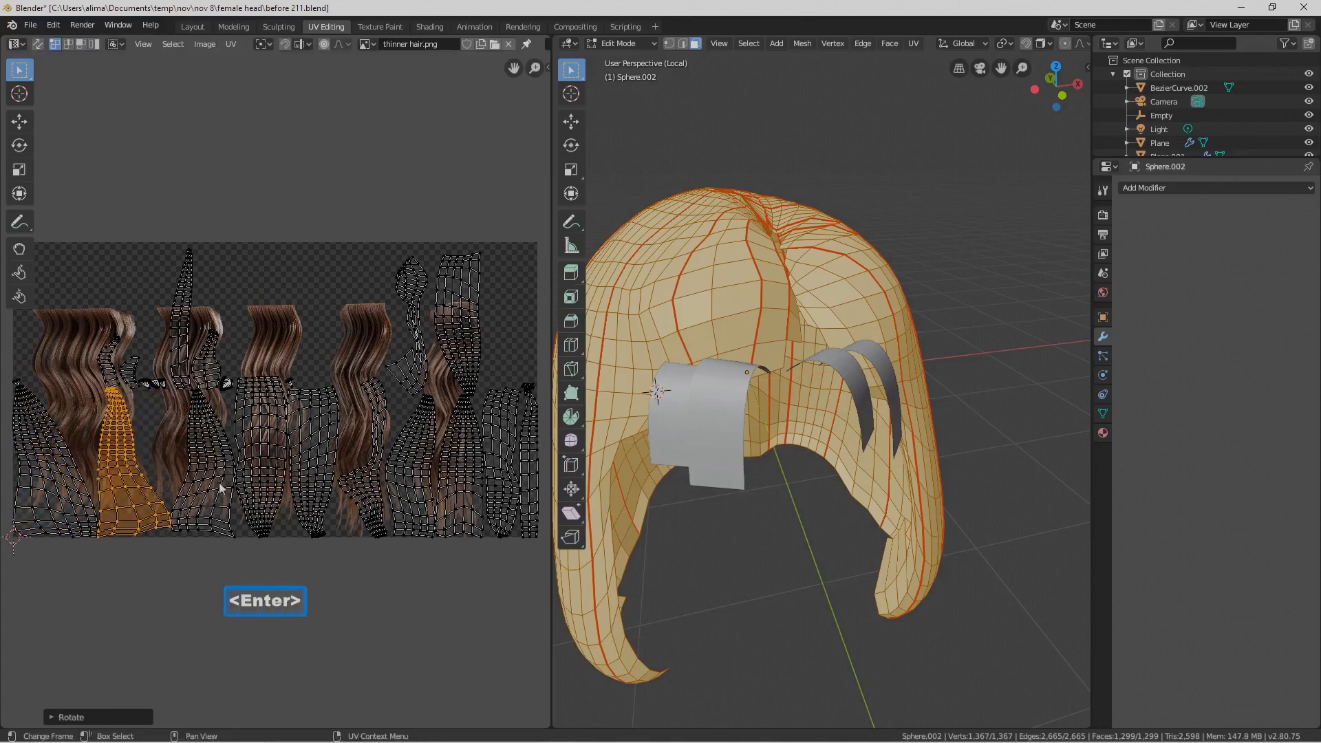
left_click(273, 490)
key("l")
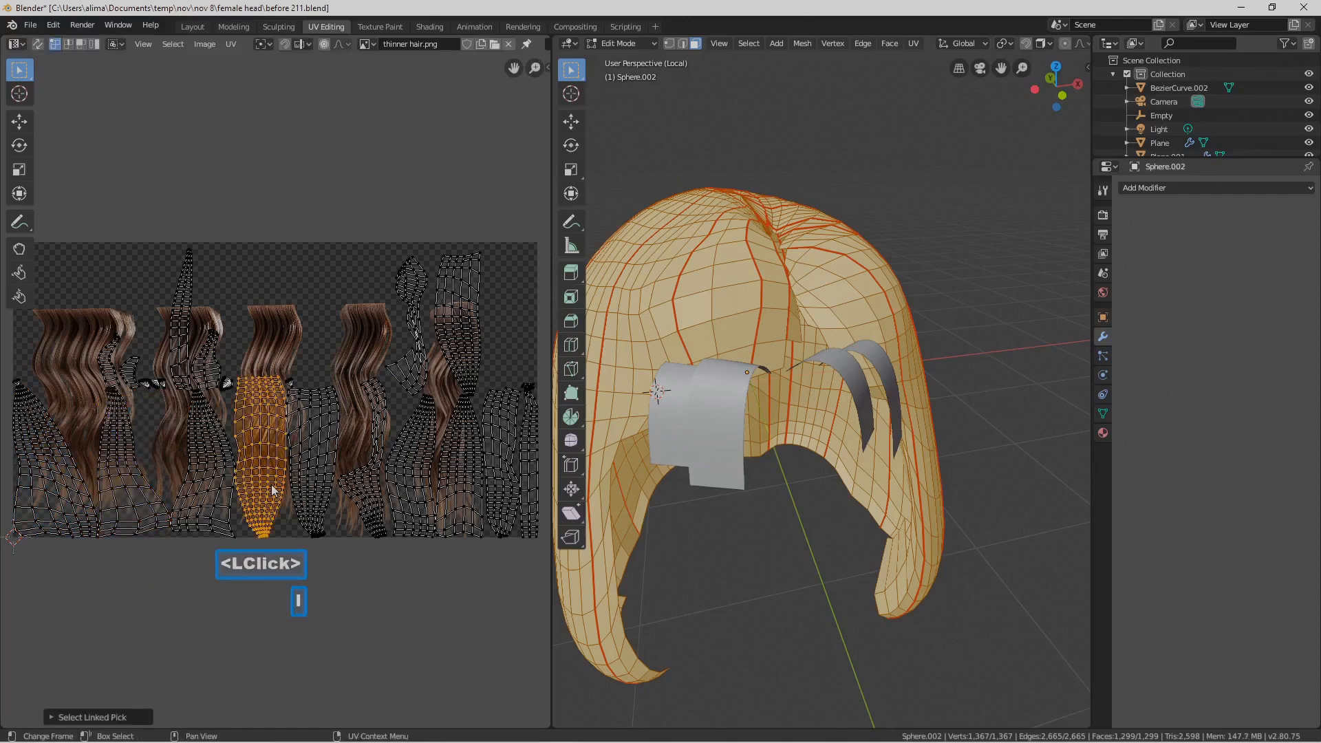
key("r")
type("1")
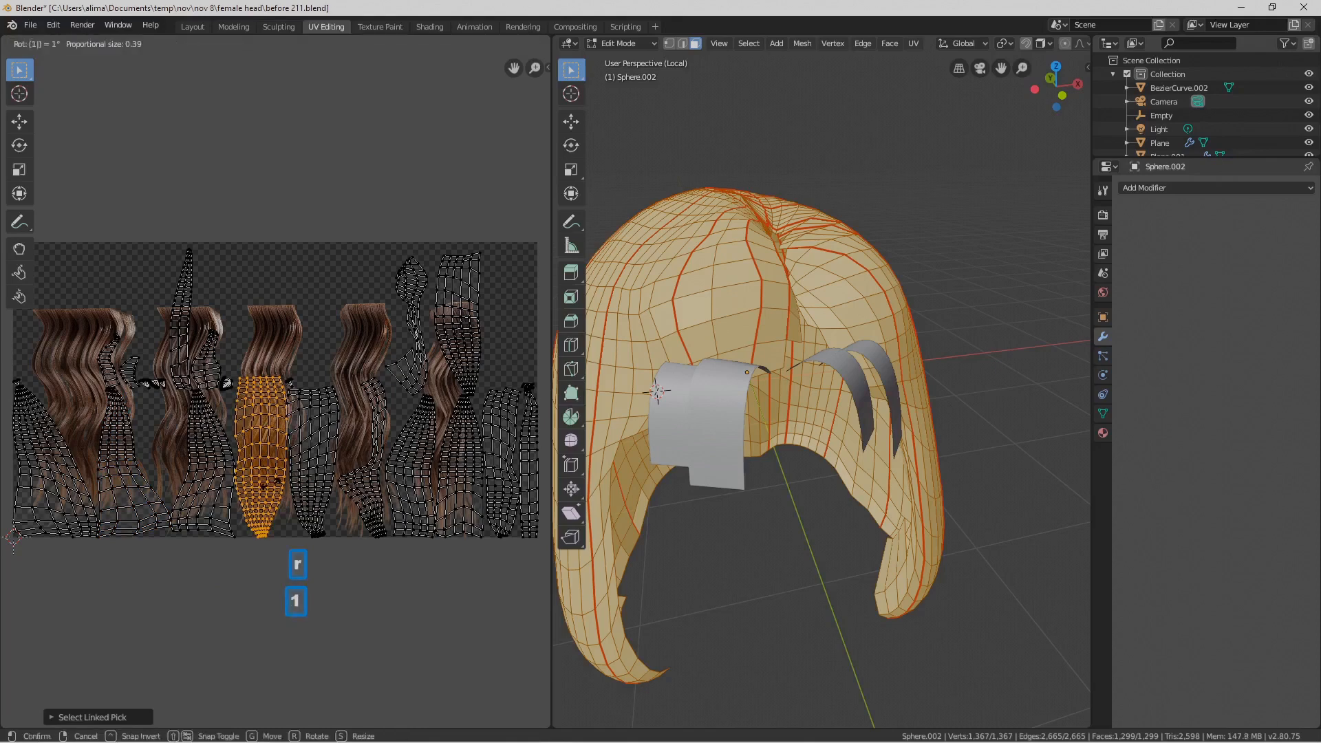
type("80")
key("Return")
Rotate the UV island between the third and fourth hair strands and the irregular one over the fourth strand by 180 degrees
left_click(318, 530)
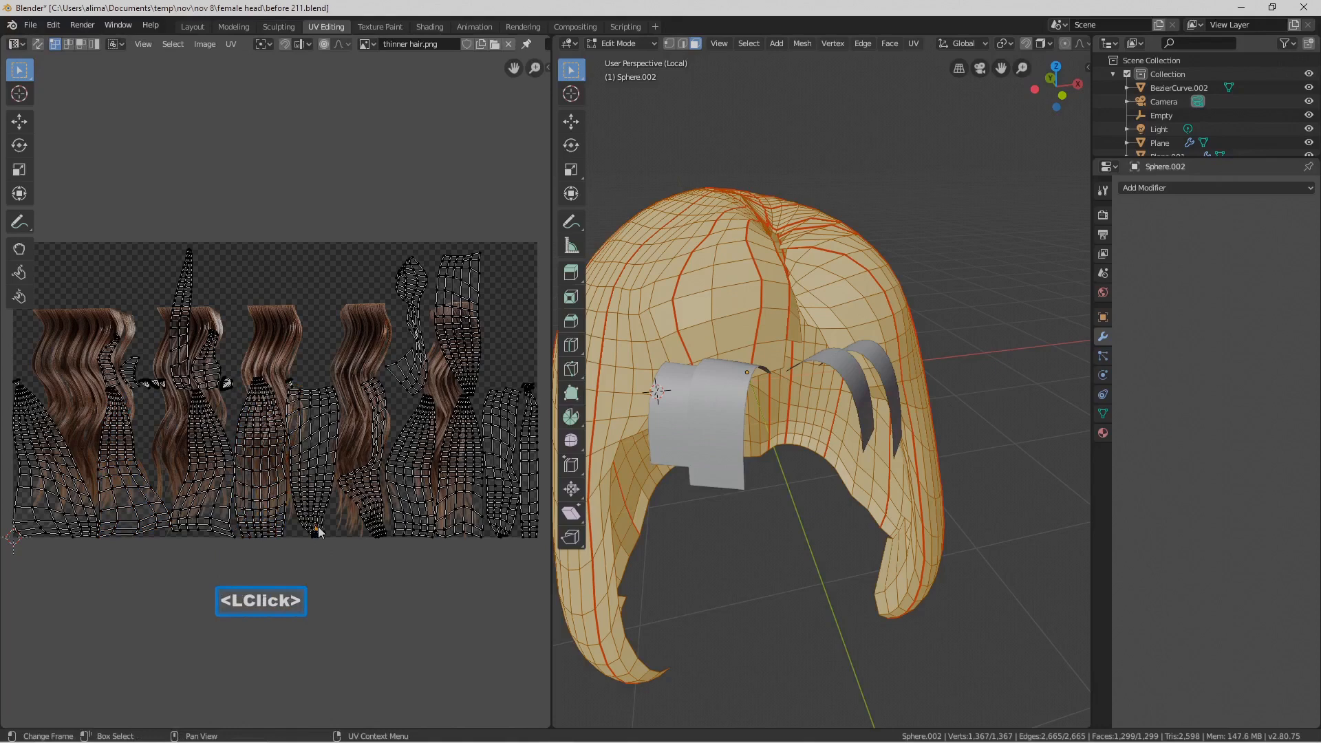
key("l")
key("r")
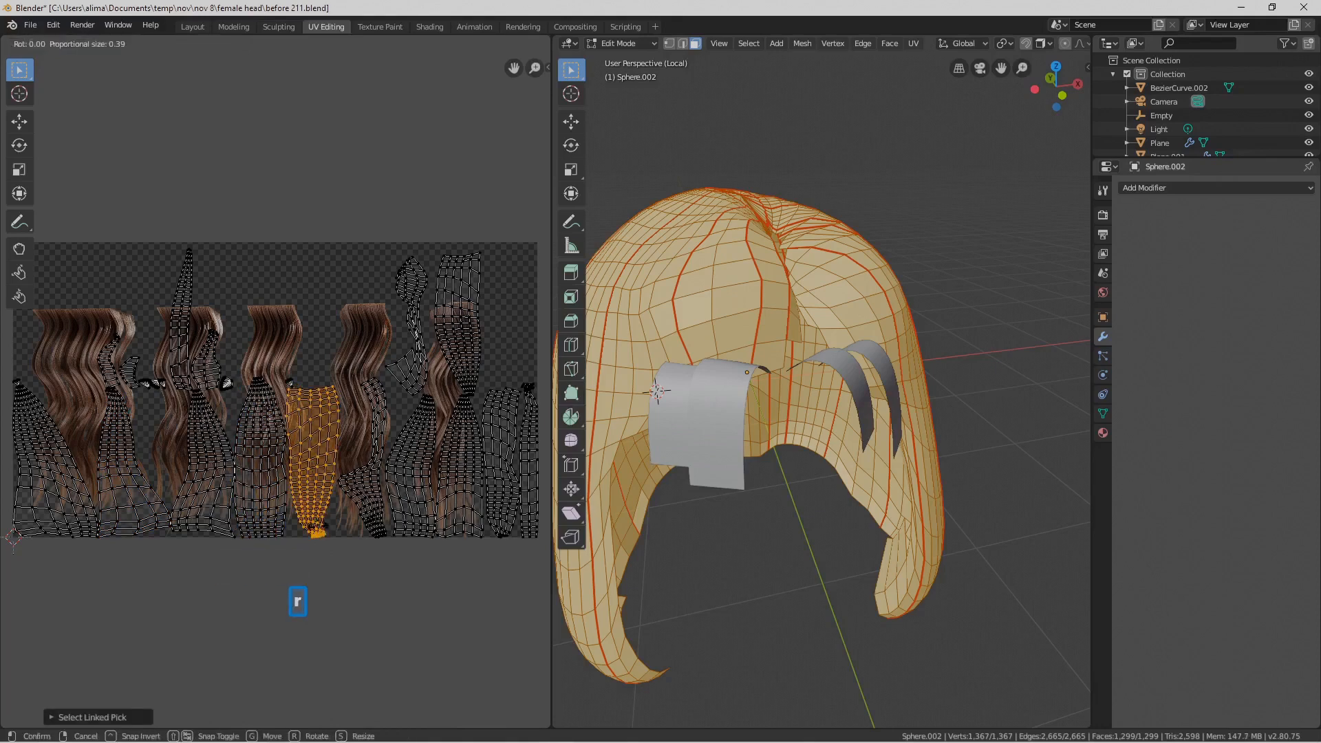
type("180")
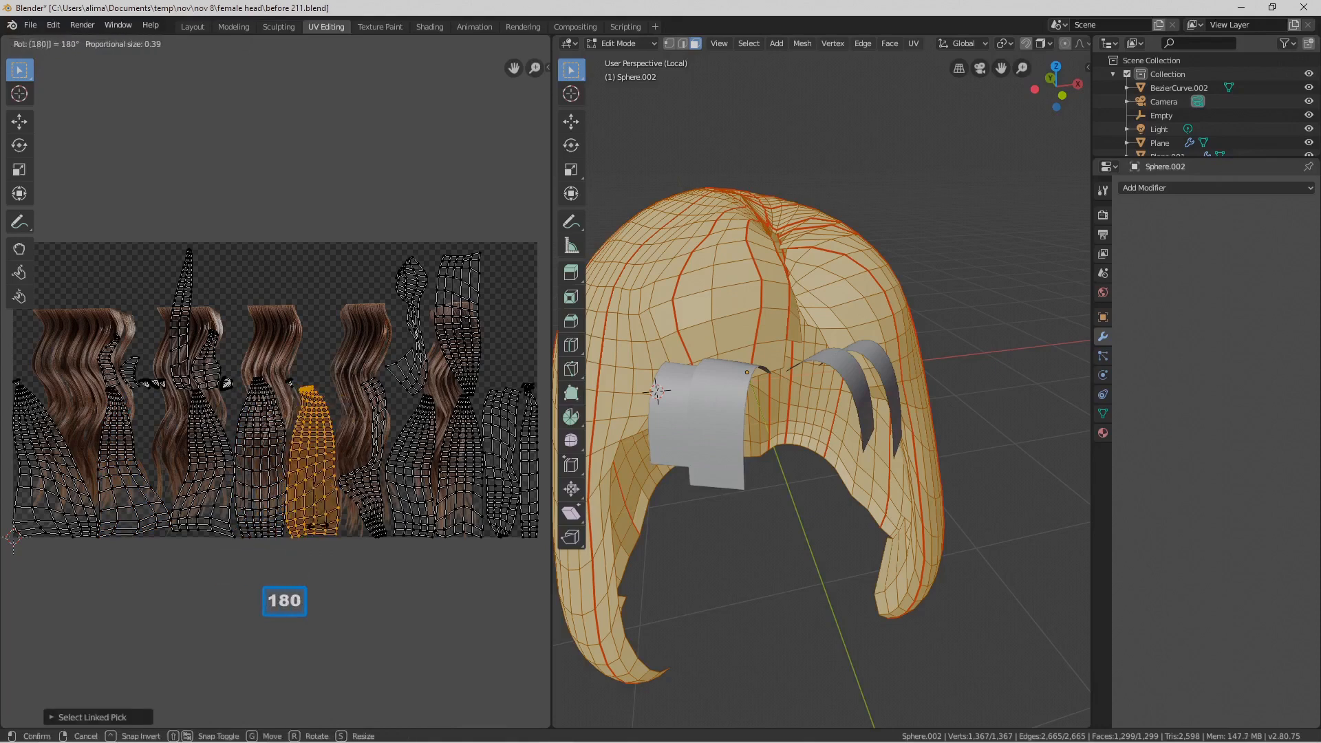
key("Return")
left_click(375, 515)
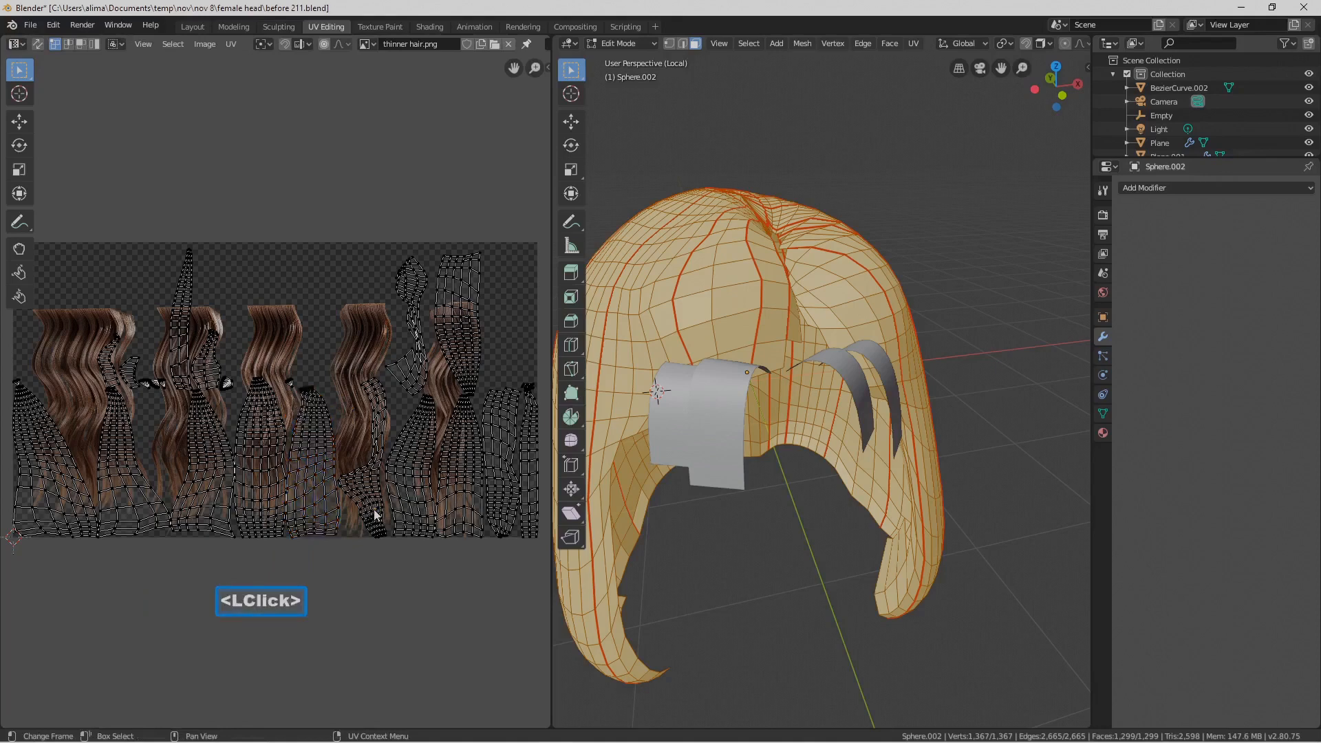
key("l")
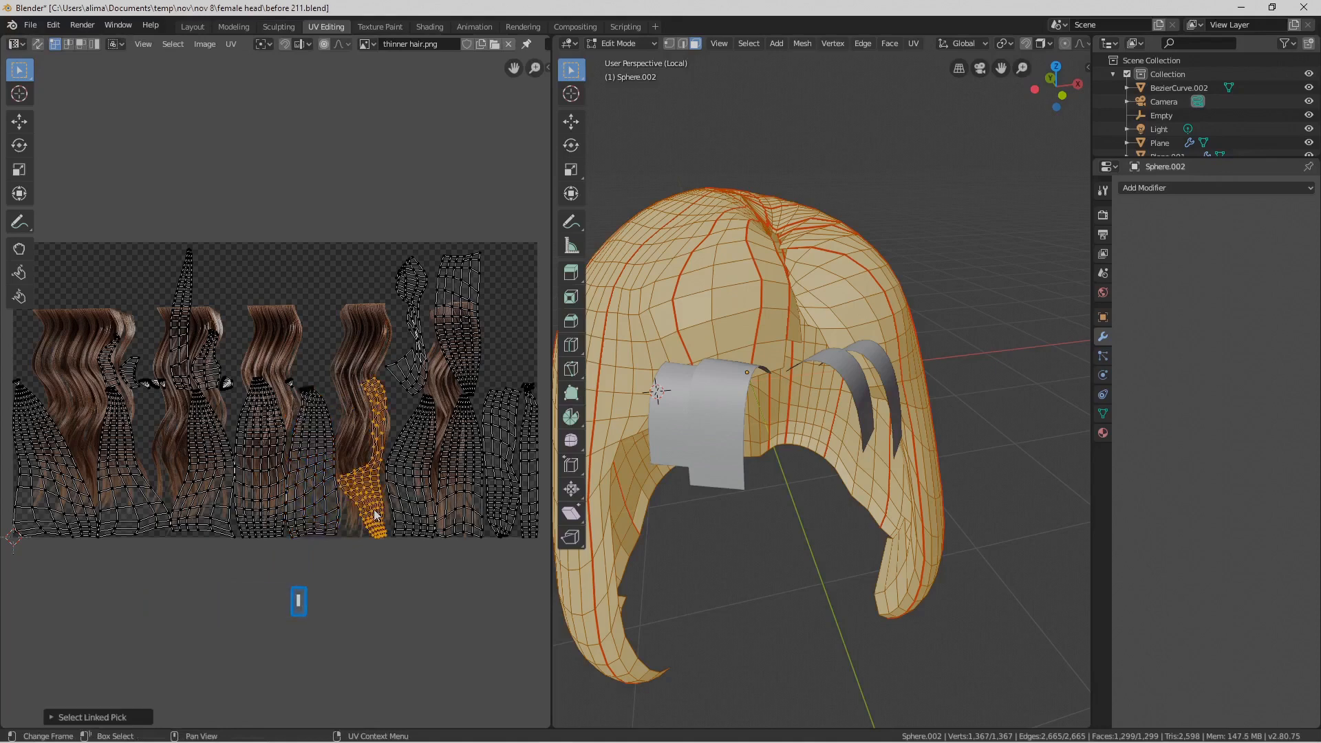
type("r180")
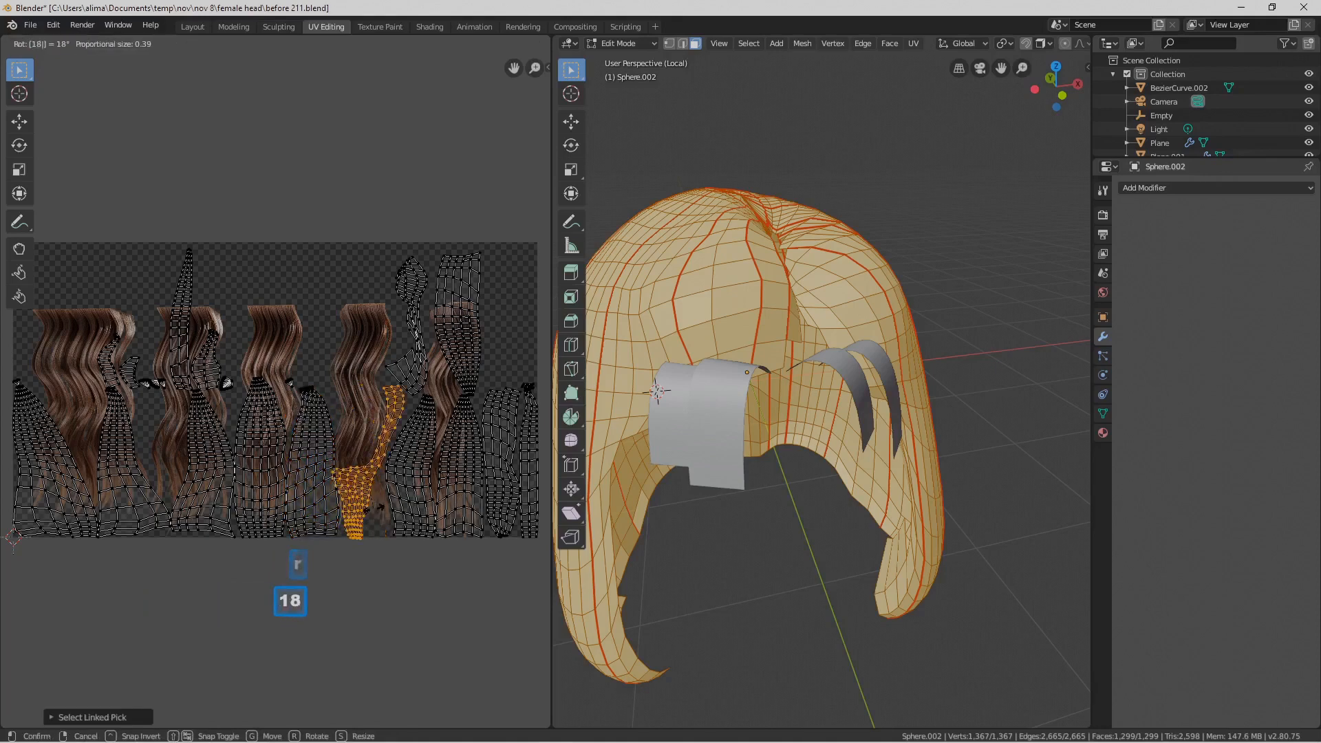
key("Return")
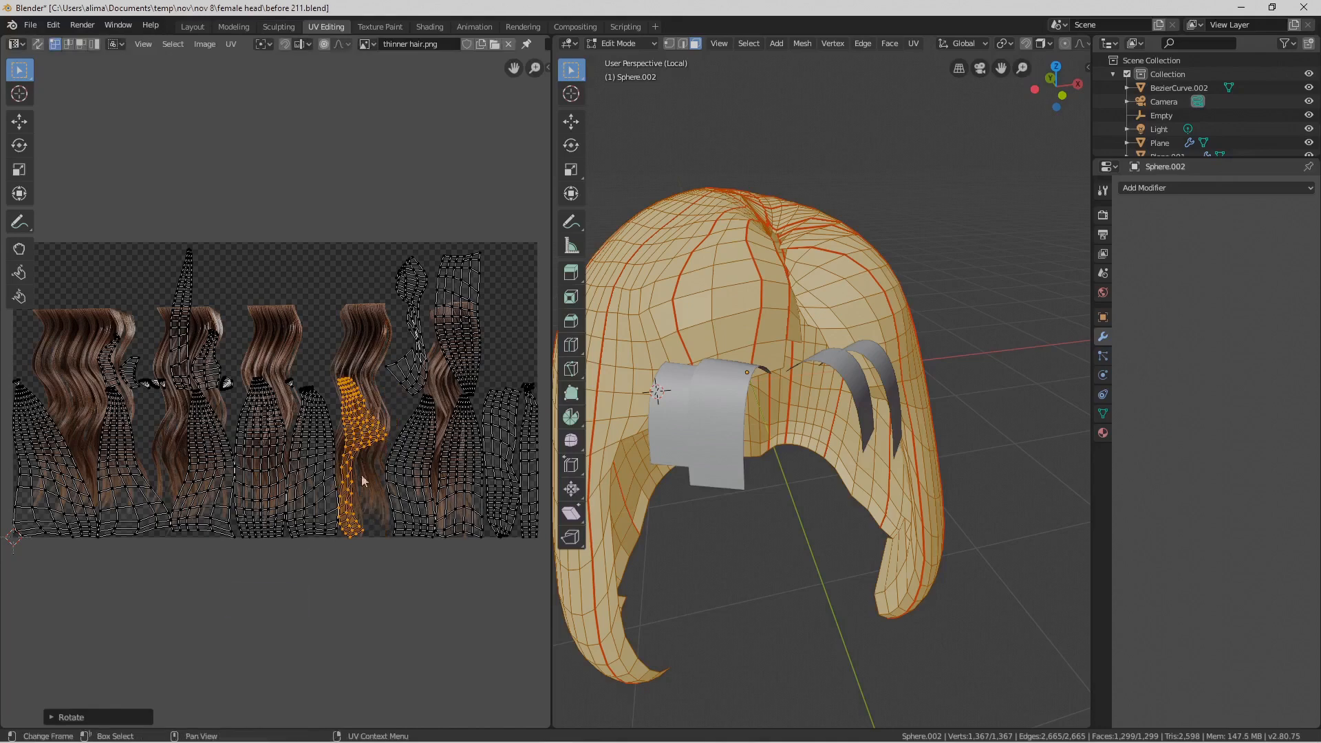
Move the small fragment islands beside the first two hair strands above the texture area and save the file as before 212.blend
left_click(113, 383)
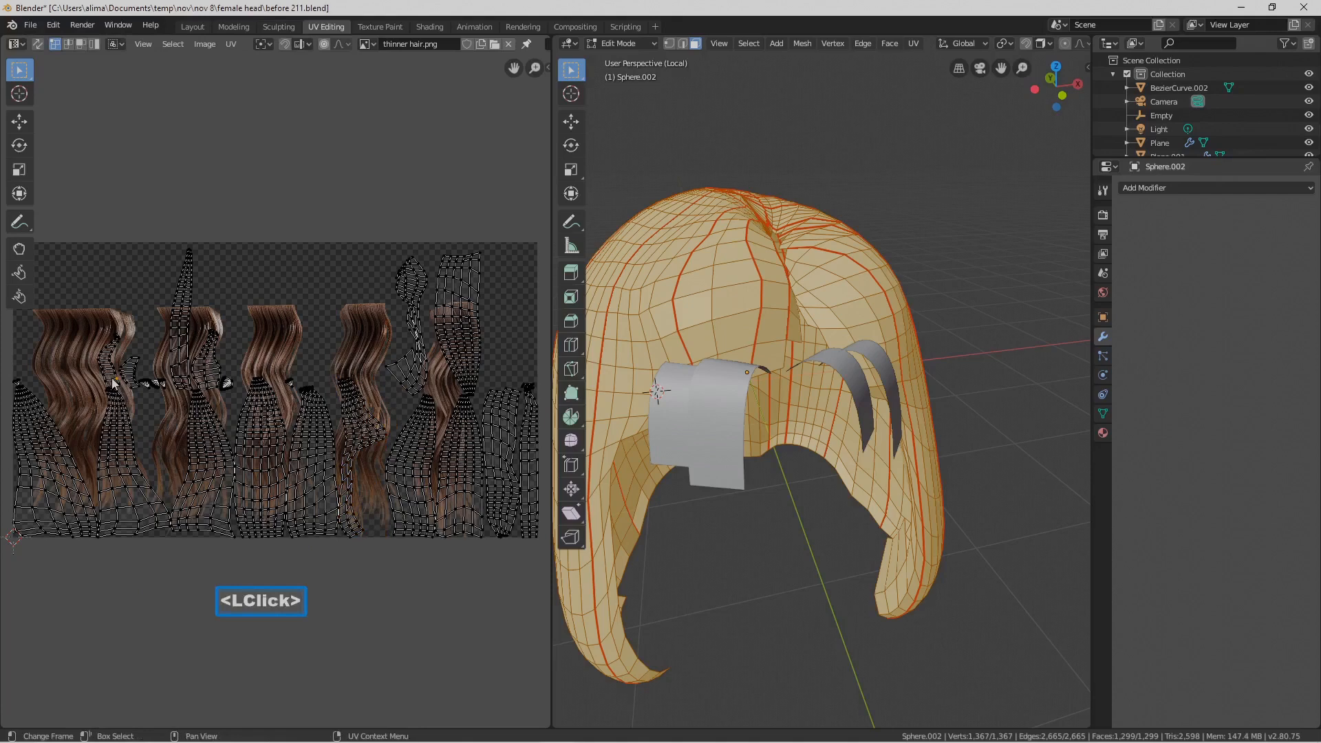
key("l")
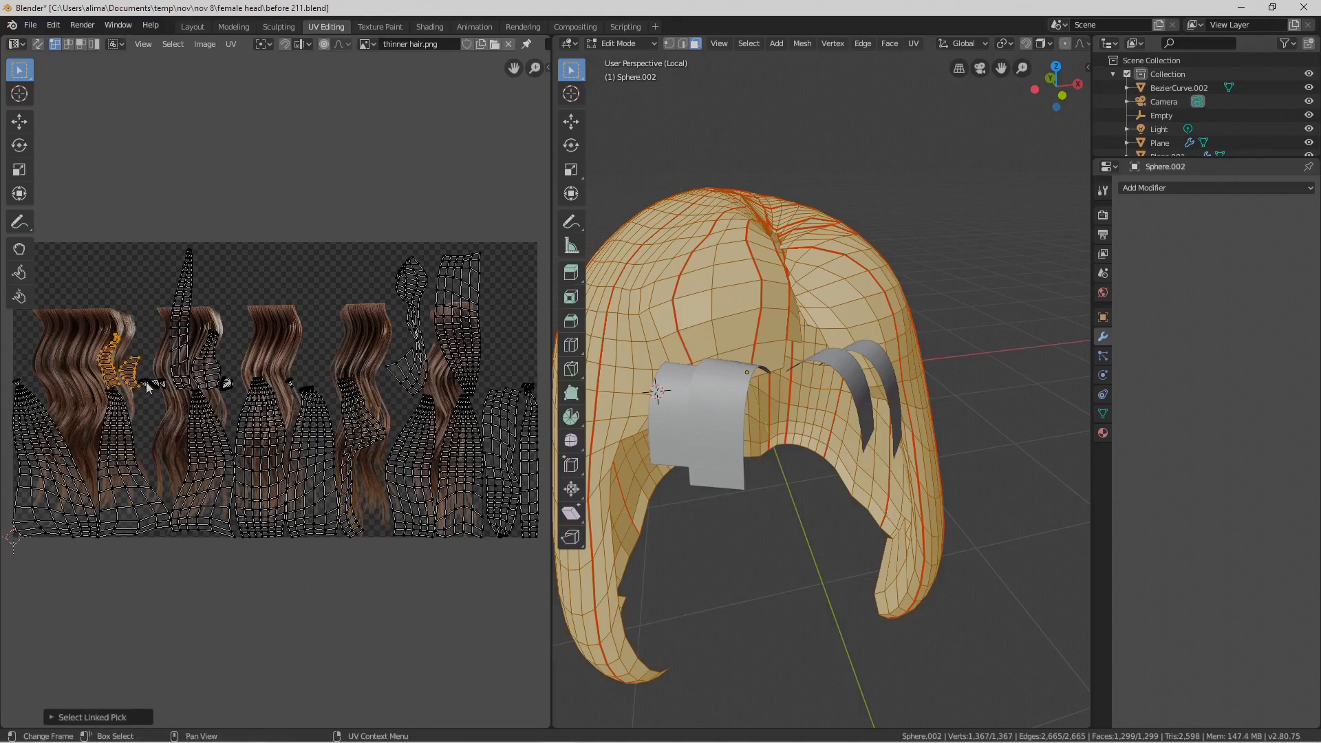
key("l")
key("l")
key("l")
key("g")
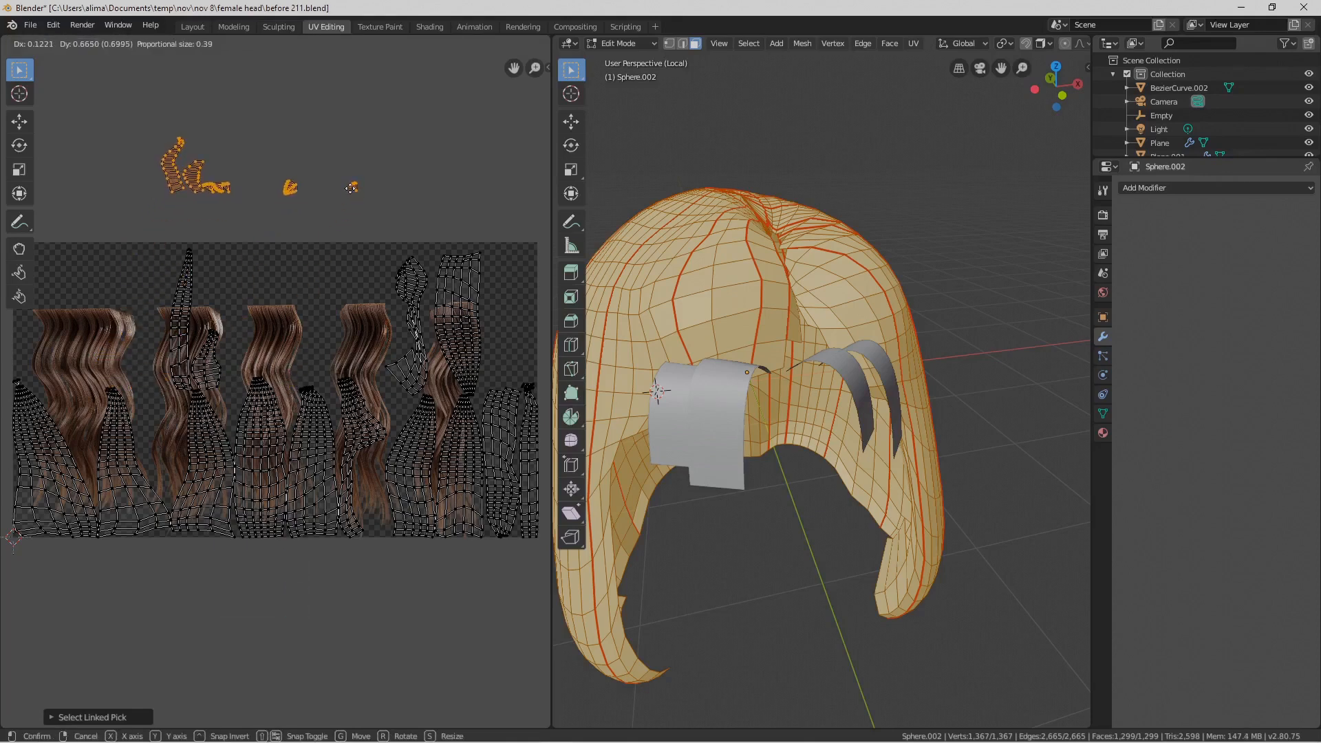
left_click(354, 187)
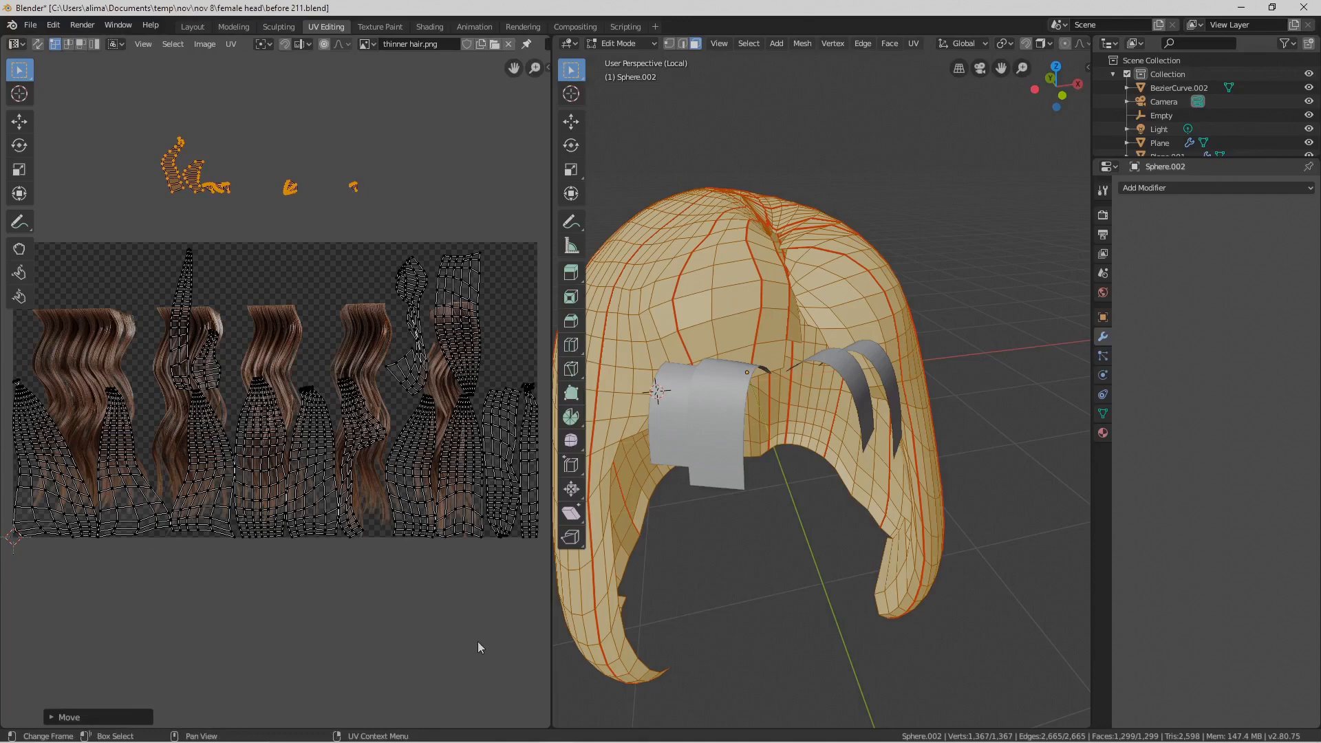
key("Pause")
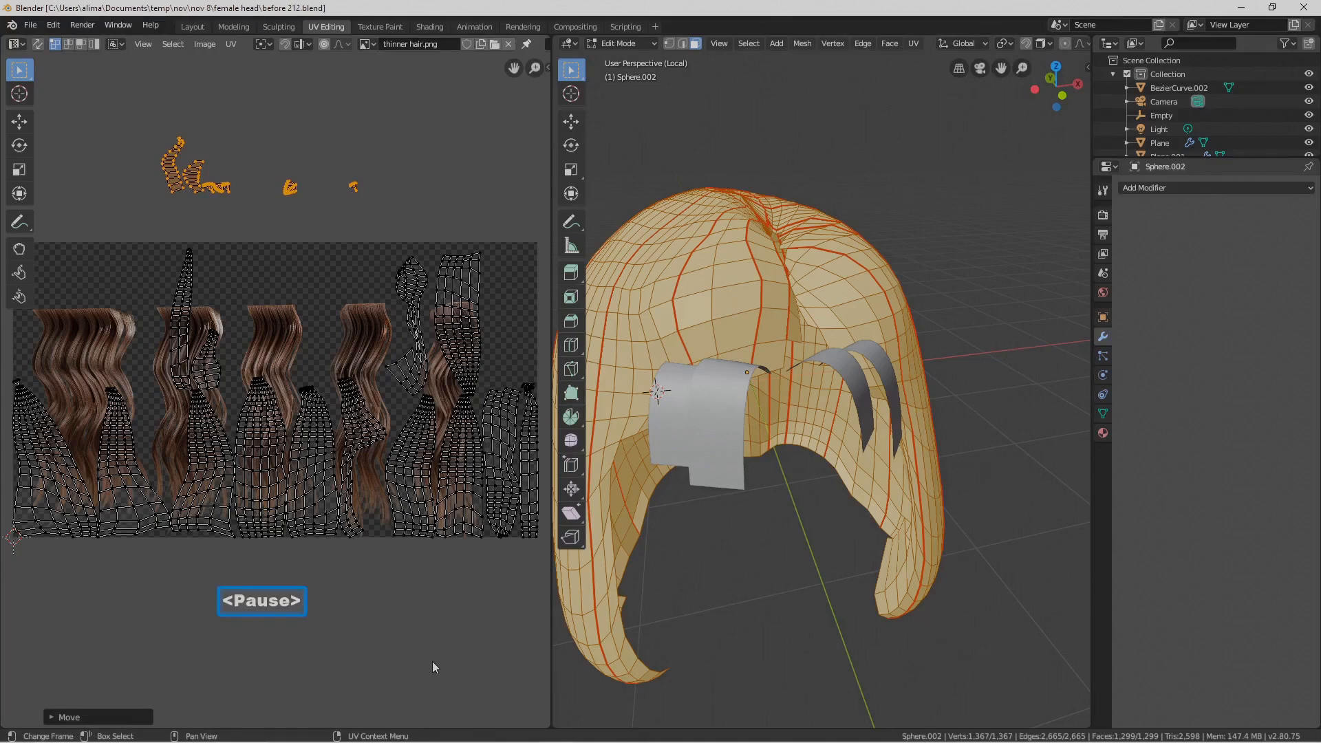
Circle-select the narrow strip of seven faces along the front opening on the character's right side and delete the faces
middle_click_drag(620, 612, 717, 603)
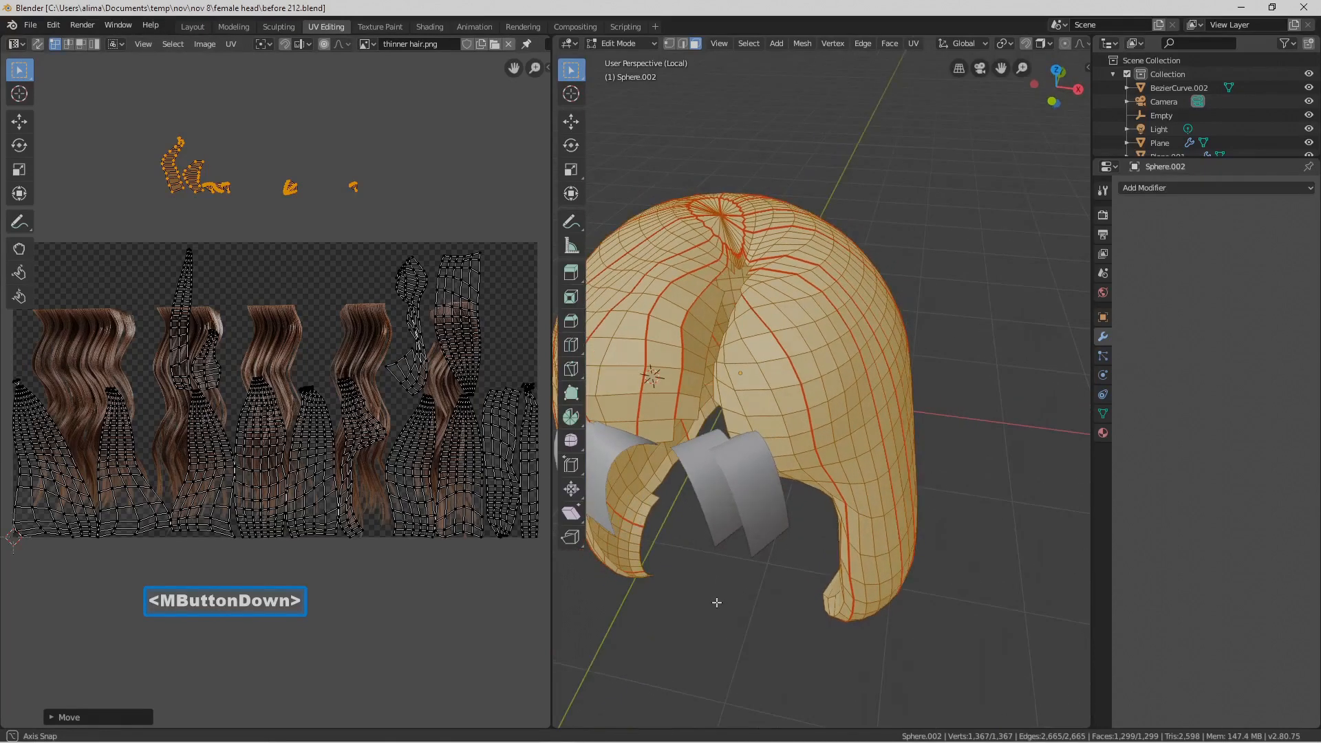
middle_click_drag(717, 603, 717, 603)
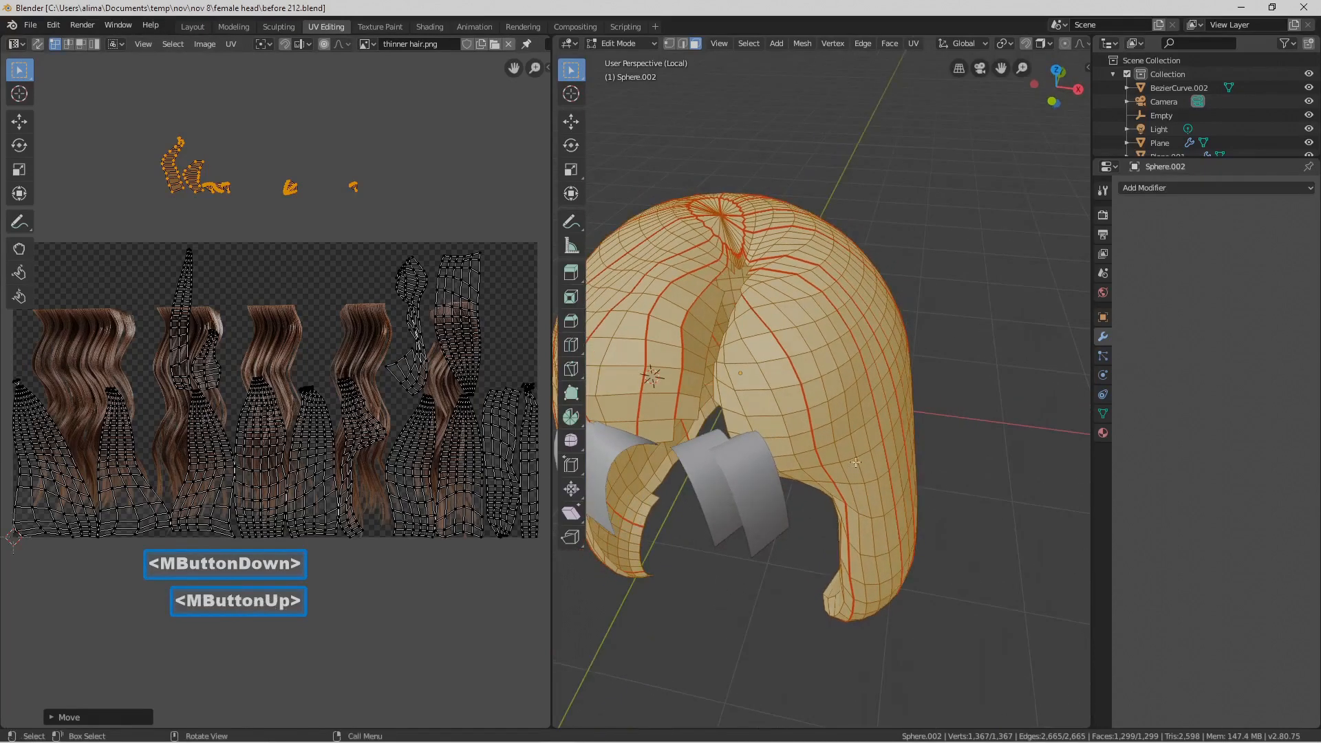
middle_click_drag(977, 311, 961, 329)
scroll(958, 337, "up", 2)
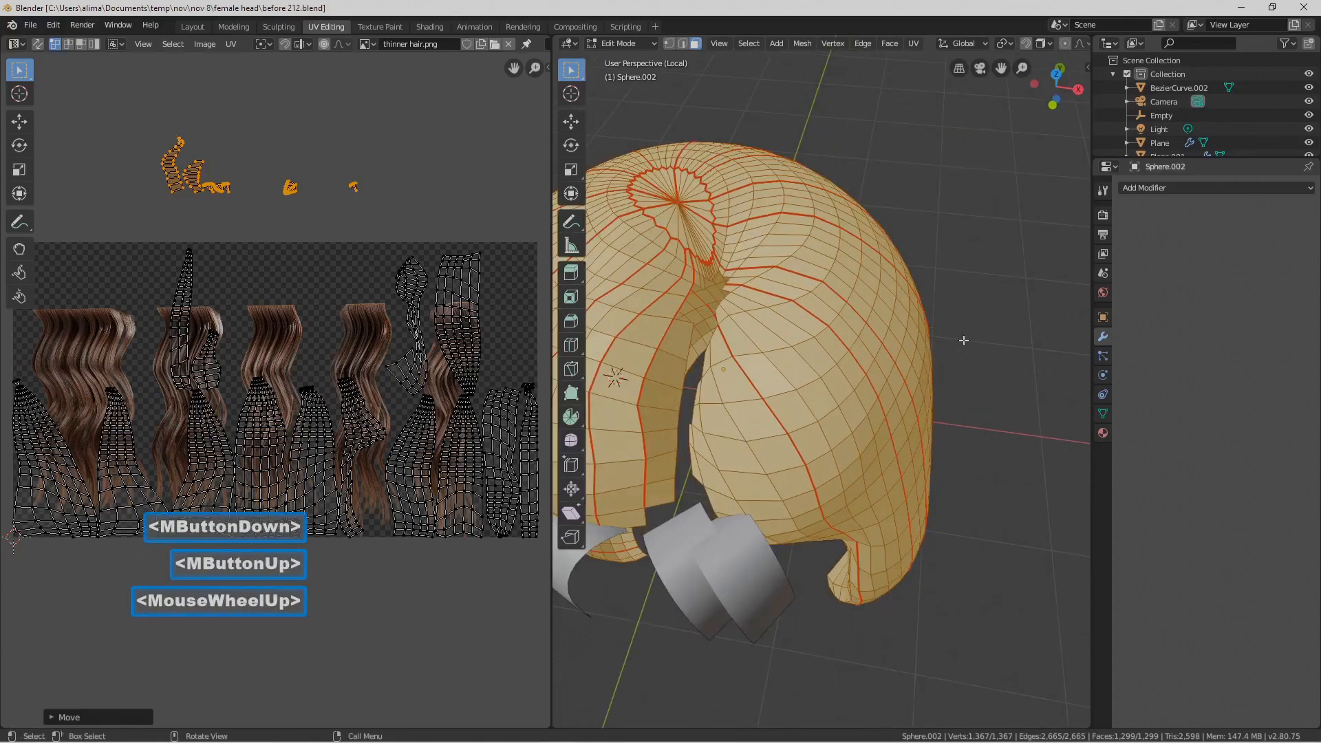
middle_click_drag(954, 347, 1039, 294, "shift")
left_click(786, 396)
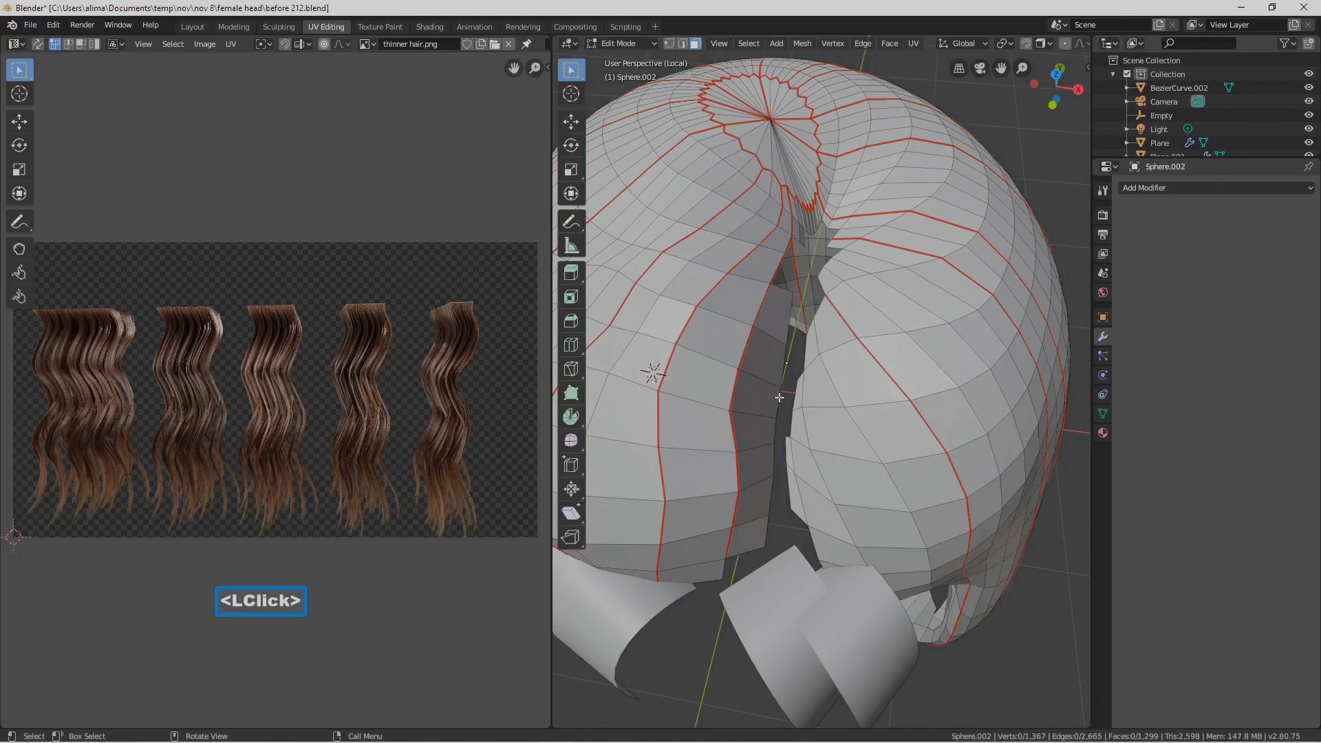
key("c")
mouse_move(784, 340)
left_mouse_down()
mouse_move(750, 537)
mouse_move(819, 344)
left_mouse_up()
scroll(775, 368, "up", 2)
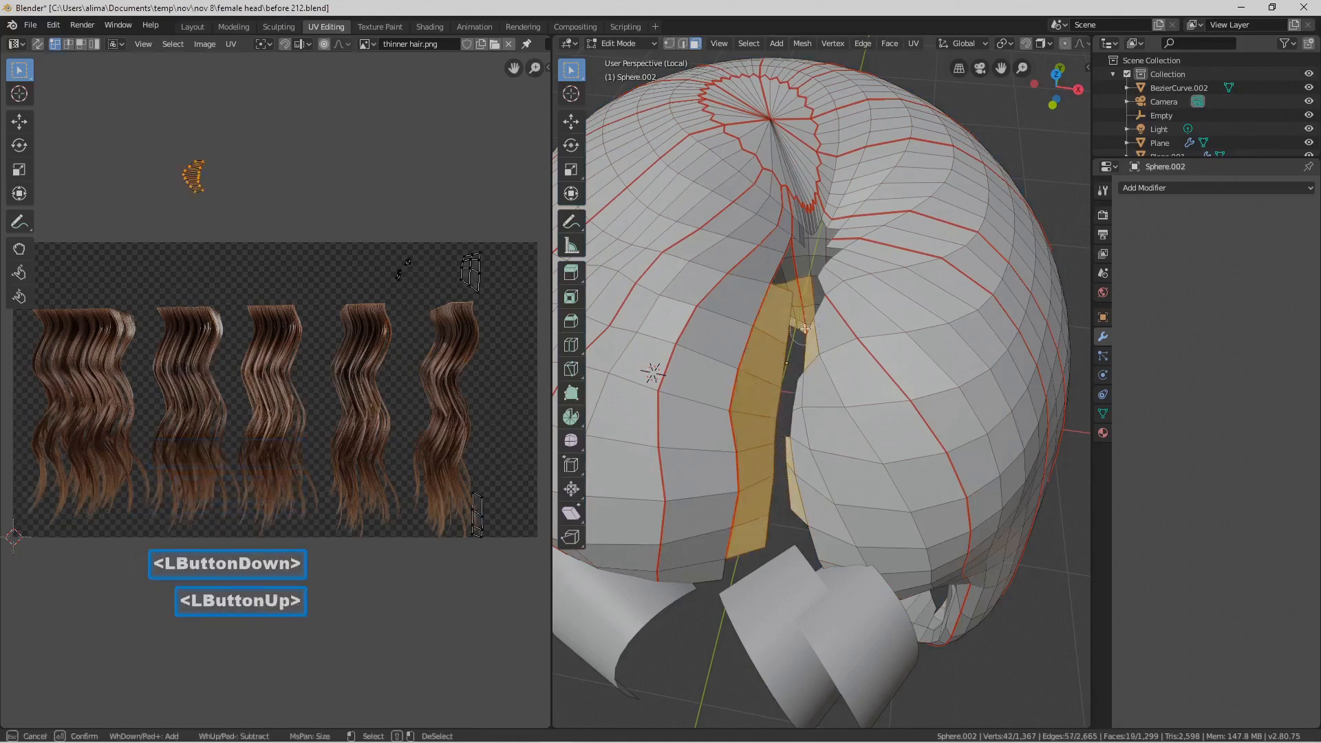
middle_click_drag(820, 342, 783, 492)
left_click_drag(783, 492, 784, 485)
mouse_move(784, 486)
middle_mouse_down()
mouse_move(807, 492)
mouse_move(807, 427)
mouse_move(788, 420)
mouse_move(777, 458)
mouse_move(855, 413)
middle_mouse_up()
right_click(803, 453)
key("c")
right_click(834, 452)
scroll(867, 411, "down", 2)
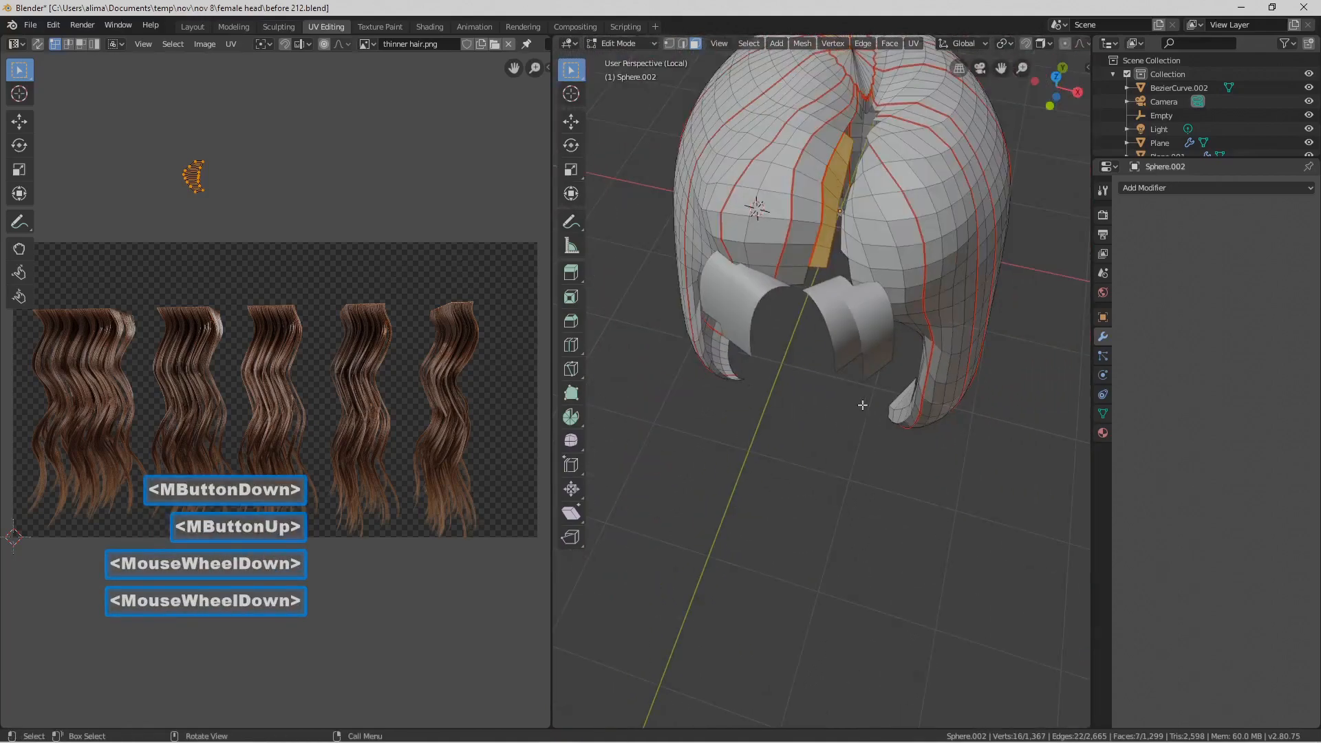
key("x")
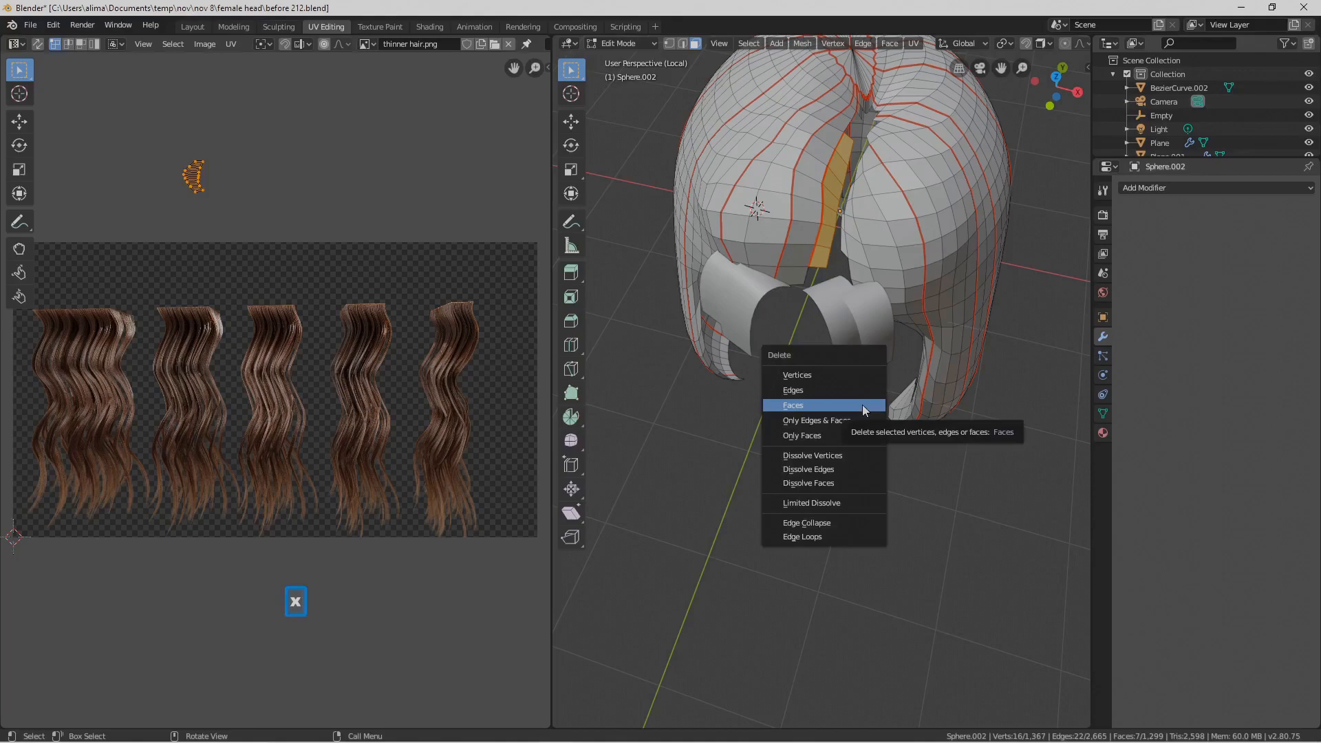
left_click(862, 404)
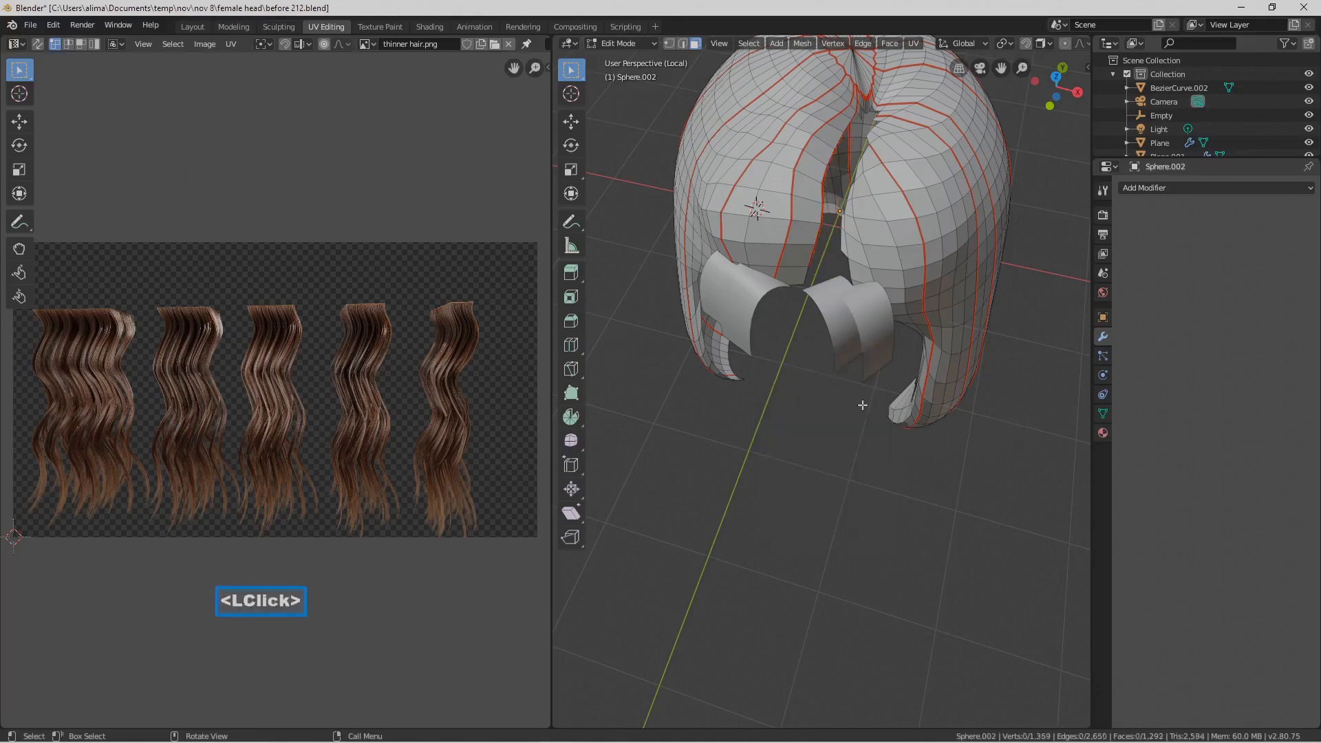
Circle-select the thin faces below the crown seam at the front of the parting, excluding the adjacent side faces, and delete them
middle_click_drag(908, 328, 905, 337, "shift")
middle_click_drag(905, 338, 926, 344, "ctrl")
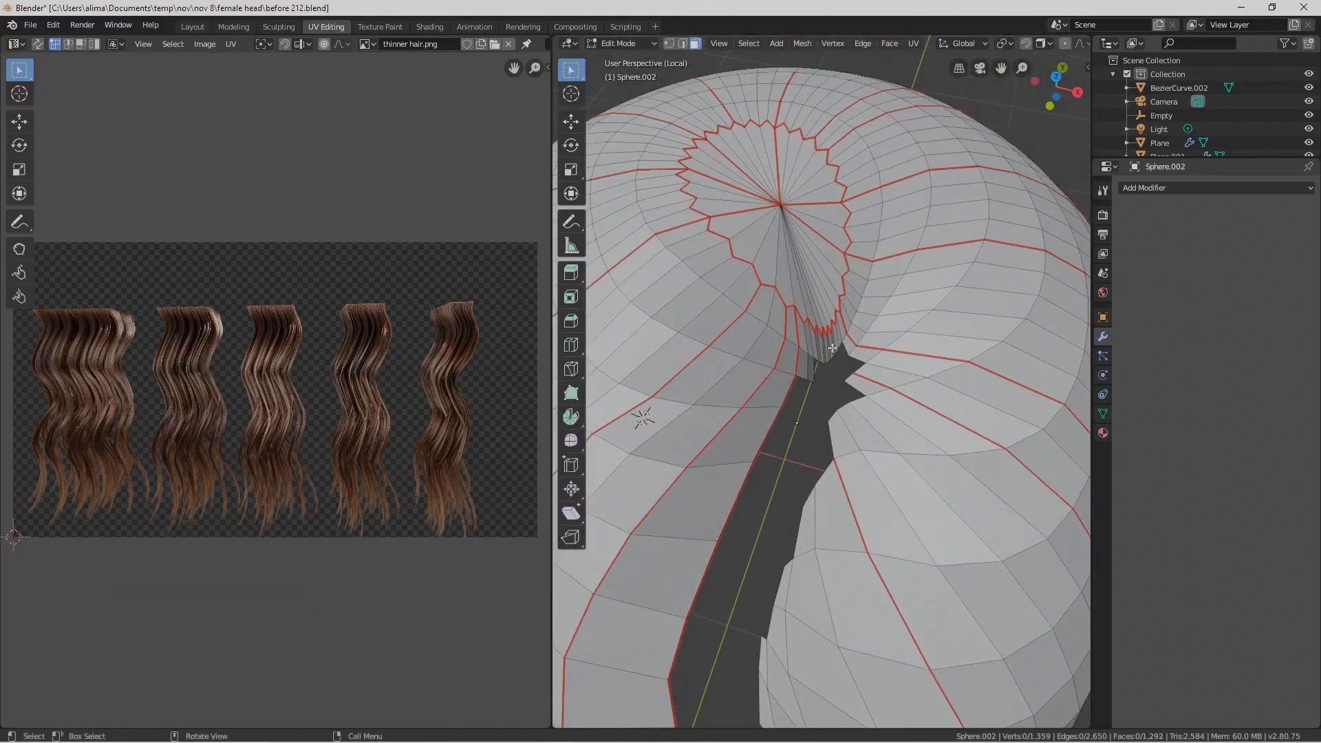
key("c")
left_click_drag(832, 348, 832, 306)
middle_click_drag(832, 301, 831, 304)
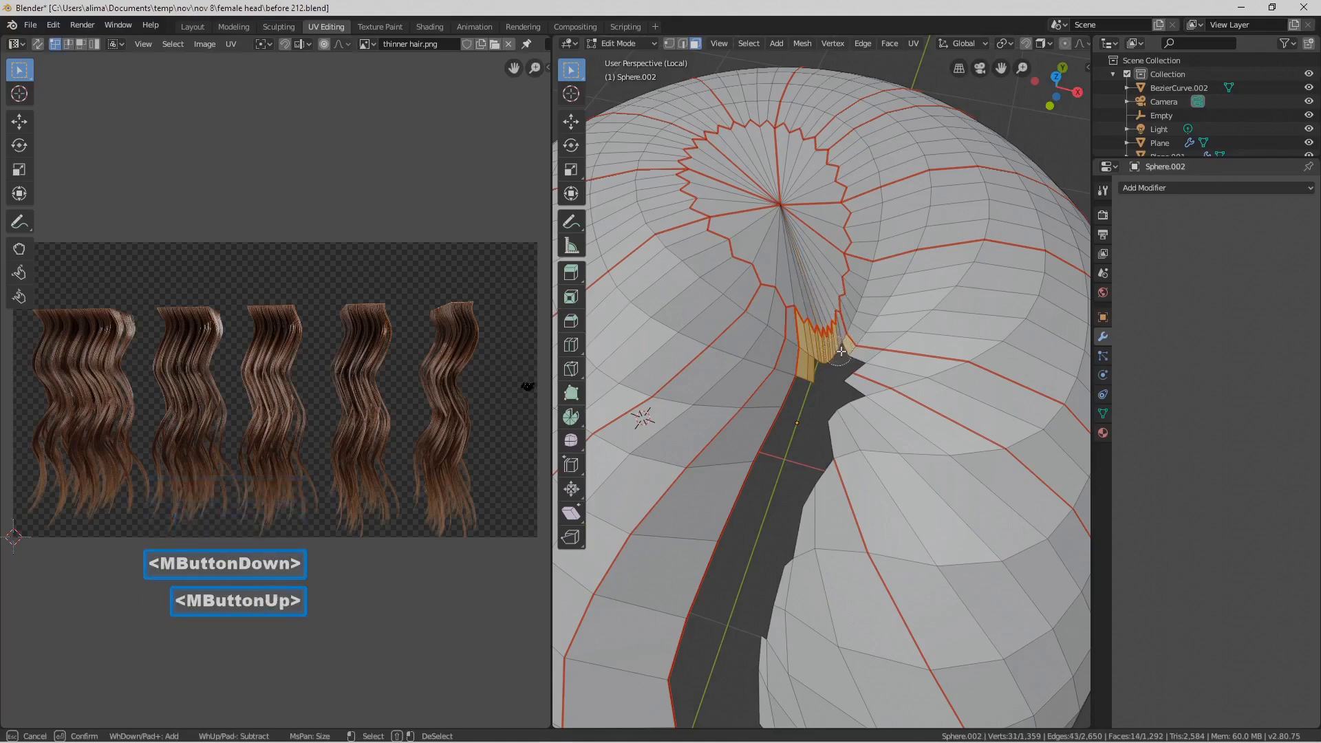
scroll(841, 352, "up", 1)
scroll(841, 350, "up", 2)
left_click(839, 353)
right_click(830, 372)
middle_click_drag(841, 390, 834, 353)
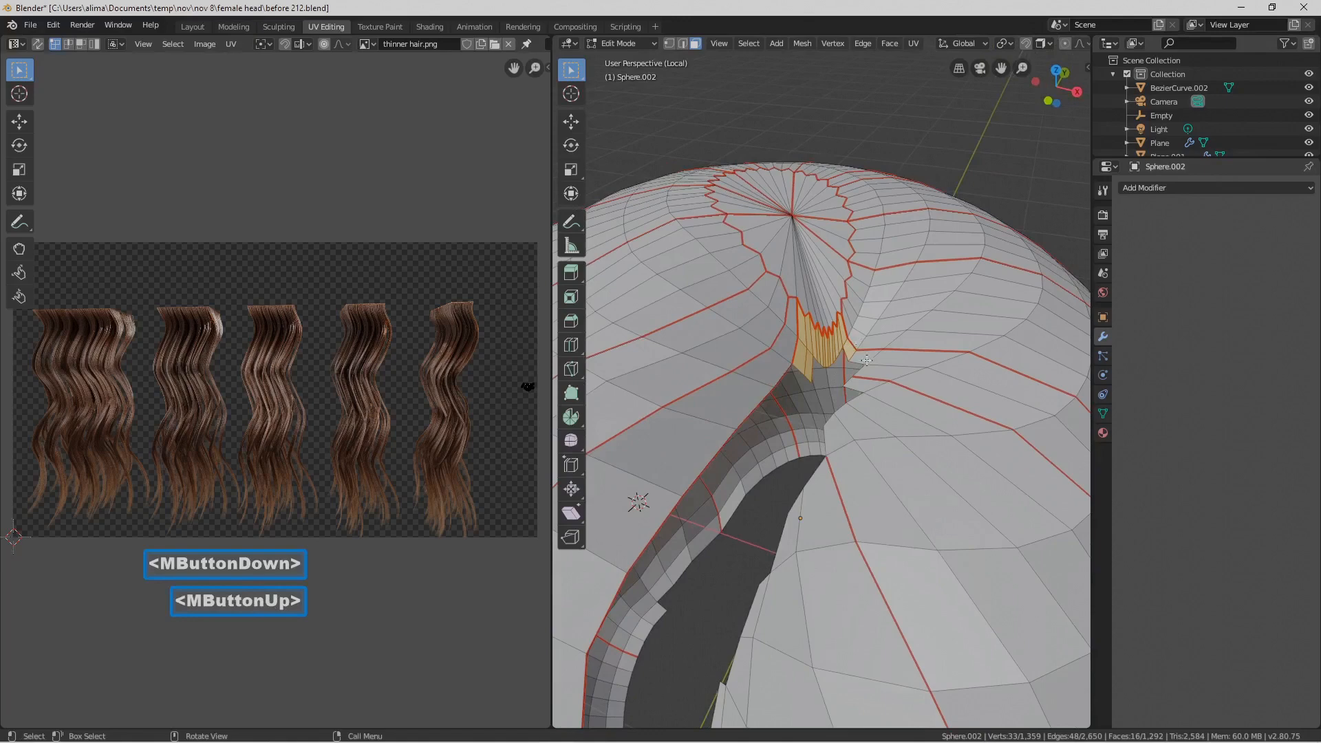
scroll(867, 359, "down", 2)
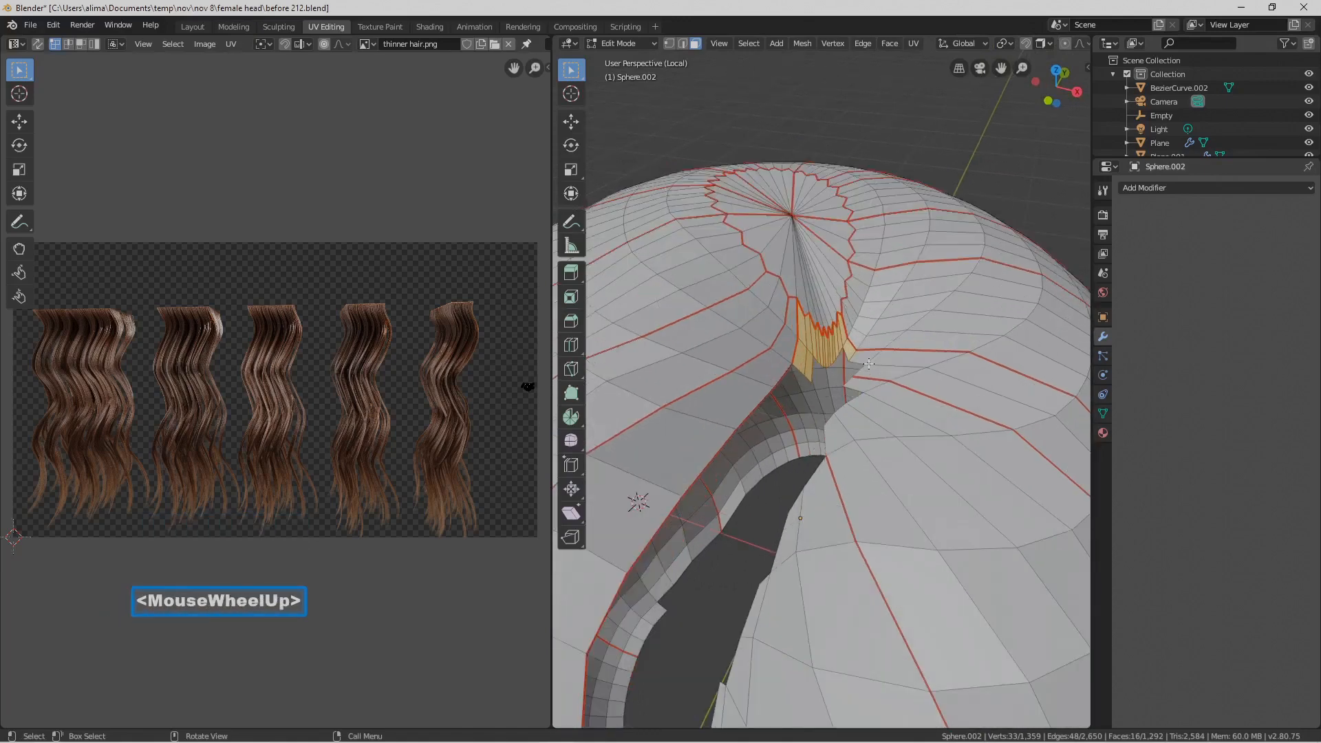
left_click(853, 349, "shift")
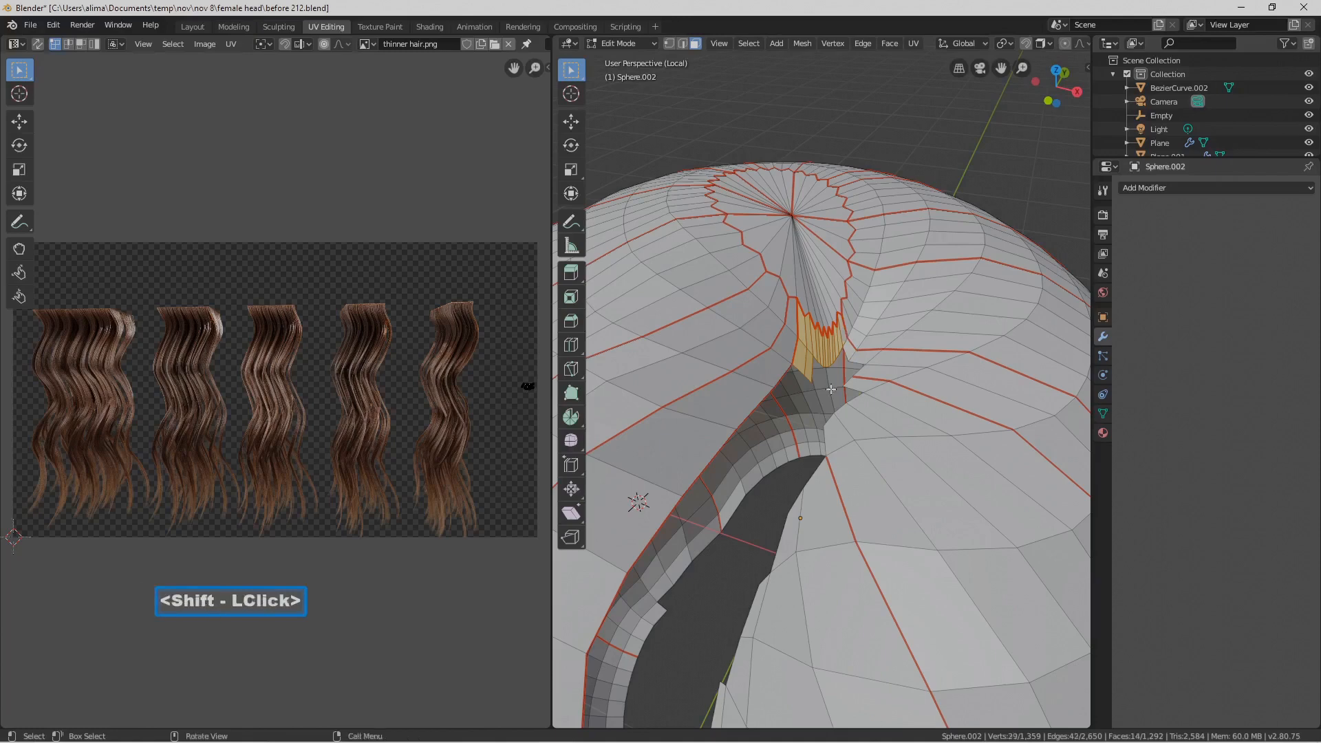
key("x")
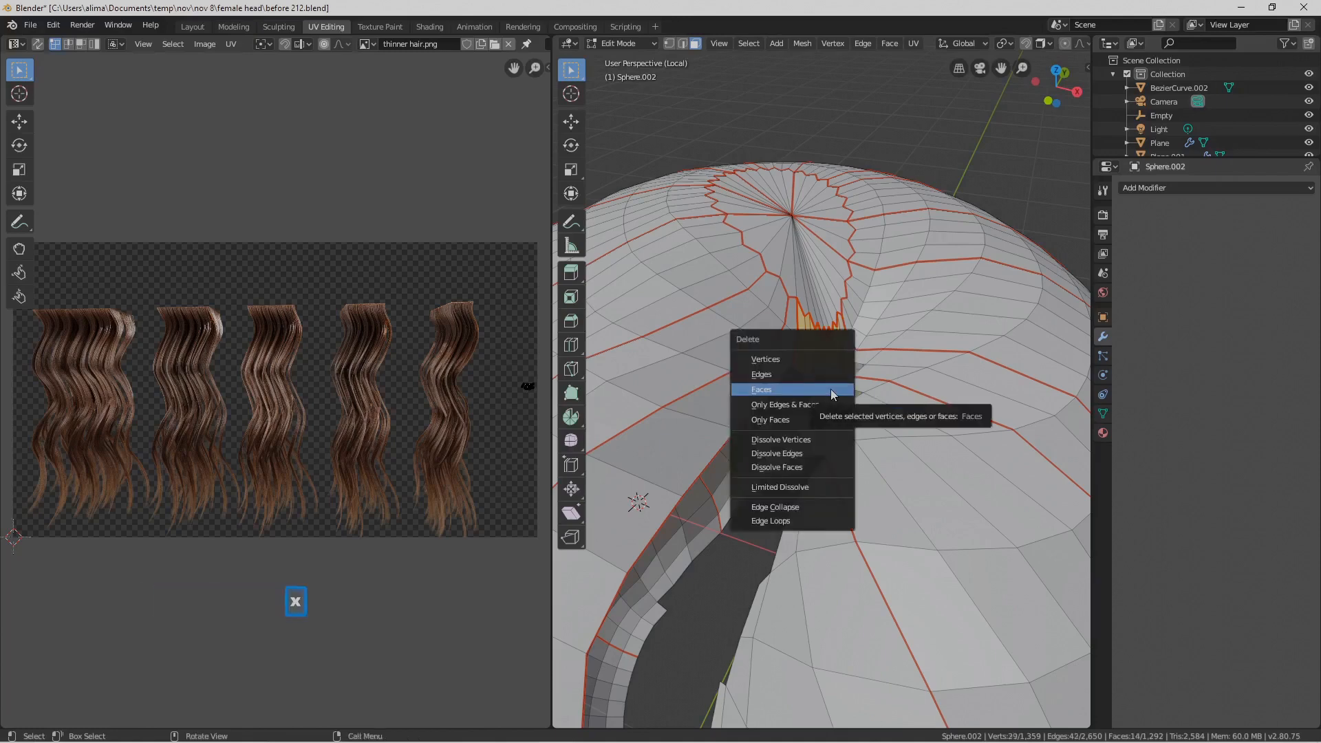
left_click(831, 390)
Select the whole outer hair mesh and unwrap it again along its seams
scroll(831, 390, "down", 4)
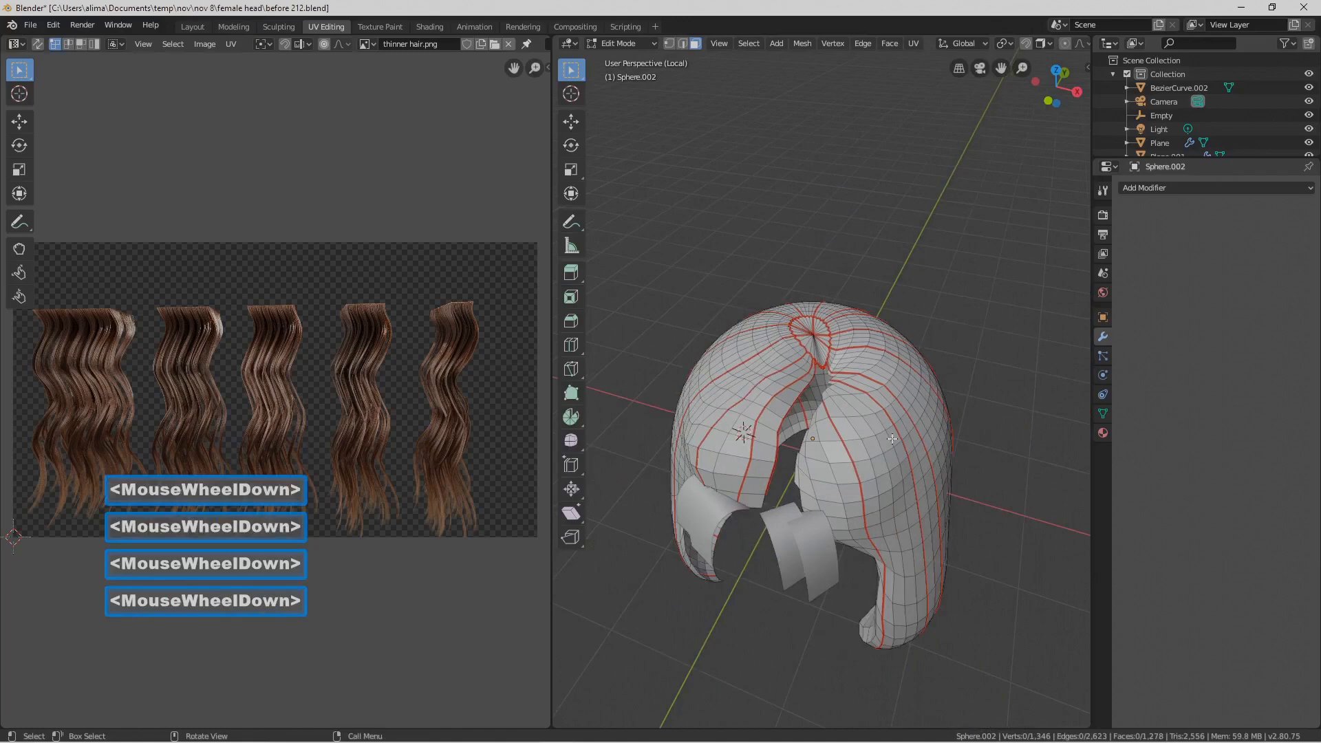
middle_click_drag(892, 438, 922, 443)
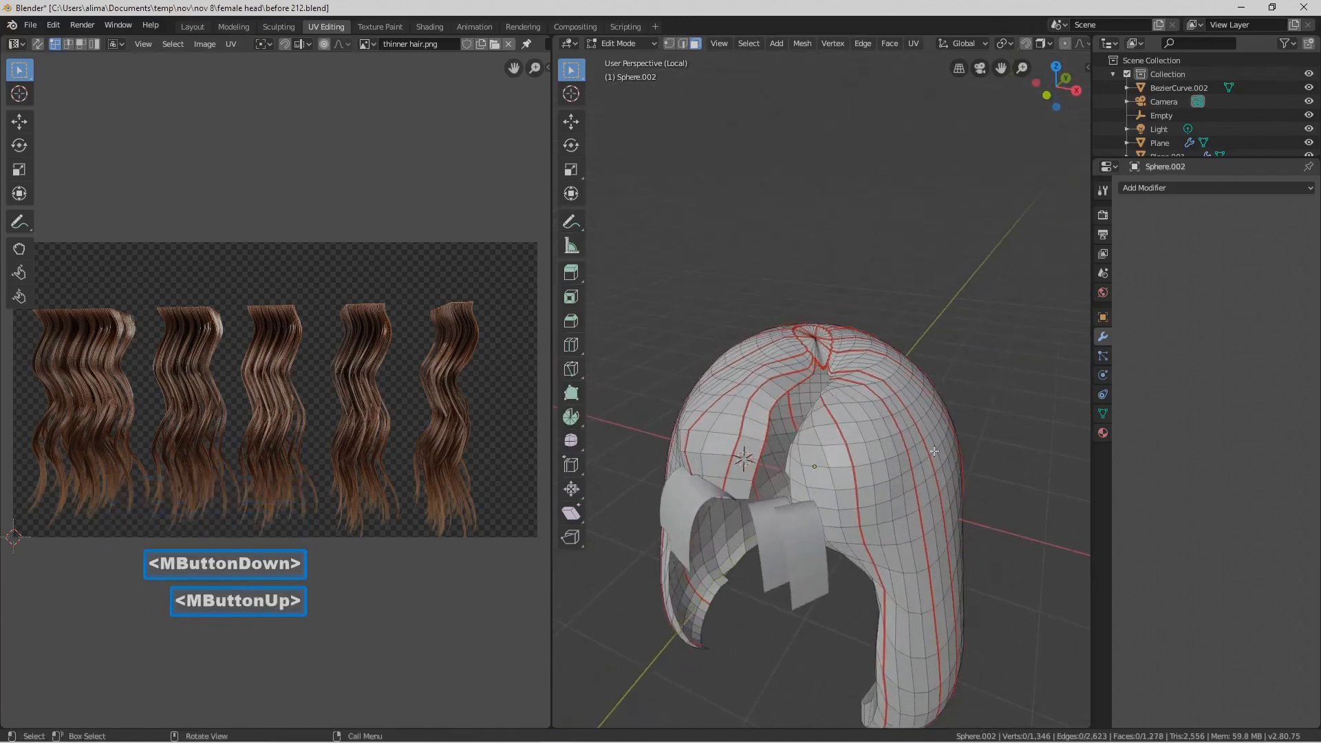
key("a")
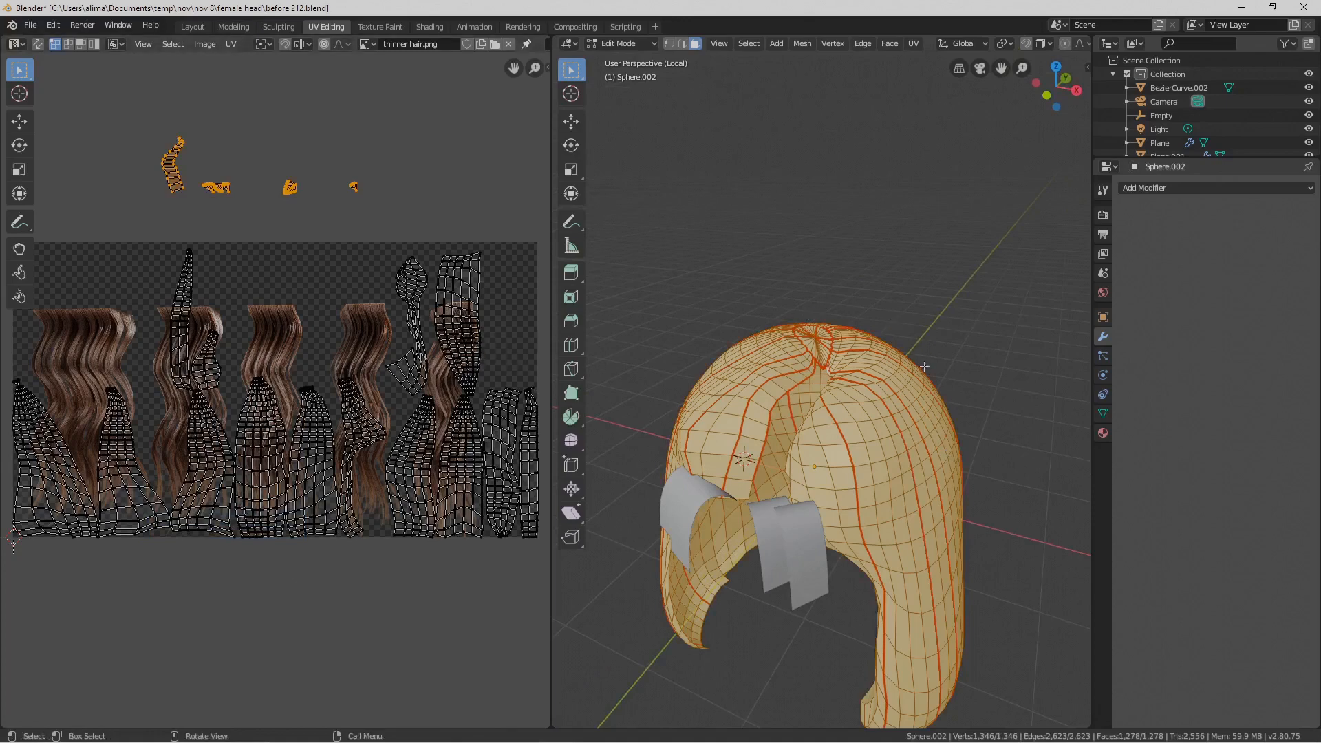
key("u")
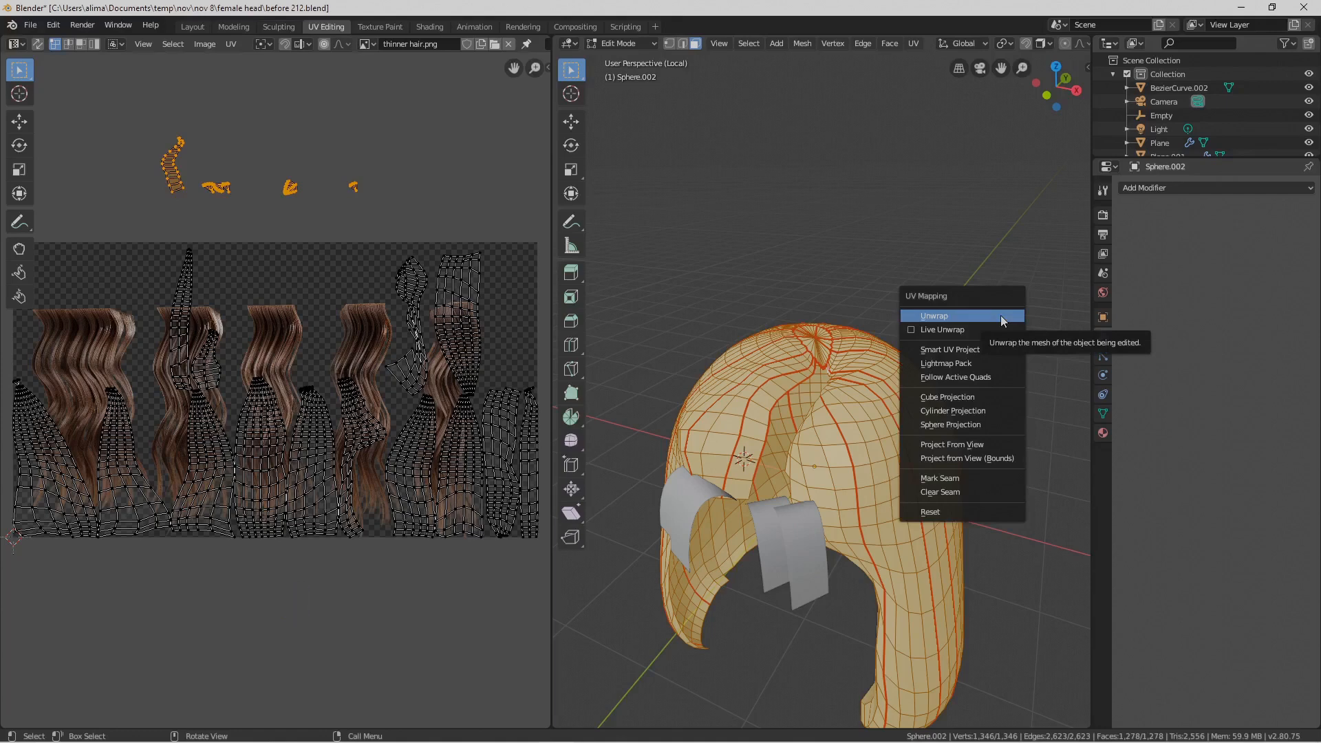
left_click(1000, 315)
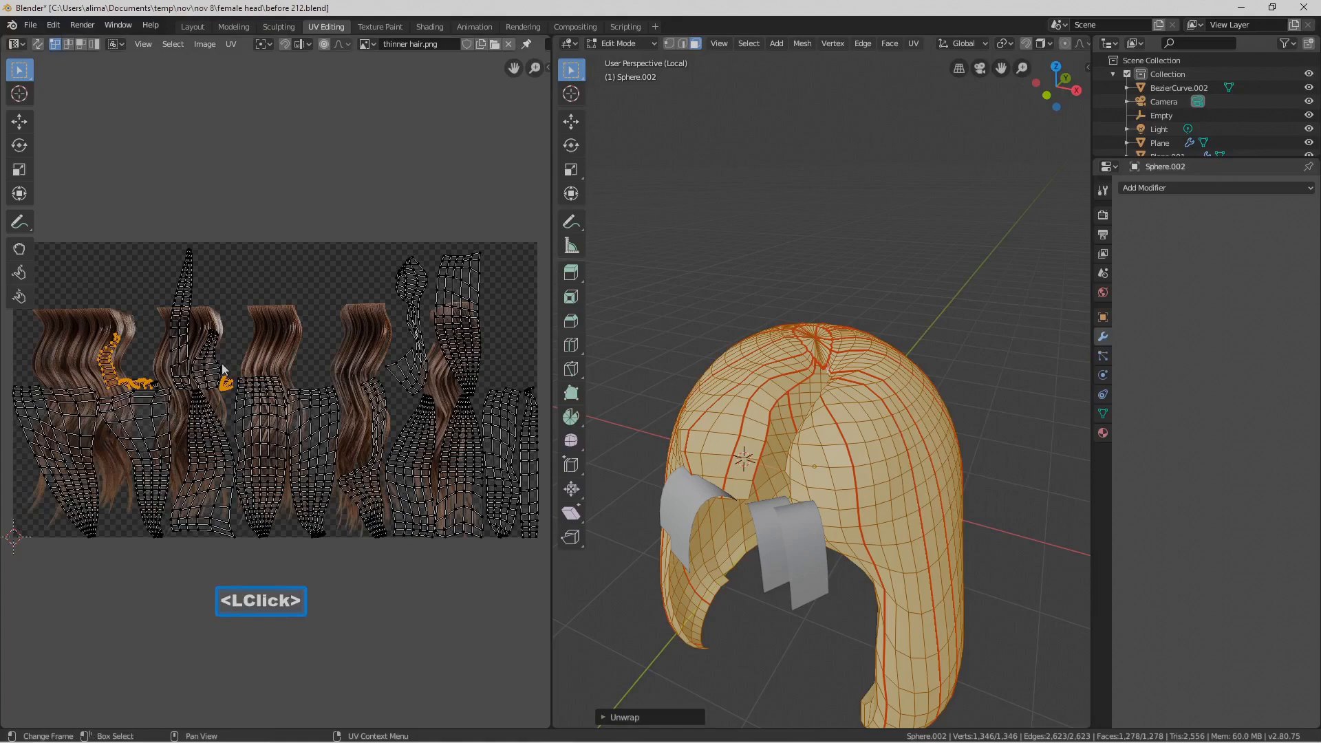
left_click(257, 216)
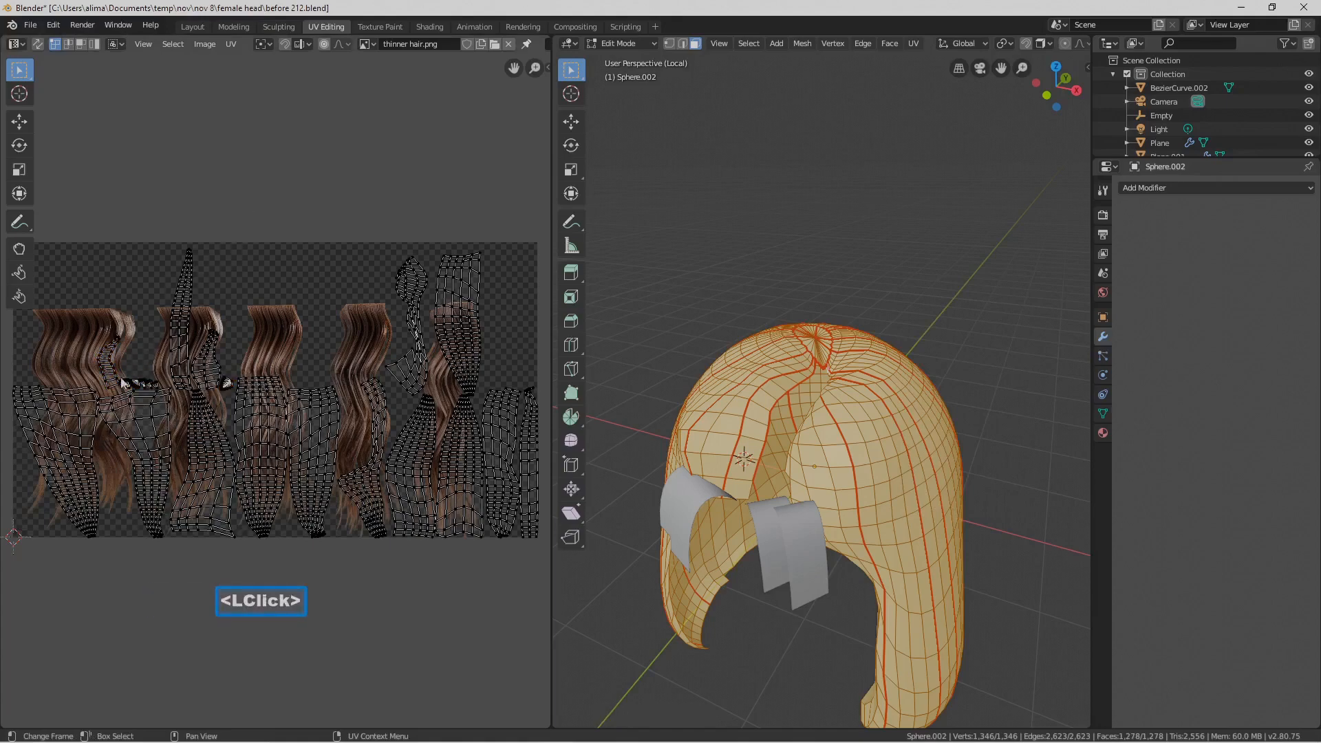
Circle-select the fragment islands beside the first two hair strands, extend to whole islands, move them above the texture, and save as before 214.blend
scroll(143, 390, "up", 4)
middle_click_drag(200, 390, 254, 391)
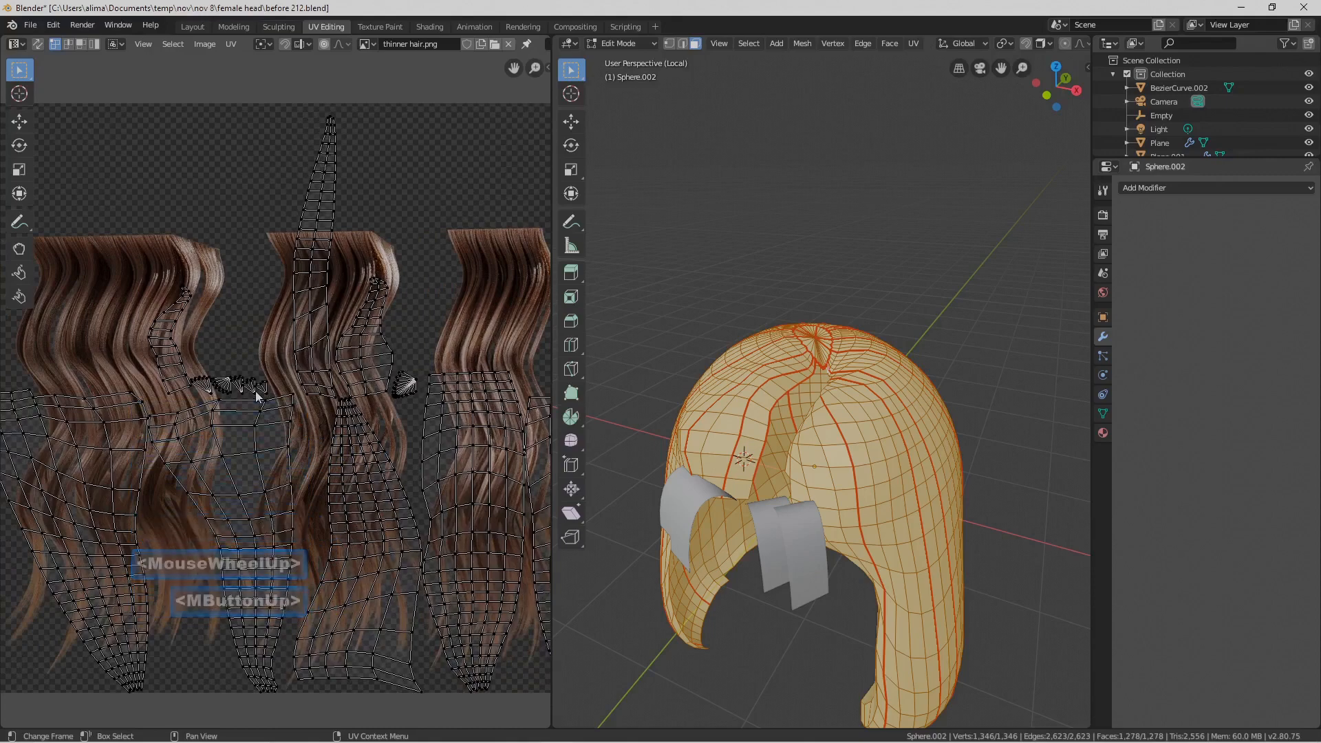
key("c")
left_click_drag(252, 375, 210, 368)
left_click(249, 373)
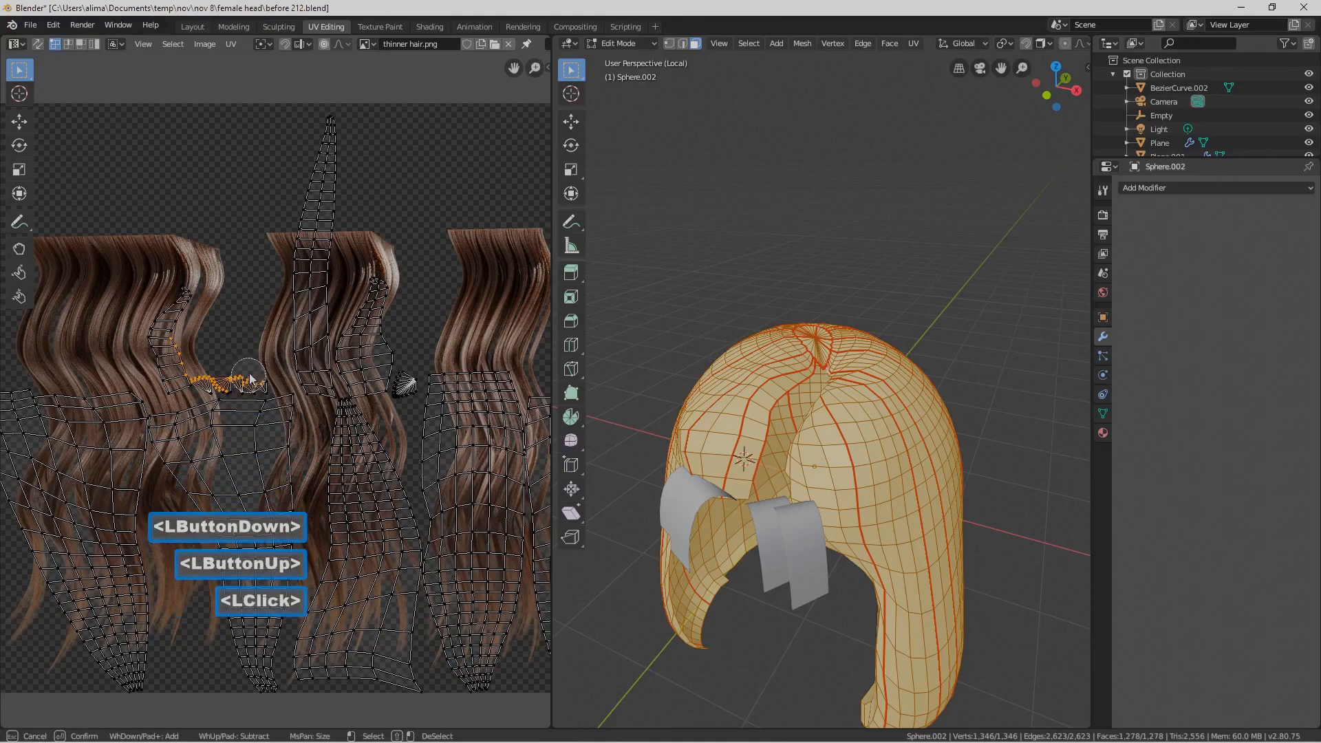
scroll(404, 398, "up", 3)
left_click(405, 387)
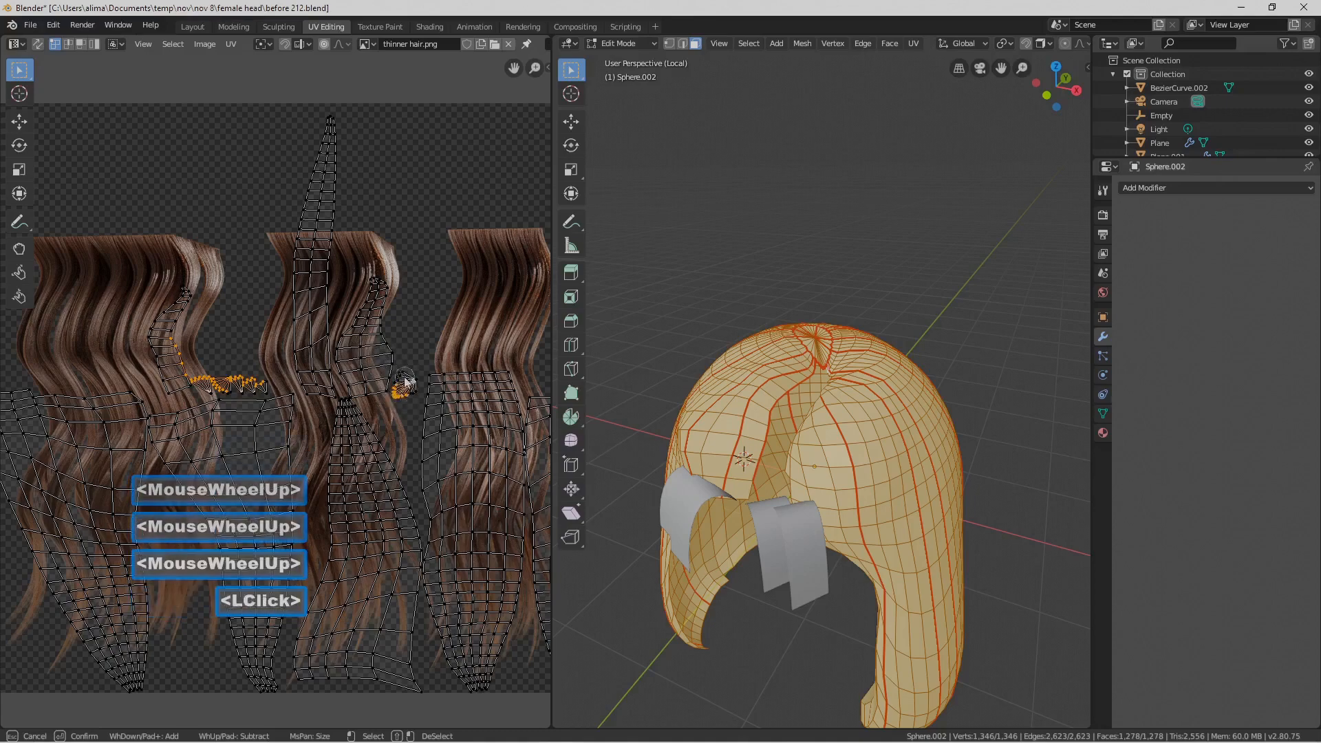
key("ctrl+i")
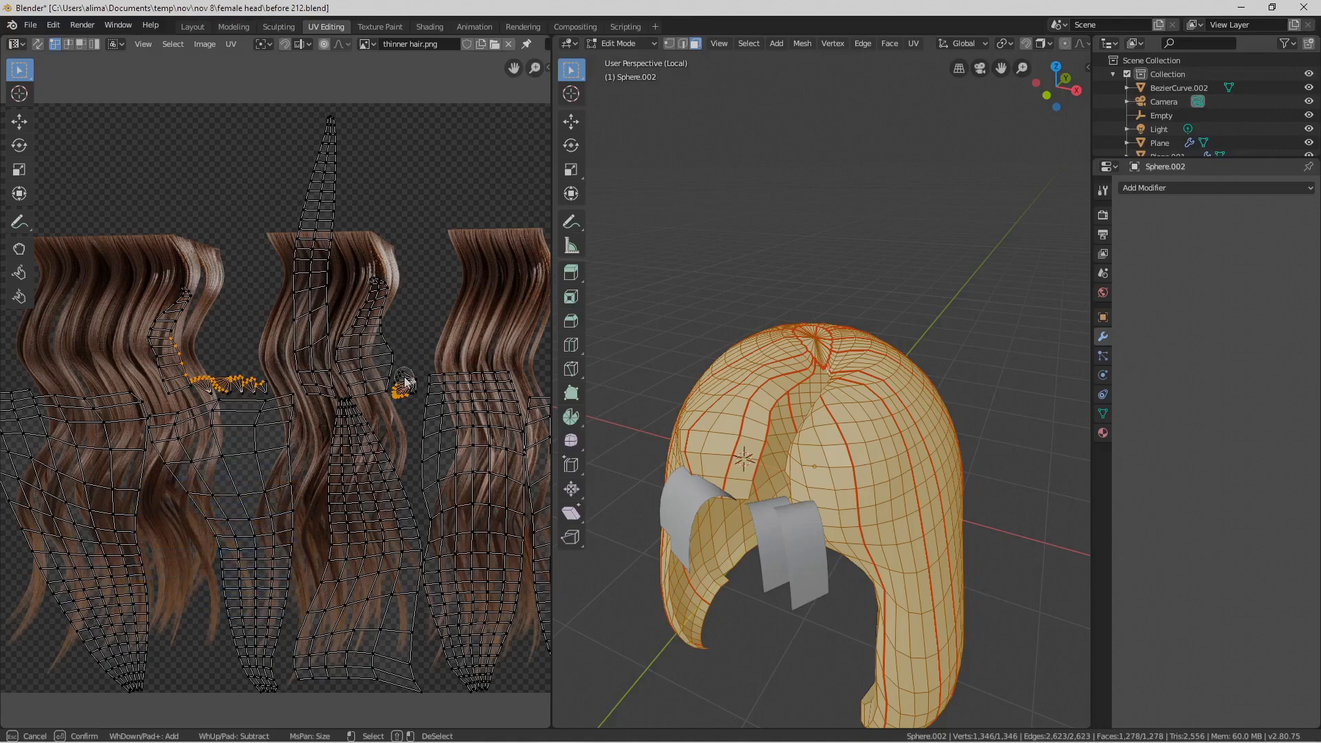
left_click(362, 416)
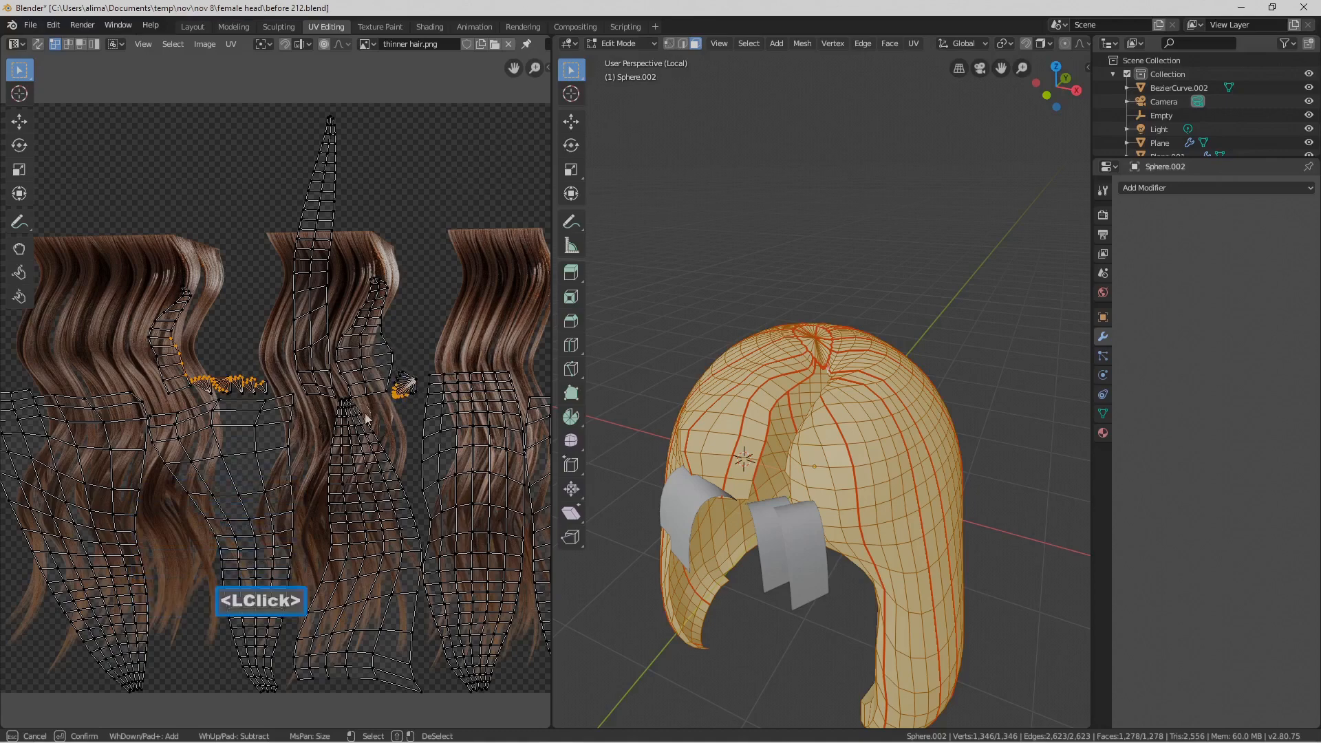
right_click(411, 332)
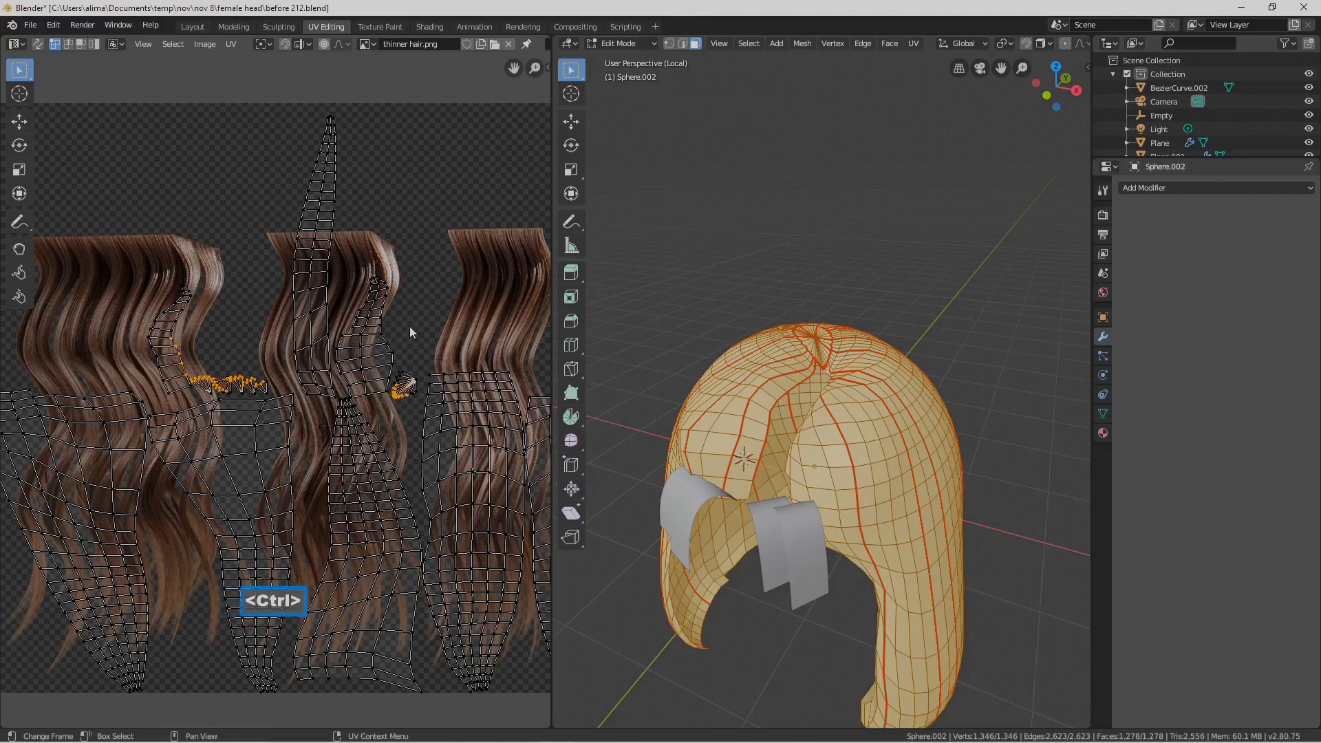
key("ctrl+i")
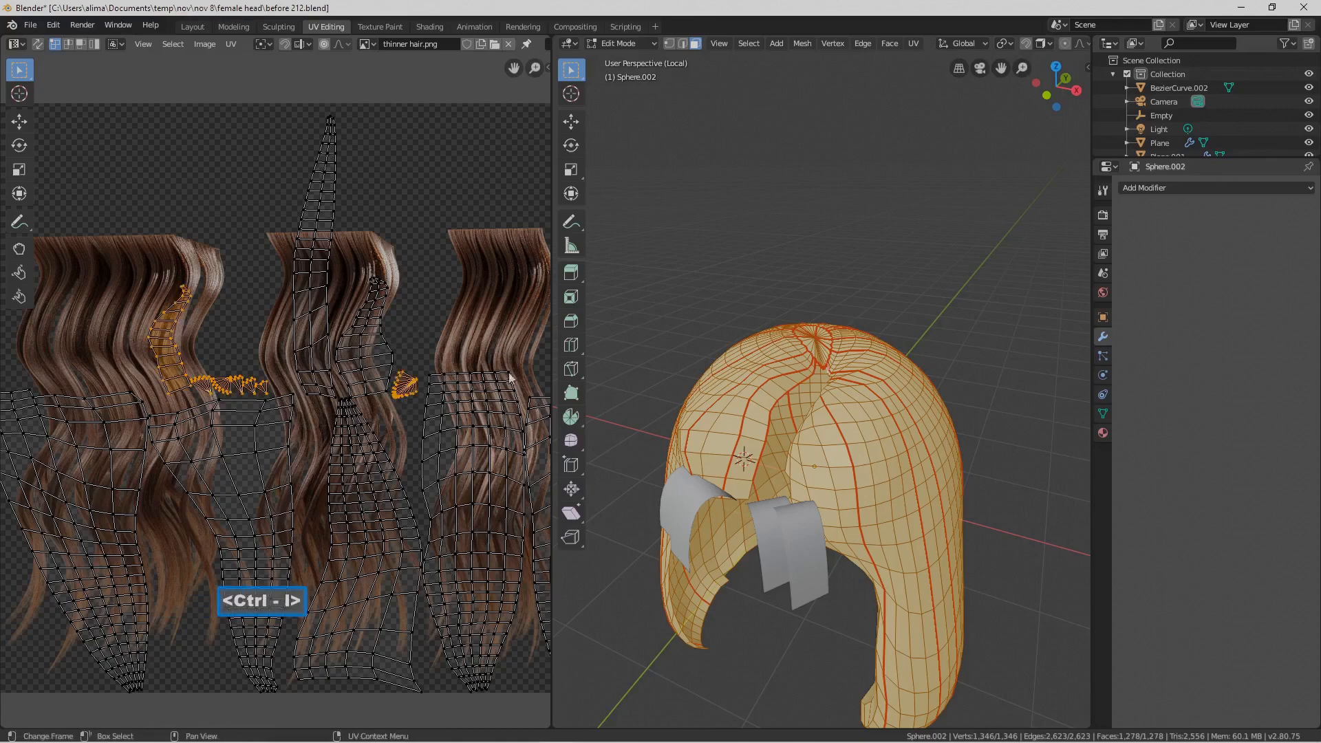
scroll(460, 377, "down", 3)
key("g")
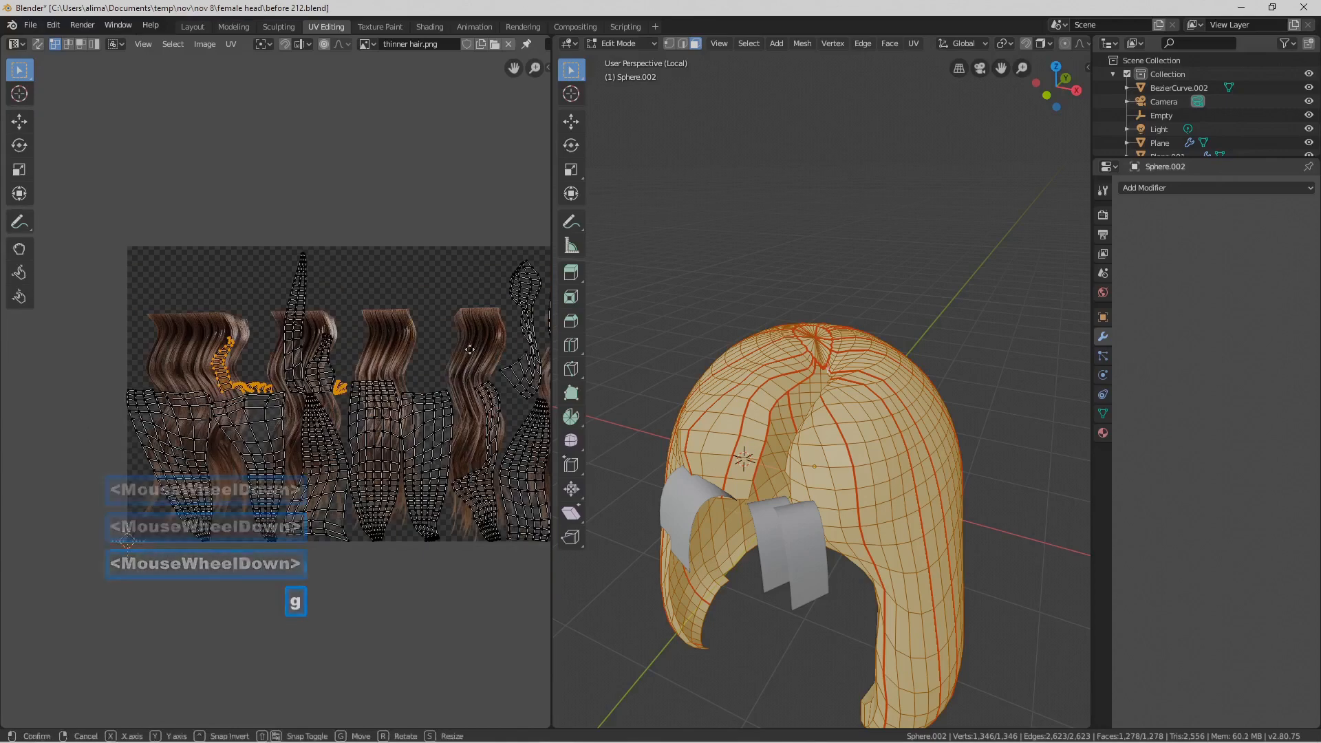
left_click(479, 180)
middle_click_drag(447, 368, 421, 411)
middle_click_drag(459, 506, 408, 479)
left_click(400, 563)
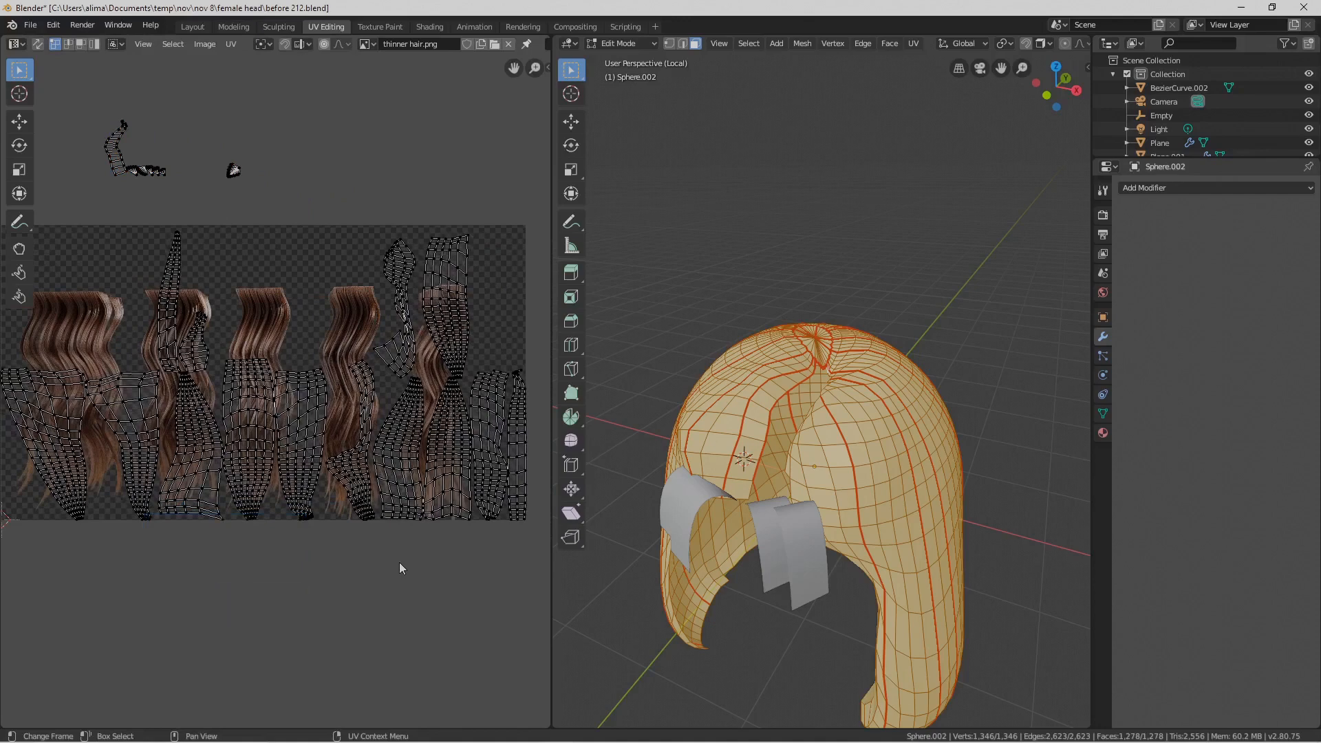
key("Pause")
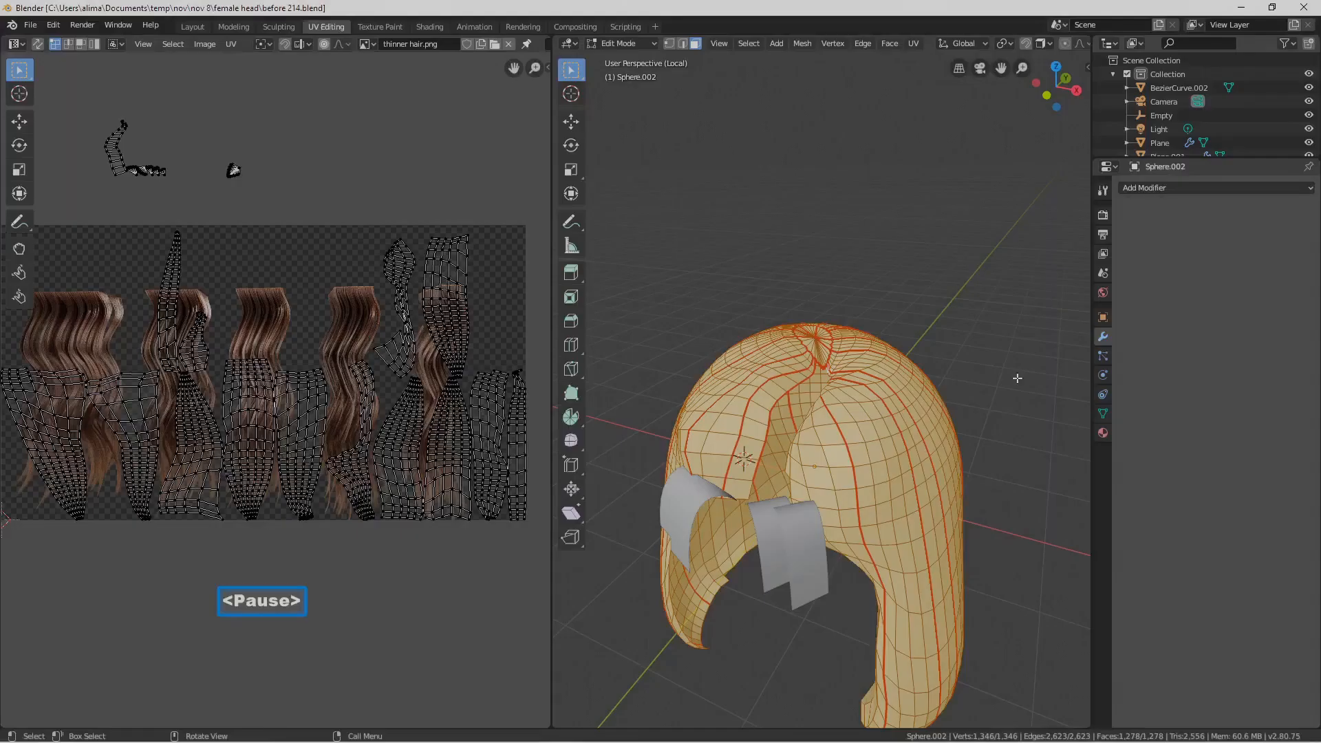
Rotate the UV island over the lower part of the first hair strand by 180 degrees
middle_click_drag(848, 380, 874, 318)
left_click(369, 576)
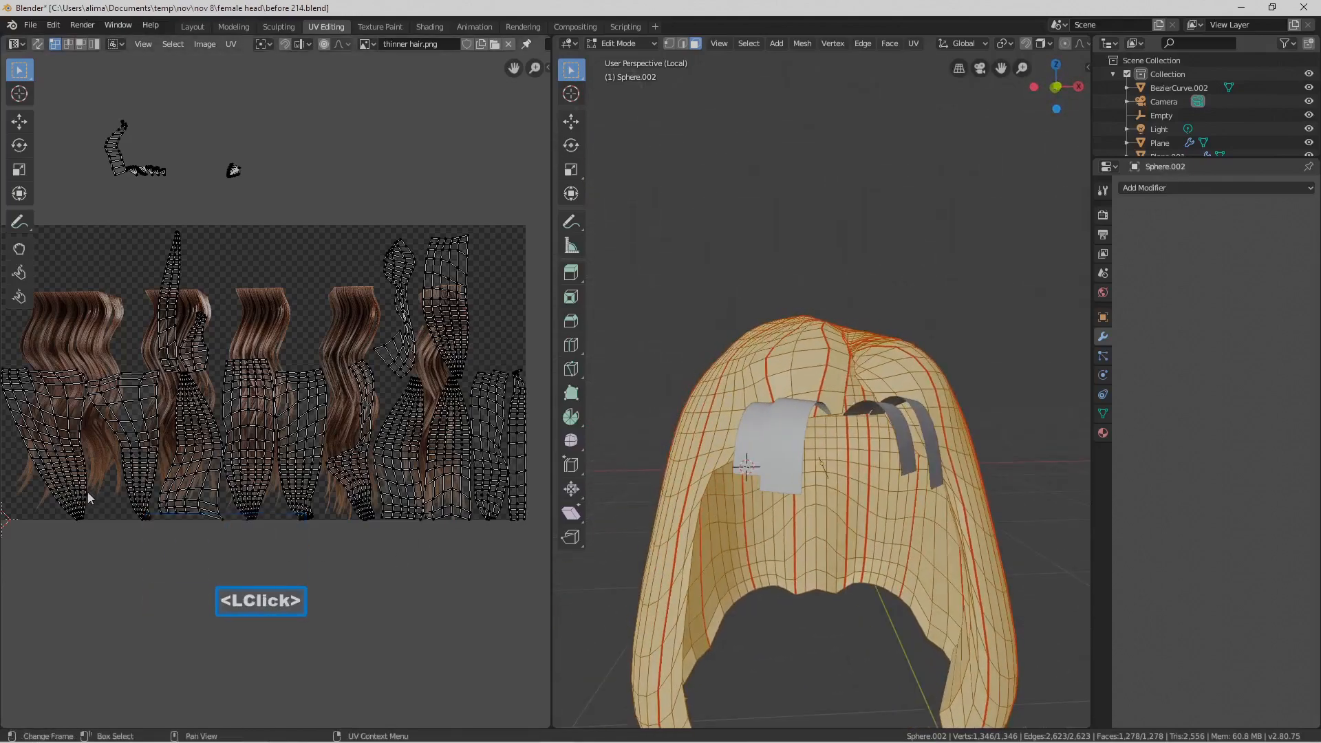
key("l")
key("r")
key("1")
key("8")
key("0")
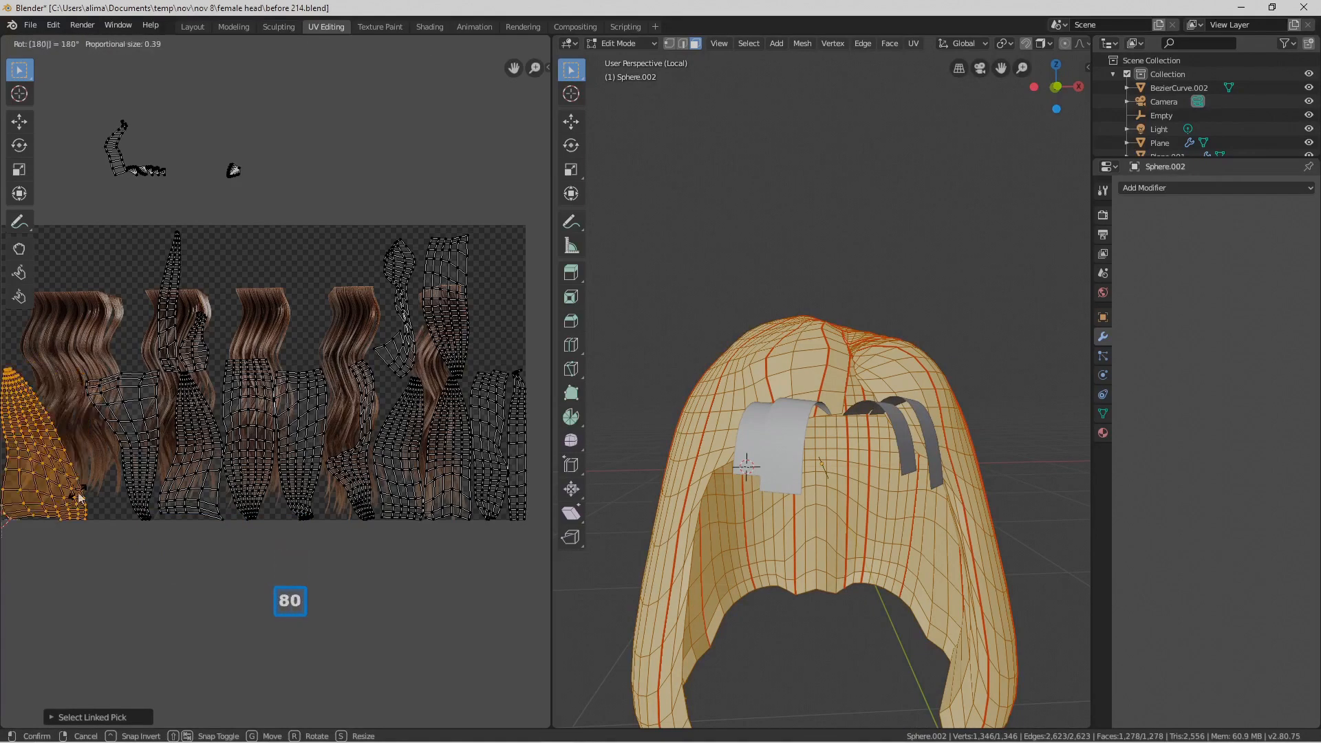
key("Return")
Rotate the tapered UV island between the first and second hair strands by 180 degrees
left_click(153, 485)
key("l")
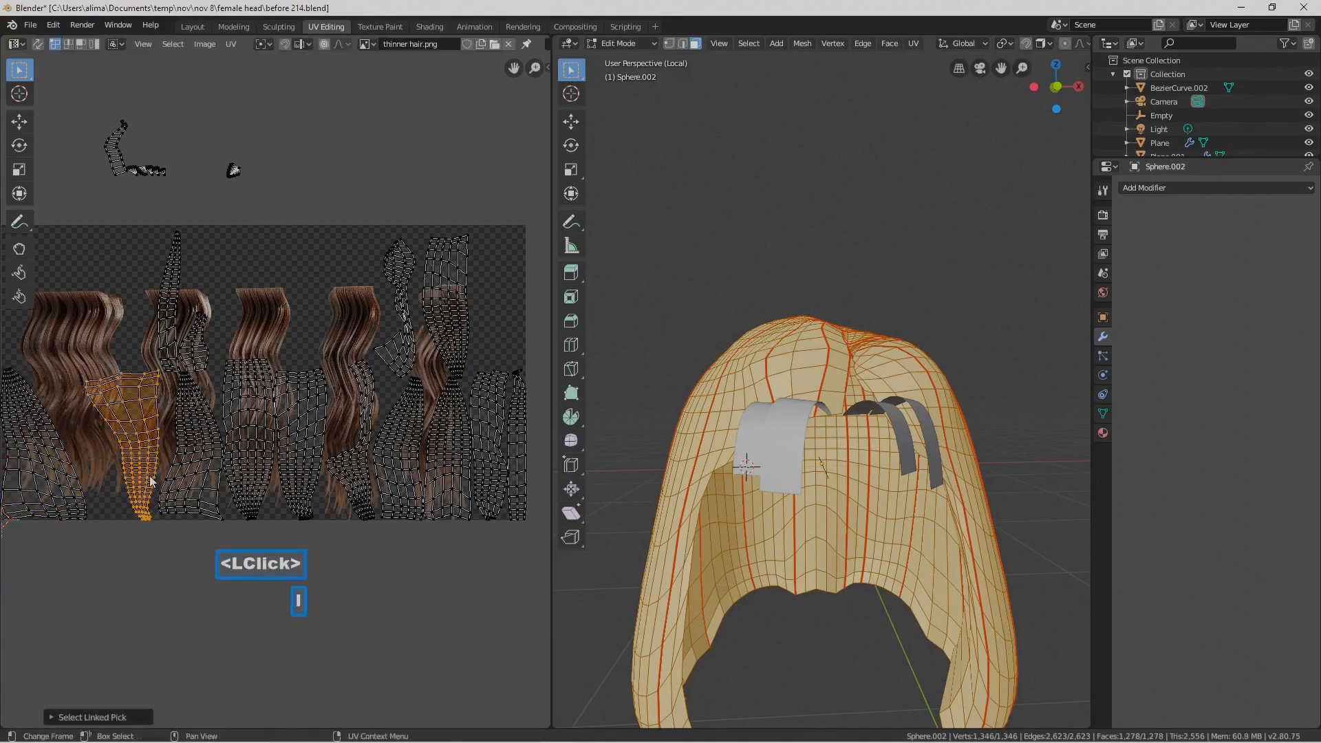
key("r")
key("1")
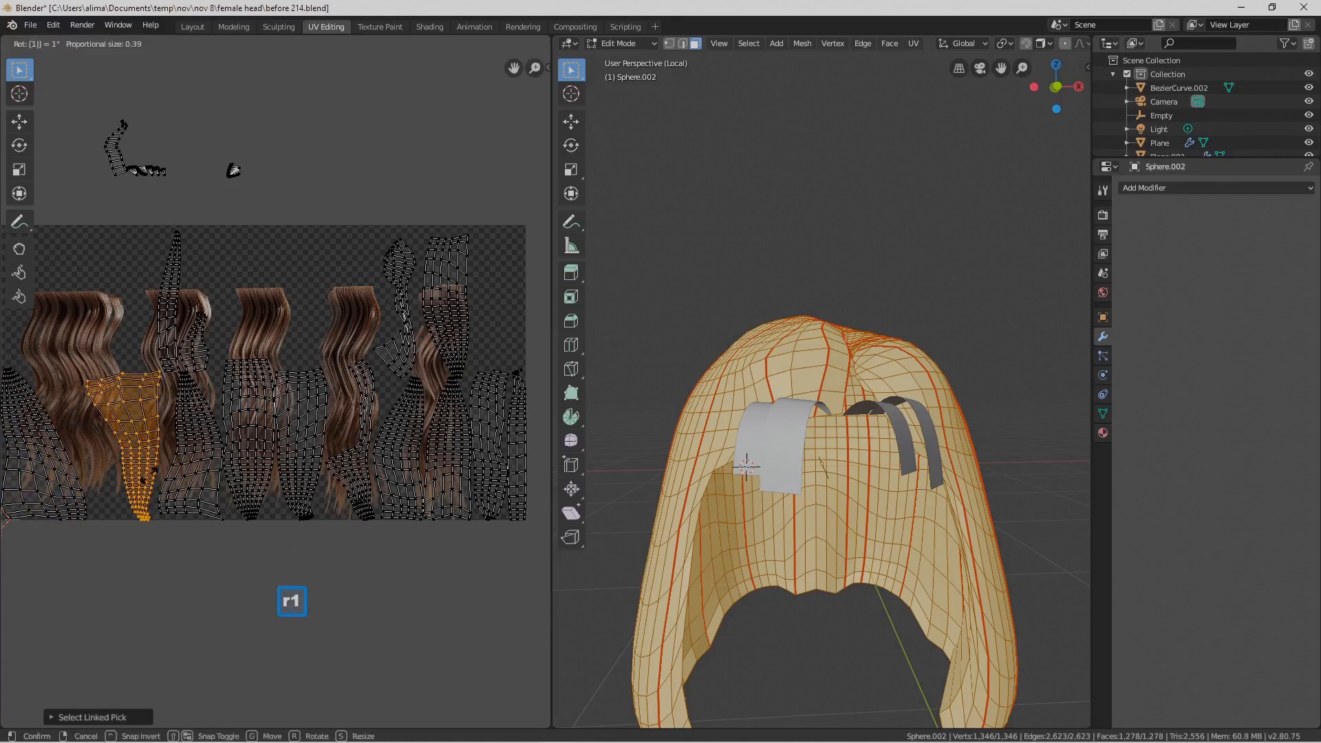
key("8")
key("Return")
Rotate the UV island over the lower part of the third hair strand by 180 degrees
left_click(270, 481)
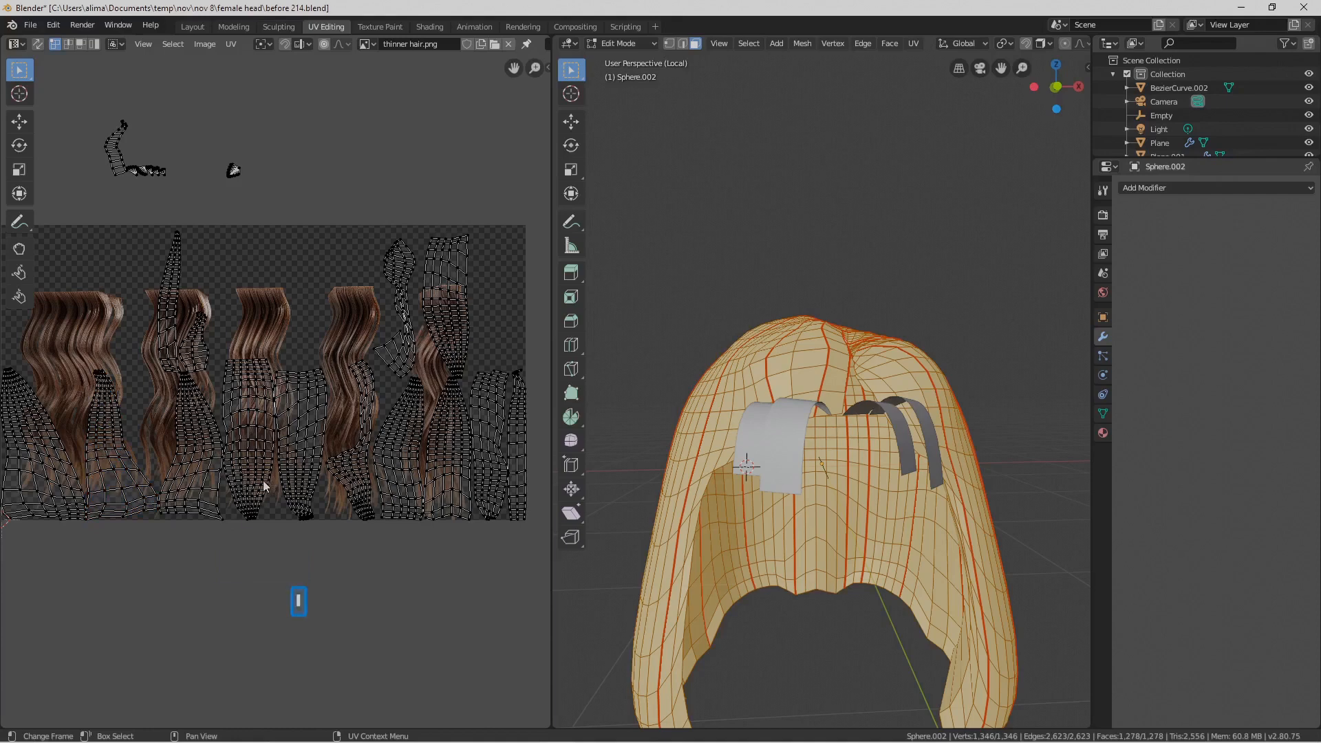
key("l")
key("r")
key("1")
key("8")
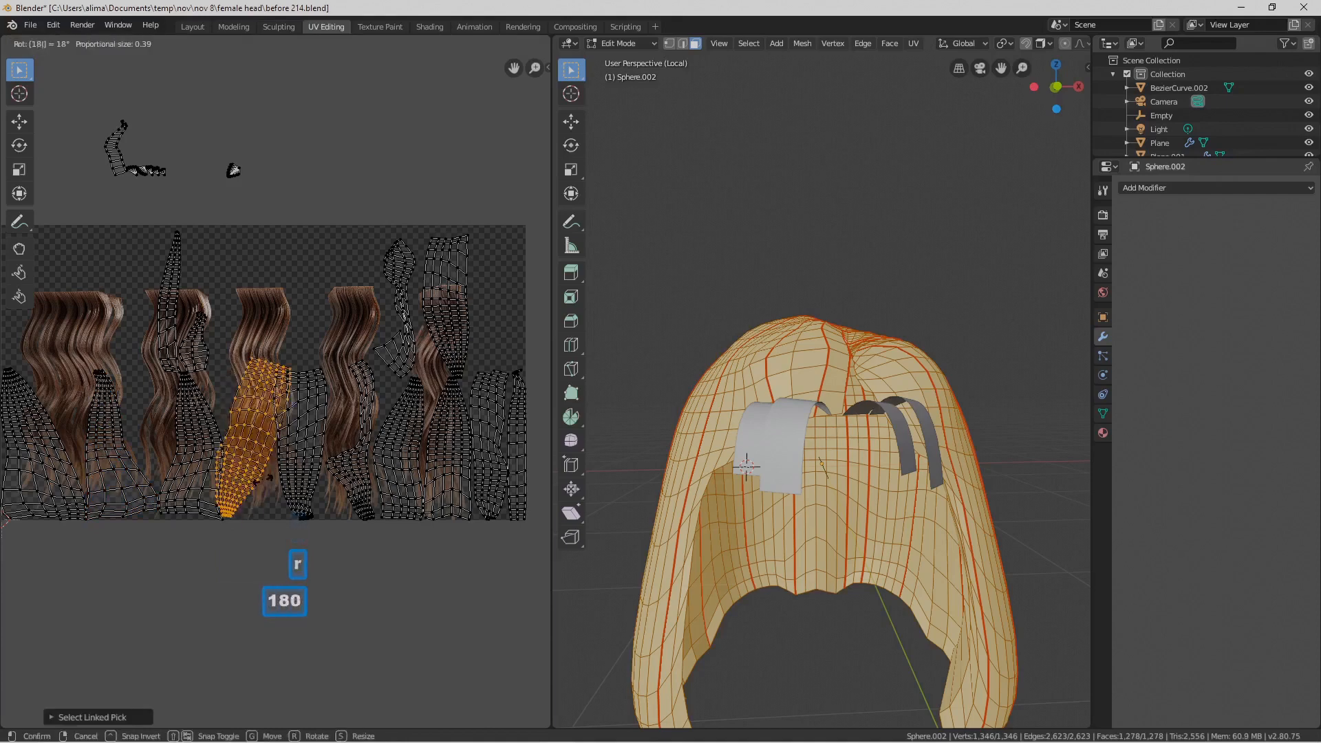
key("0")
key("Return")
Rotate the UV island between the third and fourth hair strands by 180 degrees
left_click(333, 494)
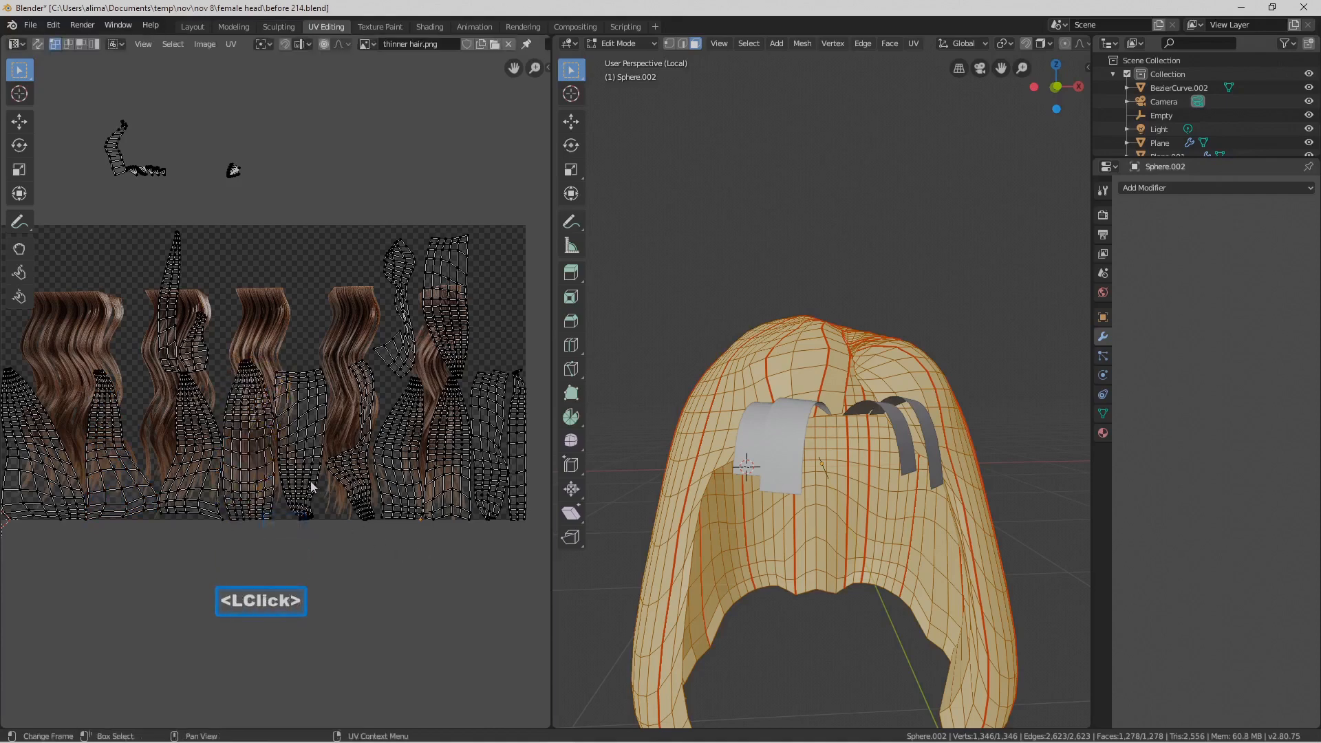
key("l")
key("r")
key("1")
key("8")
key("0")
key("Return")
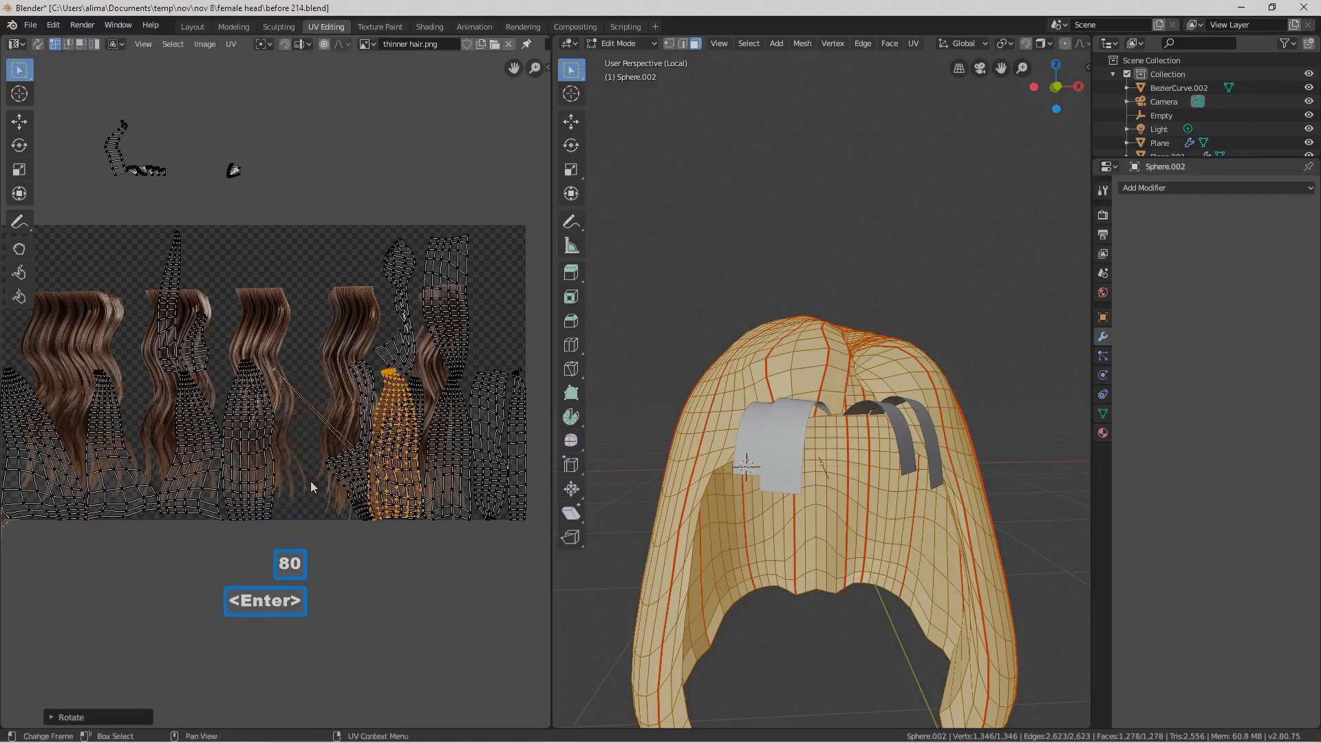
Move the UV island with the stretched stray vertex above the texture area and return that vertex to the island's lower corner
left_click(377, 578)
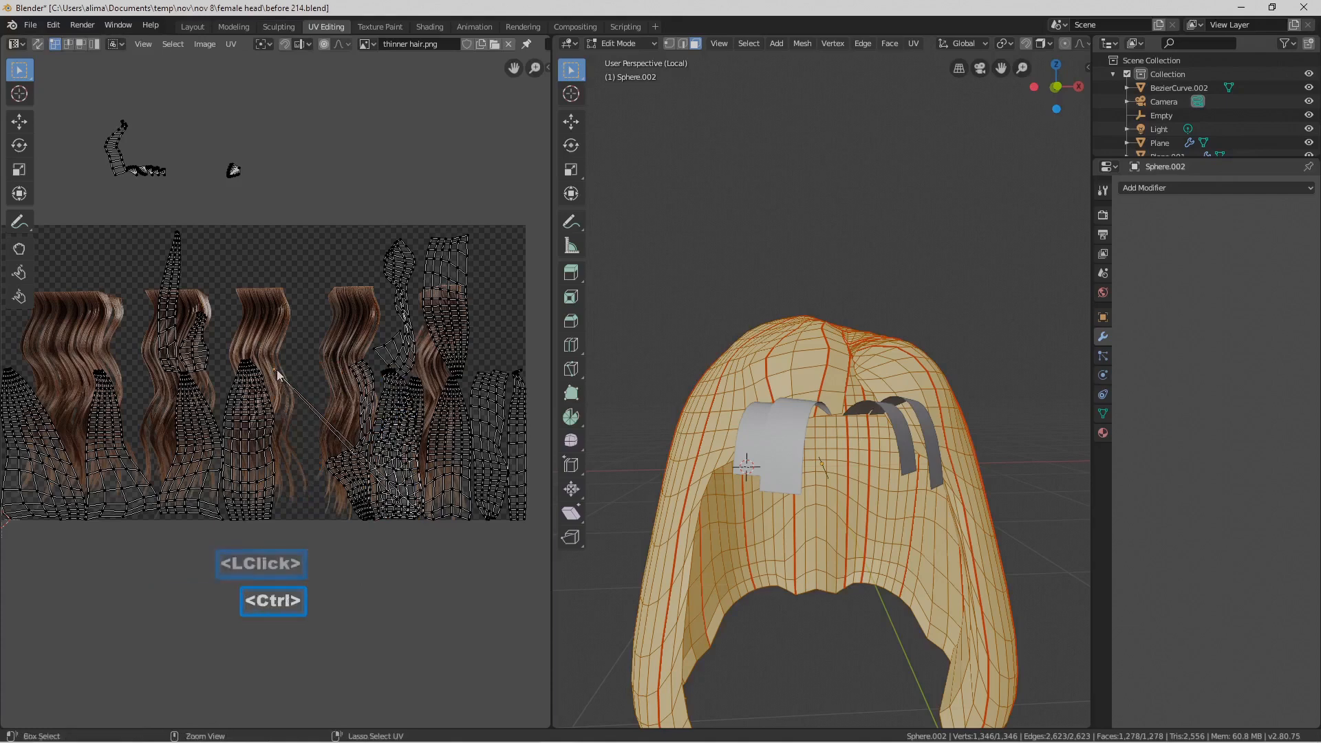
key("ctrl+l")
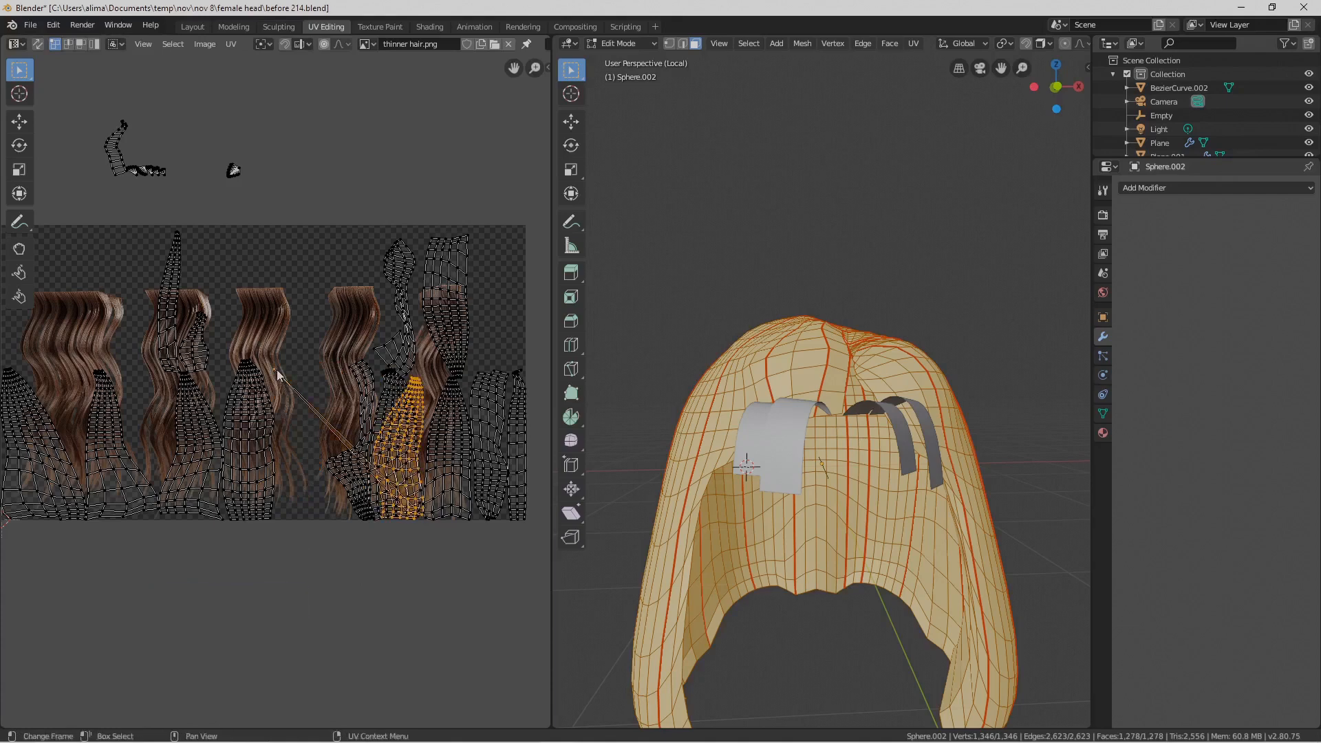
key("g")
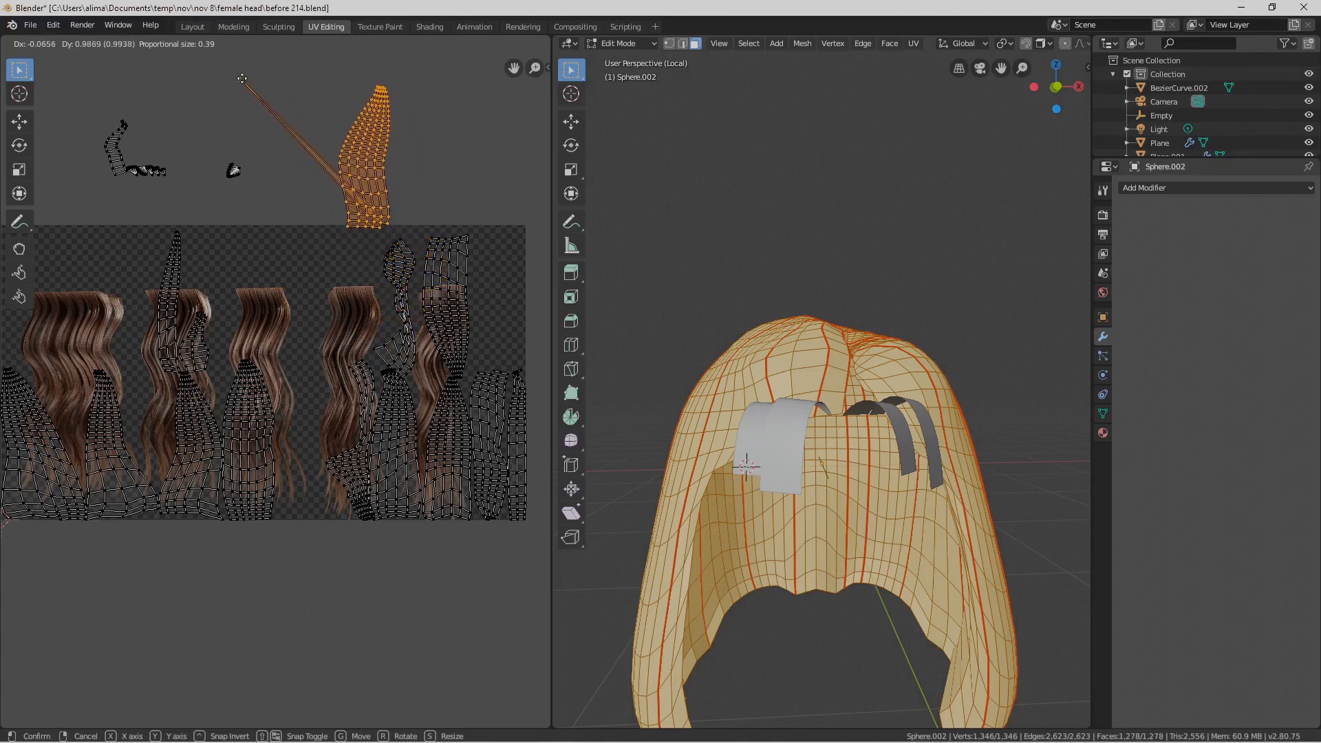
left_click(238, 67)
left_click(236, 70)
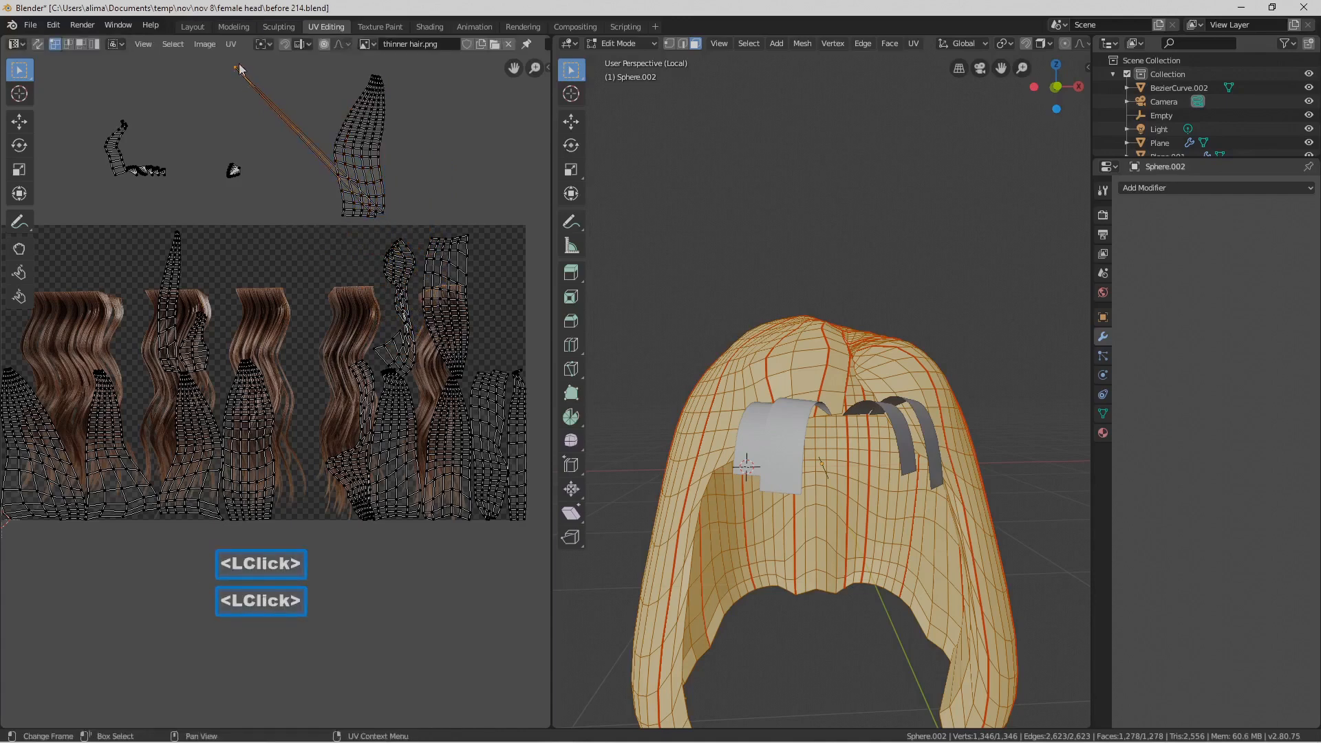
key("g")
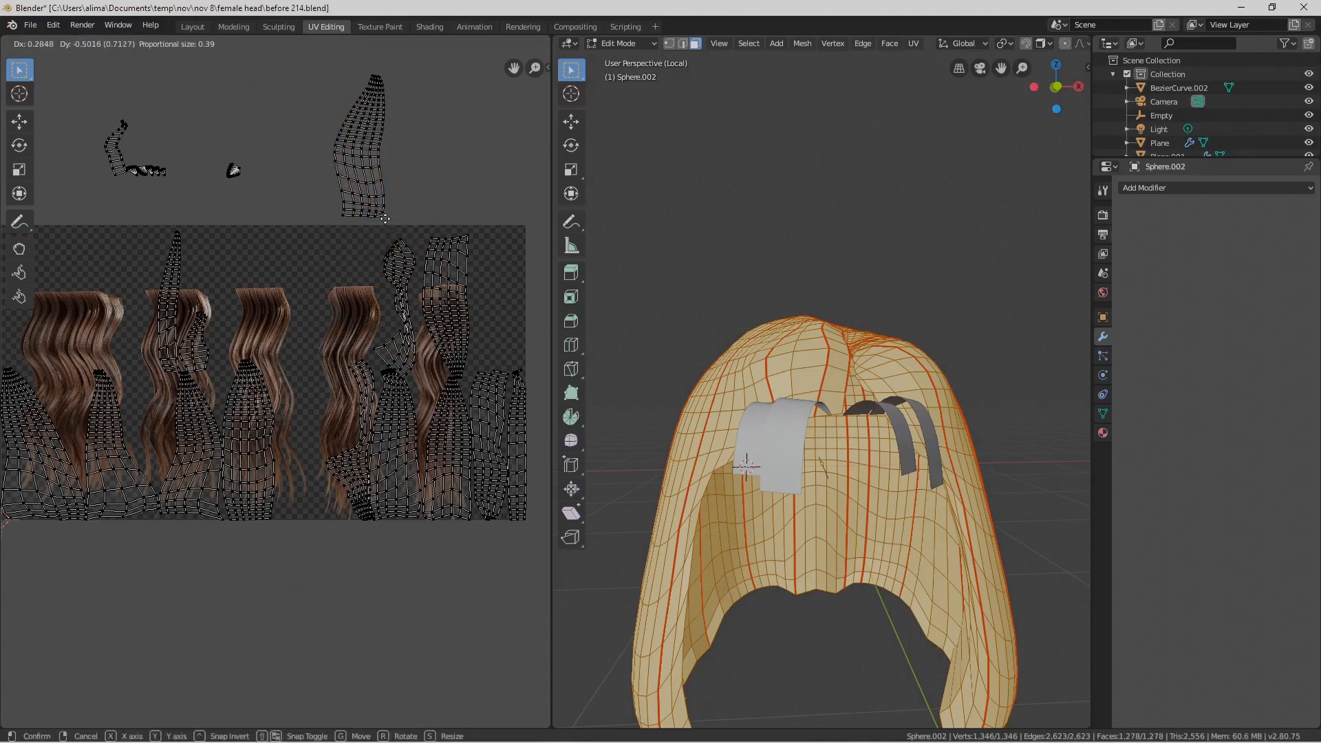
left_click(384, 221)
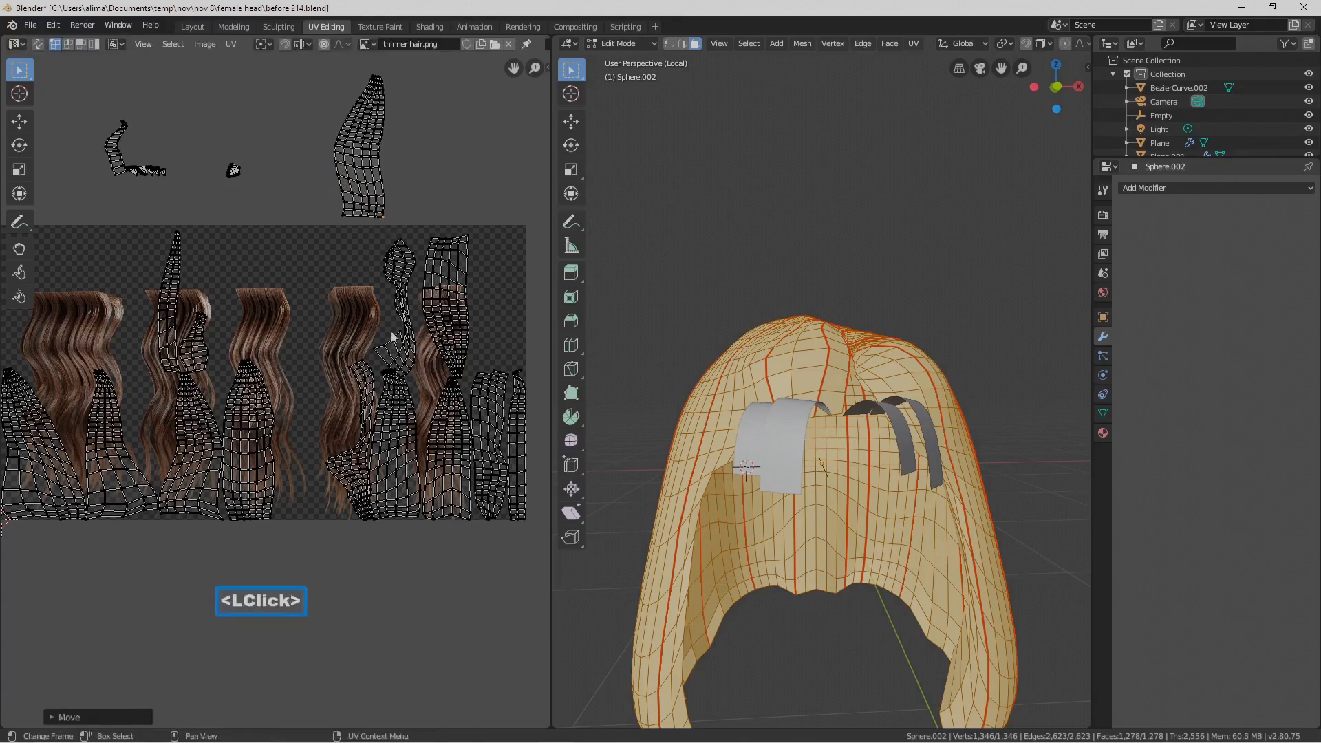
Move the irregular UV island covering the fourth hair strand below the texture area
left_click(366, 392)
key("l")
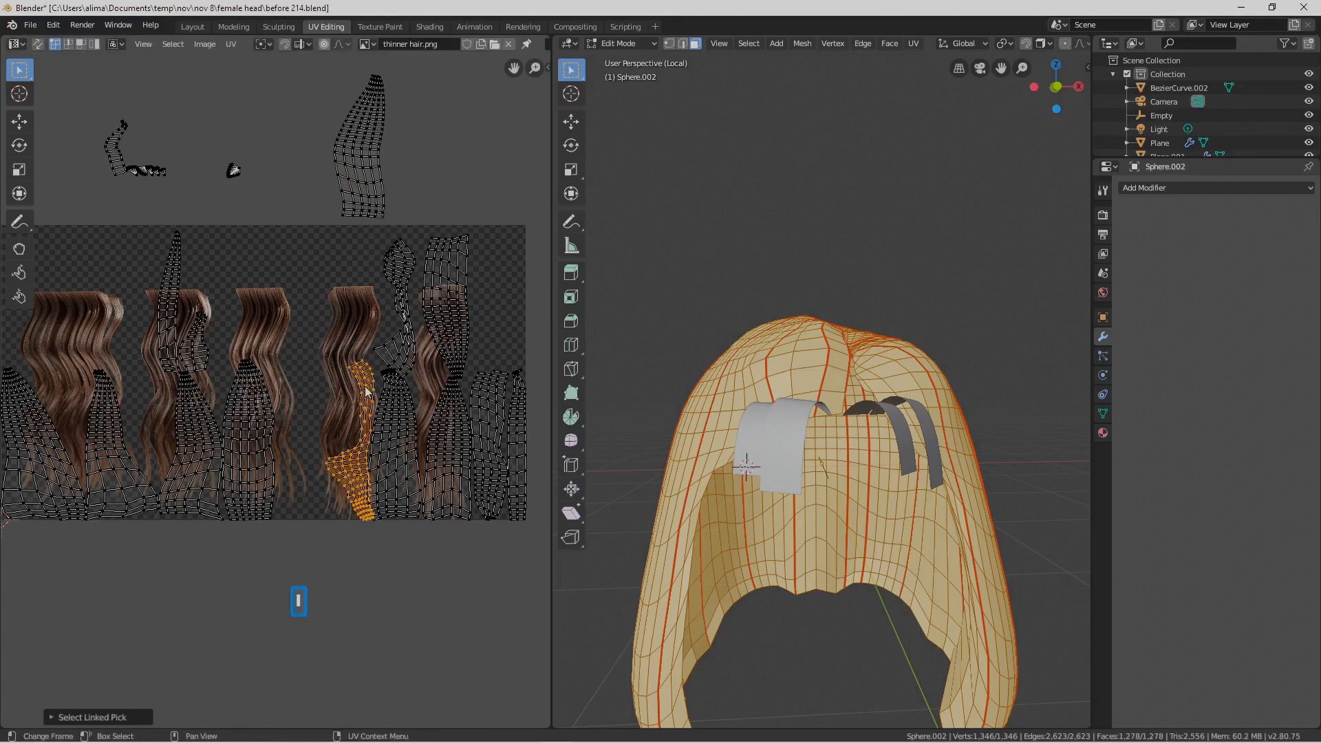
key("g")
left_click(206, 571)
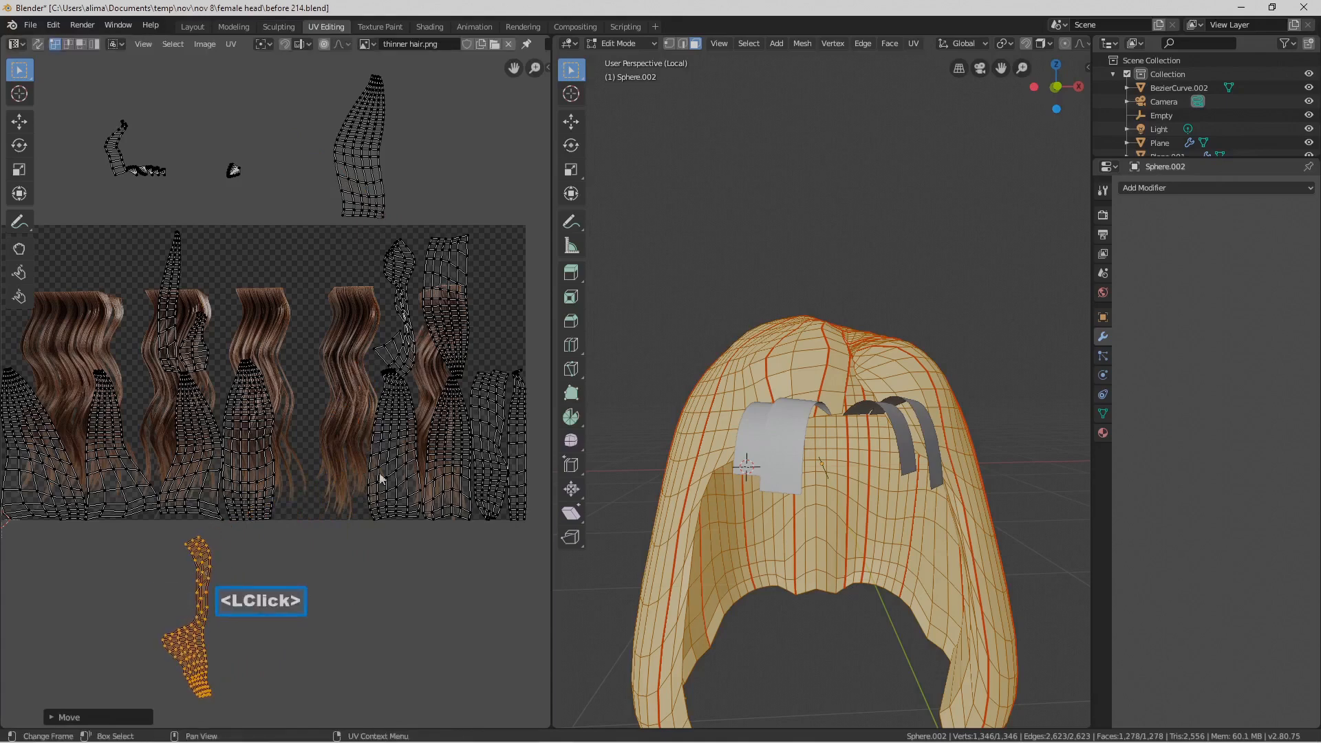
Move the UV island between the fourth and fifth hair strands onto the fourth strand and enlarge it to cover the strand
left_click(415, 447)
key("l")
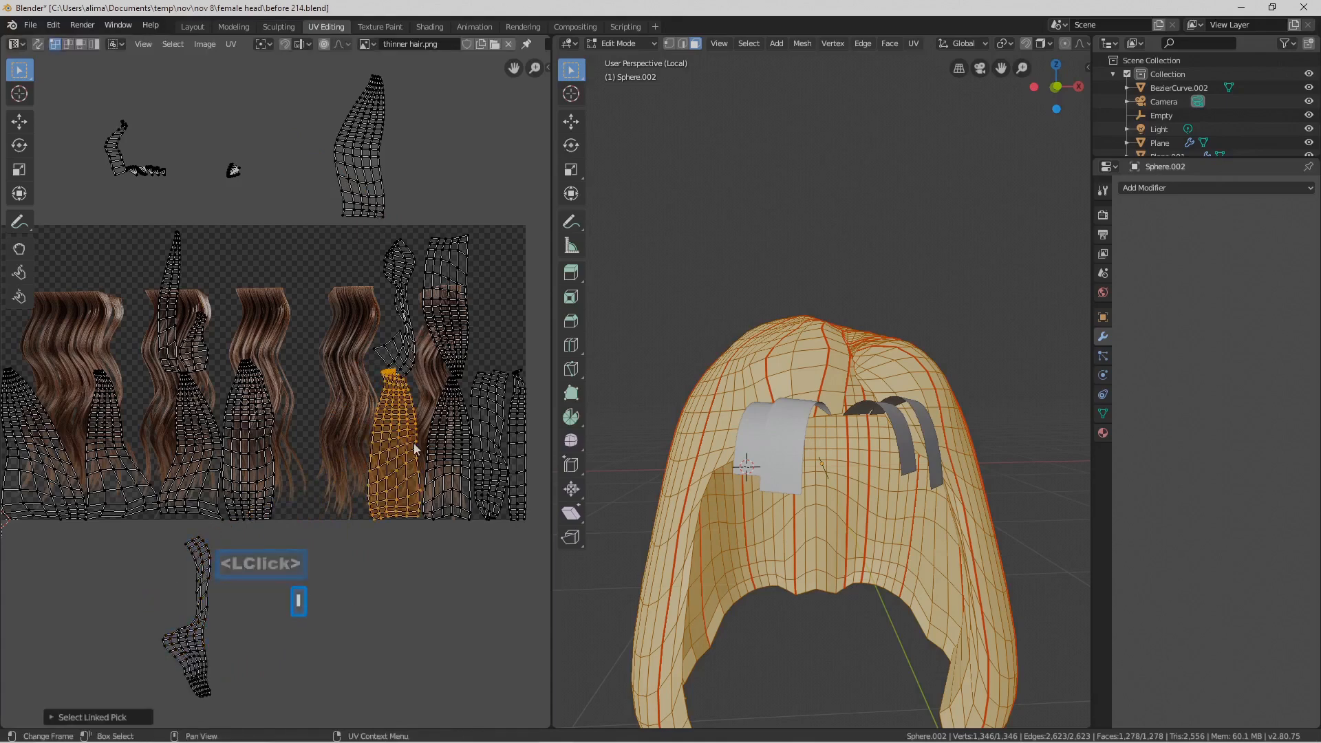
key("g")
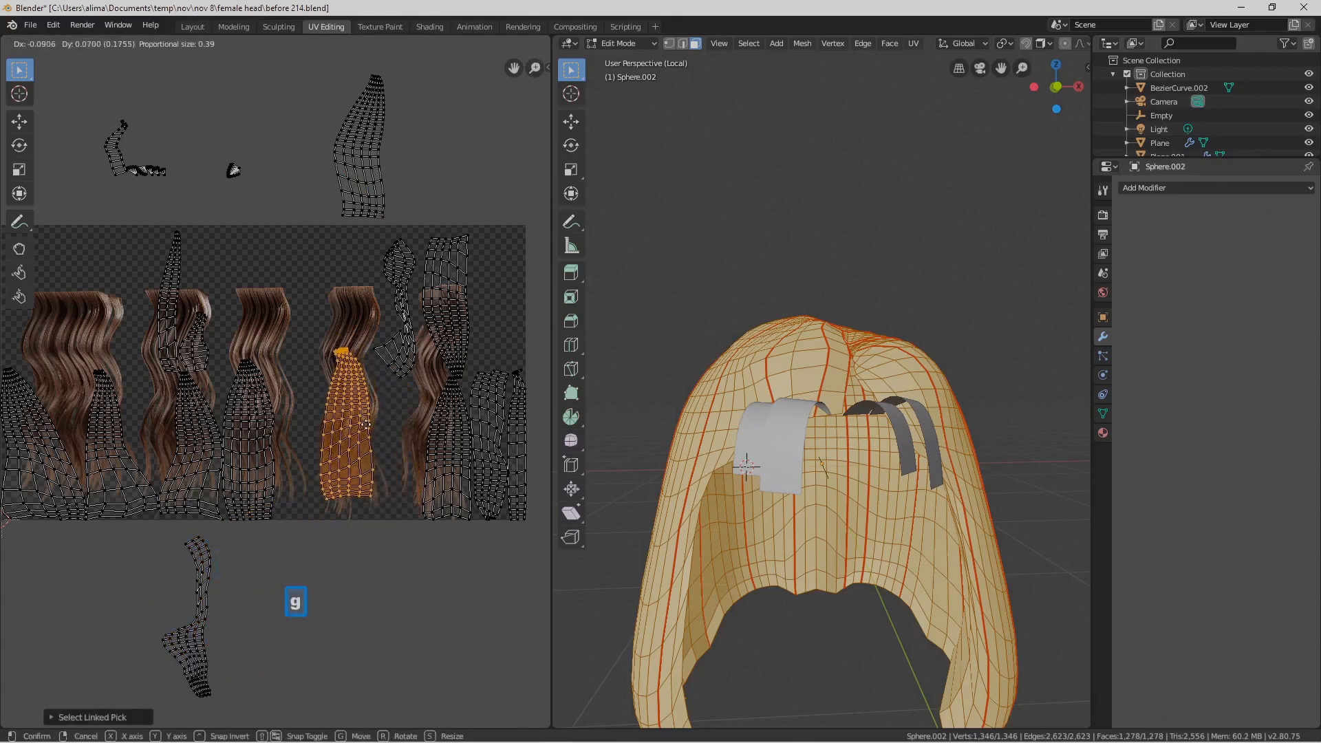
left_click(364, 433)
key("s")
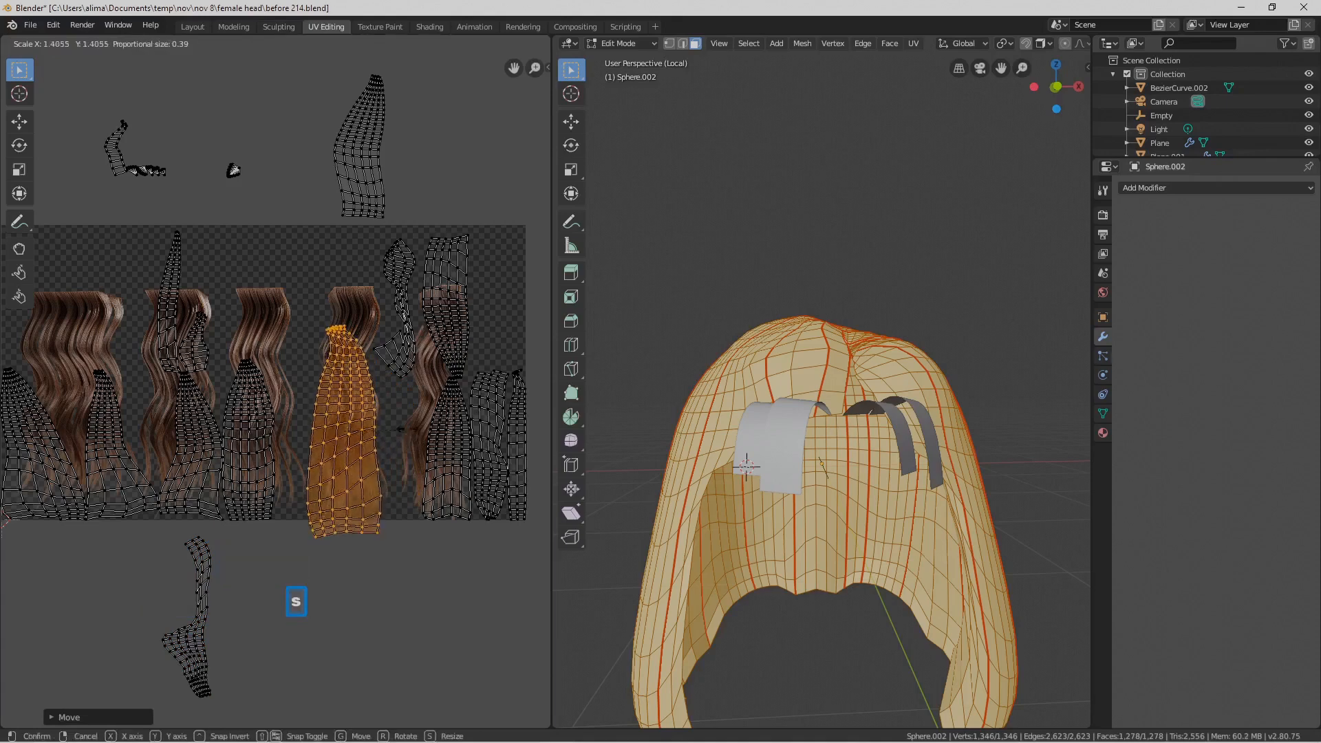
left_click(413, 425)
key("g")
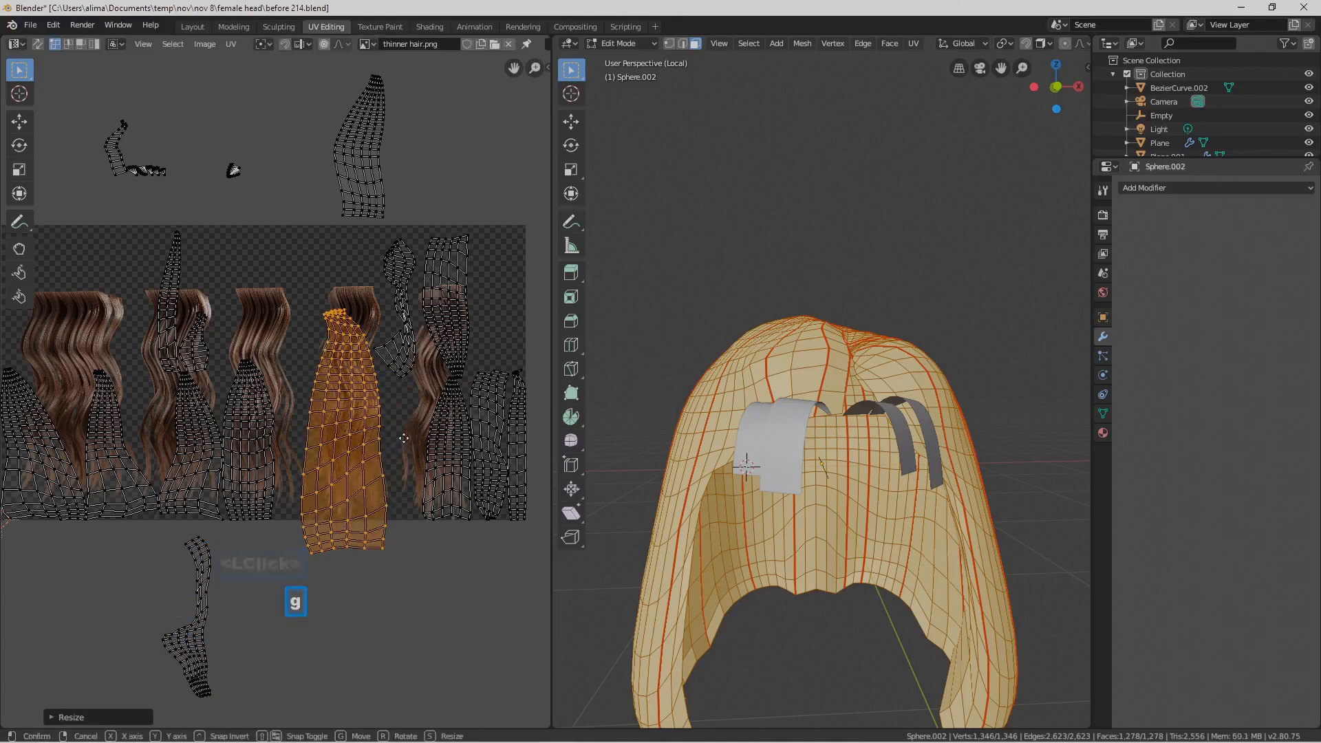
left_click(413, 411)
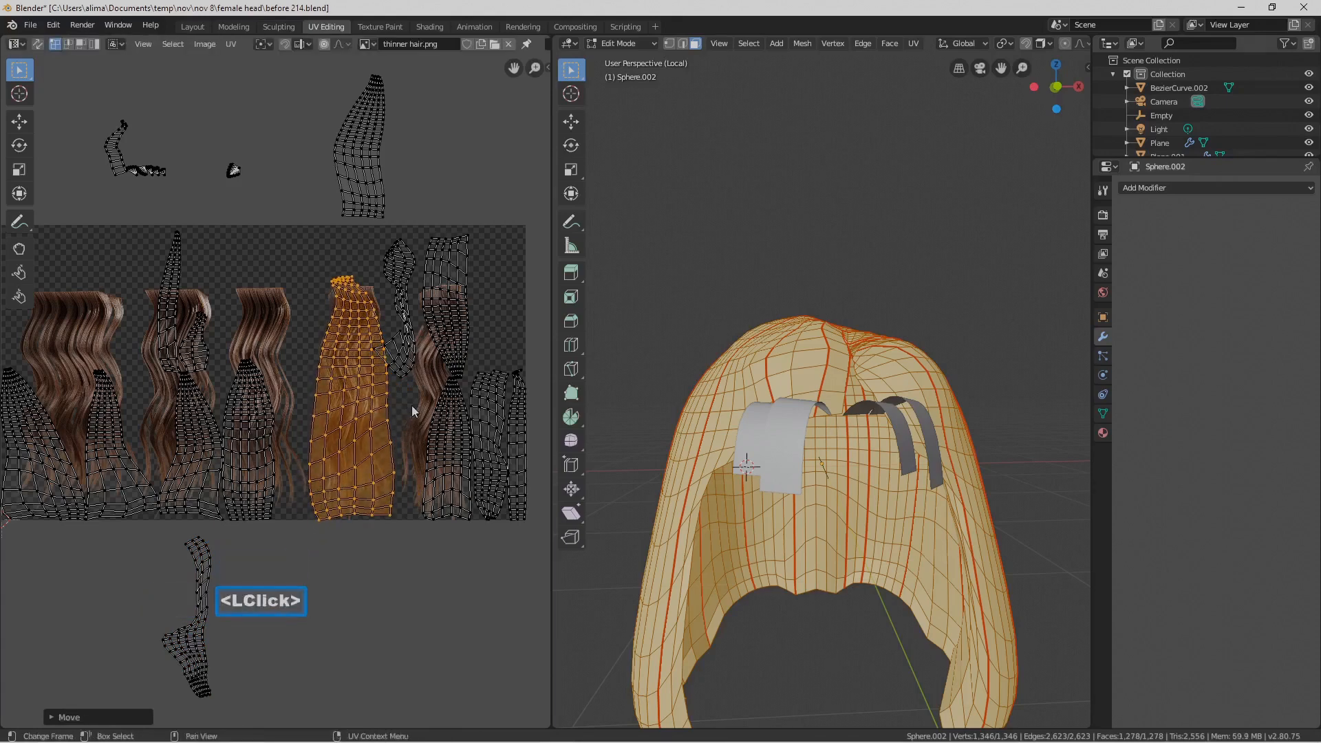
Rotate the UV island over the upper part of the fifth hair strand by 180 degrees
left_click(456, 360)
left_click(466, 348)
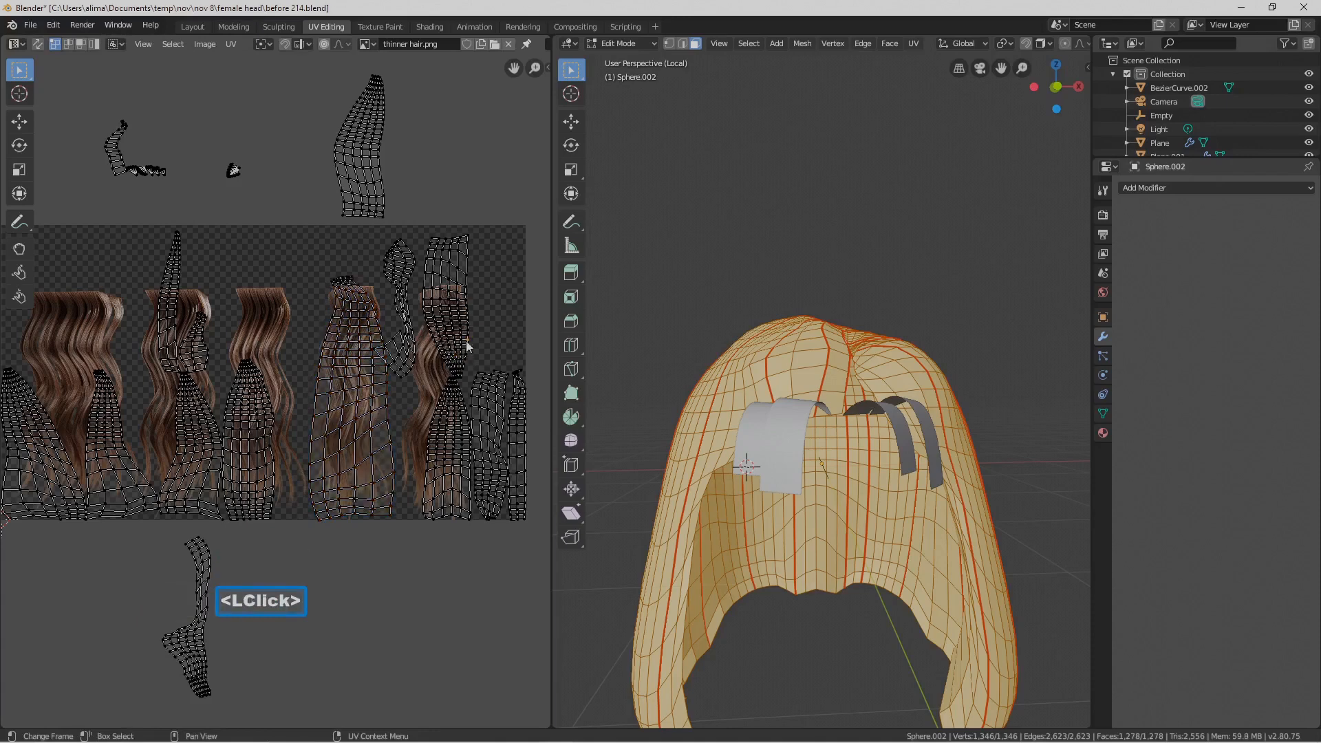
key("l")
key("r")
type("1")
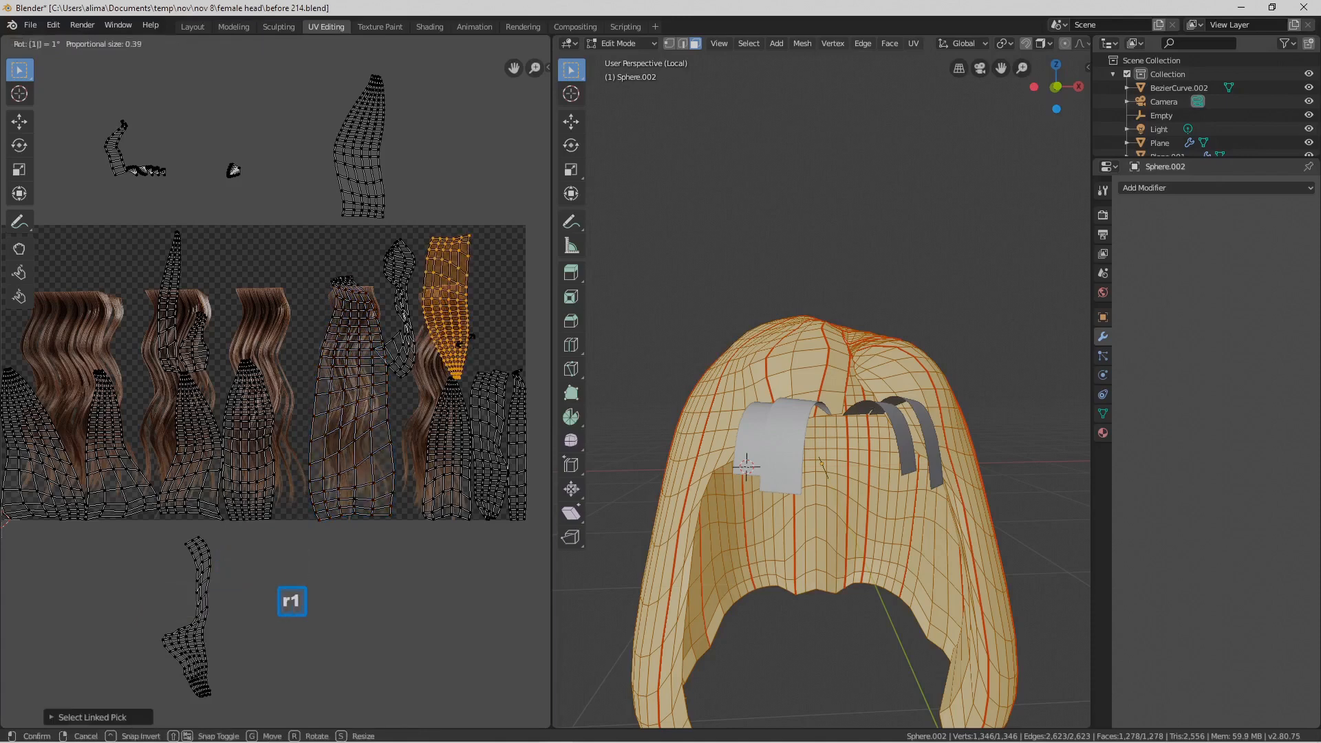
type("80")
key("Return")
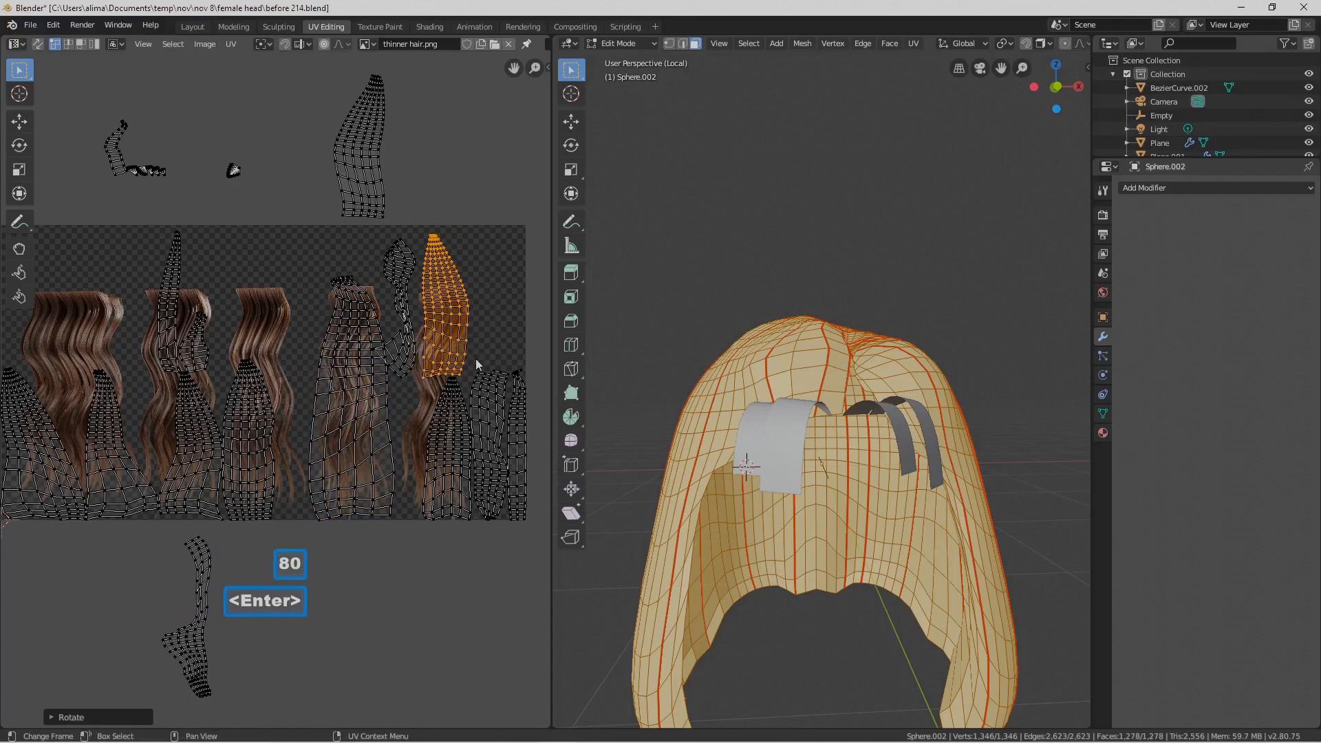
Move the irregular narrow-waisted UV island between the fourth and fifth hair strands above the texture area
left_click(407, 292)
key("l")
key("g")
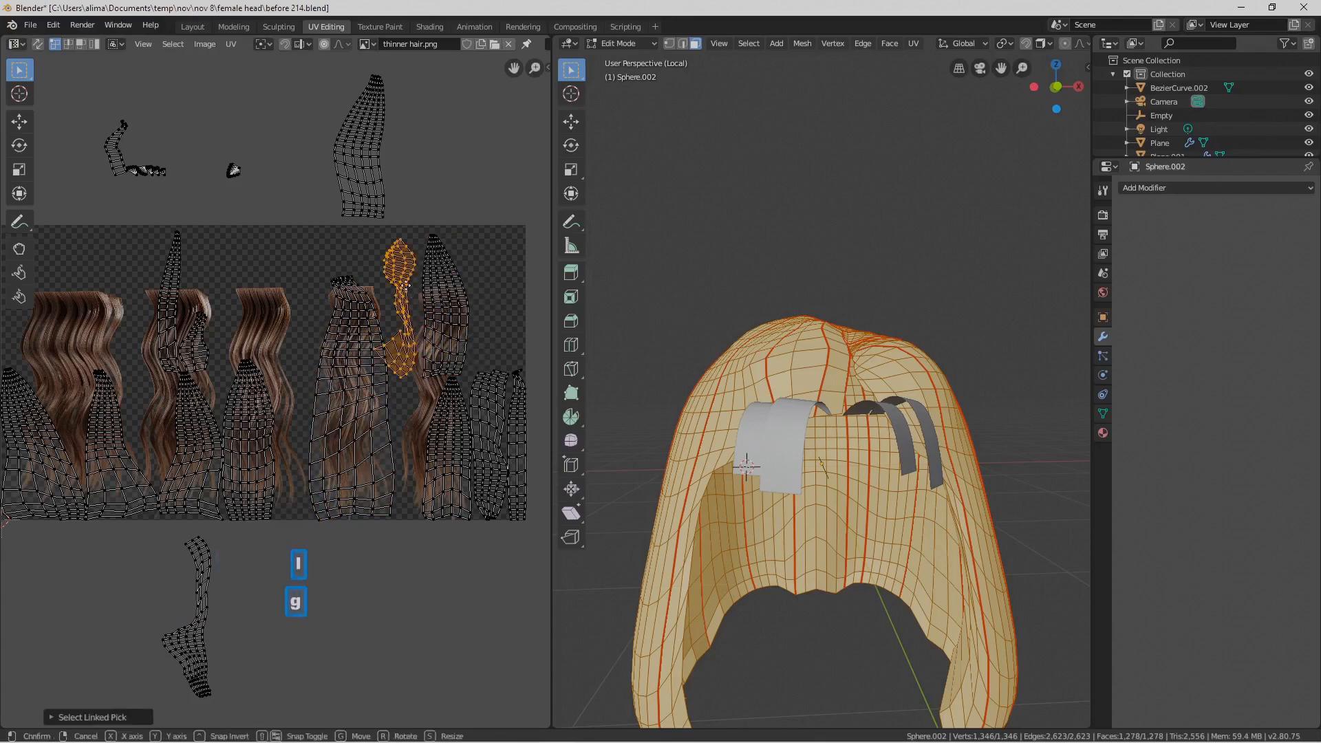
left_click(457, 122)
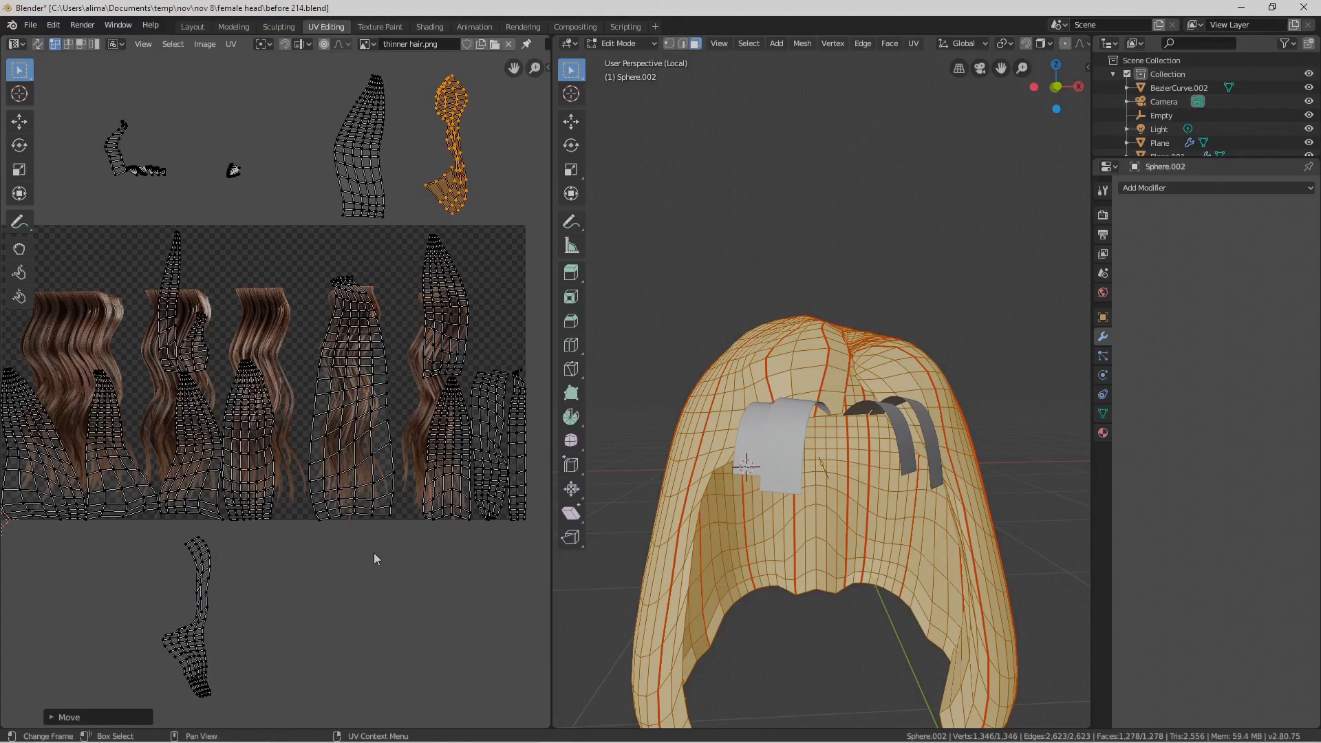
Save the file as before 215.blend and maximize the UV editor with no UVs selected
key("Pause")
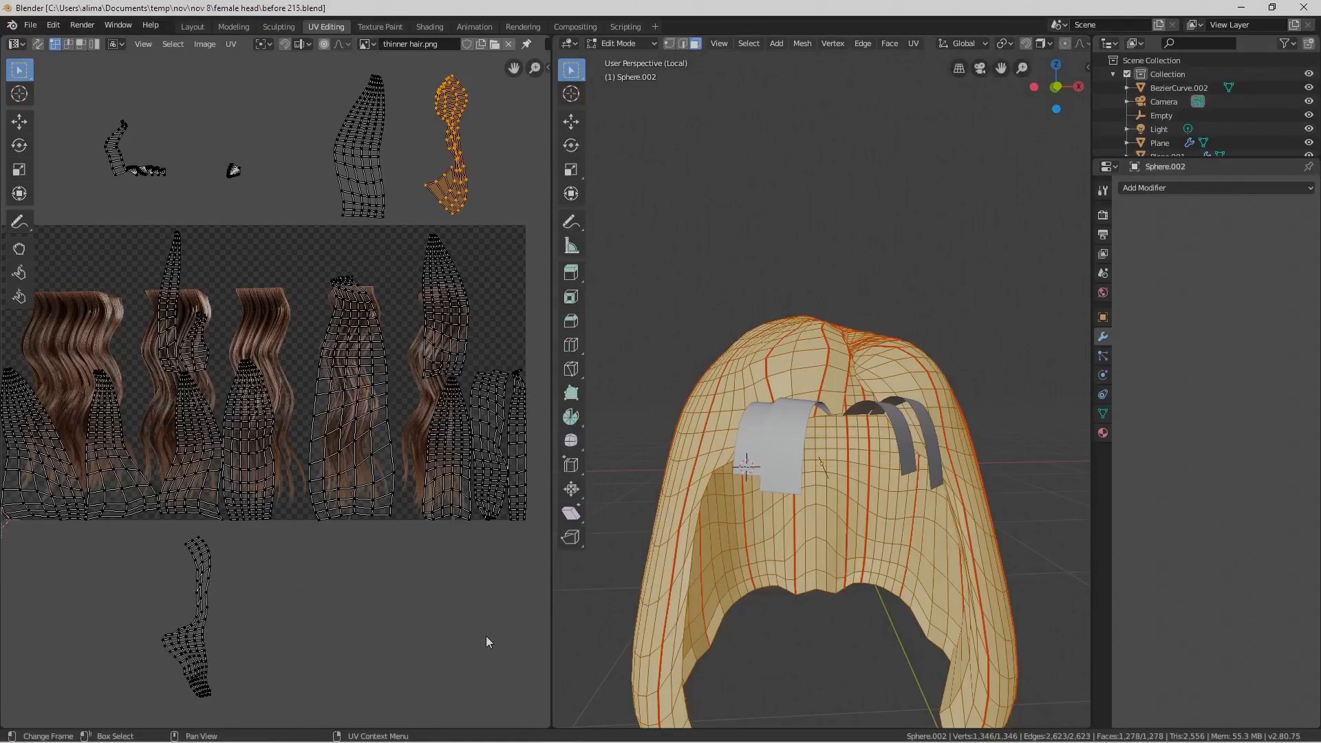
left_click(485, 636)
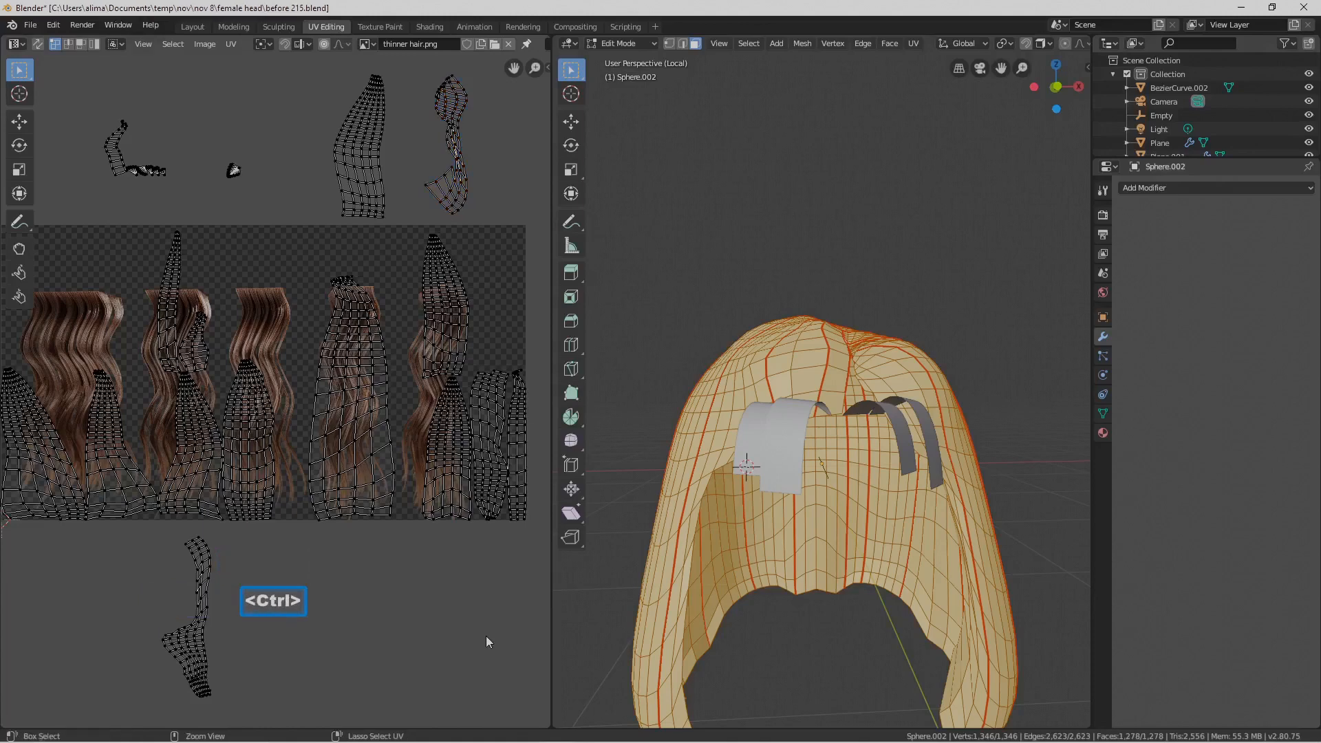
key("ctrl+space")
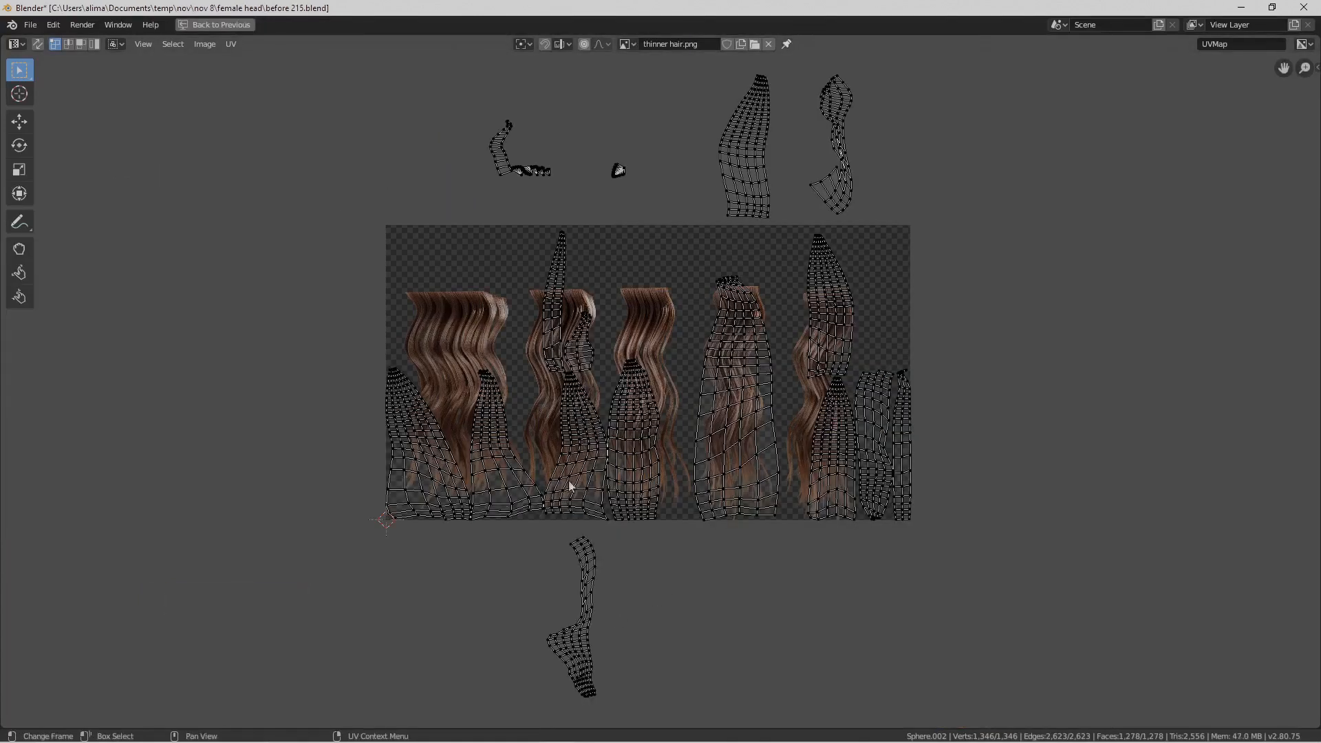
left_click(654, 600)
Move the two UV islands over the upper part of the second hair strand outside the texture's upper-left corner
key("c")
left_click_drag(582, 346, 546, 328)
right_click(546, 327)
key("ctrl+l")
key("g")
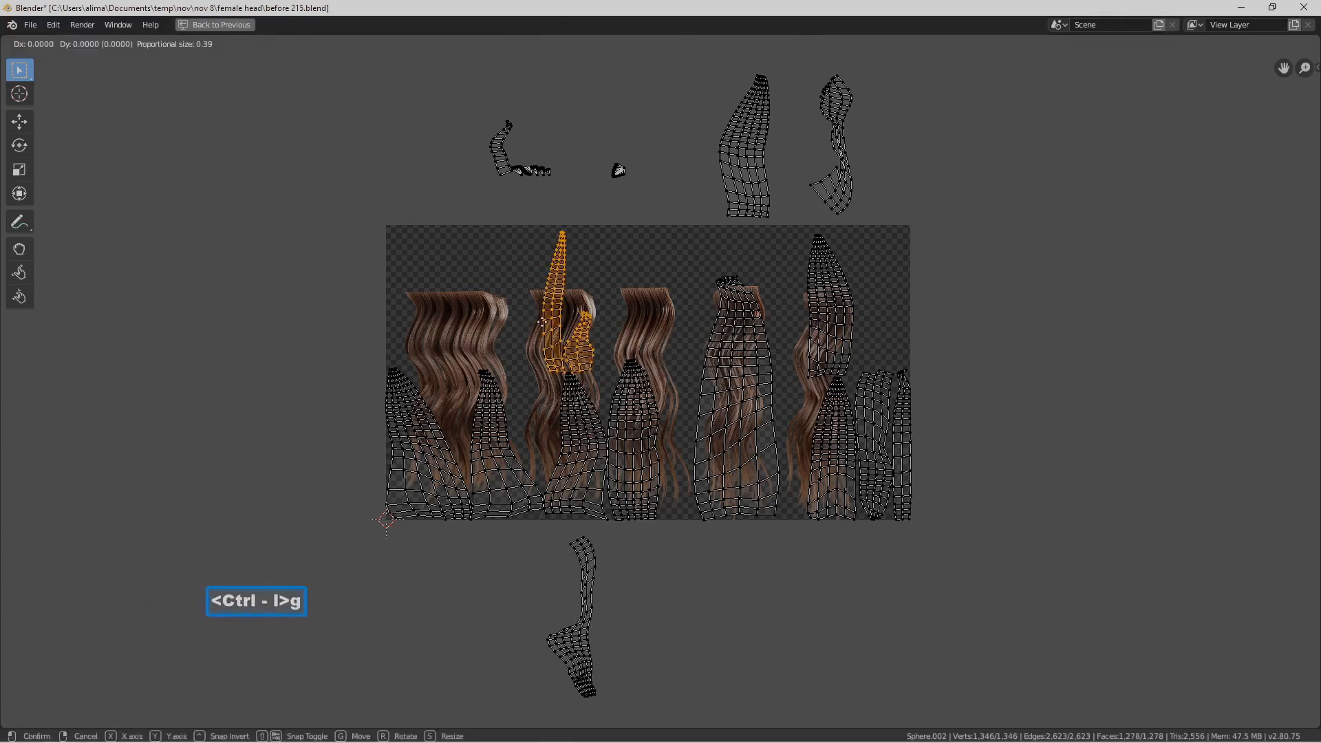
left_click(297, 216)
Move the three UV islands in the texture's lower-right corner outside the texture, beyond its right edge
left_click(741, 500)
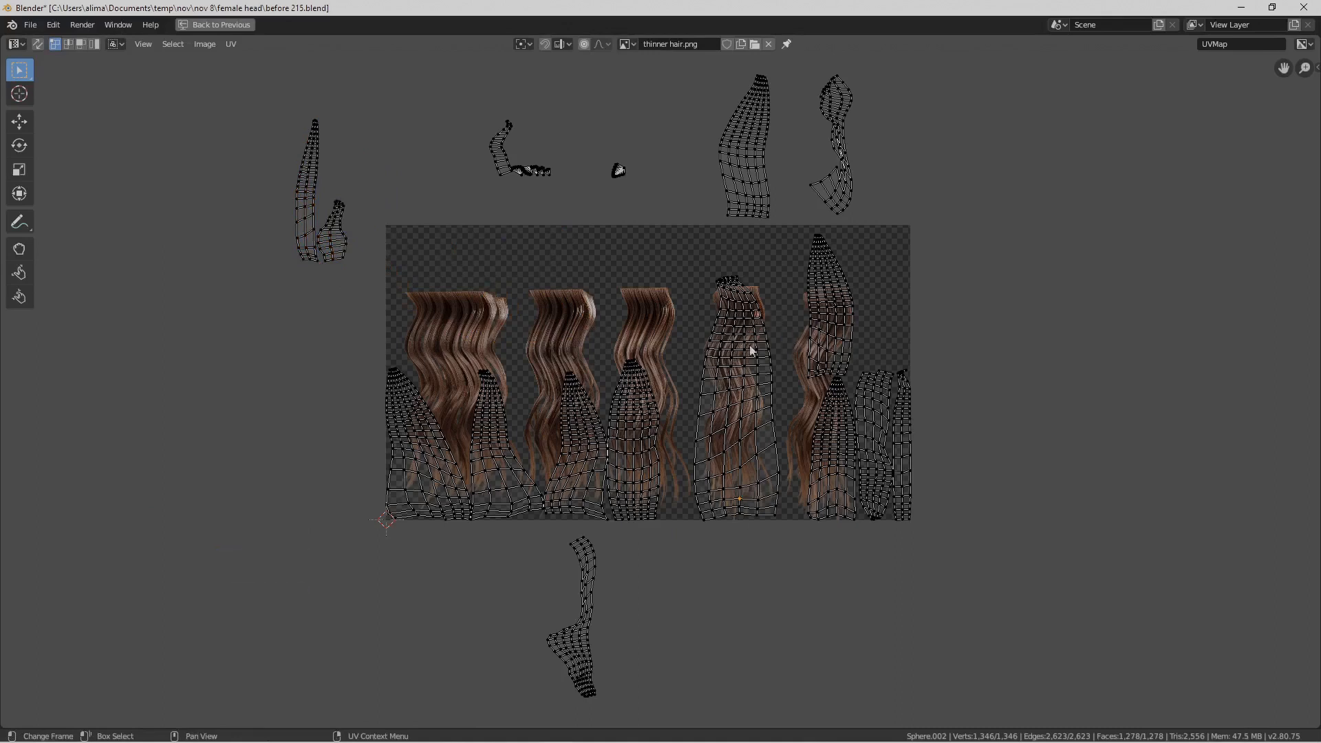
left_click(1000, 353)
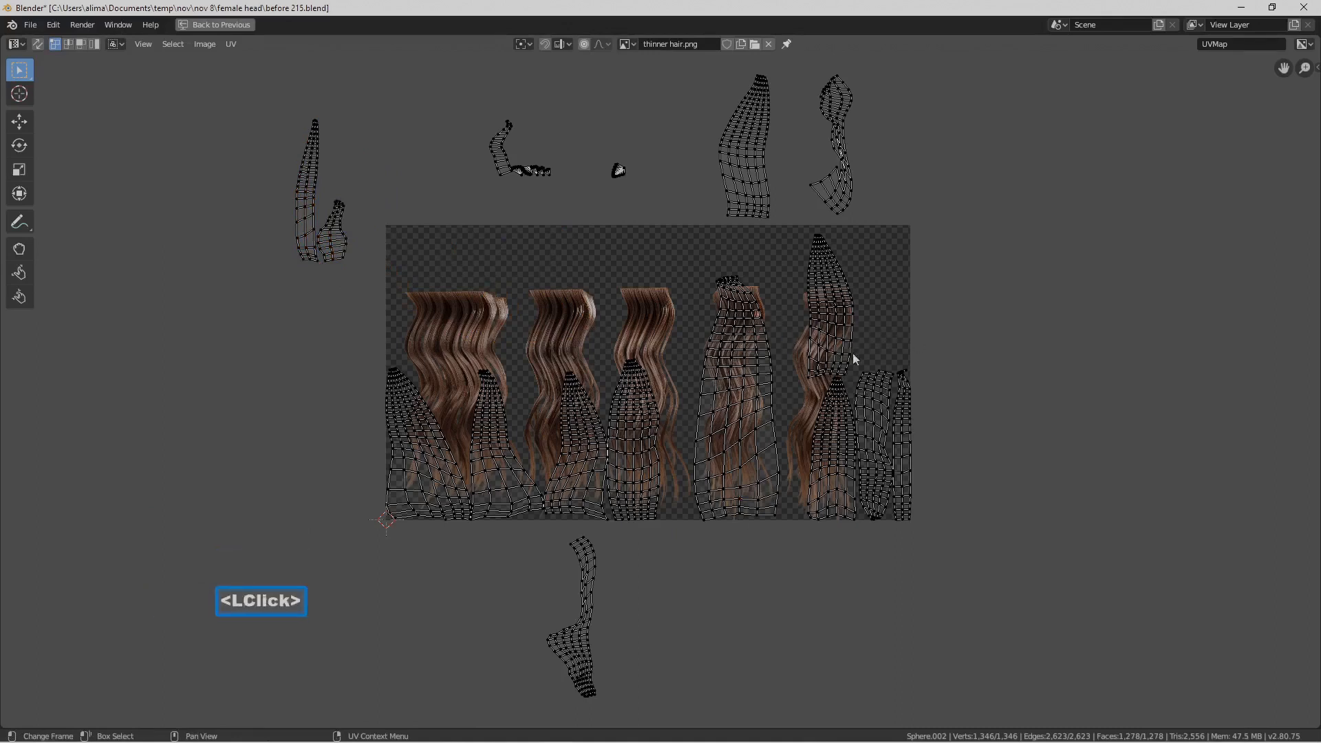
key("c")
left_click_drag(847, 443, 925, 444)
right_click(941, 448)
key("ctrl+l")
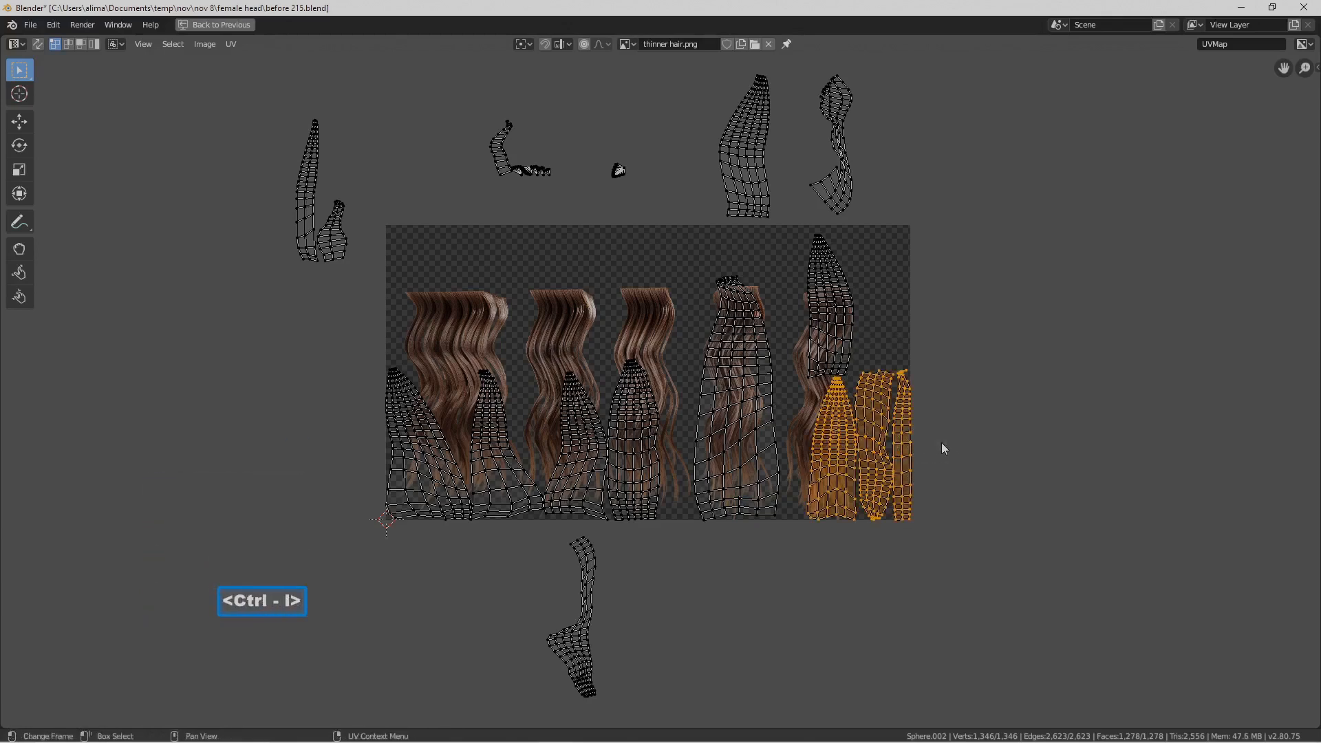
key("g")
left_click(1123, 444)
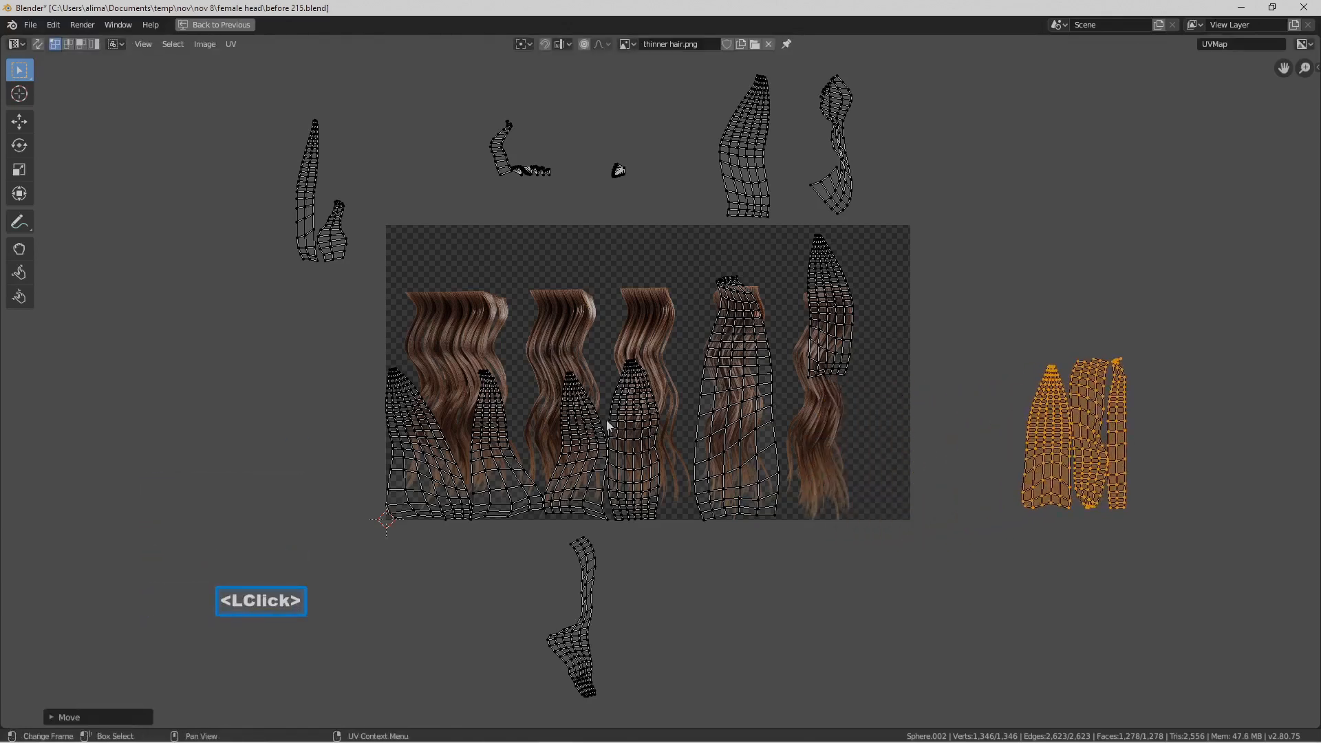
Move the flared UV island over the right part of the first hair strand outside the texture's left edge
left_click(502, 429)
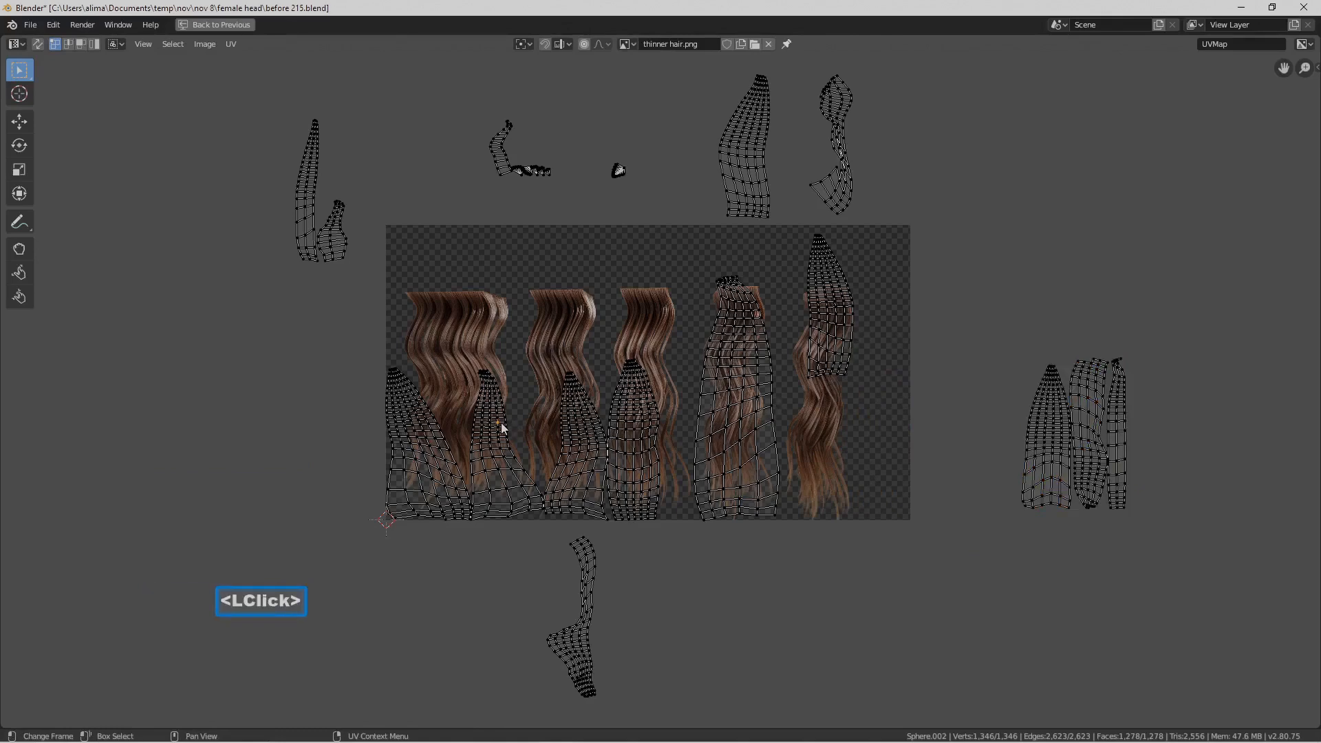
key("l")
key("g")
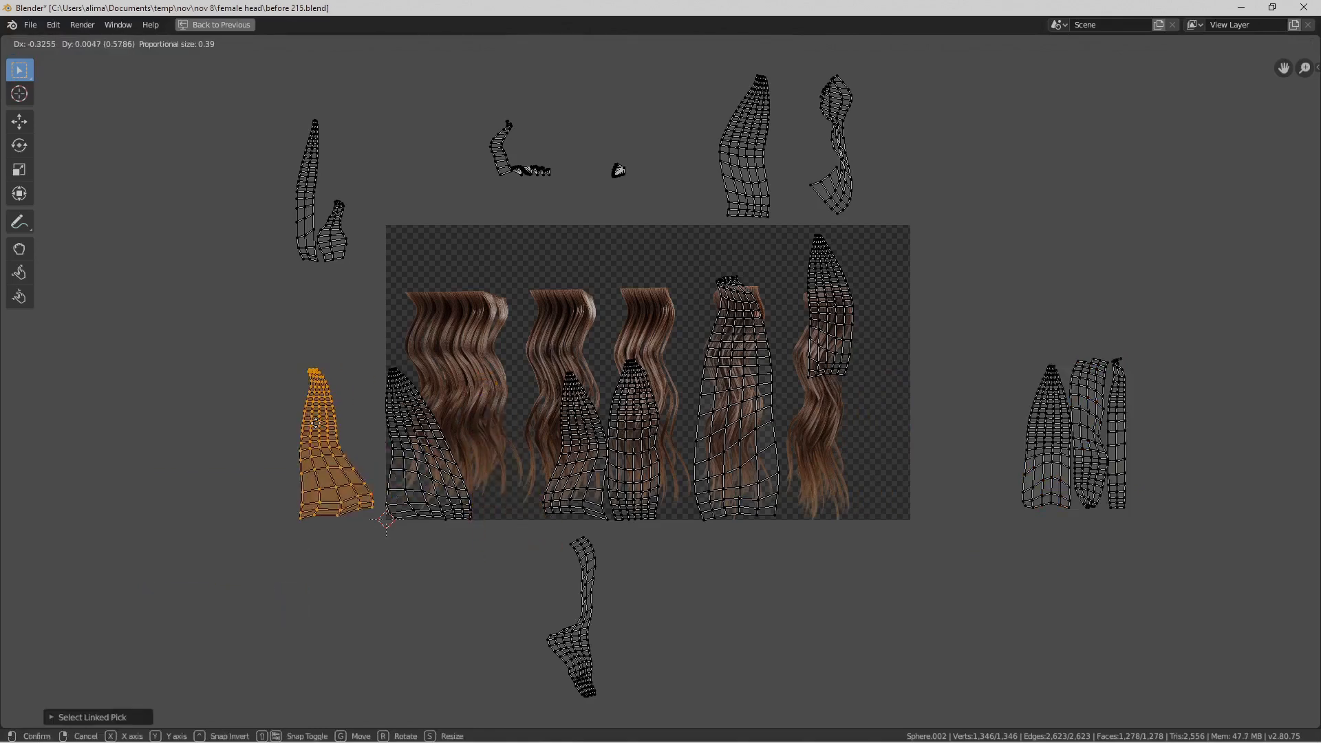
left_click(238, 426)
Move the UV island in the texture's lower-left corner onto the first hair strand and stretch it along Y to the strand's length
left_click(434, 433)
key("g")
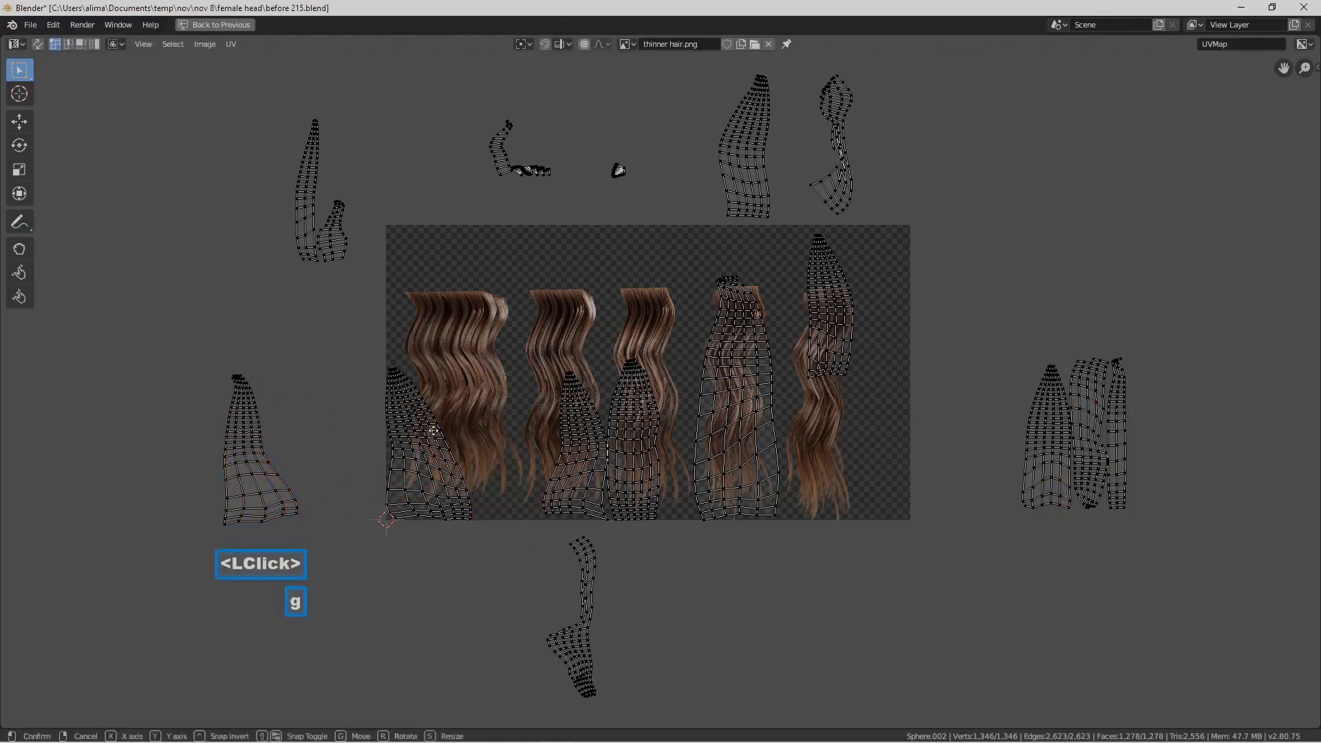
right_click(428, 434)
key("l")
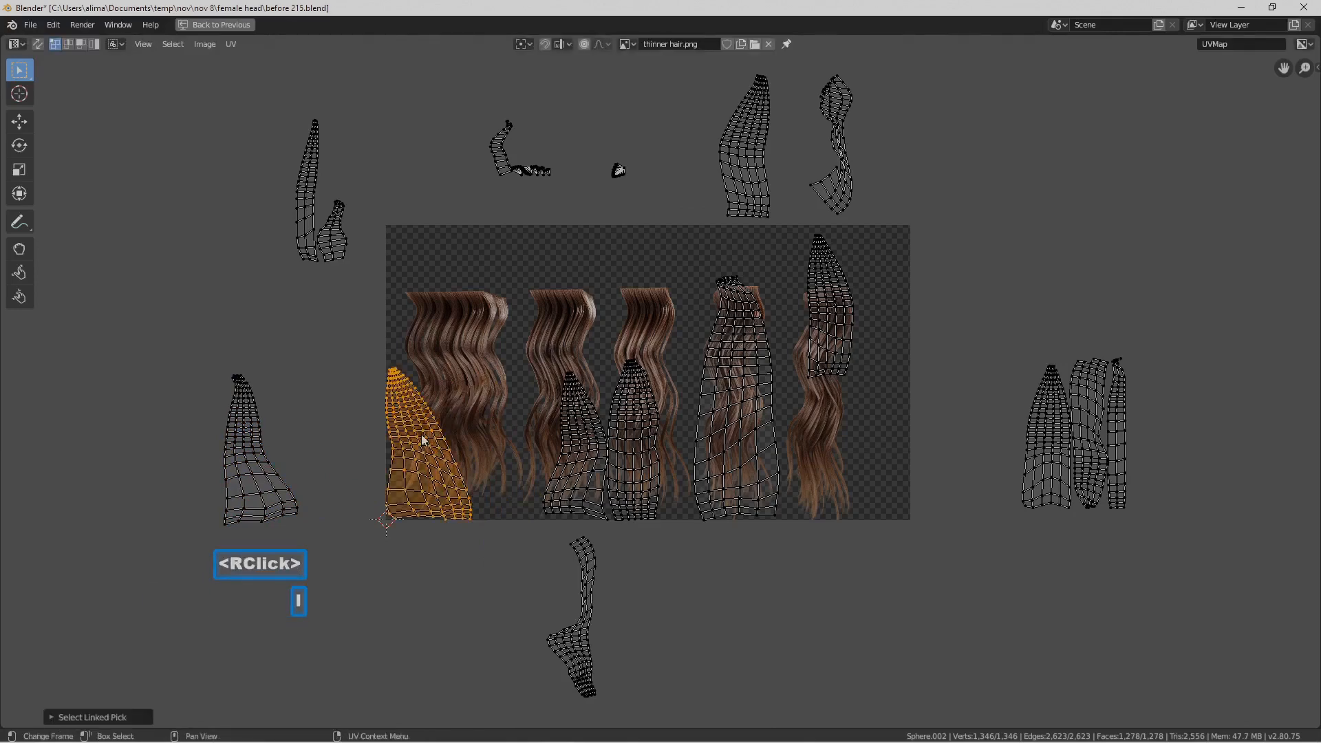
key("g")
left_click(490, 406)
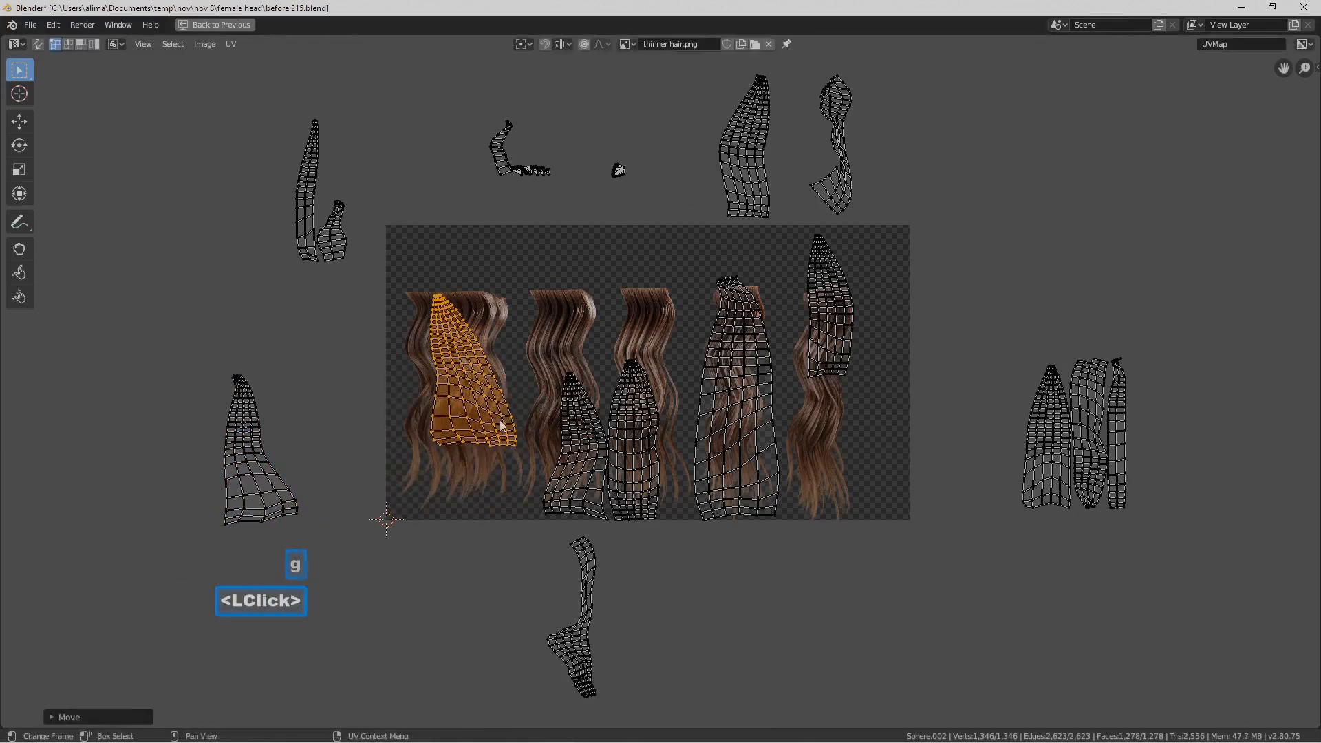
key("s")
key("y")
left_click(552, 482)
key("g")
left_click(544, 493)
Center the UV island at the lower part of the second hair strand on that strand and stretch it along Y to match
left_click(590, 476)
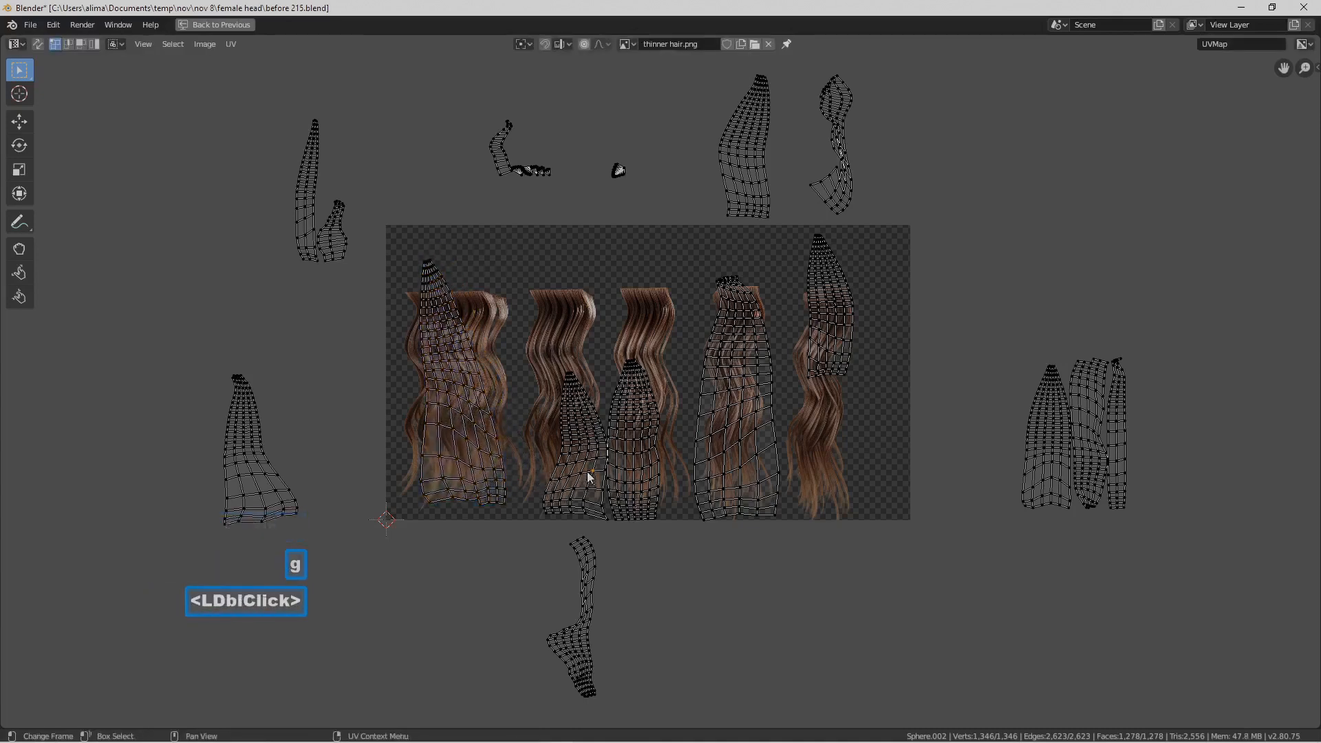
key("semicolon")
key("l")
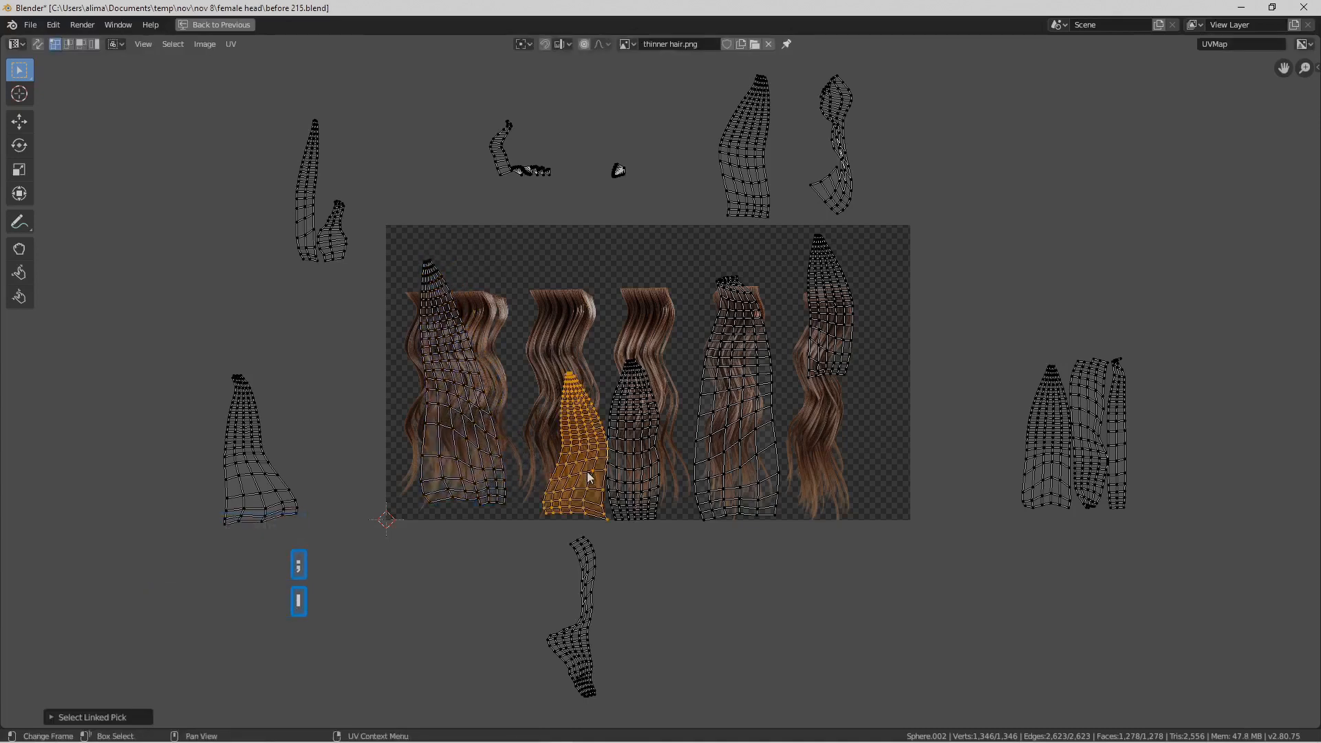
key("g")
left_click(611, 452)
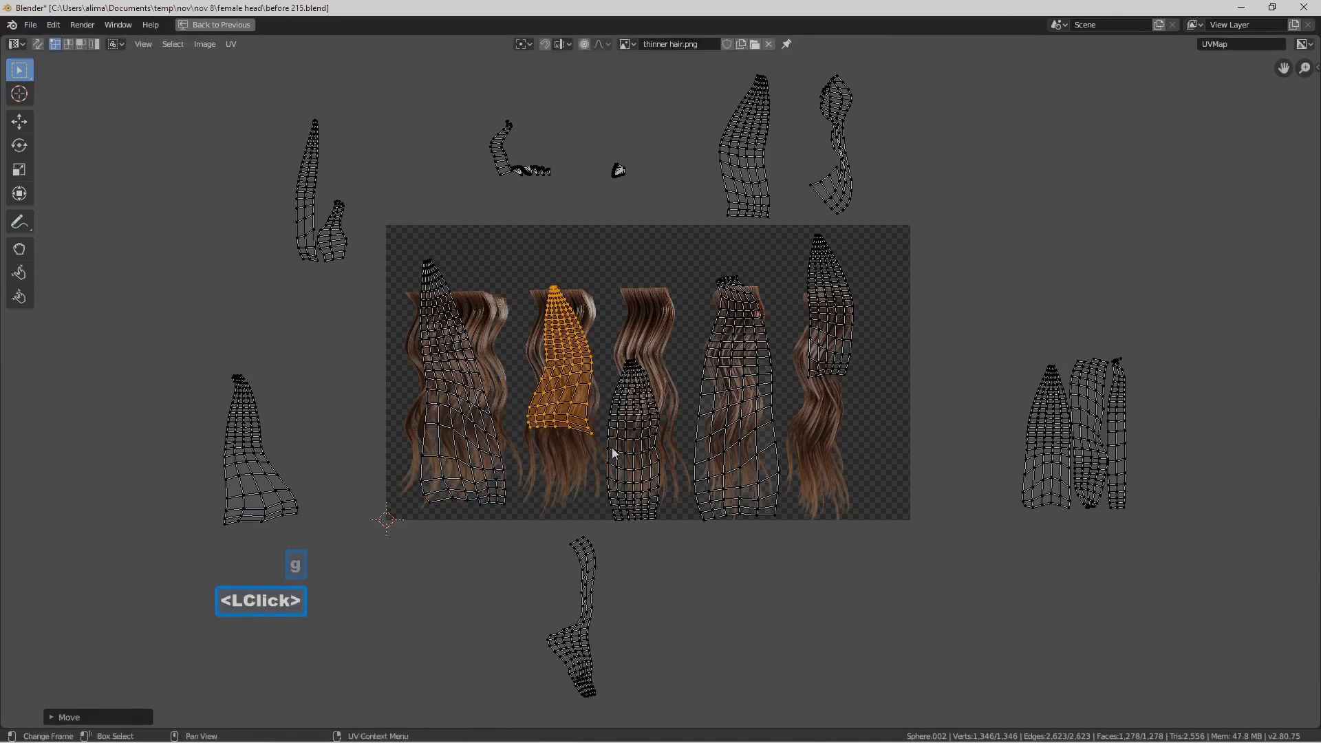
key("s")
key("y")
left_click(658, 497)
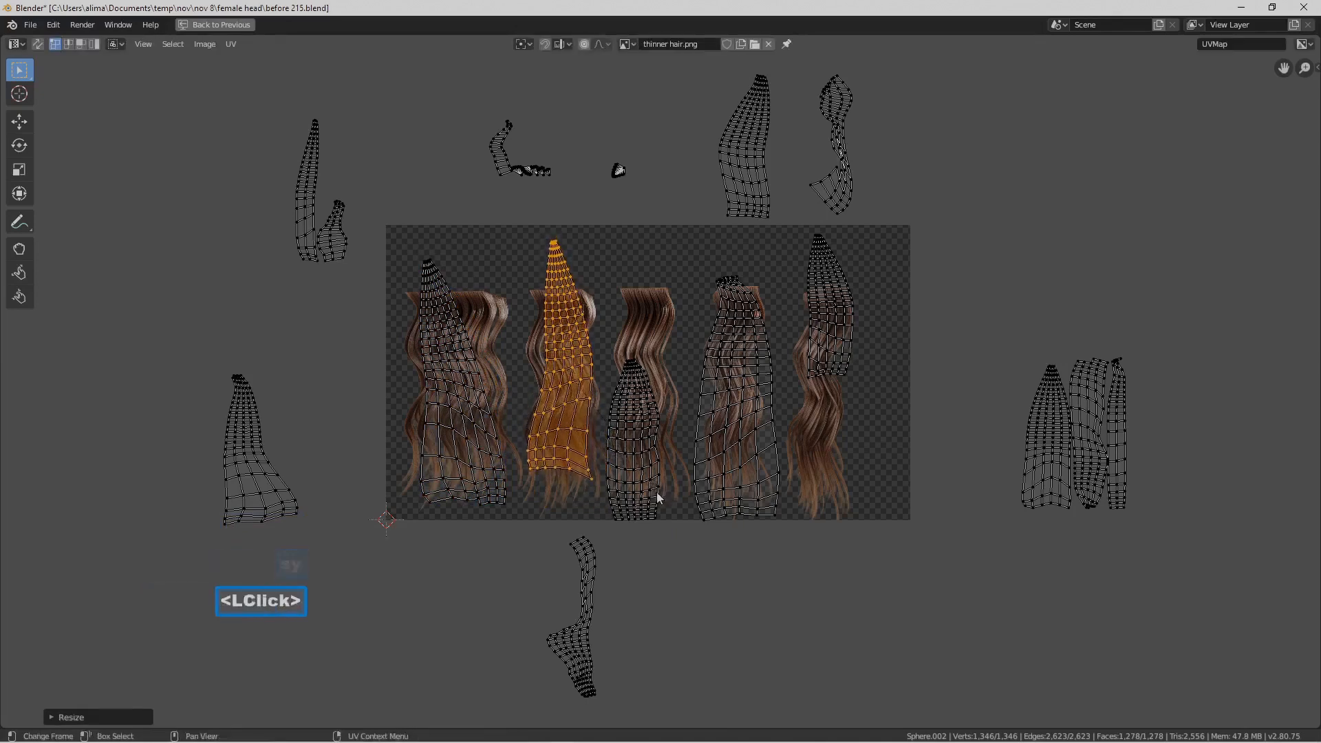
key("g")
double_click(659, 466)
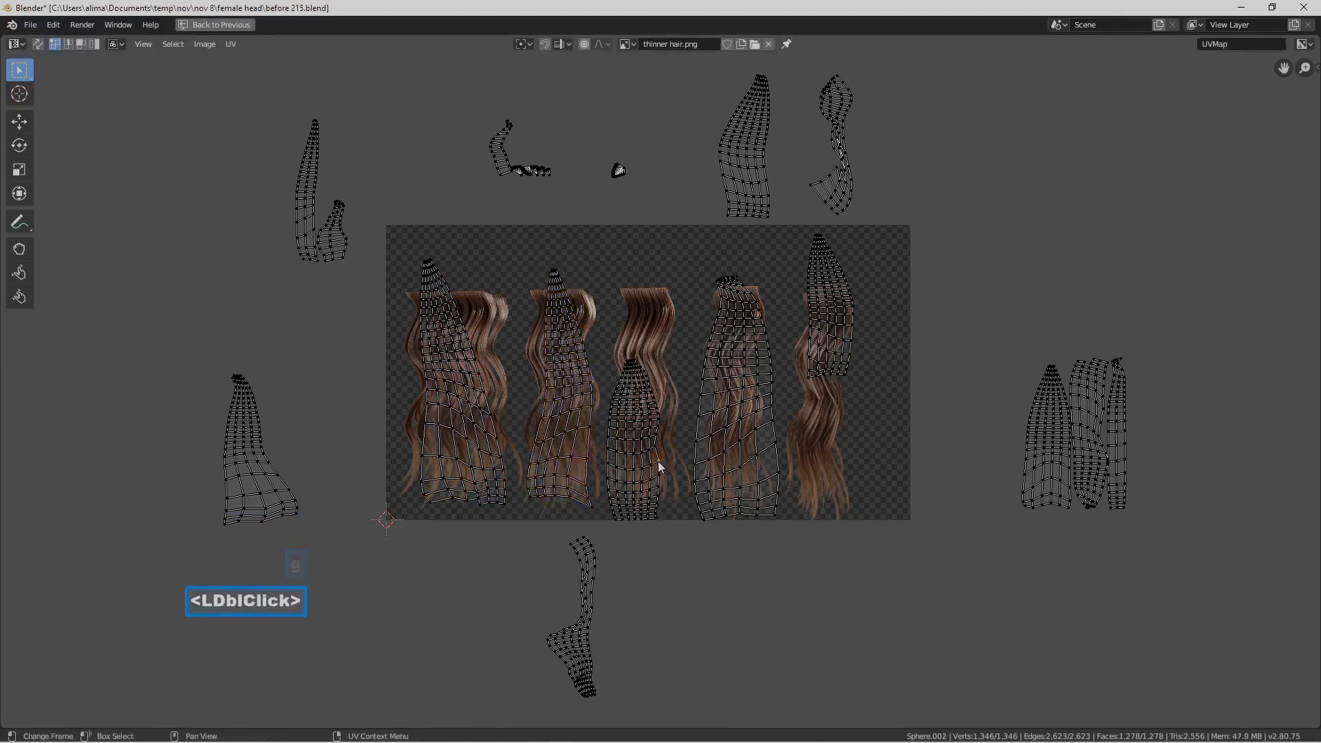
Move the UV island at the third hair strand up onto it and stretch it along Y to cover the strand
key("l")
key("g")
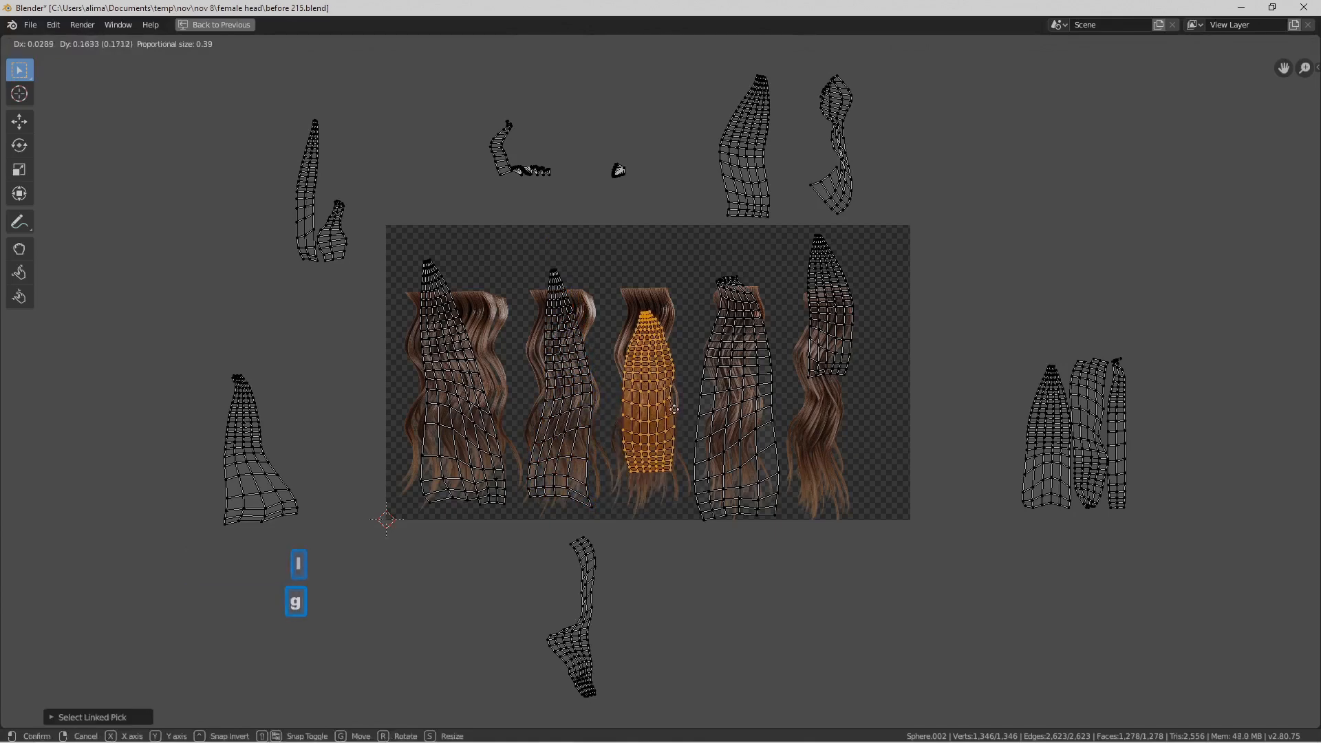
left_click(669, 393)
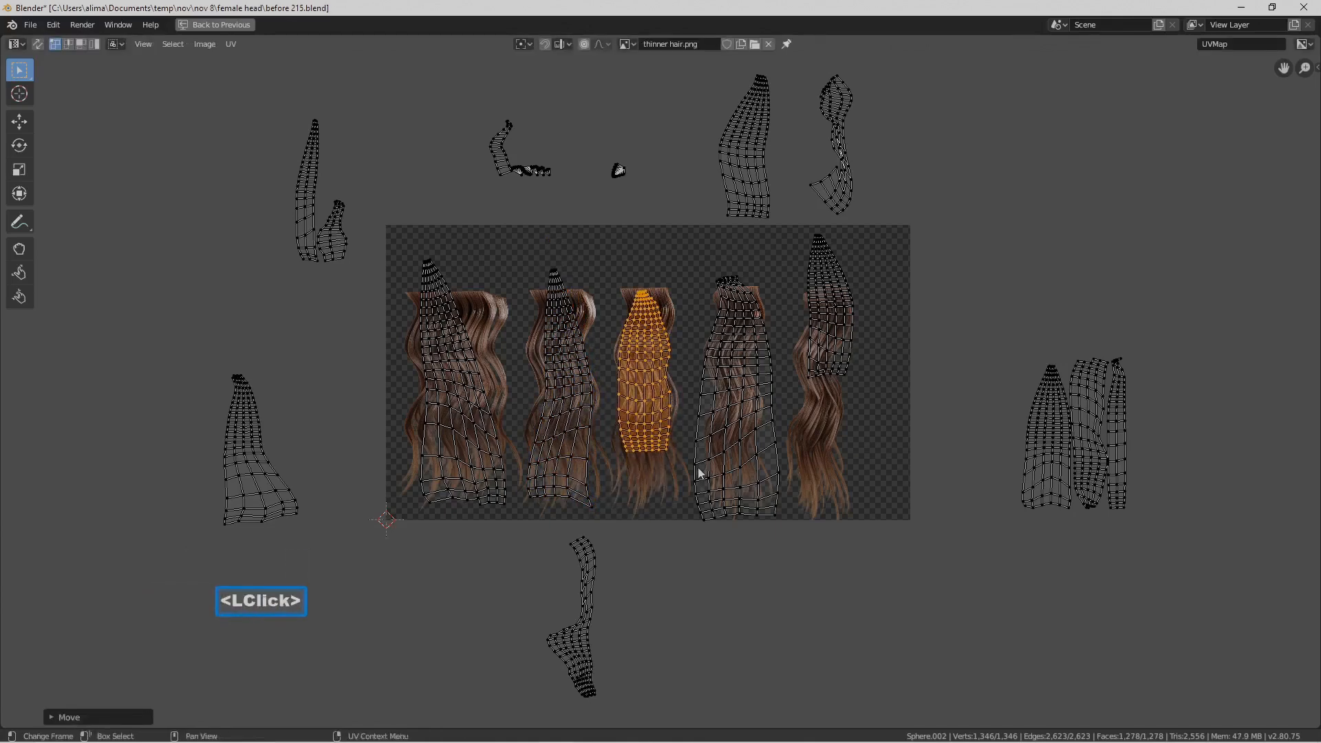
key("s")
key("y")
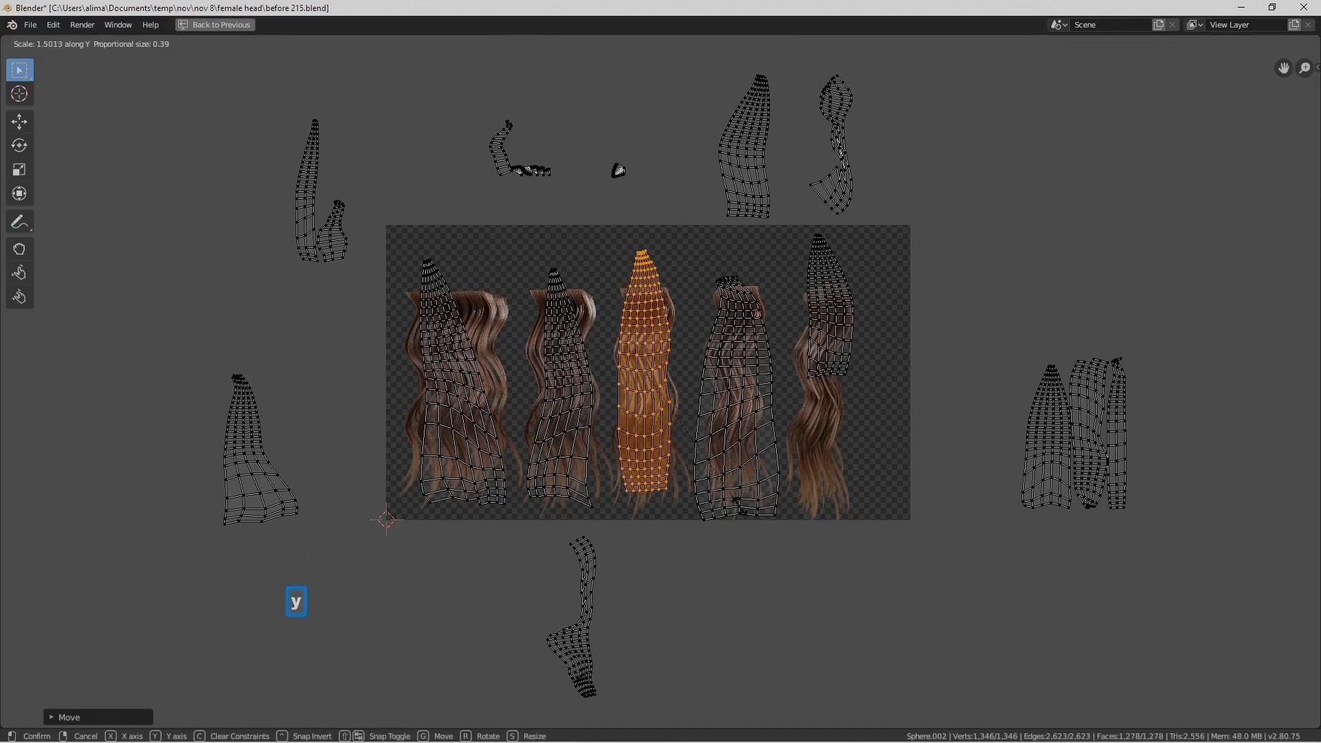
left_click(688, 448)
key("g")
left_click(694, 465)
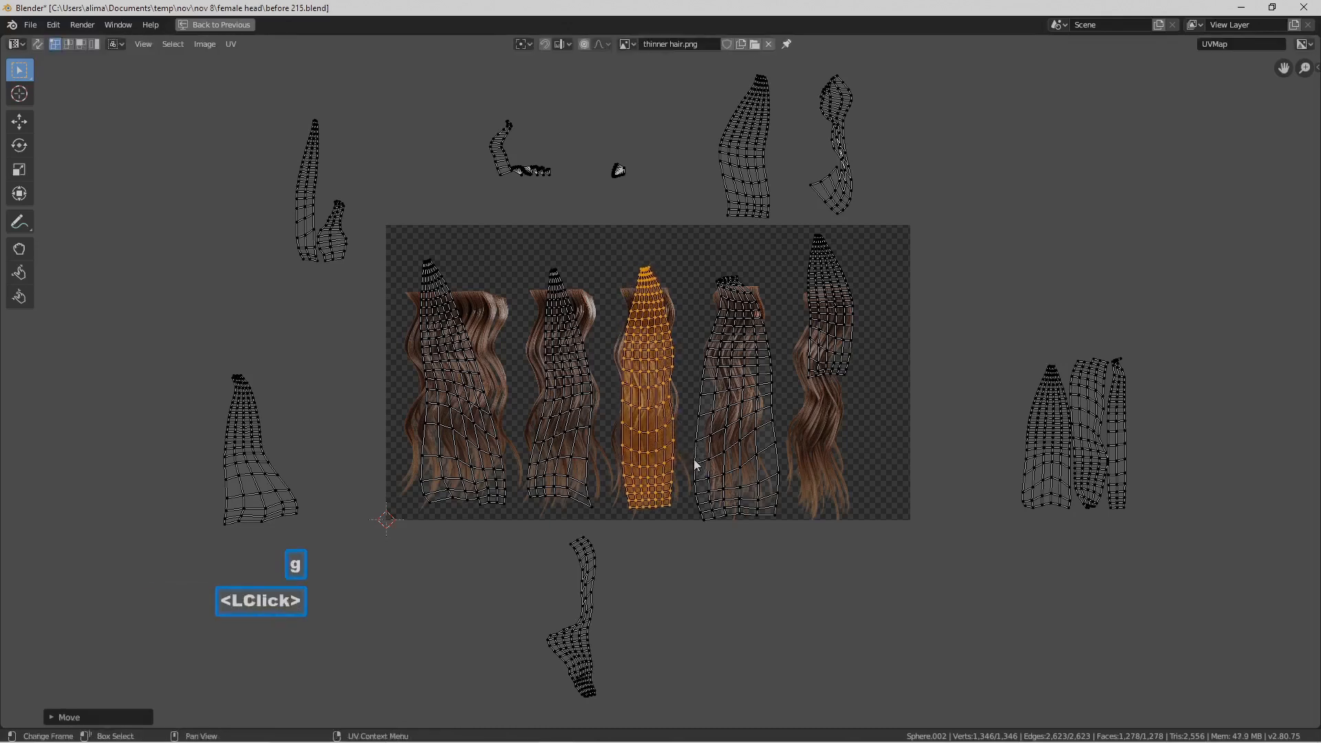
Stretch the UV island over the top of the fifth hair strand along Y and move it down onto the strand
left_click(750, 398)
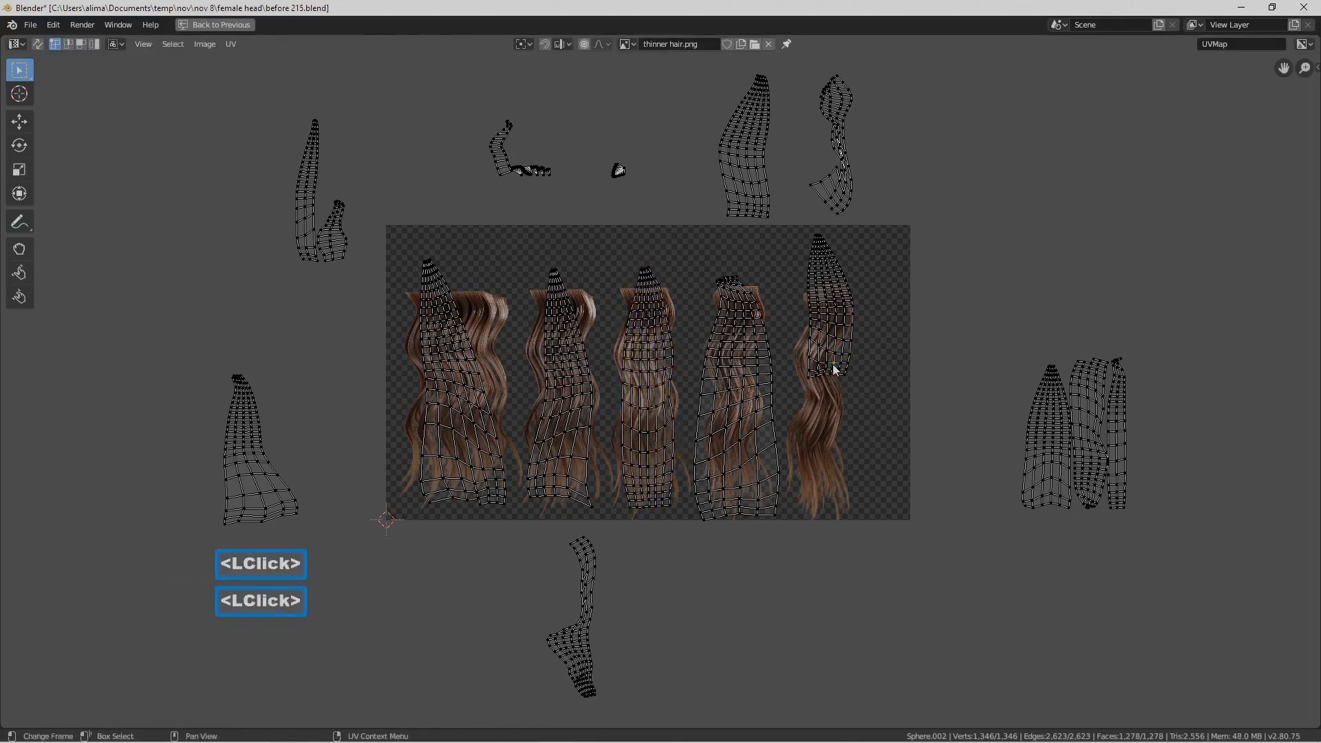
key("l")
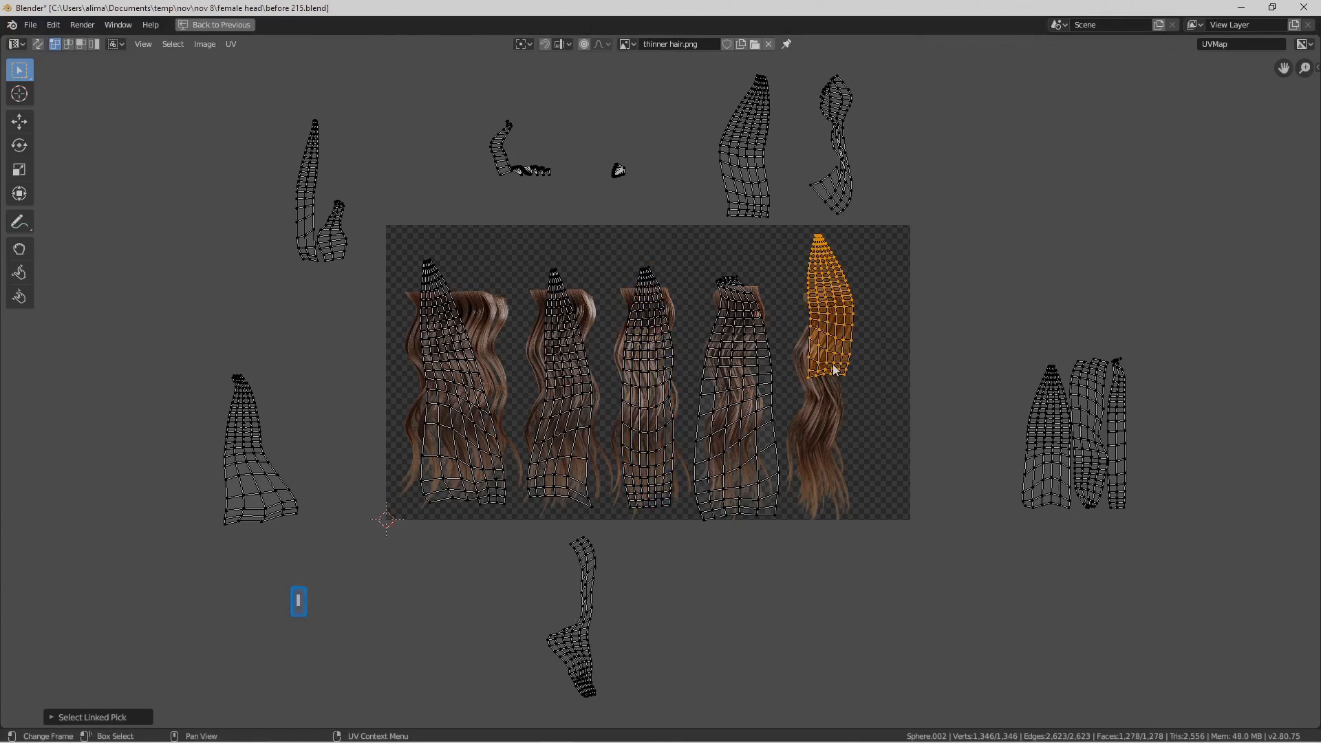
key("s")
key("y")
left_click(848, 394)
key("g")
left_click(832, 509)
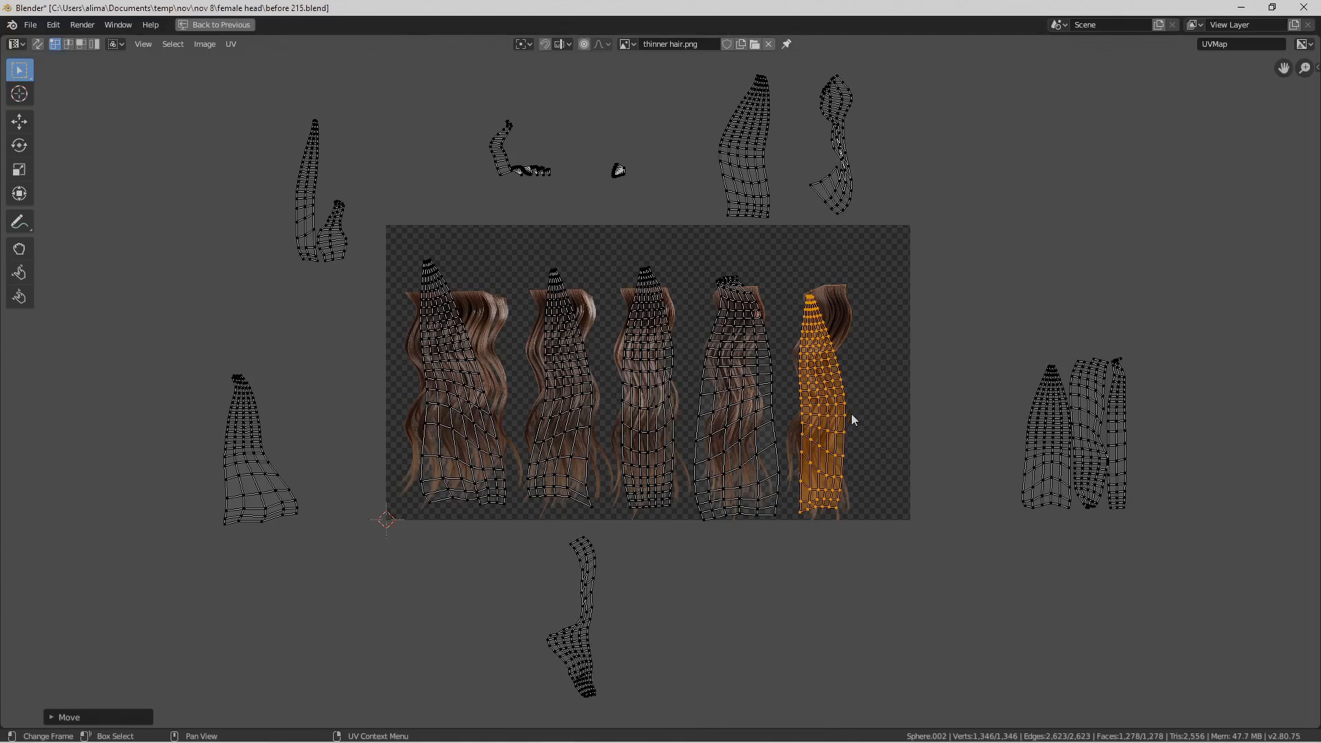
Widen the selected UV island over the fifth hair strand along X by a factor of about 1.3, and deselect it
key("s")
key("x")
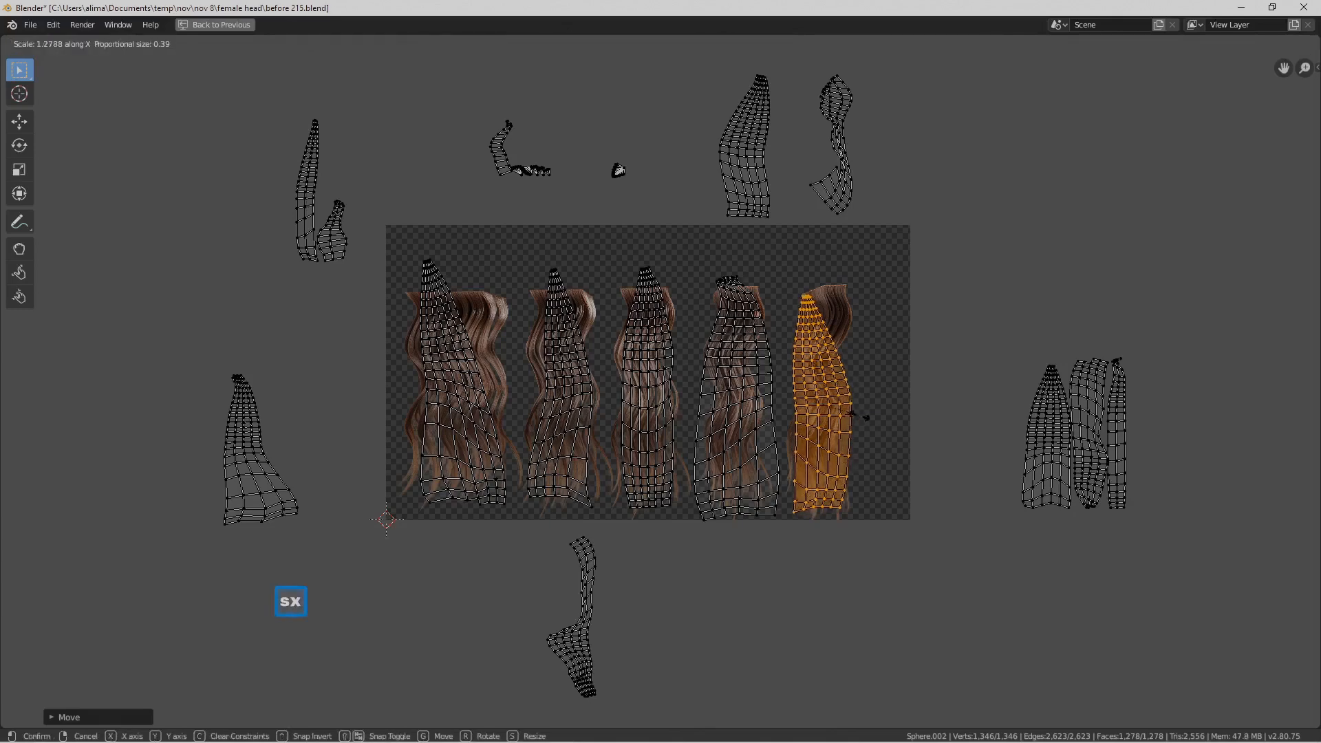
left_click(865, 420)
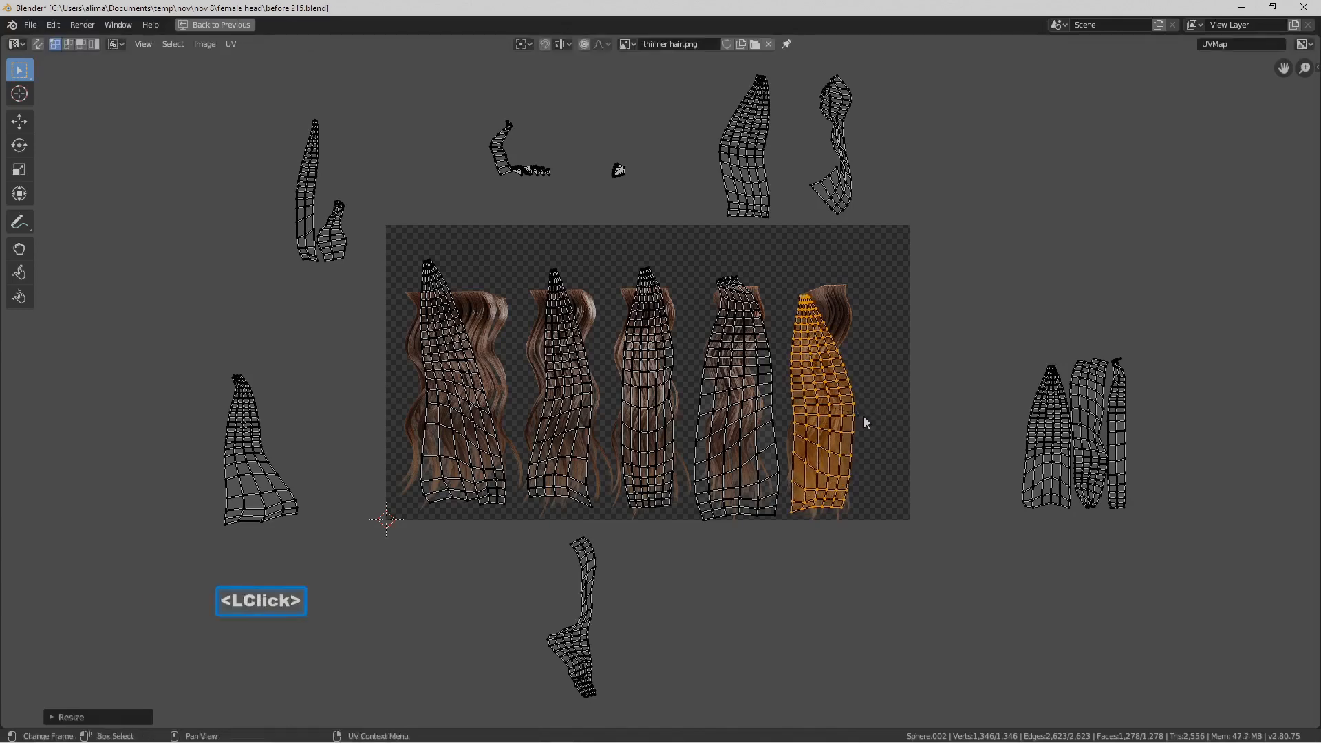
left_click(968, 568)
key("Pause")
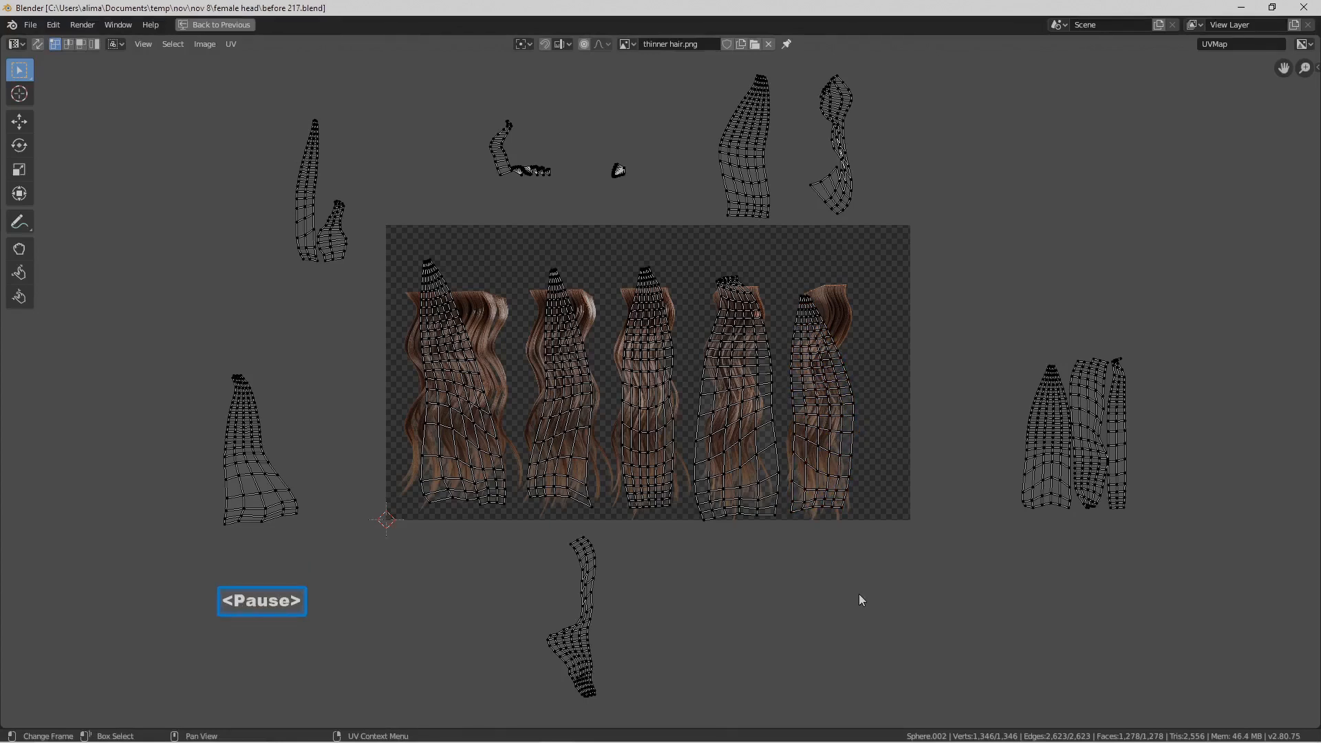
Move the flared UV island beside the texture's left edge onto the first hair strand, and deselect it
left_click(447, 605)
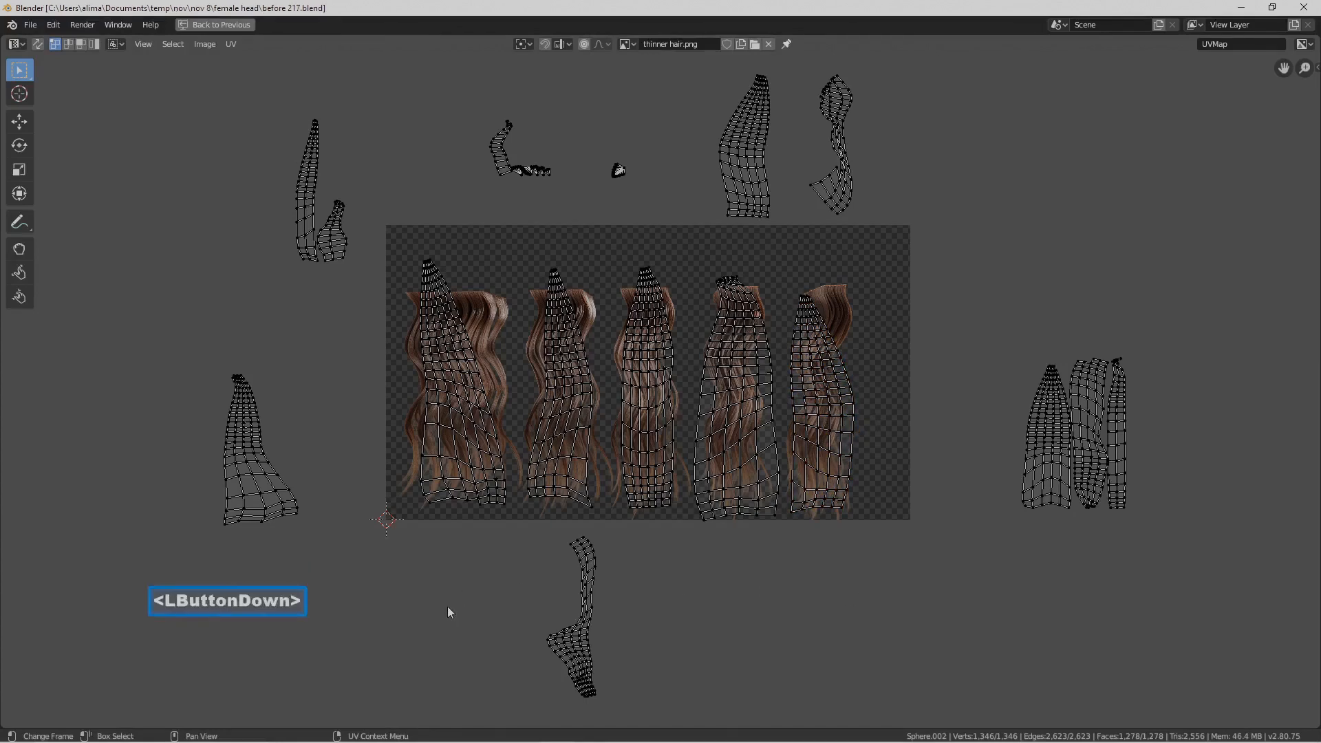
left_click(292, 499)
key("l")
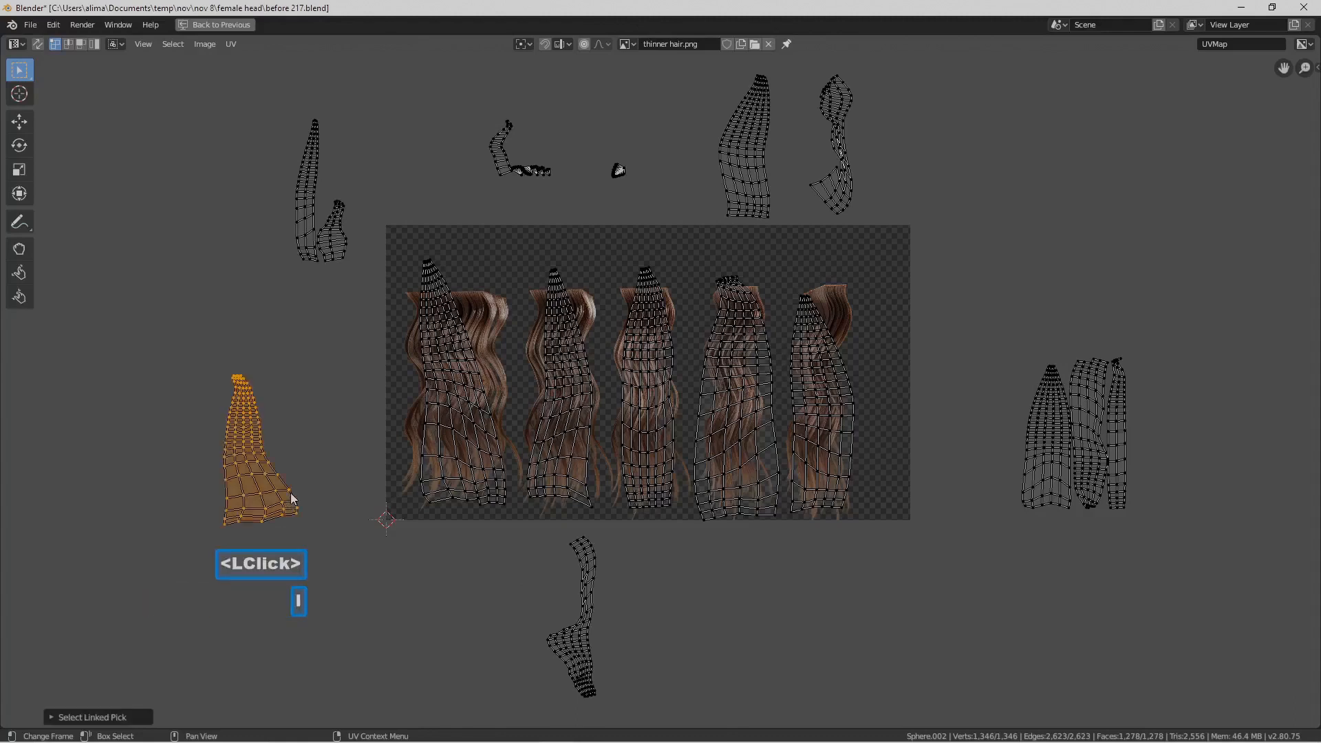
key("g")
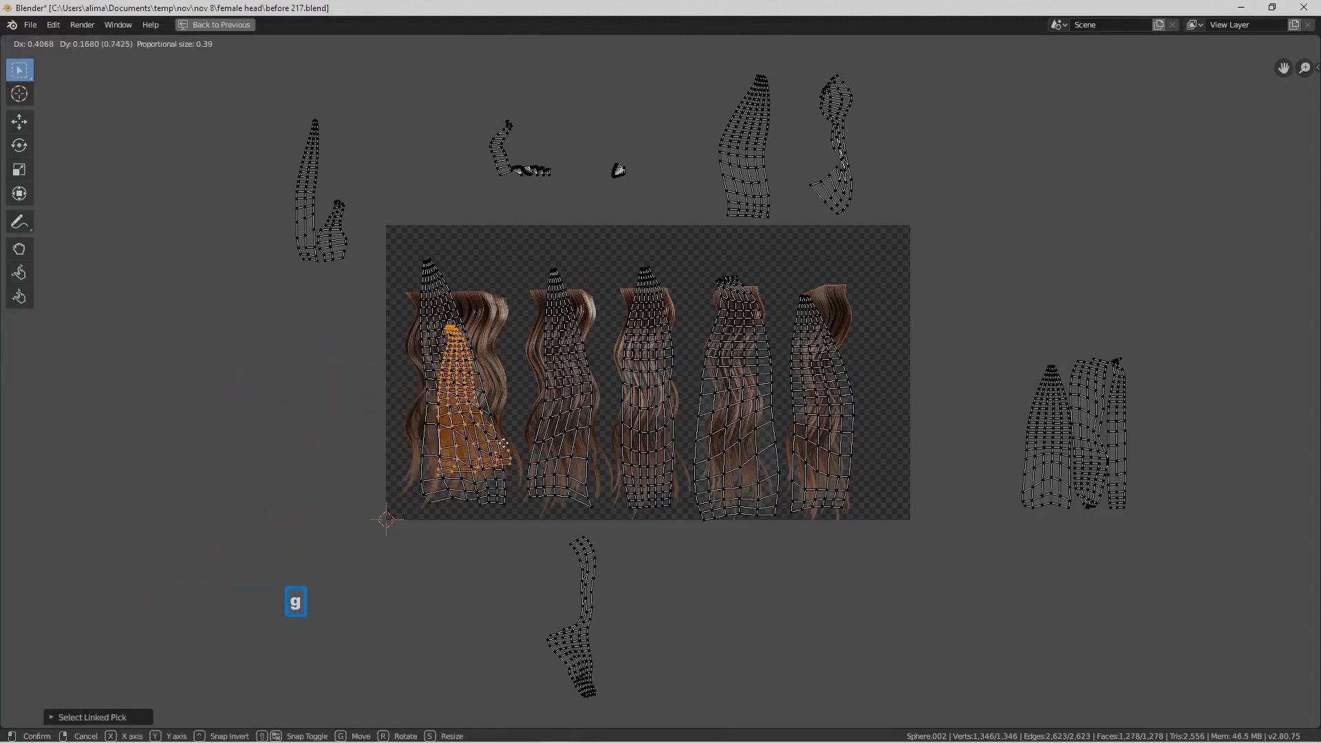
left_click(497, 432)
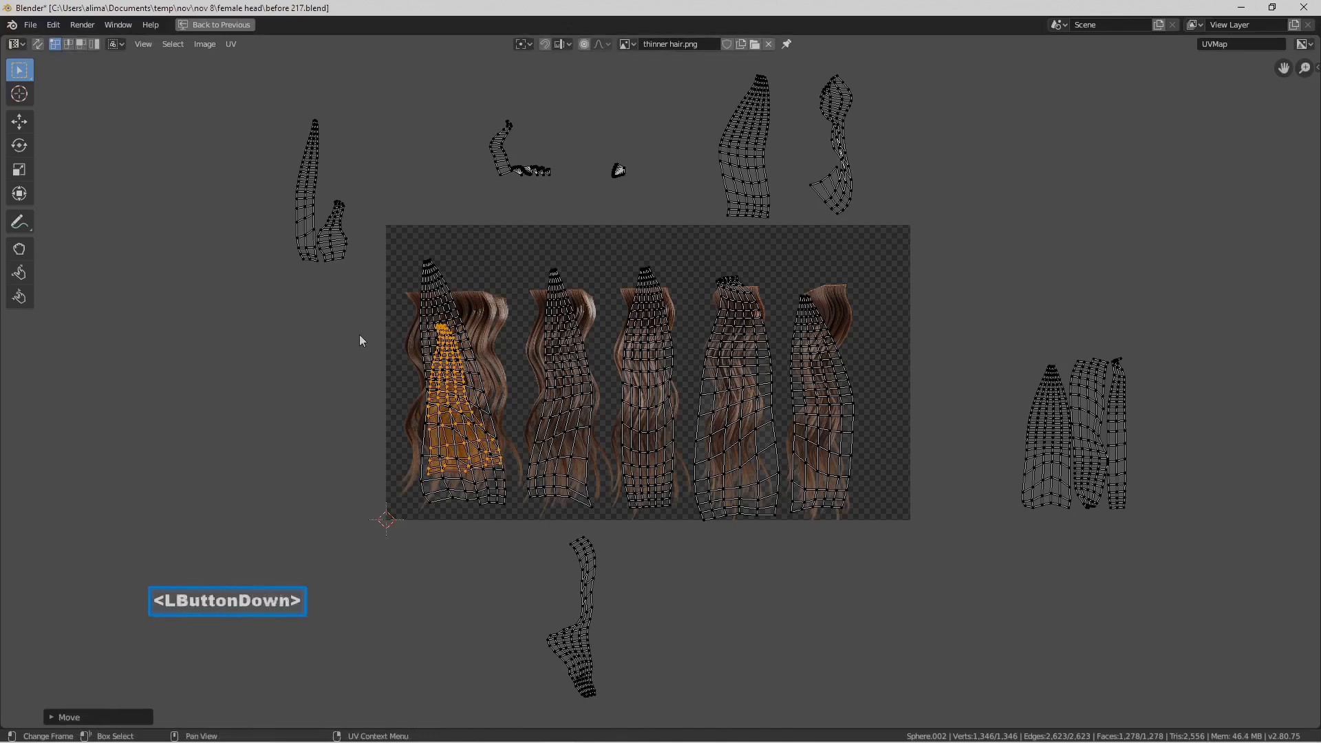
double_click(595, 415)
Move the tall narrow UV island outside the texture's upper-left corner onto the middle of the first hair strand
left_click(313, 195)
key("l")
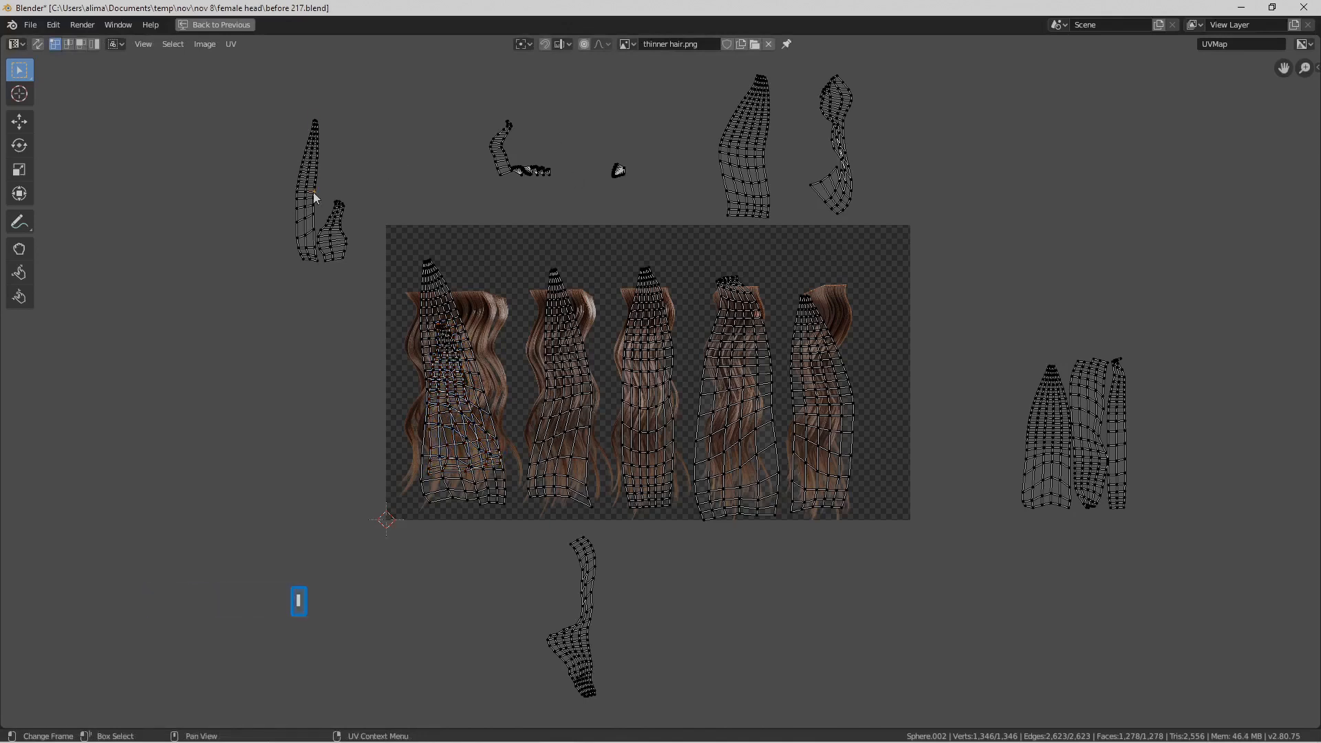
key("g")
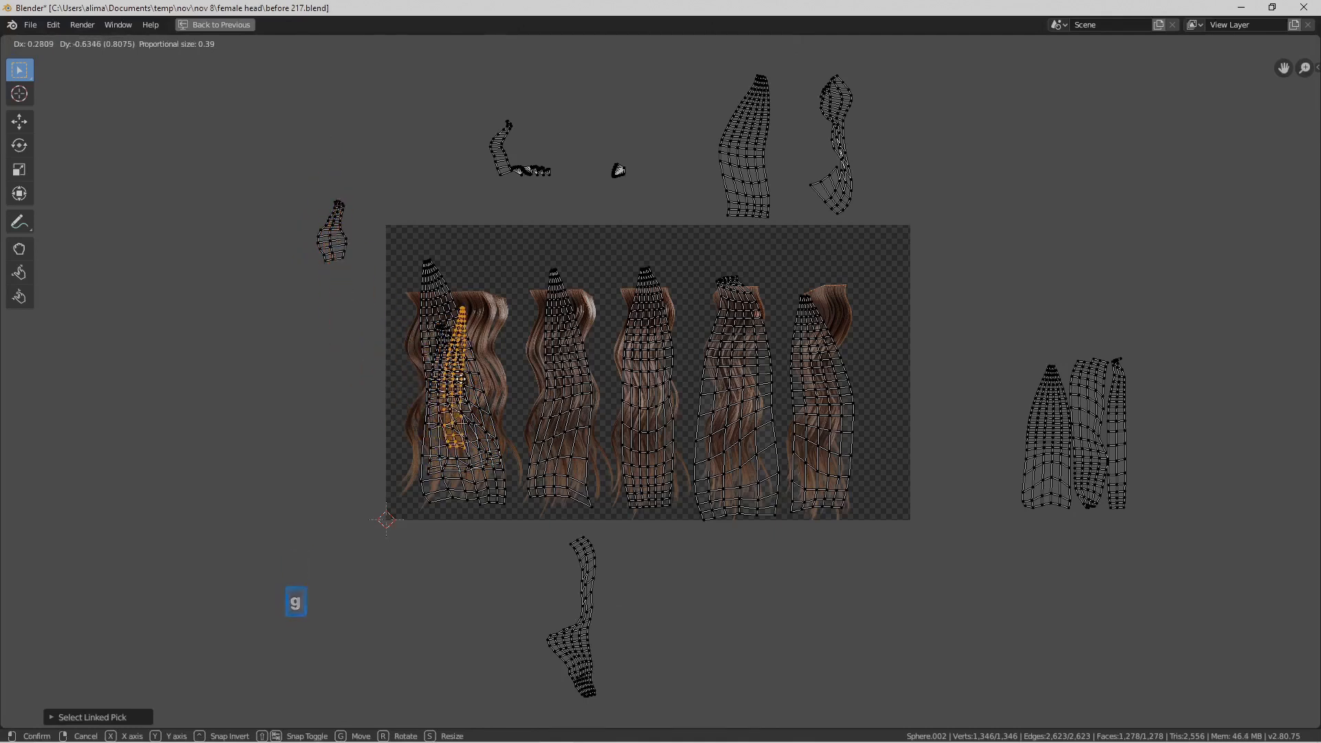
left_click(460, 380)
Move the large UV island above the fourth hair strand straight down onto the lower half of that strand
left_click(660, 168)
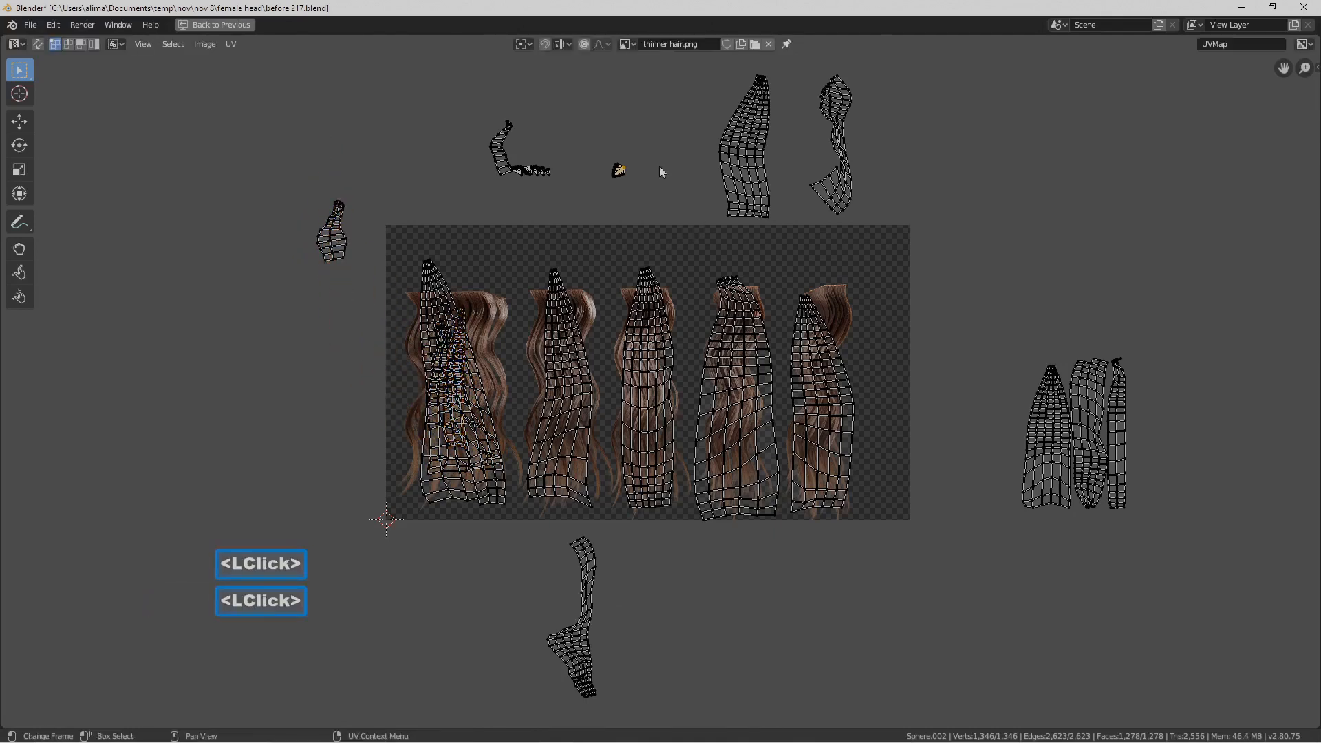
key("l")
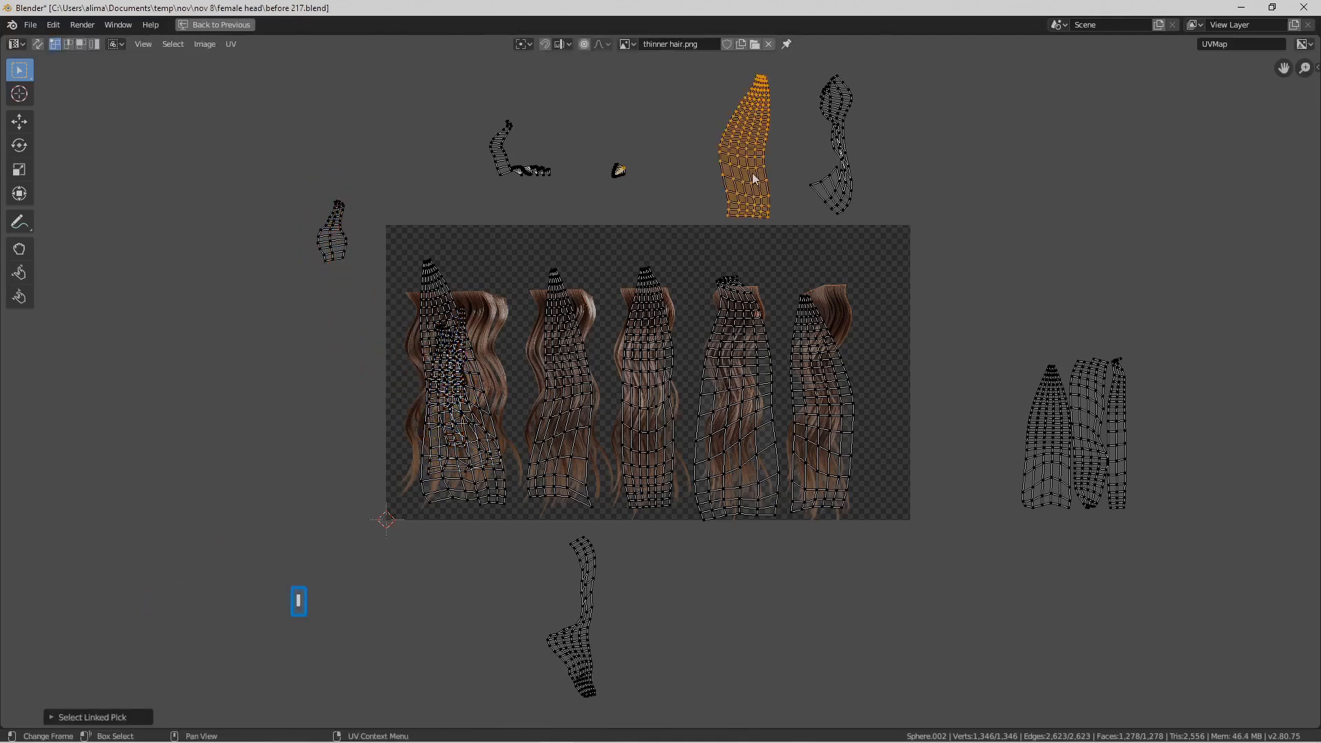
key("g")
right_click(727, 226)
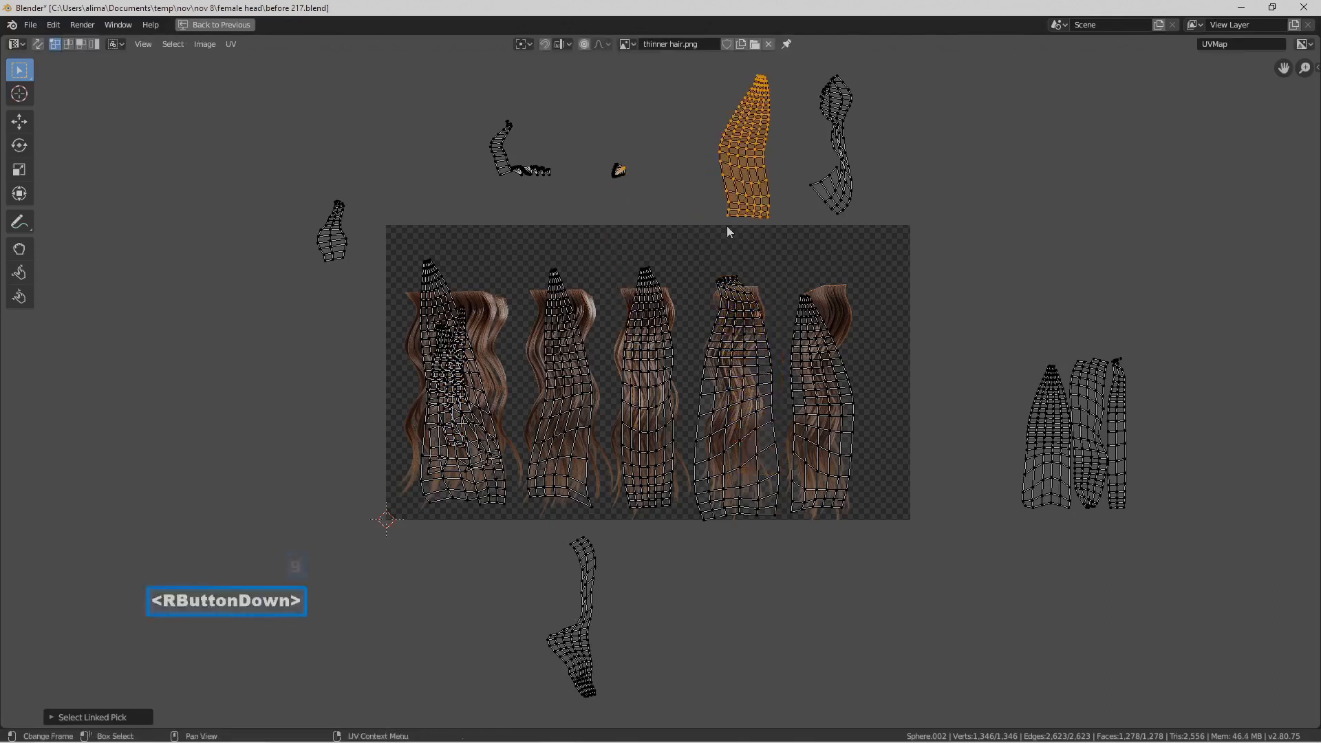
left_click(761, 195)
double_click(761, 195)
key("l")
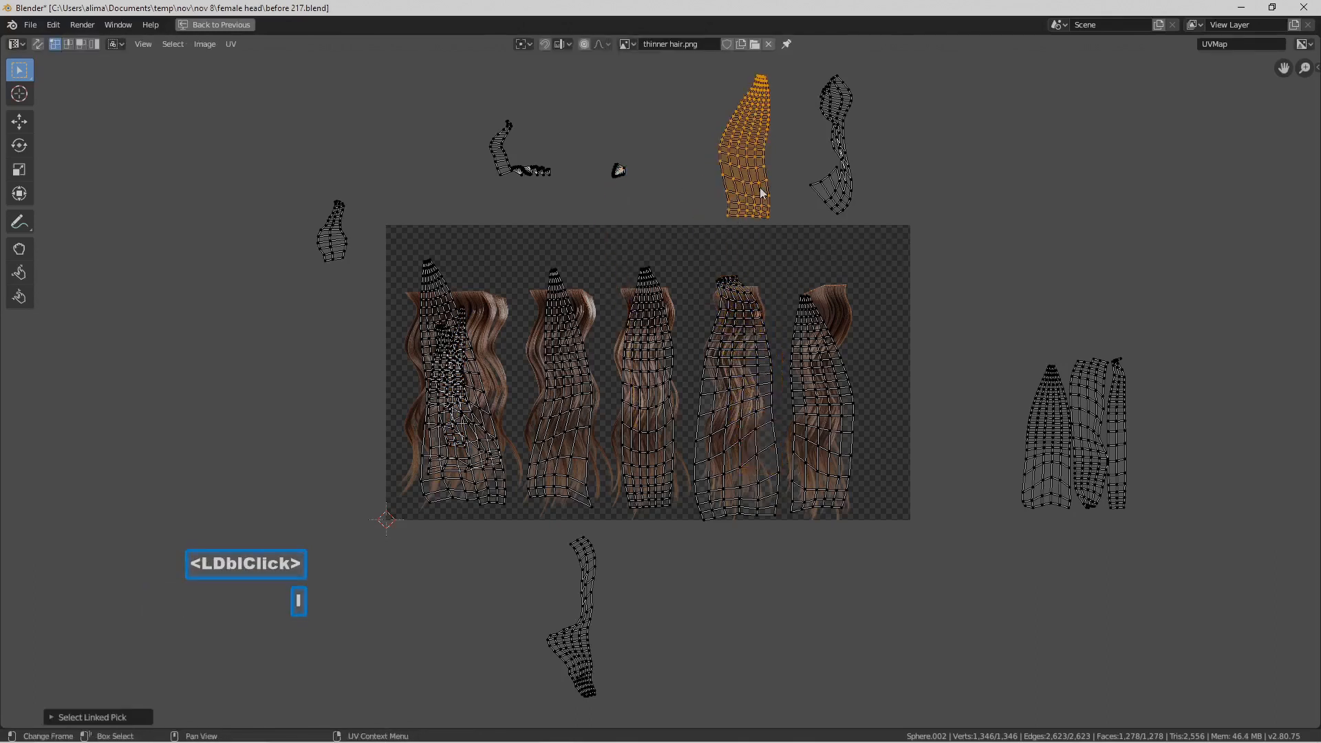
key("g")
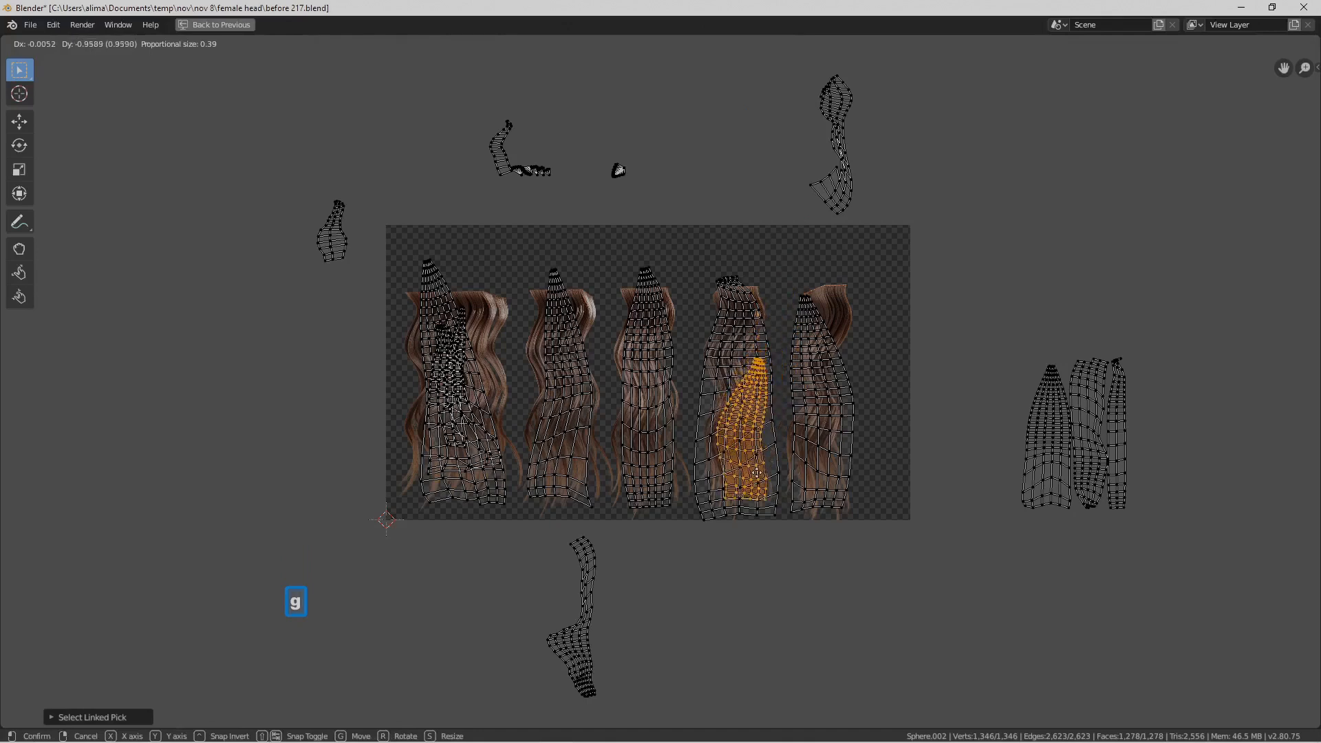
left_click(755, 480)
Move the nearest of the three UV islands right of the texture onto the lower half of the fifth hair strand
left_click(1039, 460)
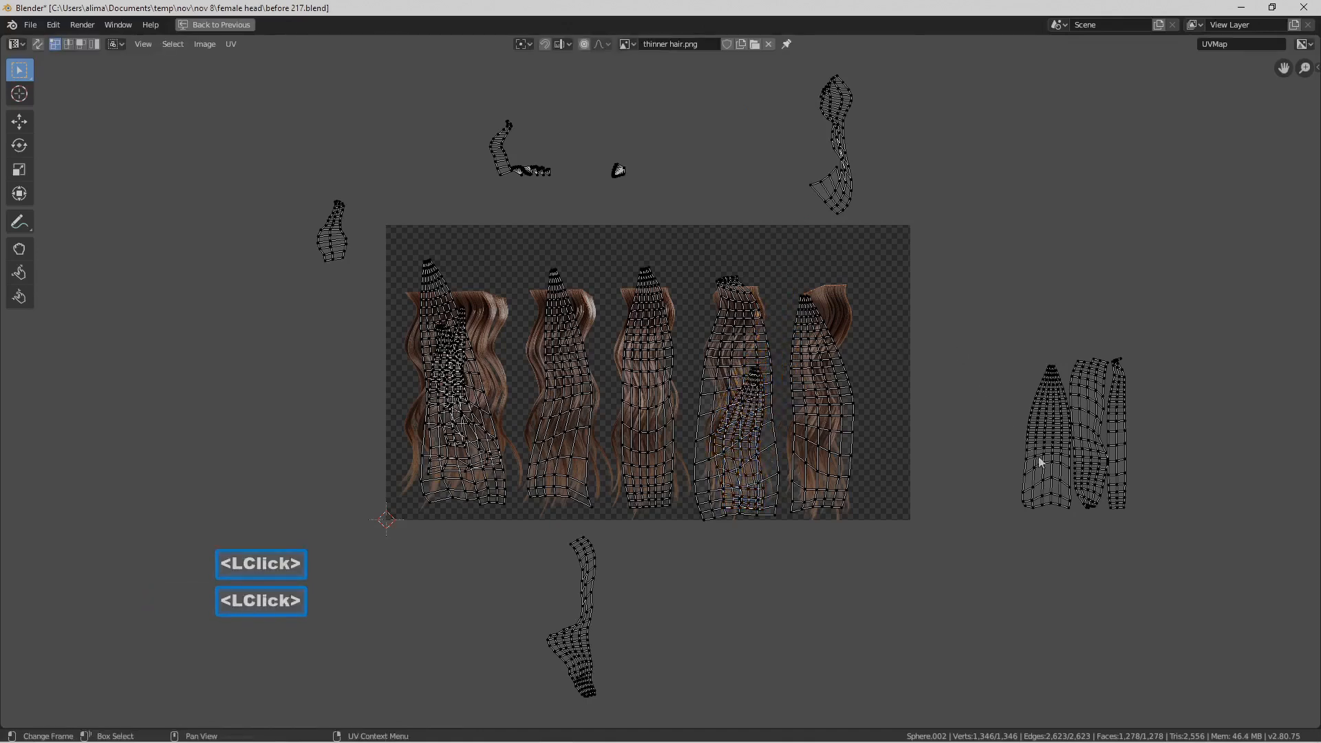
key("l")
key("g")
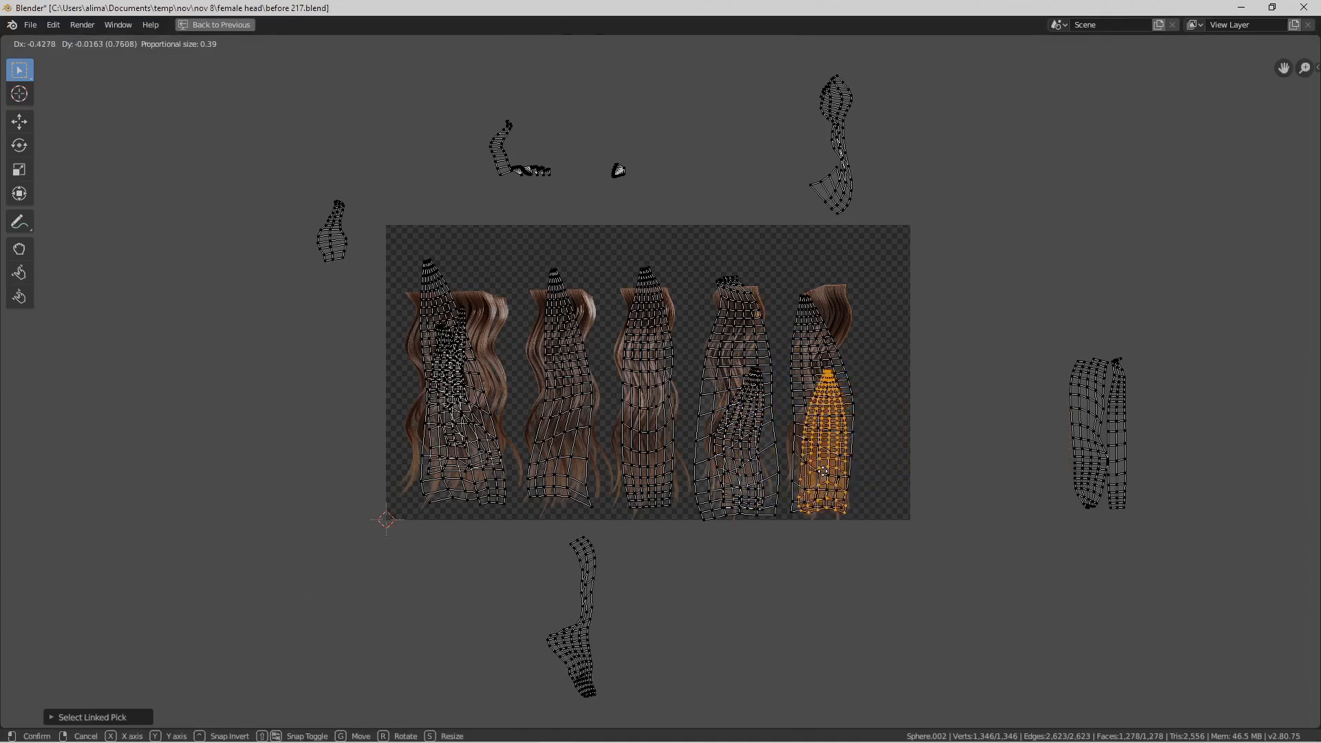
left_click(828, 471)
left_click(1005, 452)
Rotate the wider, upside-down UV island of the remaining pair right of the texture by 180 degrees and place it on the fifth hair strand
left_click(1094, 467)
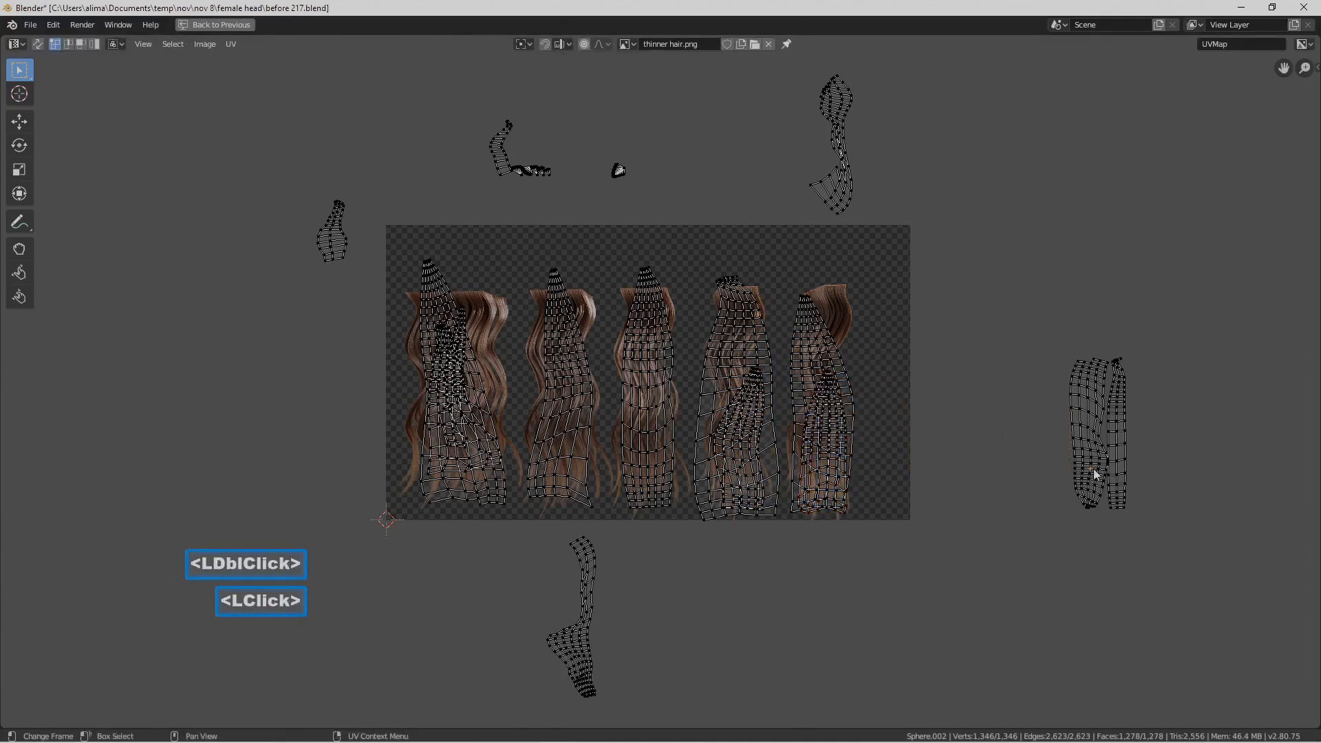
key("l")
key("g")
left_click(1011, 441)
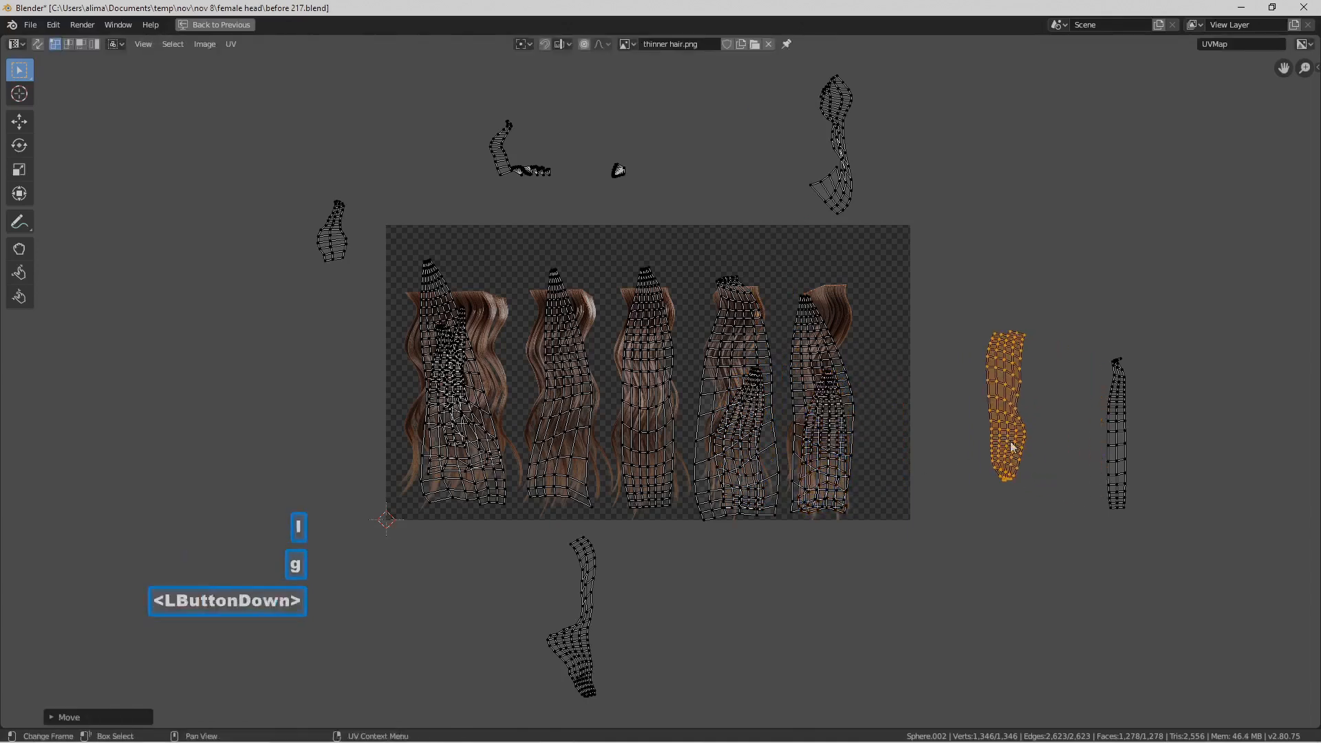
key("r")
key("8")
key("0")
key("Return")
key("g")
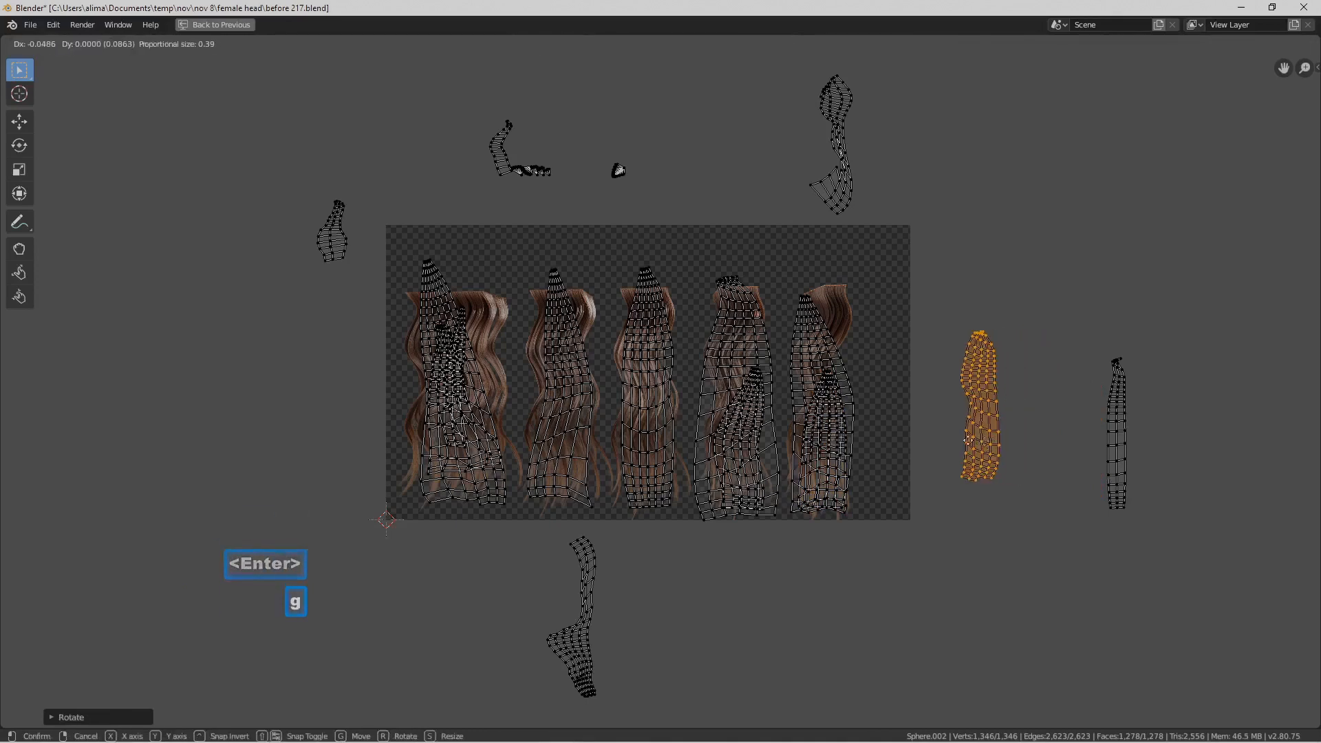
left_click(1090, 490)
Move the last narrow UV island right of the texture onto the fifth hair strand
left_click(1119, 475)
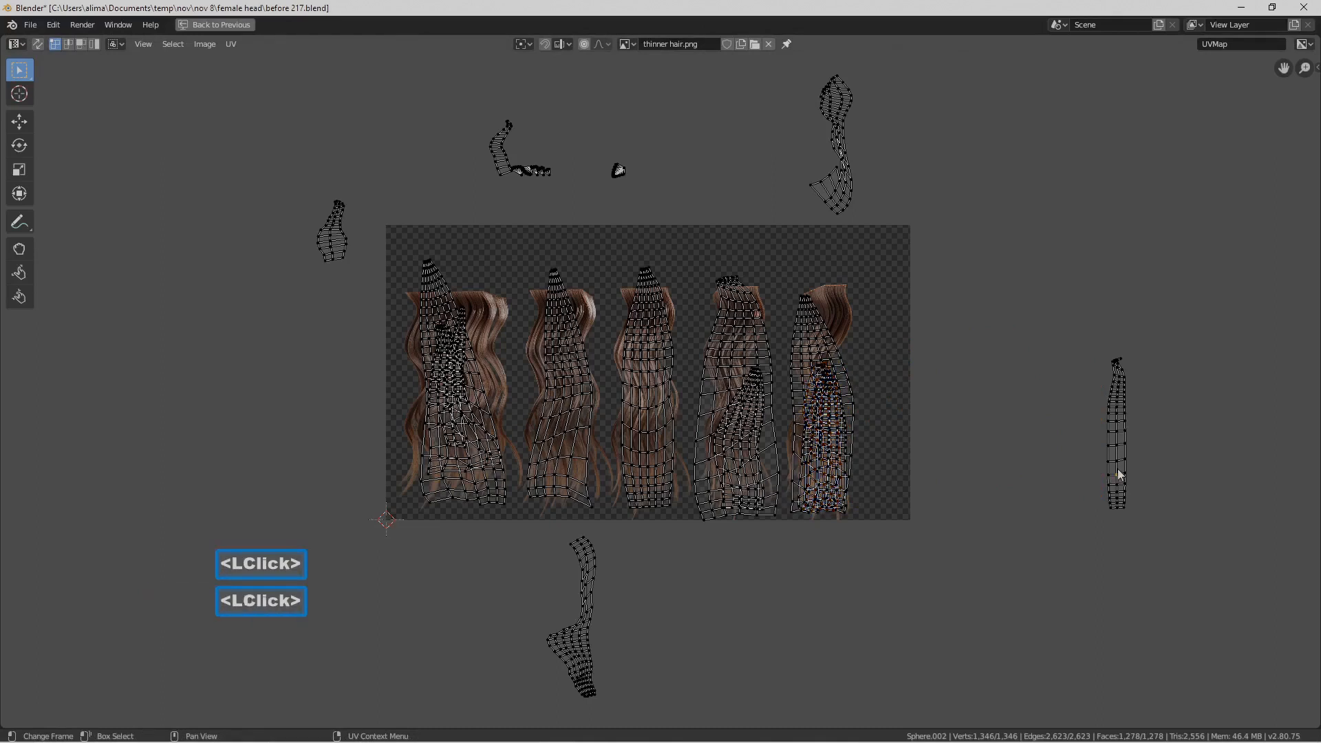
key("l")
key("g")
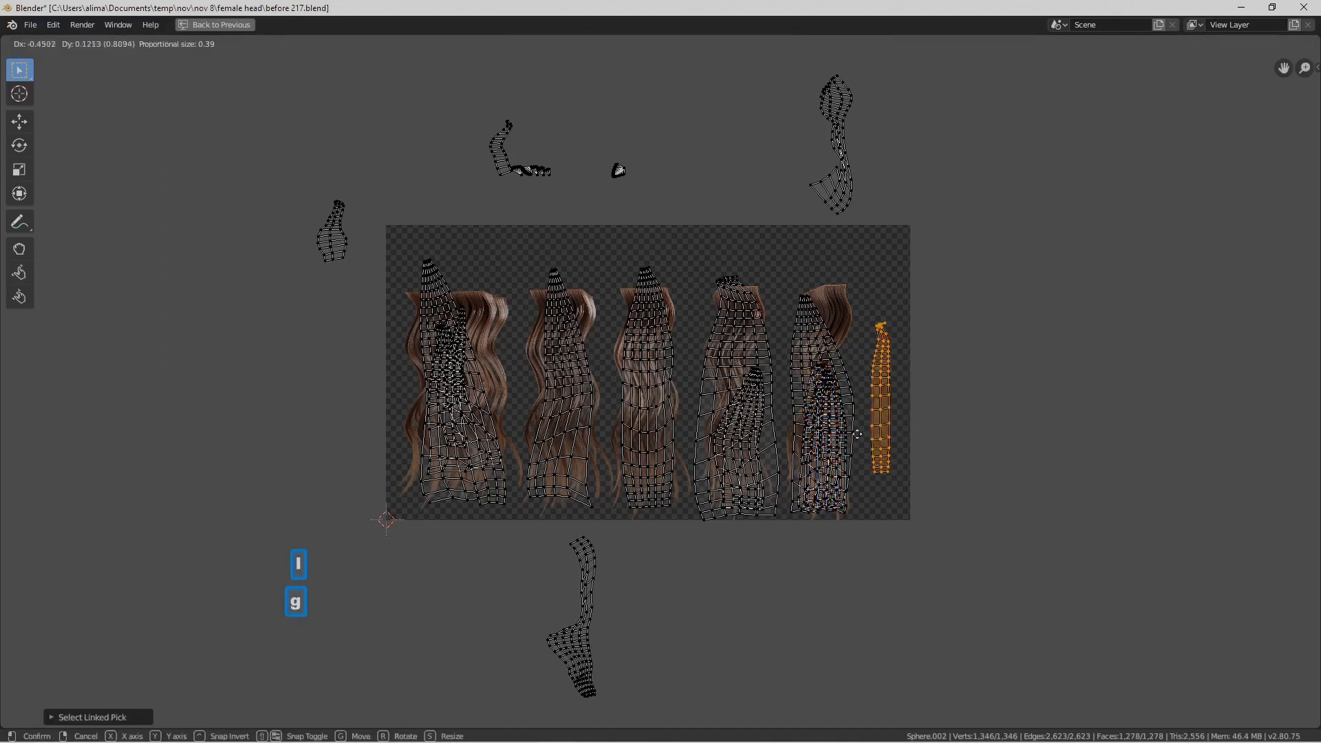
left_click(853, 333)
Move the curved UV island above the texture's upper-right corner down onto the fifth hair strand
left_click(845, 200)
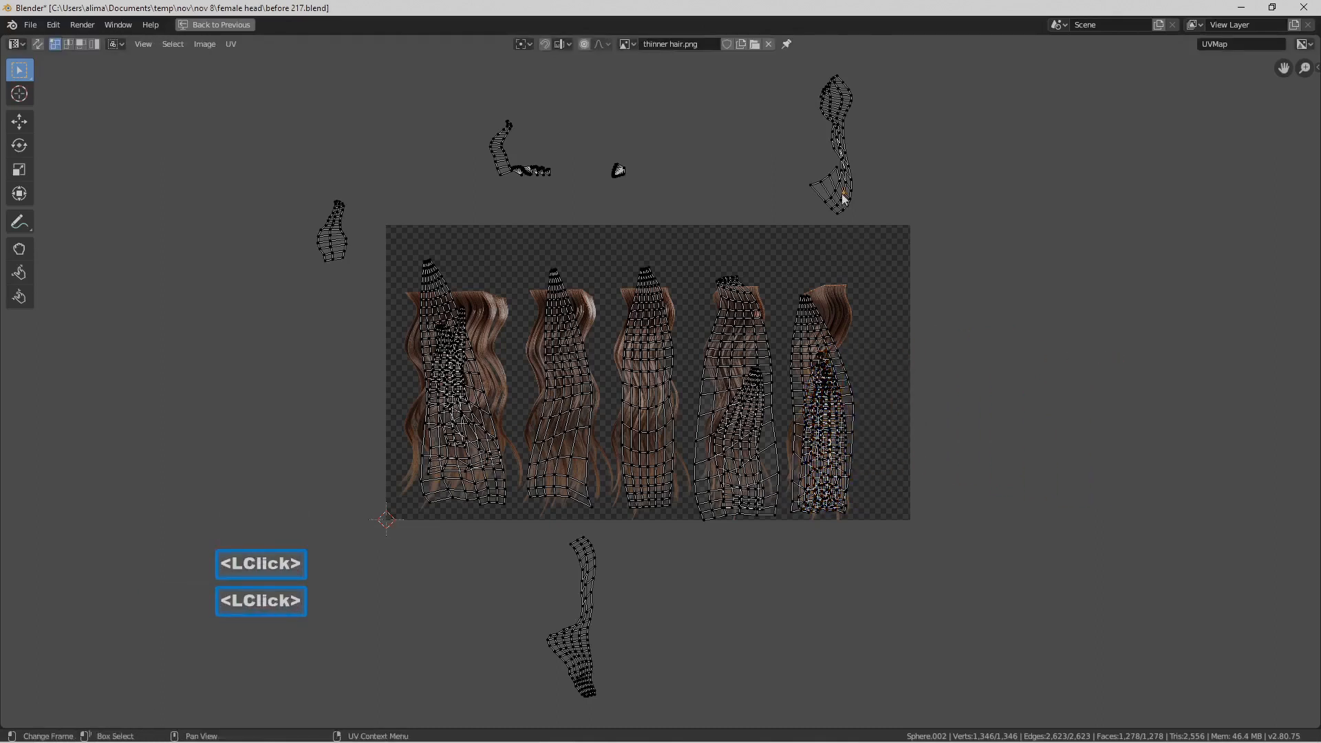
key("l")
key("g")
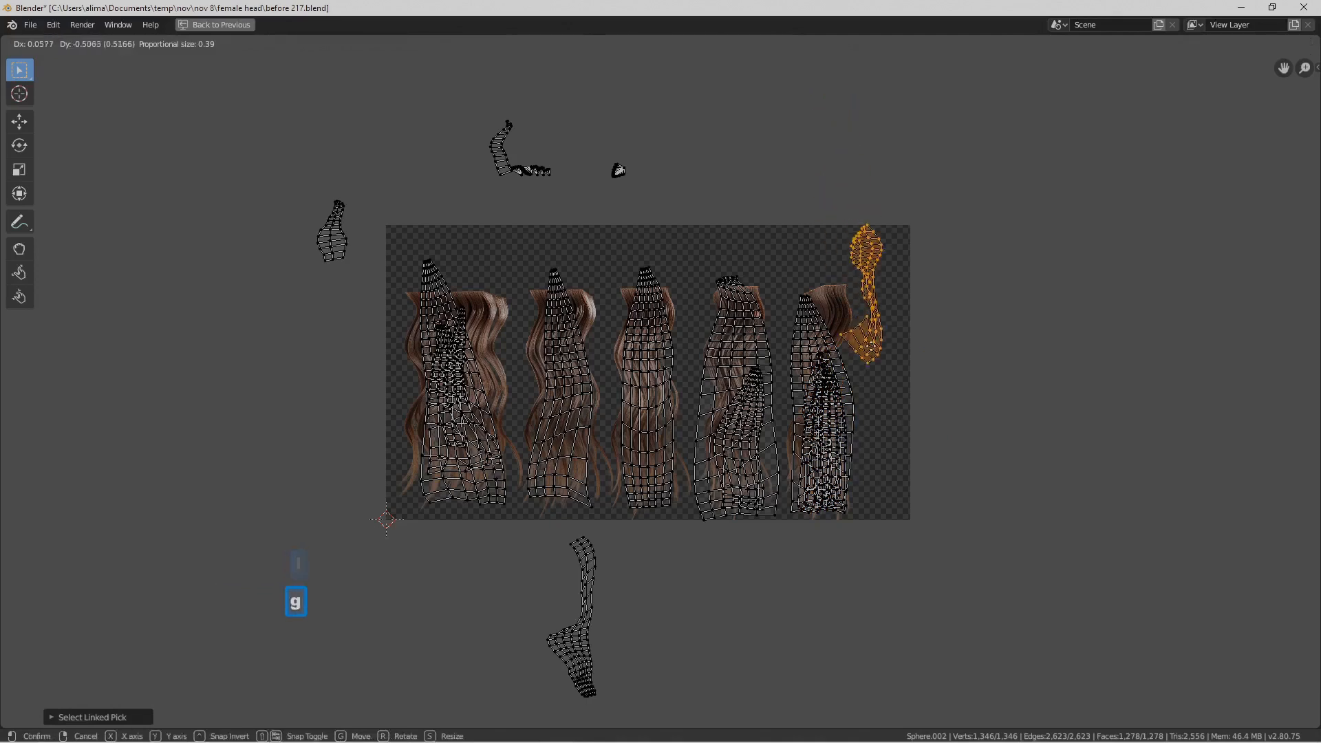
left_click(832, 465)
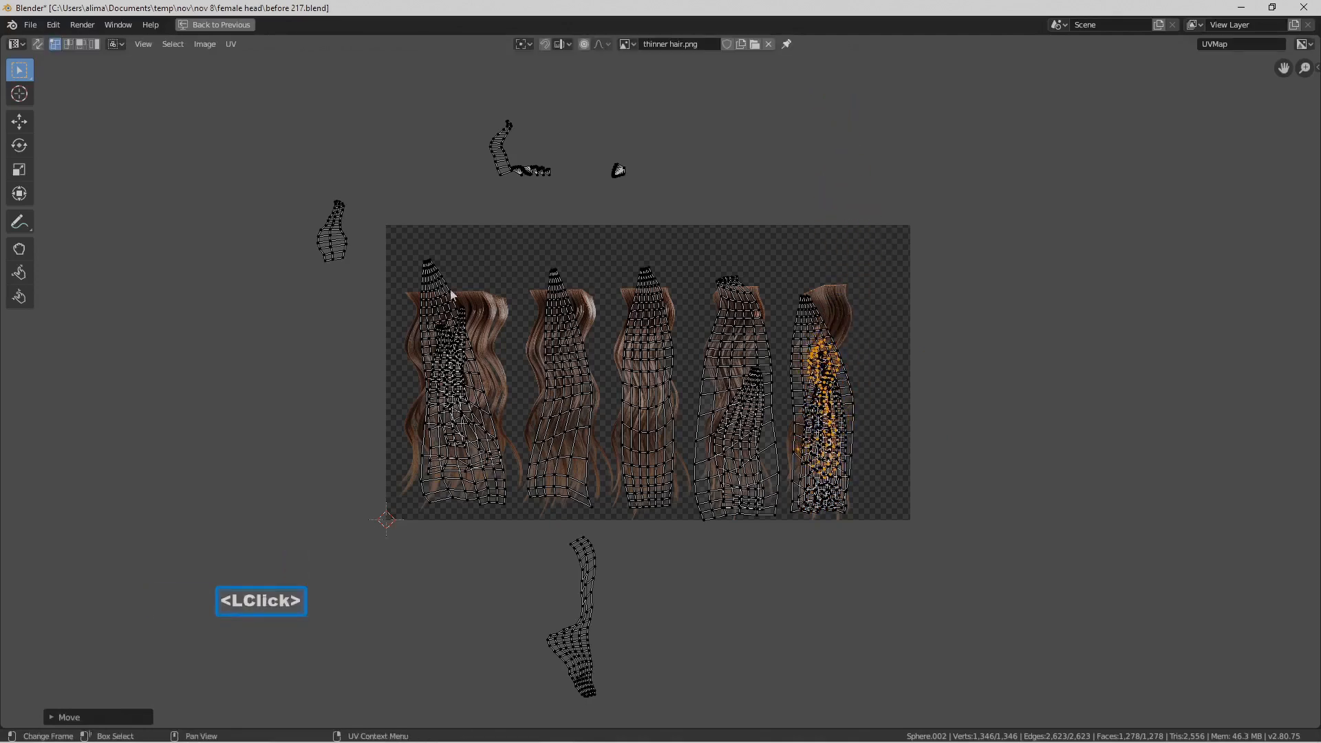
Move the small UV island outside the texture's upper-left corner onto the lower part of the first hair strand
left_click(344, 257)
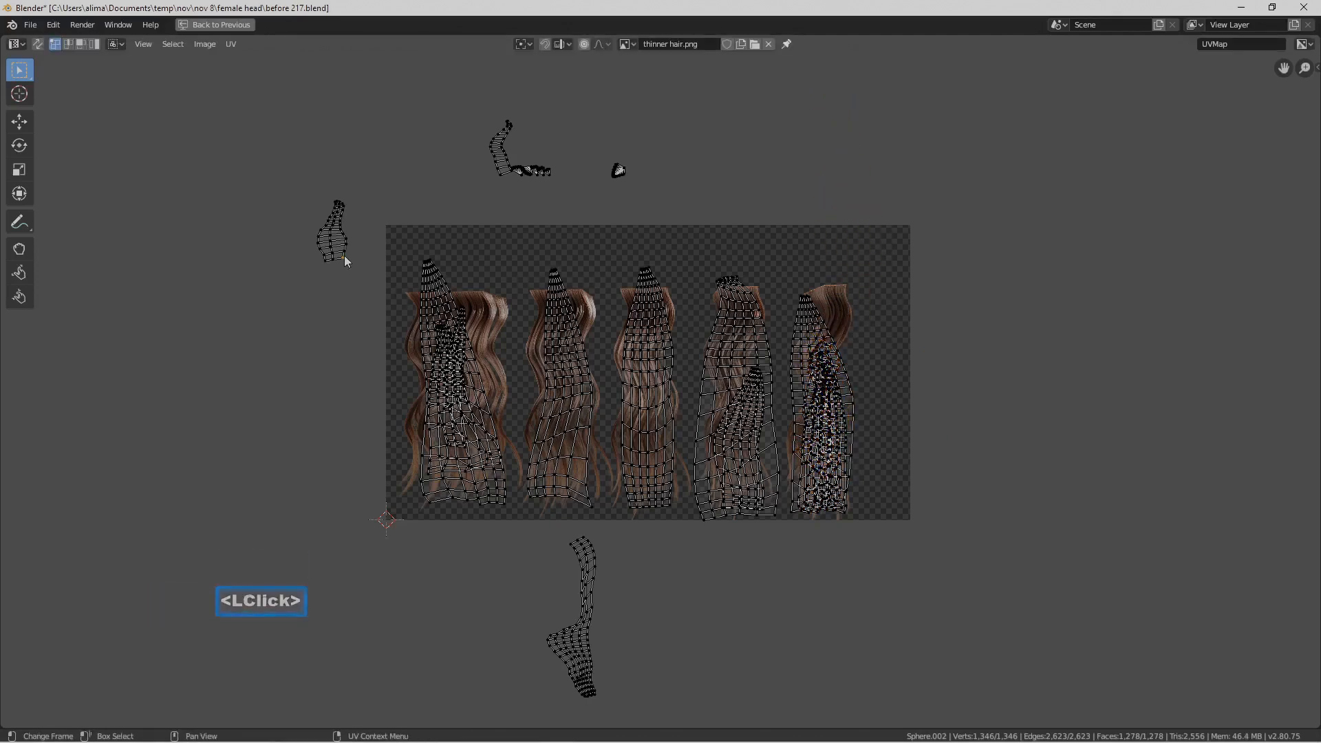
key("l")
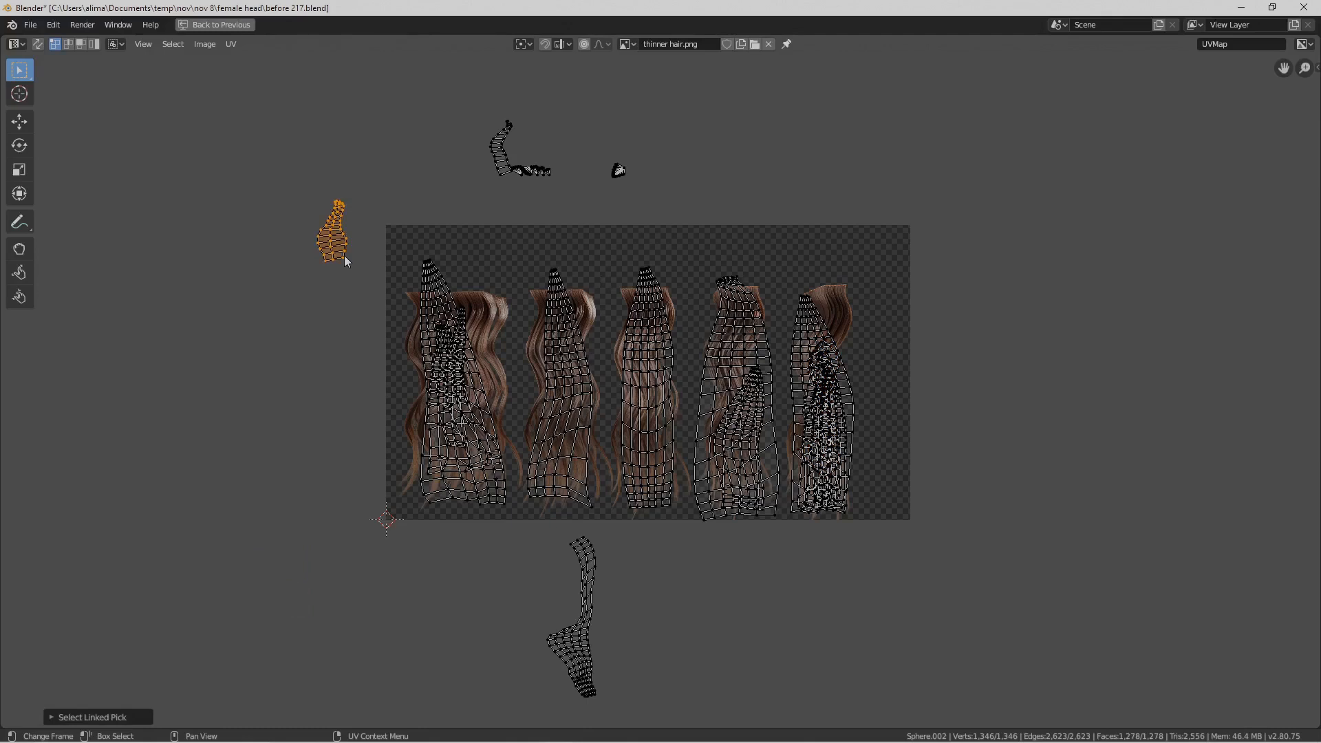
key("g")
left_click(477, 486)
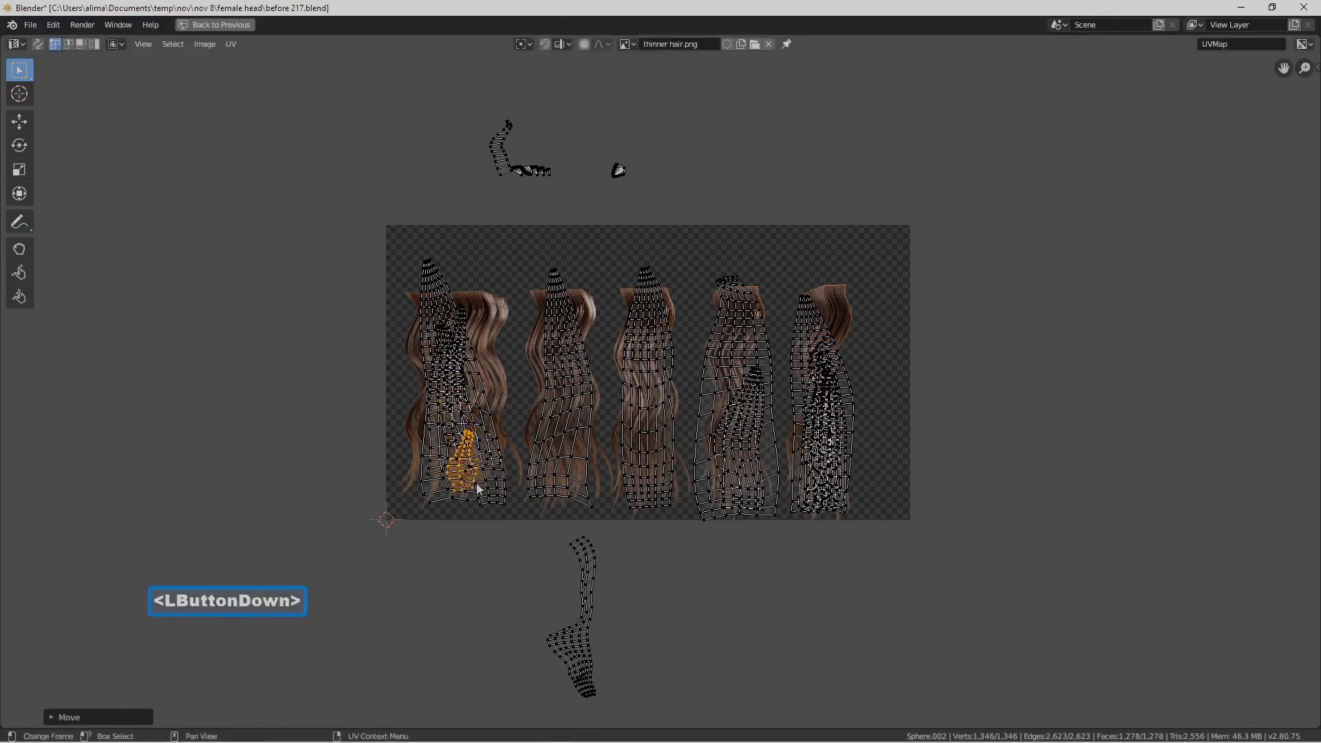
left_click(448, 184)
Move the small bent UV island above the texture down onto the upper right part of the first hair strand
left_click(634, 172)
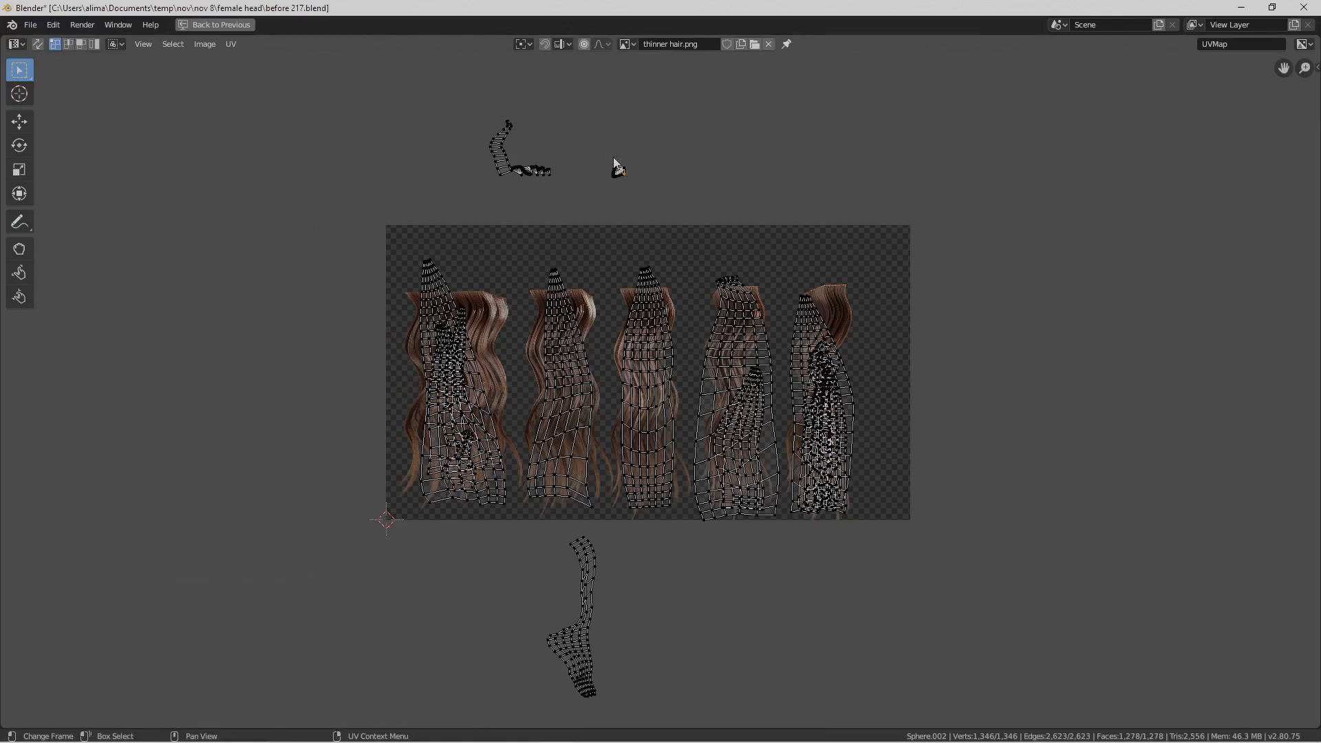
left_click(499, 154)
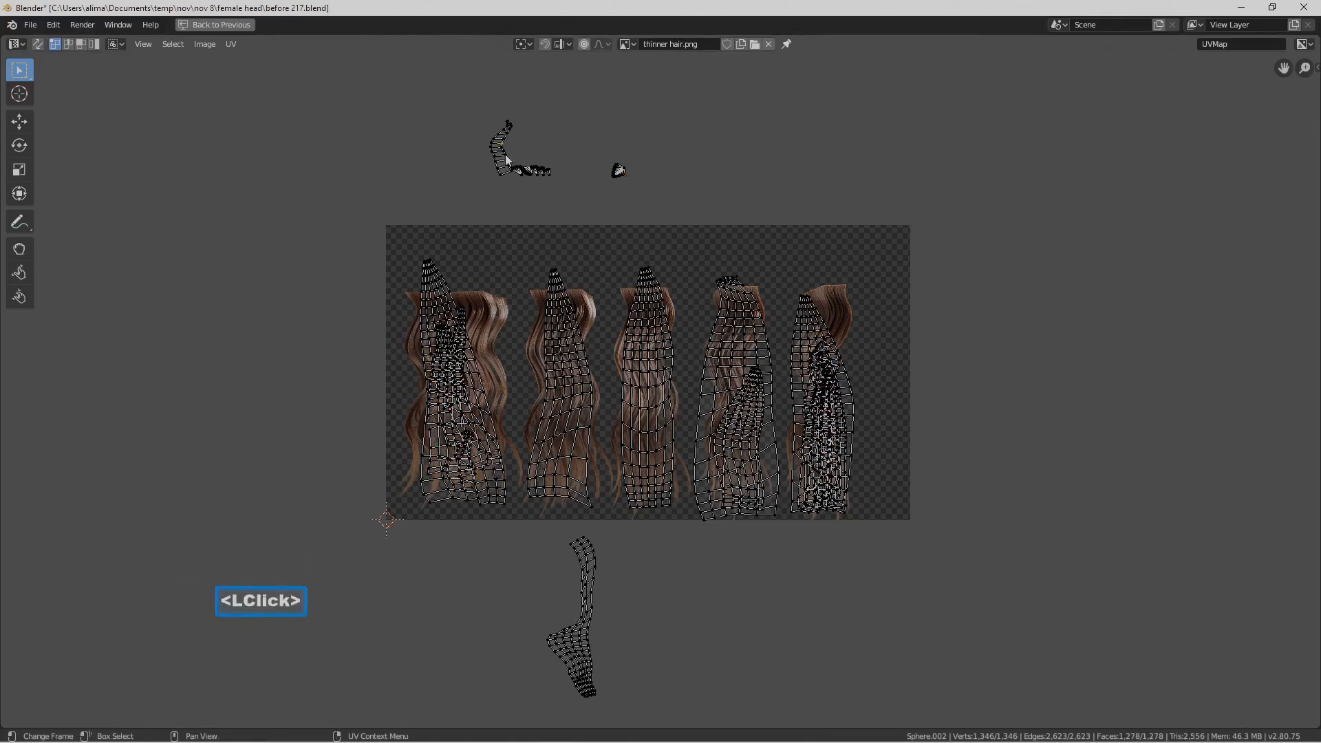
key("g")
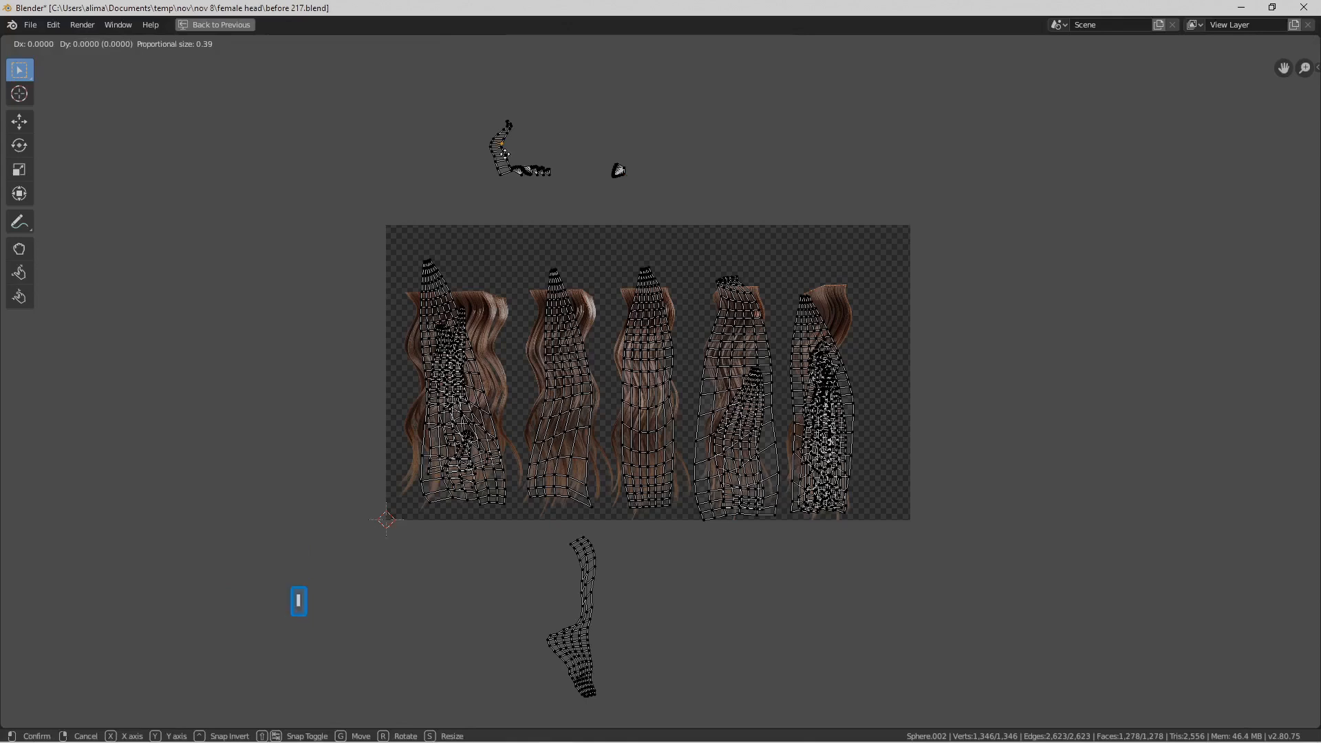
right_click(507, 175)
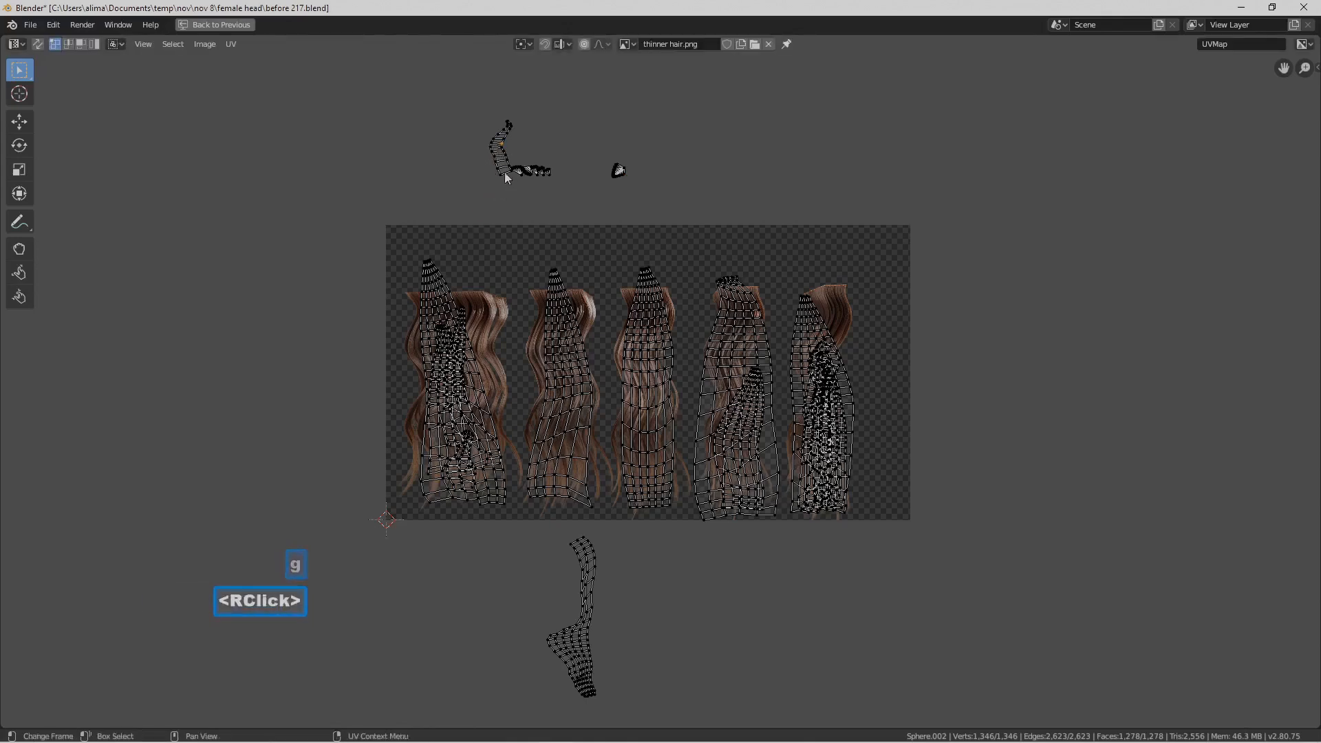
left_click(659, 113)
key("l")
key("g")
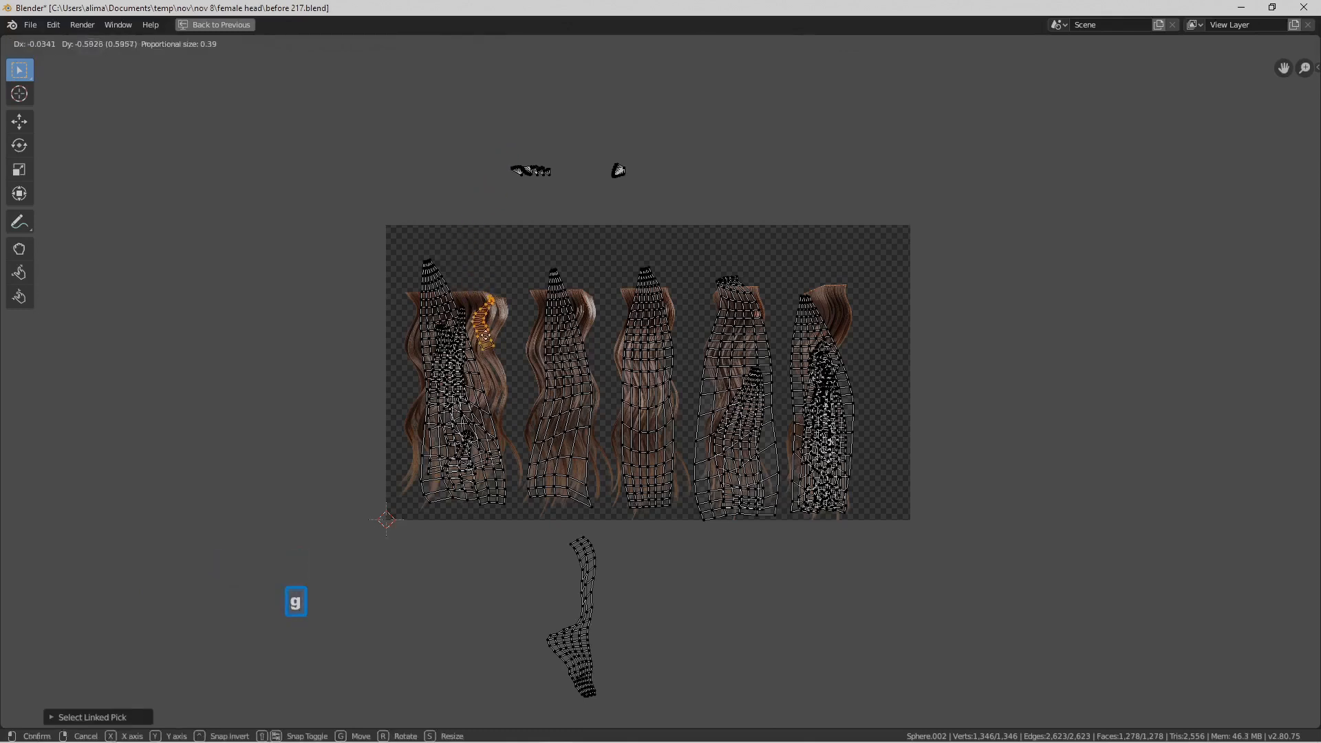
left_click(490, 341)
Circle-select the small twisted UV island above the texture and move it onto the upper part of the first hair strand
key("ctrl+z")
key("c")
left_click_drag(530, 170, 555, 184)
right_click(555, 184)
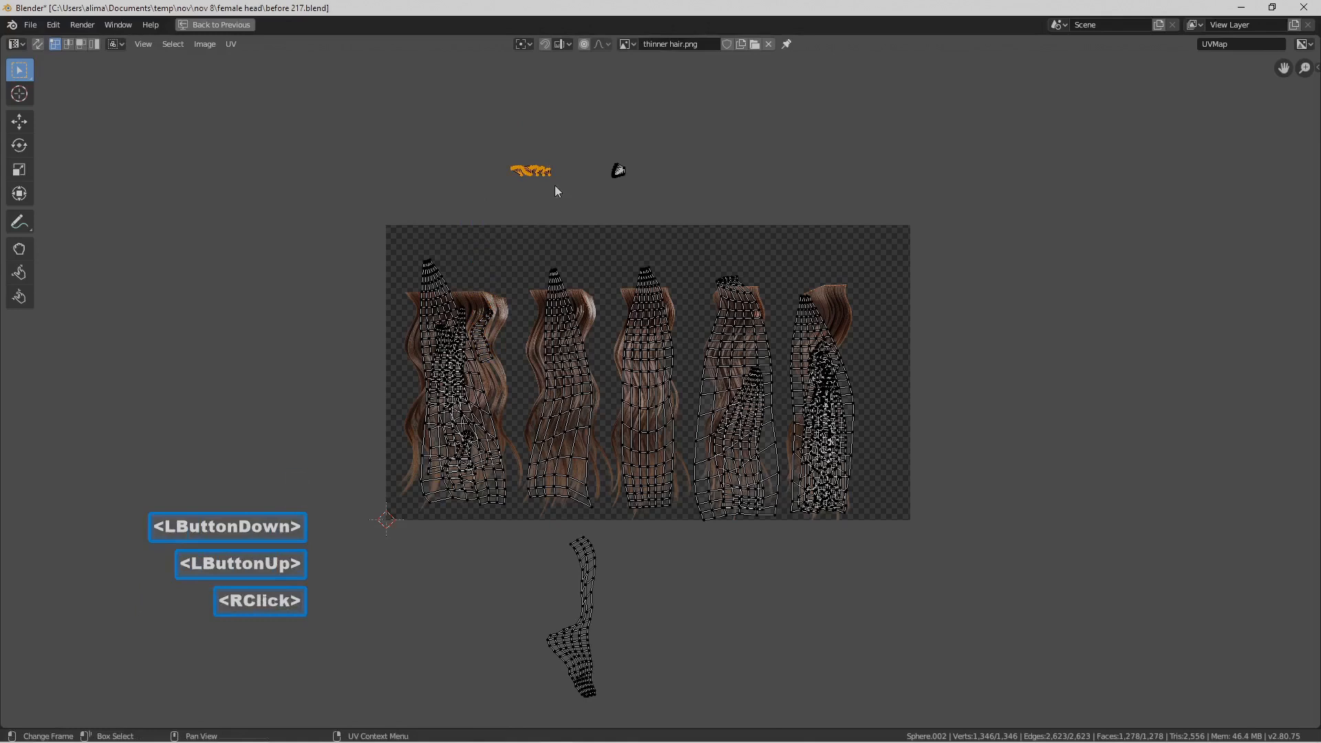
key("g")
left_click(495, 329)
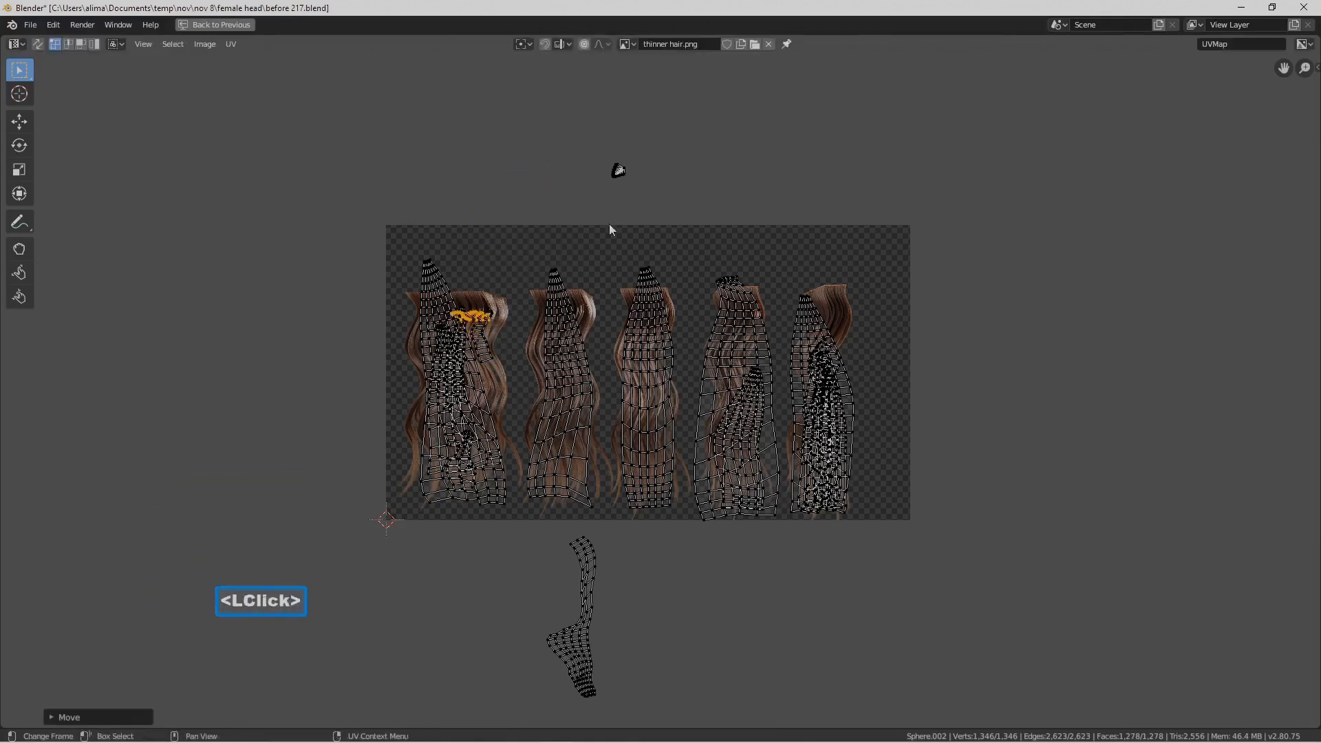
left_click(649, 184)
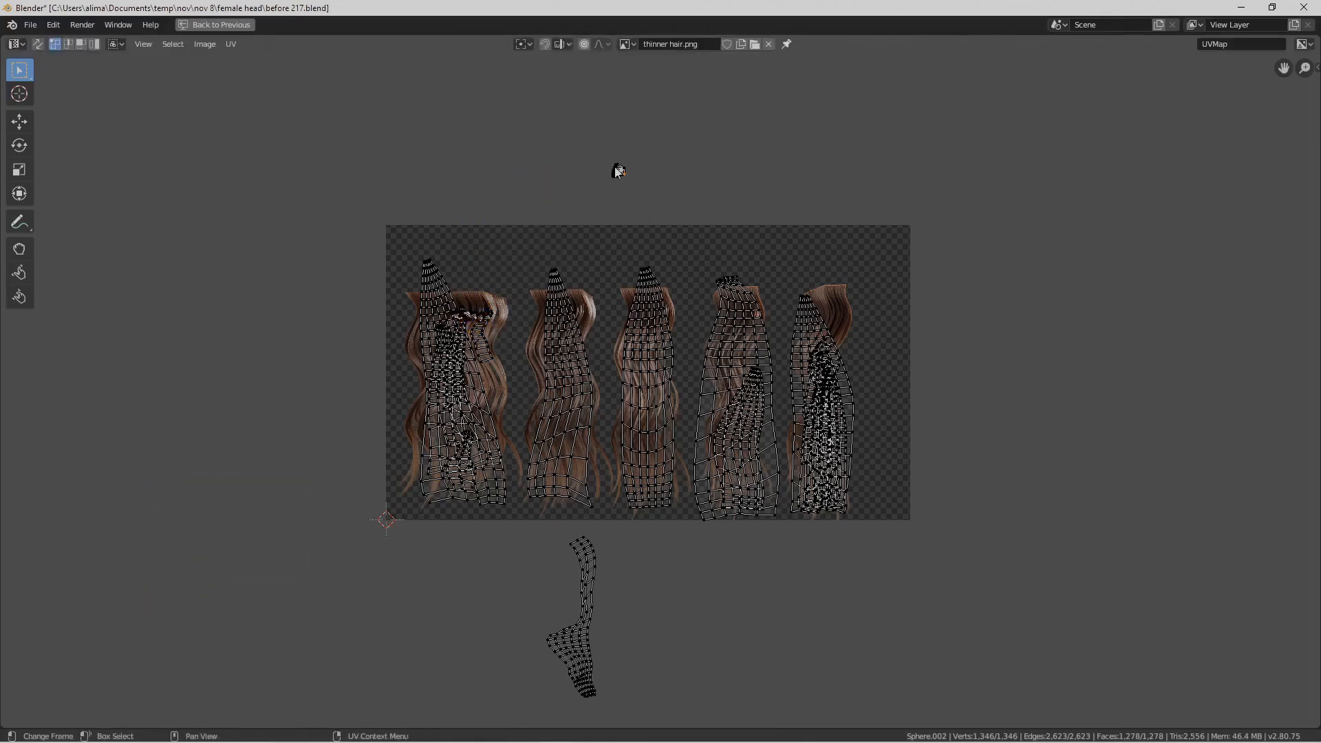
Move the small UV island above the texture down onto the upper right part of the first hair strand and deselect it
key("l")
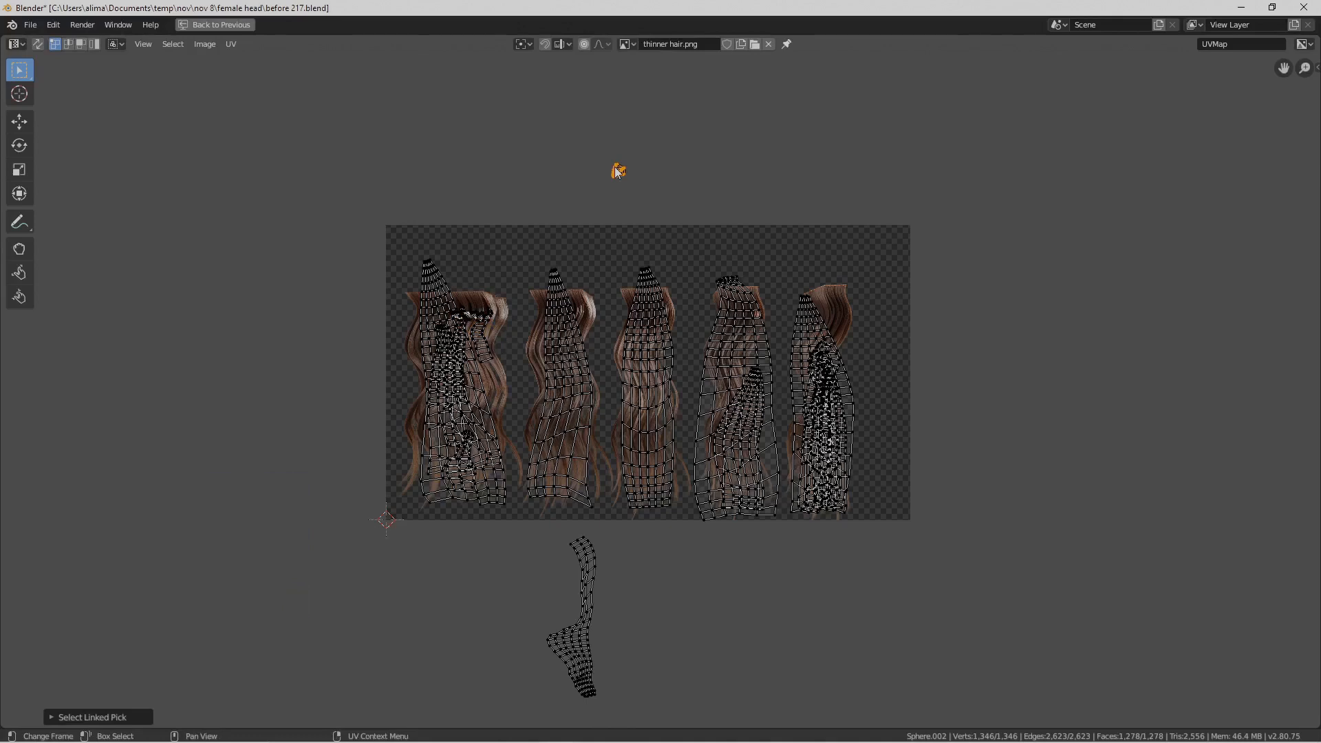
key("g")
left_click(491, 295)
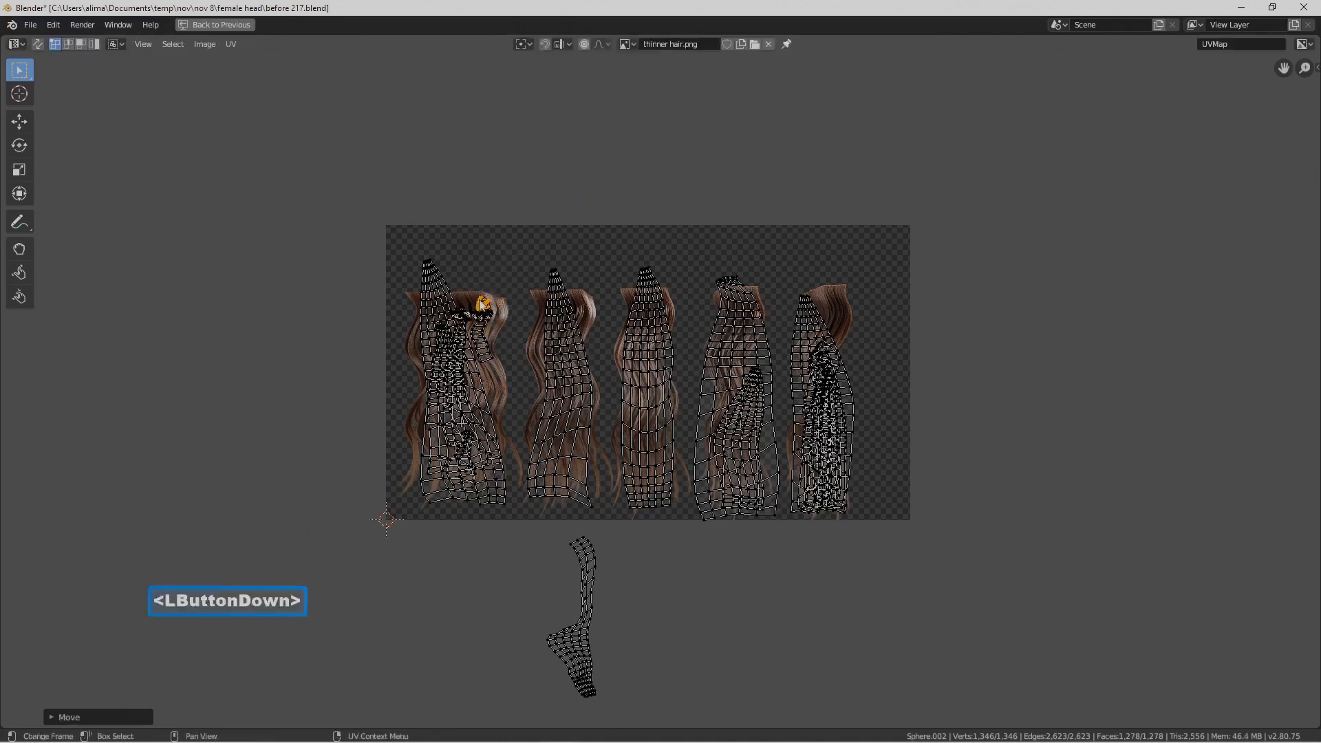
left_click(592, 580)
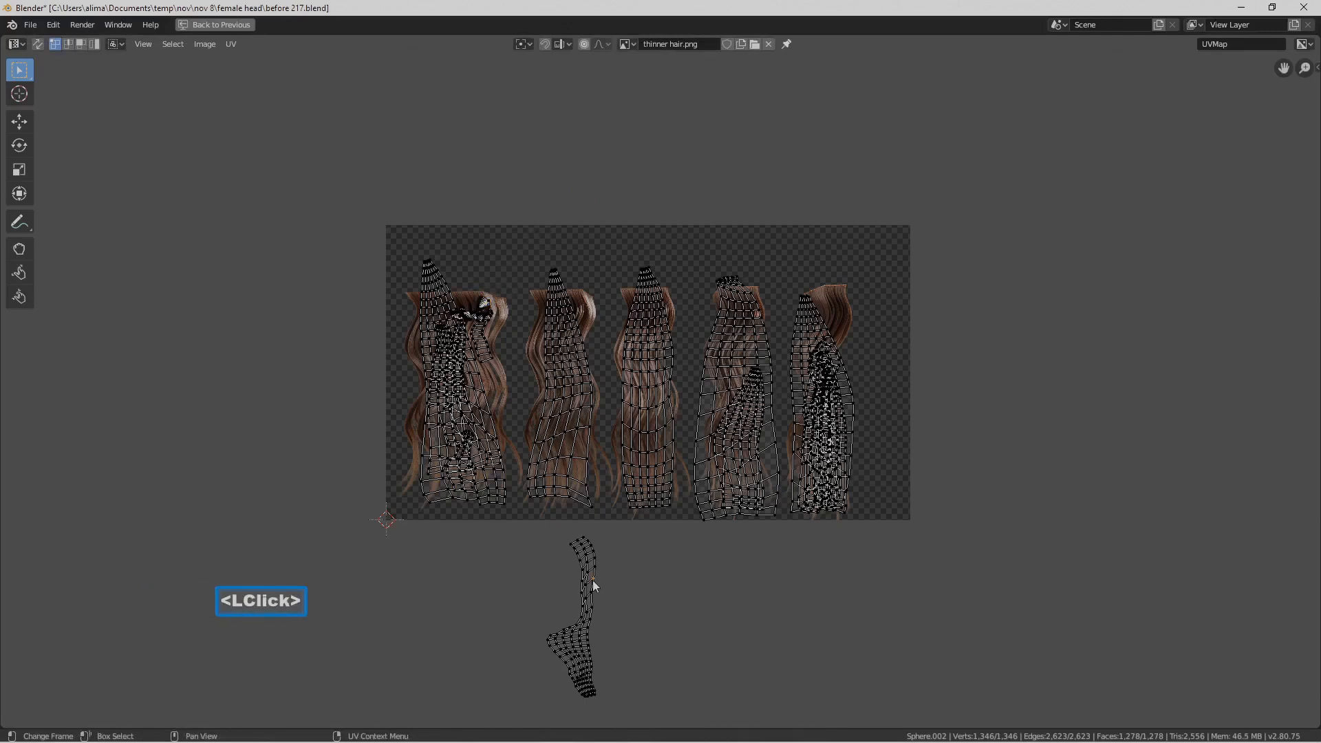
Rotate the long UV island below the texture by 180 degrees, move it onto the third hair strand and narrow it along X
key("l")
key("r")
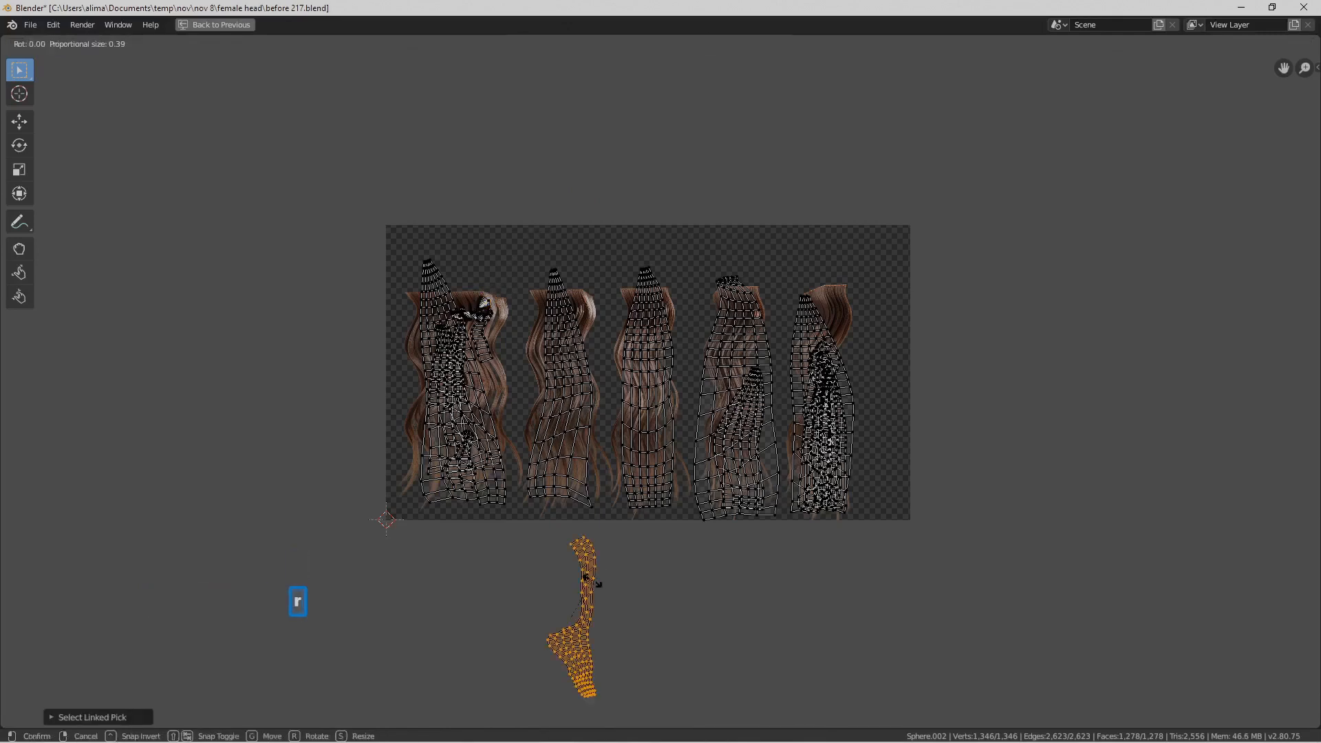
type("180")
left_click(592, 580)
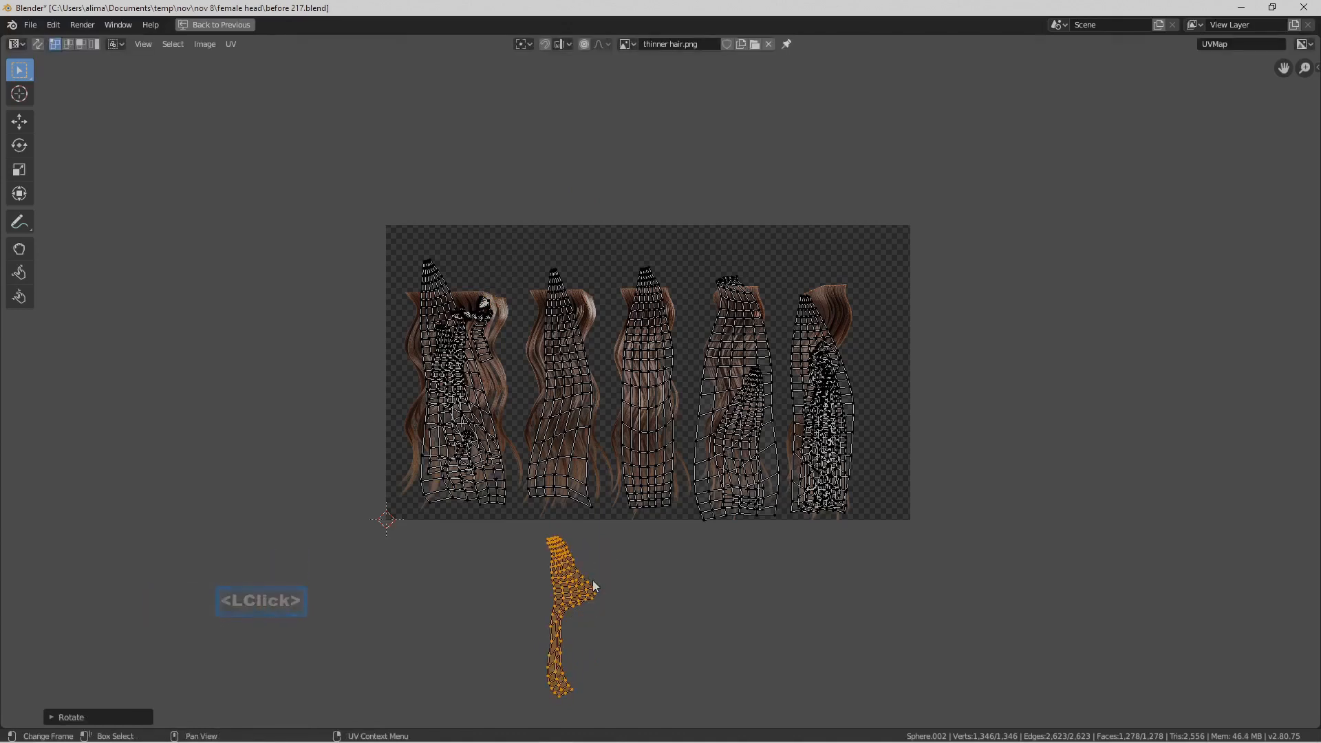
key("g")
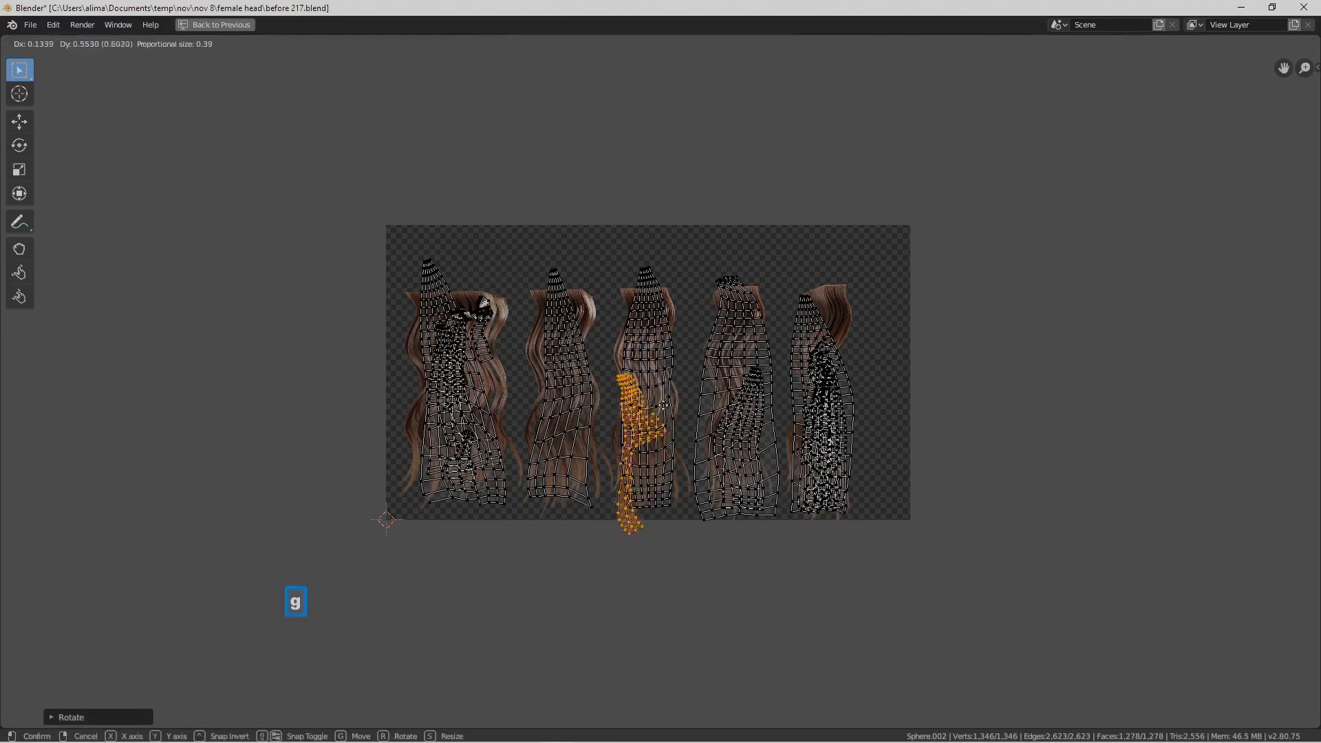
left_click(676, 364)
key("s")
key("x")
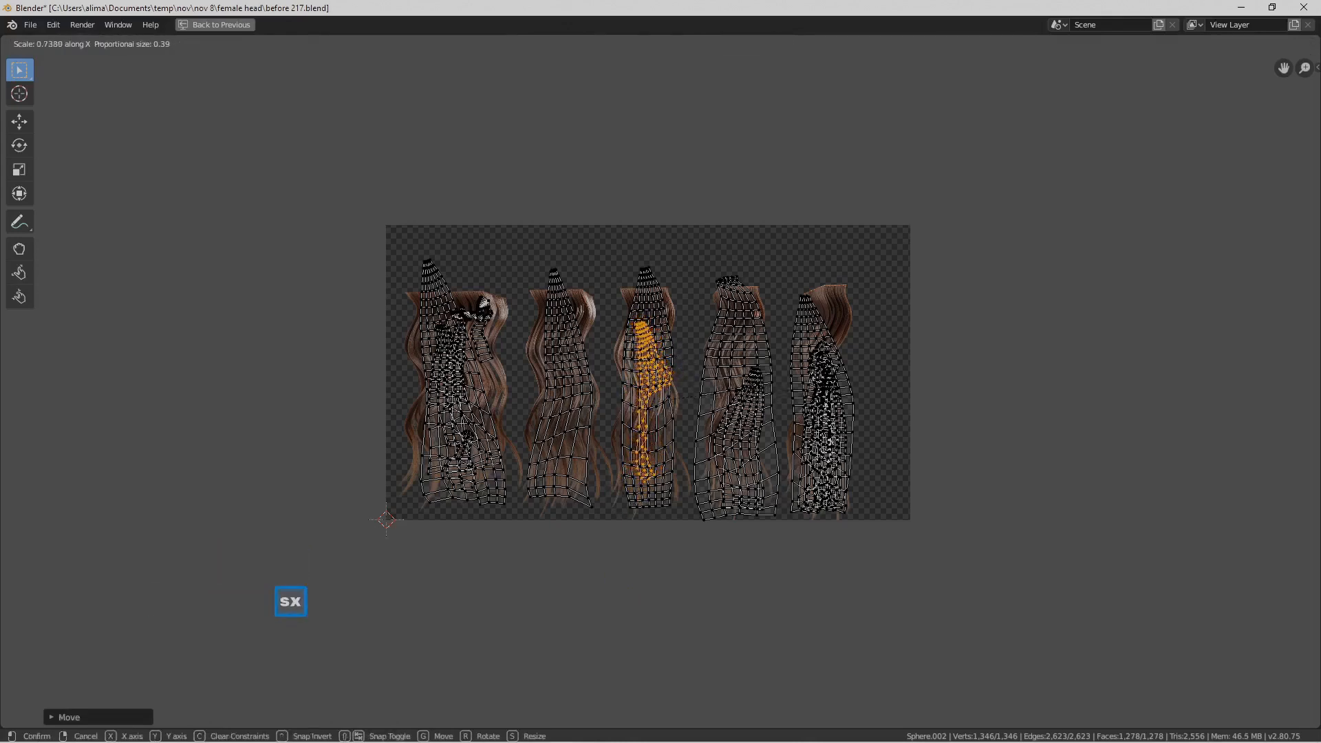
left_click(851, 375)
left_click(976, 380)
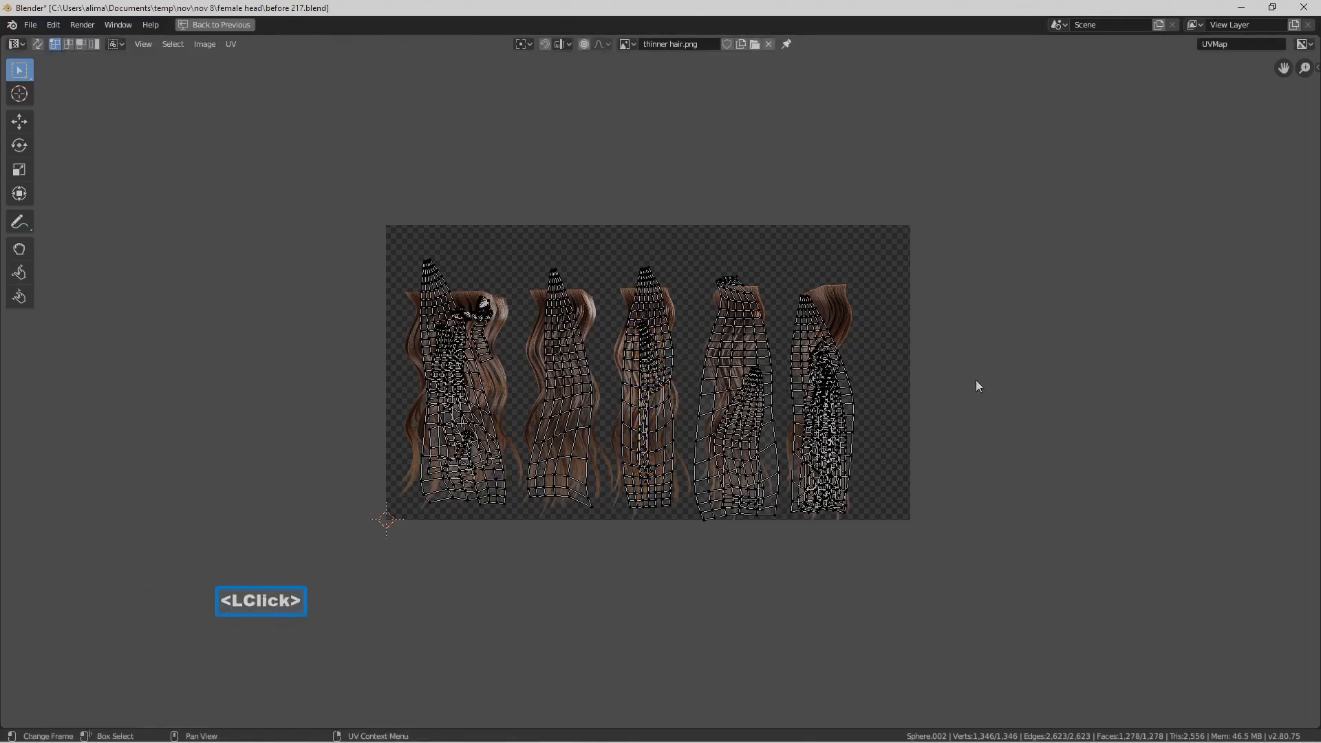
Save the file as before 218.blend, restore the full UV Editing layout and deselect the hair mesh's faces
key("Pause")
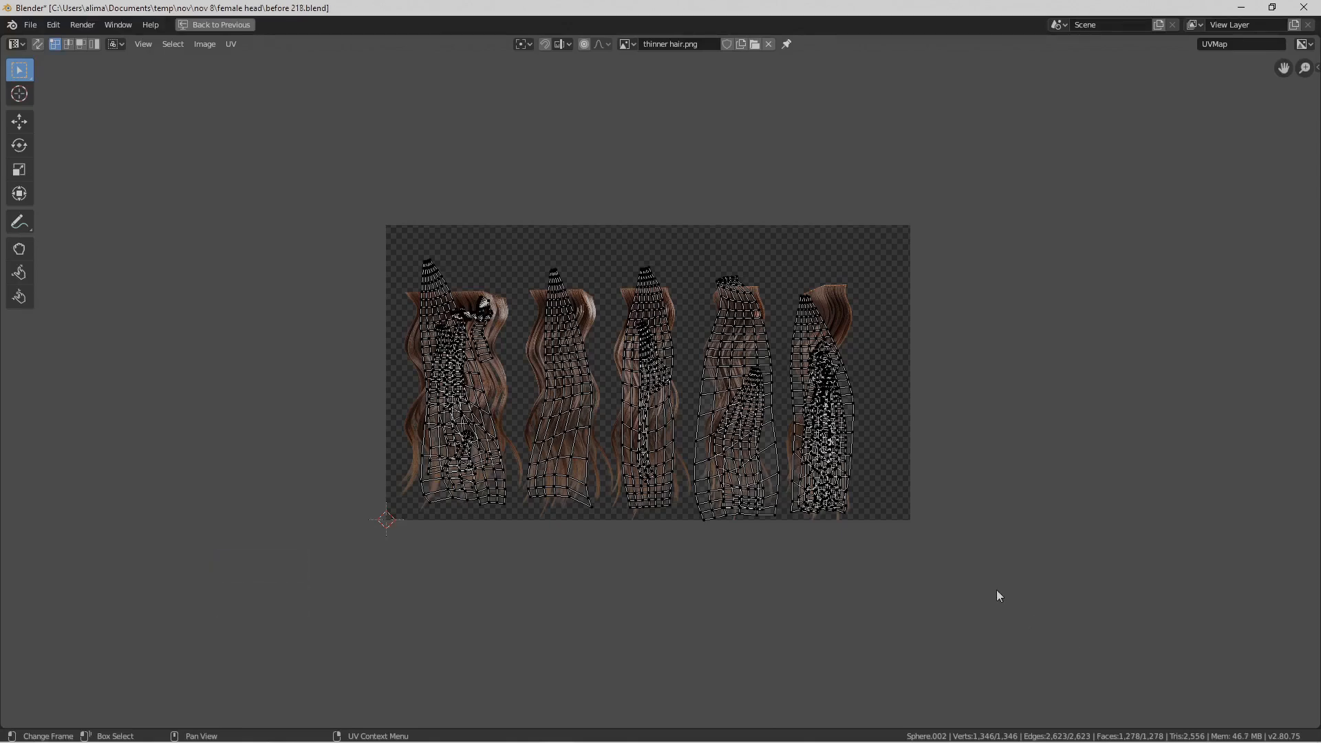
key("ctrl+space")
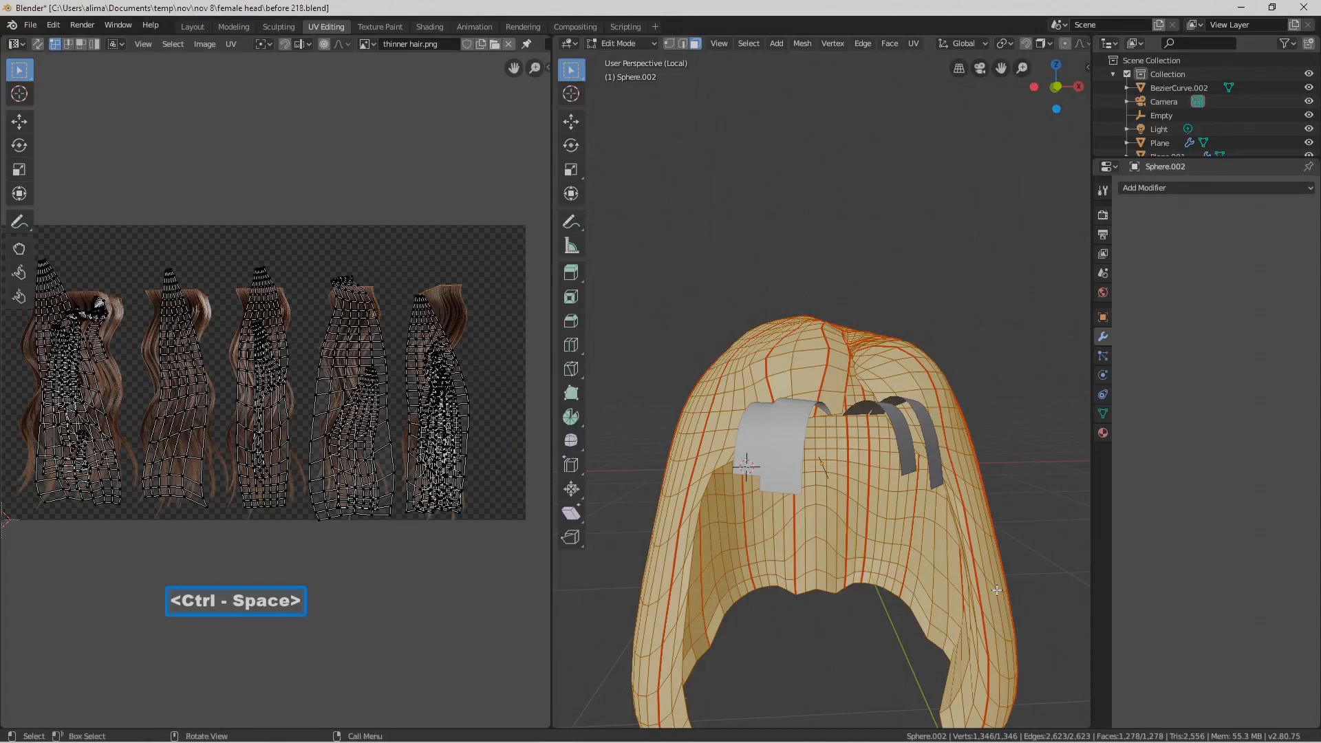
left_click(476, 172)
left_click(997, 296)
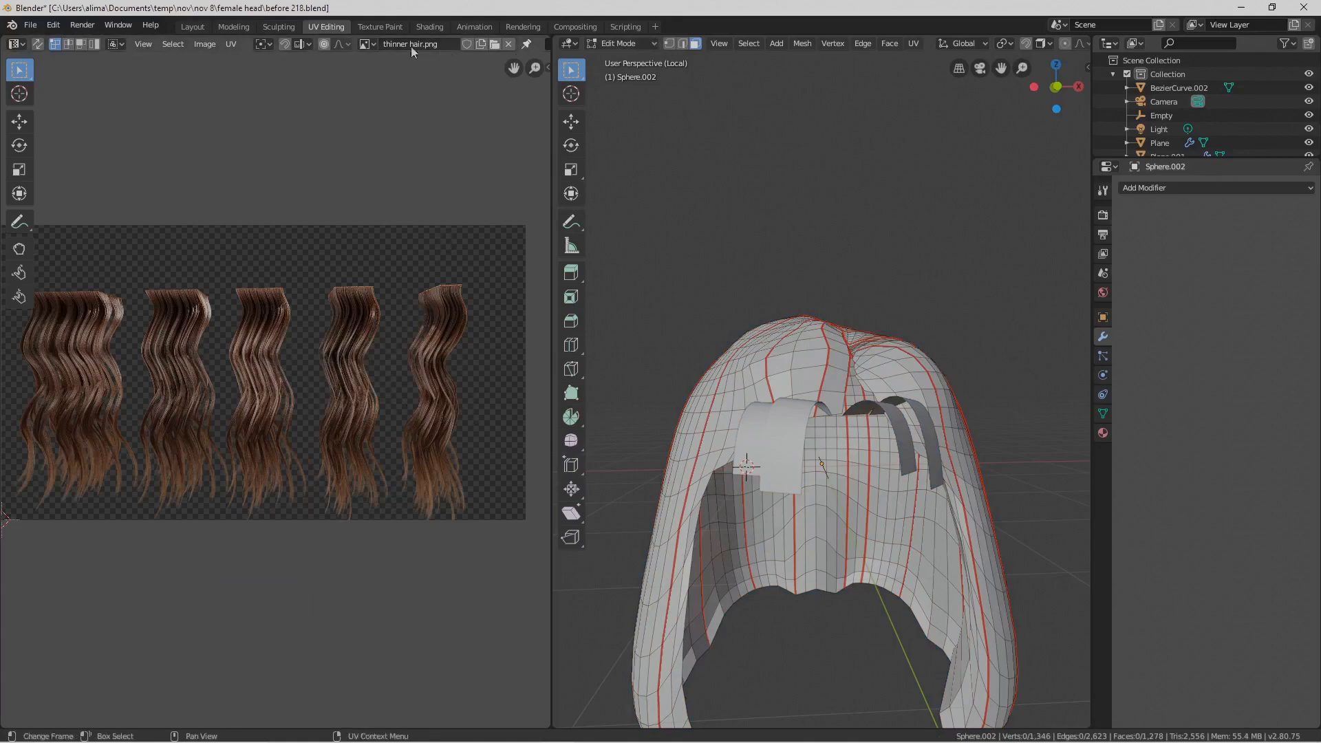
In the Shading workspace, create a new material for the outer hair mesh and delete its Principled BSDF node
left_click(436, 27)
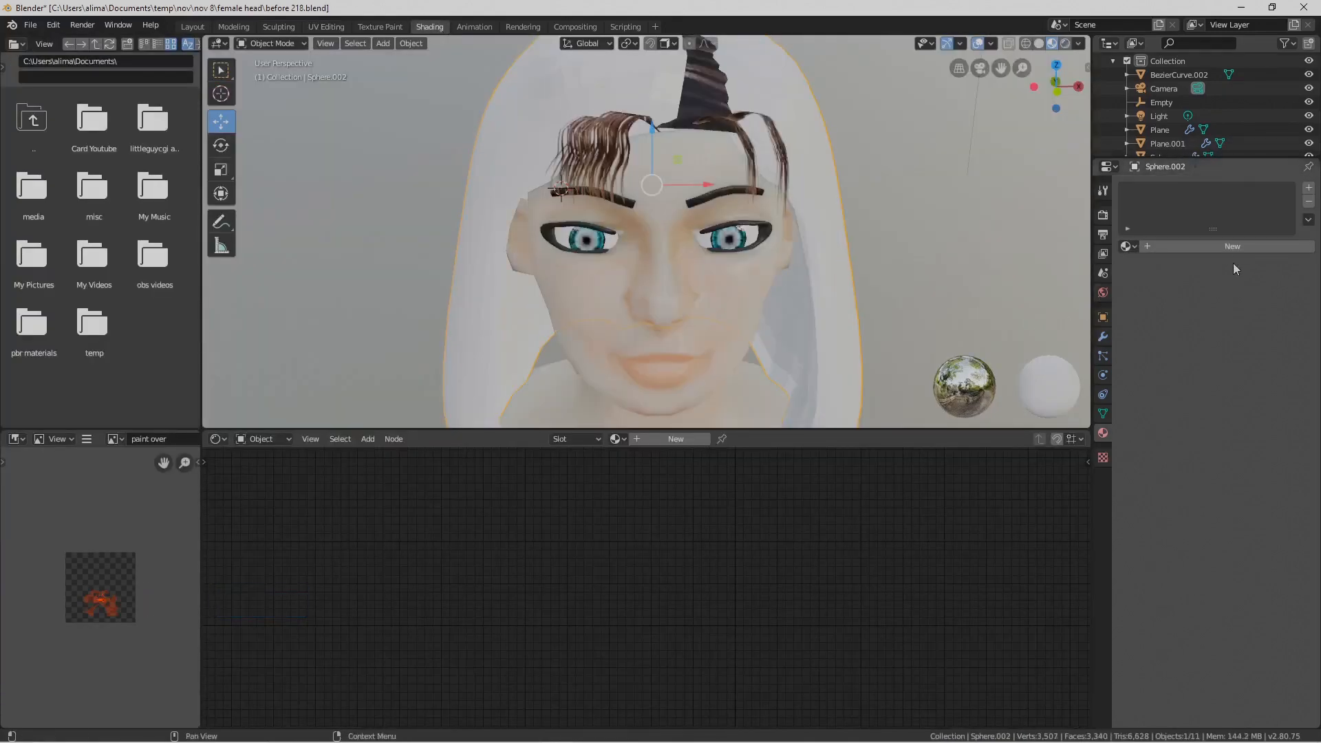
left_click(1253, 245)
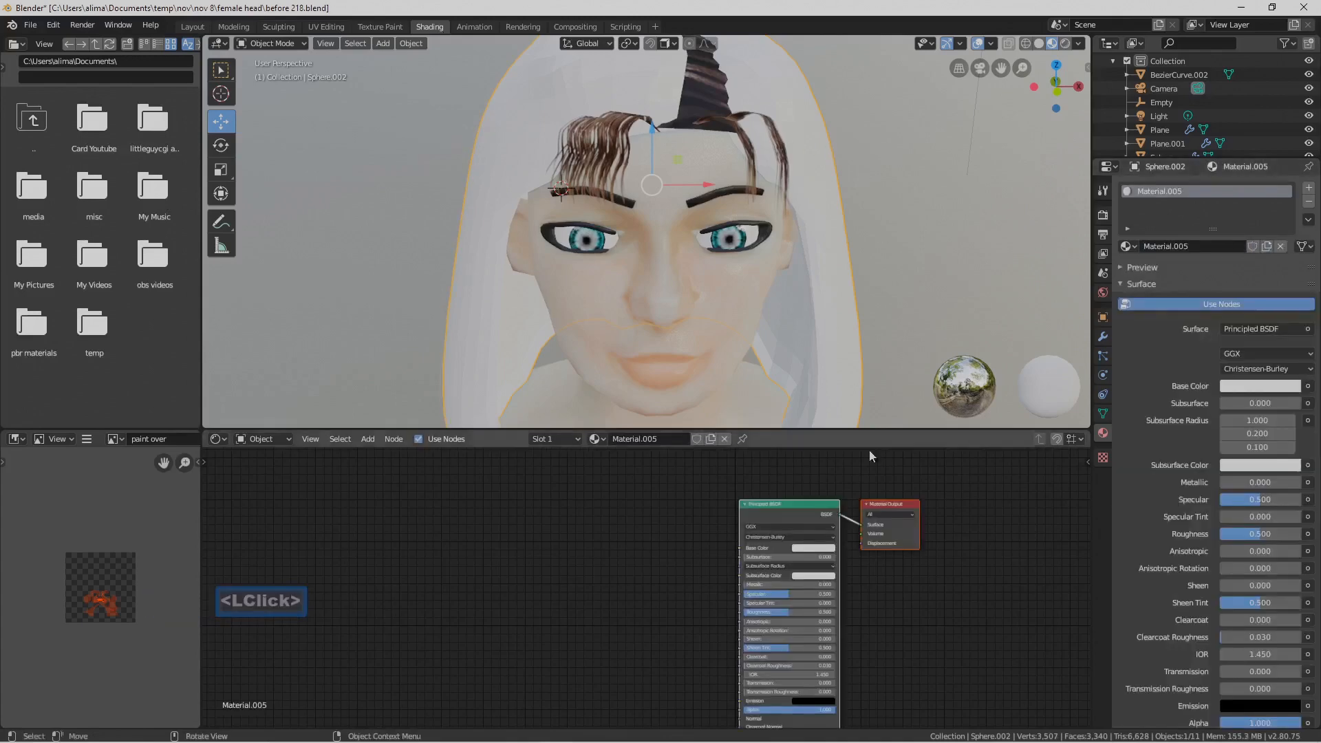
left_click(796, 508)
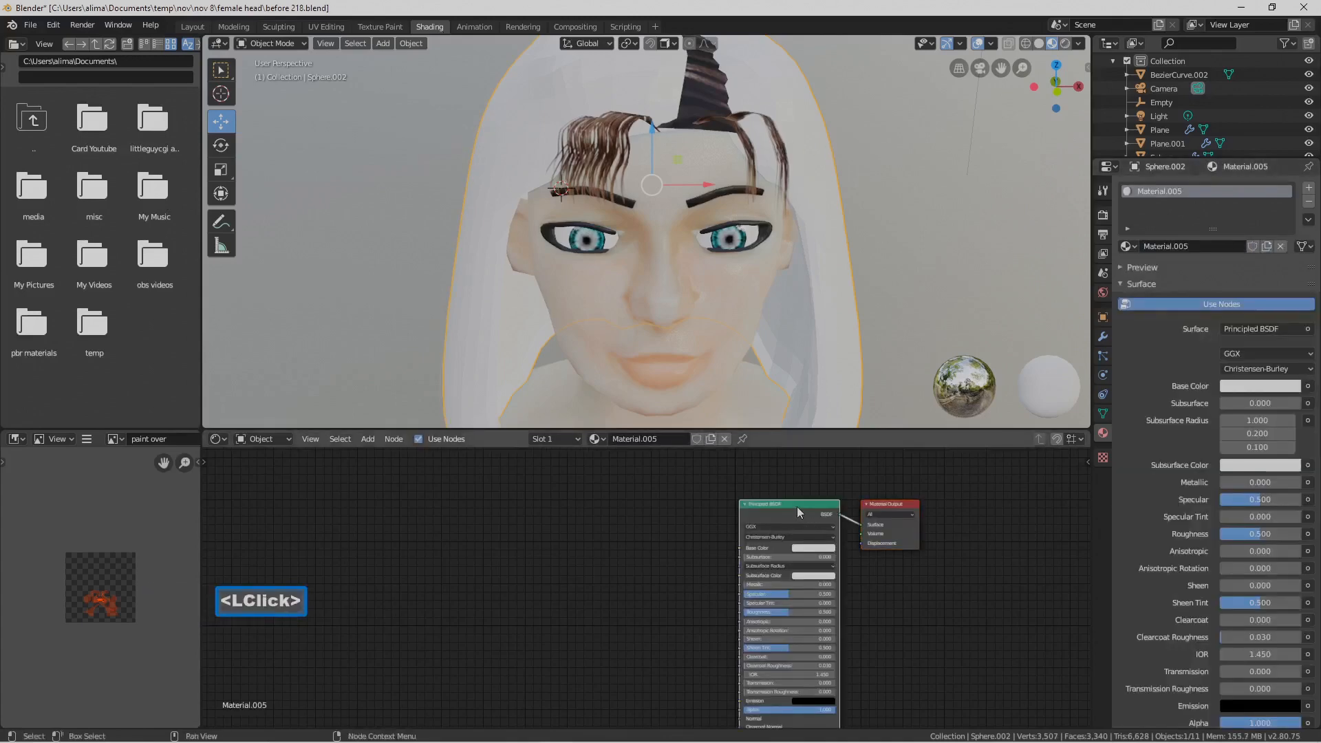
key("x")
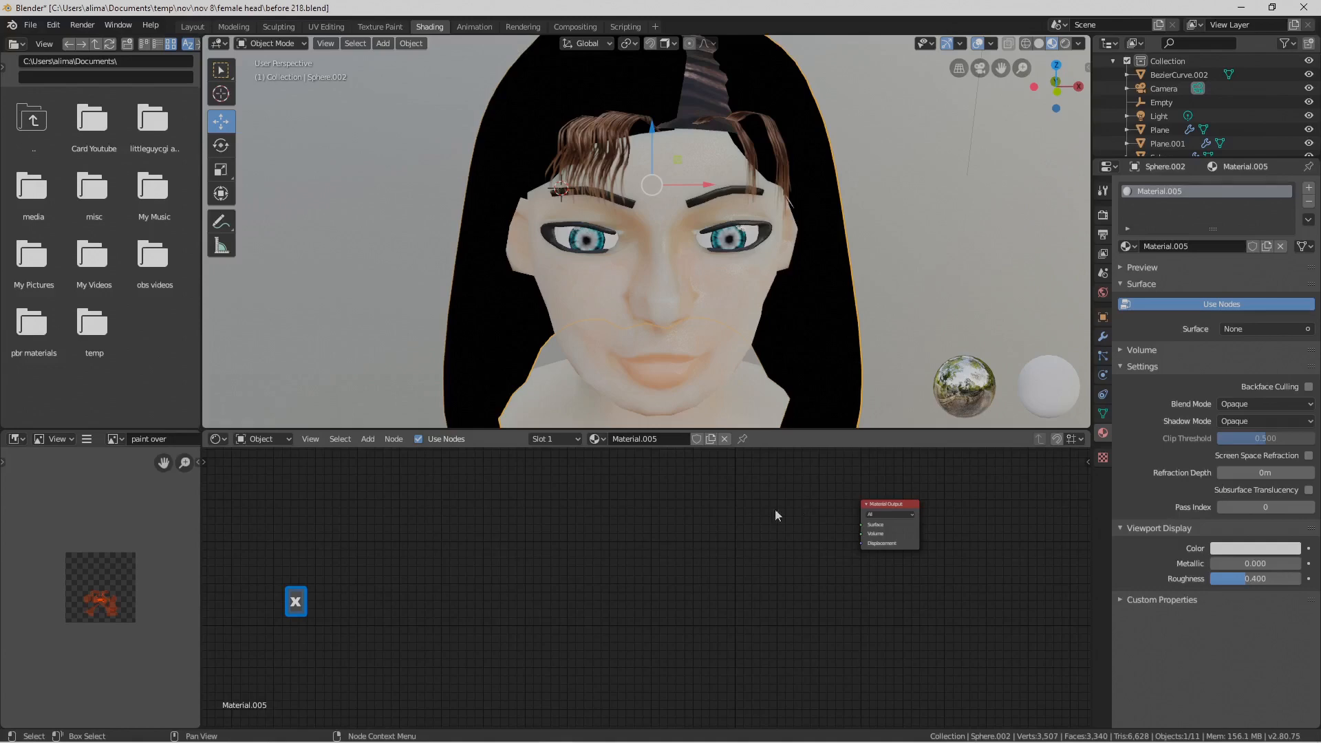
Add an Image Texture node to the hair material, well to the left of the Material Output node
left_click(367, 439)
mouse_move(392, 516)
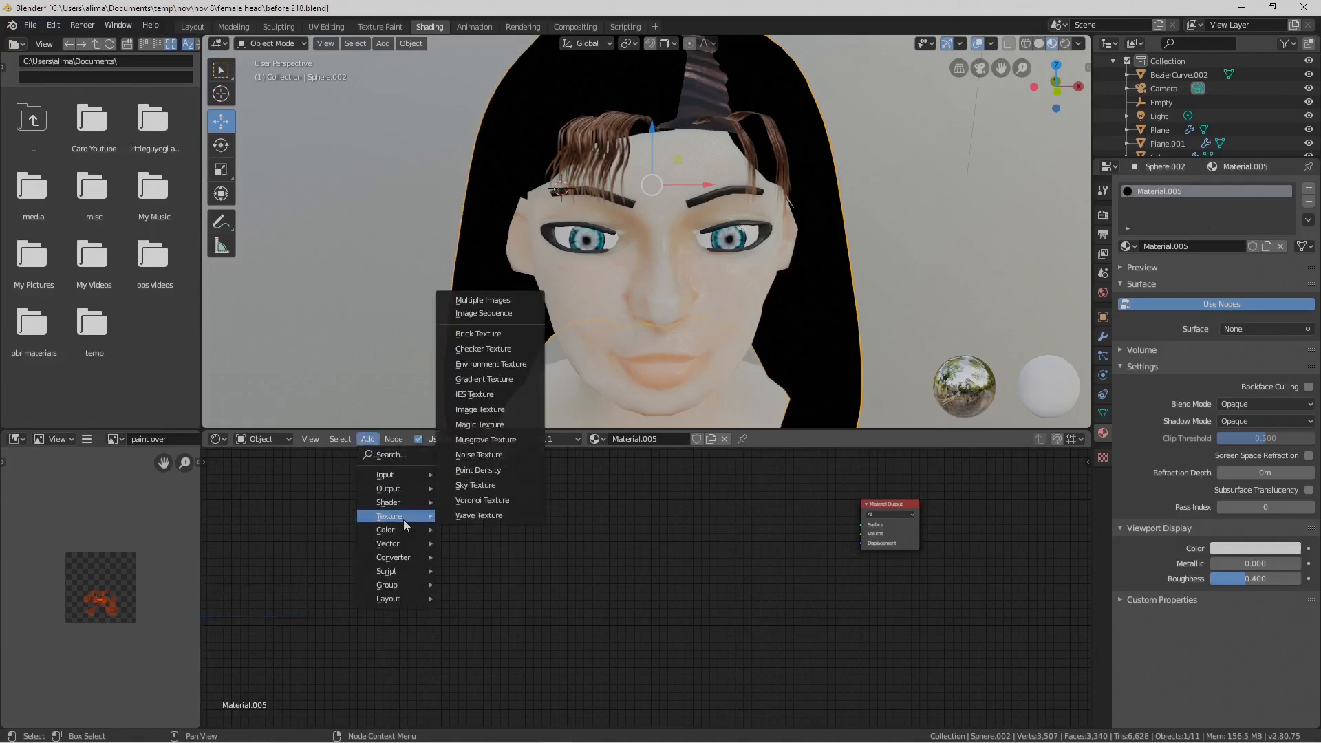
left_click(523, 410)
left_click(369, 518)
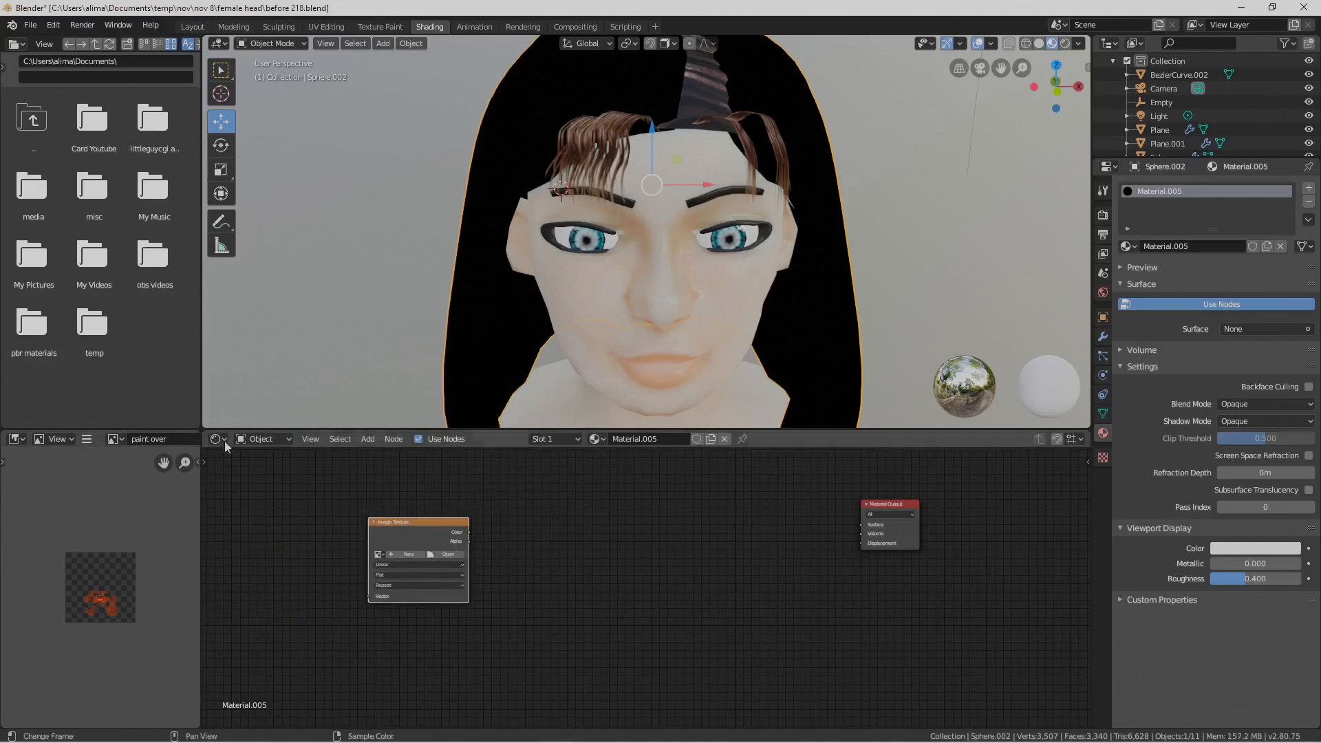
left_click_drag(420, 520, 402, 491)
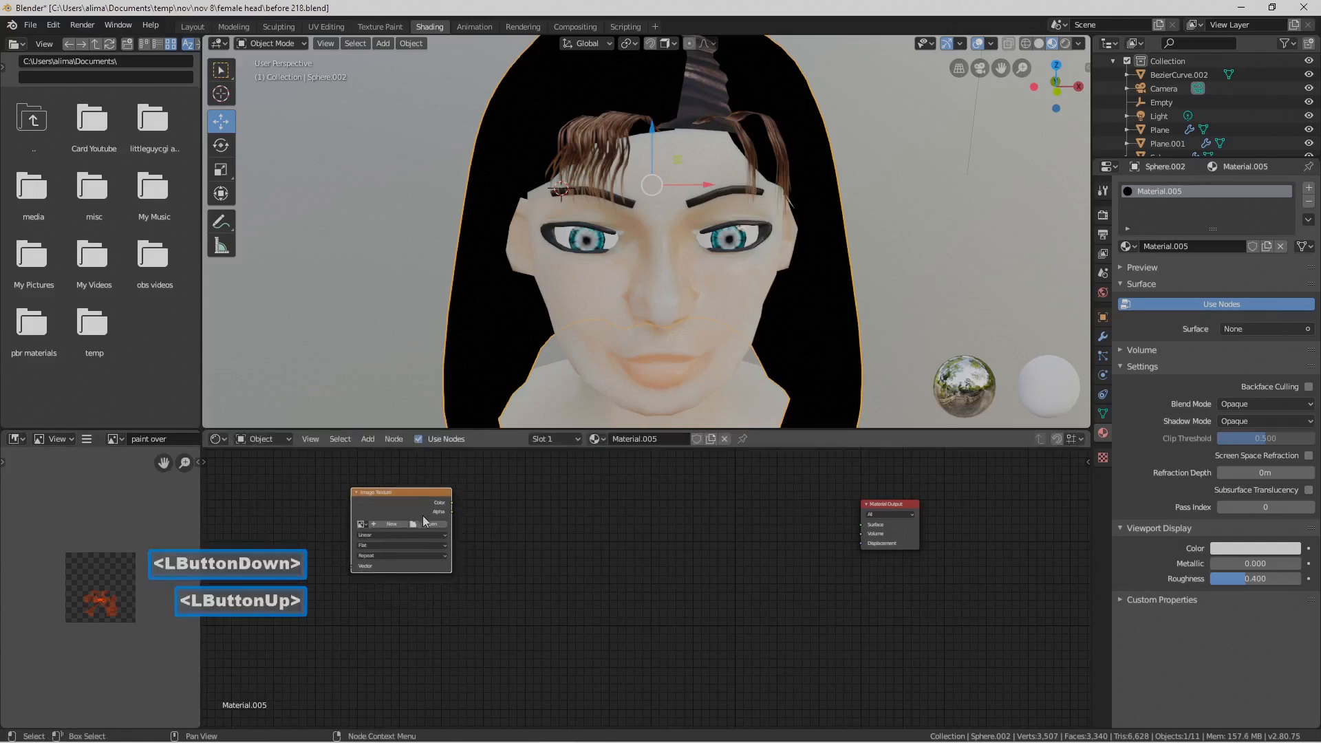
Load thinner hair.png from the female head project's pictures folder into the Image Texture node
left_click(432, 524)
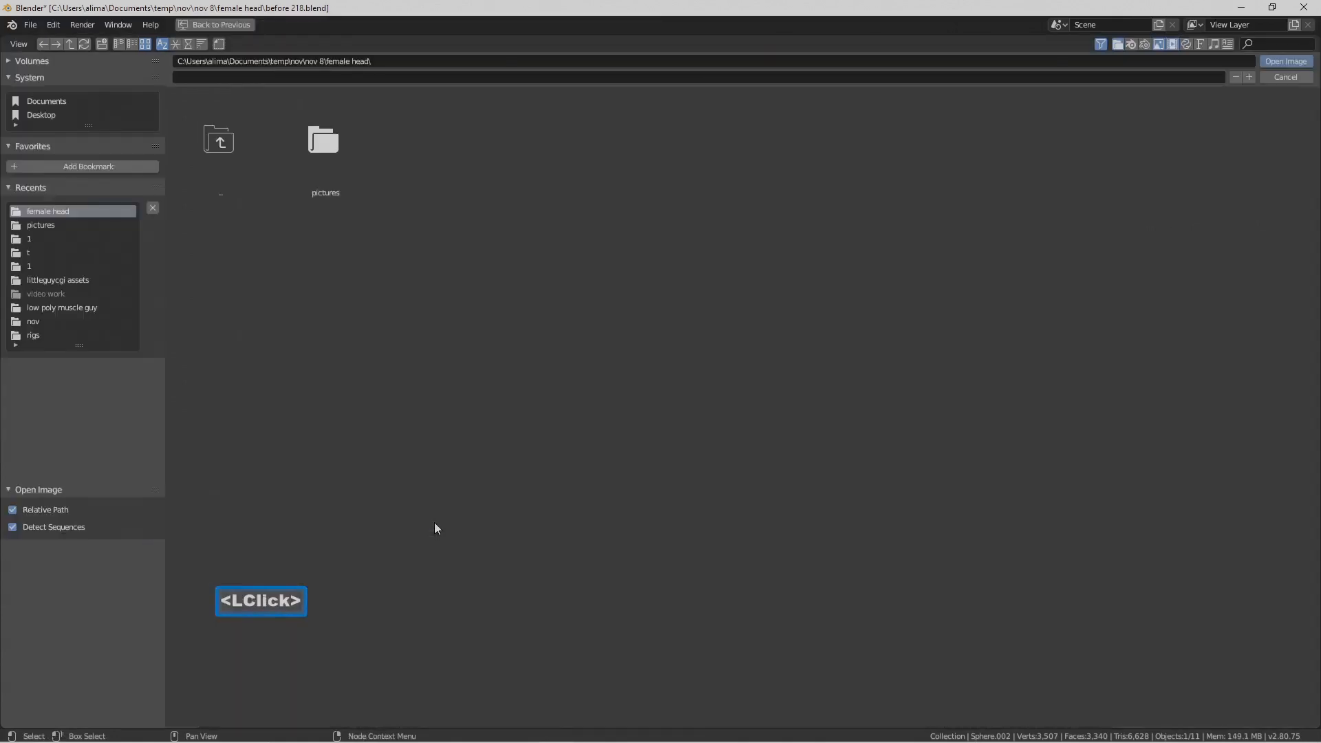
double_click(330, 147)
left_click(1172, 150)
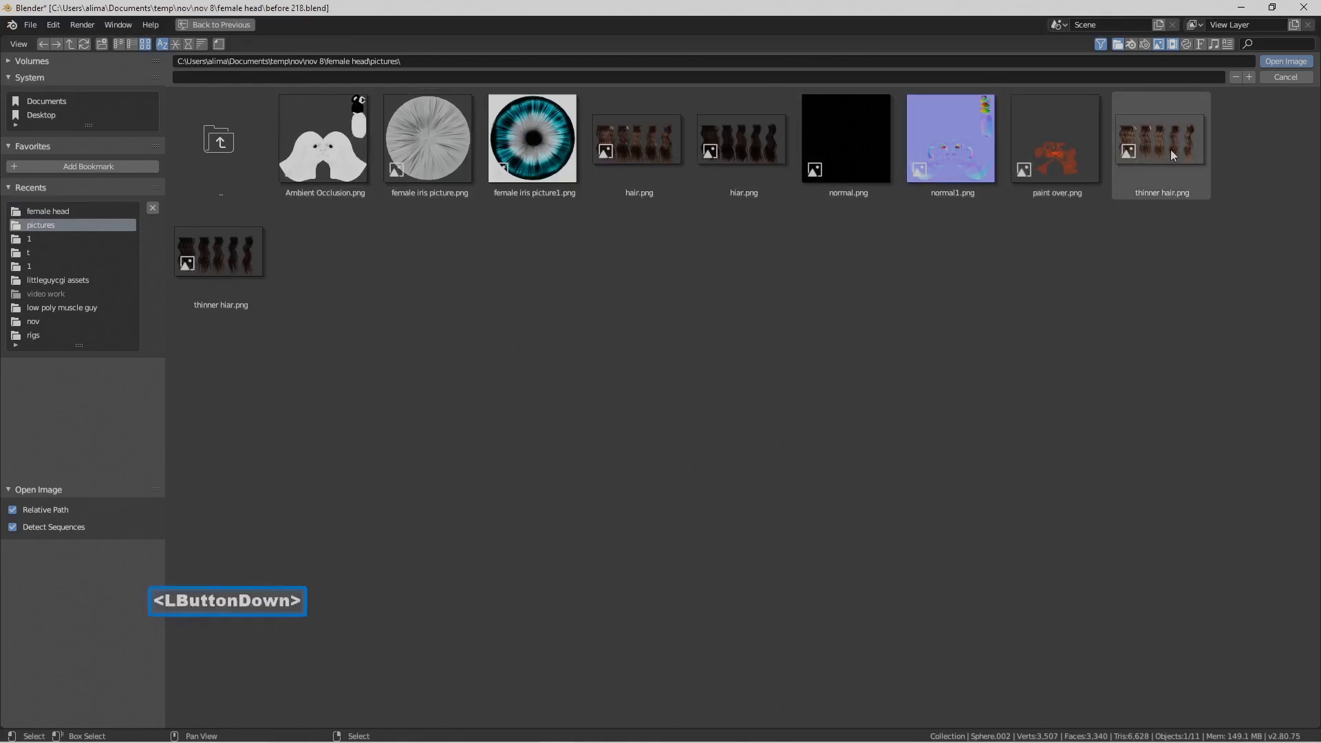
left_click(1286, 61)
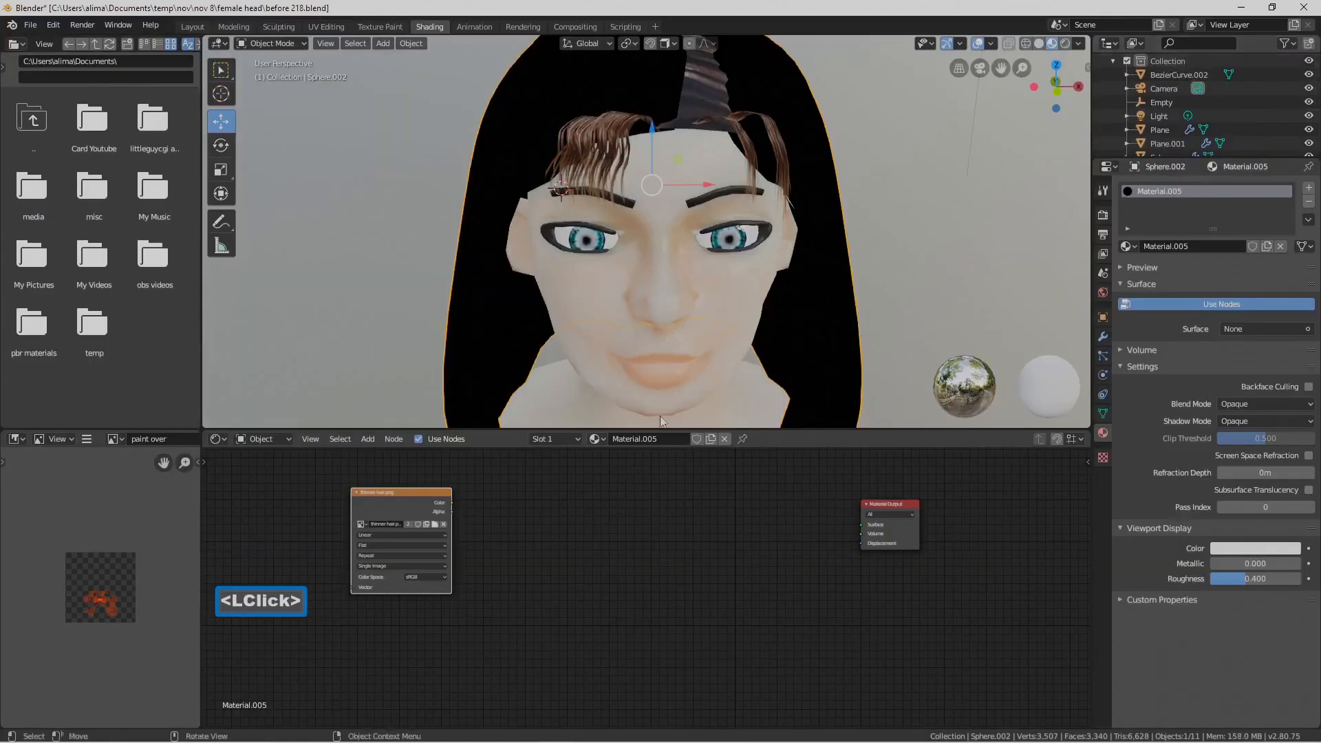
Add a Transparent BSDF node below the image texture and a Mix Shader node between the texture and the Material Output
left_click(368, 439)
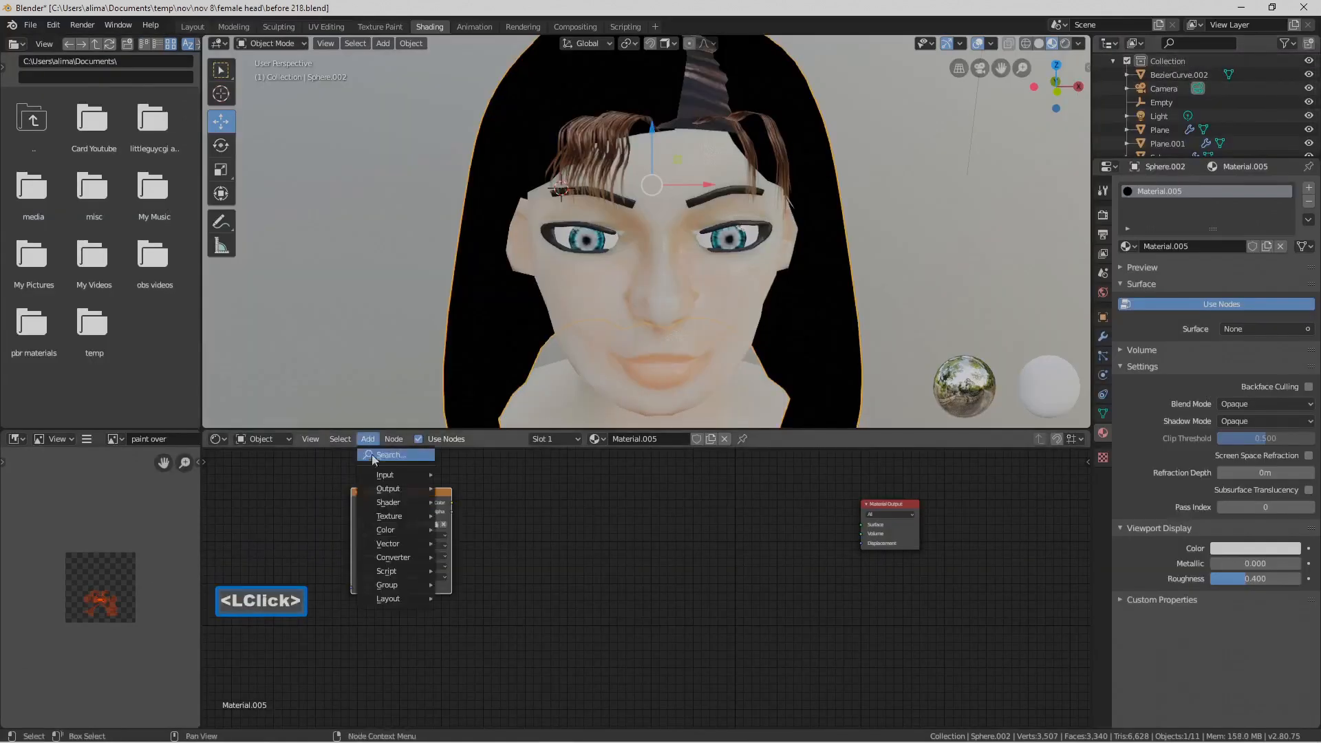
mouse_move(388, 503)
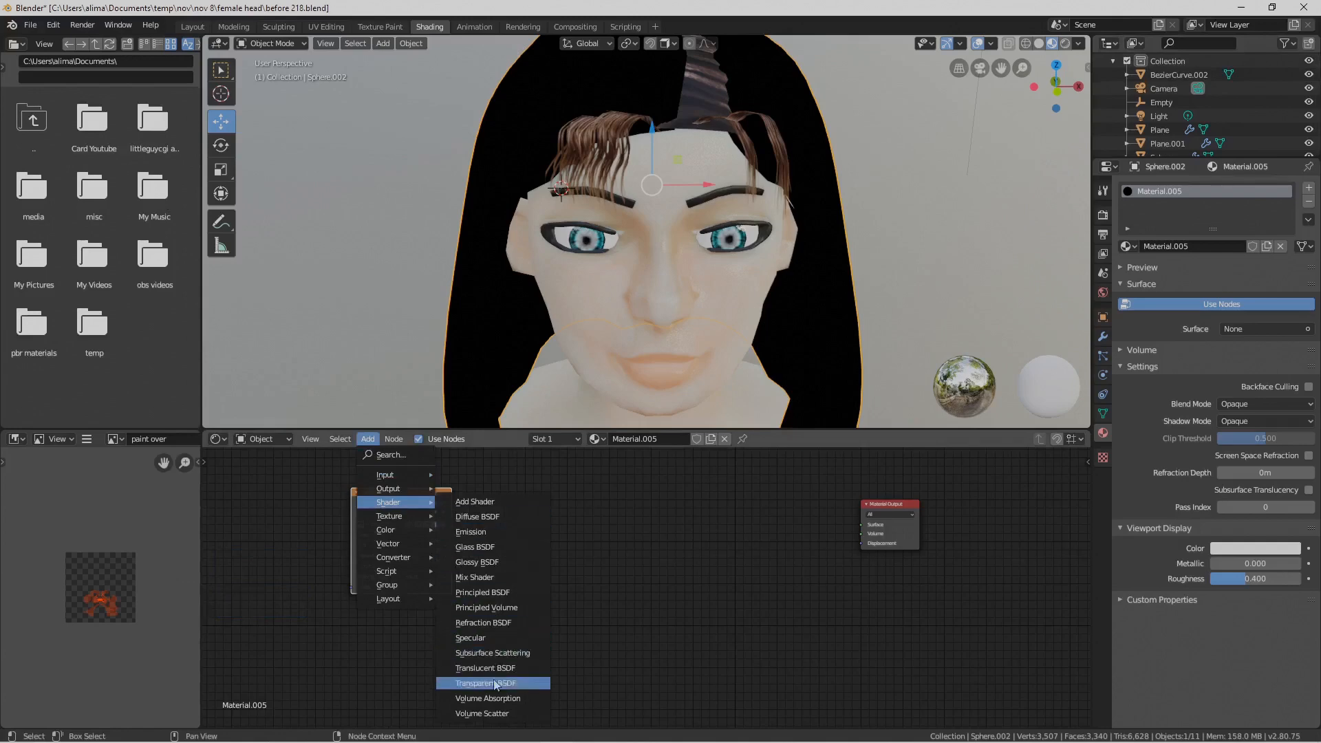
left_click(518, 683)
left_click(521, 658)
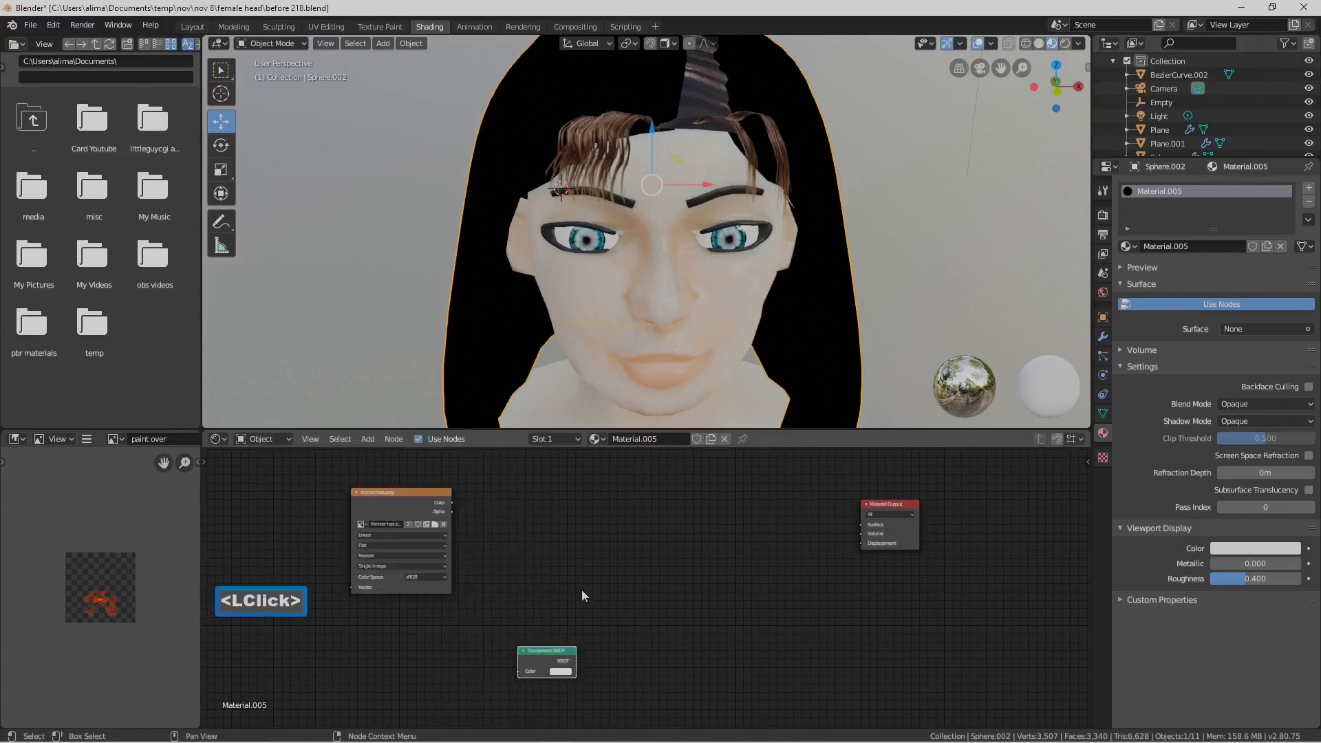
left_click(368, 440)
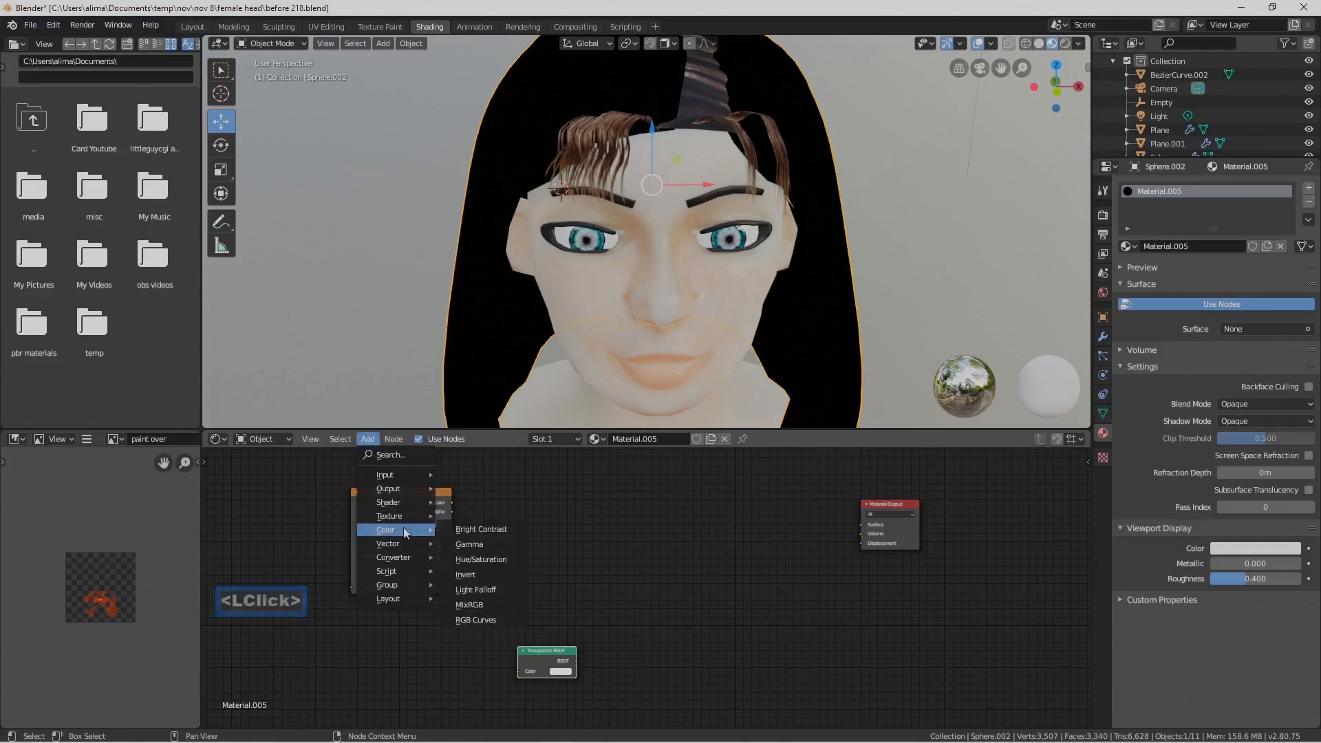
mouse_move(413, 503)
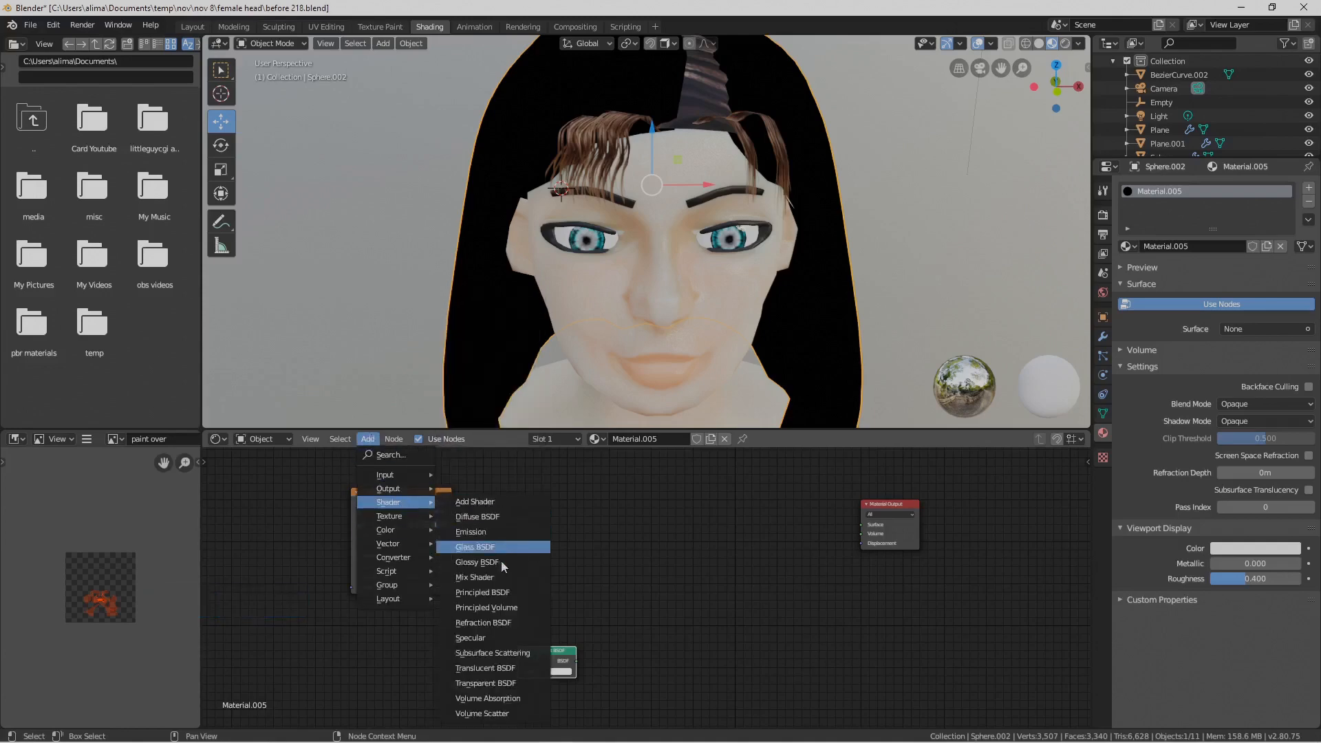
left_click(475, 577)
left_click(609, 523)
Move the Material Output and image texture nodes closer to the Mix Shader node
left_click_drag(876, 510, 789, 523)
left_click_drag(415, 497, 511, 494)
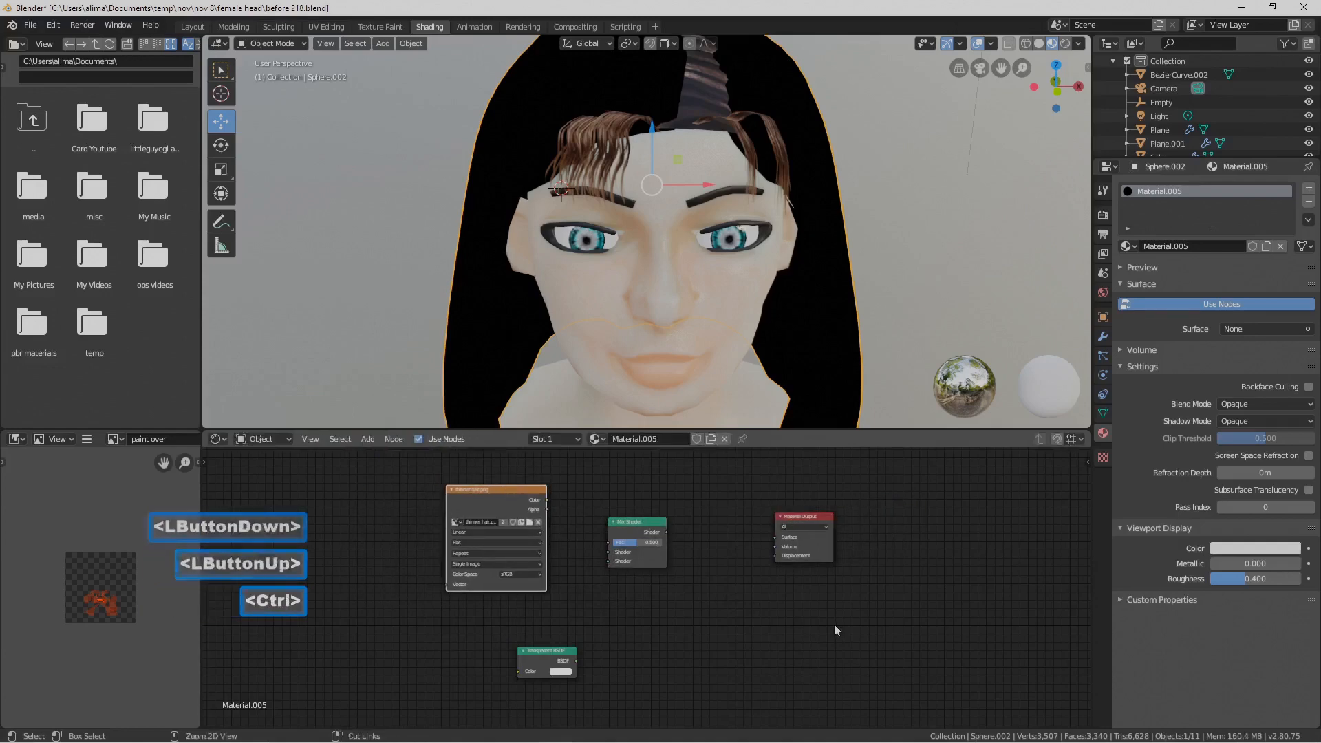
key("ctrl+space")
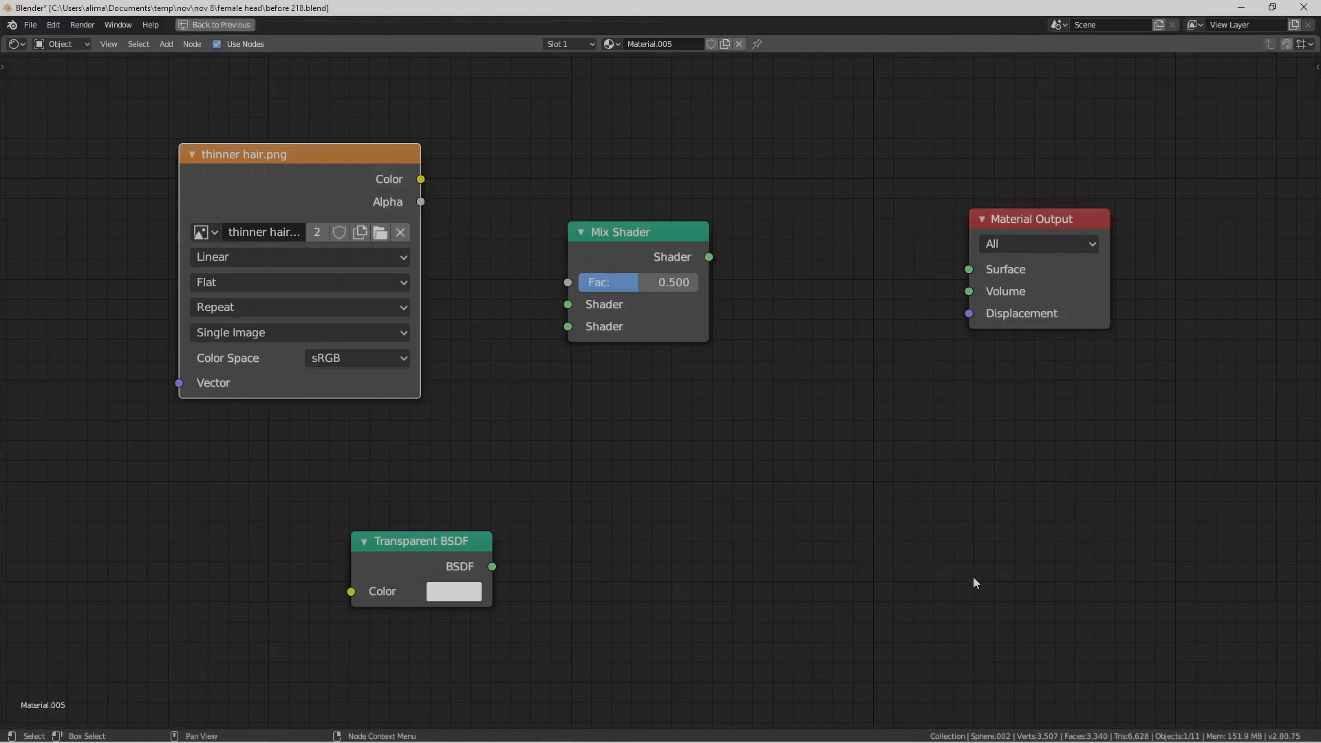
key("ctrl+space")
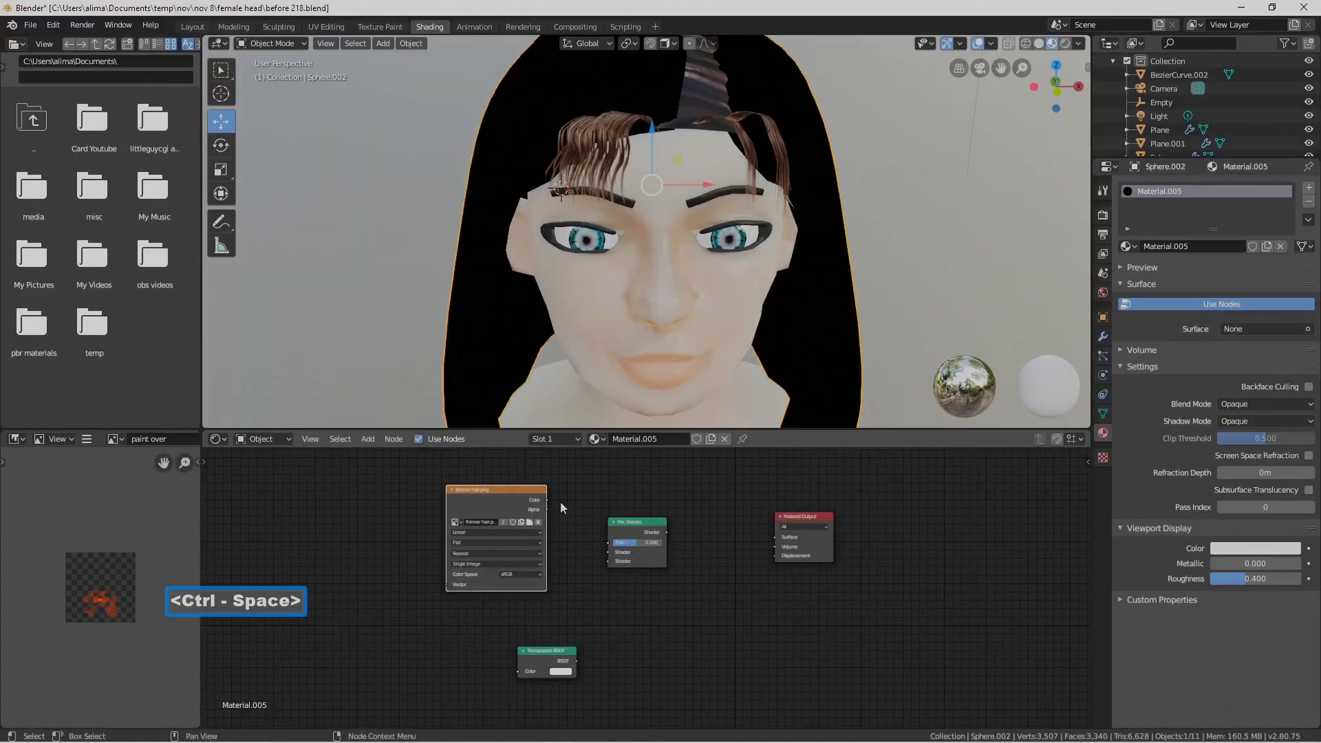
Link texture Color to the Mix Shader's second Shader input, Transparent BSDF to the first, Alpha to Fac, and the mix to the output's Surface
left_click_drag(548, 501, 607, 561)
left_click_drag(576, 661, 613, 556)
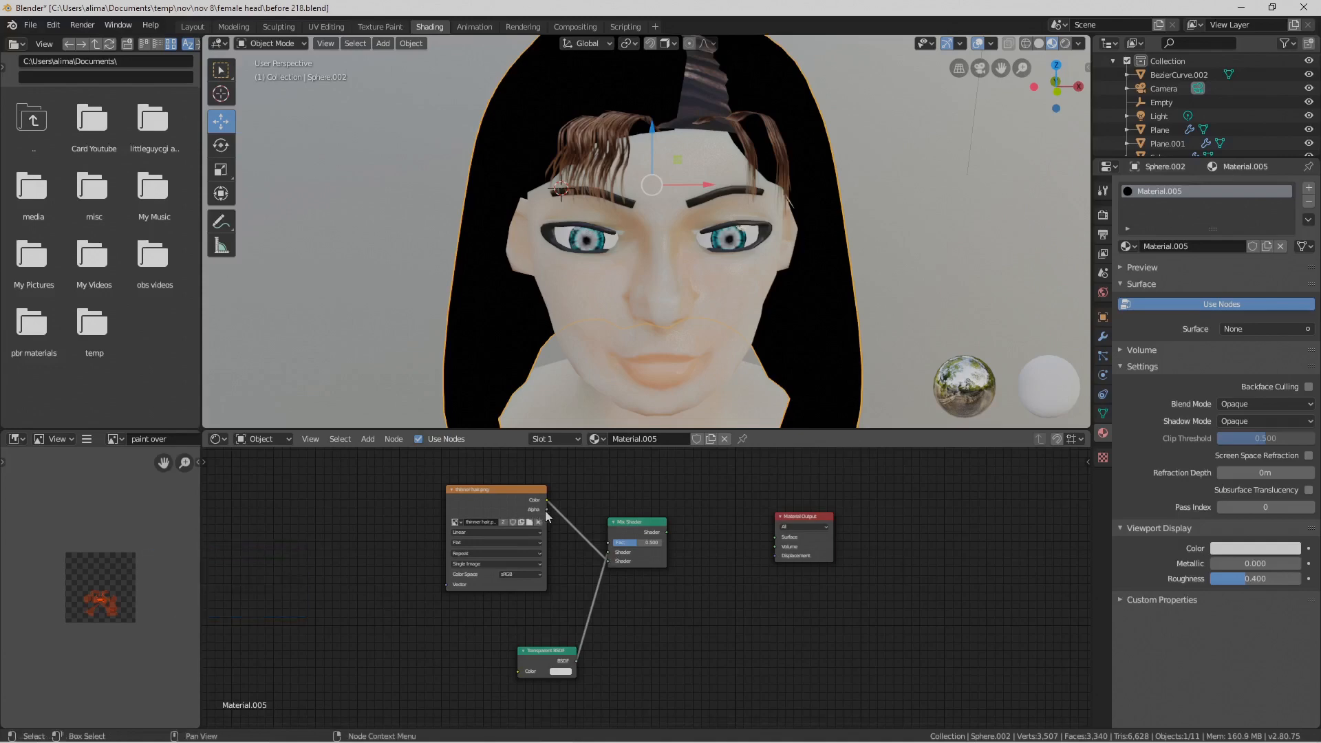
left_click_drag(547, 511, 612, 544)
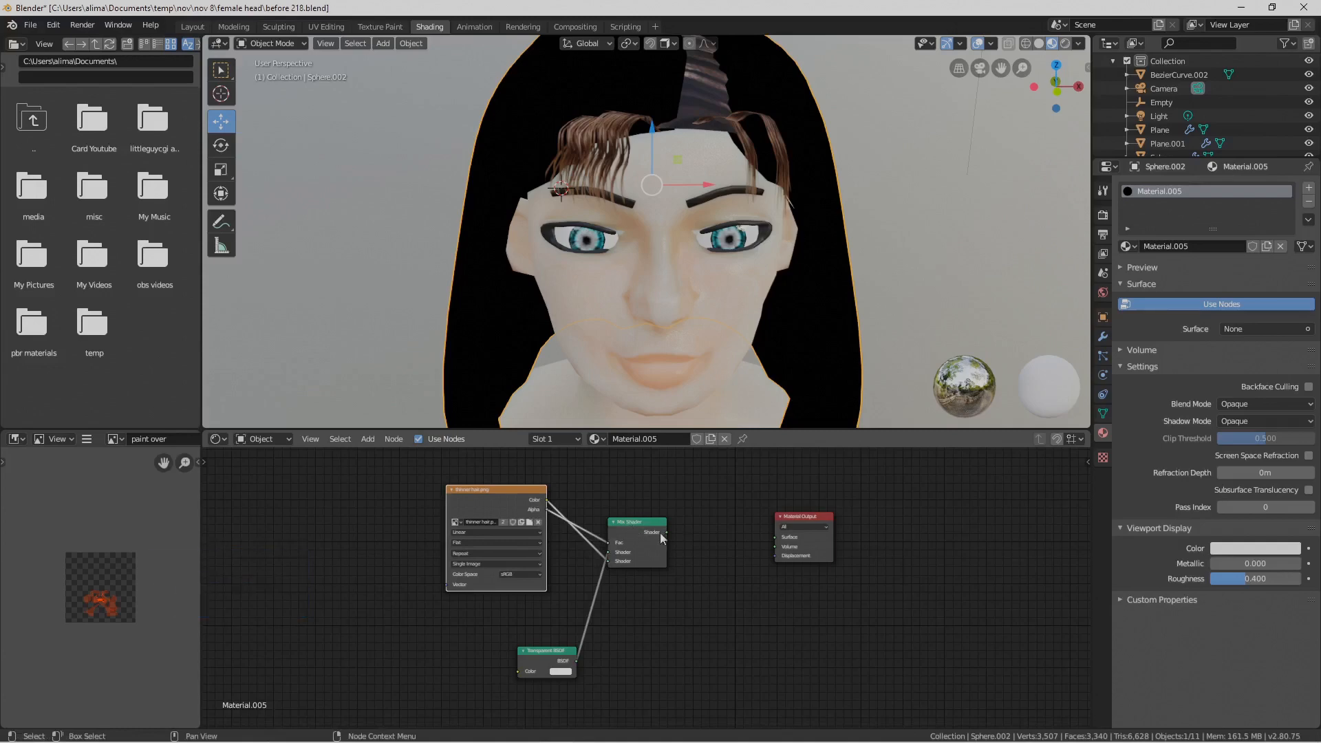
left_click_drag(666, 534, 774, 537)
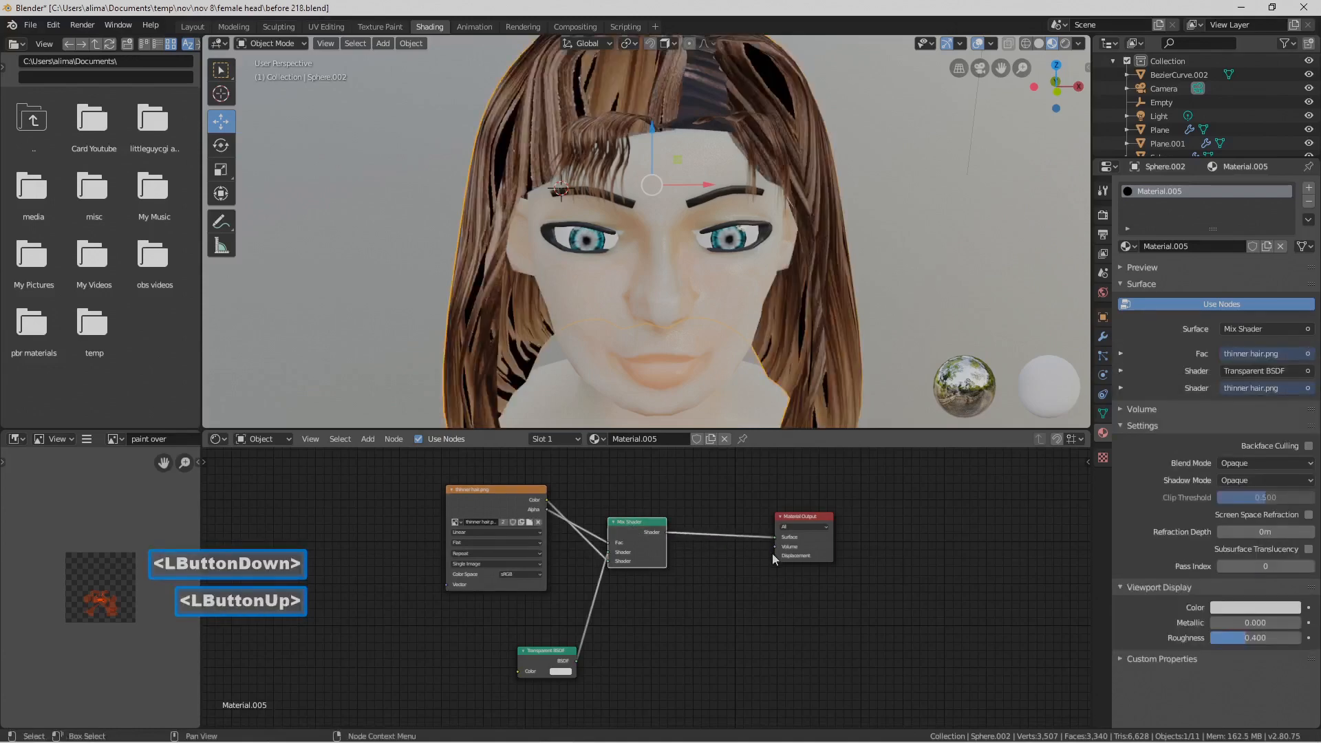
Set the hair material's Blend Mode to Alpha Blend, then deselect the hair mesh and inspect it around the head
middle_click_drag(810, 360, 727, 336)
middle_click_drag(727, 335, 803, 336)
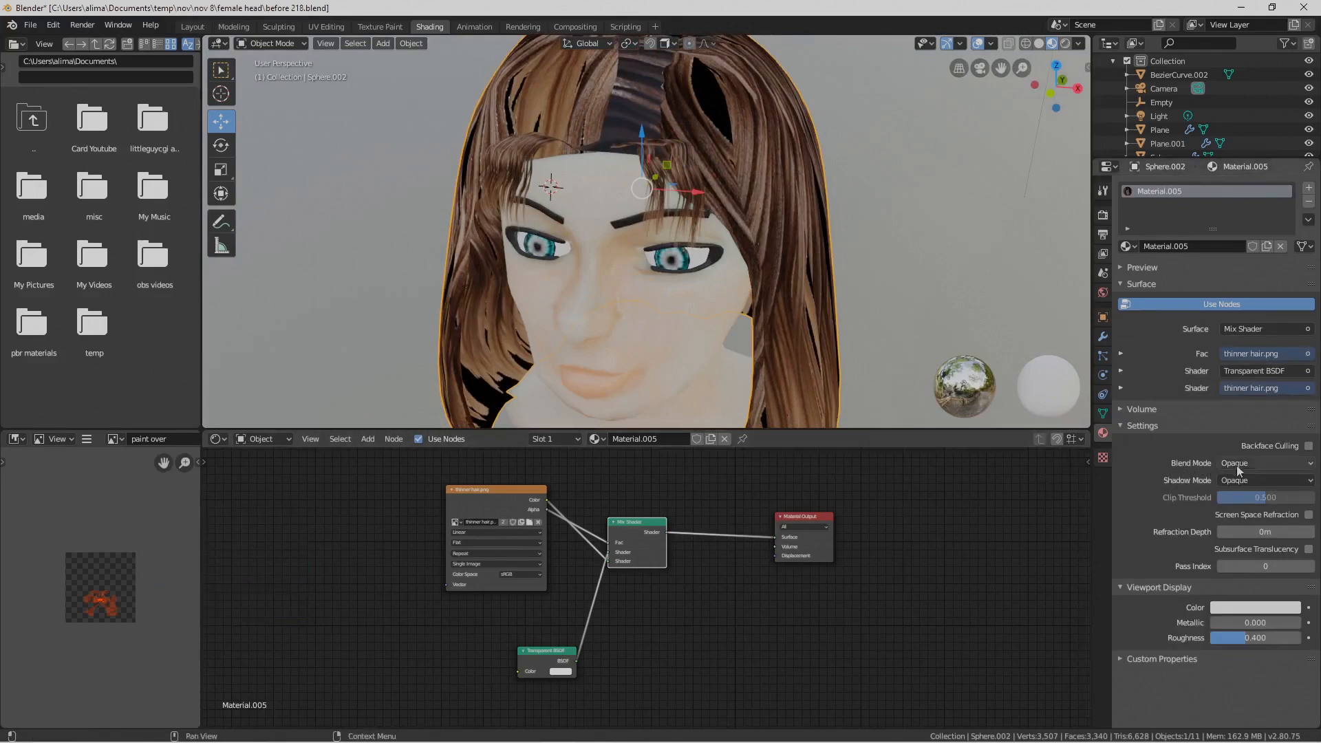
left_click(1310, 468)
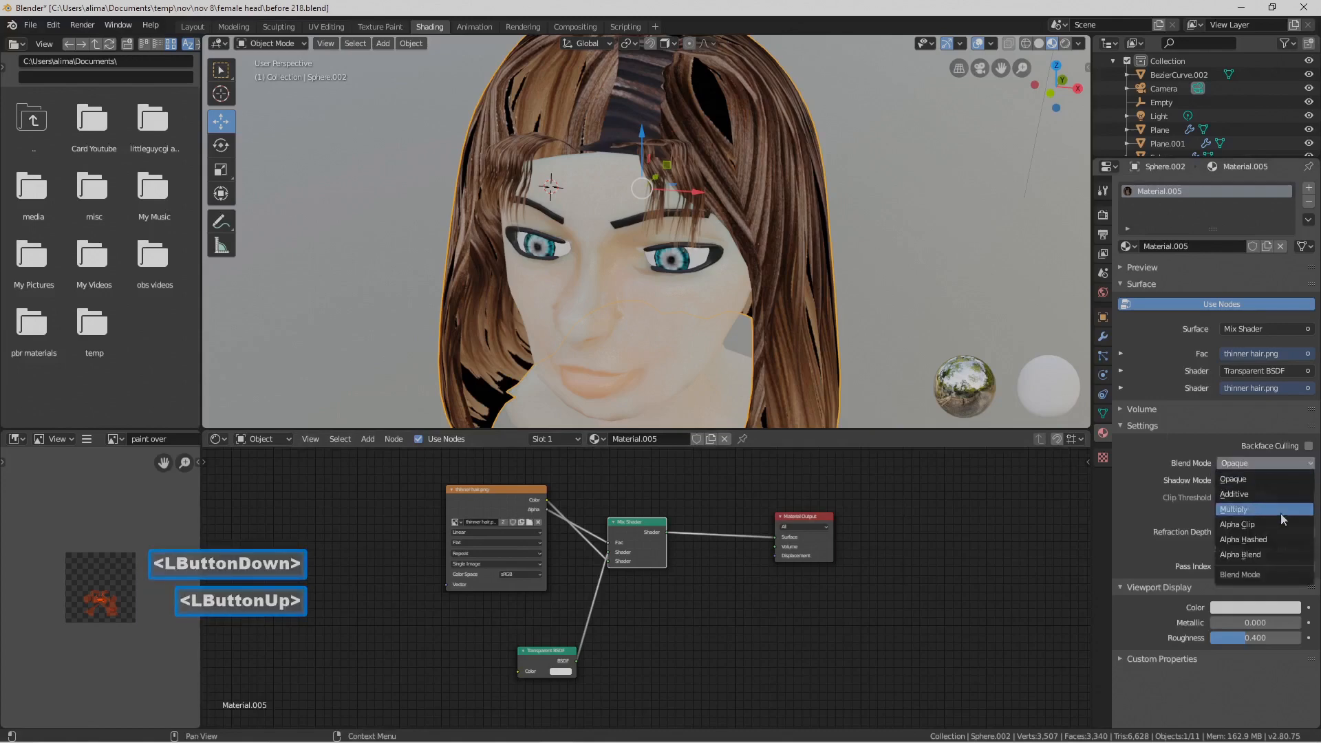
left_click(1266, 554)
middle_click_drag(910, 579, 885, 585)
middle_click_drag(861, 361, 895, 233)
left_click(894, 233)
middle_click_drag(648, 250, 776, 256)
scroll(773, 254, "down", 1)
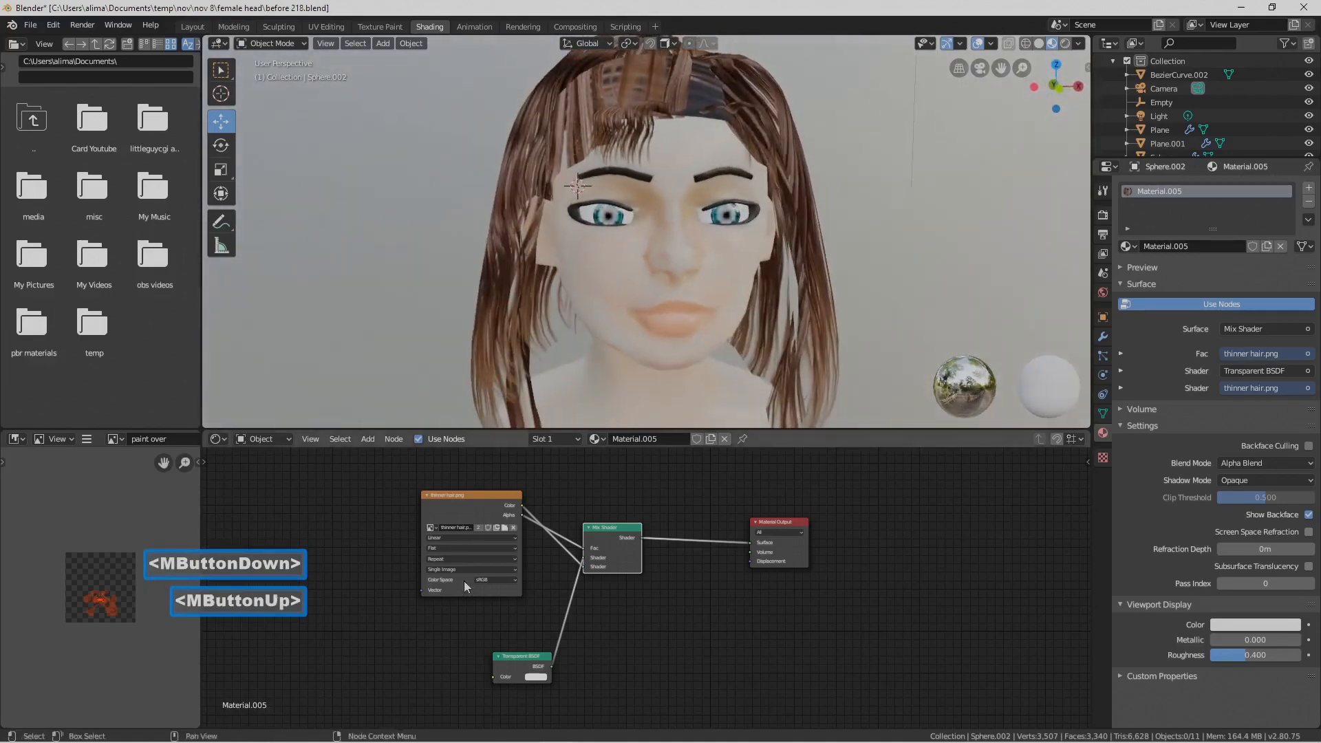
Try hair.png in place of the current image in the hair material's texture node and inspect the hair from several angles
left_click(499, 526)
left_click(659, 154)
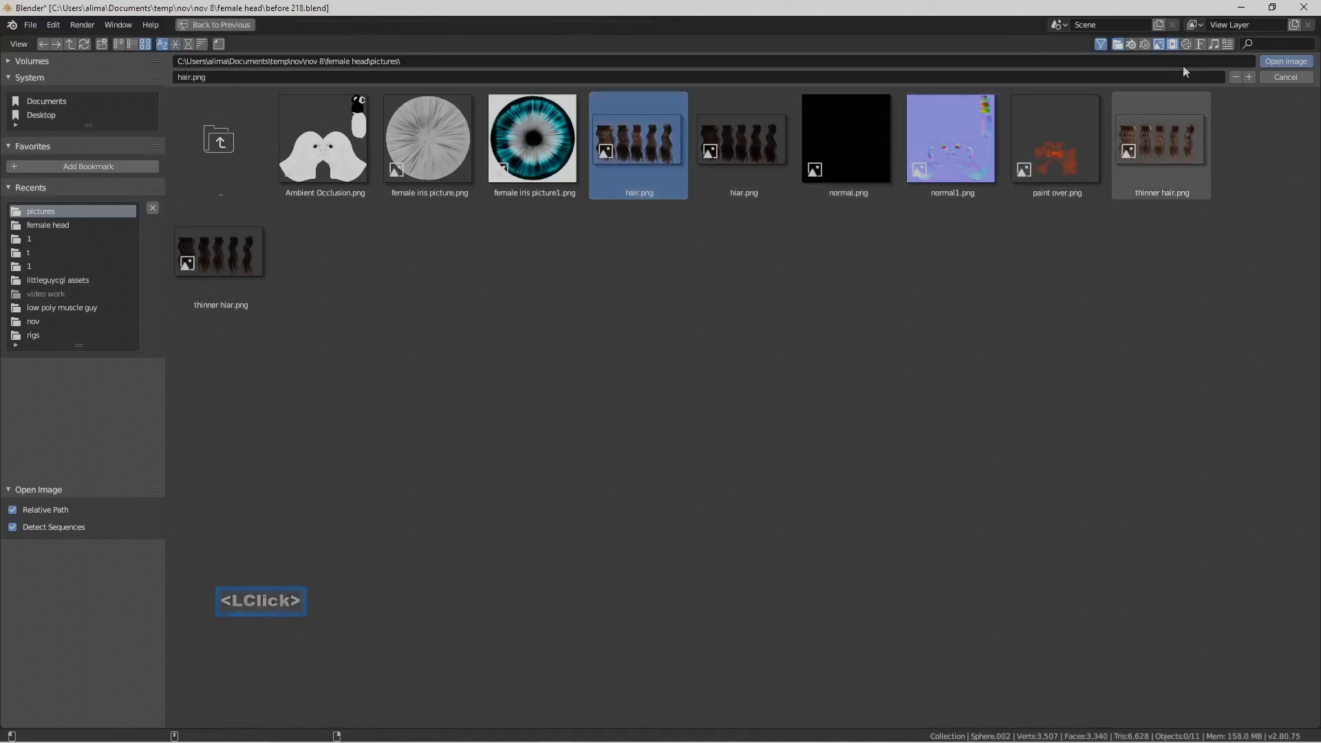
left_click(1287, 62)
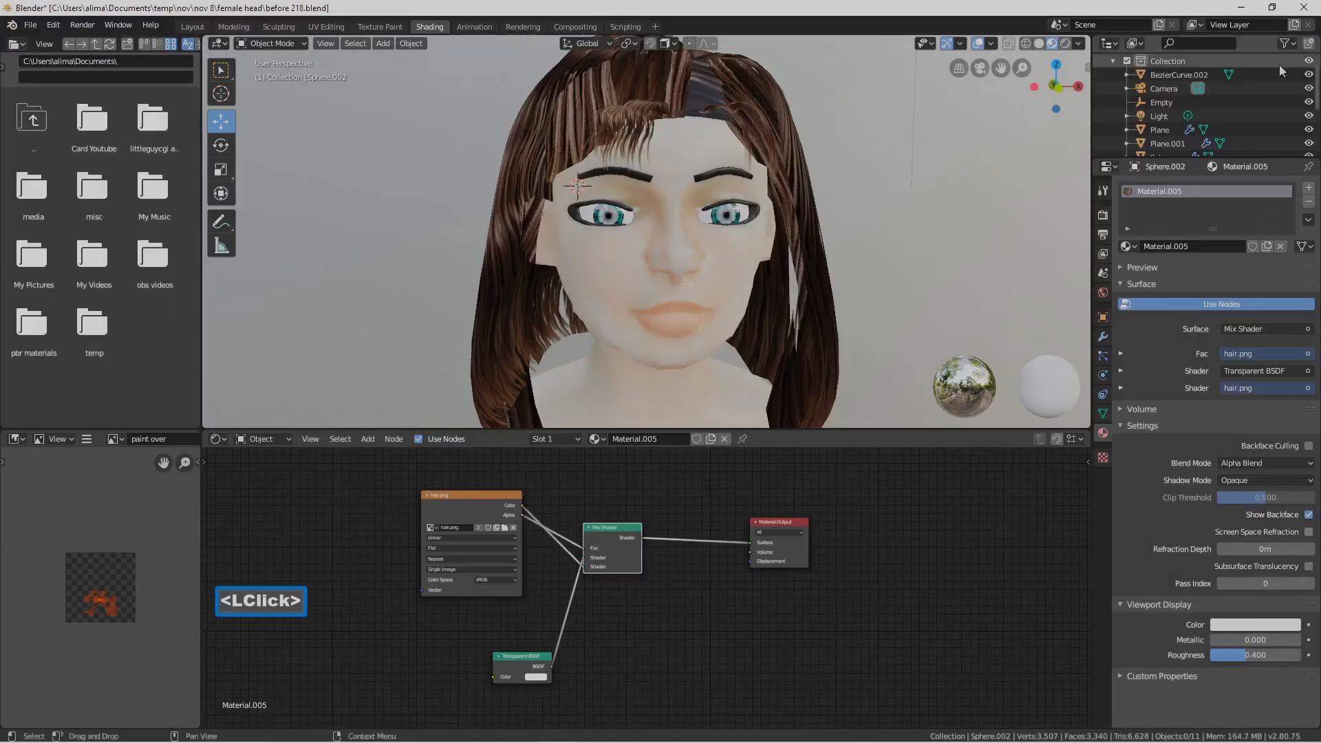
mouse_move(879, 273)
middle_mouse_down()
mouse_move(791, 275)
mouse_move(717, 256)
mouse_move(671, 278)
mouse_move(604, 275)
mouse_move(876, 268)
mouse_move(741, 230)
mouse_move(678, 251)
mouse_move(637, 234)
middle_mouse_up()
scroll(876, 268, "down", 1)
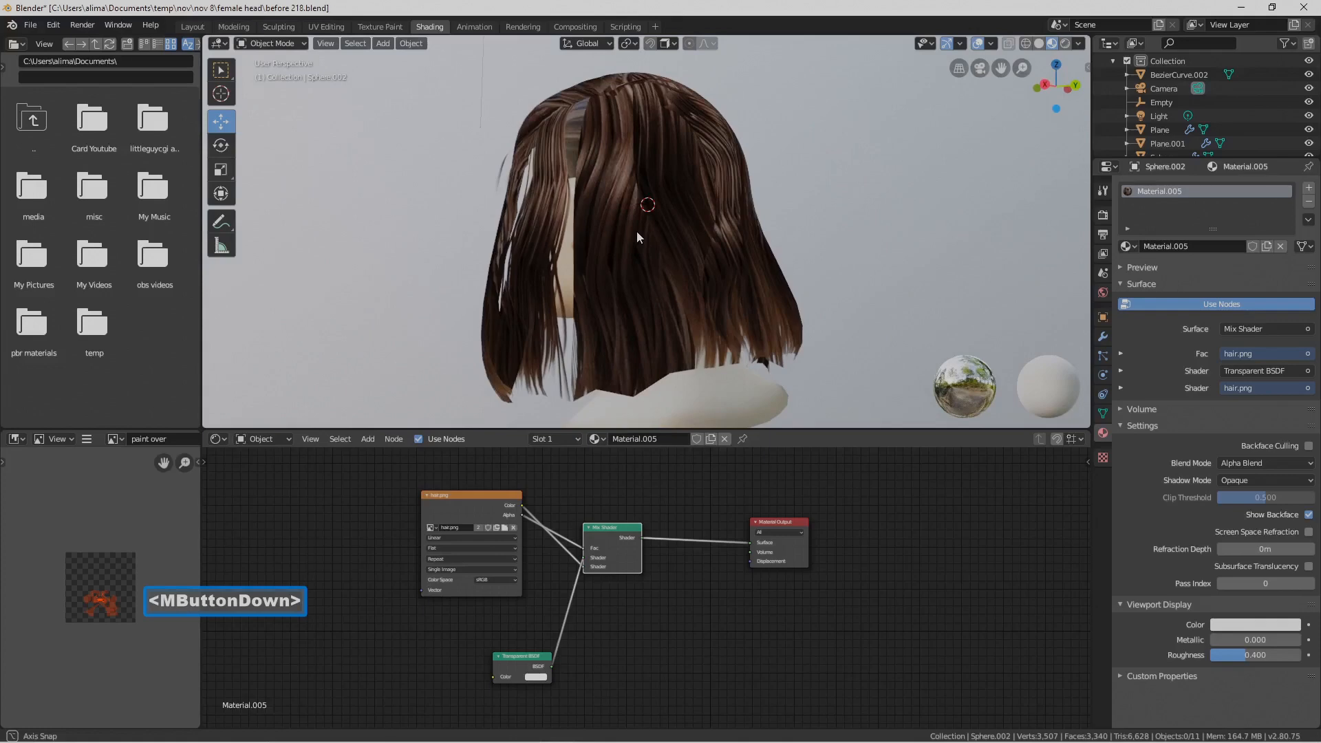
middle_click_drag(637, 231, 844, 260)
middle_click_drag(948, 586, 920, 558)
mouse_move(871, 358)
middle_mouse_down()
mouse_move(816, 333)
mouse_move(859, 348)
mouse_move(860, 368)
middle_mouse_up()
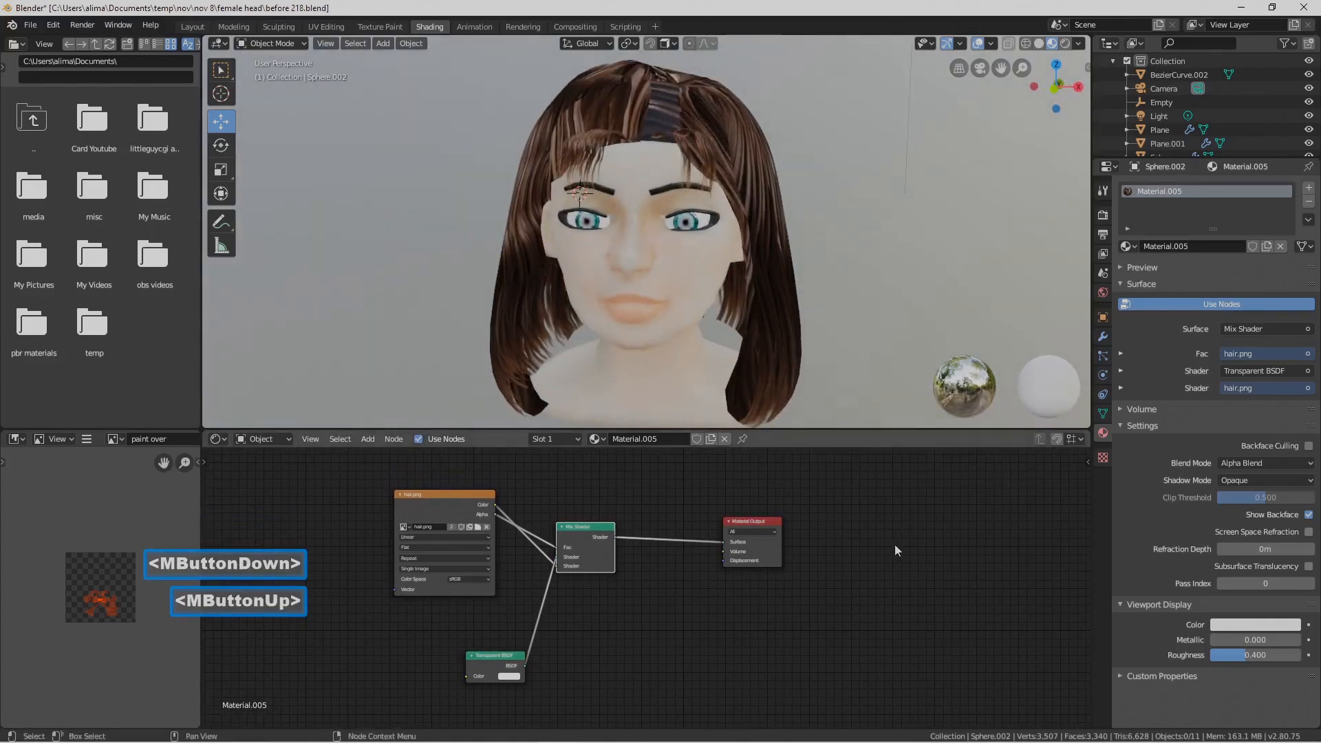
key("Pause")
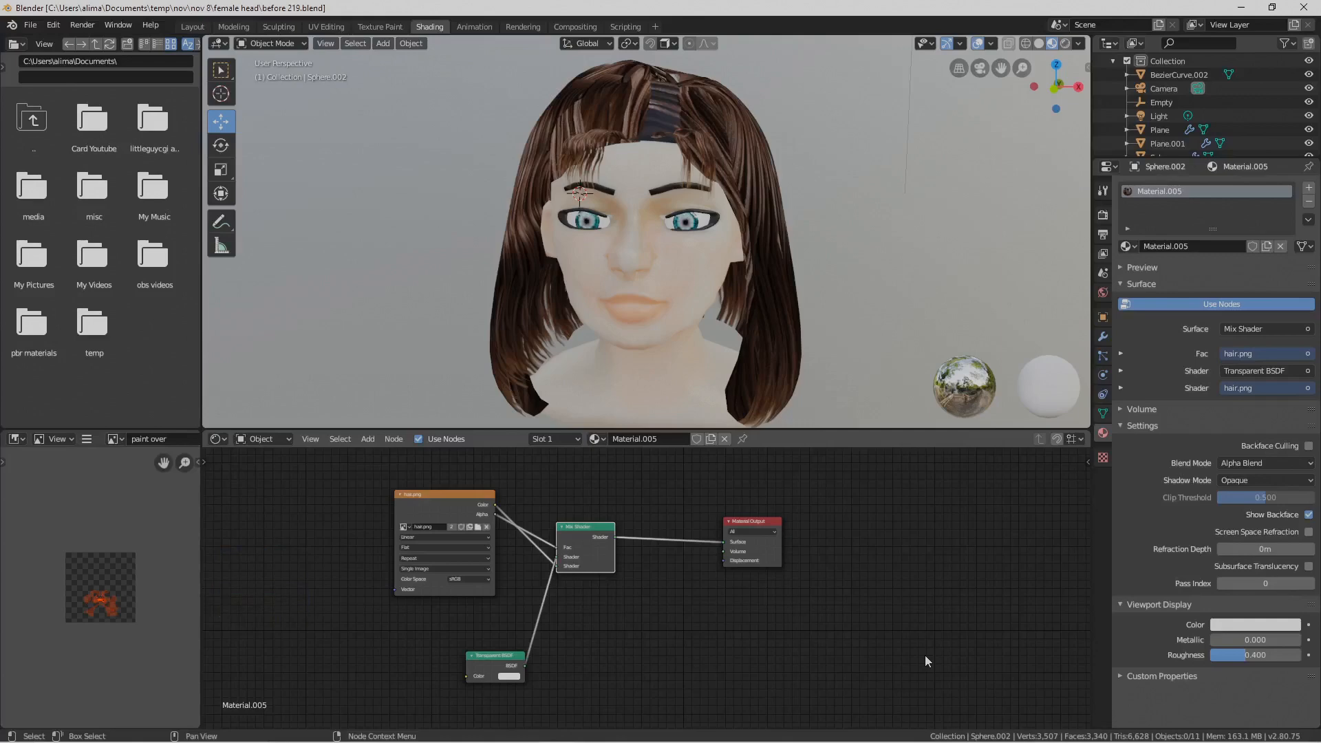
Load thinner hair.png into the hair material's image texture node and check the hair on the head
left_click(478, 527)
left_click(1183, 150)
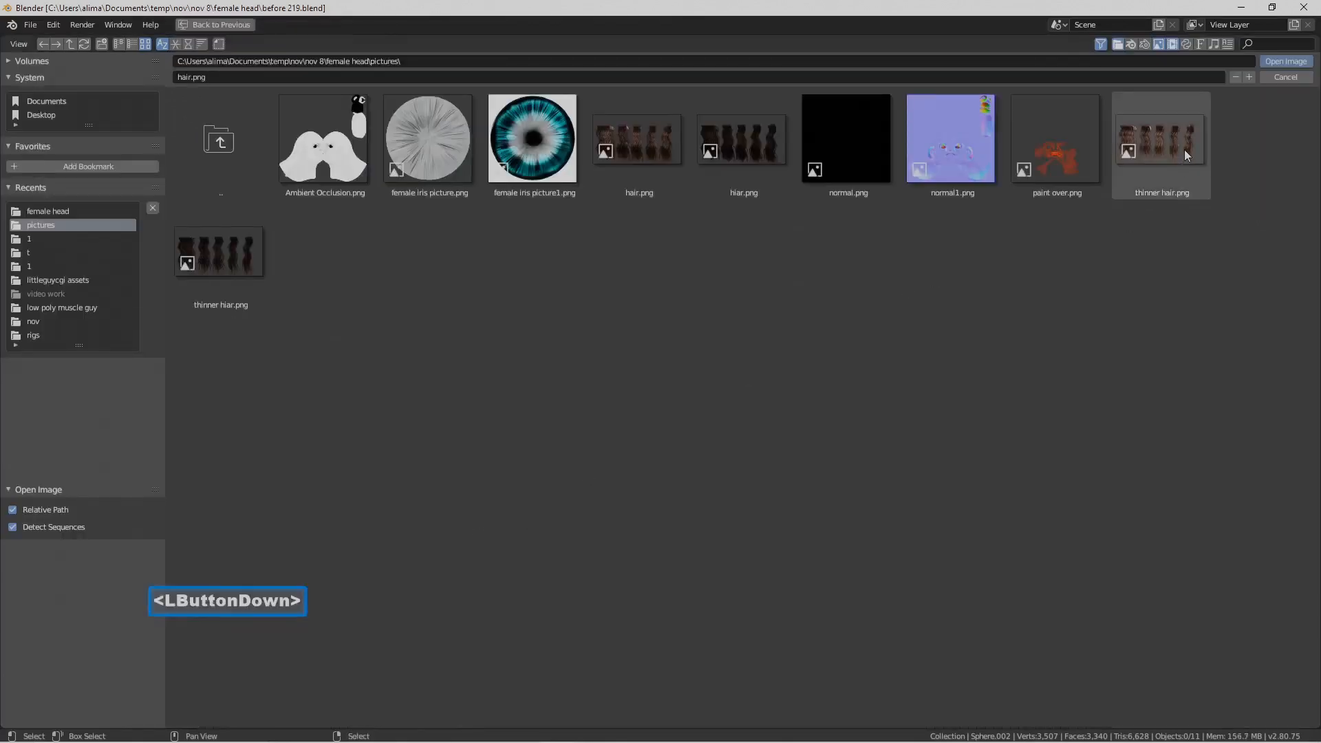
left_click(1294, 64)
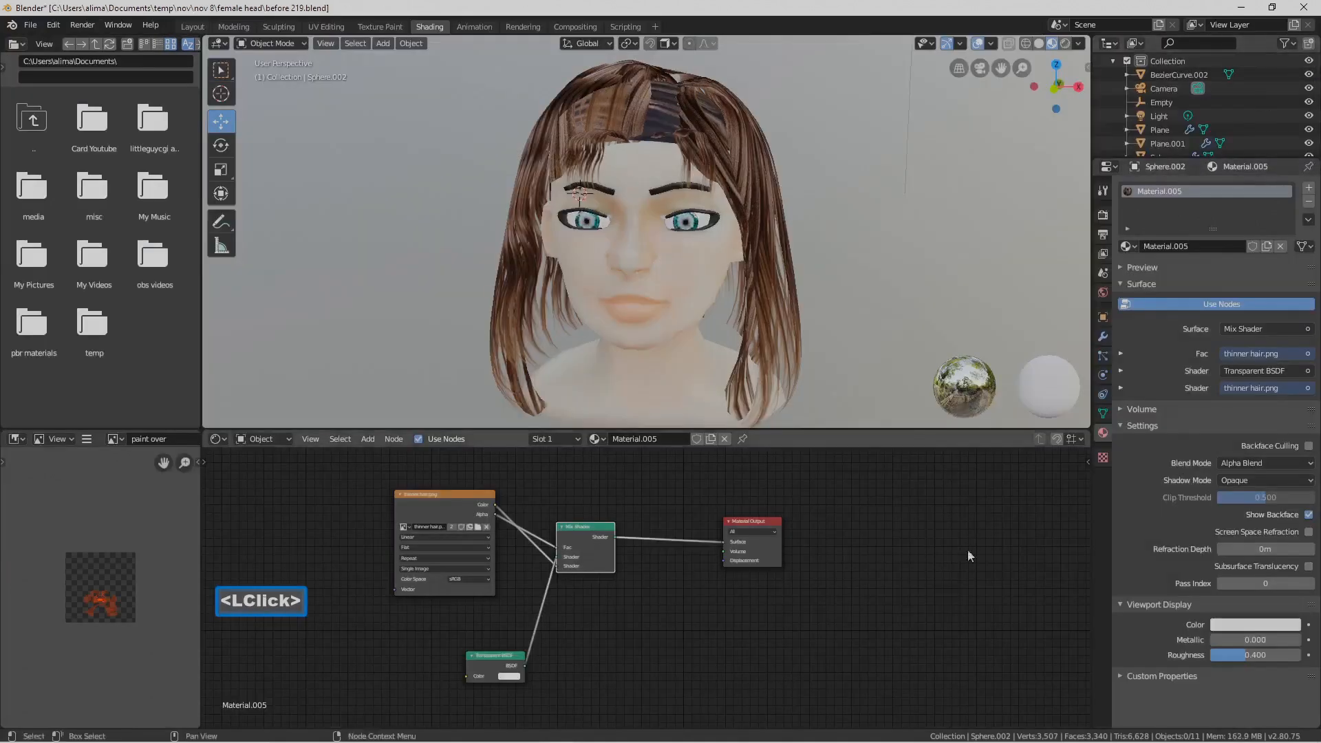
middle_click_drag(914, 595, 885, 596)
mouse_move(895, 330)
middle_mouse_down()
mouse_move(797, 311)
mouse_move(804, 325)
mouse_move(928, 324)
mouse_move(906, 317)
middle_mouse_up()
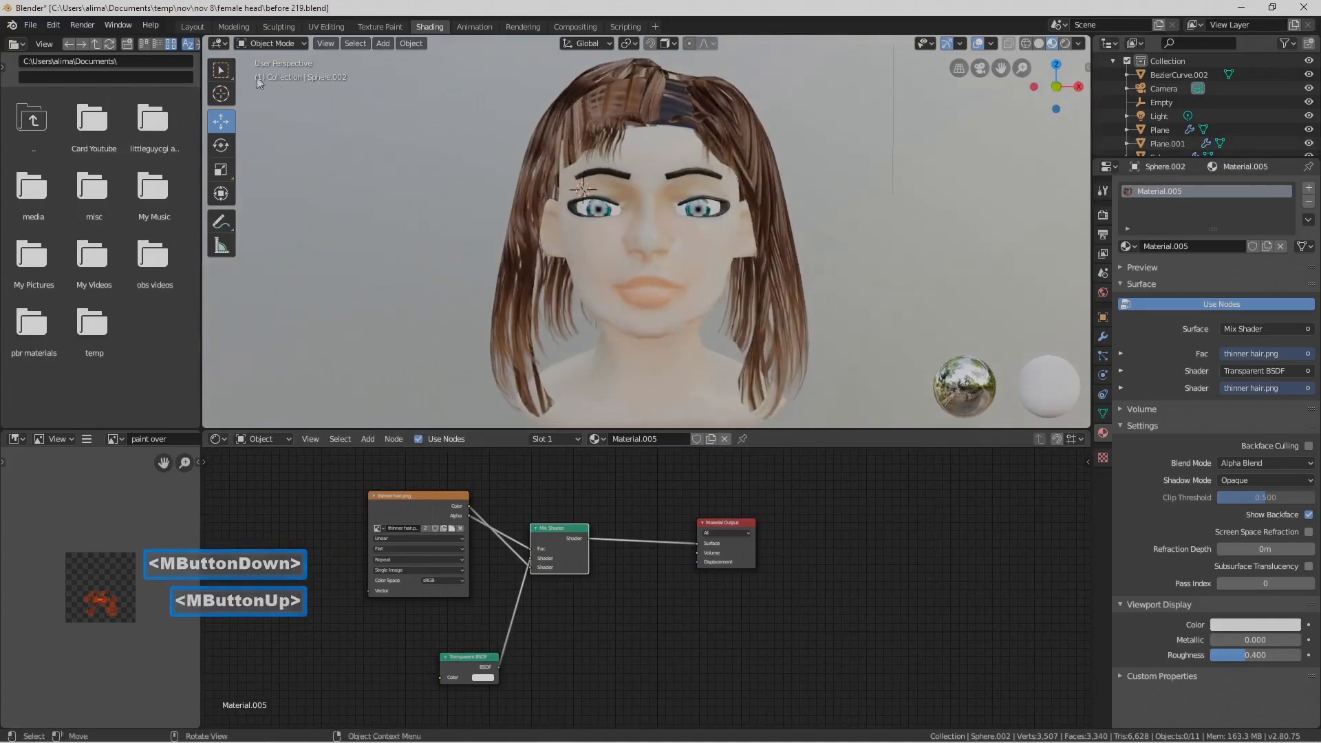
Switch to the Layout workspace with the whole head in view
left_click(193, 27)
middle_click_drag(619, 320, 621, 352)
scroll(631, 325, "down", 2)
key("Pause")
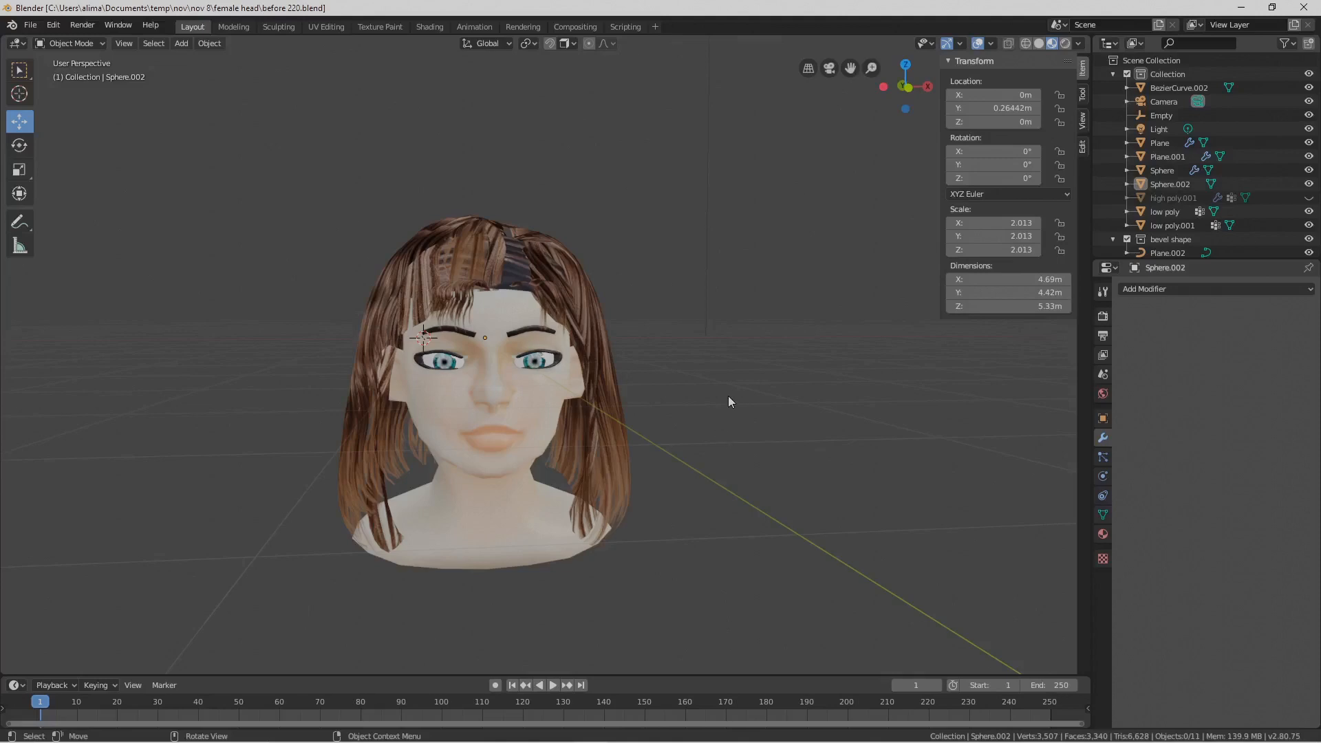
mouse_move(757, 361)
middle_mouse_down()
mouse_move(672, 374)
mouse_move(646, 358)
mouse_move(721, 346)
mouse_move(787, 365)
mouse_move(750, 362)
middle_mouse_up()
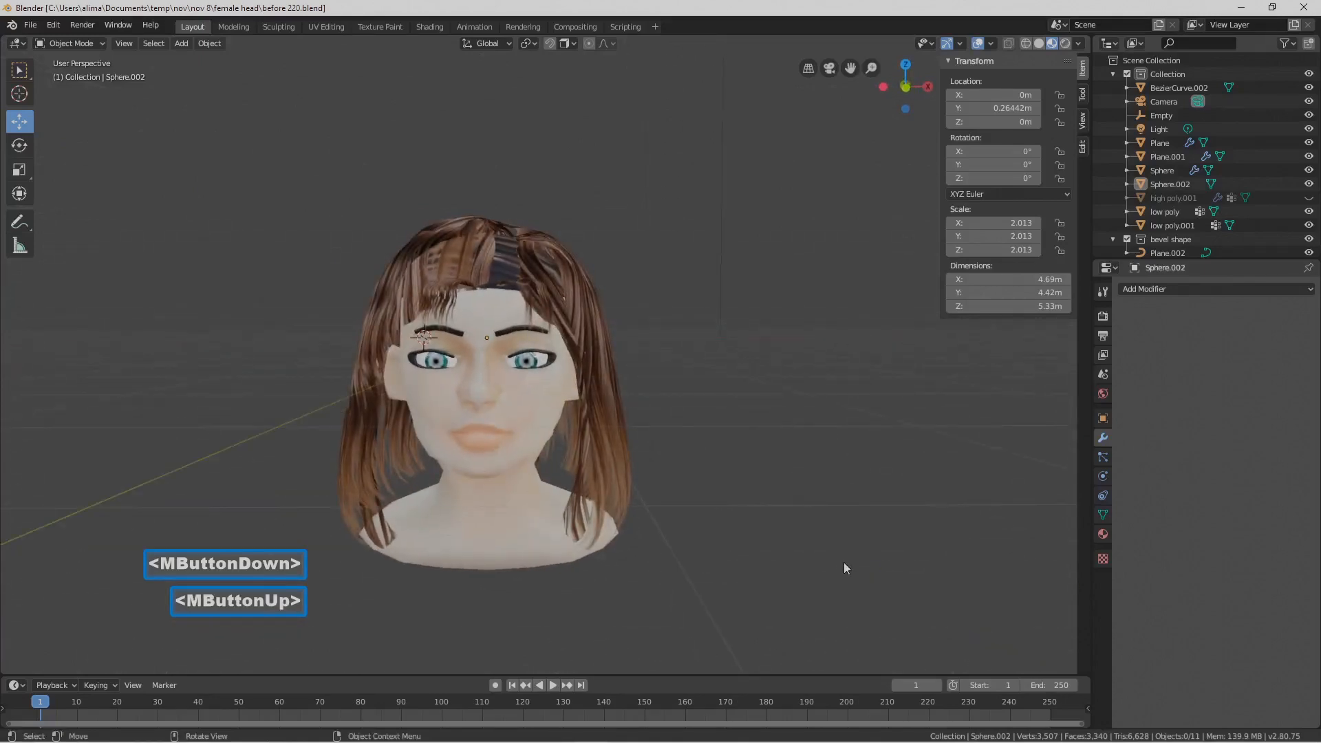
key("Pause")
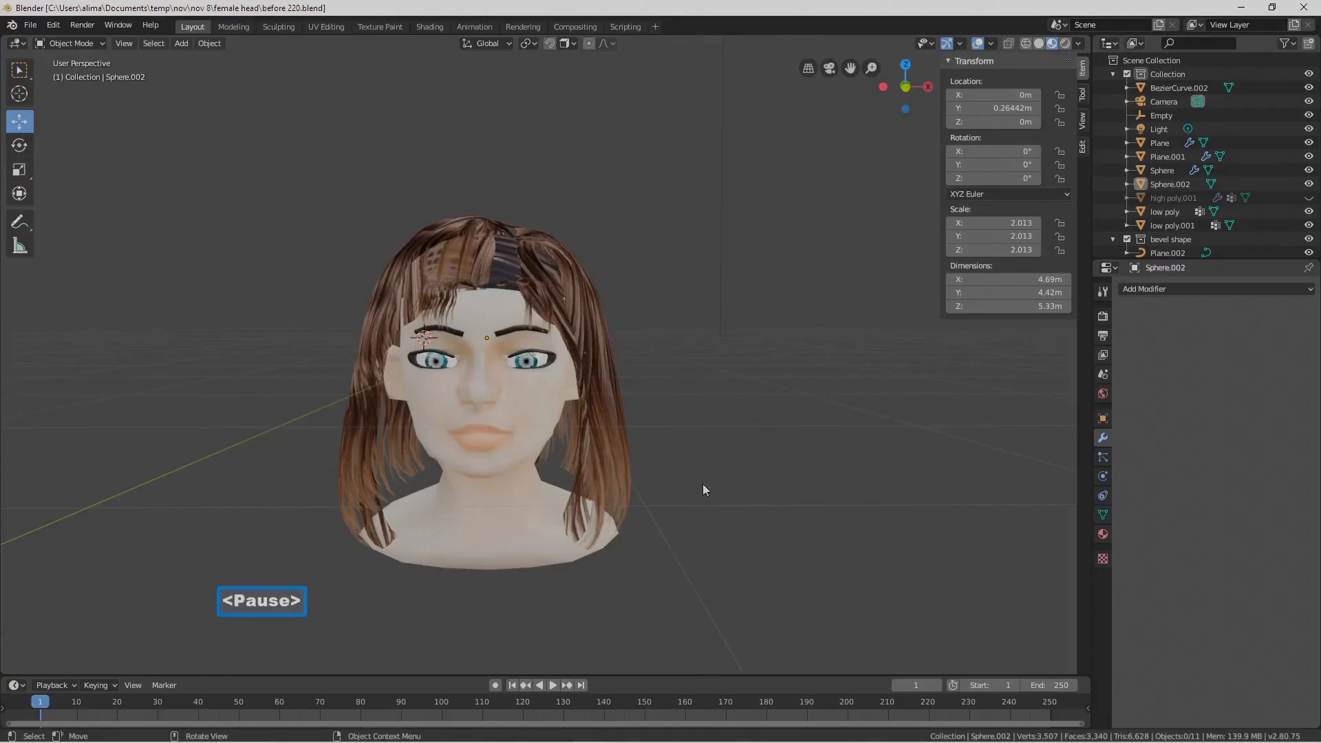
Duplicate the outer hair mesh in place and scale the copy down uniformly to about 0.896
left_click(626, 459)
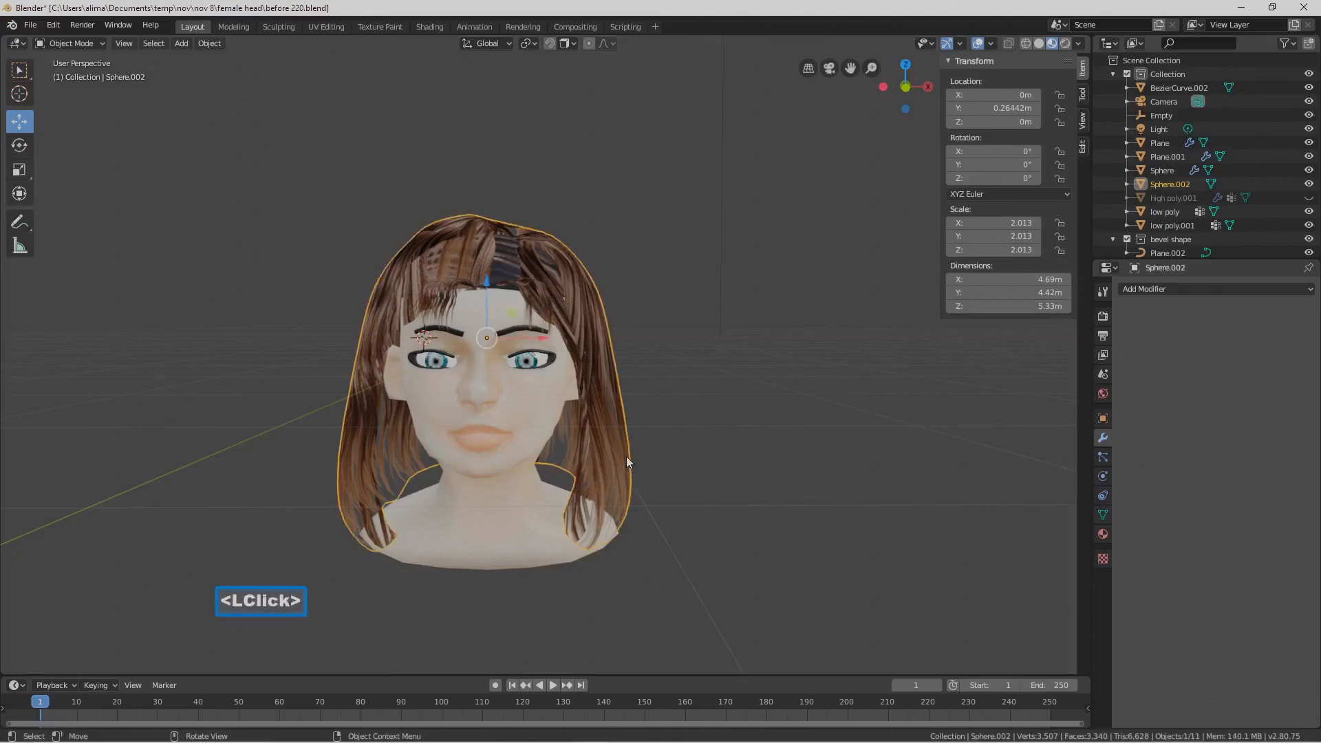
key("shift+d")
right_click(665, 462)
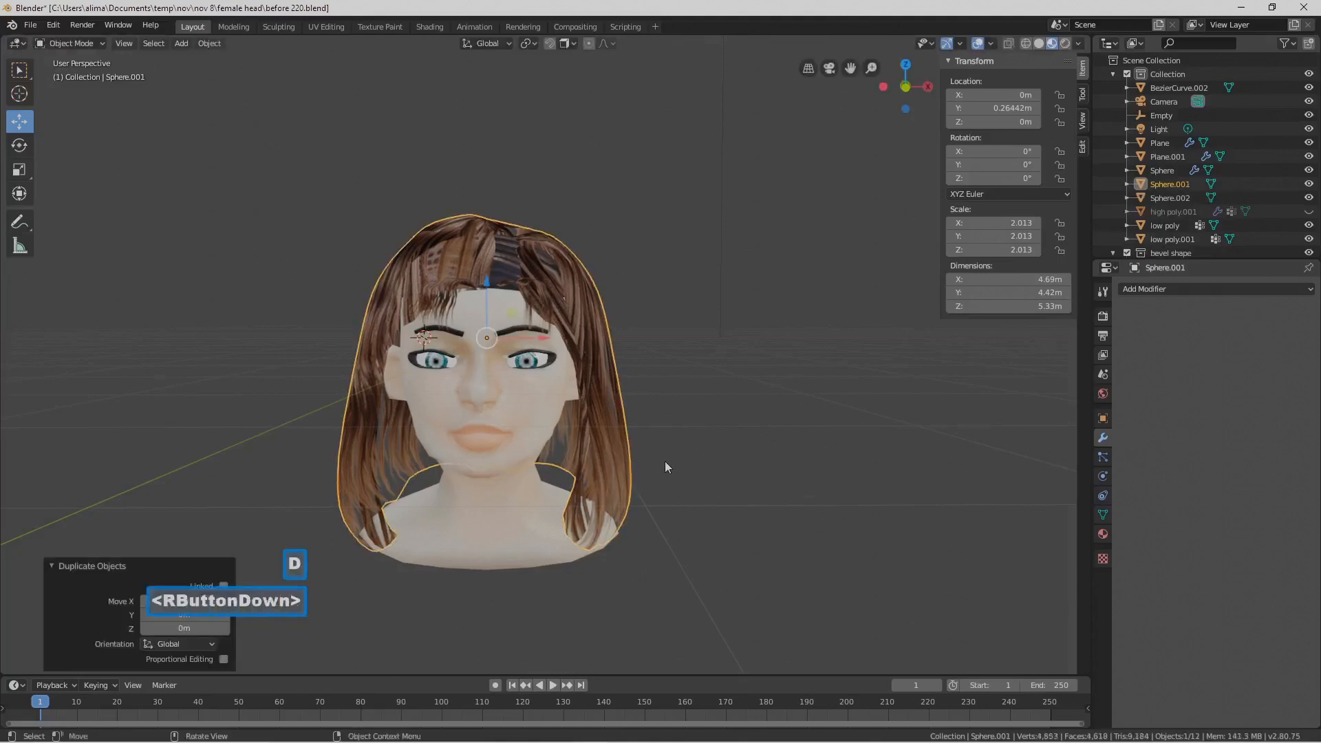
key("s")
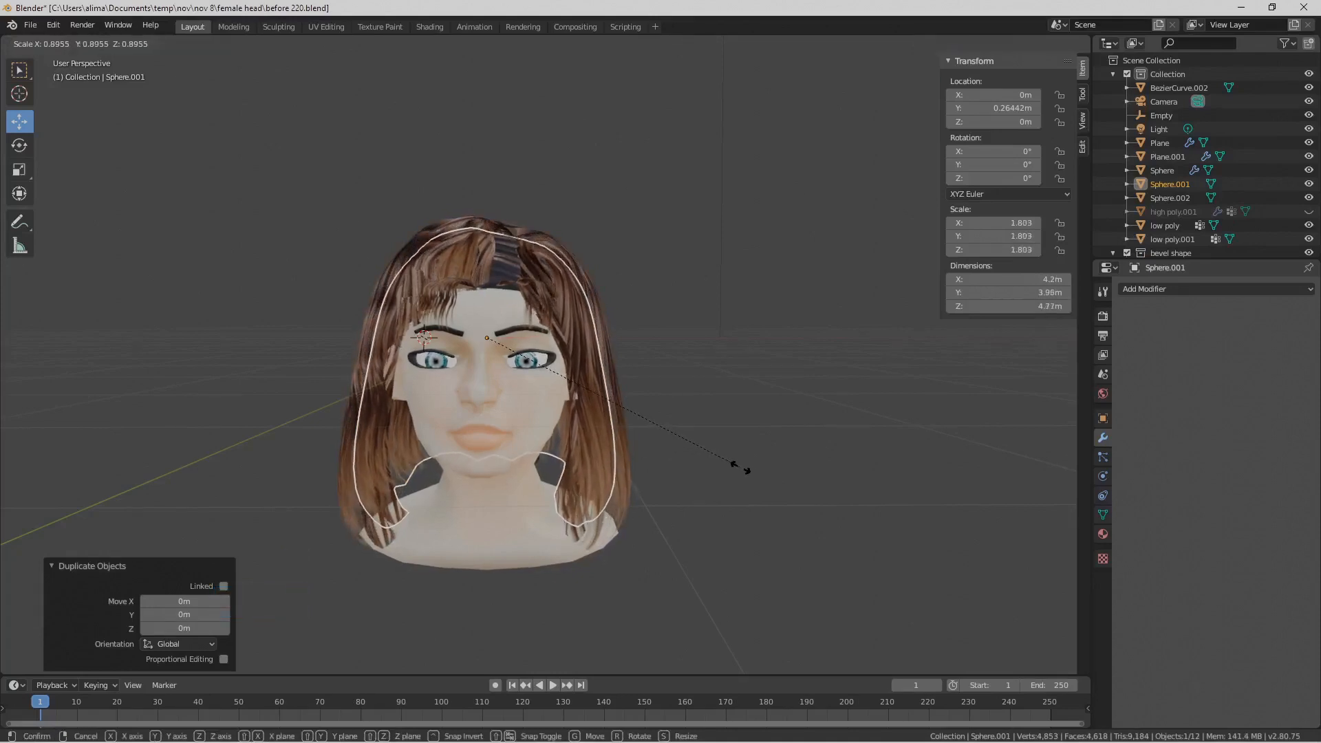
left_click(740, 468)
mouse_move(746, 464)
middle_mouse_down()
mouse_move(684, 465)
mouse_move(766, 466)
middle_mouse_up()
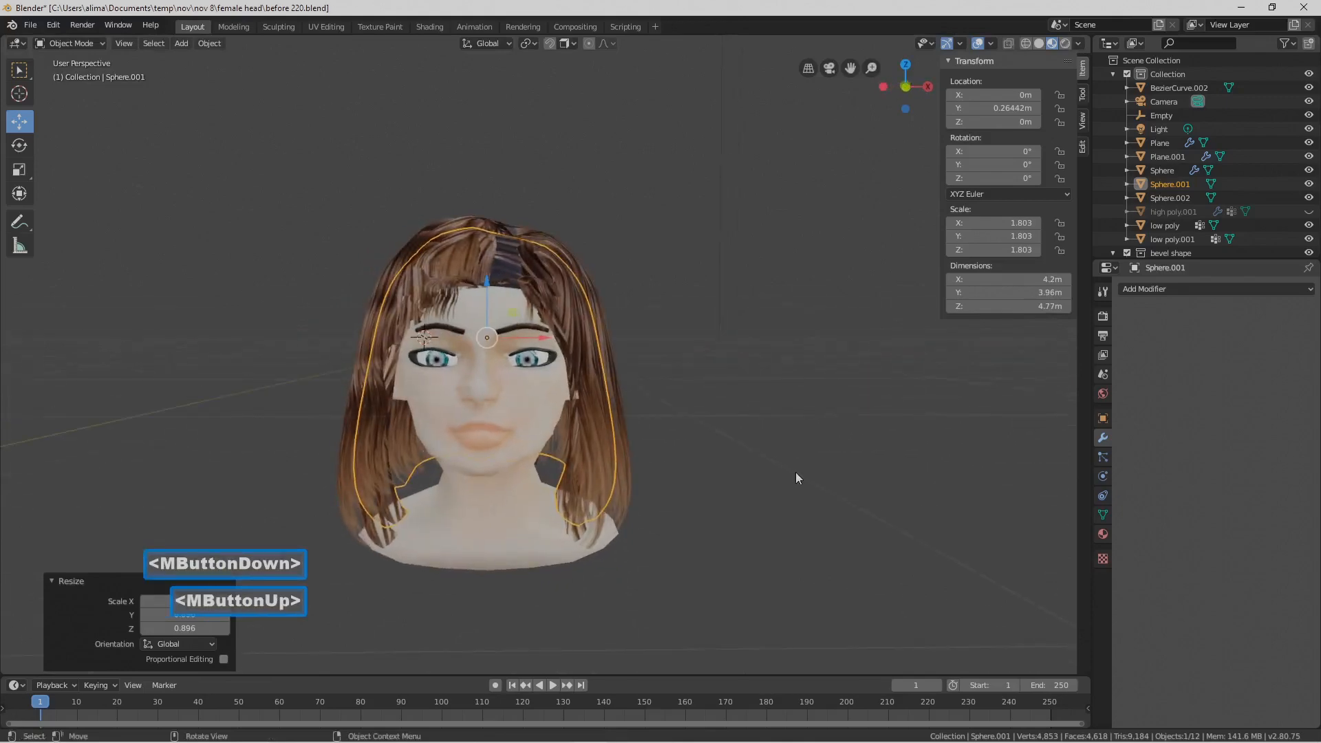
Rotate the smaller hair copy about 6.53° around the global Z axis, then deselect it
key("r")
key("z")
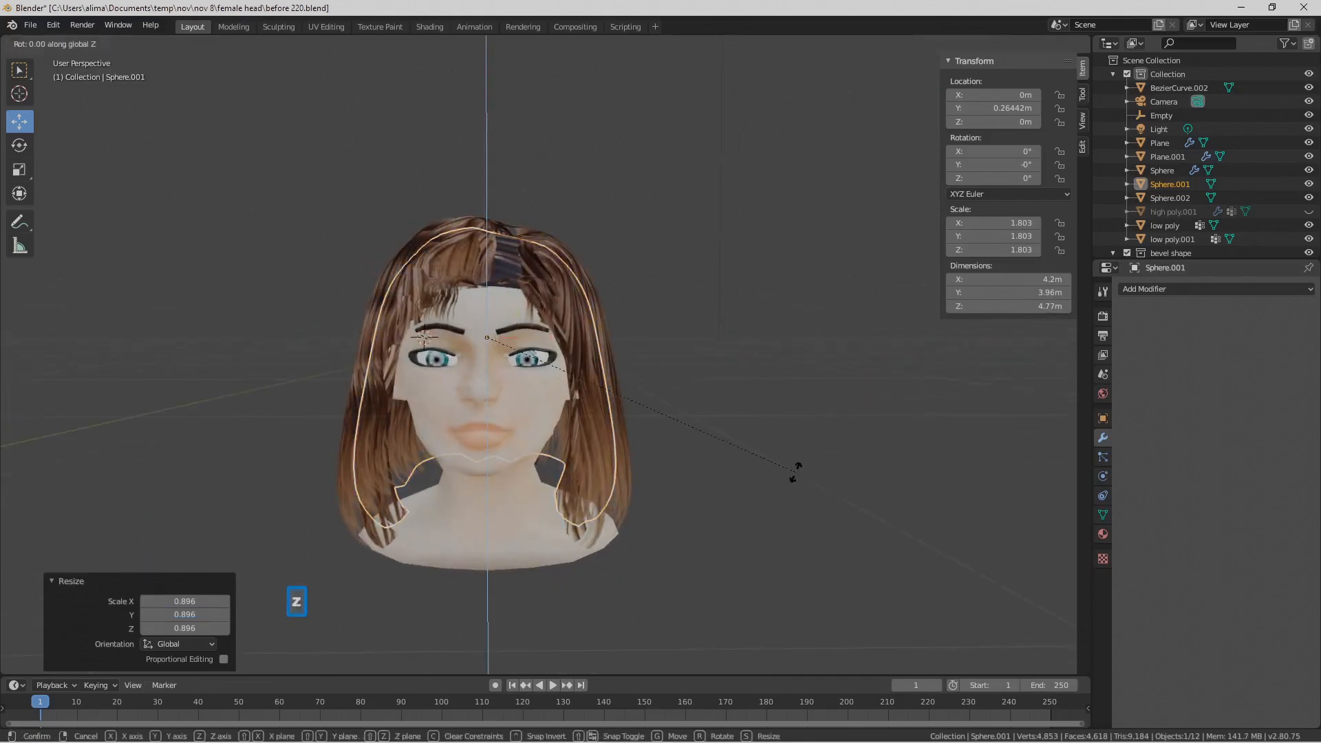
left_click(827, 442)
middle_click_drag(827, 441, 716, 451)
middle_click_drag(537, 427, 648, 480)
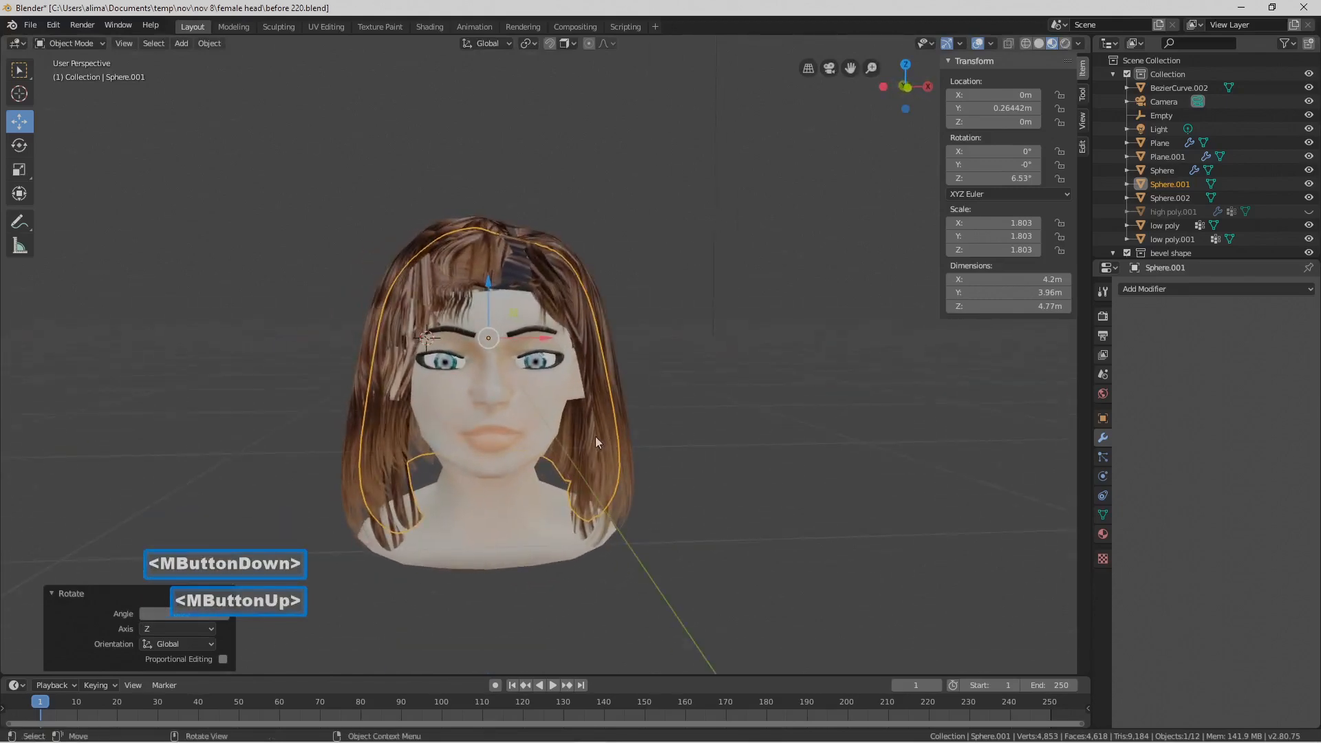
left_click(717, 477)
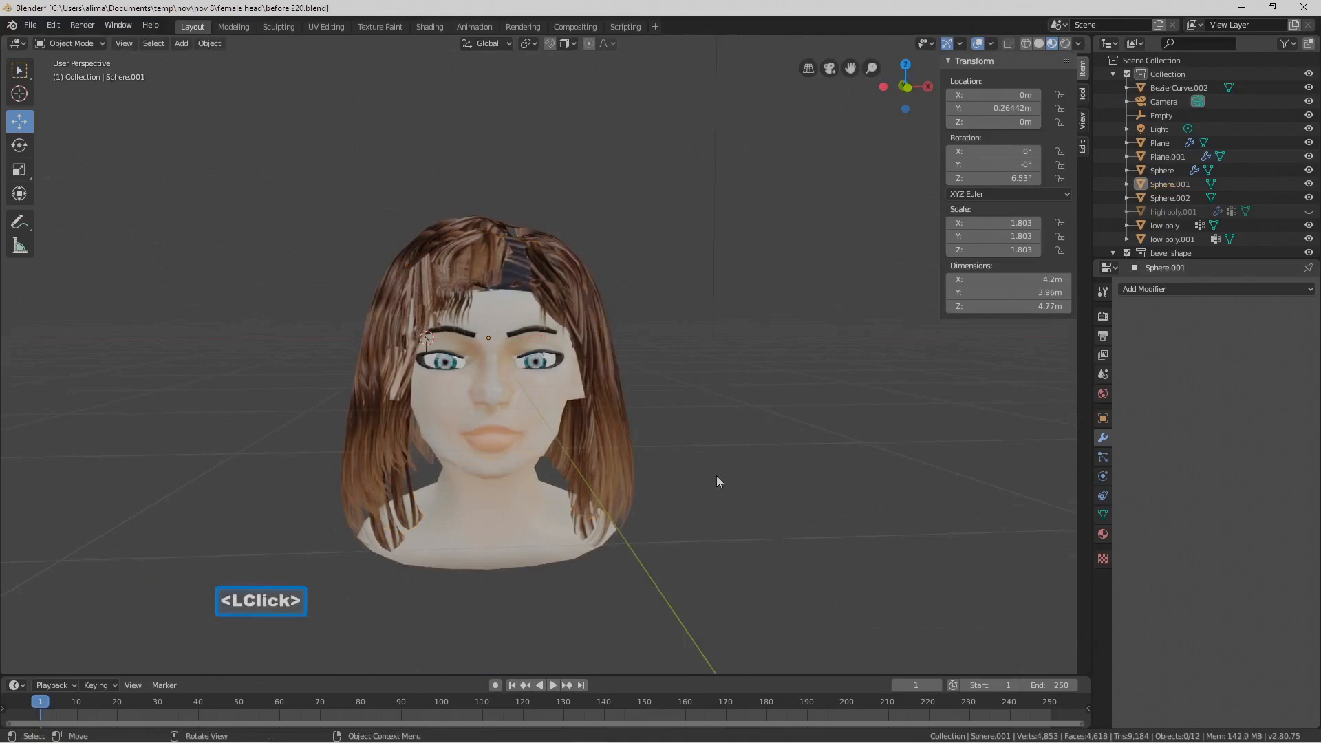
Duplicate the original hair mesh in place and scale the new copy up uniformly to about 1.066
left_click(629, 512)
middle_click_drag(720, 476, 720, 473)
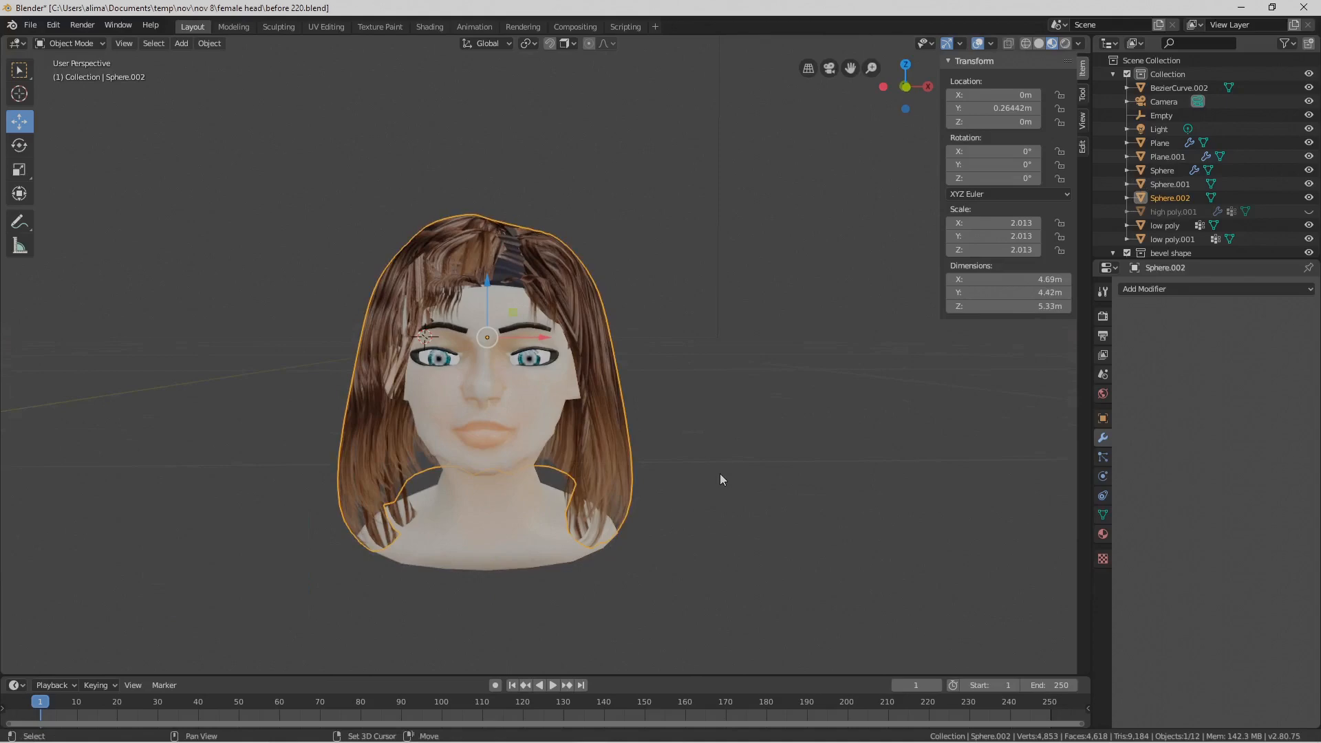
key("shift+d")
right_click(720, 475)
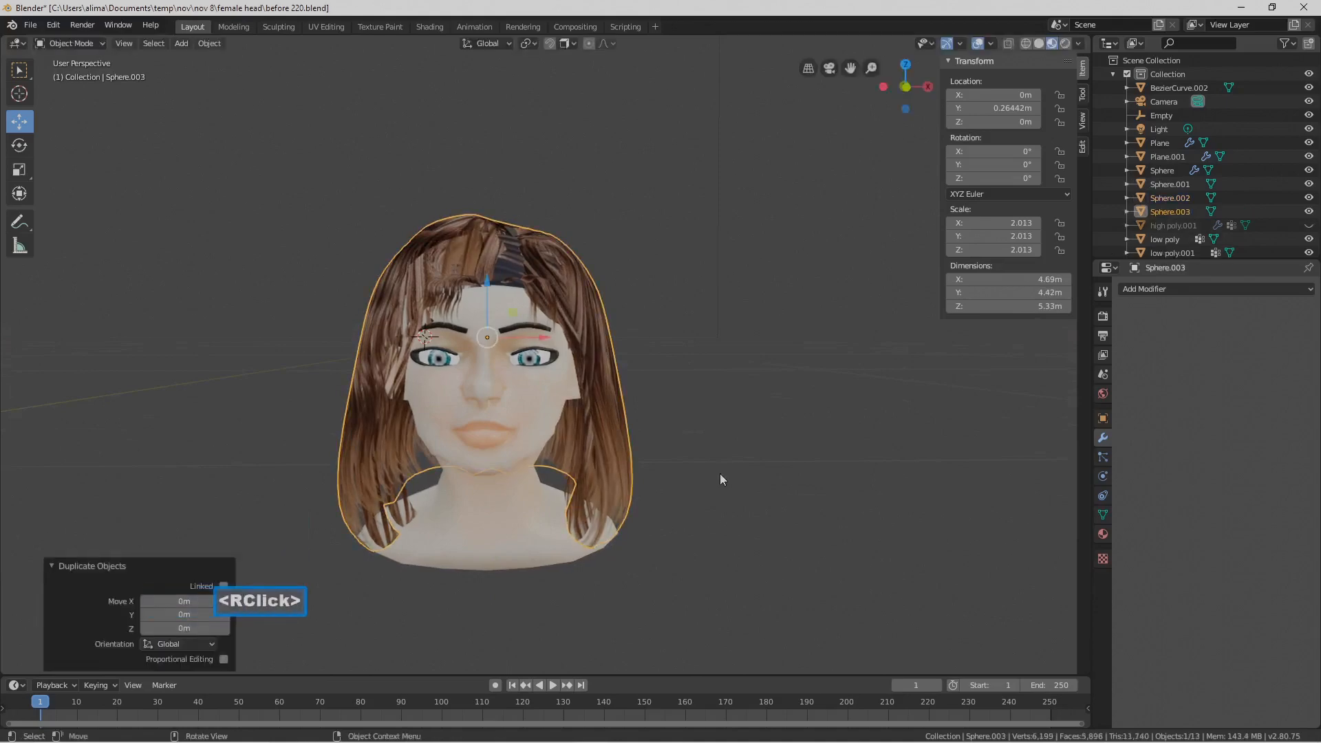
key("s")
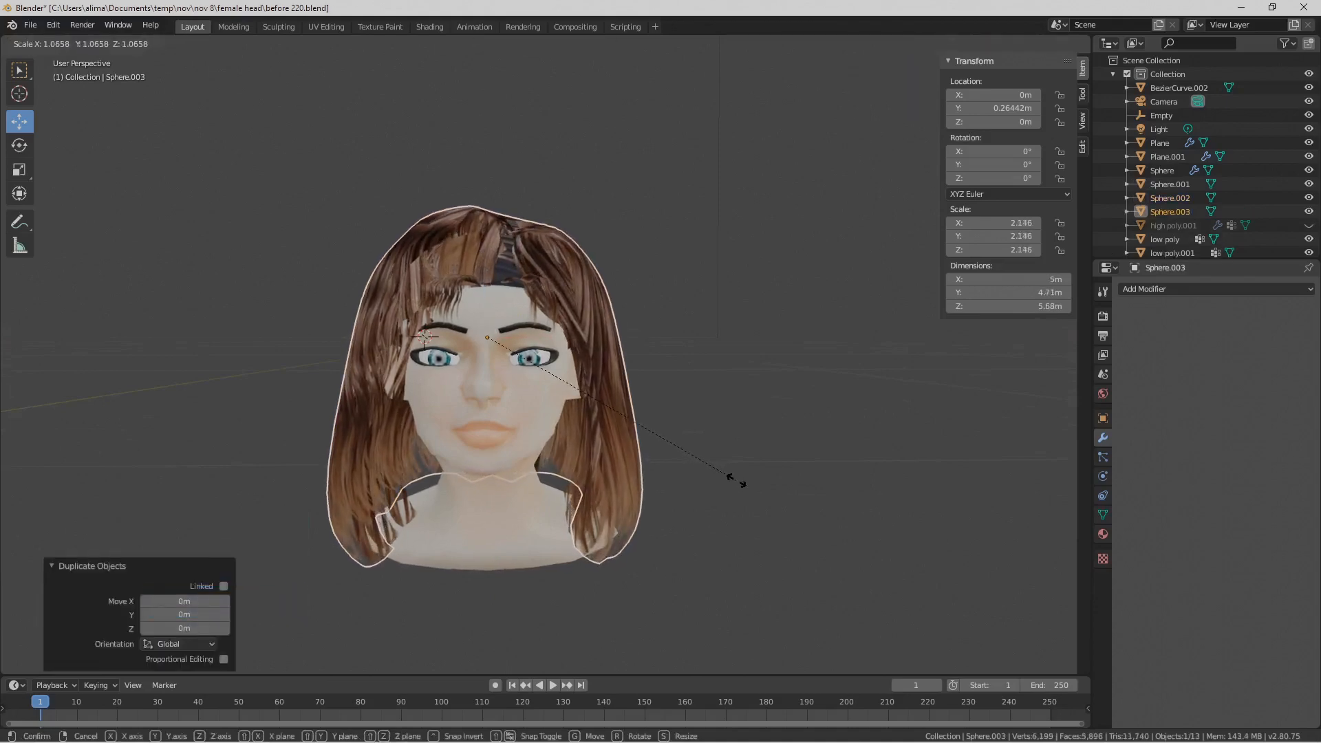
left_click(737, 482)
mouse_move(855, 493)
middle_mouse_down()
mouse_move(775, 485)
mouse_move(824, 478)
mouse_move(852, 490)
middle_mouse_up()
Rotate the larger hair copy about -5.25° around the global Z axis
key("r")
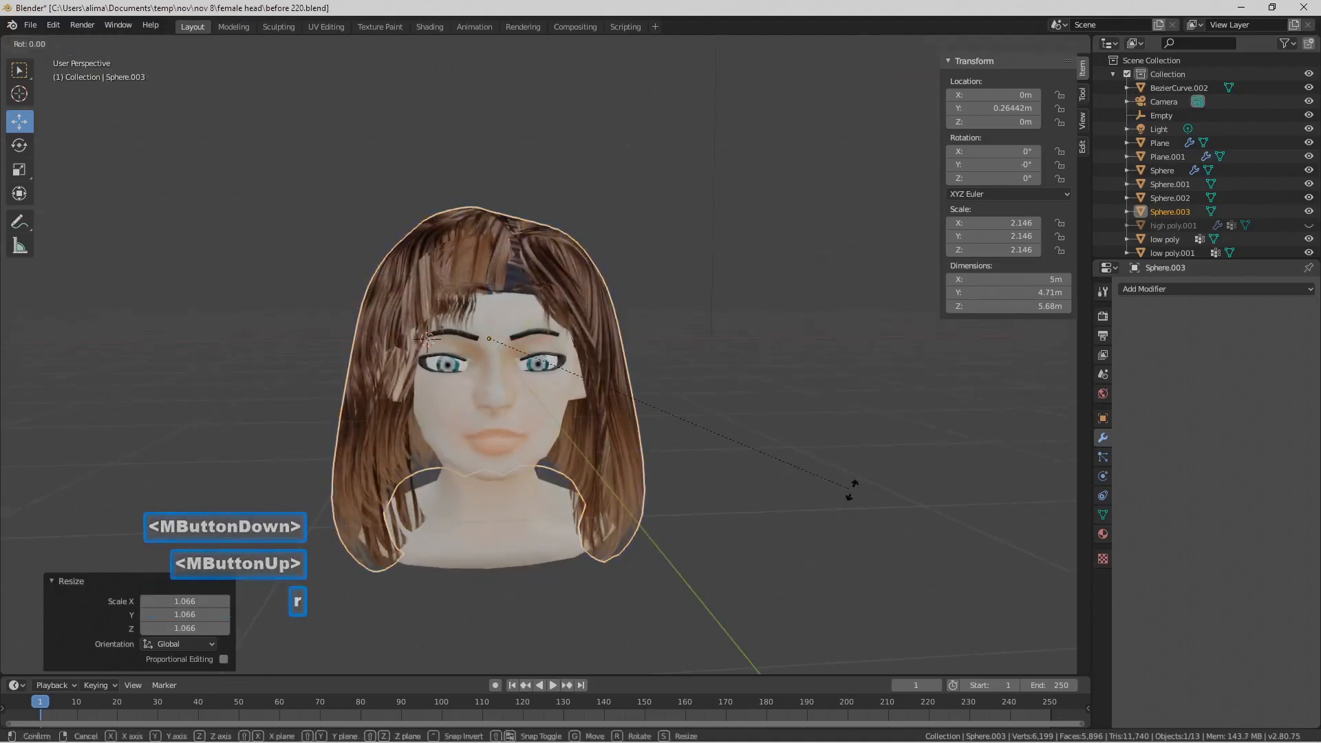
key("z")
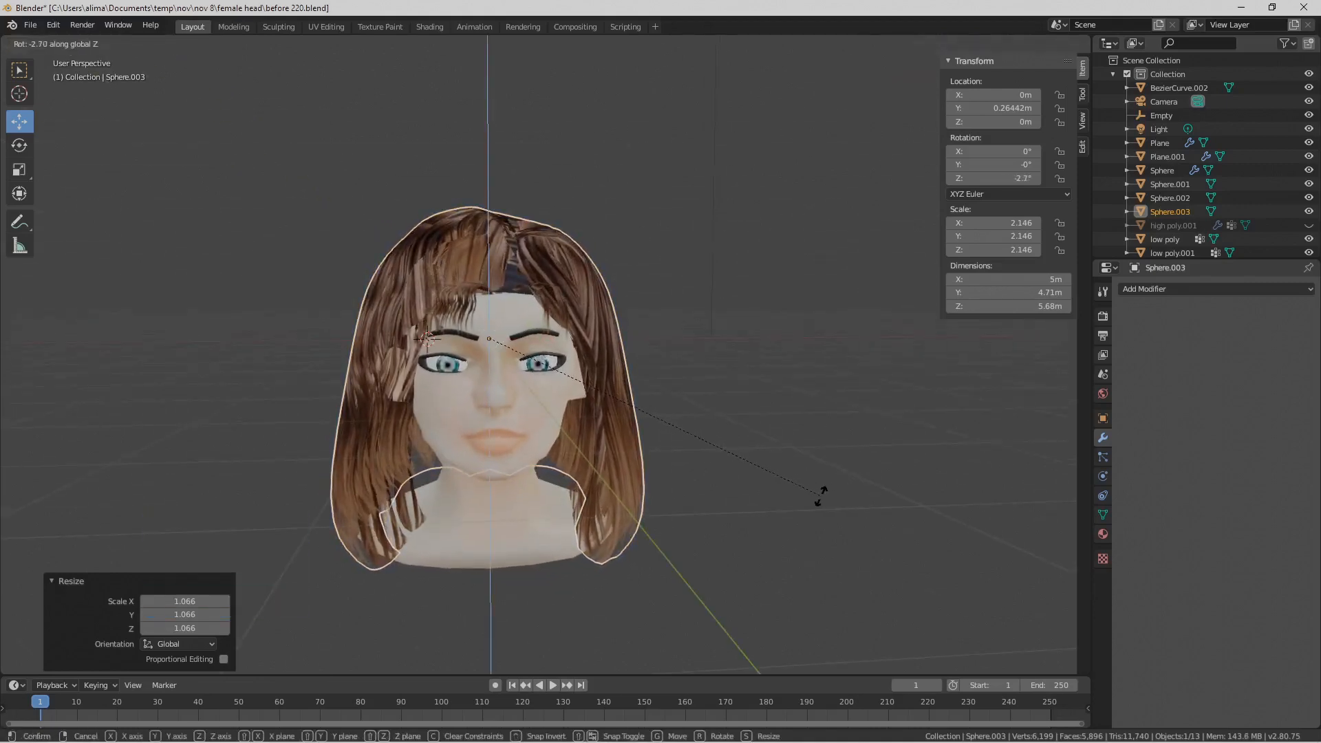
left_click(802, 505)
middle_click_drag(802, 509, 691, 436)
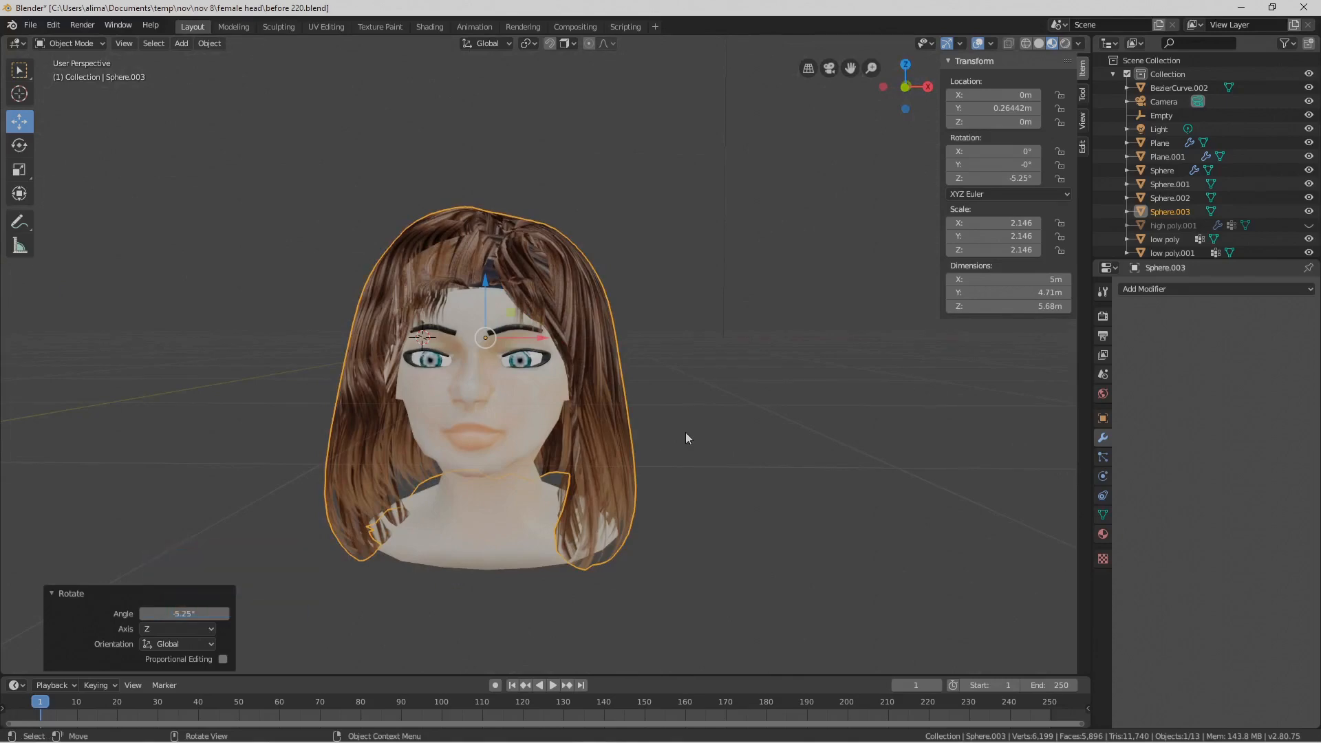
mouse_move(686, 434)
middle_mouse_down()
mouse_move(702, 431)
mouse_move(554, 439)
mouse_move(615, 422)
mouse_move(687, 429)
middle_mouse_up()
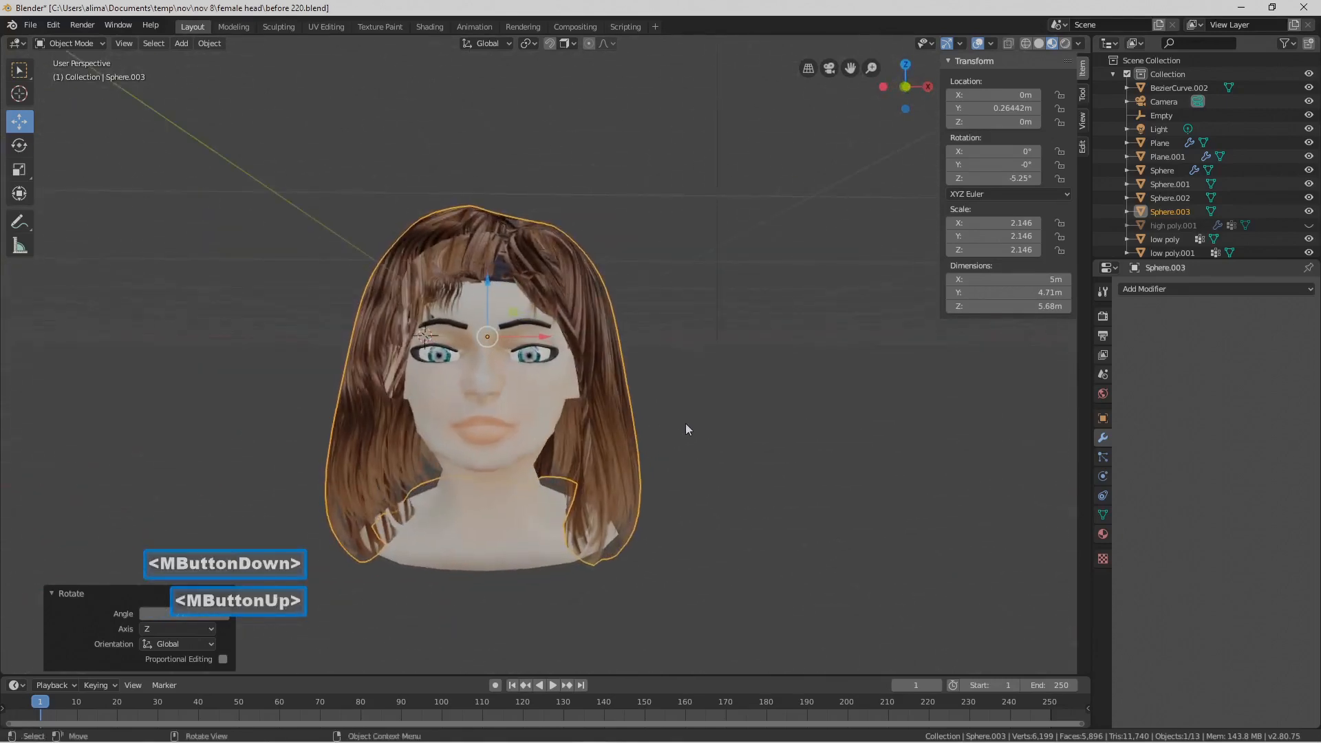
Select all three hair meshes, with the smallest copy active, and join them into one object
left_click(623, 444, "shift")
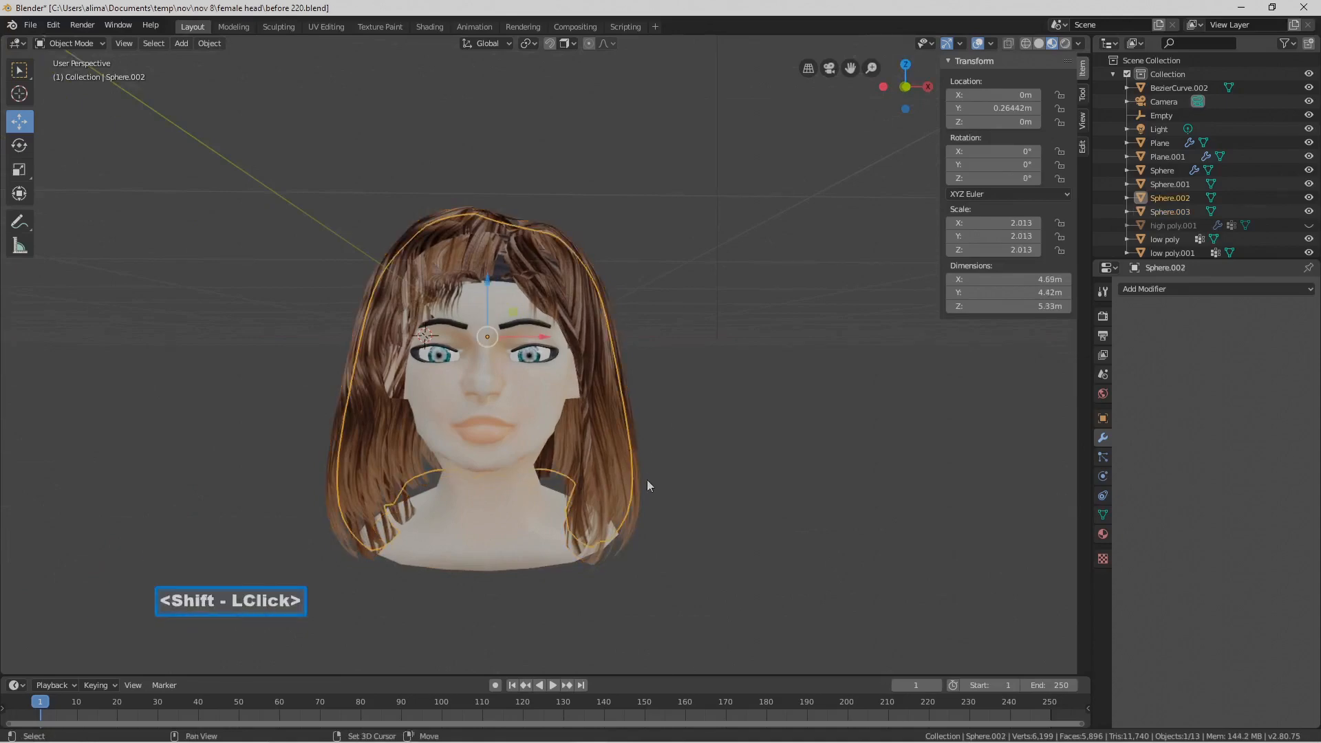
left_click(762, 530)
left_click(636, 531)
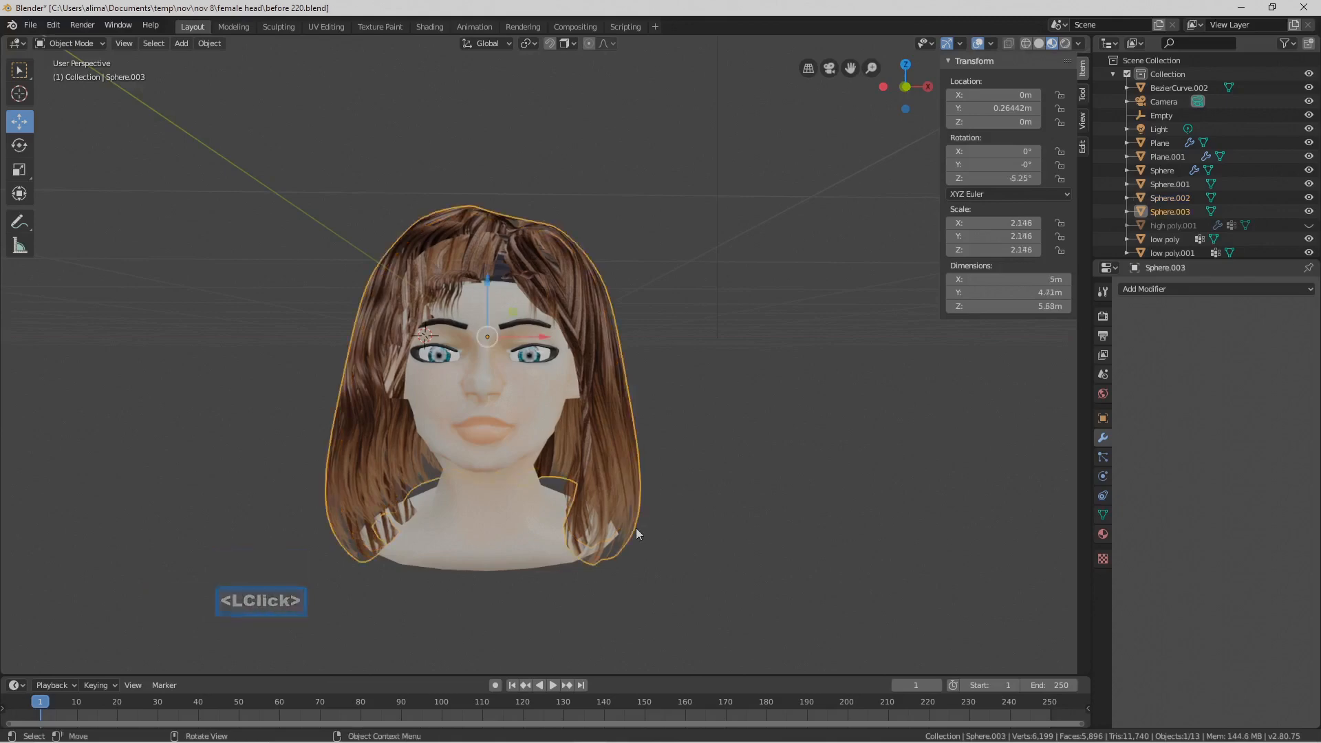
left_click(622, 468, "shift")
left_click(621, 468, "shift")
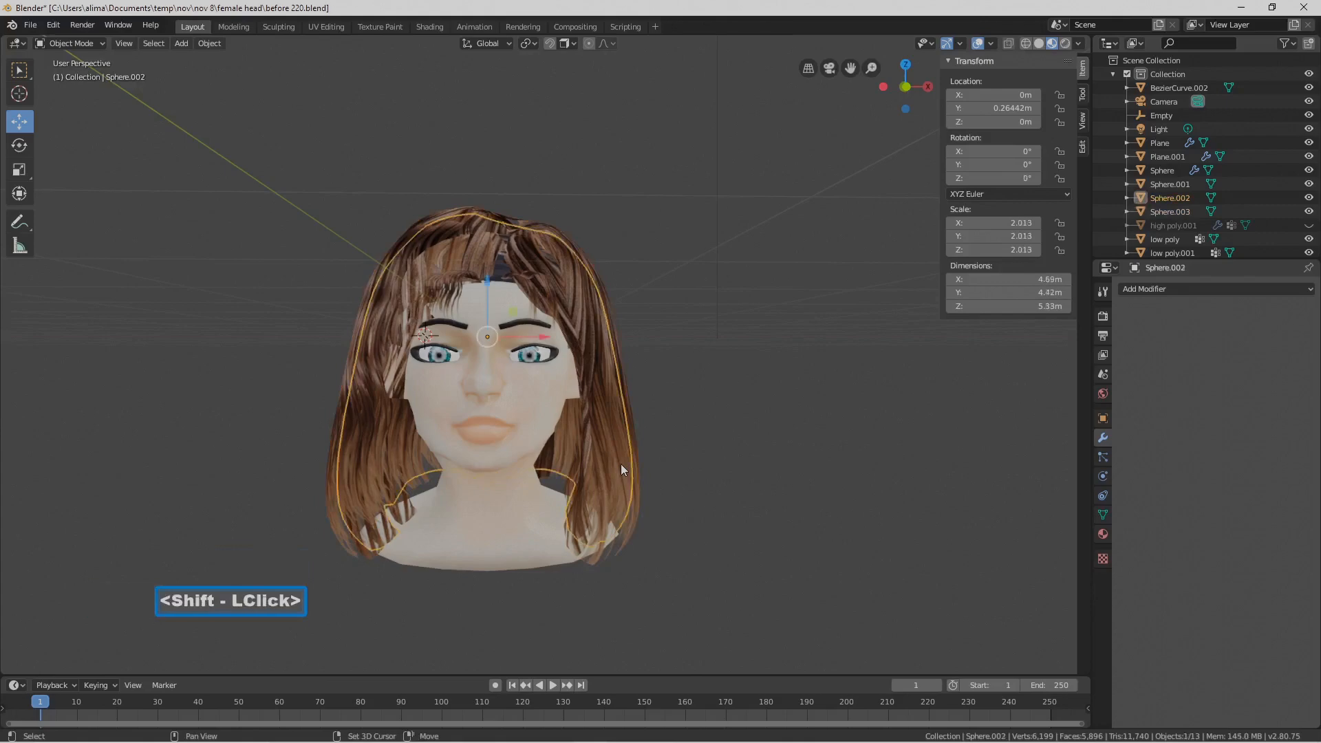
left_click(641, 502, "shift")
left_click(569, 452, "shift")
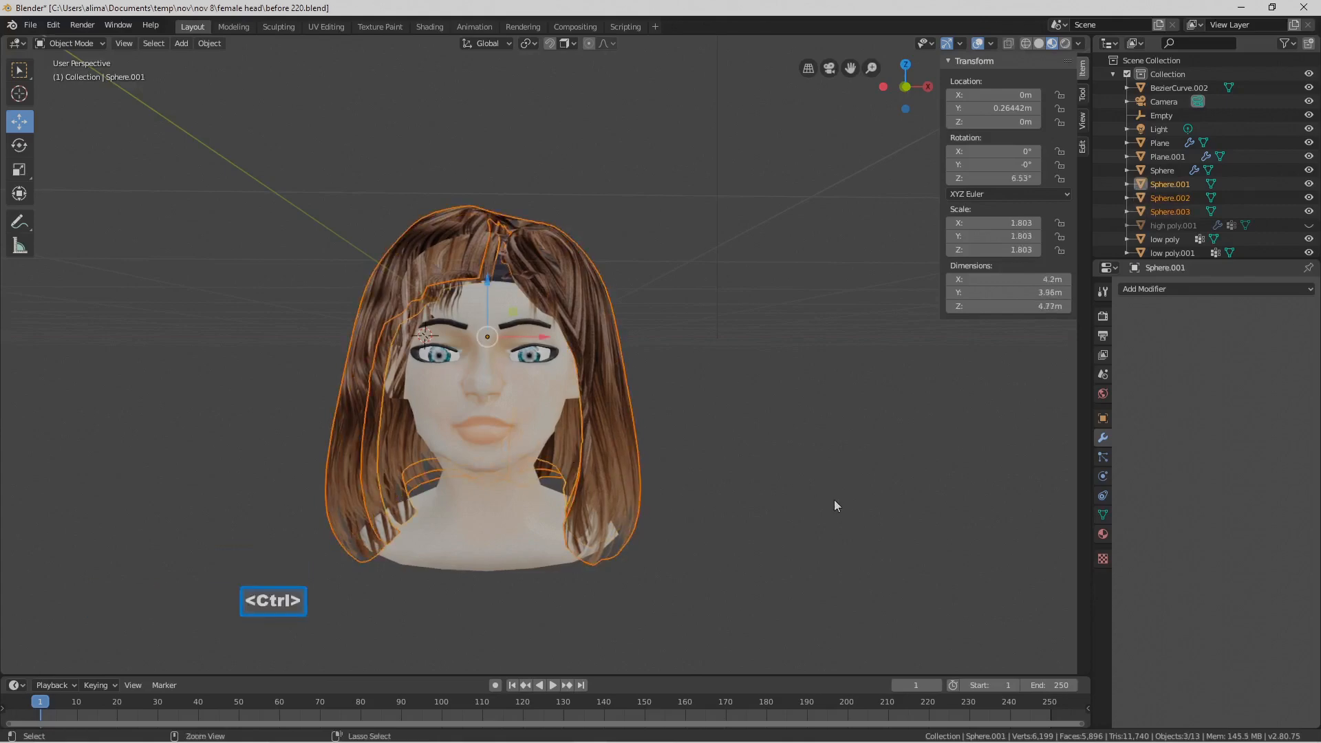
key("ctrl+j")
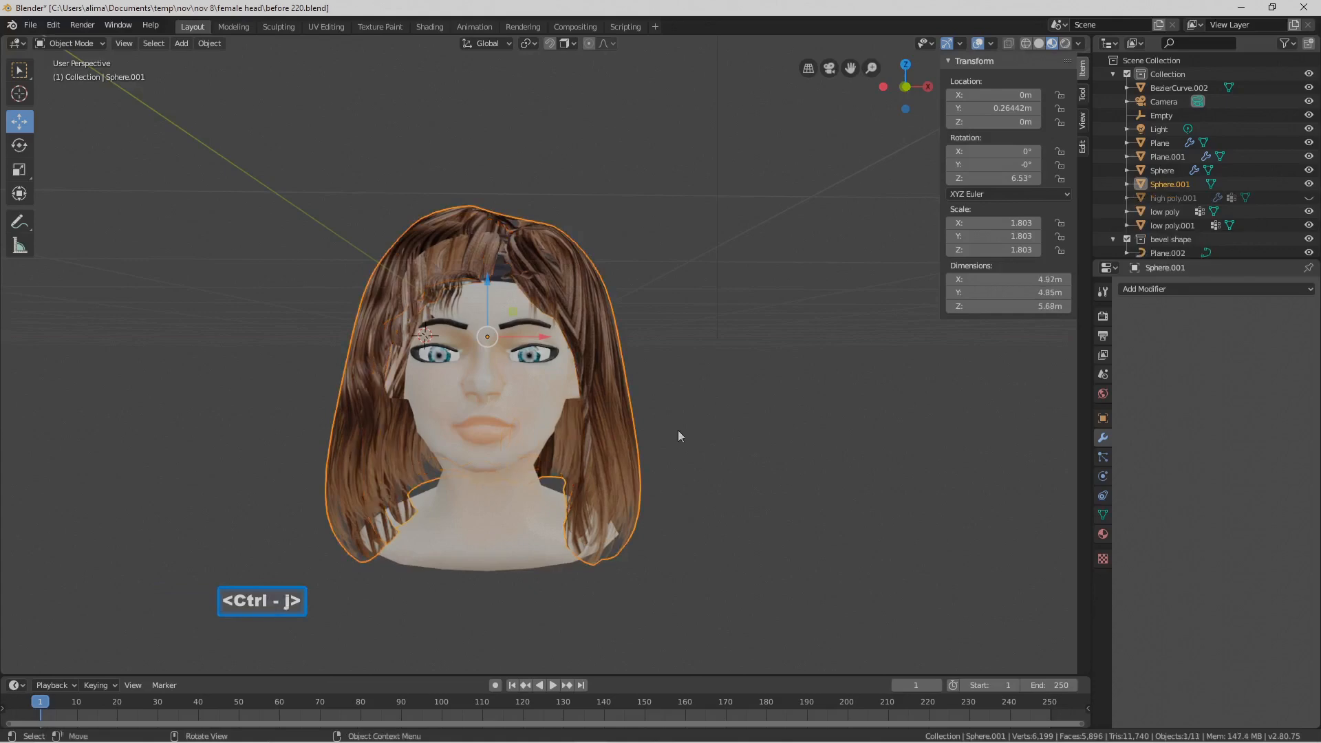
middle_click_drag(740, 470, 702, 439)
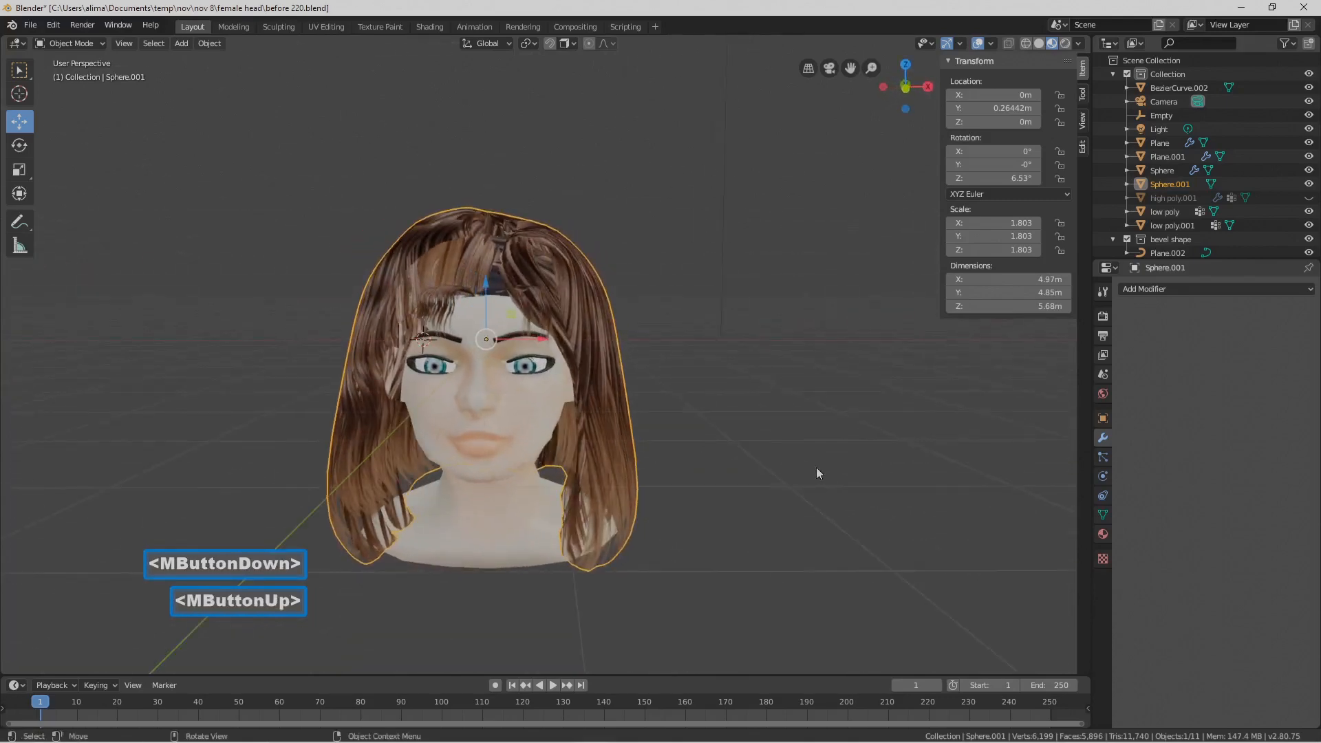
Set the joined hair material's Blend Mode to Alpha Clip and inspect the hair around the head
left_click(1103, 535)
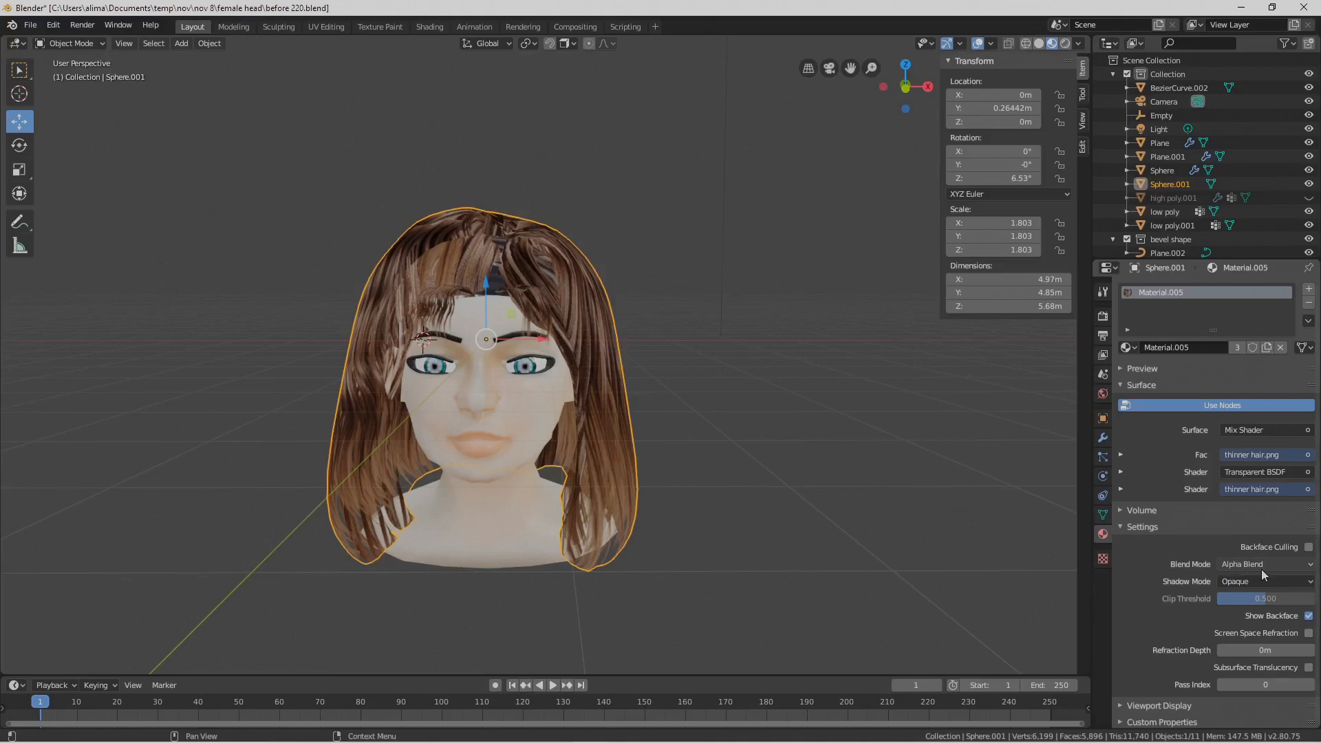
left_click(1311, 565)
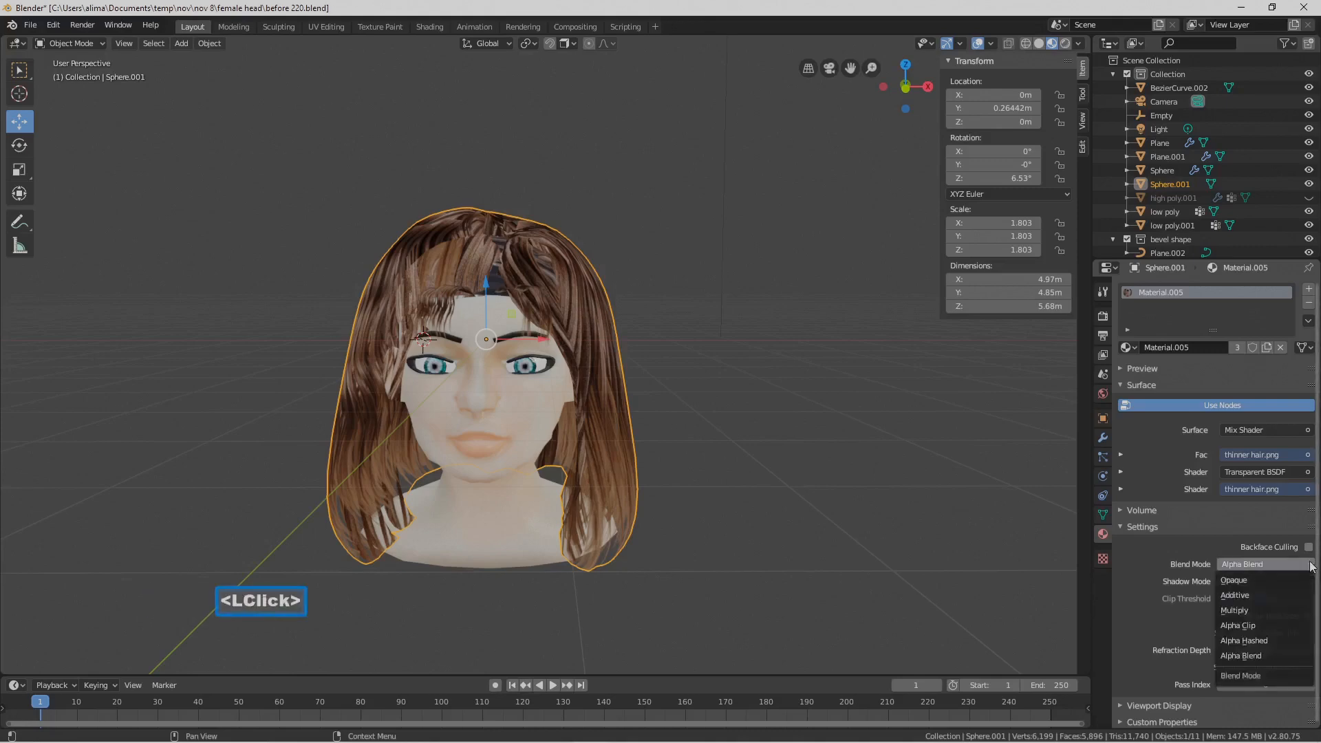
left_click(1274, 626)
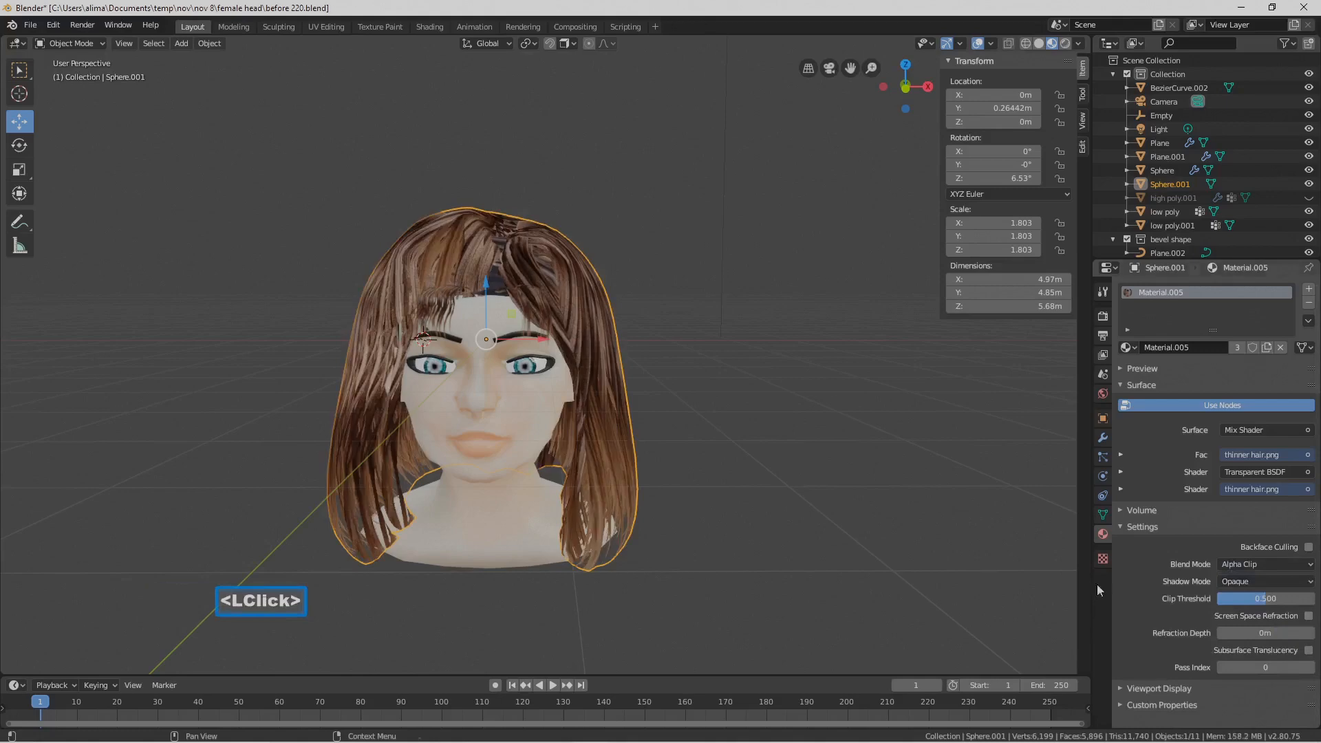
middle_click_drag(848, 524, 724, 501)
middle_click_drag(689, 466, 719, 473)
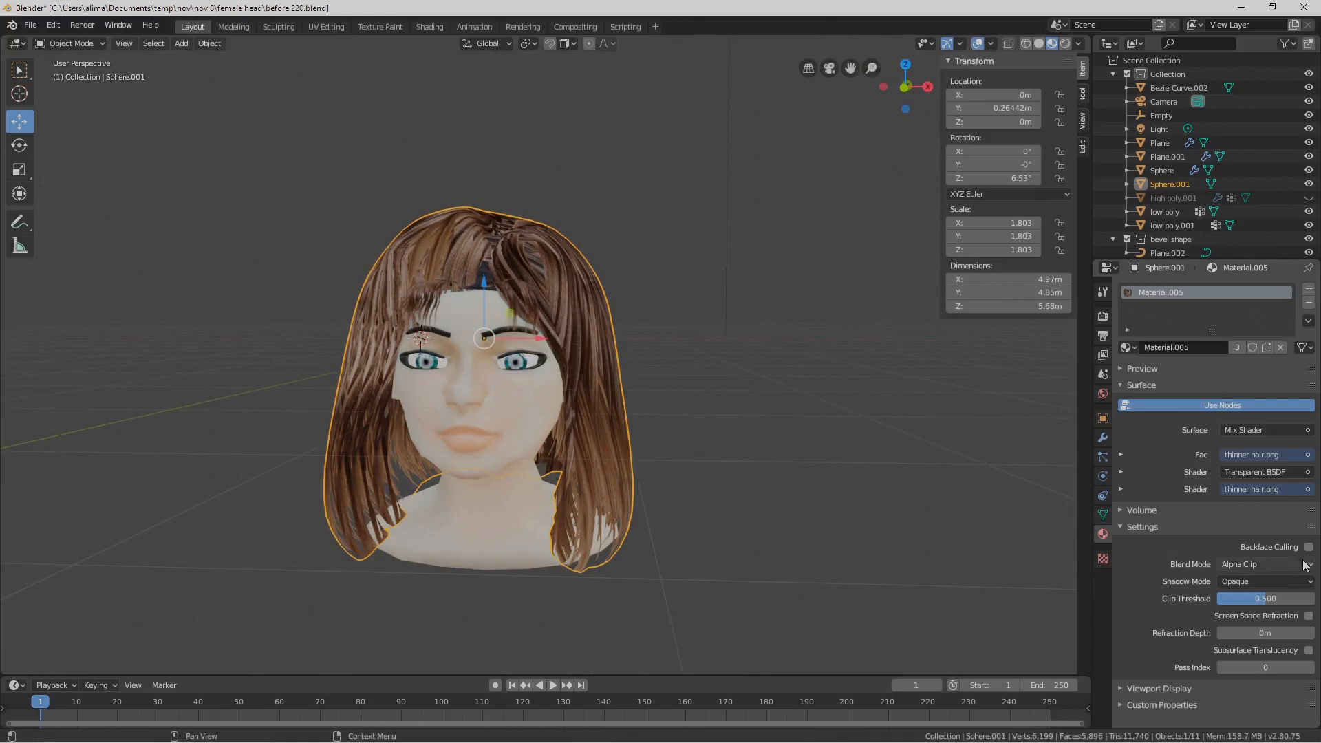
Try Alpha Hashed as the joined hair material's Blend Mode and inspect the strands around the face
left_click(1290, 564)
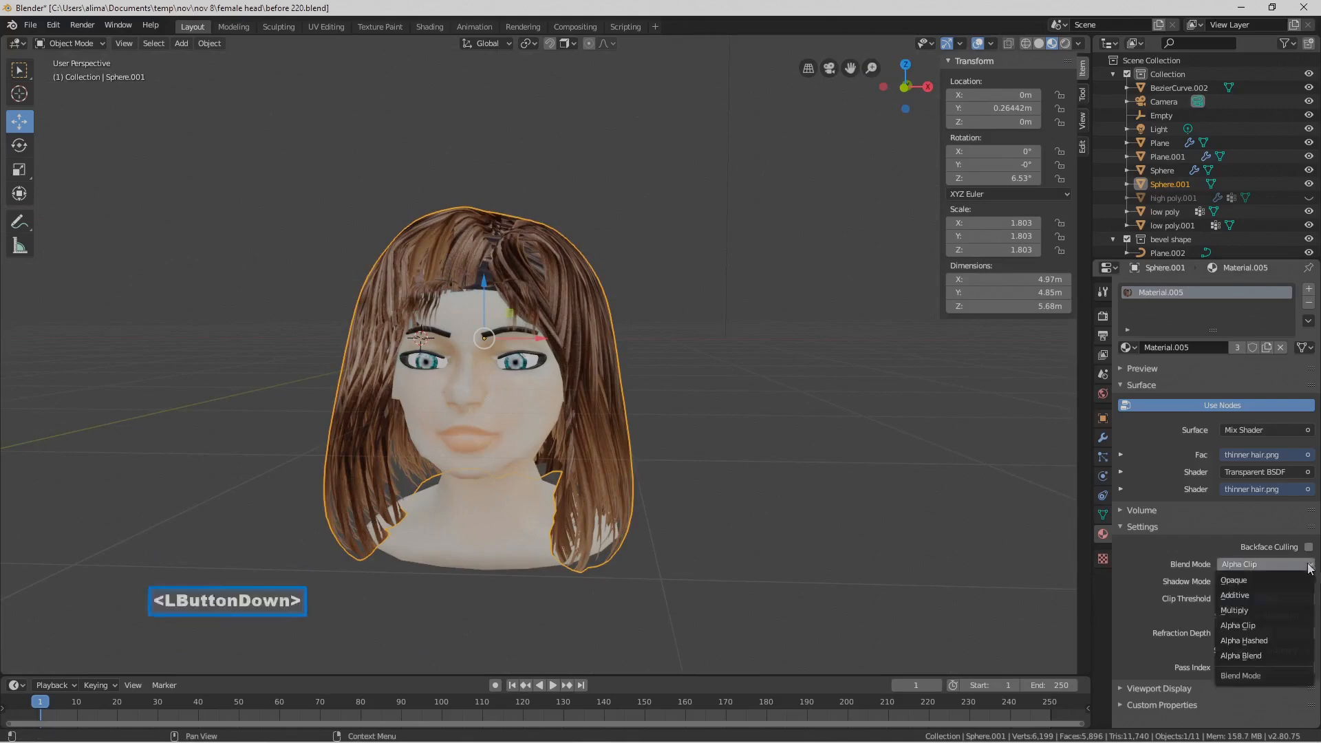
left_click(1281, 640)
middle_click_drag(894, 500, 852, 509)
left_click(852, 509)
middle_click_drag(555, 539, 625, 535)
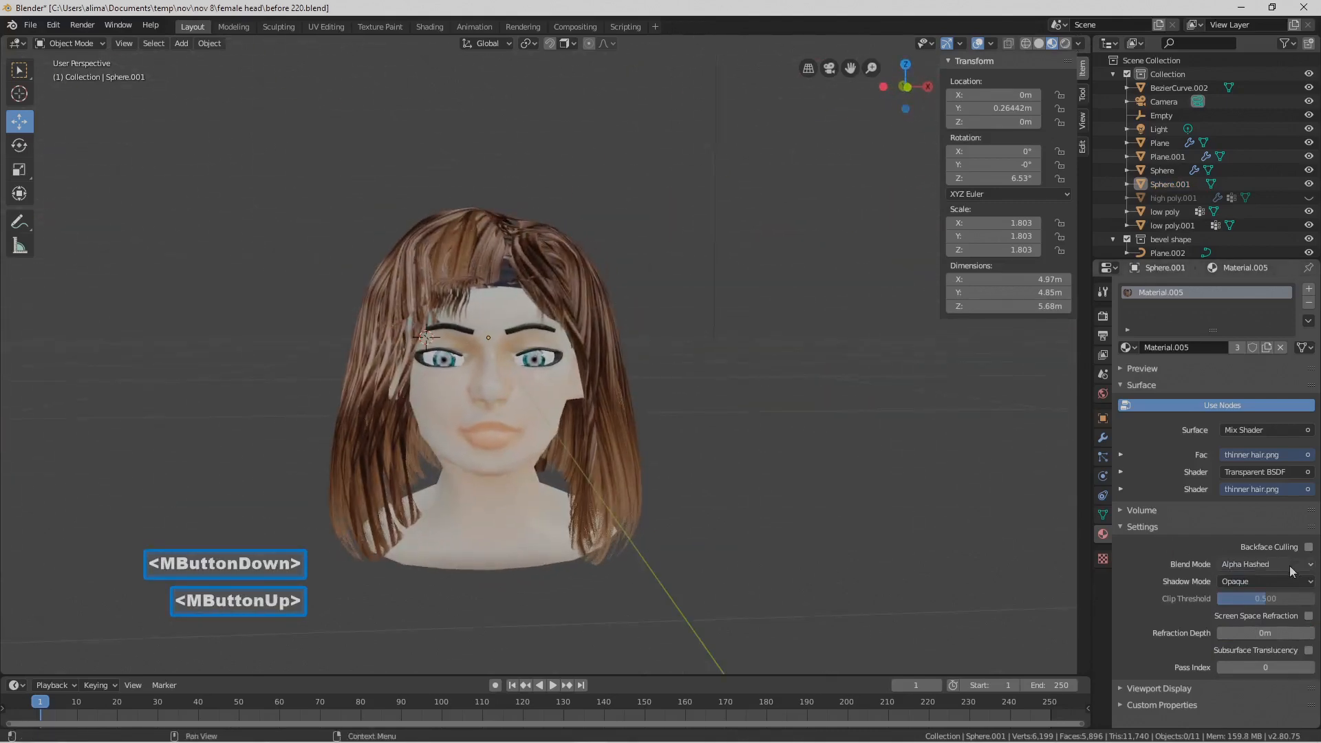
left_click(1310, 568)
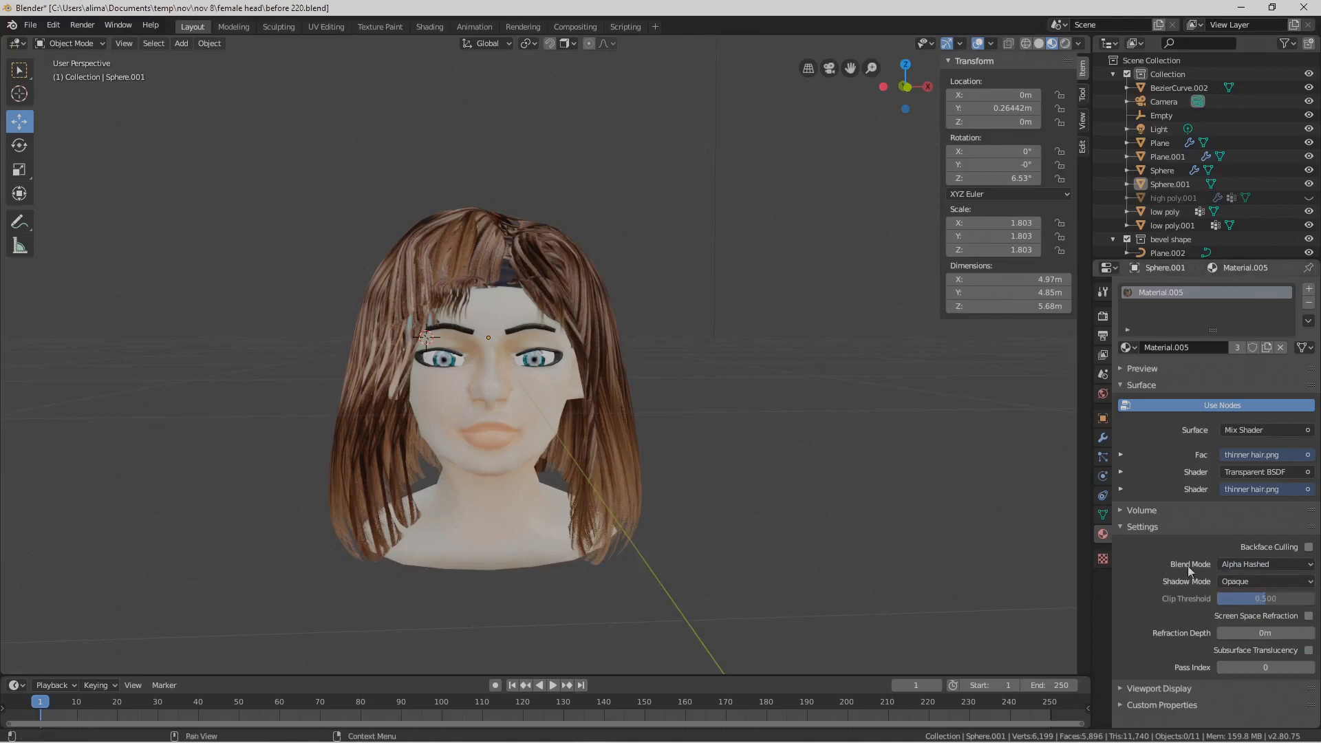
left_click(1301, 565)
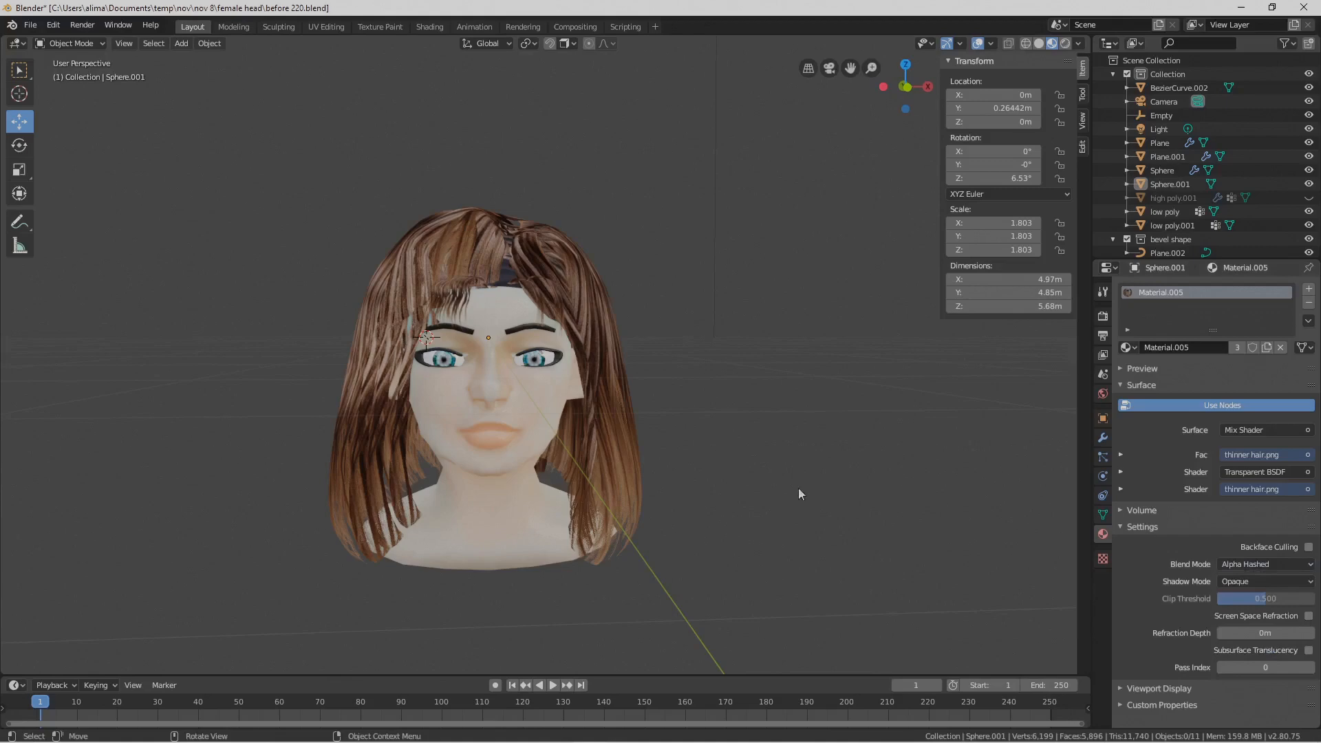
mouse_move(798, 489)
middle_mouse_down()
mouse_move(699, 490)
mouse_move(802, 499)
middle_mouse_up()
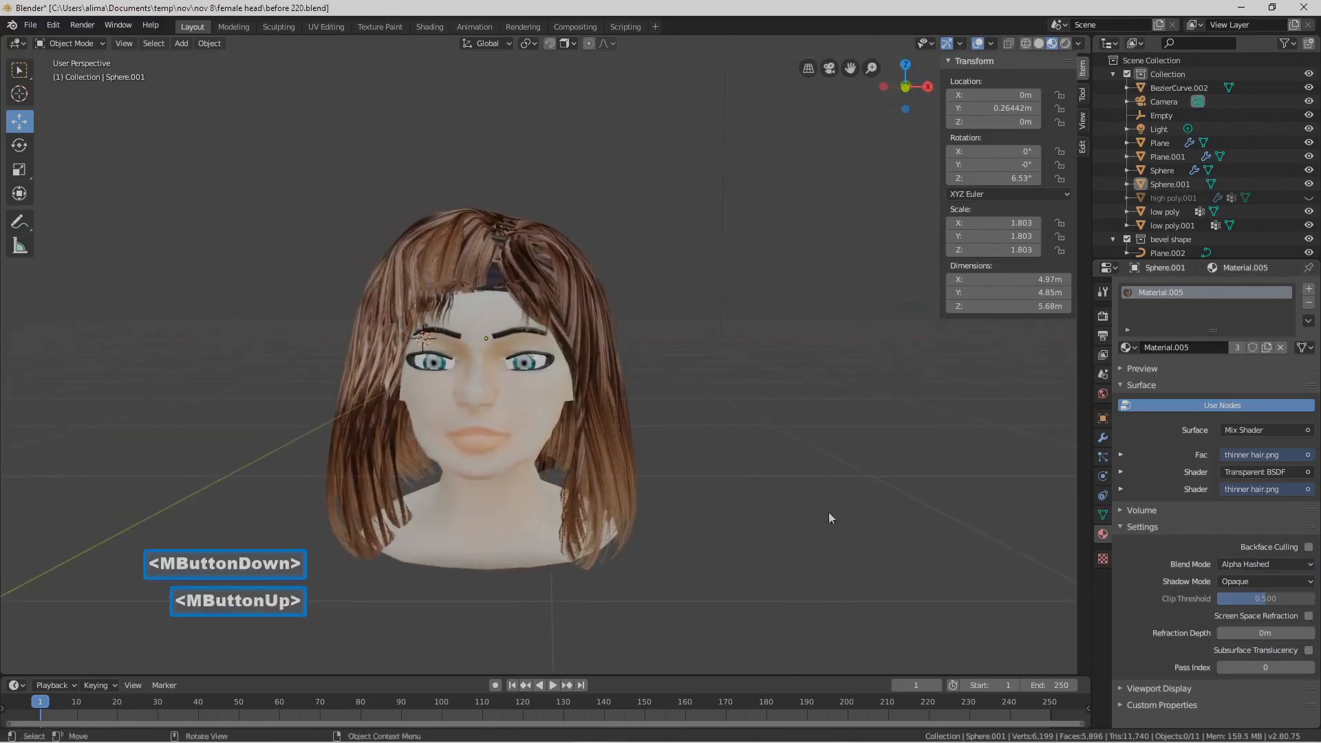
Set the joined hair material's Blend Mode back to Alpha Clip and view the hair from the front
left_click(1310, 567)
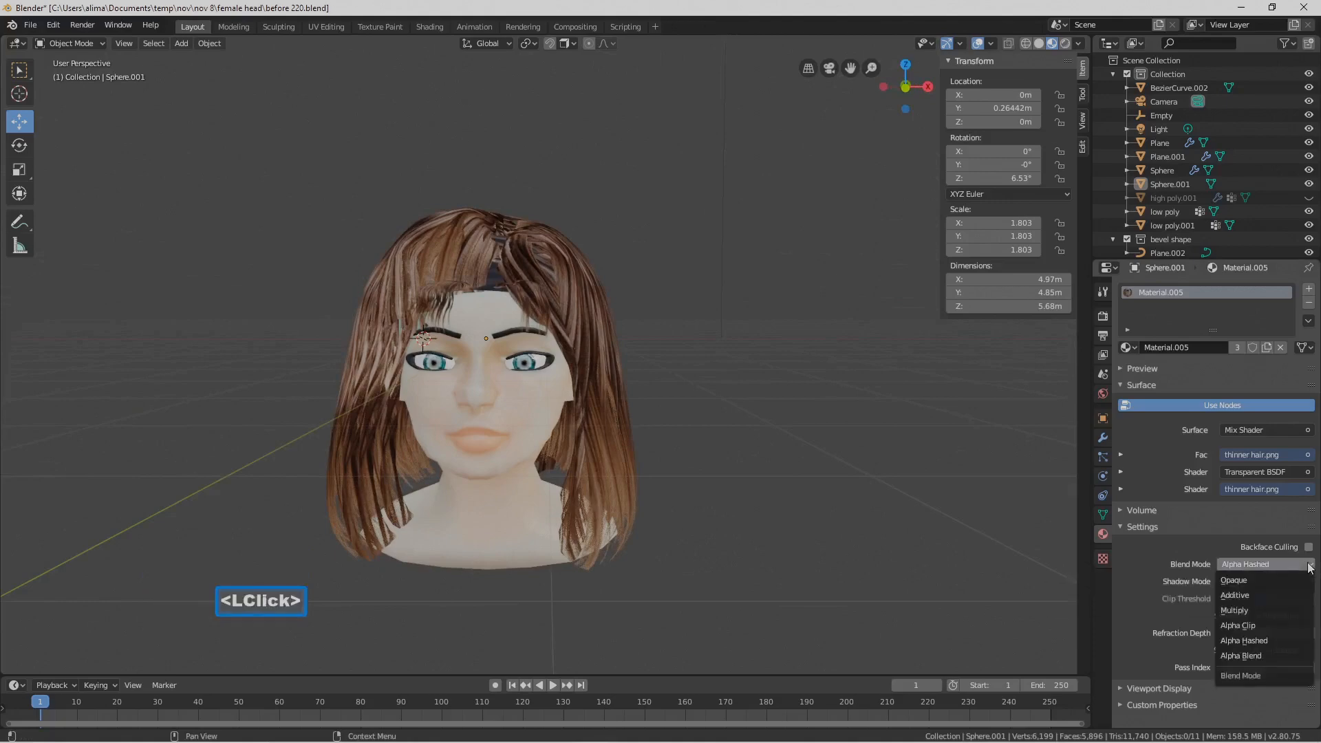
left_click(1281, 624)
mouse_move(820, 519)
middle_mouse_down()
mouse_move(683, 510)
mouse_move(840, 522)
middle_mouse_up()
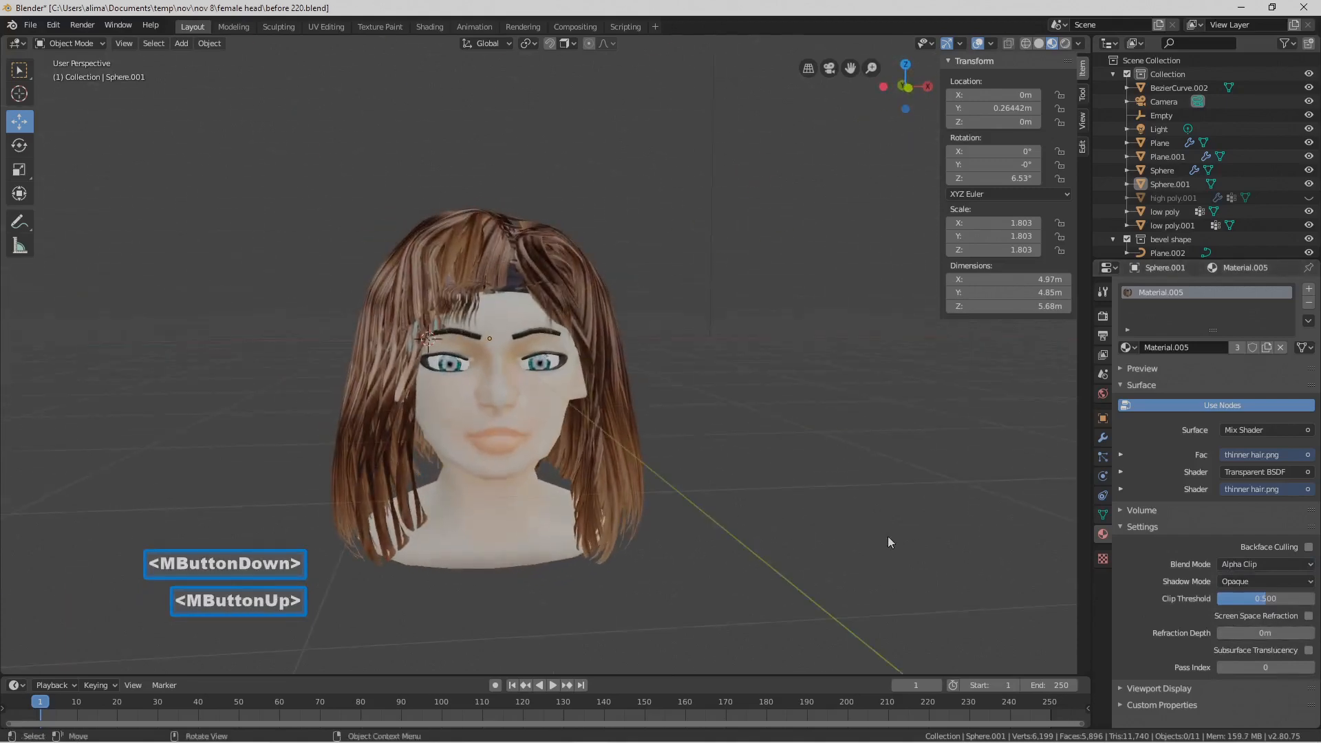
key("Pause")
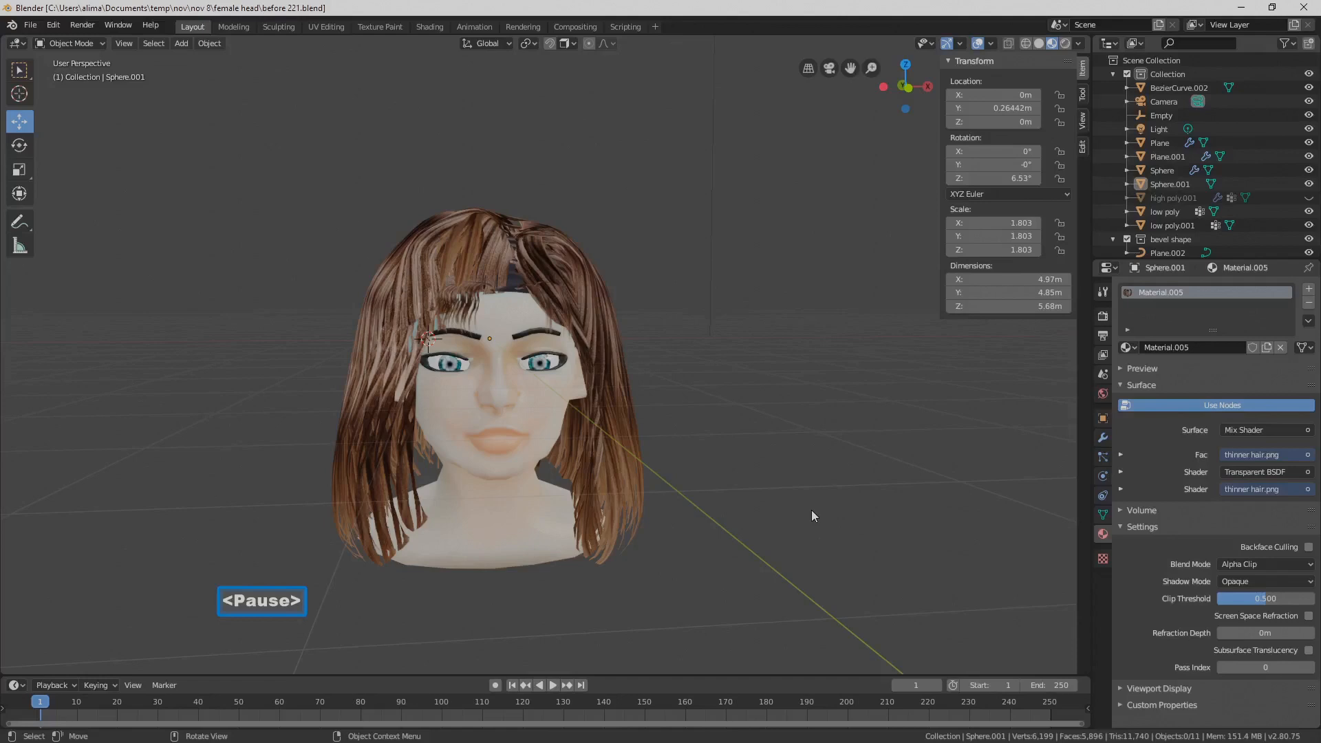
Scale the front bangs mesh over the forehead up uniformly to about 1.115 and deselect it
middle_click_drag(813, 468, 771, 454)
left_click(516, 316)
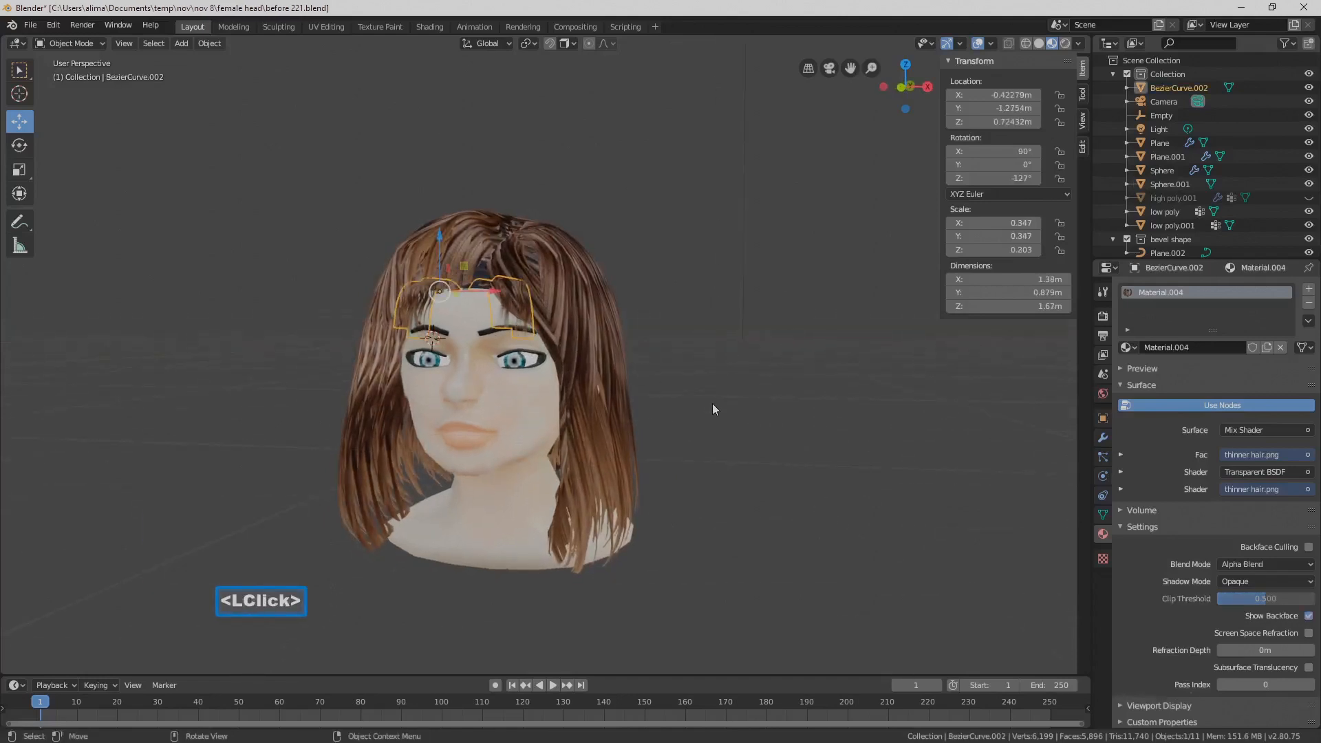
middle_click_drag(716, 406, 658, 404)
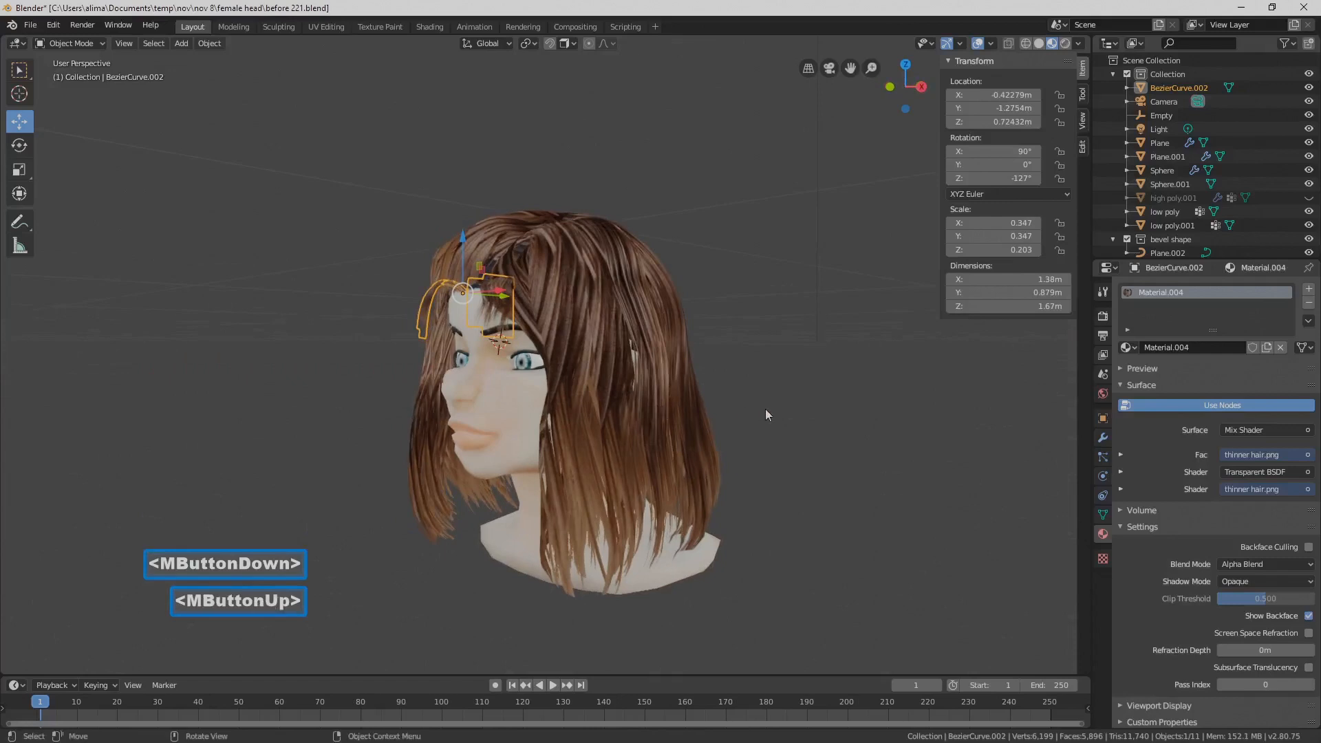
key("s")
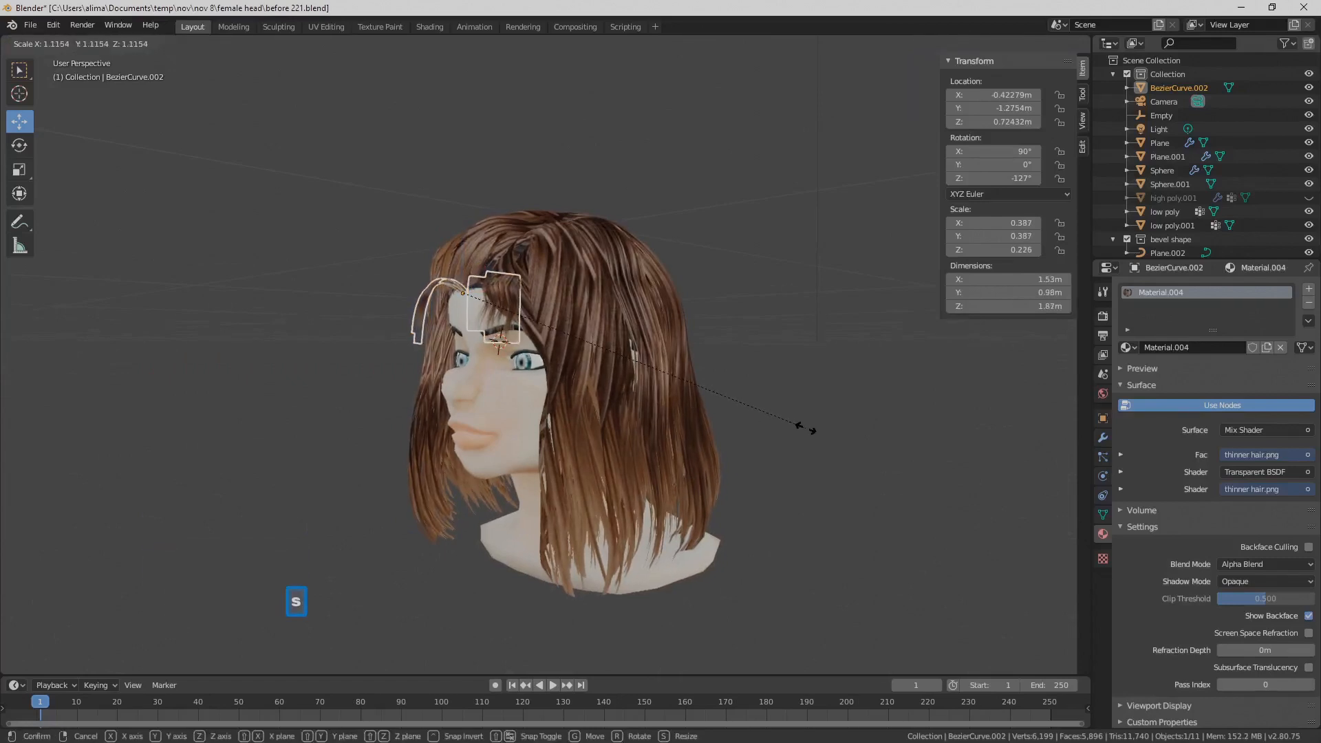
left_click(795, 423)
middle_click_drag(769, 418, 829, 414)
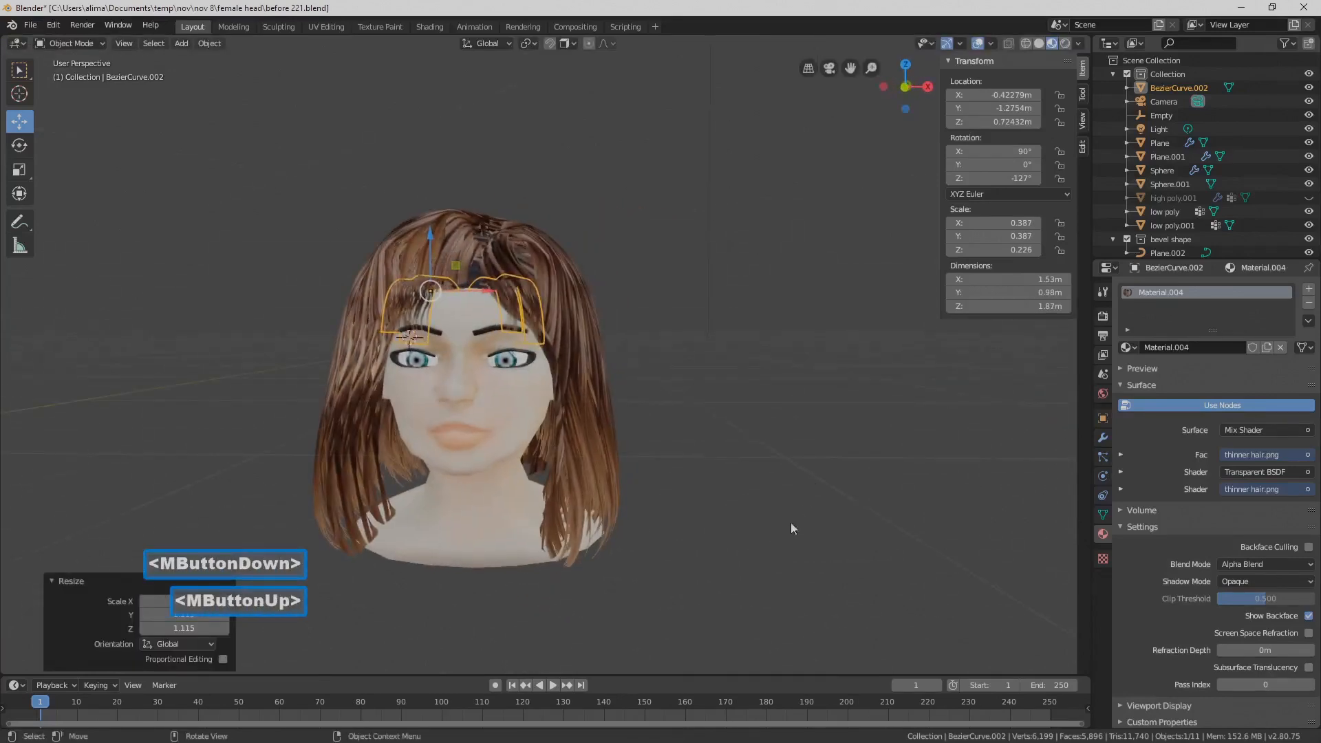
left_click(824, 569)
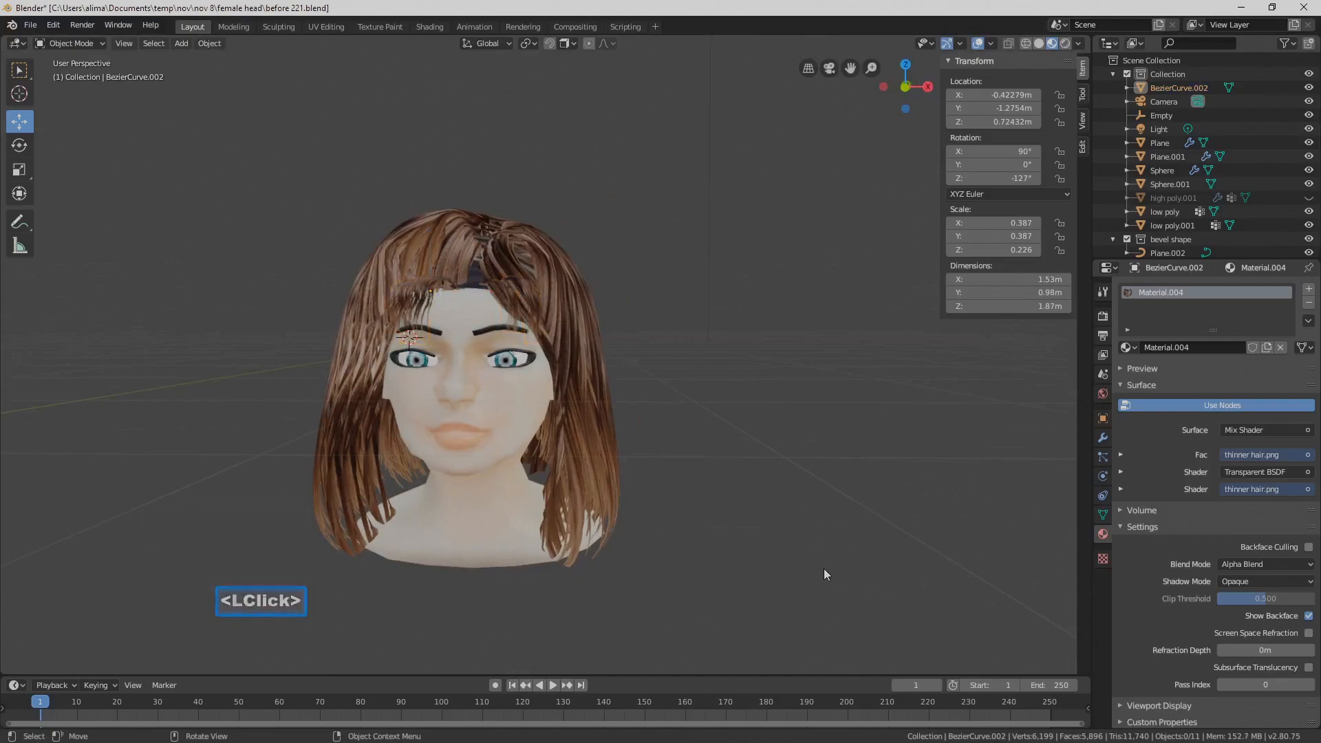
key("Pause")
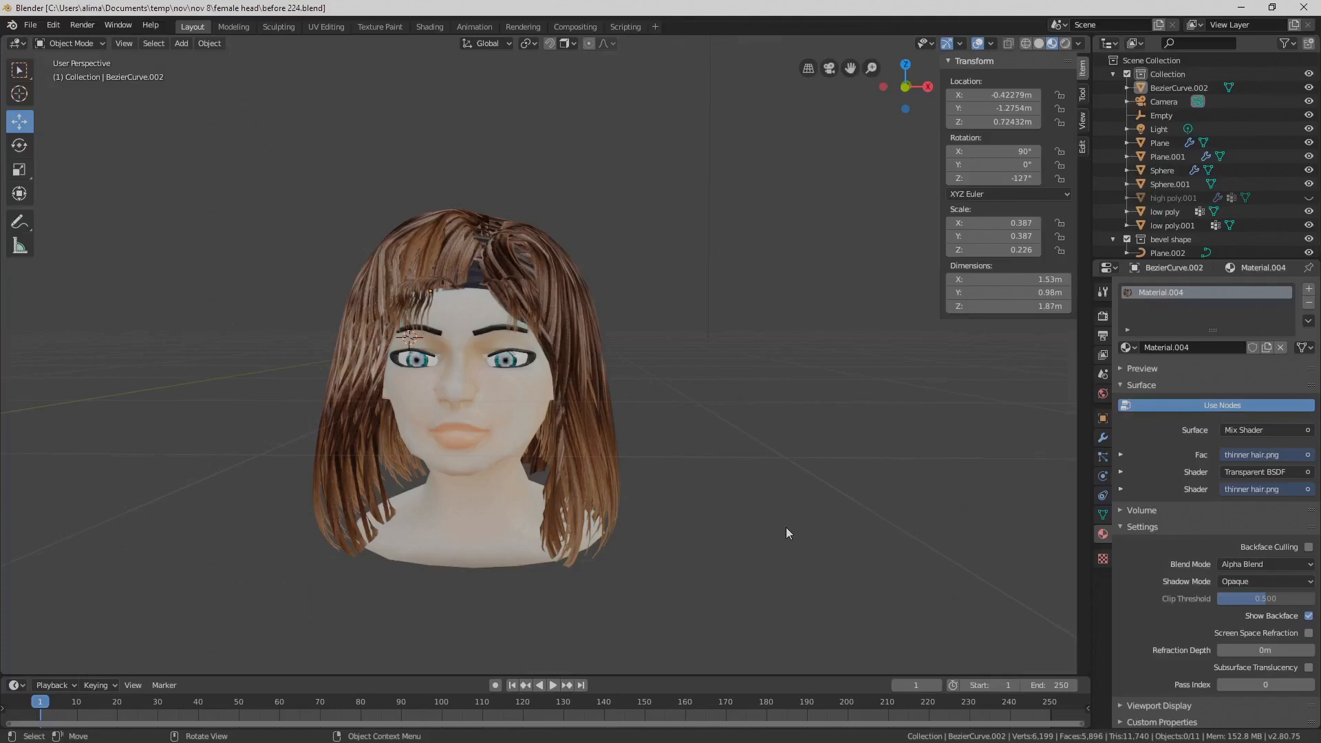
Bring the low-poly hair cap under the hair into the Sculpting workspace, with a 49 px Draw brush and material preview shading
left_click(473, 288)
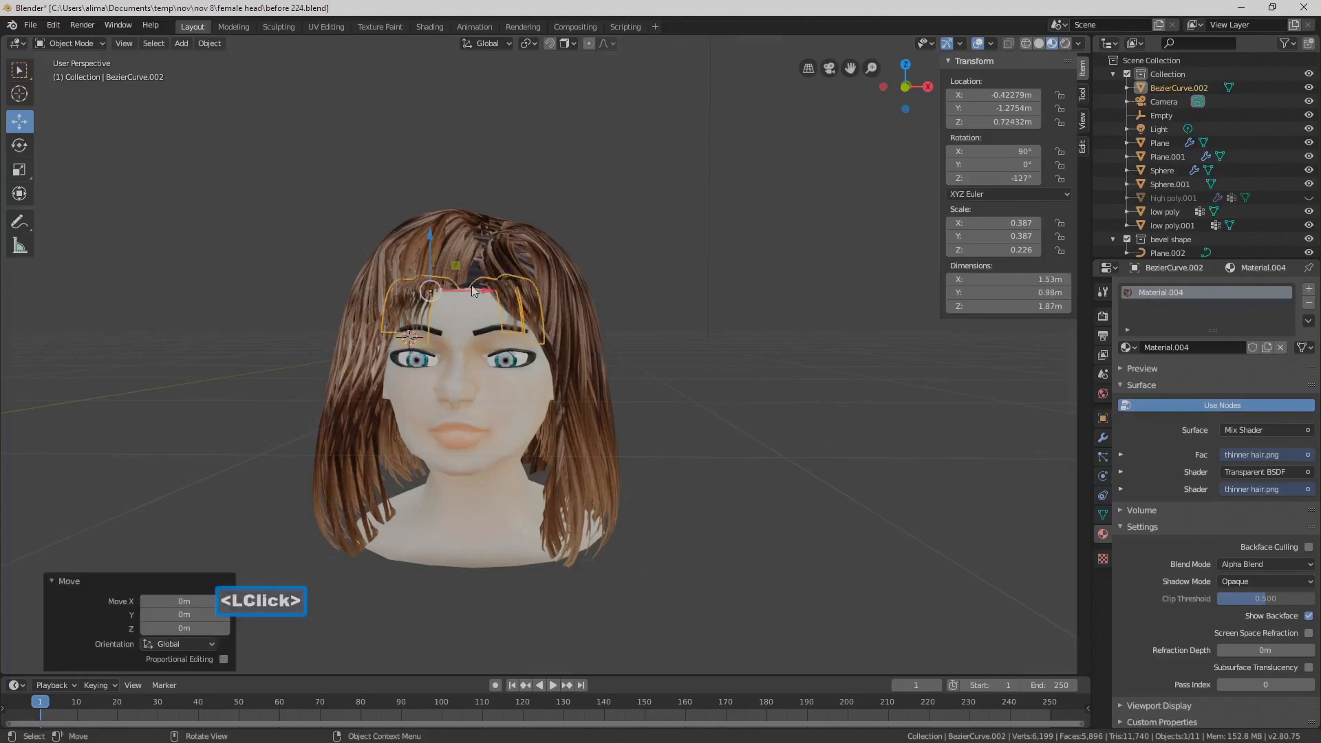
left_click(473, 287)
left_click(470, 278)
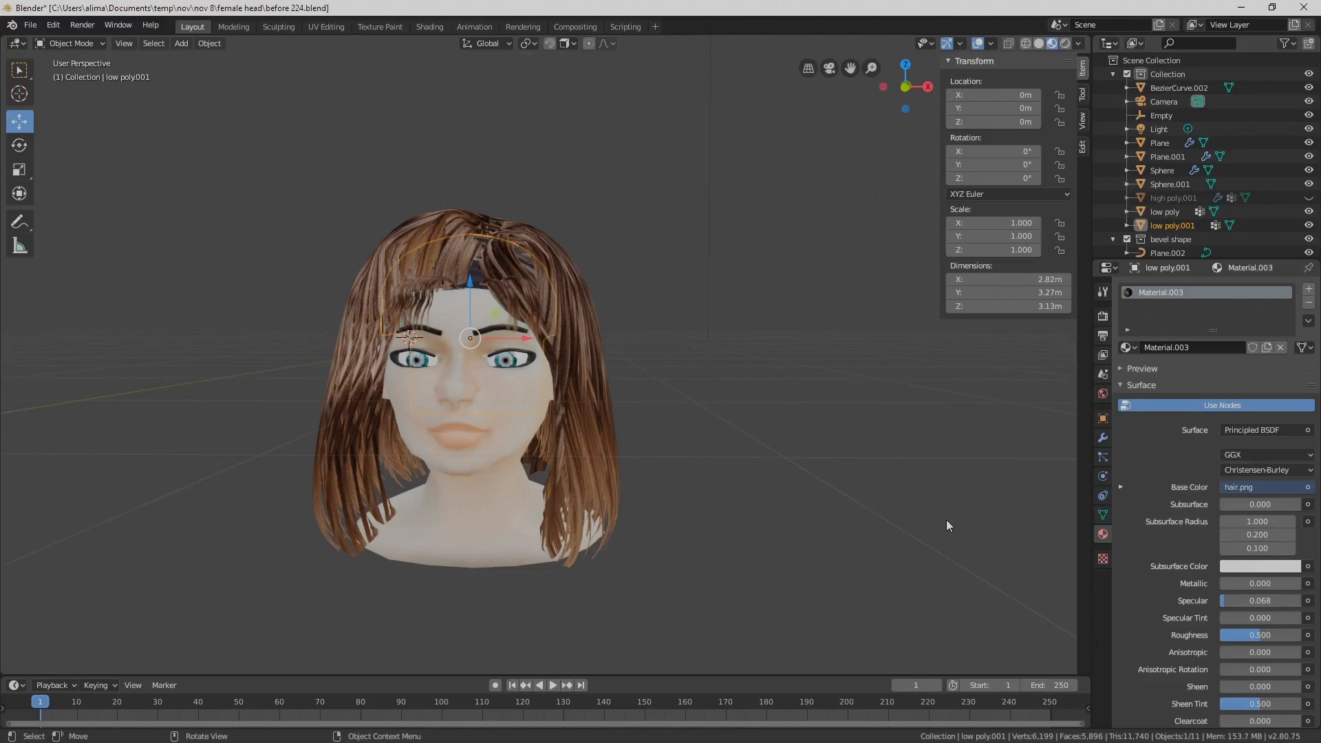
key("Pause")
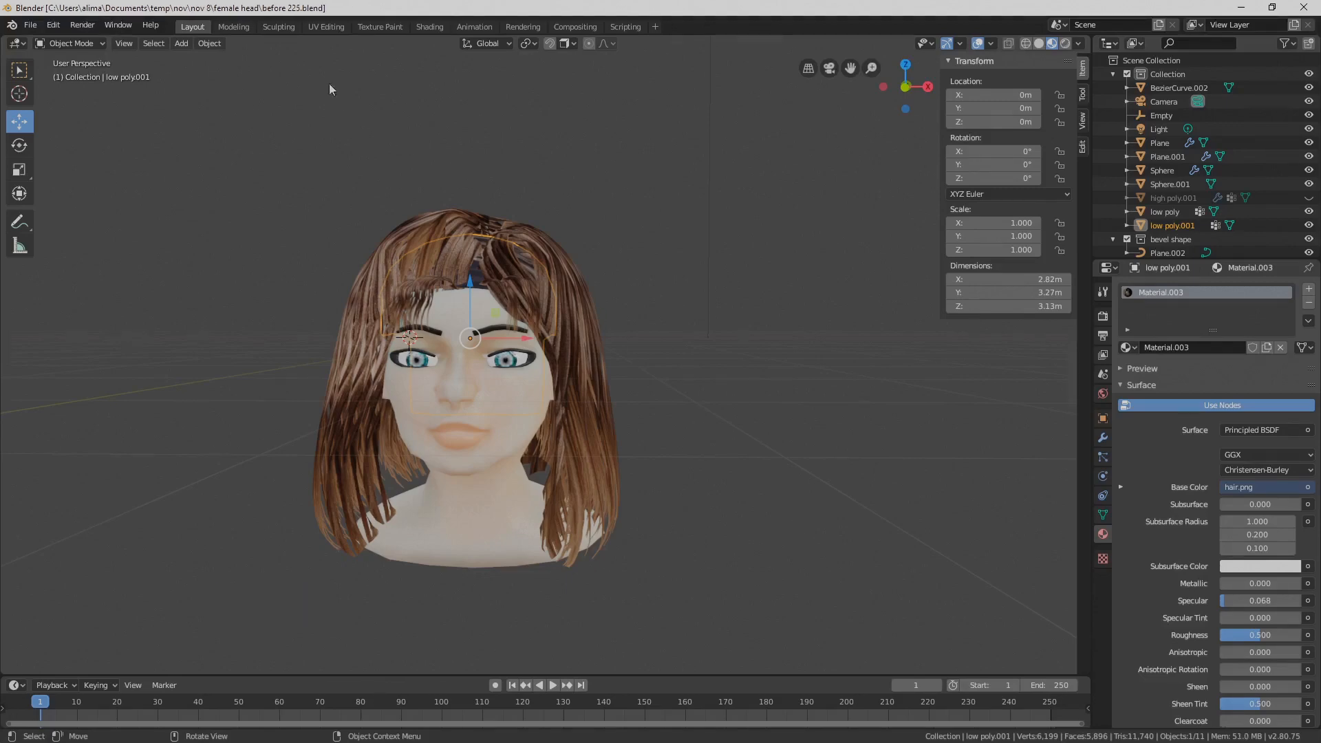
left_click(291, 30)
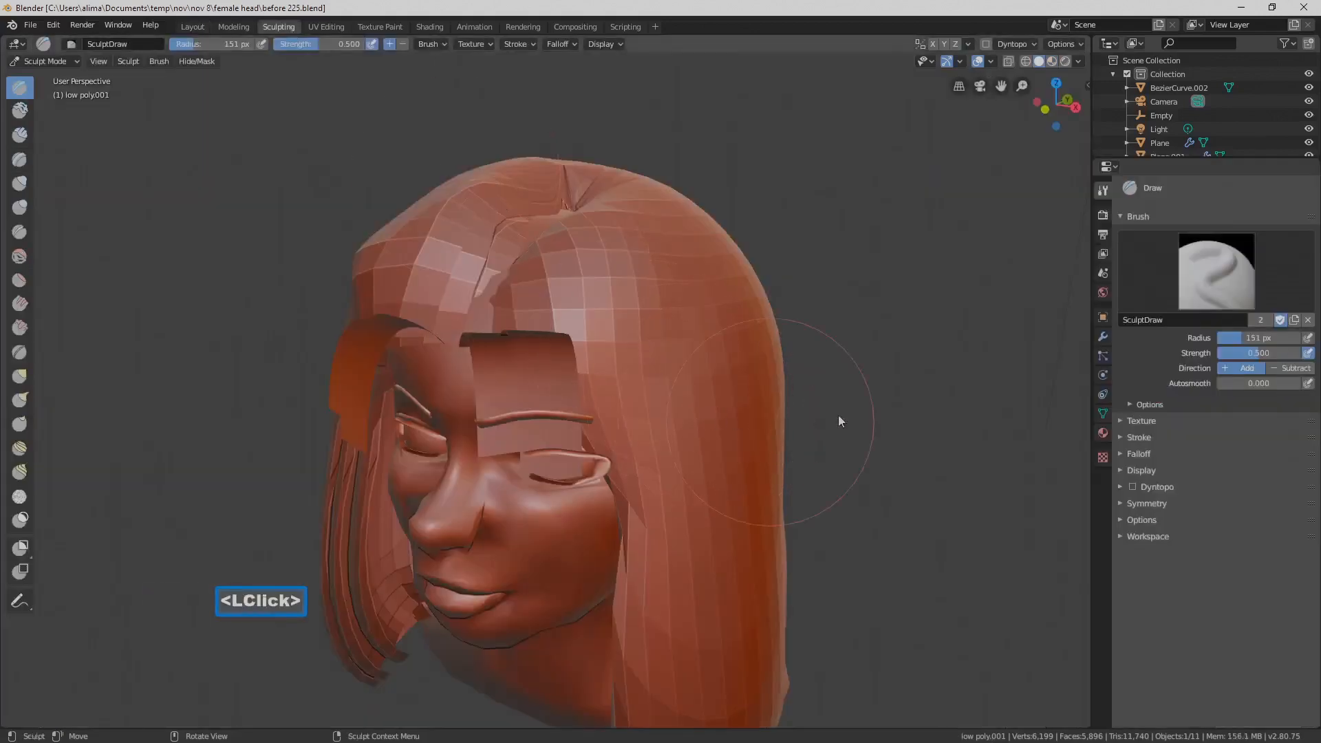
key("f")
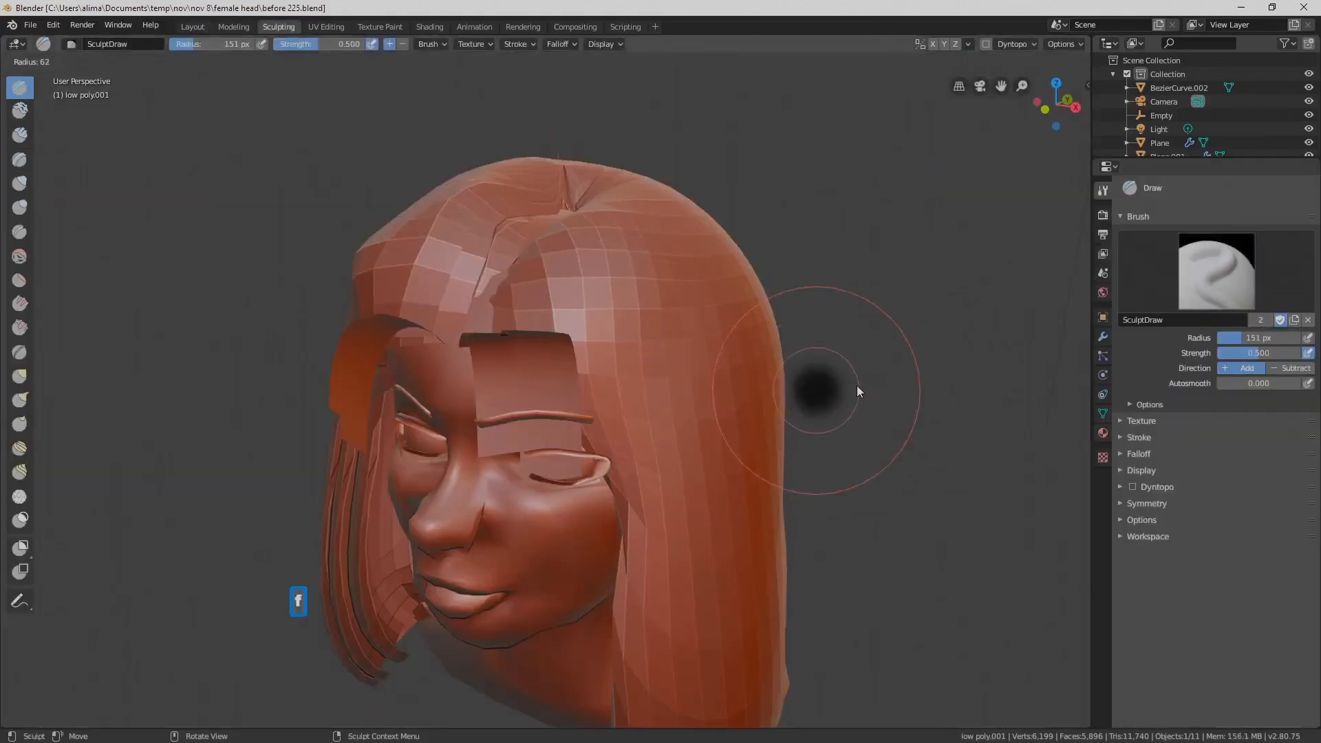
left_click(849, 384)
middle_click_drag(894, 195, 848, 139)
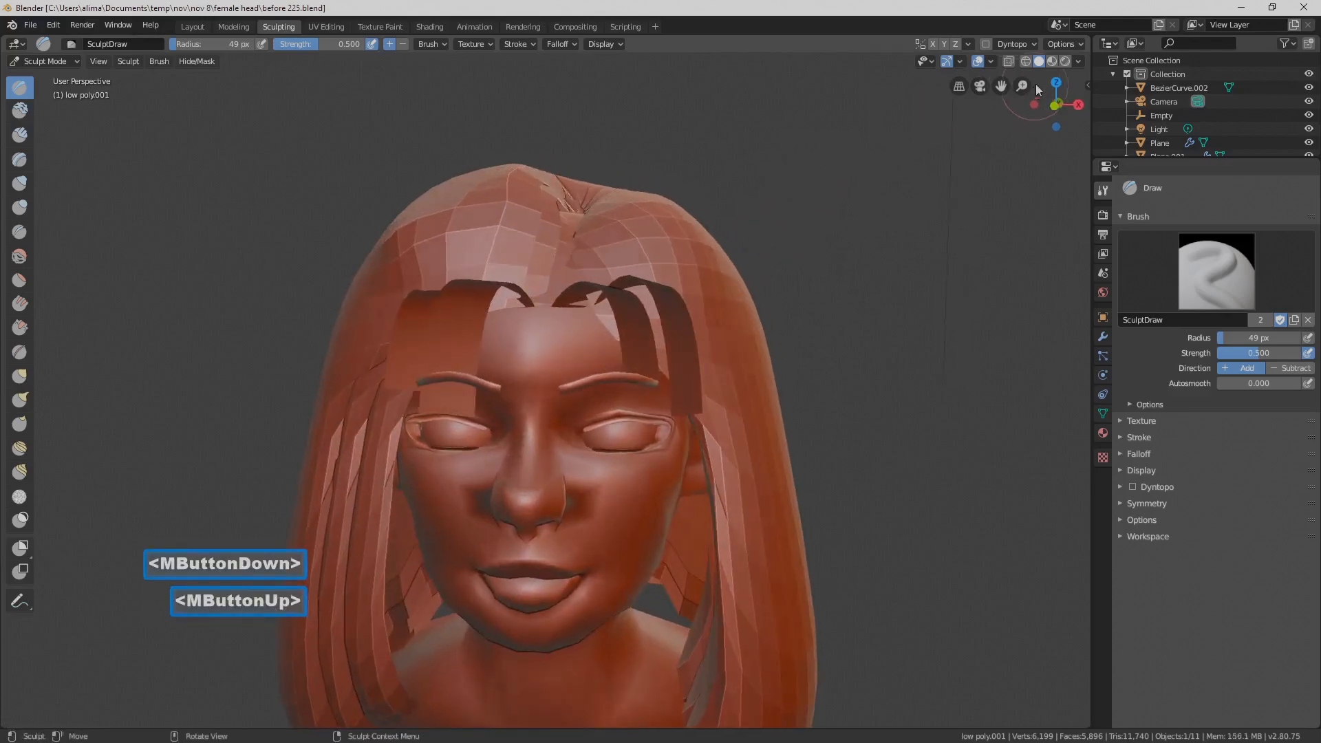
left_click(1051, 62)
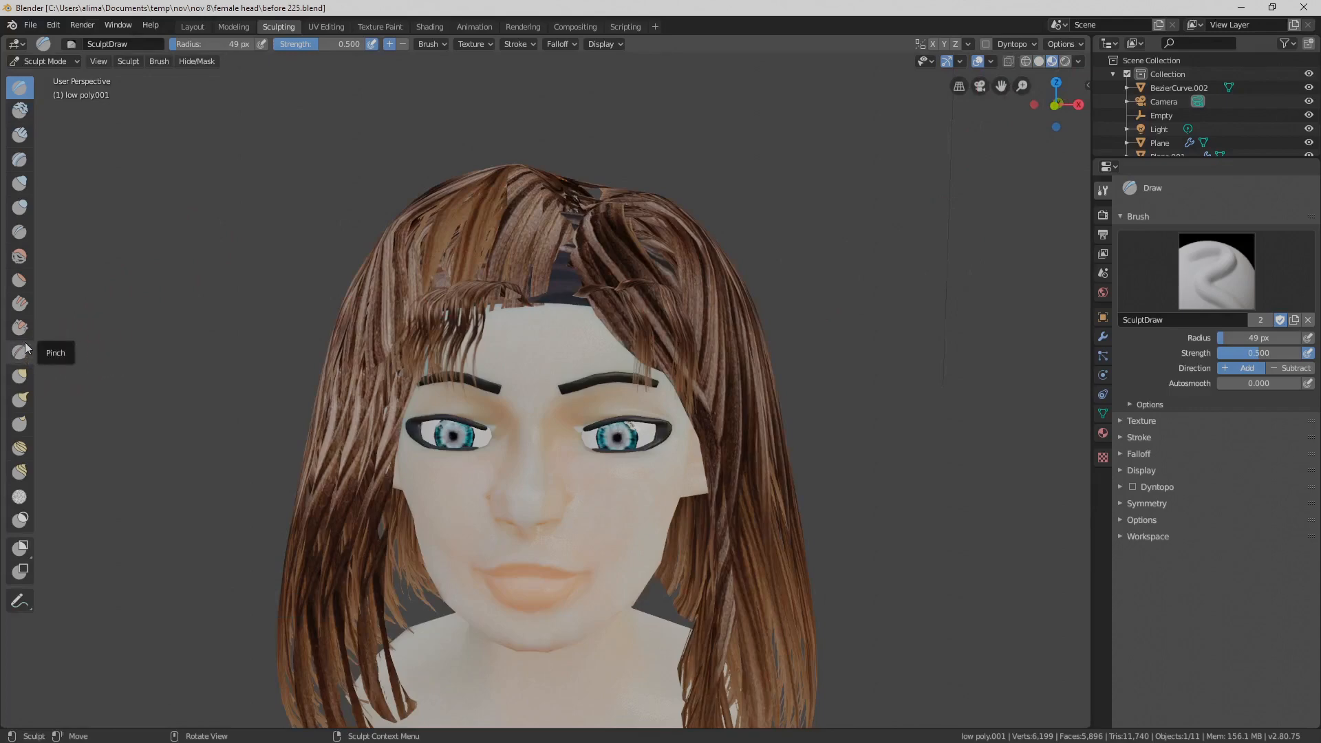
Push the hair cap's dark front edge above the forehead inward with a 95 px Crease brush, and reduce the radius to 47 px
left_click(19, 232)
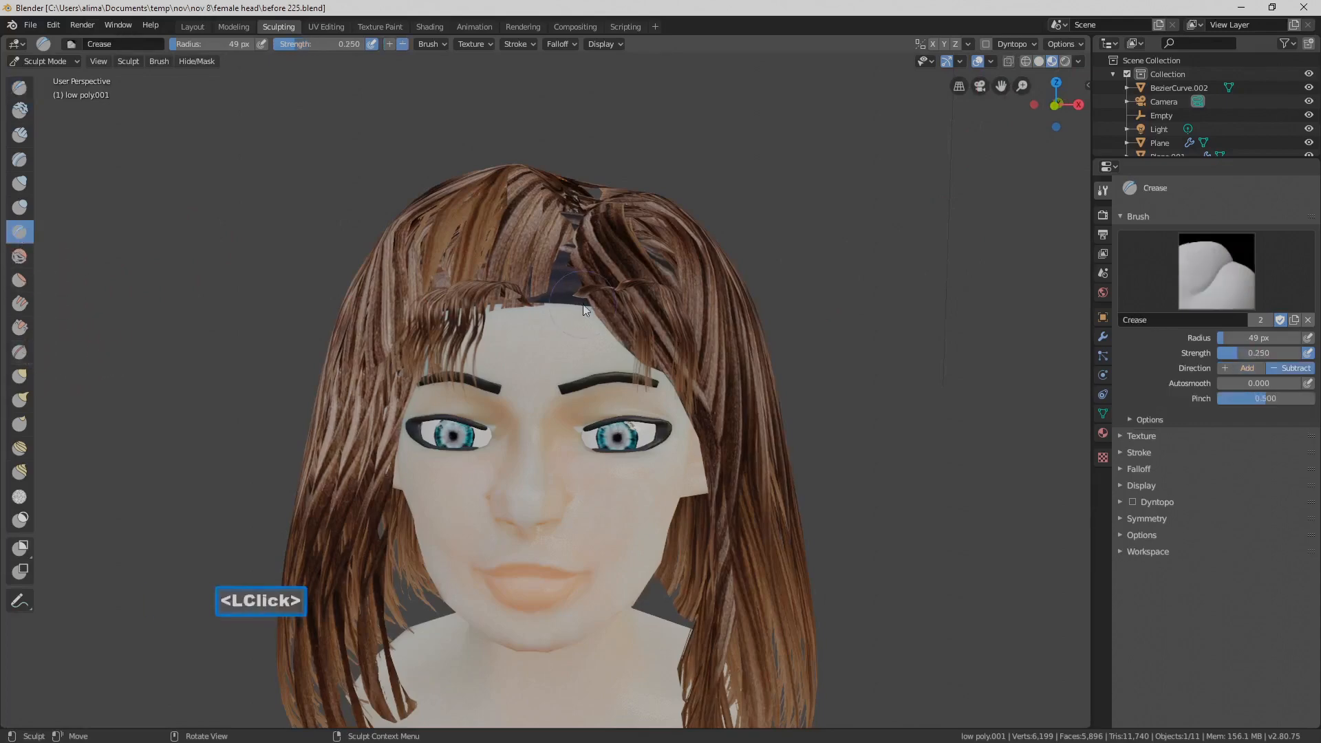
key("f")
left_click(609, 340)
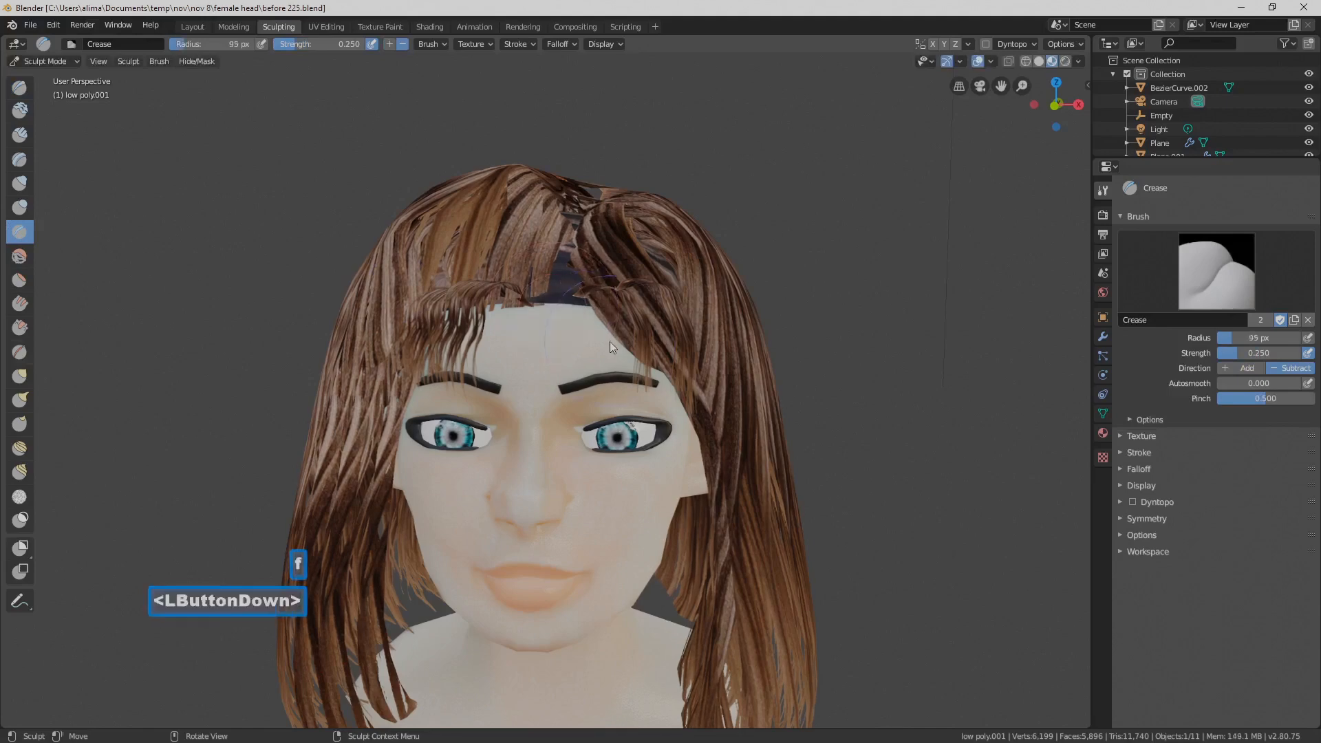
mouse_move(569, 306)
left_mouse_down()
mouse_move(574, 266)
mouse_move(556, 320)
mouse_move(561, 283)
mouse_move(583, 329)
left_mouse_up()
middle_click_drag(670, 340, 697, 310)
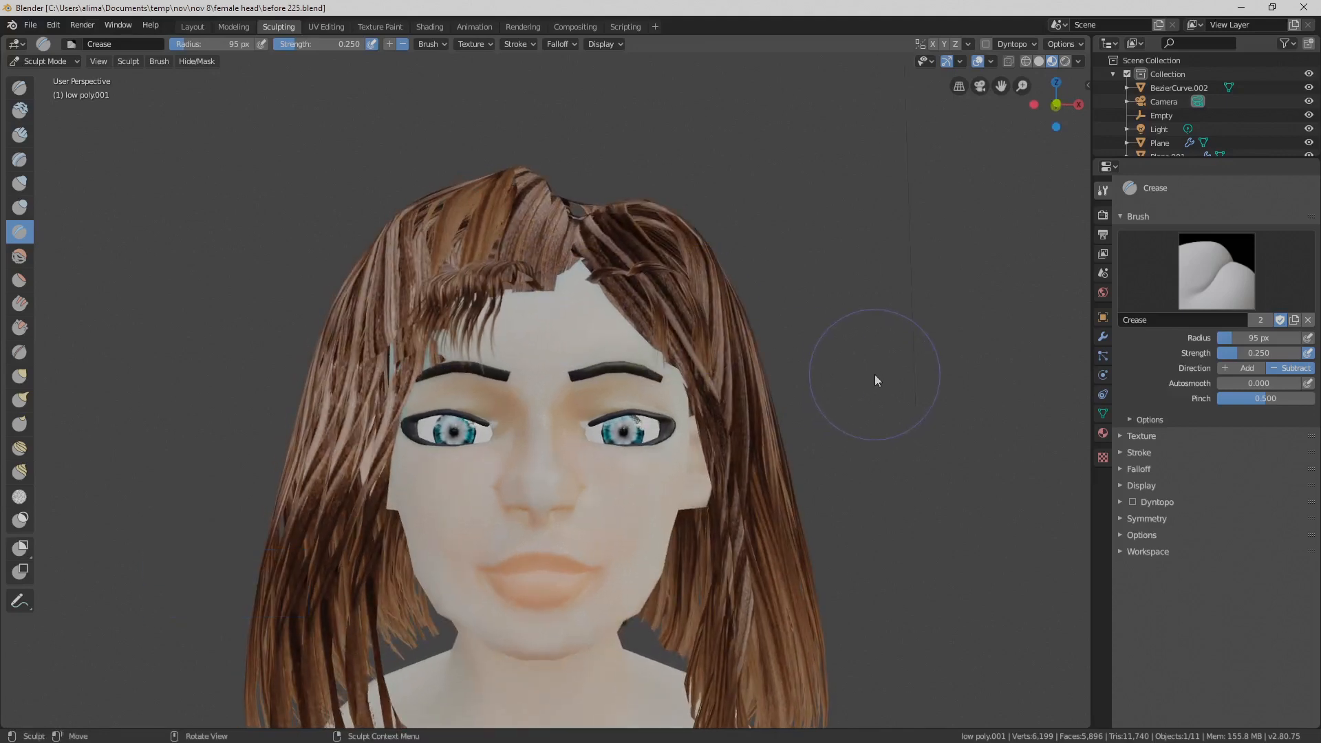
key("Pause")
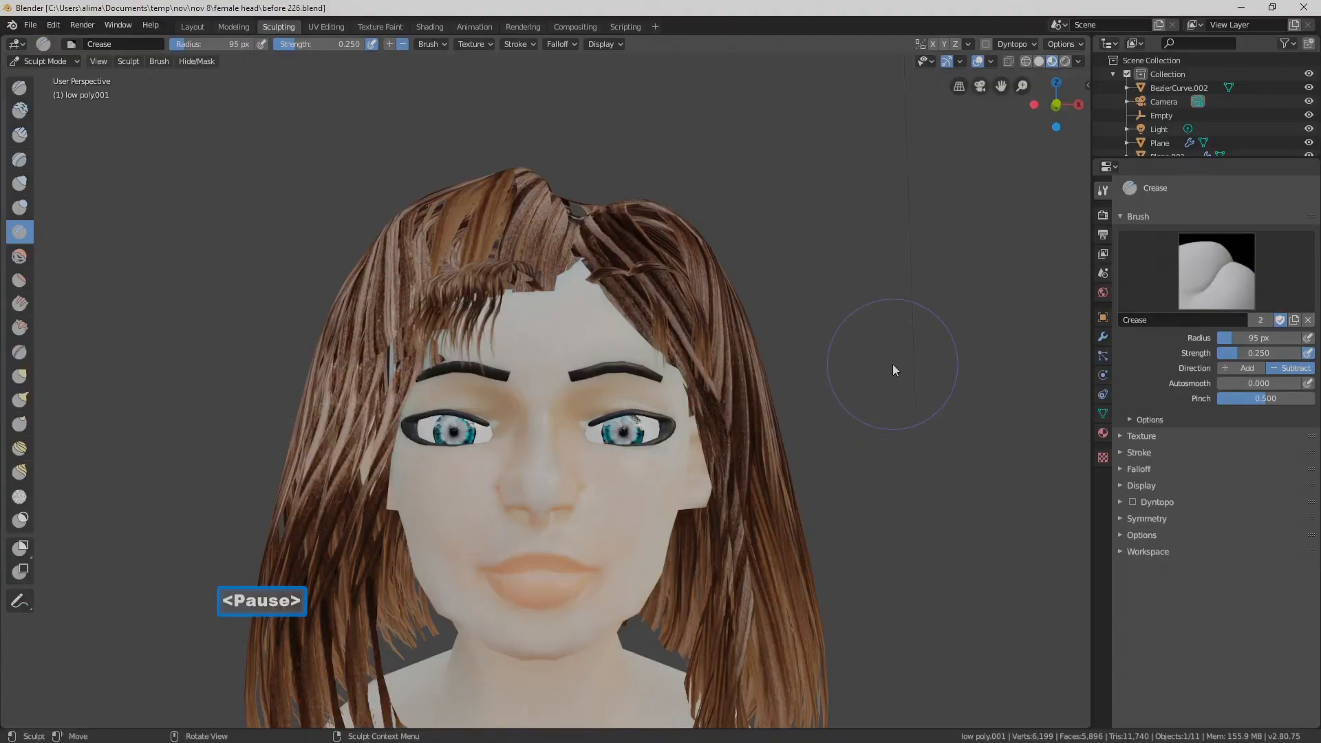
key("f")
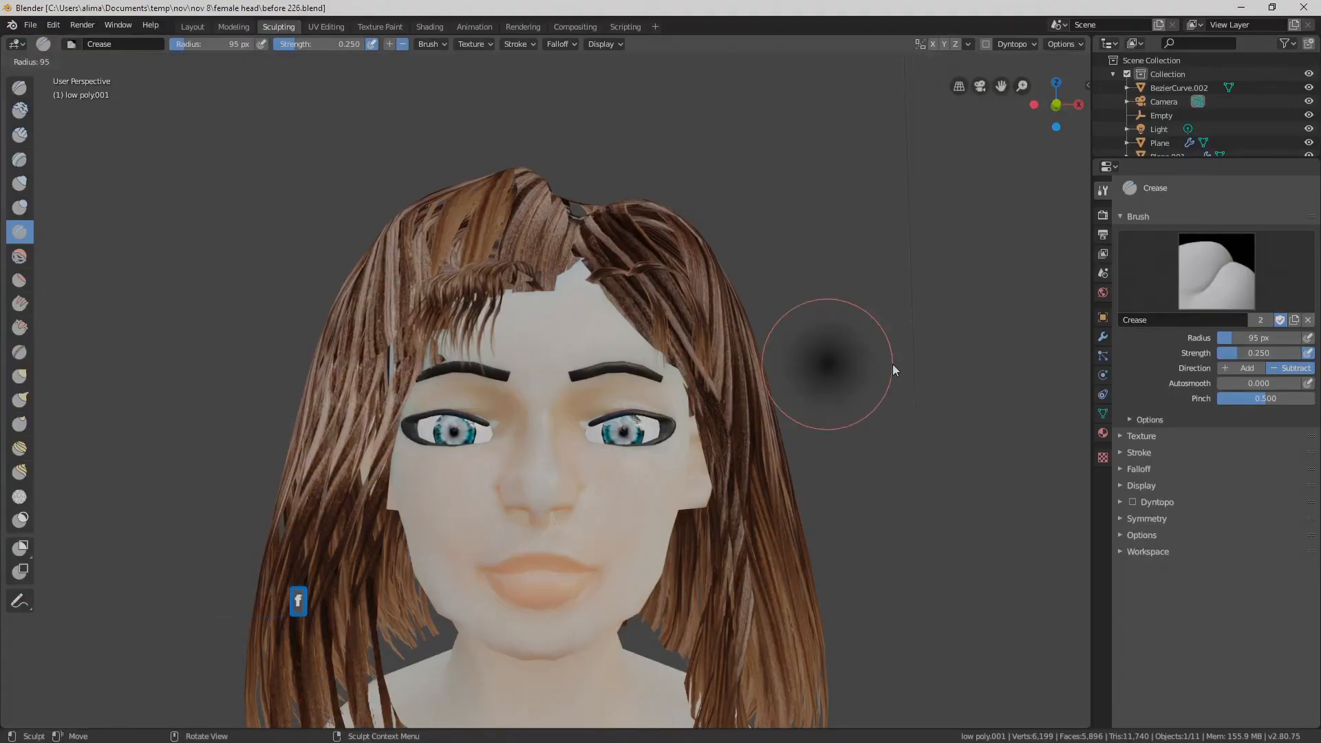
left_click(860, 369)
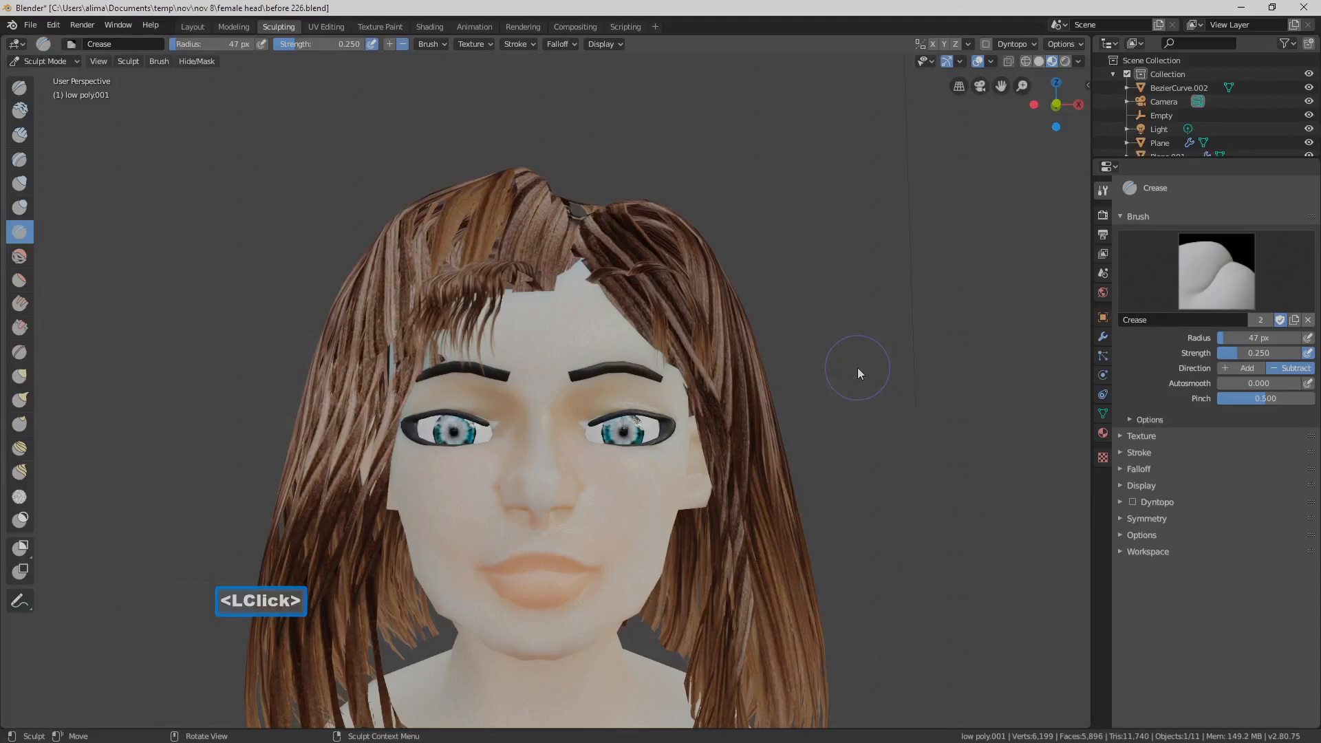
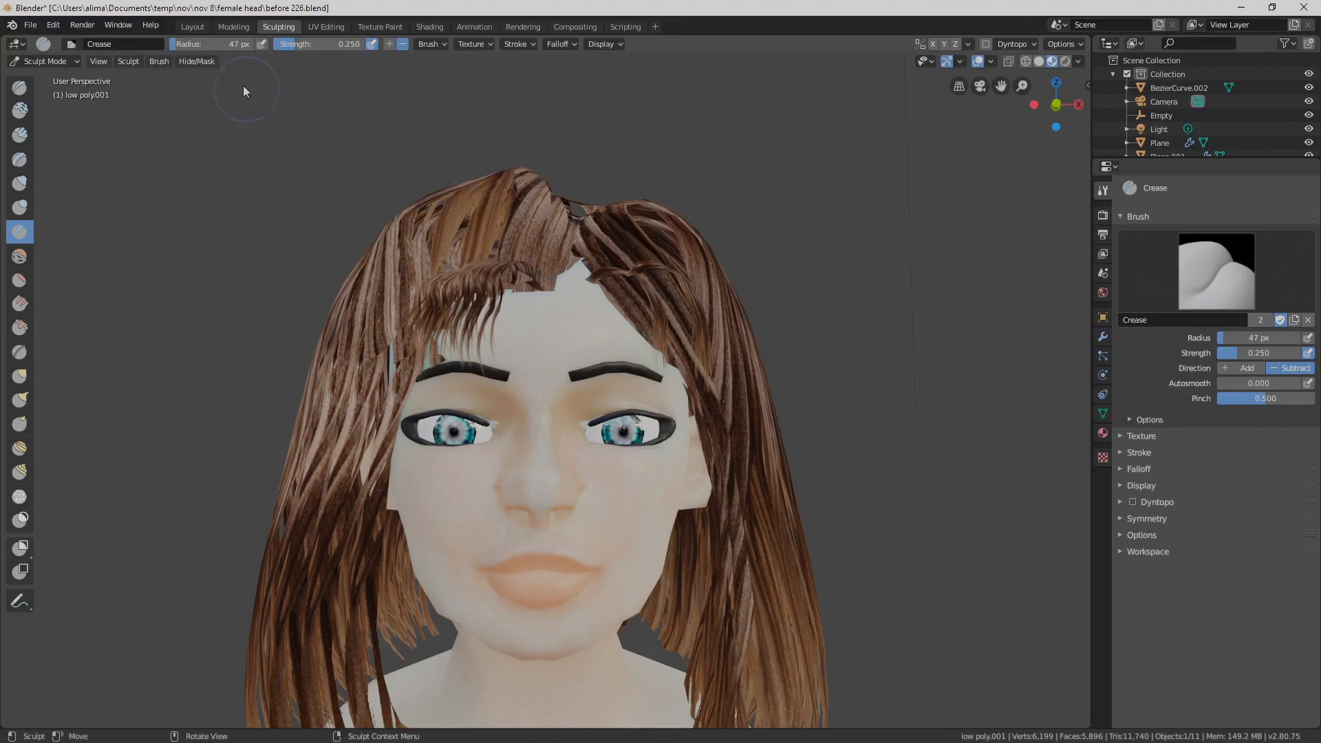
Return to the Layout workspace and put the joined outer hair mesh in Sculpt Mode with an enlarged Grab brush
left_click(198, 27)
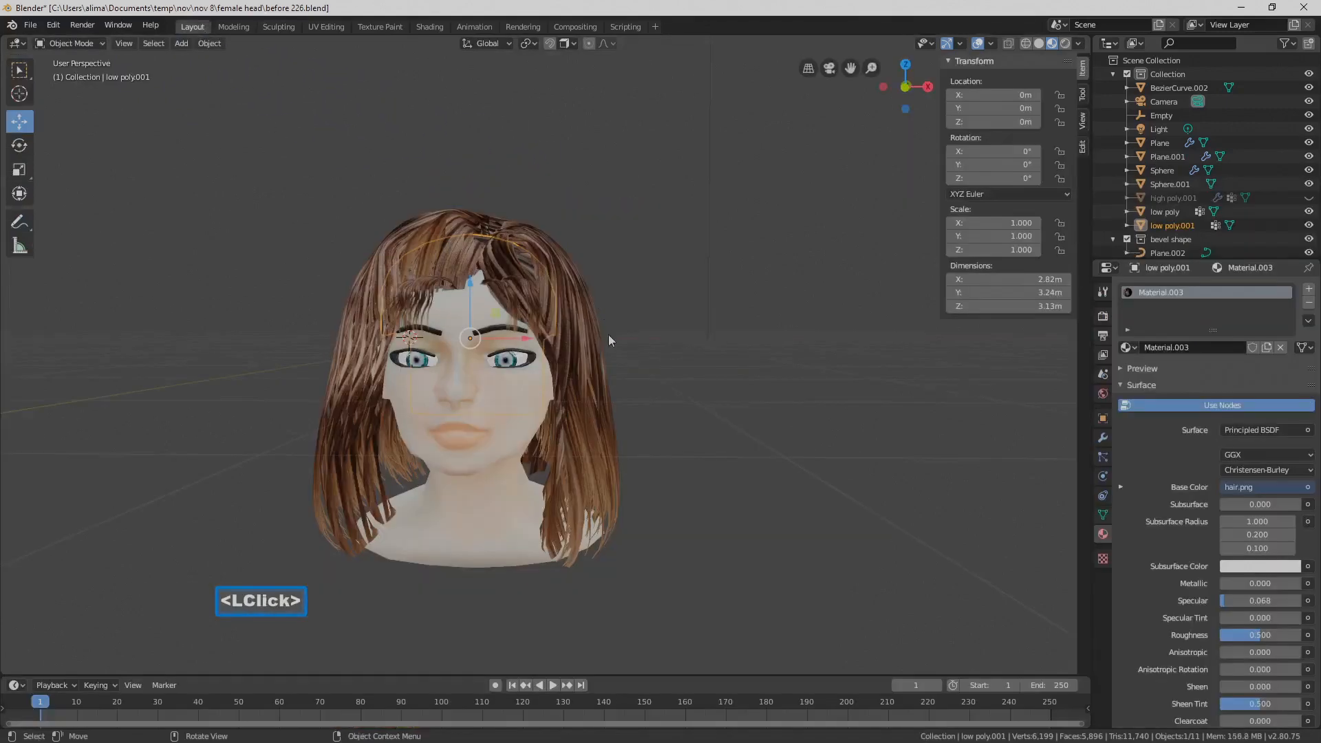
left_click(580, 386)
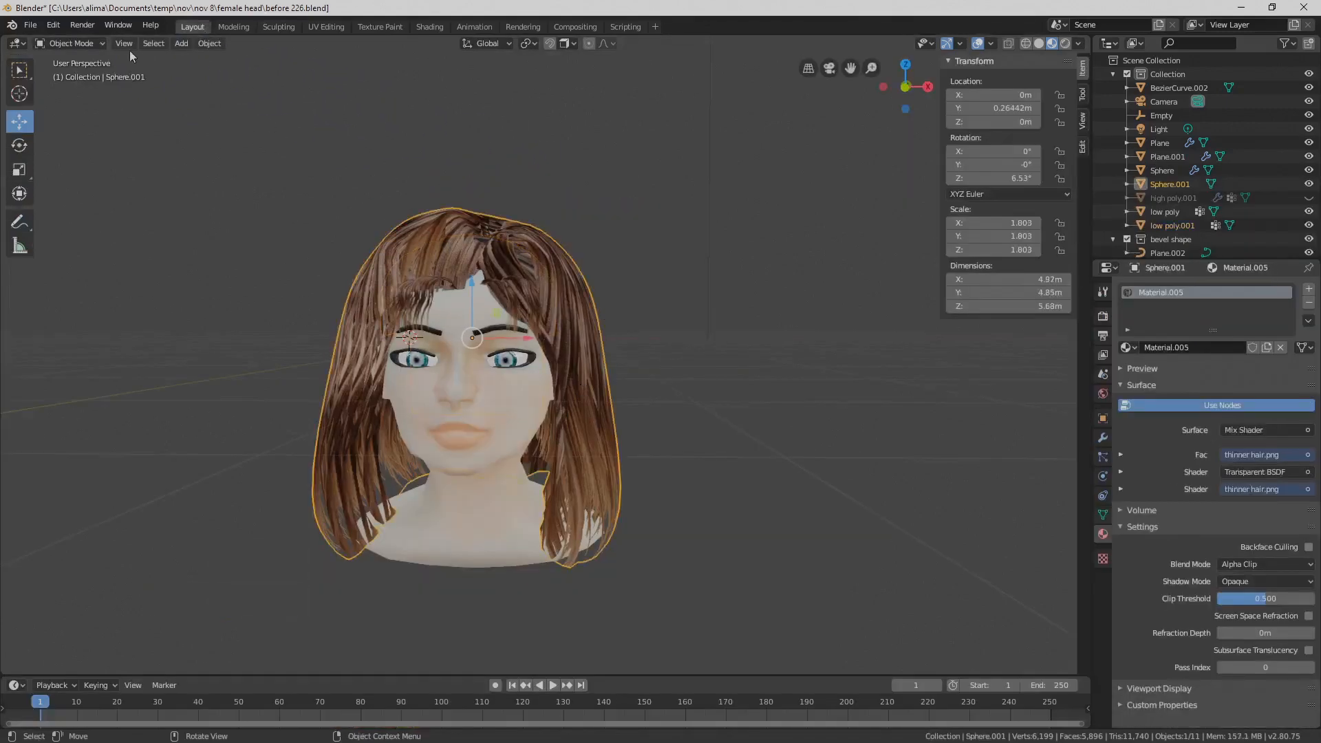
left_click(101, 44)
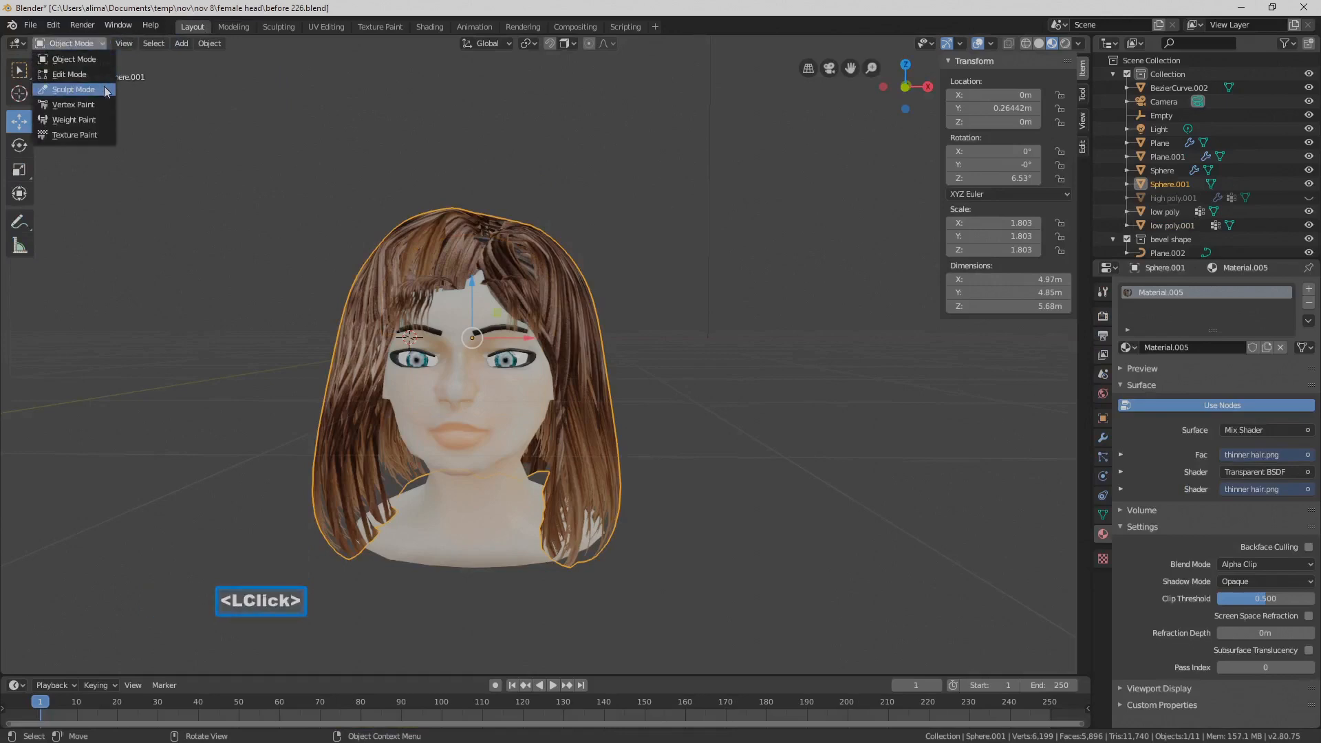
left_click(73, 89)
mouse_move(630, 410)
middle_mouse_down()
mouse_move(642, 403)
mouse_move(598, 368)
middle_mouse_up()
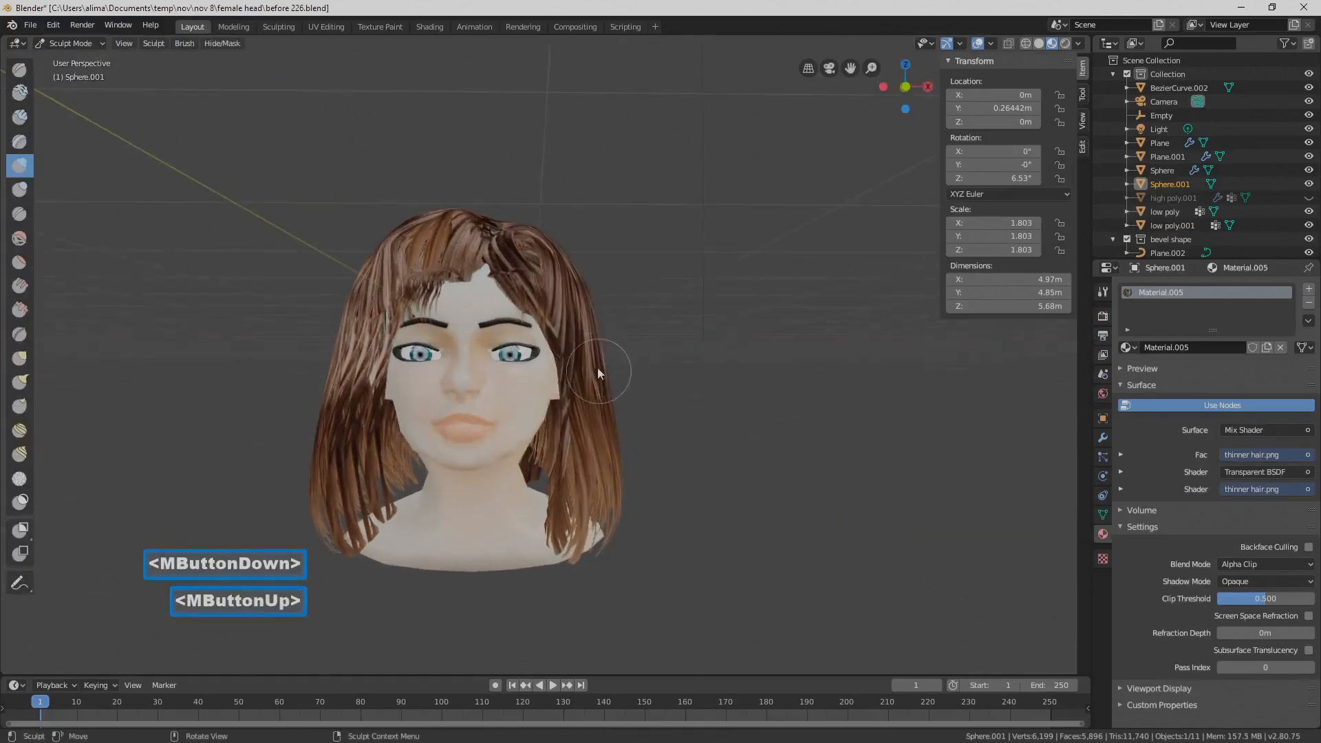
left_click(21, 358)
key("f")
left_click(692, 432)
Reshape the hair on both sides of the face at eye and cheek height with short Grab strokes
middle_click_drag(692, 432, 655, 439)
left_click_drag(574, 410, 561, 410)
mouse_move(561, 410)
middle_mouse_down()
mouse_move(629, 410)
mouse_move(590, 409)
middle_mouse_up()
mouse_move(585, 406)
left_mouse_down()
mouse_move(537, 402)
mouse_move(542, 391)
left_mouse_up()
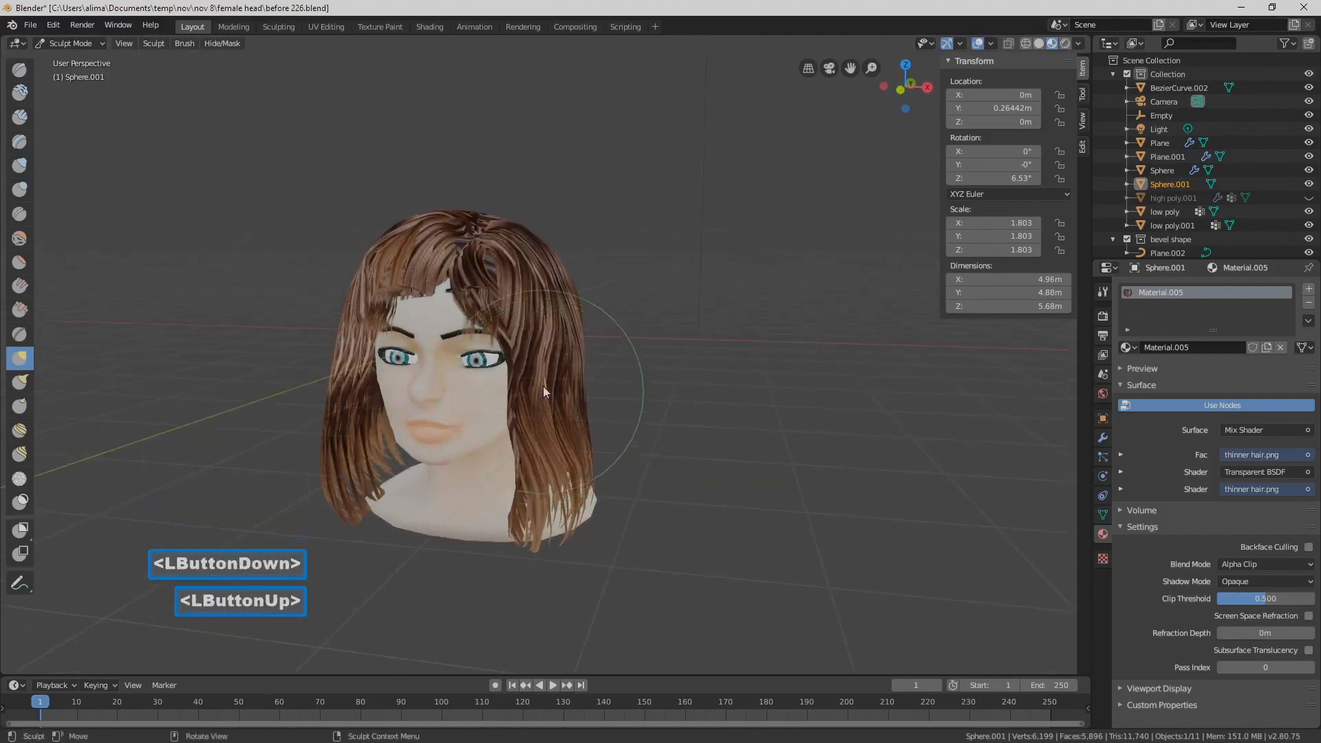
middle_click_drag(542, 391, 590, 374)
left_click_drag(356, 413, 357, 401)
left_click_drag(335, 400, 320, 379)
left_click(353, 382)
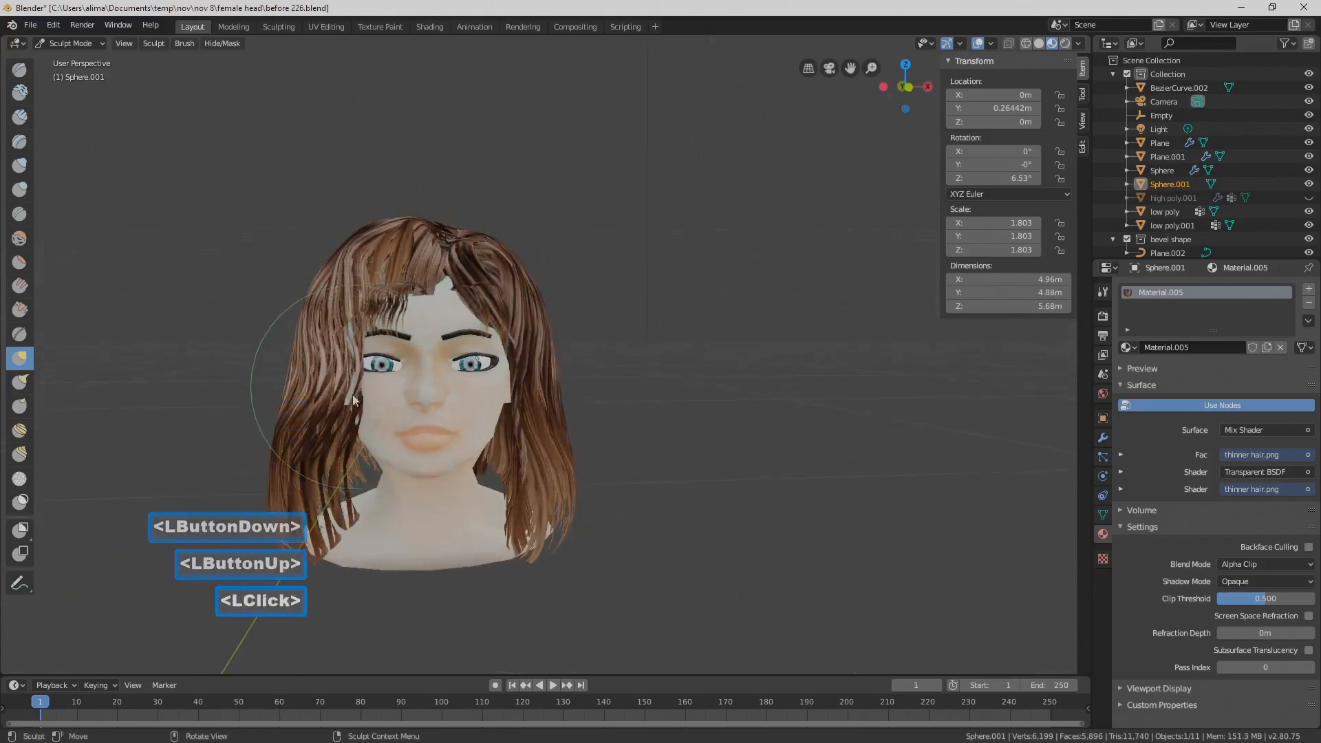
Tuck in the hair's sides and flare its lower ends outward above the shoulders with Grab strokes
left_click_drag(274, 464, 286, 455)
left_click_drag(296, 399, 307, 393)
left_click_drag(295, 521, 283, 520)
left_click_drag(558, 513, 563, 513)
mouse_move(564, 490)
middle_mouse_down()
mouse_move(504, 441)
mouse_move(652, 476)
middle_mouse_up()
left_click_drag(774, 493, 788, 478)
left_click_drag(750, 495, 670, 518)
mouse_move(803, 453)
middle_mouse_down()
mouse_move(741, 445)
mouse_move(790, 432)
mouse_move(764, 412)
mouse_move(792, 422)
middle_mouse_up()
scroll(678, 440, "down", 1)
mouse_move(679, 441)
middle_mouse_down()
mouse_move(695, 425)
mouse_move(632, 474)
middle_mouse_up()
mouse_move(420, 393)
left_mouse_down()
mouse_move(454, 482)
mouse_move(518, 481)
left_mouse_up()
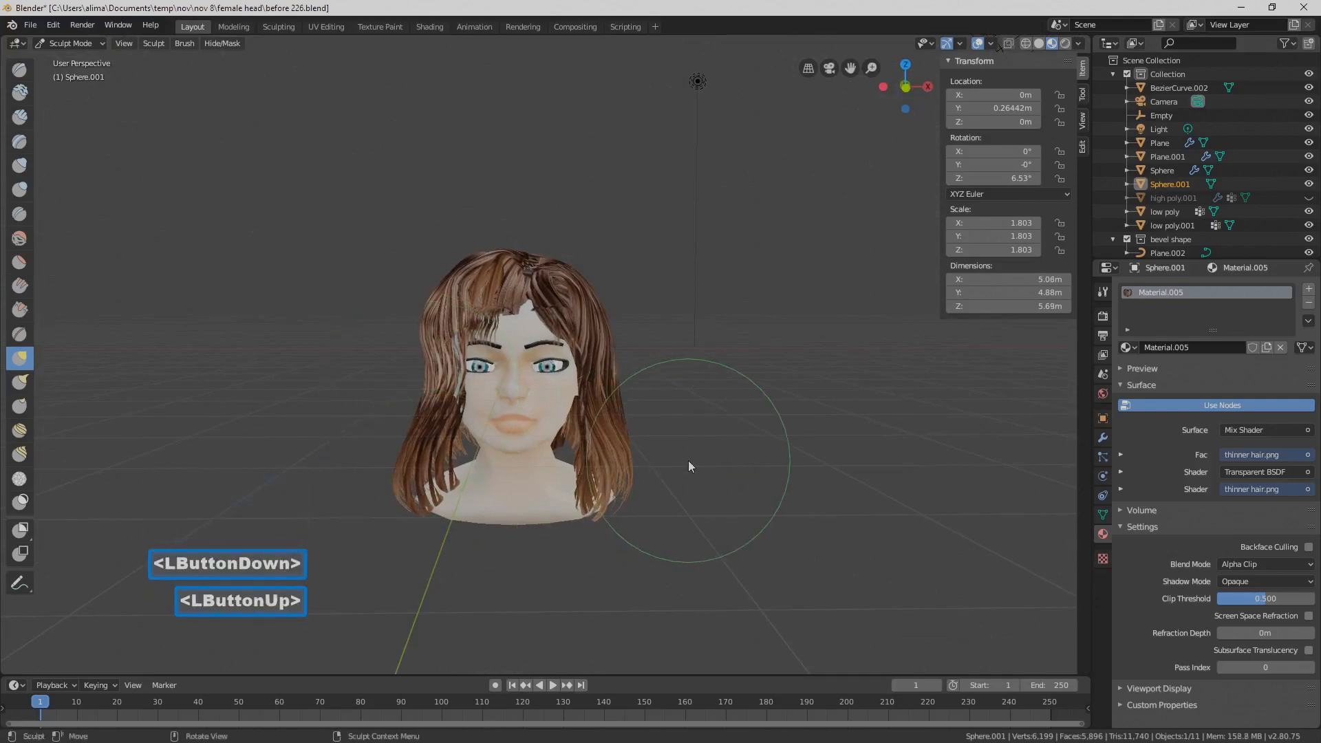
Reduce the Grab brush radius, check the reshaped hair from the front, and return the mesh to Object Mode
key("ctrl")
middle_click_drag(749, 487, 734, 400, "ctrl")
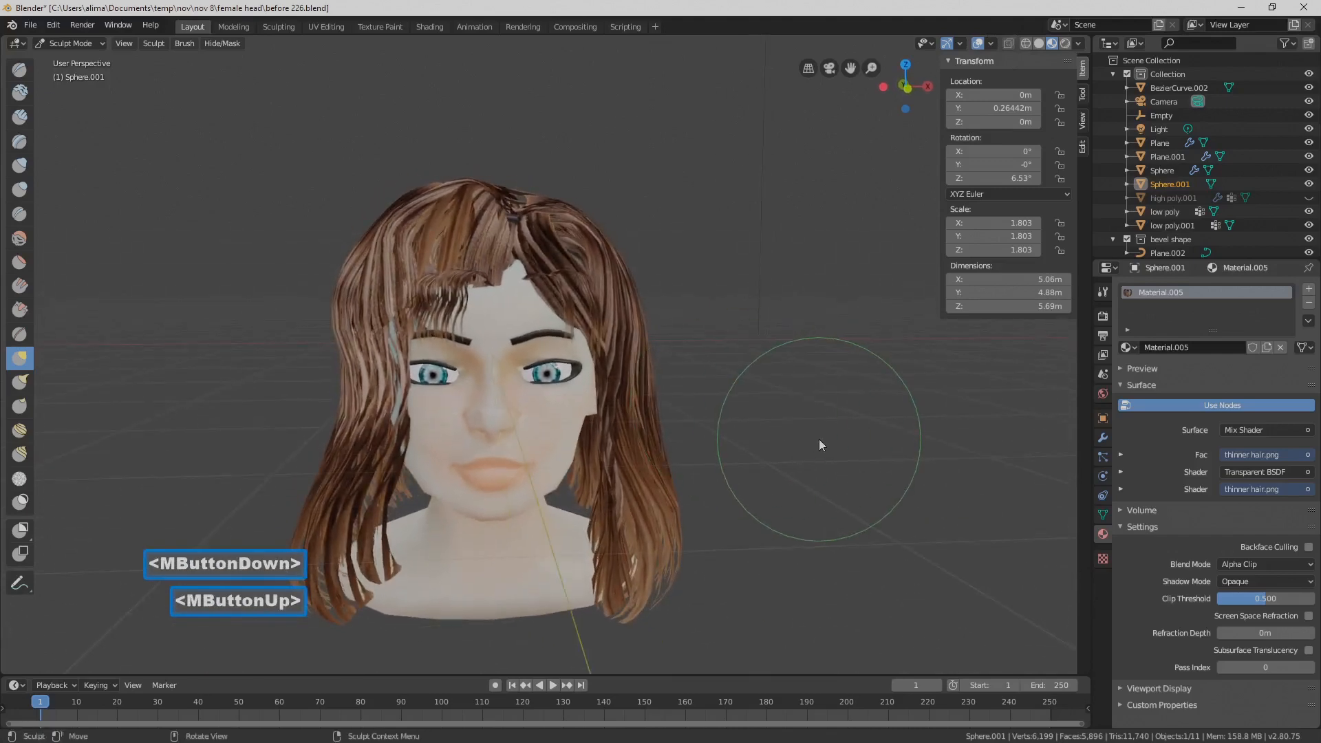
key("f")
left_click(757, 444)
middle_click_drag(757, 443, 768, 431)
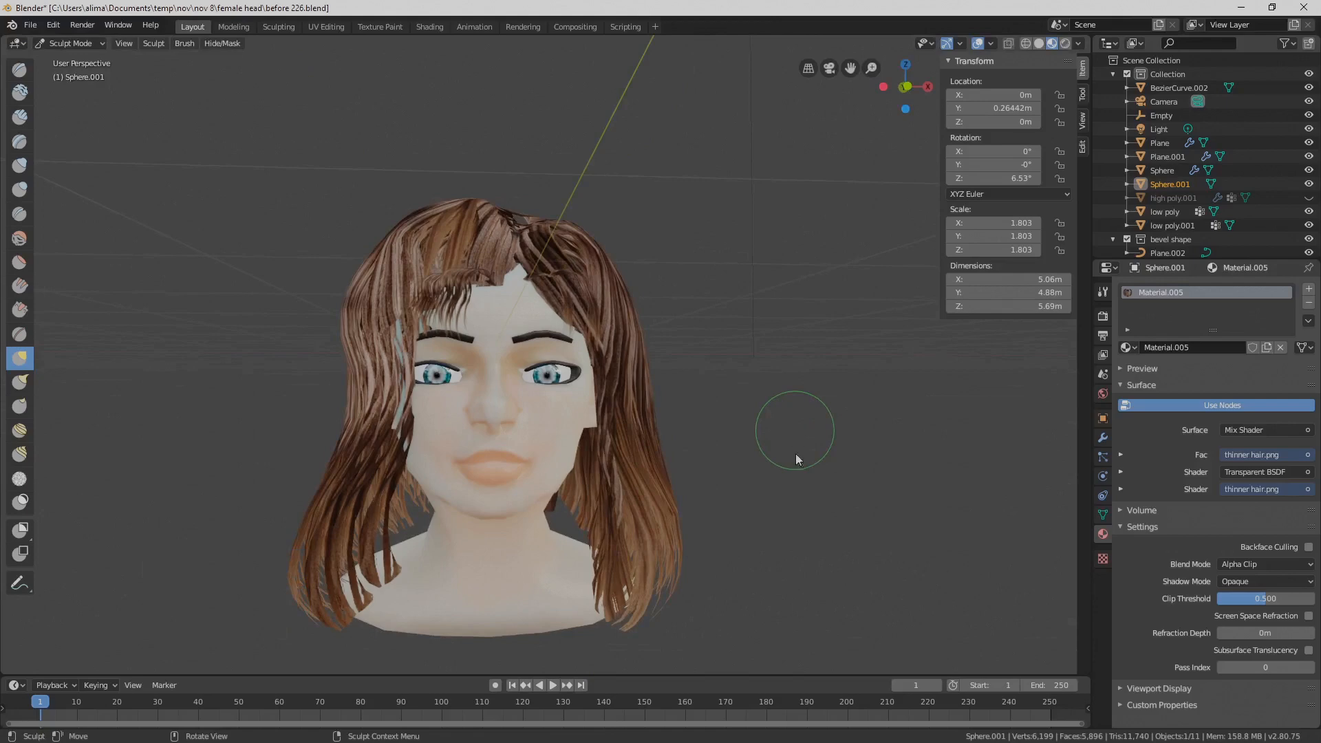
key("Pause")
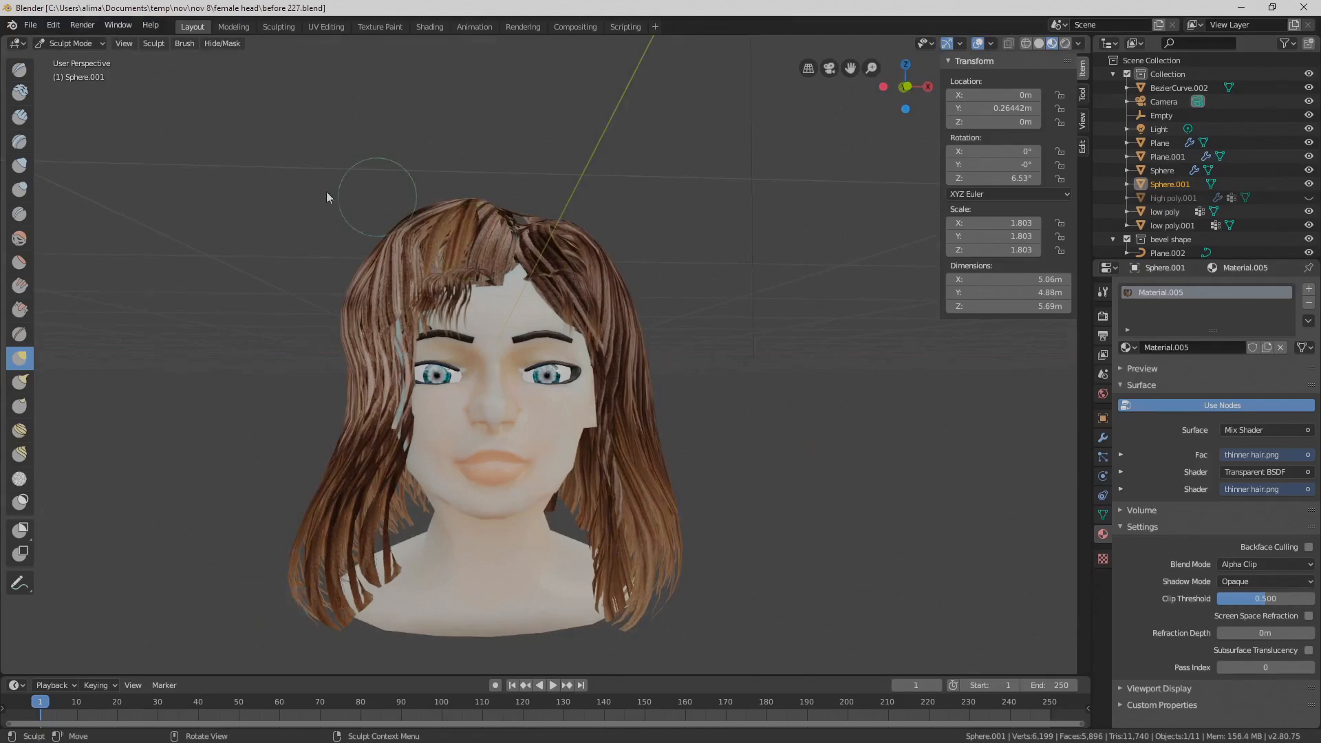
left_click(102, 43)
left_click(106, 61)
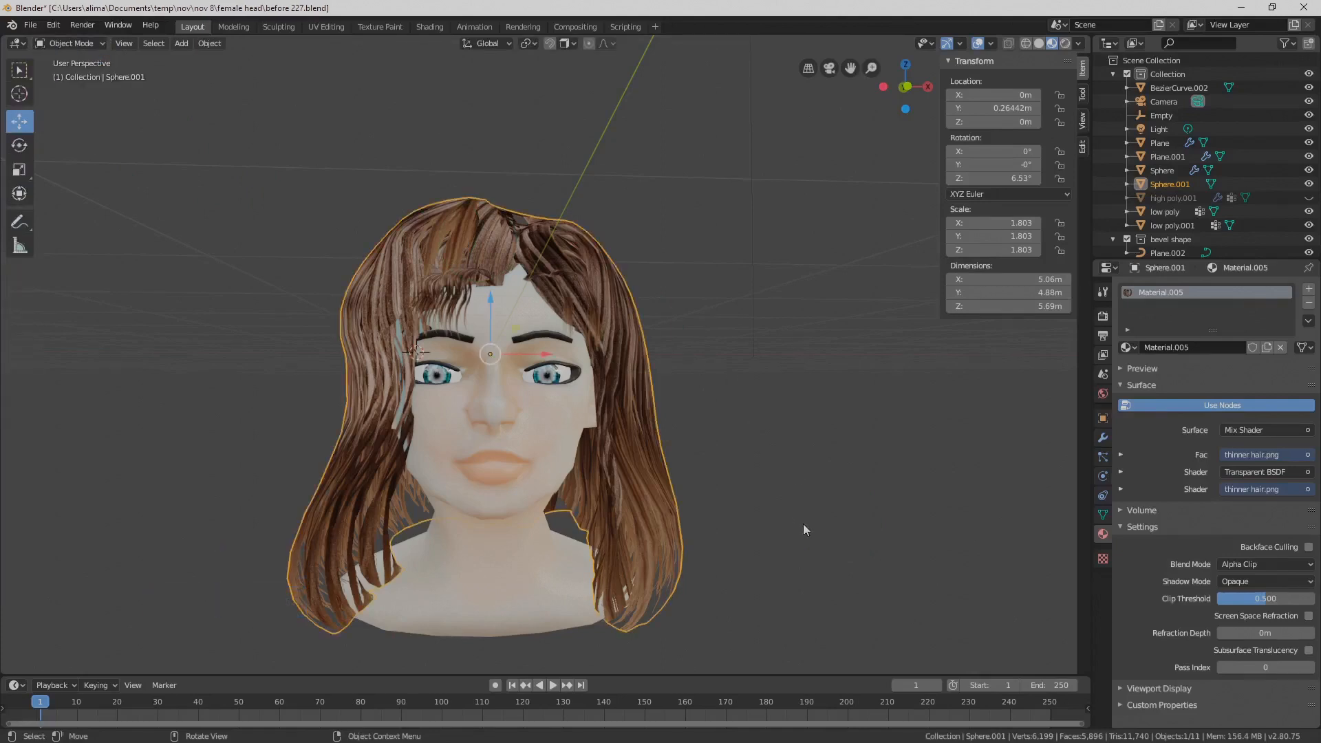
key("Pause")
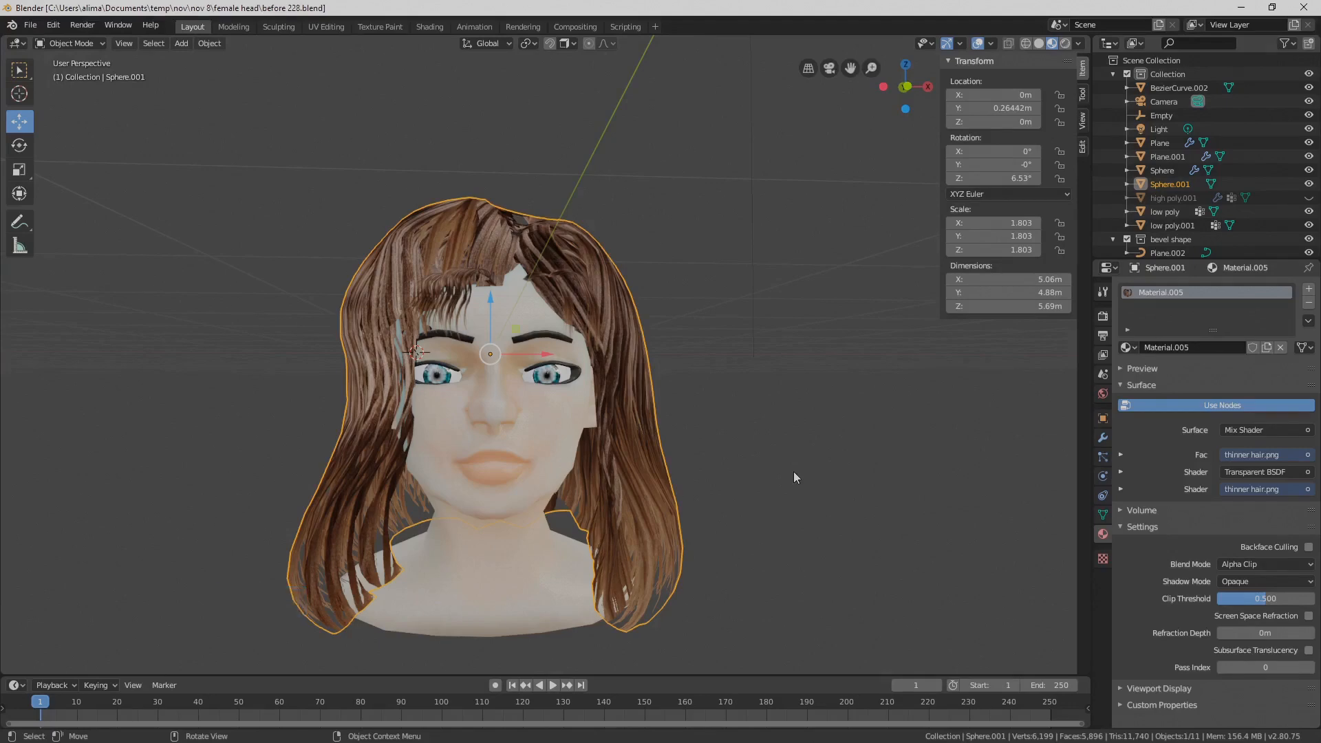
Select the eyebrow mesh, switch it to Edit Mode and isolate it in local view
left_click(563, 342)
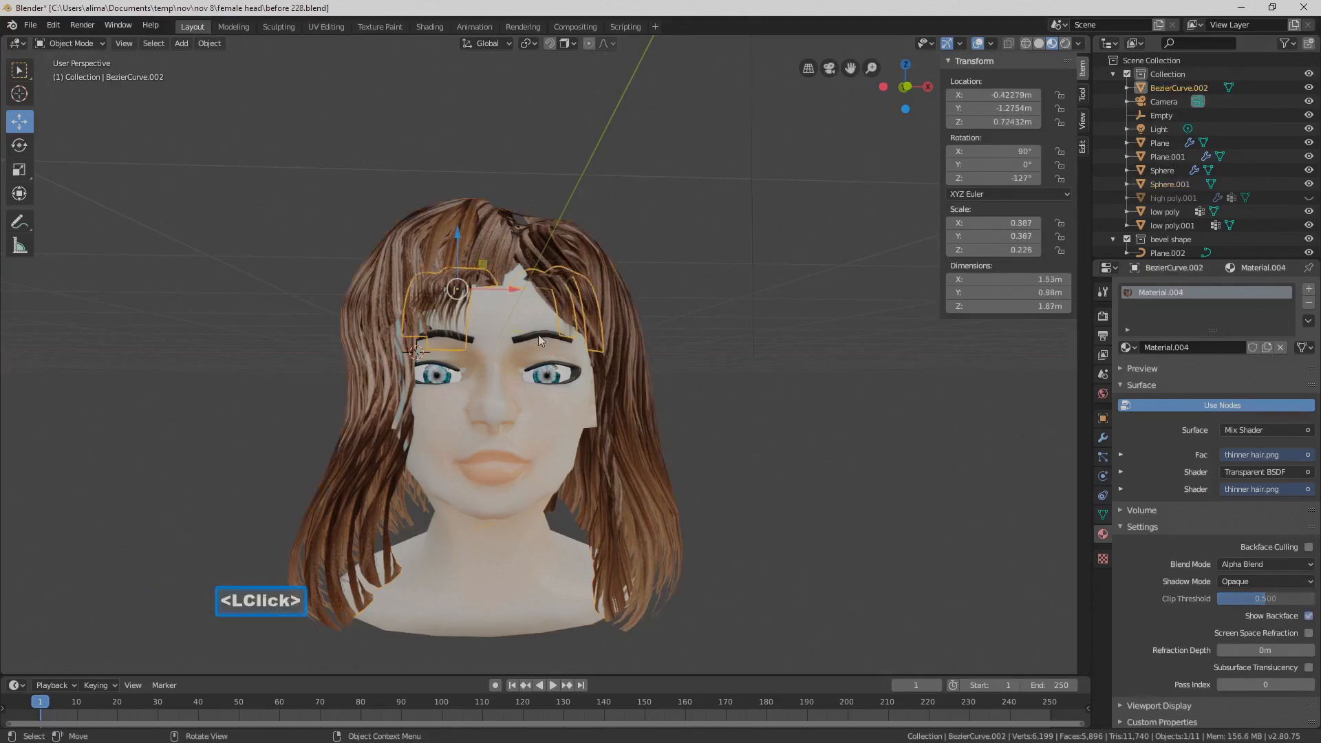
left_click(567, 340)
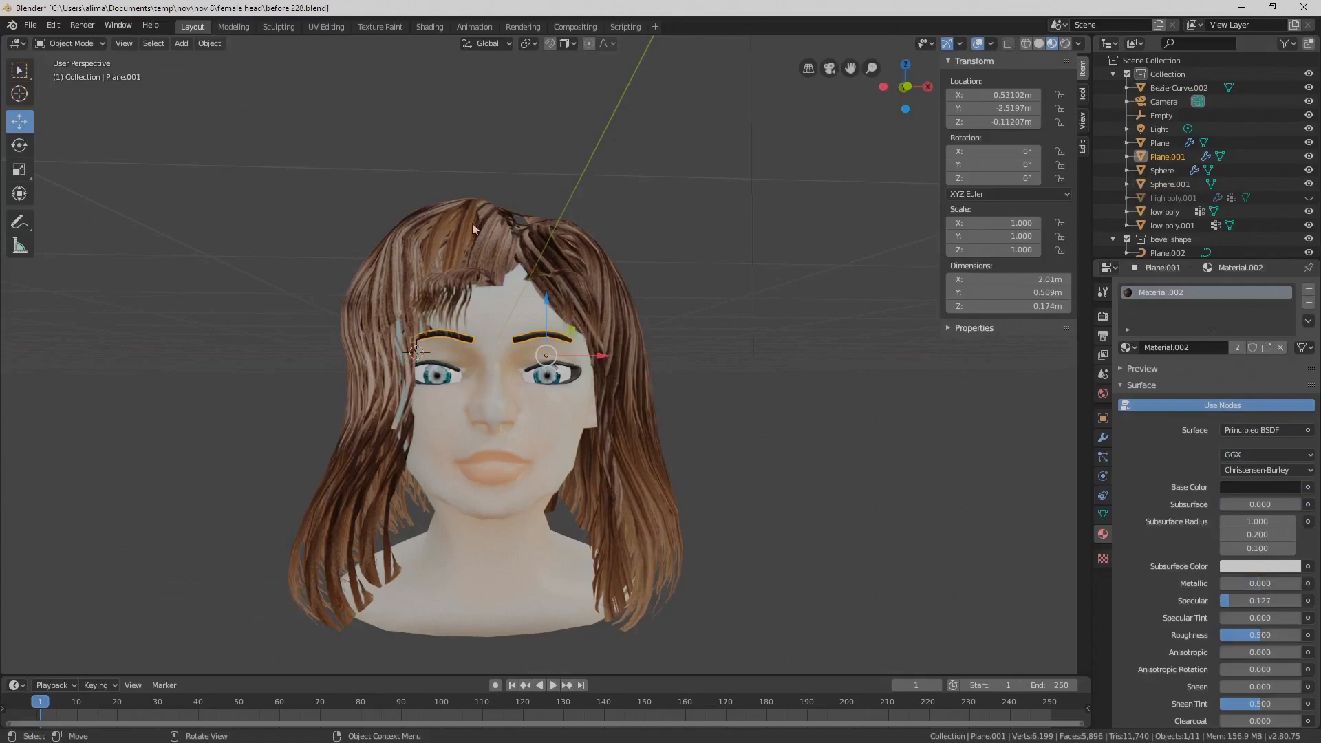
left_click(101, 50)
left_click(101, 73)
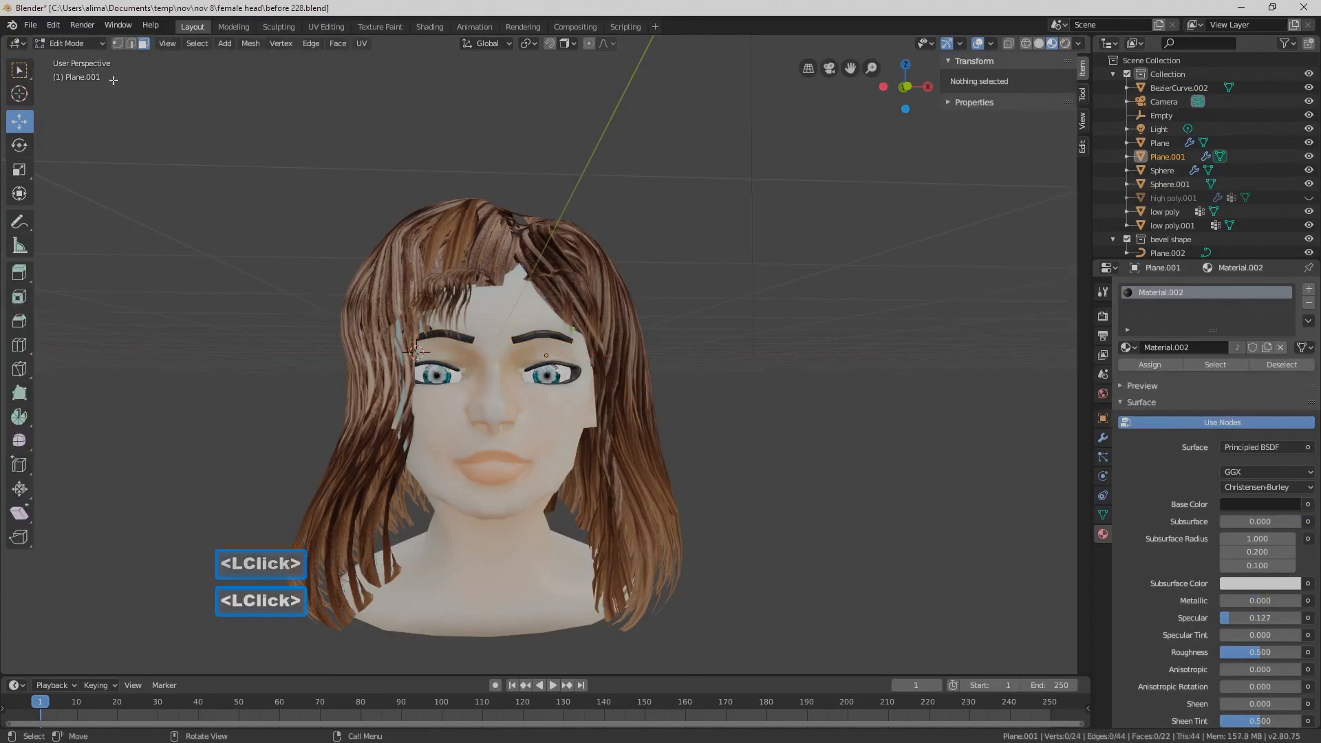
left_click(167, 45)
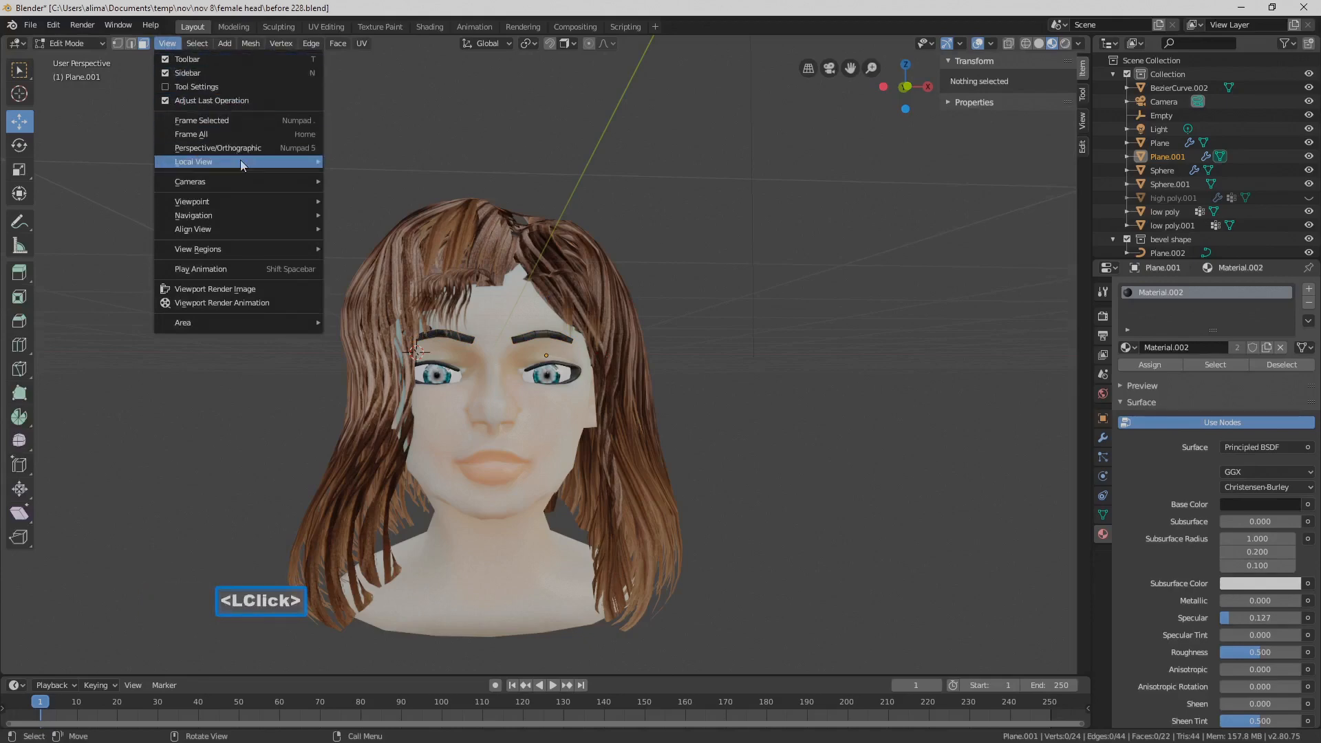
mouse_move(241, 162)
left_click(420, 163)
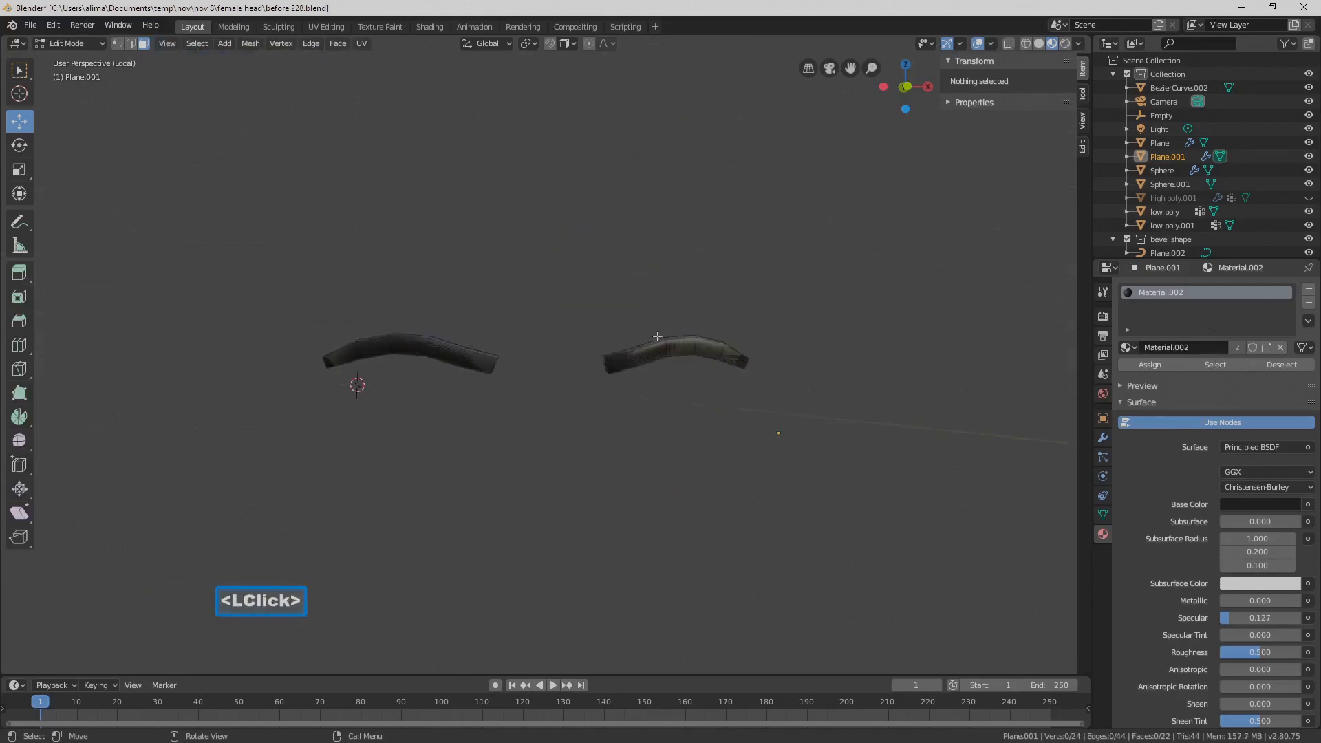
scroll(712, 356, "up", 3)
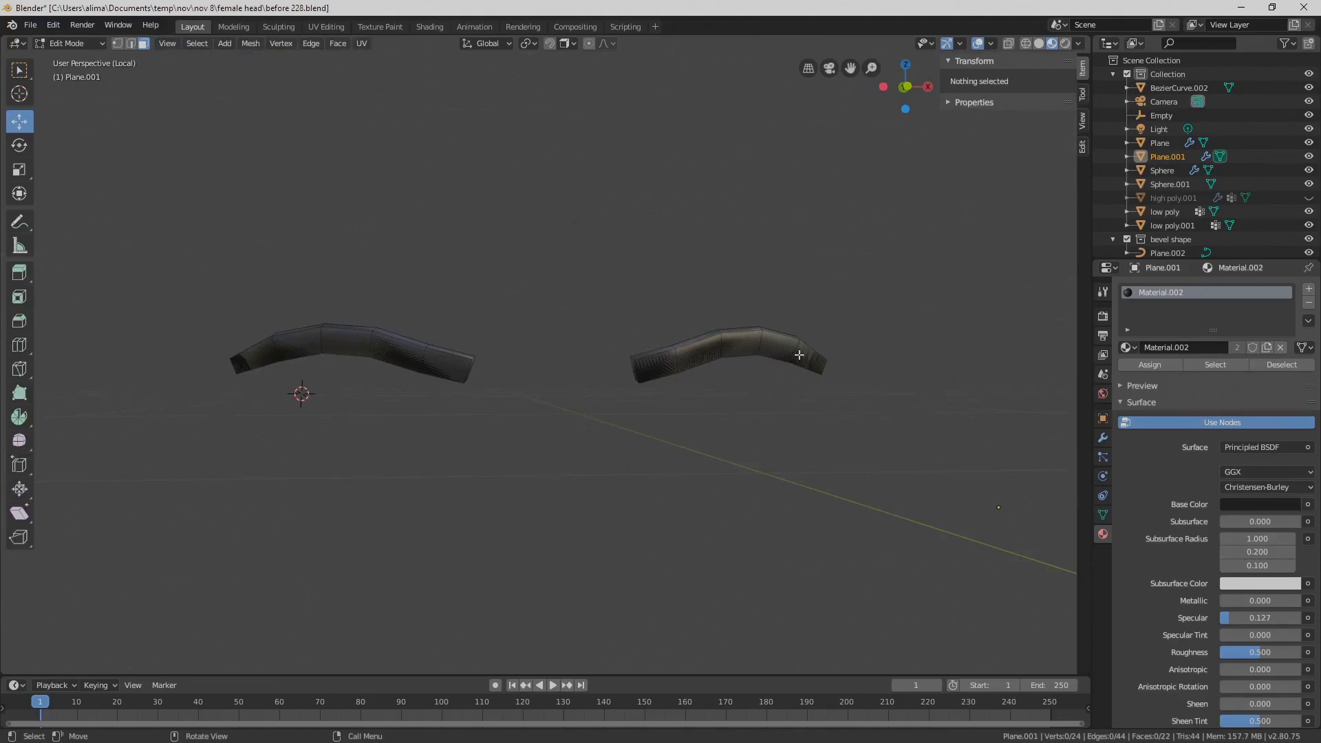
Select all eyebrow faces and recalculate their normals, first outside and then inside
key("a")
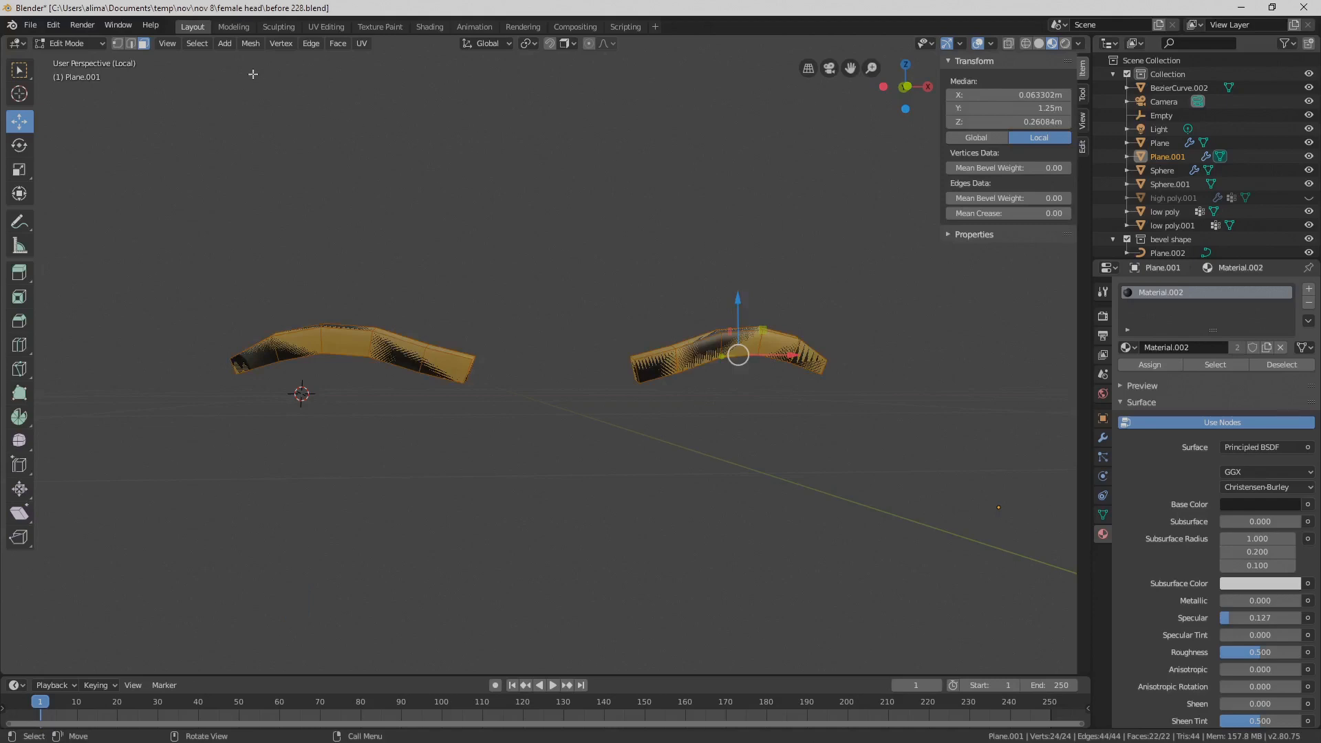
left_click(251, 43)
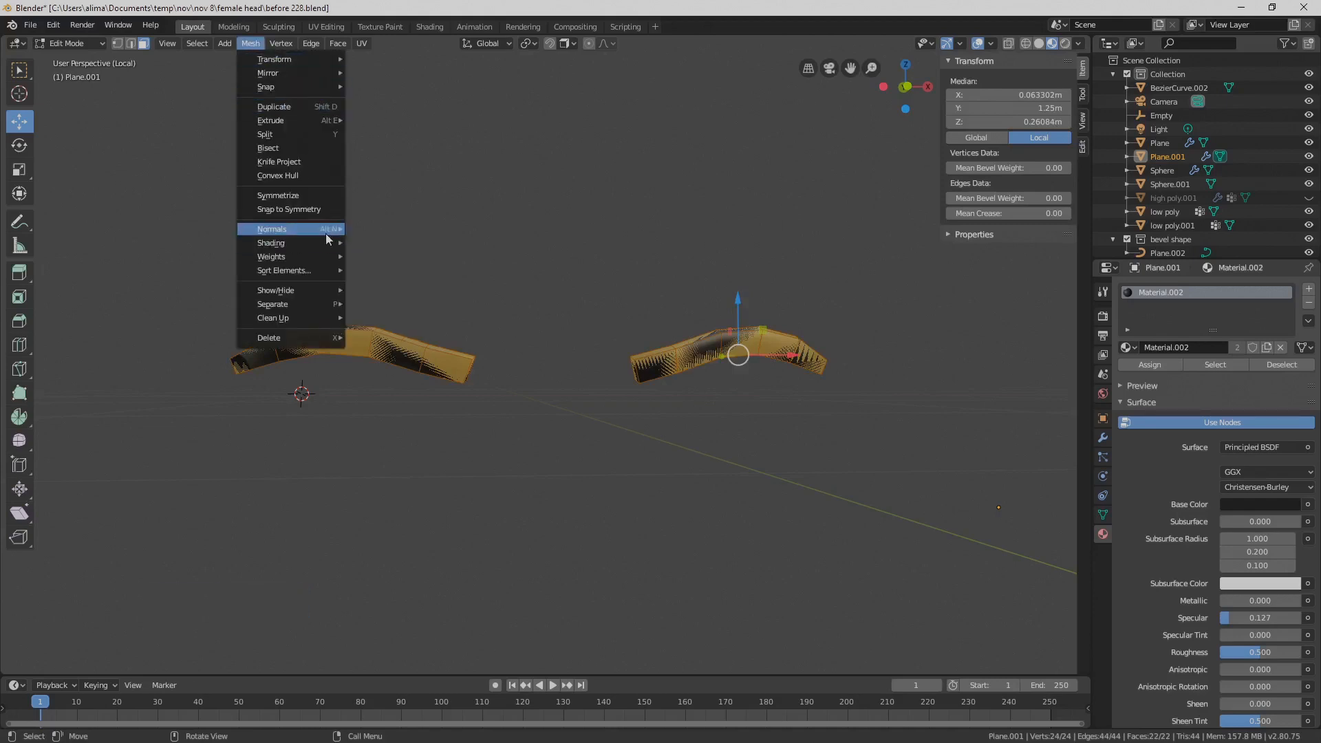
mouse_move(342, 235)
left_click(448, 245)
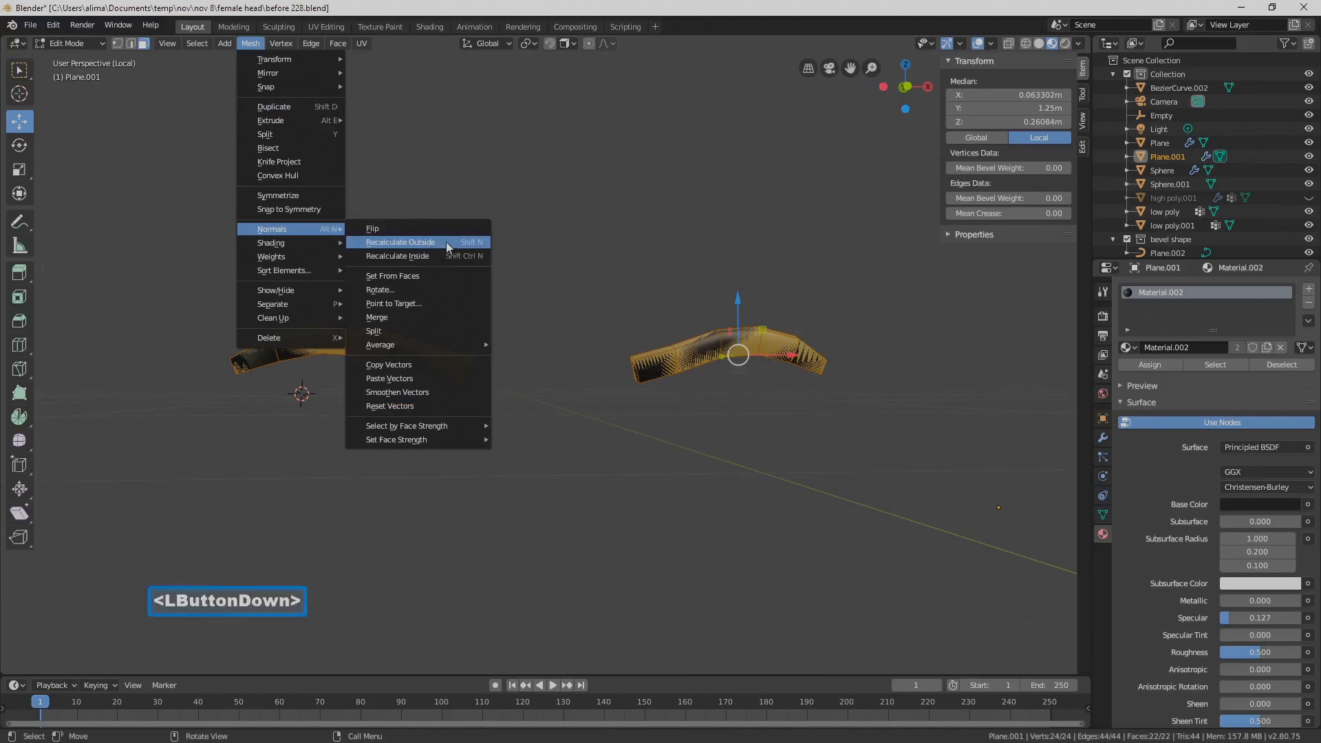
left_click(252, 44)
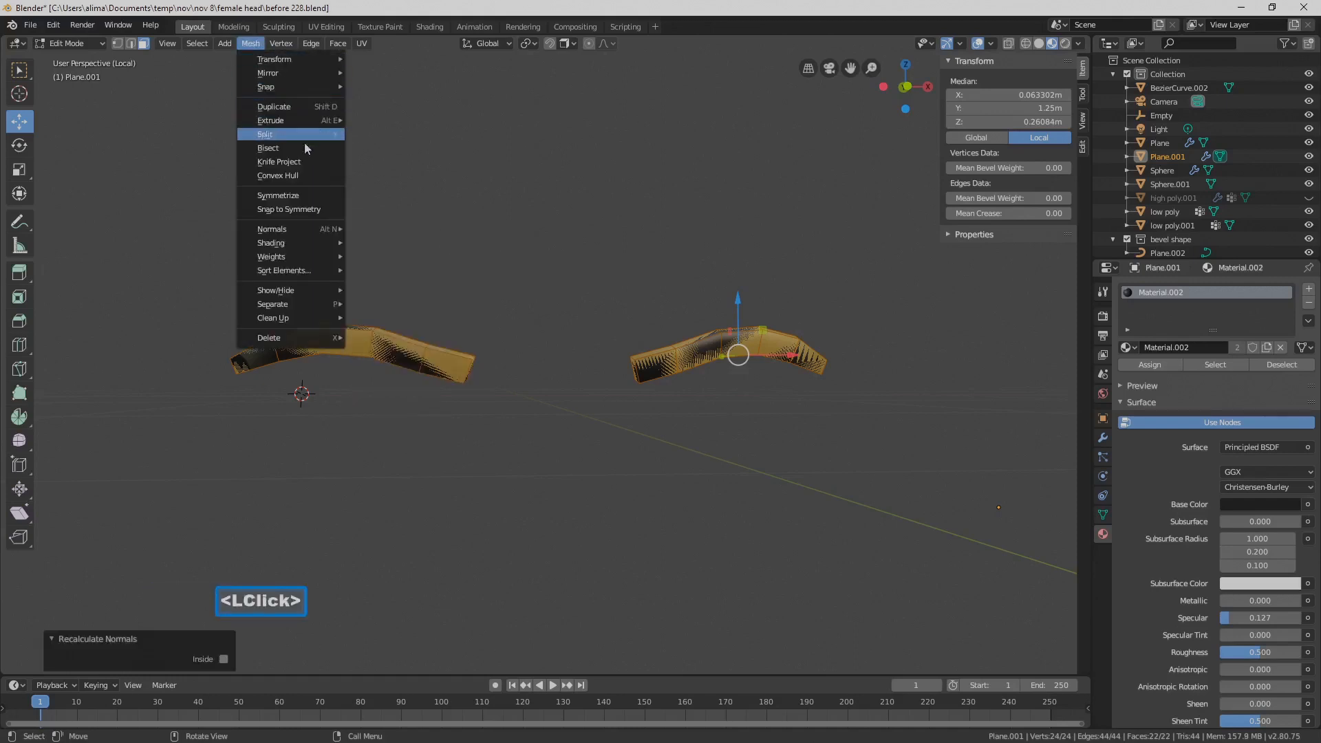
mouse_move(311, 232)
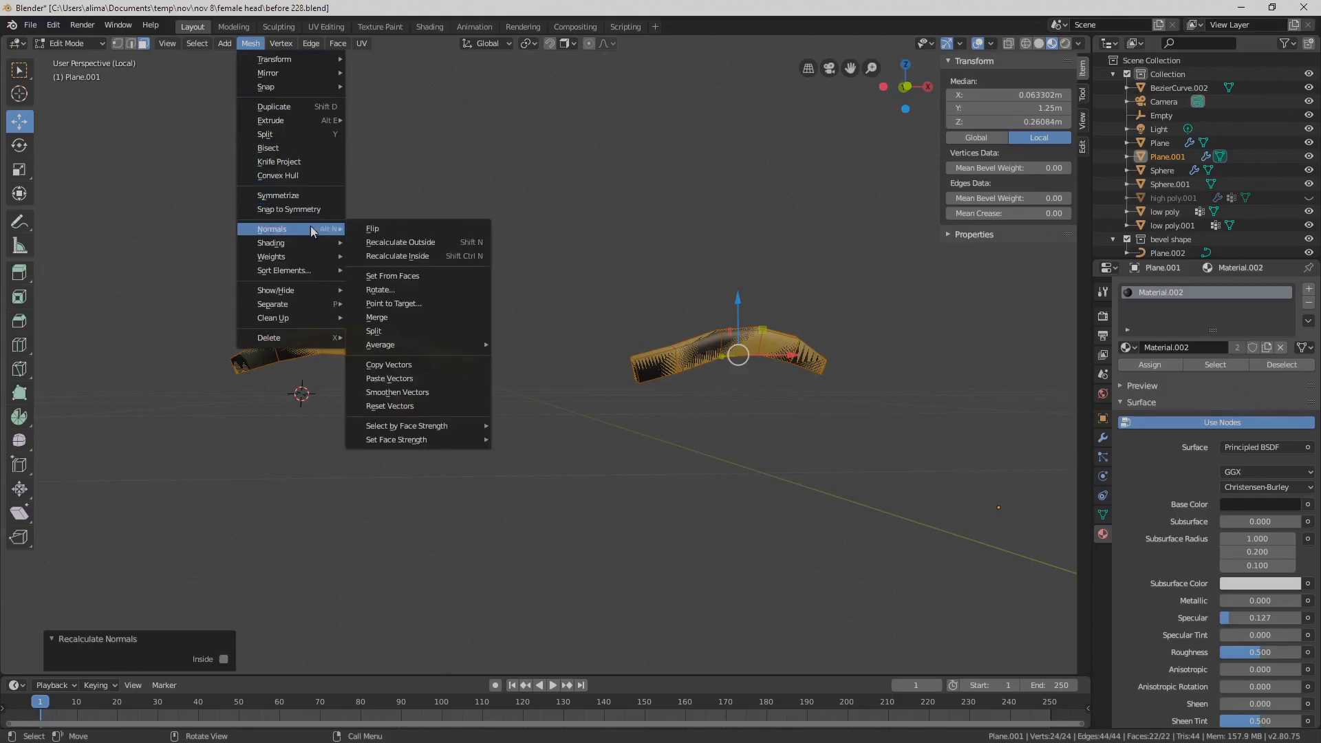
left_click(441, 256)
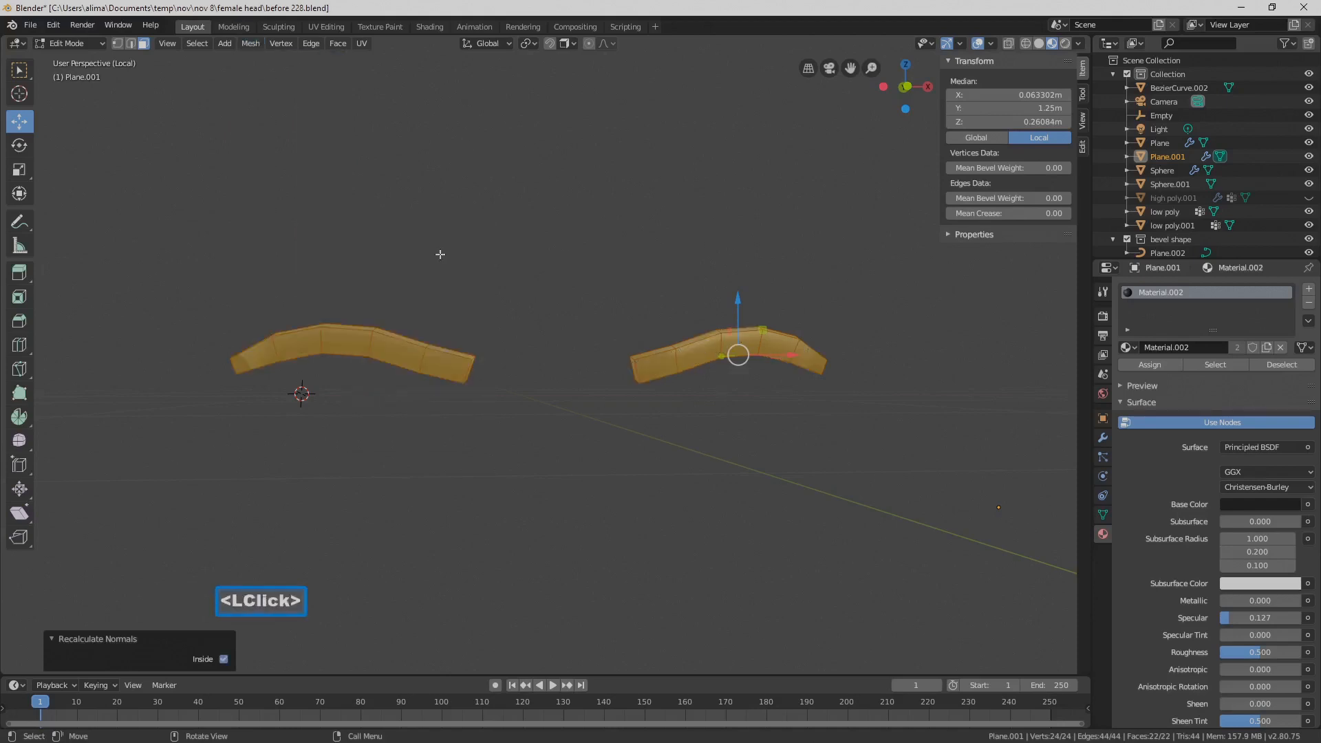
left_click(862, 439)
In edge selection mode, select the eyebrow's upper and lower front edge loops along with the front edges at both ends
middle_click_drag(779, 417, 781, 445)
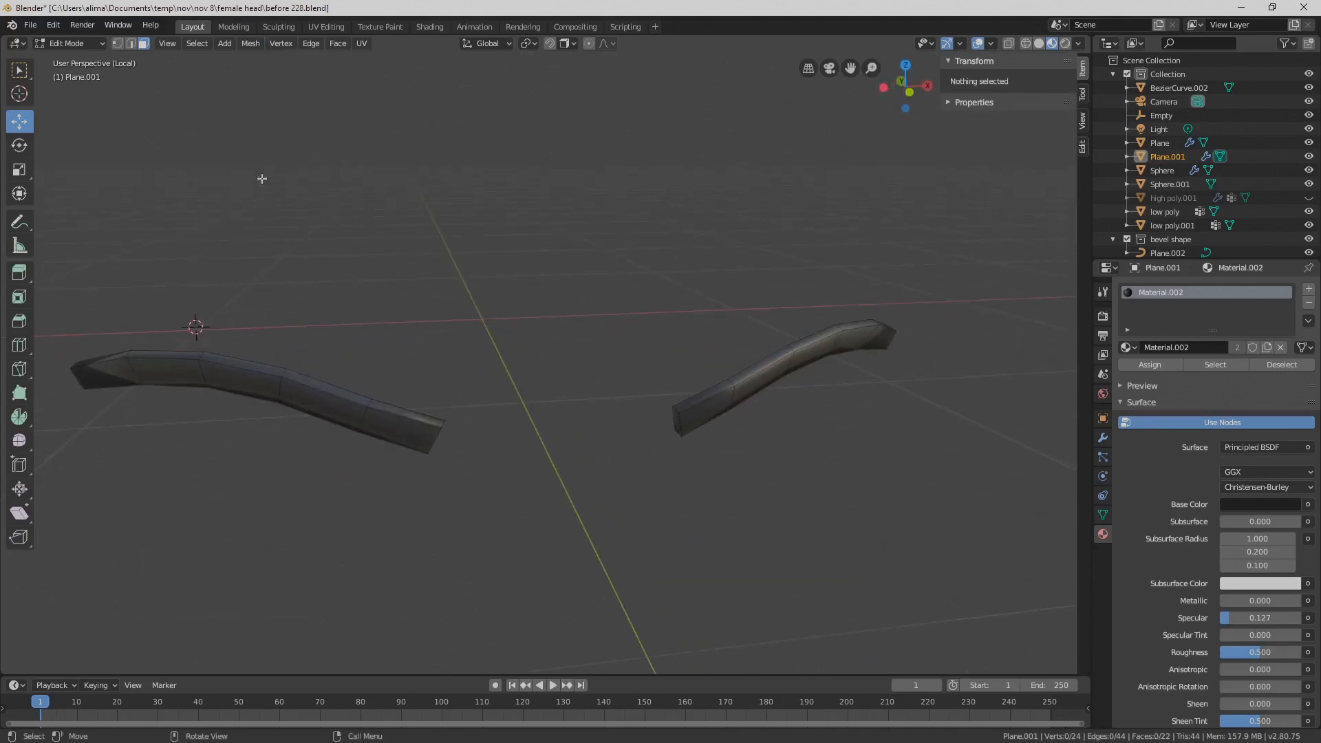
left_click(131, 43)
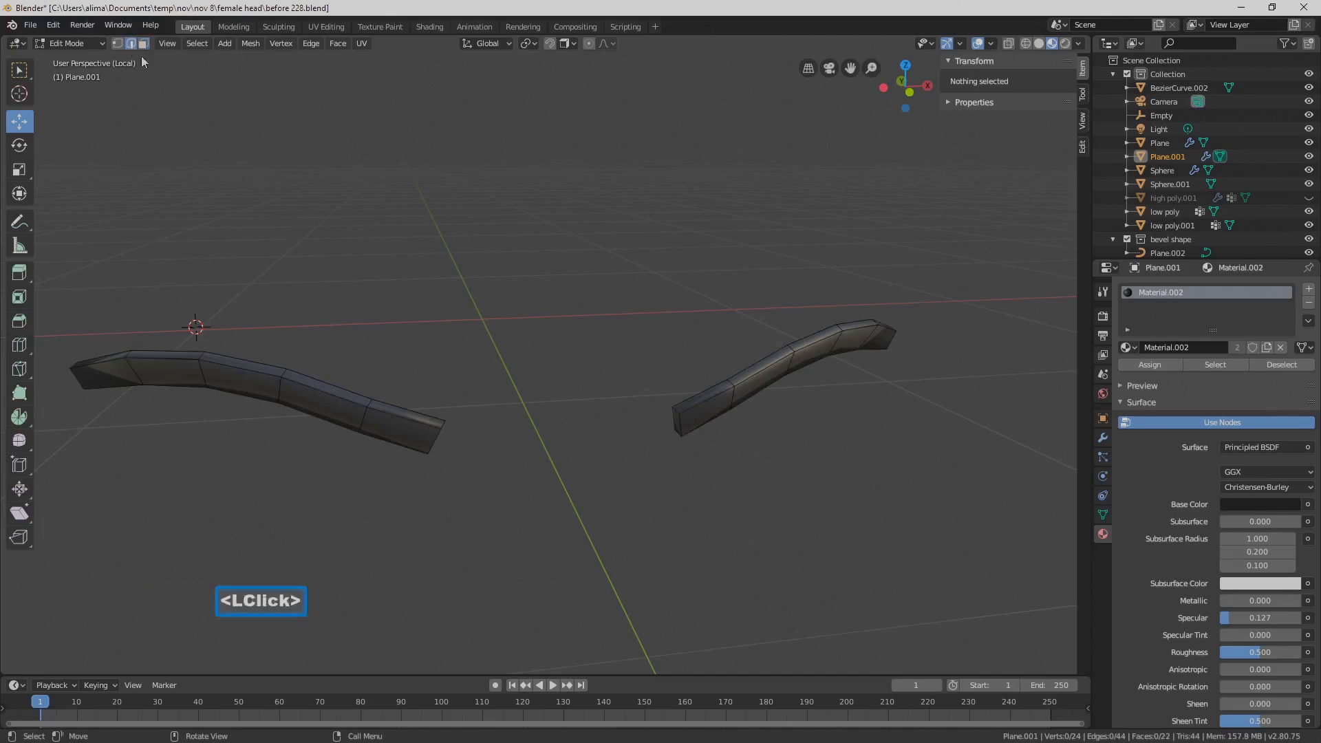
left_click(702, 398, "alt")
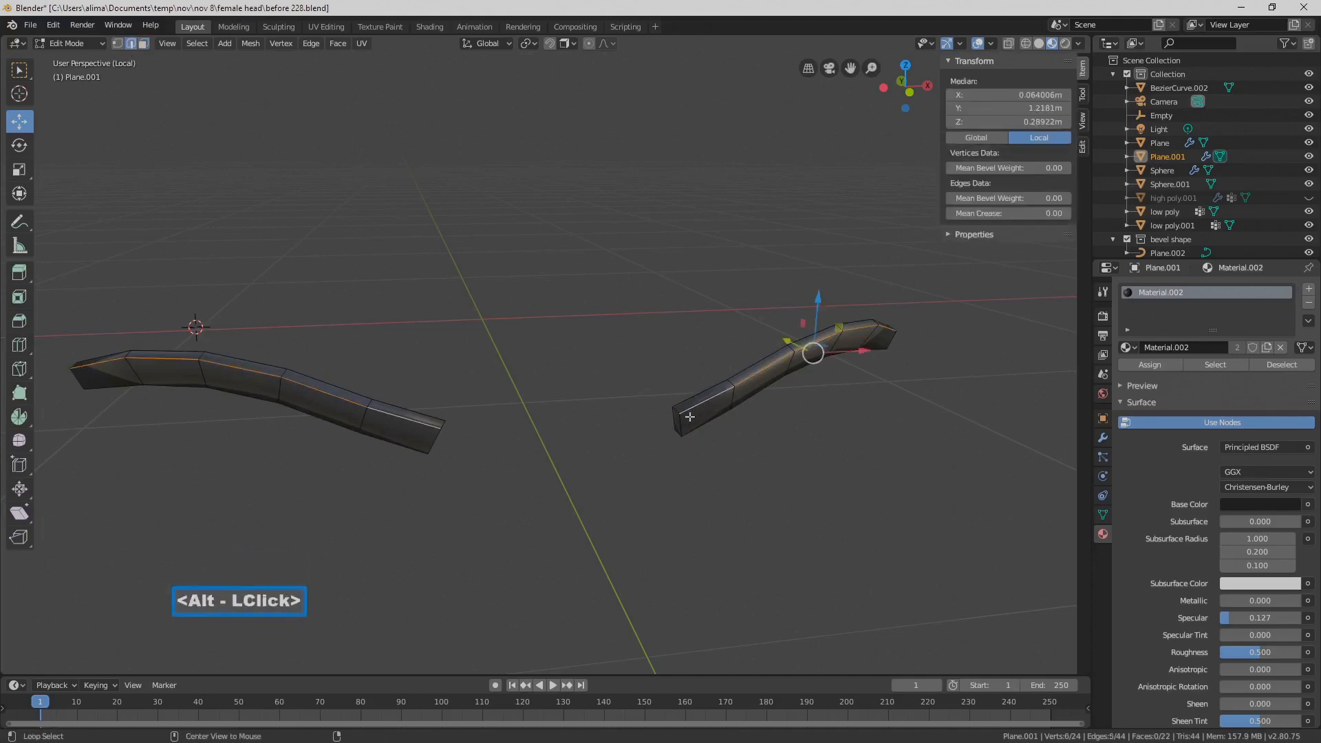
left_click(695, 424, "alt+shift")
left_click(697, 424, "alt+shift")
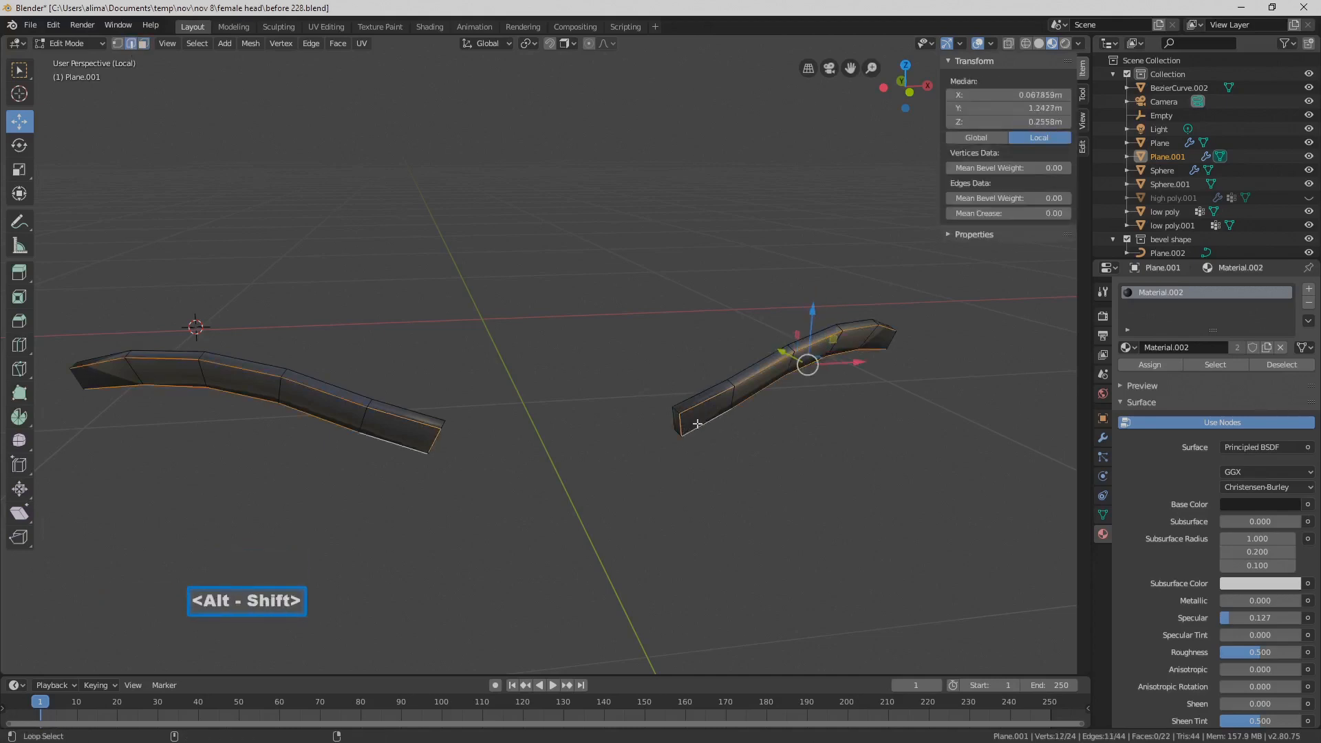
middle_click_drag(697, 424, 974, 371)
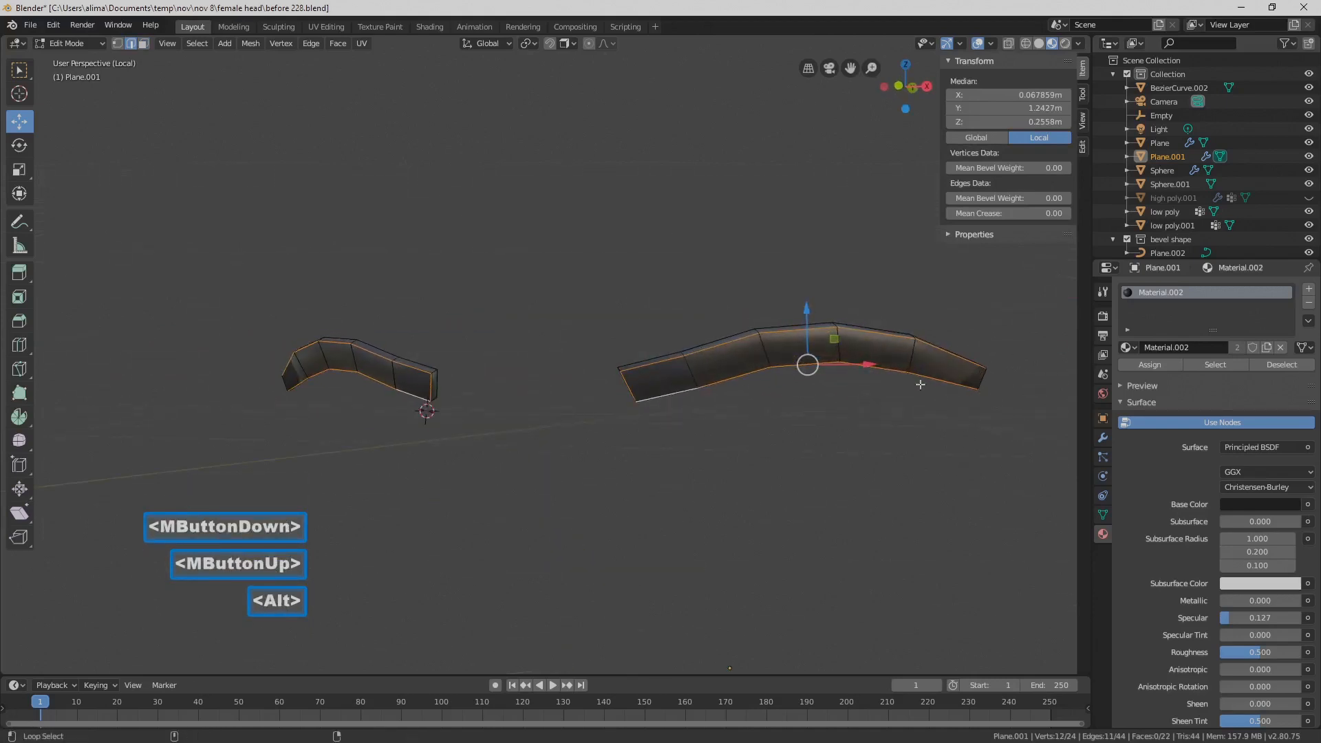
key("alt")
left_click(982, 375, "alt")
middle_click_drag(983, 375, 883, 412)
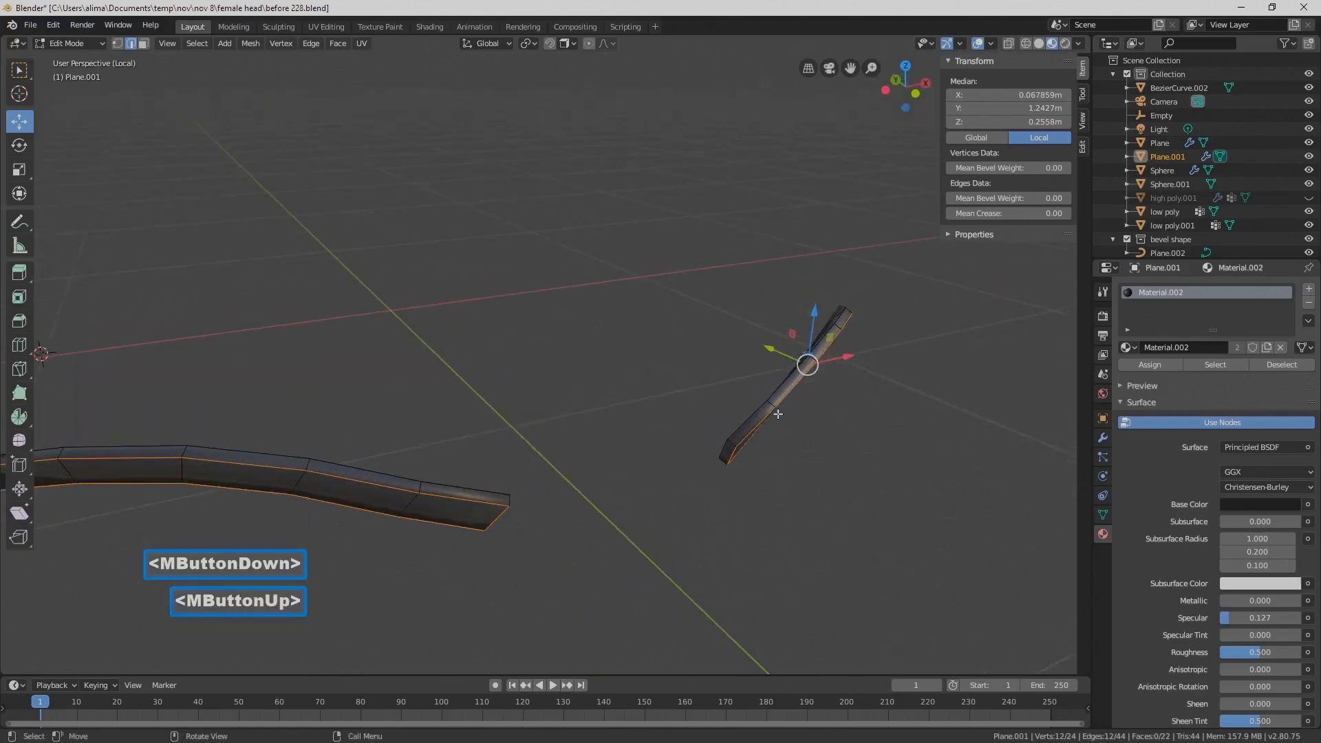
Add the eyebrow's upper and lower back edge loops to the edge selection
left_click(754, 413, "alt")
middle_click_drag(738, 424, 852, 454)
left_click(849, 455, "alt")
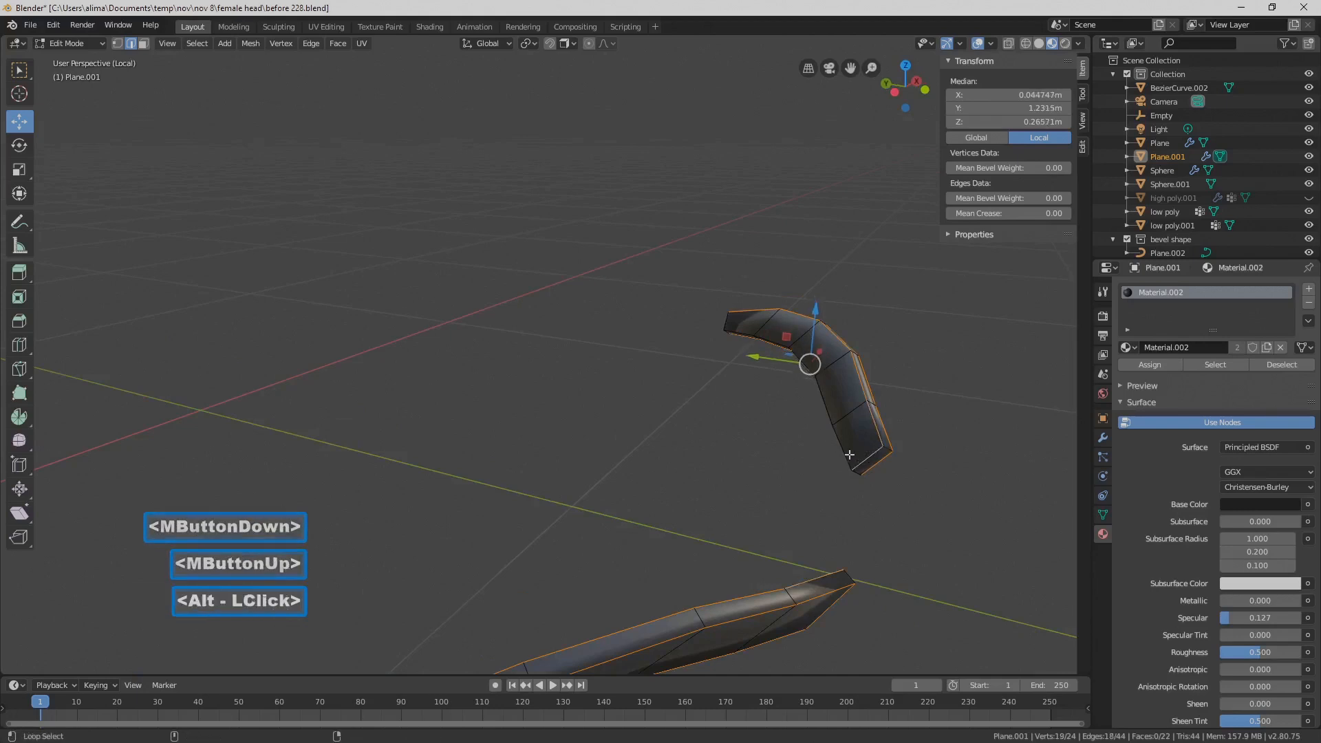
left_click(848, 453, "alt")
left_click(738, 323, "alt")
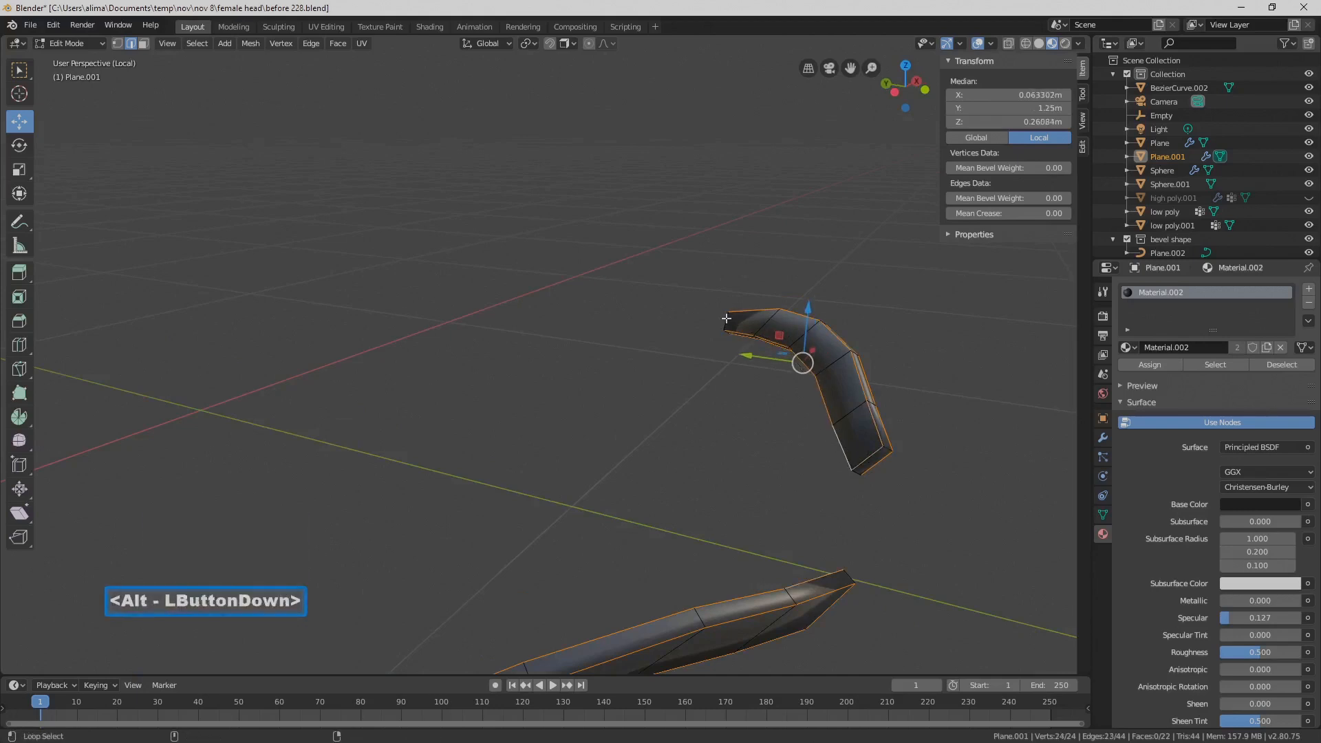
Add the remaining border edges of the eyebrow's two end faces to the selection
middle_click_drag(922, 419, 870, 422)
left_click(711, 429, "shift")
middle_click_drag(711, 429, 762, 413)
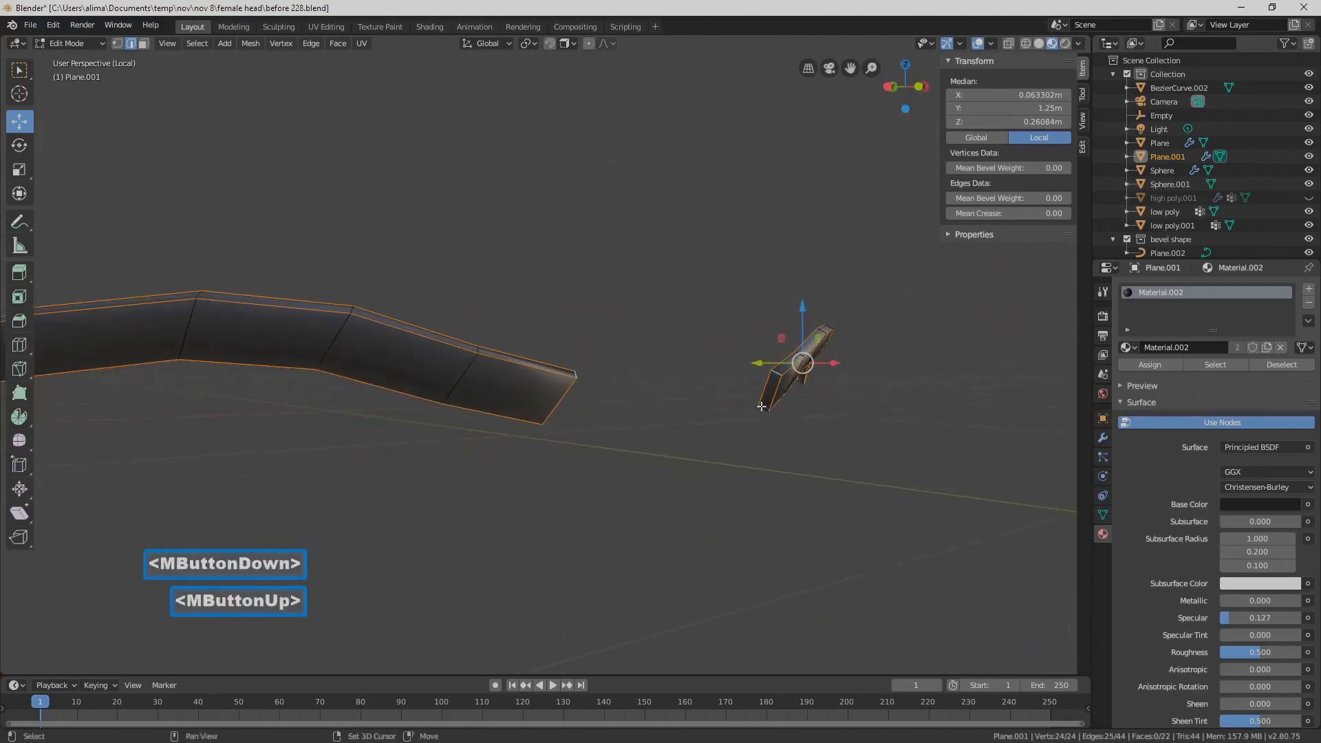
left_click(763, 406, "shift")
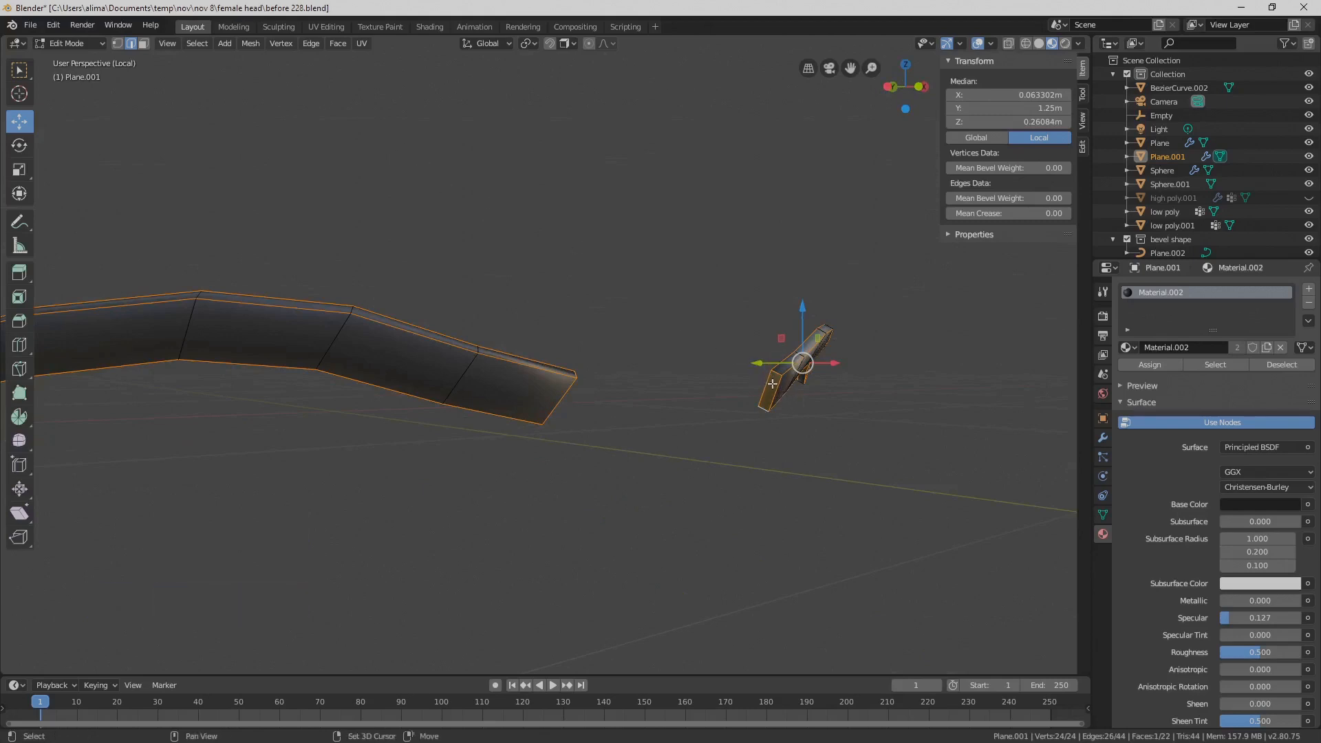
middle_click_drag(774, 376, 619, 375)
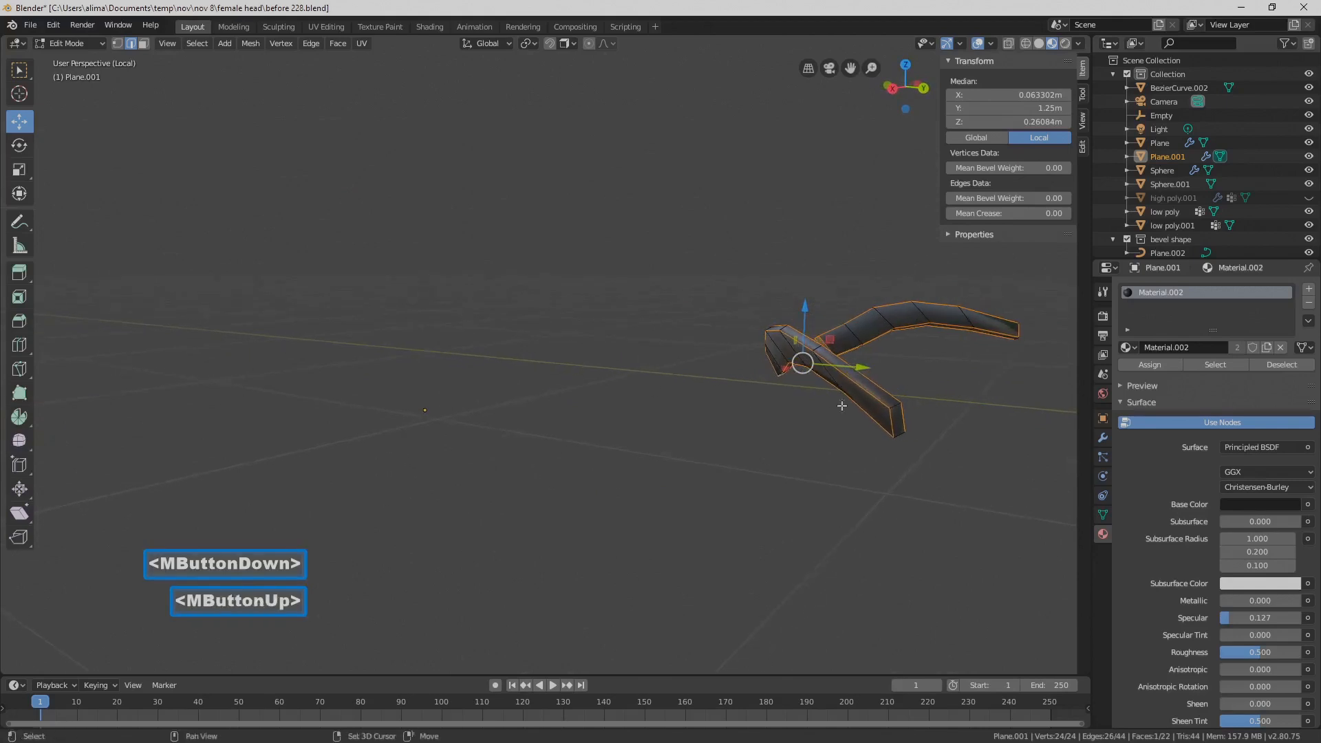
left_click(902, 423, "shift")
left_click(903, 433, "shift")
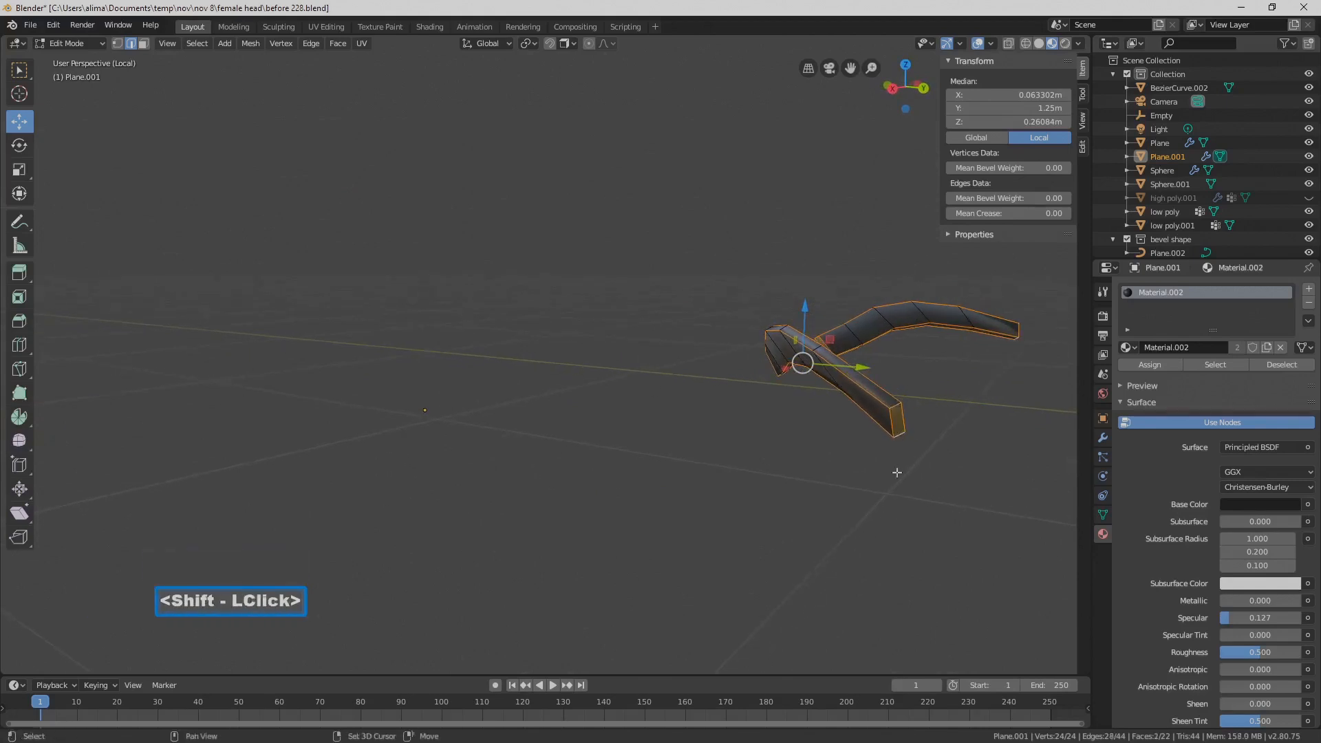
Mark the selected eyebrow border edges as seams and save the file as before 229.blend
middle_click_drag(729, 442, 822, 438)
scroll(838, 458, "down", 1)
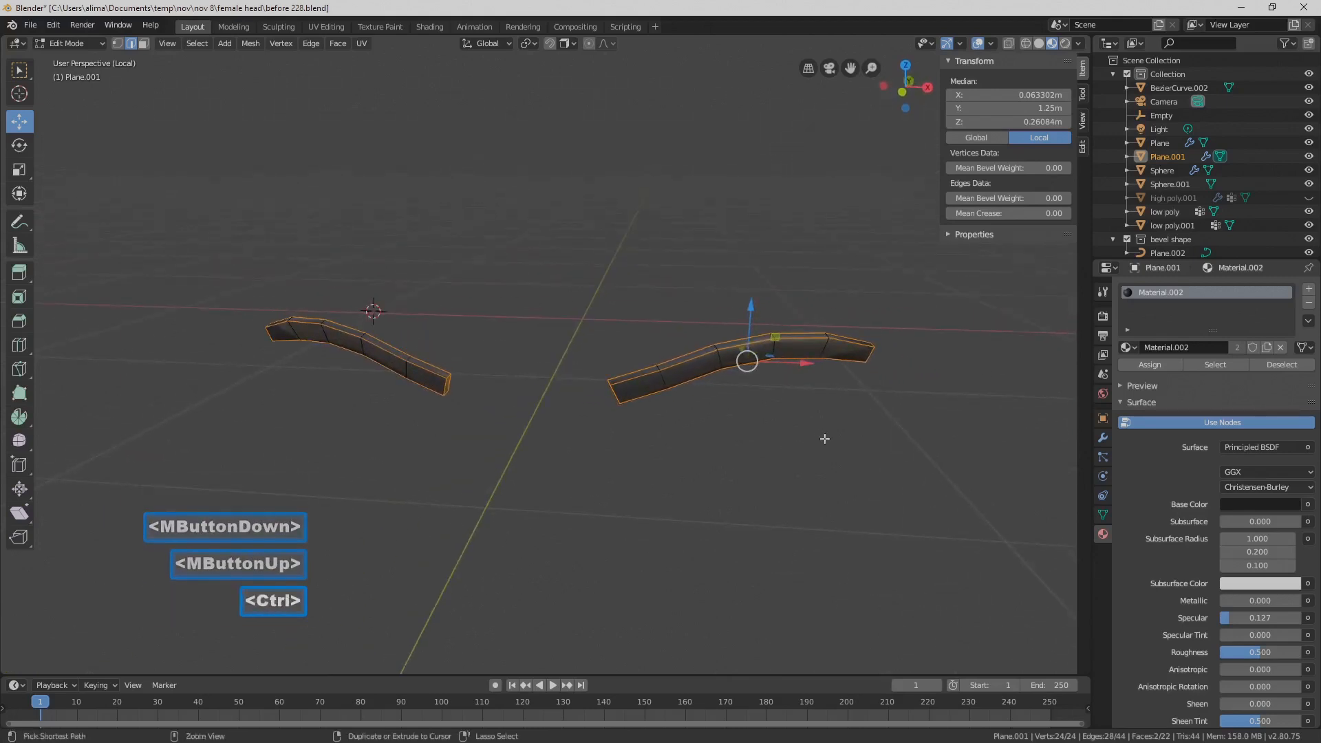
key("ctrl+e")
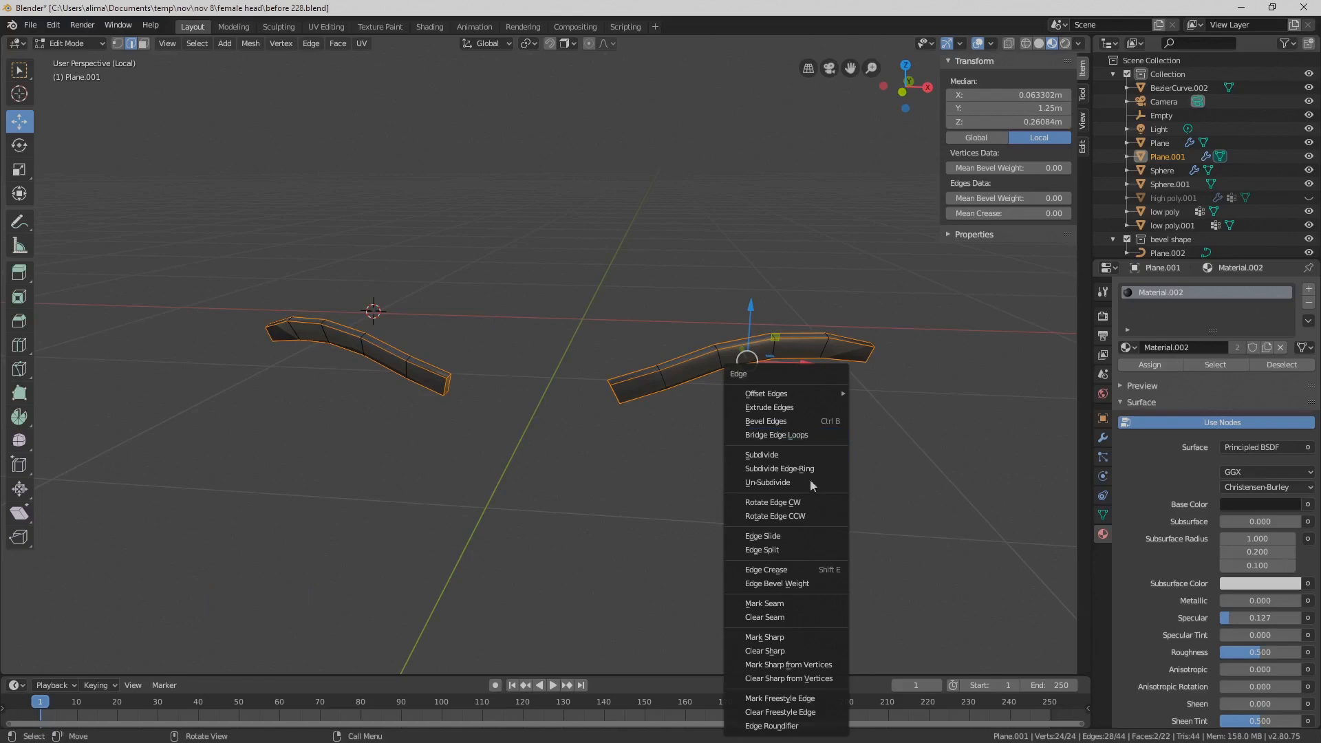
left_click(804, 584)
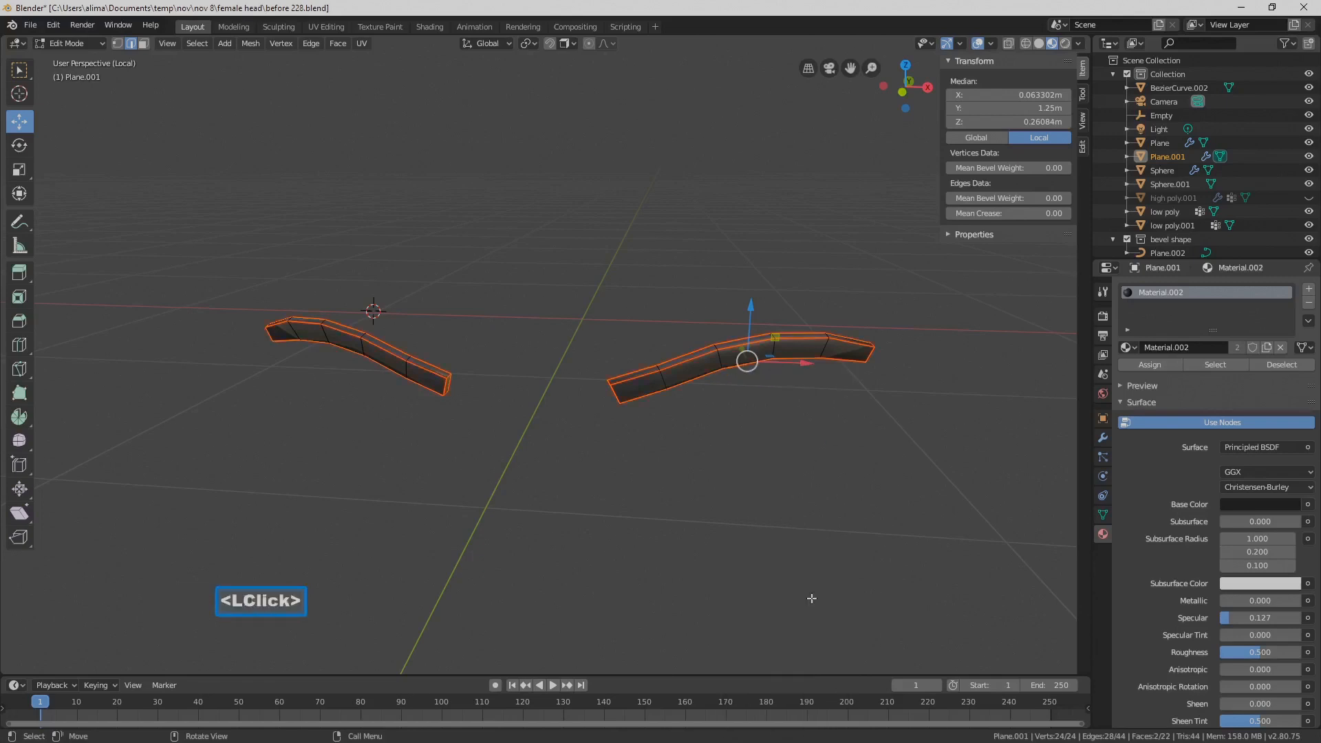
left_click(883, 495)
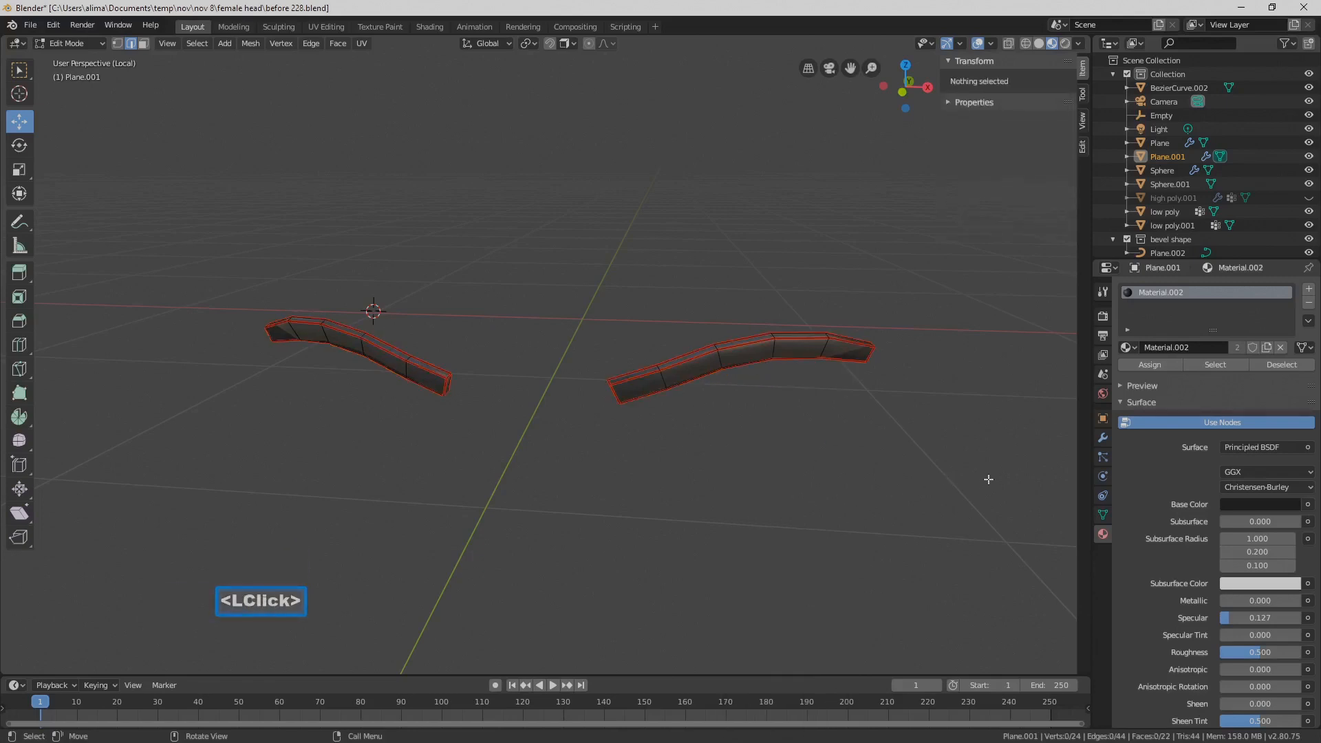
key("Pause")
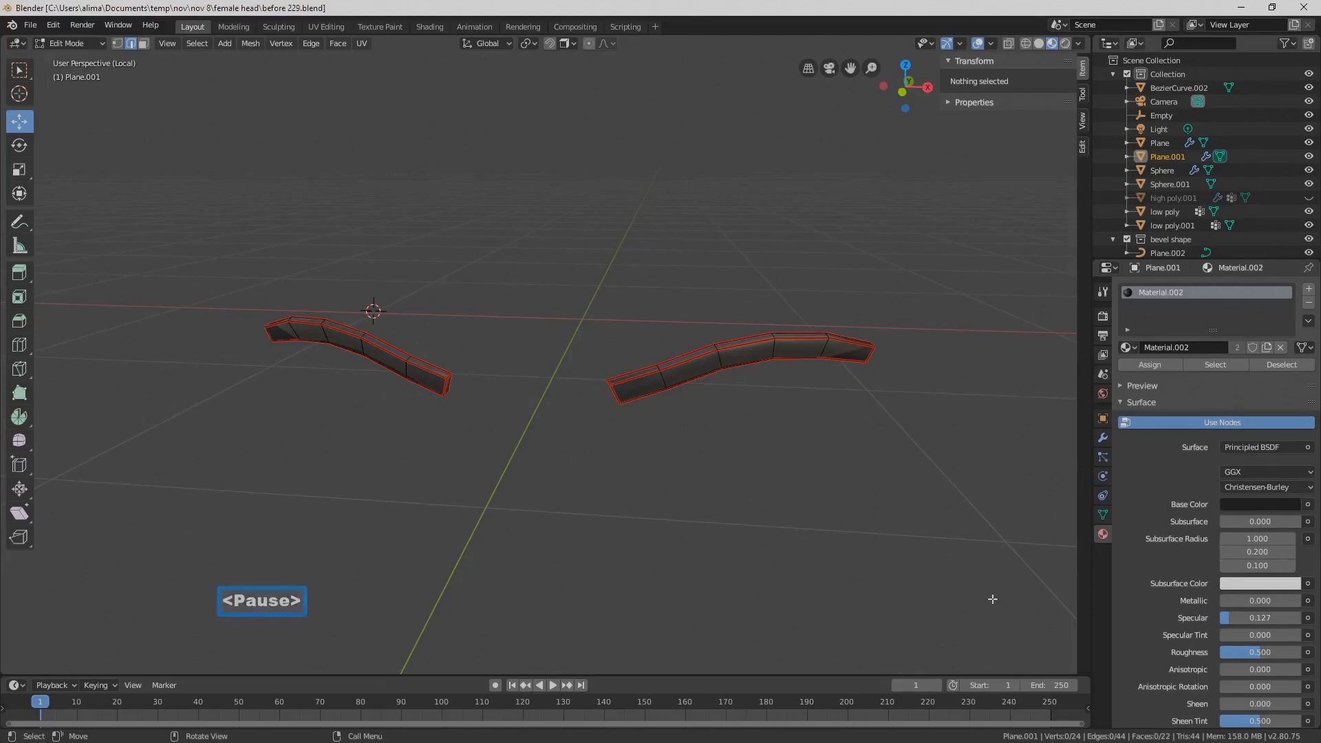
Leave local view to bring back the whole head and return the eyebrows to Object Mode
left_click(167, 43)
mouse_move(225, 163)
left_click(401, 168)
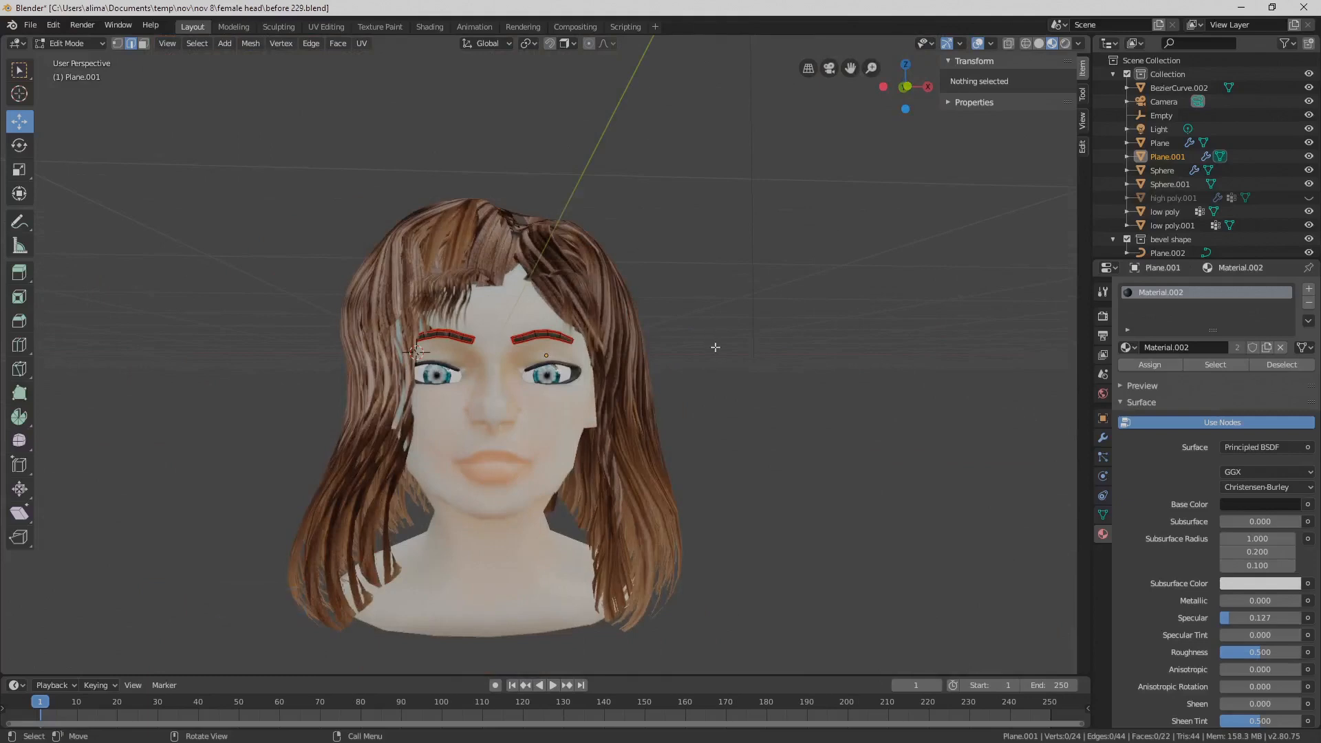
left_click(96, 44)
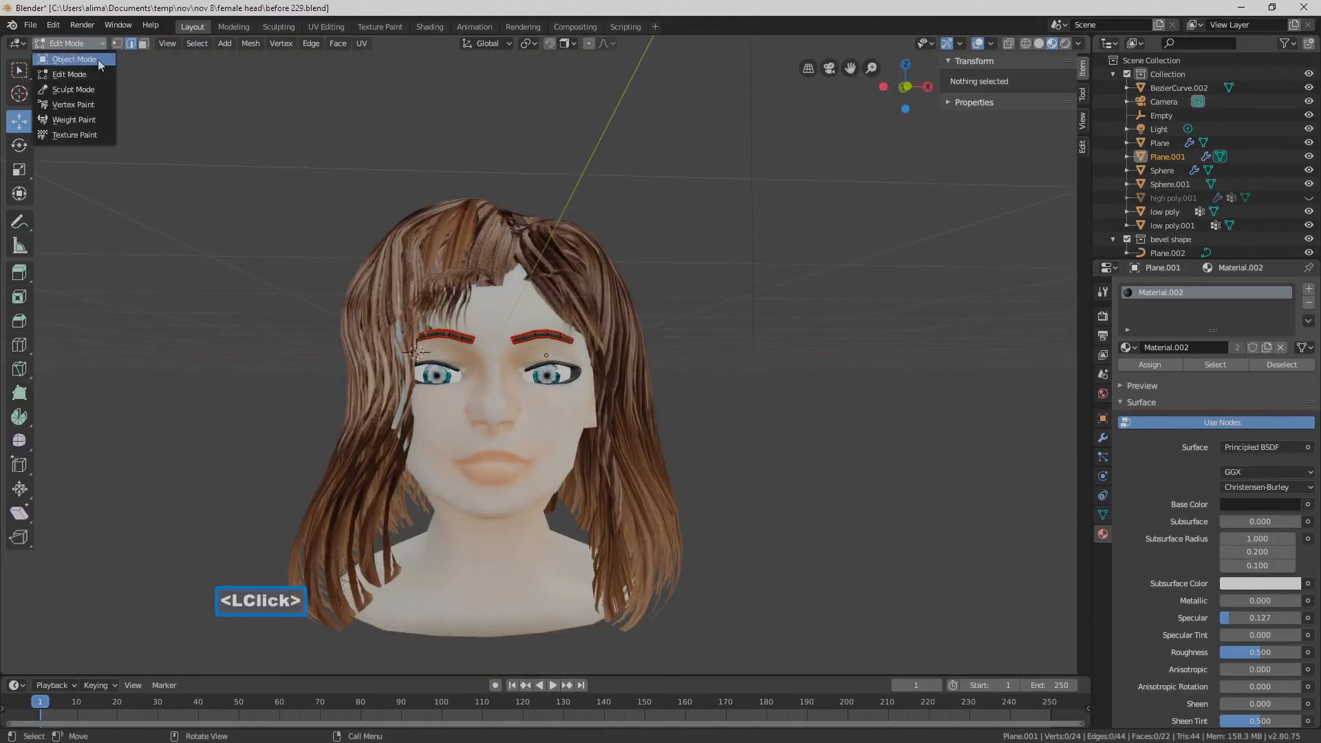
left_click(100, 64)
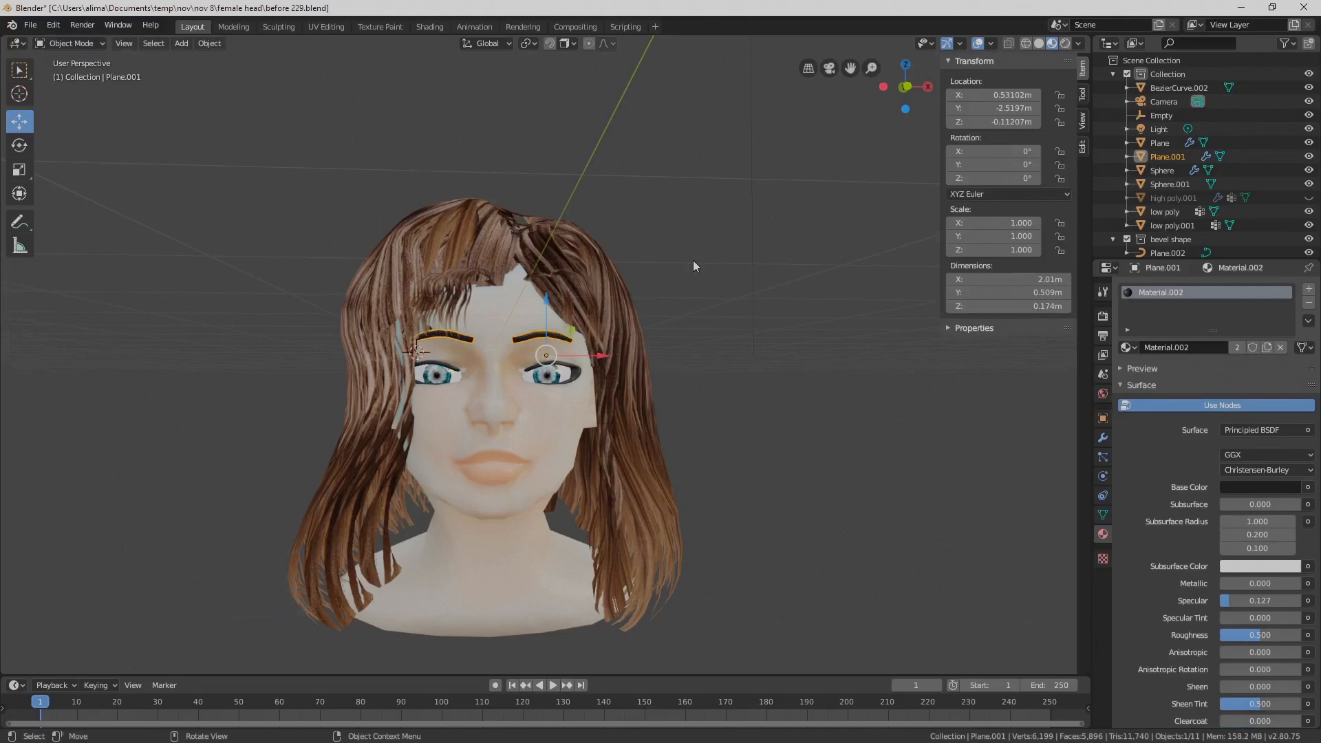
Switch to the UV Editing workspace and turn off local view in its 3D viewport
left_click(328, 26)
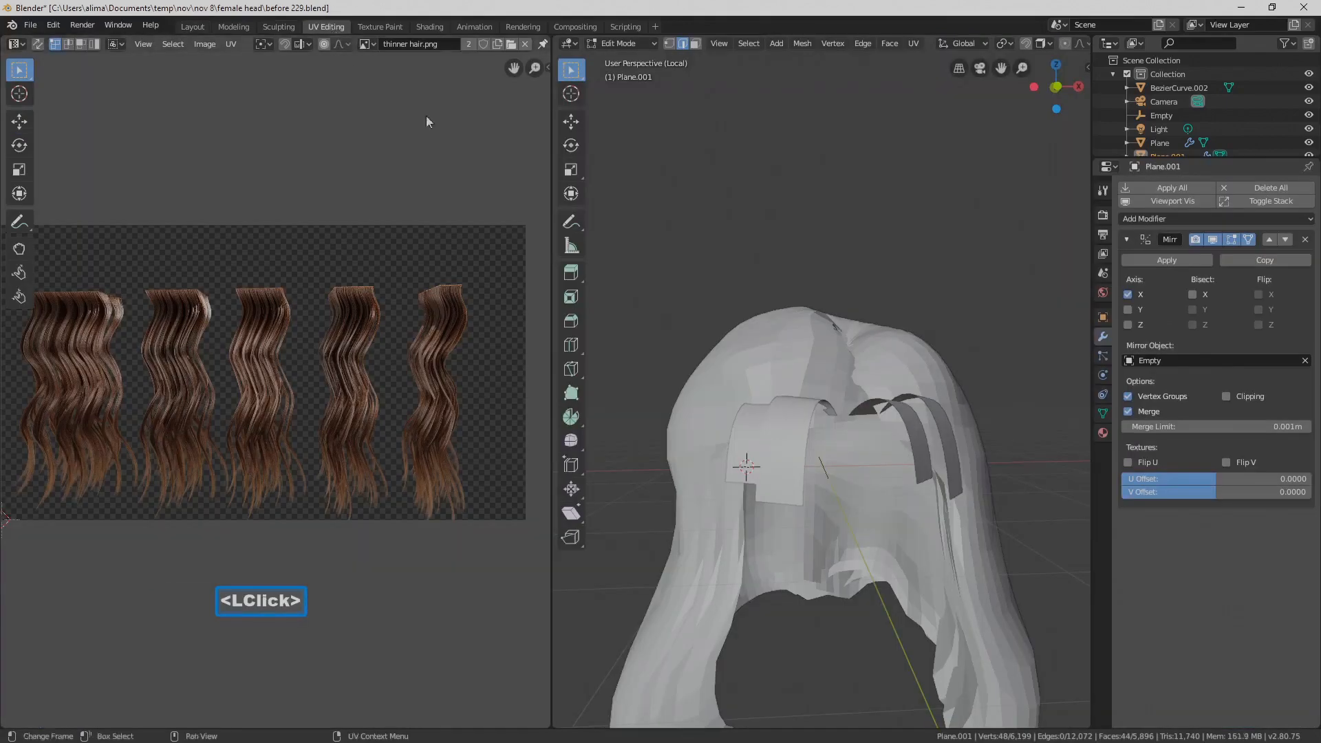
left_click(719, 44)
left_click(788, 161)
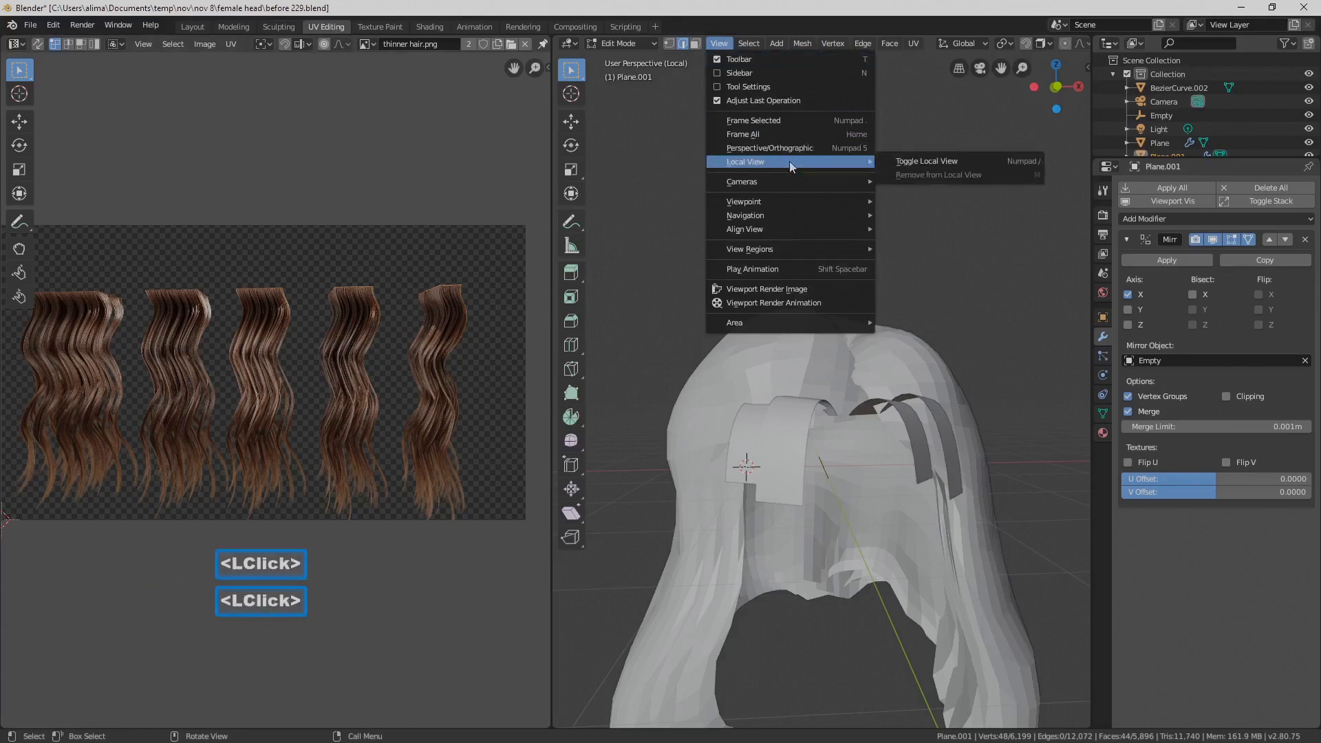
left_click(979, 160)
middle_click_drag(670, 470, 921, 289)
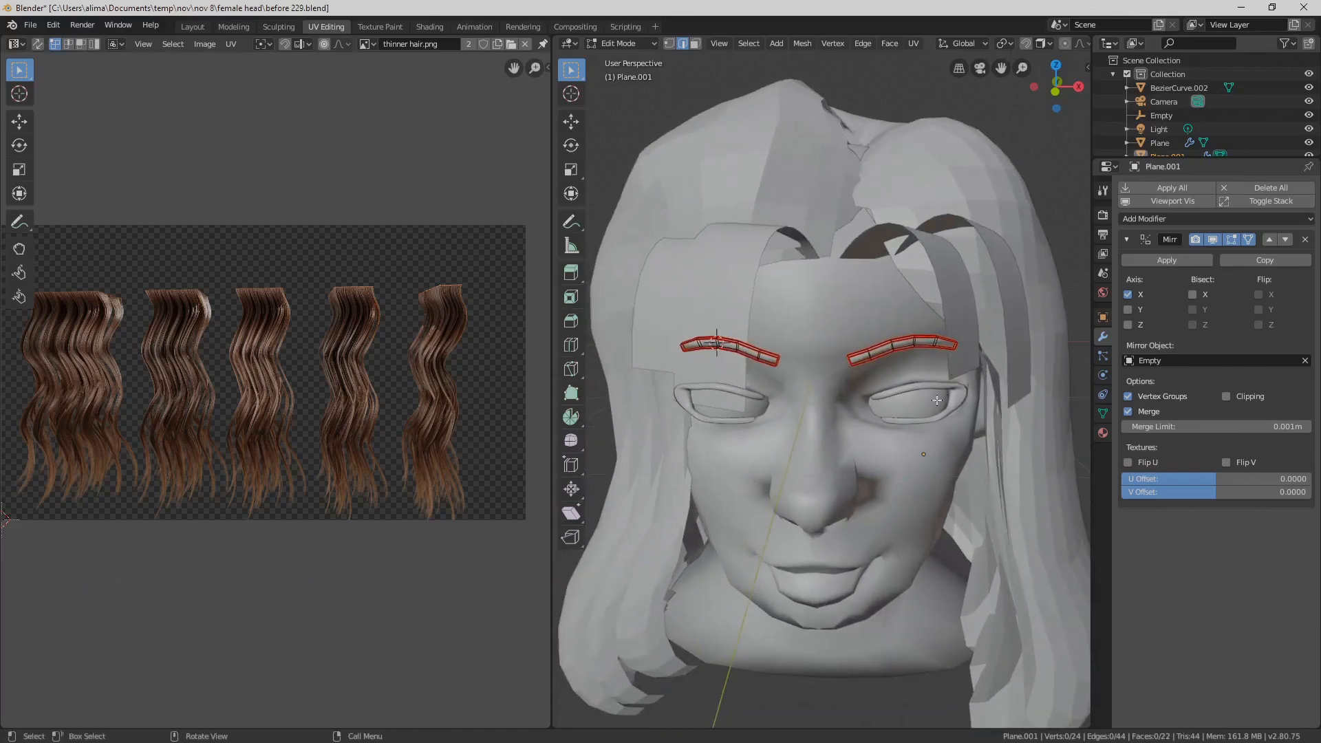
Unwrap the eyebrow's entire mesh with the standard Unwrap operation, using its marked seams
key("a")
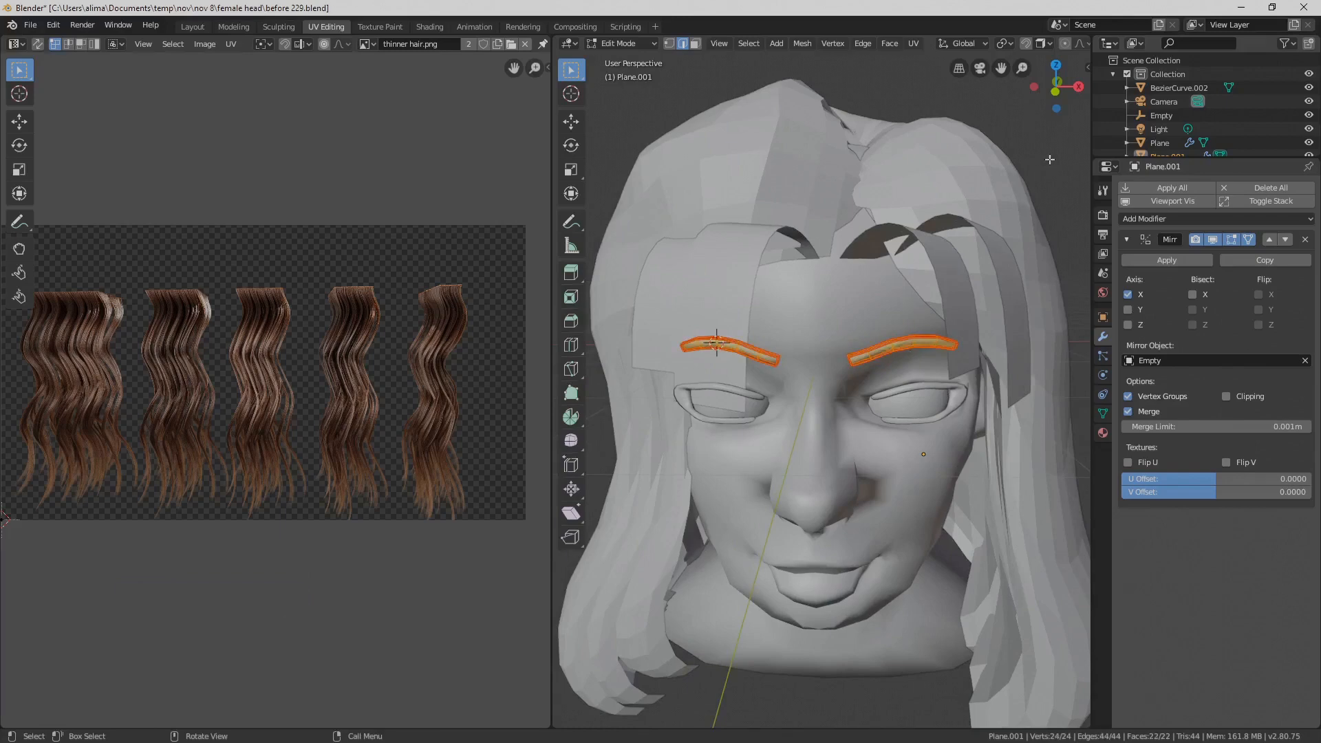
key("u")
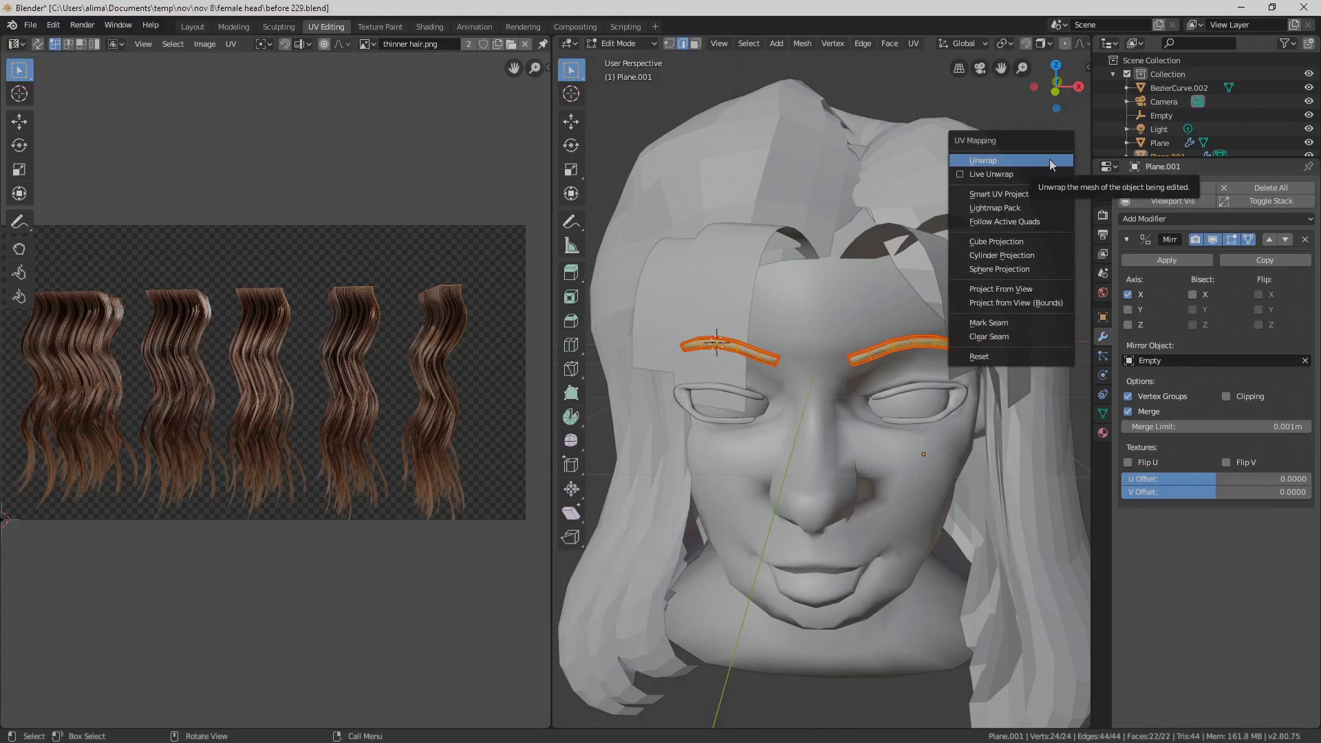
left_click(1050, 162)
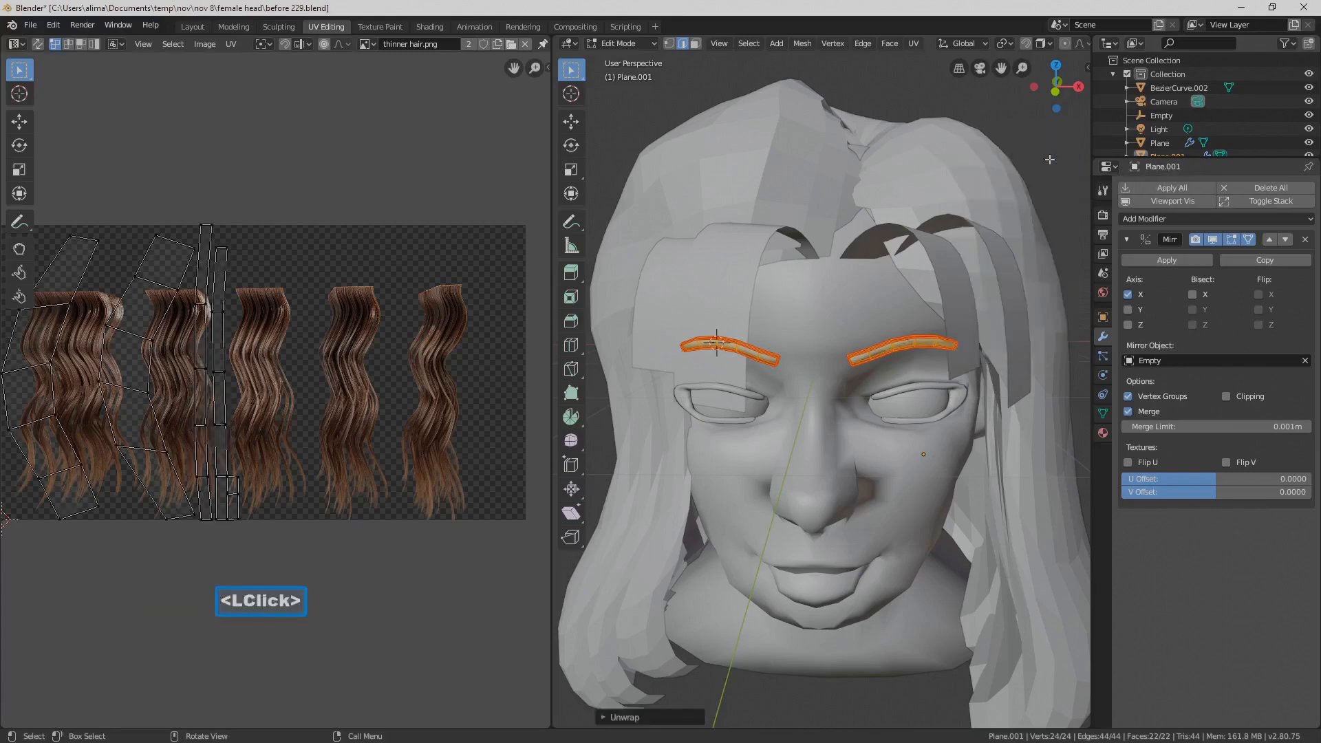
Shrink all the eyebrow's UV islands to about a fifth of their size and rotate them so the strips run horizontally
key("a")
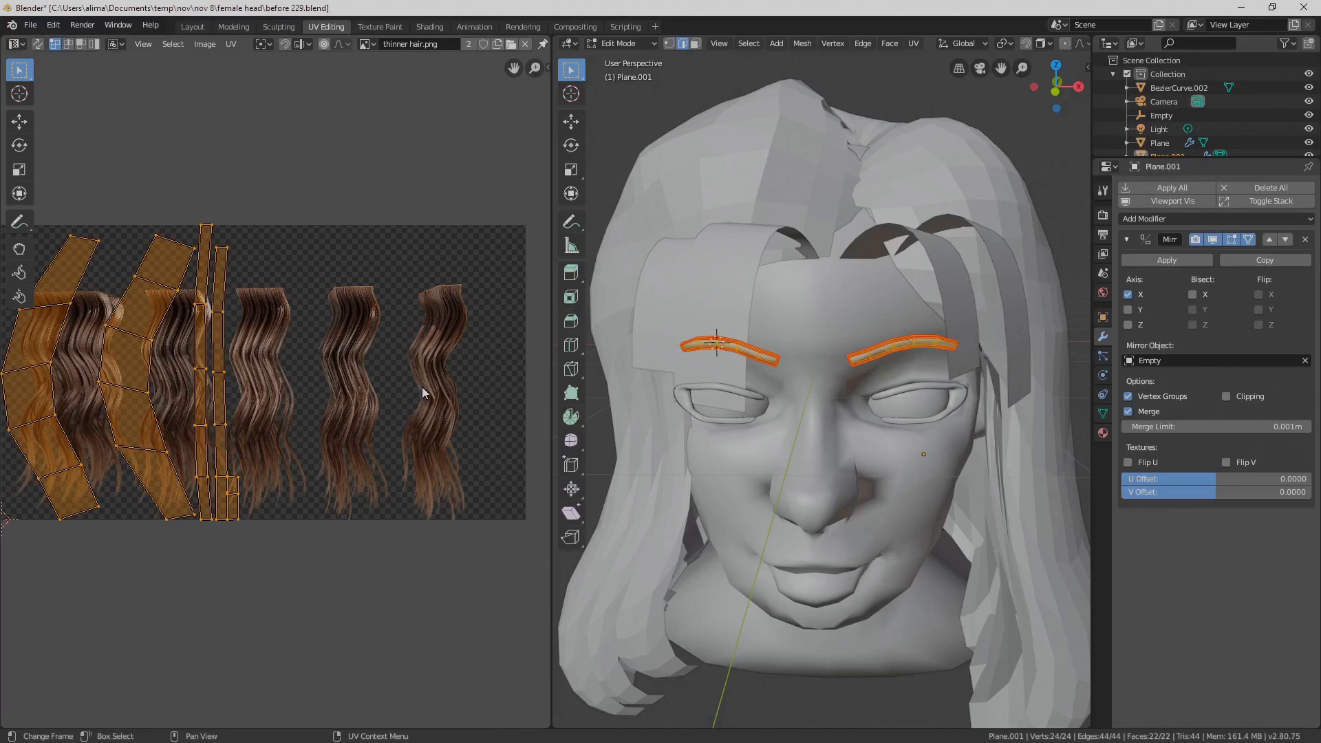
key("s")
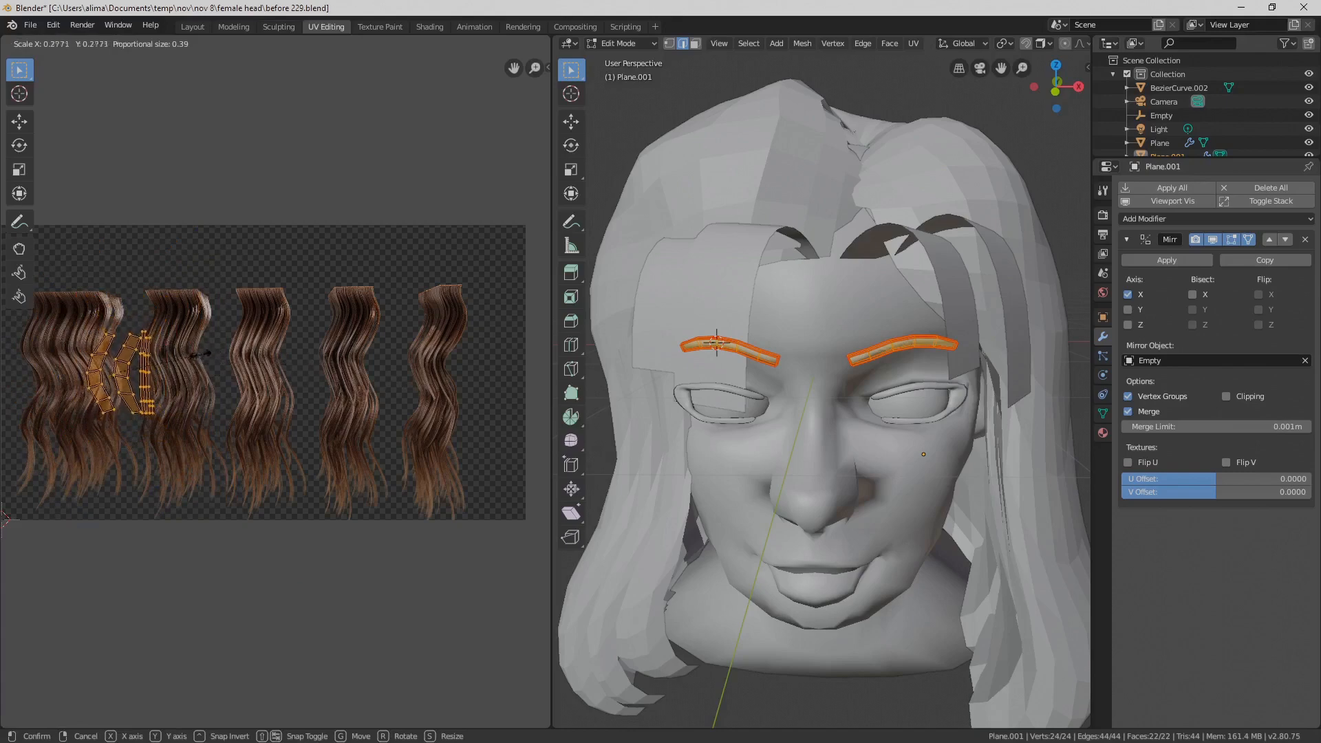
left_click(194, 357)
key("r")
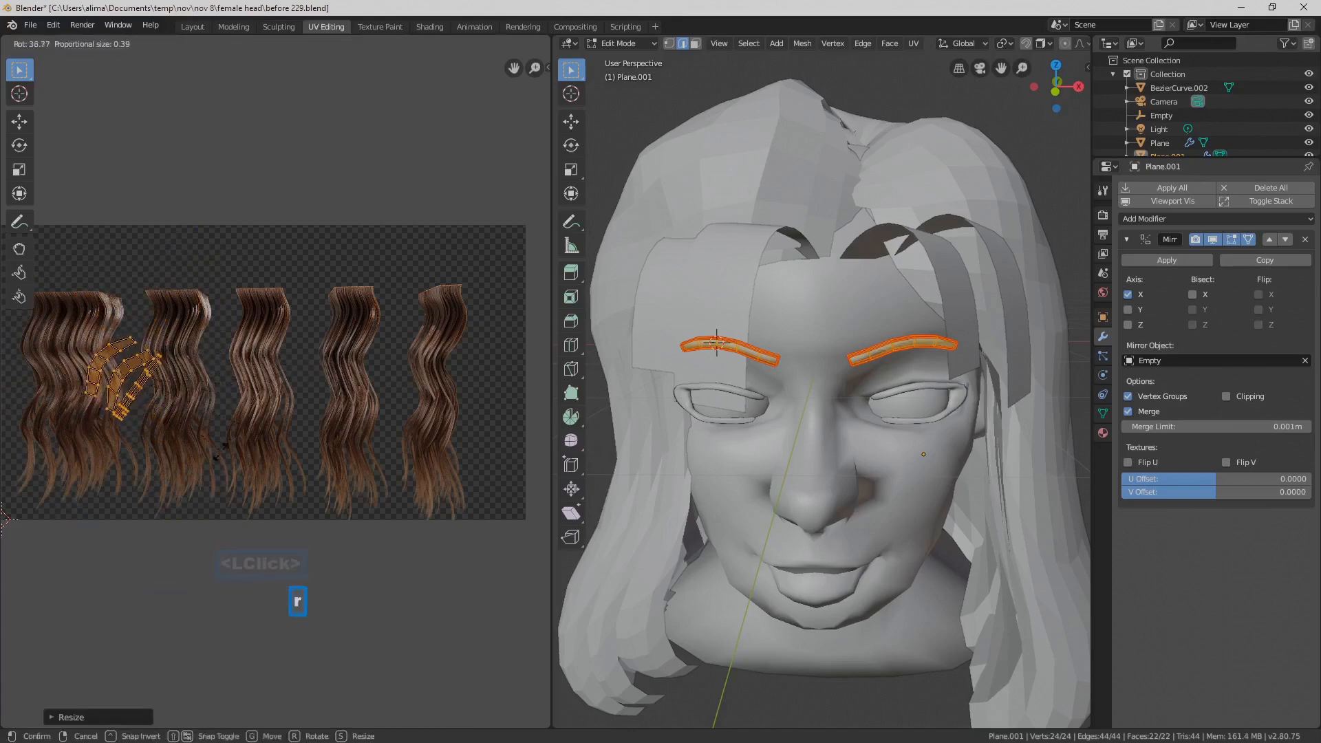
left_click(129, 482)
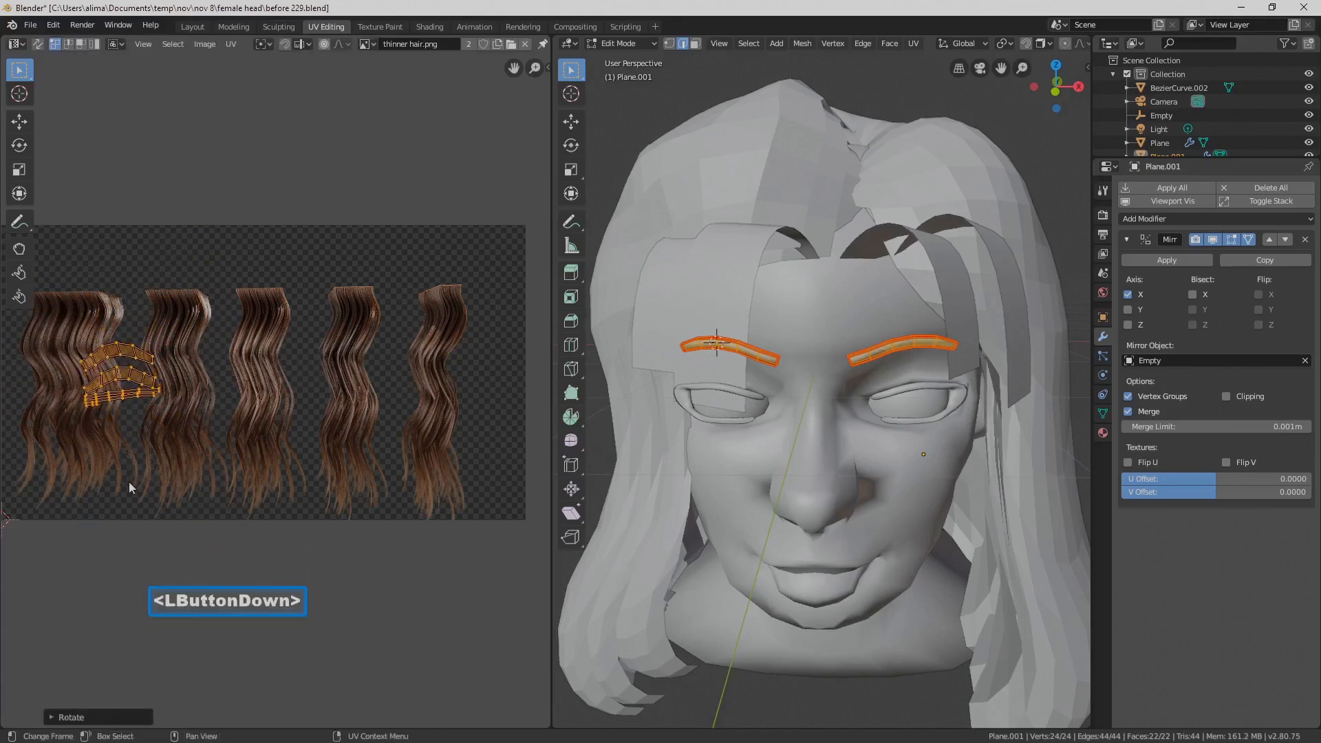
key("s")
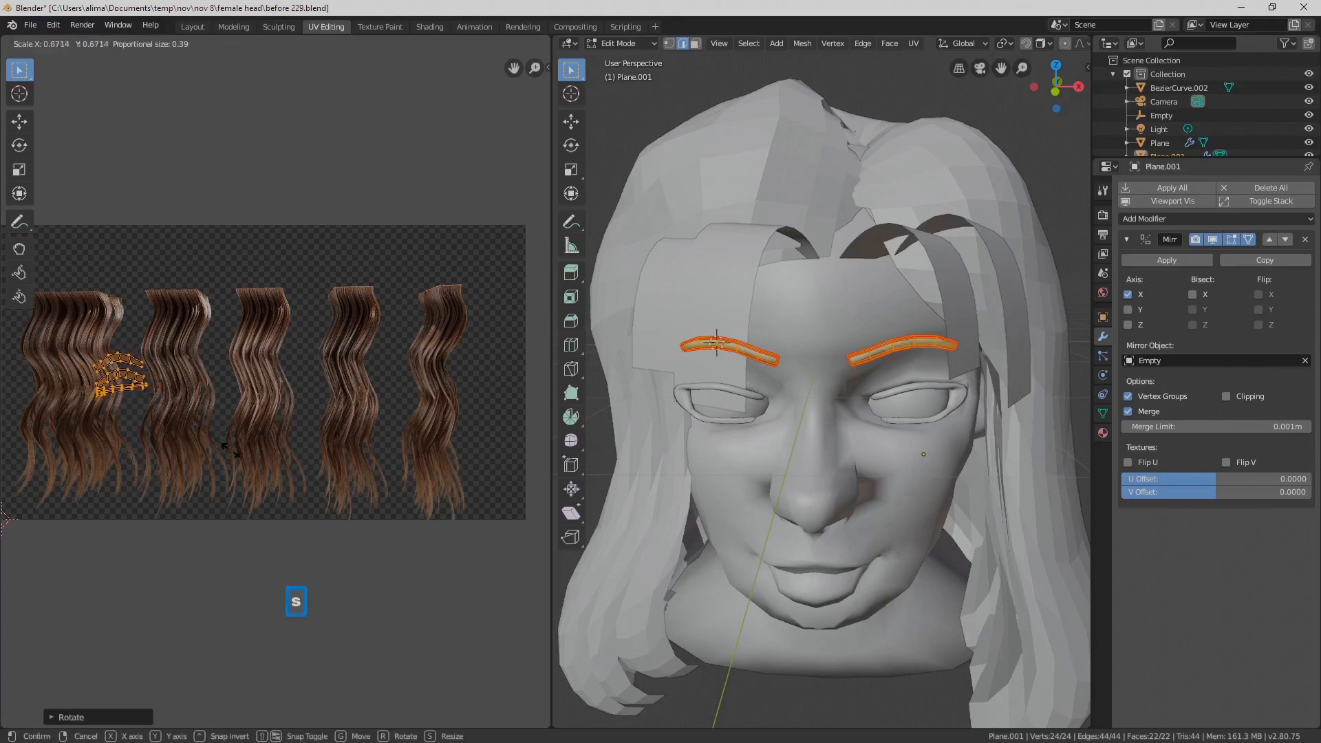
left_click(246, 448)
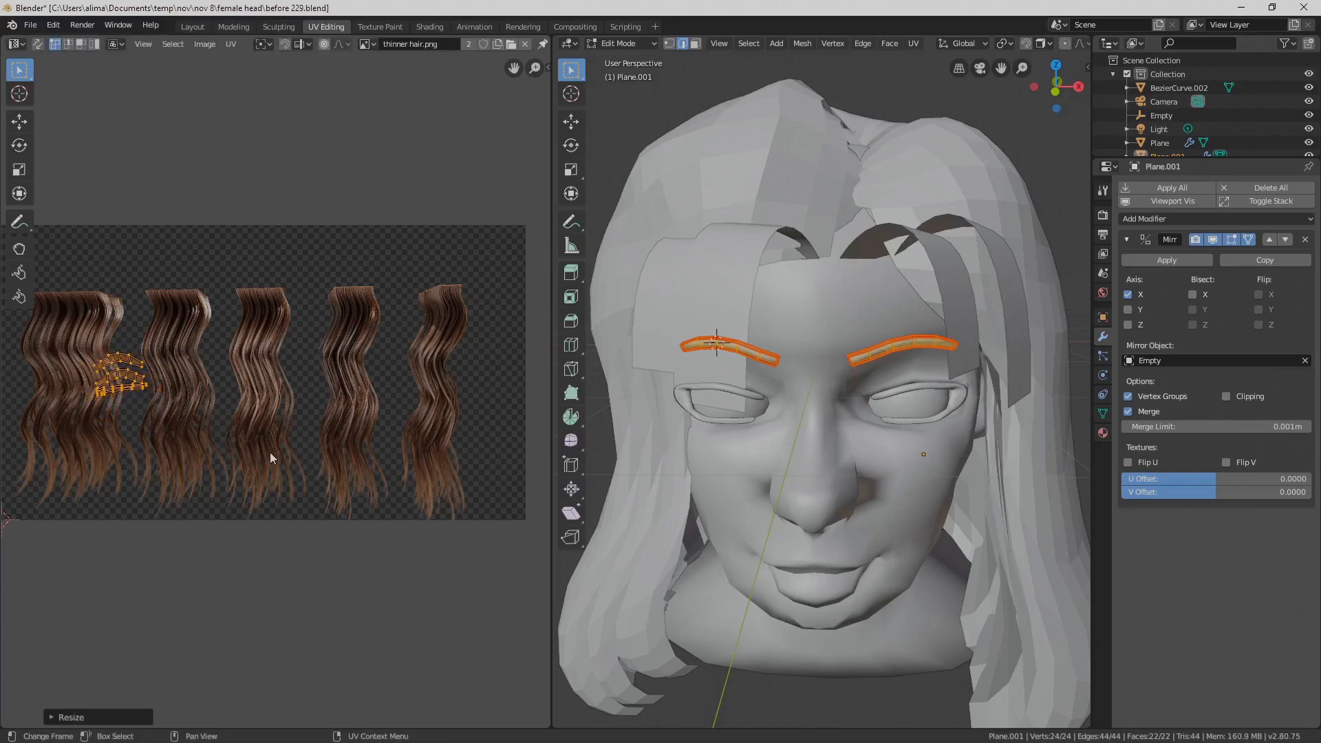
Move the UV islands onto the middle of the second hair strand from the left, then scale and rotate them to fit inside it
key("g")
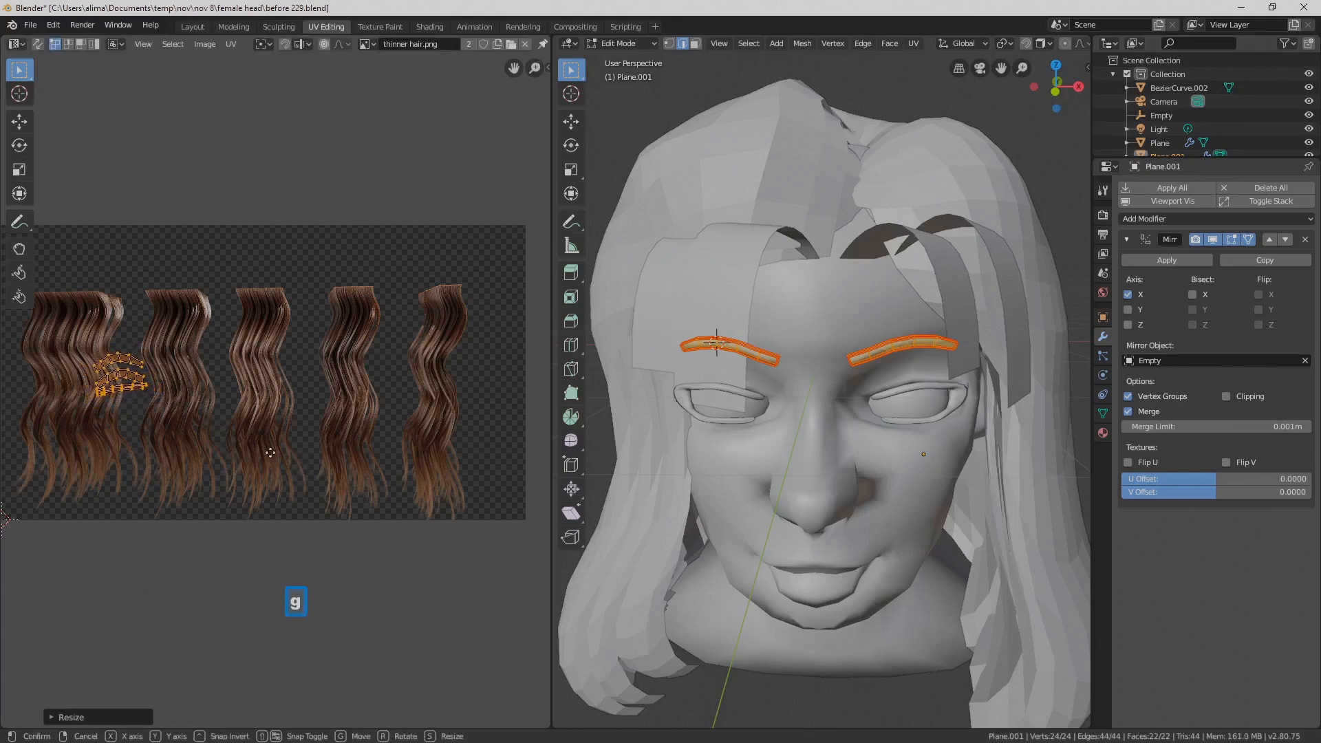
left_click(327, 453)
key("s")
left_click(348, 457)
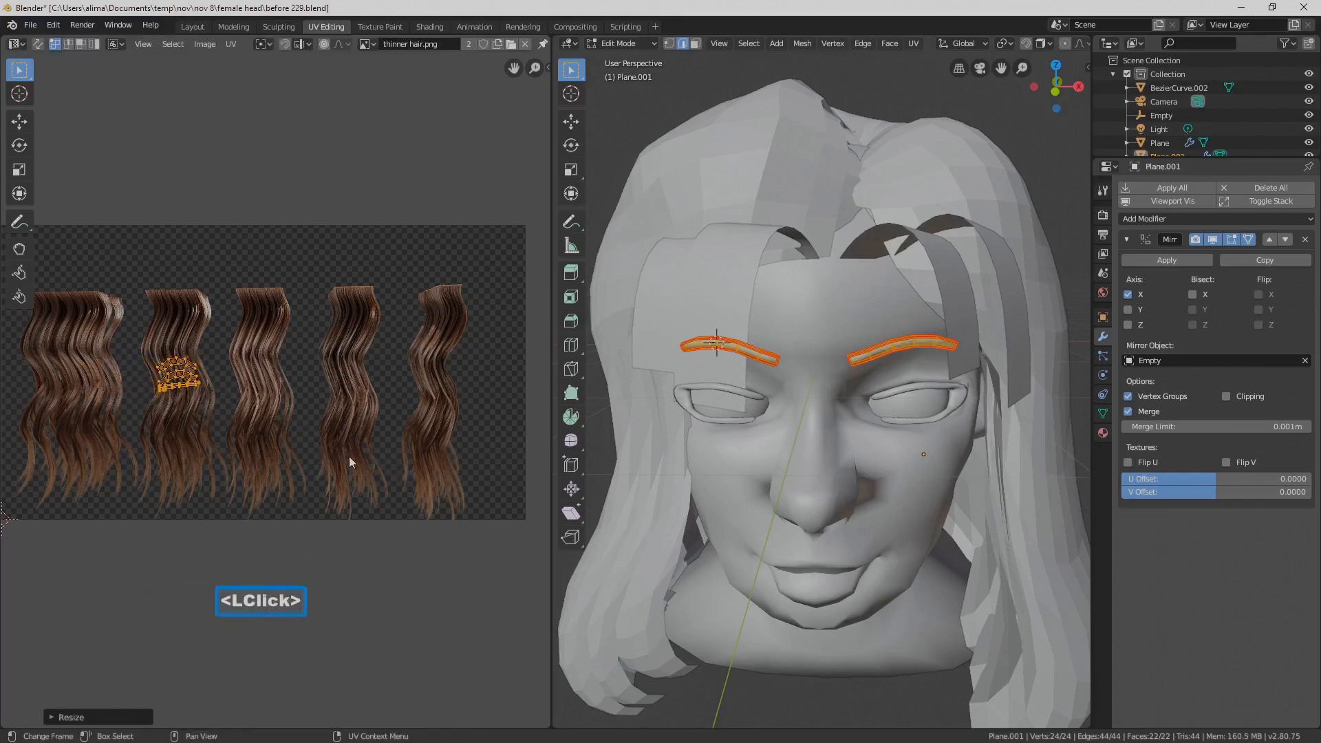
key("r")
left_click(349, 466)
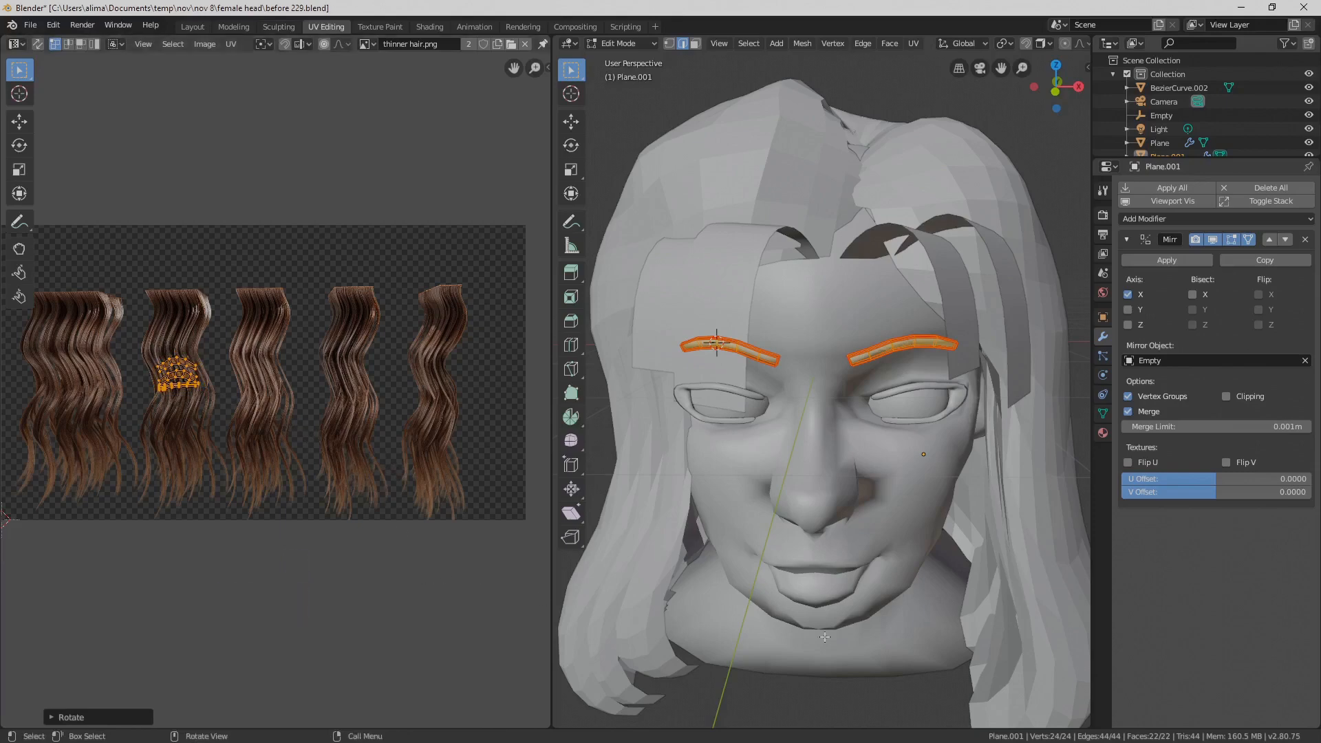
left_click(1048, 192)
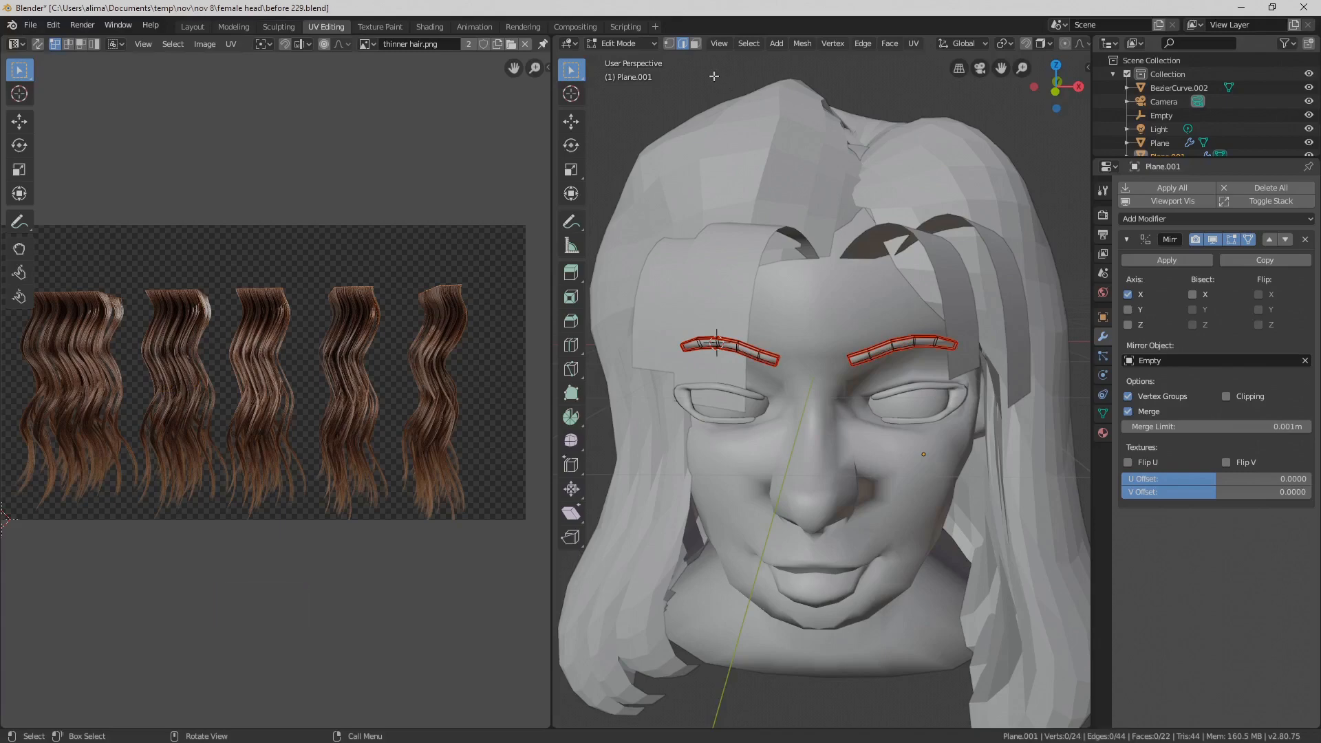
left_click(720, 44)
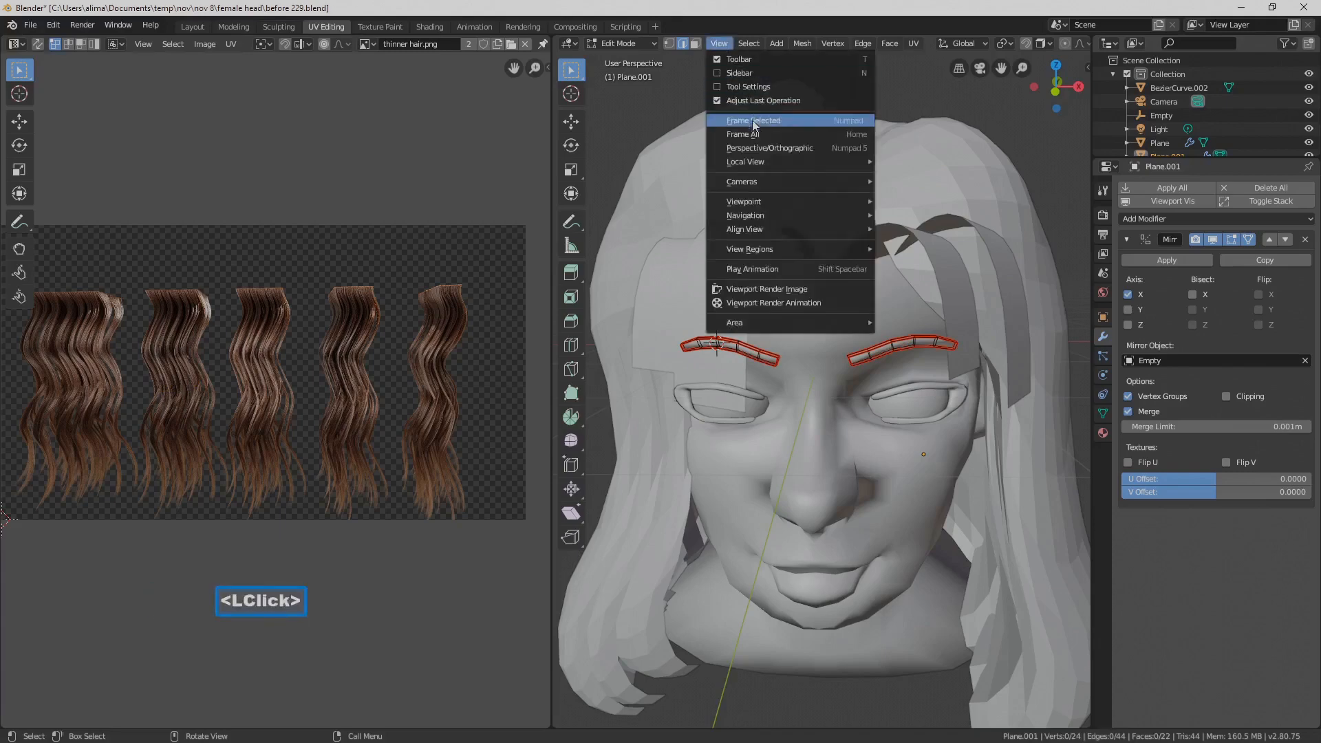
mouse_move(768, 165)
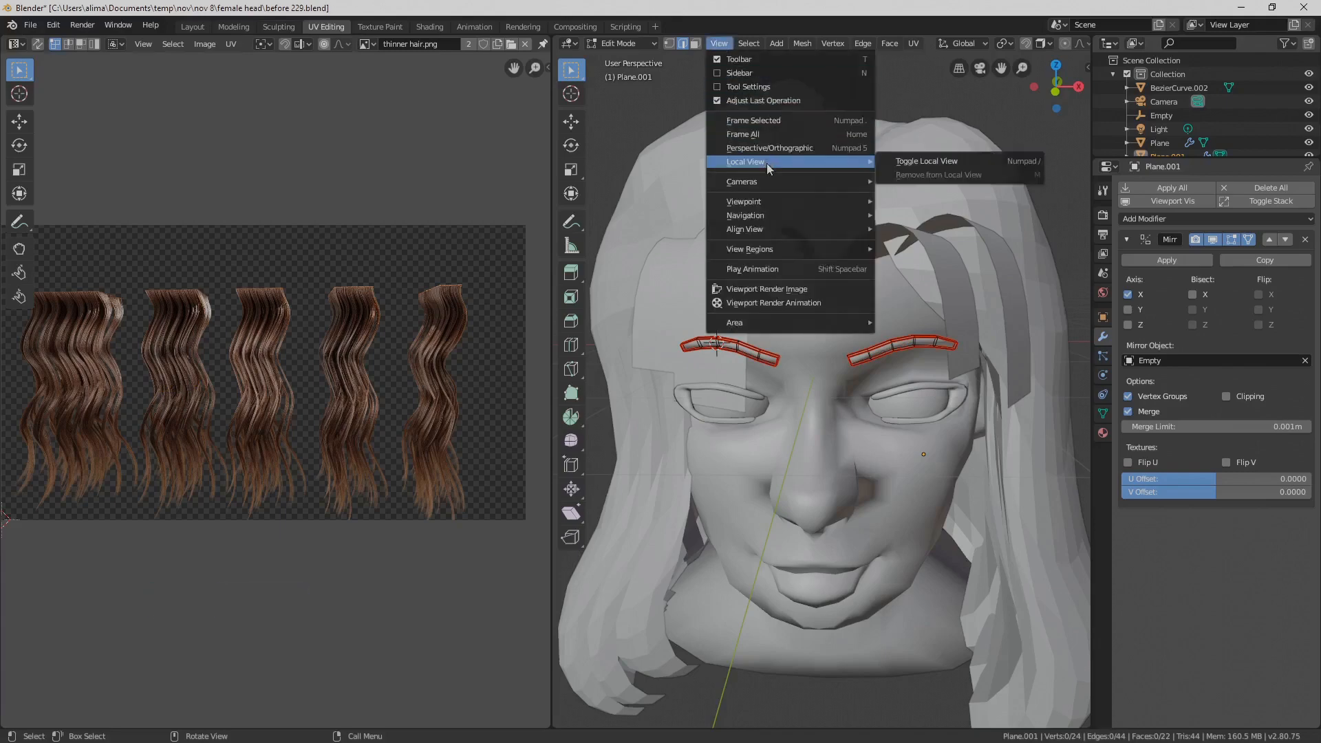
left_click(978, 158)
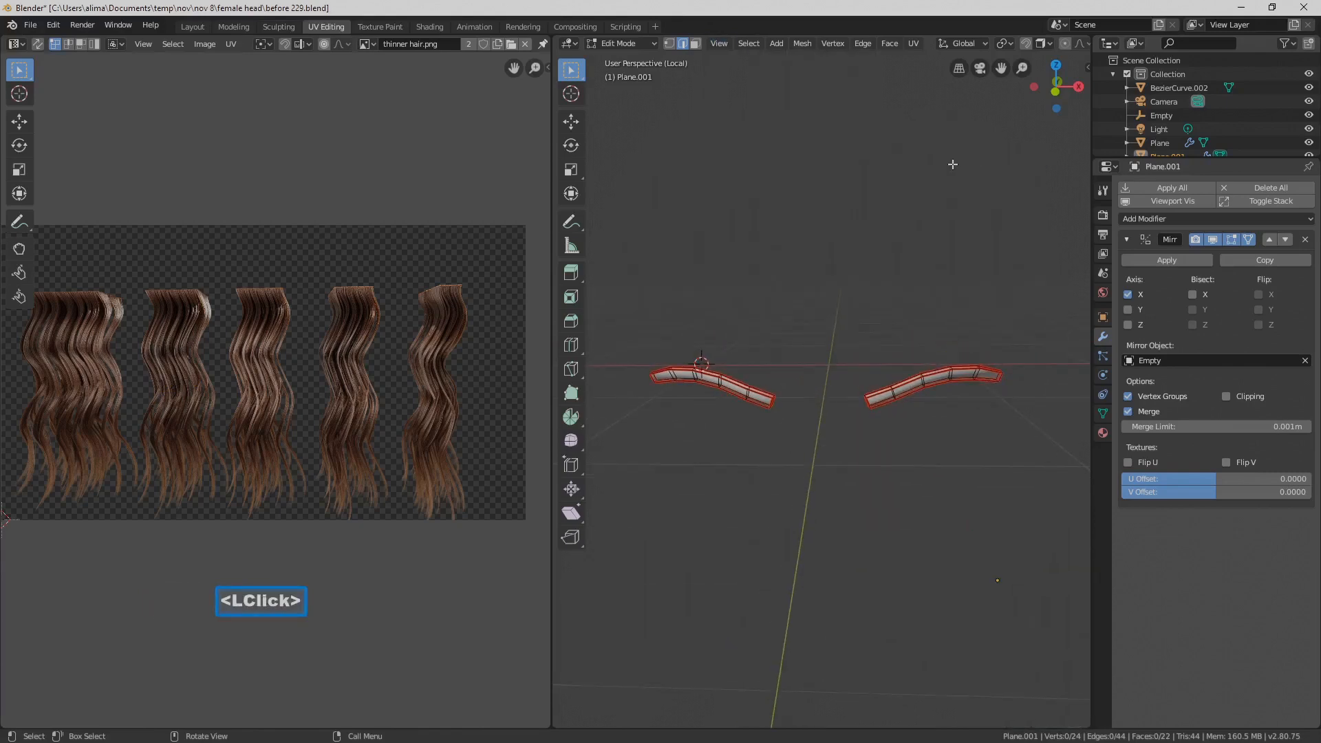
left_click(719, 44)
mouse_move(762, 161)
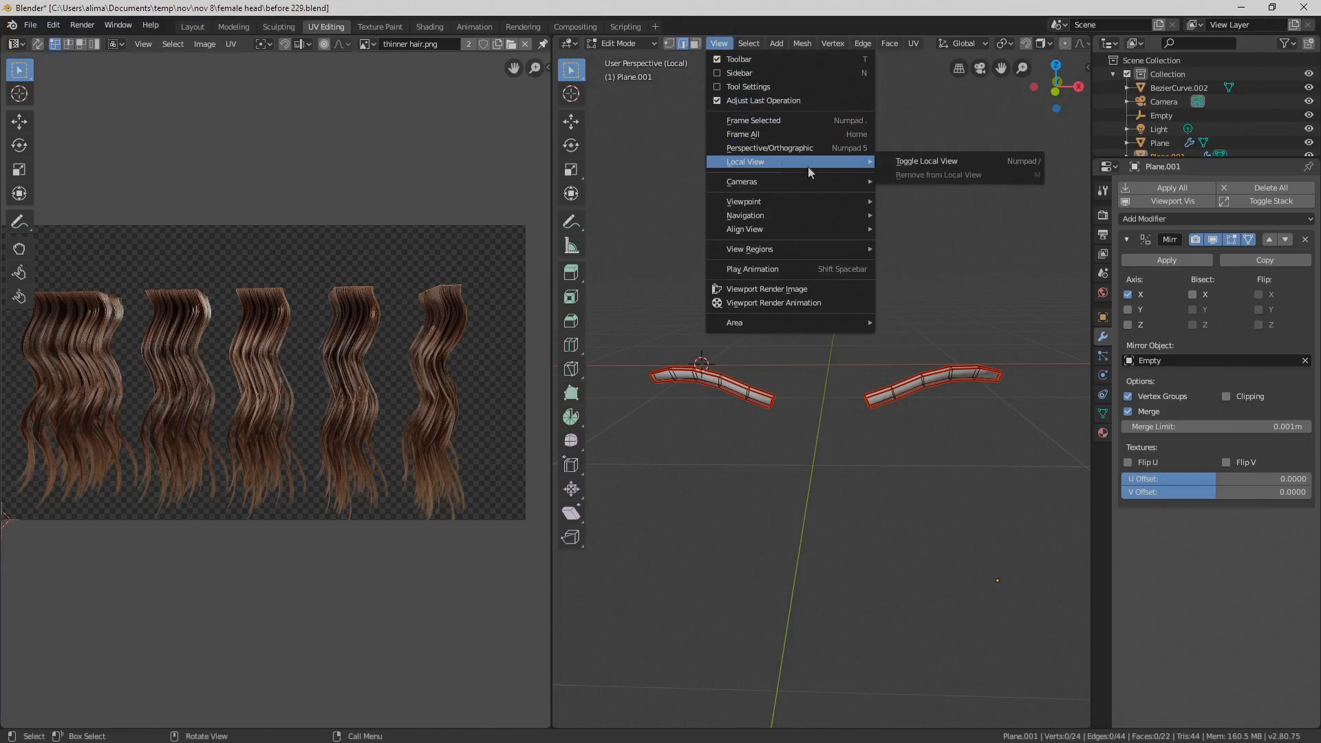
left_click(964, 158)
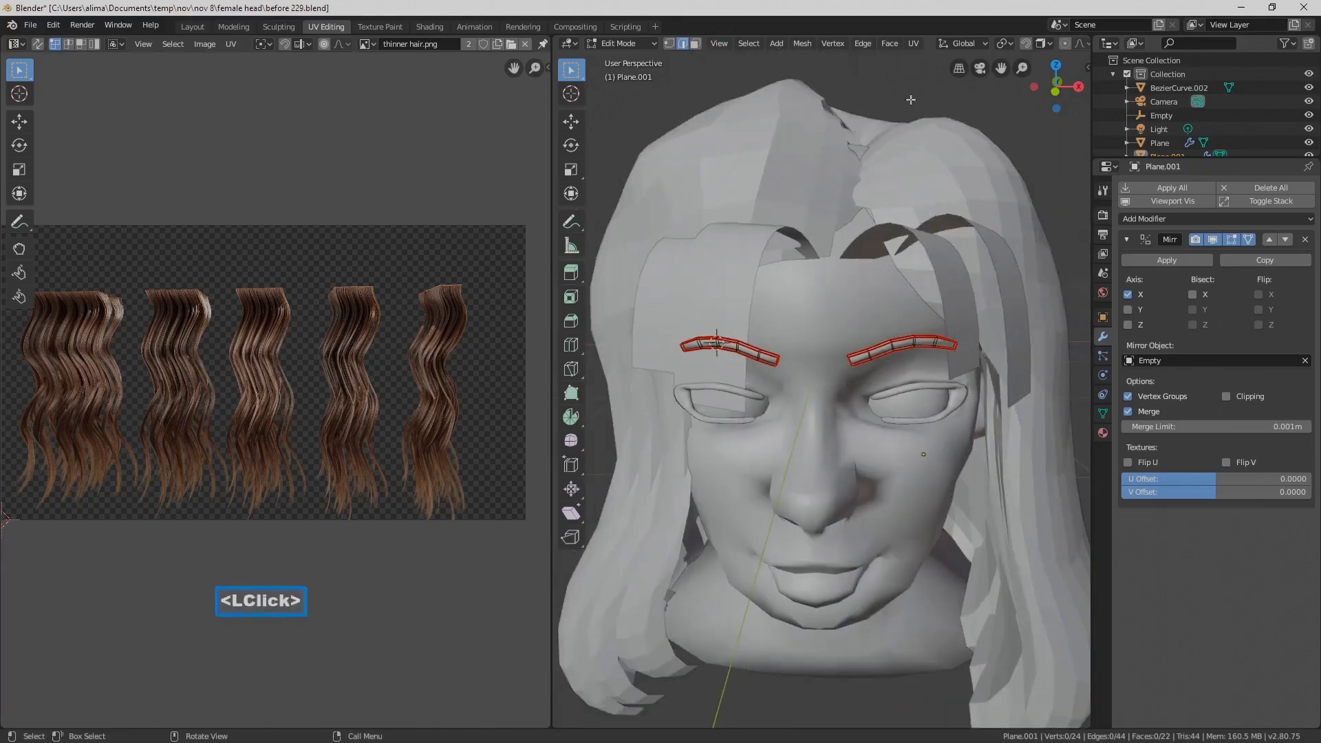
Return the eyebrows to Object Mode and switch to the Shading workspace
left_click(647, 42)
left_click(651, 60)
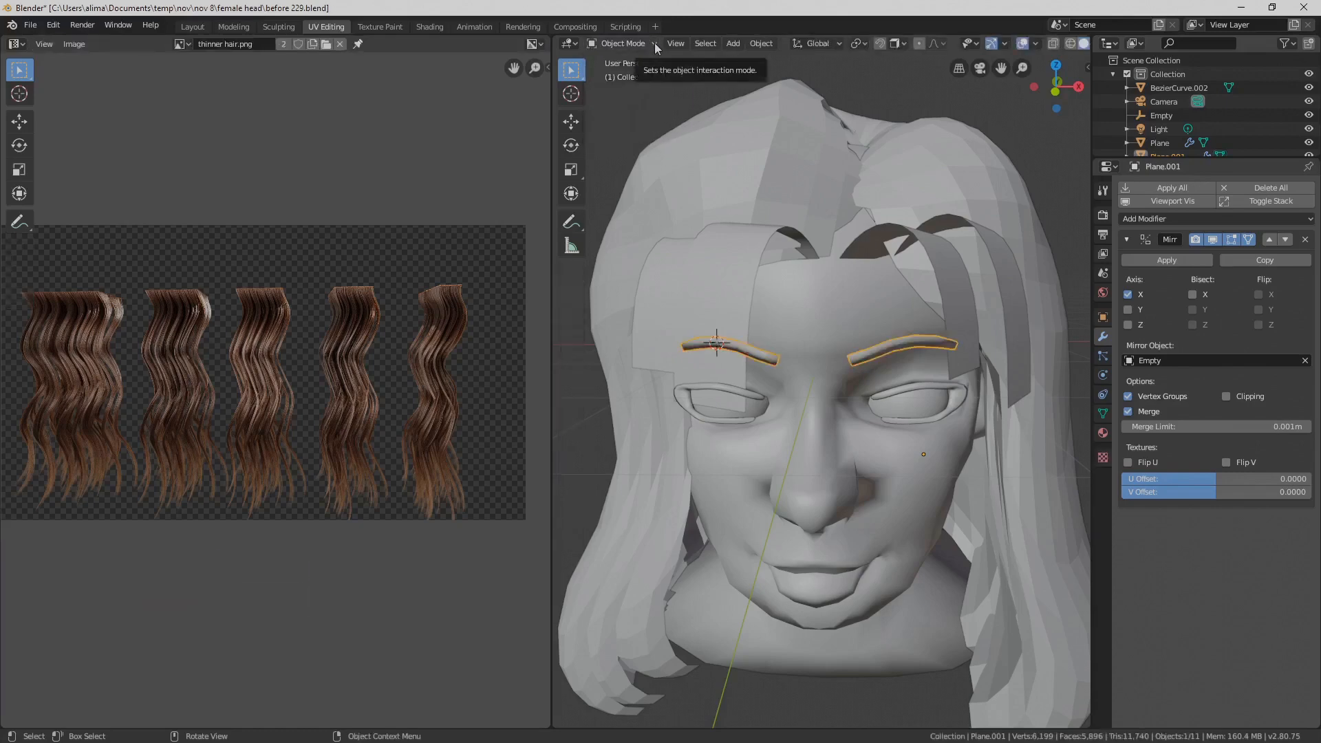
left_click(654, 43)
left_click(705, 44)
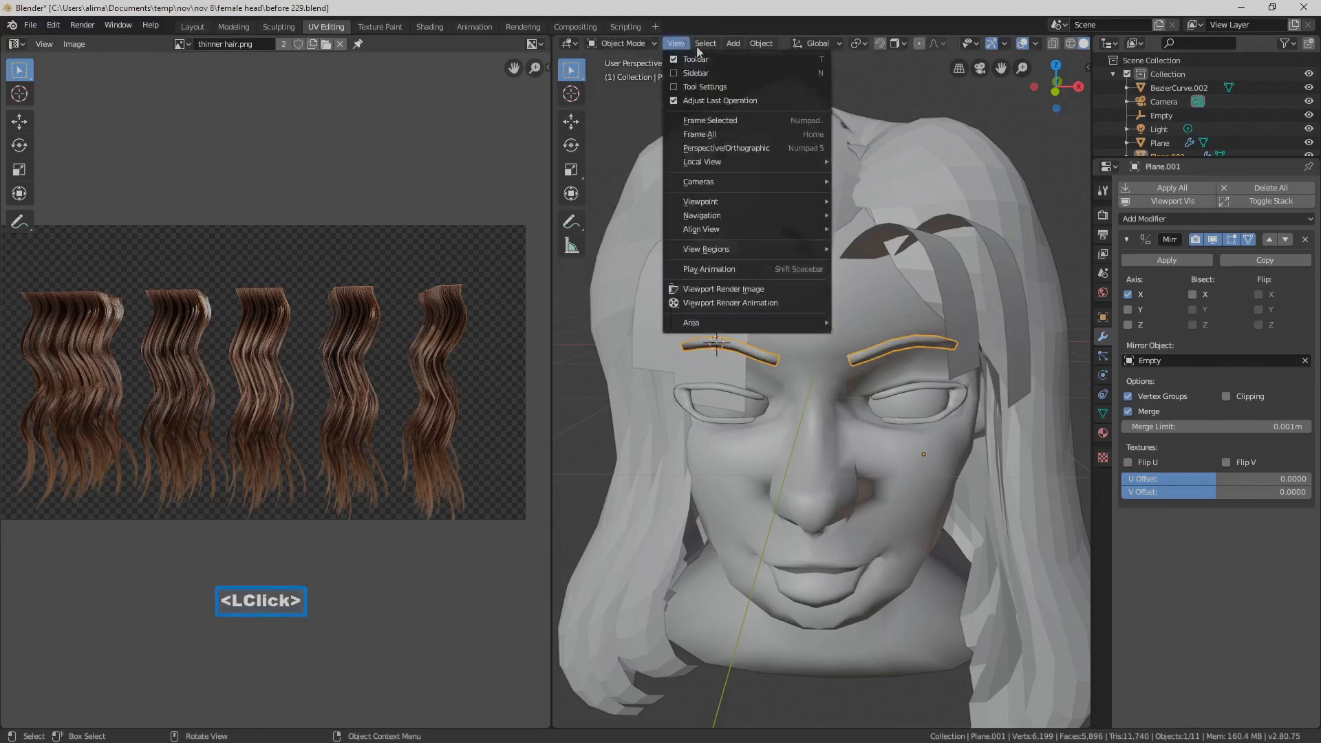
left_click(779, 24)
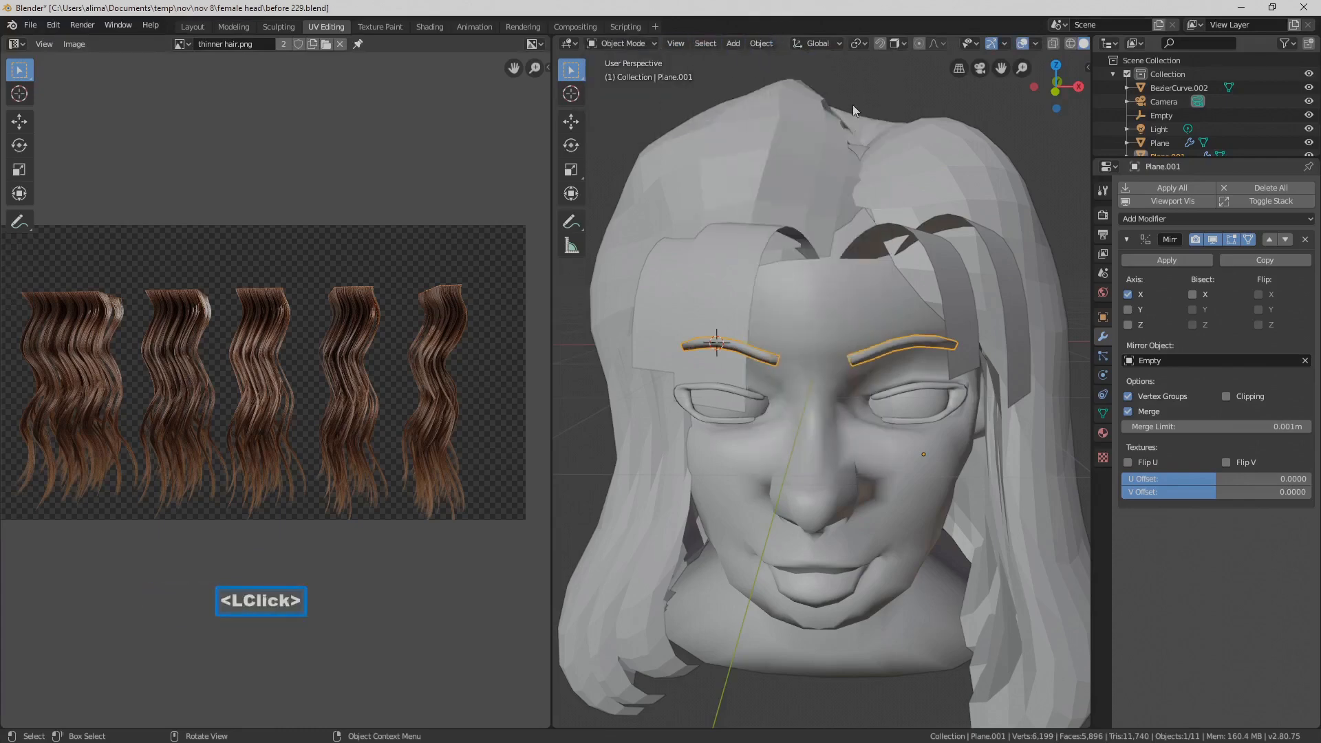
left_click(438, 26)
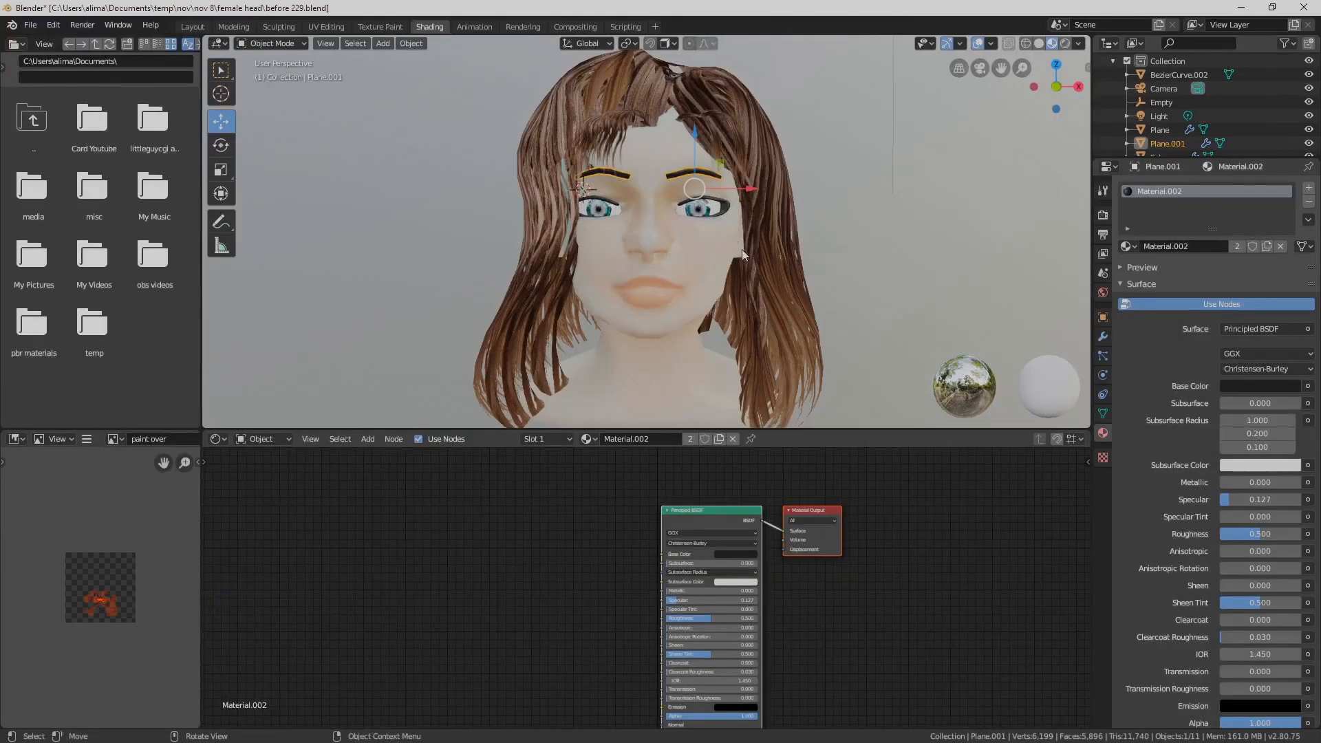
Add an Image Texture node to the eyebrows' material, left of the Principled BSDF node
scroll(731, 281, "up", 2)
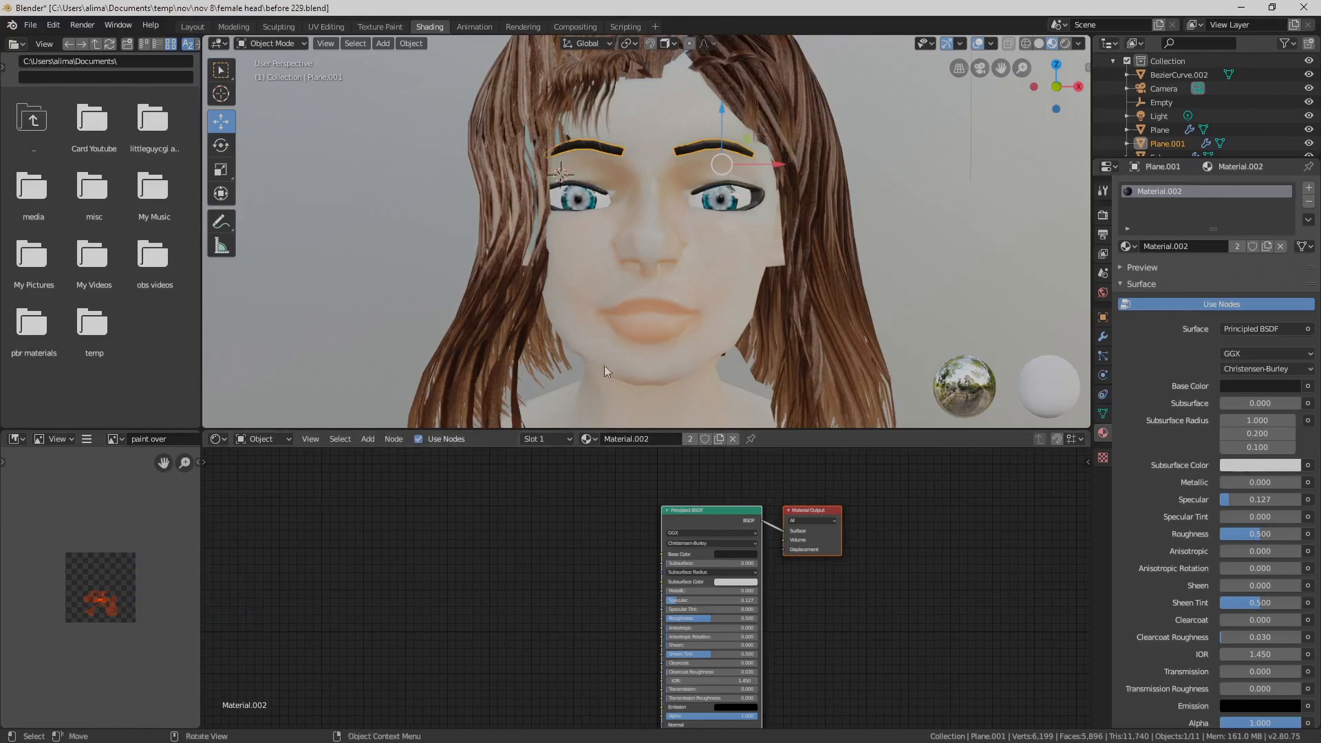
left_click(373, 438)
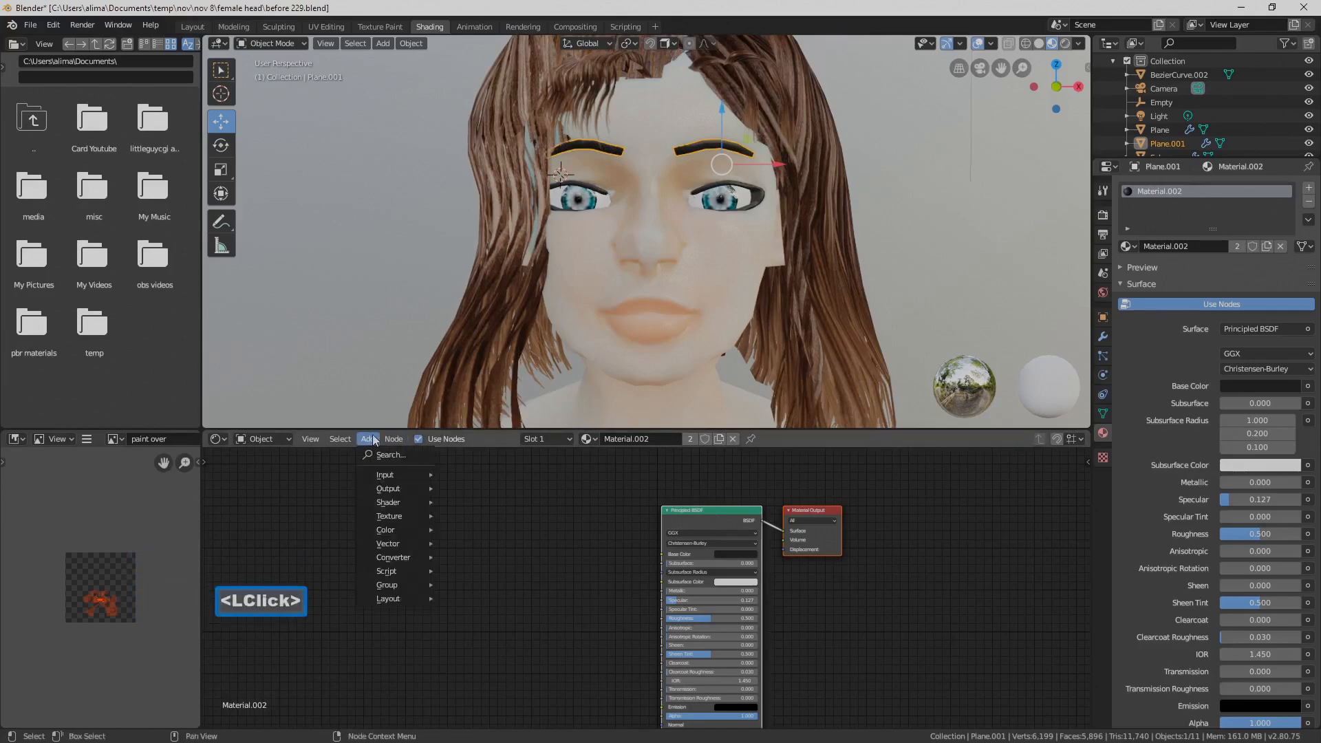
mouse_move(397, 516)
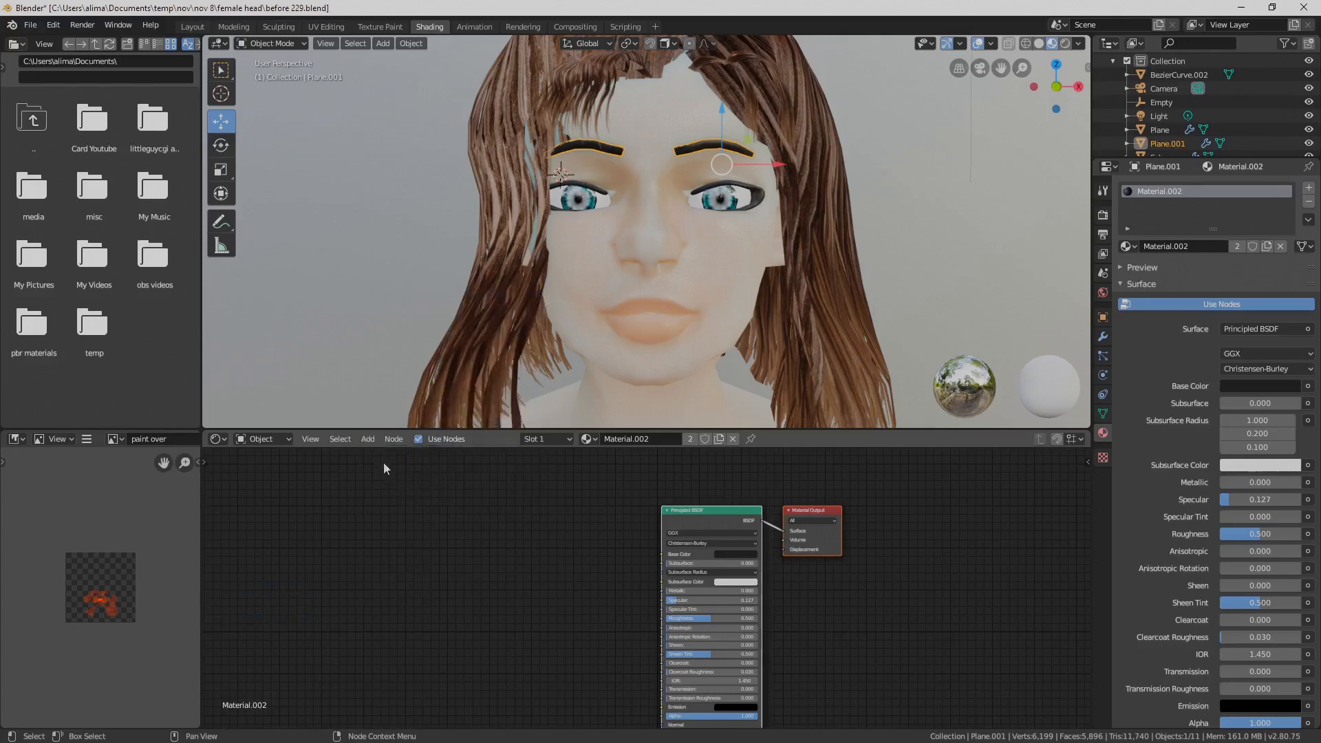
left_click(374, 440)
mouse_move(399, 516)
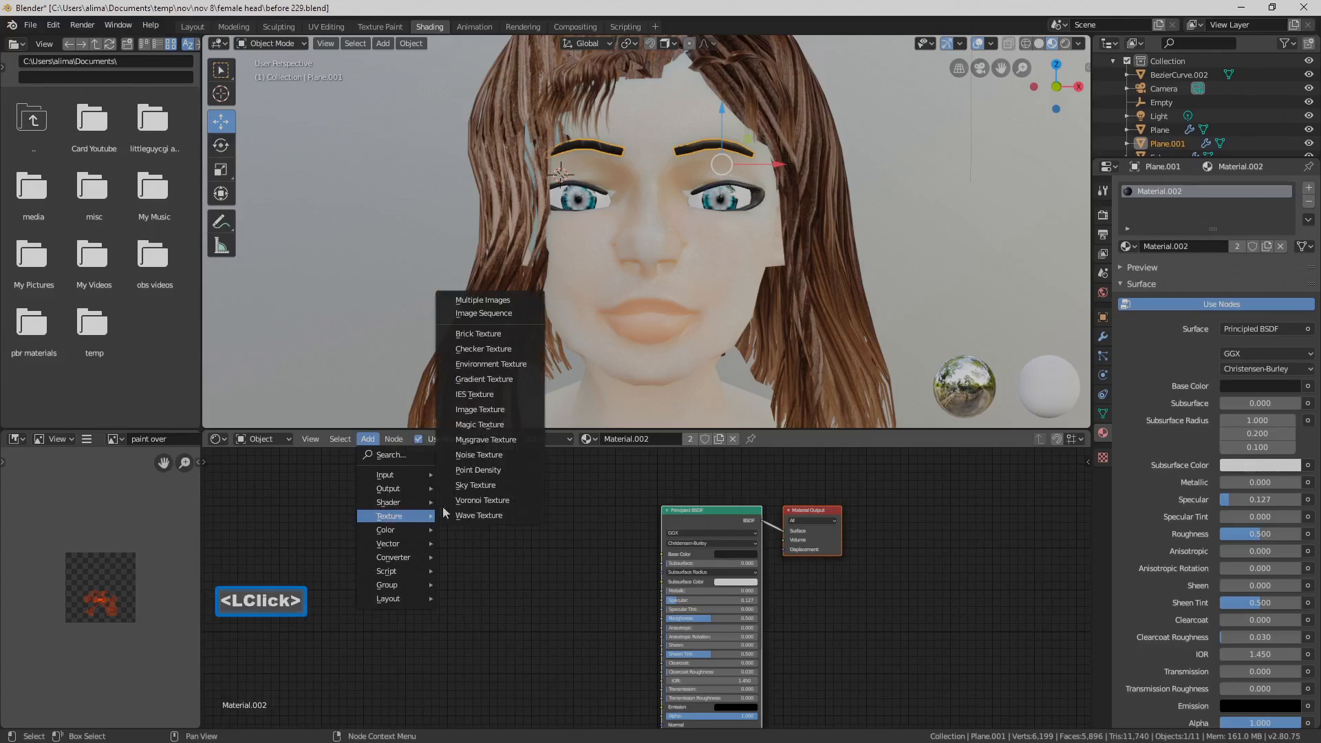
left_click(512, 410)
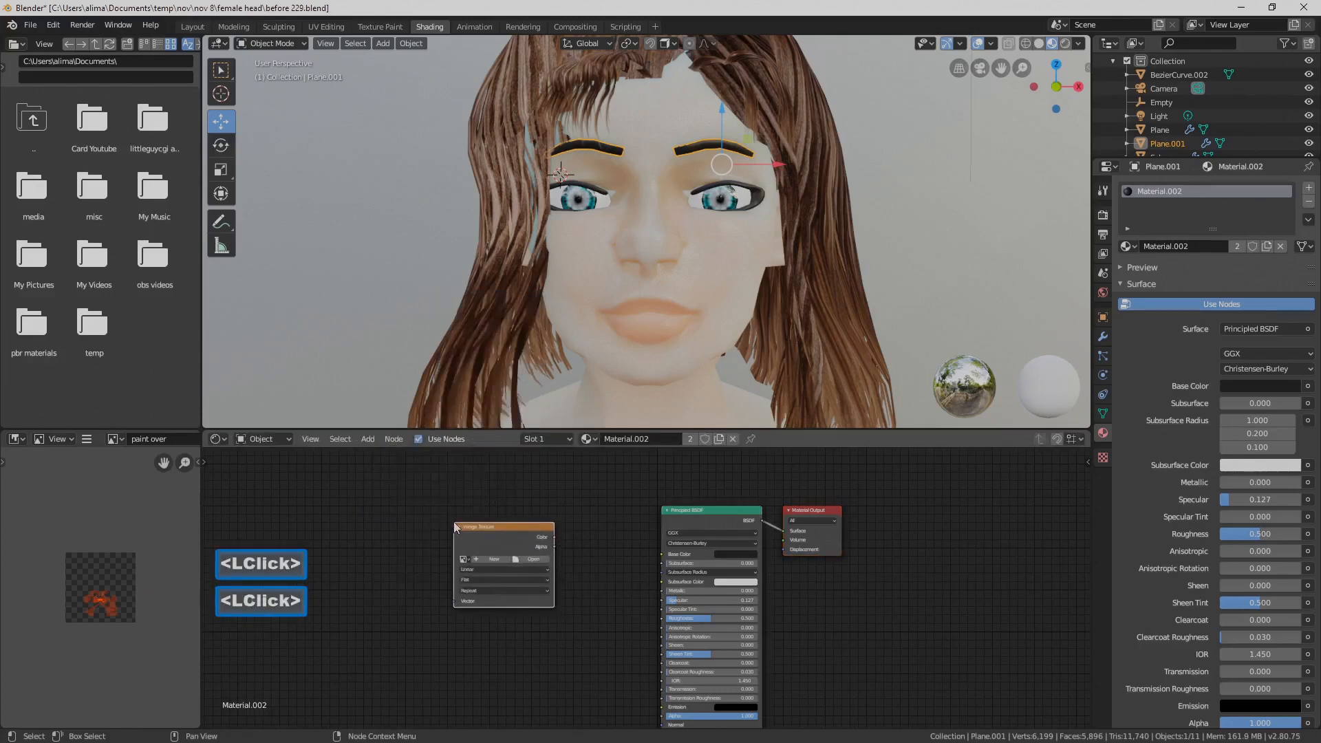
Load thinner hair.png from the female head project's pictures folder into the Image Texture node
left_click(530, 559)
left_click(333, 152)
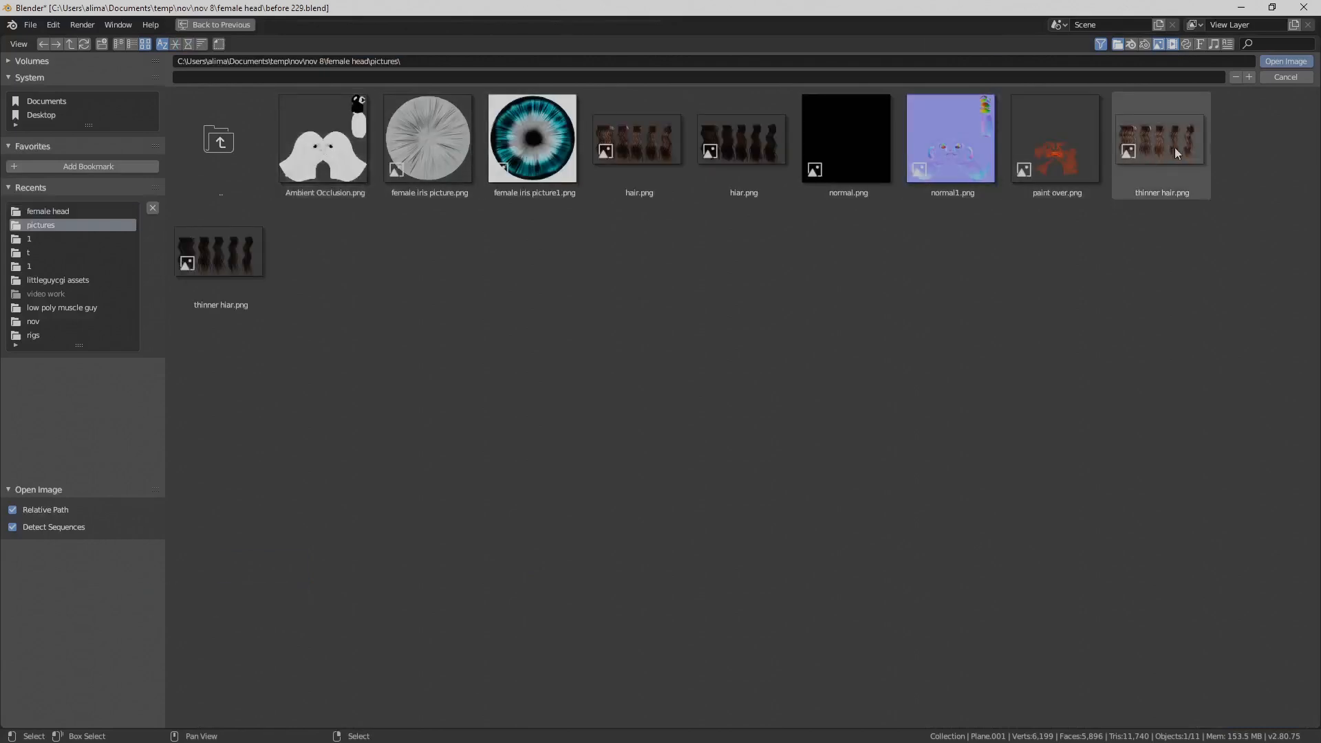
left_click(1192, 153)
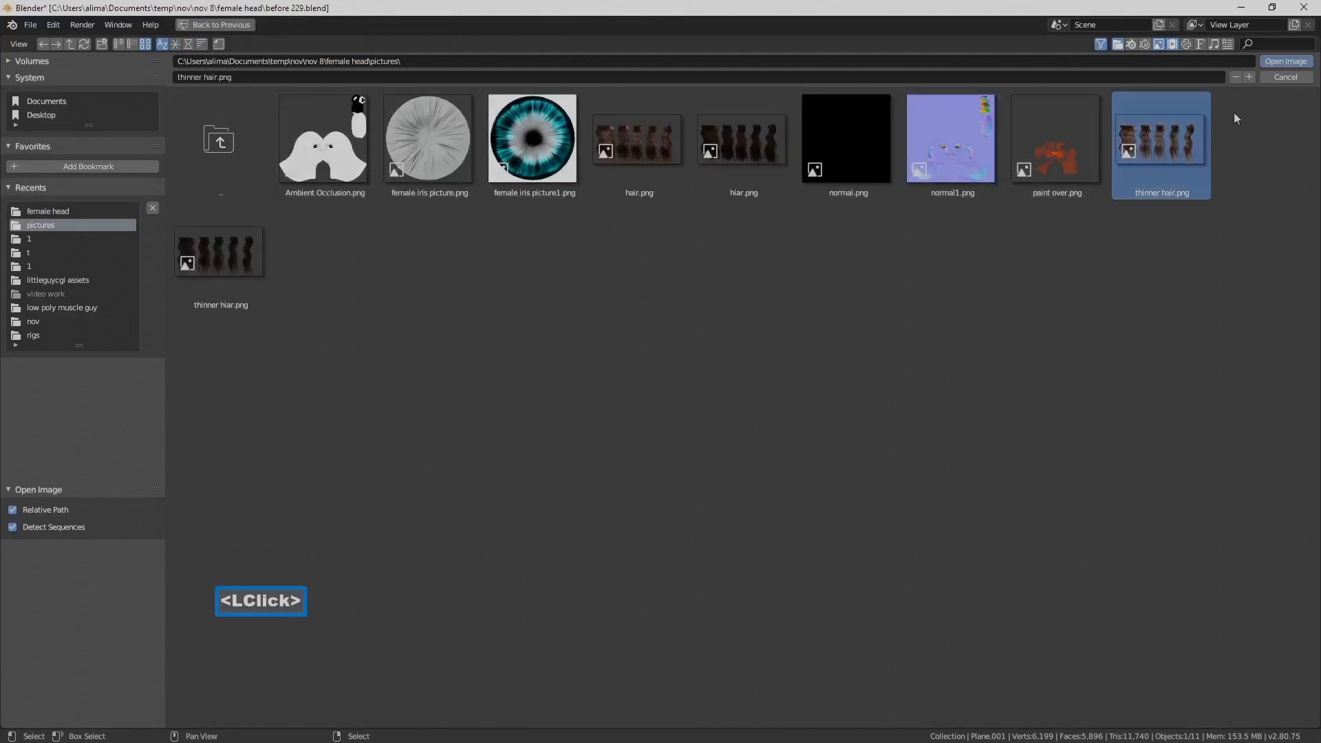
left_click(1285, 61)
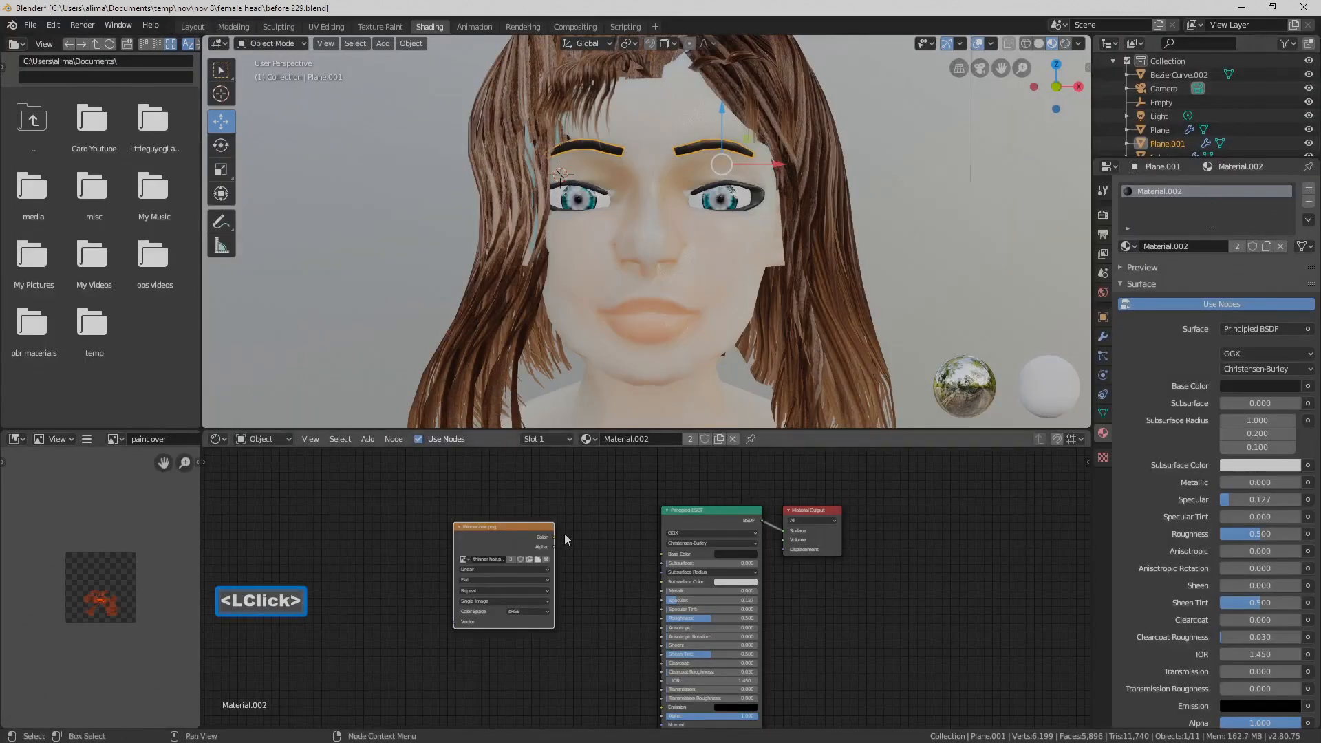
Connect the hair texture's Color to the Principled BSDF's Base Color, lower Specular to 0.059, and deselect the eyebrows
left_click_drag(554, 536, 666, 555)
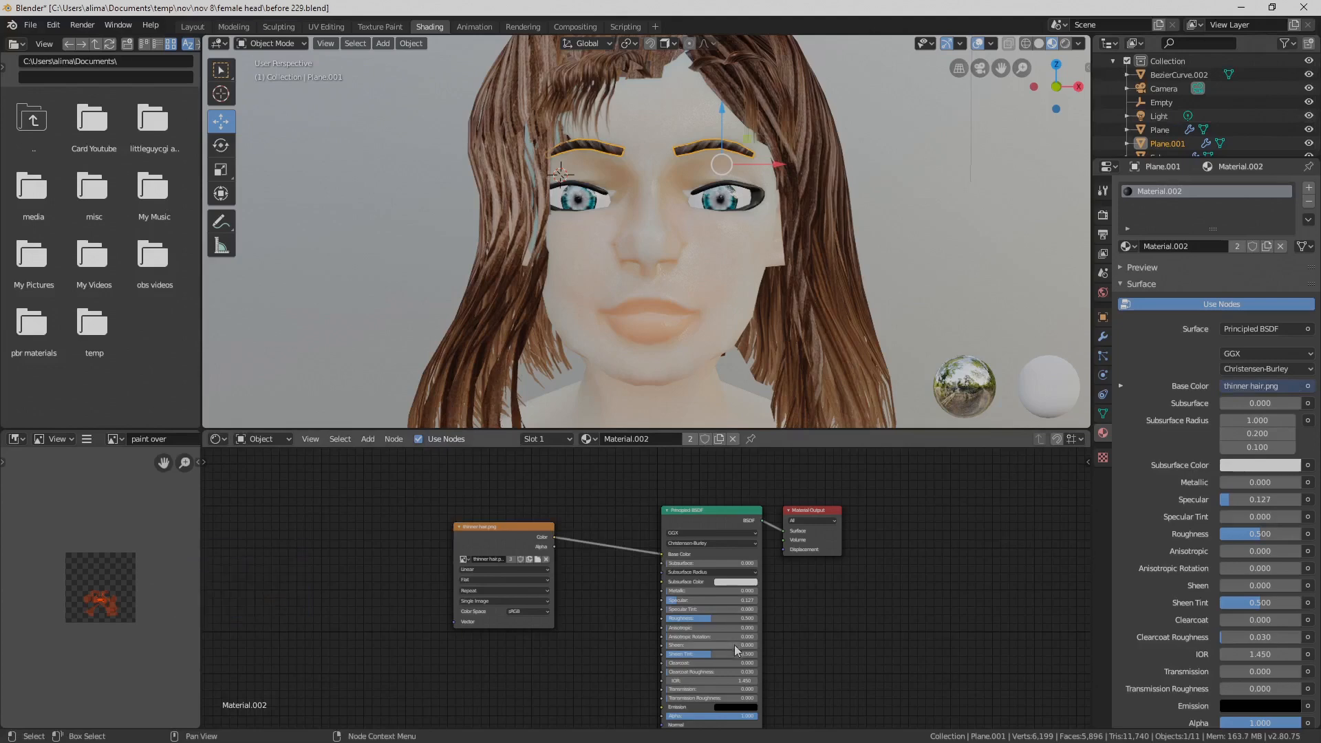
left_click_drag(695, 597, 688, 597)
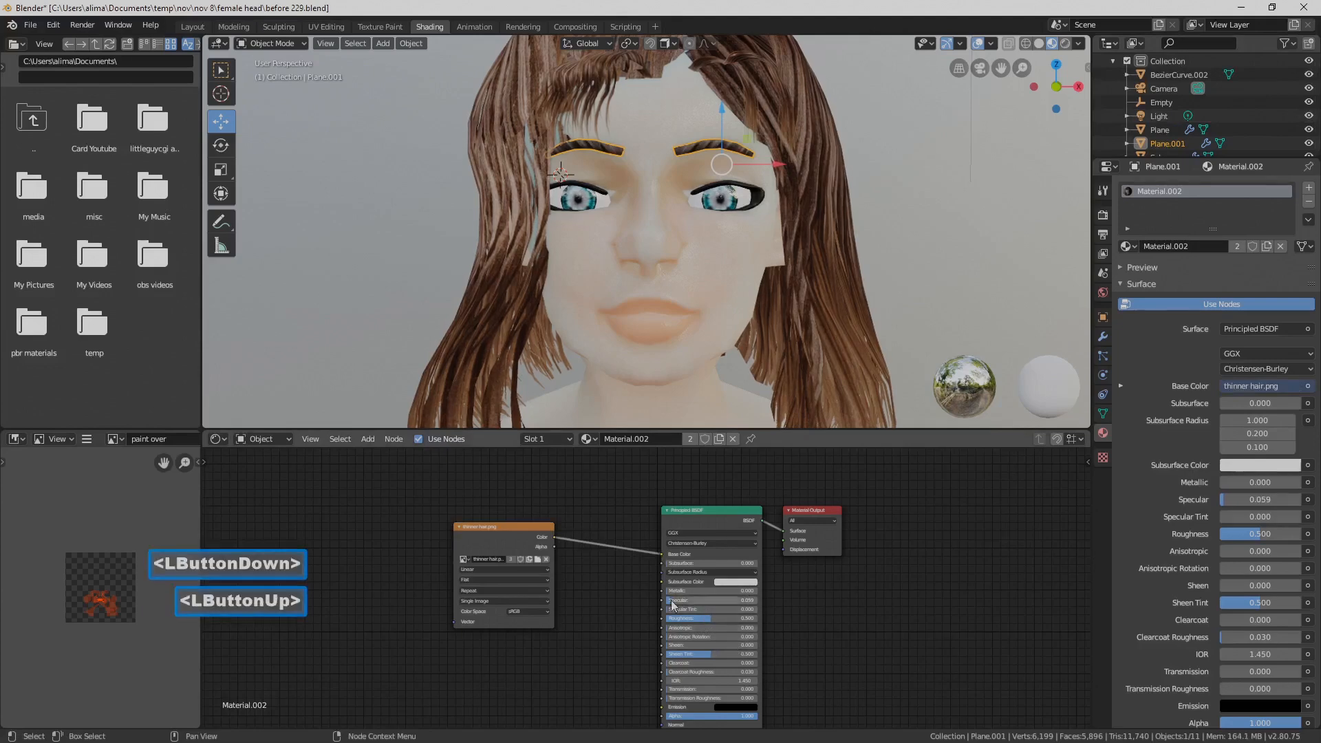
left_click(883, 579)
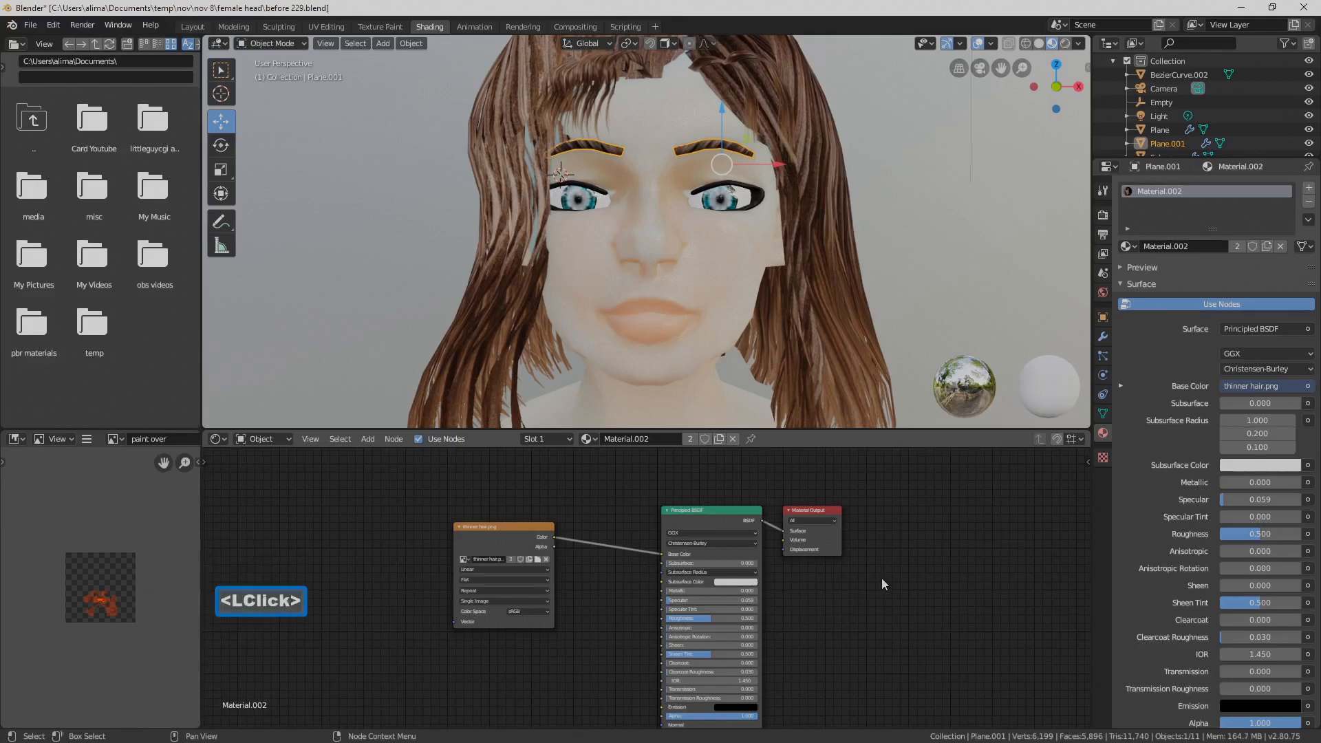
scroll(934, 303, "down", 2)
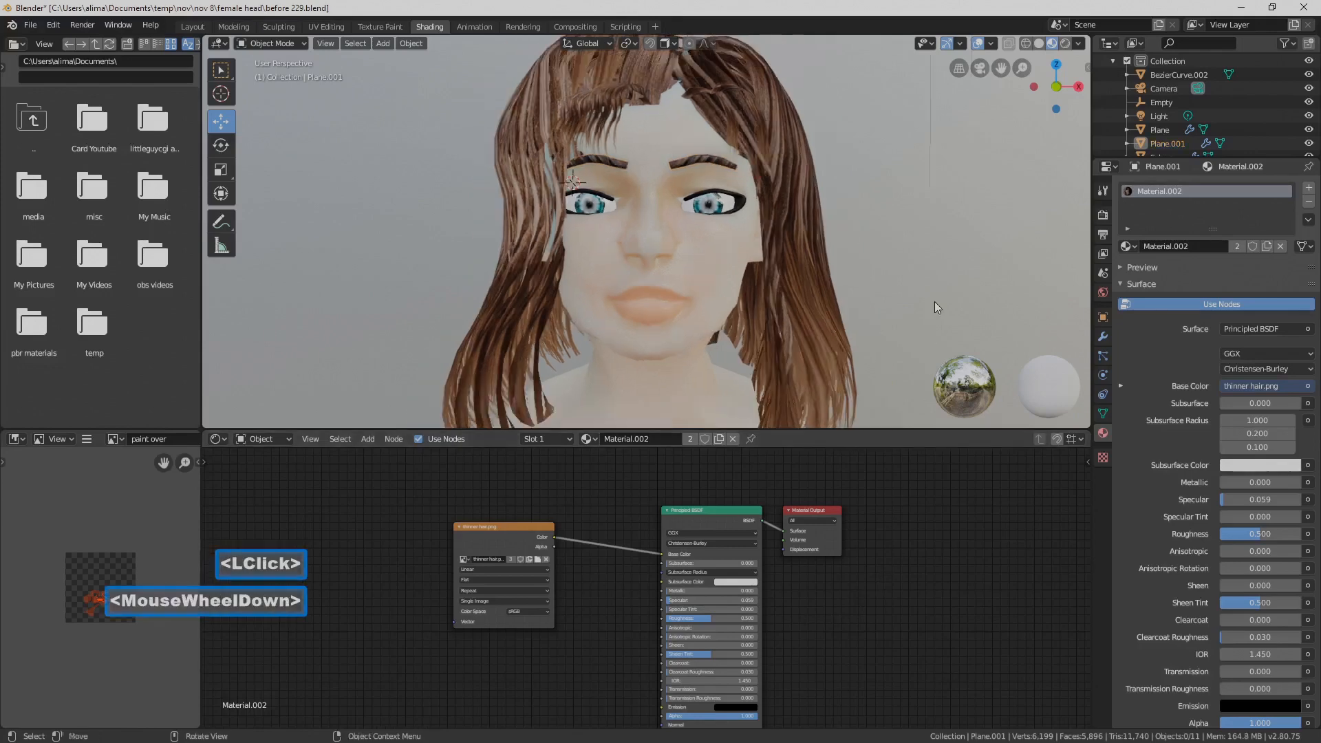
scroll(924, 290, "down", 1)
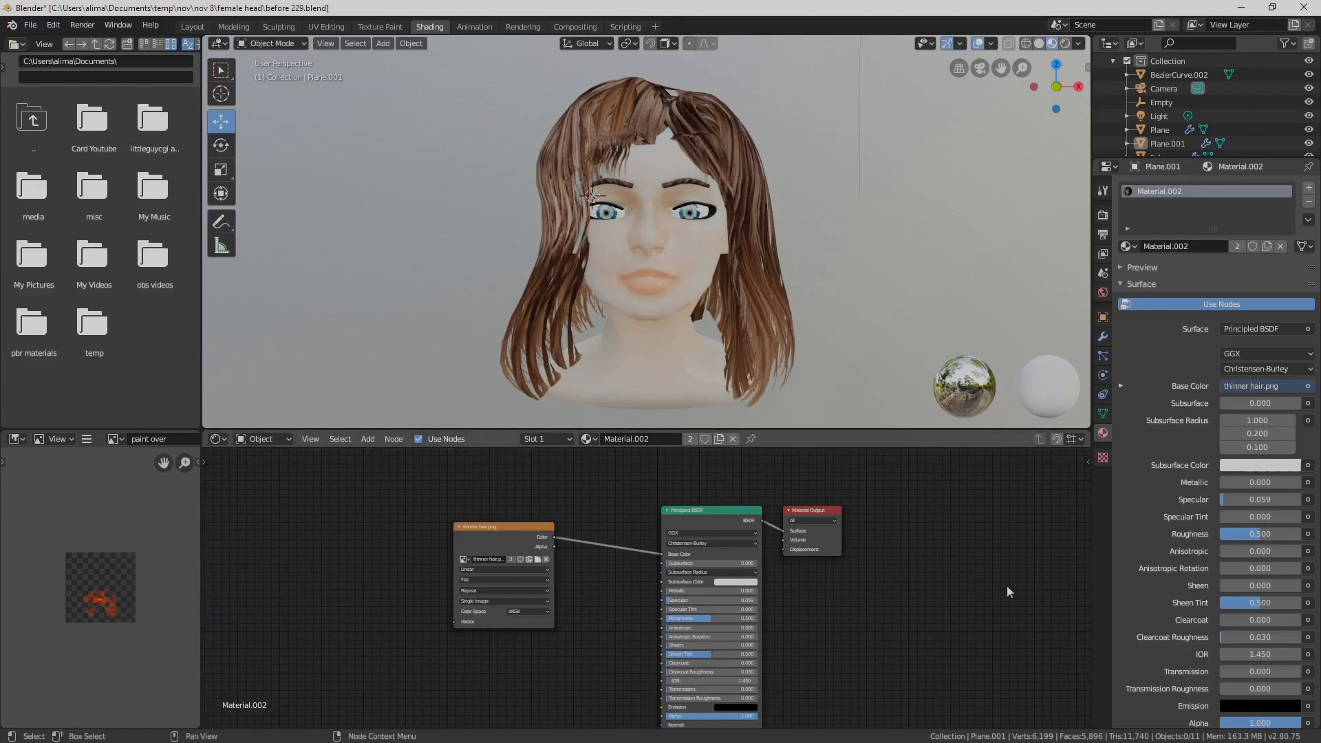
Save an incremental version of the file as before 232.blend and switch to the Layout workspace
key("Pause")
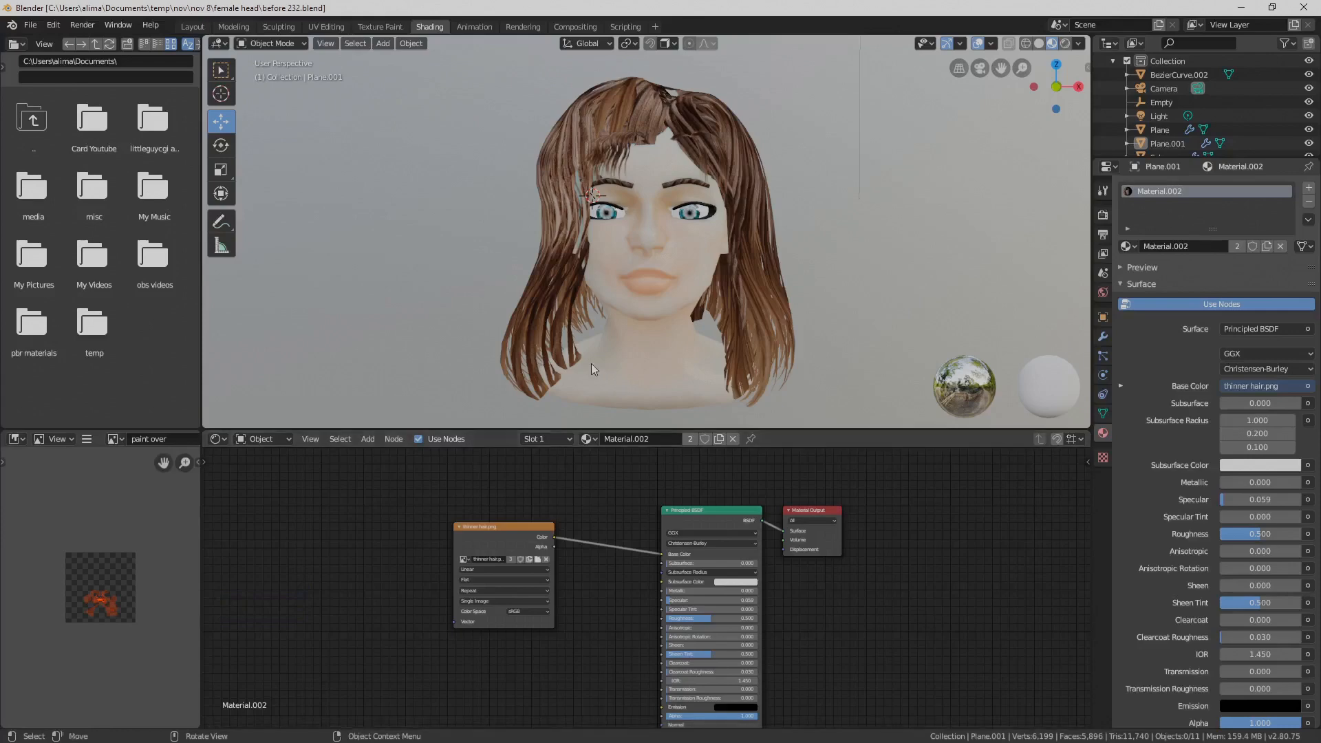
left_click(192, 27)
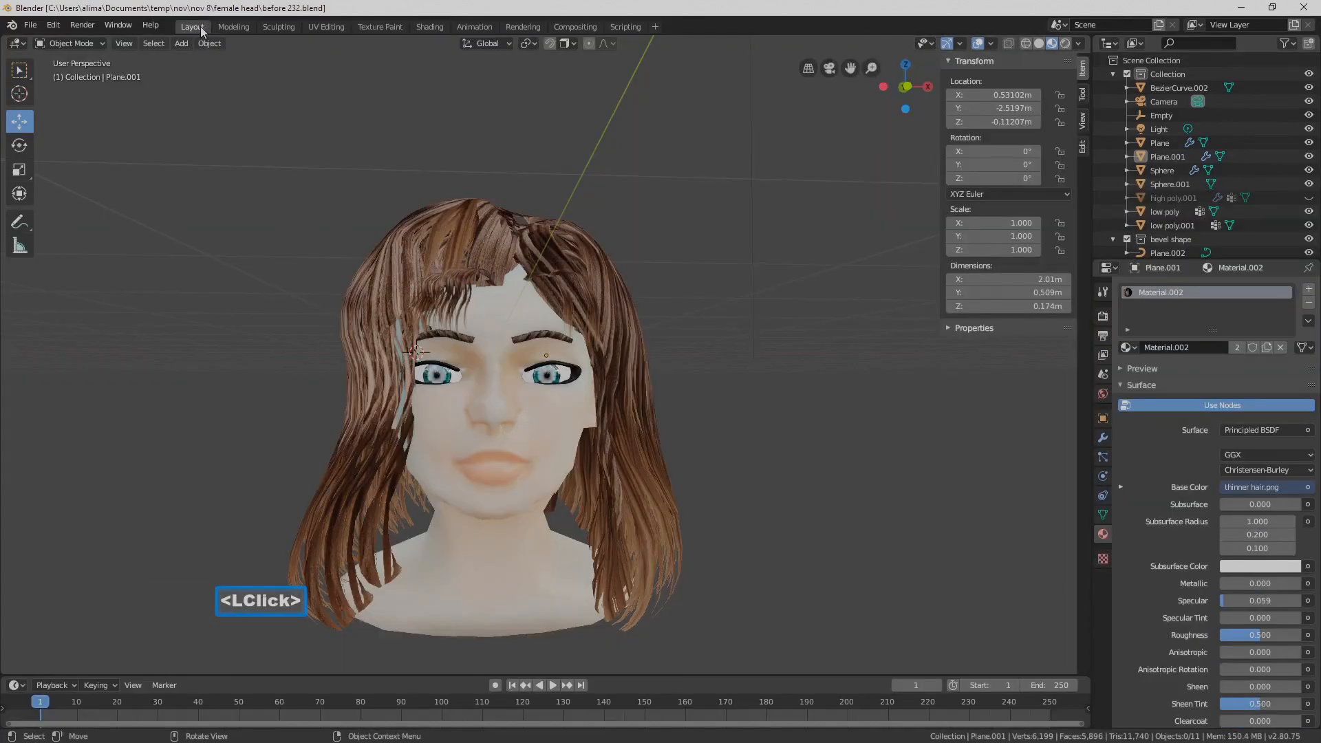
Hide the long outer hair object Sphere.001 so the head and ears are uncovered
left_click(551, 445)
mouse_move(551, 444)
middle_mouse_down()
mouse_move(477, 447)
mouse_move(530, 452)
middle_mouse_up()
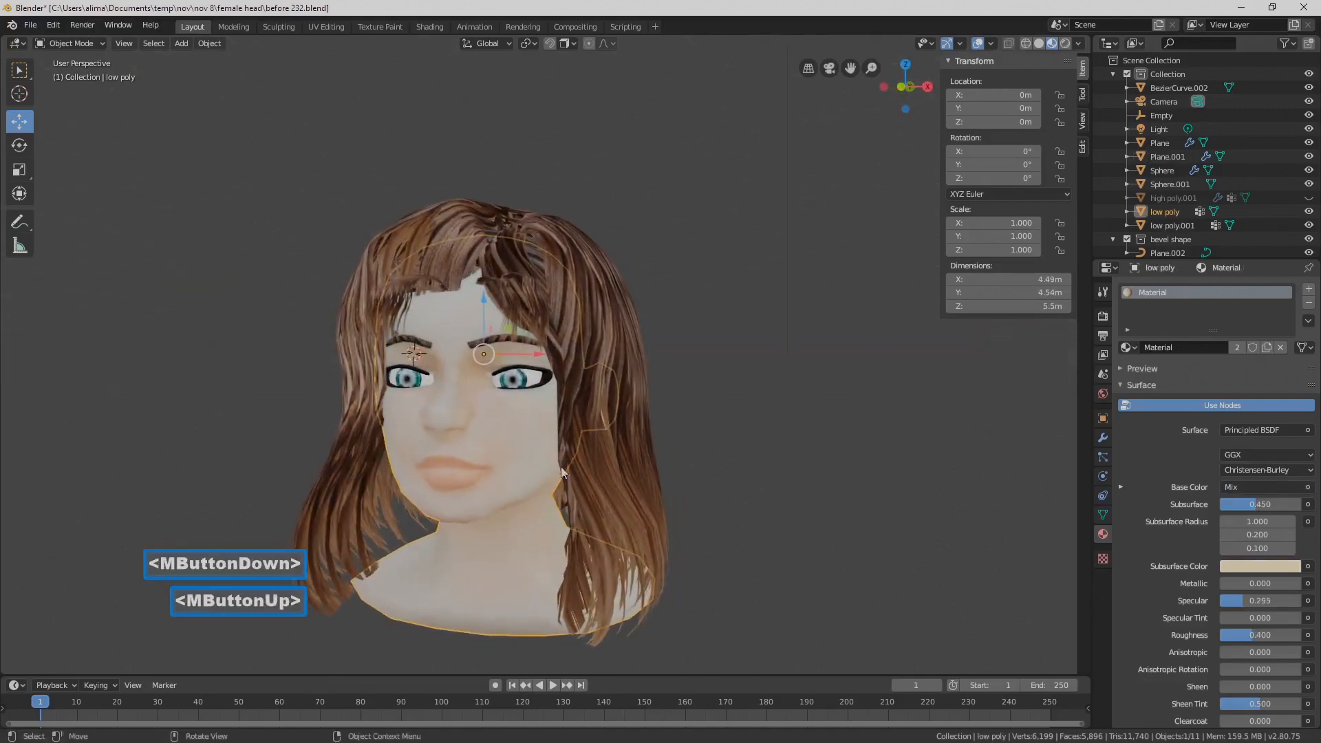
left_click(627, 495)
key("h")
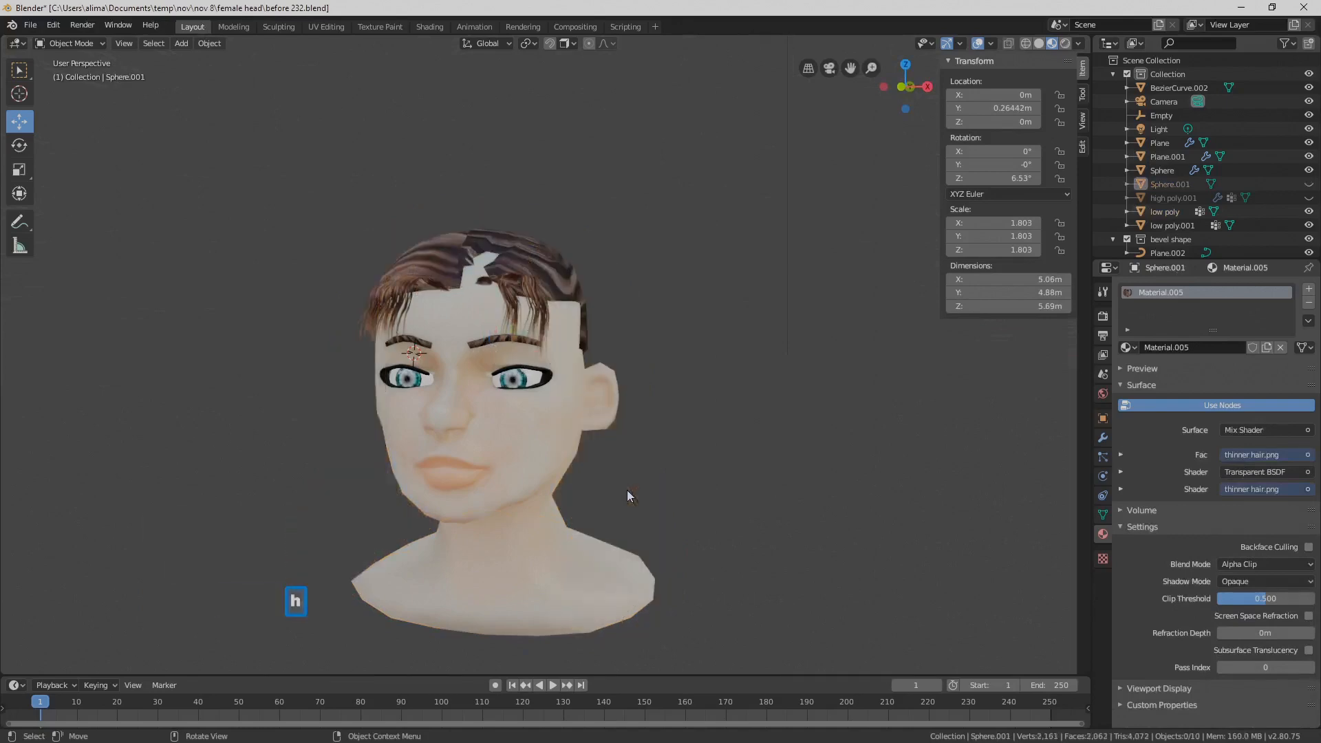
Select the low poly head and enter Edit Mode
left_click(522, 455)
middle_click_drag(538, 480, 585, 426, "shift")
mouse_move(585, 427)
middle_mouse_down()
mouse_move(597, 401)
mouse_move(580, 410)
middle_mouse_up()
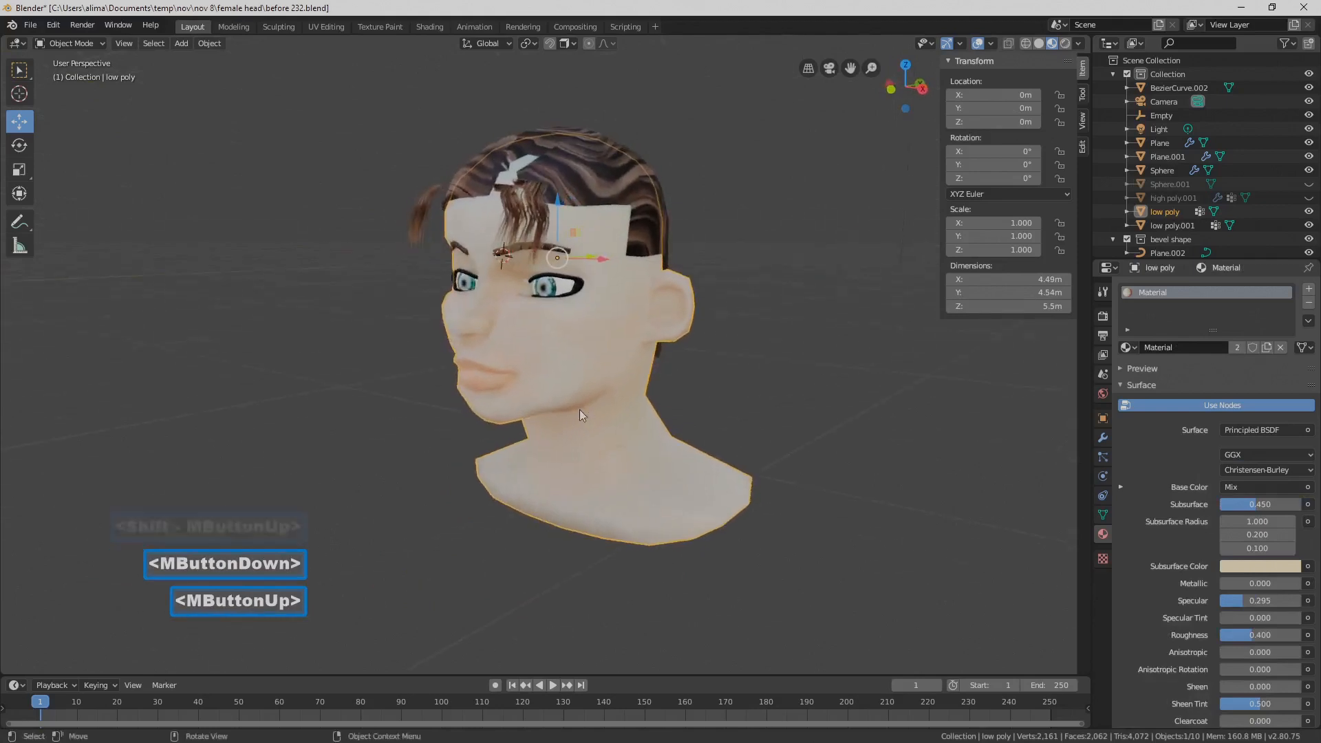
left_click(100, 42)
left_click(95, 74)
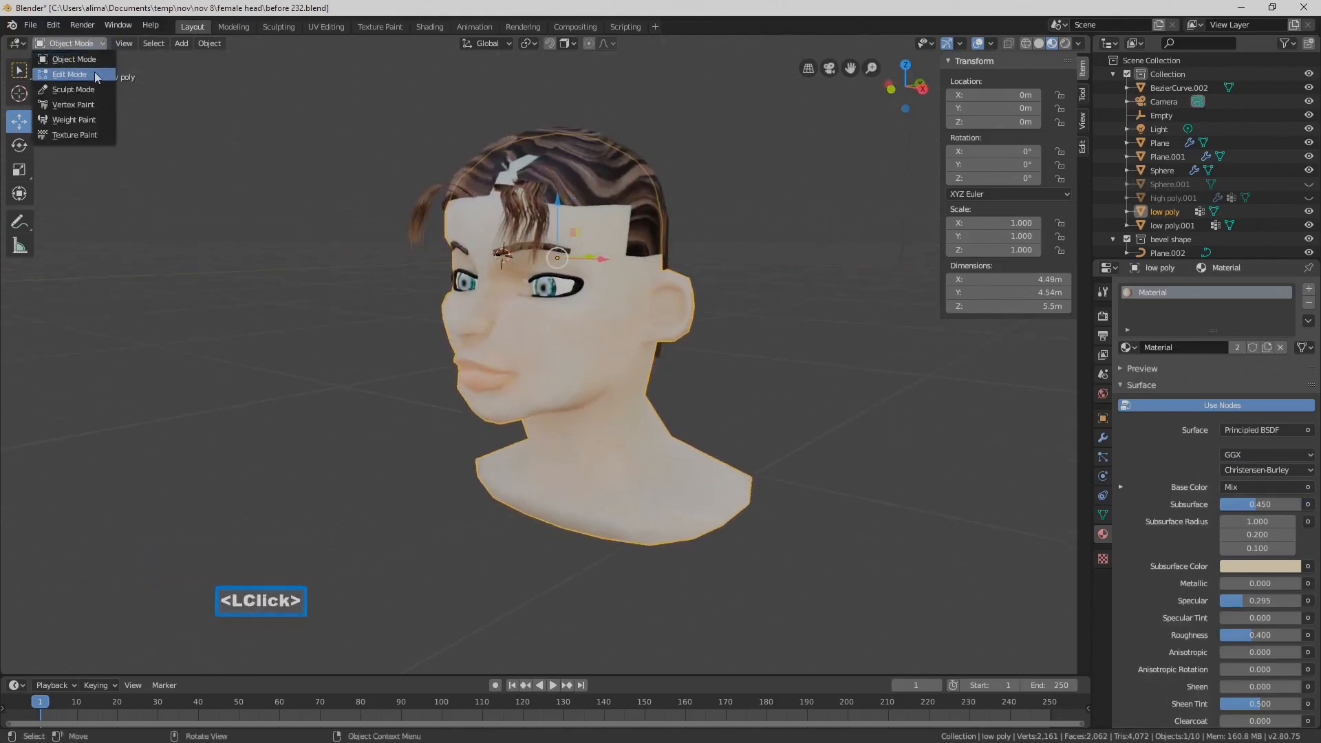
Place the 3D cursor at the jaw hinge just below and in front of the ear in a side view
middle_click_drag(385, 289, 553, 344)
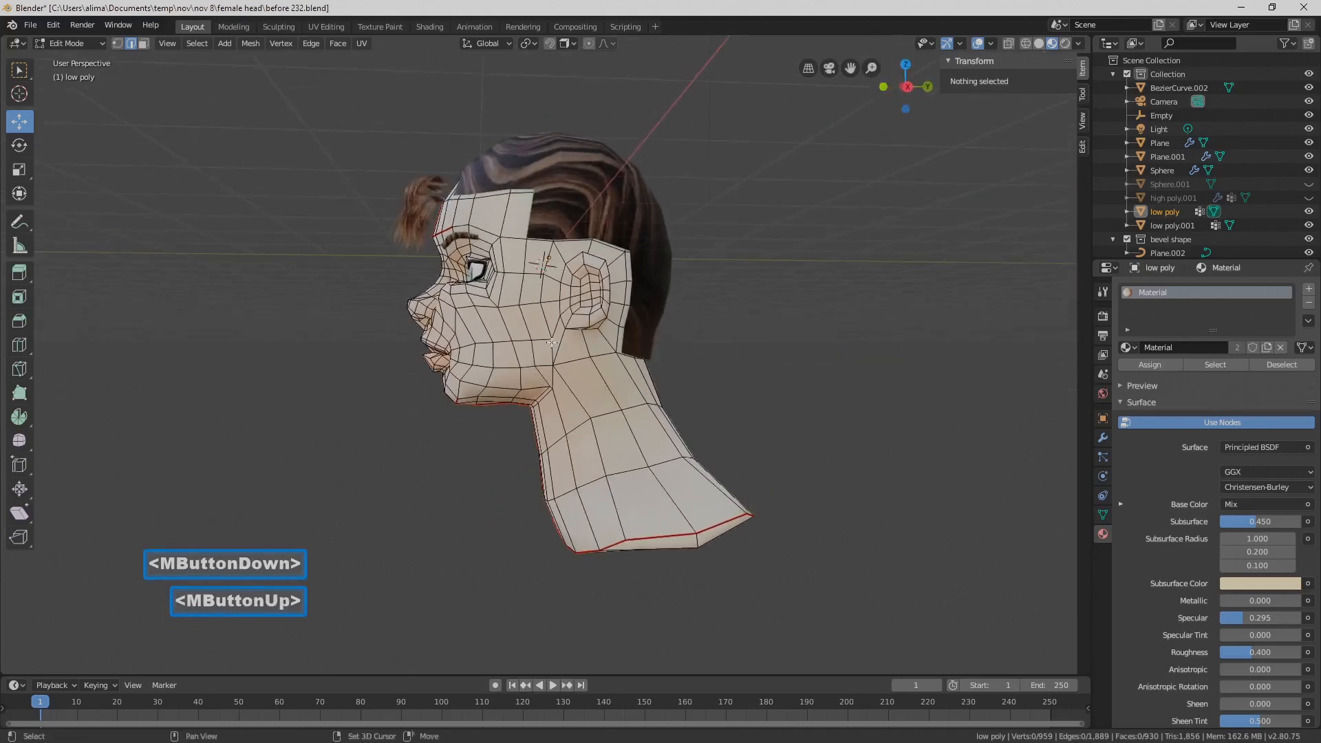
right_click(551, 342, "shift")
scroll(518, 392, "up", 2)
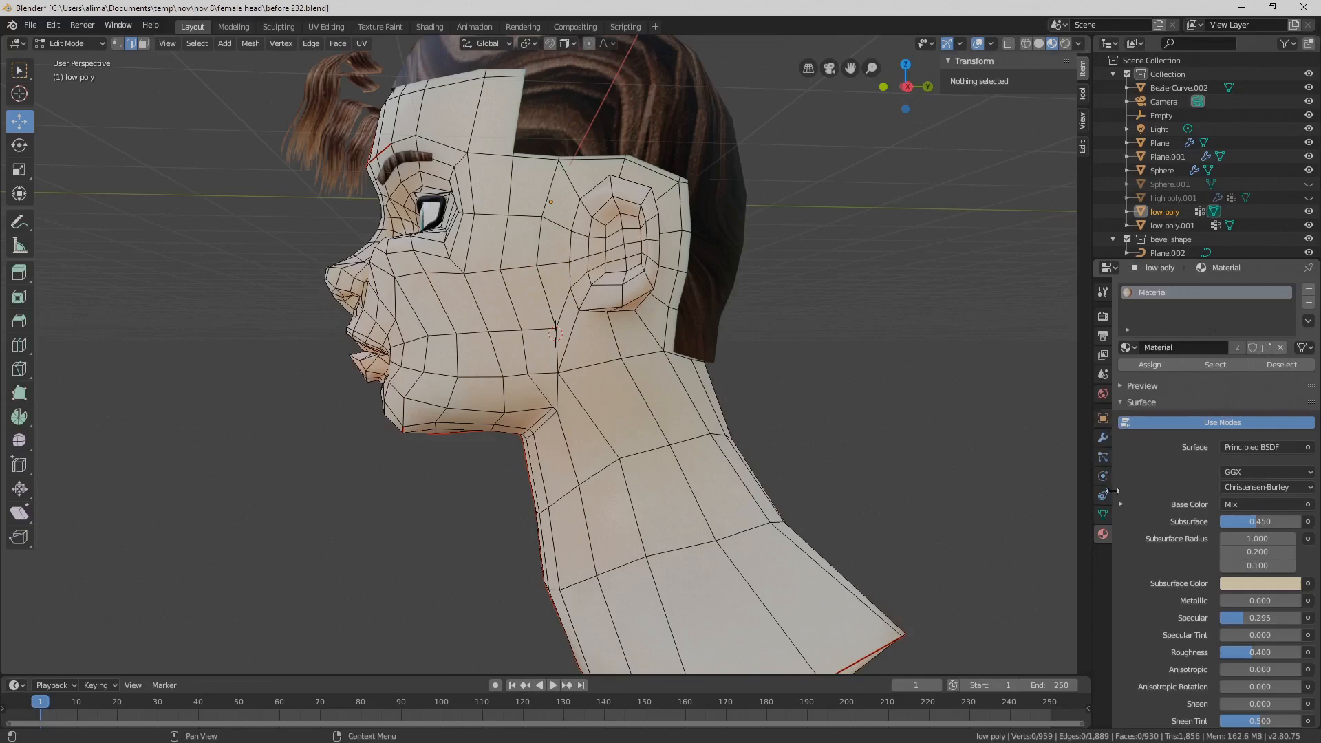
Select the vertices of the jaw area vertex group and set the pivot point to 3D Cursor
left_click(1104, 514)
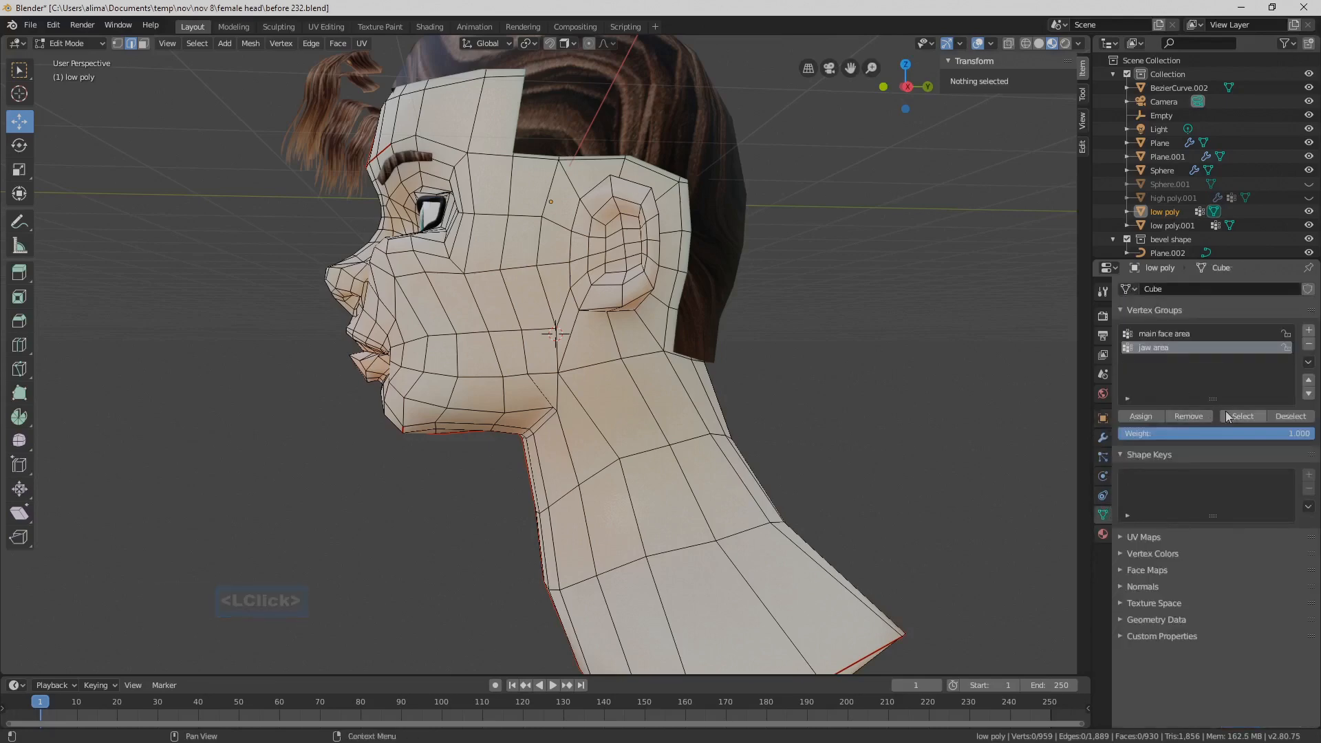
left_click(1243, 417)
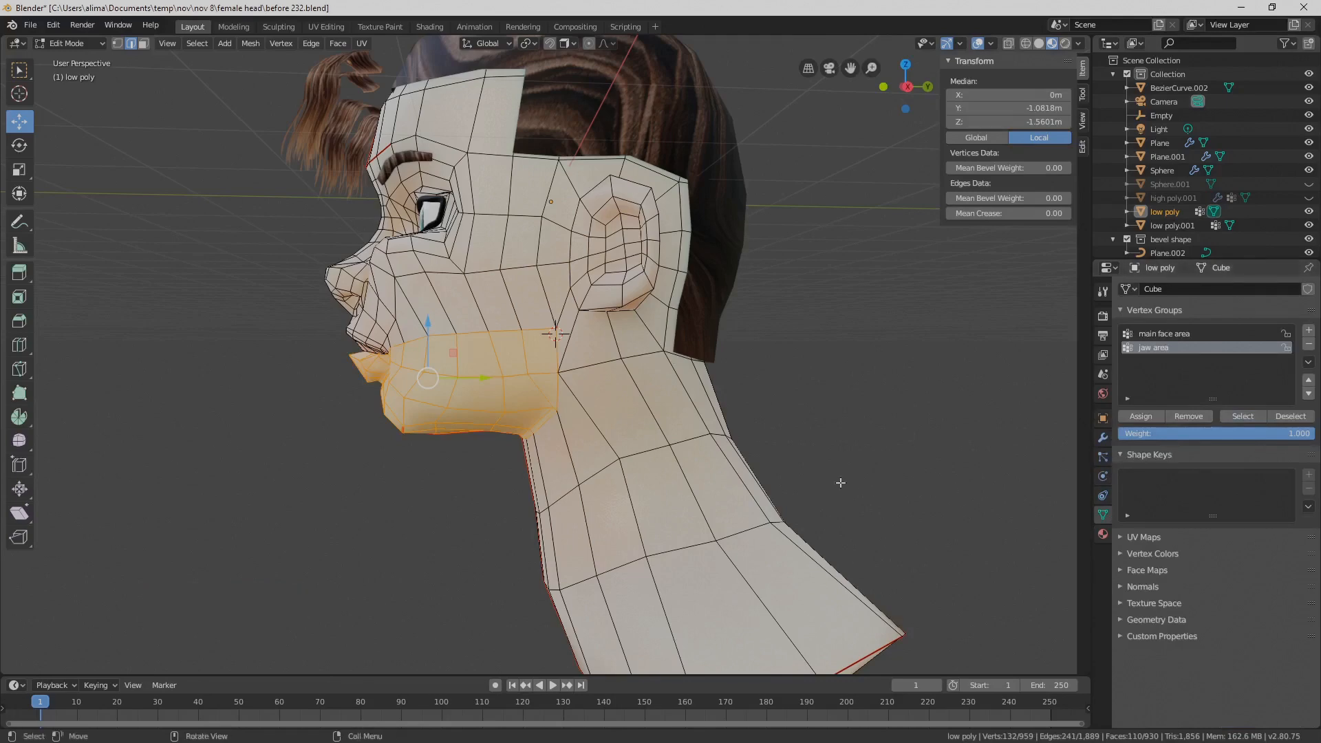
mouse_move(787, 448)
middle_mouse_down()
mouse_move(740, 451)
mouse_move(777, 454)
middle_mouse_up()
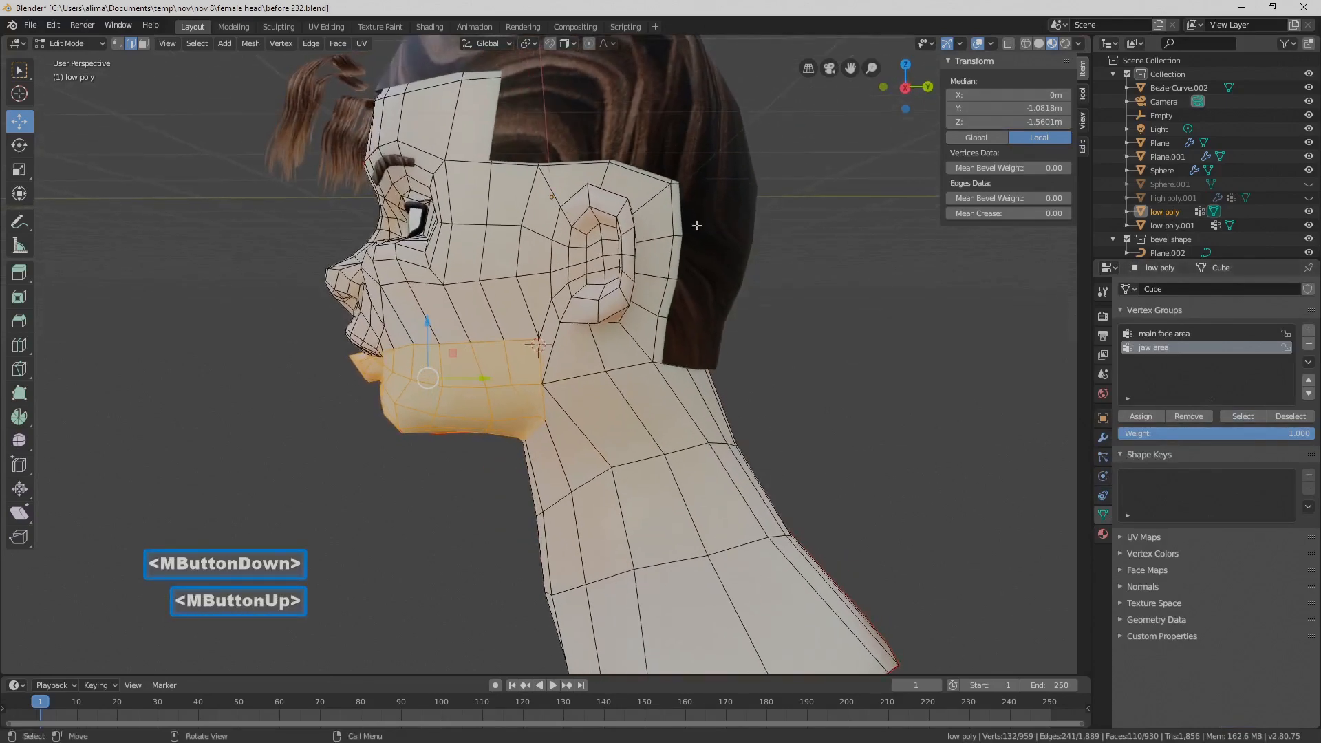
left_click(534, 44)
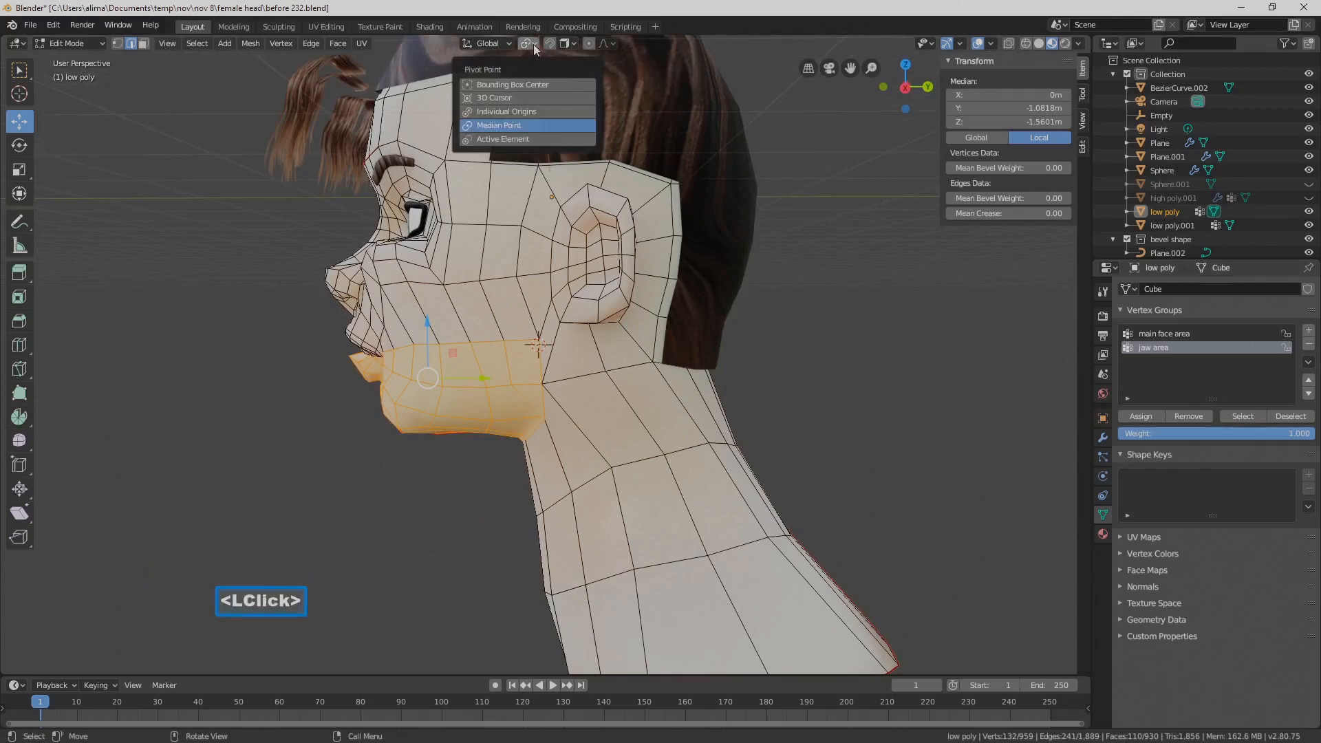
left_click(552, 96)
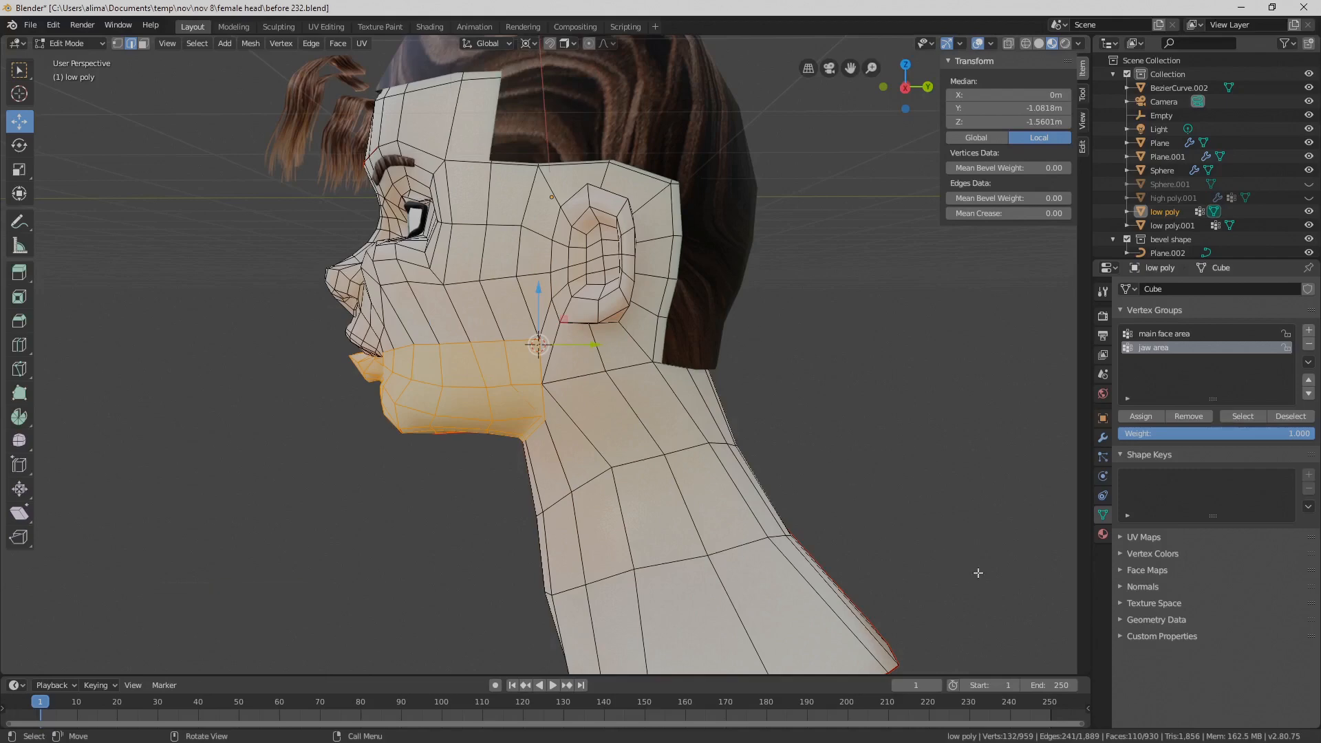
Save an incremental version as before 233.blend and enable proportional editing with an influence size of about 0.32
key("Pause")
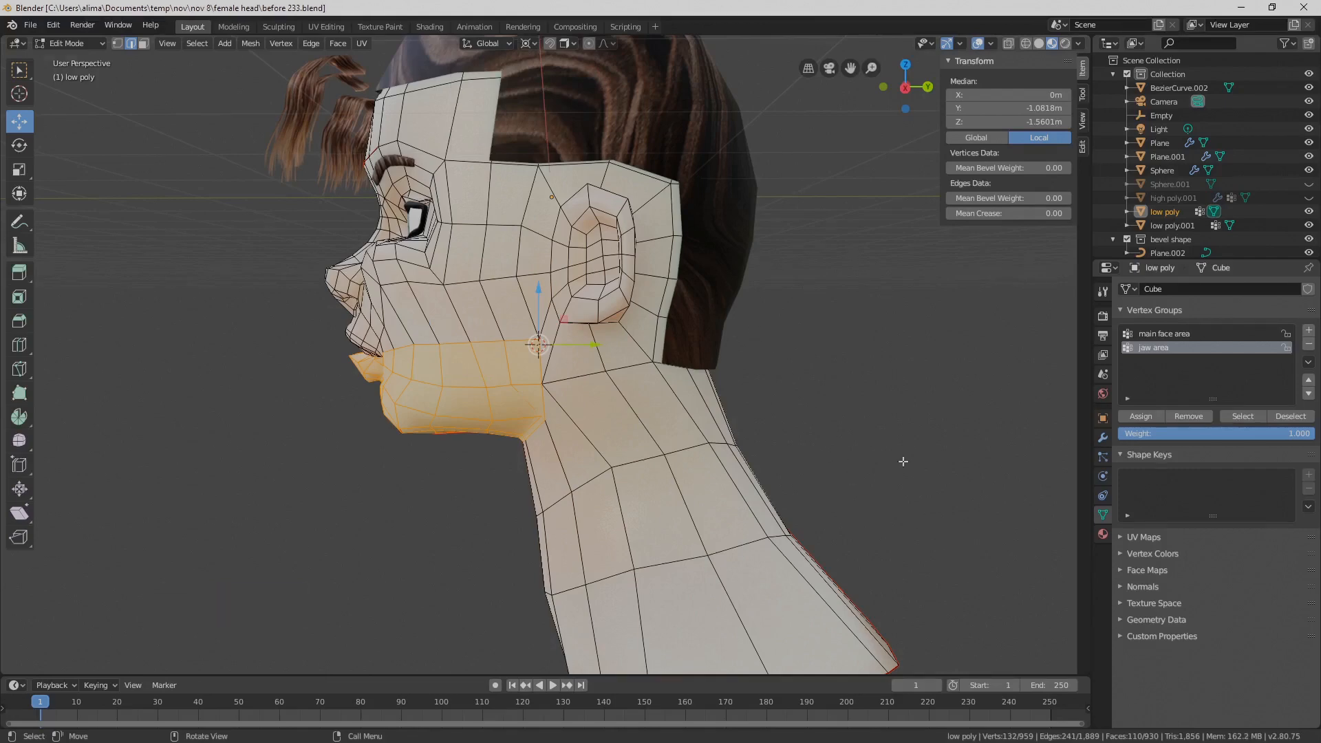
key("o")
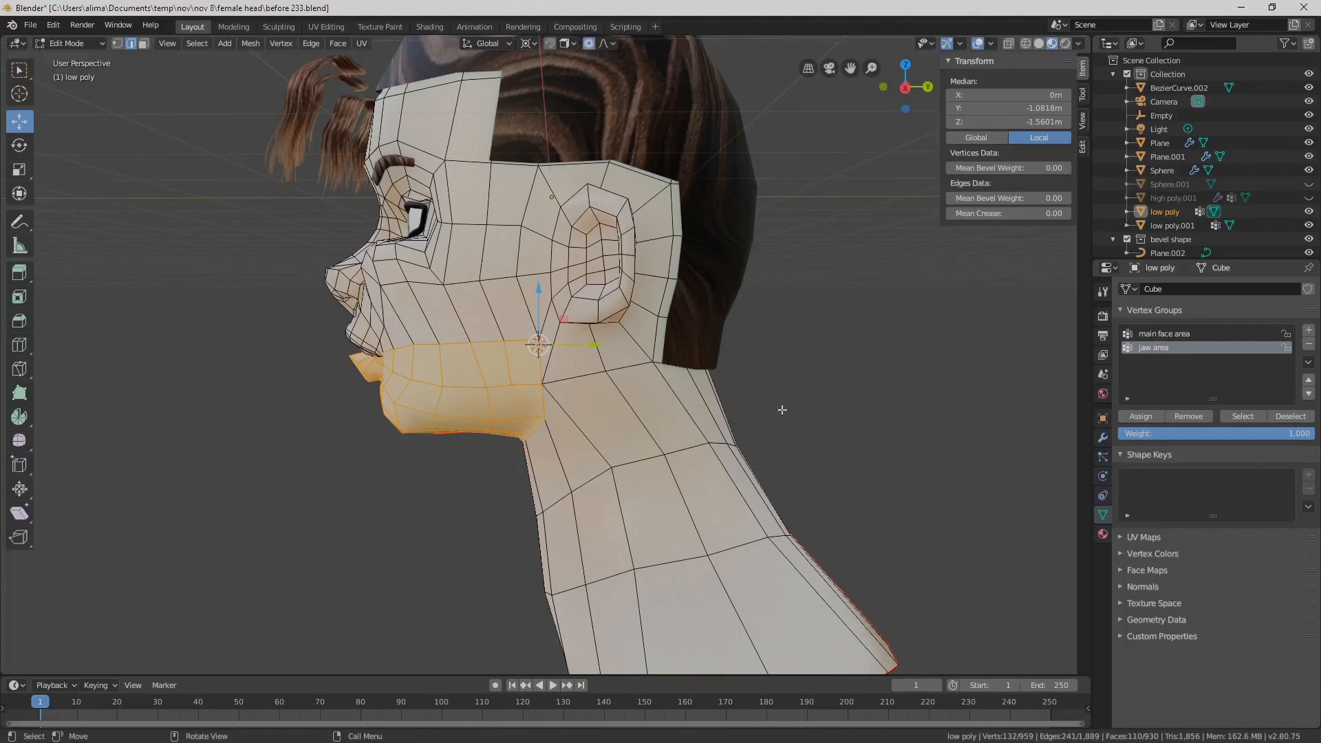
key("g")
scroll(782, 409, "up", 2)
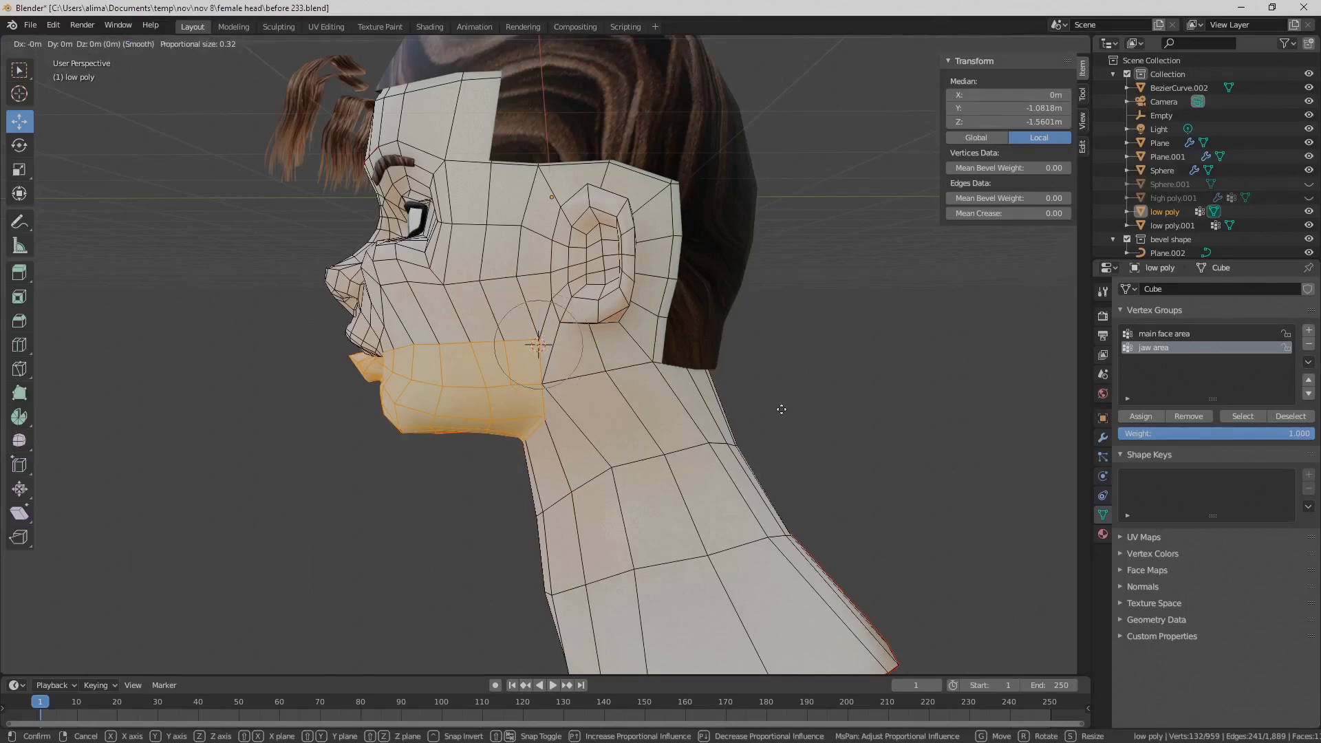
left_click(781, 409)
Rotate the jaw about 12.67 degrees around the global X axis with a proportional size of 0.20 to open the mouth
key("r")
key("x")
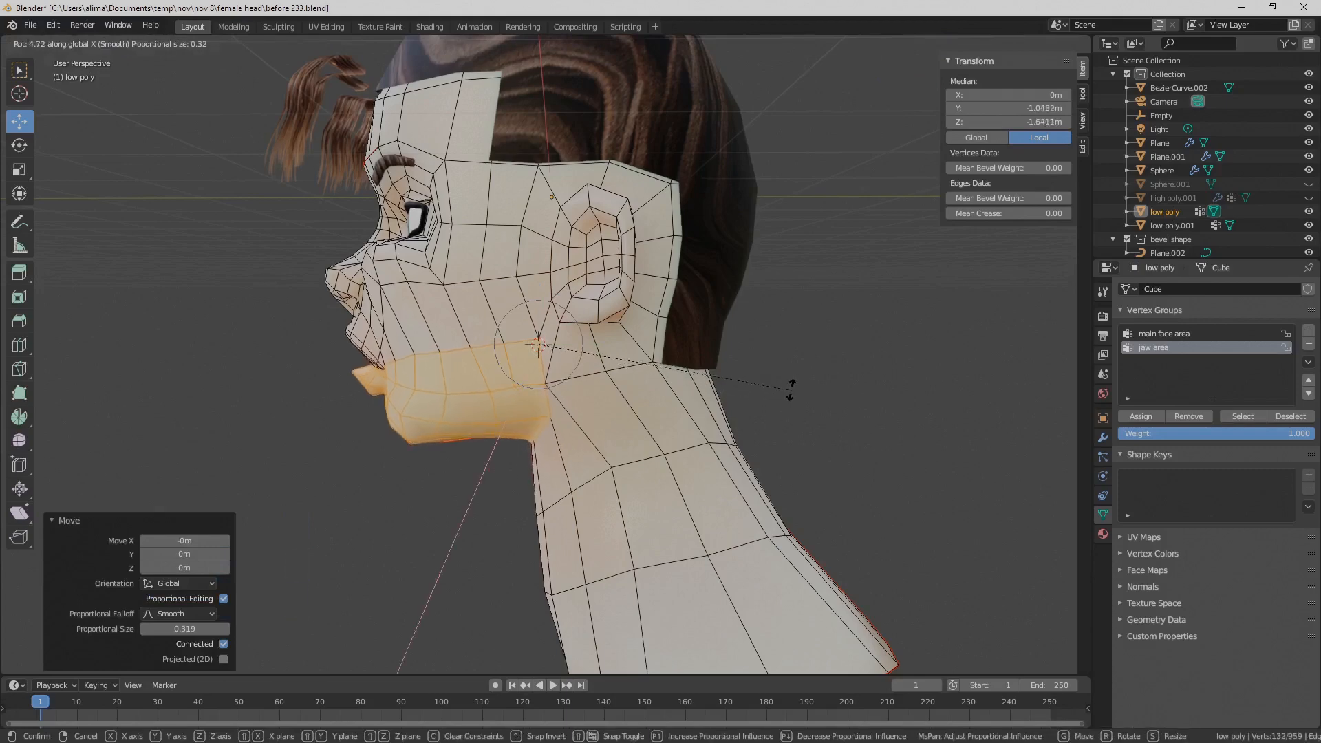
scroll(790, 376, "up", 2)
scroll(791, 374, "up", 3)
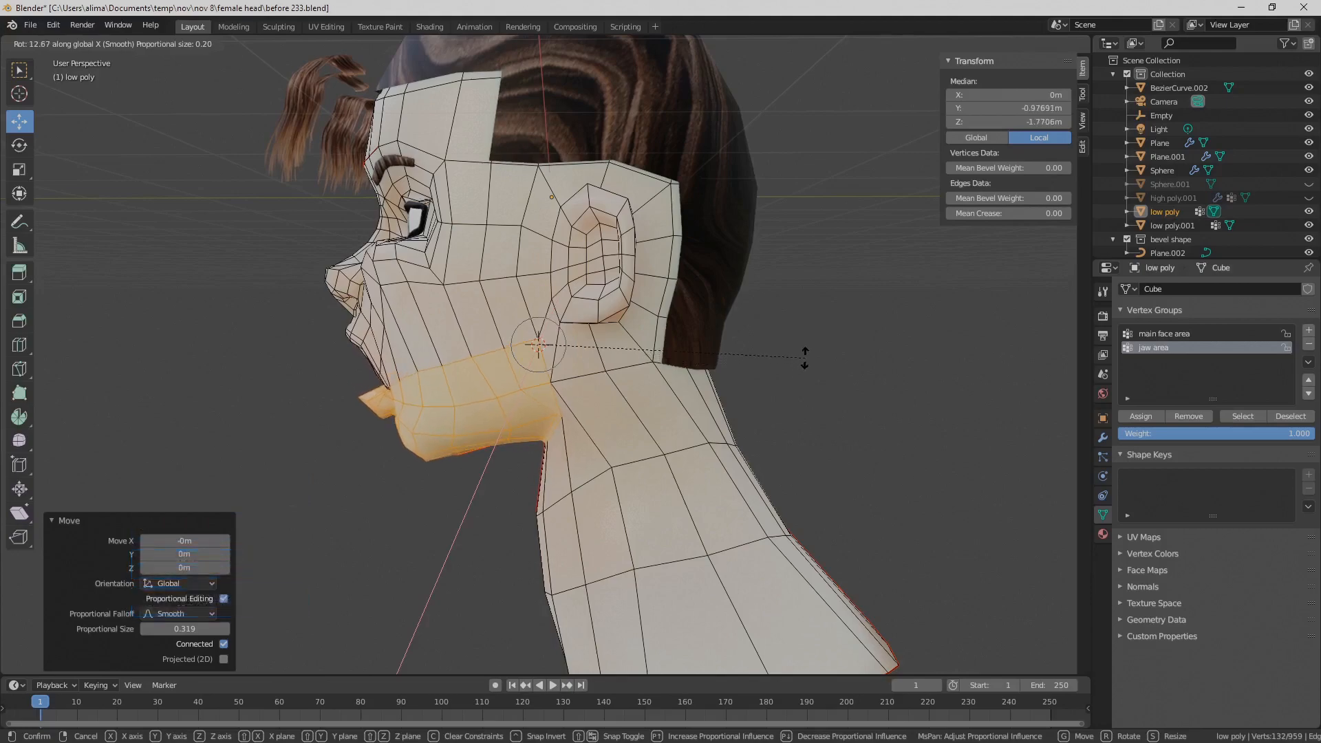
left_click(805, 357)
Deselect the jaw vertices and save an incremental version as before 234.blend
middle_click_drag(805, 357, 544, 419)
left_click(736, 410)
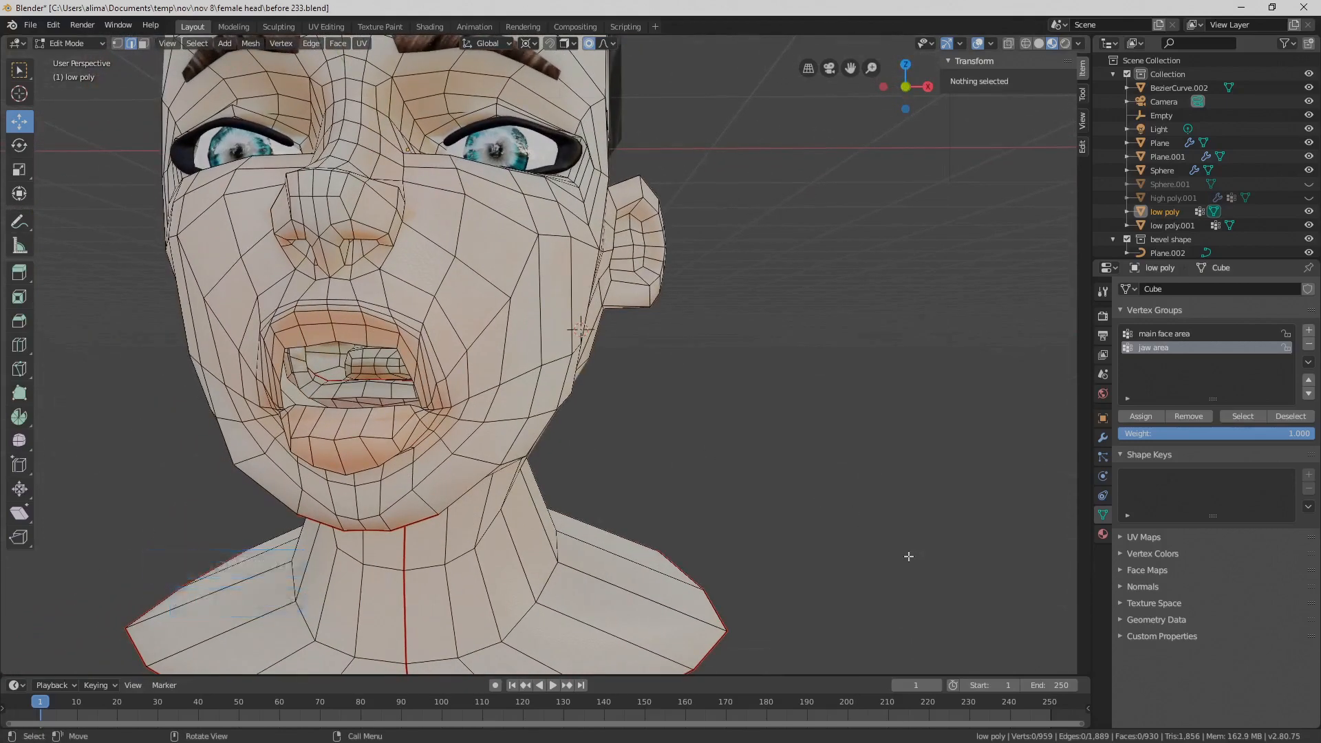
left_click(819, 448)
key("Pause")
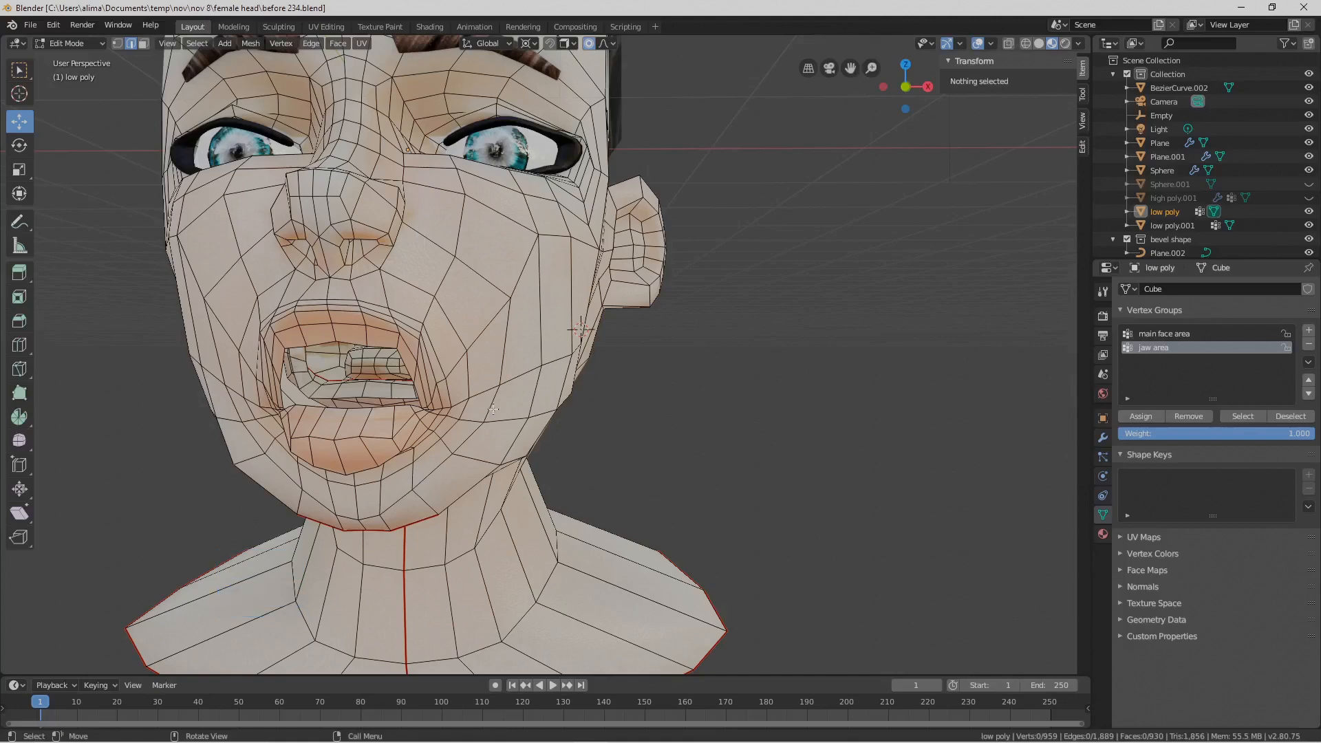
Select the linked mouth interior geometry in face select mode and move it along the Y axis
mouse_move(372, 392)
middle_mouse_down()
mouse_move(345, 394)
mouse_move(392, 384)
middle_mouse_up()
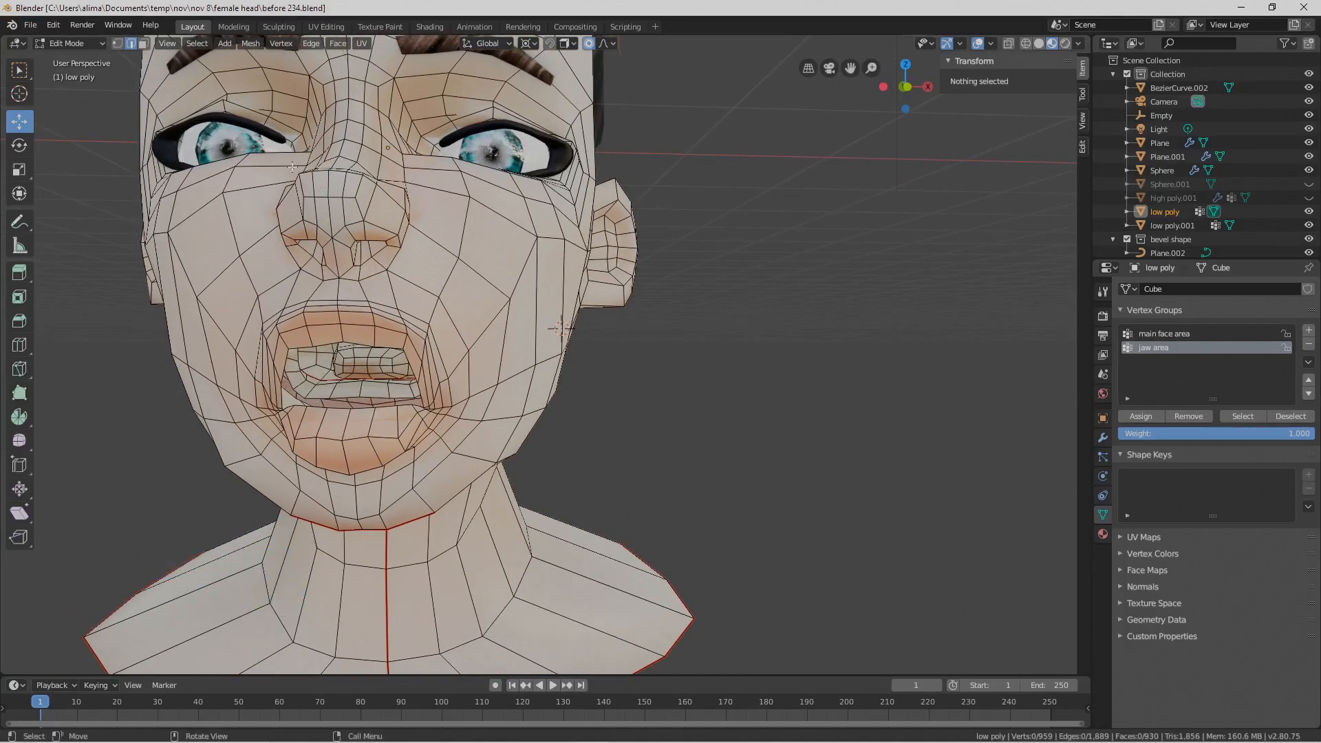
left_click(143, 43)
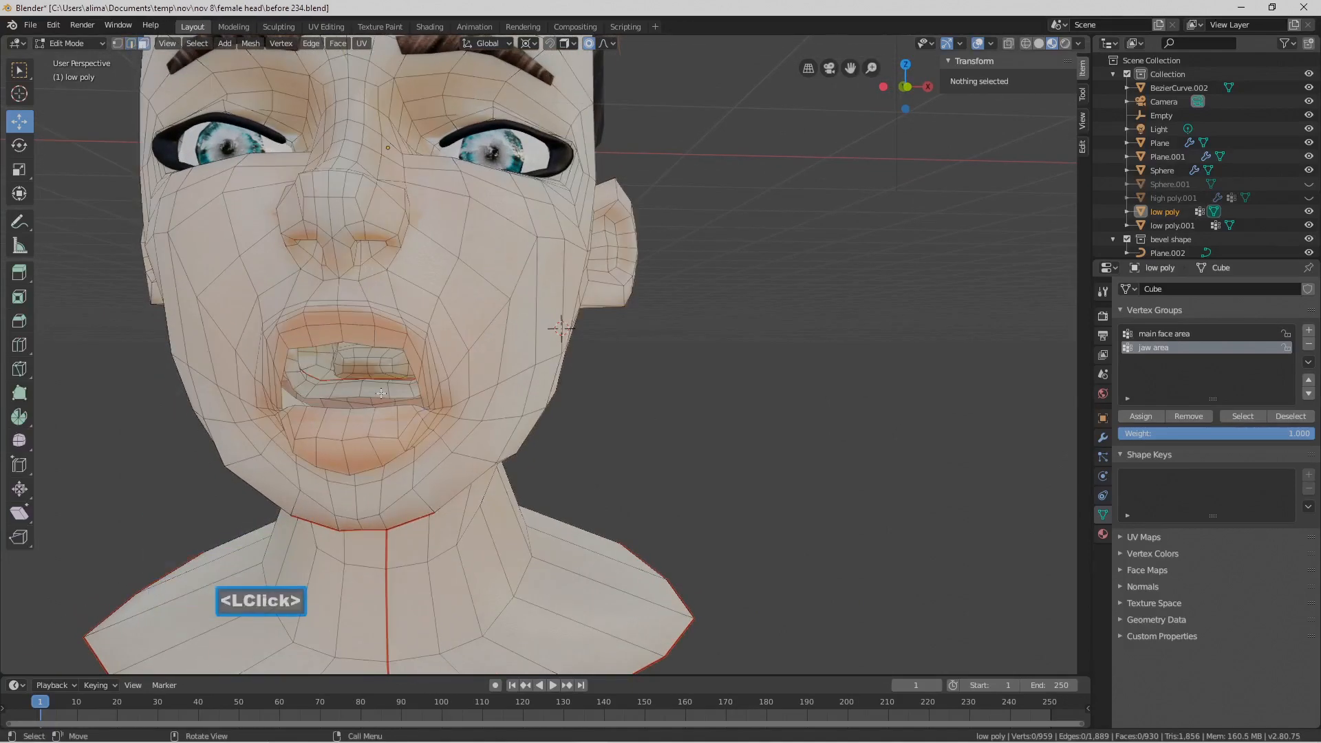
key("ctrl+l")
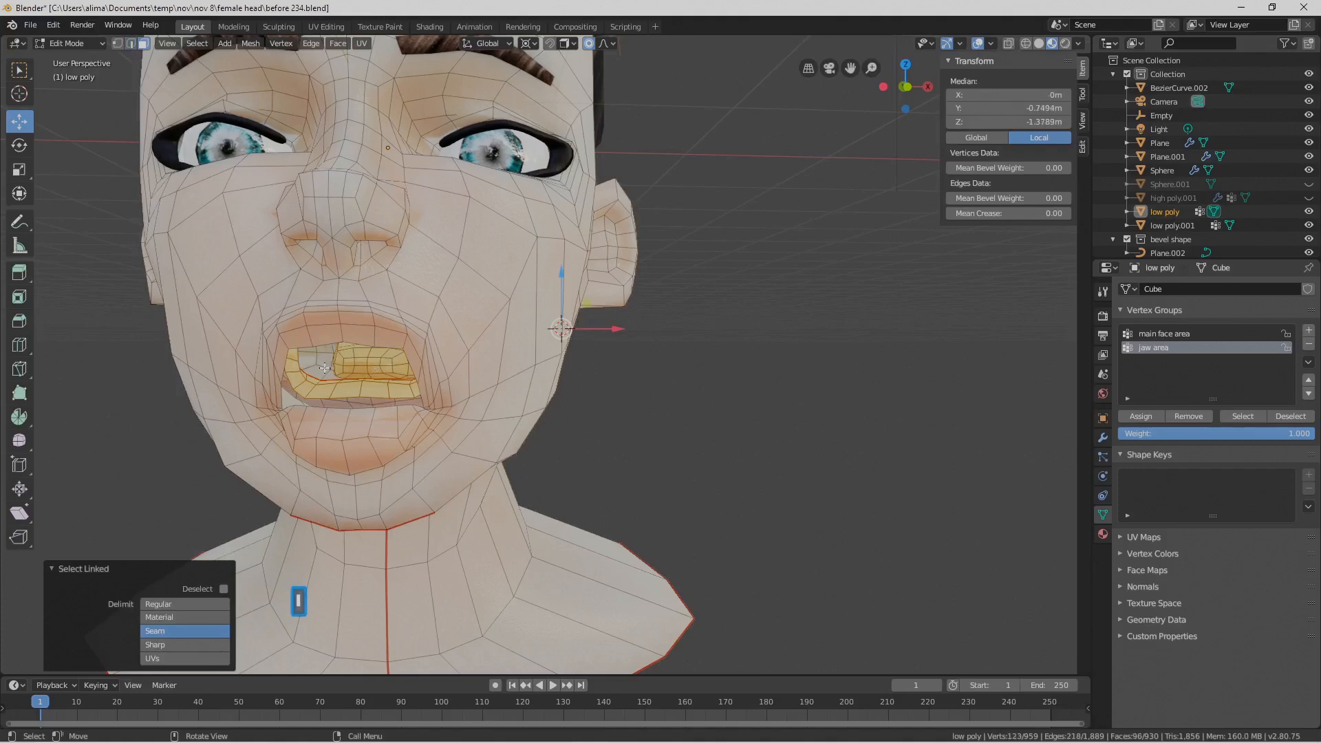
middle_click_drag(324, 368, 350, 395)
middle_click_drag(655, 307, 618, 332)
left_click_drag(618, 332, 585, 342)
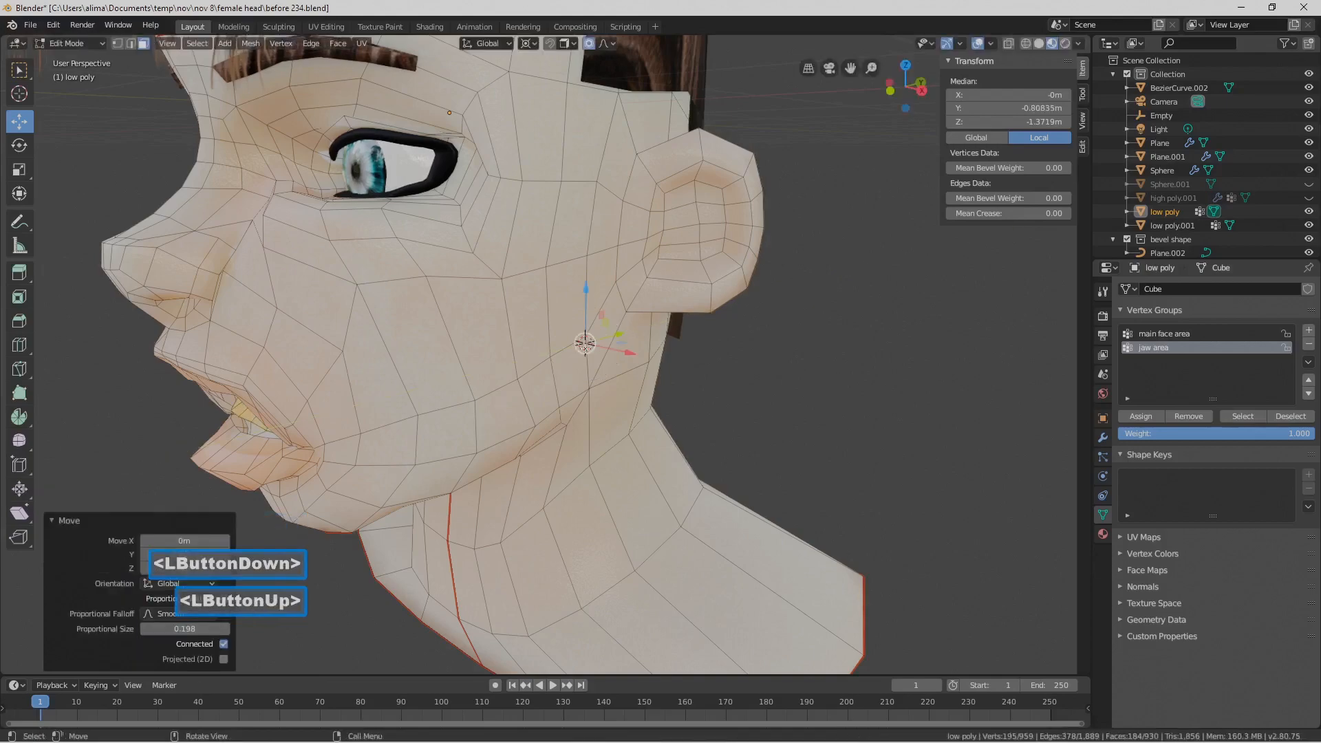
middle_click_drag(473, 343, 571, 334)
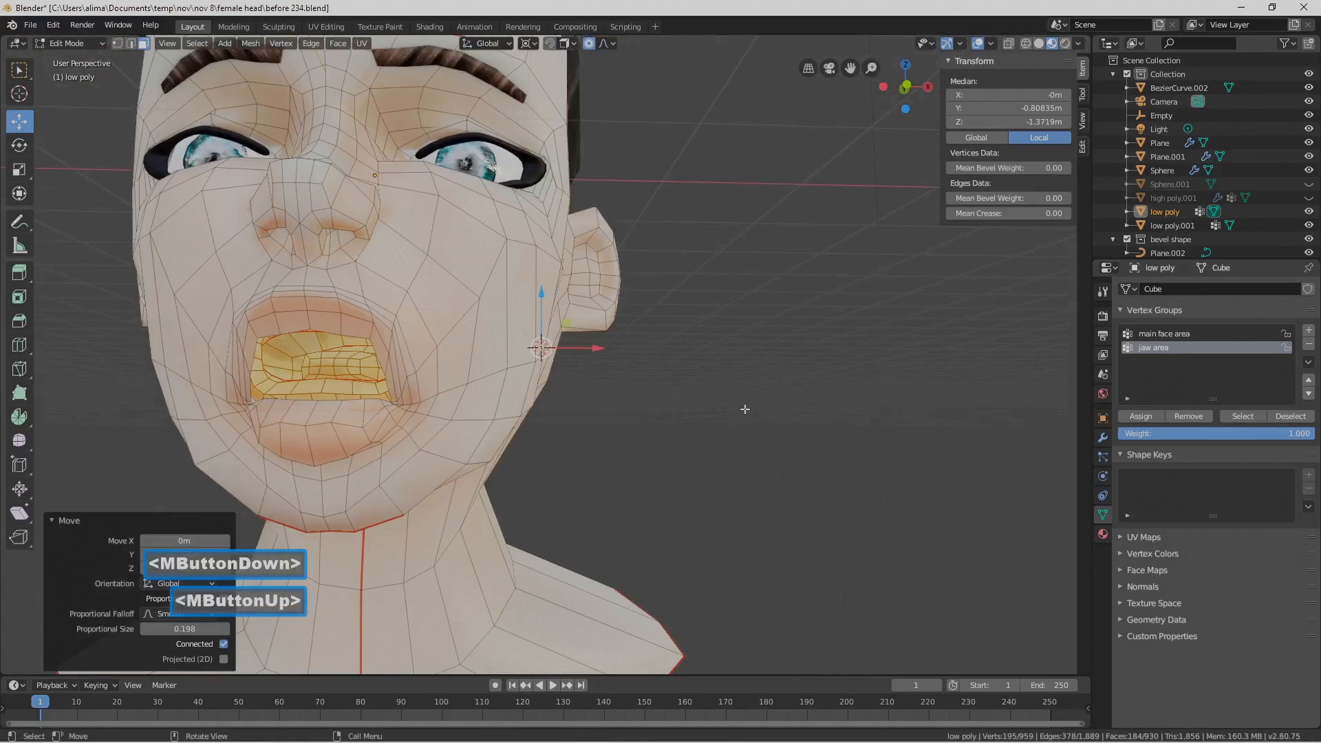
Clear the selection, switch to edge select mode and turn off proportional editing
left_click(749, 415)
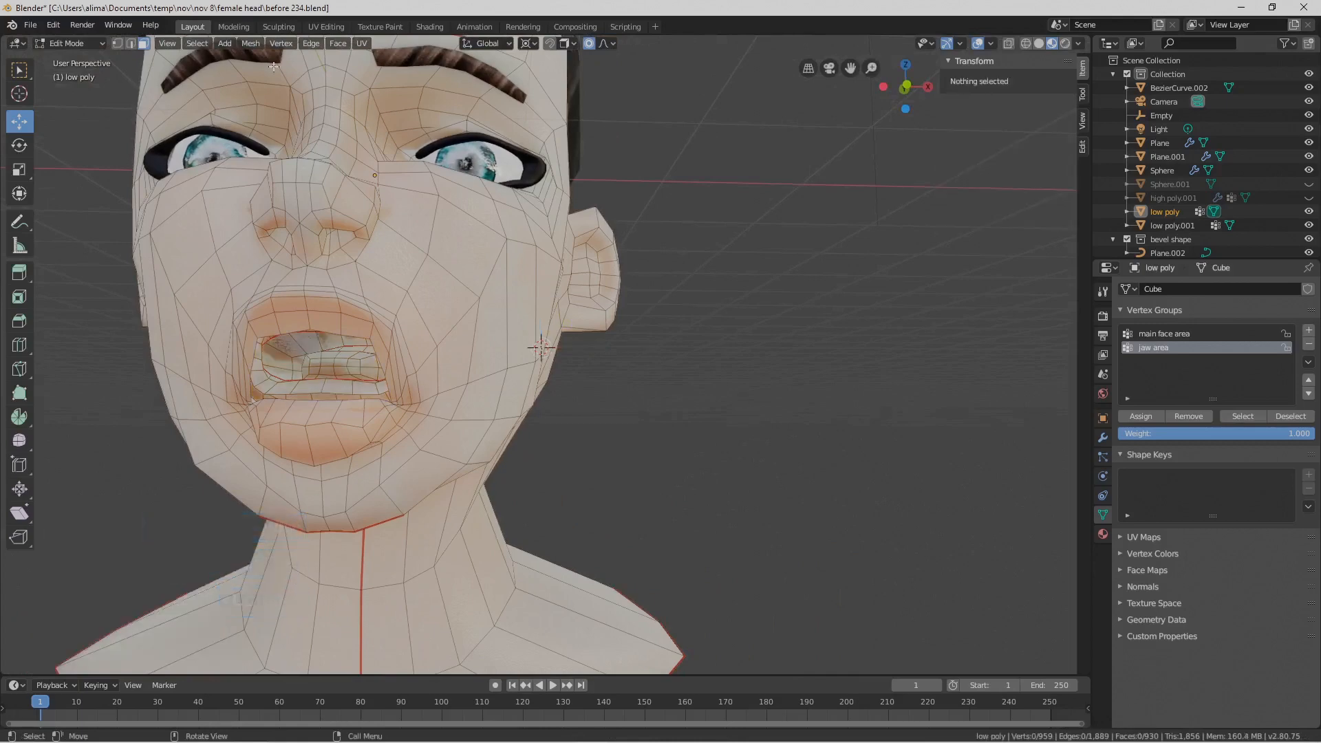
left_click(131, 44)
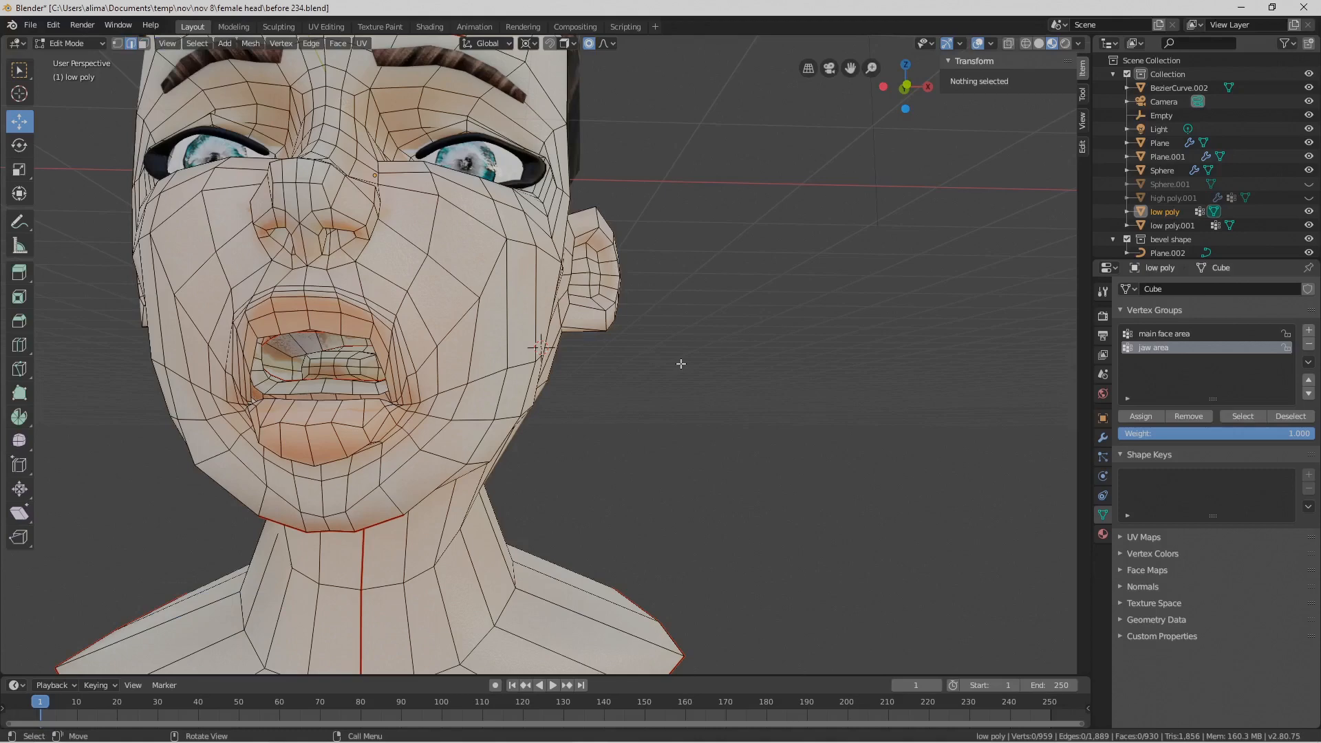
key("o")
Bridge the inner lip edge loop to the open front edge loop of the mouth interior with Bridge Edge Loops, then deselect
middle_click_drag(557, 406, 753, 475)
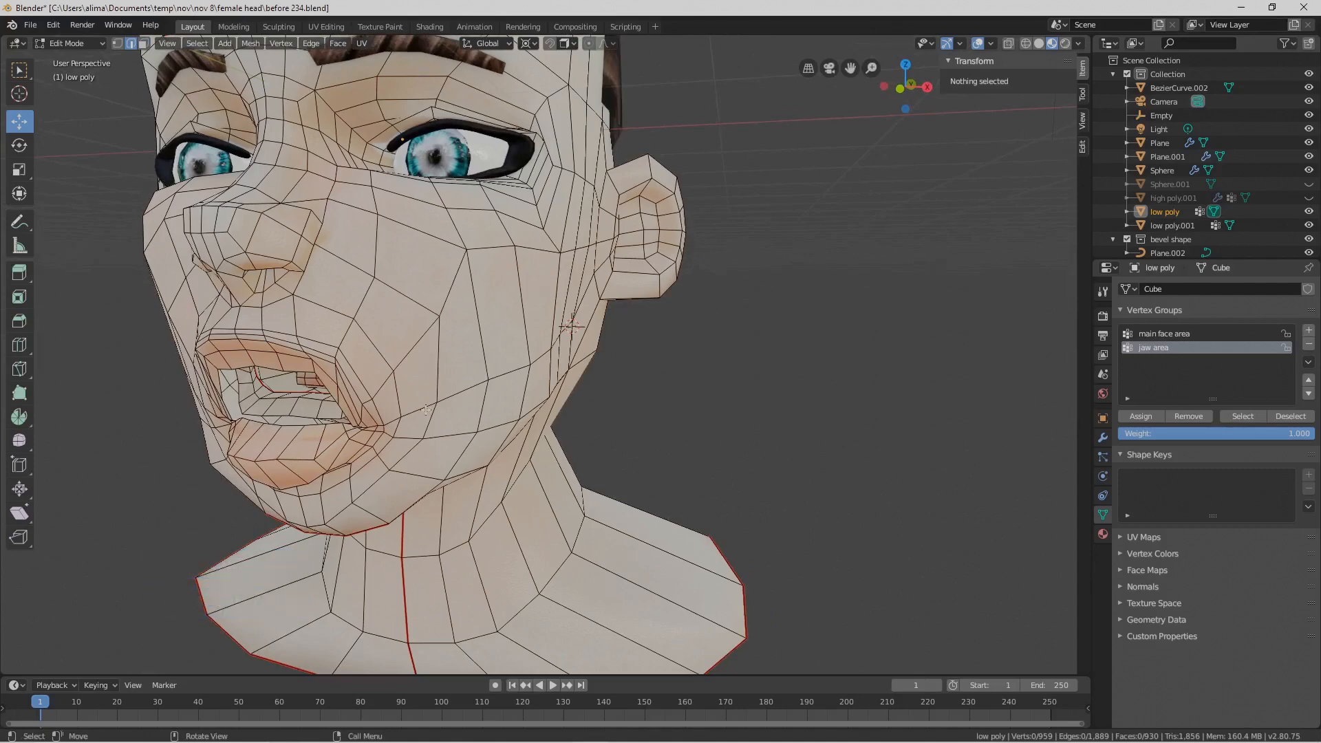
middle_click_drag(420, 406, 313, 423, "alt")
left_click(316, 429, "alt")
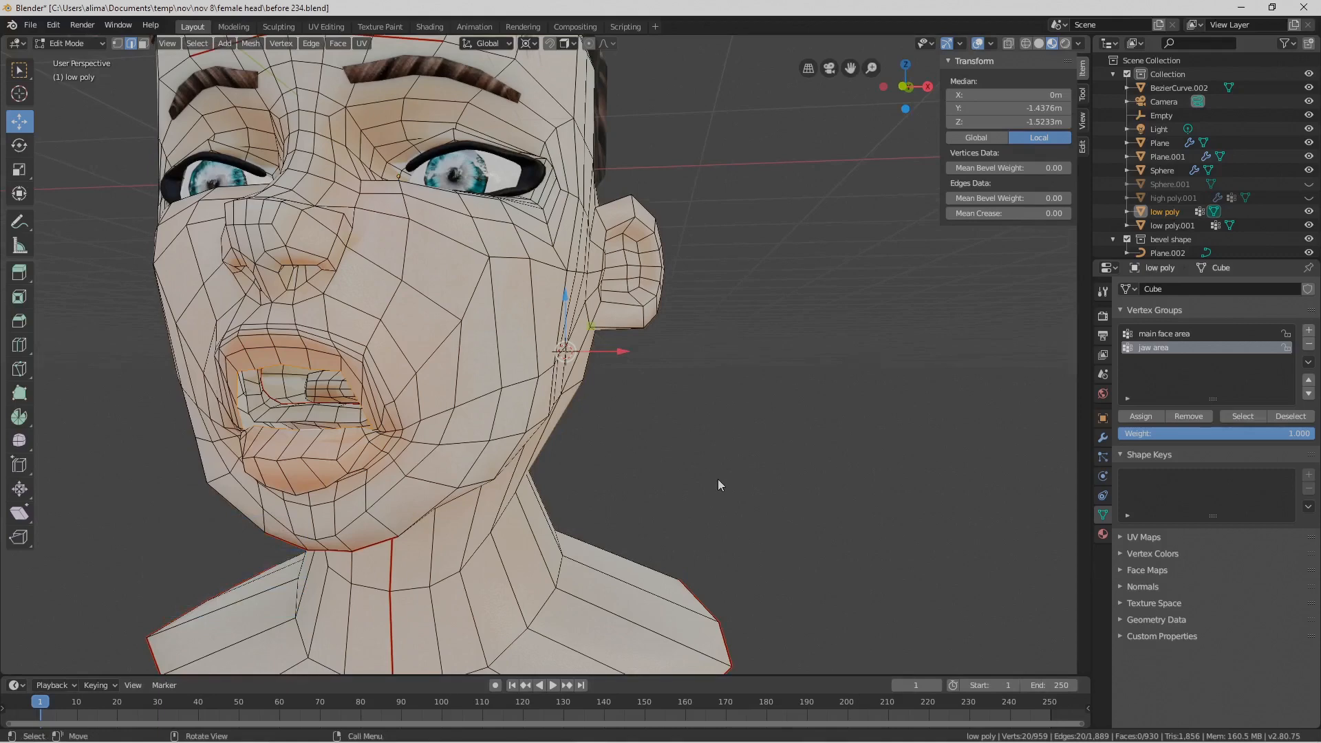
key("alt")
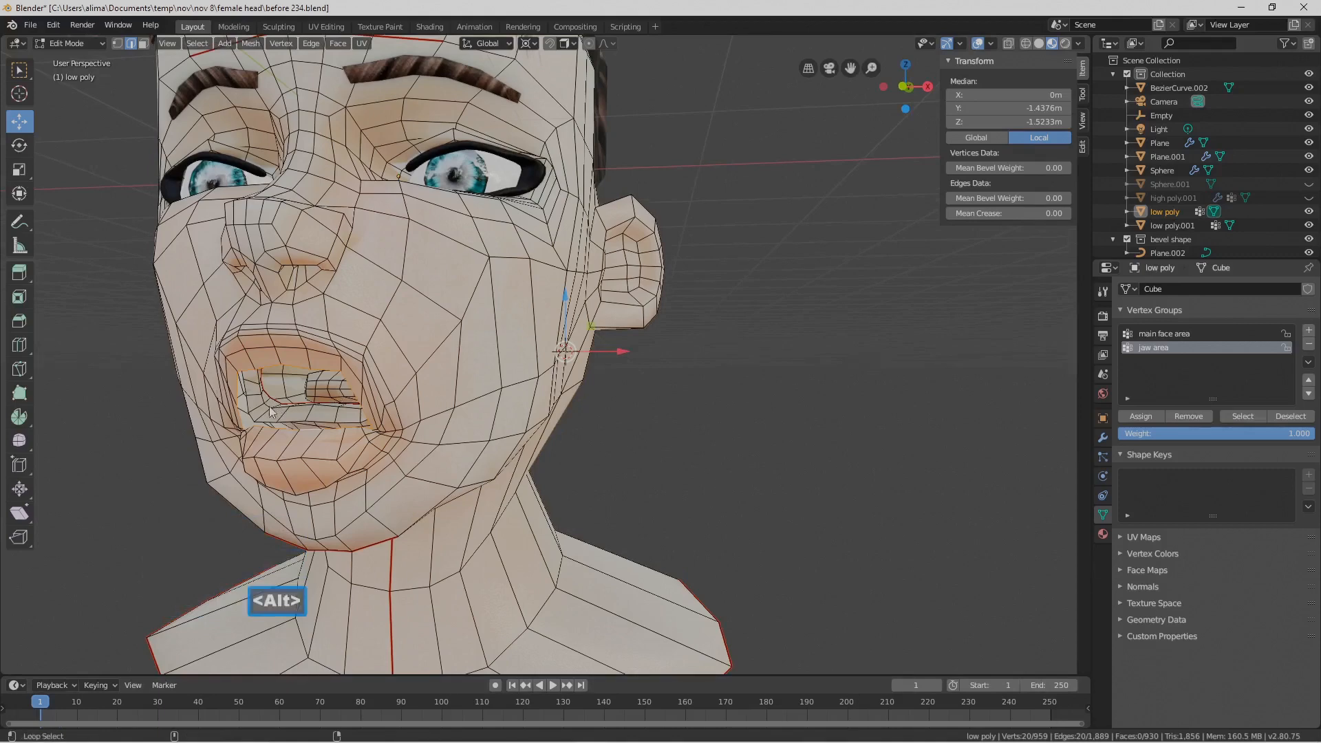
left_click(251, 422, "alt")
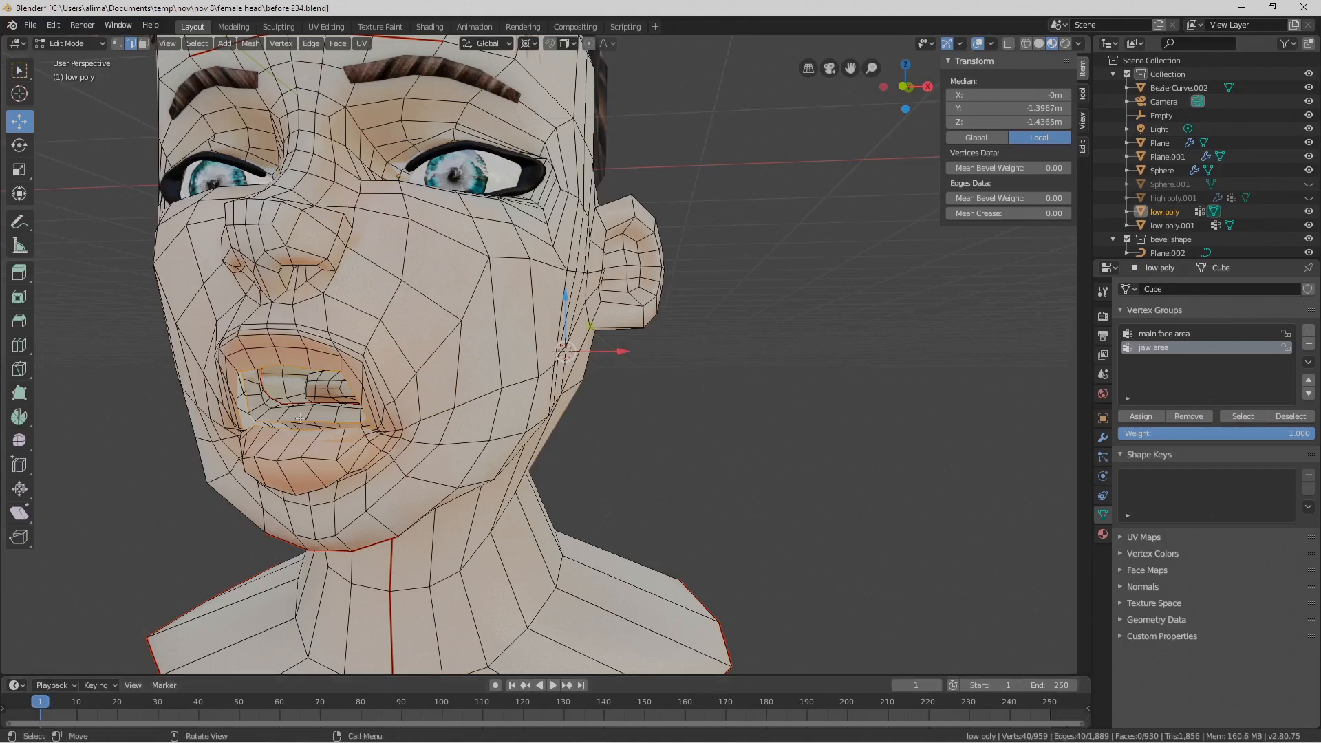
mouse_move(785, 493)
middle_mouse_down()
mouse_move(826, 489)
mouse_move(809, 494)
middle_mouse_up()
key("ctrl")
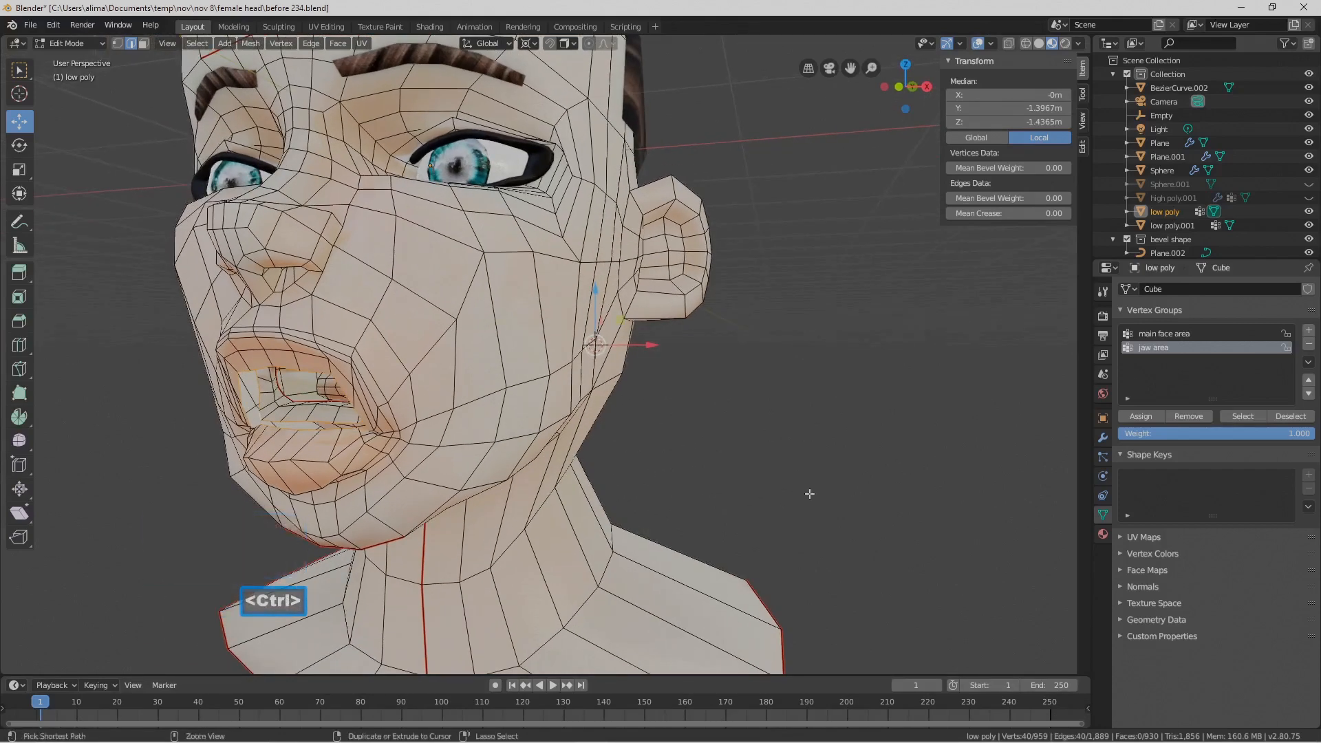
key("ctrl+e")
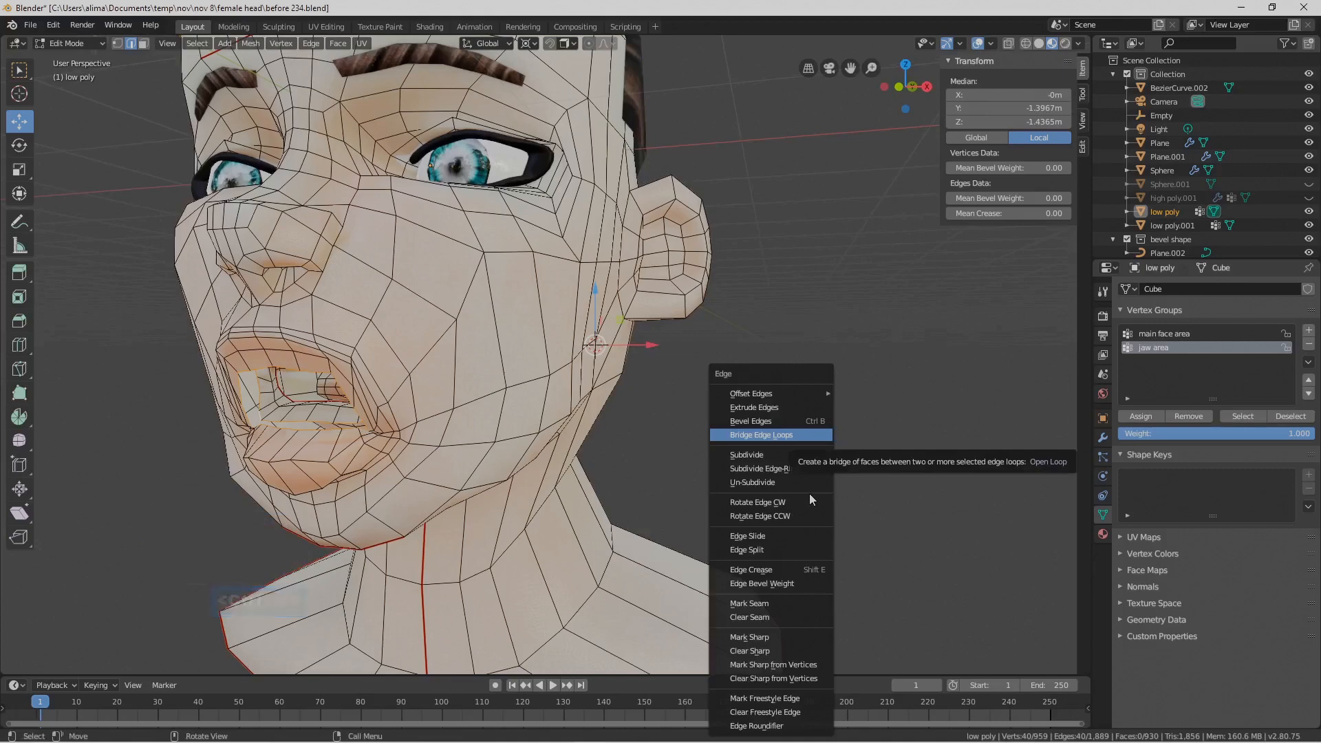
left_click(819, 435)
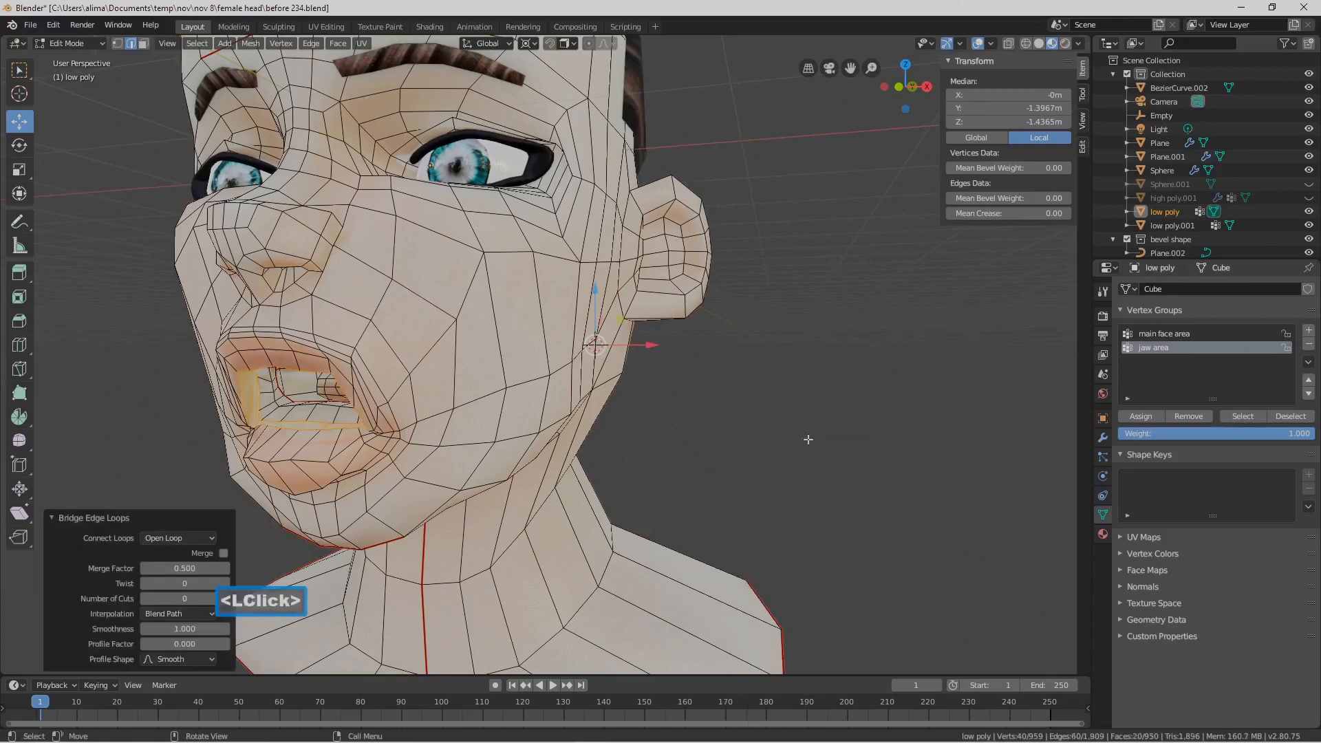
middle_click_drag(359, 417, 414, 405)
left_click(635, 475)
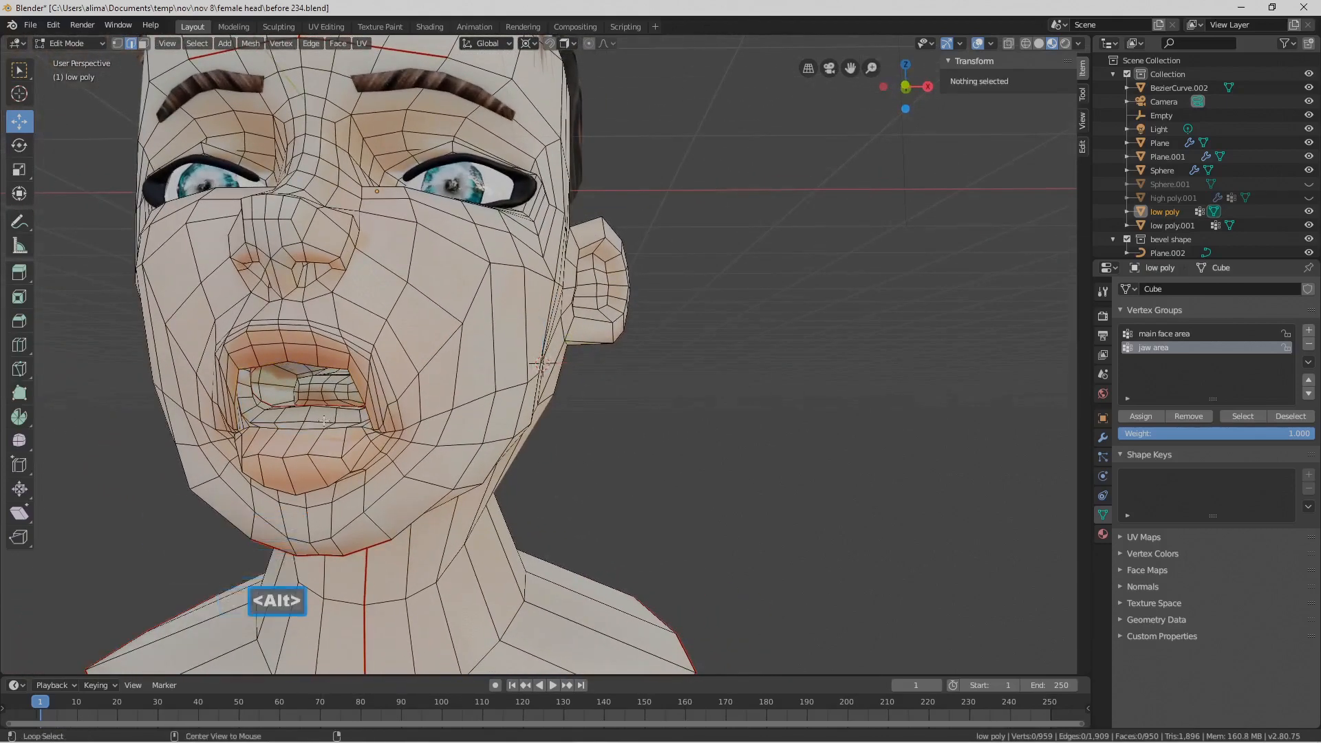
Turn on proportional editing and switch the transform pivot from the 3D cursor to the centre of the selection
left_click(314, 421, "alt")
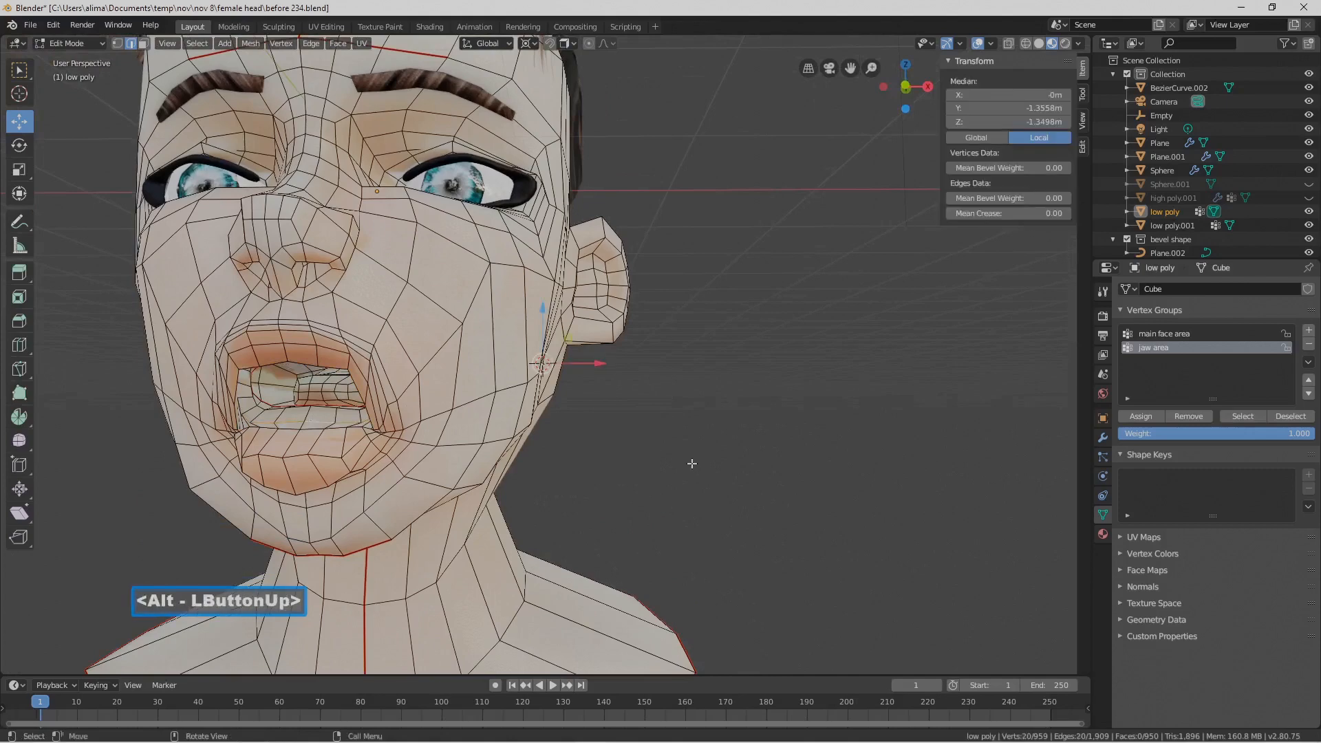
key("o")
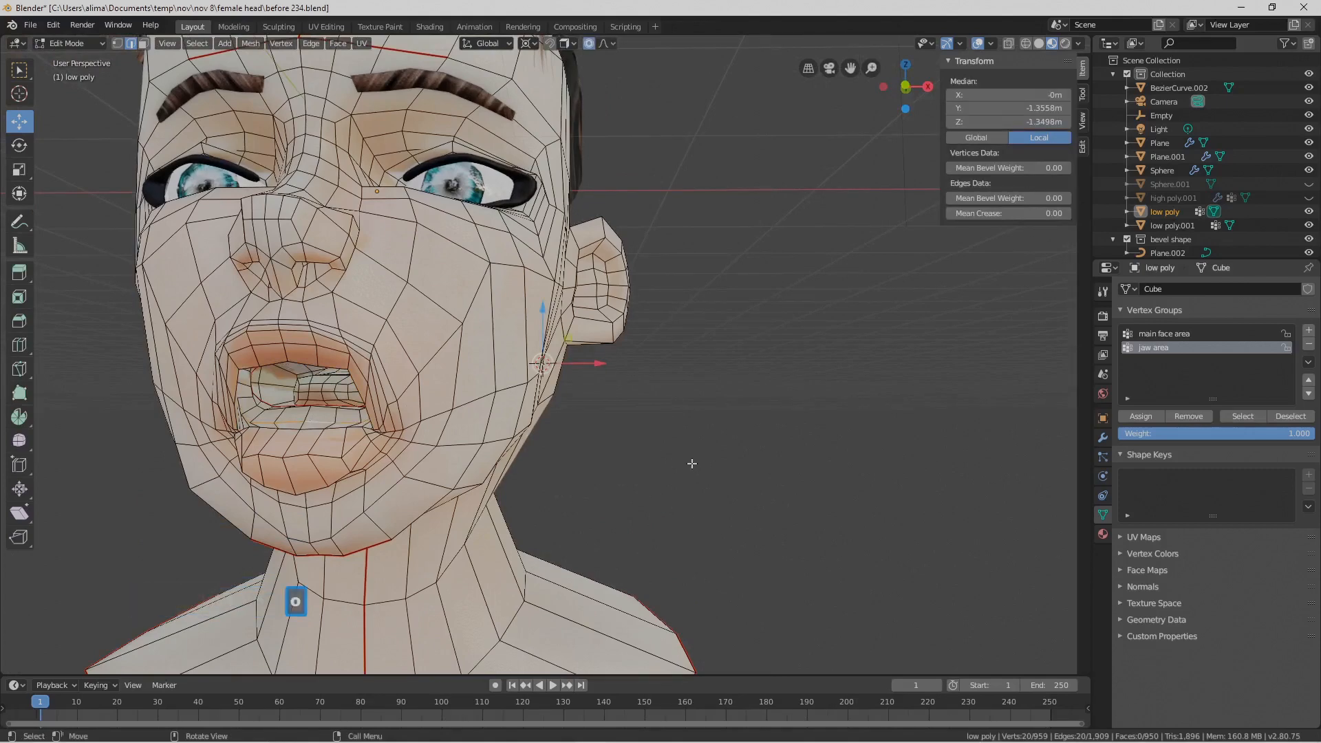
key("s")
right_click(776, 503)
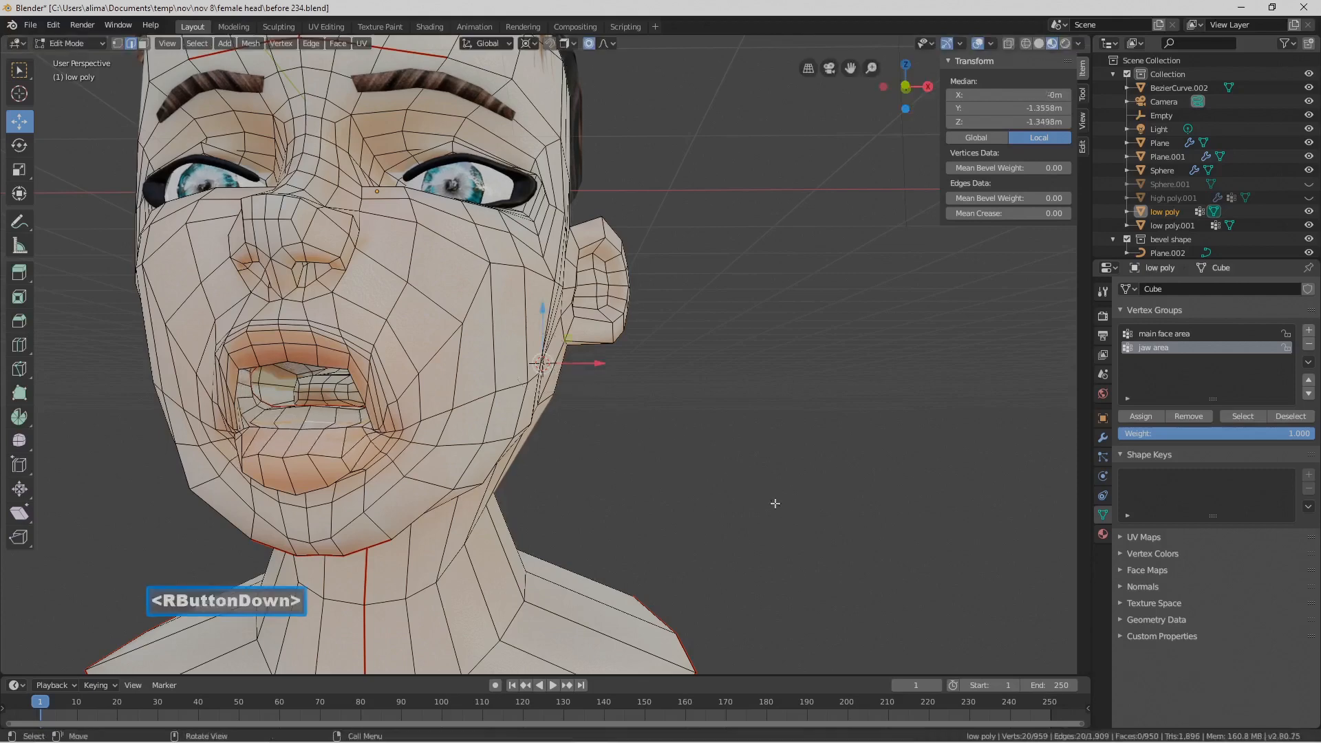
left_click(533, 44)
left_click(555, 124)
key("s")
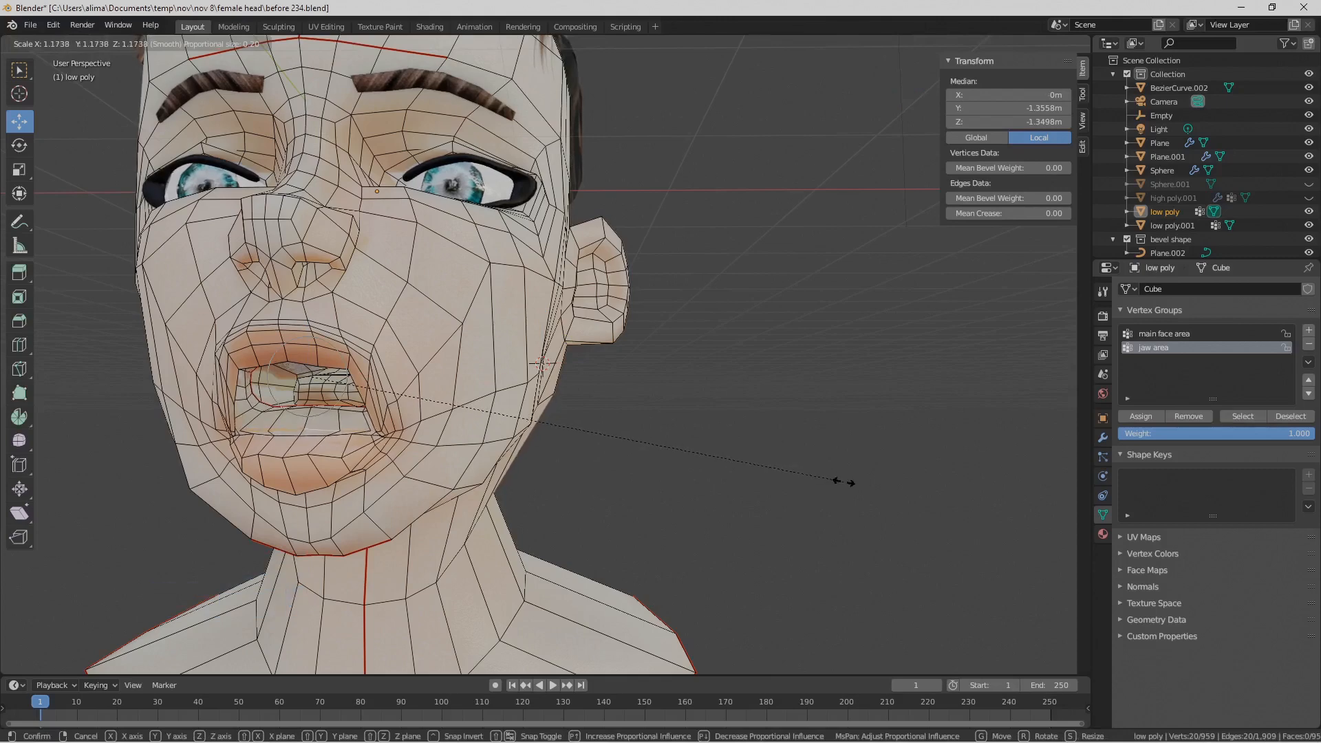
right_click(820, 461)
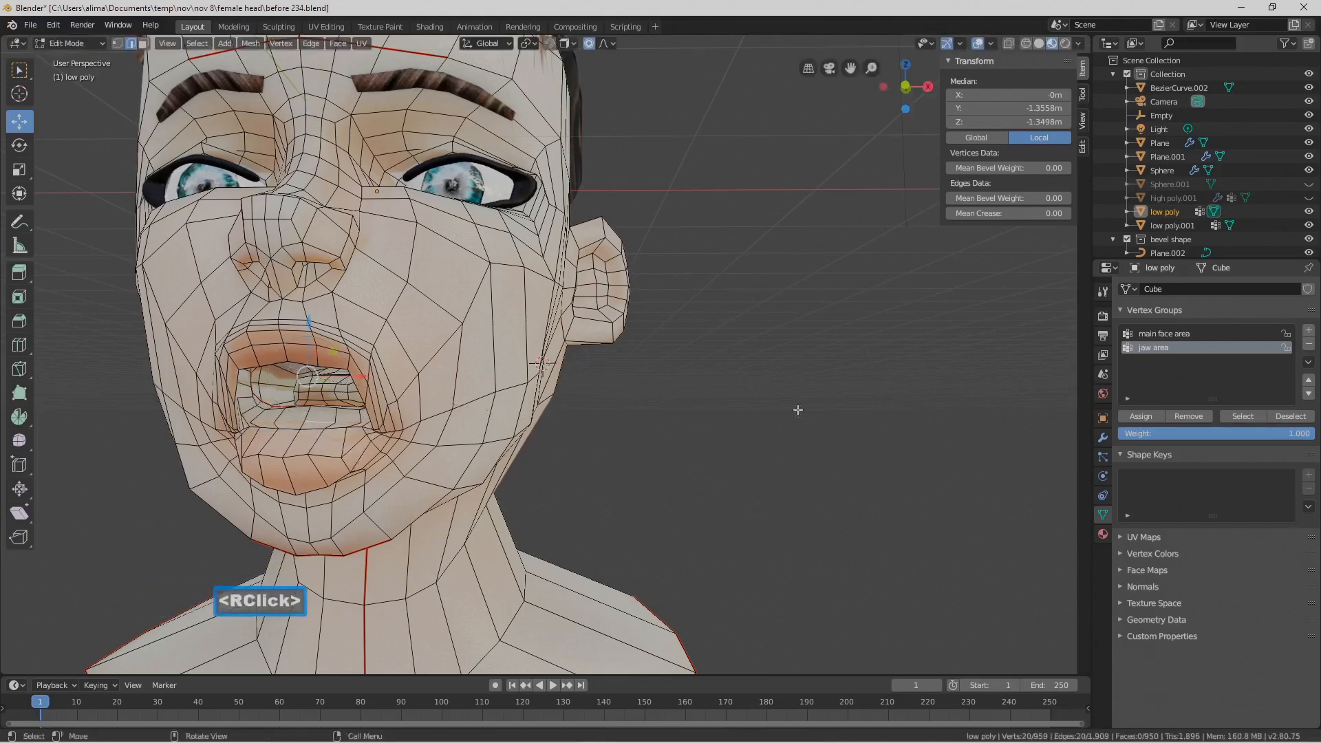
left_click(604, 44)
key("s")
key("z")
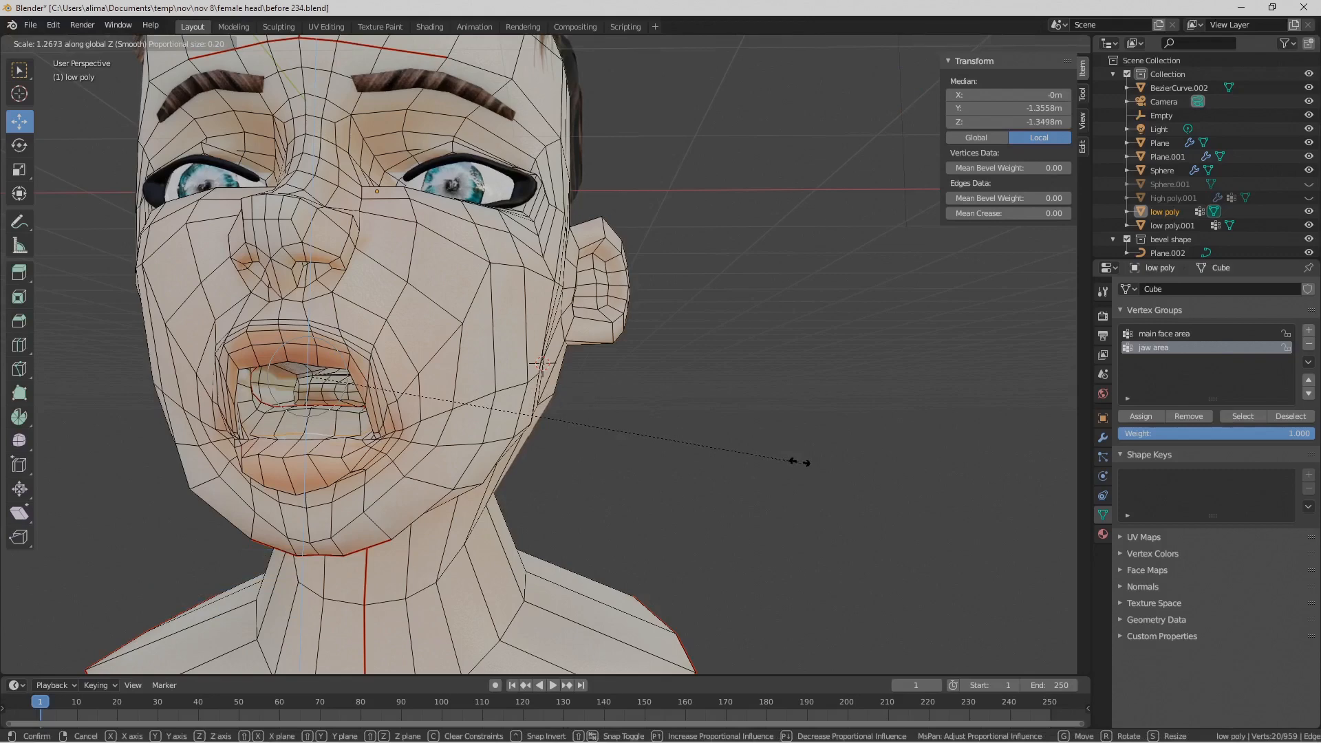
right_click(746, 419)
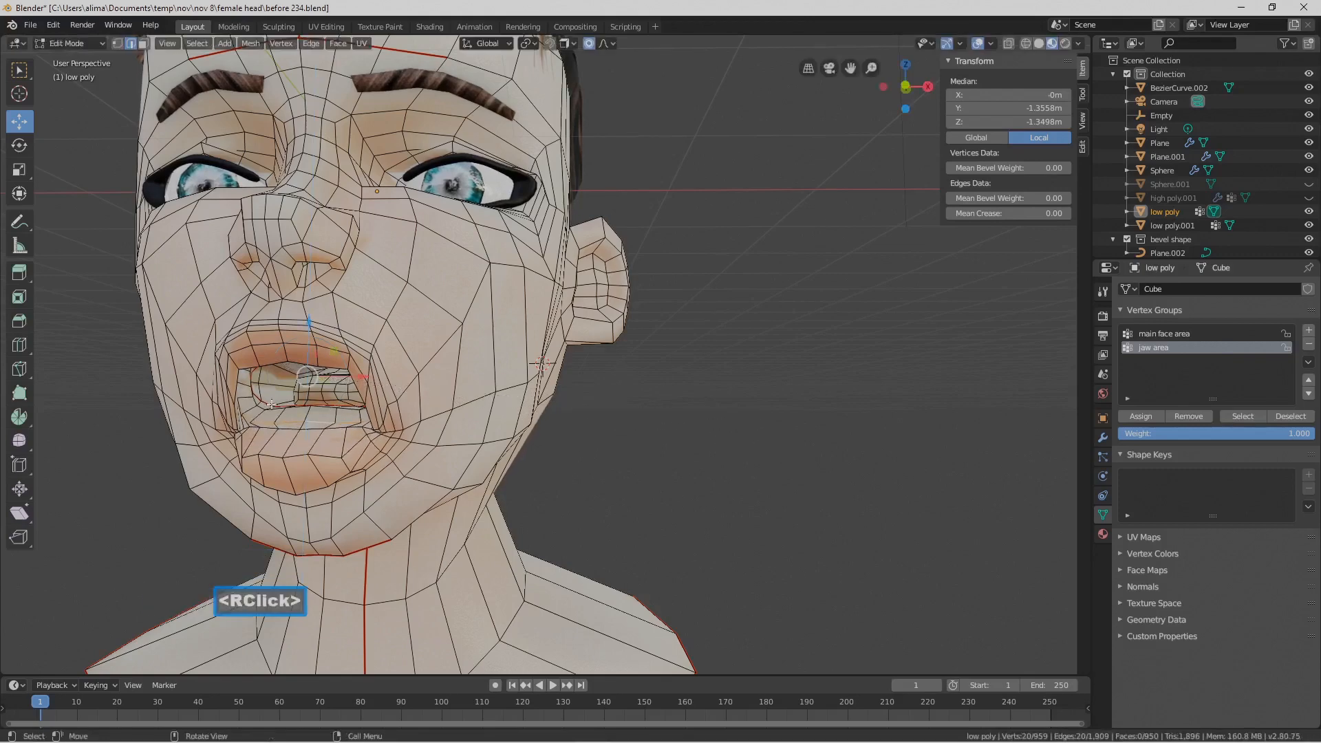
left_click(702, 457)
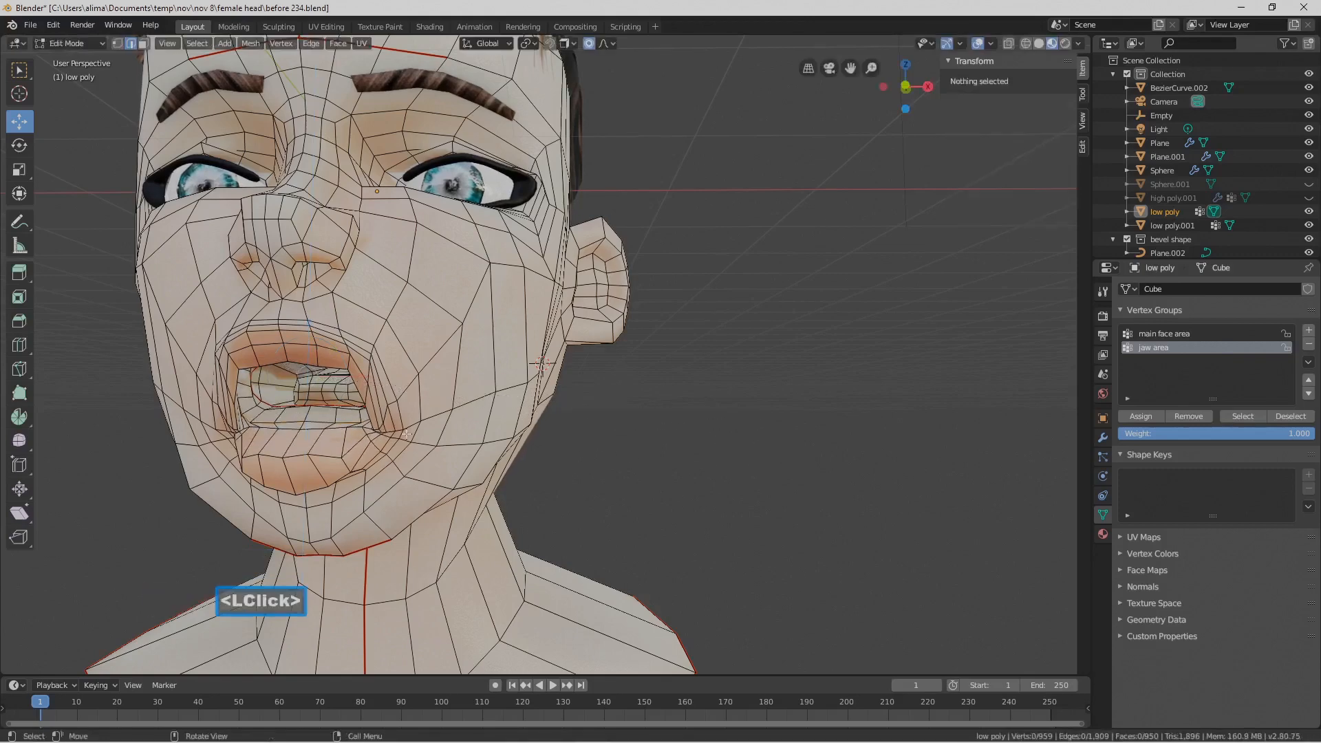
Select the deeper edge loop of the mouth interior and enlarge it along Z in two passes, the second by 1.365
left_click(296, 409, "alt")
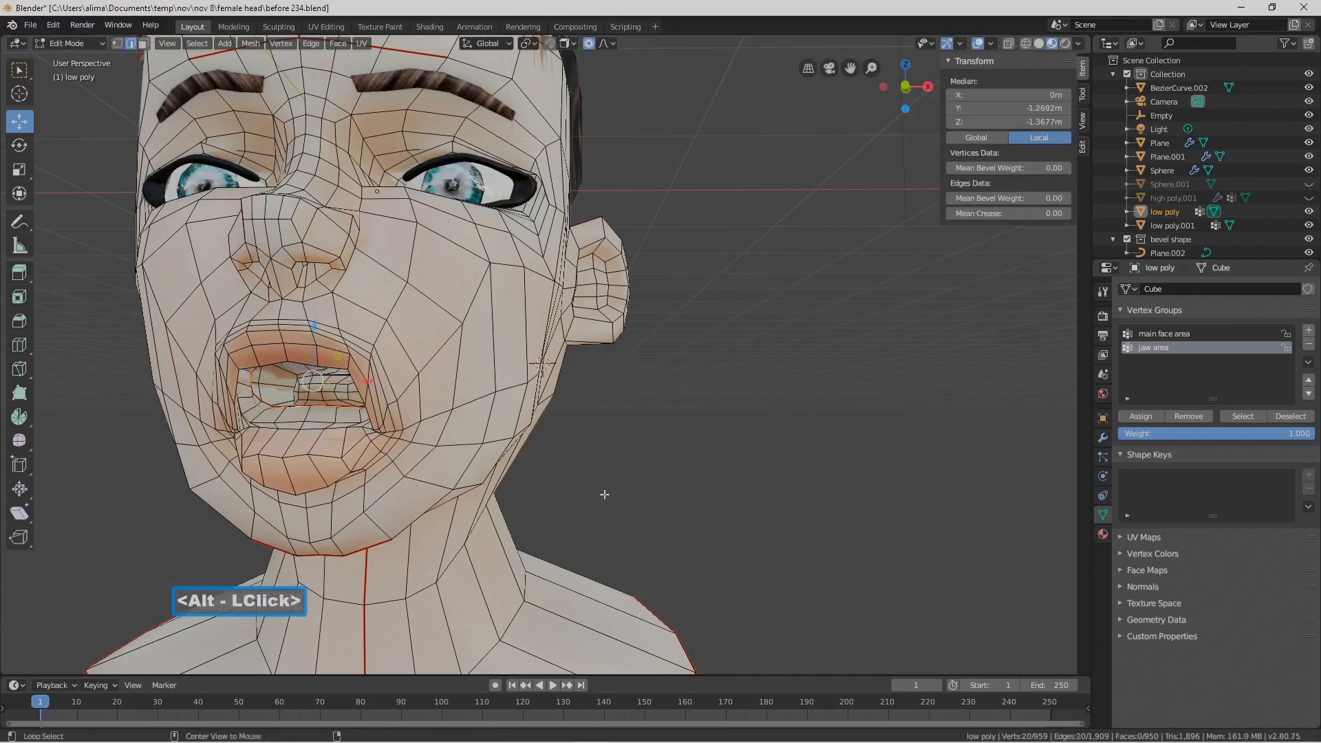
key("s")
key("z")
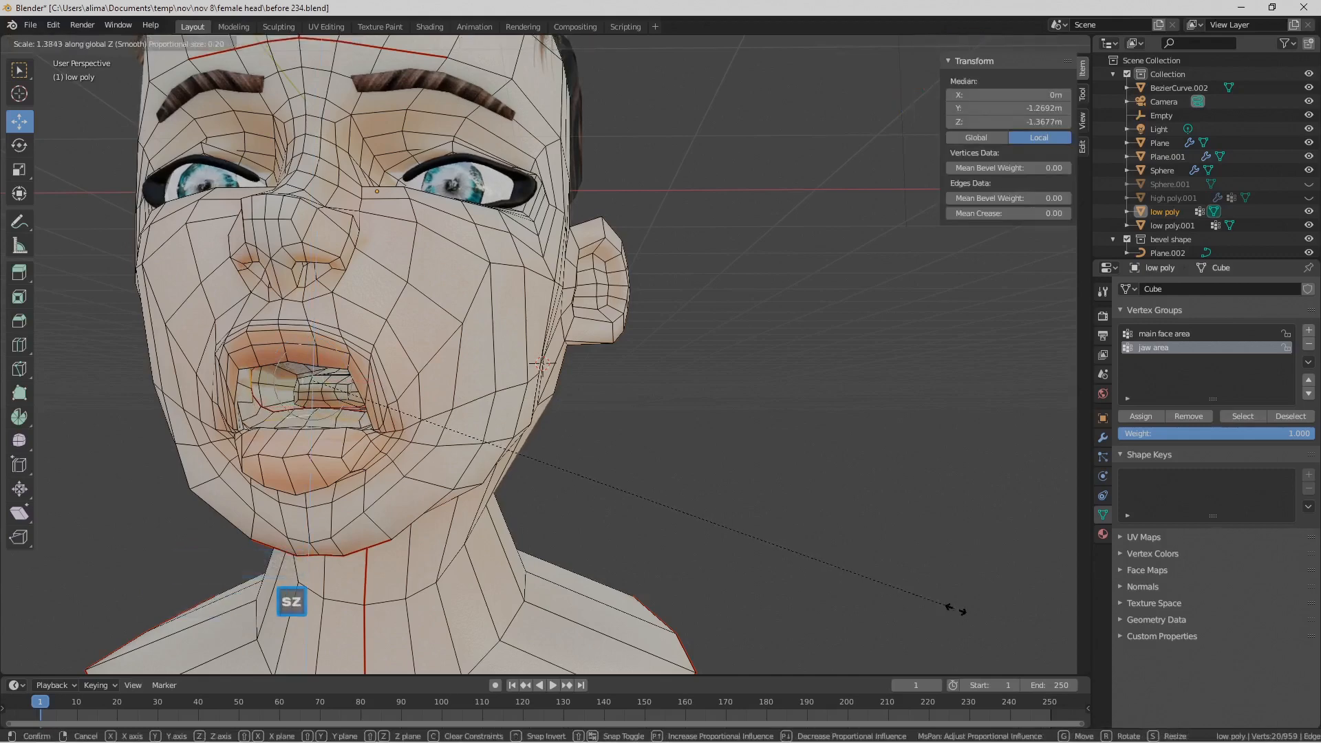
left_click(757, 520)
key("s")
key("z")
left_click(901, 564)
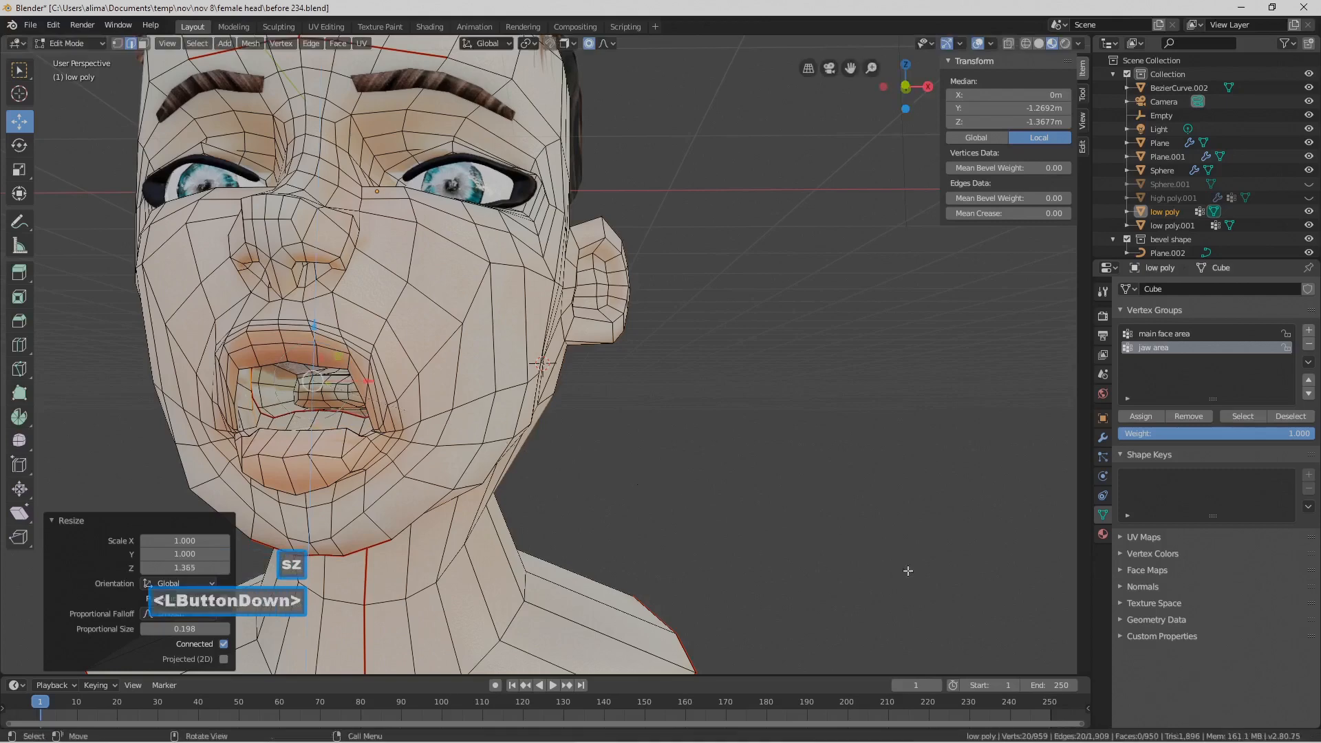
Scale the selected mouth loop uniformly by 1.225, then shrink it along the Y axis
key("s")
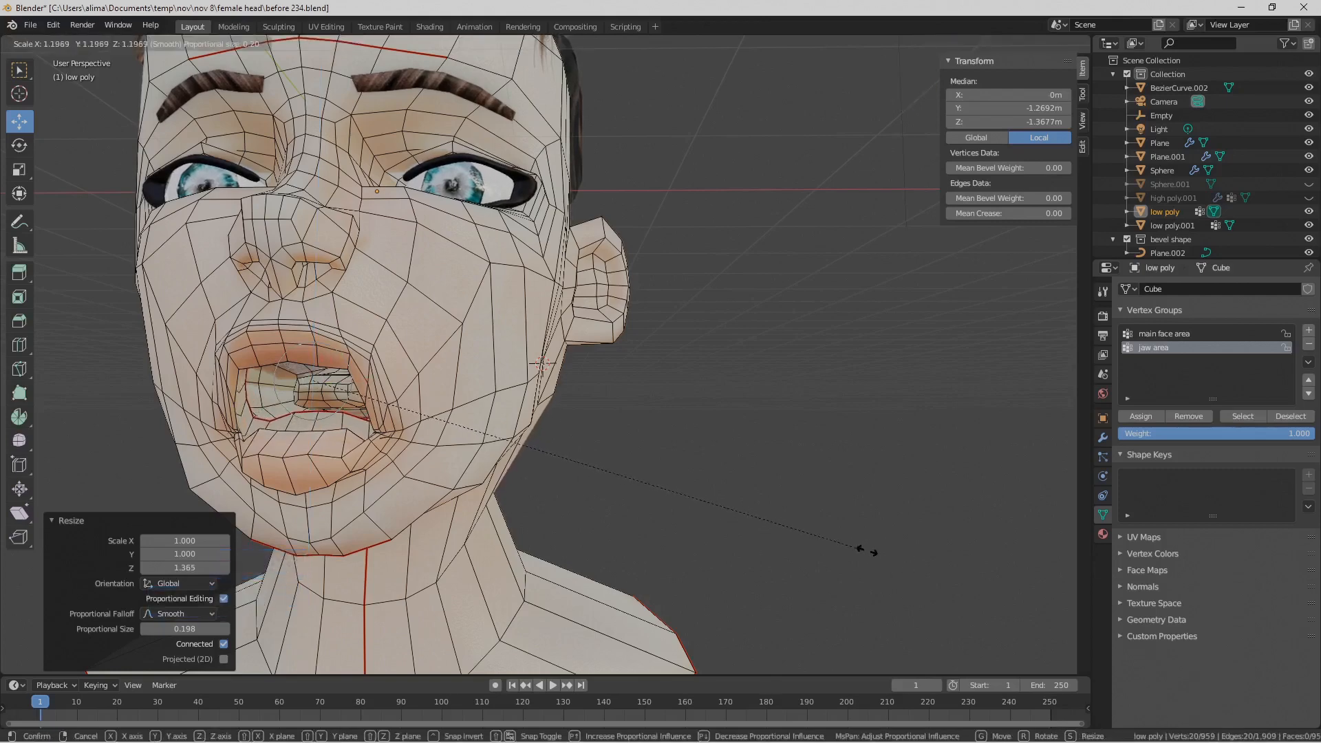
left_click(877, 551)
key("s")
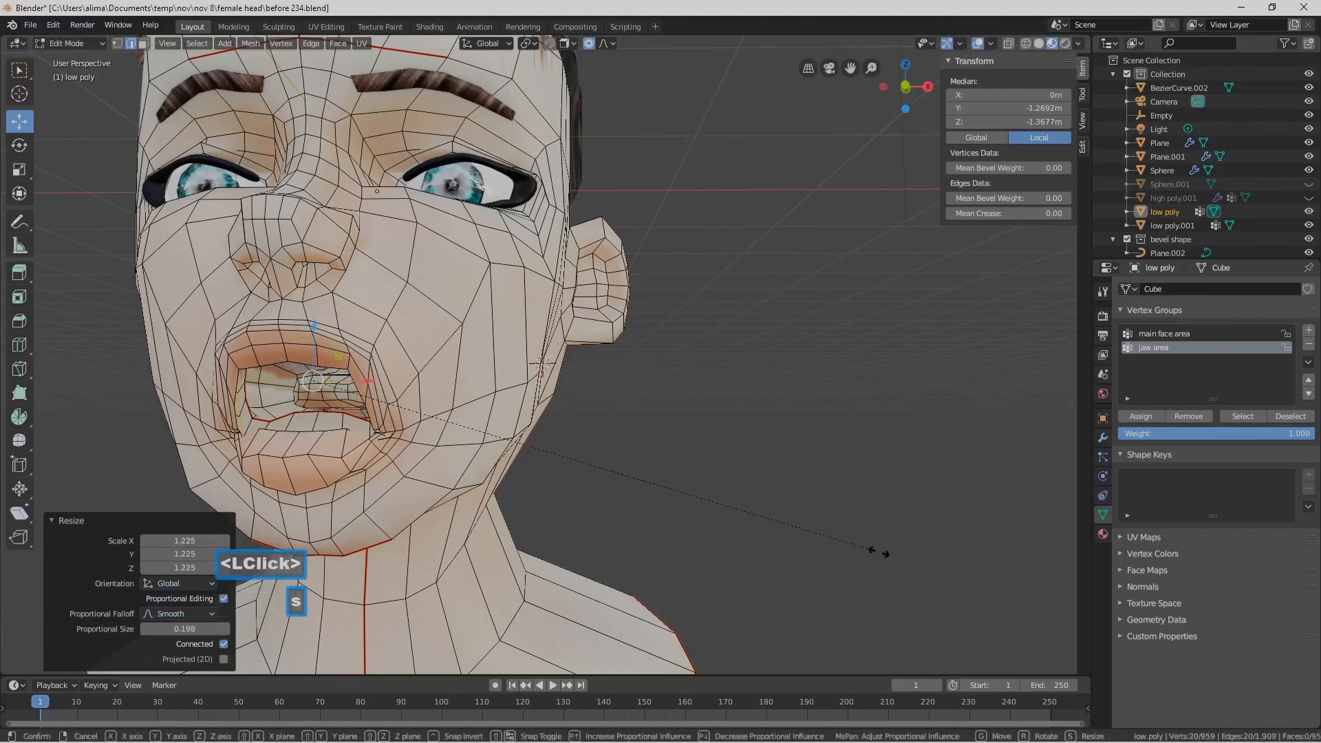
key("y")
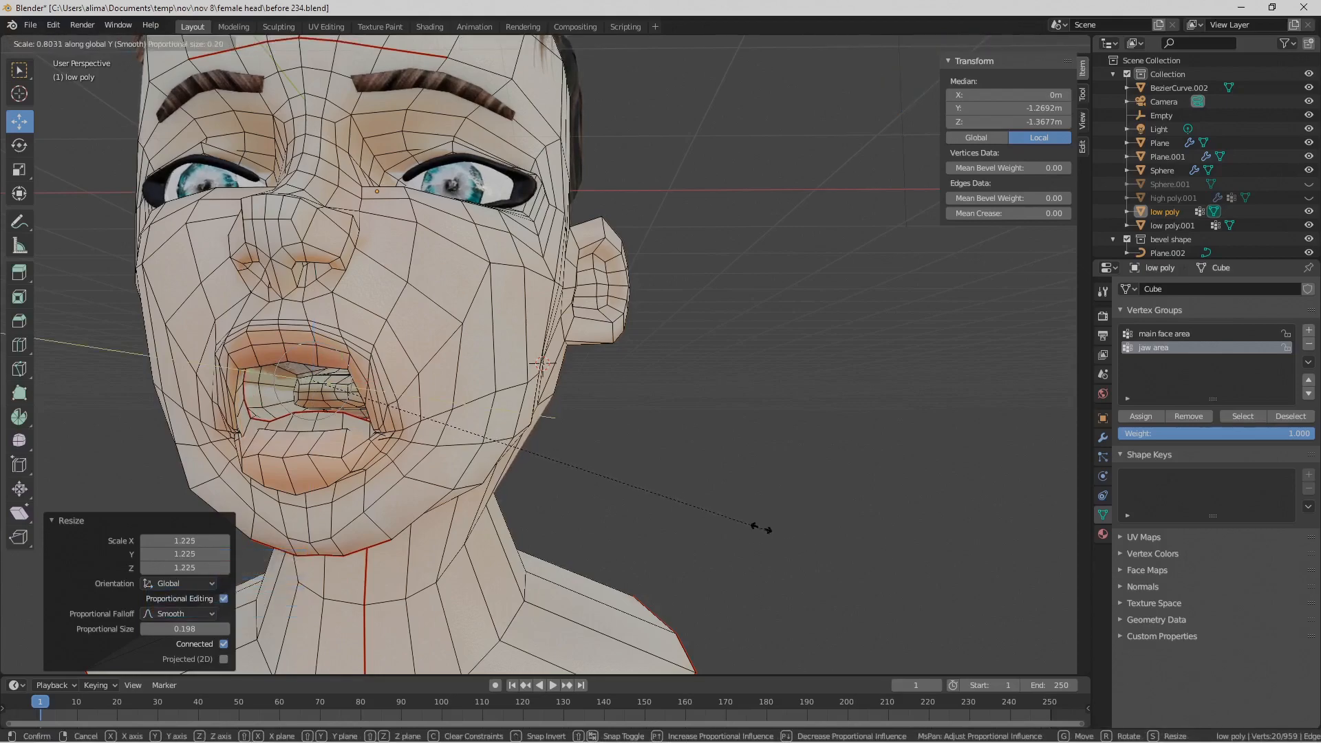
left_click(733, 521)
Select the floor edges of the mouth interior behind the lower lip and move them down with proportional editing
middle_click_drag(439, 433, 385, 416)
left_click(377, 441)
left_click(331, 413)
left_click(320, 413)
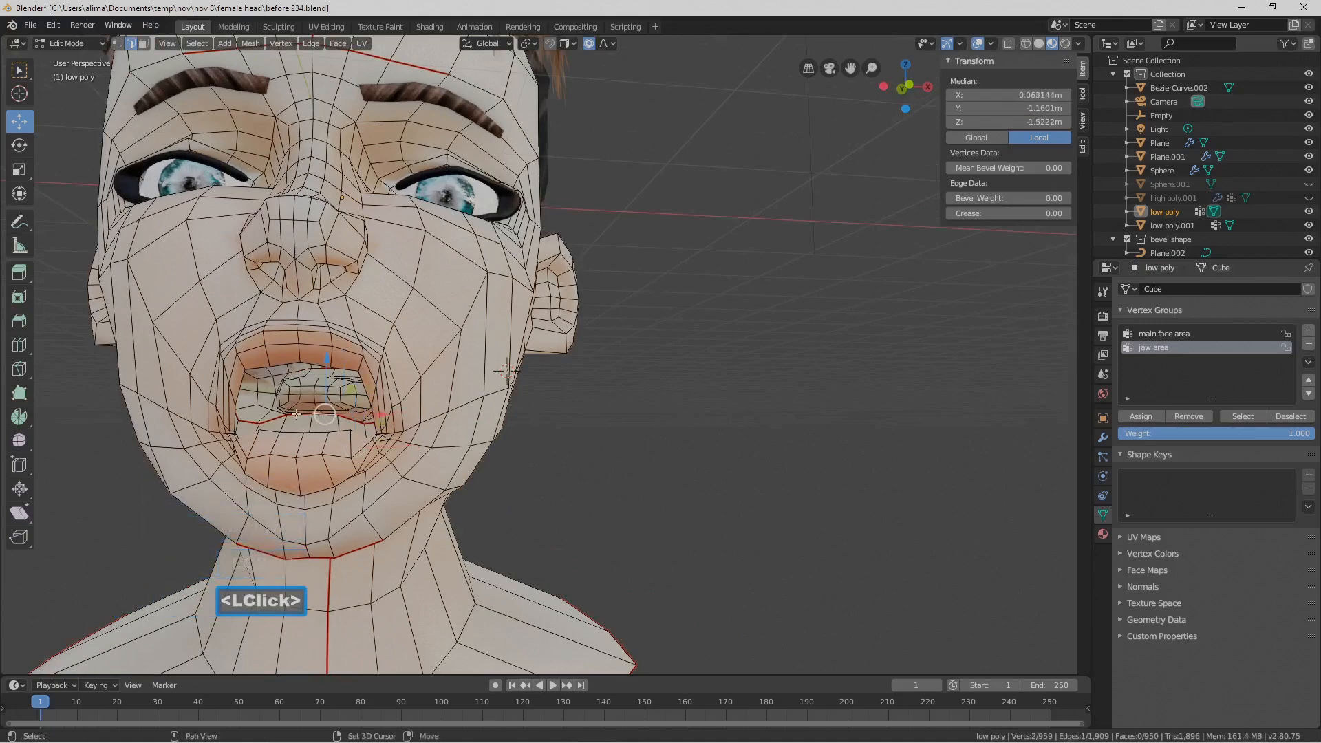
left_click(311, 379, "shift")
left_click_drag(315, 361, 342, 393)
middle_click_drag(342, 393, 413, 413)
Clear the edge selection and save an incremental version as before 235.blend
left_click(720, 461)
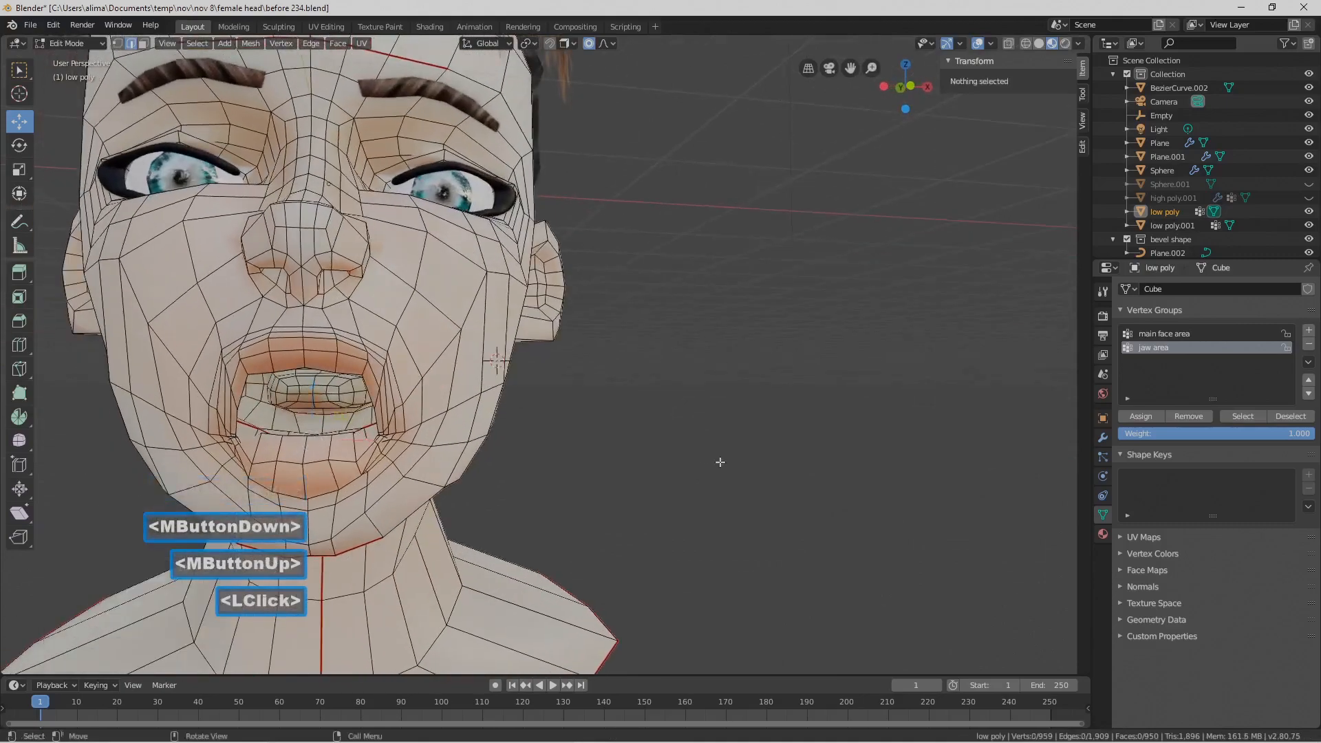
middle_click_drag(721, 462, 675, 460)
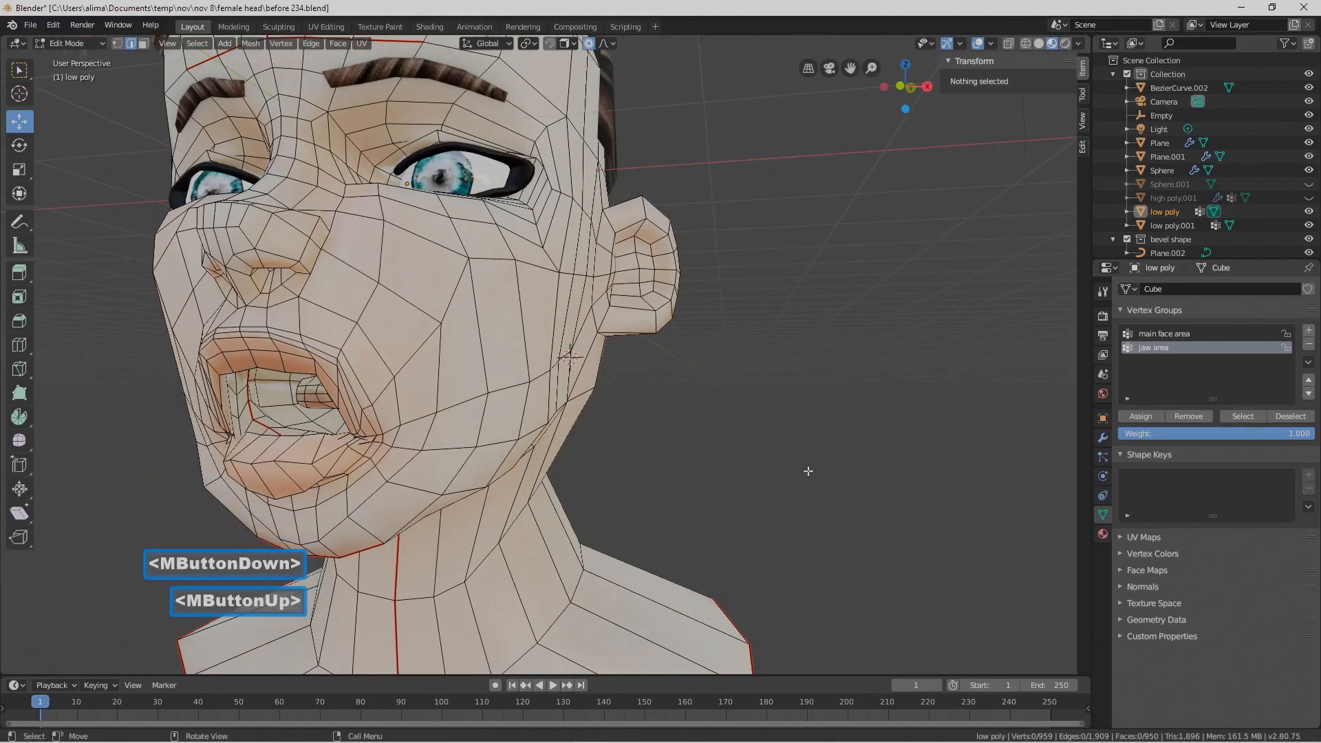
key("Pause")
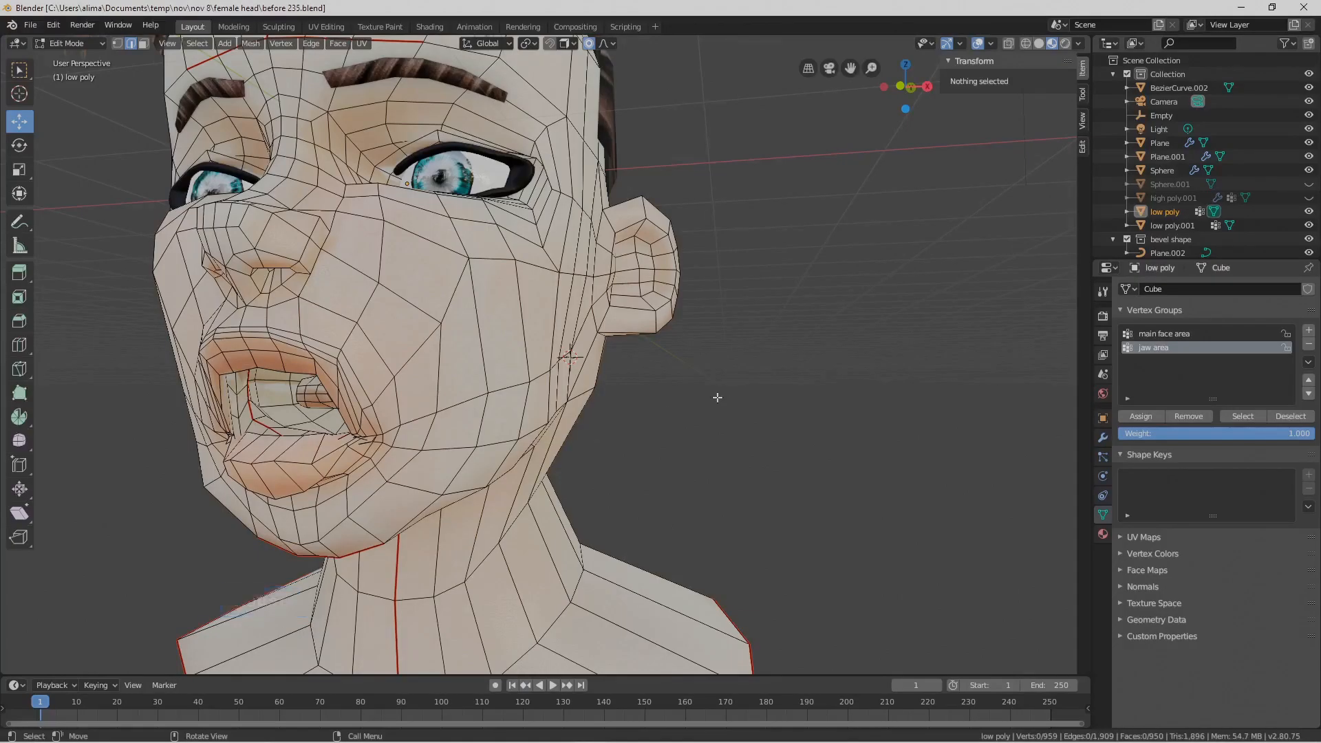
Switch to face select mode and circle-select the faces of the mouth interior's back wall
middle_click_drag(657, 403, 705, 401)
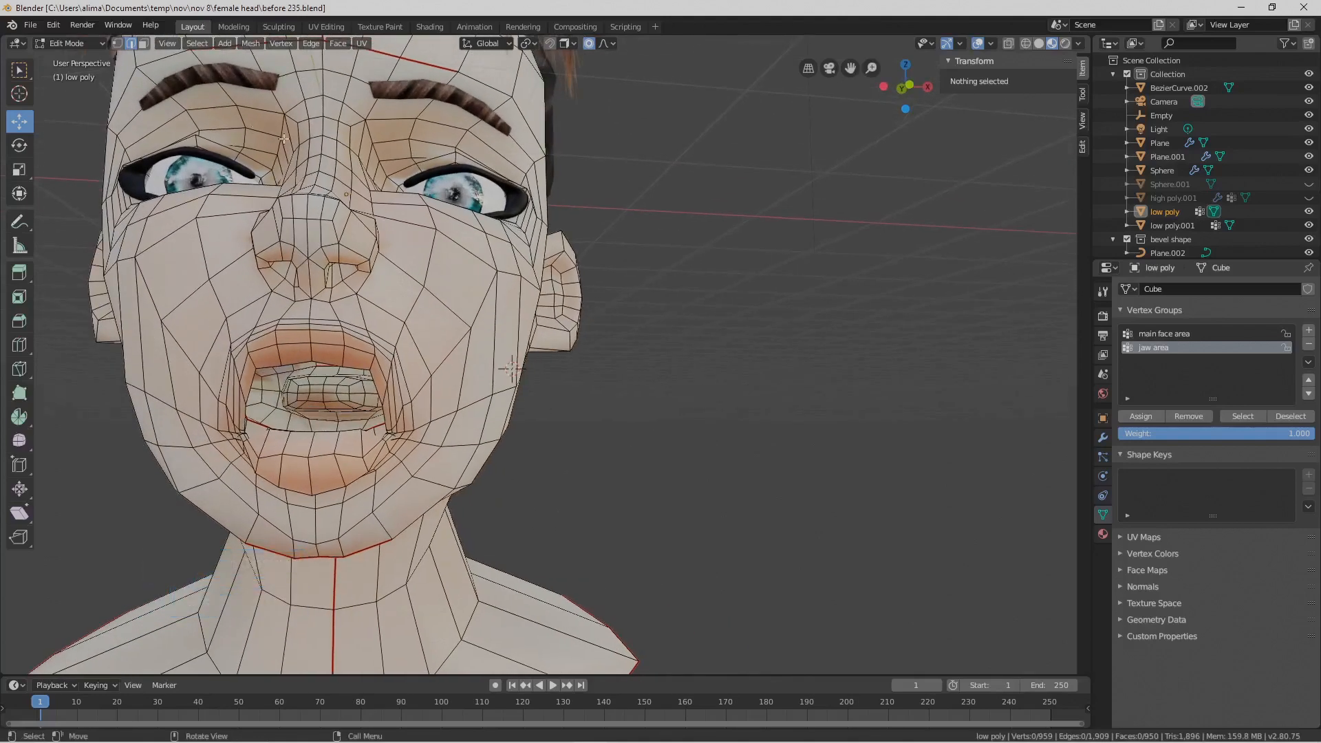
left_click(340, 424)
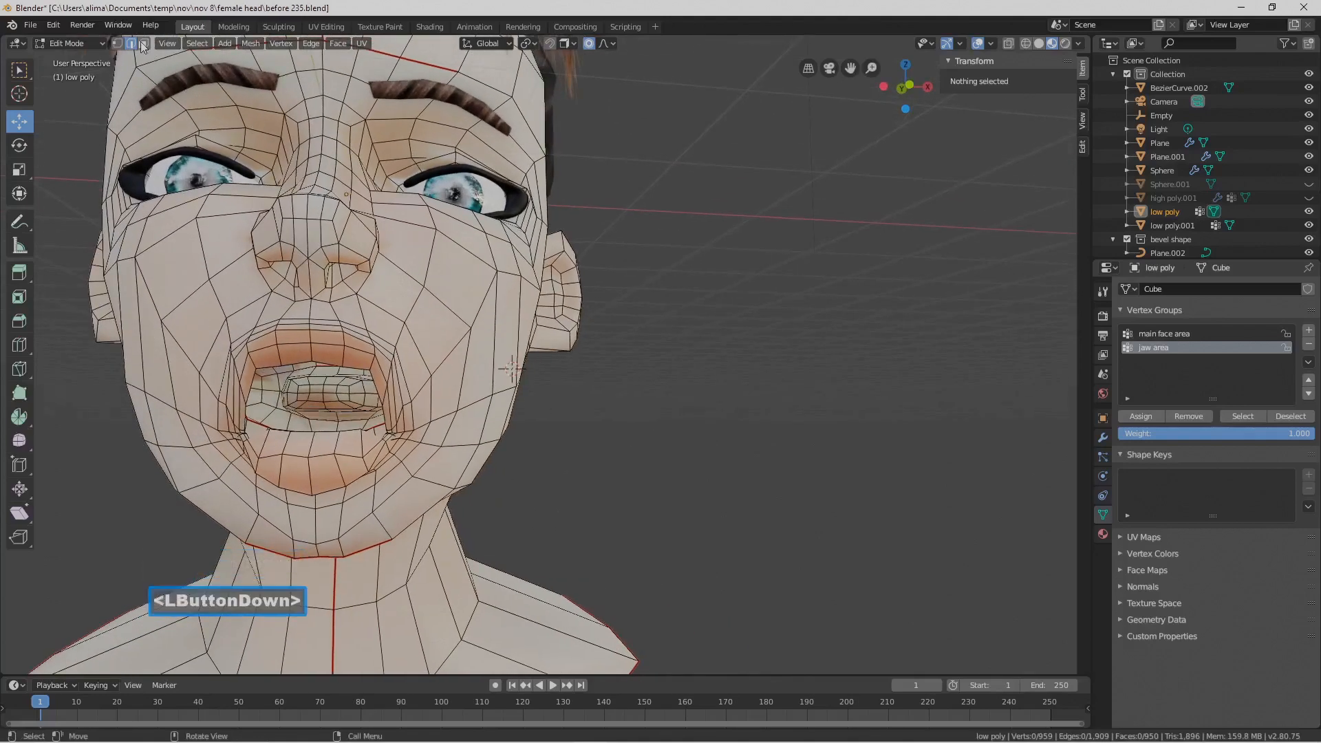
key("c")
scroll(339, 406, "up", 3)
left_click(338, 395)
mouse_move(338, 396)
left_mouse_down()
mouse_move(304, 391)
mouse_move(338, 391)
left_mouse_up()
right_click(338, 391)
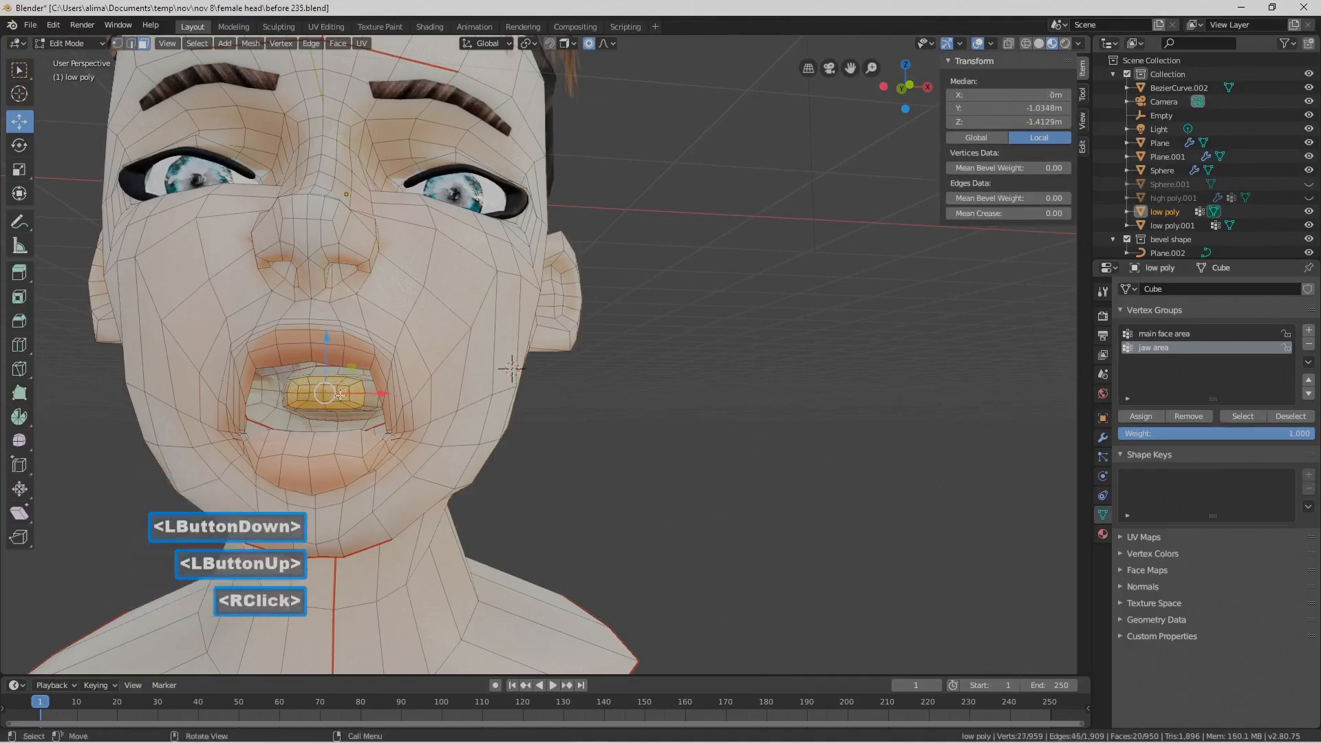
Move the selected back wall faces forward along the Y axis, adjust them along Z, then deselect
mouse_move(521, 438)
middle_mouse_down()
mouse_move(509, 433)
mouse_move(522, 439)
middle_mouse_up()
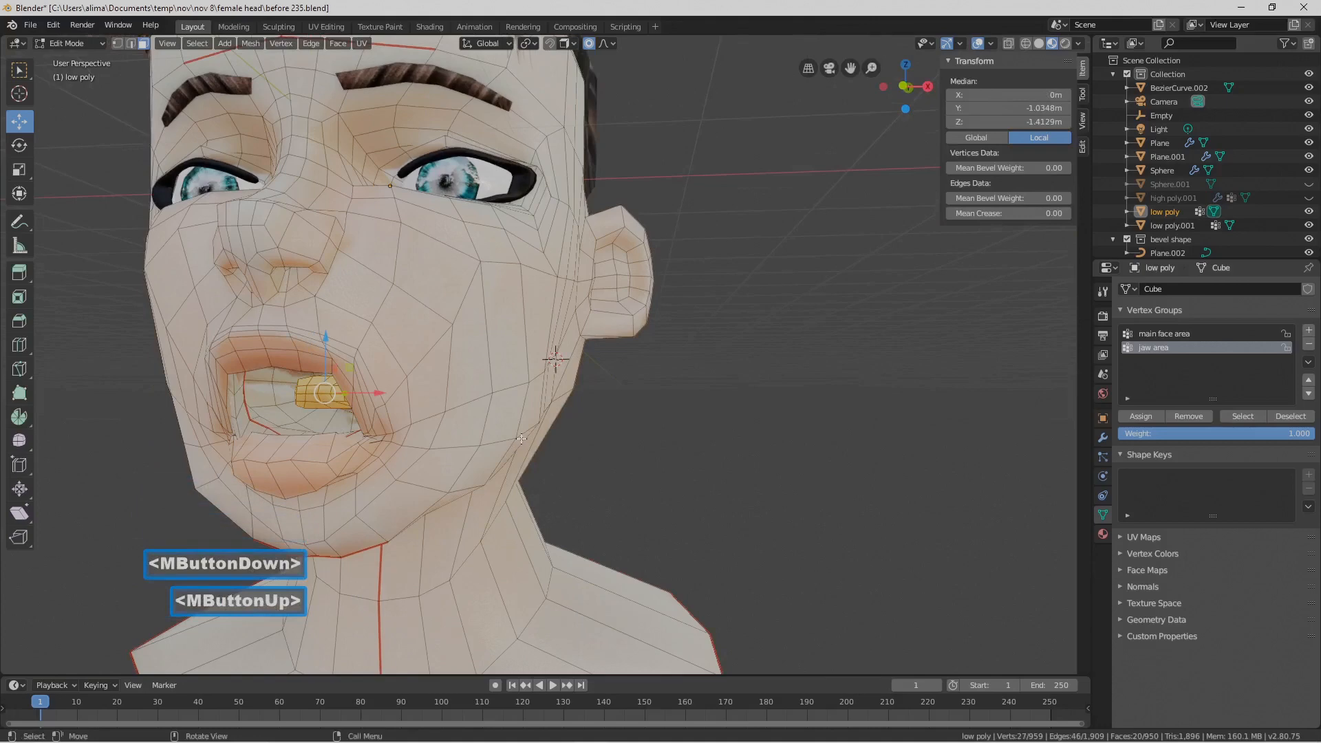
key("g")
key("y")
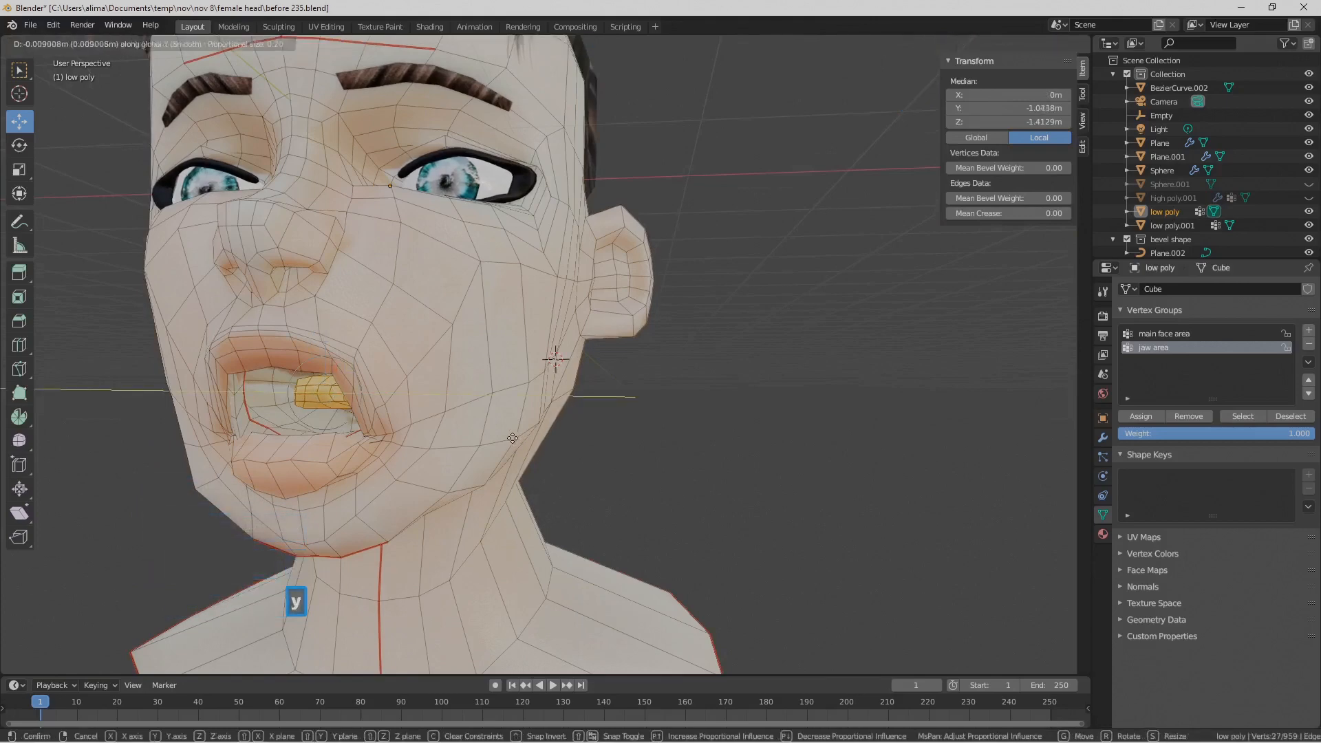
left_click(482, 433)
middle_click_drag(476, 433, 627, 439)
left_click_drag(293, 342, 522, 399)
left_click(709, 424)
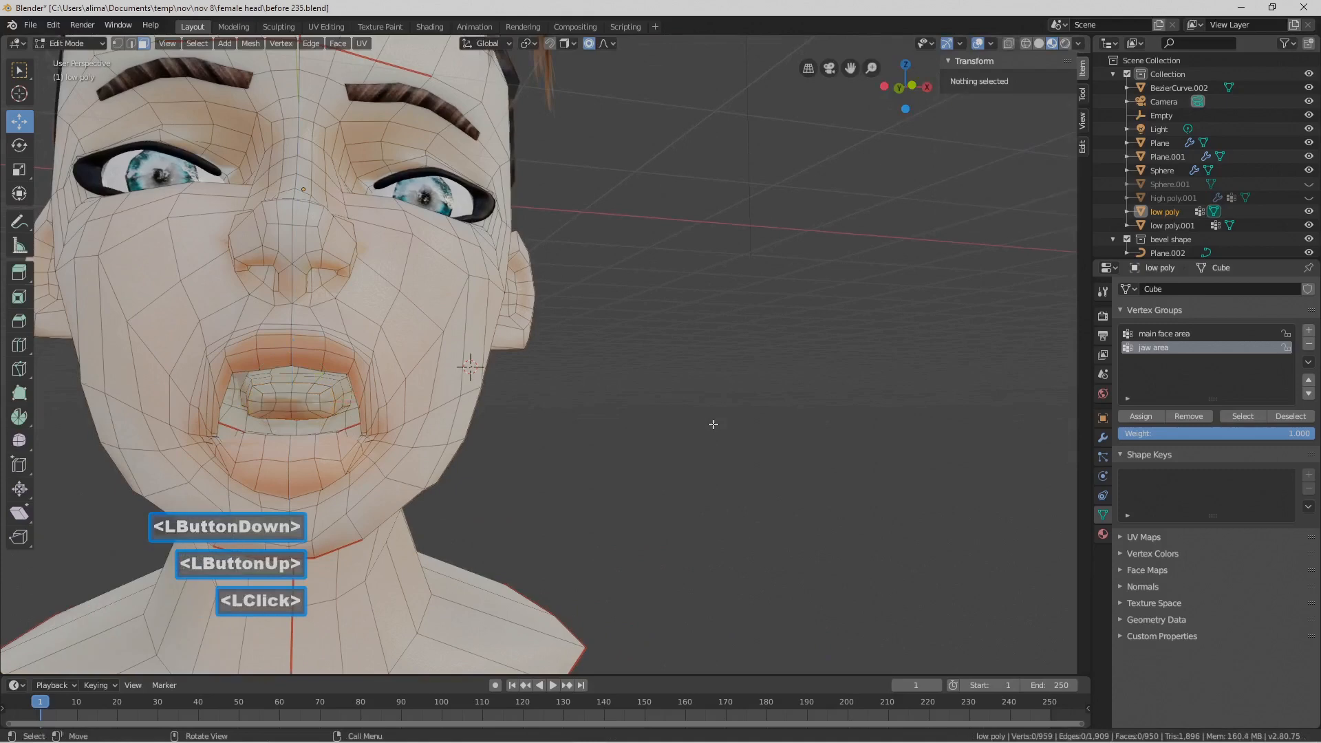
Save an incremental version as before 237.blend and return to Object Mode
middle_click_drag(708, 425, 834, 454)
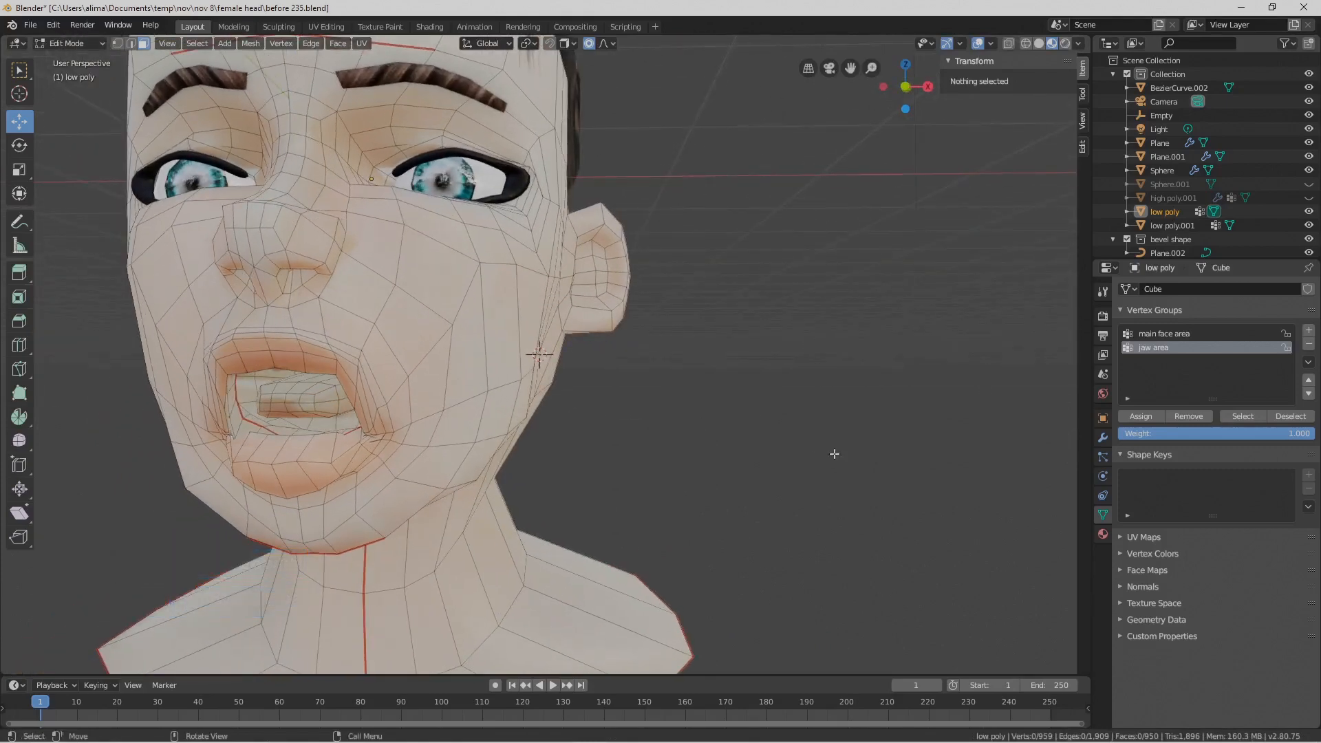
key("Pause")
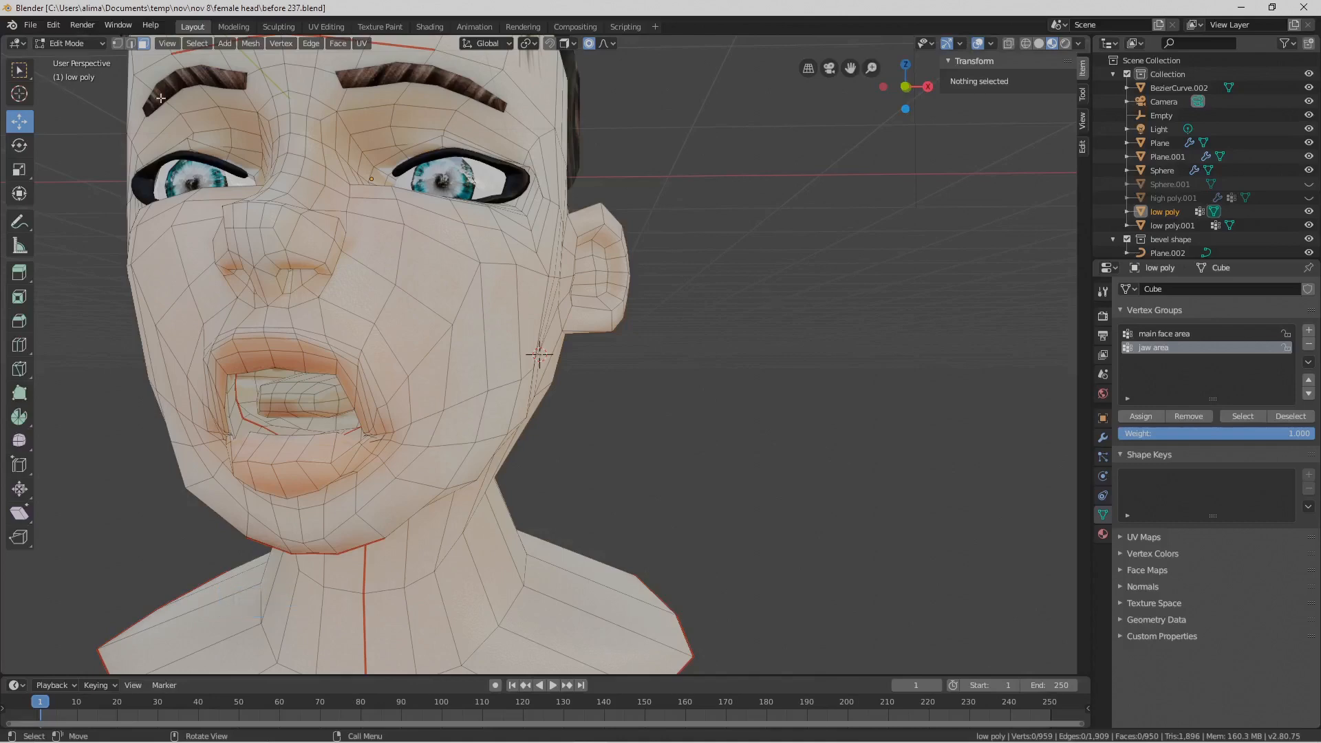
left_click(103, 44)
left_click(98, 56)
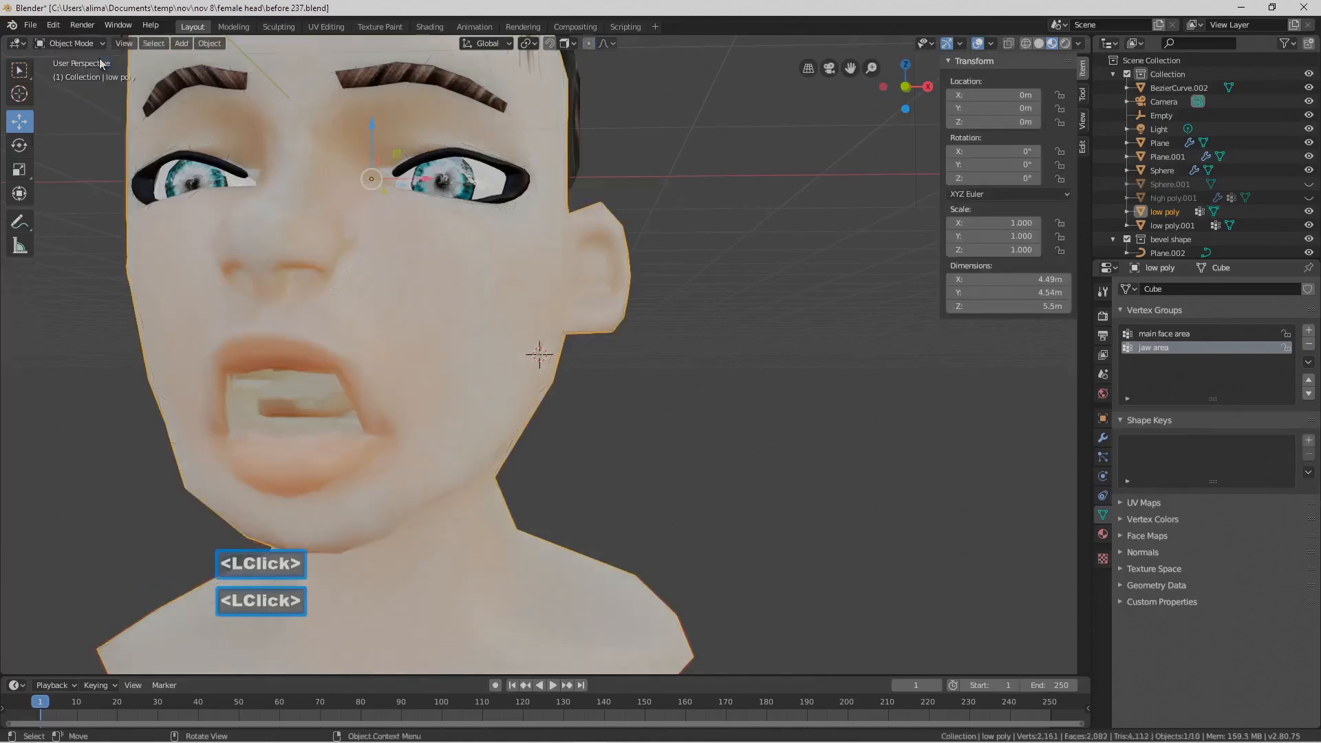
Place the 3D cursor in the empty space beside the head and add a 2 m cube there
scroll(637, 315, "down", 2)
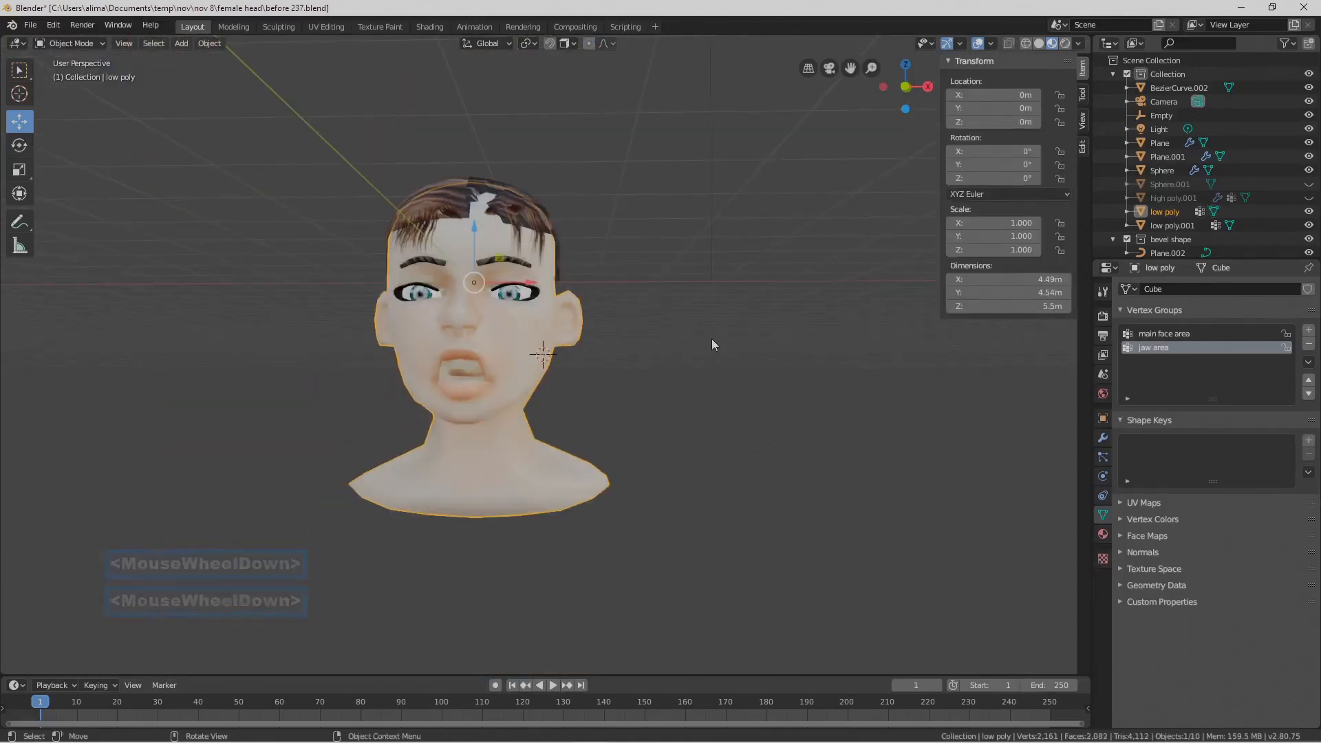
right_click(761, 333, "shift")
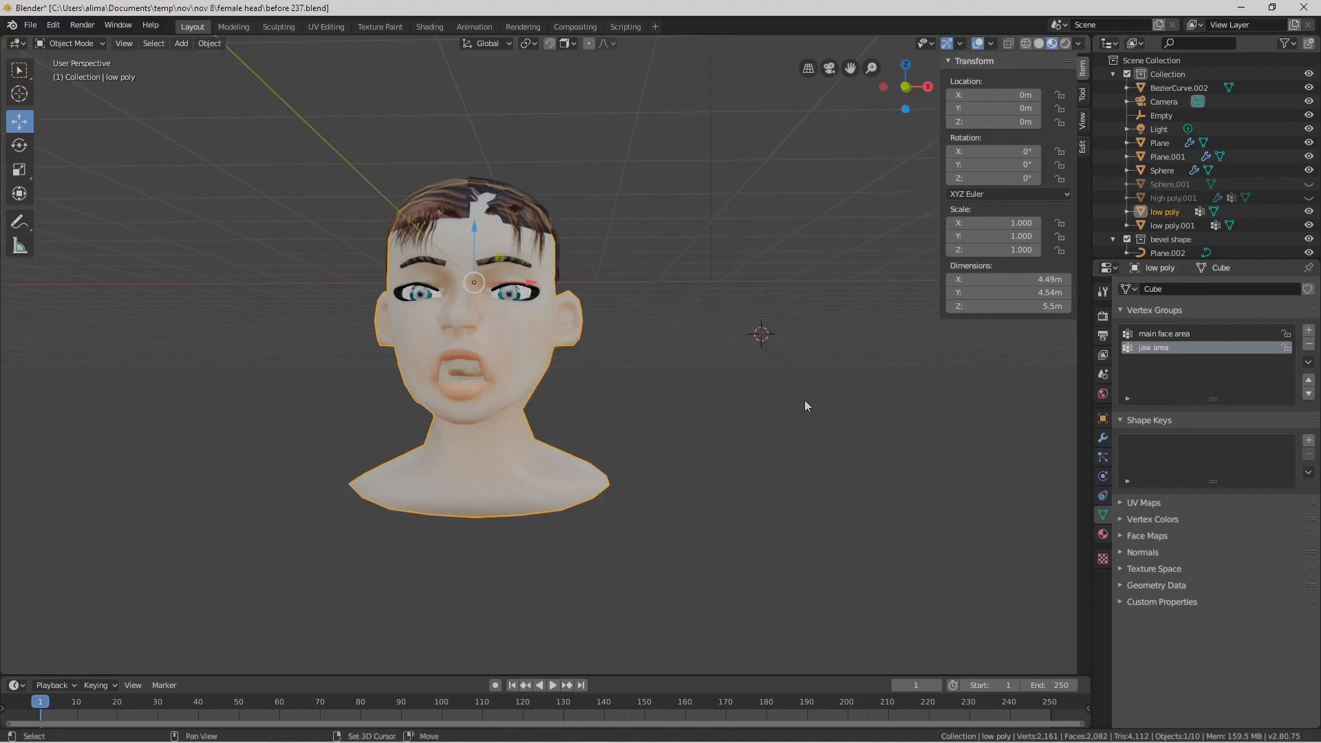
key("shift+a")
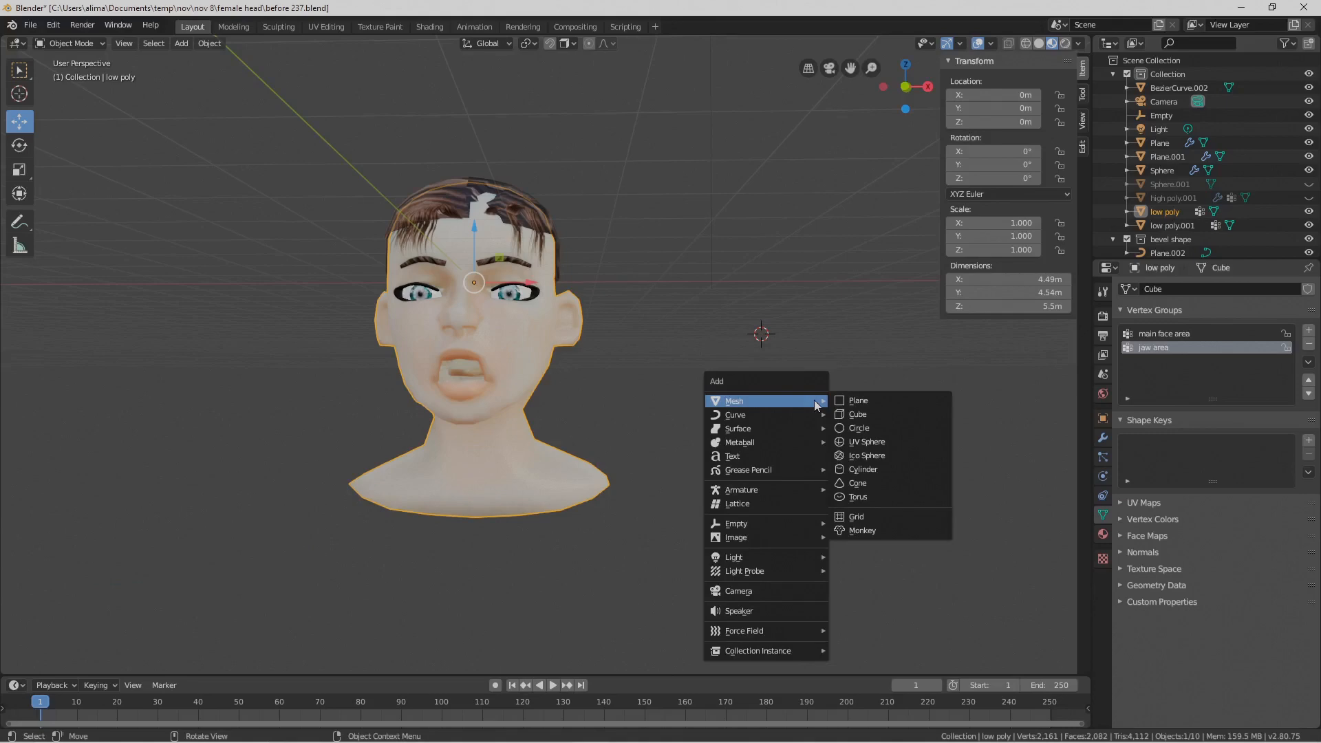
left_click(883, 415)
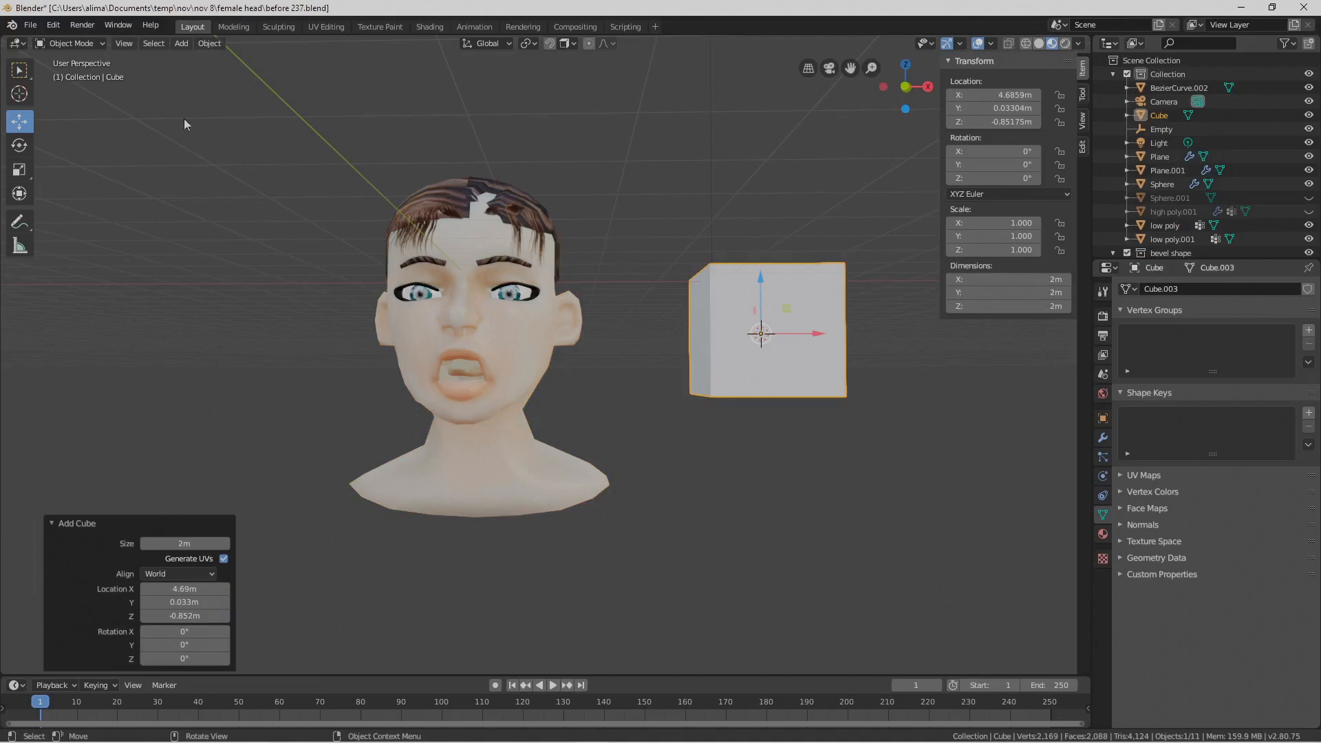
Isolate the new cube in Local View and enter Edit Mode
left_click(129, 45)
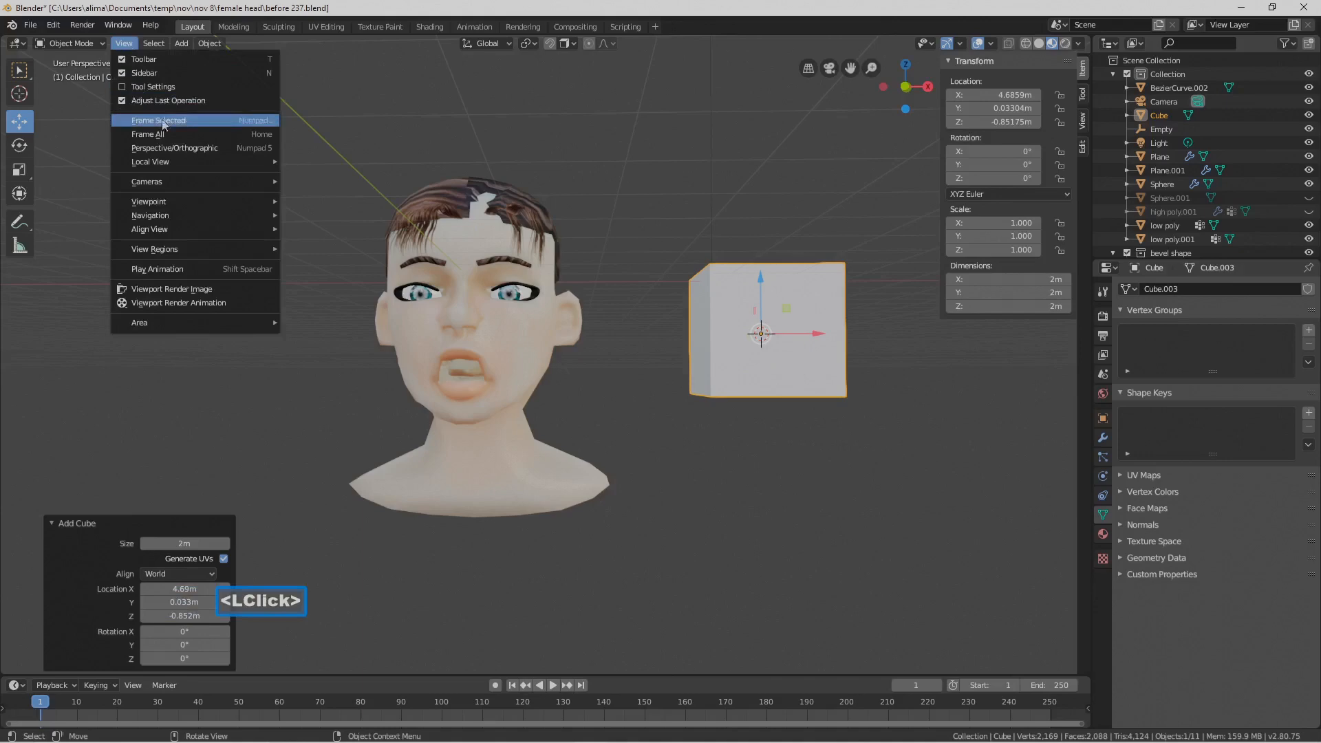
mouse_move(182, 162)
left_click(388, 159)
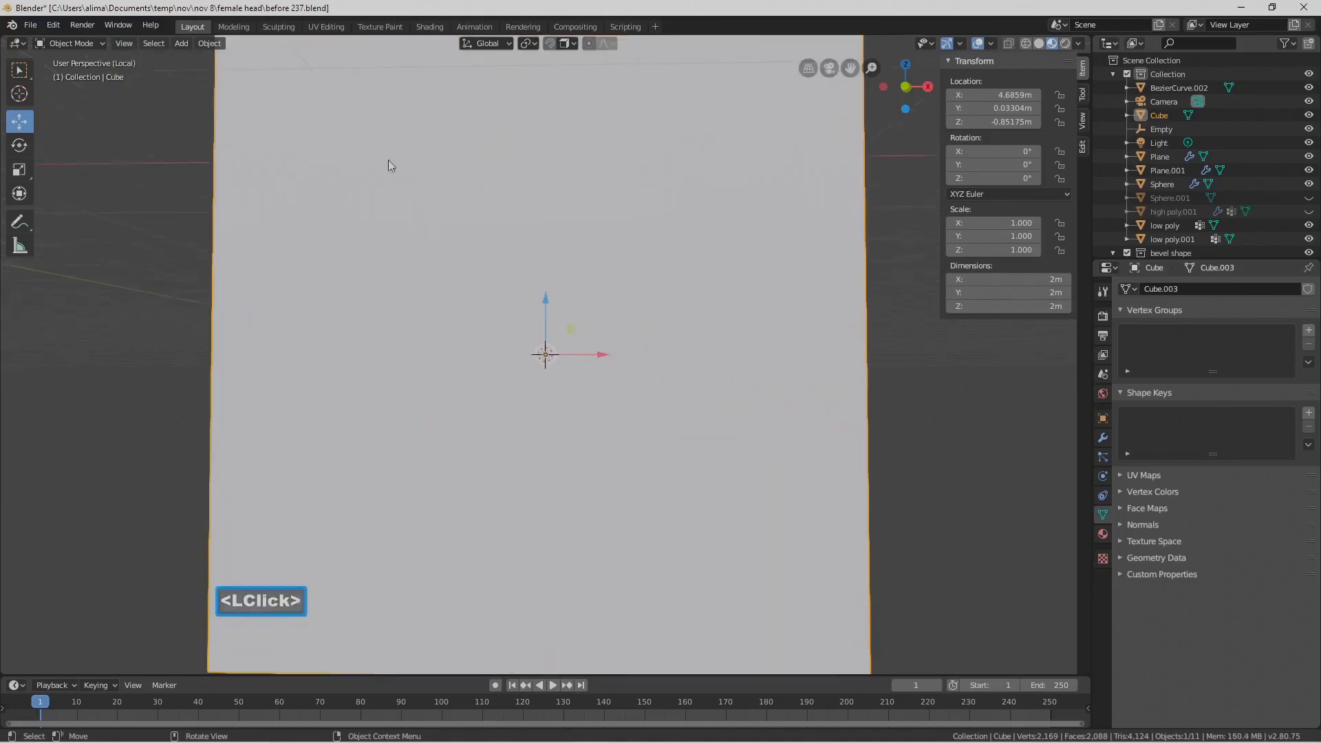
scroll(611, 278, "down", 6)
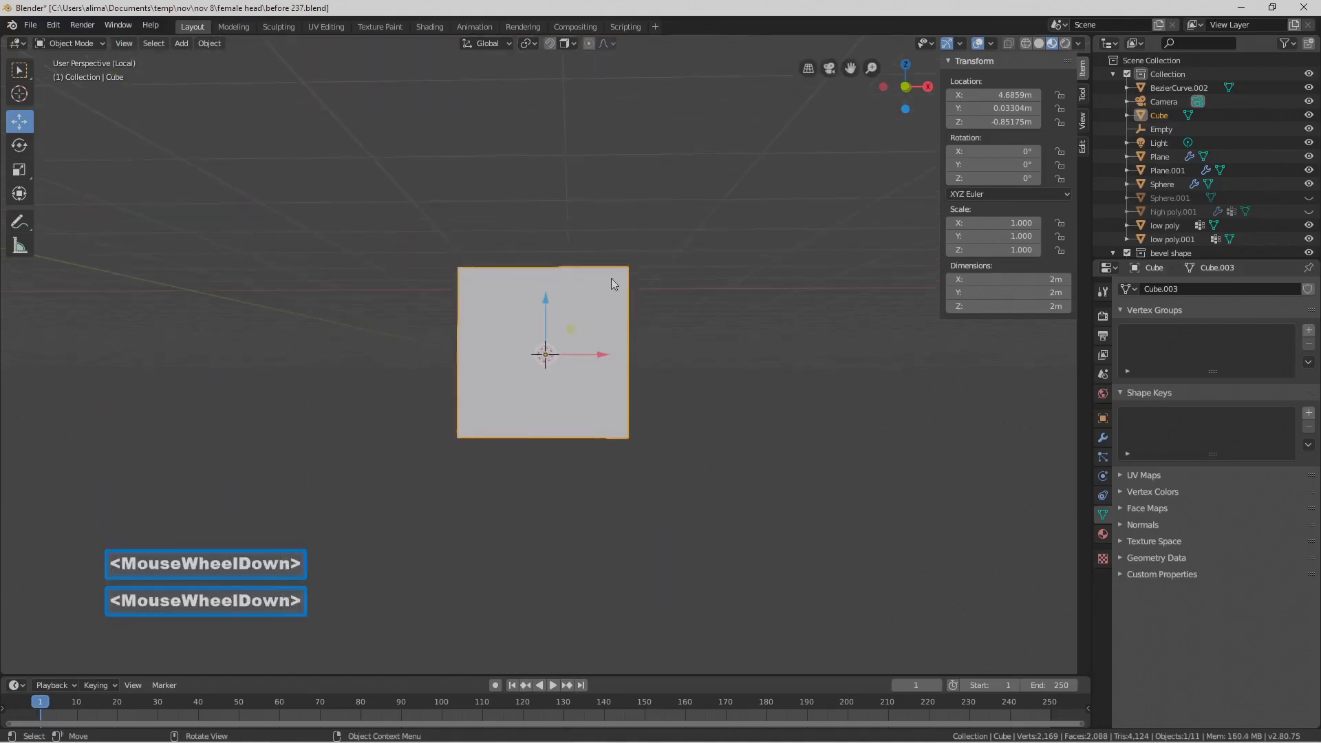
left_click(101, 43)
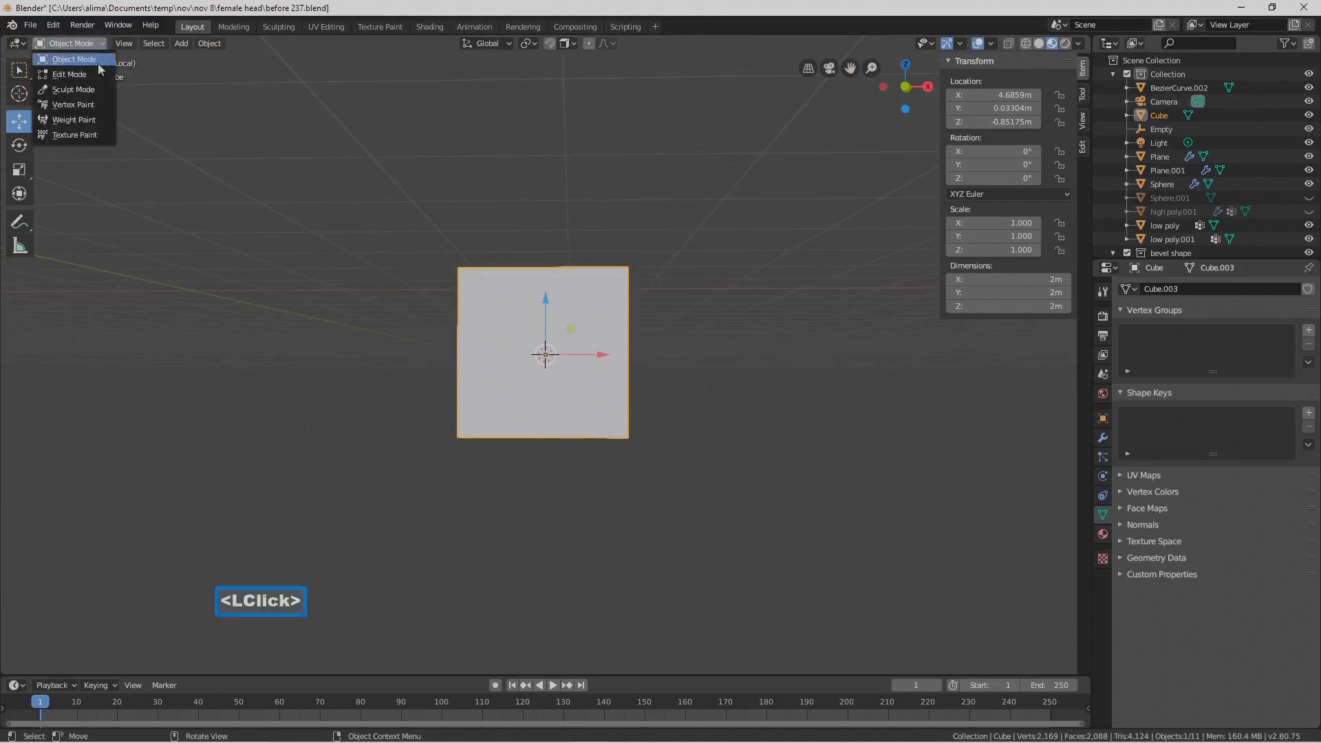
left_click(69, 64)
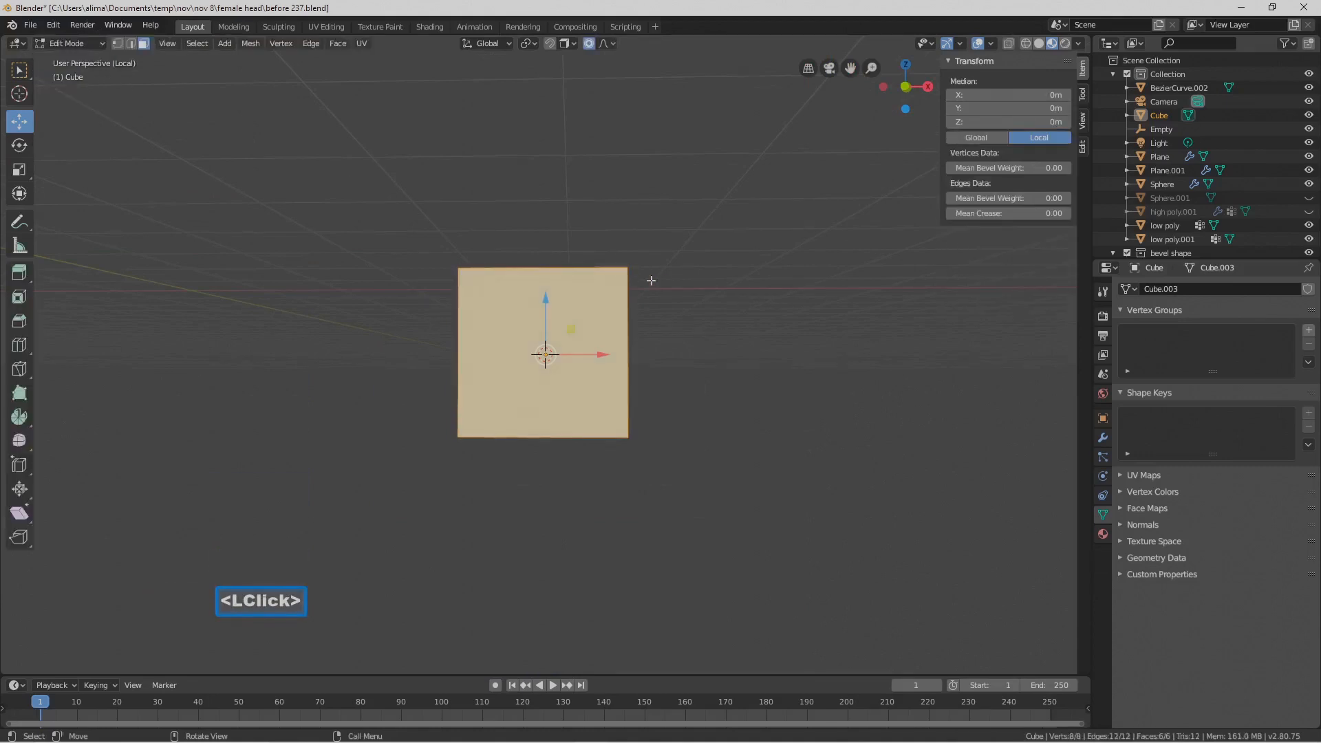
Subdivide all faces of the cube with the number of cuts set to 3
middle_click_drag(713, 305, 705, 351)
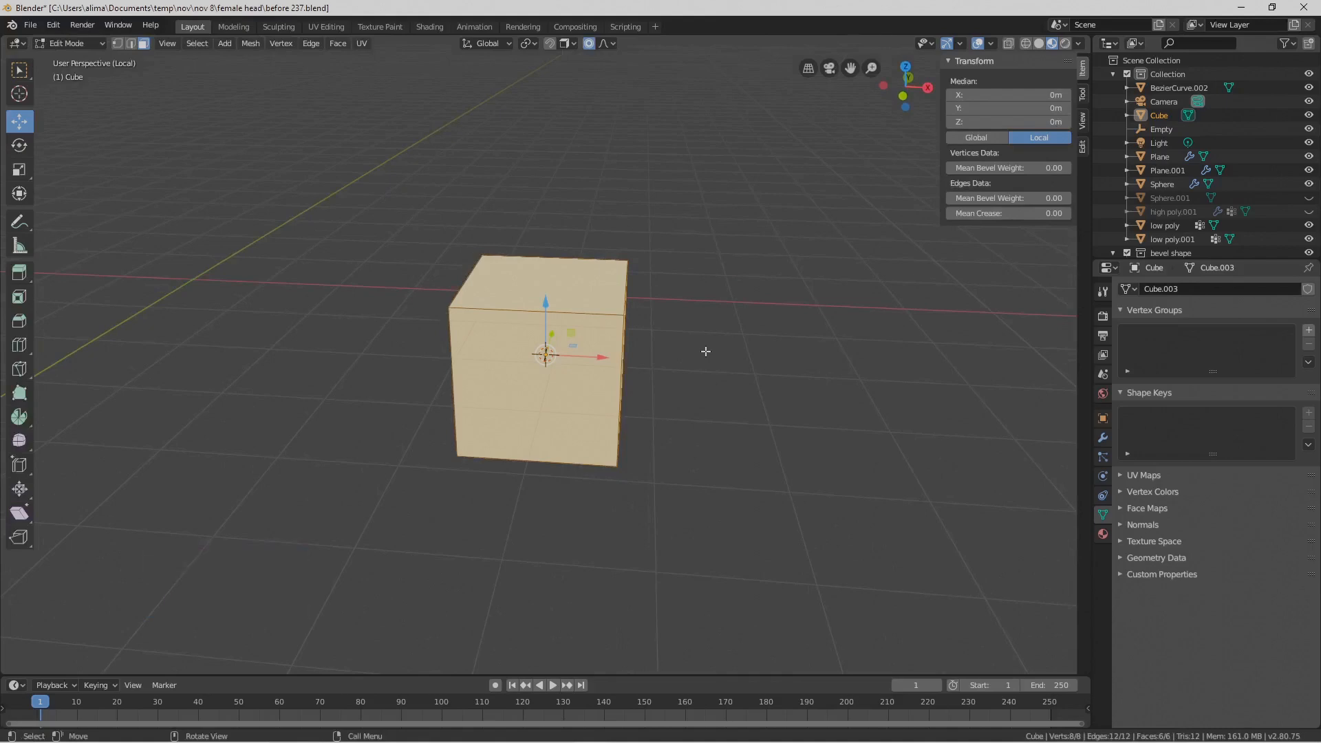
right_click(705, 351)
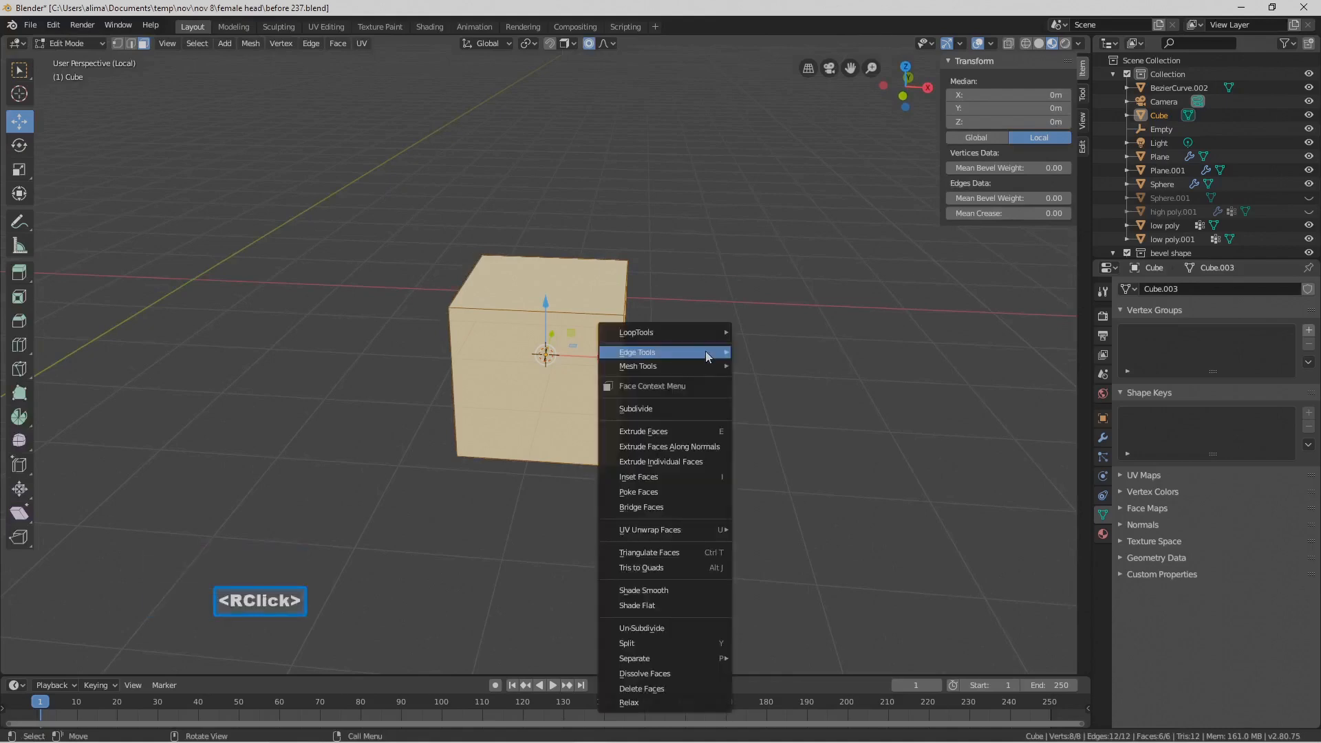
left_click(709, 409)
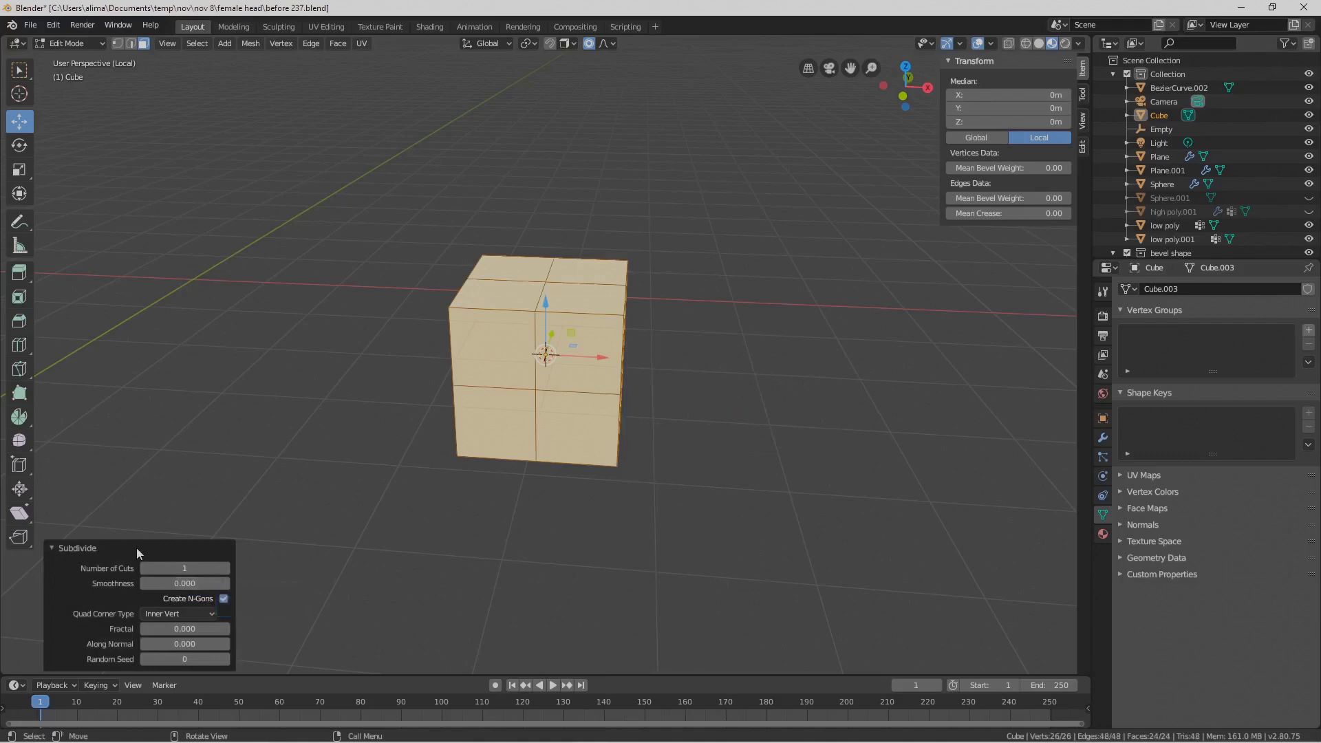
left_click(225, 568)
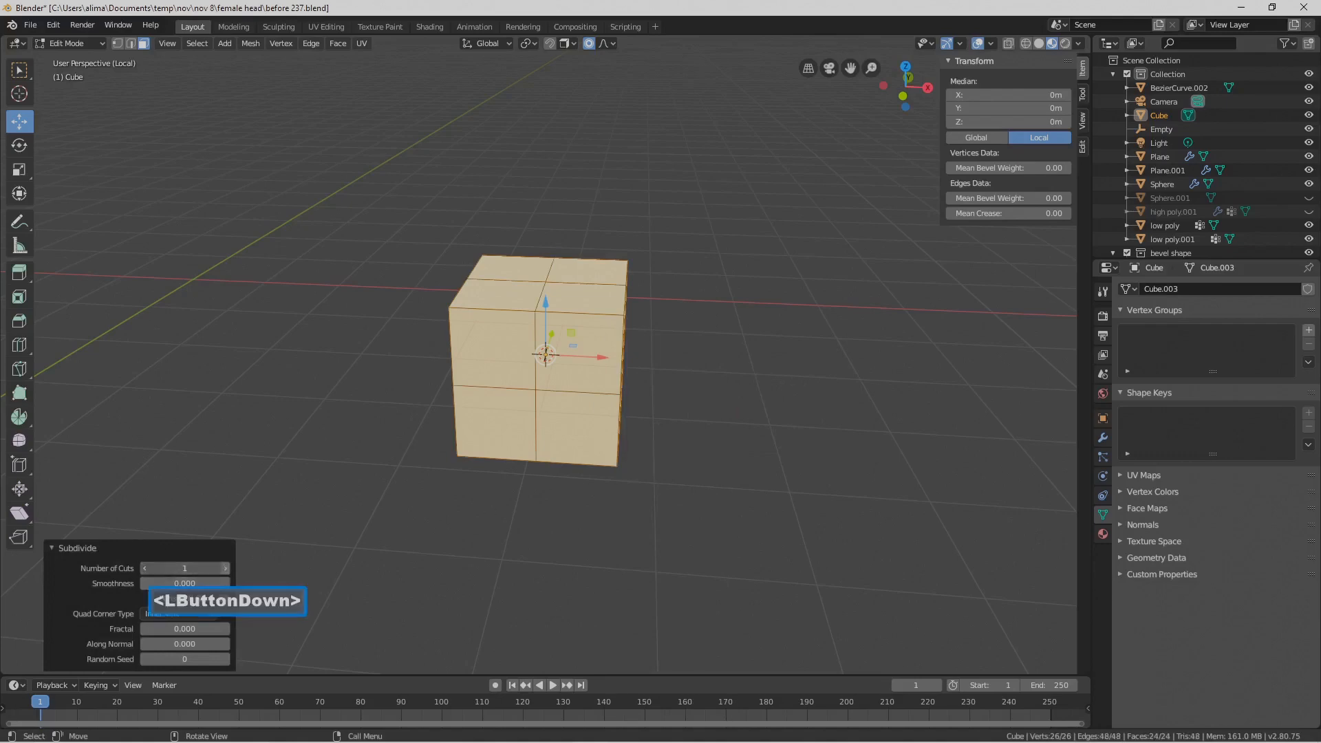
left_click(225, 569)
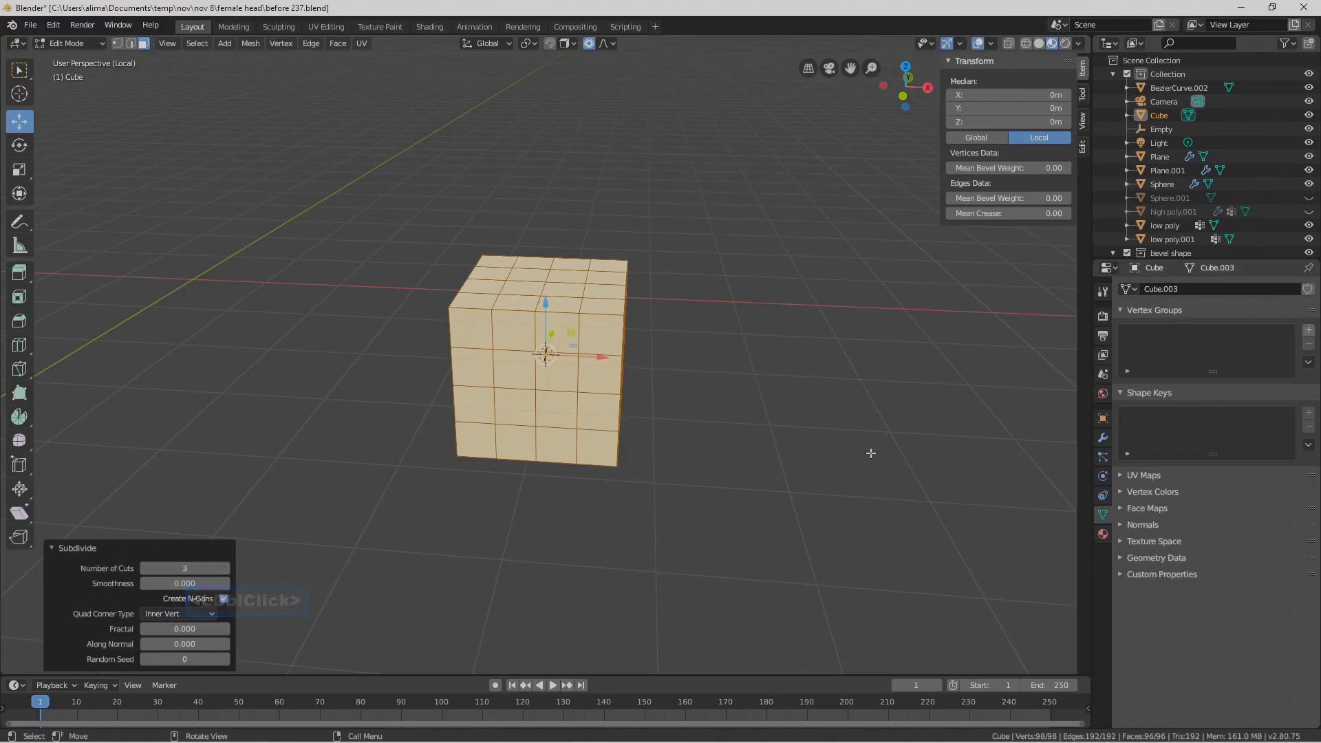
Flatten the whole mesh by scaling it along the Z axis to about 0.296
key("s")
key("z")
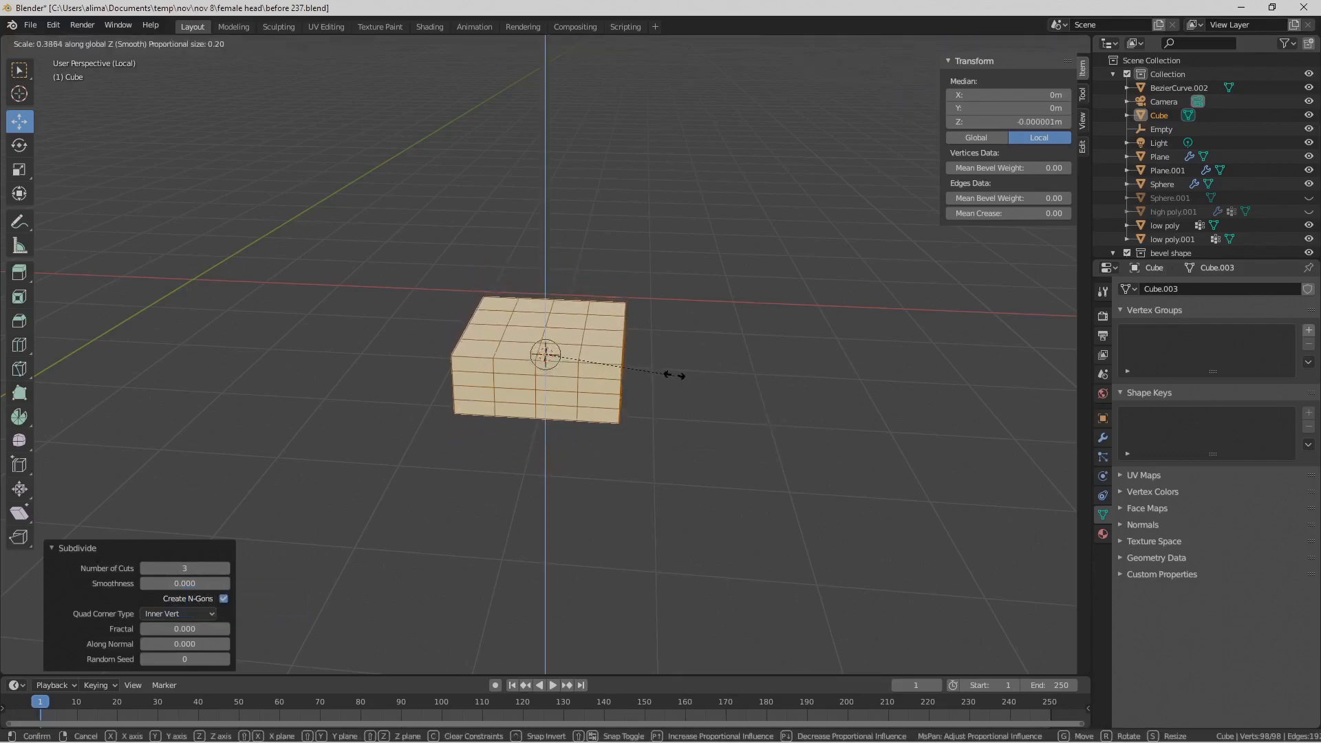
left_click(654, 375)
Narrow the flattened mesh by scaling it along the Y axis in two passes to a depth of about 0.6 m
middle_click_drag(702, 375, 716, 443)
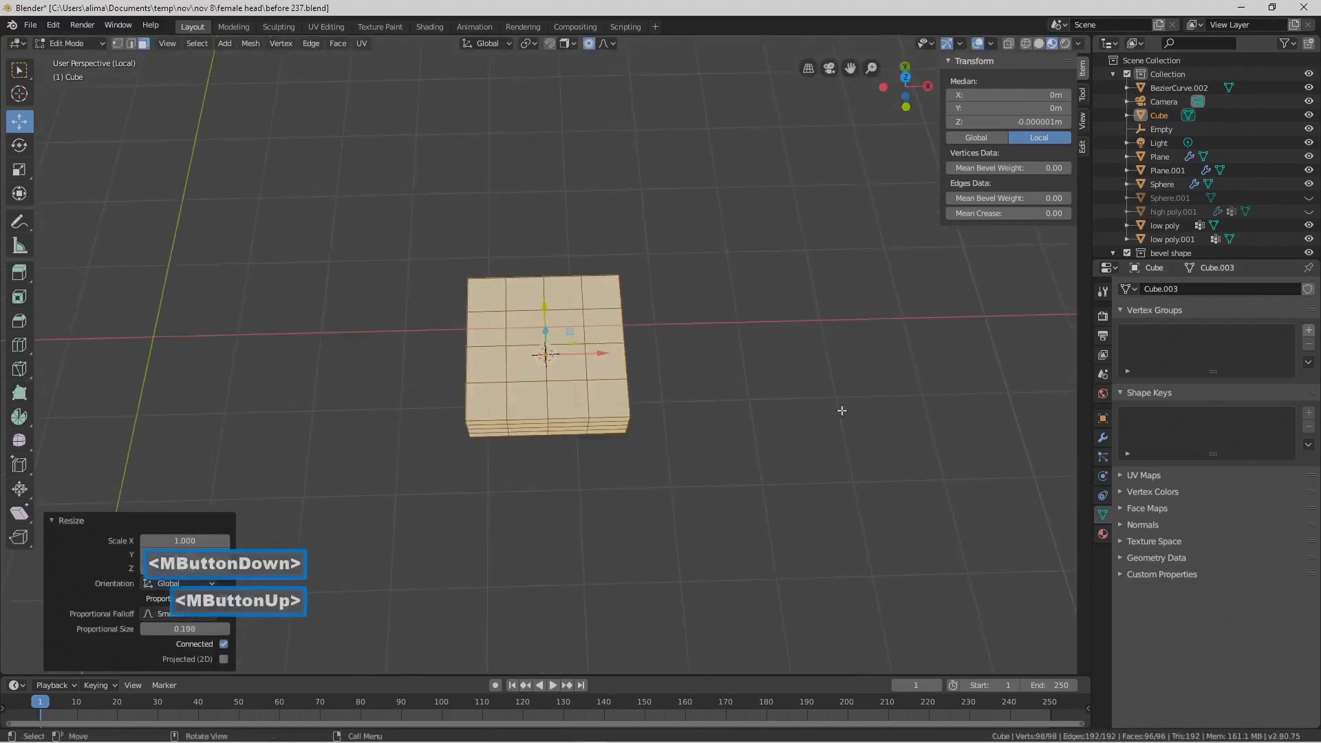
key("s")
key("y")
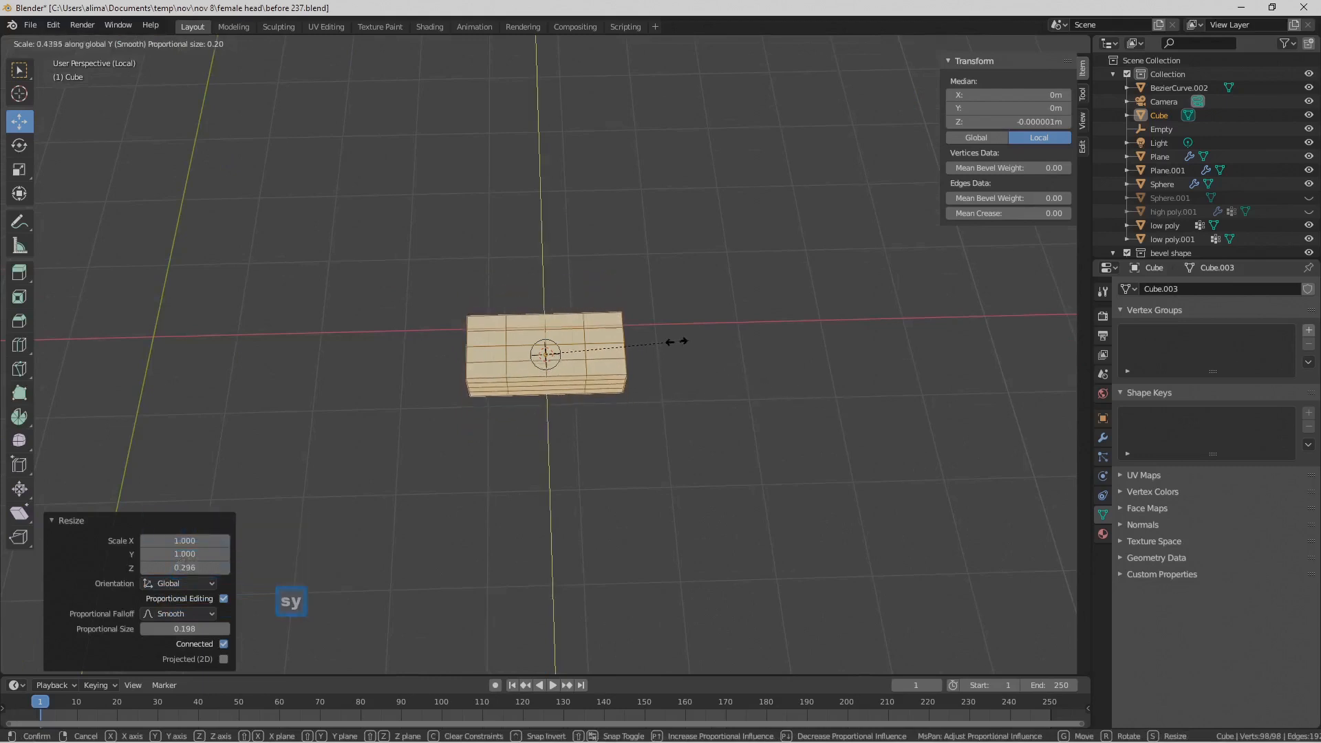
left_click(657, 348)
scroll(717, 380, "up", 4)
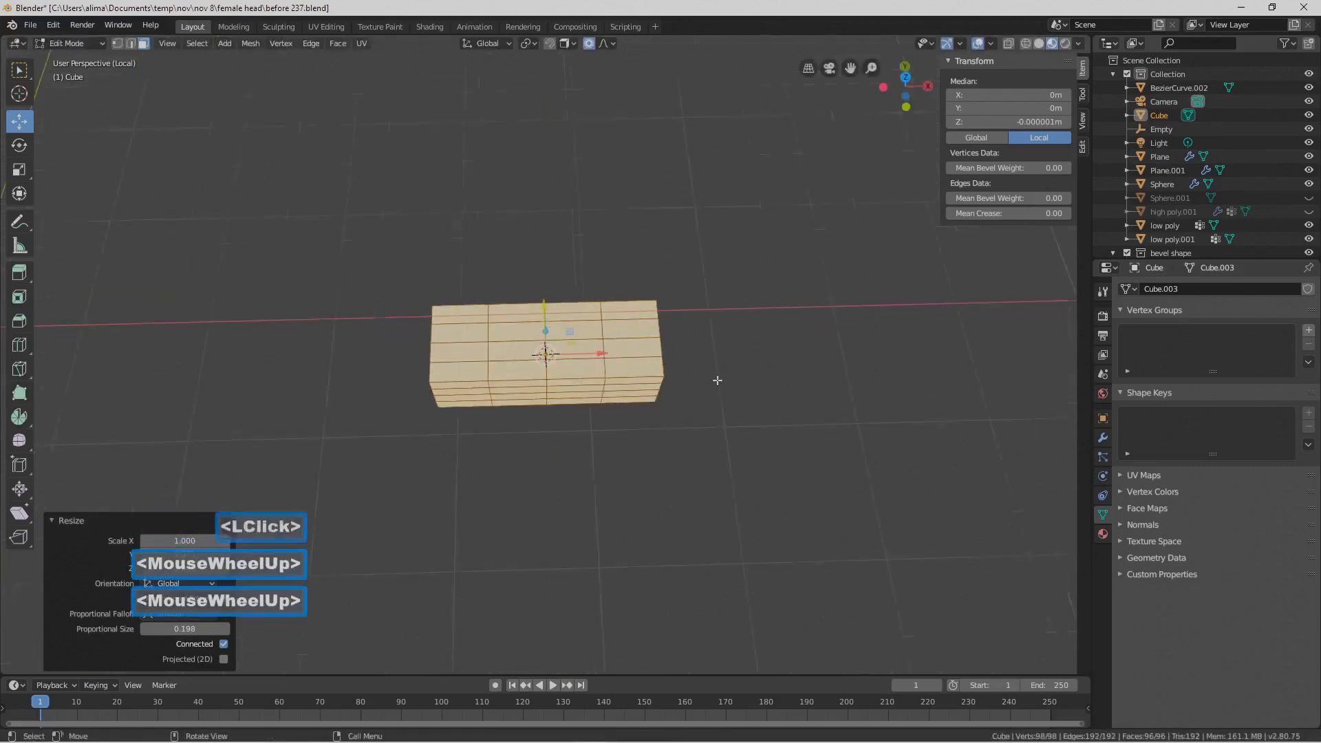
key("s")
key("y")
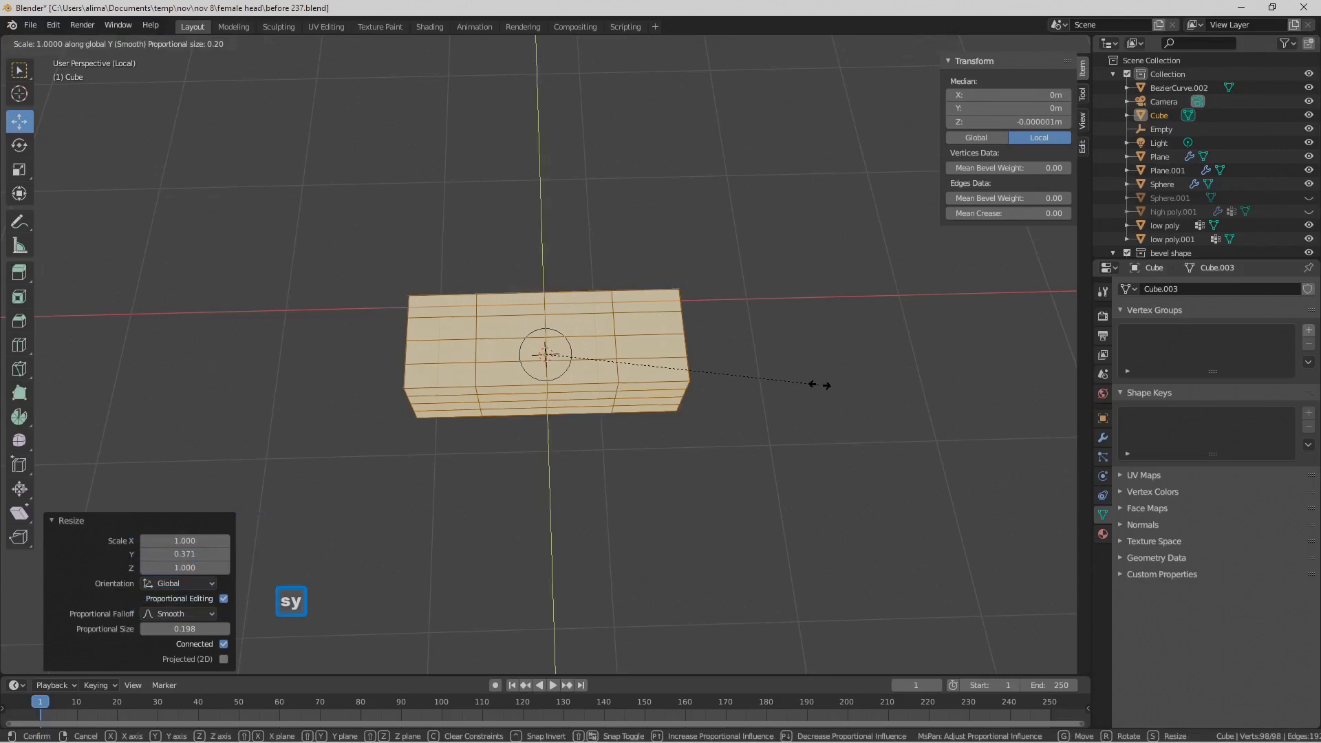
left_click(767, 386)
Turn off proportional editing and save an incremental version as before 238.blend
middle_click_drag(767, 386, 761, 342)
key("o")
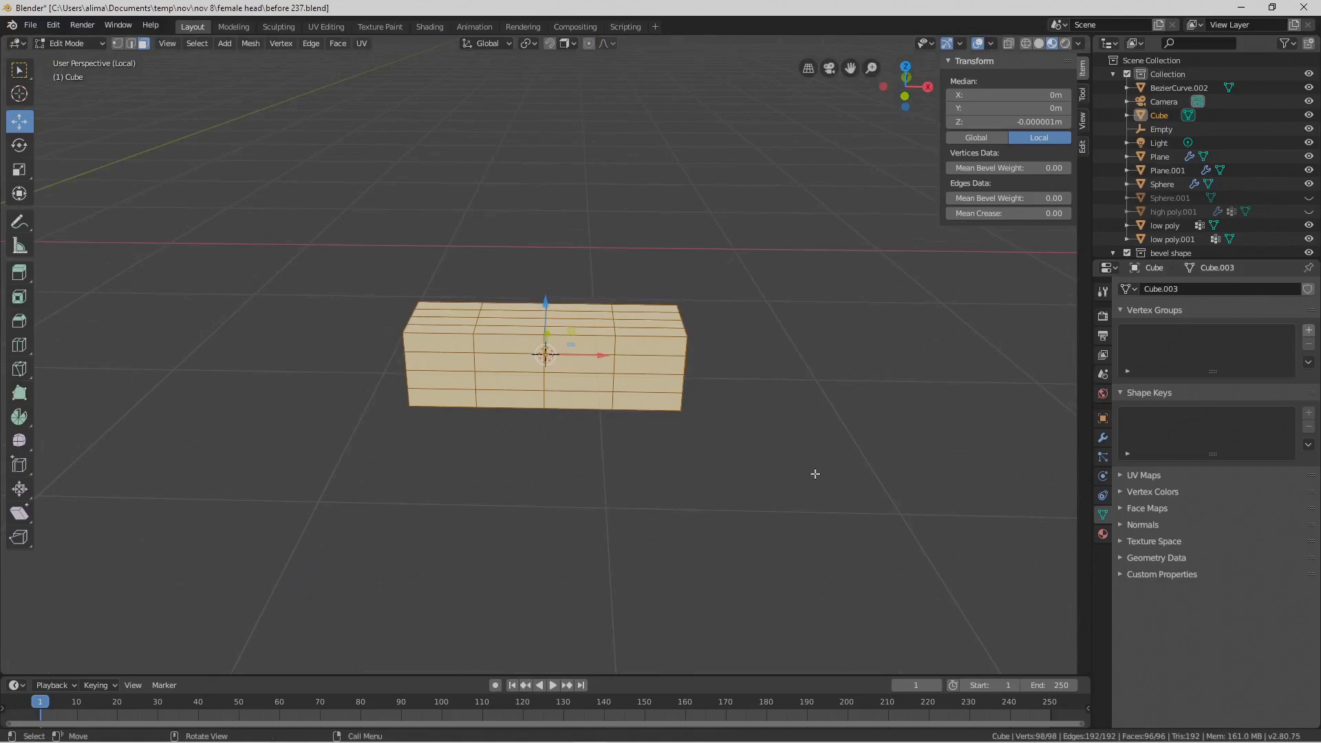
key("Pause")
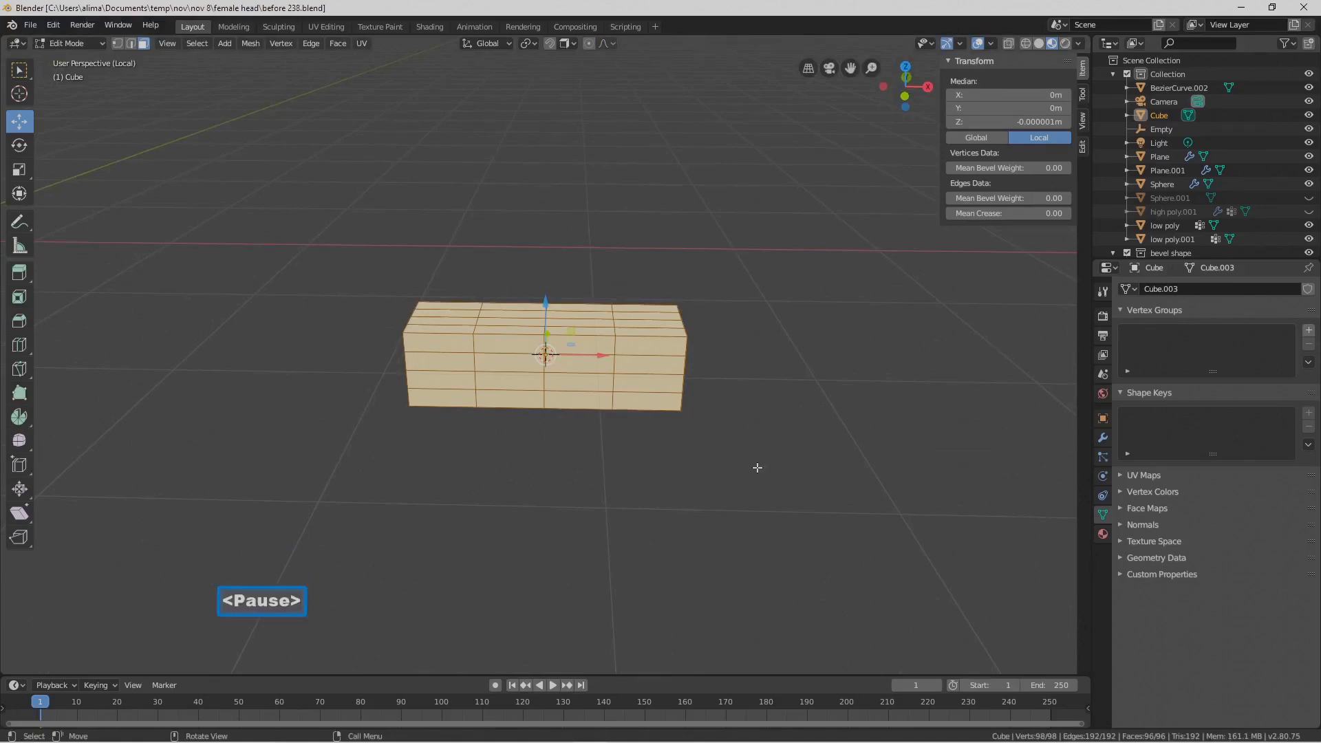
Deselect the whole mesh and switch the viewport to wireframe shading
middle_click_drag(744, 476, 756, 446)
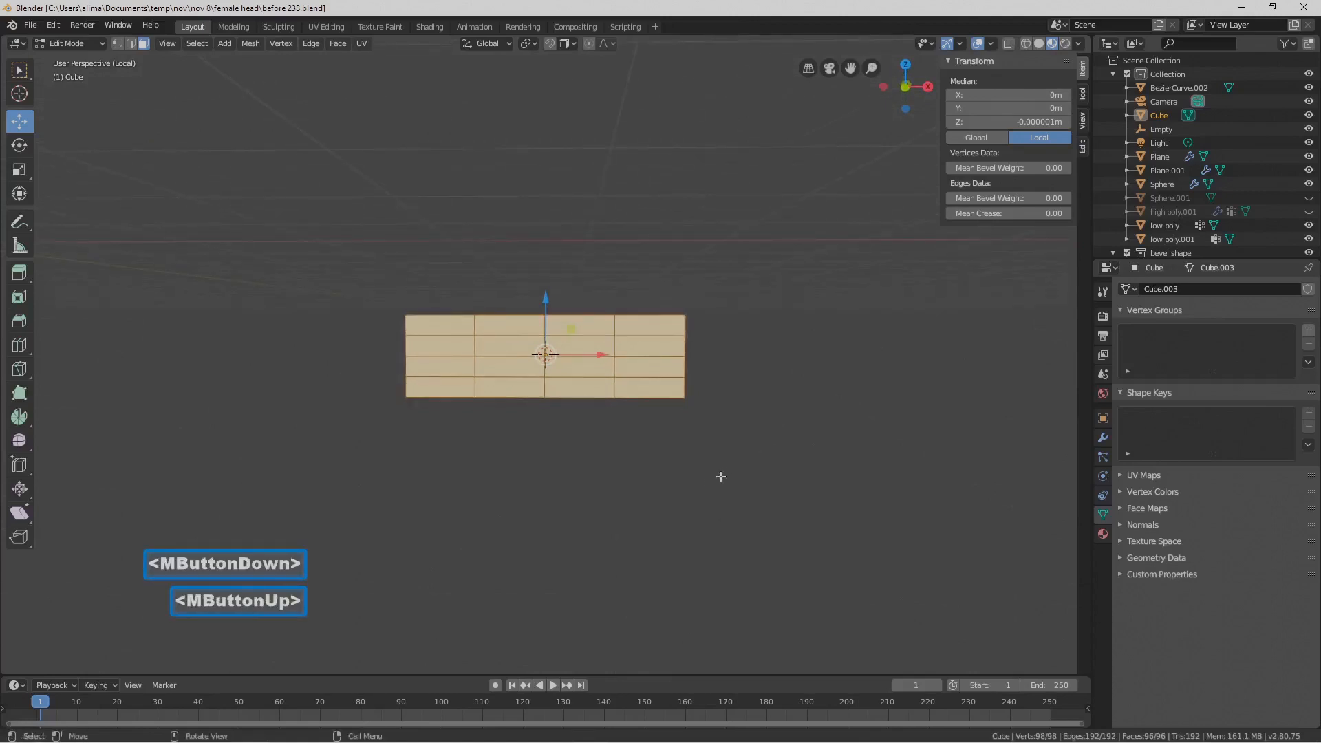
left_click(732, 465)
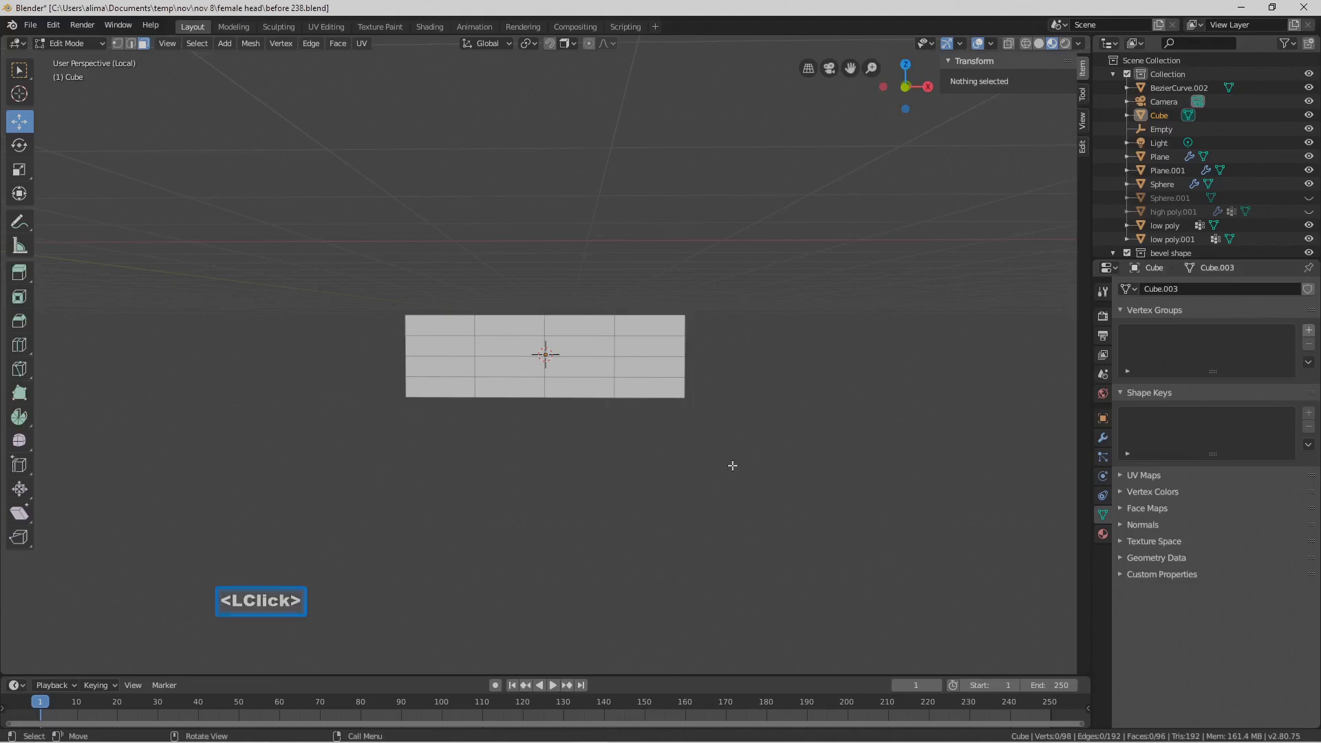
key("z")
left_click(654, 466)
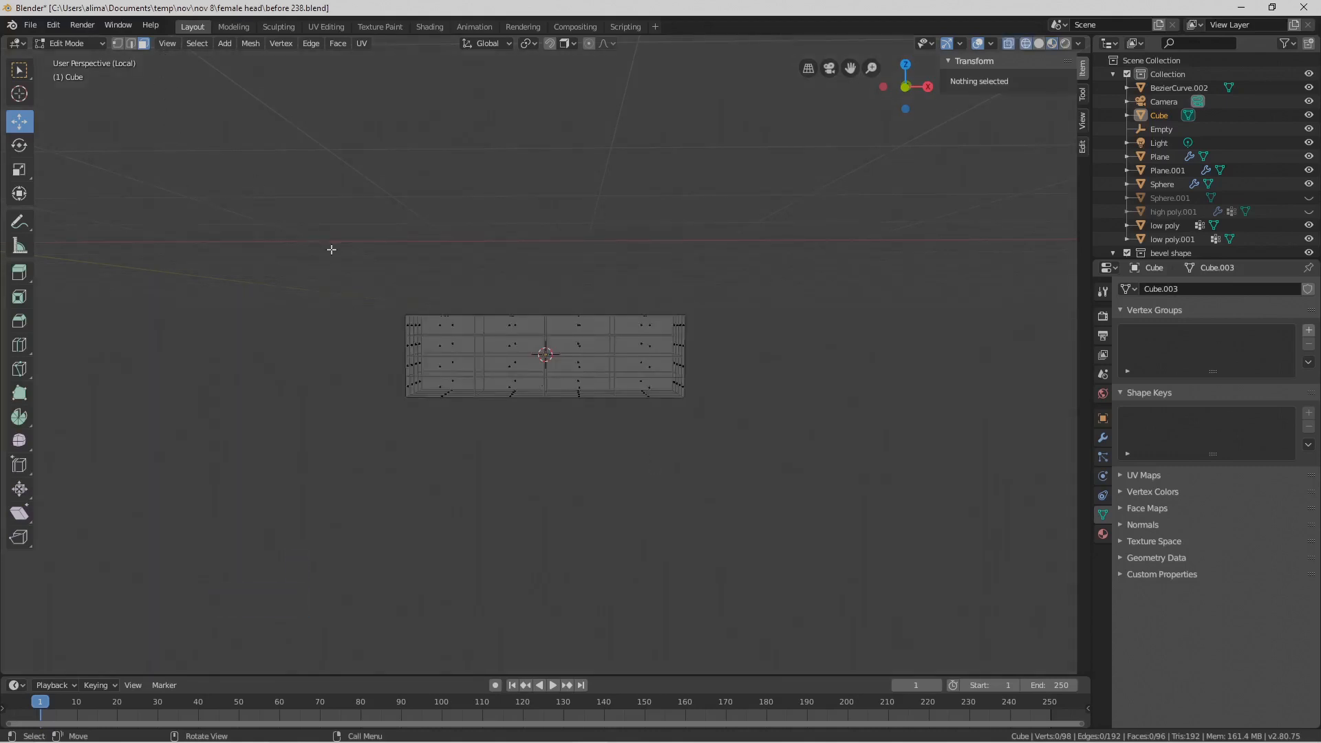
In front orthographic view, box-select the faces on the negative X half of the block and delete them
left_click(167, 43)
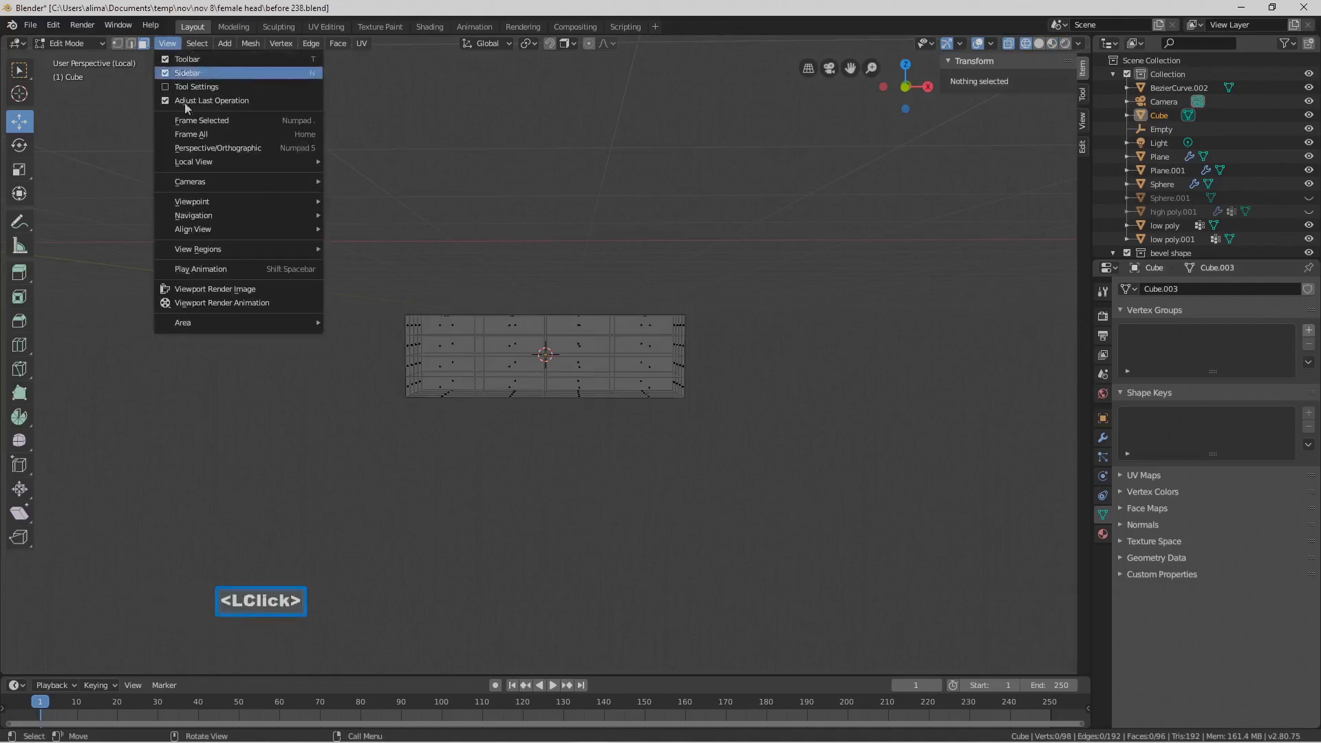
mouse_move(225, 191)
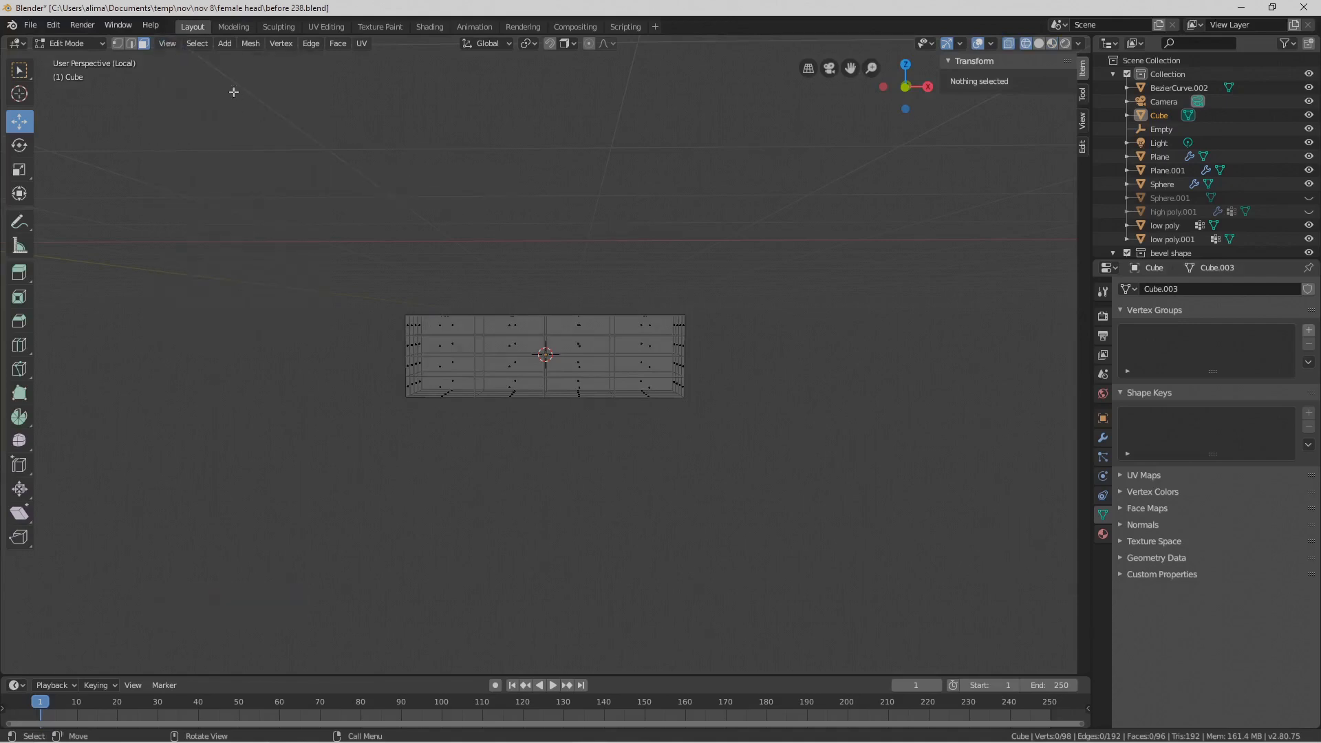
left_click(167, 44)
mouse_move(229, 201)
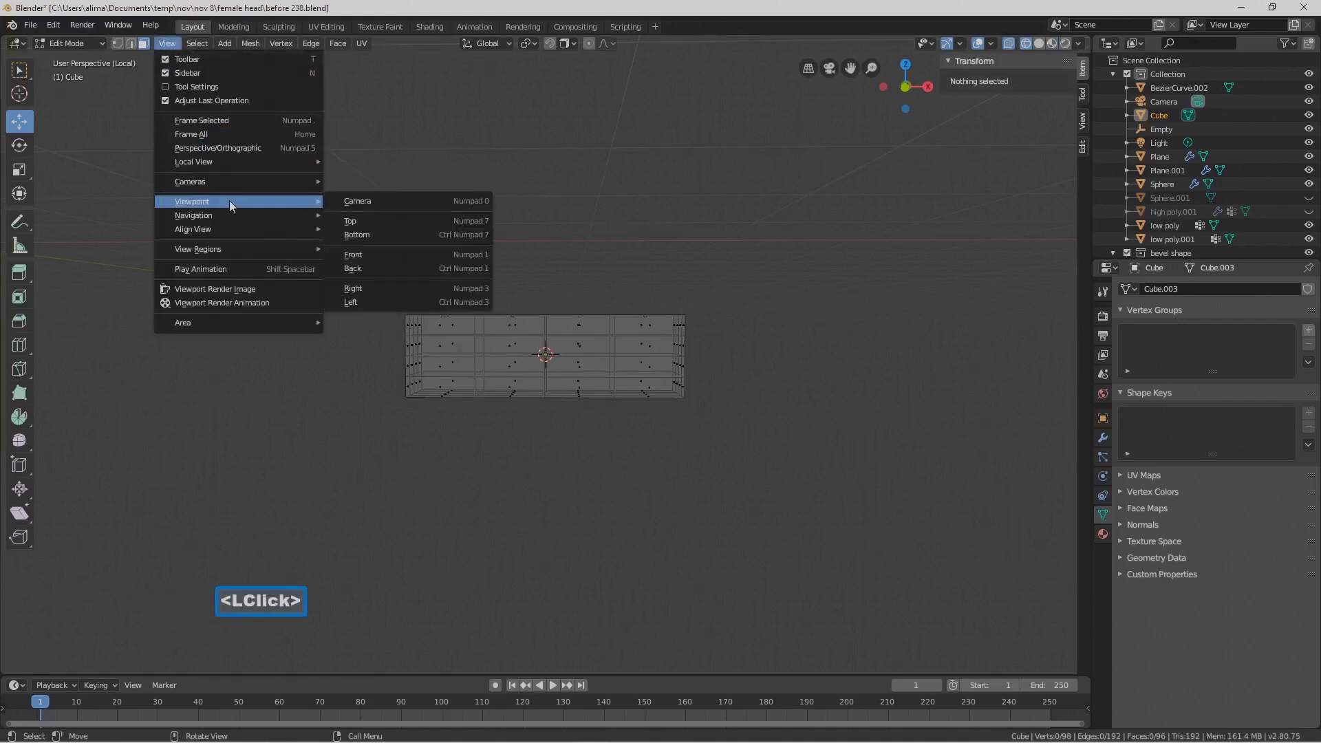
left_click(389, 256)
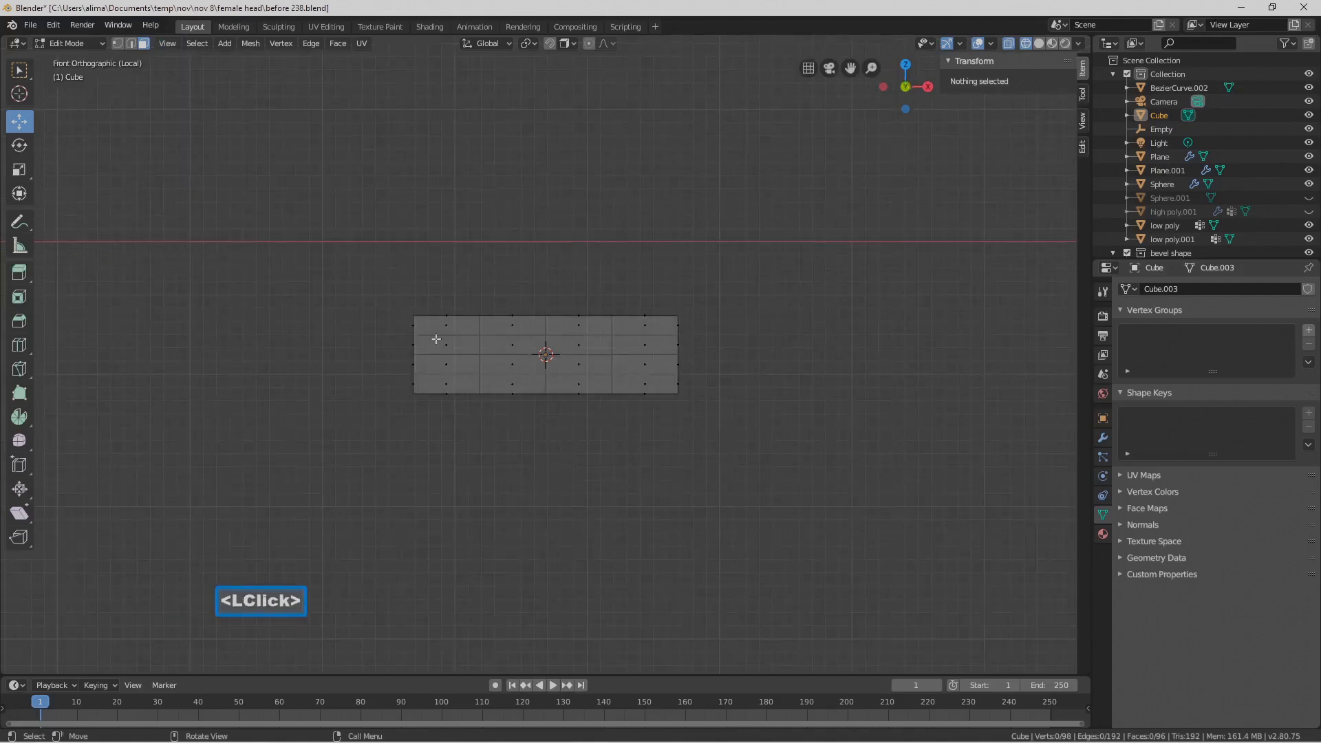
key("b")
left_click_drag(345, 238, 548, 441)
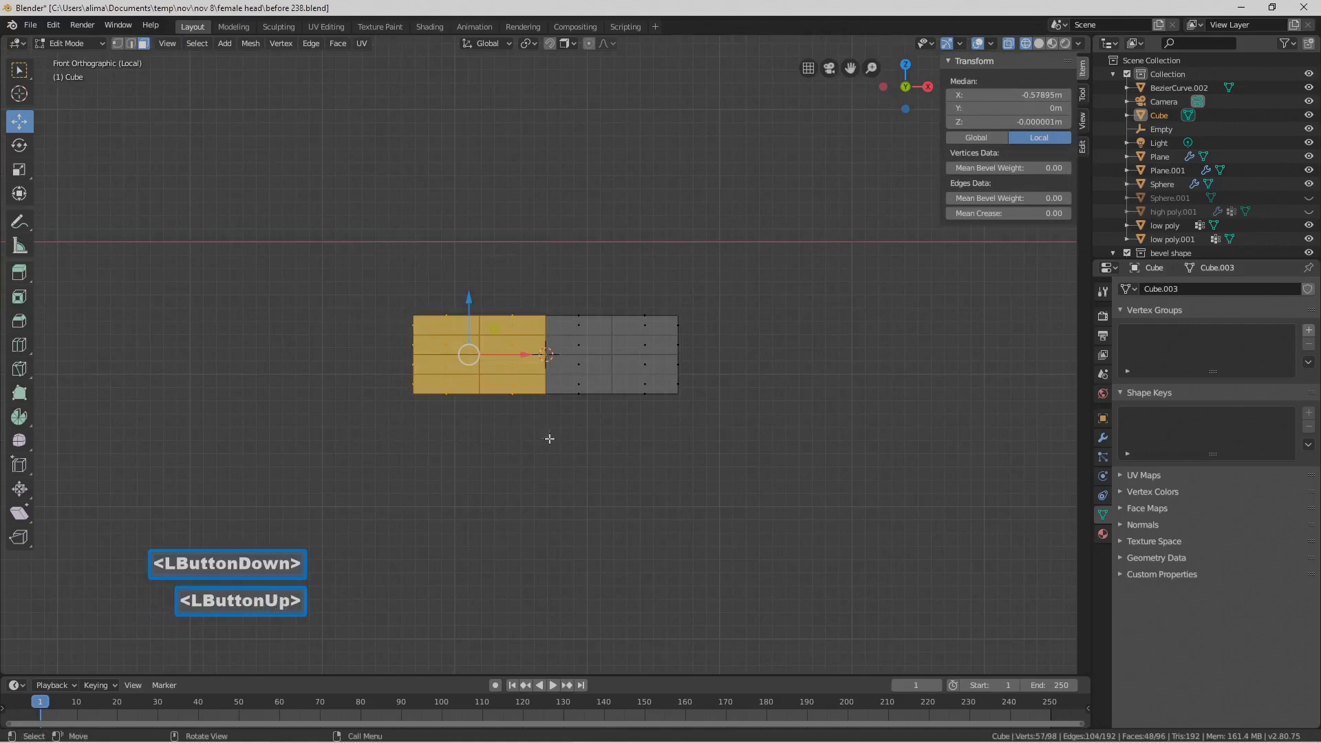
key("x")
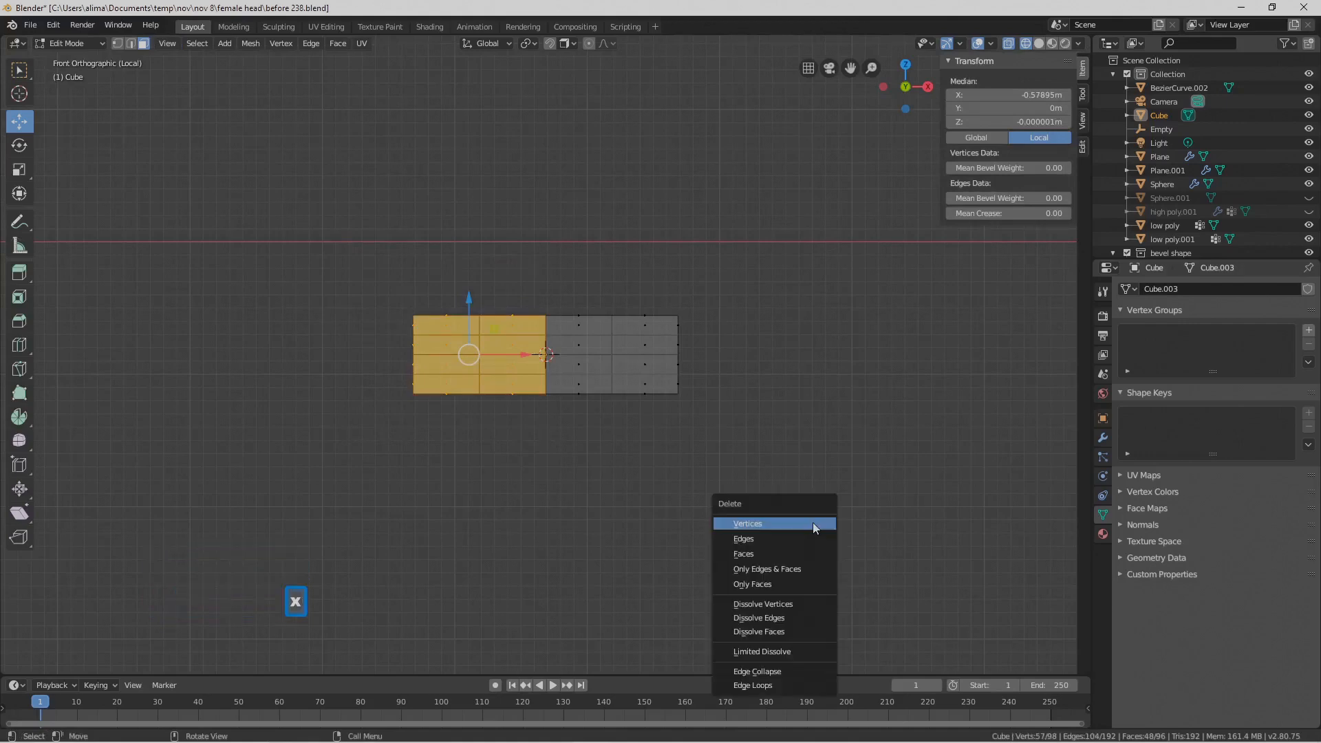
left_click(808, 553)
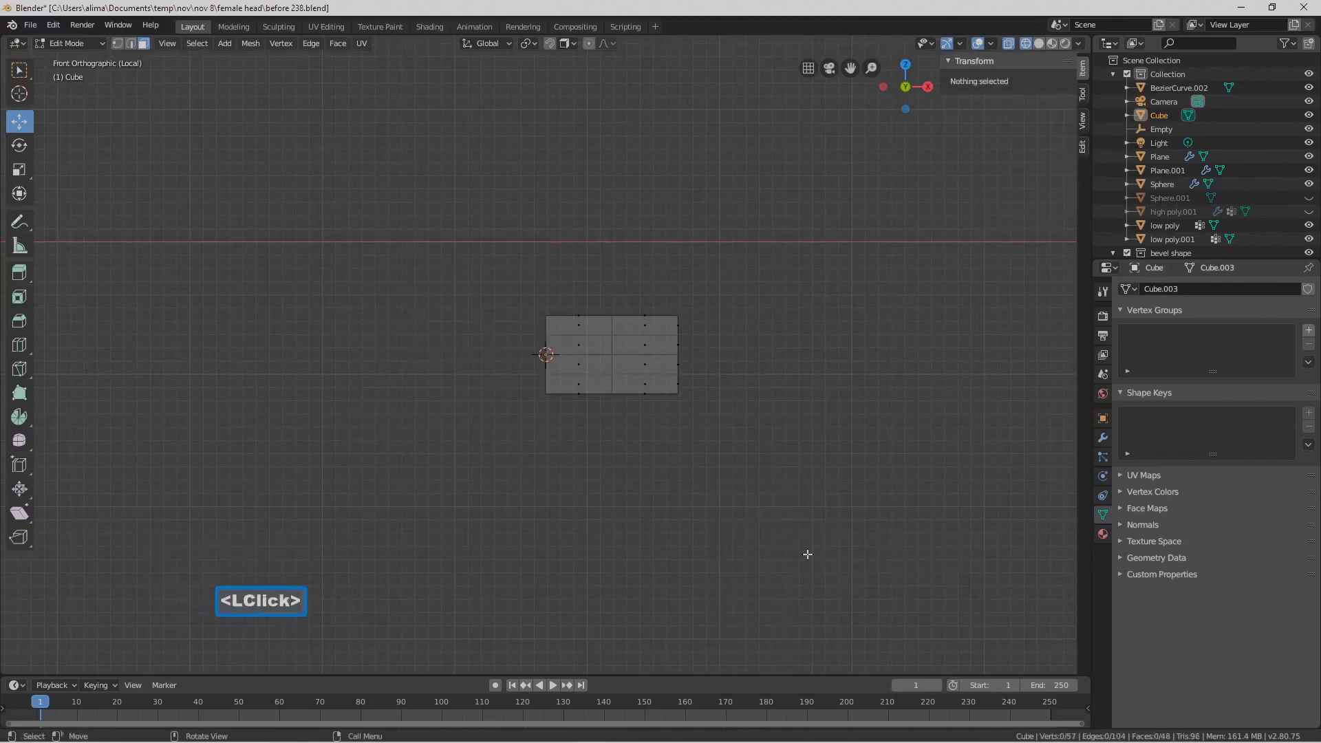
Switch the viewport back to solid shading and return to Object Mode
key("z")
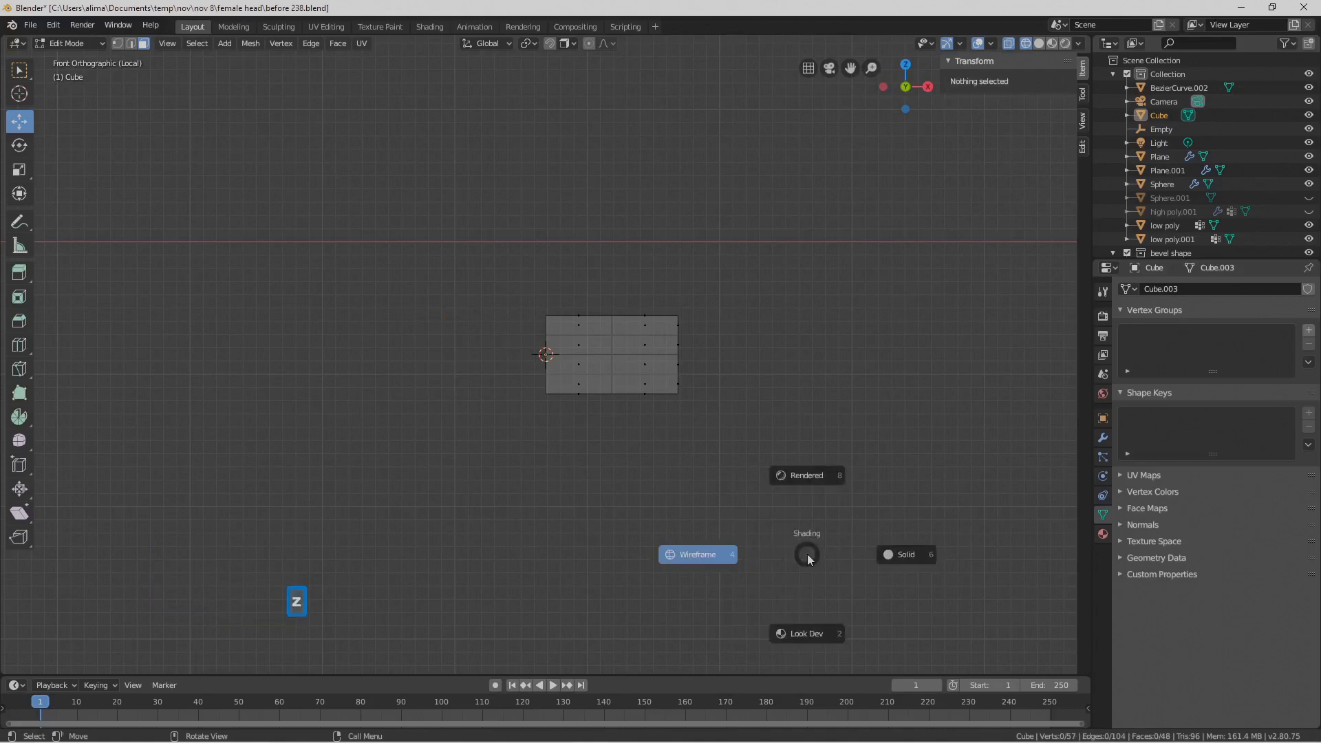
left_click(911, 553)
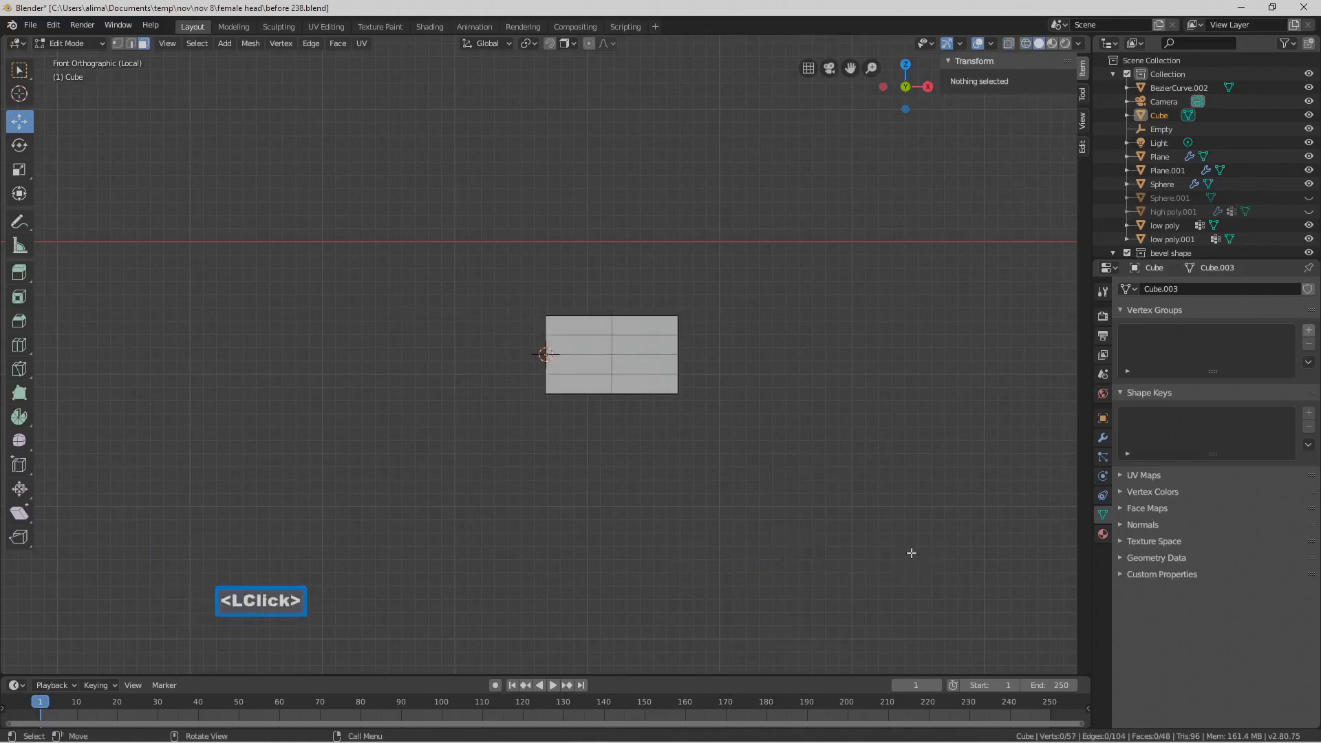
left_click(95, 44)
double_click(98, 60)
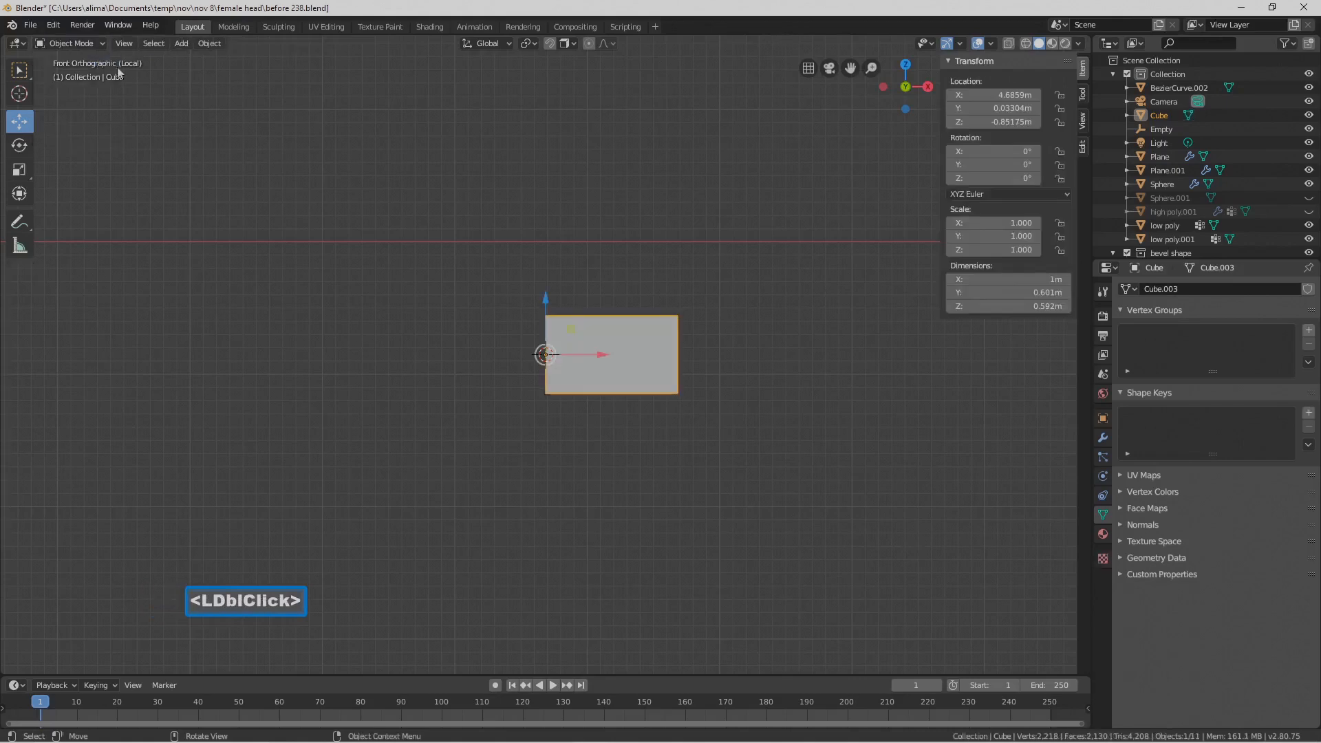
Add a Mirror modifier to the half block across the X axis
left_click(1102, 437)
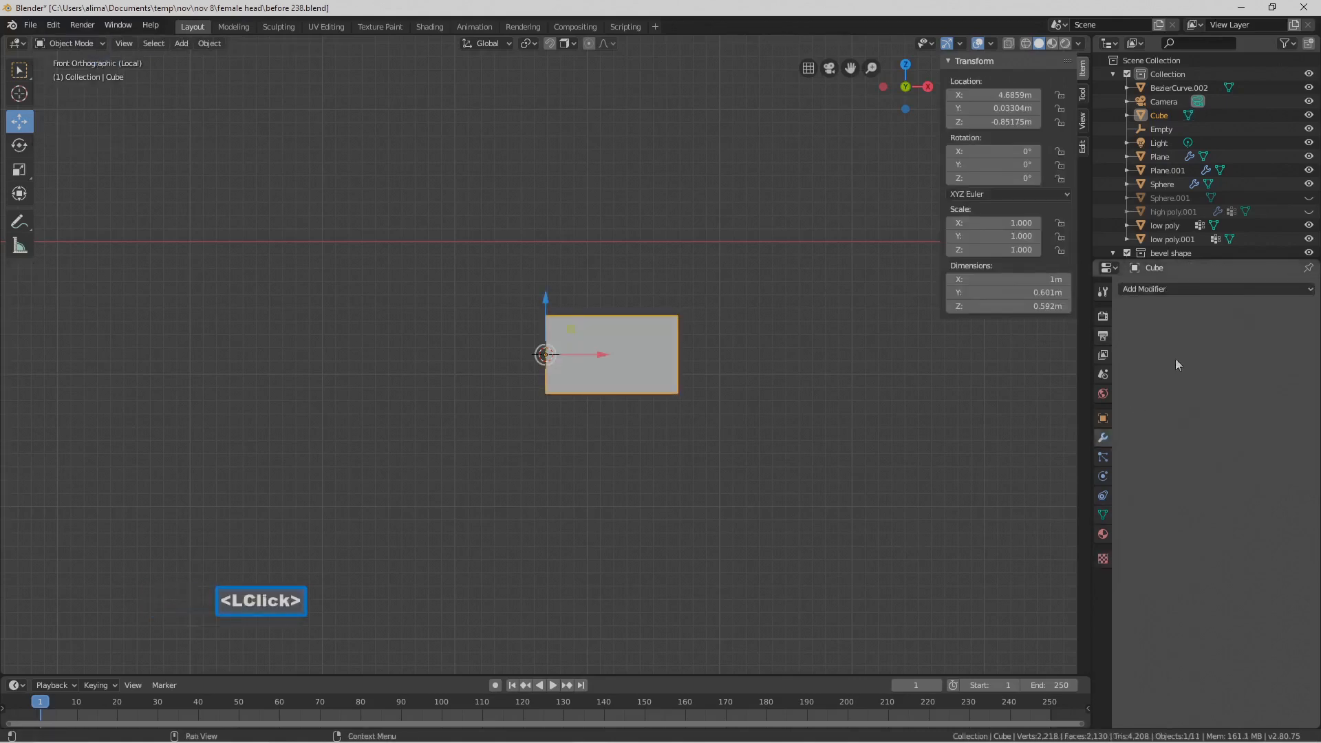
left_click(1303, 290)
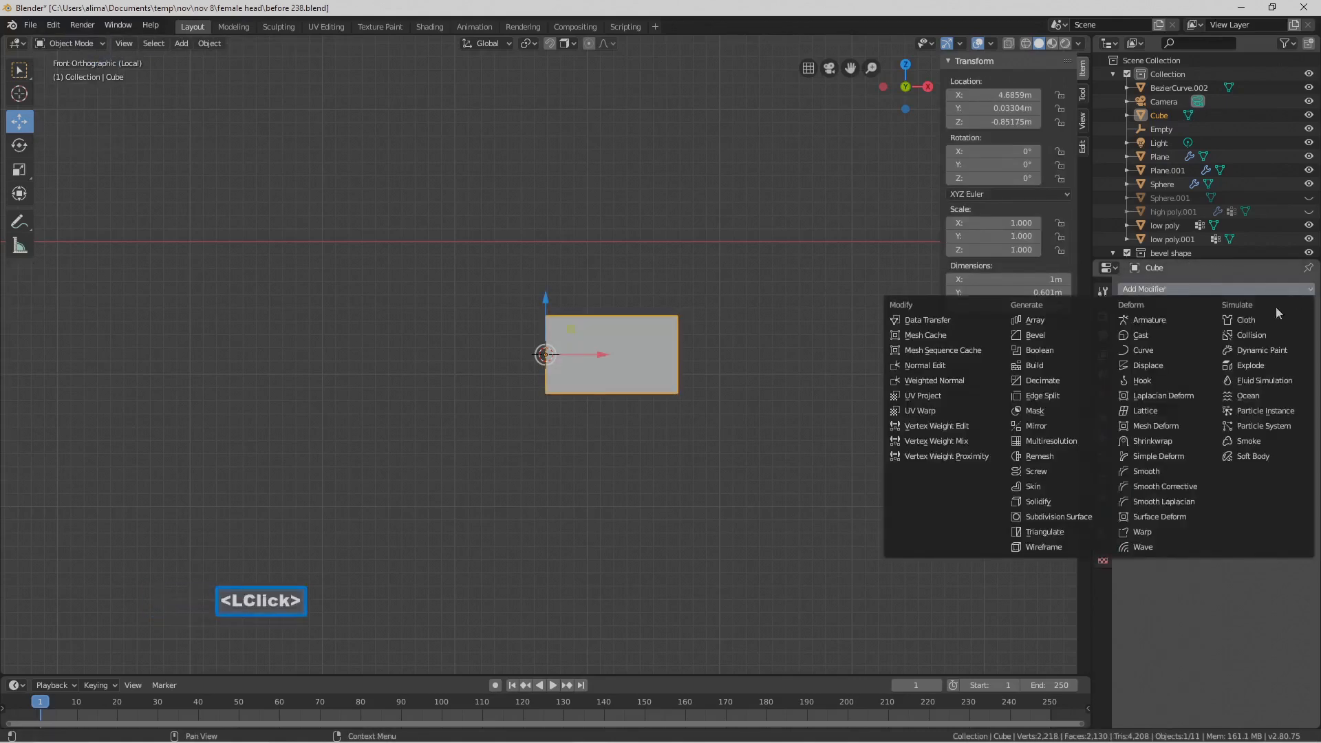
left_click(1083, 426)
Enter Edit Mode and make the Mirror modifier adjust the edit cage to its result
left_click(89, 42)
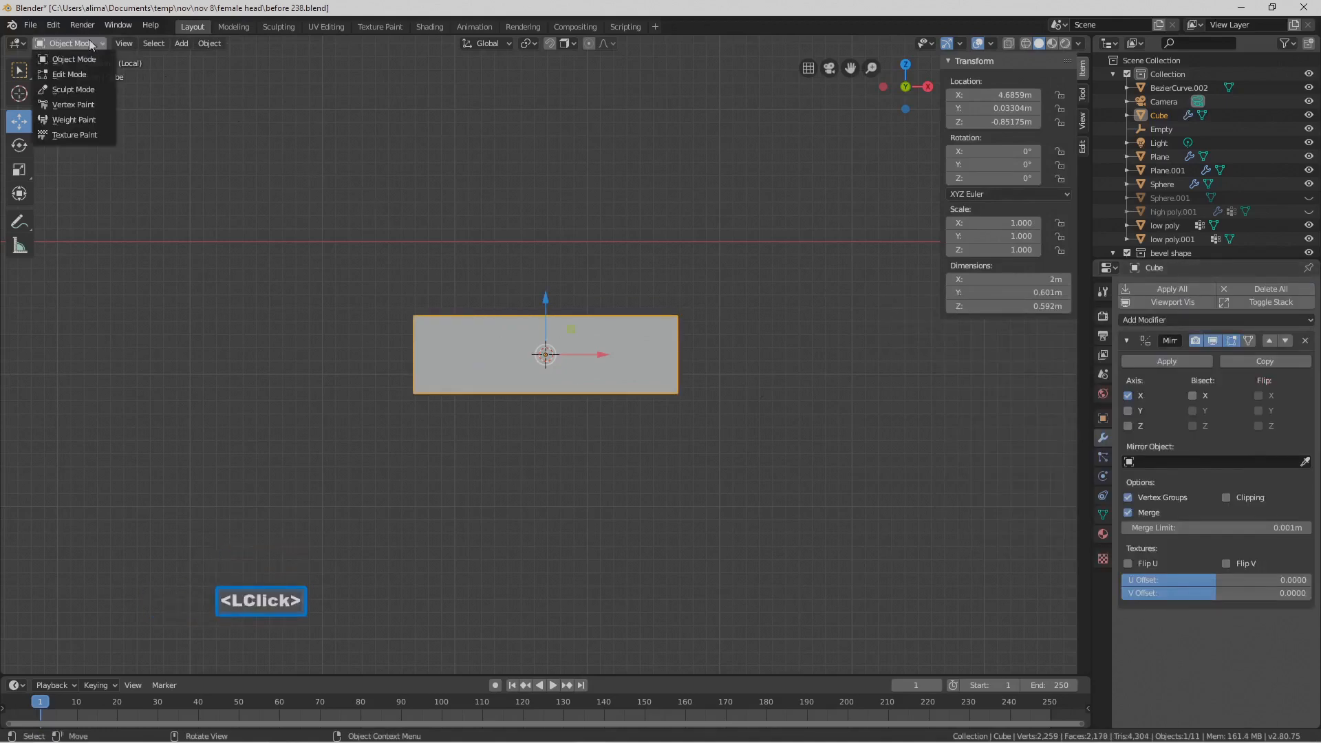
left_click(62, 75)
middle_click_drag(623, 295, 623, 399)
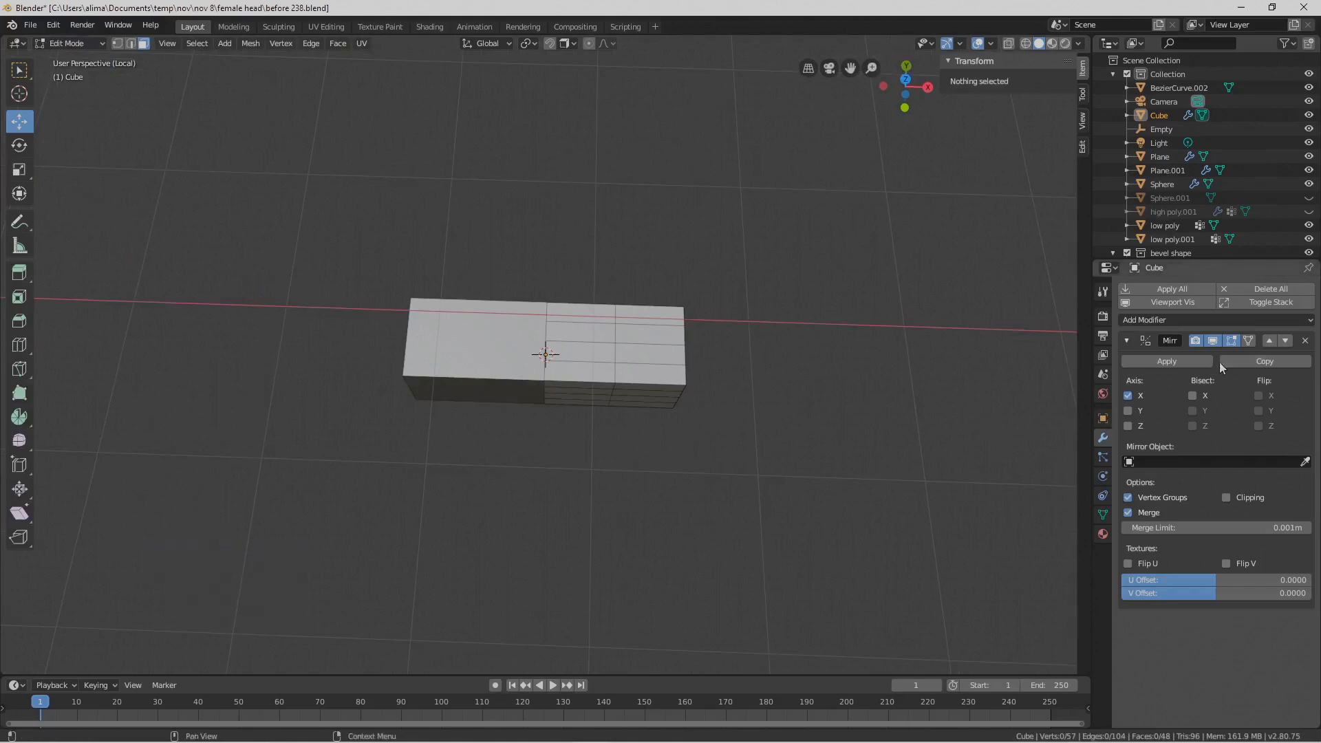
left_click(1249, 341)
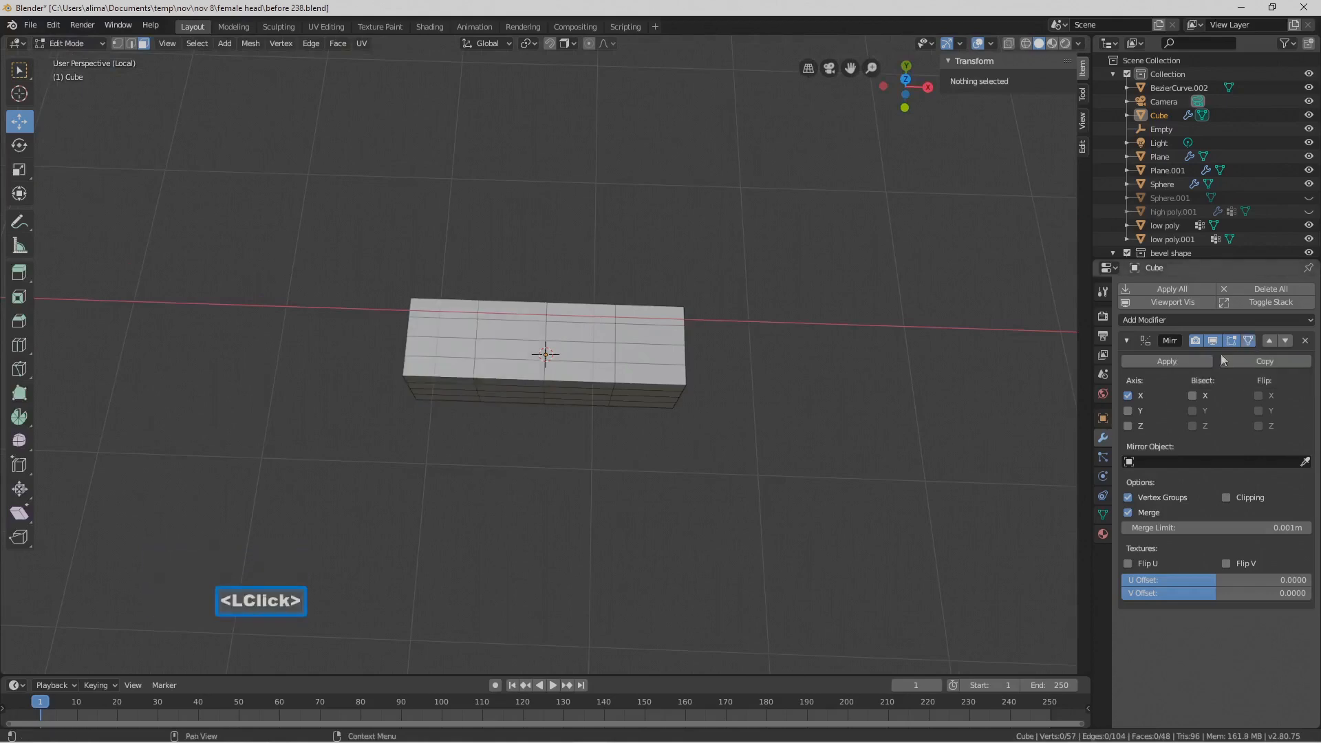
In wireframe shading, box-select the block's outer section on the positive X side, then rotate it inward in solid shading
middle_click_drag(787, 384, 788, 410)
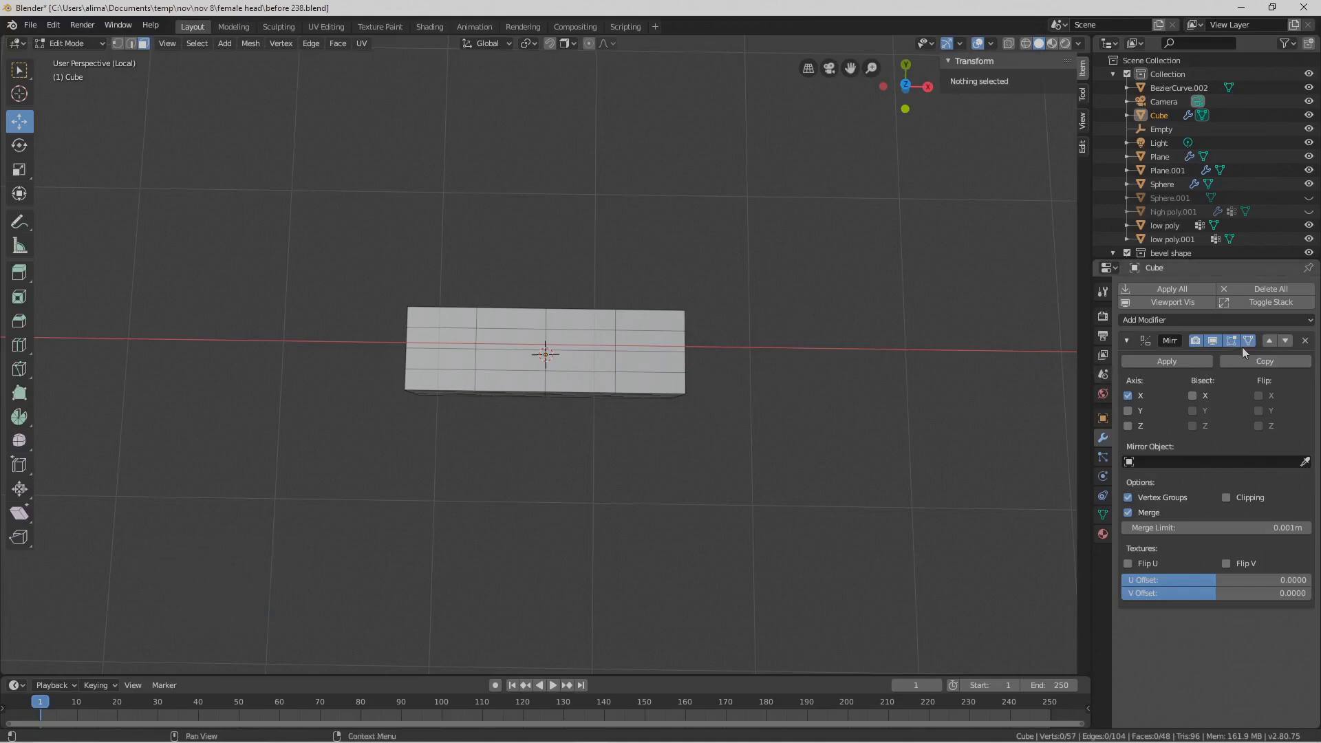
mouse_move(657, 412)
middle_mouse_down()
mouse_move(661, 428)
mouse_move(659, 400)
middle_mouse_up()
key("z")
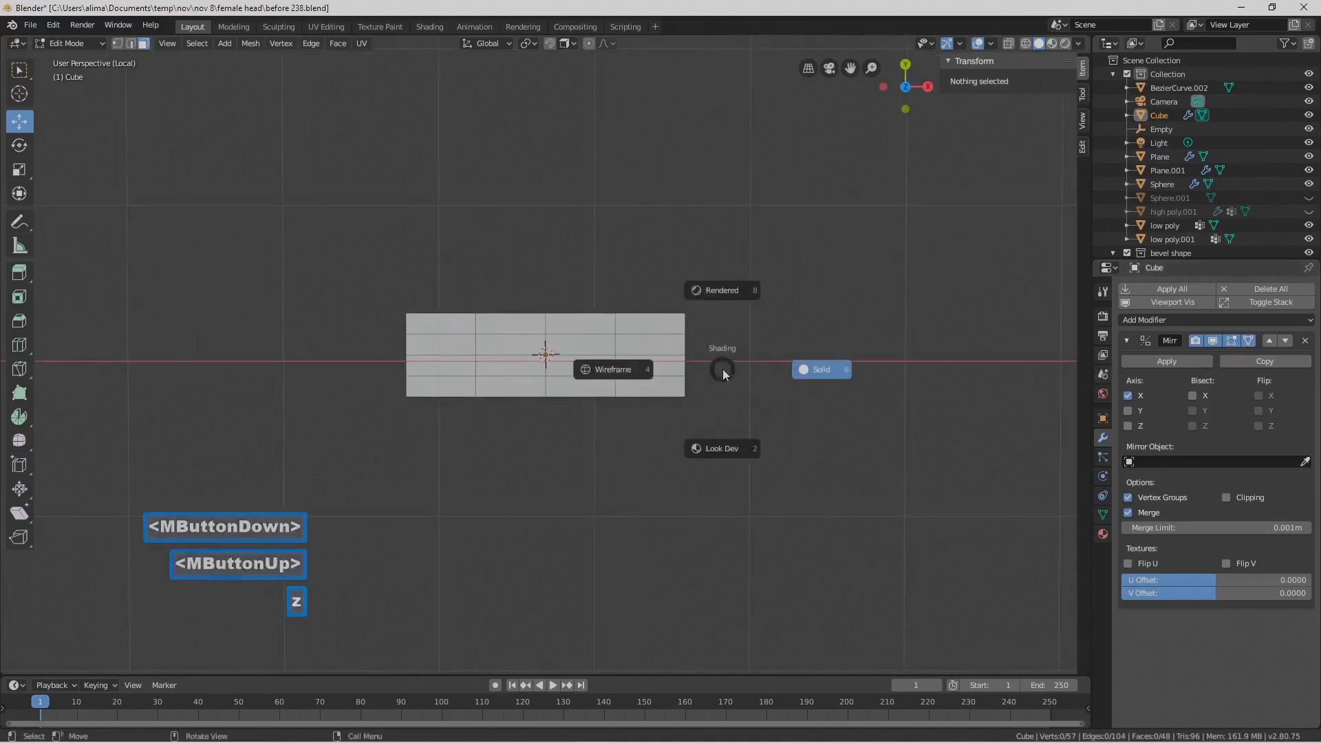
left_click(625, 374)
key("b")
mouse_move(599, 260)
left_mouse_down()
mouse_move(766, 426)
mouse_move(759, 414)
left_mouse_up()
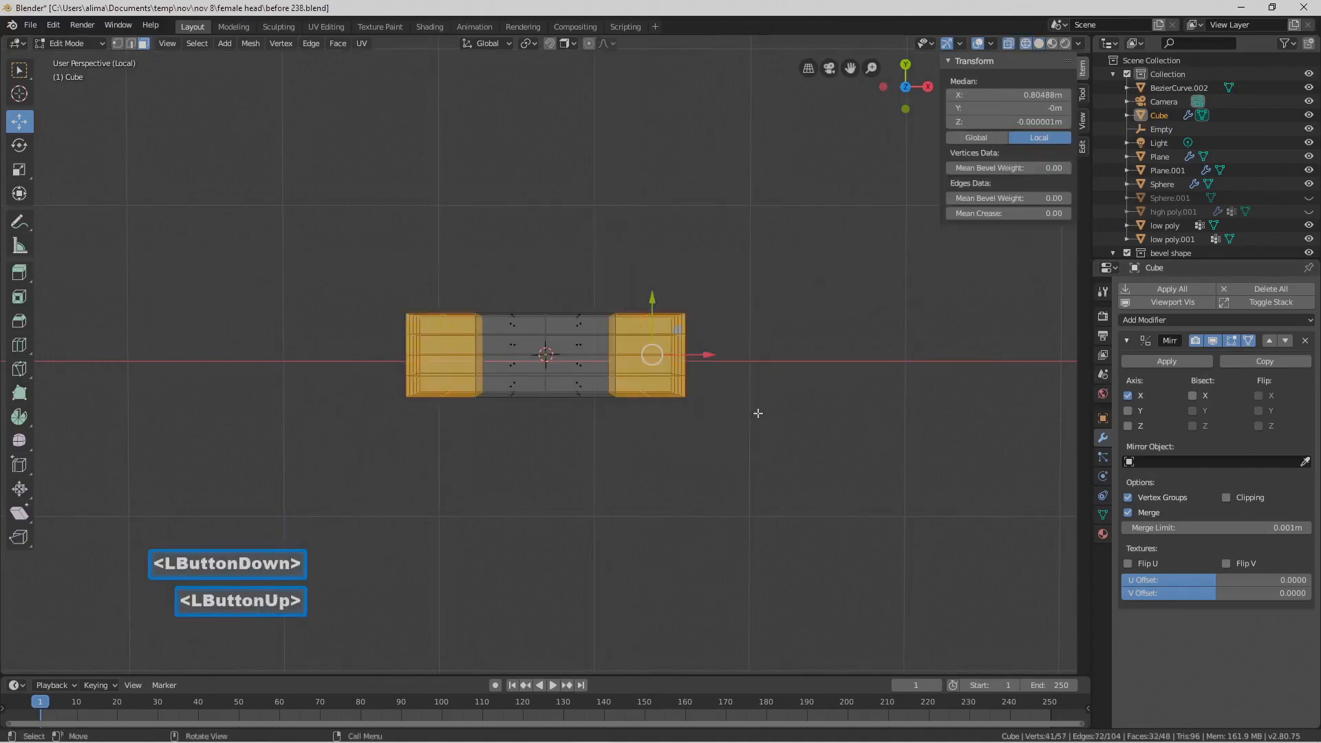
key("z")
left_click(831, 417)
mouse_move(791, 395)
middle_mouse_down()
mouse_move(749, 377)
mouse_move(709, 417)
mouse_move(746, 419)
mouse_move(775, 402)
middle_mouse_up()
key("r")
left_click(790, 345)
Move the selected outer section farther out along X and back along positive Y, and rotate it once more to curve the block
left_click_drag(646, 300, 644, 280)
left_click_drag(703, 327, 741, 319)
left_click_drag(678, 274, 677, 262)
mouse_move(804, 370)
middle_mouse_down()
mouse_move(776, 346)
mouse_move(817, 354)
middle_mouse_up()
key("r")
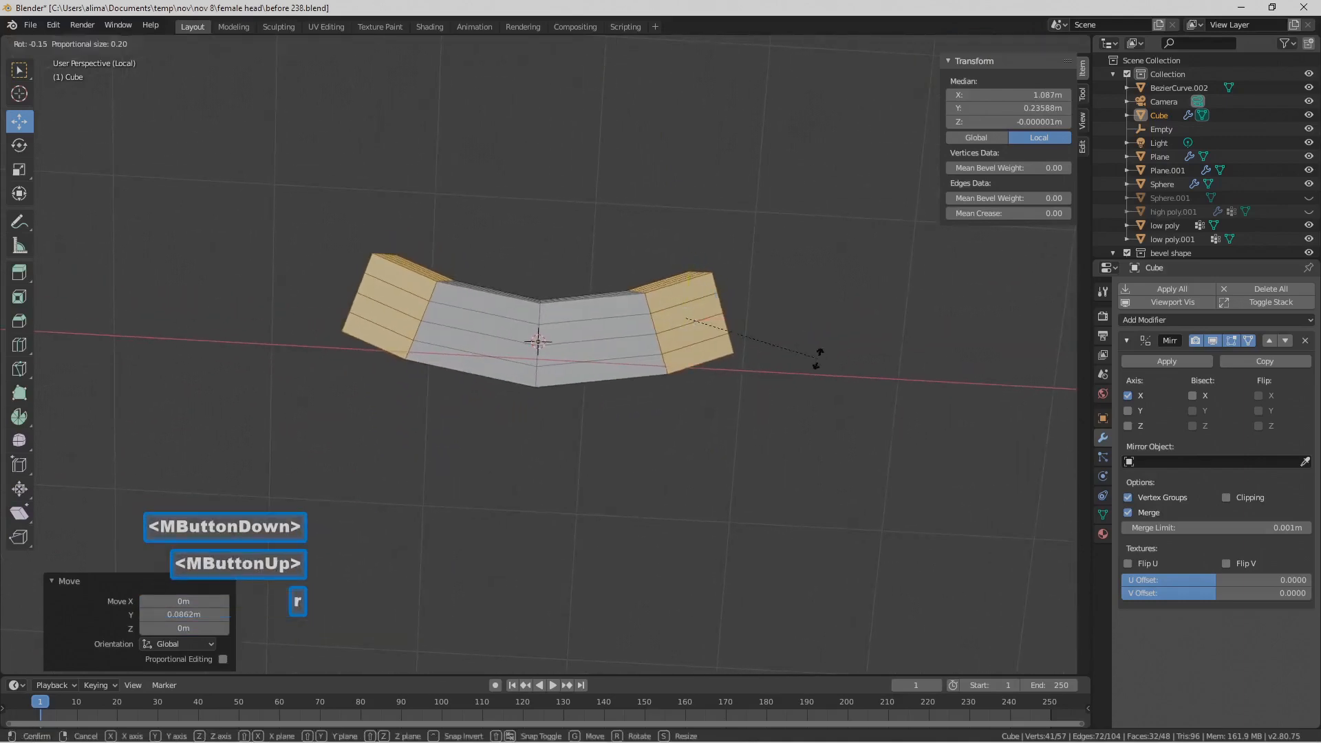
left_click(747, 331)
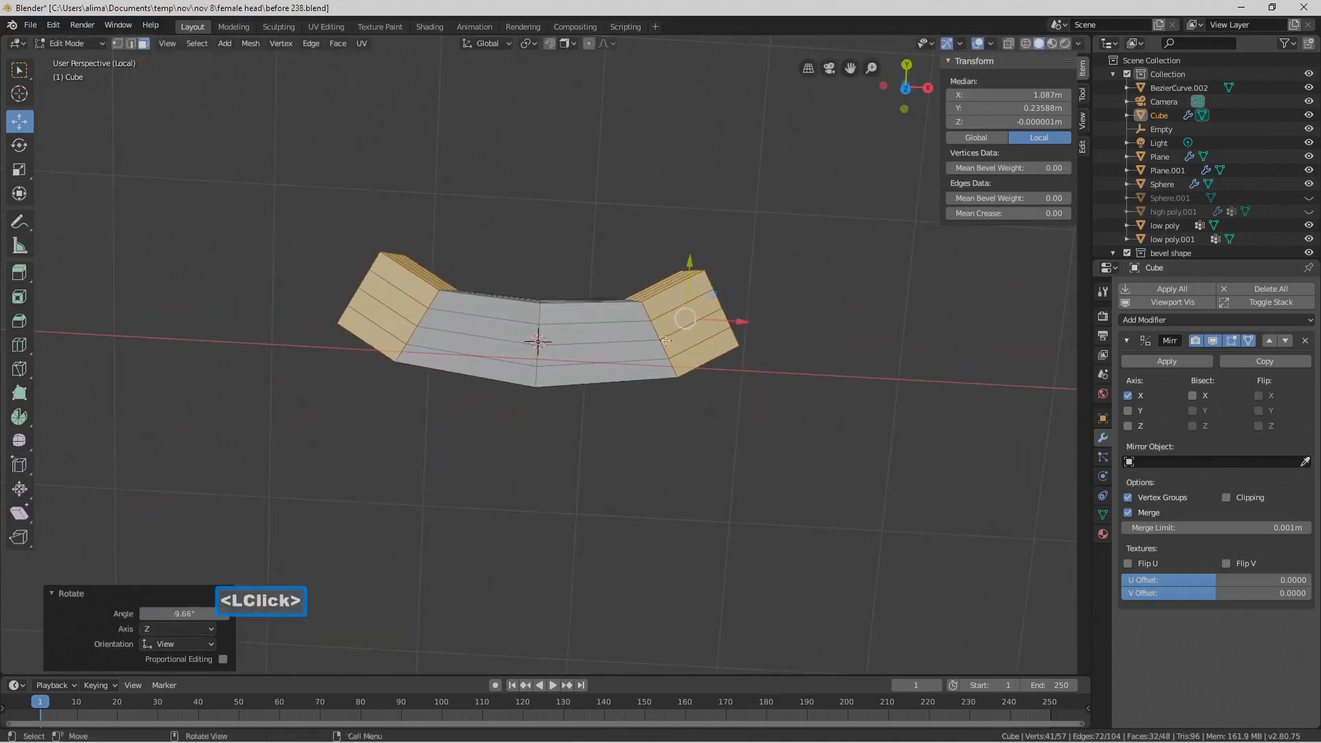
Circle-select only the faces on the block's positive X end and extrude them outward along their normal in top orthographic view
middle_click_drag(778, 318, 688, 382, "shift")
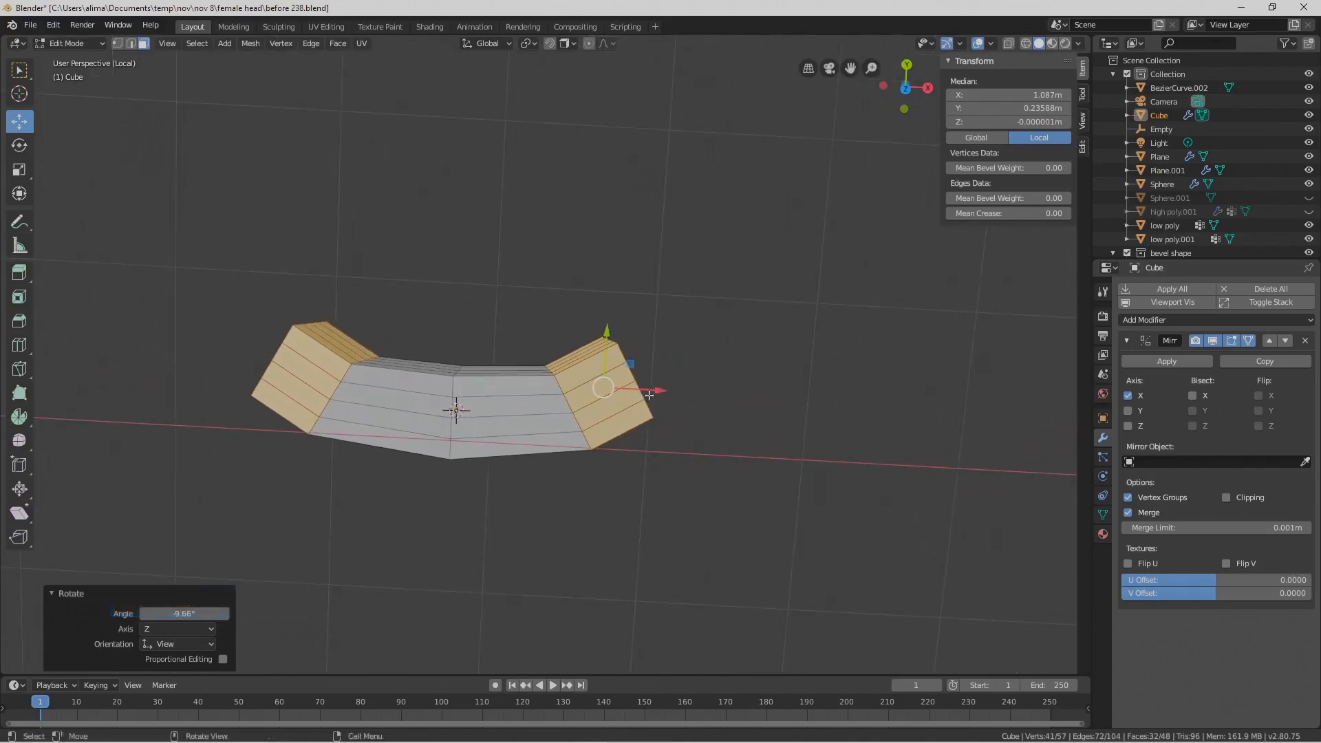
left_click(696, 359)
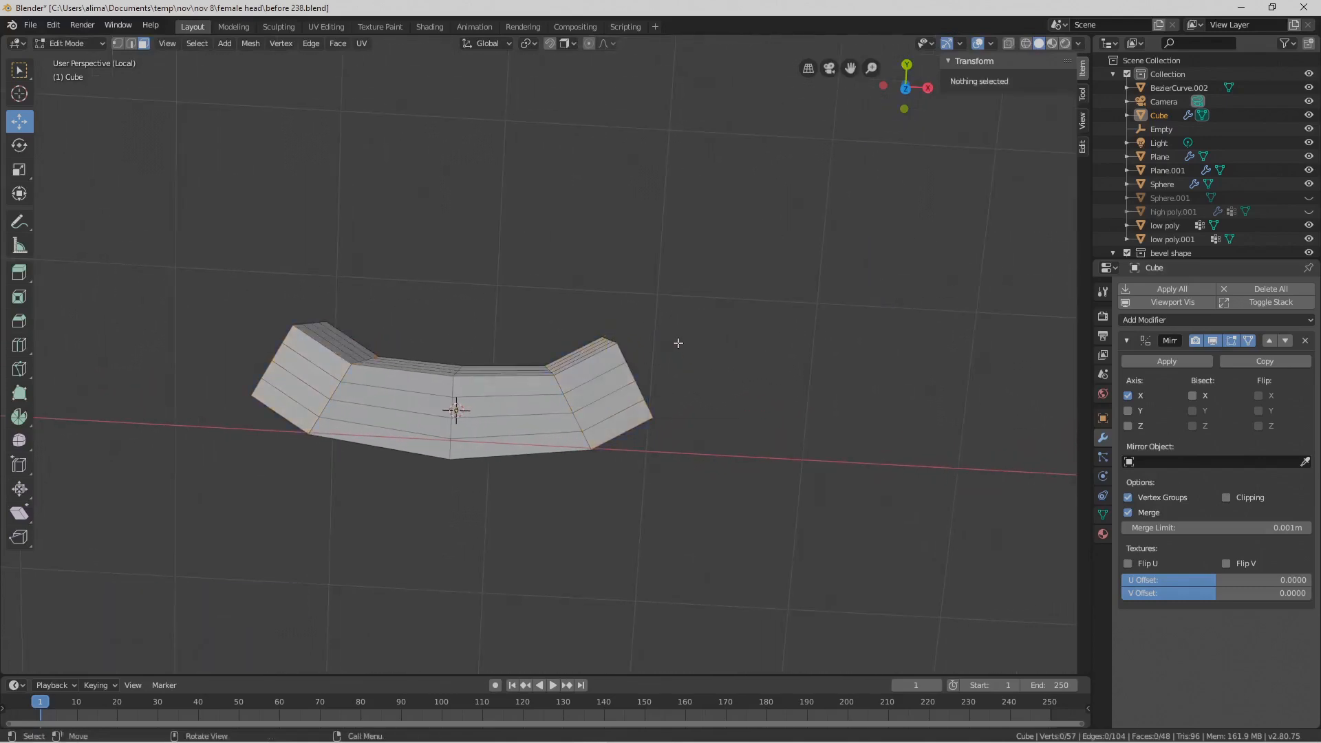
middle_click_drag(688, 370, 625, 391)
key("c")
left_click(628, 393)
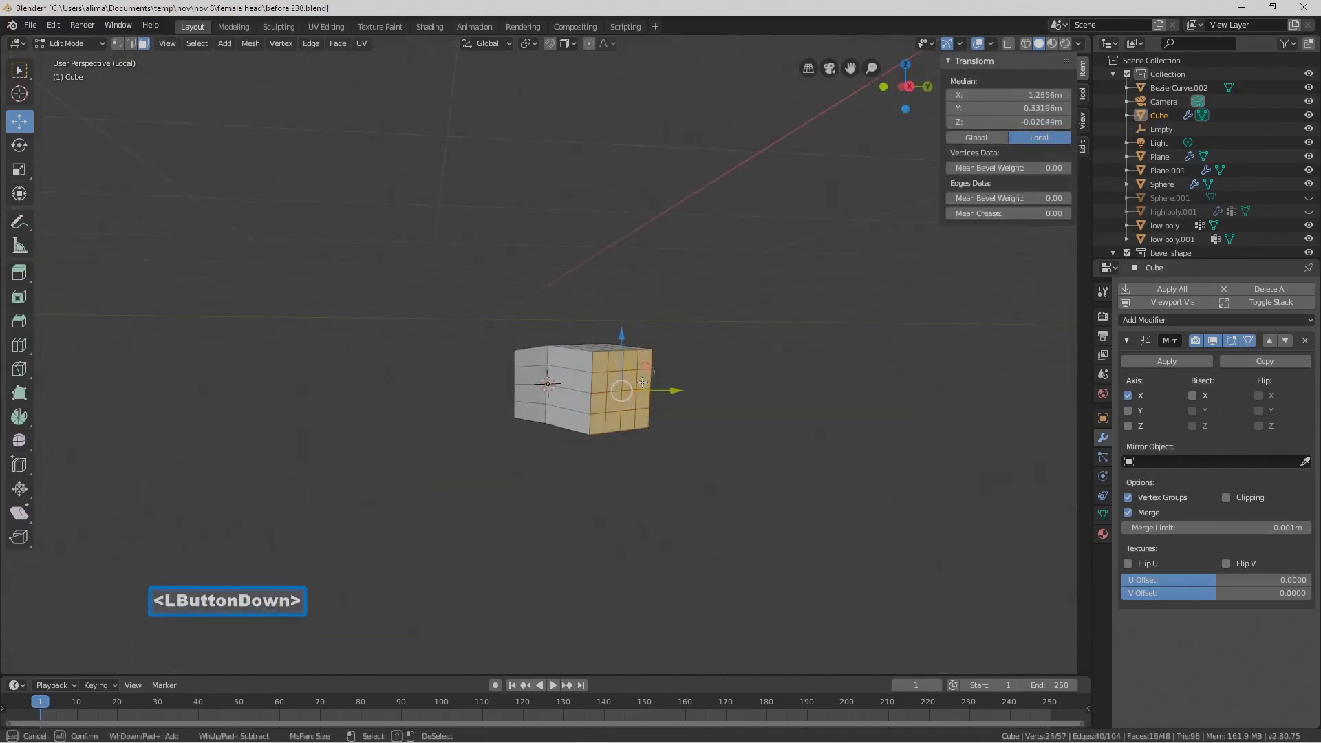
right_click(644, 375)
middle_click_drag(644, 375, 519, 341)
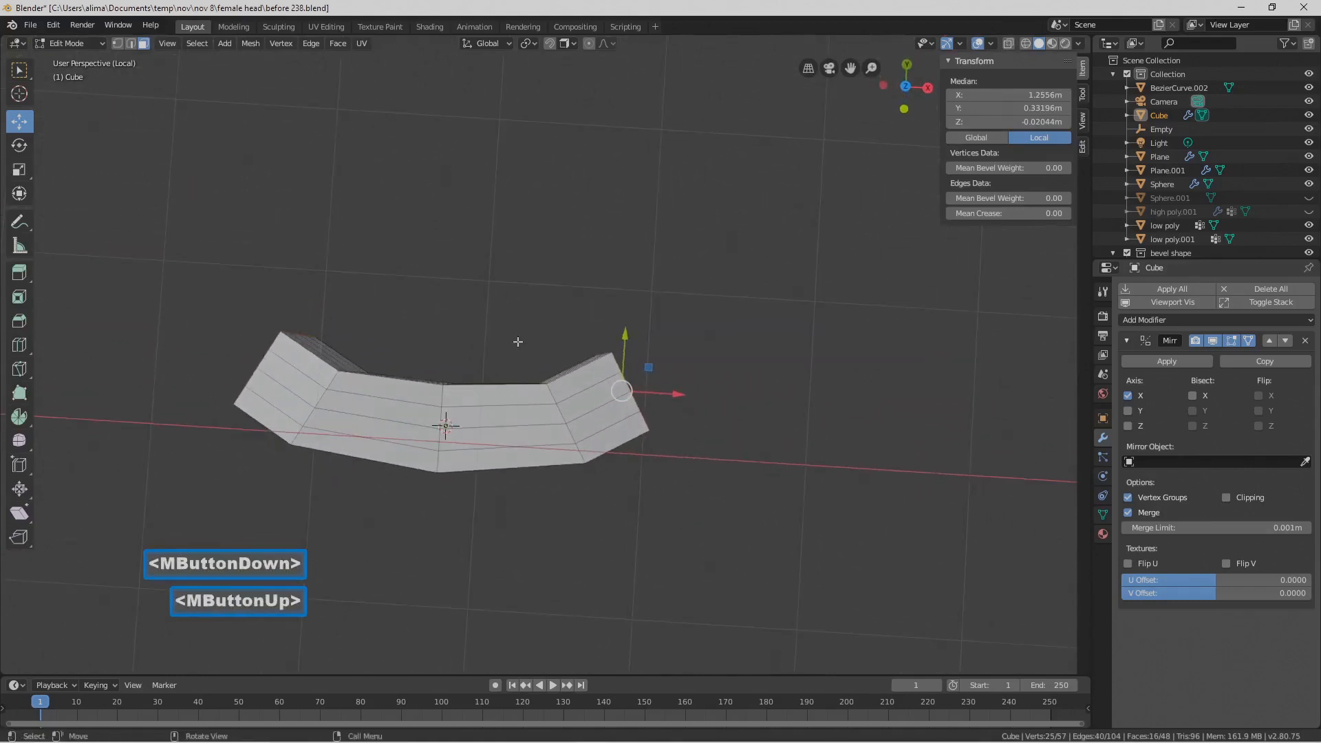
left_click(167, 44)
mouse_move(225, 201)
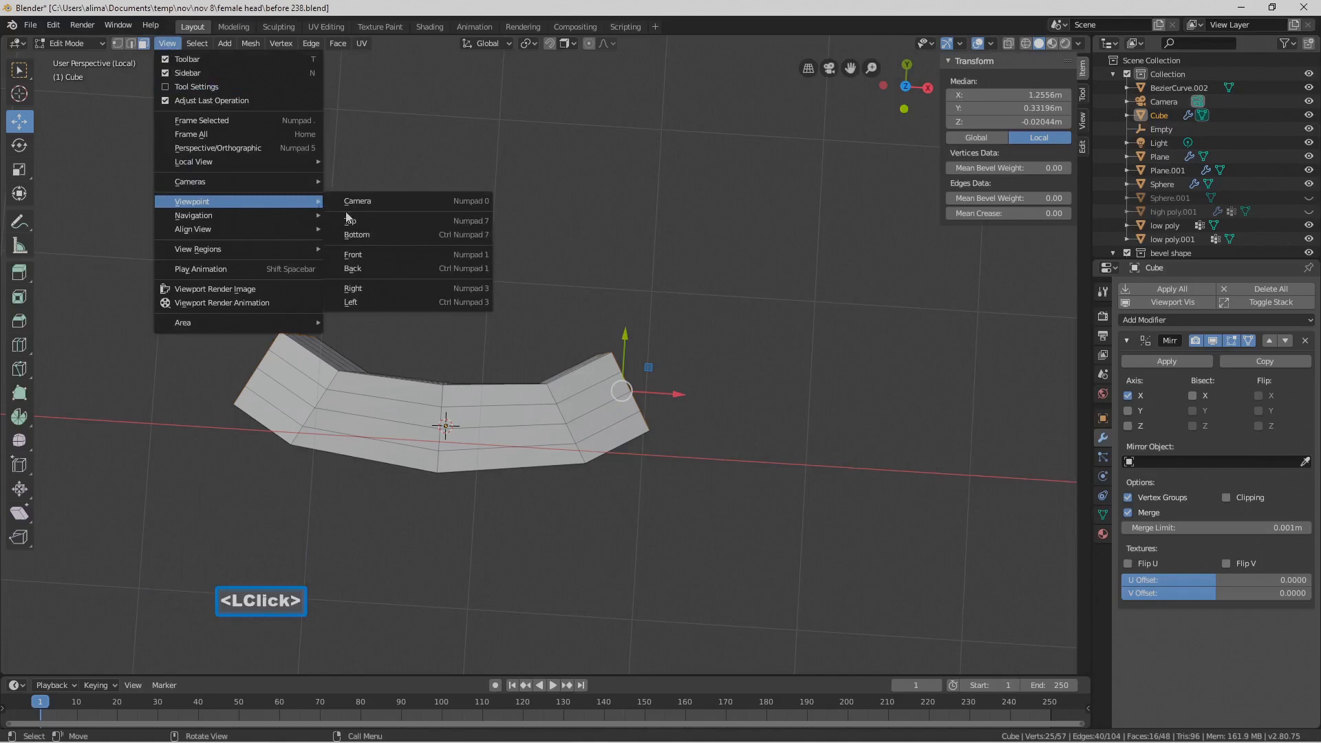
left_click(402, 221)
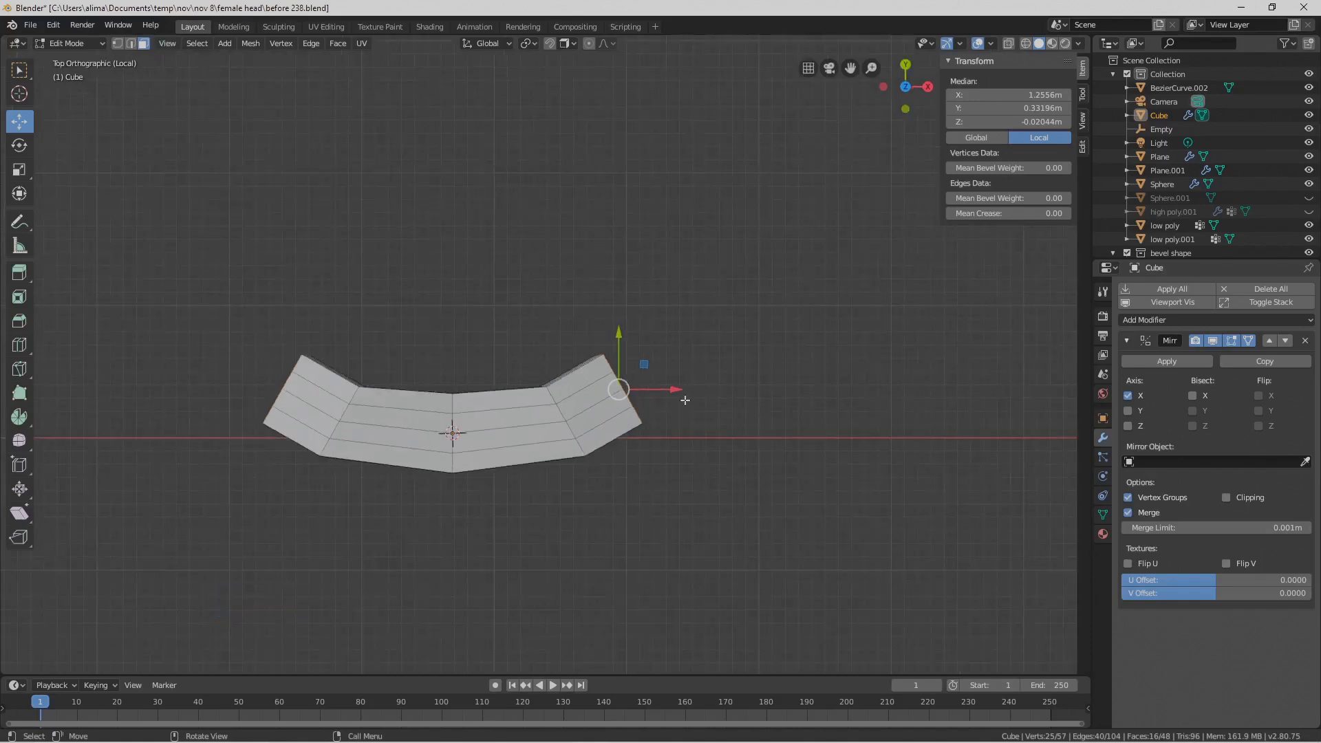
key("e")
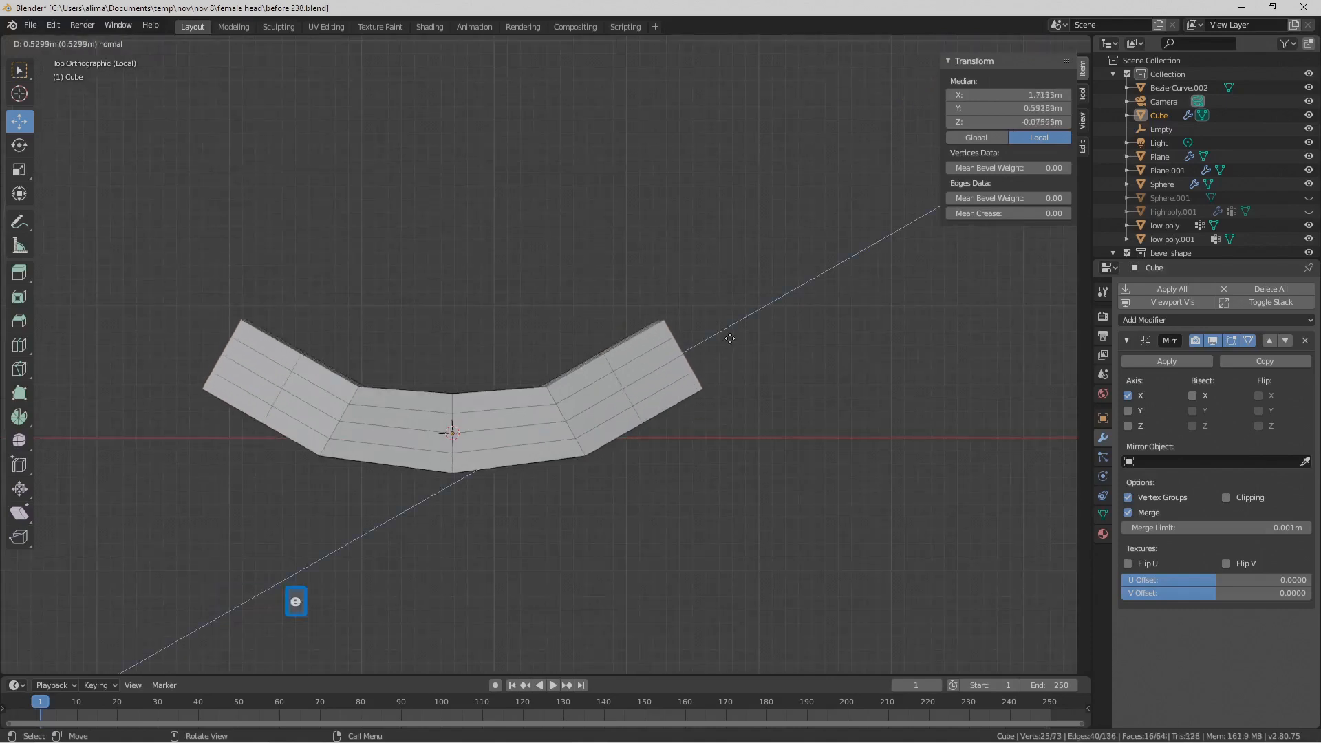
left_click(733, 333)
Move the extruded end faces toward positive Y, rotate them to follow the curve and shift them slightly inward along X
left_click_drag(684, 301, 684, 272)
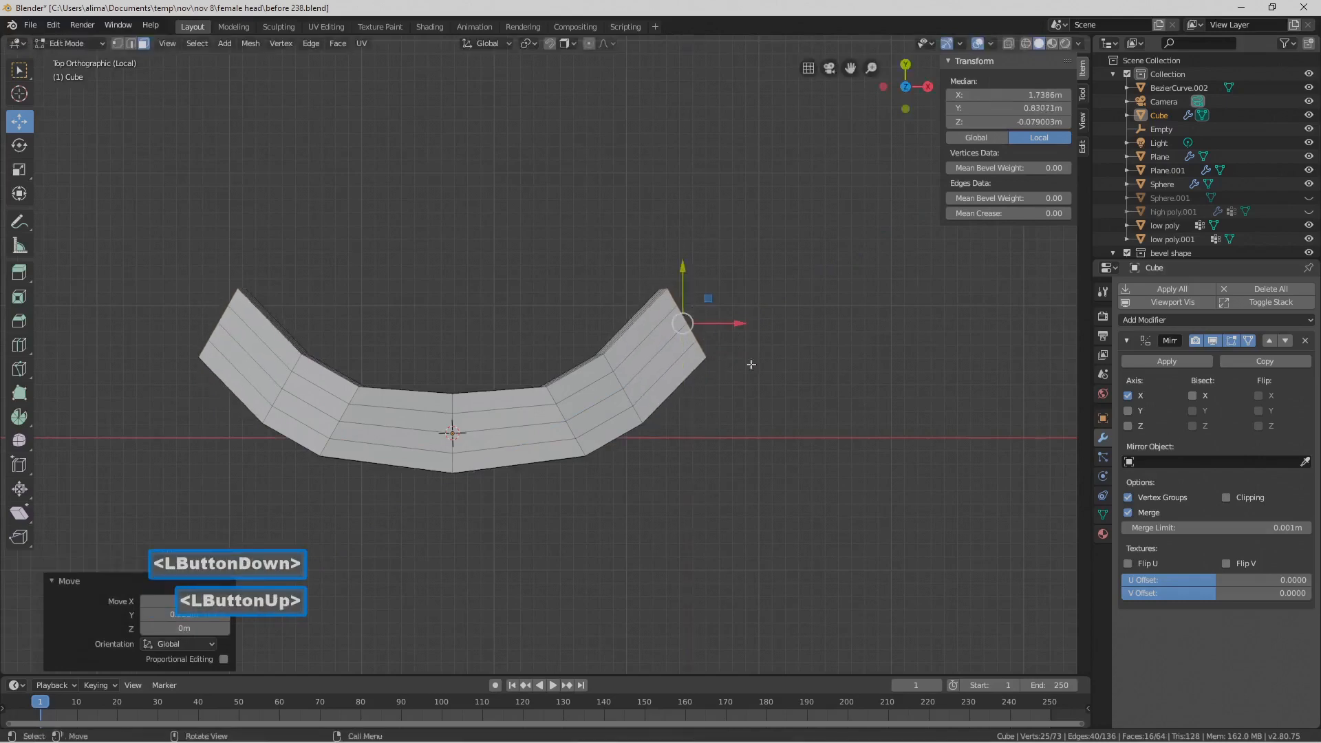
key("r")
left_click(765, 352)
left_click_drag(733, 324, 713, 327)
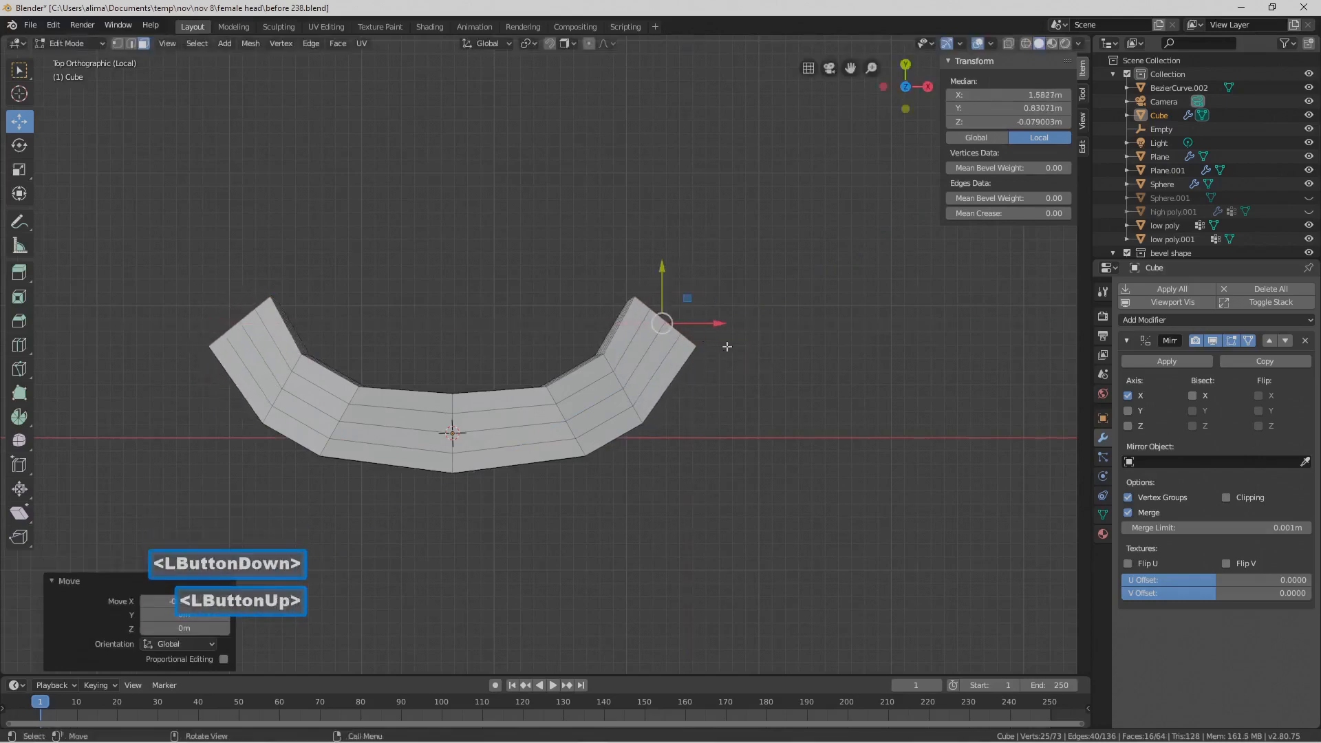
Extrude another segment from the end faces, reposition it along X and Y, and rotate its end nearly parallel to the X axis
key("e")
left_click(741, 274)
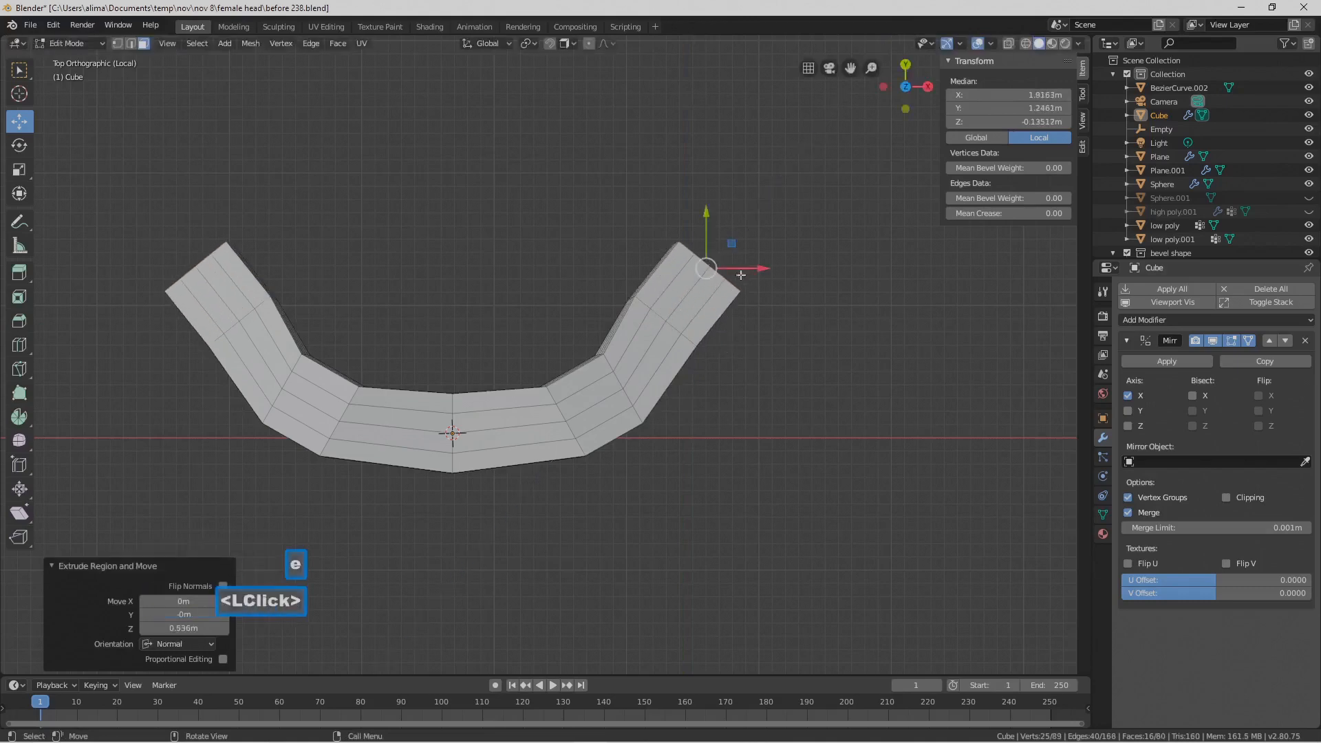
left_click_drag(757, 266, 735, 266)
left_click_drag(686, 215, 686, 200)
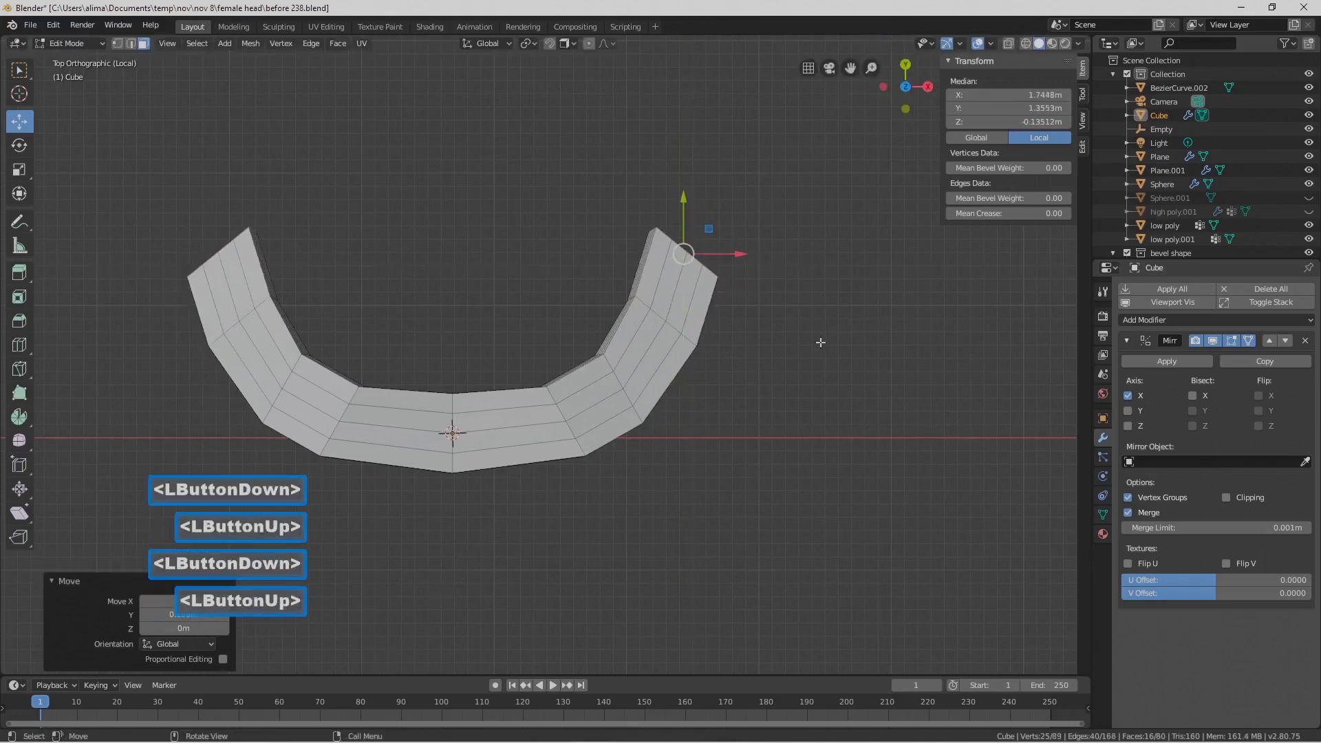
key("r")
left_click(771, 266)
left_click_drag(741, 254, 723, 253)
Flatten the end faces by scaling them to 0 along Y and move them about 0.088 m along positive Y
key("s")
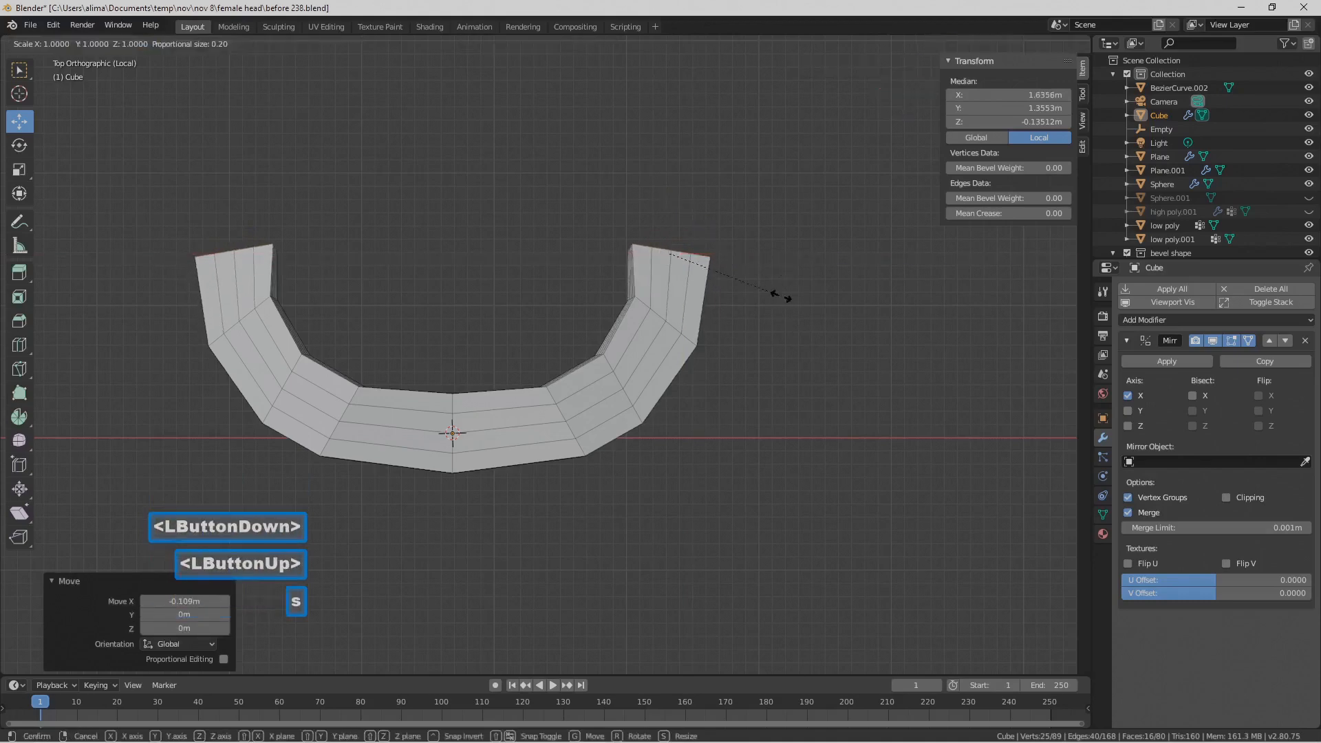
key("y")
key("0")
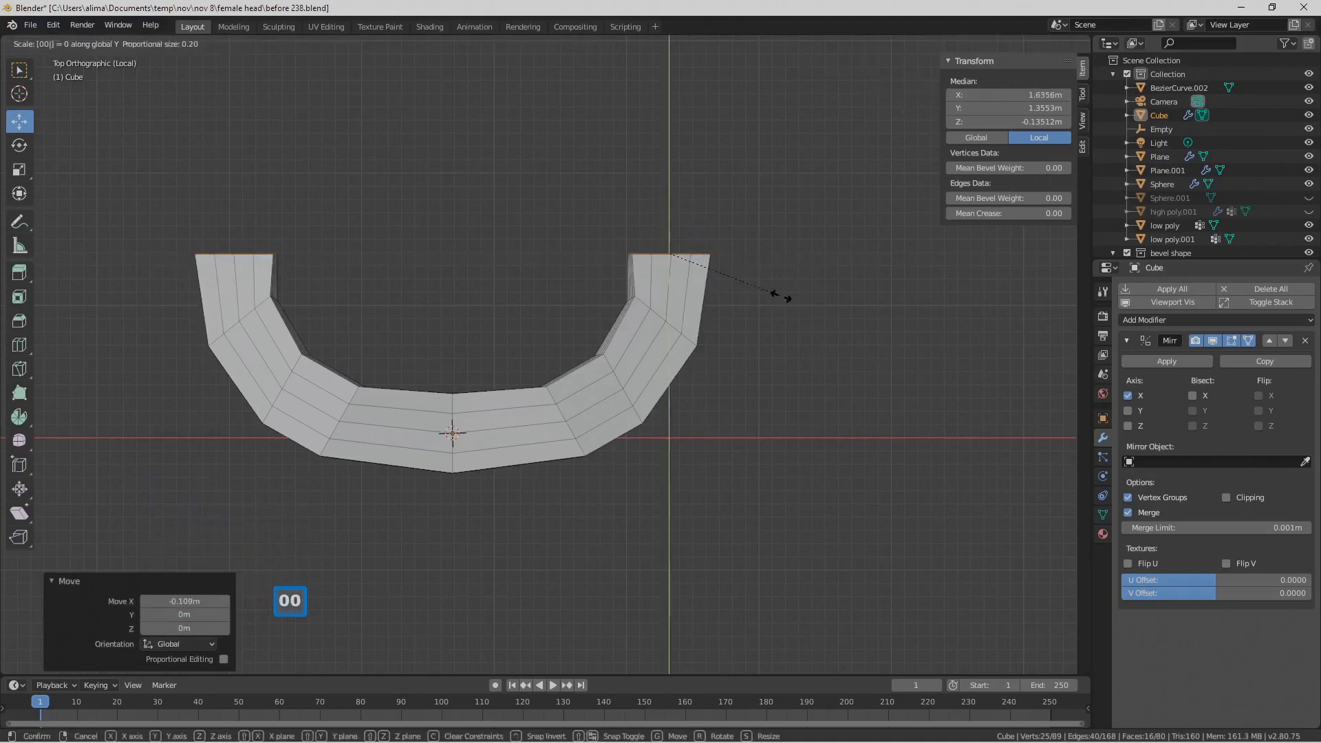
left_click(781, 295)
left_click_drag(670, 219, 673, 230)
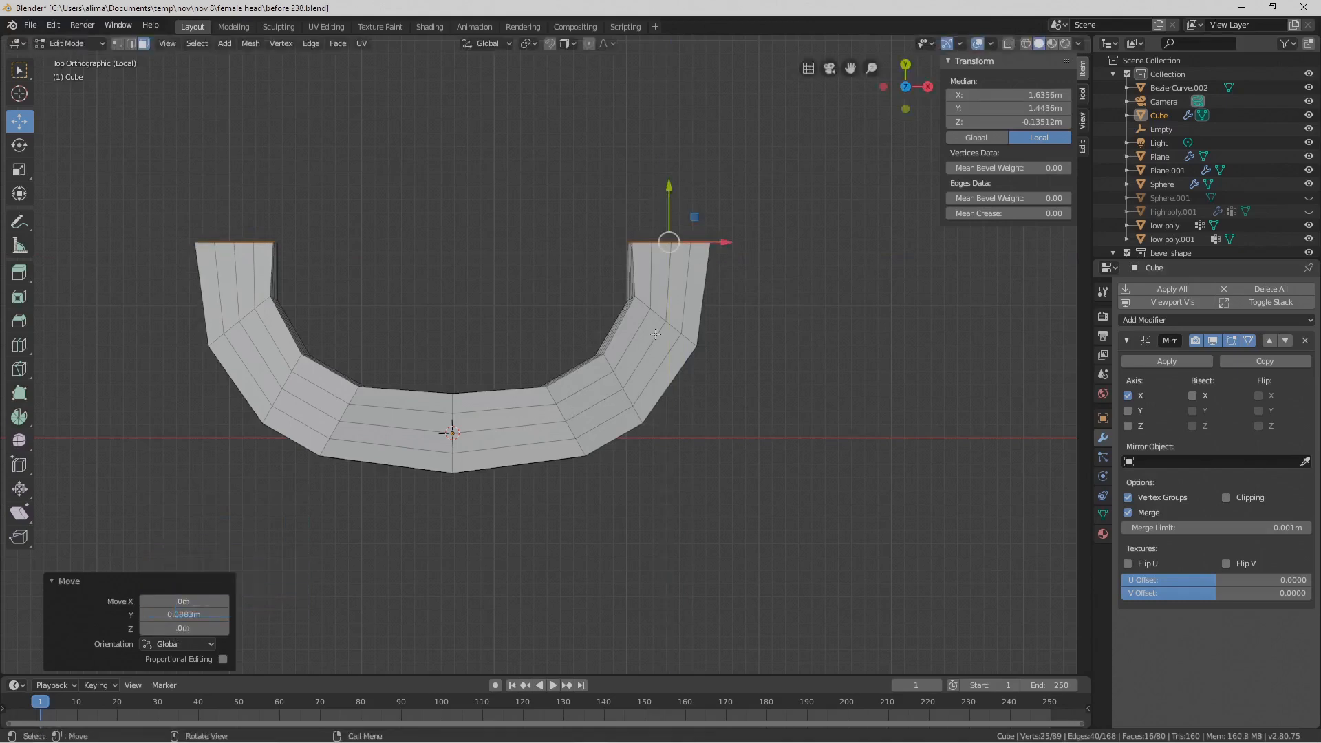
Extrude the end faces twice straight along positive Y, about 0.53 m each time, and save the file incrementally as before 239.blend
key("e")
right_click(790, 344)
left_click_drag(668, 192, 665, 124)
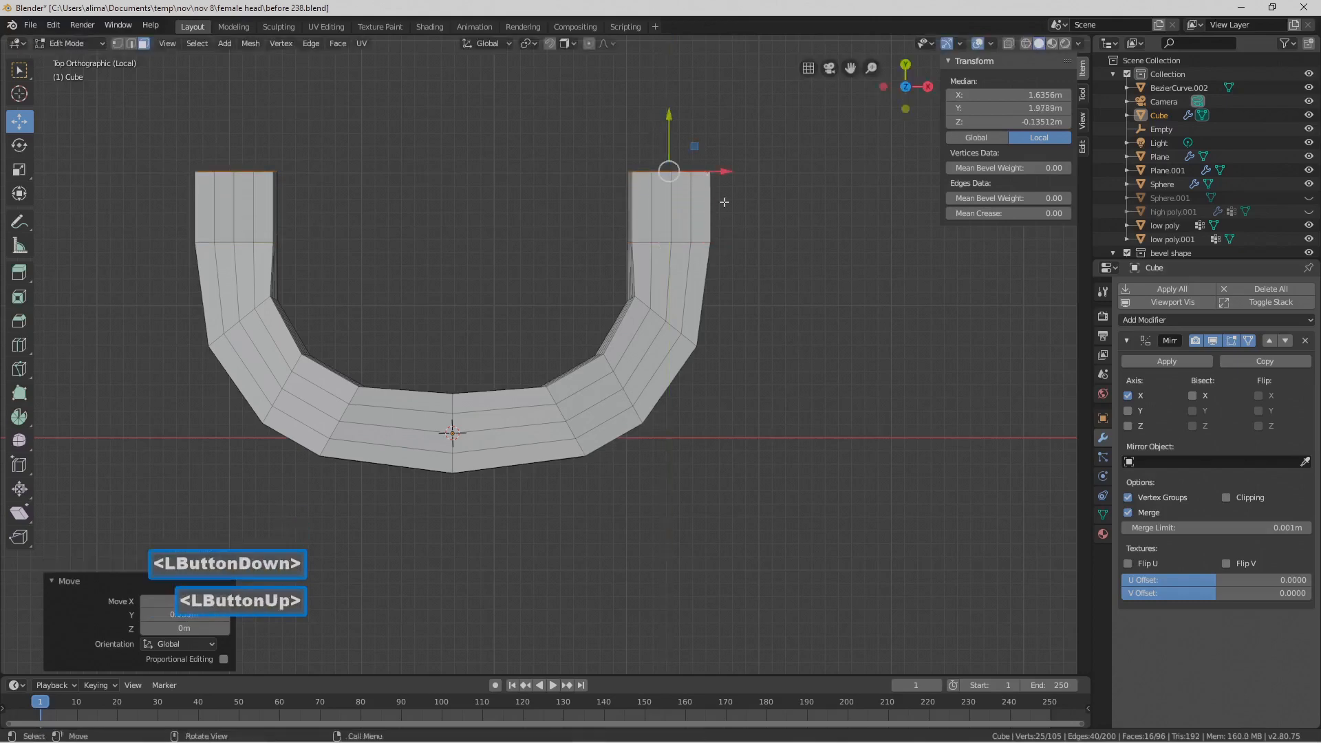
key("e")
right_click(762, 273)
left_click_drag(670, 132, 673, 69)
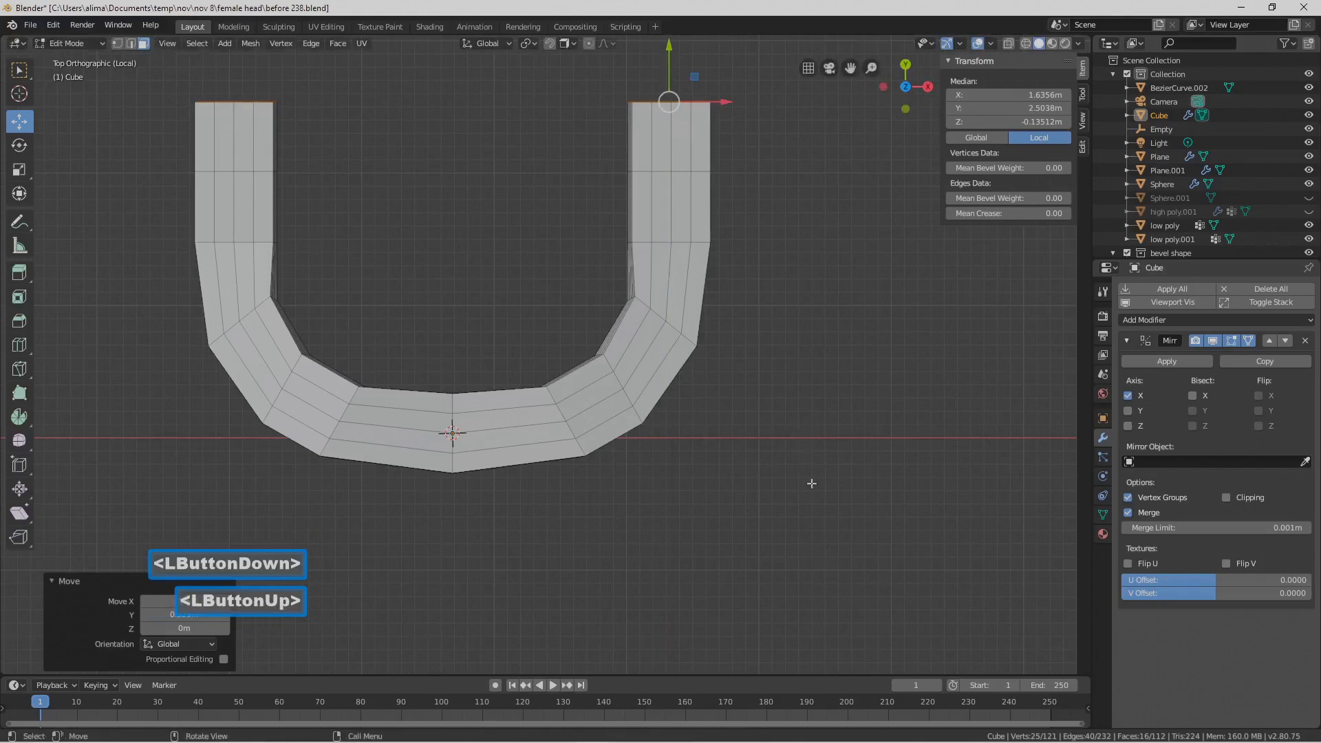
key("ctrl+alt+s")
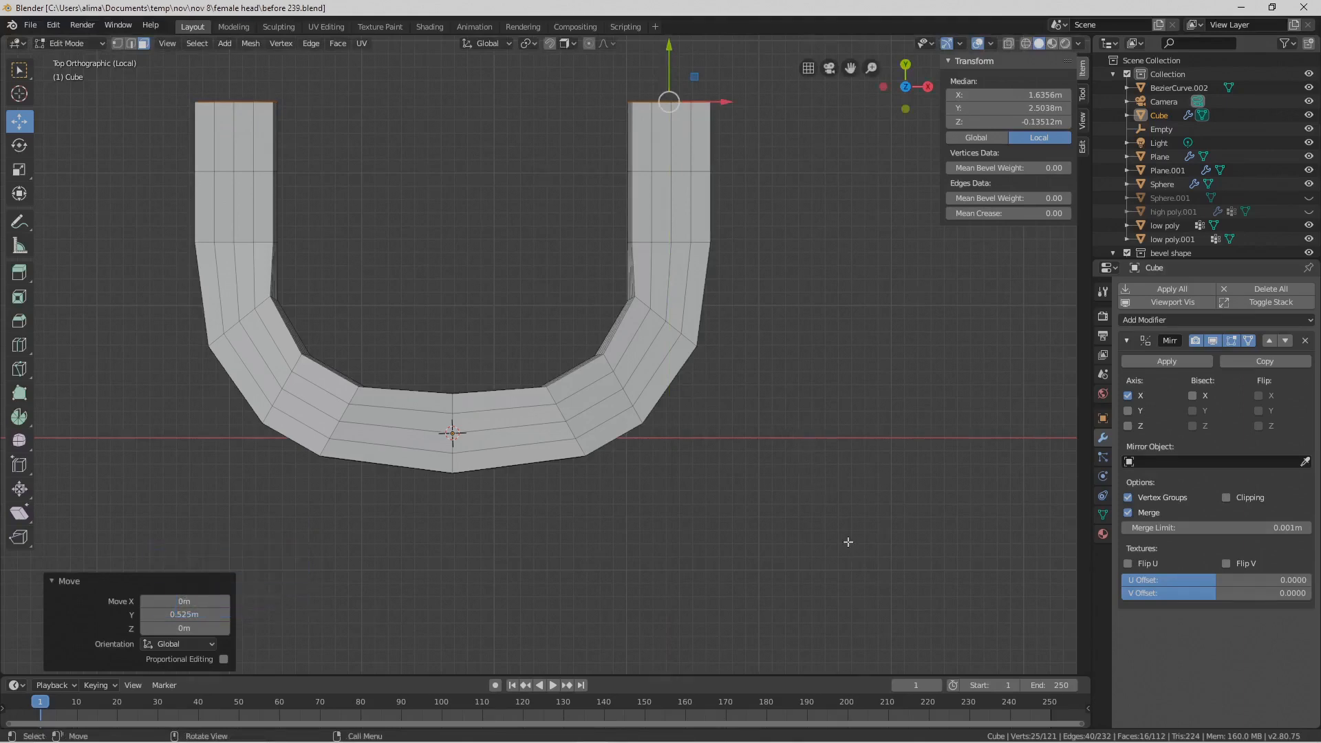
Circle-select all the top faces of the U-shaped part
middle_click_drag(765, 579, 759, 336)
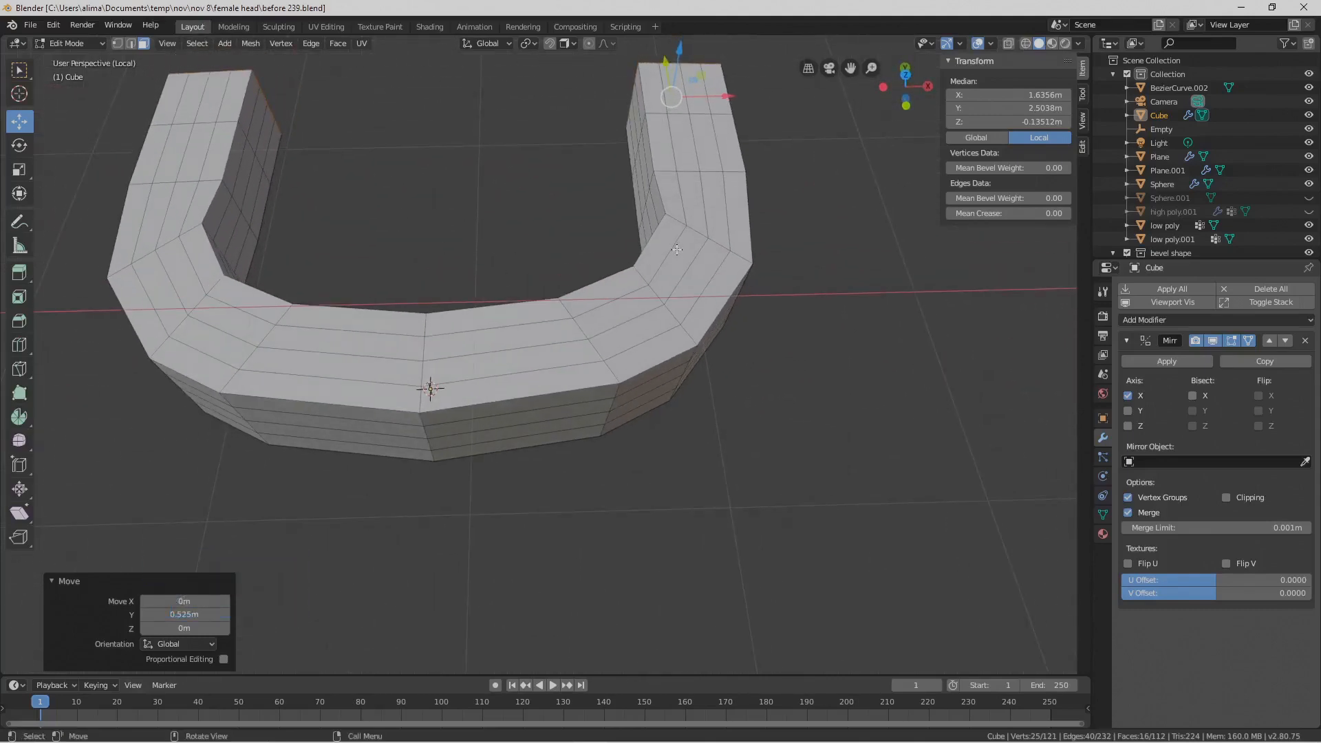
key("c")
left_click_drag(712, 109, 676, 112)
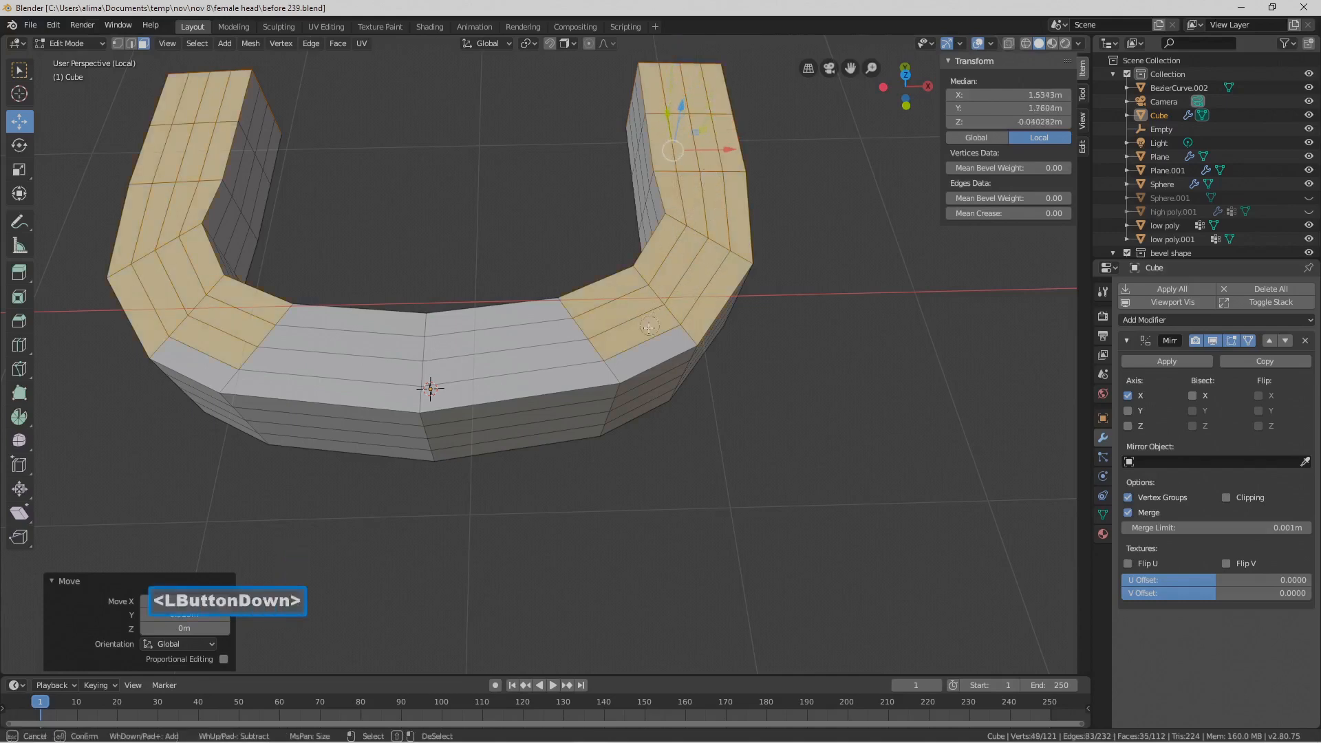
left_click_drag(556, 372, 556, 372)
right_click(556, 372)
middle_click_drag(556, 373, 673, 374)
key("s")
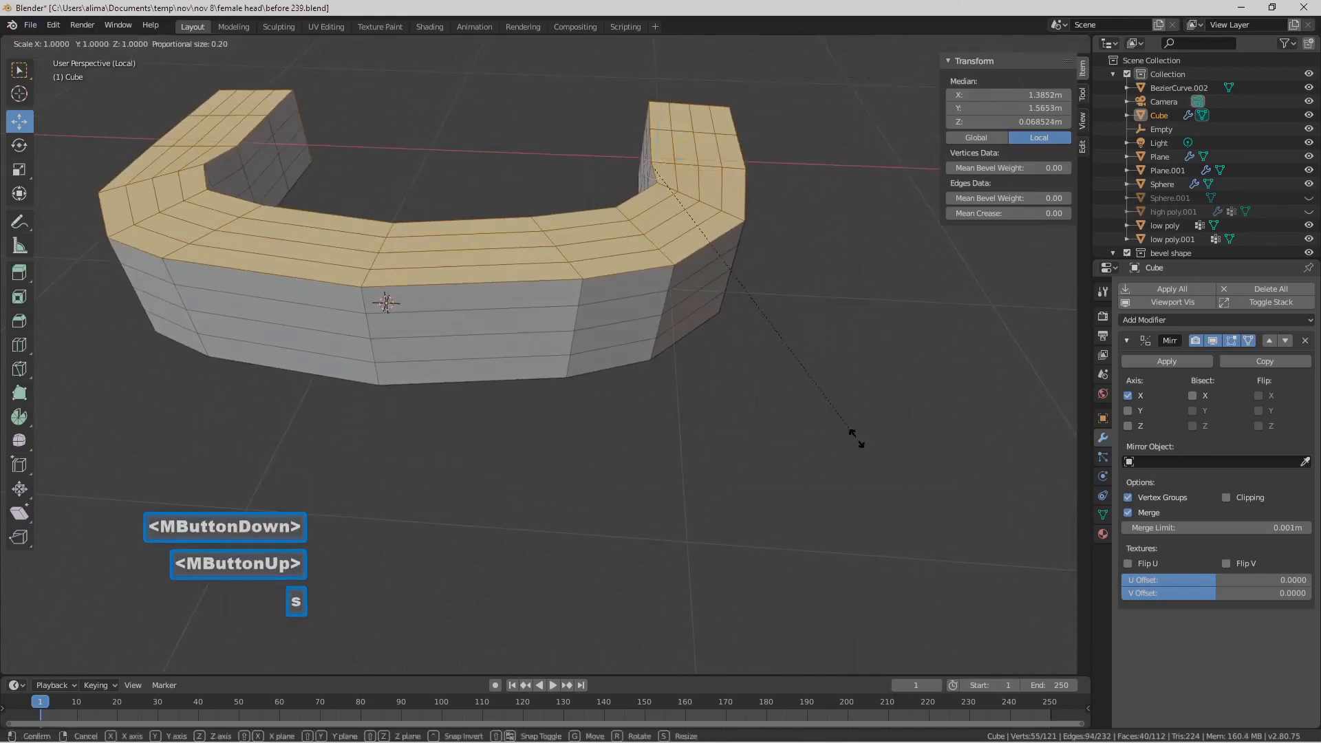
key("z")
key("0")
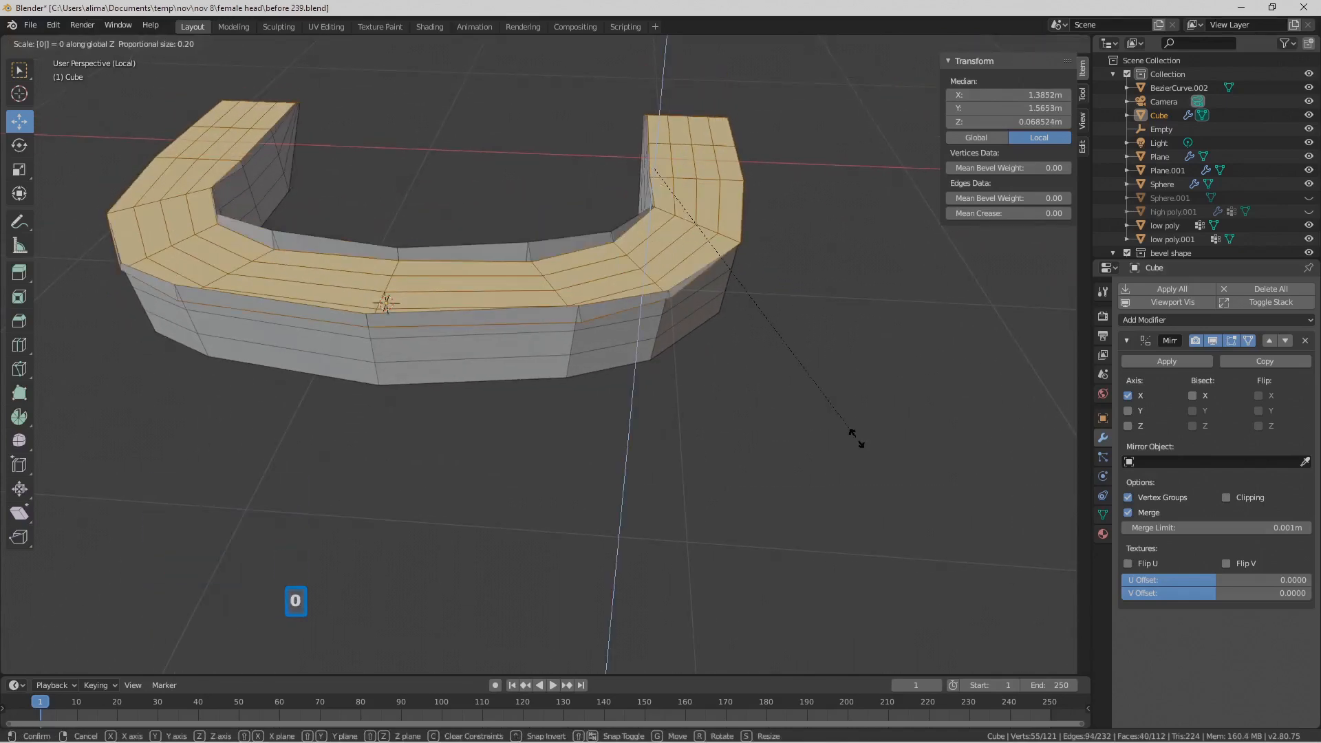
right_click(856, 438)
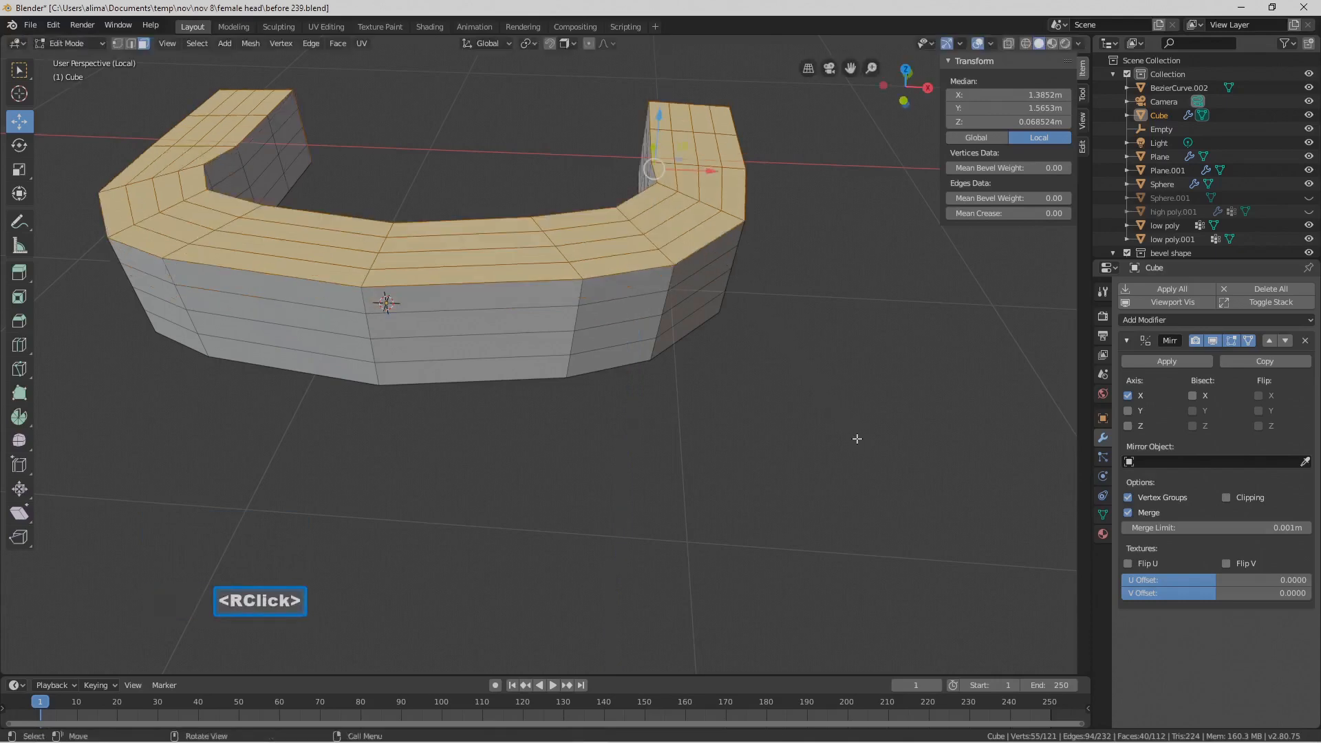
Flatten the selected top faces by scaling them to 0 along Z and raise them about 0.144 m along Z
middle_click_drag(857, 438, 806, 395)
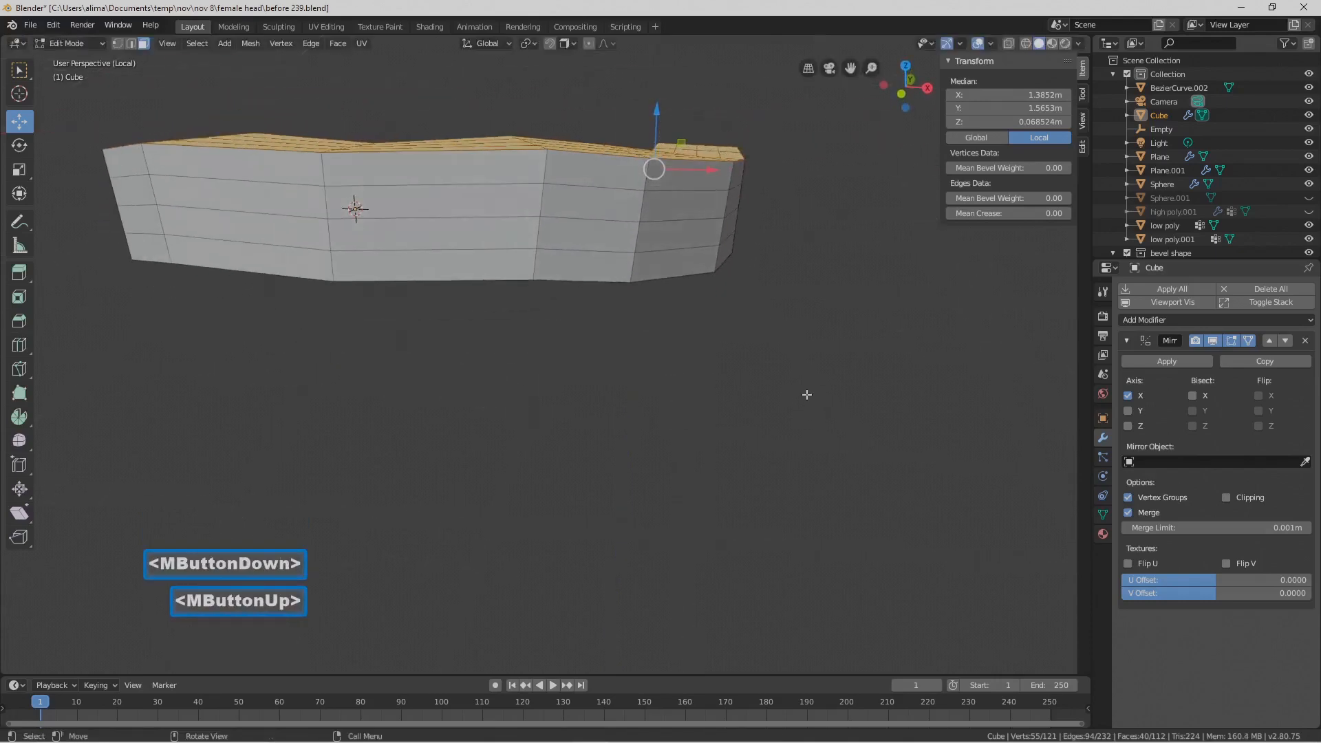
key("s")
key("z")
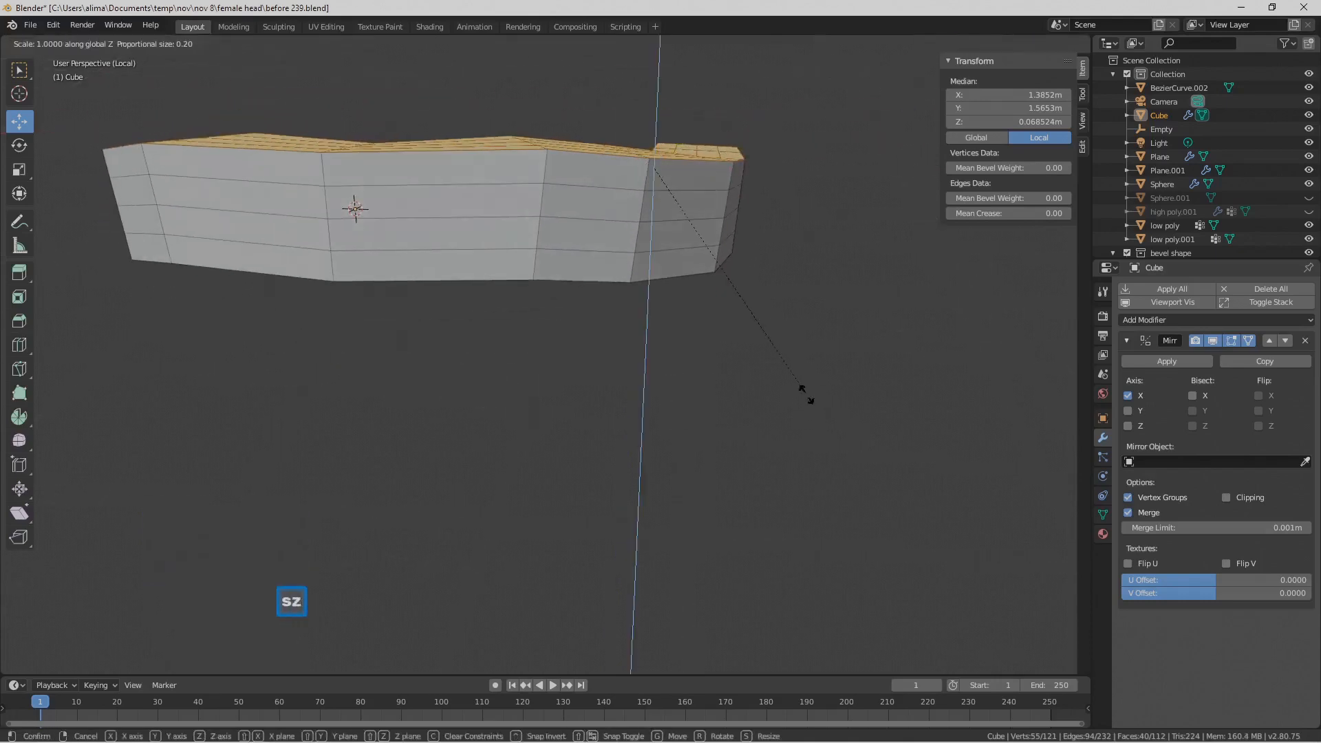
key("0")
left_click(806, 395)
middle_click_drag(717, 390, 655, 374)
left_click_drag(661, 149, 662, 128)
middle_click_drag(662, 129, 564, 287)
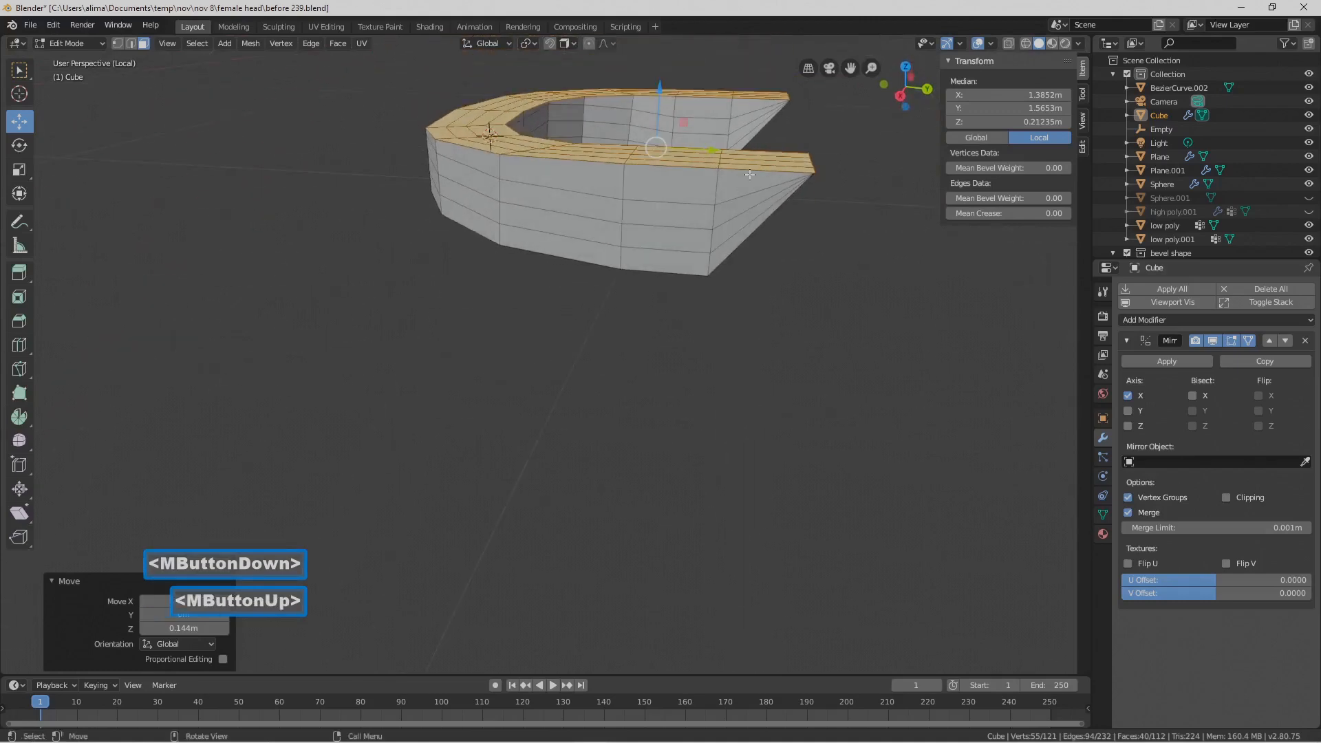
Select the ring of faces forming the last segment of the U-shaped part's arm and delete those faces
left_click(764, 167)
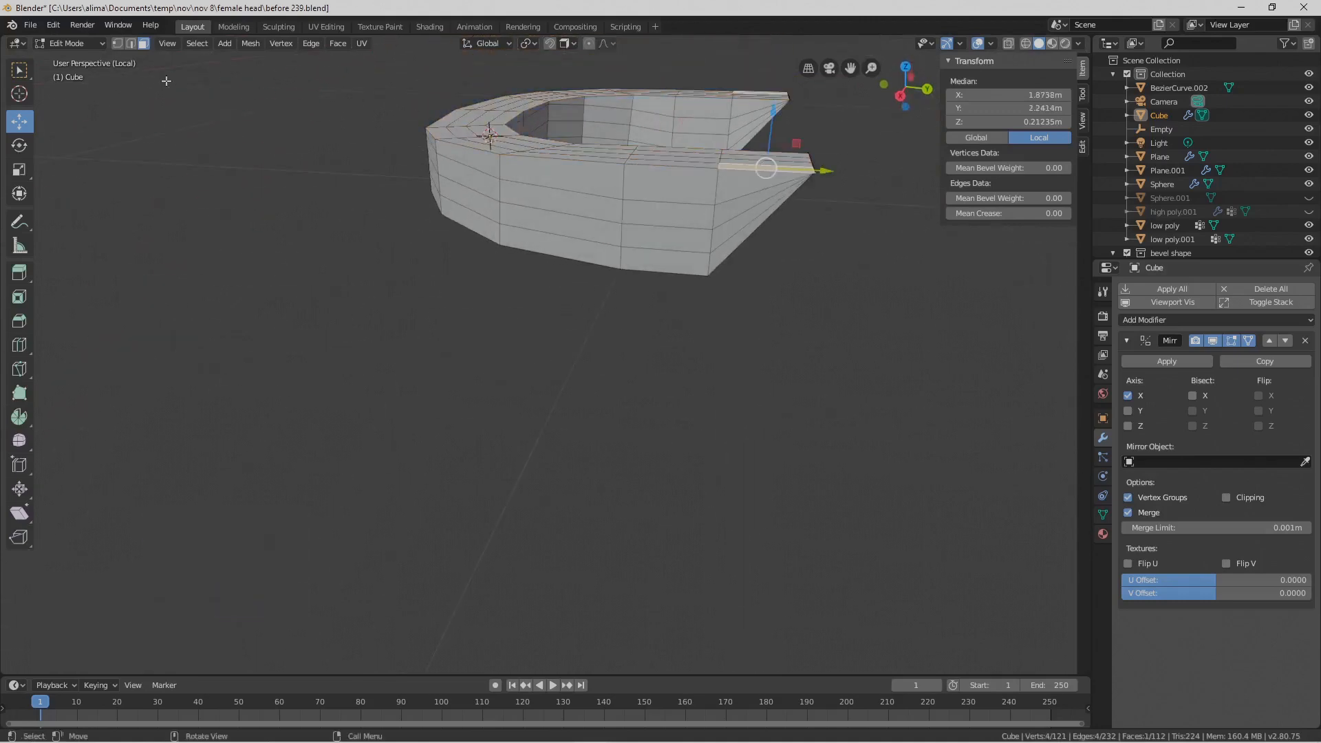
left_click(746, 171, "alt")
middle_click_drag(812, 237, 793, 258)
key("x")
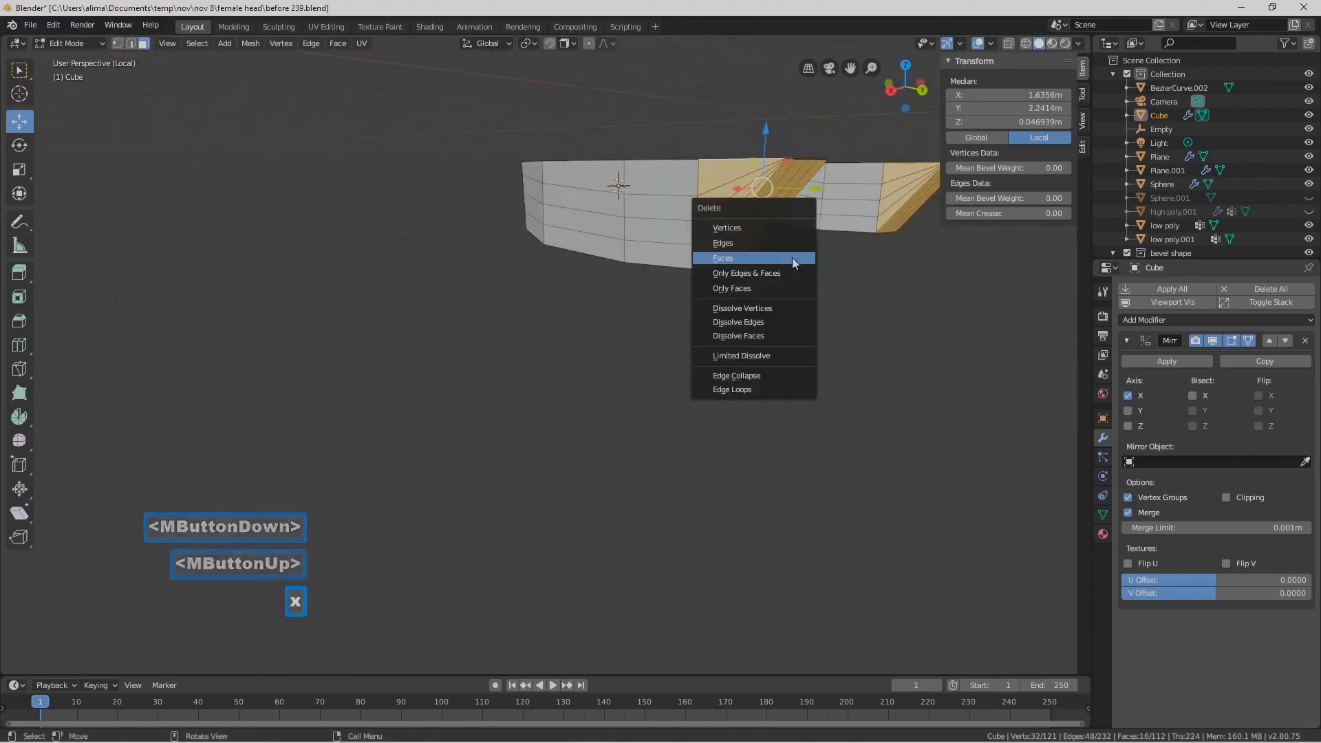
left_click(792, 258)
middle_click_drag(783, 255, 771, 294)
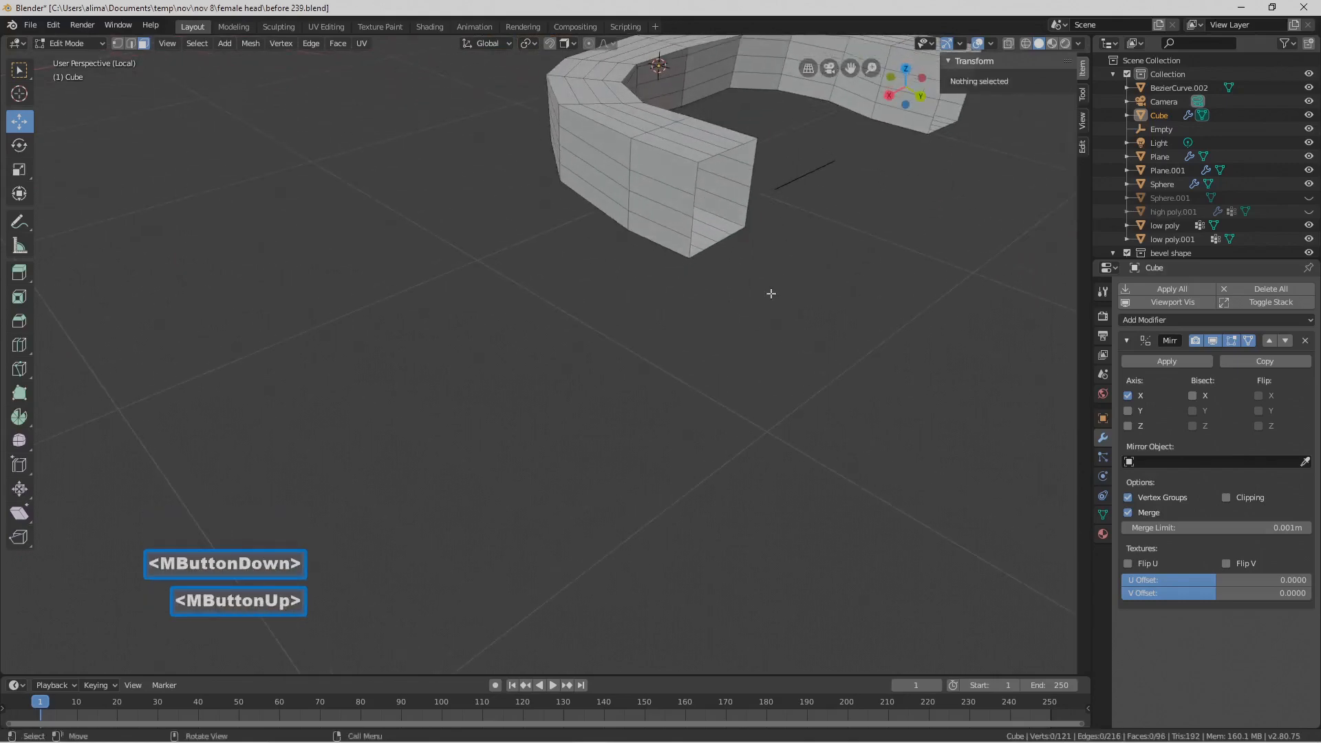
Extrude the open boundary edge loop at the end of the U-shaped part's arm about 0.51 m along positive Y
left_click(131, 44)
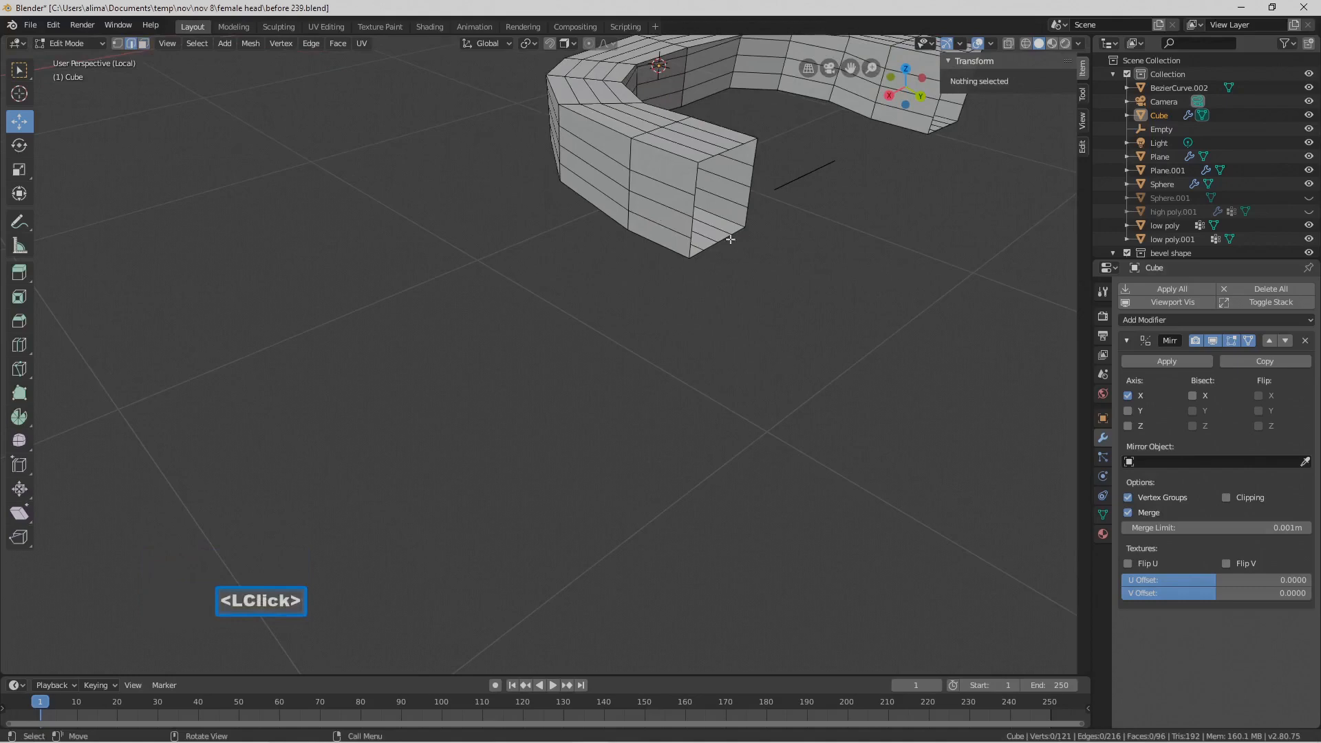
left_click(693, 218, "alt")
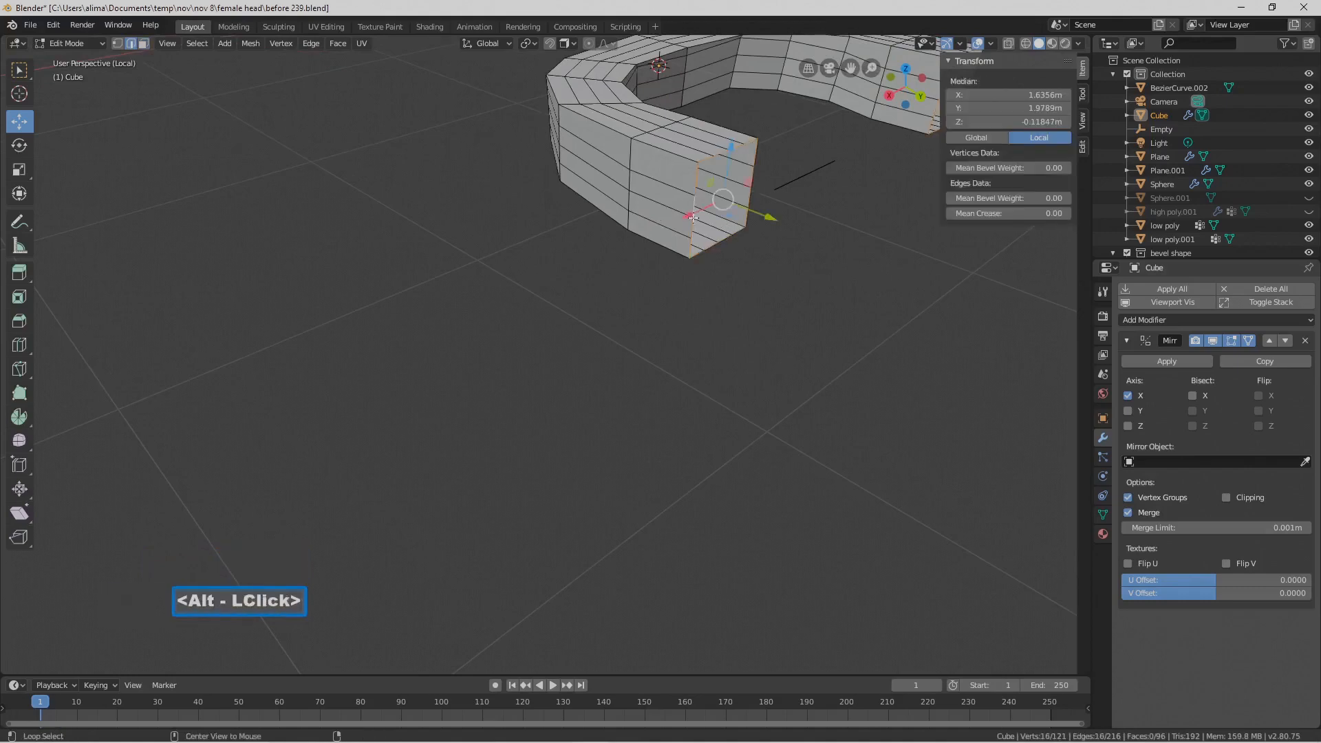
key("e")
right_click(733, 268)
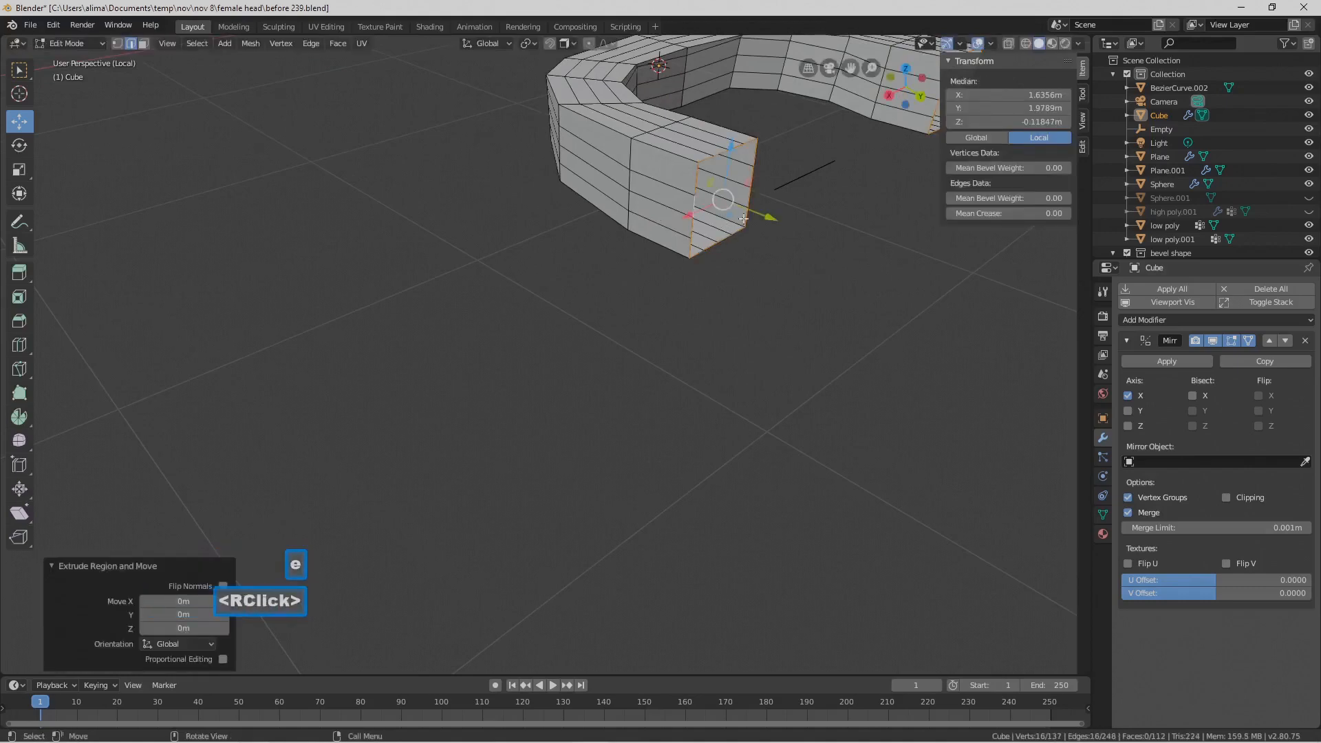
left_click_drag(755, 217, 769, 287)
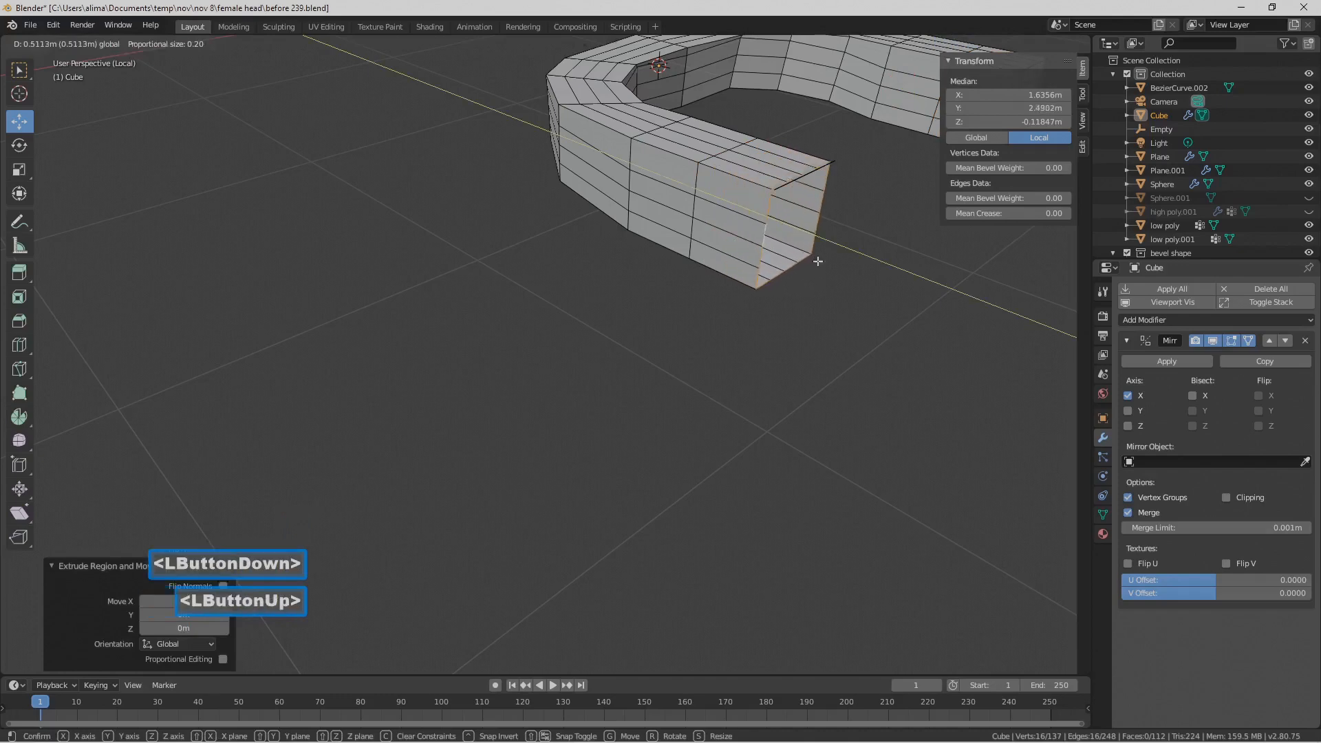
middle_click_drag(710, 302, 772, 344)
left_click(686, 199)
Circle-select all the top faces of the U-shaped part and flatten them by scaling to 0 along Z
middle_click_drag(686, 199, 290, 140)
left_click(144, 44)
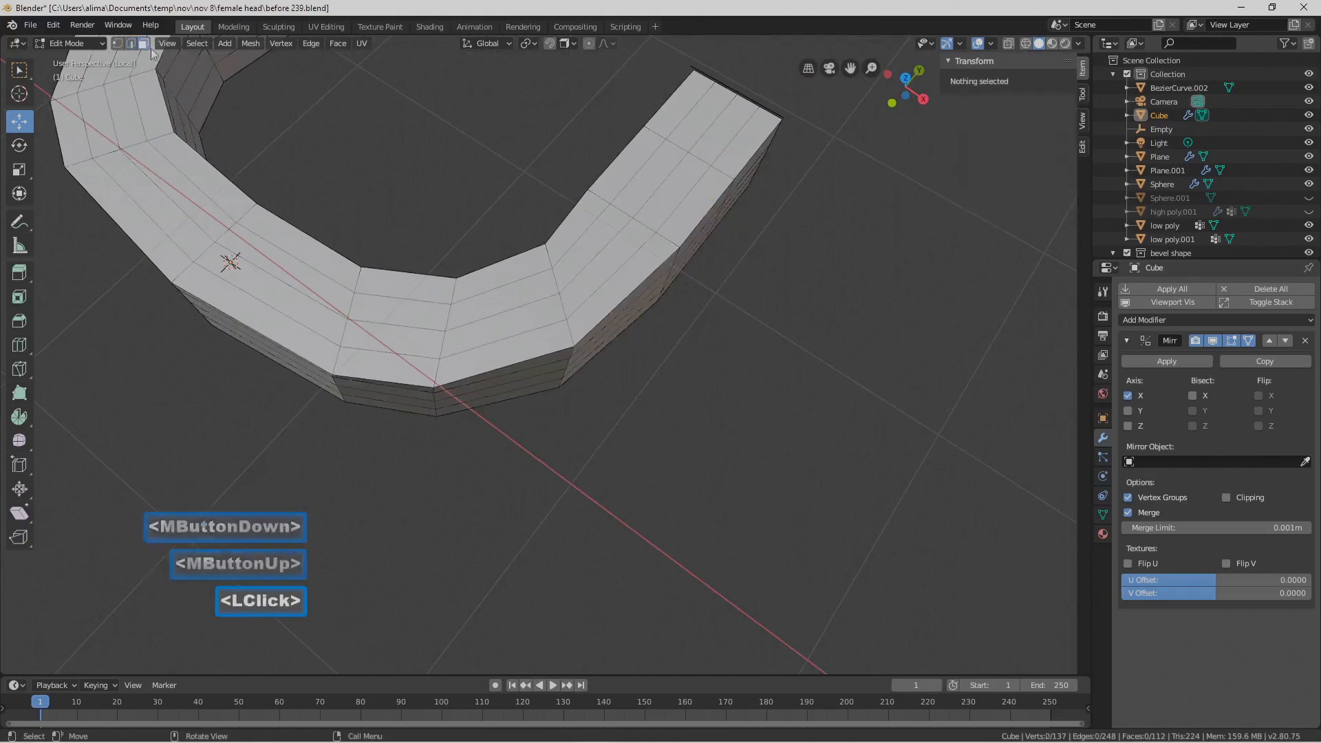
key("c")
left_click_drag(696, 134, 708, 131)
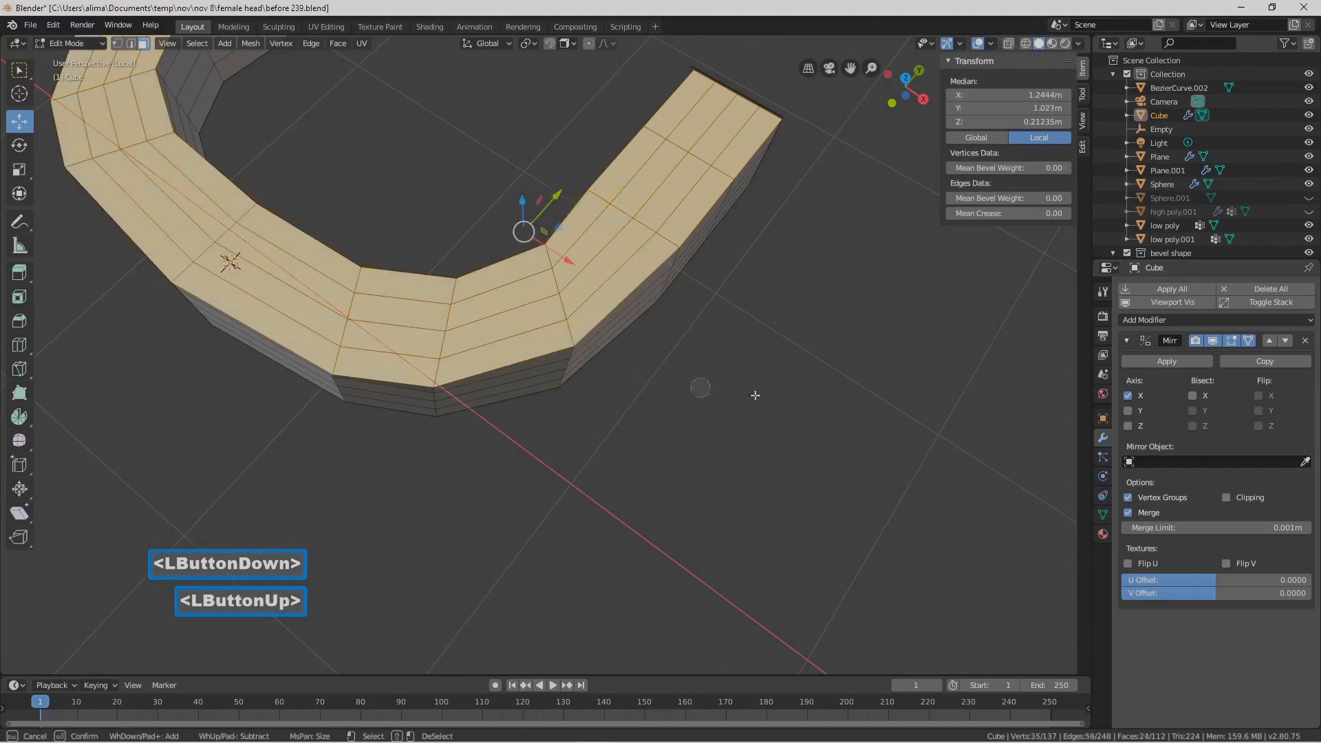
right_click(605, 421)
middle_click_drag(605, 422, 819, 397)
key("s")
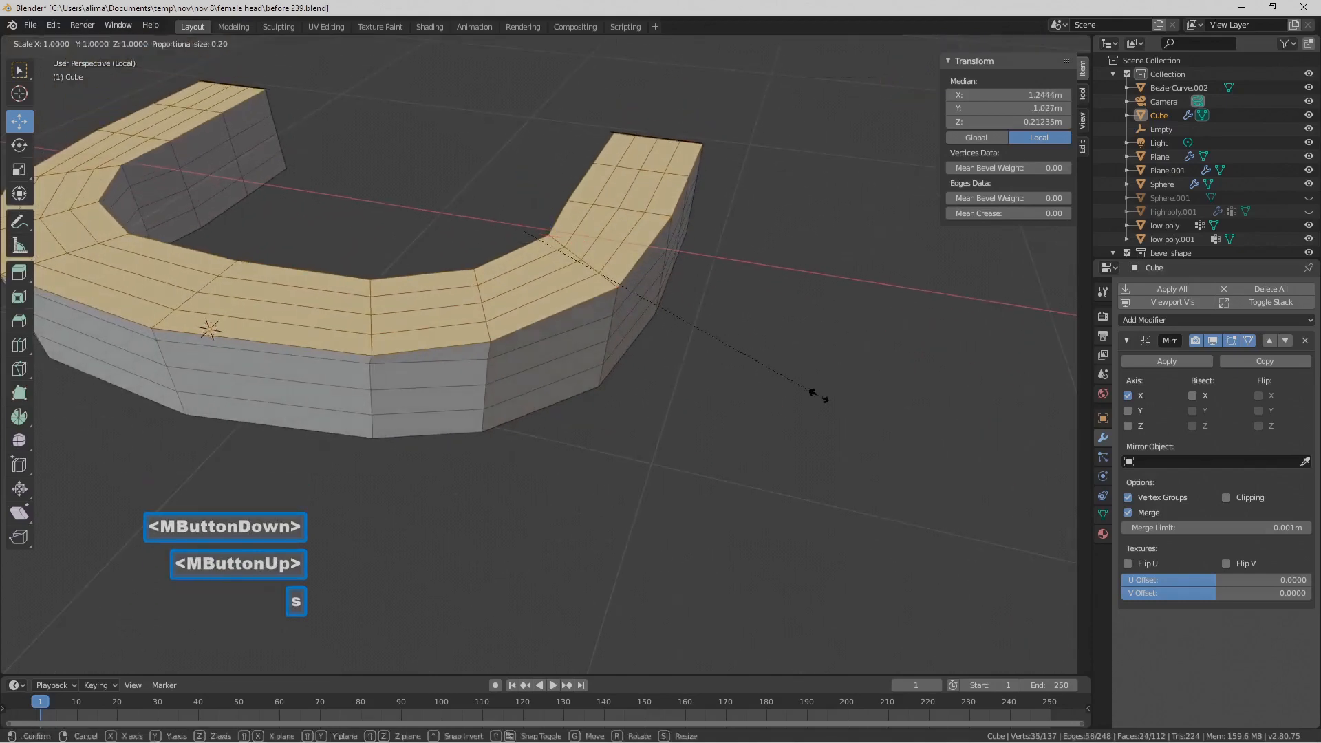
key("z")
left_click(819, 397)
middle_click_drag(818, 397, 643, 374)
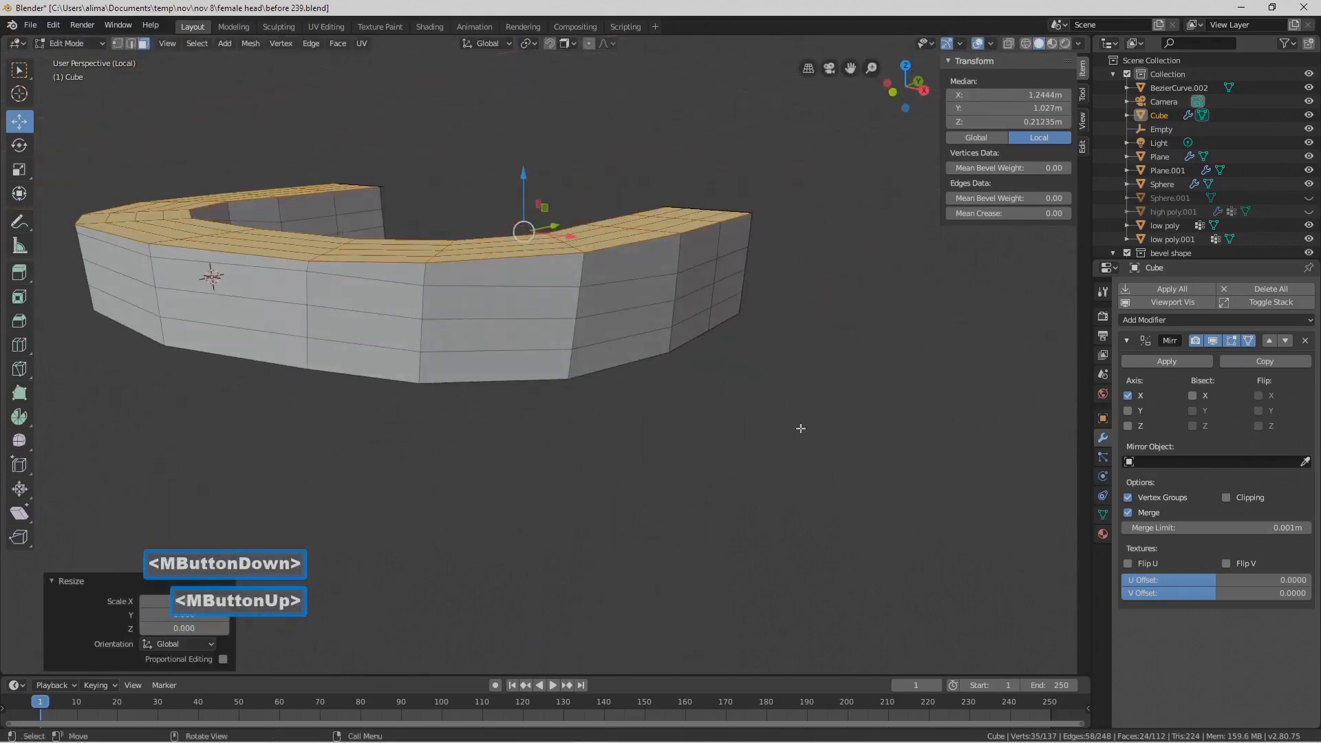
key("s")
key("z")
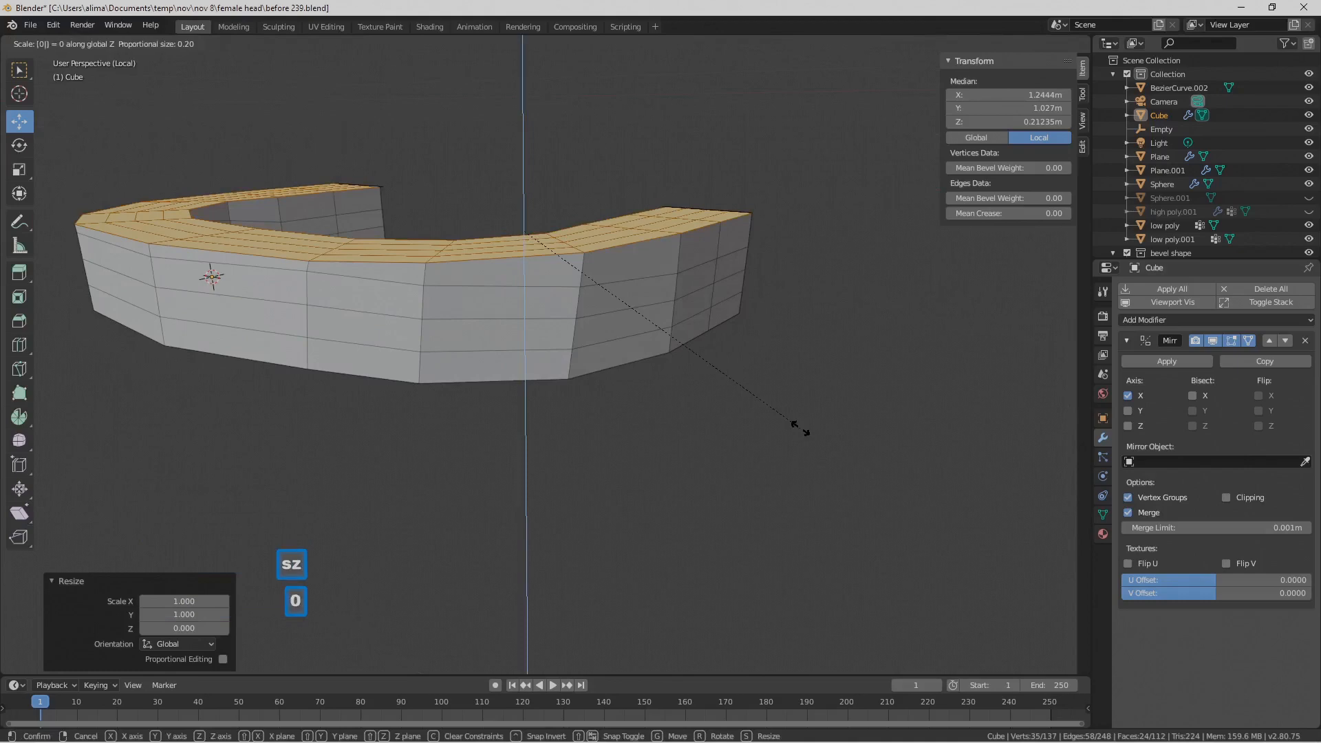
left_click(800, 428)
Circle-select all the bottom faces of the U-shaped part and flatten them by scaling to 0 along Z
middle_click_drag(734, 437, 600, 314)
scroll(708, 404, "down", 2)
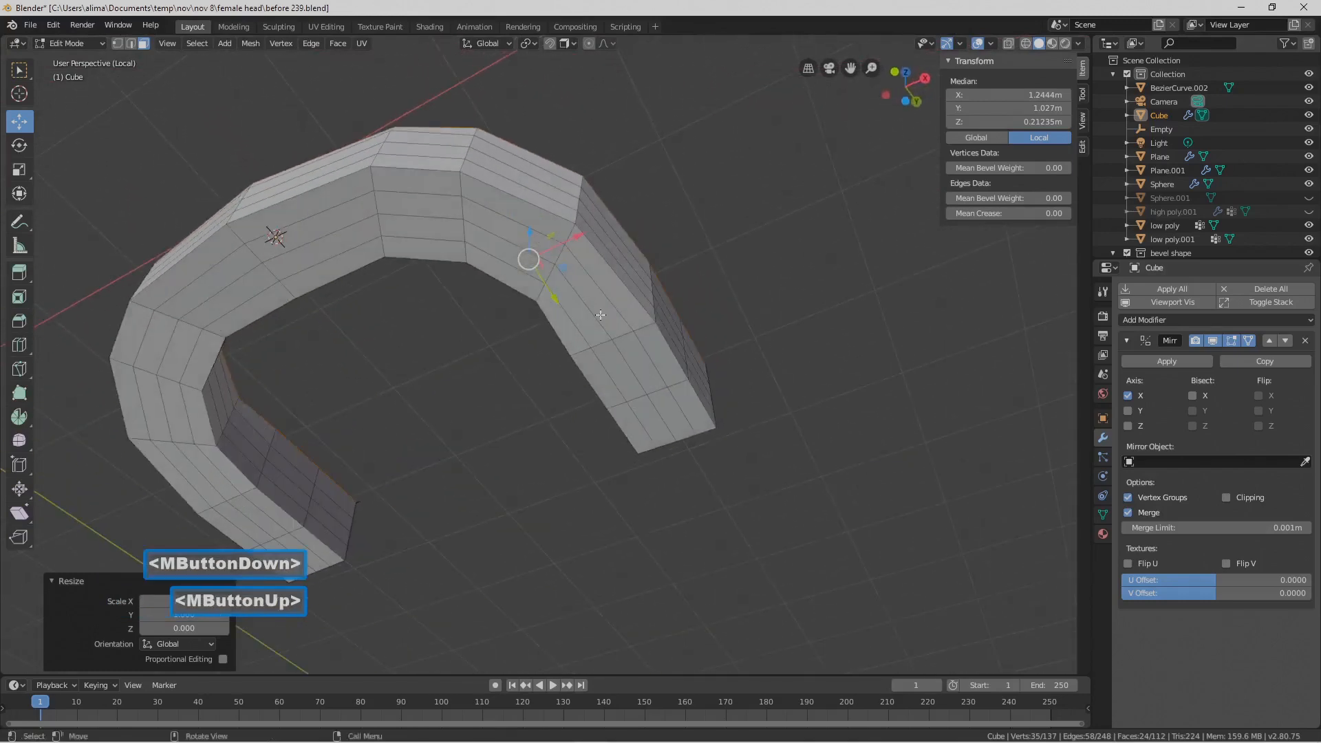
left_click(778, 466)
key("c")
mouse_move(584, 289)
left_mouse_down()
mouse_move(654, 385)
mouse_move(598, 289)
mouse_move(571, 265)
mouse_move(546, 283)
mouse_move(645, 439)
left_mouse_up()
mouse_move(448, 232)
left_mouse_down()
mouse_move(307, 234)
mouse_move(296, 209)
left_mouse_up()
right_click(591, 237)
mouse_move(592, 237)
middle_mouse_down()
mouse_move(587, 346)
mouse_move(633, 337)
middle_mouse_up()
key("s")
key("z")
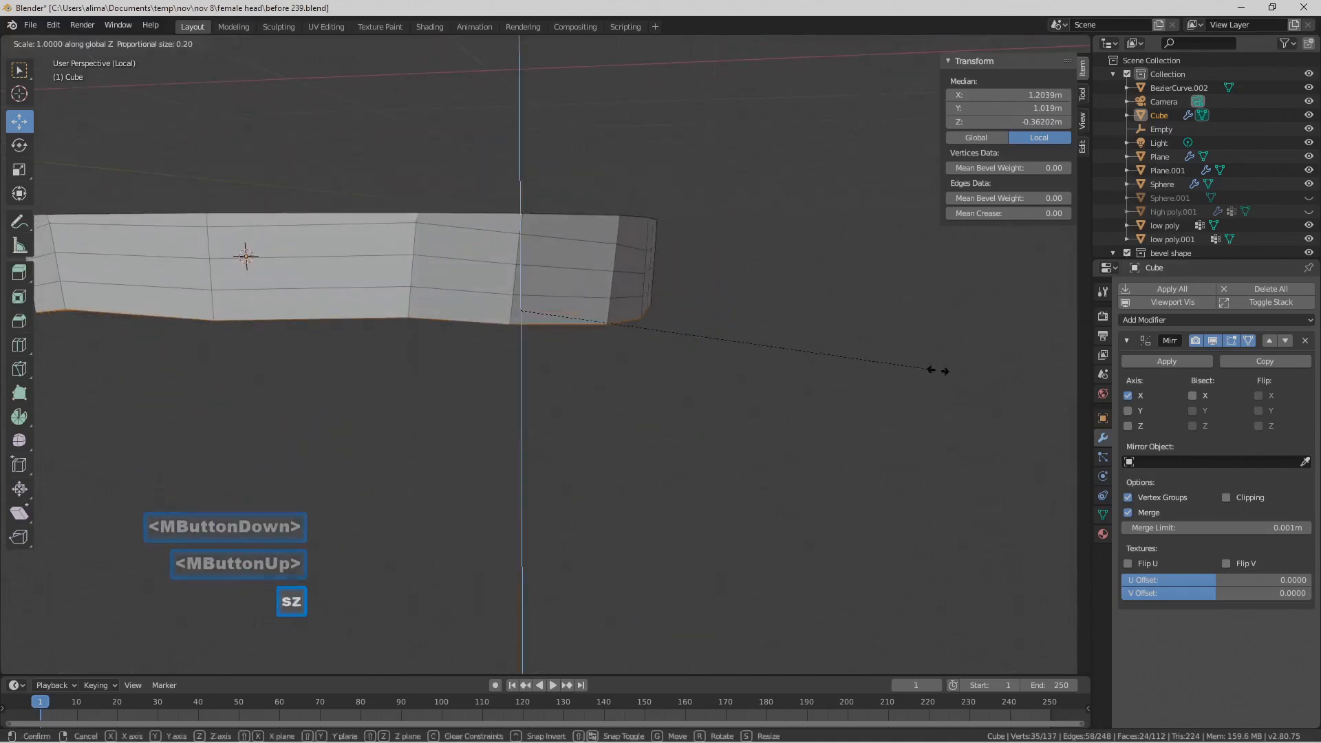
key("0")
left_click(937, 371)
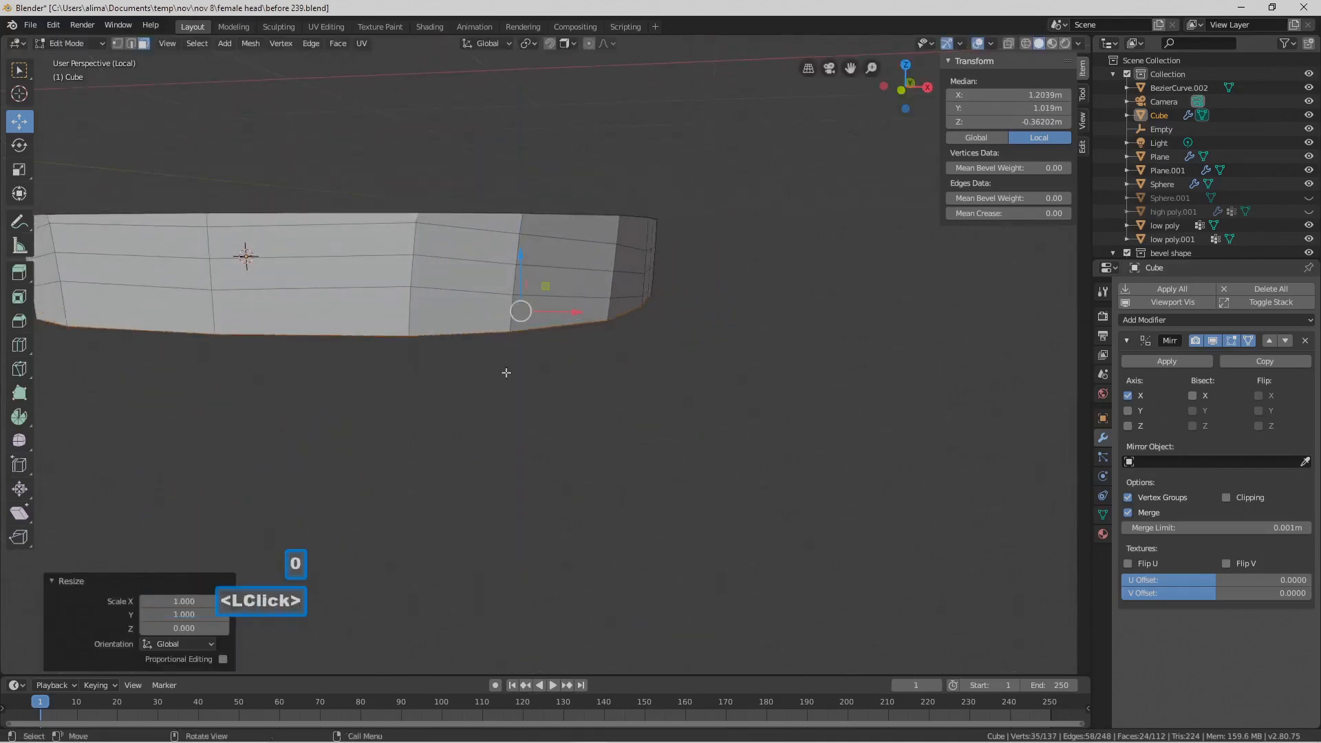
Level the lowest horizontal edge loop on the part's outer side by scaling it to 0 along Z
middle_click_drag(479, 332, 484, 301)
left_click(484, 301)
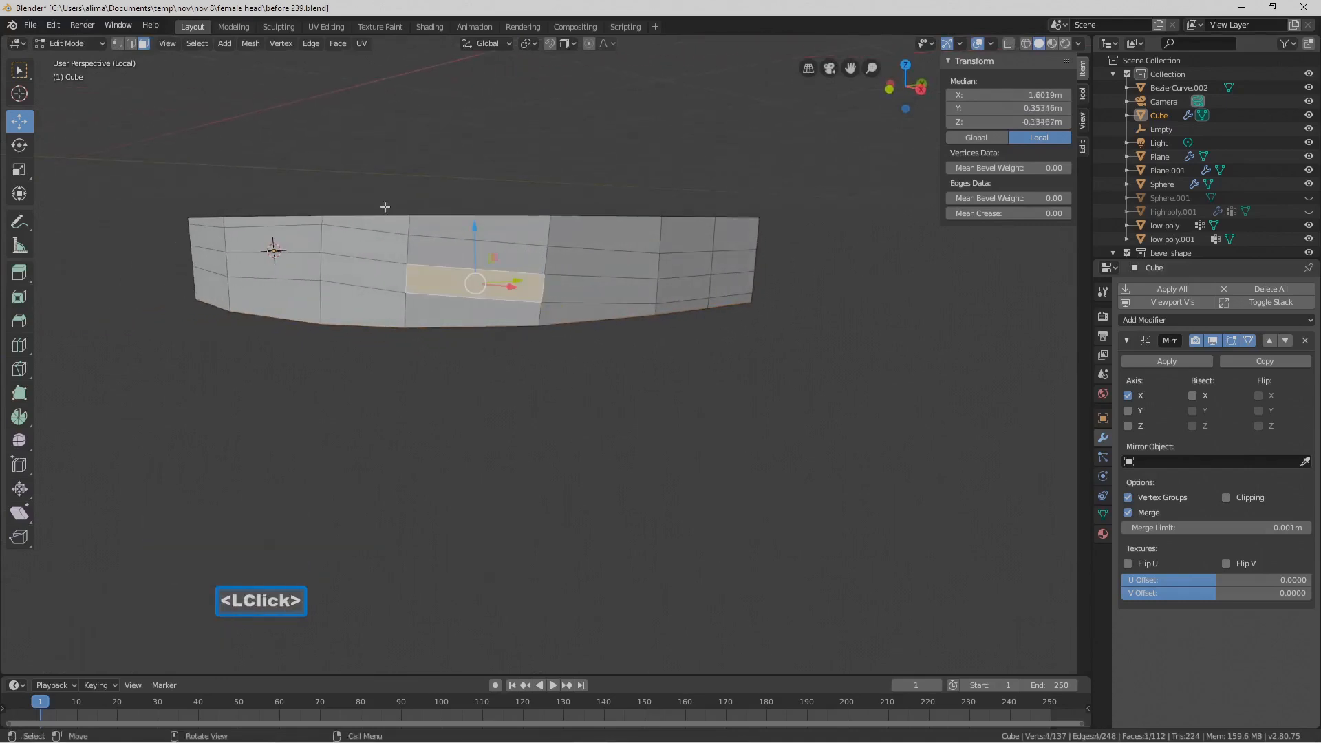
left_click(131, 44)
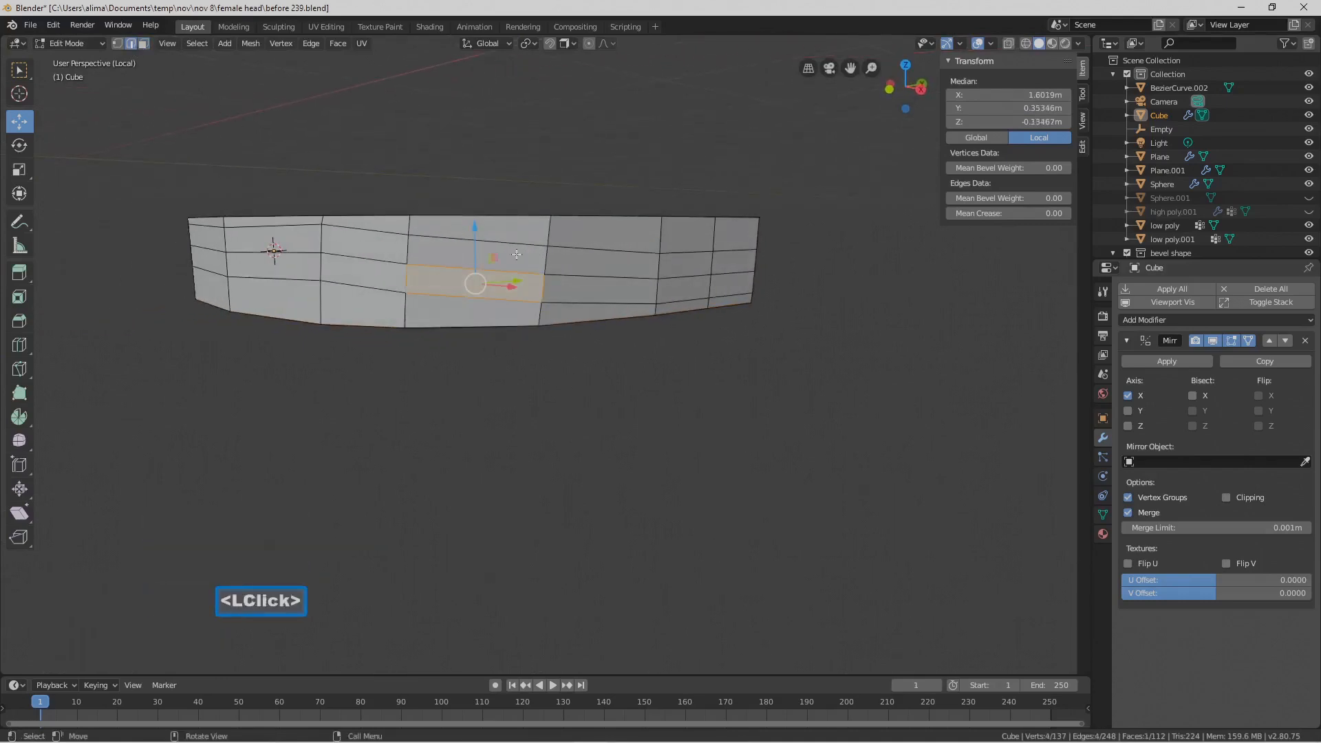
left_click(584, 301, "alt")
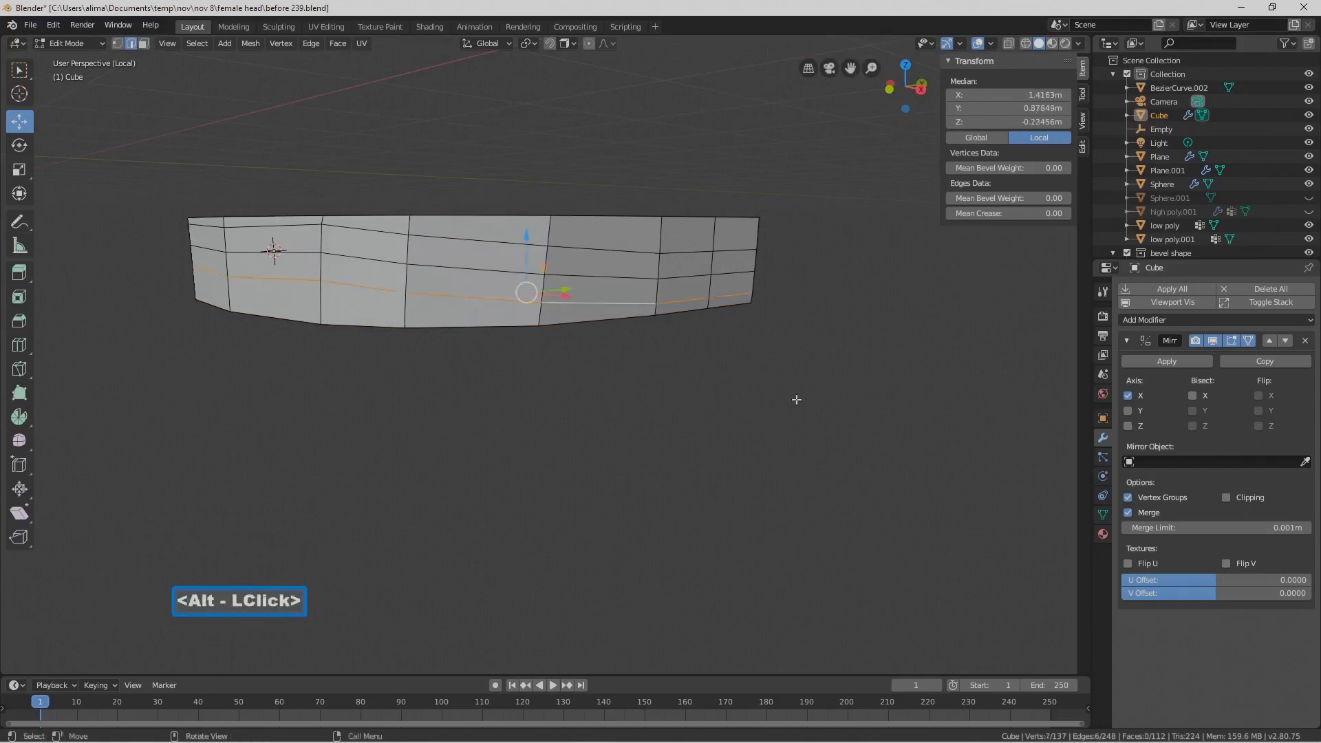
key("s")
key("z")
key("0")
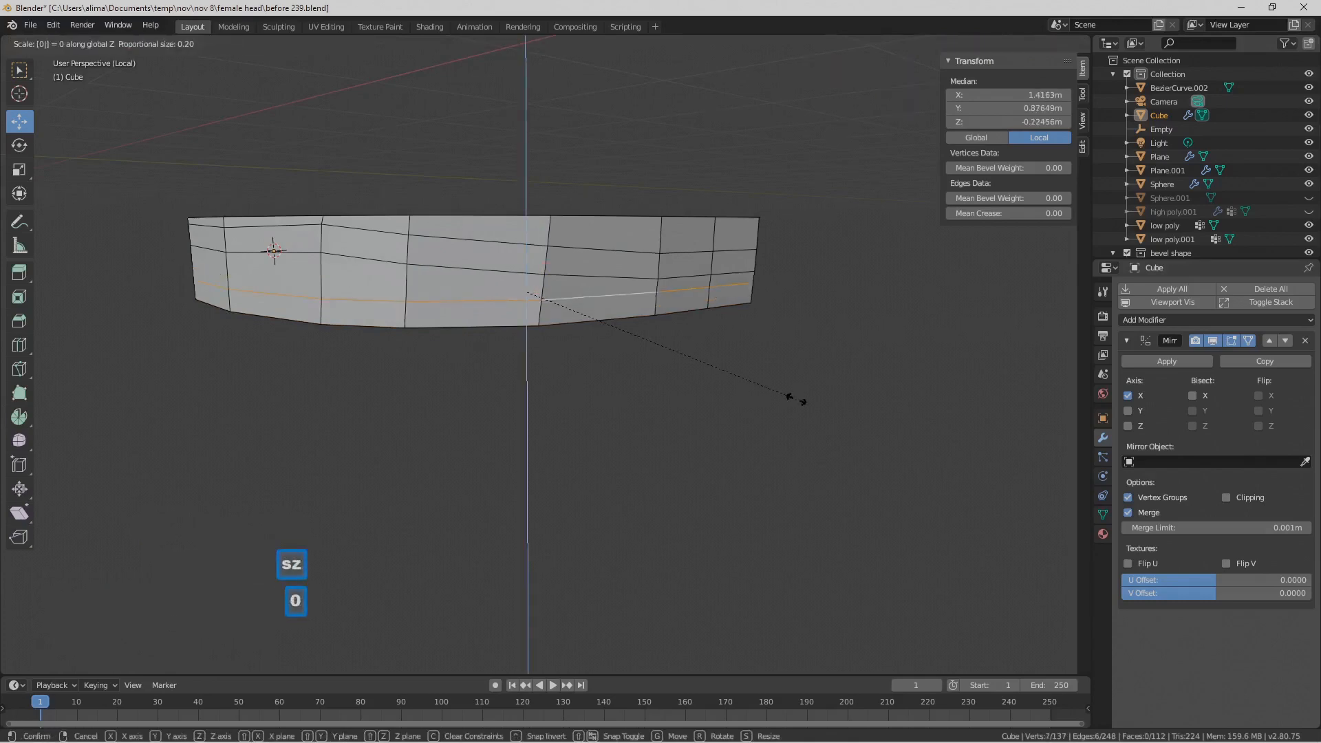
left_click(797, 399)
Level the middle horizontal edge loop on the part's outer side by scaling it to 0 along Z
left_click(637, 276)
left_click(659, 274, "alt")
left_click(659, 275, "alt")
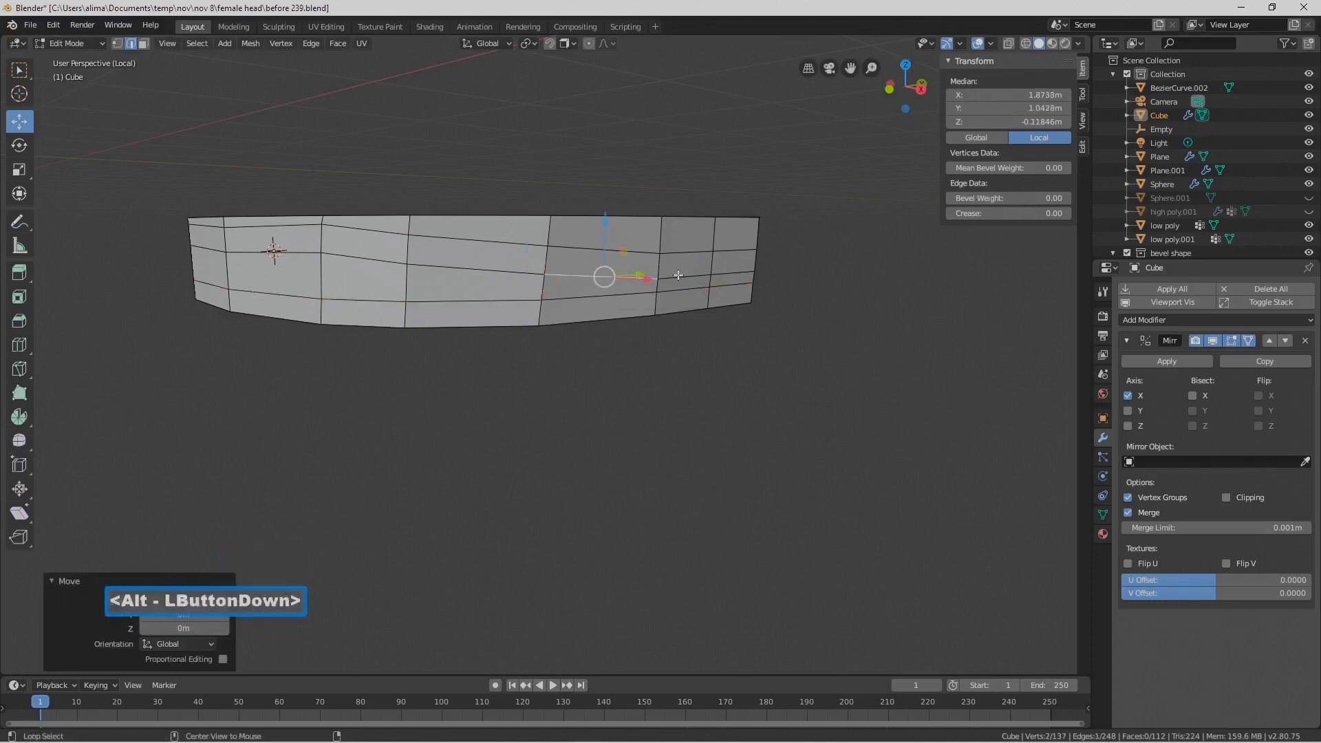
key("s")
key("z")
key("0")
left_click(865, 344)
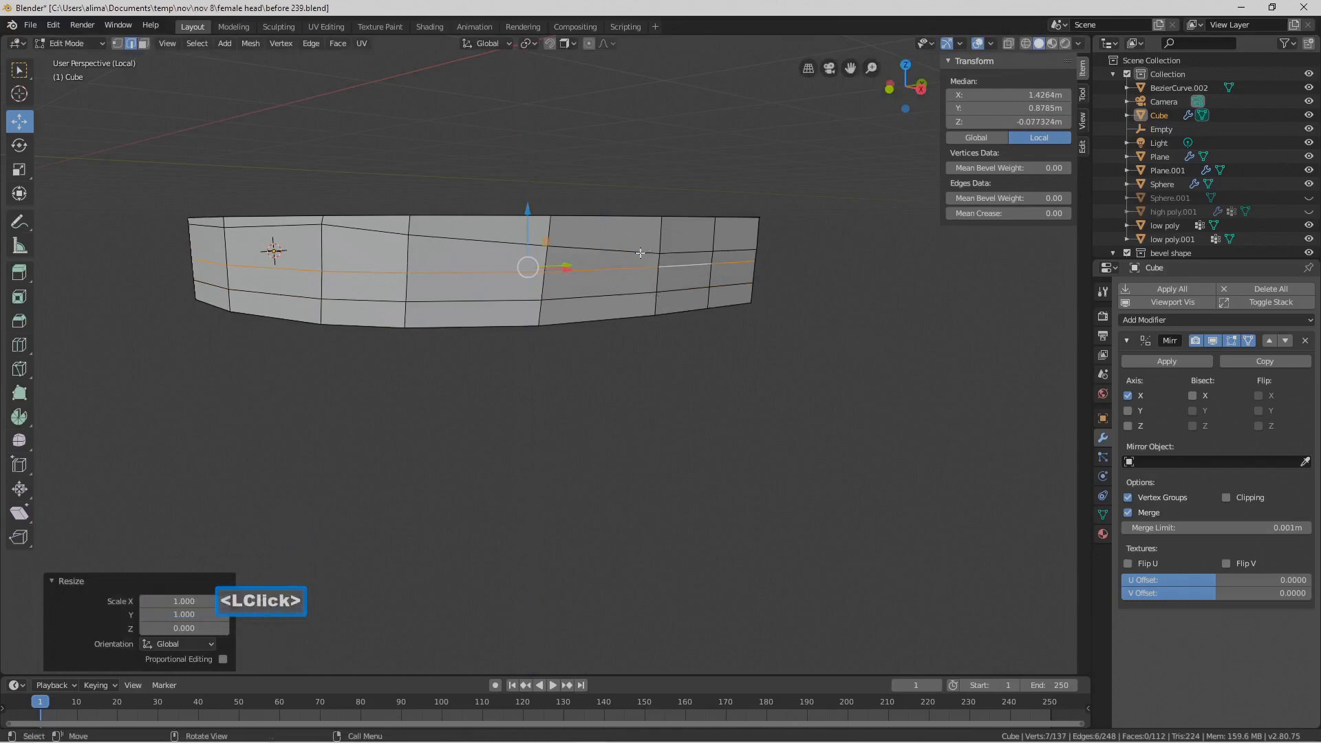
left_click(763, 399)
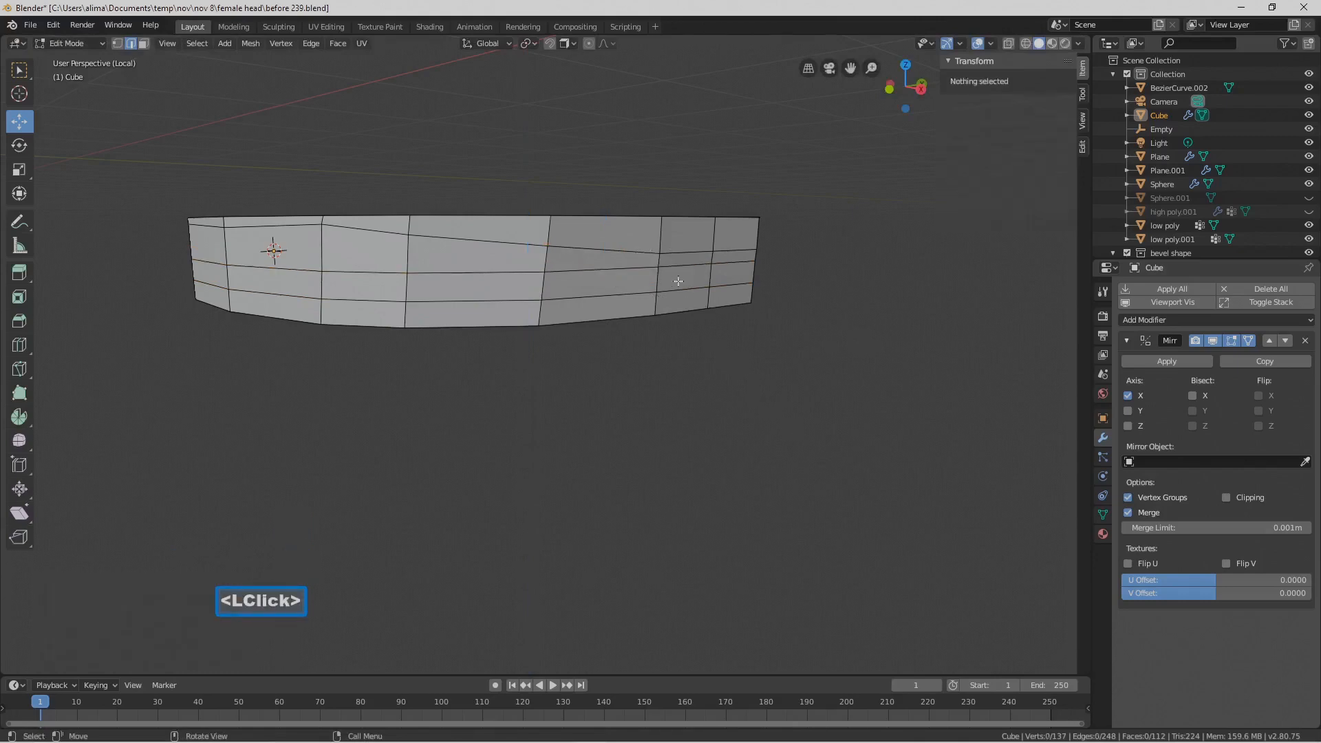
Level the uppermost inner horizontal loop on the outer side by scaling it to 0 along Z, and save incrementally as before 240.blend
left_click(621, 251, "alt")
key("s")
key("z")
key("0")
left_click(721, 425)
middle_click_drag(722, 425, 675, 445)
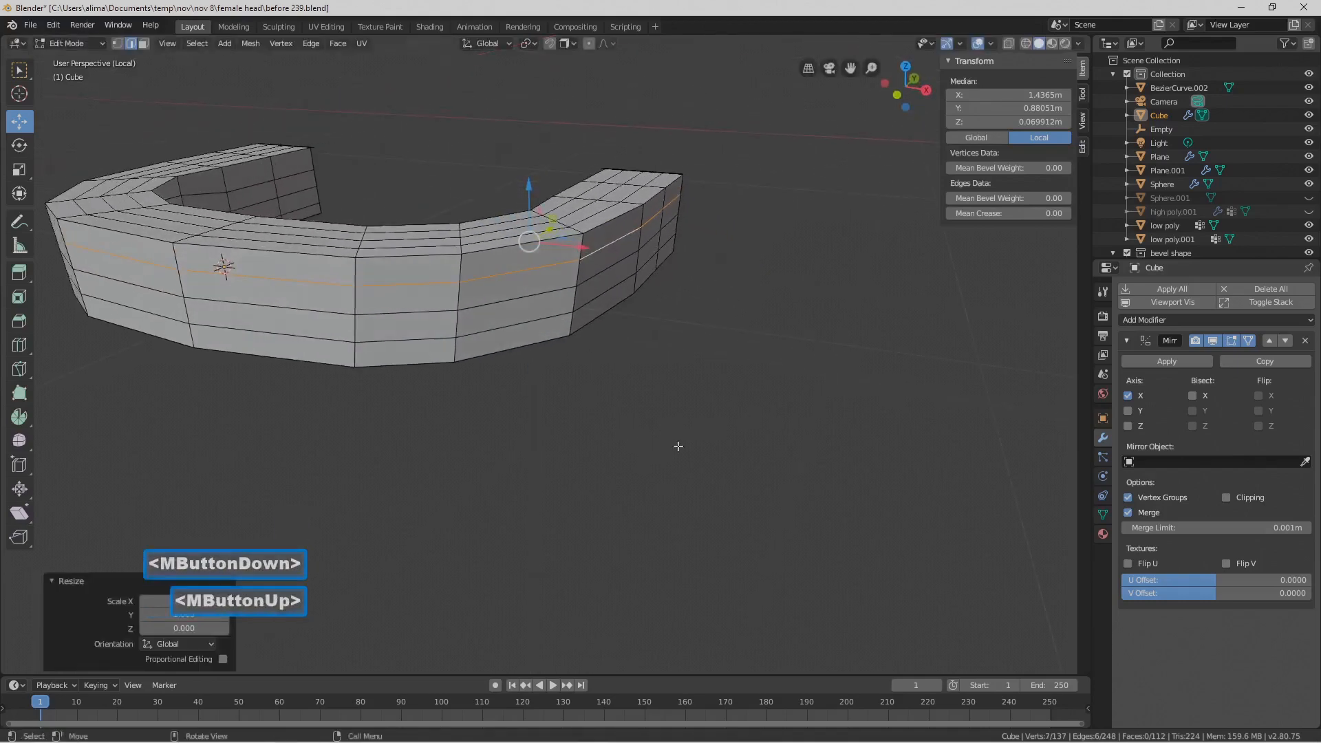
left_click(796, 442)
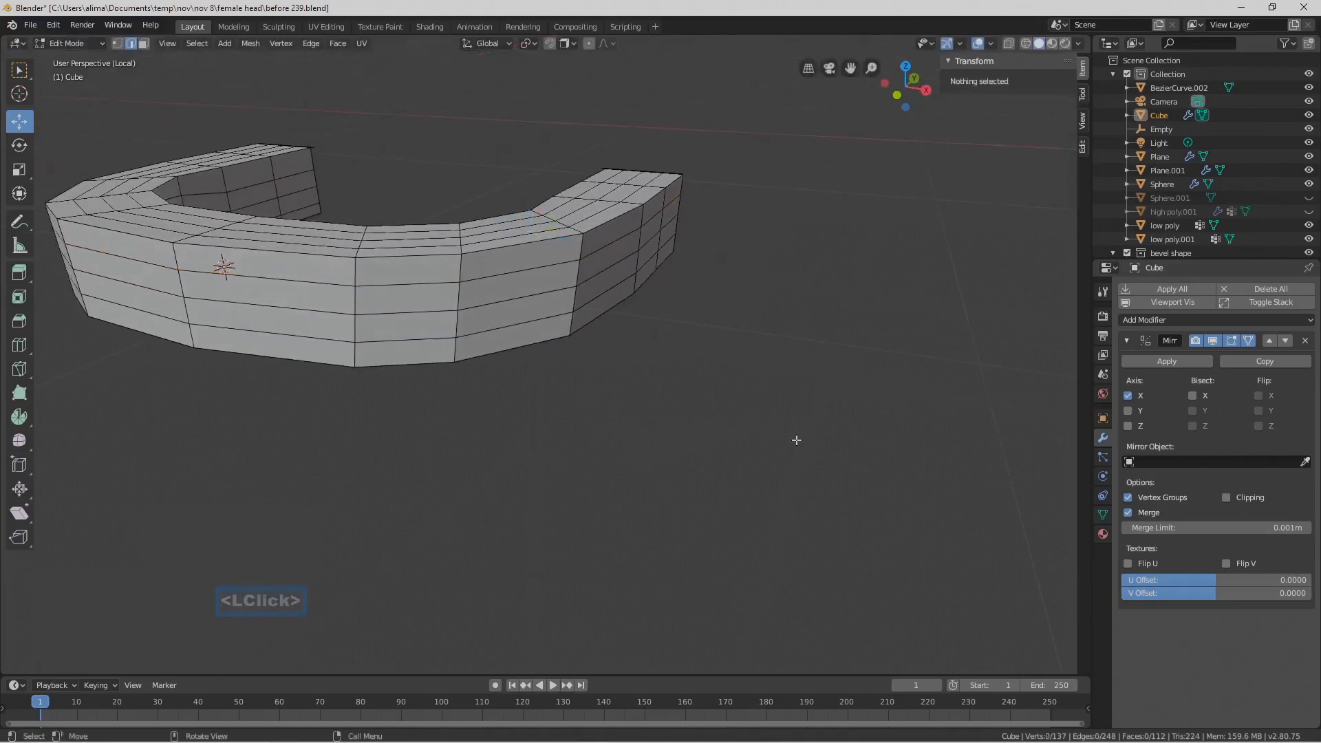
key("Pause")
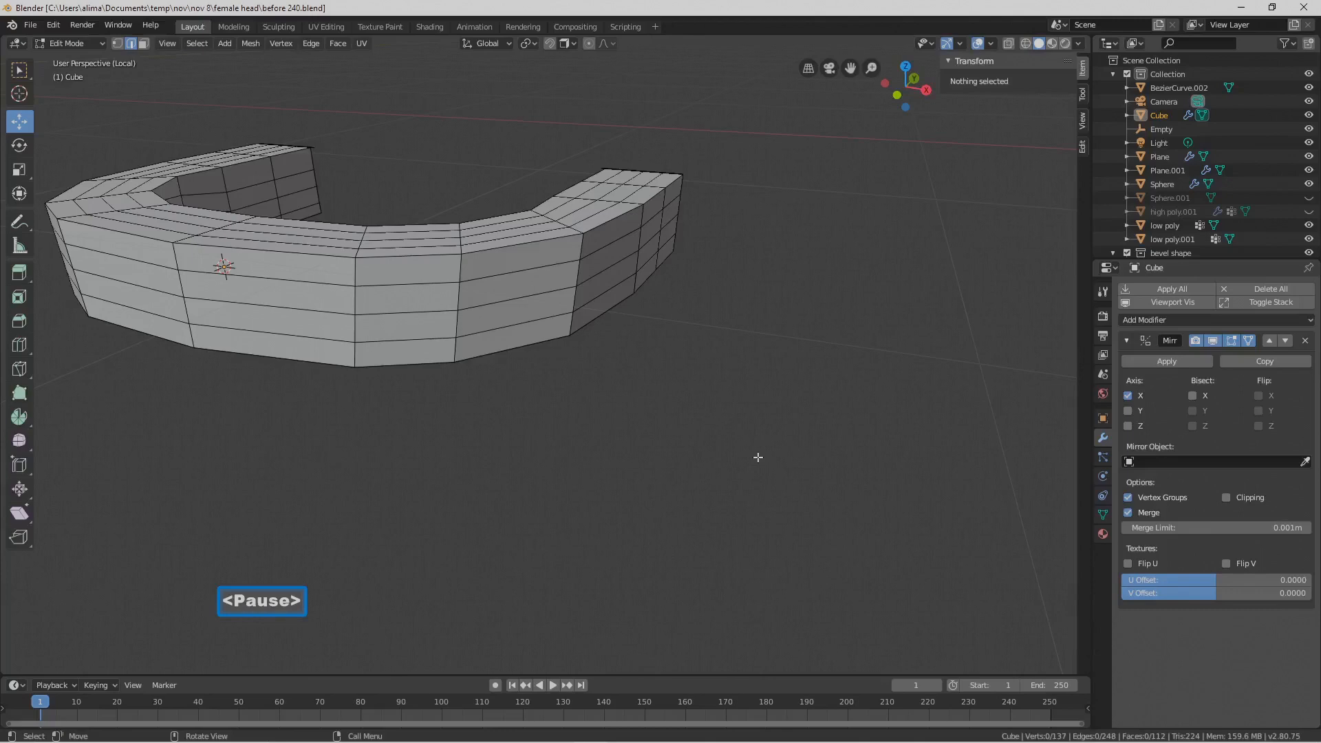
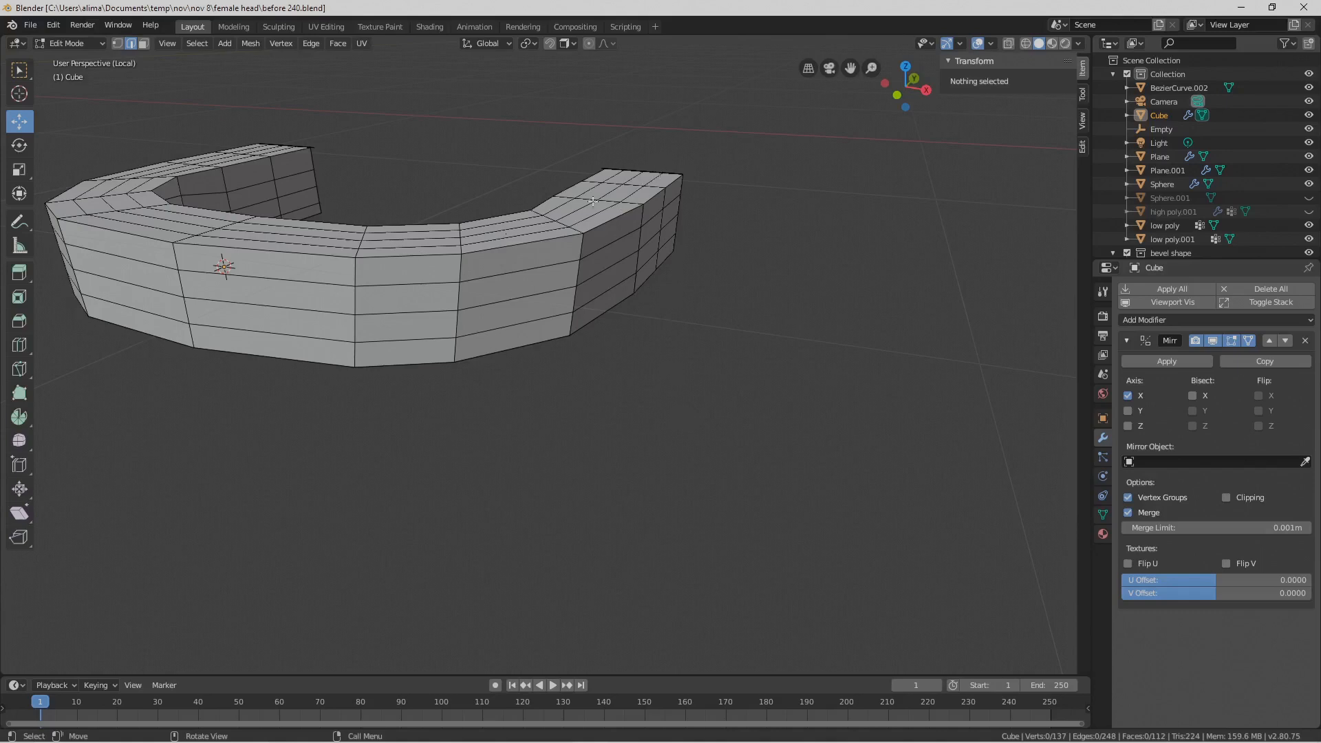
Circle-select all the top faces of the U-shaped part, delete those faces, and save incrementally as before 241.blend
mouse_move(692, 376)
middle_mouse_down()
mouse_move(702, 404)
mouse_move(701, 390)
middle_mouse_up()
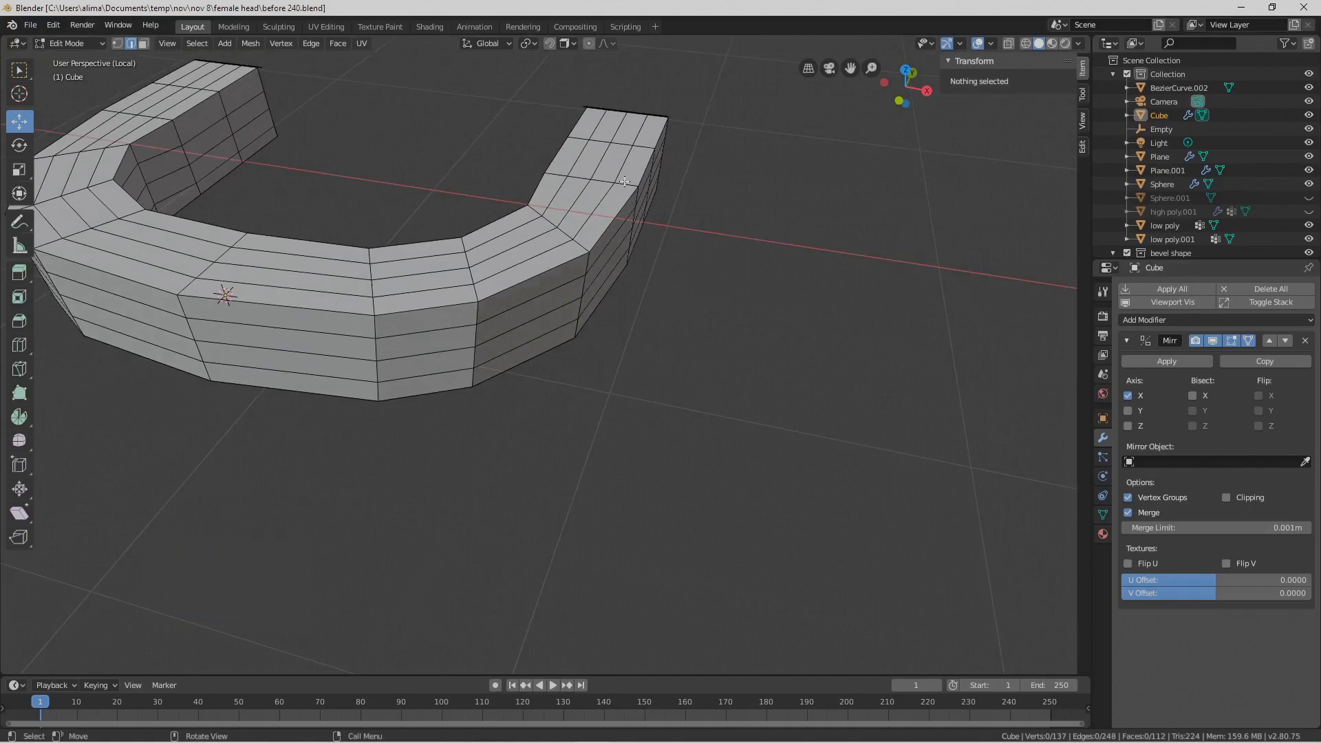
left_click(143, 43)
key("c")
mouse_move(585, 165)
left_mouse_down()
mouse_move(627, 139)
mouse_move(516, 242)
mouse_move(403, 267)
mouse_move(339, 257)
mouse_move(337, 298)
left_mouse_up()
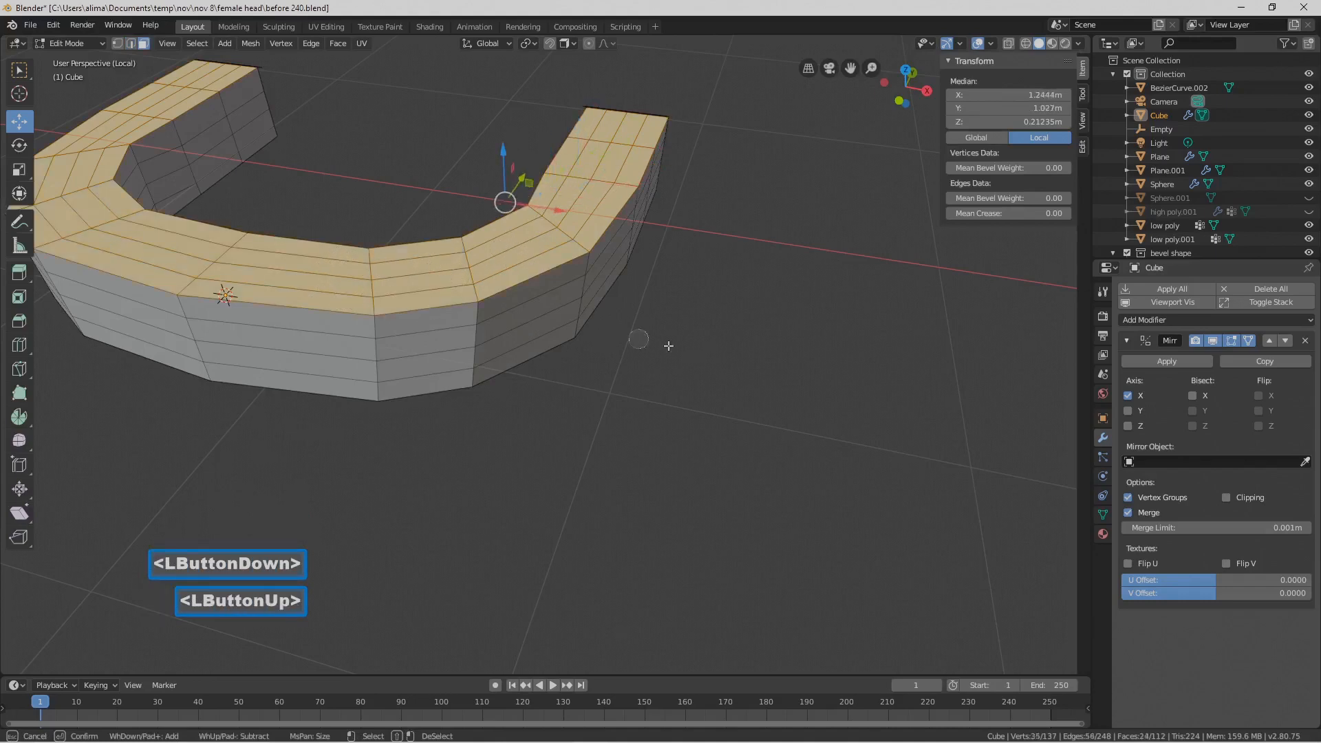
right_click(757, 360)
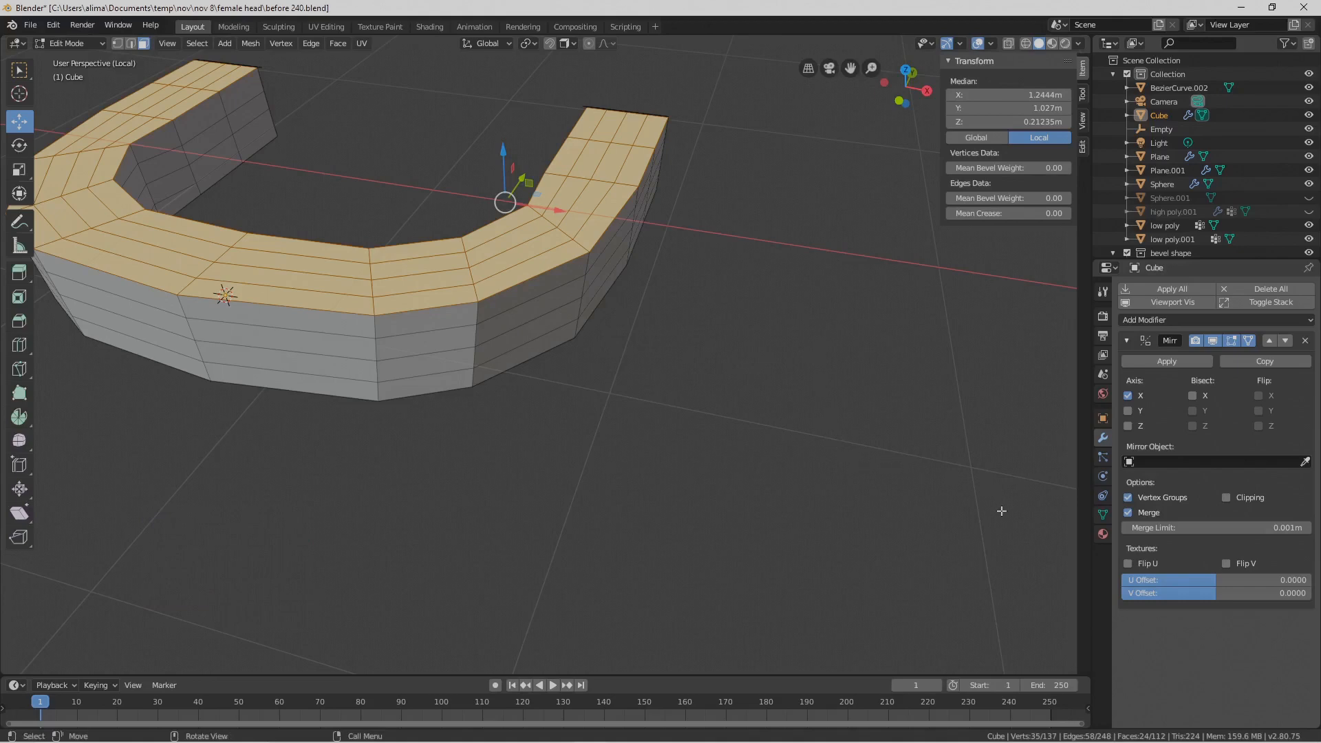
key("x")
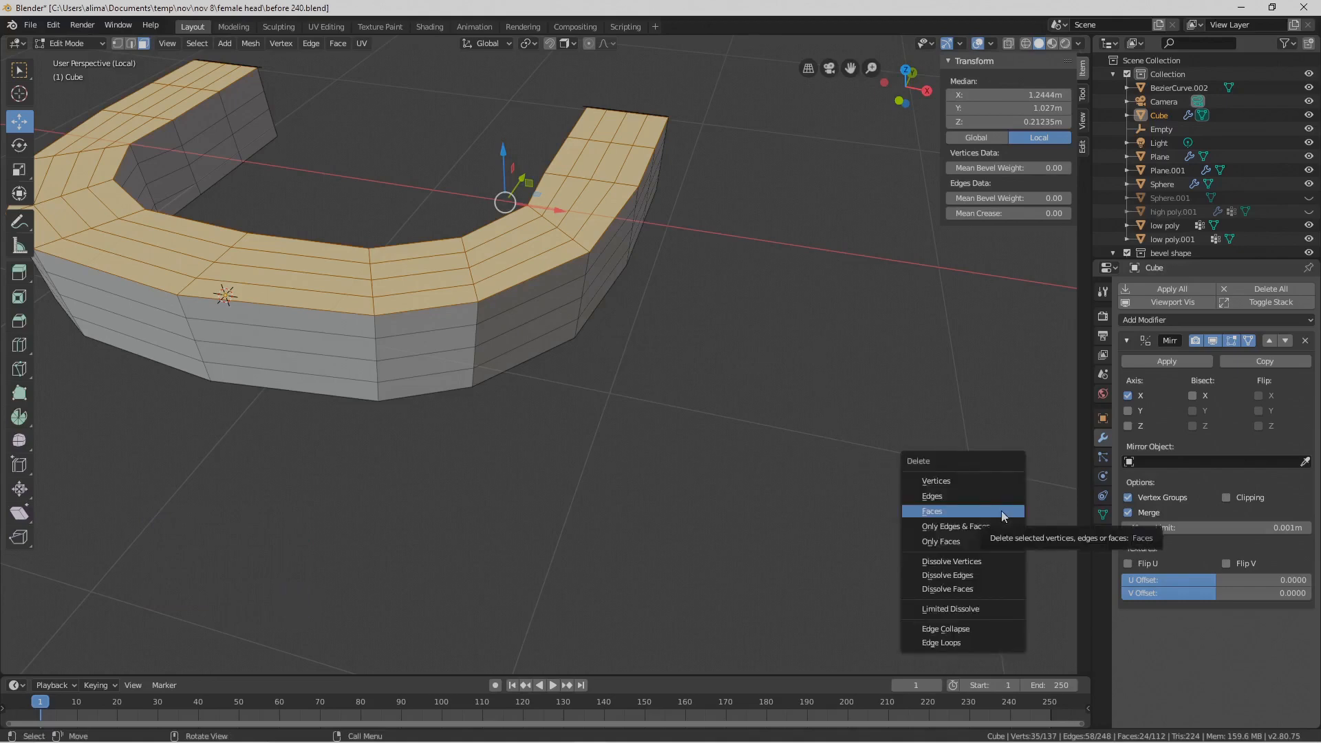
left_click(1001, 511)
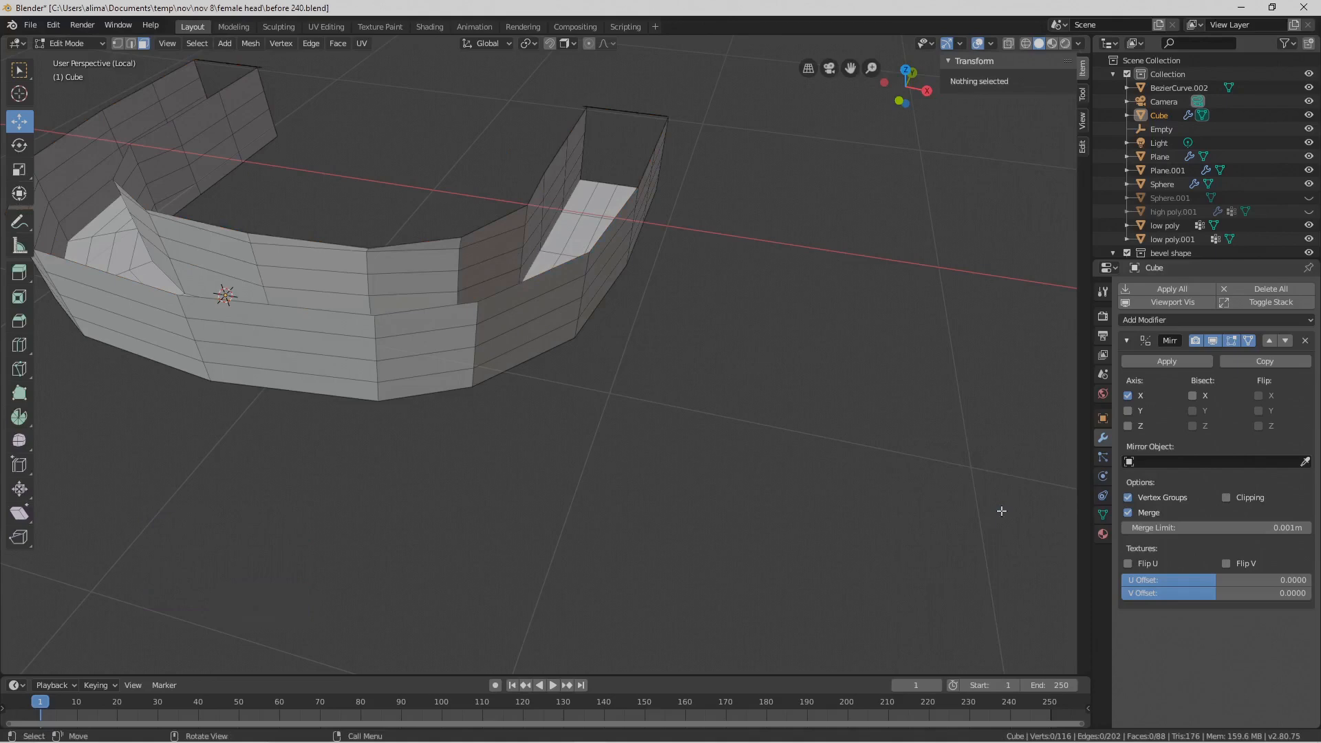
key("Pause")
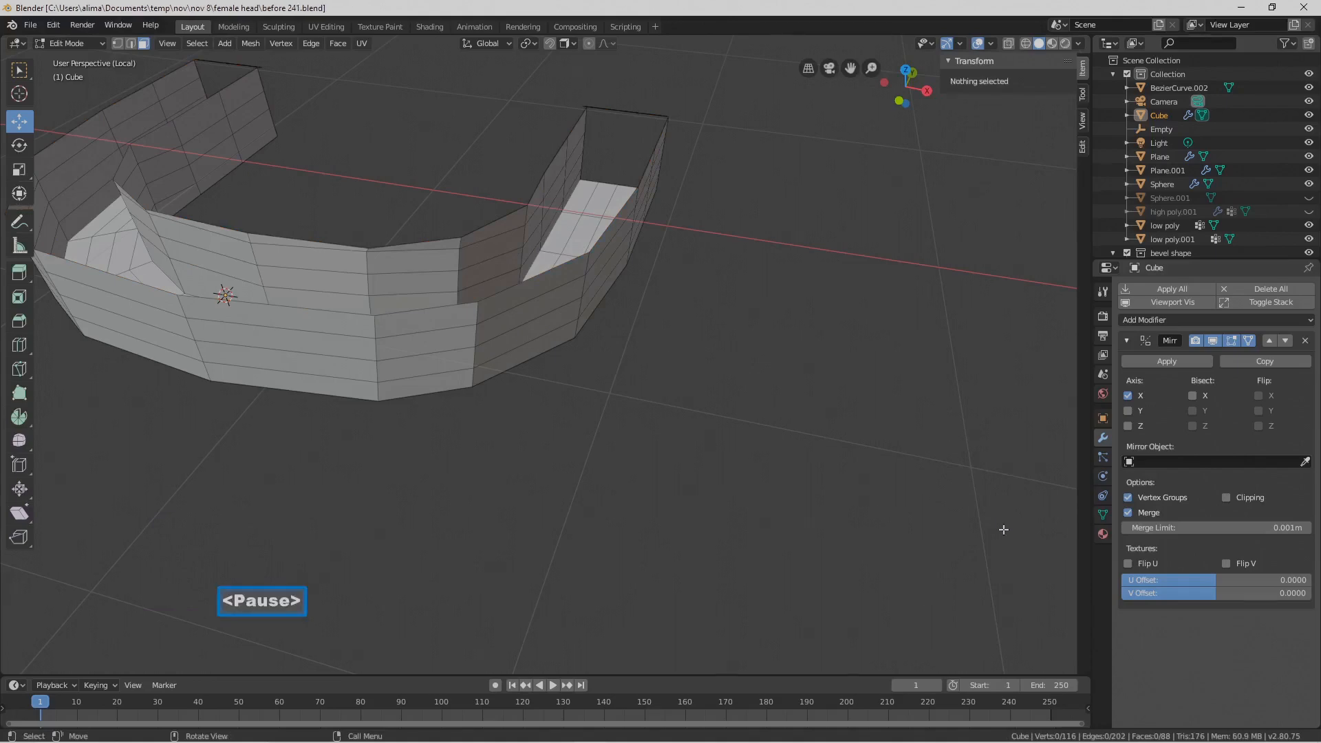
Return to Object Mode and shade the U-shaped part smooth
scroll(847, 472, "down", 2)
middle_click_drag(846, 472, 569, 405)
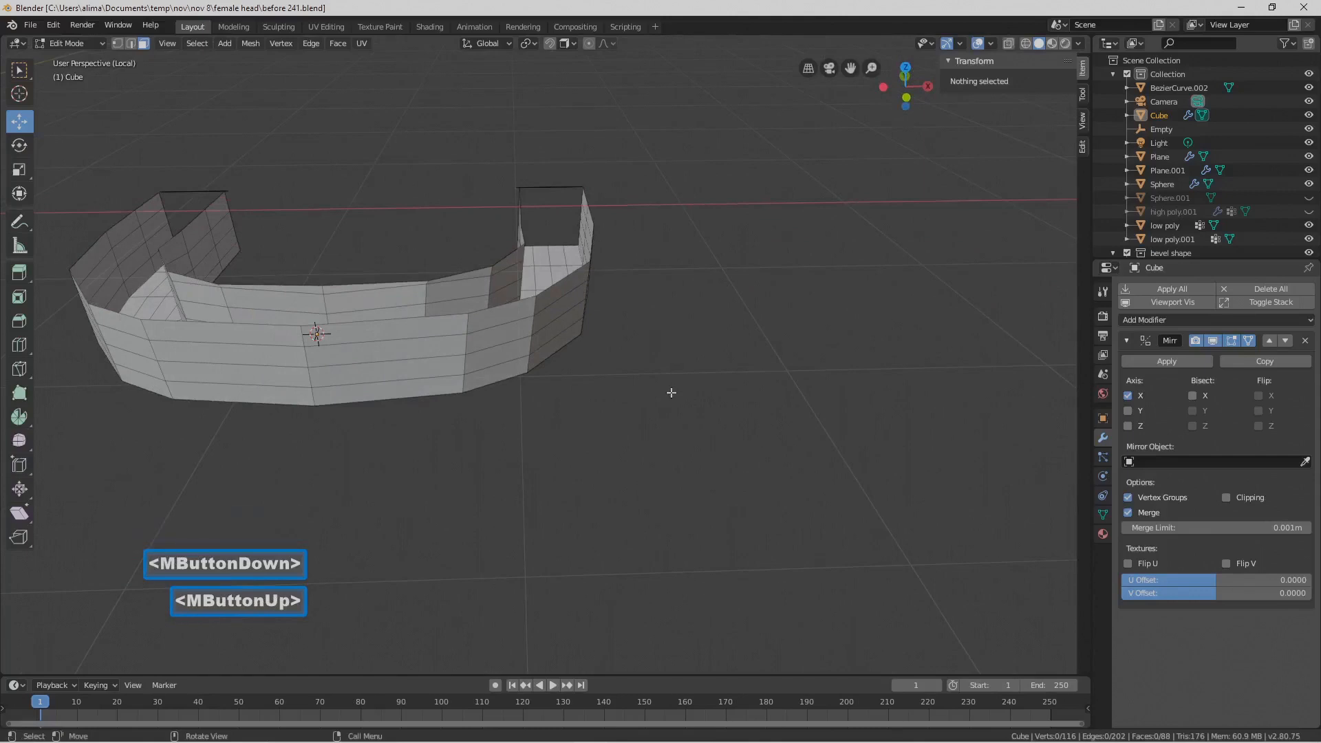
middle_click_drag(671, 392, 651, 375)
left_click(96, 44)
left_click(66, 56)
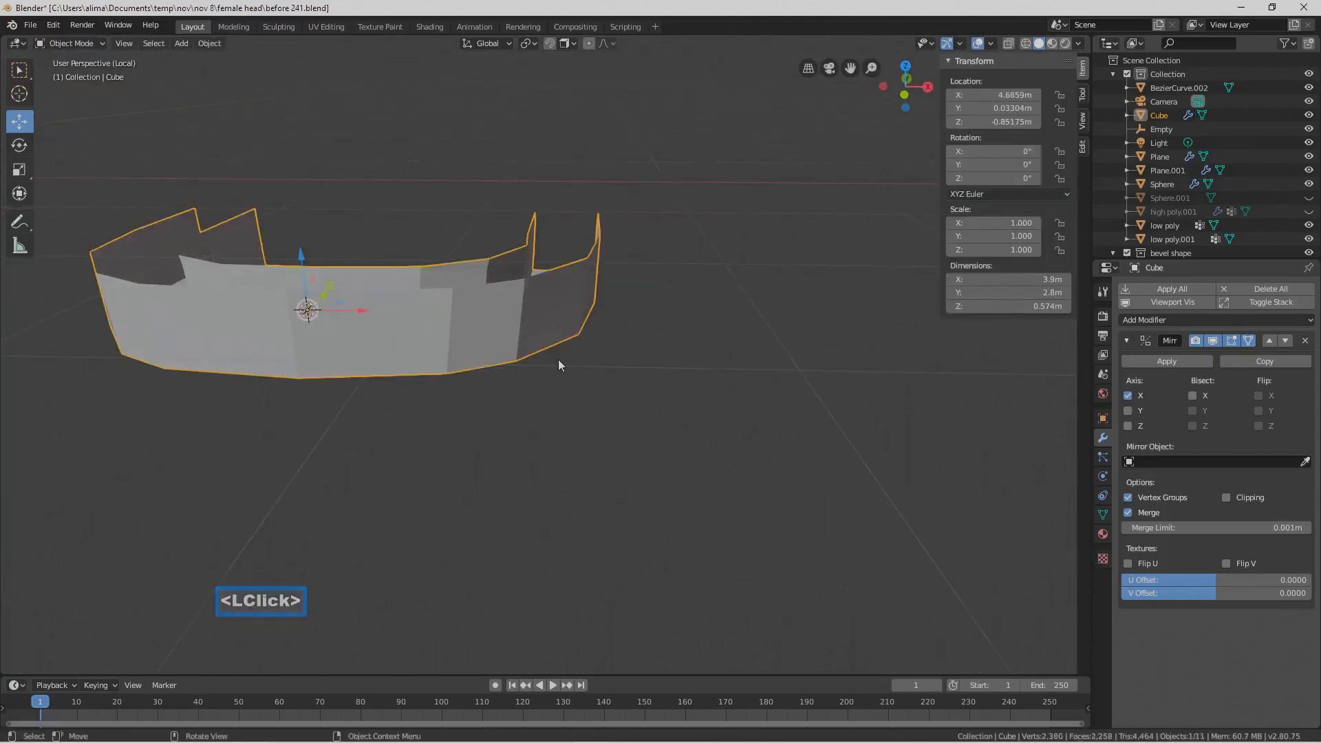
right_click(556, 322)
left_click(556, 322)
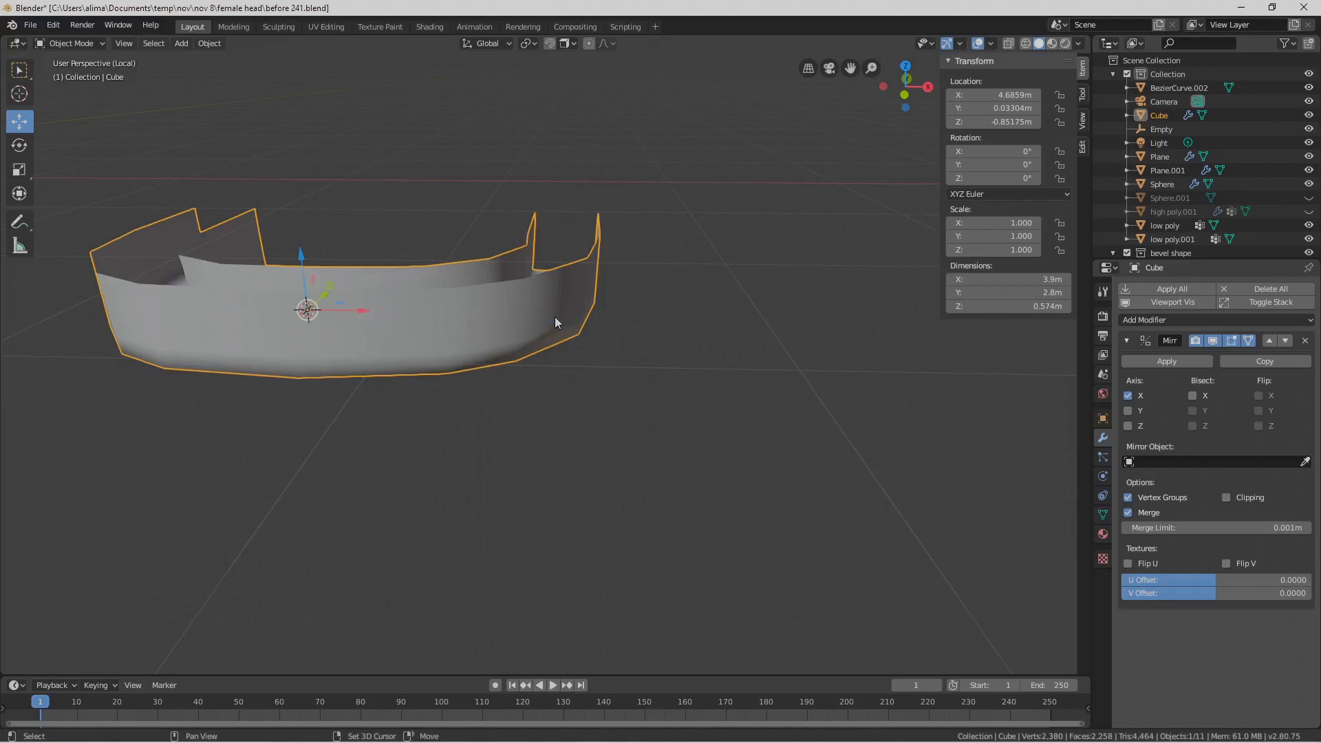
Duplicate the U-shaped part and move the copy about 0.979 m down along Z
key("shift+d")
right_click(556, 320)
left_click_drag(303, 256, 307, 394)
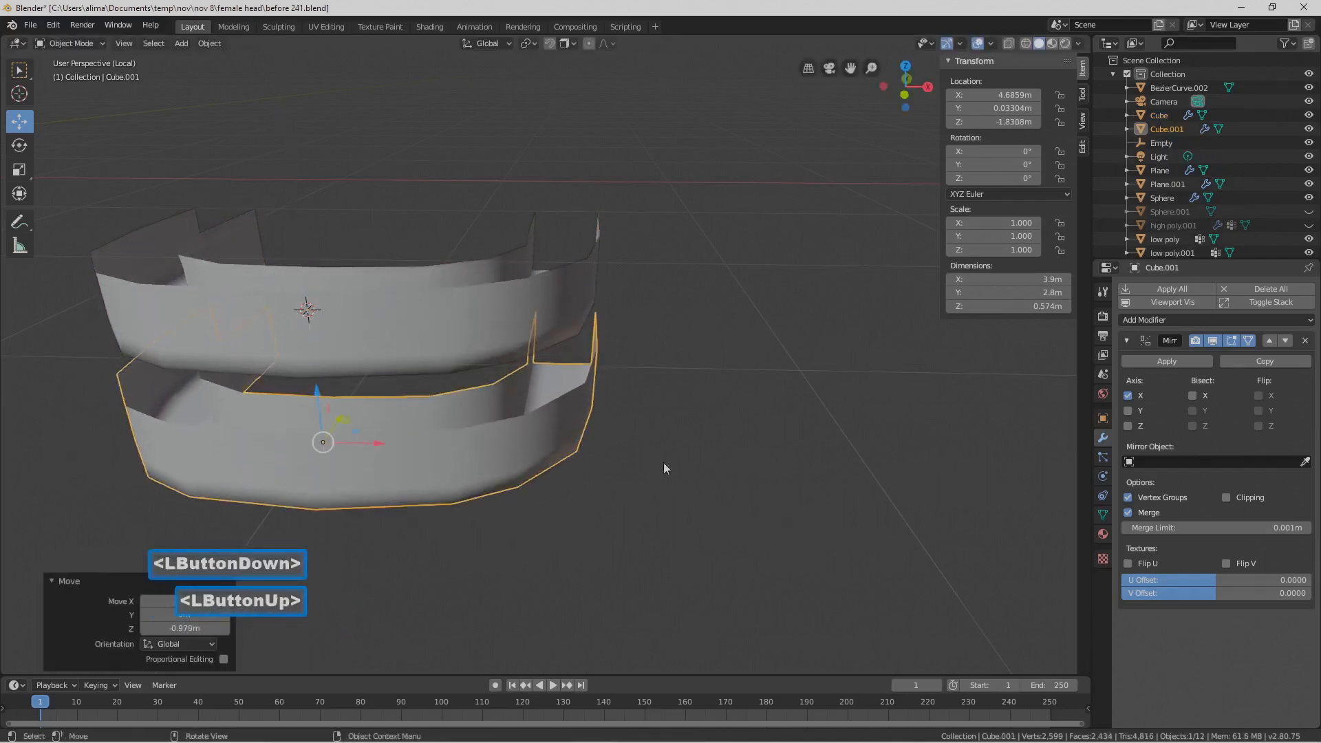
Rotate the lower U-shaped copy 180° about the Y axis, deselect it, and save incrementally as before 242.blend
key("r")
key("z")
key("y")
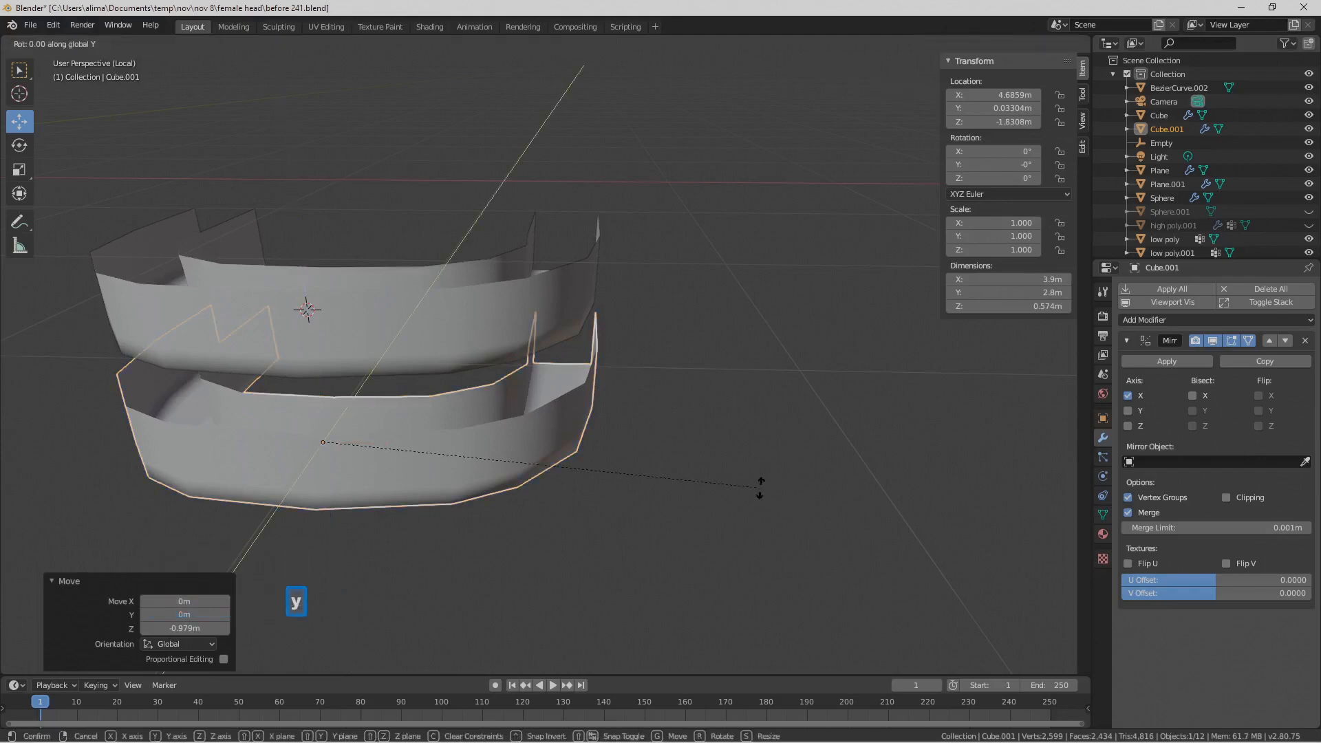
key("1")
key("8")
key("0")
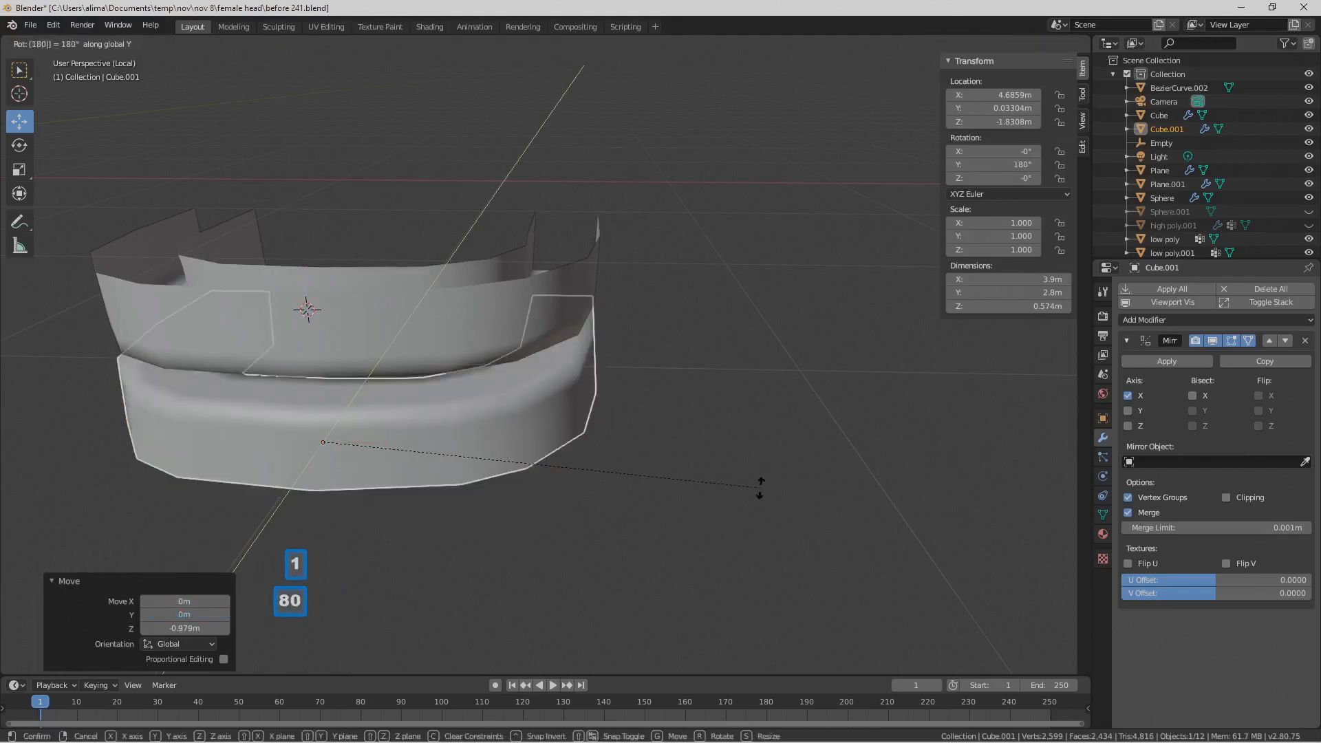
key("Return")
middle_click_drag(761, 489, 639, 366)
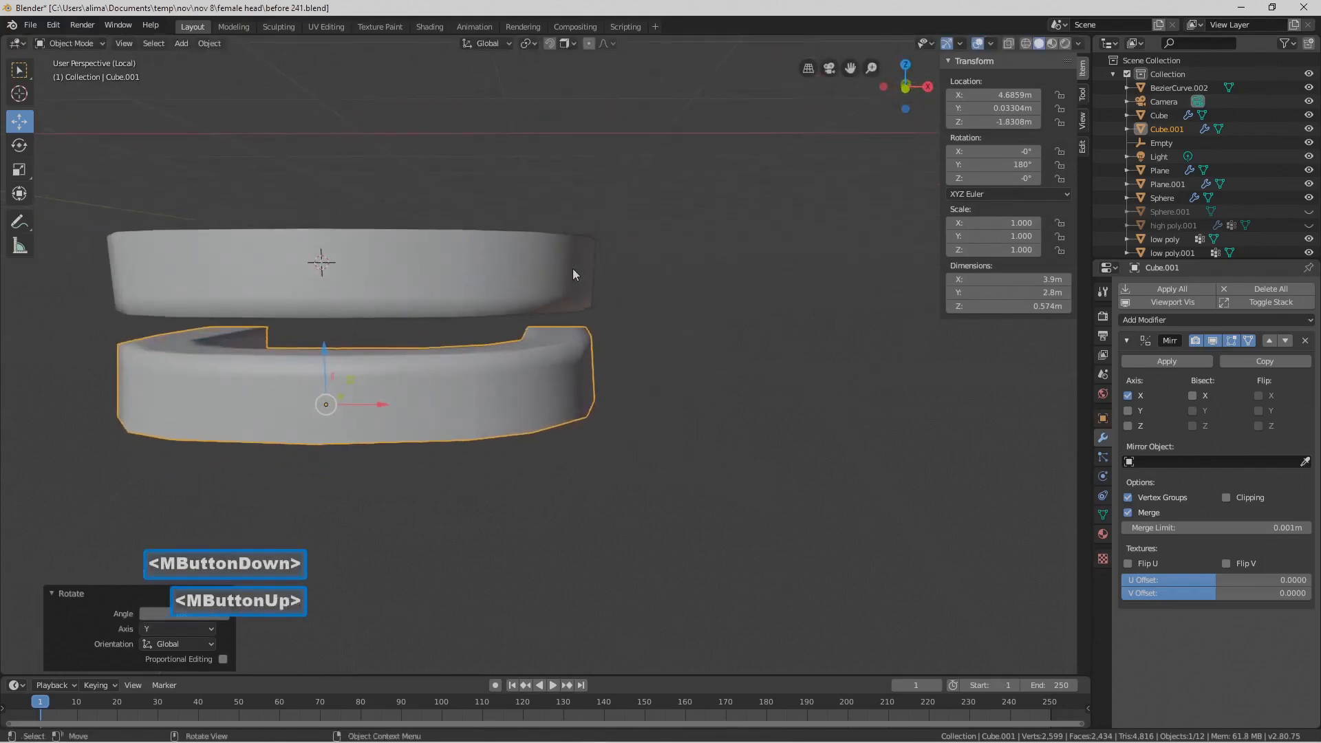
left_click(757, 548)
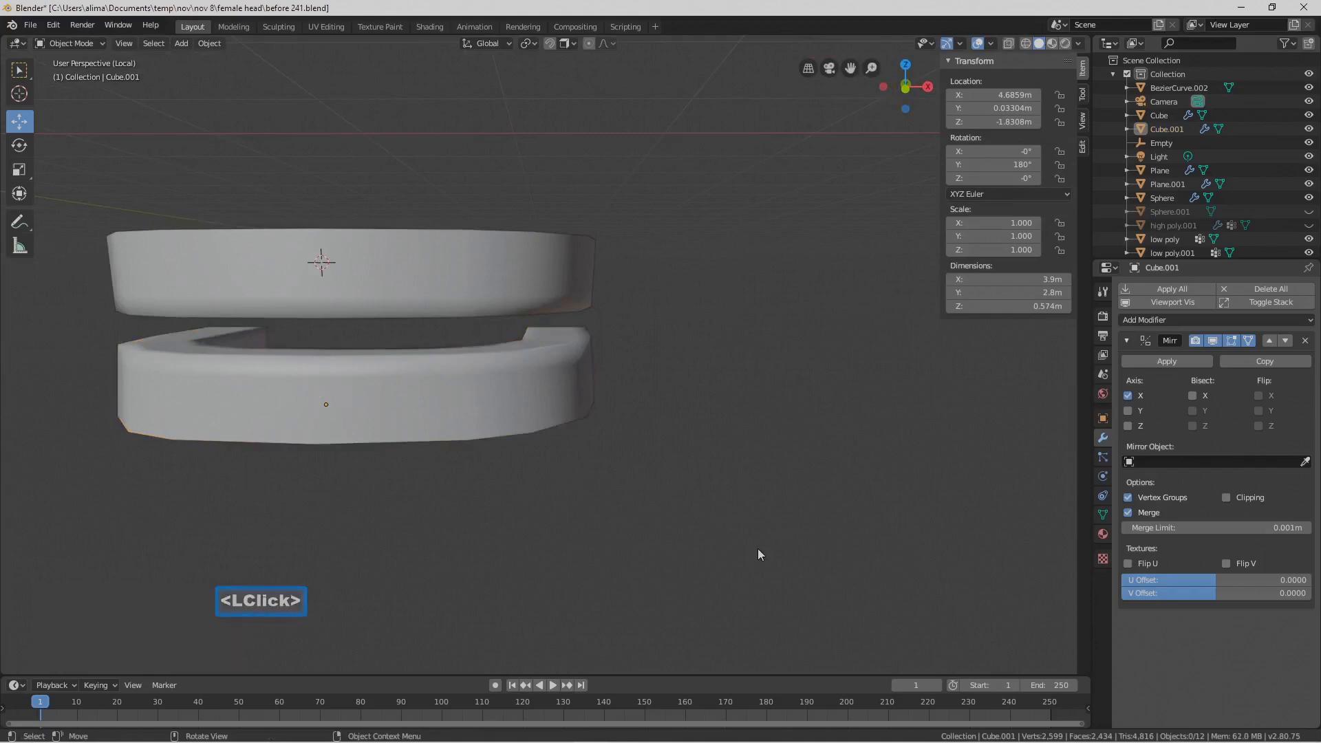
key("Pause")
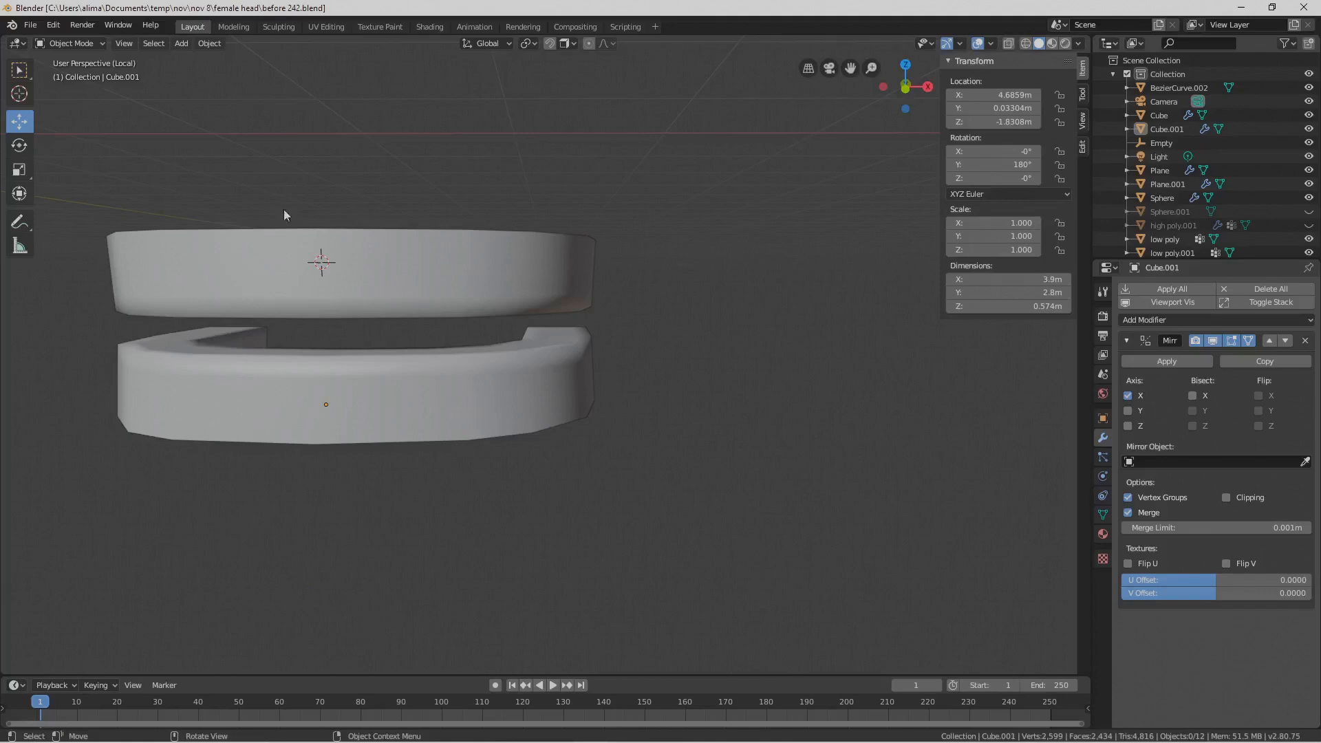
Exit local view to bring back the whole head and switch the viewport to LookDev shading
left_click(125, 43)
mouse_move(171, 158)
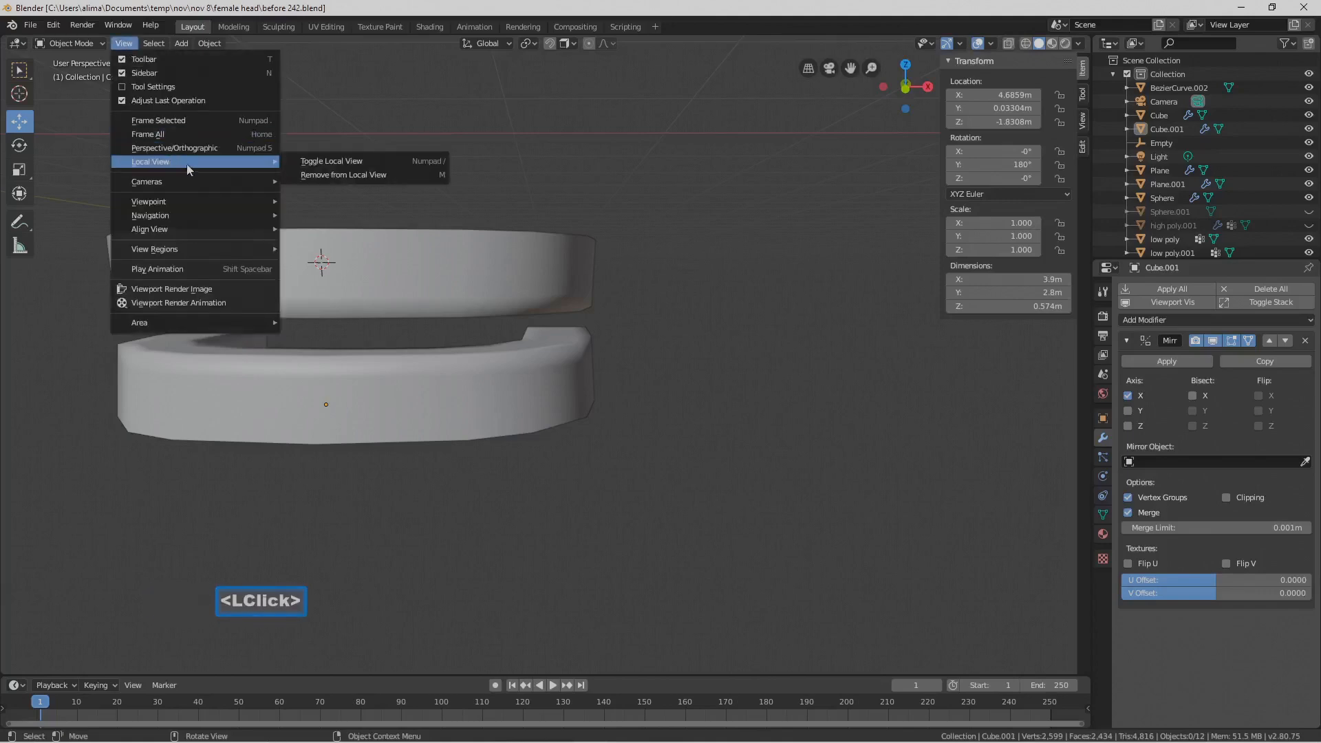
left_click(377, 161)
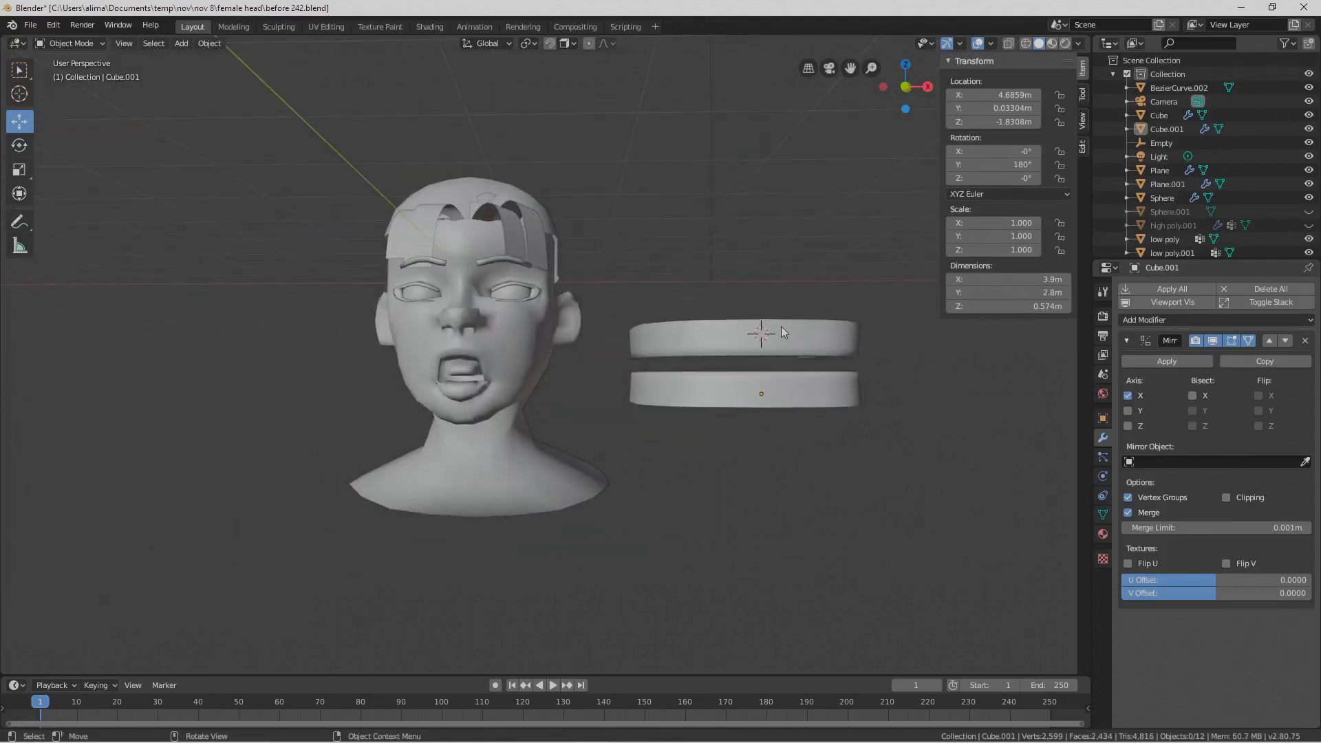
left_click(1052, 44)
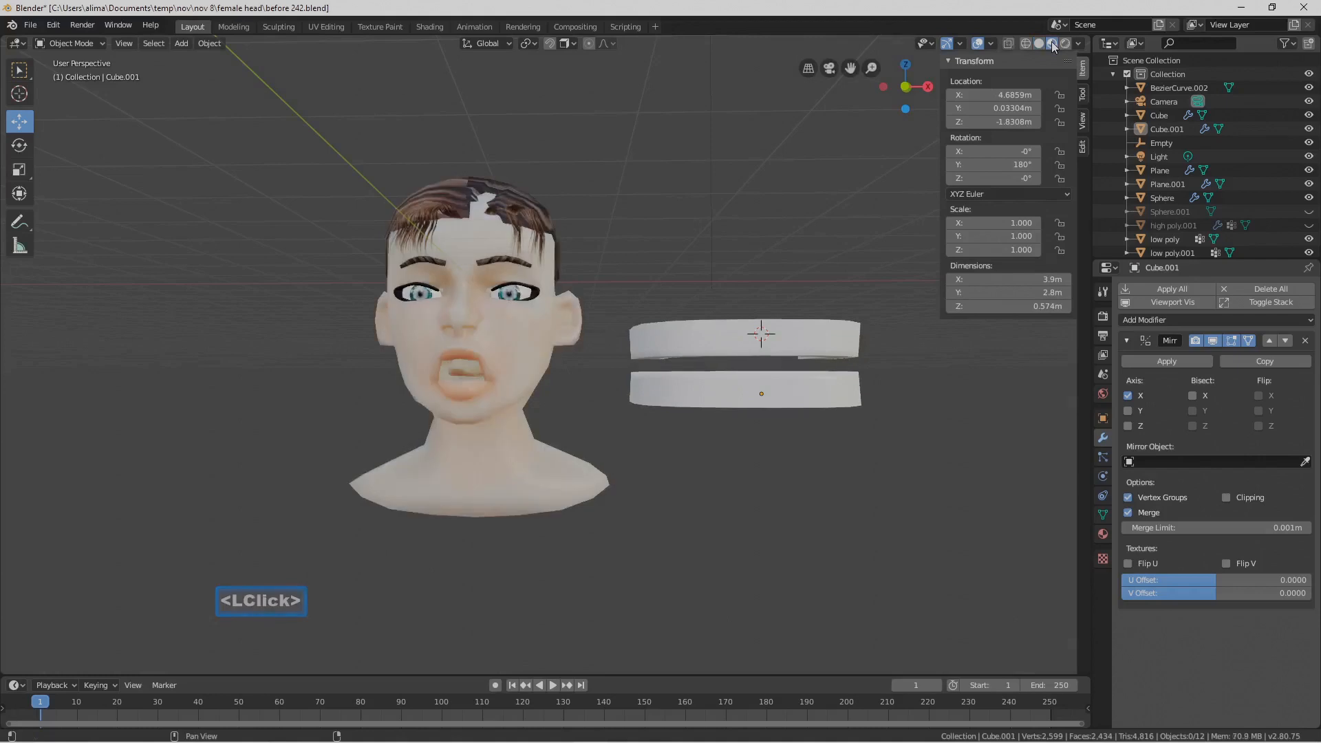
Select only the upper U-shaped part and create a new material for it
left_click(826, 351)
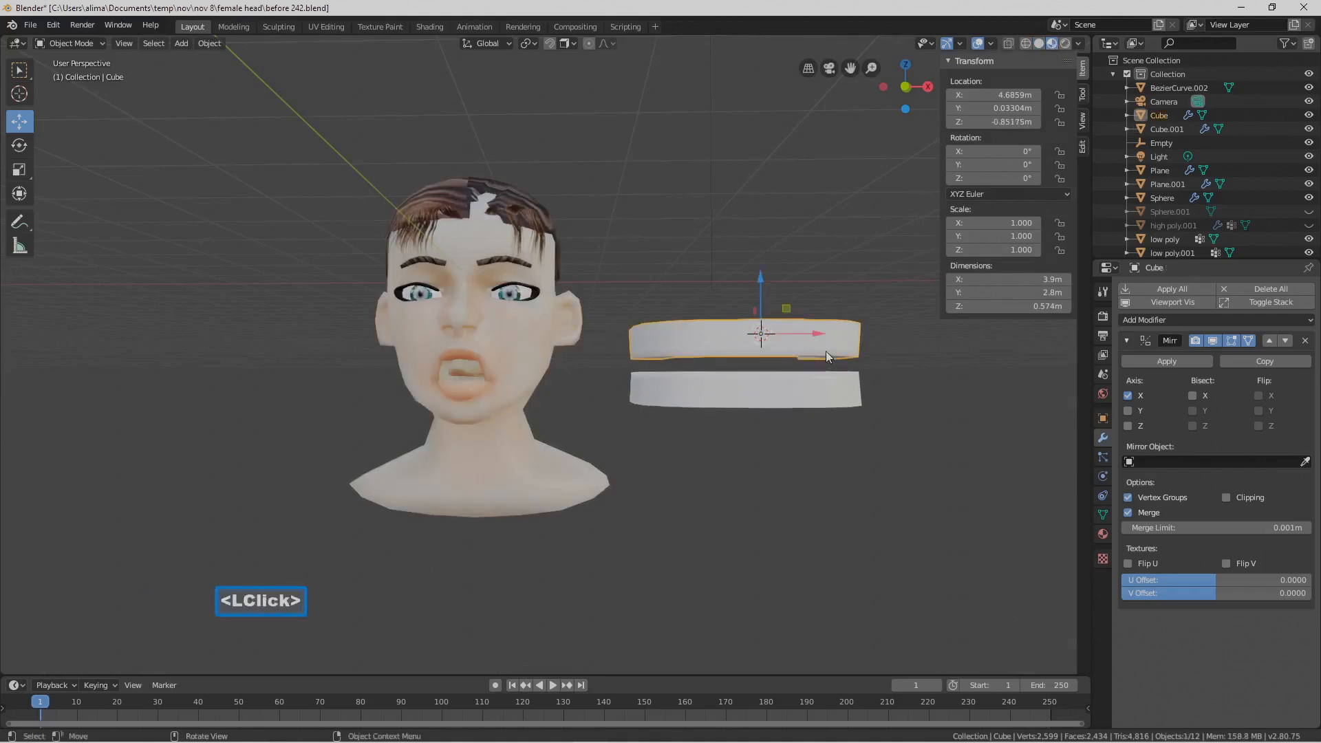
middle_click_drag(860, 402, 791, 418)
left_click(661, 414, "shift")
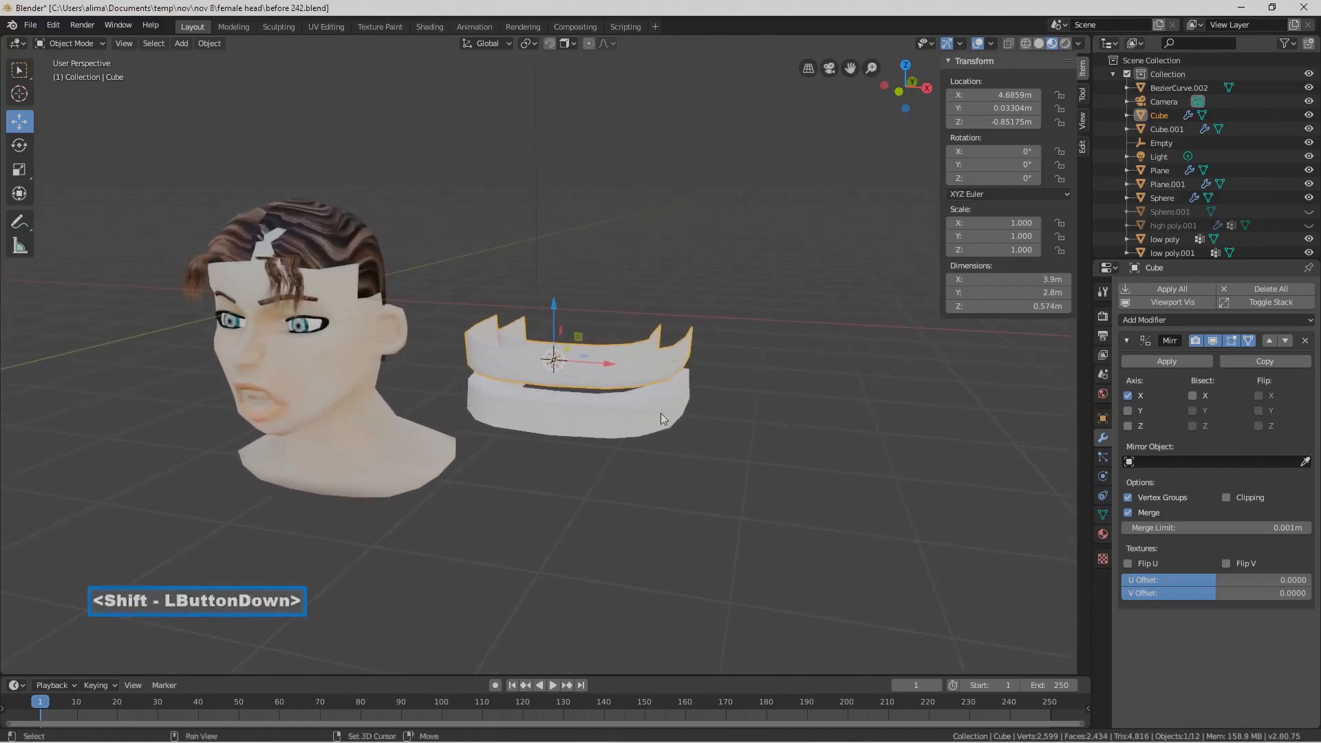
middle_click_drag(654, 431, 698, 417)
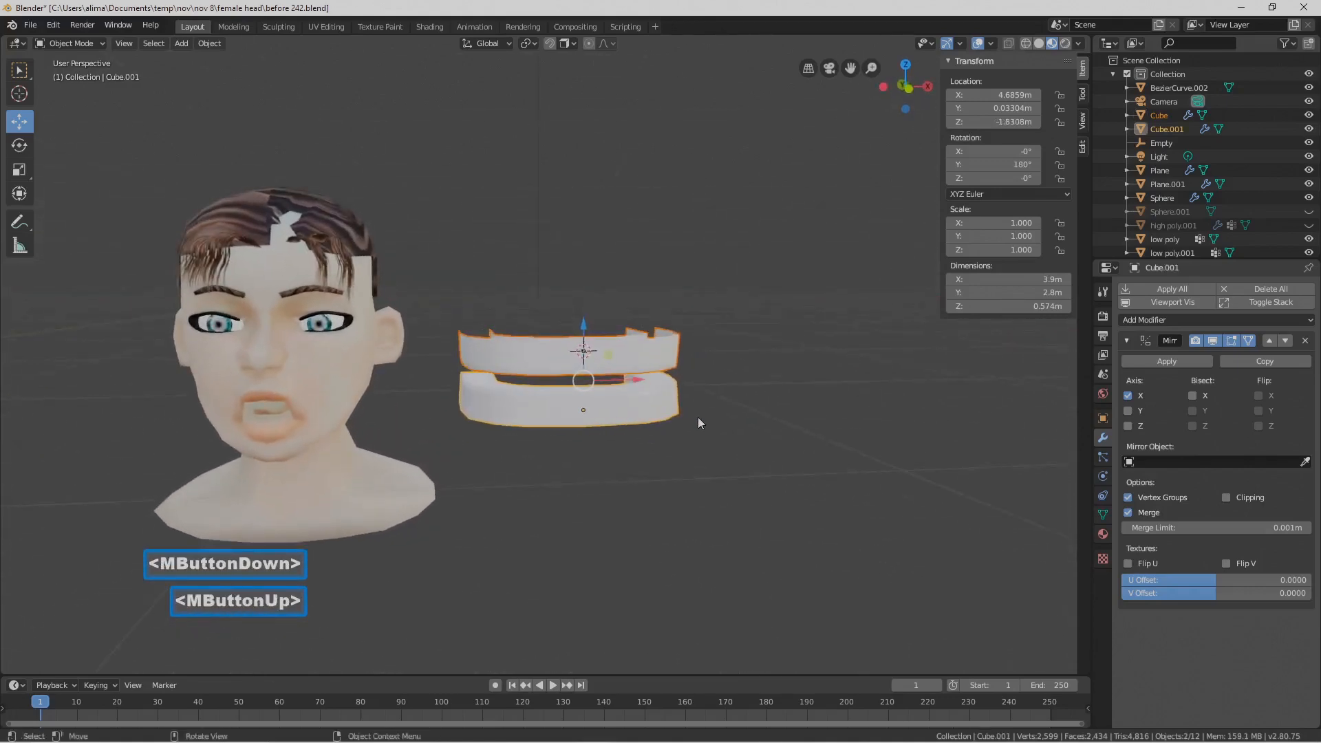
left_click(671, 358)
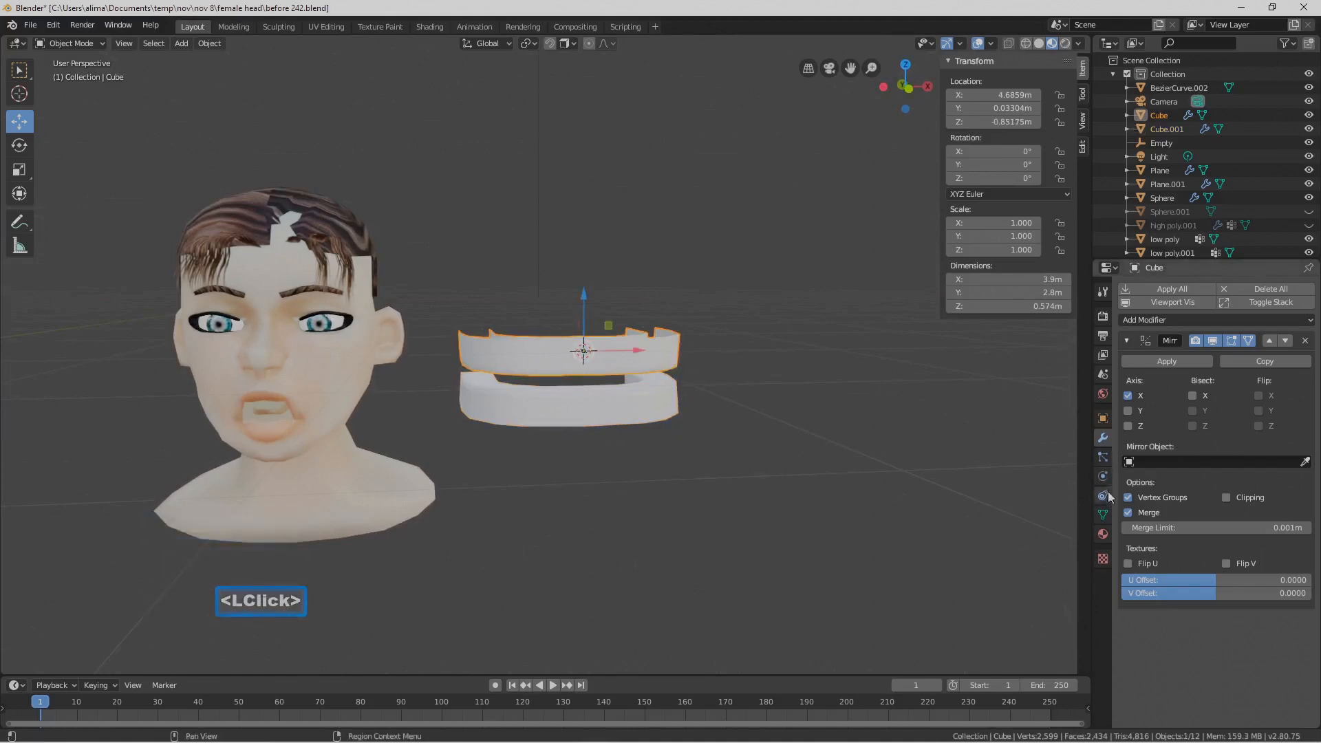
left_click(1103, 535)
left_click(1245, 348)
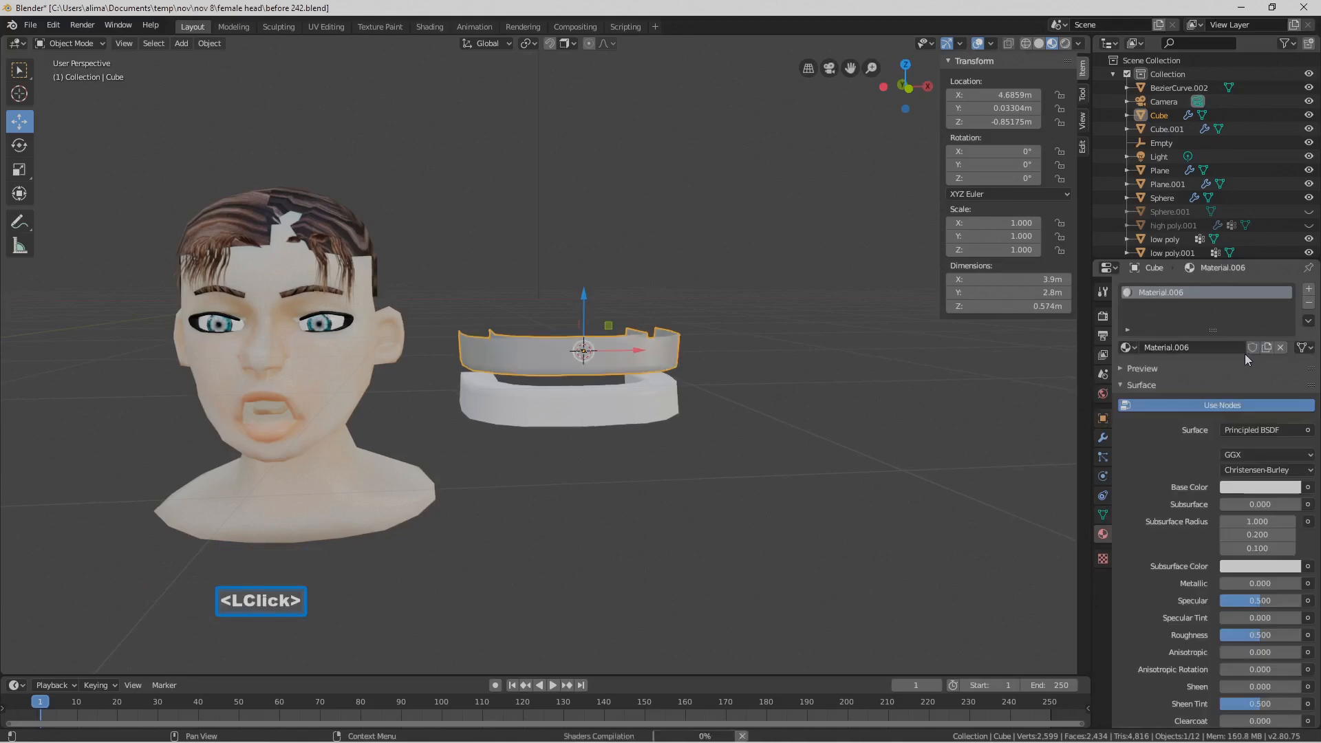
In the Shading workspace, set the upper part's Principled BSDF to Specular 0.841 and Roughness 0.109
left_click(441, 26)
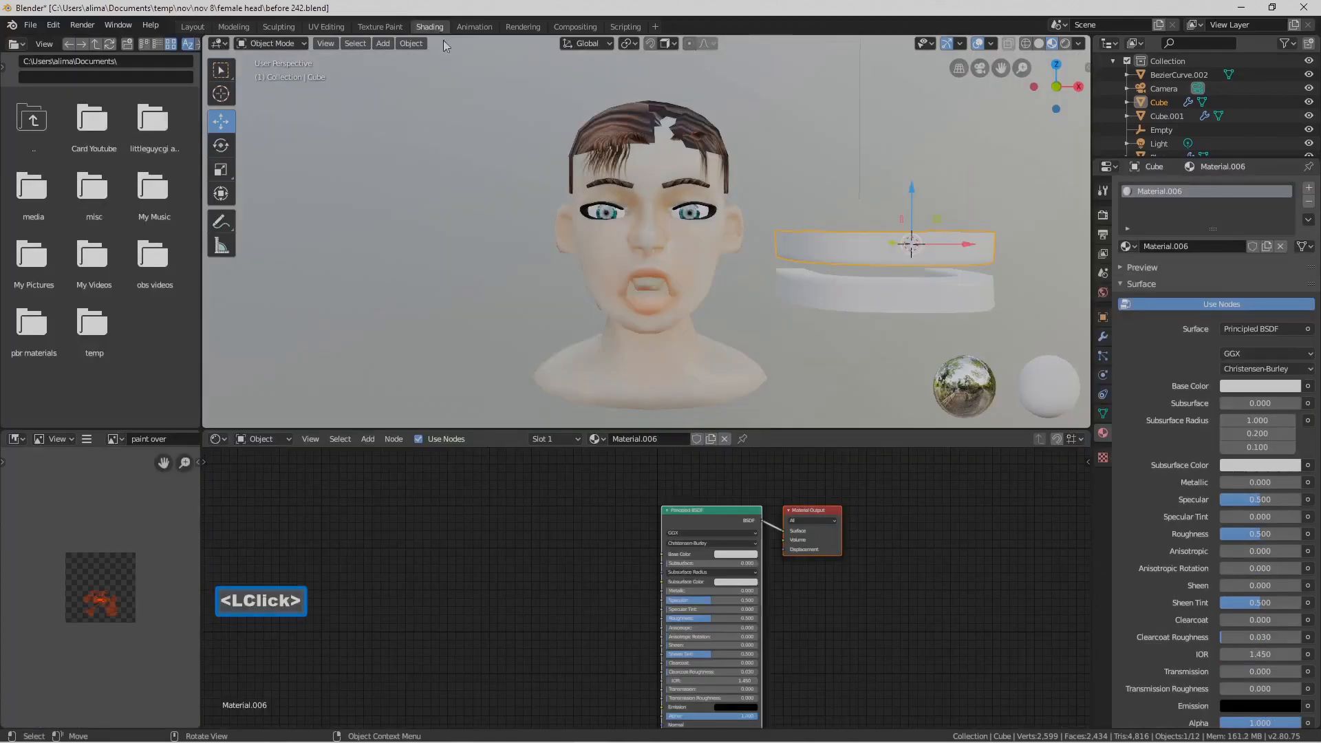
middle_click_drag(907, 302, 881, 303)
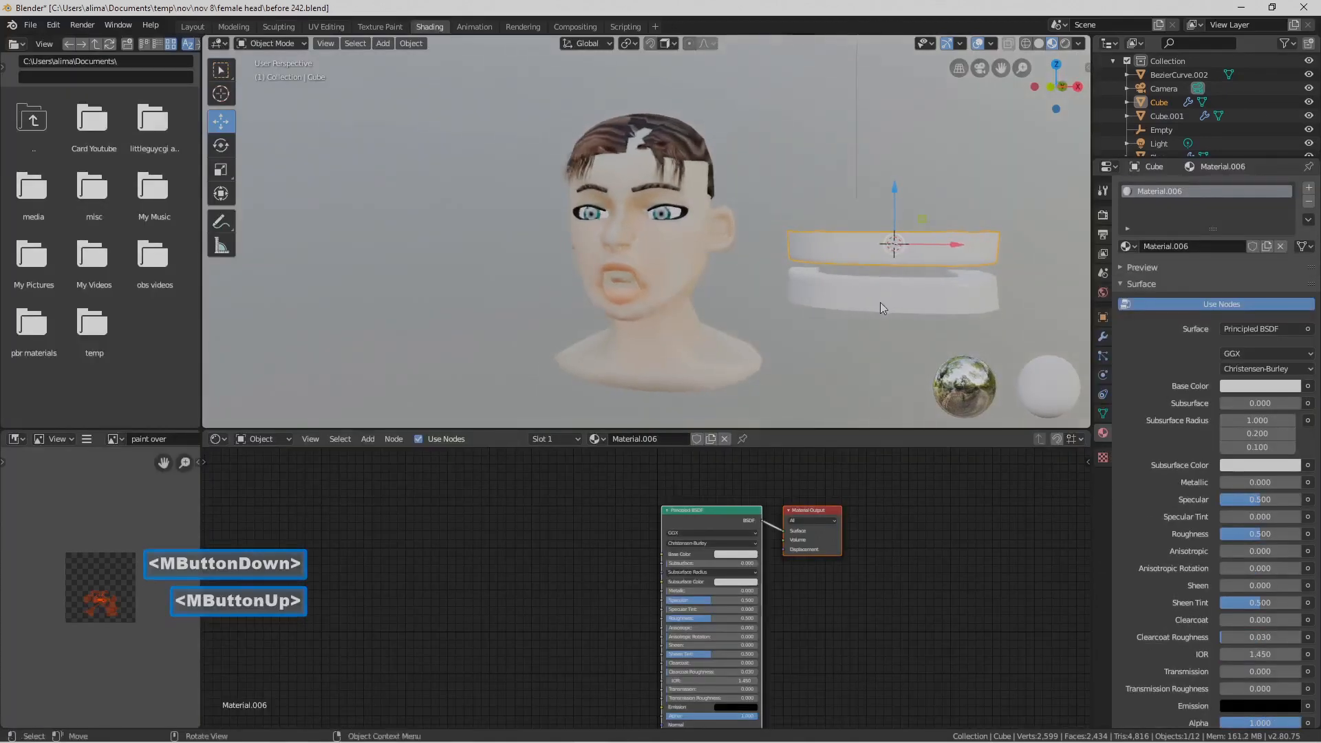
scroll(733, 621, "up", 1)
scroll(735, 620, "up", 3)
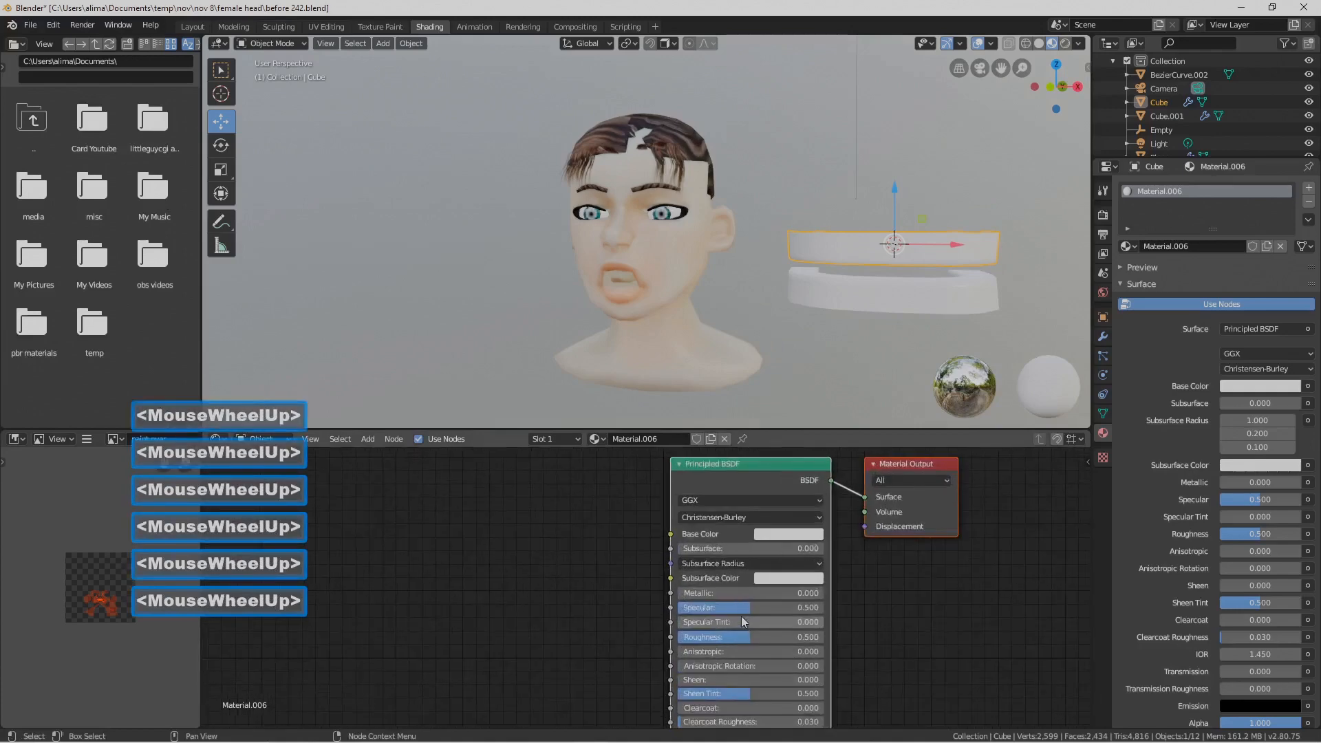
left_click_drag(746, 607, 695, 638)
mouse_move(885, 329)
middle_mouse_down()
mouse_move(828, 295)
mouse_move(890, 337)
middle_mouse_up()
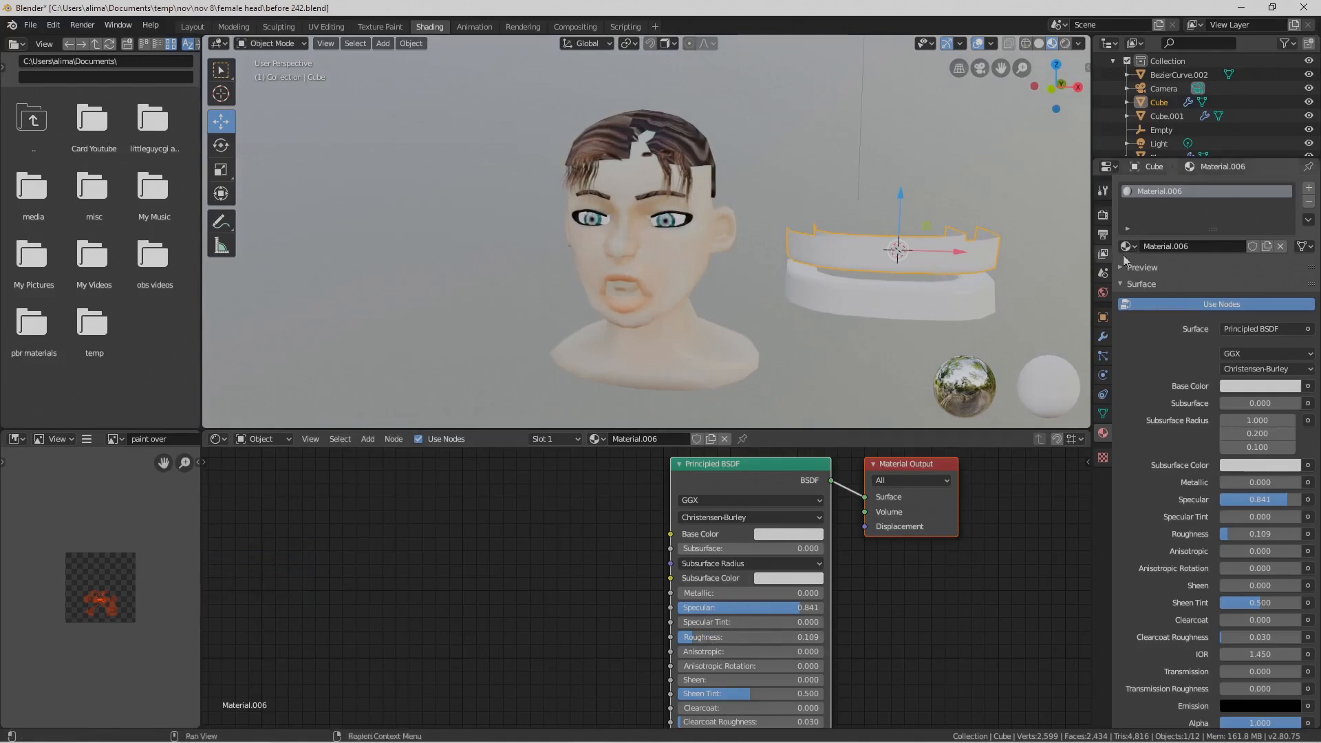
Rename the upper U-shaped part's material to "teeth m"
left_click(1177, 249)
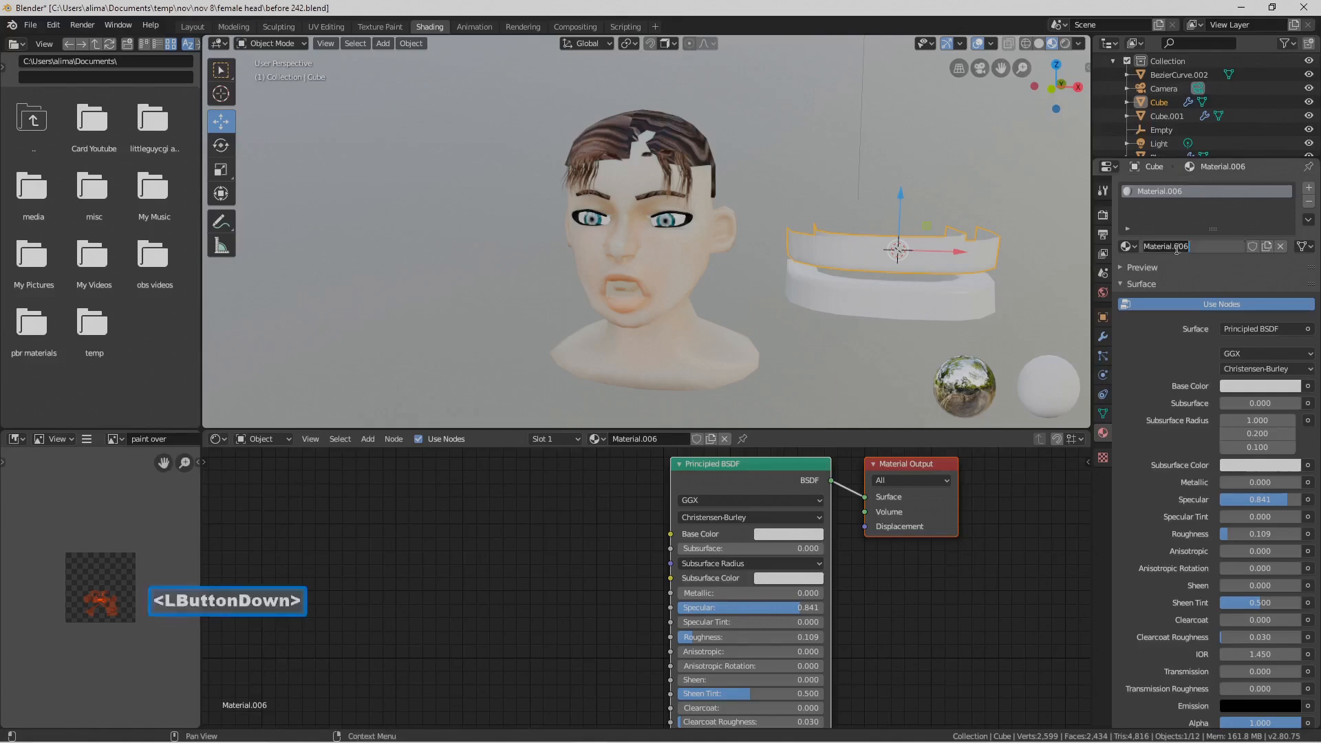
key("BackSpace")
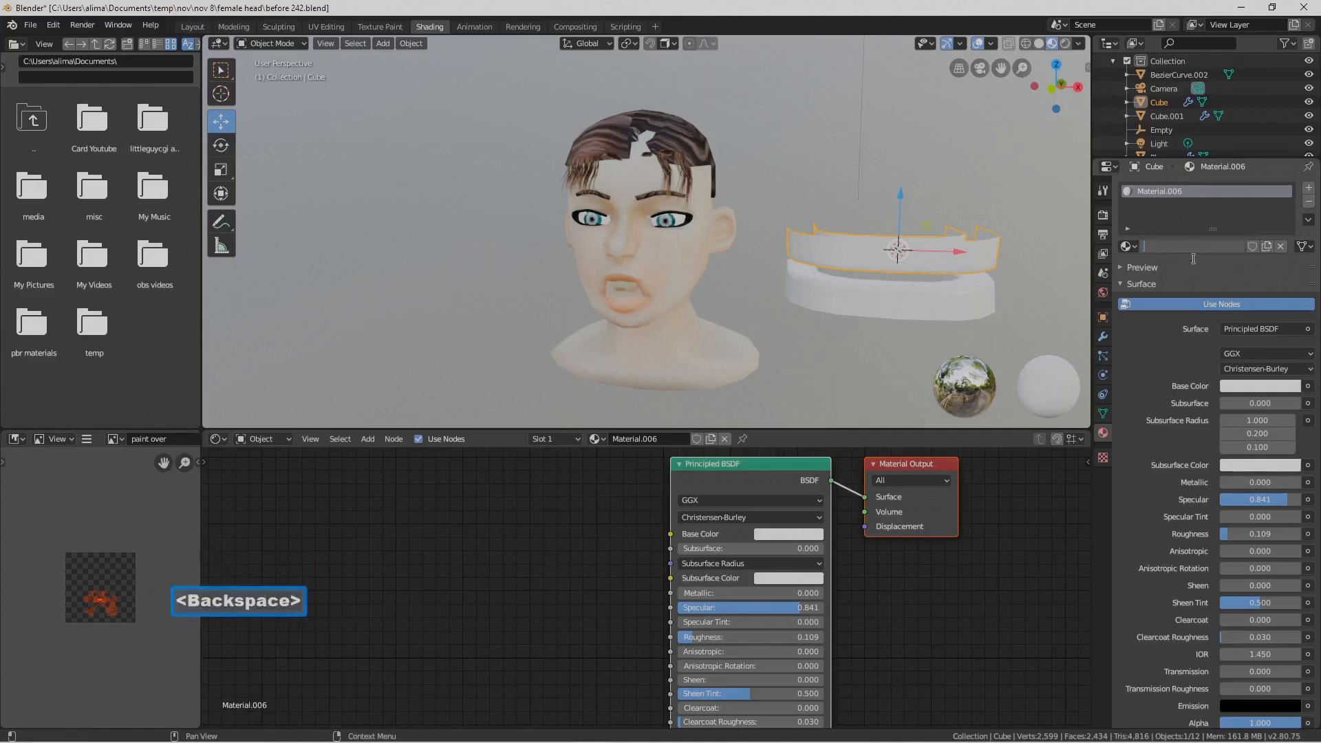
type("teeth m")
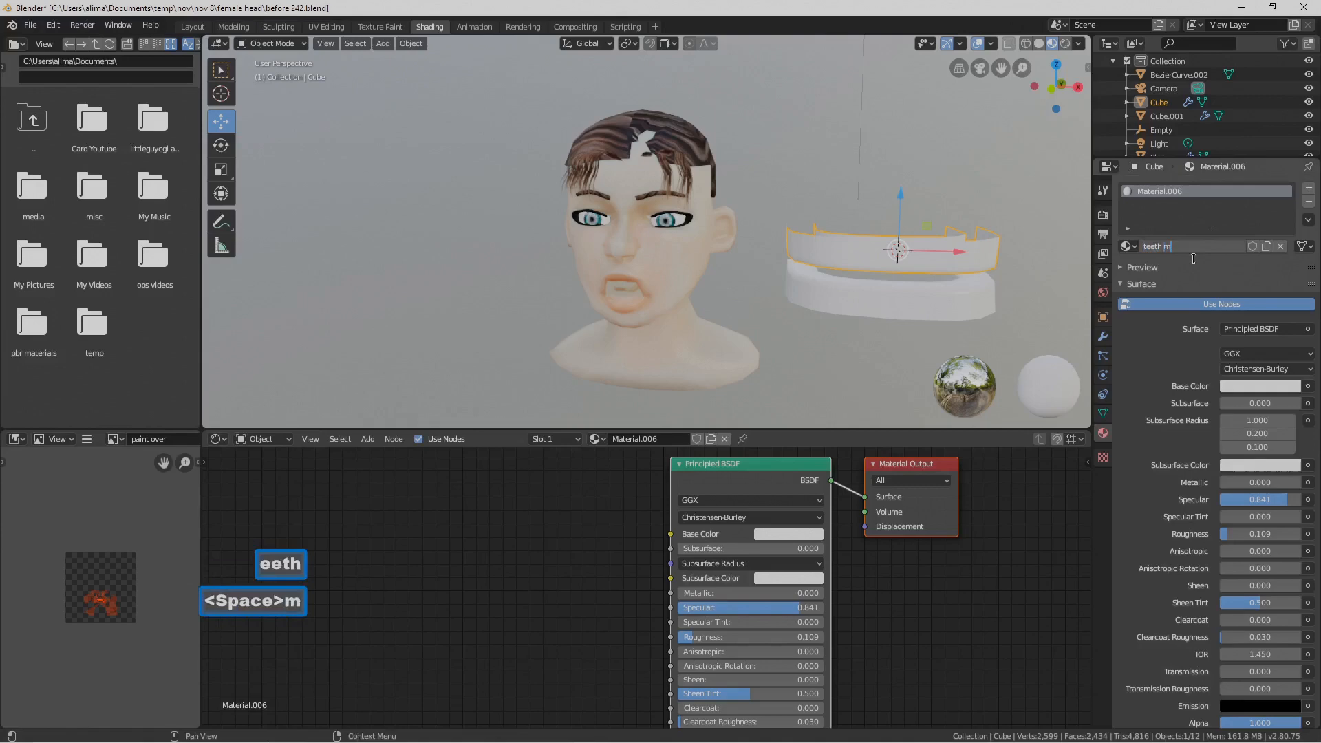
key("Return")
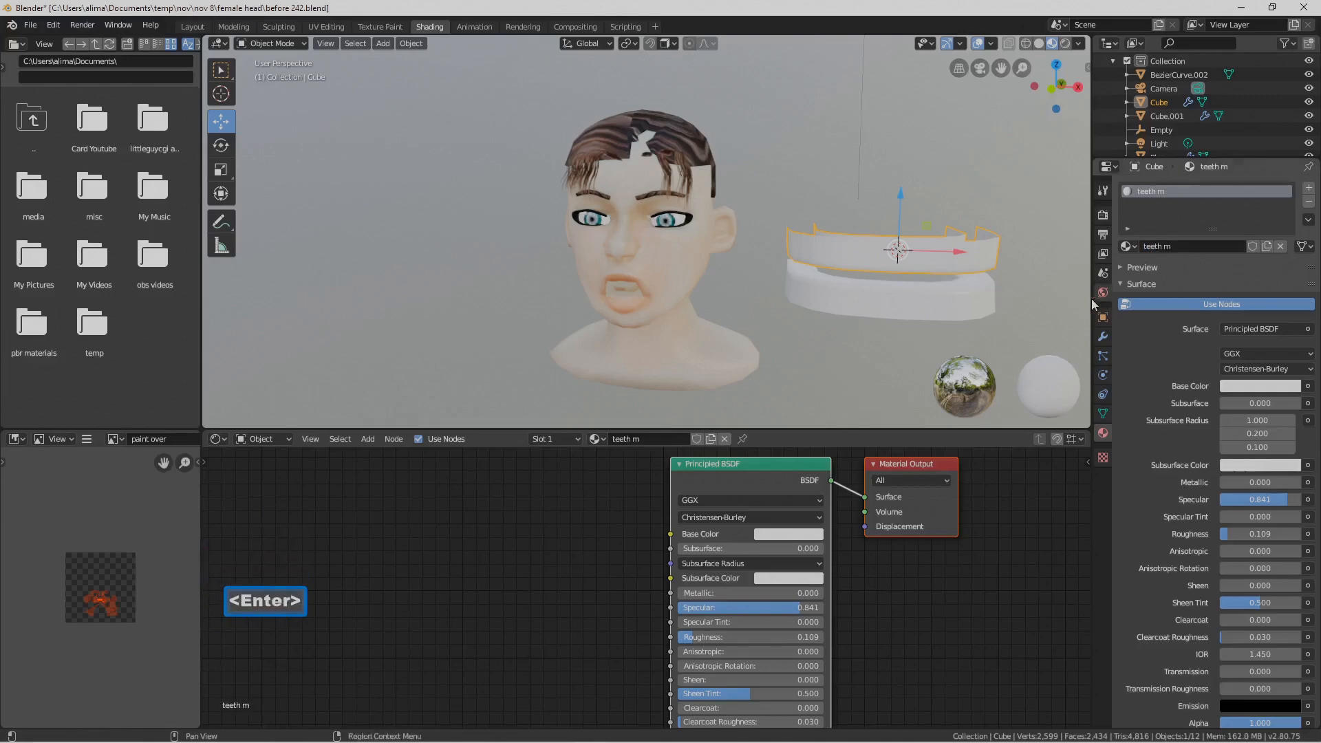
Select the lower U-shaped part and create a new material for it
left_click(966, 303)
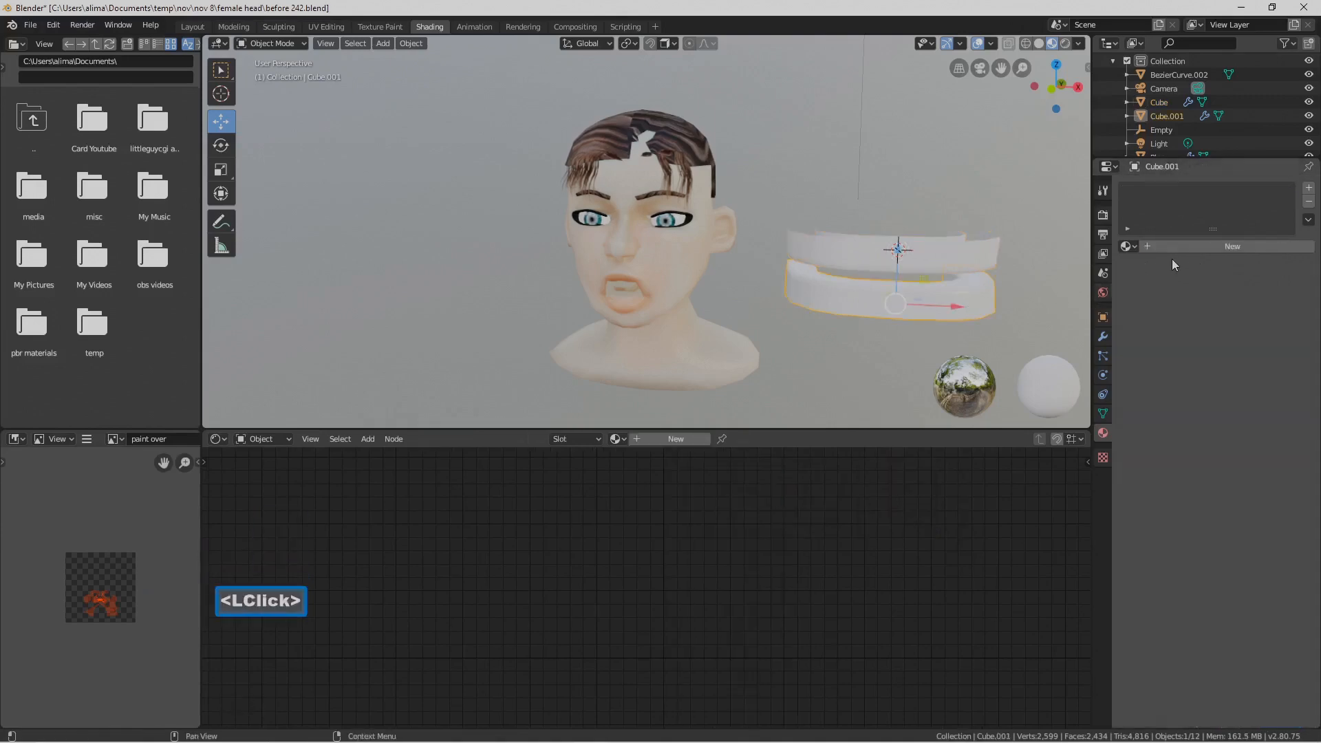
left_click(1128, 246)
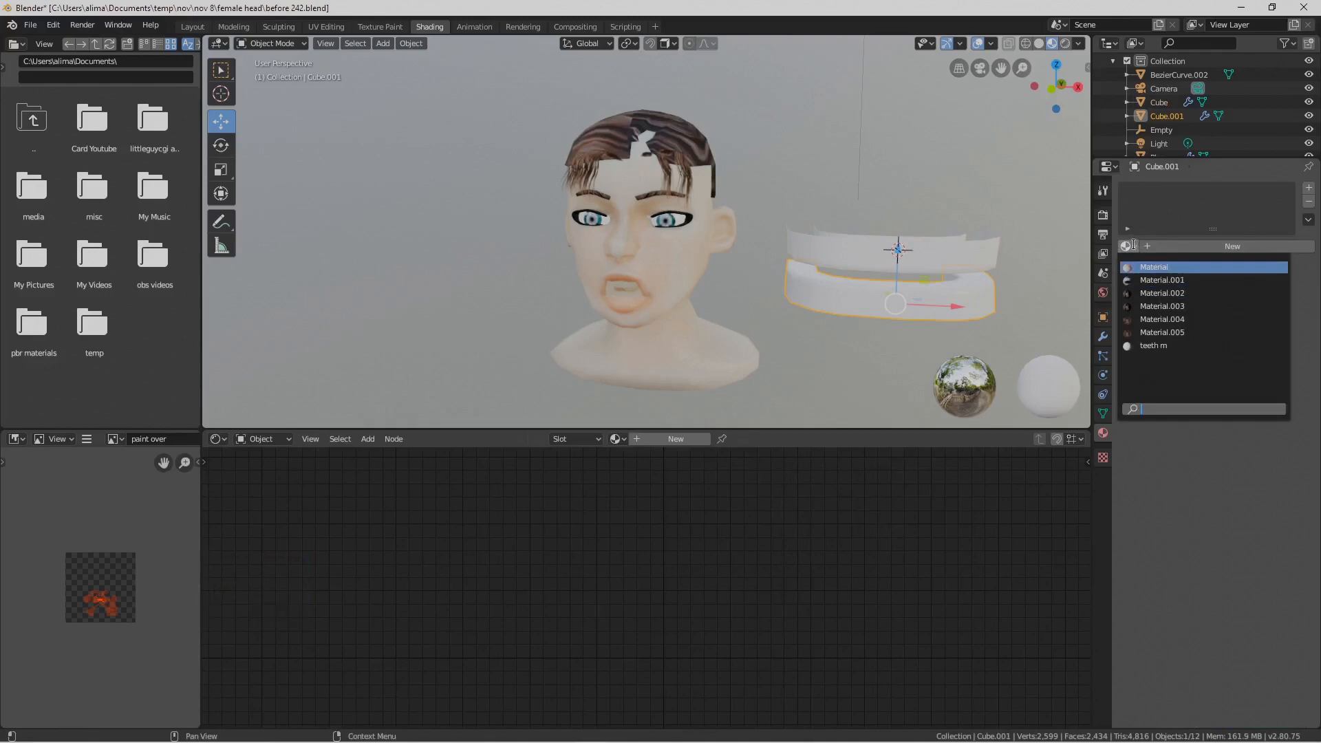
left_click(1253, 476)
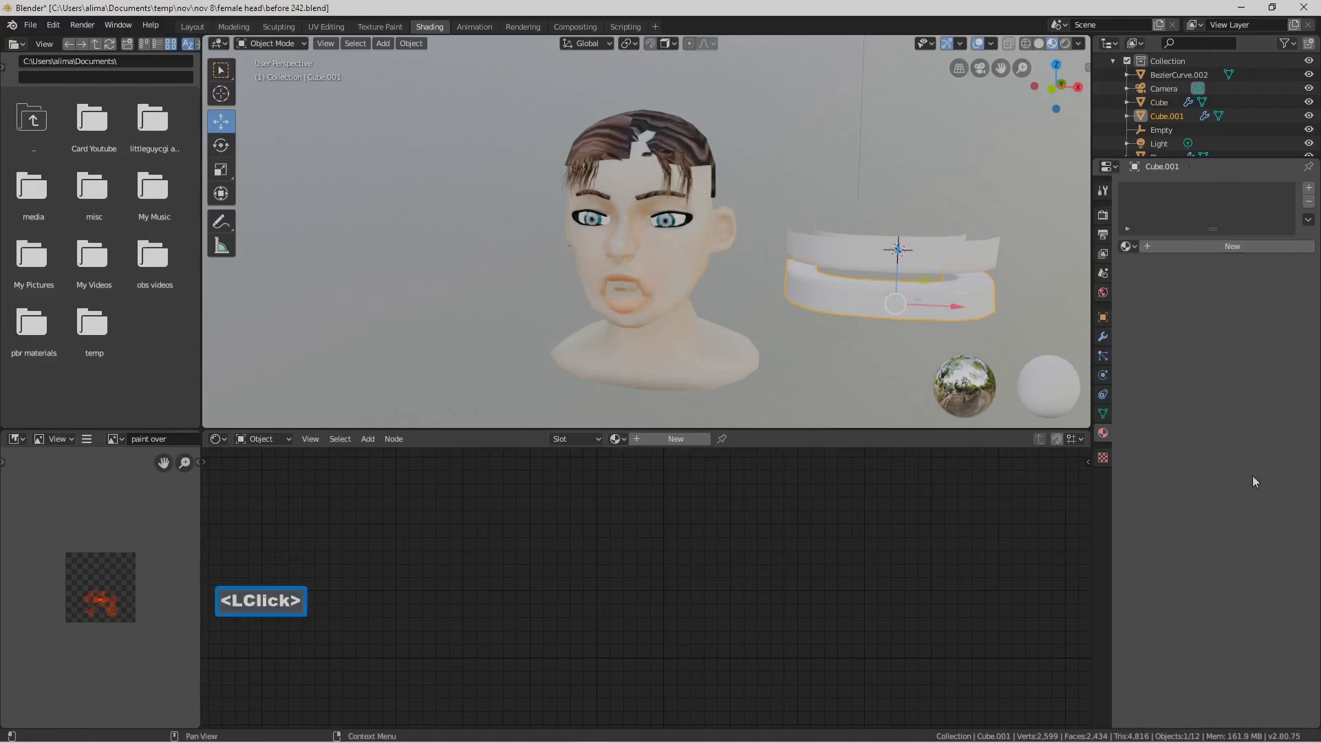
left_click(1257, 249)
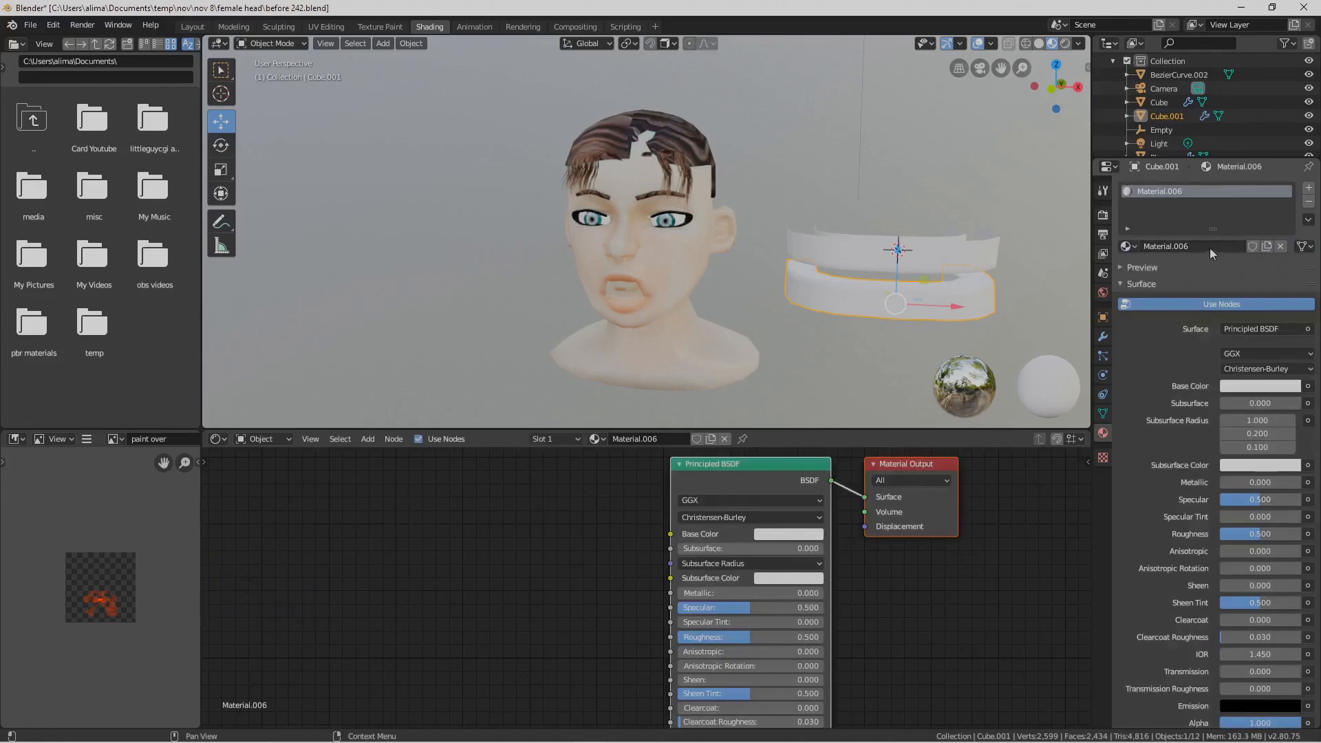
Copy the upper part's "teeth m" material and paste its settings onto the lower part's material
left_click(981, 253)
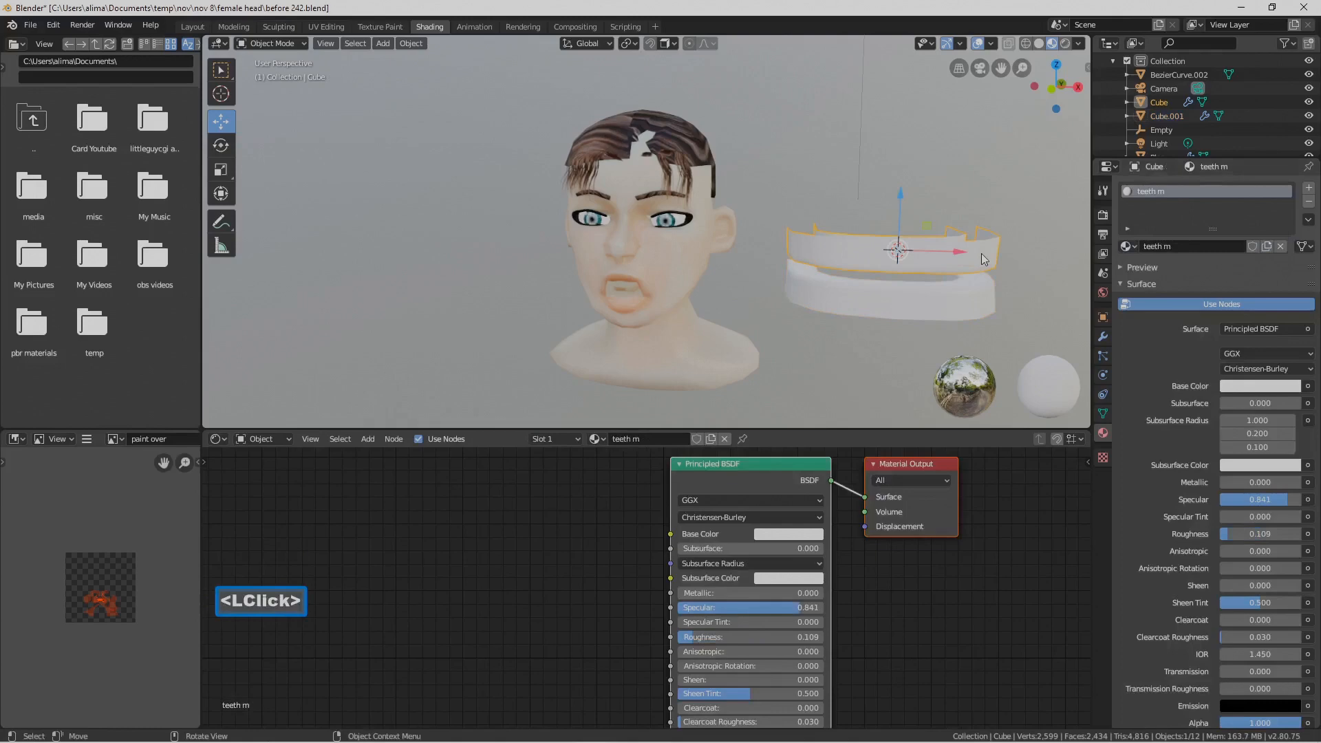
left_click(1307, 220)
left_click(1296, 236)
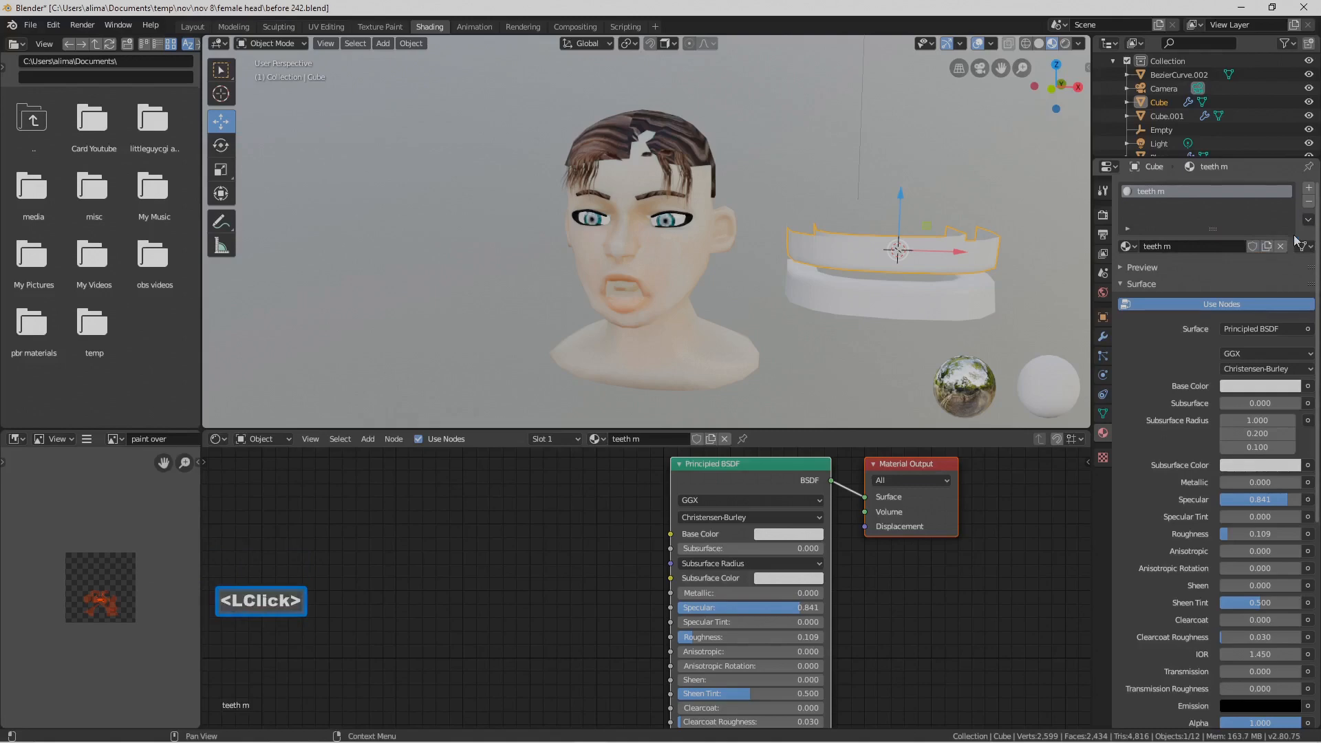
left_click(955, 311)
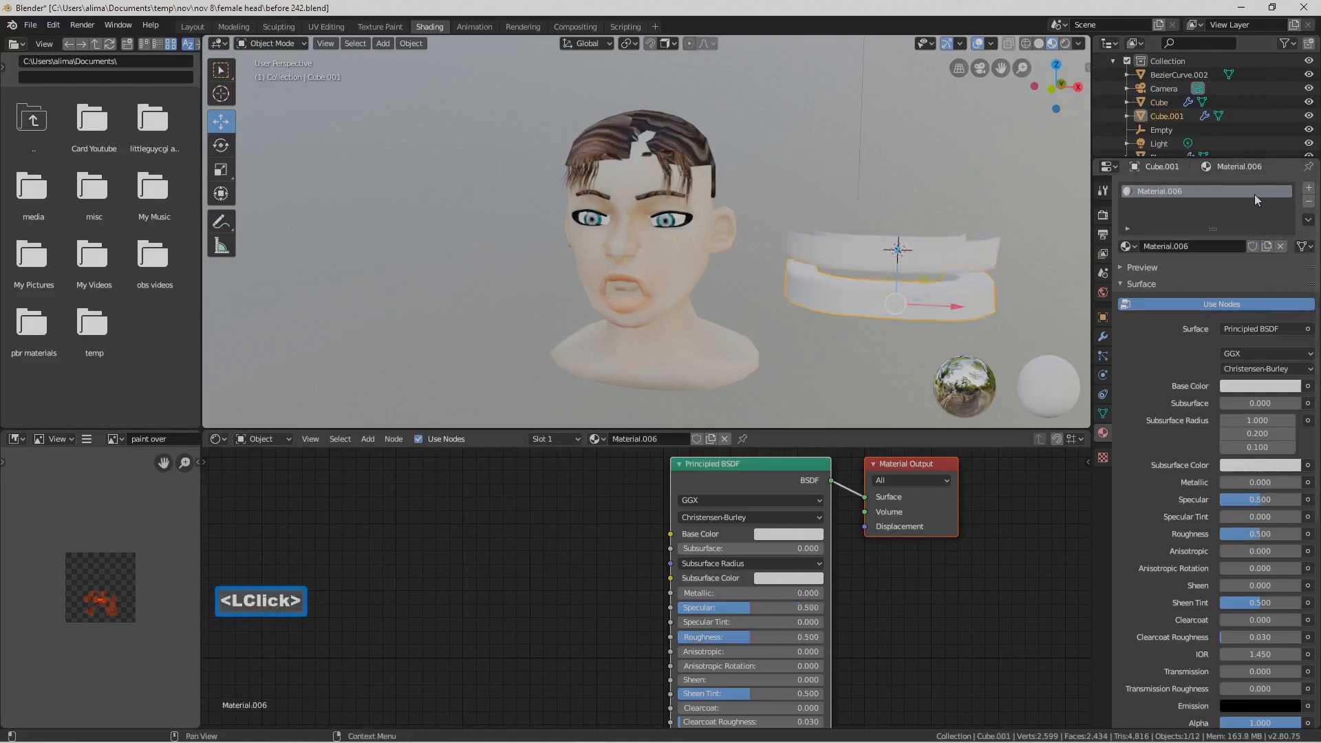
left_click(1307, 220)
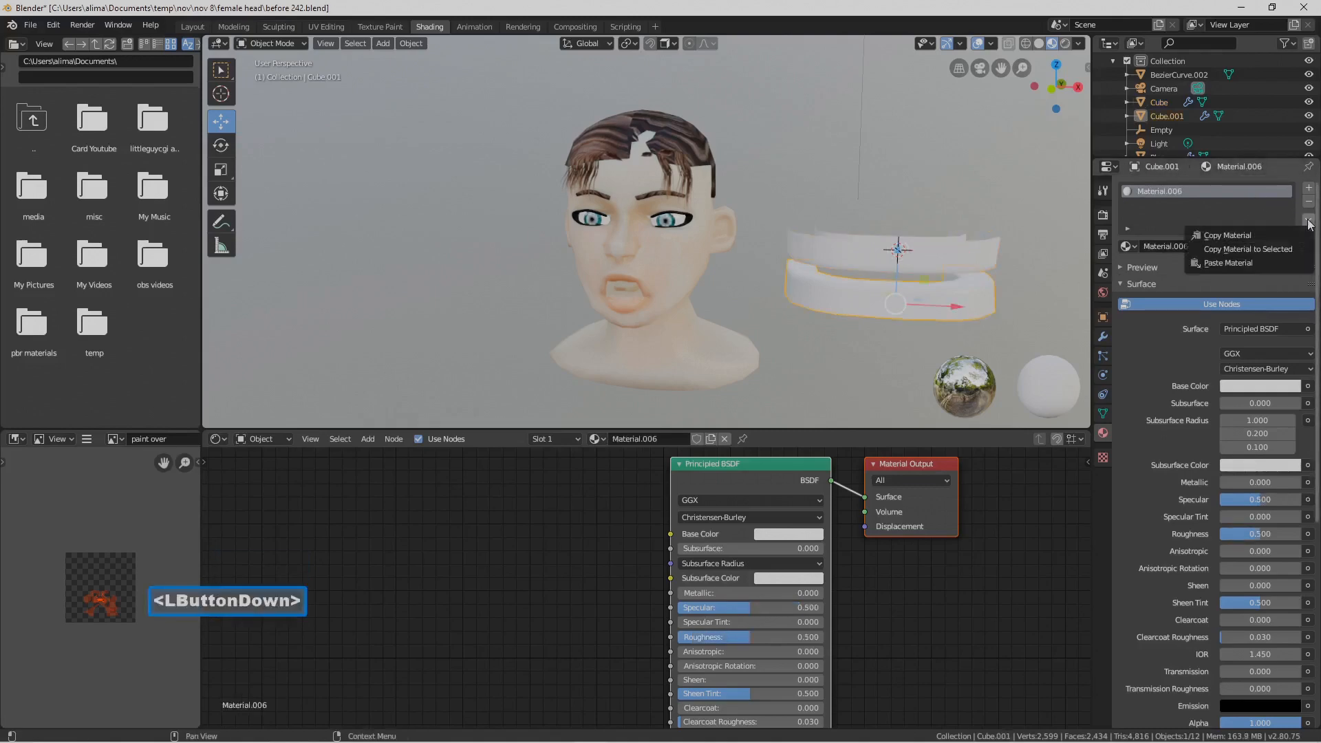
left_click(1277, 262)
Select the upper U-shaped part, return to the Layout workspace, and save incrementally as before 243.blend
left_click(970, 255)
mouse_move(981, 305)
middle_mouse_down()
mouse_move(915, 267)
mouse_move(991, 305)
middle_mouse_up()
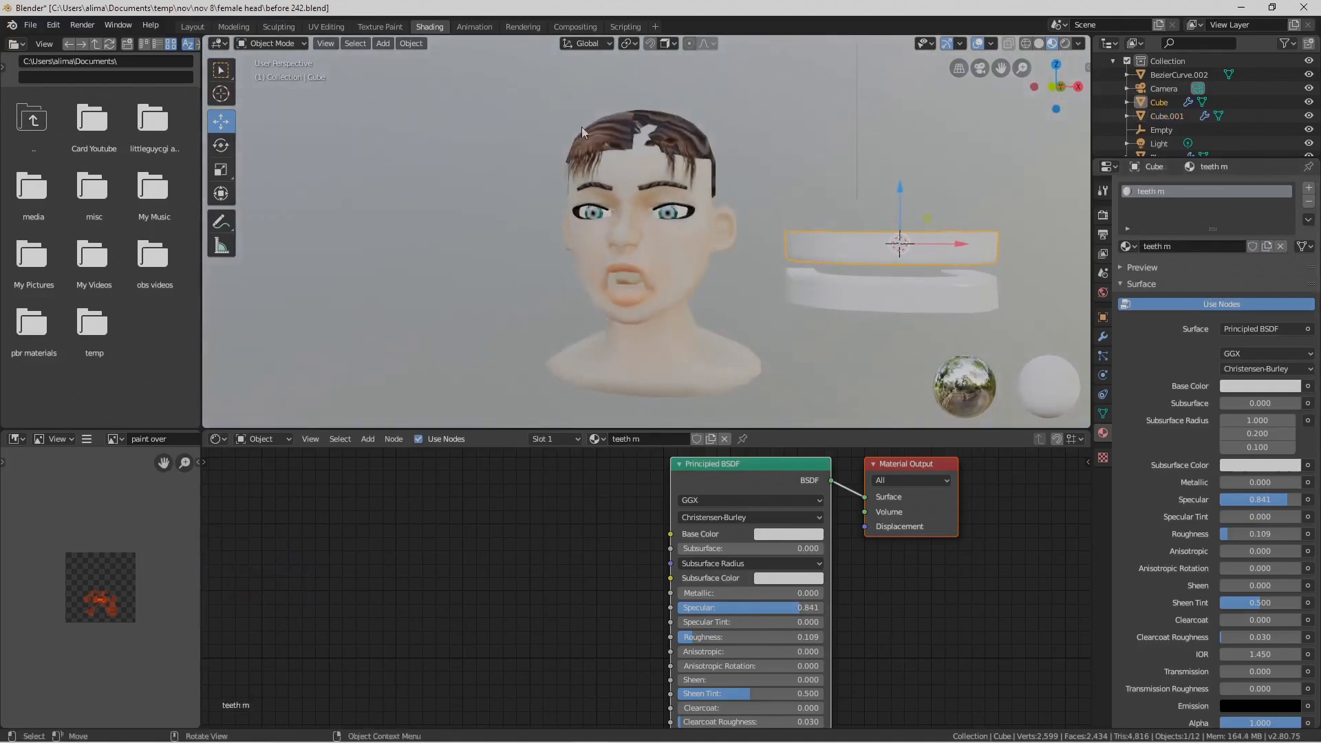
left_click(205, 31)
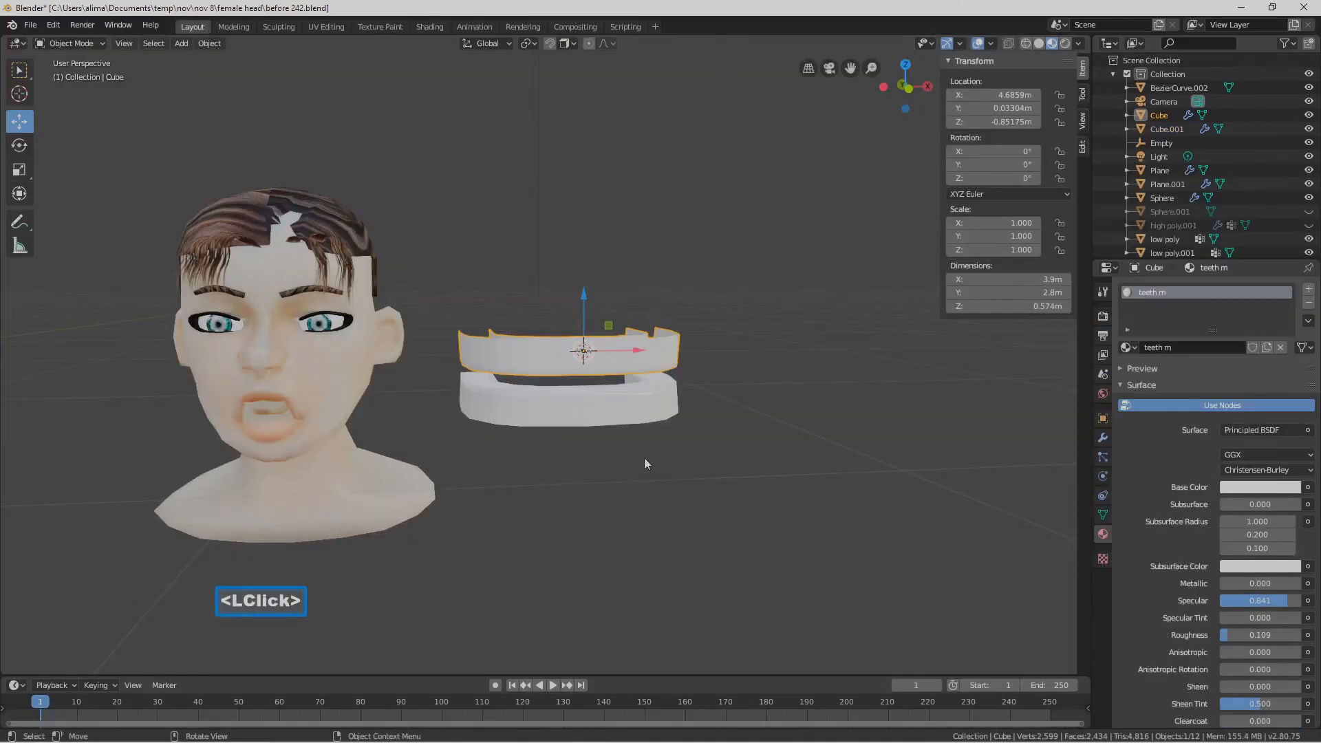
key("Pause")
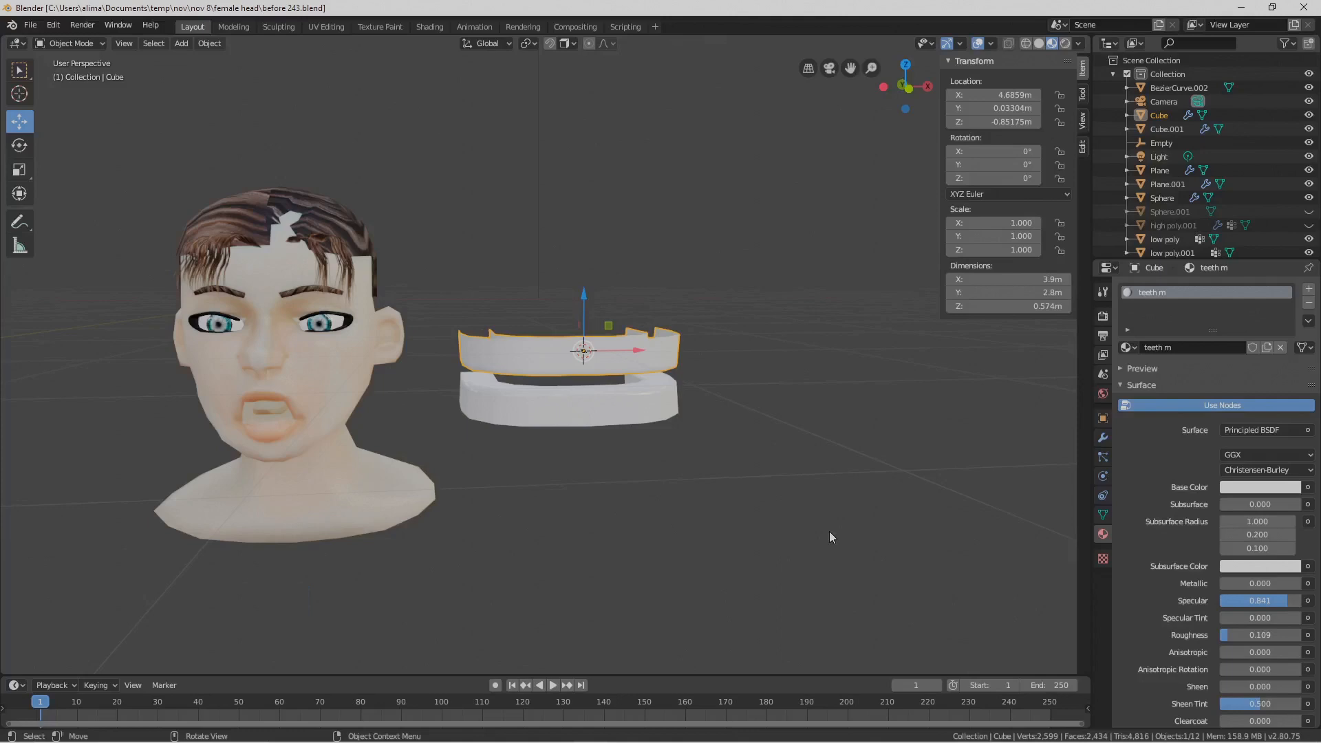
Move both U-shaped teeth parts along X onto the head and centre them on the face in front view
left_click(636, 383, "shift")
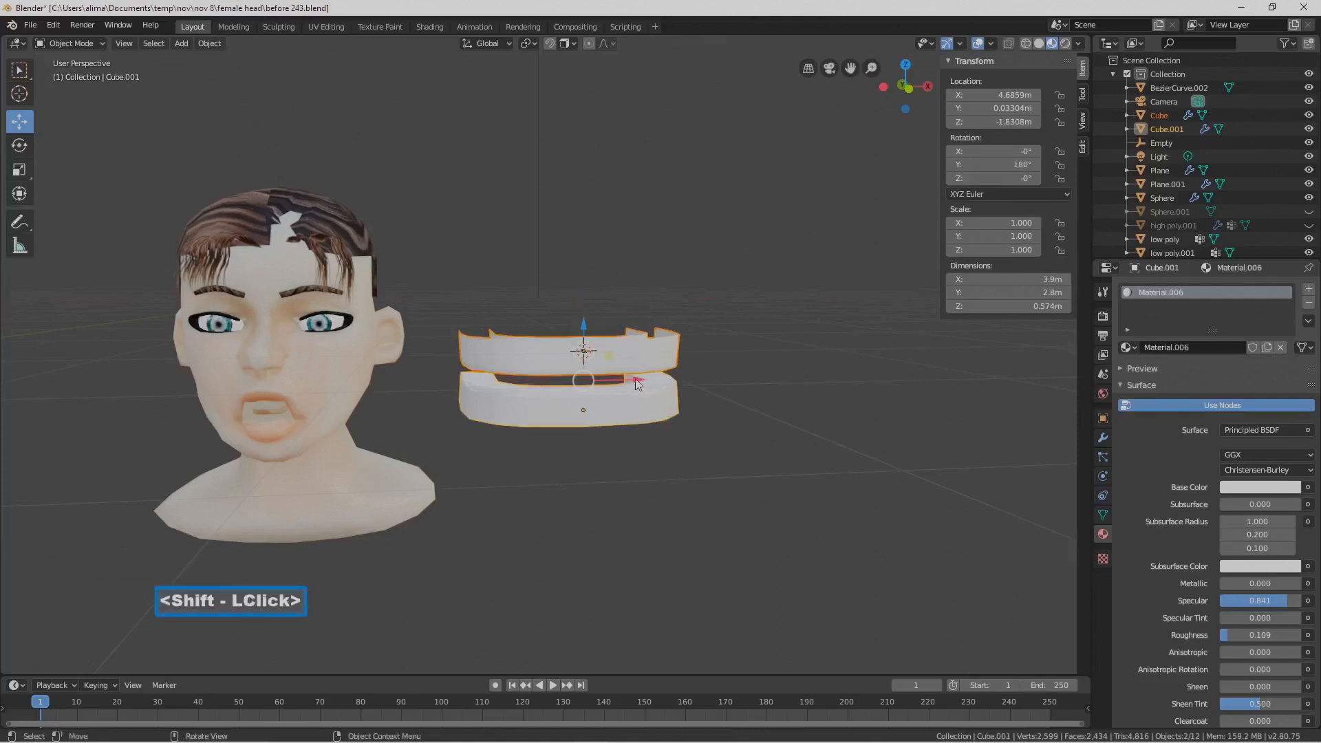
left_click_drag(634, 379, 305, 431)
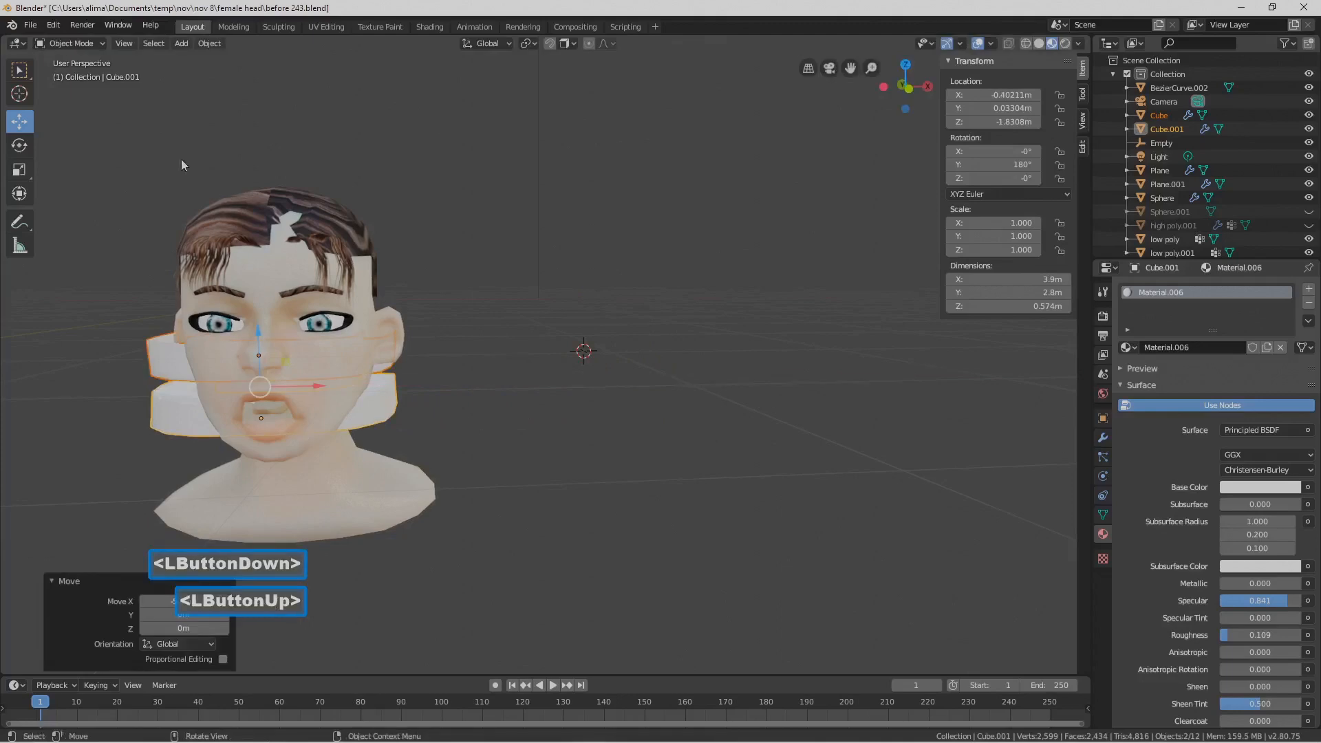
left_click(125, 44)
mouse_move(196, 204)
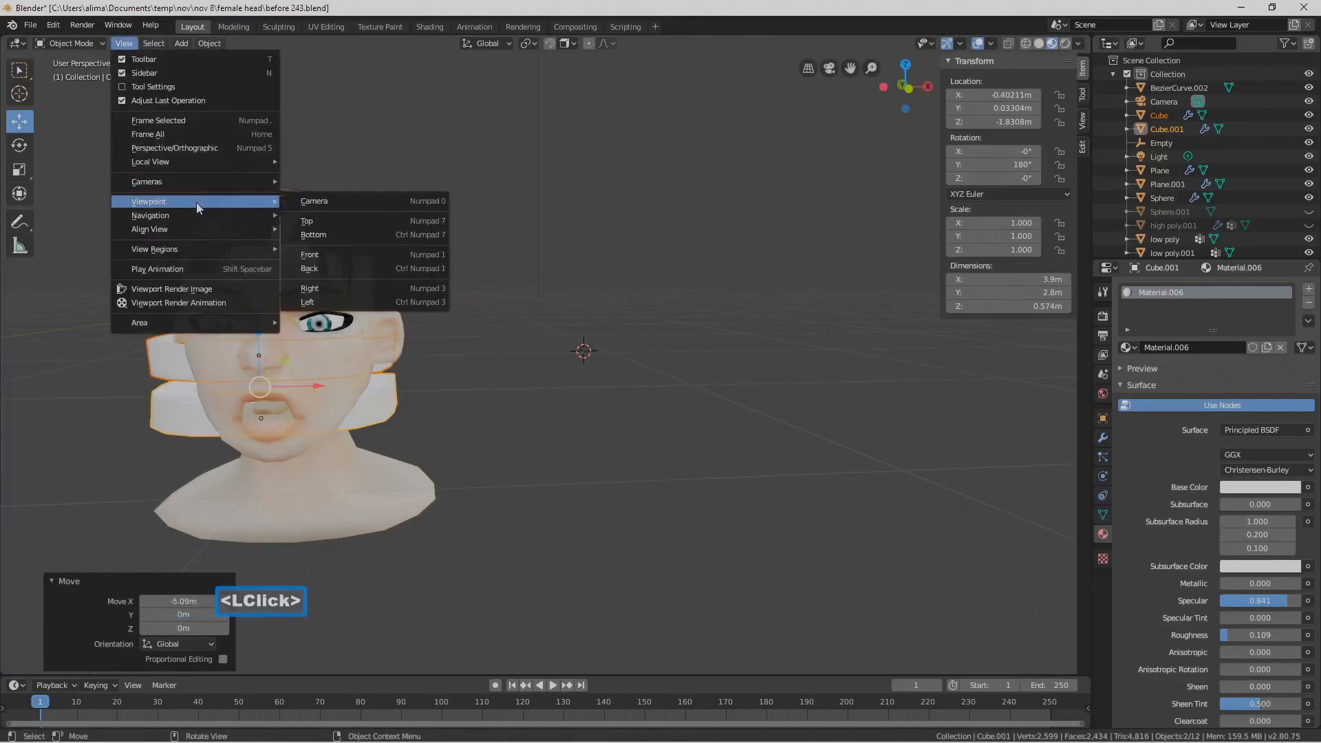
left_click(349, 254)
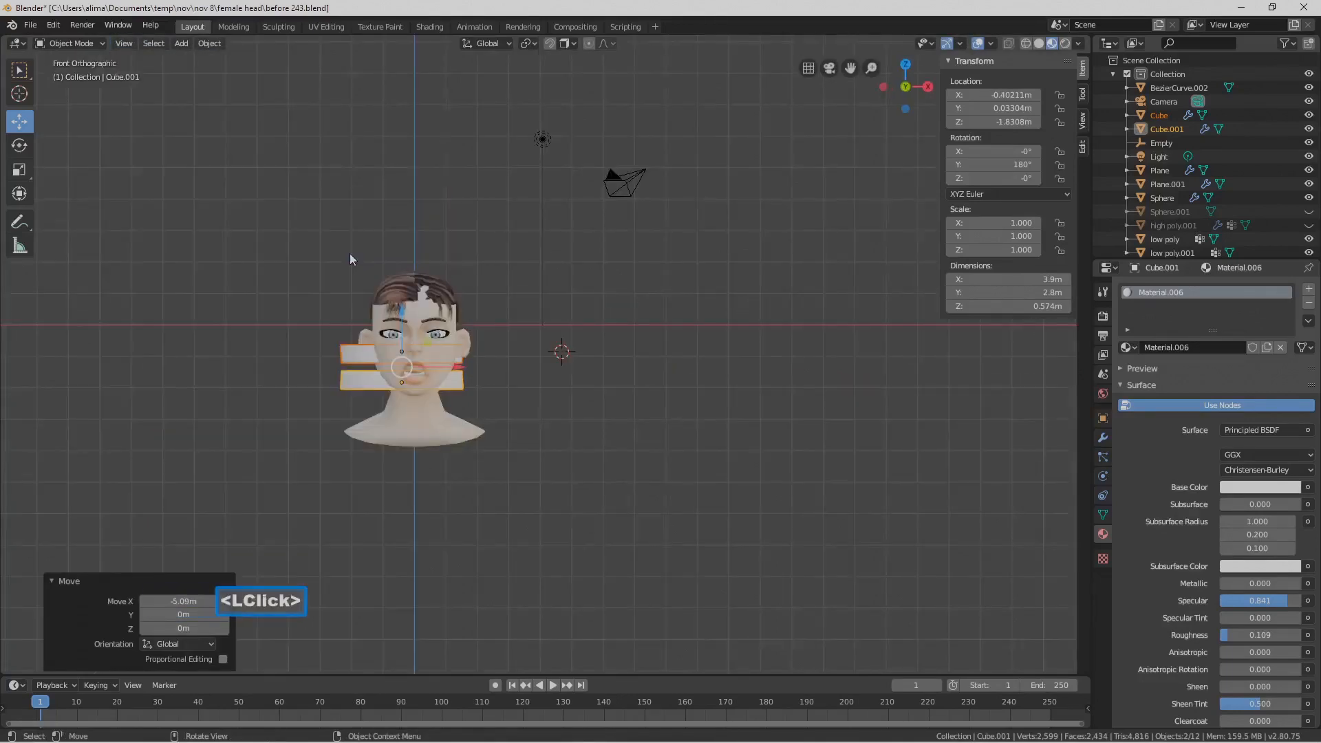
scroll(490, 394, "up", 4)
middle_click_drag(489, 395, 705, 381, "shift")
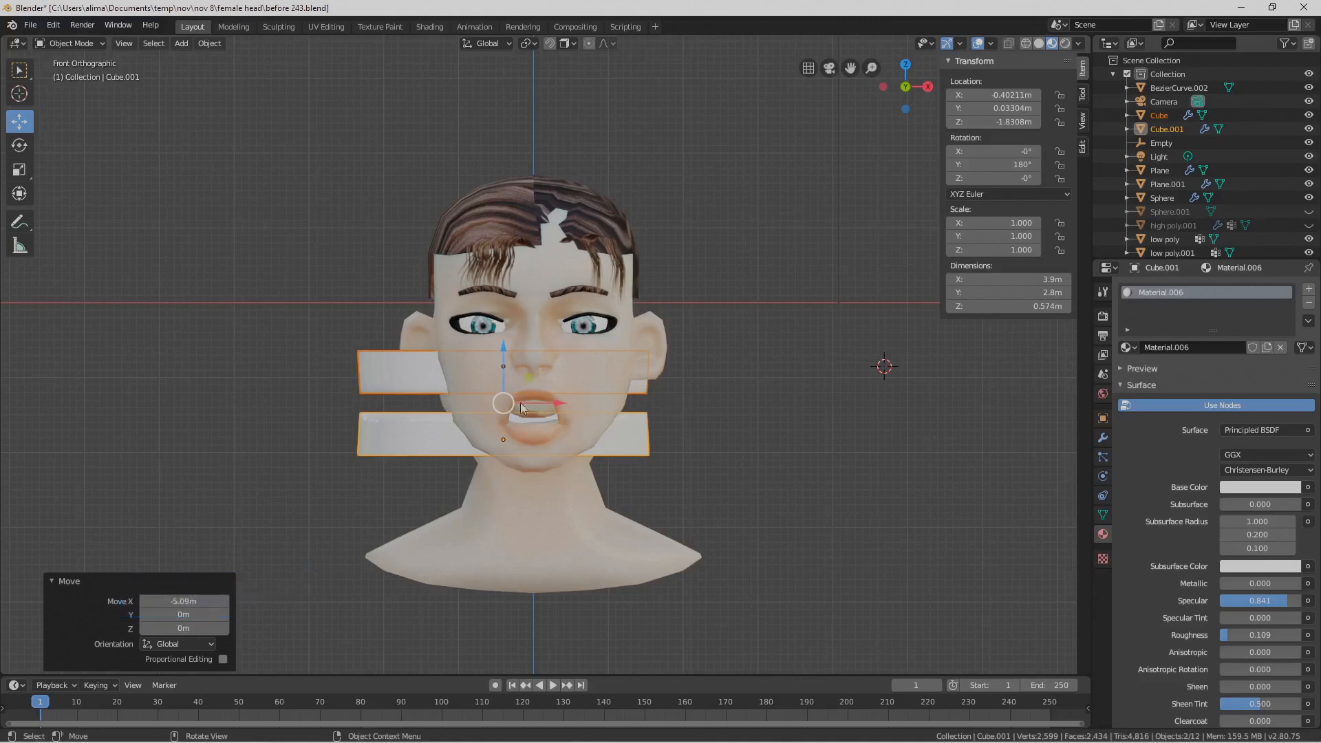
left_click_drag(559, 407, 588, 401)
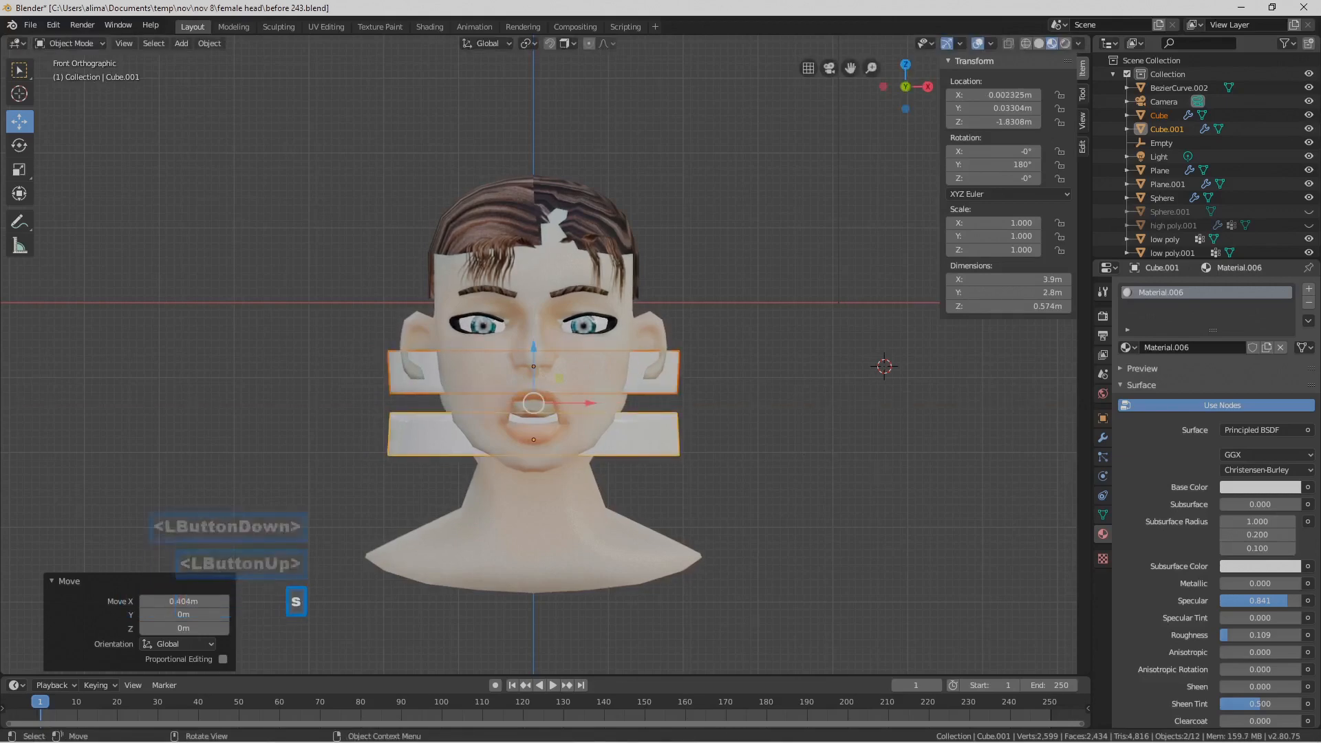
Scale both teeth parts uniformly to about 0.291 and lower them to mouth height
key("s")
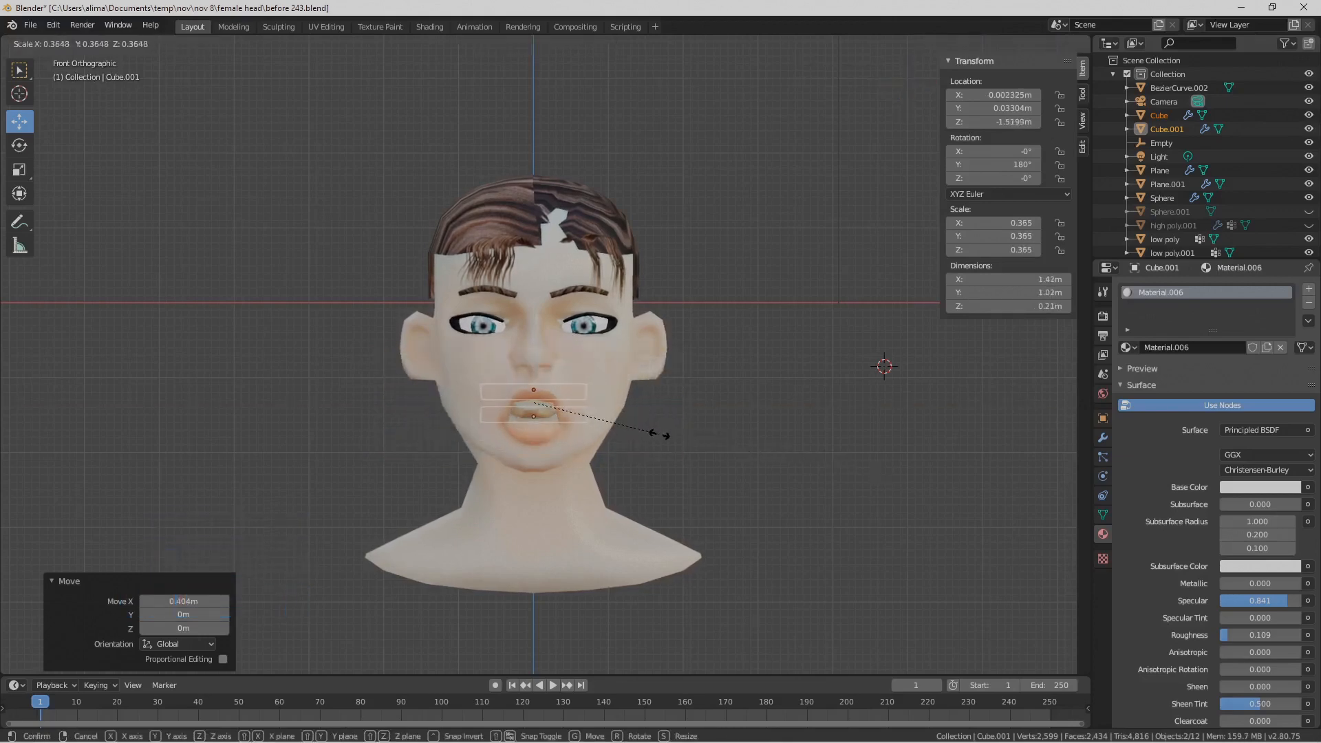
left_click(632, 430)
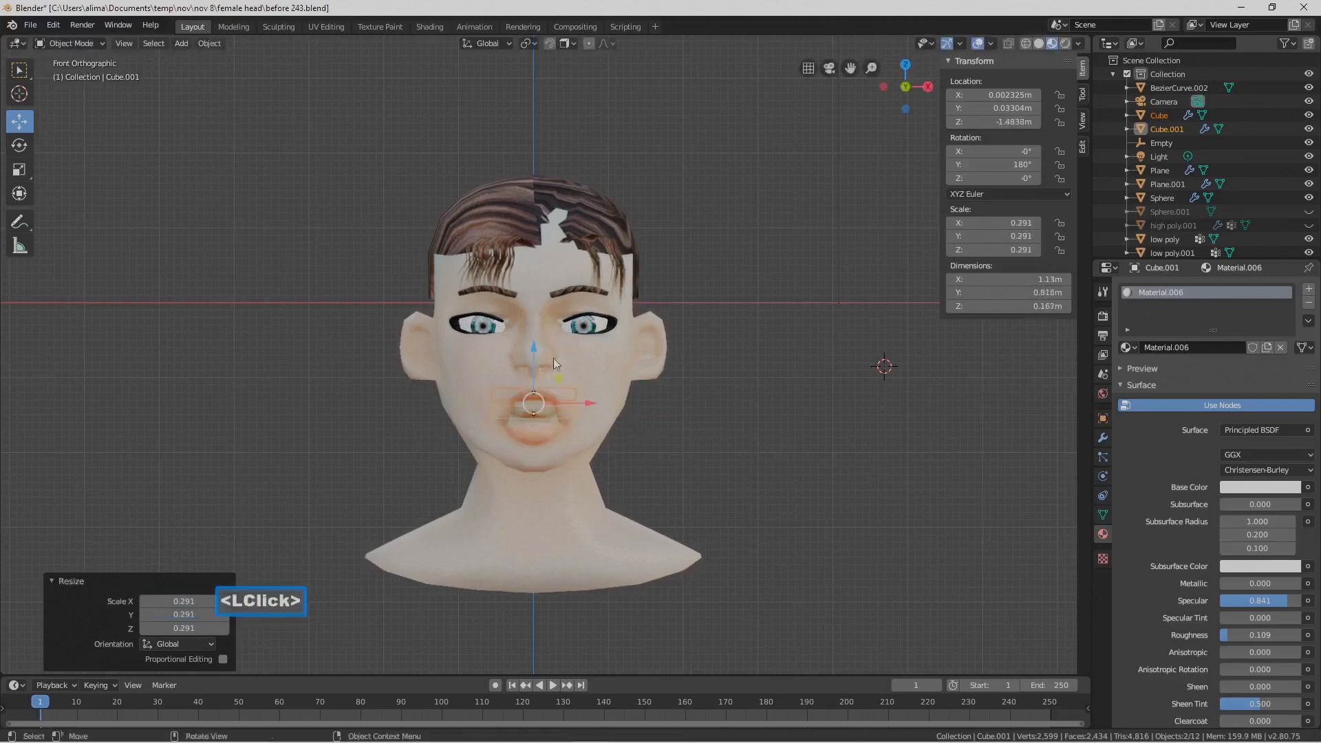
left_click_drag(534, 355, 535, 355)
left_click_drag(536, 361, 613, 384)
middle_click_drag(612, 384, 592, 406)
scroll(629, 408, "down", 3)
Move both teeth parts along Y into the mouth to about Y -1.35 m and shrink them to a scale of about 0.235
left_click_drag(529, 462, 364, 544)
middle_click_drag(363, 544, 452, 505)
left_click_drag(452, 505, 472, 493)
middle_click_drag(472, 493, 441, 496)
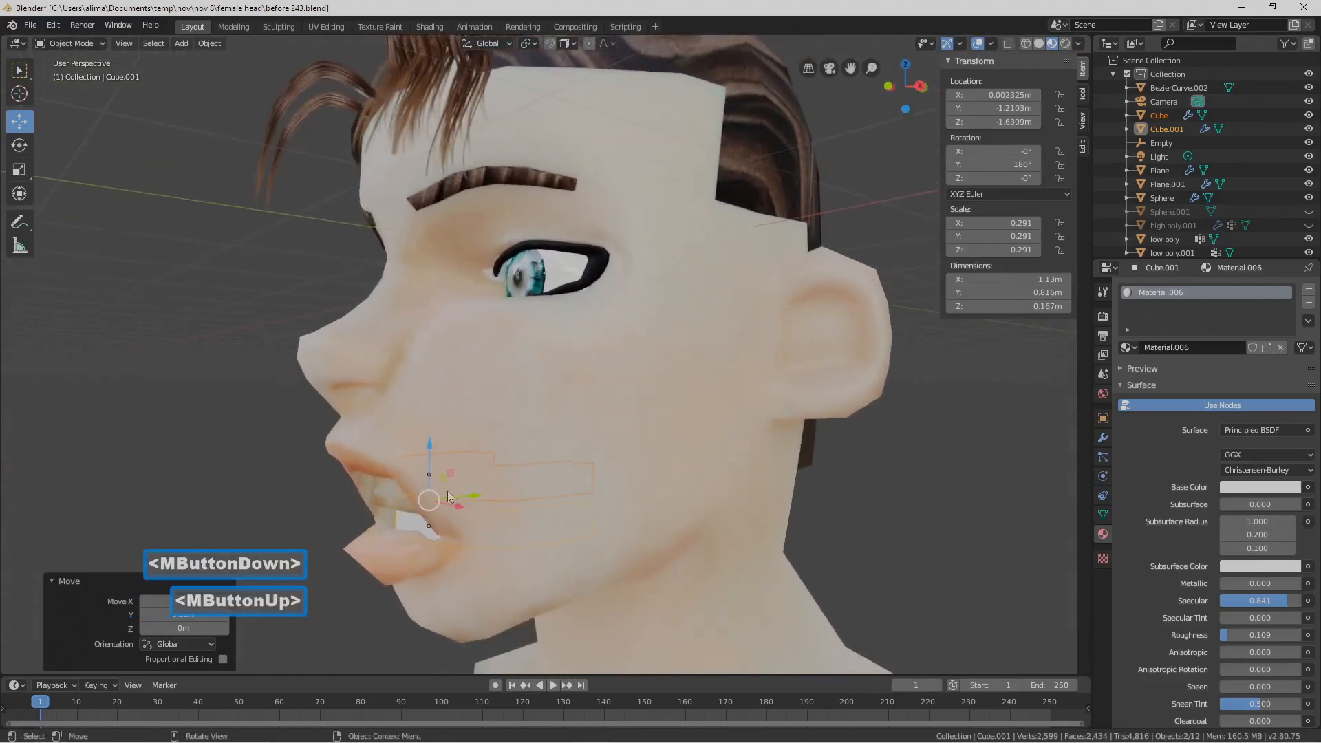
left_click_drag(471, 493, 459, 496)
middle_click_drag(460, 494, 552, 472)
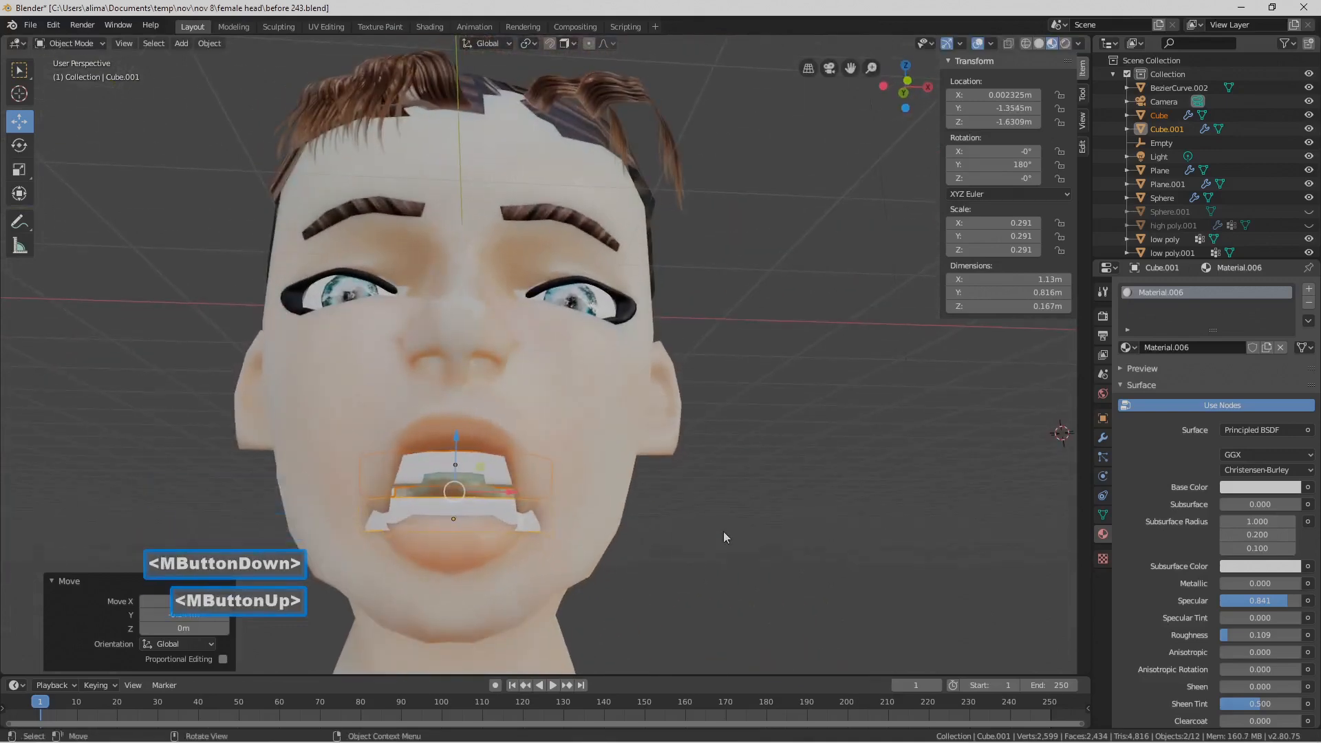
key("s")
left_click(672, 525)
Raise the upper teeth part alone towards the upper lip, to about Z -1.289 m
middle_click_drag(593, 501, 523, 506)
left_click(394, 482)
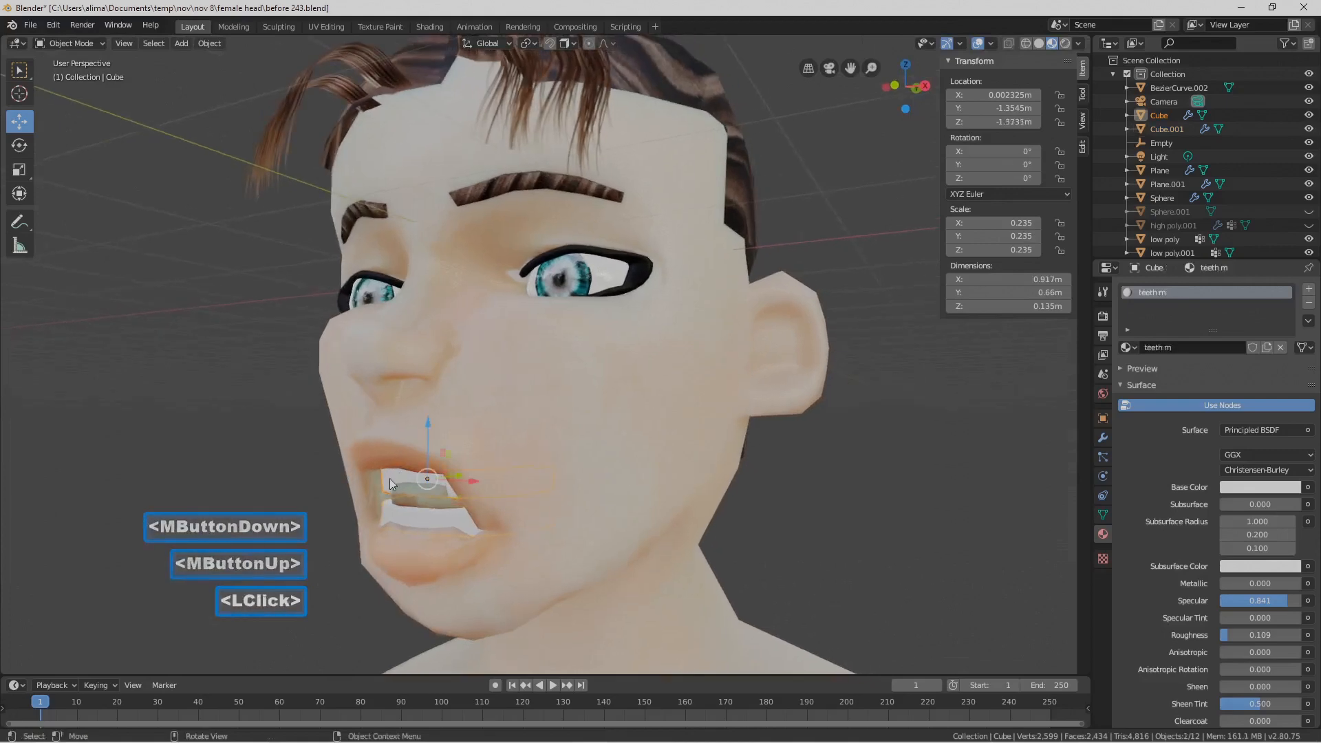
left_click_drag(428, 445, 430, 419)
middle_click_drag(430, 420, 495, 506)
Adjust the height of the lower teeth part so it sits just behind the lower lip
left_click(495, 505)
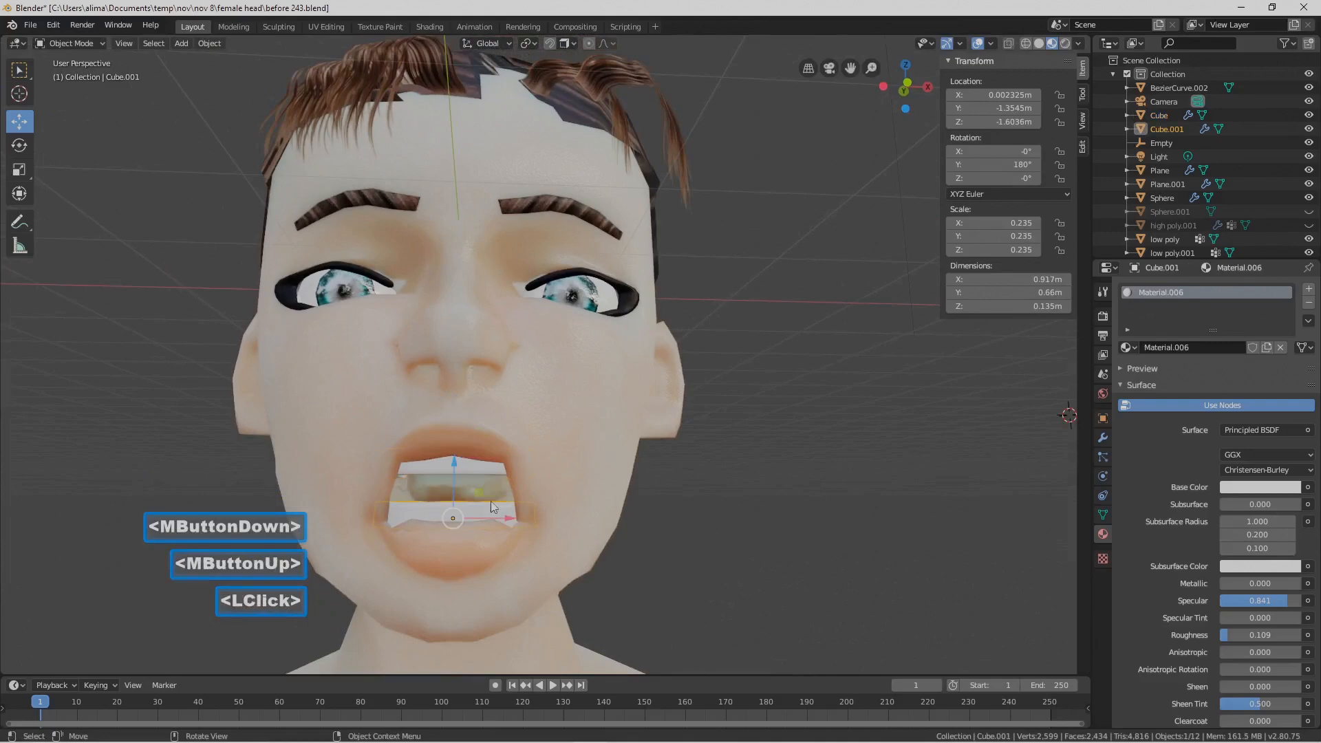
left_click_drag(454, 466, 452, 473)
middle_click_drag(516, 499, 458, 526)
left_click_drag(461, 531, 463, 512)
middle_click_drag(464, 509, 620, 523)
Deselect the teeth parts and save the file incrementally as before 245.blend
left_click(411, 472)
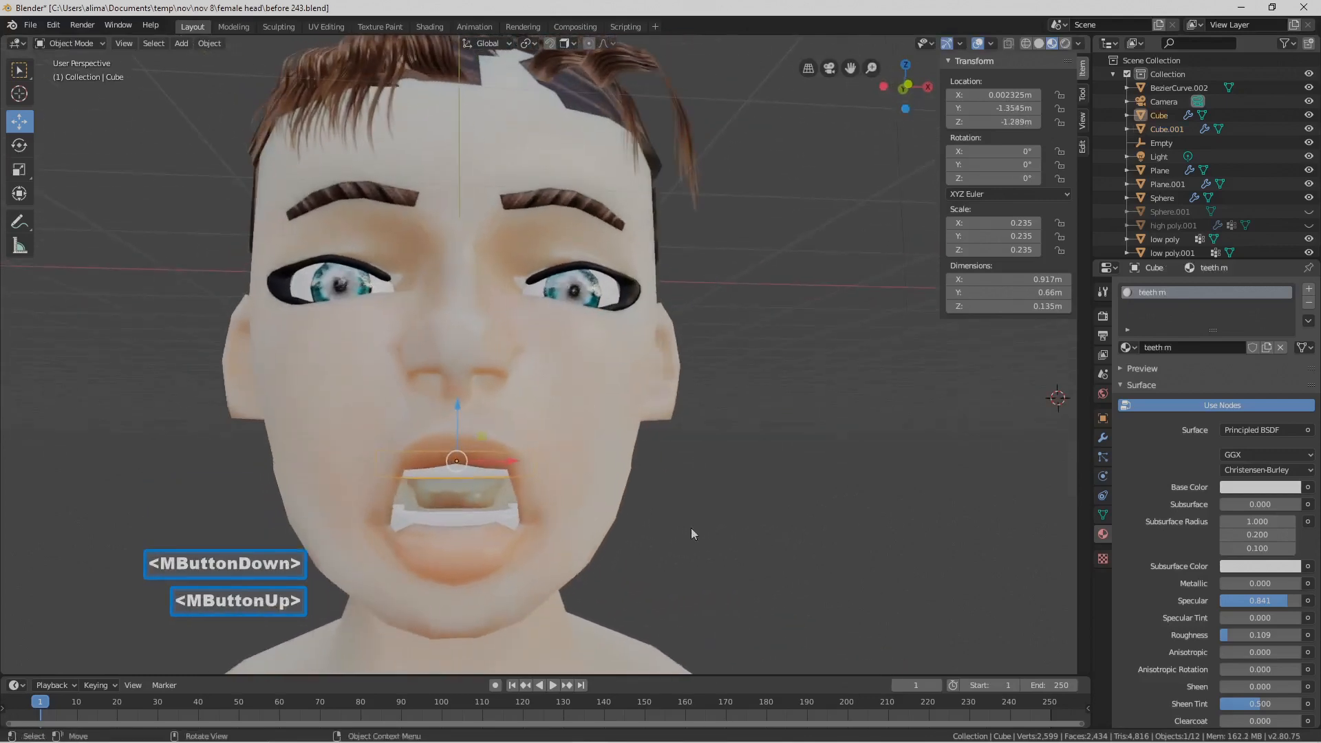
left_click(757, 535)
scroll(769, 536, "down", 3)
middle_click_drag(768, 534, 757, 506)
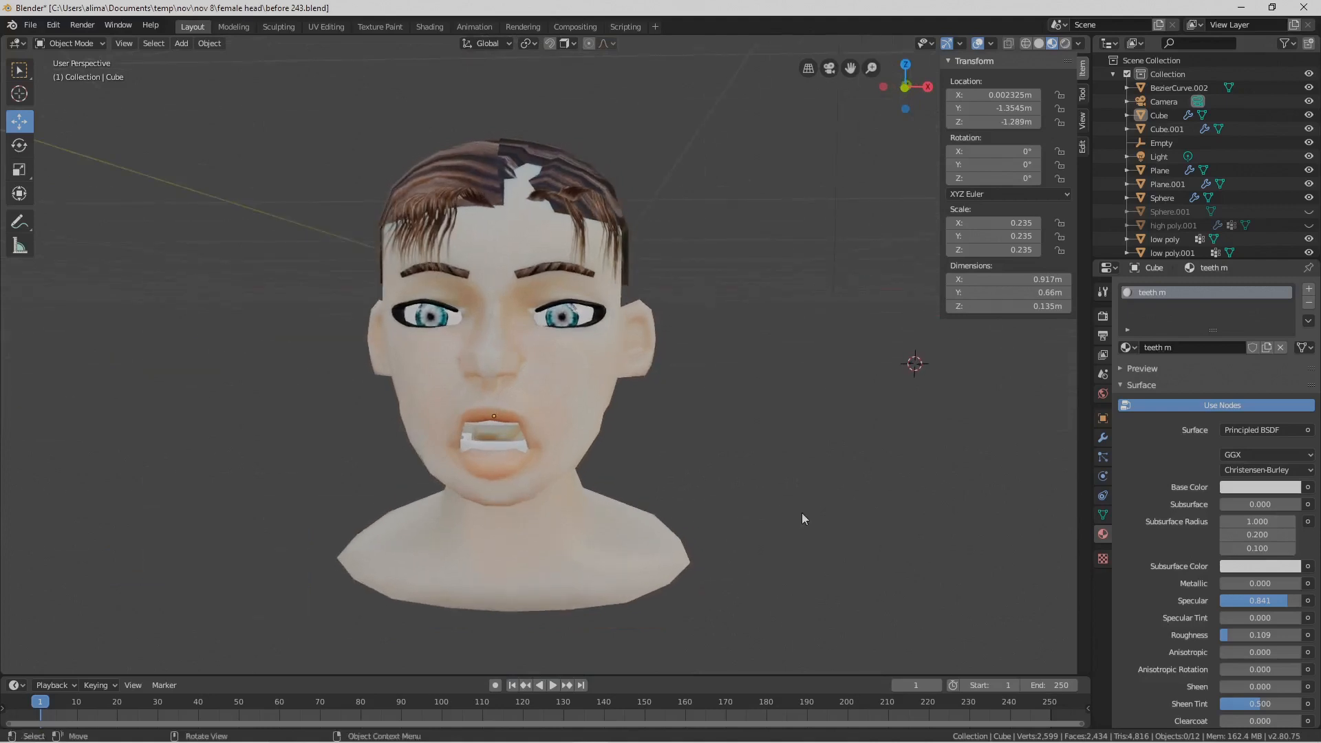
key("Pause")
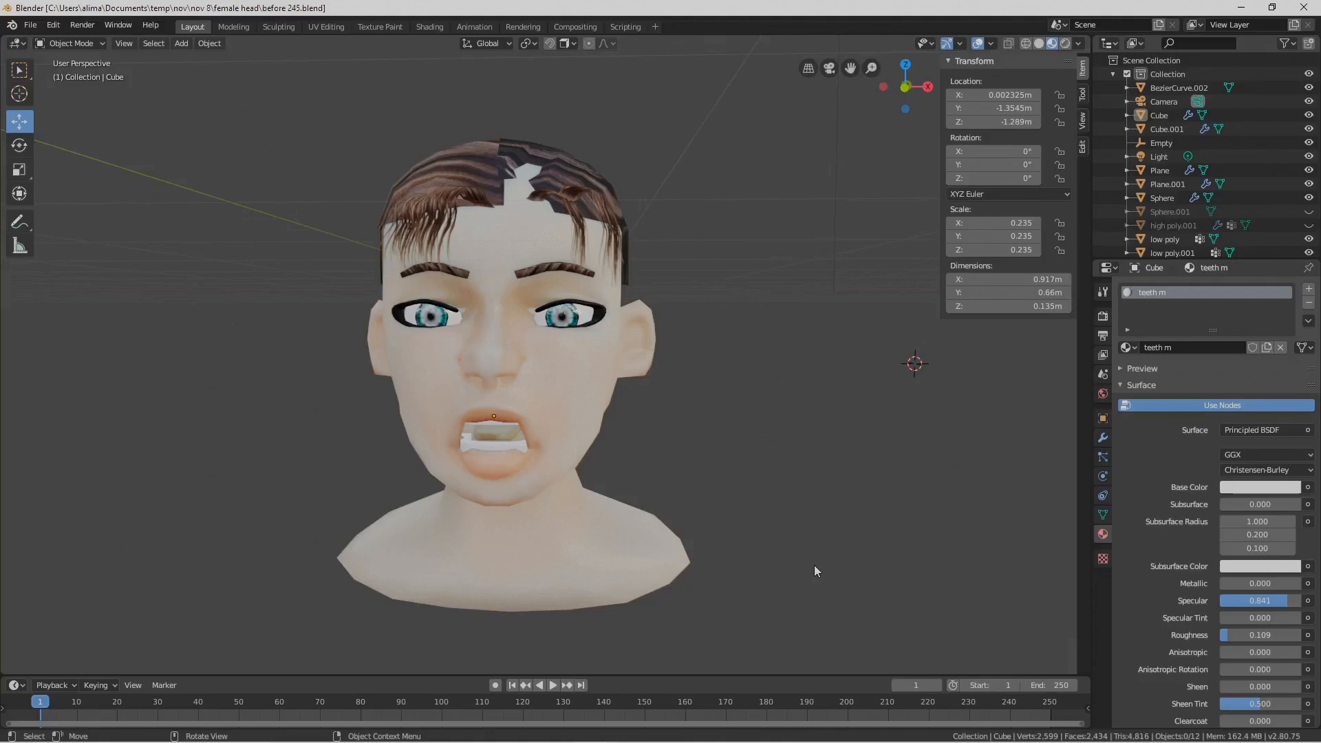
Add a basis shape key and a second shape key to the low poly head mesh
left_click(584, 406)
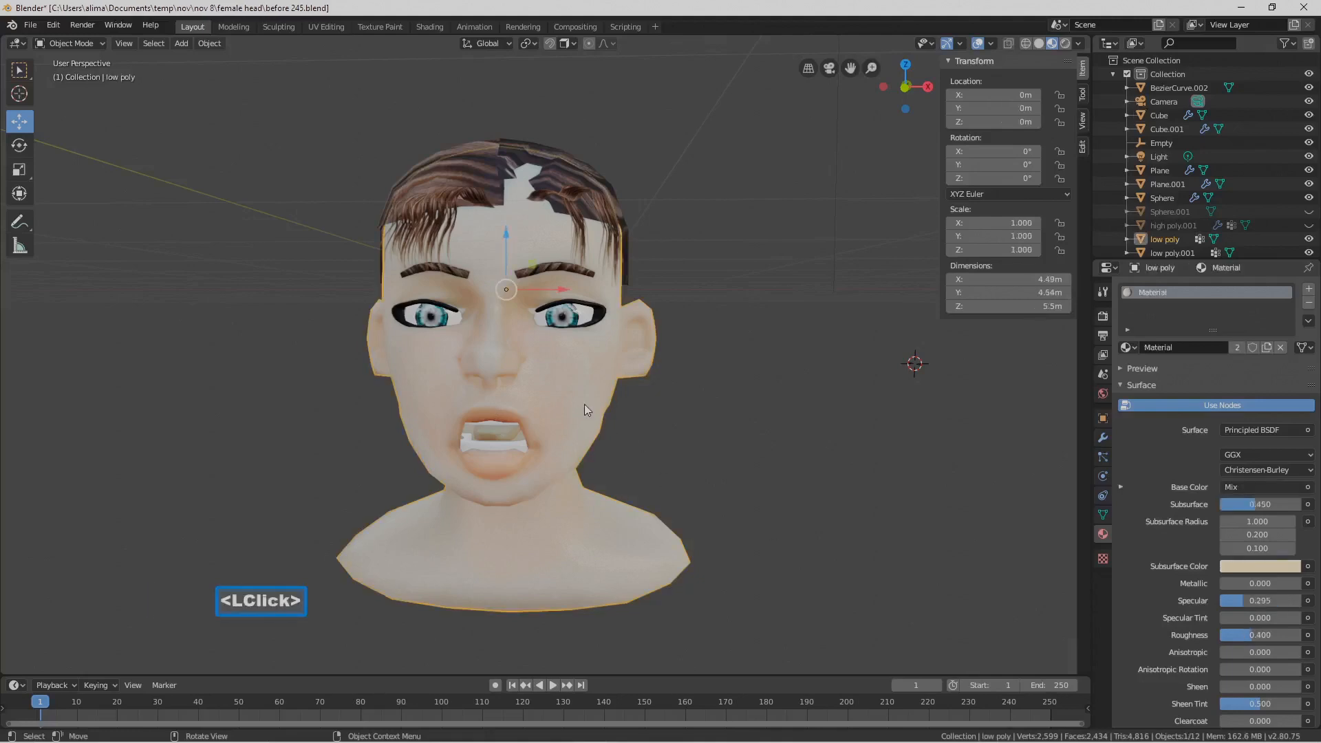
left_click(1103, 514)
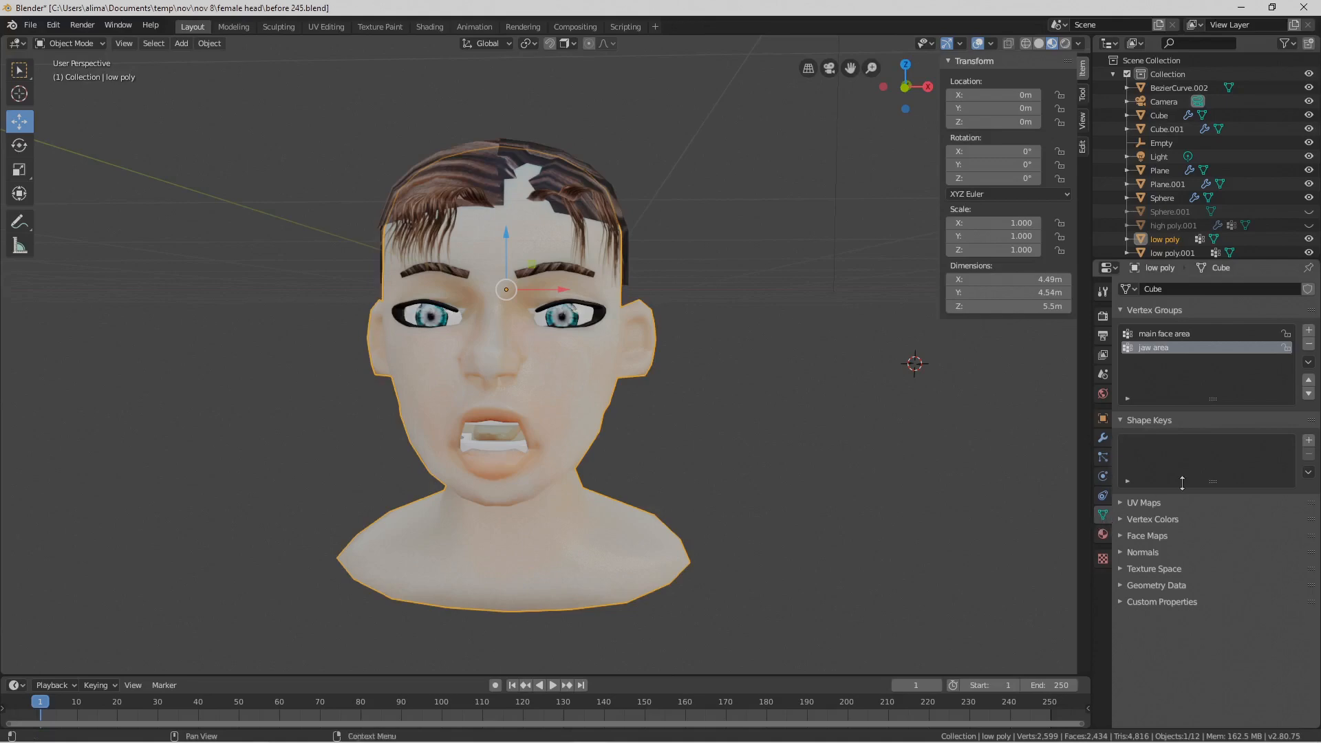
left_click(1308, 441)
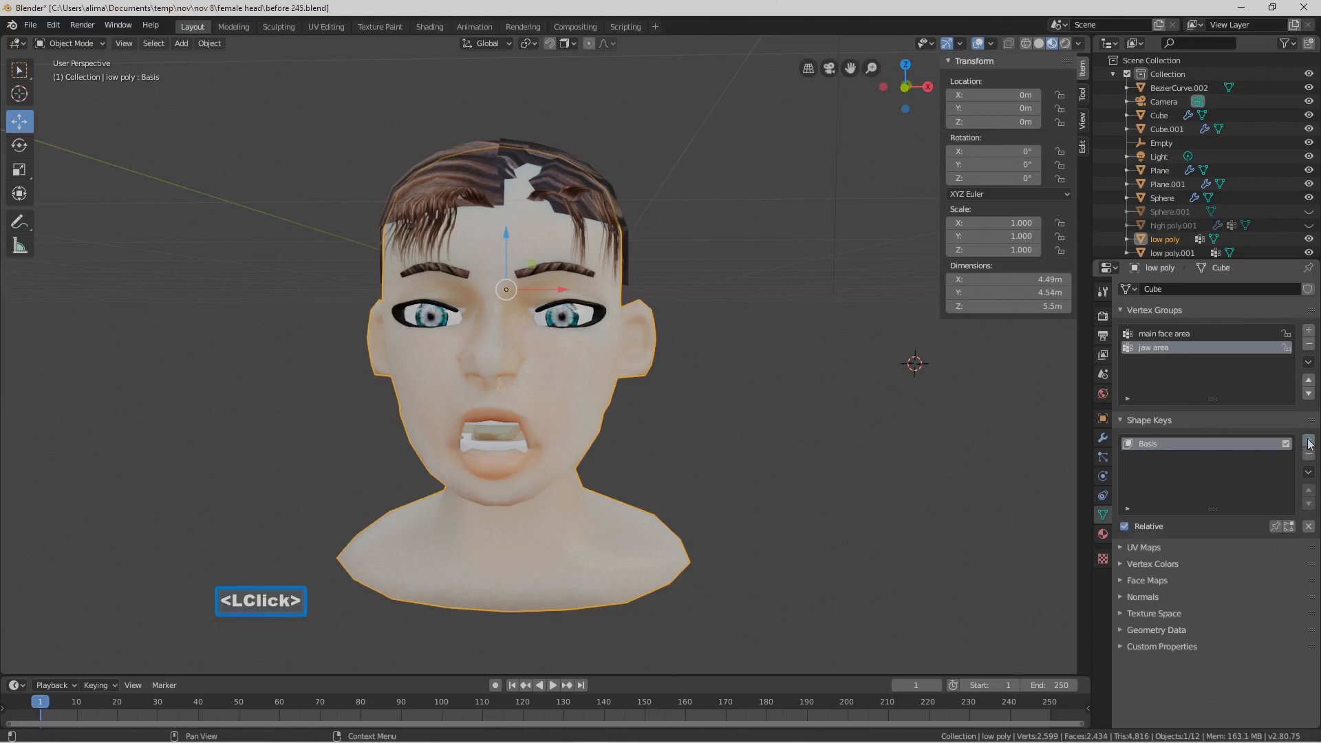
left_click(1308, 441)
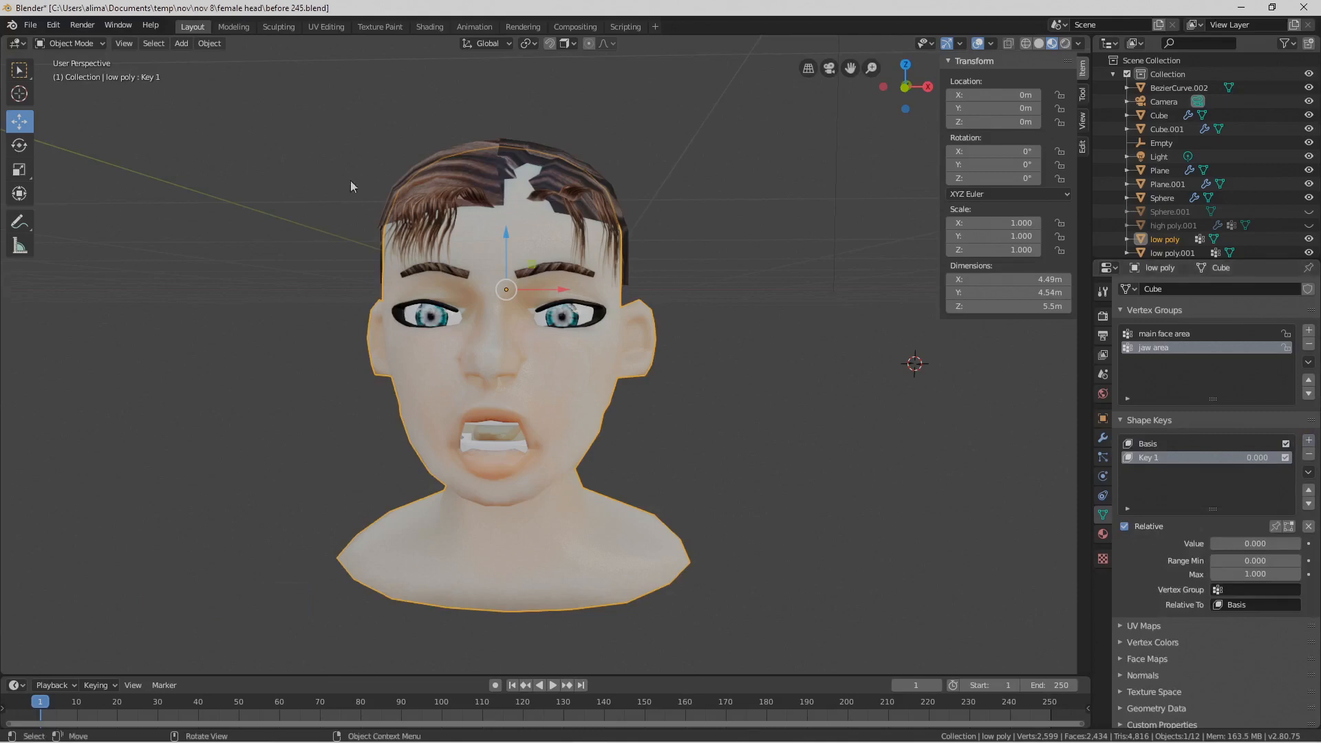
Enter Edit Mode on the head and select the faces of the "jaw area" vertex group
left_click(103, 44)
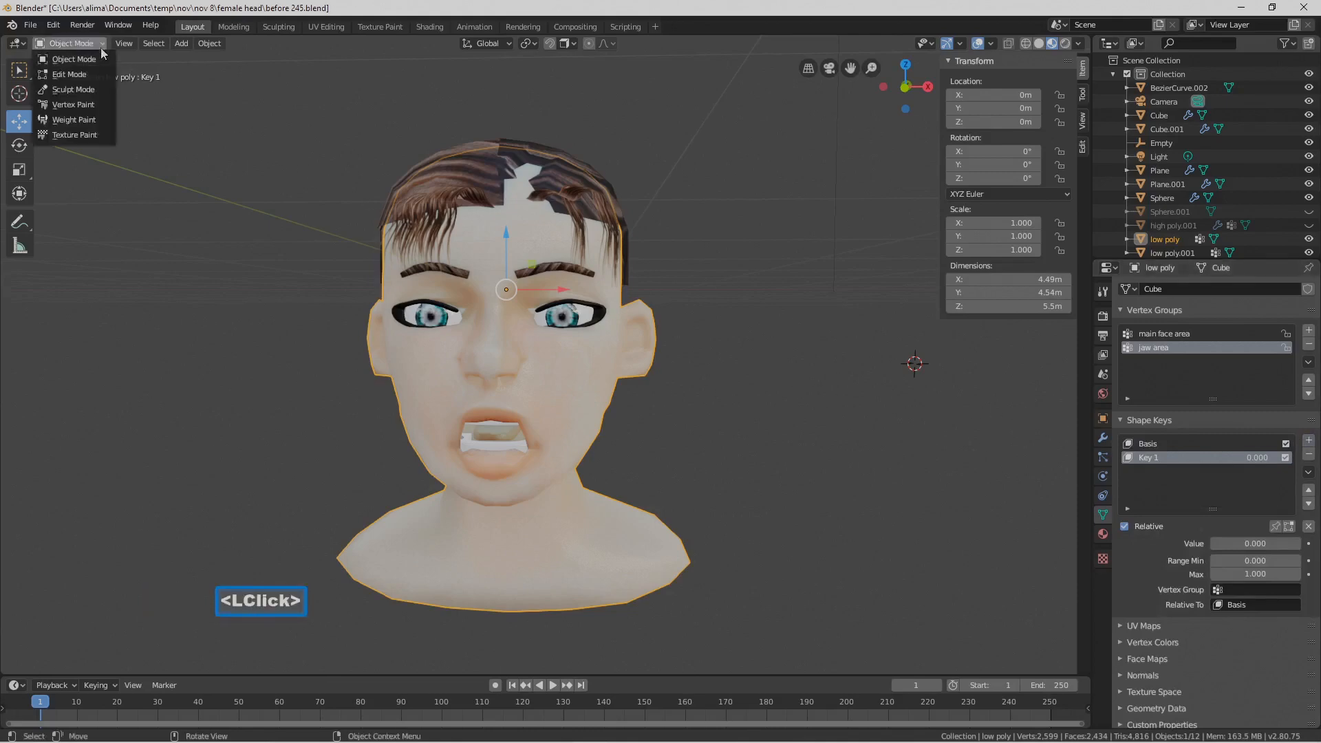
left_click(95, 75)
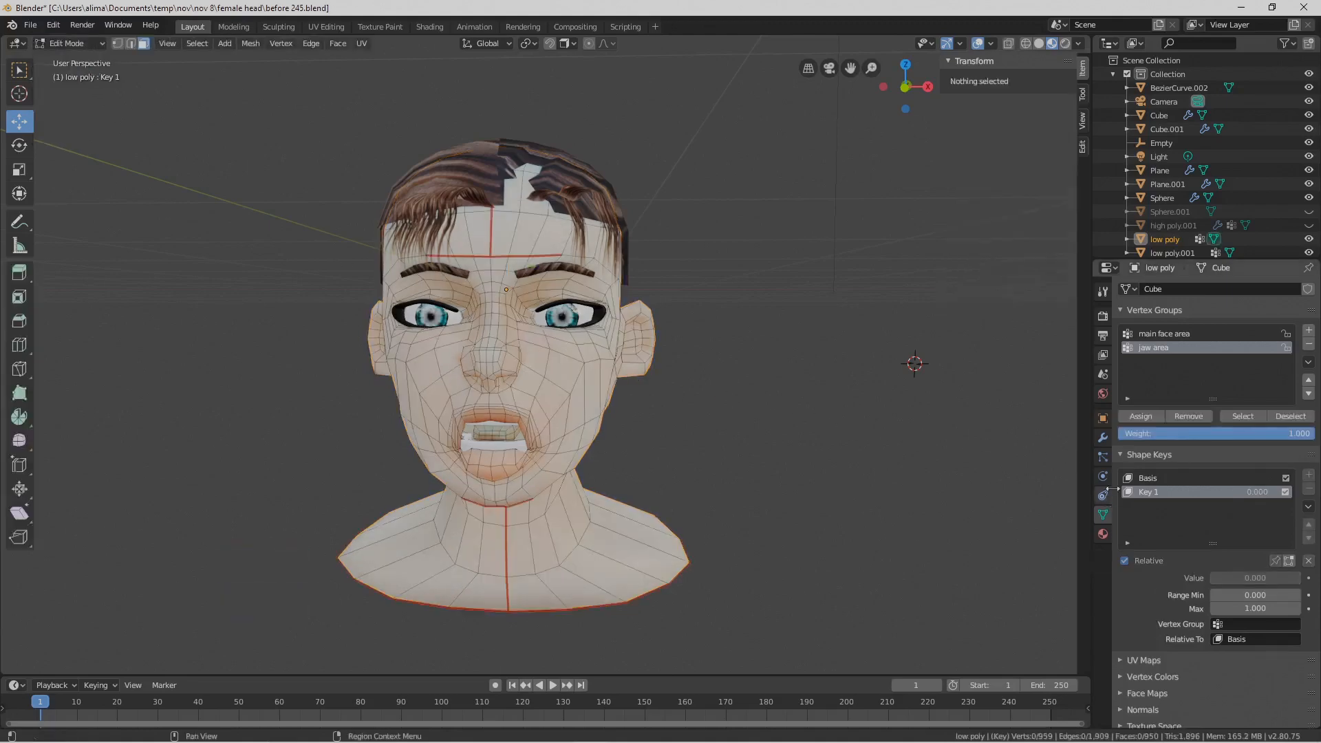
left_click(1243, 416)
middle_click_drag(868, 413, 711, 397)
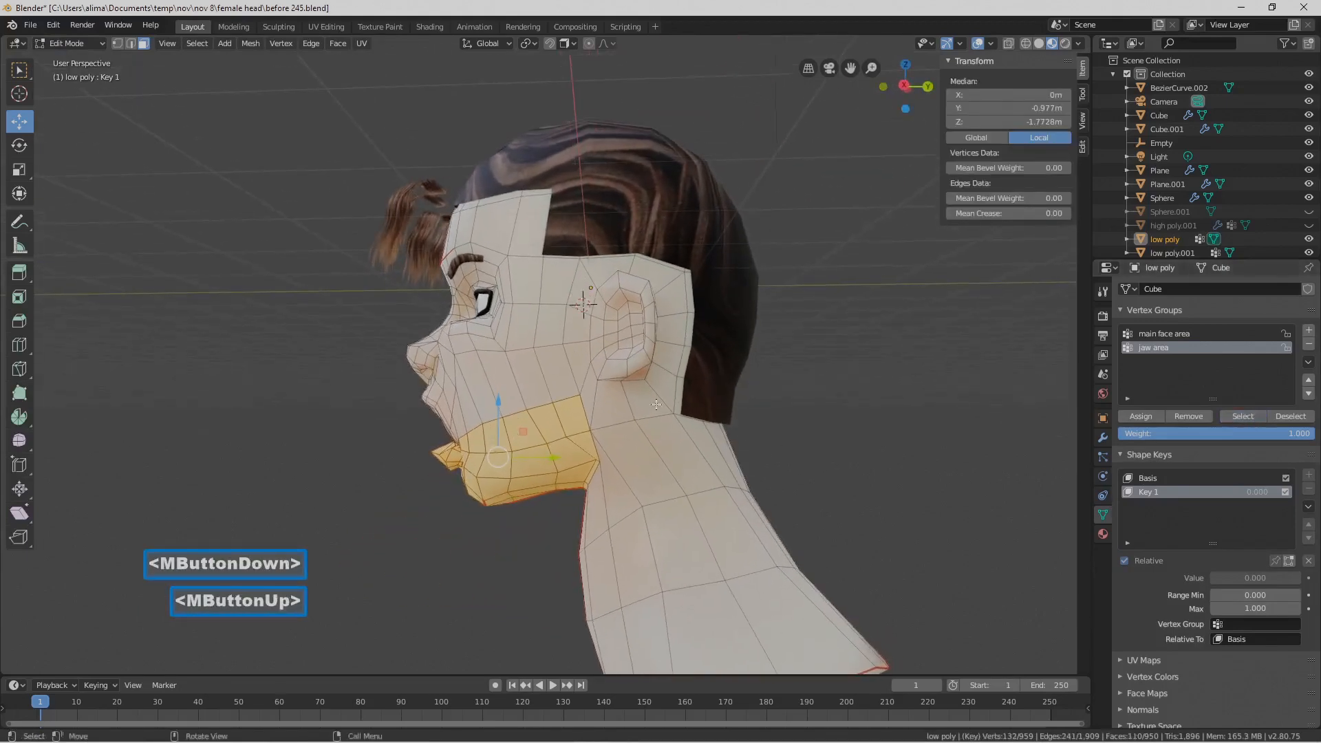
Place the 3D cursor at the jaw hinge below the ear, make it the pivot point, and save incrementally as before 246.blend
right_click(578, 399, "shift")
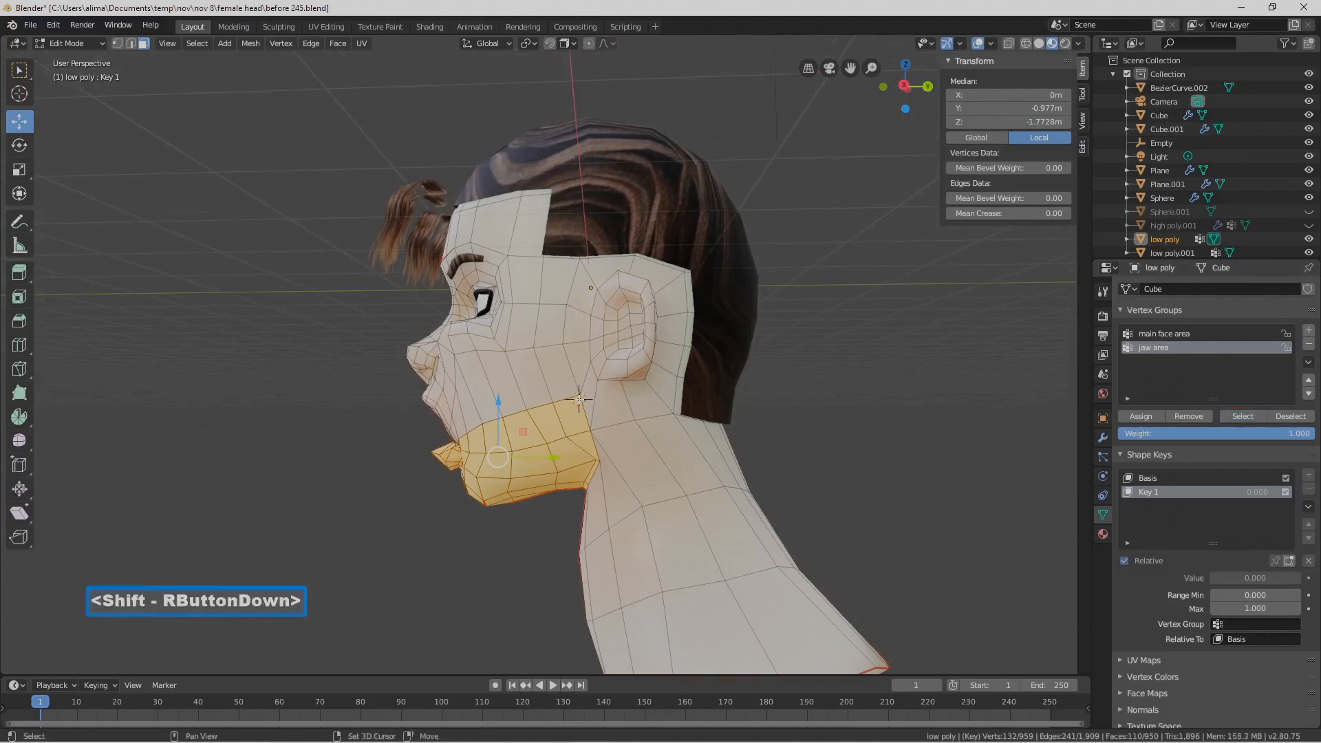
left_click(532, 43)
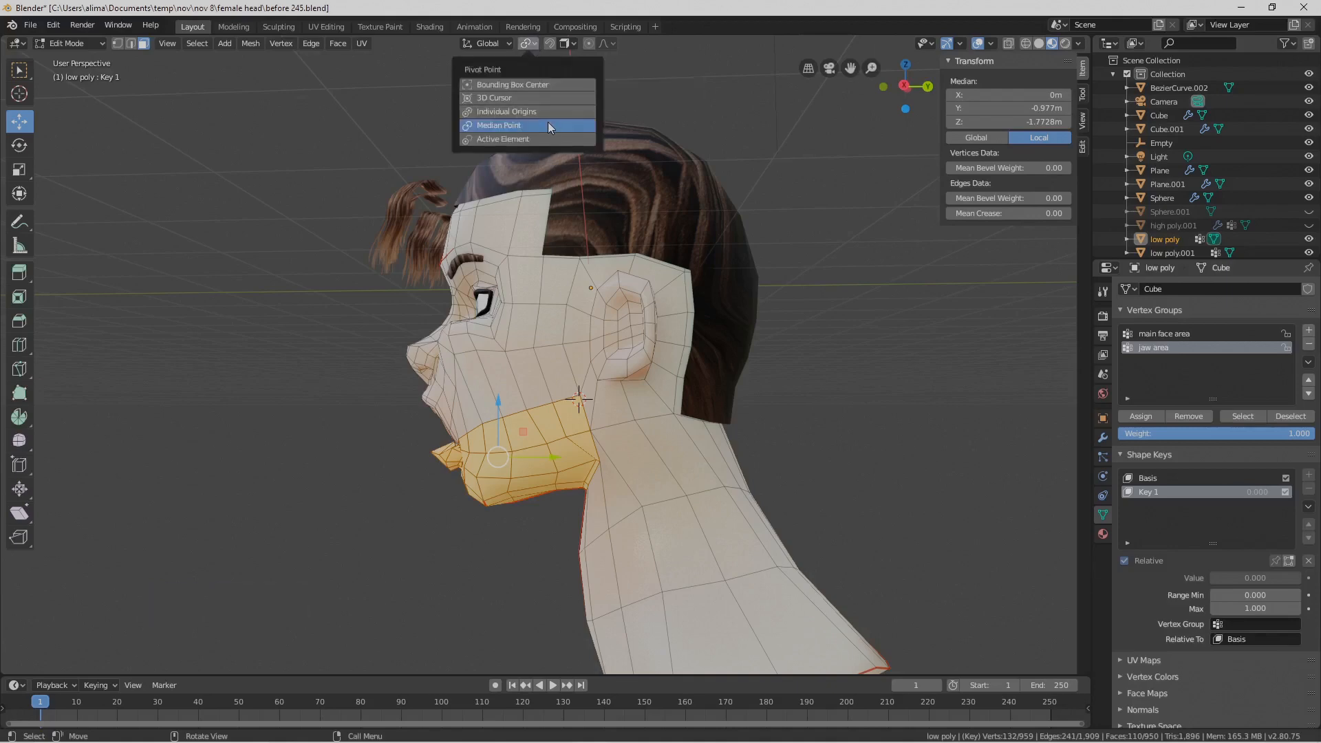
left_click(553, 98)
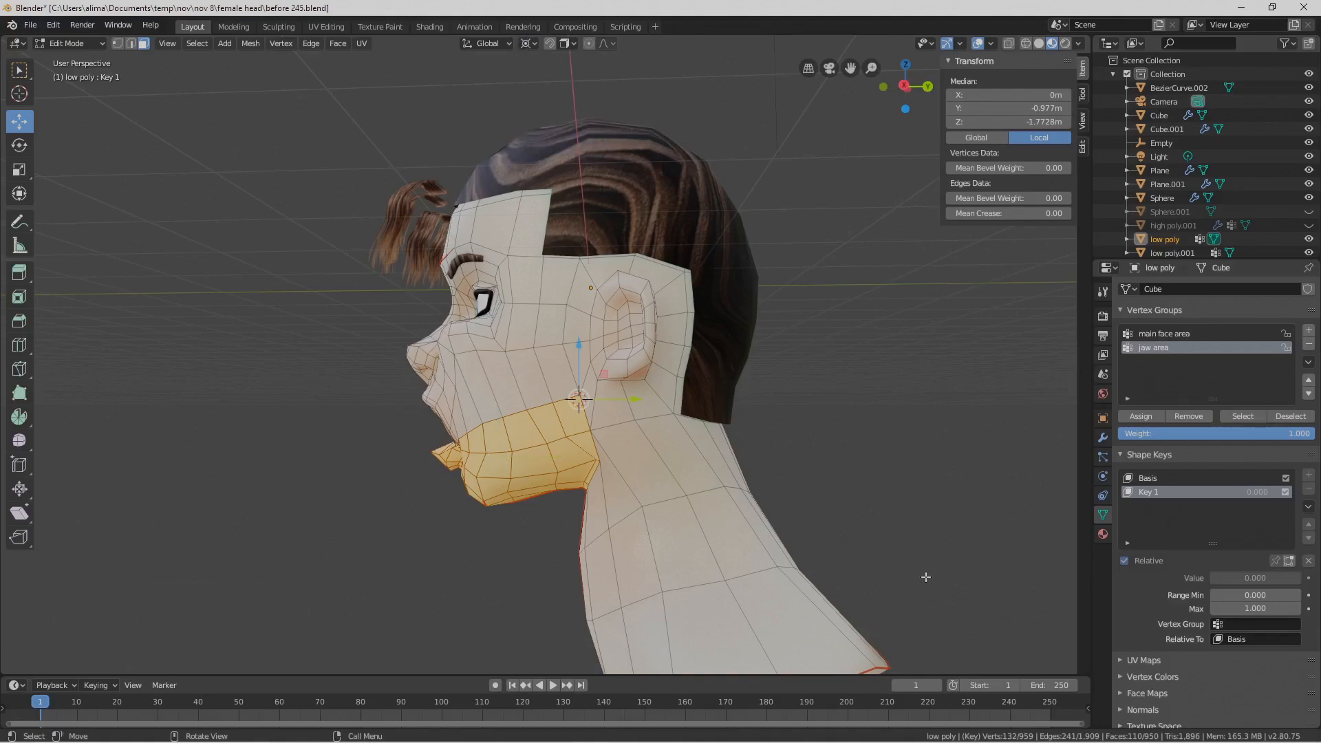
key("Pause")
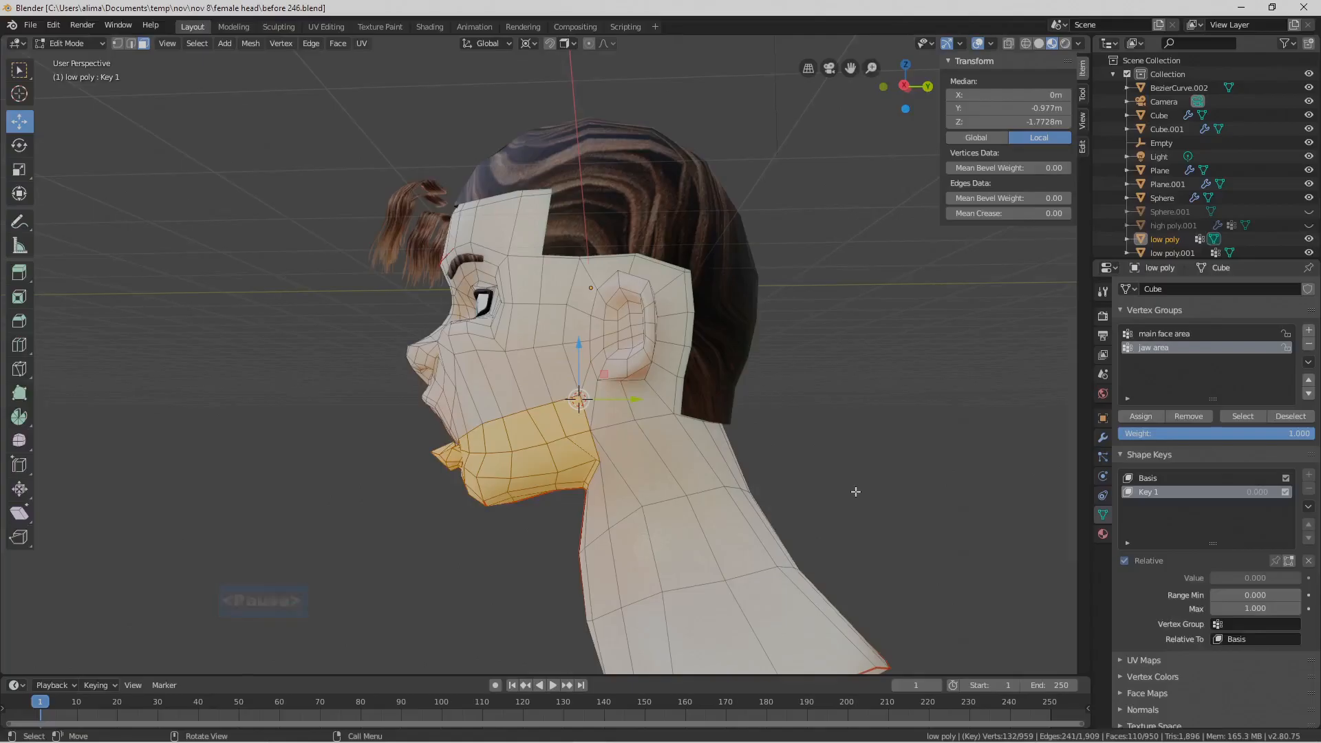
middle_click_drag(604, 443, 721, 439)
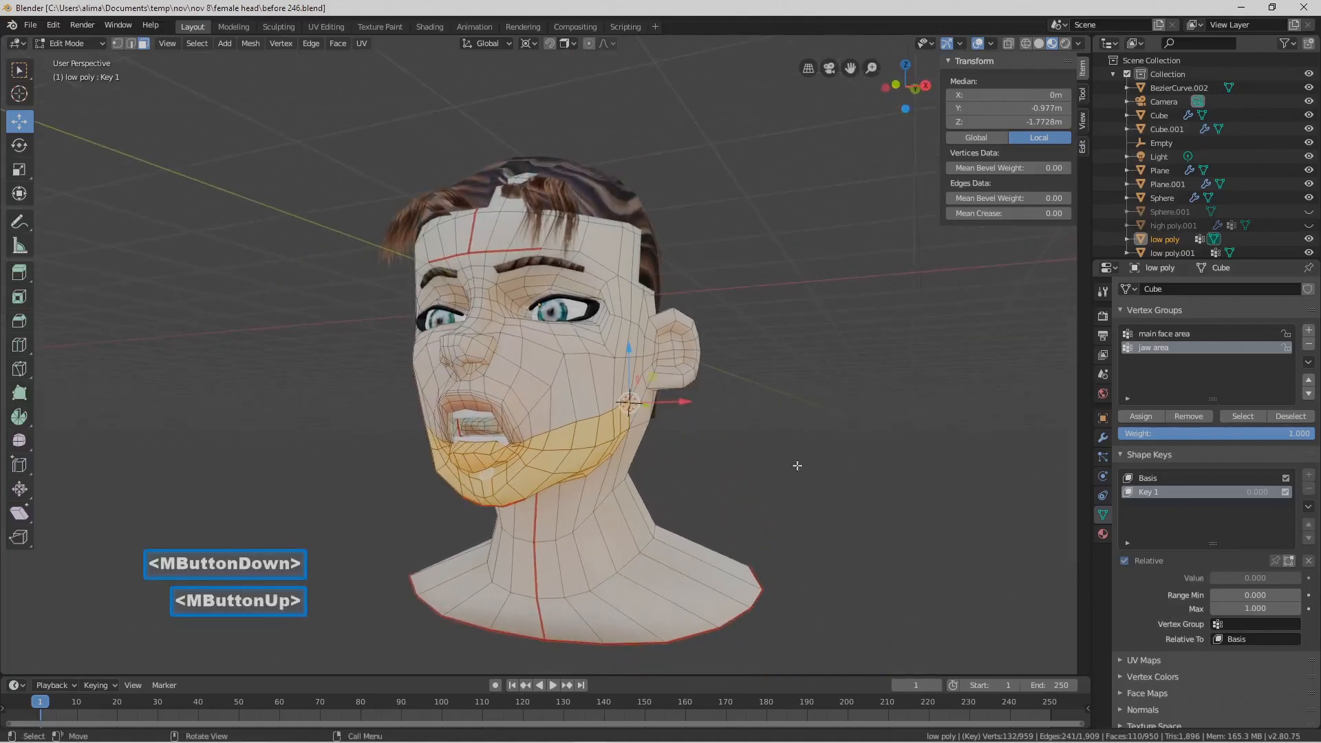
key("r")
key("x")
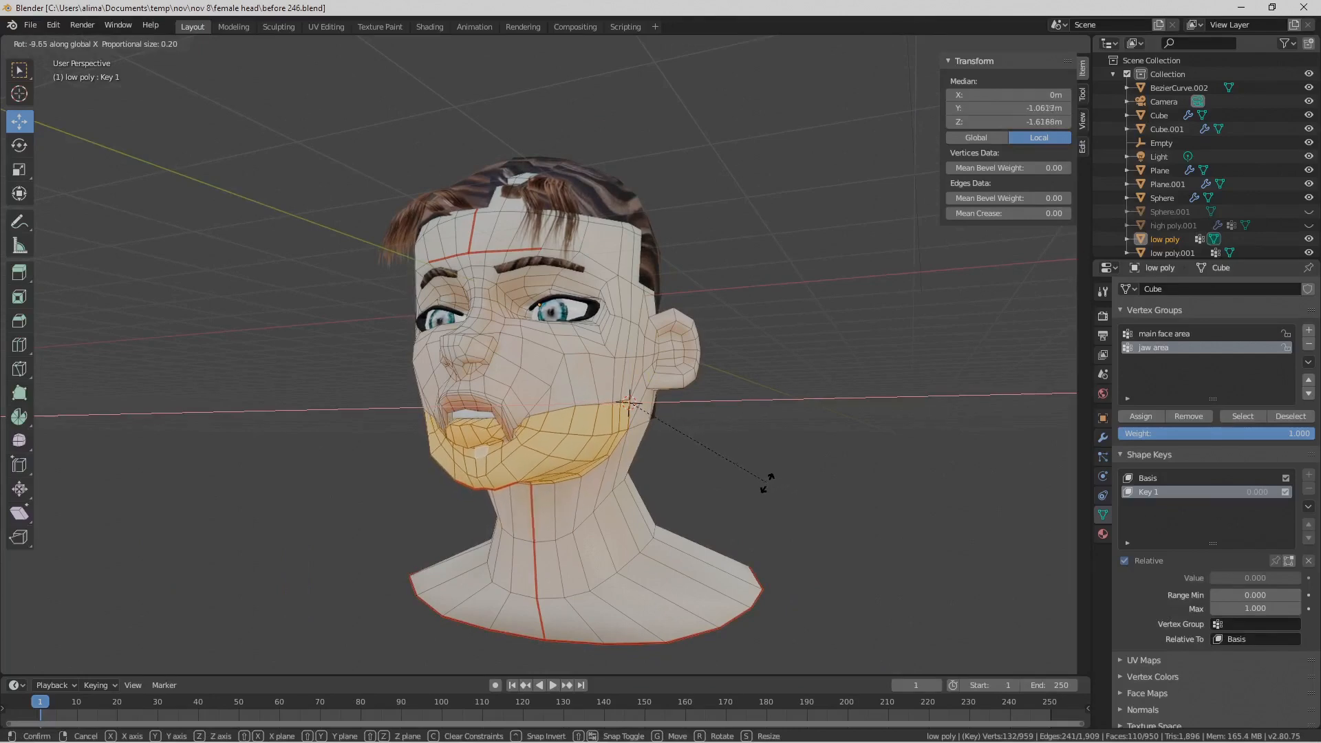
right_click(816, 440)
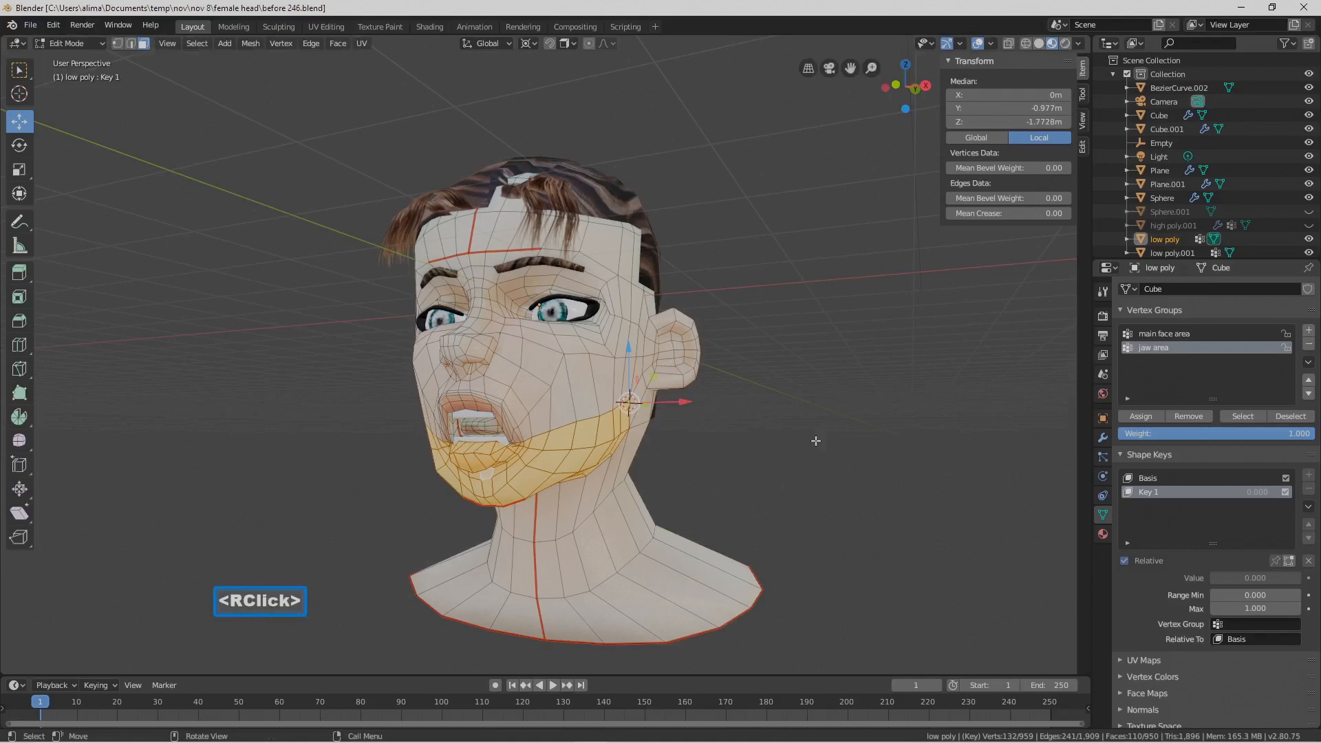
Rotate the selected jaw about -12.7° around global X with smooth proportional editing, size about 0.39, deselect, and save incrementally as before 247.blend
key("o")
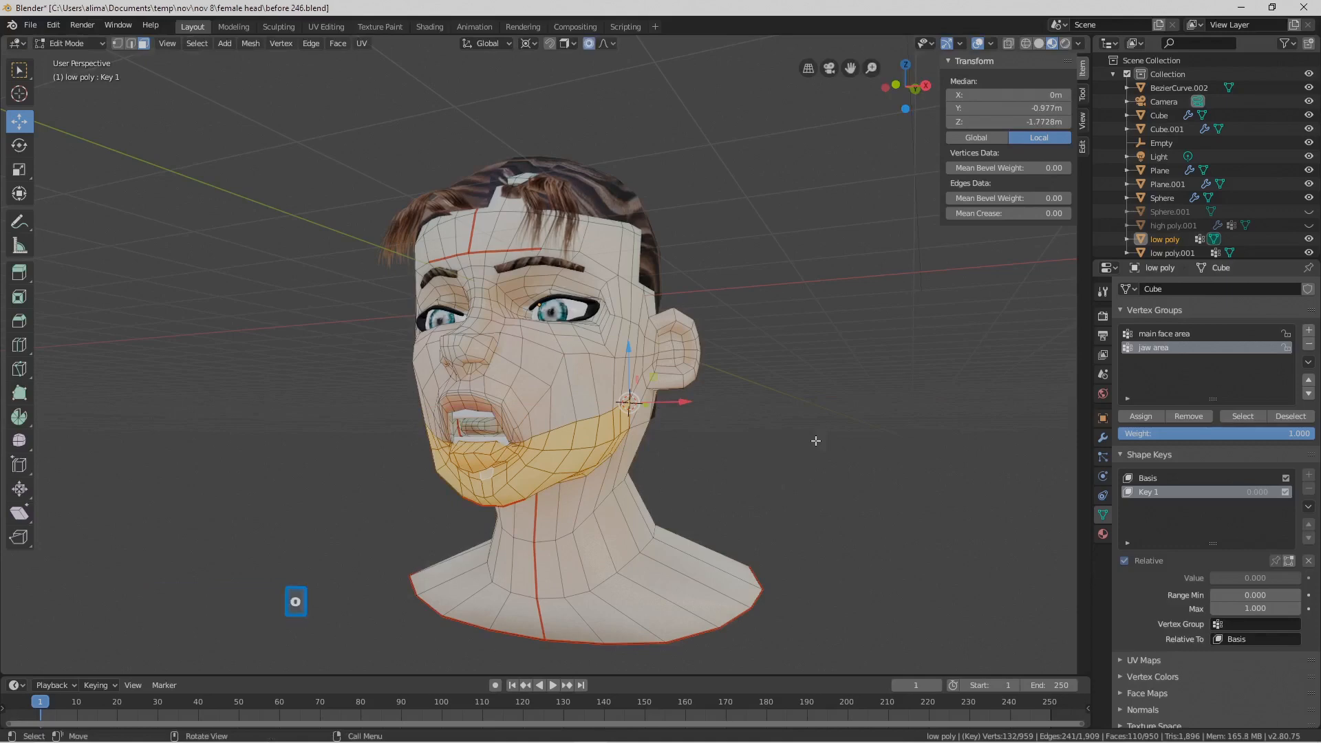
key("r")
key("x")
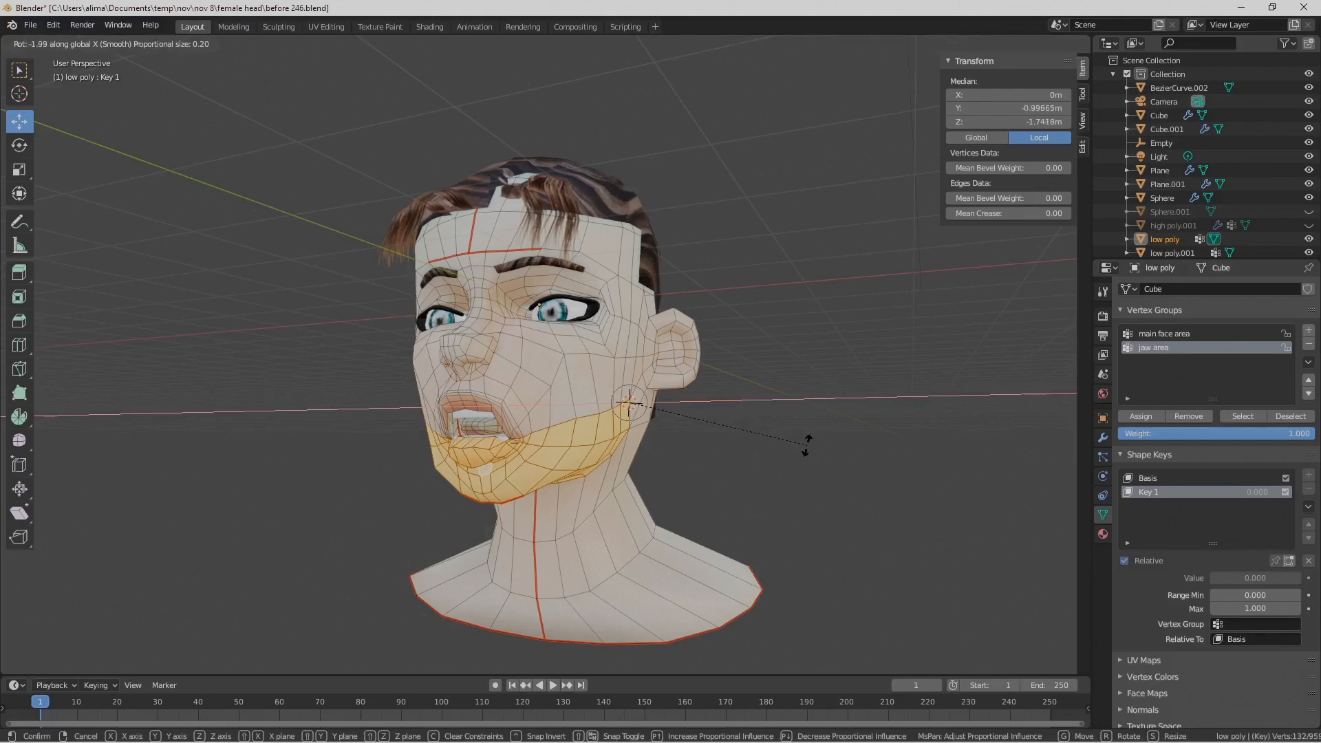
scroll(797, 453, "down", 4)
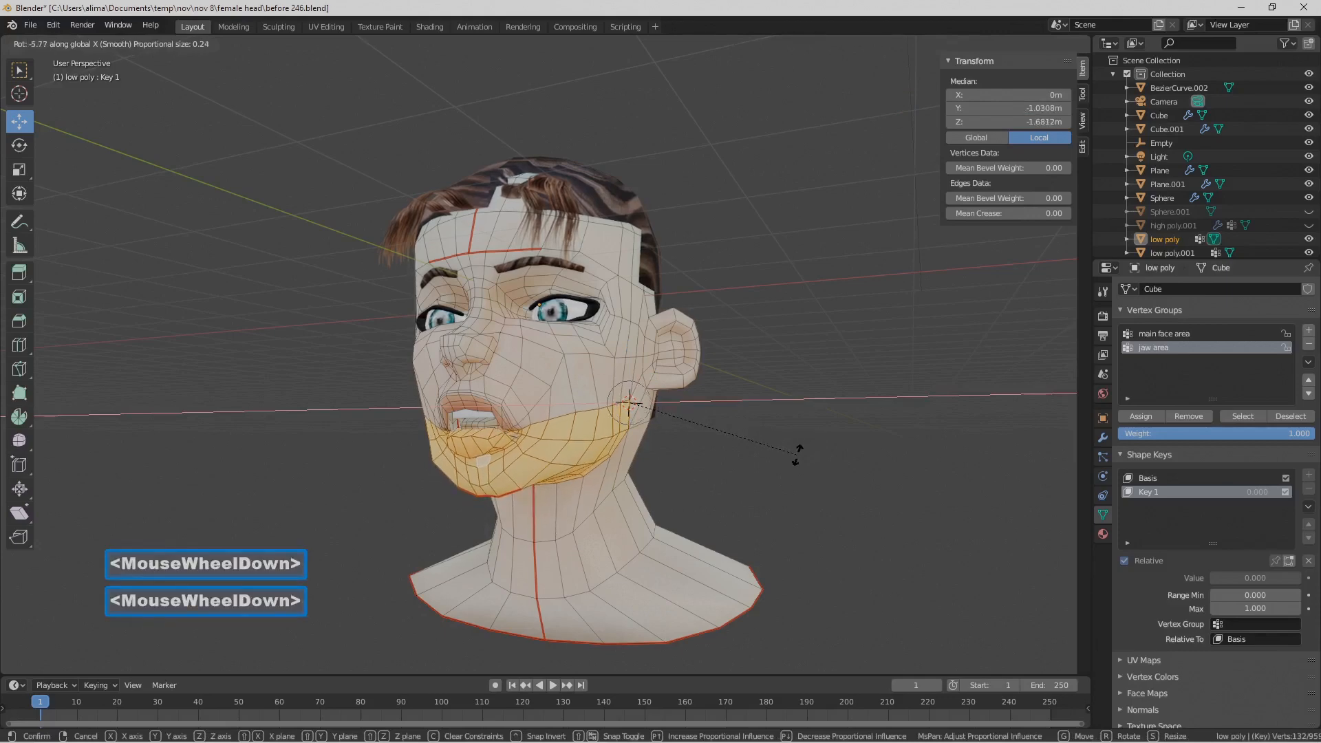
scroll(790, 458, "down", 2)
scroll(786, 456, "down", 1)
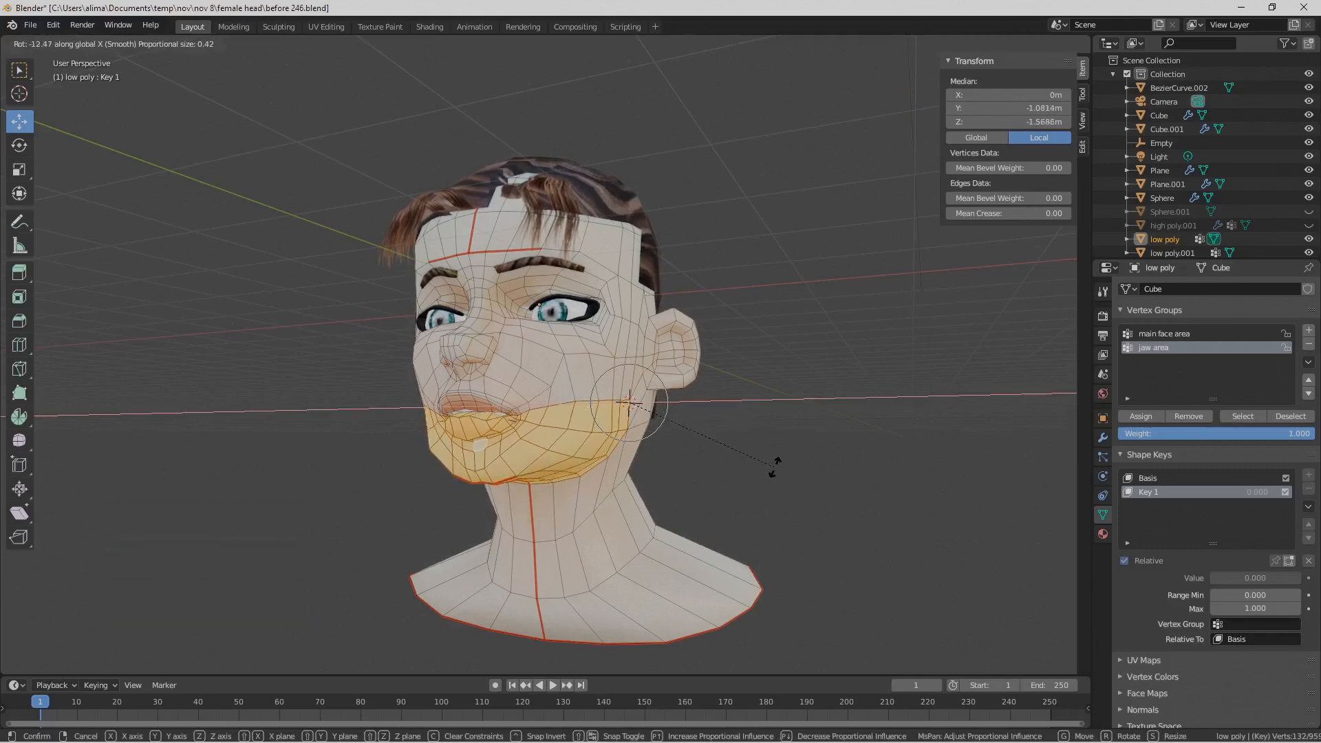
scroll(775, 467, "down", 1)
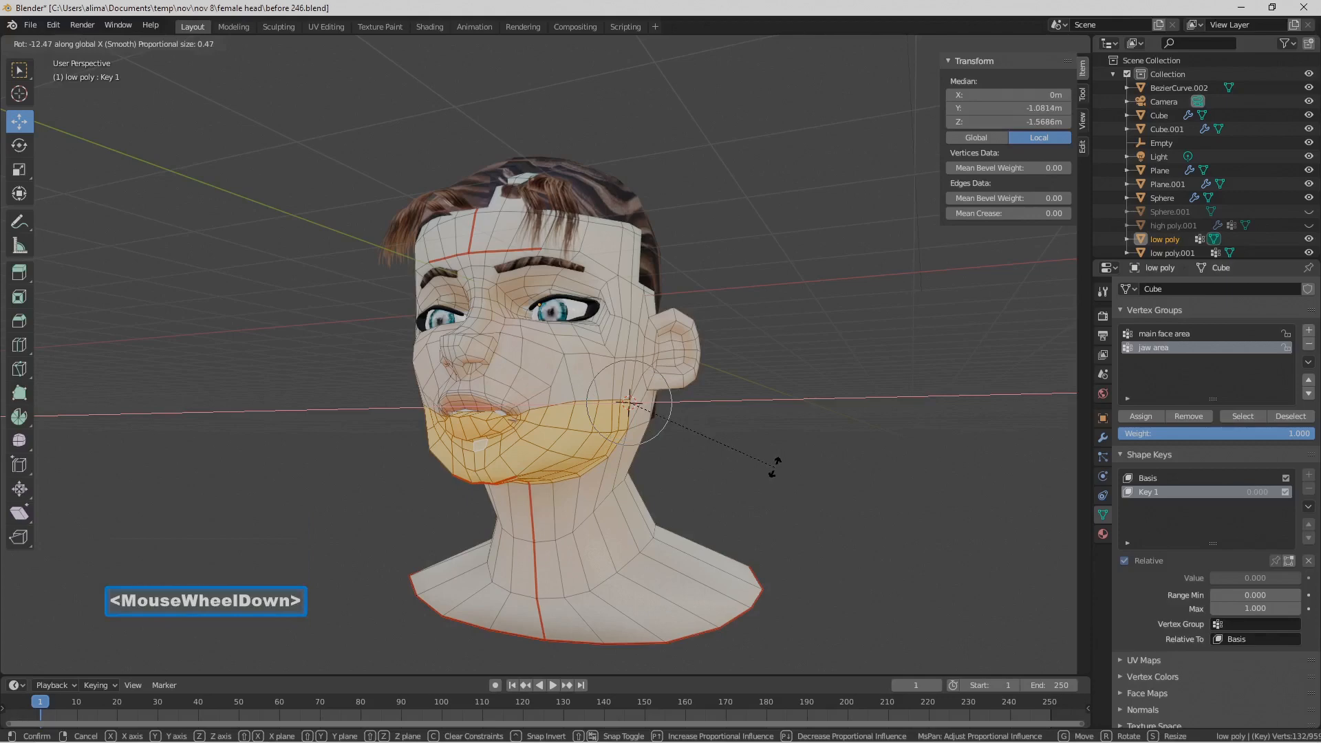
scroll(775, 467, "up", 2)
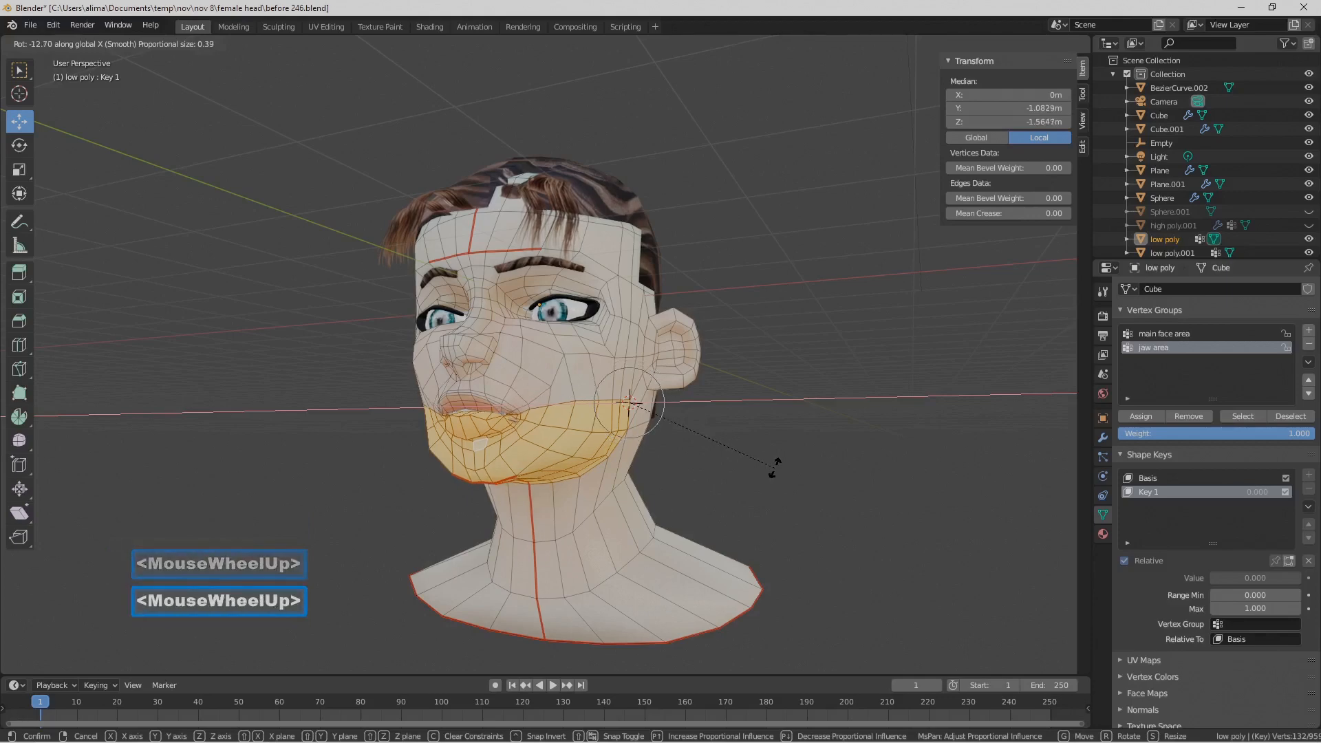
left_click(774, 471)
middle_click_drag(773, 470, 807, 512)
left_click(818, 498)
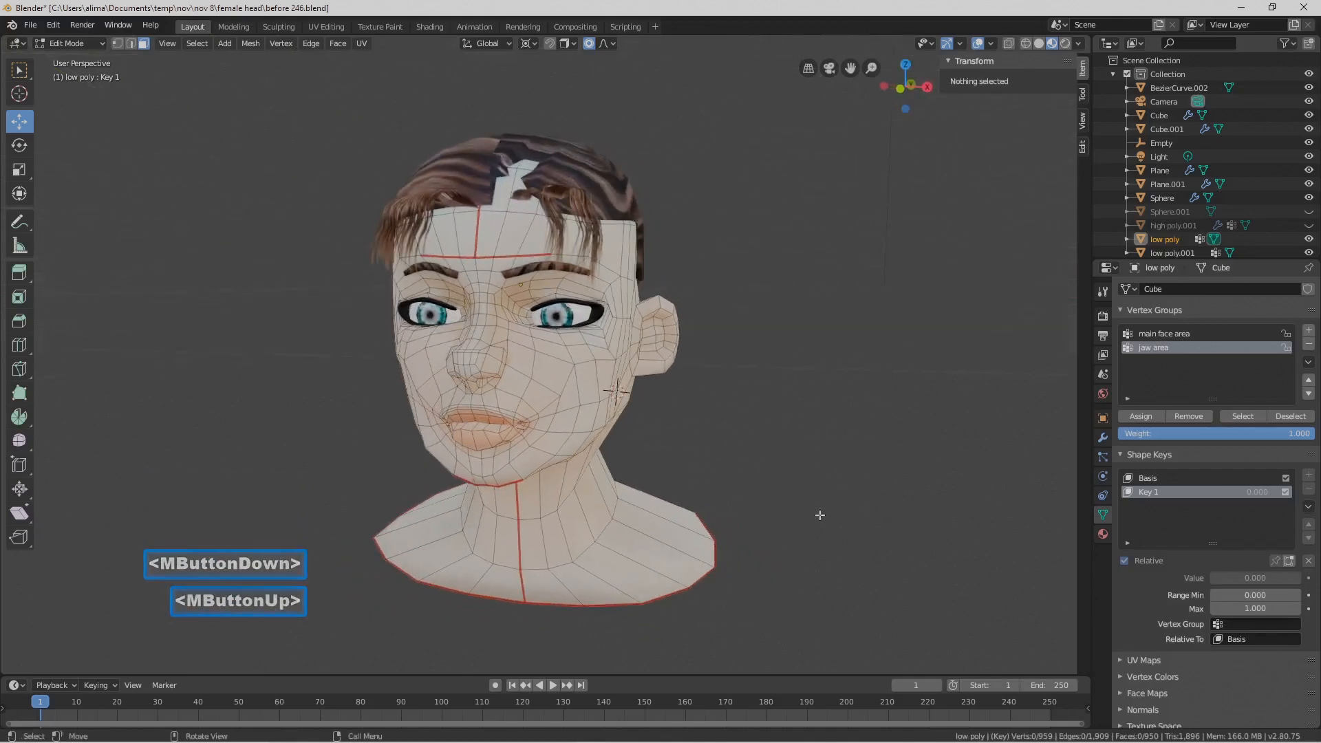
key("Pause")
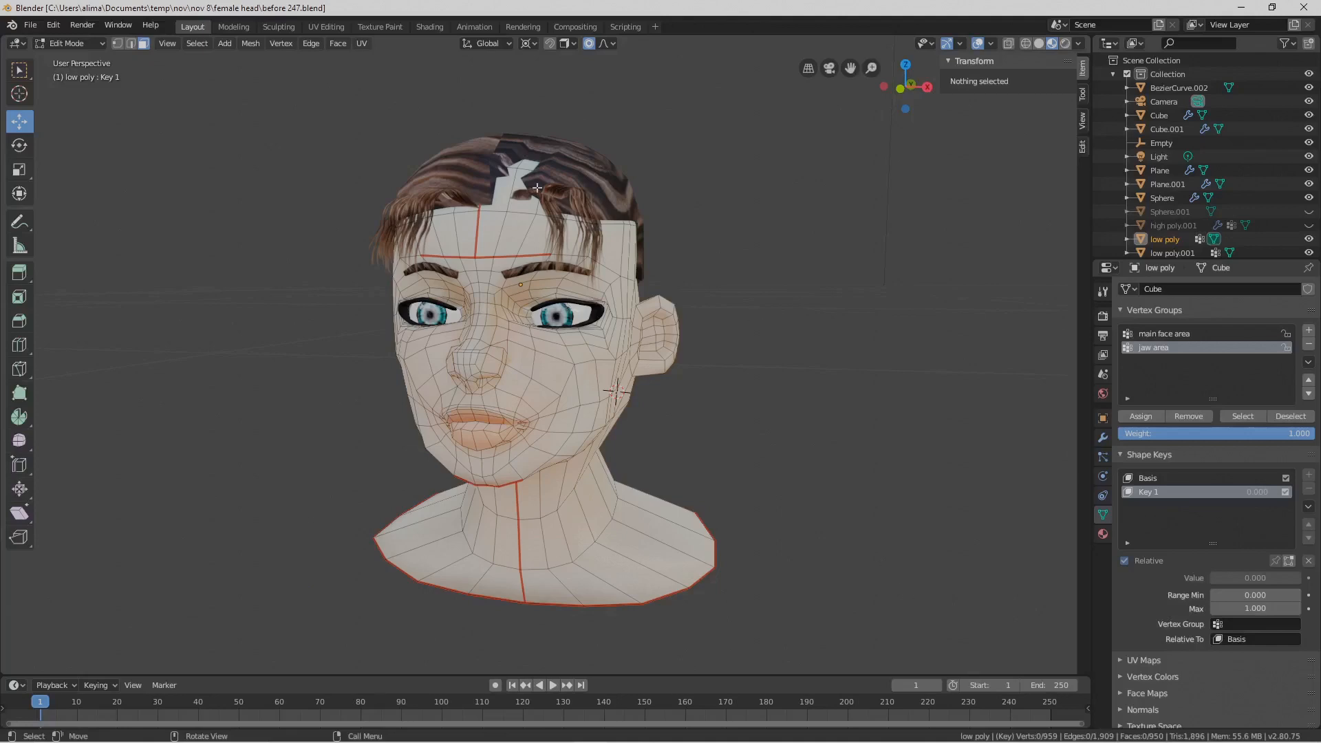
Return to Object Mode, set the Key 1 shape key value to 1.000, and save incrementally as before 248.blend
left_click(96, 45)
left_click(102, 59)
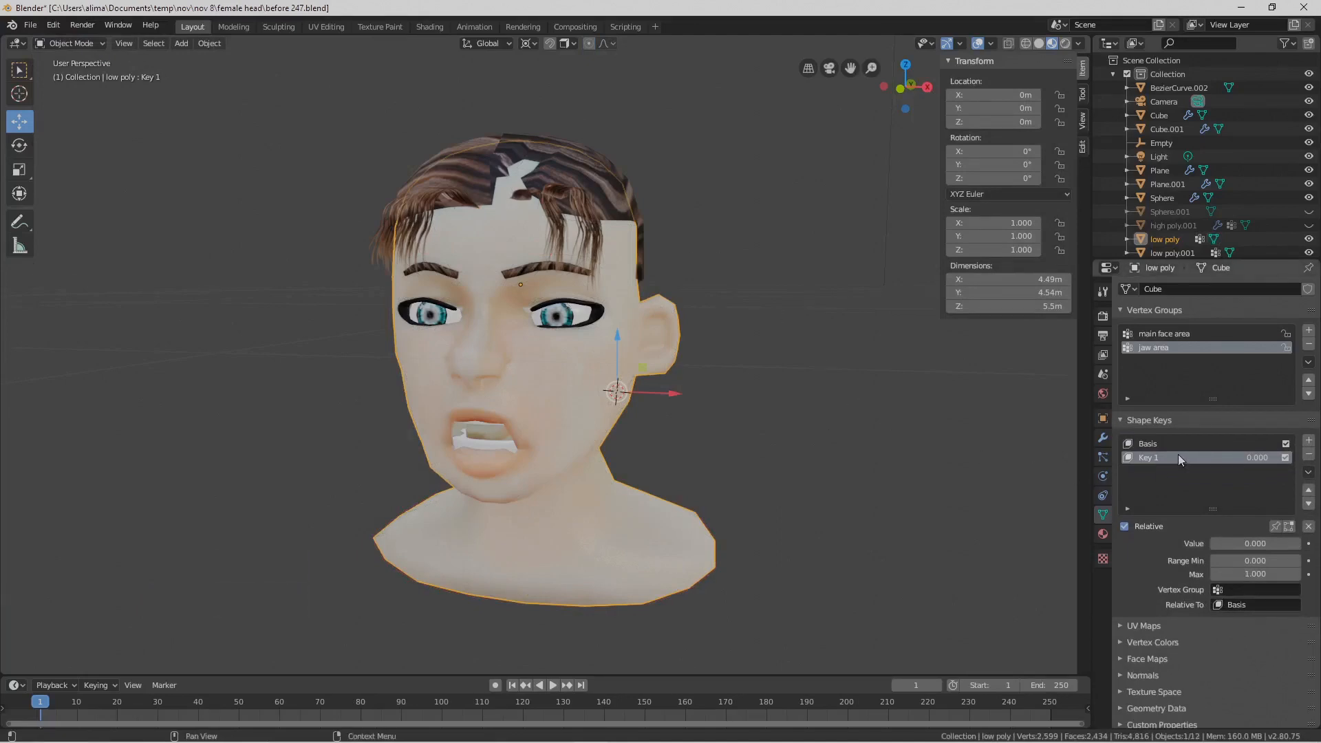
left_click_drag(1233, 542, 1297, 543)
middle_click_drag(818, 490, 820, 478)
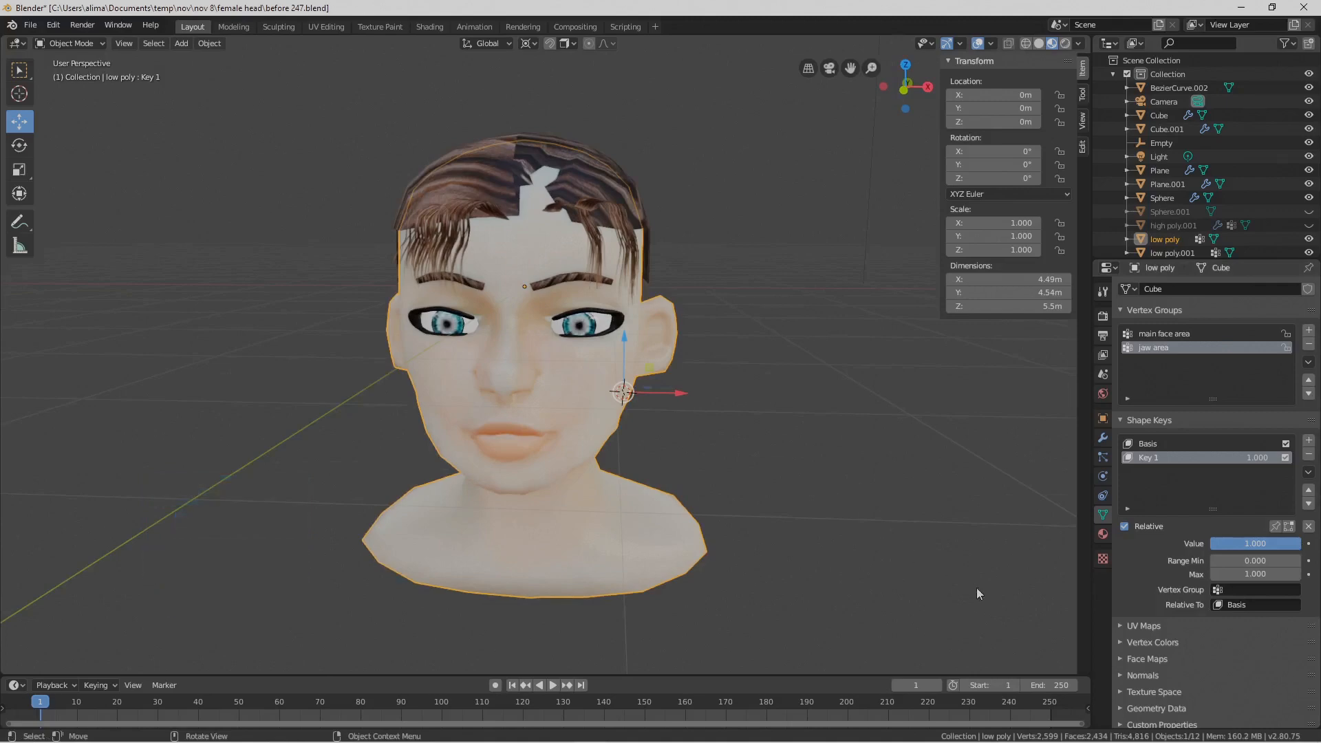
key("Pause")
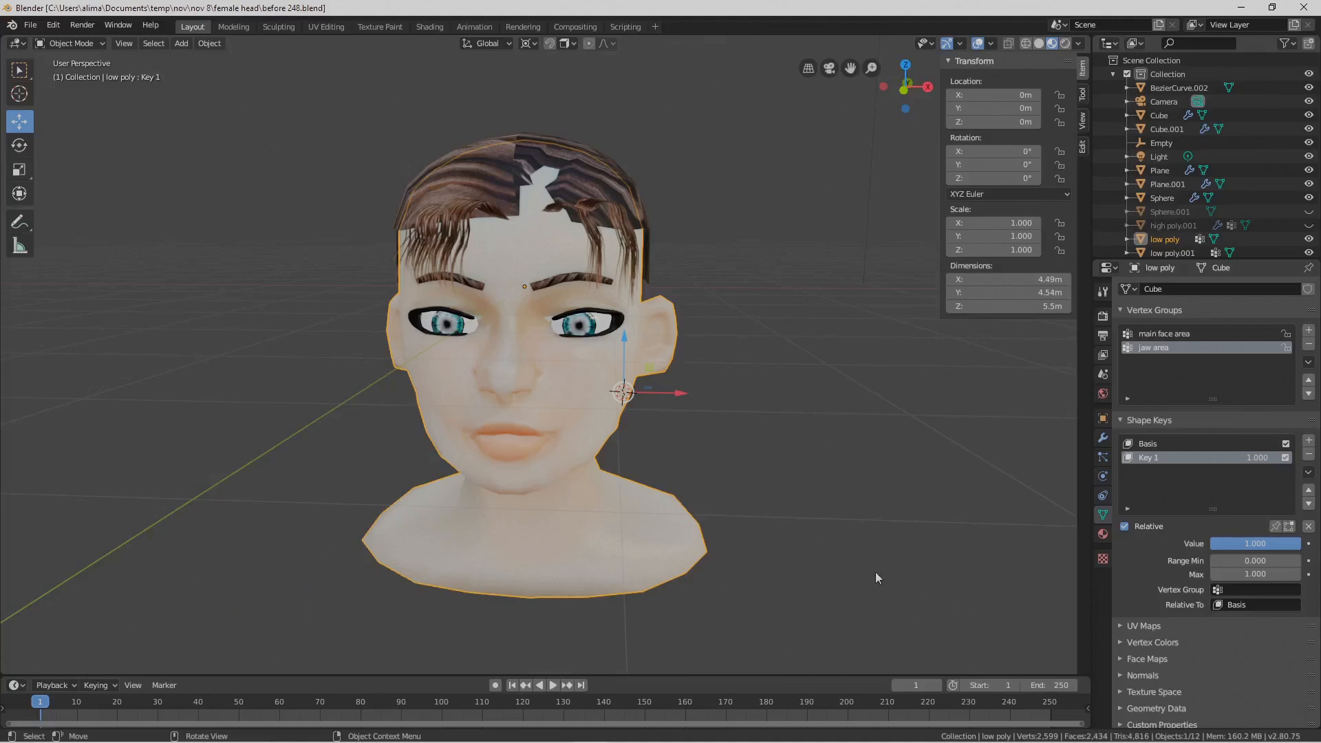
Reveal all hidden objects, hide only high poly.001 again, and save incrementally as before 249.blend
key("alt+h")
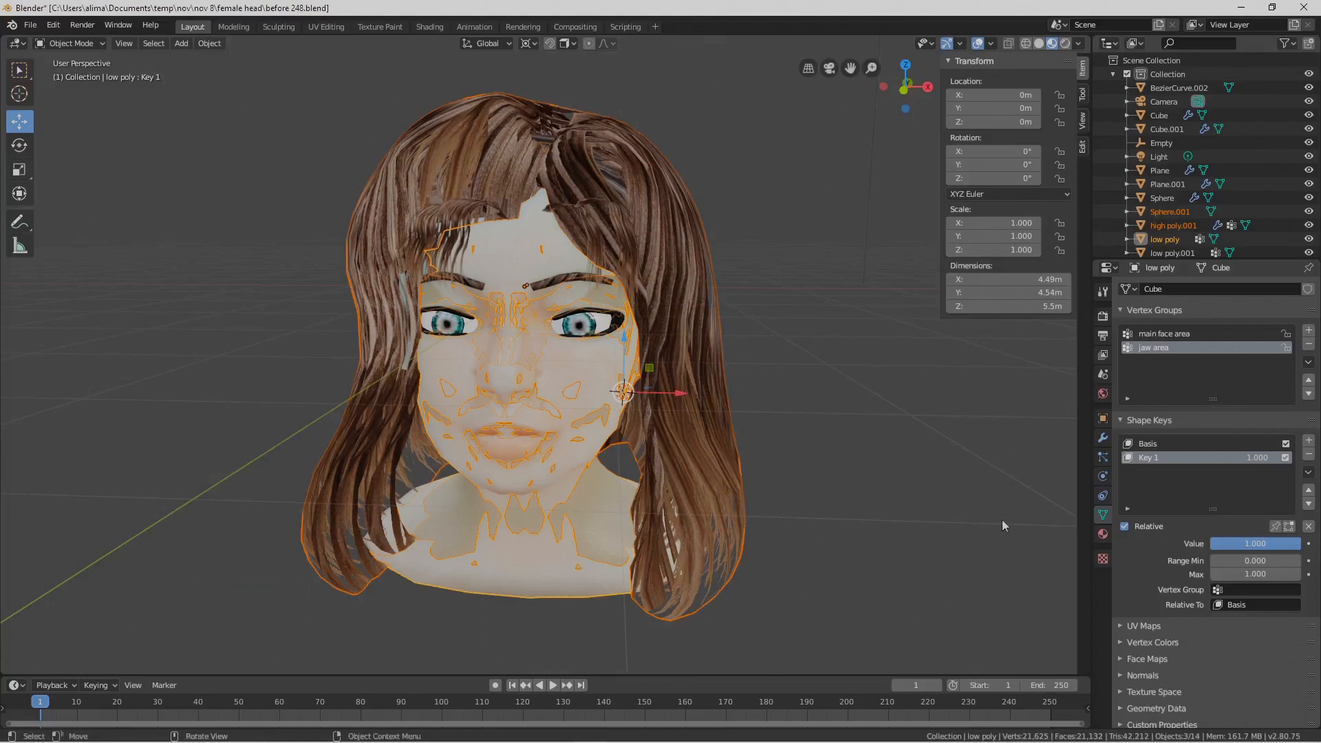
left_click(996, 622)
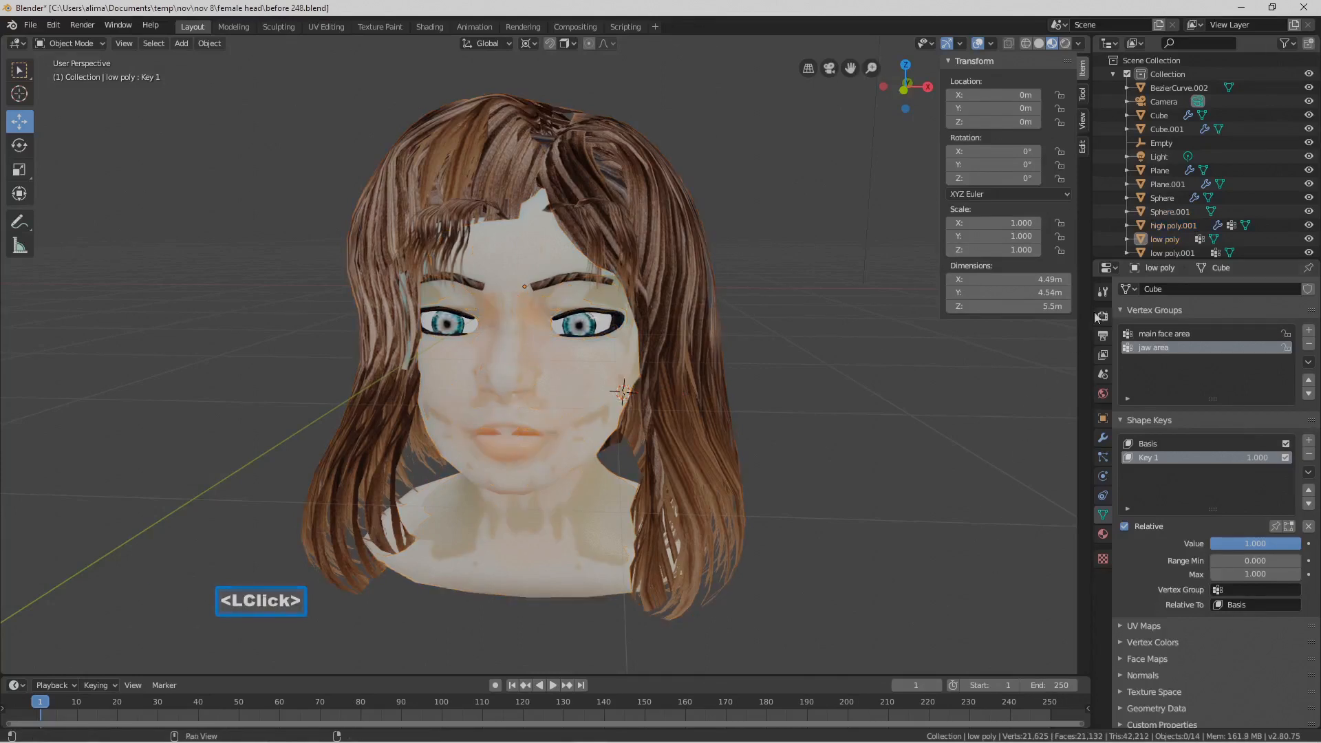
left_click(1185, 227)
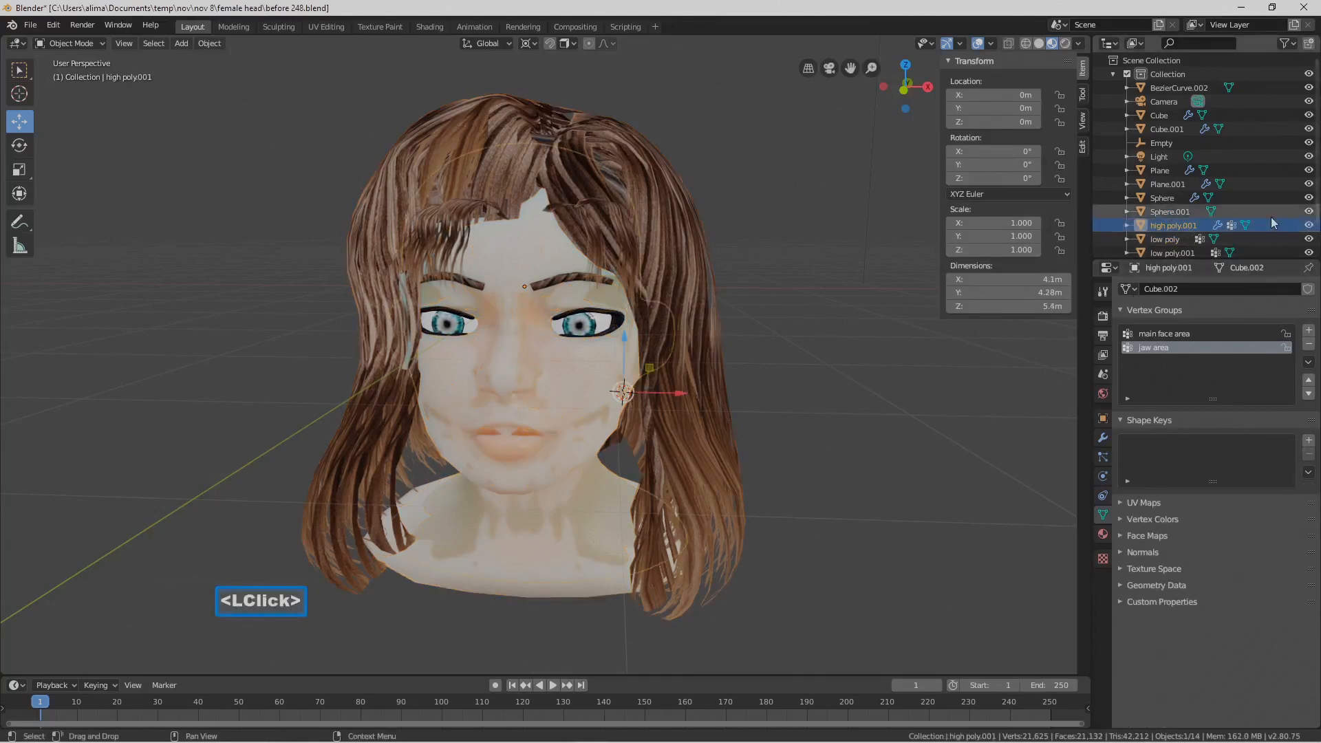
left_click(1309, 225)
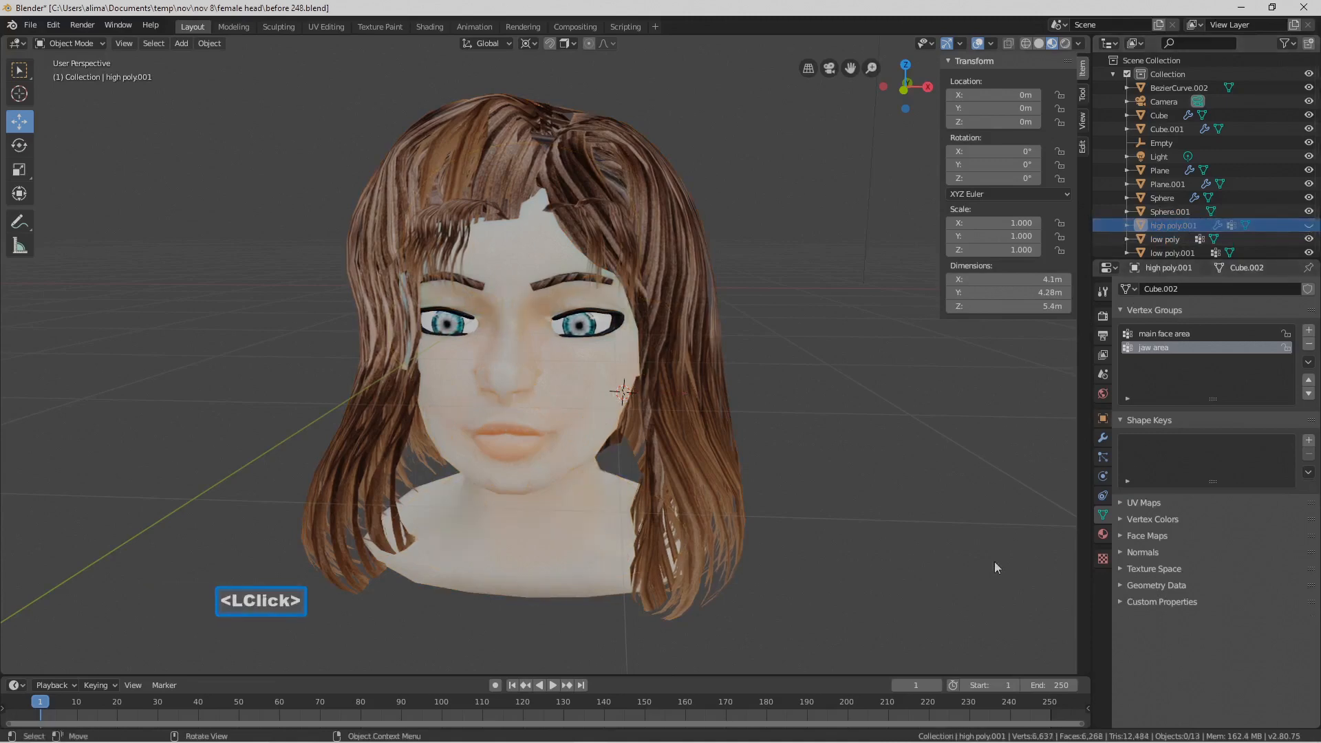
middle_click_drag(928, 585, 857, 552)
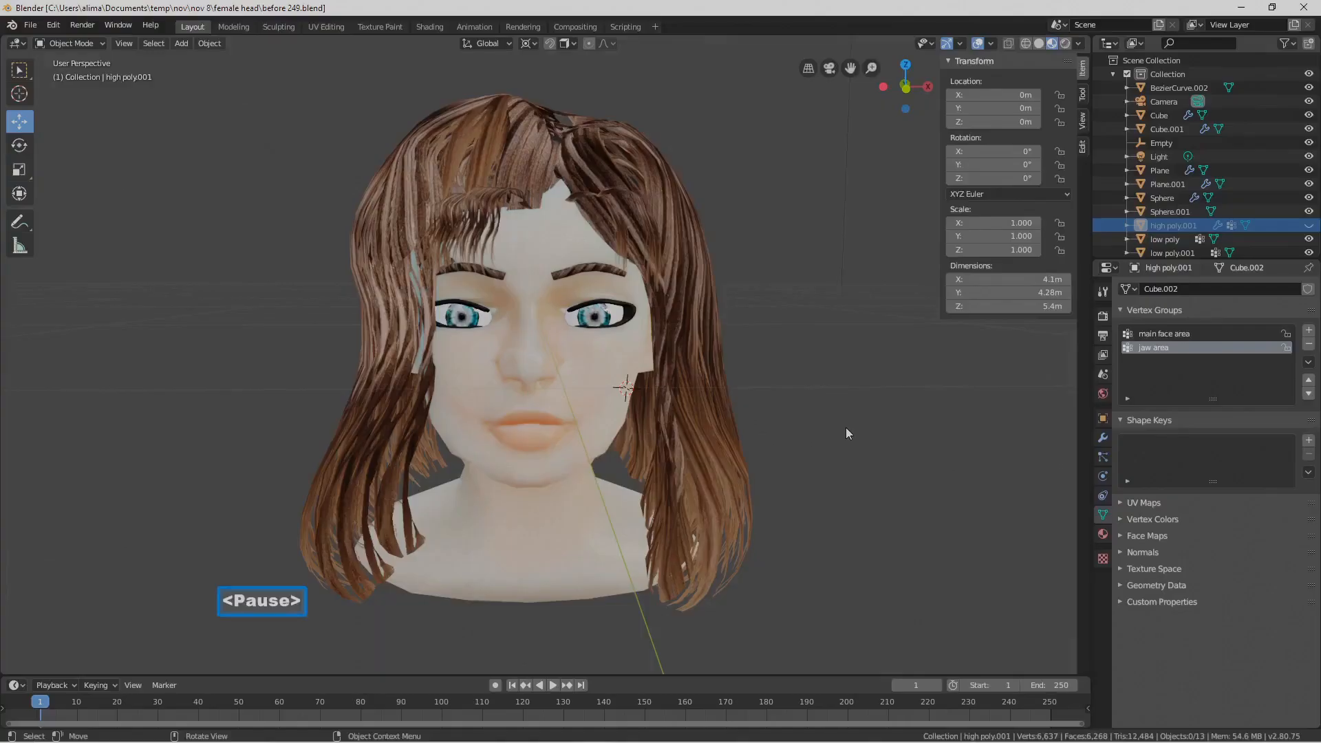
Move the fringe hair piece BezierCurve.002 up about 0.184 m along Z
left_click(642, 230)
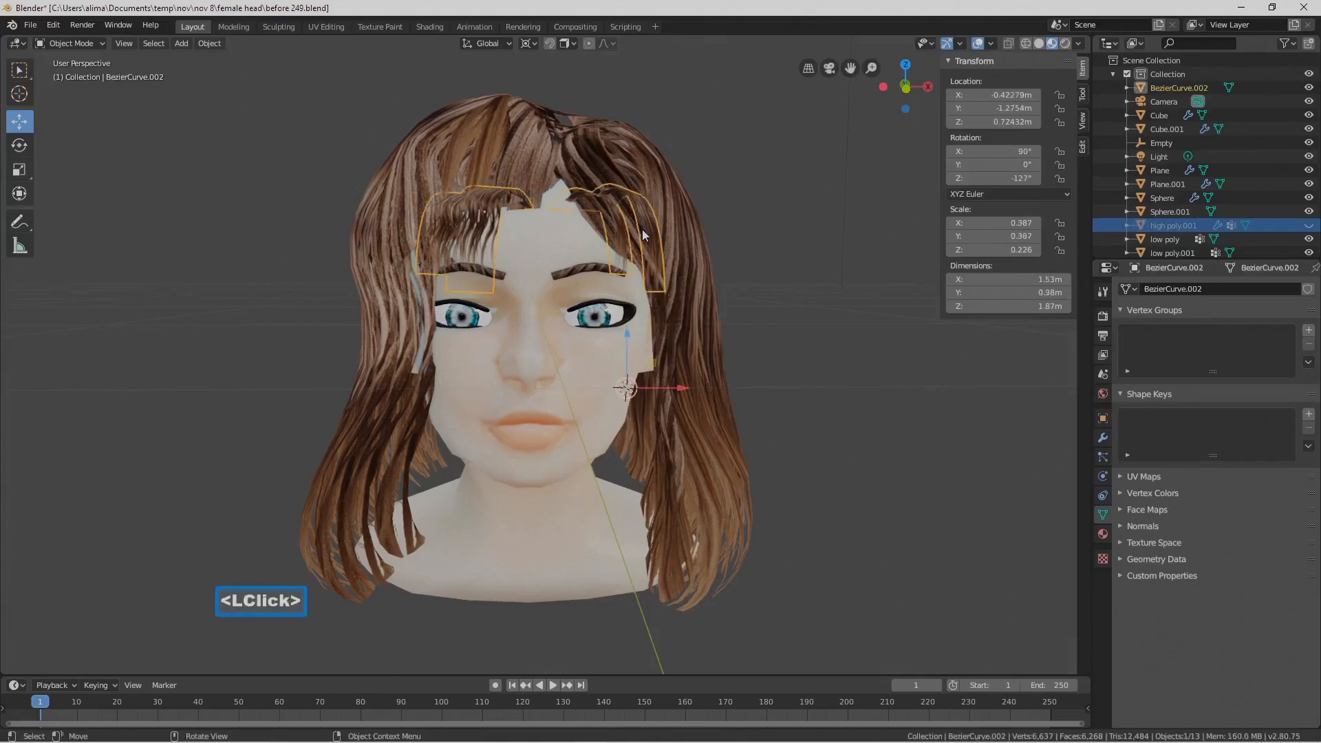
left_click_drag(631, 339, 629, 307)
middle_click_drag(630, 308, 557, 340)
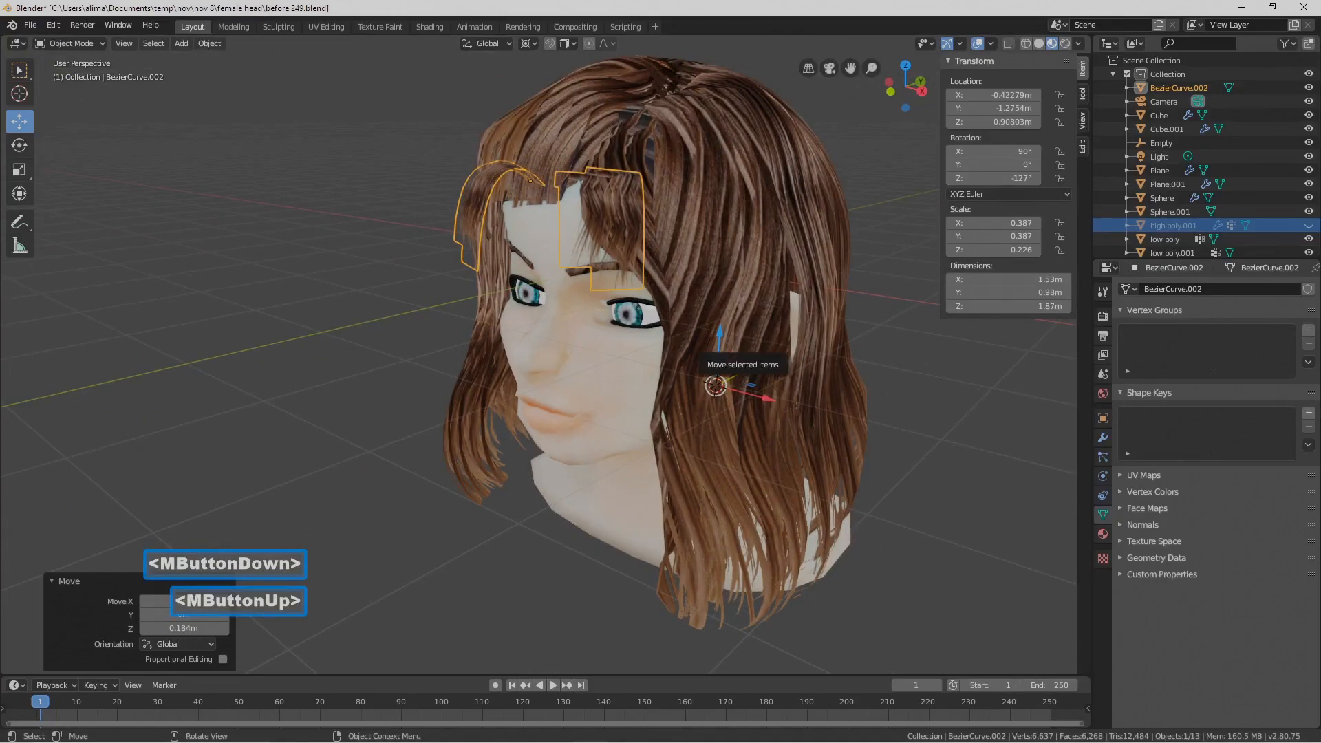
key("r")
key("x")
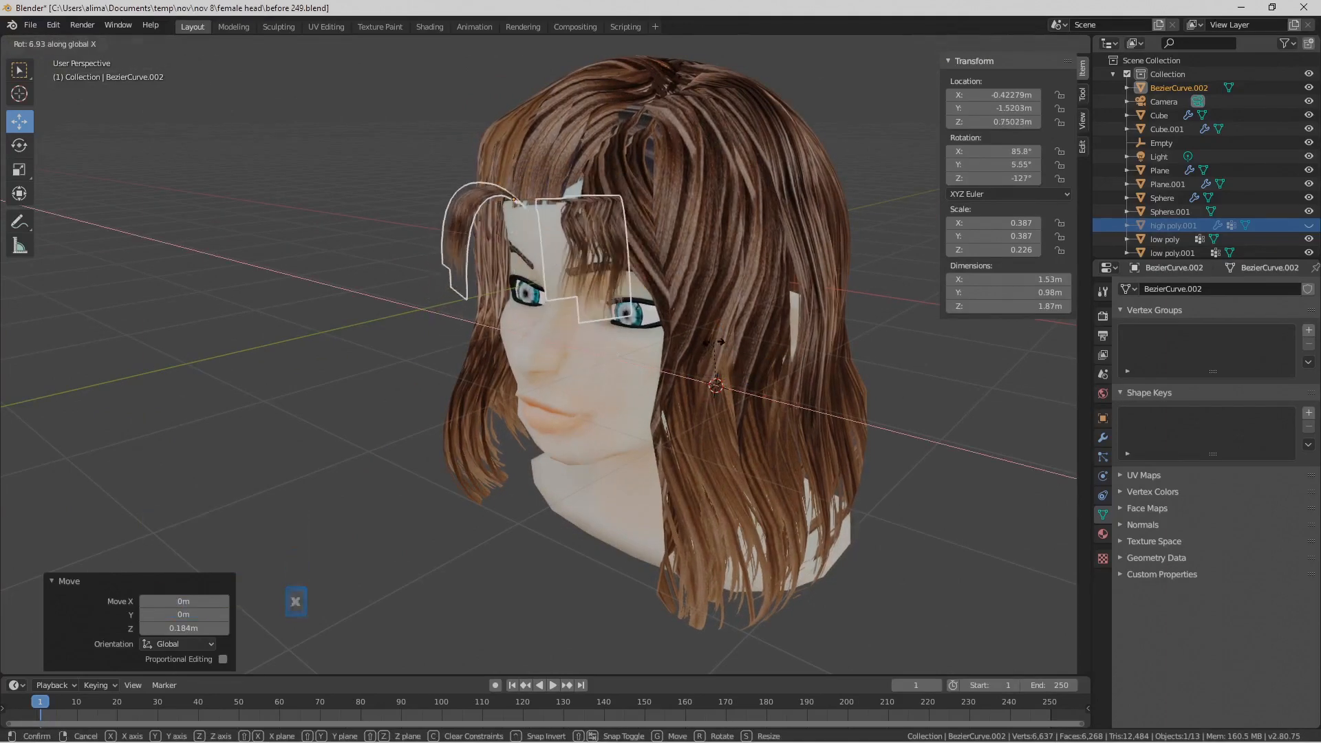
right_click(718, 341)
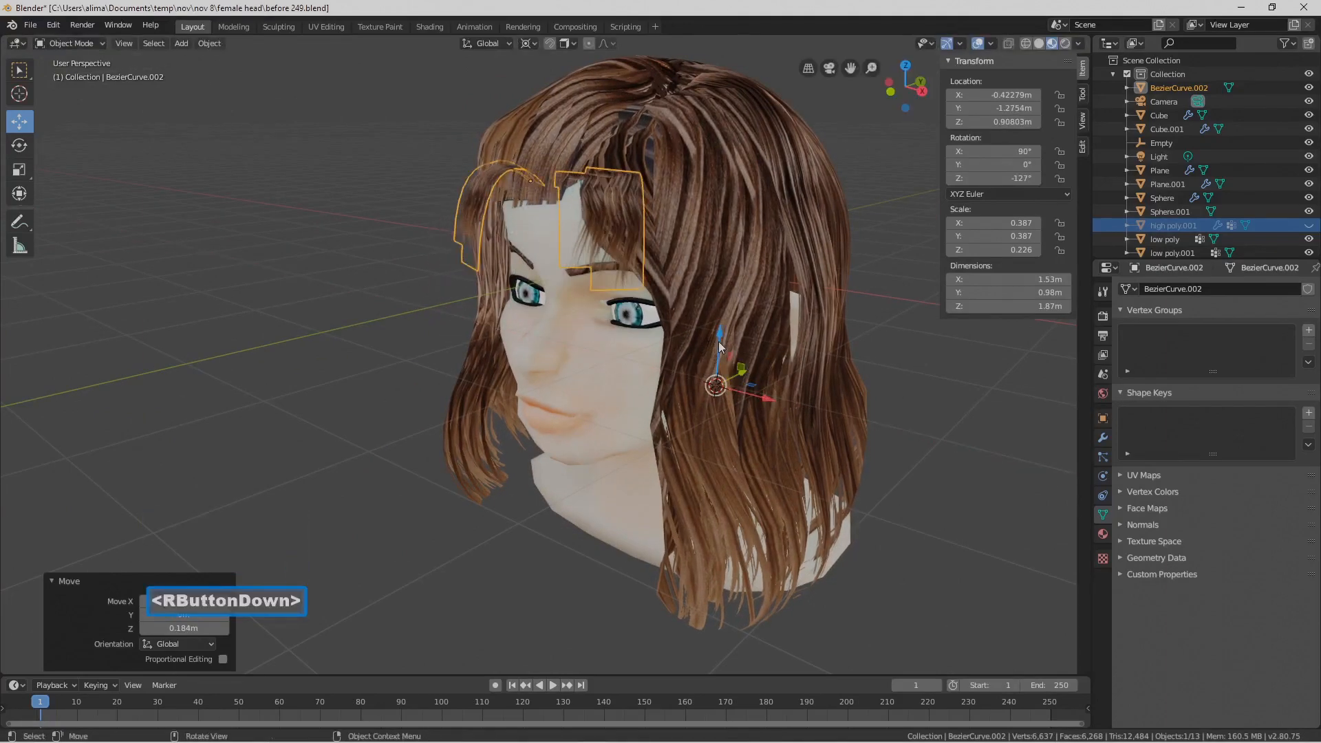
Set the pivot point to Median Point and rotate the fringe piece around global X to an X rotation of about 97.5°
left_click(534, 44)
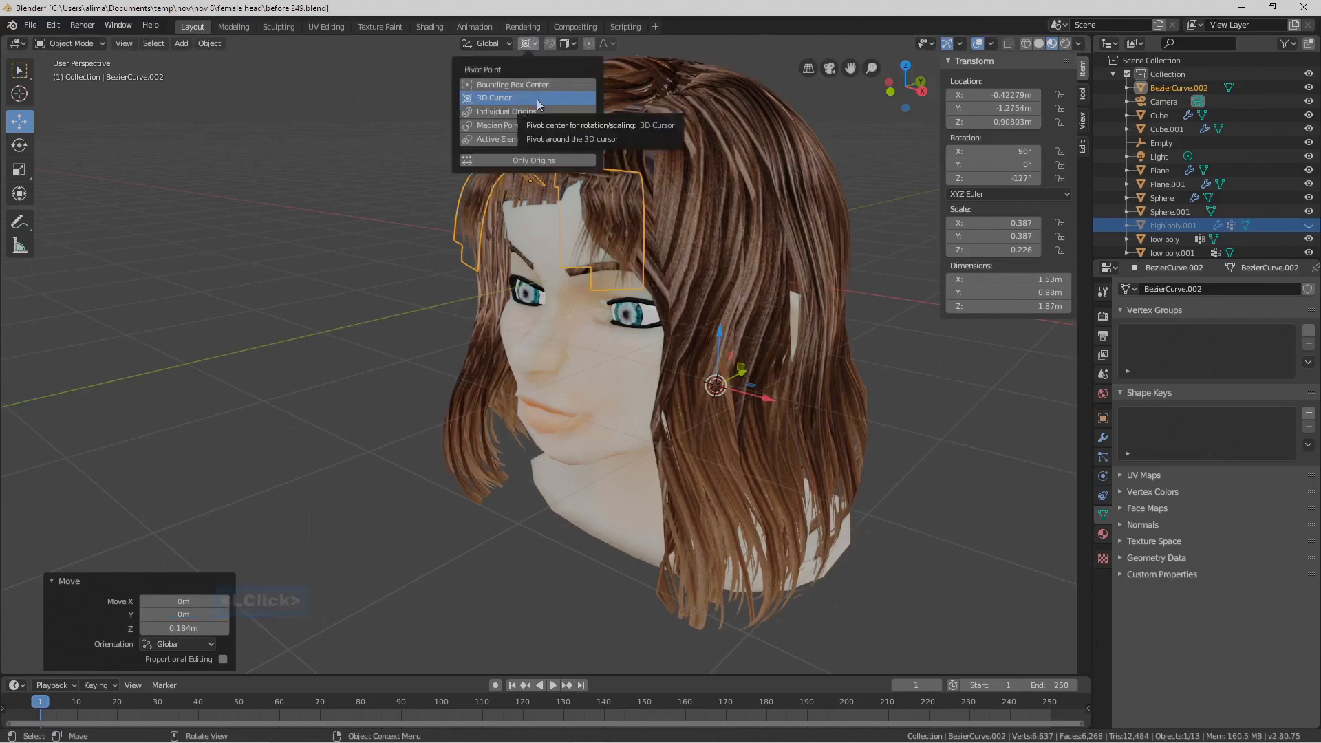
left_click(561, 139)
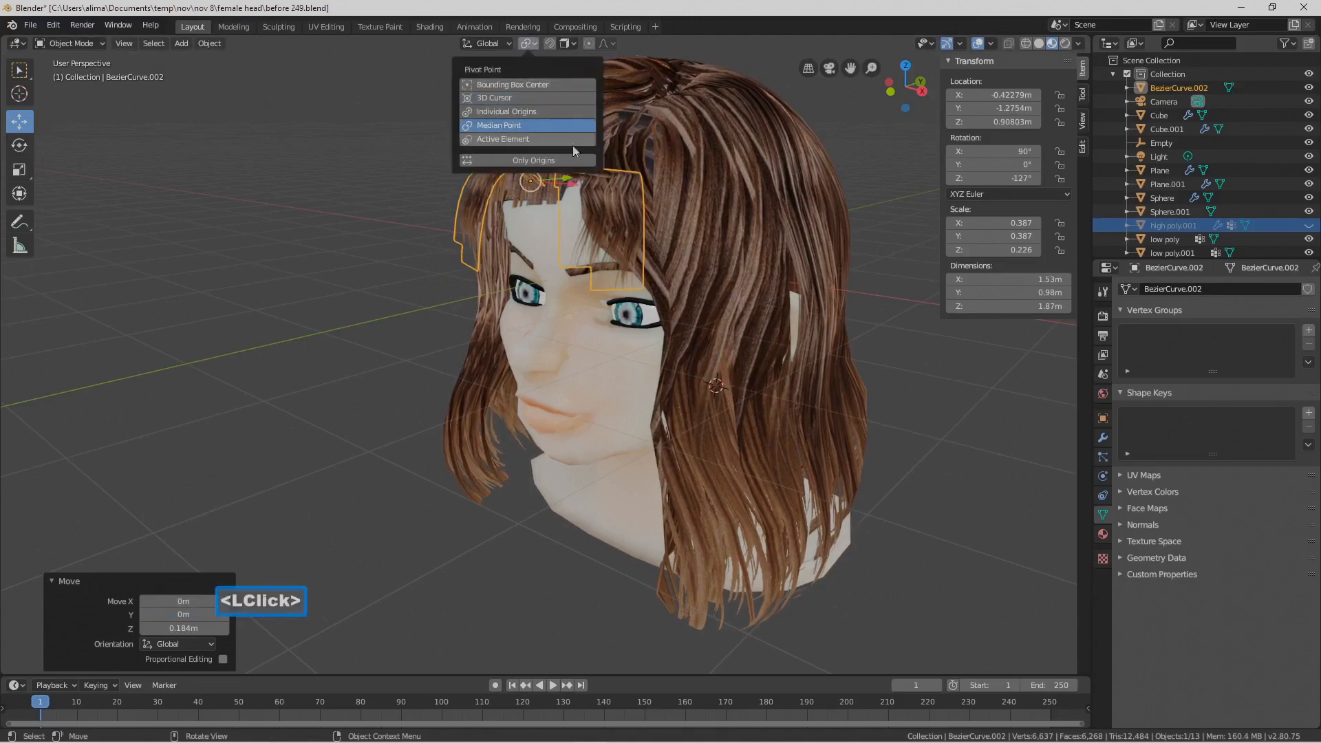
middle_click_drag(630, 233, 658, 219)
middle_click_drag(600, 221, 616, 226)
key("r")
key("x")
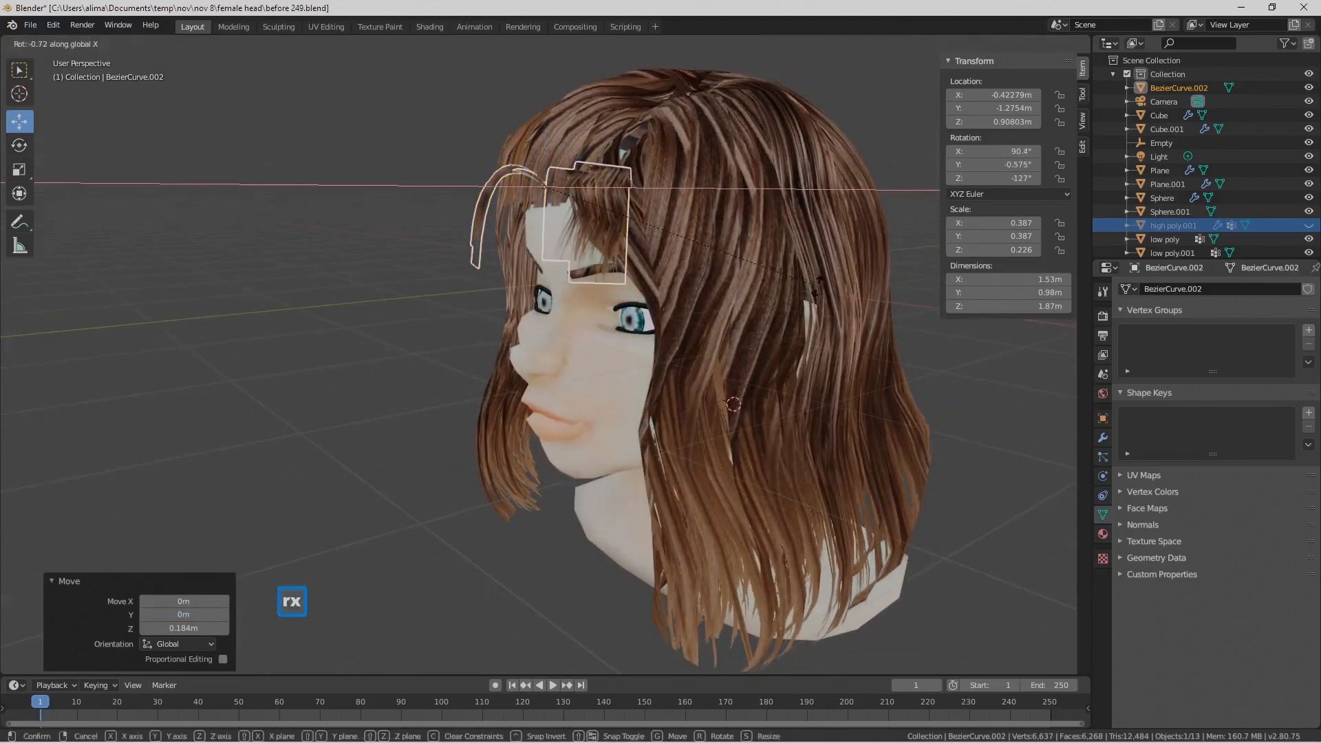
left_click(753, 328)
Lower the fringe hair piece about 0.06 m along Z against the forehead and deselect it
middle_click_drag(753, 327, 600, 186)
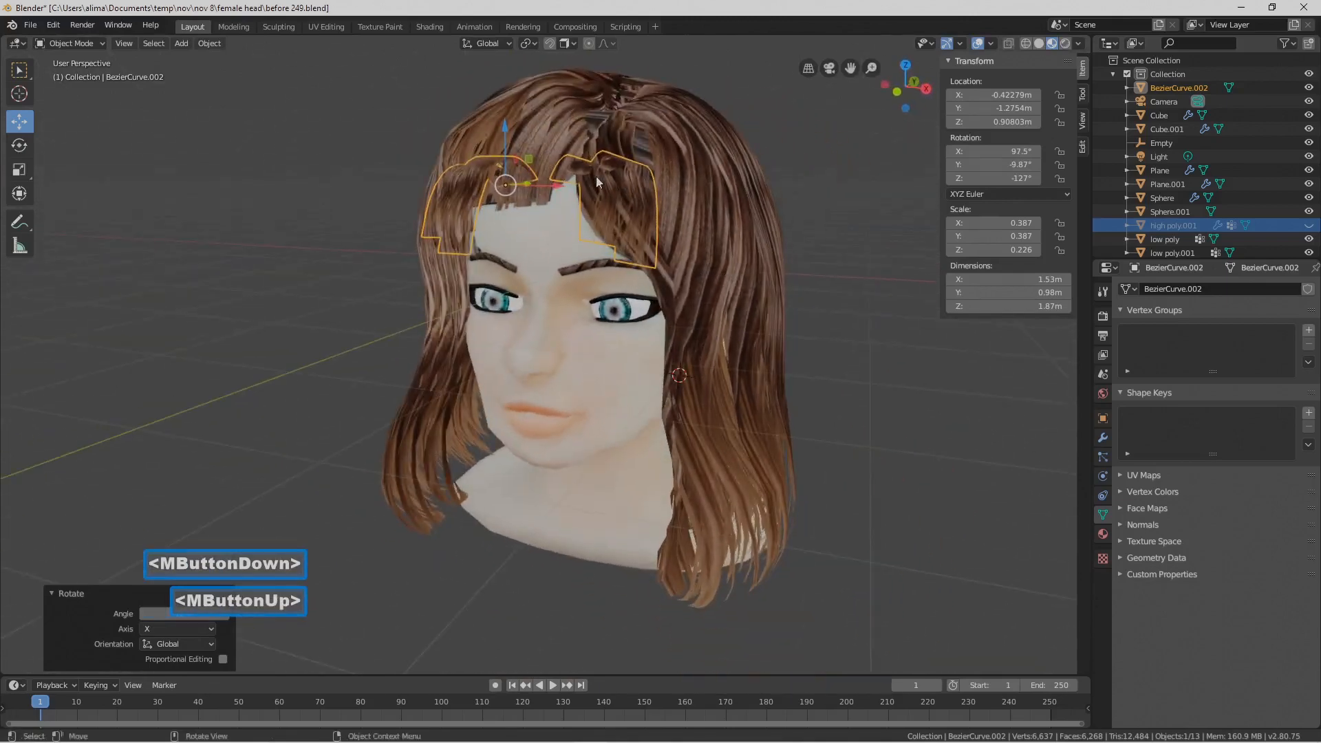
mouse_move(513, 134)
left_mouse_down()
mouse_move(513, 145)
mouse_move(515, 132)
left_mouse_up()
middle_click_drag(628, 163, 634, 176)
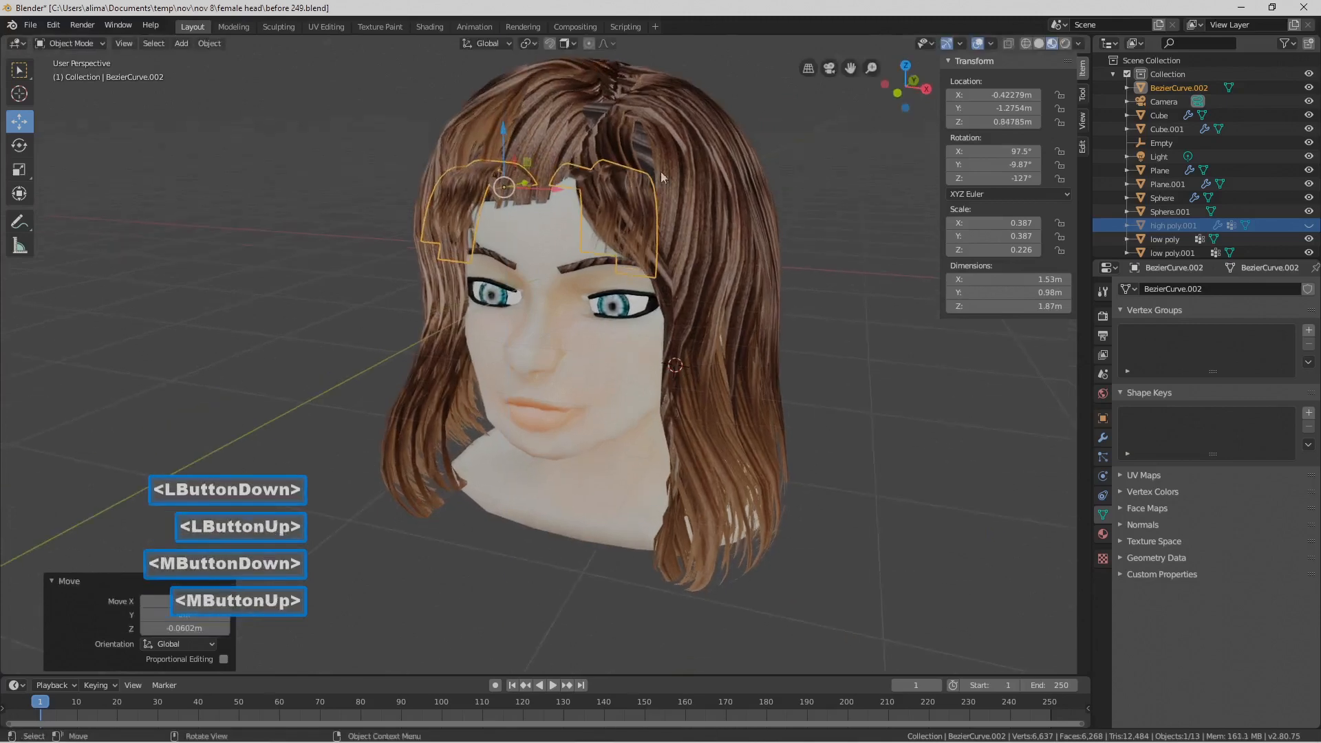
left_click(804, 171)
middle_click_drag(804, 170, 764, 185)
middle_click_drag(764, 185, 664, 205)
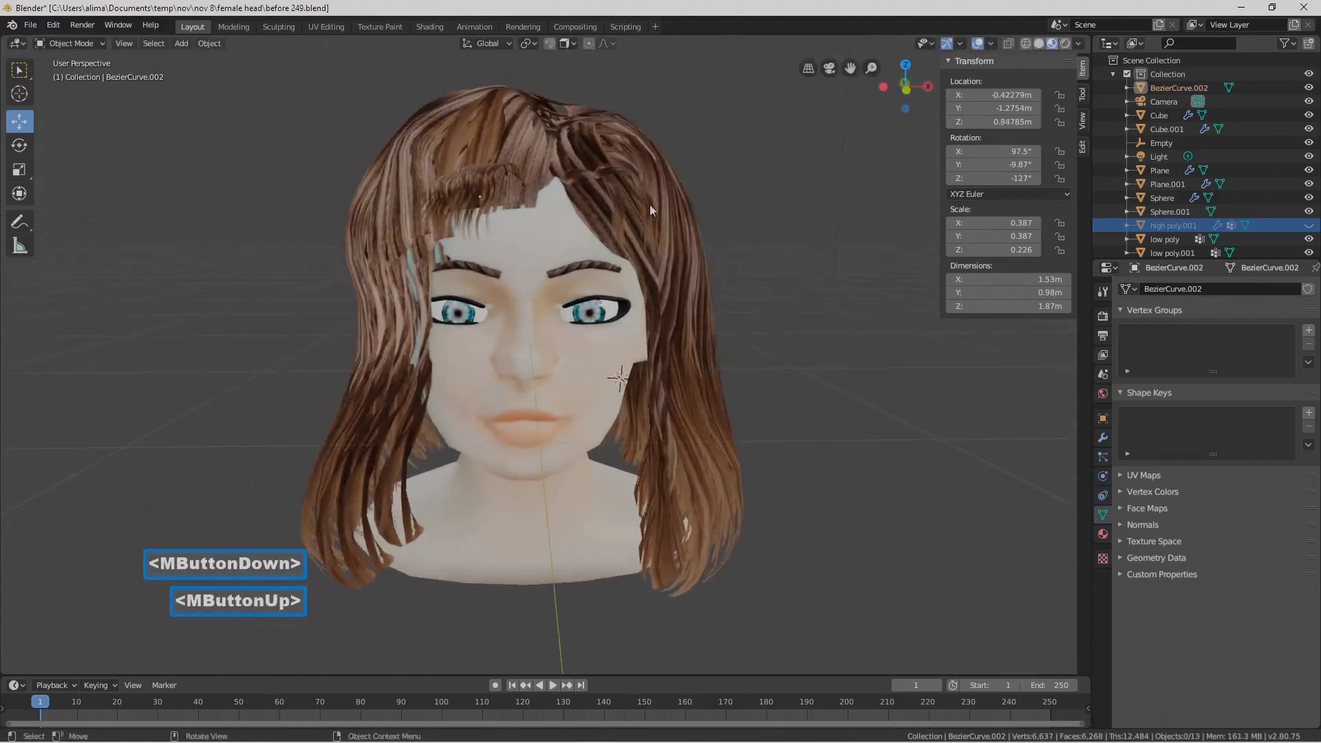
Reselect the fringe hair piece, nudge its height slightly along Z, and deselect it
left_click(619, 200)
left_click_drag(479, 142, 479, 139)
middle_click_drag(667, 189, 582, 215)
left_click(875, 142)
middle_click_drag(875, 142, 827, 168)
Select the main hair mesh Sphere.001 and enter Edit Mode on it
left_click(526, 151)
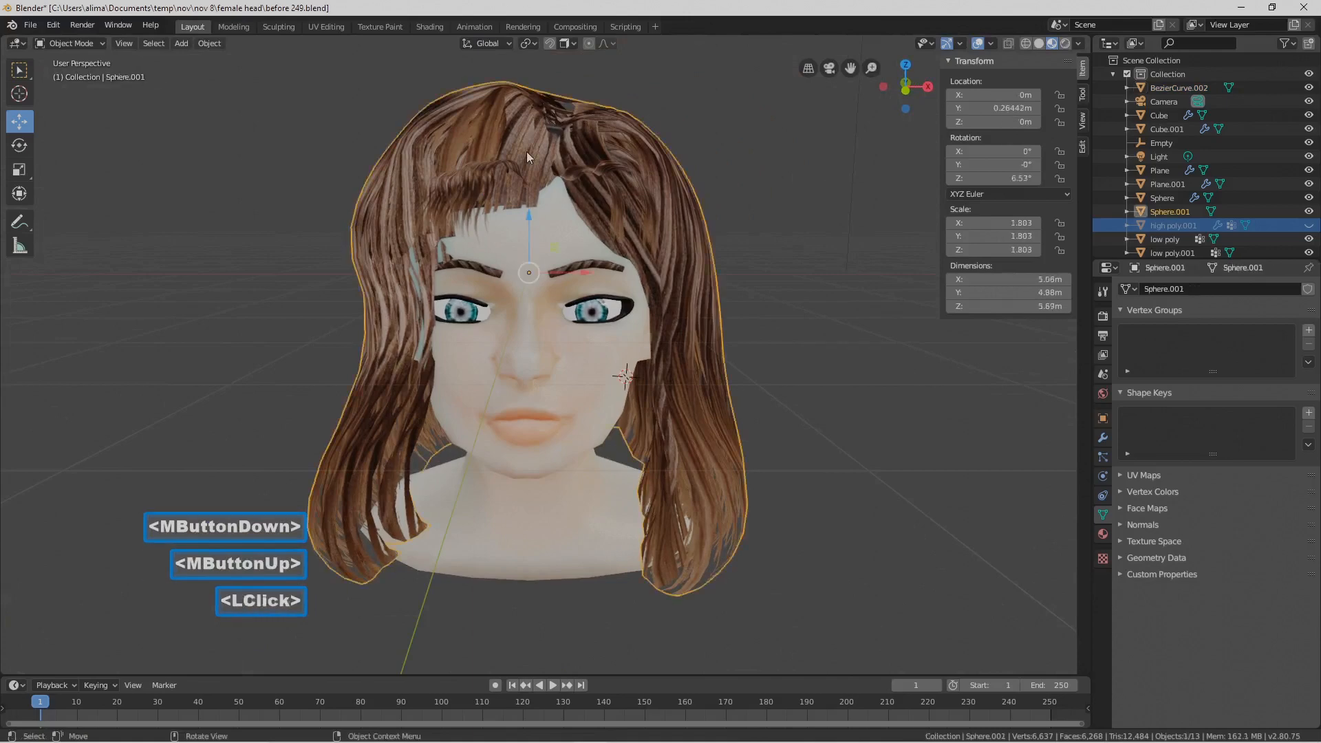
left_click(809, 244)
middle_click_drag(839, 291, 620, 235)
left_click(517, 146)
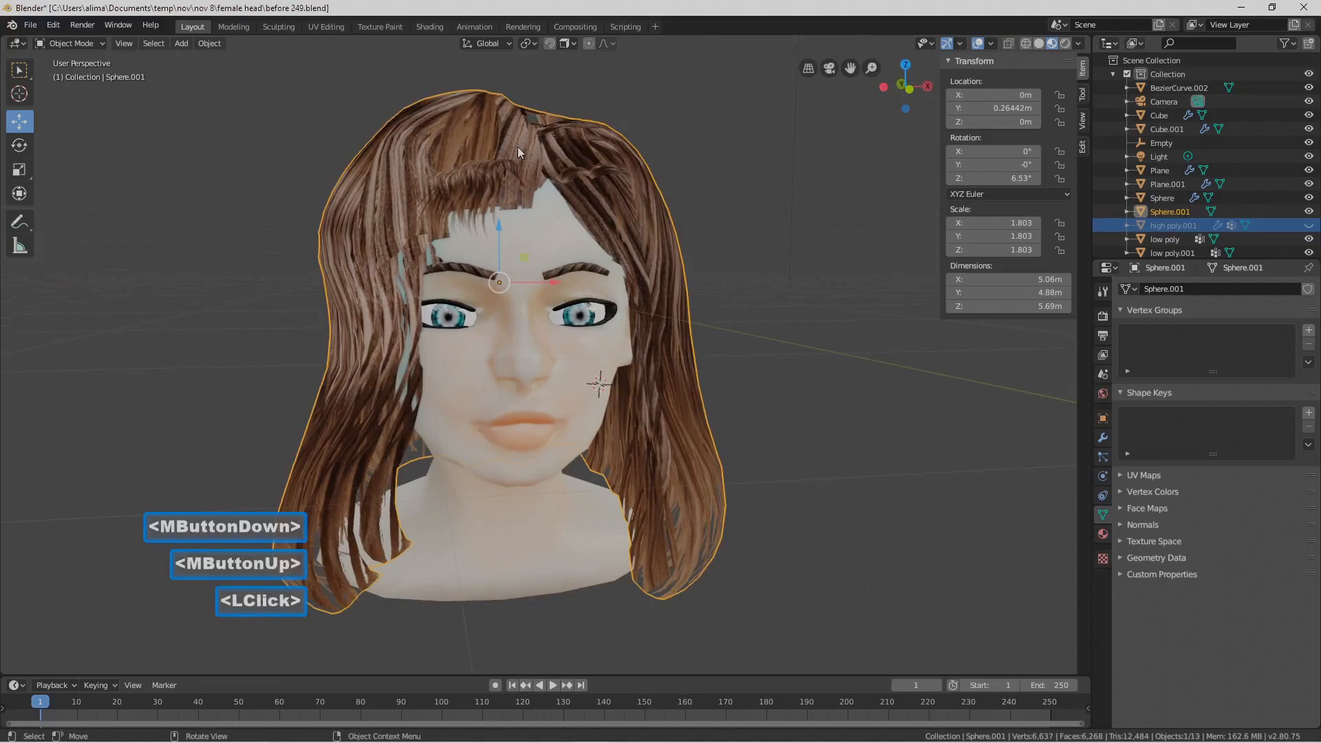
left_click(103, 44)
left_click(69, 76)
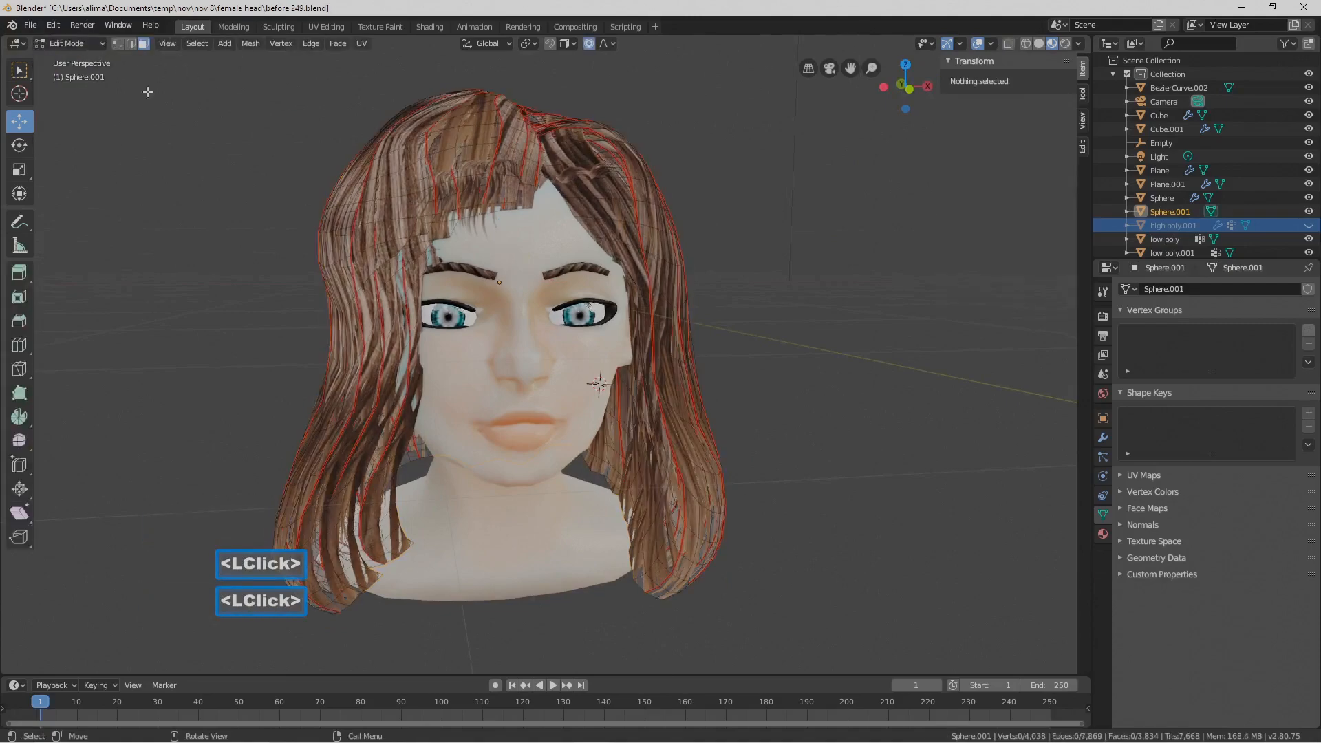
Move the hair face at the parting above the forehead about 0.3 m toward negative X with proportional editing, size about 0.62, and deselect it
left_click(537, 218)
mouse_move(536, 217)
middle_mouse_down()
mouse_move(525, 191)
mouse_move(543, 193)
middle_mouse_up()
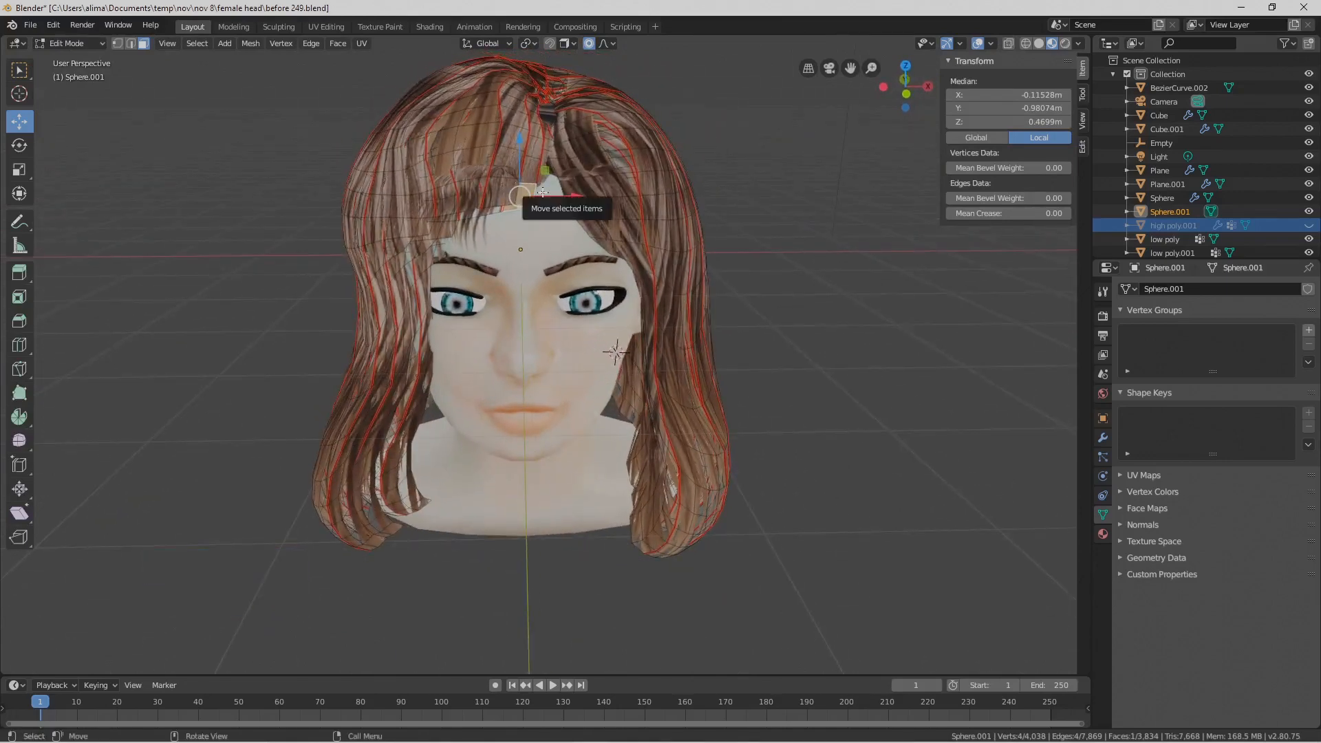
key("g")
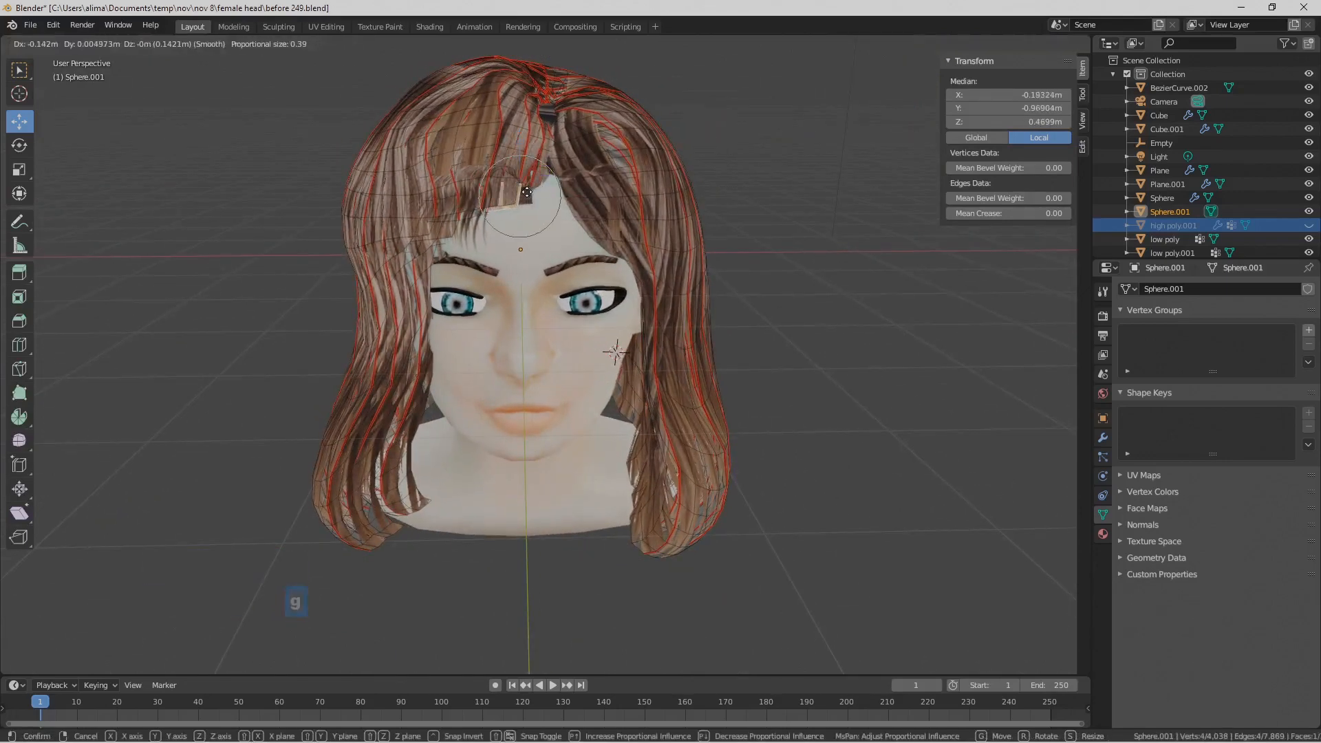
scroll(527, 192, "down", 5)
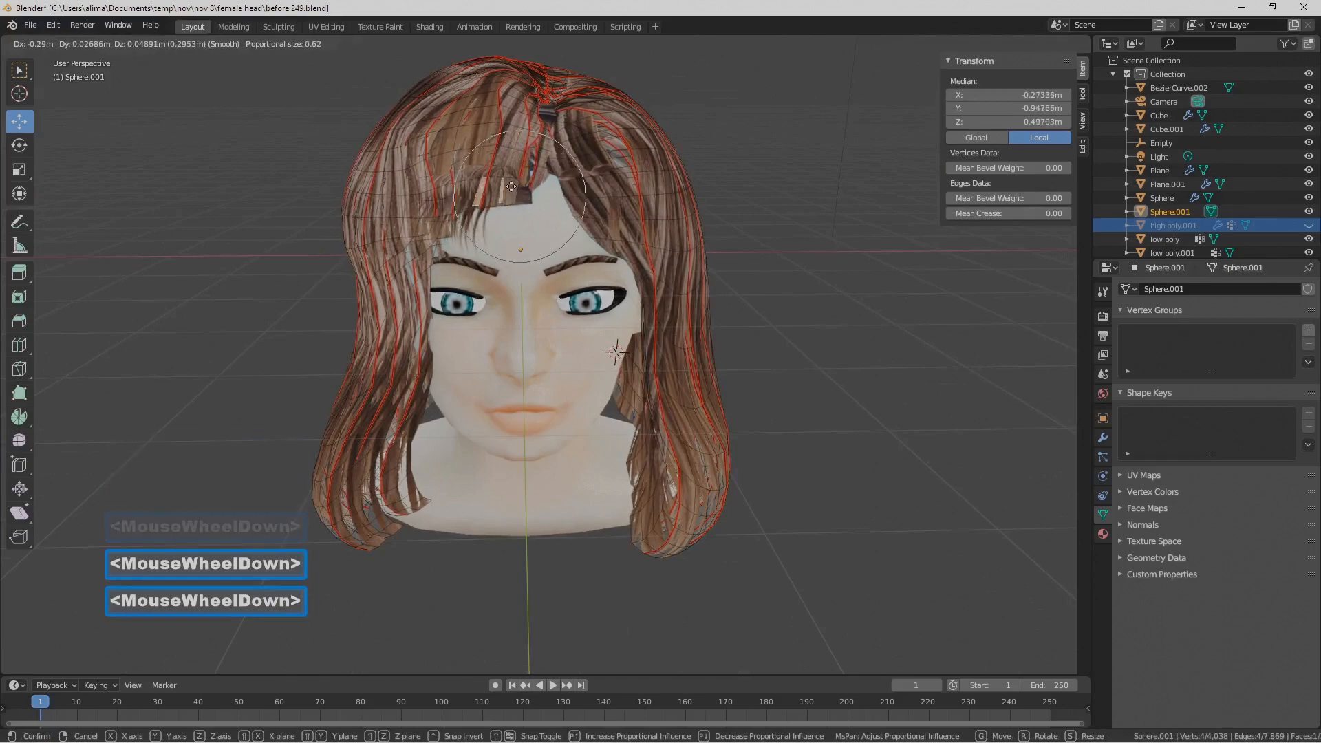
left_click(501, 185)
middle_click_drag(501, 184, 478, 178)
middle_click_drag(478, 178, 787, 236)
key("g")
left_click(793, 227)
left_click(788, 226)
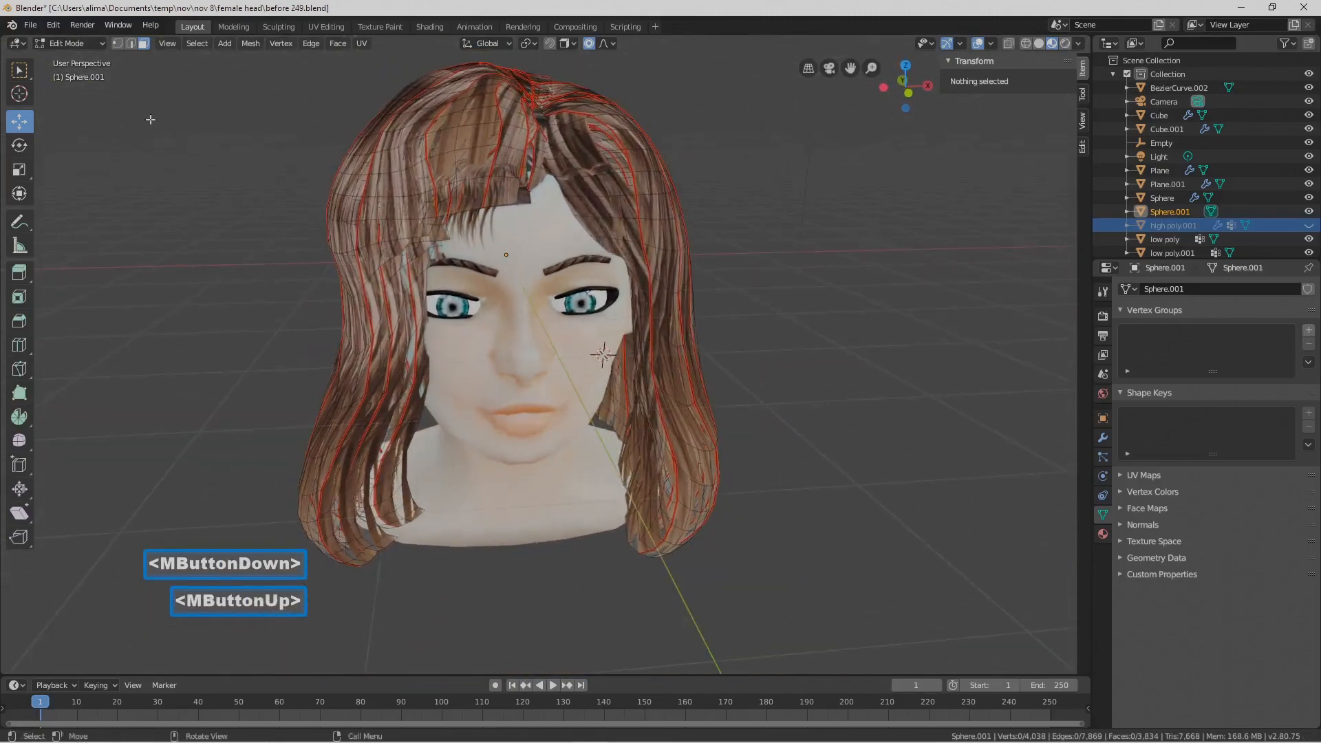
Return to Object Mode and lower the fringe piece BezierCurve.002 to a Z location of about 0.71 m
left_click(82, 44)
left_click(69, 58)
middle_click_drag(659, 357, 669, 365)
left_click(482, 115)
left_click_drag(482, 115, 482, 132)
mouse_move(544, 194)
middle_mouse_down()
mouse_move(559, 205)
mouse_move(540, 173)
middle_mouse_up()
left_click(532, 162)
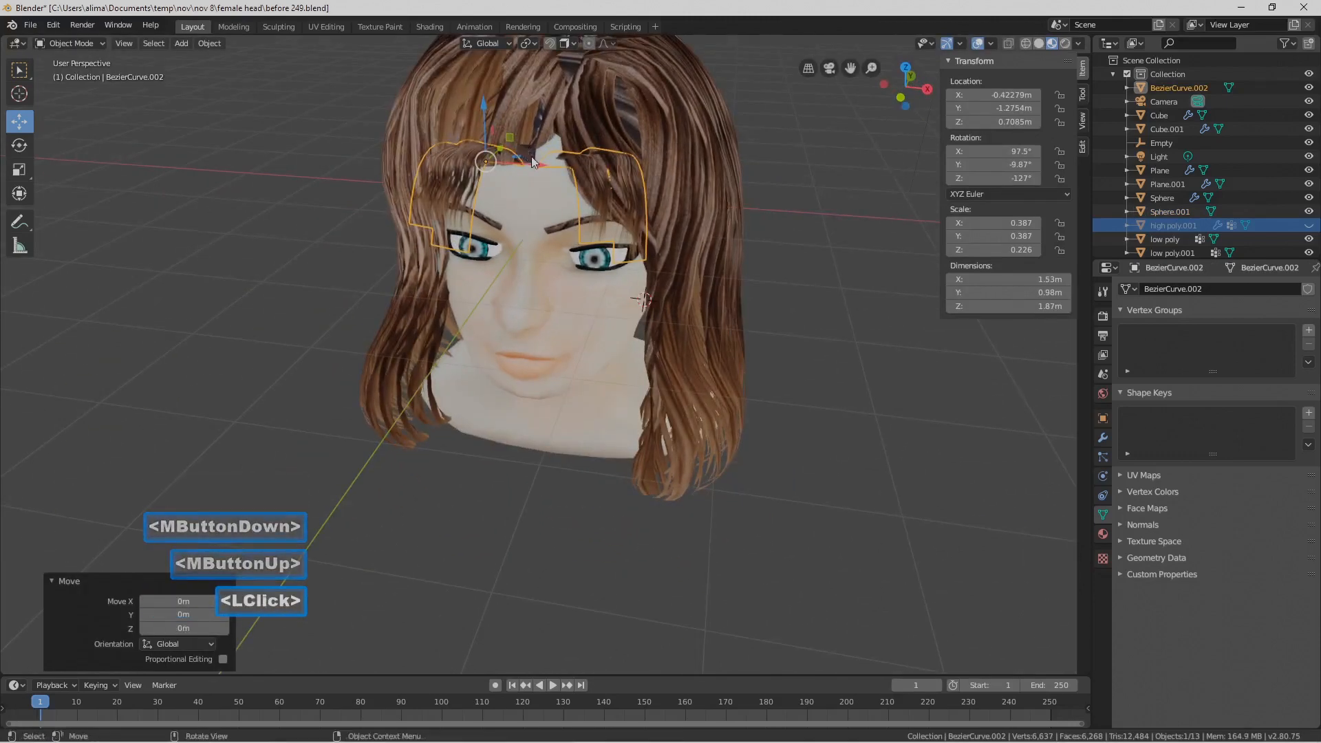
Select the head mesh low poly.001 at the forehead below the hair parting and enter Sculpt Mode on it
left_click(596, 134)
mouse_move(649, 227)
middle_mouse_down()
mouse_move(654, 192)
mouse_move(659, 210)
middle_mouse_up()
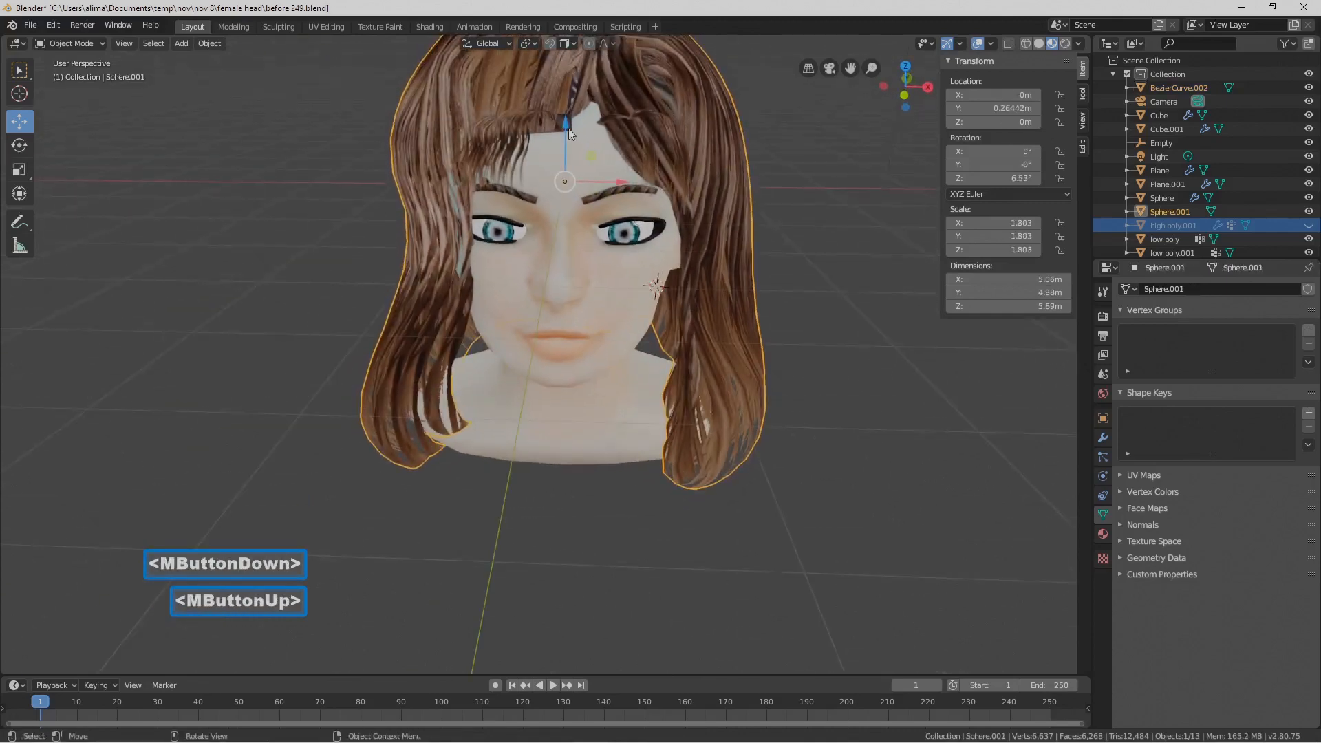
middle_click_drag(653, 122, 560, 112)
left_click(513, 140)
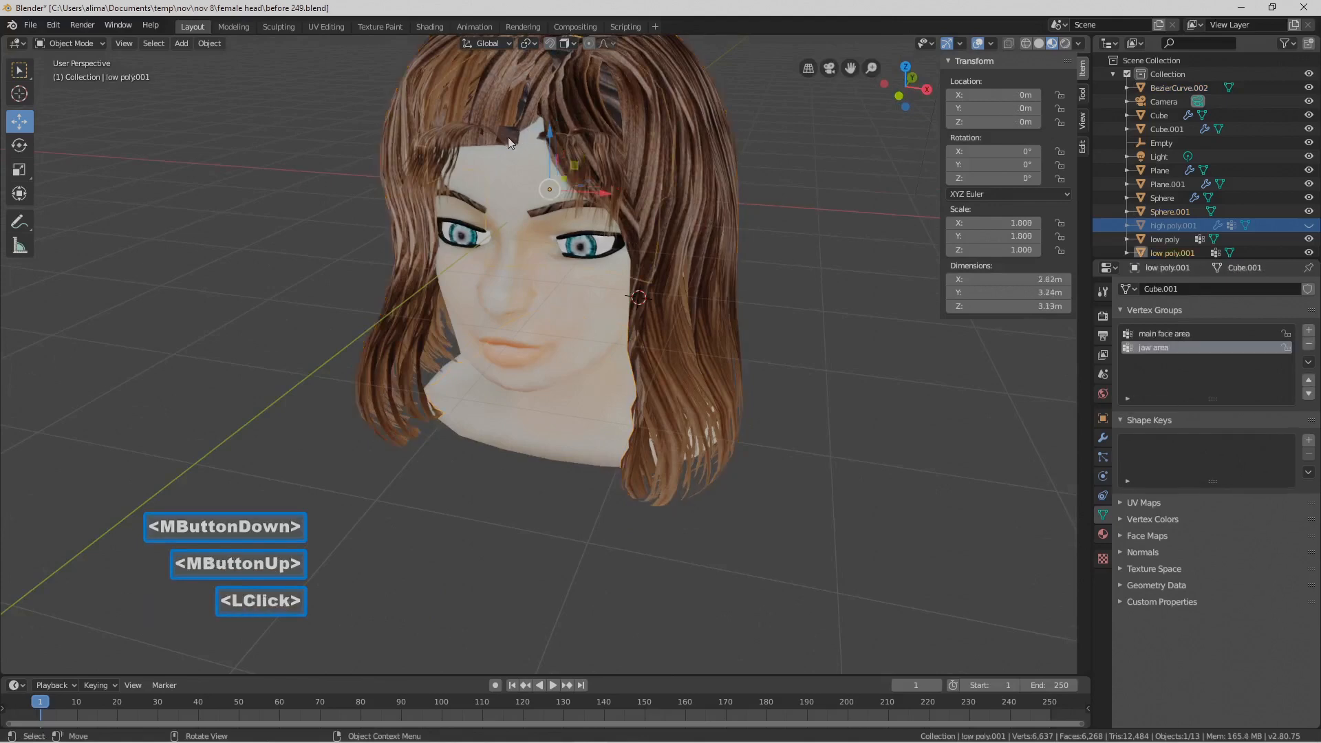
left_click(92, 41)
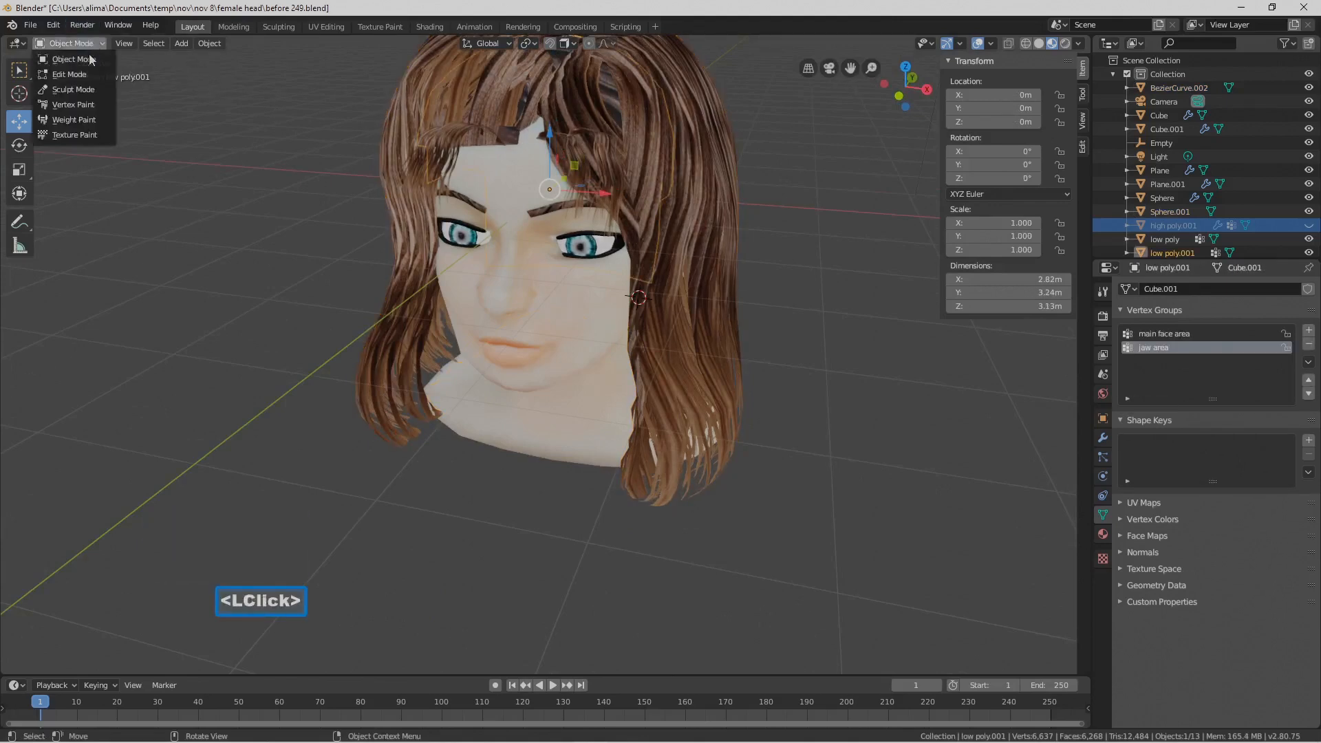
left_click(73, 90)
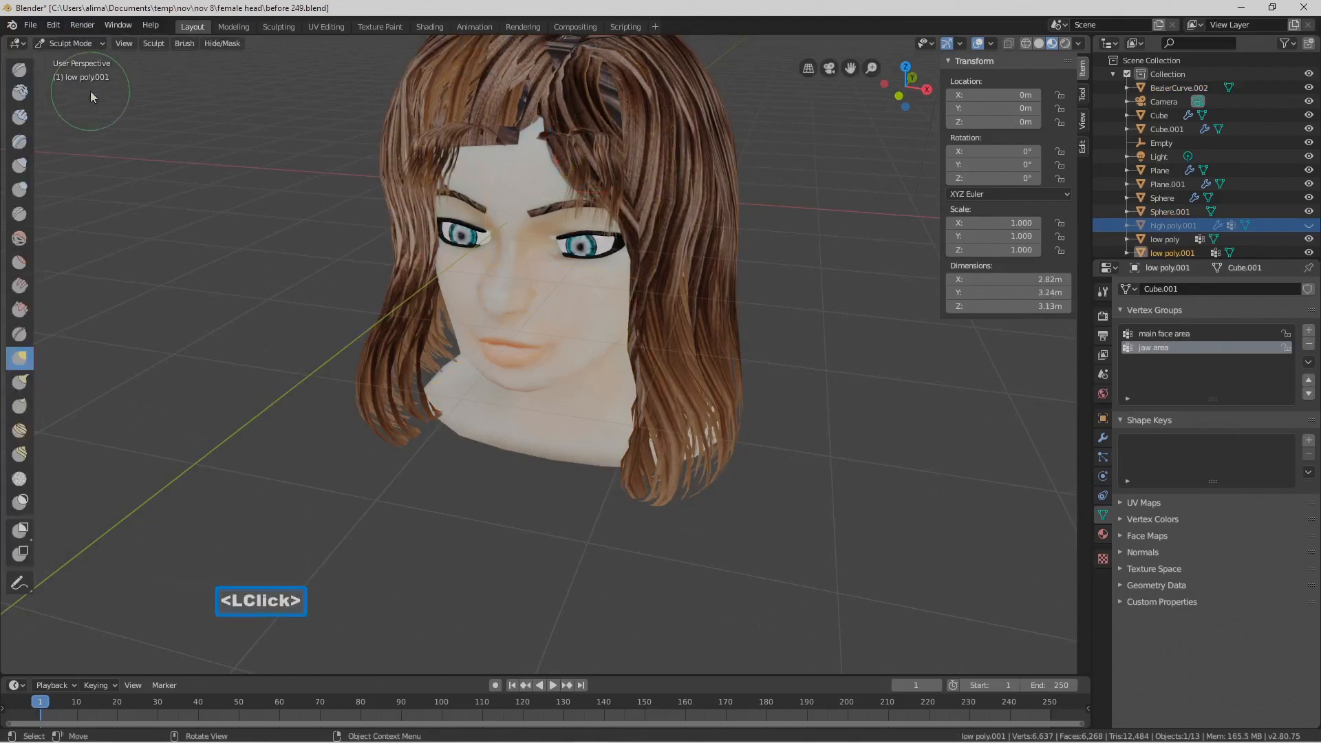
Sculpt the head inward with the Crease brush where the forehead pokes through the fringe near the parting
left_click(19, 215)
left_click_drag(502, 136, 527, 134)
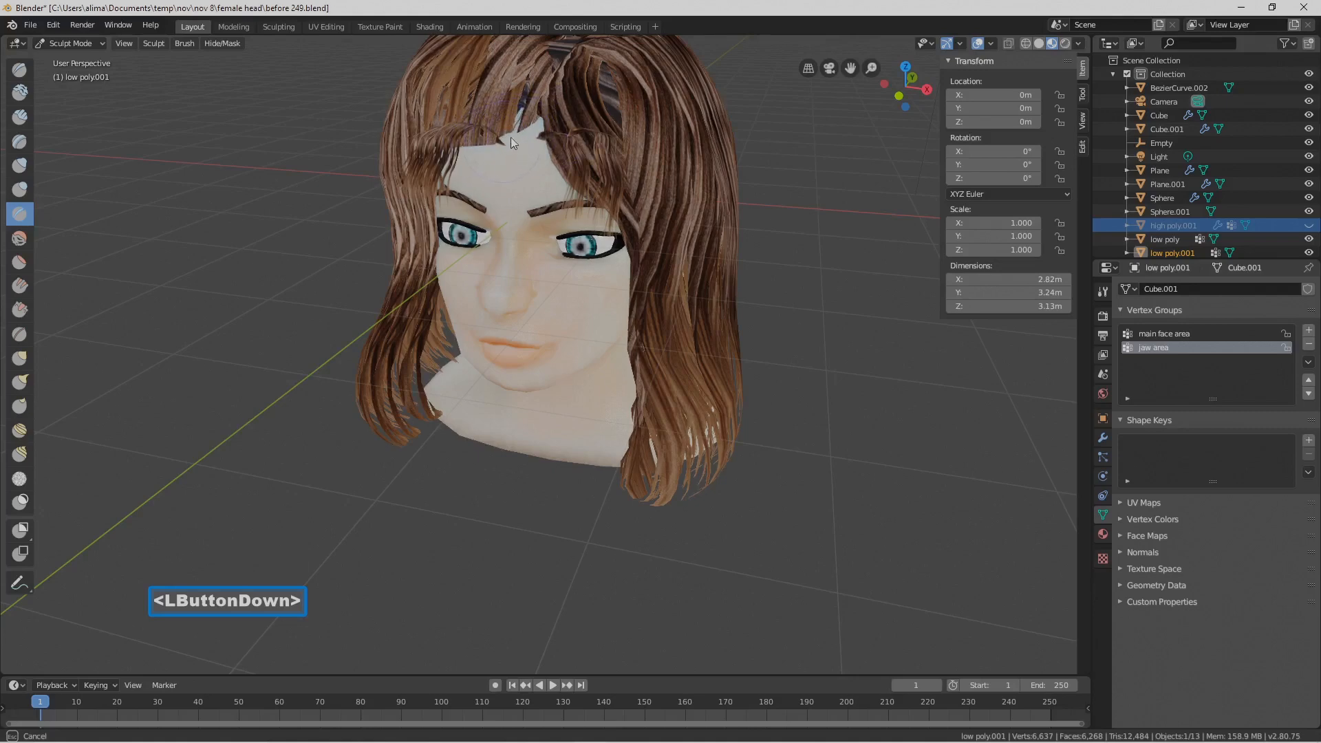
left_click_drag(505, 148, 520, 160)
middle_click_drag(520, 160, 557, 142)
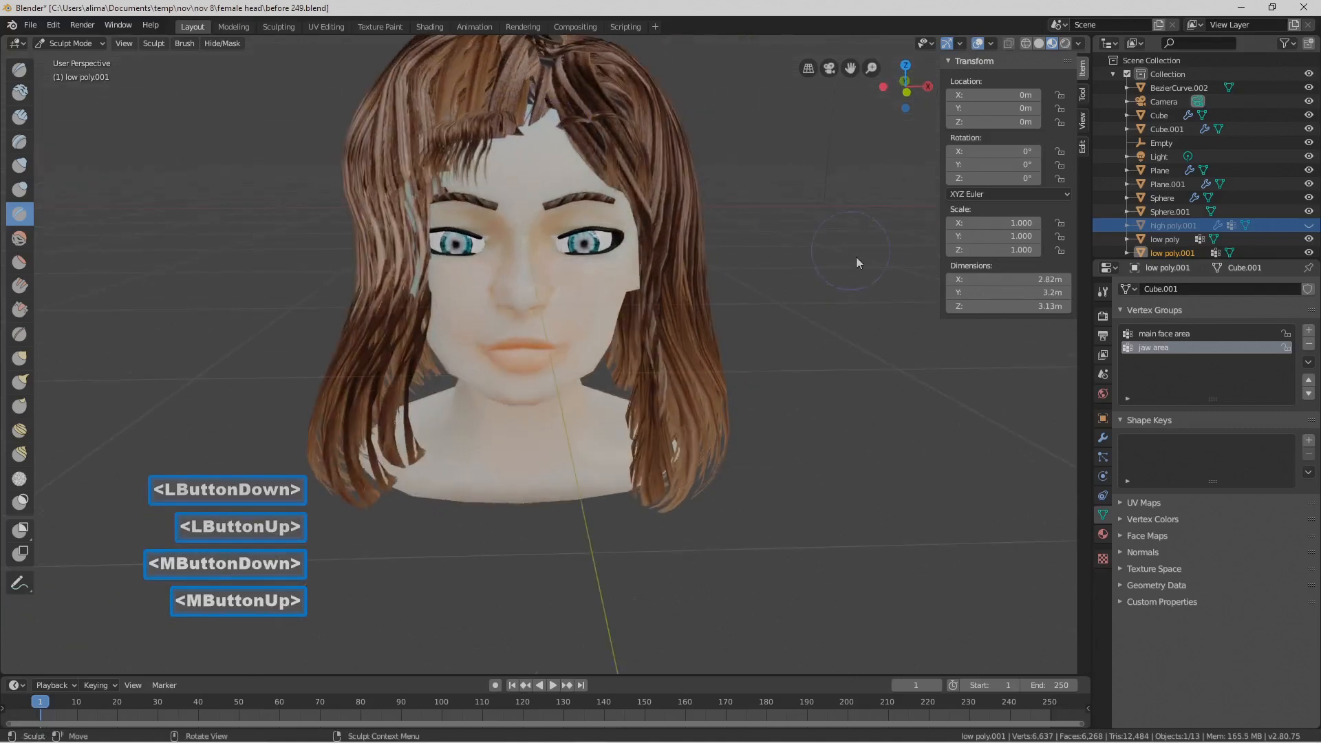
Return to Object Mode and deselect the head
left_click(92, 39)
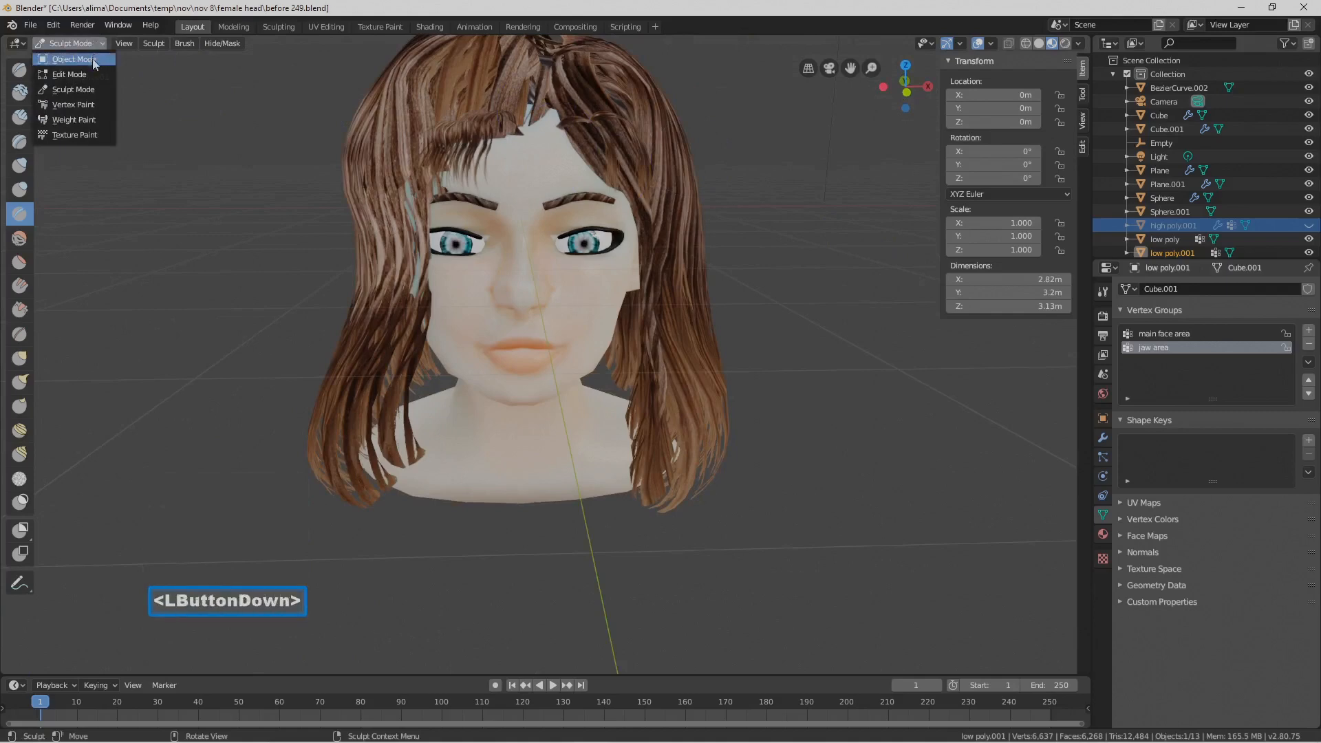
left_click(92, 57)
middle_click_drag(653, 337, 667, 333)
left_click(770, 329)
mouse_move(771, 329)
middle_mouse_down()
mouse_move(787, 326)
mouse_move(769, 332)
middle_mouse_up()
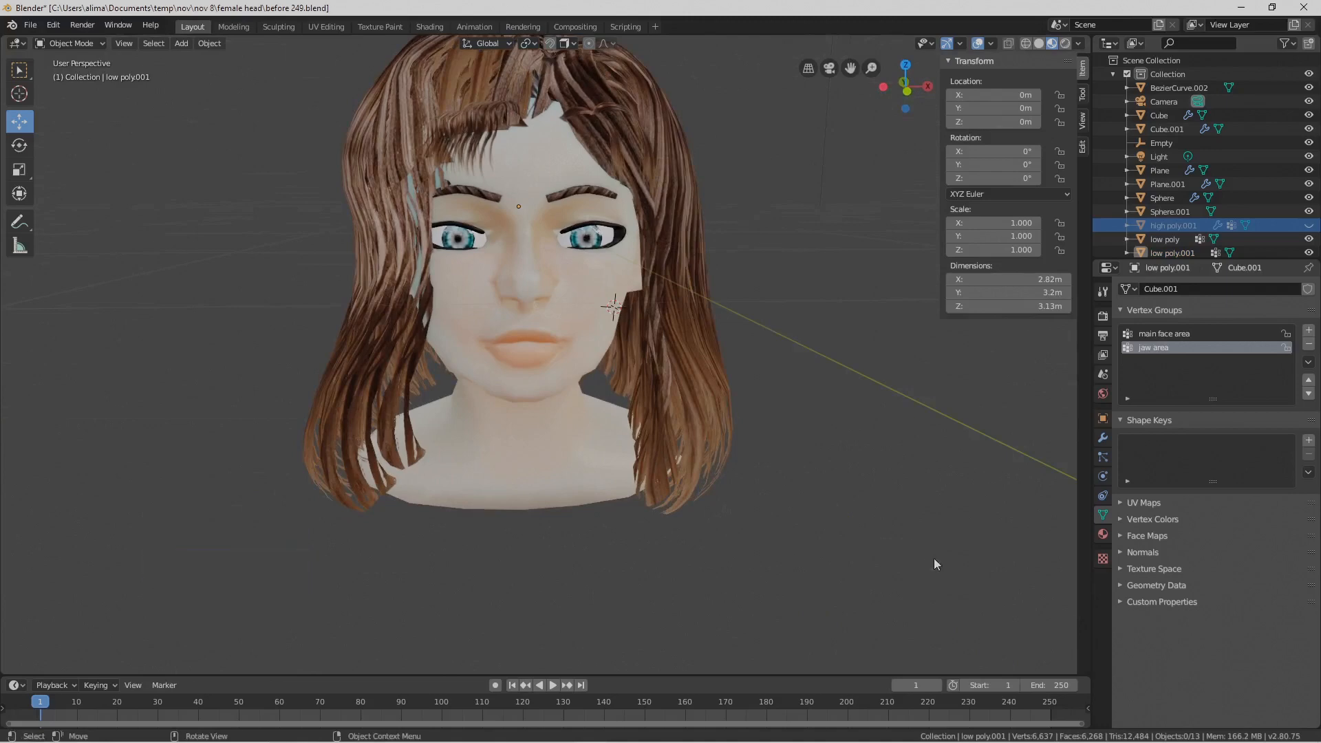
key("Pause")
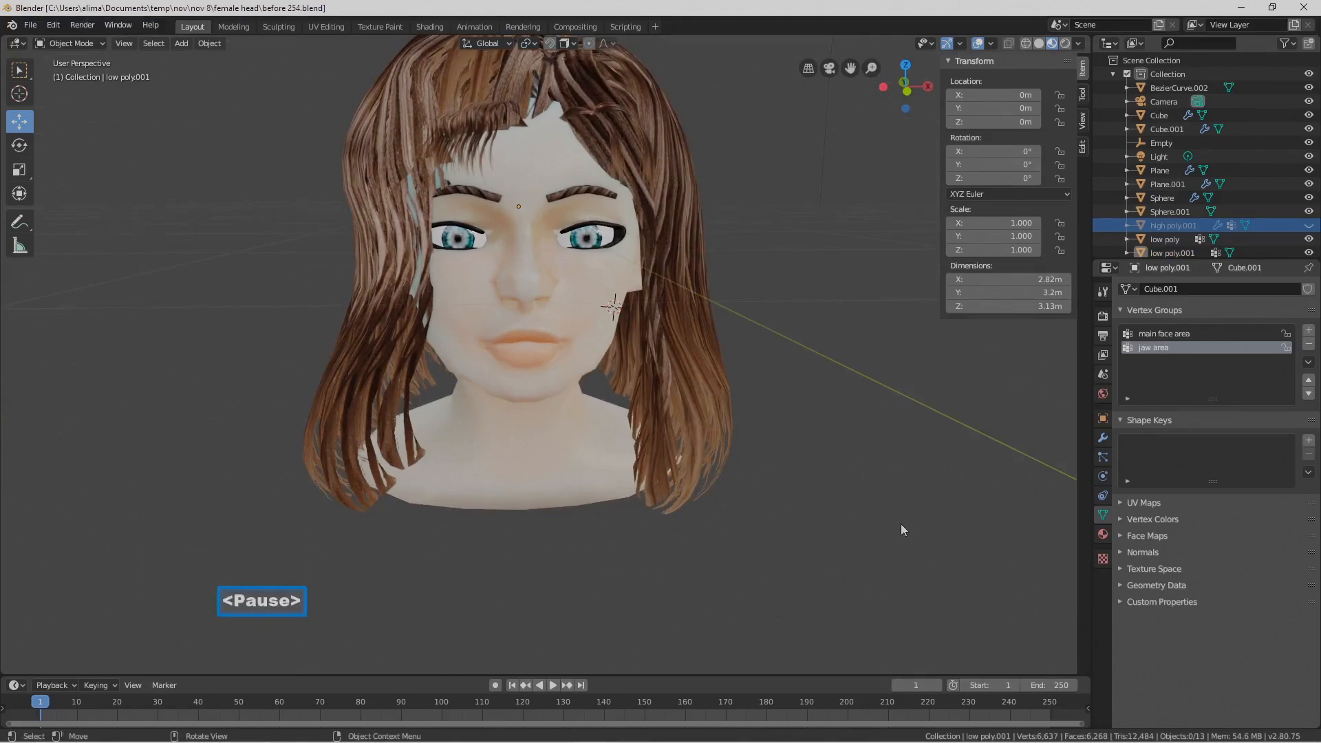
middle_click_drag(858, 443, 885, 515, "shift")
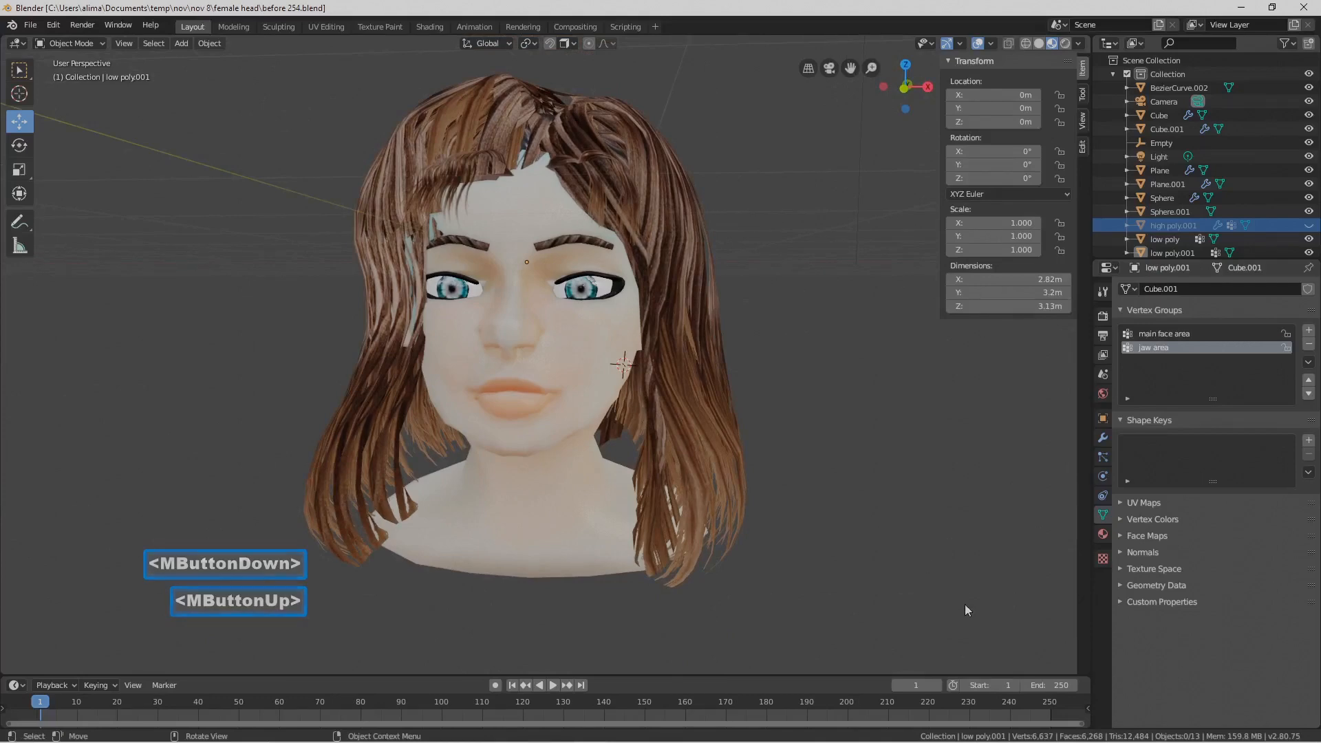
key("Pause")
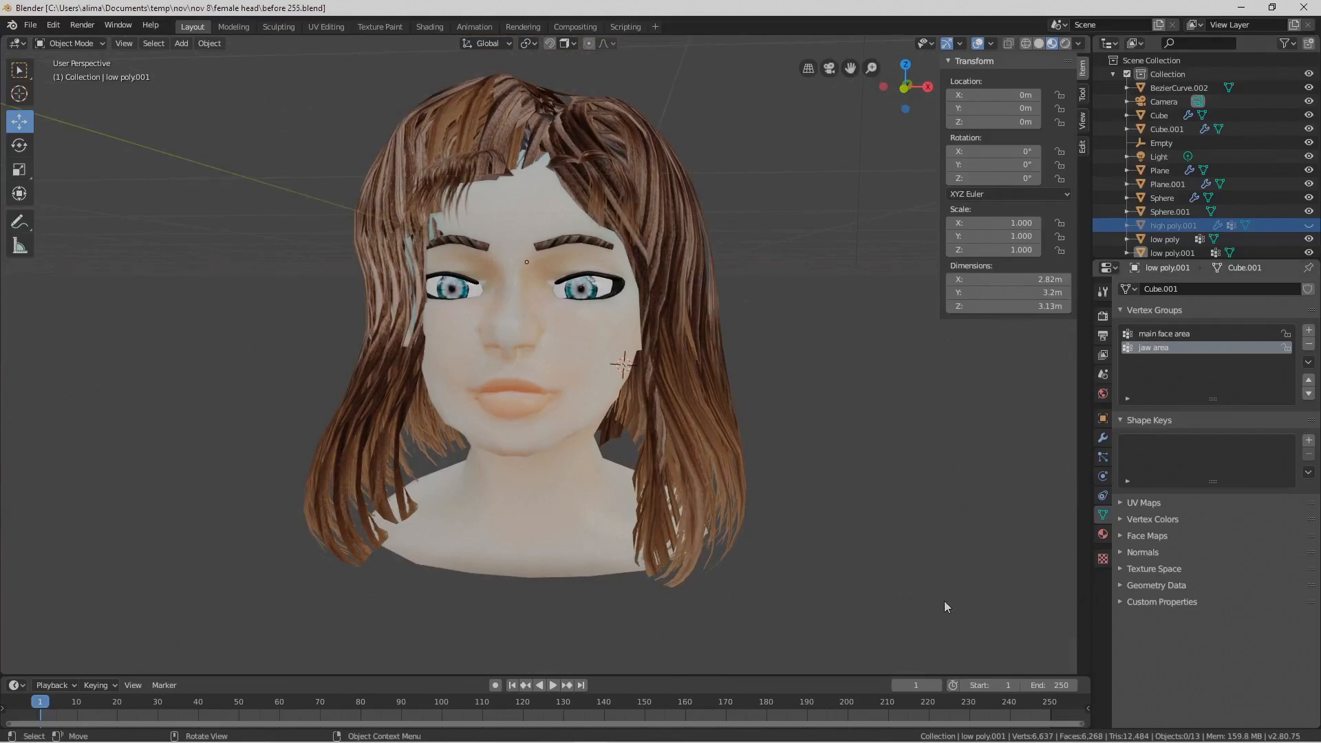
mouse_move(947, 569)
middle_mouse_down()
mouse_move(915, 555)
mouse_move(977, 557)
mouse_move(932, 578)
mouse_move(953, 582)
mouse_move(940, 568)
middle_mouse_up()
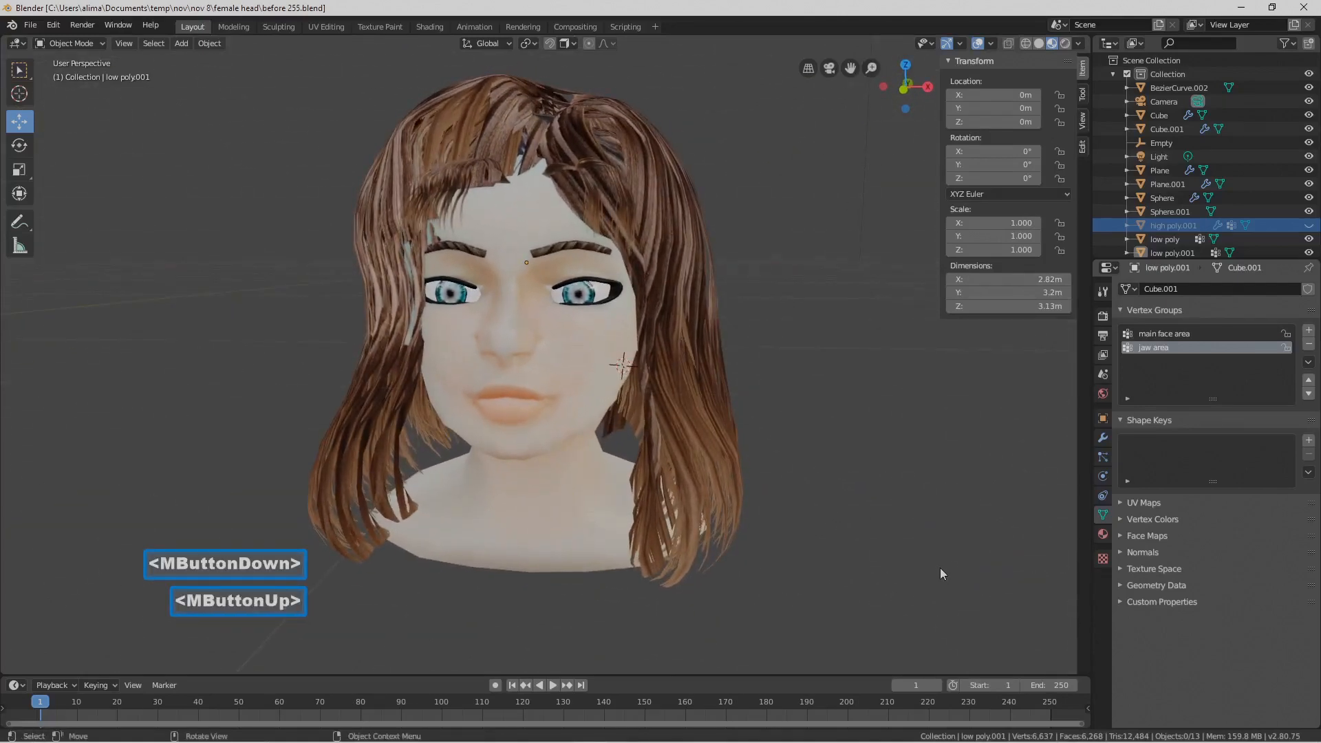
key("Pause")
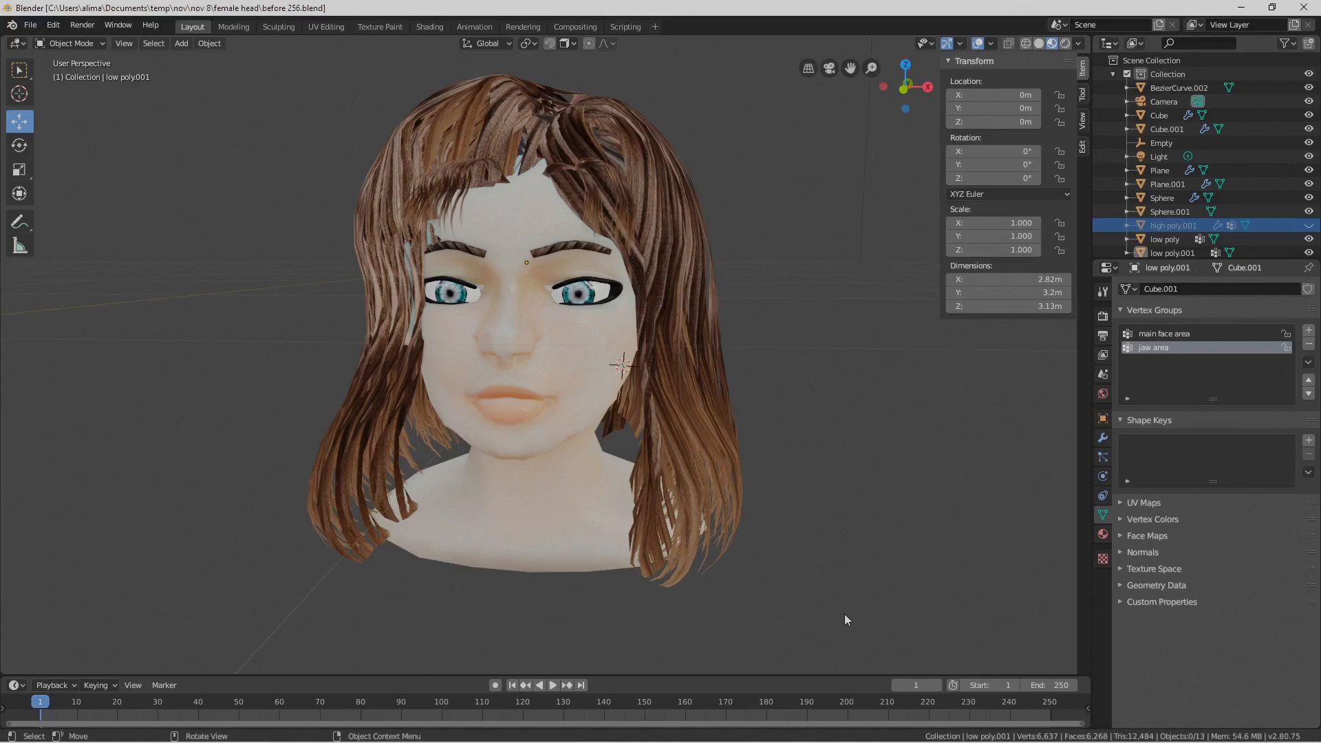
key("Pause")
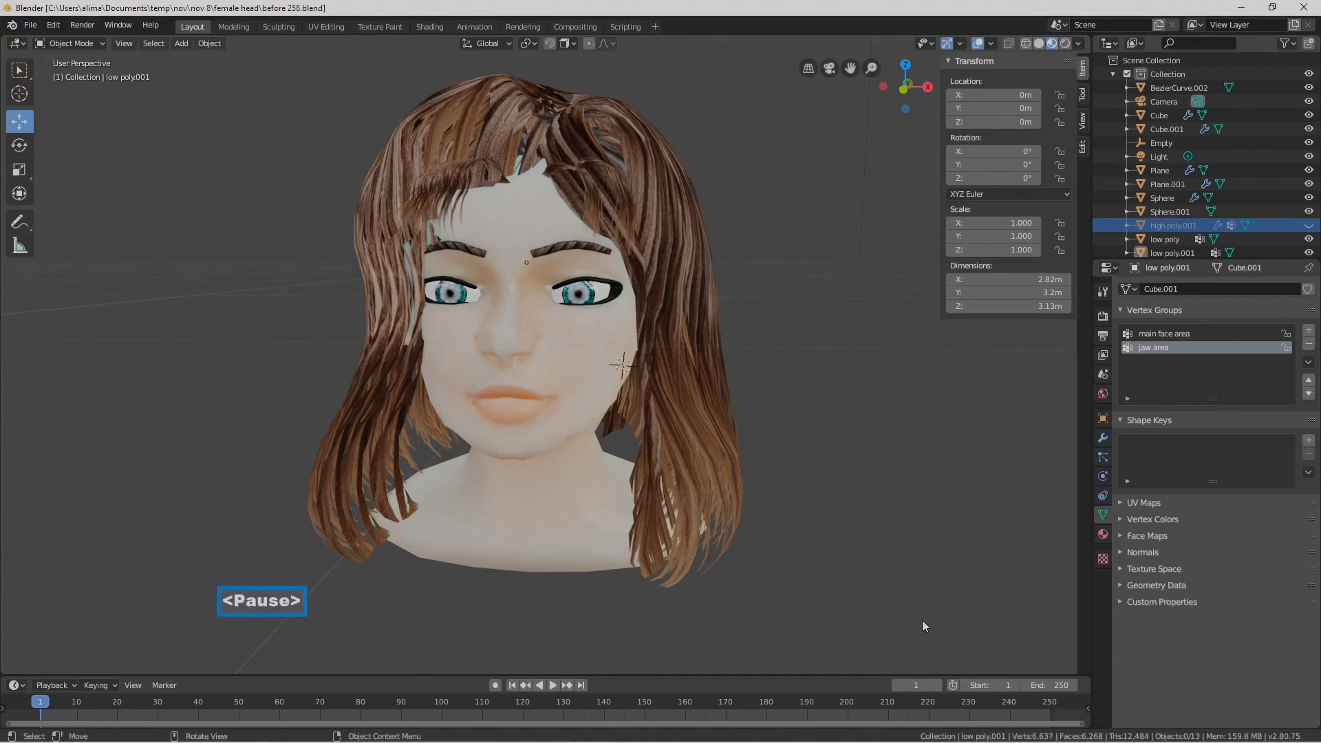